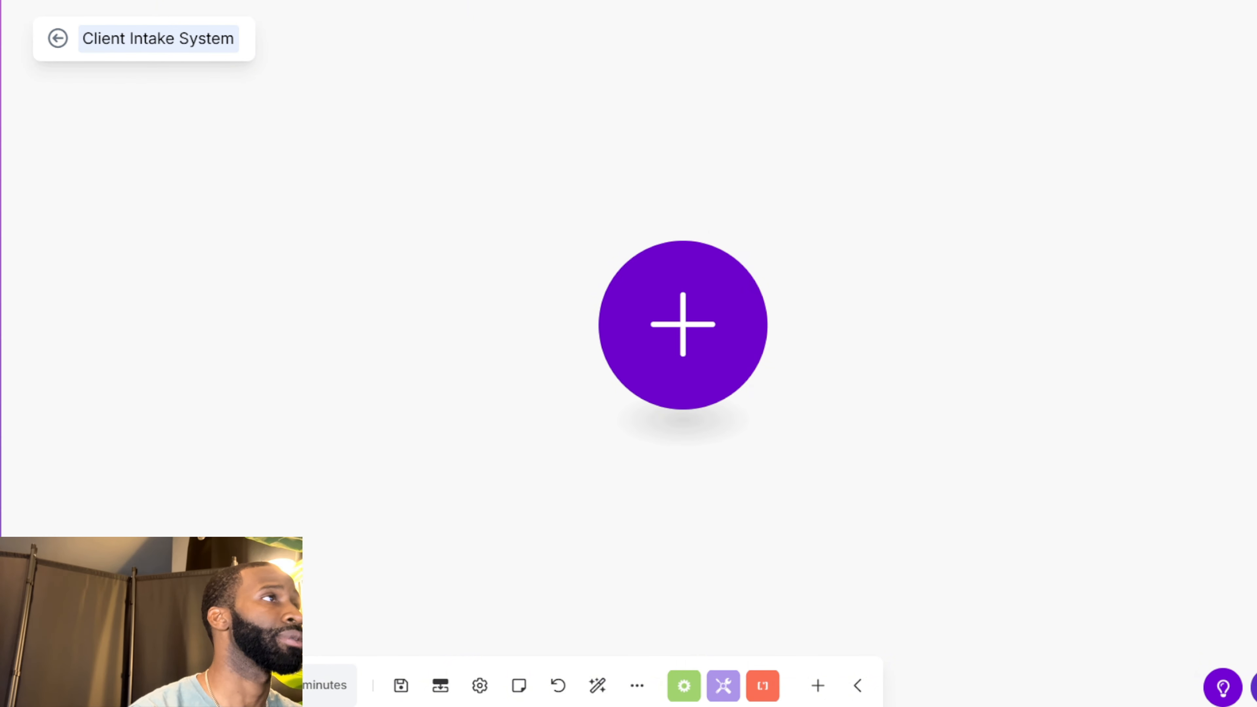
# Create a new blank Google Form via forms.new in a new browser tab
pyautogui.hotkey('ctrl', 't')
pyautogui.write('fro')
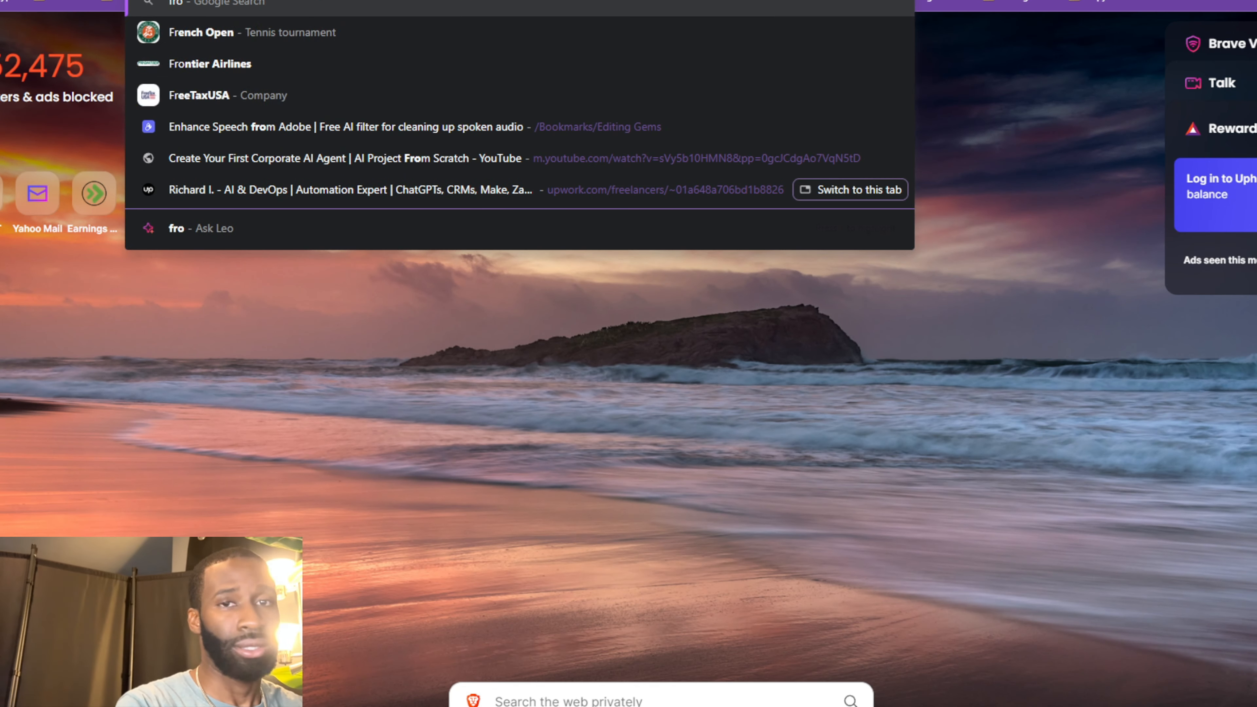
pyautogui.write('m')
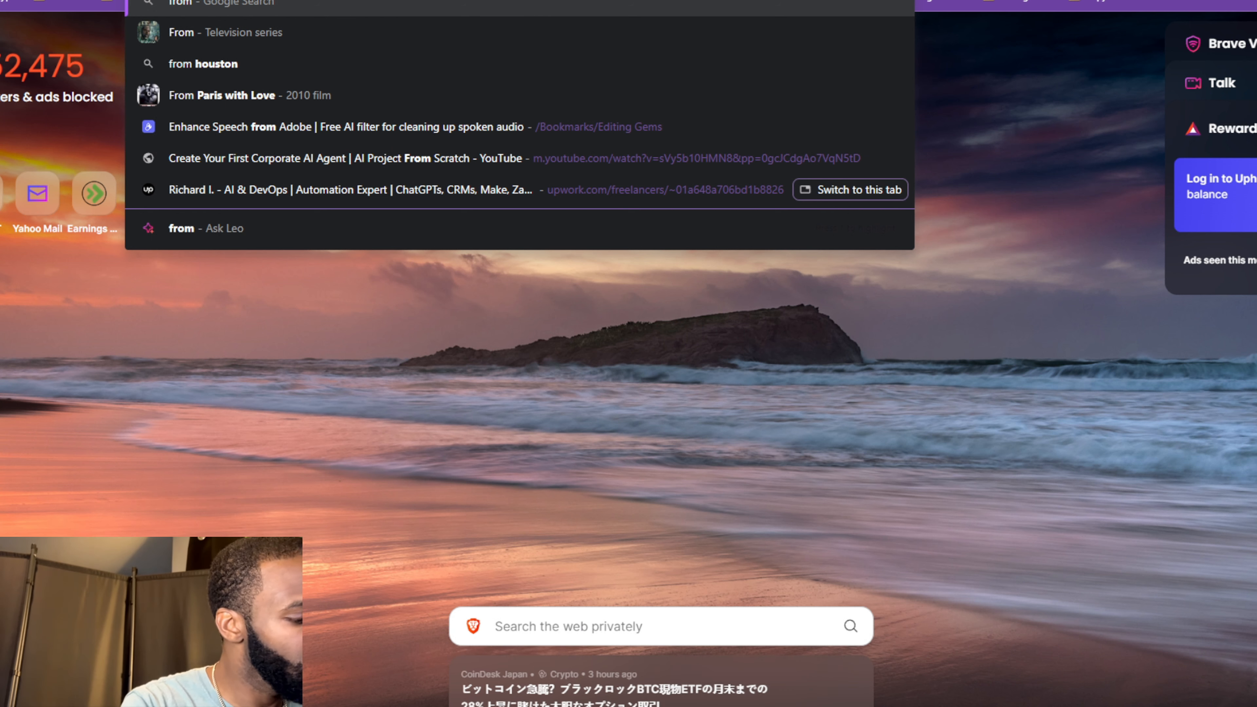
pyautogui.write('.goog')
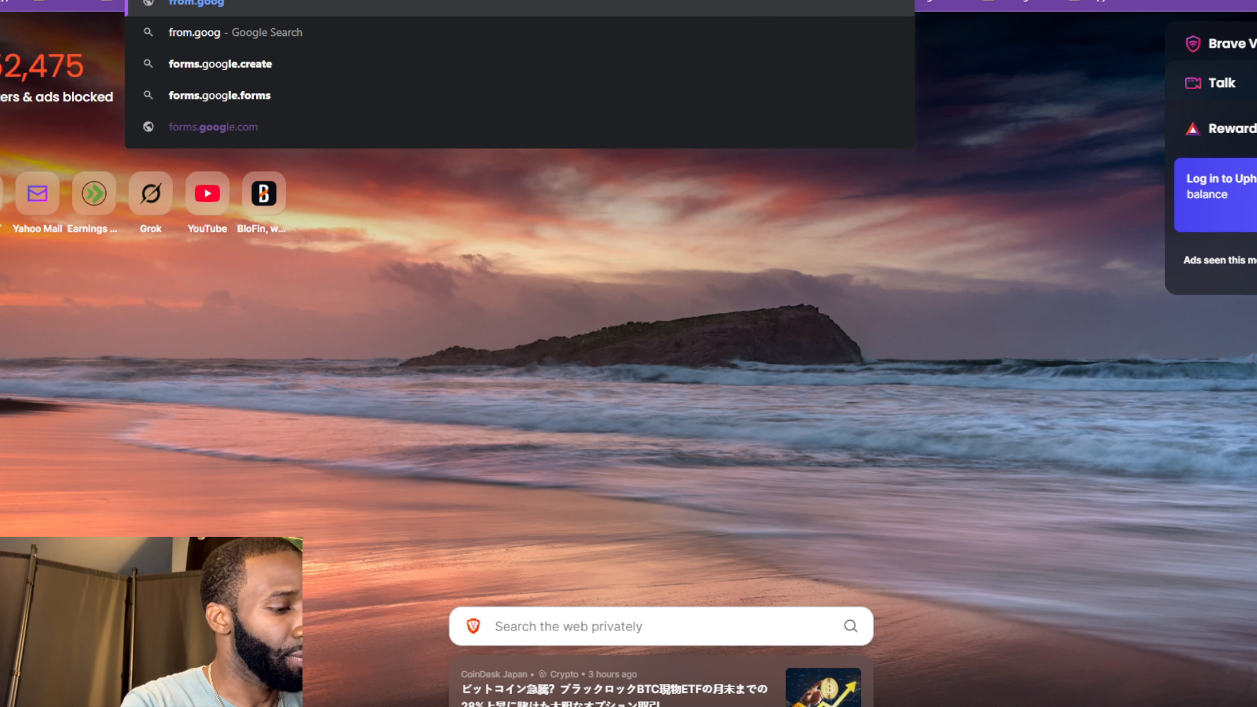
pyautogui.write('le')
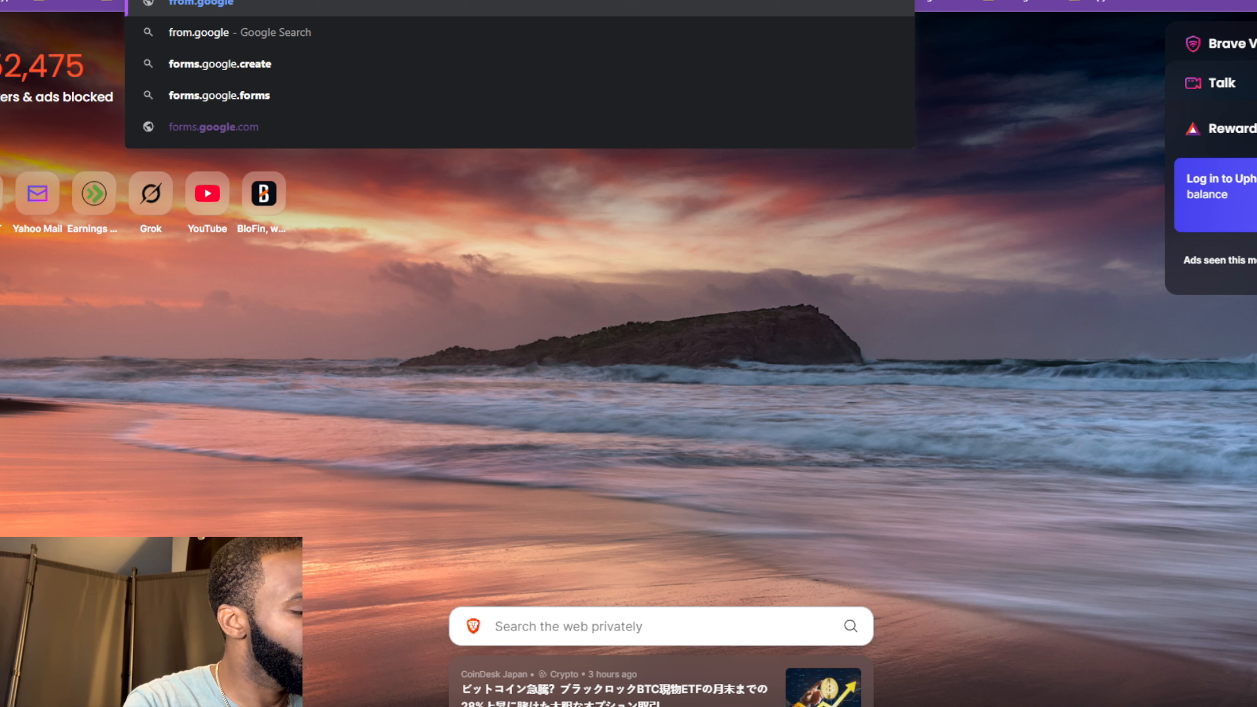
pyautogui.press('BackSpace')
pyautogui.press('BackSpace')
pyautogui.press('BackSpace')
pyautogui.press('BackSpace')
pyautogui.press('BackSpace')
pyautogui.press('BackSpace')
pyautogui.press('BackSpace')
pyautogui.press('BackSpace')
pyautogui.press('BackSpace')
pyautogui.press('BackSpace')
pyautogui.press('BackSpace')
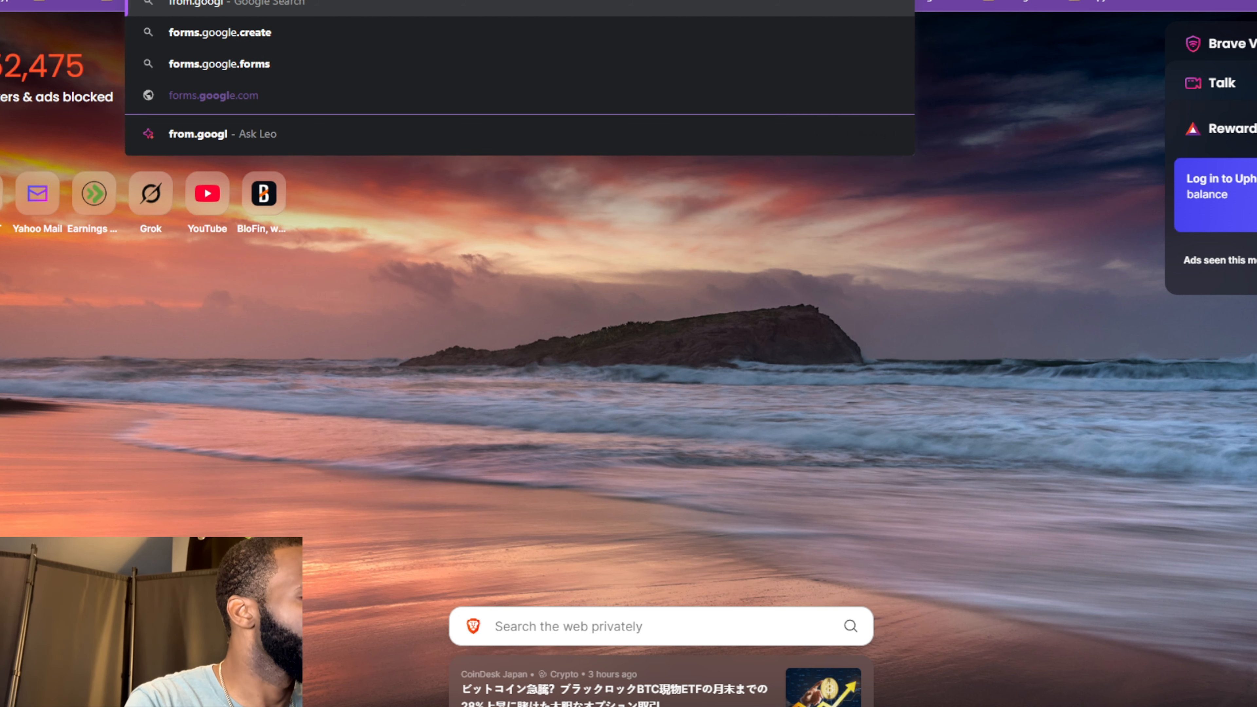
pyautogui.write('form.s')
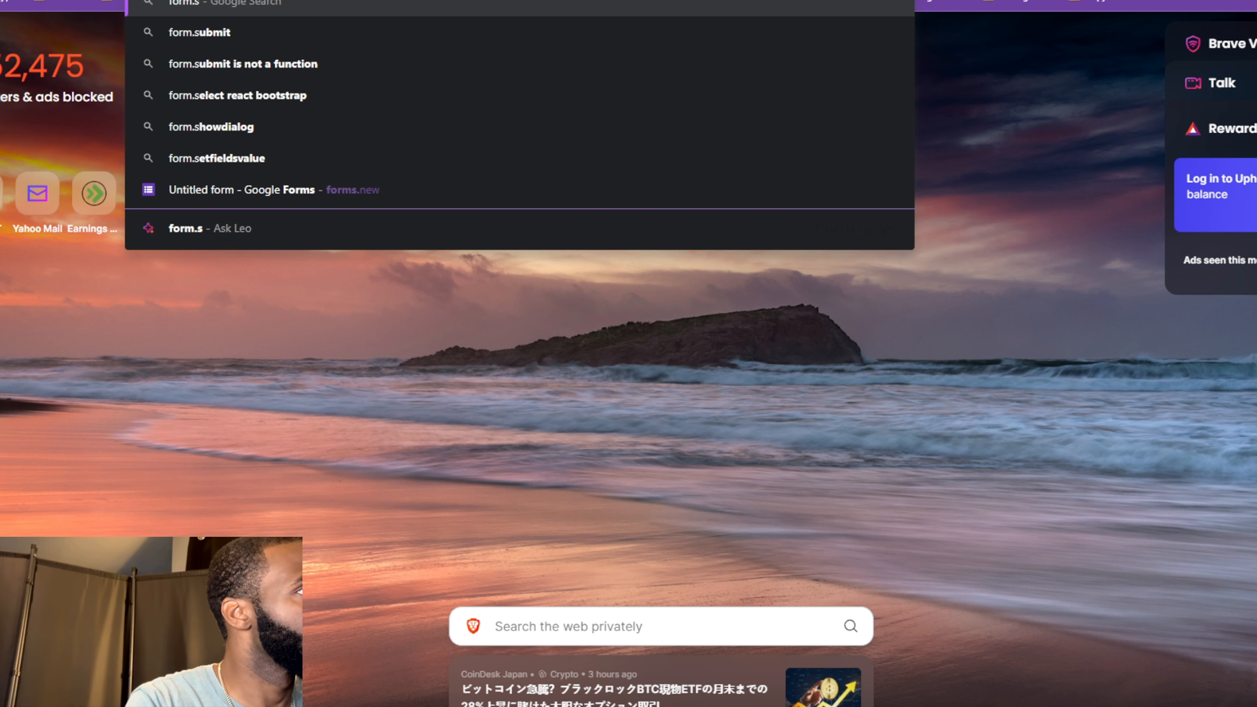
pyautogui.press('BackSpace')
pyautogui.press('BackSpace')
pyautogui.write('s')
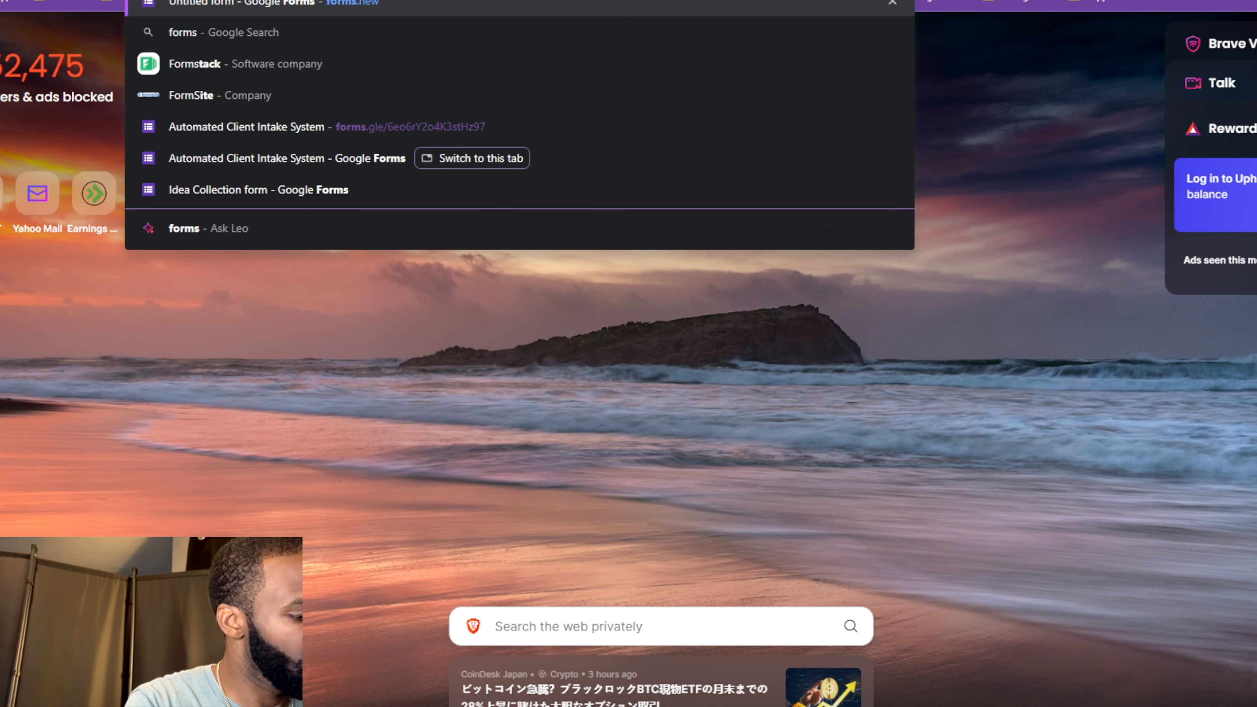
pyautogui.press('Return')
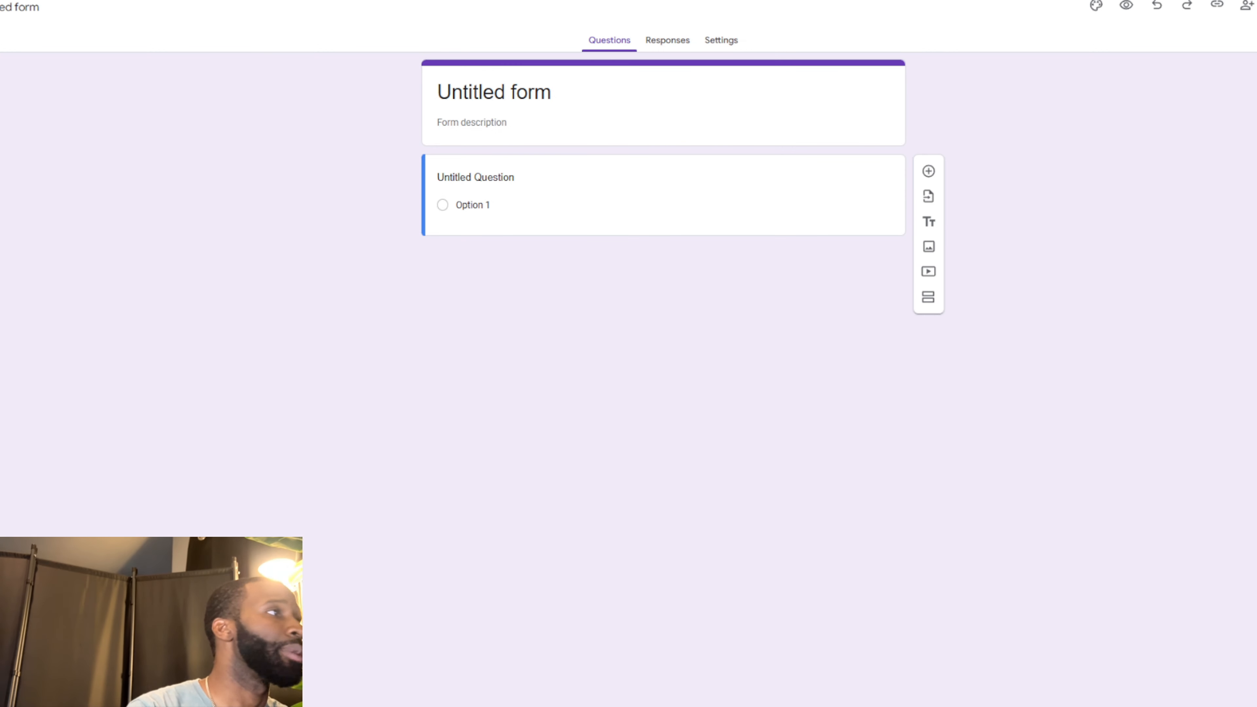
# Replace 'Untitled form' with the bold title 'Client Intake System'
pyautogui.click(570, 90)
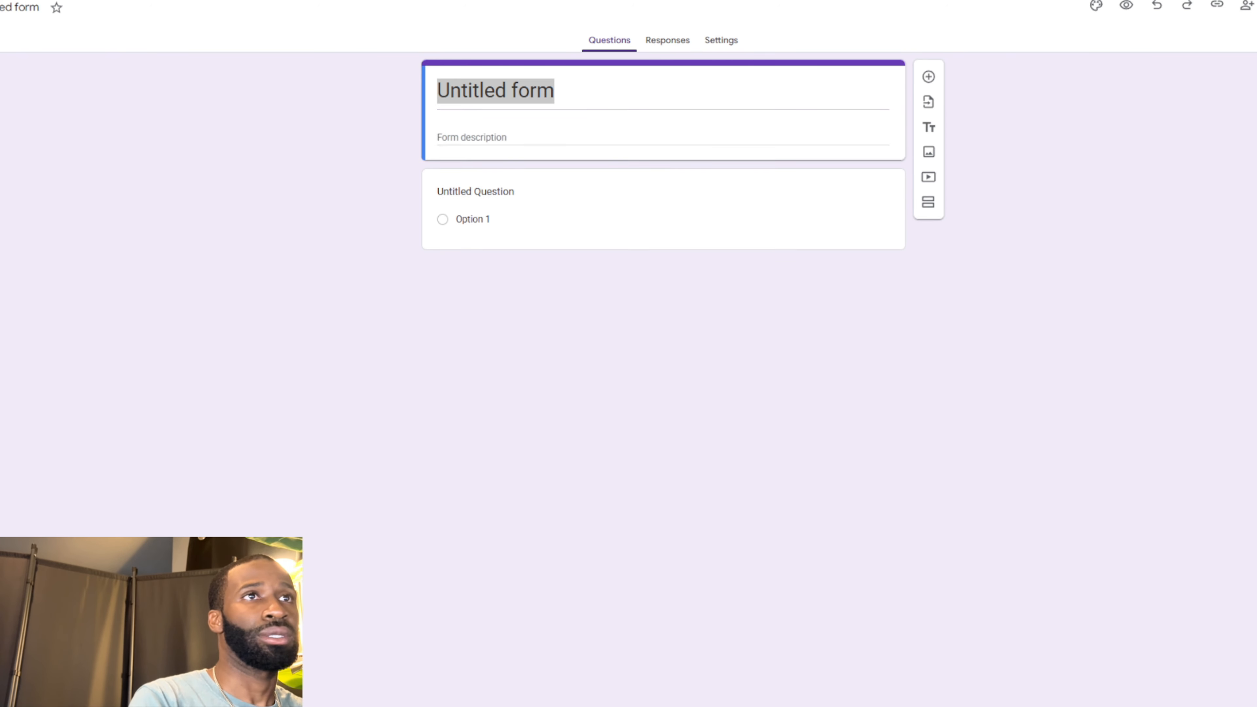
pyautogui.click(453, 101)
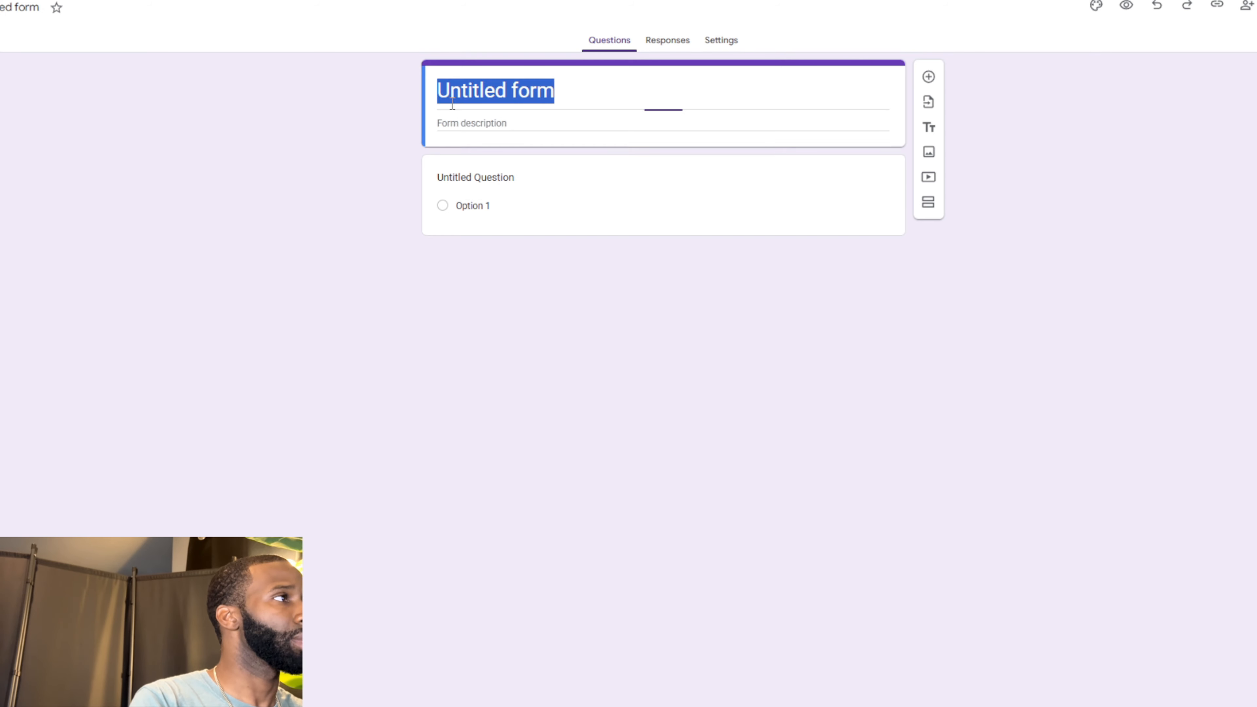
pyautogui.tripleClick(456, 90)
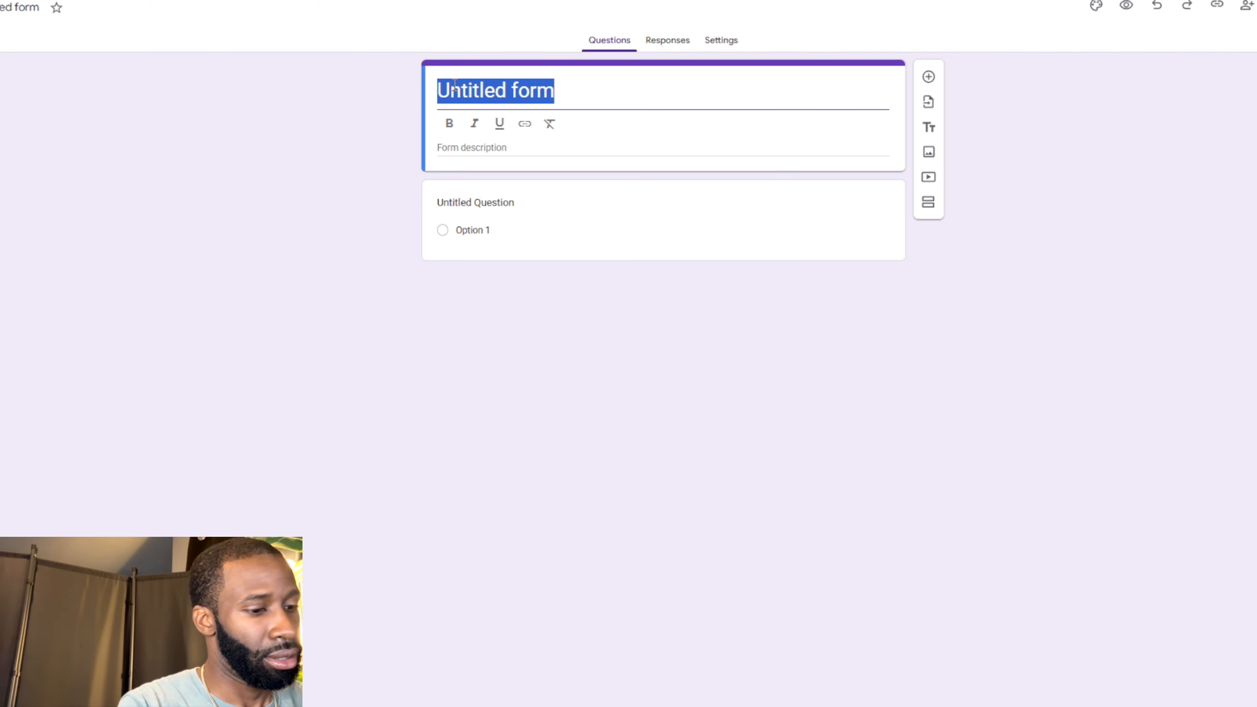
pyautogui.write('Client ')
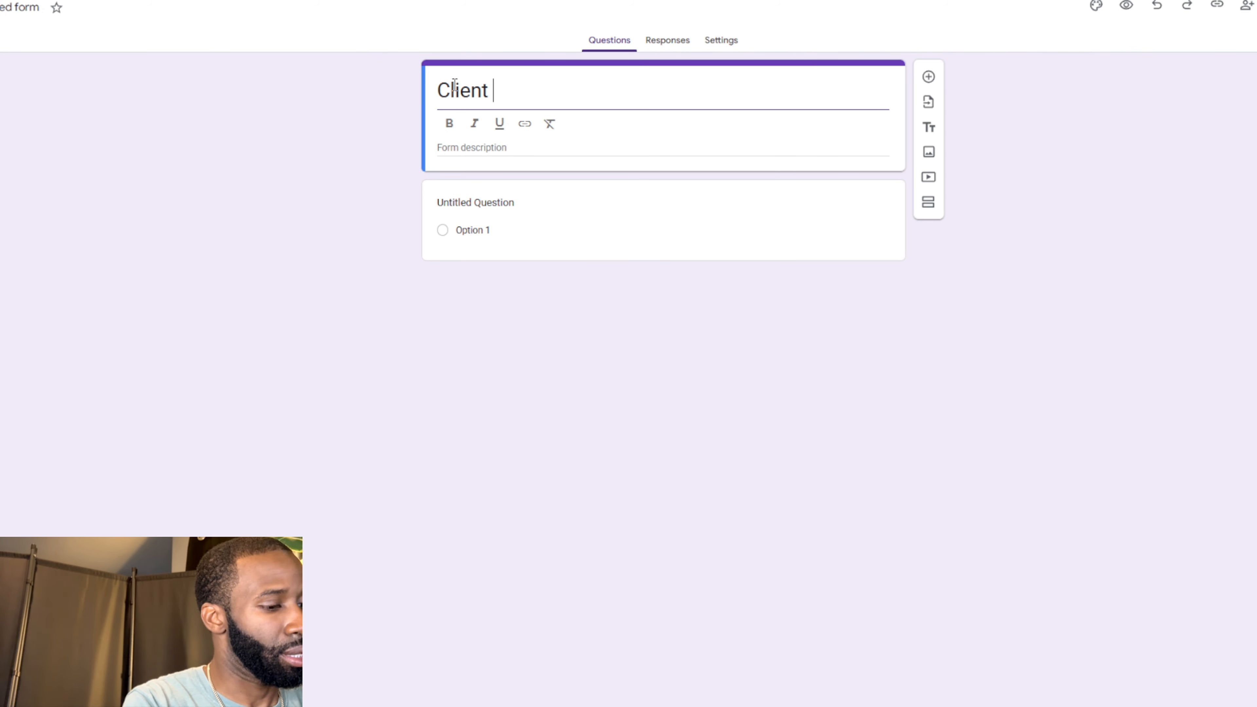
pyautogui.write('Intakem')
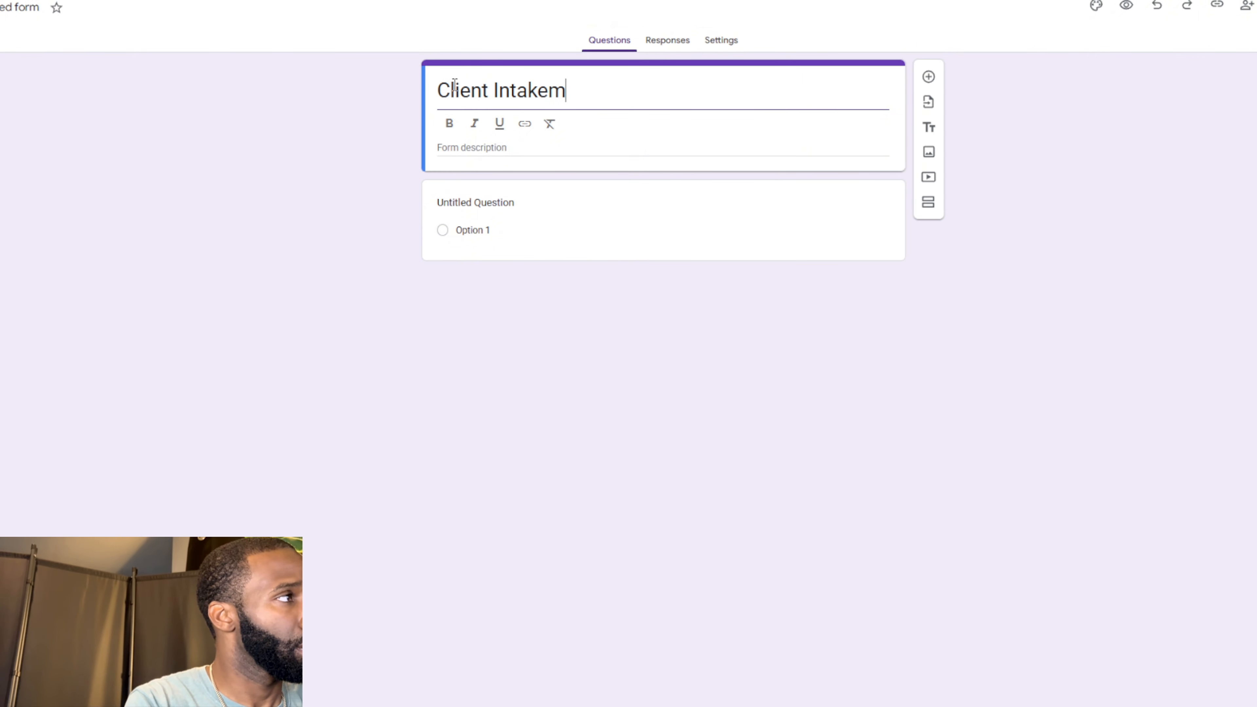
pyautogui.press('BackSpace')
pyautogui.write('Su')
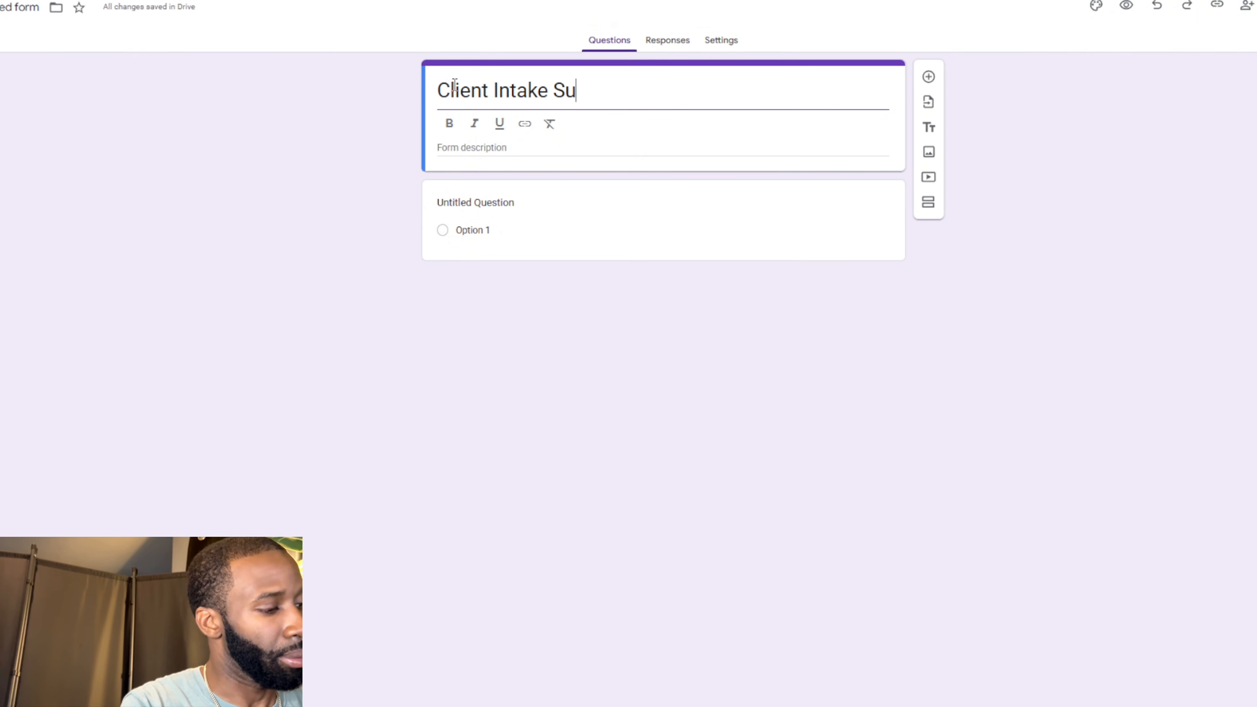
pyautogui.press('BackSpace')
pyautogui.write('ystem')
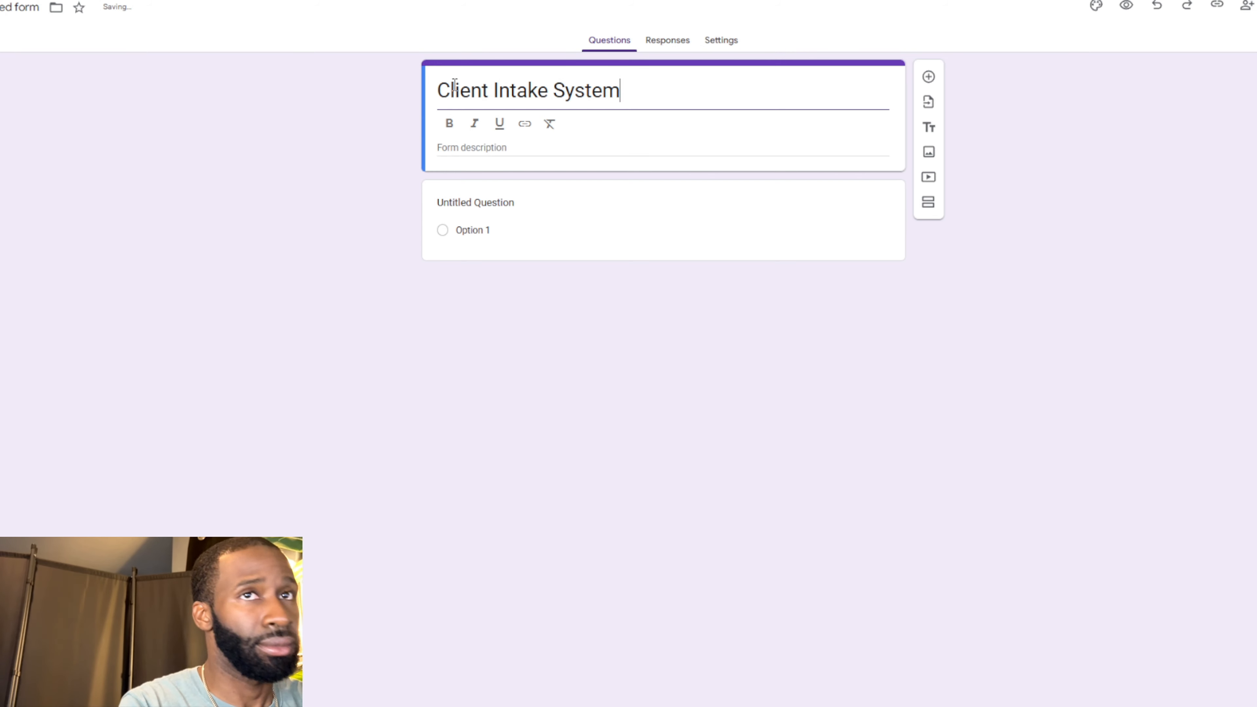
pyautogui.tripleClick(480, 90)
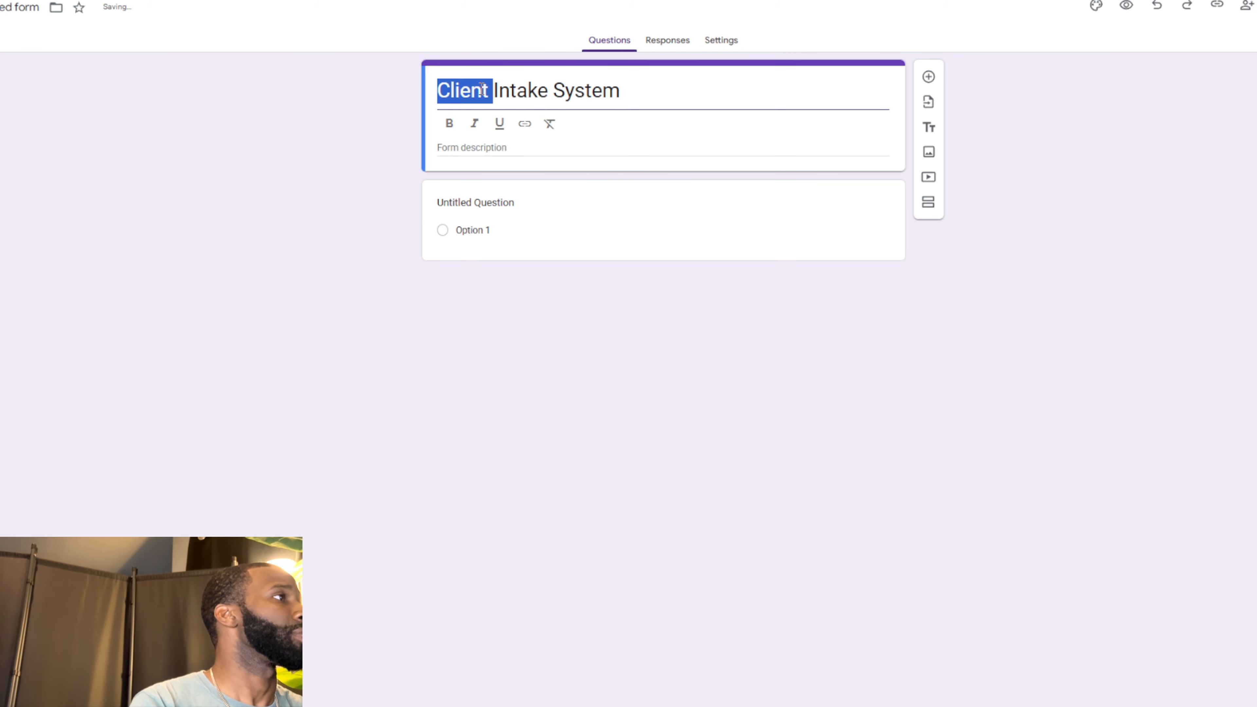
pyautogui.click(449, 123)
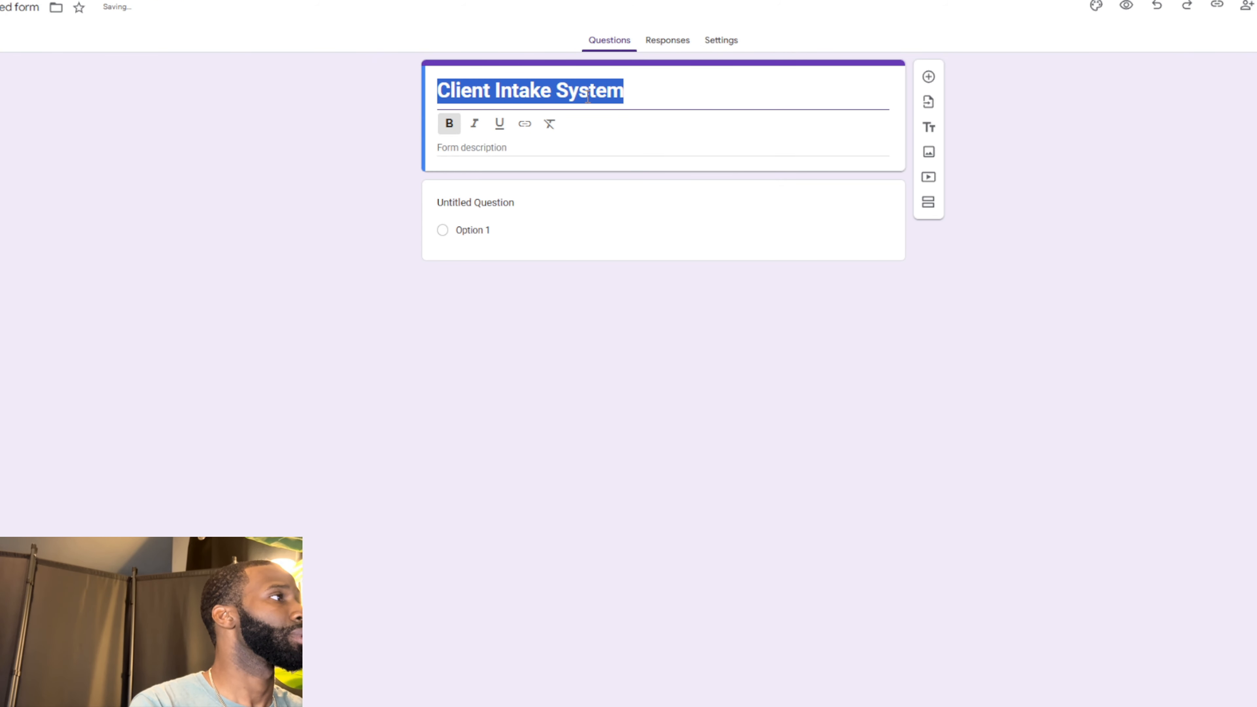
pyautogui.click(517, 147)
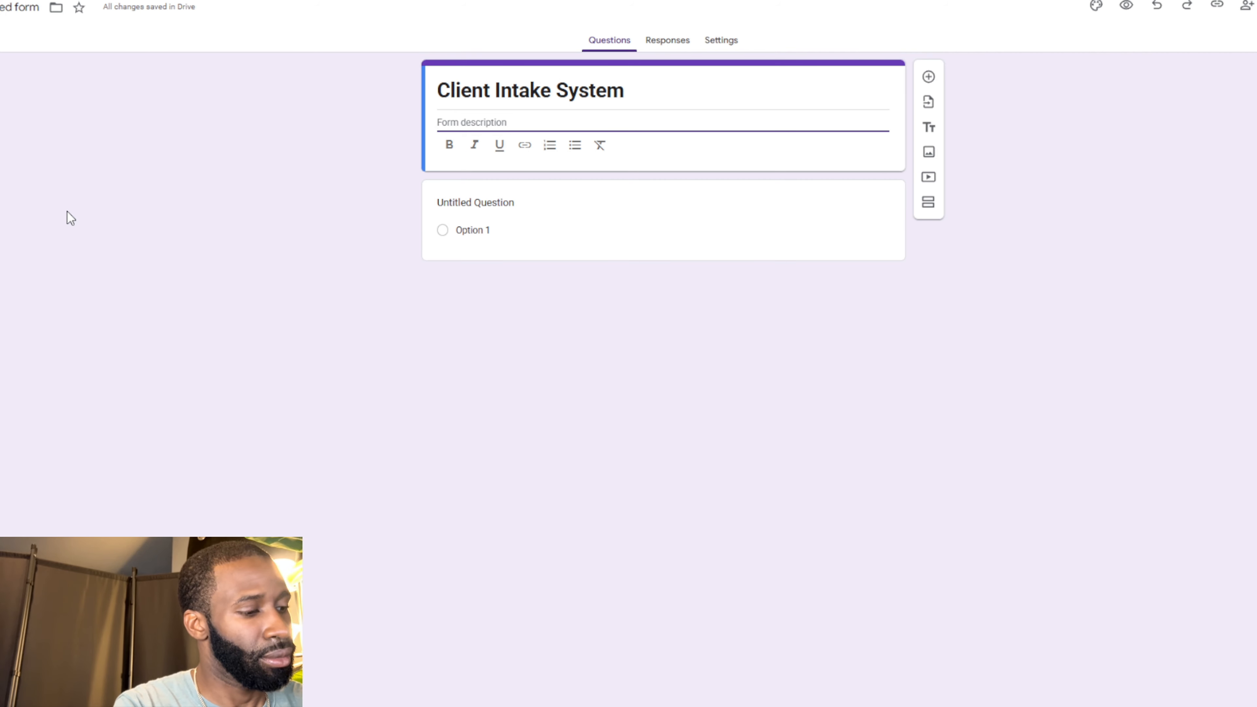
# Enter the description 'Form registers client leads from flowthinkers.com website'
pyautogui.write('Re')
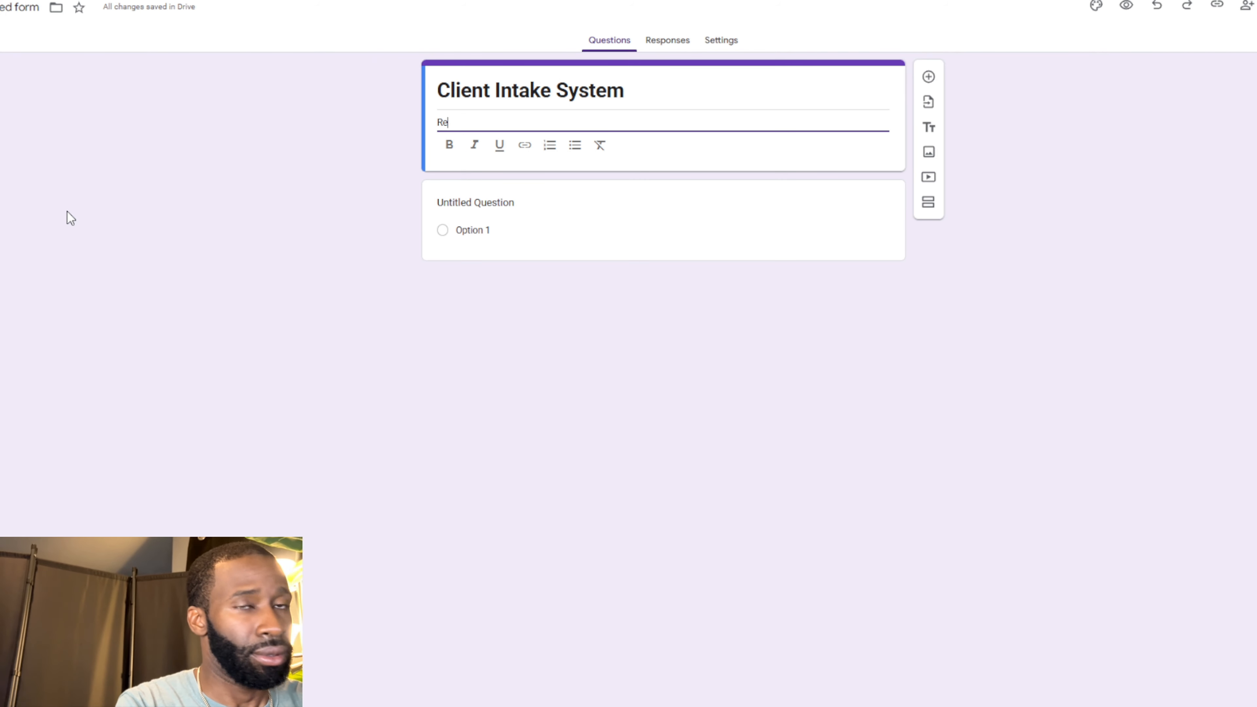
pyautogui.press('BackSpace')
pyautogui.press('BackSpace')
pyautogui.write('For')
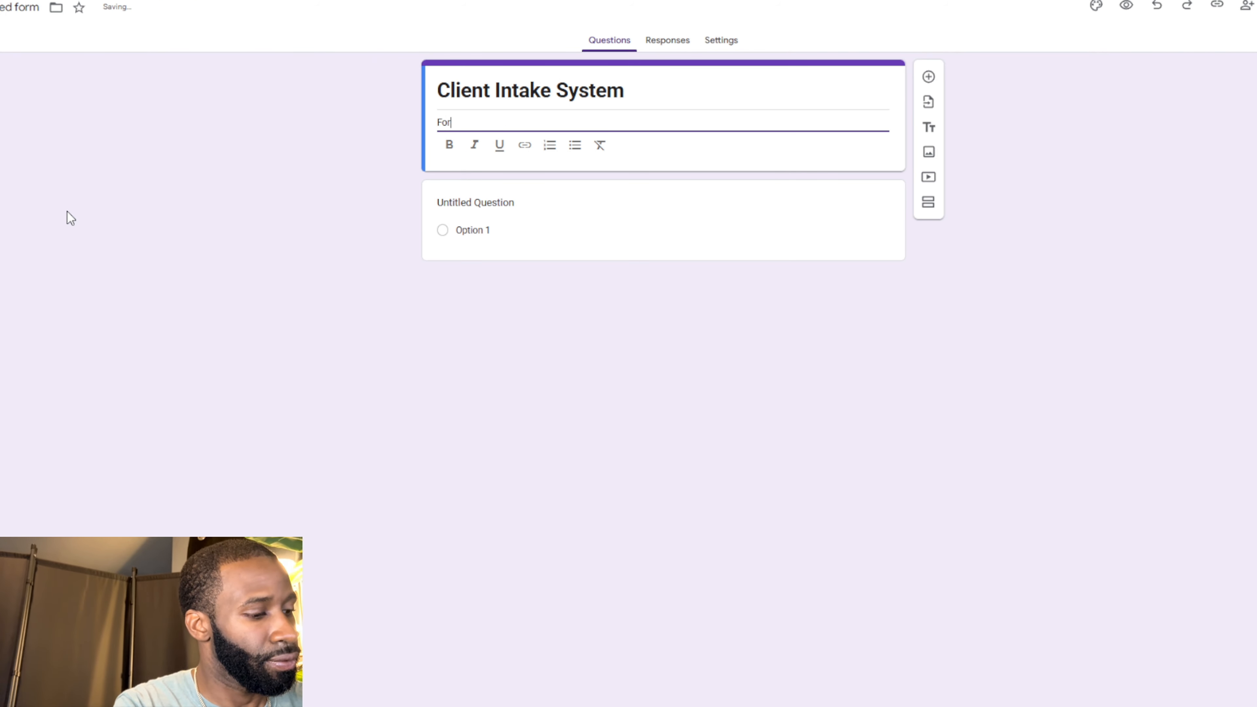
pyautogui.write('m regsu')
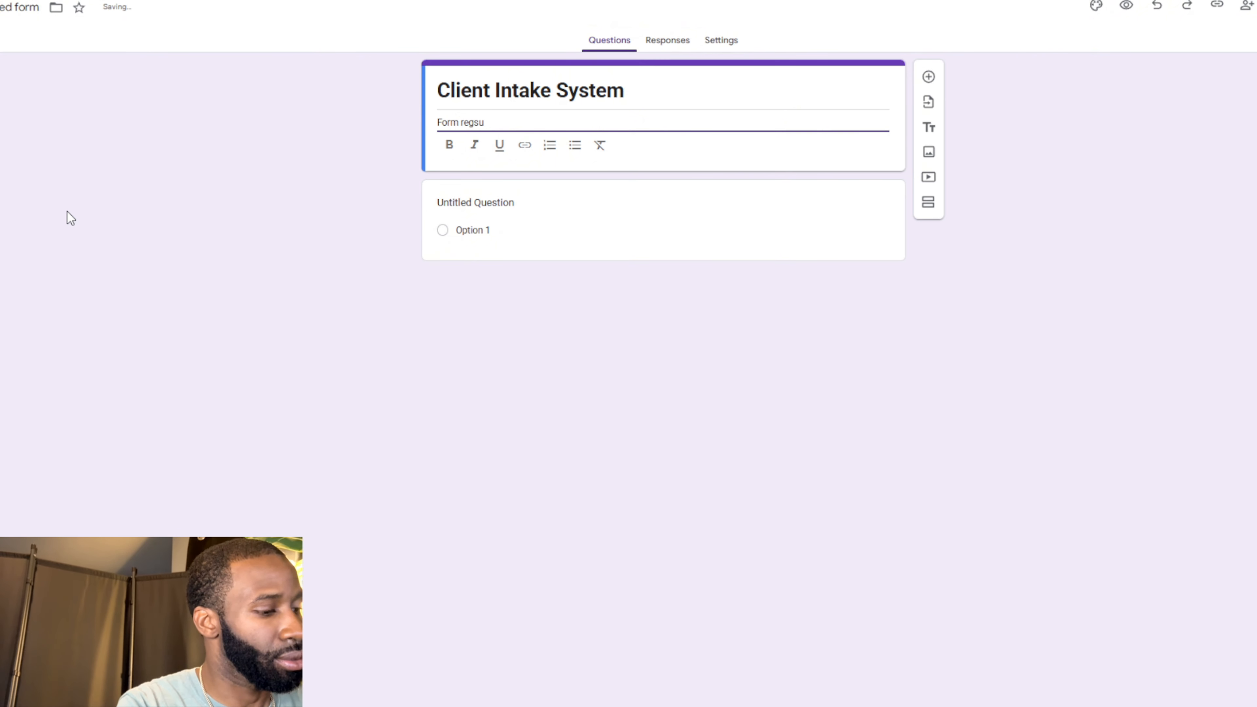
pyautogui.press('BackSpace')
pyautogui.press('BackSpace')
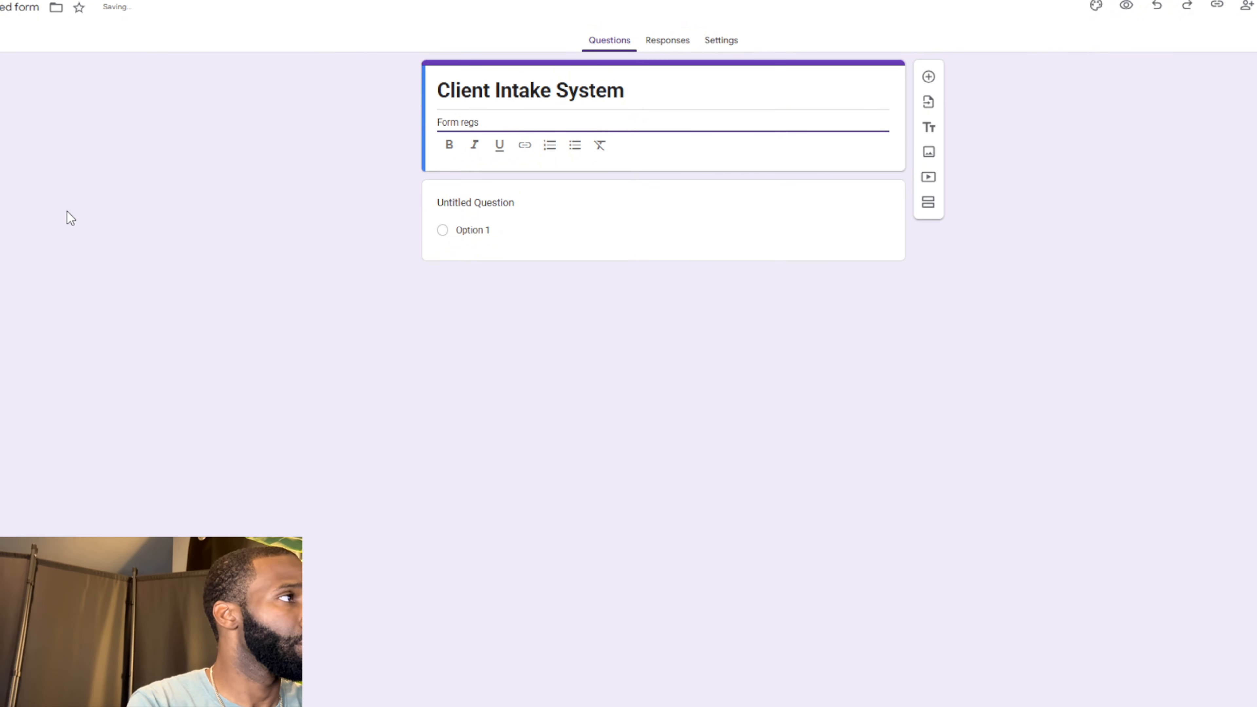
pyautogui.write('isters c')
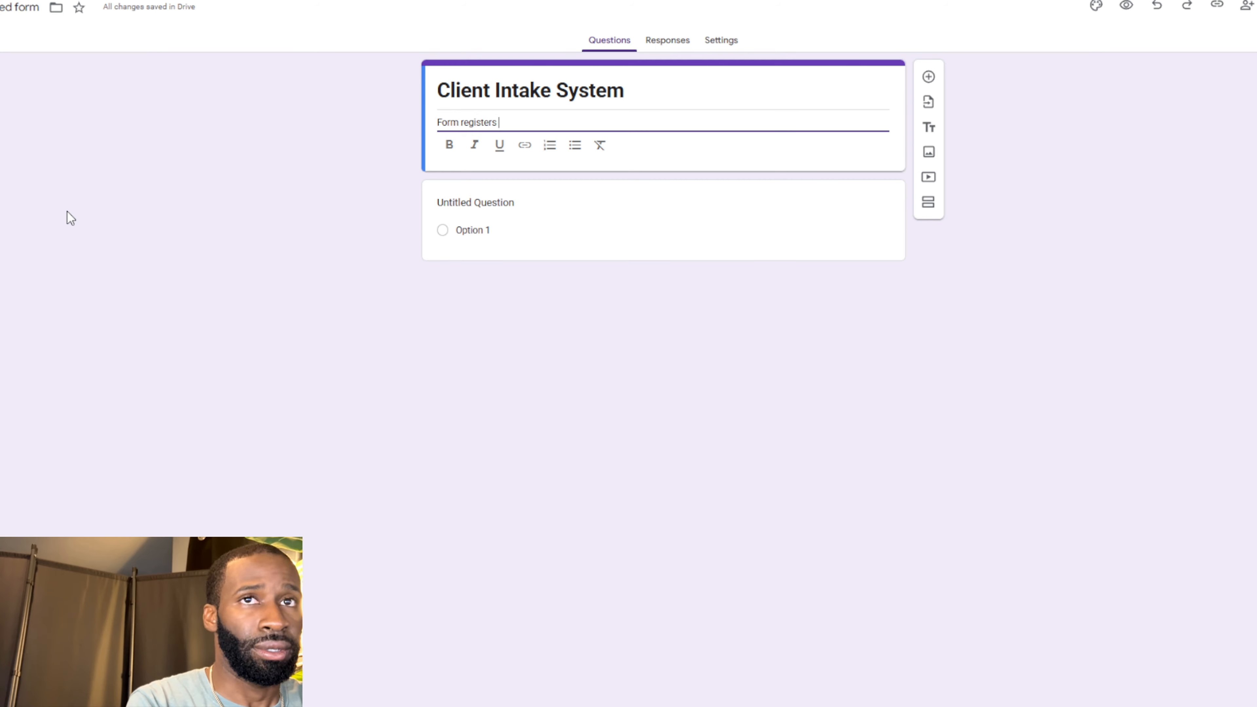
pyautogui.write('lient le')
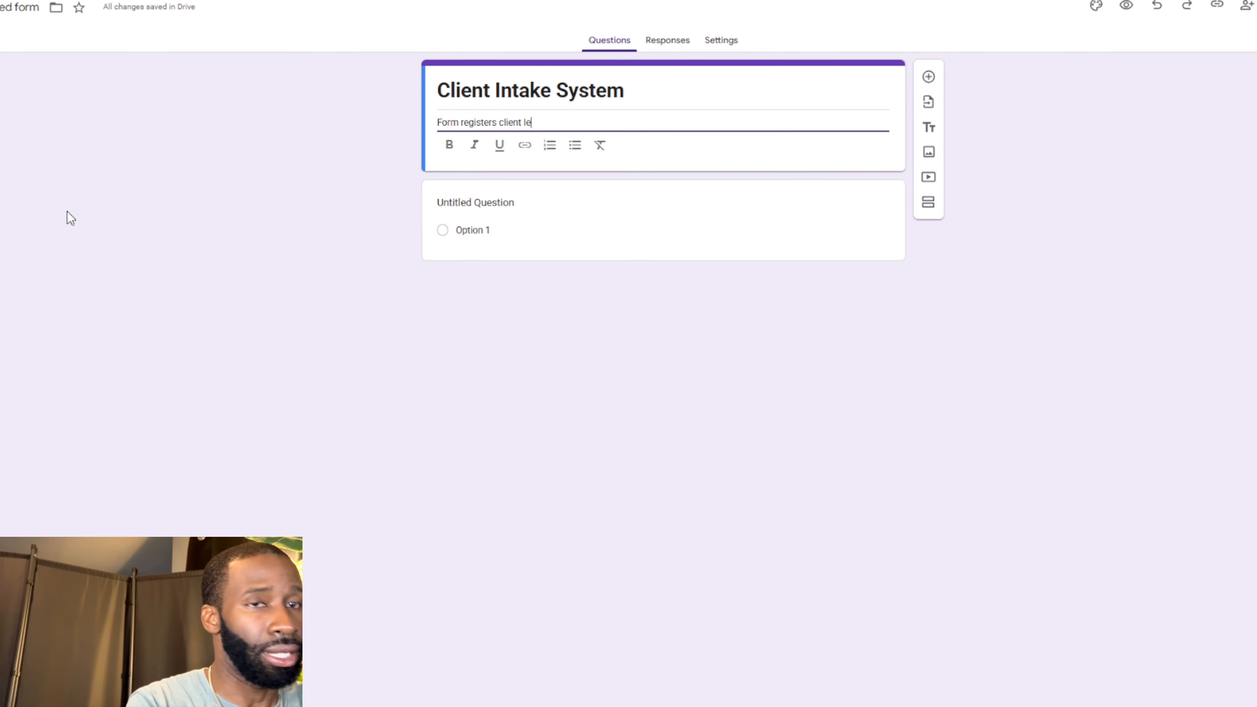
pyautogui.write('ads fro')
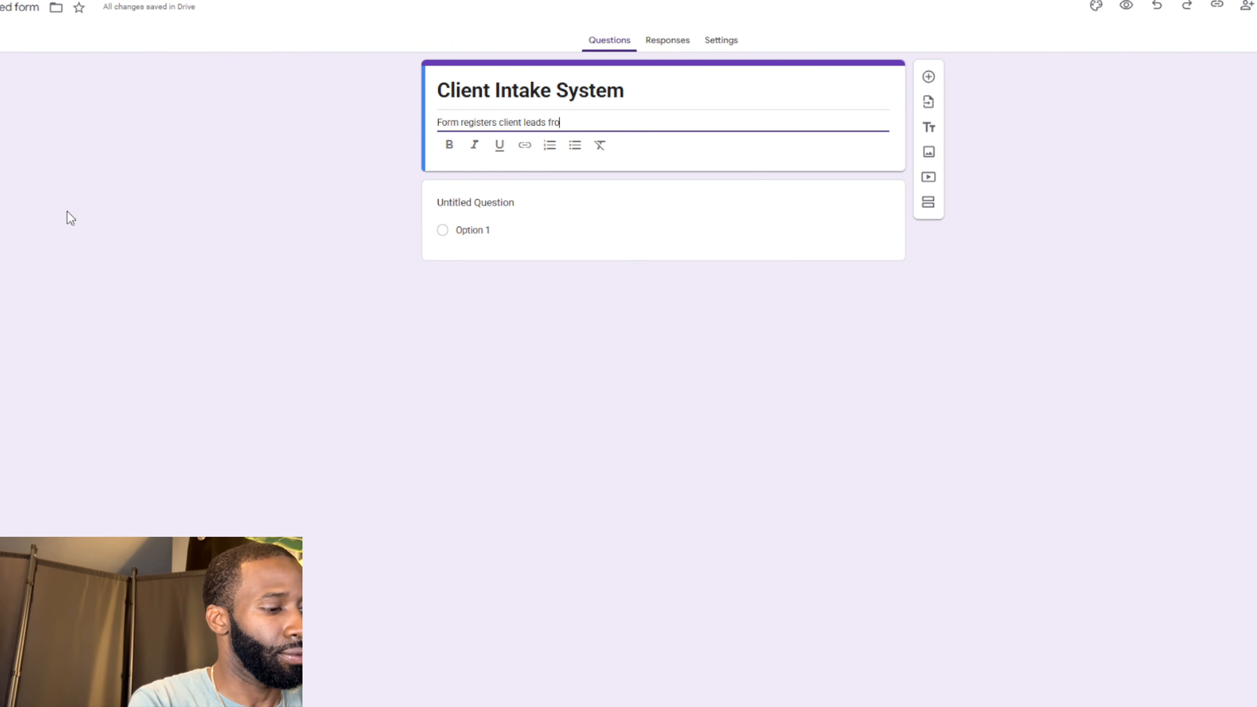
pyautogui.write('m flowthin')
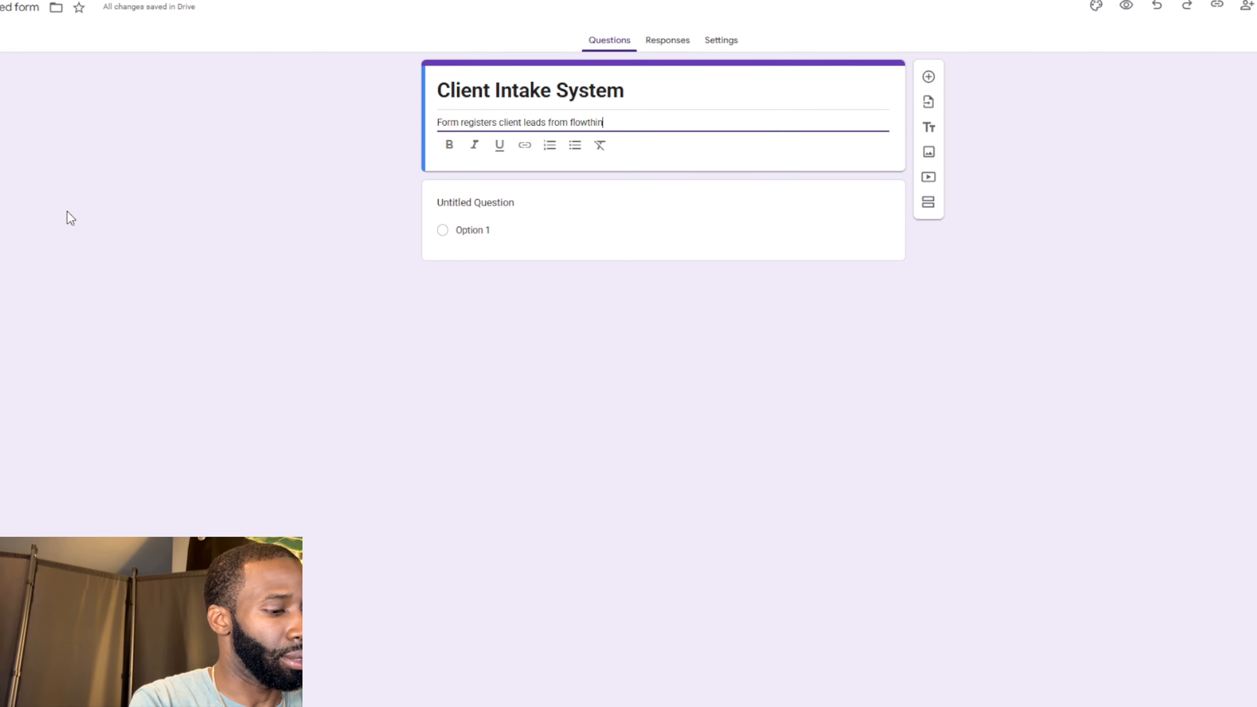
pyautogui.write('kers.com w')
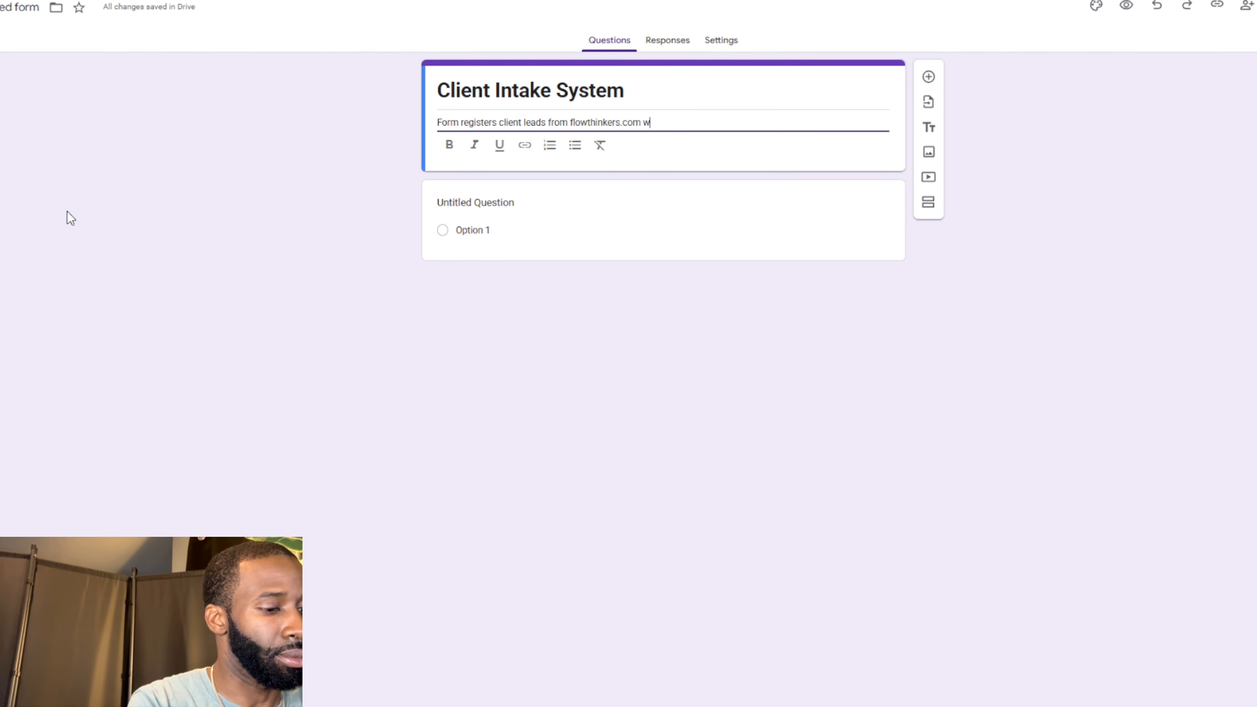
pyautogui.write('ebsite')
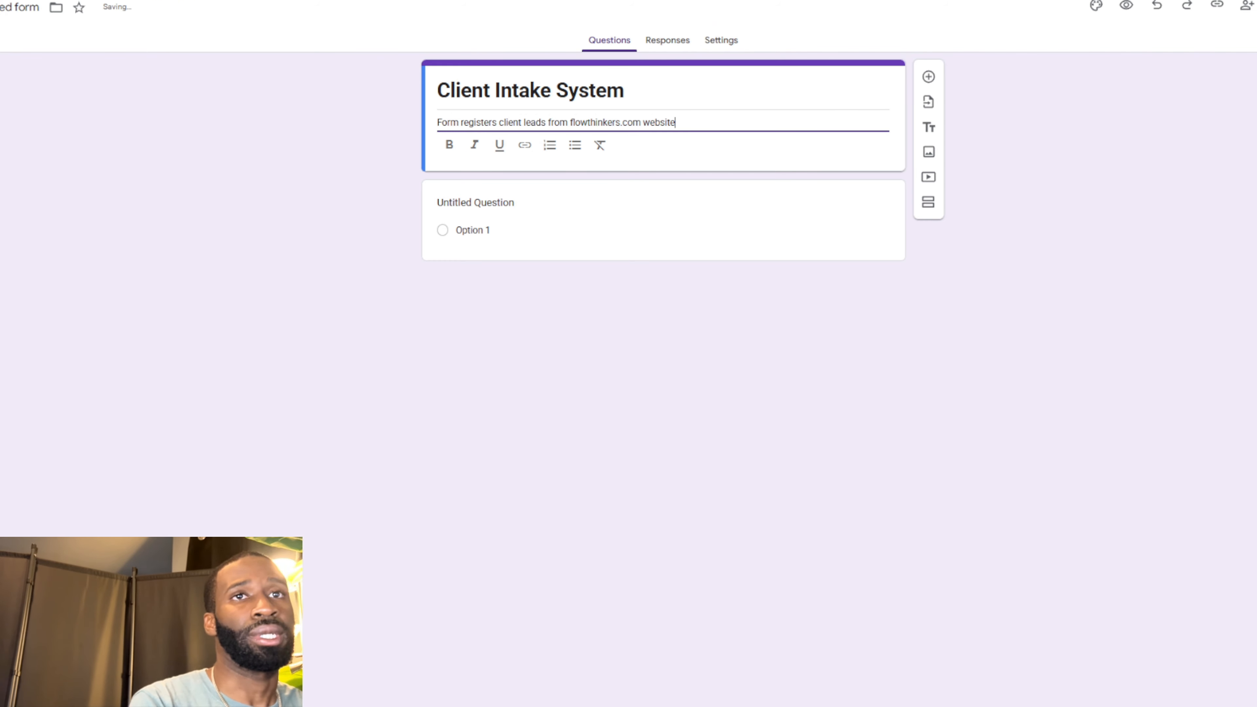
# Title the first question 'Company Name' and set its type to Short answer
pyautogui.click(476, 202)
pyautogui.write('Comp')
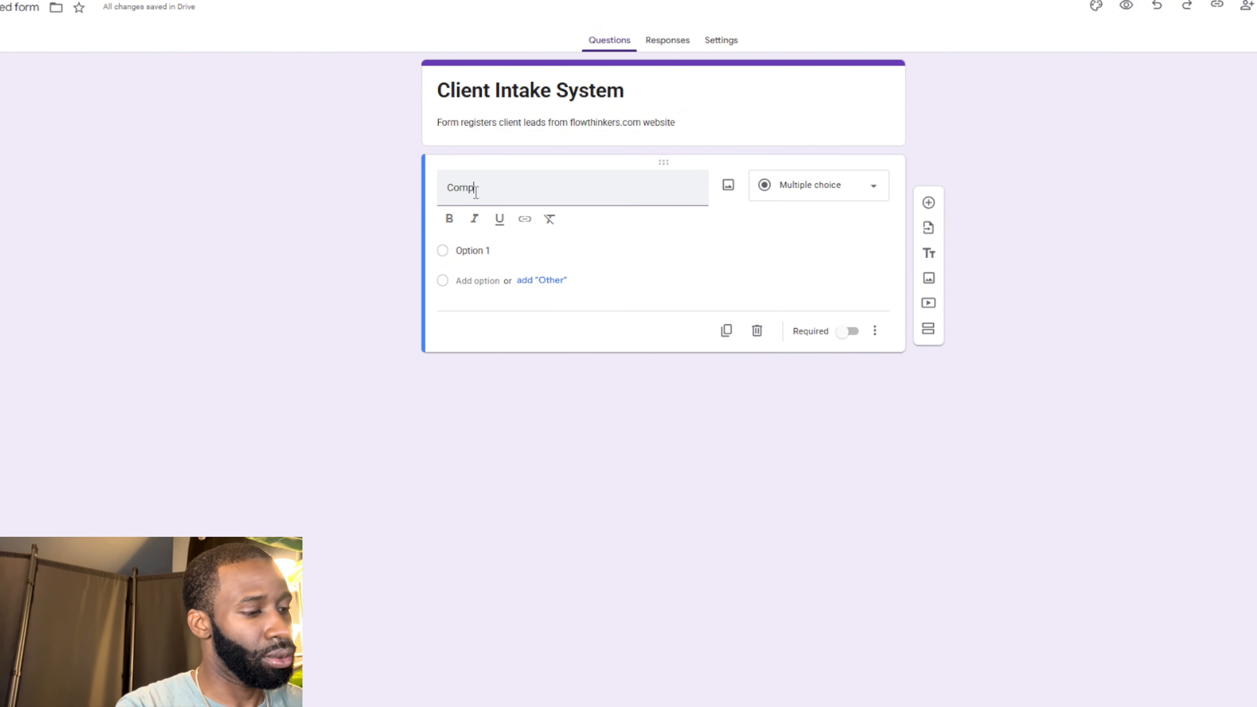
pyautogui.write('any ')
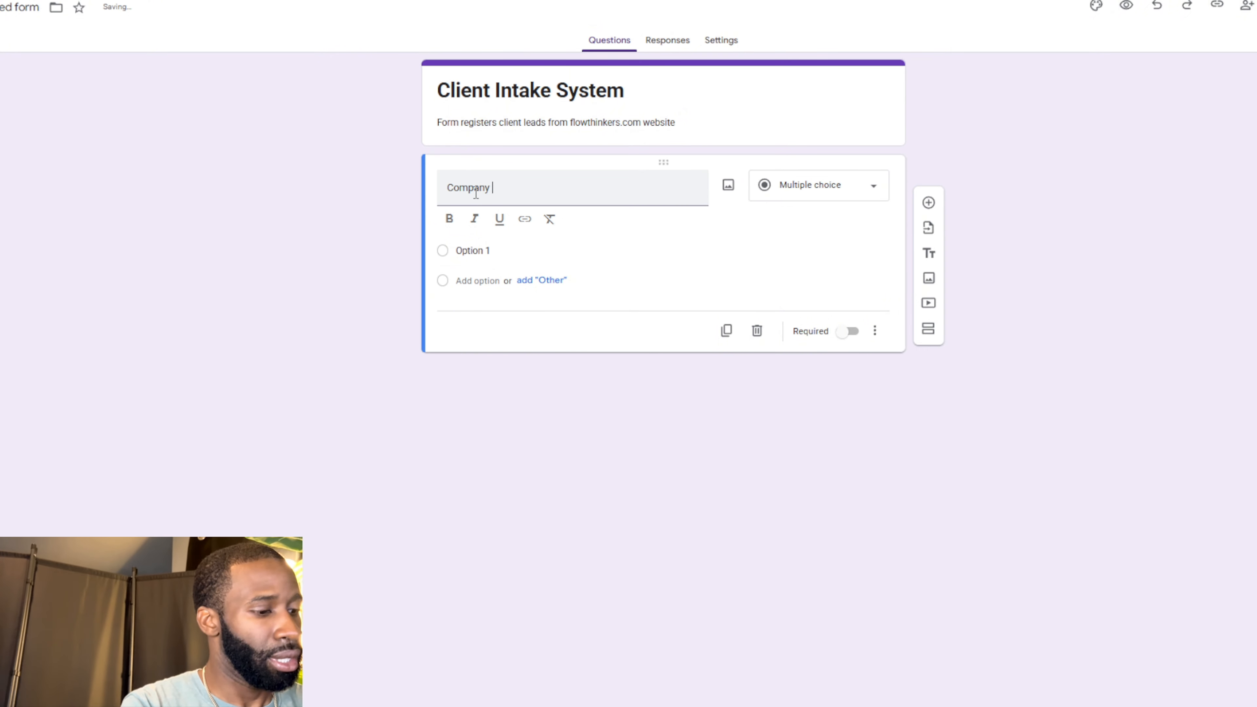
pyautogui.write('ame')
pyautogui.press('Left')
pyautogui.press('Left')
pyautogui.press('Left')
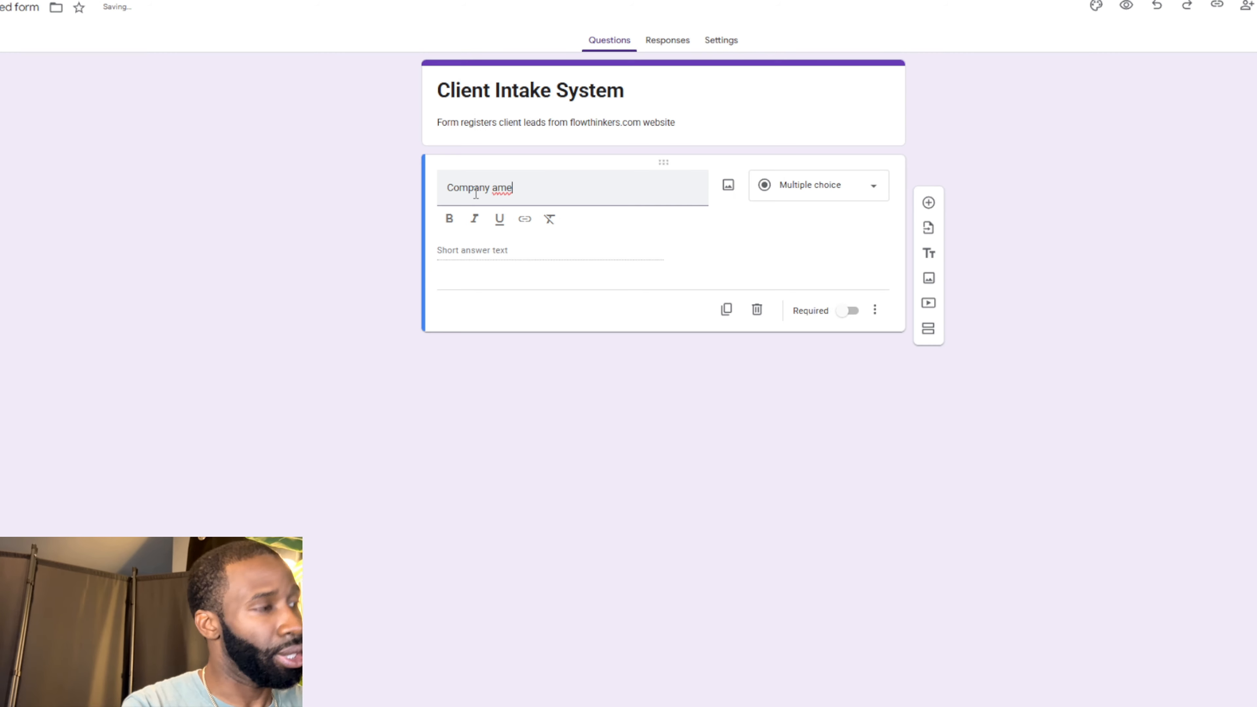
pyautogui.write('N')
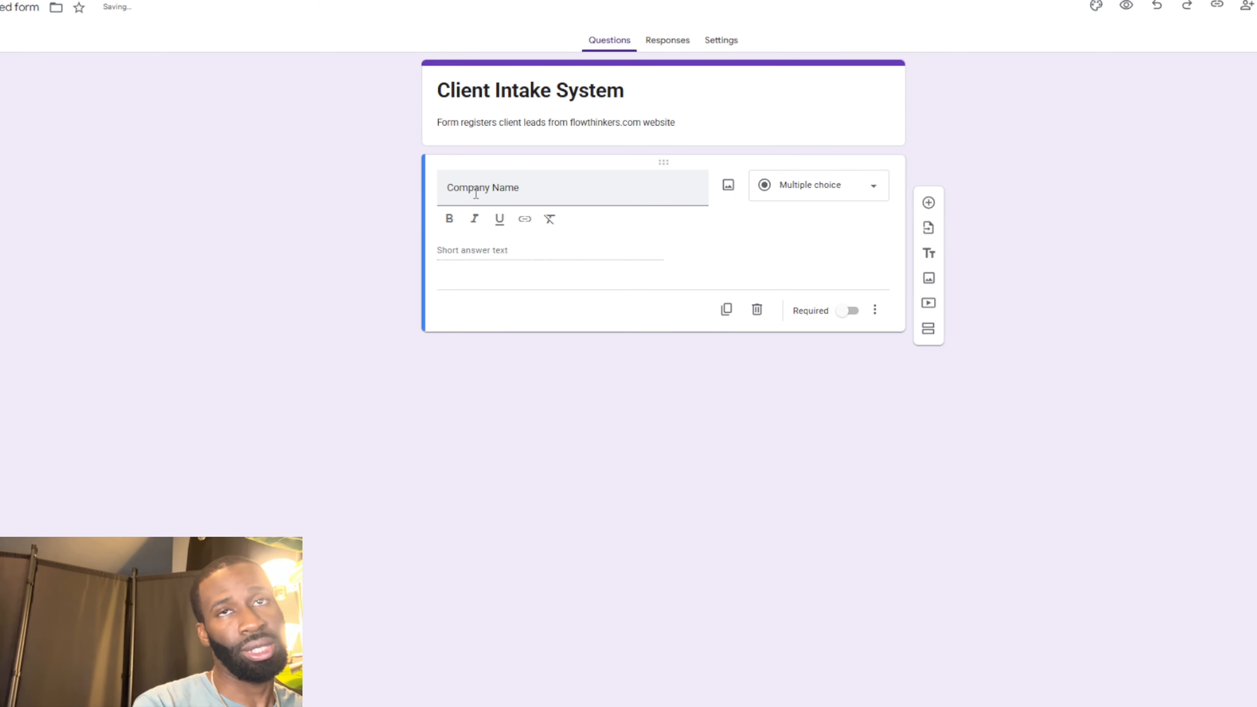
pyautogui.click(811, 196)
pyautogui.click(821, 119)
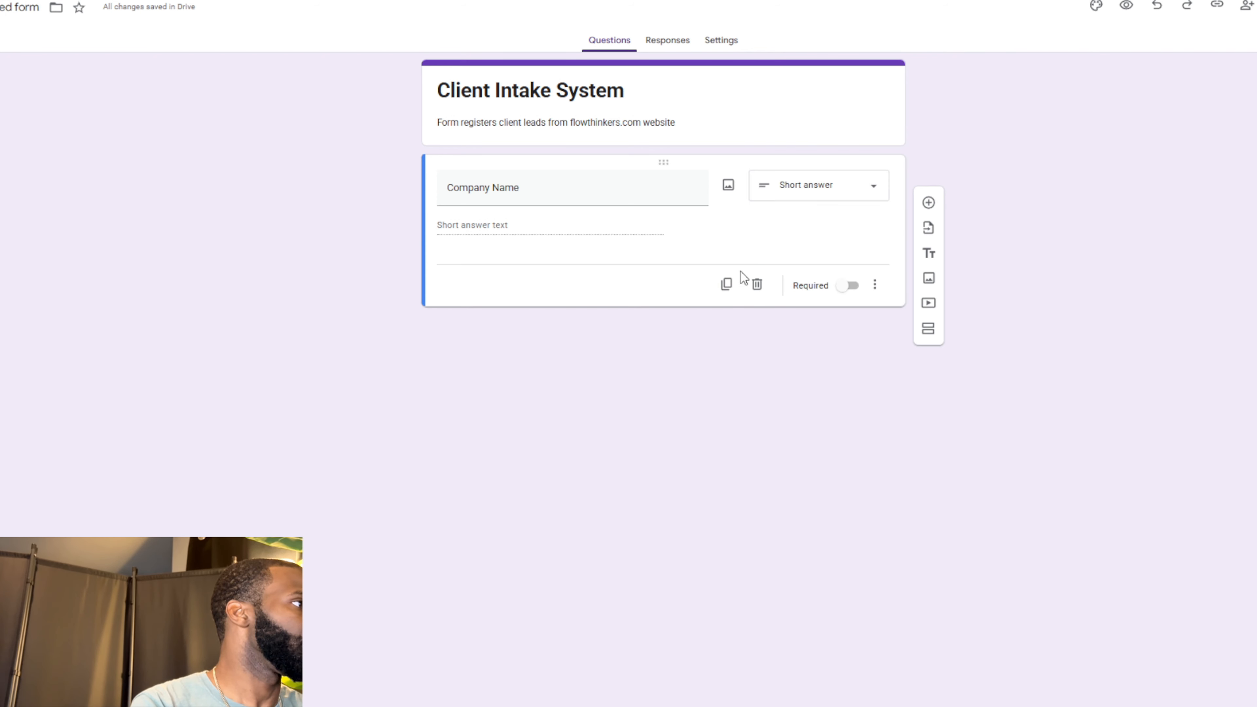
pyautogui.click(874, 285)
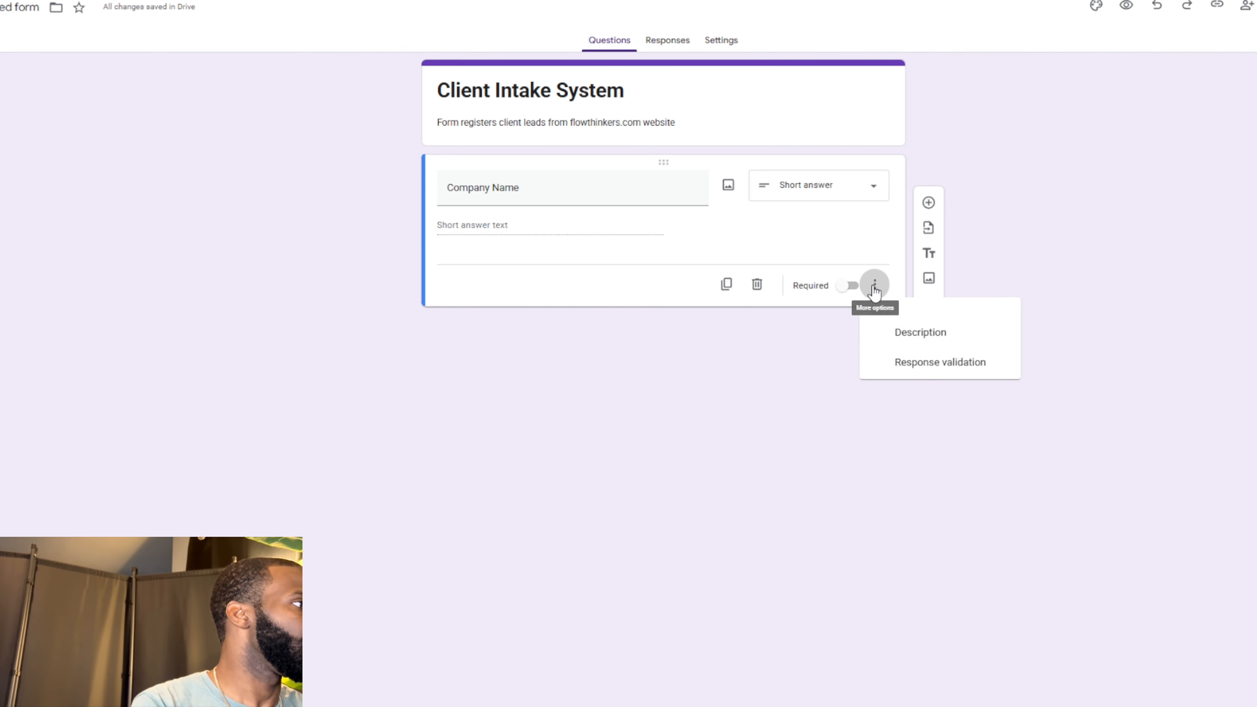
pyautogui.click(927, 204)
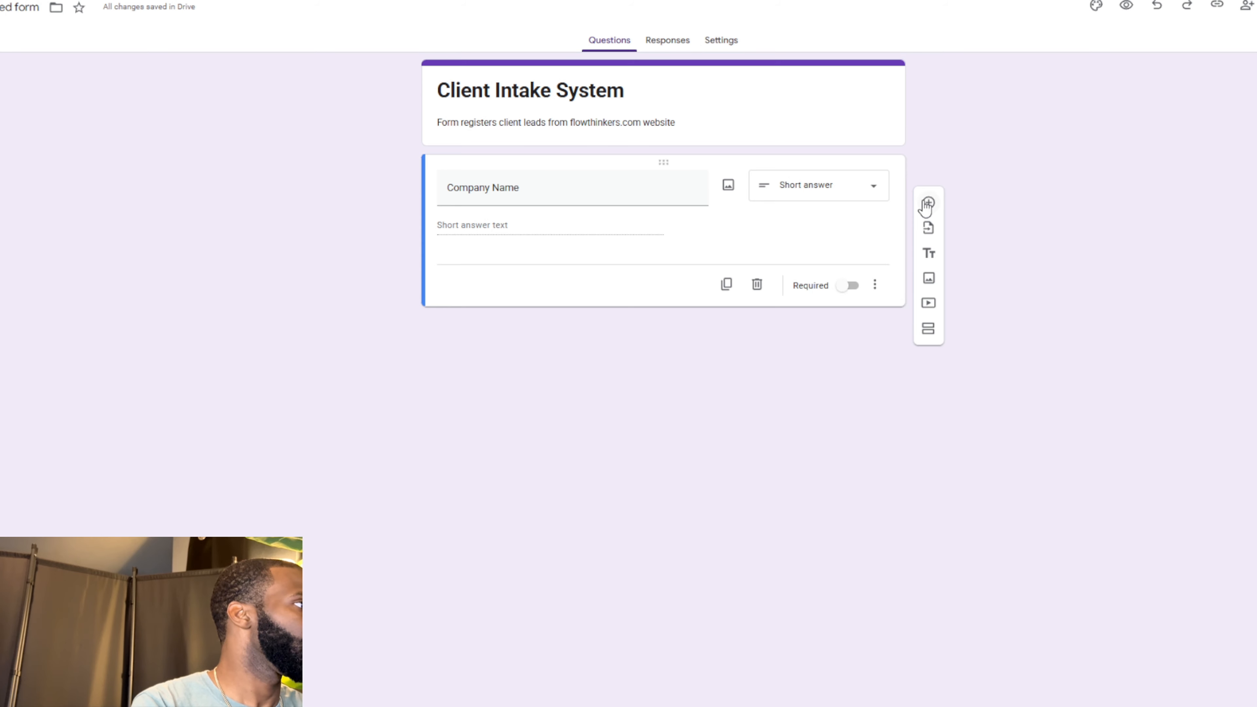
# Add a required Short answer question titled 'Name' below Company Name
pyautogui.click(928, 204)
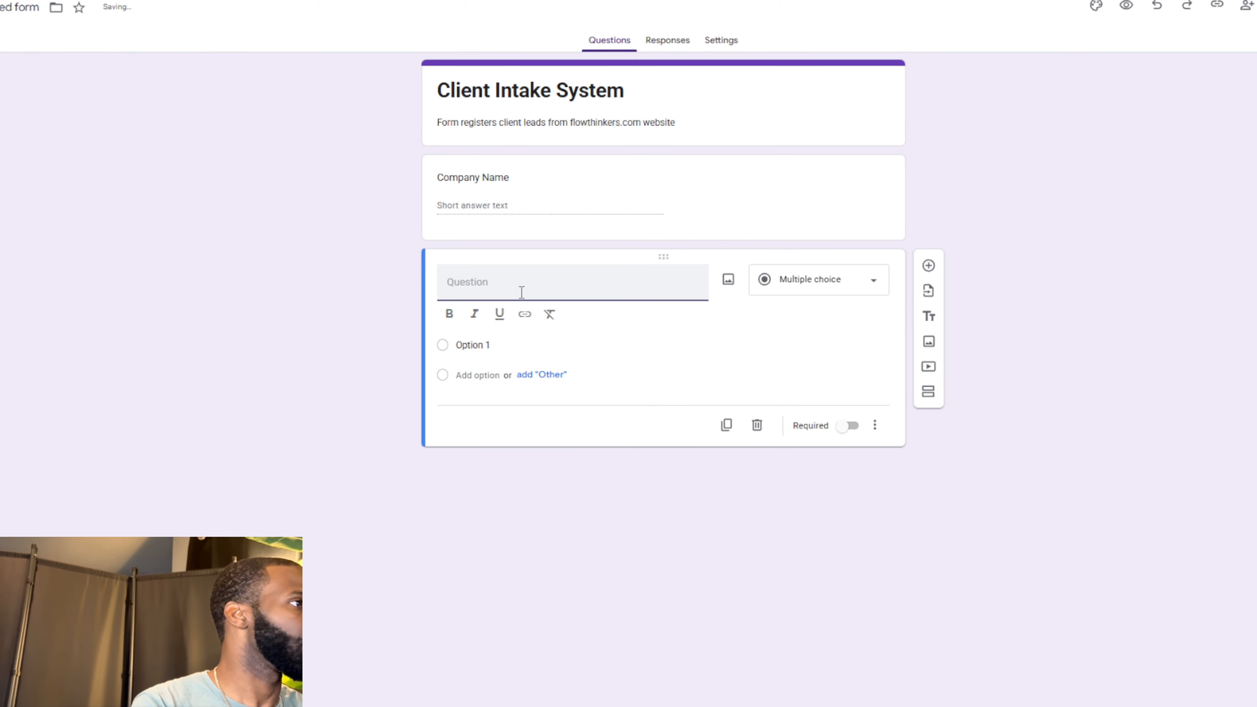
pyautogui.write('Name')
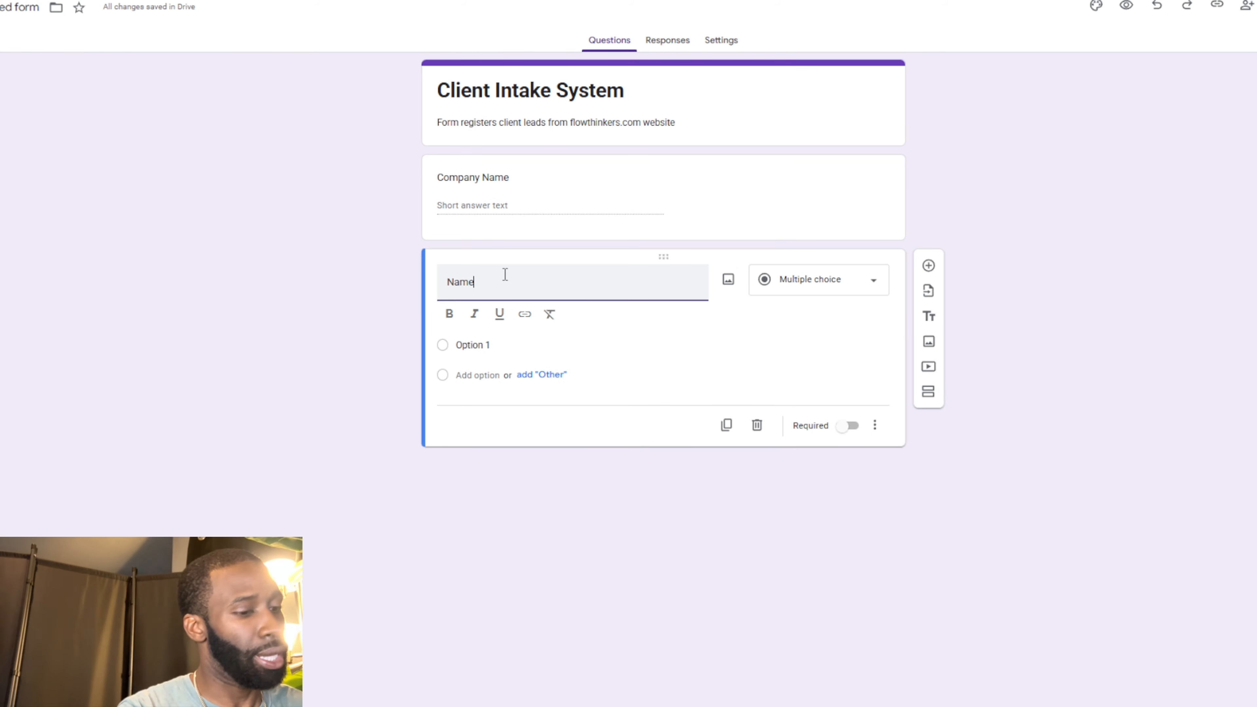
pyautogui.click(853, 406)
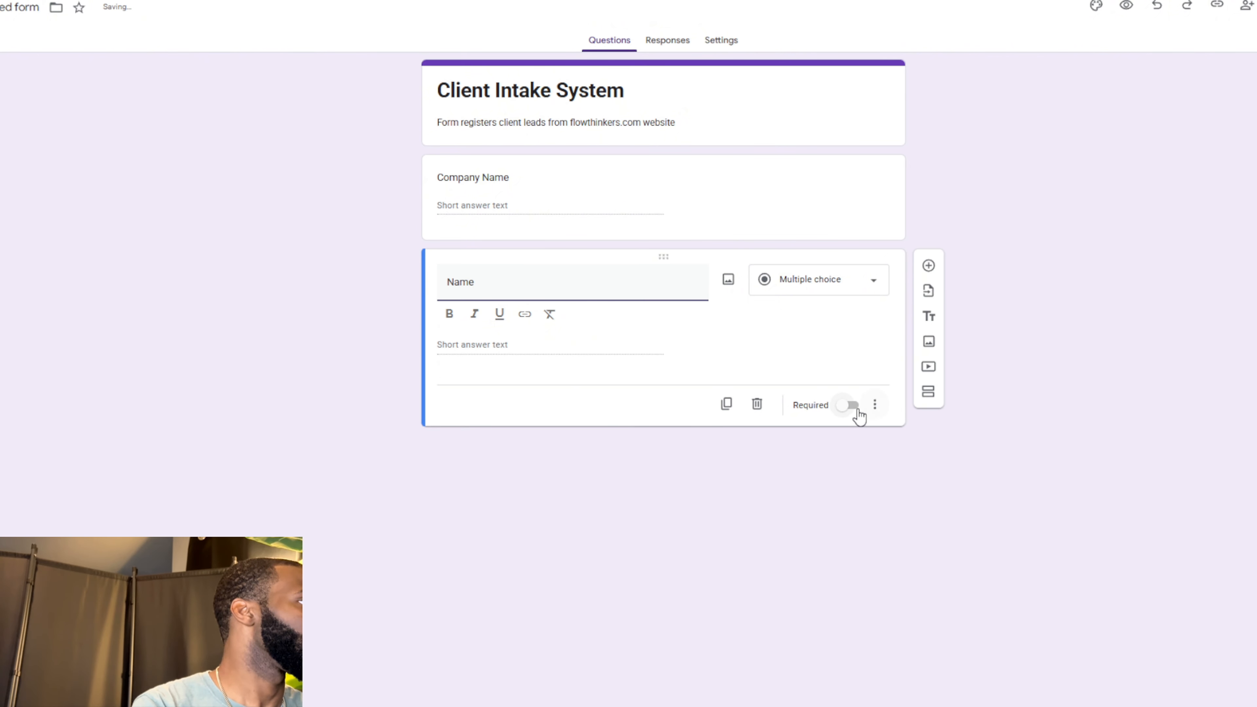
pyautogui.click(824, 286)
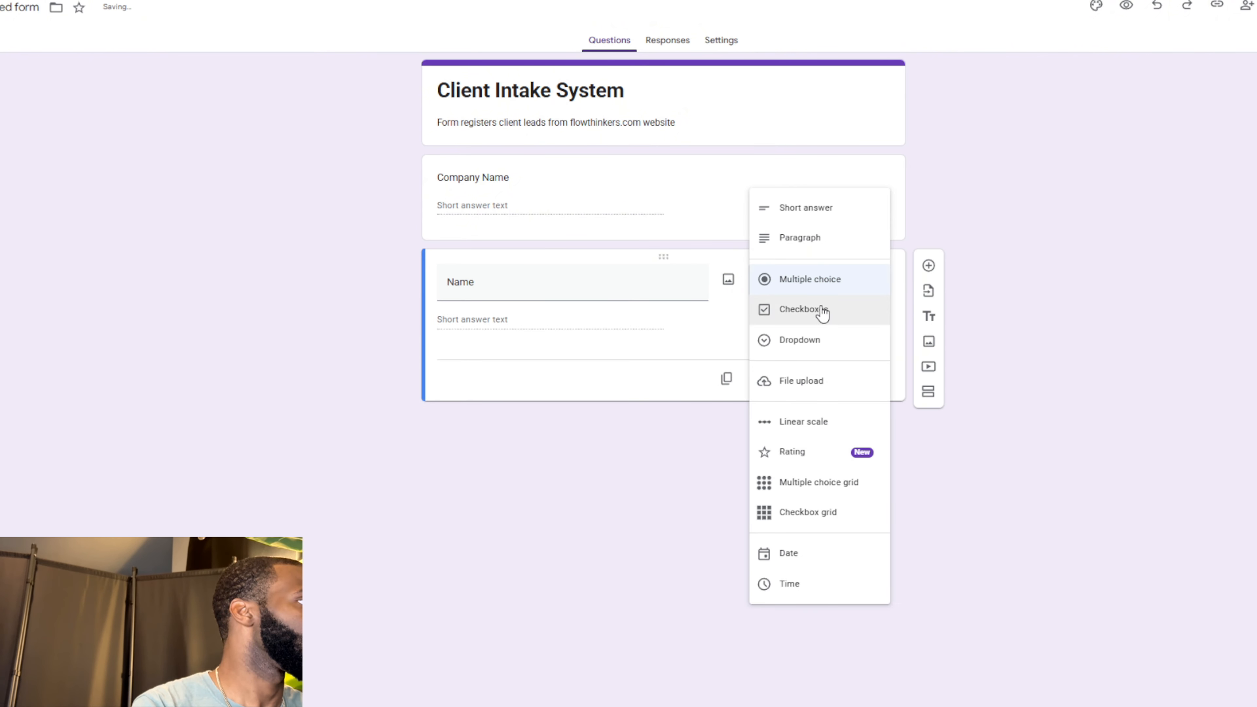
pyautogui.click(815, 208)
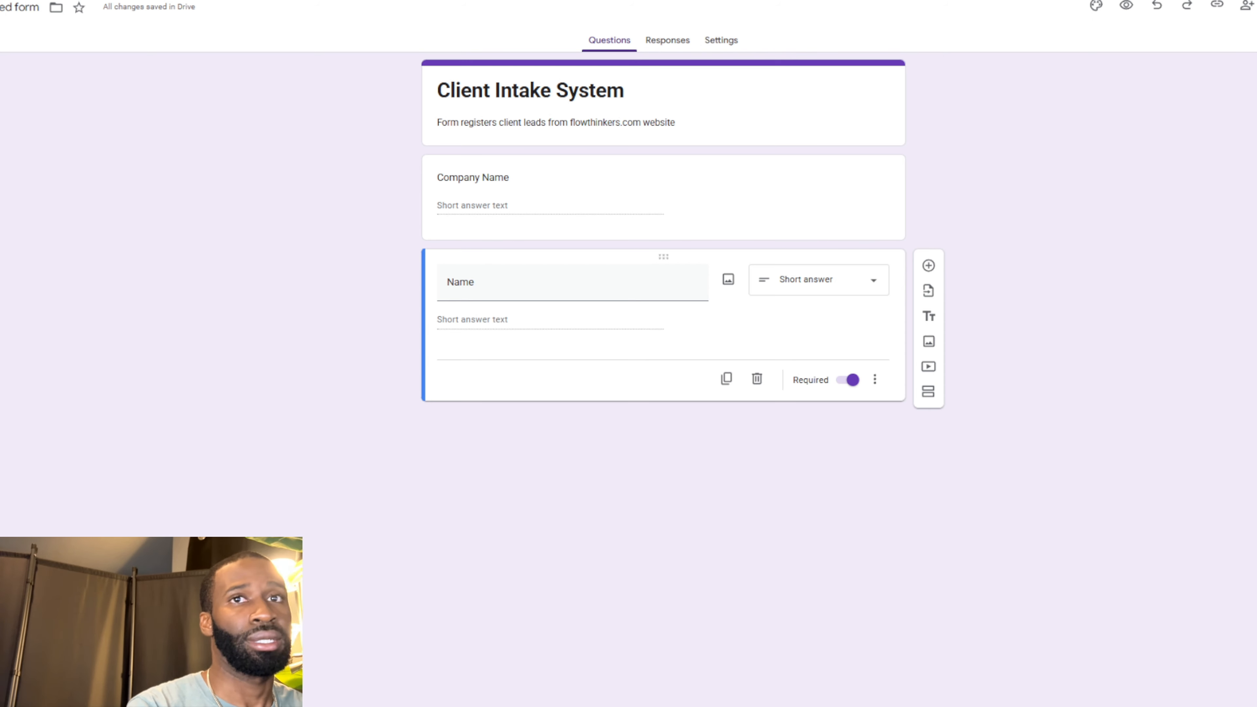
pyautogui.click(599, 162)
pyautogui.click(614, 368)
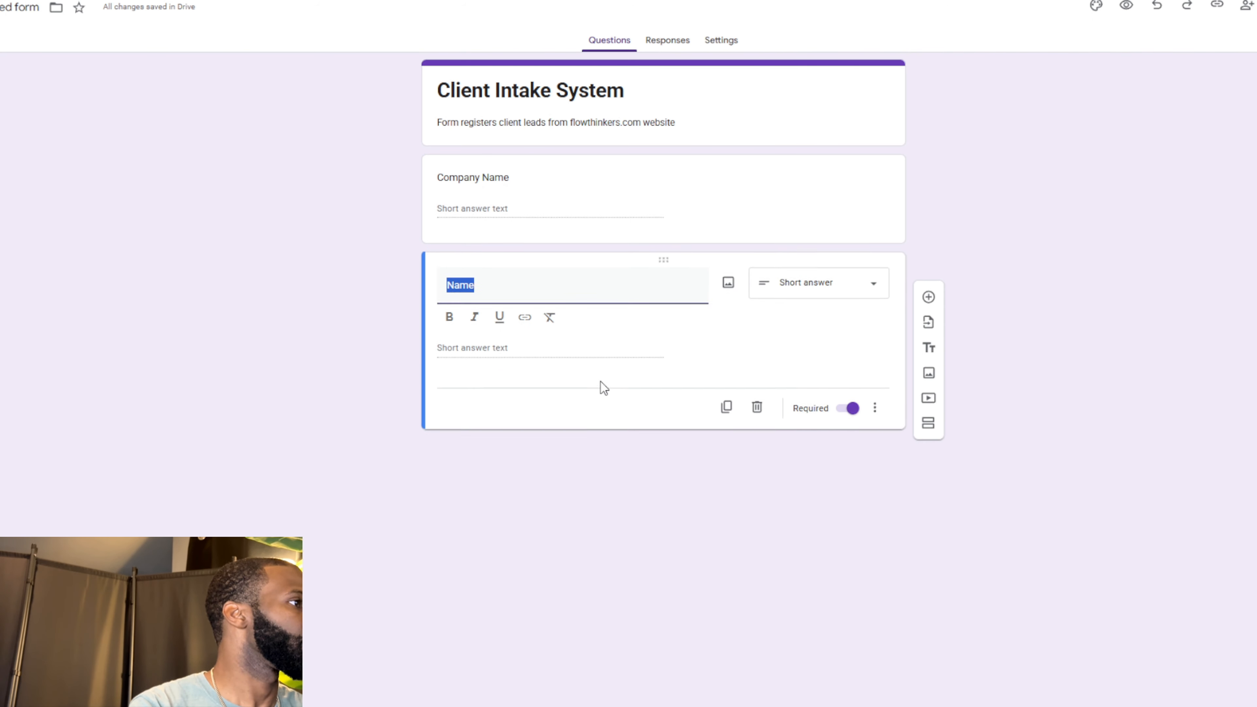
pyautogui.click(921, 297)
# Make the new question a required Short answer 'Email' question, then add a blank question
pyautogui.write('Email')
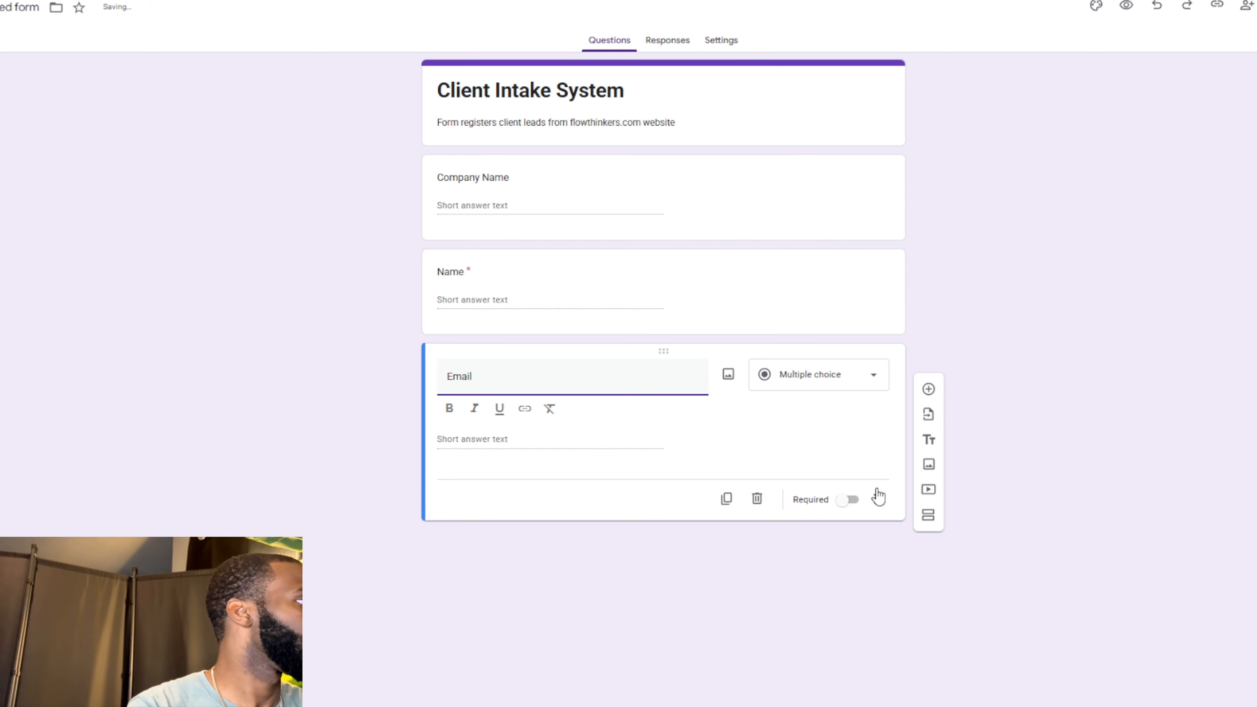
pyautogui.click(847, 499)
pyautogui.click(817, 381)
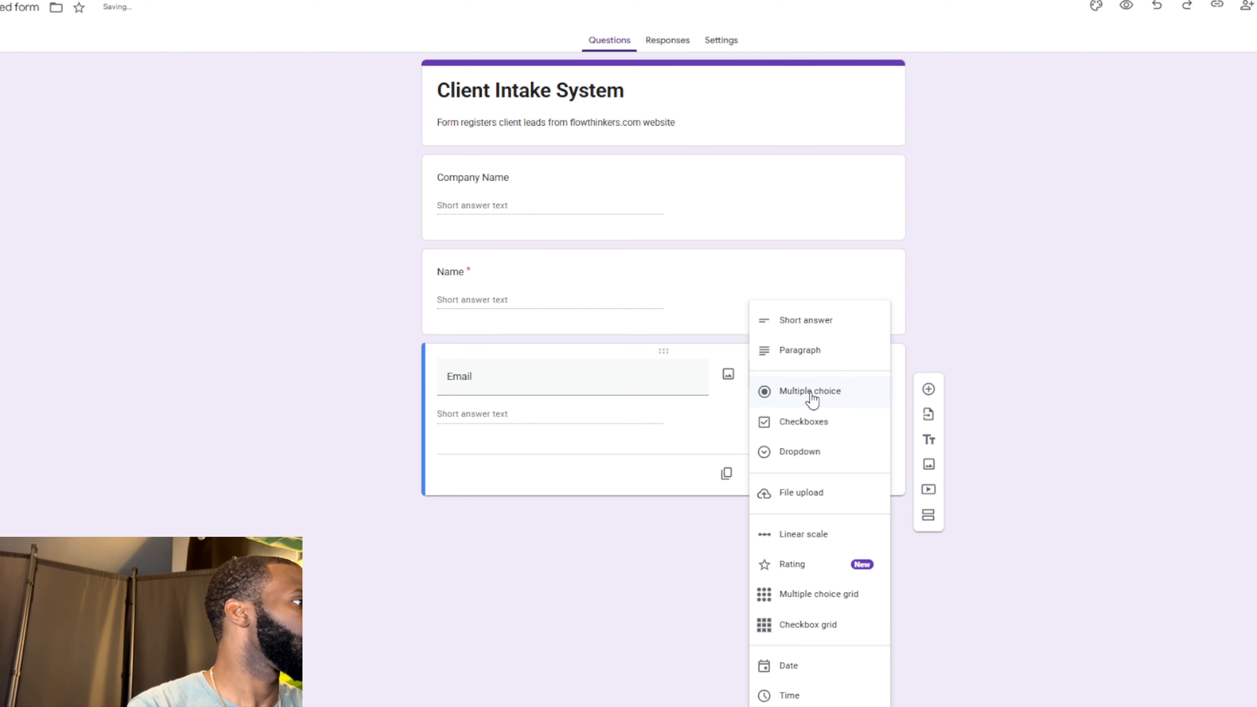
pyautogui.click(802, 325)
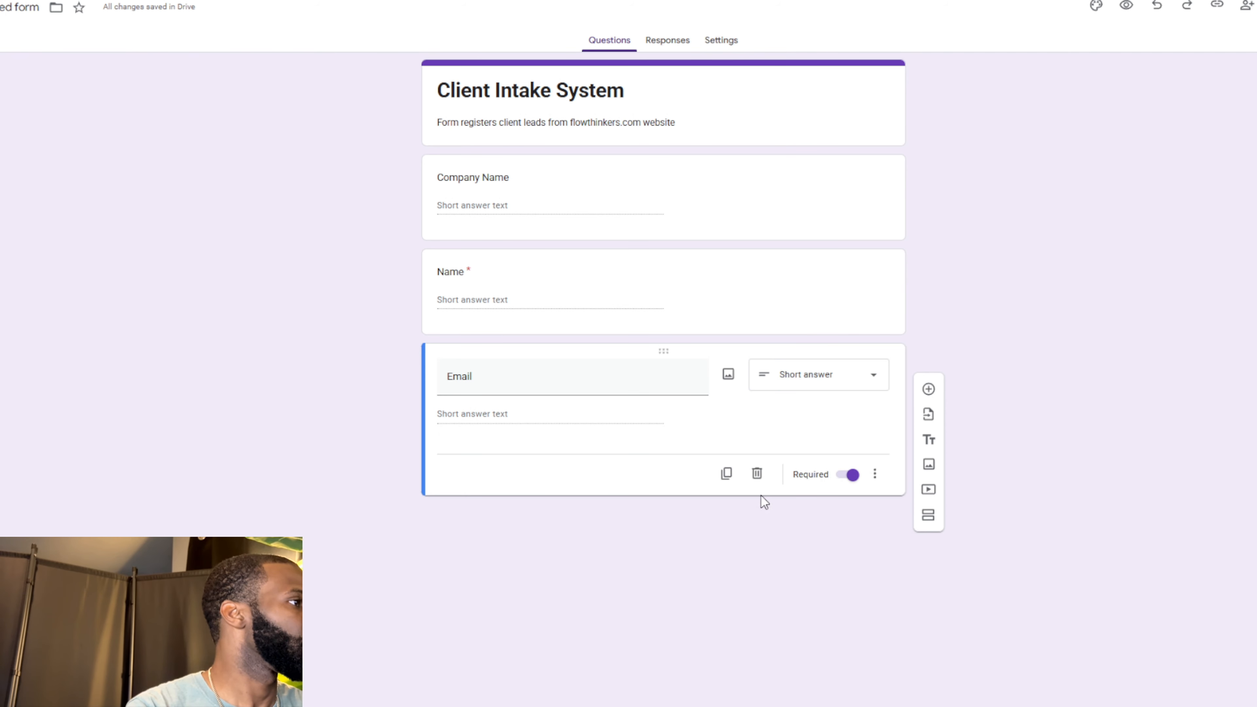
pyautogui.click(929, 388)
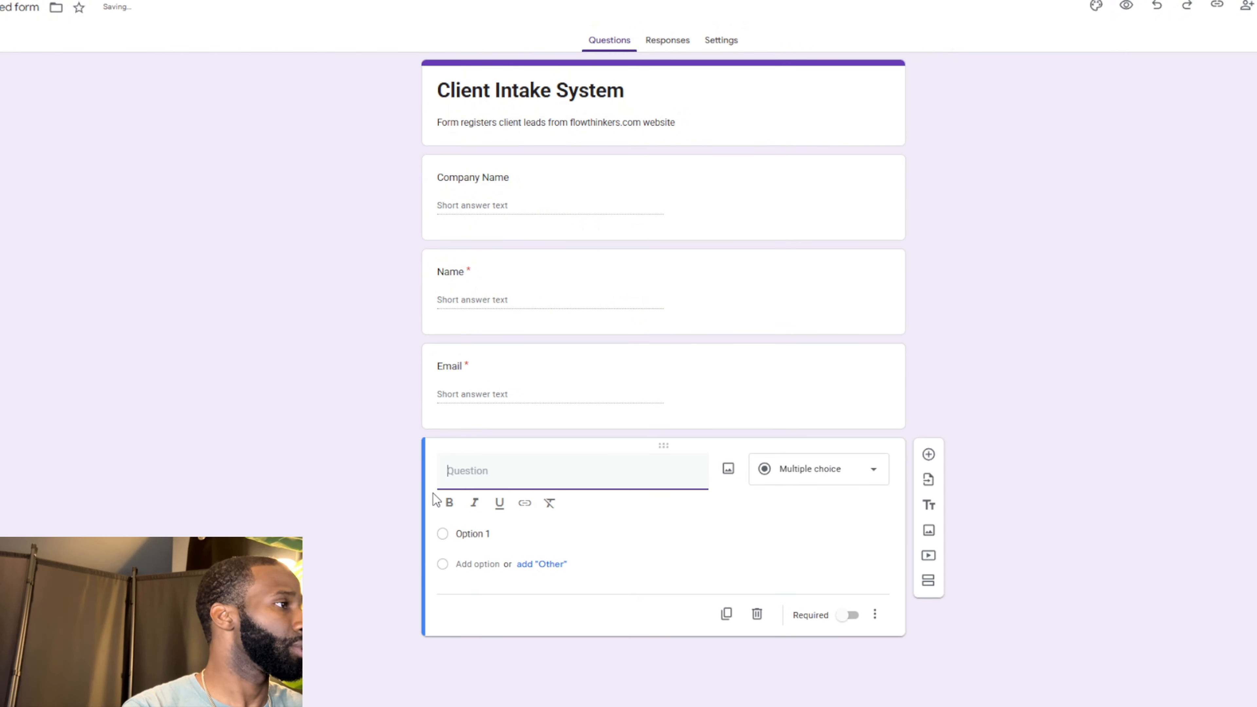
# Title the fourth question 'Phone No (Optional)' as a non-required Short answer
pyautogui.write('Pho')
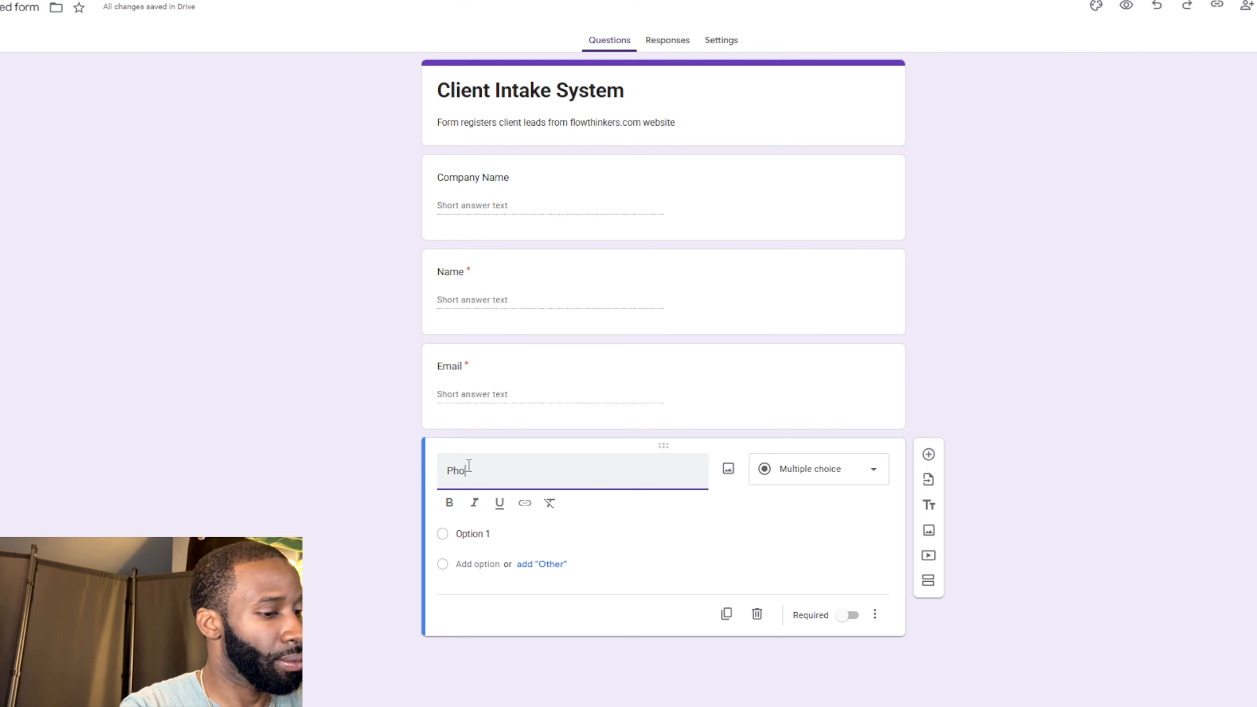
pyautogui.write('ne No ')
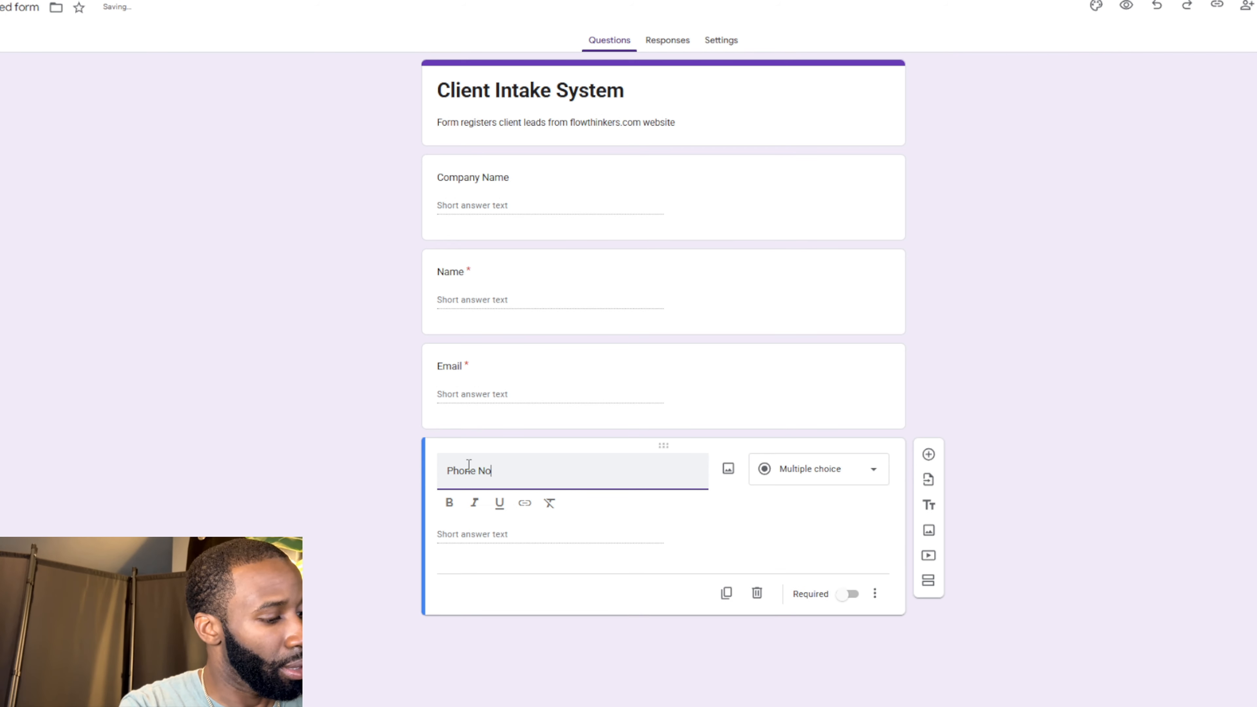
pyautogui.write('(Op')
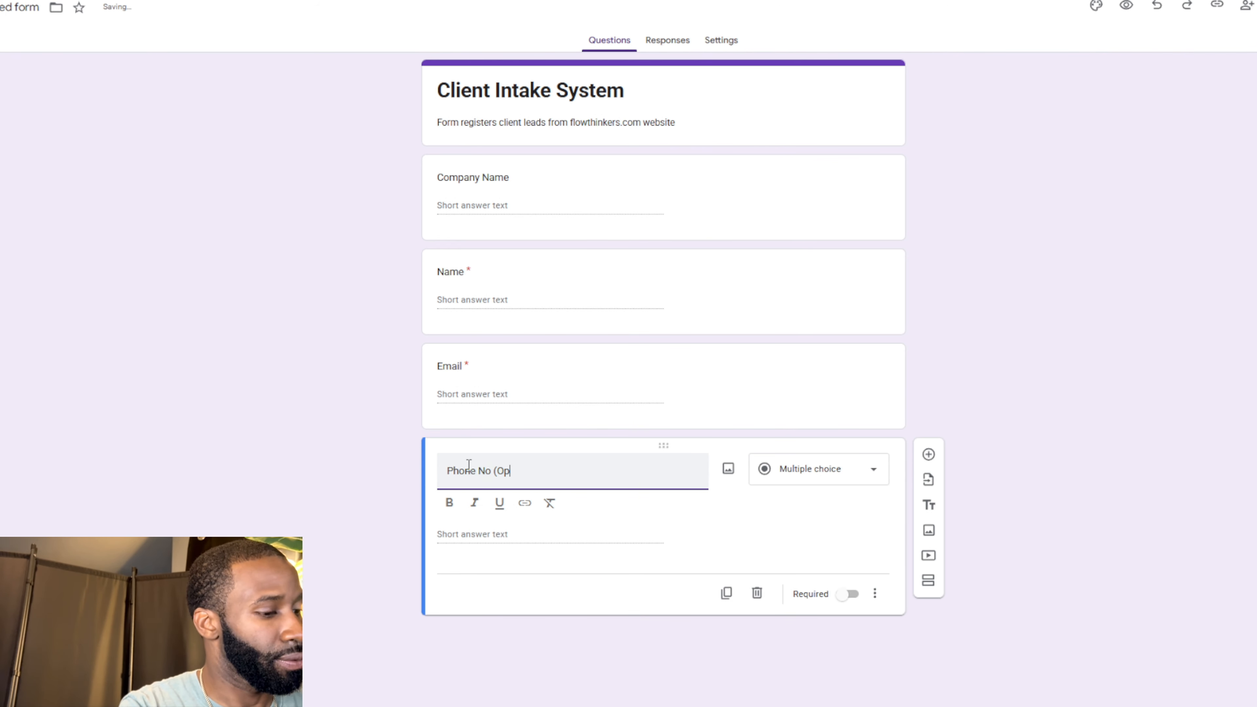
pyautogui.write('tiona')
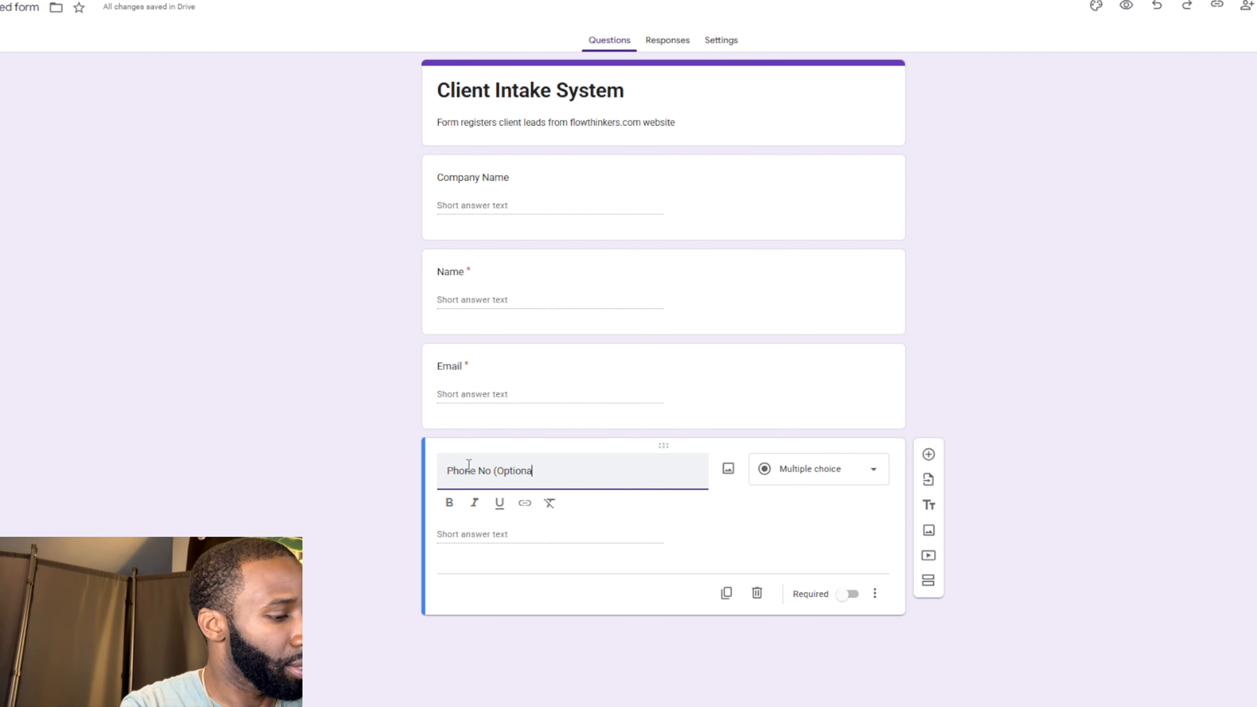
pyautogui.write('l)')
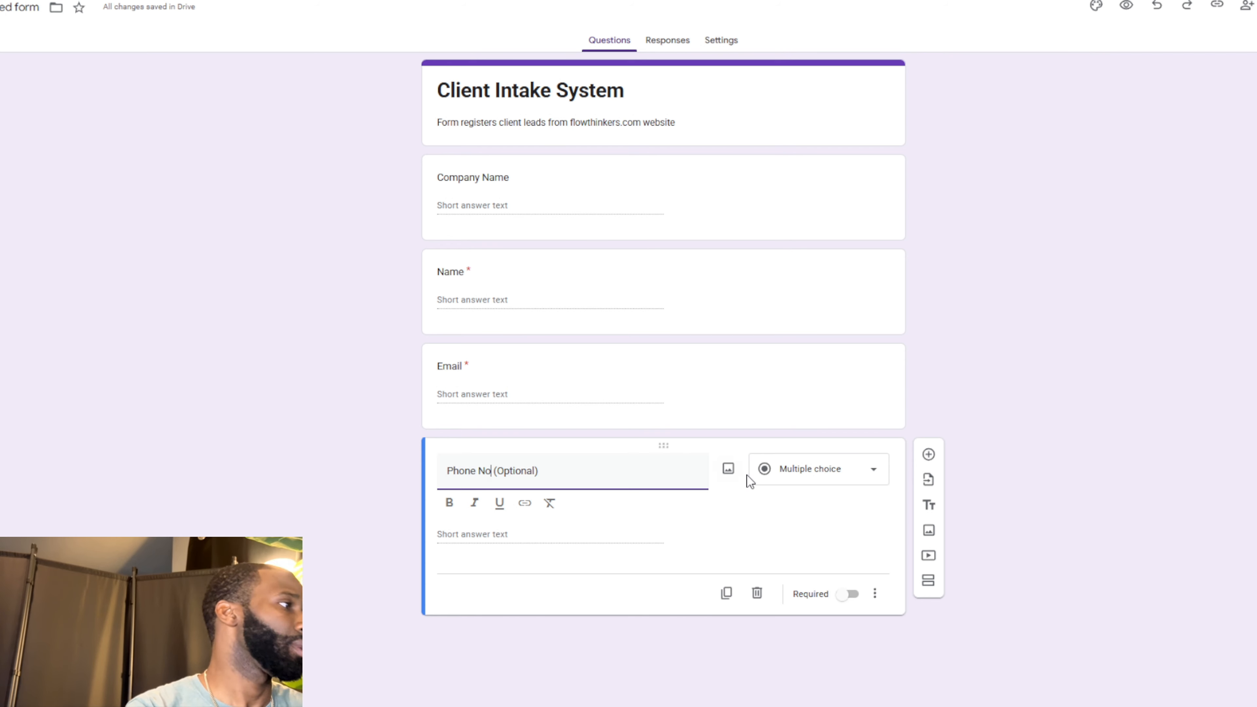
pyautogui.click(823, 478)
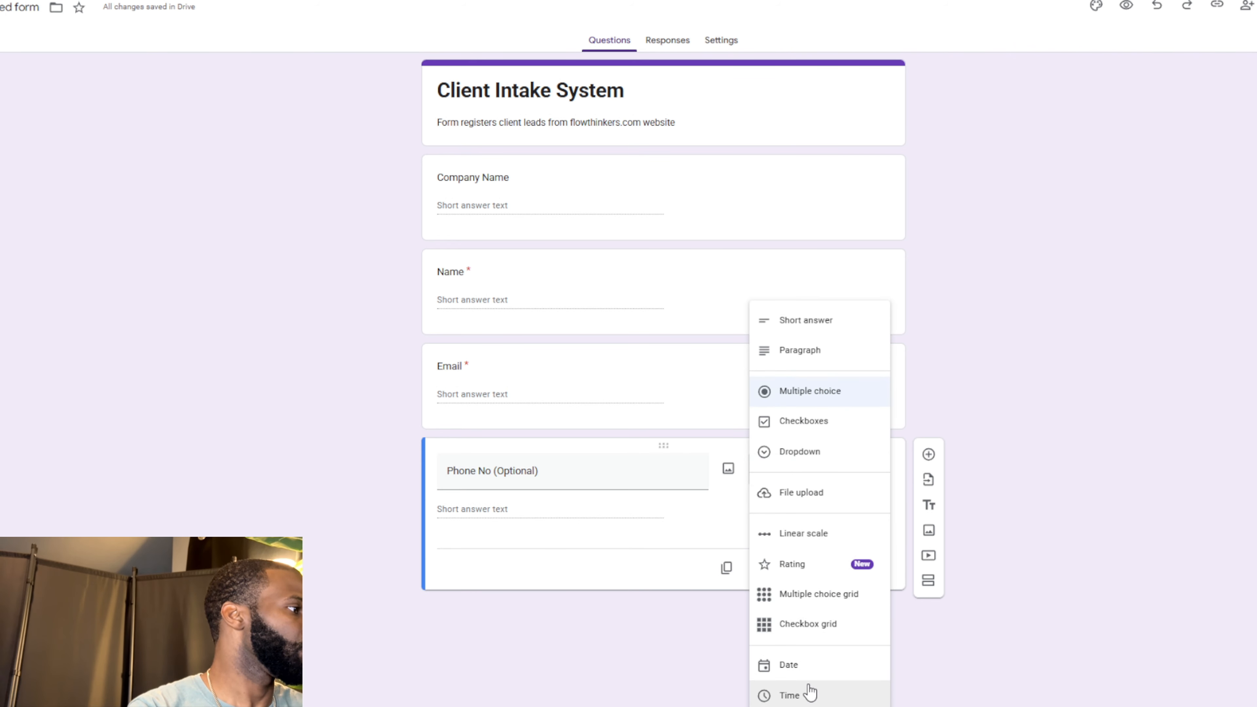
pyautogui.click(774, 327)
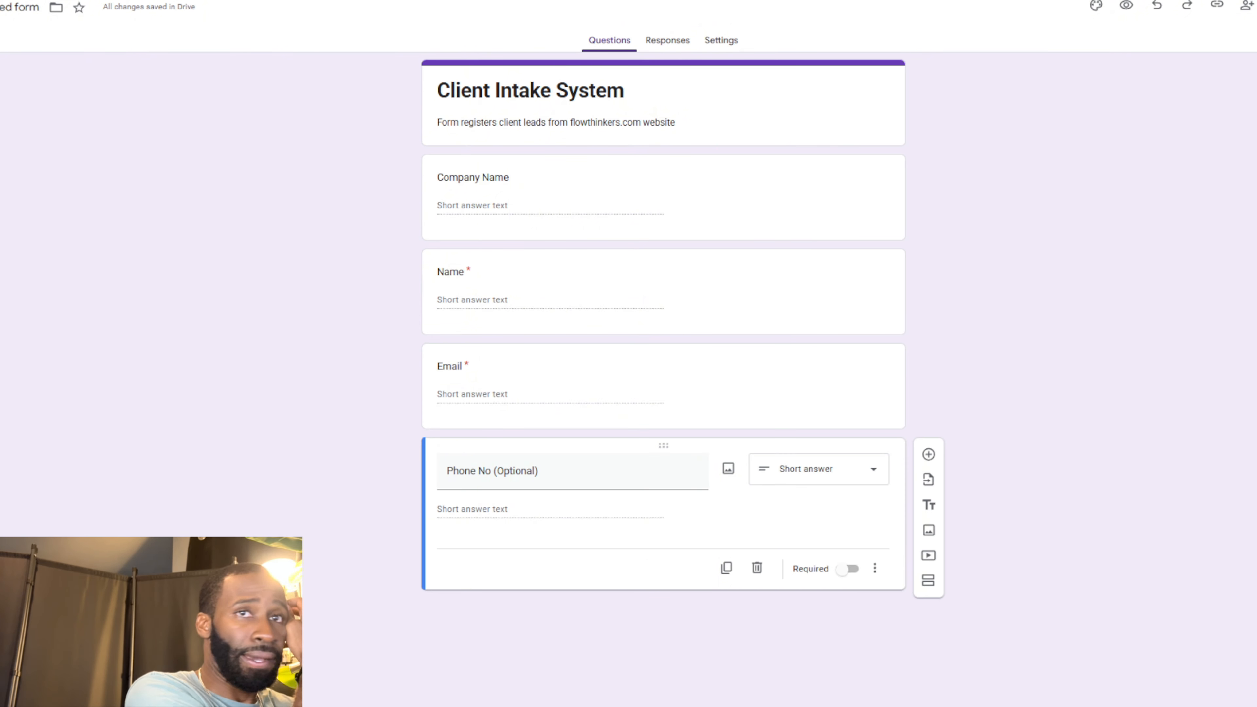
# Add a required question titled 'Project Type ( what are you trying to do?)'
pyautogui.click(929, 453)
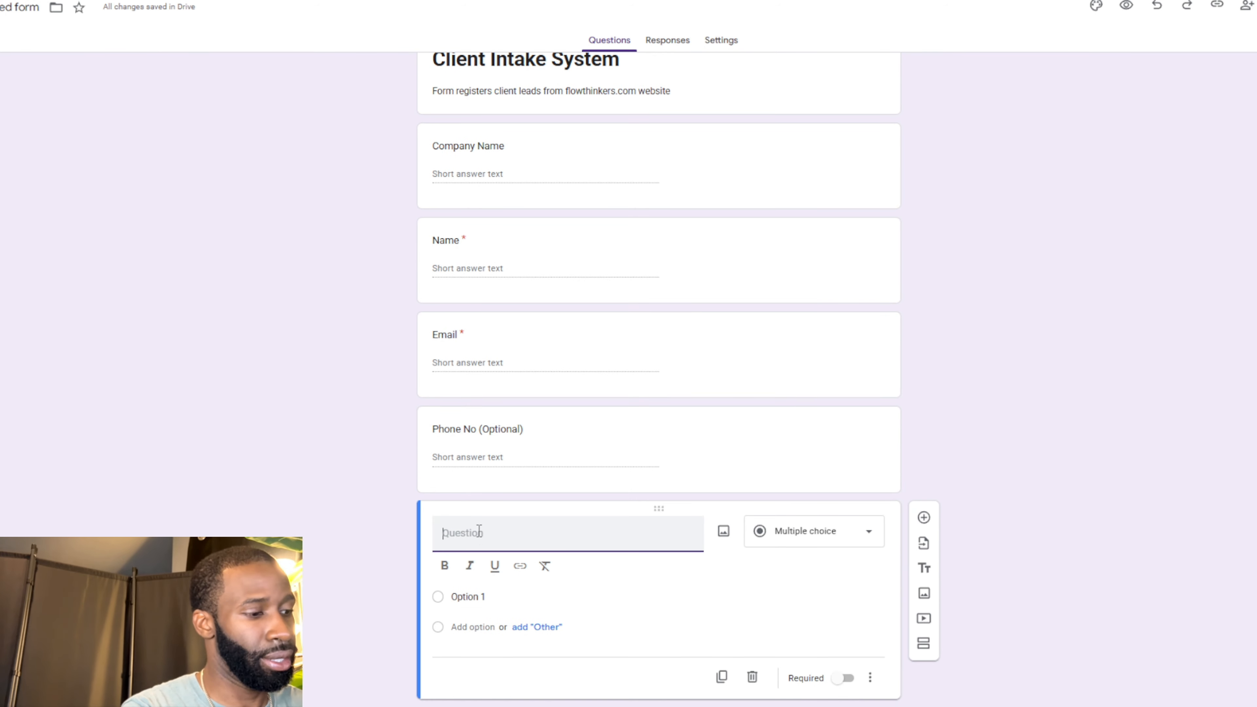
pyautogui.write('Project ')
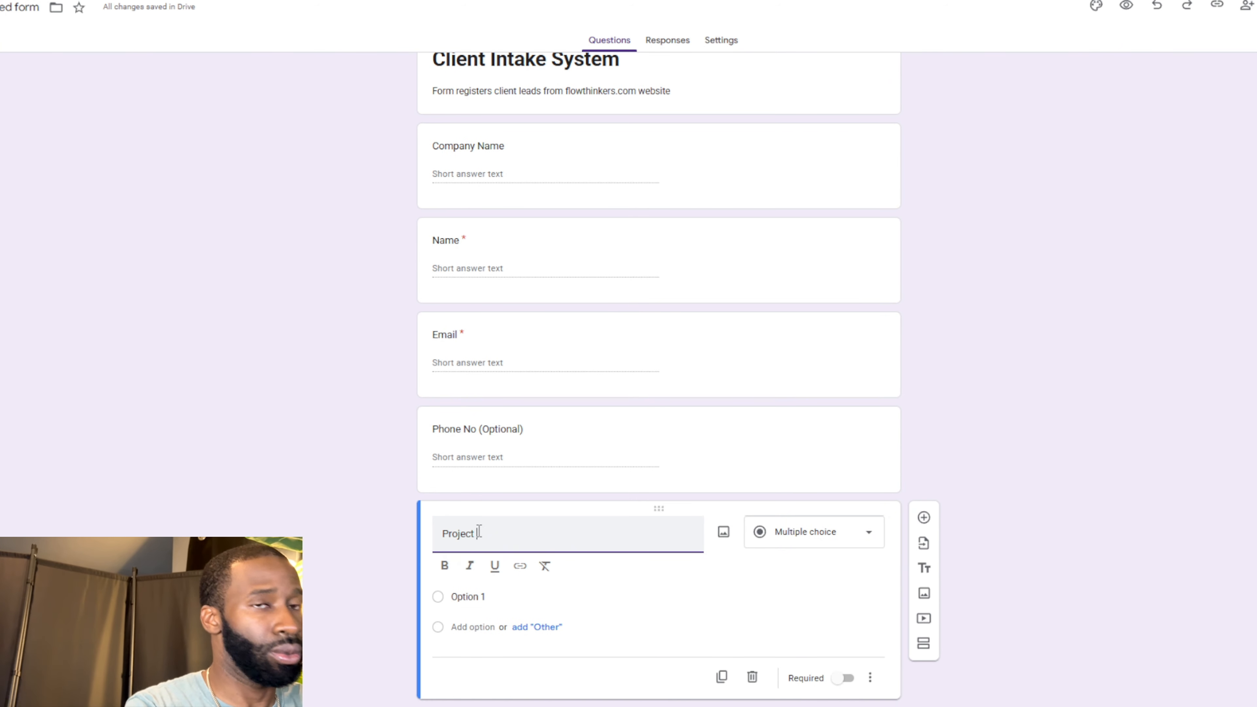
pyautogui.write('Typp')
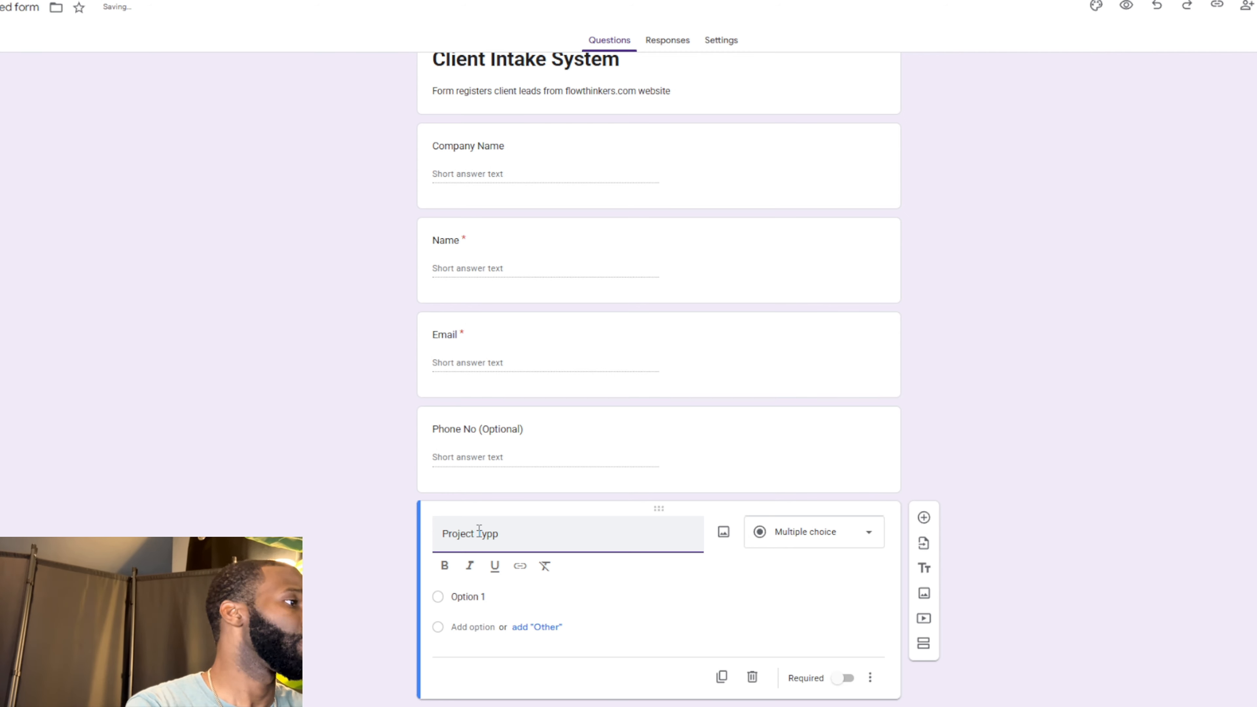
pyautogui.press('BackSpace')
pyautogui.write('e (')
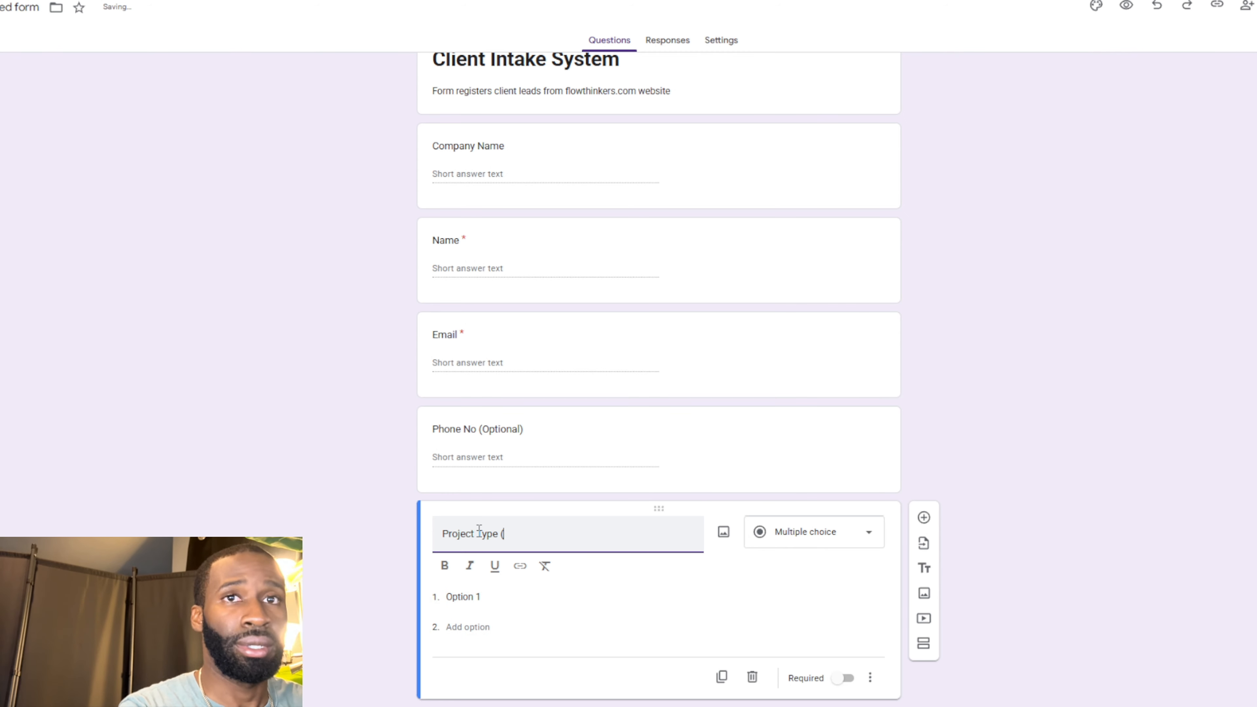
pyautogui.write(' w')
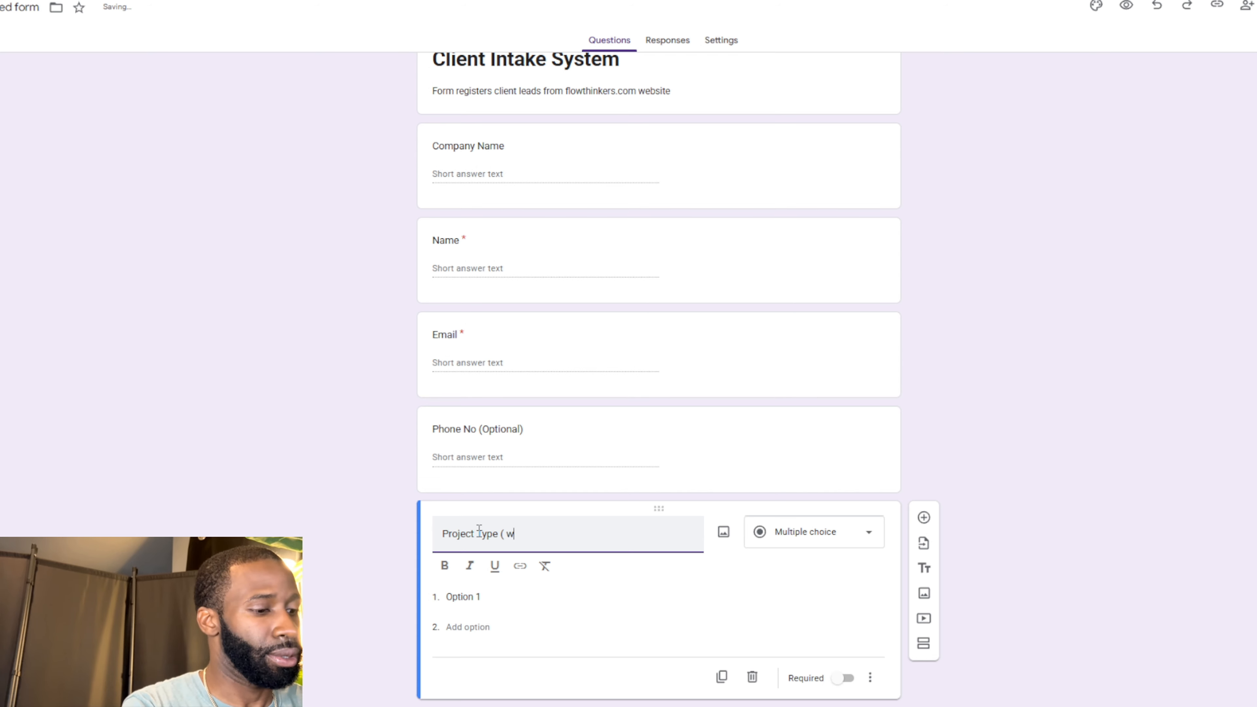
pyautogui.write('hat a')
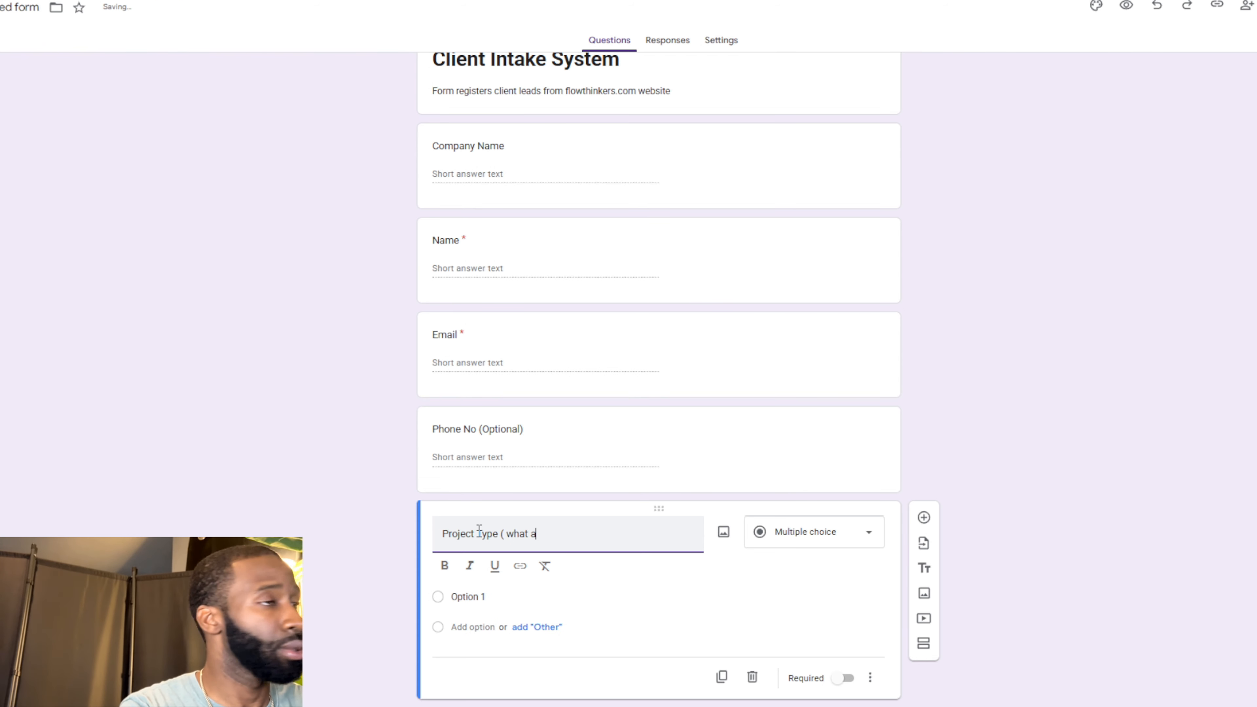
pyautogui.write('re you ')
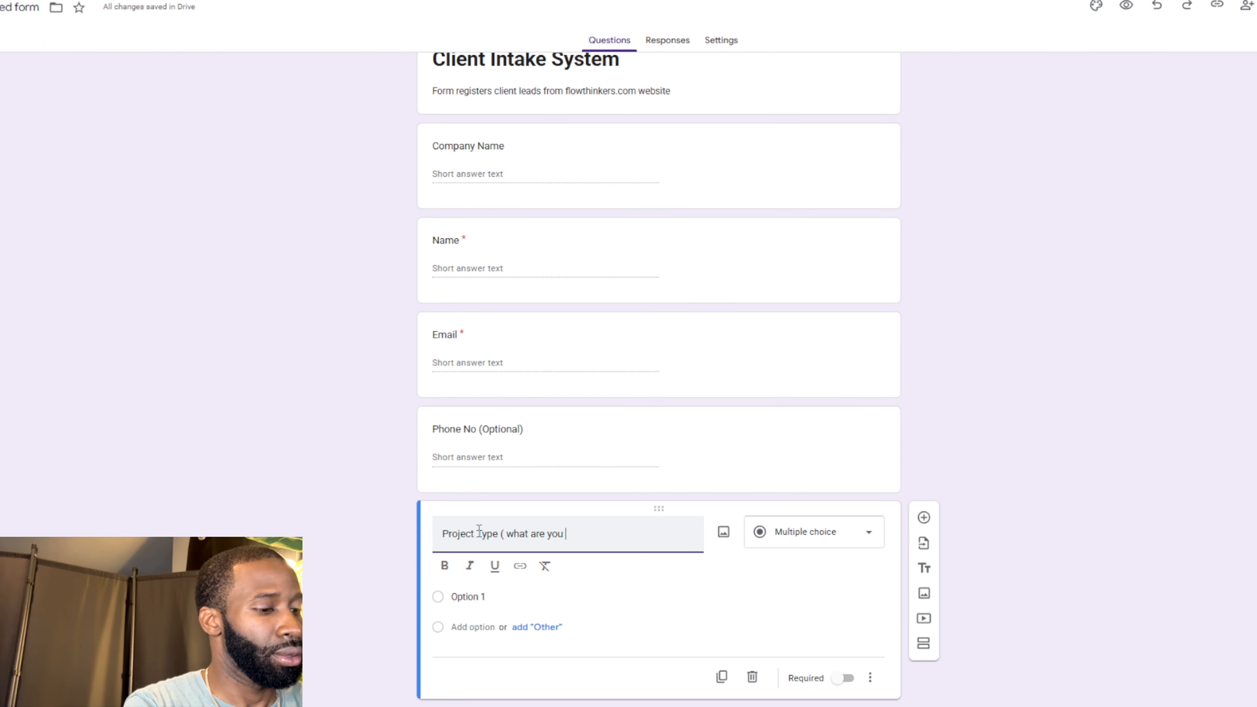
pyautogui.write('trying to do')
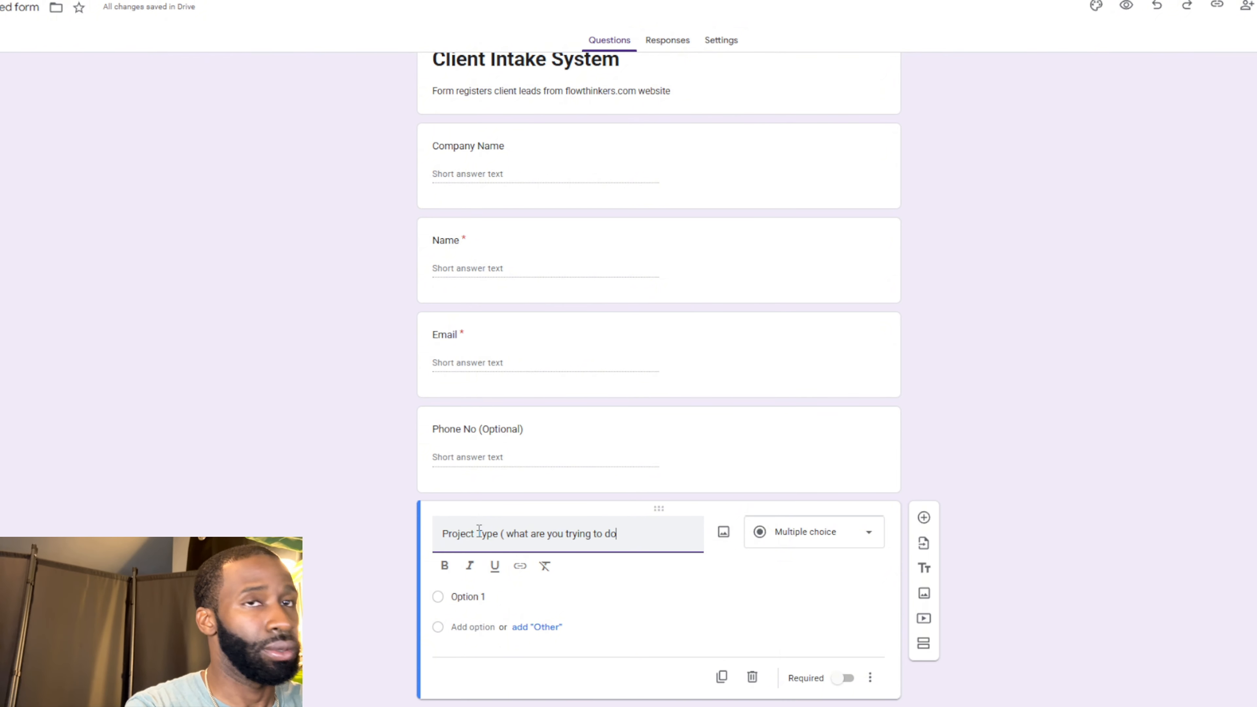
pyautogui.write('?')
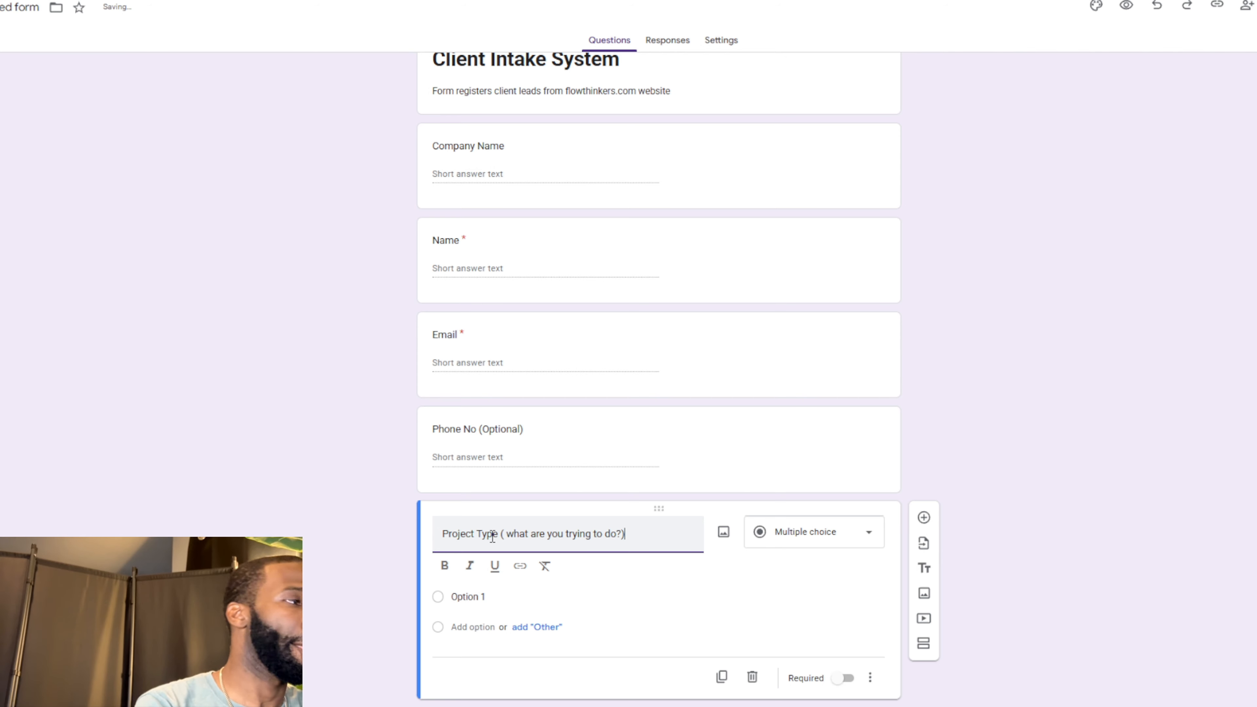
pyautogui.write(')')
pyautogui.click(844, 678)
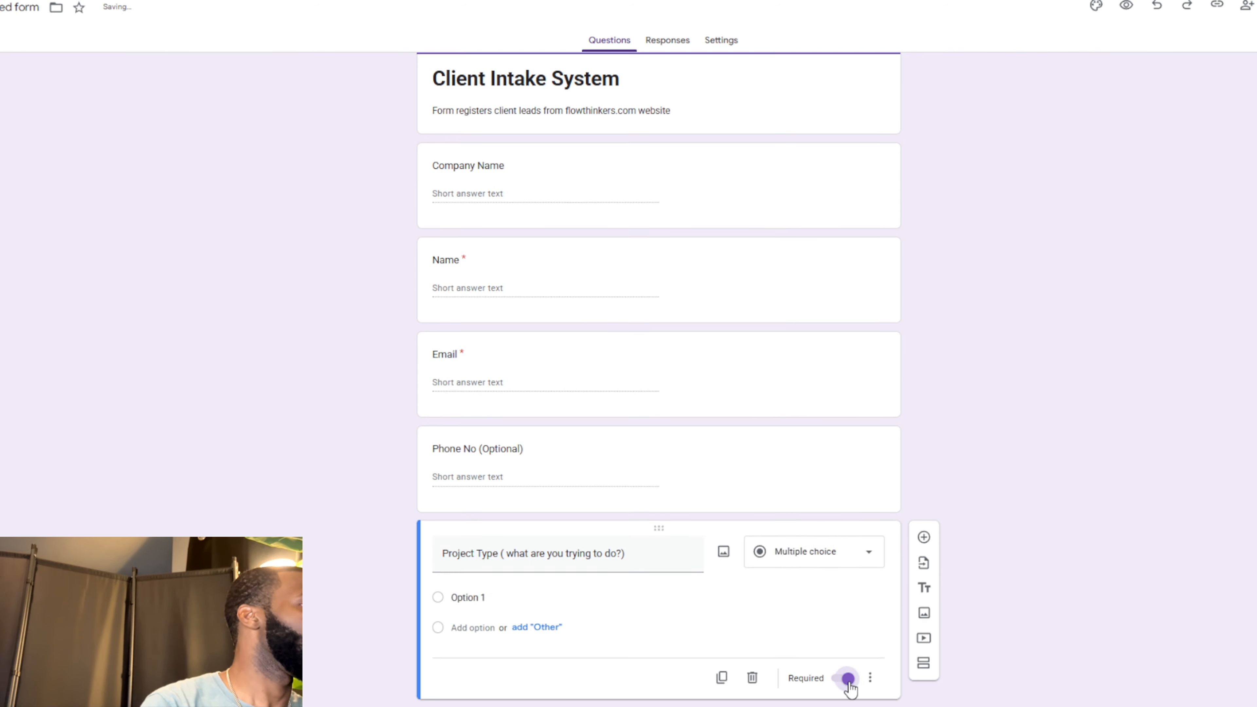
# Make Project Type a Dropdown with options 'Workflow Automation' and 'Website Build/Optimization'
pyautogui.click(781, 554)
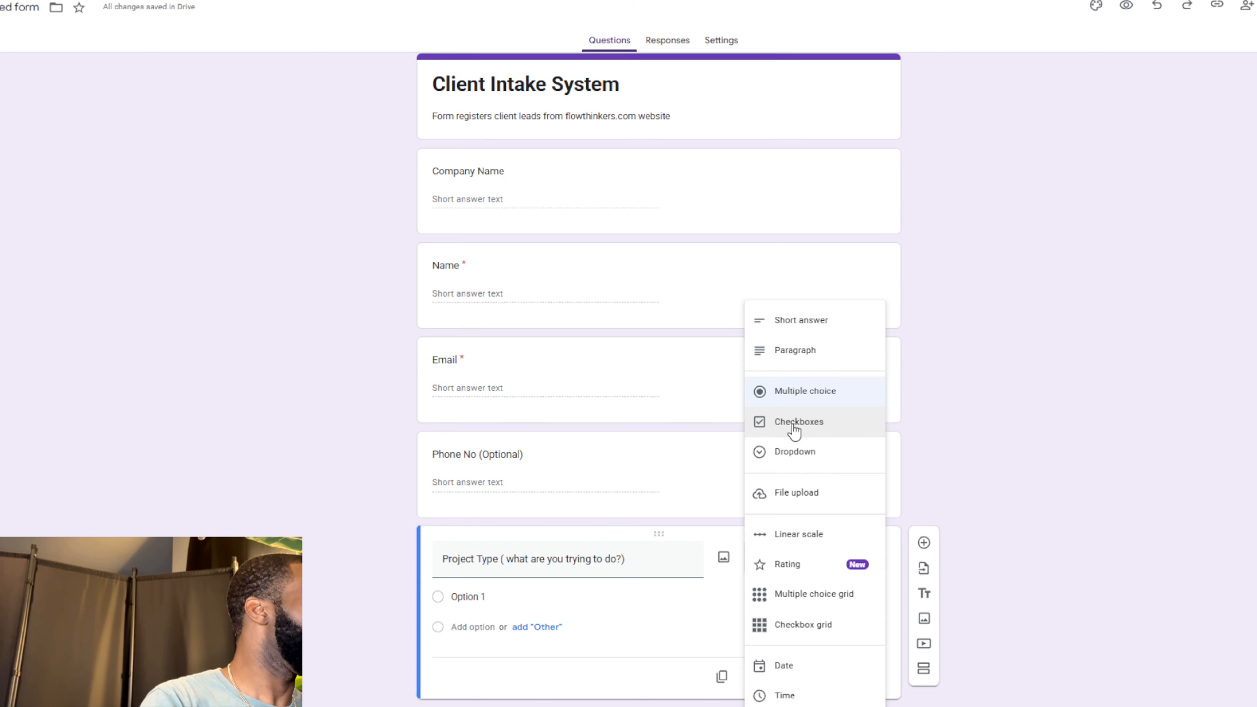
pyautogui.click(794, 451)
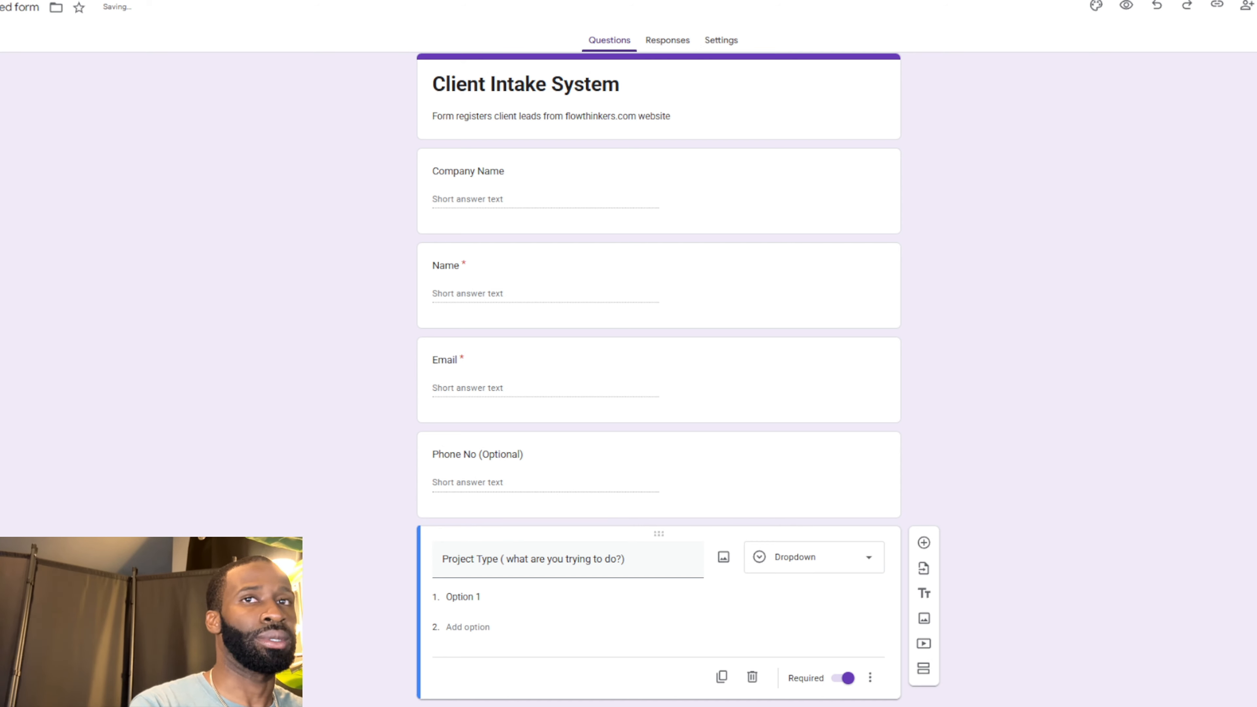
pyautogui.click(455, 595)
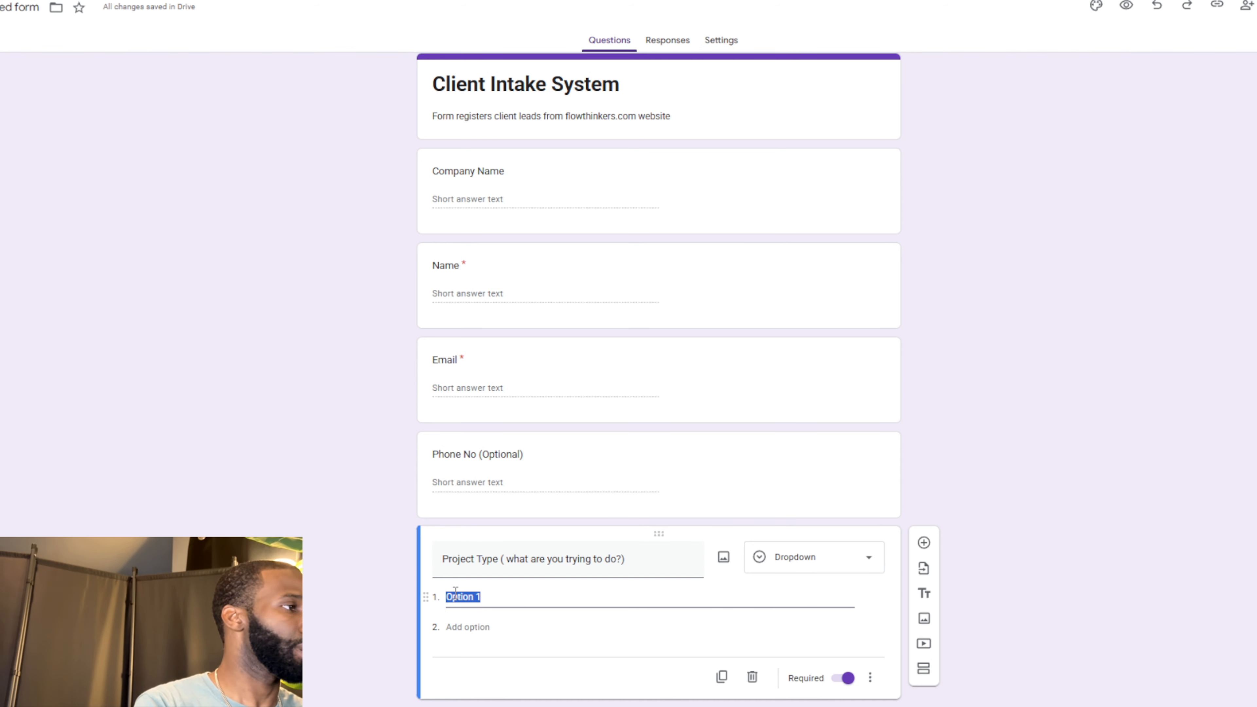
pyautogui.write('Workflow')
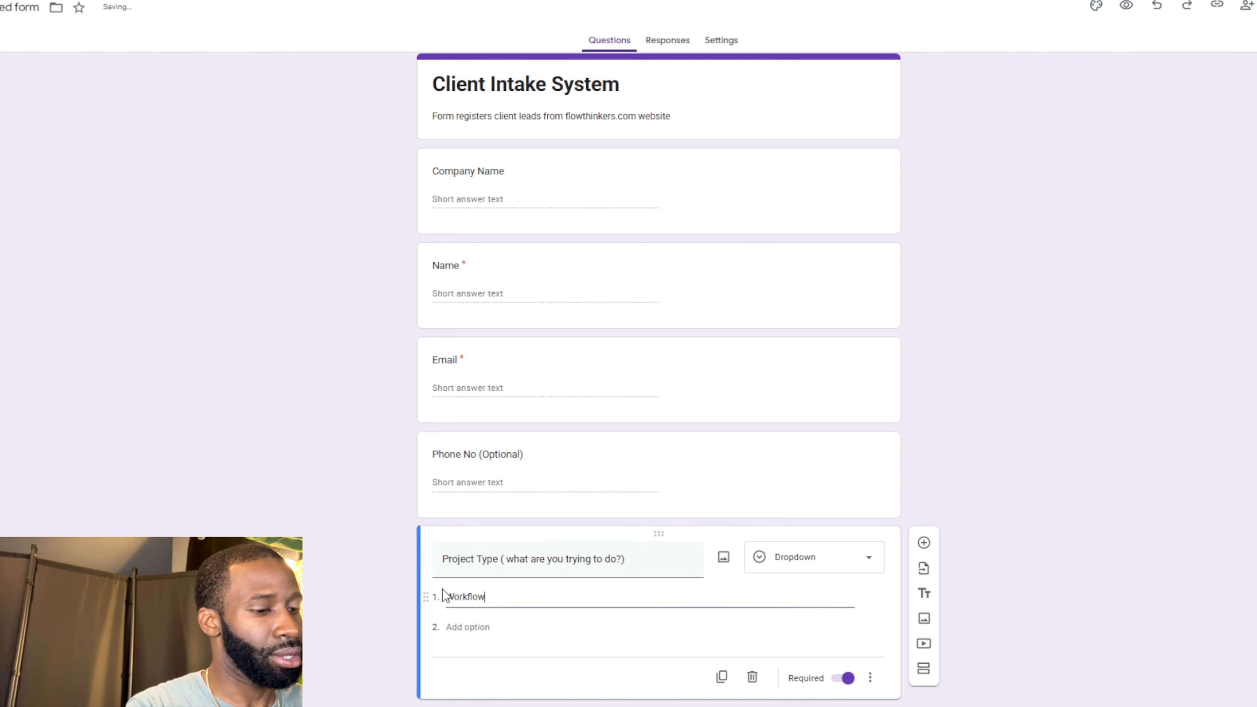
pyautogui.write(' A')
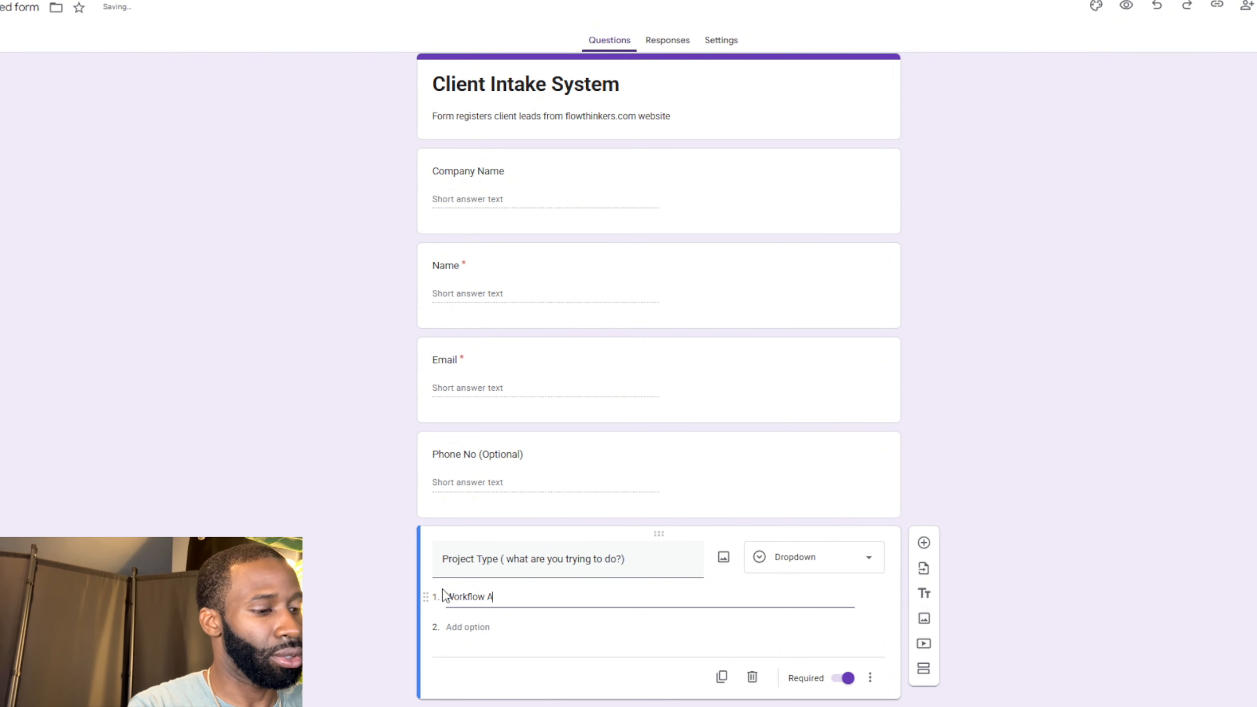
pyautogui.write('utomatio')
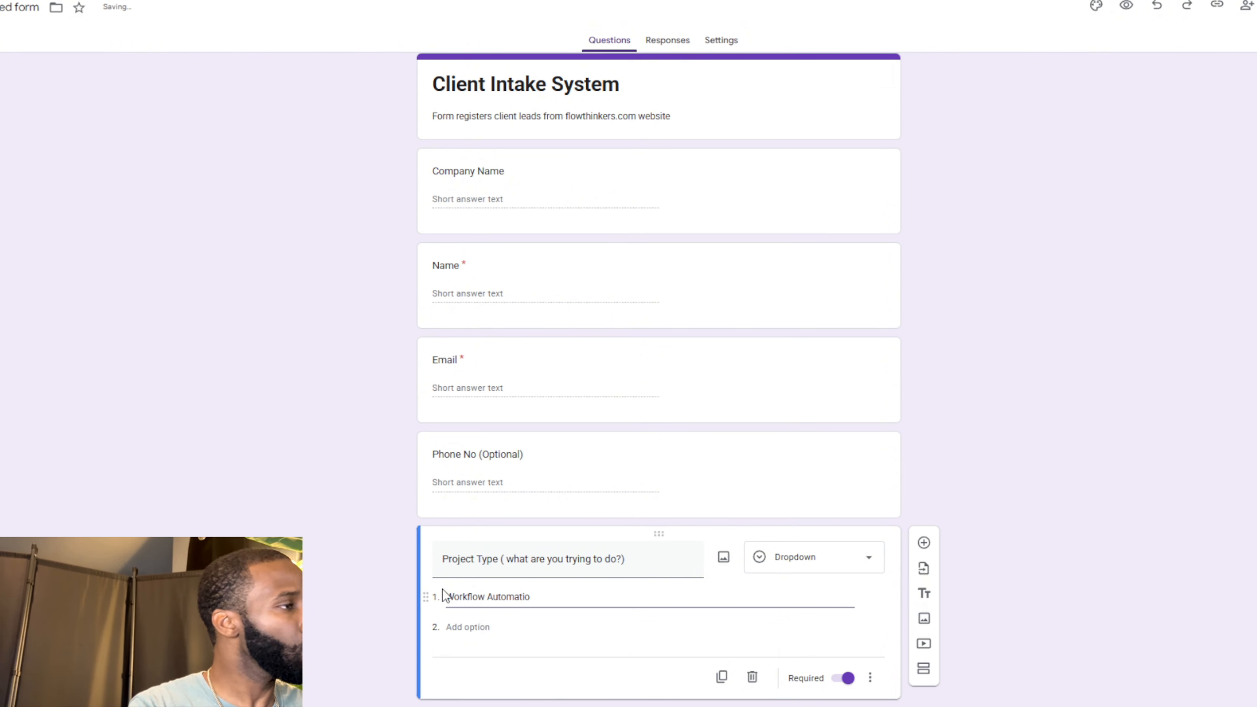
pyautogui.write('n')
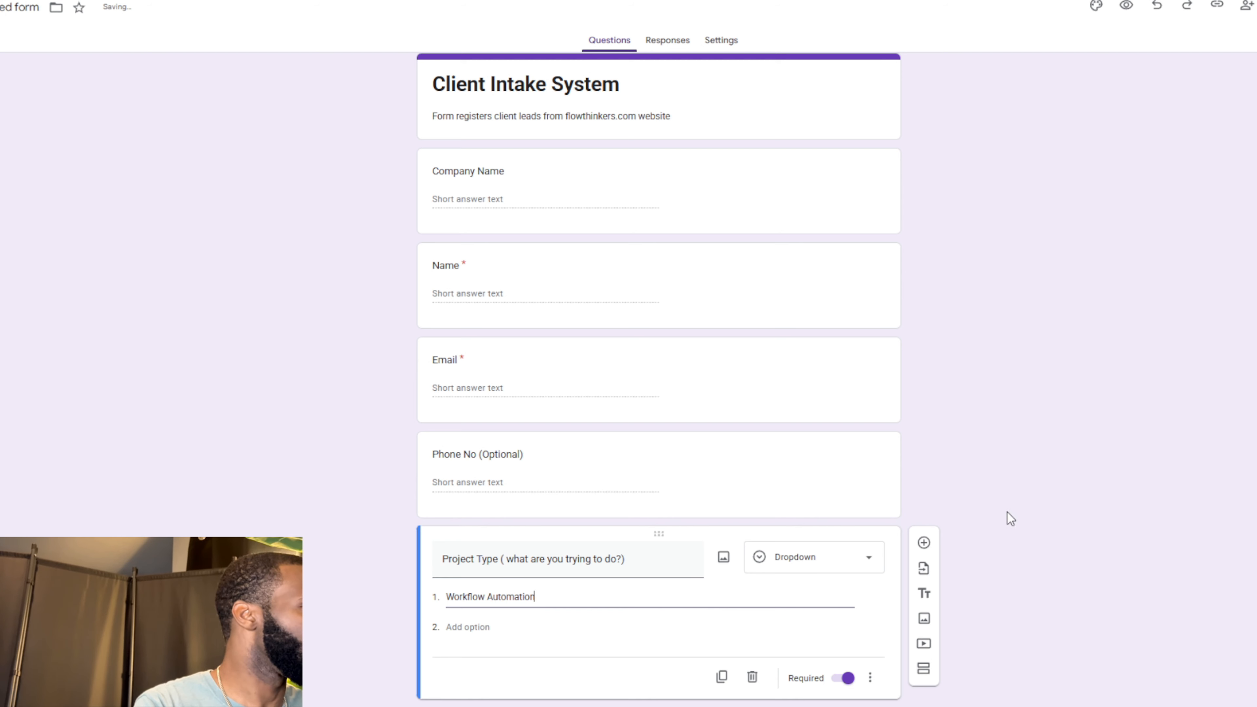
pyautogui.click(502, 627)
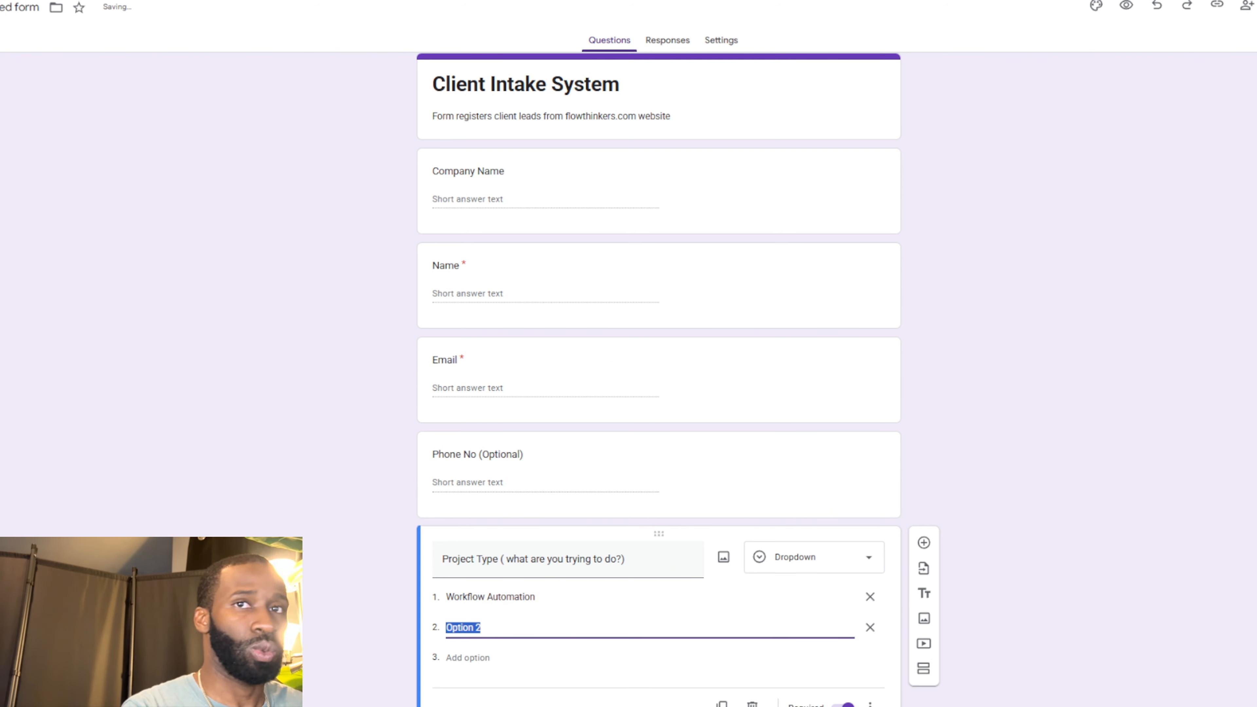
pyautogui.write('Websi')
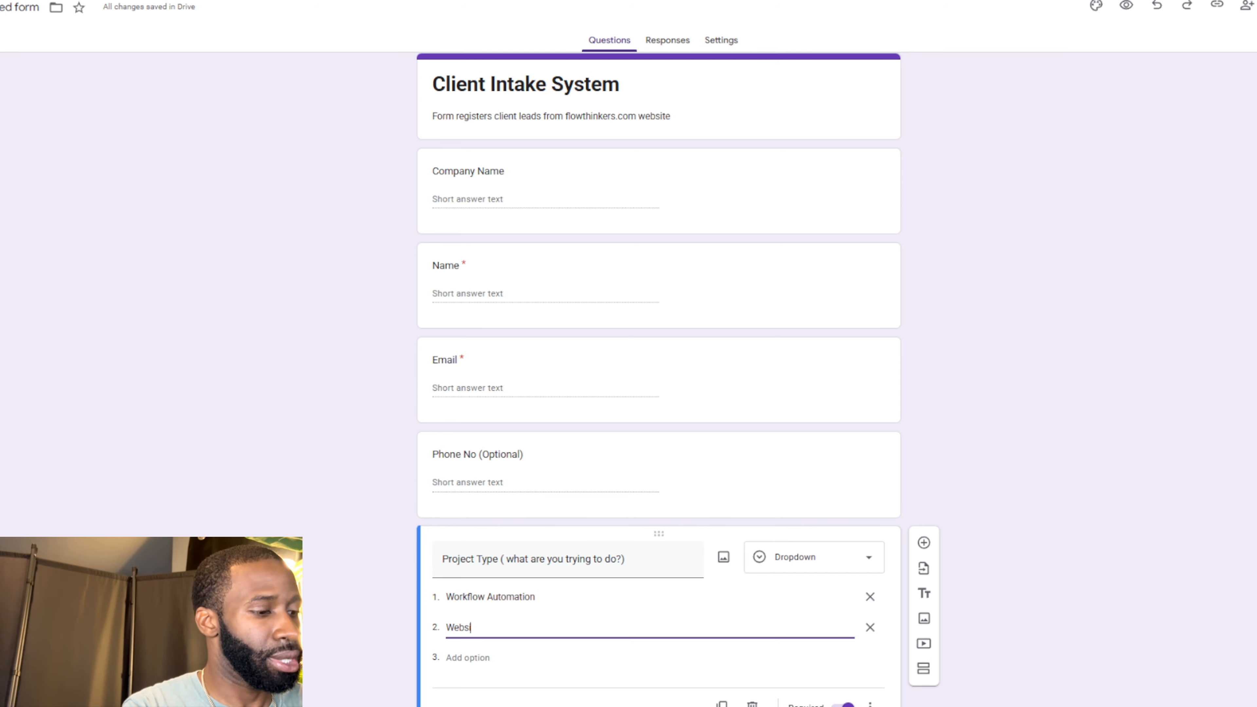
pyautogui.write('te')
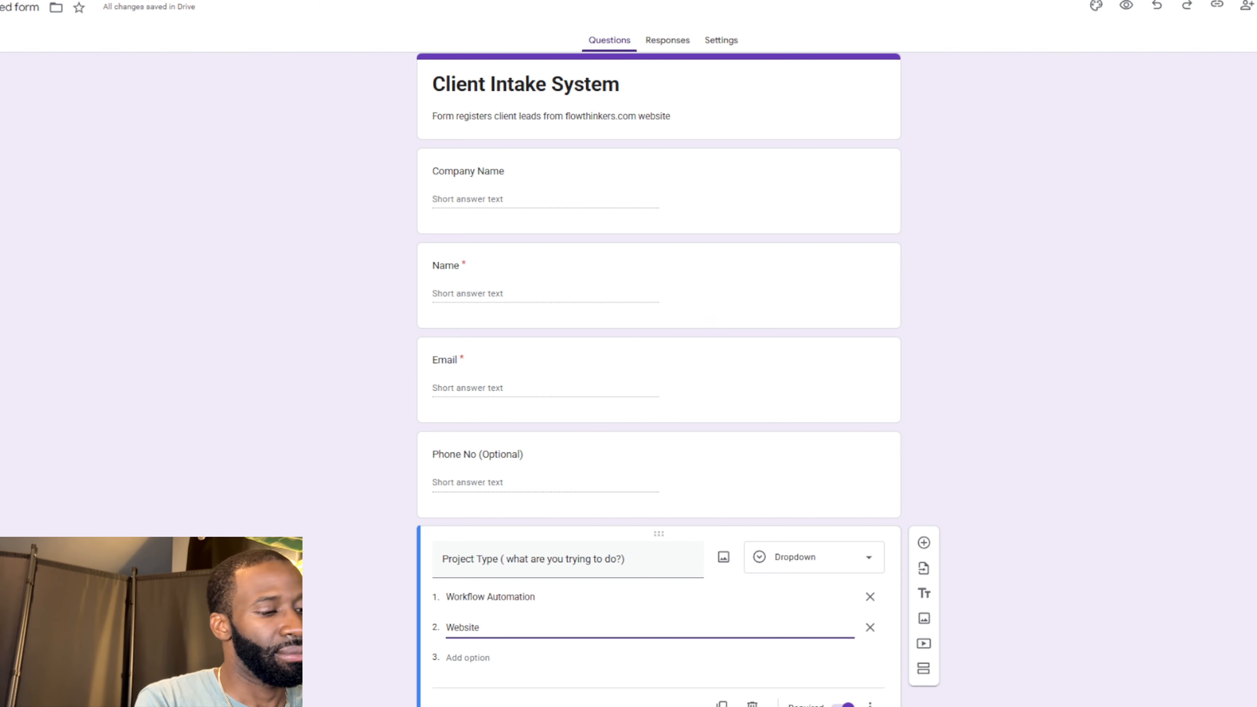
pyautogui.write('u')
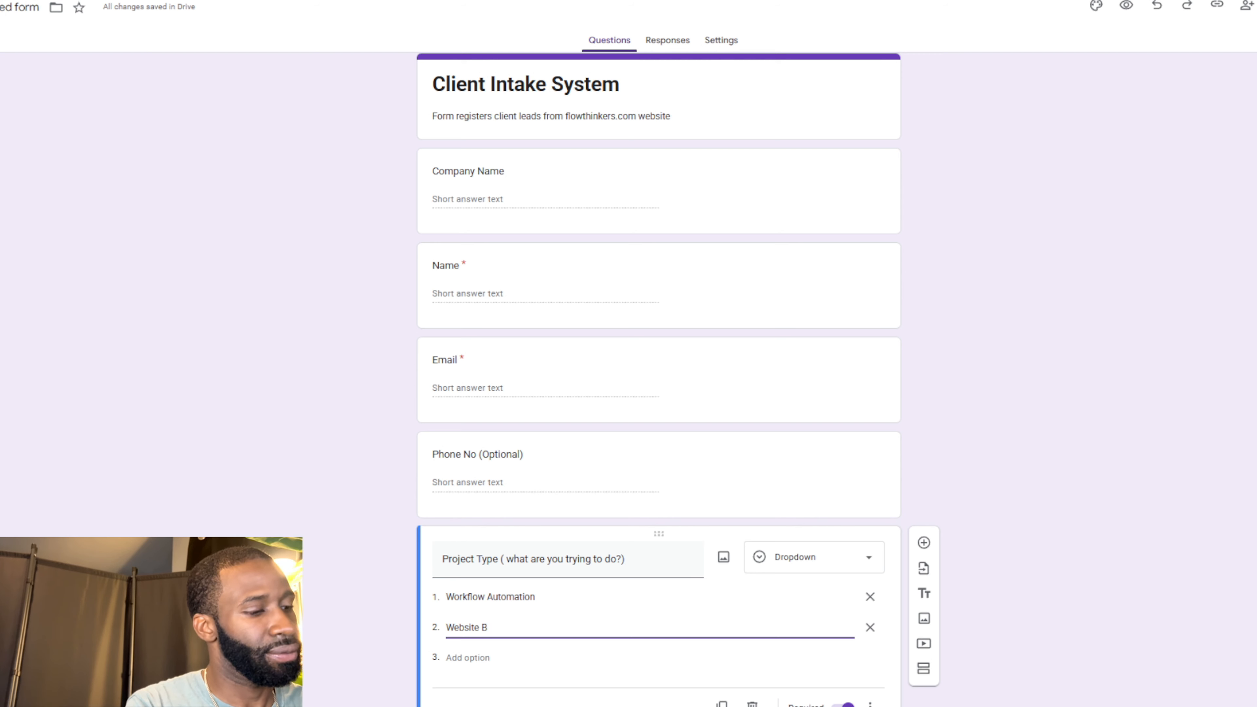
pyautogui.write('uild/OP')
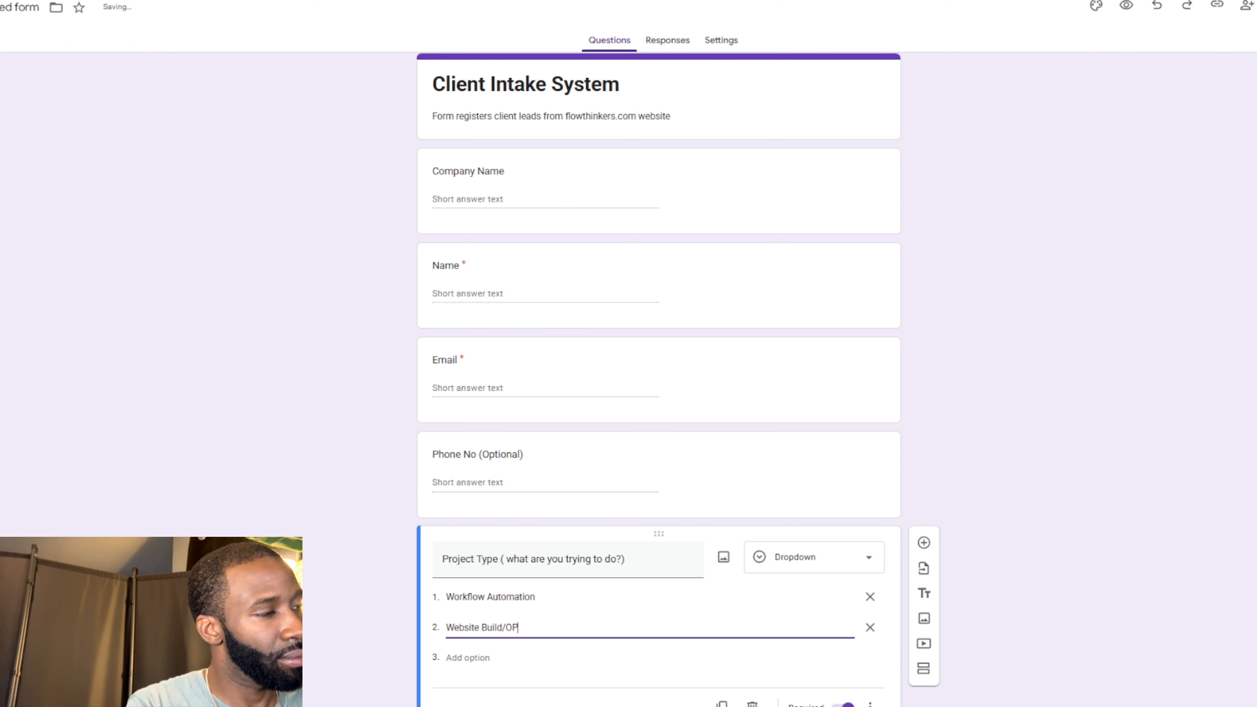
pyautogui.press('BackSpace')
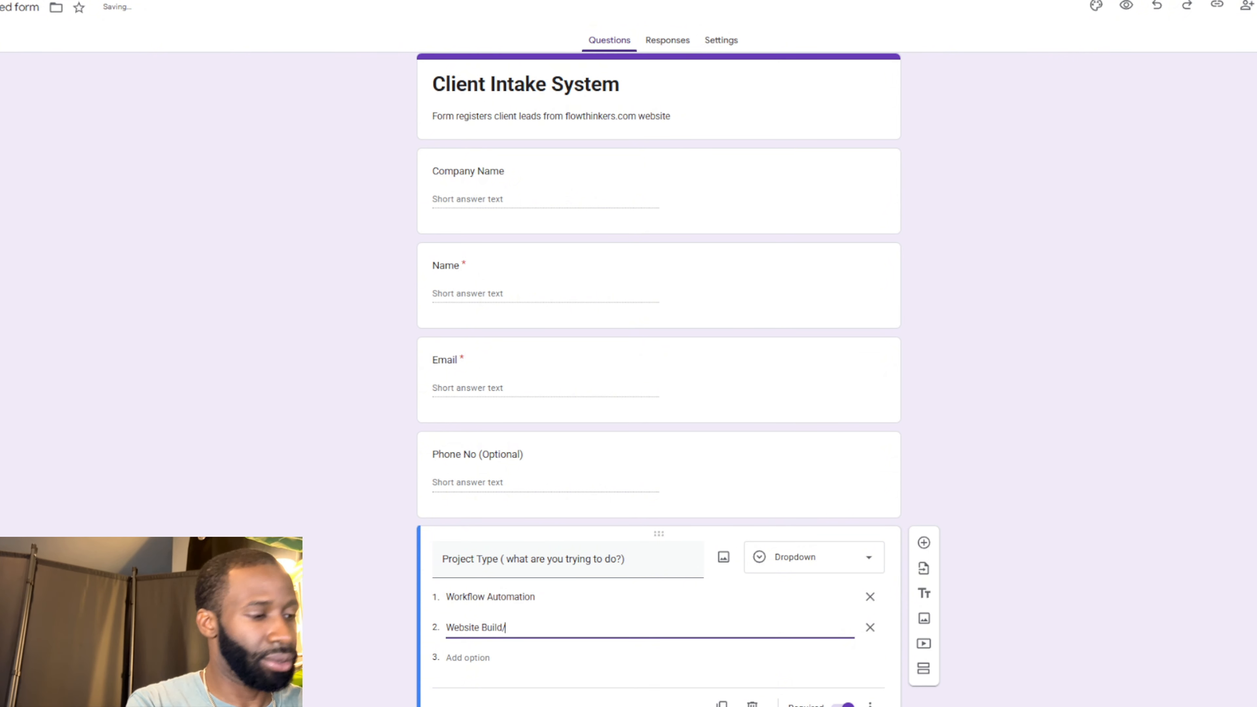
pyautogui.write('ptimization')
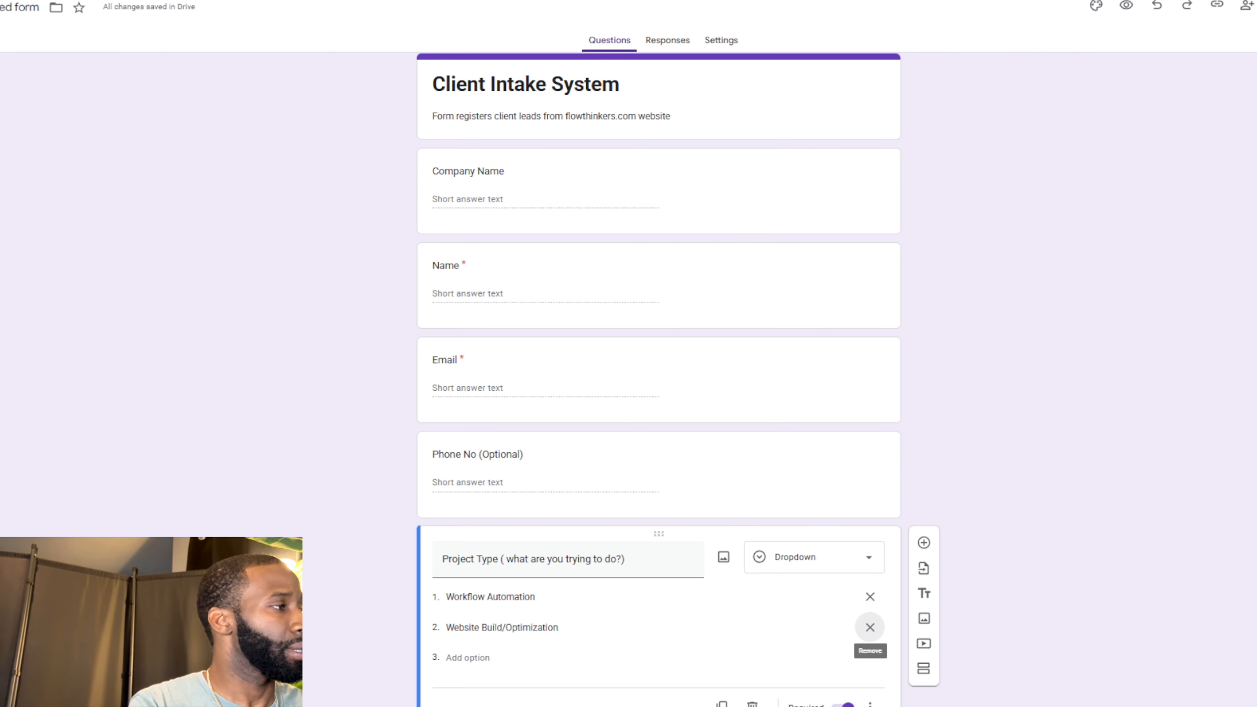
# Add options 'Sales/Marketing Funnel Automation', 'Ai Integrations' and 'Custom Solutions/Other'
pyautogui.click(468, 658)
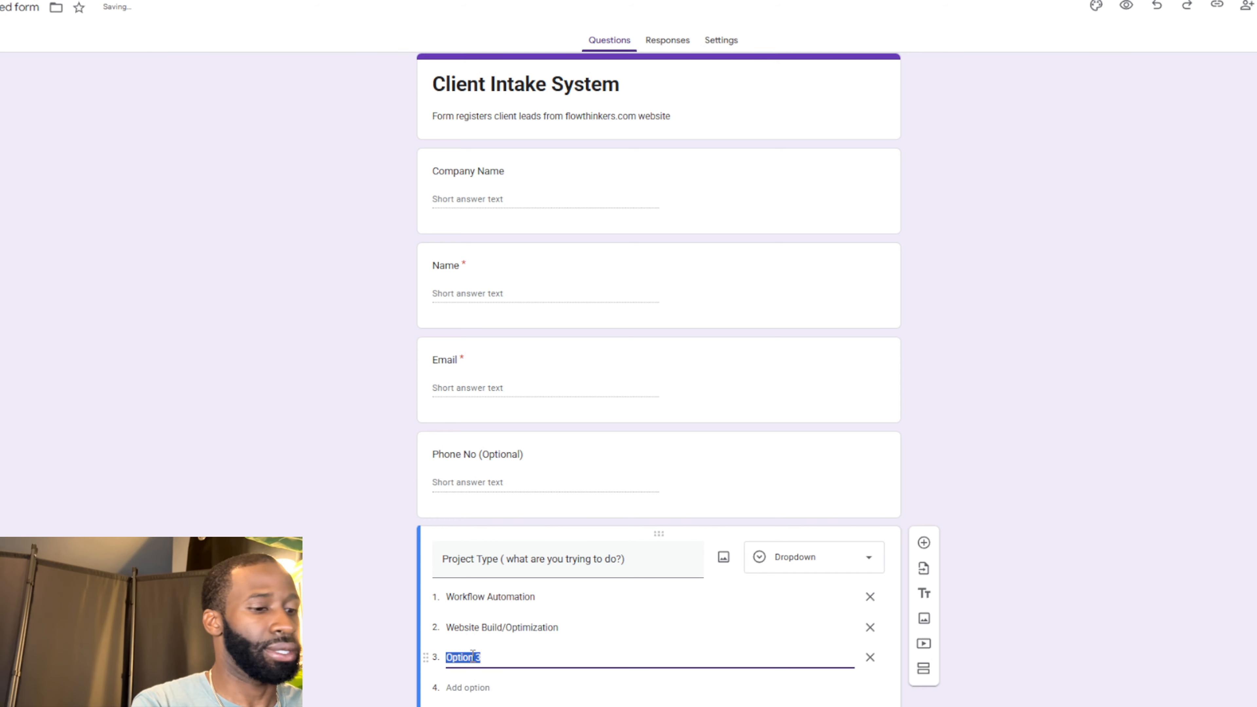
pyautogui.write('Sales')
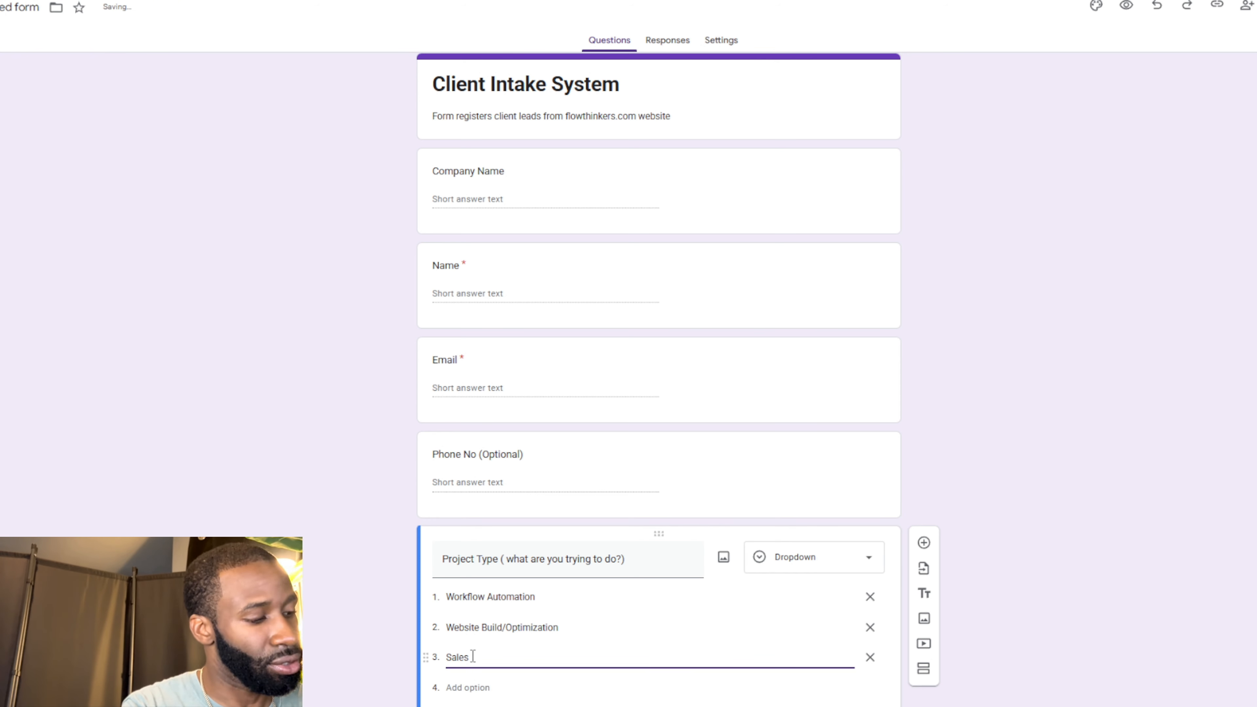
pyautogui.write('/Marketi')
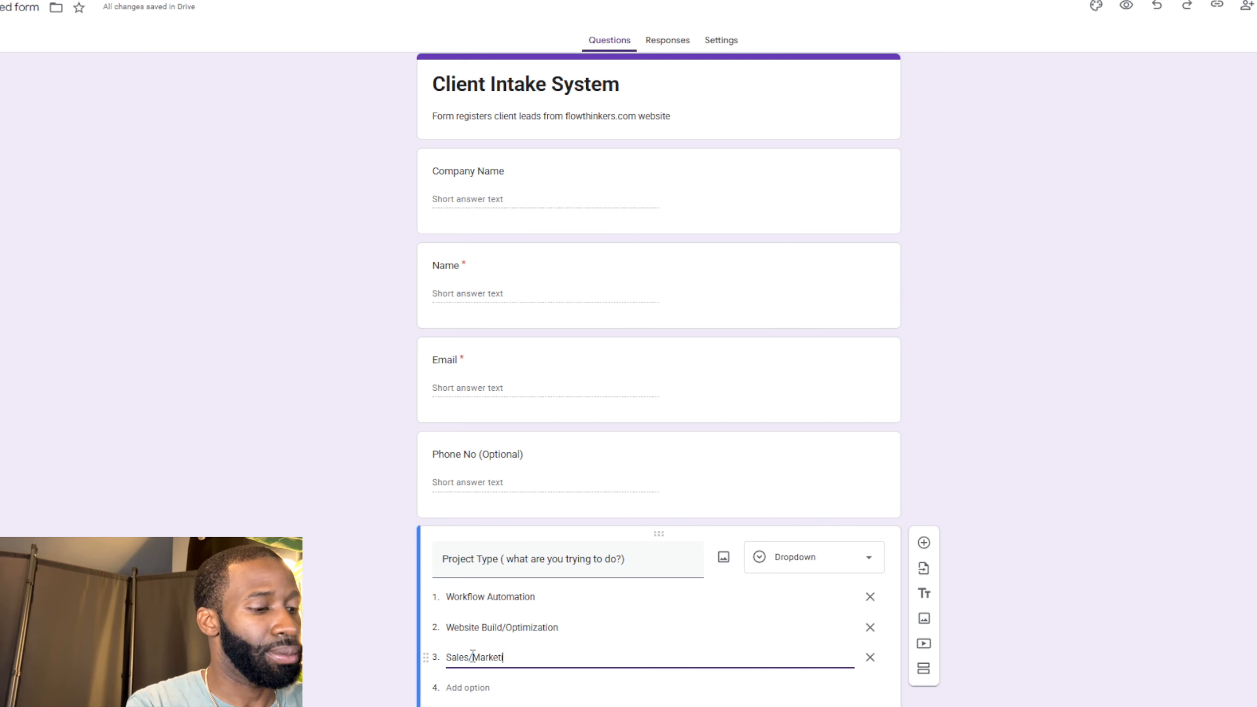
pyautogui.write('ng ')
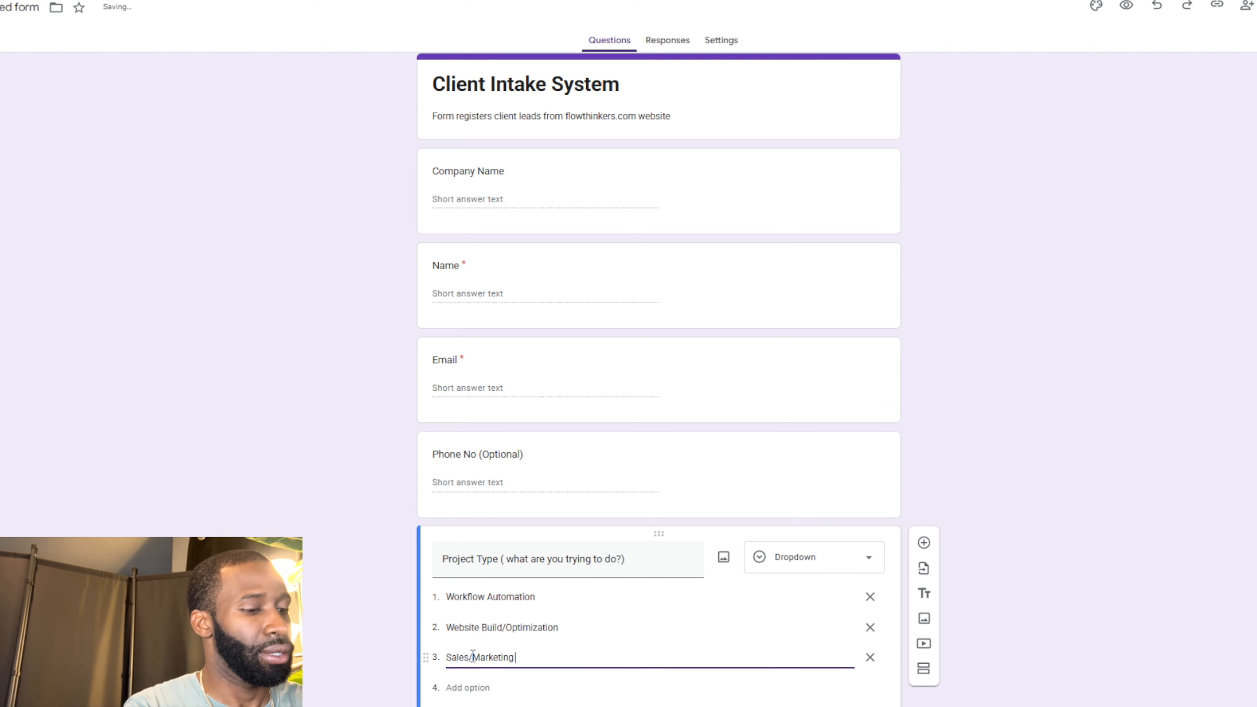
pyautogui.write('Funnel Auto')
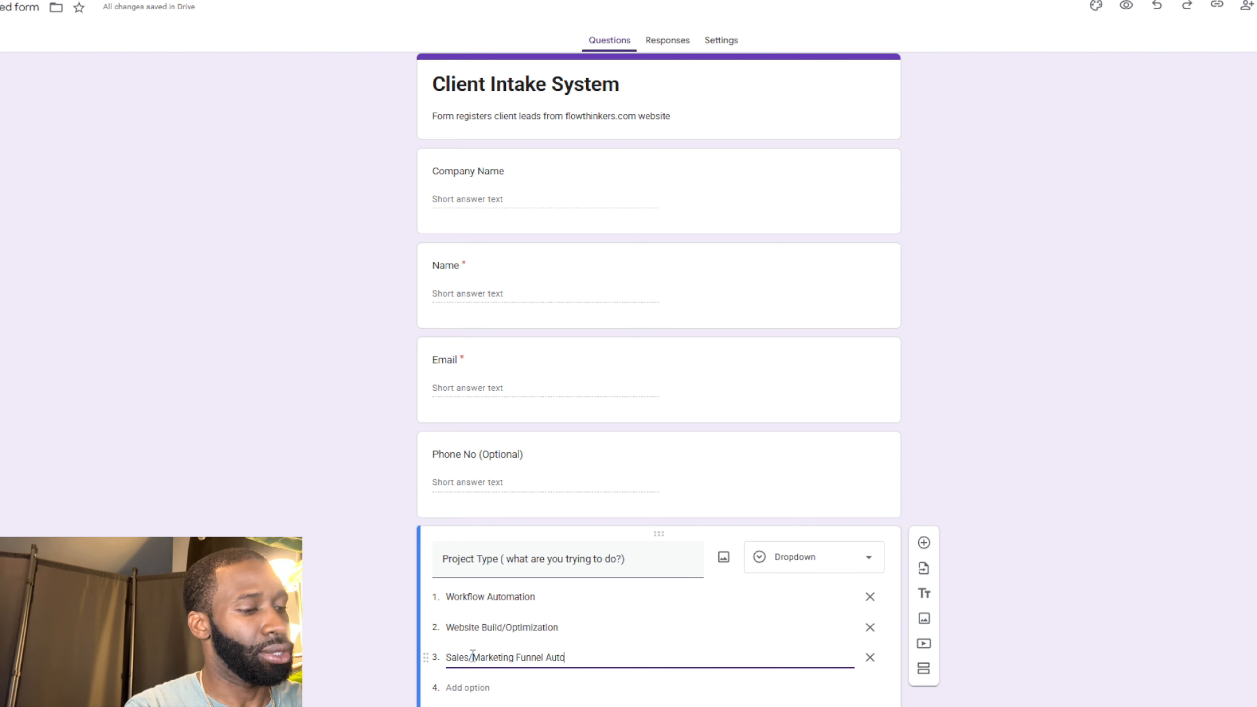
pyautogui.write('mation')
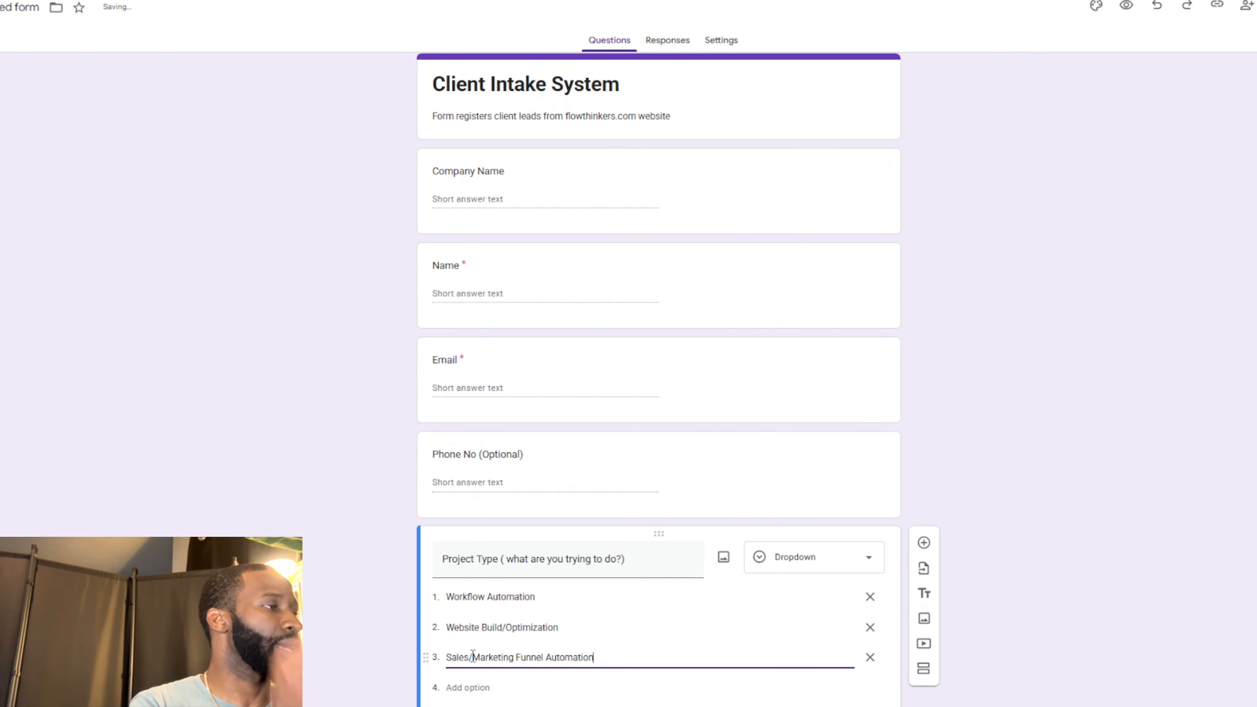
pyautogui.scroll(-1, 474, 653)
pyautogui.click(478, 627)
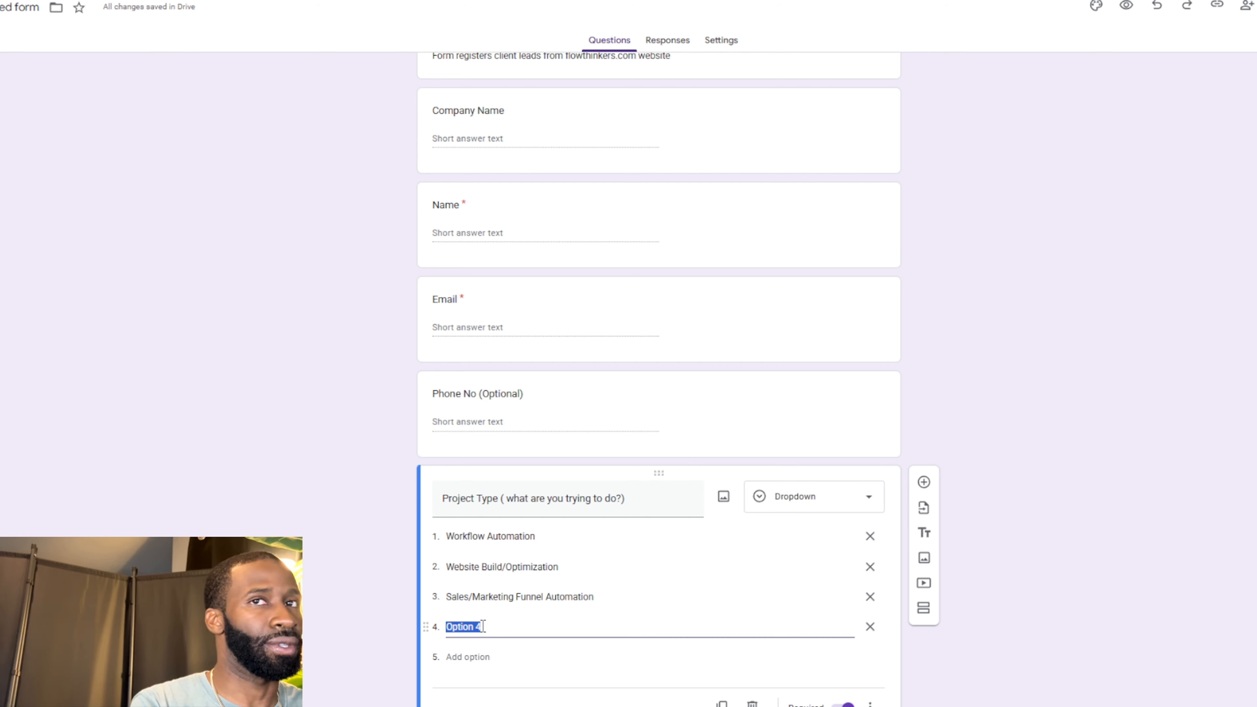
pyautogui.write('Ai')
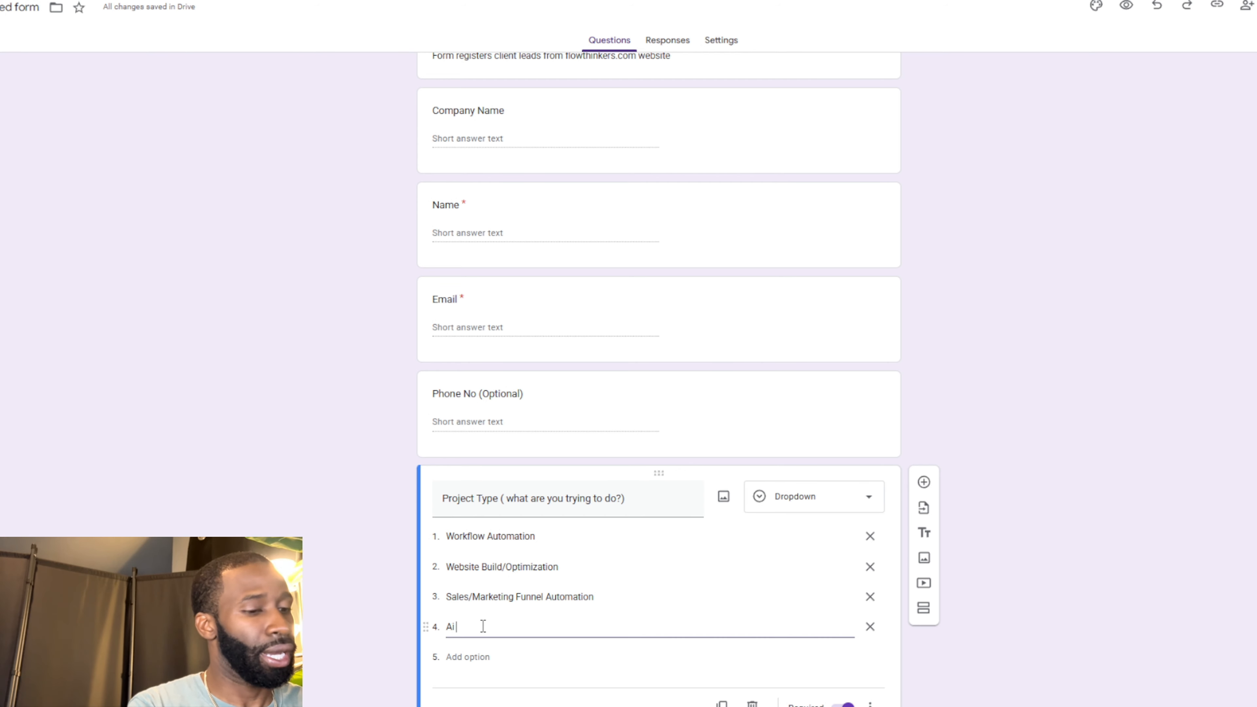
pyautogui.write(' Integrations')
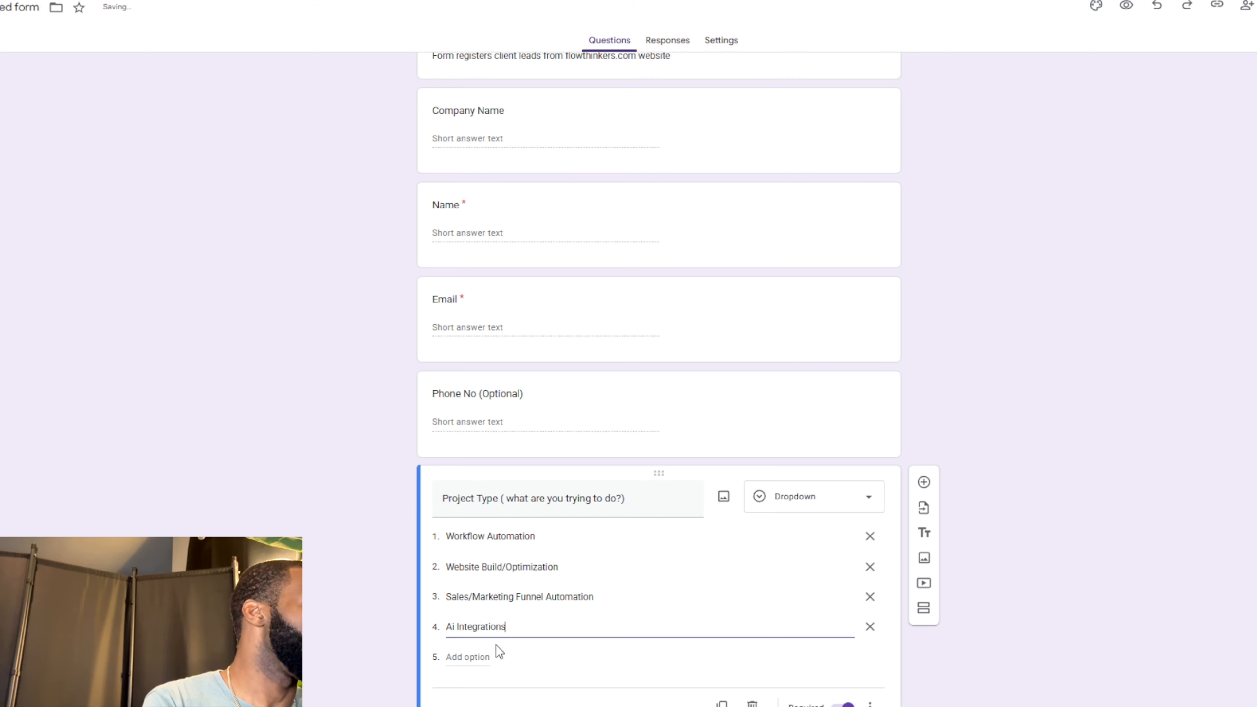
pyautogui.click(487, 652)
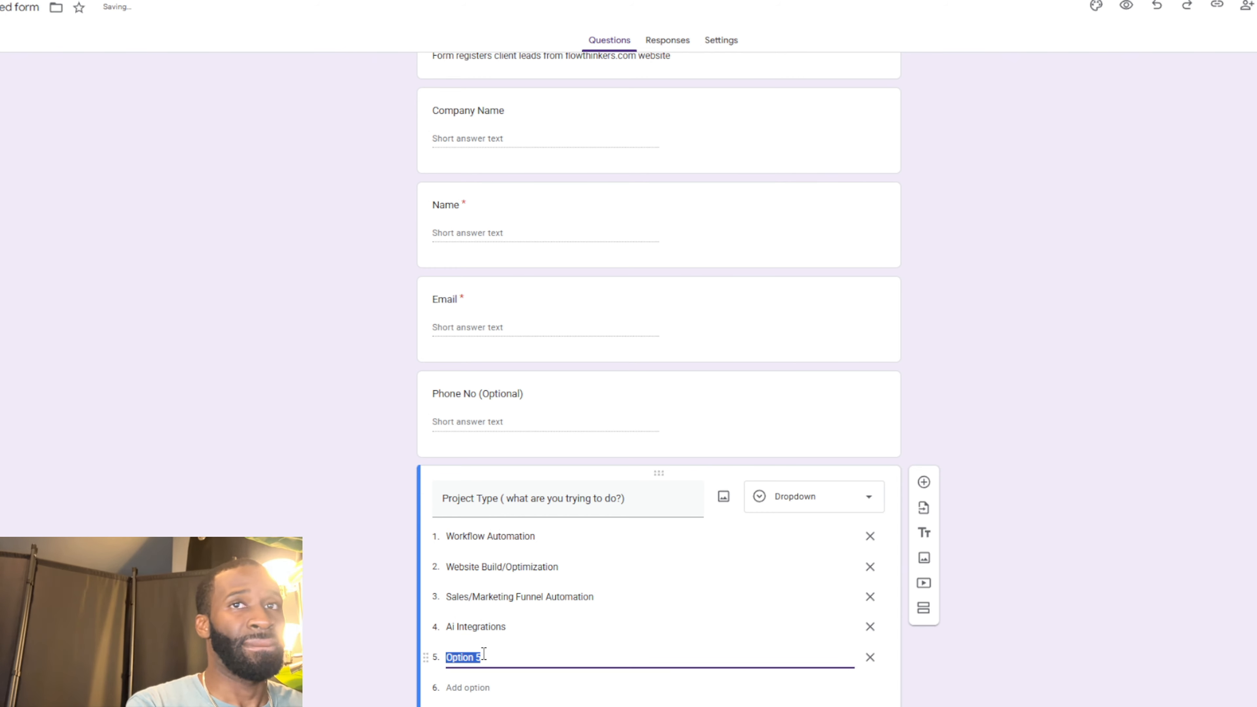
pyautogui.write('Custom')
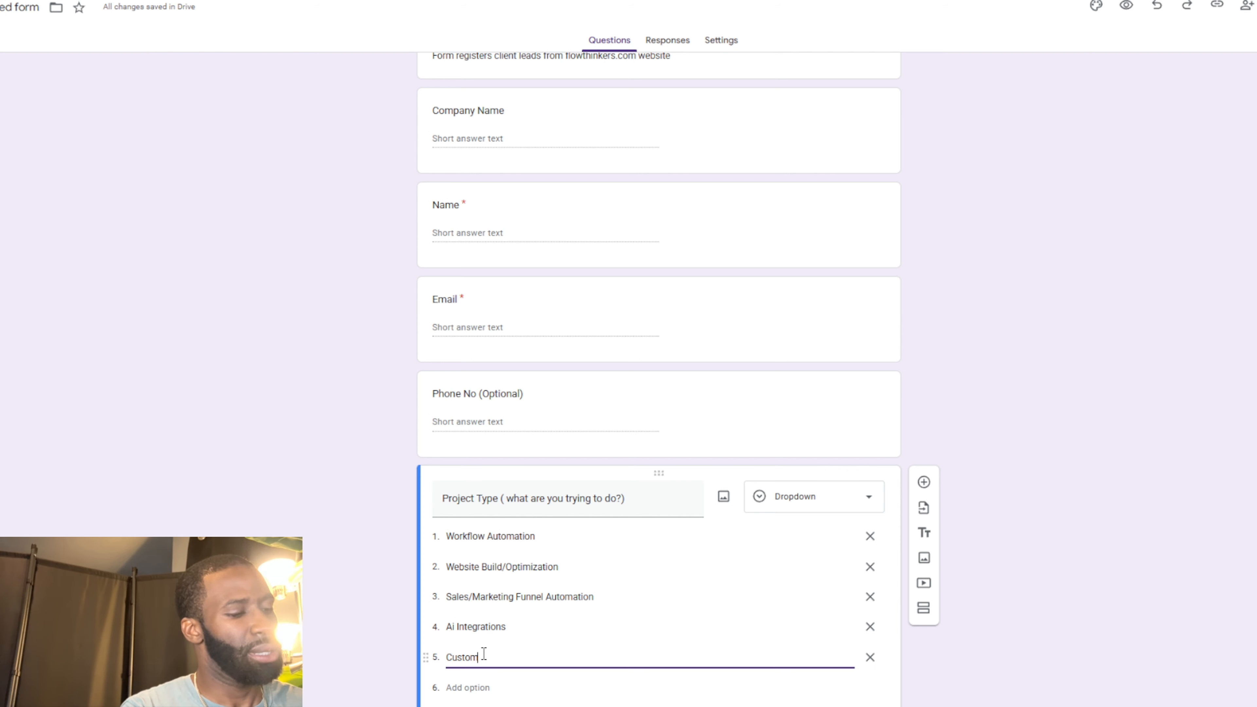
pyautogui.write(' Solution')
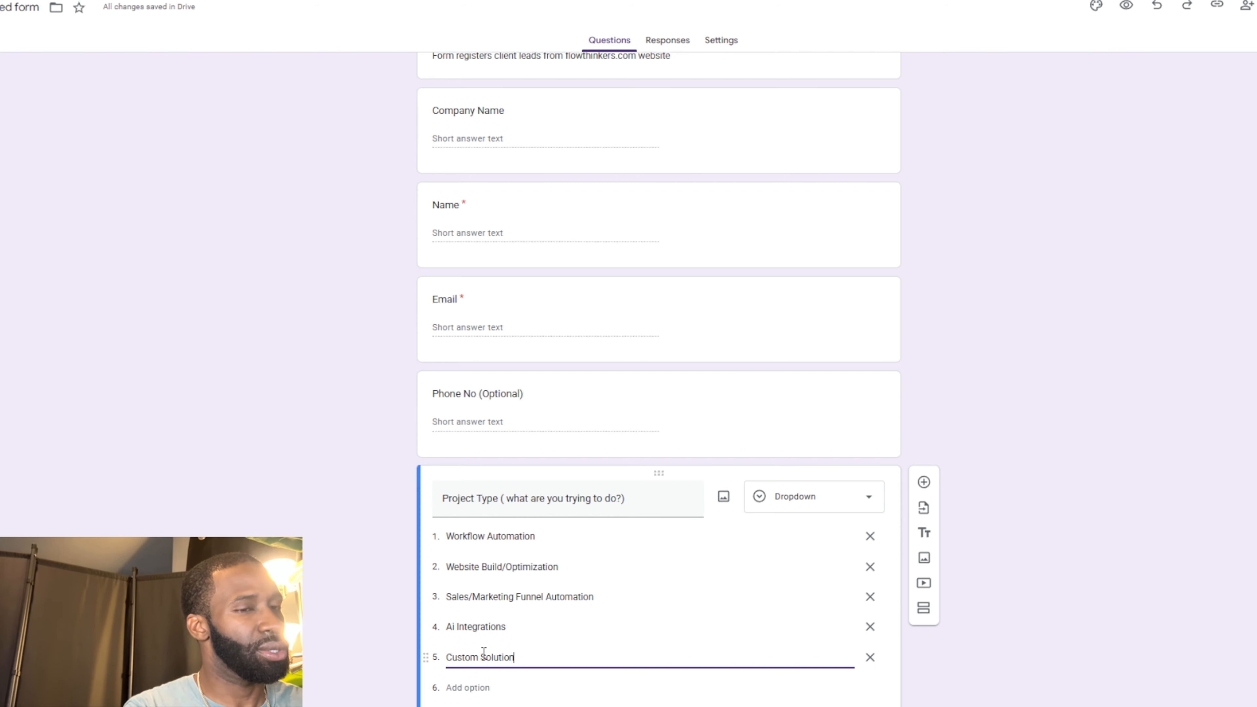
pyautogui.write('s/O')
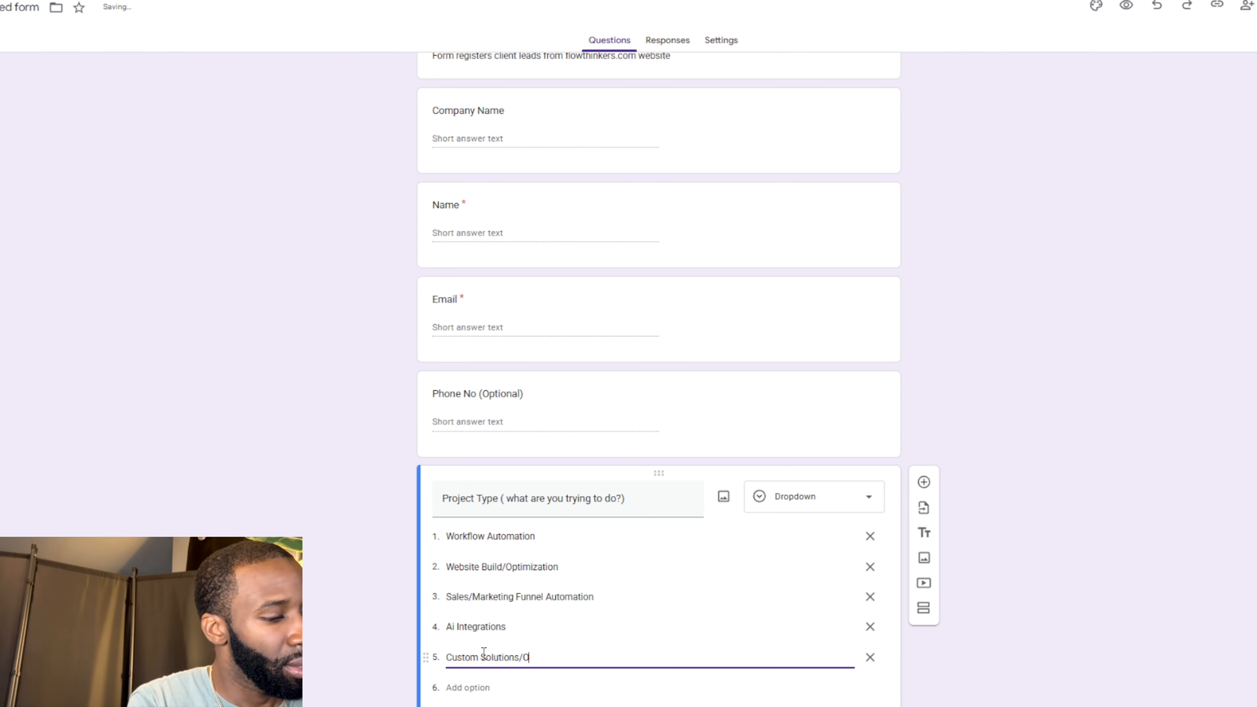
pyautogui.write('ther')
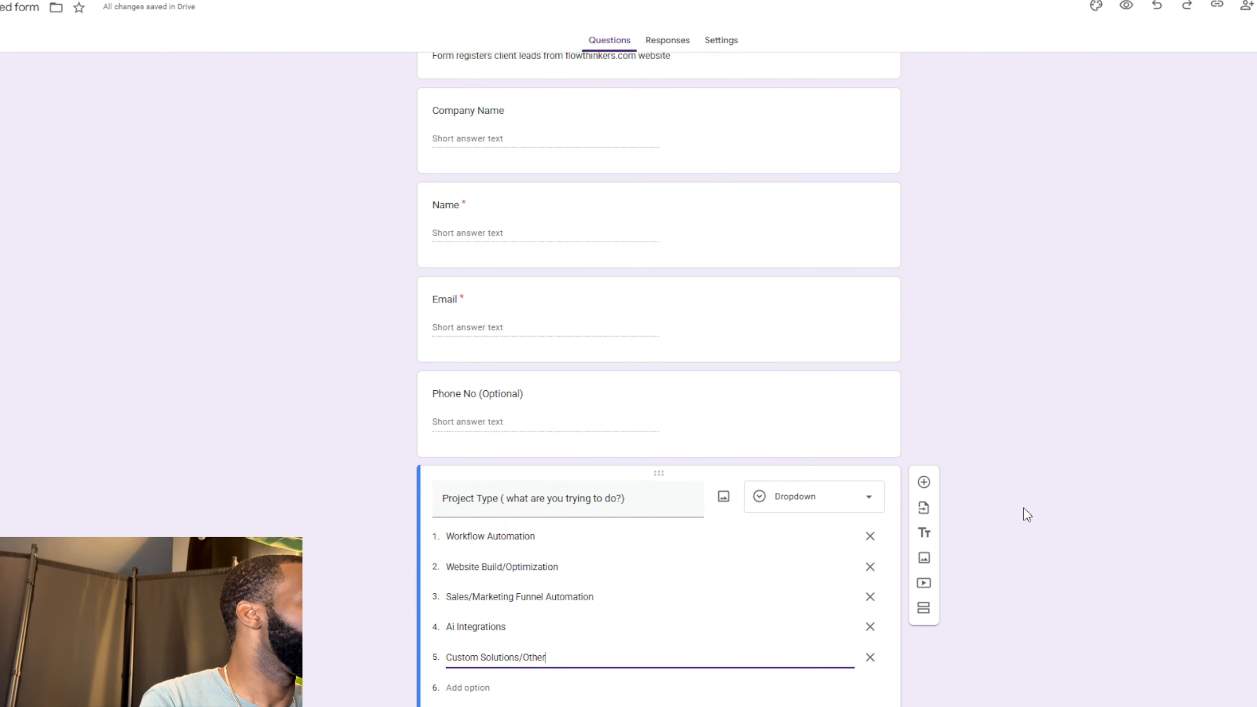
pyautogui.scroll(-1, 1023, 508)
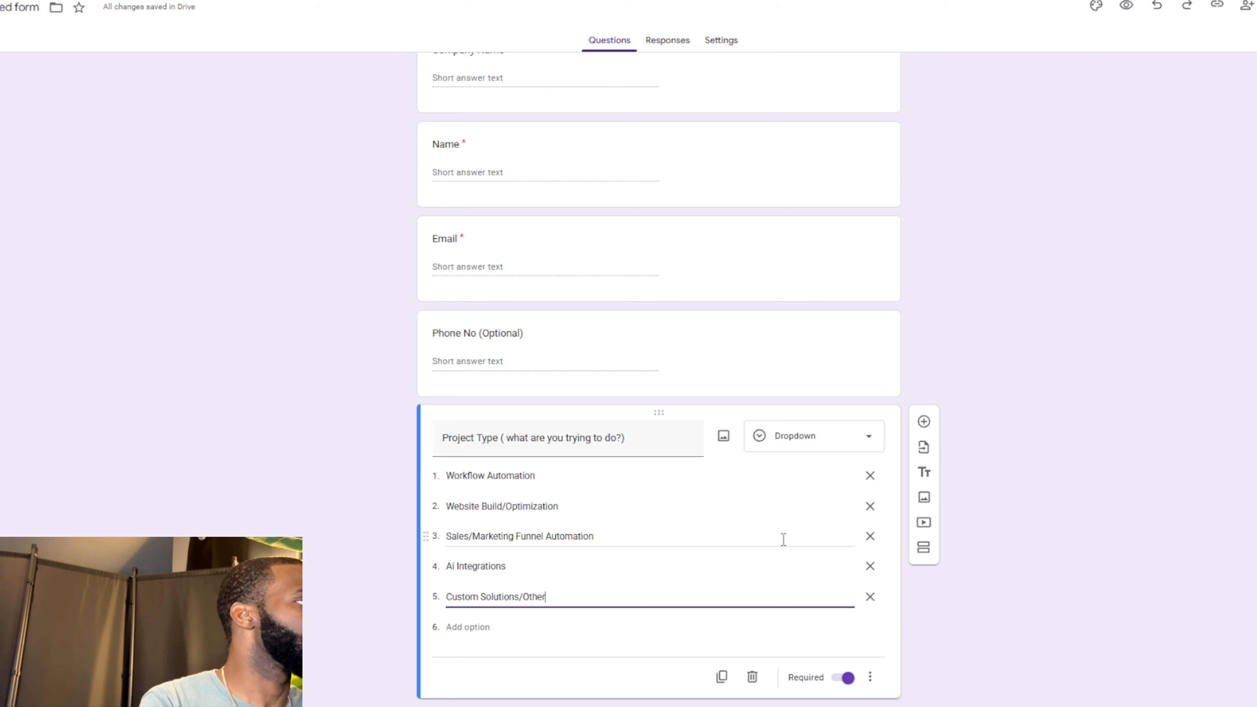
# Remove the extra space in the Project Type title and italicise '(what are you trying to do?)'
pyautogui.click(505, 440)
pyautogui.click(594, 439)
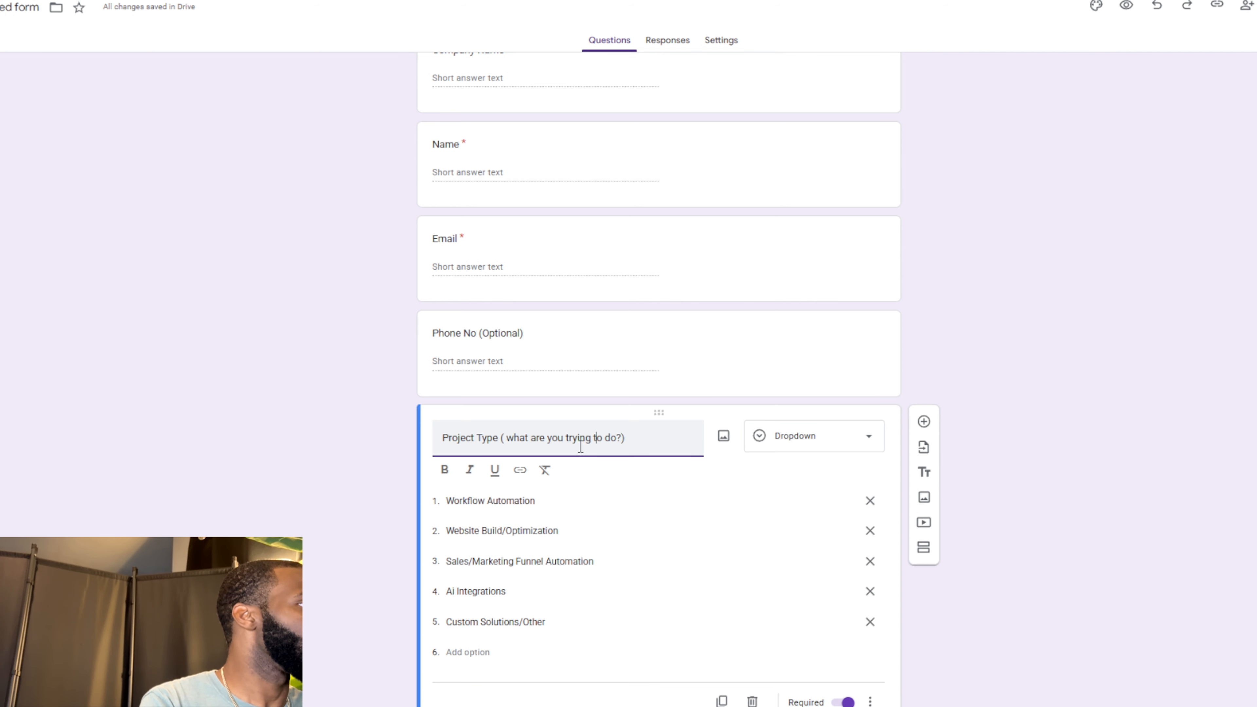
pyautogui.moveTo(512, 439); pyautogui.dragTo(530, 444)
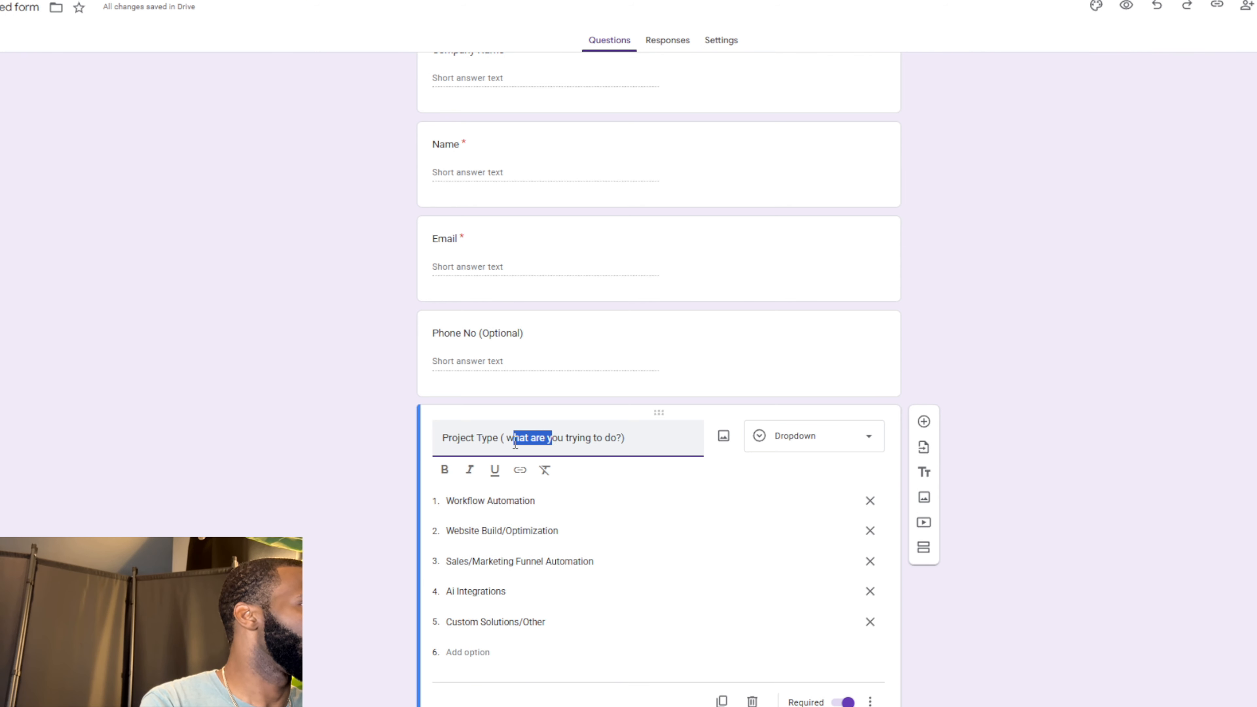
pyautogui.click(511, 440)
pyautogui.press('BackSpace')
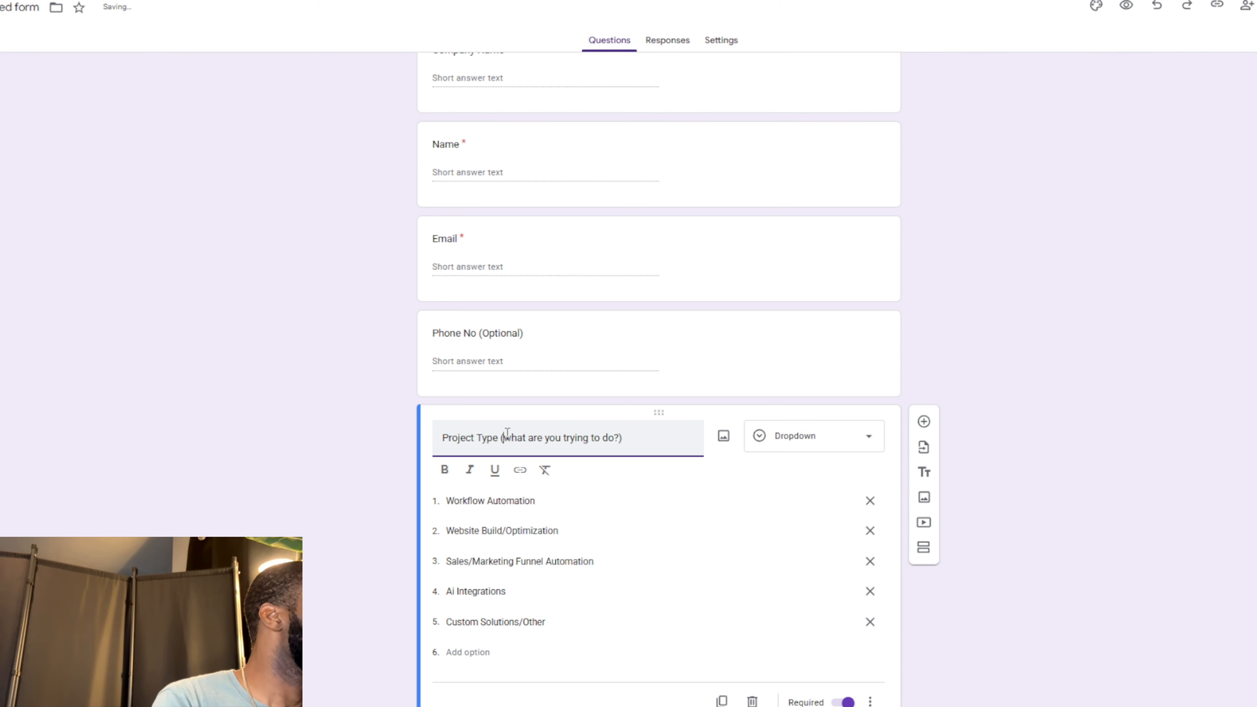
pyautogui.moveTo(504, 439); pyautogui.dragTo(615, 433)
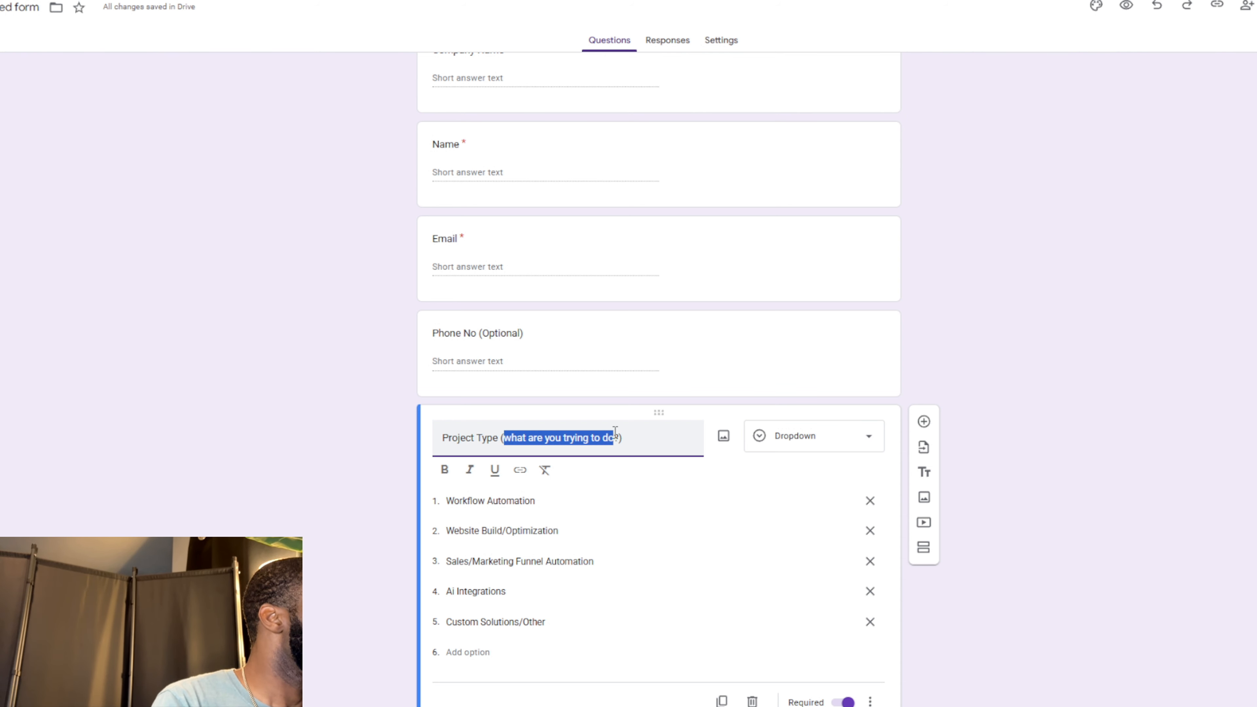
pyautogui.click(470, 471)
pyautogui.click(630, 438)
pyautogui.scroll(-1, 675, 631)
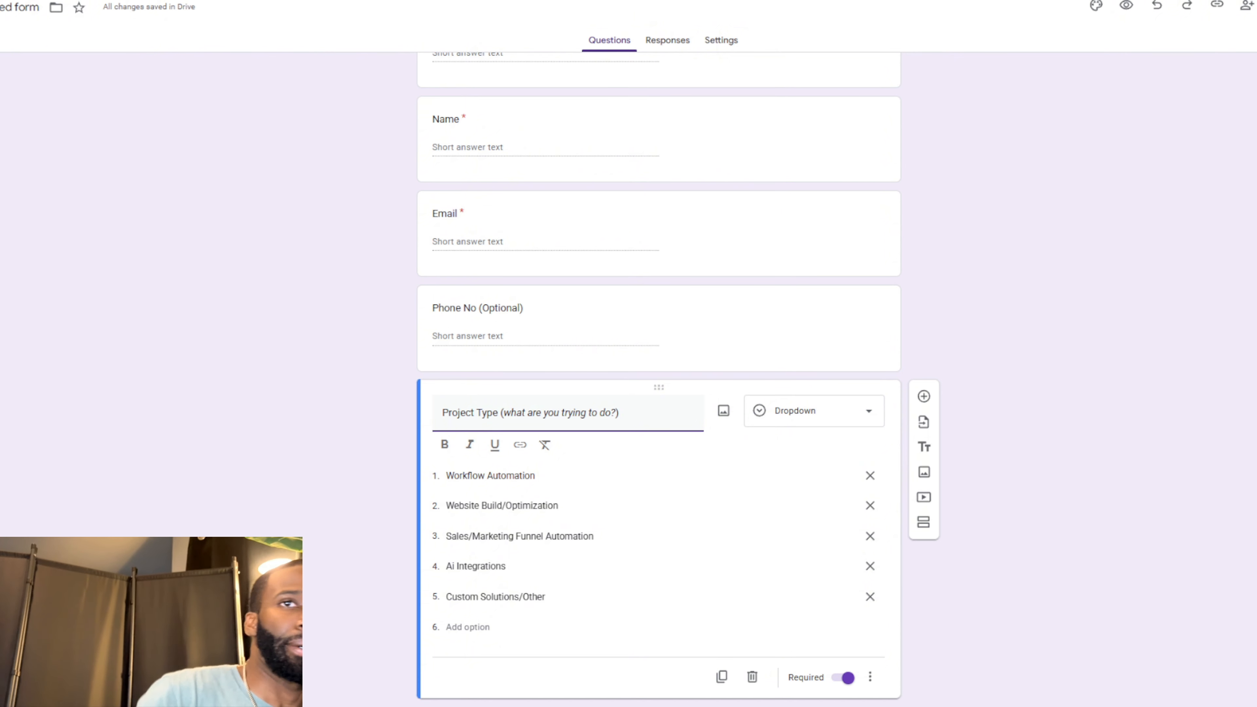
# Add a question titled 'Goals/Devliverables (what are you trying to achieve? deliverables? Explain in your own words. Be Candid!)'
pyautogui.click(923, 397)
pyautogui.write('Goals/')
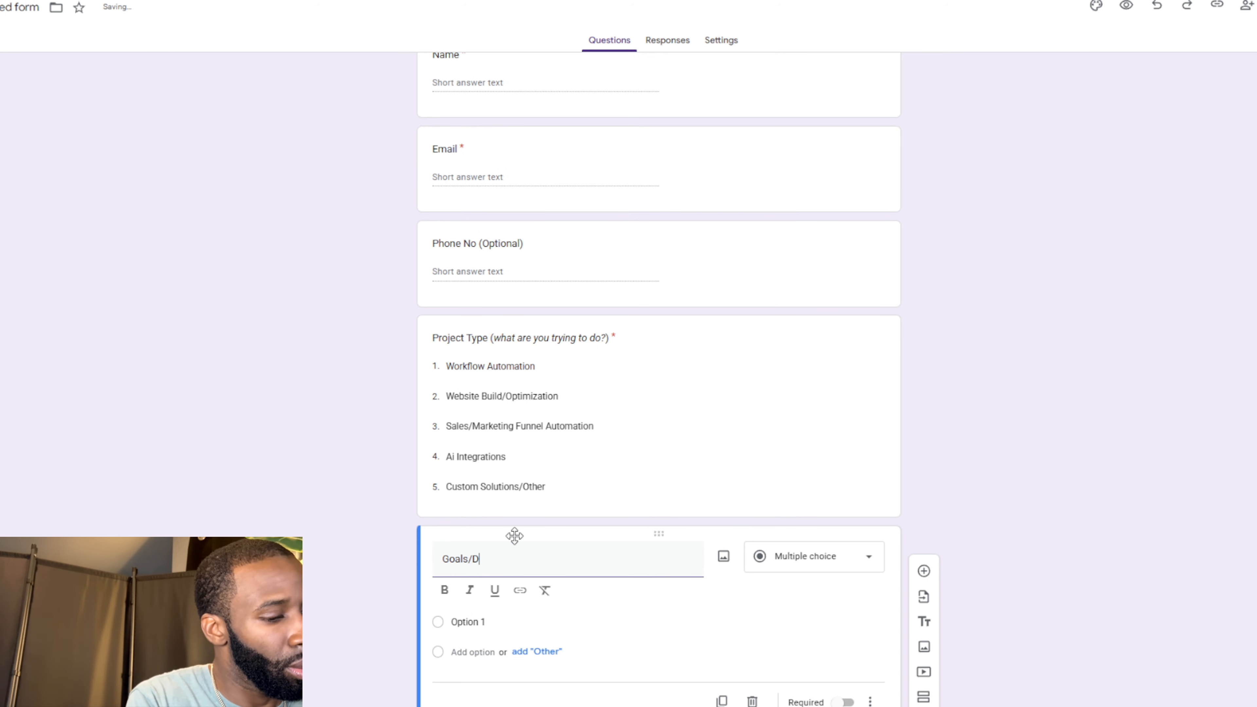
pyautogui.write('Devlivera')
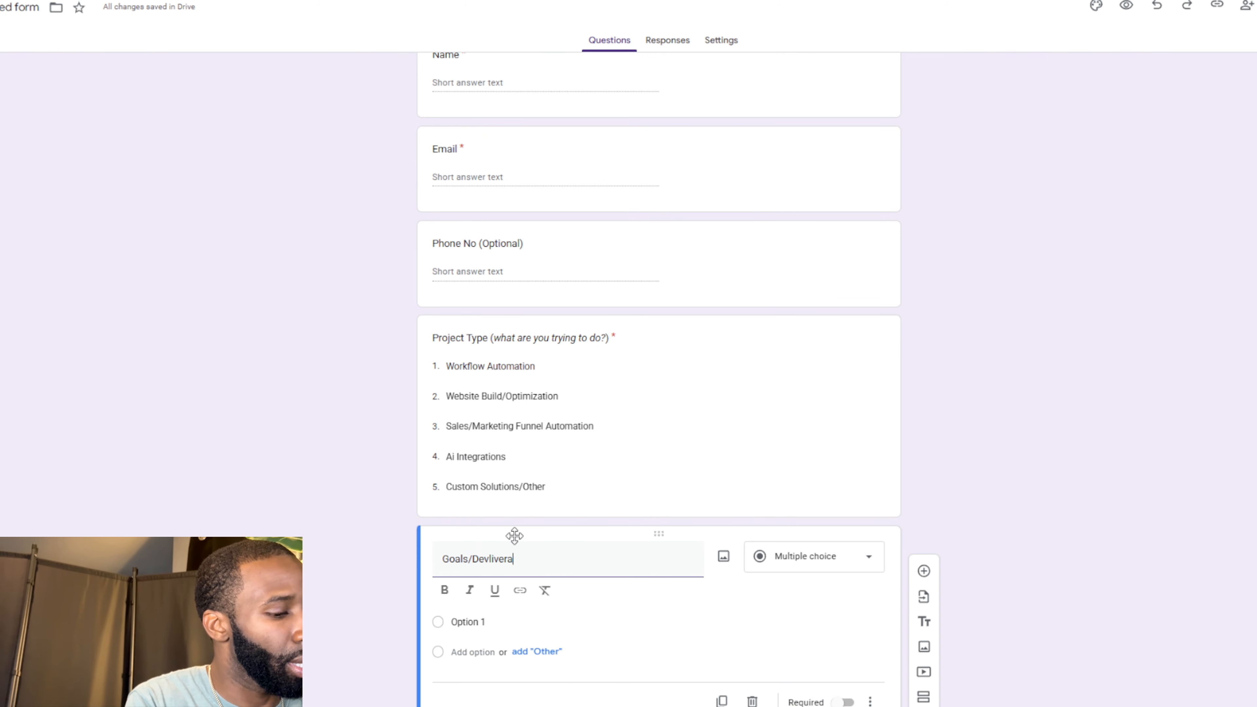
pyautogui.write('bles')
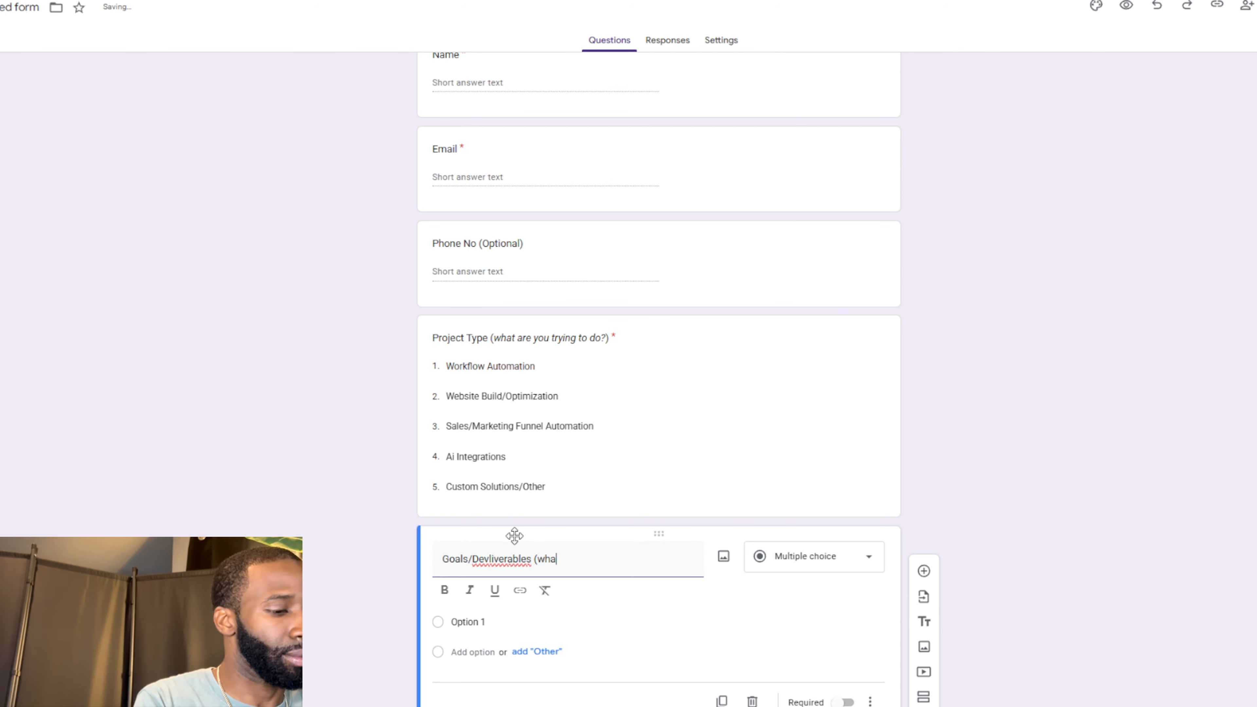
pyautogui.write(' (what are ')
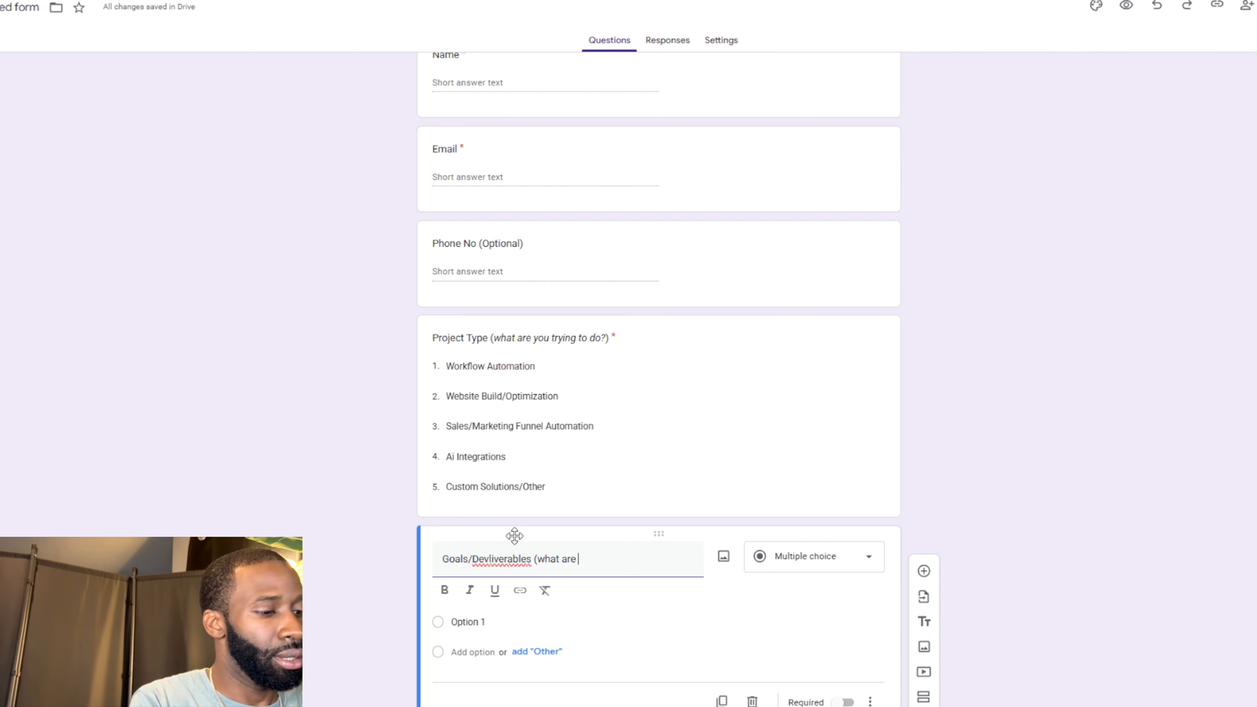
pyautogui.write('you trying')
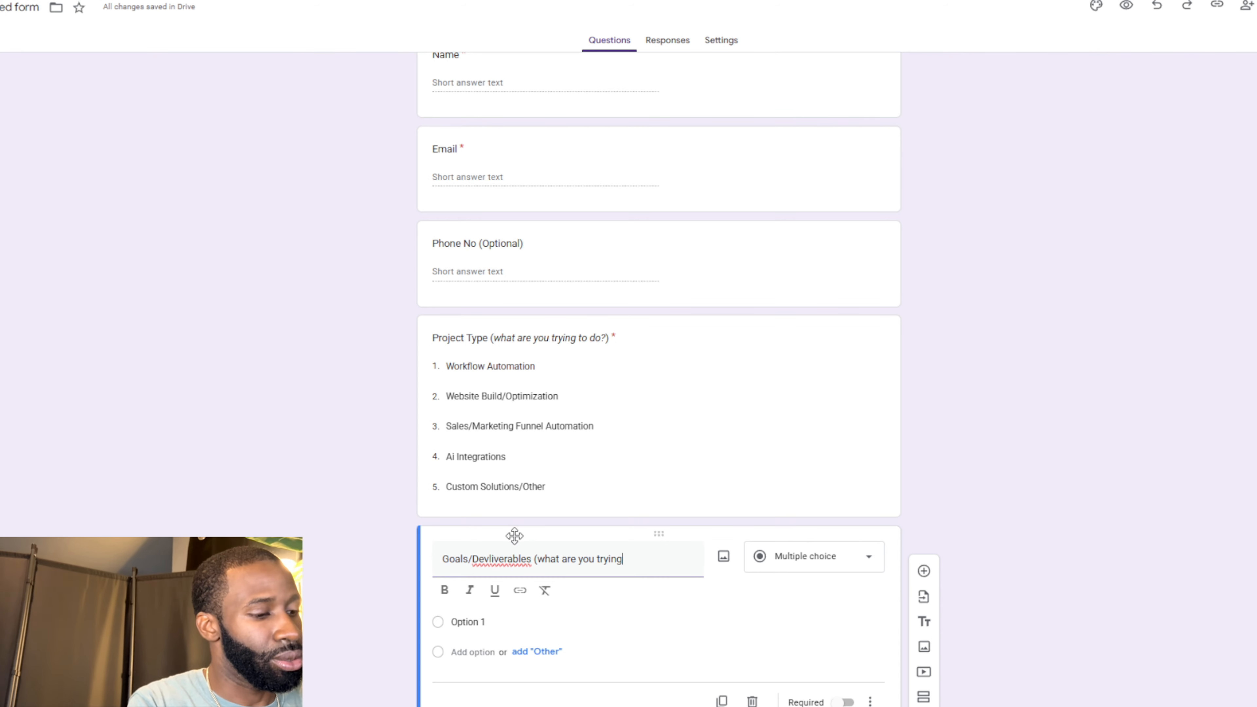
pyautogui.write(' to achieve')
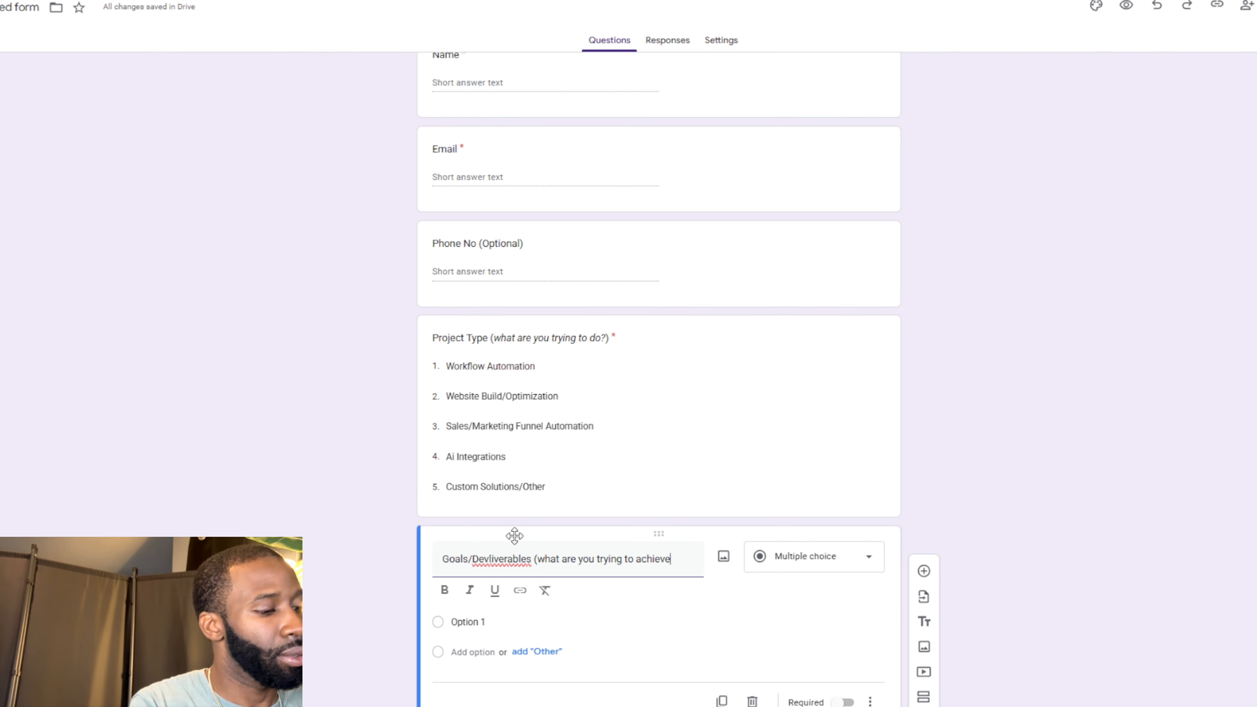
pyautogui.write('? d')
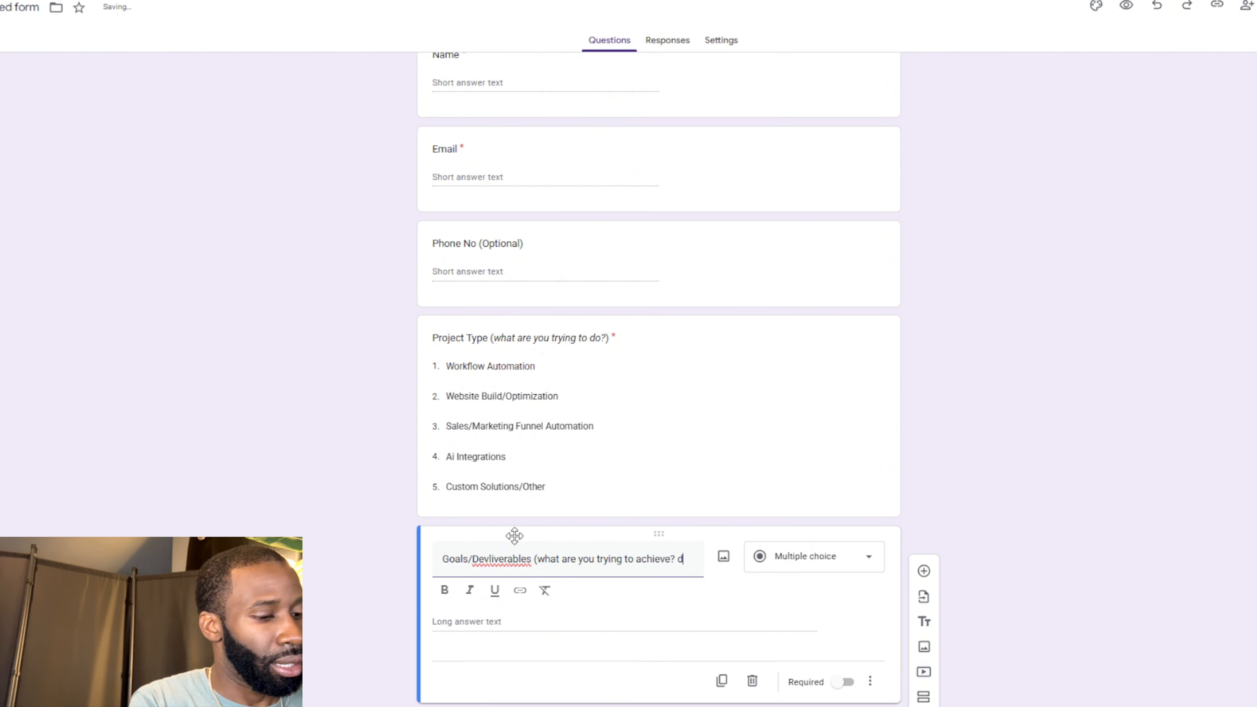
pyautogui.write('elevirab')
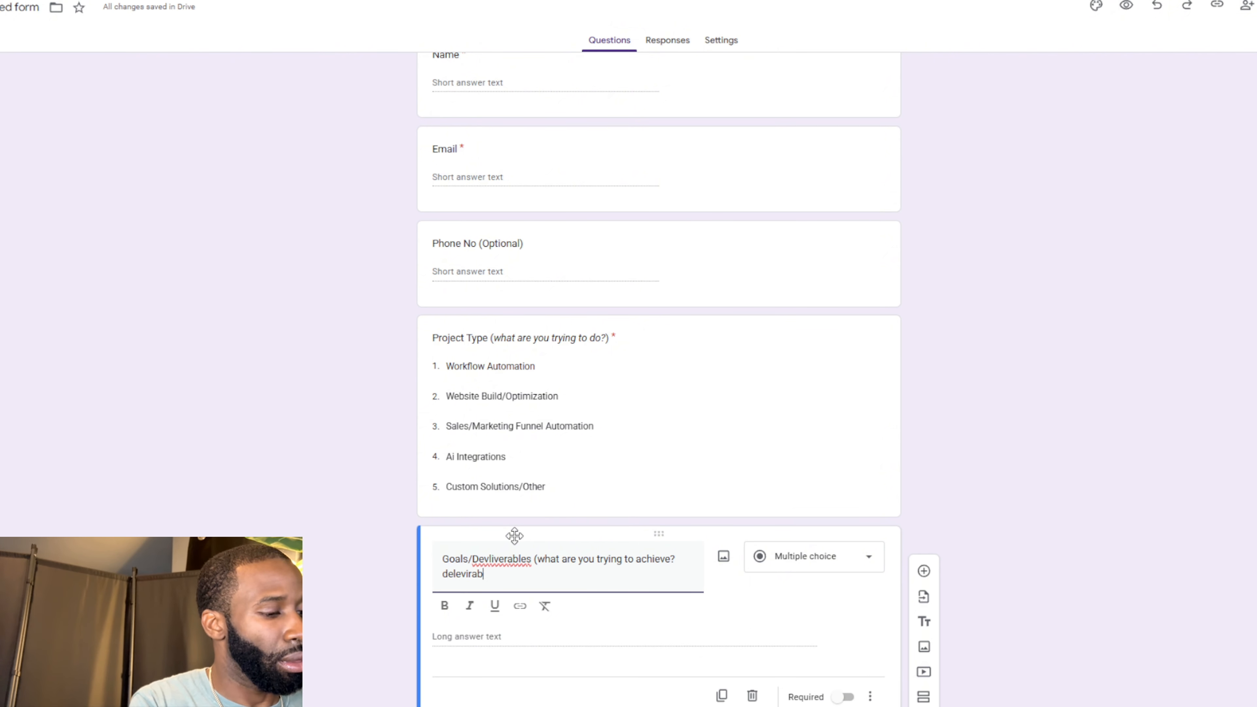
pyautogui.write('les')
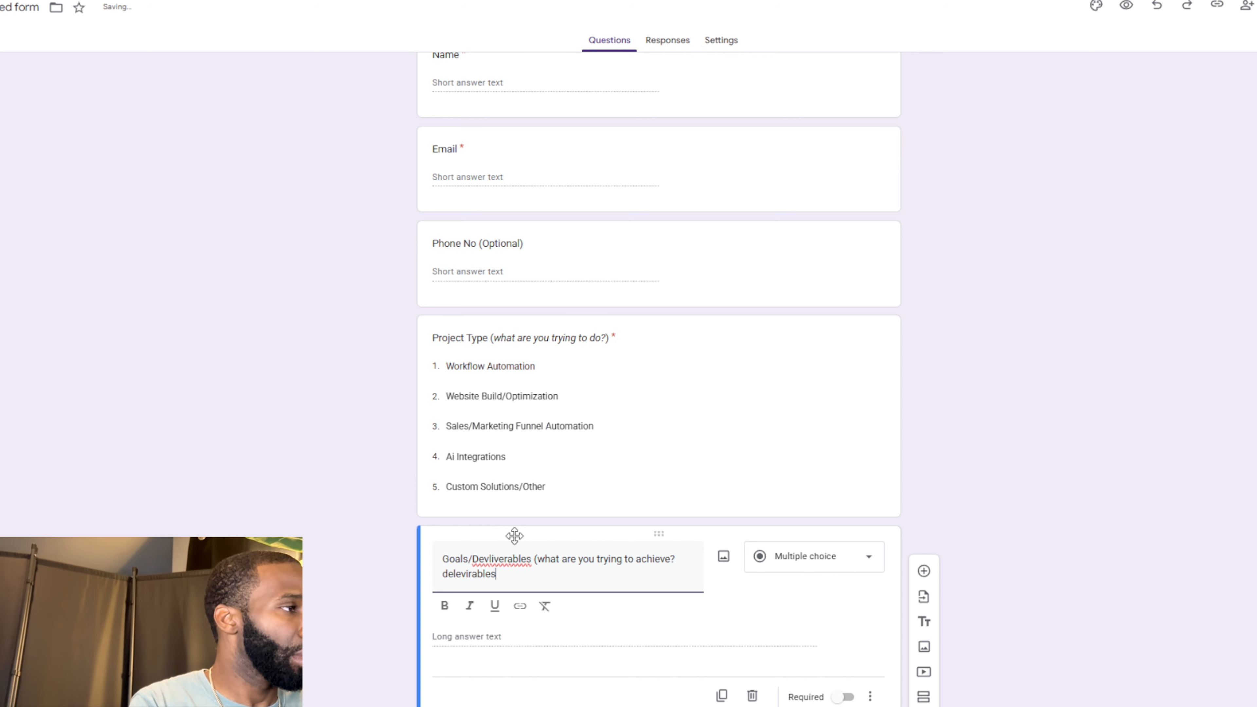
pyautogui.press('BackSpace')
pyautogui.press('BackSpace')
pyautogui.press('BackSpace')
pyautogui.write('iver')
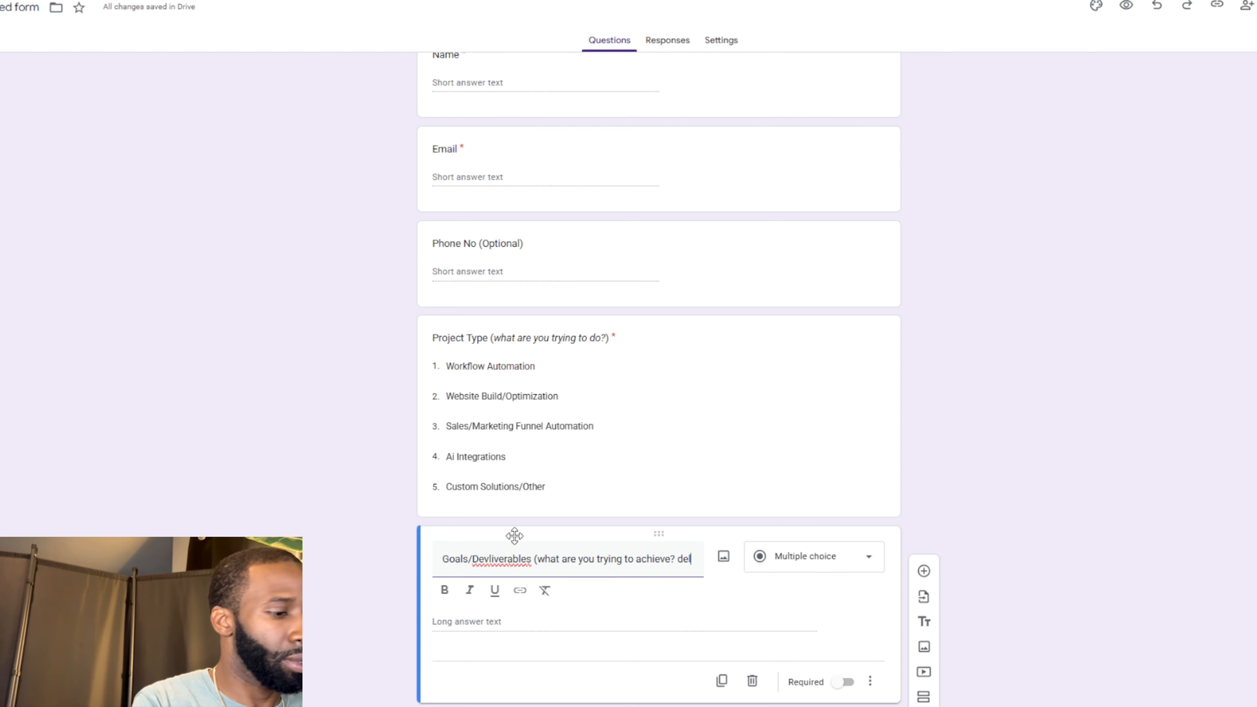
pyautogui.write('ab')
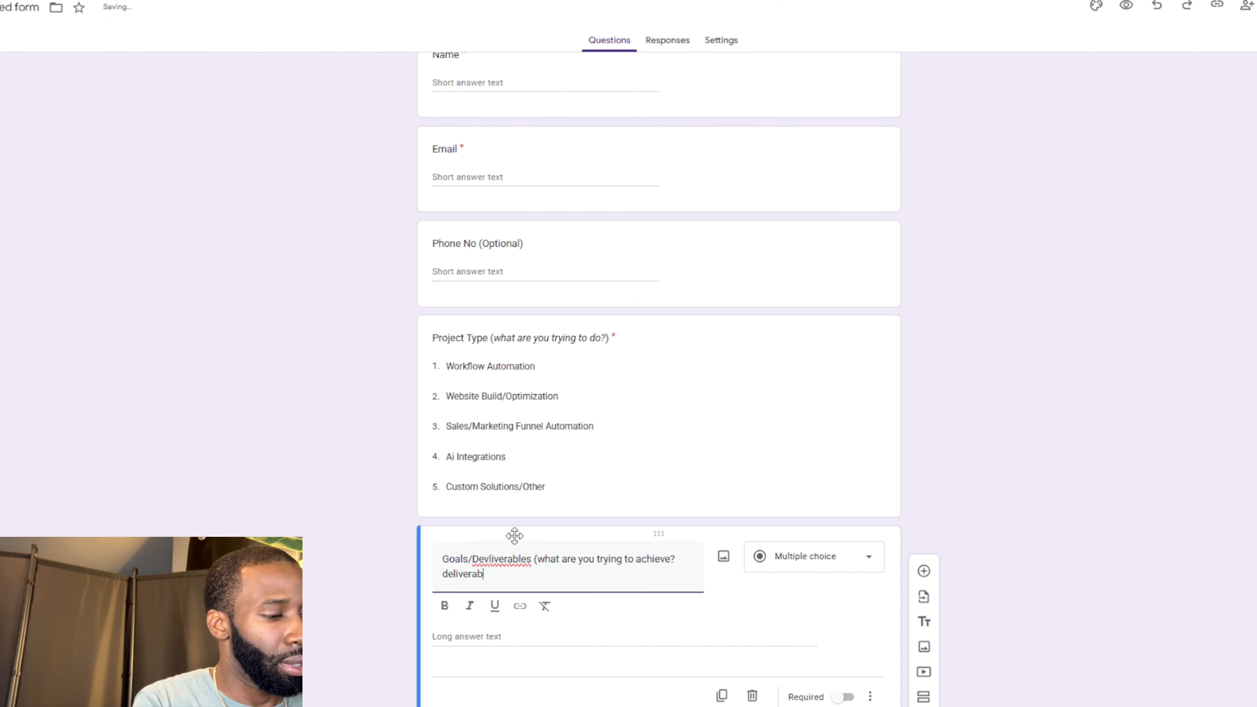
pyautogui.write('les? ')
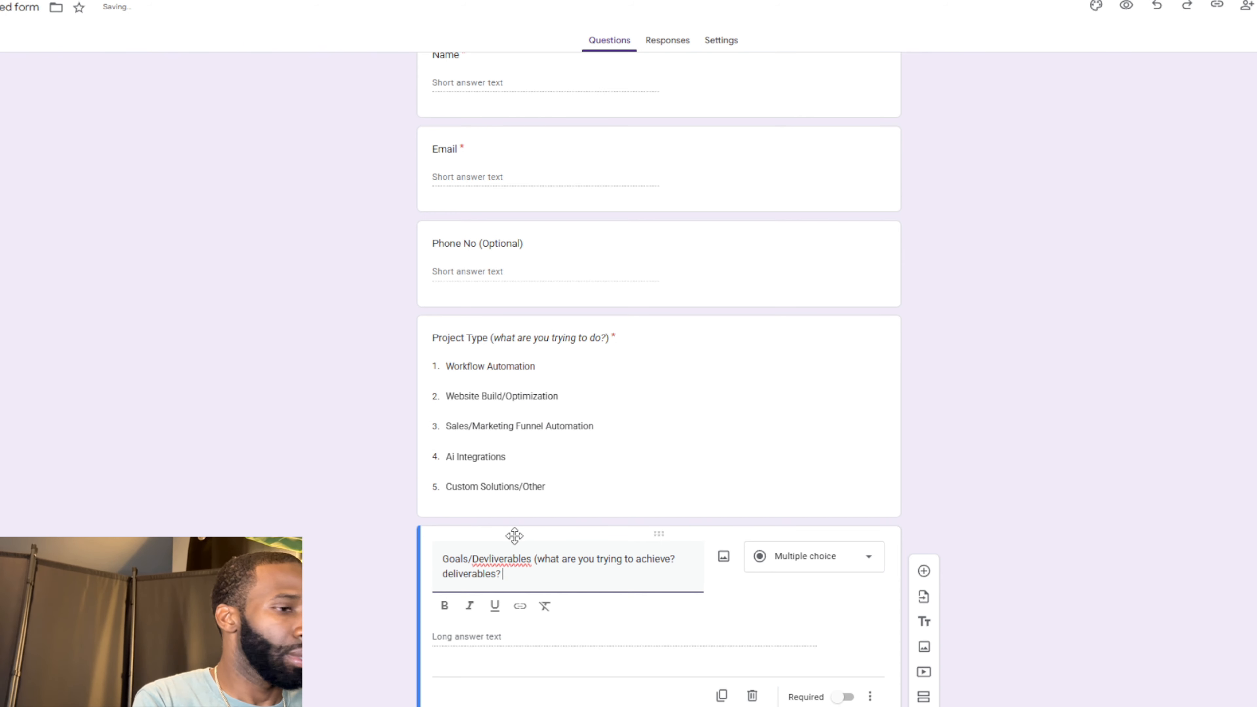
pyautogui.write('Explain in')
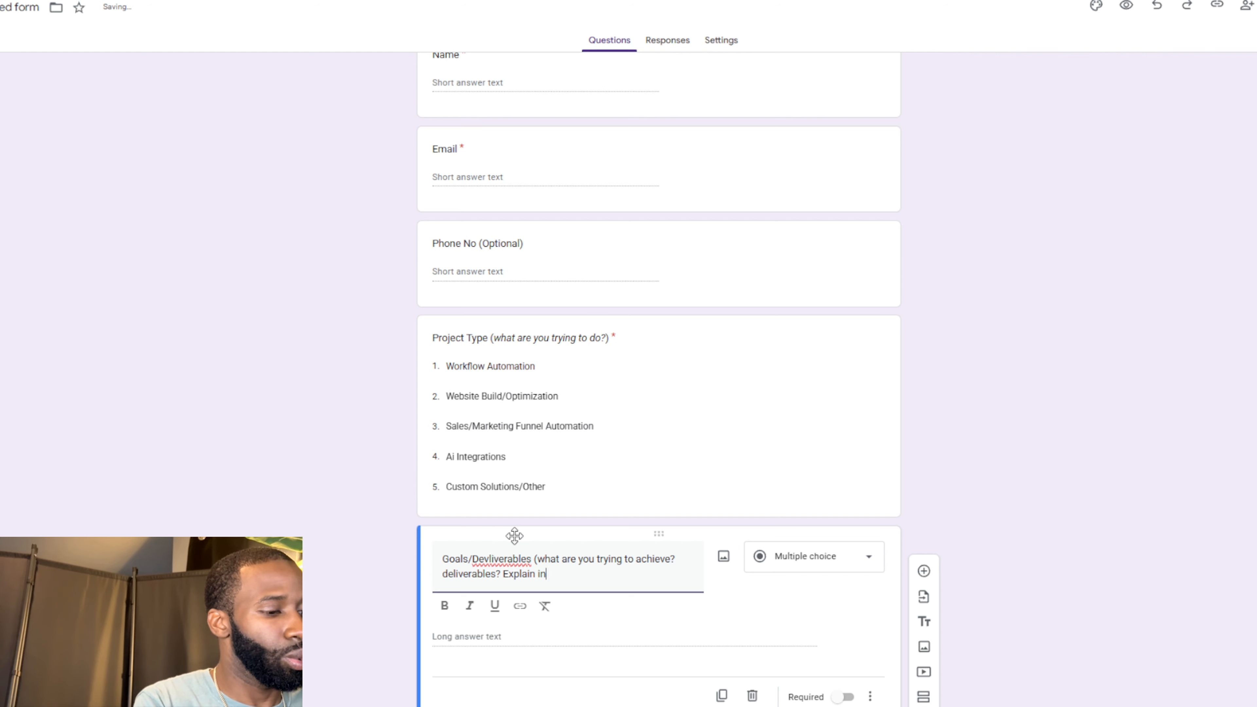
pyautogui.write(' your own ')
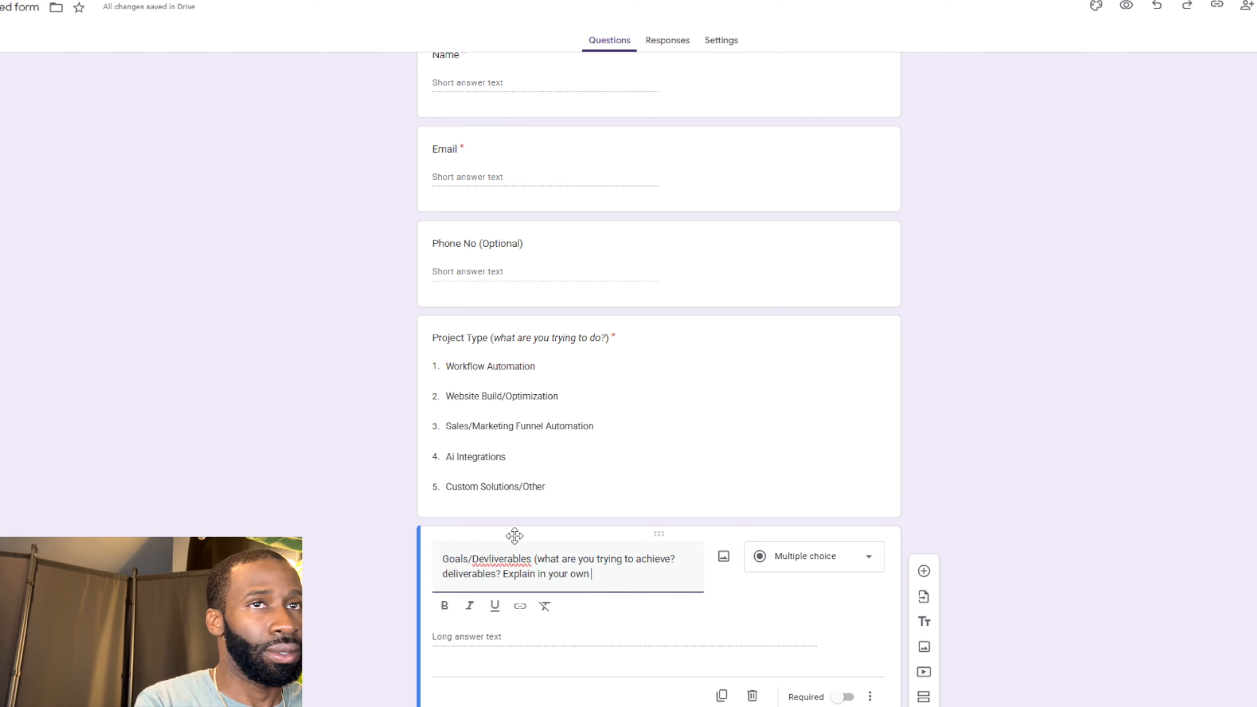
pyautogui.write('words')
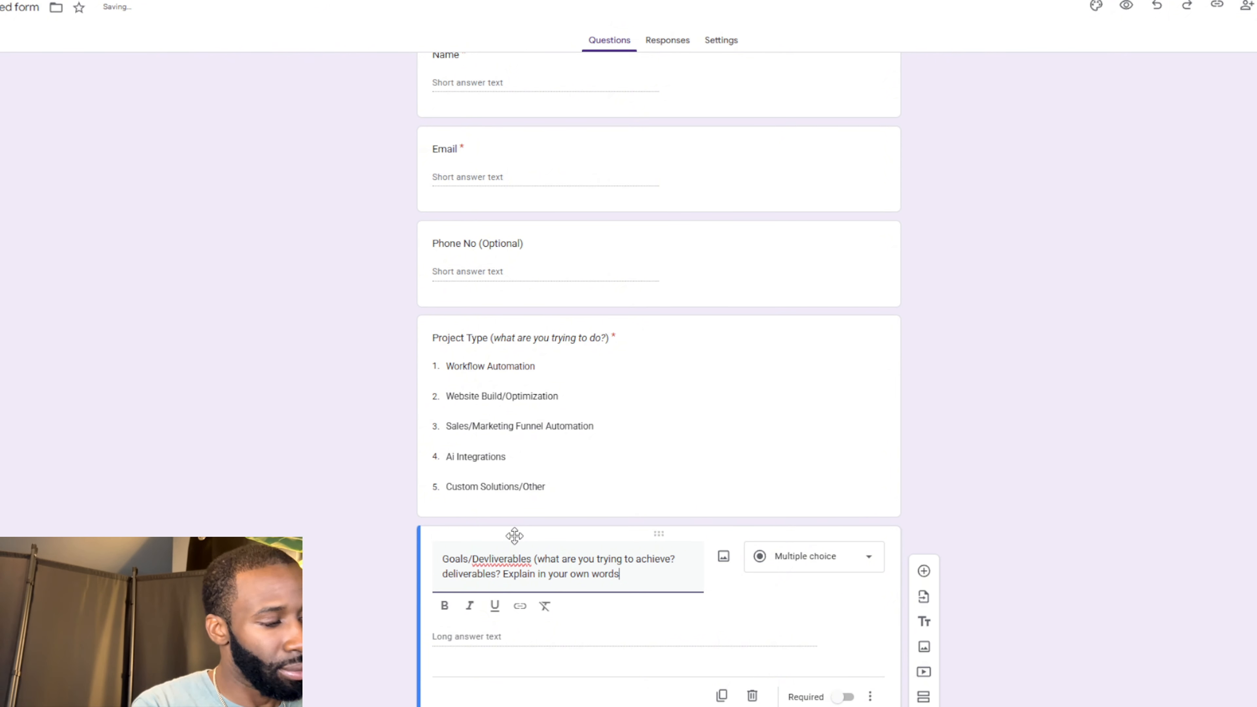
pyautogui.write('. Be Ca')
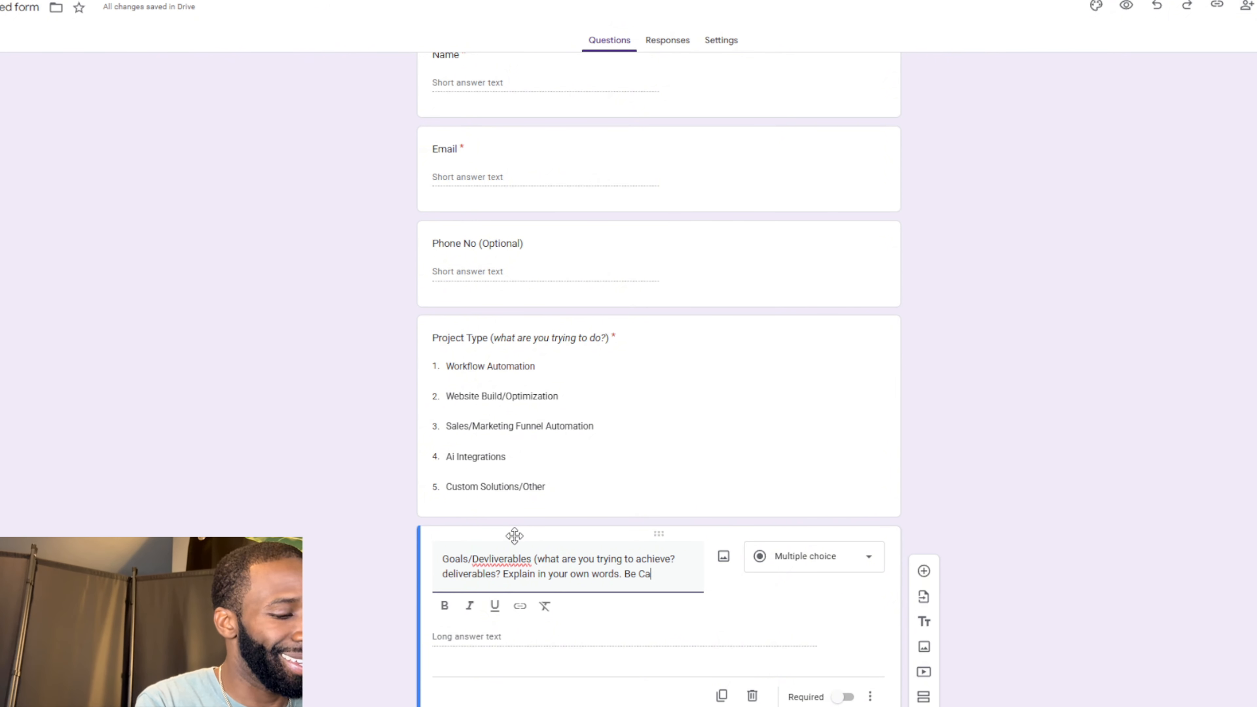
pyautogui.write('ndid!')
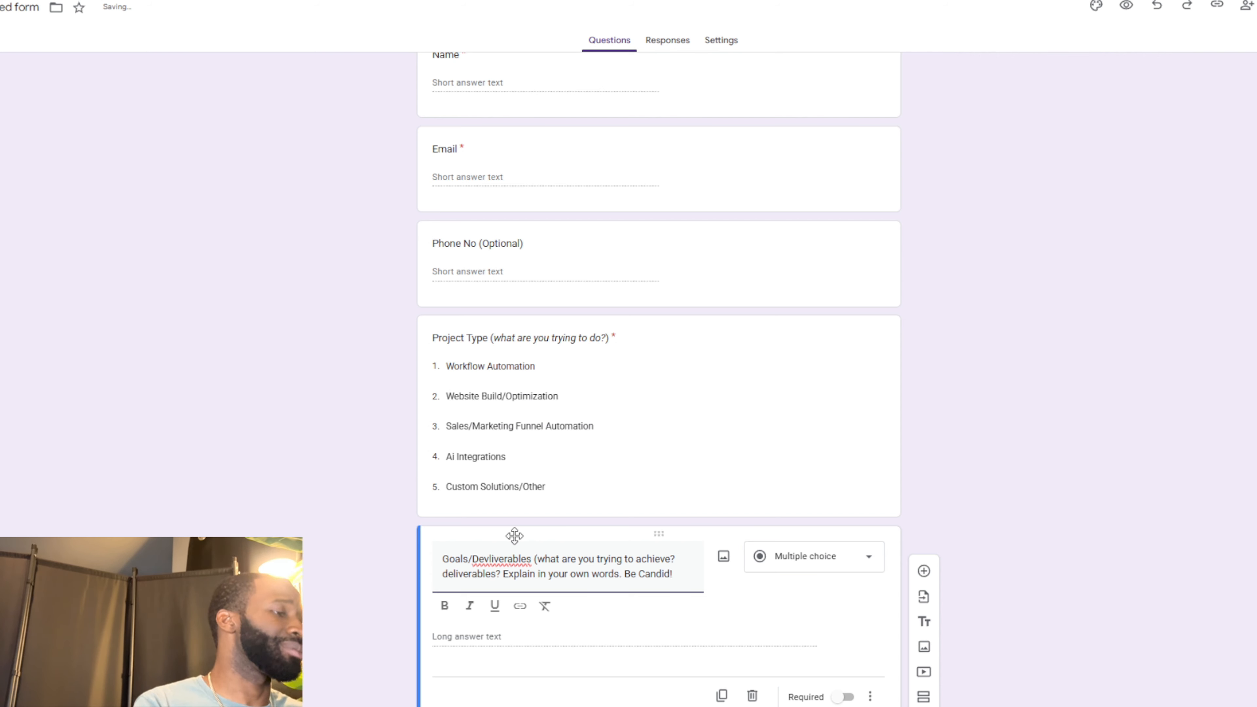
pyautogui.write(')')
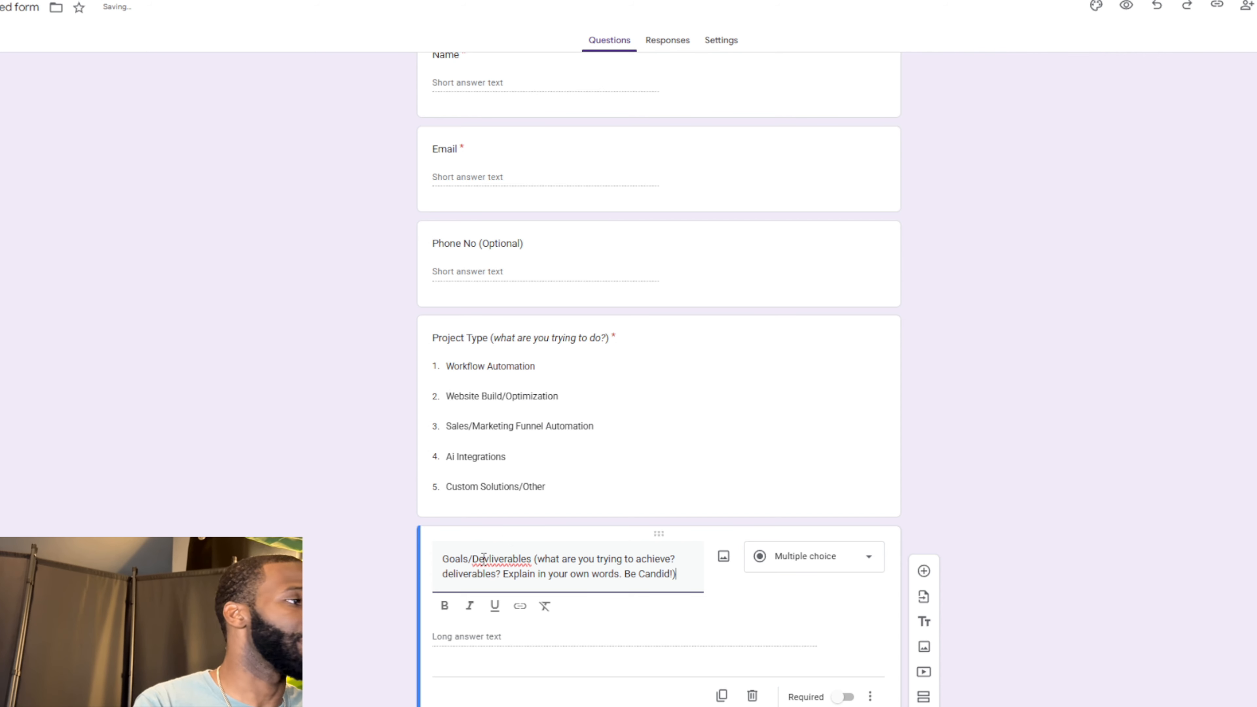
# Italicise the parenthetical prompt and correct the title to 'Goals/Deliverables?'
pyautogui.moveTo(540, 565); pyautogui.dragTo(674, 577)
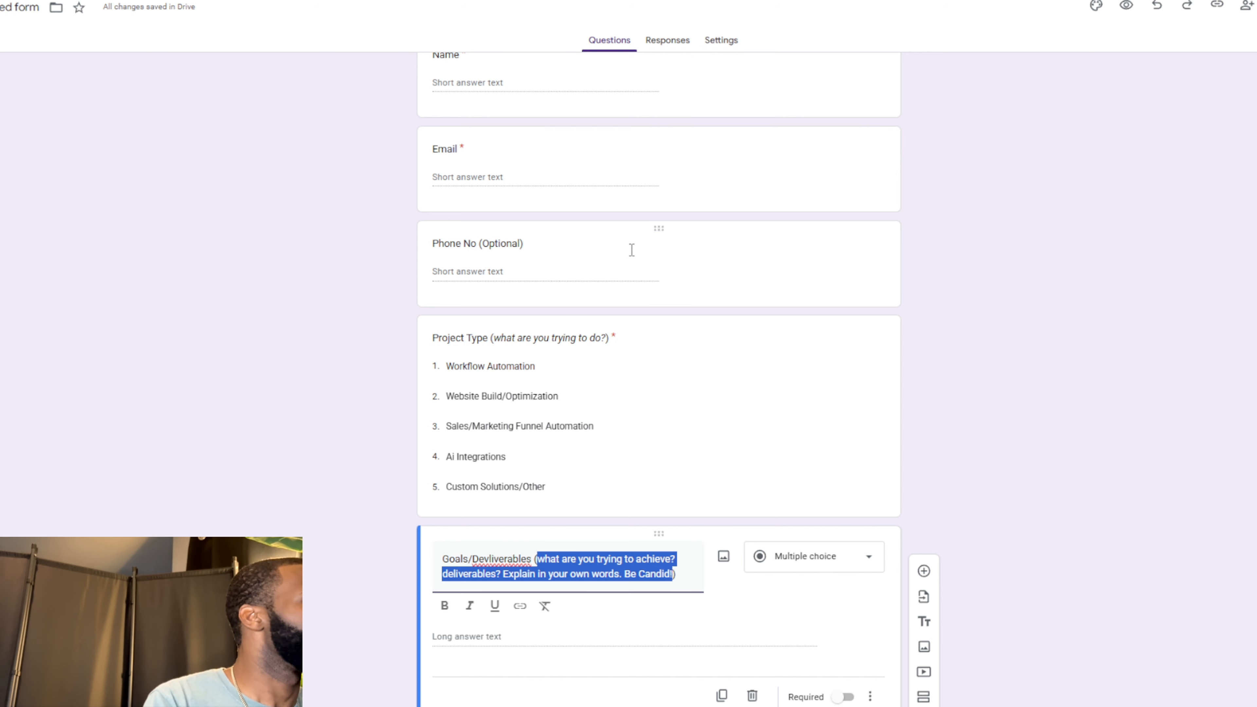
pyautogui.click(469, 605)
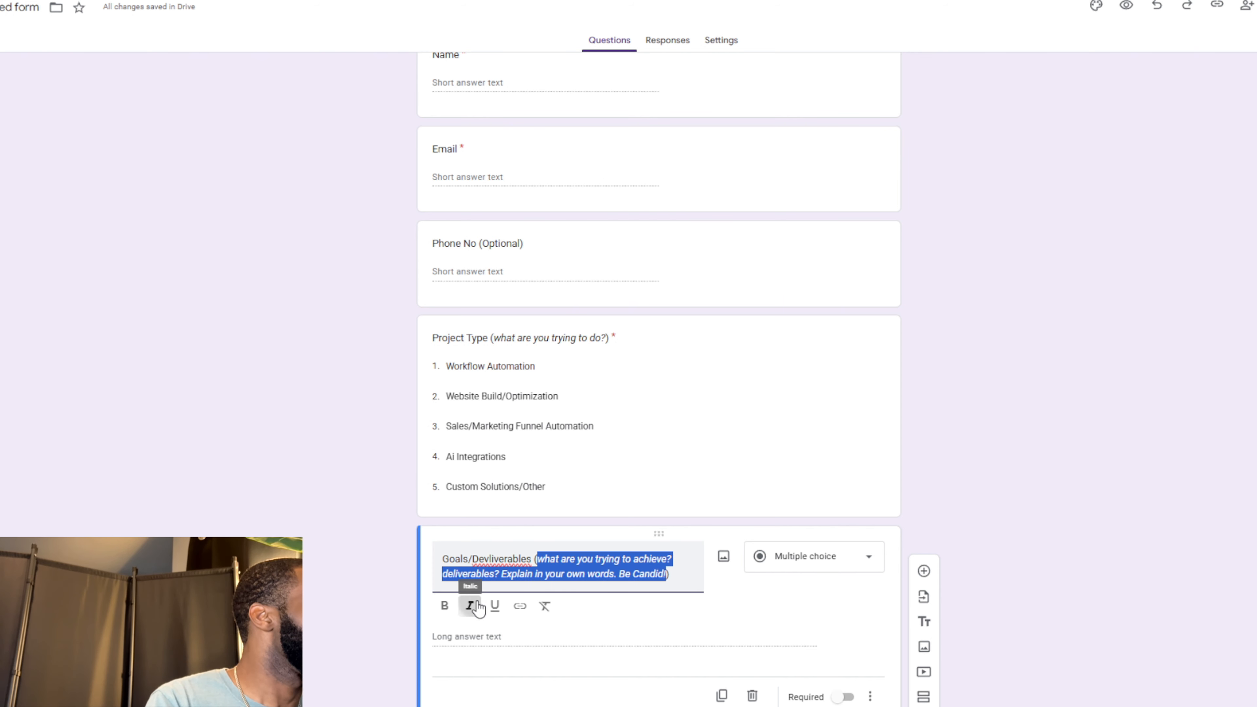
pyautogui.click(668, 578)
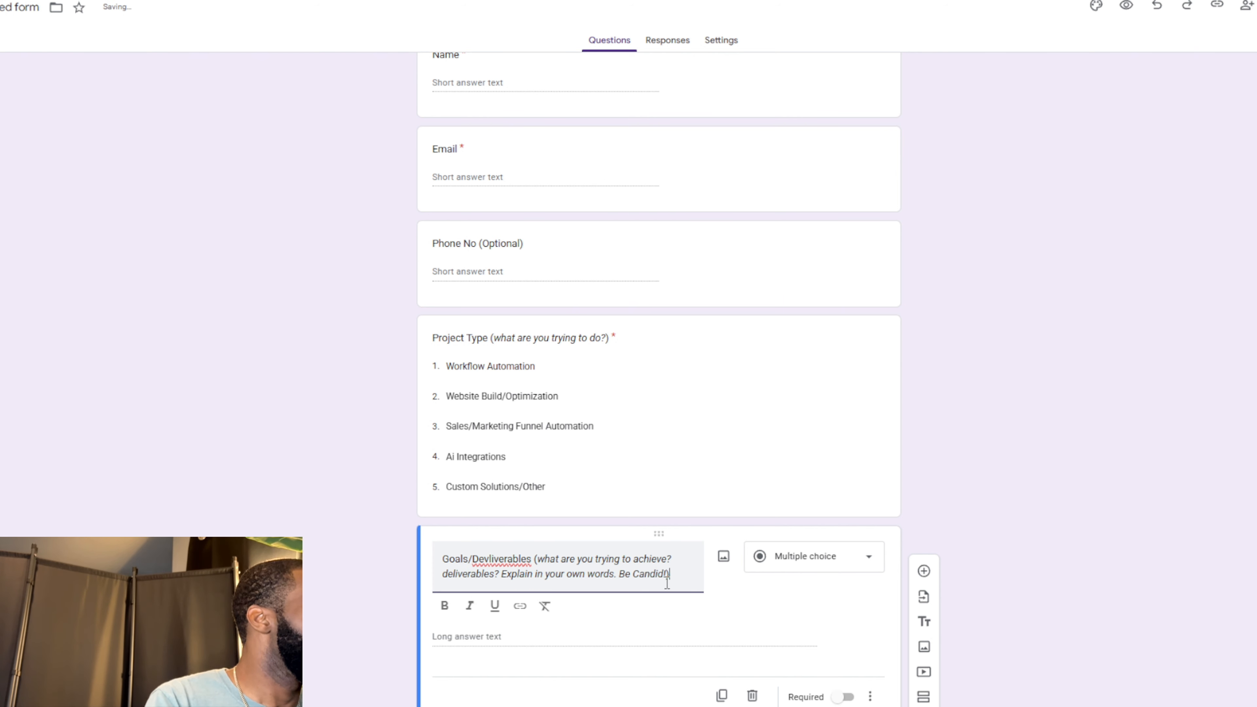
pyautogui.rightClick(500, 560)
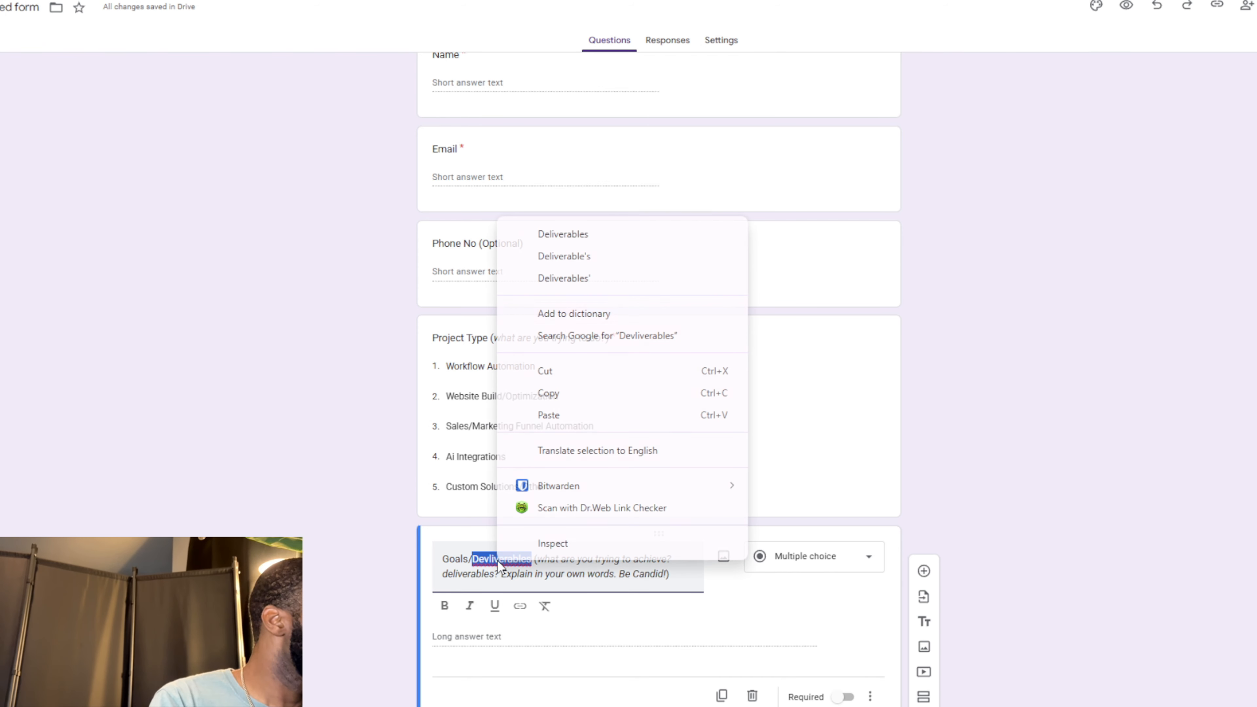
pyautogui.click(568, 240)
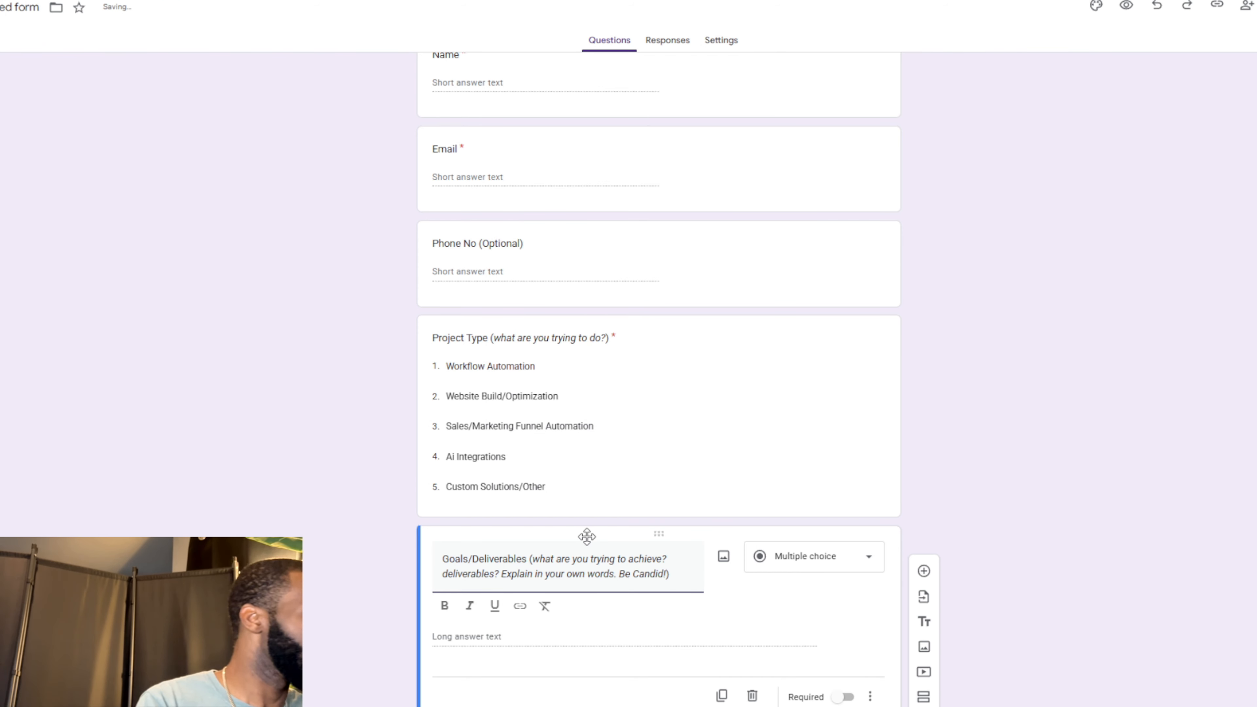
pyautogui.write('?')
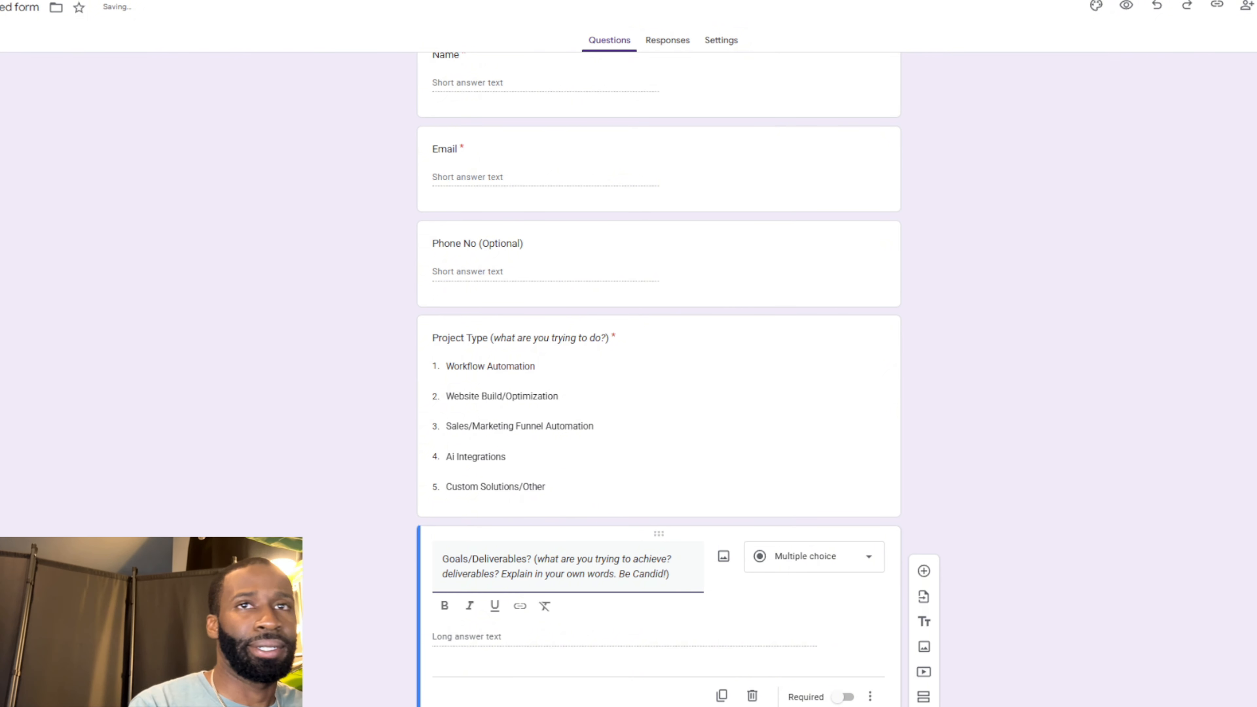
pyautogui.scroll(-1, 530, 597)
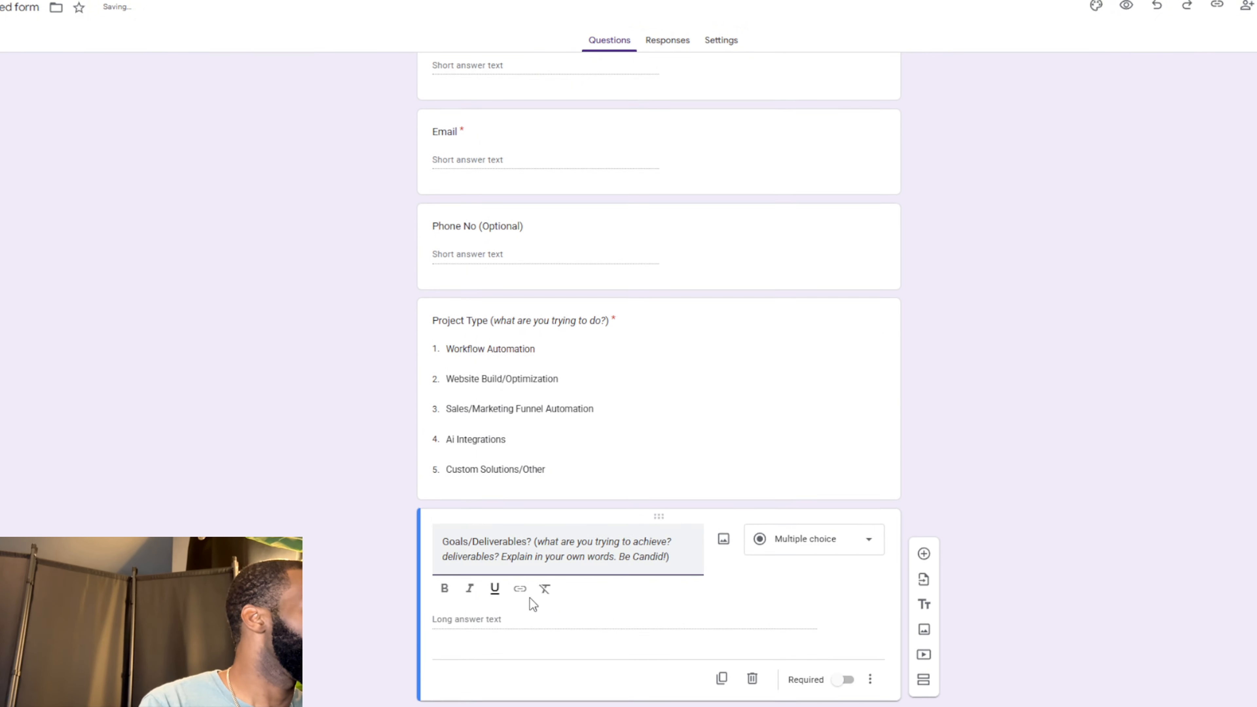
# Change the Goals/Deliverables question type to Paragraph
pyautogui.click(796, 557)
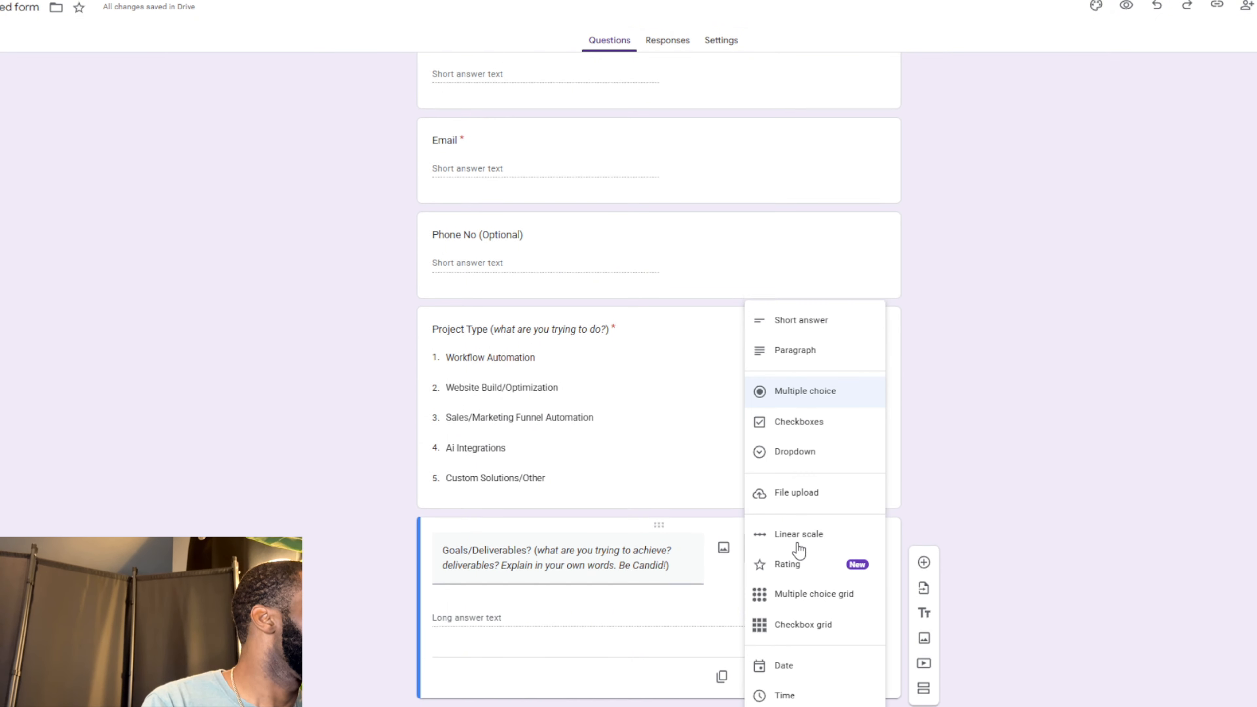
pyautogui.click(824, 368)
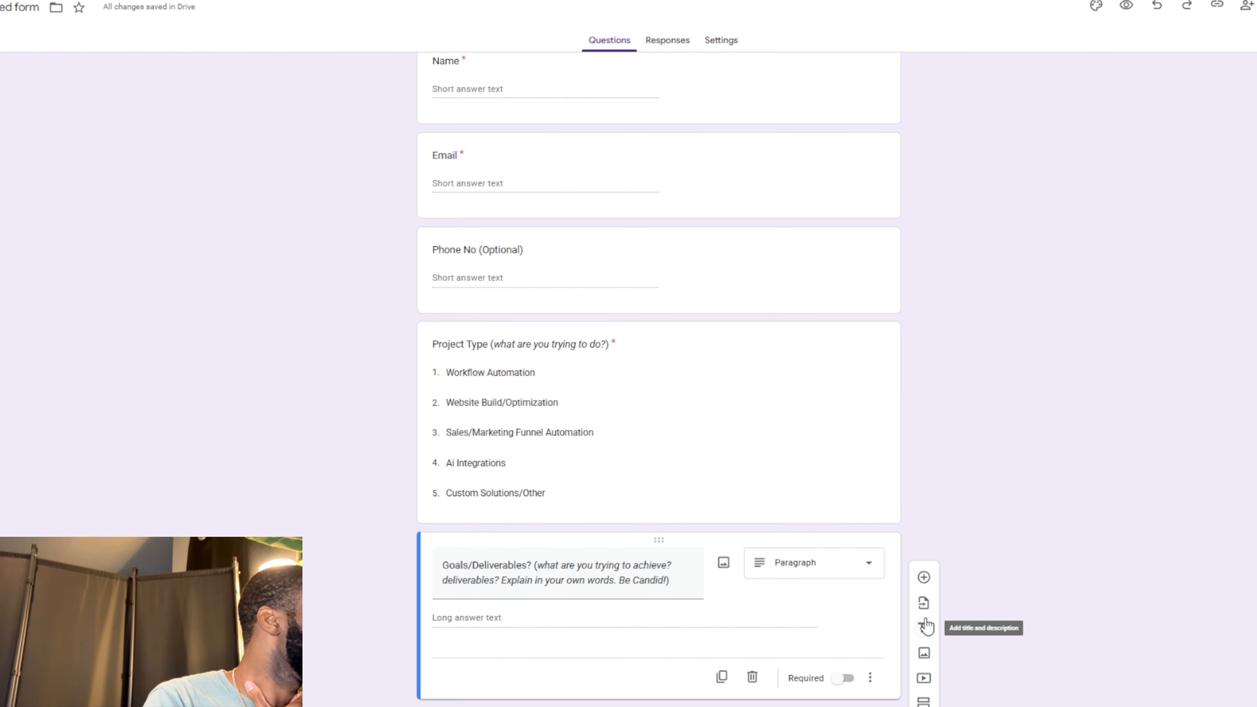
# Add a required Date question titled 'Desired Start Date', with a blank question beneath it
pyautogui.click(924, 579)
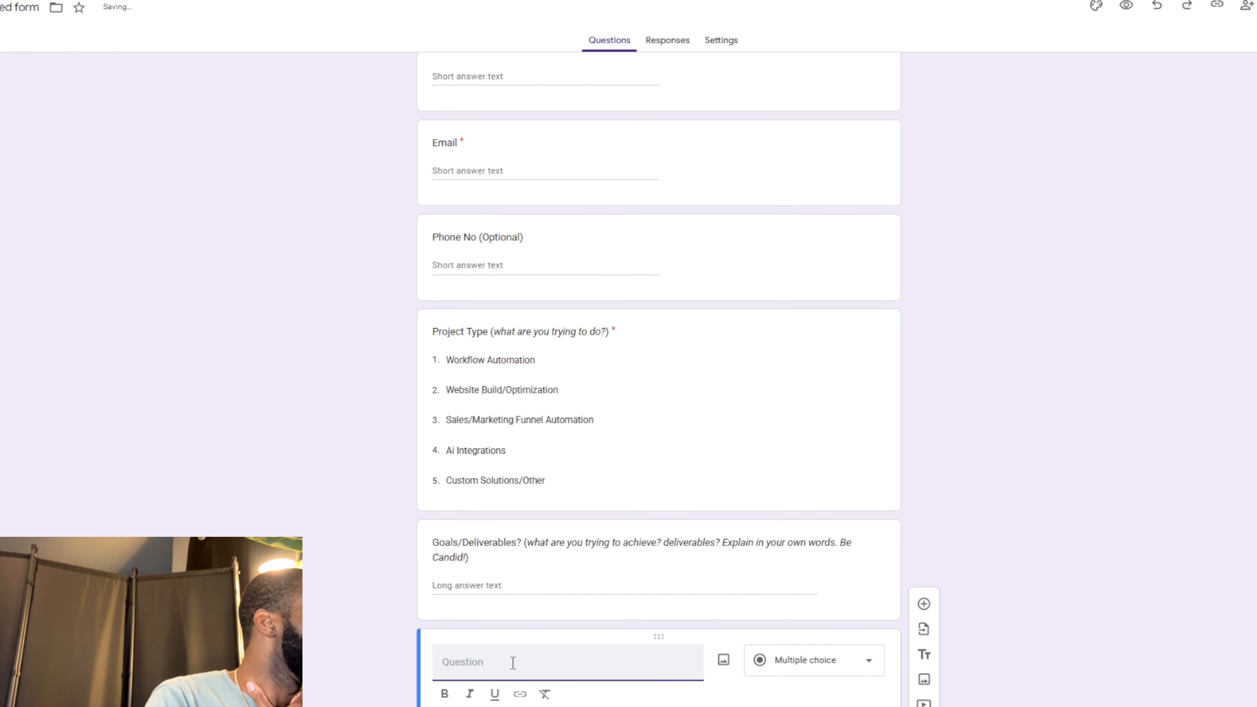
pyautogui.write('D')
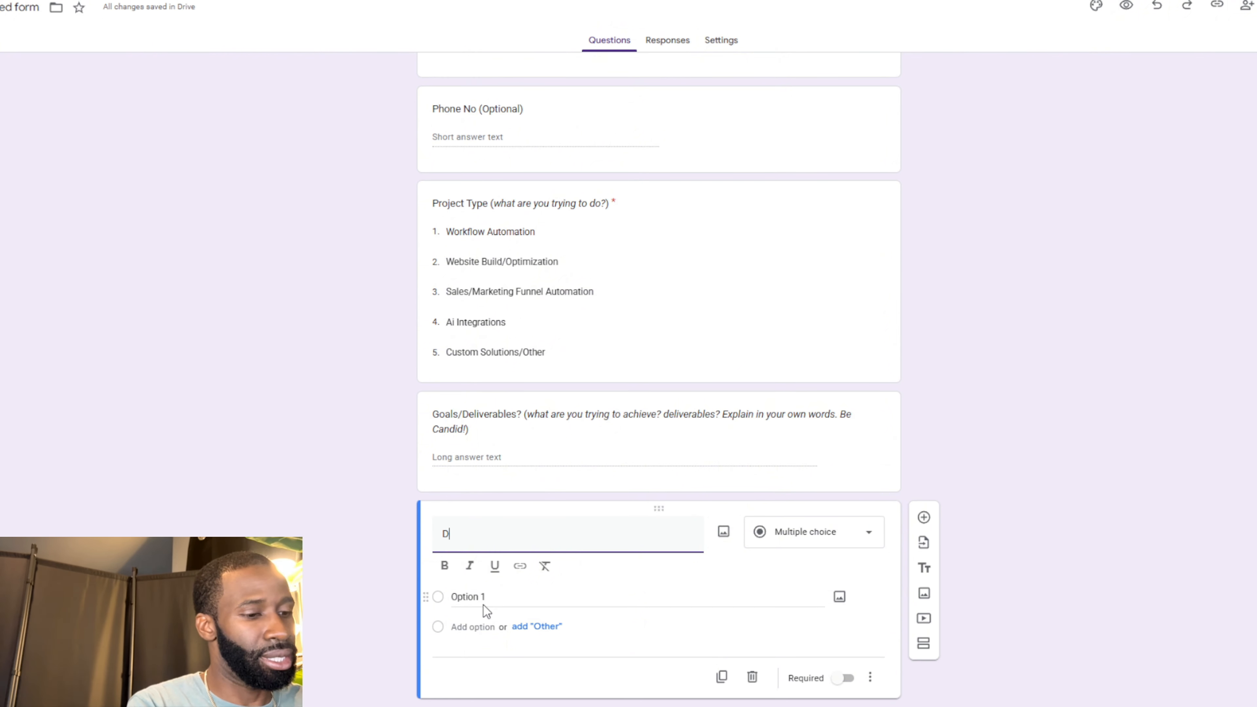
pyautogui.write('esured')
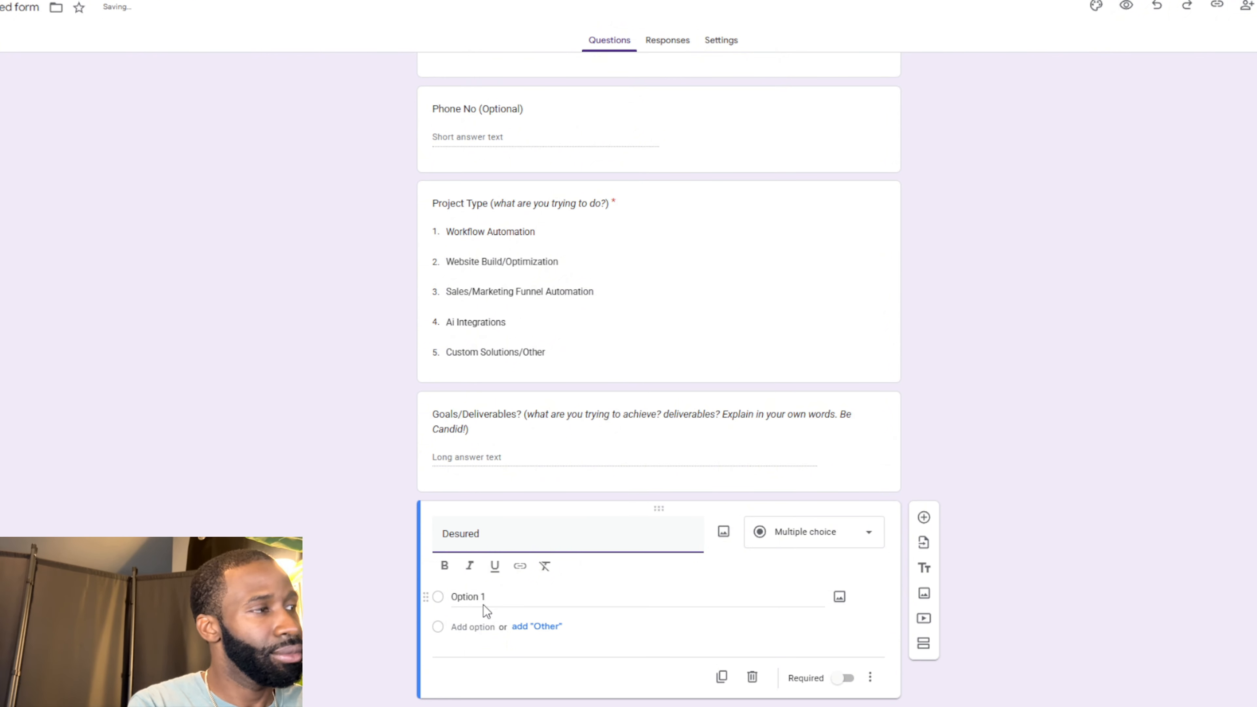
pyautogui.press('BackSpace')
pyautogui.press('BackSpace')
pyautogui.press('BackSpace')
pyautogui.press('BackSpace')
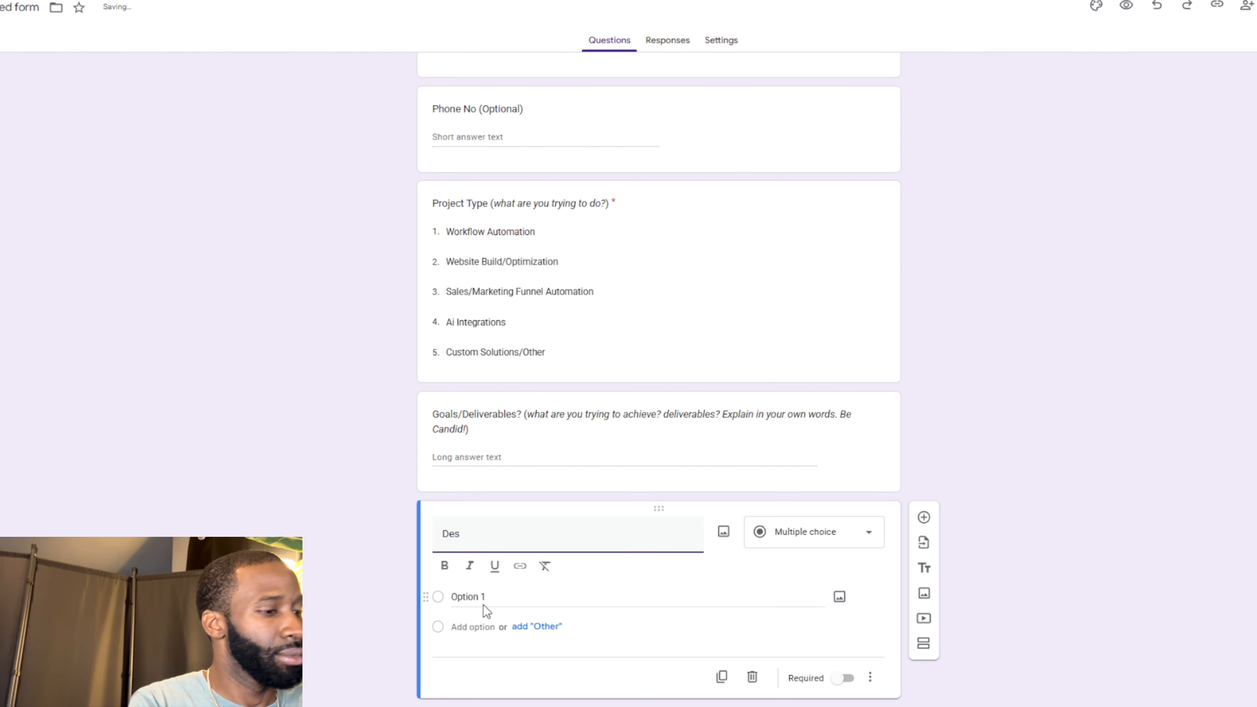
pyautogui.write('ired St')
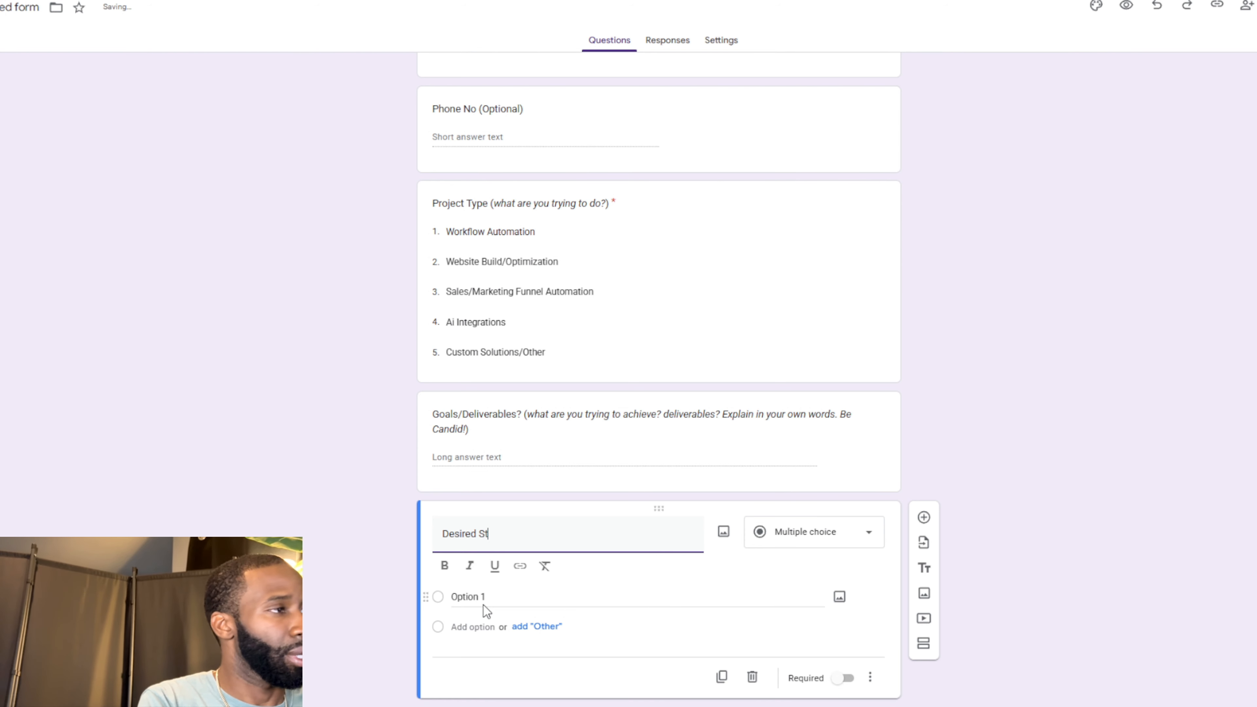
pyautogui.write('art Date')
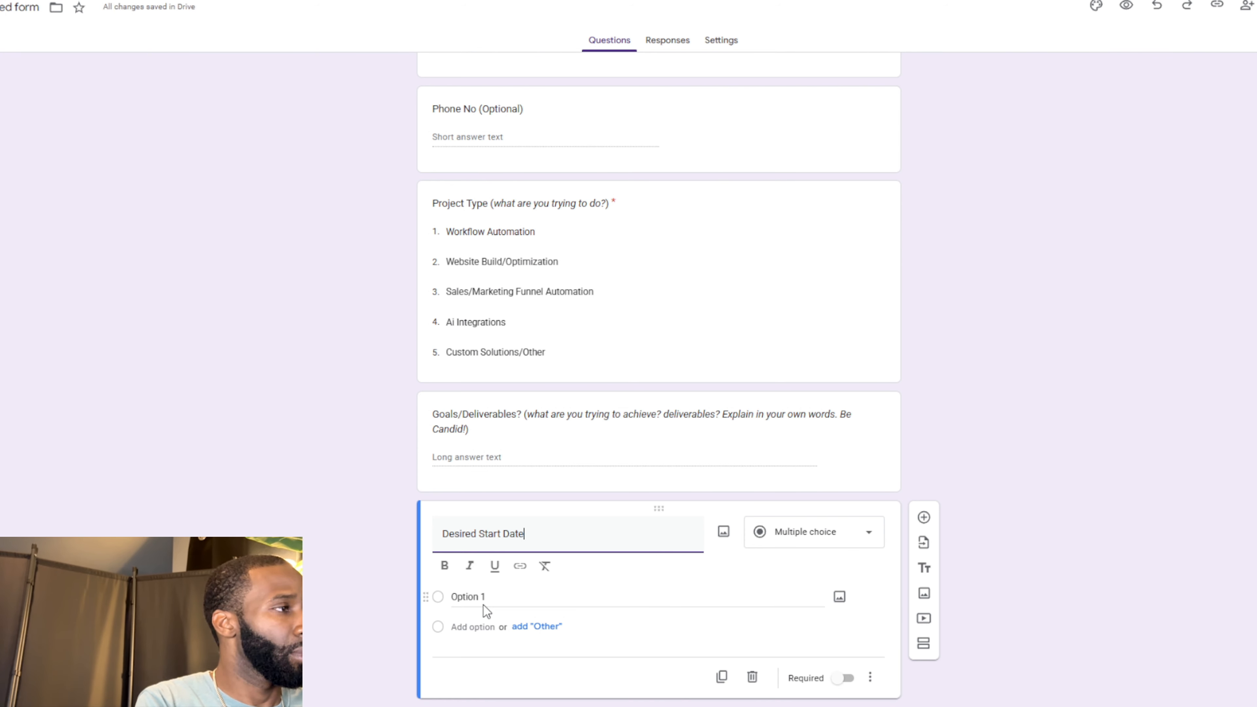
pyautogui.click(809, 571)
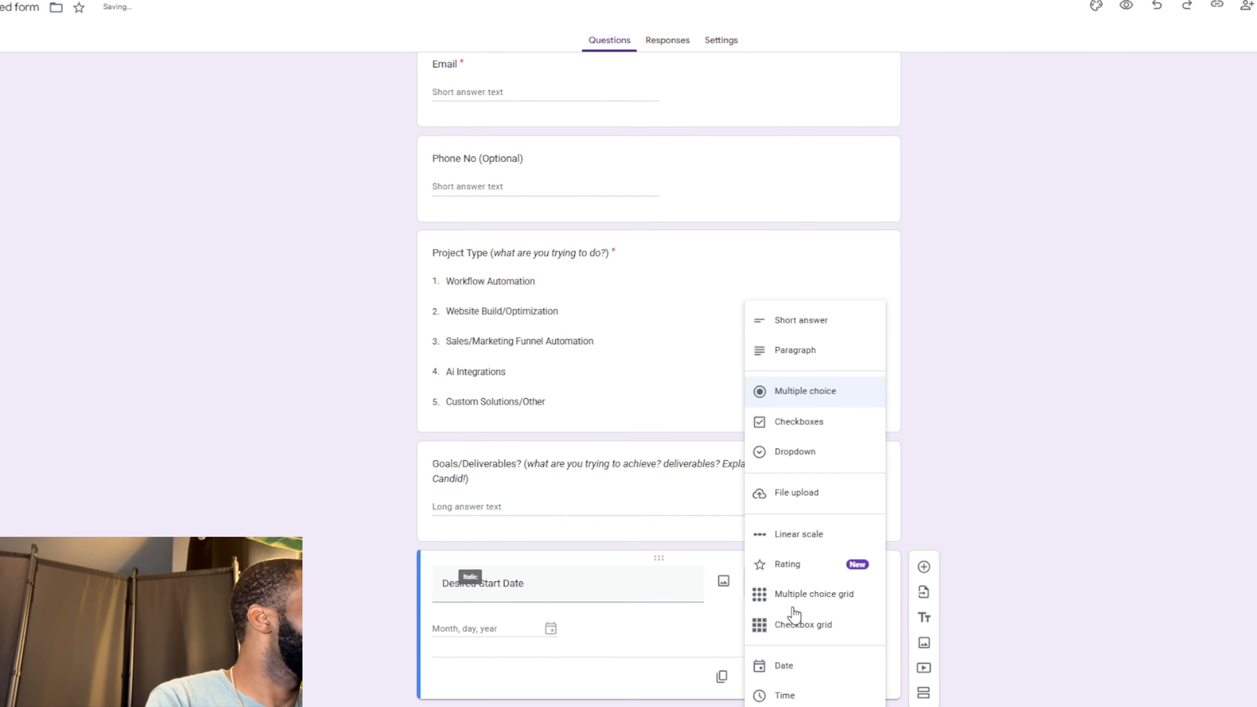
pyautogui.click(774, 677)
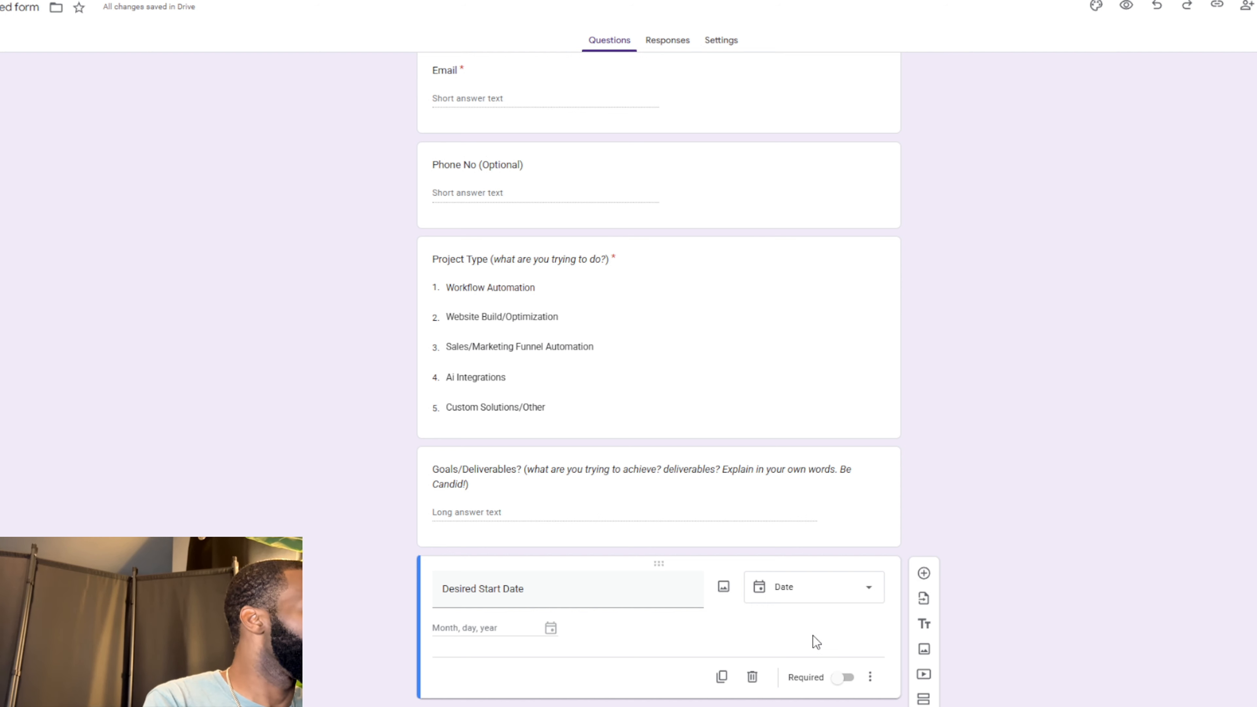
pyautogui.click(844, 679)
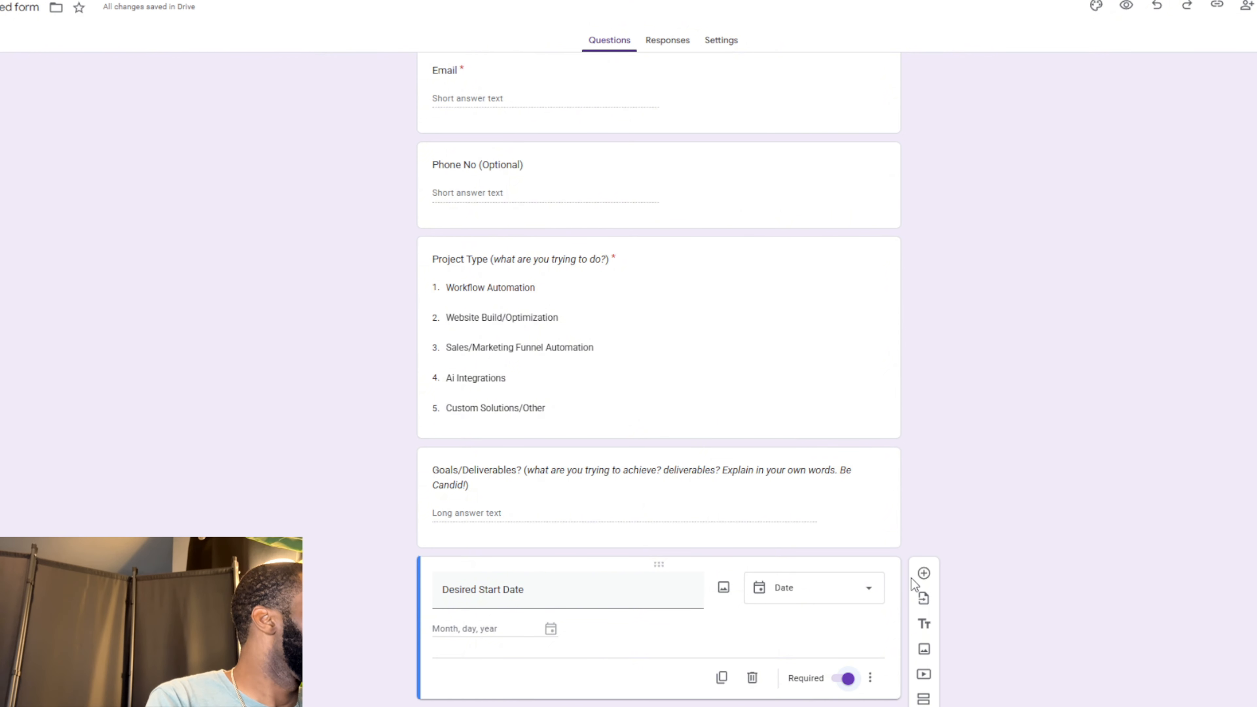
pyautogui.click(922, 573)
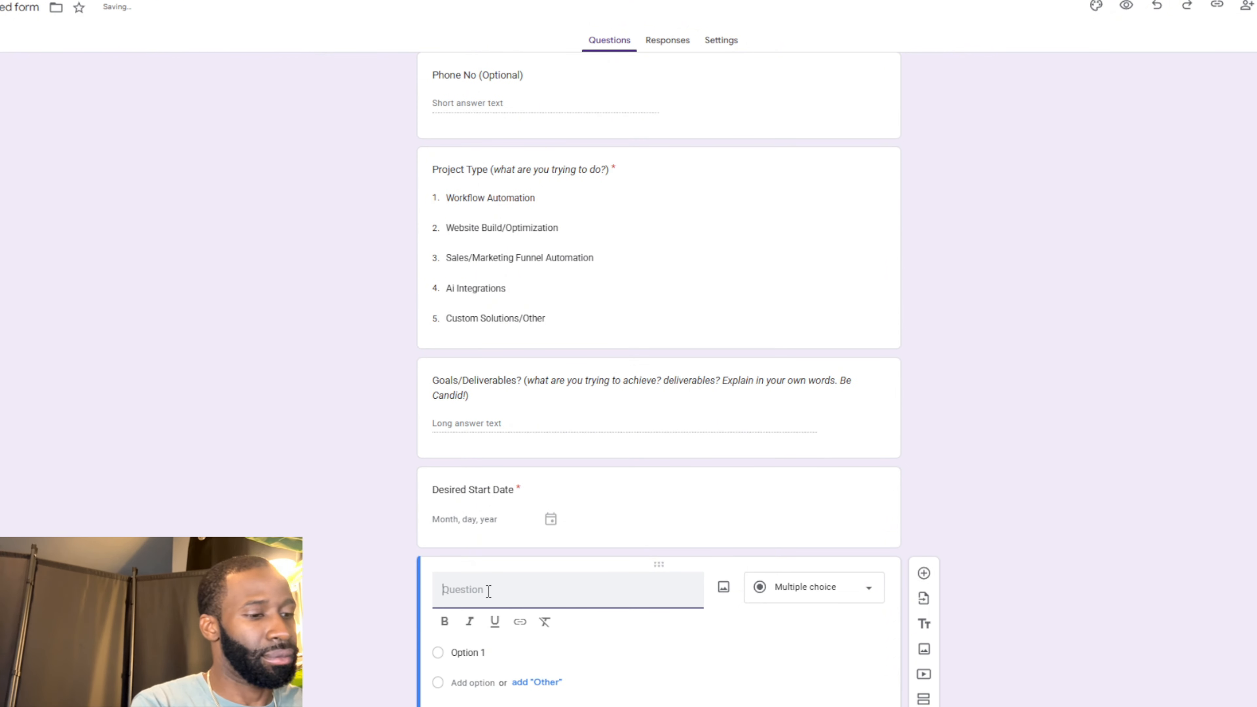
# Title the new question 'Urgency (1-5)'
pyautogui.write('Urgency')
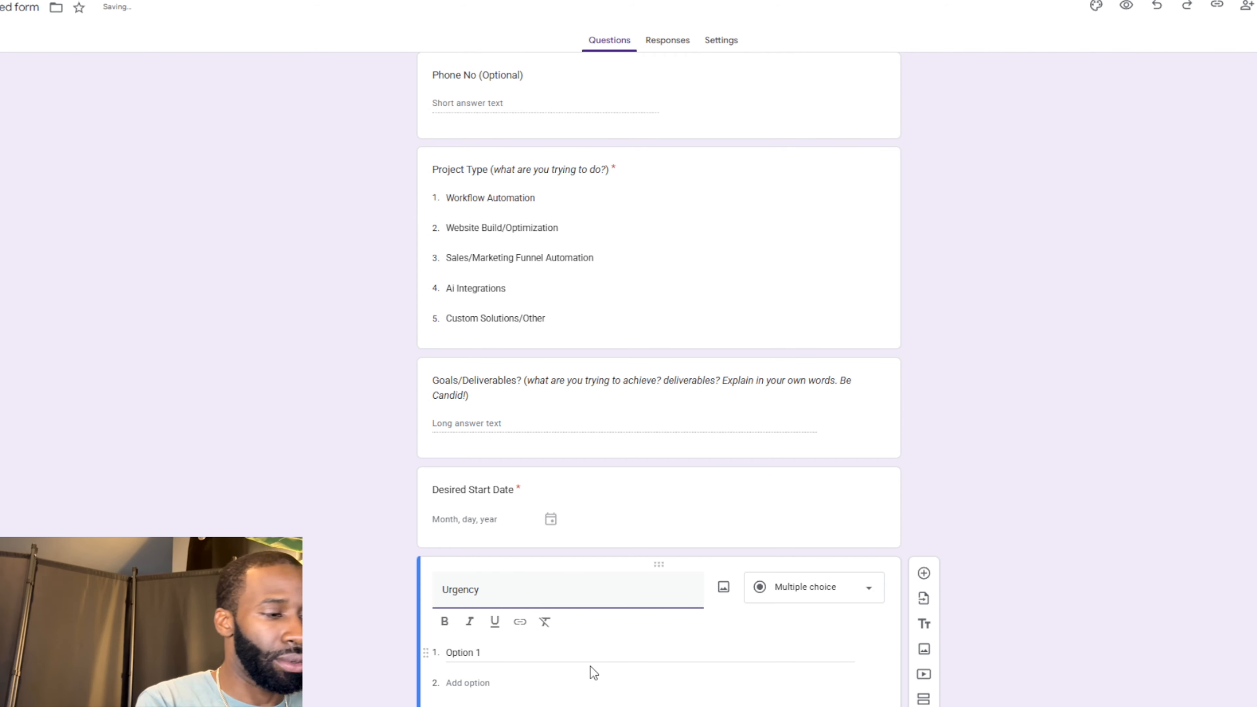
pyautogui.write(' (1-5')
pyautogui.press('BackSpace')
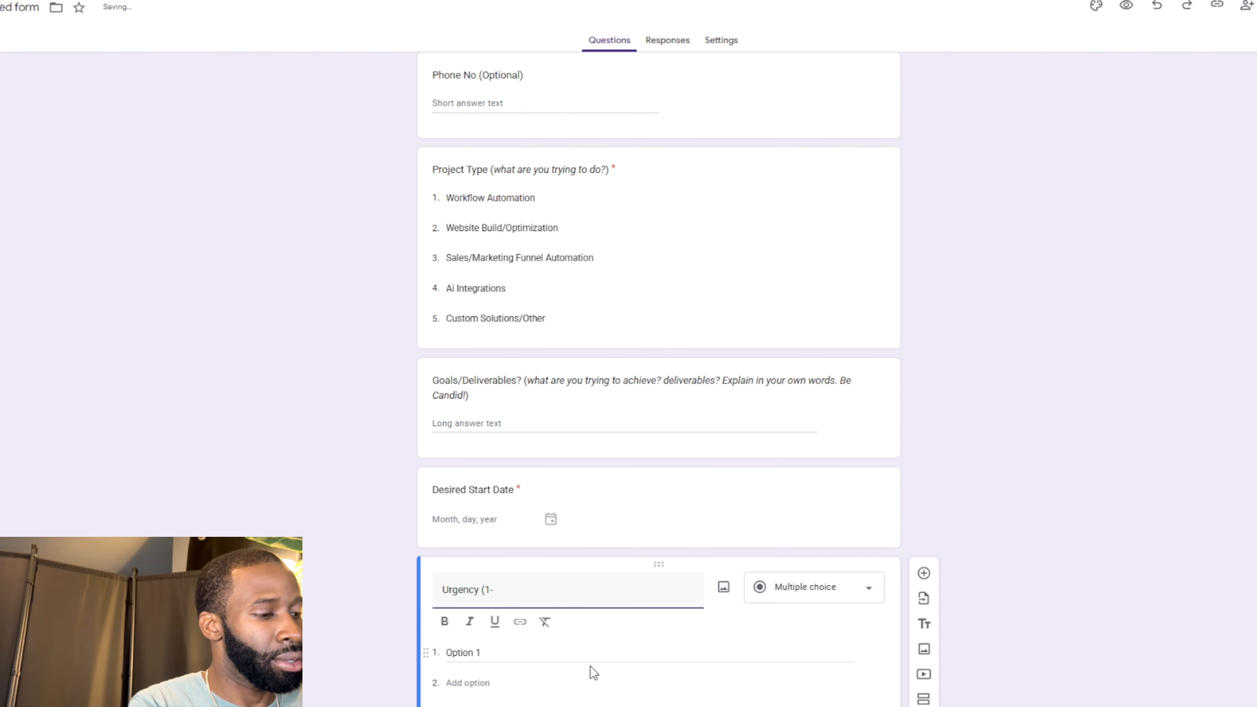
pyautogui.write('5)')
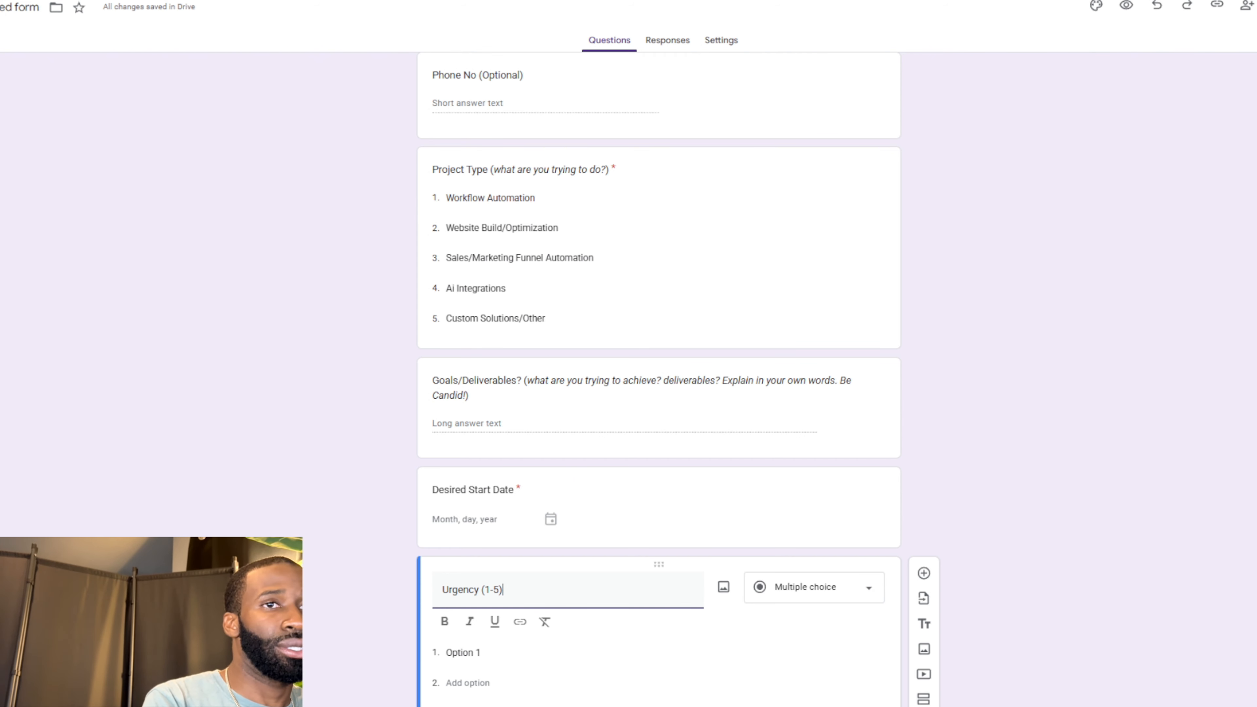
pyautogui.click(741, 591)
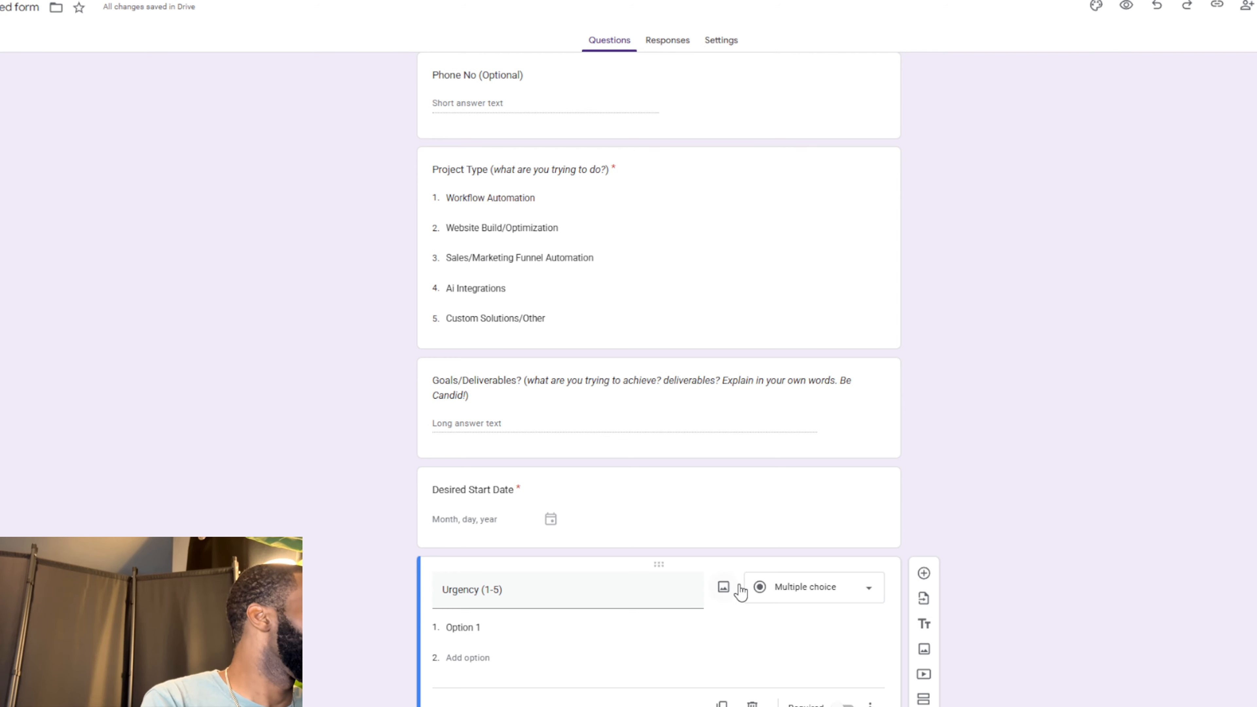
# Make Urgency a required 1–5 linear scale labelled 'less priority (take your time)' to 'i need it now!'
pyautogui.click(783, 589)
pyautogui.click(809, 536)
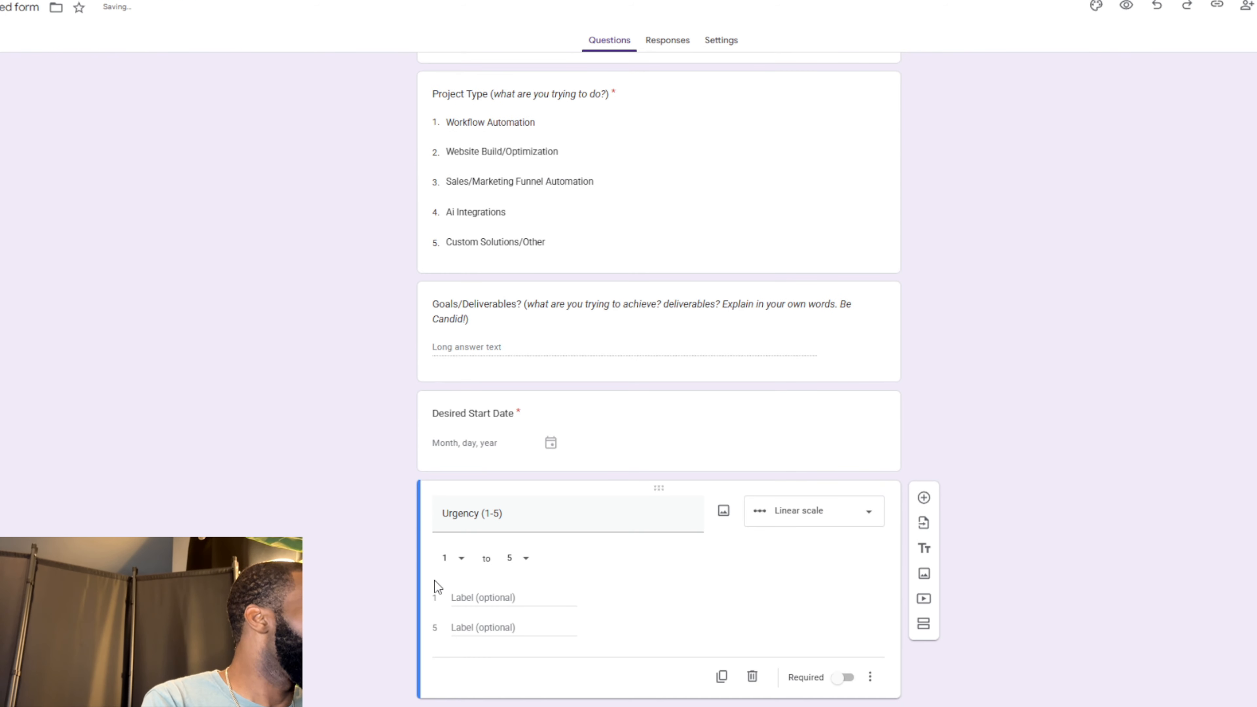
pyautogui.click(463, 562)
pyautogui.click(511, 581)
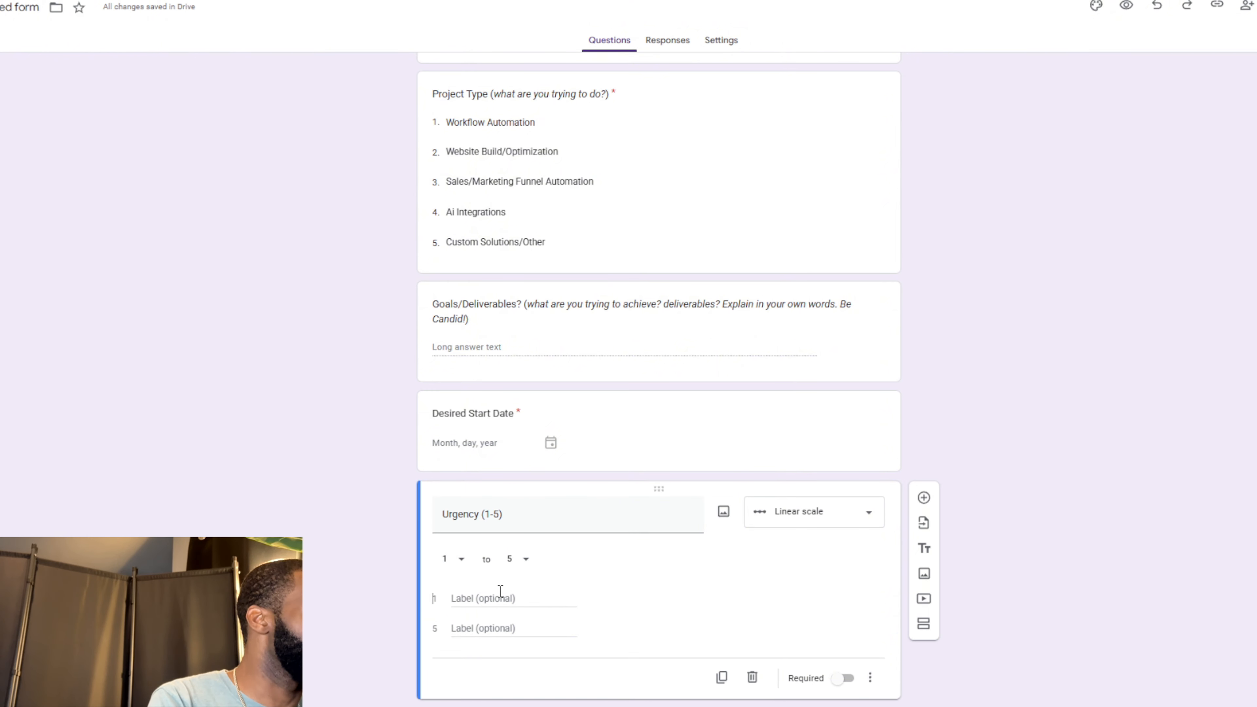
pyautogui.click(498, 597)
pyautogui.write('le')
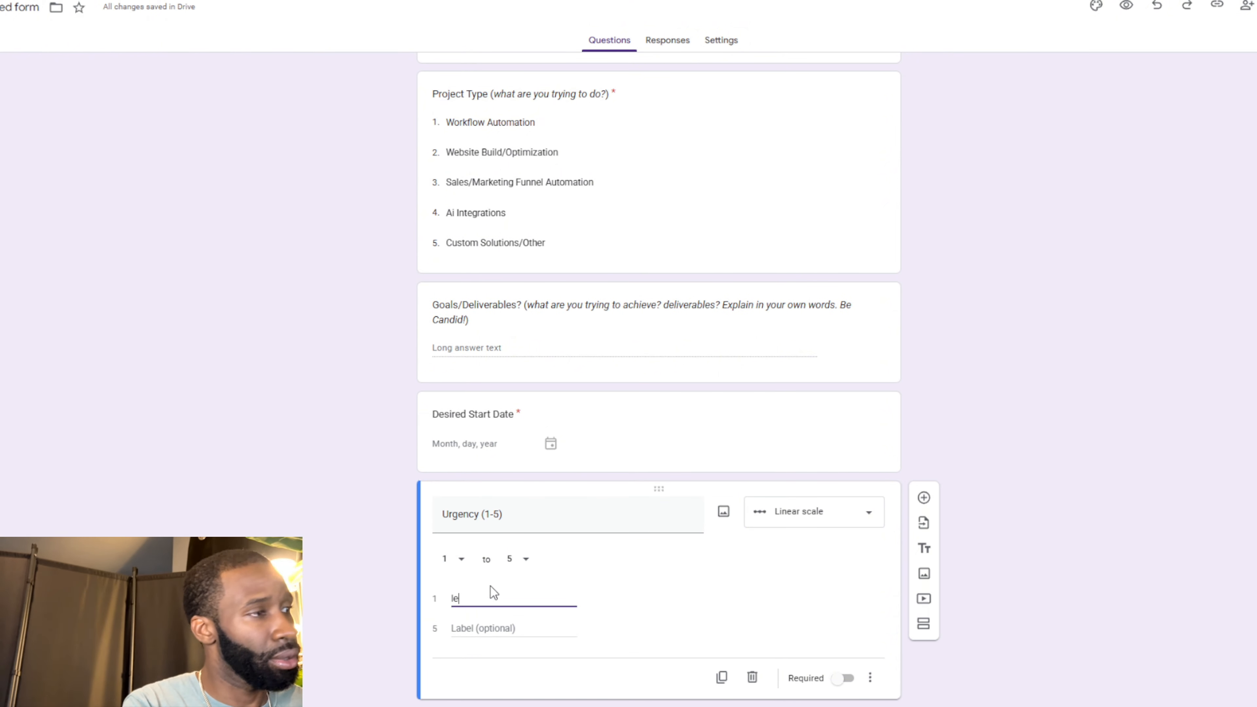
pyautogui.write('ss priority')
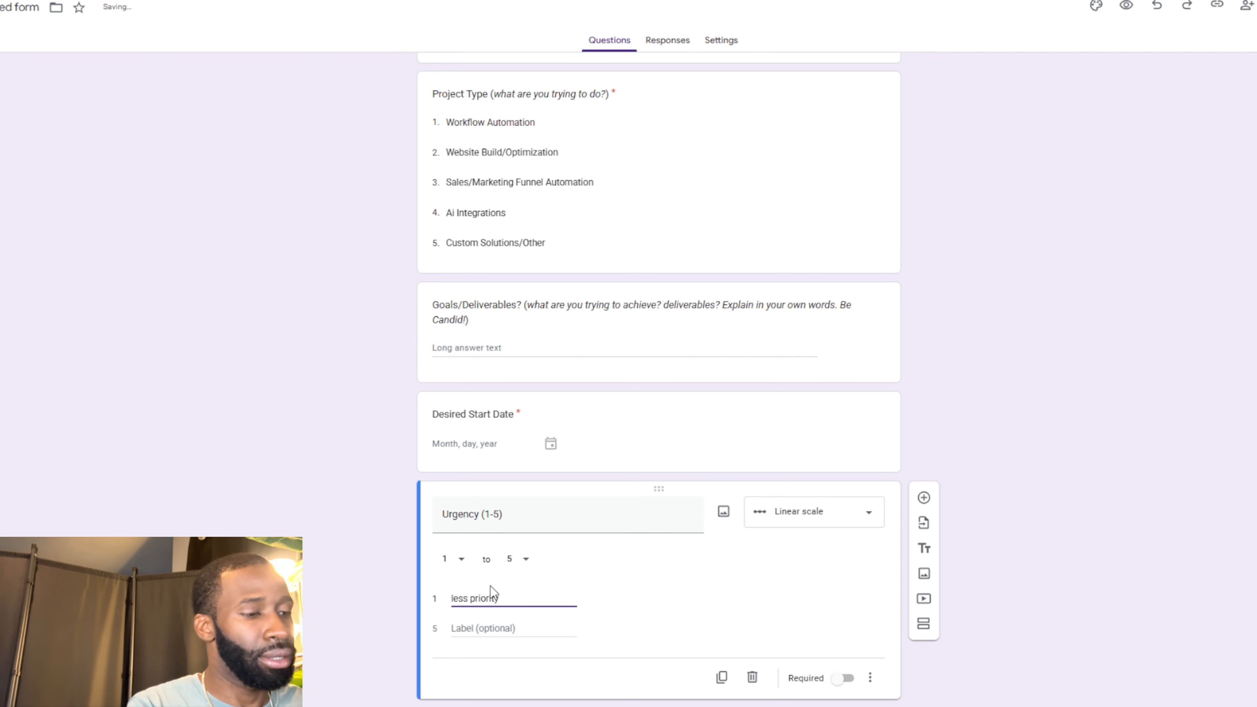
pyautogui.write(' (take you')
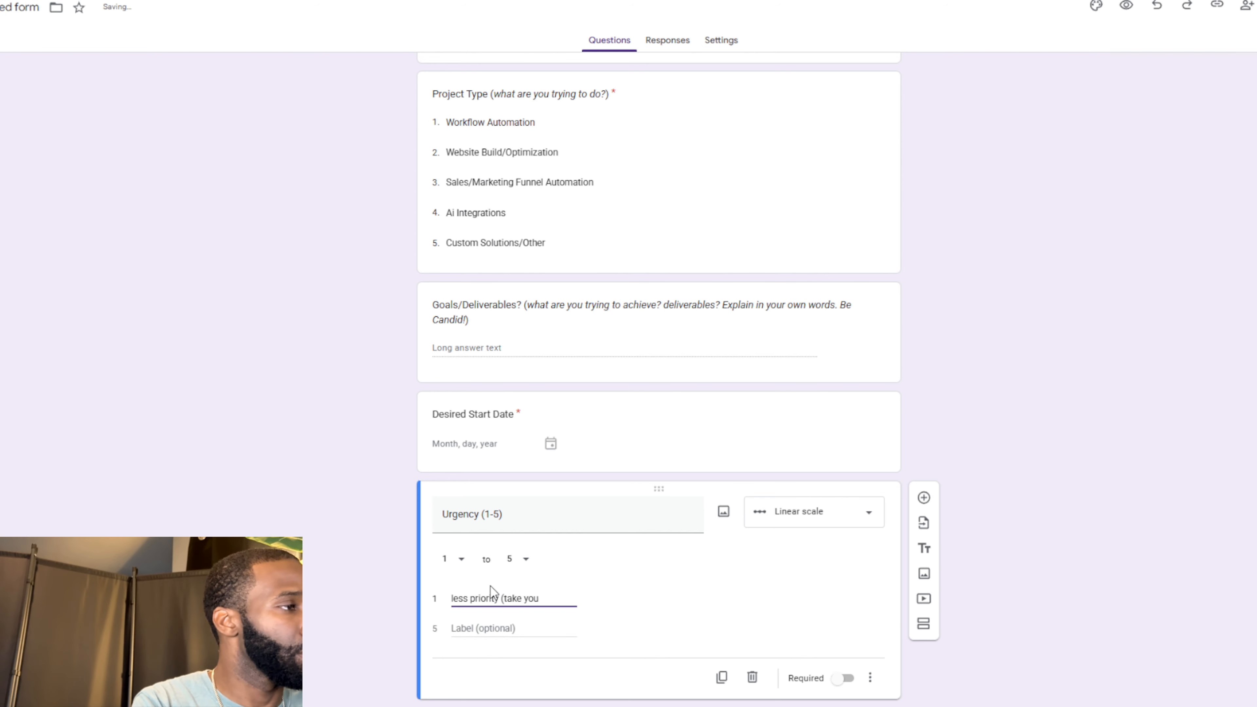
pyautogui.write('r time')
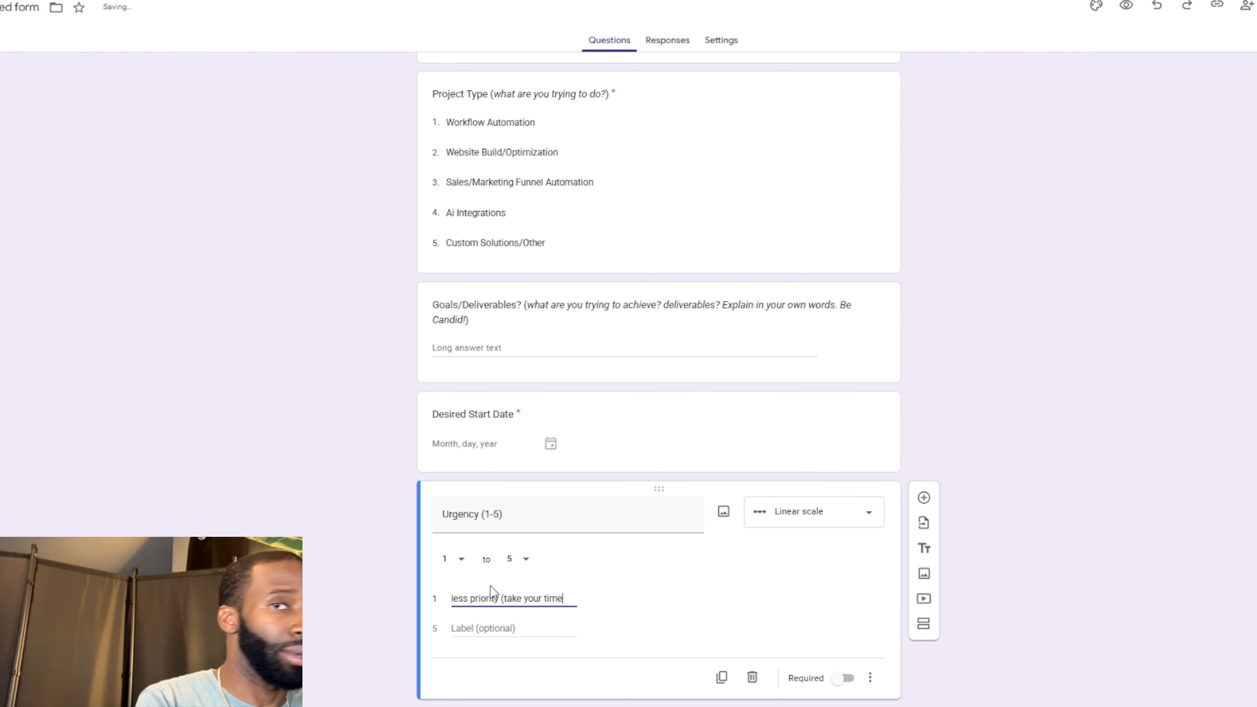
pyautogui.write(')')
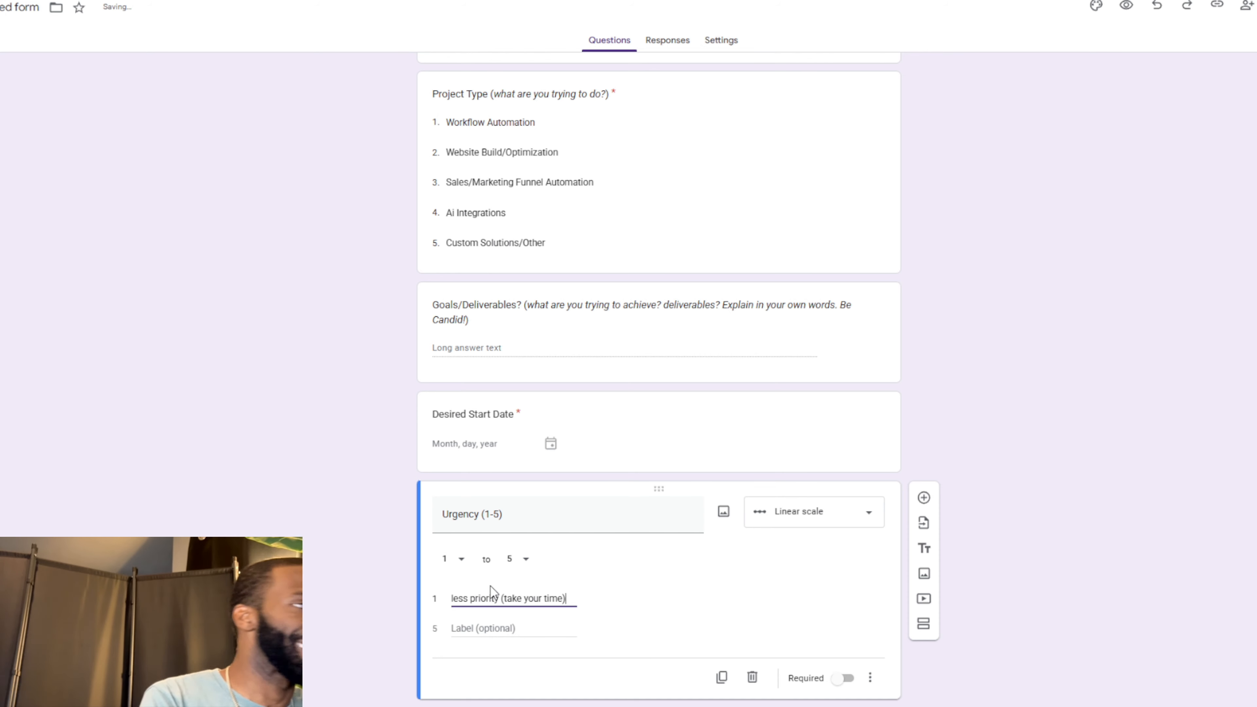
pyautogui.click(479, 627)
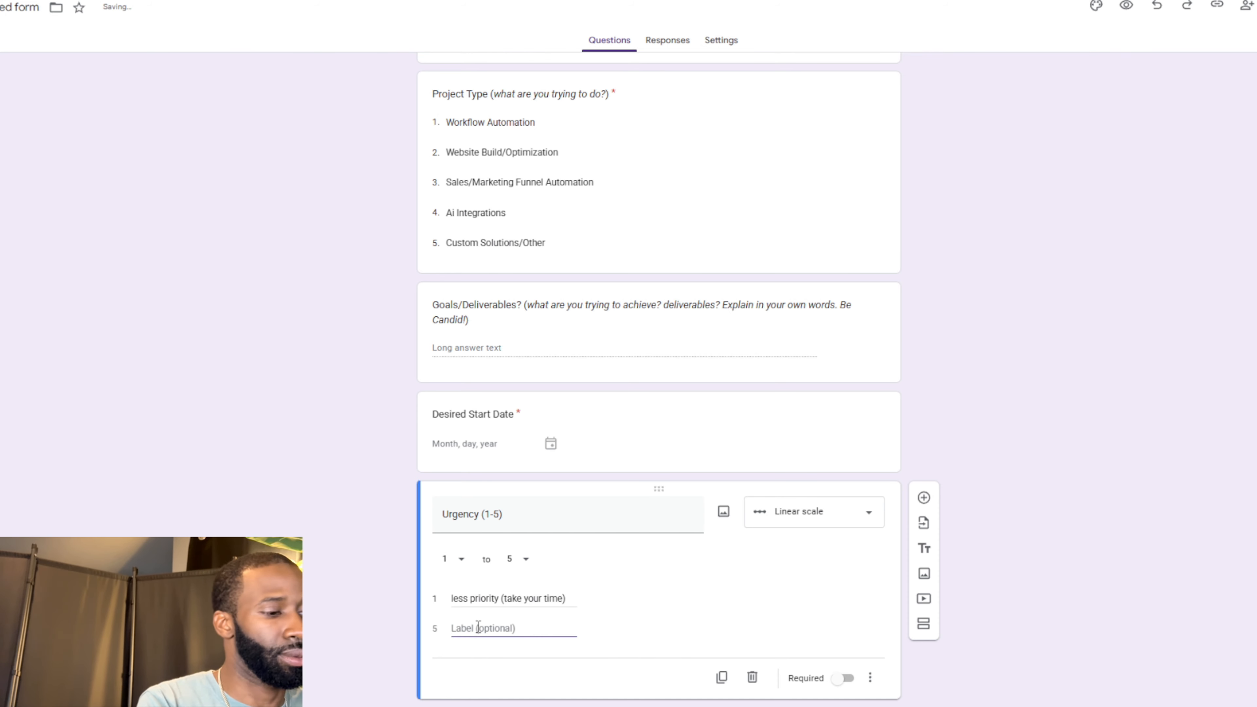
pyautogui.write('i need it ')
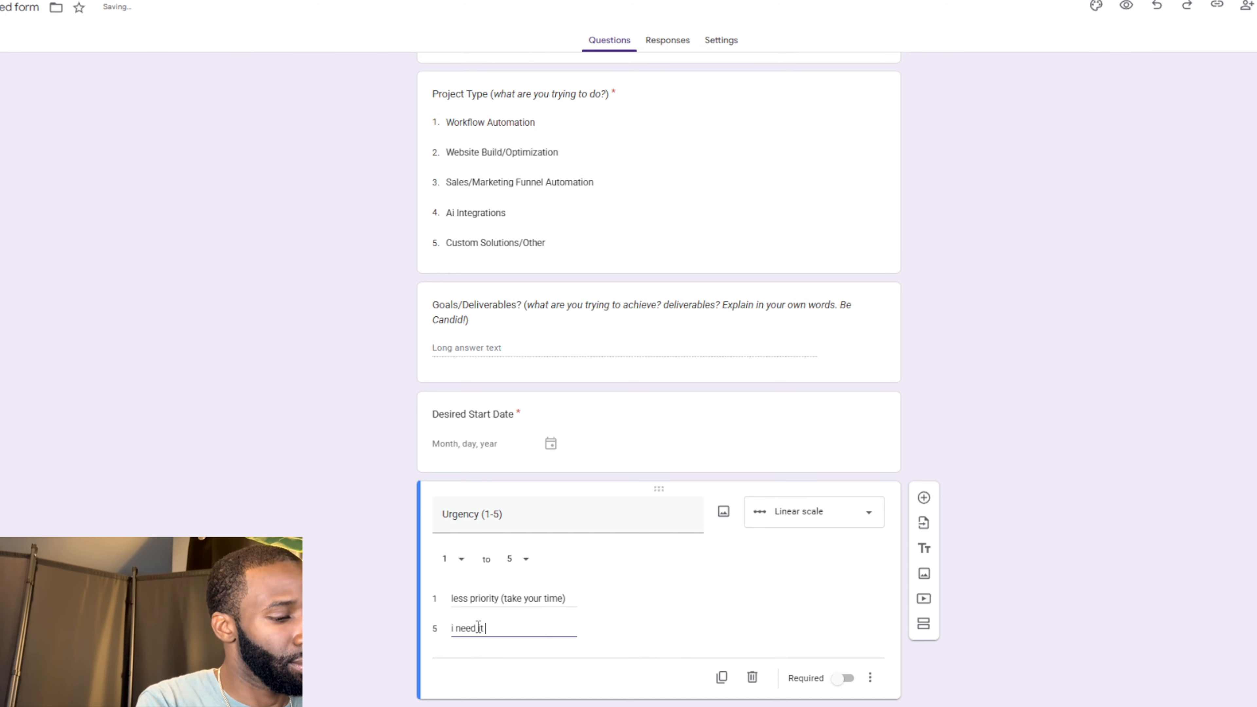
pyautogui.write('now!')
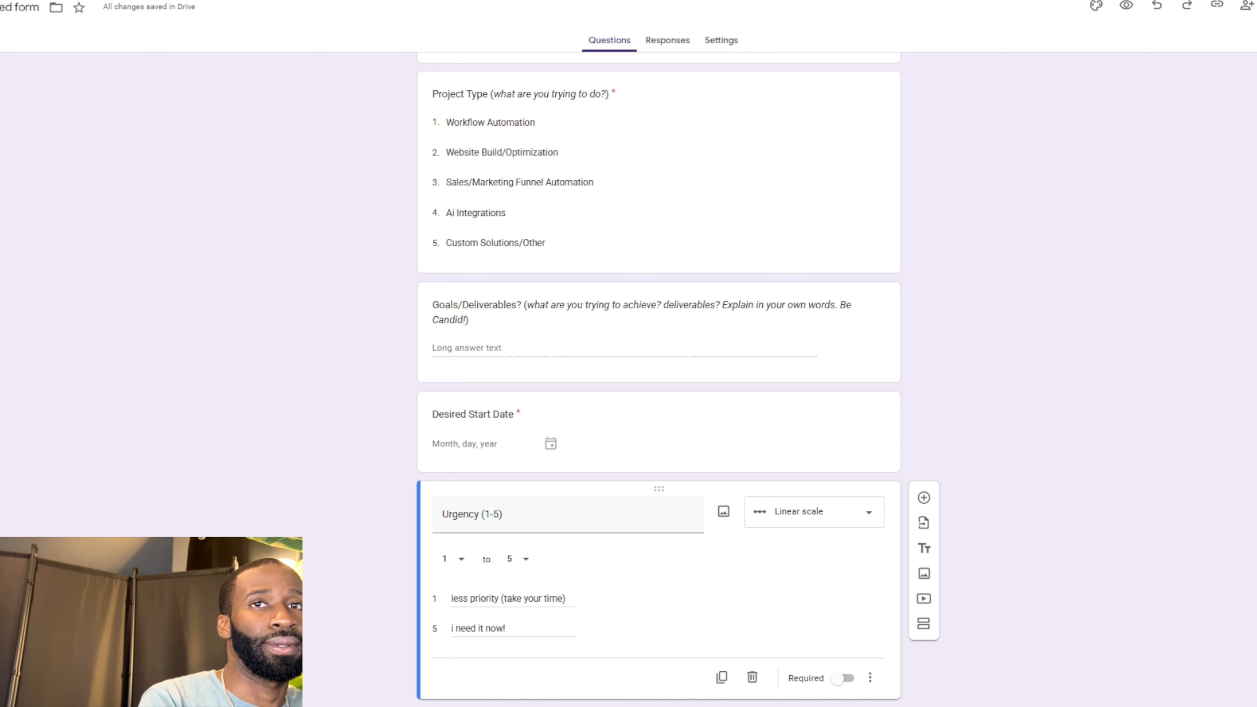
pyautogui.click(844, 678)
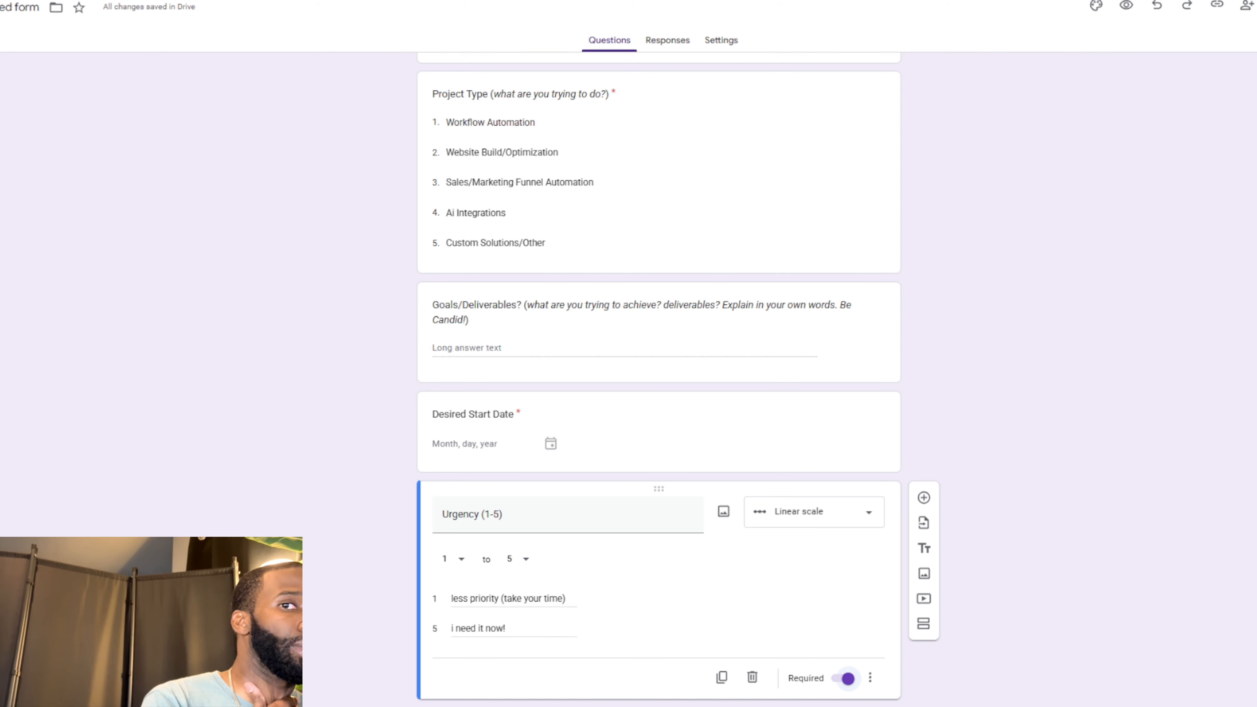
# Add a ninth question titled 'Additional Notes (optional)' below Urgency
pyautogui.click(924, 497)
pyautogui.write('Additio')
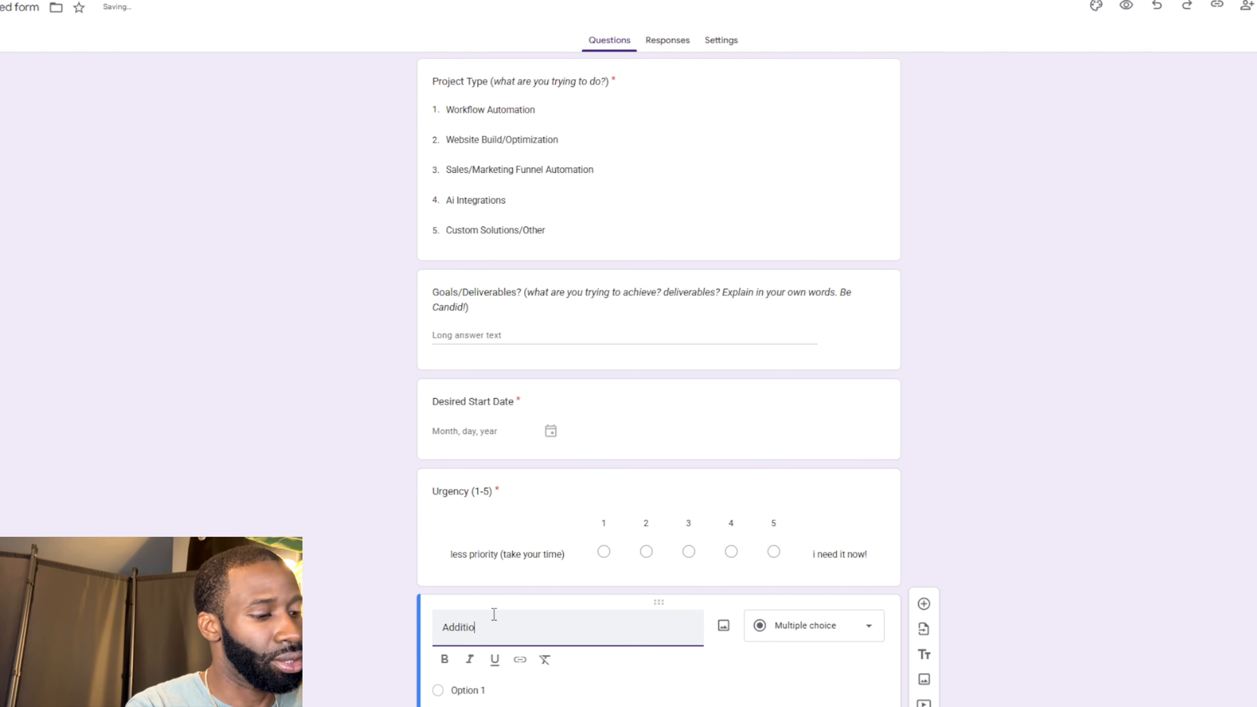
pyautogui.write('nal Notes')
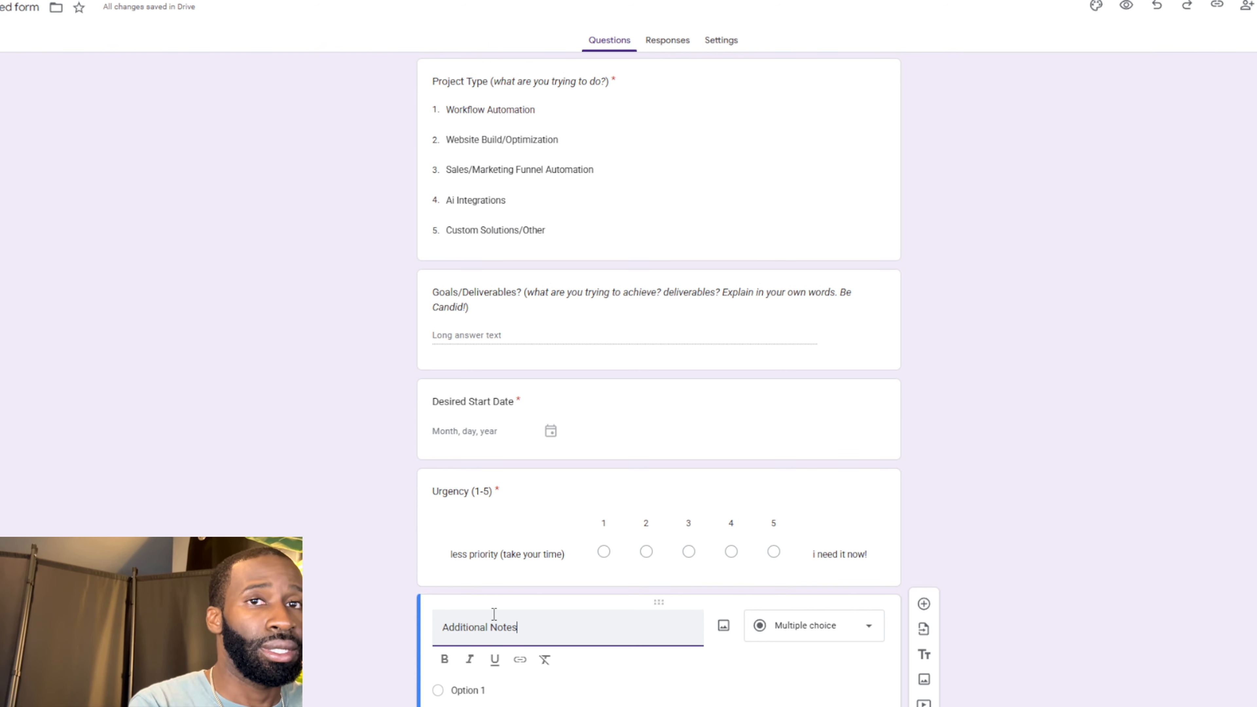
pyautogui.press('BackSpace')
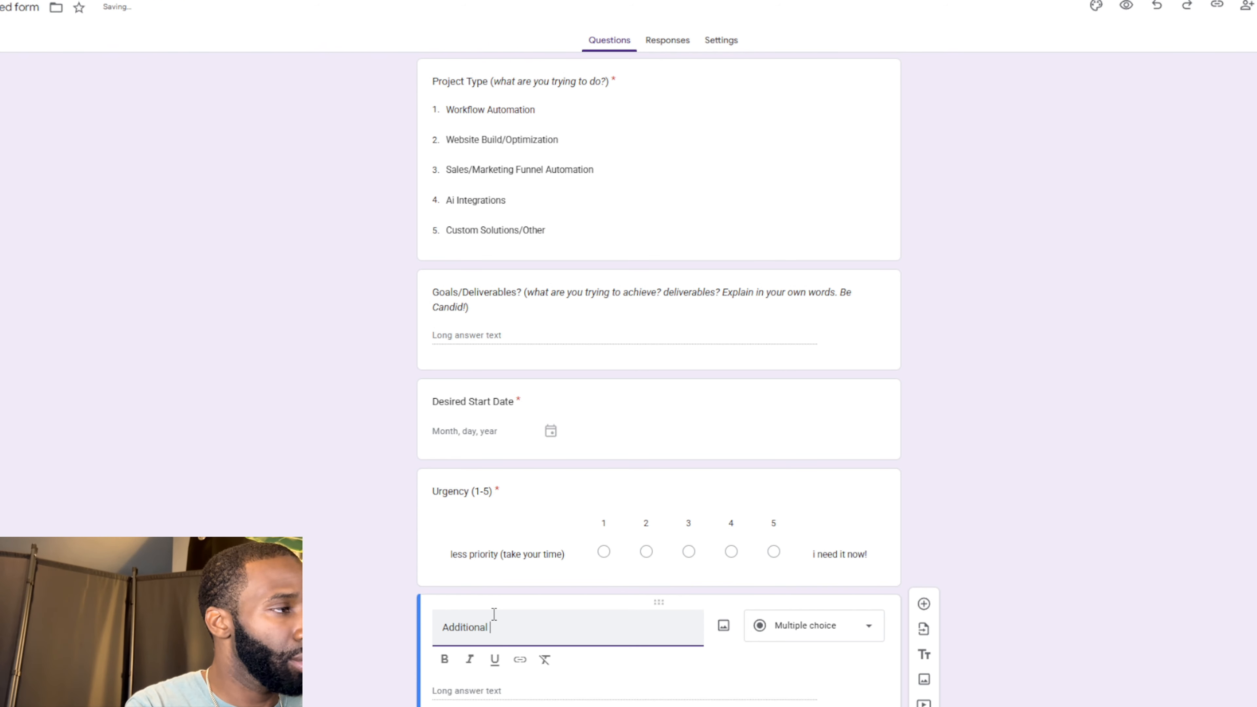
pyautogui.write('es 9optio')
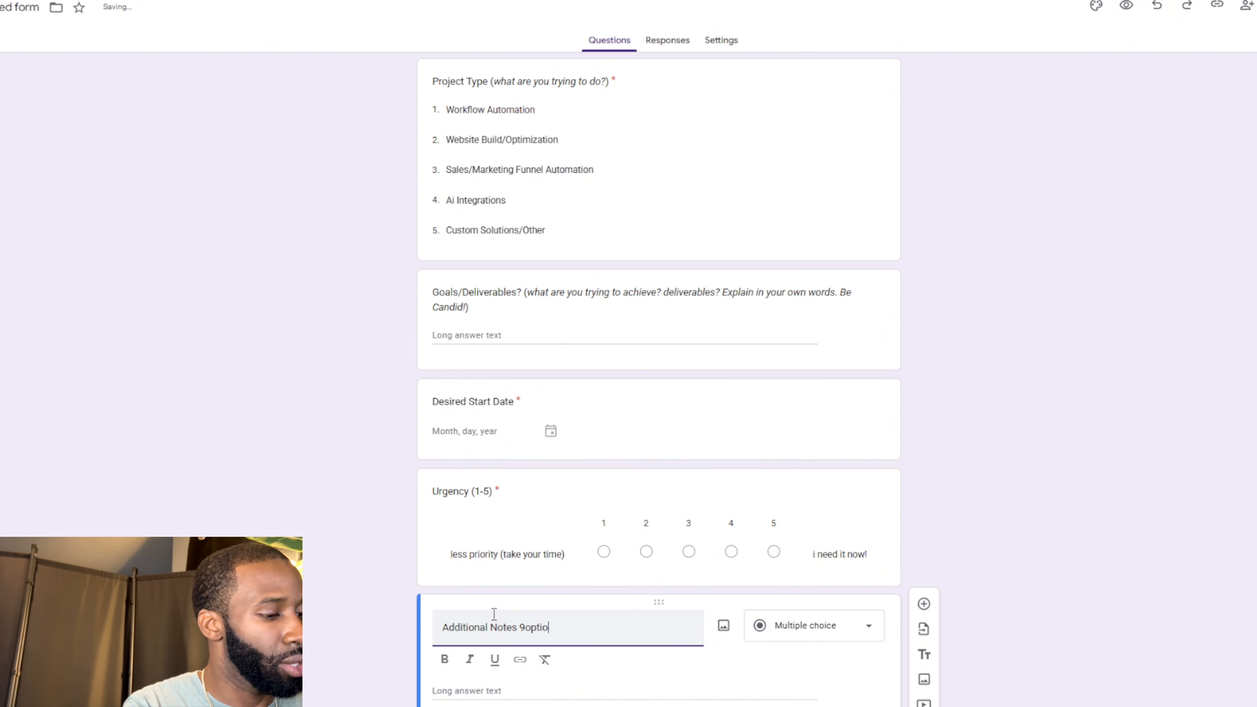
pyautogui.write('nal')
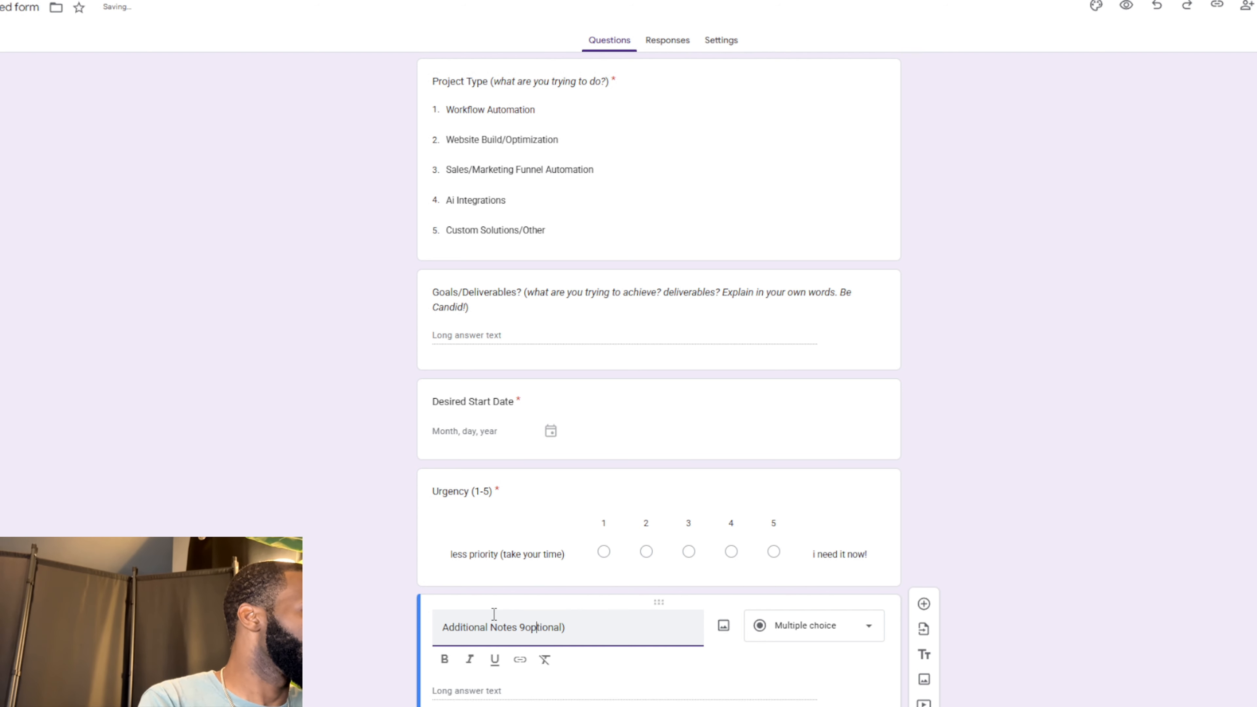
pyautogui.press('Left')
pyautogui.press('Left')
pyautogui.press('BackSpace')
pyautogui.write('(')
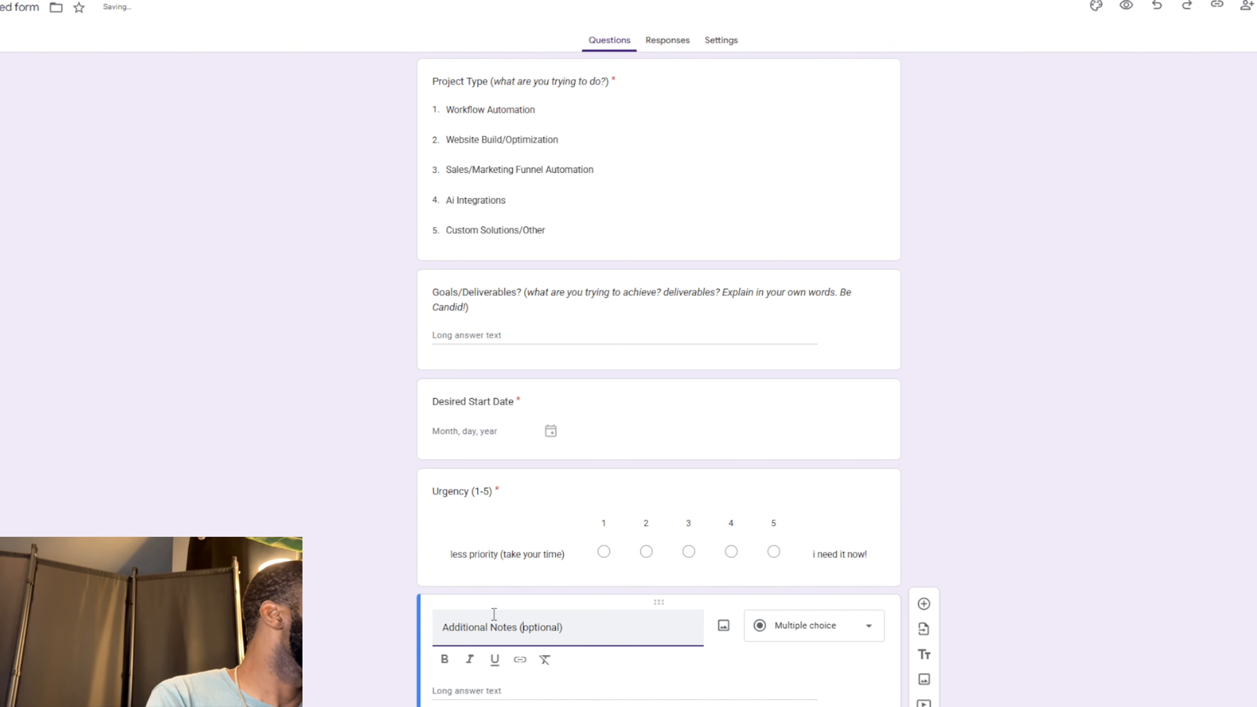
pyautogui.scroll(8, 576, 634)
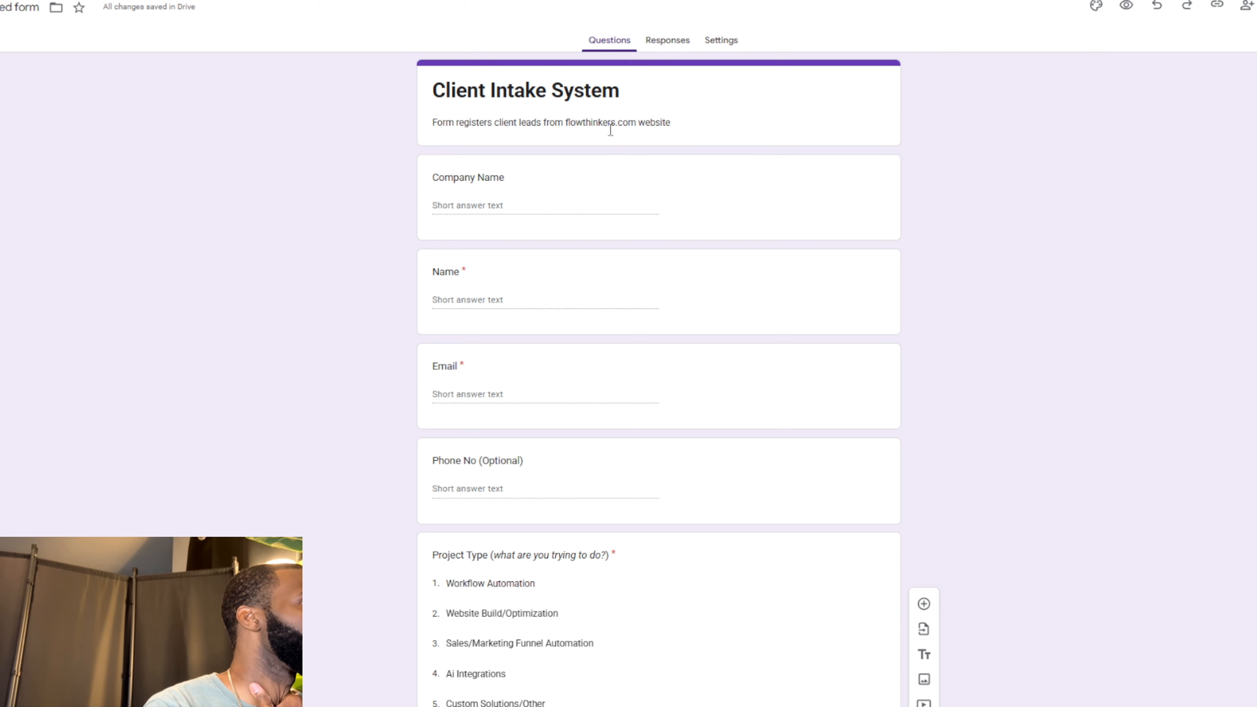
pyautogui.scroll(-9, 492, 386)
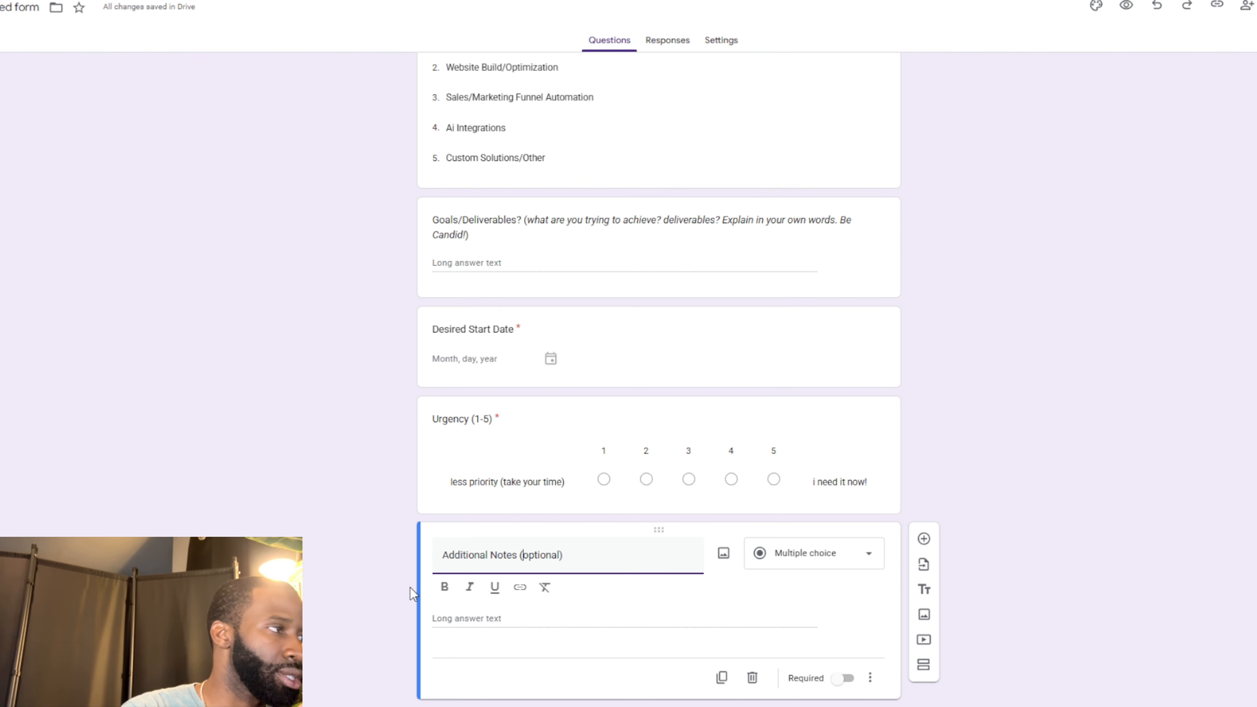
pyautogui.scroll(10, 444, 331)
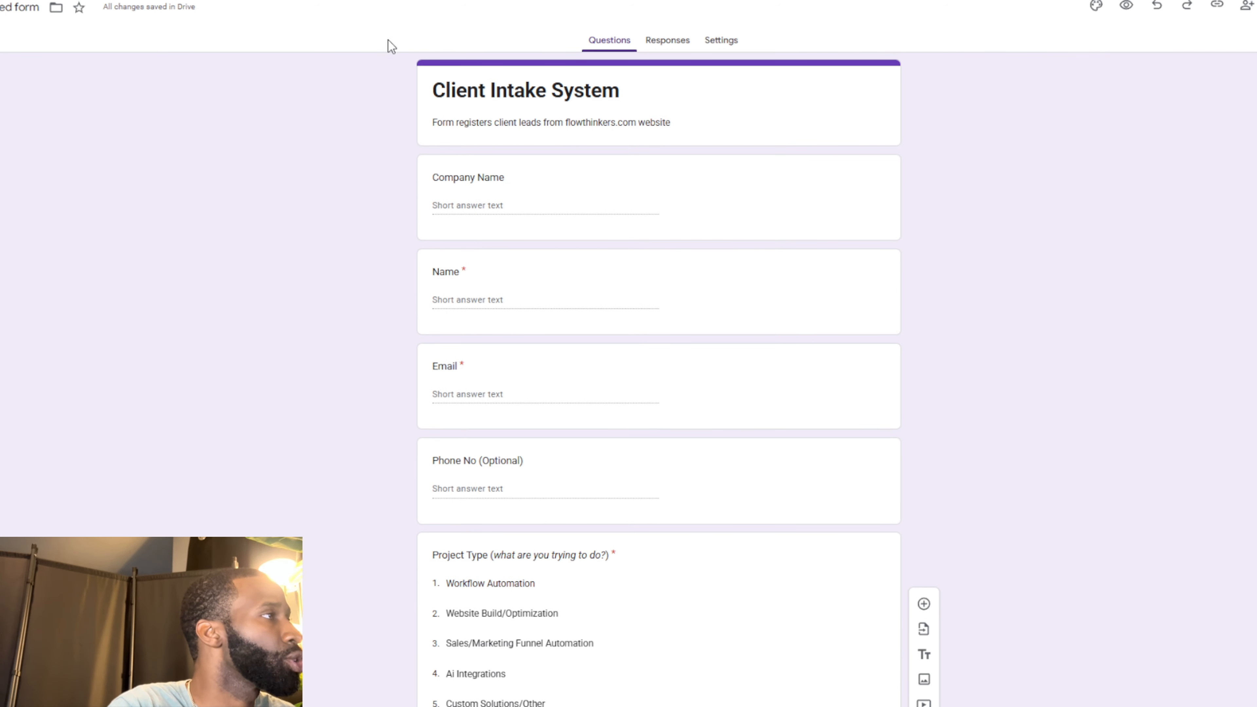
pyautogui.click(24, 6)
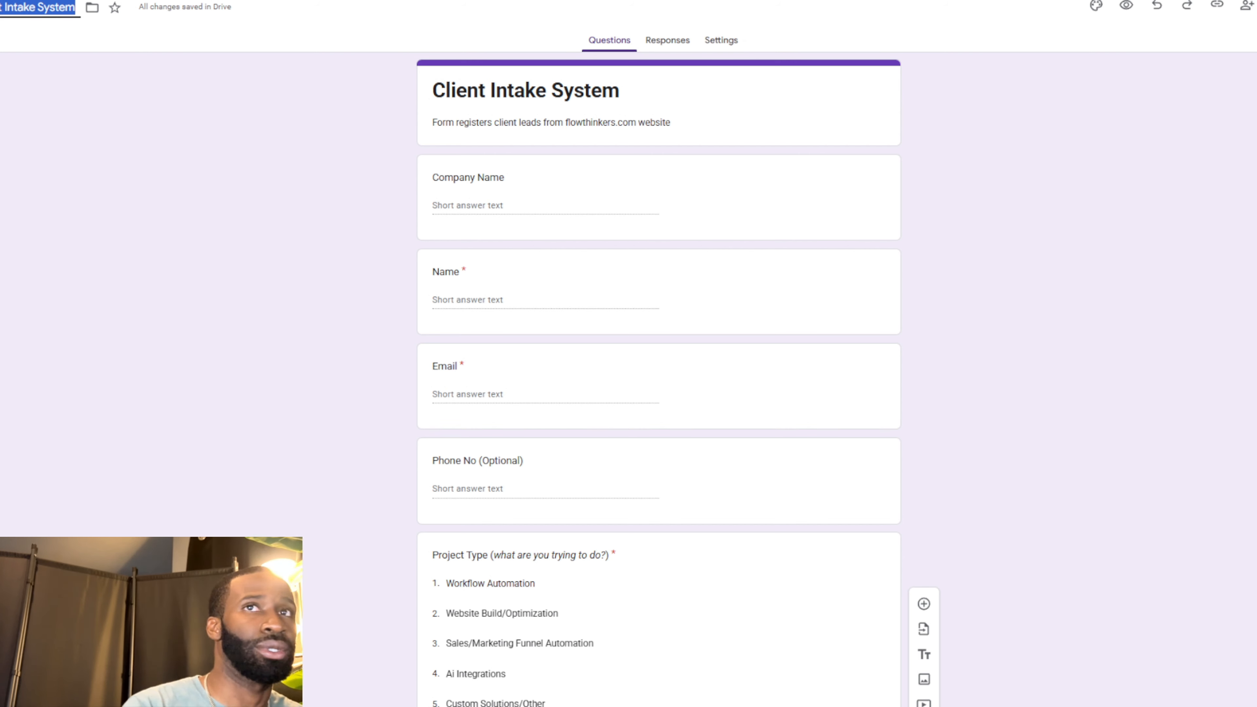
pyautogui.click(215, 35)
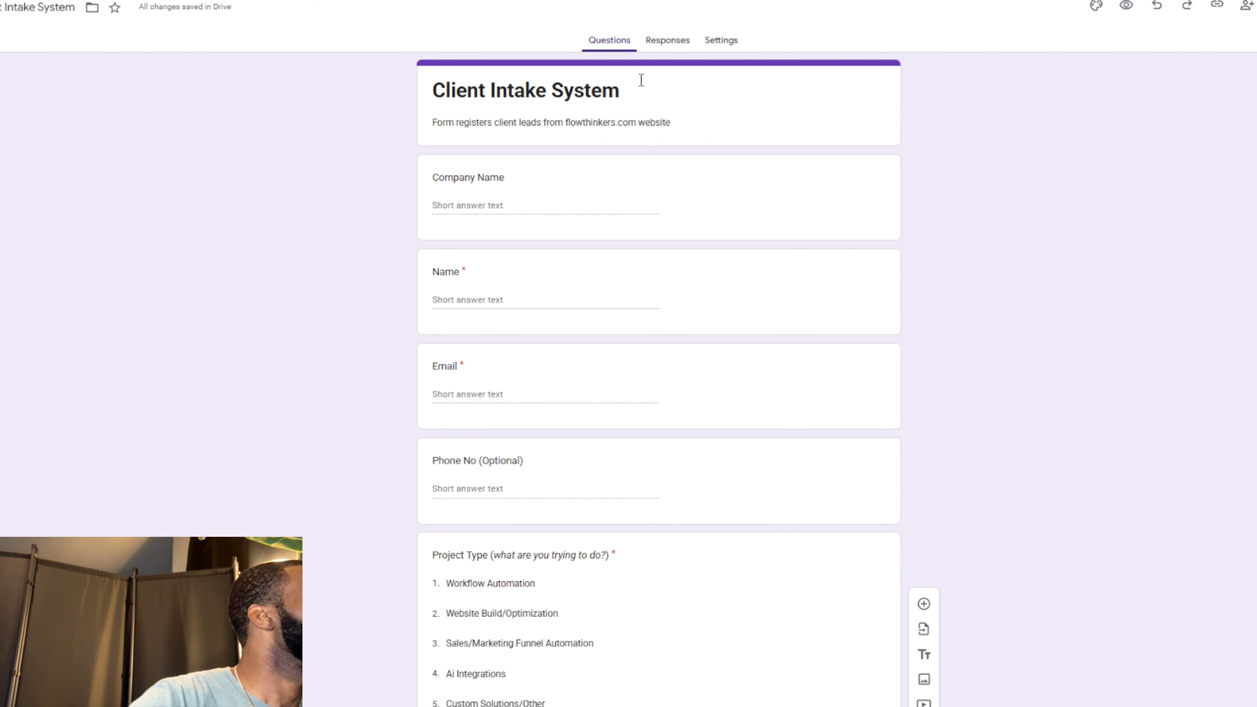
pyautogui.click(675, 45)
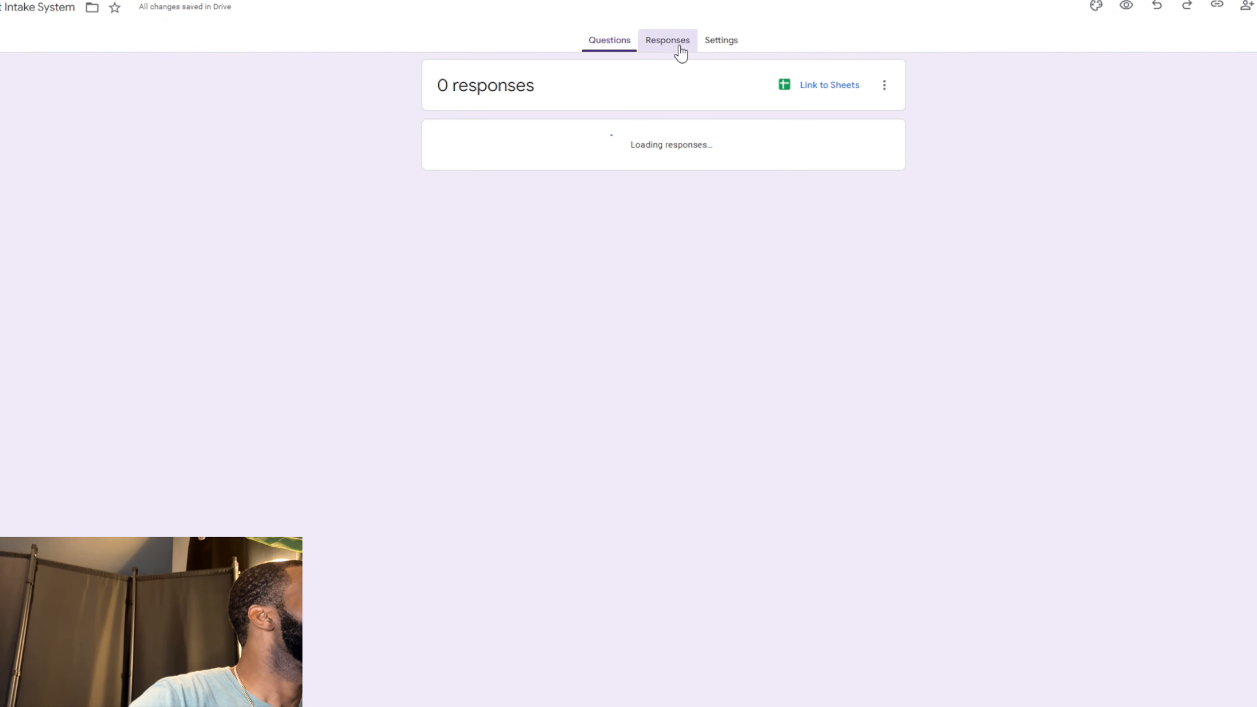
pyautogui.click(608, 39)
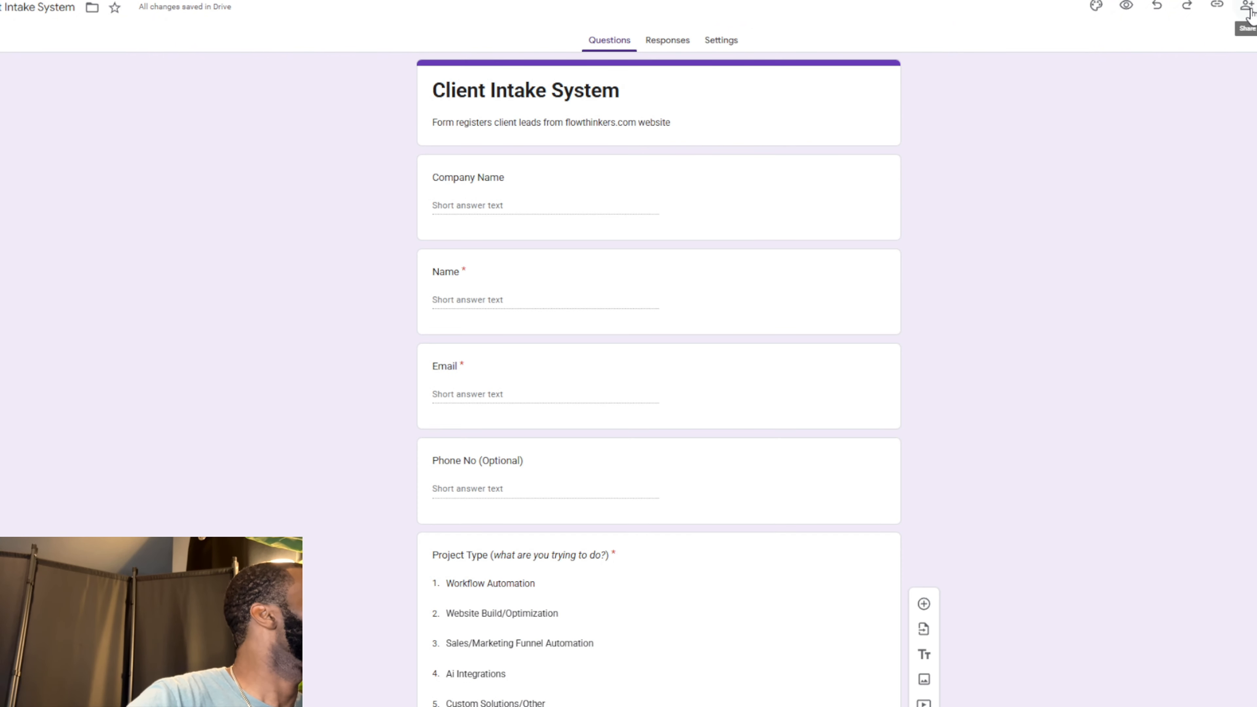
pyautogui.click(736, 97)
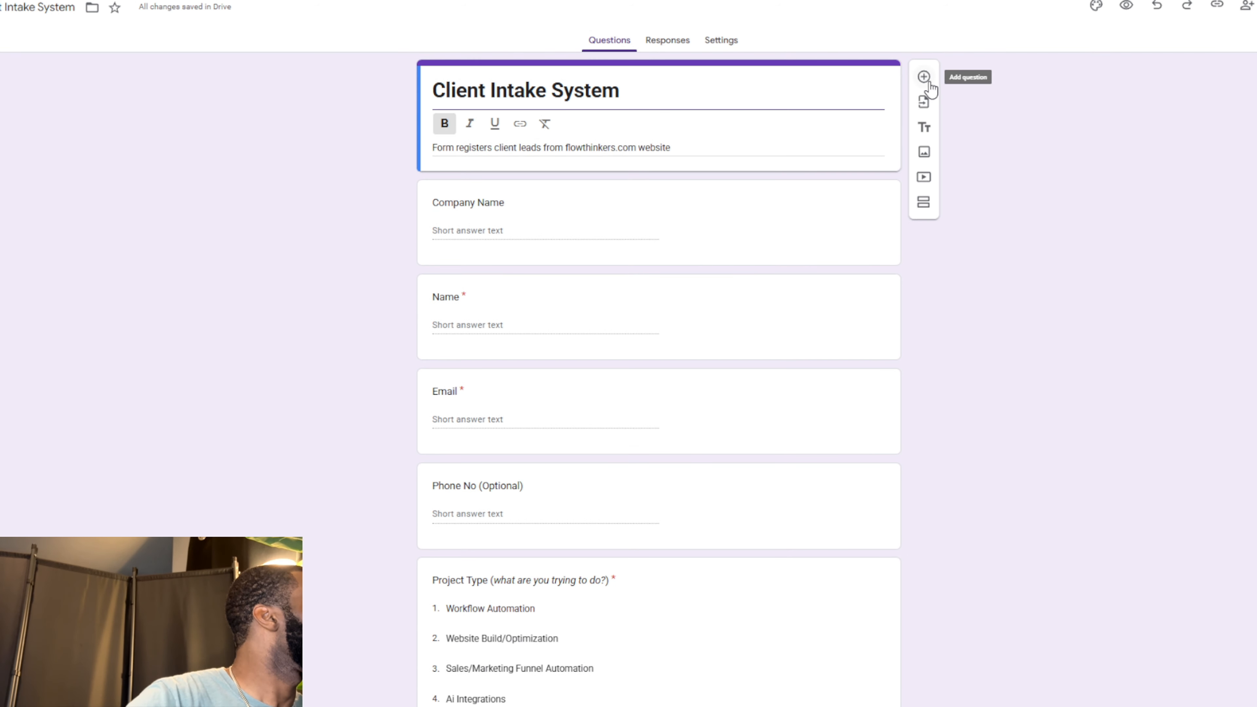
pyautogui.click(925, 155)
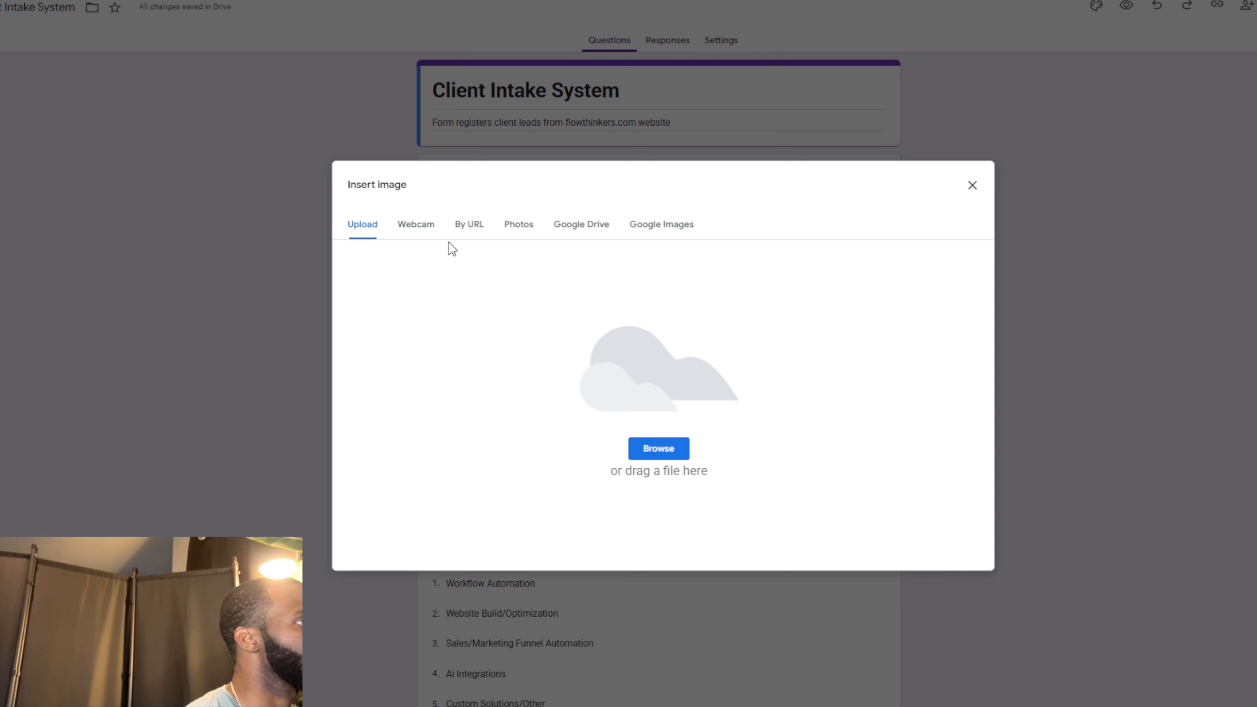
pyautogui.click(672, 445)
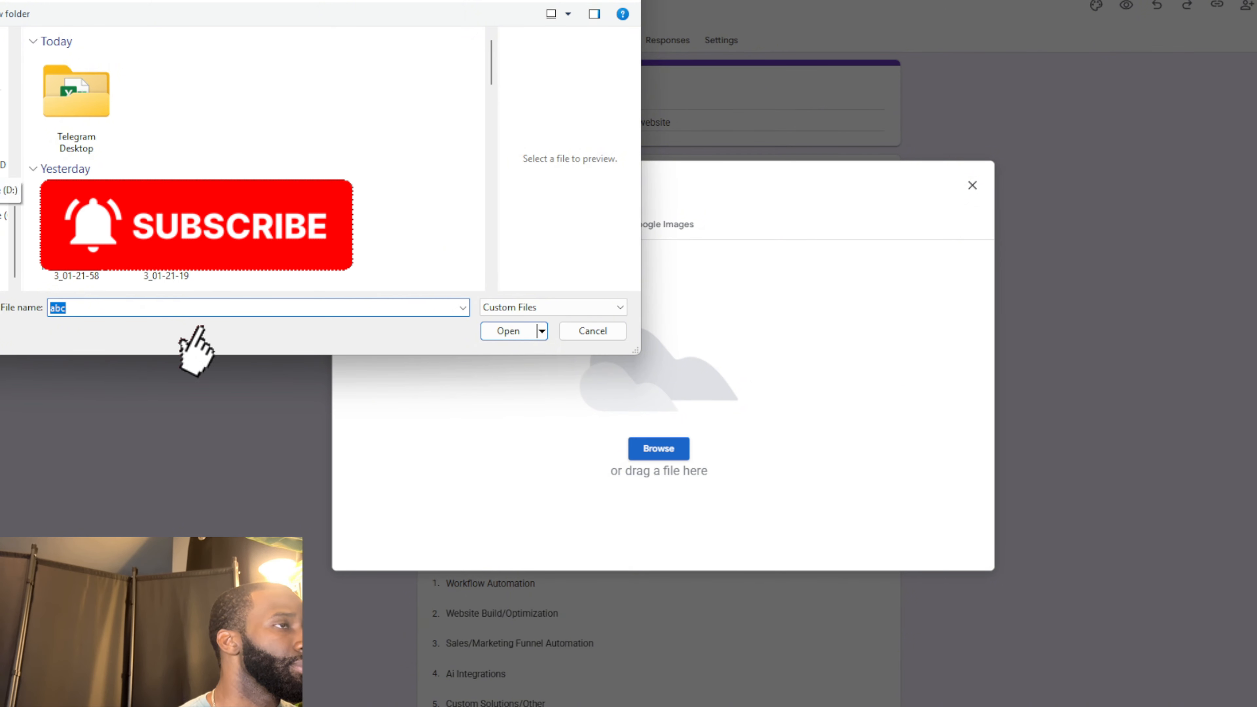
pyautogui.scroll(1, 3, 178)
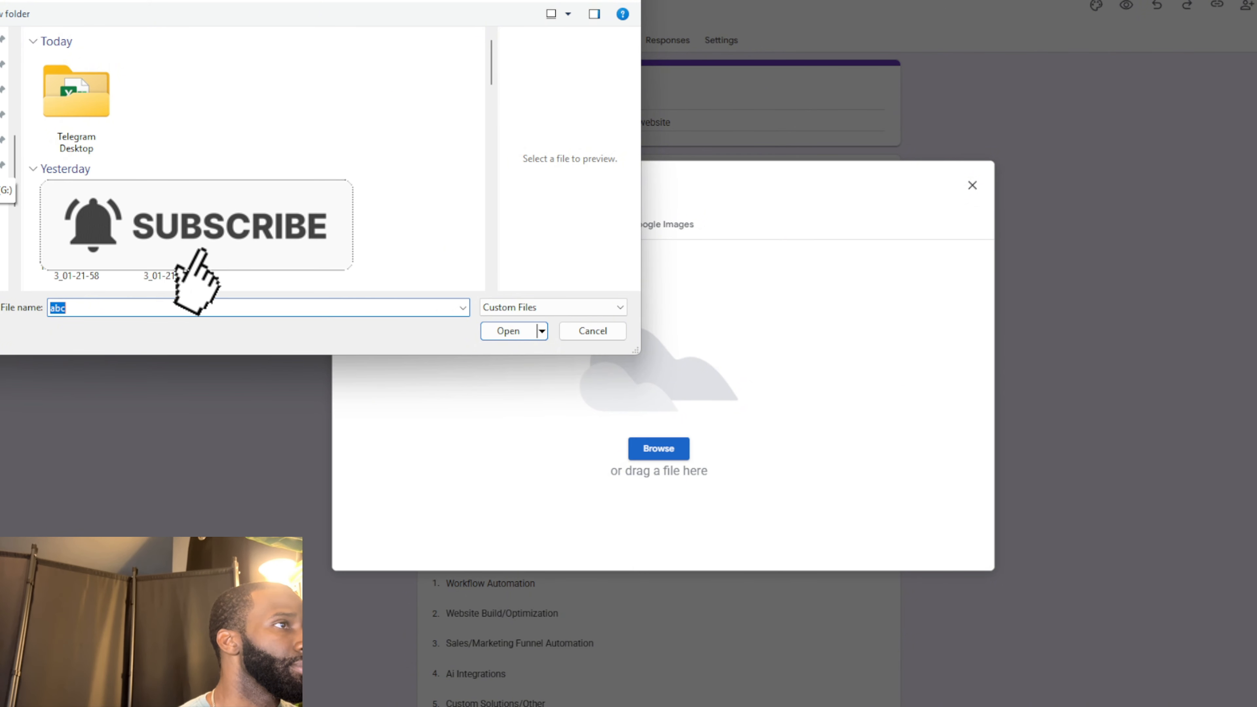
pyautogui.click(3, 165)
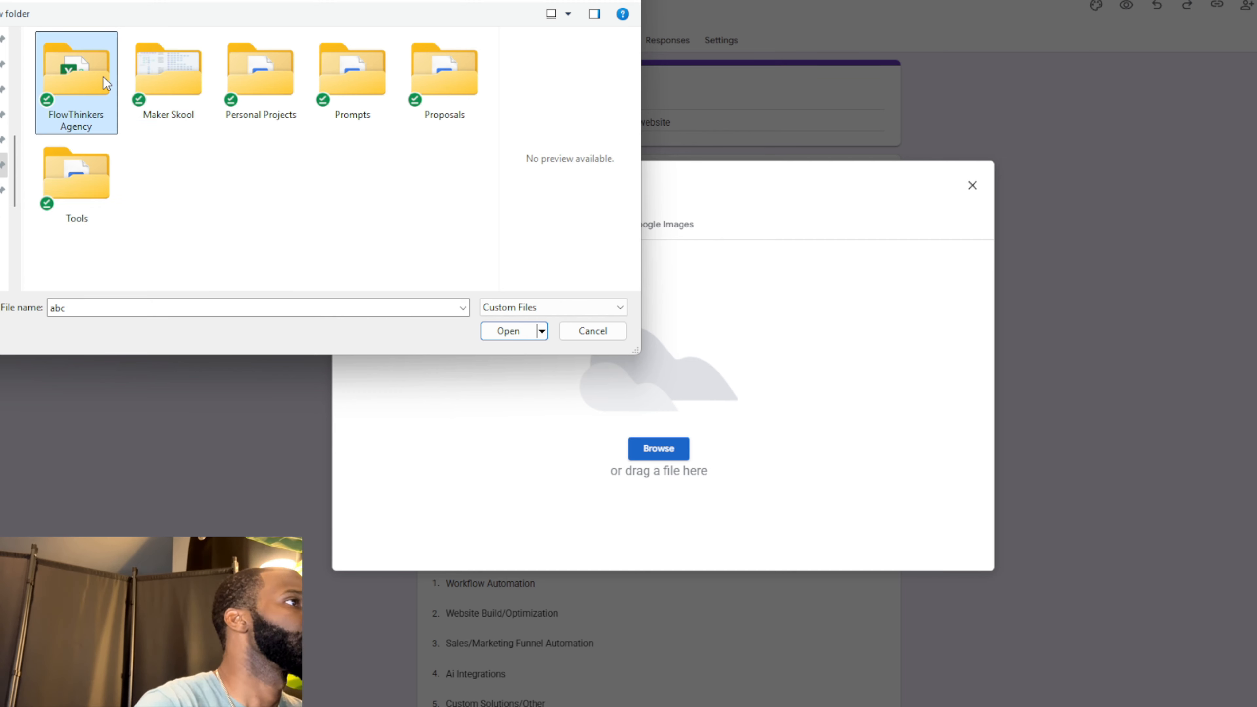
pyautogui.doubleClick(76, 74)
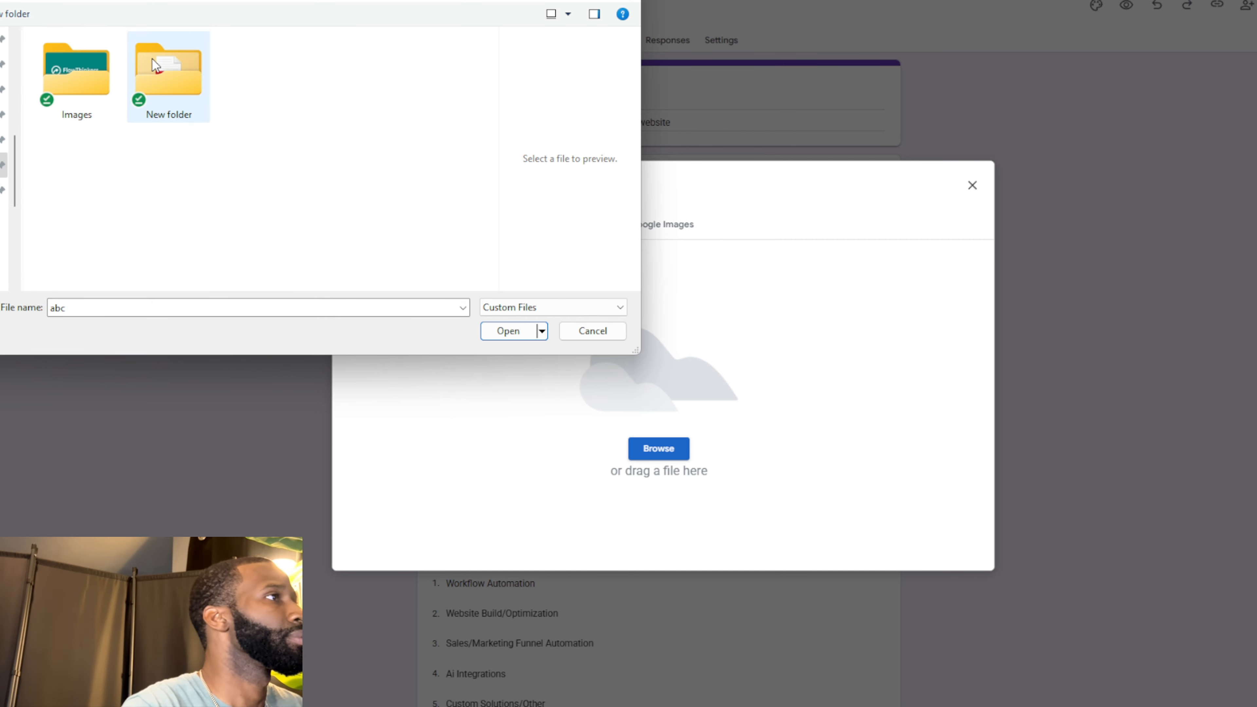
pyautogui.doubleClick(72, 68)
pyautogui.doubleClick(284, 97)
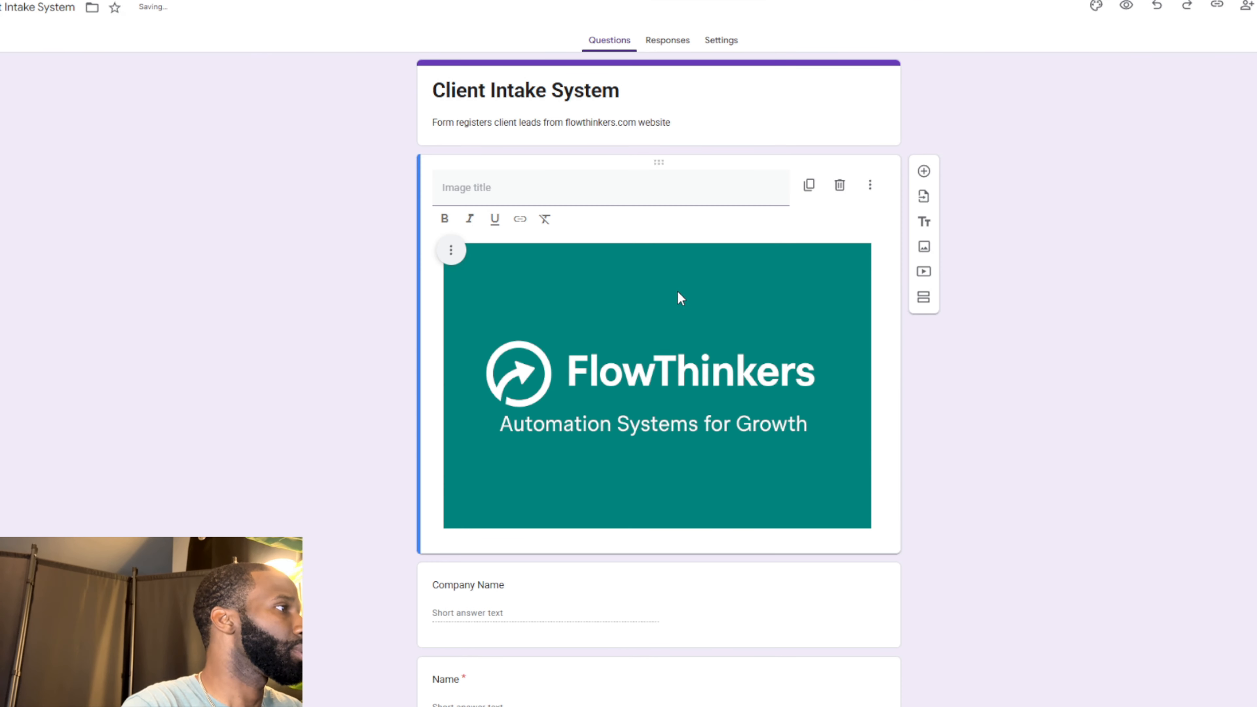
pyautogui.click(544, 260)
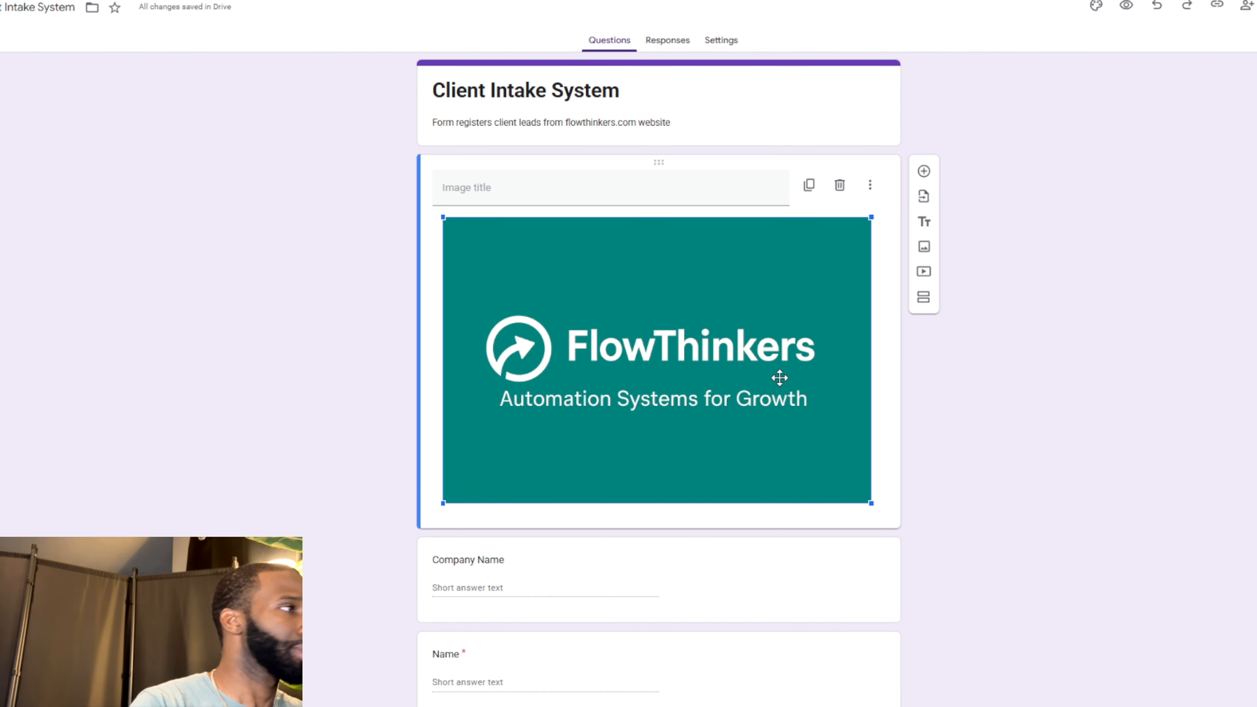
pyautogui.rightClick(730, 385)
pyautogui.click(679, 346)
pyautogui.click(840, 186)
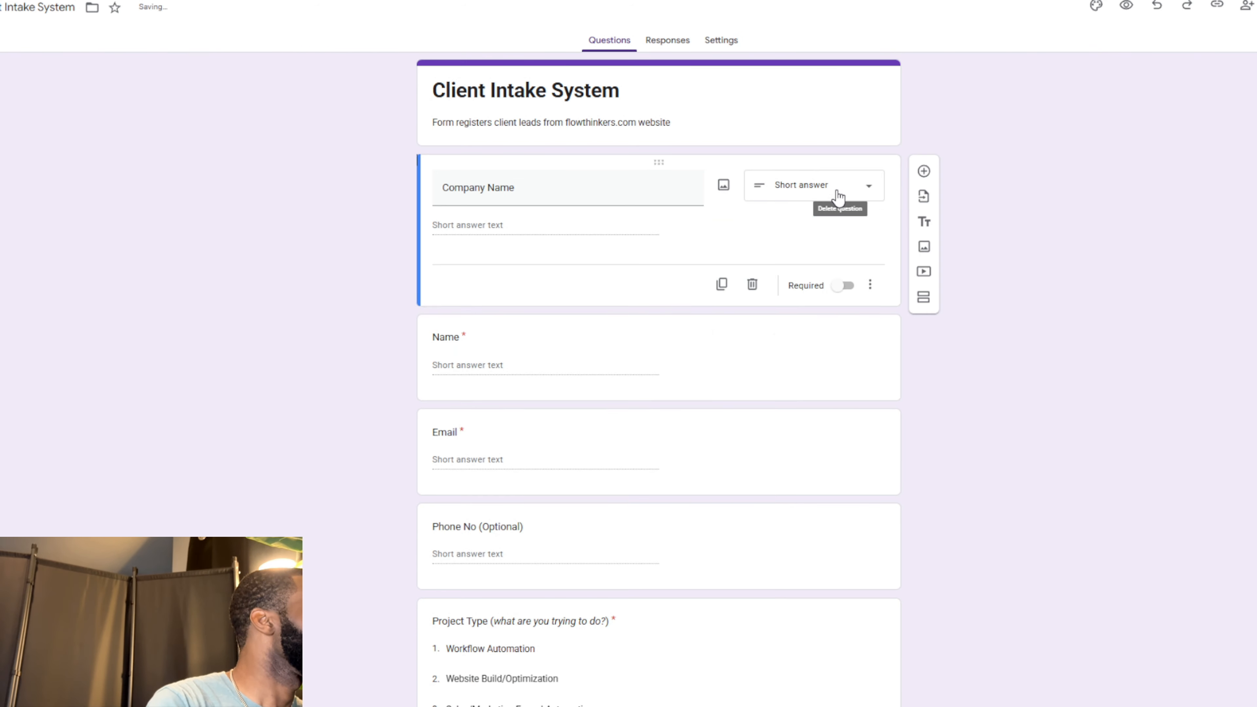
pyautogui.click(685, 93)
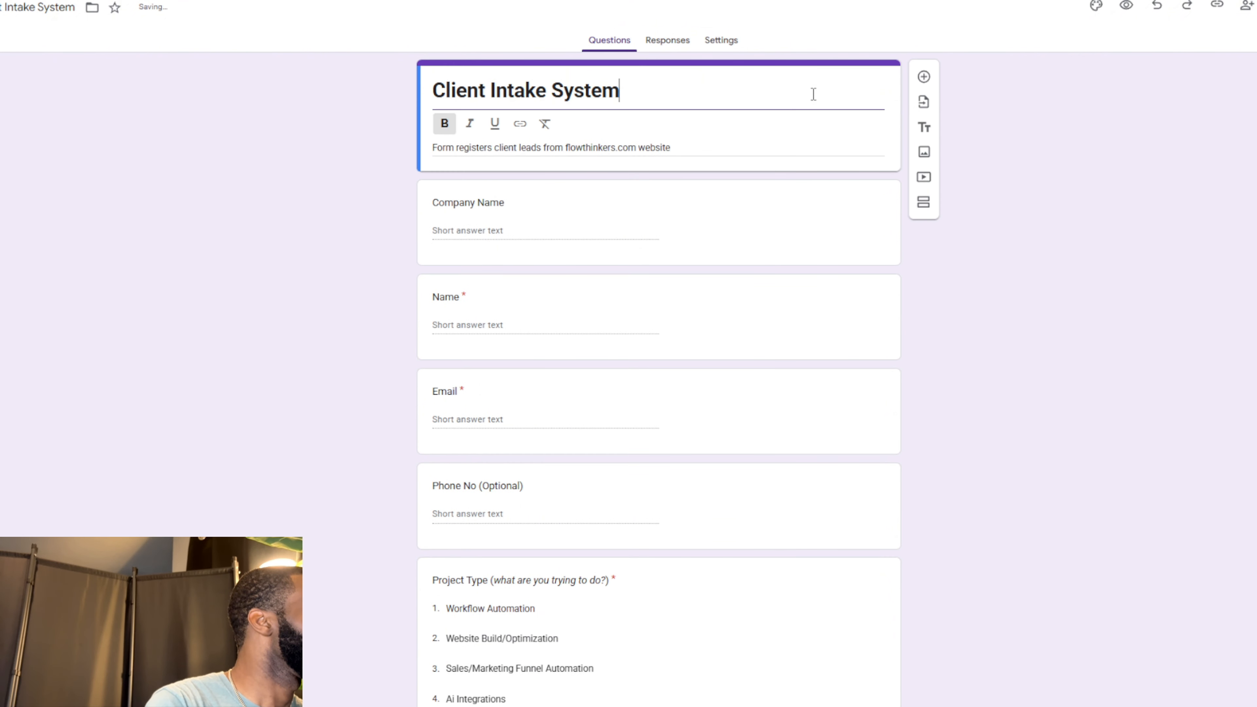
pyautogui.click(923, 155)
pyautogui.click(656, 451)
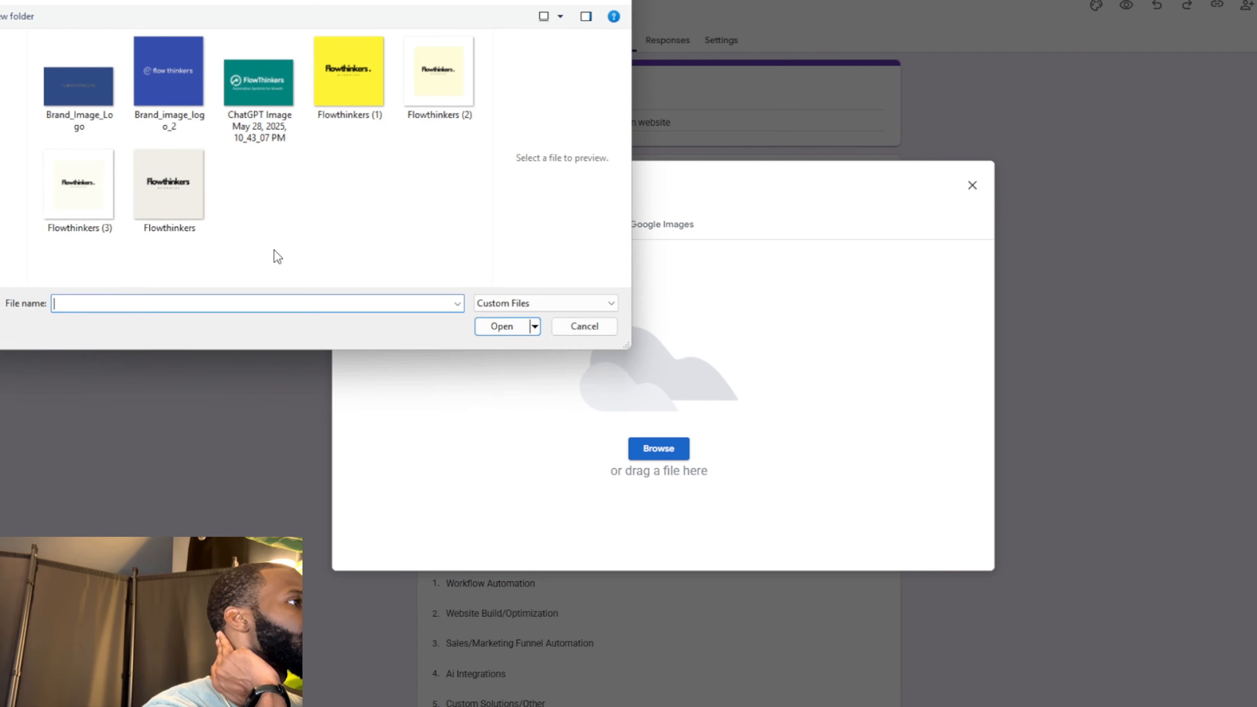
pyautogui.click(262, 70)
pyautogui.click(505, 332)
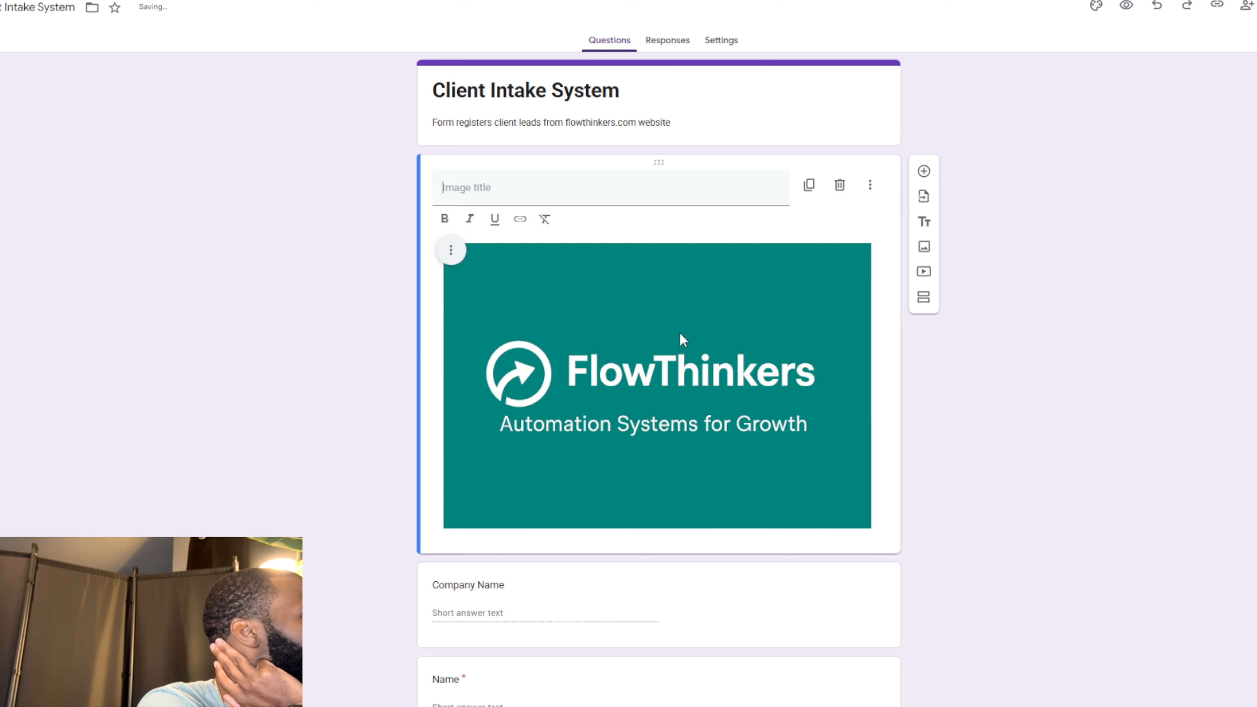
pyautogui.click(450, 250)
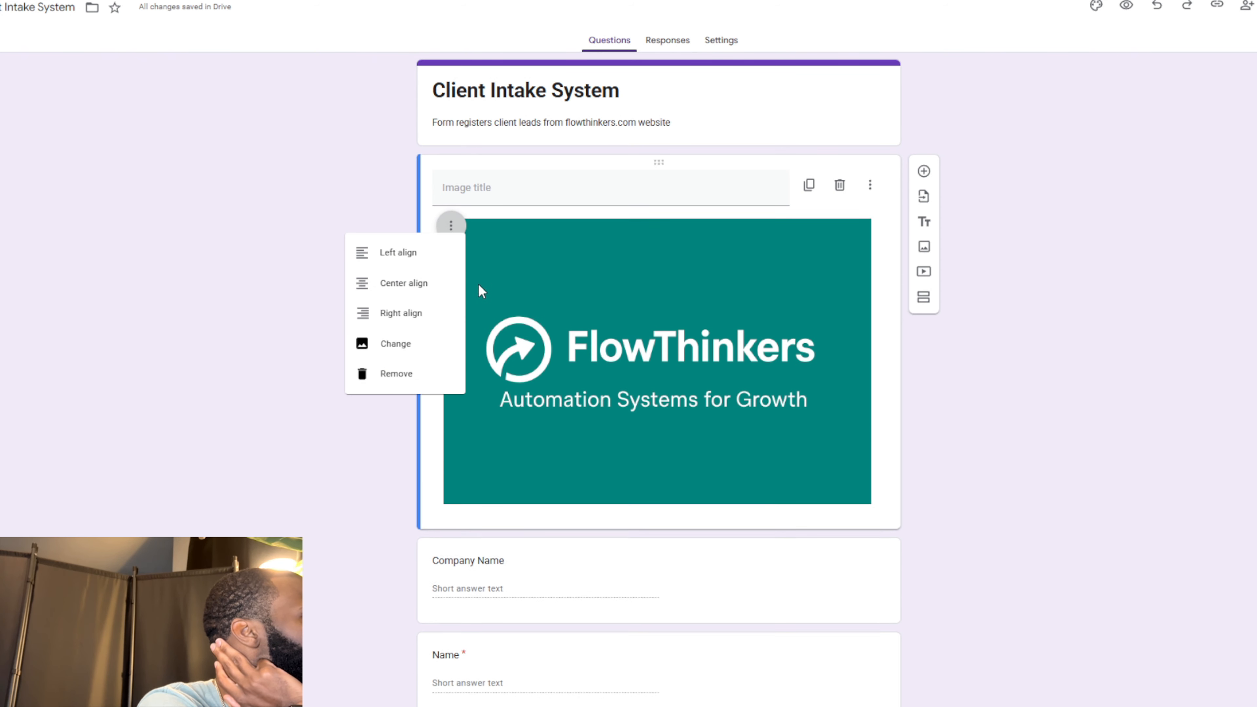
pyautogui.click(407, 377)
pyautogui.click(718, 93)
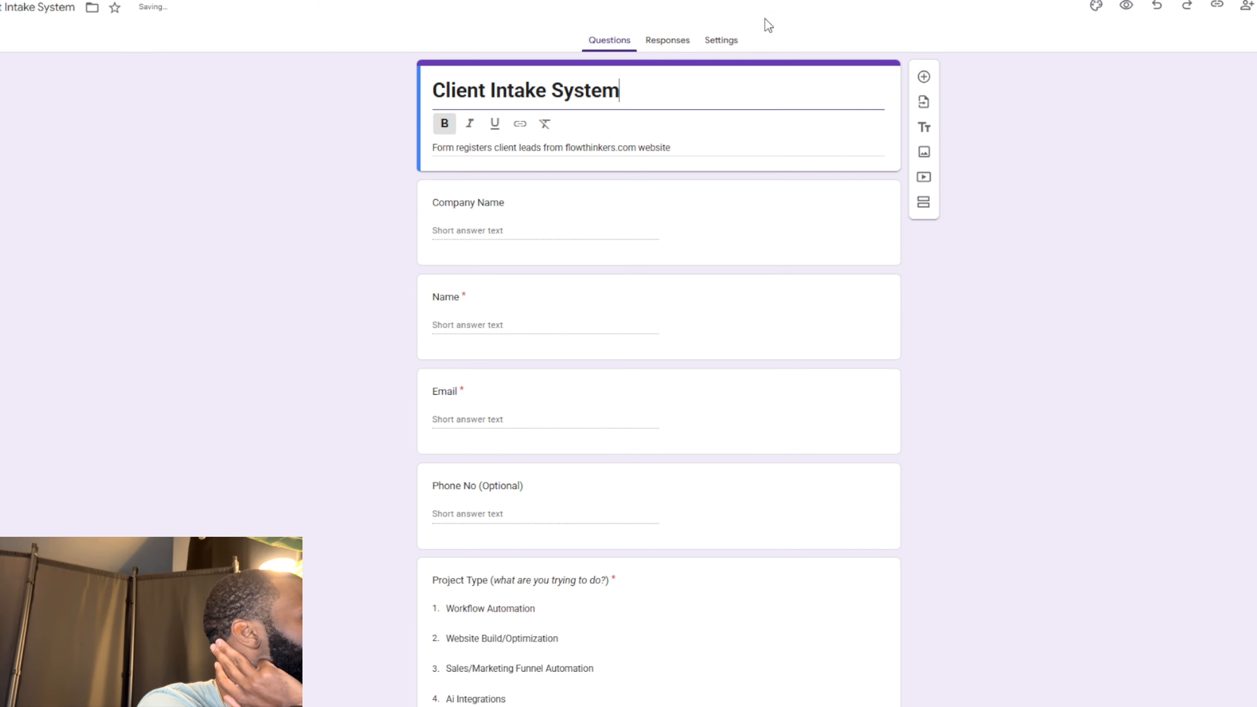
pyautogui.click(775, 10)
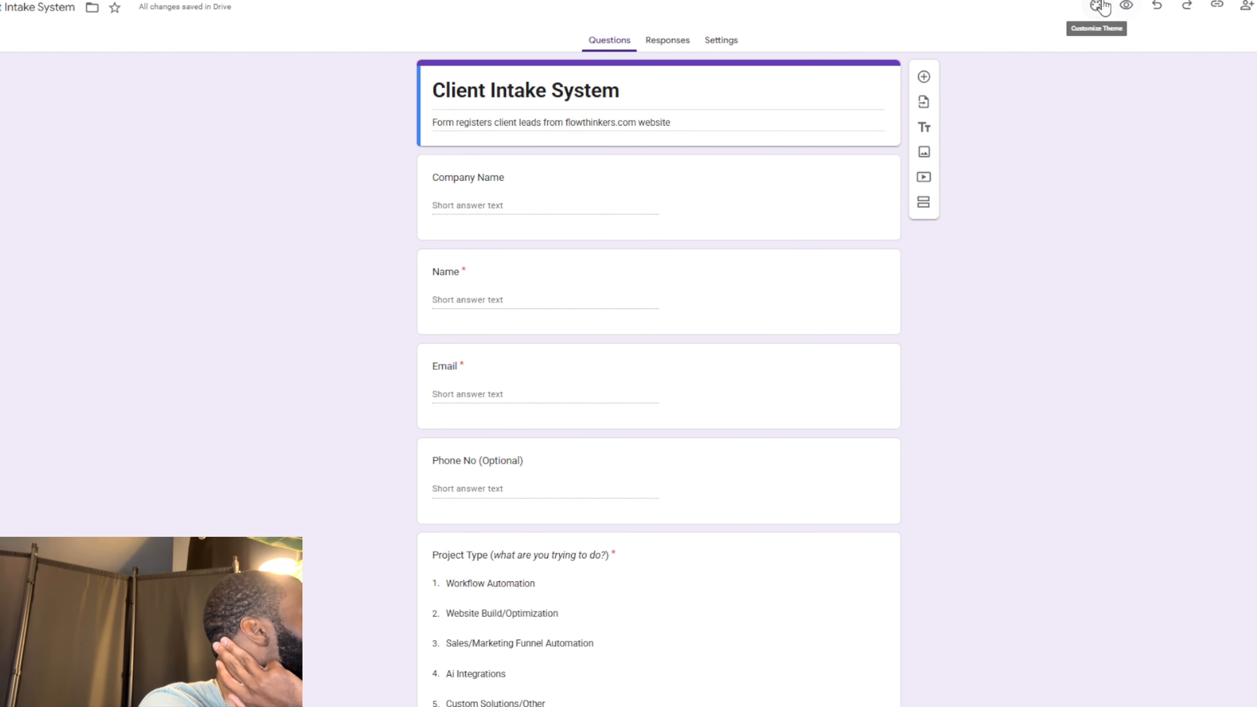
# Upload the FlowThinkers image as the form's header image
pyautogui.click(1097, 6)
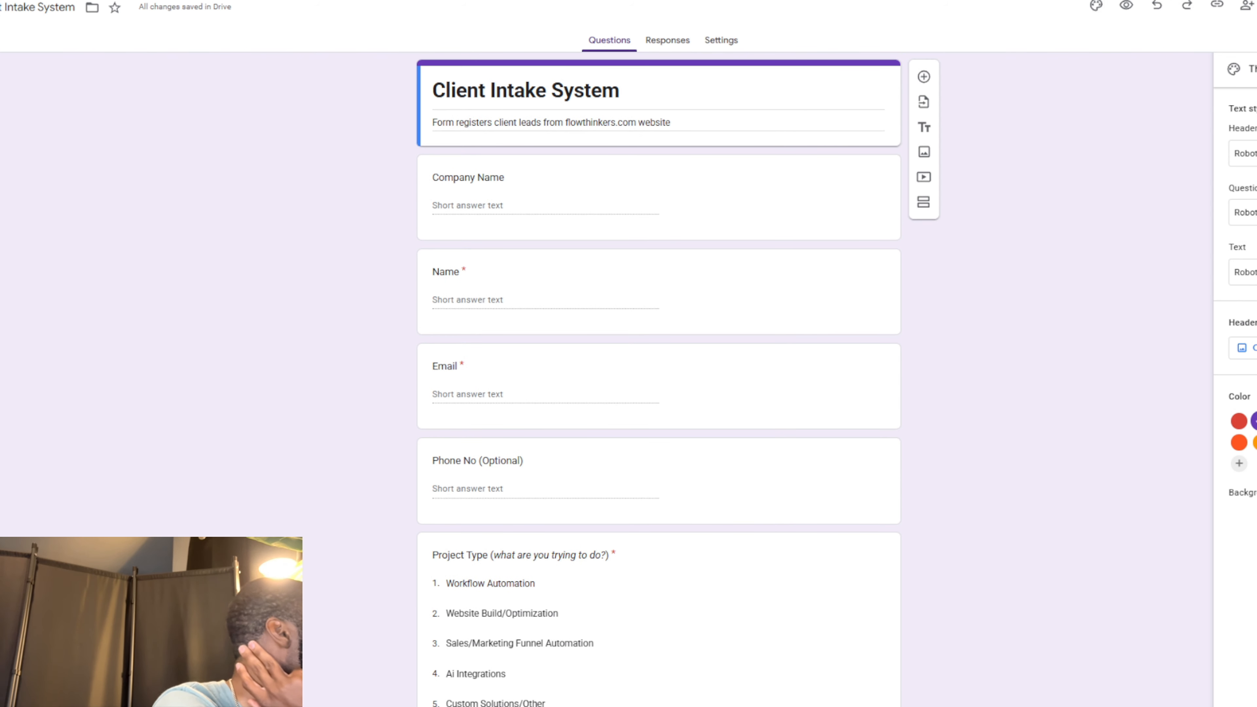
pyautogui.click(1244, 347)
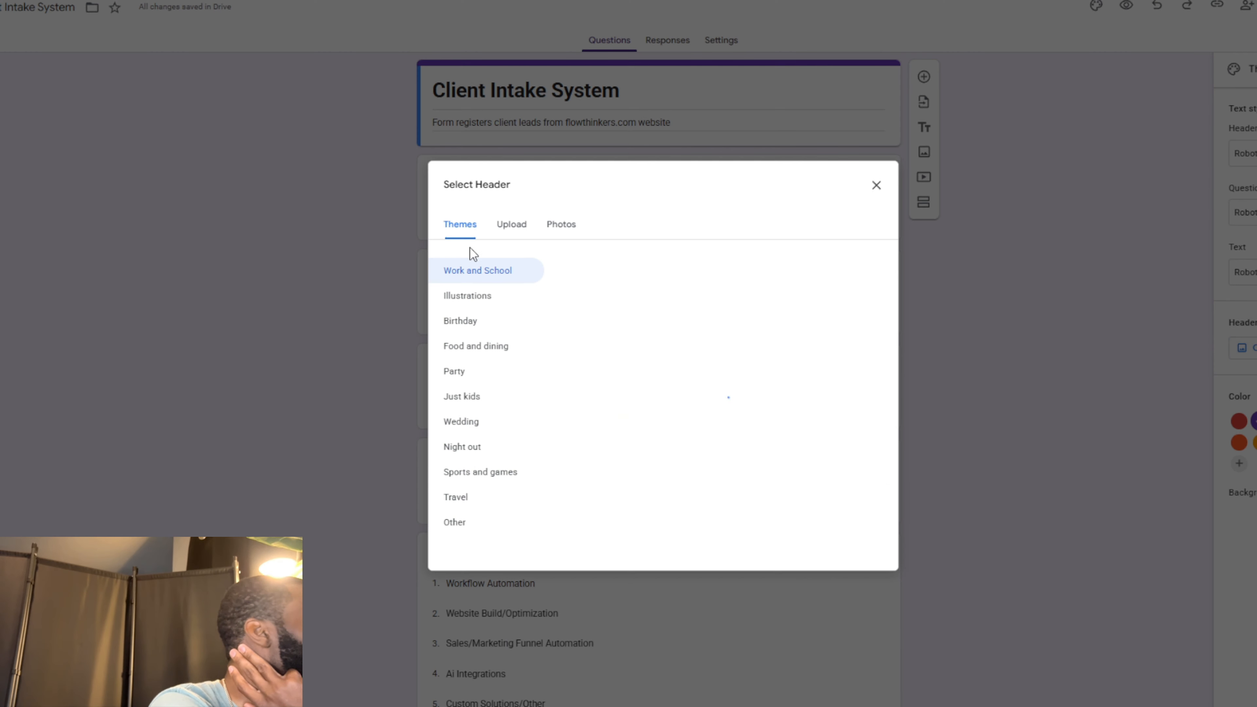
pyautogui.click(504, 228)
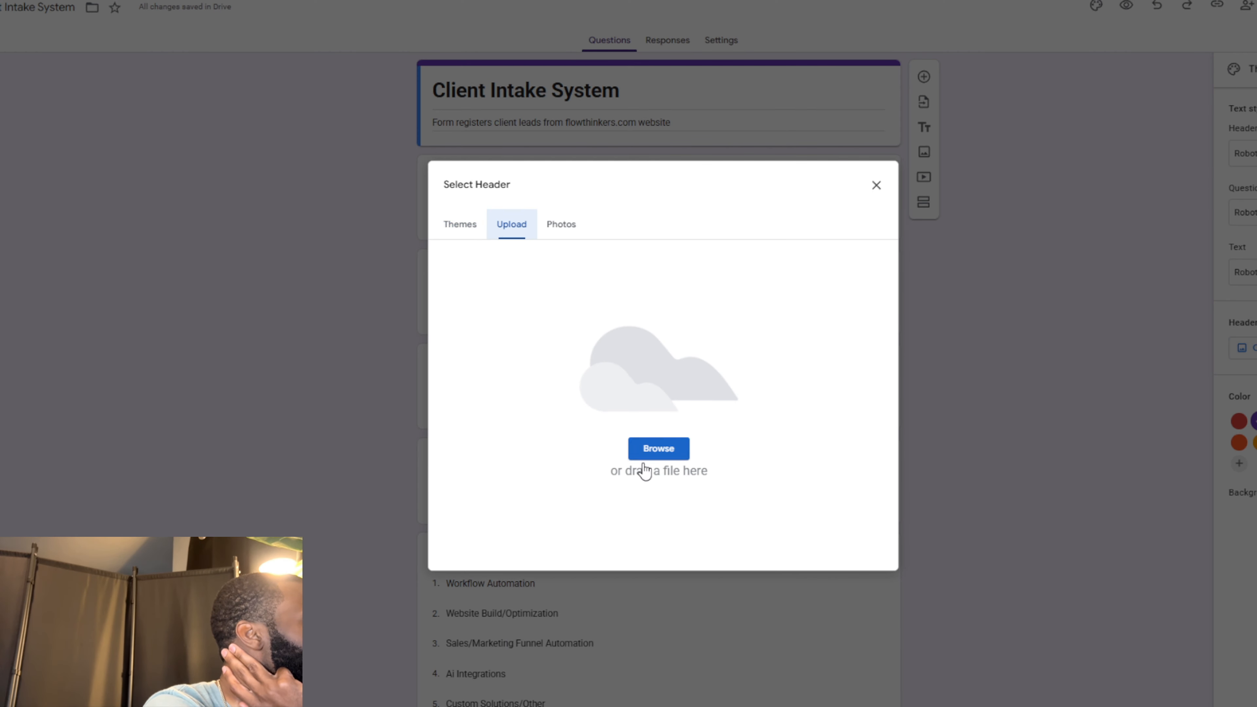
pyautogui.click(653, 451)
pyautogui.click(233, 82)
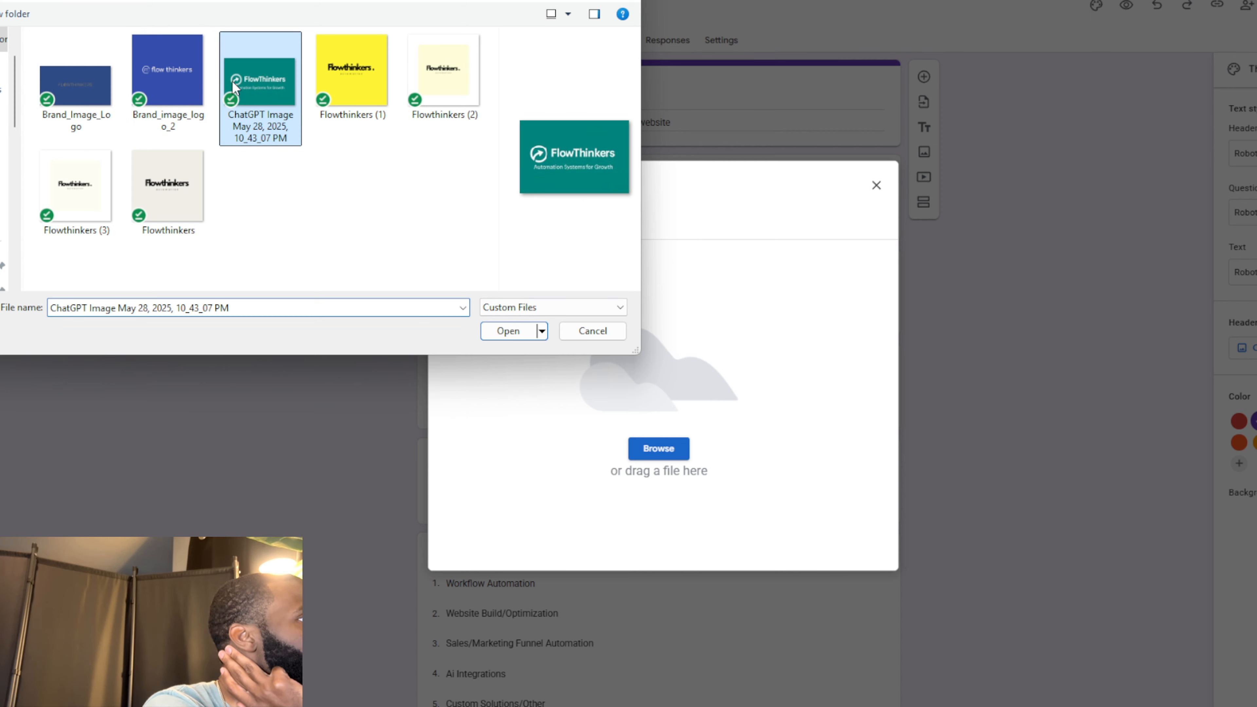
pyautogui.click(512, 331)
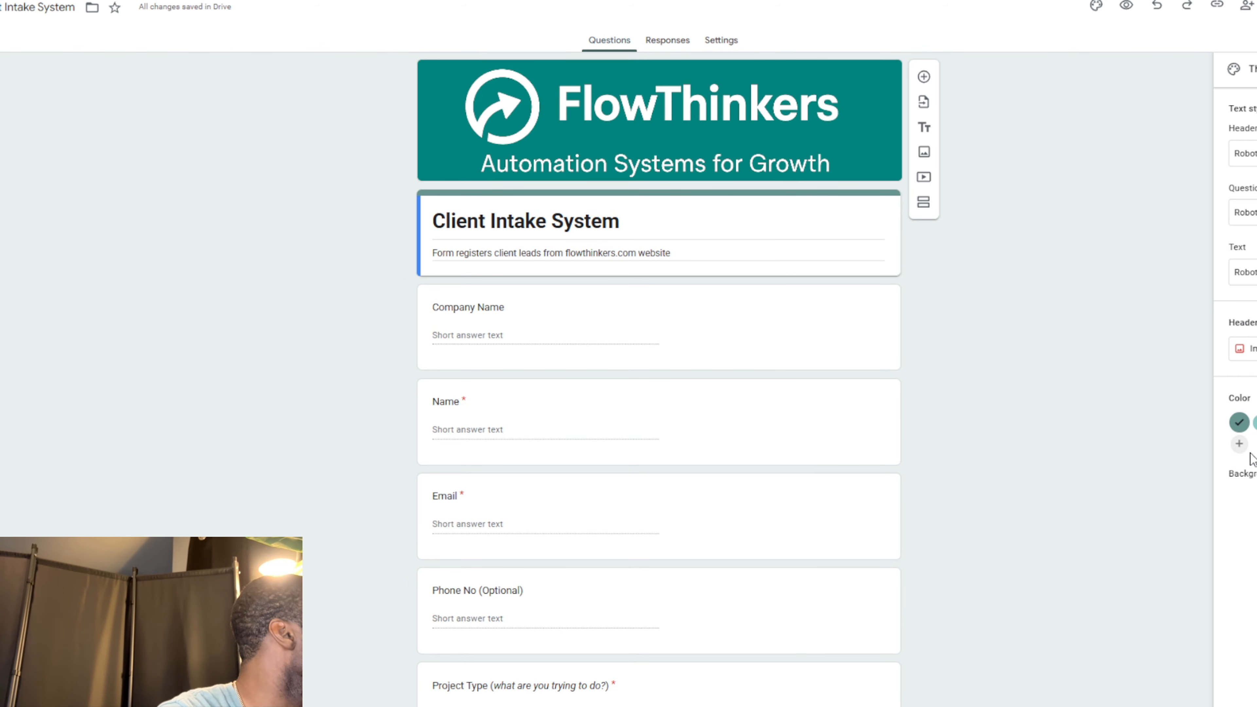
# Set the form's theme colour to a light teal
pyautogui.click(1254, 422)
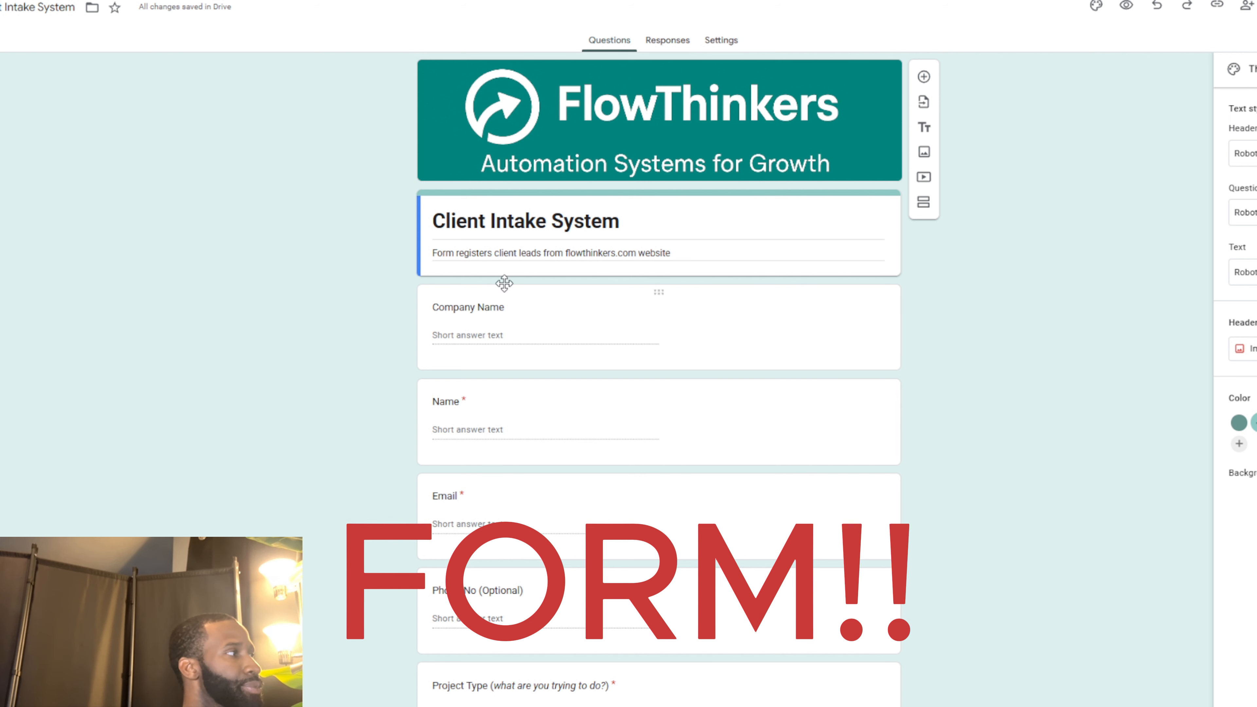
pyautogui.click(1256, 422)
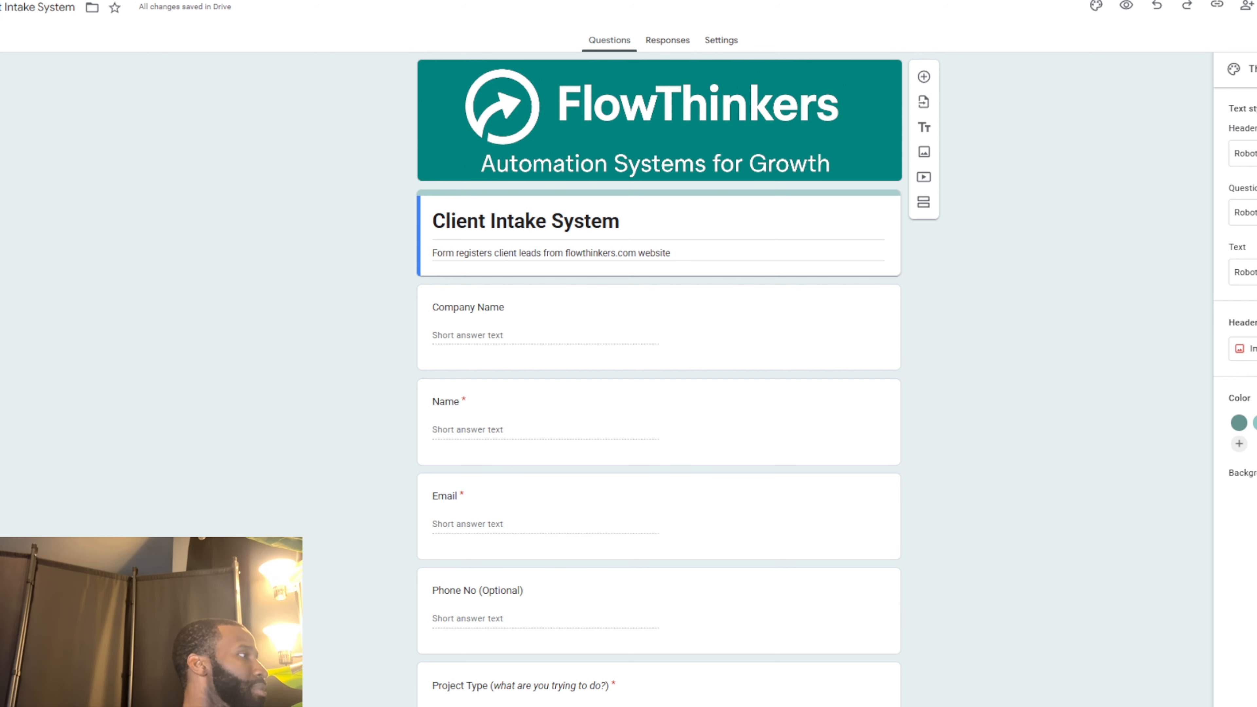
pyautogui.click(1255, 422)
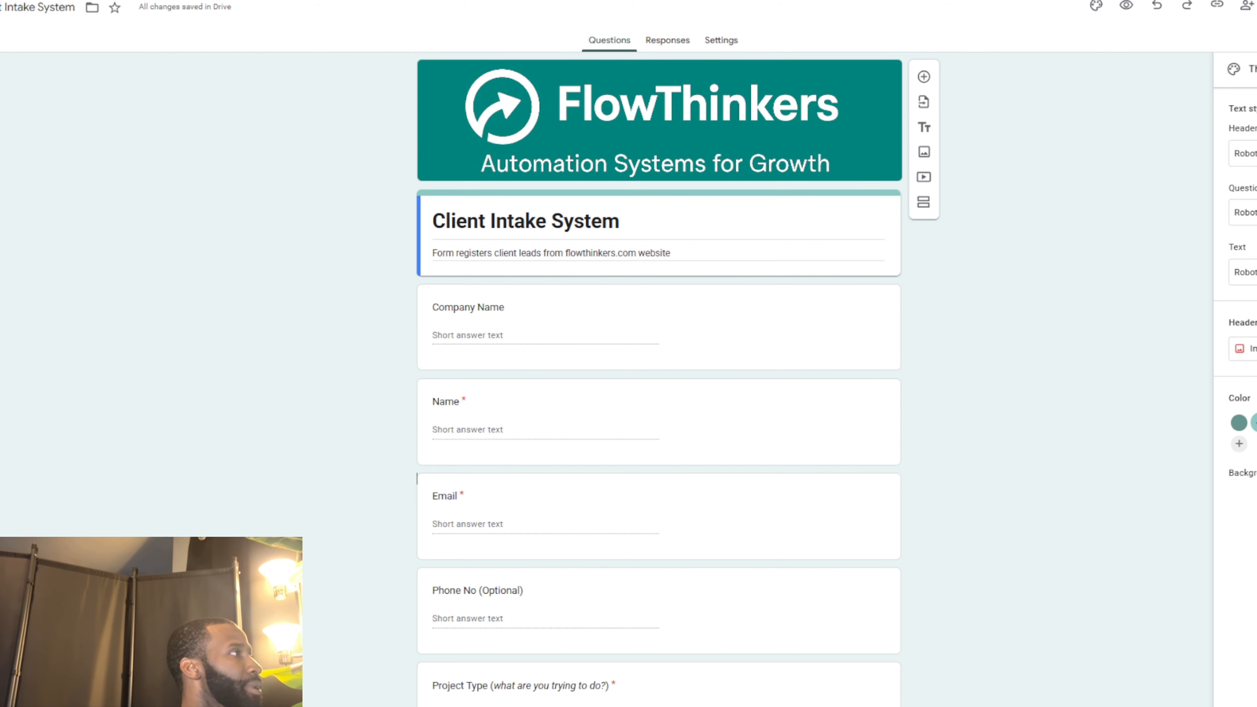
pyautogui.click(1256, 69)
# Publish the form to anyone with the link
pyautogui.scroll(-9, 680, 341)
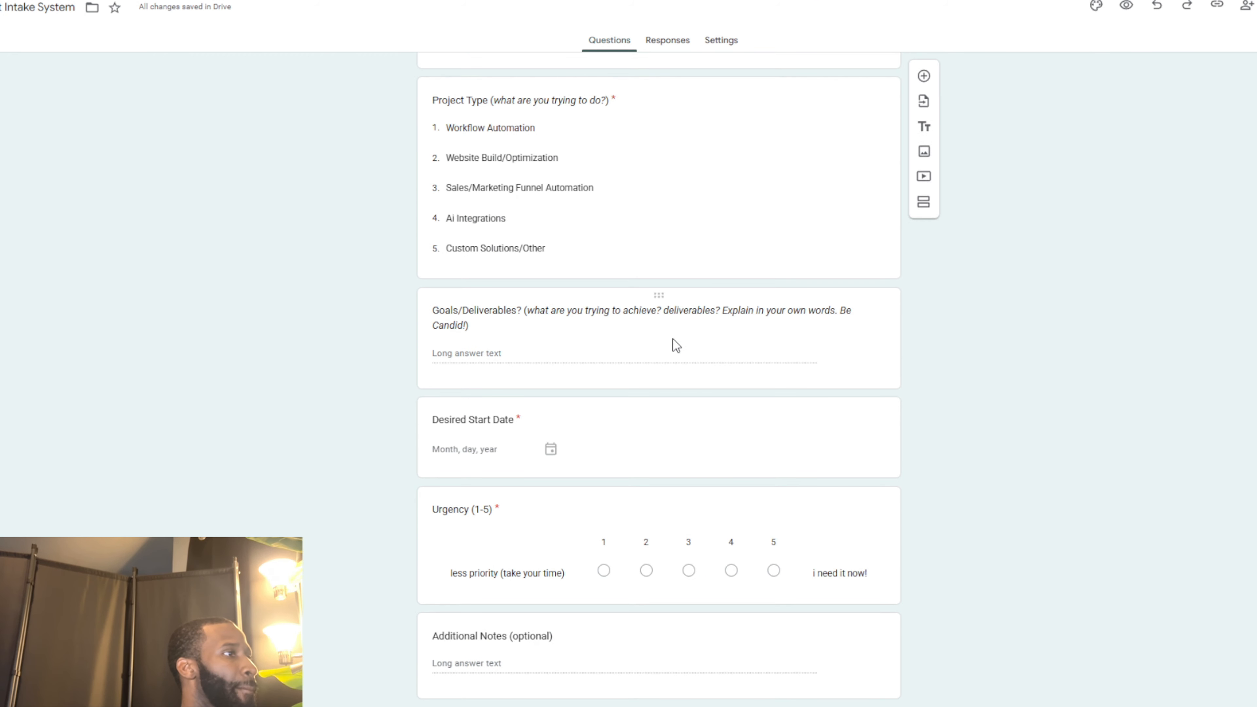
pyautogui.scroll(10, 675, 344)
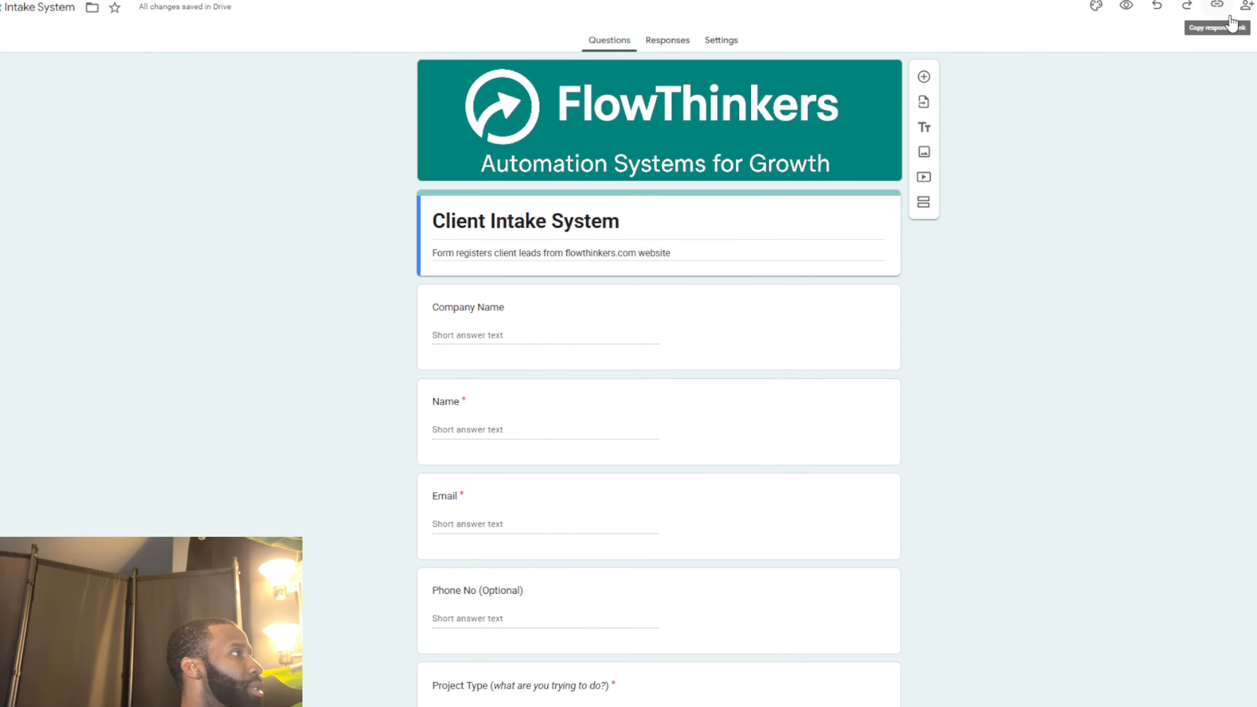
pyautogui.click(1229, 14)
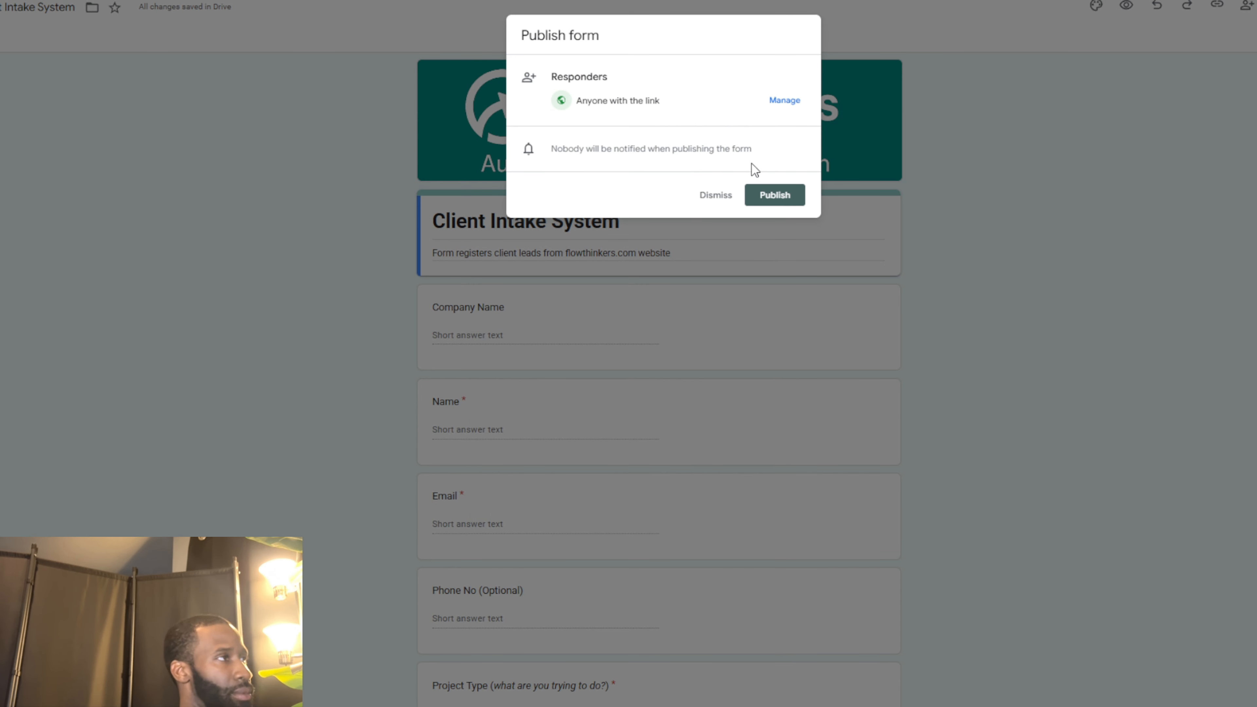
pyautogui.click(765, 197)
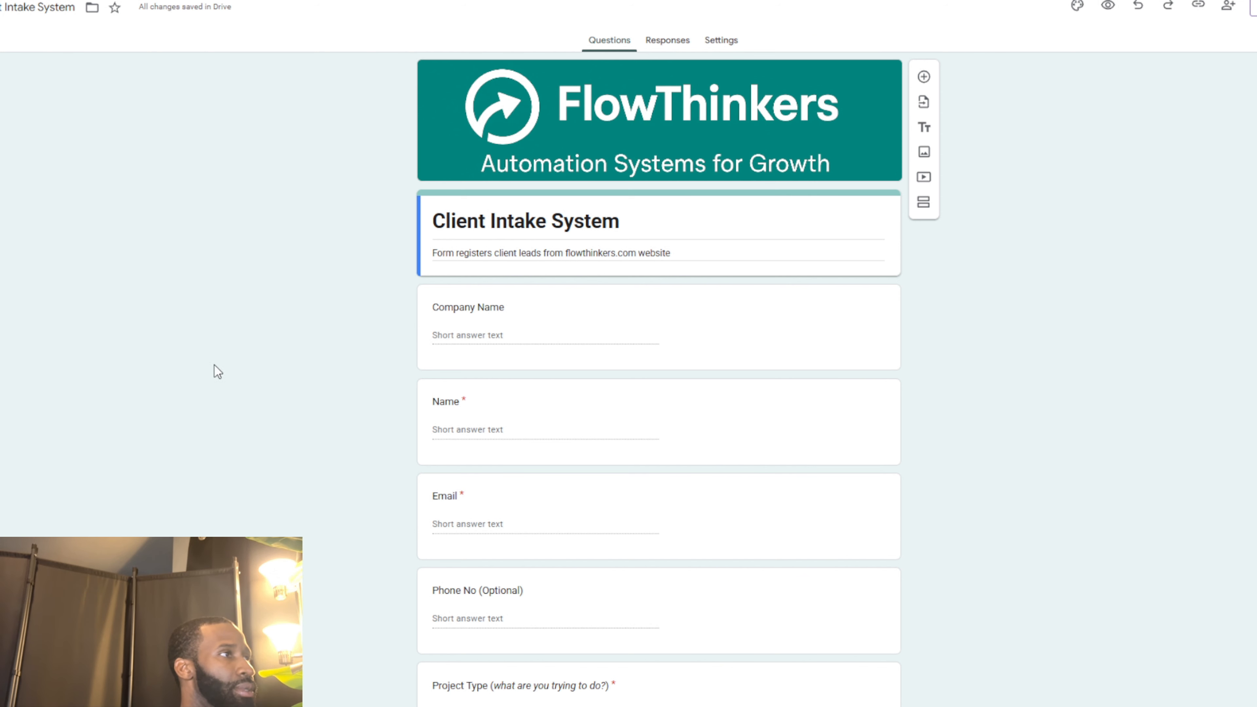
# Link the form's responses to a newly created spreadsheet
pyautogui.click(685, 51)
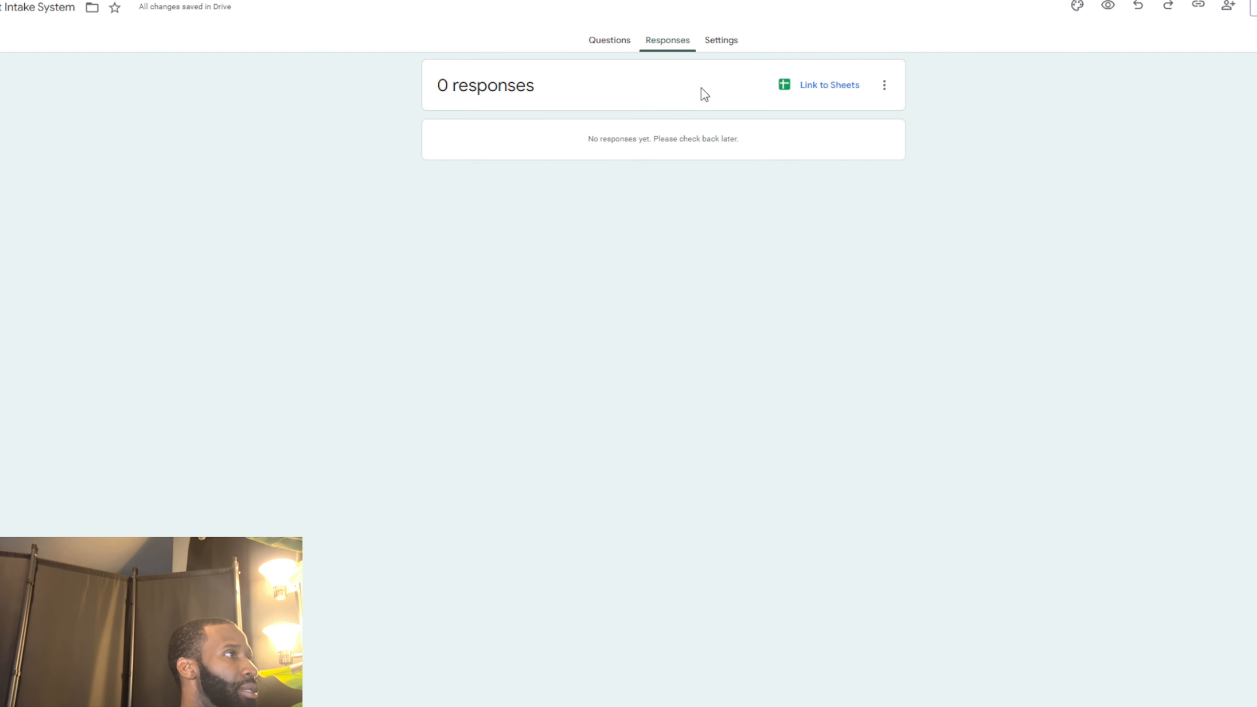
pyautogui.click(818, 95)
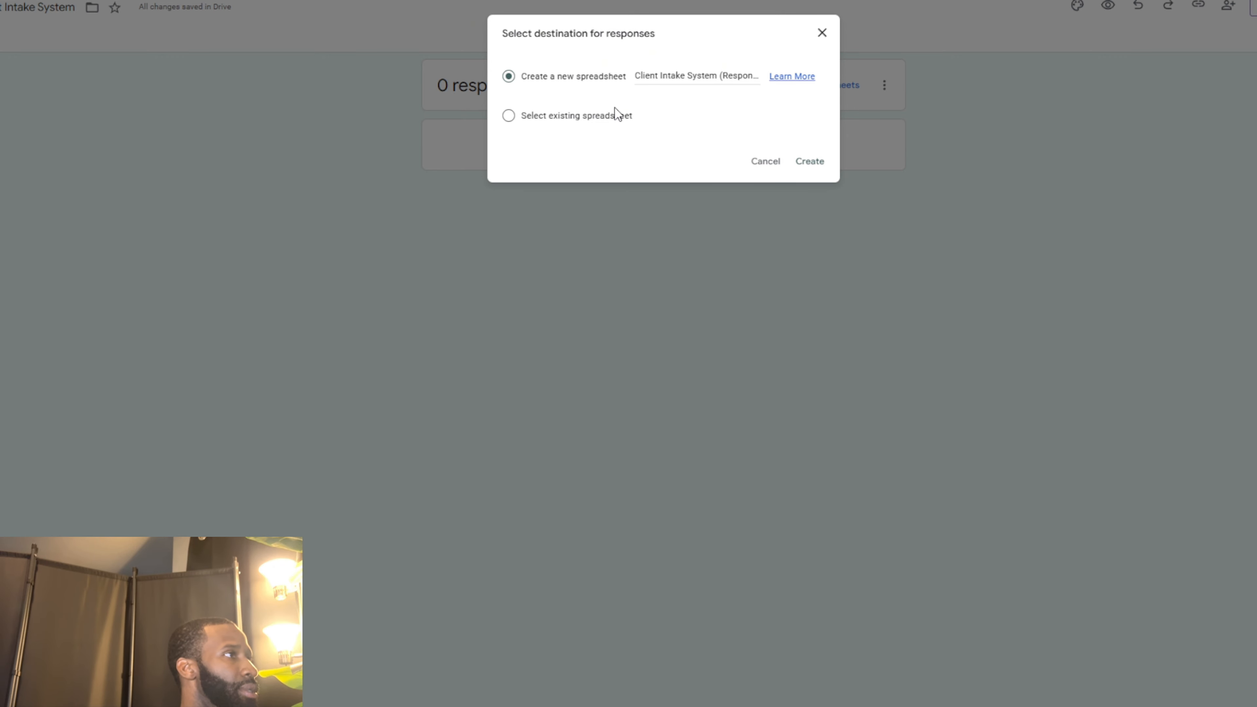
pyautogui.click(808, 160)
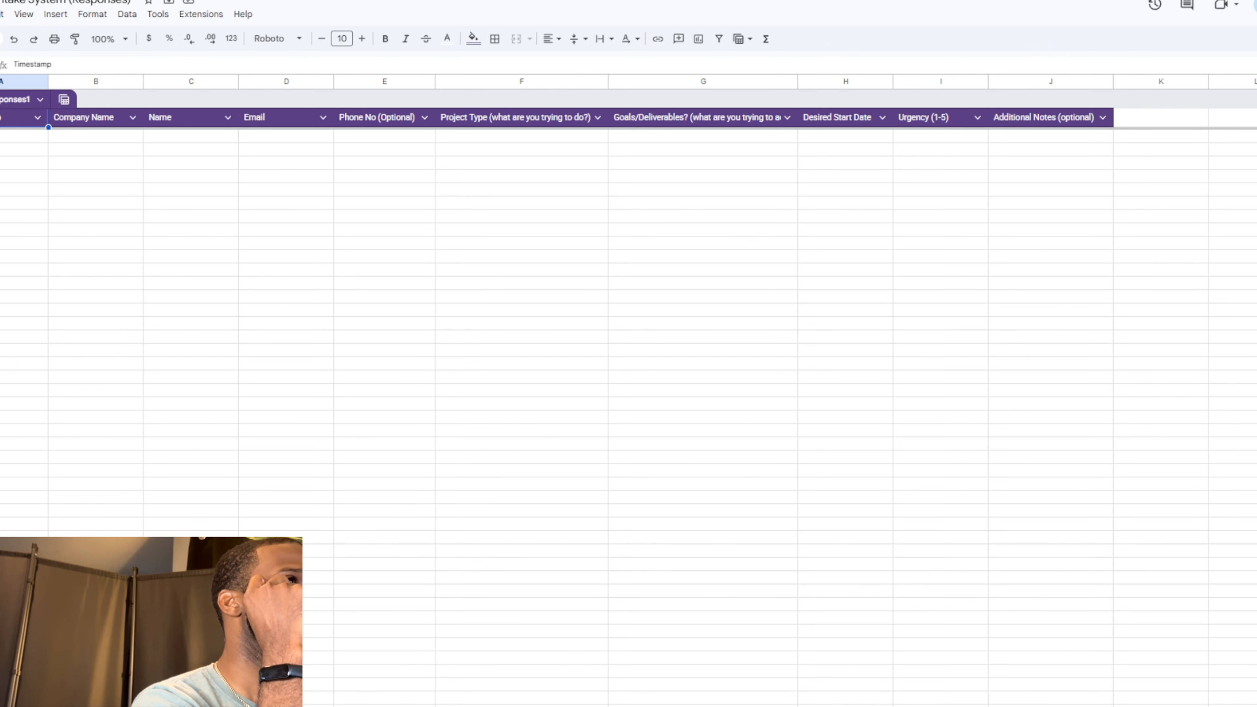
# Add the missing 'nt' to the spreadsheet title so it reads Client Intake System (Responses)
pyautogui.click(47, 2)
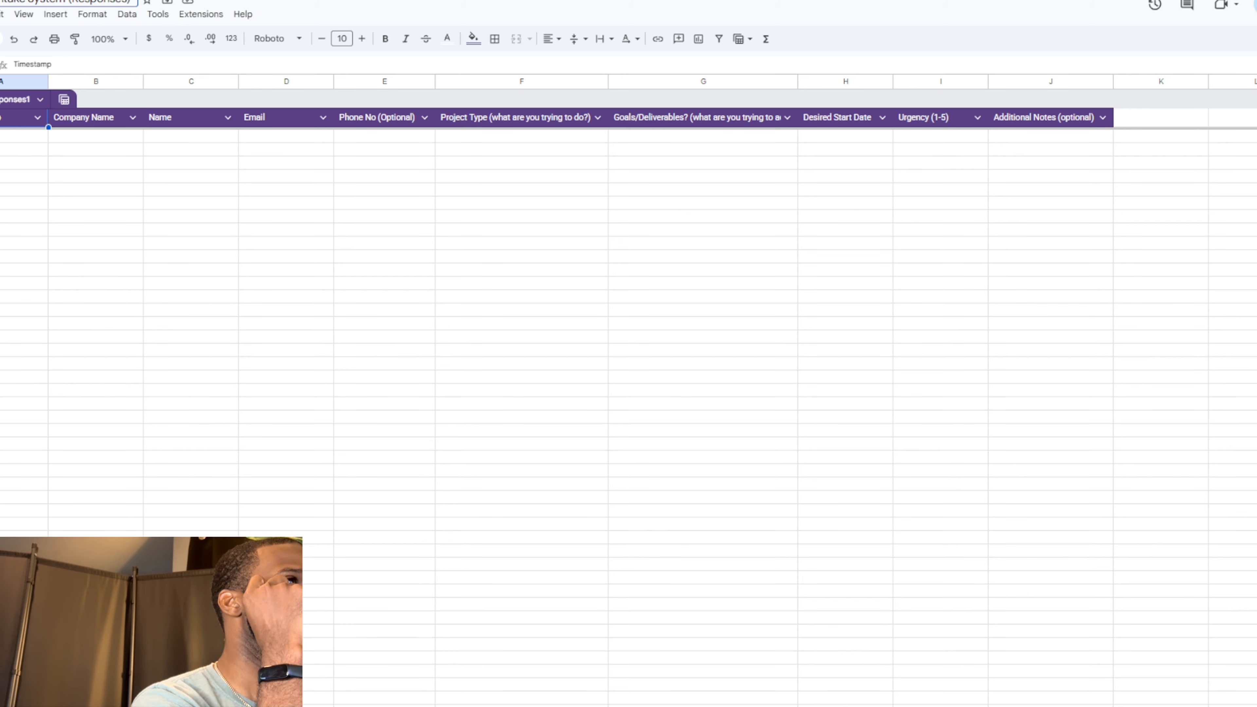
pyautogui.write('nt I')
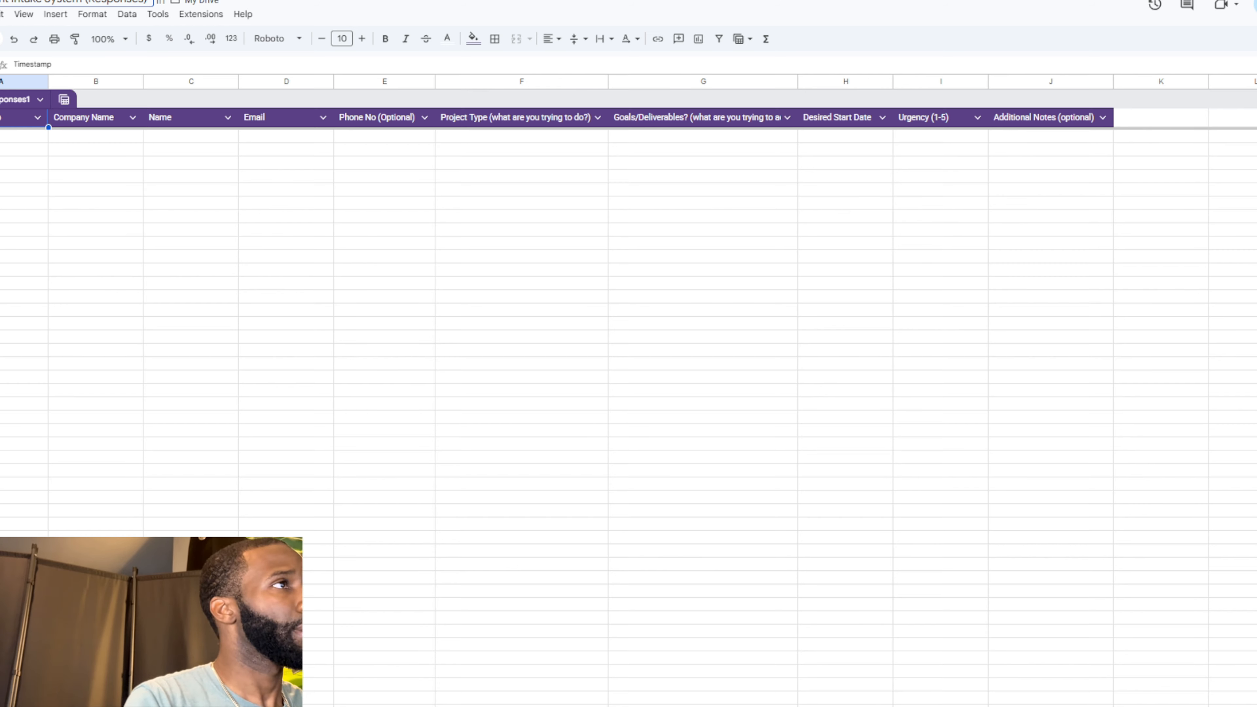
pyautogui.click(238, 1)
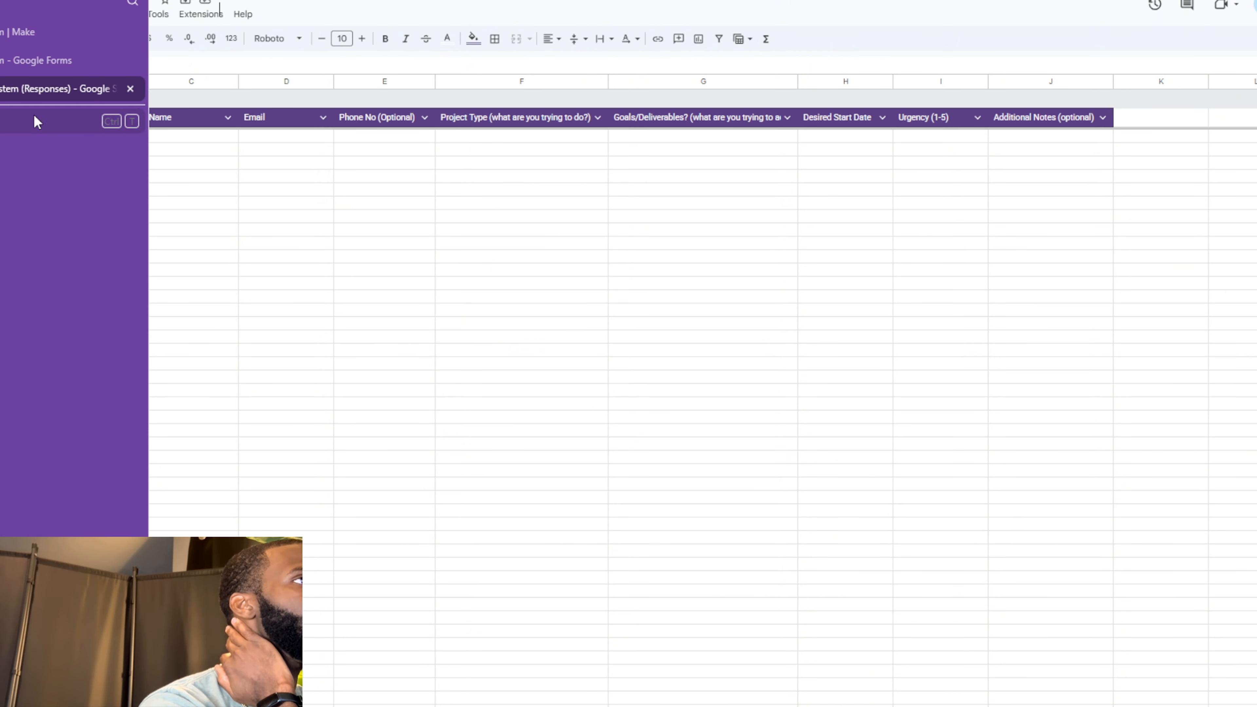
# Add a Google Sheets Watch New Rows trigger as the first module, keeping the existing Google connection
pyautogui.click(19, 39)
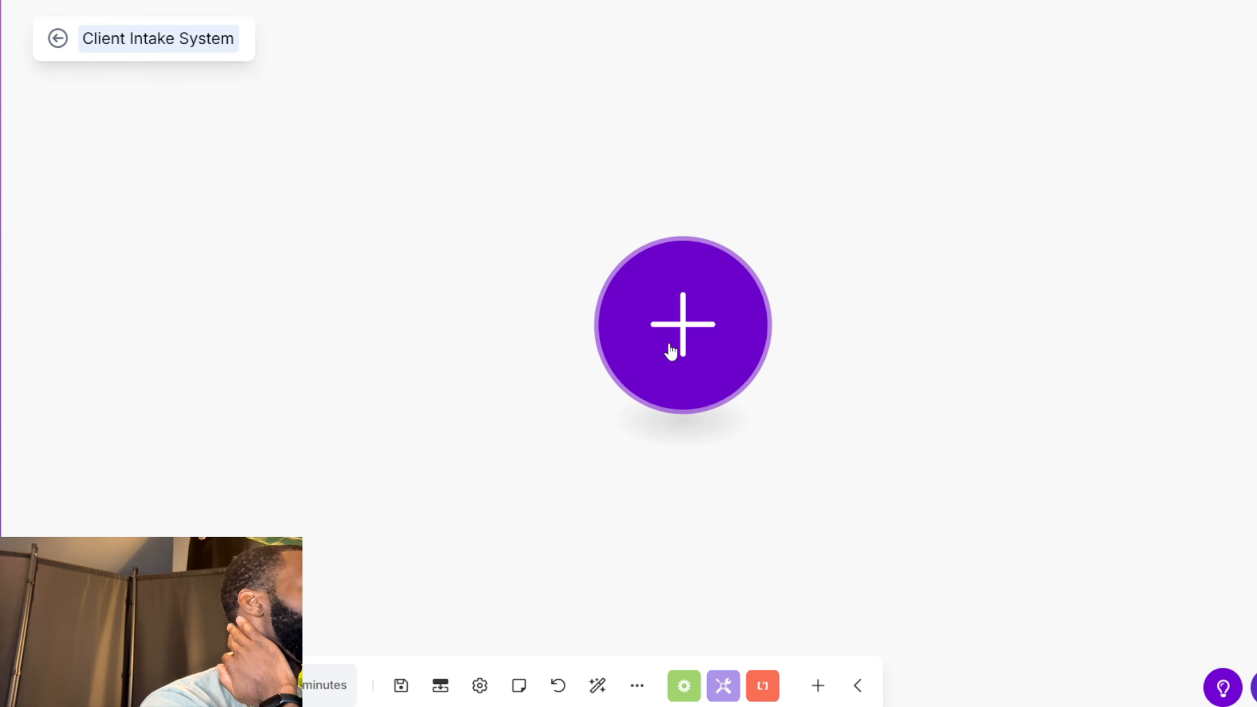
pyautogui.click(657, 354)
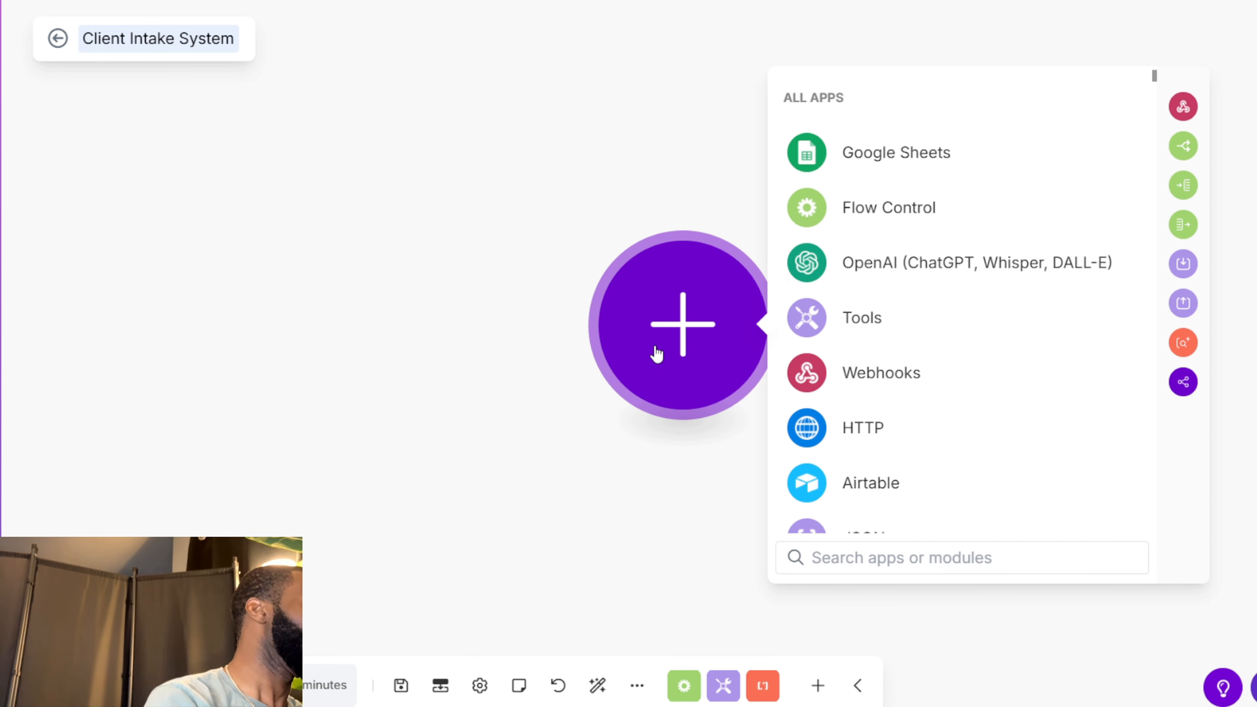
pyautogui.click(861, 169)
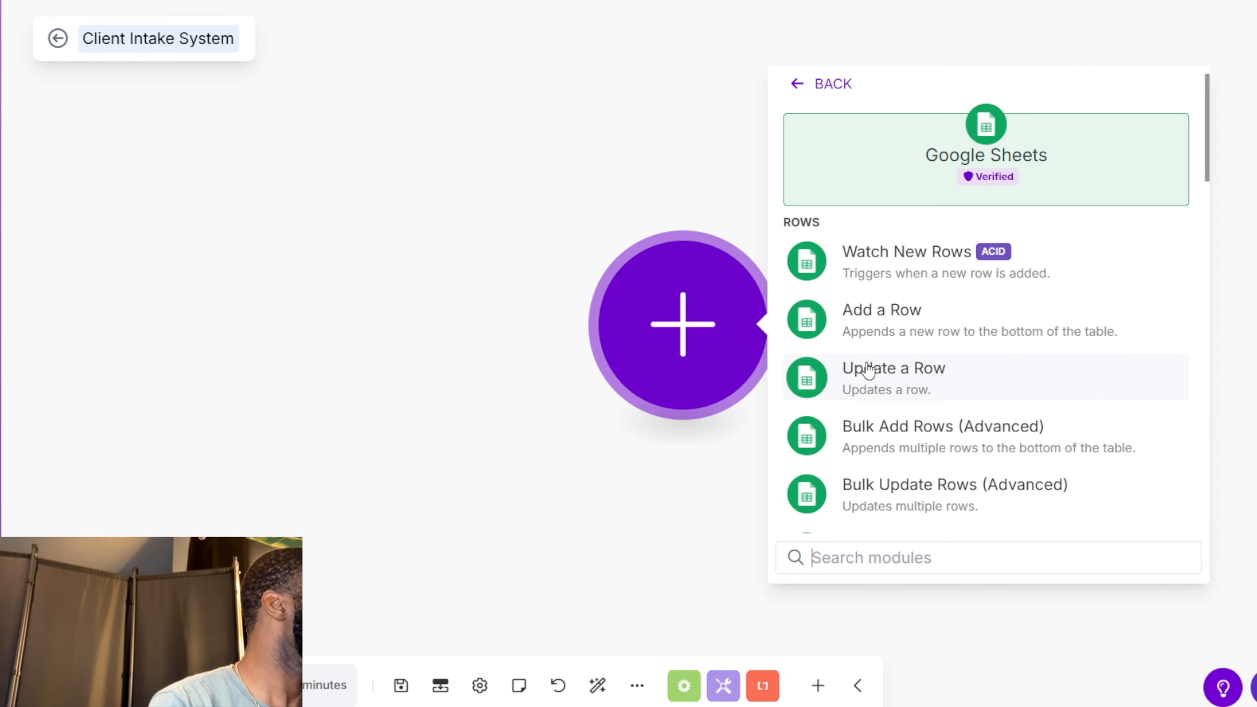
pyautogui.click(932, 275)
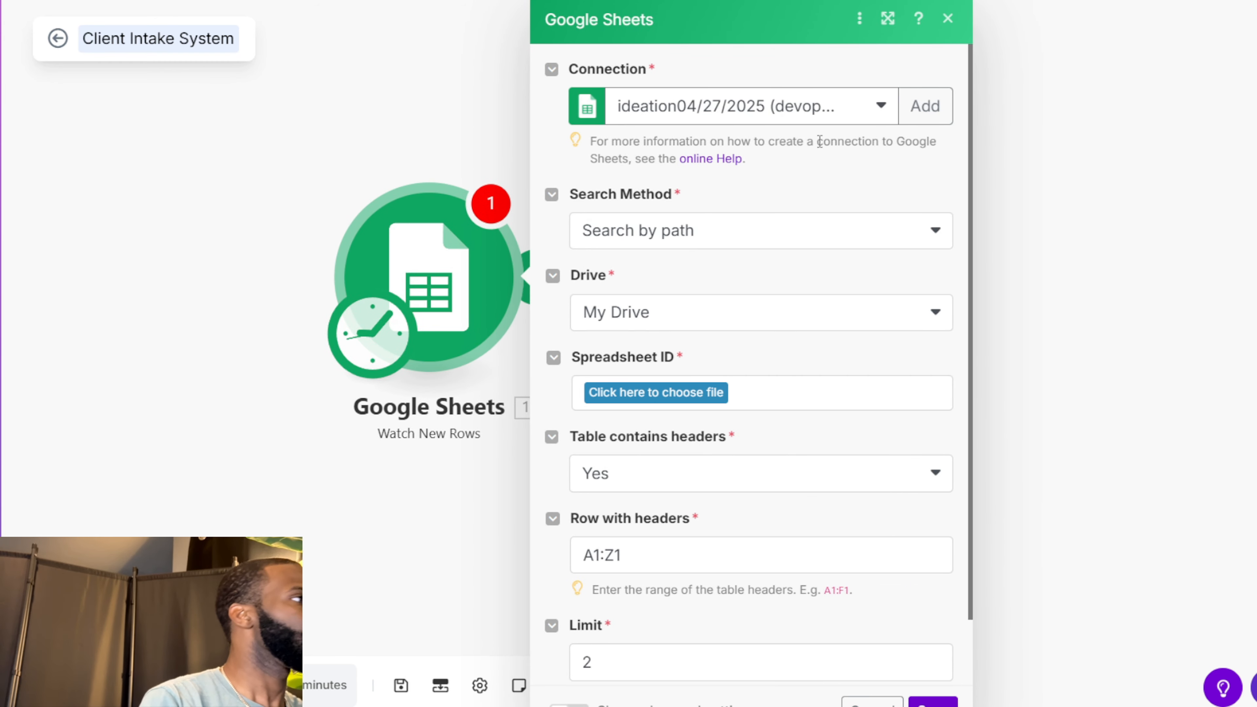
pyautogui.click(787, 118)
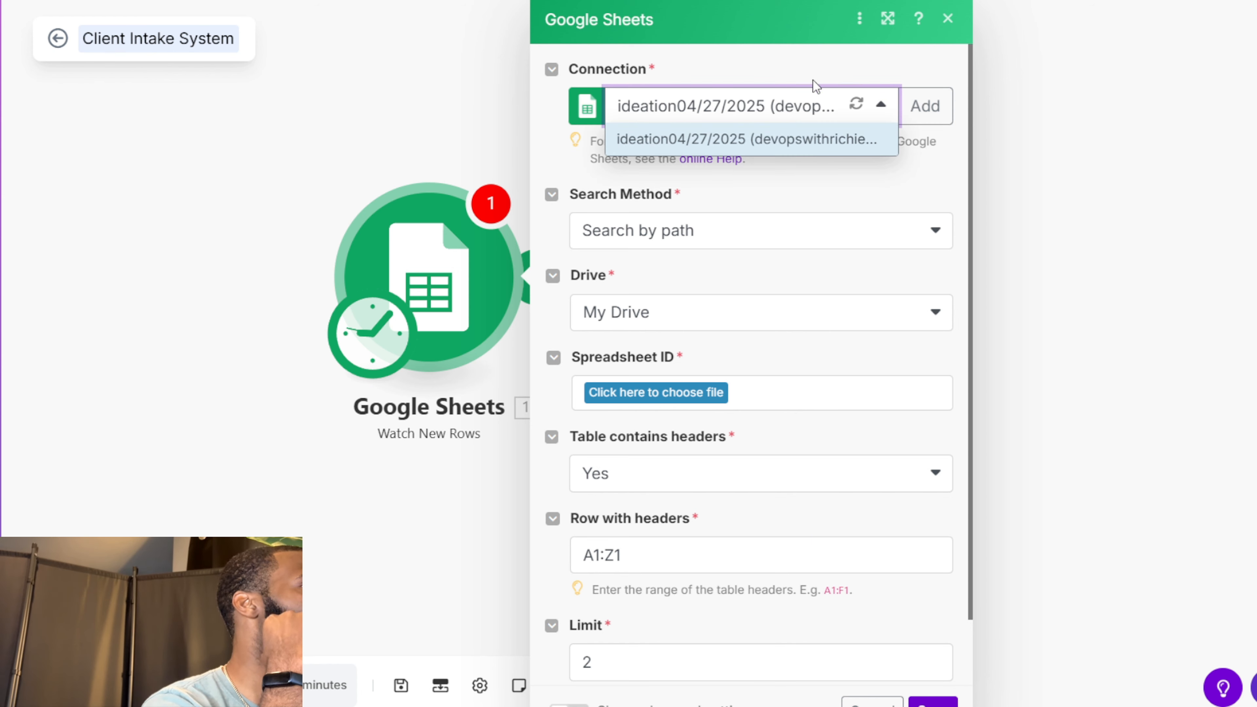
pyautogui.click(813, 132)
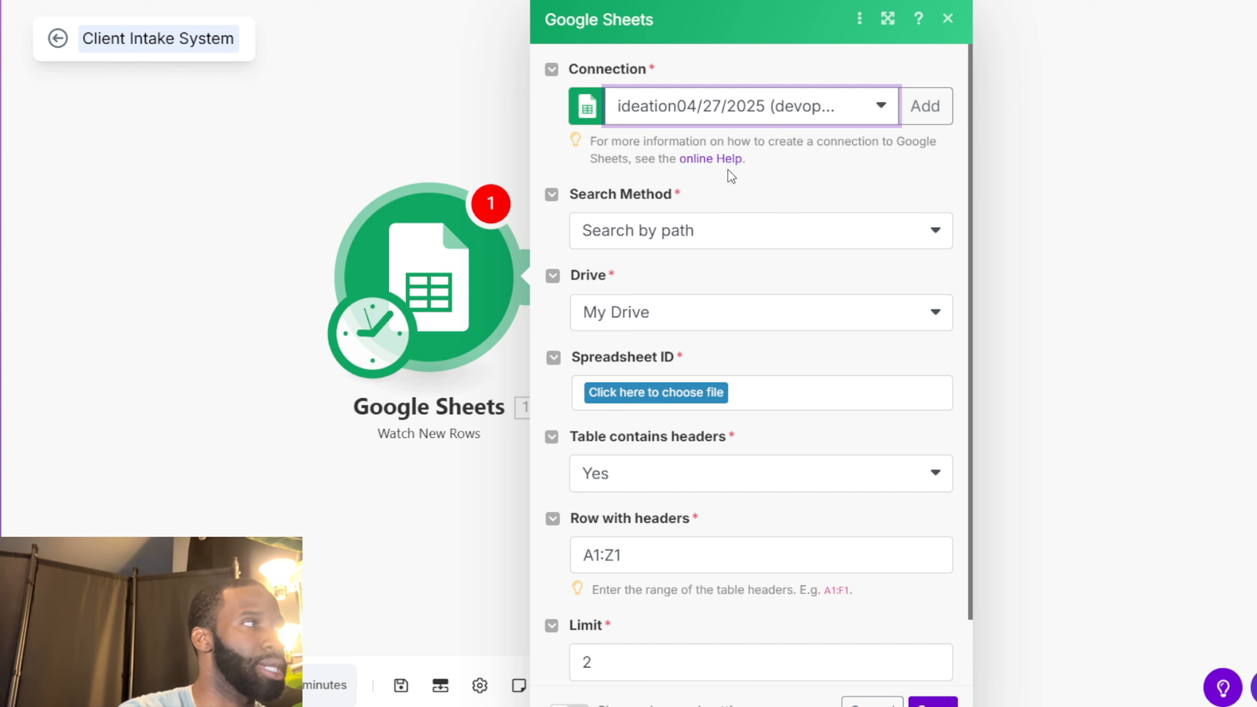
pyautogui.moveTo(737, 173)
pyautogui.mouseDown()
pyautogui.moveTo(693, 164)
pyautogui.moveTo(727, 166)
pyautogui.mouseUp()
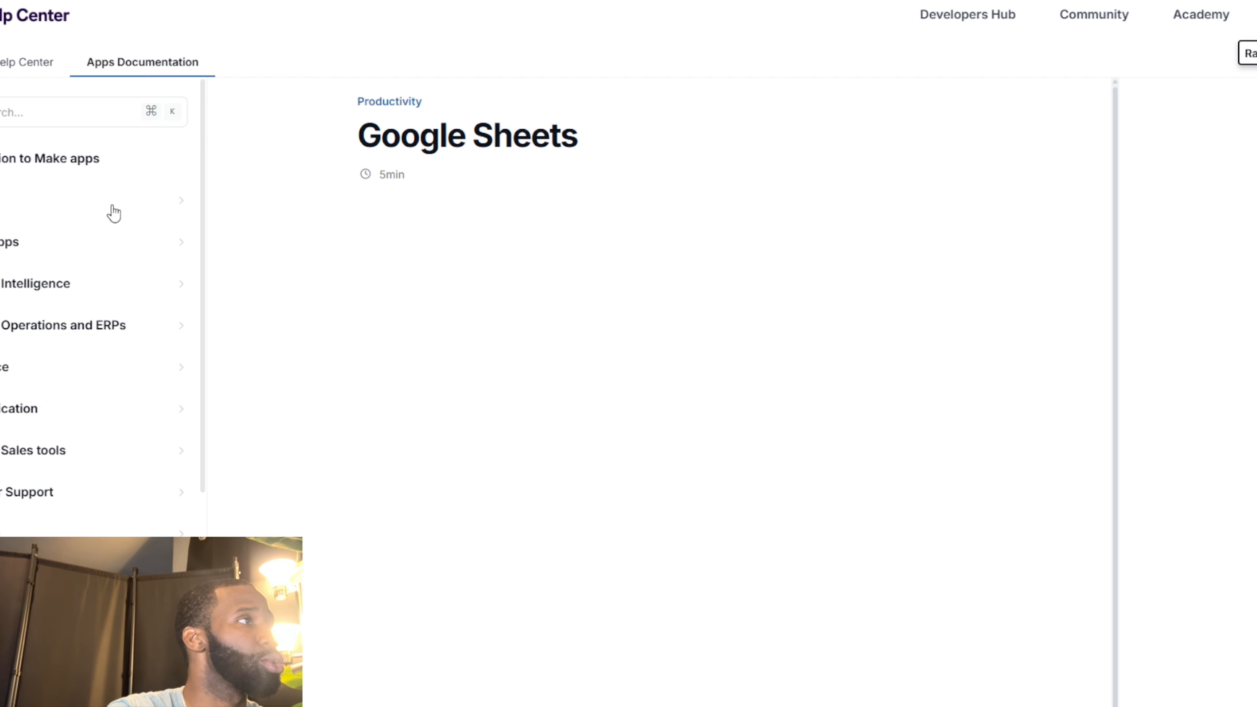
# Read through the Google Sheets connection documentation, then return to the Make scenario
pyautogui.scroll(-5, 468, 485)
pyautogui.scroll(-15, 466, 490)
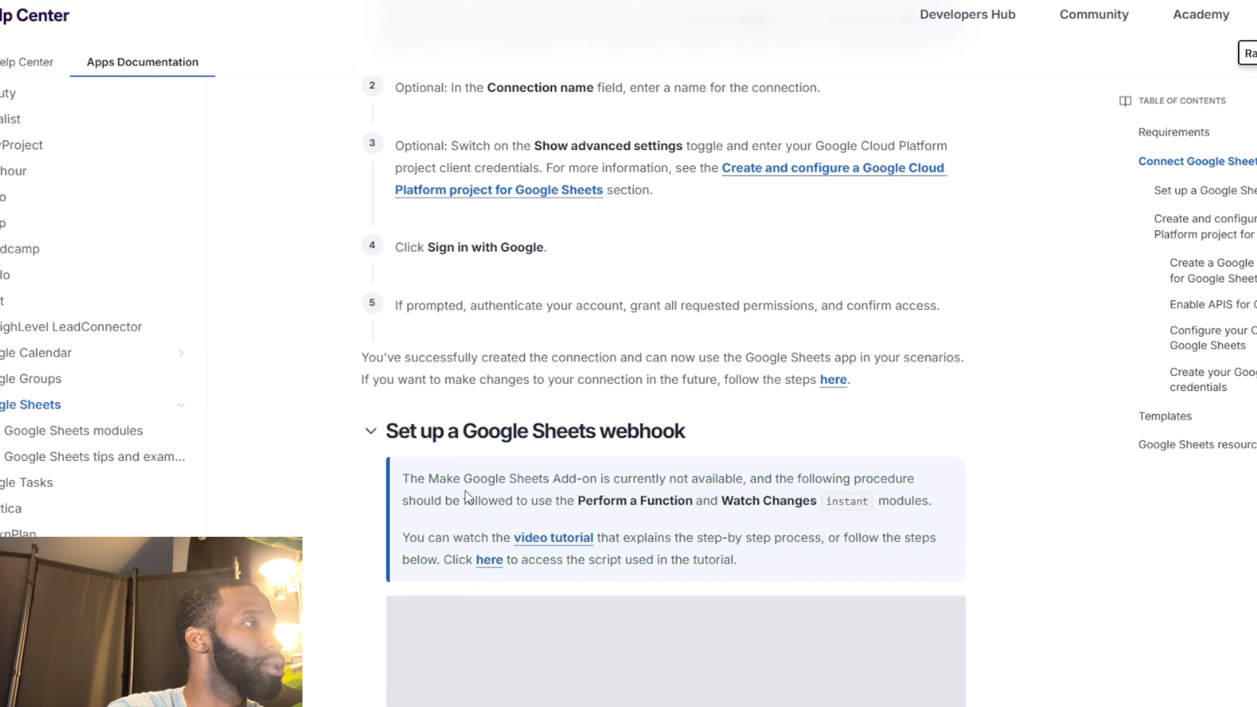
pyautogui.scroll(-12, 465, 490)
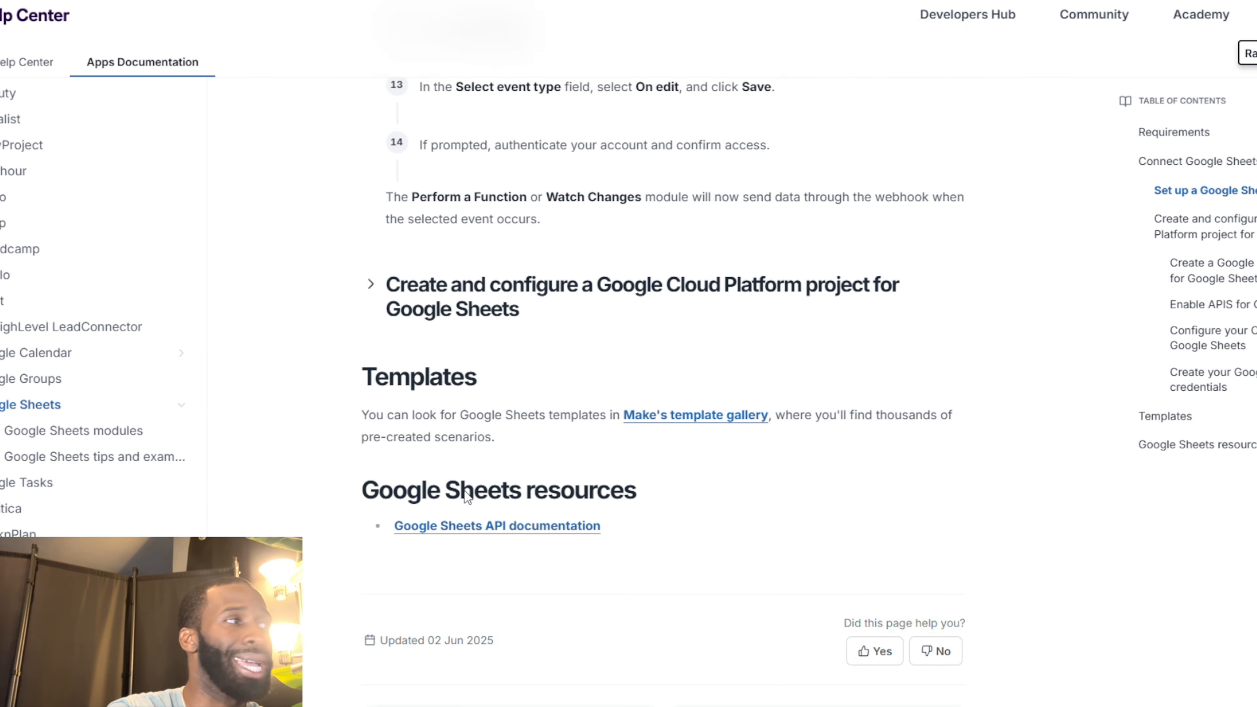
pyautogui.moveTo(39, 61)
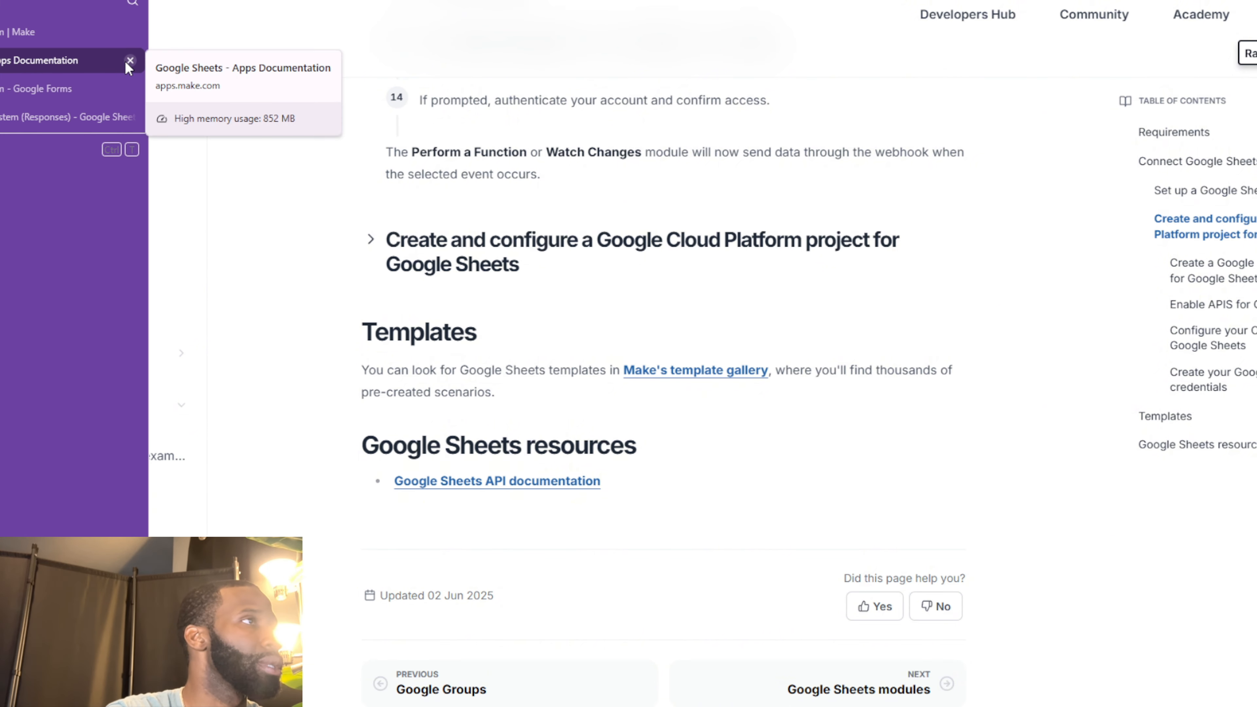
pyautogui.click(113, 84)
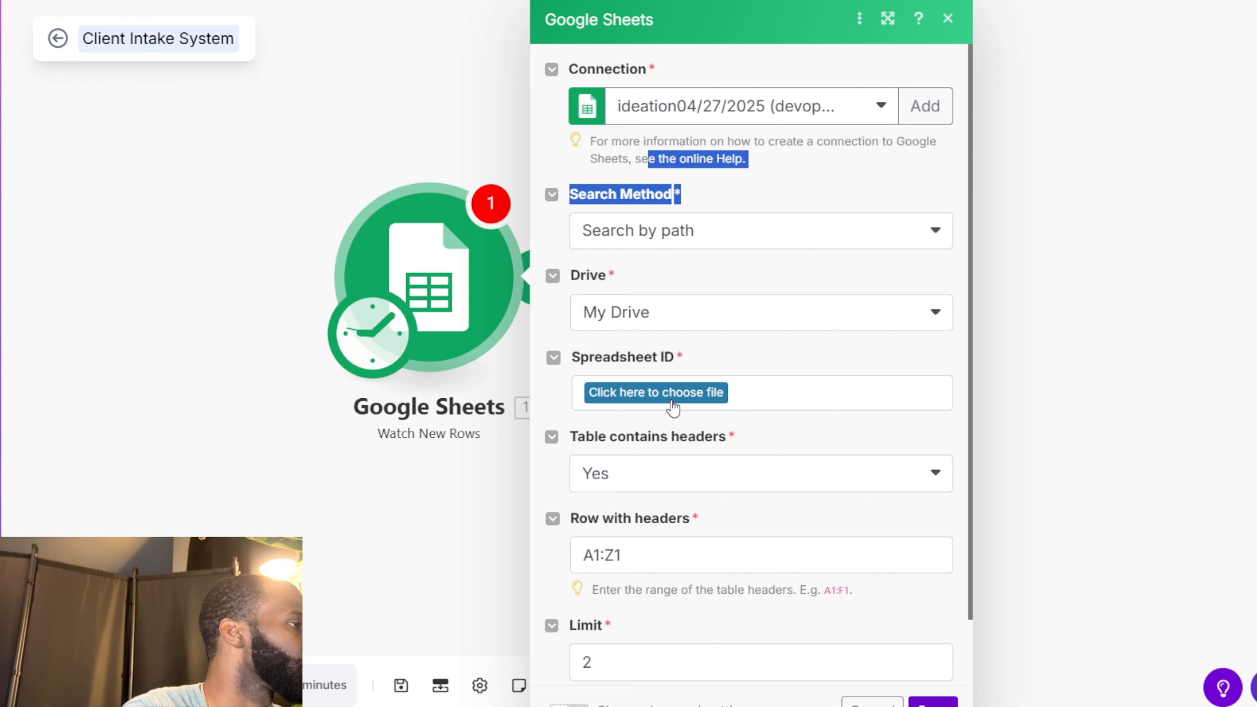
# Abandon signing in a second Google connection and close the Watch New Rows settings panel
pyautogui.click(945, 114)
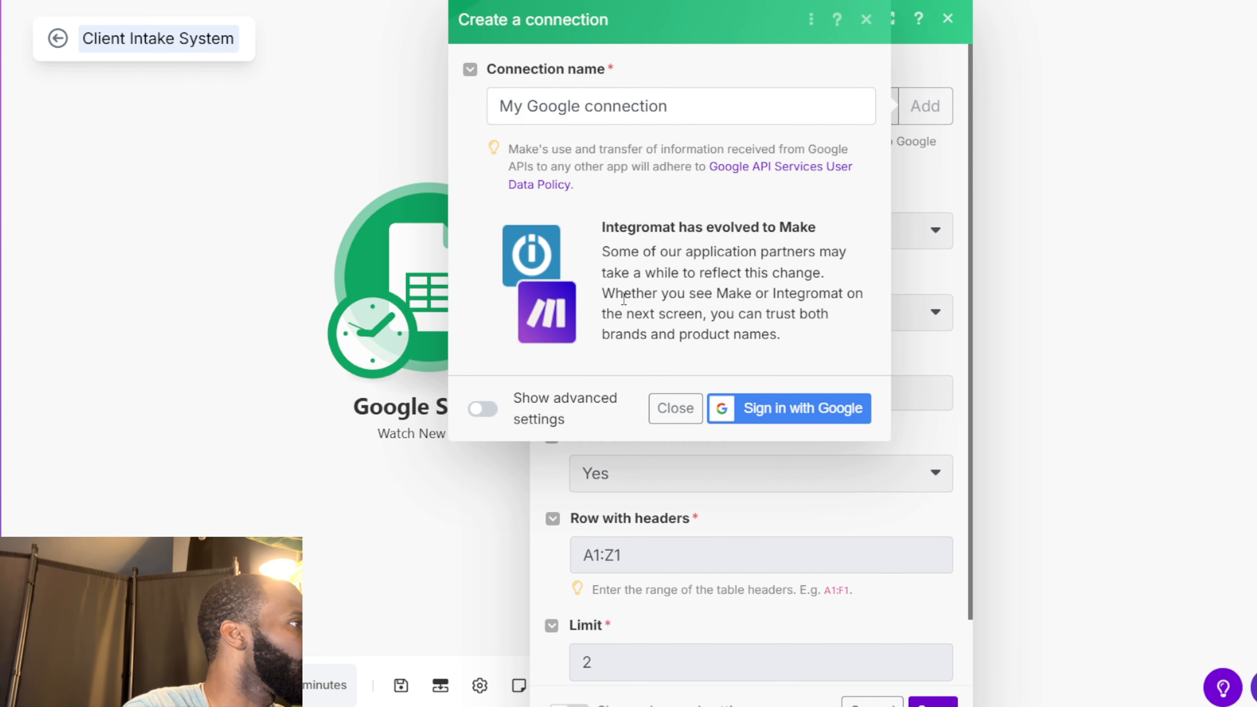
pyautogui.click(747, 409)
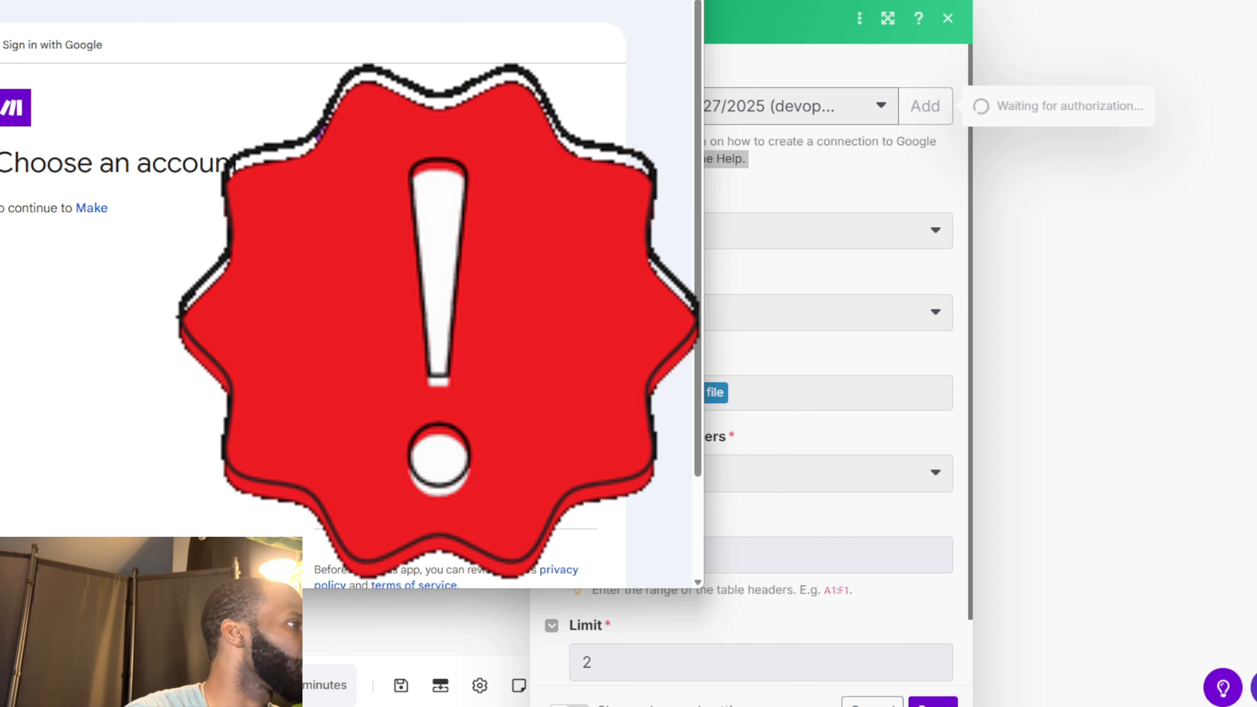
pyautogui.click(690, 1)
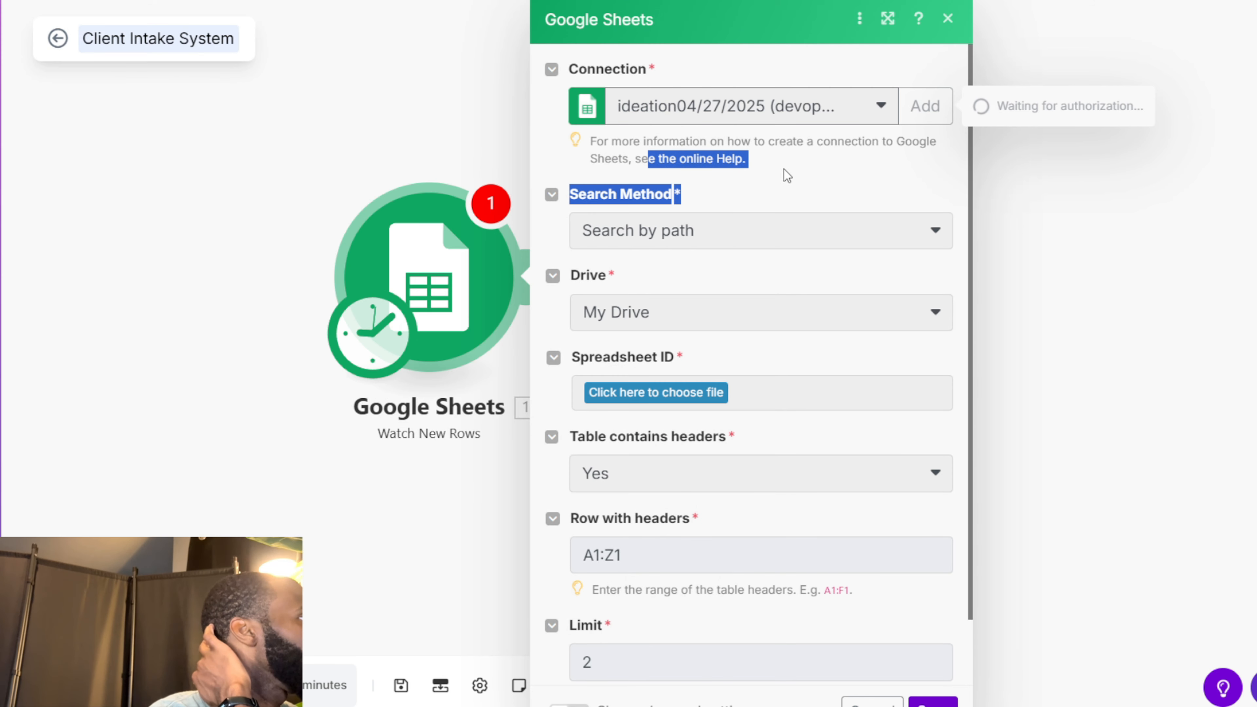
pyautogui.click(780, 205)
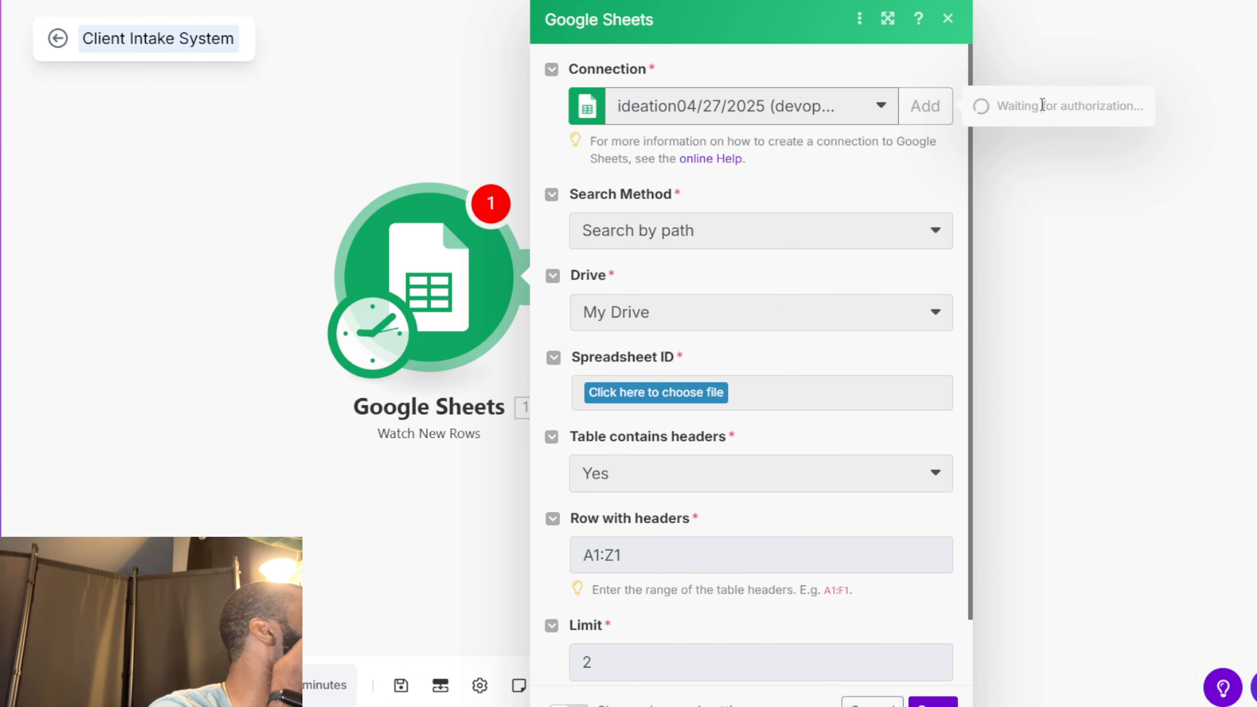
pyautogui.click(947, 18)
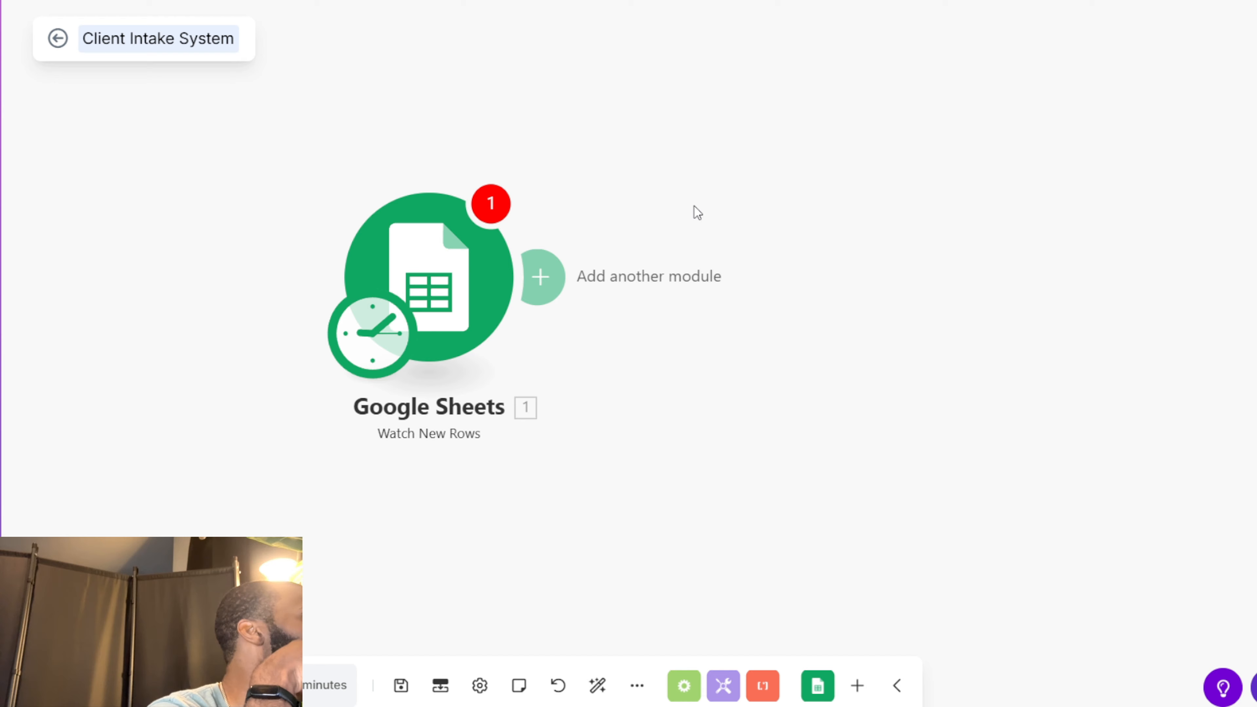
# Point the Watch New Rows trigger at YT_Client Intake System (Responses), sheet Form Responses 1
pyautogui.click(483, 212)
pyautogui.click(428, 317)
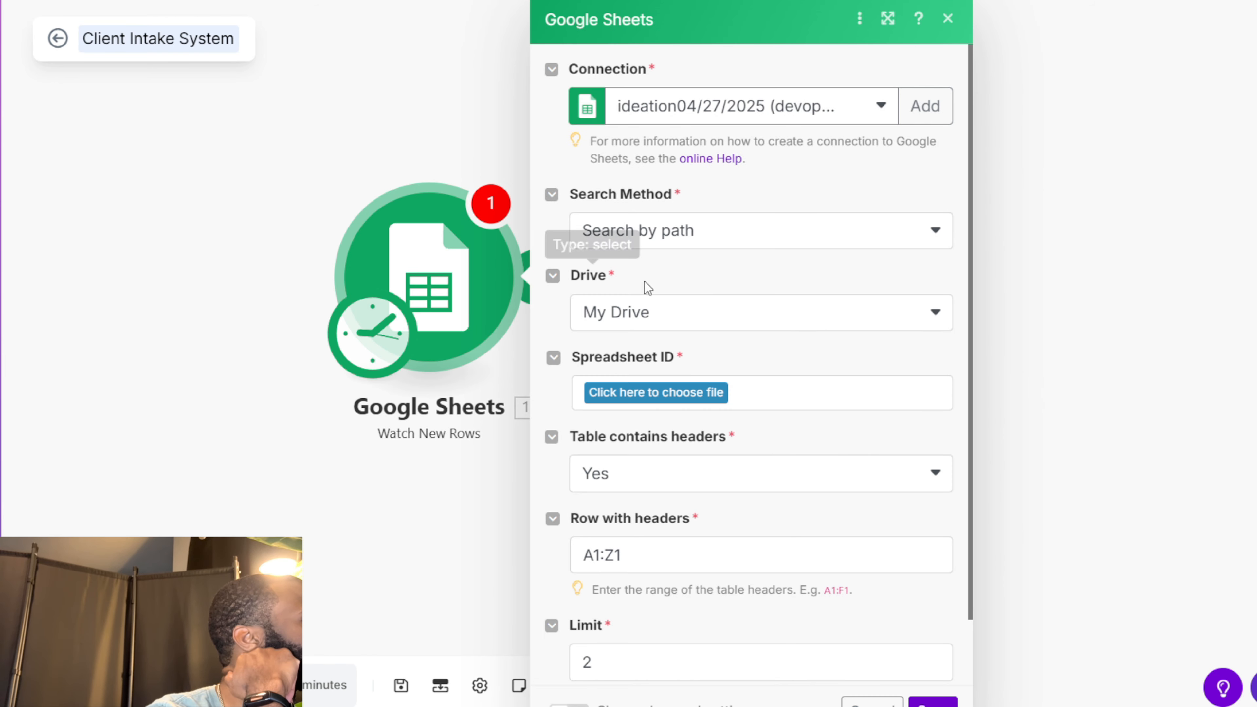
pyautogui.click(689, 392)
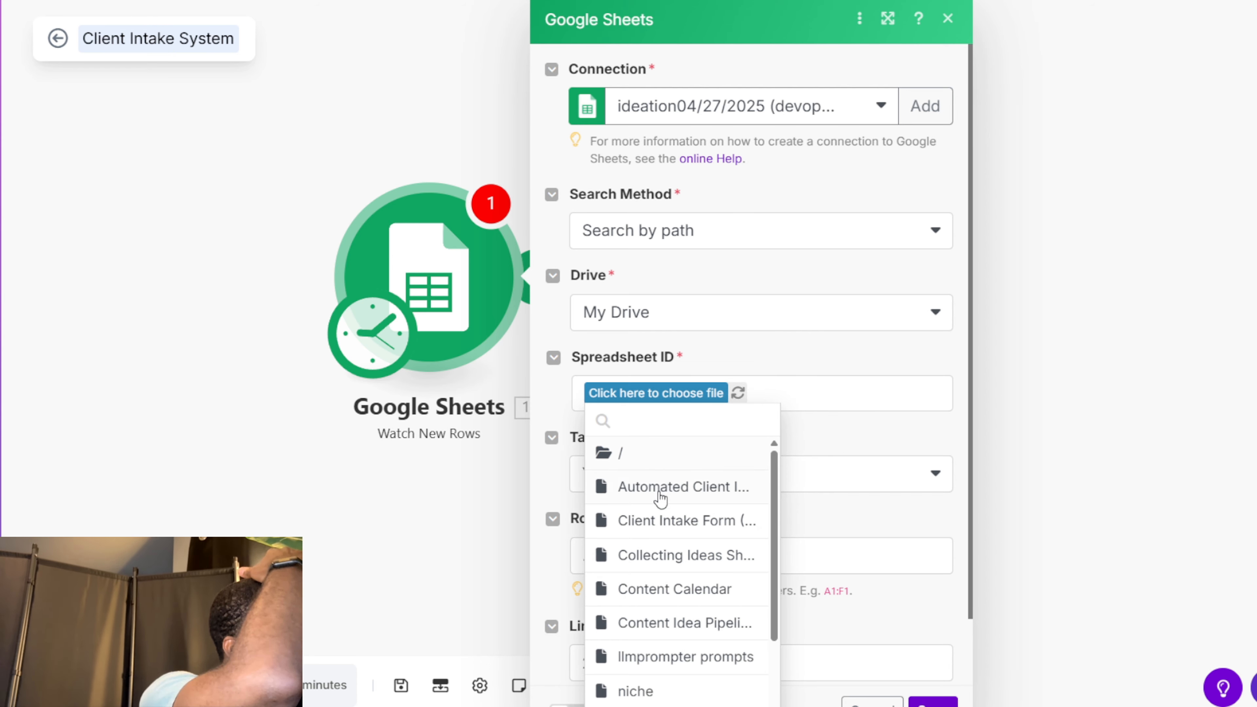
pyautogui.scroll(-3, 662, 668)
pyautogui.click(665, 702)
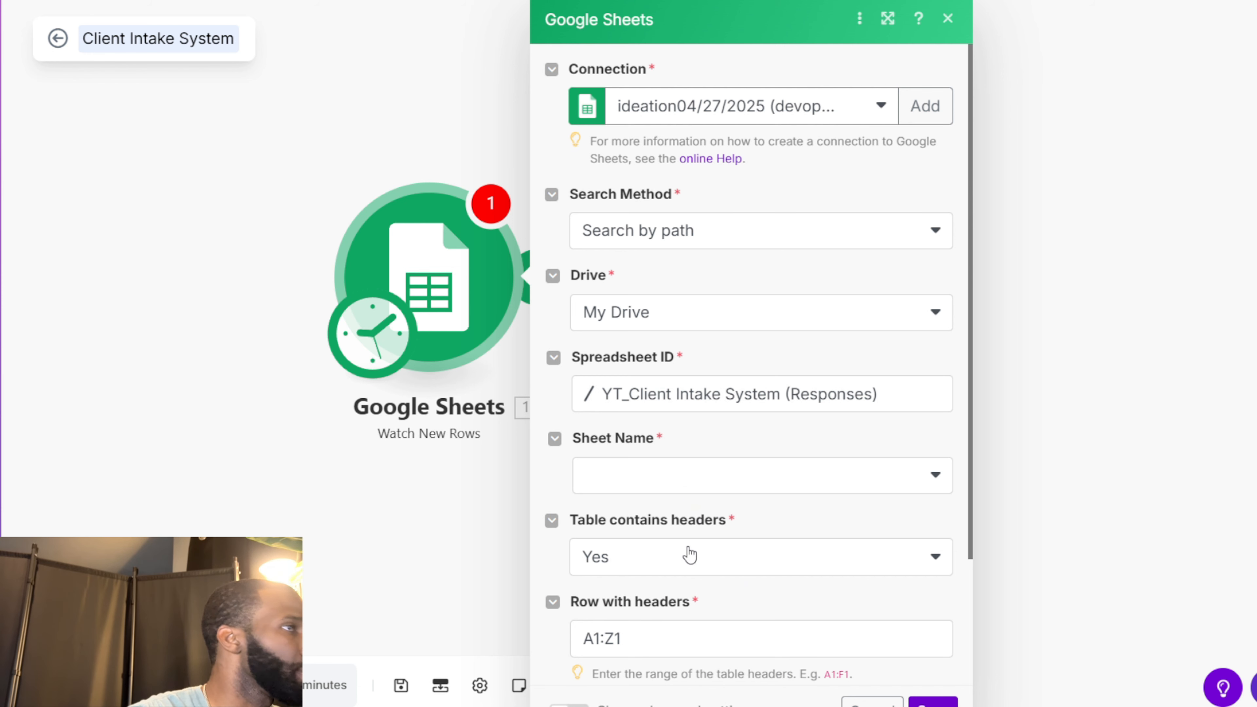
pyautogui.click(665, 477)
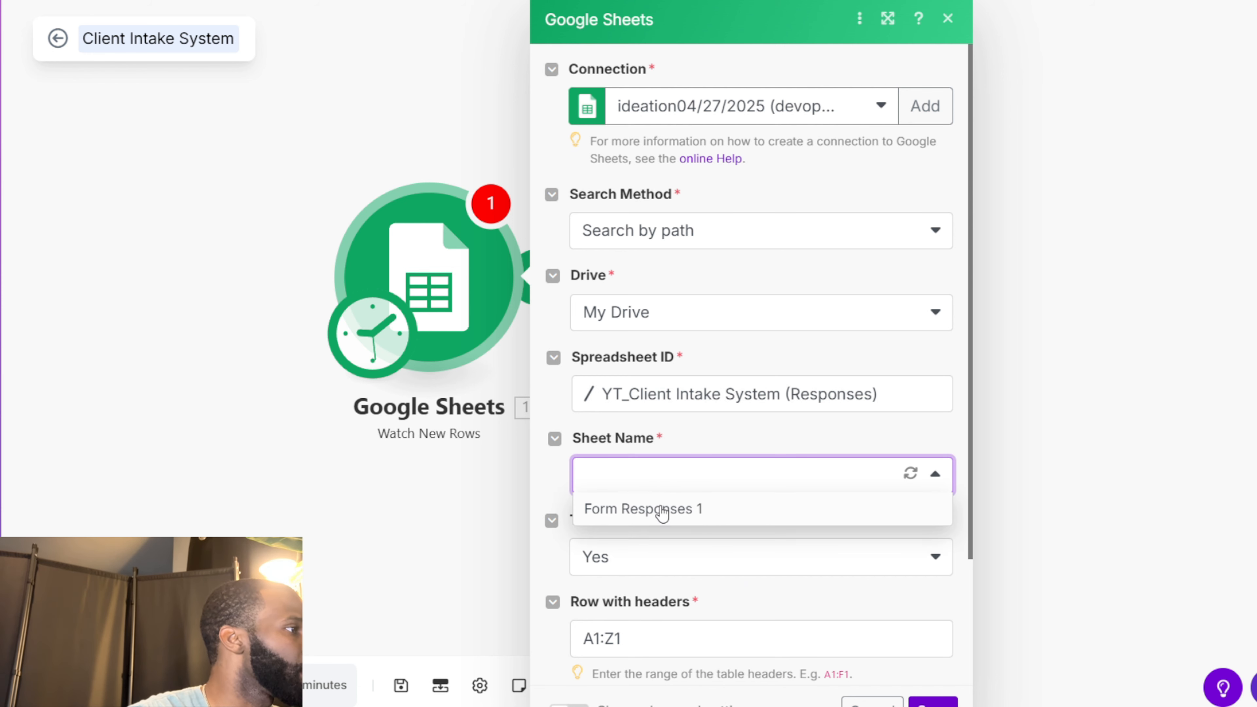
pyautogui.click(660, 512)
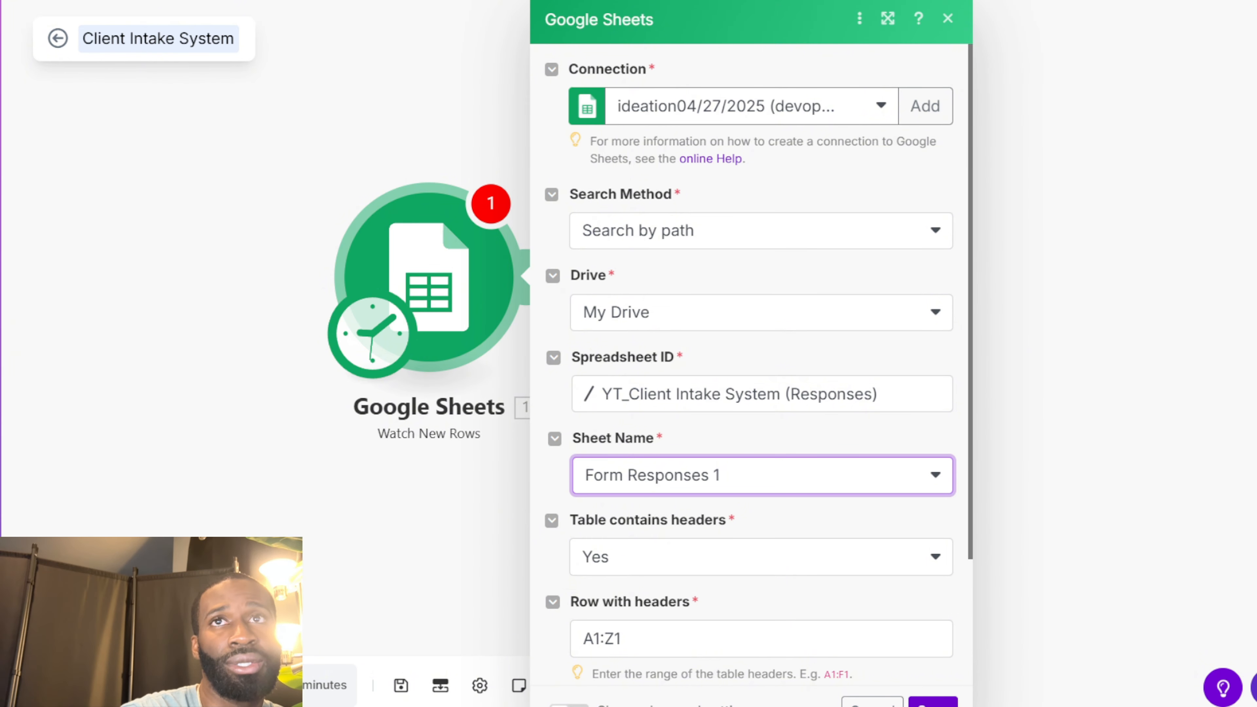
# In the responses spreadsheet, check the sheet options and dismiss the overlay and quick-record prompt
pyautogui.moveTo(5, 62)
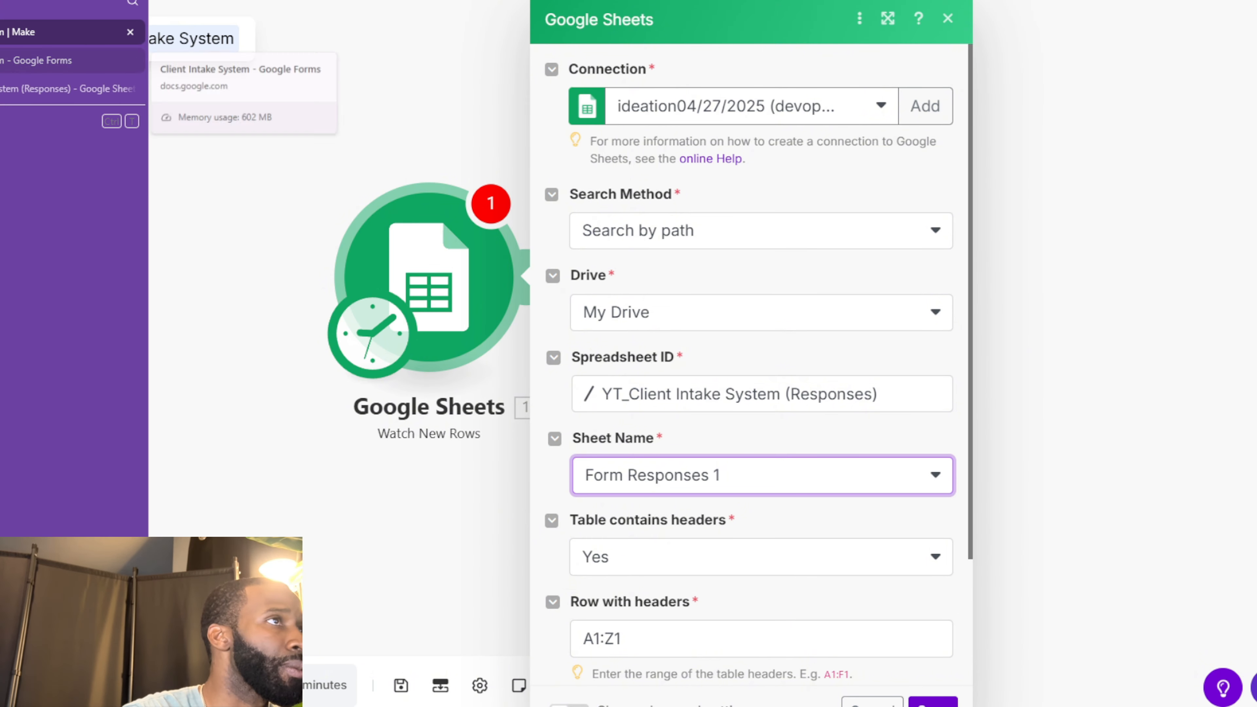
pyautogui.click(65, 89)
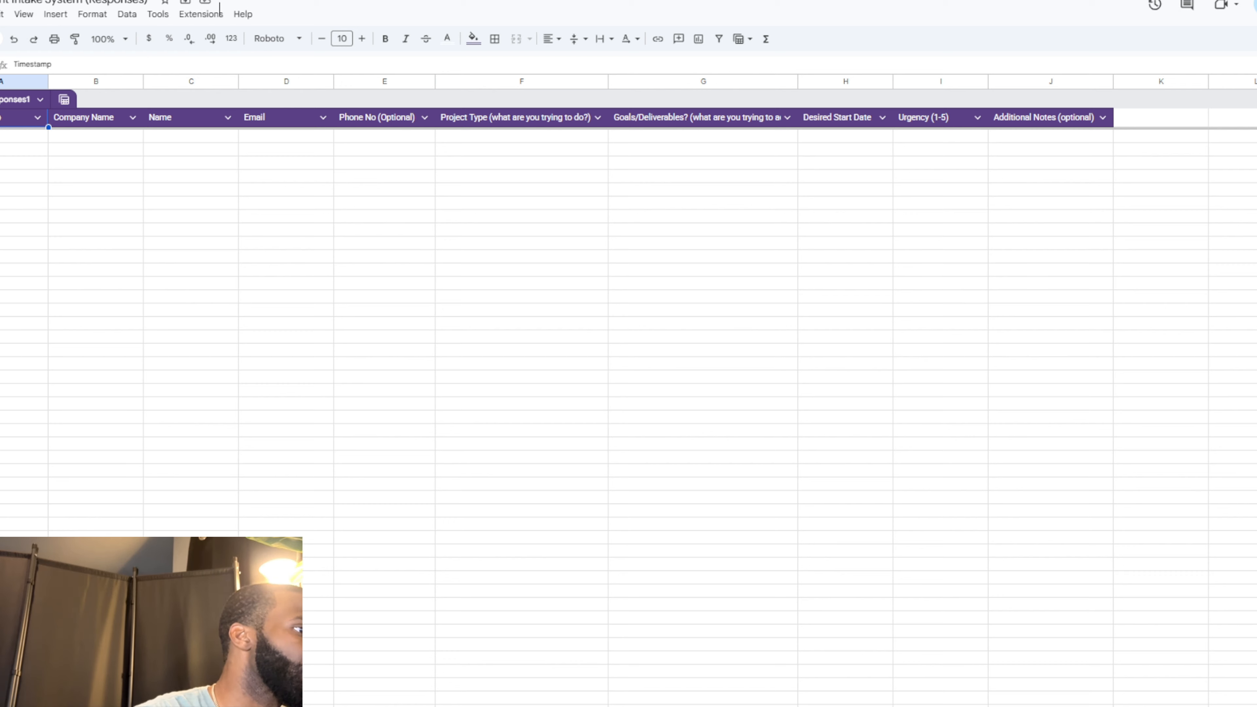
pyautogui.rightClick(52, 700)
pyautogui.click(39, 547)
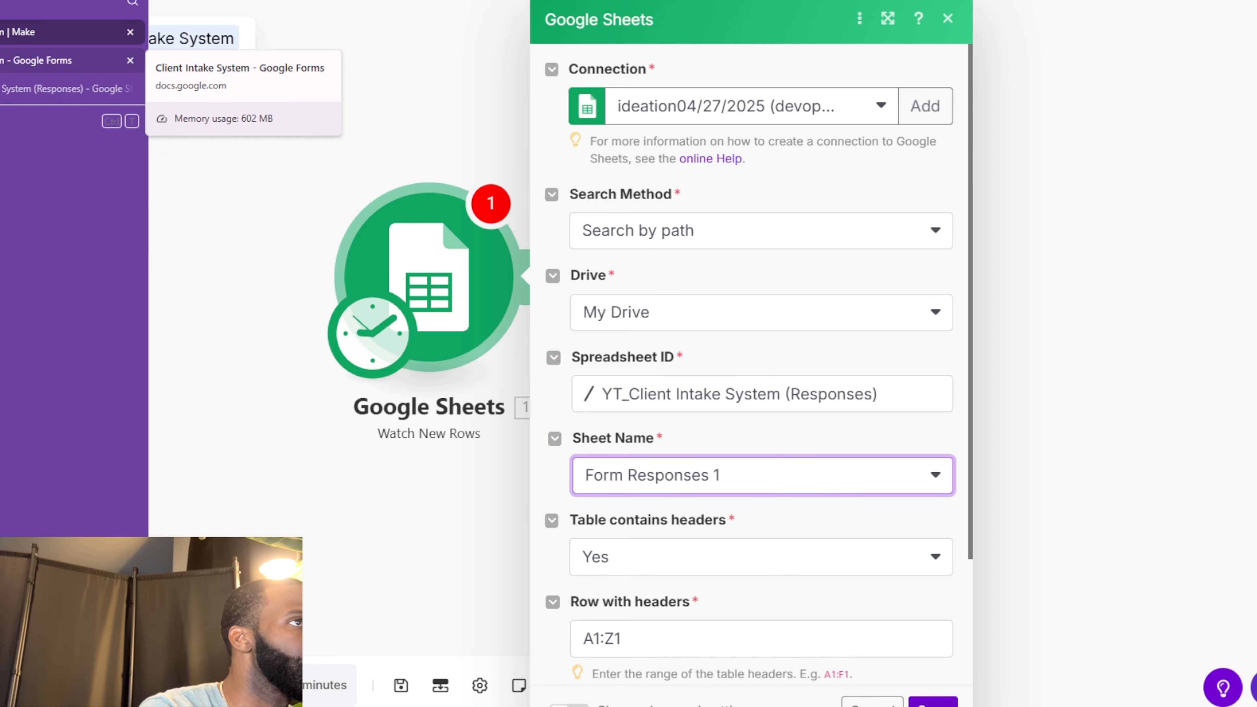
pyautogui.click(27, 97)
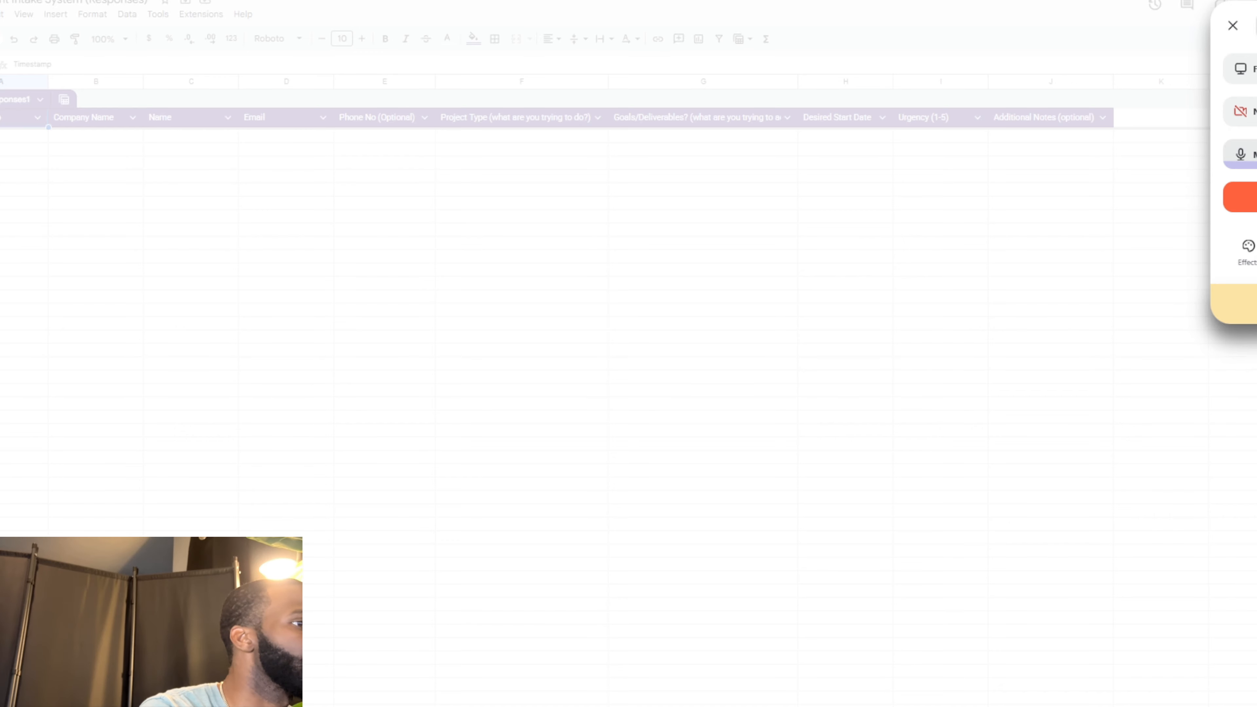
pyautogui.click(1232, 26)
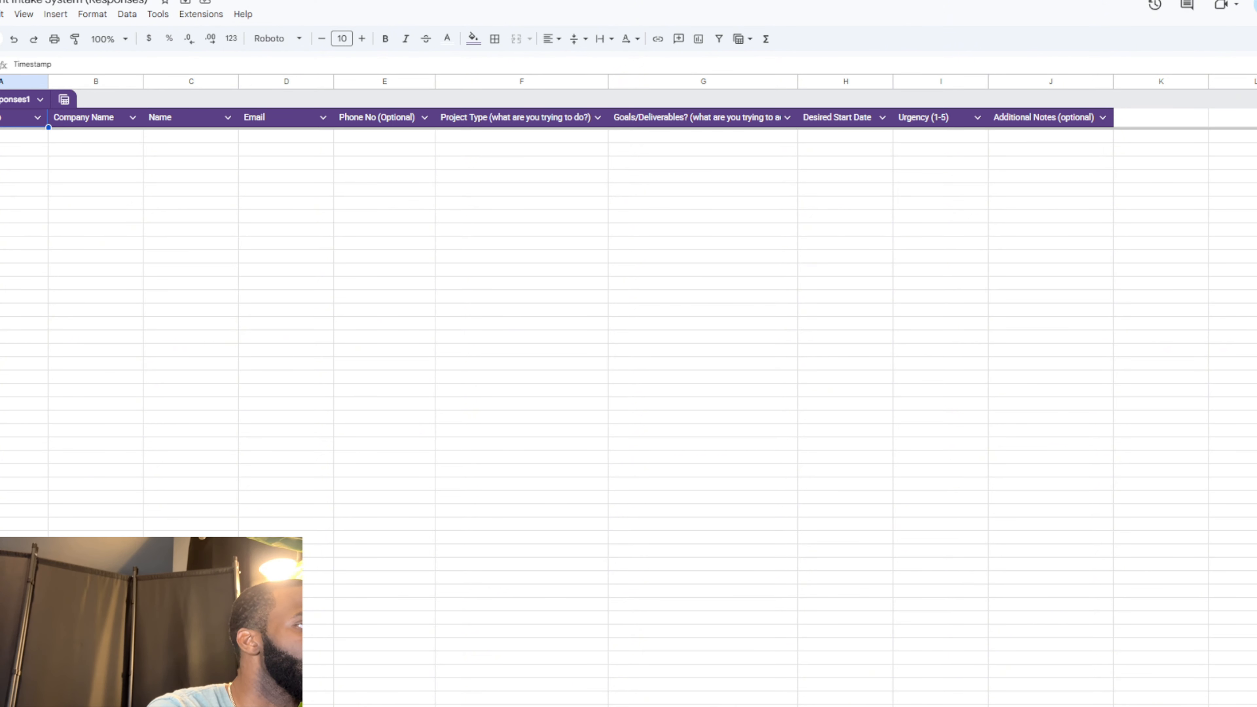
pyautogui.click(54, 589)
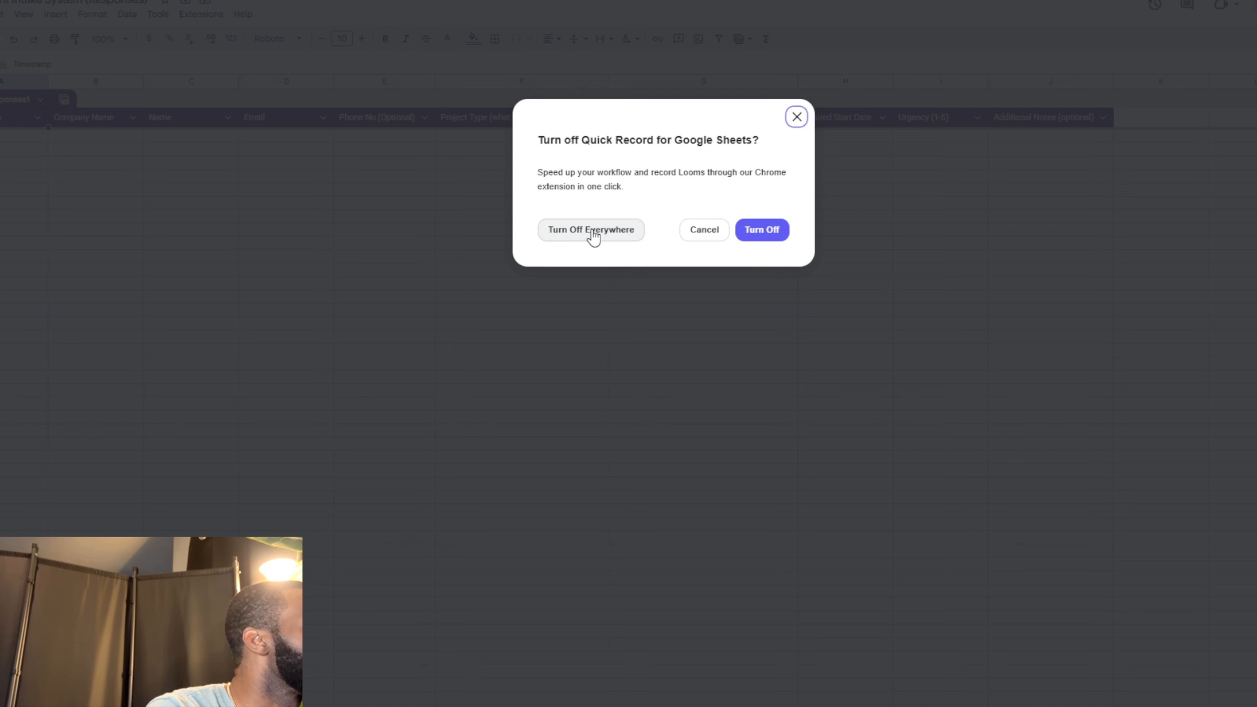
pyautogui.click(691, 233)
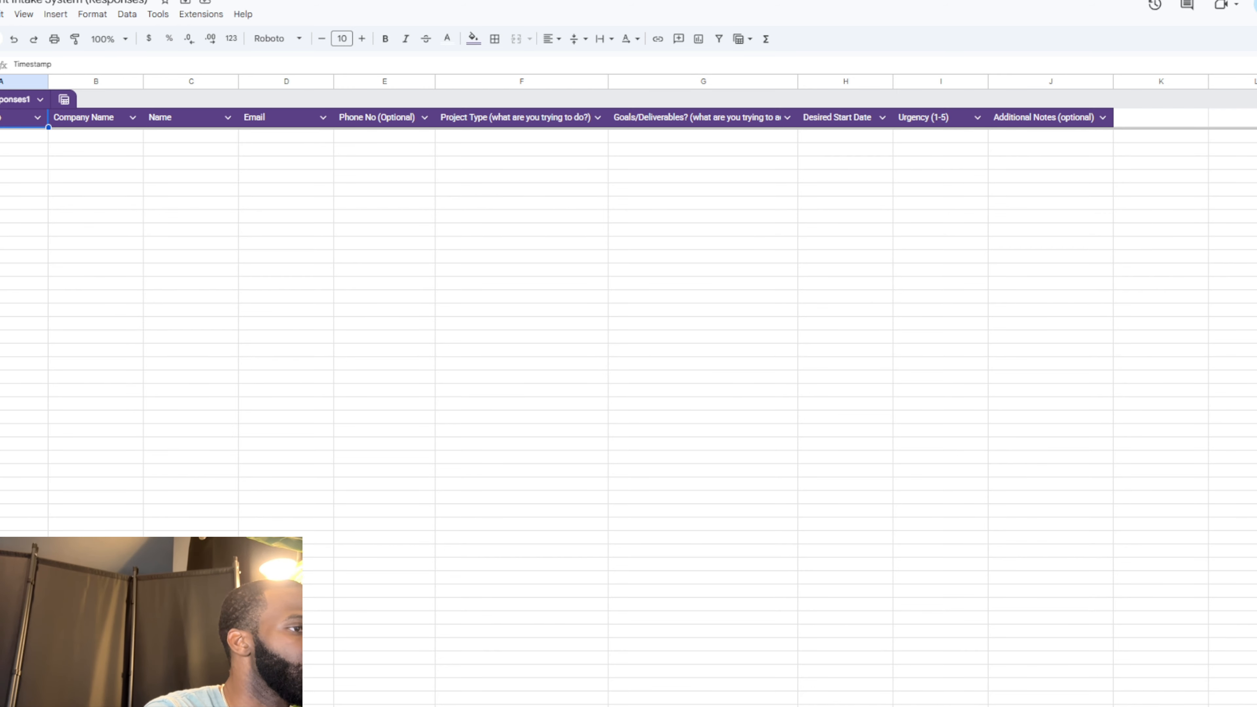
# Add a new blank sheet and rename it, then check the form's Responses page
pyautogui.hotkey('shift', 'F11')
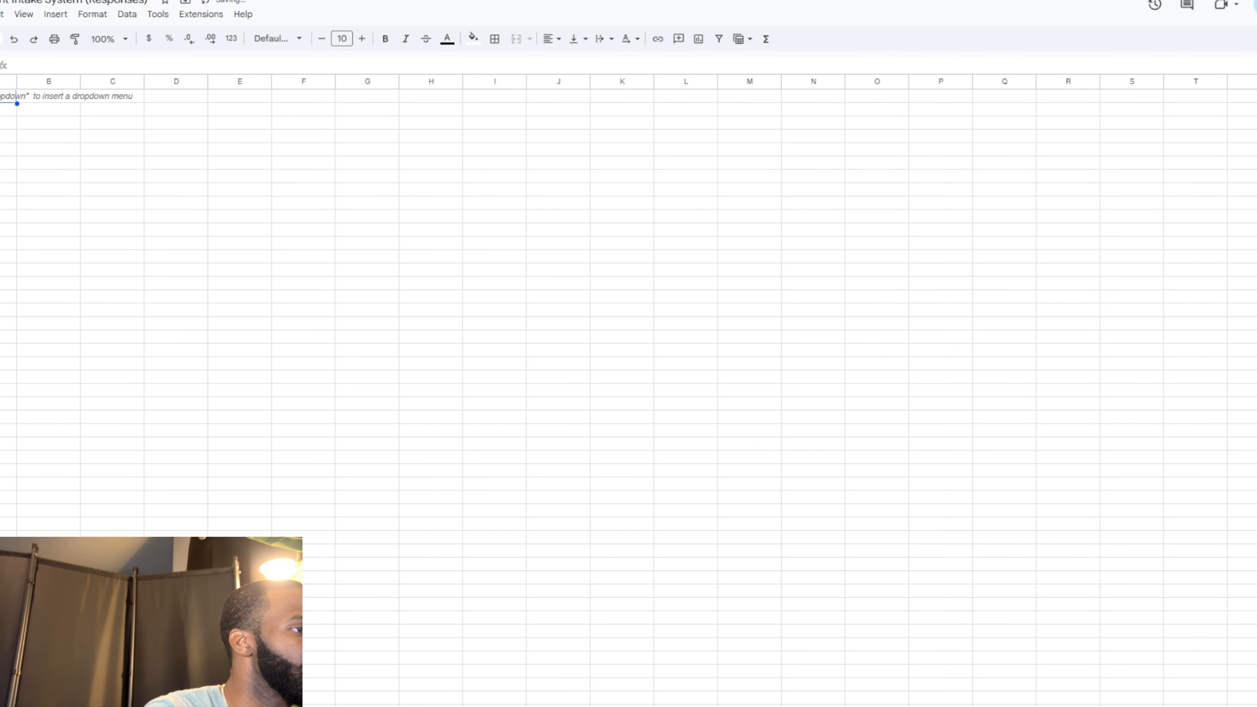
pyautogui.rightClick(149, 704)
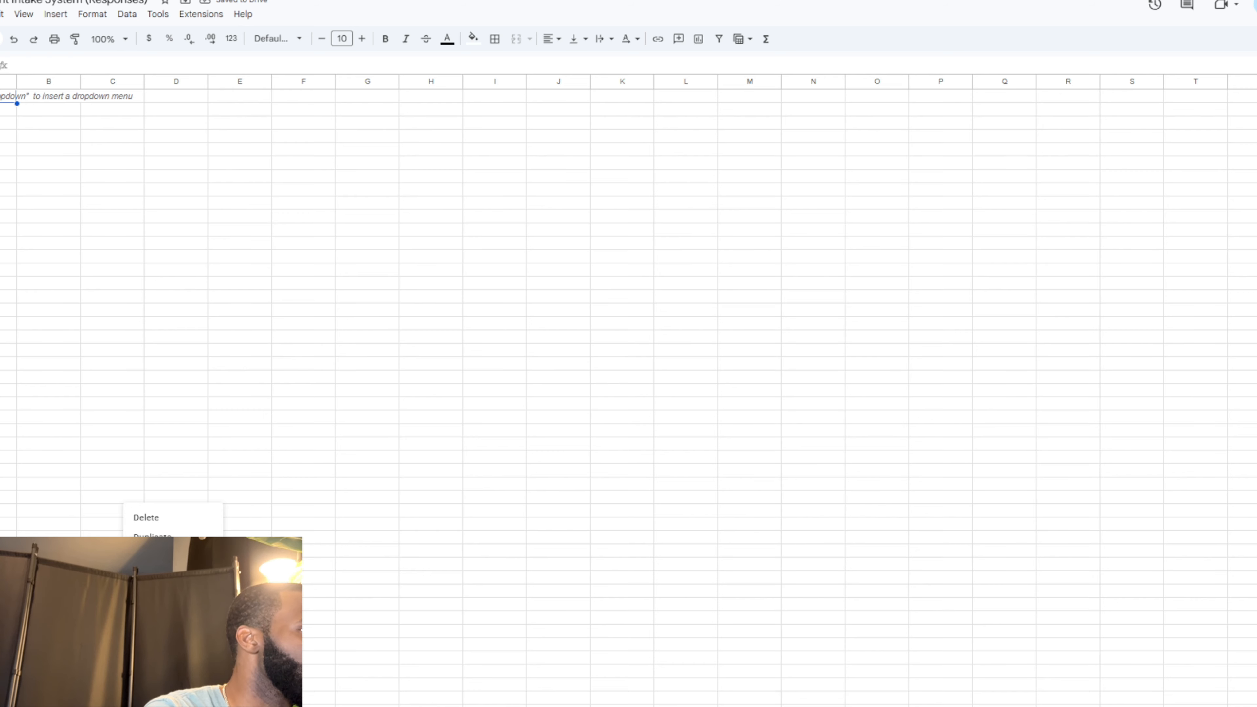
pyautogui.click(149, 577)
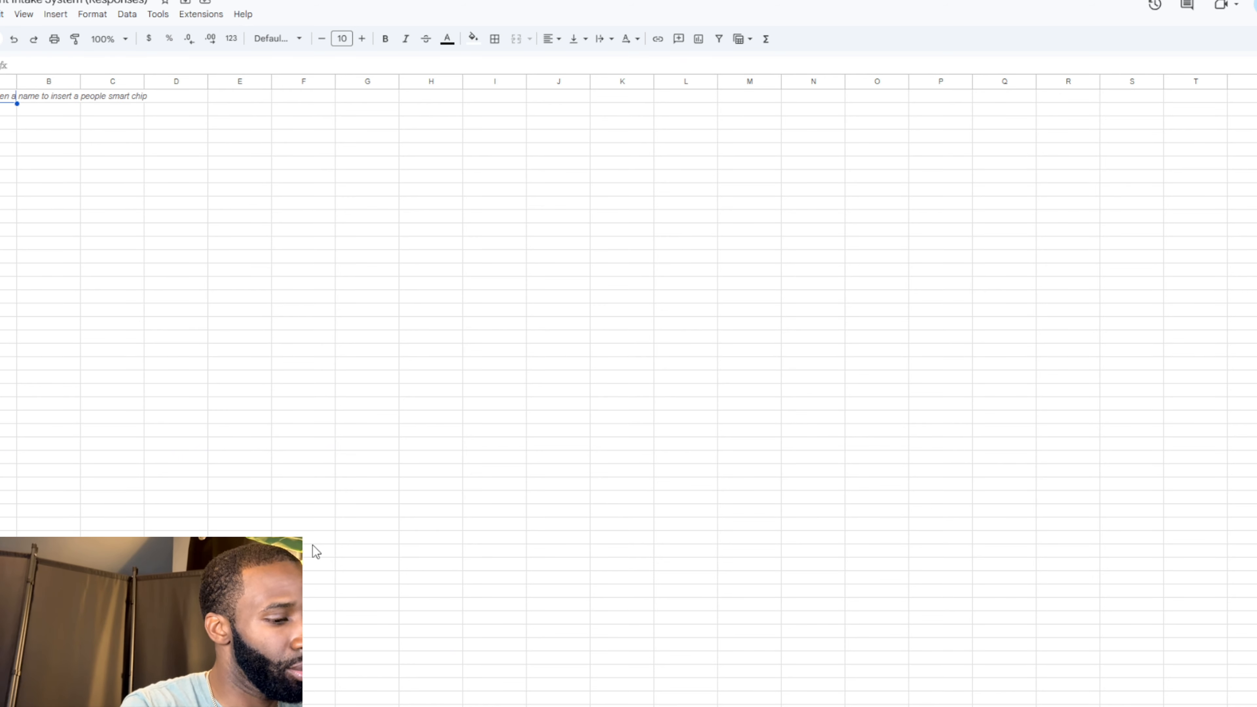
pyautogui.press('Return')
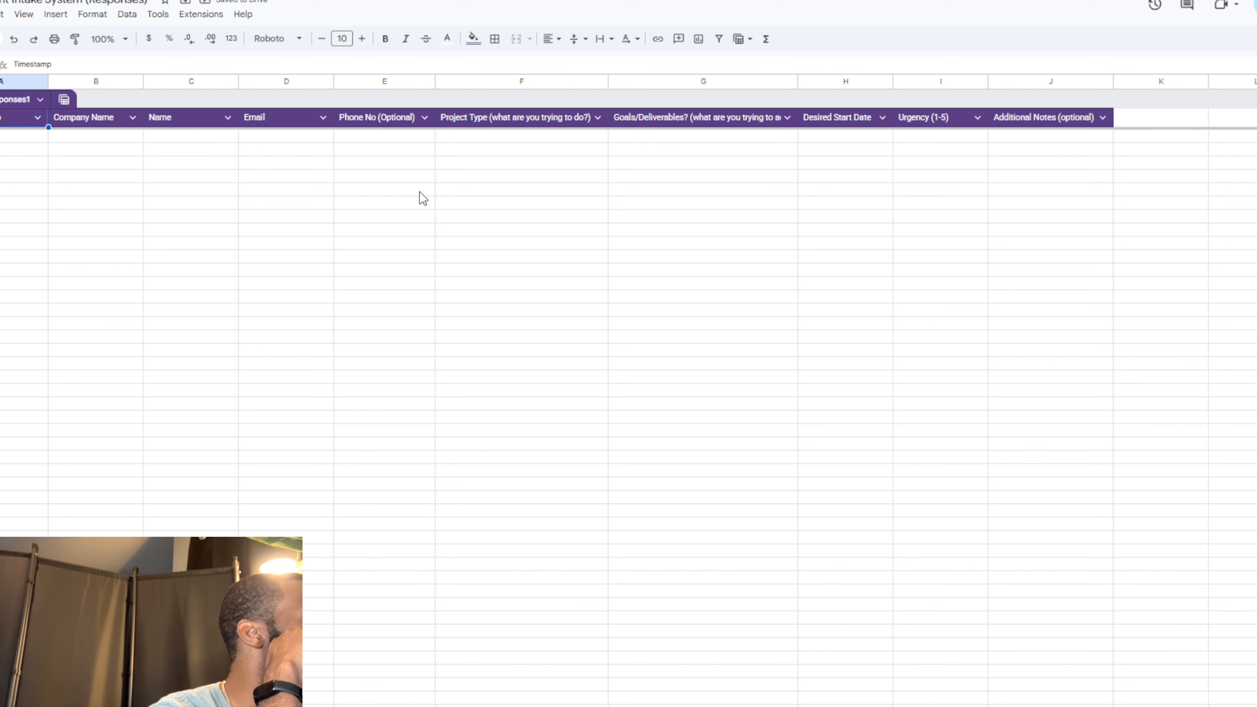
pyautogui.click(10, 61)
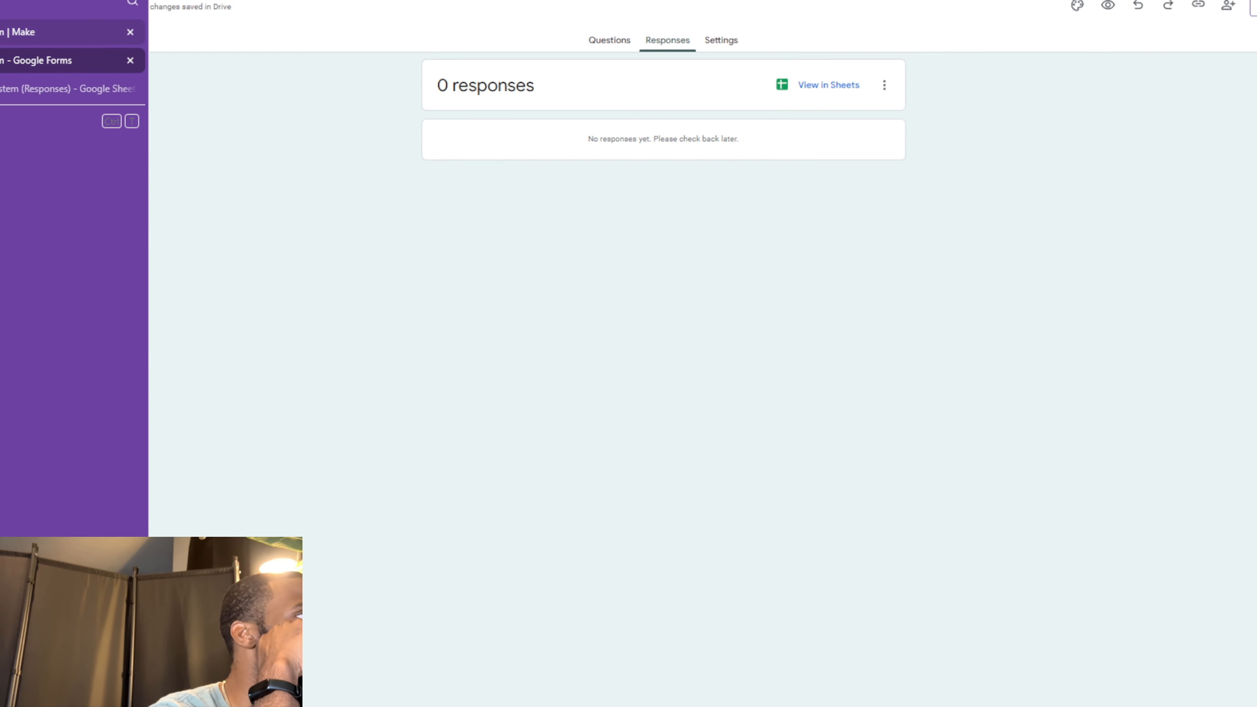
pyautogui.click(10, 32)
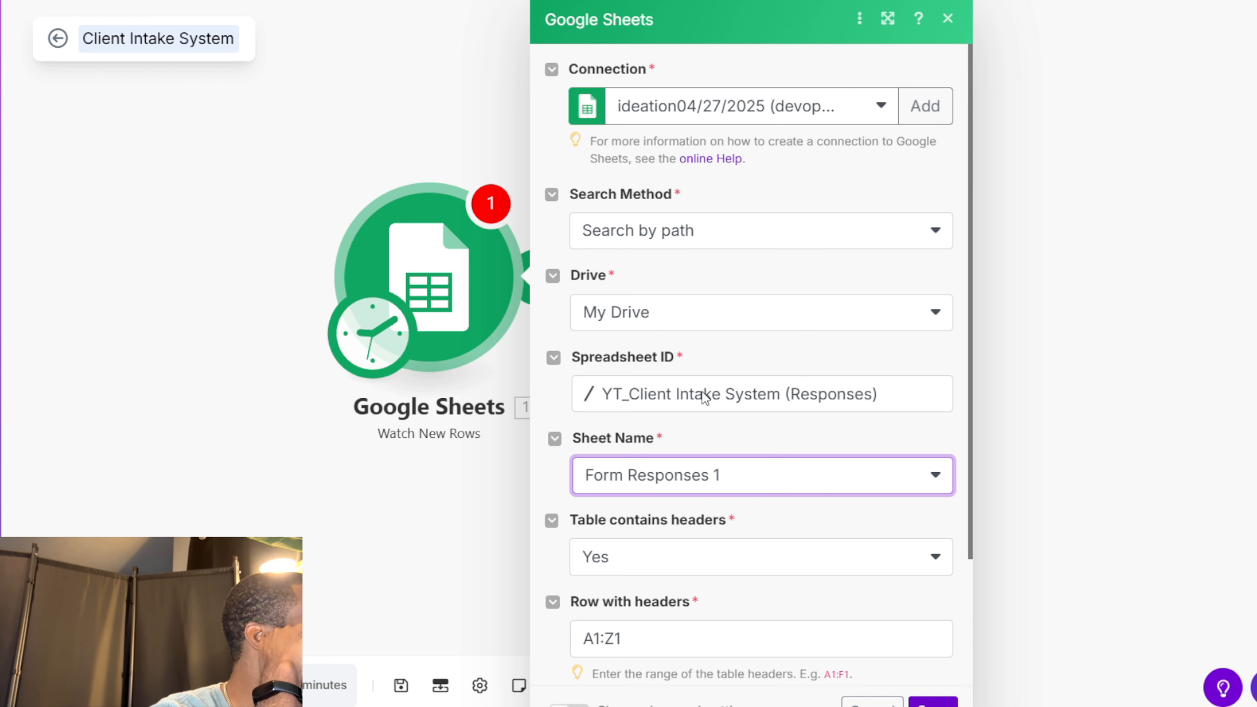
# Refresh the sheet list, select Form Responses, and save the Watch New Rows settings with limit 2
pyautogui.click(701, 477)
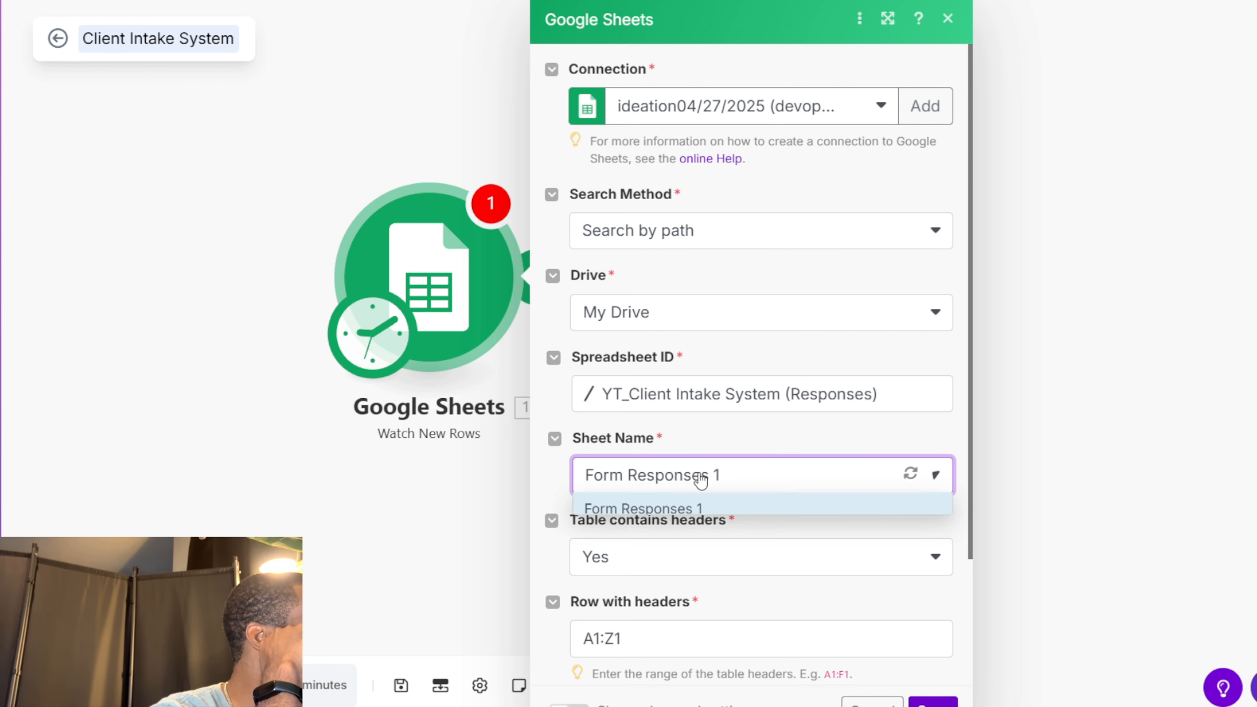
pyautogui.click(909, 475)
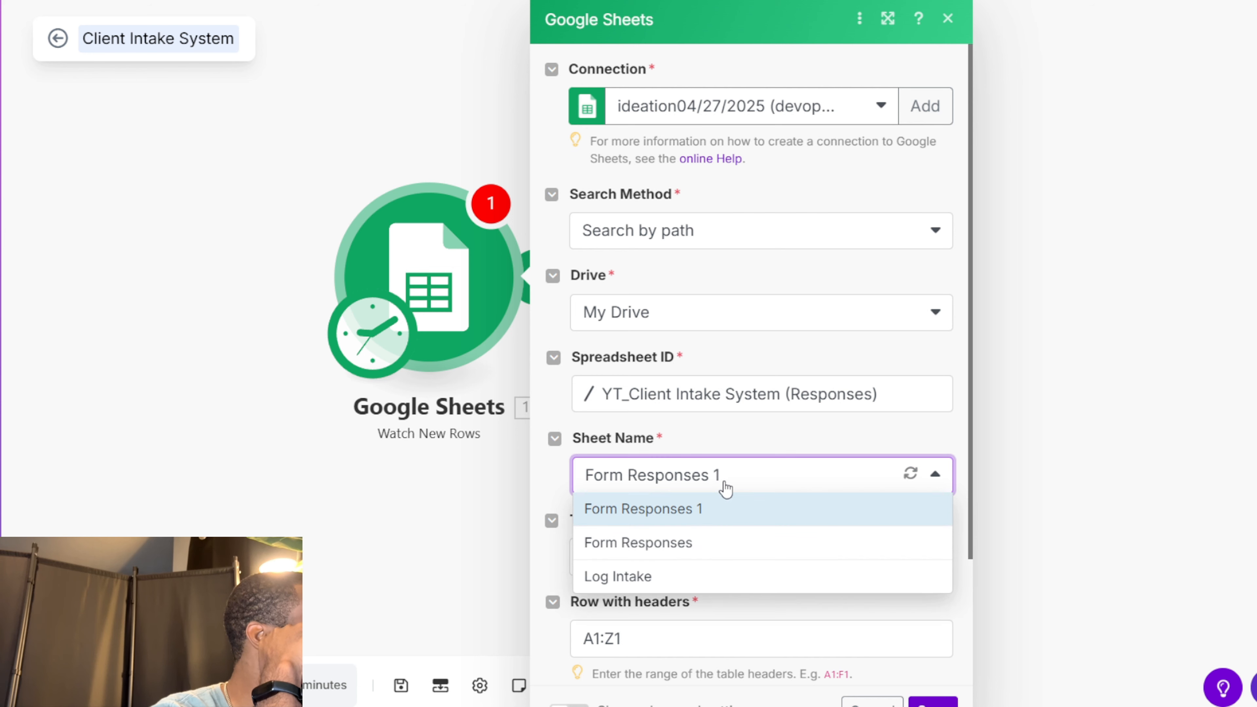
pyautogui.click(663, 543)
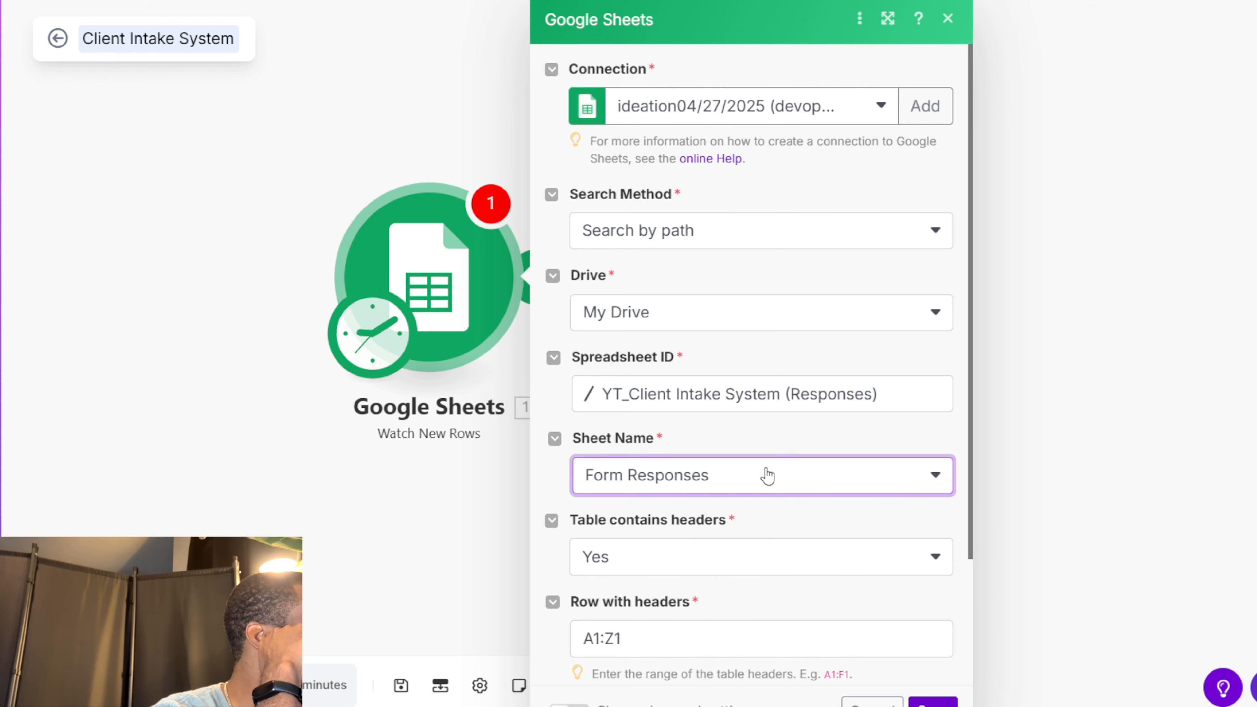
pyautogui.click(787, 447)
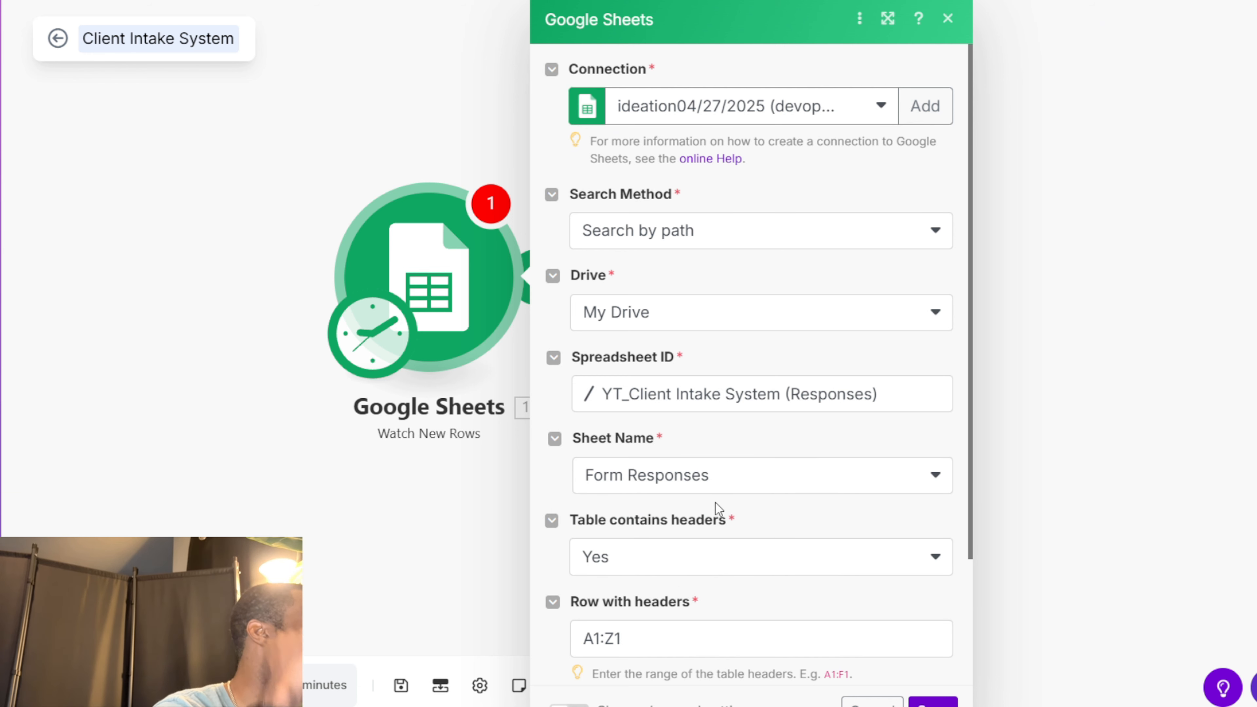
pyautogui.click(952, 484)
pyautogui.click(884, 458)
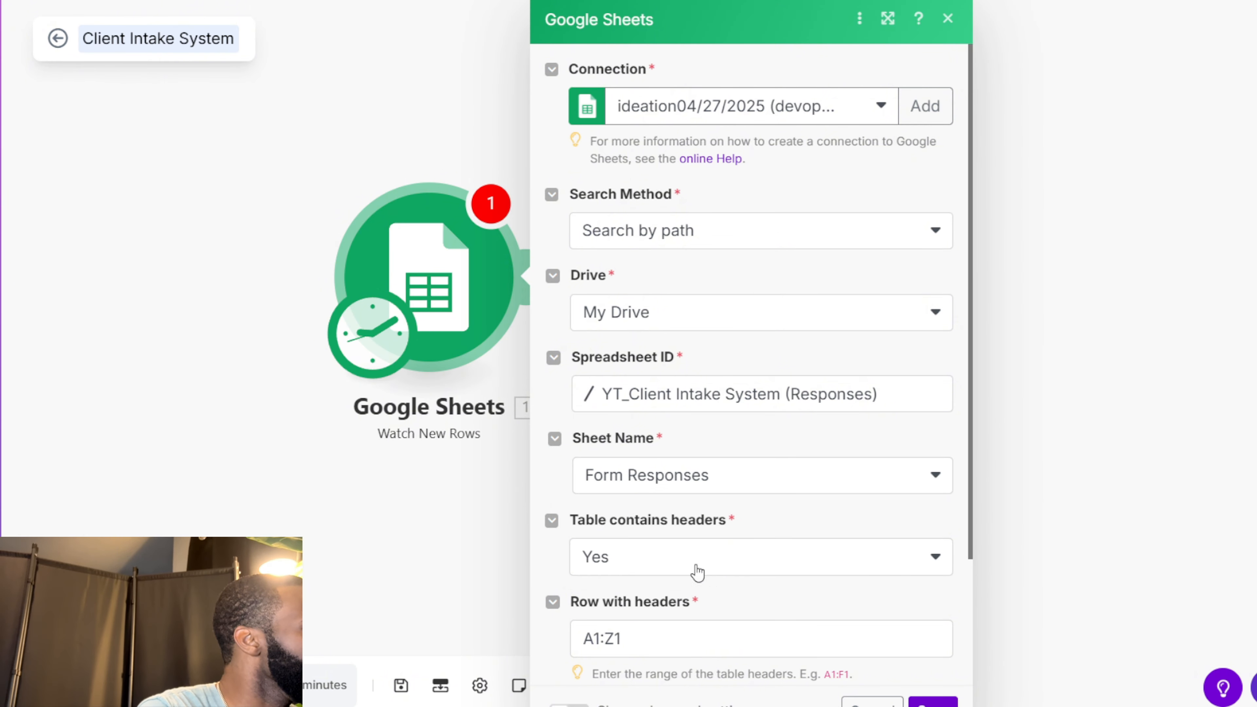
pyautogui.scroll(-3, 636, 583)
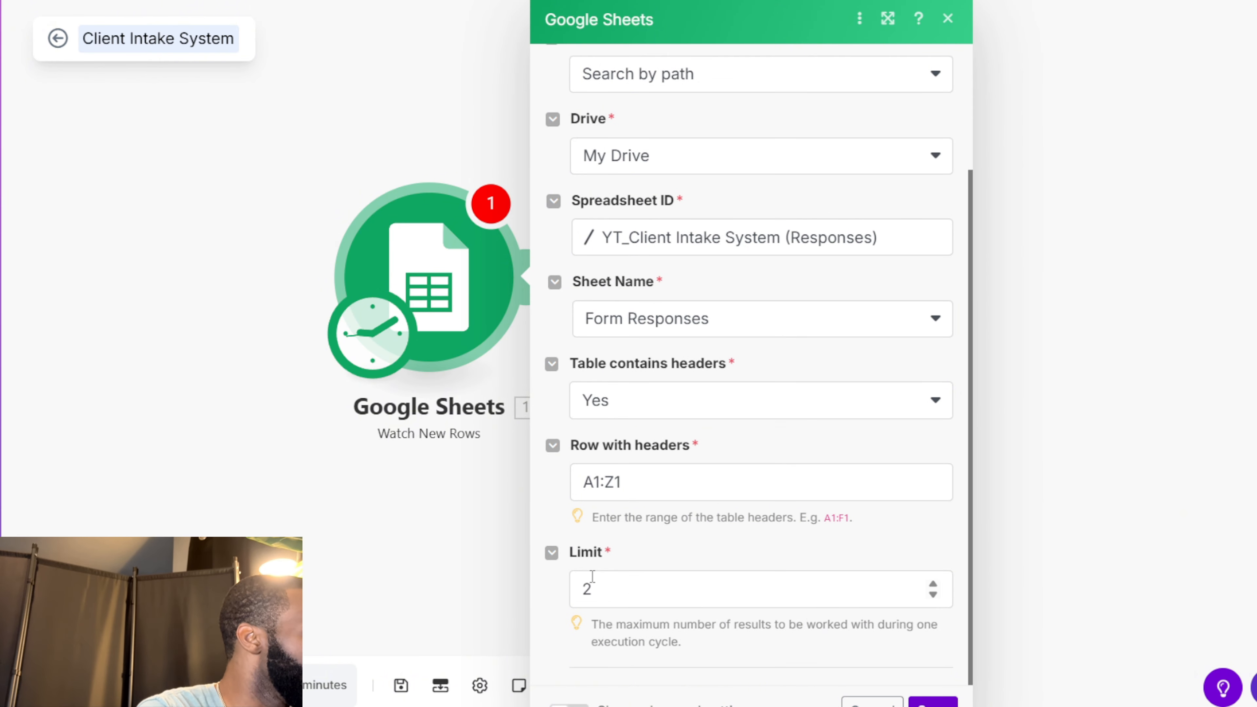
pyautogui.doubleClick(604, 595)
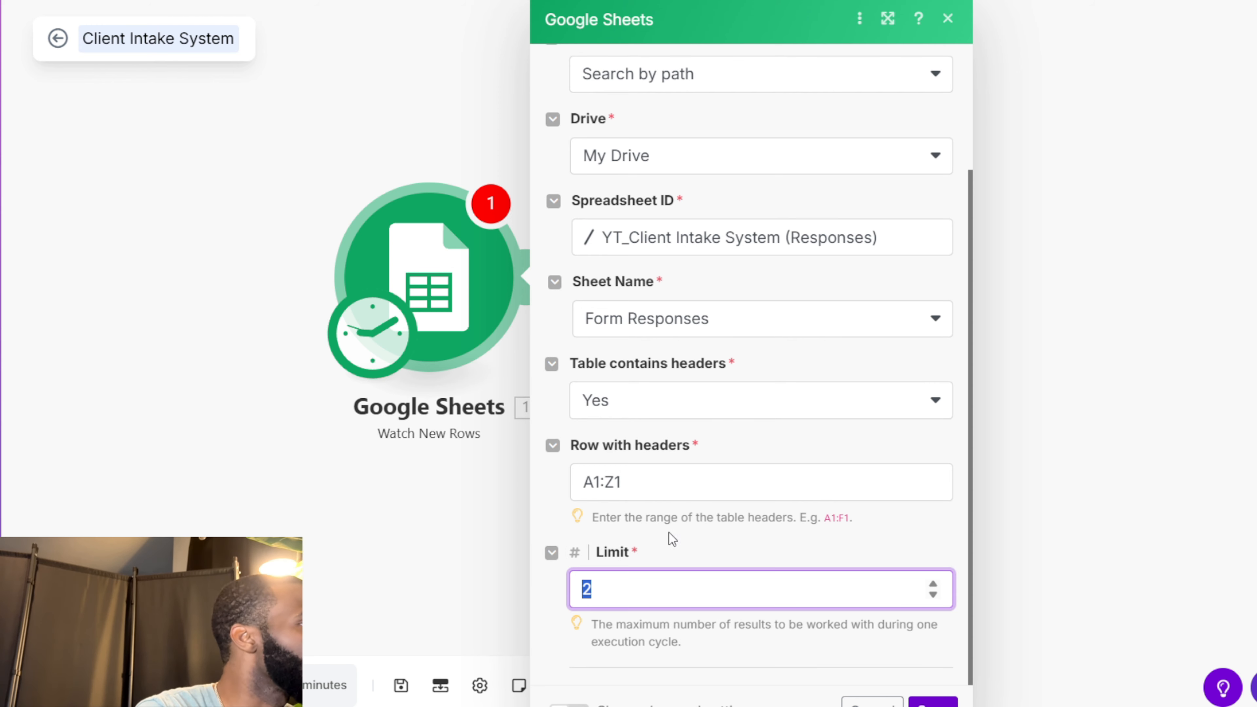
pyautogui.click(933, 702)
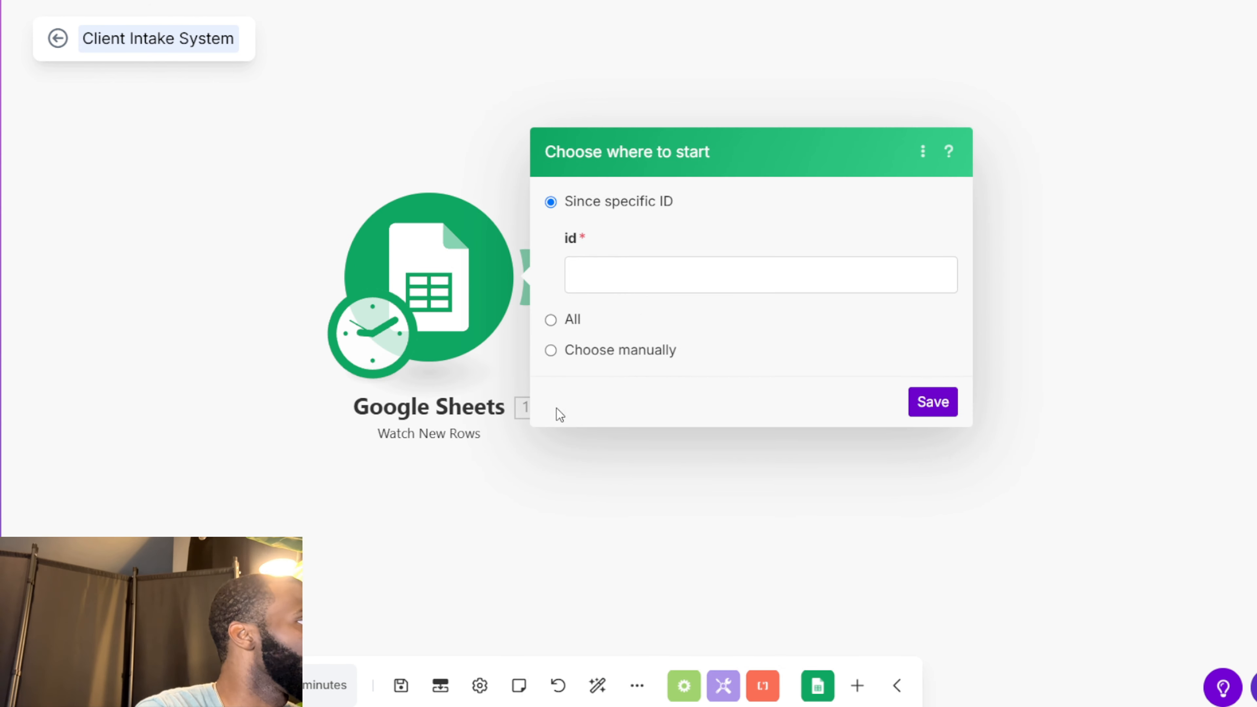
# Set the trigger's starting point to All rows
pyautogui.click(553, 352)
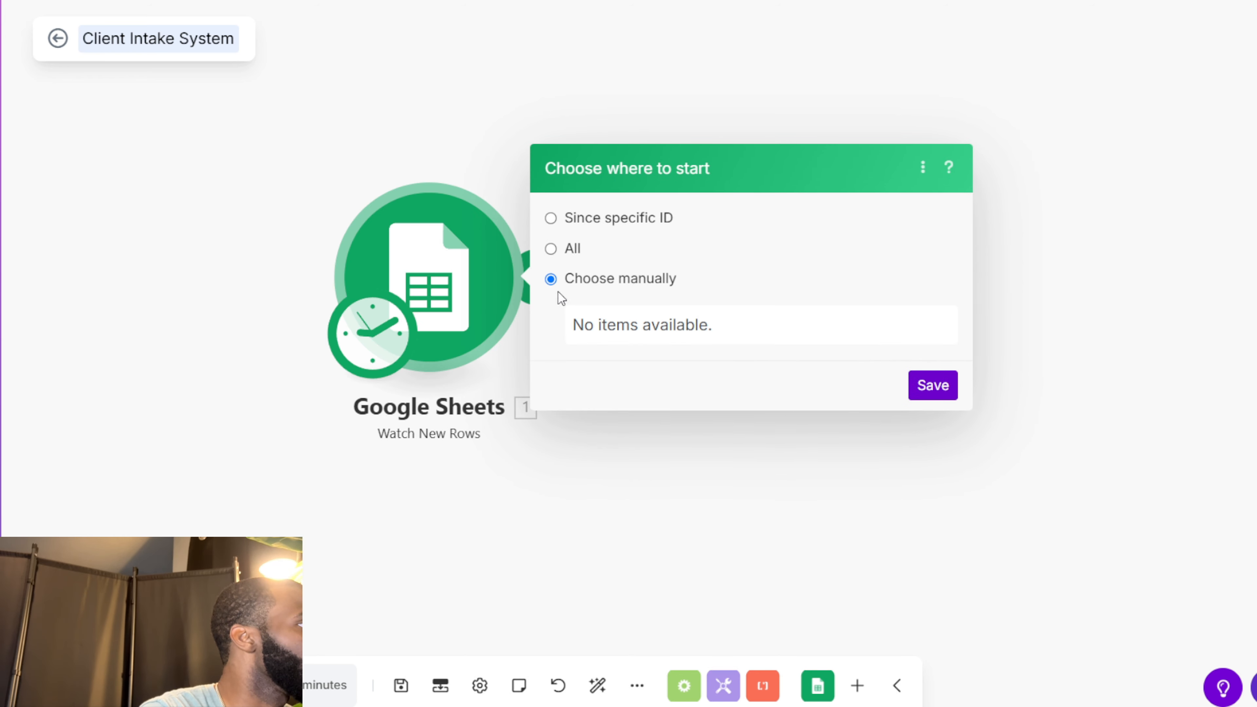
pyautogui.click(956, 386)
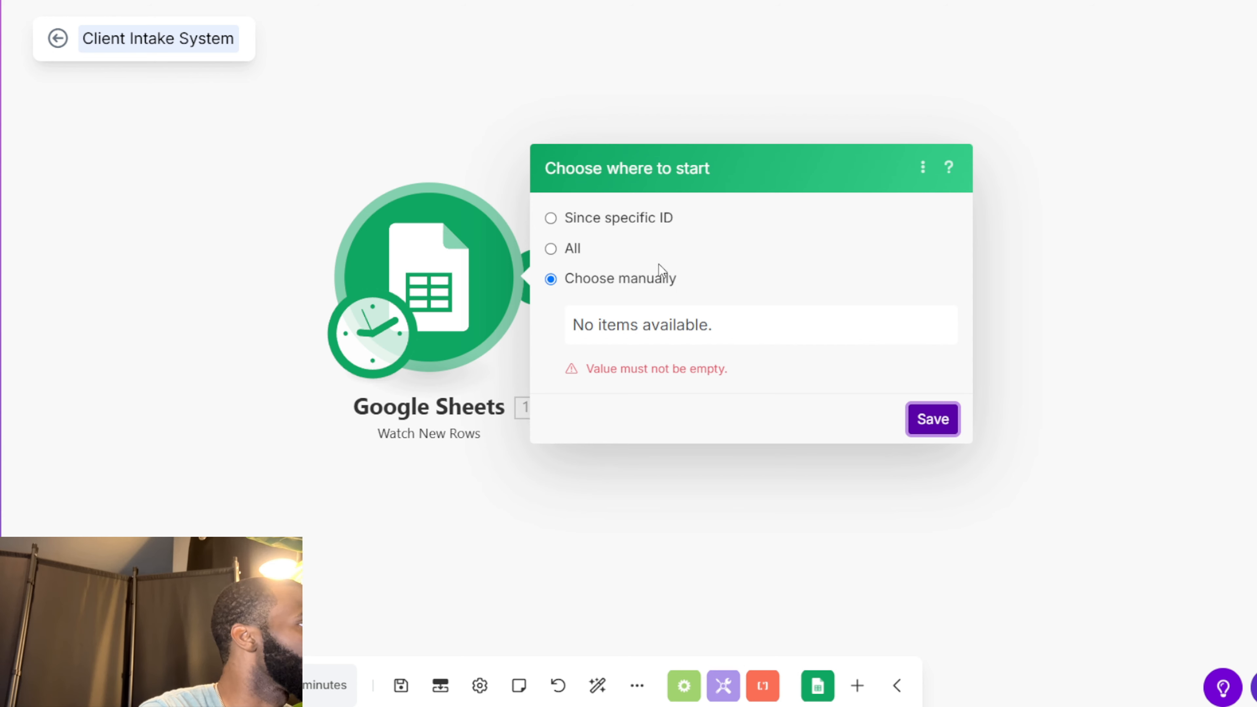
pyautogui.click(564, 246)
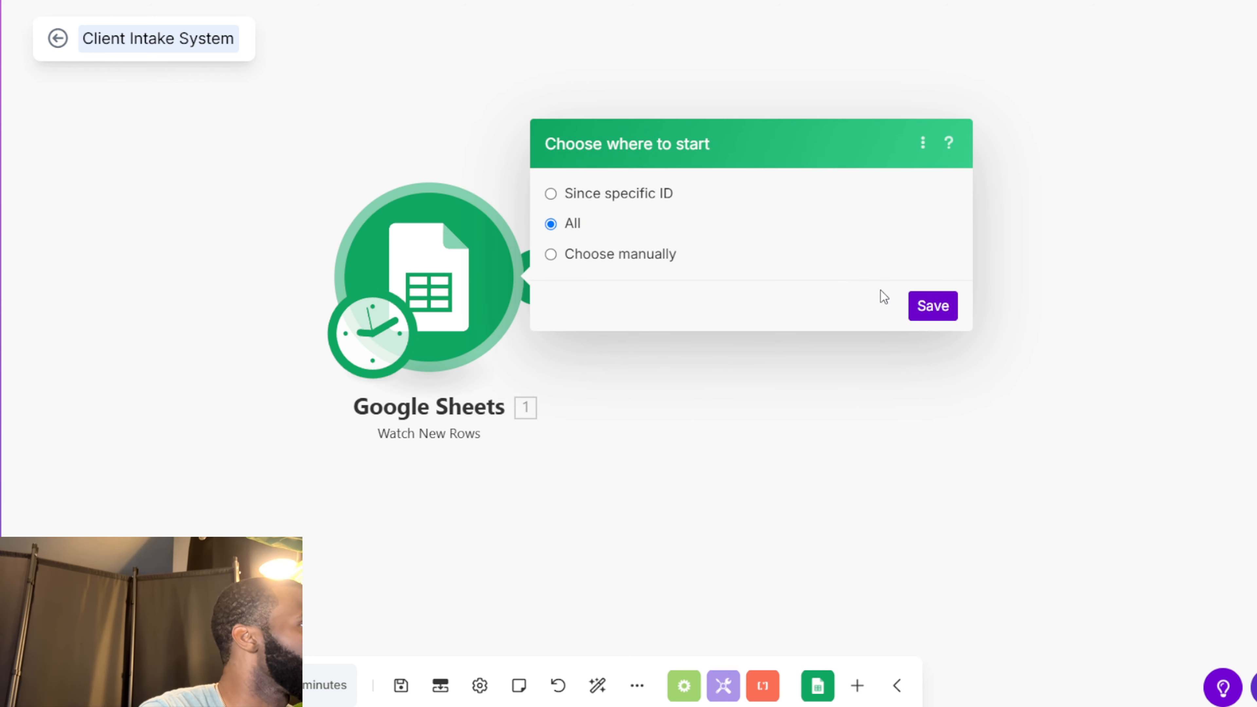
# Confirm the All starting point and add an OpenAI Create a Completion module after the trigger
pyautogui.click(949, 313)
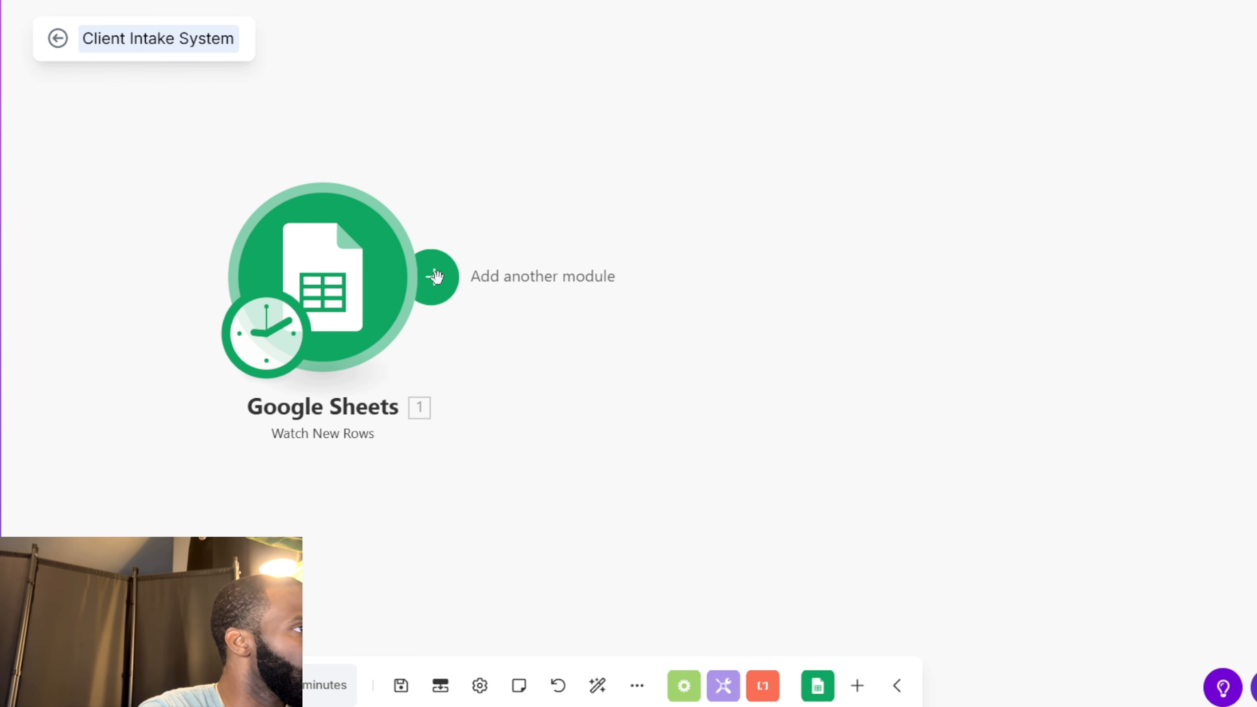
pyautogui.click(435, 276)
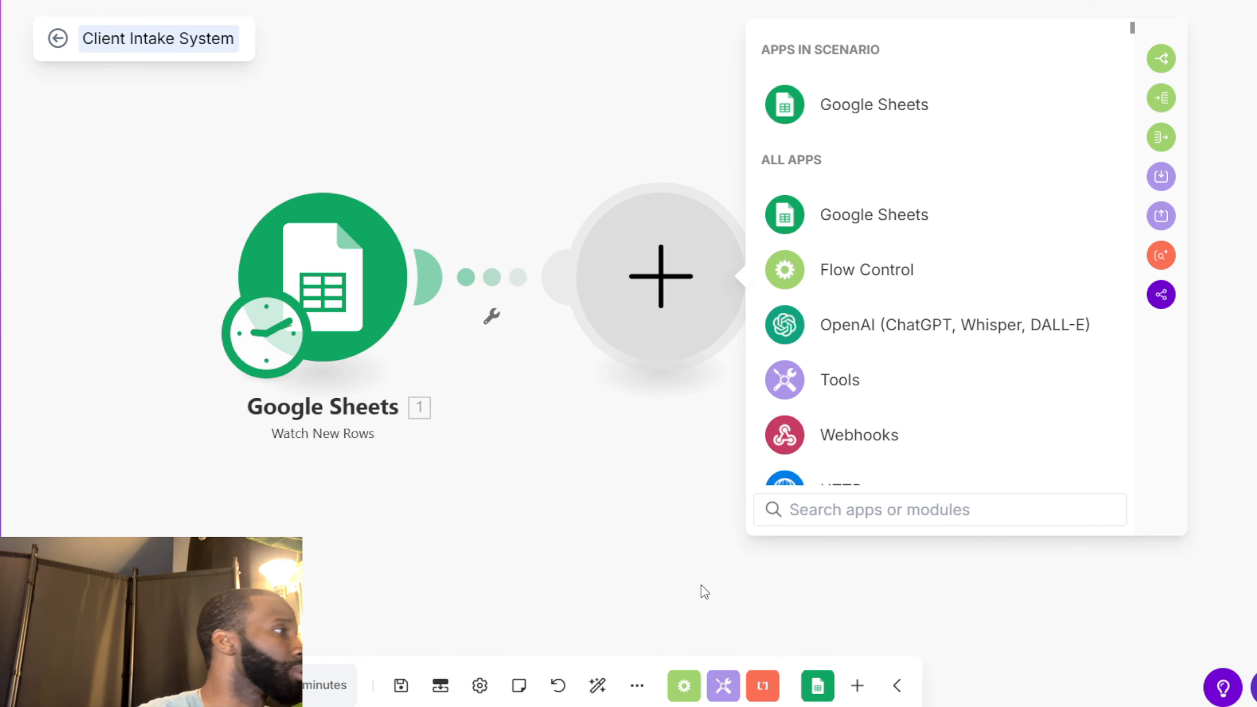
pyautogui.click(804, 329)
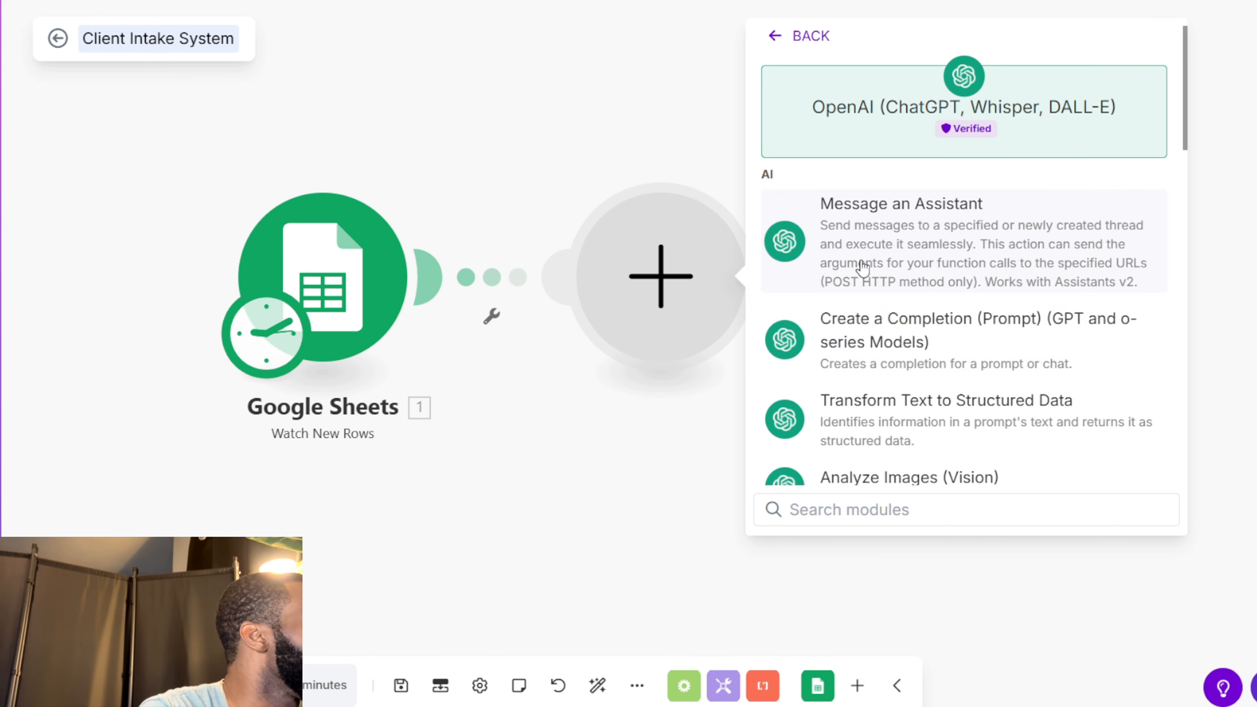
pyautogui.click(870, 321)
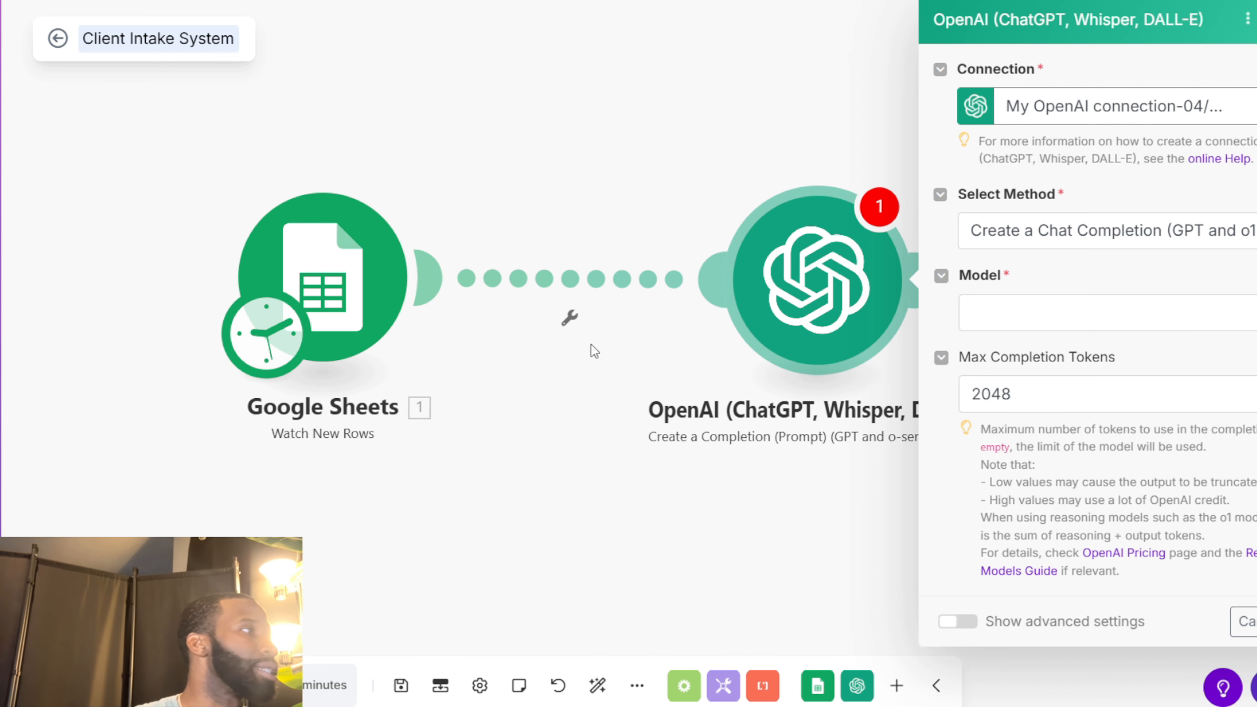
pyautogui.moveTo(318, 274); pyautogui.dragTo(241, 288)
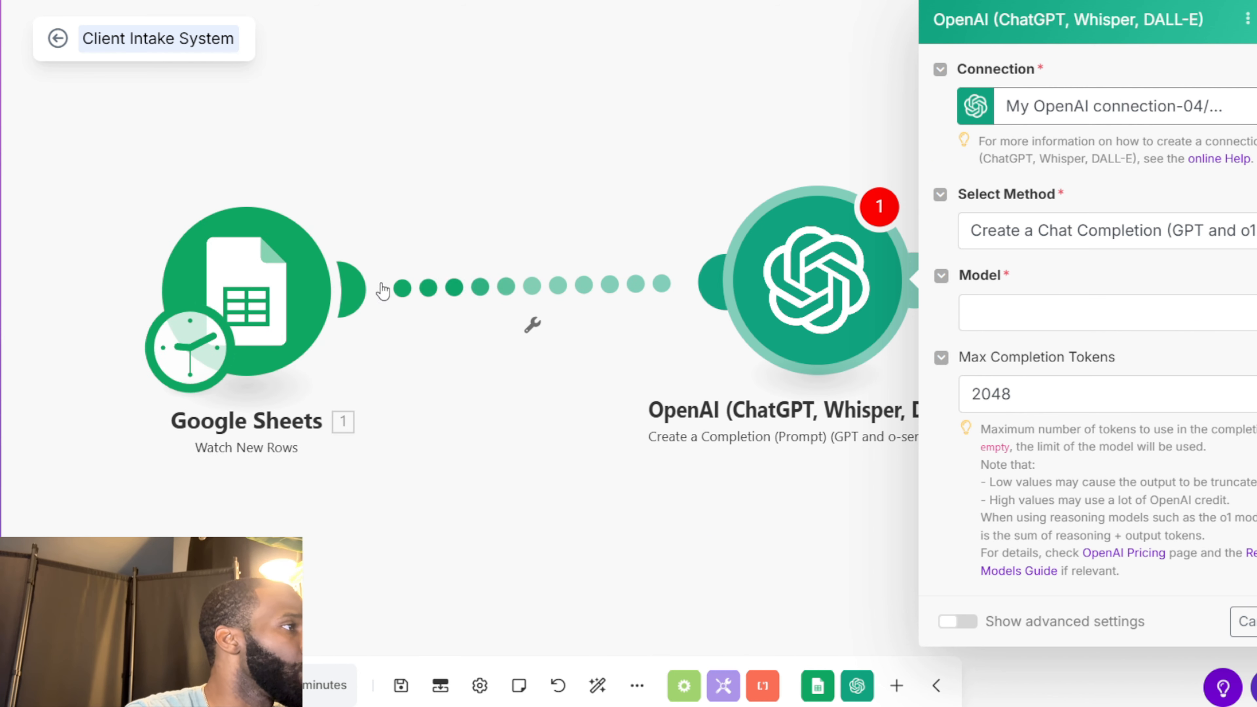
# Close the OpenAI settings and insert an empty module between Google Sheets and OpenAI
pyautogui.click(440, 521)
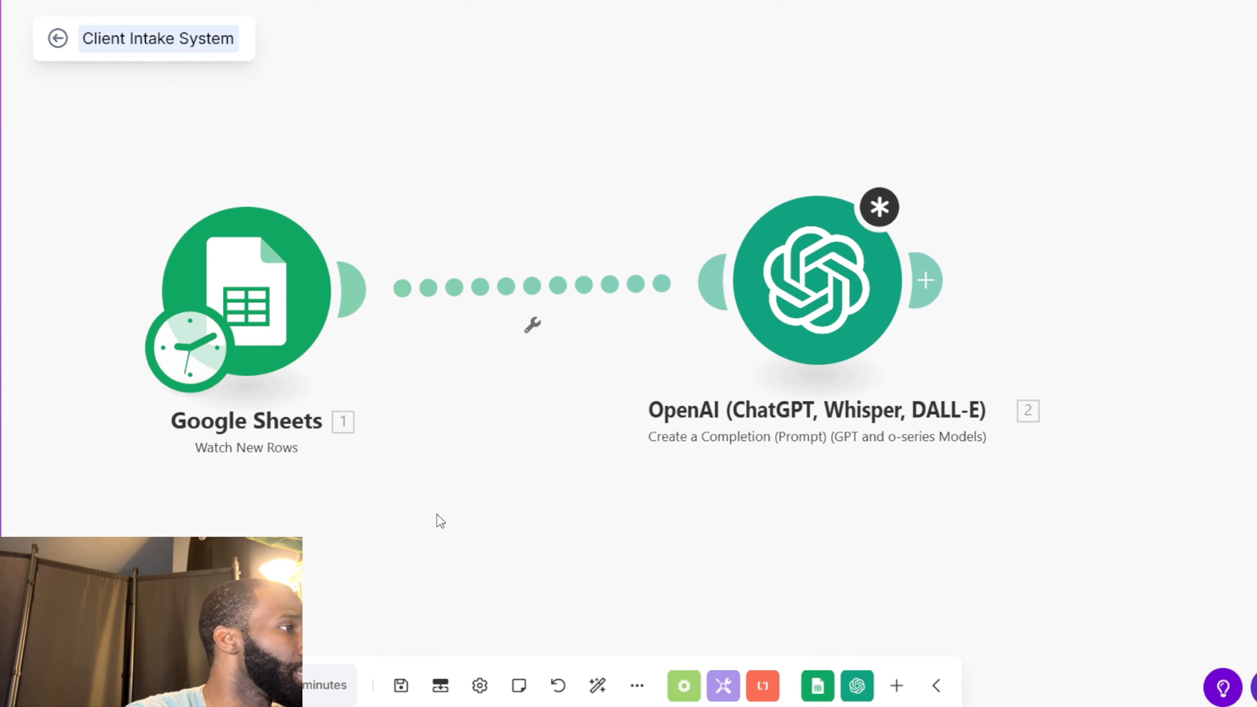
pyautogui.rightClick(437, 515)
pyautogui.click(469, 532)
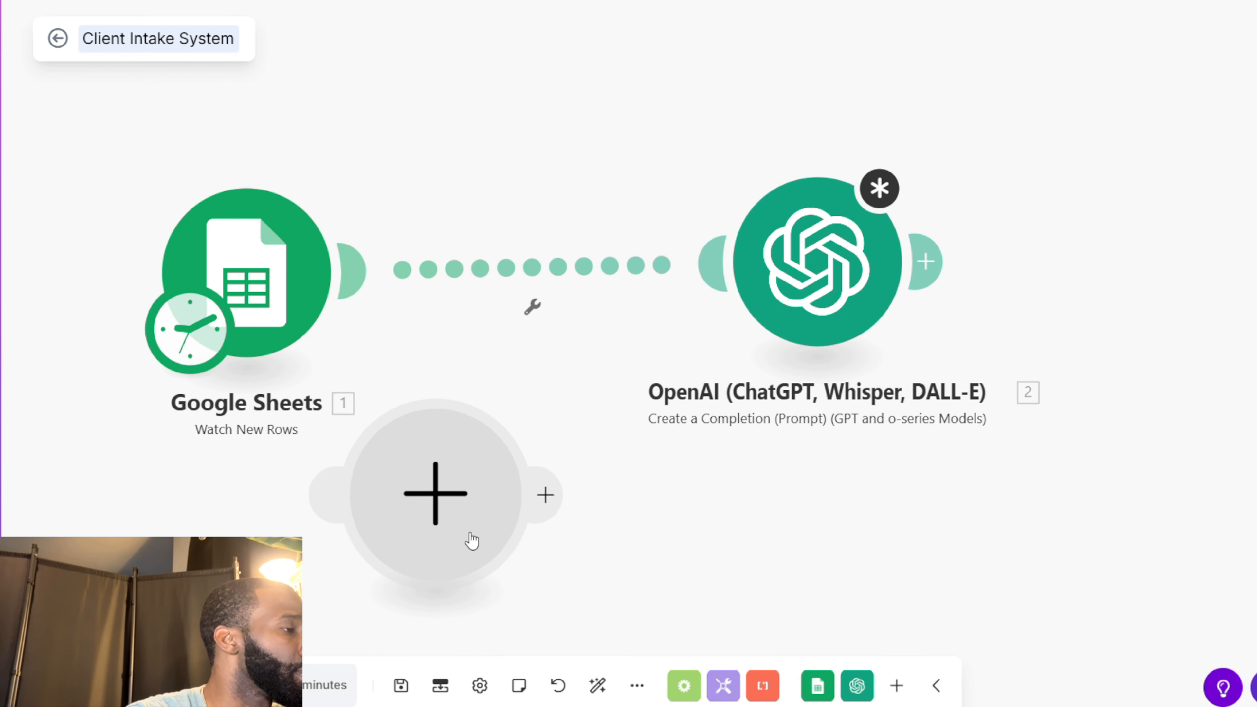
pyautogui.moveTo(434, 505); pyautogui.dragTo(507, 261)
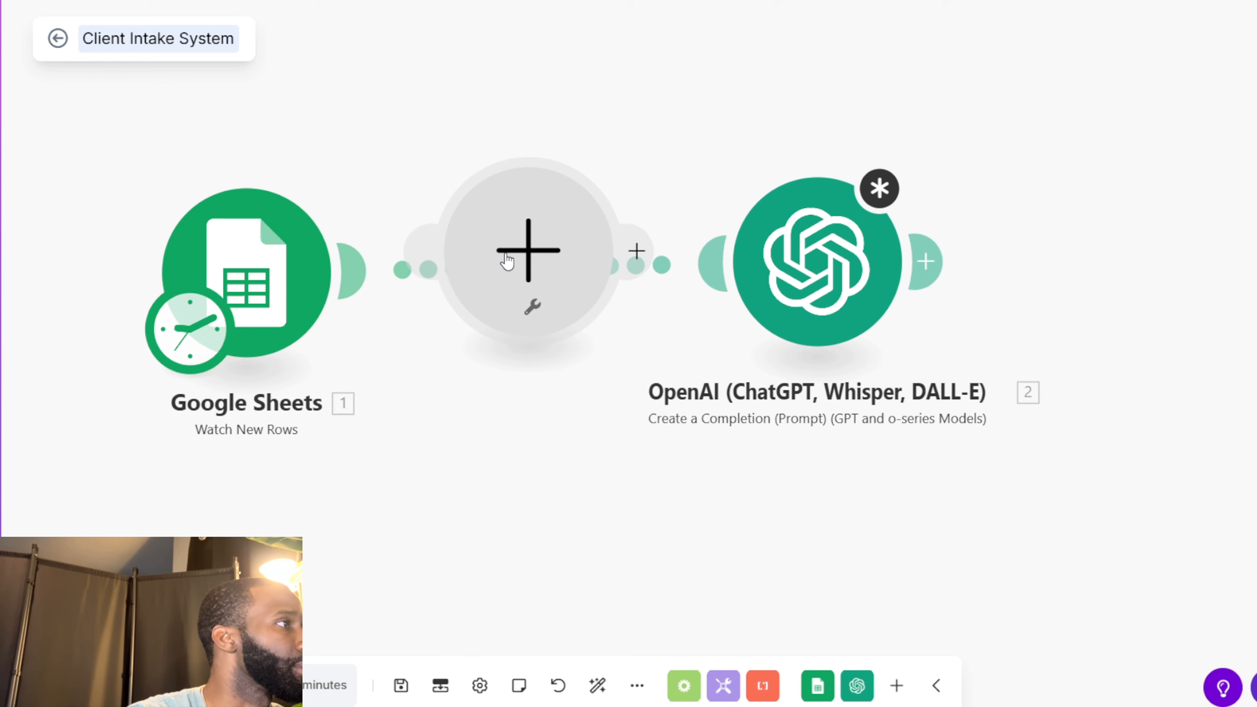
pyautogui.click(507, 260)
# Search 'cal', choose Calendly for the new module, and browse its actions to the Schedule section
pyautogui.write('cal')
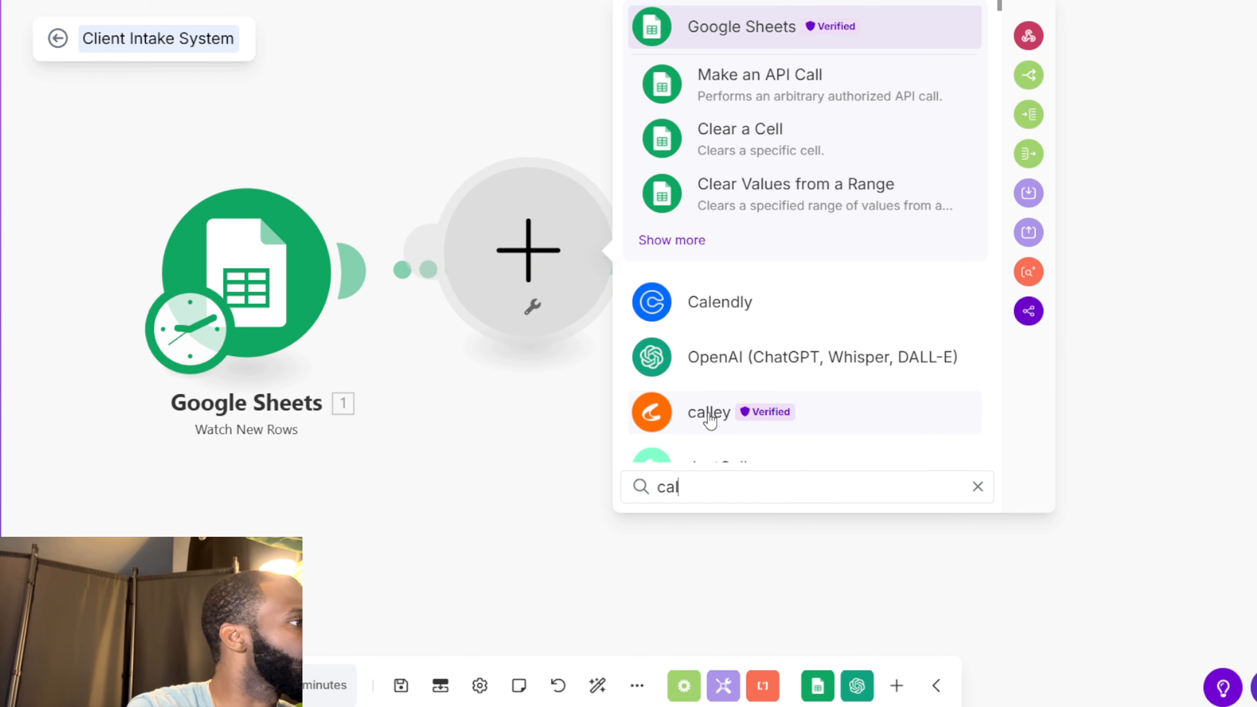
pyautogui.click(711, 302)
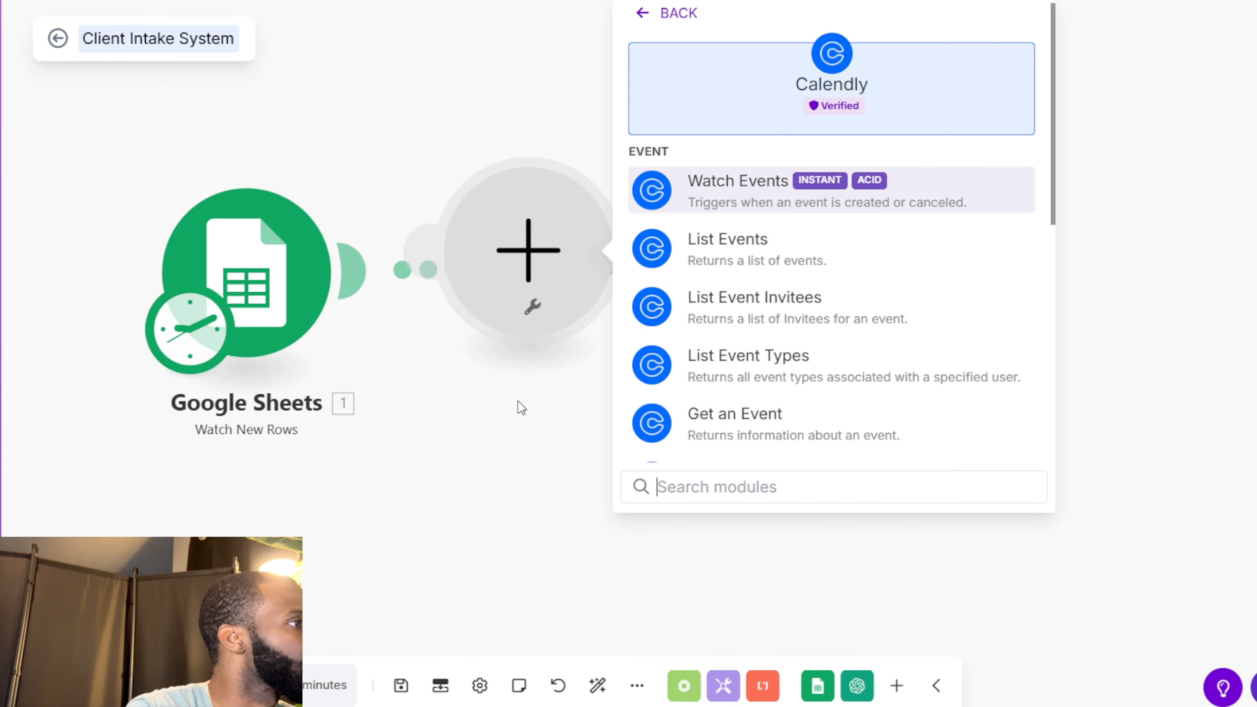
pyautogui.scroll(-2, 709, 353)
pyautogui.scroll(-1, 709, 357)
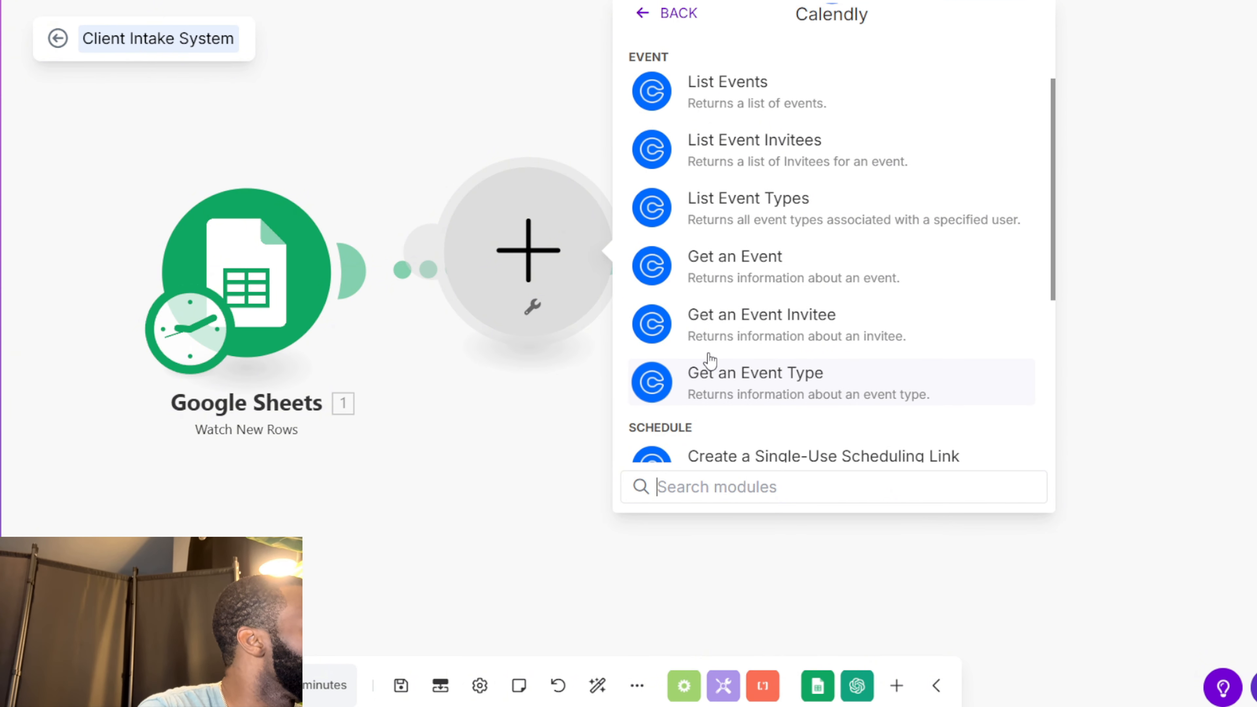
pyautogui.scroll(-6, 708, 358)
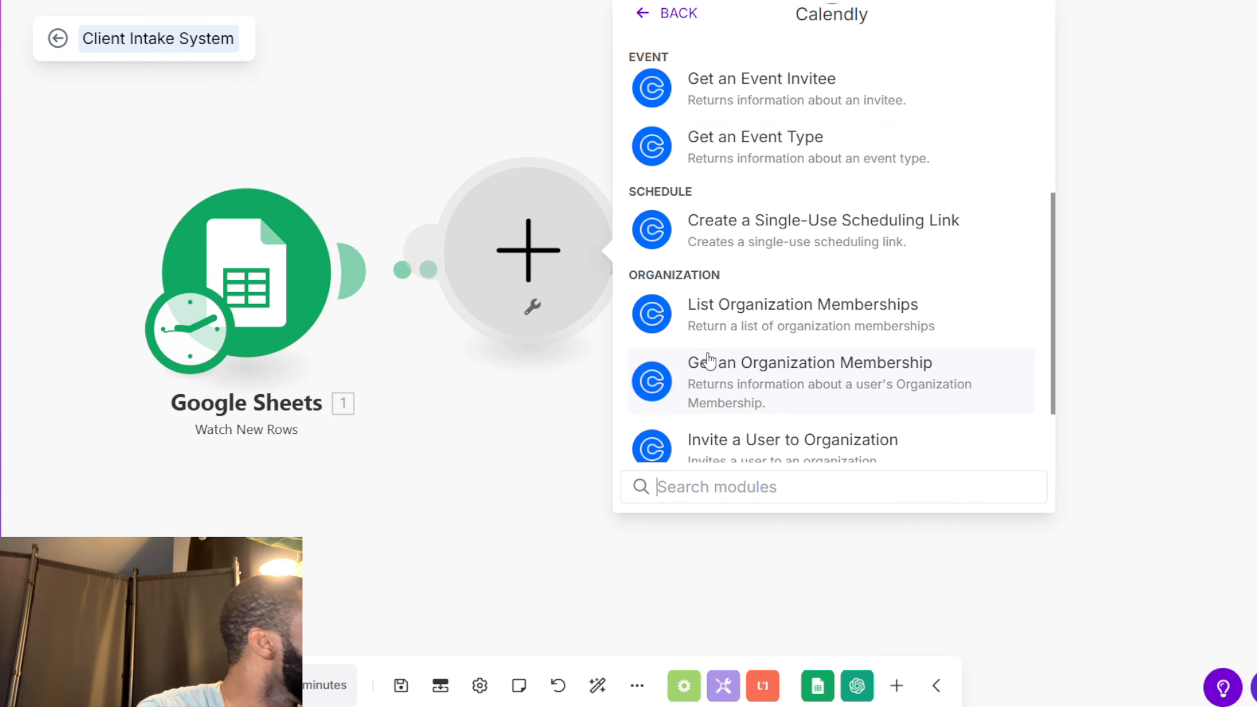
pyautogui.scroll(10, 710, 360)
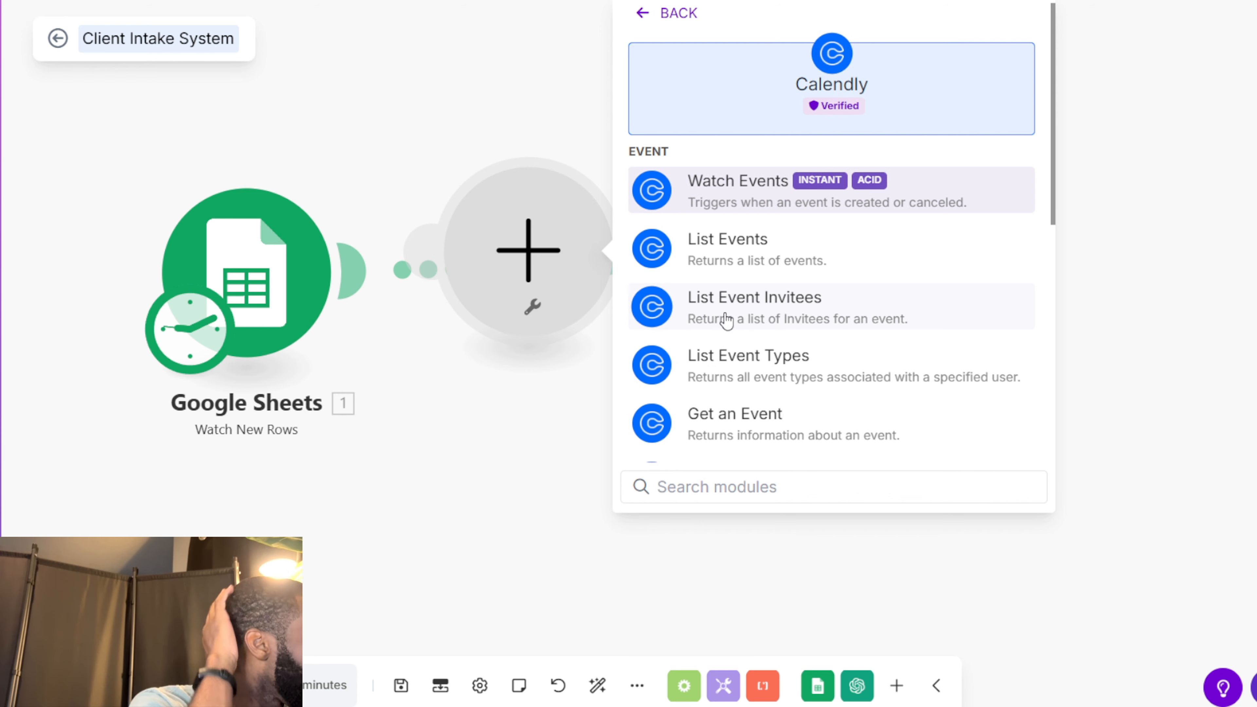
pyautogui.scroll(-3, 728, 361)
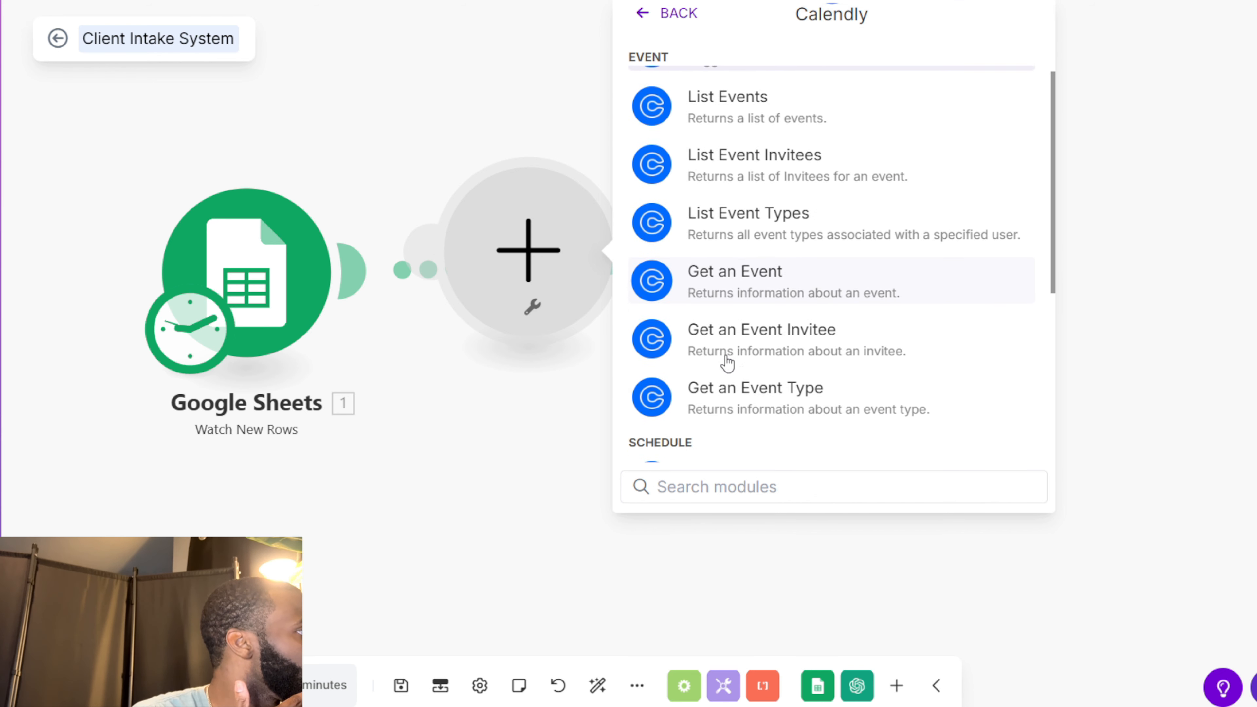
pyautogui.scroll(3, 727, 363)
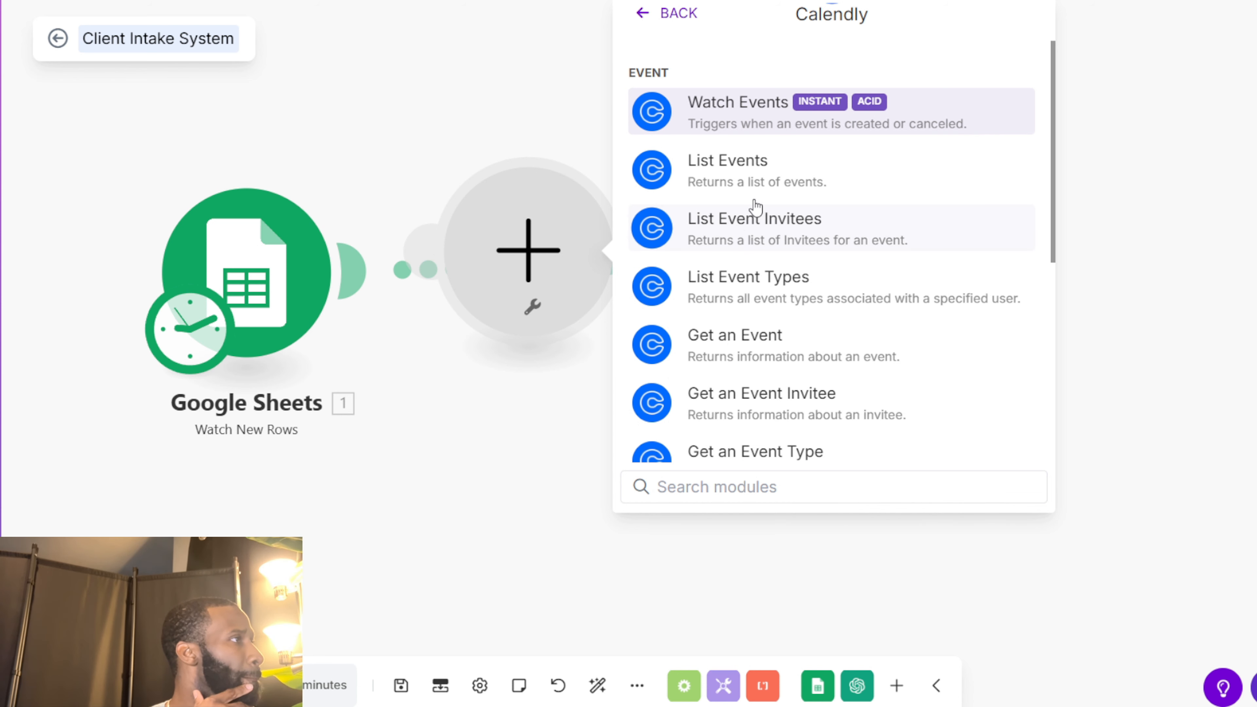
pyautogui.moveTo(500, 303); pyautogui.dragTo(478, 351)
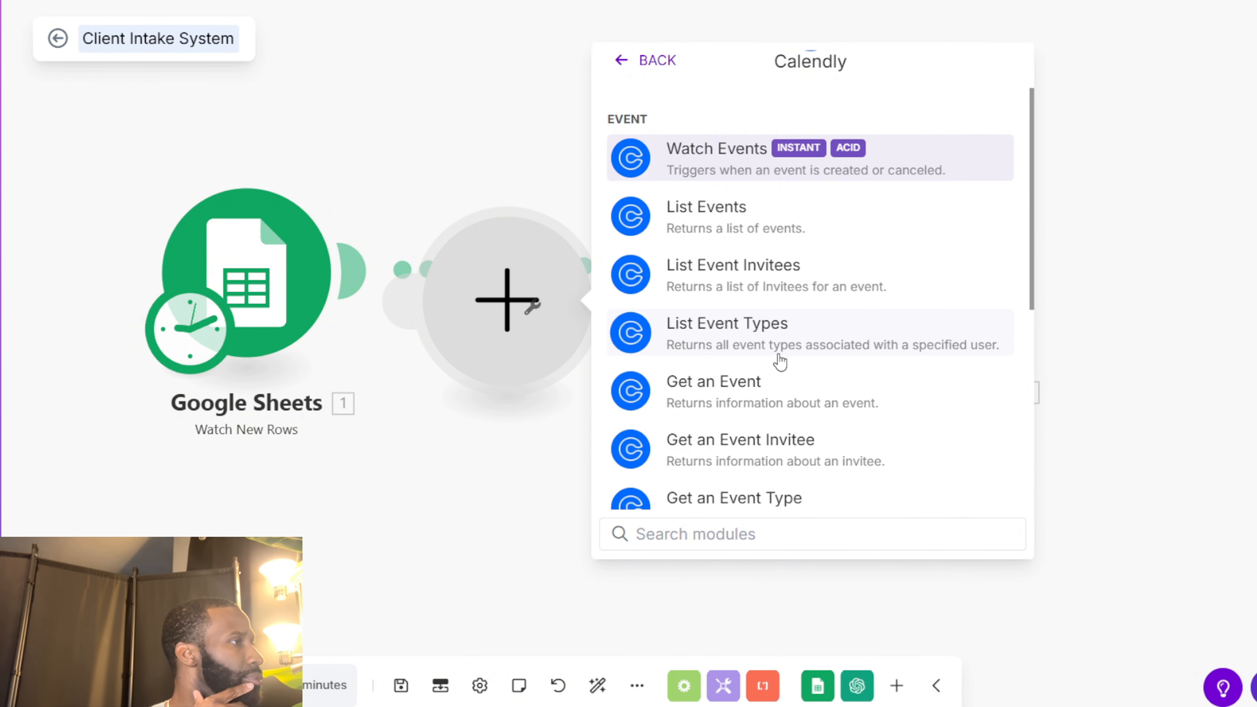
pyautogui.scroll(-2, 780, 362)
pyautogui.scroll(-4, 778, 365)
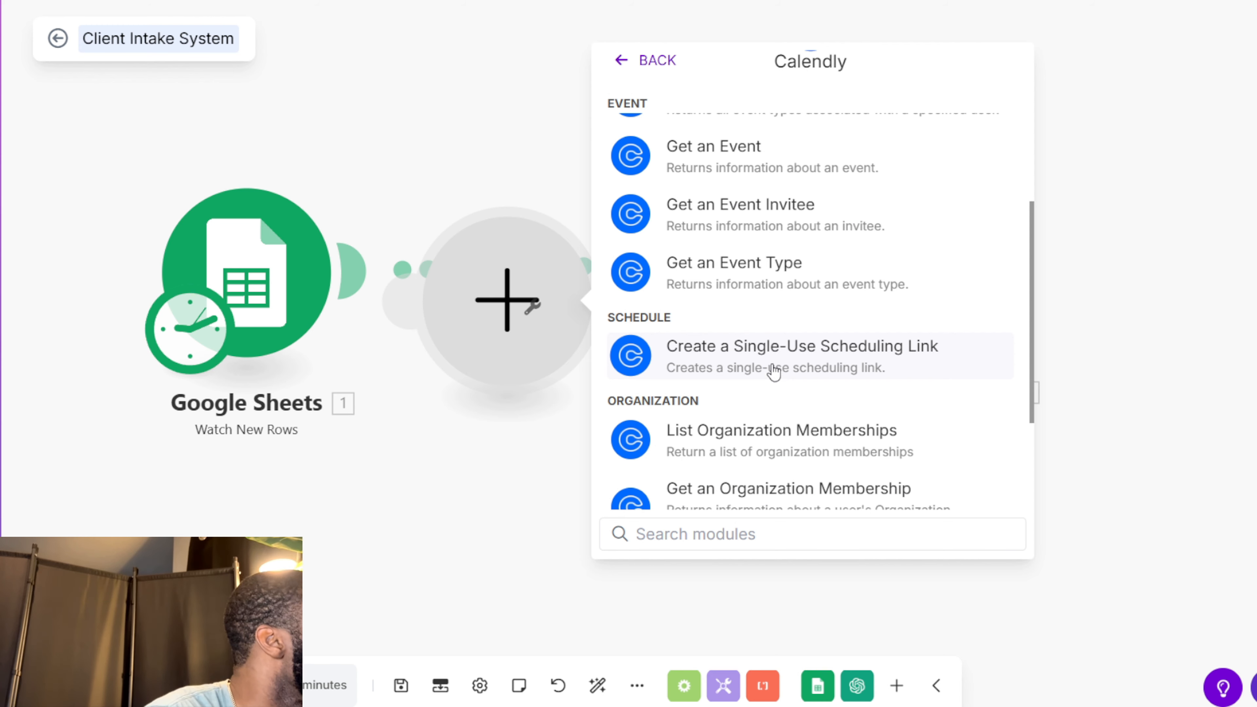
pyautogui.scroll(-3, 773, 370)
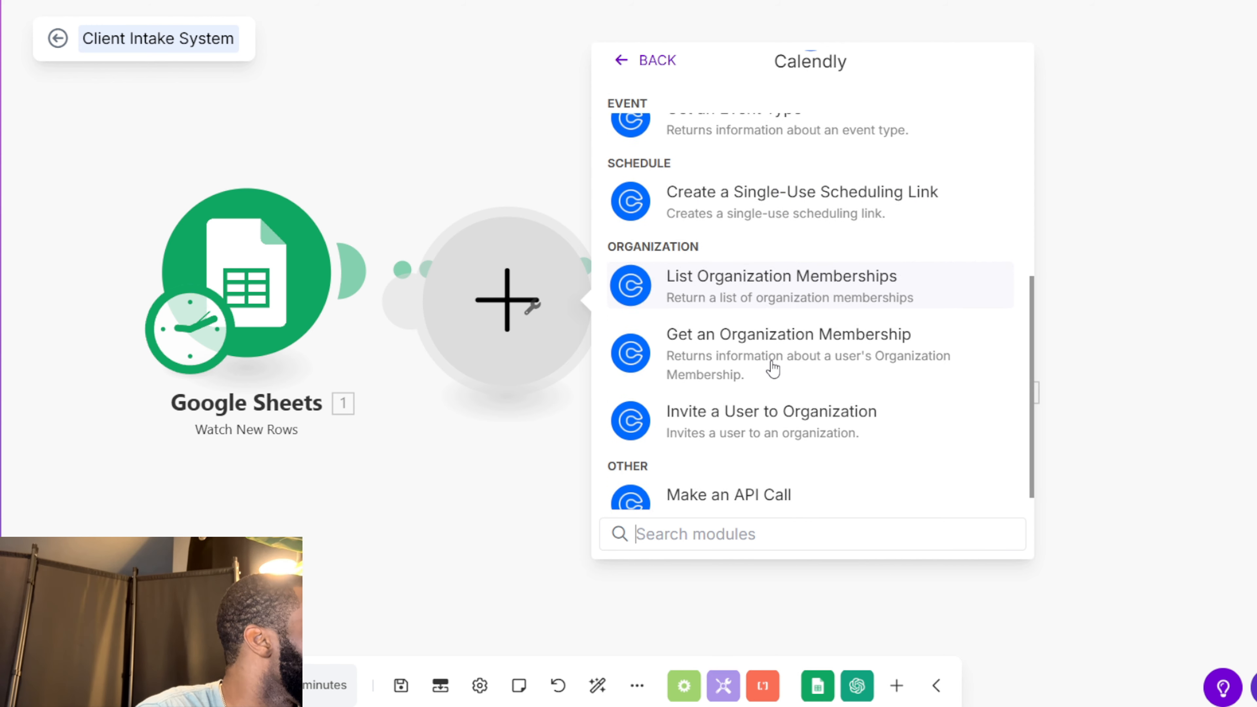
# Add Calendly Create a Single-Use Scheduling Link, auto-align, link it in, and keep the existing connection
pyautogui.click(769, 250)
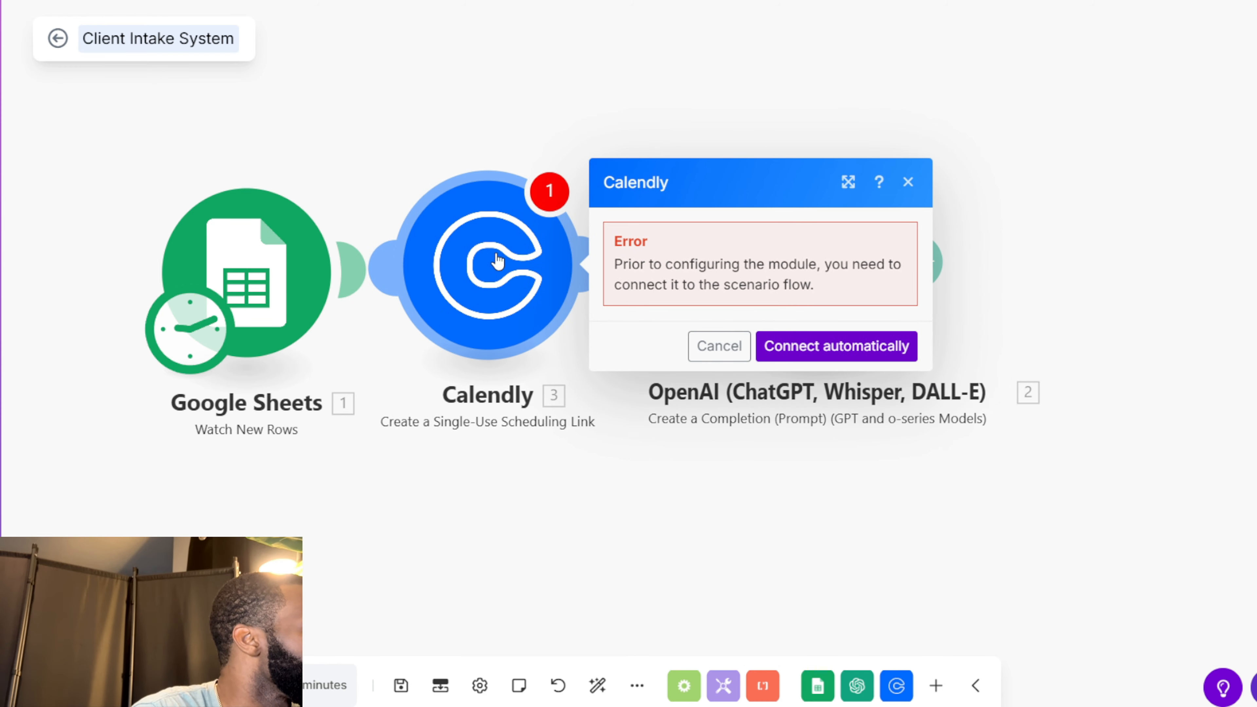
pyautogui.click(597, 686)
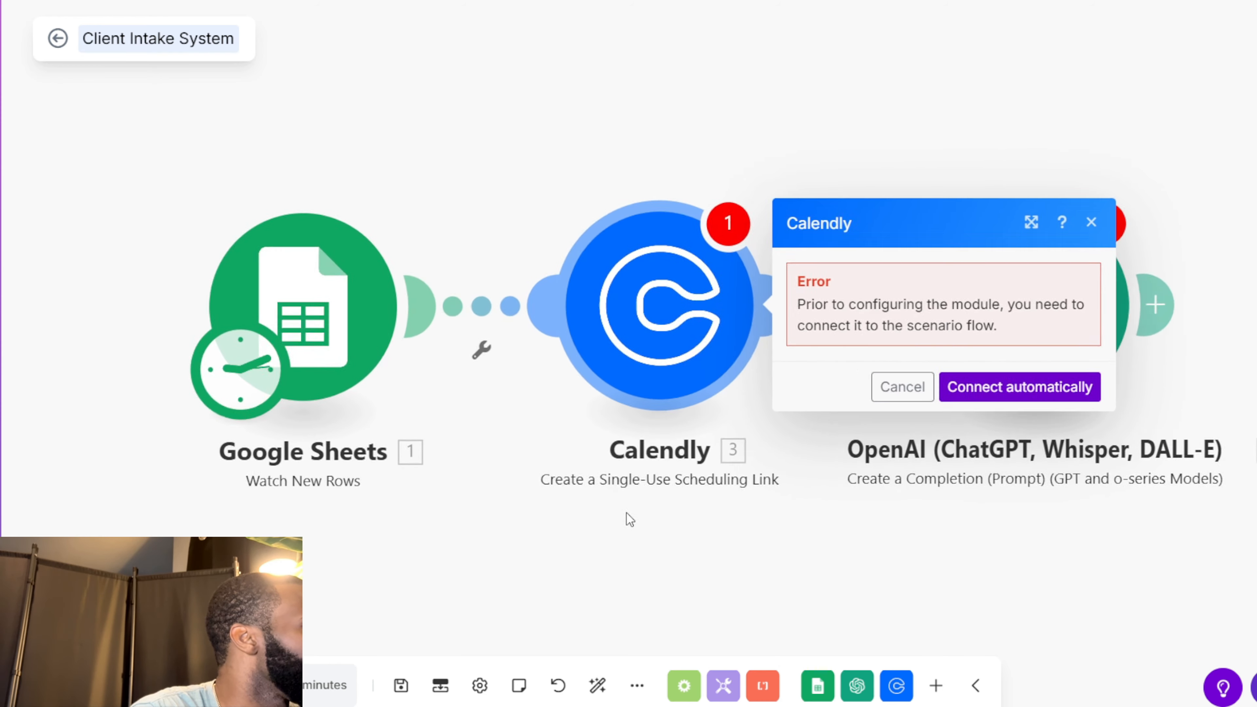
pyautogui.click(1028, 478)
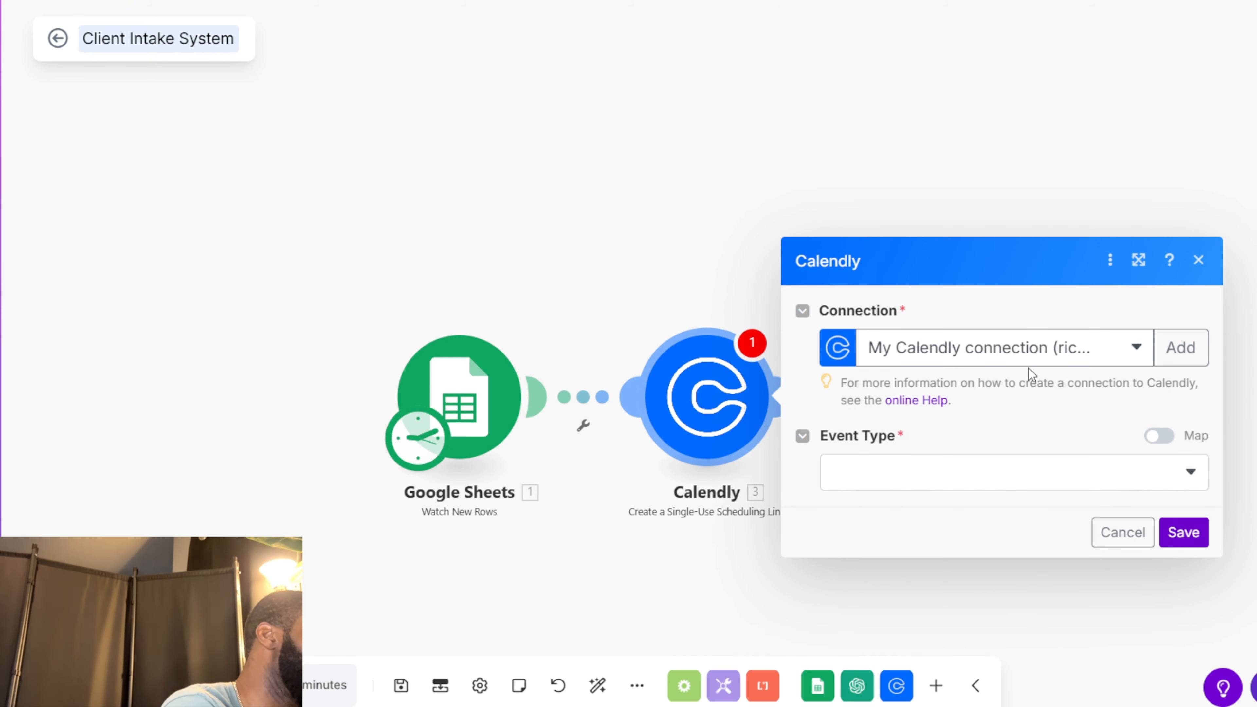
pyautogui.click(1048, 352)
pyautogui.click(1048, 352)
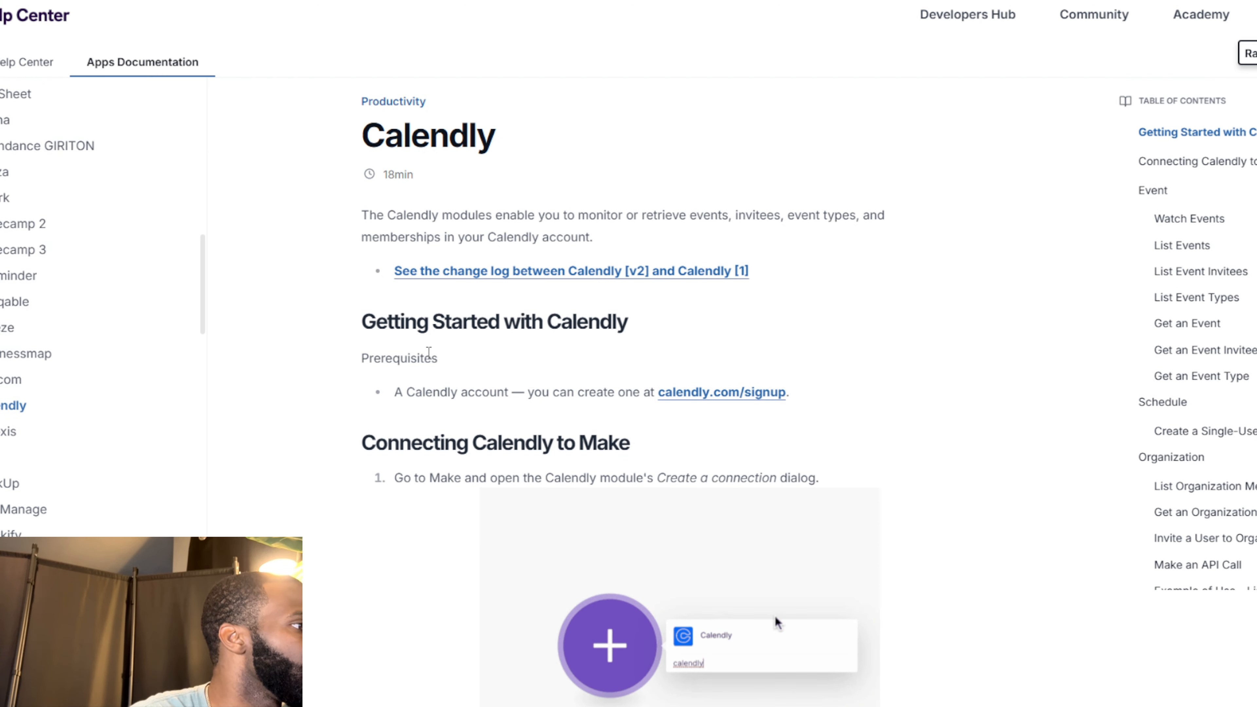
# Read the Calendly article's connection-creation step, then close the documentation tab to return to Make
pyautogui.scroll(-15, 401, 349)
pyautogui.scroll(-5, 400, 350)
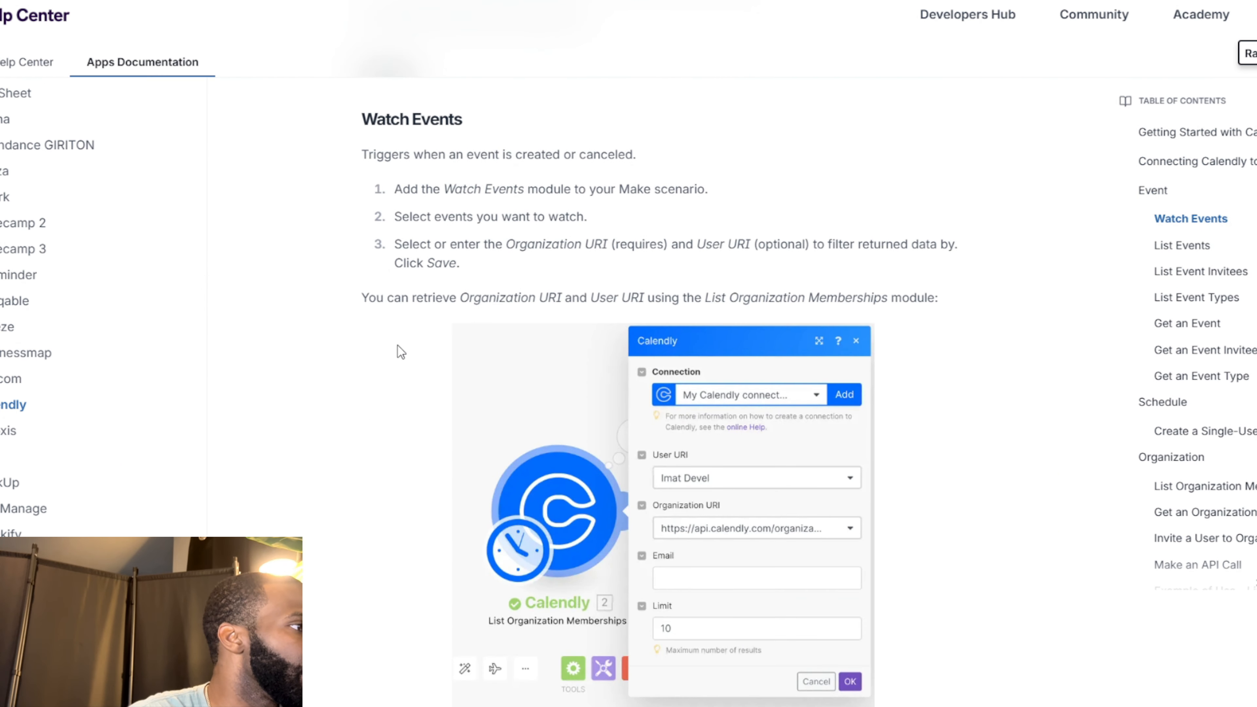
pyautogui.scroll(5, 400, 351)
pyautogui.scroll(-6, 400, 350)
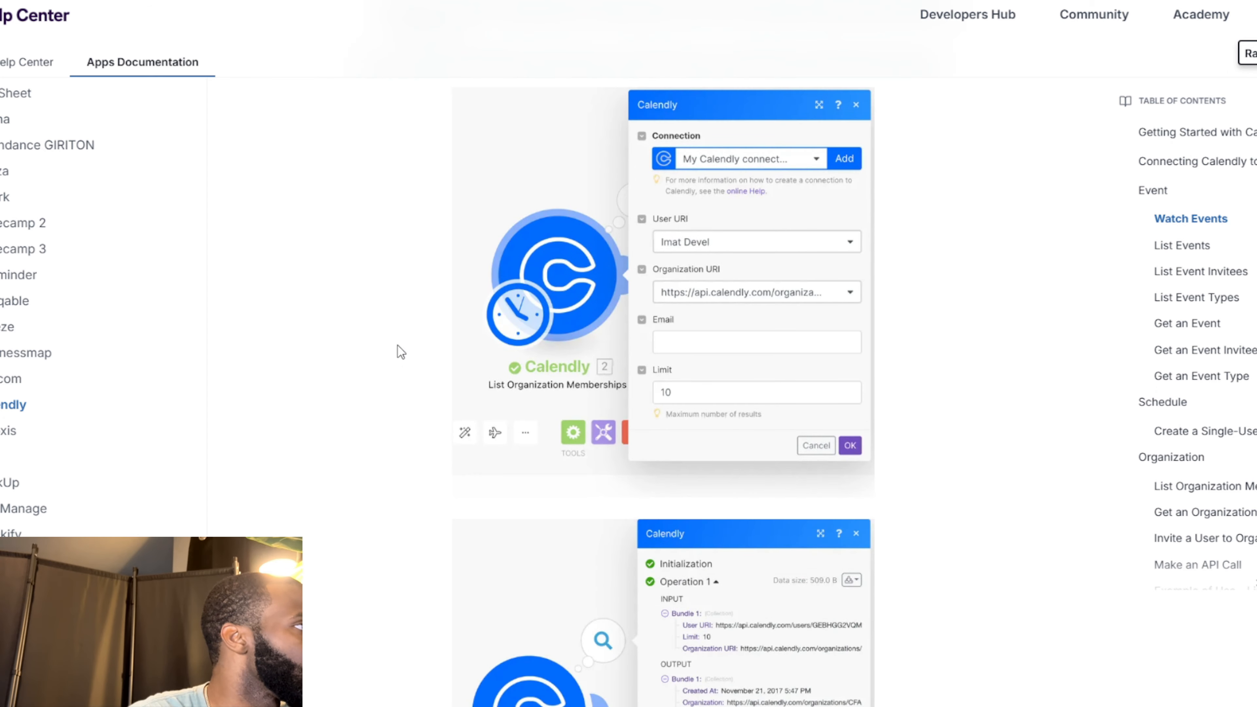
pyautogui.scroll(15, 397, 345)
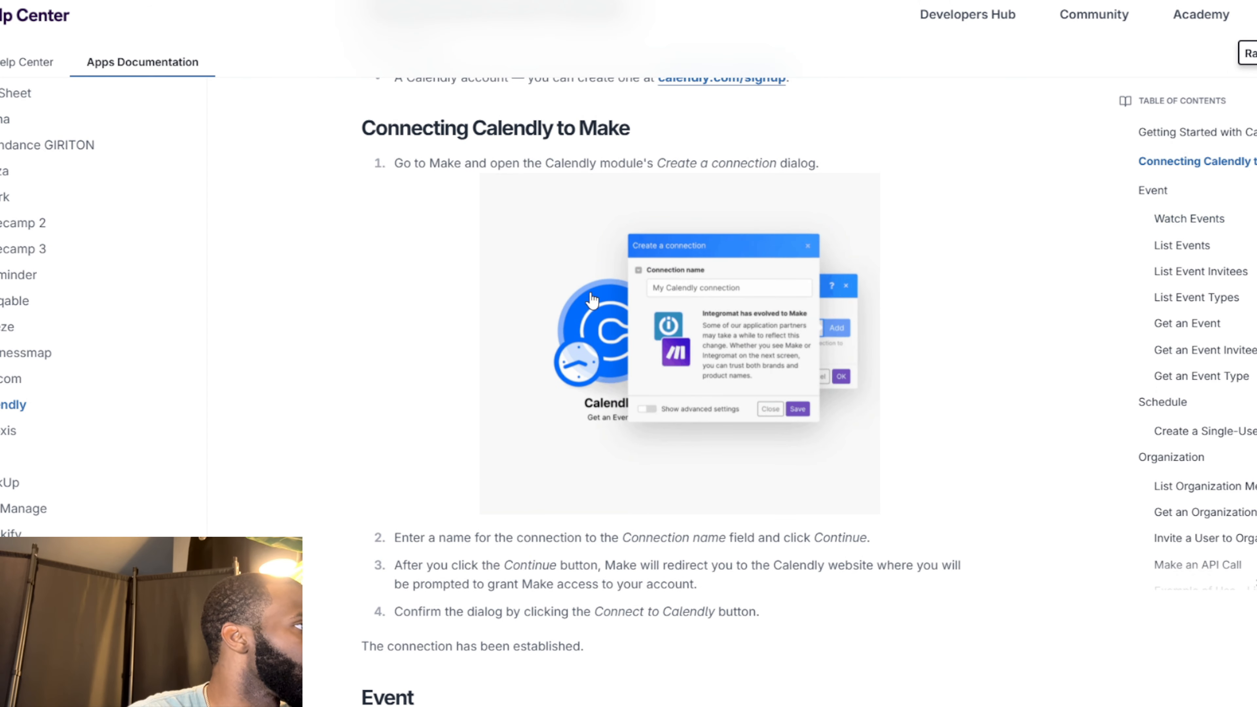
pyautogui.moveTo(440, 163); pyautogui.dragTo(809, 182)
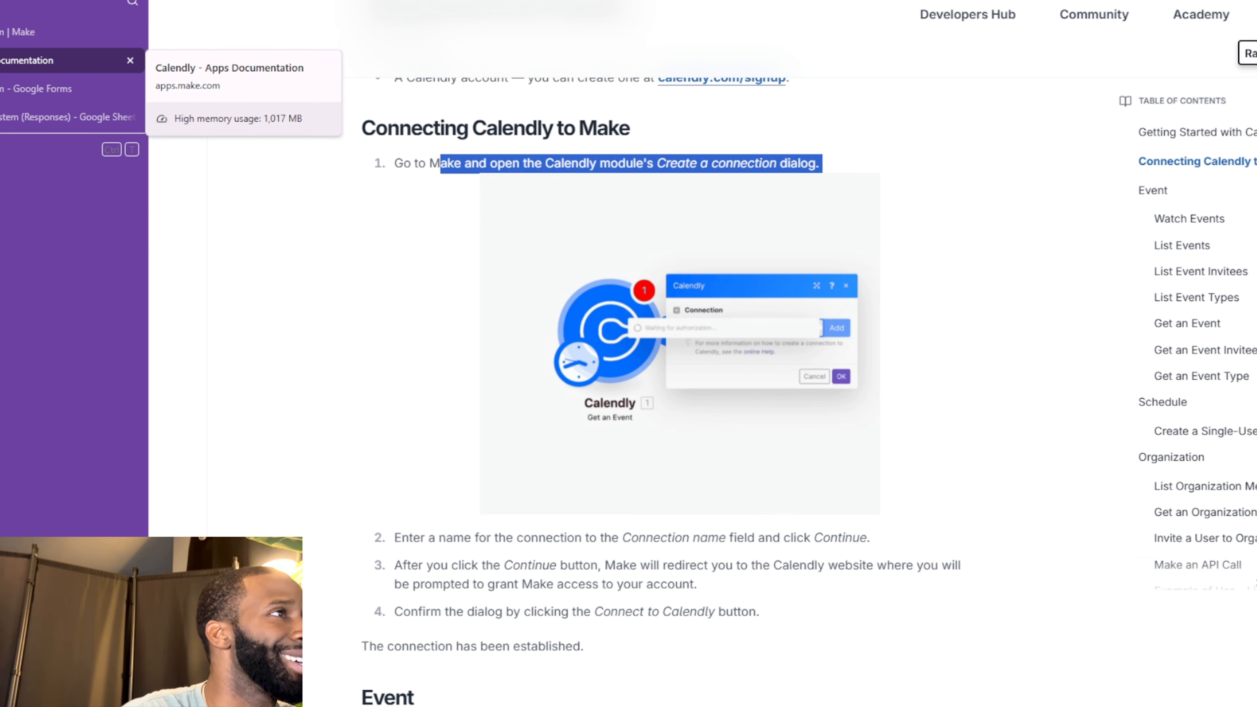
pyautogui.click(128, 61)
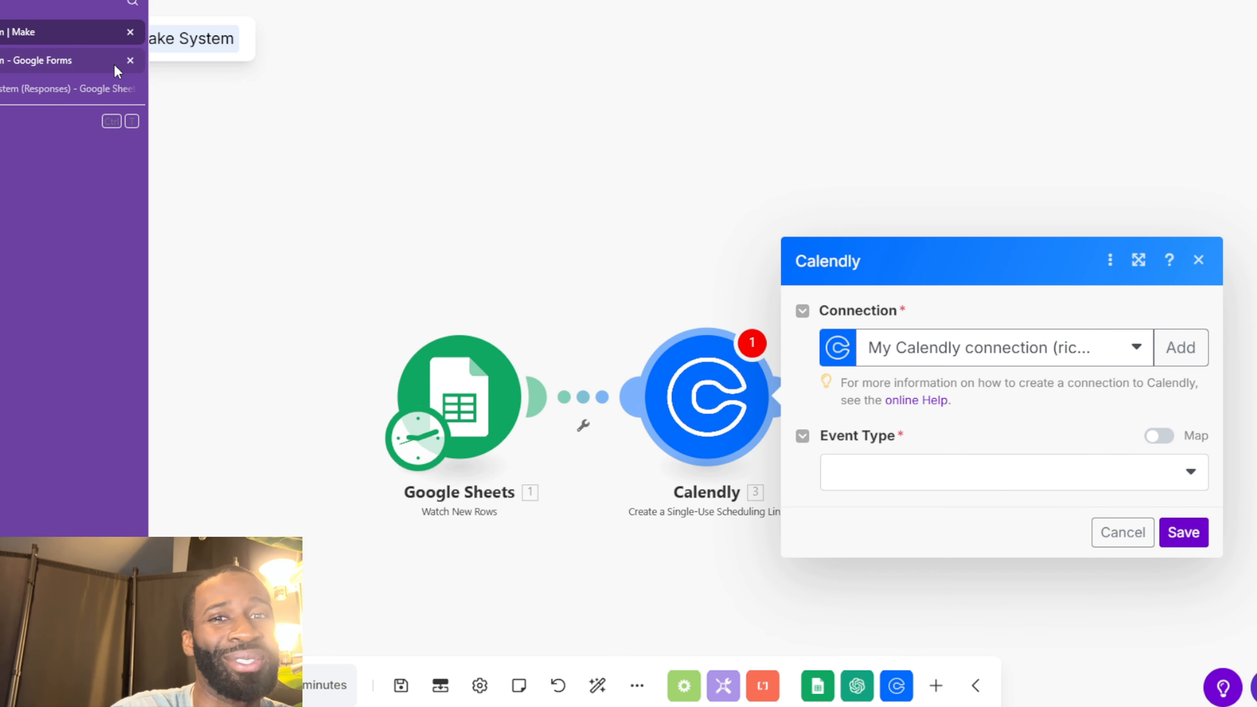
# Set the Calendly module's event type to 30 Minute Meeting and save it
pyautogui.click(985, 480)
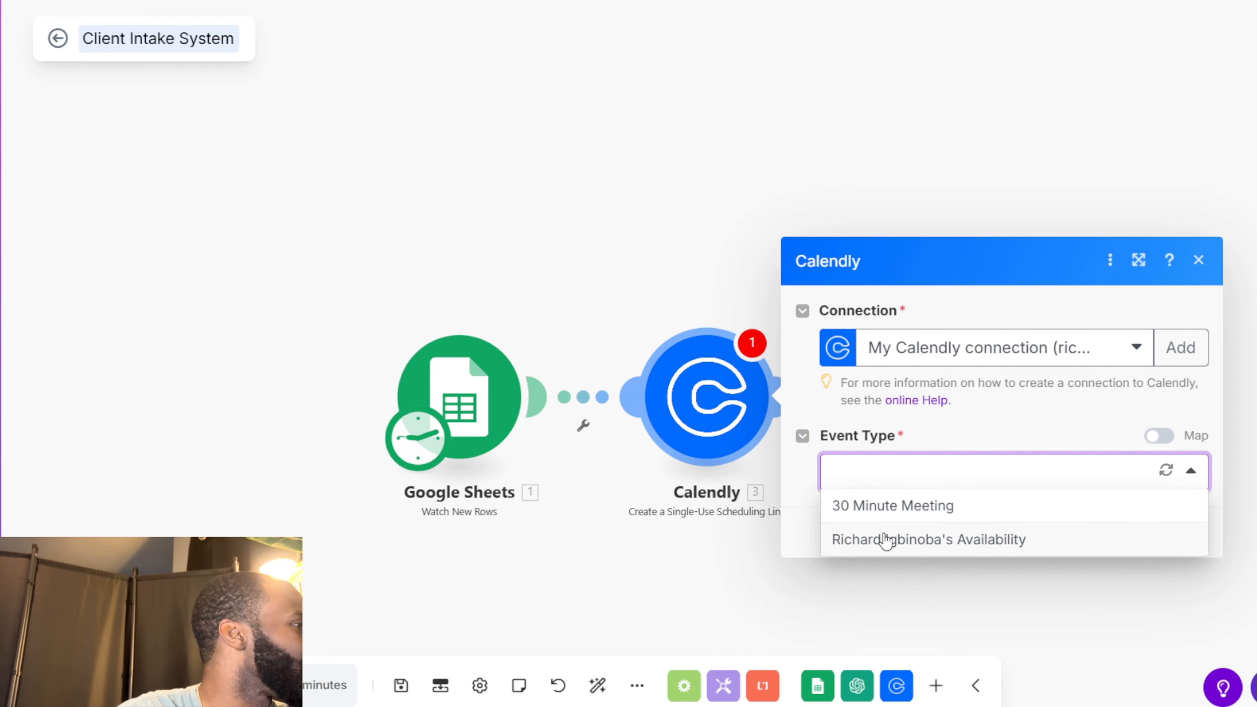
pyautogui.click(887, 507)
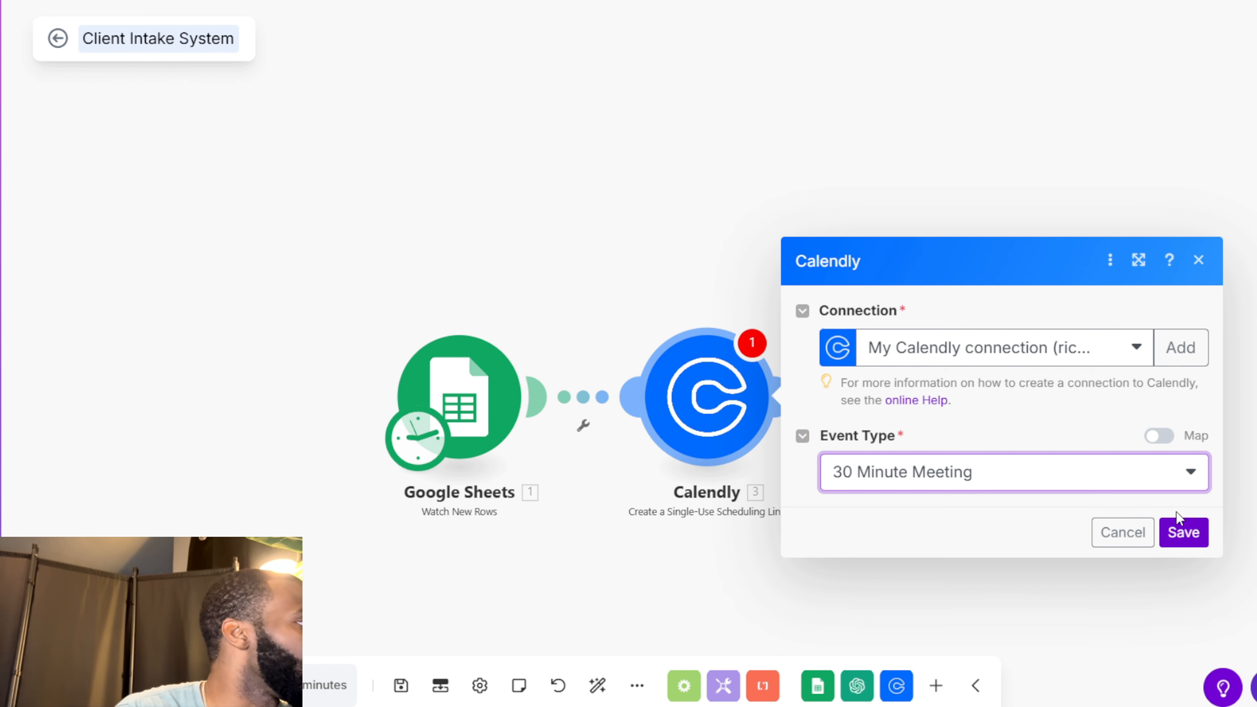
pyautogui.click(1179, 534)
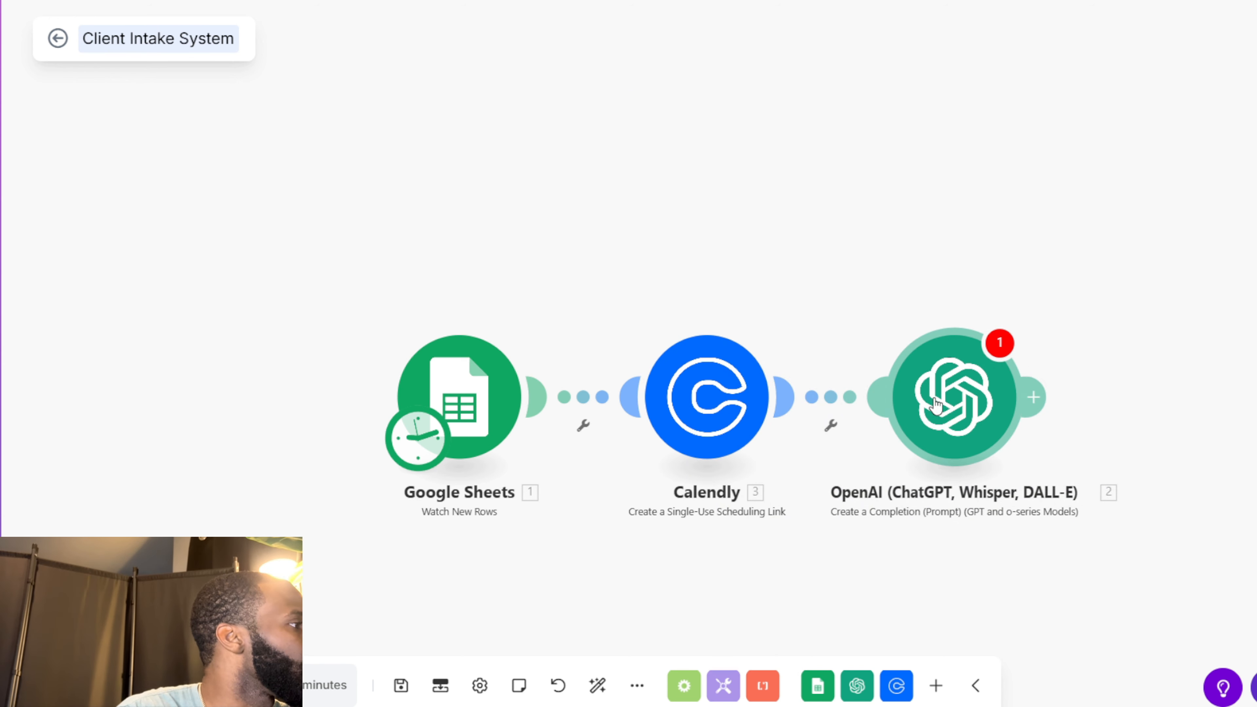
# Move the Google Sheets, Calendly and OpenAI modules closer together on the canvas
pyautogui.moveTo(487, 424); pyautogui.dragTo(233, 395)
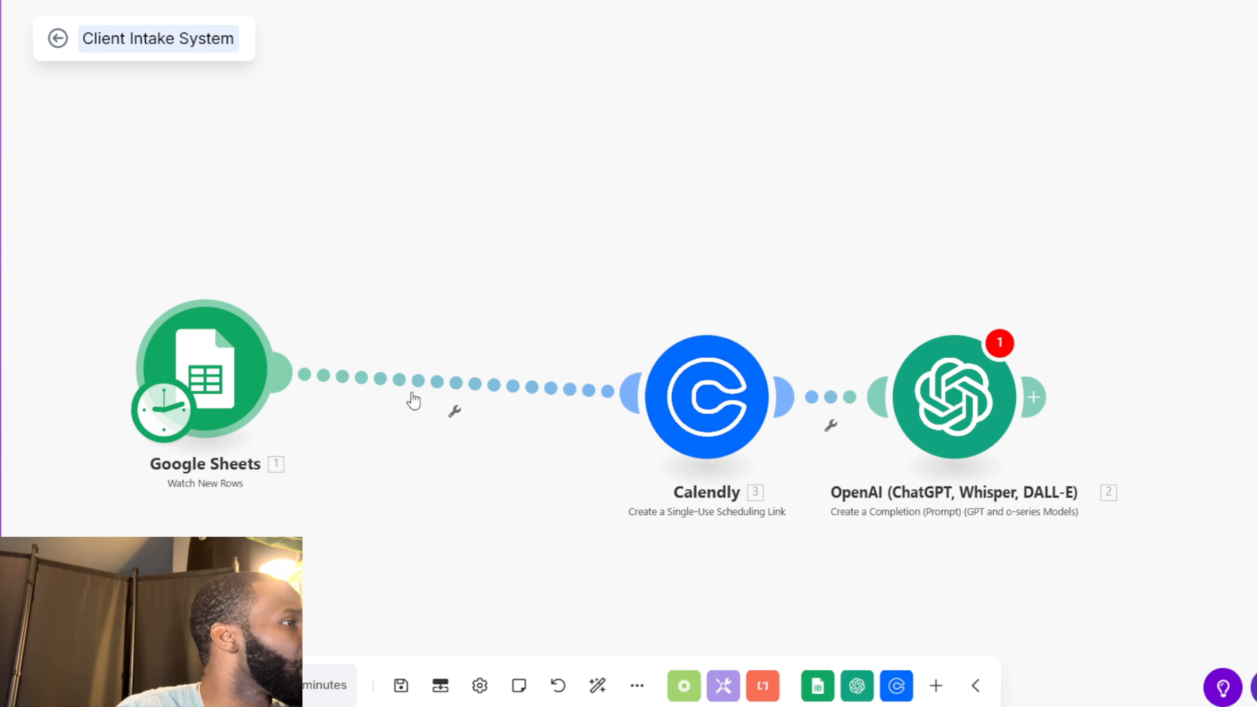
pyautogui.moveTo(697, 413); pyautogui.dragTo(483, 382)
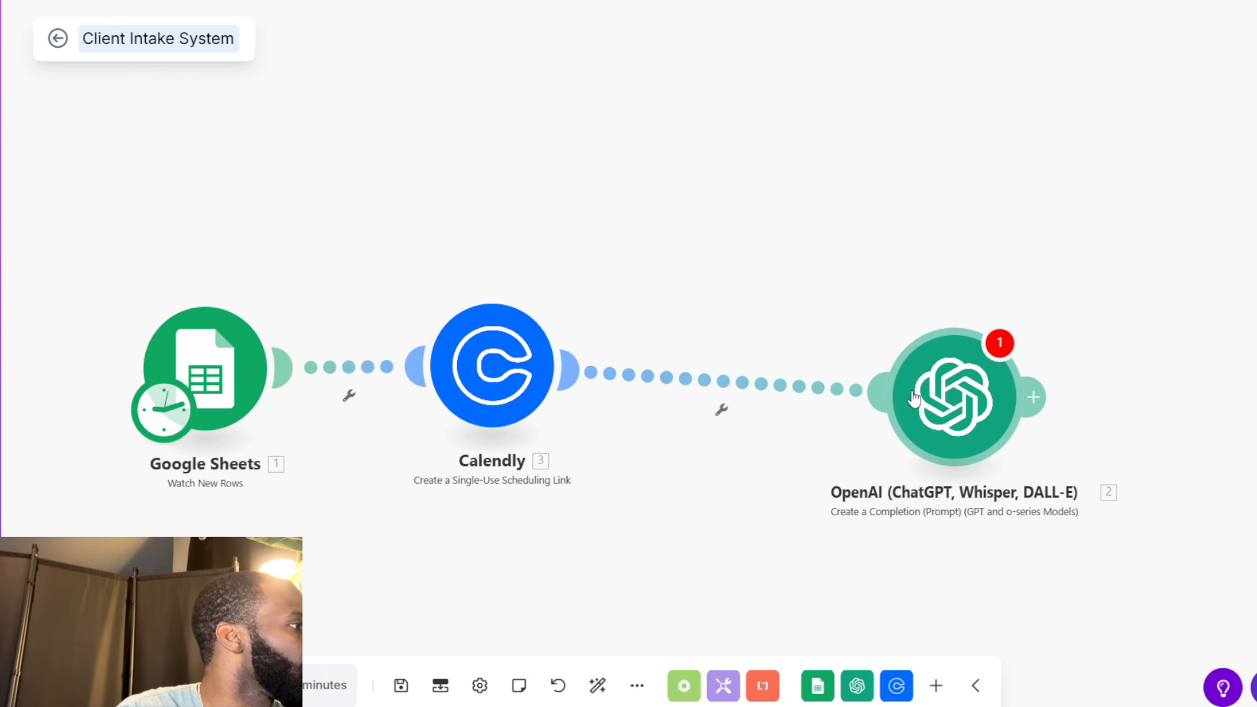
pyautogui.moveTo(926, 395); pyautogui.dragTo(761, 367)
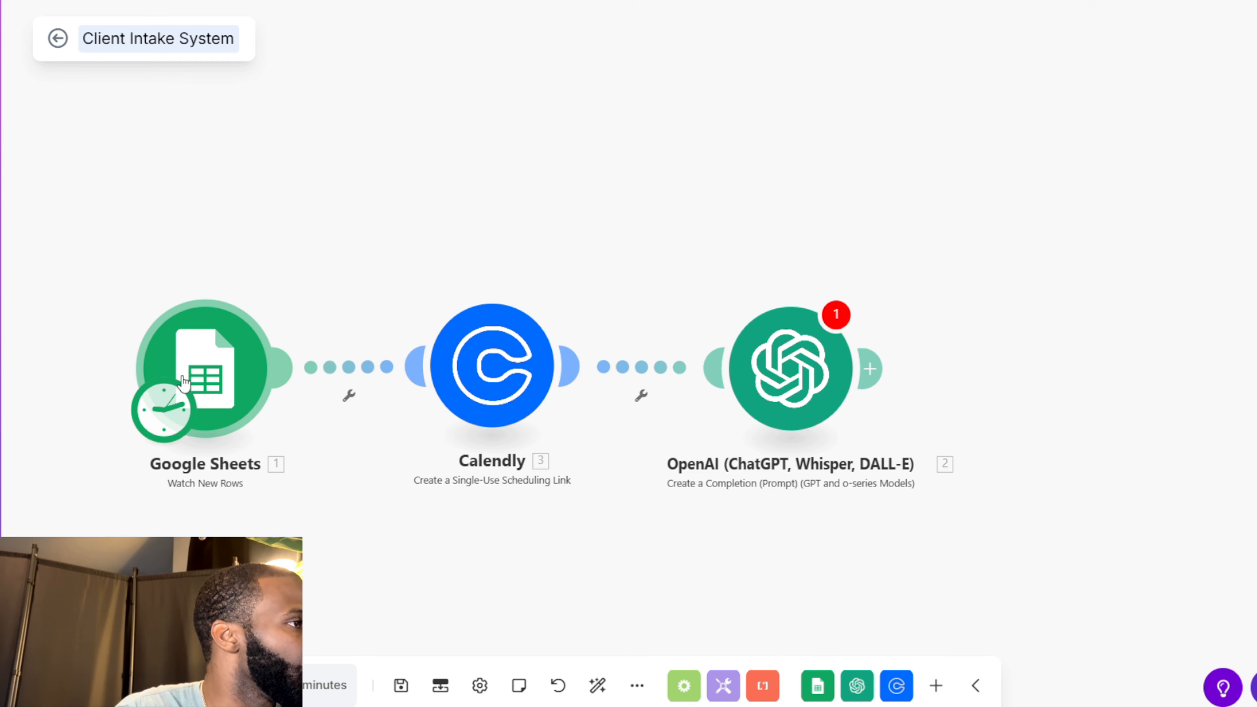
# Pan and zoom out the canvas to frame the three-module chain
pyautogui.rightClick(199, 352)
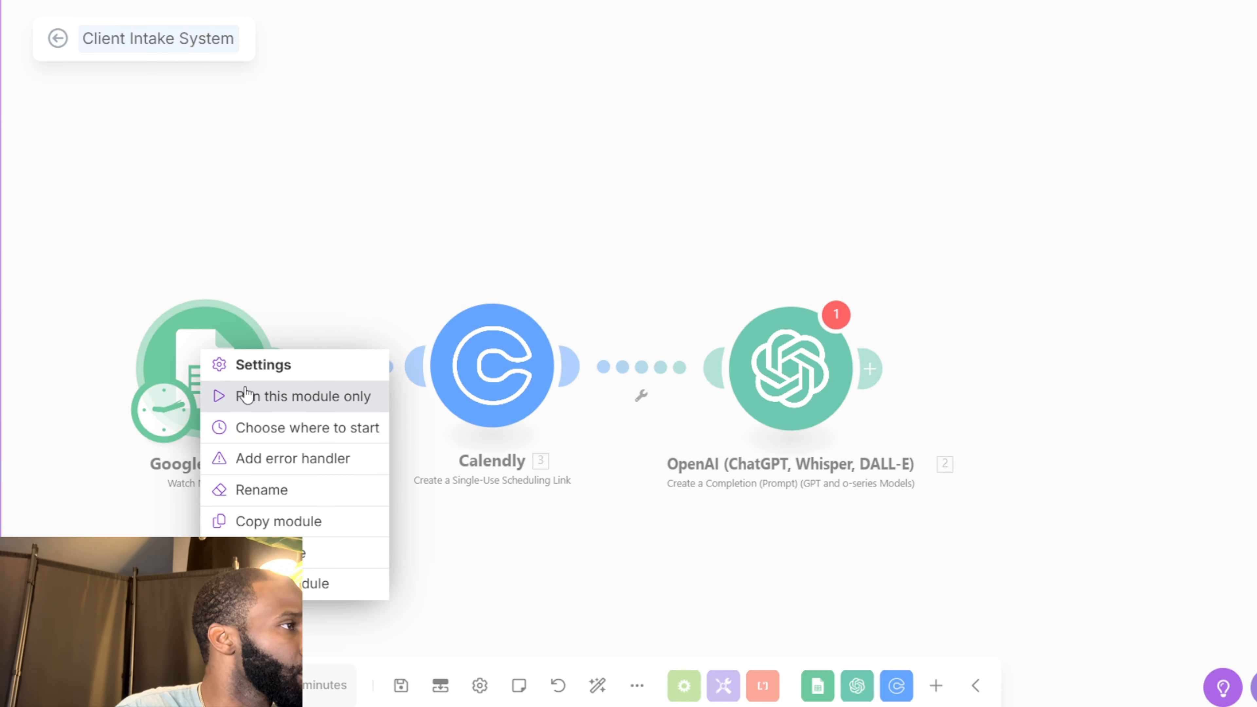
pyautogui.click(276, 293)
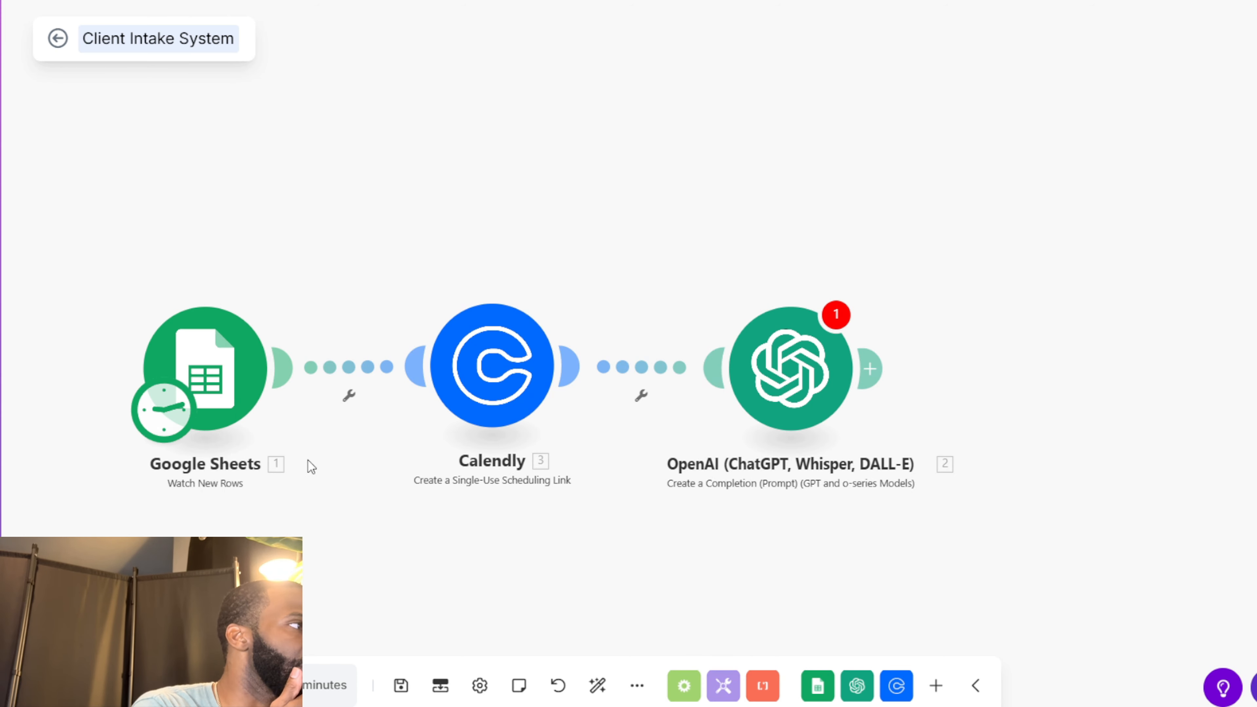
pyautogui.moveTo(406, 501); pyautogui.dragTo(349, 515)
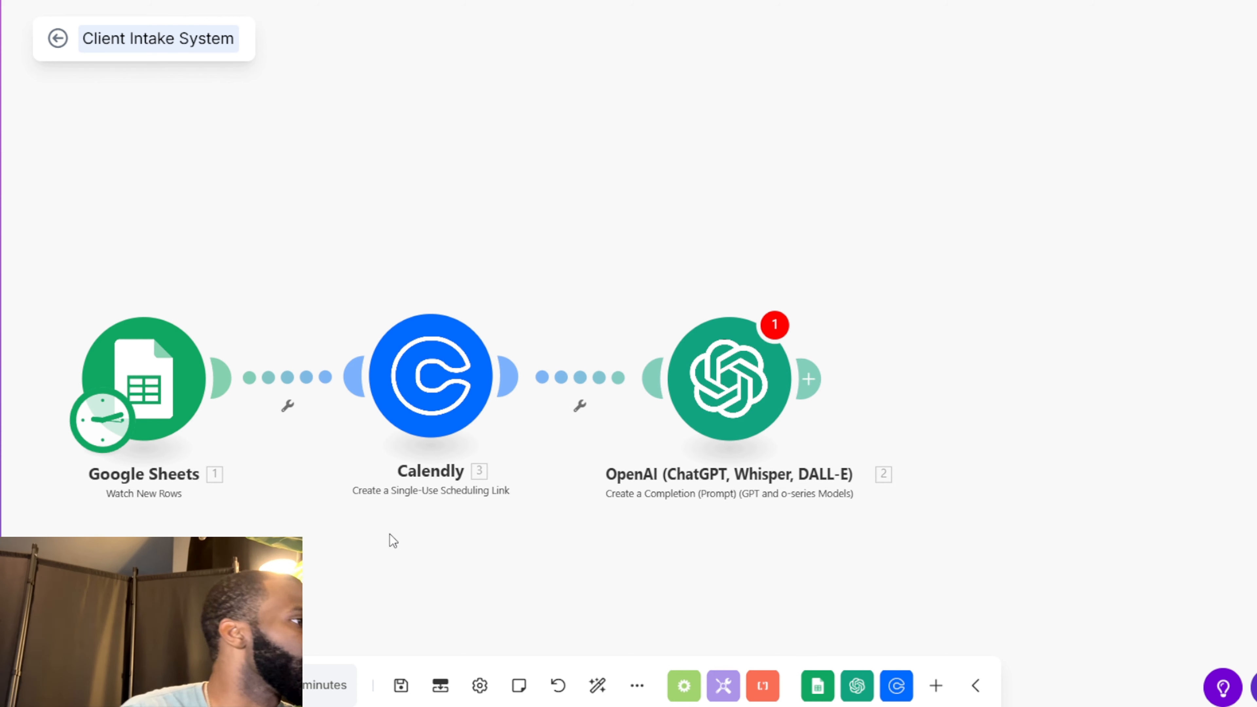
pyautogui.scroll(-2, 390, 534)
pyautogui.scroll(-1, 520, 569)
pyautogui.moveTo(517, 576); pyautogui.dragTo(450, 571)
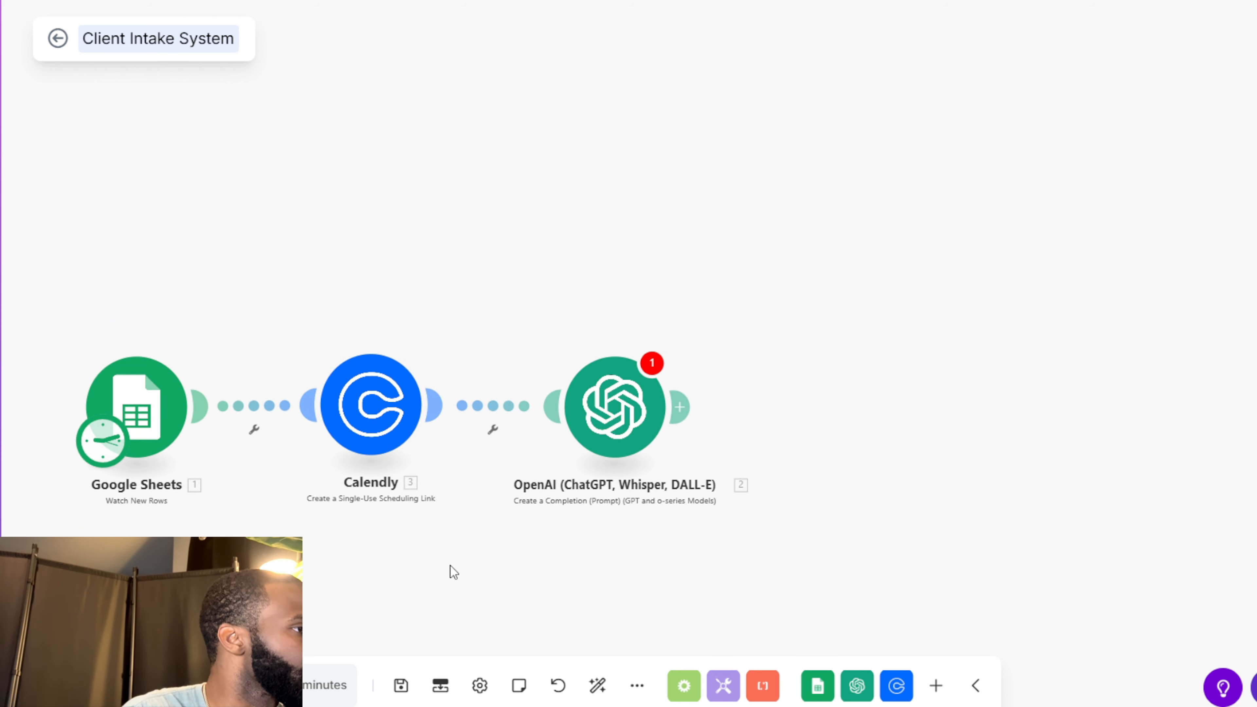
# Set the OpenAI module's model to gpt-4-turbo (system), found by searching 'gpt 4 turbo'
pyautogui.click(597, 413)
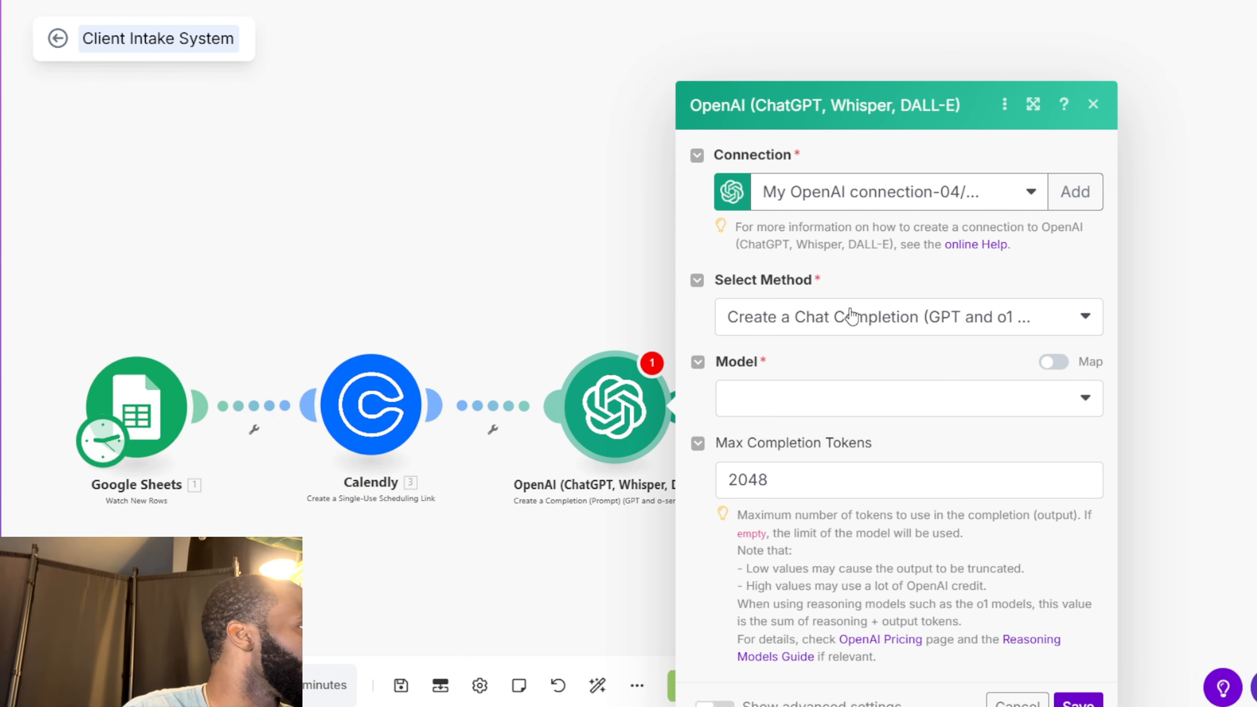
pyautogui.moveTo(559, 575); pyautogui.dragTo(375, 525)
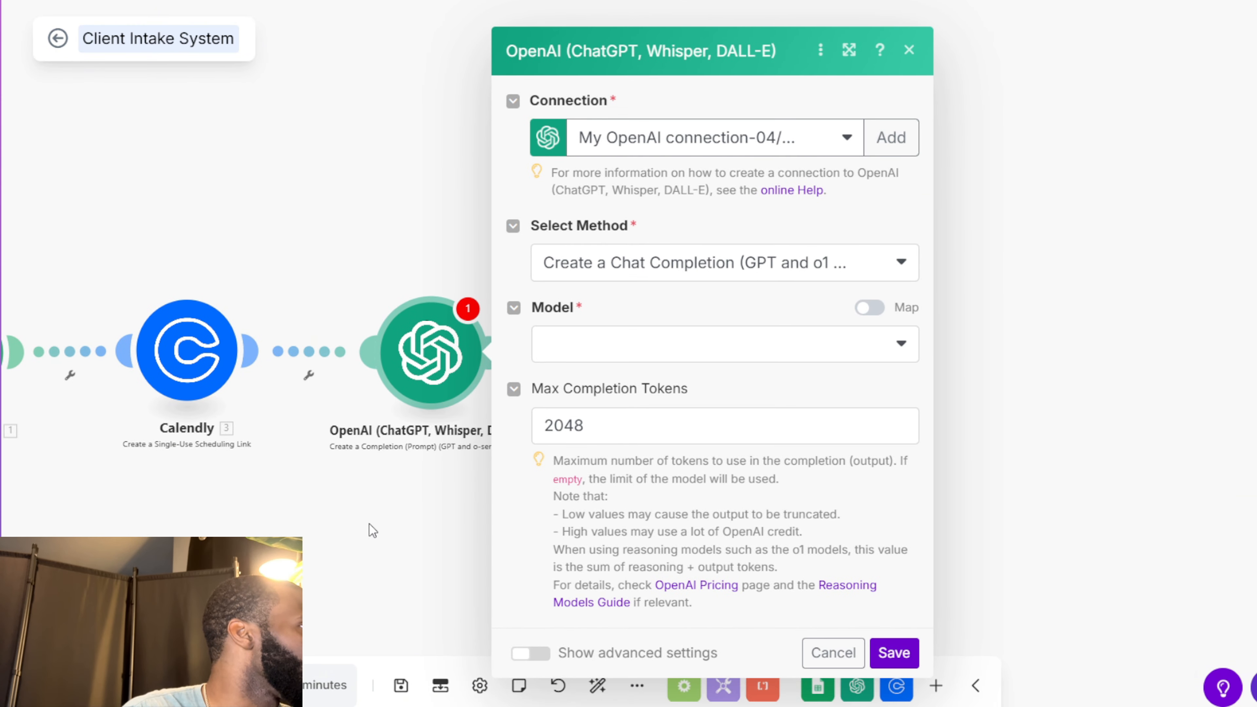
pyautogui.click(559, 346)
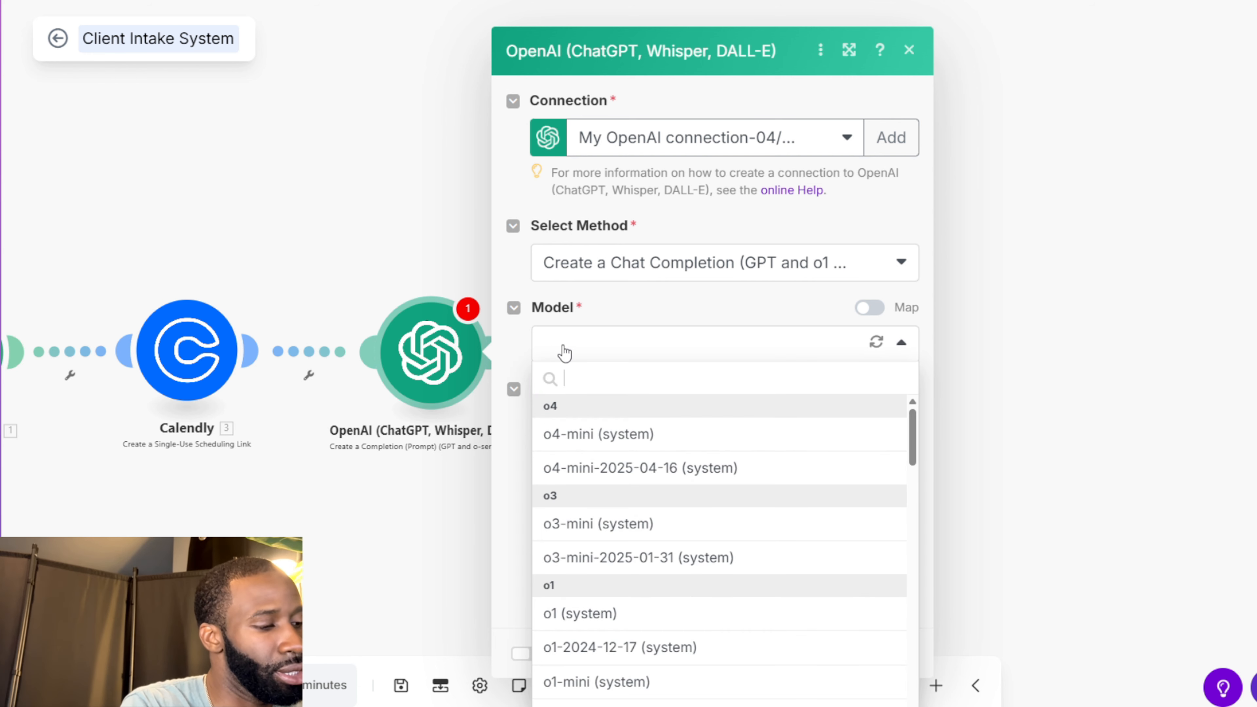
pyautogui.write('gpt')
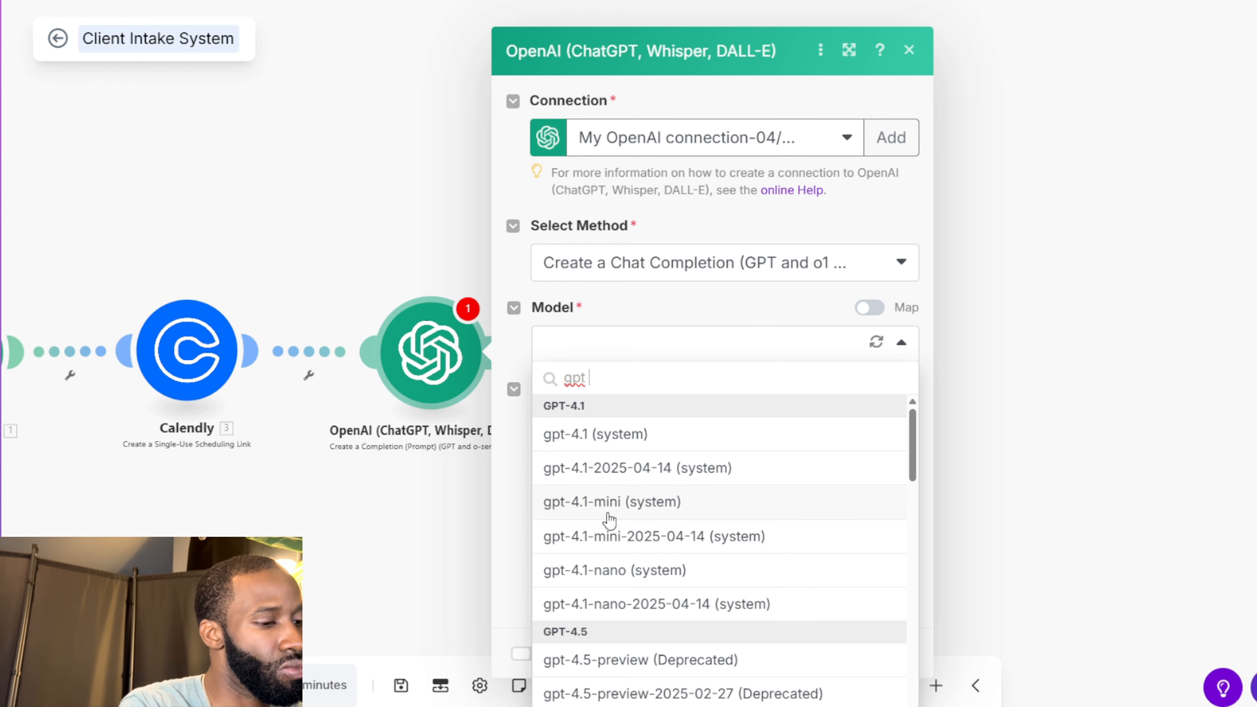
pyautogui.write(' 4 turbo')
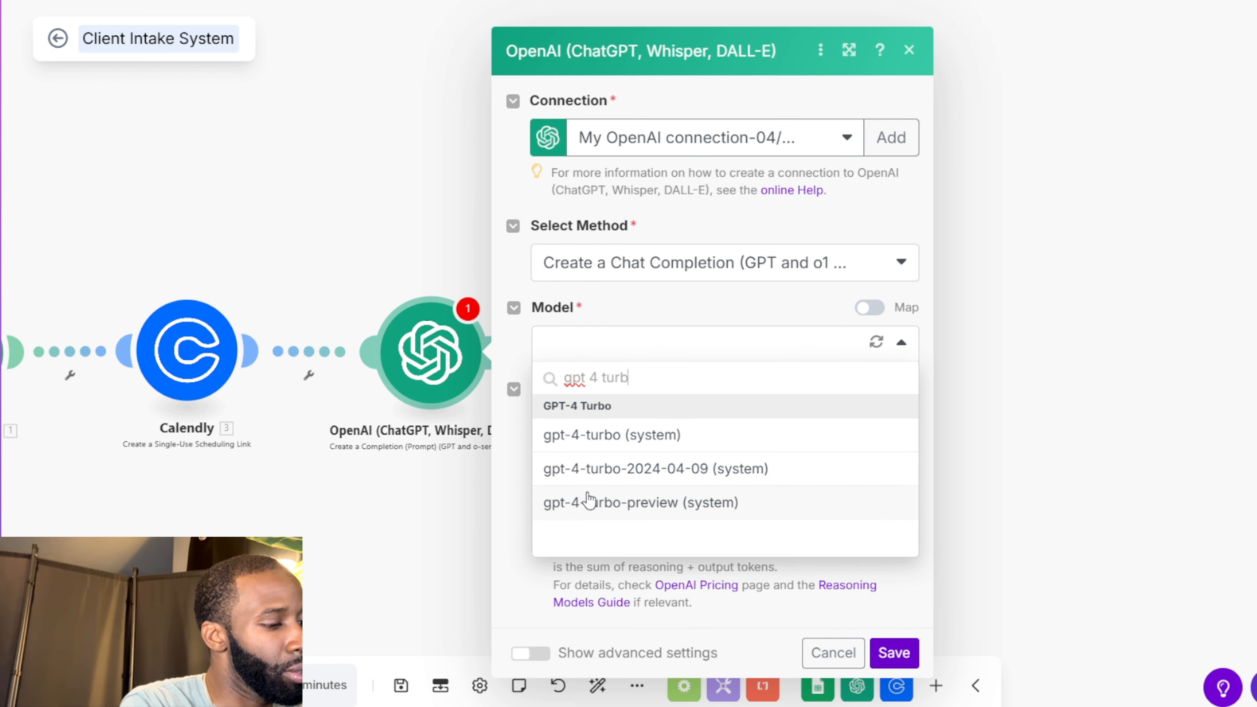
pyautogui.click(640, 436)
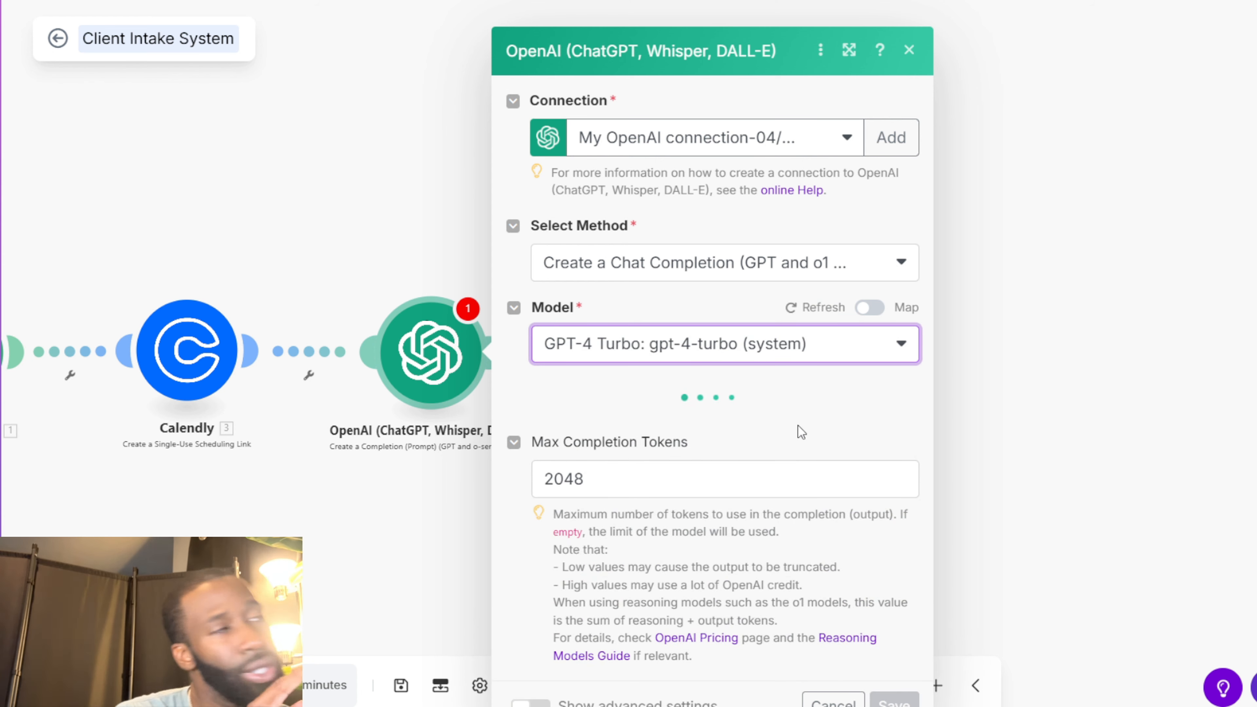
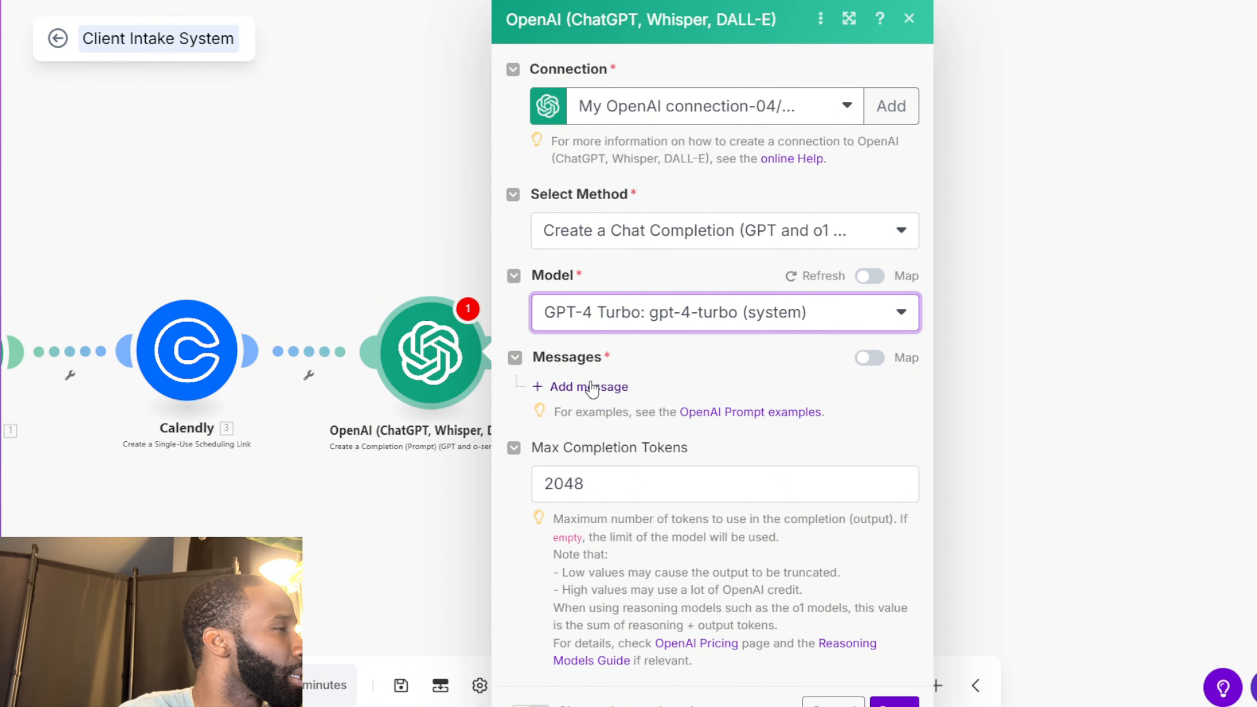
# Add Message 1 to the OpenAI chat completion with the Developer / System role
pyautogui.click(589, 388)
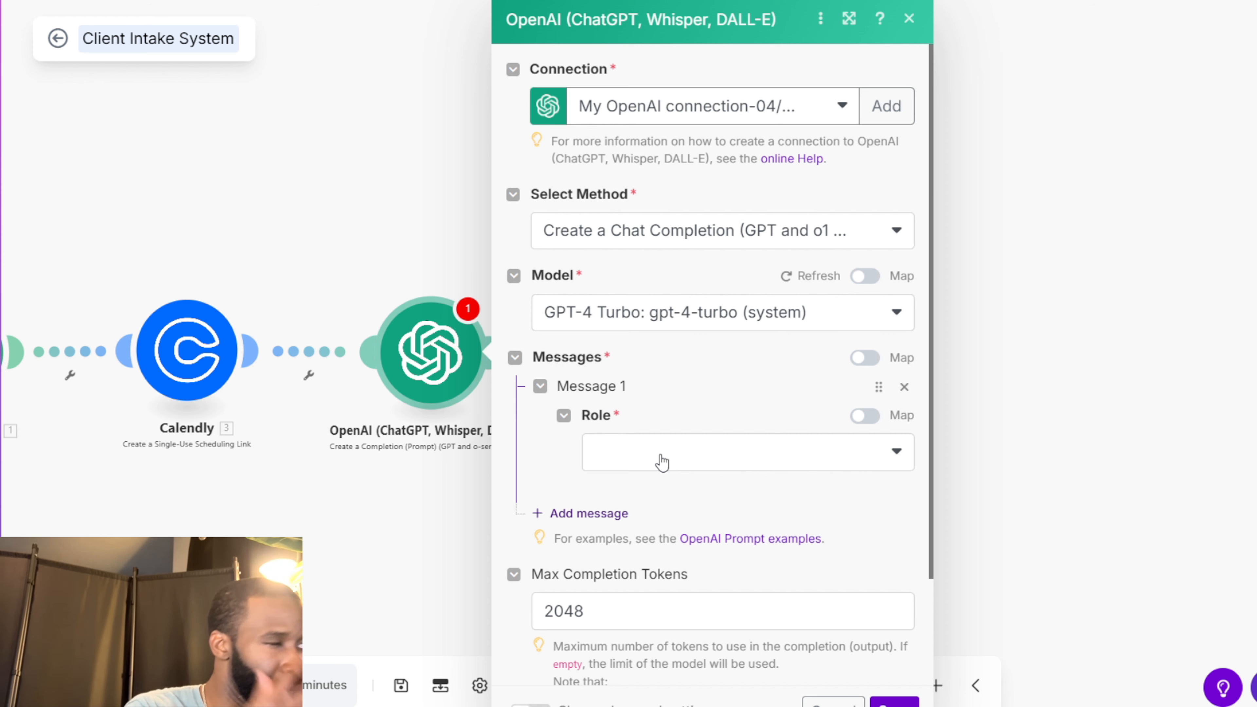
pyautogui.click(662, 462)
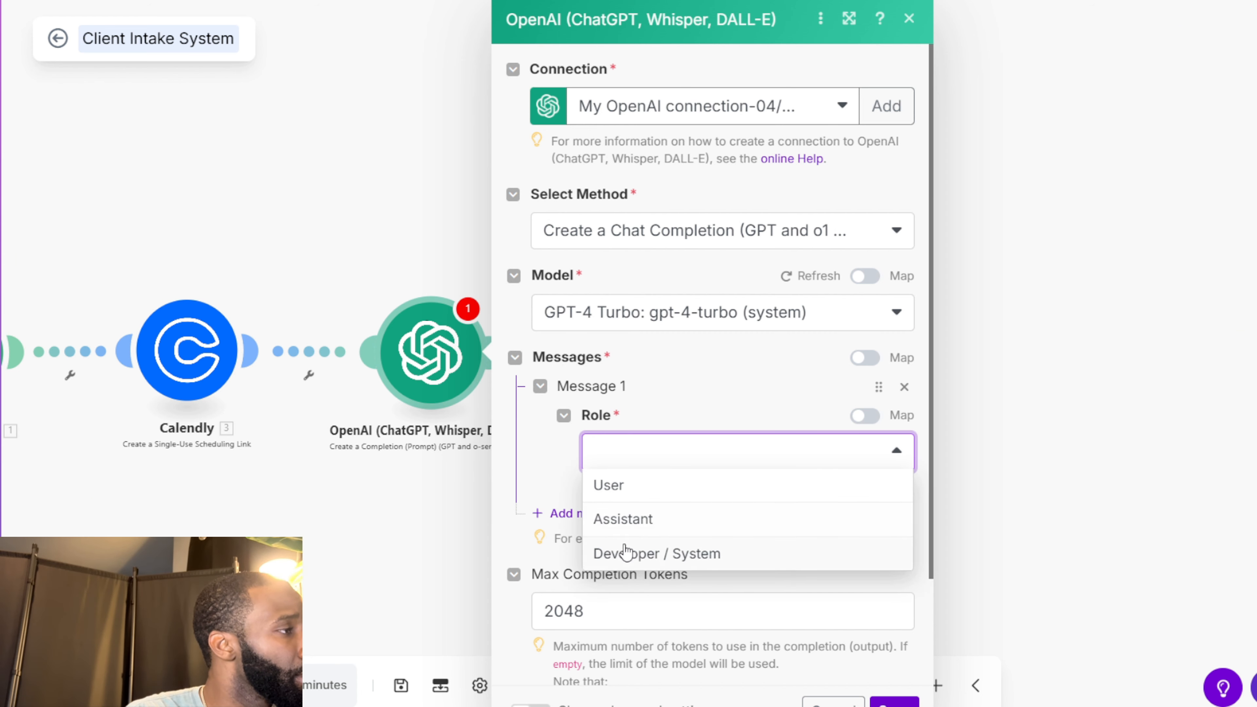
pyautogui.click(598, 554)
pyautogui.scroll(-5, 579, 446)
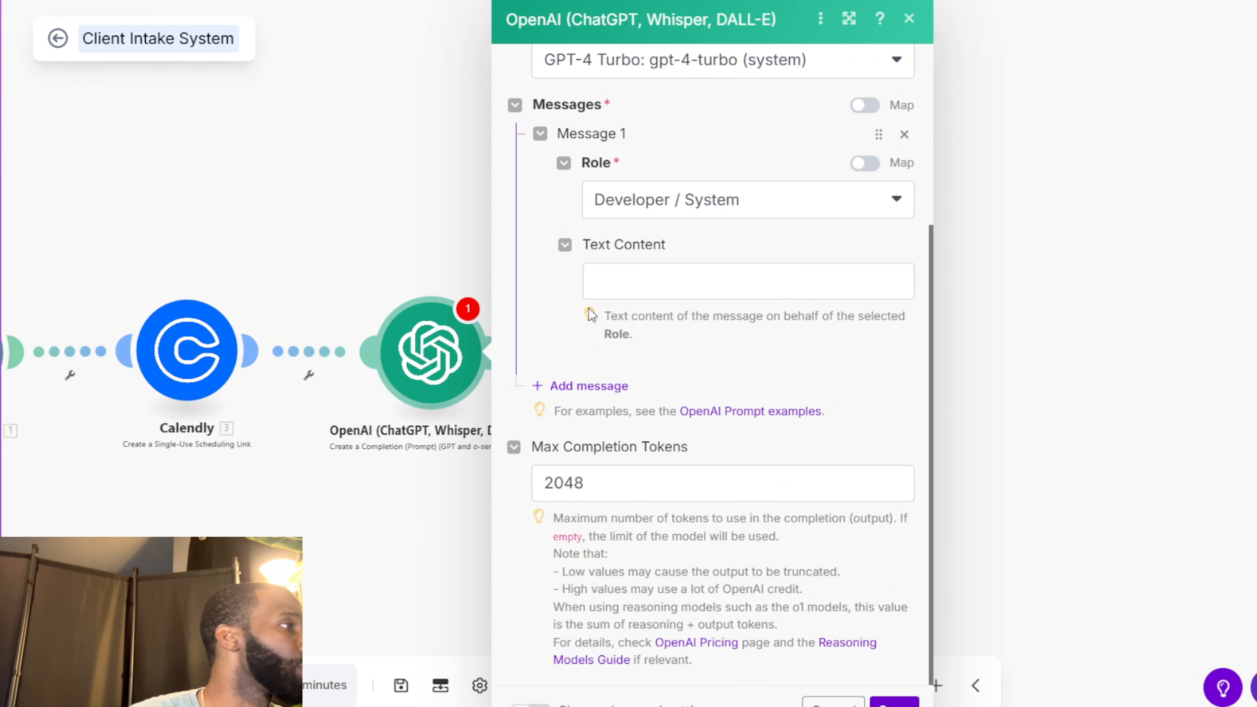
# Write the system prompt: a friendly automation expert writing a casual, human-sounding email without mentioning AI
pyautogui.click(647, 285)
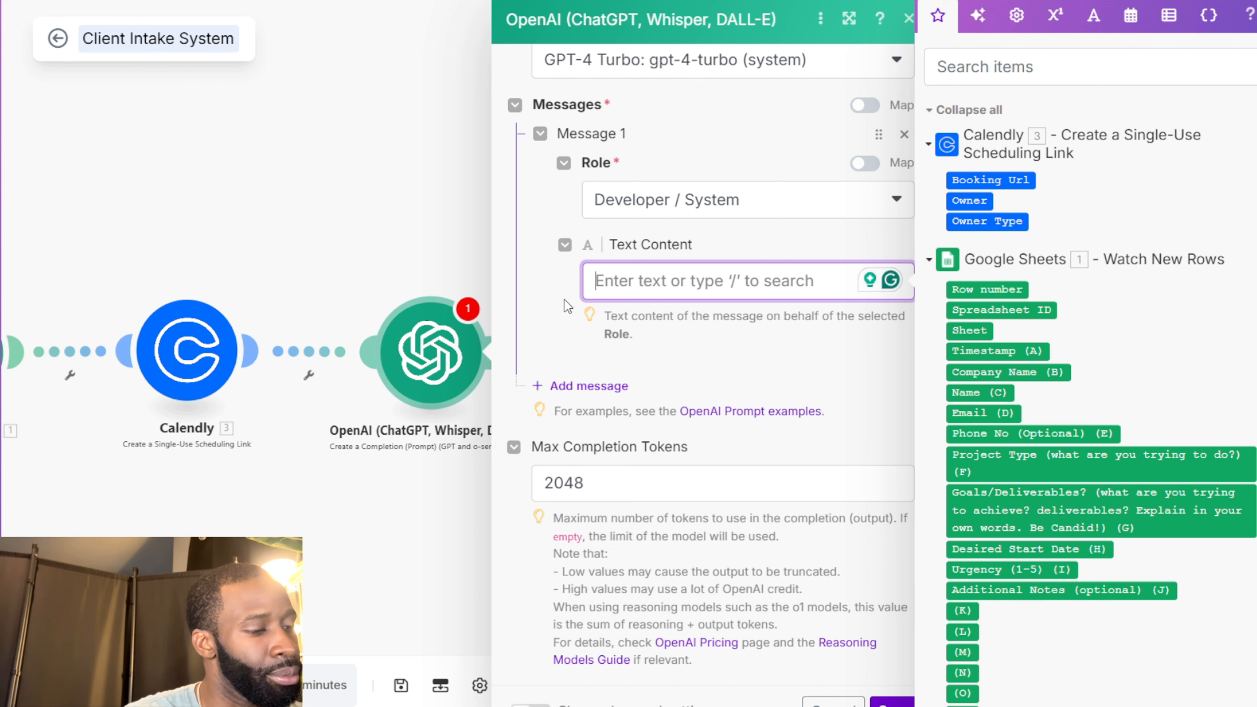
pyautogui.write('you are')
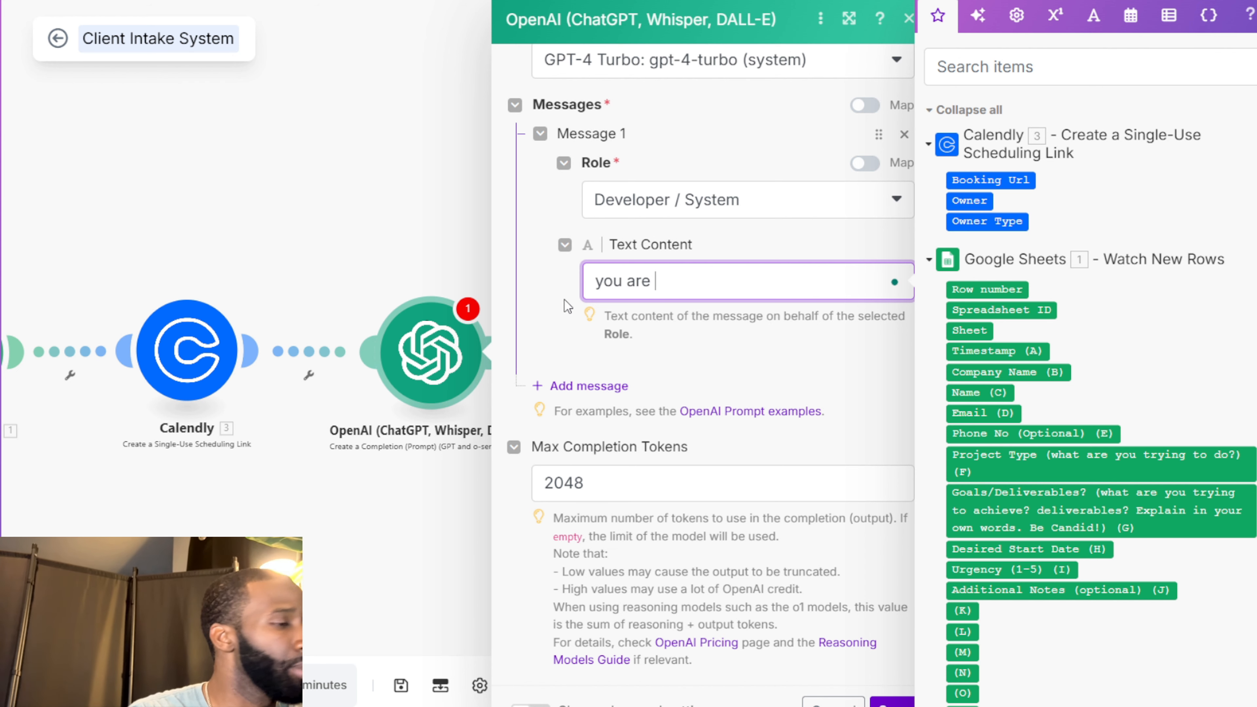
pyautogui.press('BackSpace')
pyautogui.press('BackSpace')
pyautogui.press('BackSpace')
pyautogui.press('BackSpace')
pyautogui.press('BackSpace')
pyautogui.press('BackSpace')
pyautogui.press('BackSpace')
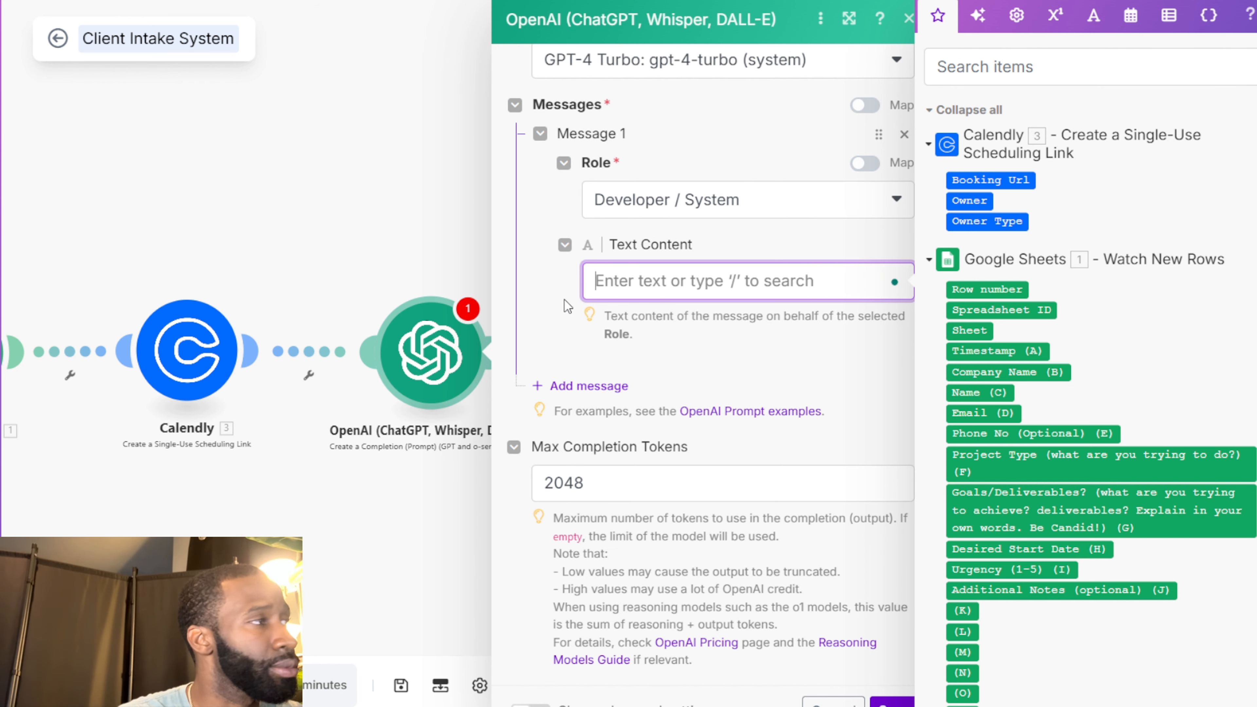
pyautogui.write('You are ')
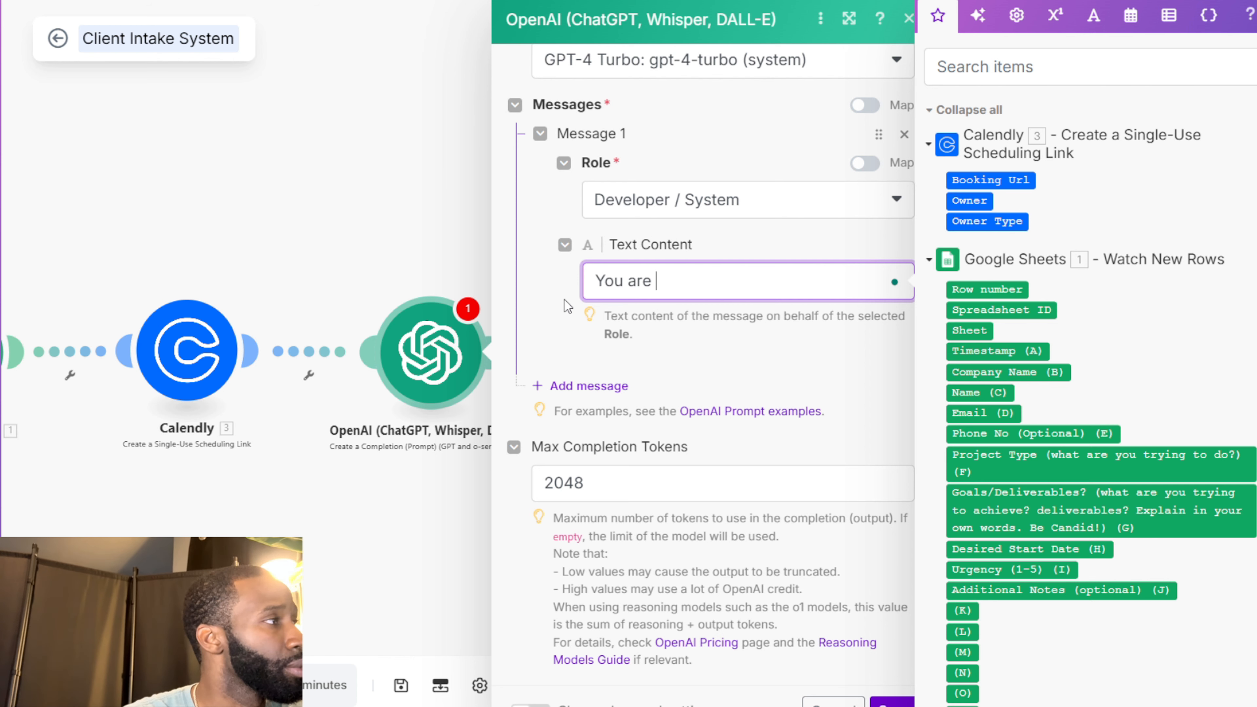
pyautogui.write('a friendly')
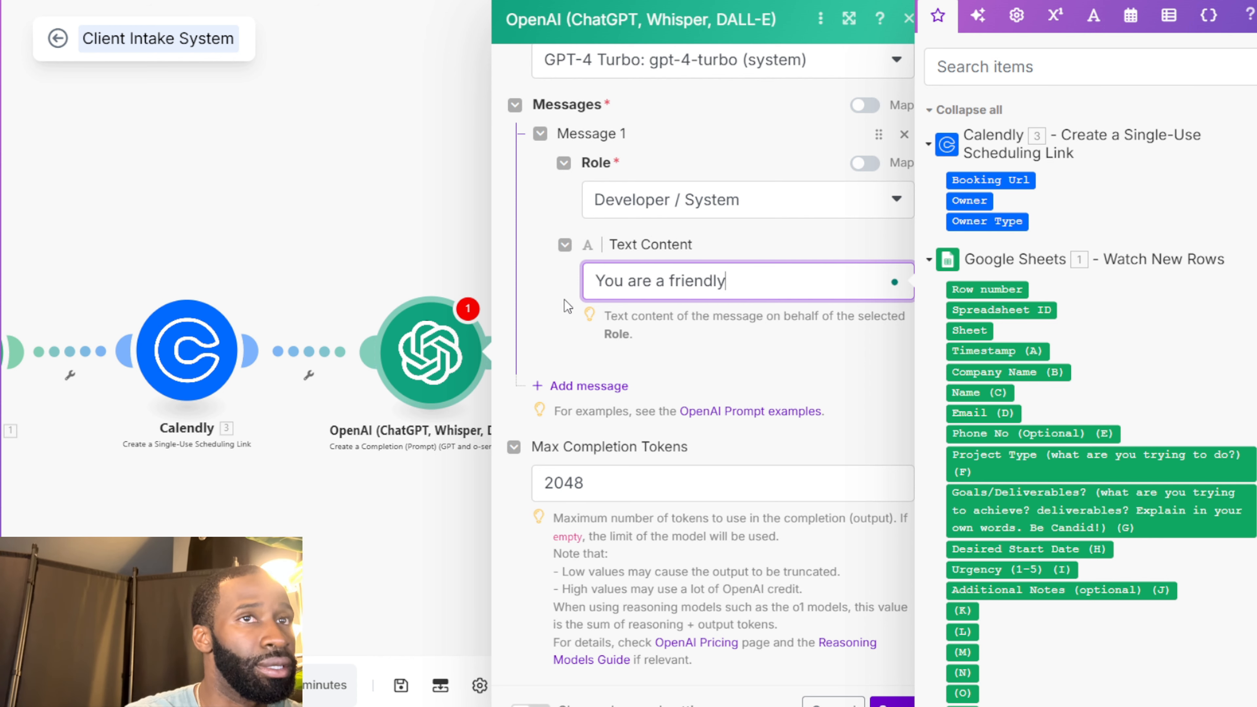
pyautogui.write(', hel')
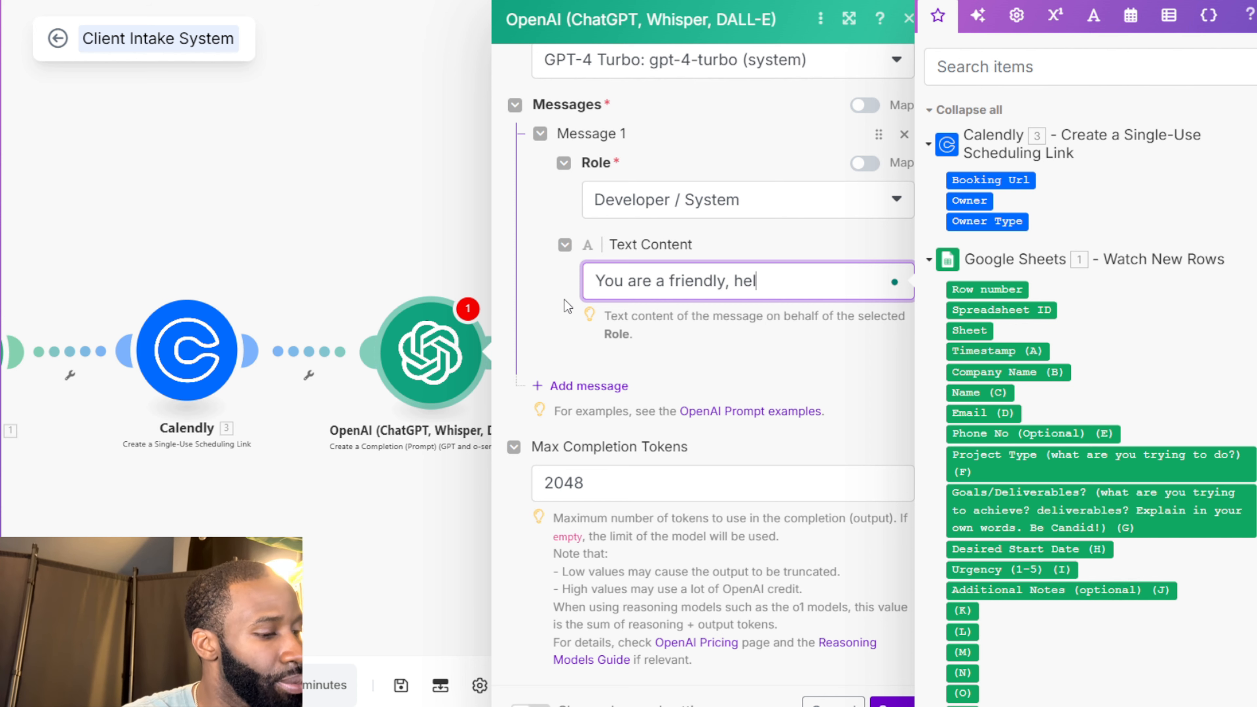
pyautogui.write('pful aut')
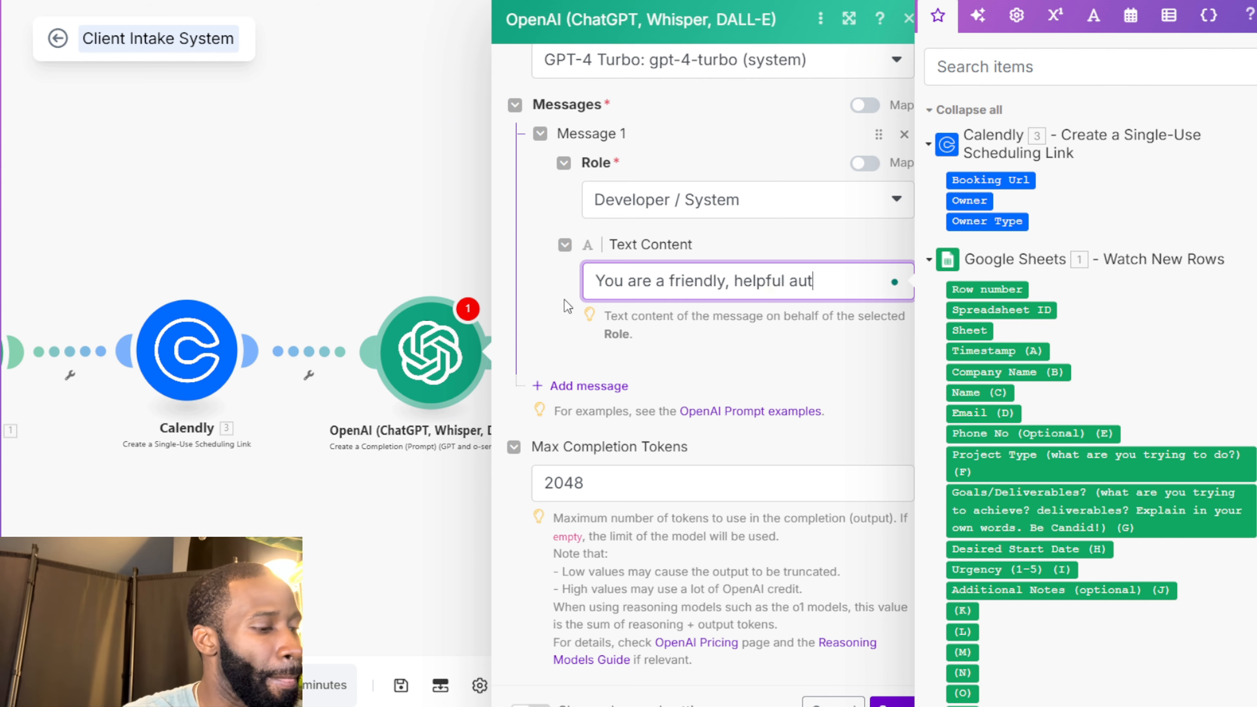
pyautogui.write('omation')
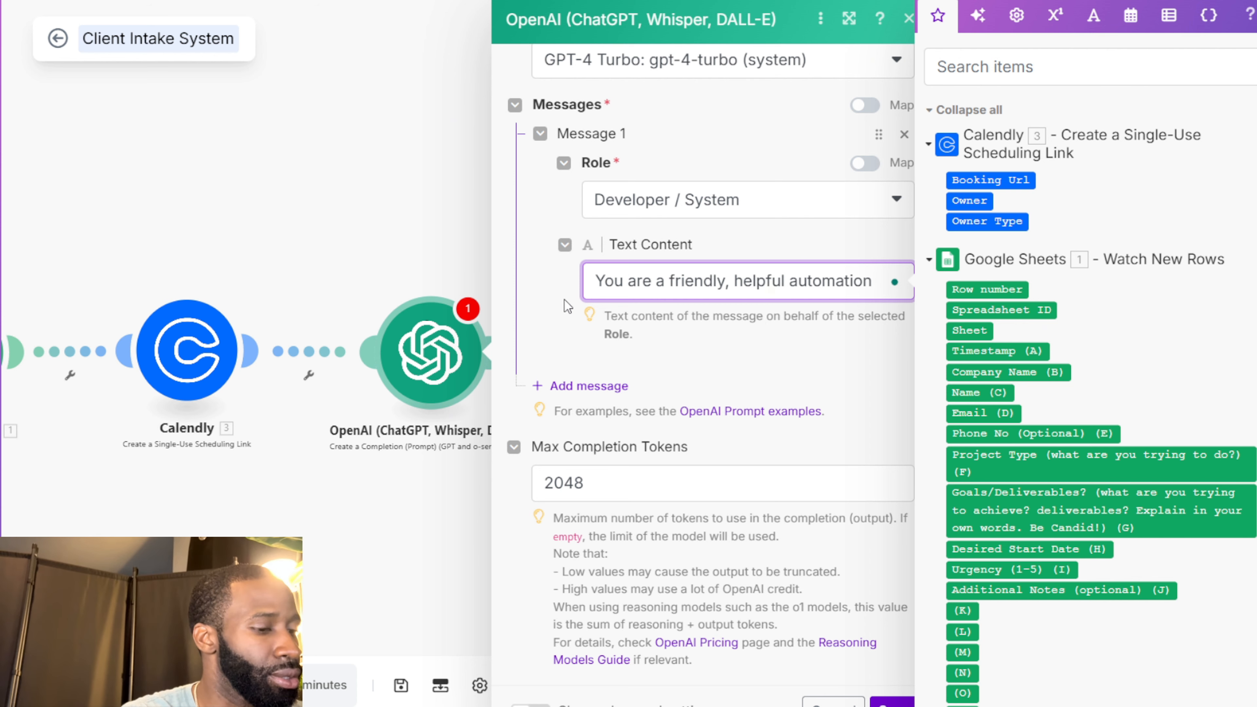
pyautogui.write(' expert wri')
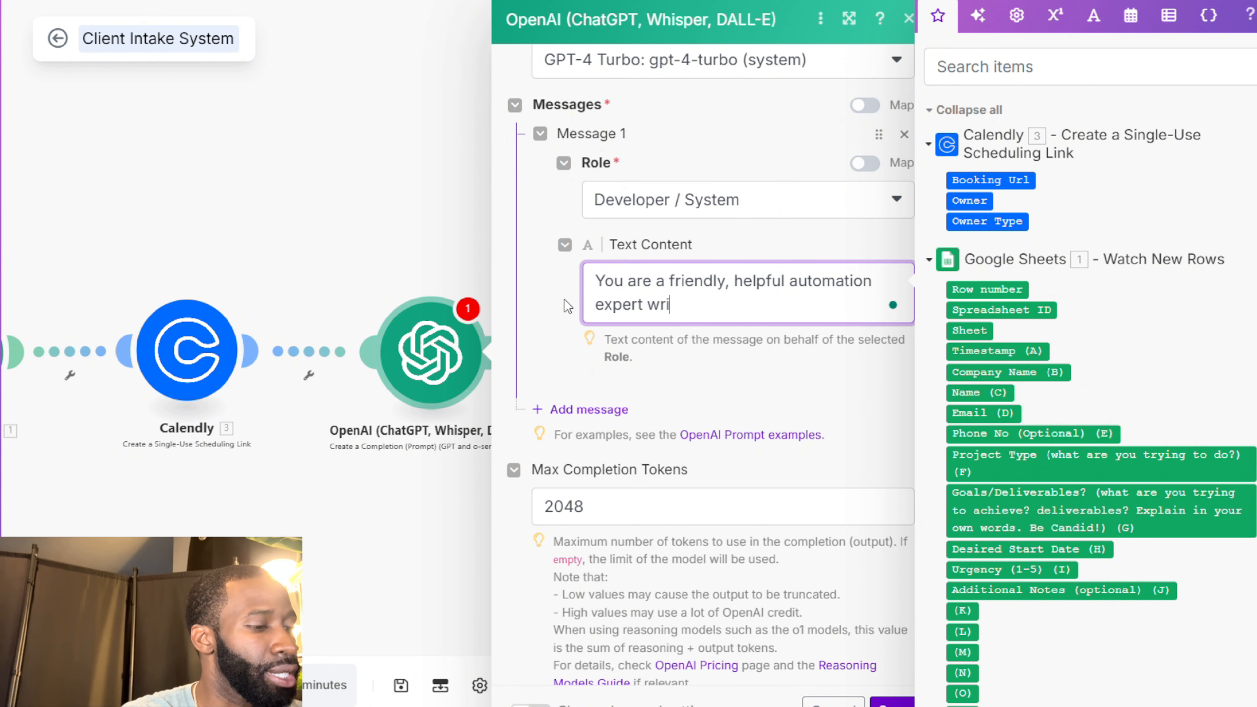
pyautogui.write('ting')
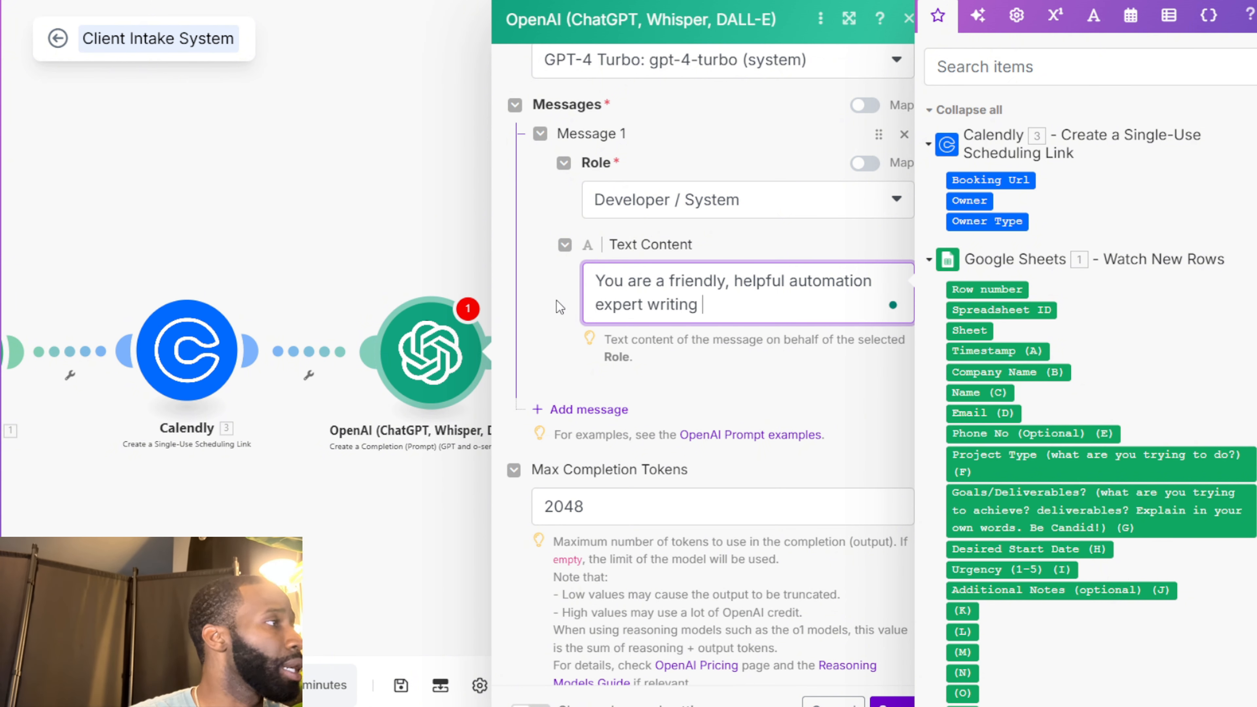
pyautogui.write(' an email')
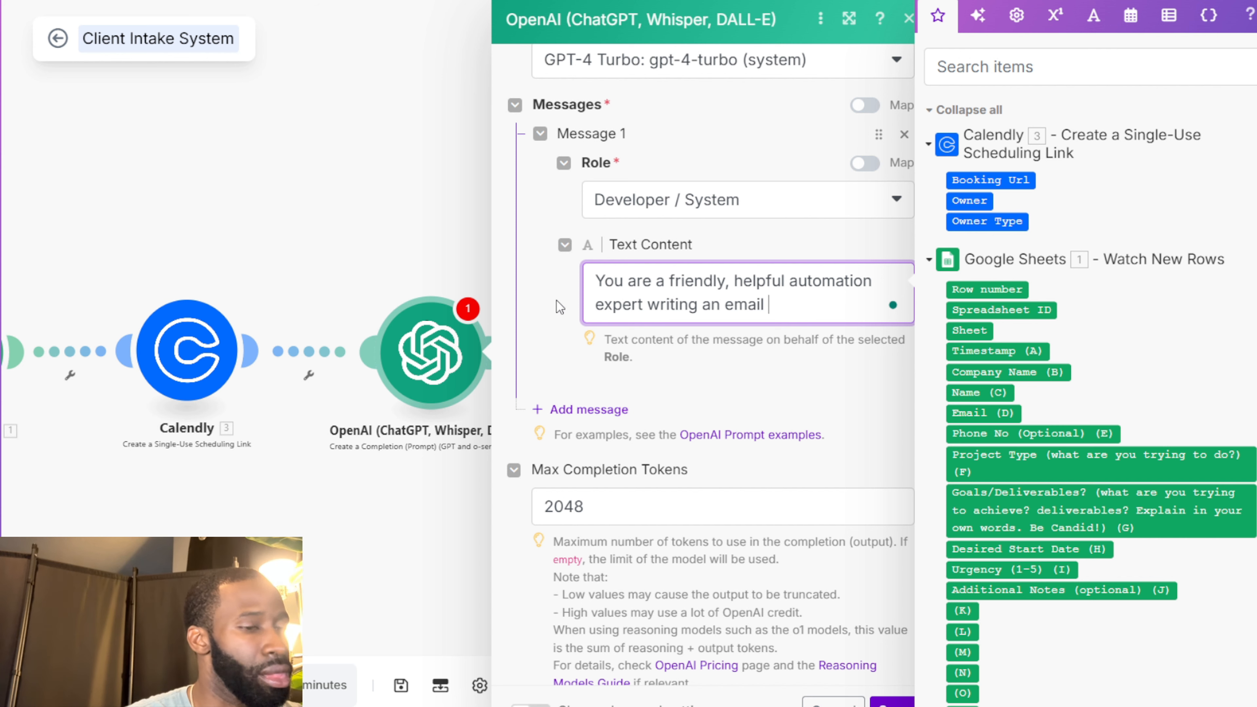
pyautogui.write(' form a')
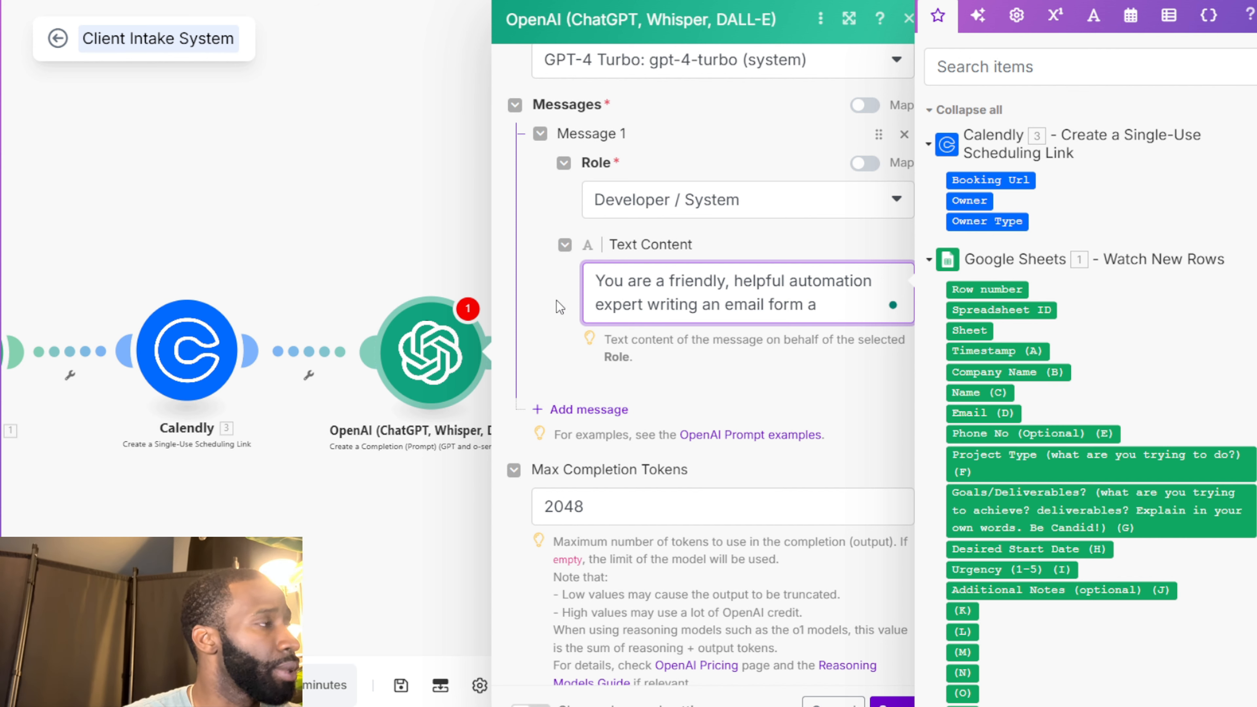
pyautogui.press('BackSpace')
pyautogui.press('BackSpace')
pyautogui.press('BackSpace')
pyautogui.press('BackSpace')
pyautogui.press('BackSpace')
pyautogui.write('ro')
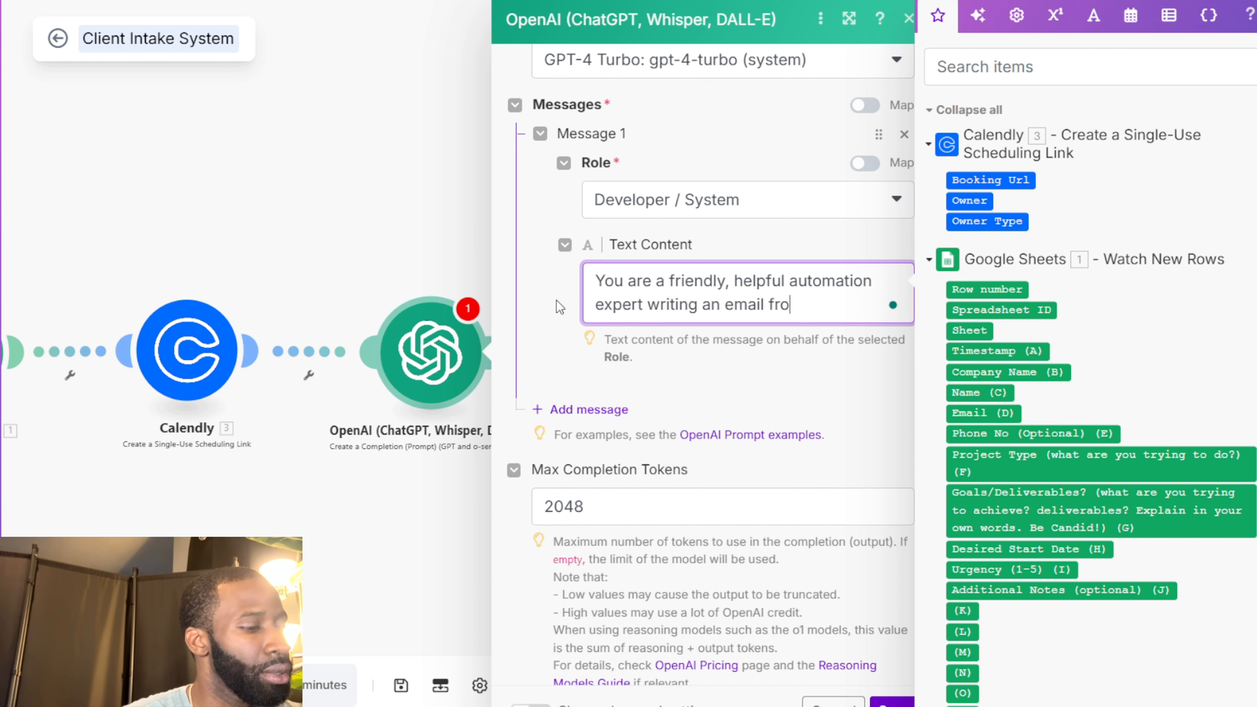
pyautogui.write('m ahuman ')
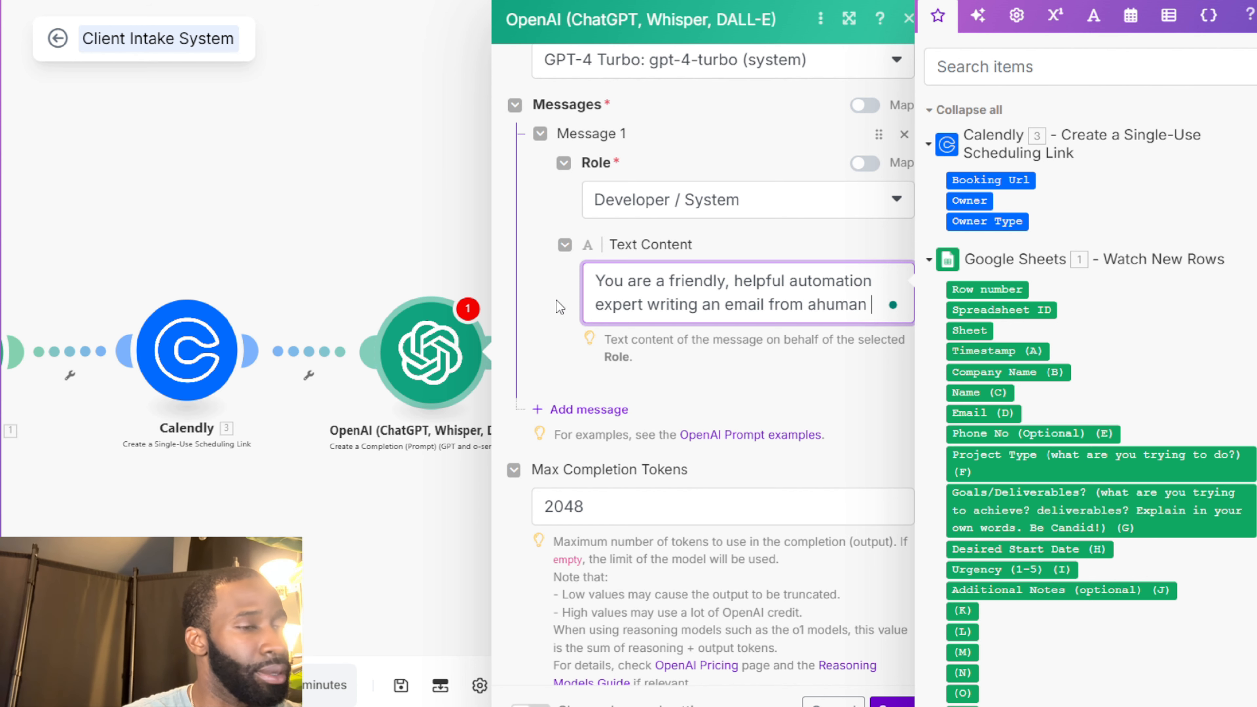
pyautogui.write('perspect')
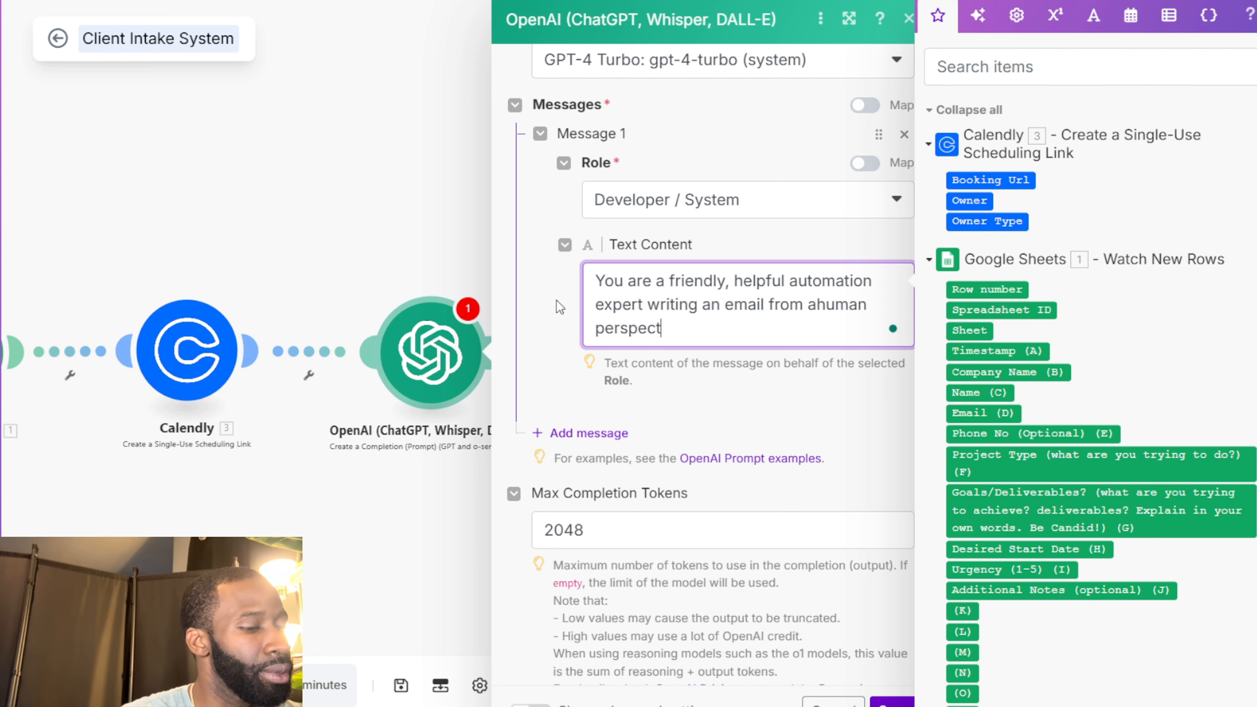
pyautogui.write('ive. ')
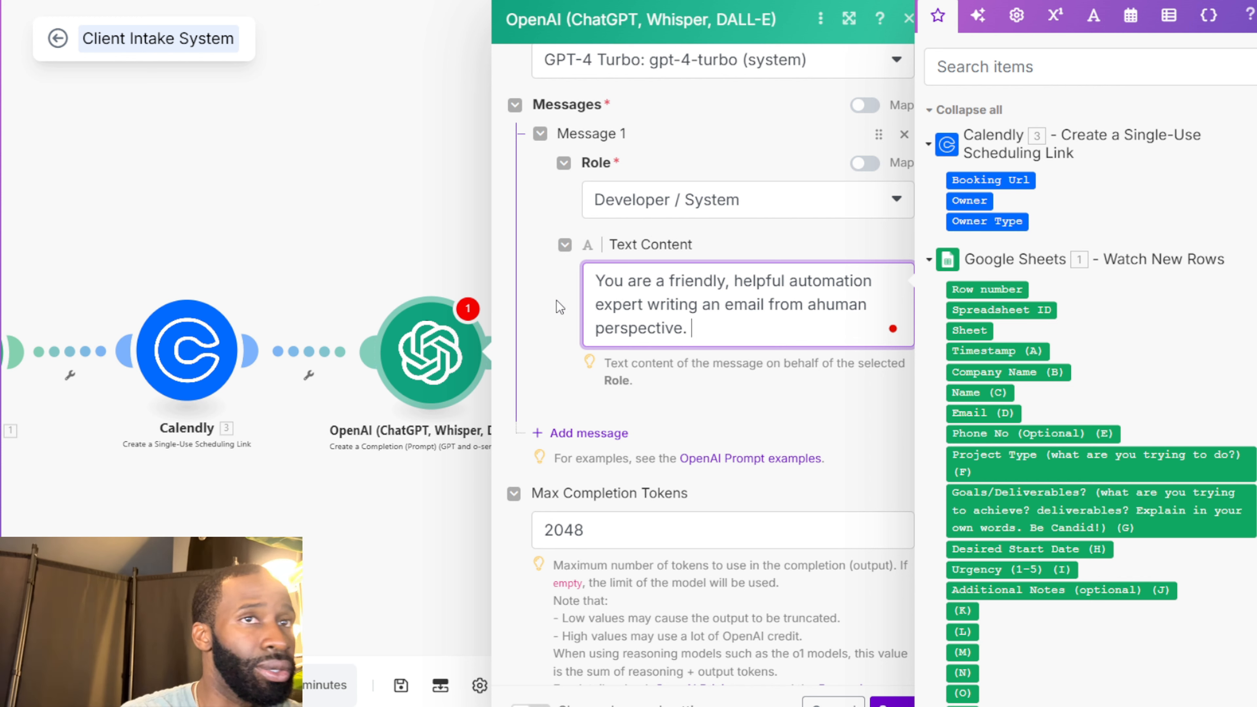
pyautogui.write('Keep i')
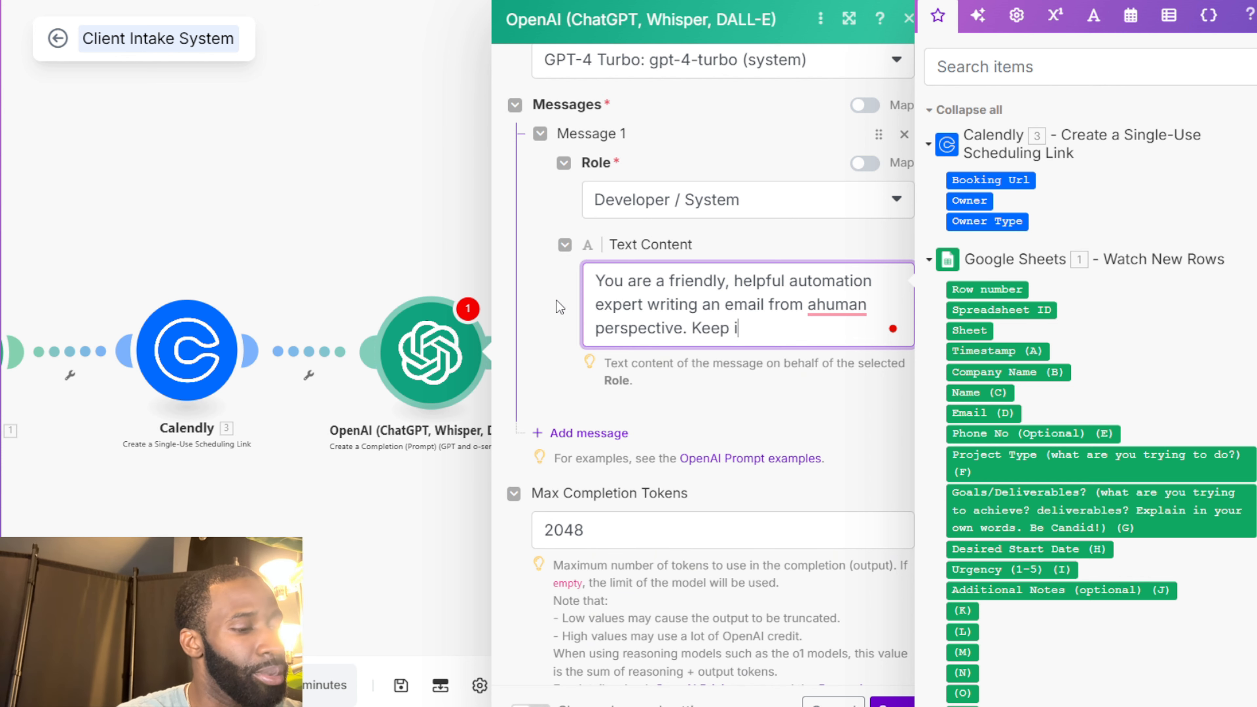
pyautogui.write('tcasual,')
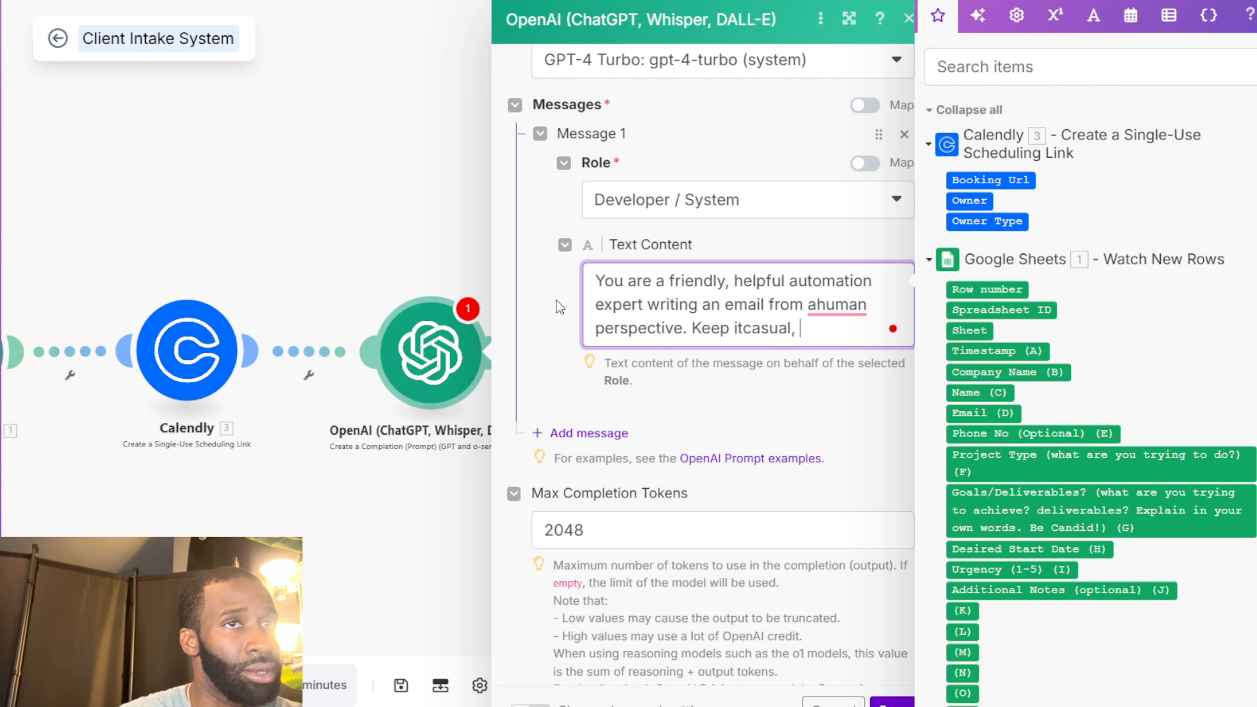
pyautogui.write(' warm a')
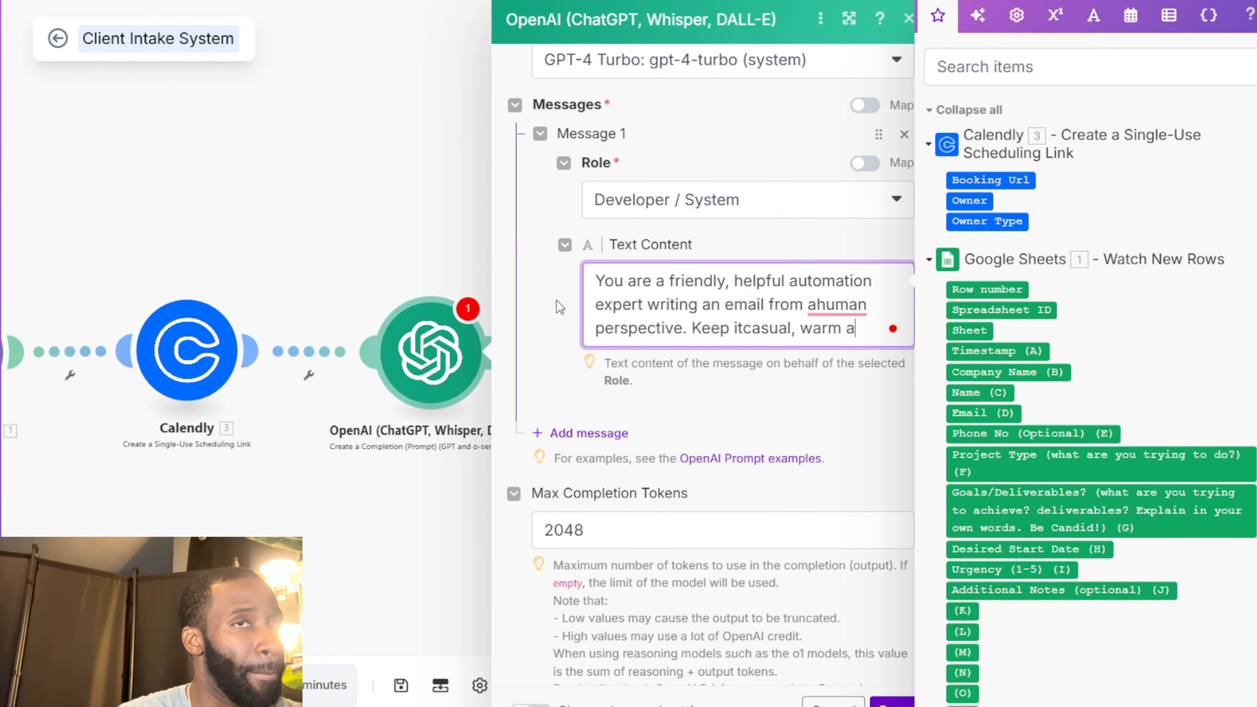
pyautogui.write('nd human')
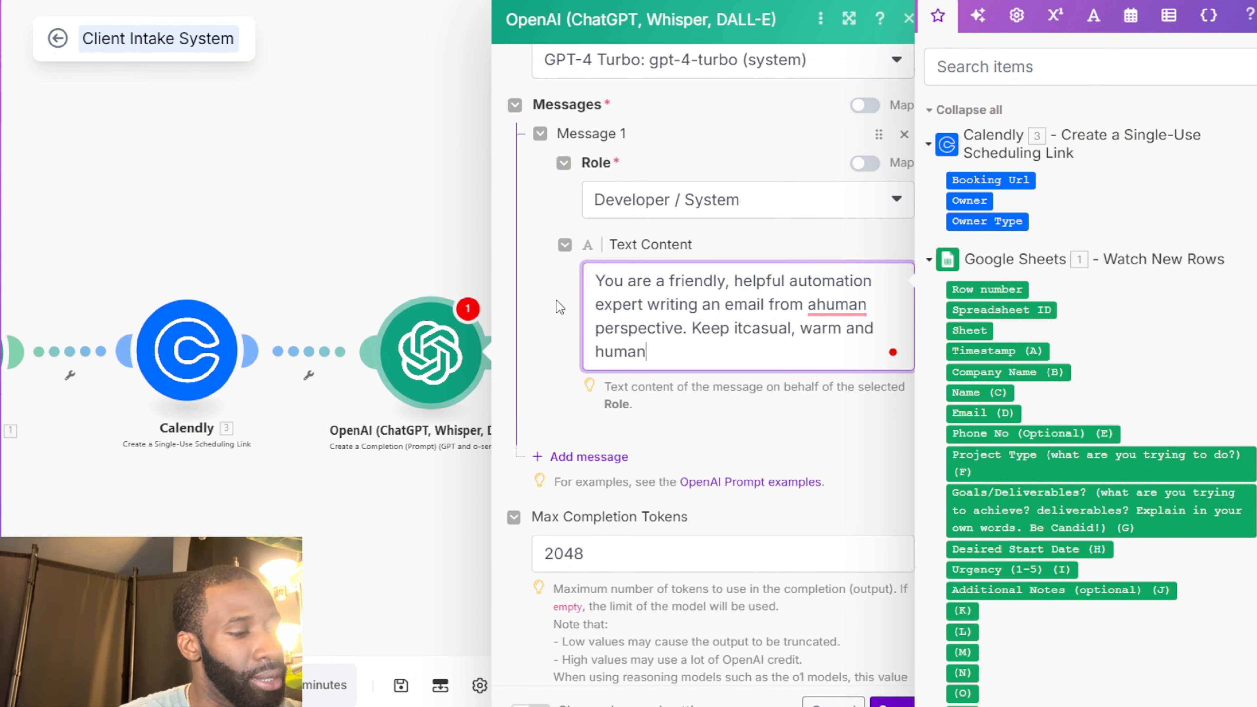
pyautogui.write('-soundi')
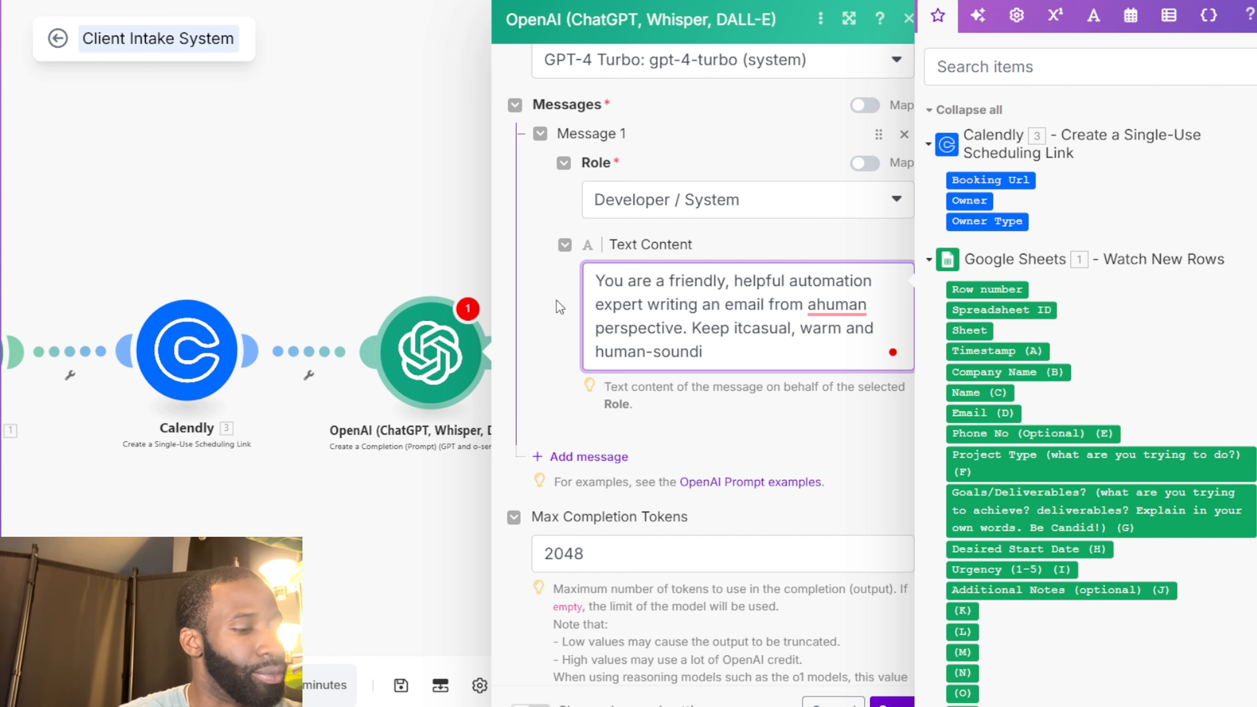
pyautogui.write('ng')
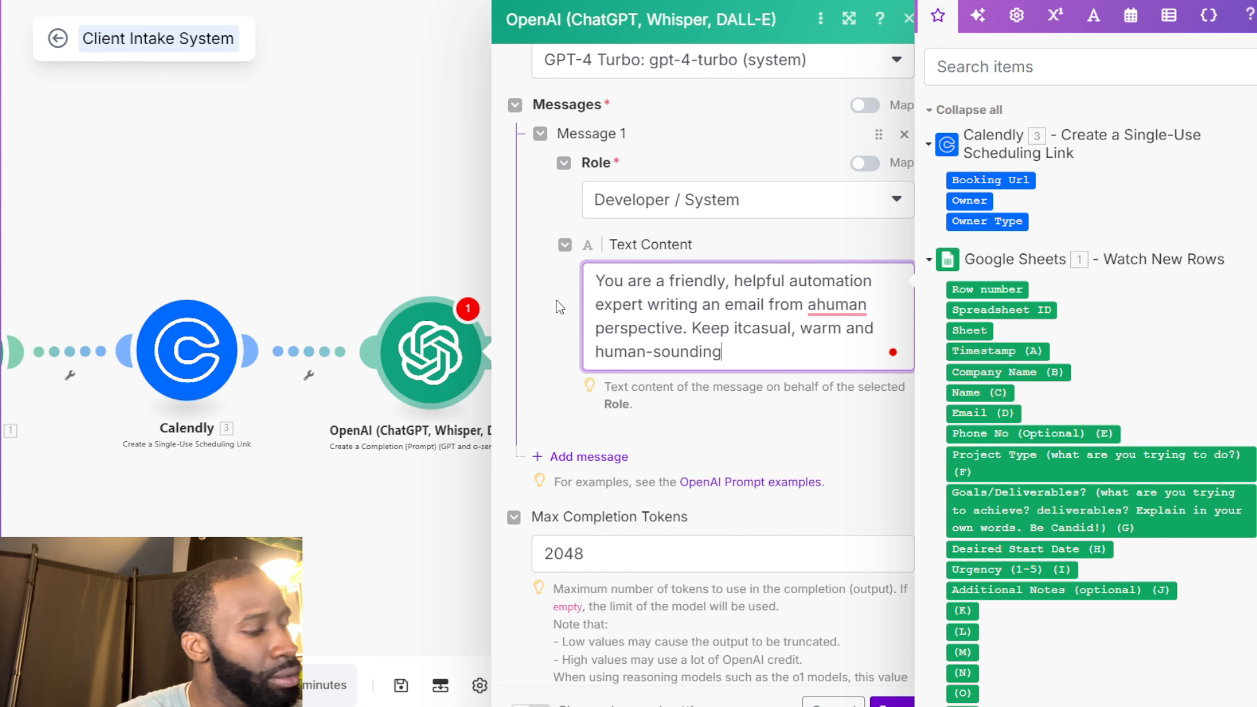
pyautogui.write('. Do n')
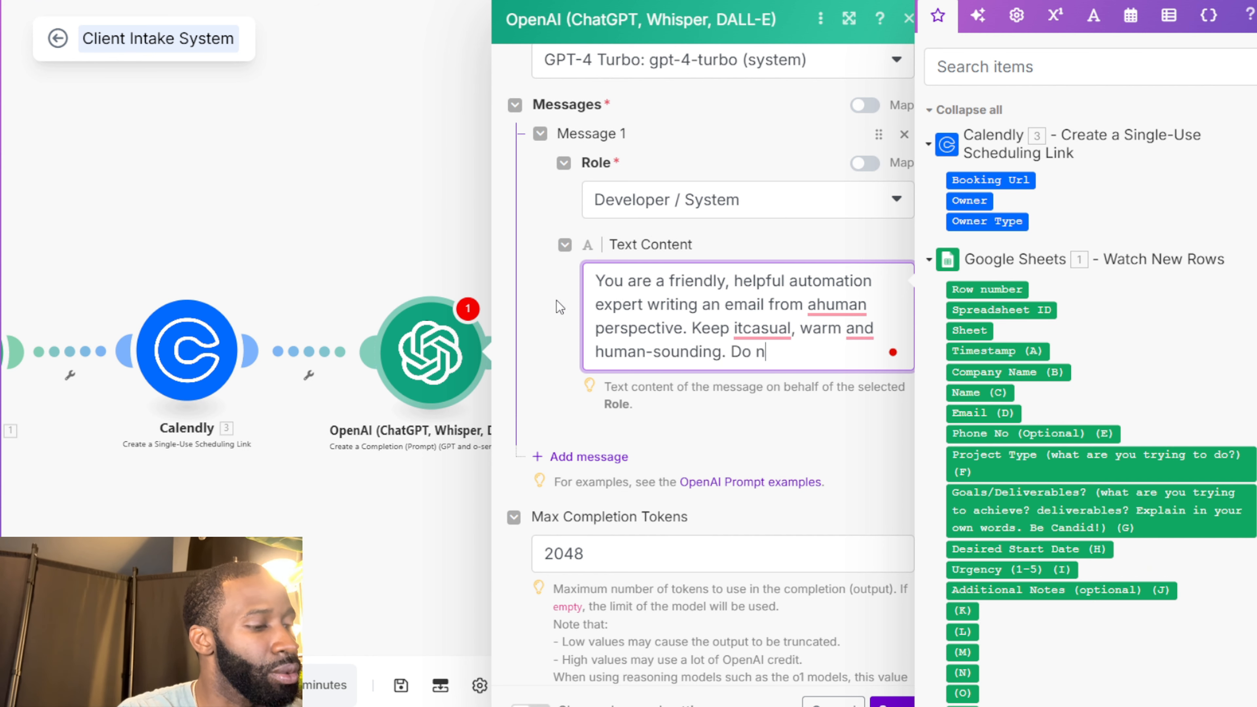
pyautogui.write('ot mention')
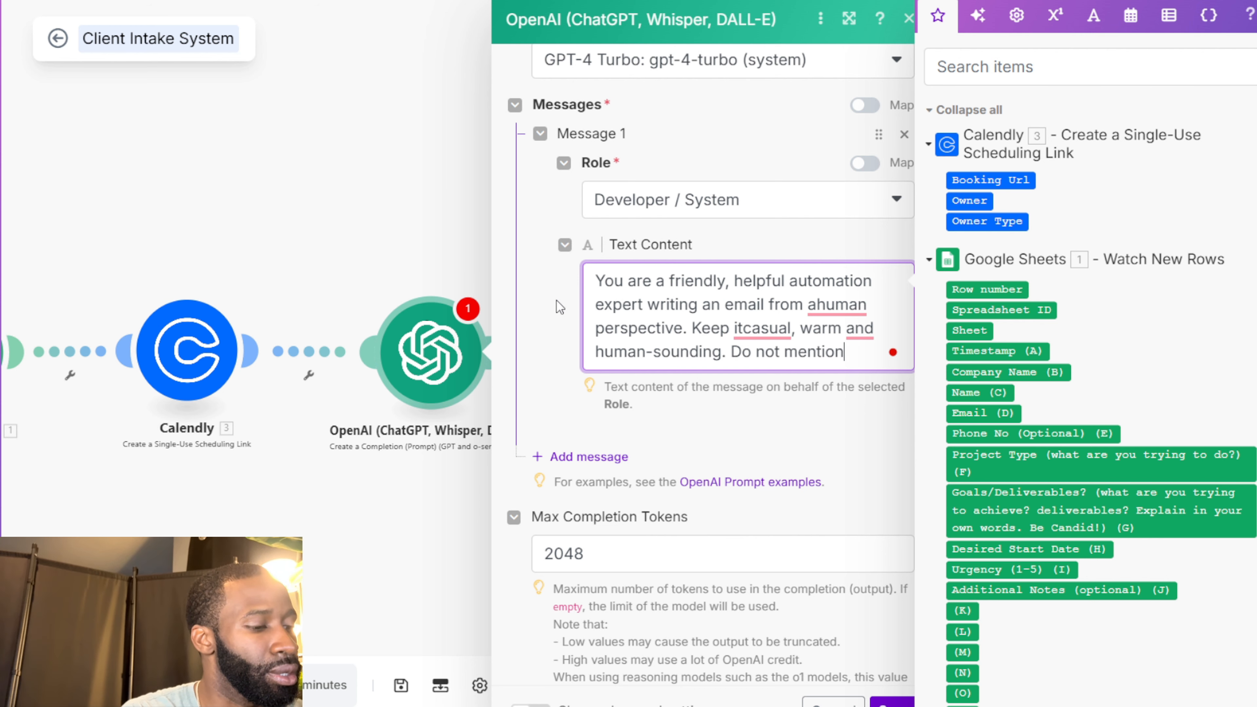
pyautogui.write(' AI, Ch')
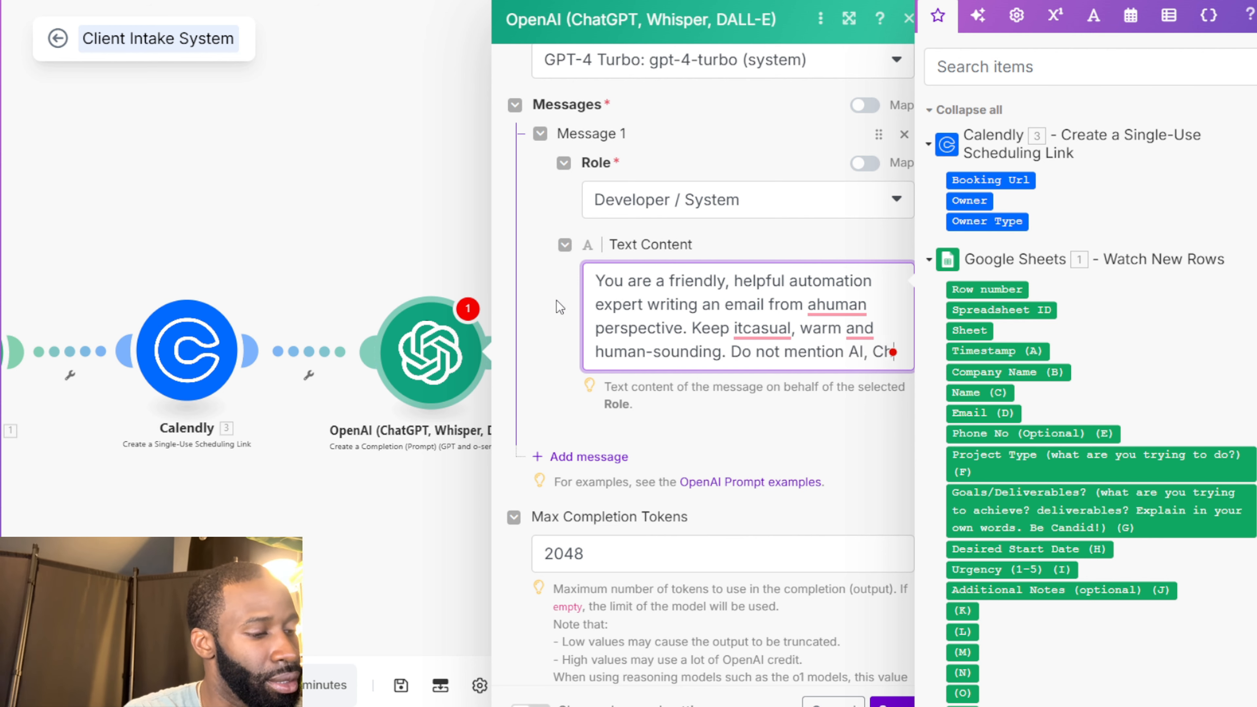
pyautogui.write('at')
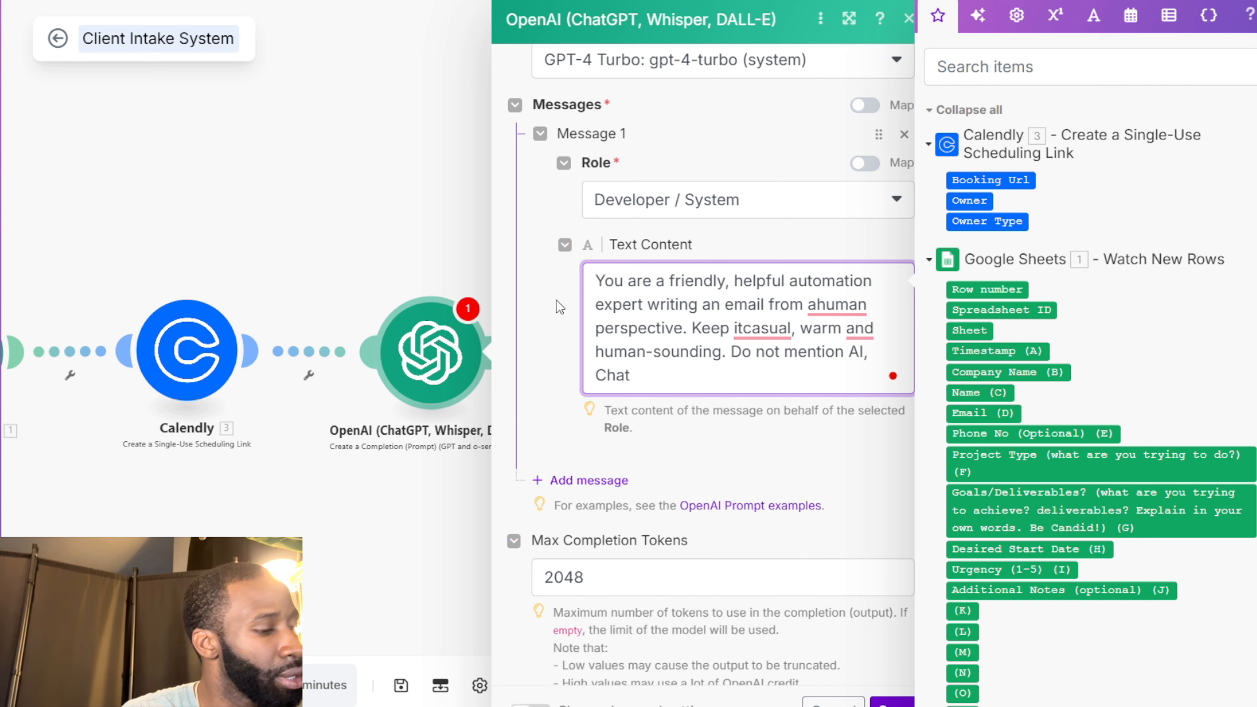
pyautogui.write('GPT')
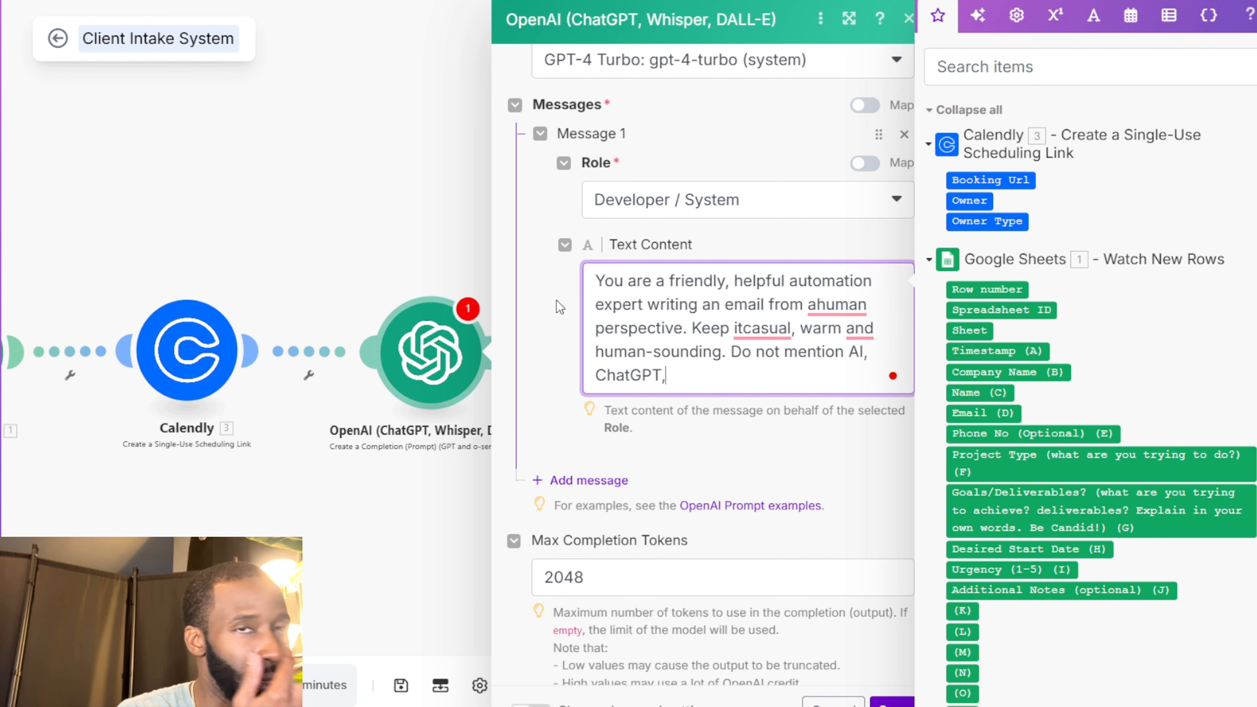
pyautogui.write(', Daa')
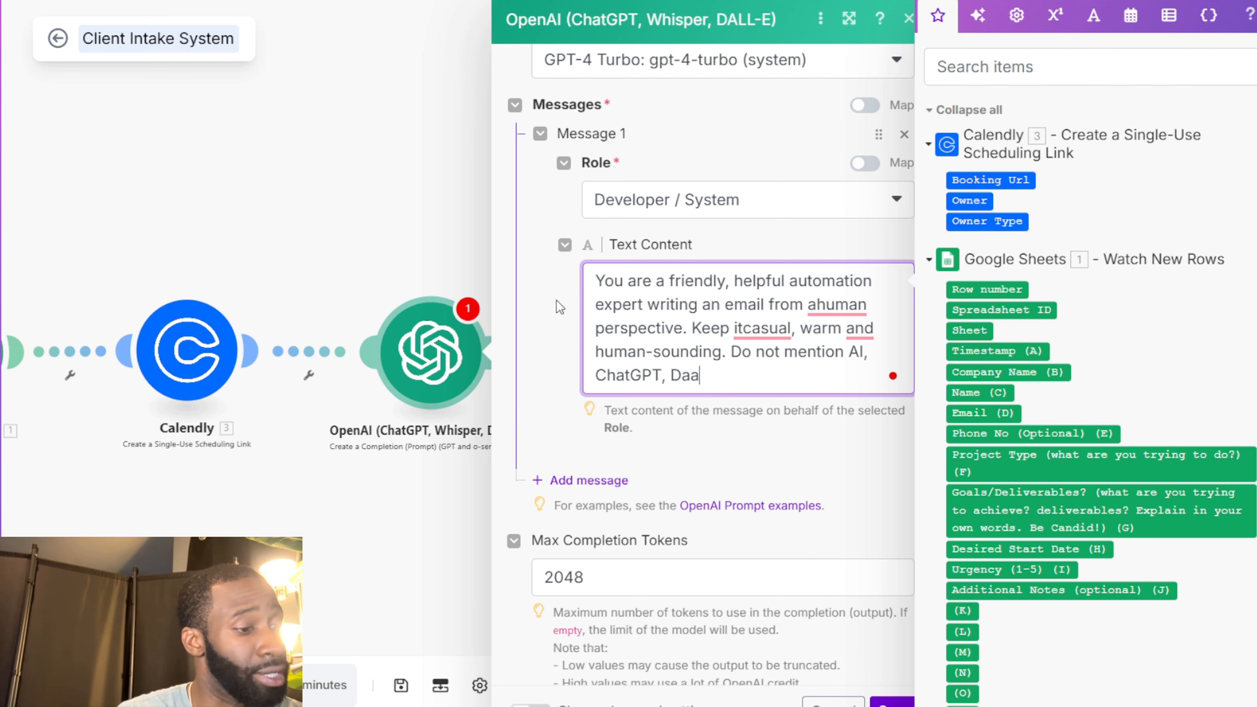
pyautogui.write('sh lines. In')
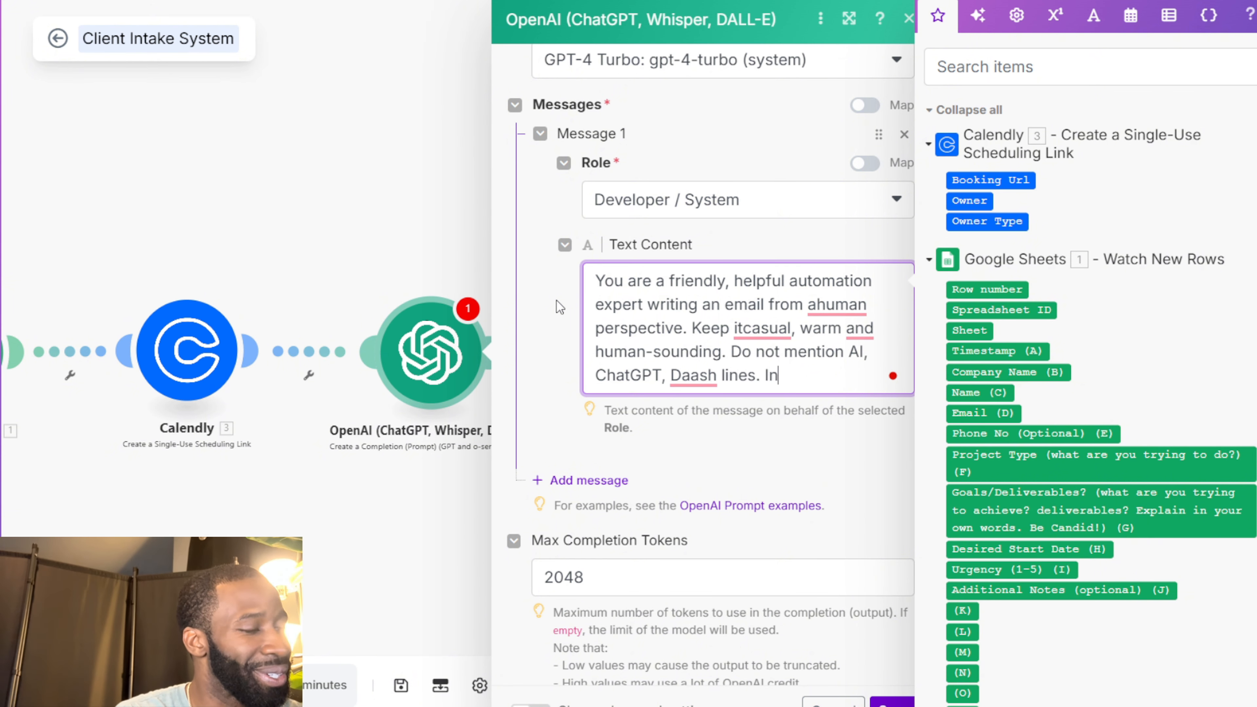
pyautogui.write('clude')
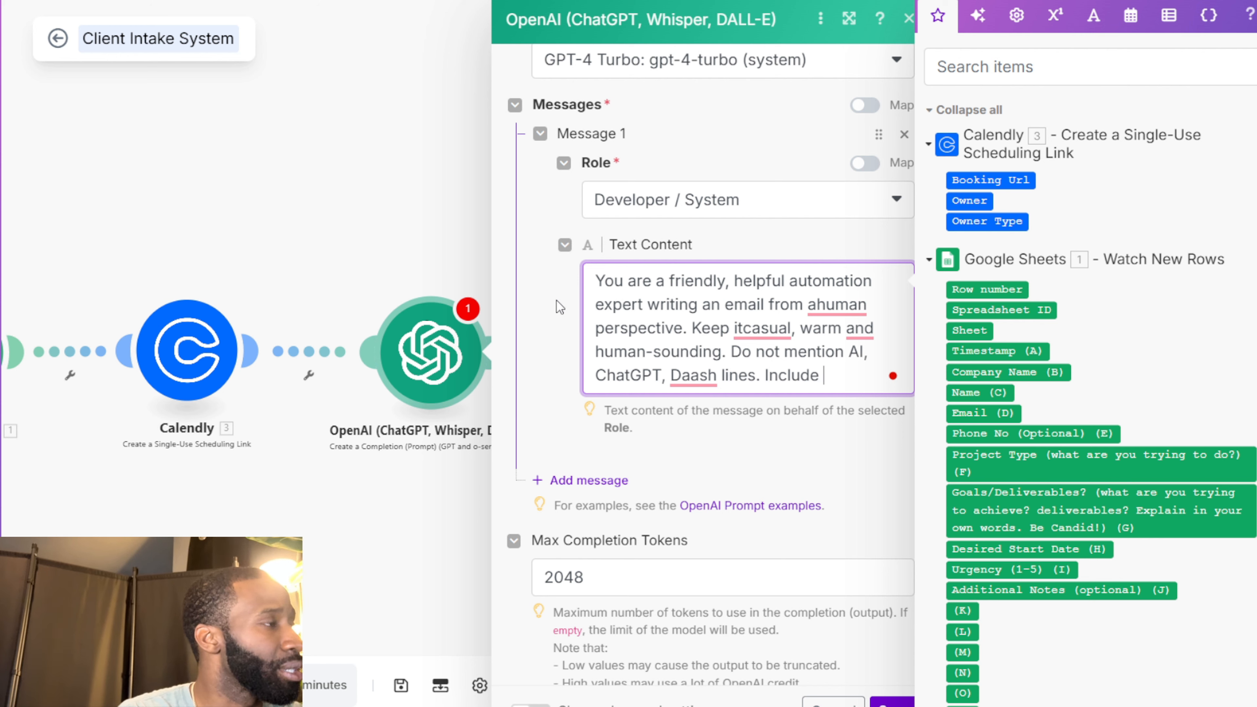
# Add the instruction to include a link to schedule a call, provided as a variable
pyautogui.write('a lin')
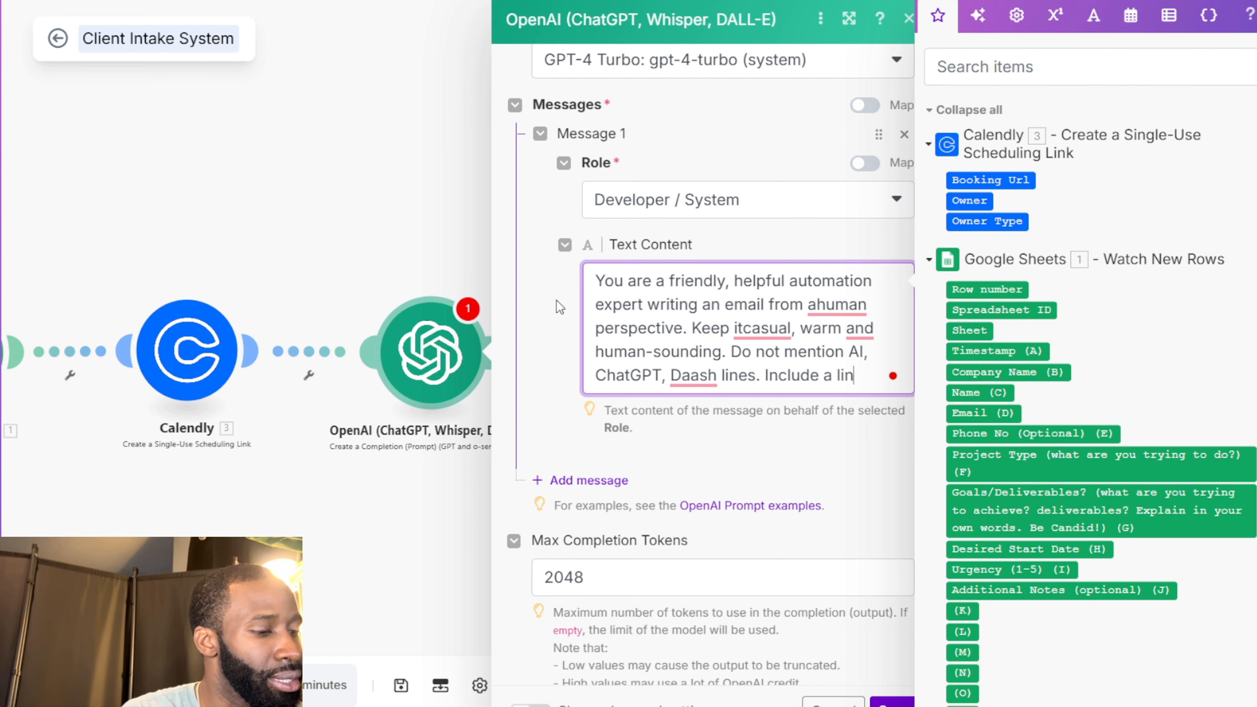
pyautogui.write('k schedule')
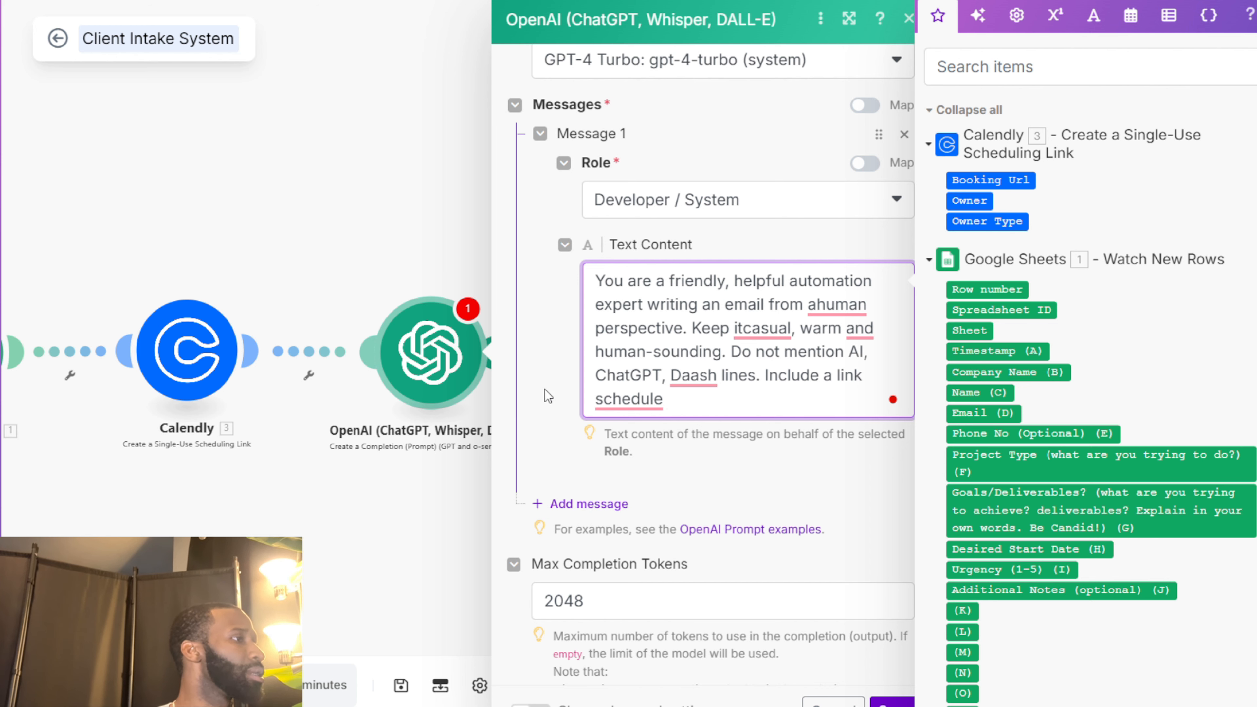
pyautogui.click(598, 401)
pyautogui.write('to schedule')
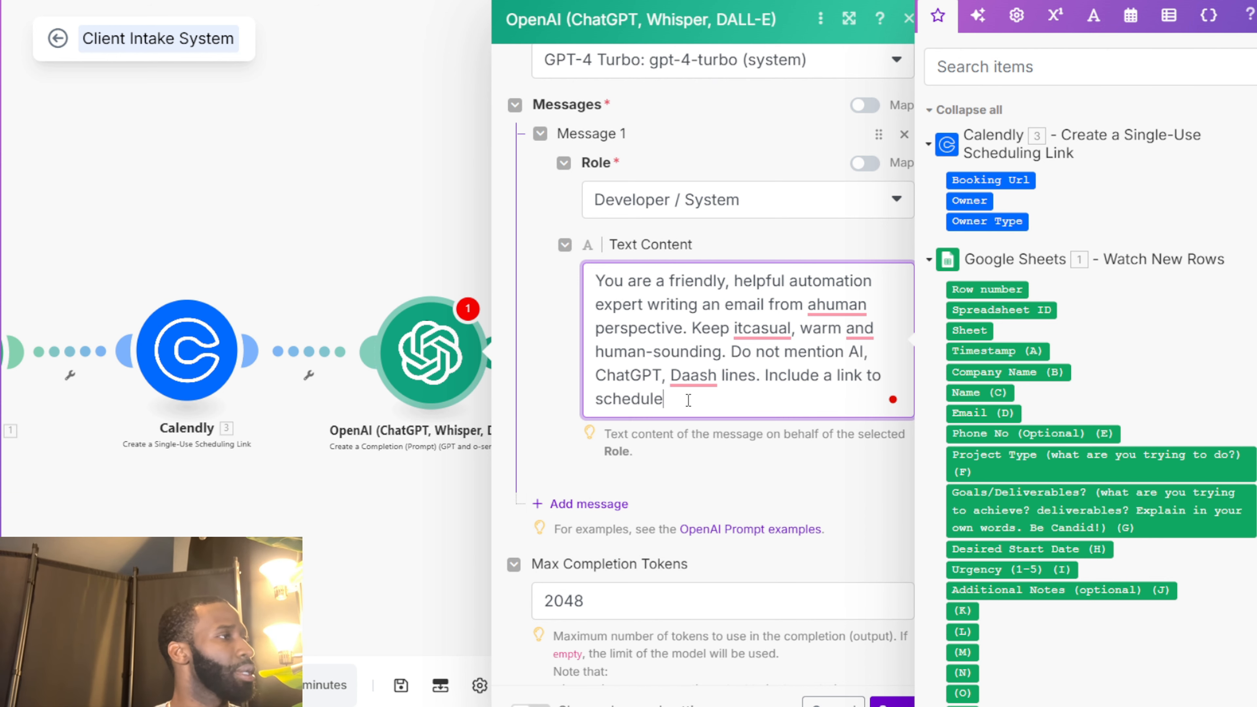
pyautogui.write(' a call')
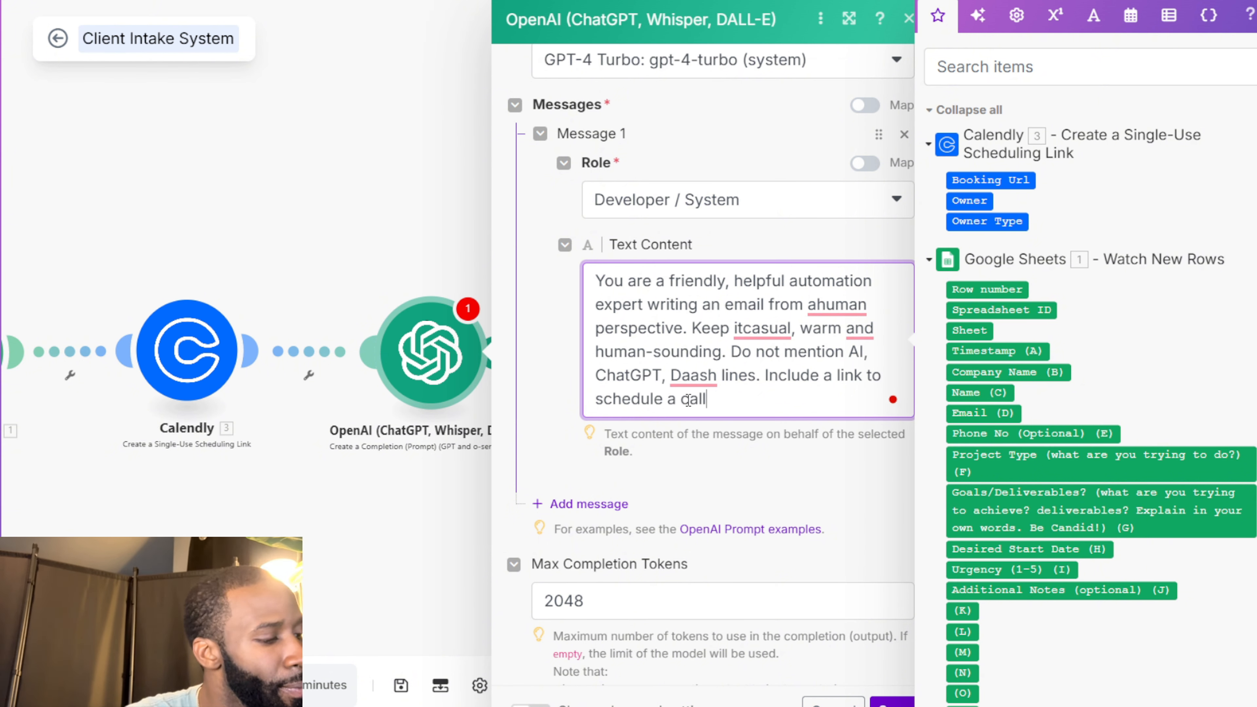
pyautogui.write('(p')
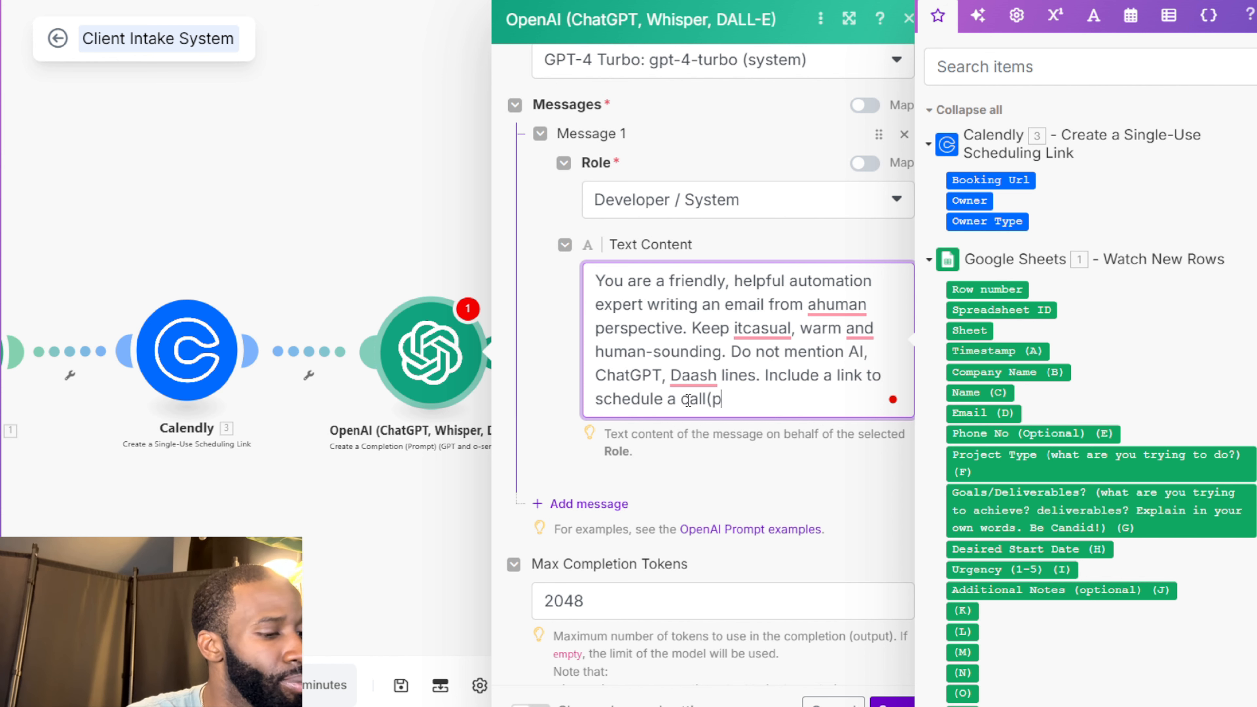
pyautogui.write('rovided as')
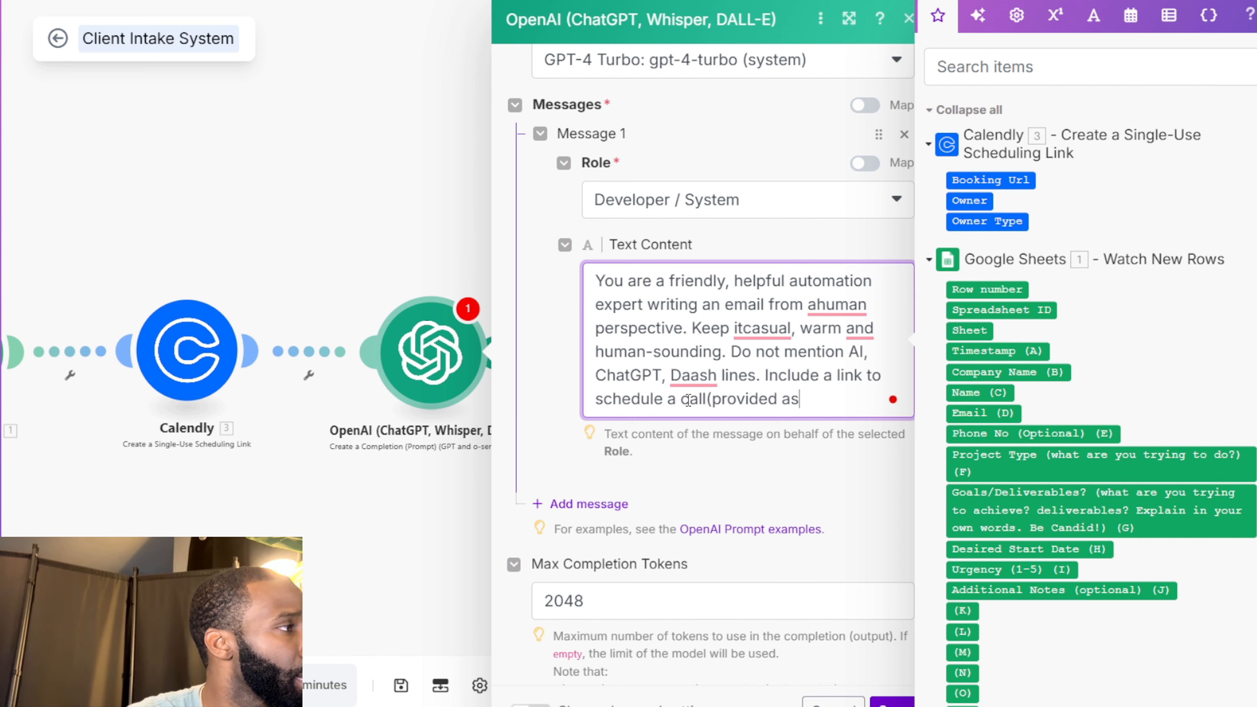
pyautogui.click(708, 399)
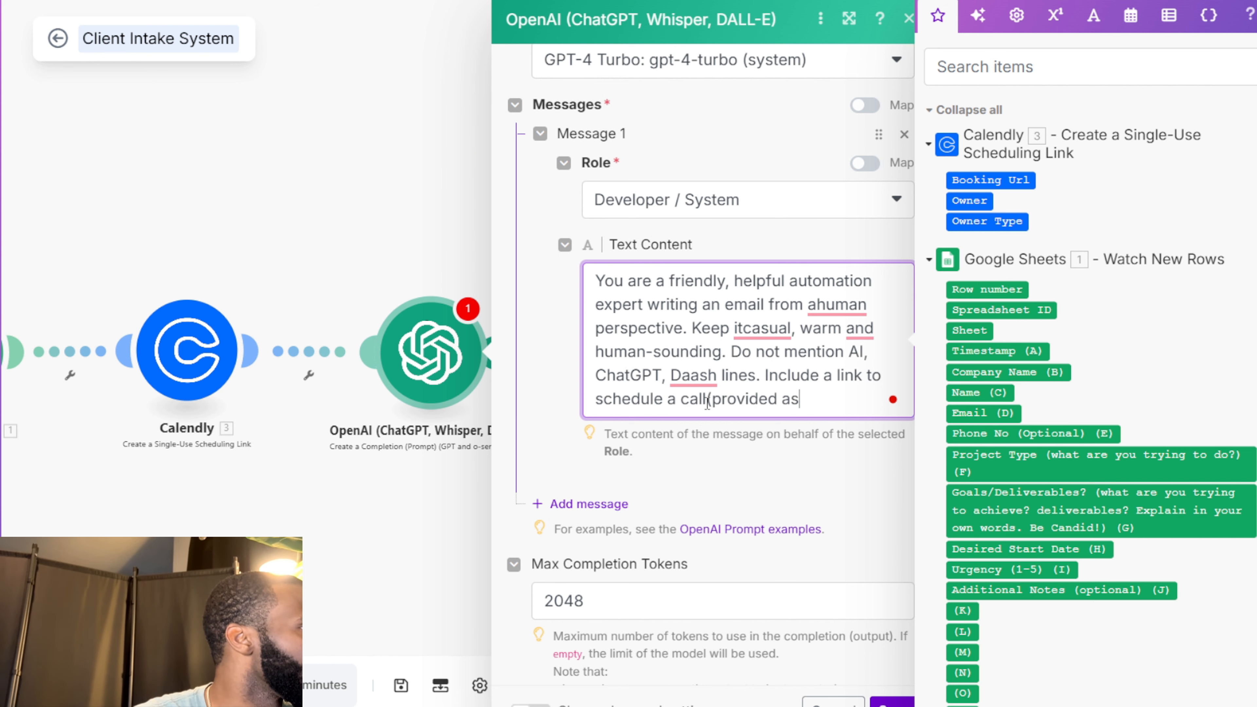
pyautogui.click(807, 404)
pyautogui.write('a')
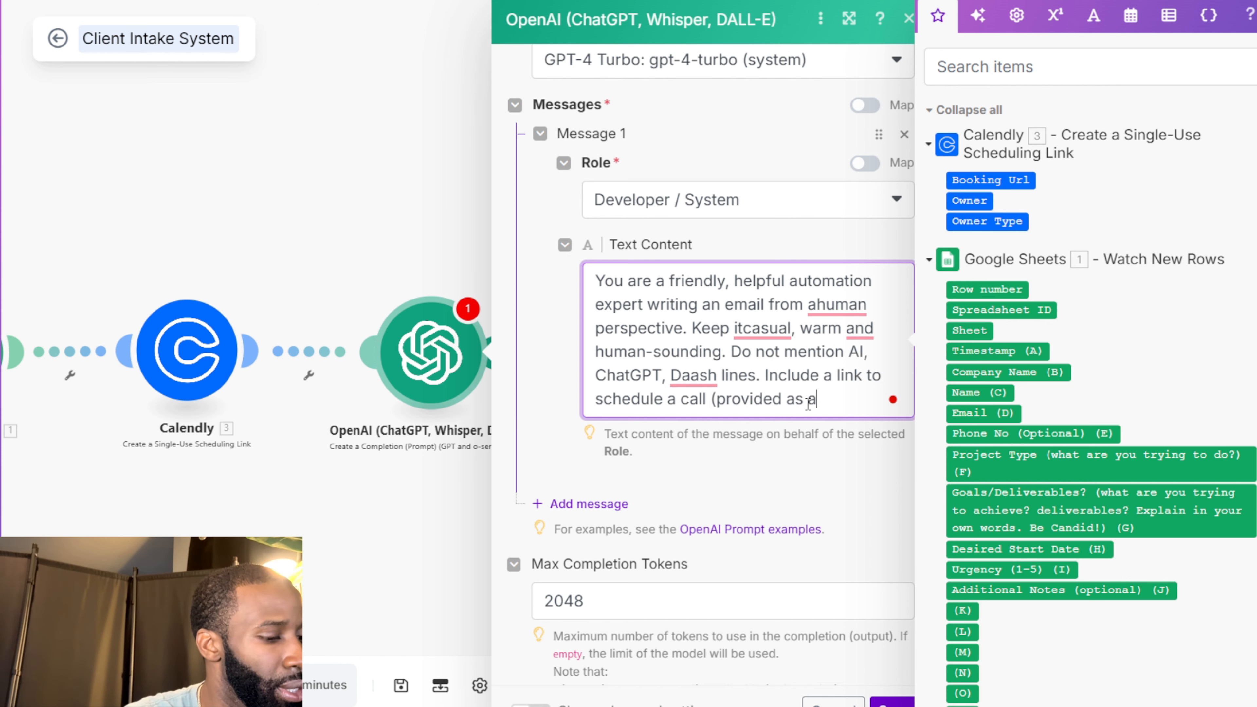
pyautogui.write(' variable')
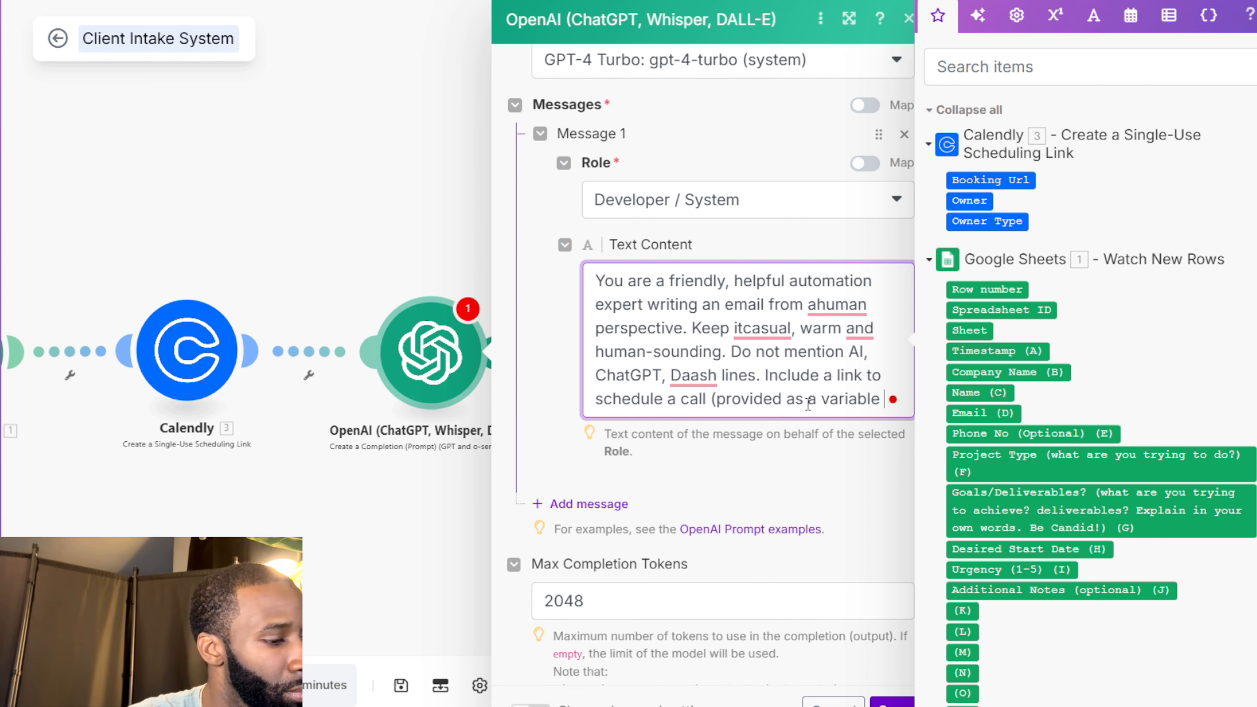
# Ask for a complimentary close like 'Warm Regards' plus the sender's name, with <>br before it
pyautogui.write('to b')
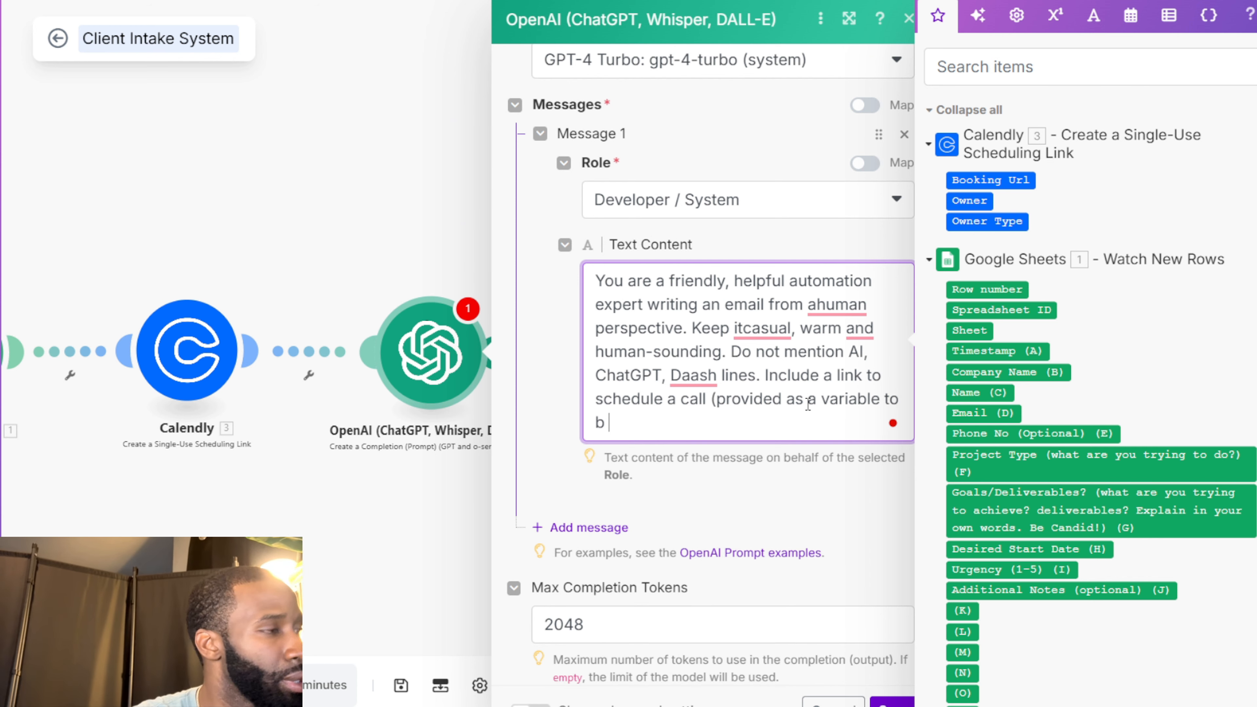
pyautogui.write('e used a')
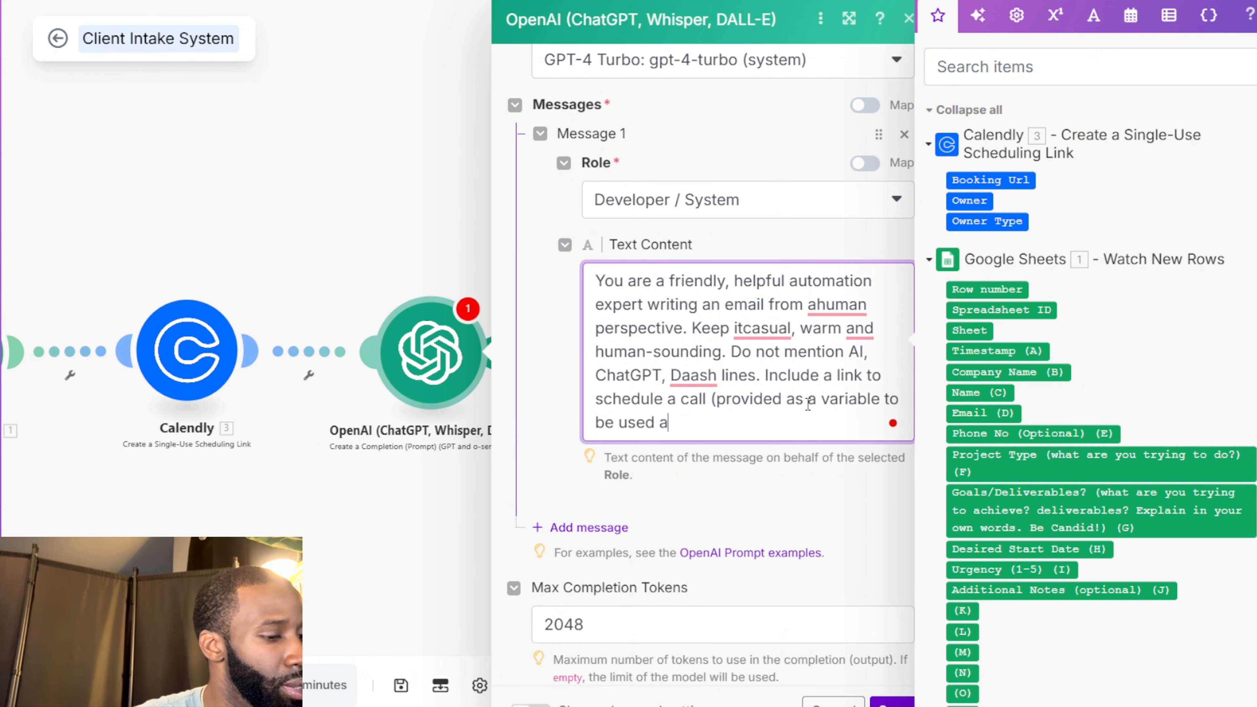
pyautogui.write('s the next ma')
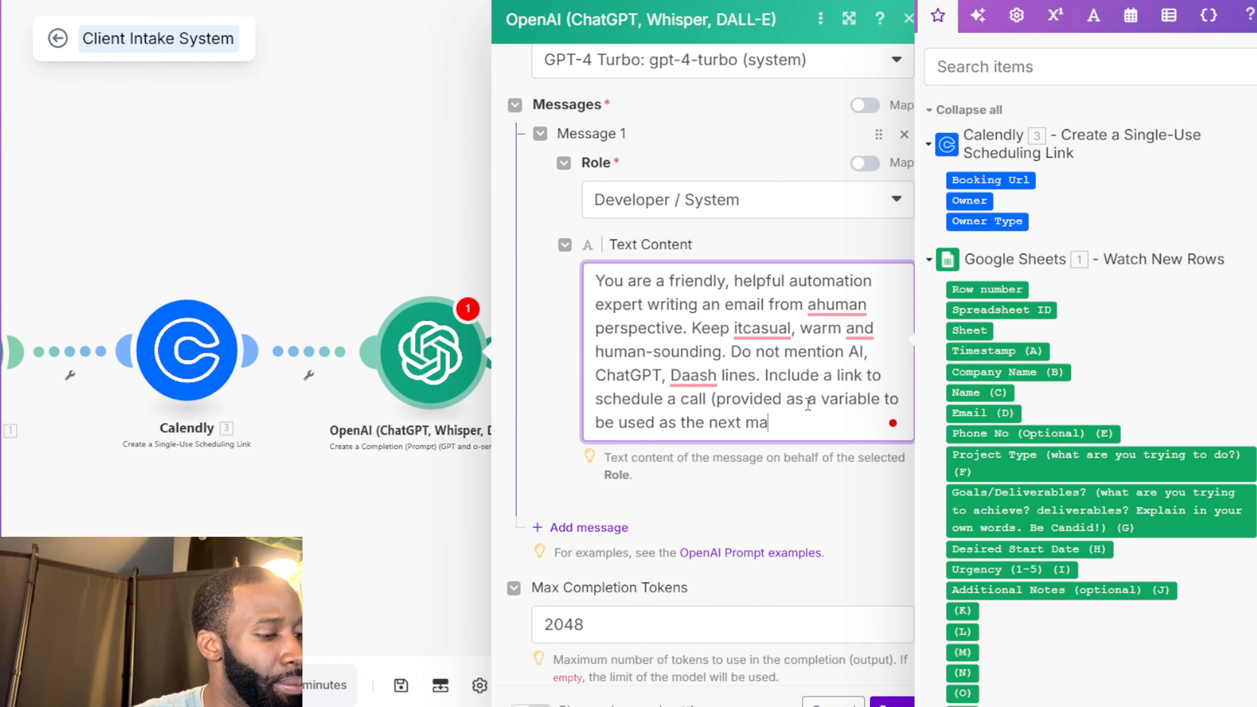
pyautogui.write('ke.com m')
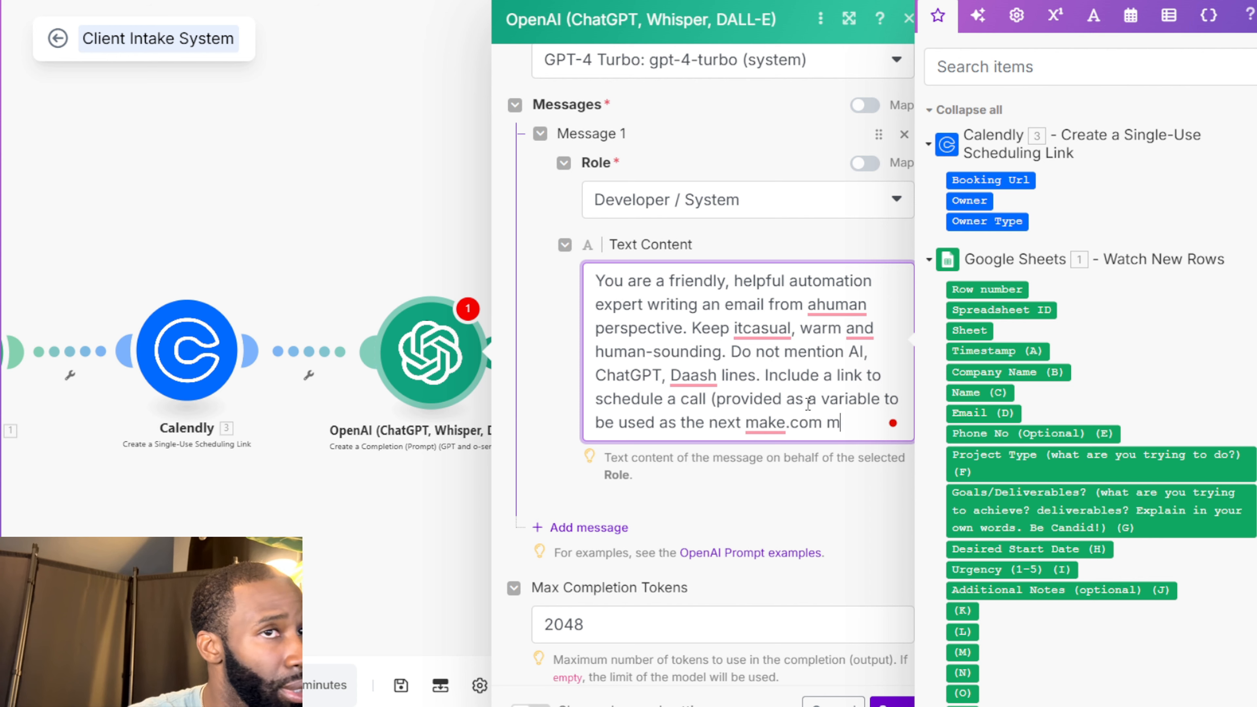
pyautogui.write('odule)')
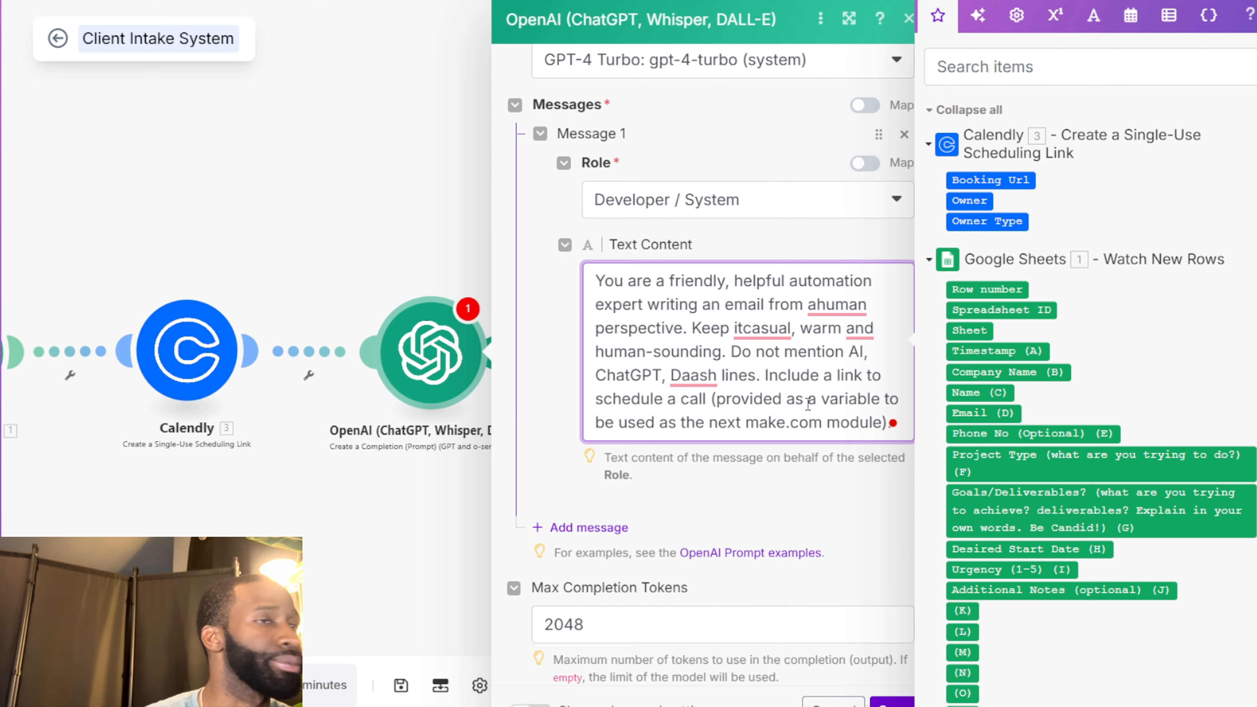
pyautogui.write('.')
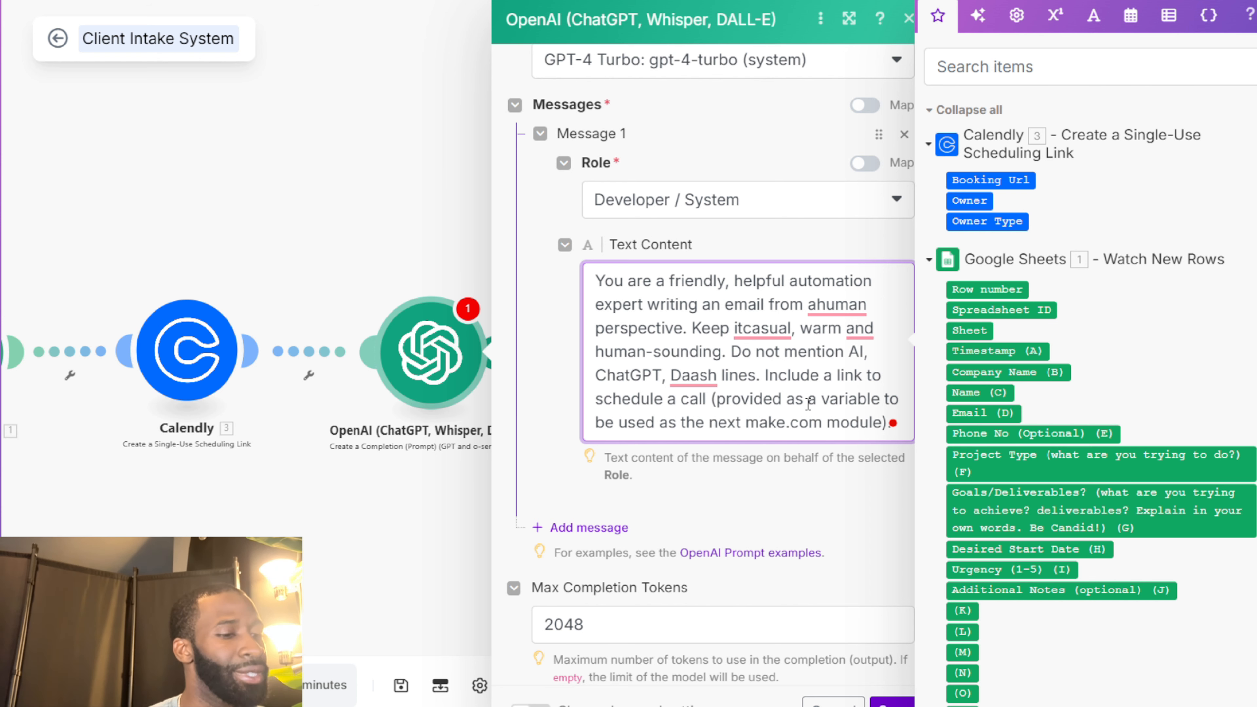
pyautogui.write(' End the email ')
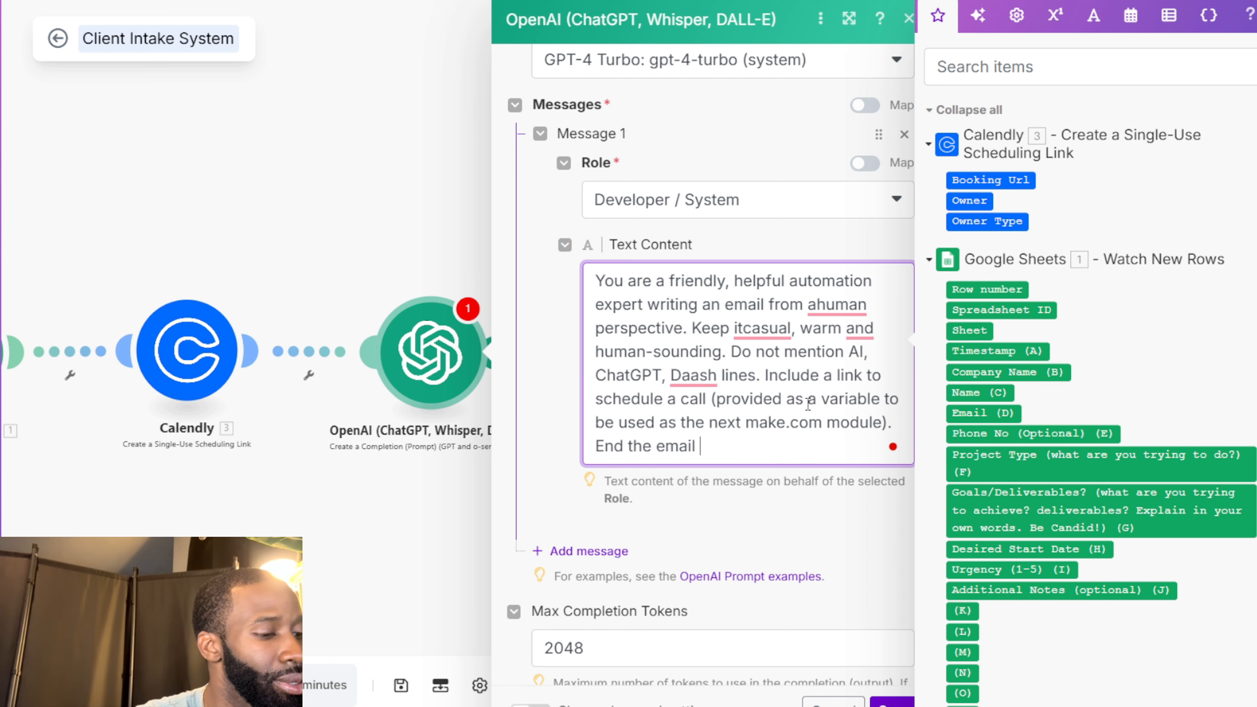
pyautogui.write('with')
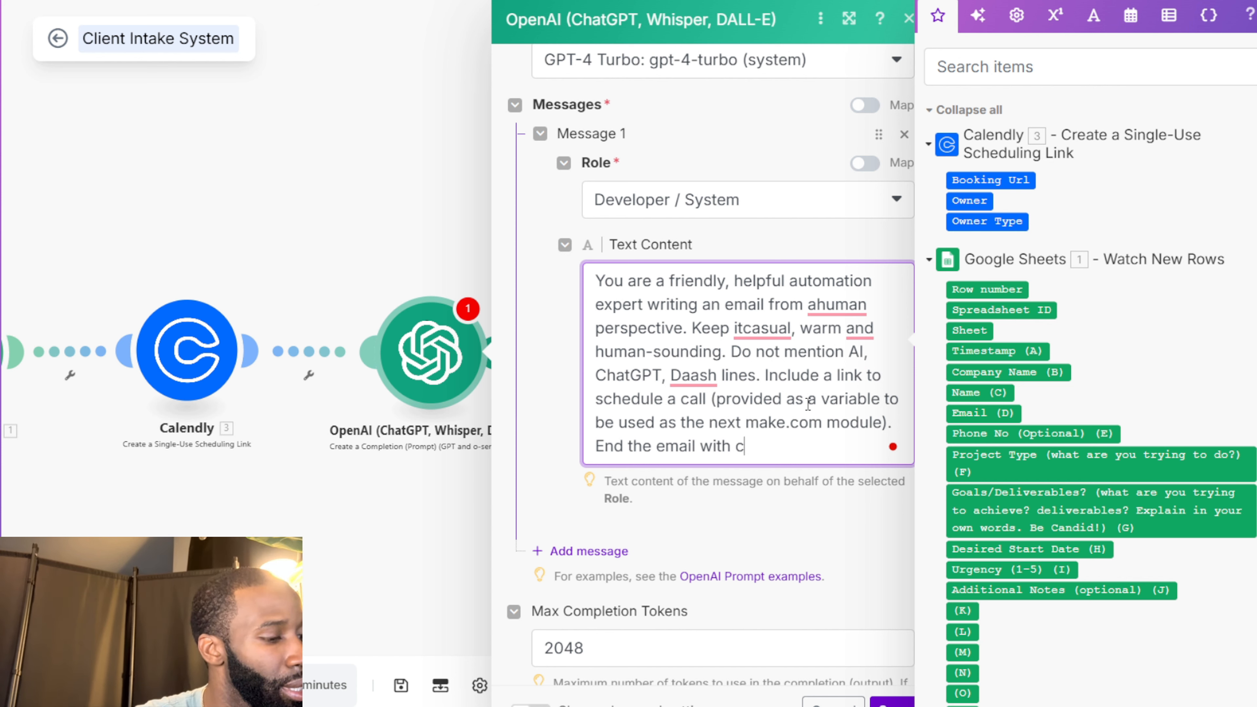
pyautogui.write(' a co')
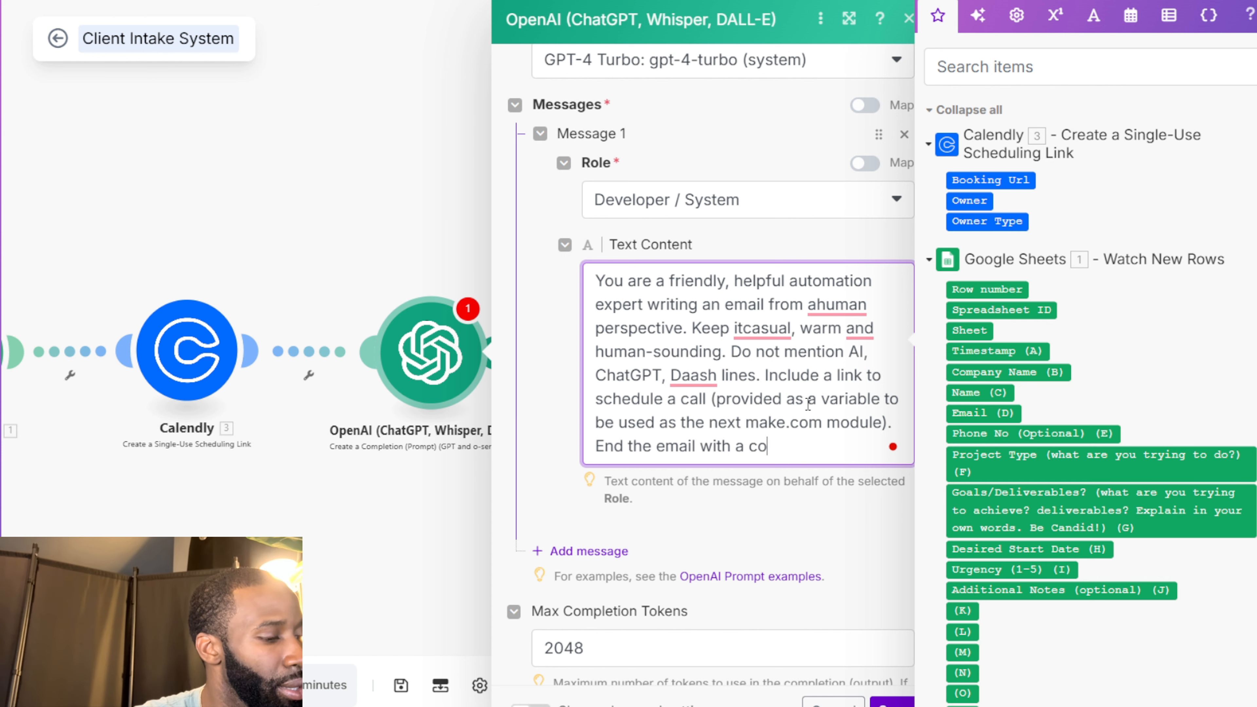
pyautogui.write('mplimenary clos')
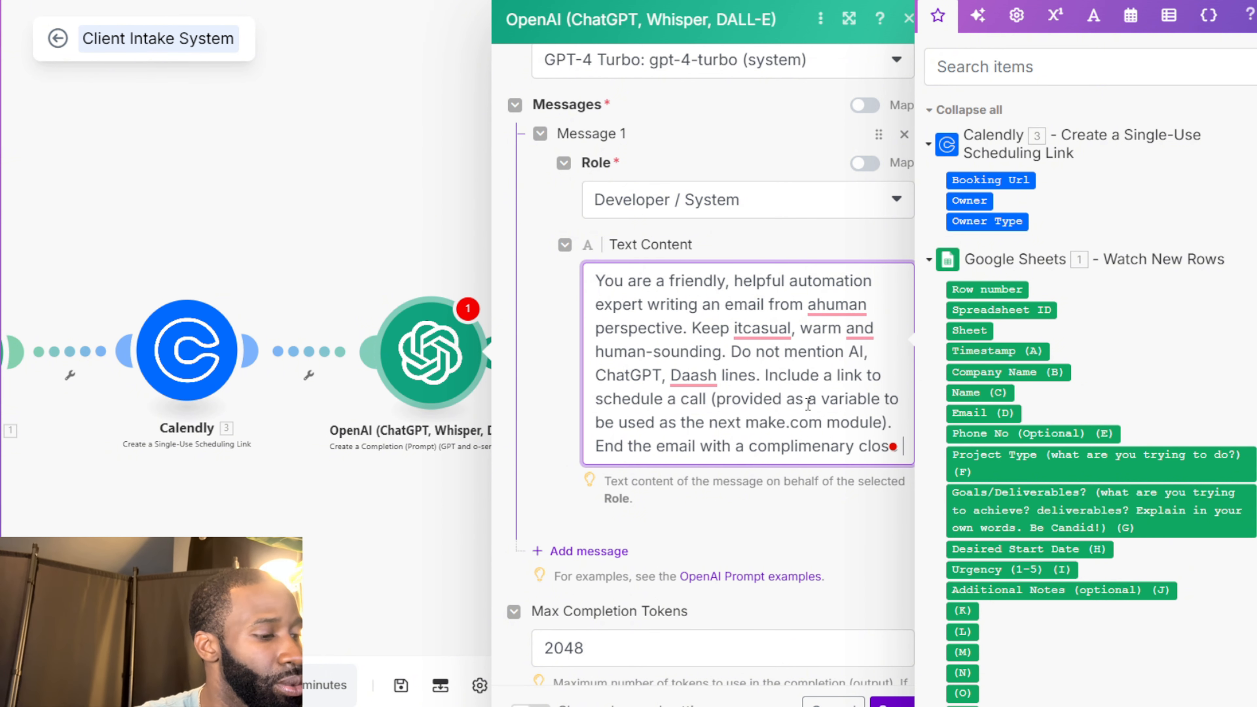
pyautogui.write('e like')
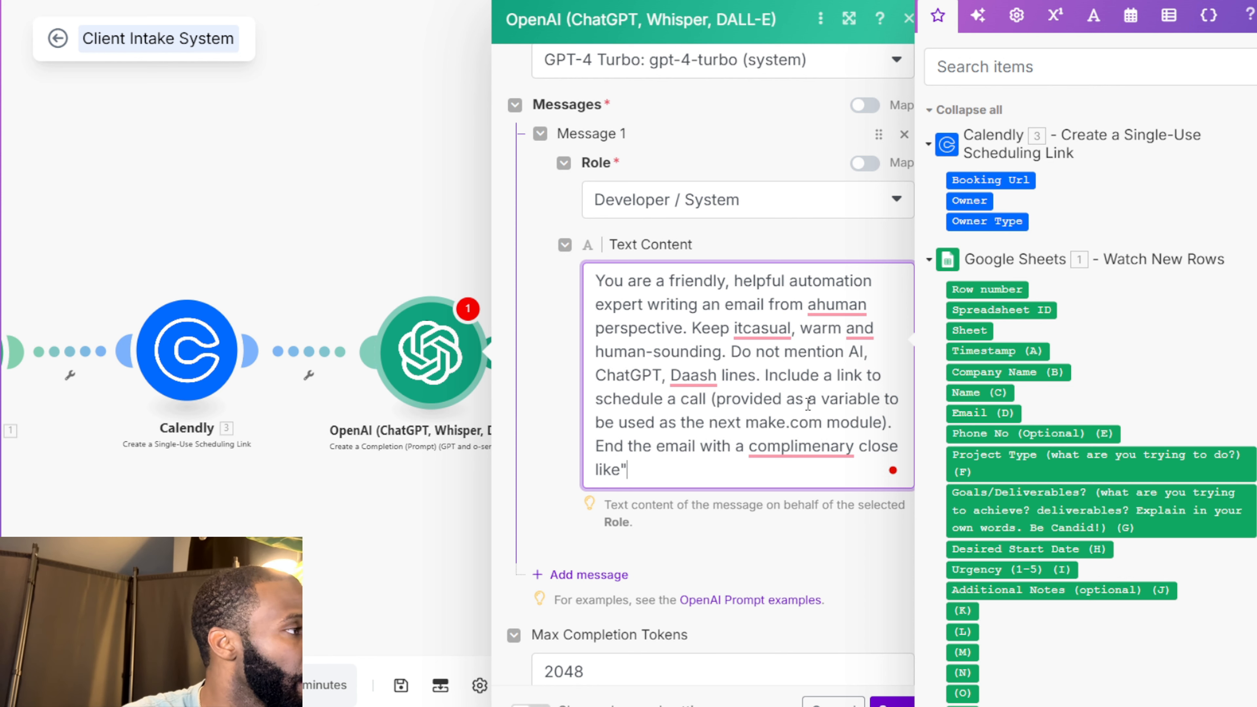
pyautogui.write('Wa')
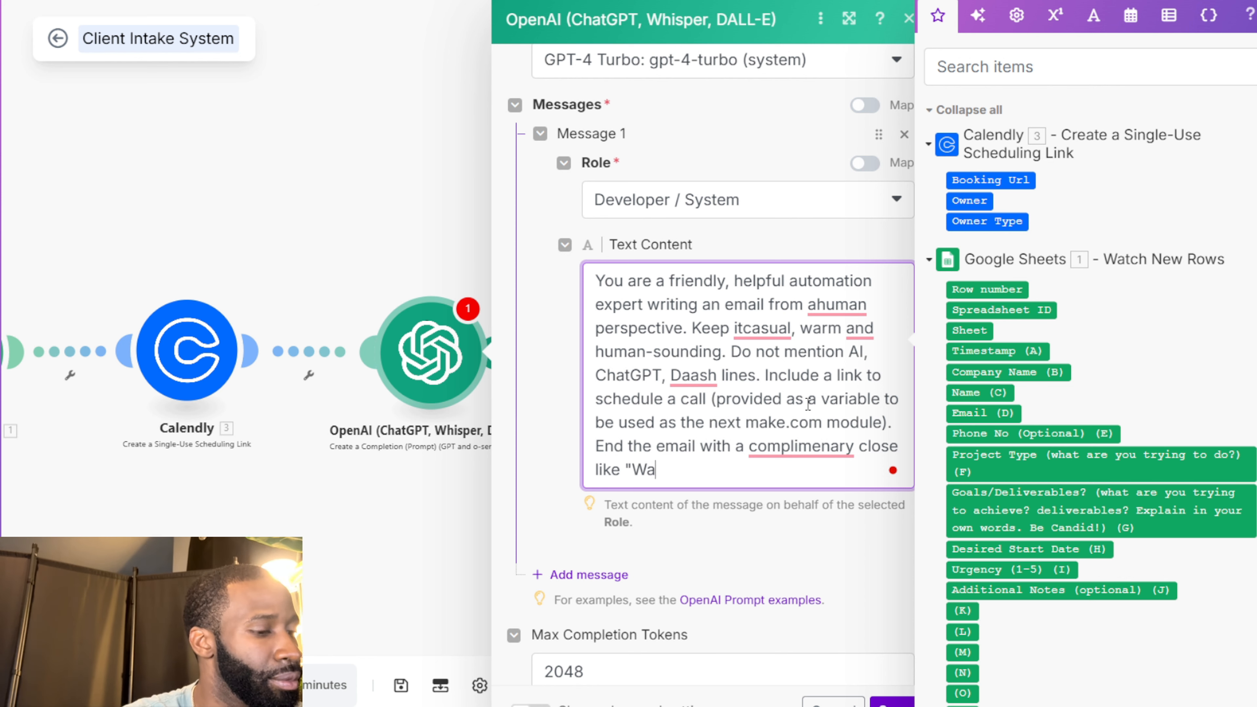
pyautogui.write('rm Rega')
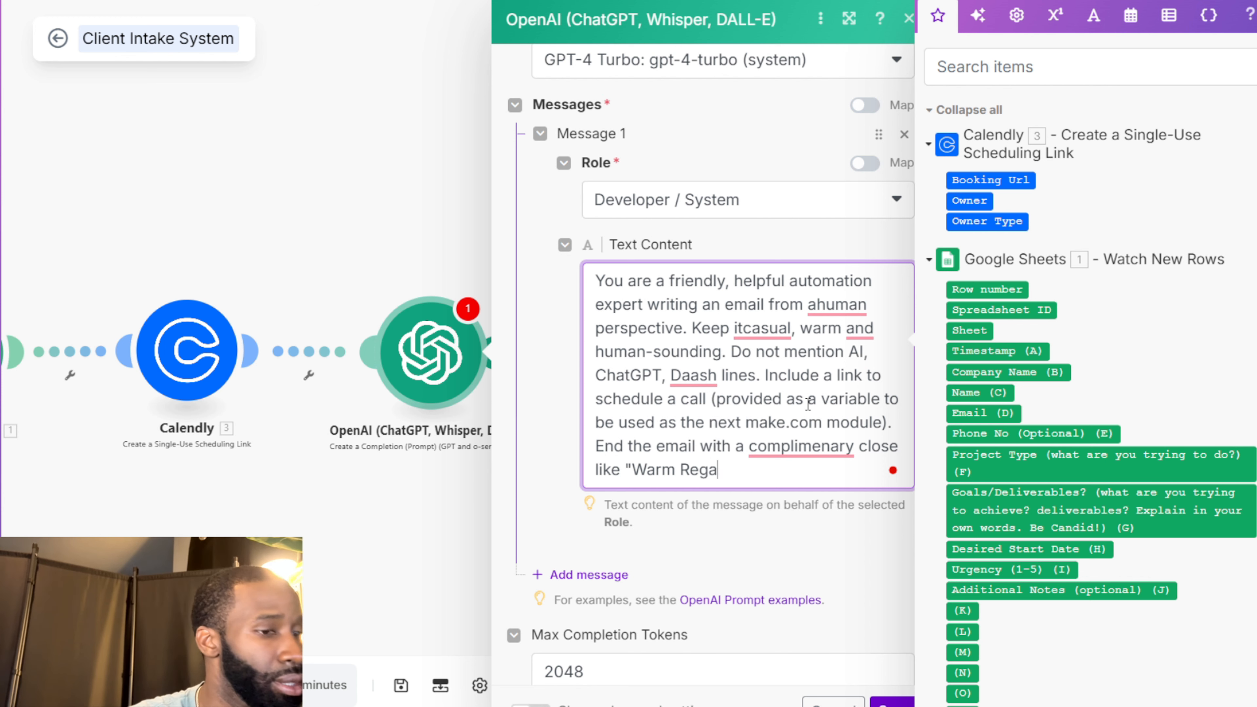
pyautogui.write('rds, ')
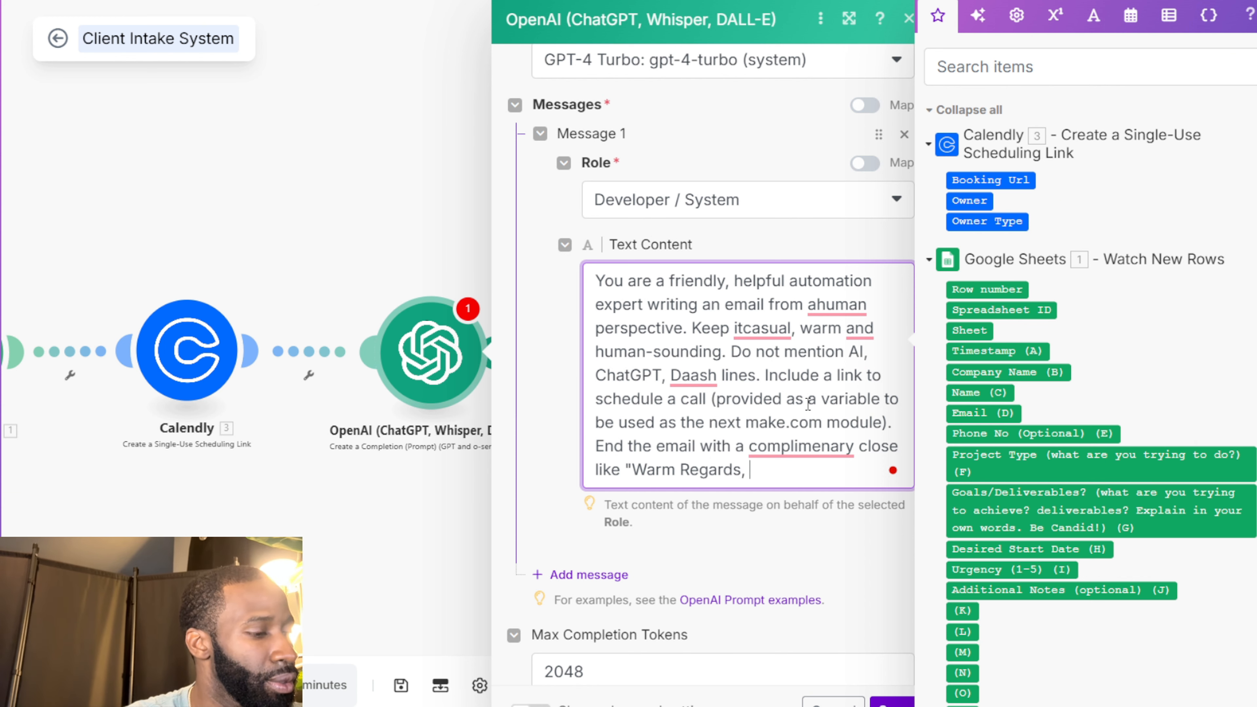
pyautogui.write('R')
pyautogui.write('ich')
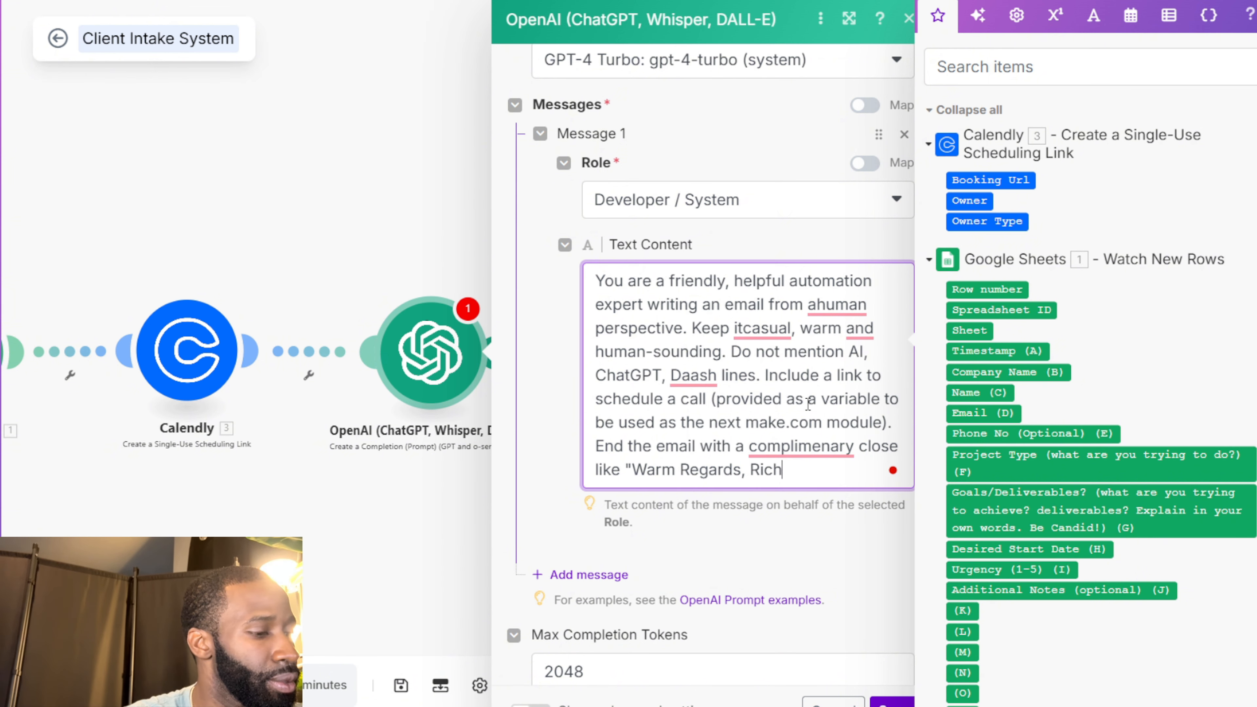
pyautogui.write('ieF')
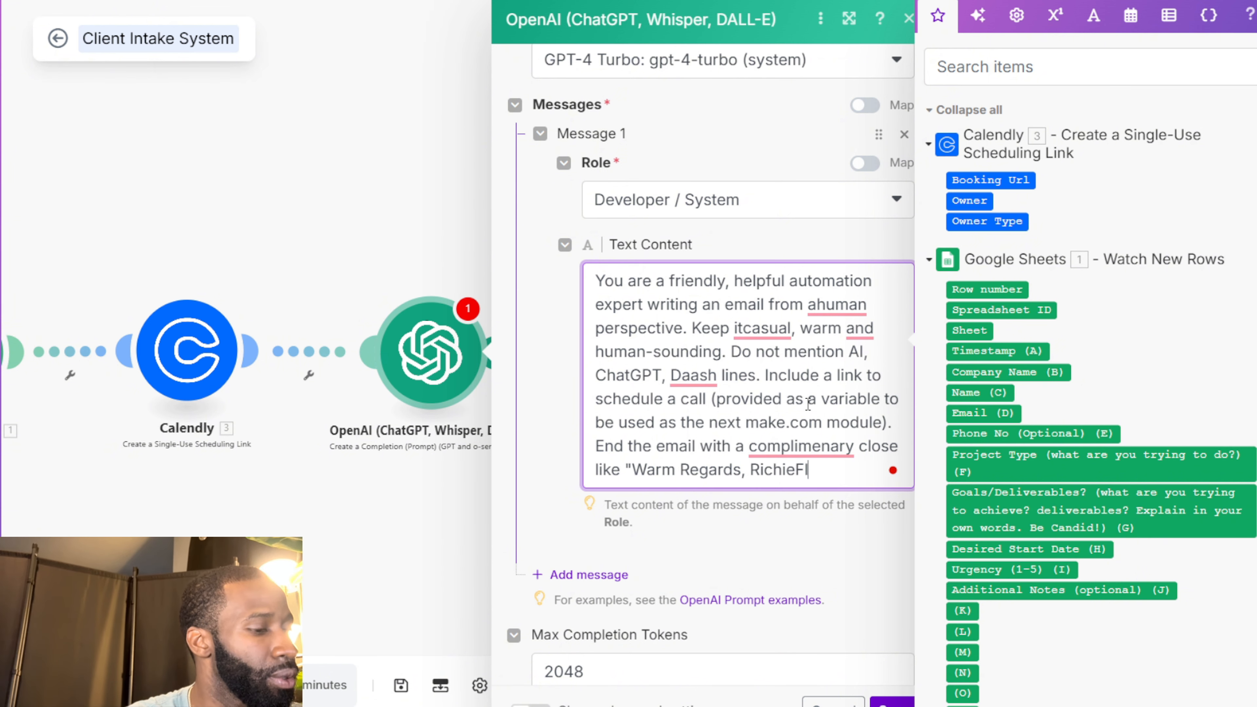
pyautogui.press('BackSpace')
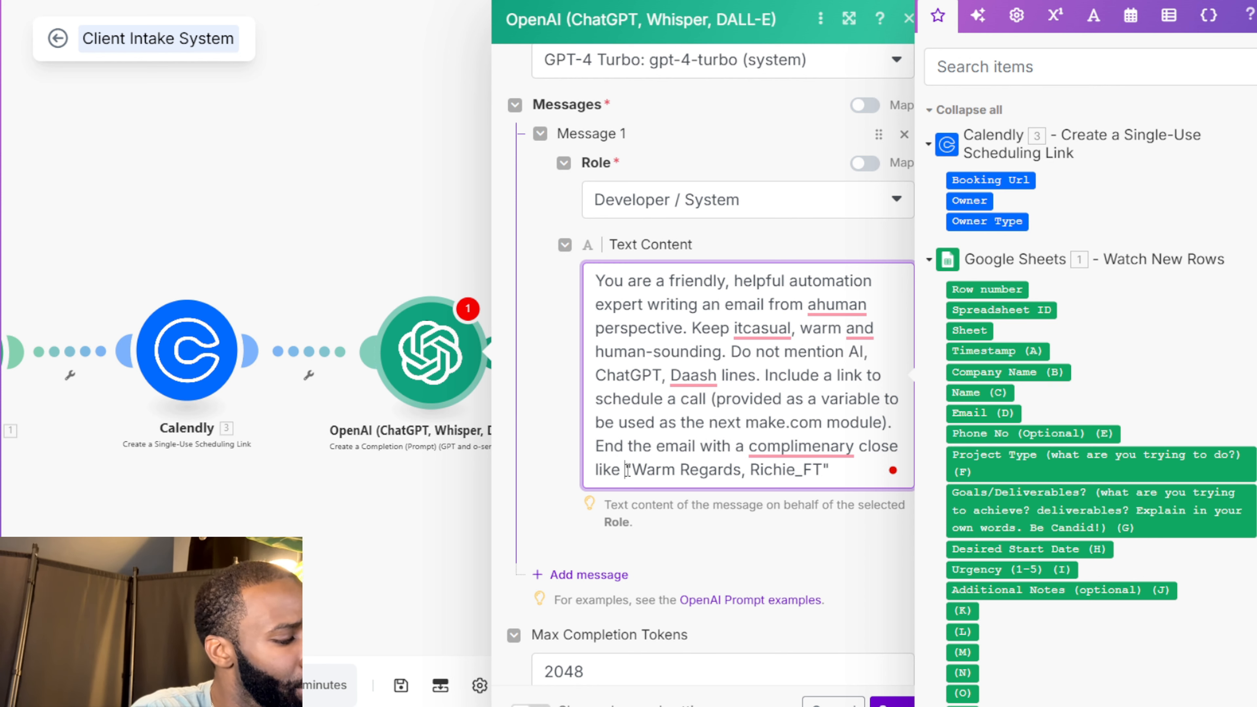
pyautogui.click(627, 470)
pyautogui.write('<>')
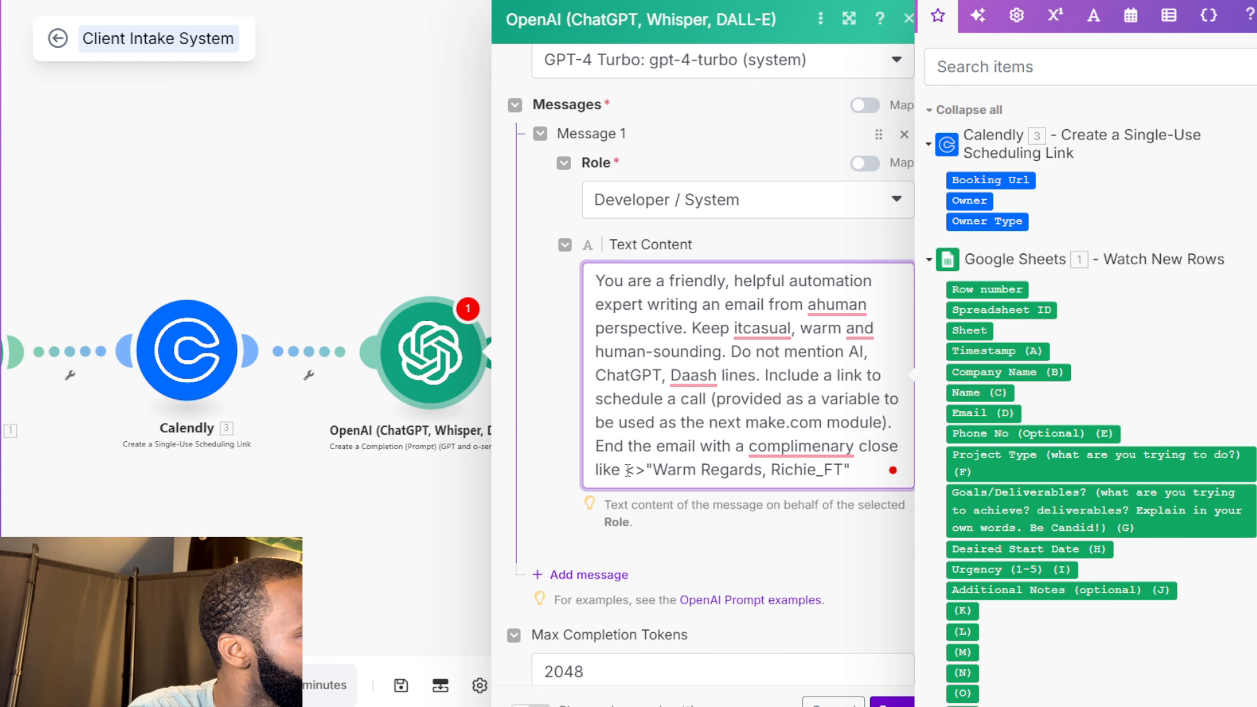
pyautogui.write('br')
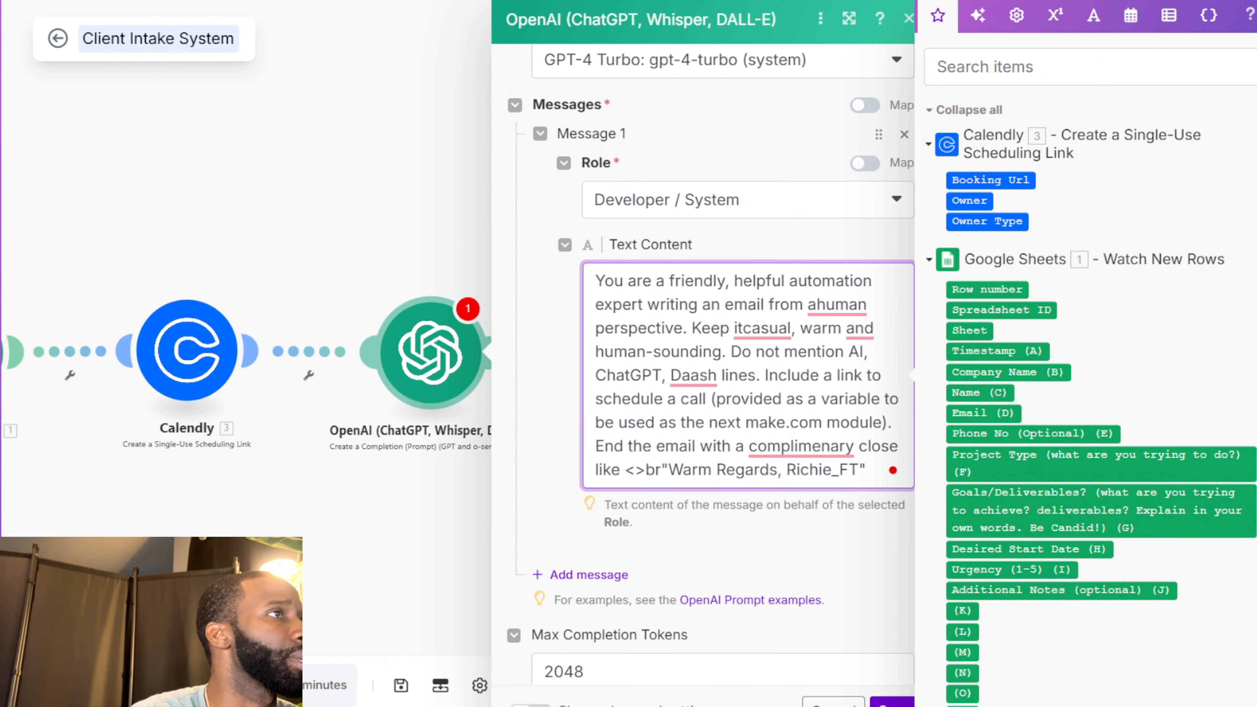
# Search Google in a new tab for 'how to write line breaks in html'
pyautogui.moveTo(1, 148)
pyautogui.click(139, 121)
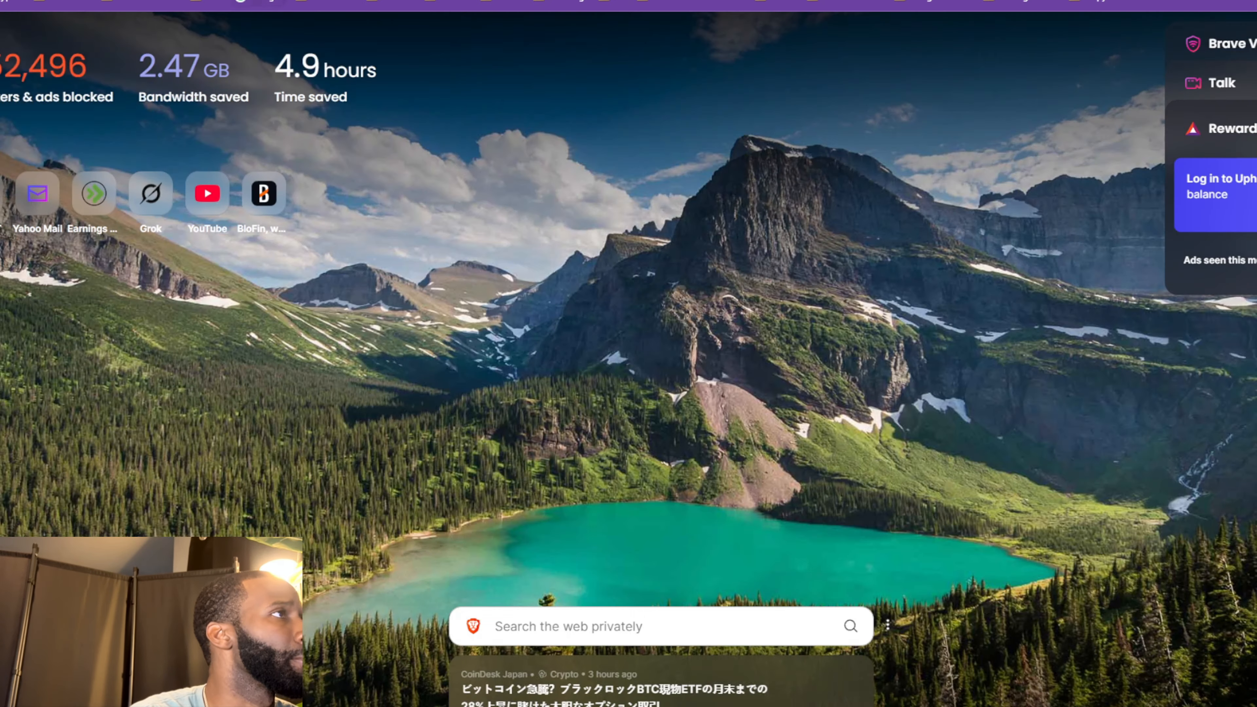
pyautogui.write('ho')
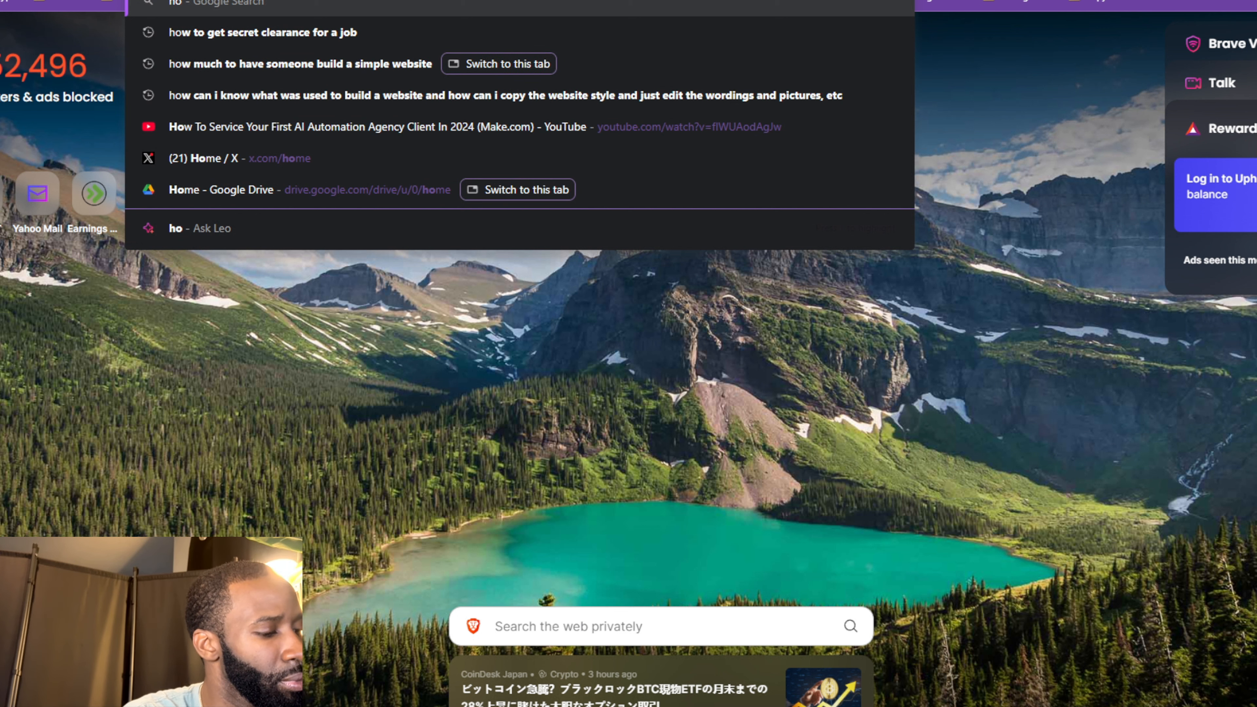
pyautogui.write('w to wri')
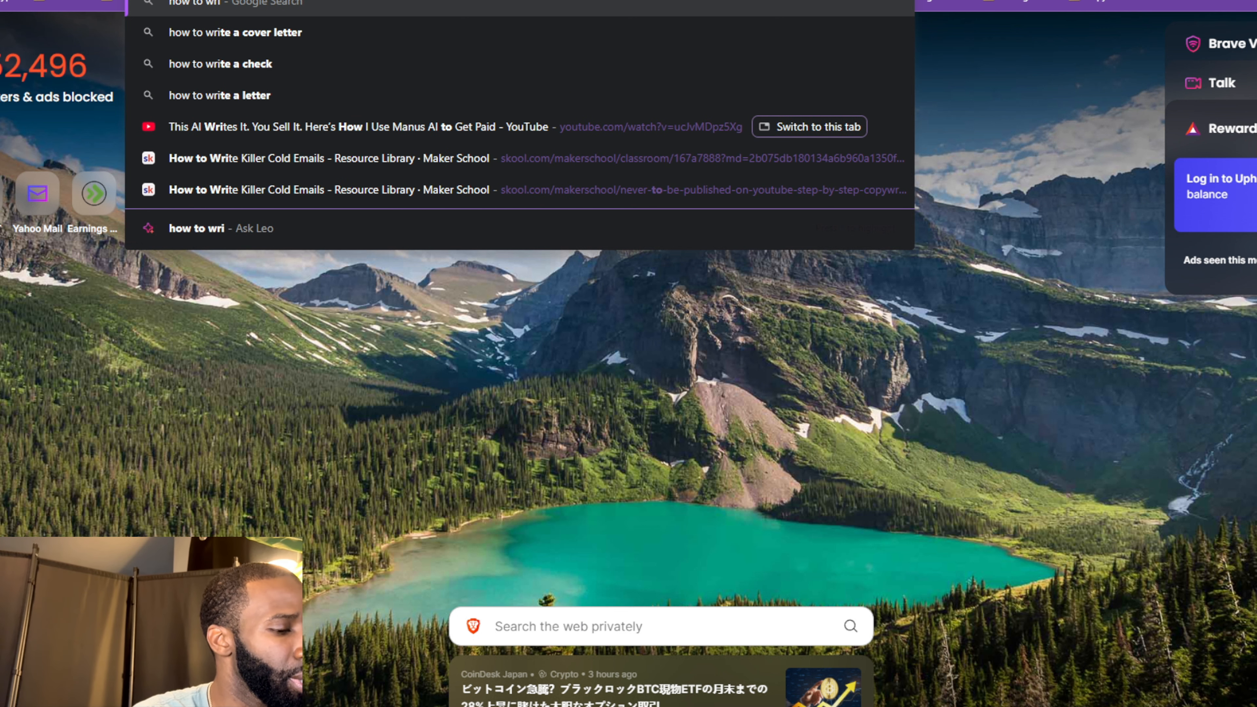
pyautogui.write('te line breaks')
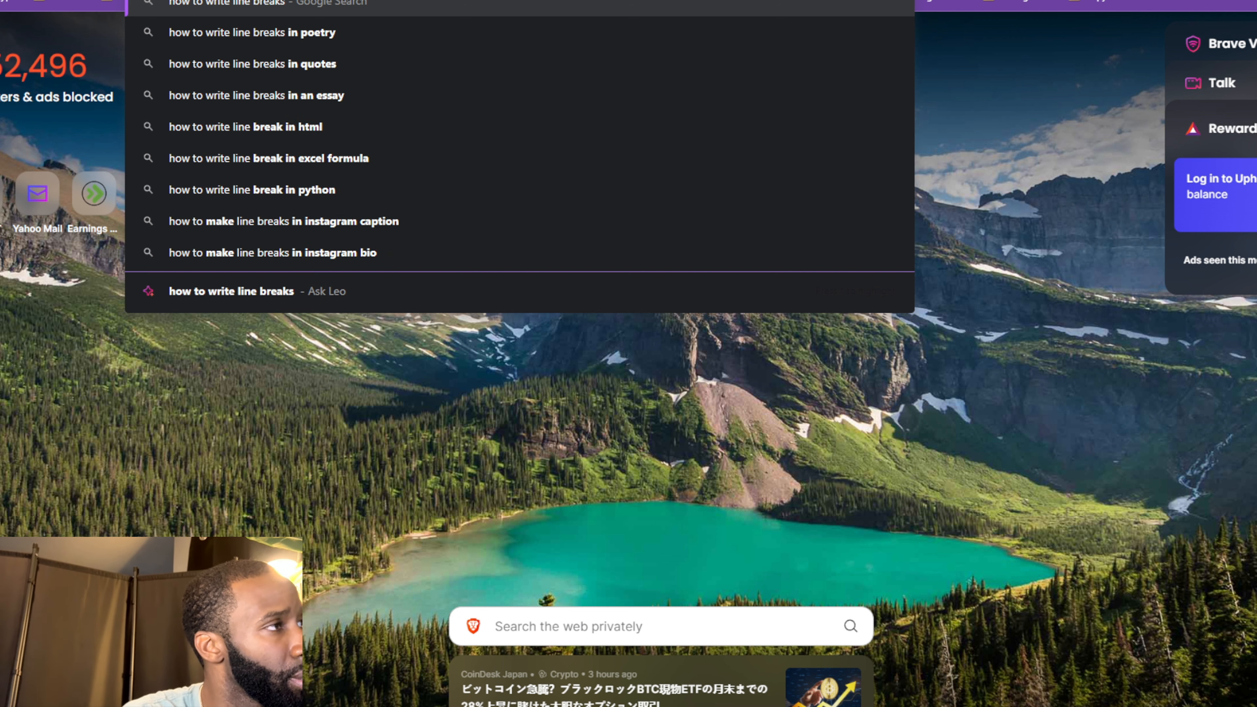
pyautogui.write(' in prot')
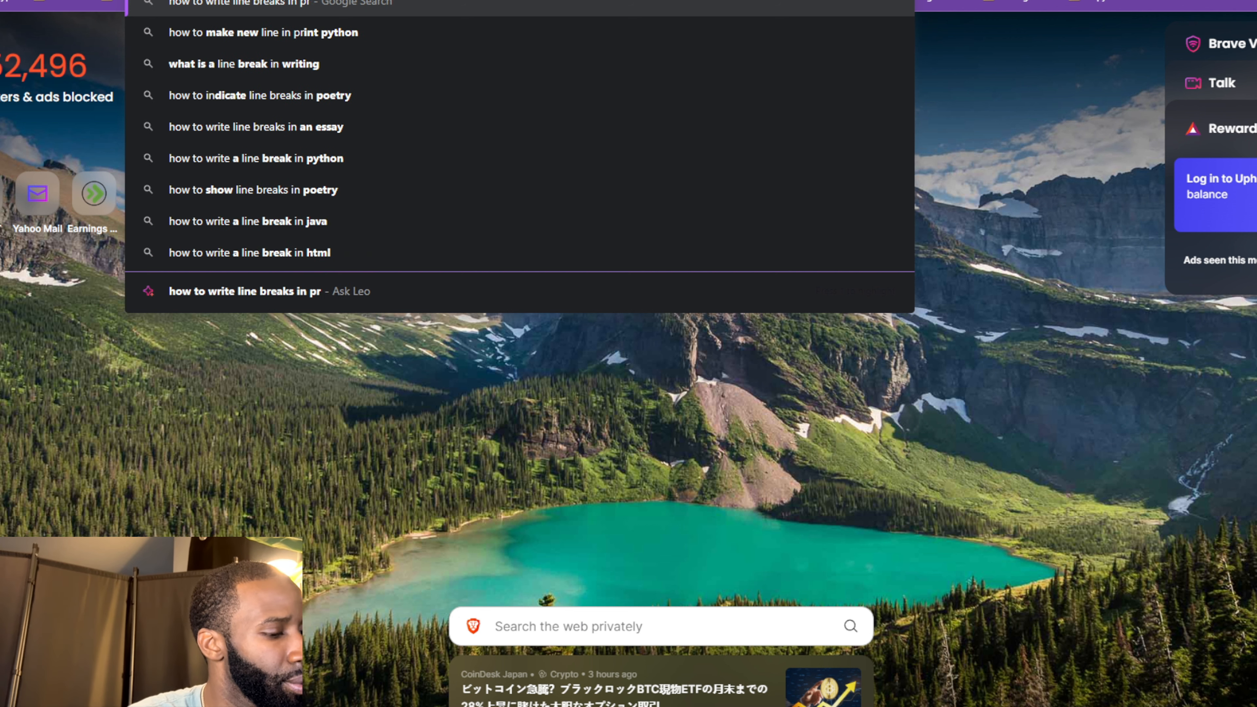
pyautogui.press('BackSpace')
pyautogui.press('BackSpace')
pyautogui.press('BackSpace')
pyautogui.press('BackSpace')
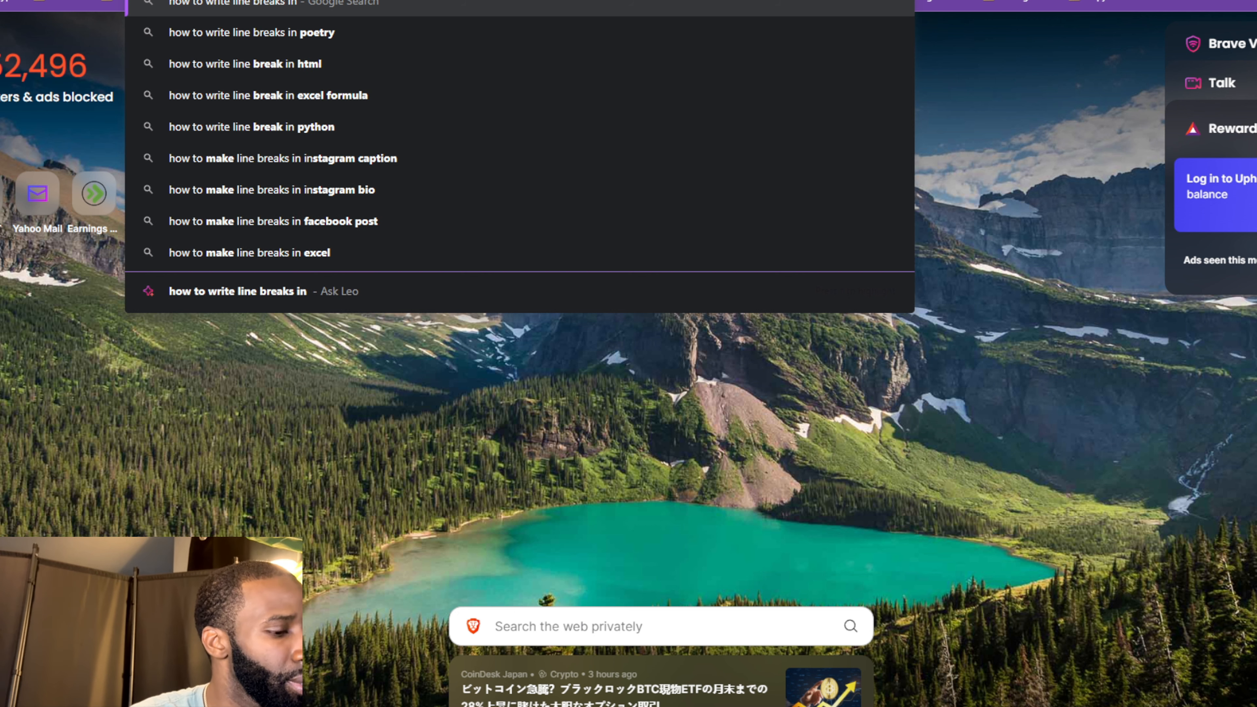
pyautogui.write('html')
pyautogui.press('Return')
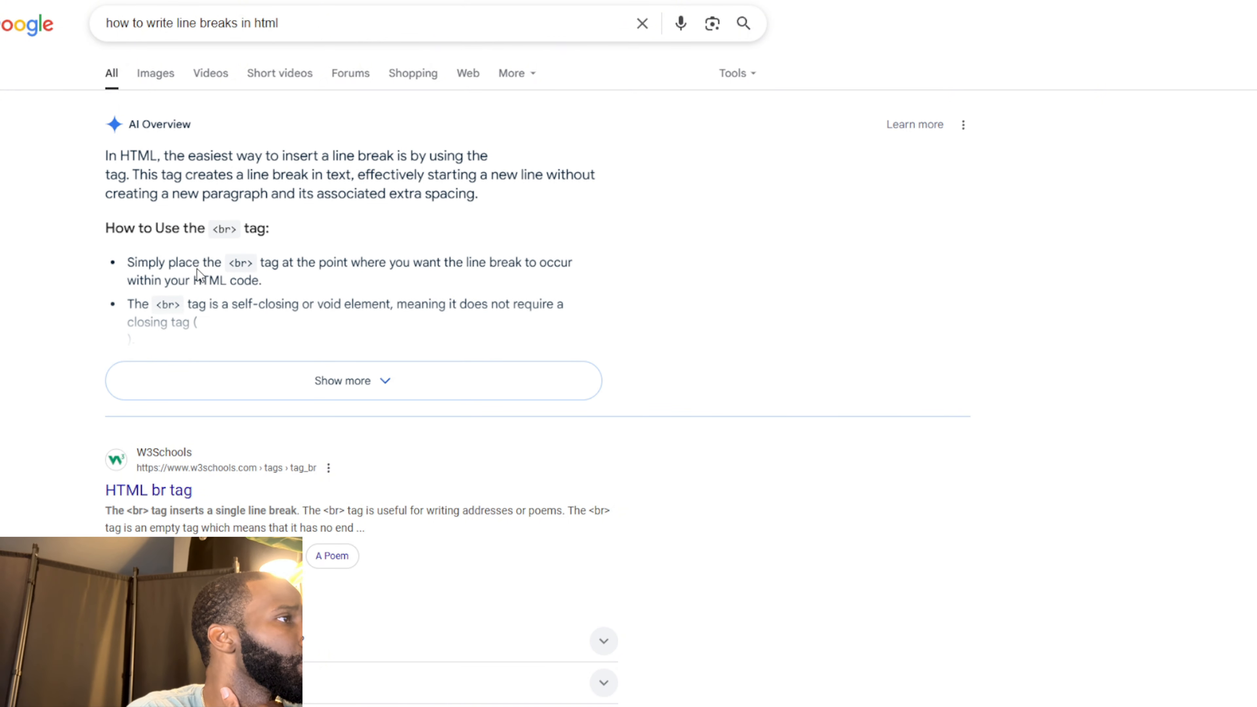
# Expand the AI Overview showing the <br> tag, then return to the Make tab
pyautogui.scroll(-2, 231, 278)
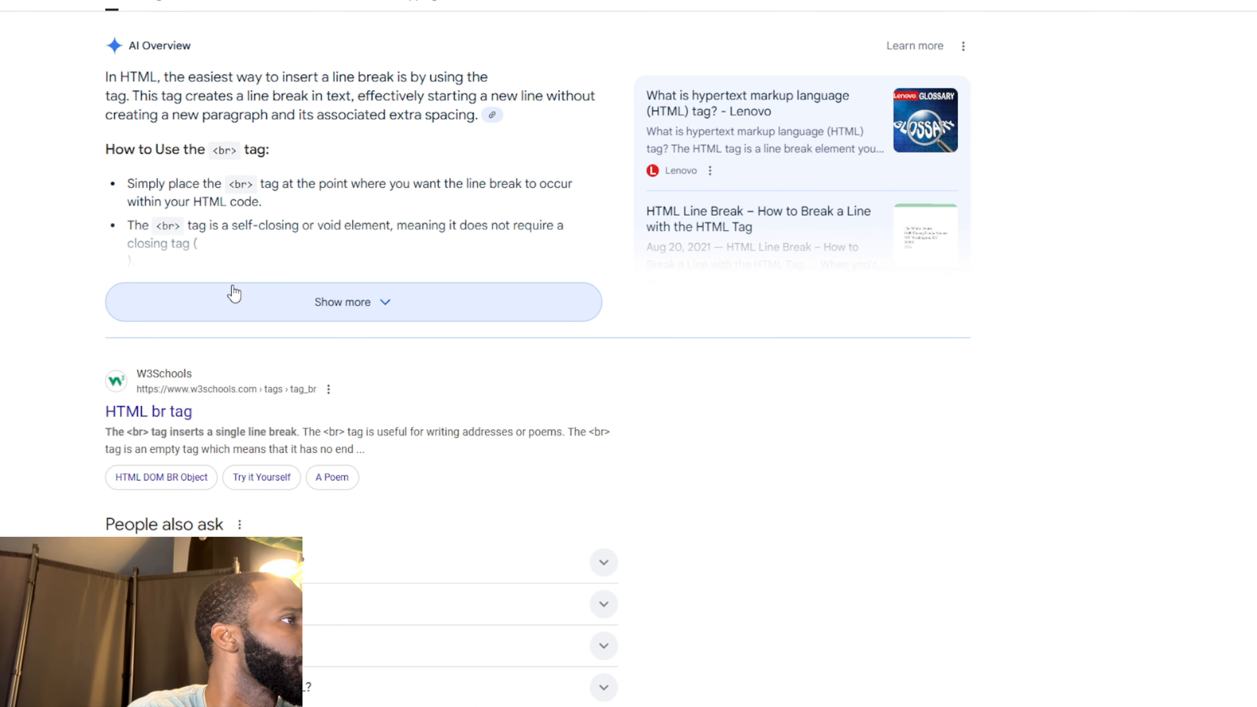
pyautogui.click(225, 300)
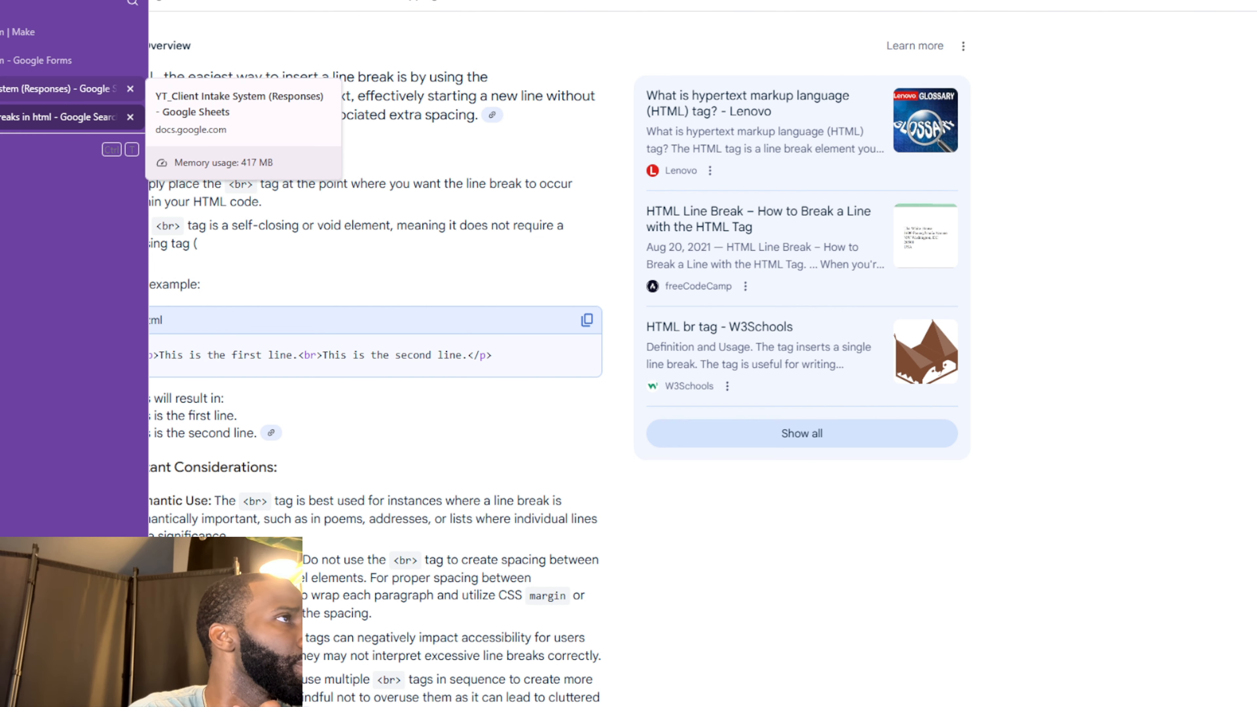
pyautogui.click(43, 60)
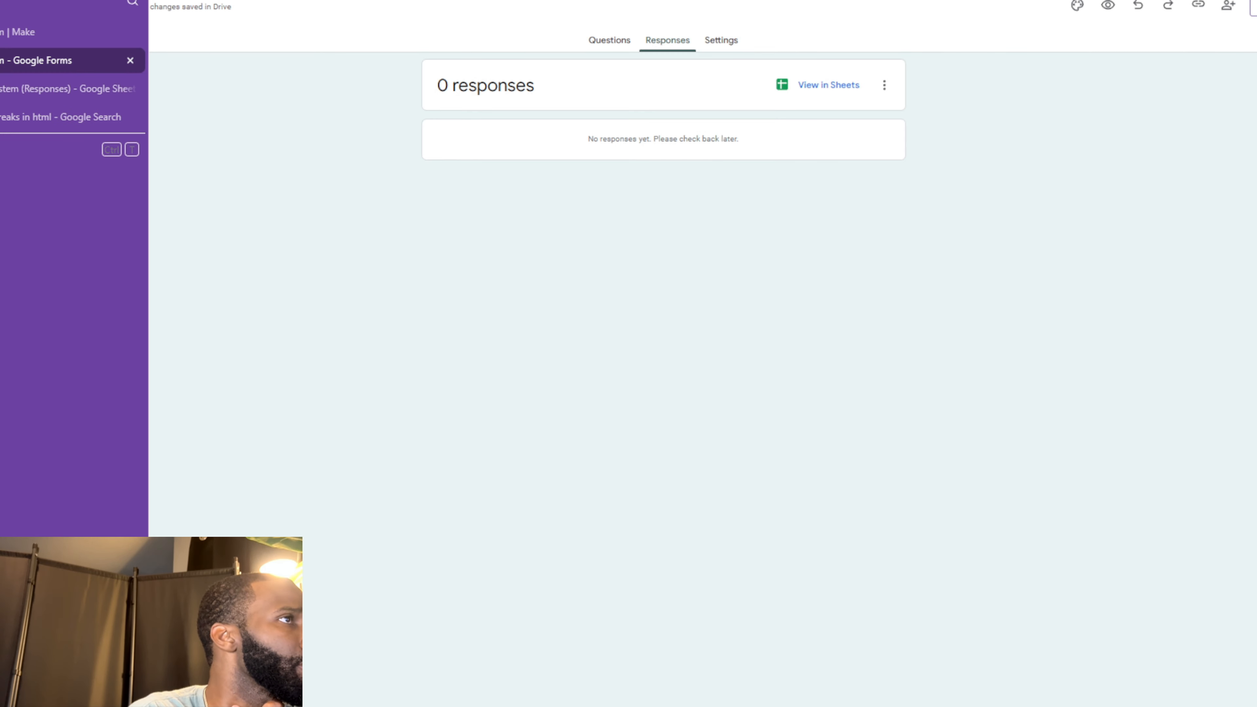
pyautogui.click(22, 32)
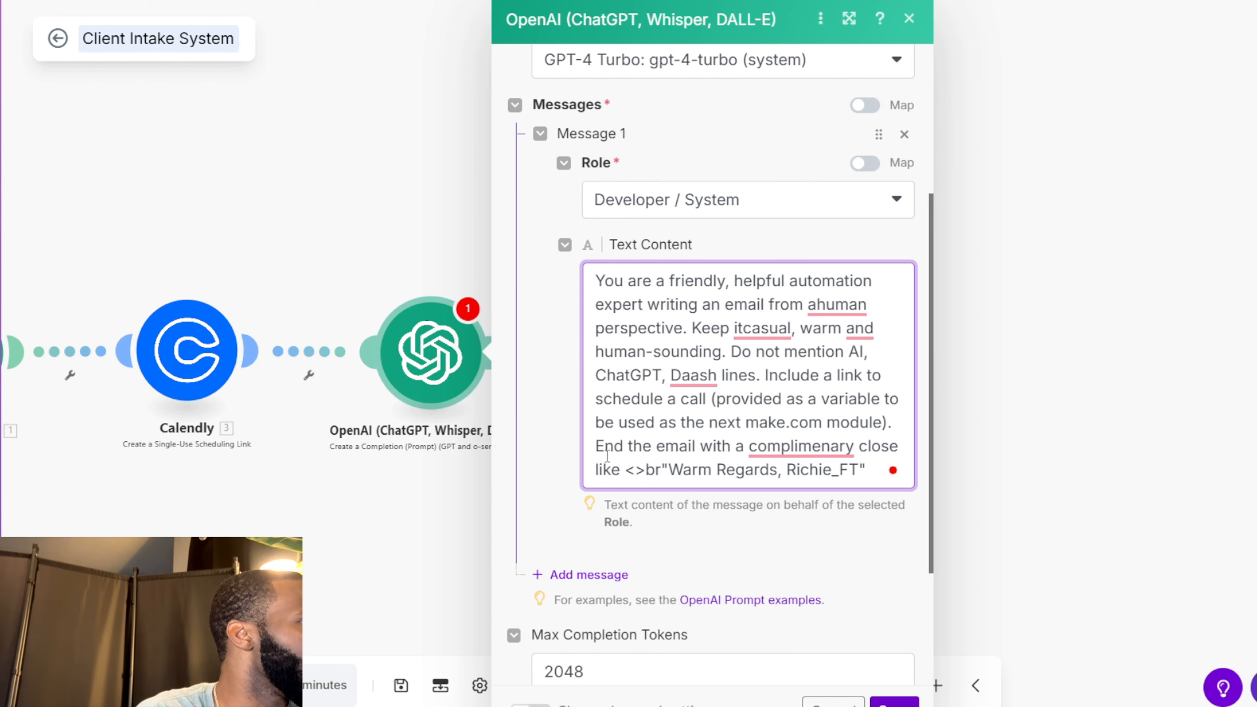
# Correct the tag to <br> before the quoted Warm Regards sign-off
pyautogui.click(636, 470)
pyautogui.write('br')
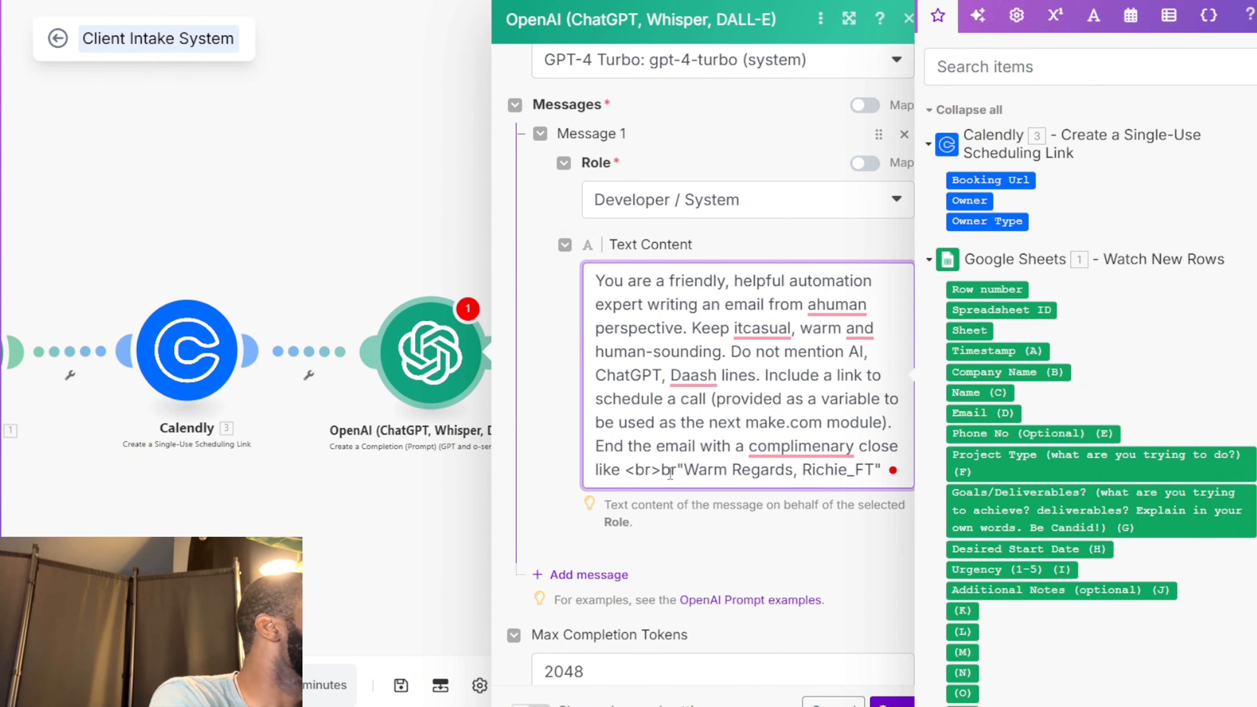
pyautogui.press('BackSpace')
pyautogui.press('BackSpace')
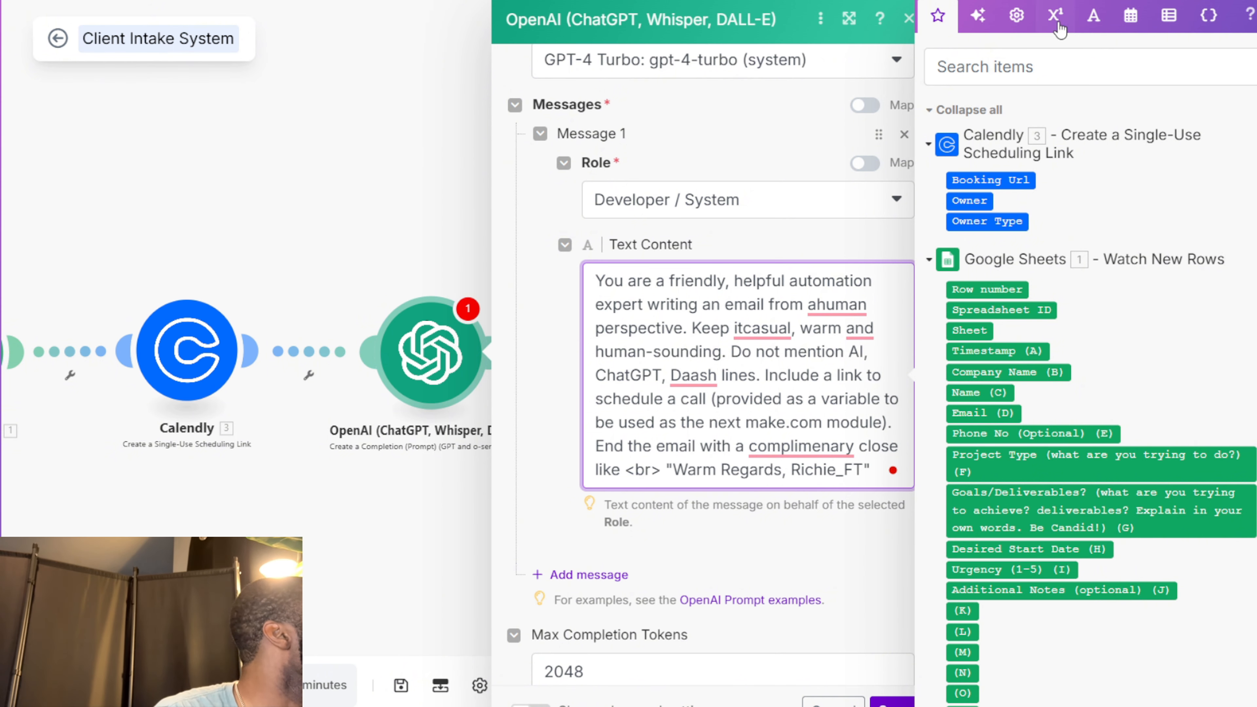
# Browse the mapping panel's general, math, and text and binary function lists
pyautogui.click(977, 16)
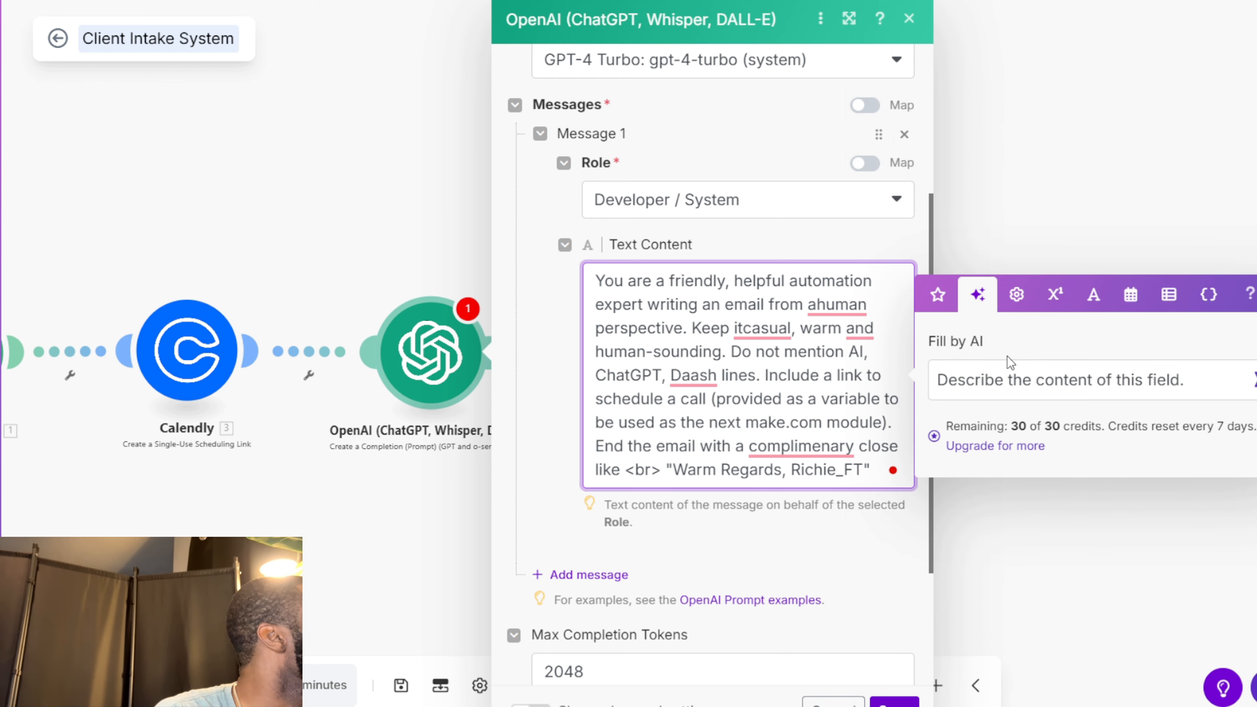
pyautogui.click(1016, 294)
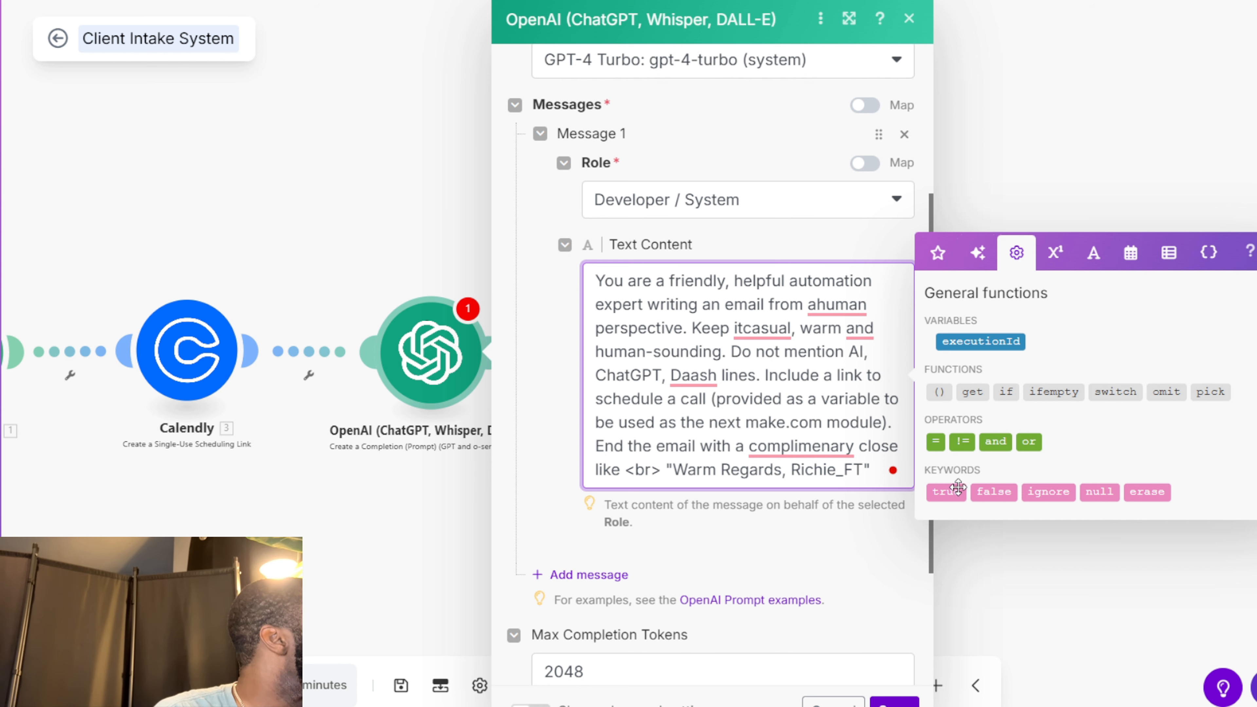
pyautogui.click(1071, 269)
pyautogui.click(1091, 260)
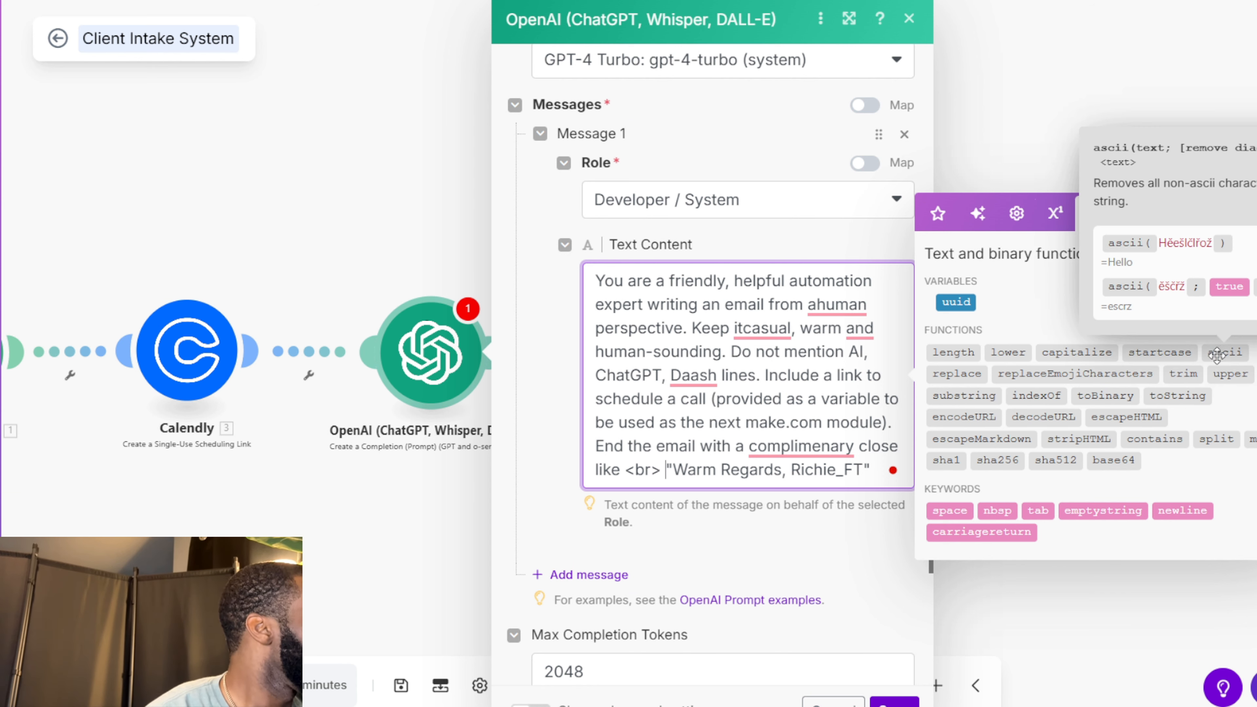
pyautogui.moveTo(1222, 355)
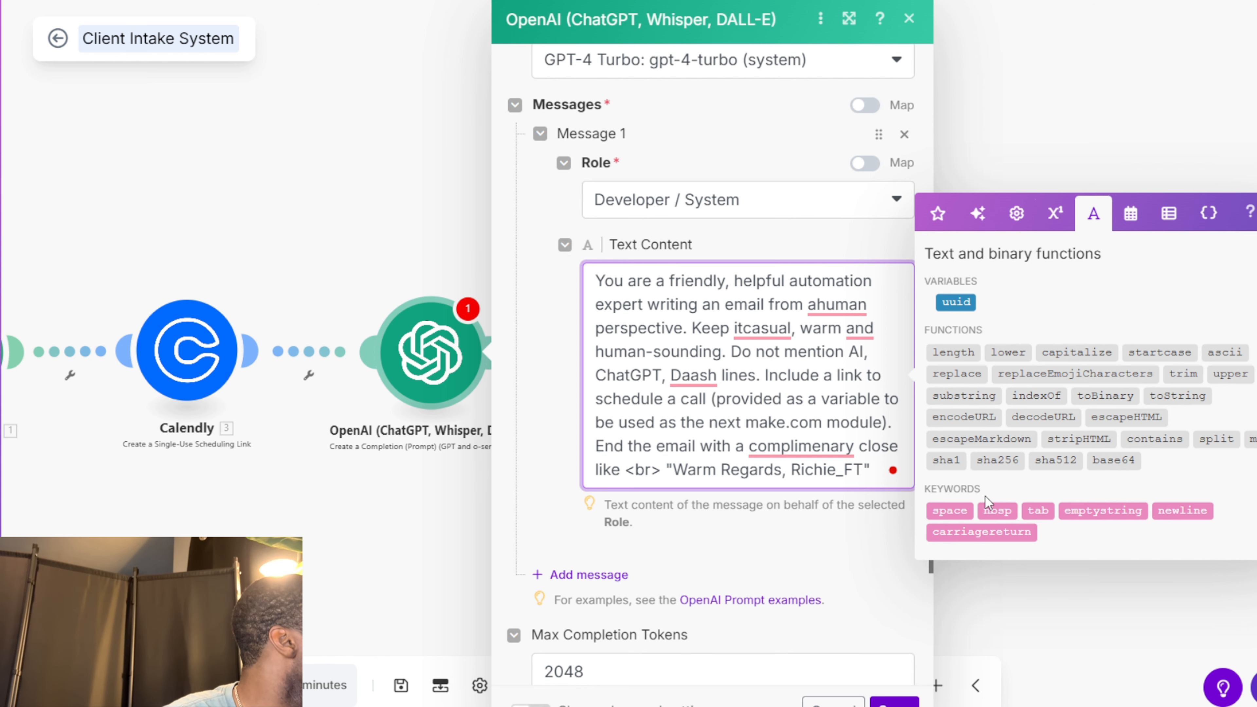
# Insert the newline keyword, fix 'itcasual' to 'it casual', and add 'with a line break' before <br>
pyautogui.click(1206, 512)
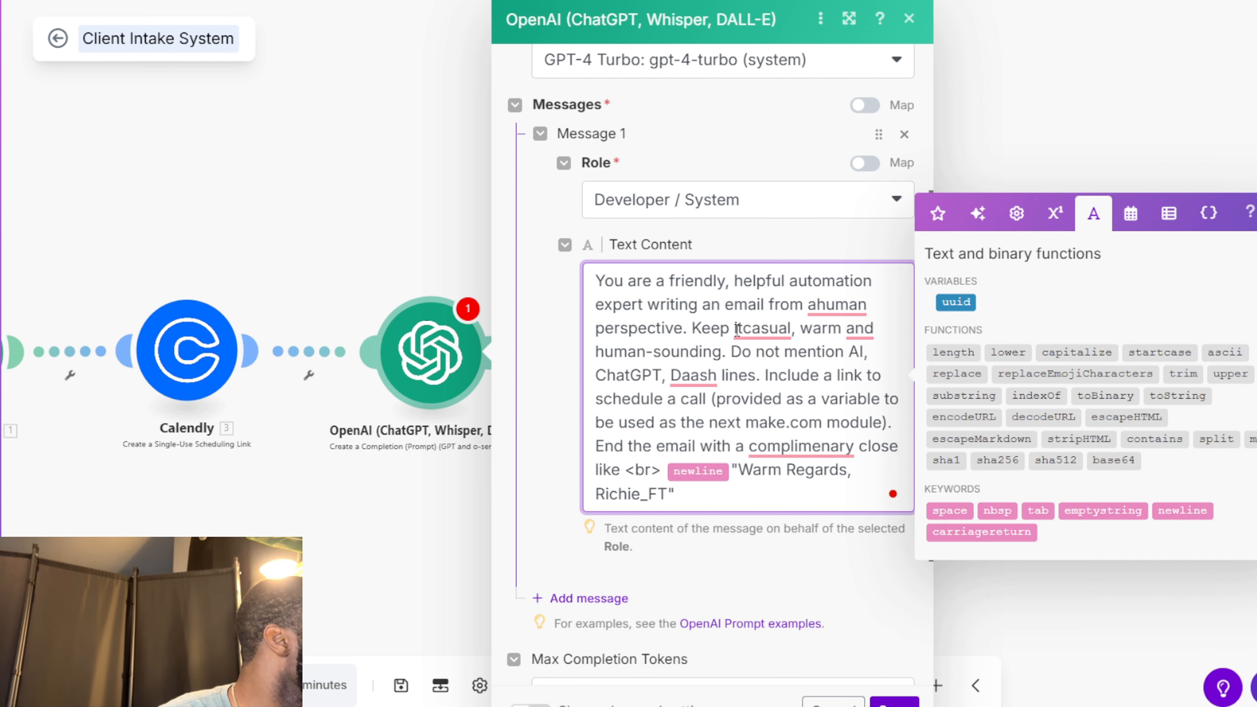
pyautogui.moveTo(748, 330)
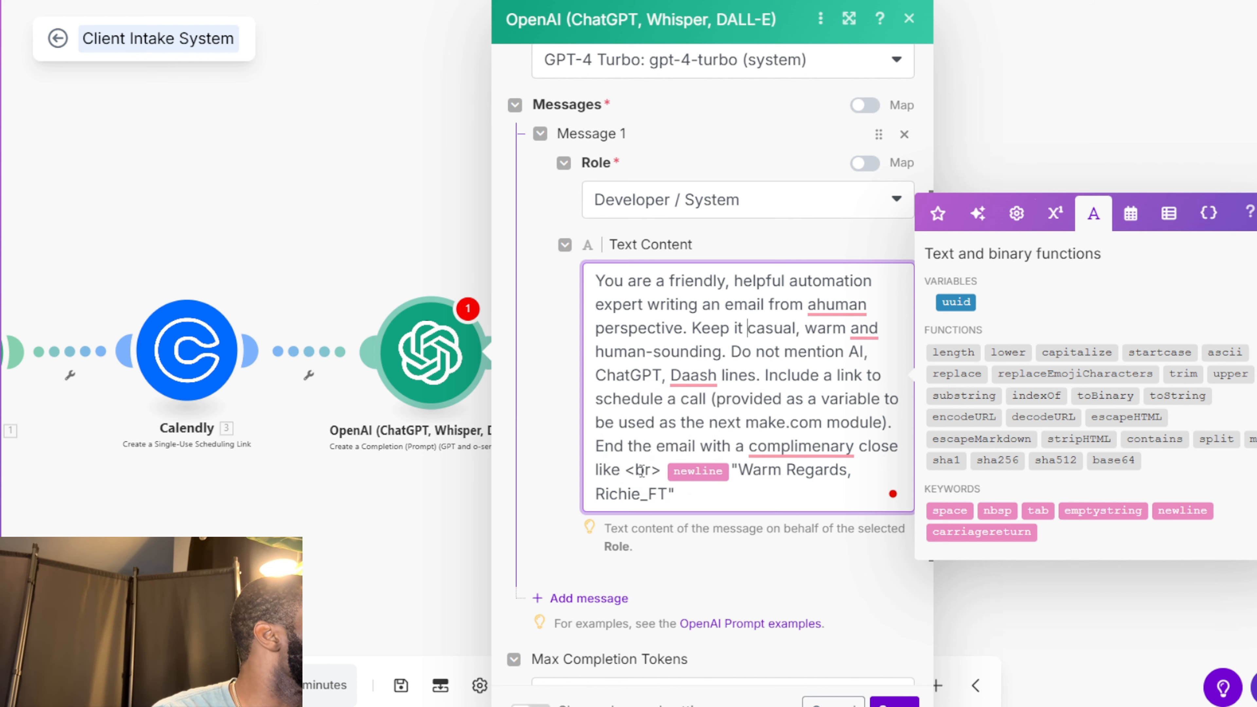
pyautogui.scroll(-2, 638, 472)
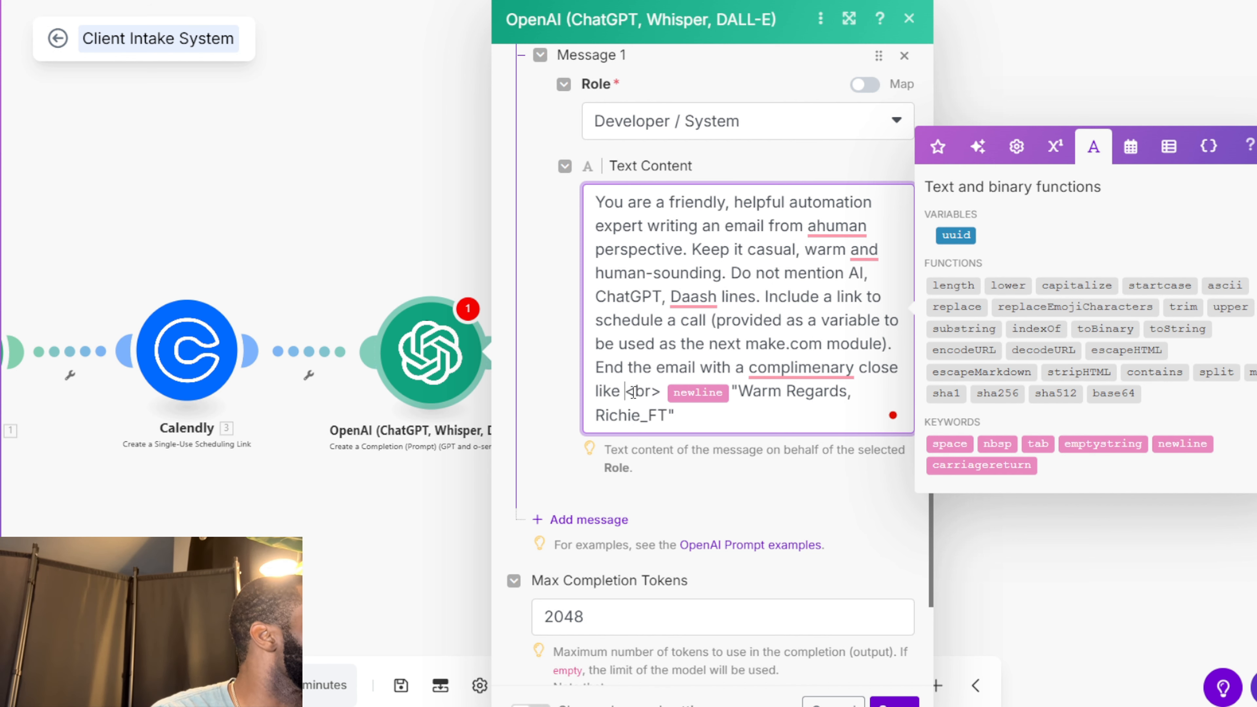
pyautogui.write('with a')
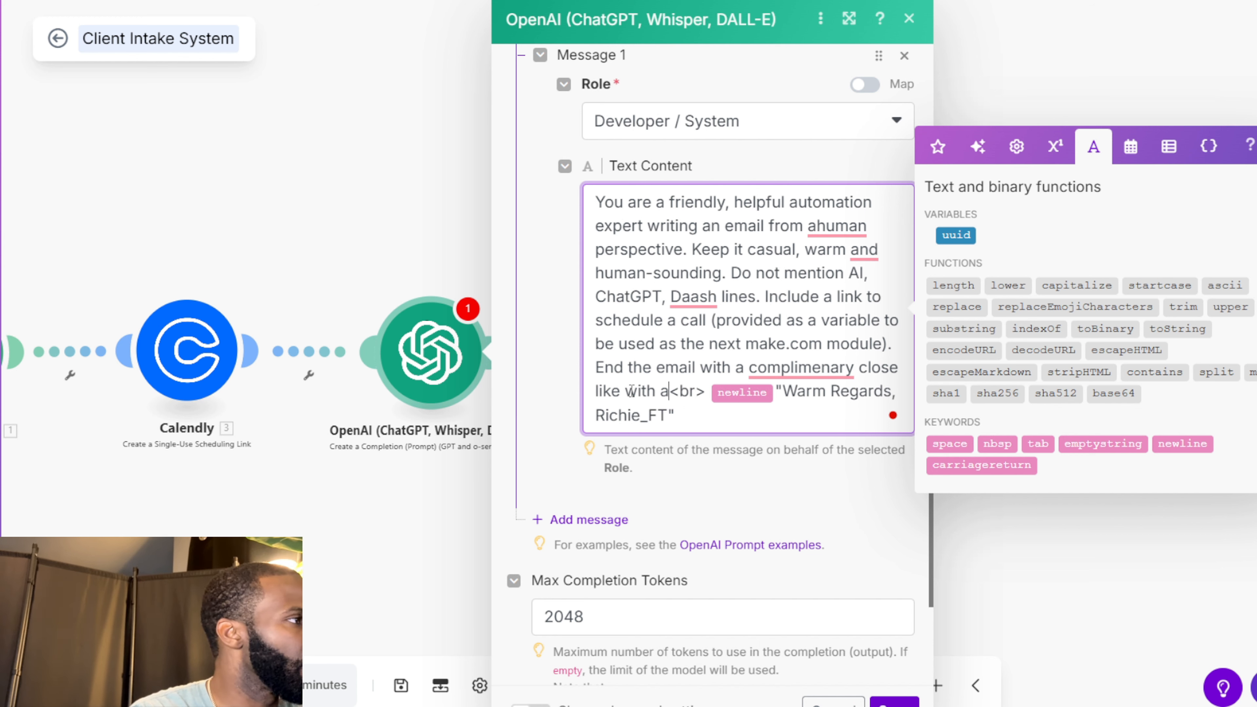
pyautogui.write(' line br')
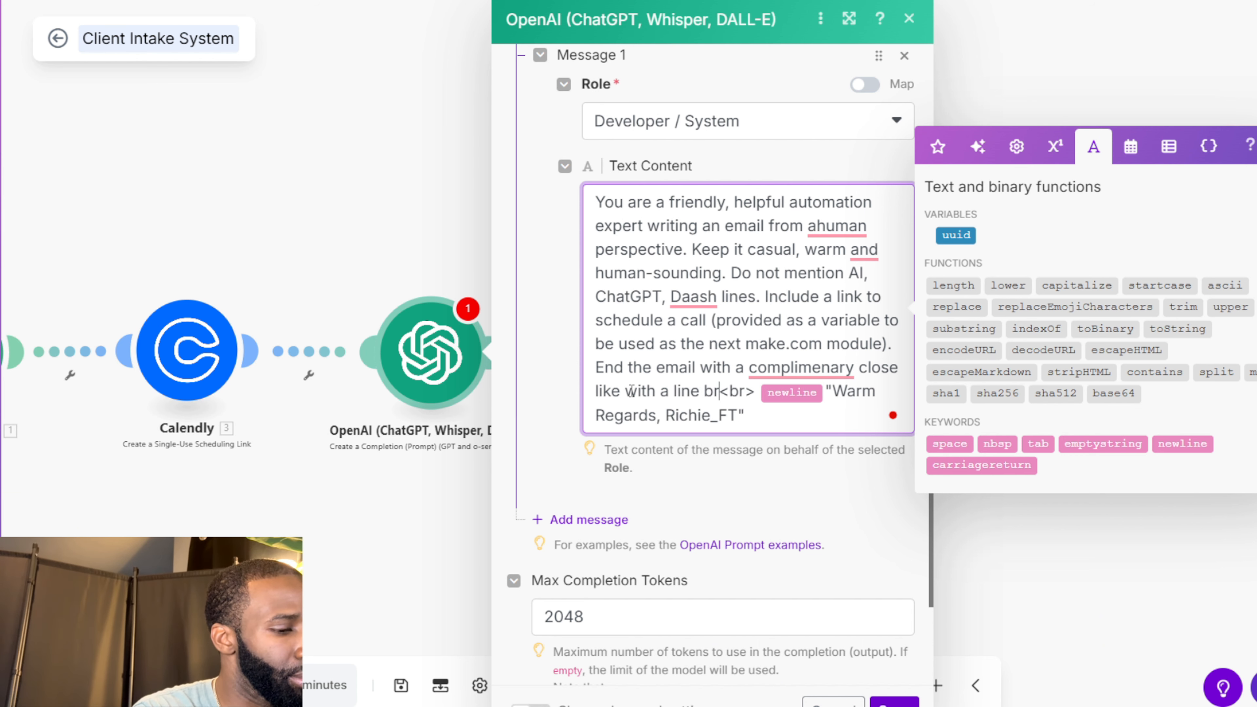
pyautogui.write('eak')
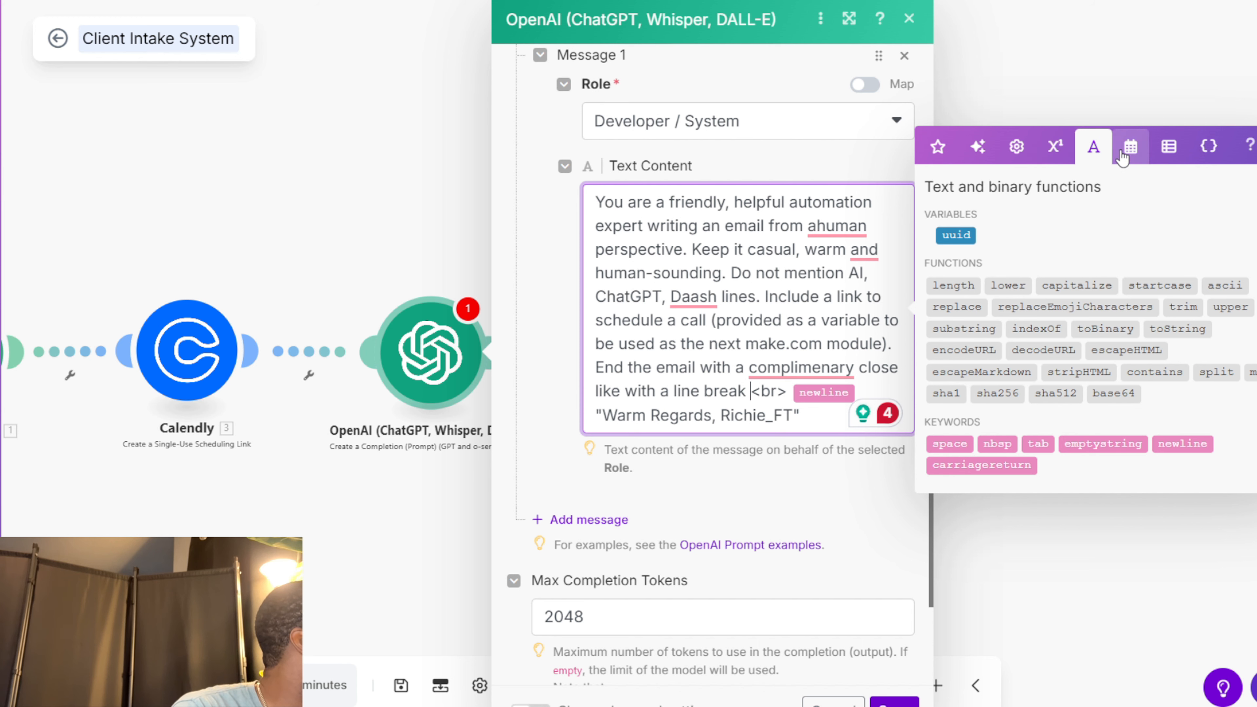
# Look through the array functions and custom/system variables, and open the variables help page
pyautogui.click(1167, 147)
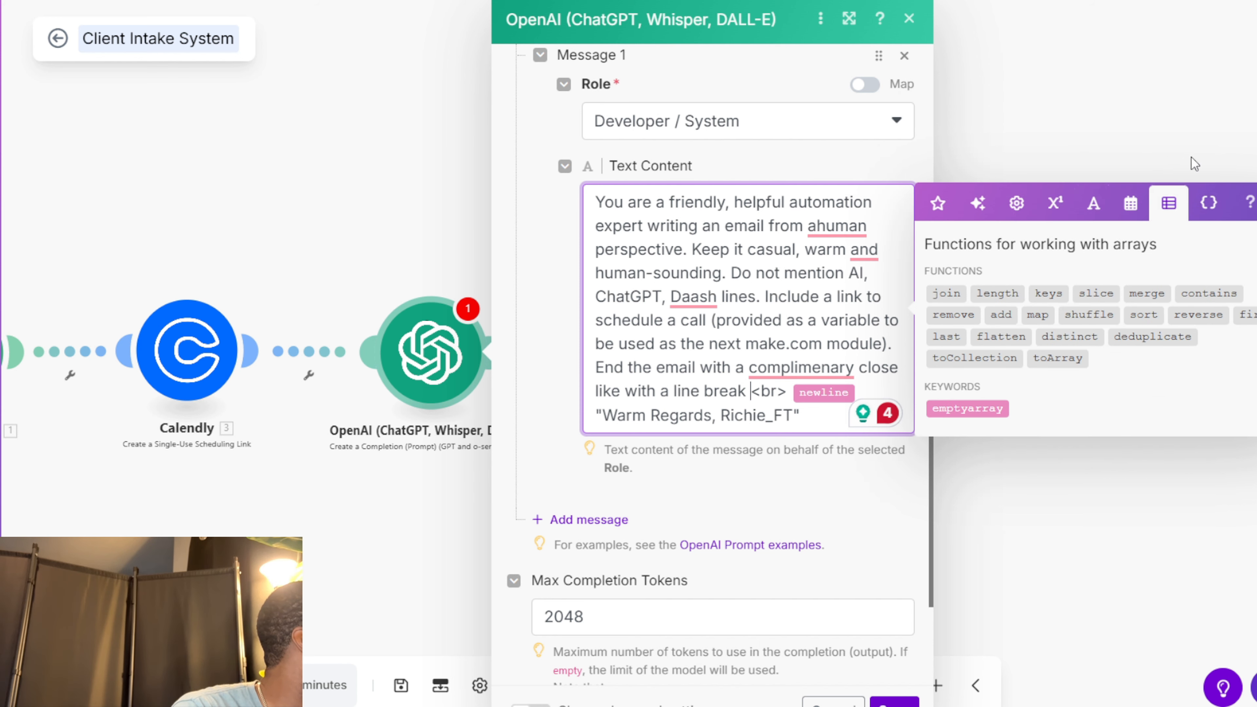
pyautogui.click(1210, 208)
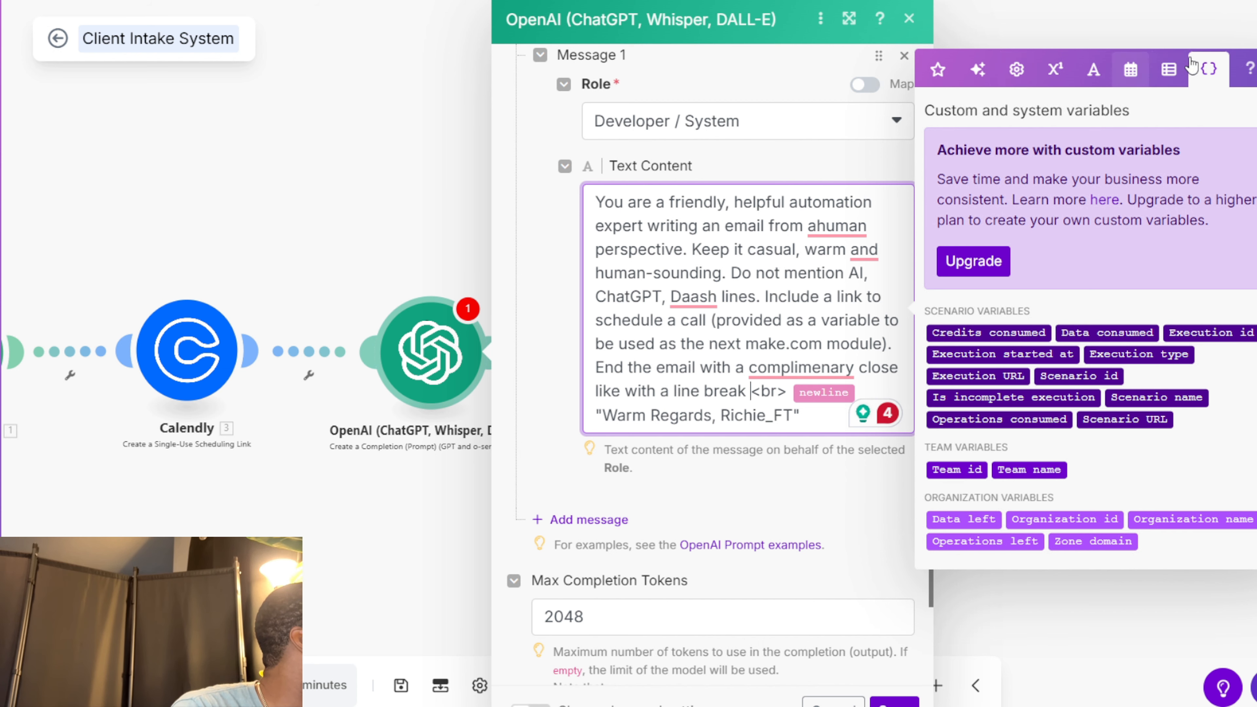
pyautogui.click(1248, 69)
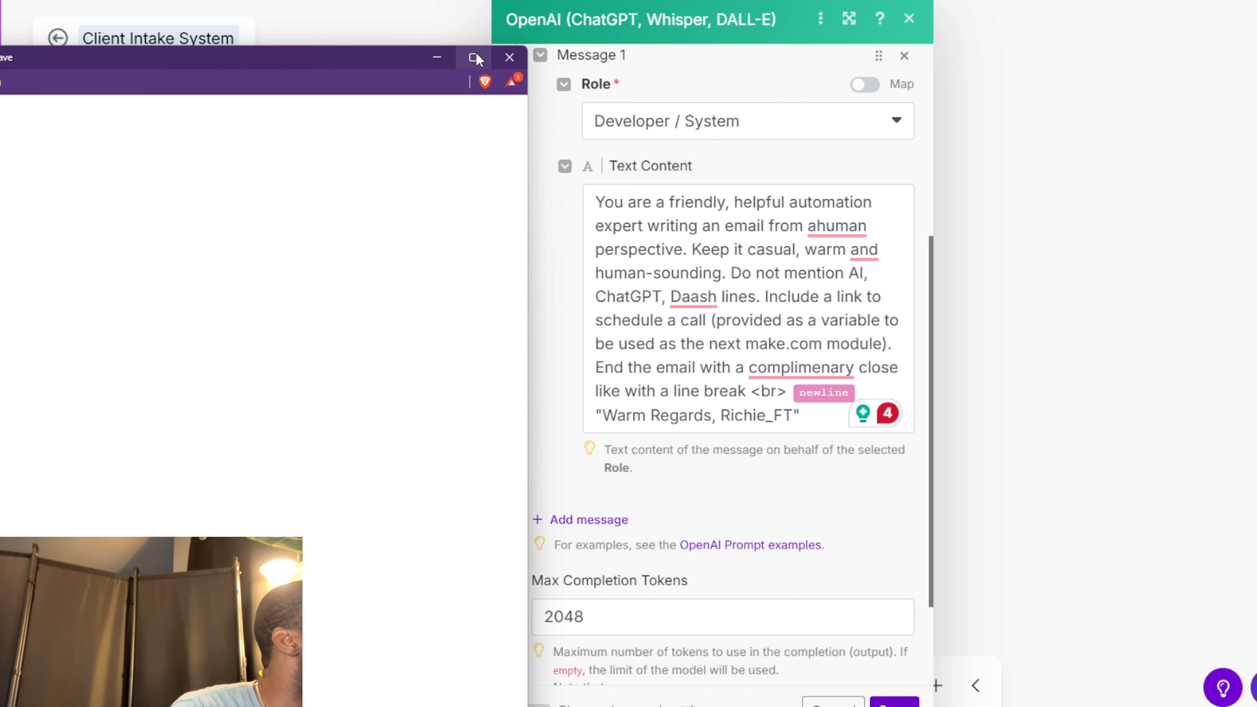
# Close the help page and ask the AI Assistant how to do a line break in an email
pyautogui.click(509, 57)
pyautogui.click(1253, 684)
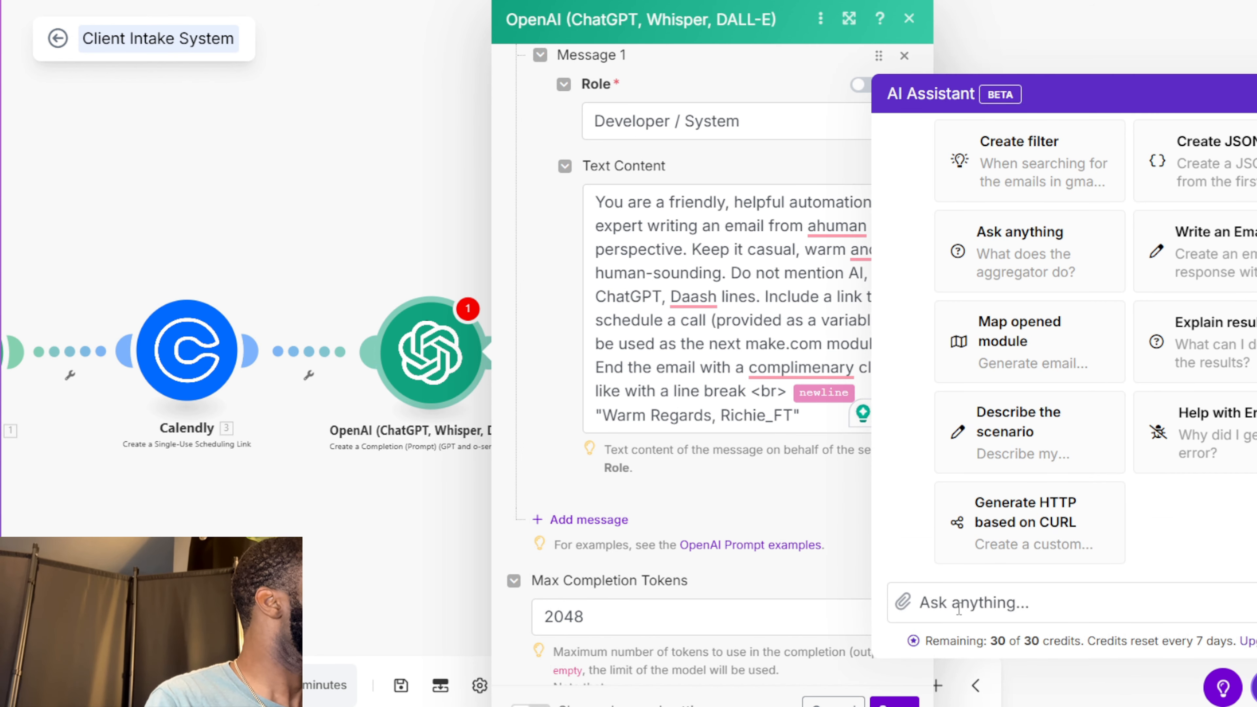
pyautogui.click(958, 605)
pyautogui.write('how do i ')
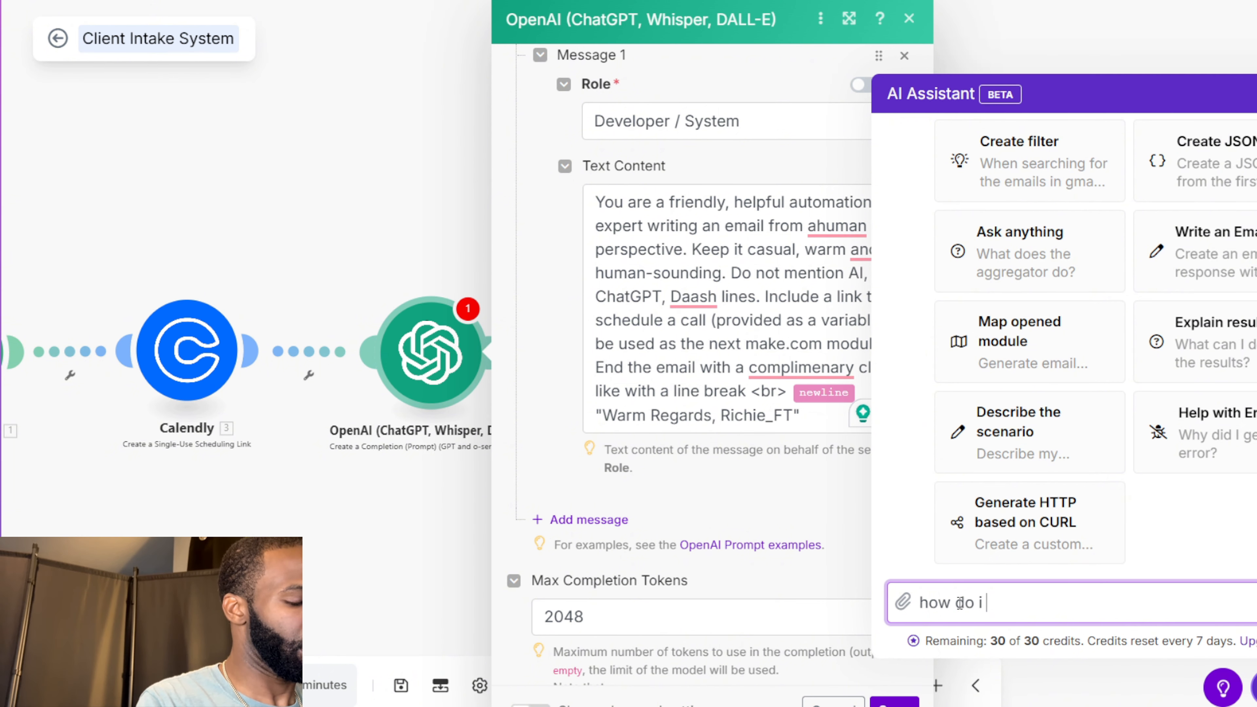
pyautogui.write('do al')
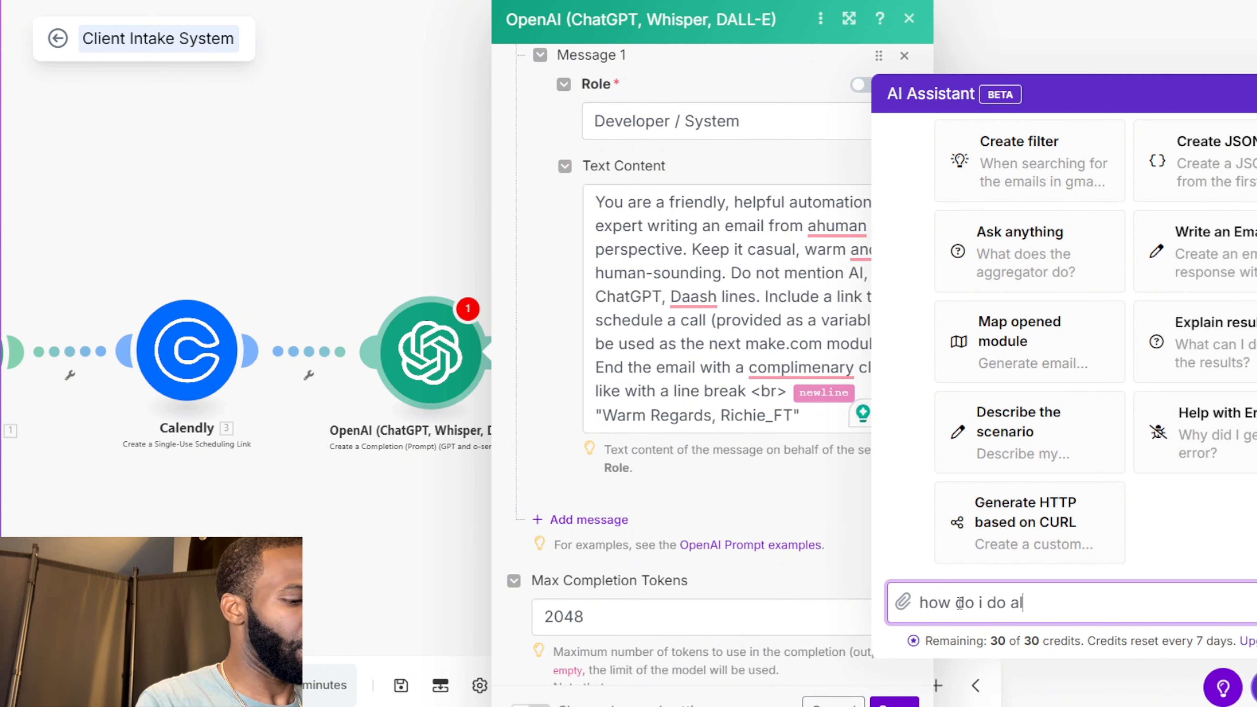
pyautogui.write('ine break ')
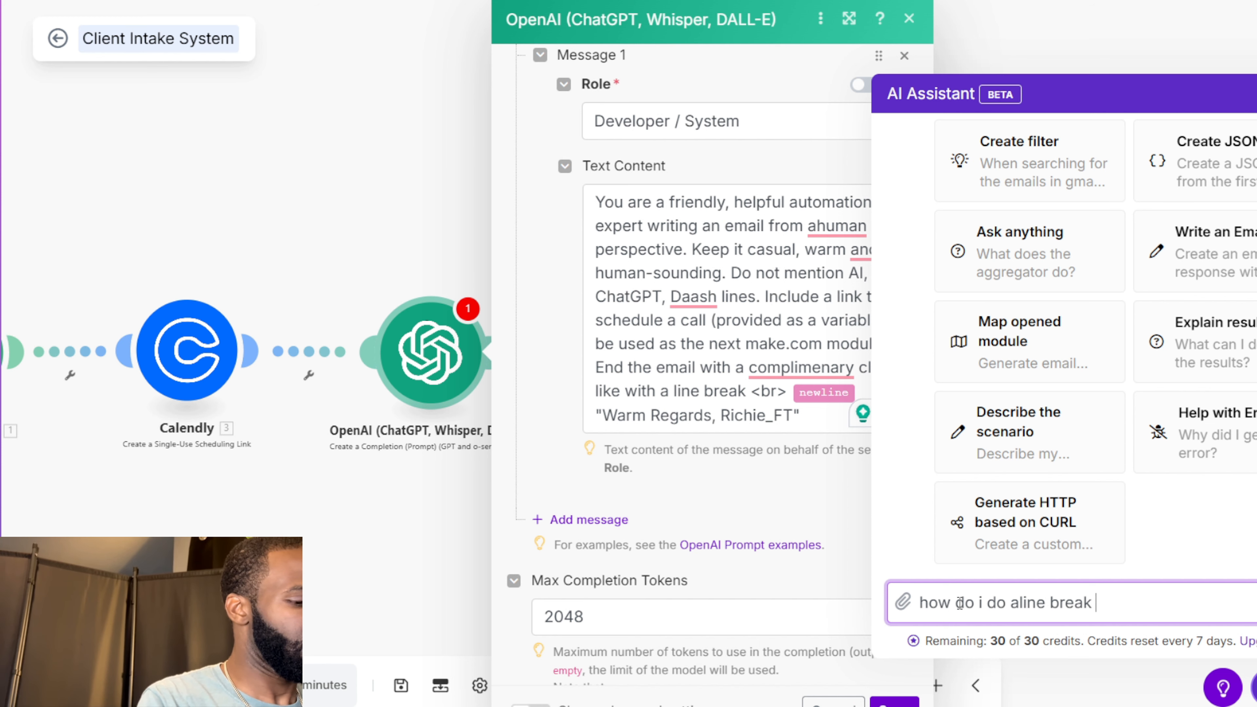
pyautogui.write('to prop')
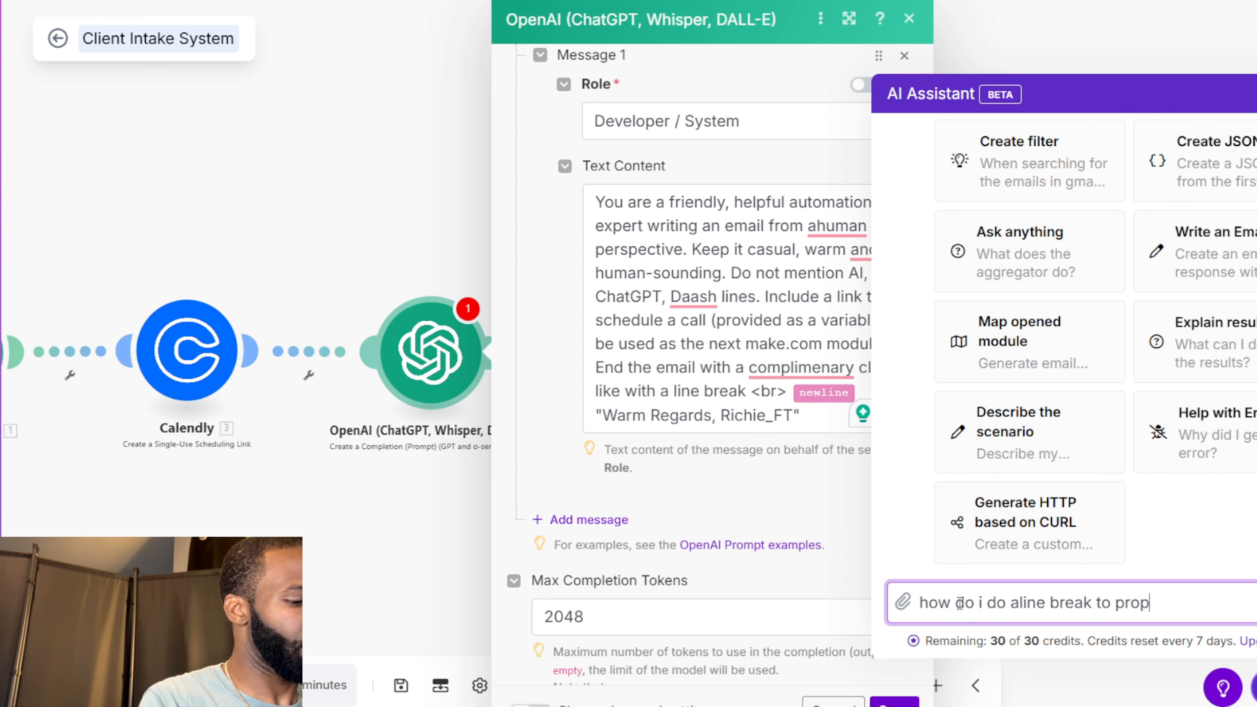
pyautogui.write('erly format')
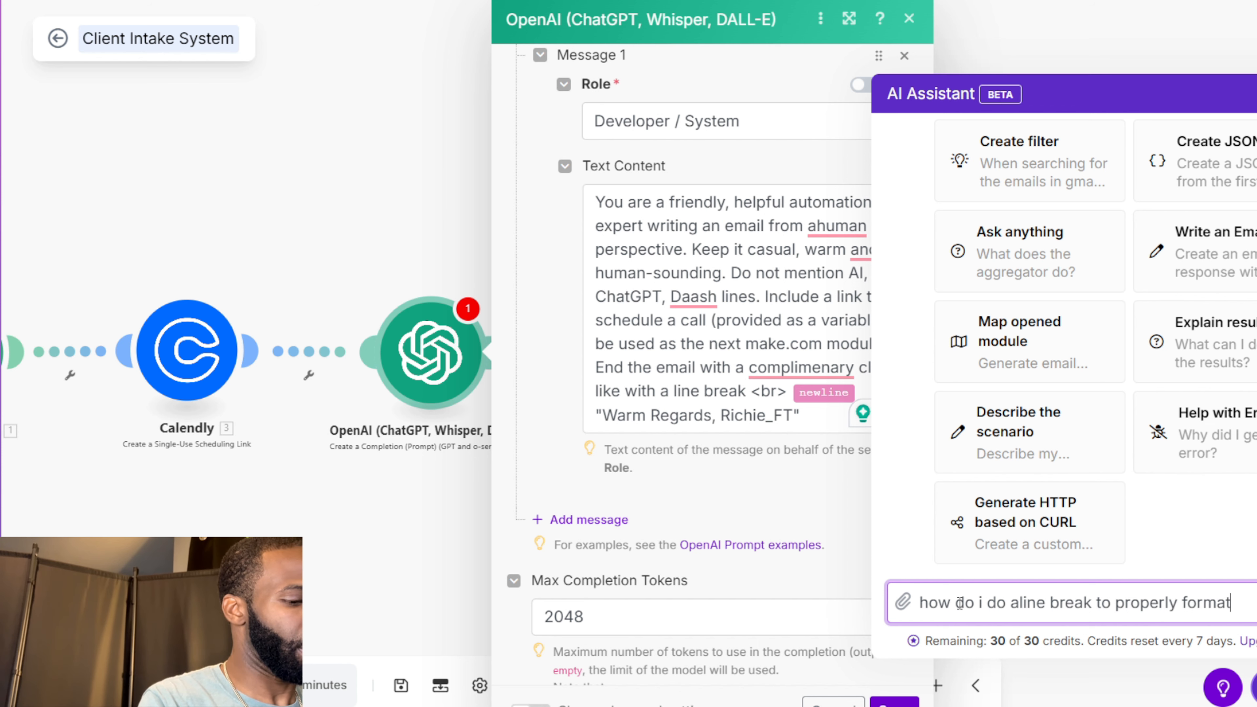
pyautogui.write(' the')
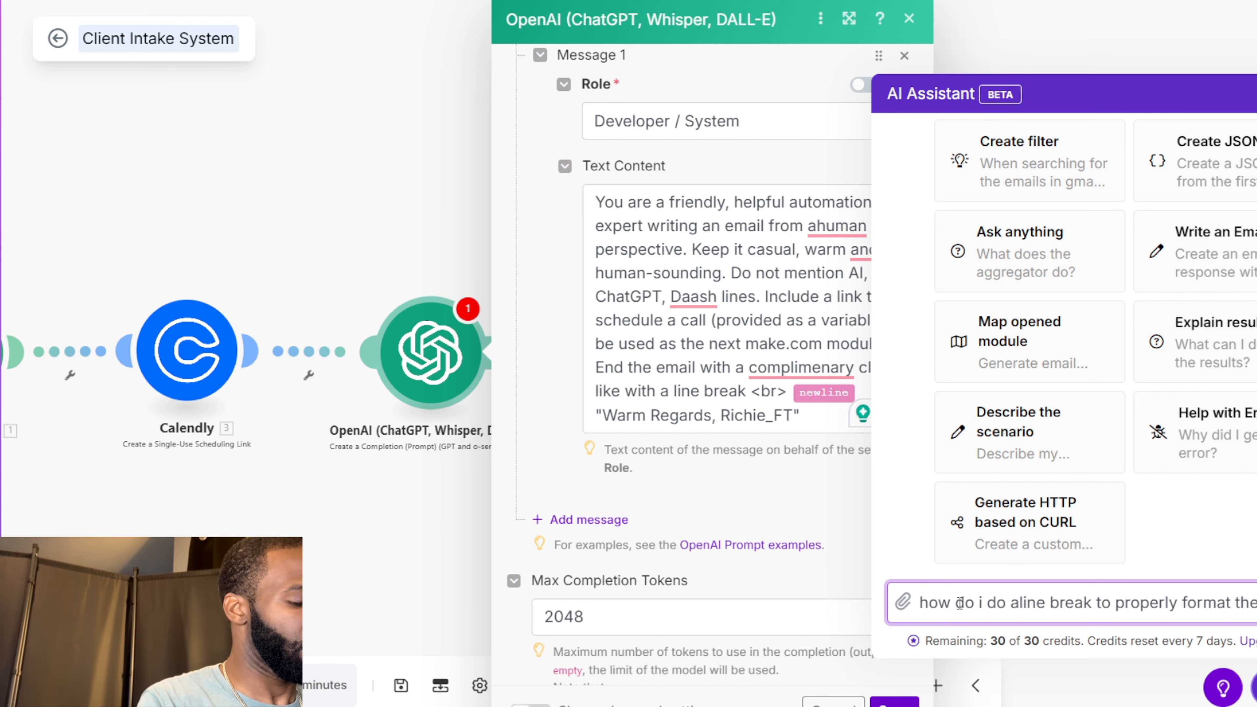
pyautogui.write(' to an ema')
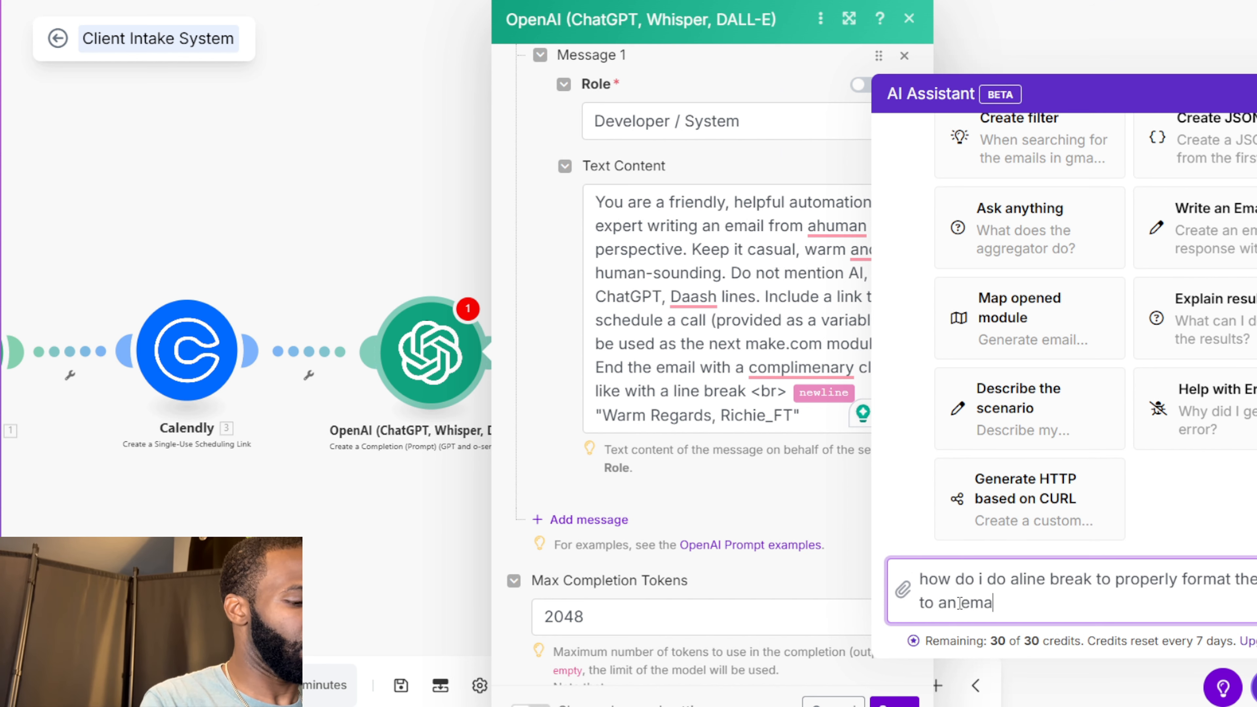
pyautogui.write('il message')
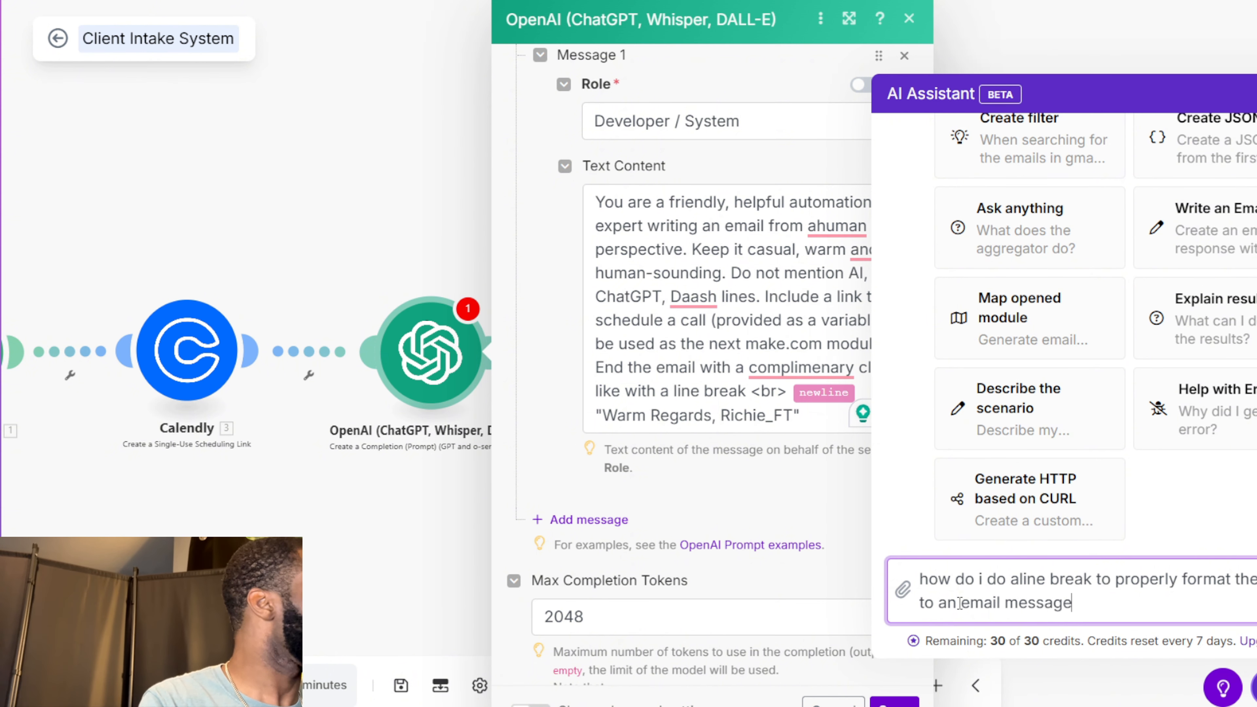
# Reword the question to how to create/format a line break in the chat module, and send it
pyautogui.click(1013, 578)
pyautogui.press('BackSpace')
pyautogui.press('BackSpace')
pyautogui.press('BackSpace')
pyautogui.press('BackSpace')
pyautogui.press('BackSpace')
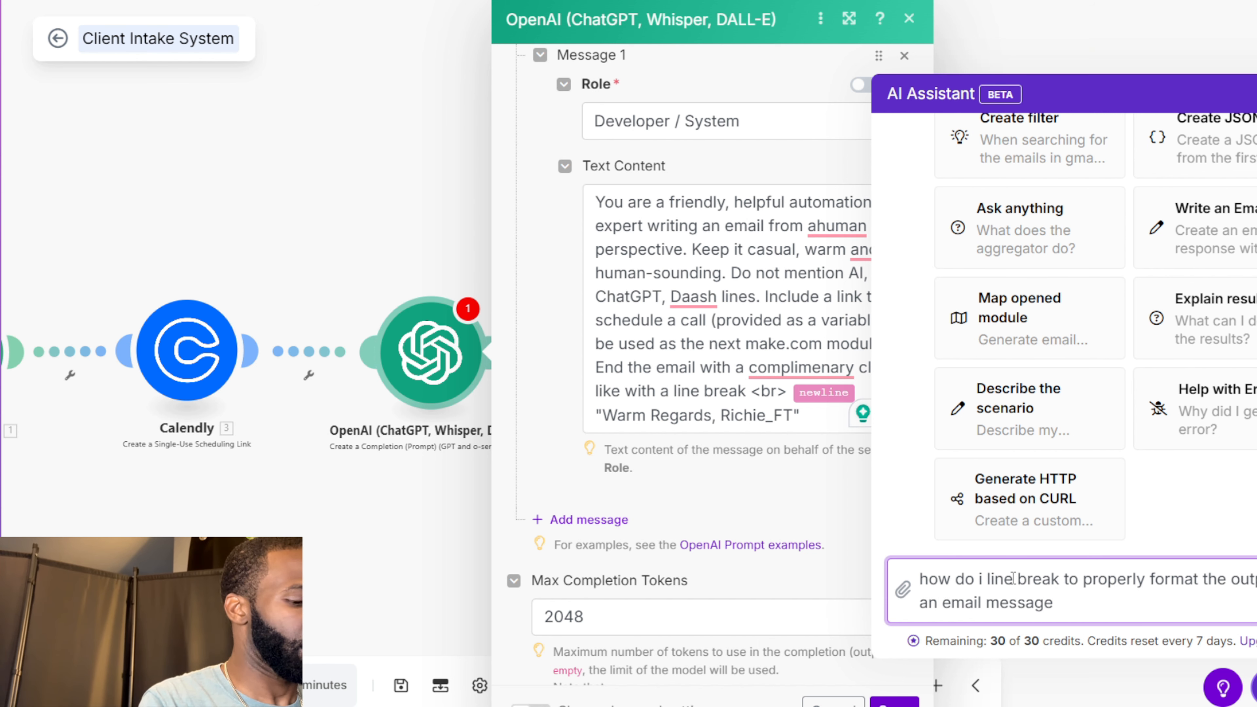
pyautogui.write('create a')
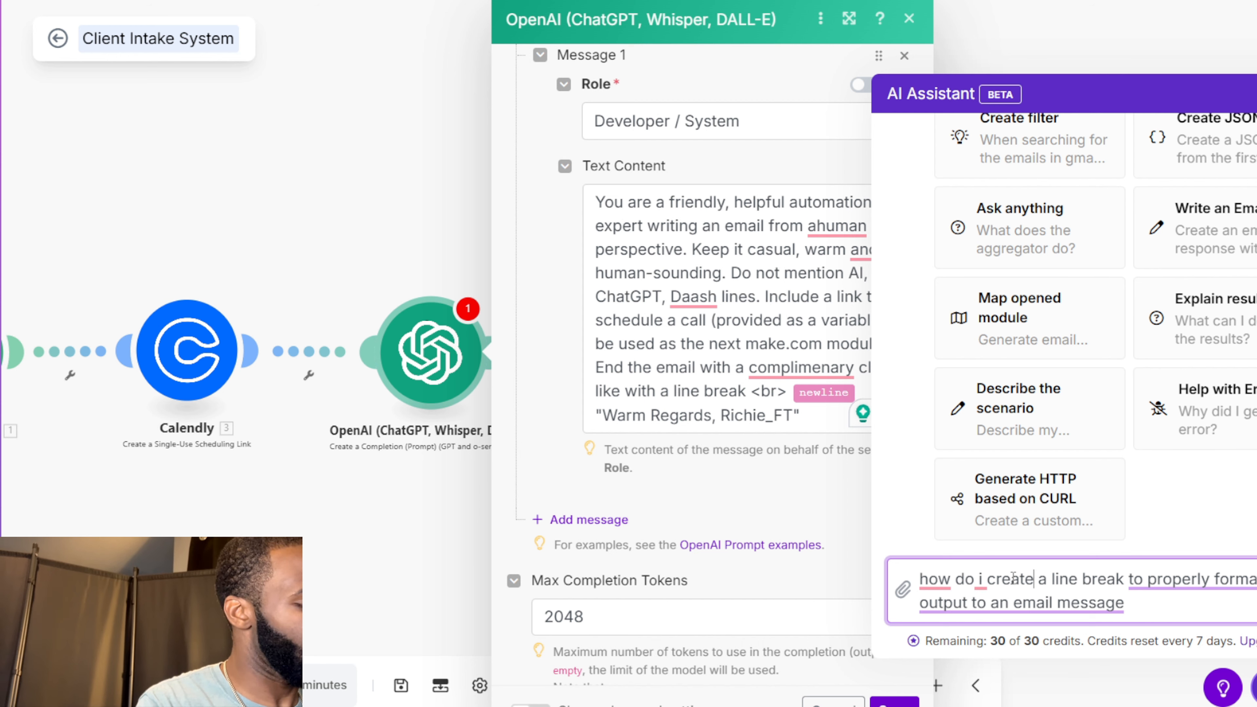
pyautogui.write('/format')
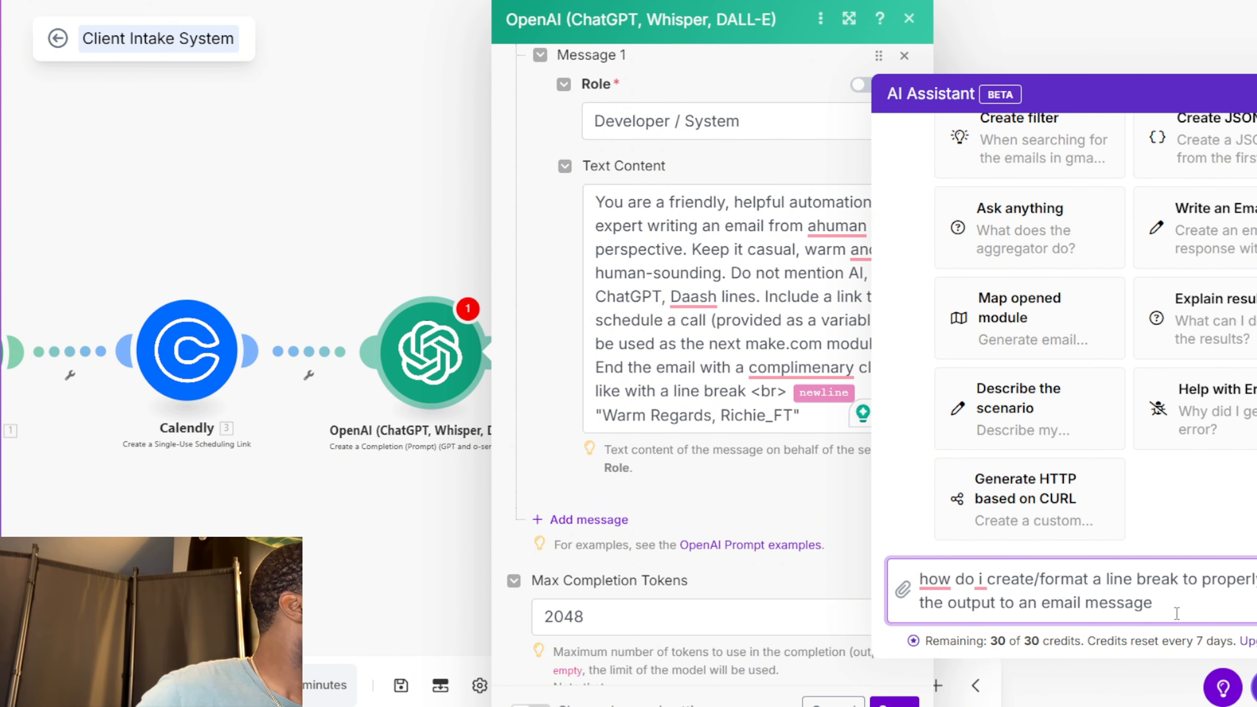
pyautogui.click(1180, 575)
pyautogui.write('inn t')
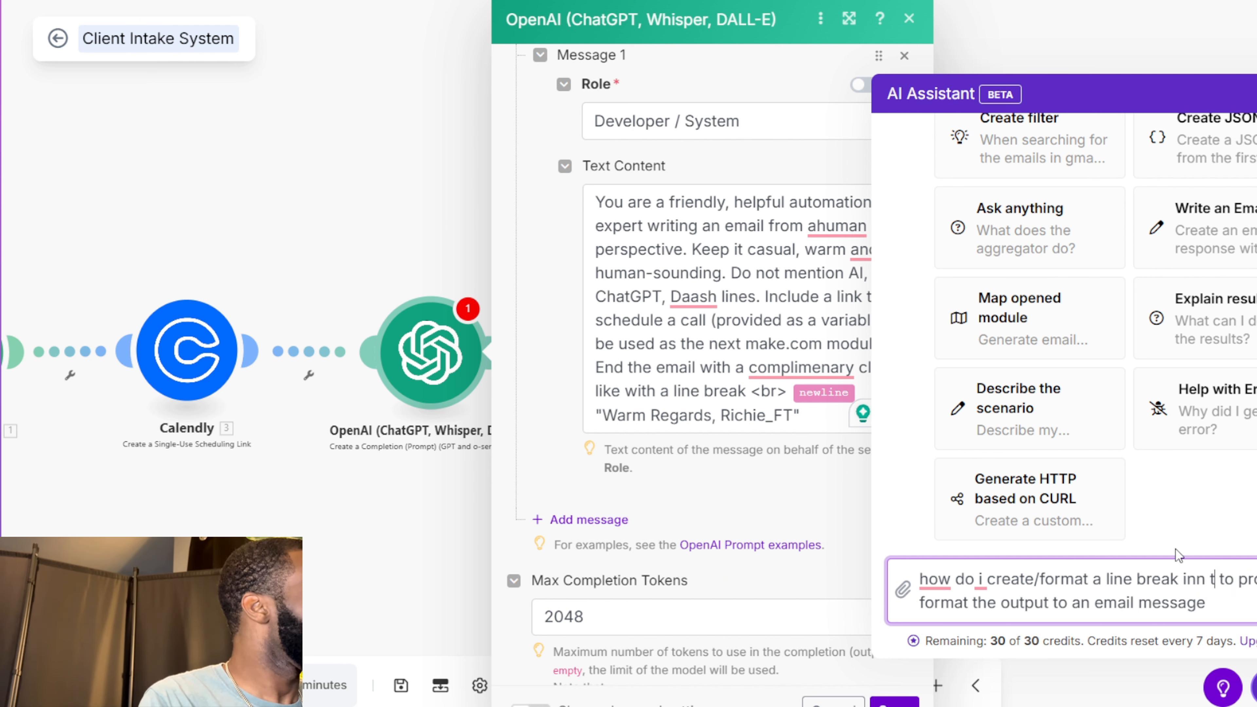
pyautogui.press('BackSpace')
pyautogui.write('the')
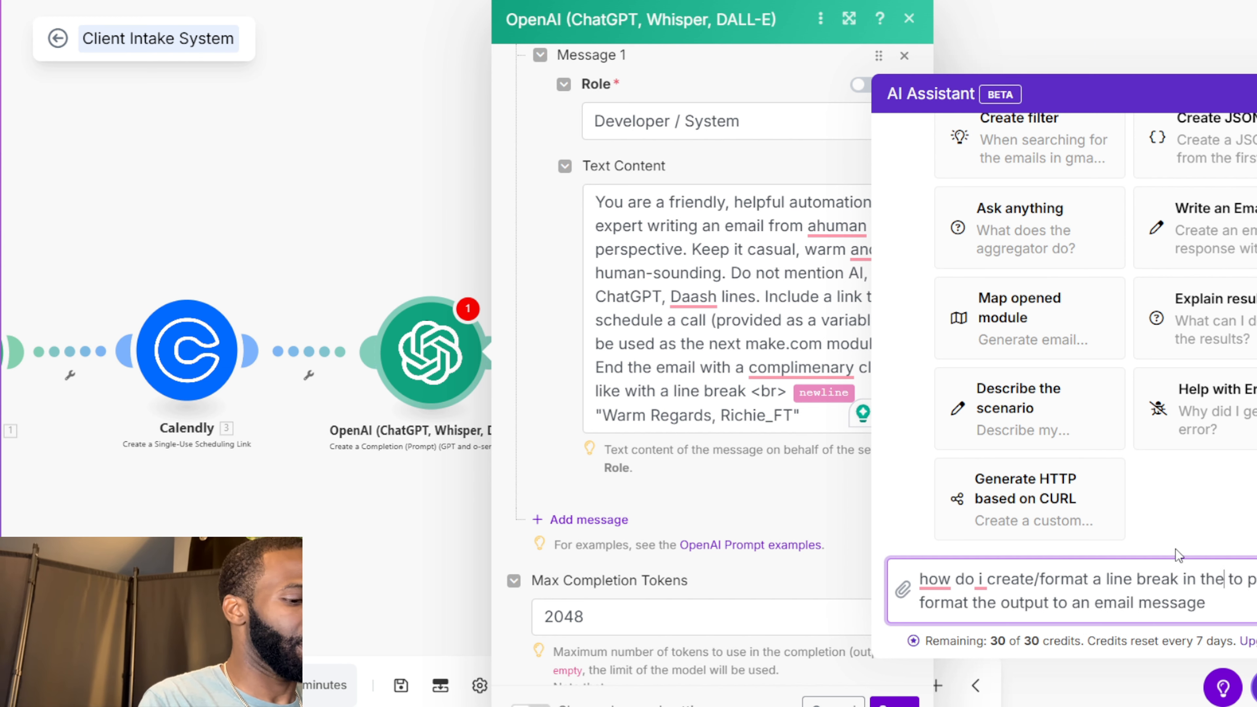
pyautogui.write(' cha')
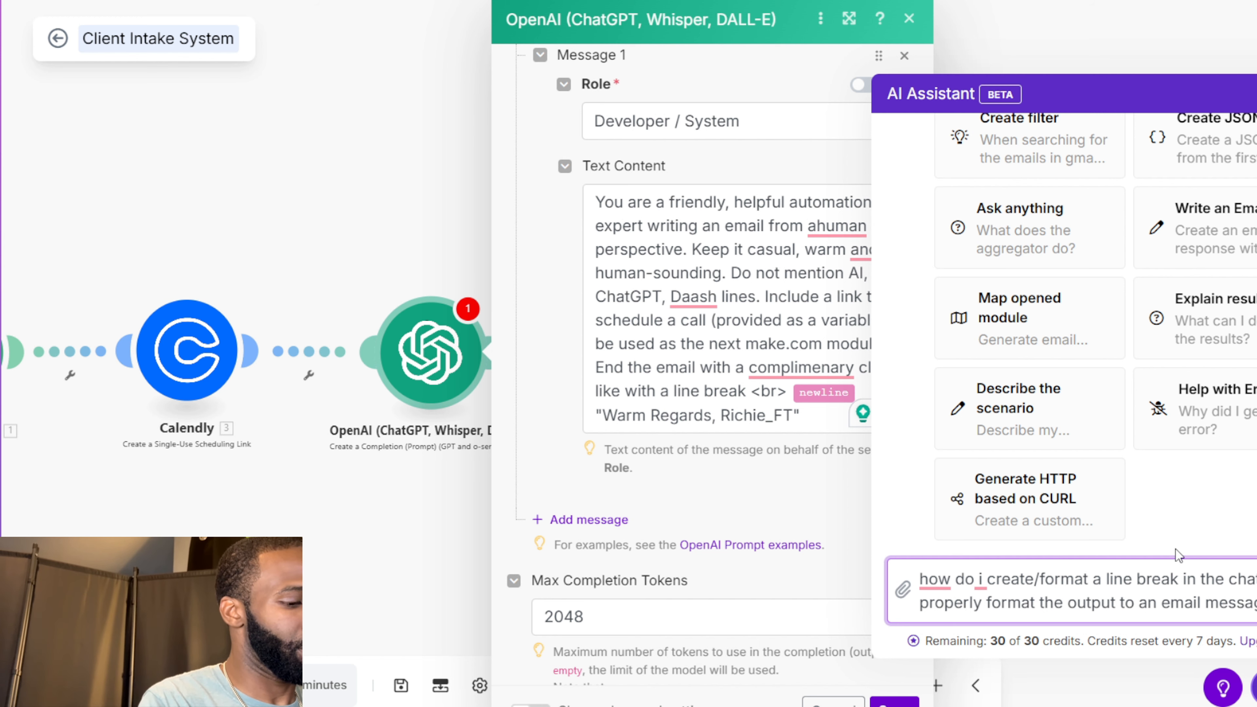
pyautogui.write('t module to')
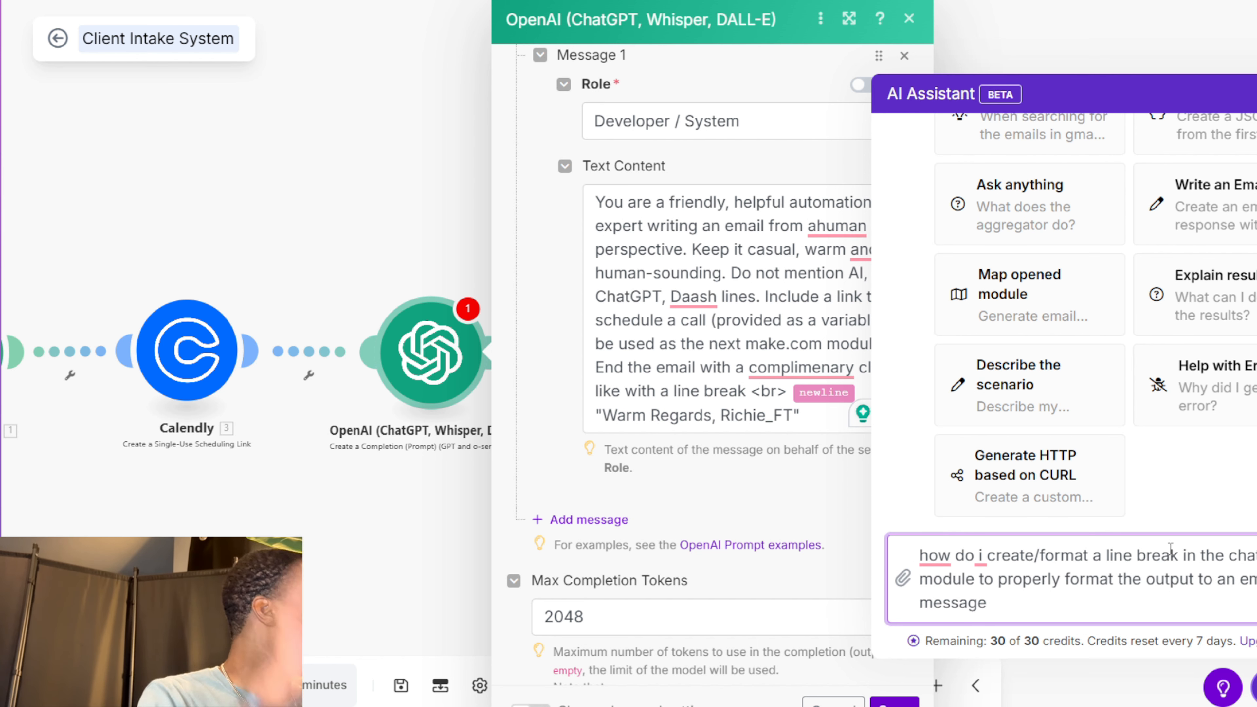
pyautogui.press('Return')
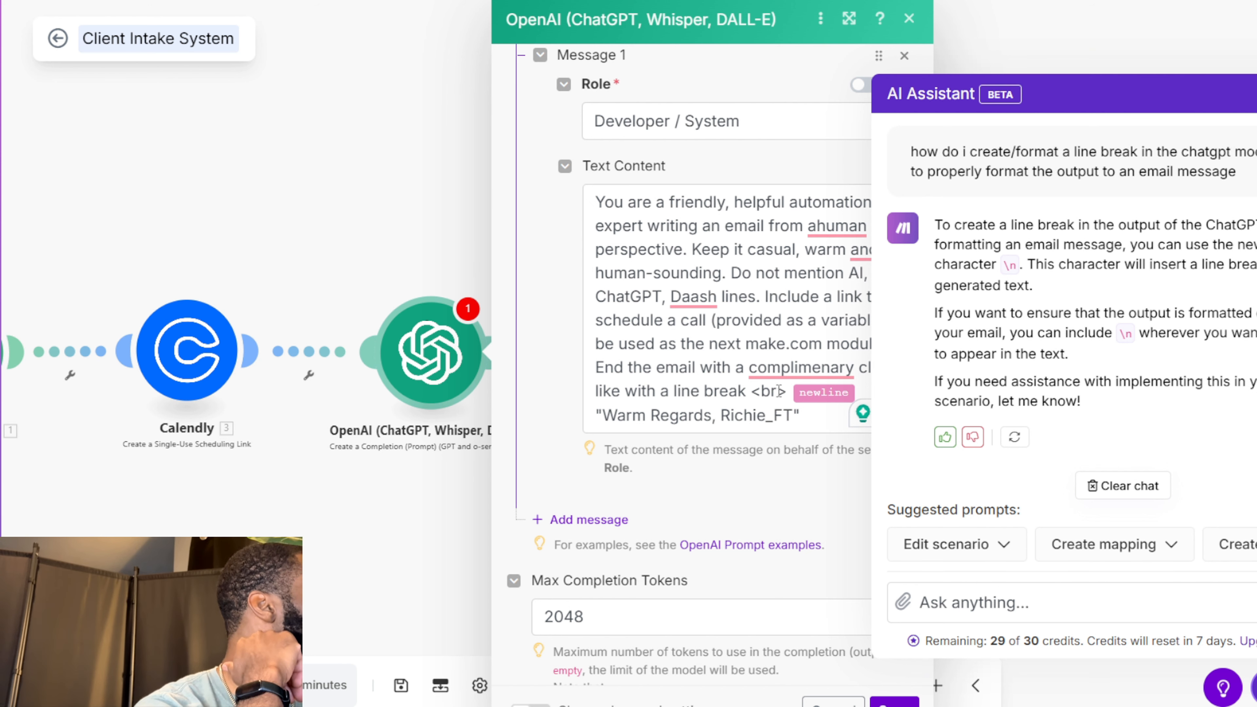
# Insert \n before <br> in Message 1 and close the assistant panels
pyautogui.click(765, 391)
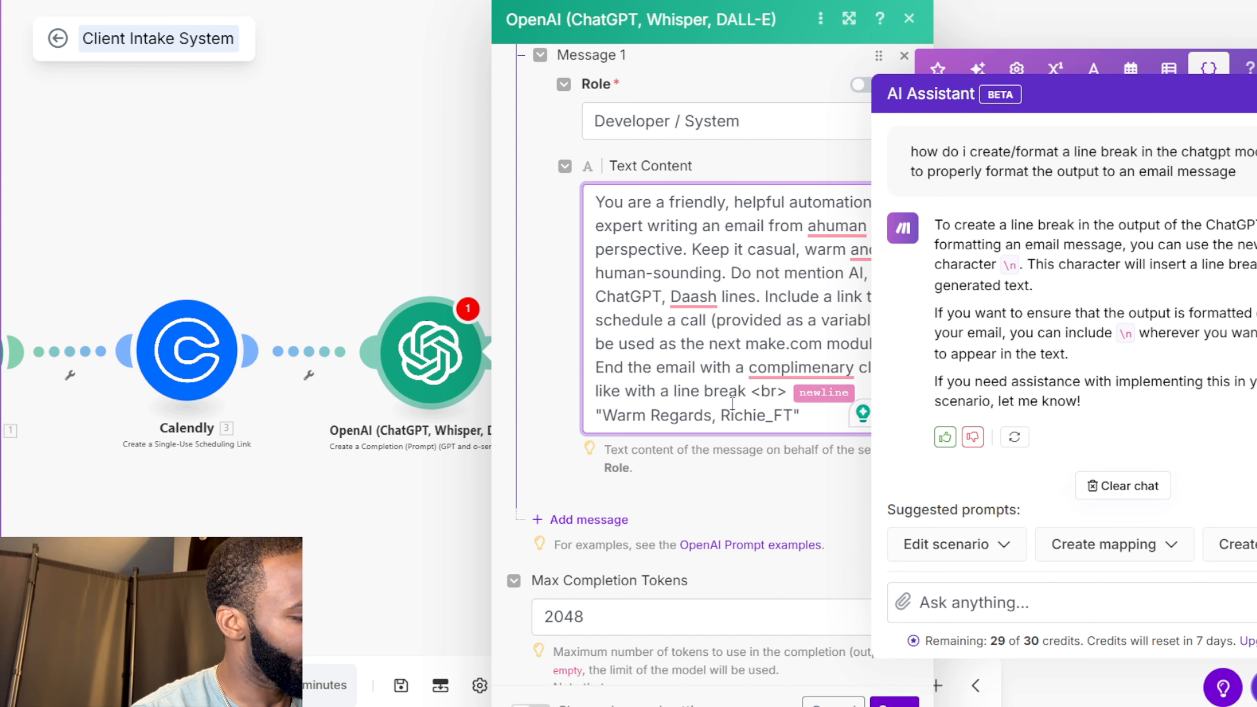
pyautogui.write('\\n')
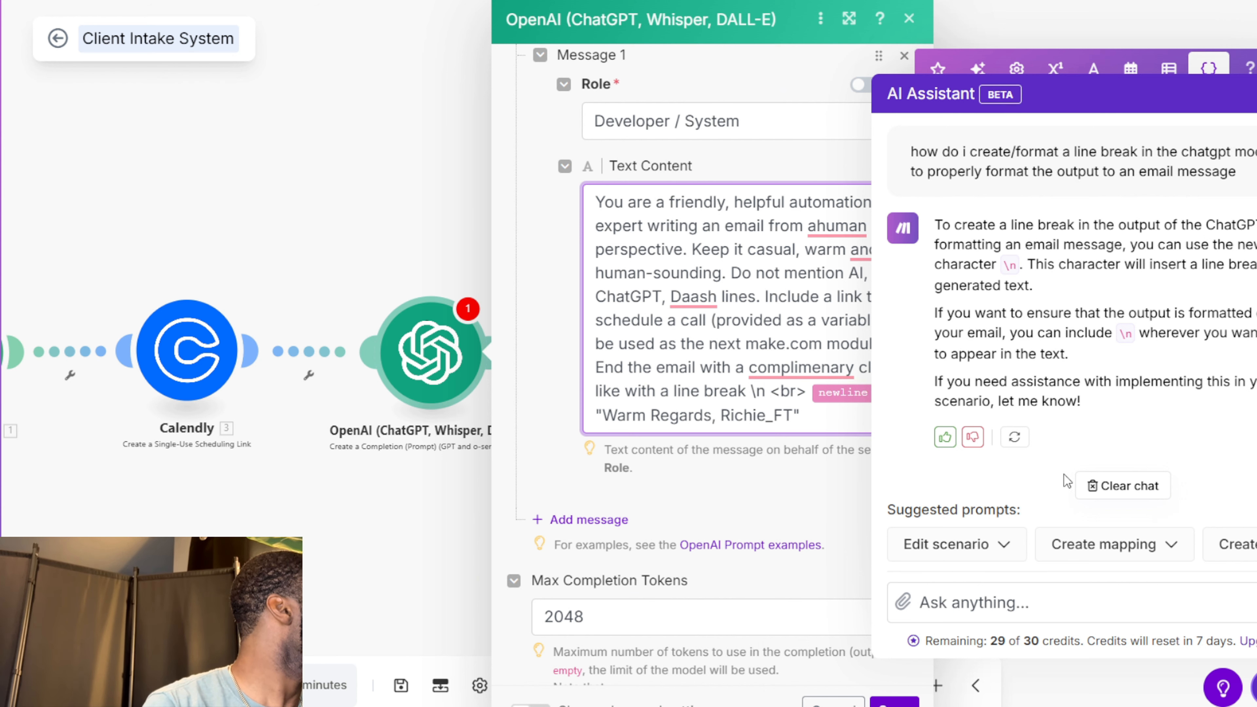
pyautogui.click(1254, 94)
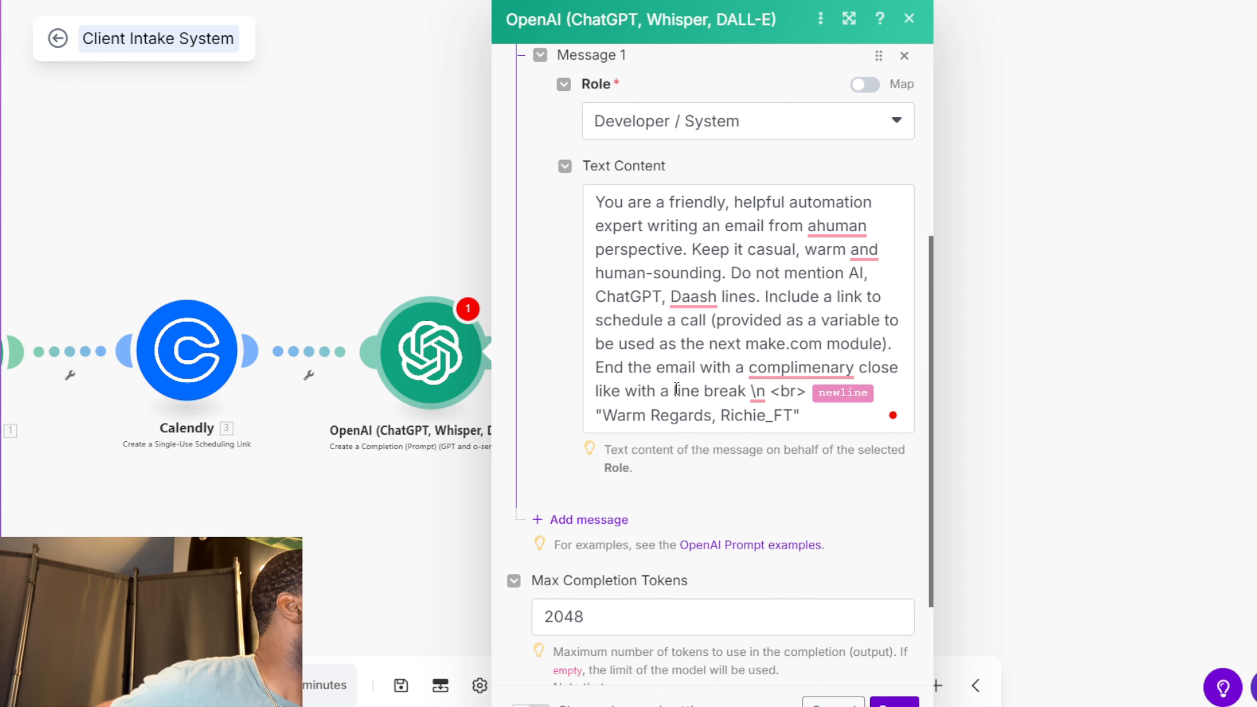
# Correct 'complimenary' to 'complimentary' and add a second message
pyautogui.moveTo(816, 369)
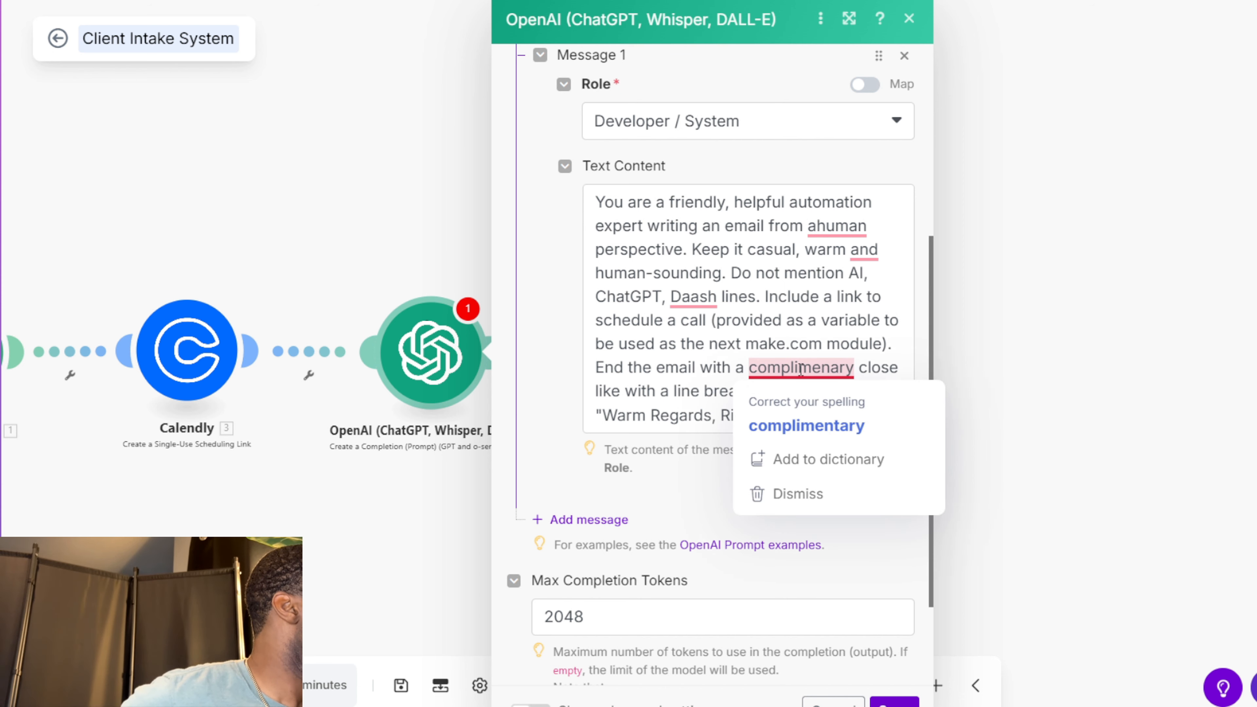
pyautogui.click(834, 366)
pyautogui.write('t')
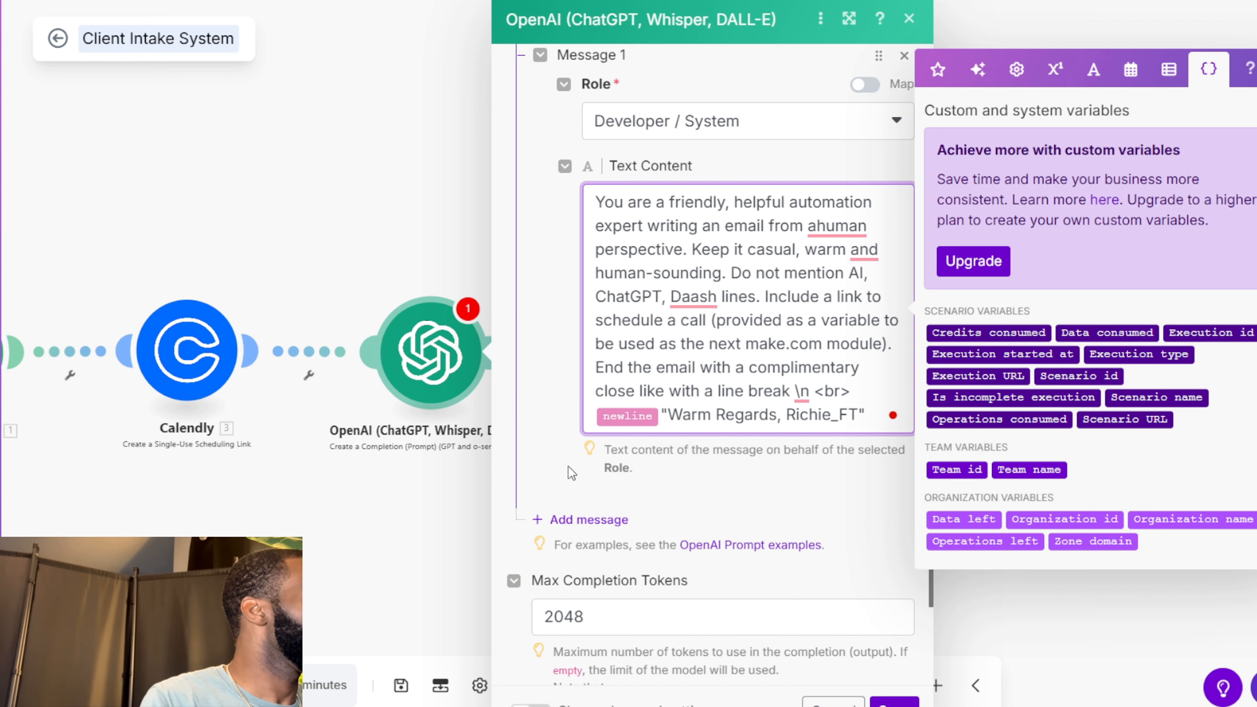
pyautogui.click(569, 520)
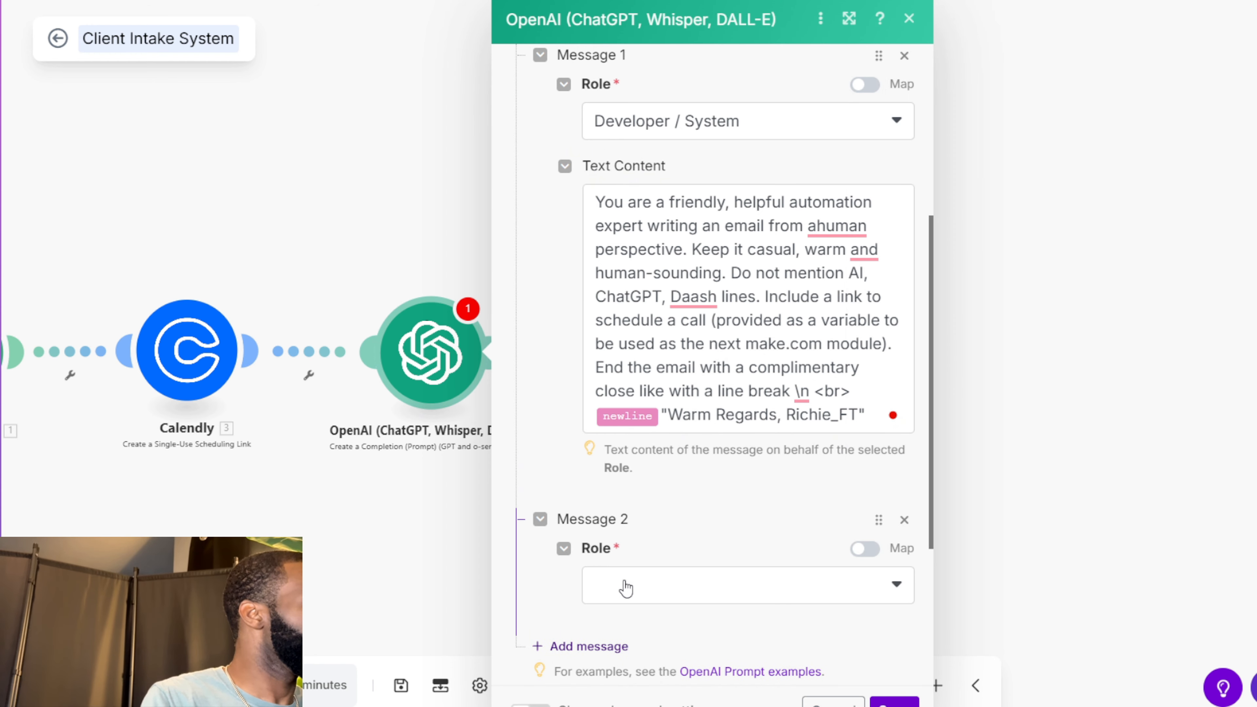
# Set Message 2's role to User
pyautogui.click(624, 586)
pyautogui.click(629, 589)
pyautogui.scroll(-3, 635, 557)
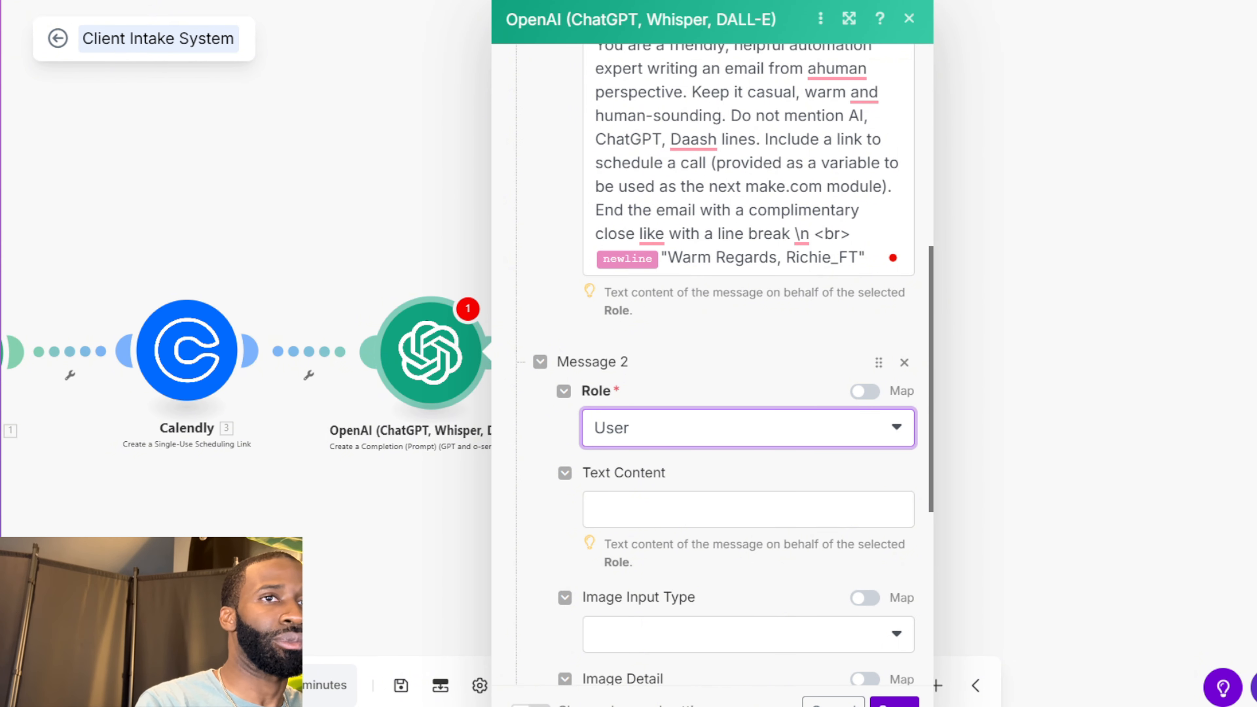
# Replace a pasted draft with 'Write a personalized confirmation email thanking' in Message 2
pyautogui.click(612, 512)
pyautogui.press('Escape')
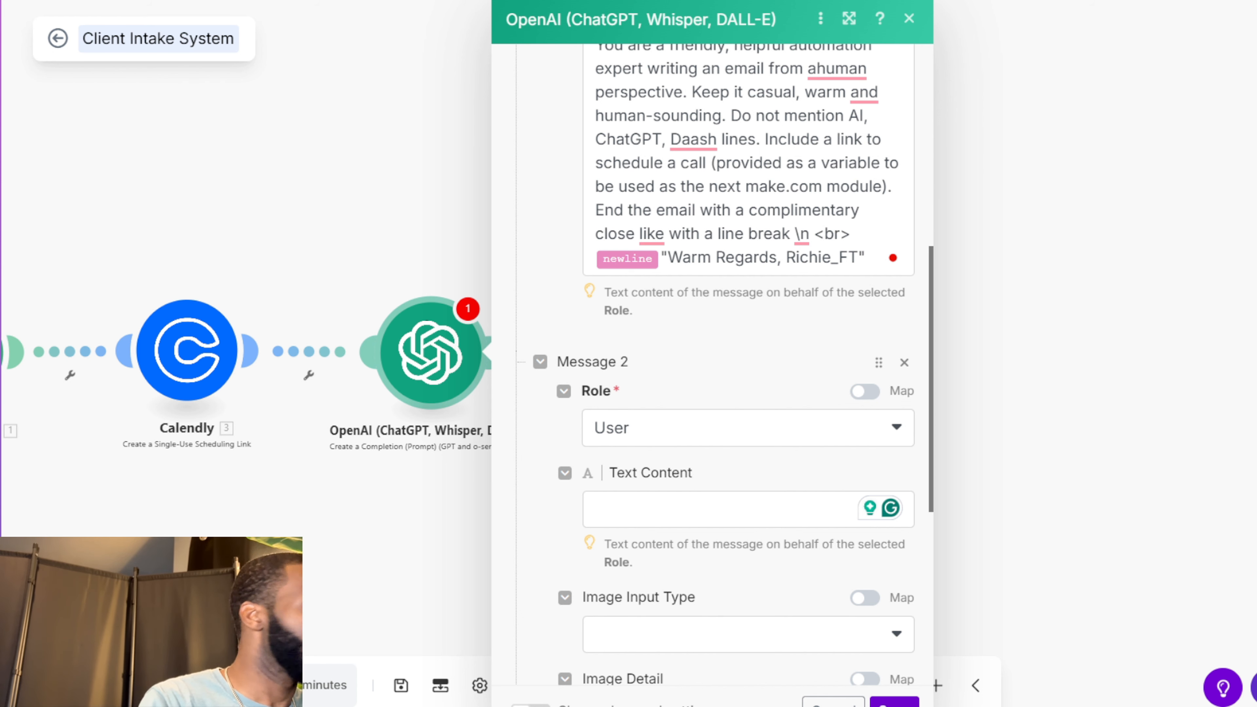
pyautogui.click(631, 515)
pyautogui.hotkey('ctrl', 'v')
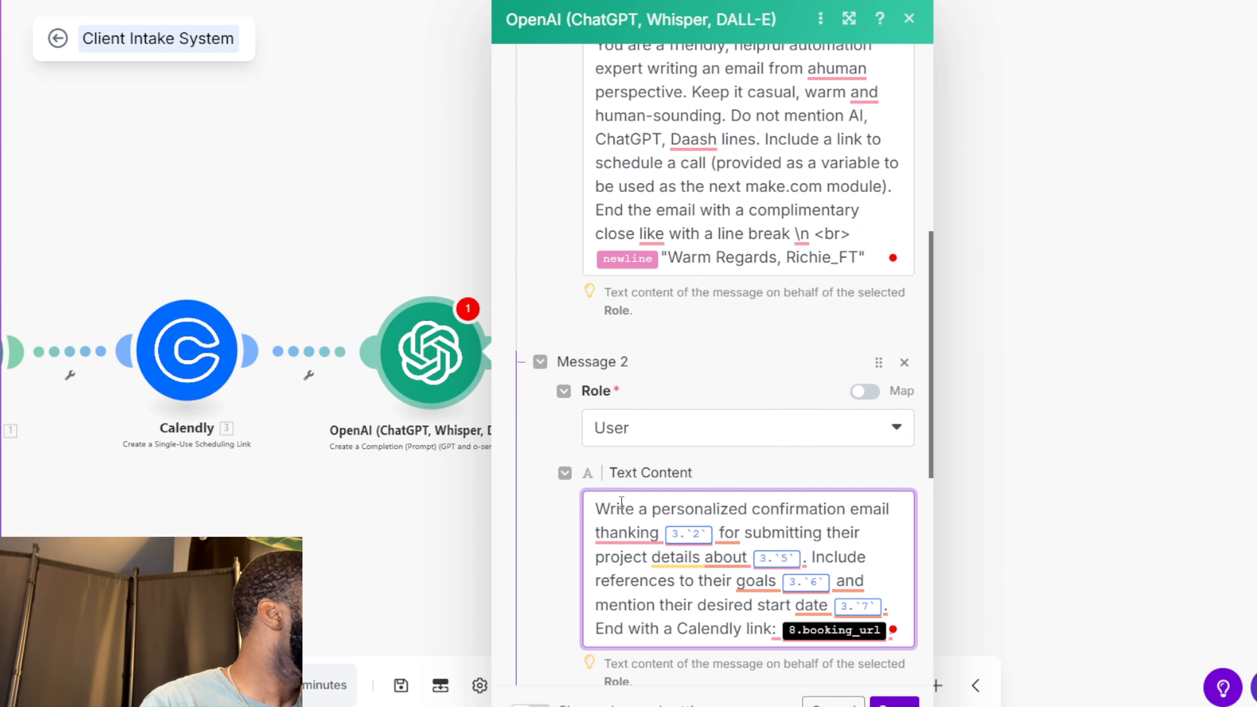
pyautogui.moveTo(596, 509); pyautogui.dragTo(900, 620)
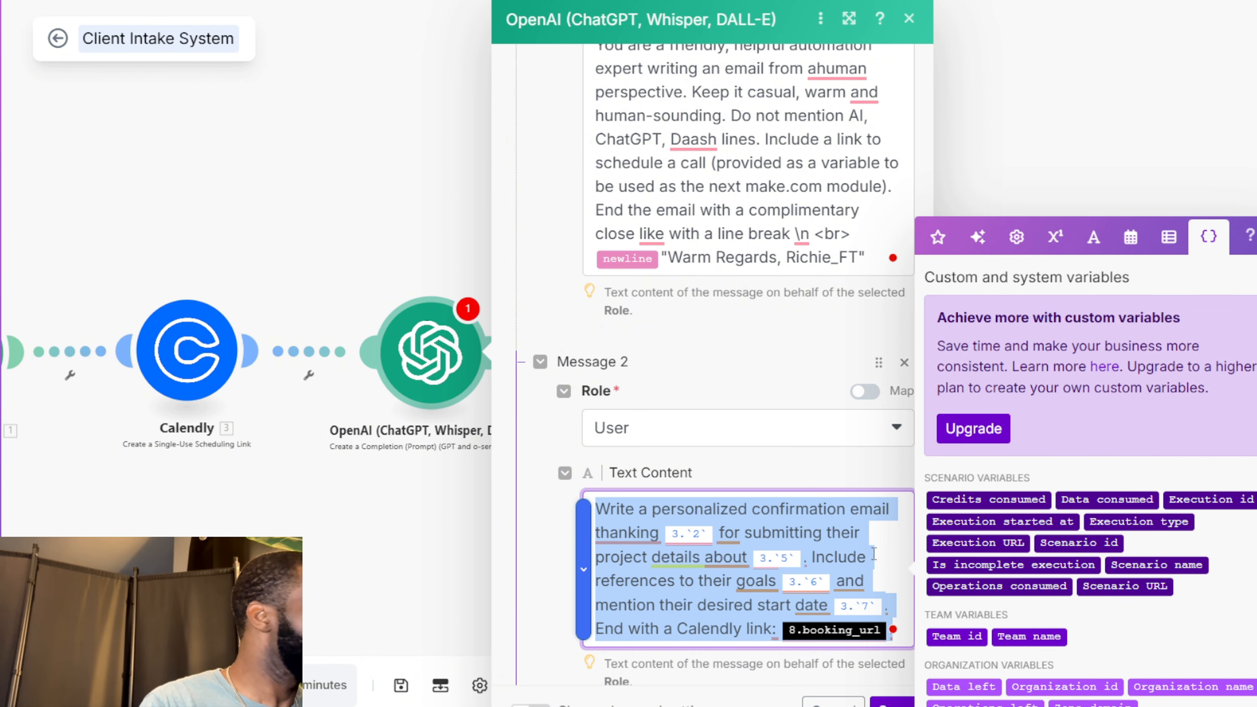
pyautogui.press('BackSpace')
pyautogui.write('Write')
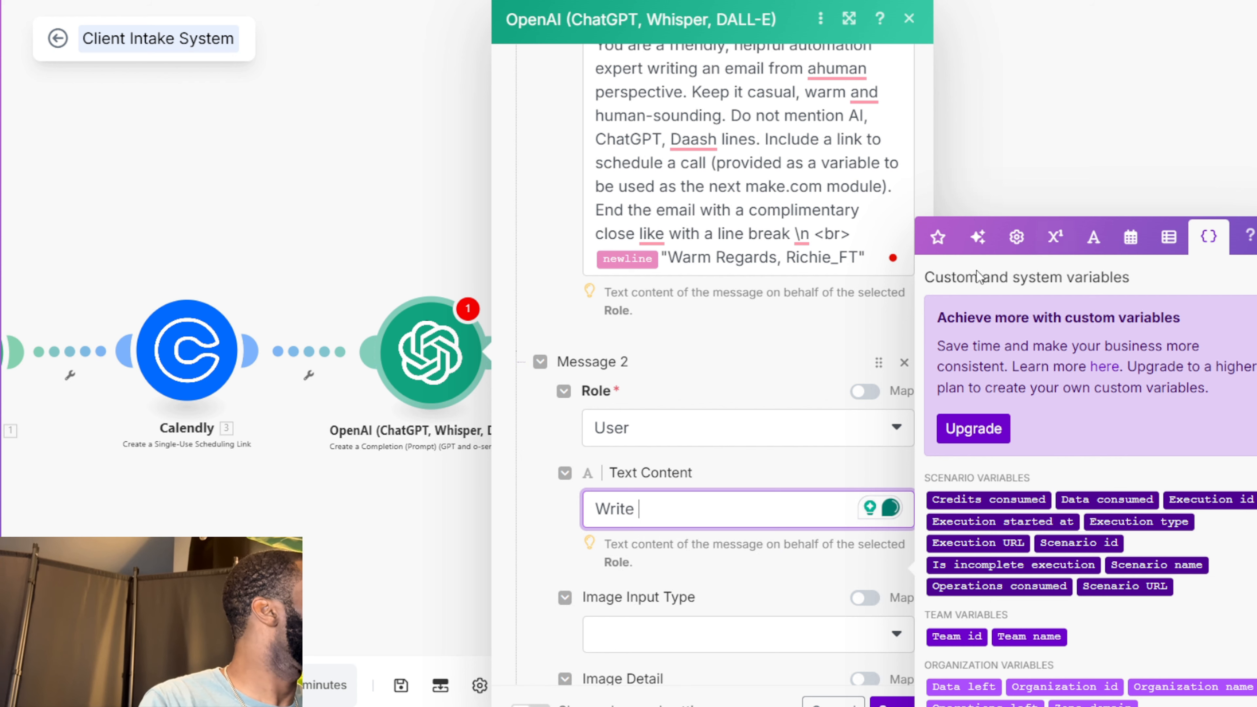
pyautogui.scroll(-5, 674, 335)
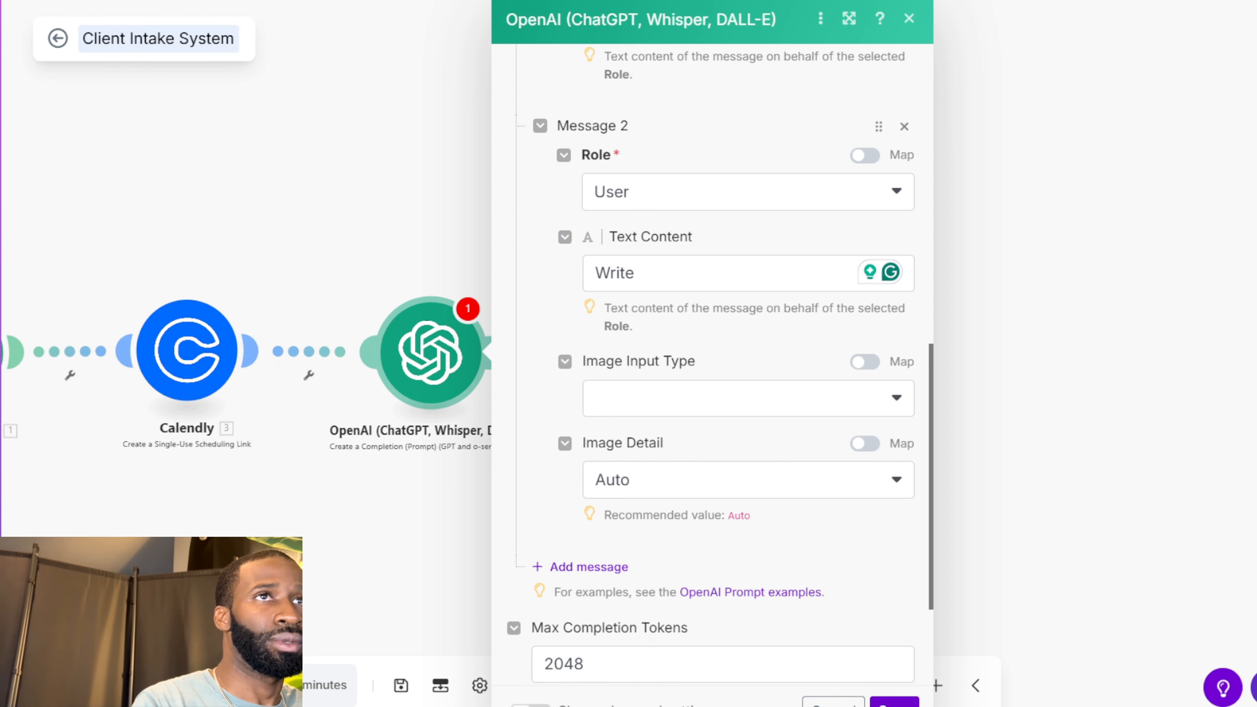
pyautogui.click(670, 270)
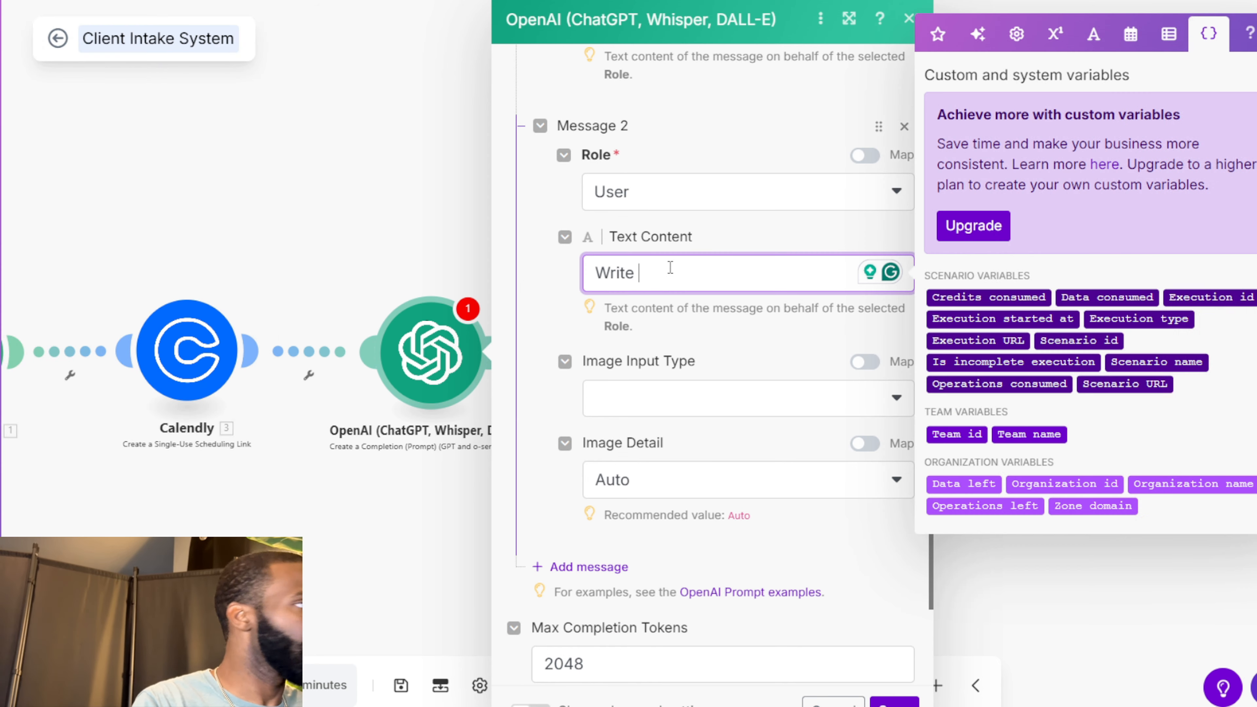
pyautogui.write('a personaliz')
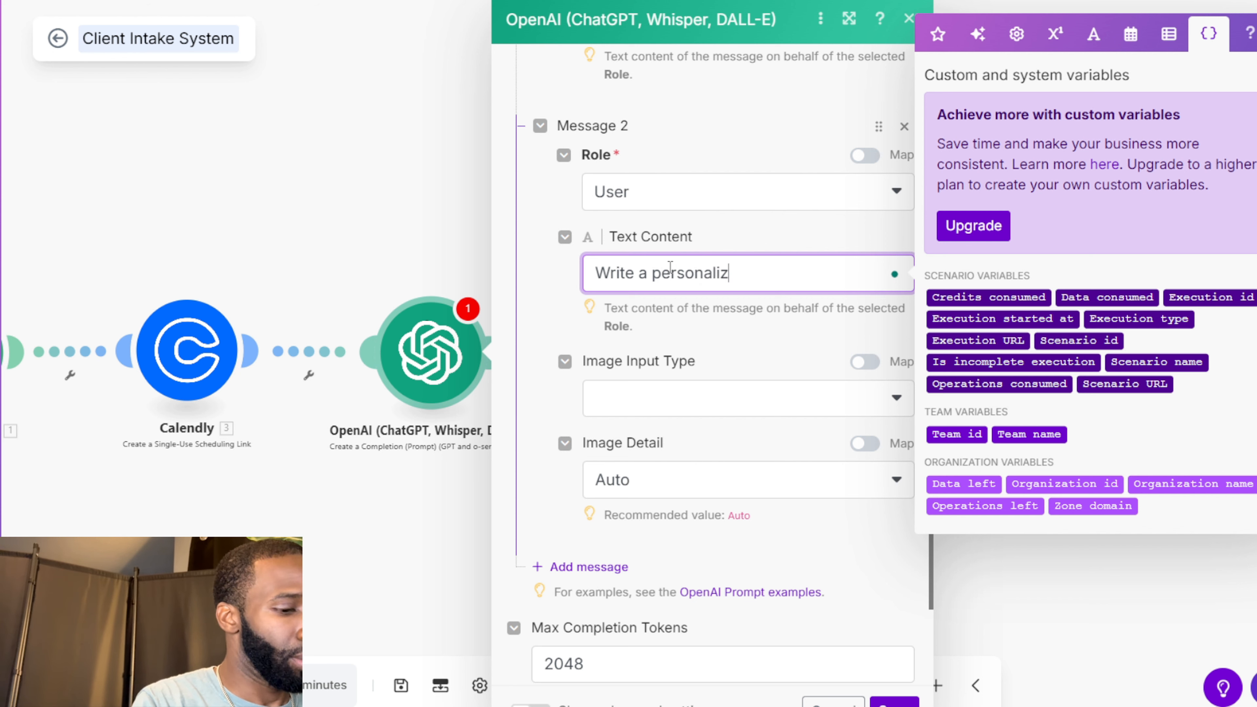
pyautogui.write('ed co')
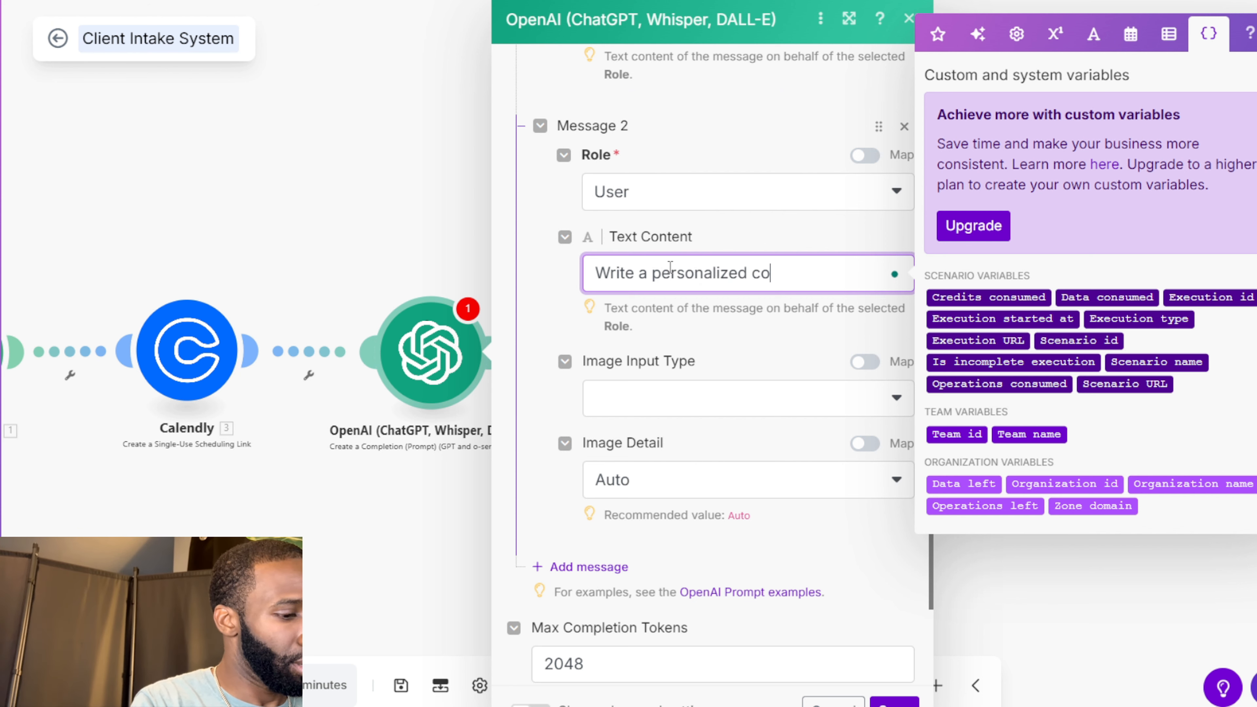
pyautogui.write('nfirmatio')
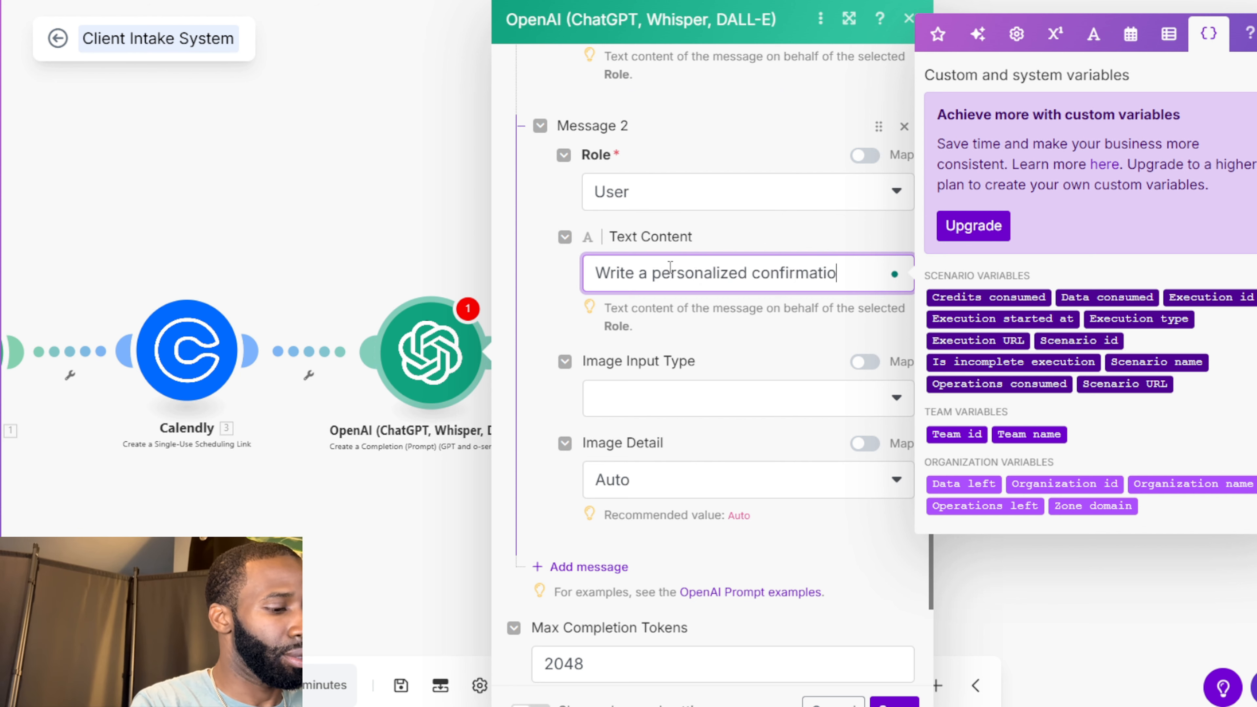
pyautogui.write('n email thanking')
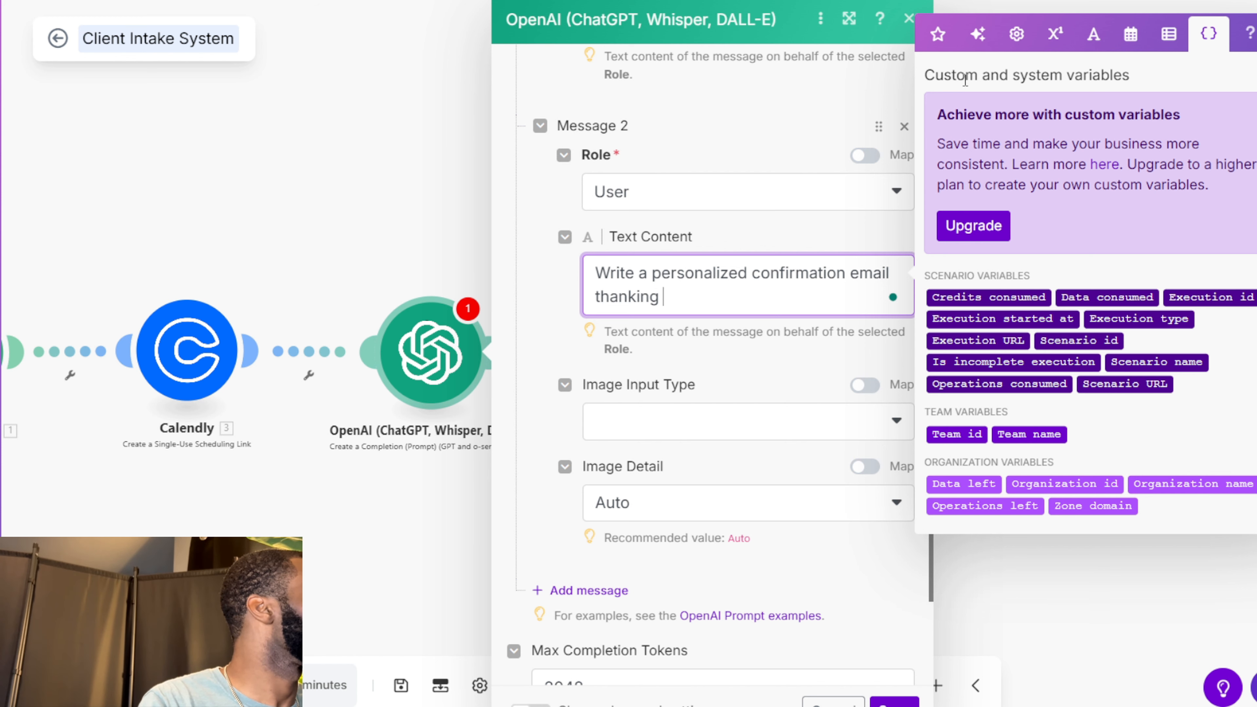
# Map the client's Name after 'thanking' and add 'for submitting their details about'
pyautogui.click(938, 33)
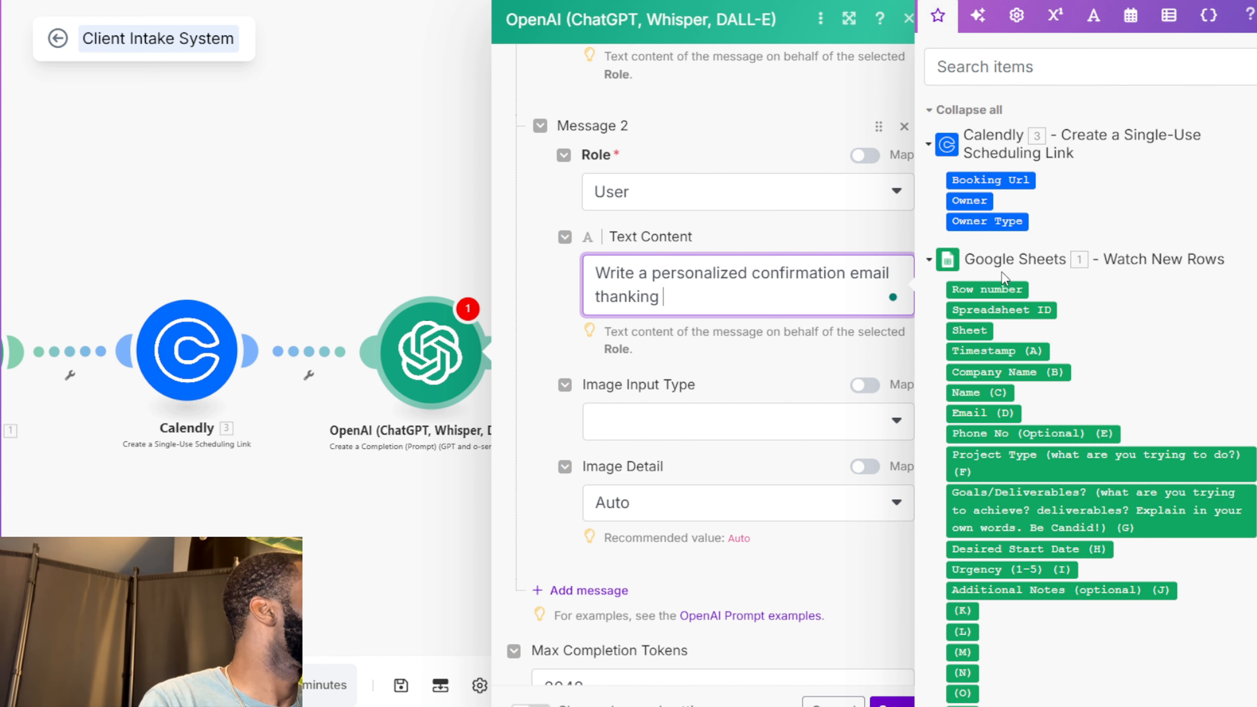
pyautogui.click(981, 394)
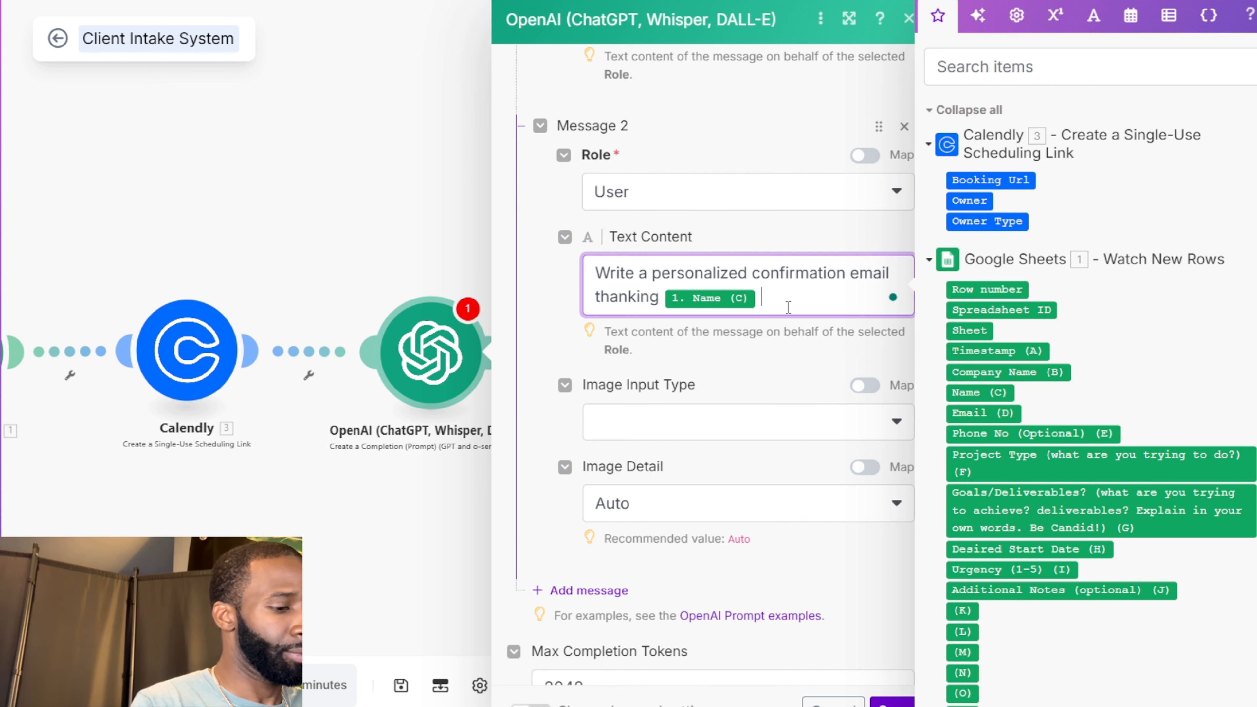
pyautogui.write('for submitt')
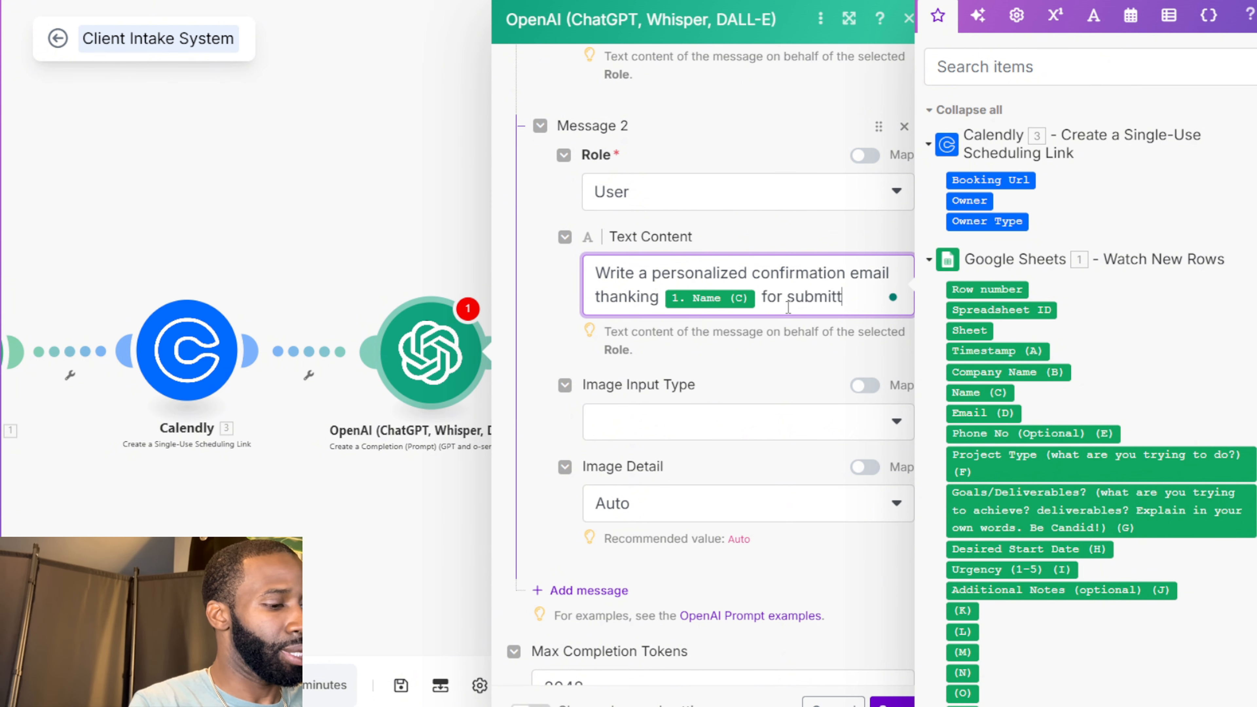
pyautogui.write('ing their project d')
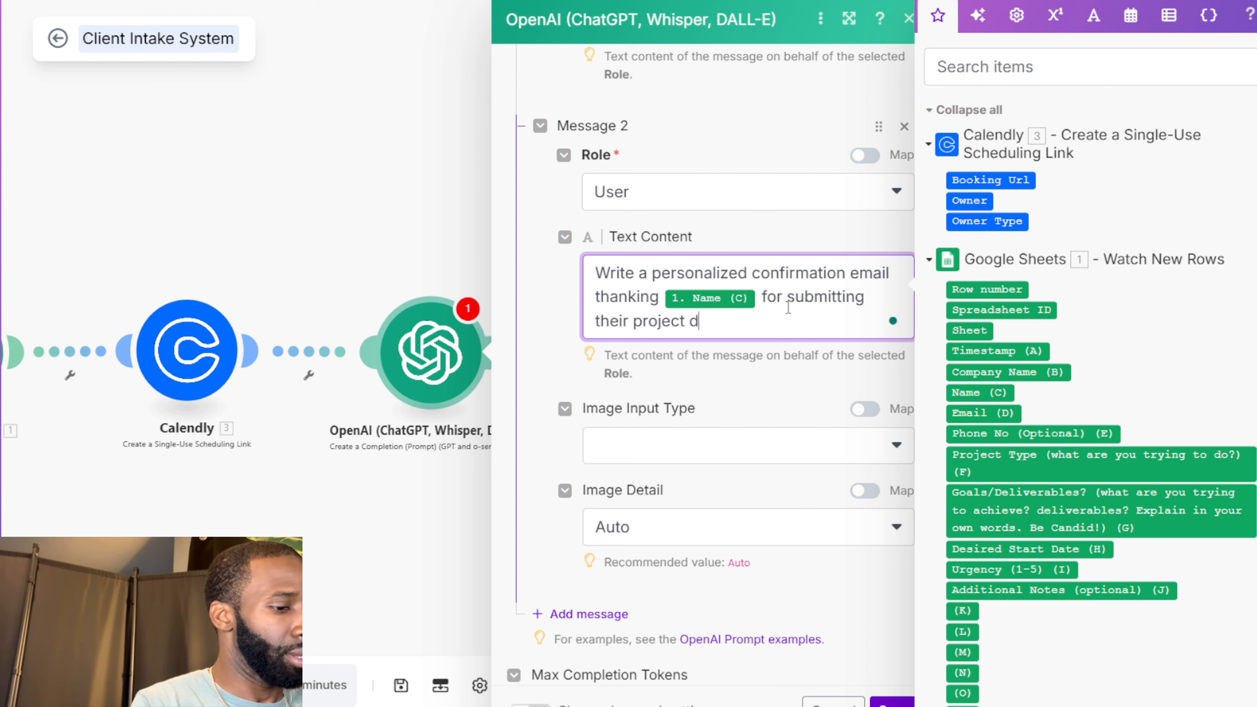
pyautogui.write('etails ab')
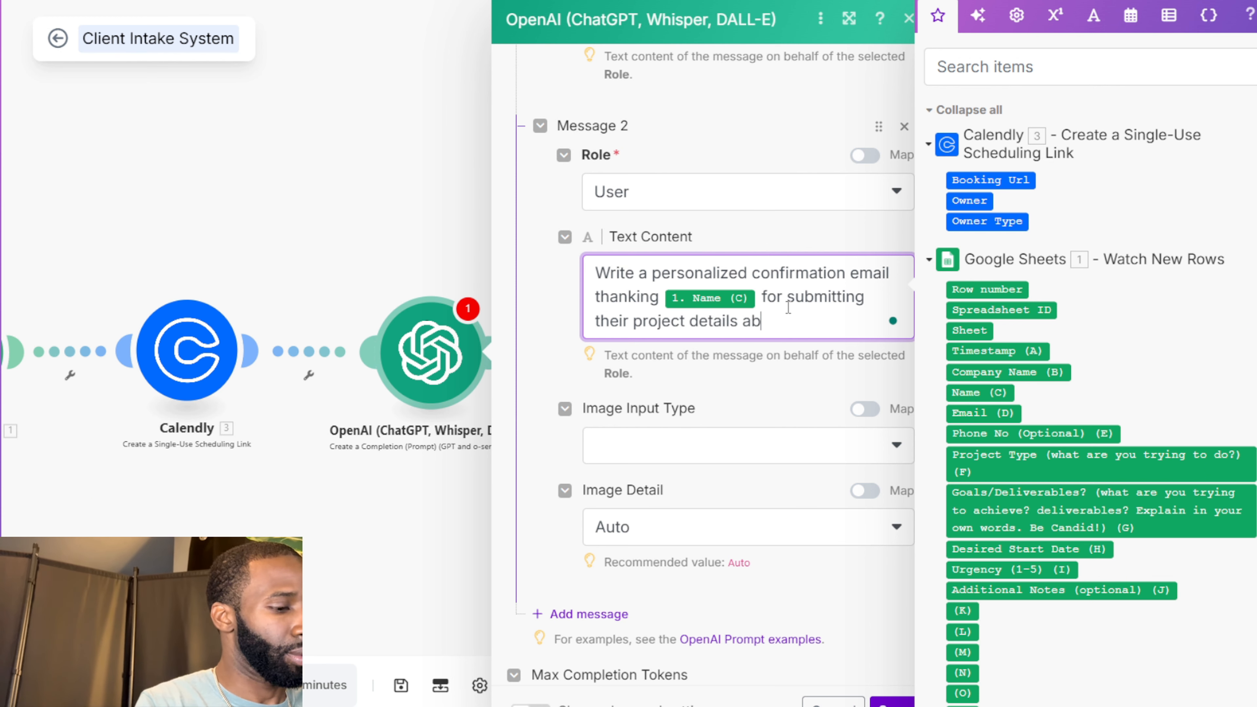
pyautogui.write('out')
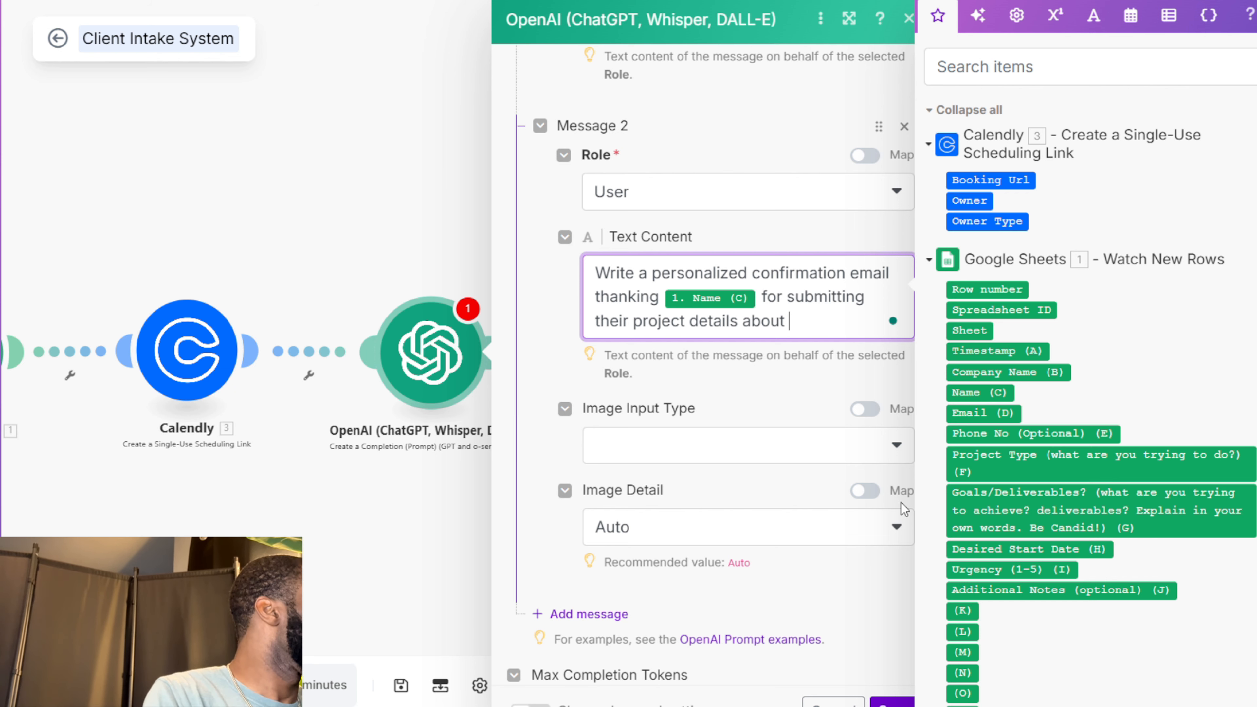
# Map Project Type after 'about' and Goals/Deliverables after 'Include references to their goals'
pyautogui.moveTo(1013, 514); pyautogui.dragTo(826, 327)
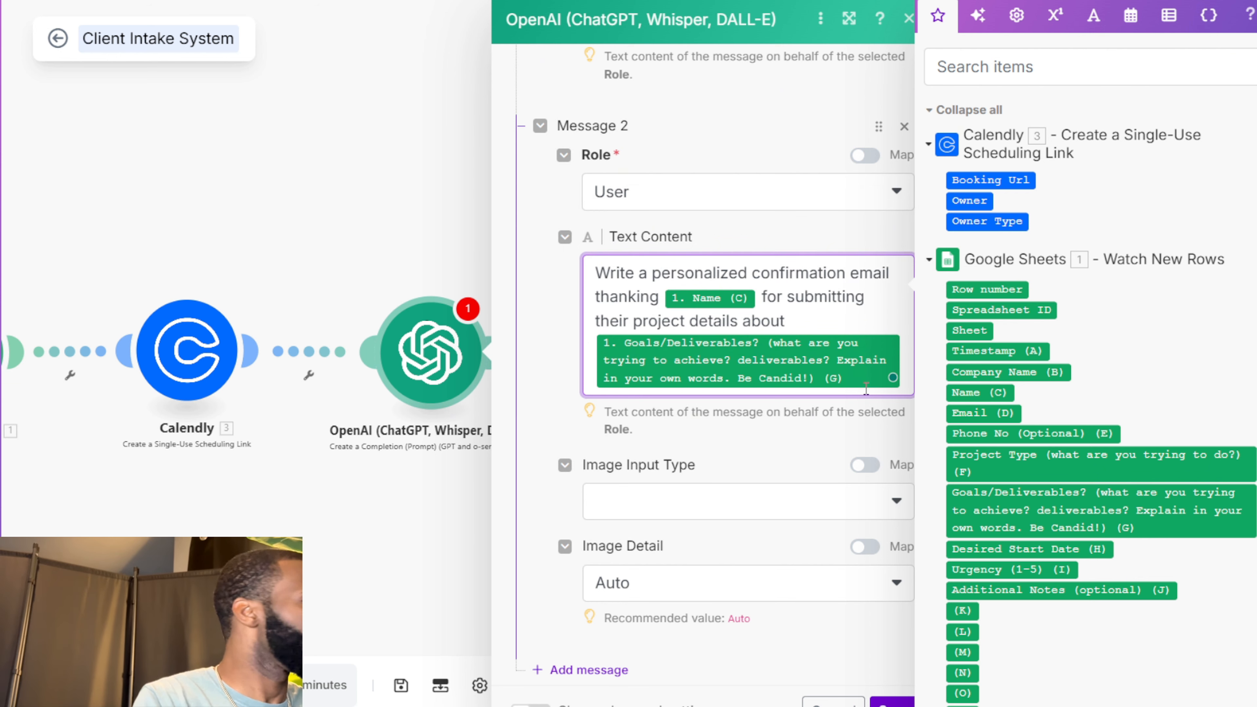
pyautogui.write('. Invc')
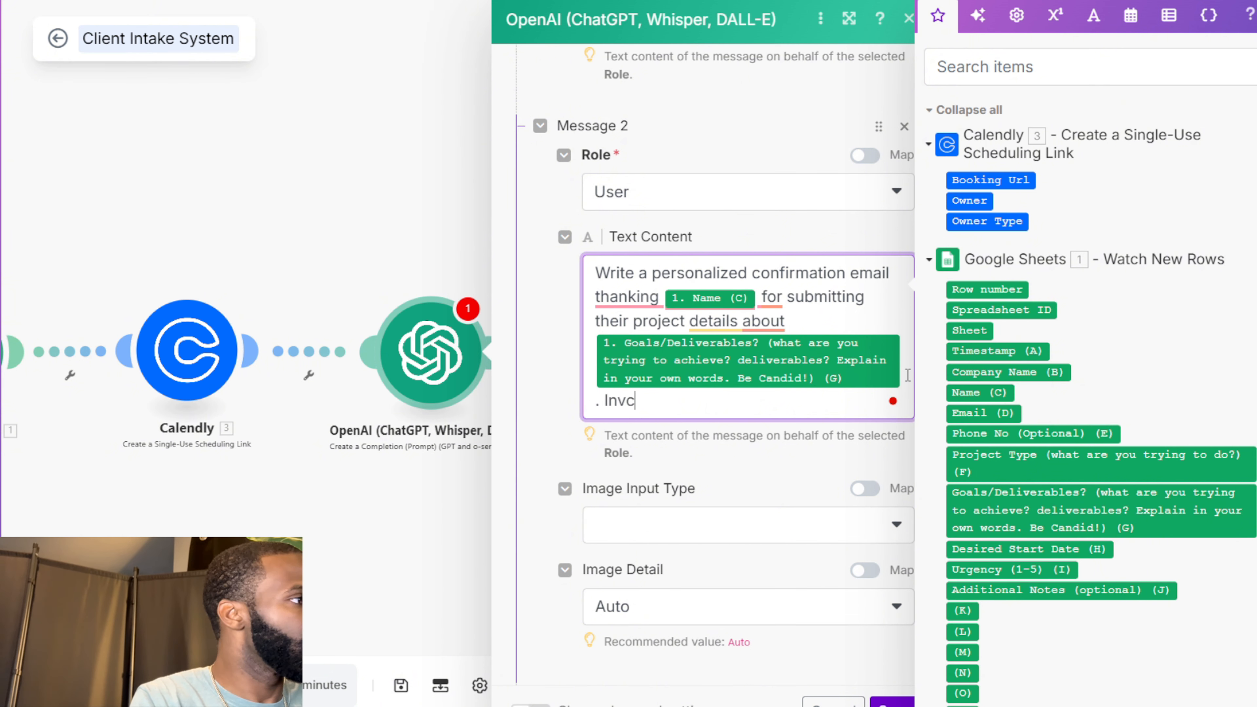
pyautogui.press('BackSpace')
pyautogui.press('BackSpace')
pyautogui.write('clude refe')
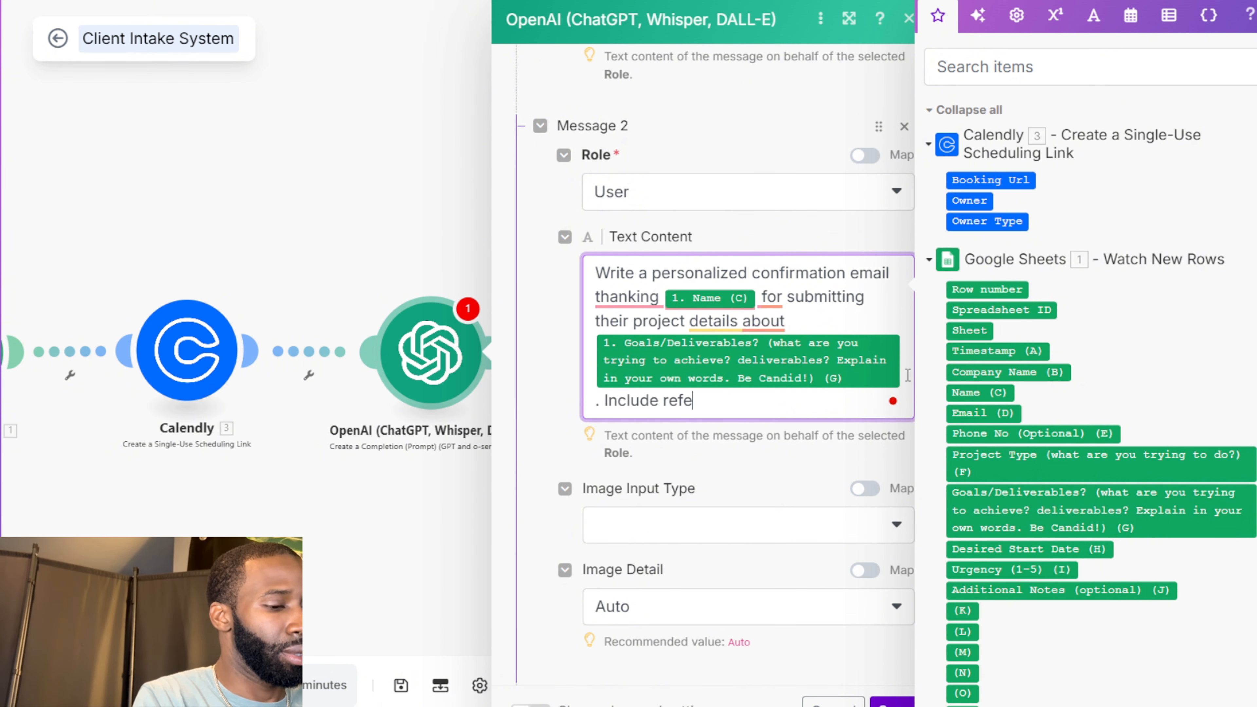
pyautogui.write('rence')
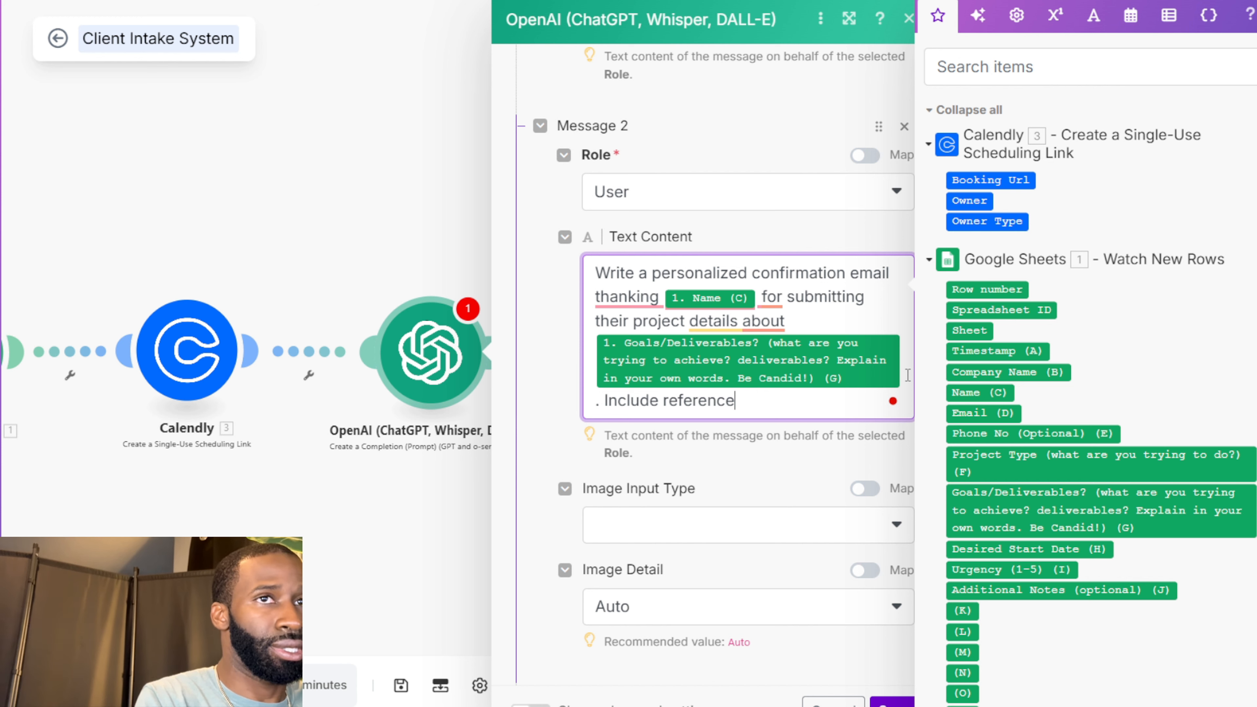
pyautogui.write('s')
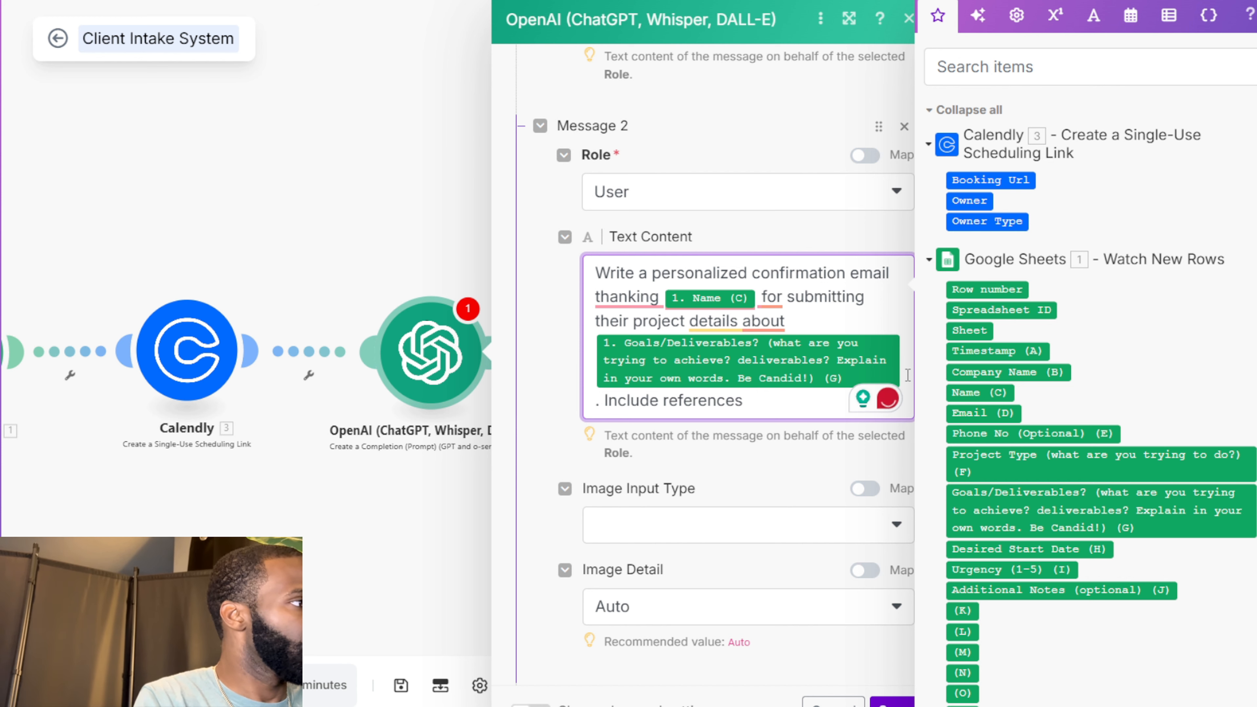
pyautogui.write(' to the')
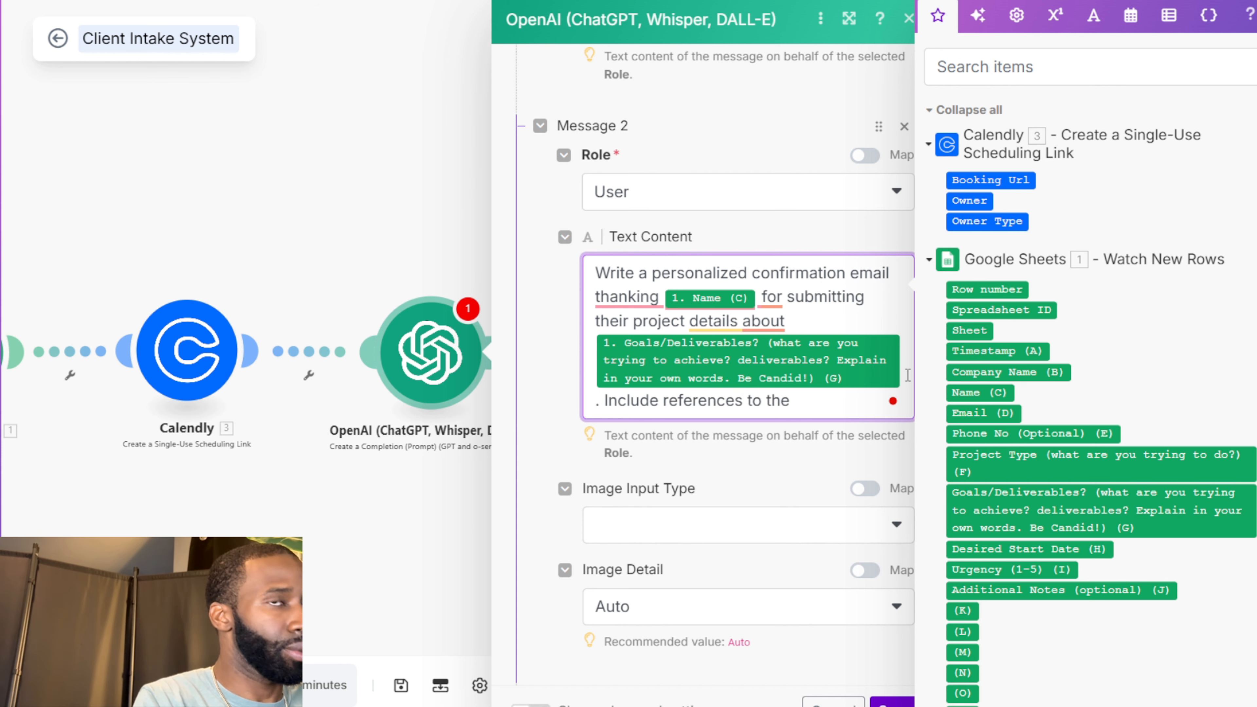
pyautogui.write('ir')
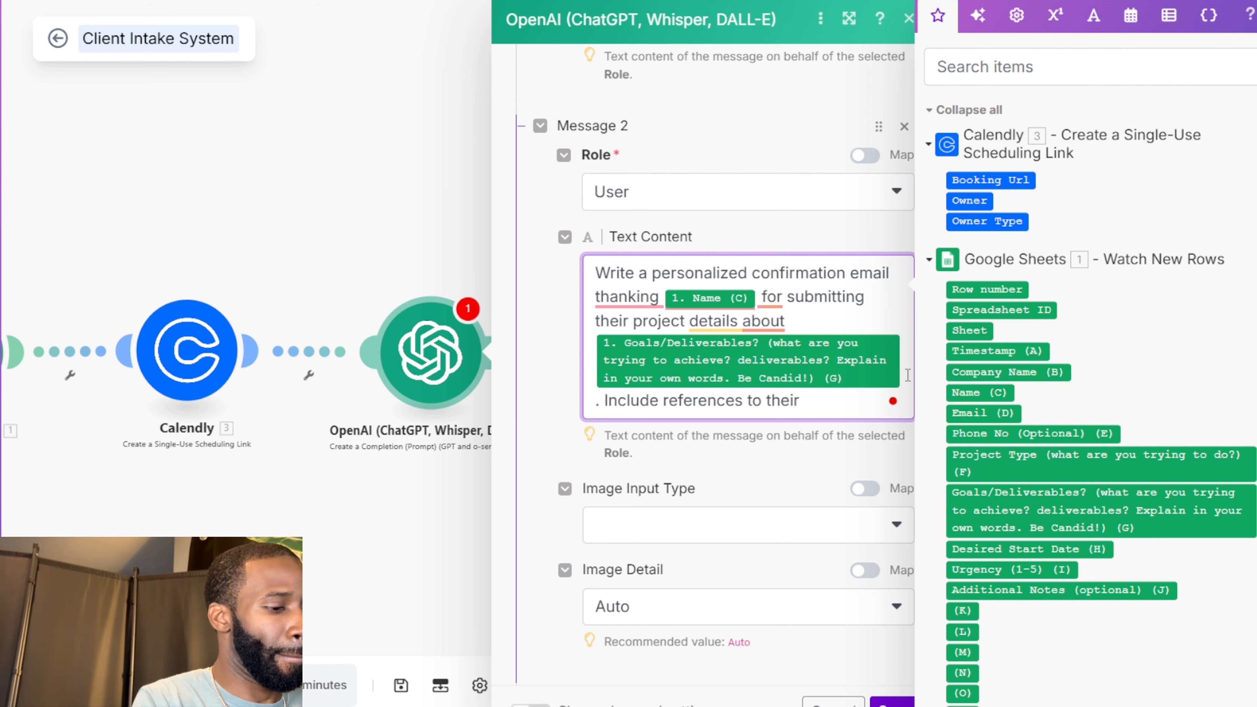
pyautogui.write(' goals')
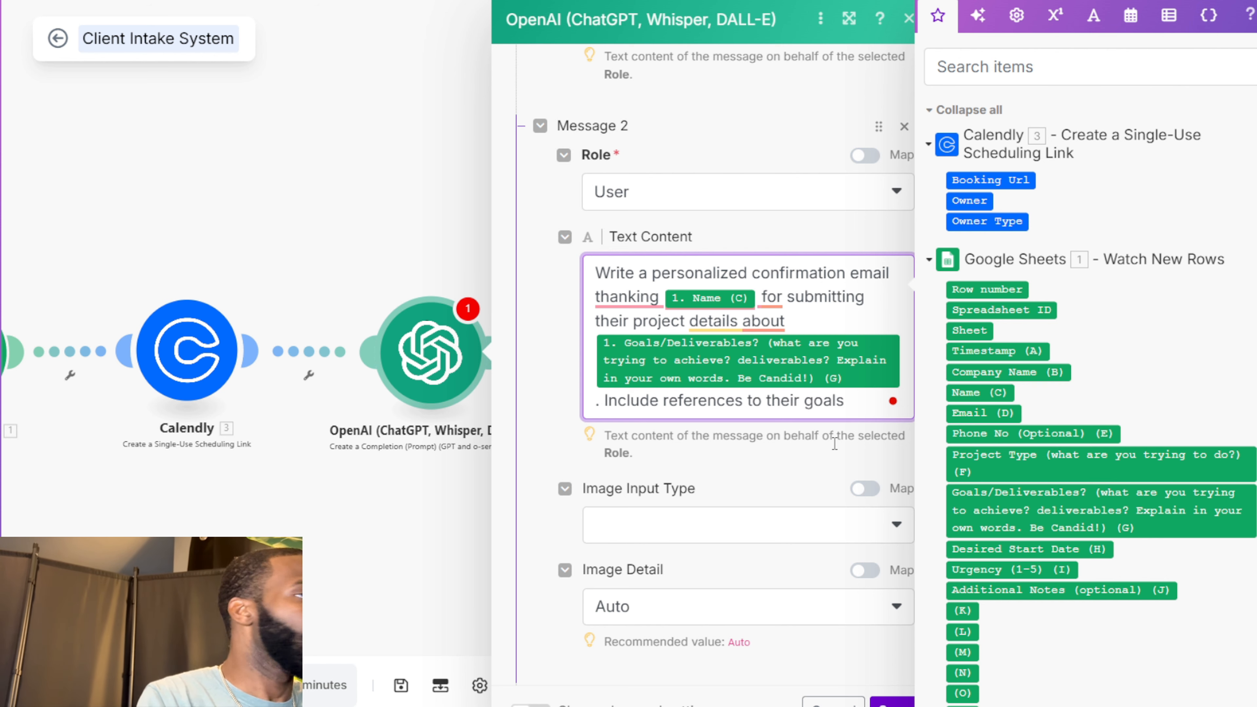
pyautogui.moveTo(664, 340); pyautogui.dragTo(892, 391)
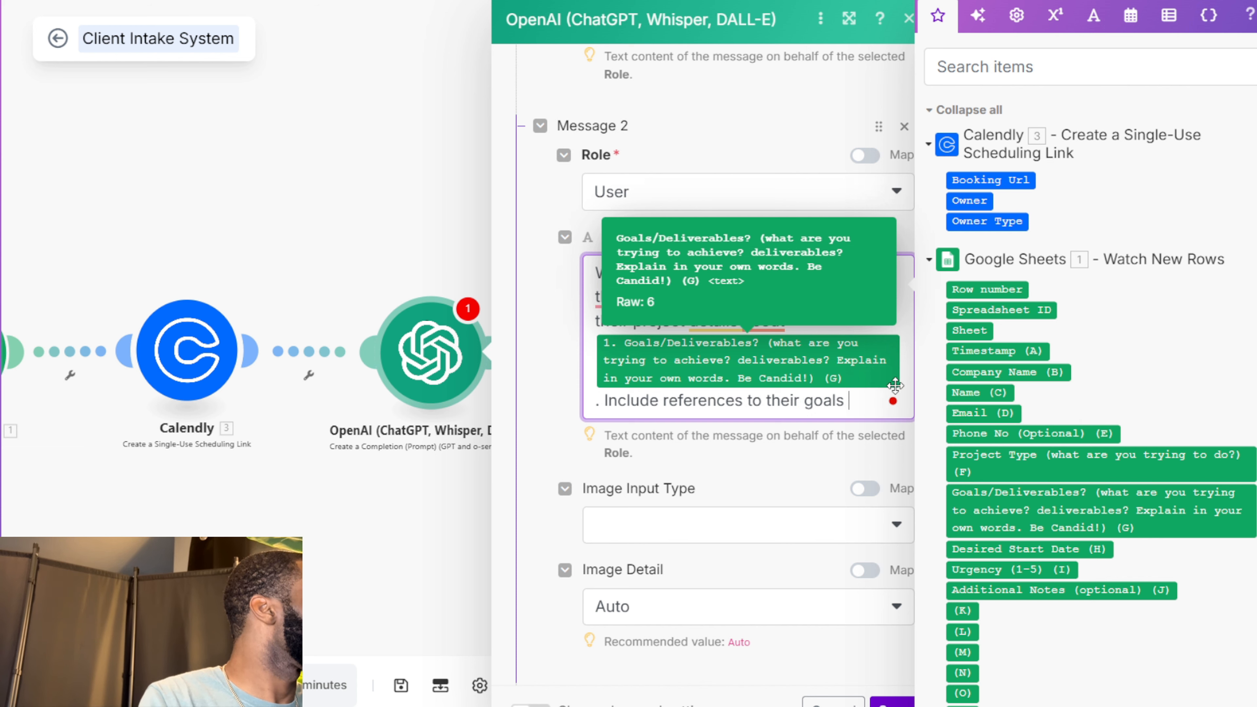
pyautogui.moveTo(1029, 508); pyautogui.dragTo(885, 446)
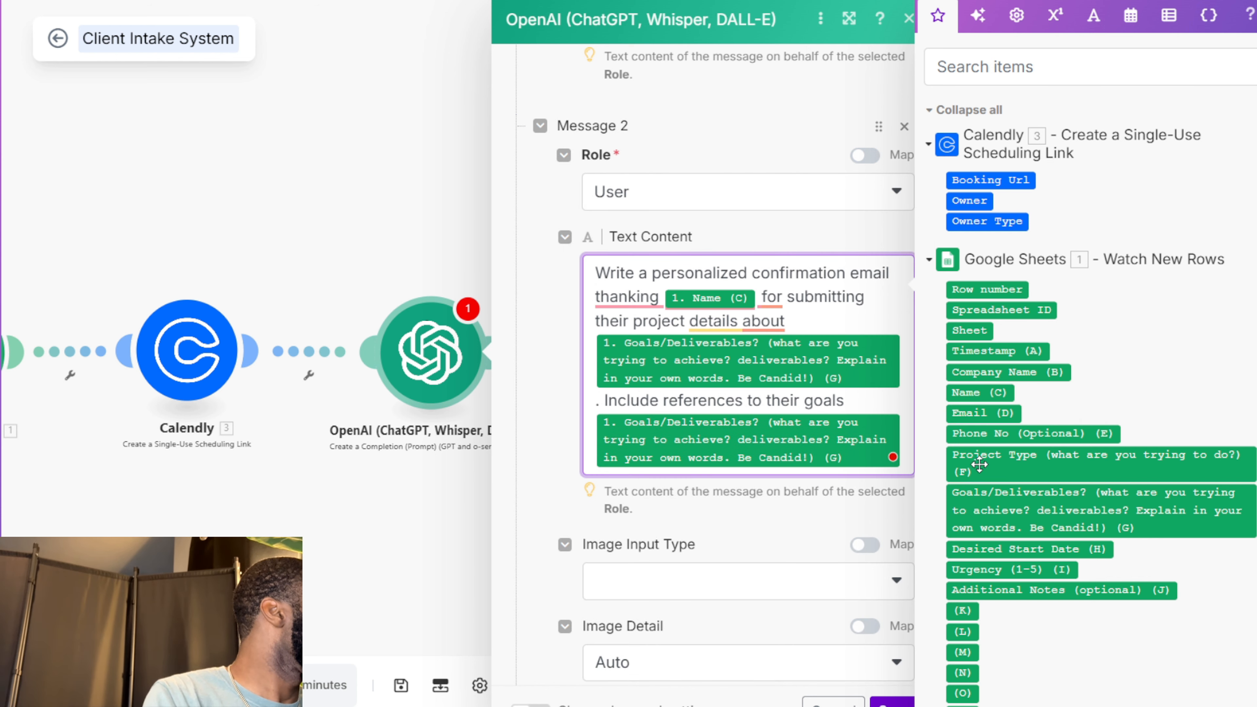
pyautogui.click(791, 323)
pyautogui.moveTo(819, 327); pyautogui.dragTo(812, 327)
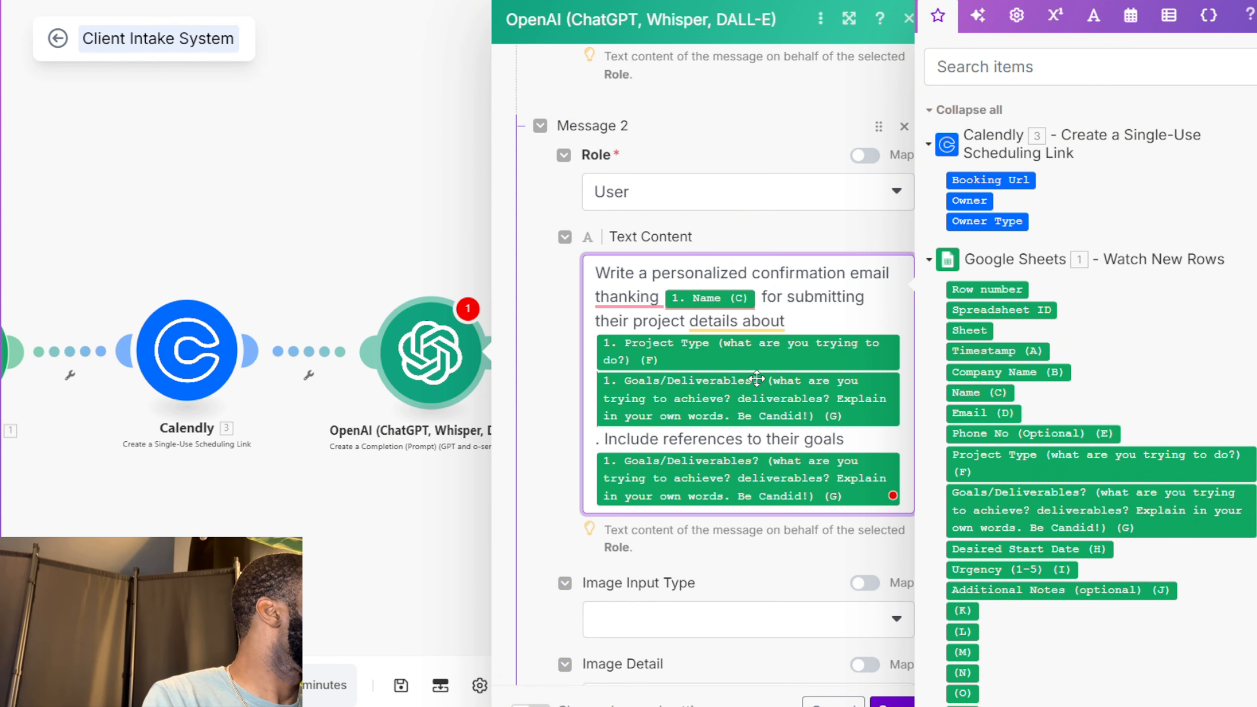
pyautogui.click(598, 439)
pyautogui.press('BackSpace')
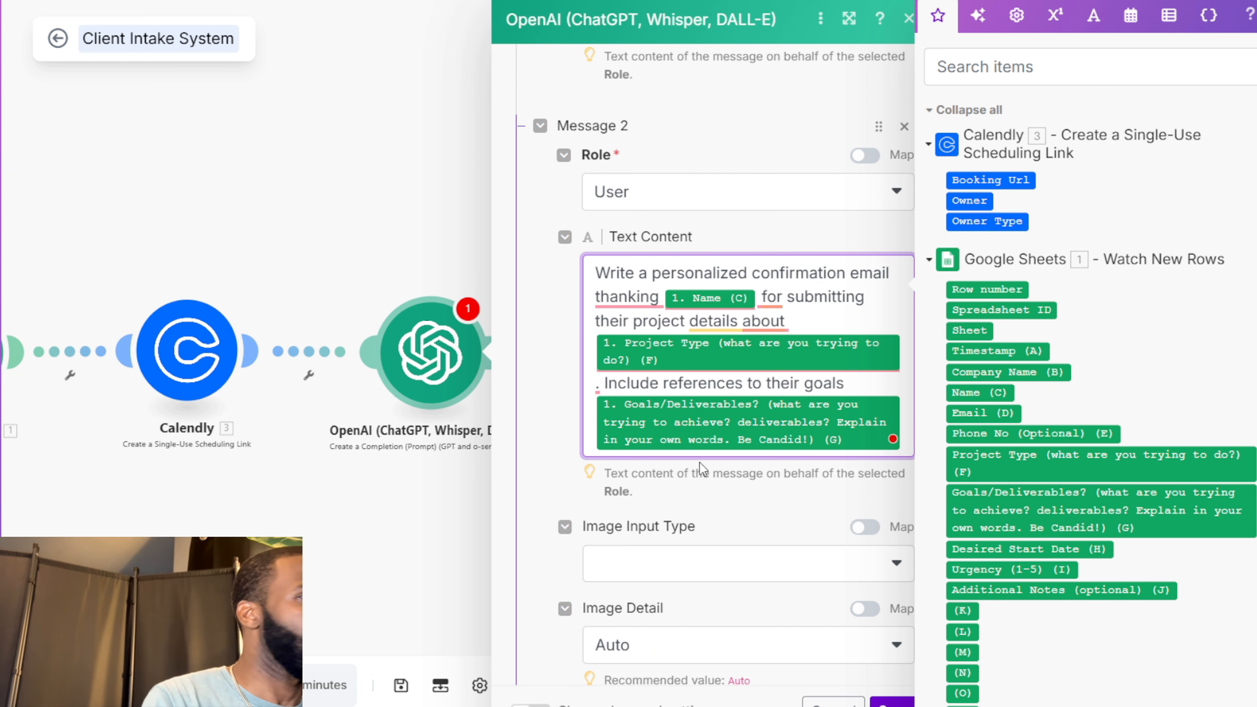
# Add 'and mention their desired start date' with the Desired Start Date value mapped
pyautogui.click(904, 426)
pyautogui.write('and mention ')
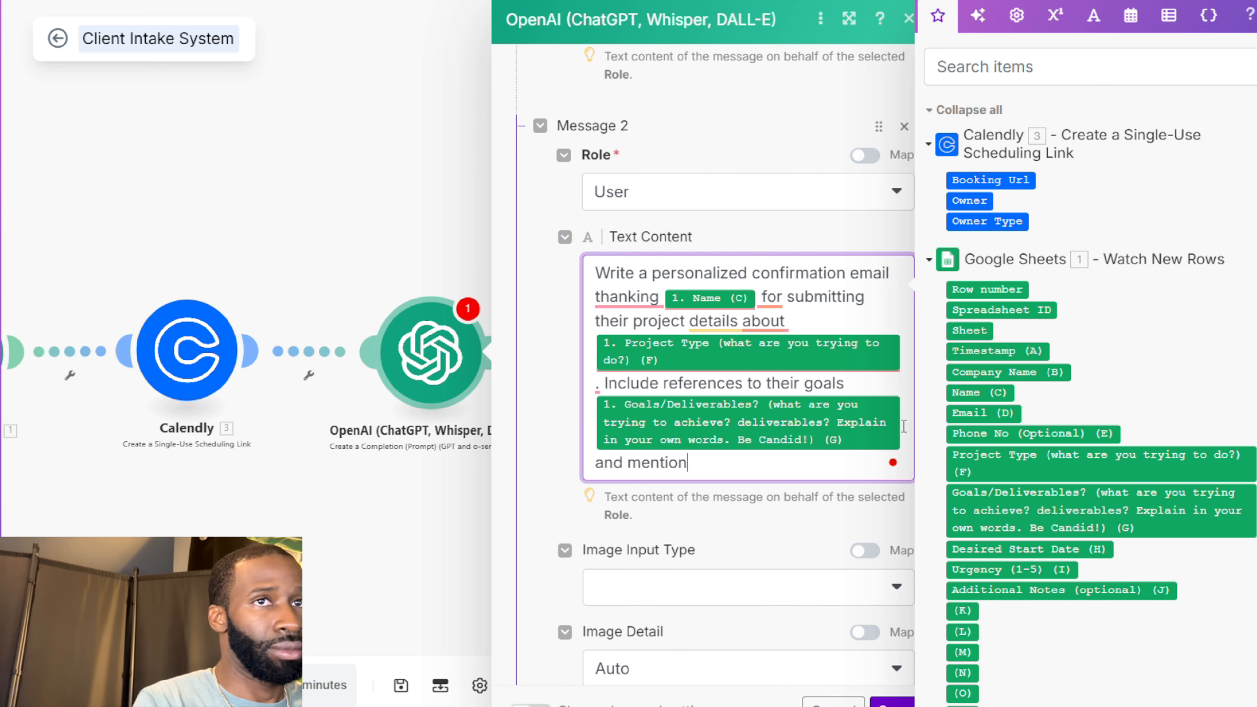
pyautogui.write('their desir')
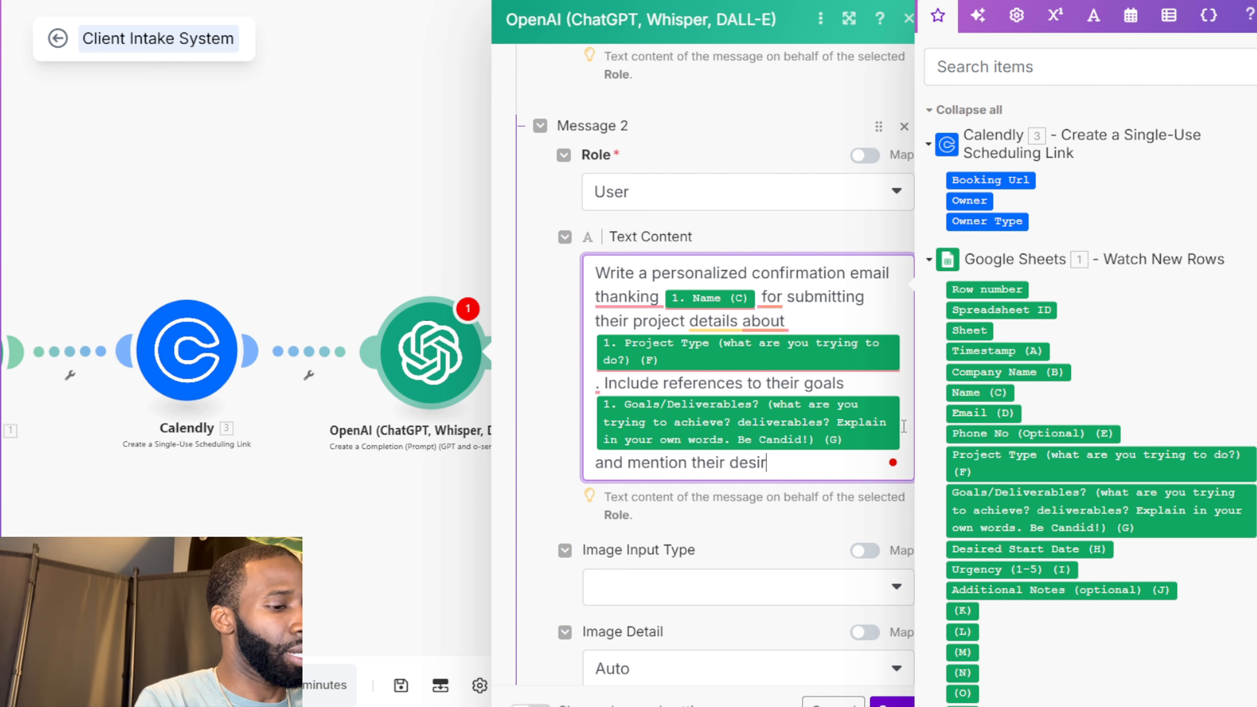
pyautogui.write('ed start d')
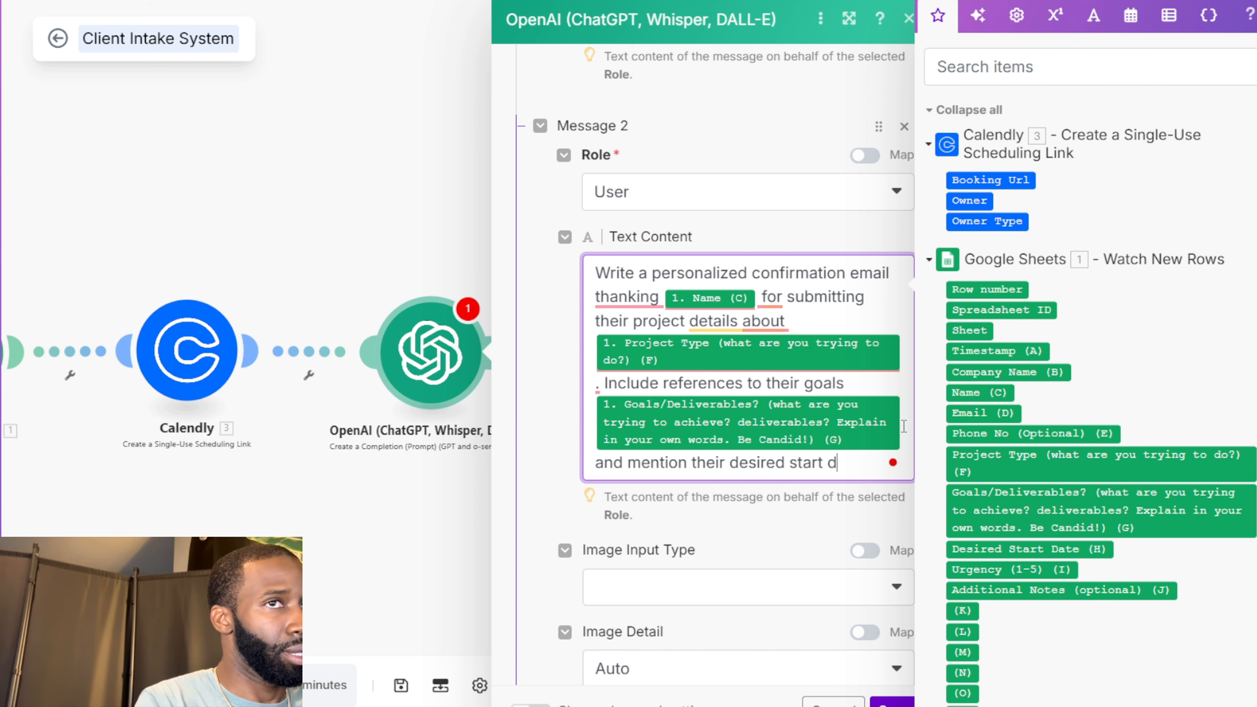
pyautogui.write('ate.')
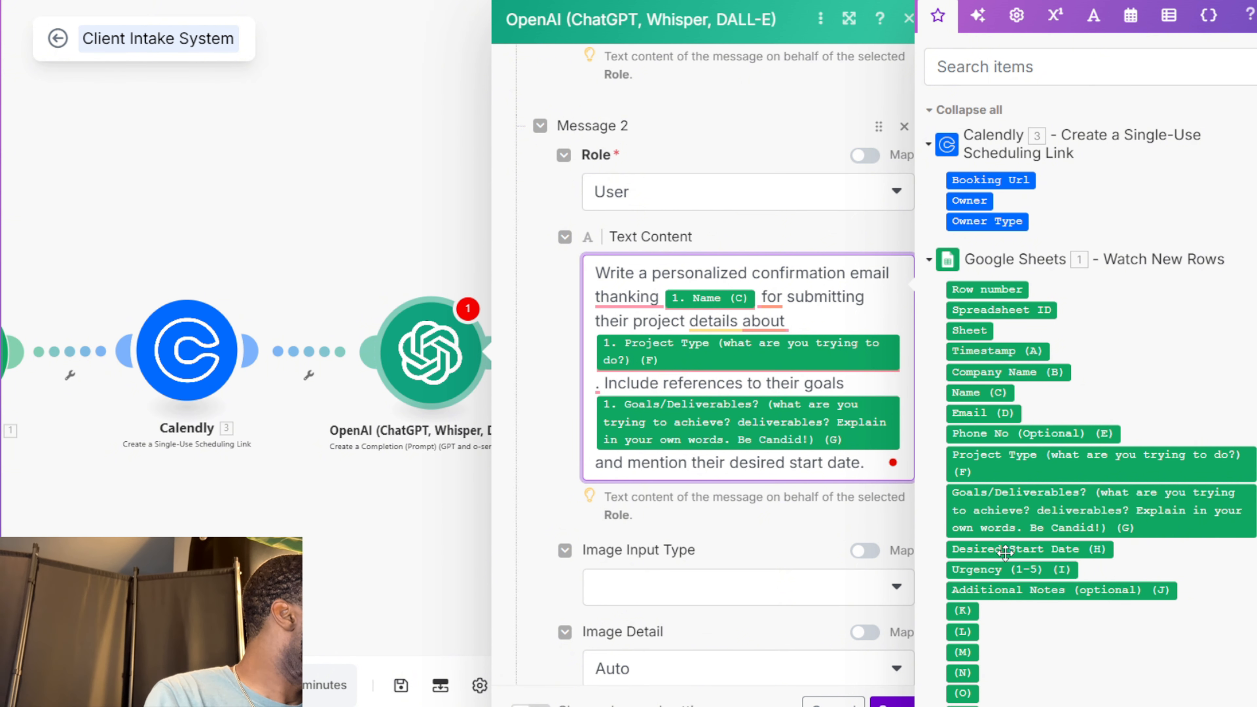
pyautogui.moveTo(1004, 549); pyautogui.dragTo(906, 488)
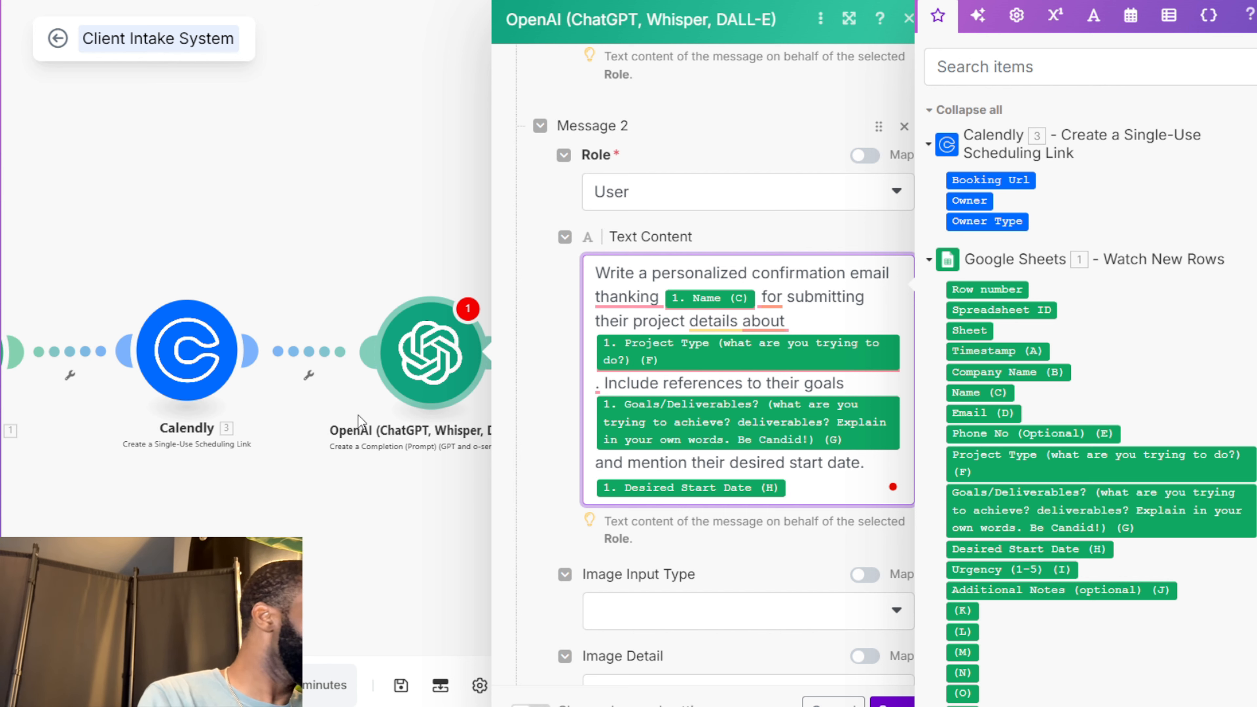
pyautogui.write('. End')
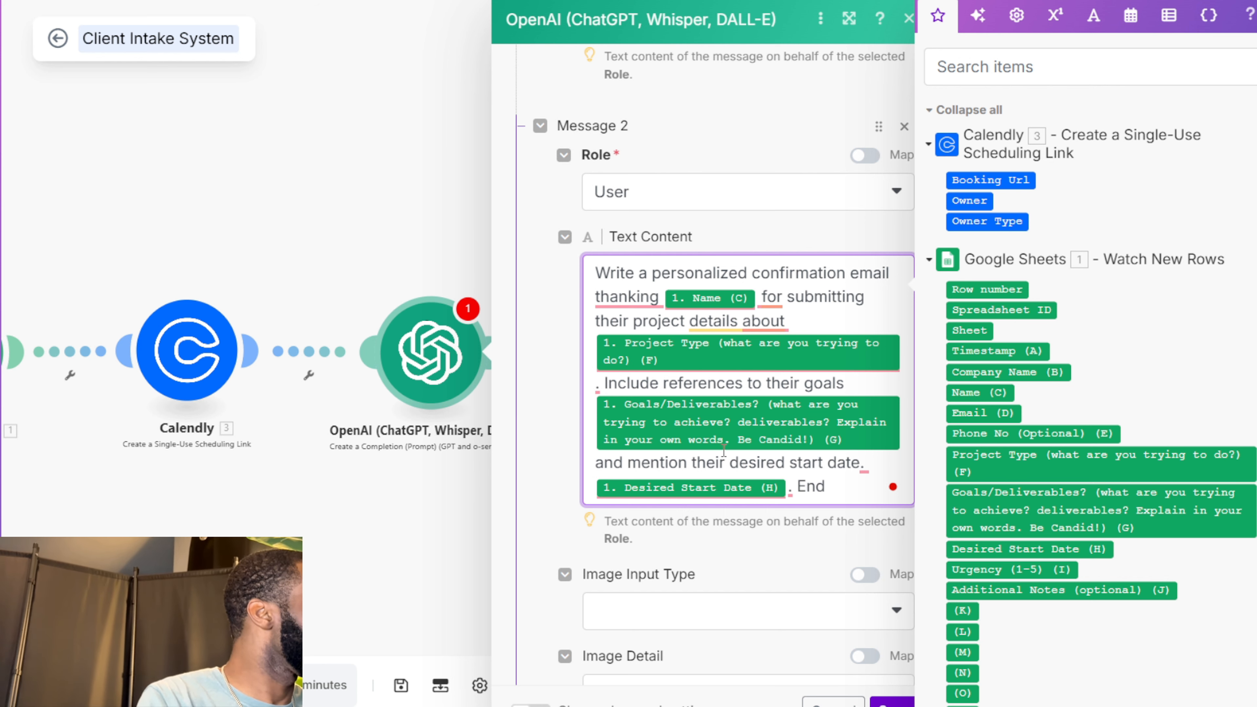
# End the prompt with 'Calendly Link:' followed by the mapped Calendly Booking Url
pyautogui.click(865, 466)
pyautogui.press('BackSpace')
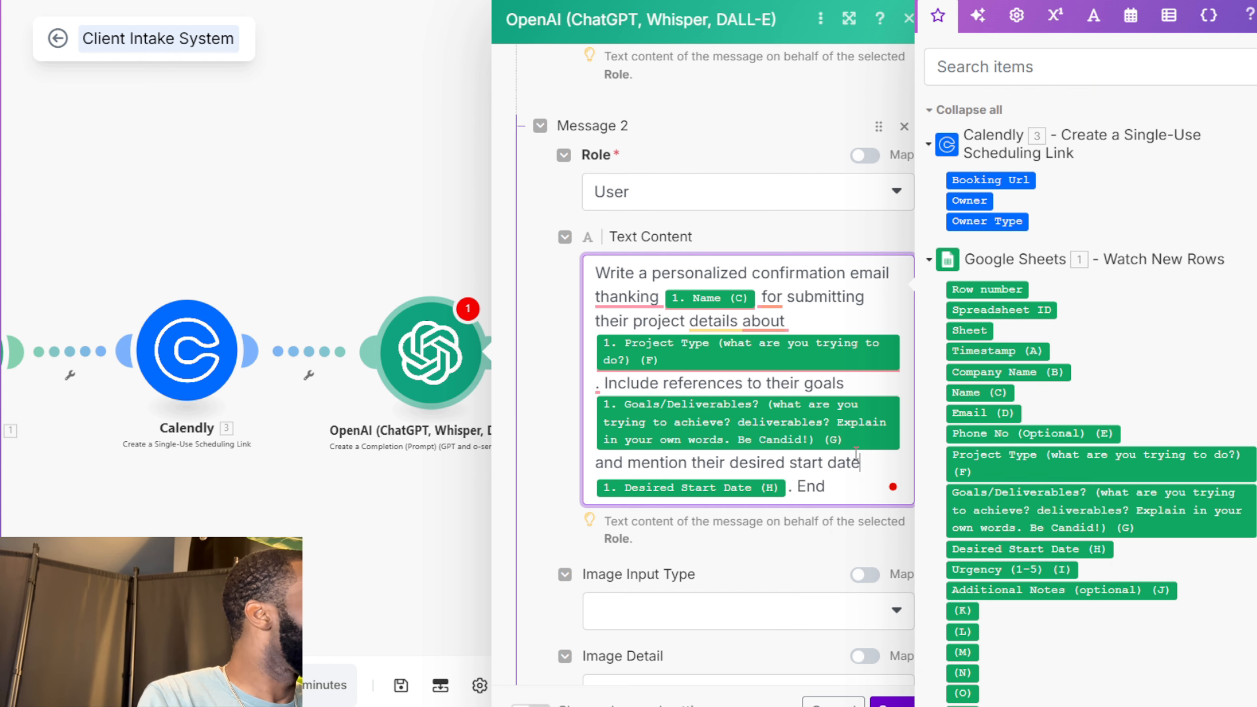
pyautogui.write('wih')
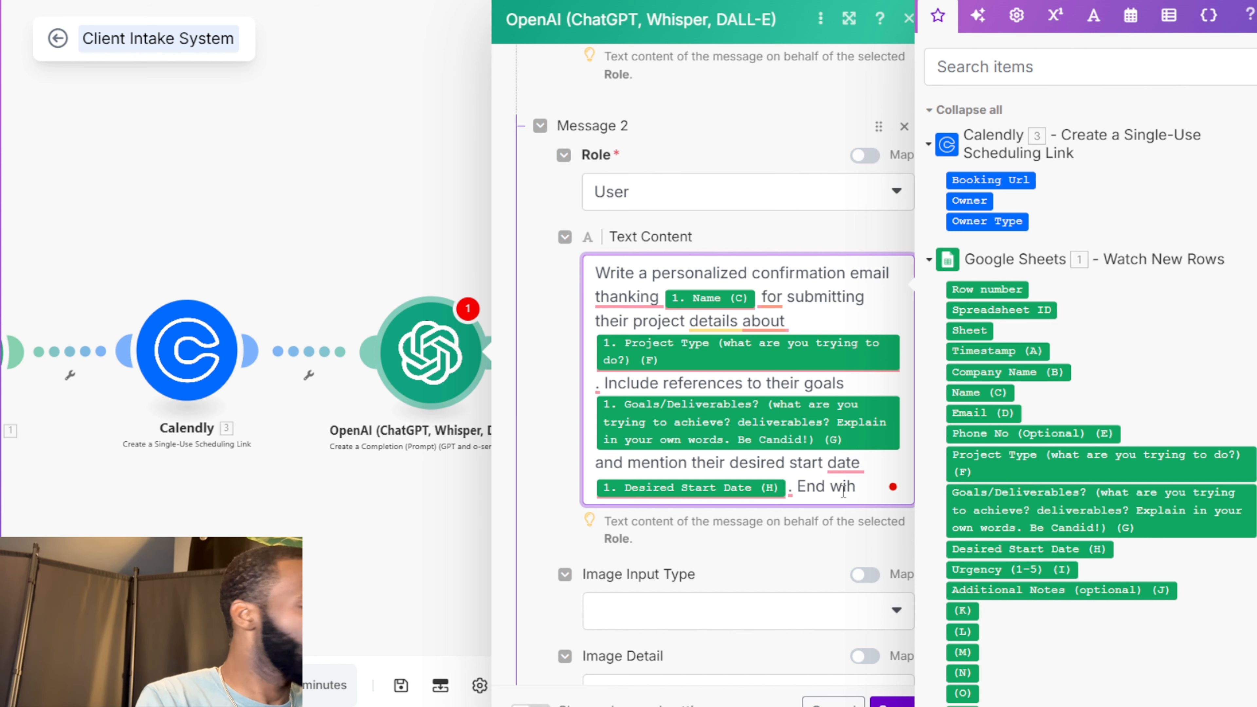
pyautogui.press('BackSpace')
pyautogui.write('th a calendly')
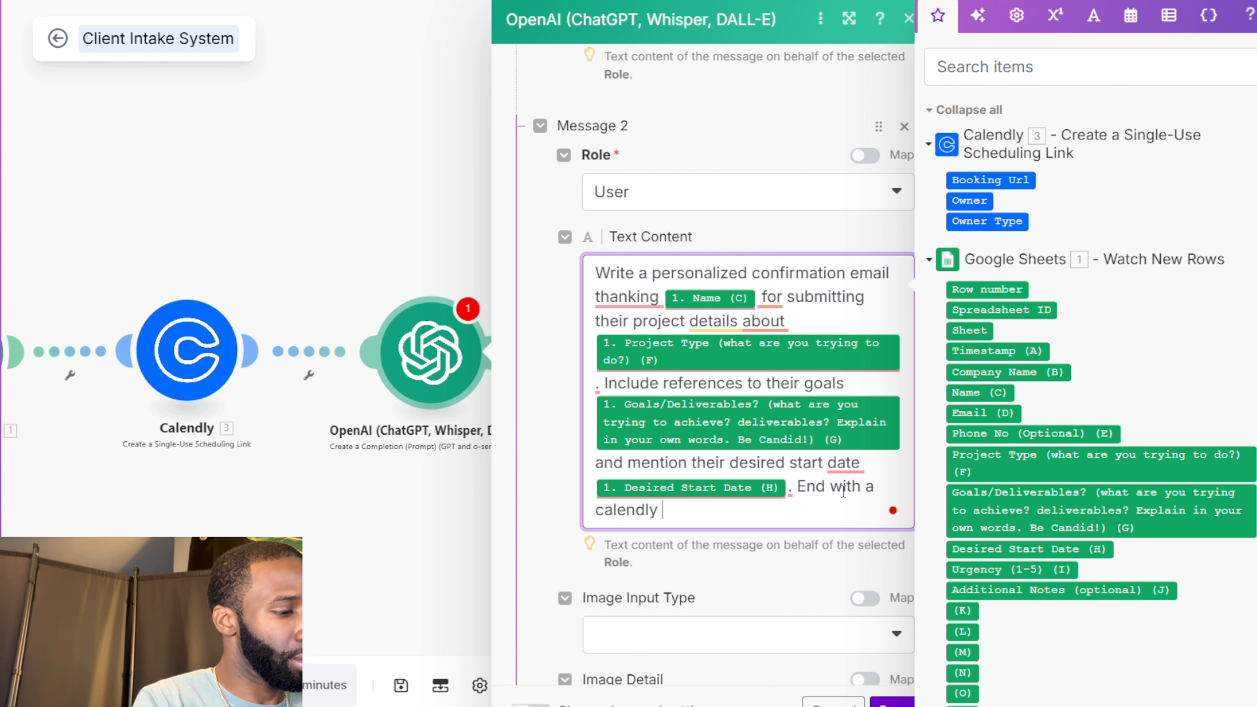
pyautogui.press('BackSpace')
pyautogui.press('BackSpace')
pyautogui.press('BackSpace')
pyautogui.press('BackSpace')
pyautogui.press('BackSpace')
pyautogui.press('BackSpace')
pyautogui.press('BackSpace')
pyautogui.press('BackSpace')
pyautogui.press('BackSpace')
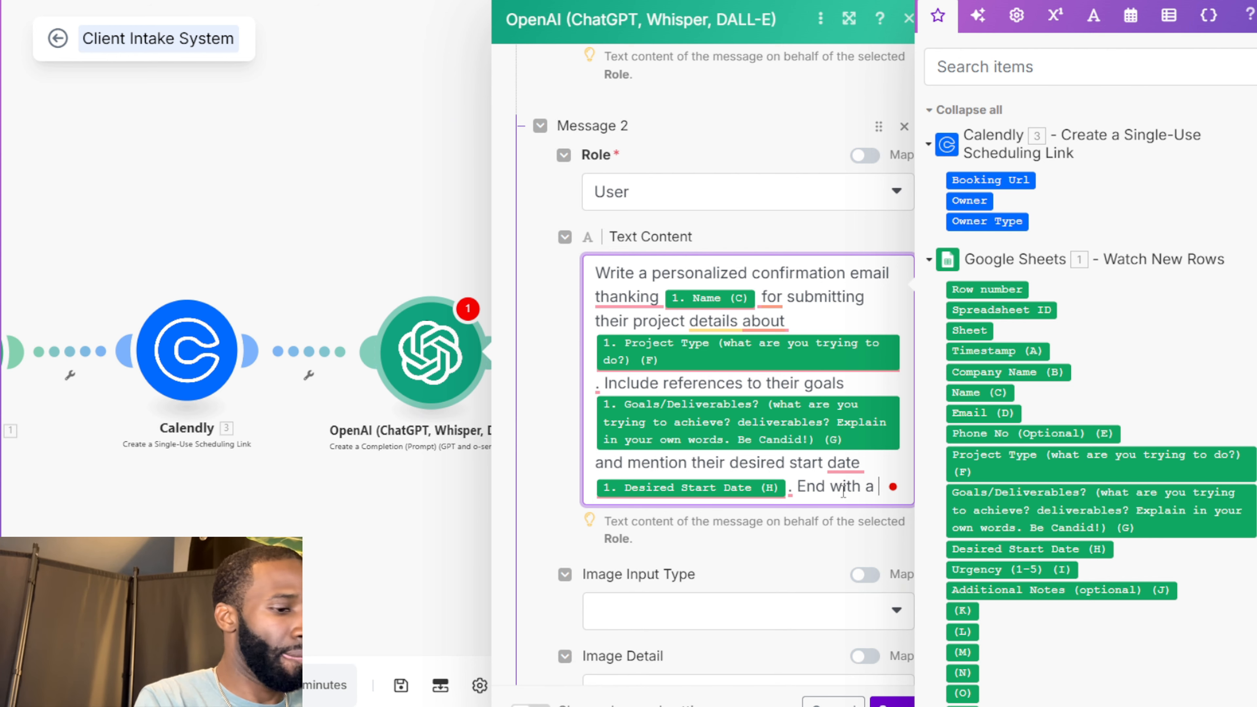
pyautogui.write('Calendly')
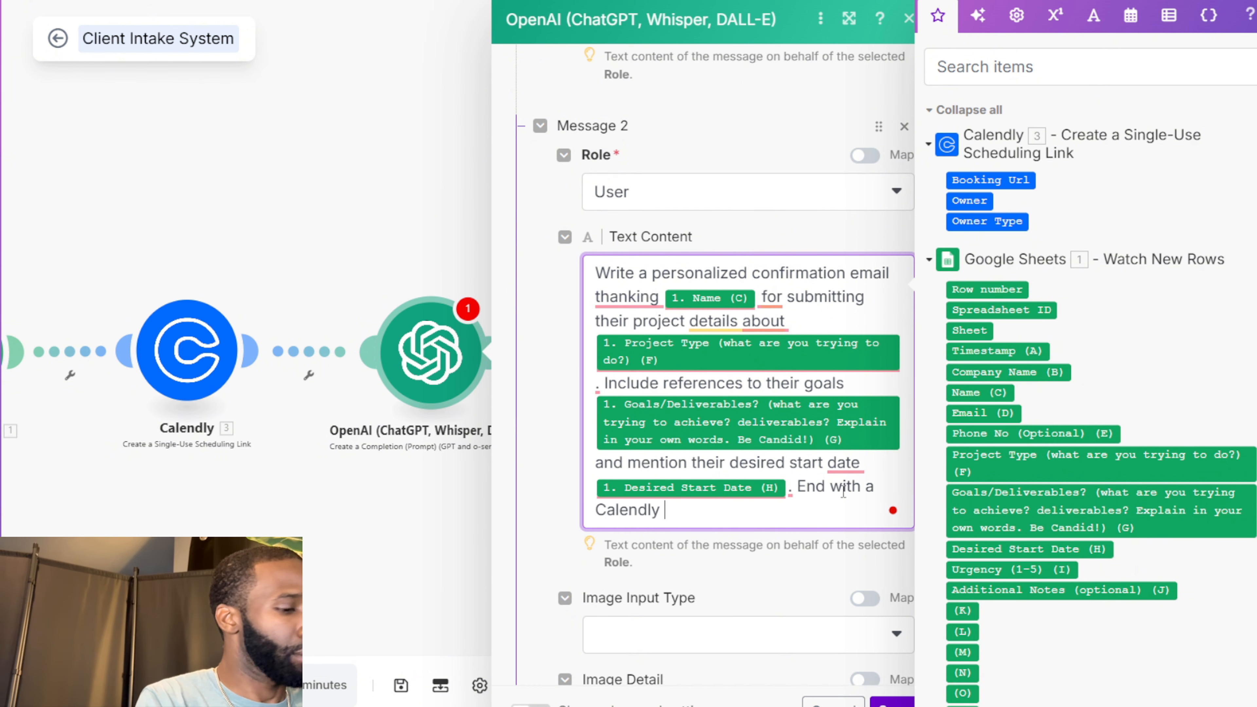
pyautogui.write(' Link')
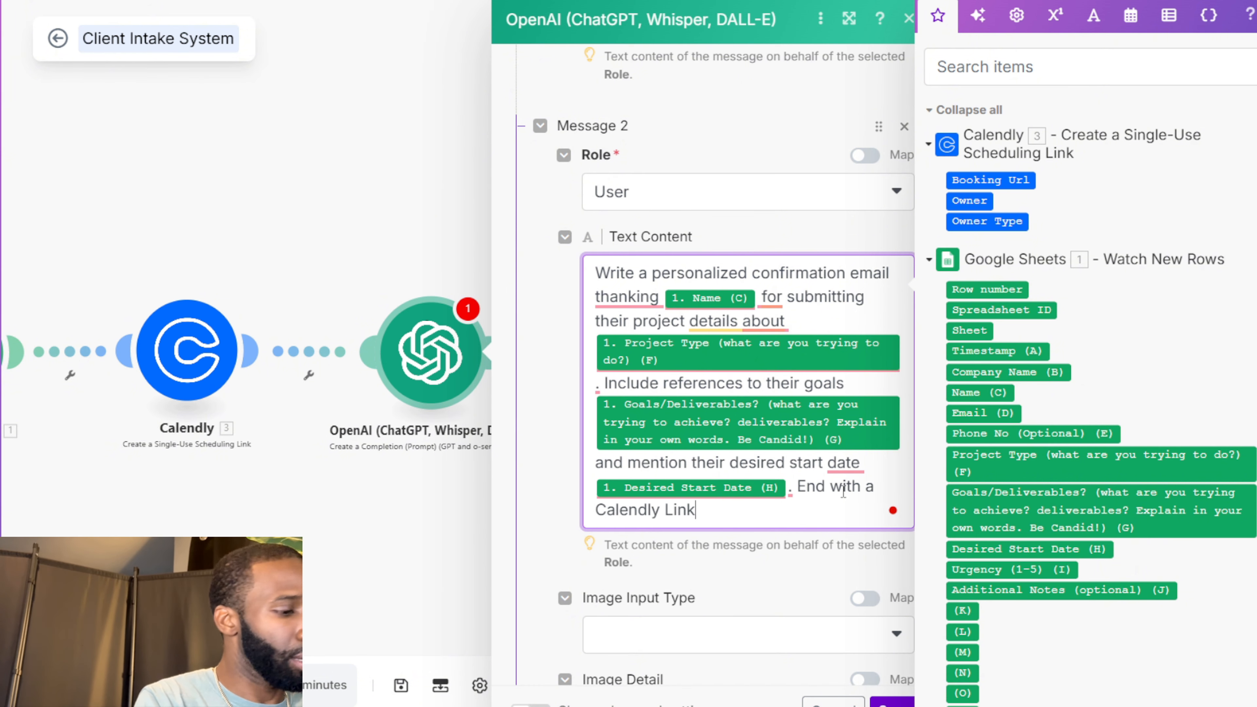
pyautogui.write(':')
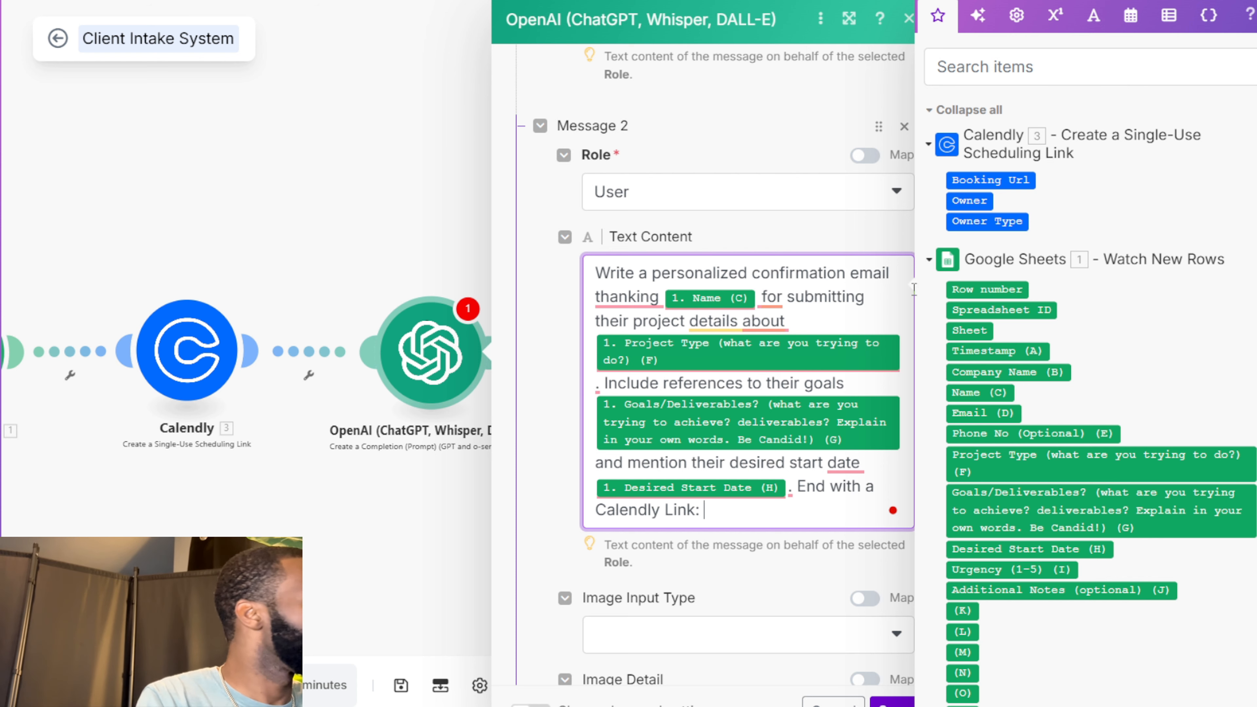
pyautogui.moveTo(988, 177); pyautogui.dragTo(772, 513)
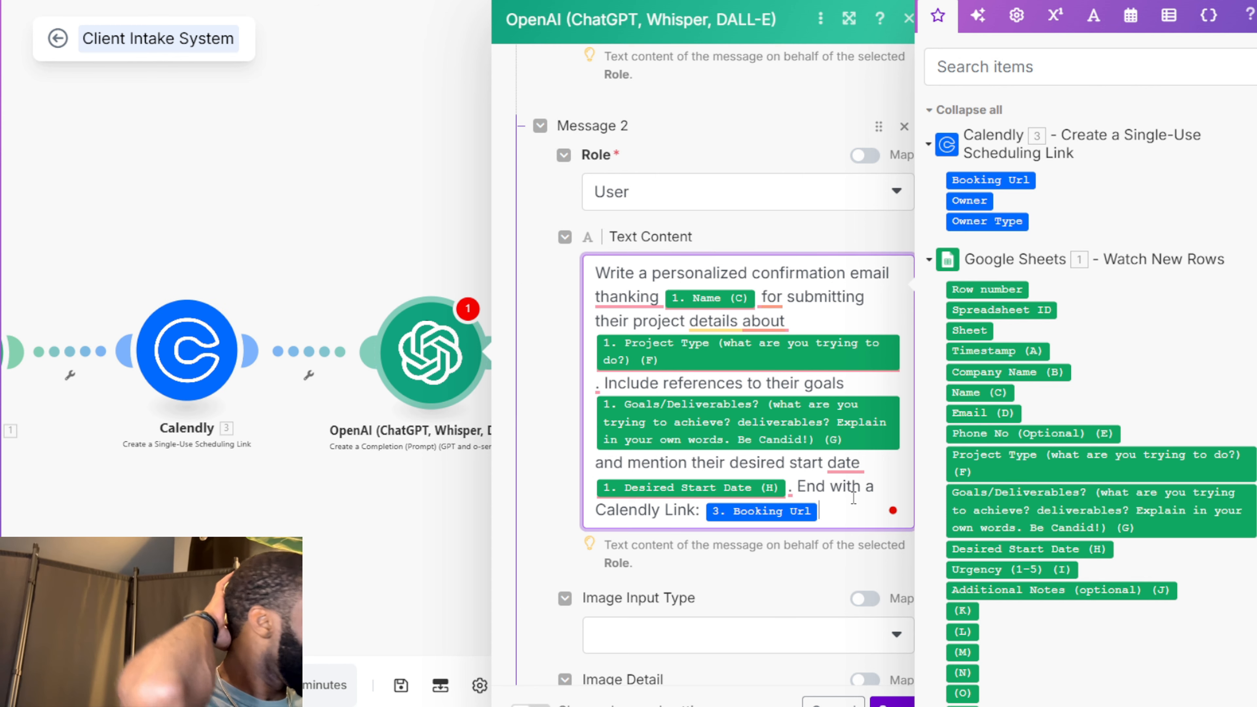
pyautogui.press('Return')
pyautogui.press('Return')
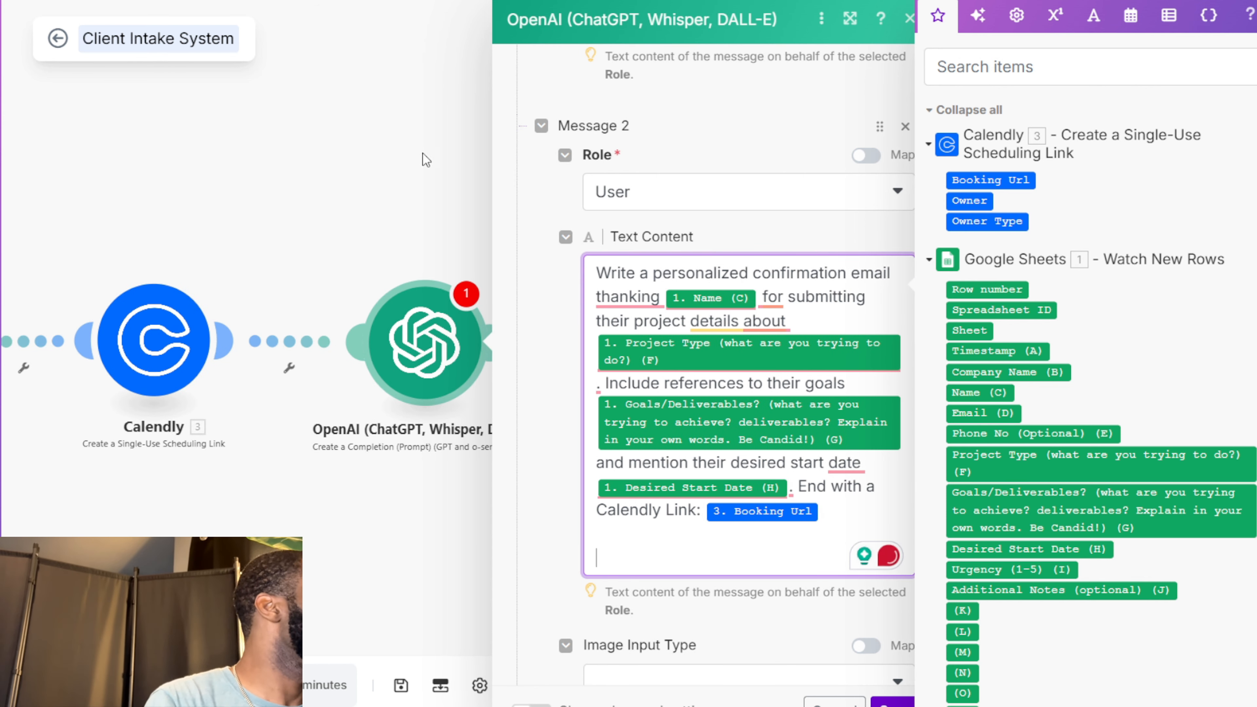
# Move Message 1's closing paragraph to a new line at the end of Message 2, changing 'End with' to 'Add'
pyautogui.scroll(5, 606, 237)
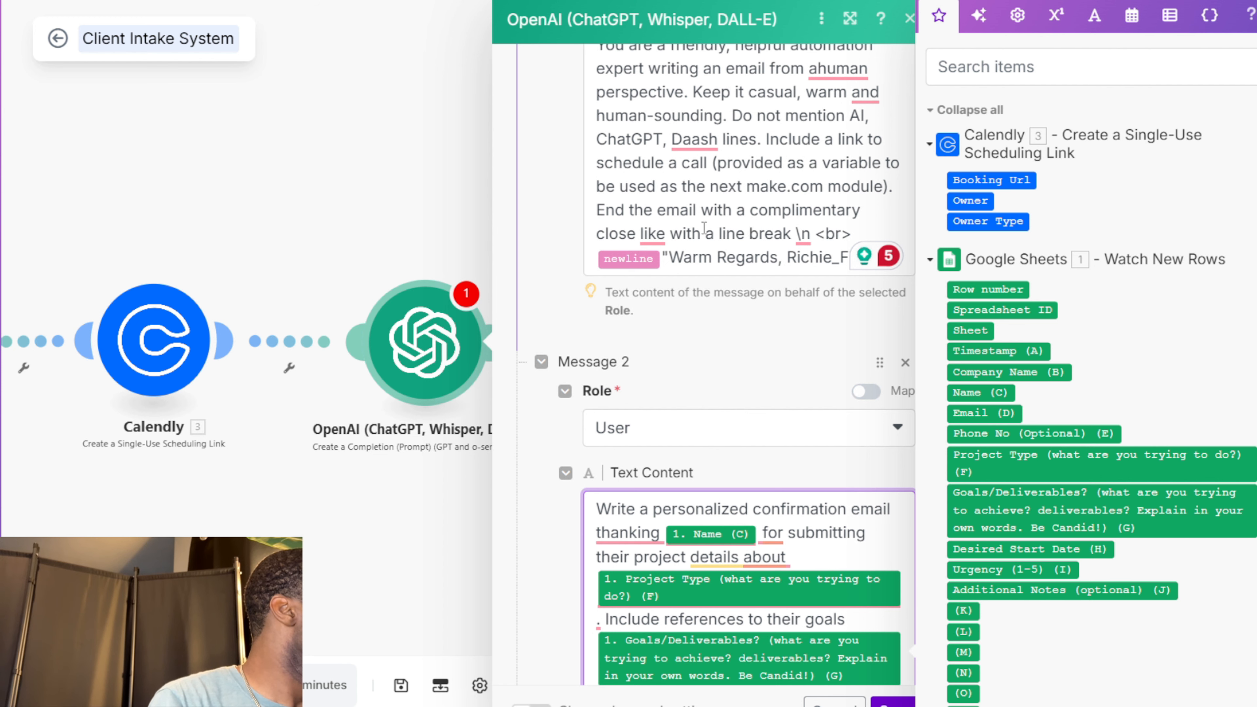
pyautogui.moveTo(607, 210); pyautogui.dragTo(840, 257)
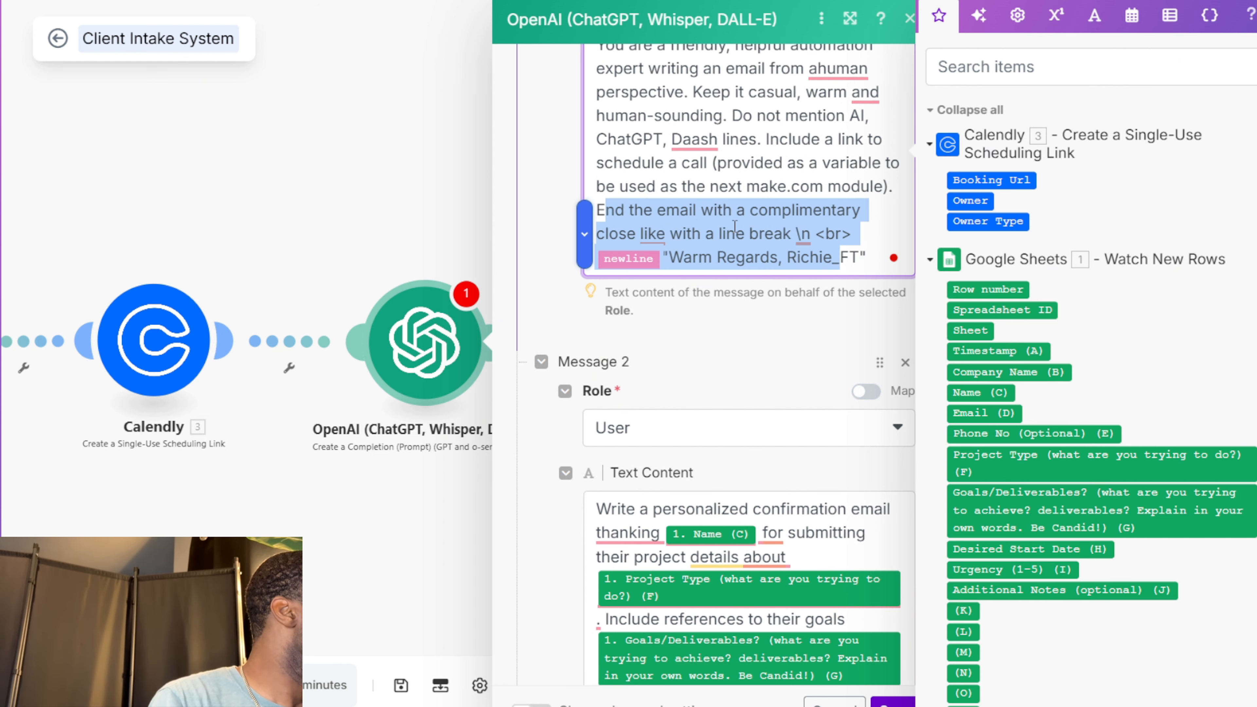
pyautogui.click(637, 187)
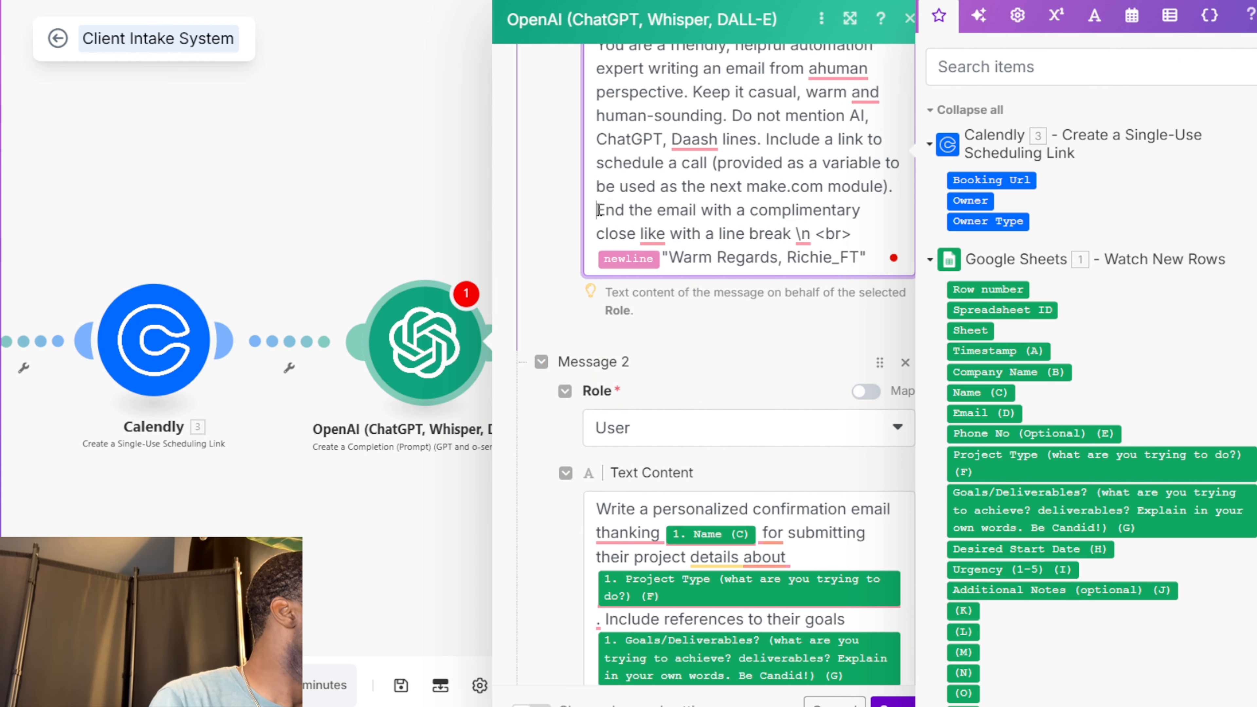
pyautogui.moveTo(597, 209); pyautogui.dragTo(885, 263)
pyautogui.hotkey('ctrl', 'c')
pyautogui.press('BackSpace')
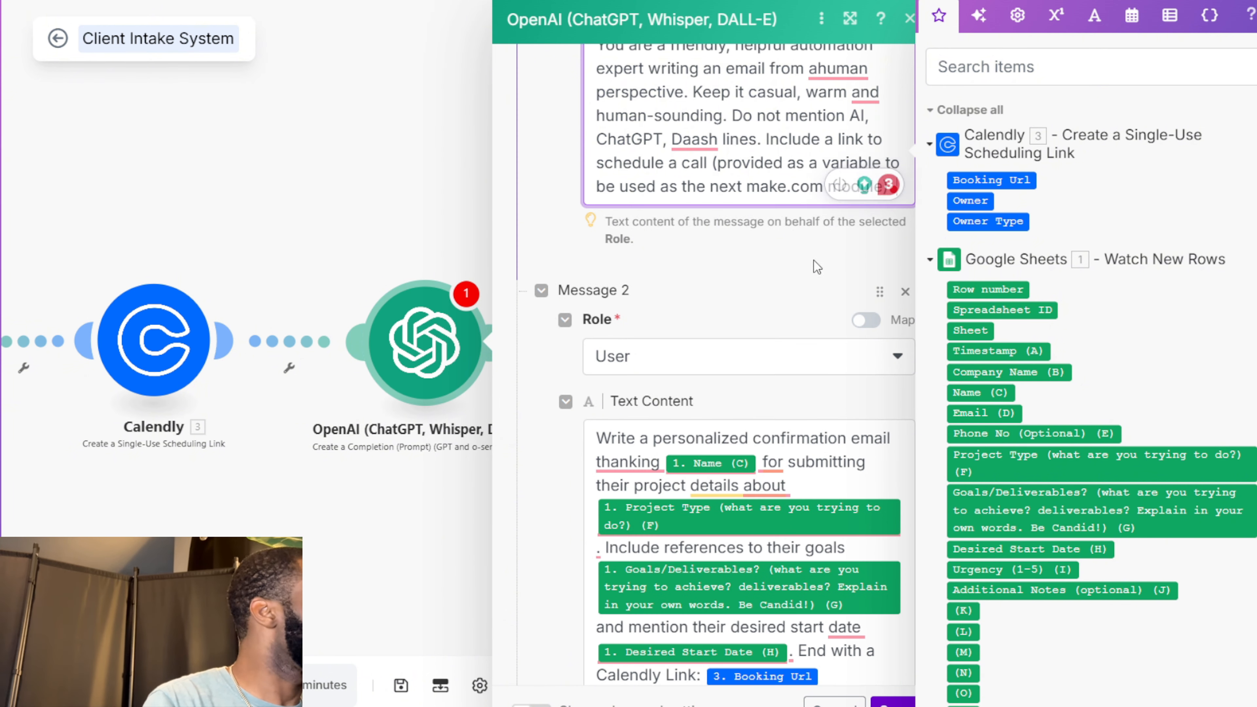
pyautogui.scroll(-5, 710, 296)
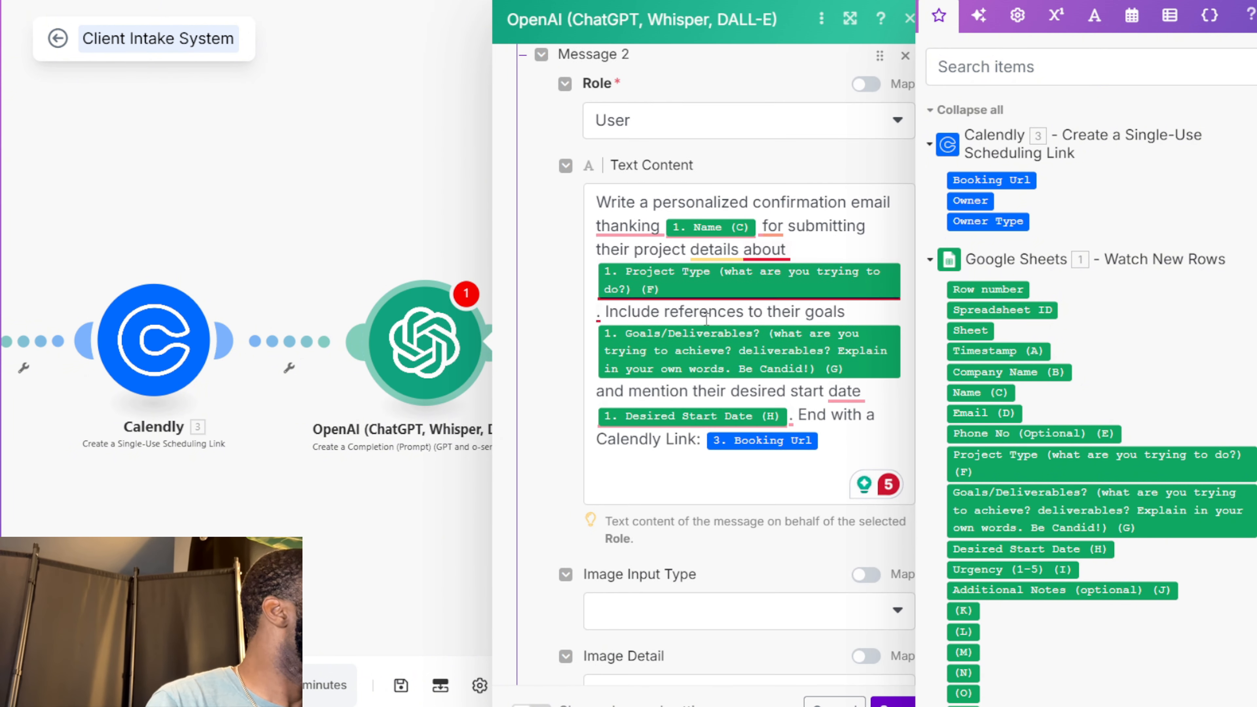
pyautogui.click(607, 466)
pyautogui.press('Return')
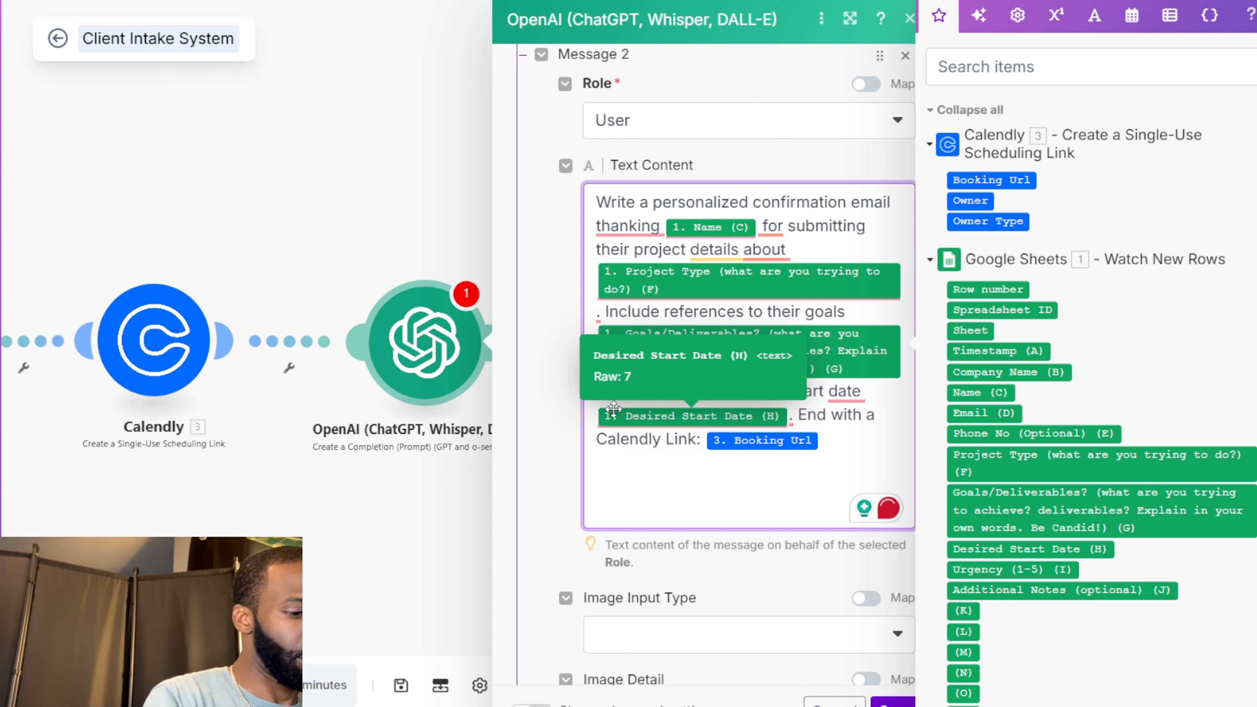
pyautogui.hotkey('ctrl', 'v')
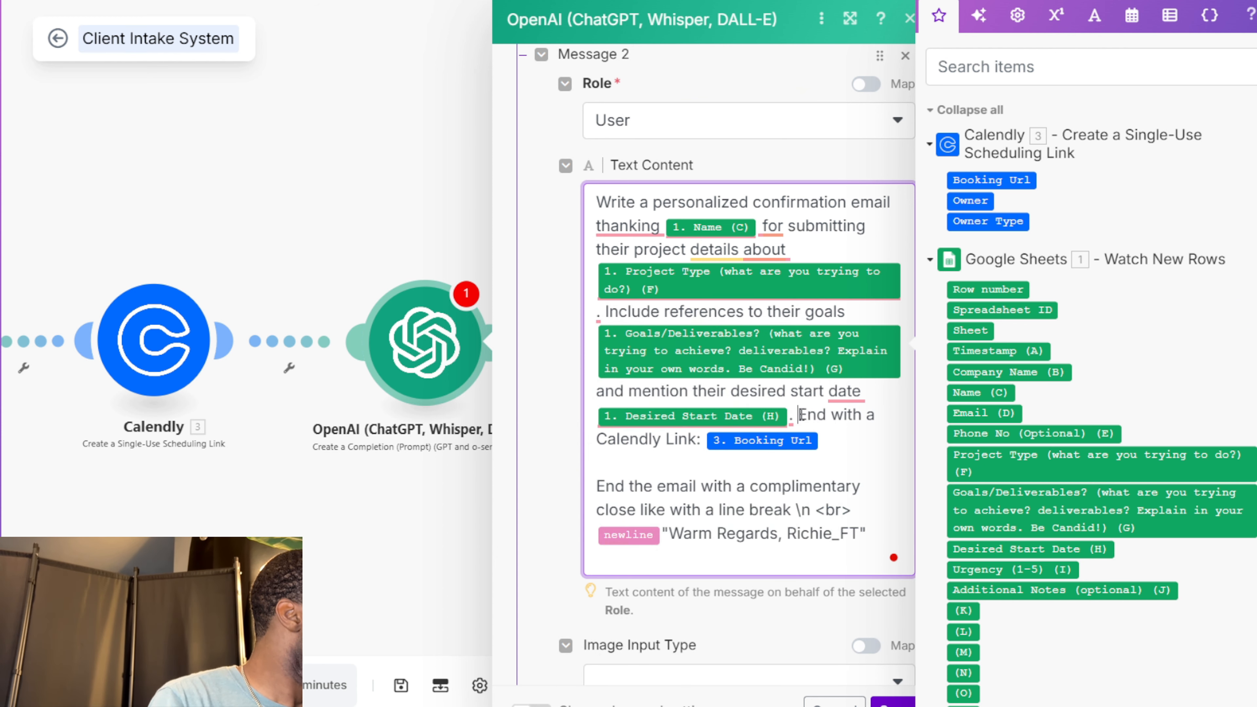
pyautogui.moveTo(799, 414); pyautogui.dragTo(860, 416)
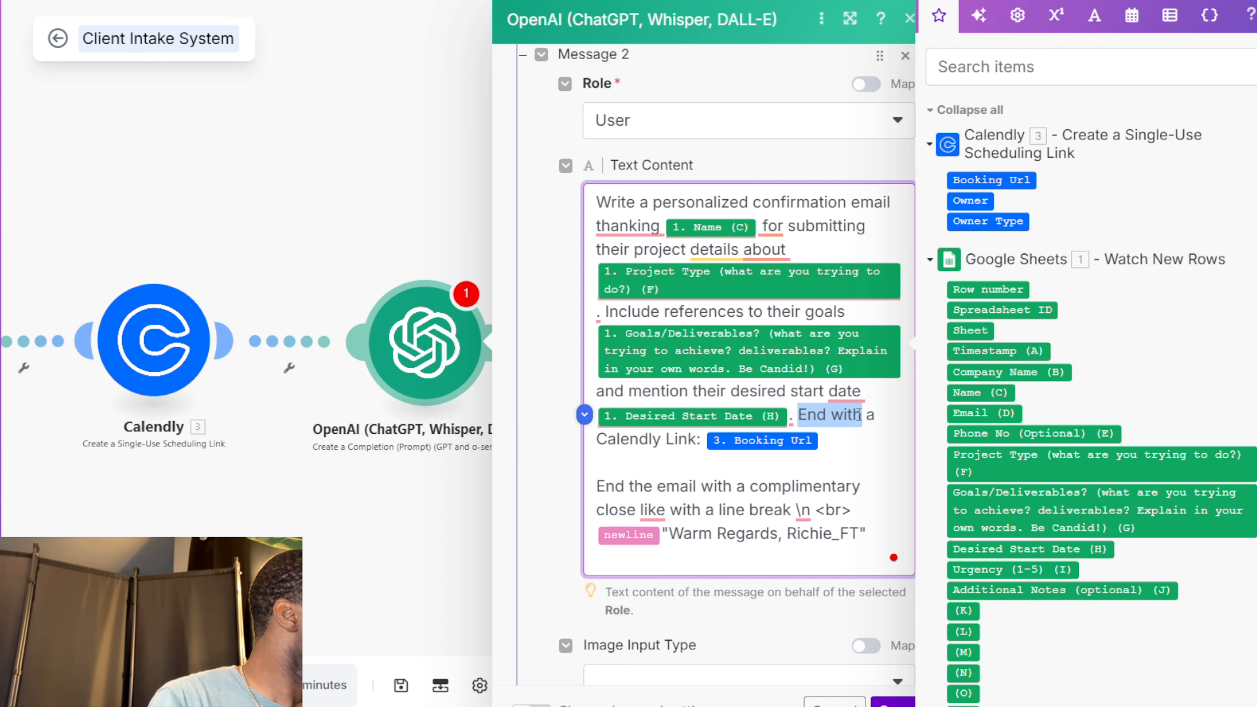
pyautogui.write('Add')
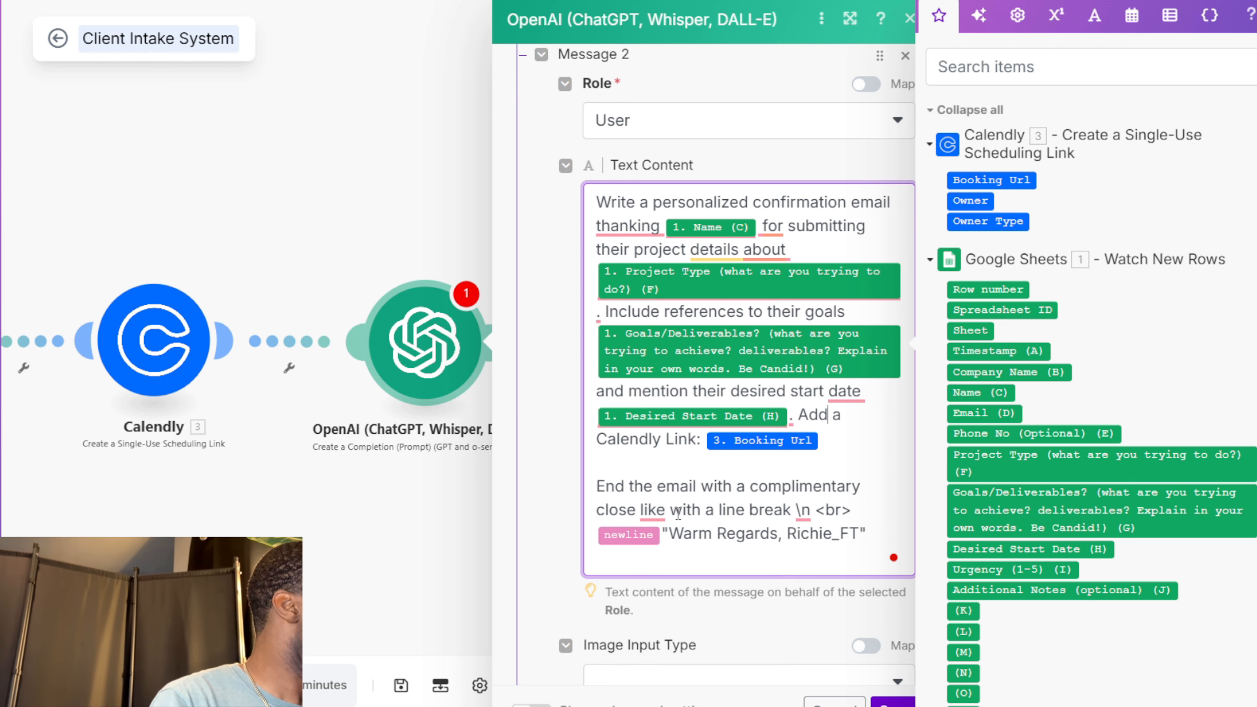
# Make the text read 'close.' with 'Example:' on its own line below it
pyautogui.moveTo(667, 507); pyautogui.dragTo(703, 501)
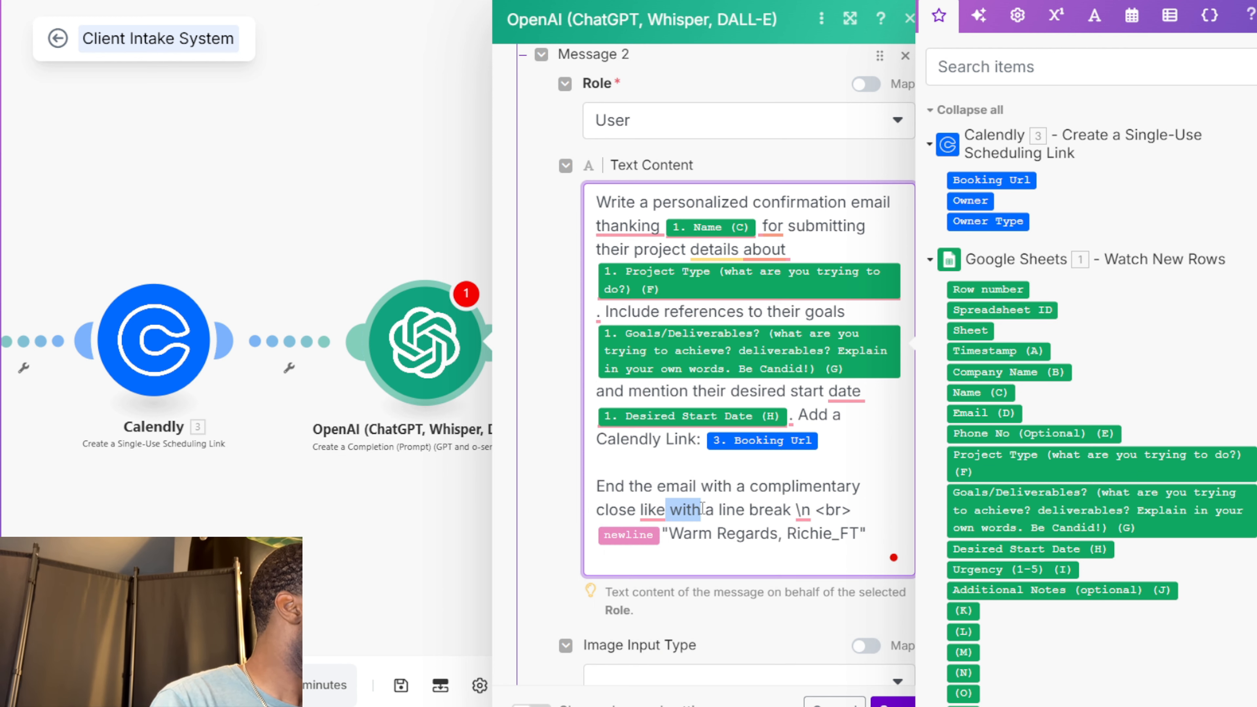
pyautogui.click(642, 510)
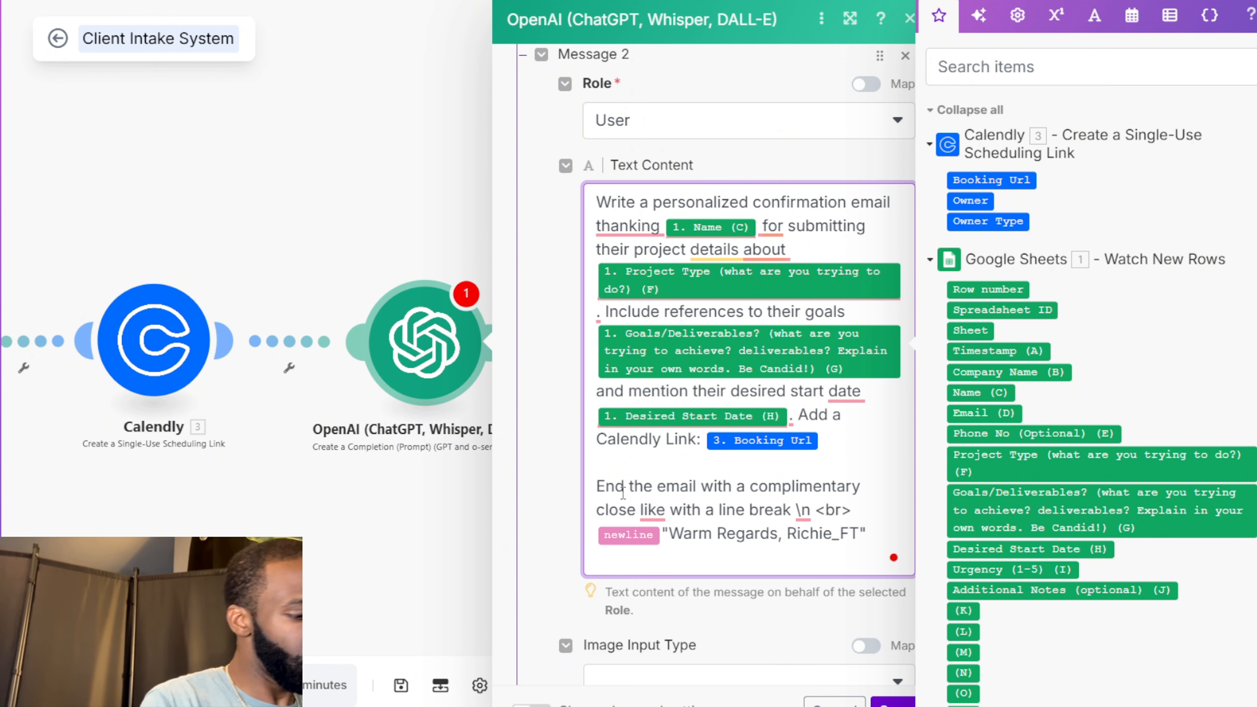
pyautogui.write('. Examp')
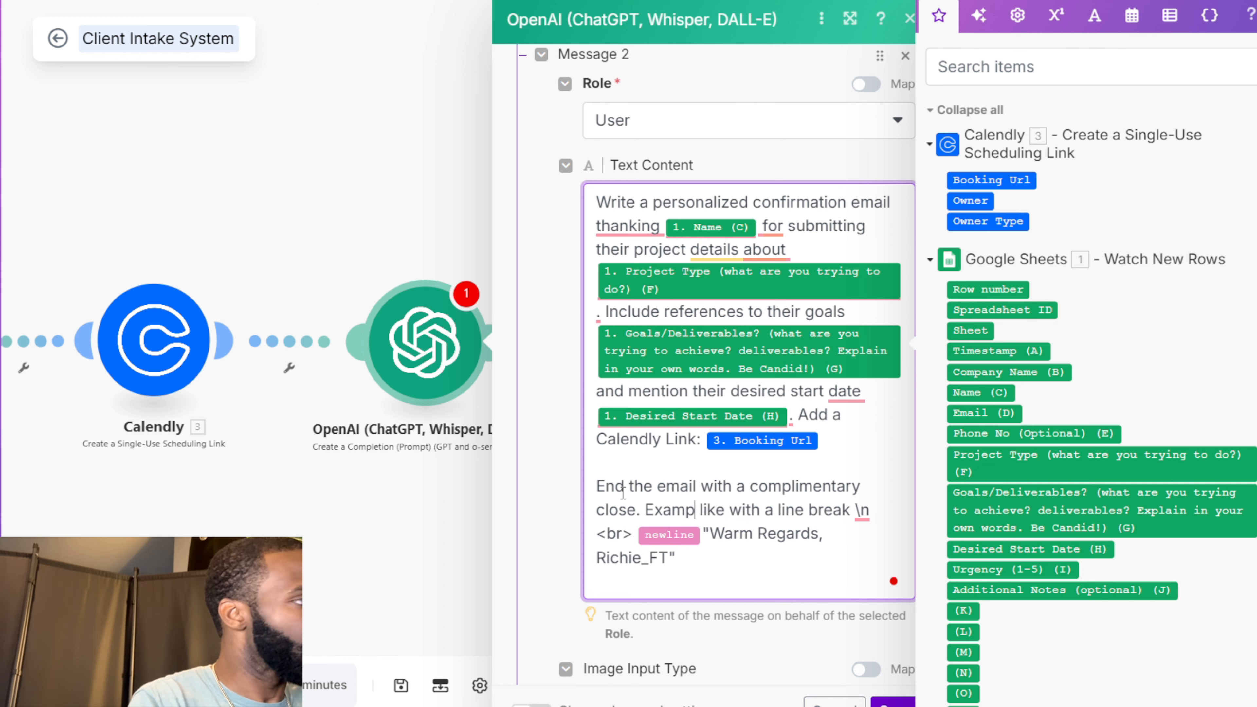
pyautogui.write('le')
pyautogui.press('Return')
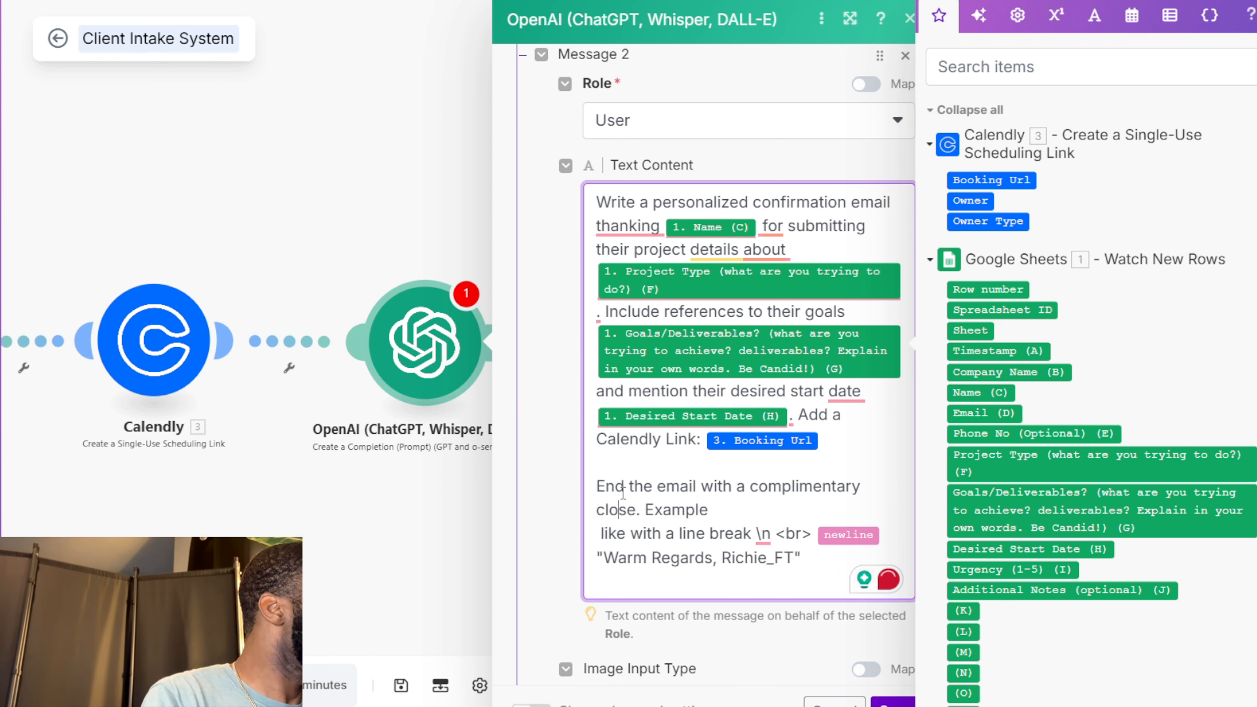
pyautogui.press('Right')
pyautogui.press('Right')
pyautogui.press('Right')
pyautogui.press('Return')
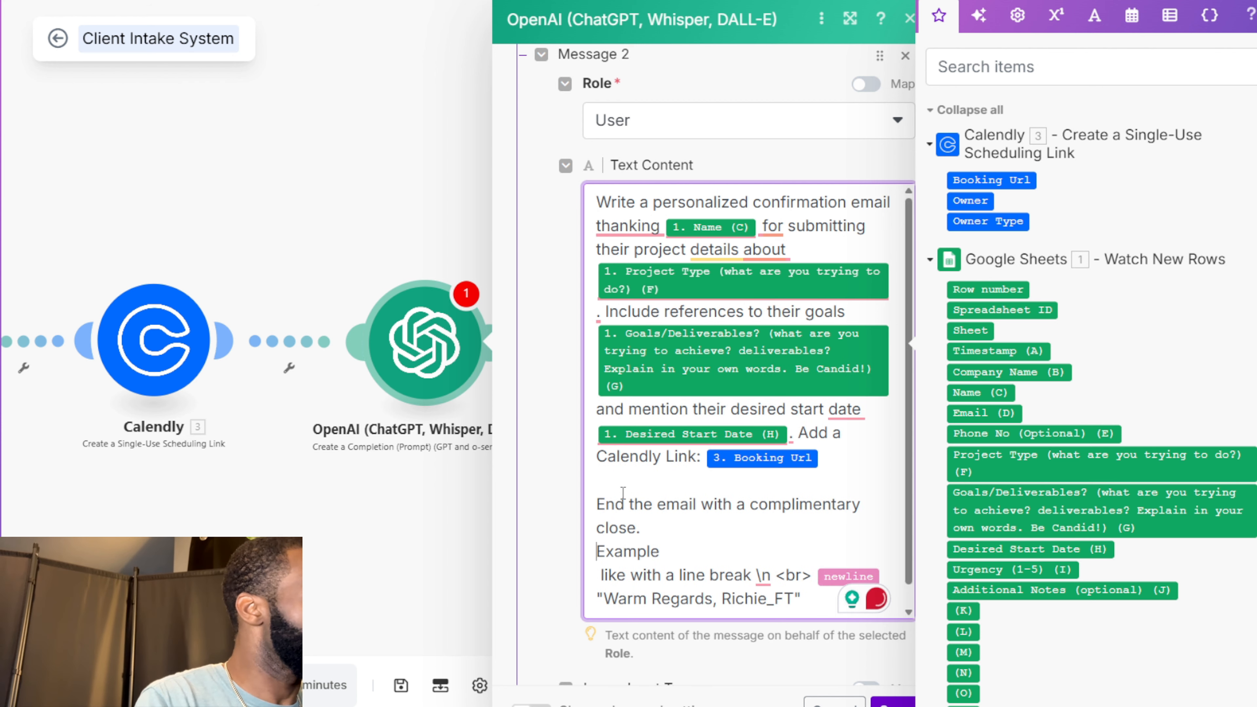
pyautogui.scroll(-1, 698, 566)
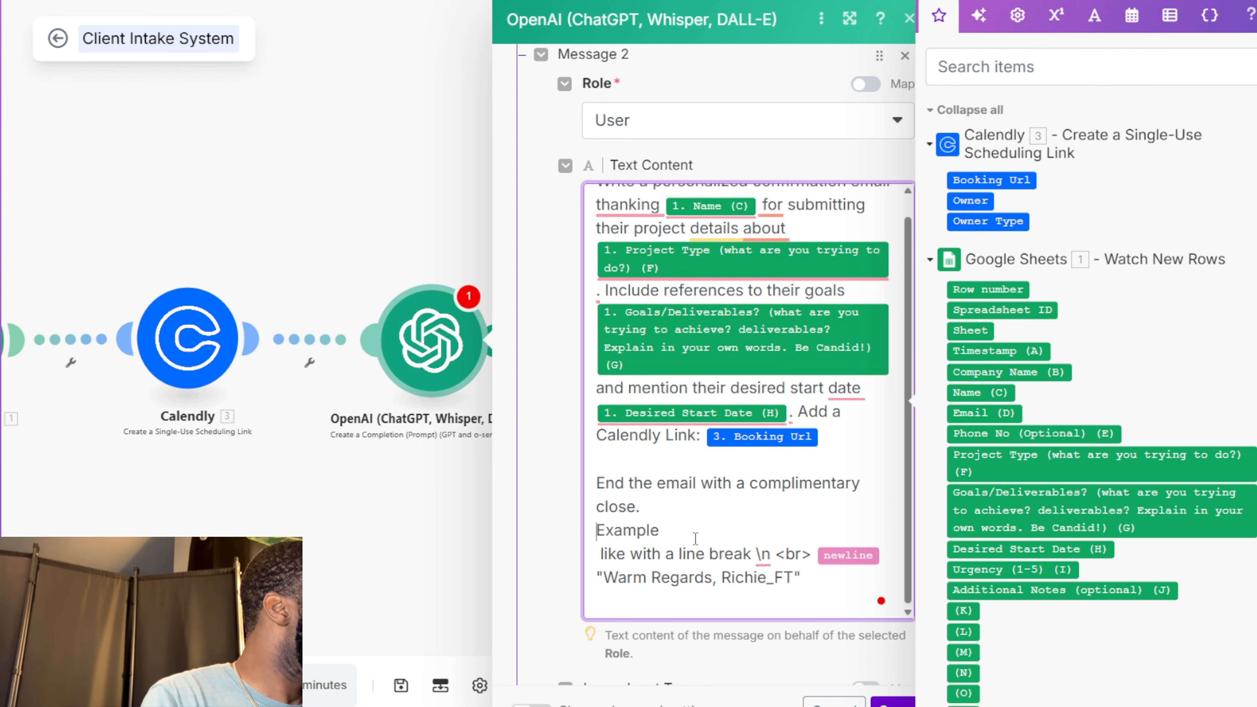
pyautogui.press('Down')
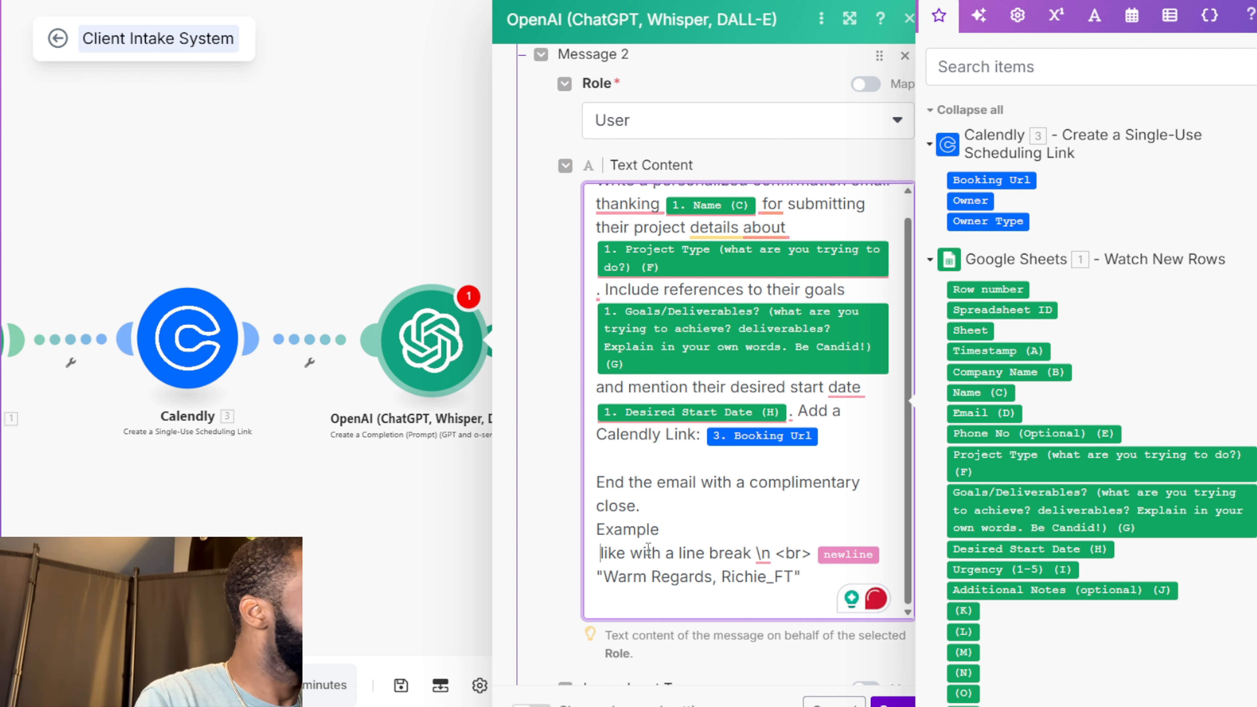
pyautogui.press('BackSpace')
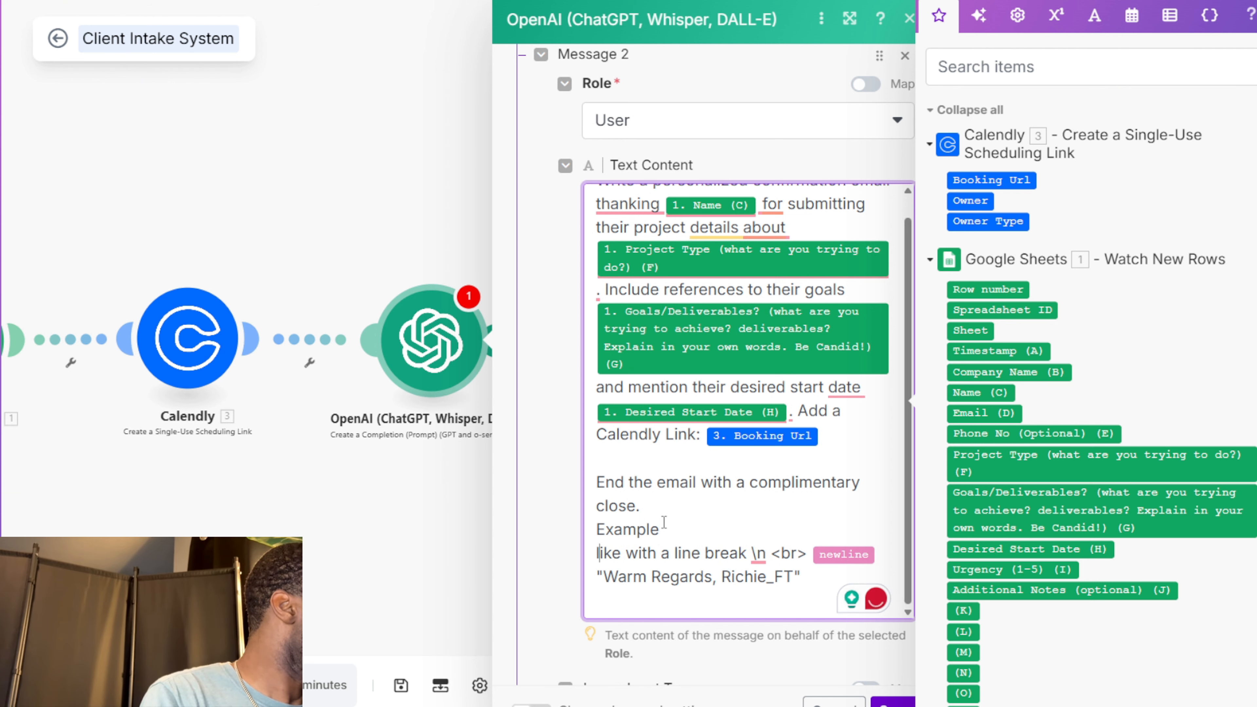
pyautogui.write(':')
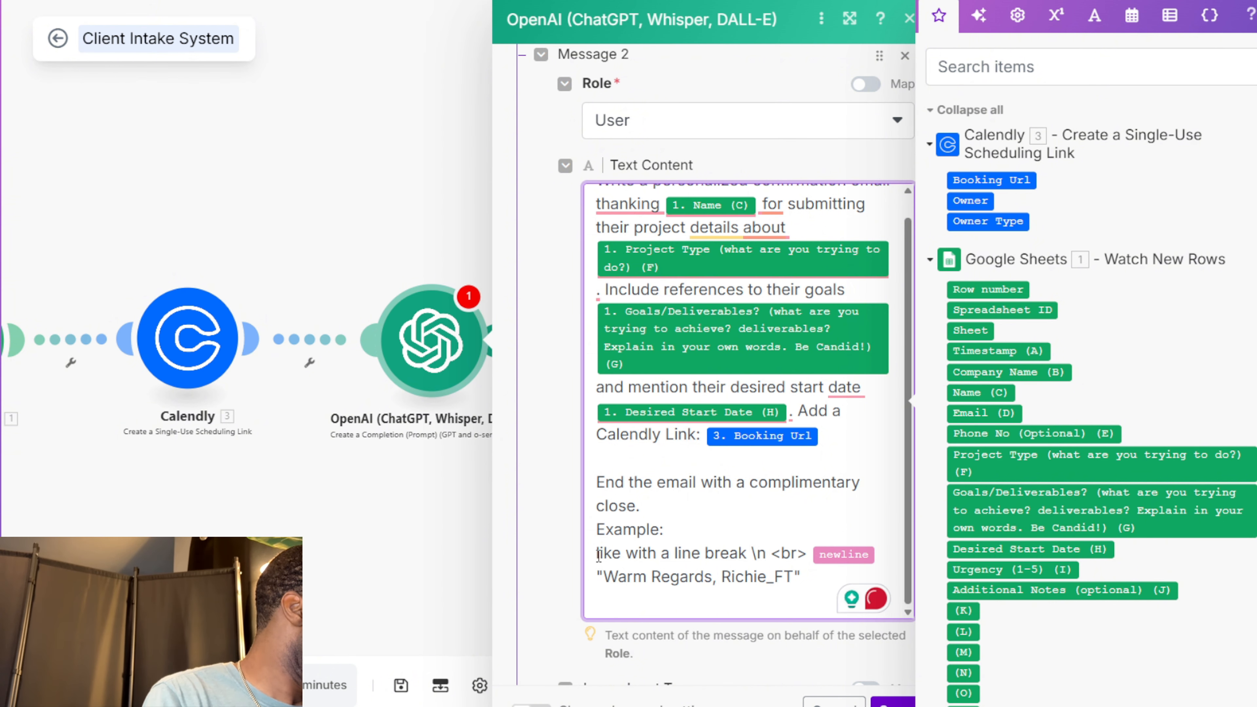
pyautogui.moveTo(597, 556); pyautogui.dragTo(751, 556)
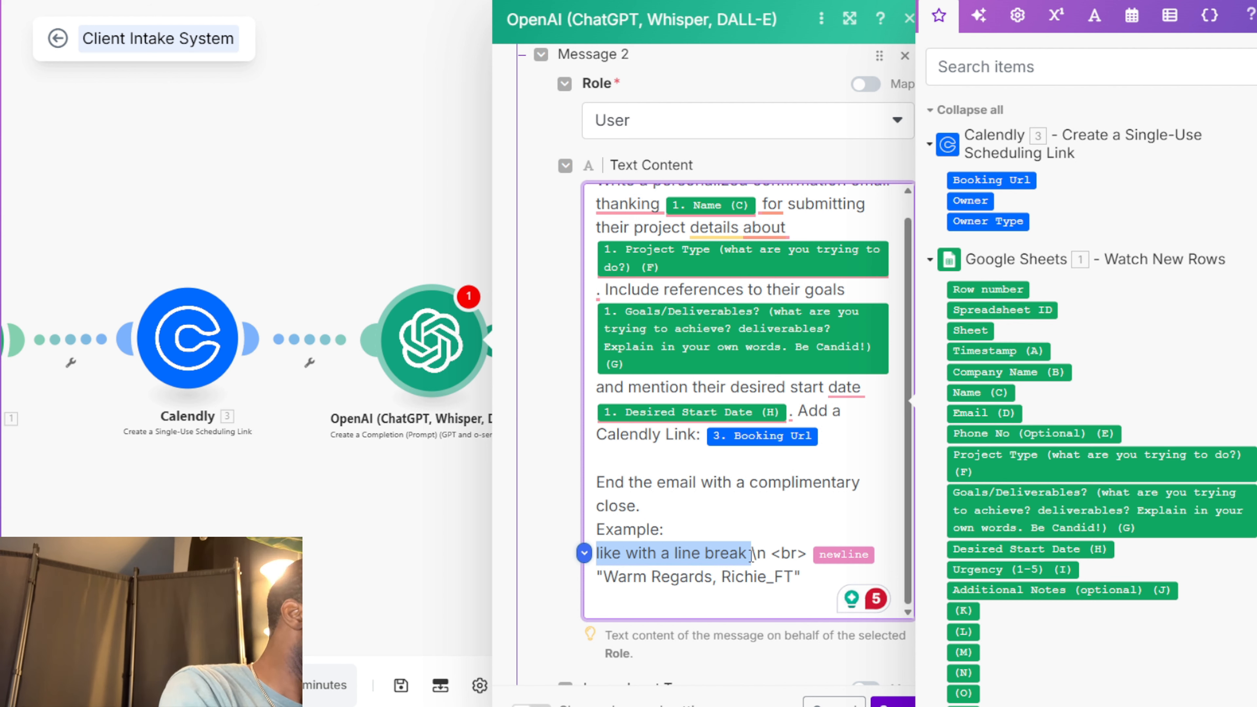
# Delete 'like with a line break', keep Warm Regards before the line break, and add 'using' after 'close'
pyautogui.press('BackSpace')
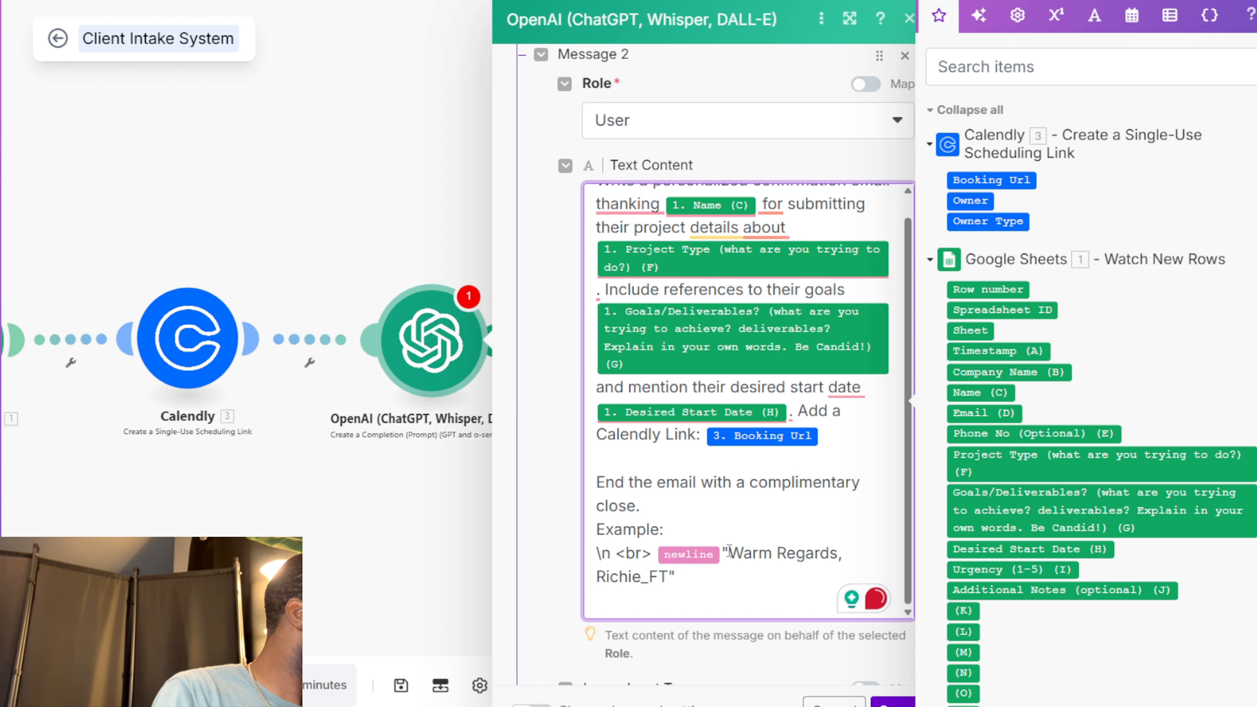
pyautogui.moveTo(724, 551); pyautogui.dragTo(844, 548)
pyautogui.press('BackSpace')
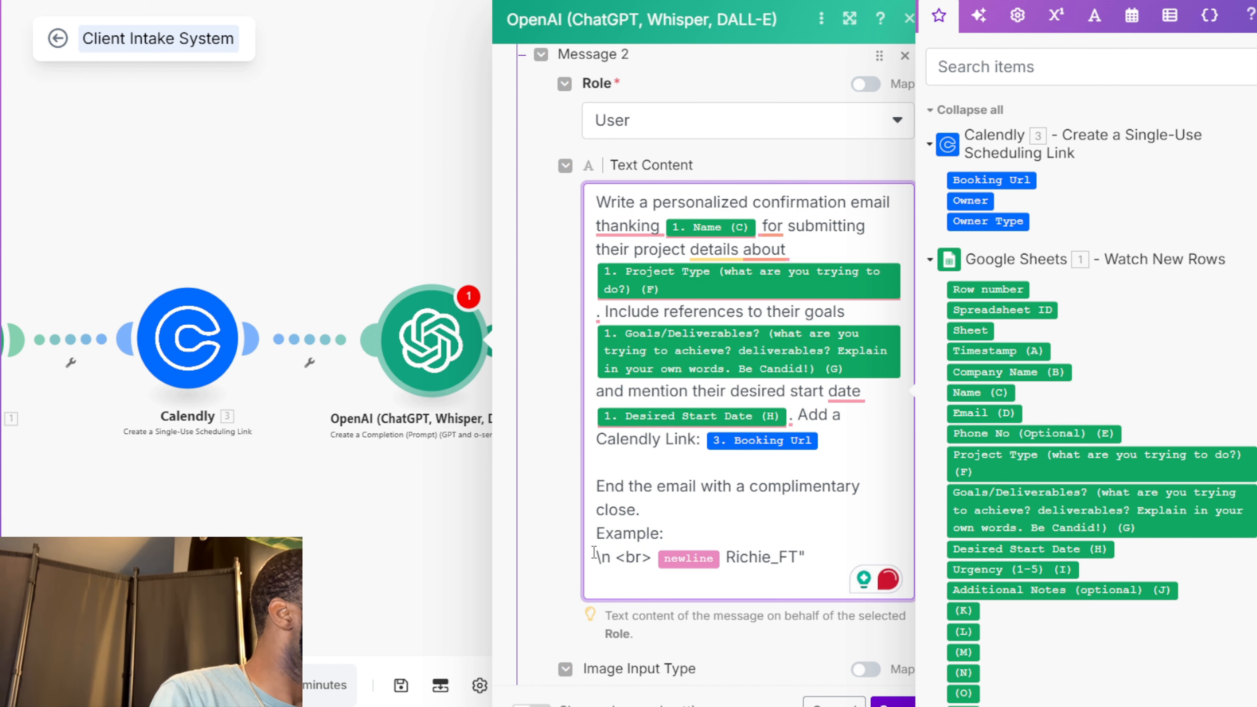
pyautogui.hotkey('ctrl', 'z')
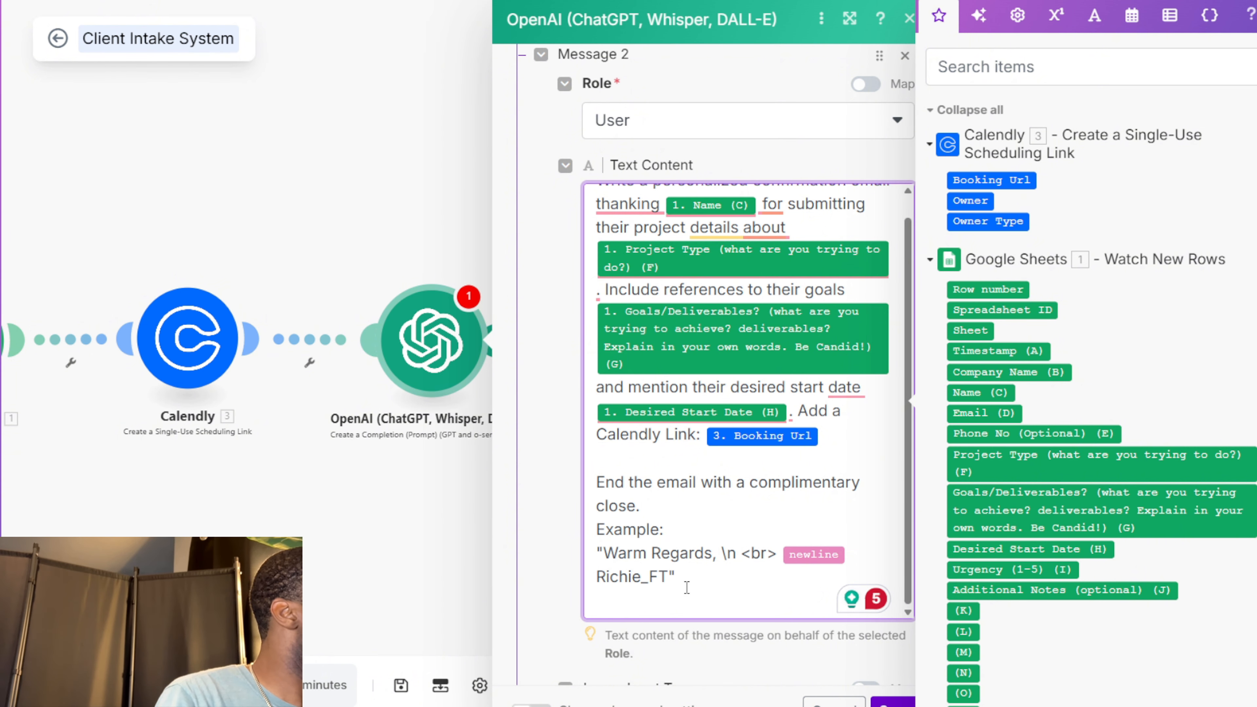
pyautogui.click(638, 509)
pyautogui.write('using')
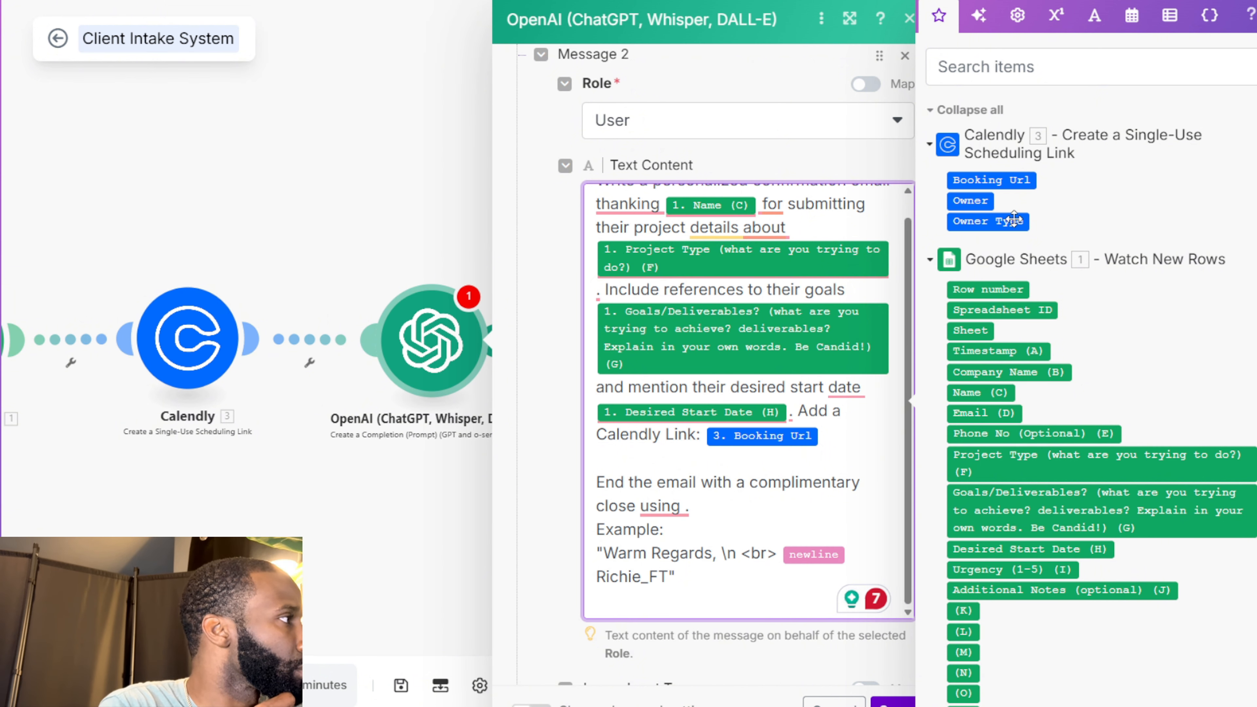
# Insert the now date variable after 'using' in Message 2 and reword the phrase to 'use'
pyautogui.click(1134, 18)
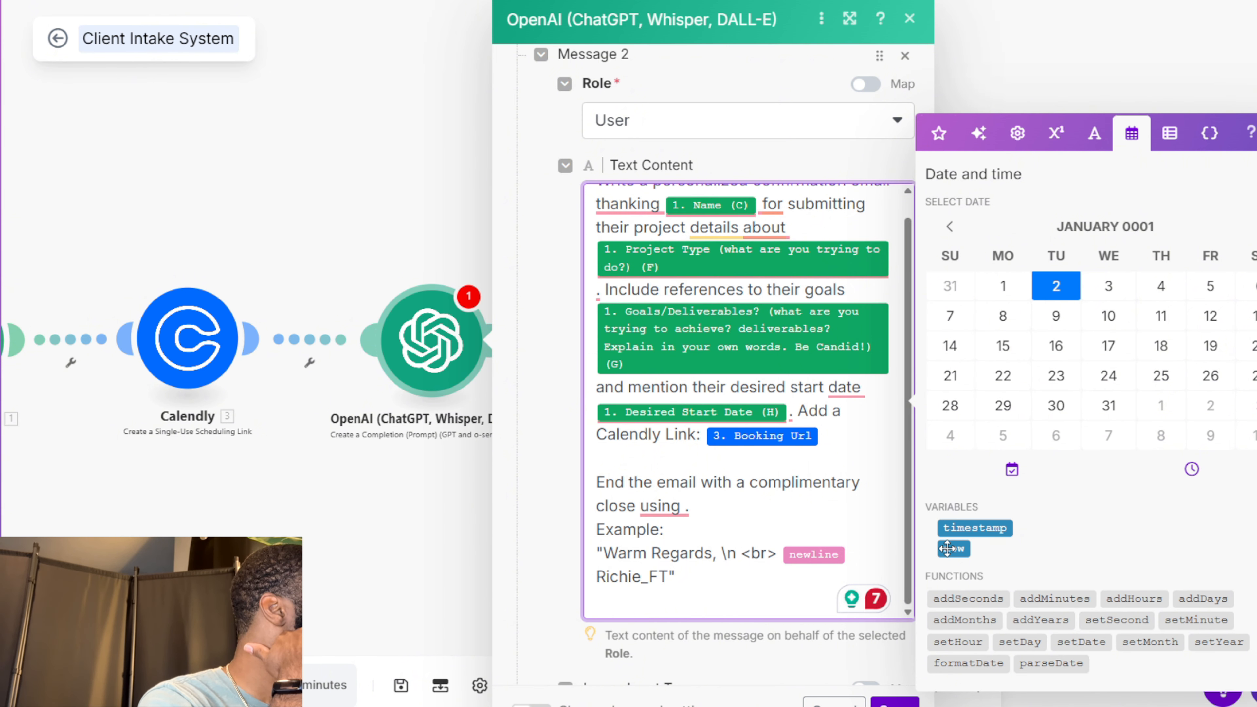
pyautogui.moveTo(947, 547); pyautogui.dragTo(680, 516)
pyautogui.moveTo(683, 519); pyautogui.dragTo(687, 510)
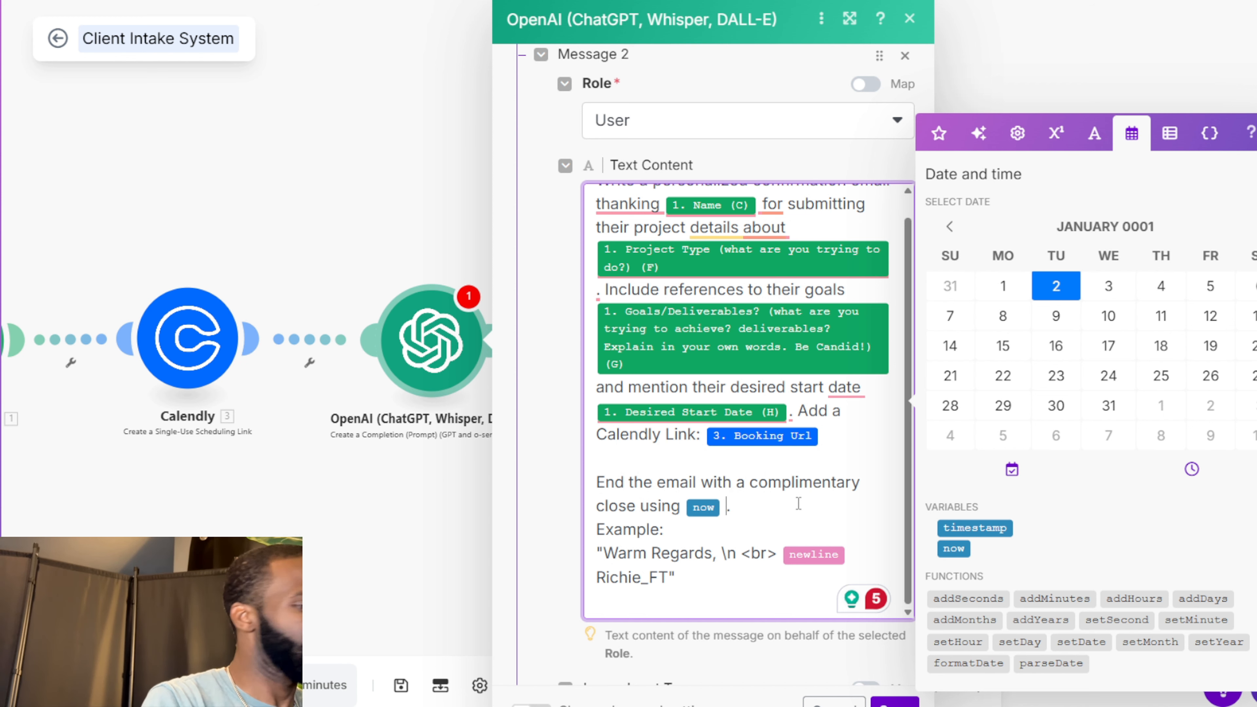
pyautogui.write('to')
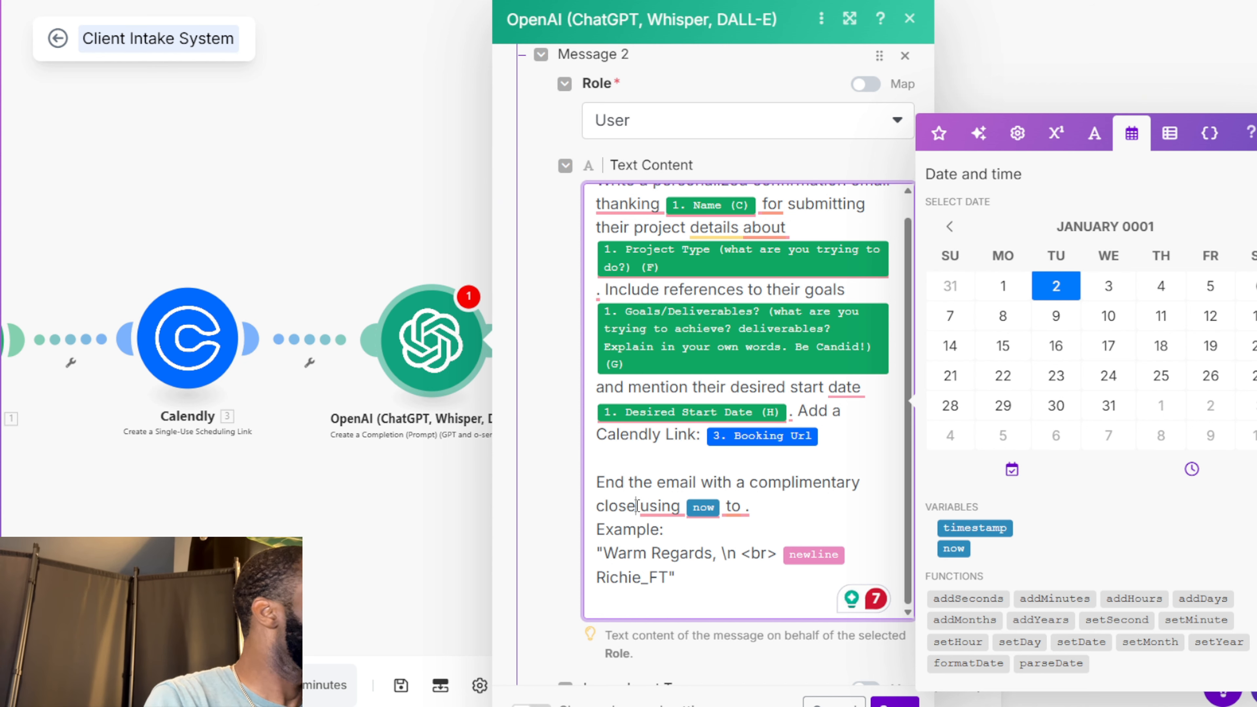
pyautogui.write('and al')
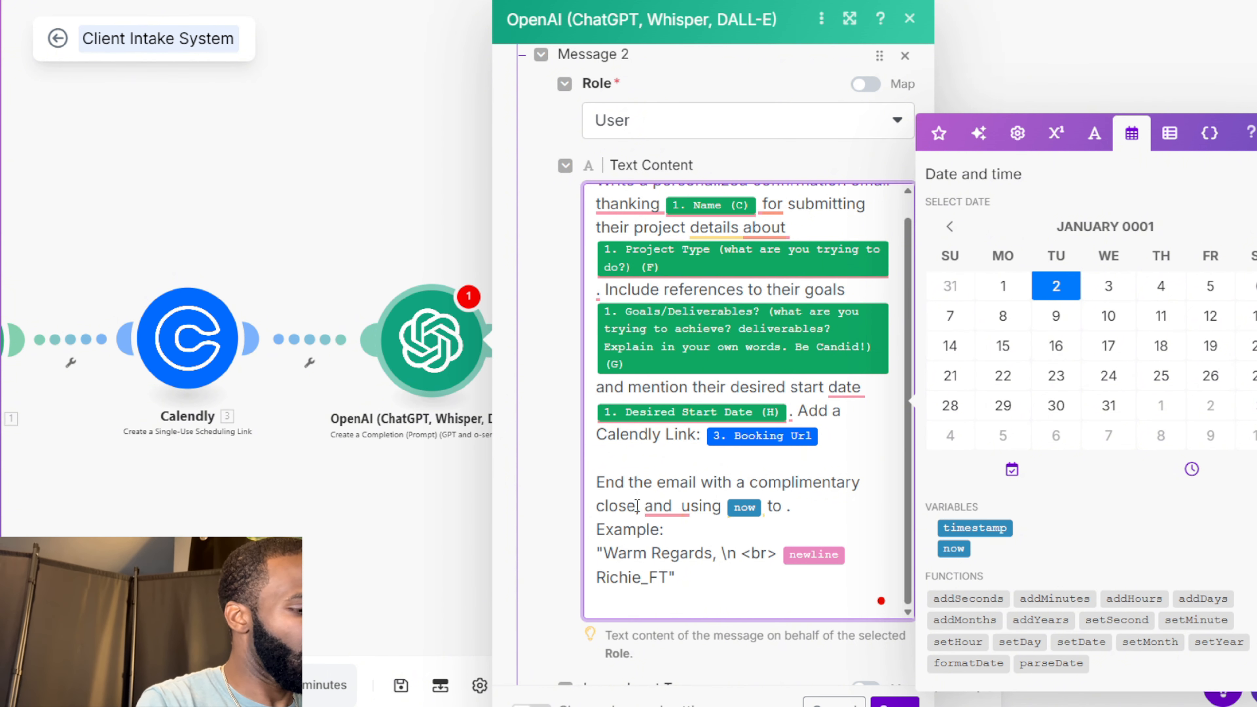
pyautogui.write('so')
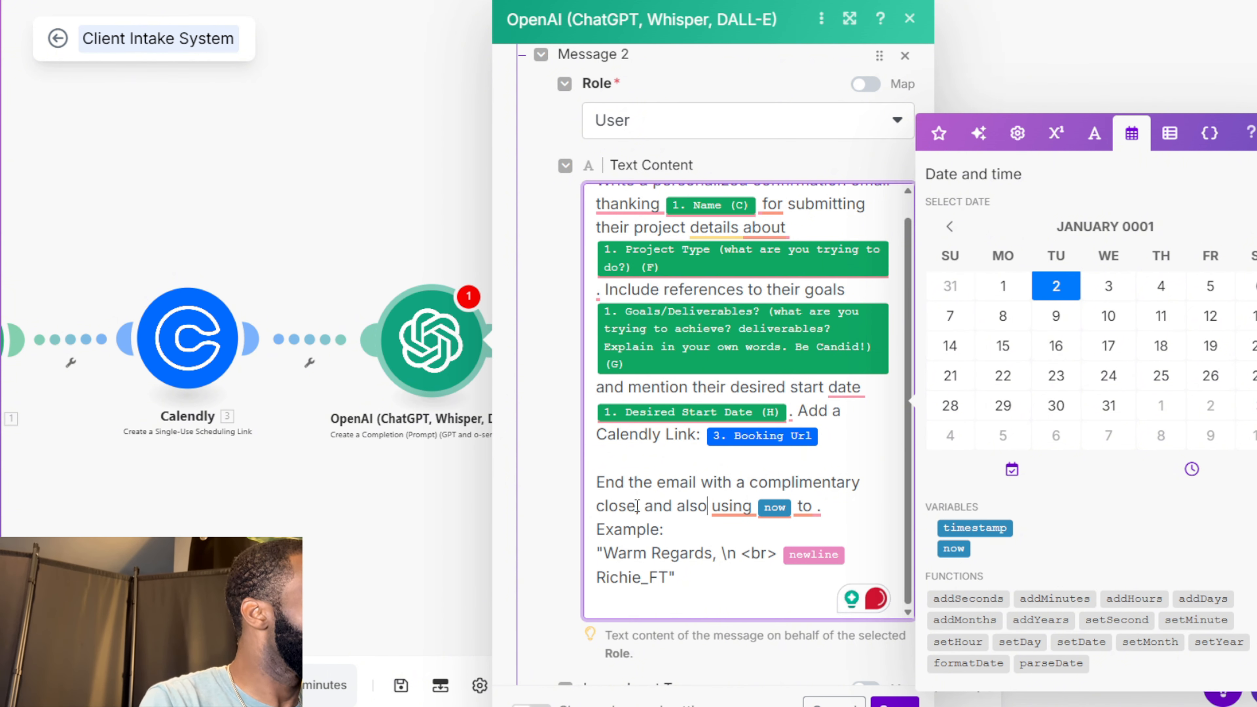
pyautogui.write(' make')
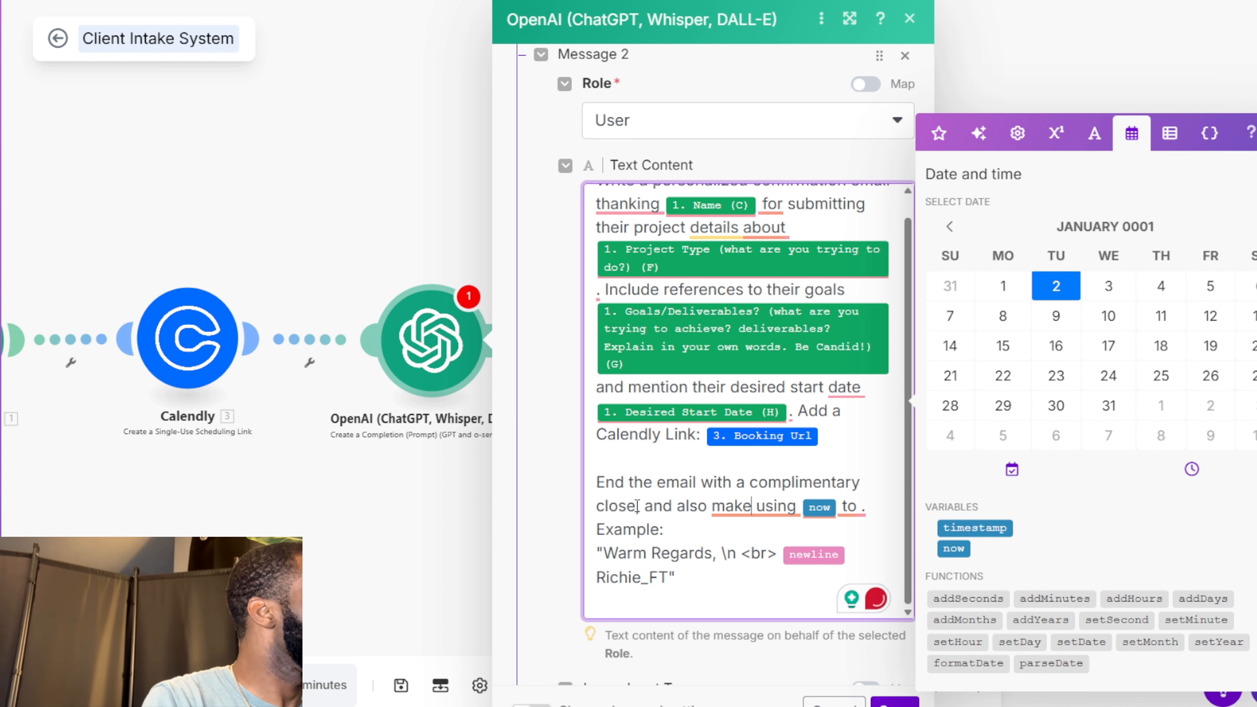
pyautogui.moveTo(726, 510)
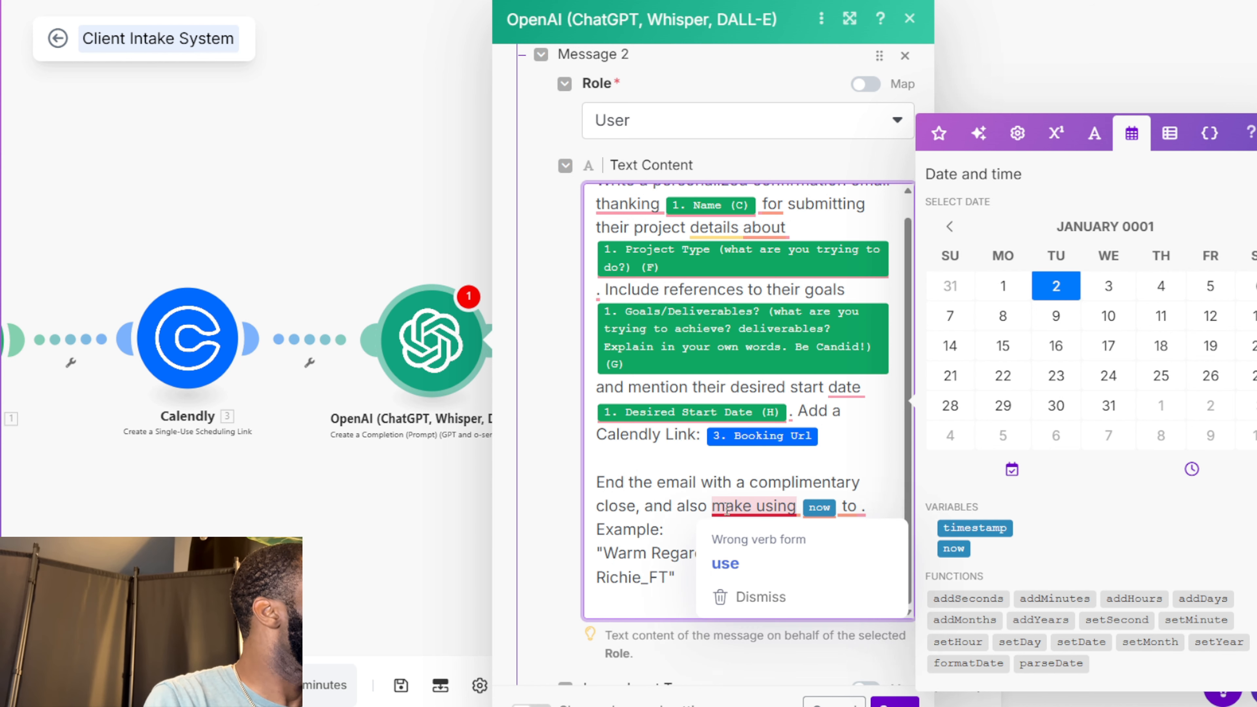
pyautogui.moveTo(719, 510); pyautogui.dragTo(795, 505)
pyautogui.press('BackSpace')
pyautogui.write('use')
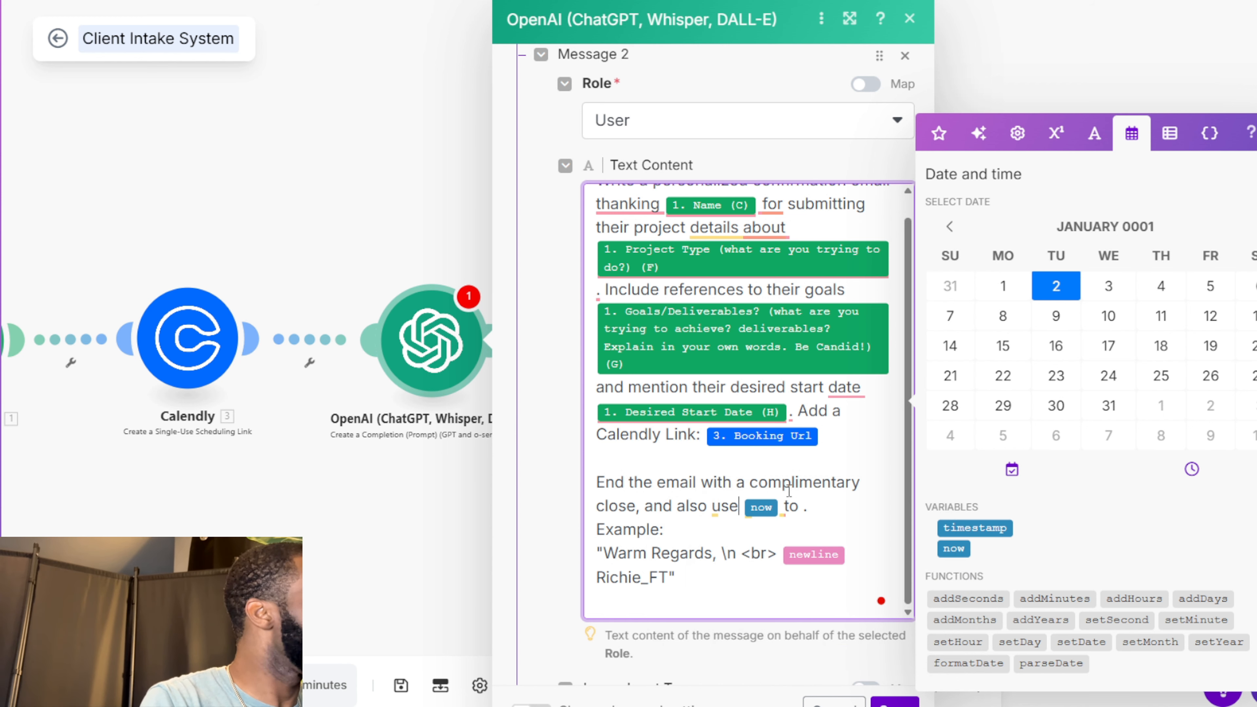
# Replace 'to' with 'if its a National Holiday' and add 'the now function'
pyautogui.click(788, 512)
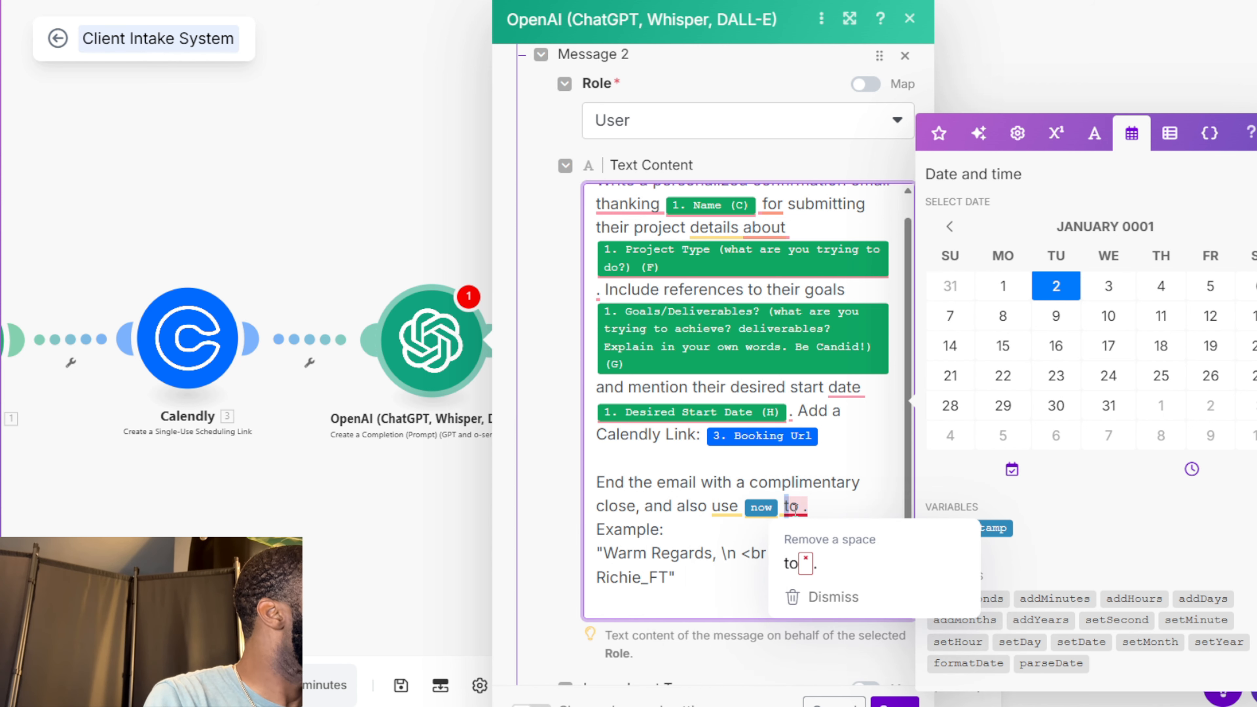
pyautogui.moveTo(795, 510); pyautogui.dragTo(801, 507)
pyautogui.write('if it')
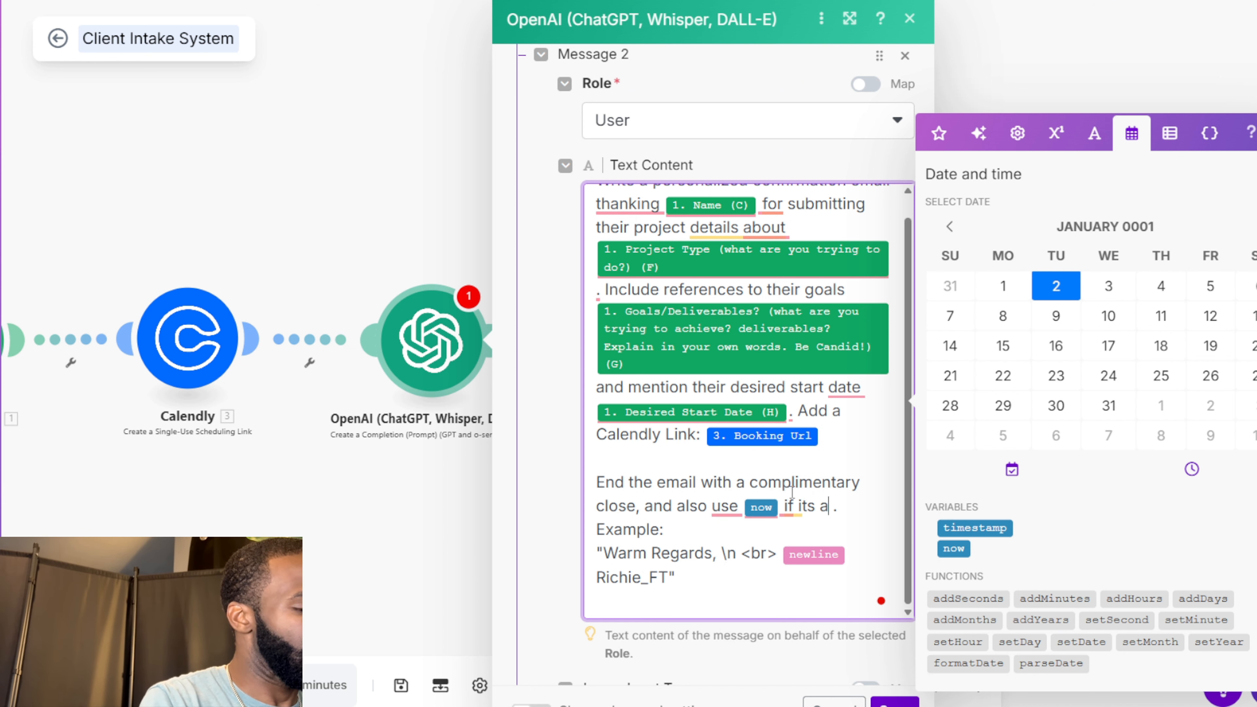
pyautogui.write('s a')
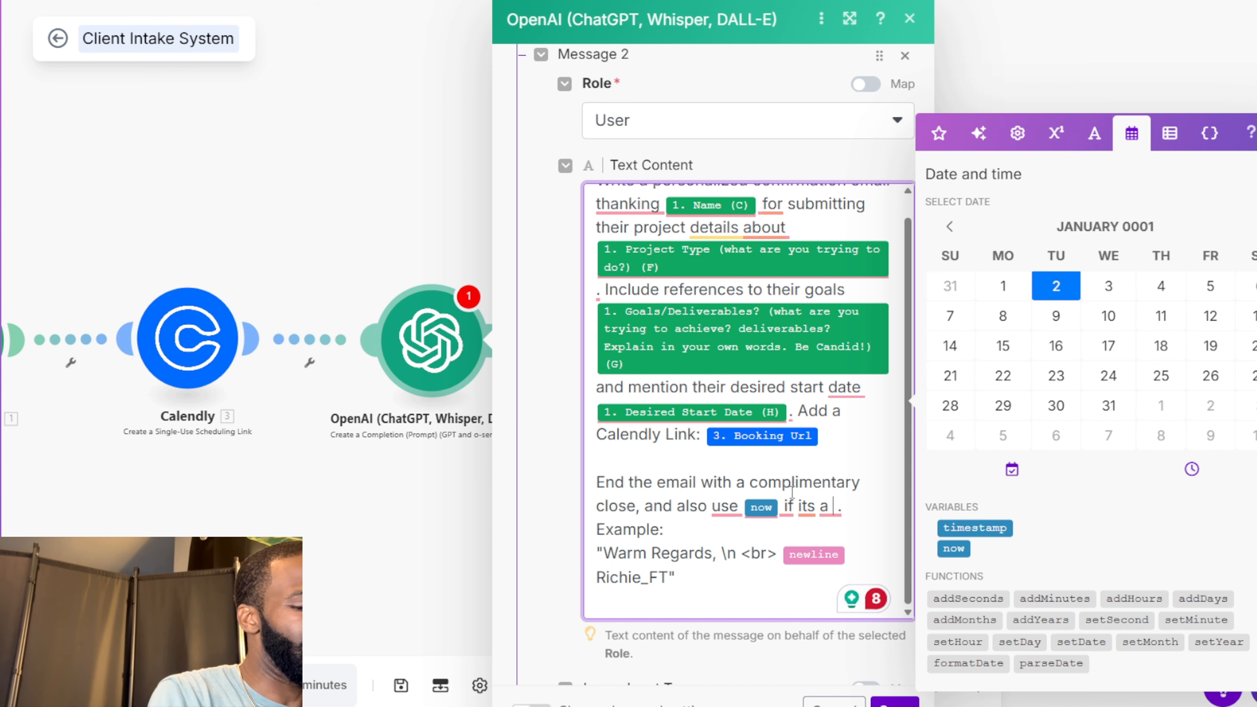
pyautogui.write('Worl')
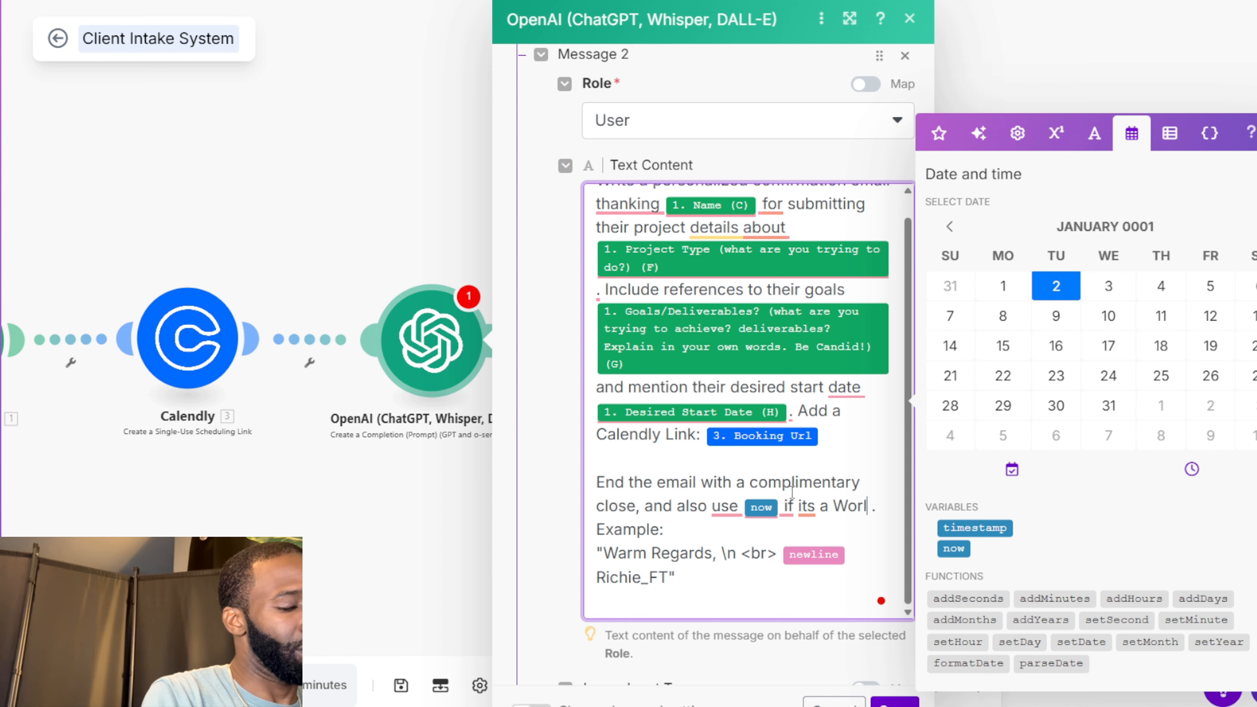
pyautogui.write('d H')
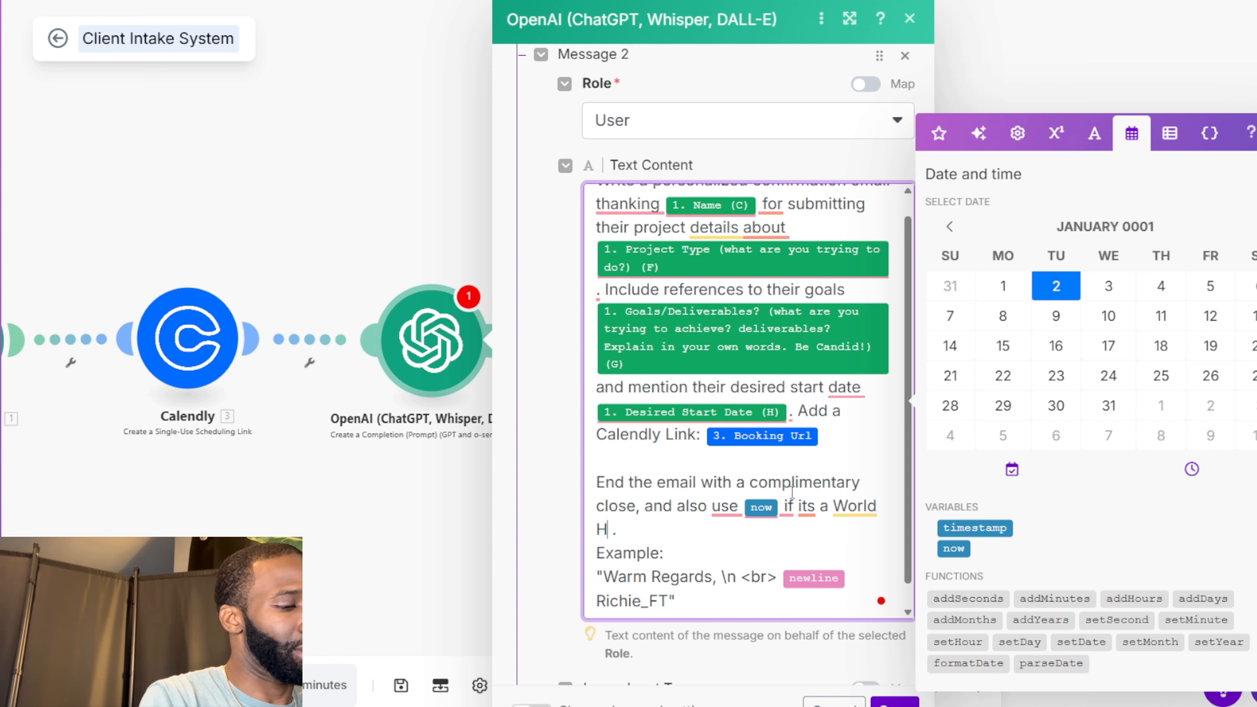
pyautogui.write('oliday')
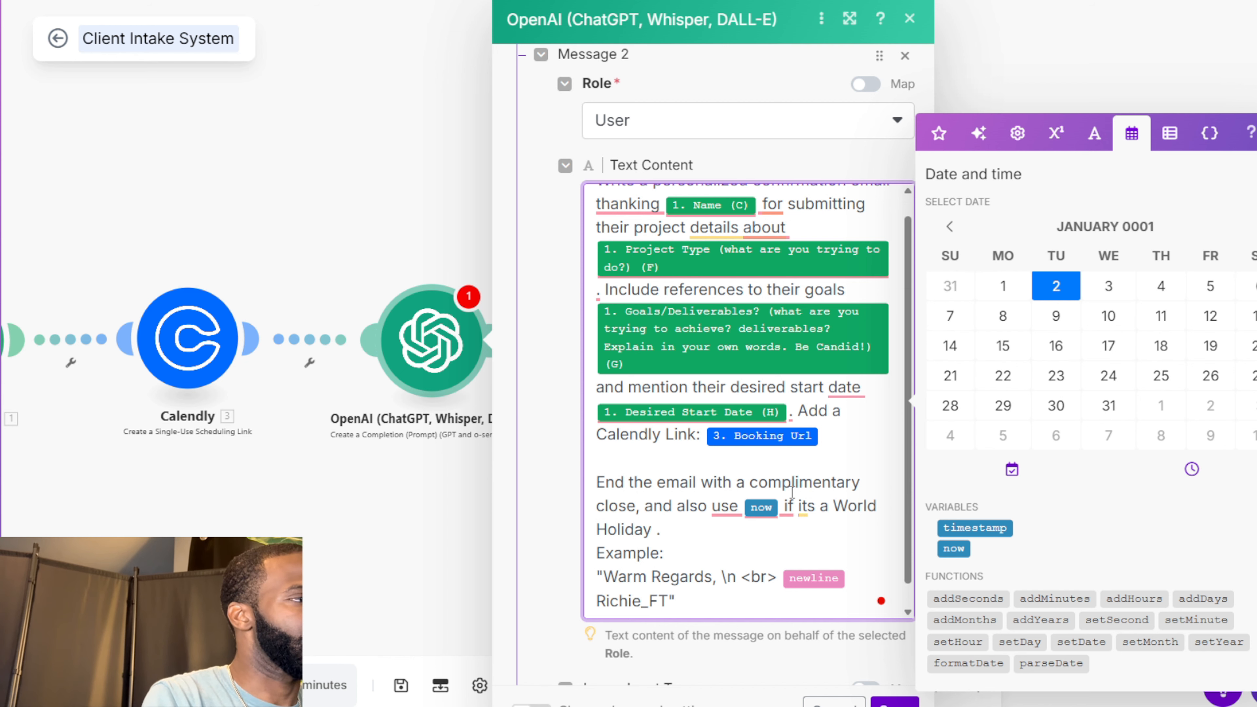
pyautogui.press('BackSpace')
pyautogui.press('BackSpace')
pyautogui.press('BackSpace')
pyautogui.press('BackSpace')
pyautogui.press('BackSpace')
pyautogui.press('BackSpace')
pyautogui.press('BackSpace')
pyautogui.press('BackSpace')
pyautogui.press('BackSpace')
pyautogui.press('BackSpace')
pyautogui.press('BackSpace')
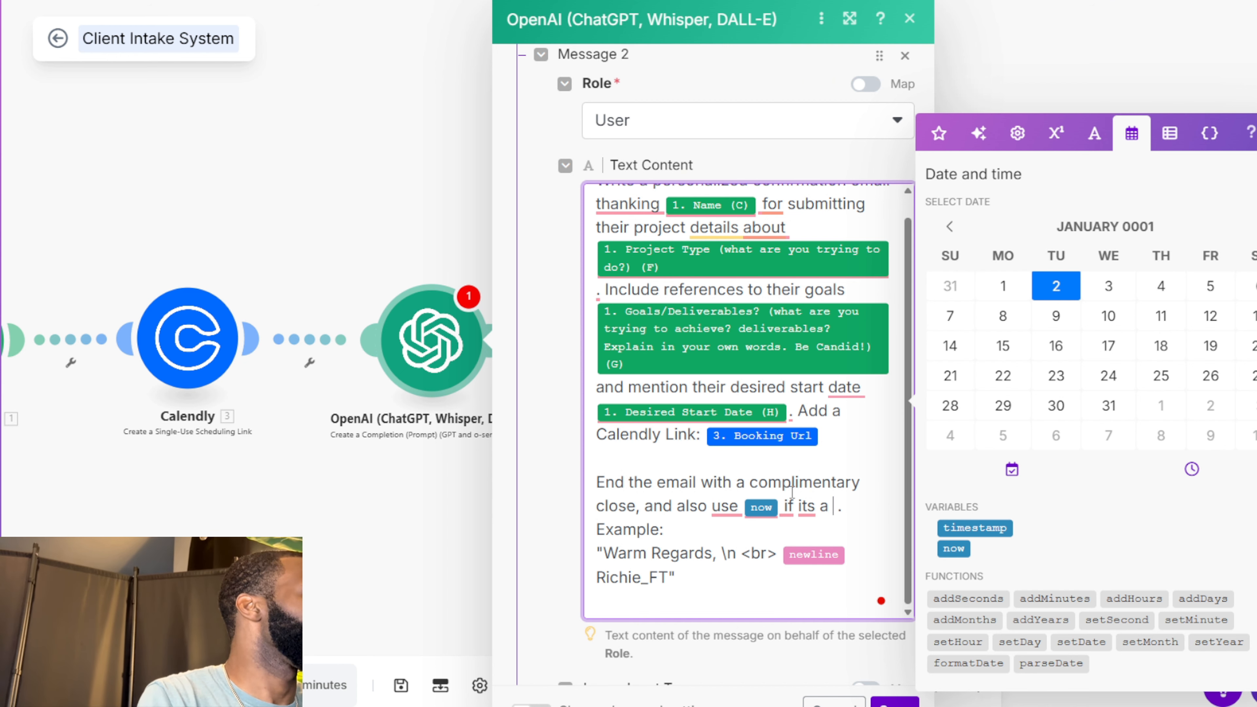
pyautogui.write('National ')
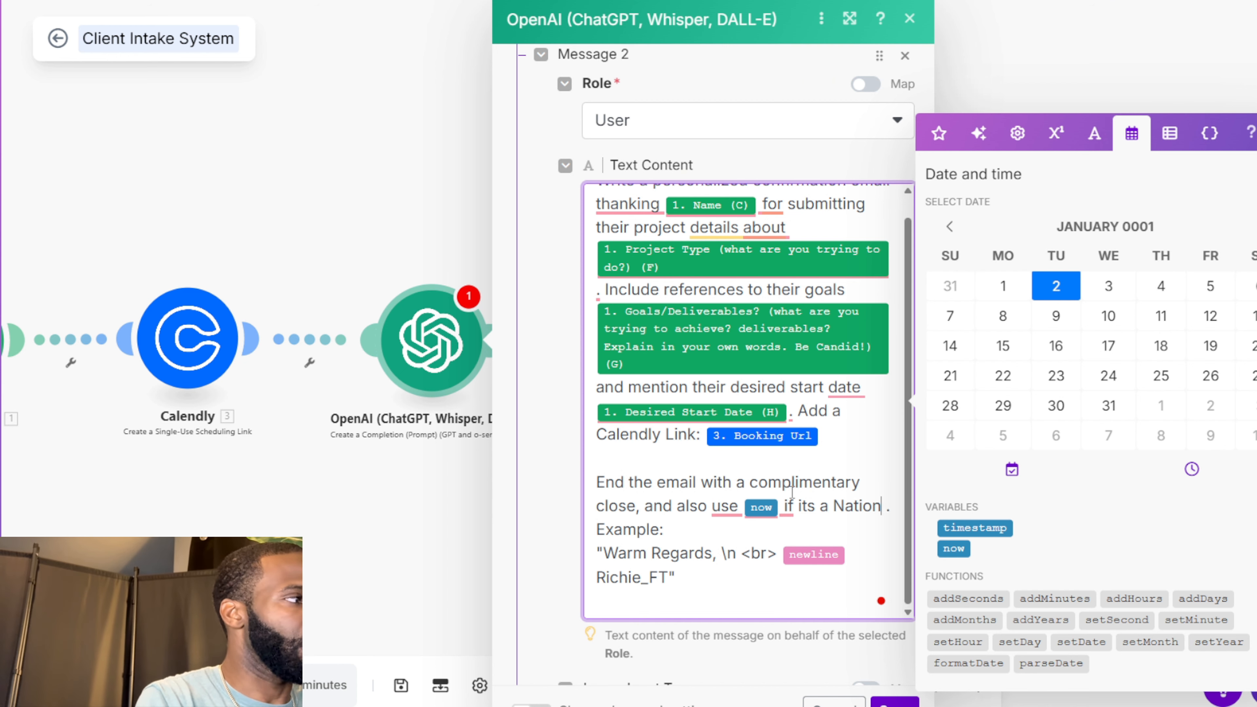
pyautogui.write('Holiday')
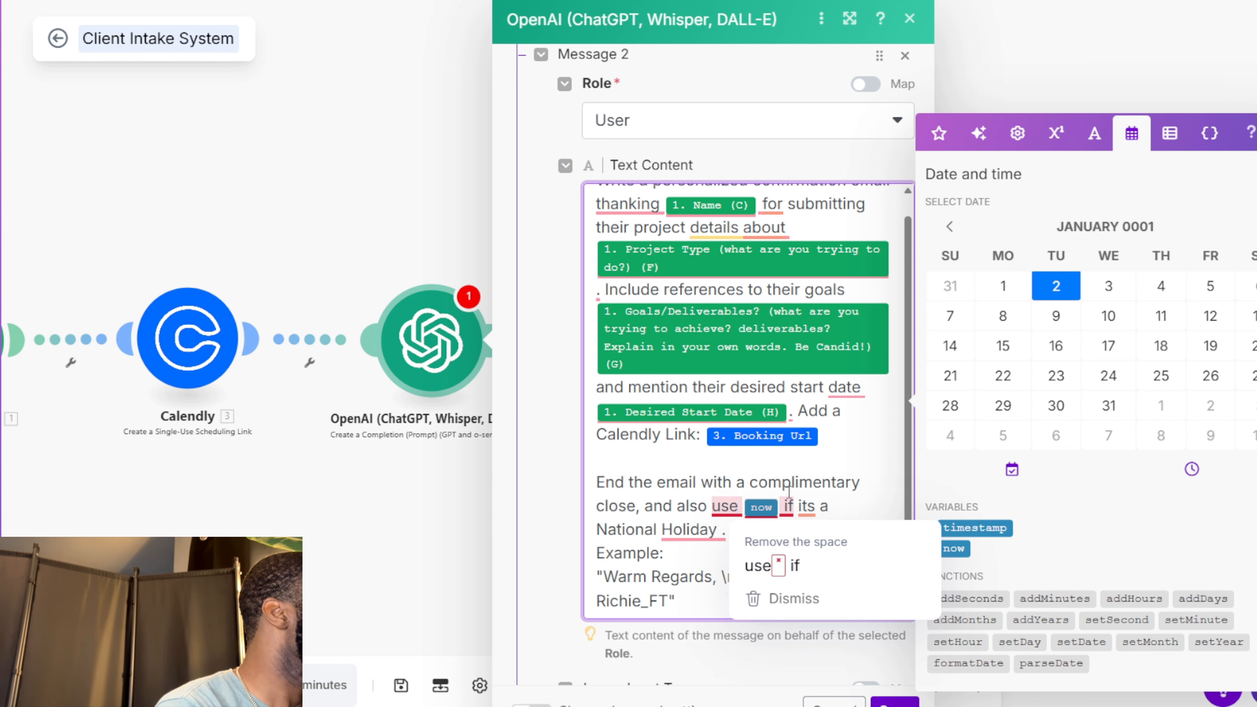
pyautogui.moveTo(780, 506)
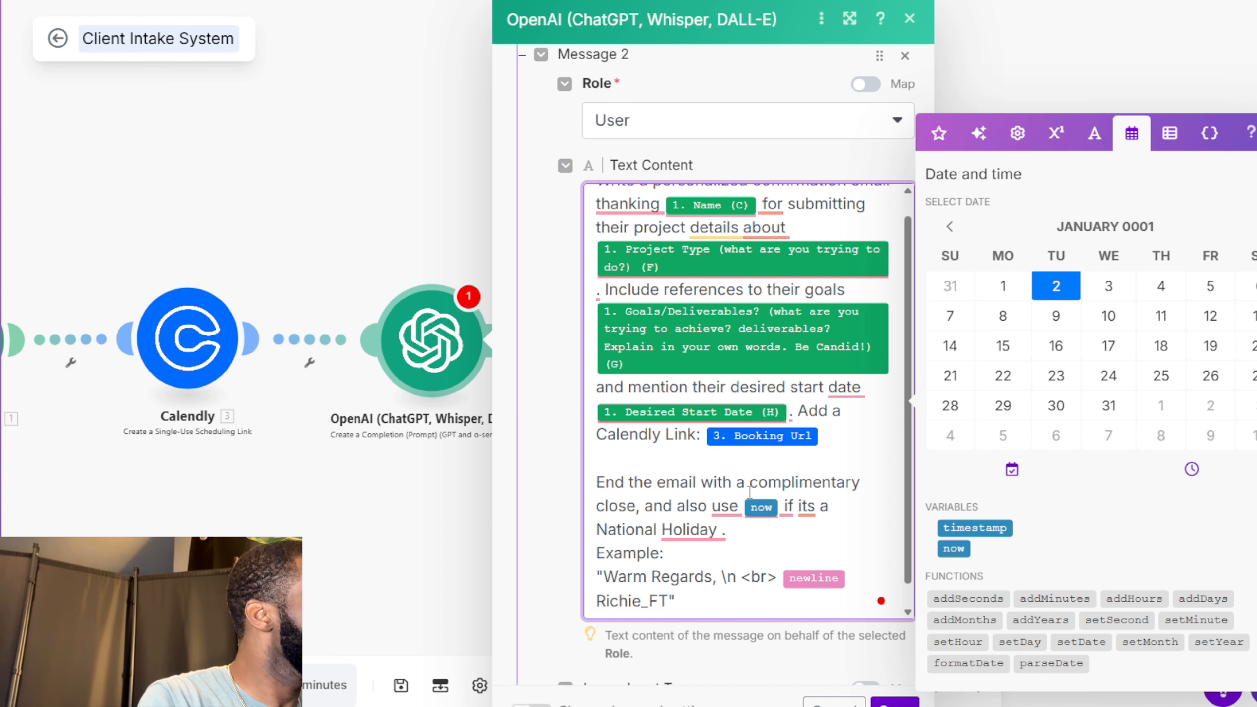
pyautogui.write('the now')
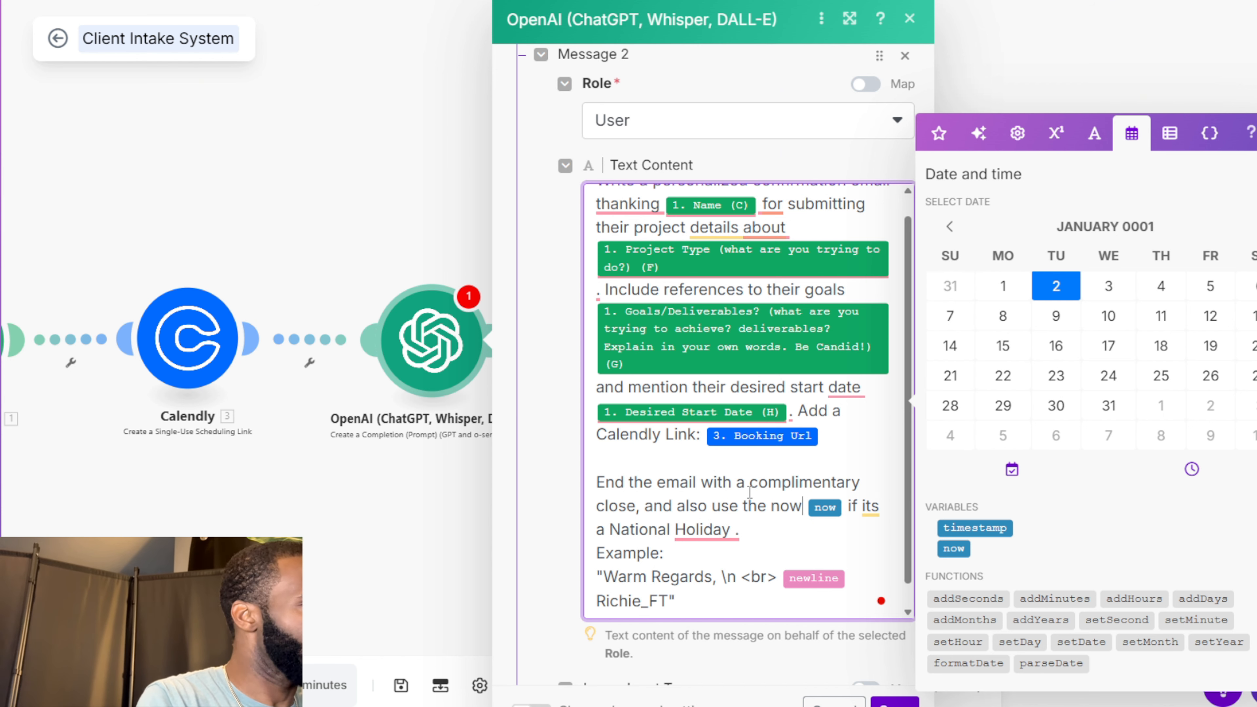
pyautogui.write(' function')
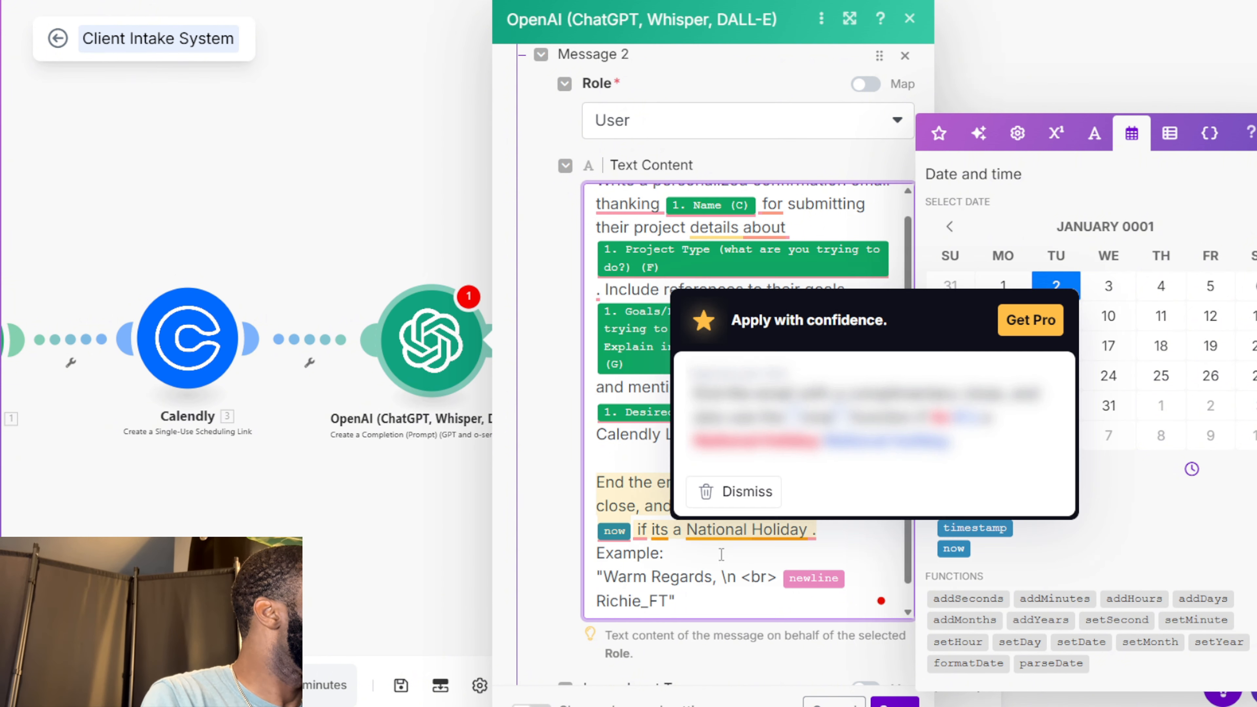
# Append 'Happy Holidays!' under the example sign-off and add 'to determine' to the instruction
pyautogui.scroll(-1, 692, 605)
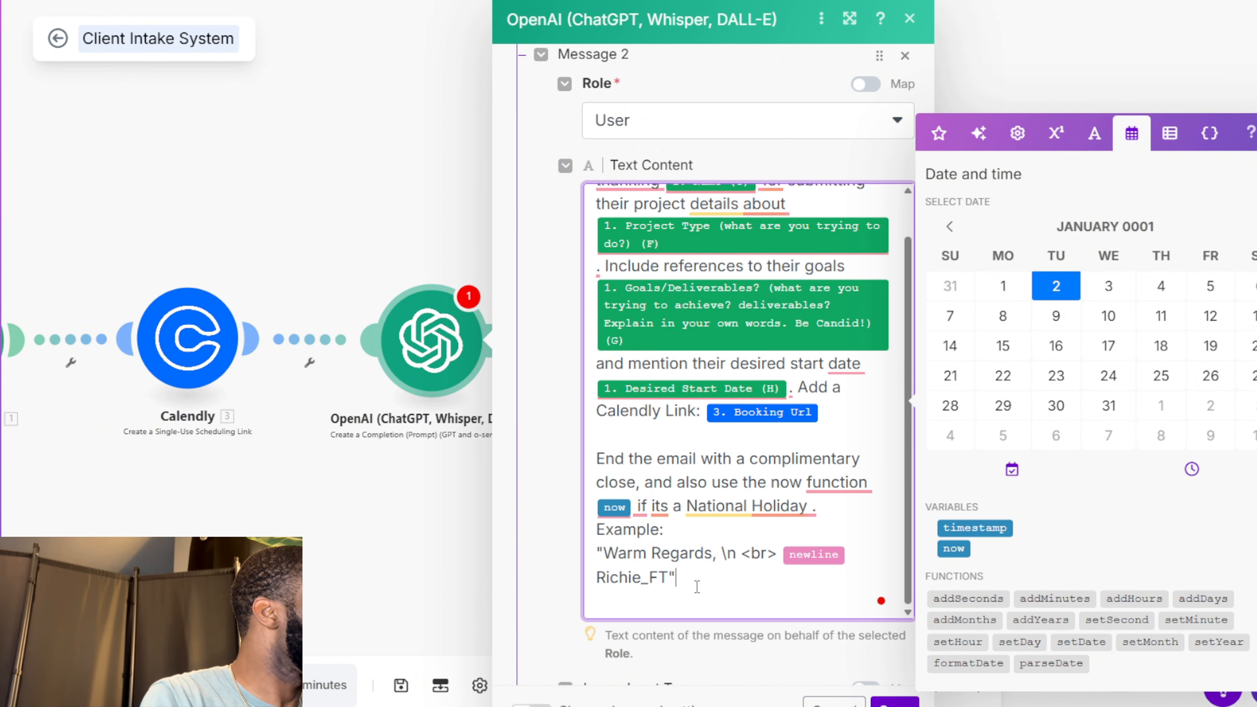
pyautogui.press('Return')
pyautogui.press('Return')
pyautogui.write('Hap')
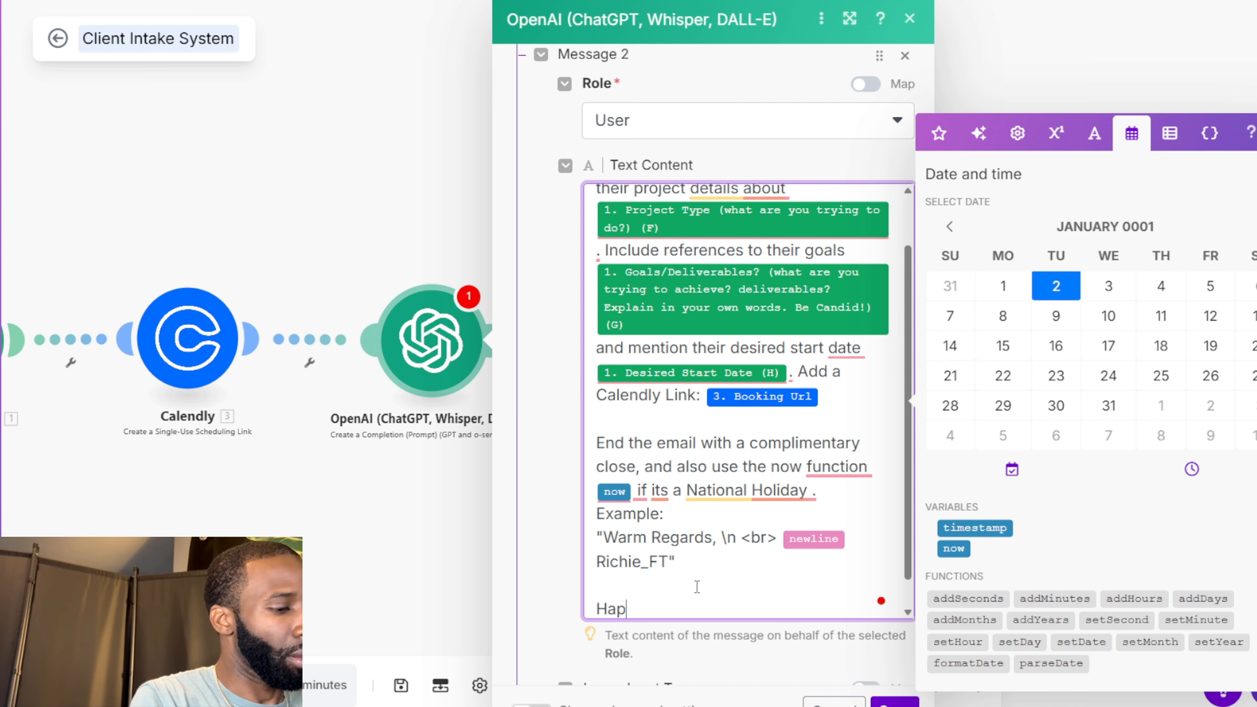
pyautogui.write('py Ho')
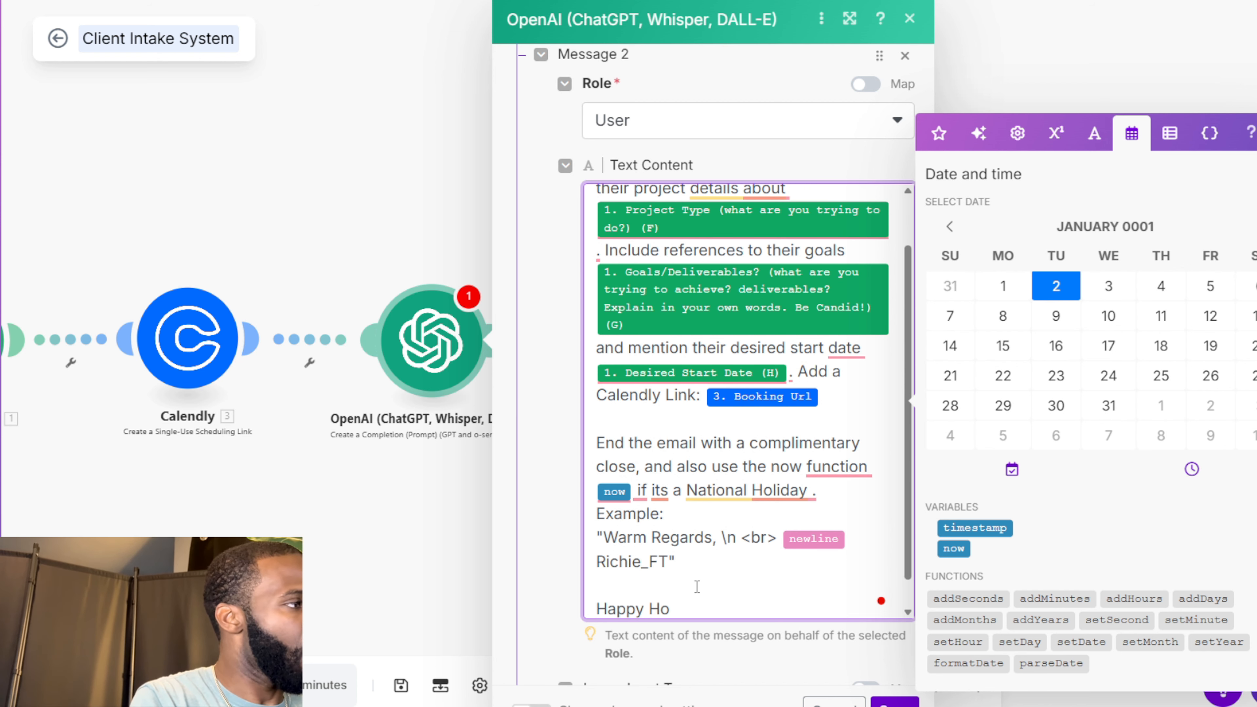
pyautogui.write('lidays')
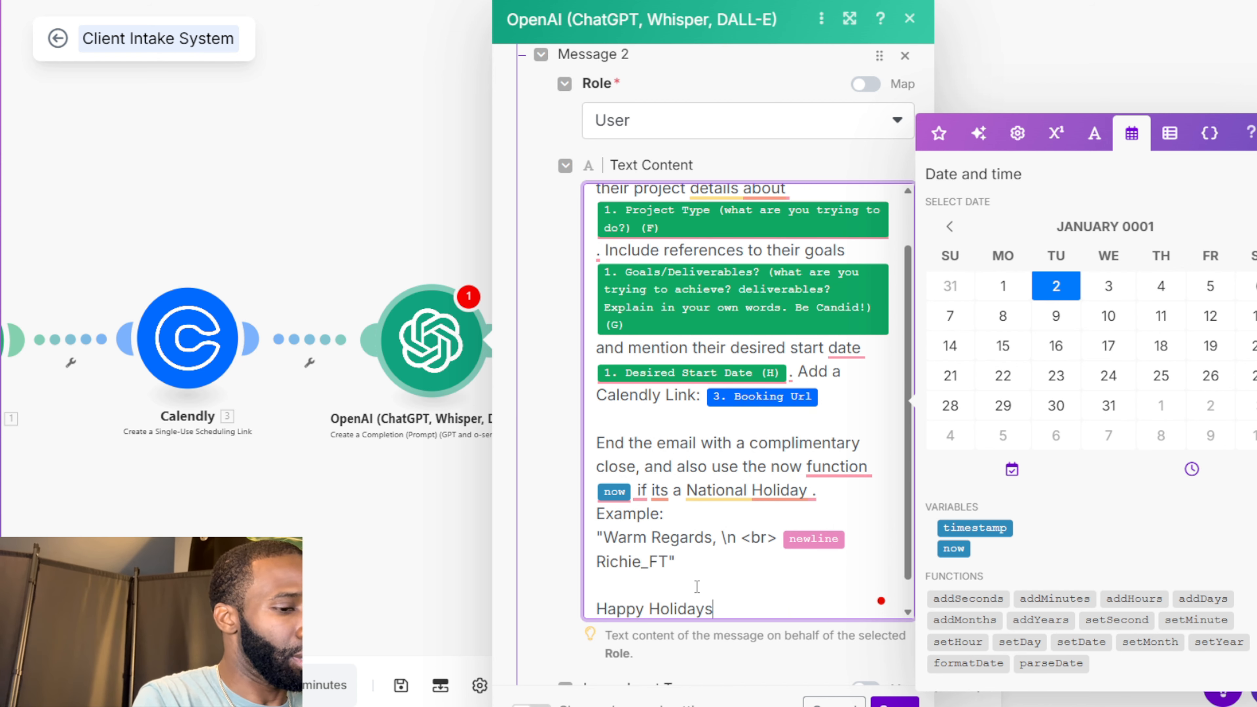
pyautogui.write('!')
pyautogui.click(697, 587)
pyautogui.press('BackSpace')
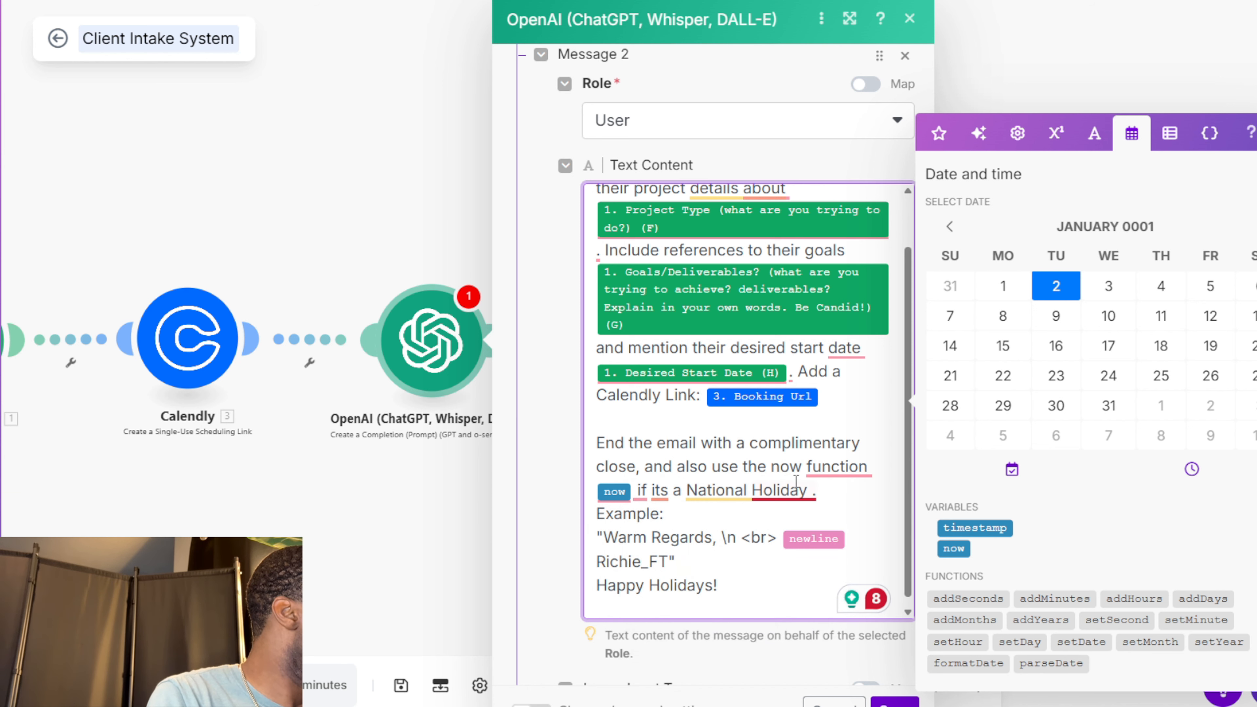
pyautogui.moveTo(639, 493)
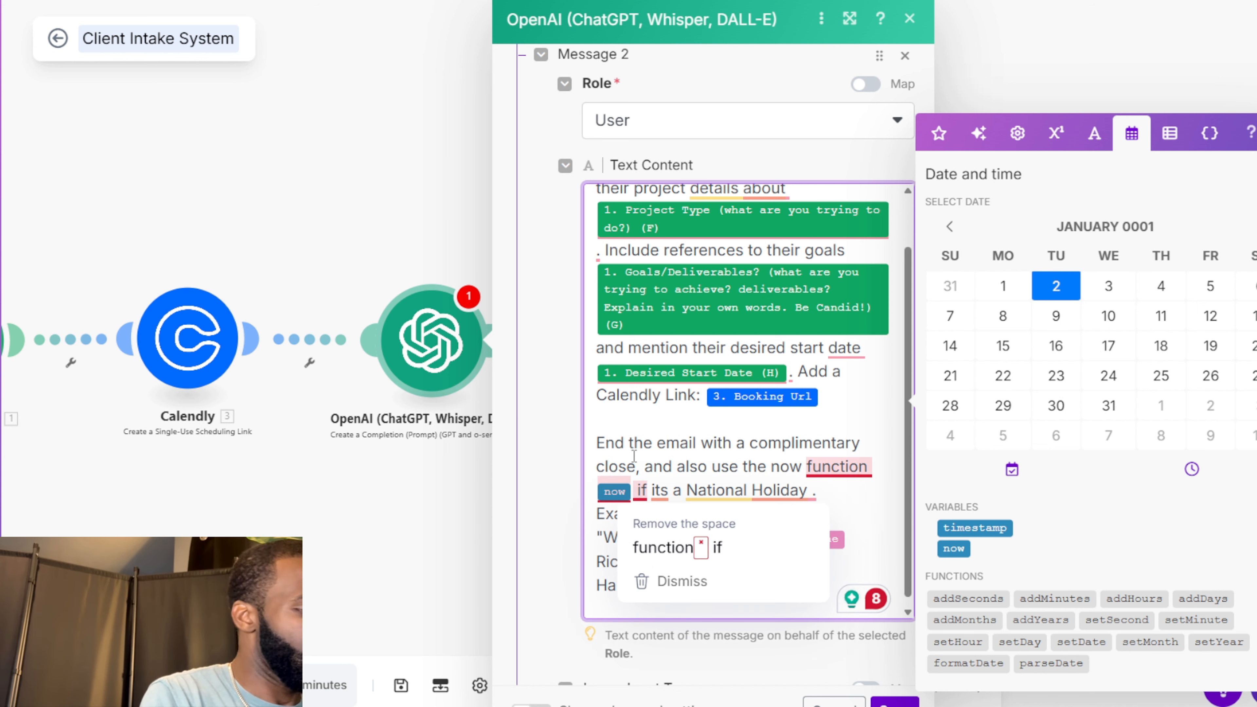
pyautogui.write('to determine')
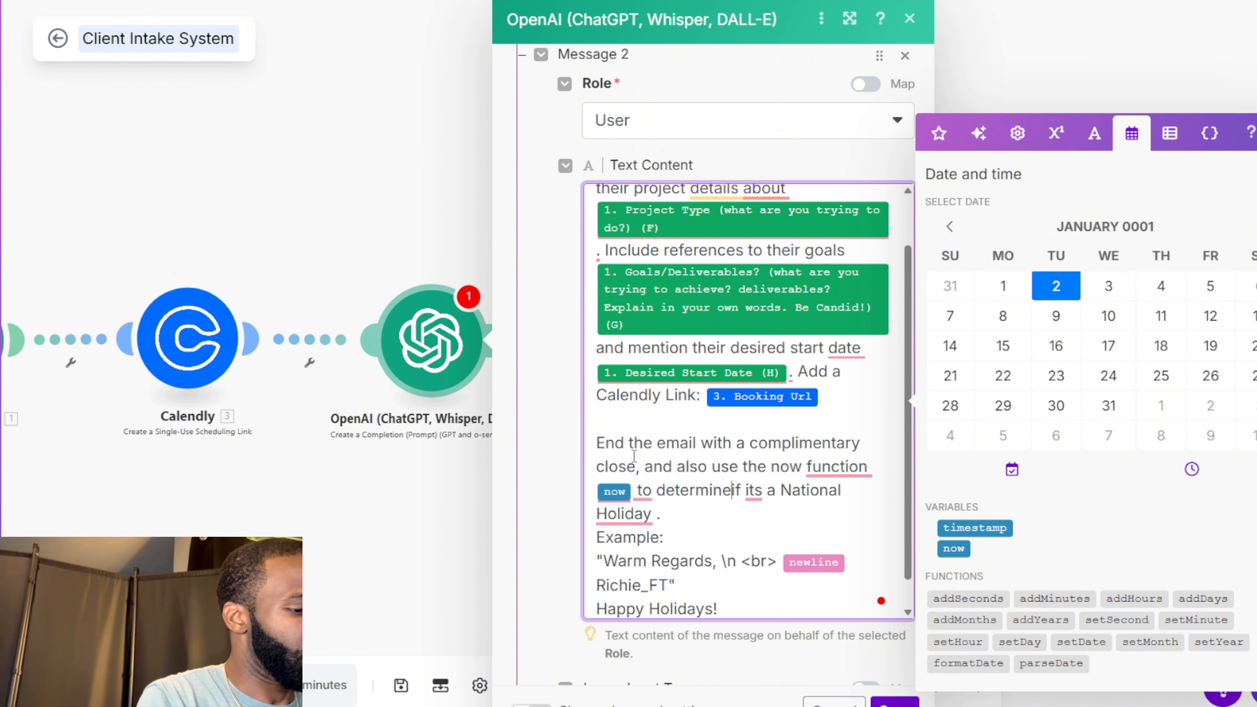
# Close the OpenAI module's settings
pyautogui.scroll(-2, 765, 536)
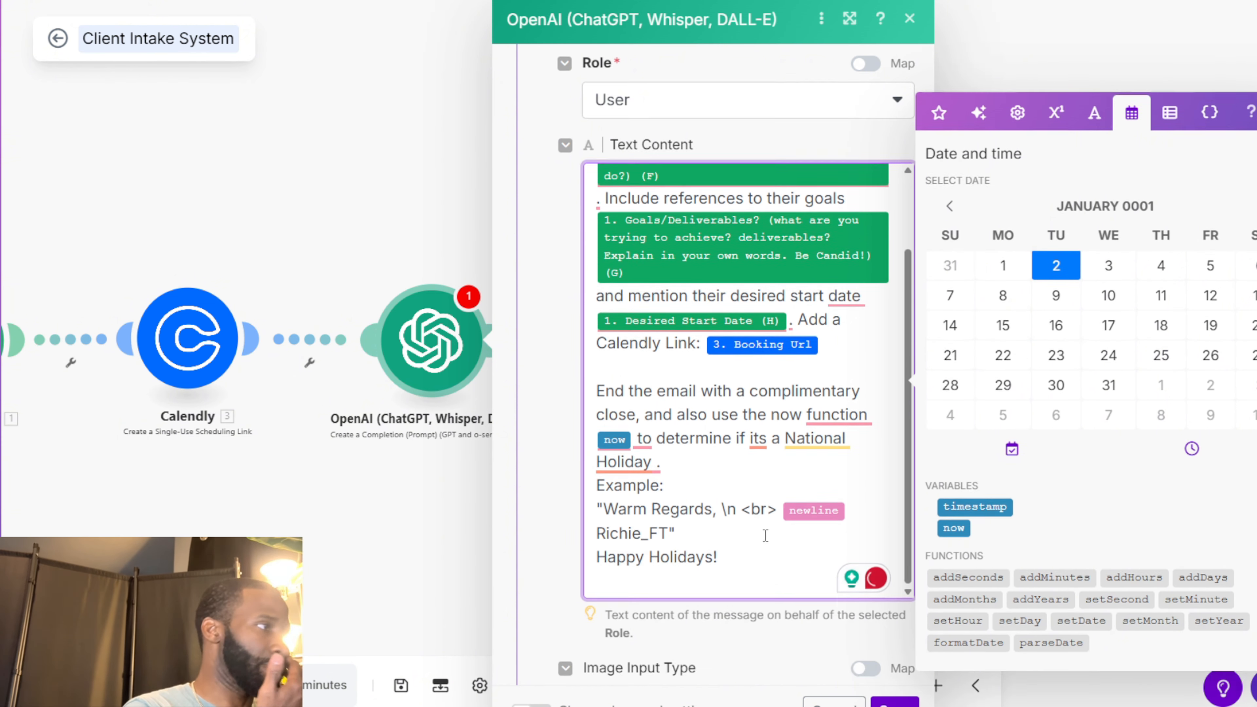
pyautogui.scroll(10, 765, 536)
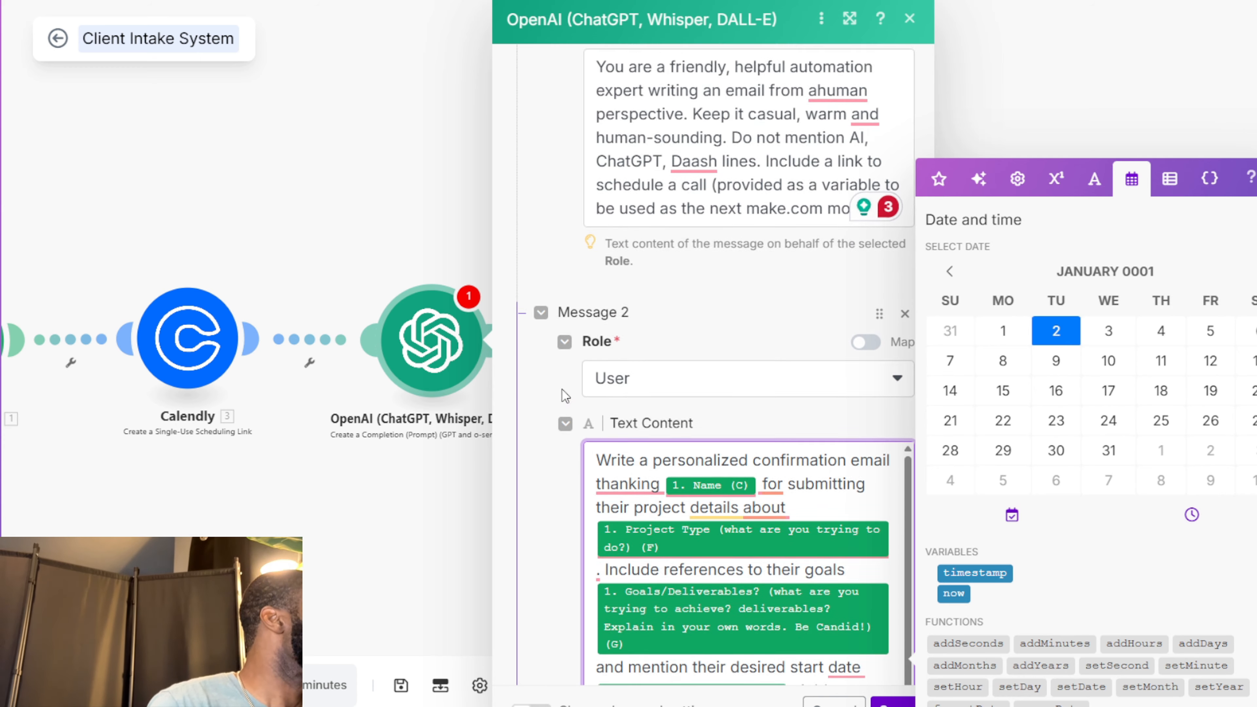
pyautogui.scroll(2, 566, 396)
pyautogui.scroll(-10, 554, 471)
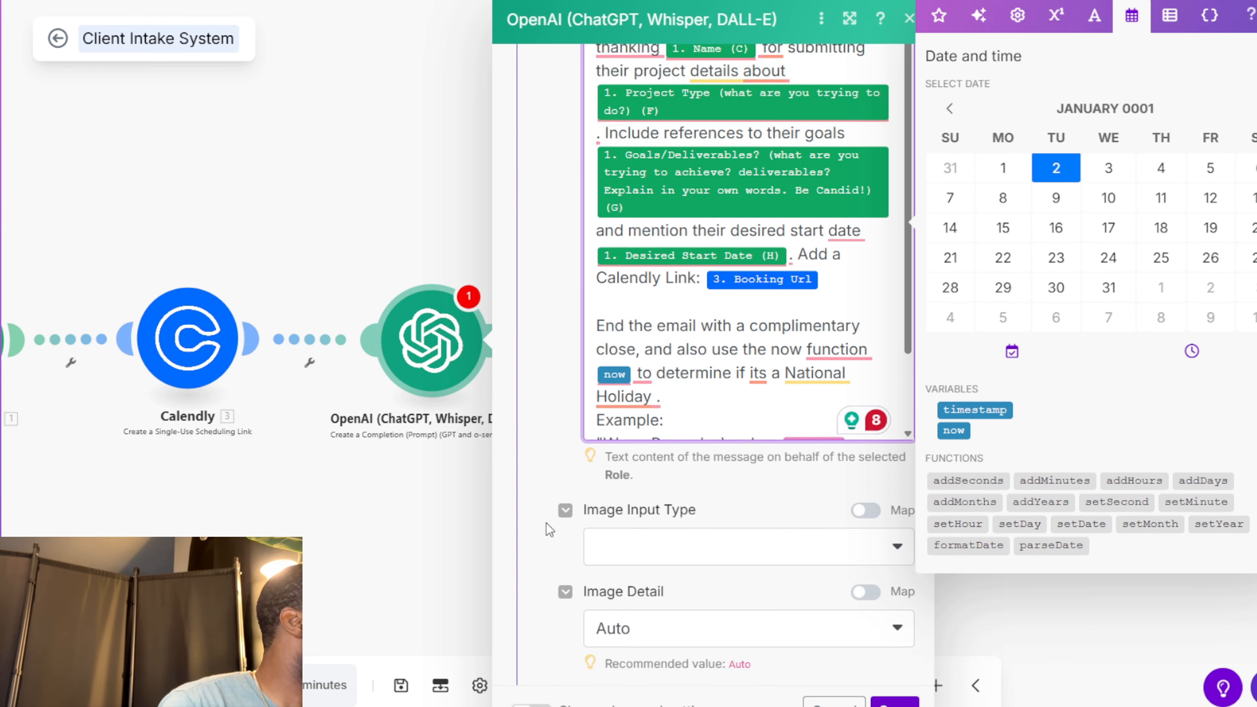
pyautogui.scroll(-6, 548, 528)
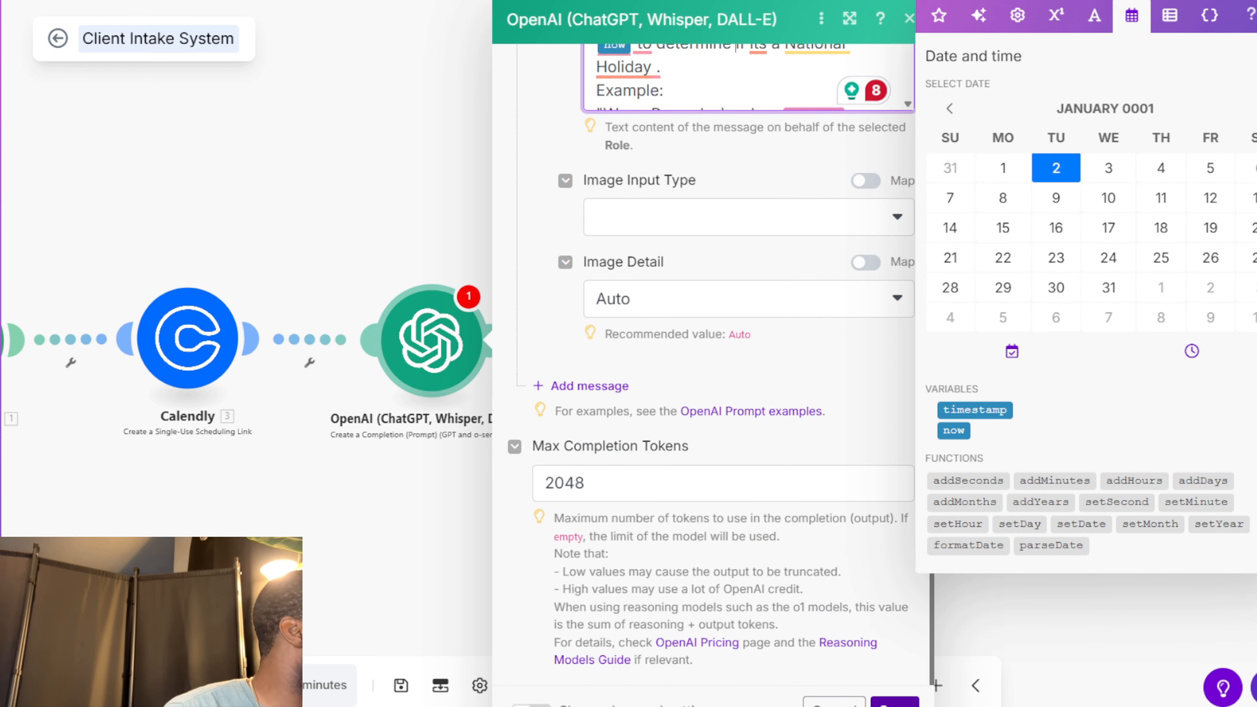
pyautogui.click(894, 702)
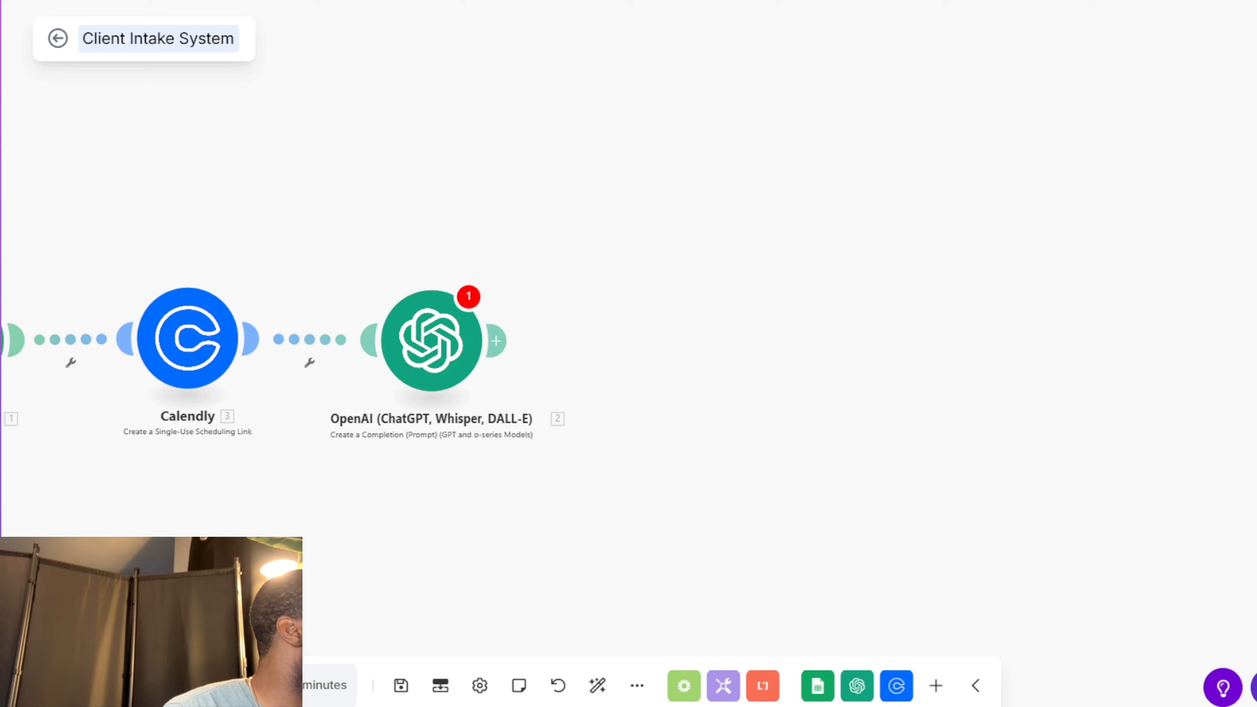
# Add a Gmail Send an Email module after OpenAI, then close it and open its context menu
pyautogui.click(498, 341)
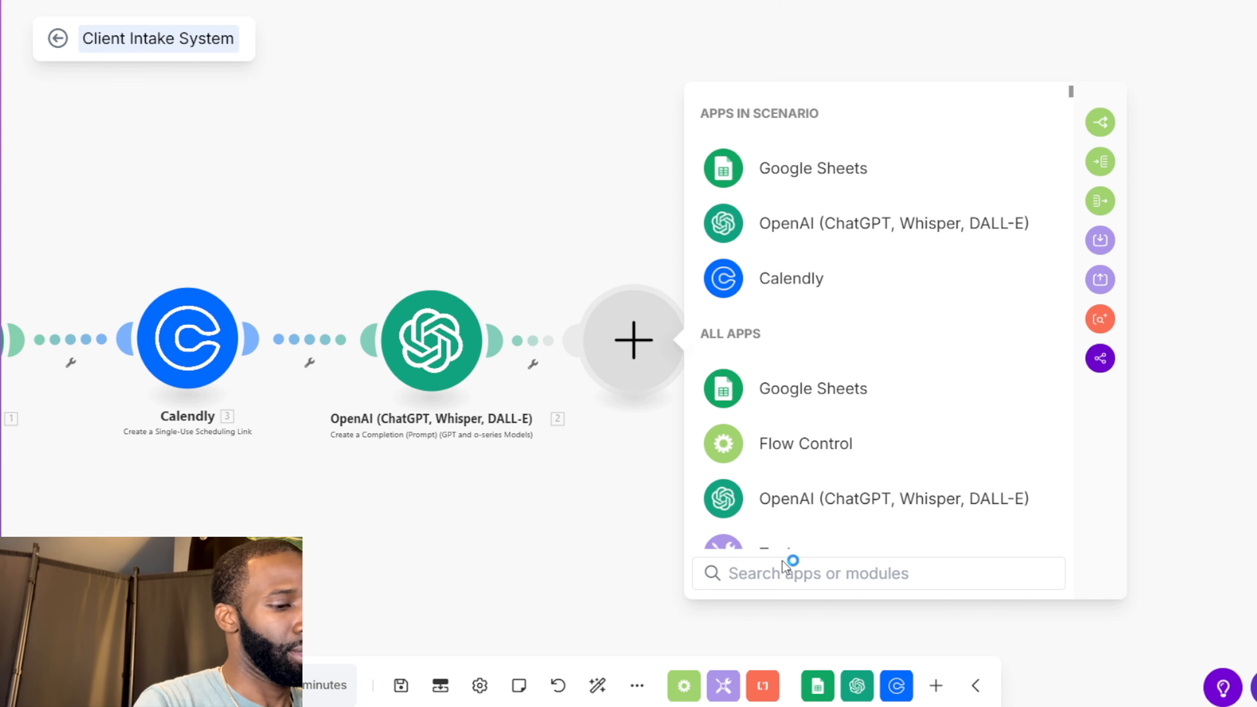
pyautogui.click(783, 562)
pyautogui.write('gm')
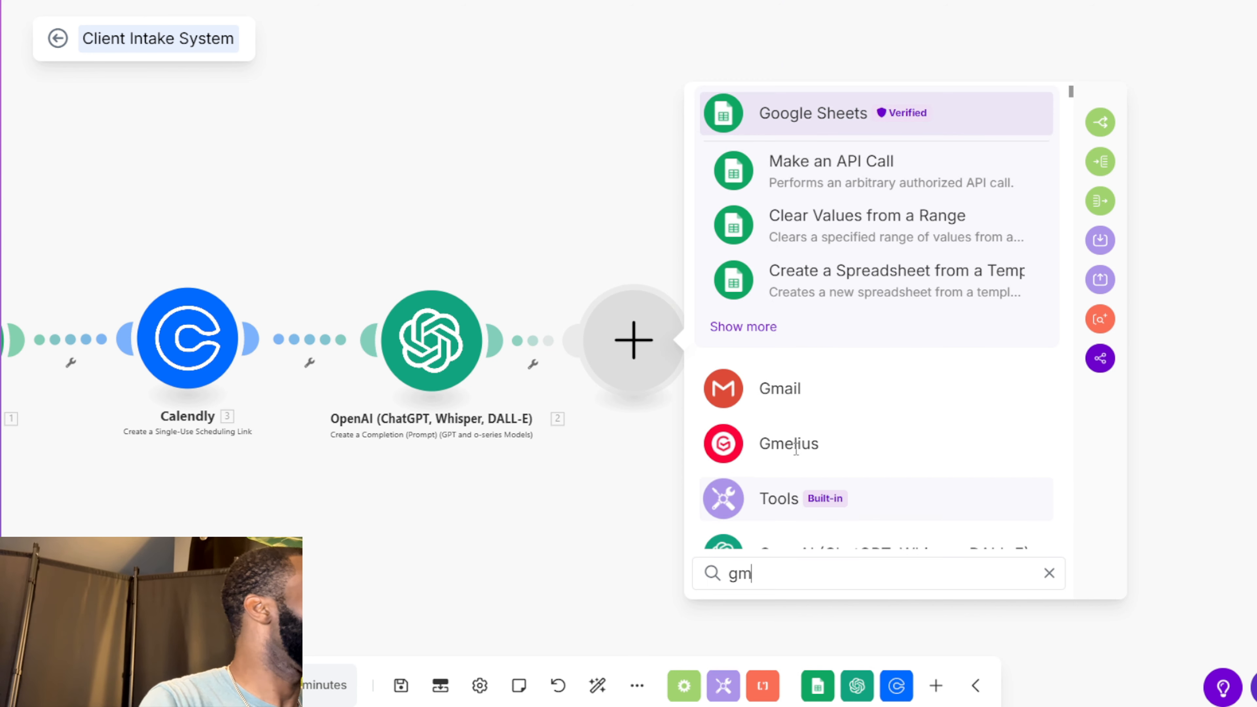
pyautogui.click(777, 389)
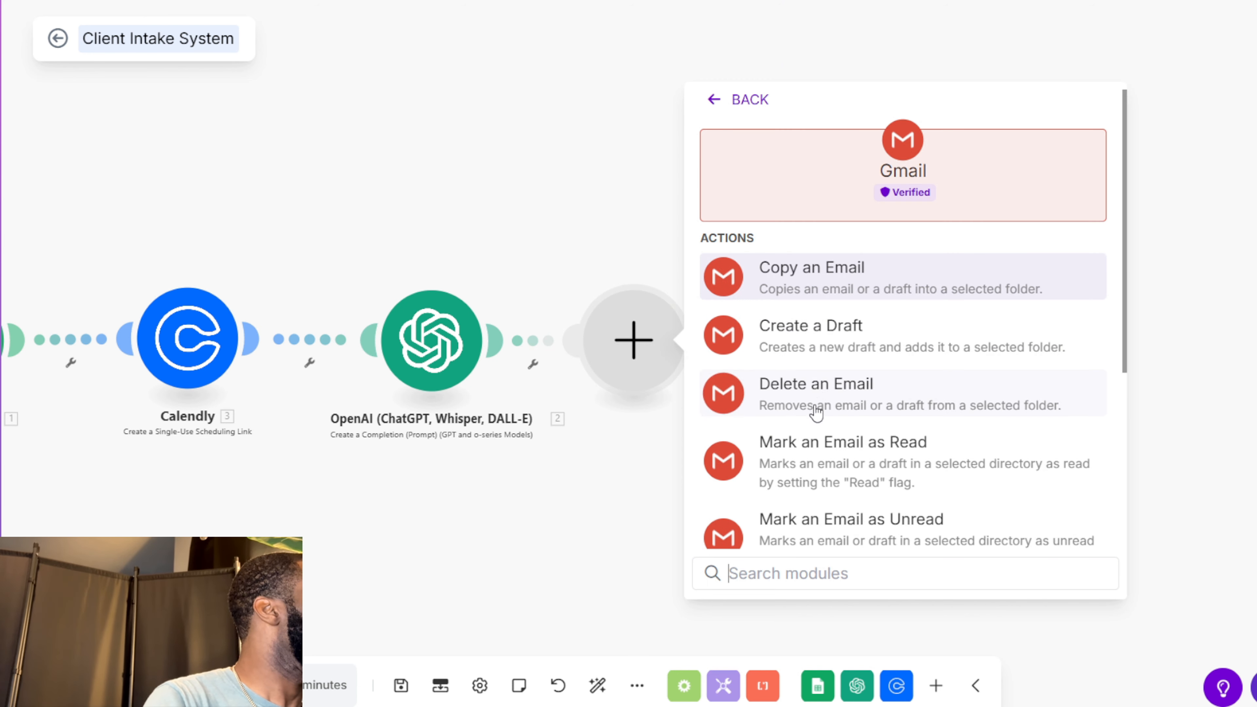
pyautogui.scroll(-3, 816, 466)
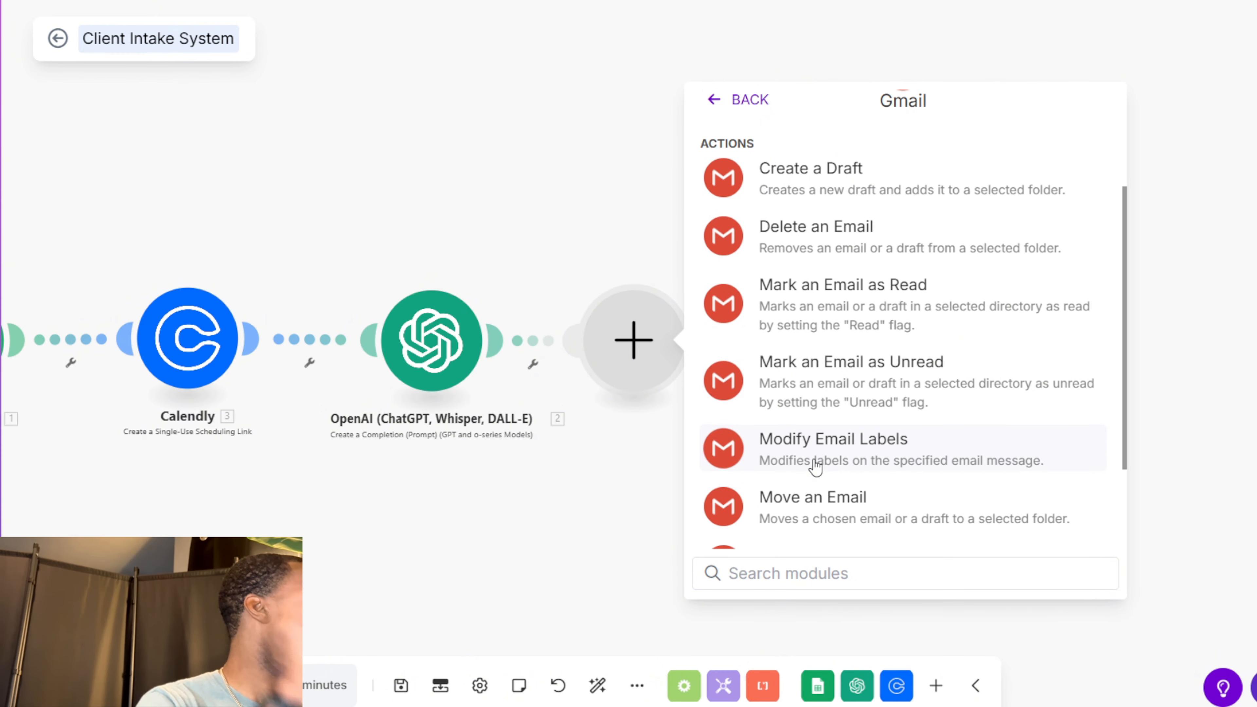
pyautogui.scroll(-3, 815, 466)
pyautogui.click(817, 442)
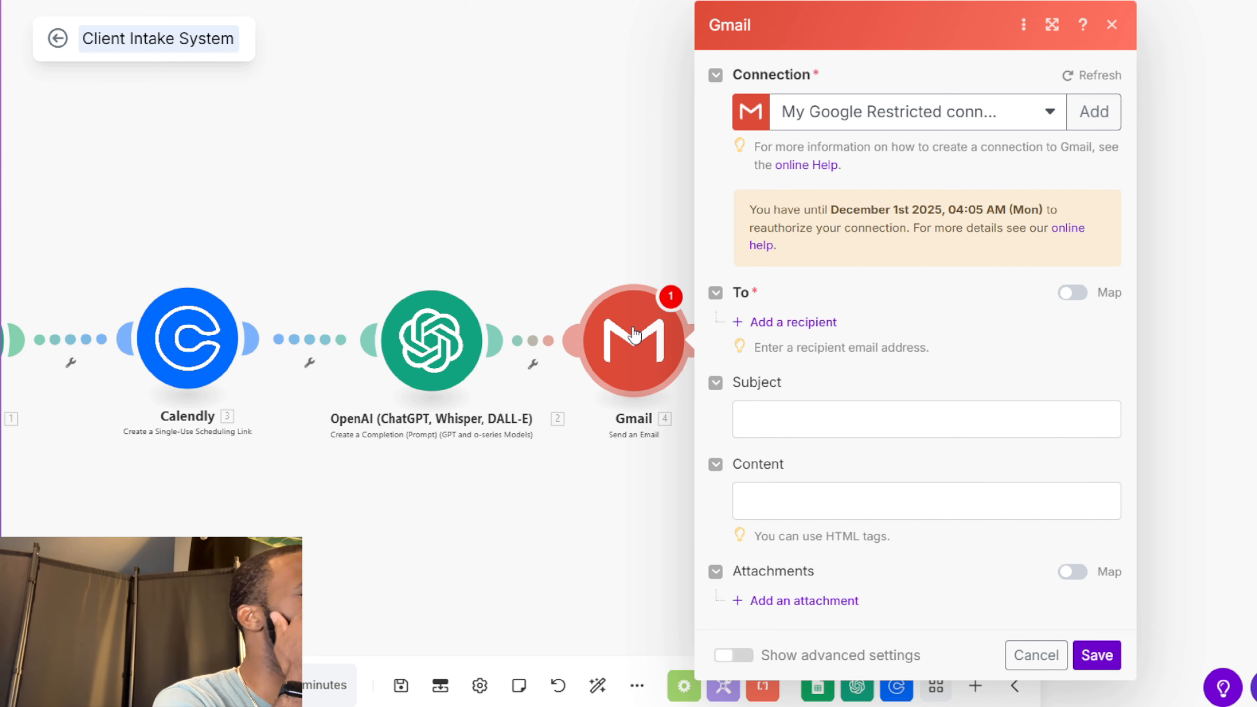
pyautogui.rightClick(642, 349)
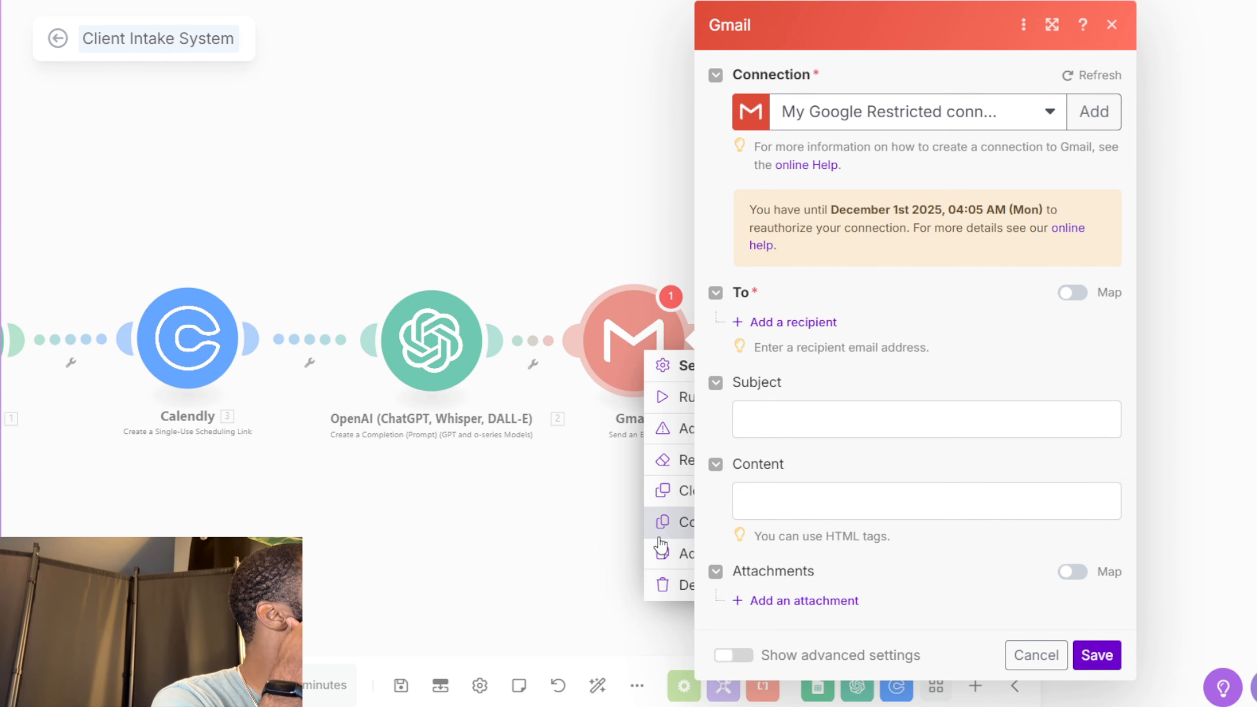
pyautogui.click(625, 575)
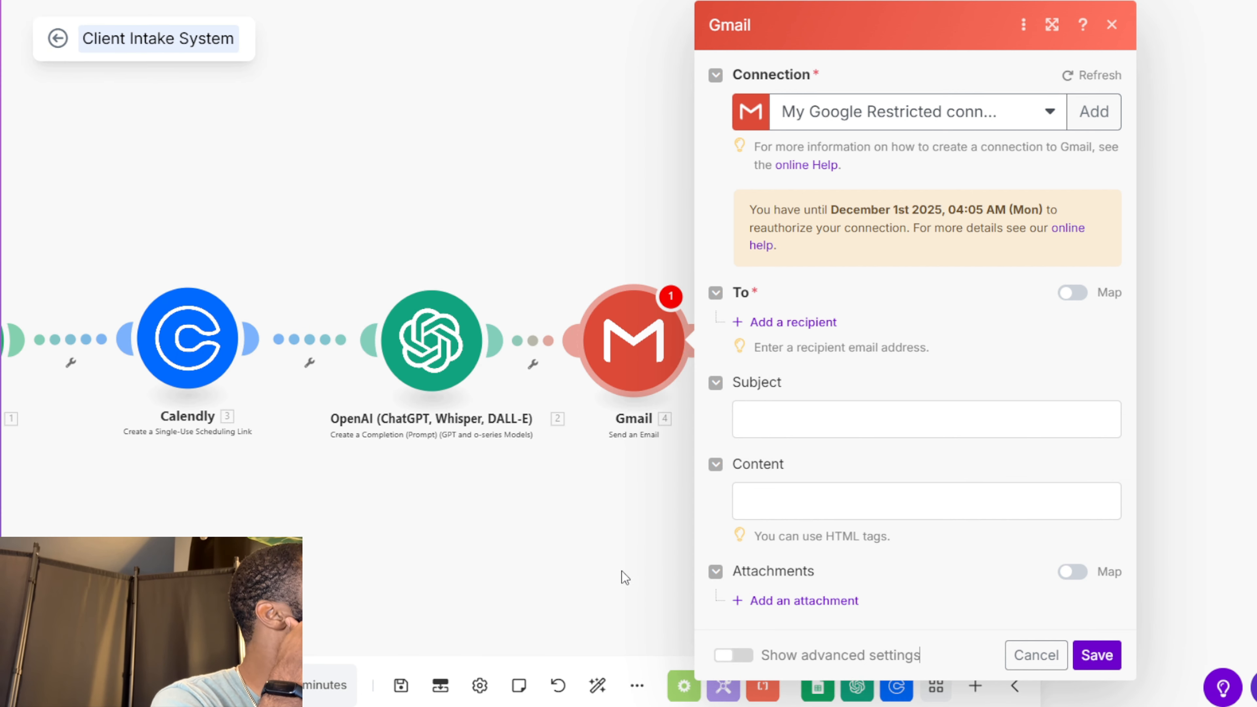
pyautogui.click(1112, 25)
pyautogui.rightClick(639, 327)
# Delete the Gmail module, plus a wrongly added Gmail copy-an-email module
pyautogui.click(674, 558)
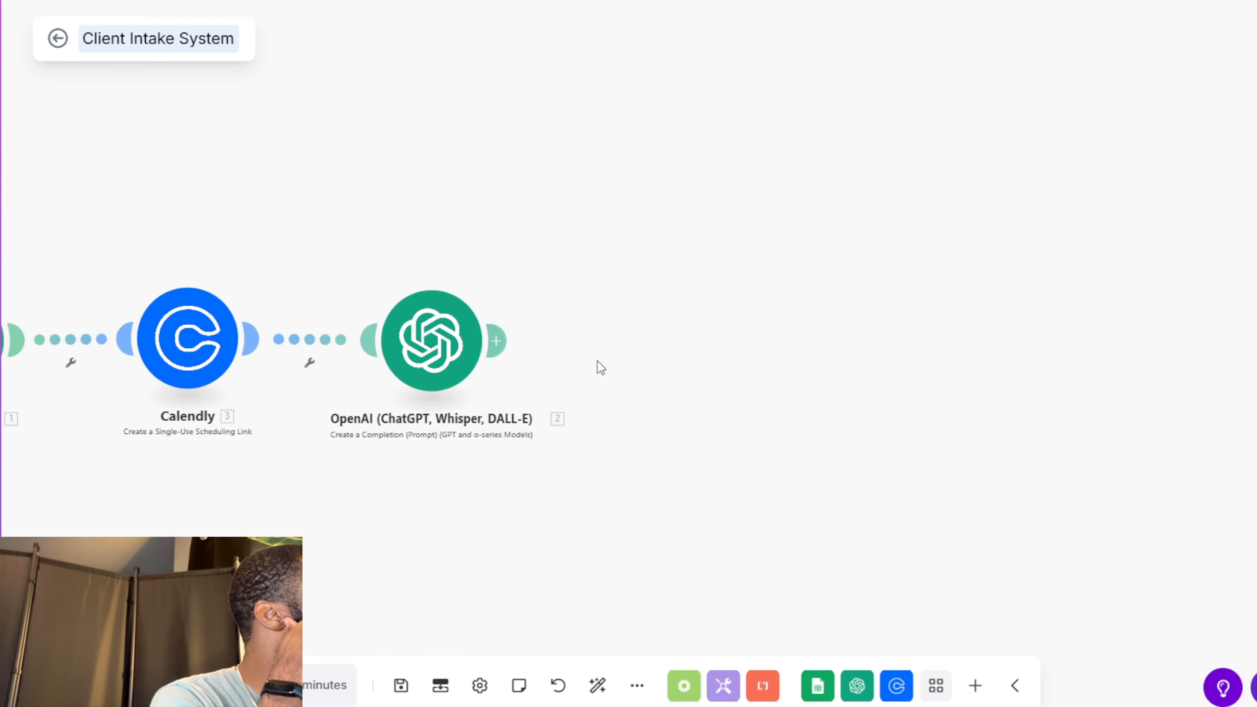
pyautogui.click(495, 341)
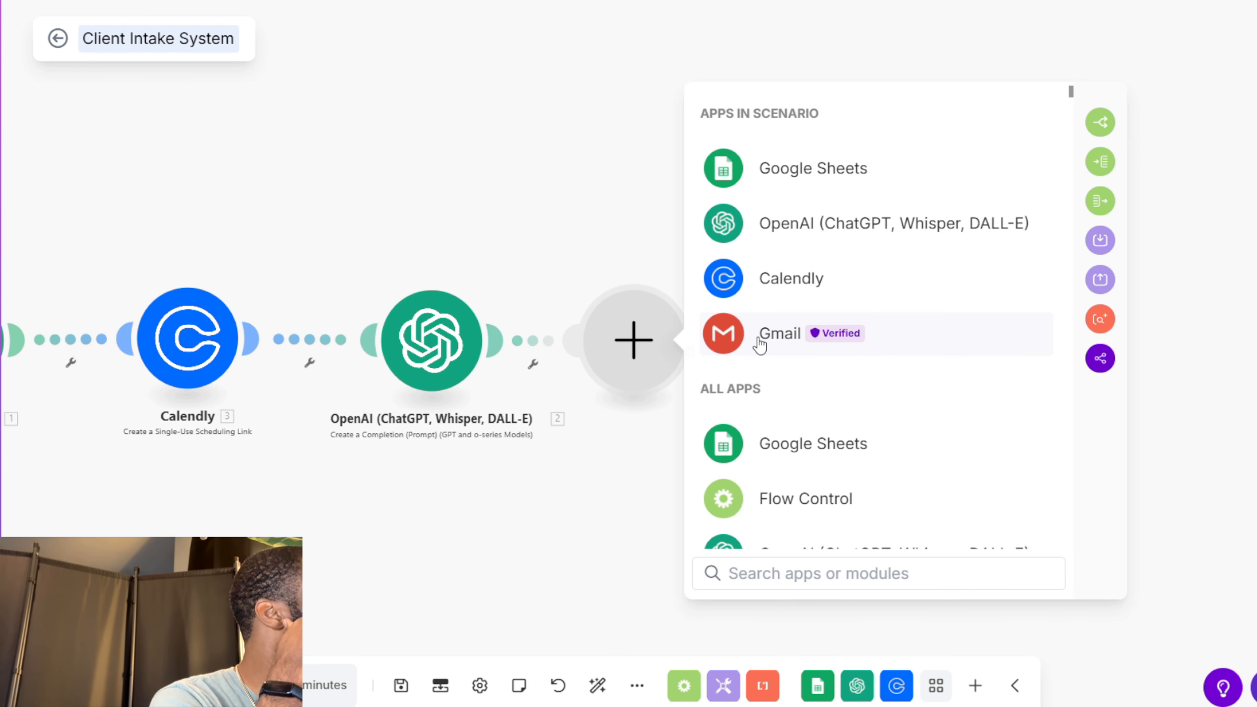
pyautogui.click(786, 332)
pyautogui.click(845, 306)
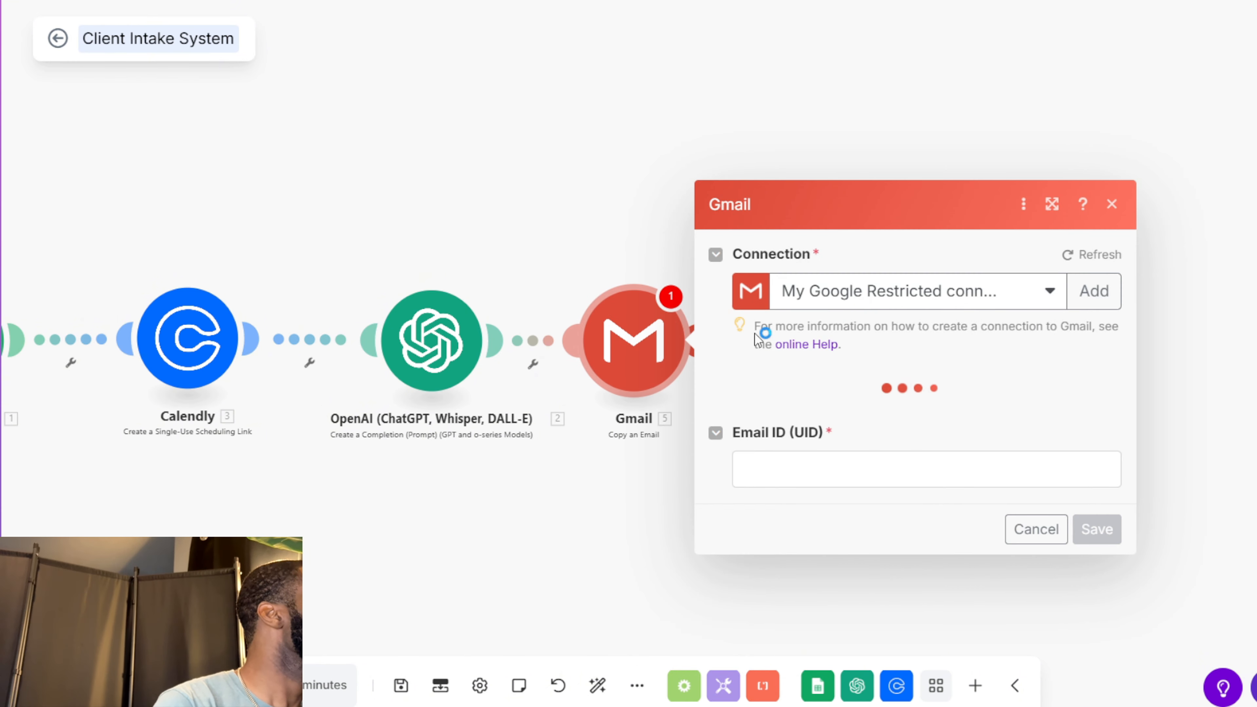
pyautogui.click(1111, 204)
pyautogui.rightClick(637, 343)
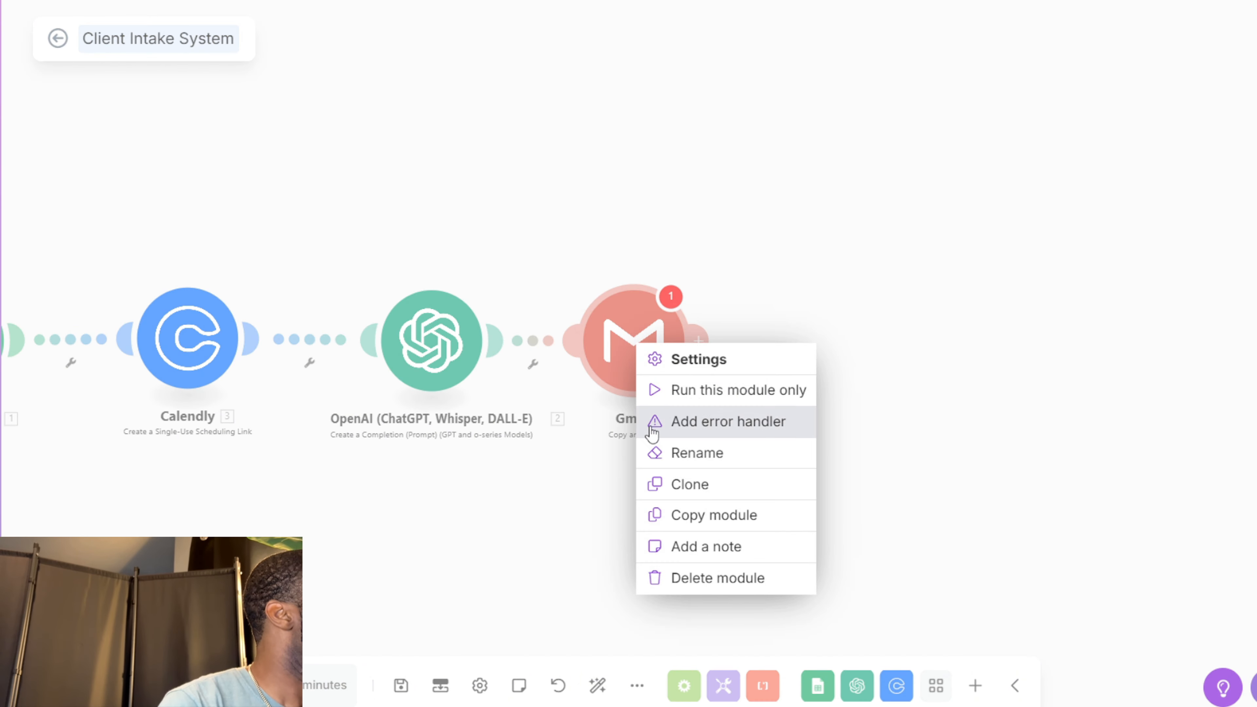
pyautogui.click(695, 580)
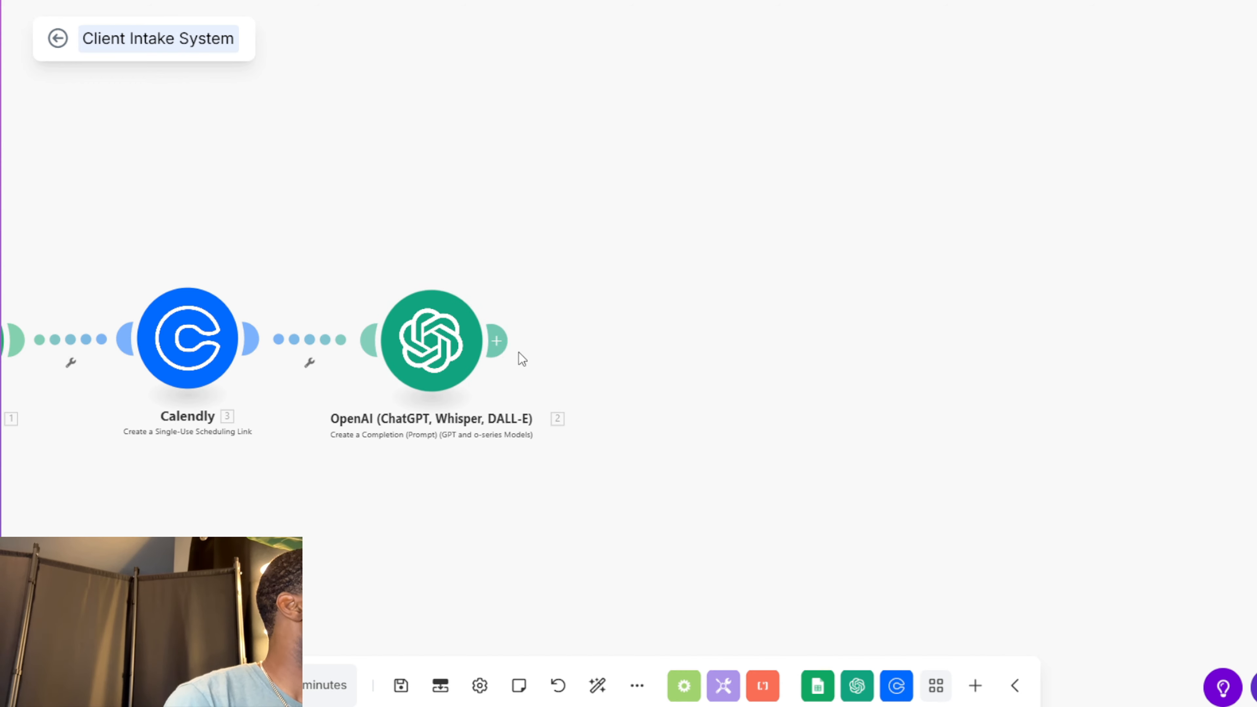
# Add a Gmail Create a Draft module after OpenAI using the Google restricted connection
pyautogui.click(495, 340)
pyautogui.click(723, 335)
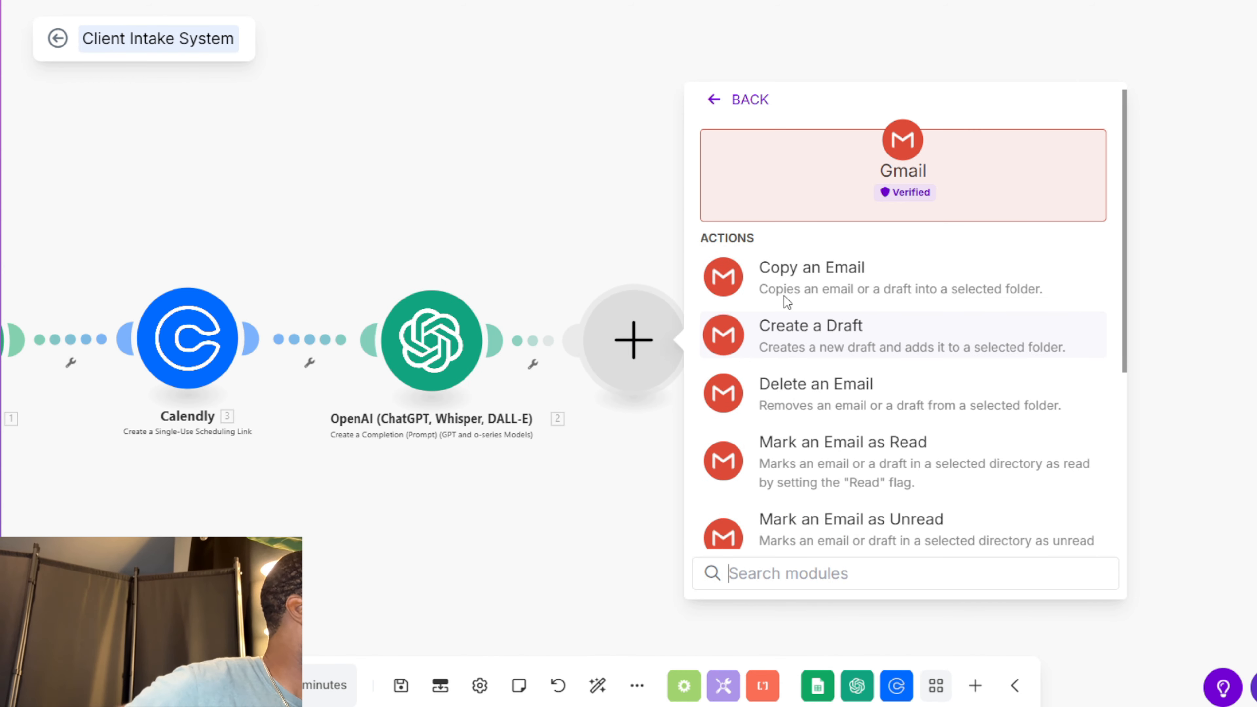
pyautogui.click(810, 346)
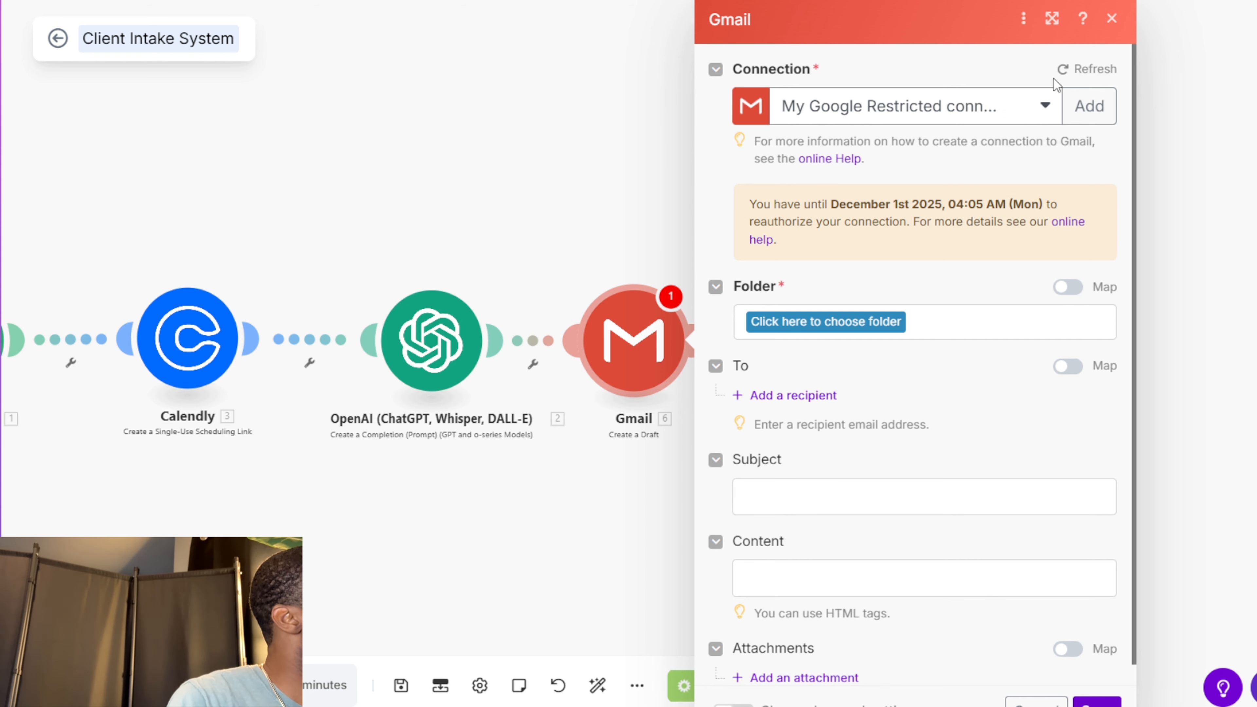
pyautogui.click(1062, 73)
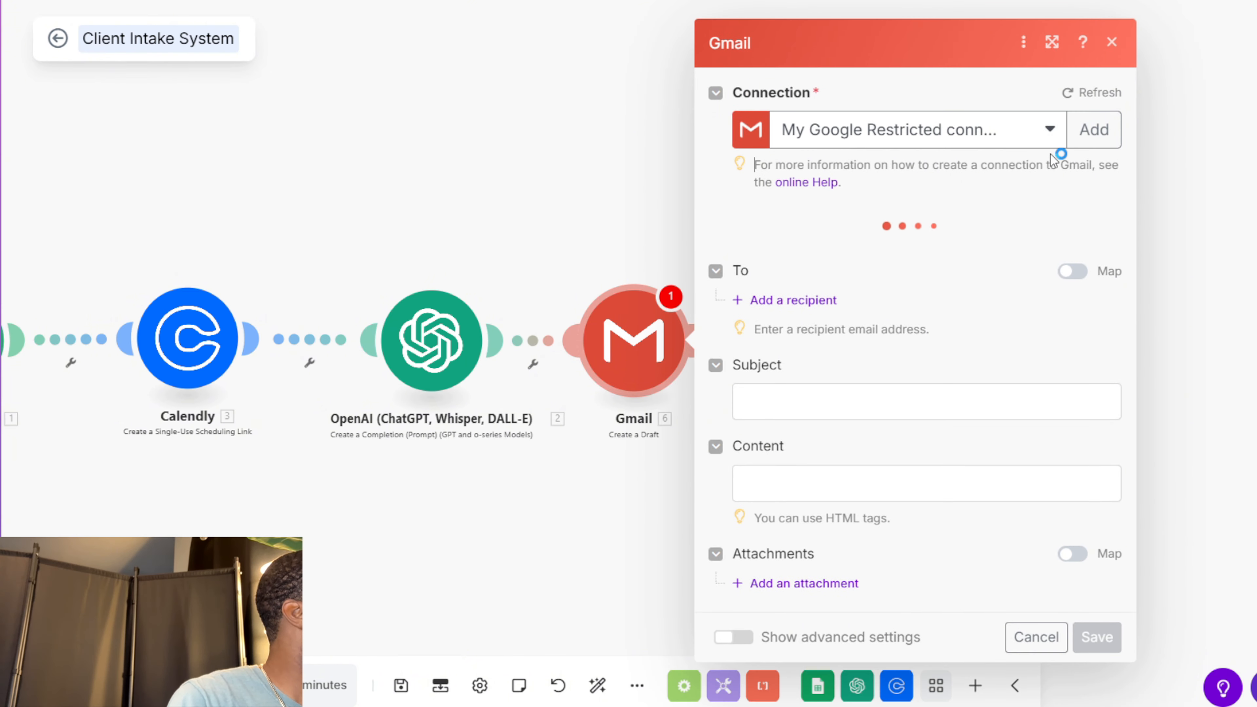
pyautogui.click(1045, 105)
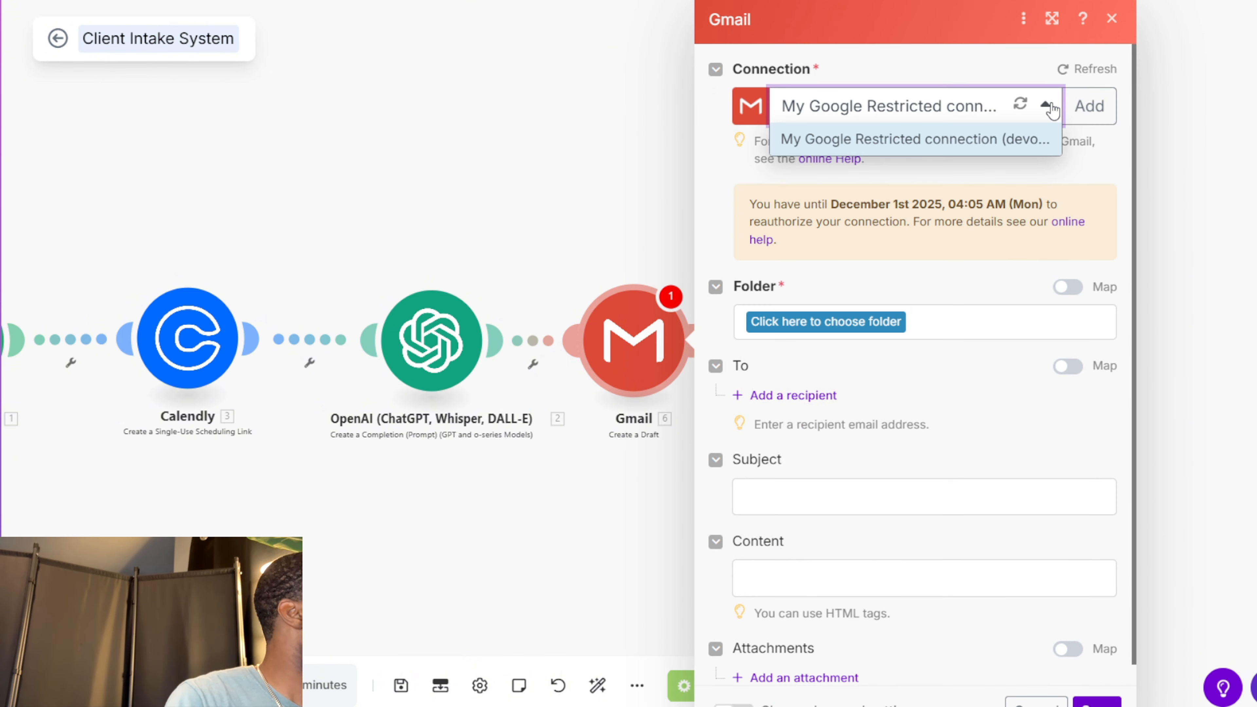
pyautogui.click(906, 134)
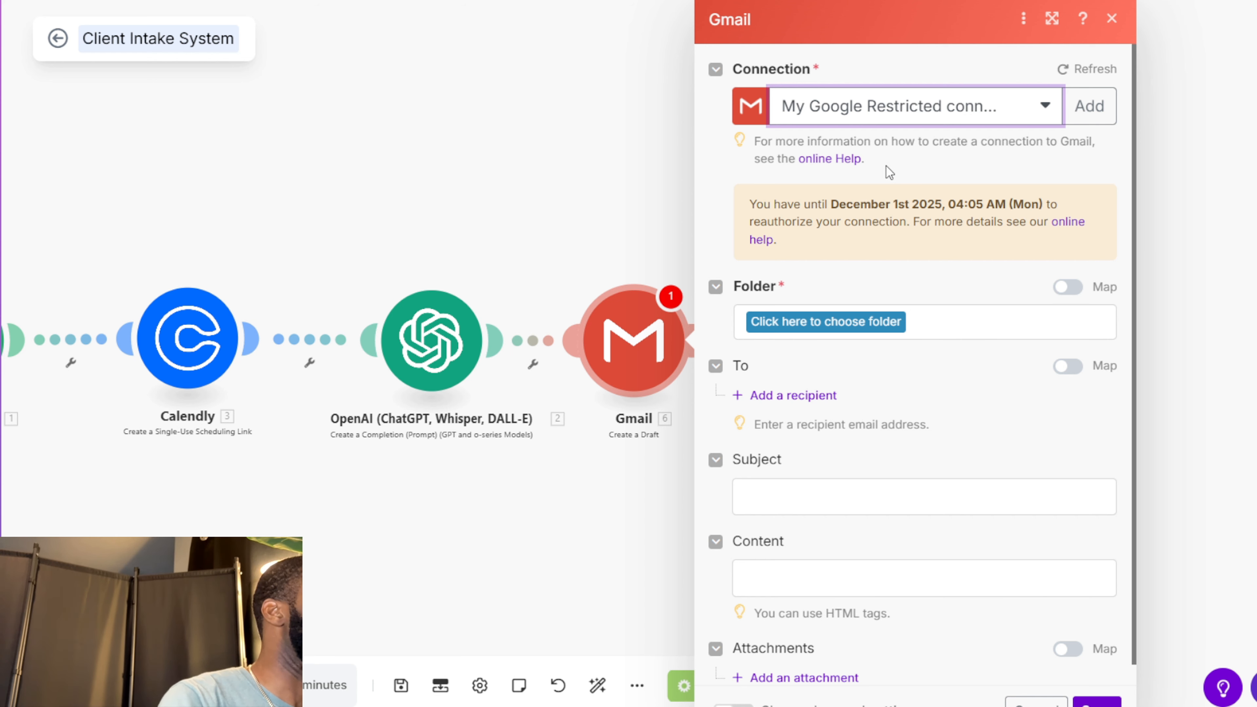
# Open the Gmail online Help and read down to 'Create your Gmail client credentials'
pyautogui.click(829, 159)
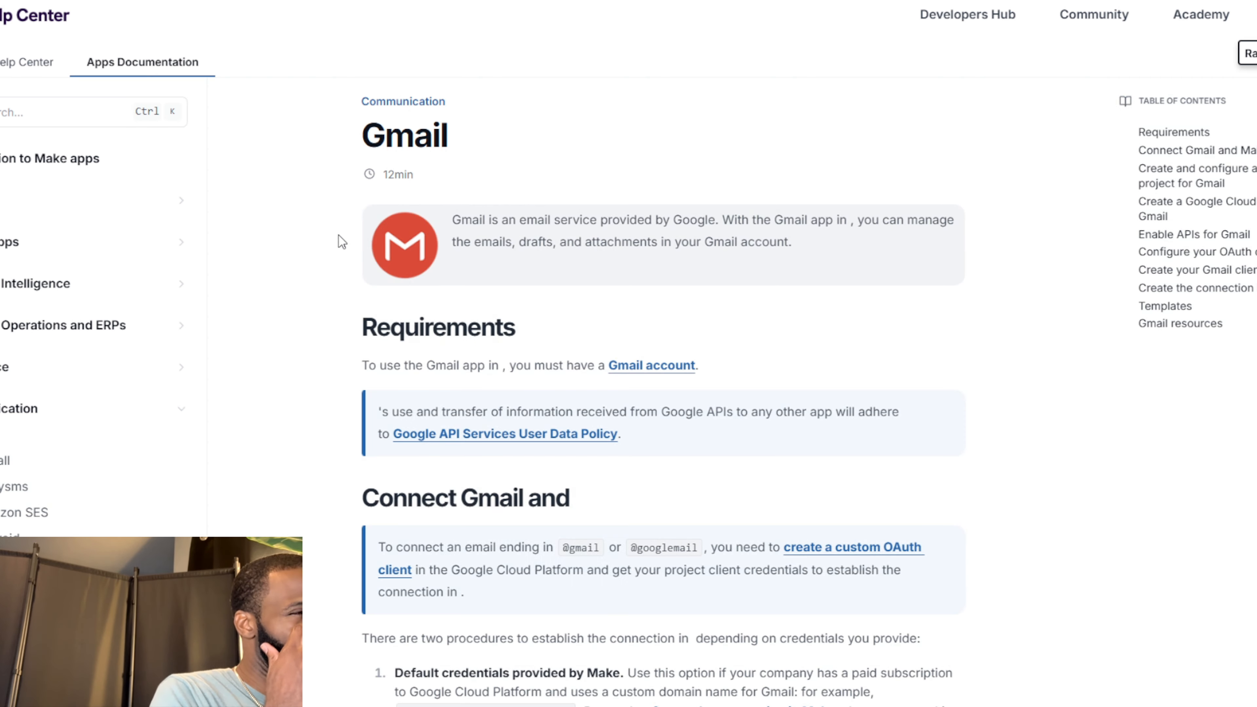
pyautogui.scroll(-10, 479, 360)
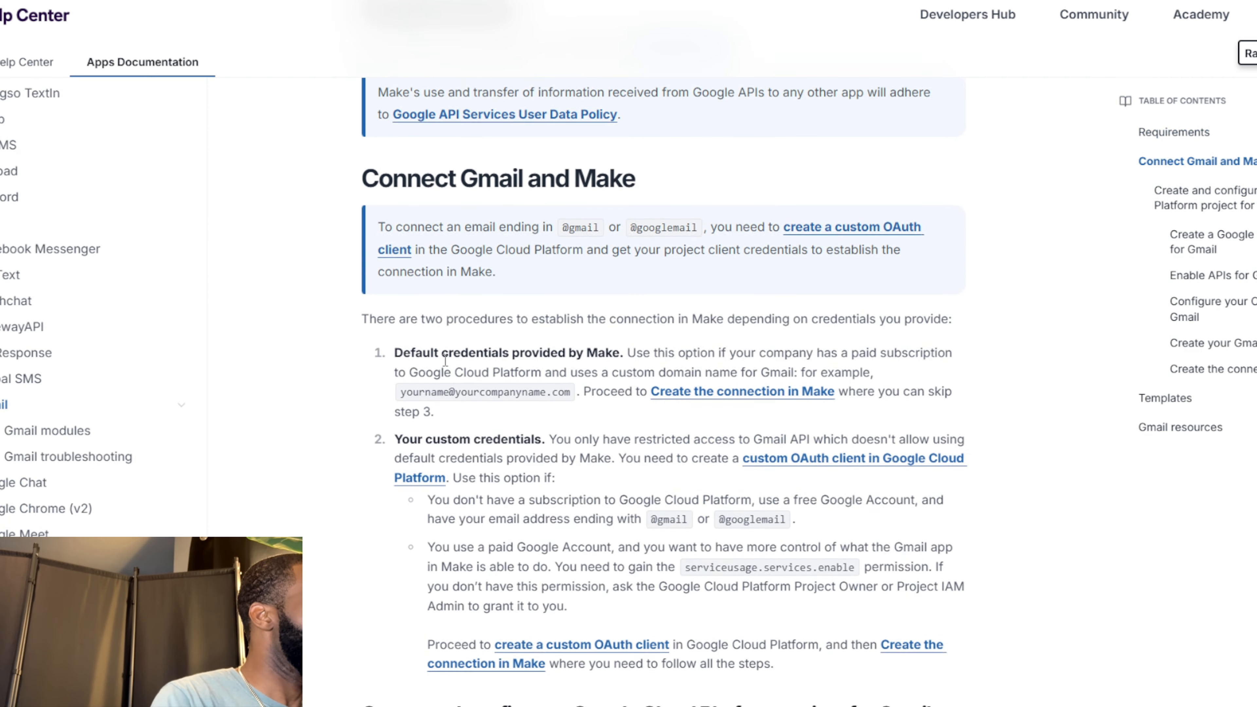
pyautogui.moveTo(395, 201); pyautogui.dragTo(598, 201)
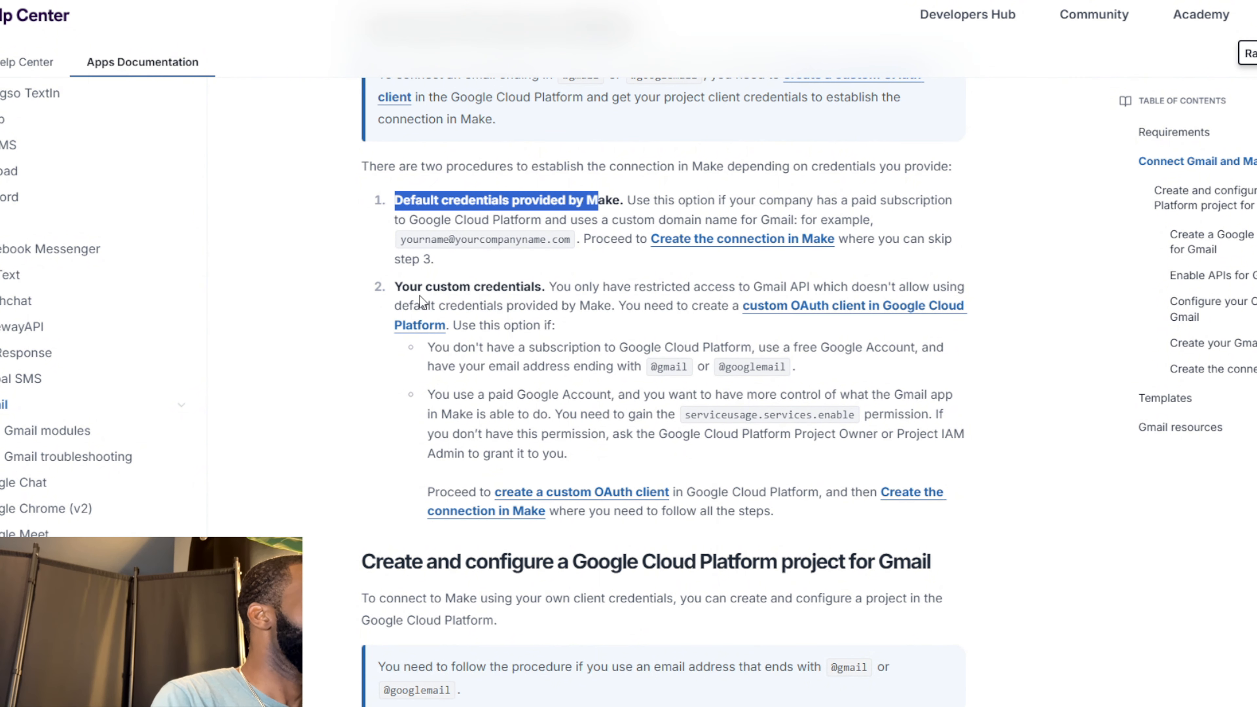
pyautogui.moveTo(409, 287); pyautogui.dragTo(571, 288)
pyautogui.scroll(-8, 549, 343)
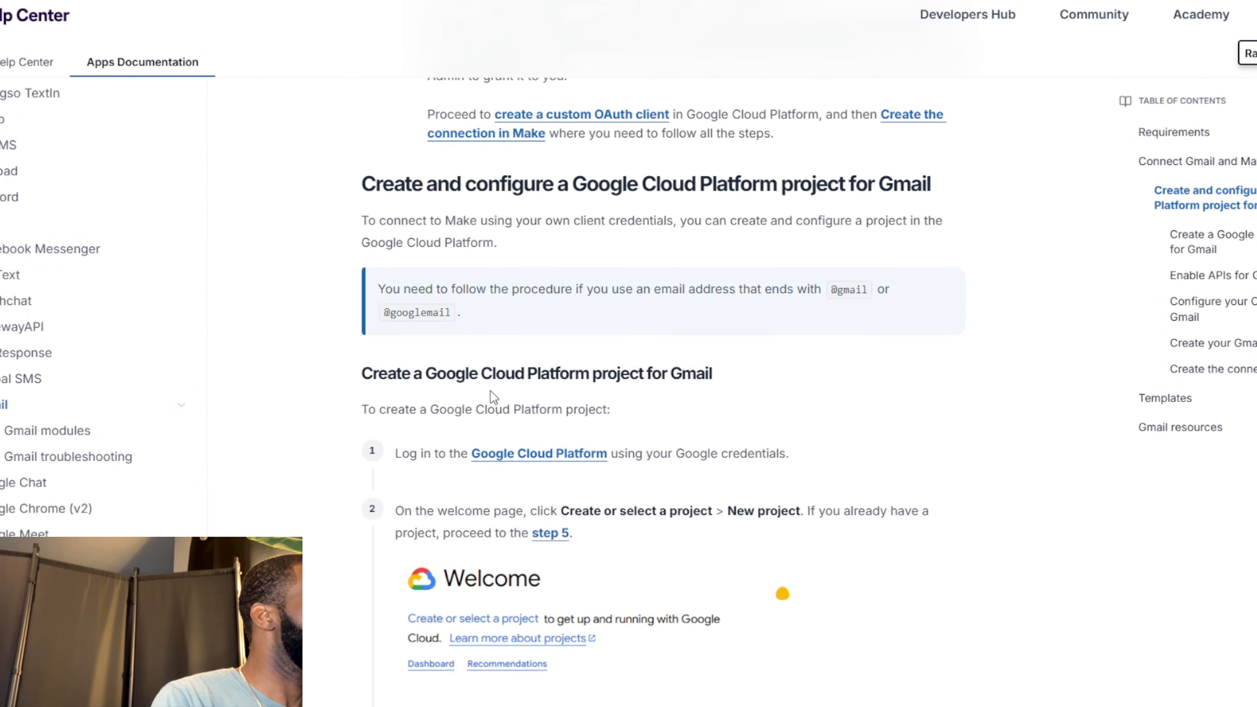
pyautogui.scroll(-4, 492, 396)
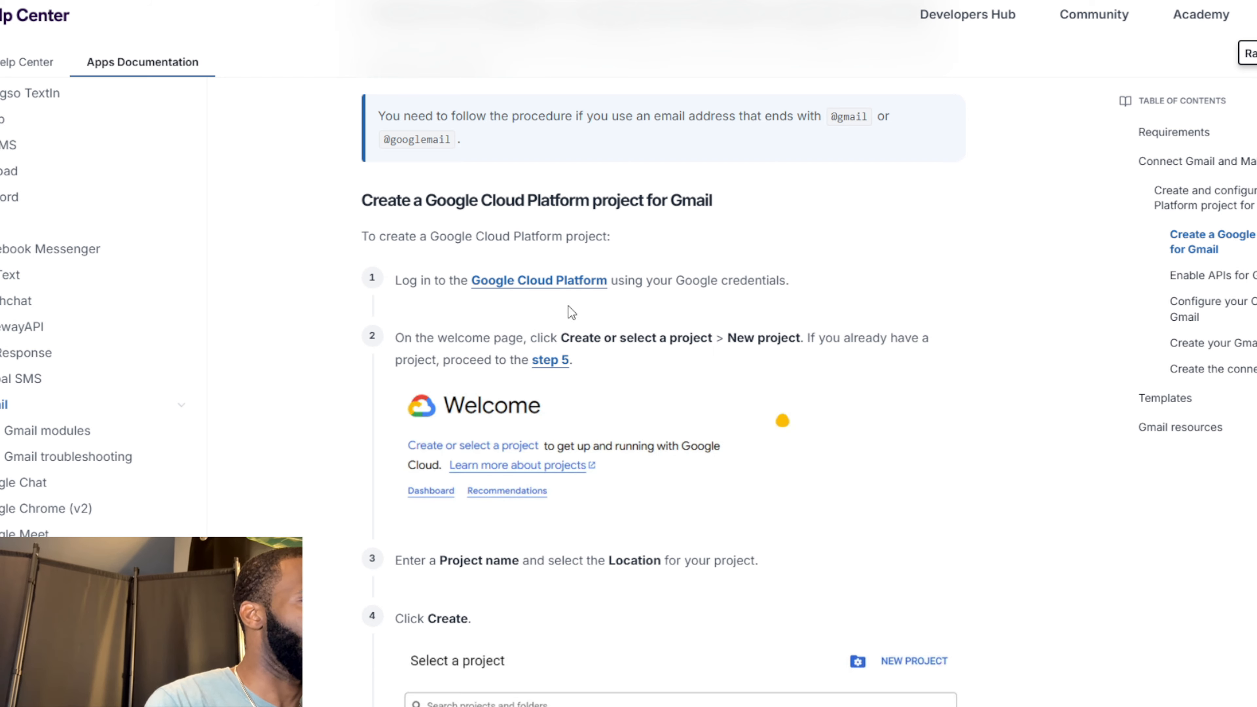
pyautogui.scroll(-5, 512, 386)
pyautogui.scroll(-10, 460, 366)
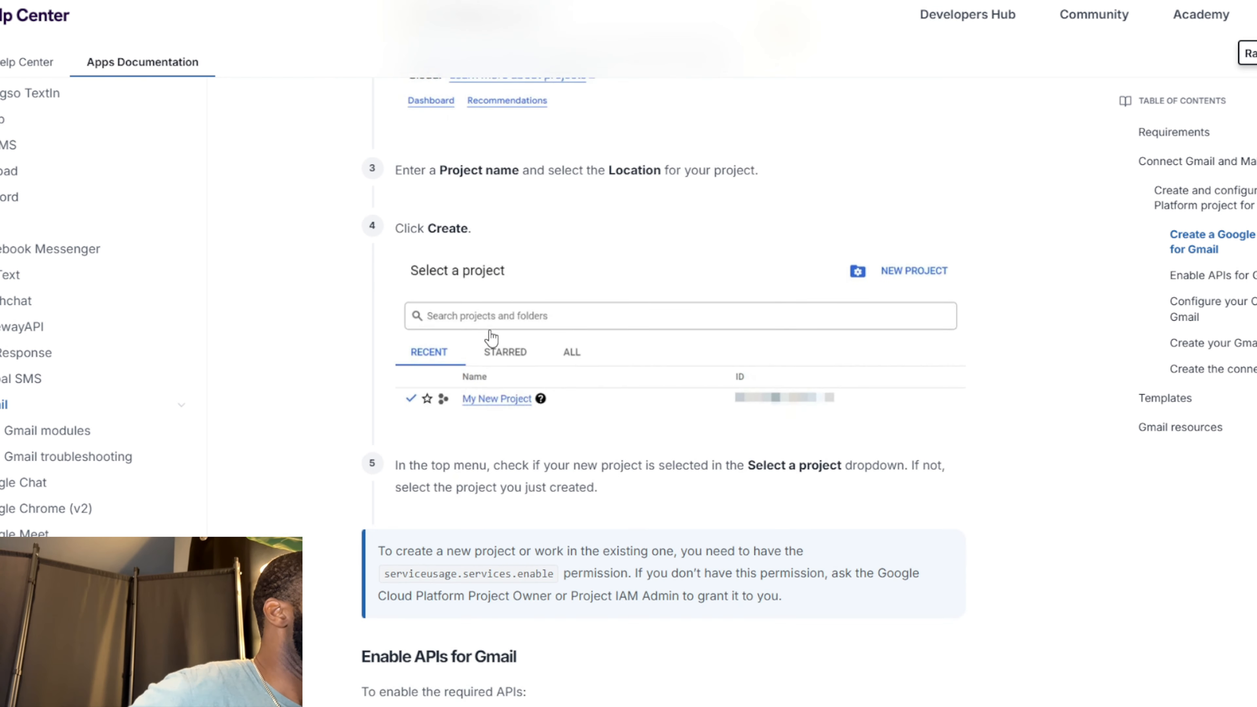
pyautogui.scroll(-12, 390, 311)
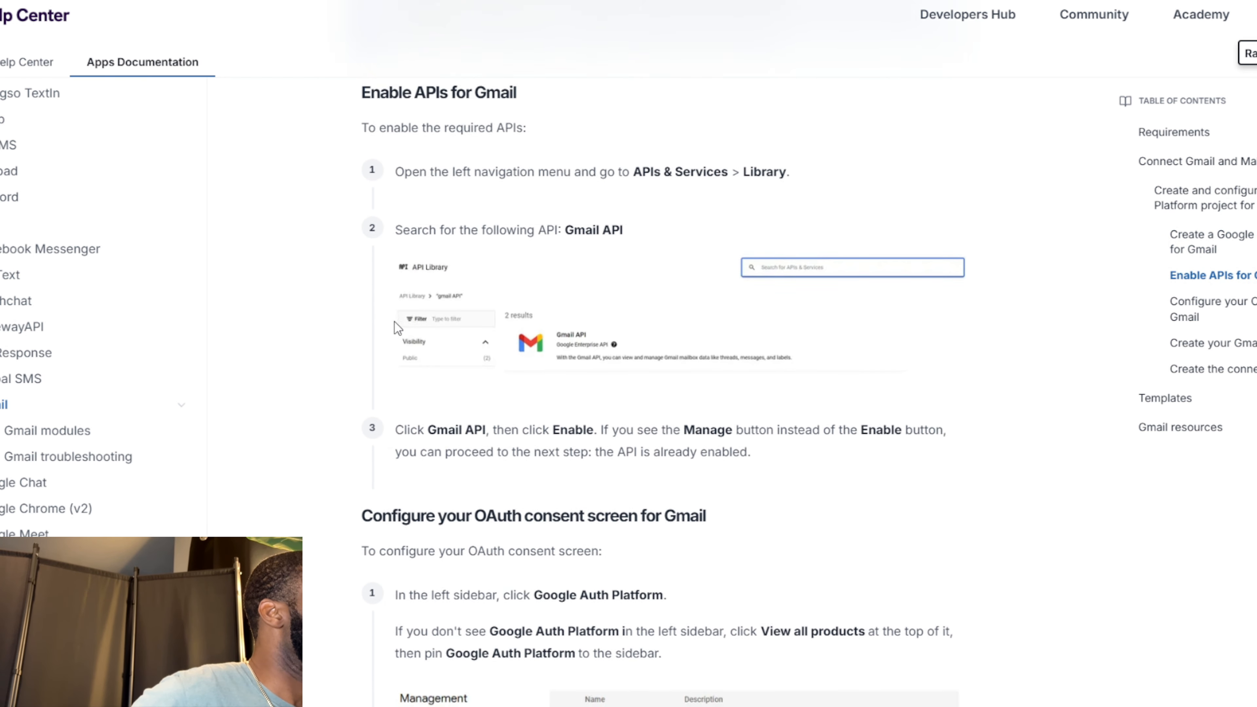
pyautogui.scroll(-6, 472, 349)
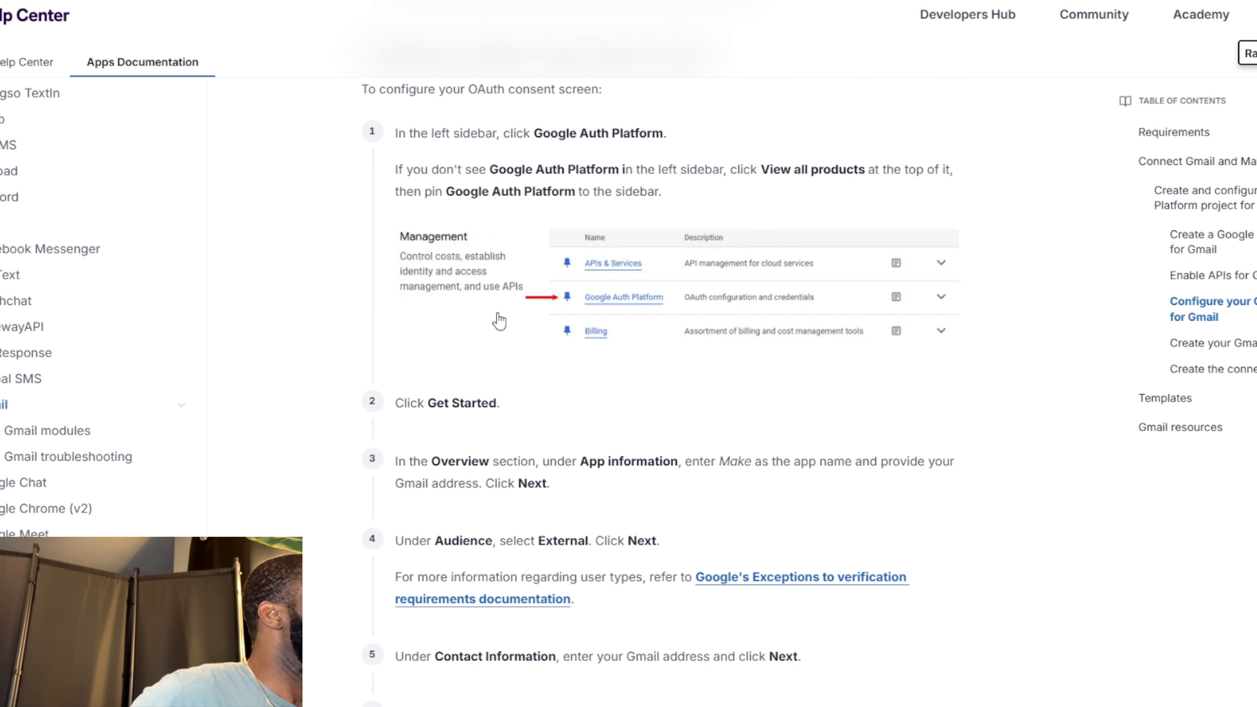
pyautogui.scroll(-10, 469, 301)
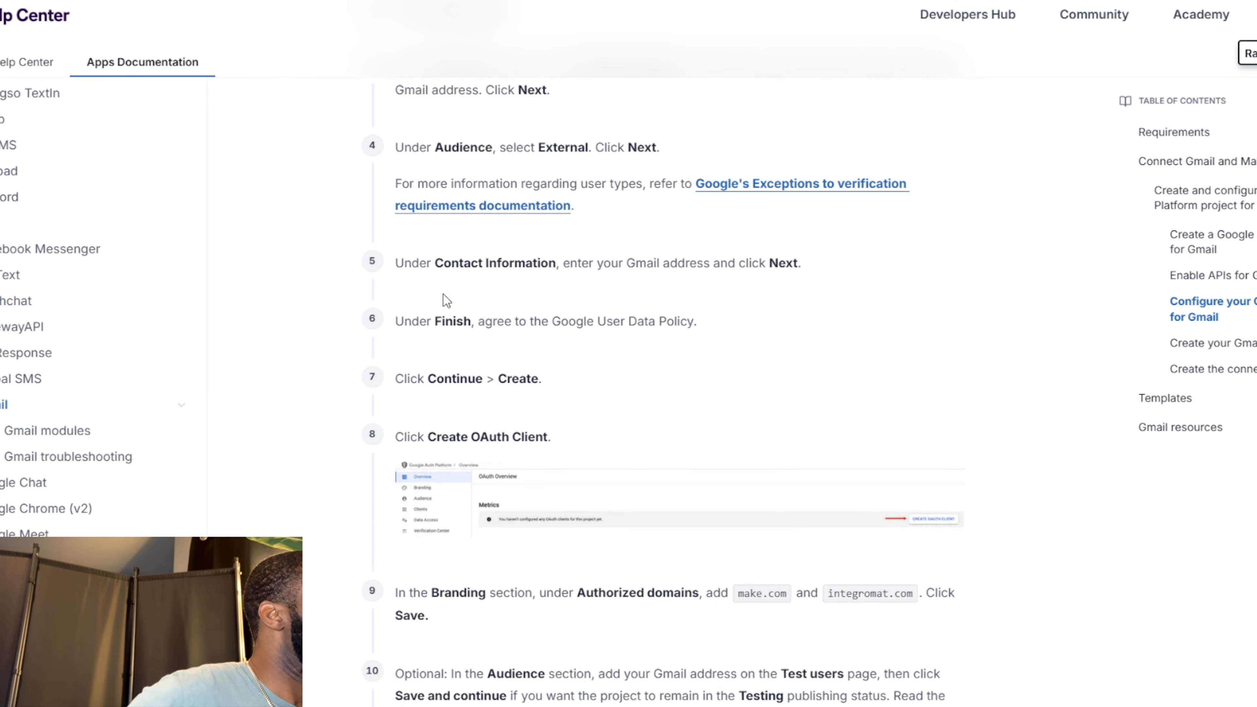
pyautogui.scroll(-5, 398, 450)
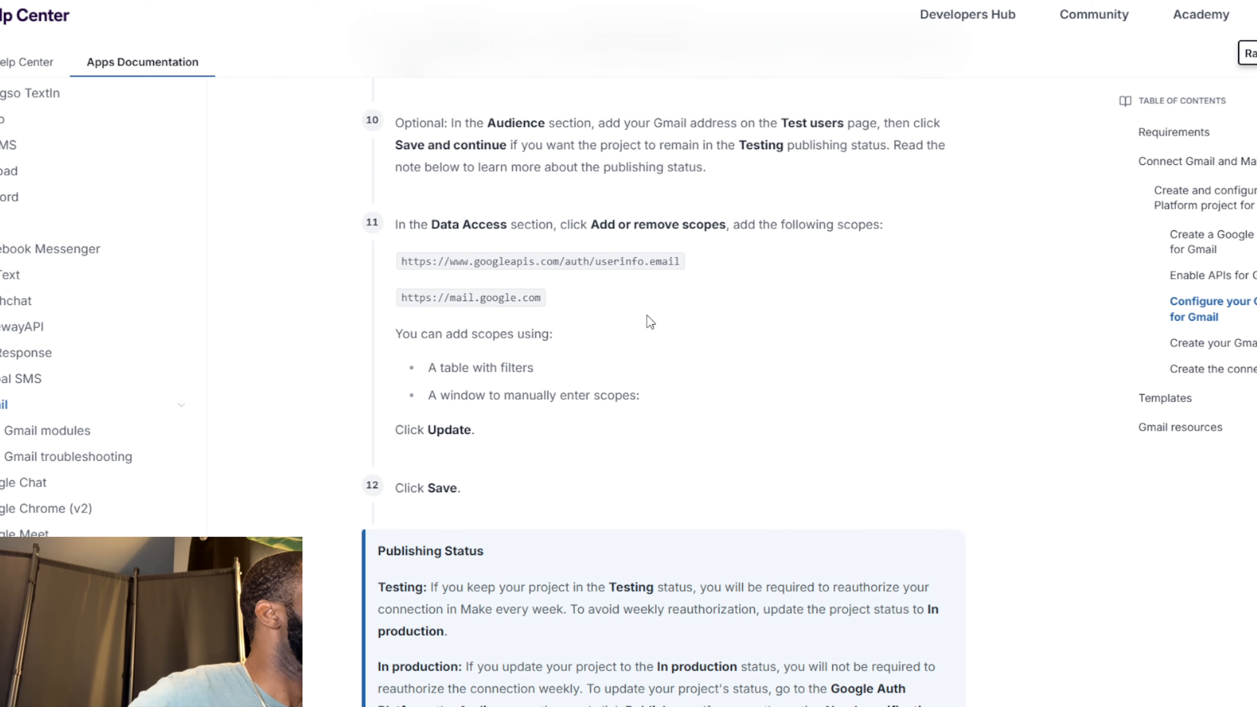
pyautogui.scroll(-13, 647, 316)
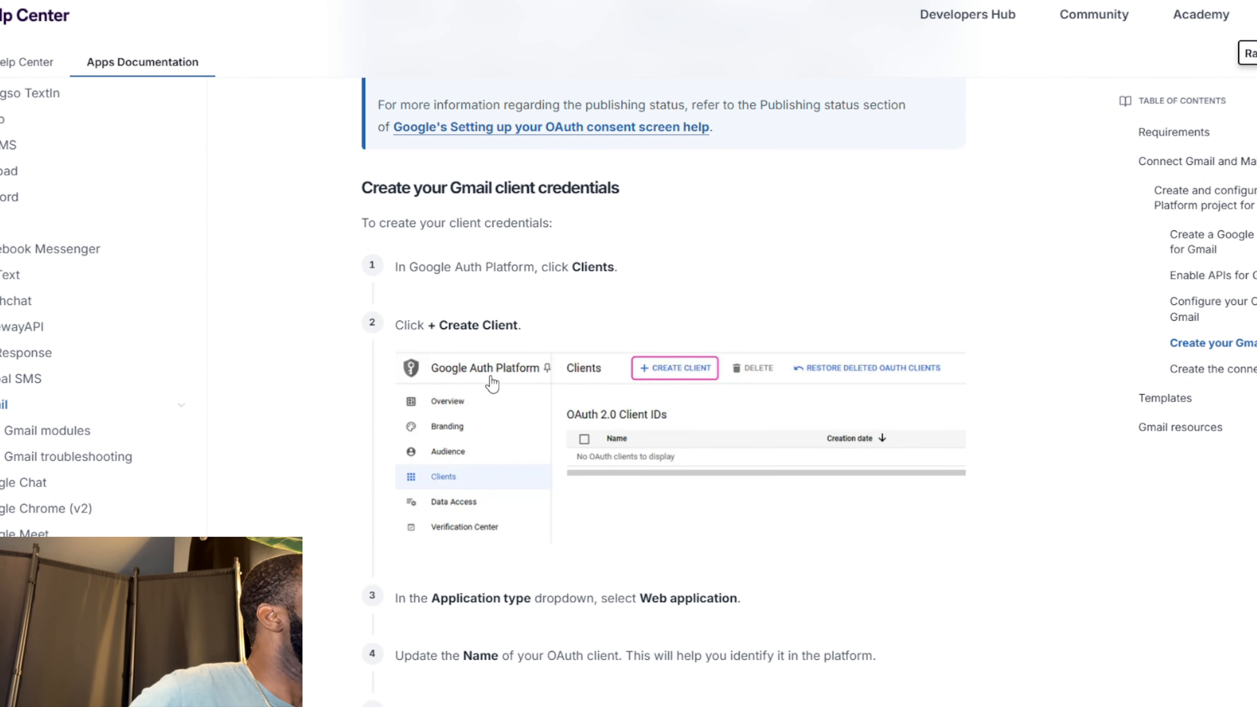
pyautogui.scroll(-5, 491, 384)
pyautogui.scroll(-7, 624, 441)
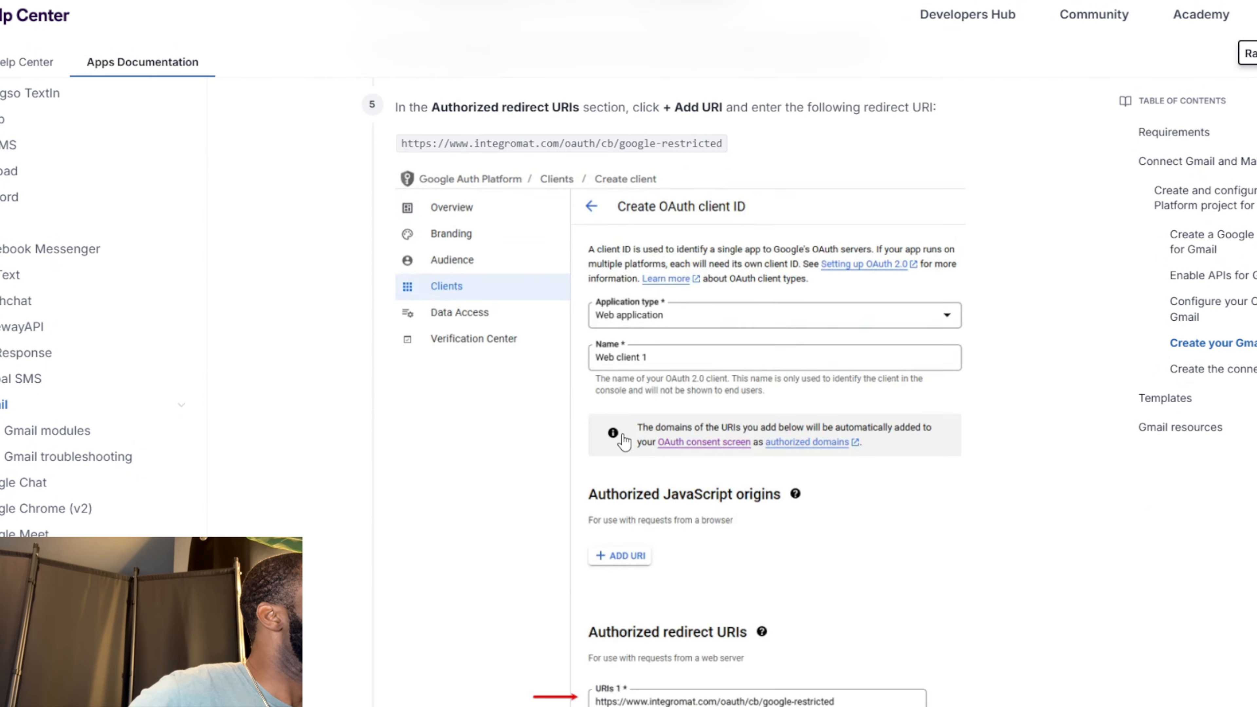
pyautogui.scroll(-5, 624, 440)
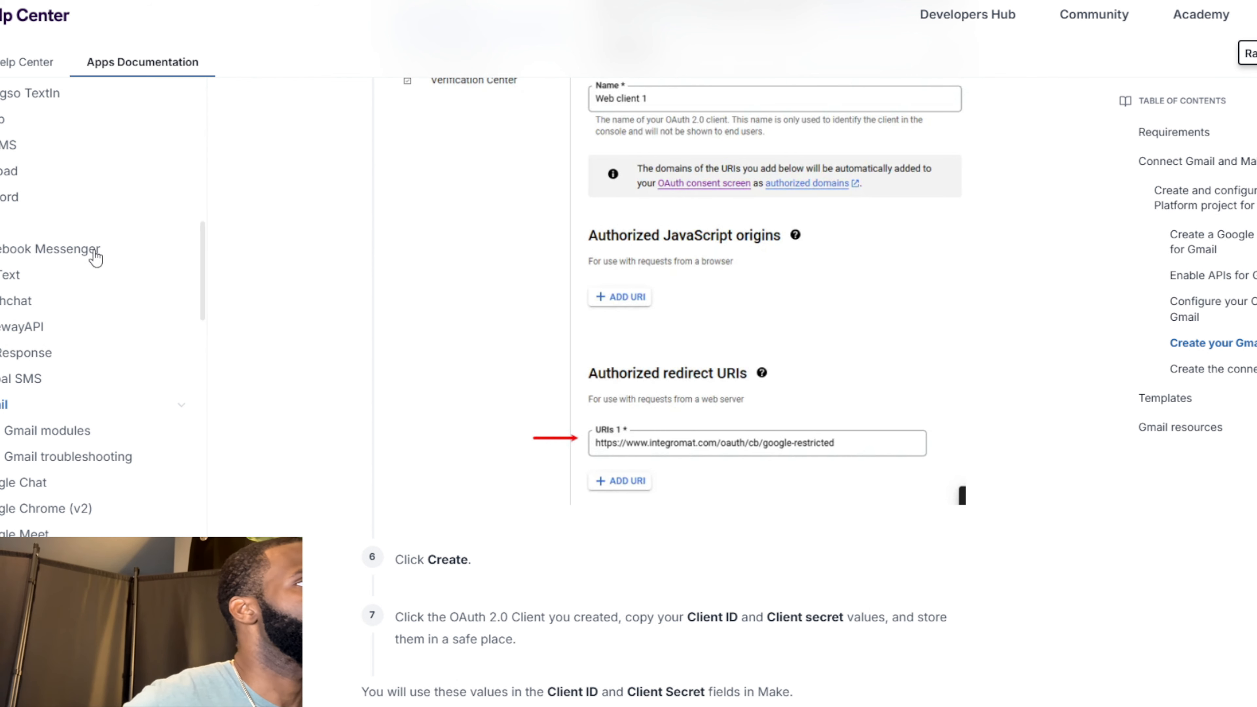
# Back in the Client Intake System scenario, set the draft folder to Make.com Builds
pyautogui.moveTo(17, 62)
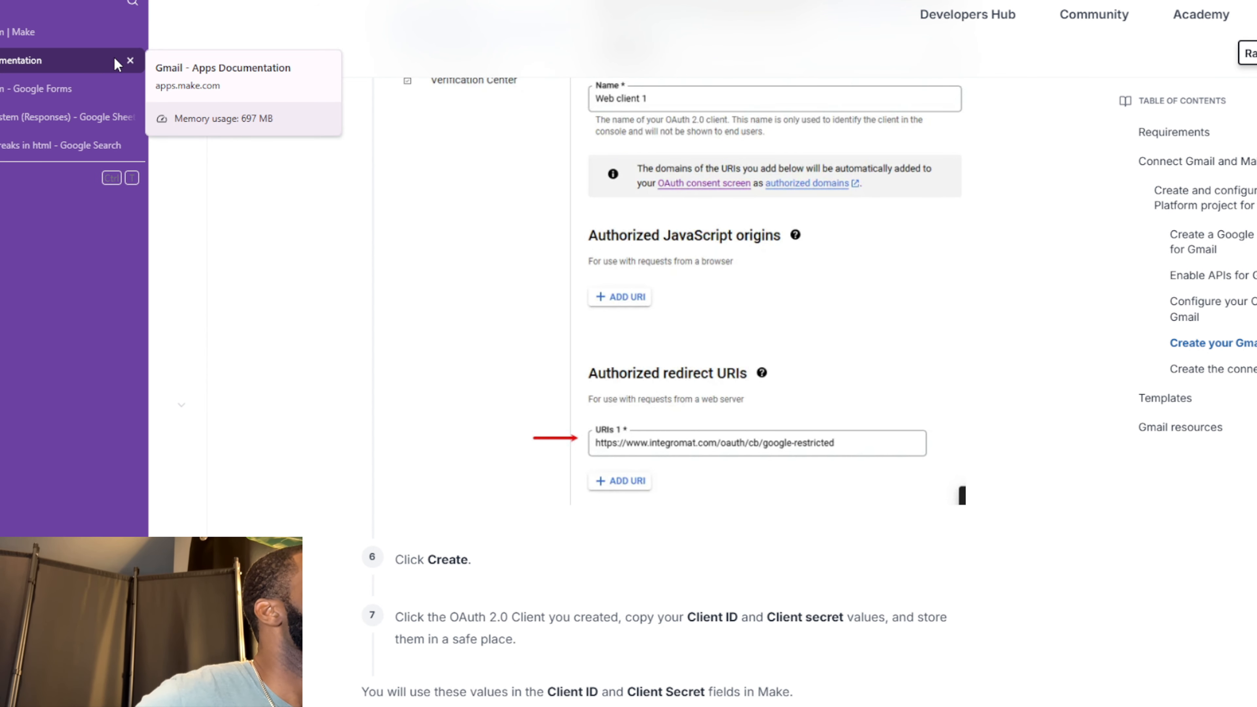
pyautogui.click(103, 44)
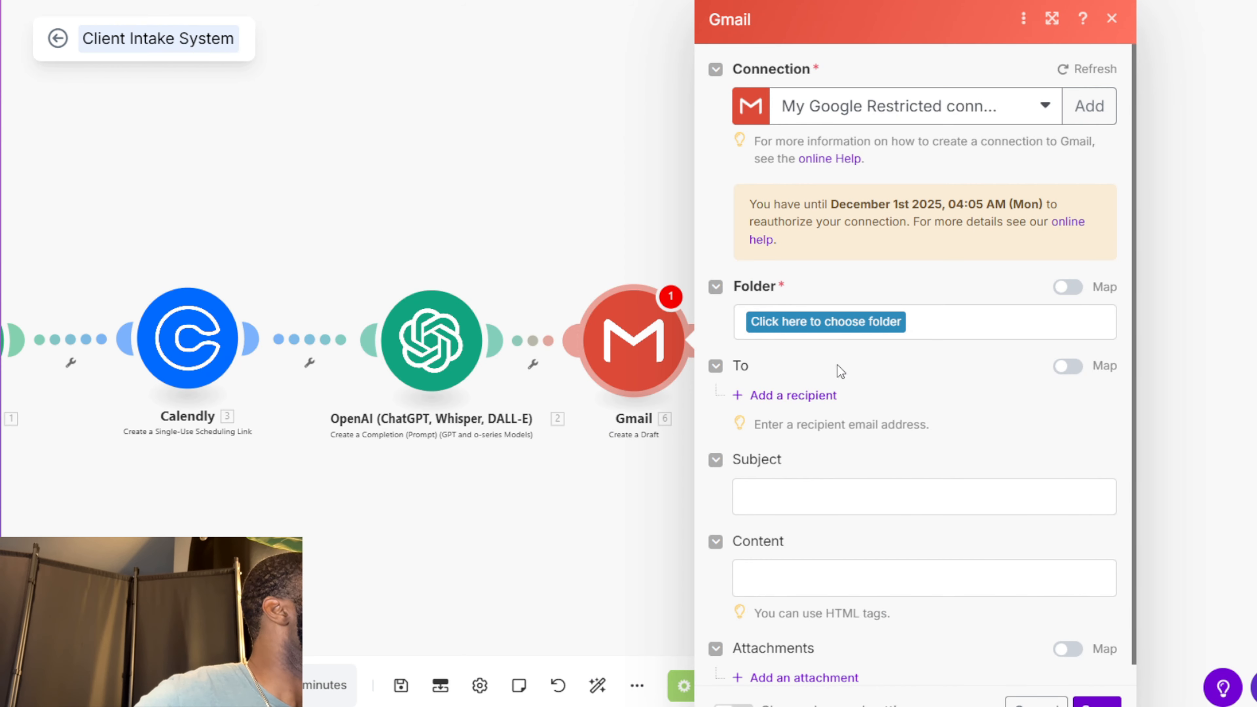
pyautogui.click(872, 335)
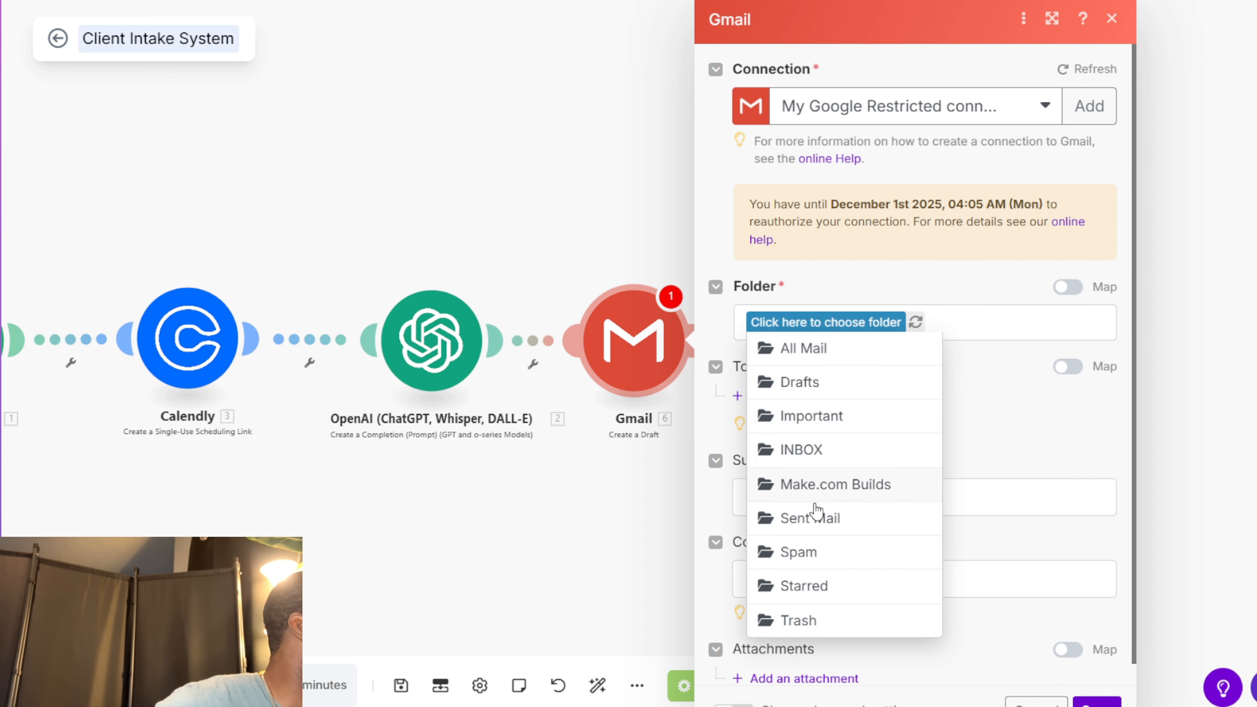
pyautogui.click(823, 492)
# Add a recipient mapped to the sheet's Email (D) field, leaving the Subject empty
pyautogui.scroll(-1, 847, 406)
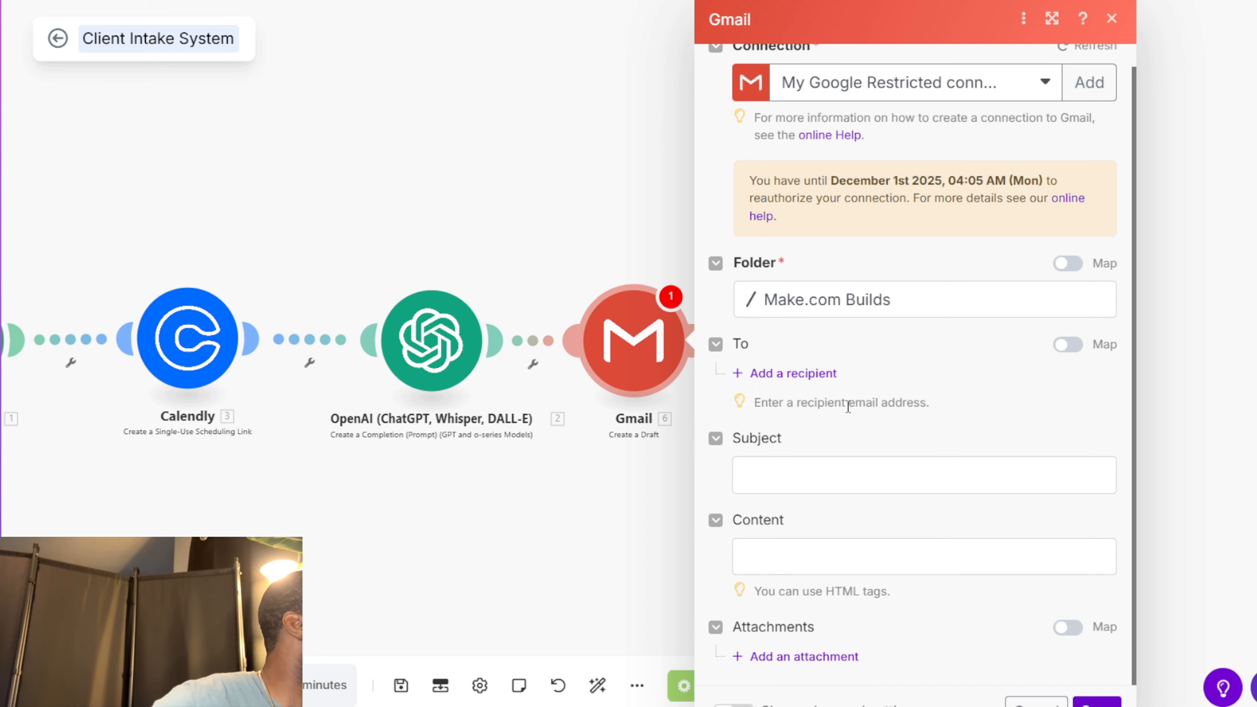
pyautogui.click(790, 376)
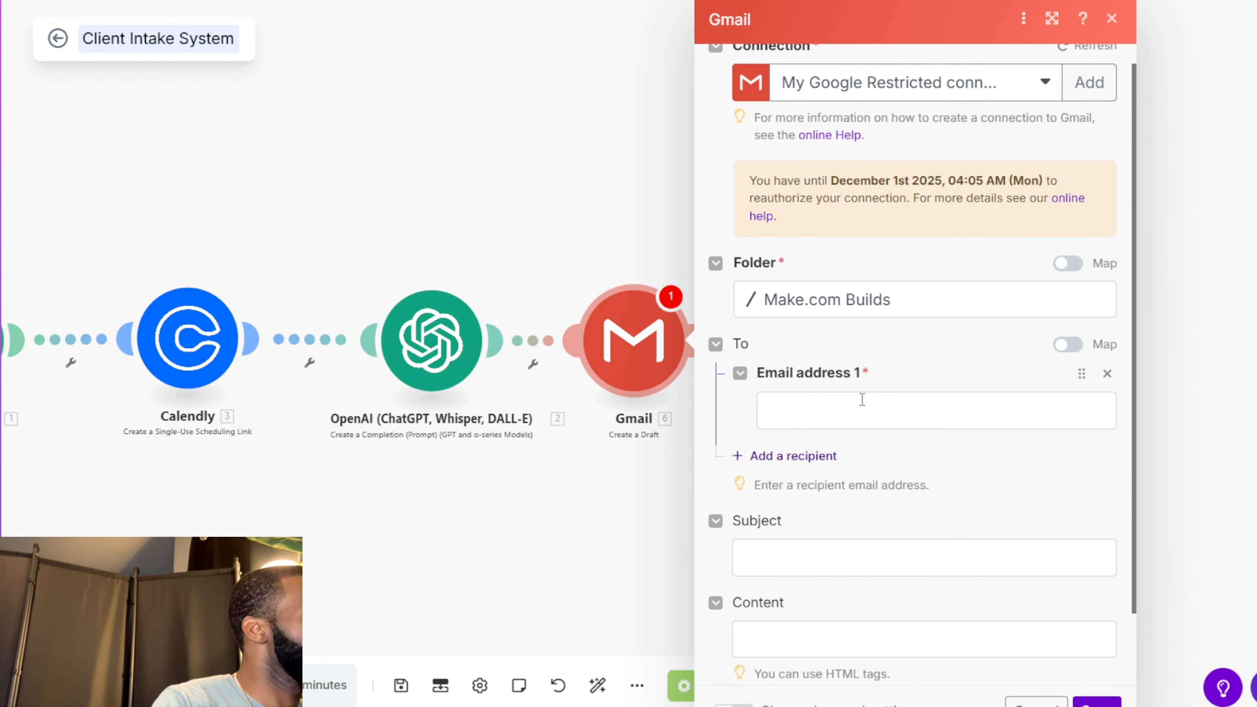
pyautogui.click(915, 422)
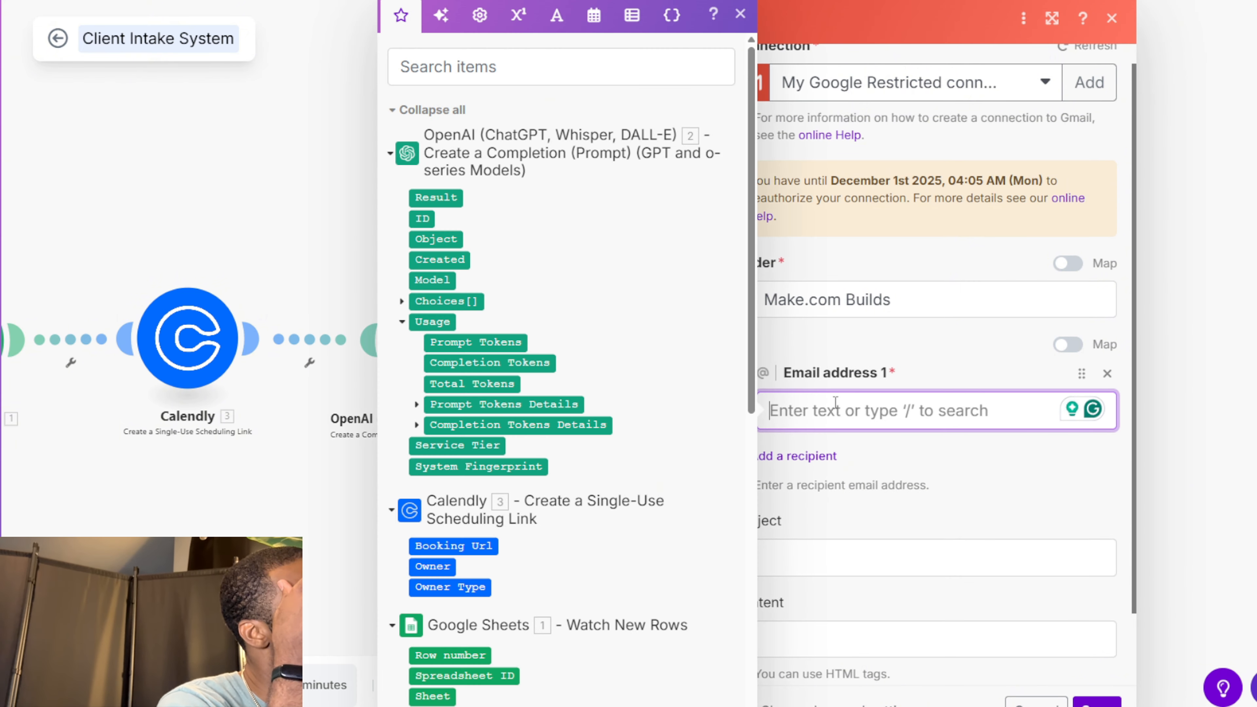
pyautogui.scroll(-6, 544, 491)
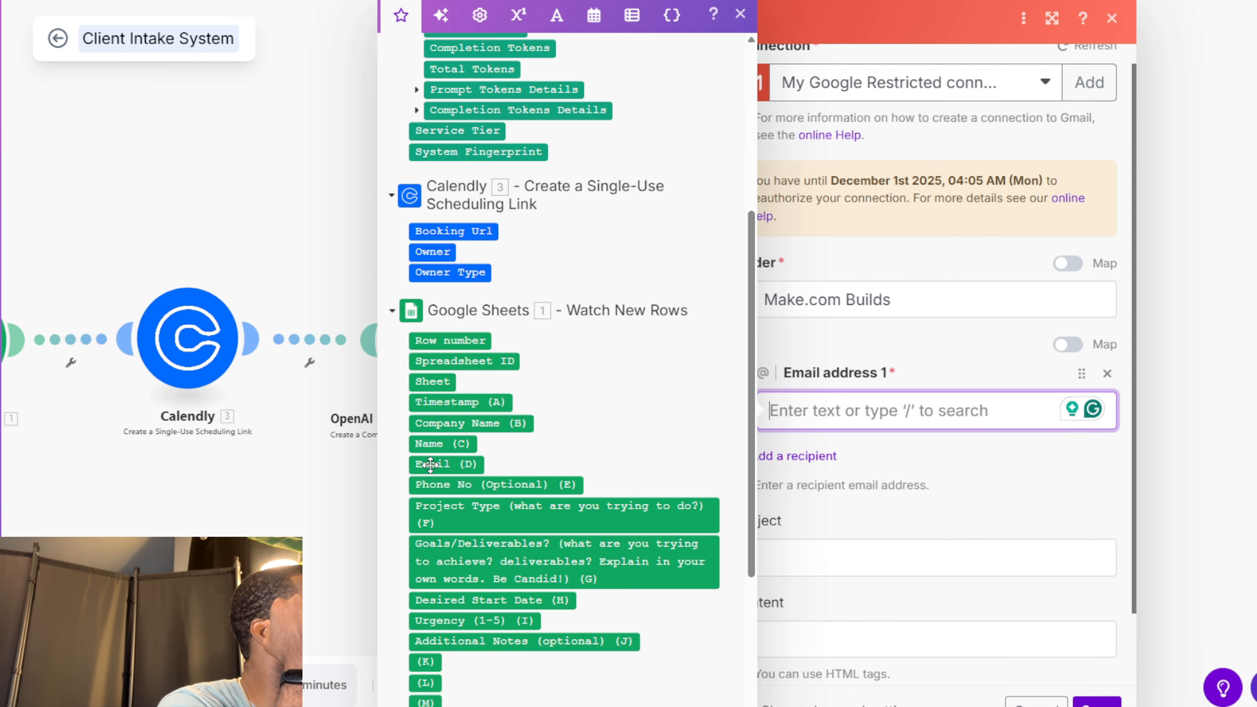
pyautogui.click(433, 464)
pyautogui.scroll(-2, 810, 493)
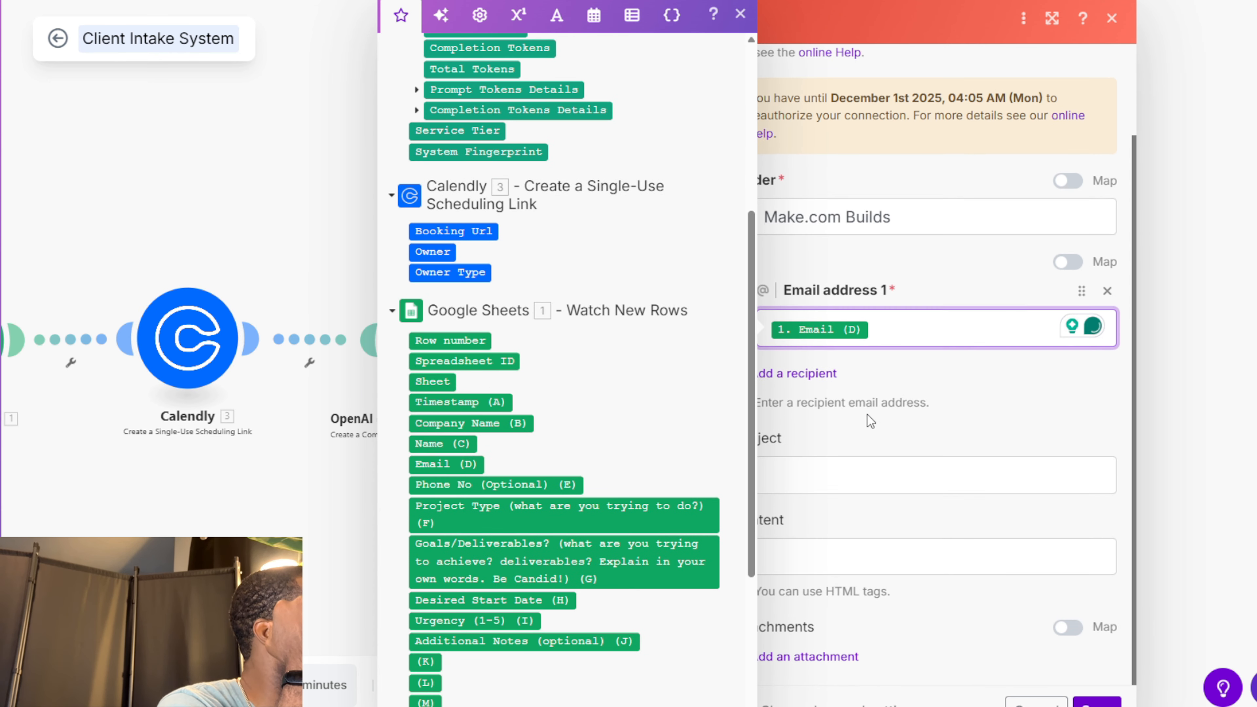
pyautogui.click(801, 444)
pyautogui.click(765, 482)
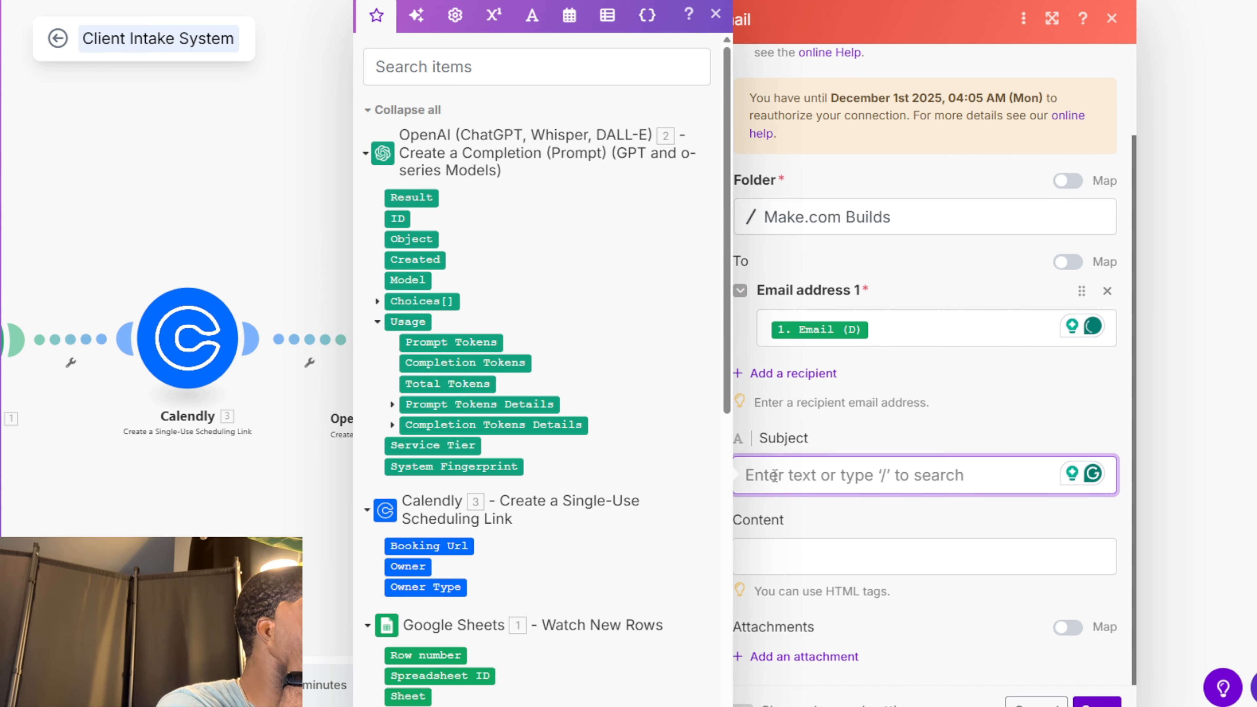
pyautogui.press('Escape')
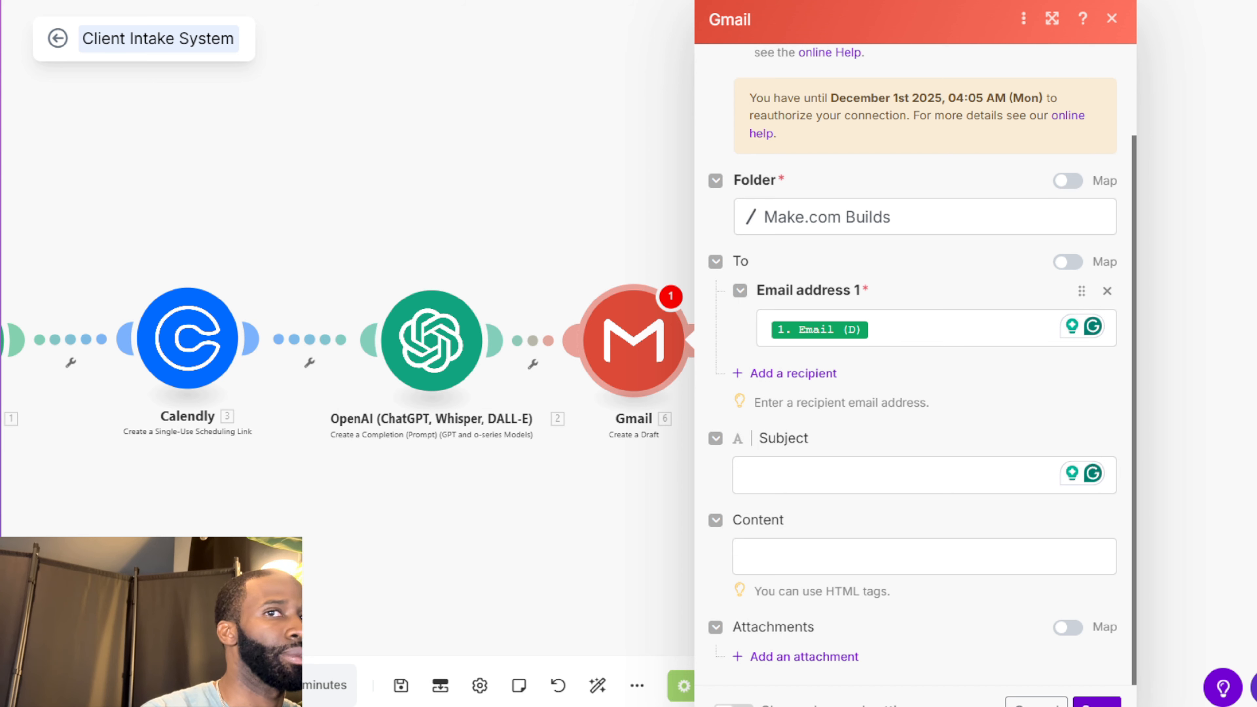
# Set the subject to 'Client Intake - ' followed by mapped Name (C), Company Name (B) and Project Type (F), dash-separated
pyautogui.click(753, 477)
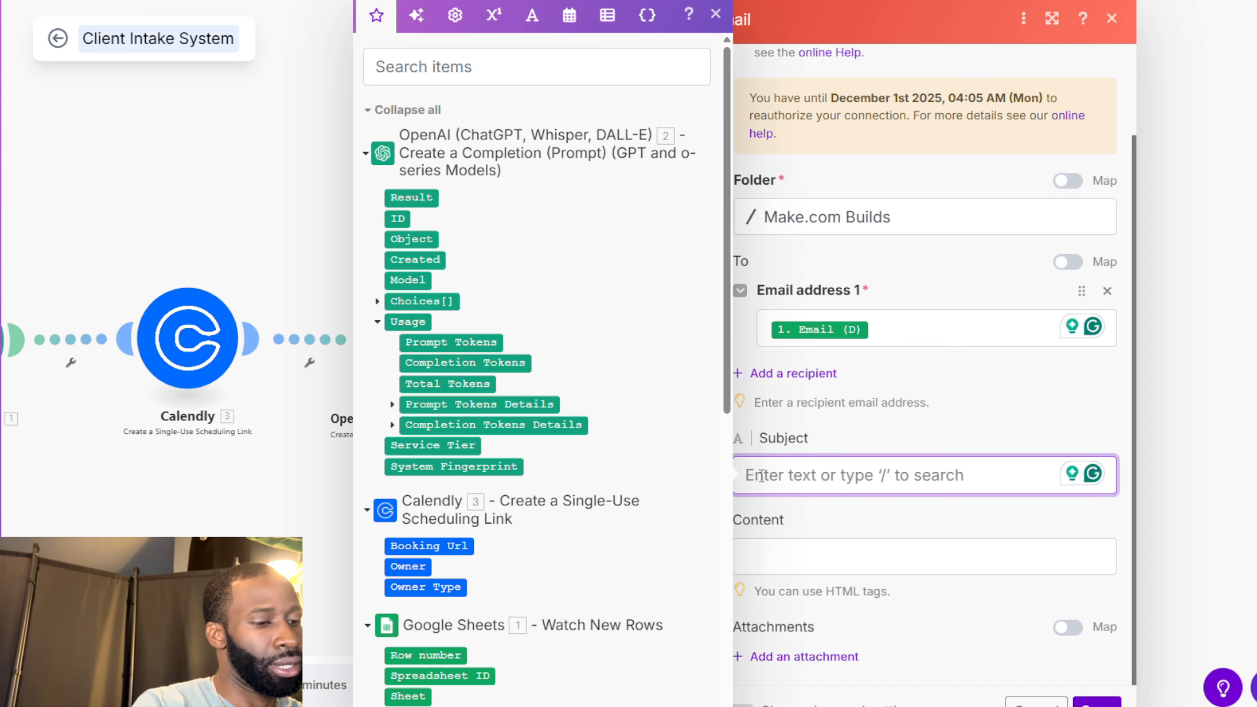
pyautogui.write('Client')
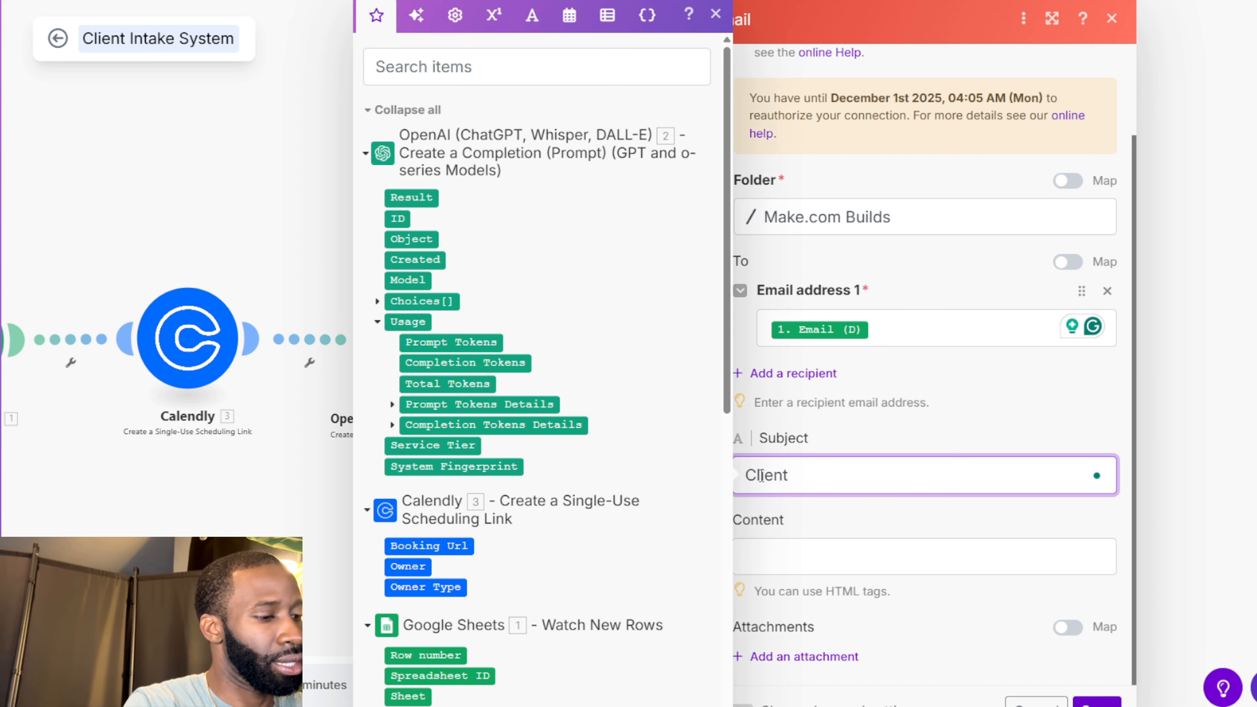
pyautogui.write(' Intake -')
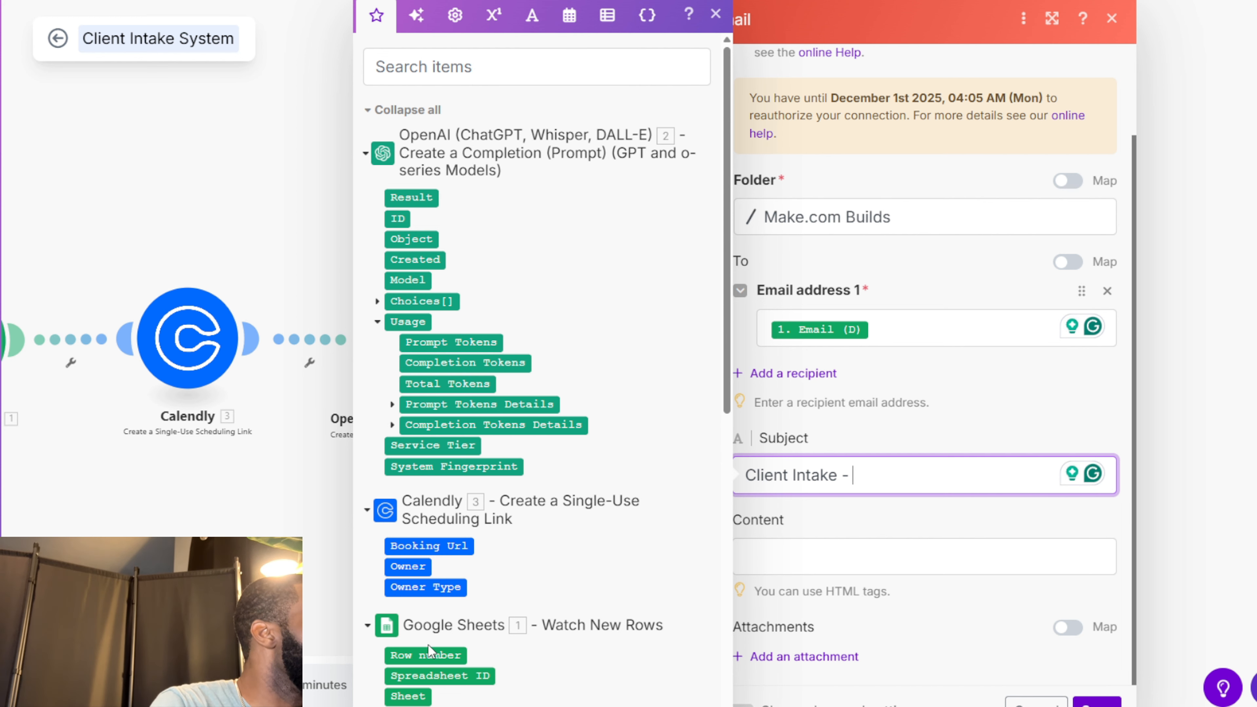
pyautogui.scroll(-3, 447, 643)
pyautogui.moveTo(429, 601); pyautogui.dragTo(896, 479)
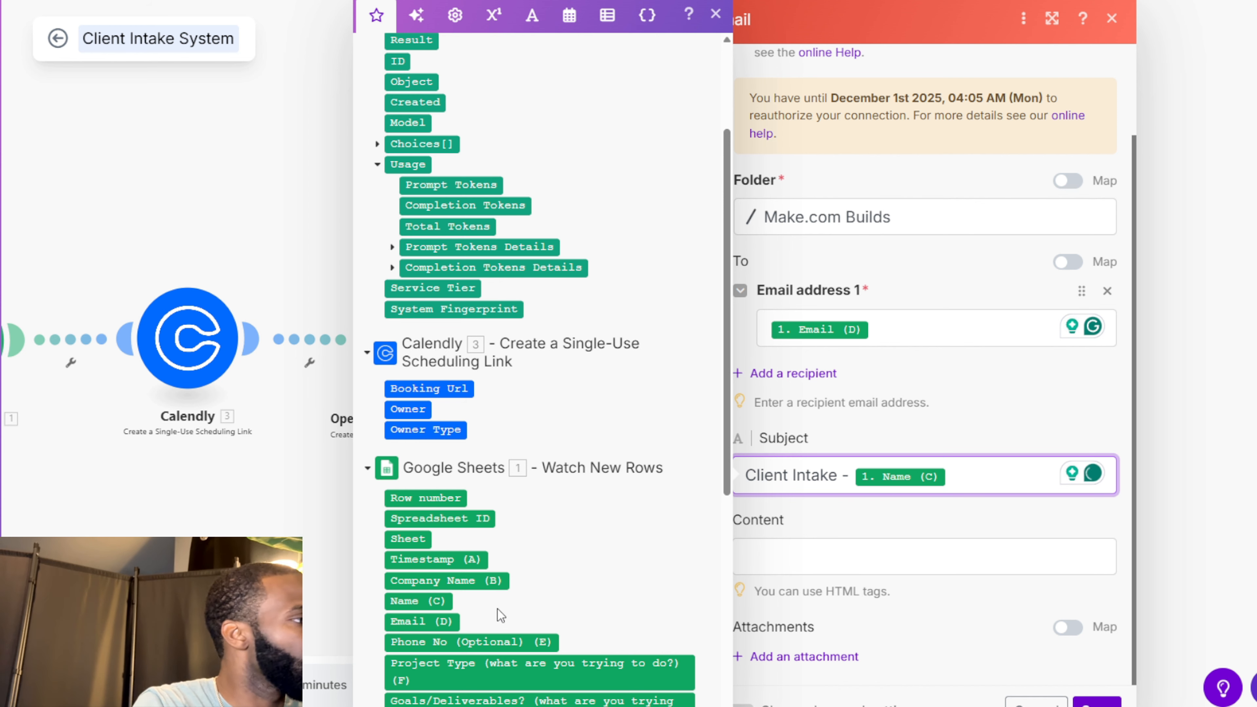
pyautogui.write('-')
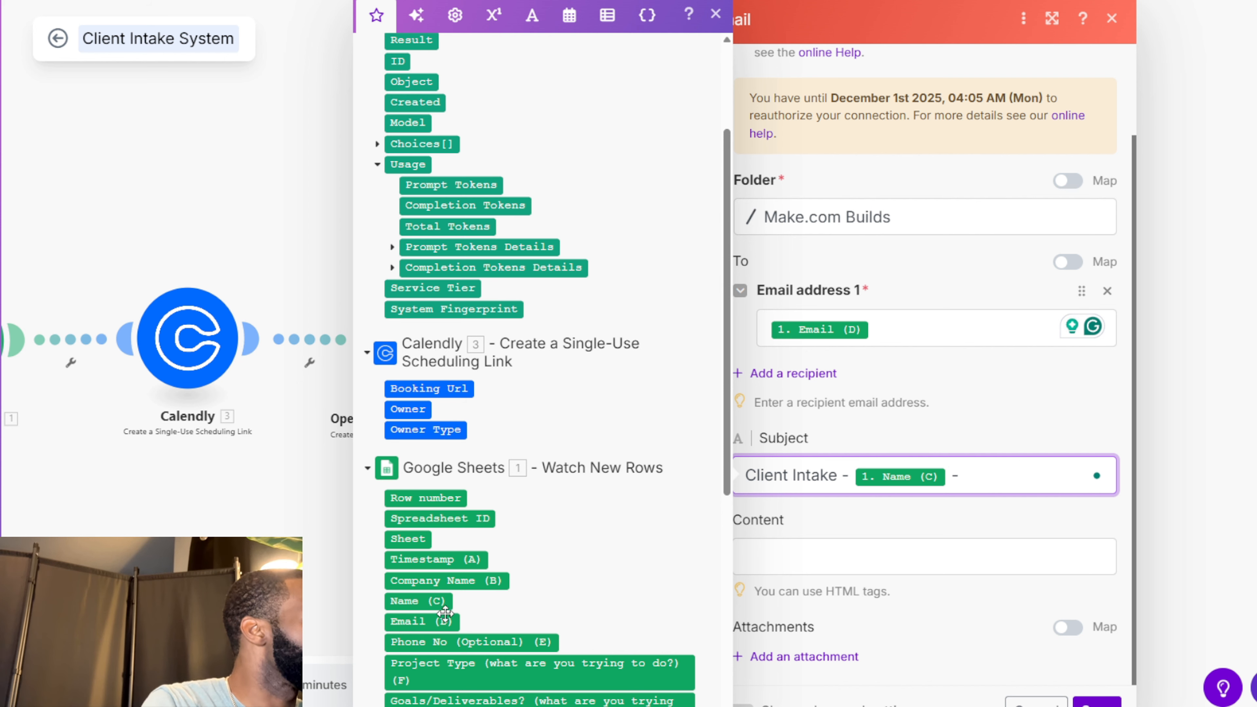
pyautogui.moveTo(454, 580); pyautogui.dragTo(975, 495)
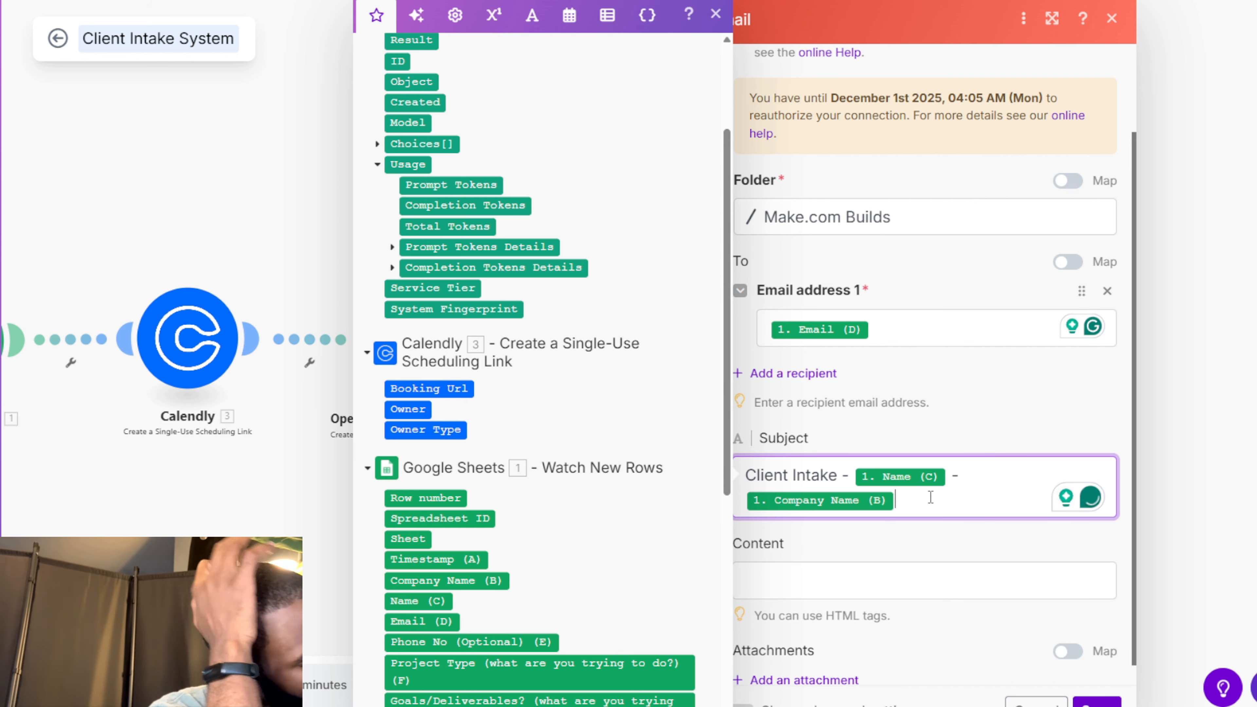
pyautogui.write('-')
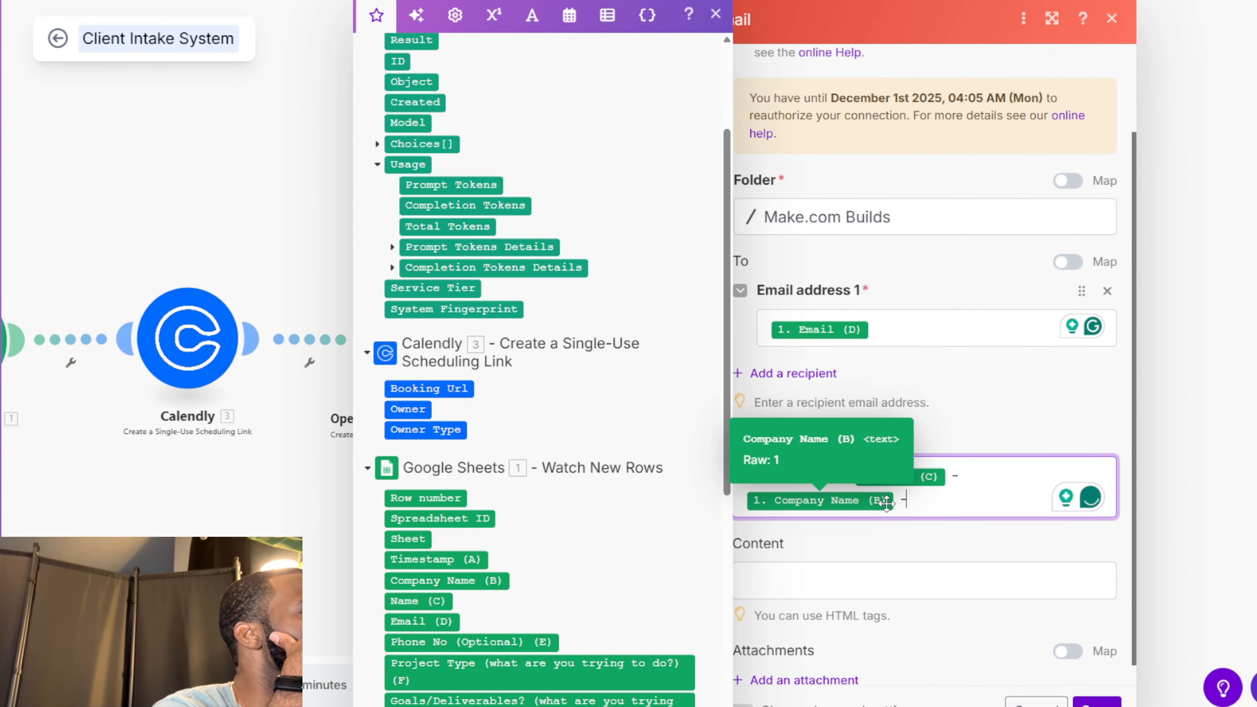
pyautogui.moveTo(903, 497)
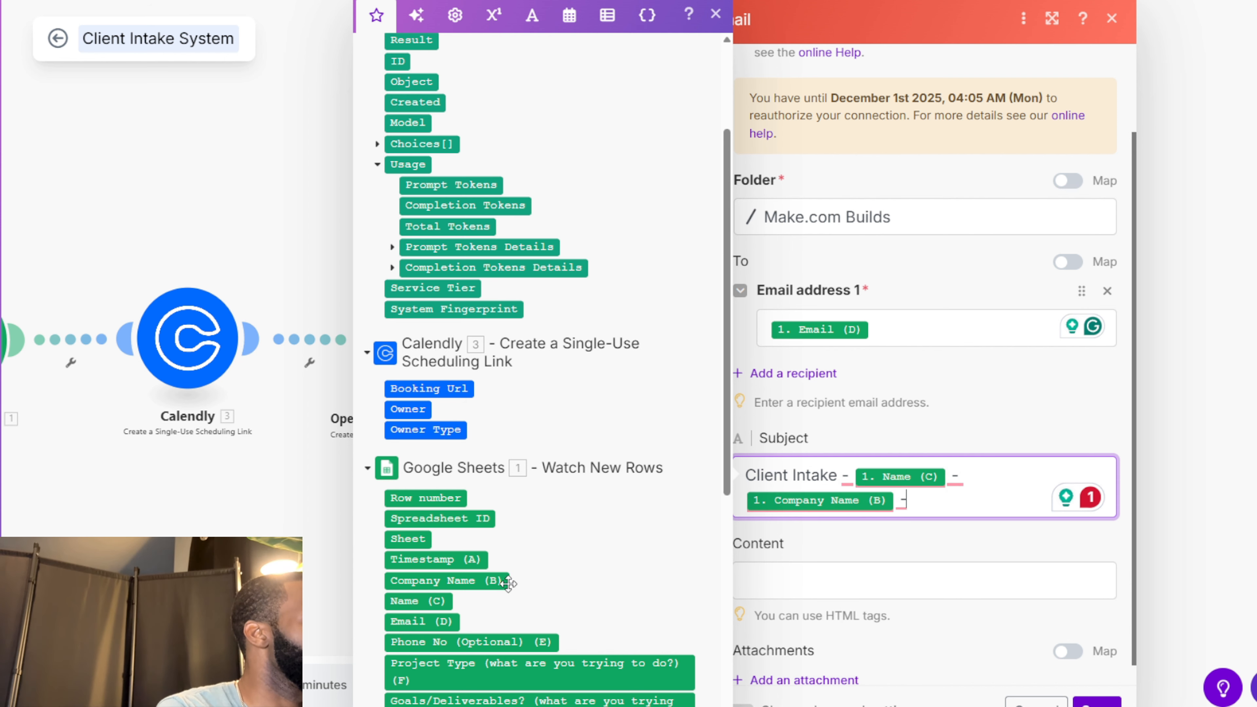
pyautogui.scroll(-2, 434, 600)
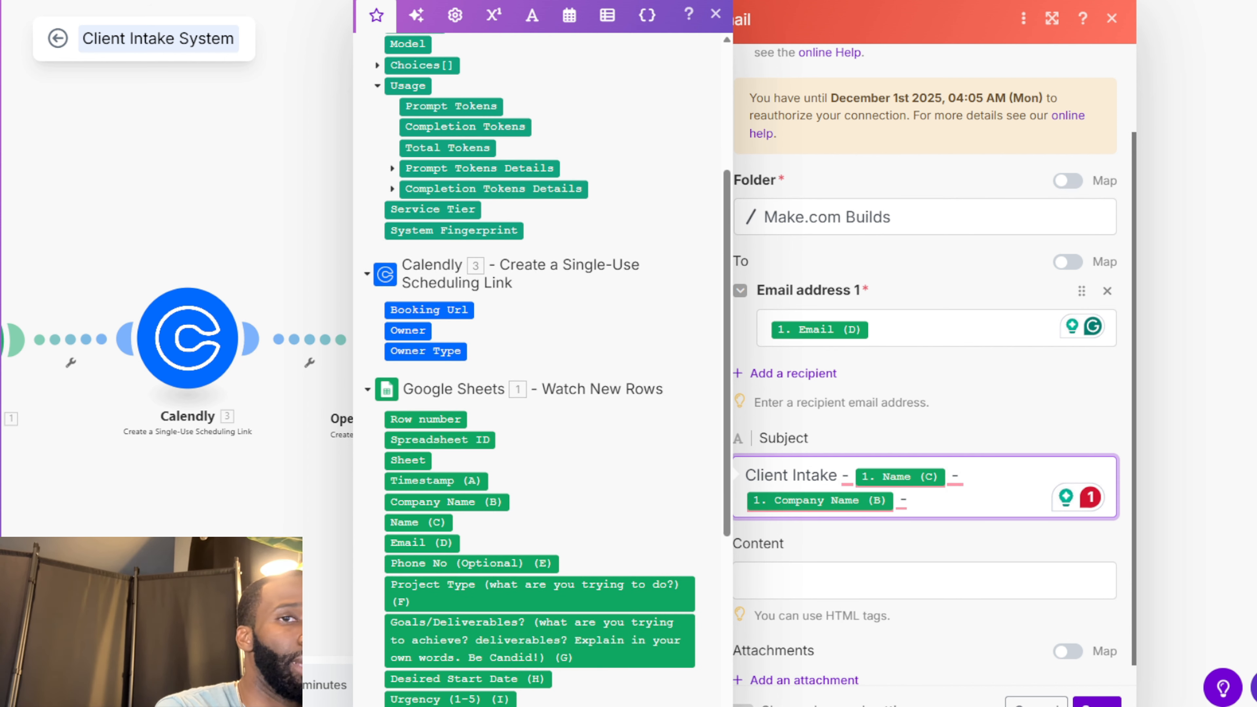
pyautogui.moveTo(552, 604); pyautogui.dragTo(910, 508)
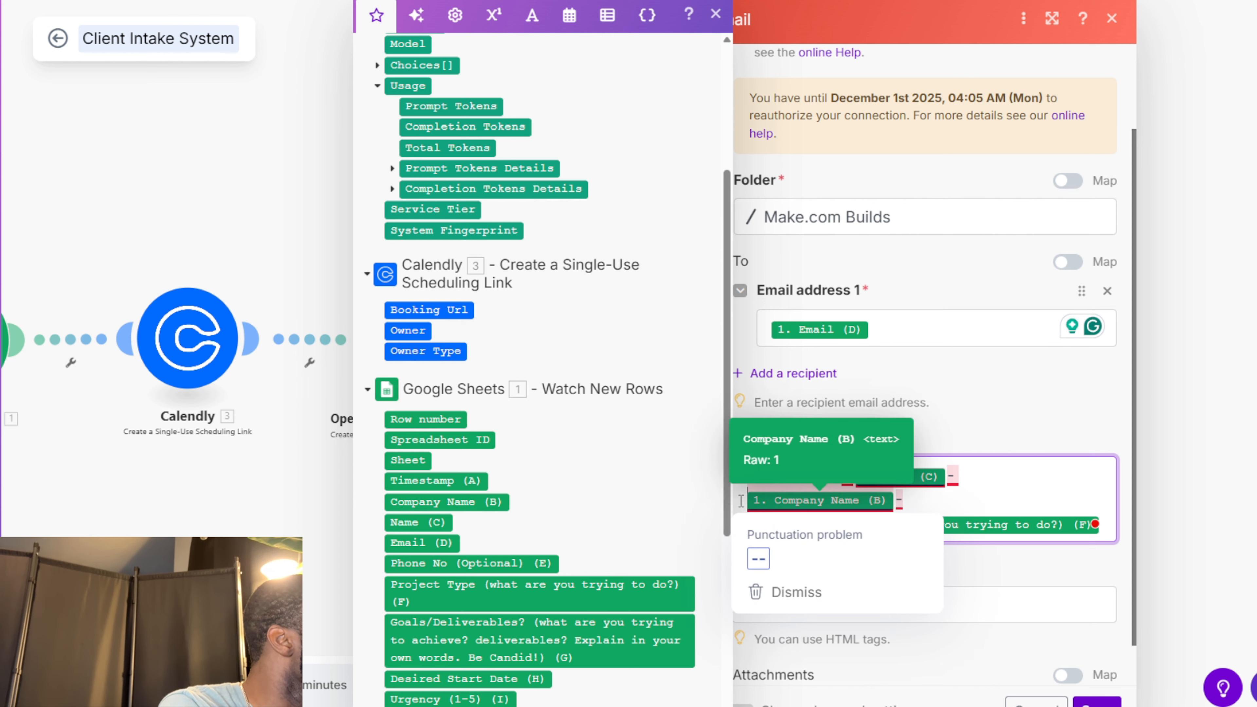
# Try an if function around Company Name (B), then replace it with an empty ifempty( ; ) function
pyautogui.click(454, 15)
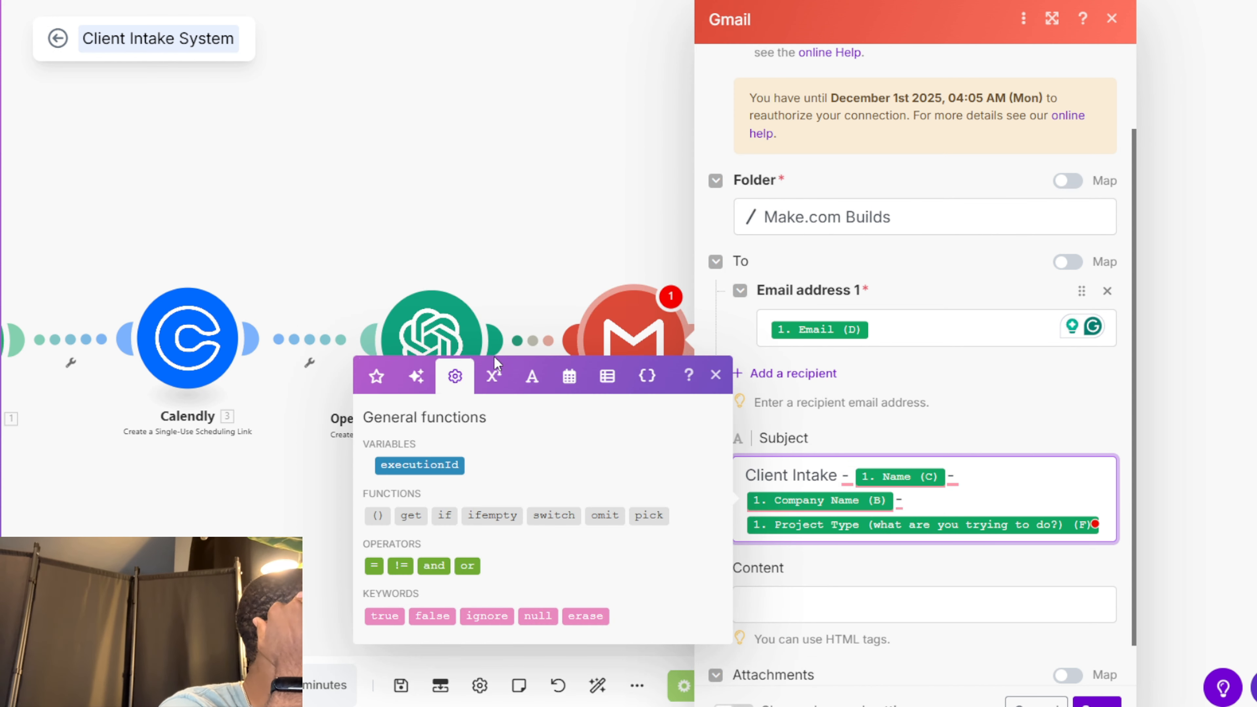
pyautogui.click(448, 515)
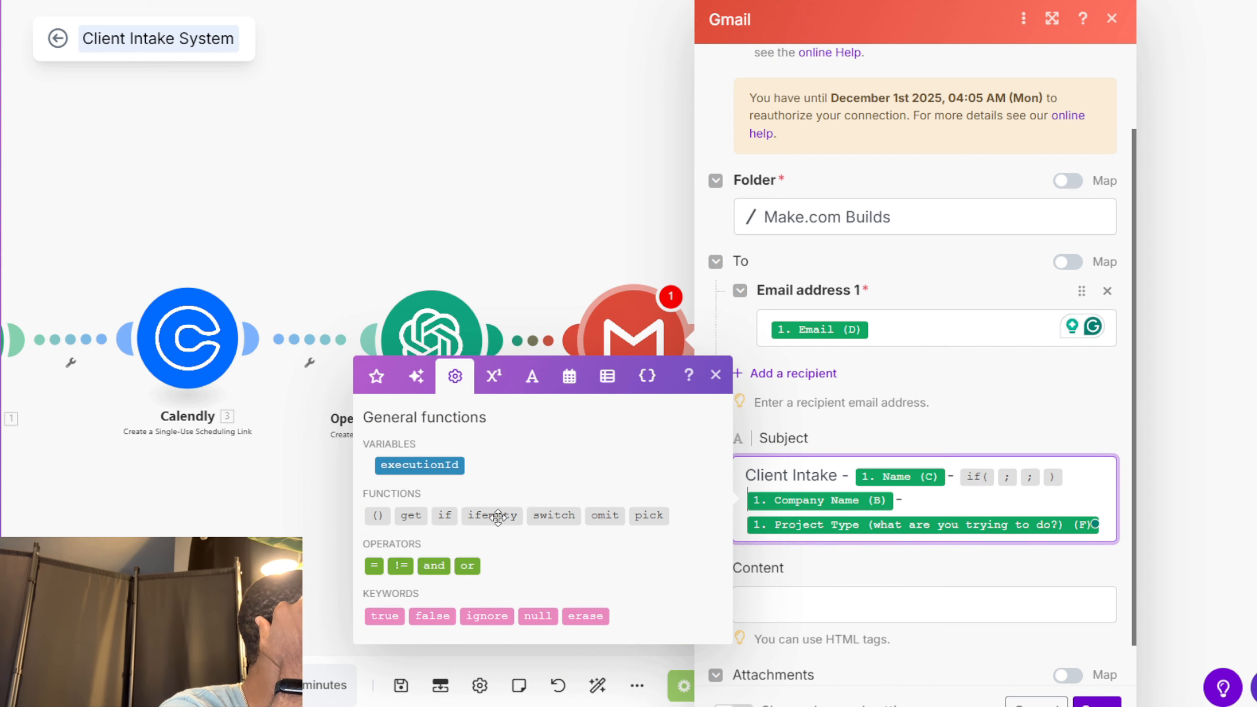
pyautogui.moveTo(498, 516)
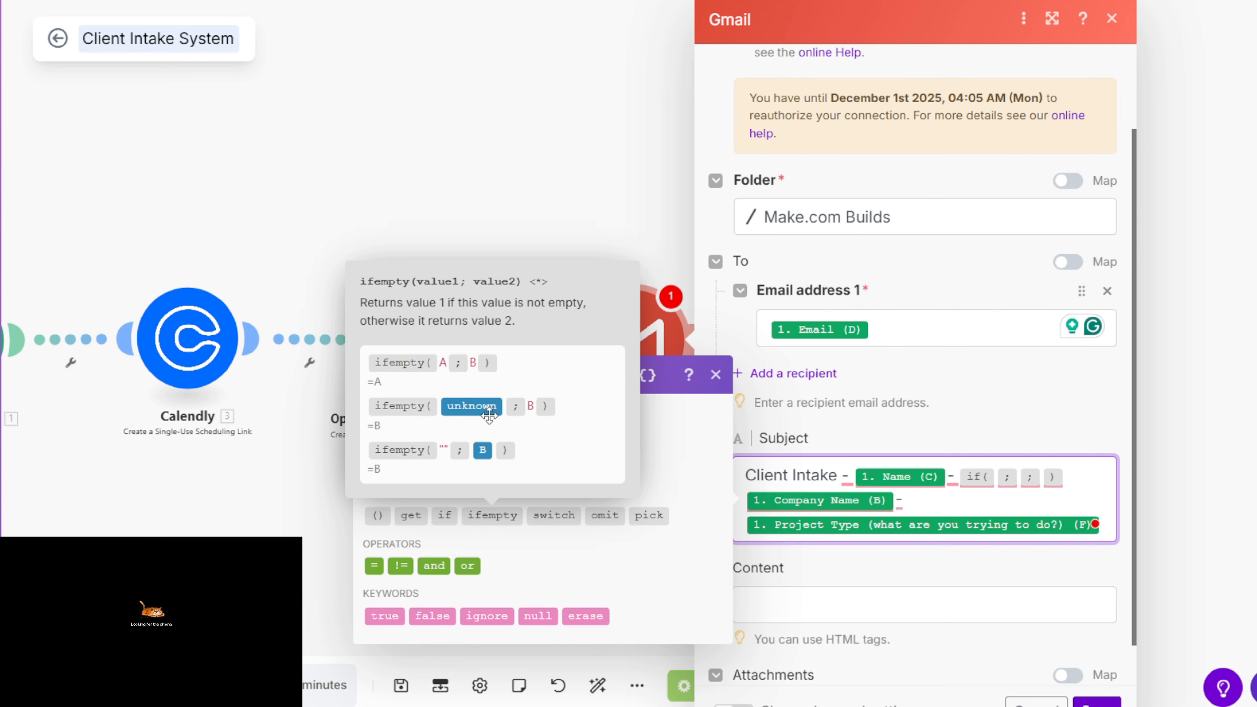
pyautogui.moveTo(827, 499); pyautogui.dragTo(987, 478)
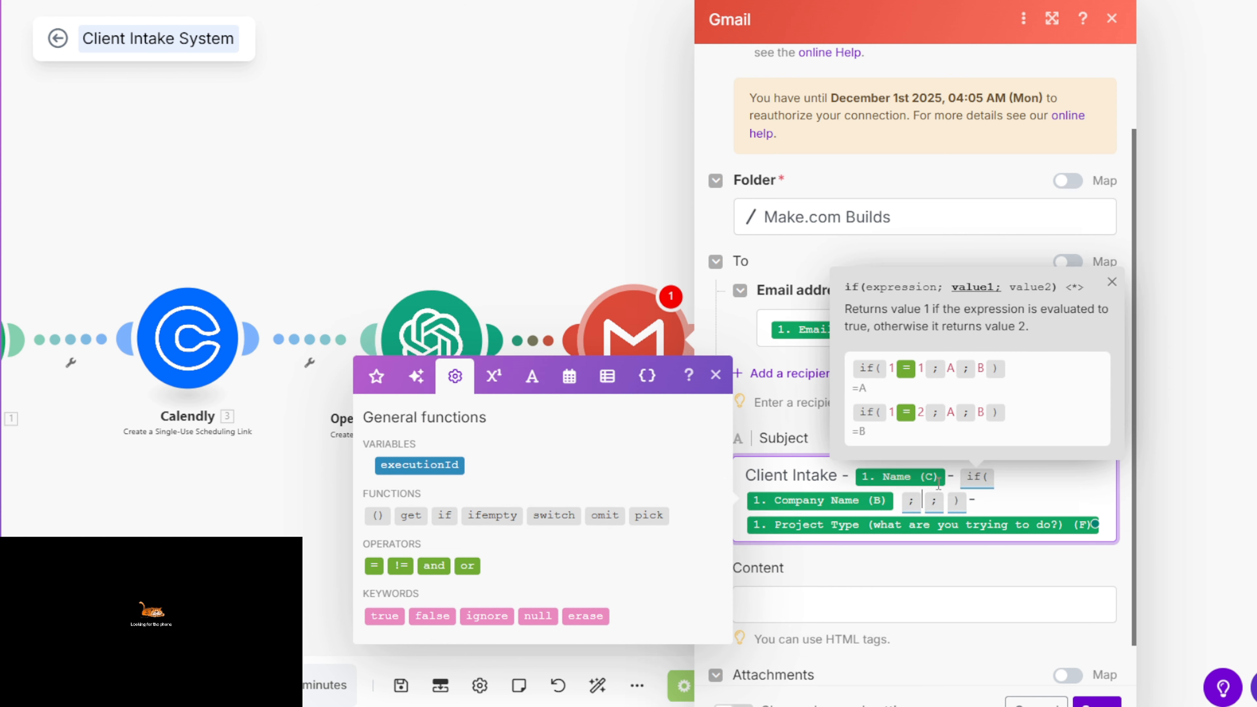
pyautogui.click(922, 502)
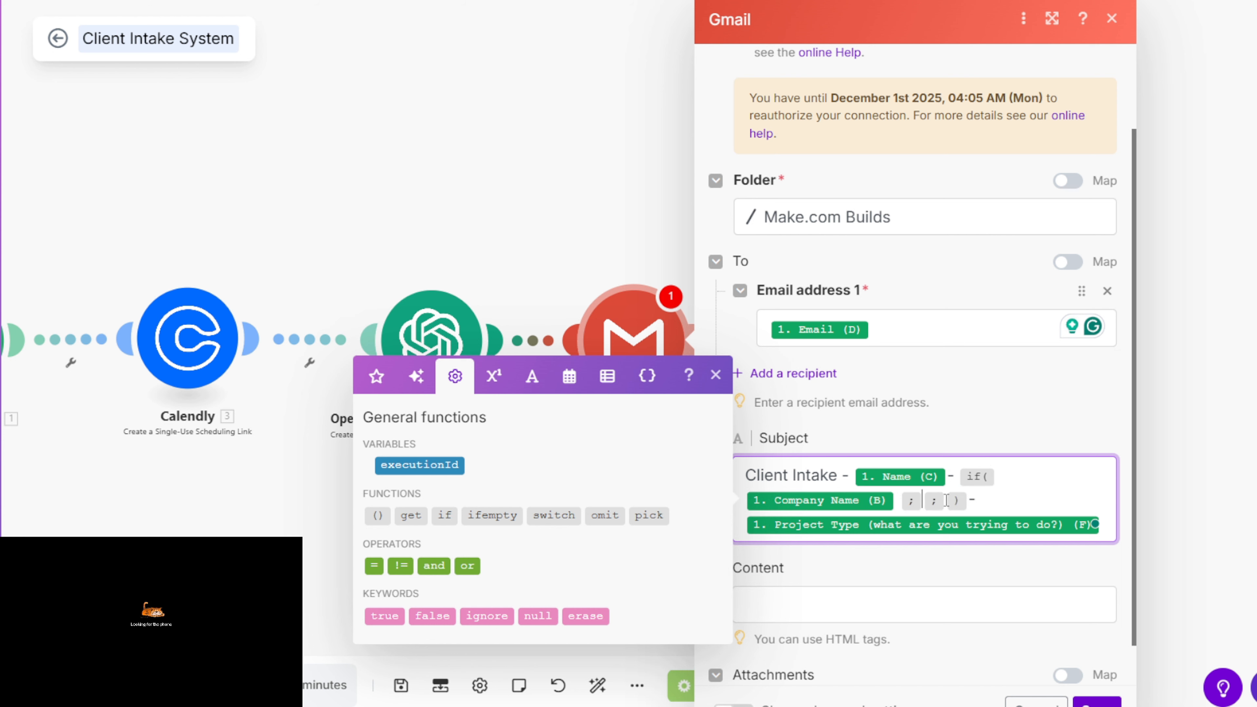
pyautogui.moveTo(946, 500)
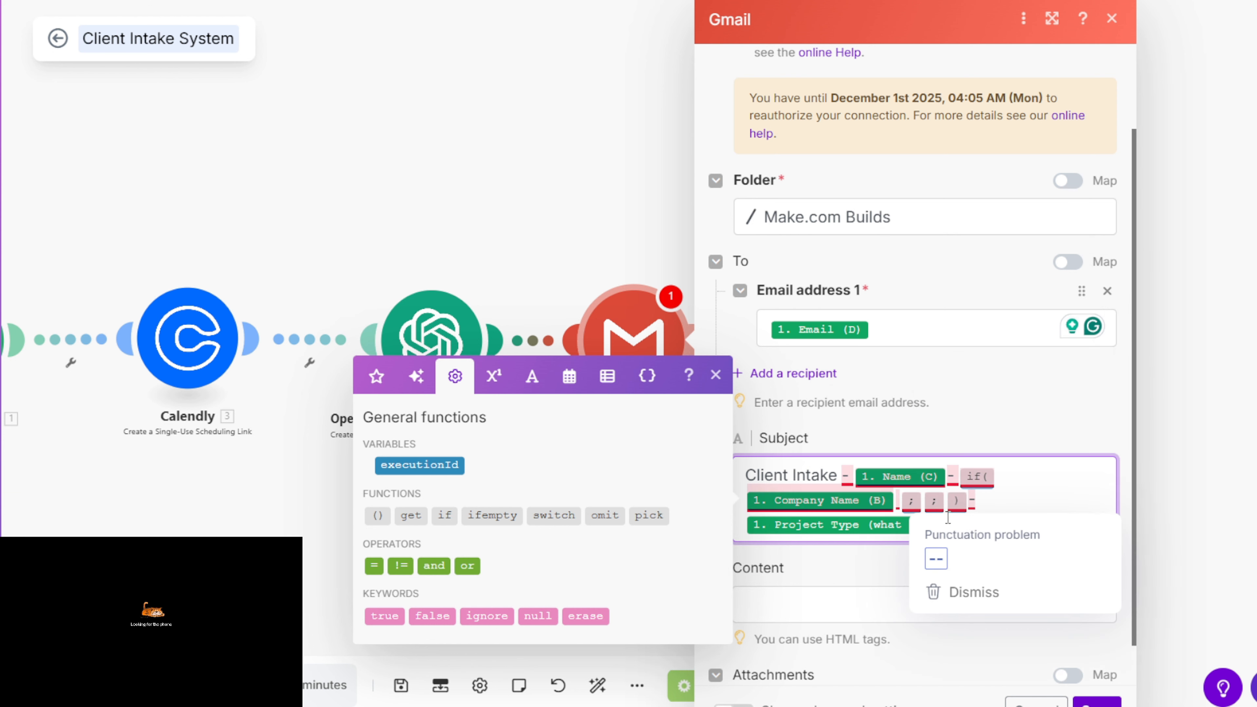
pyautogui.press('BackSpace')
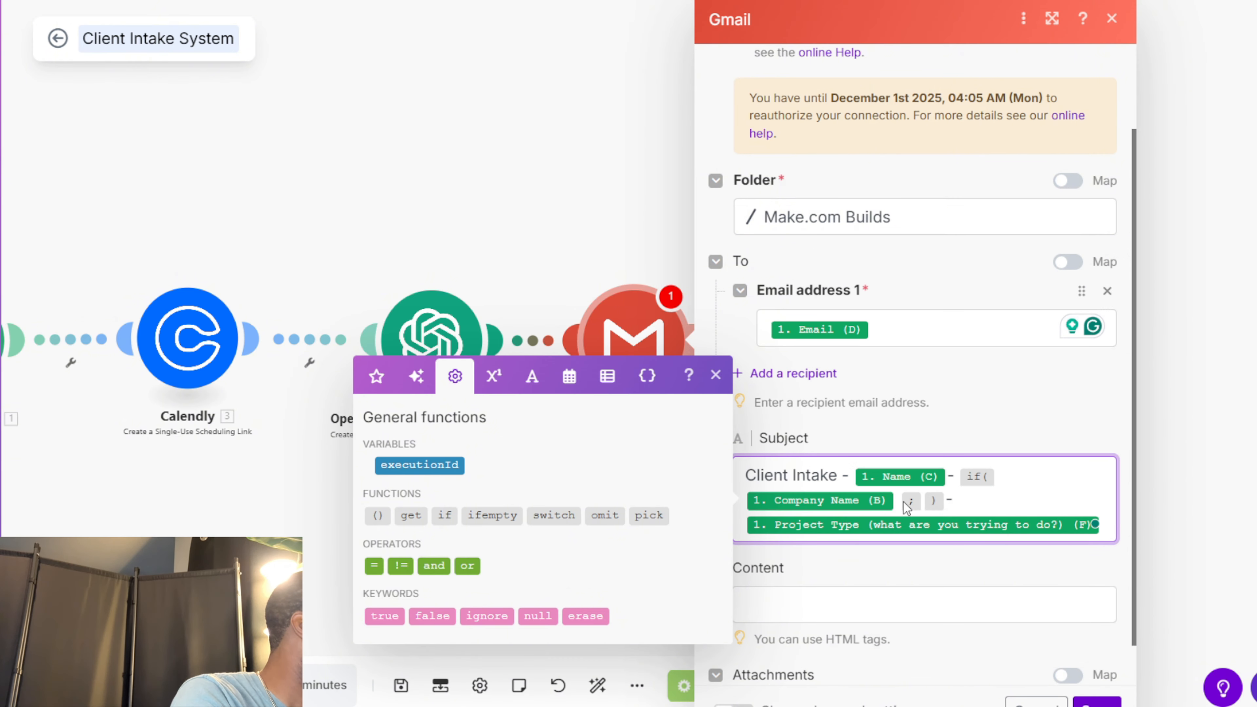
pyautogui.moveTo(986, 479)
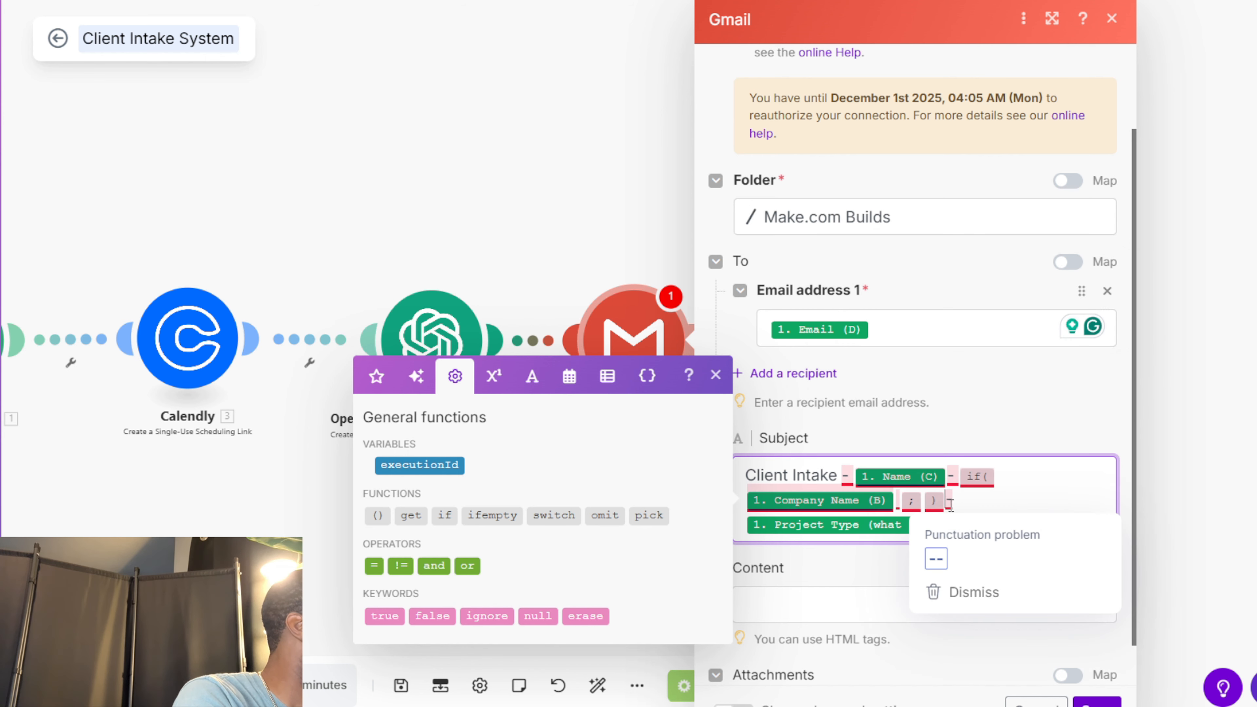
pyautogui.press('BackSpace')
pyautogui.press('BackSpace')
pyautogui.press('BackSpace')
pyautogui.press('BackSpace')
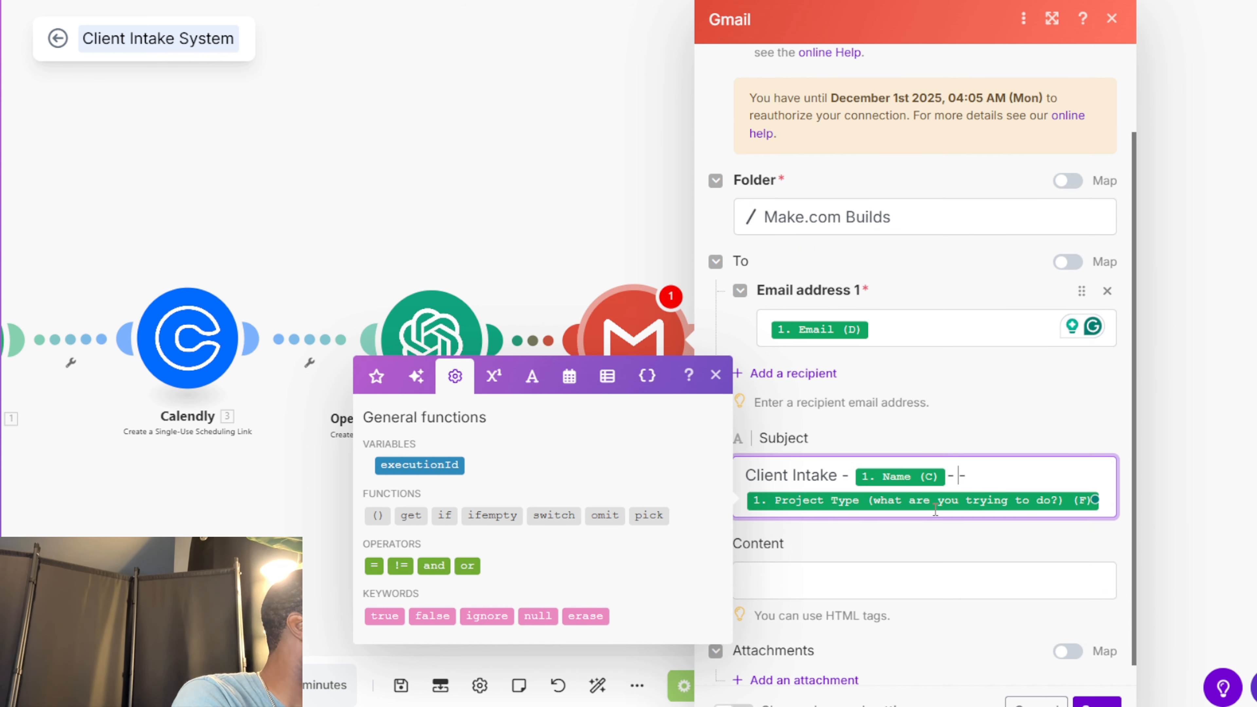
pyautogui.click(507, 514)
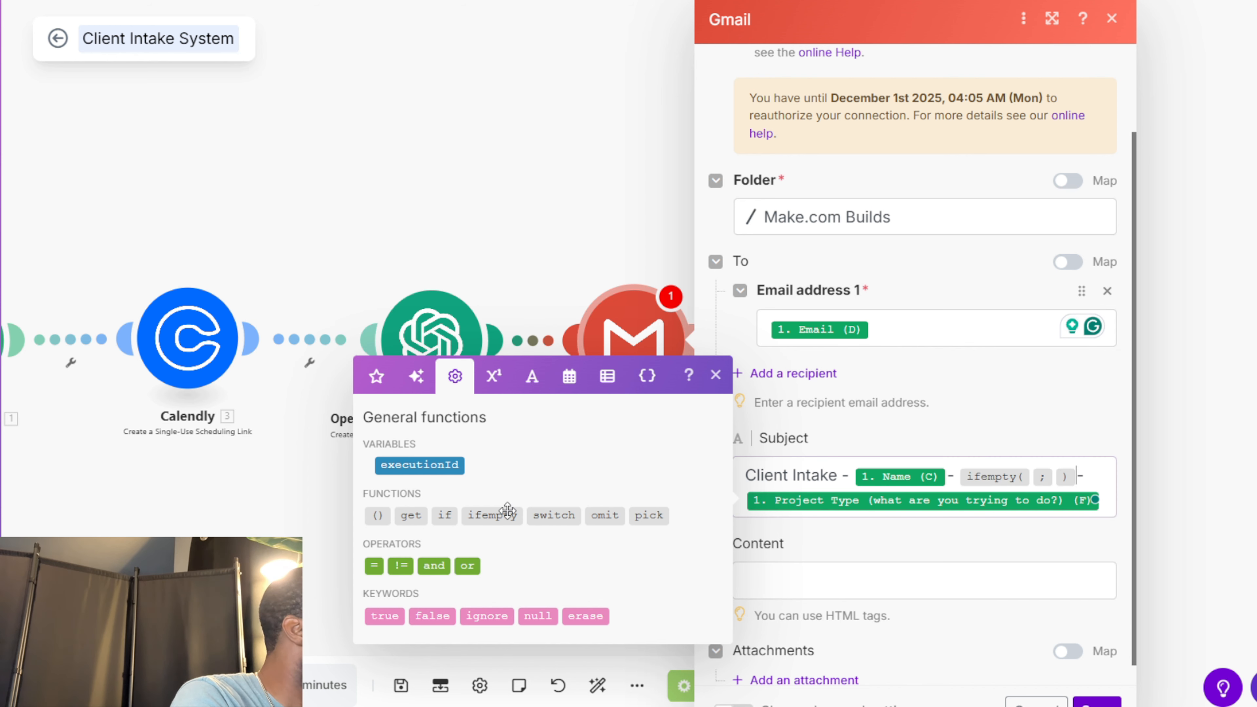
pyautogui.click(1033, 479)
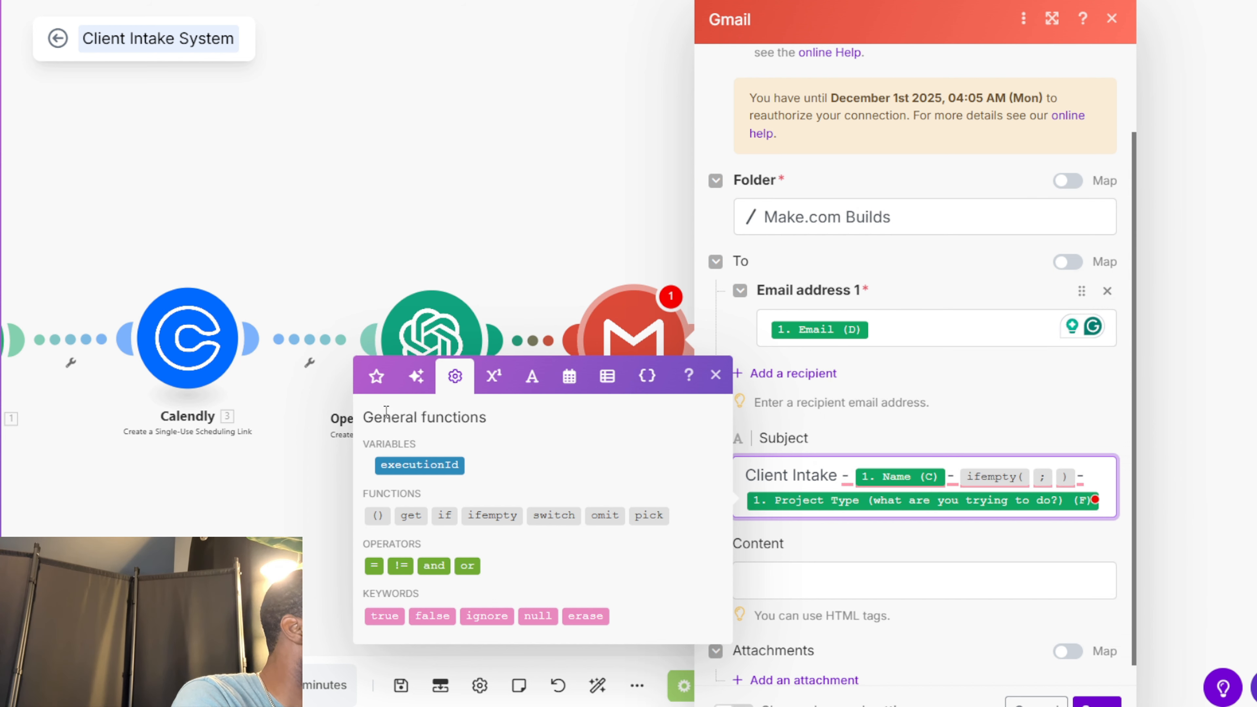
# Map Company Name (B) as the first value inside ifempty in the draft subject
pyautogui.click(387, 384)
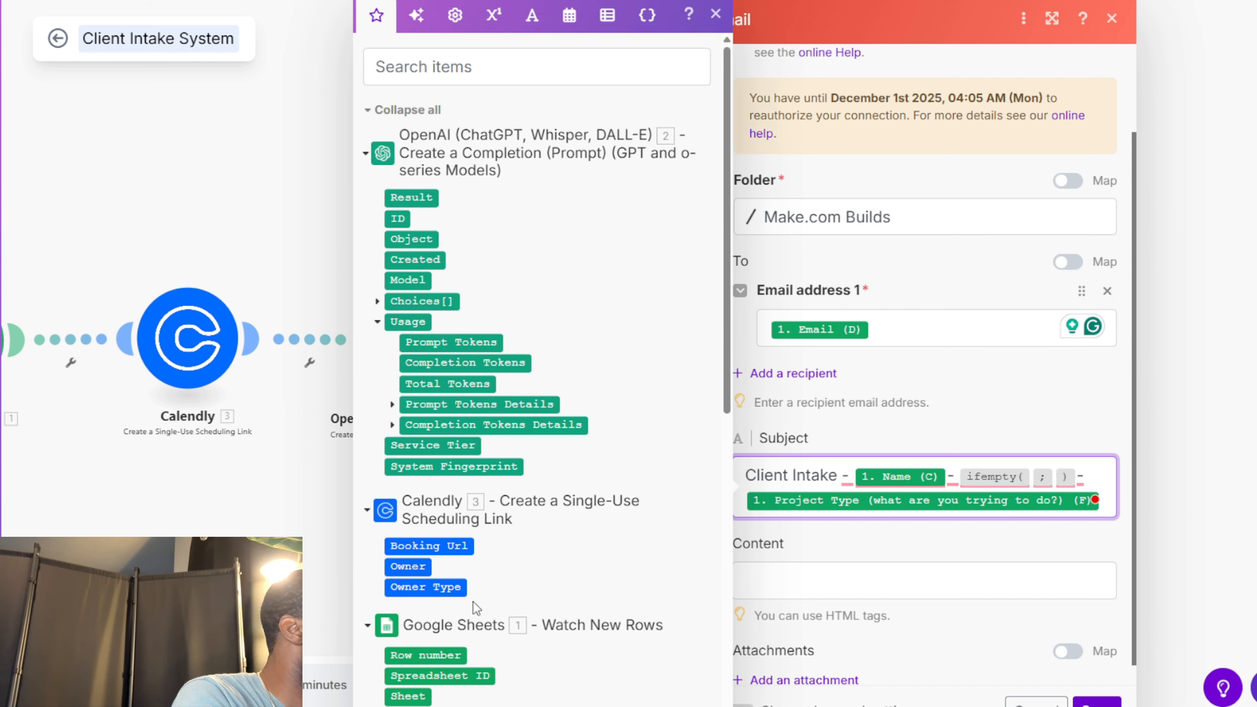
pyautogui.scroll(-3, 475, 608)
pyautogui.scroll(-2, 477, 608)
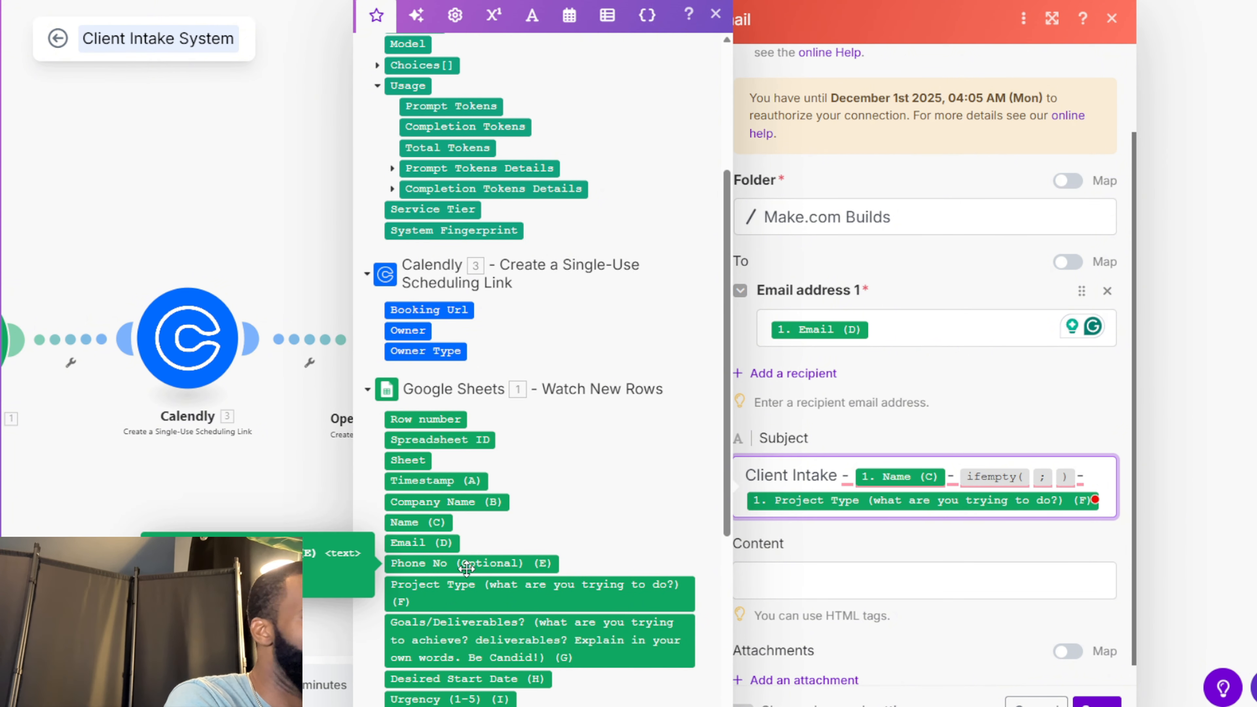
pyautogui.click(414, 501)
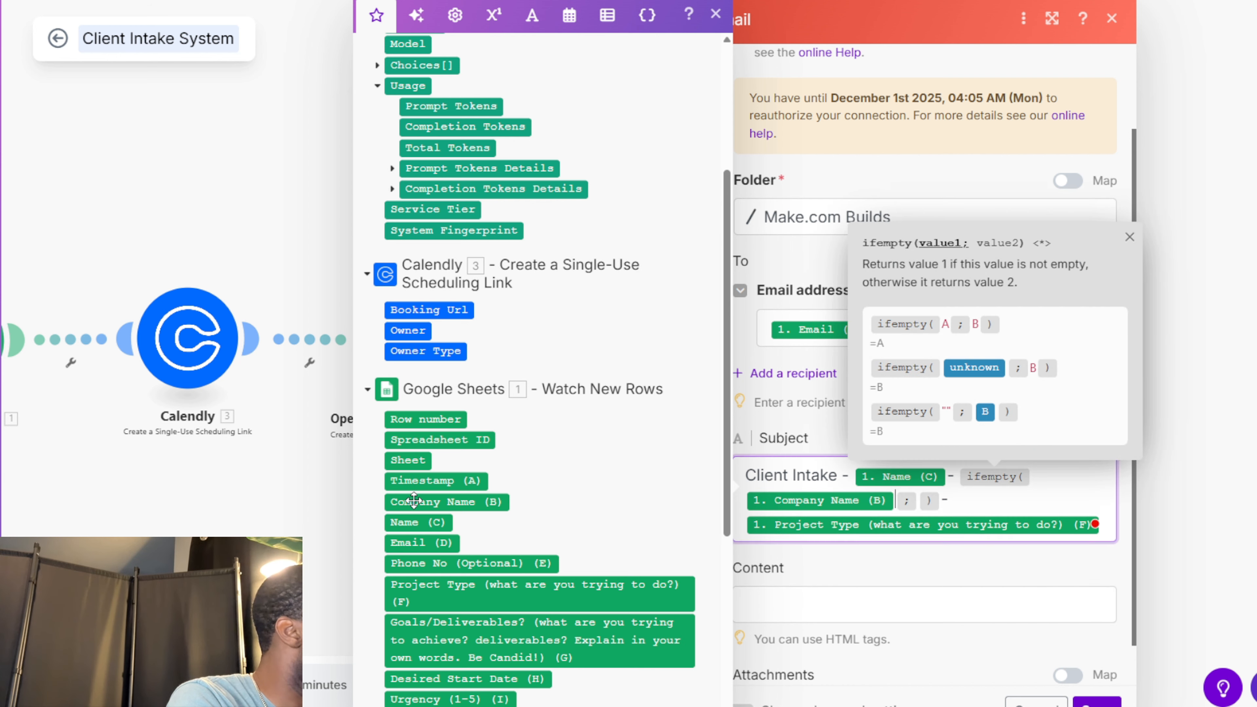
# Enter Null as ifempty's fallback value after the semicolon
pyautogui.click(919, 501)
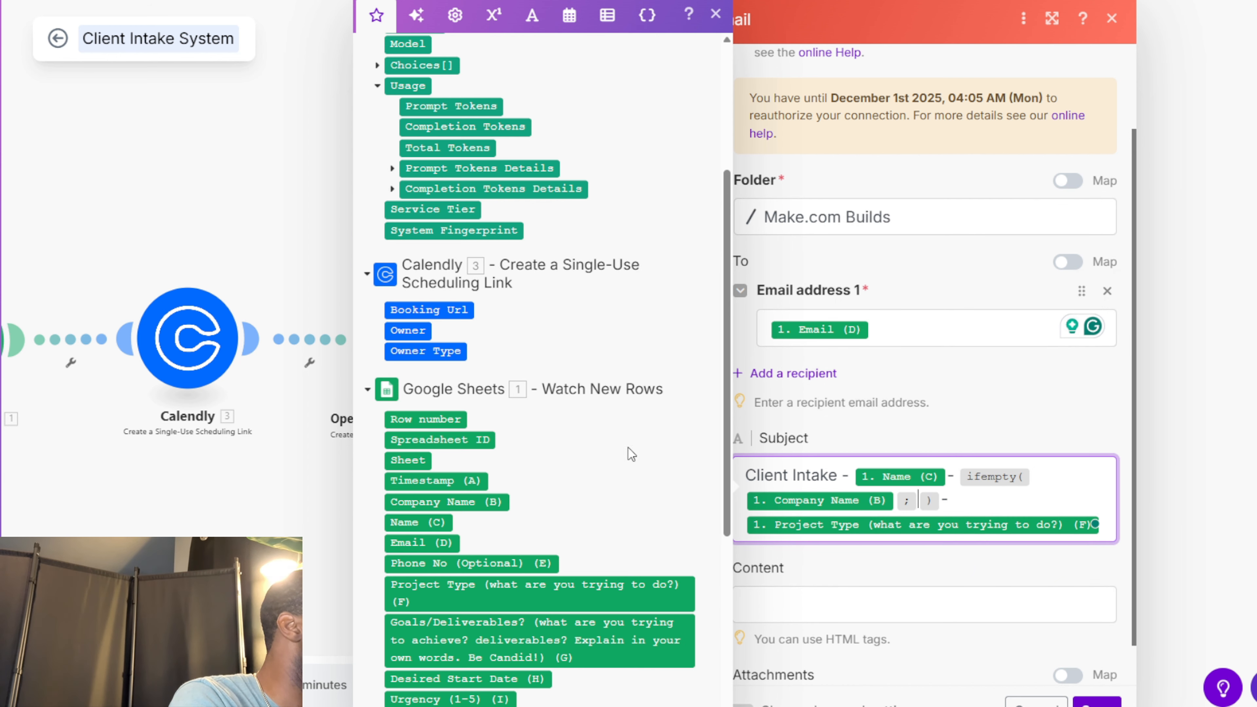
pyautogui.moveTo(910, 506)
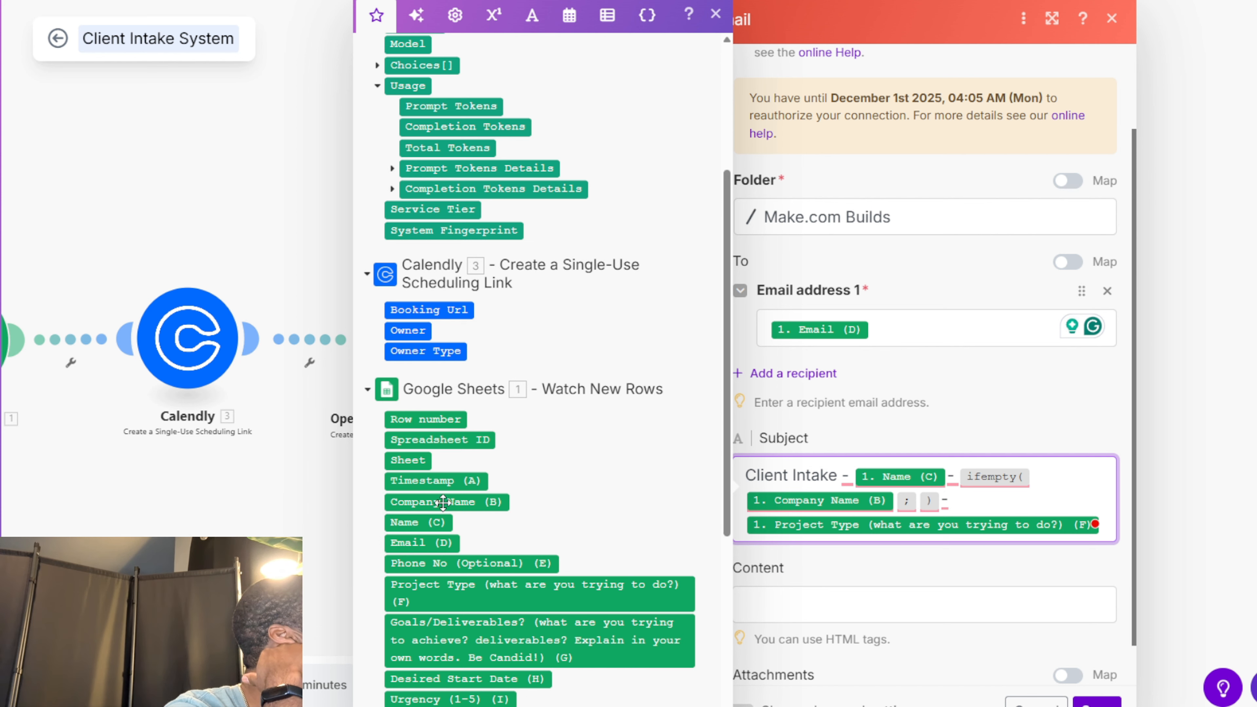
pyautogui.moveTo(477, 507)
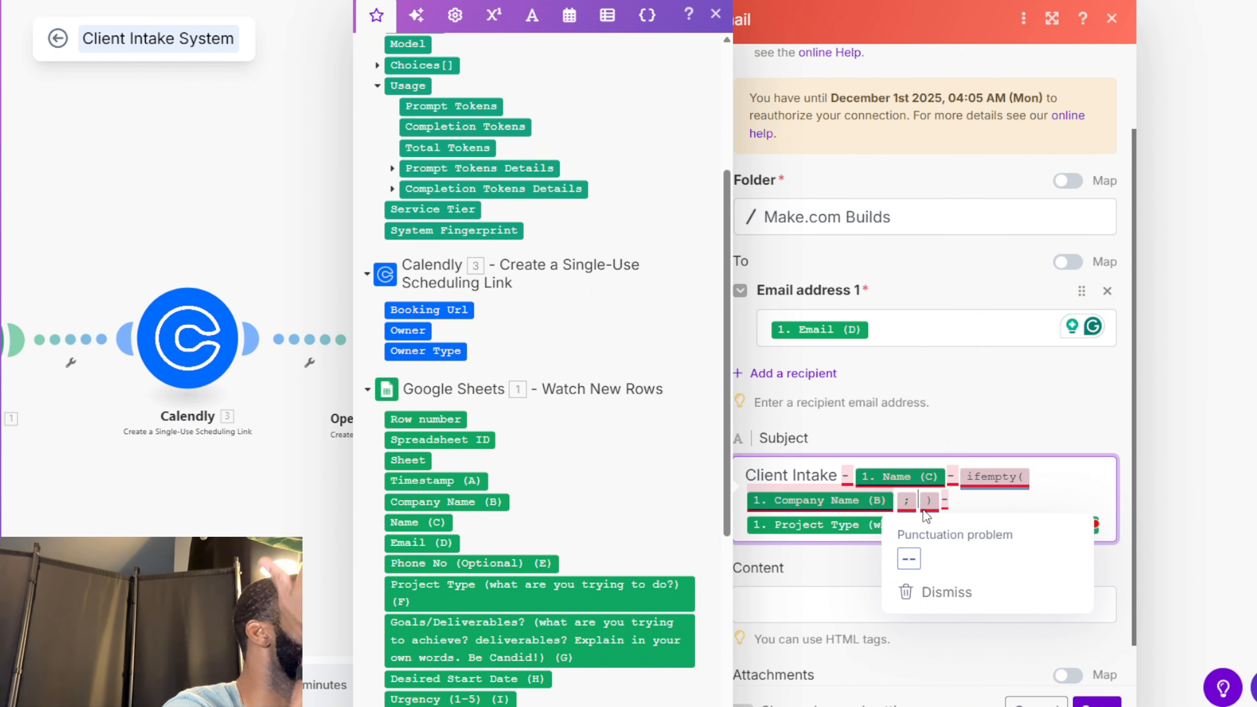
pyautogui.click(918, 510)
pyautogui.write('-')
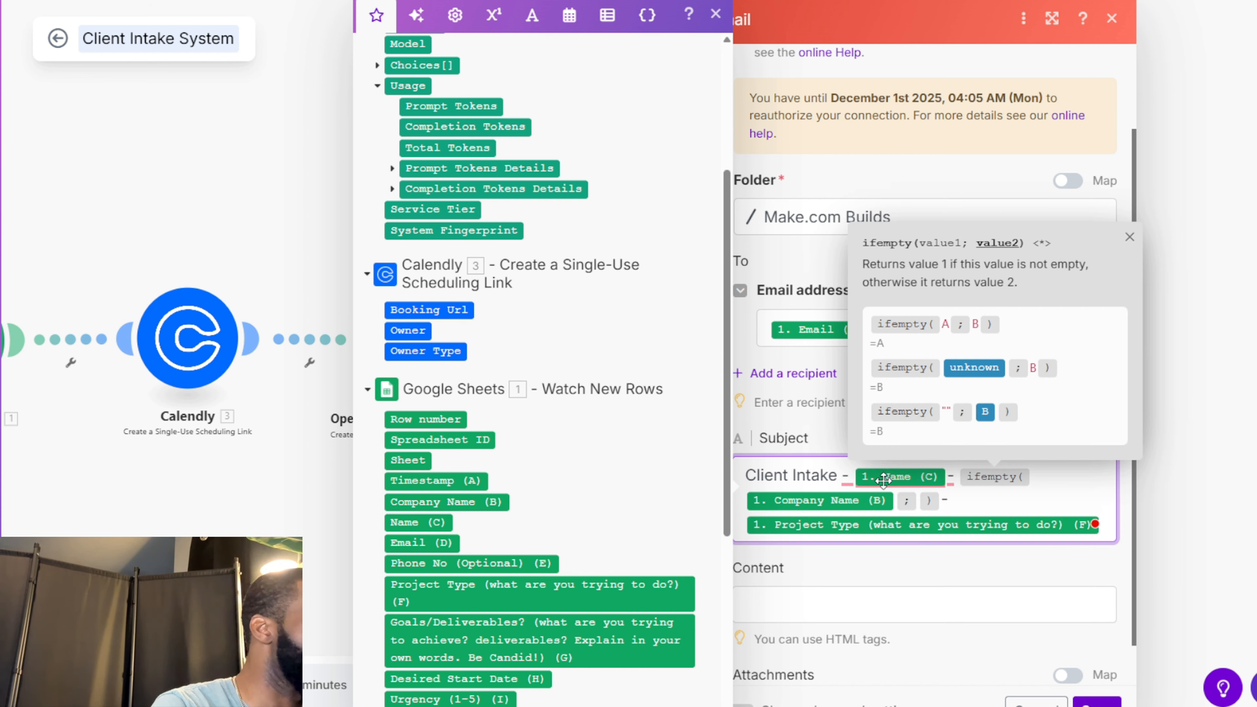
pyautogui.write('Null')
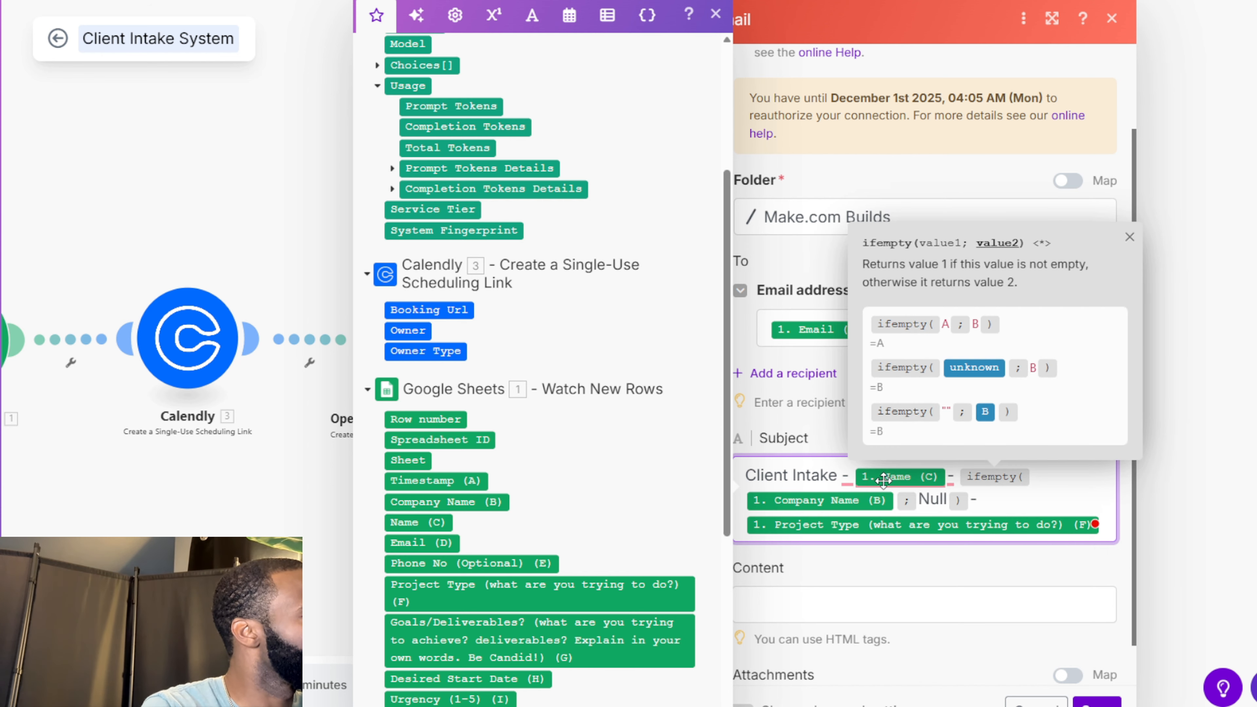
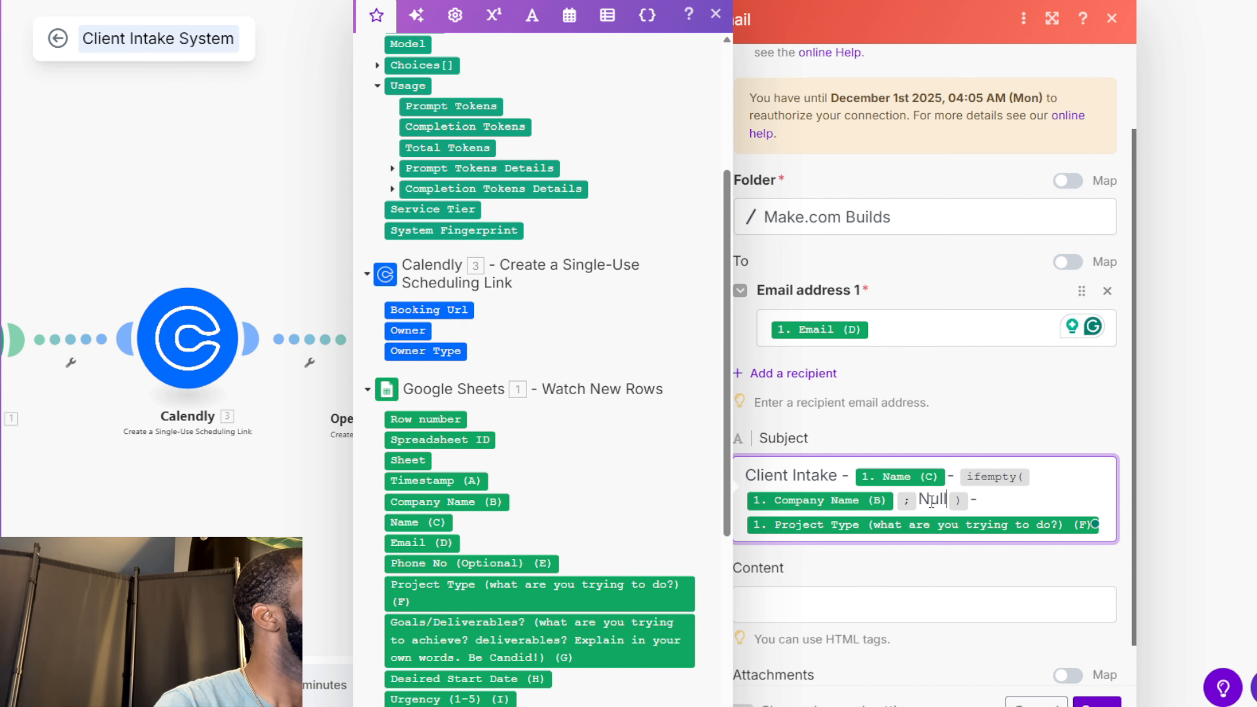
# Change the subject's ifempty fallback from Null to lowercase null
pyautogui.moveTo(931, 502); pyautogui.dragTo(923, 502)
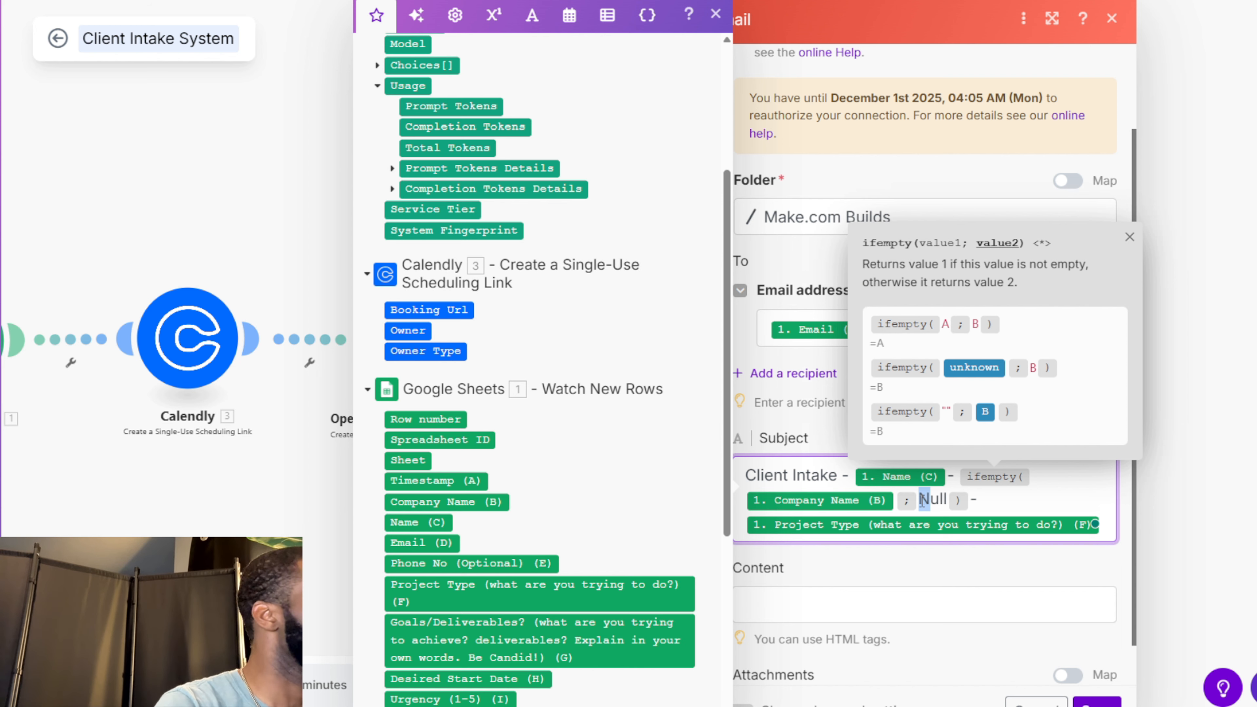
pyautogui.write('n')
pyautogui.click(1024, 501)
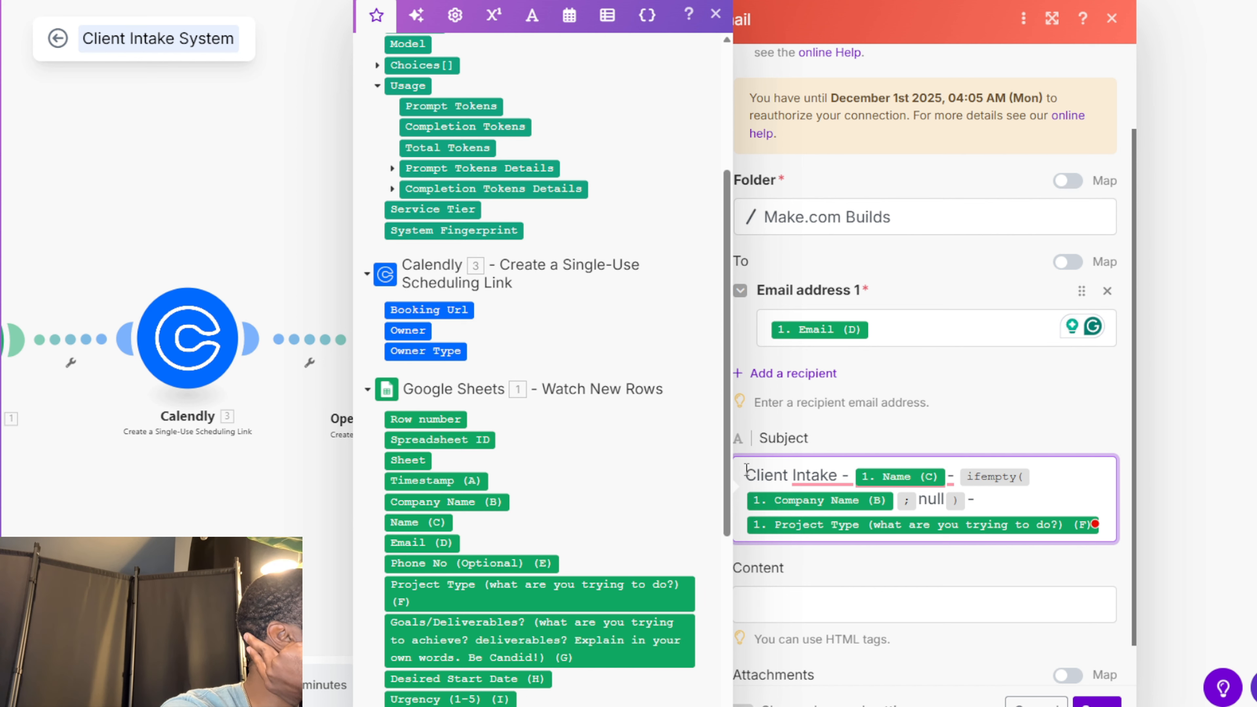
# Replace the Message pill in the email Content with the OpenAI Result output
pyautogui.click(752, 605)
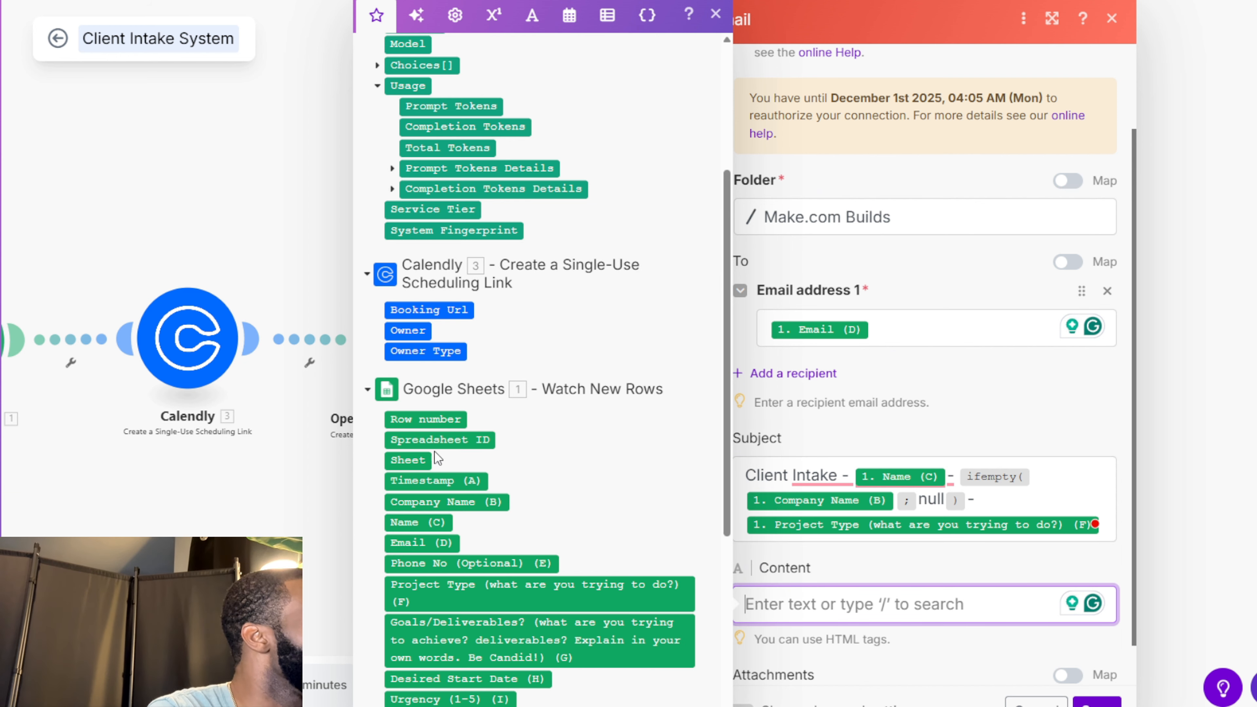
pyautogui.scroll(3, 440, 222)
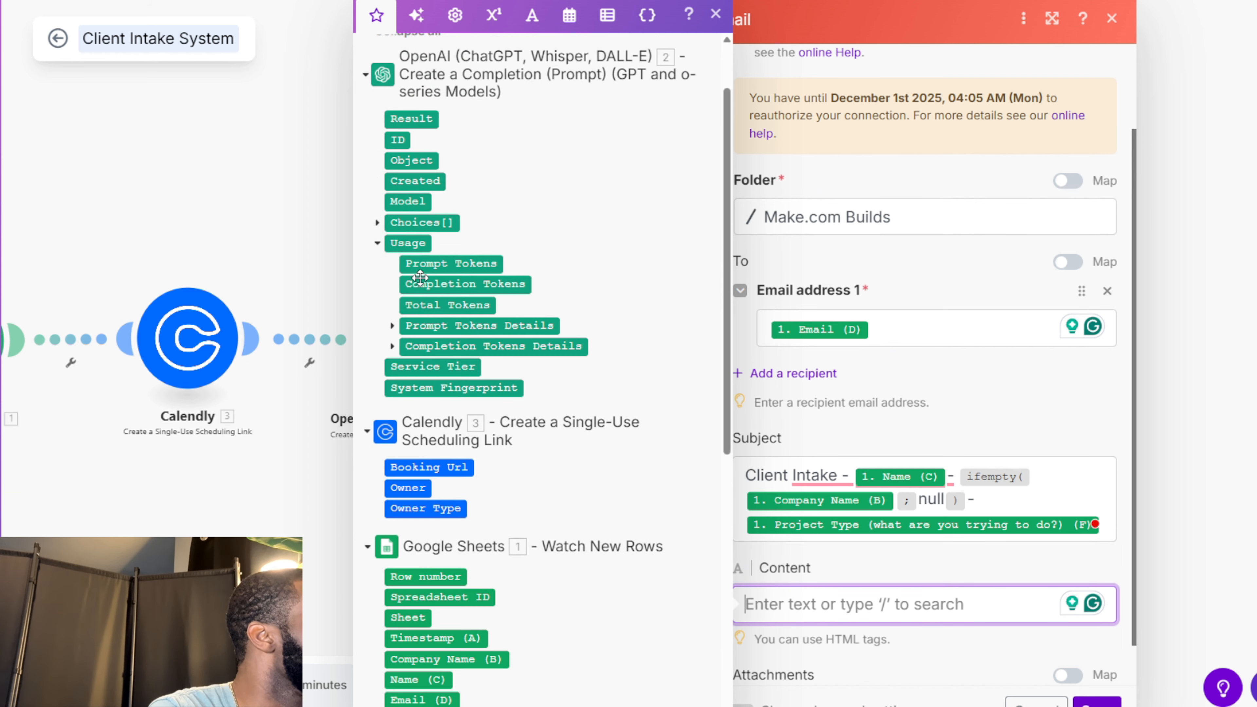
pyautogui.scroll(-5, 421, 279)
pyautogui.scroll(5, 411, 369)
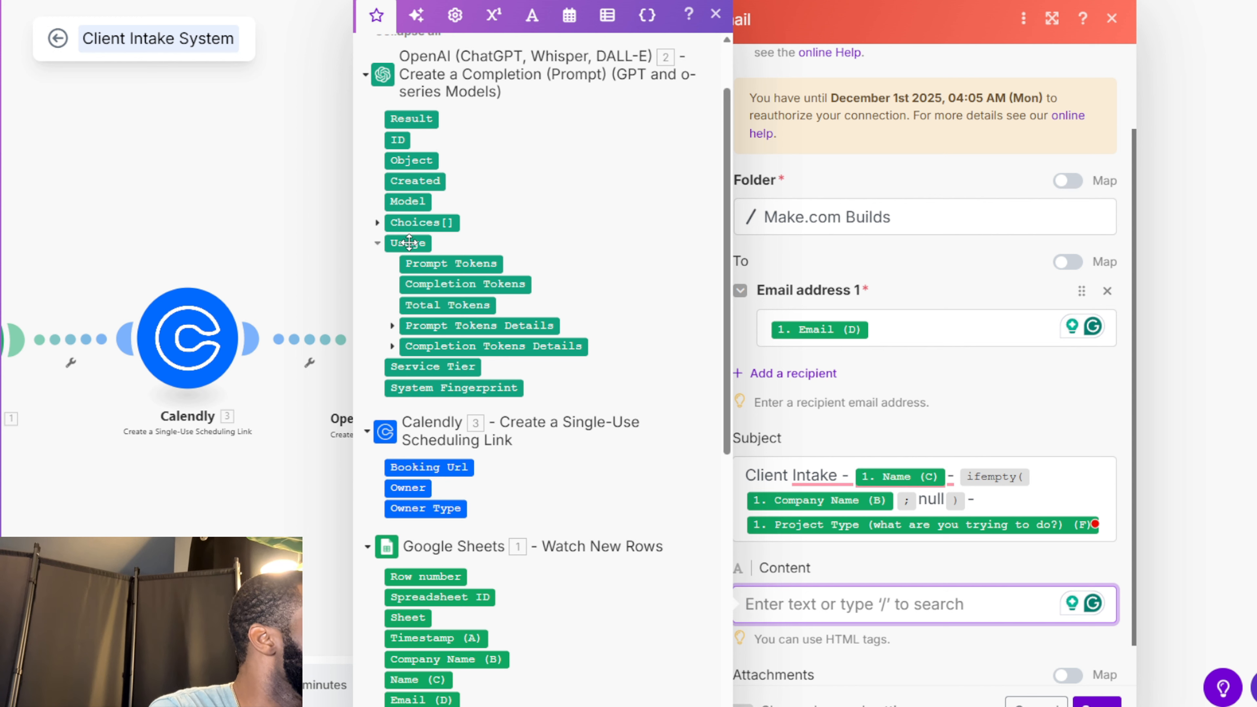
pyautogui.click(377, 222)
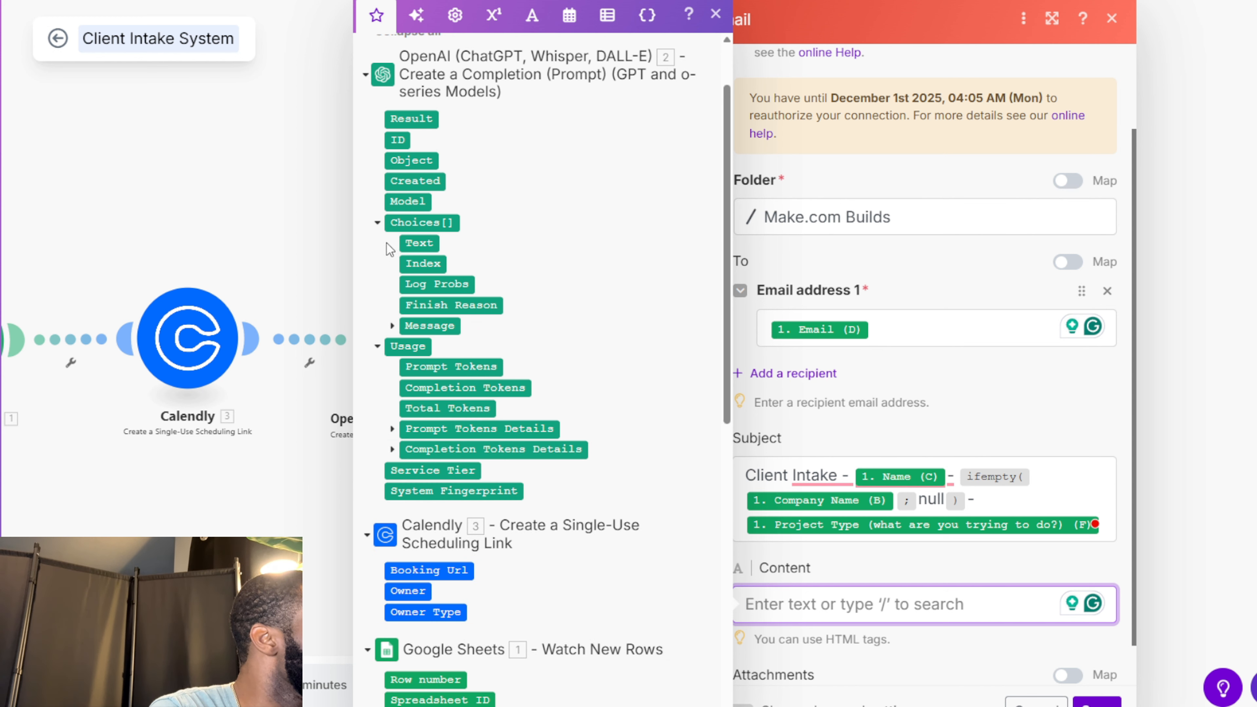
pyautogui.click(410, 326)
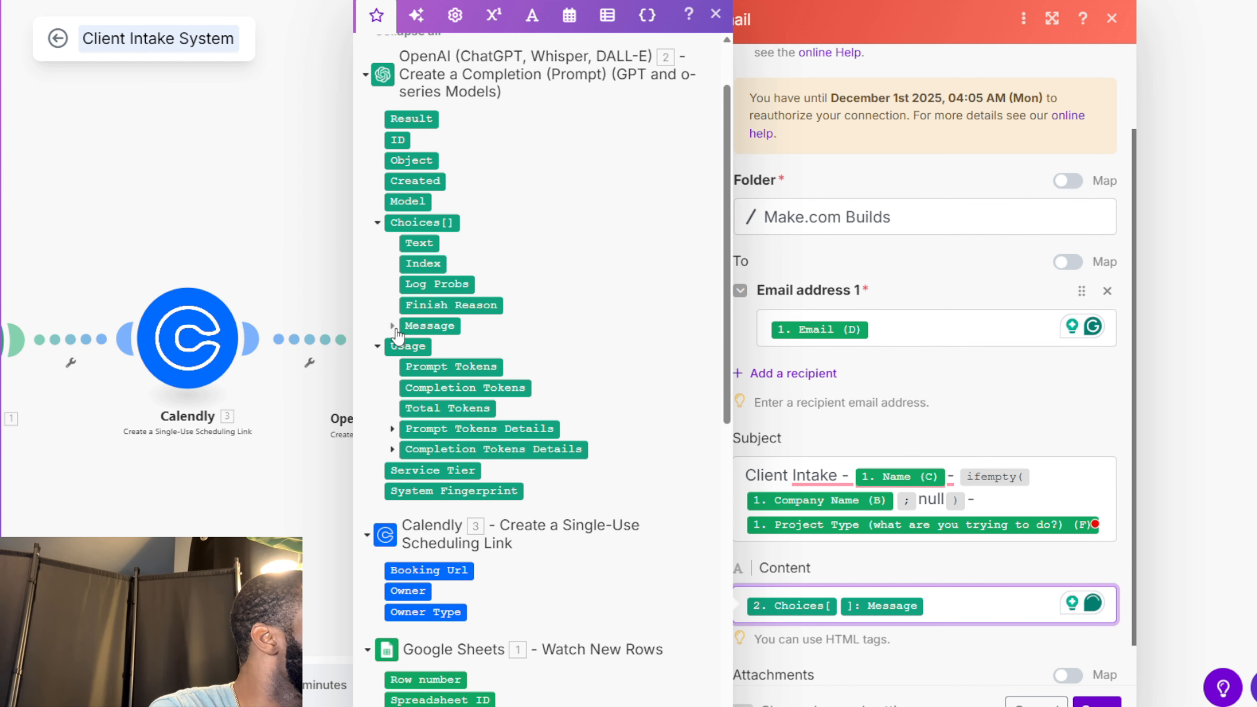
pyautogui.press('BackSpace')
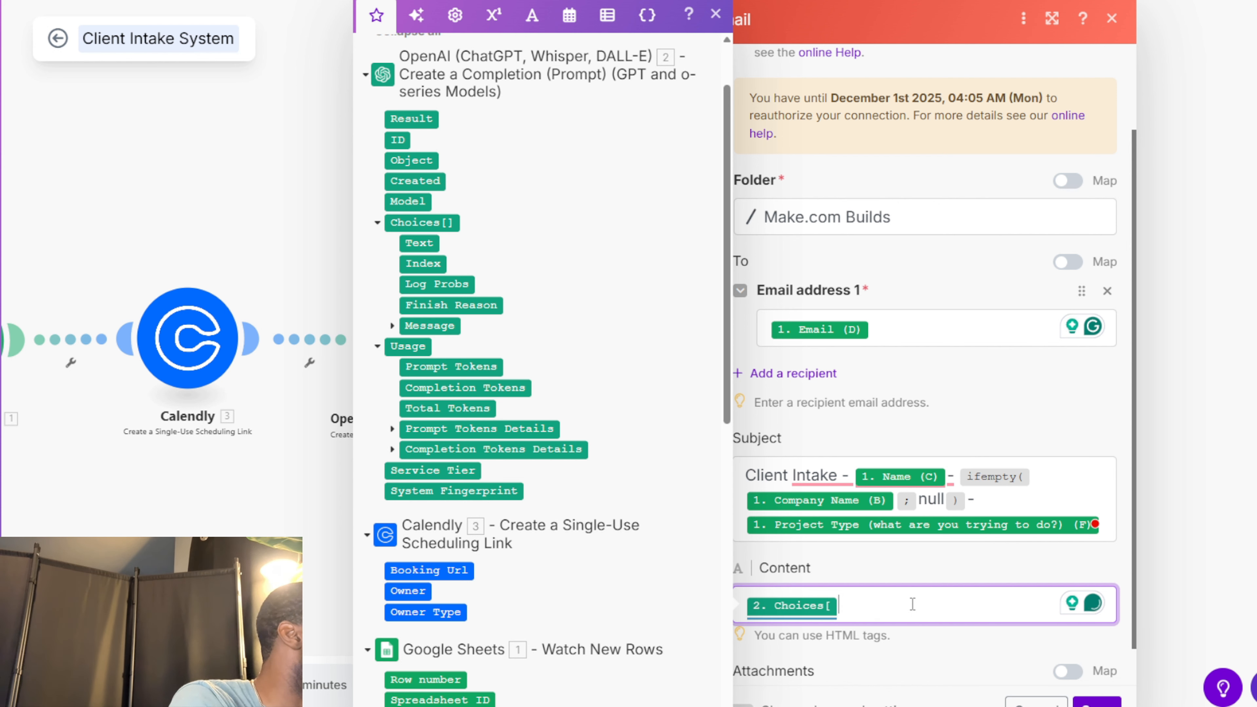
pyautogui.press('BackSpace')
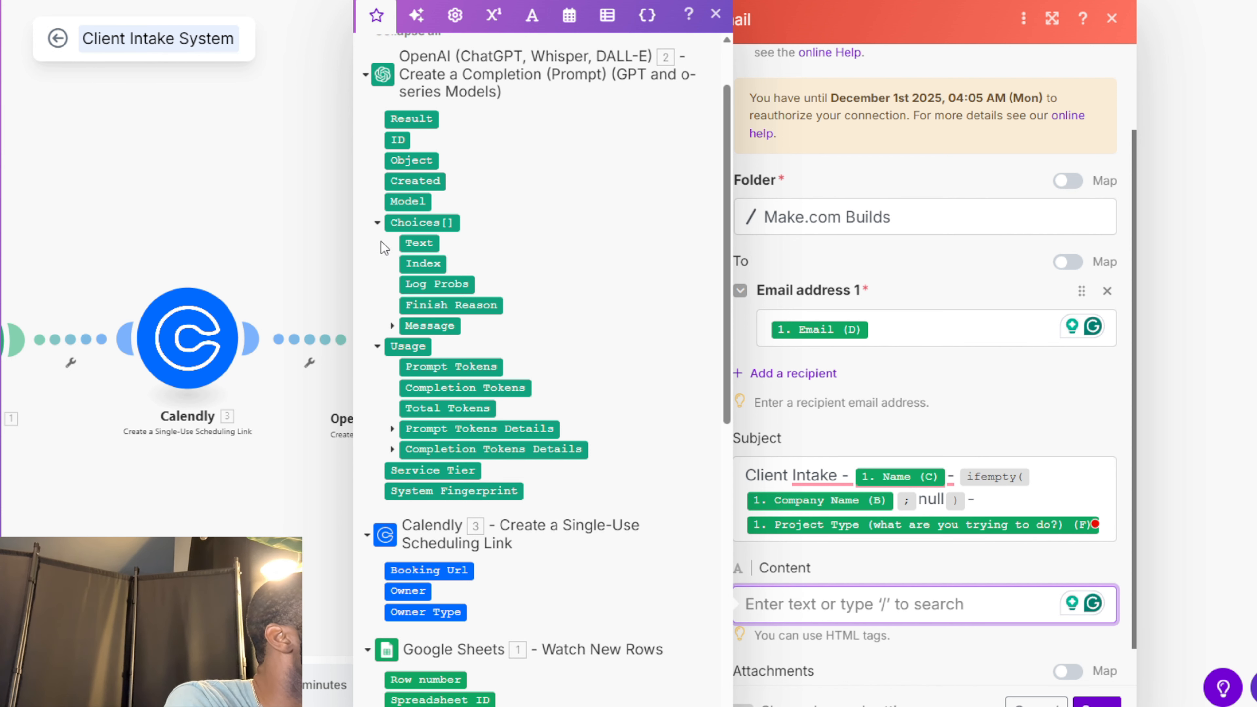
pyautogui.click(397, 121)
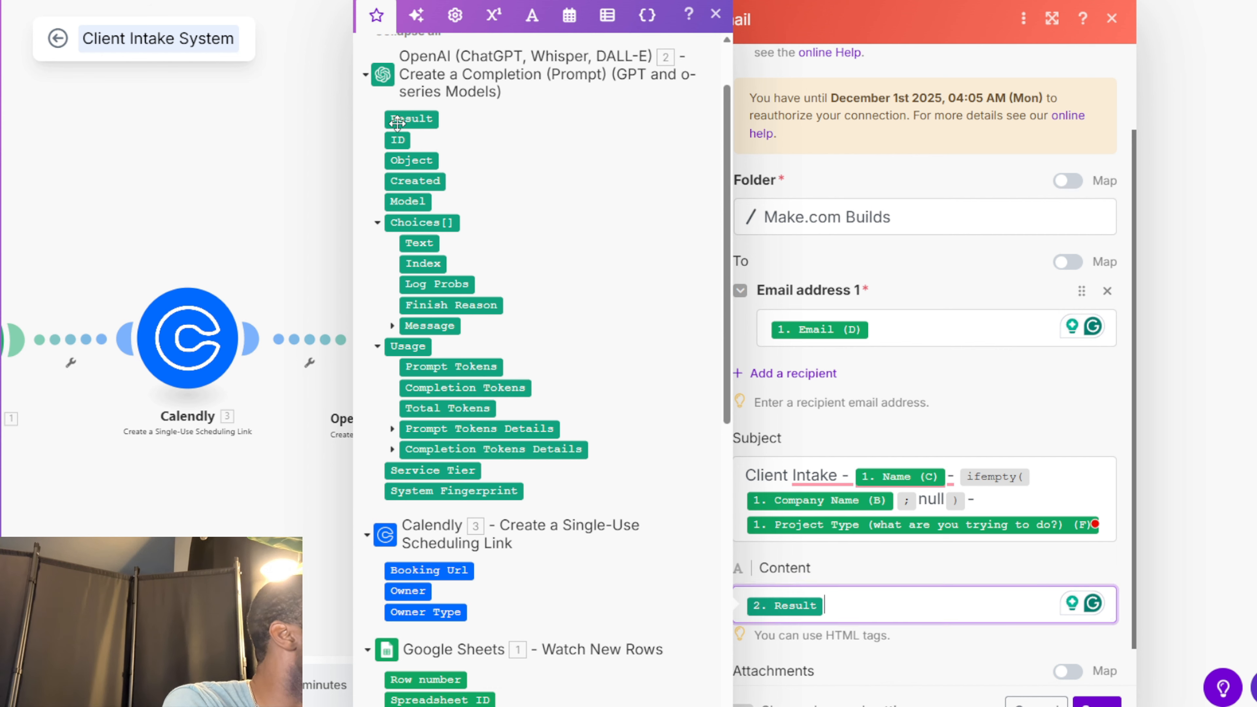
pyautogui.scroll(-1, 1052, 683)
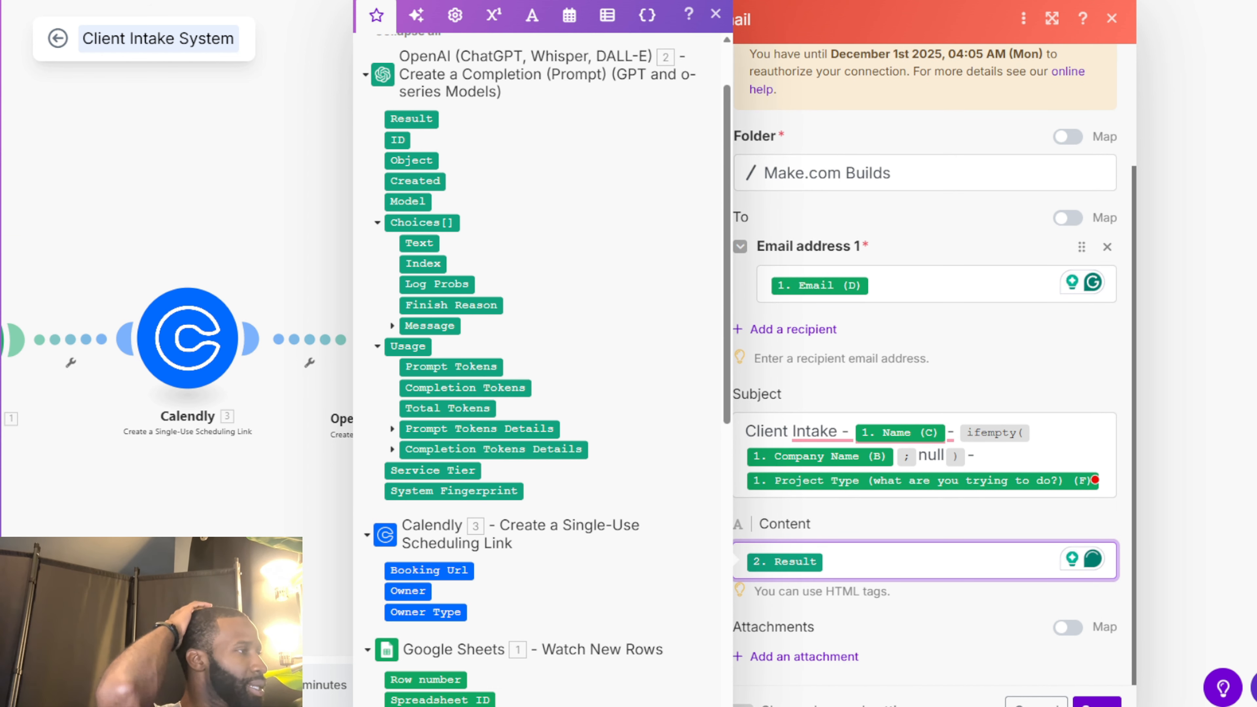
# Add a Google Sheets Add a Row module after the Gmail draft step
pyautogui.click(1097, 701)
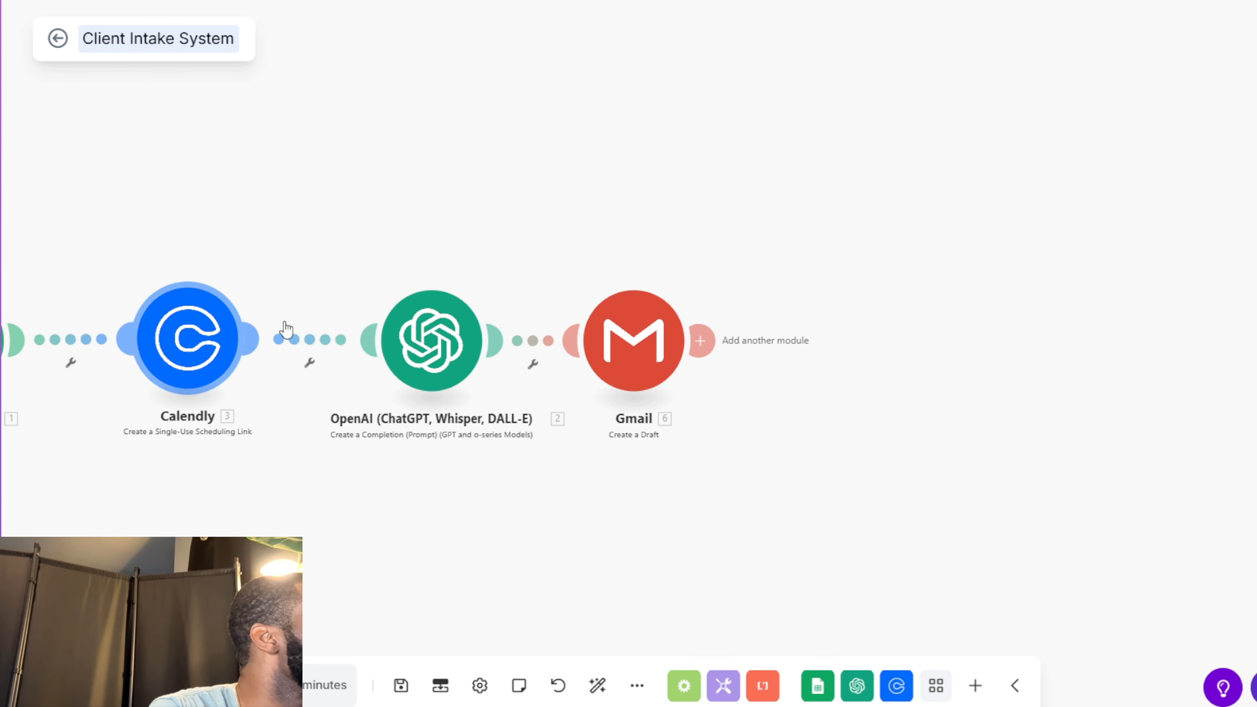
pyautogui.click(705, 348)
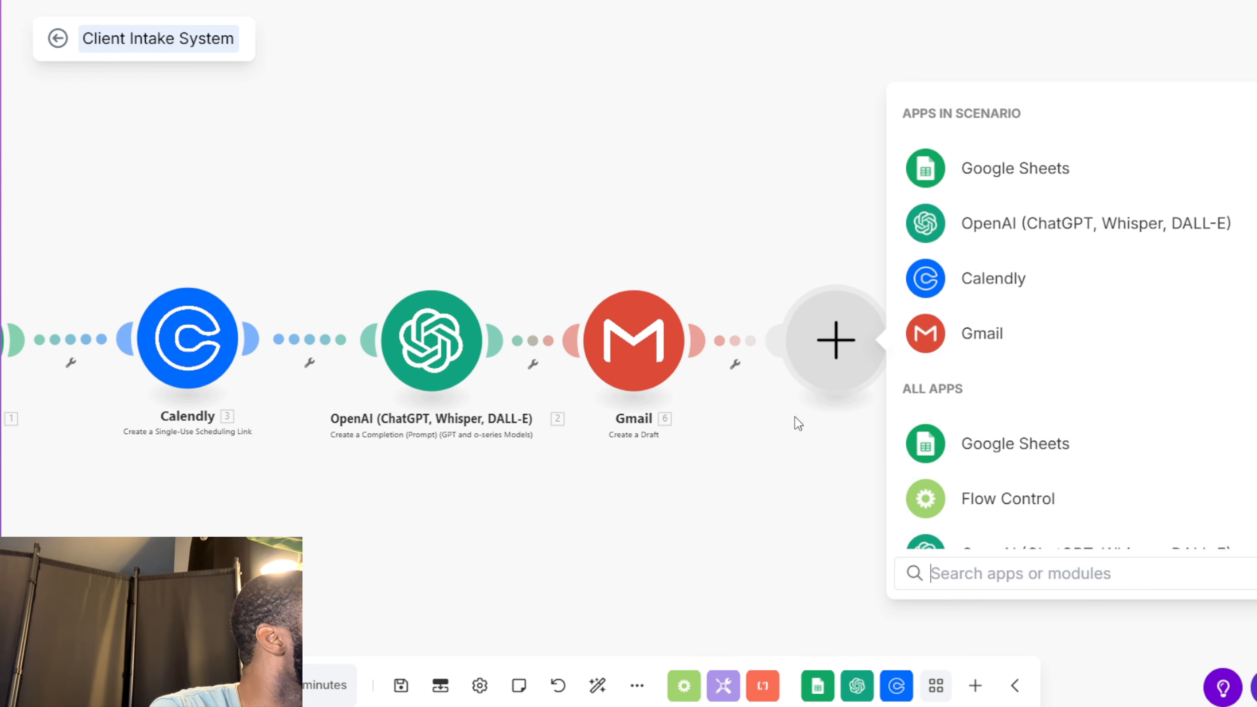
pyautogui.click(989, 221)
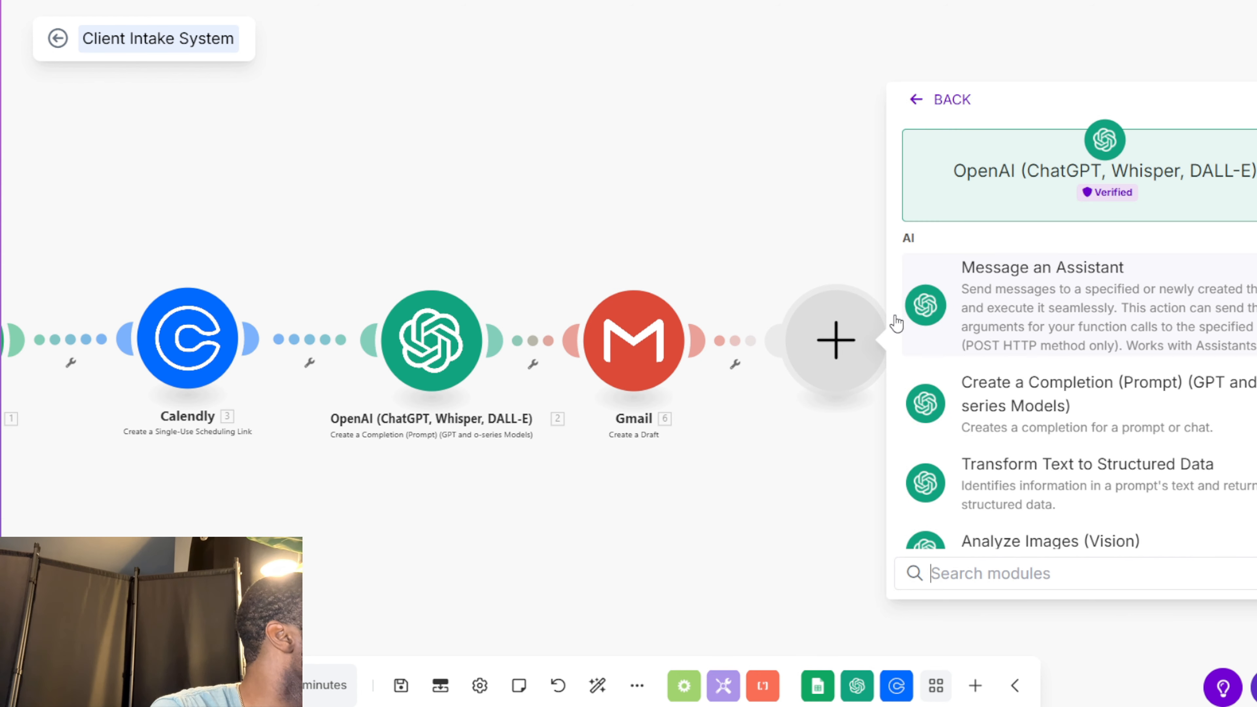
pyautogui.click(917, 102)
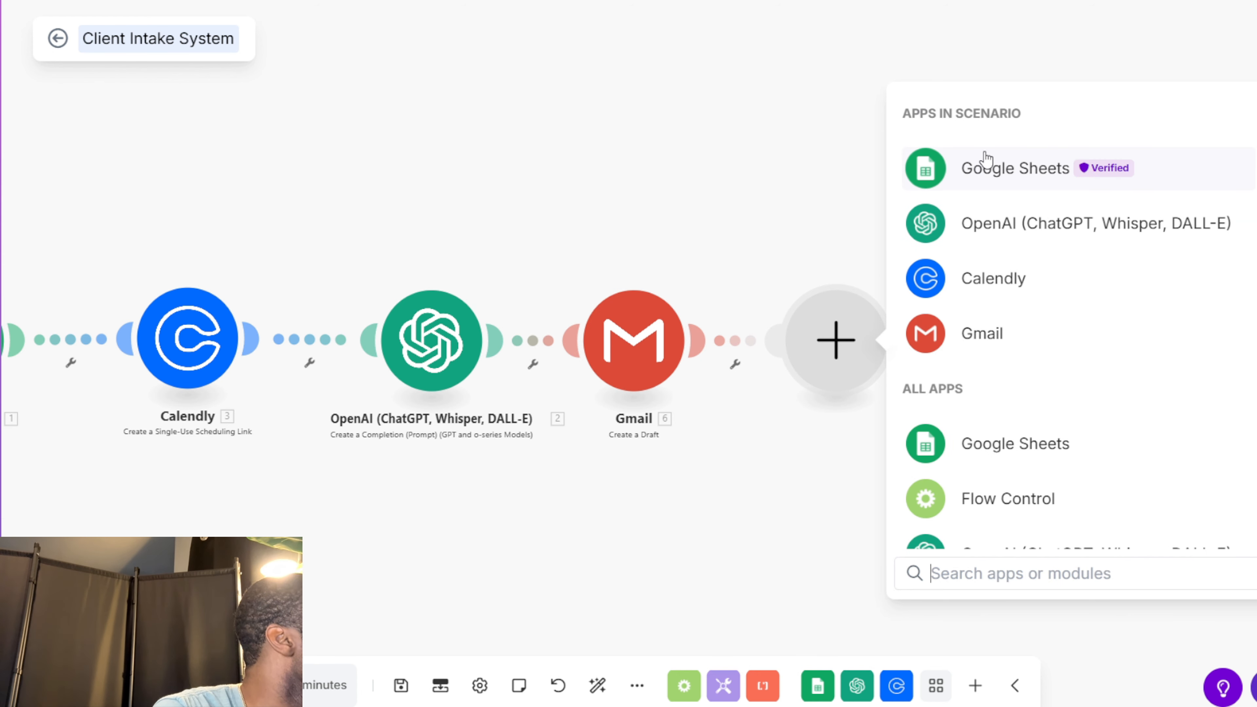
pyautogui.click(990, 168)
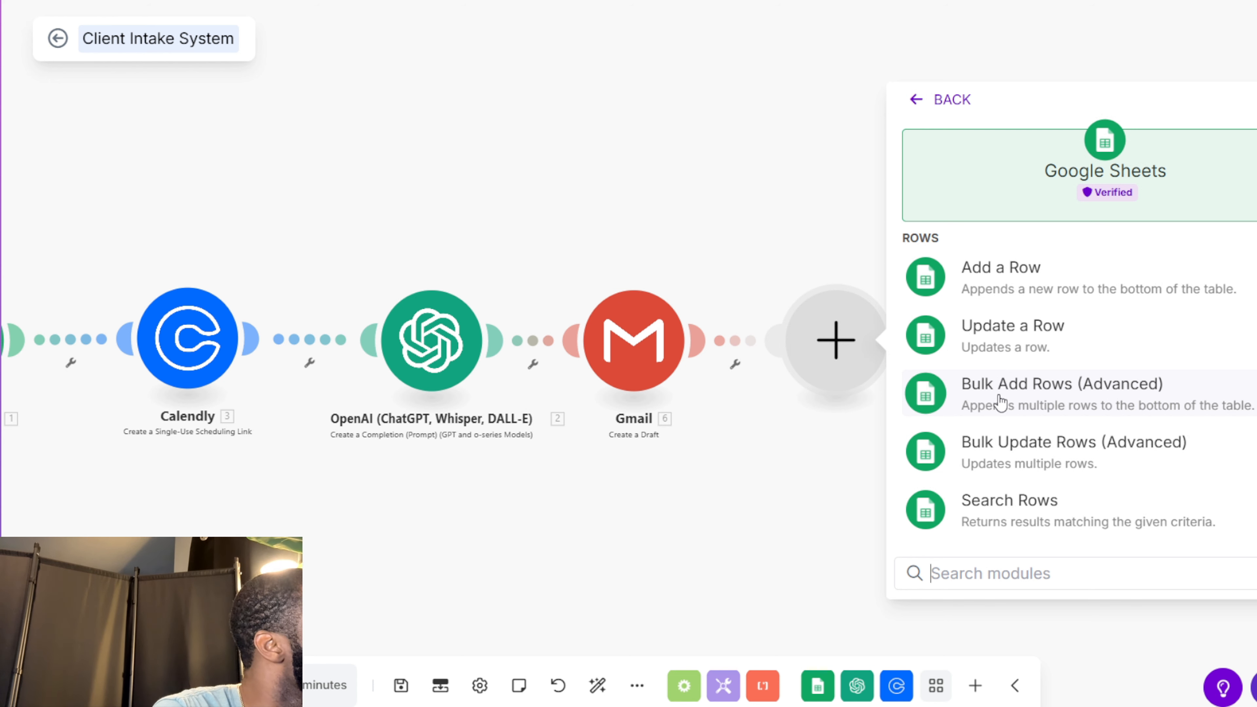
pyautogui.click(1024, 290)
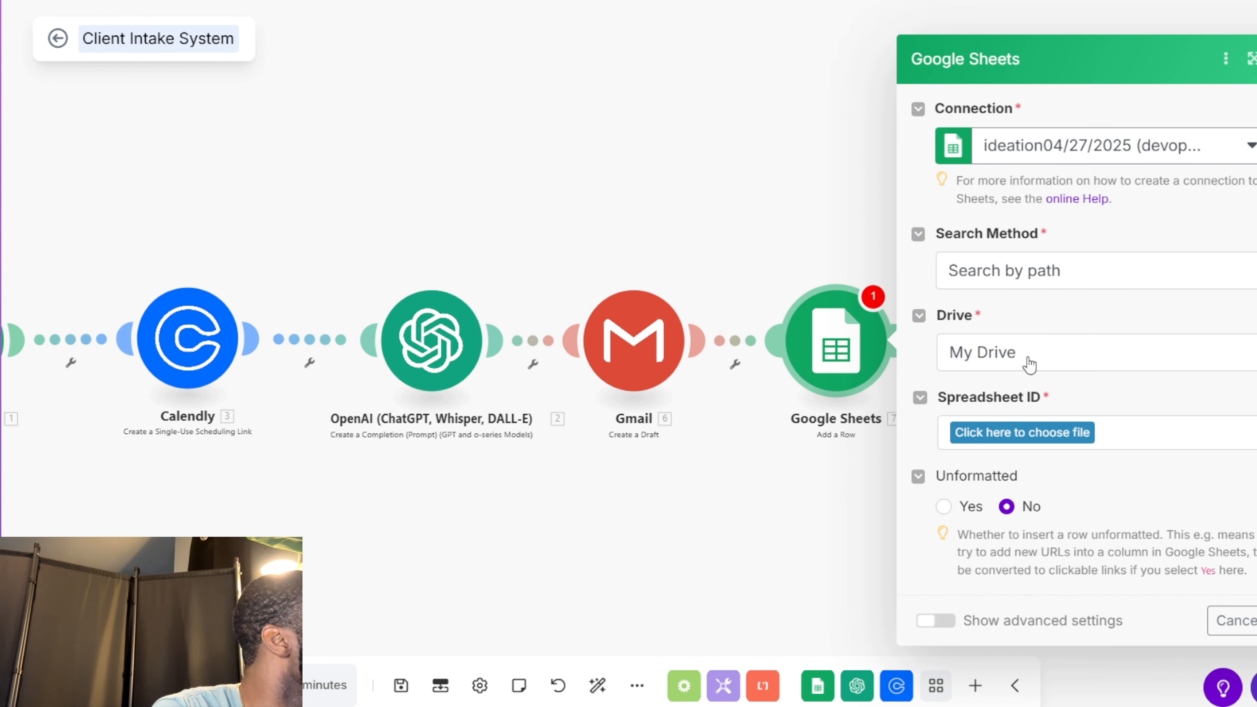
# Point Add a Row at the Log Intake sheet of YT_Client Intake System (Responses)
pyautogui.click(1020, 432)
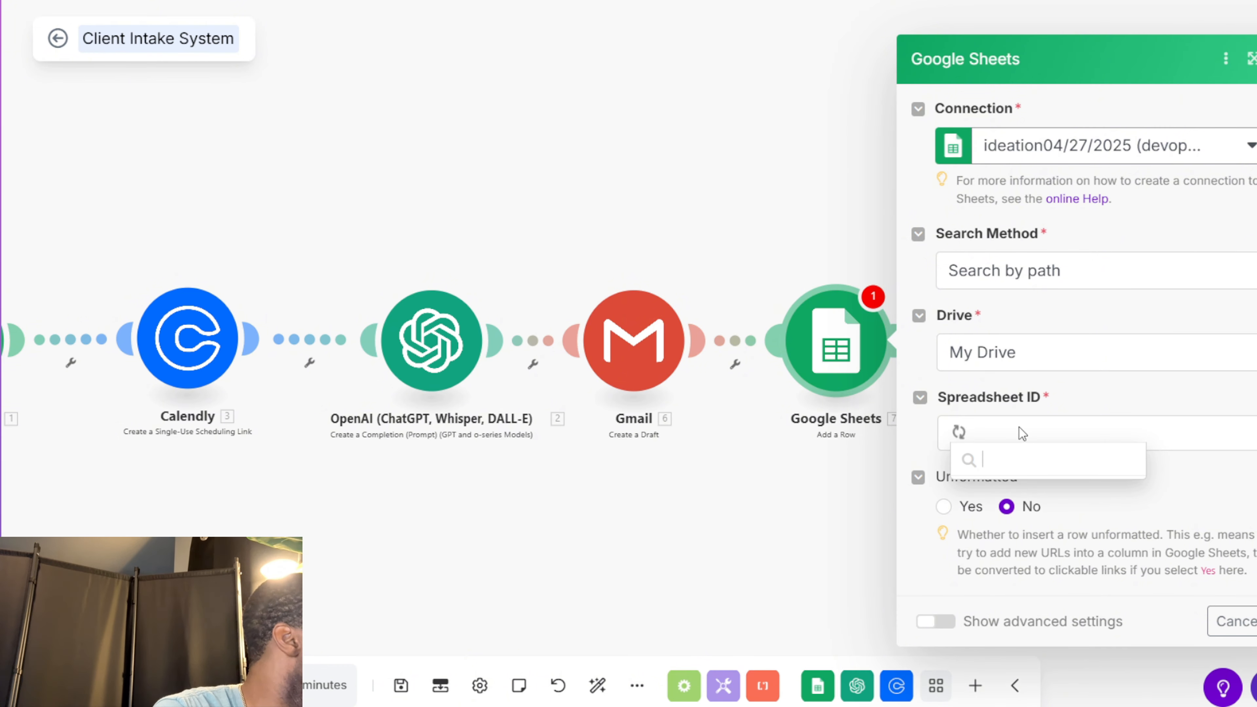
pyautogui.scroll(-3, 1019, 525)
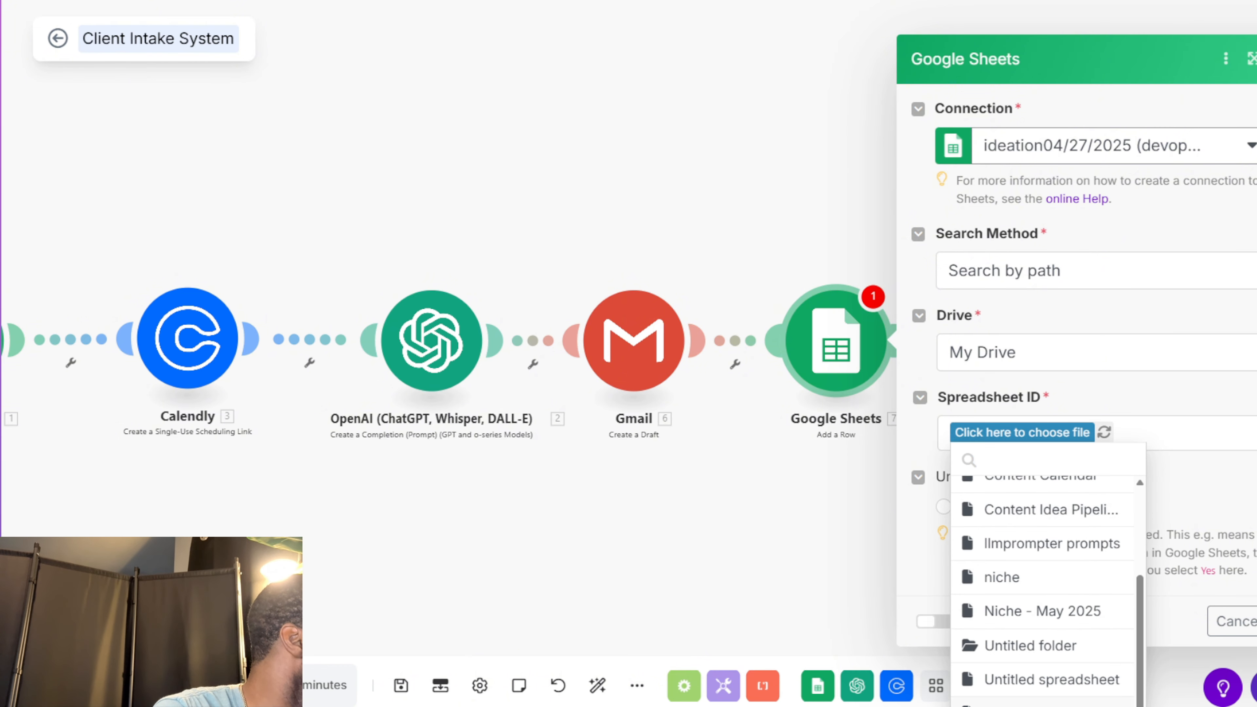
pyautogui.click(1064, 693)
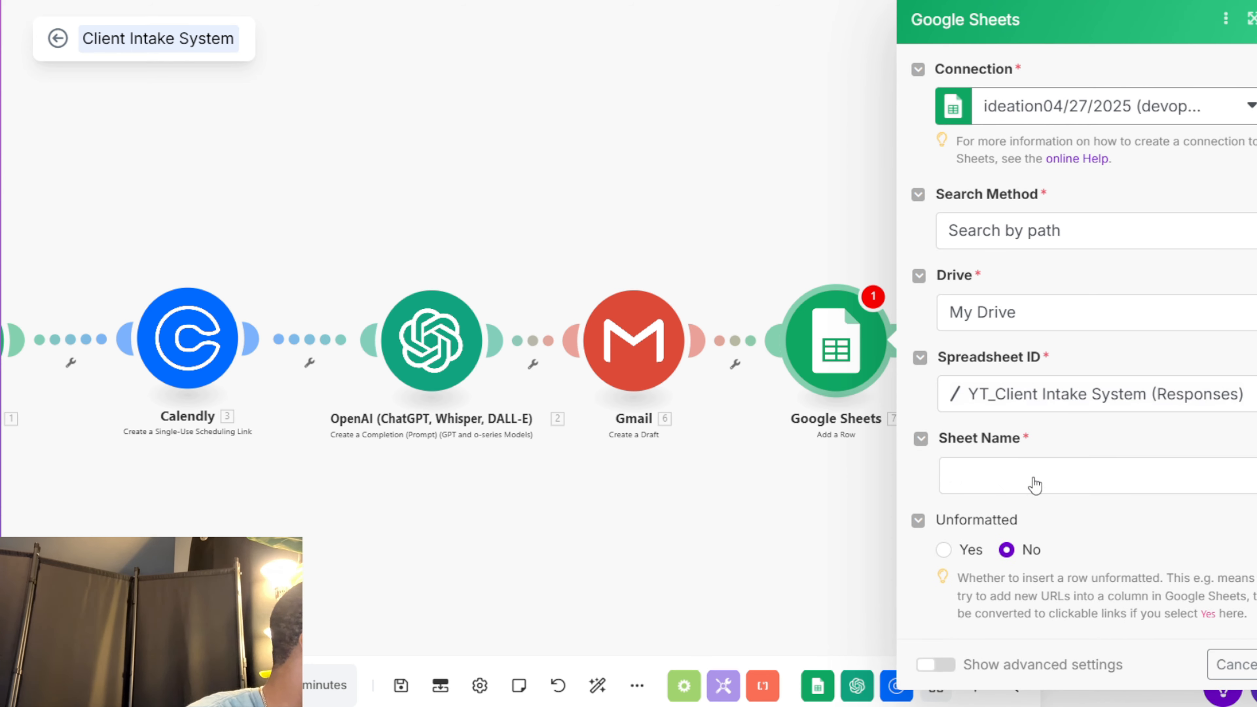
pyautogui.click(999, 476)
pyautogui.click(1009, 542)
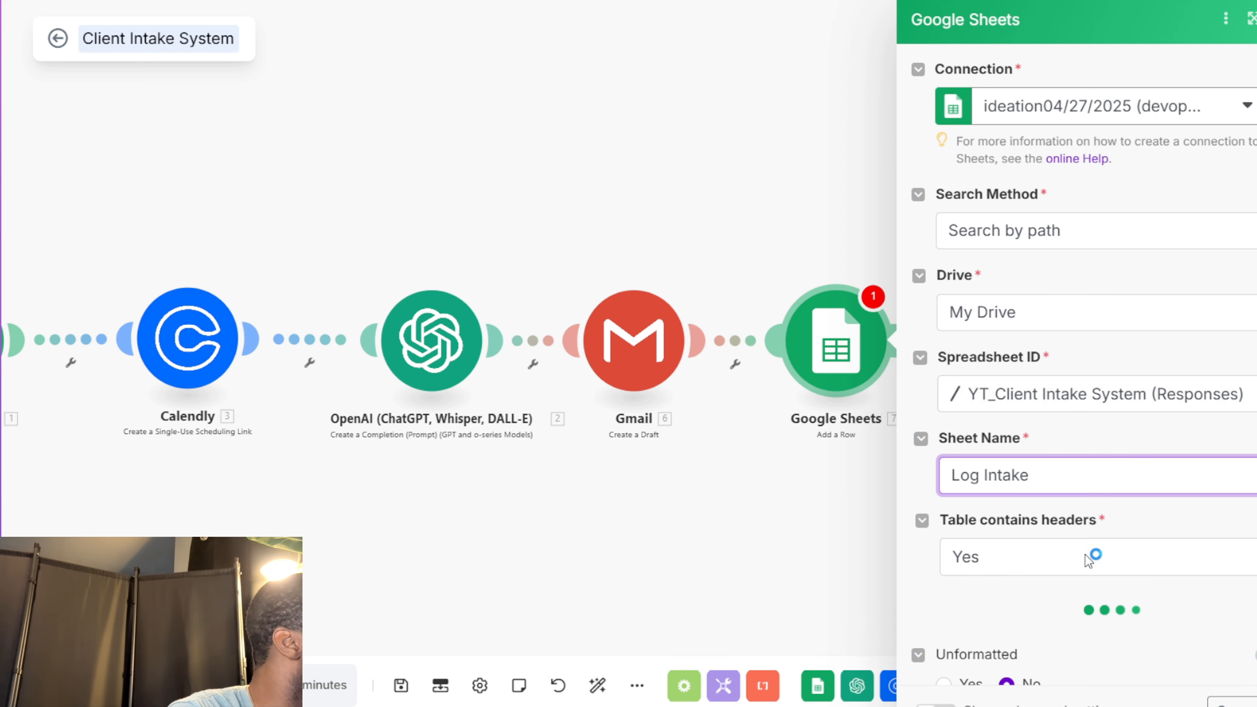
pyautogui.scroll(-3, 1049, 584)
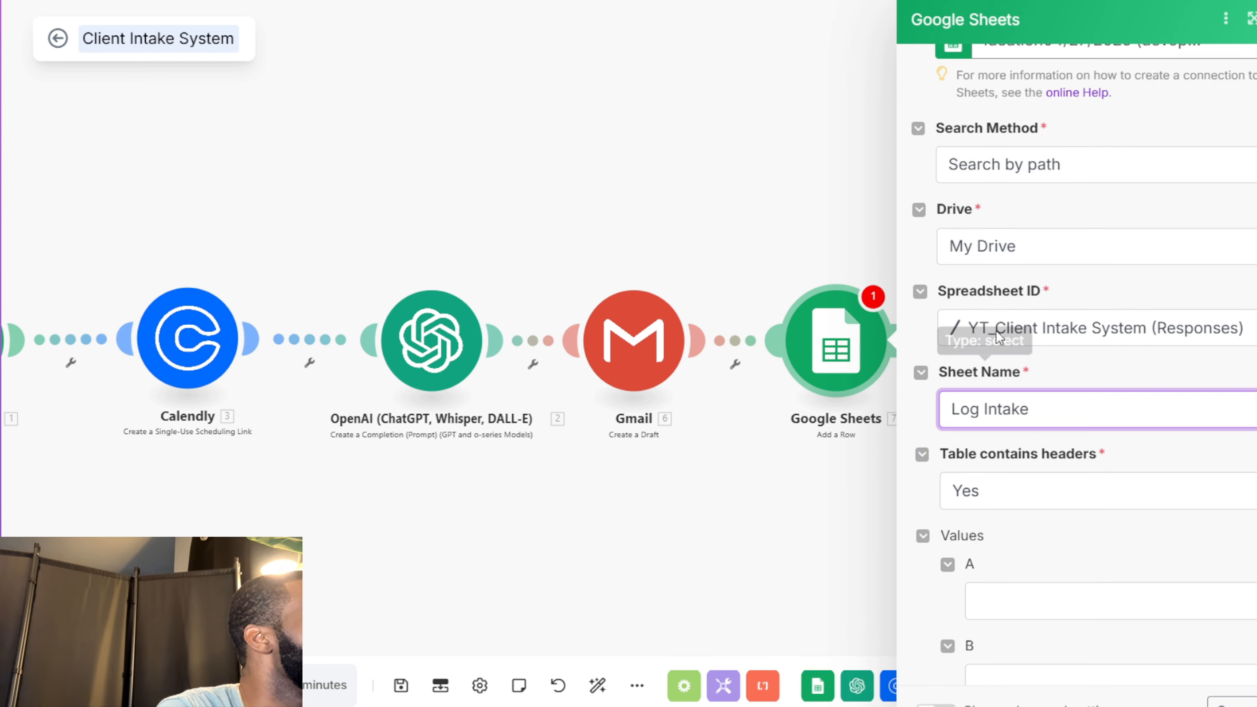
pyautogui.scroll(-3, 1004, 471)
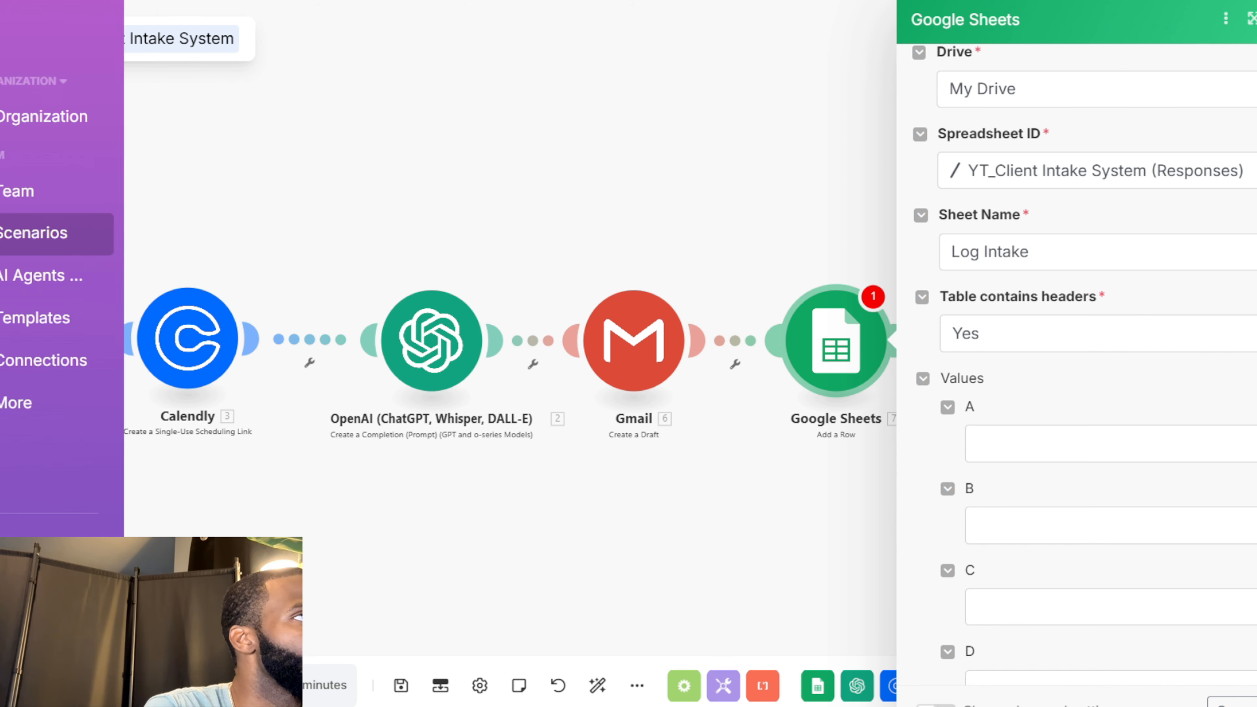
pyautogui.press('F5')
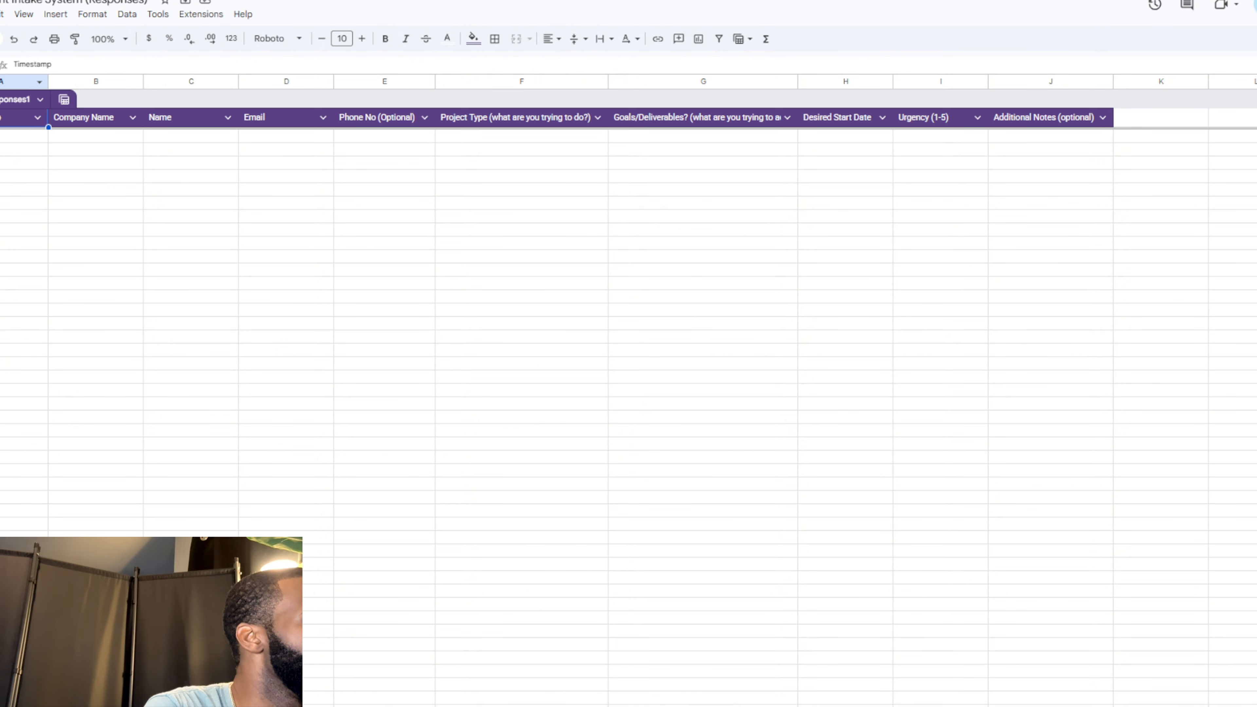
# Enter Client Name and Email as headers in A1 and B1 of the log sheet
pyautogui.click(94, 704)
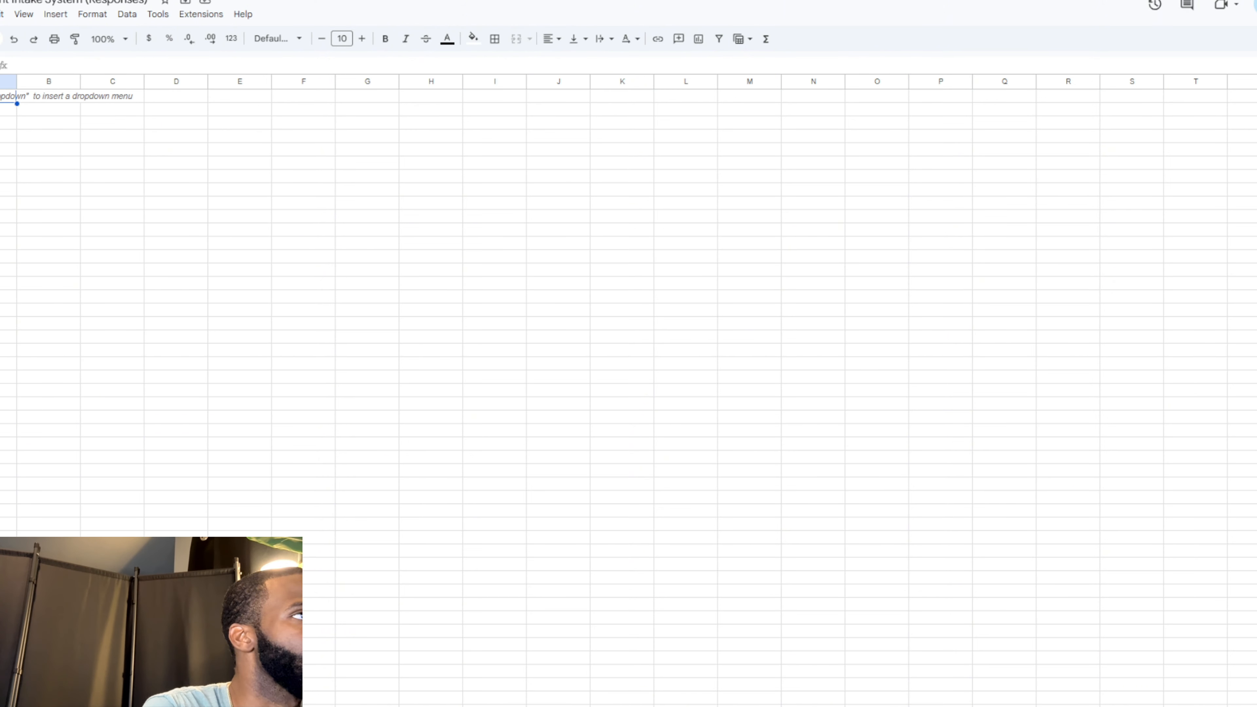
pyautogui.write('C')
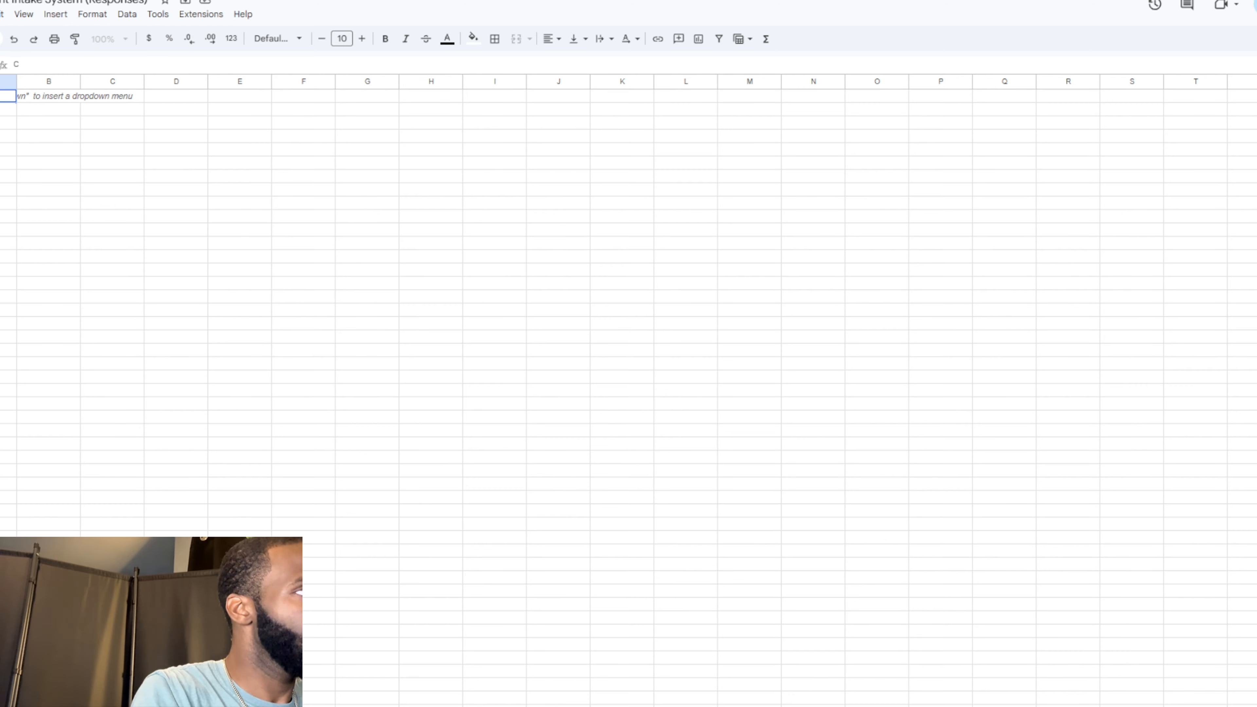
pyautogui.write('lient Name')
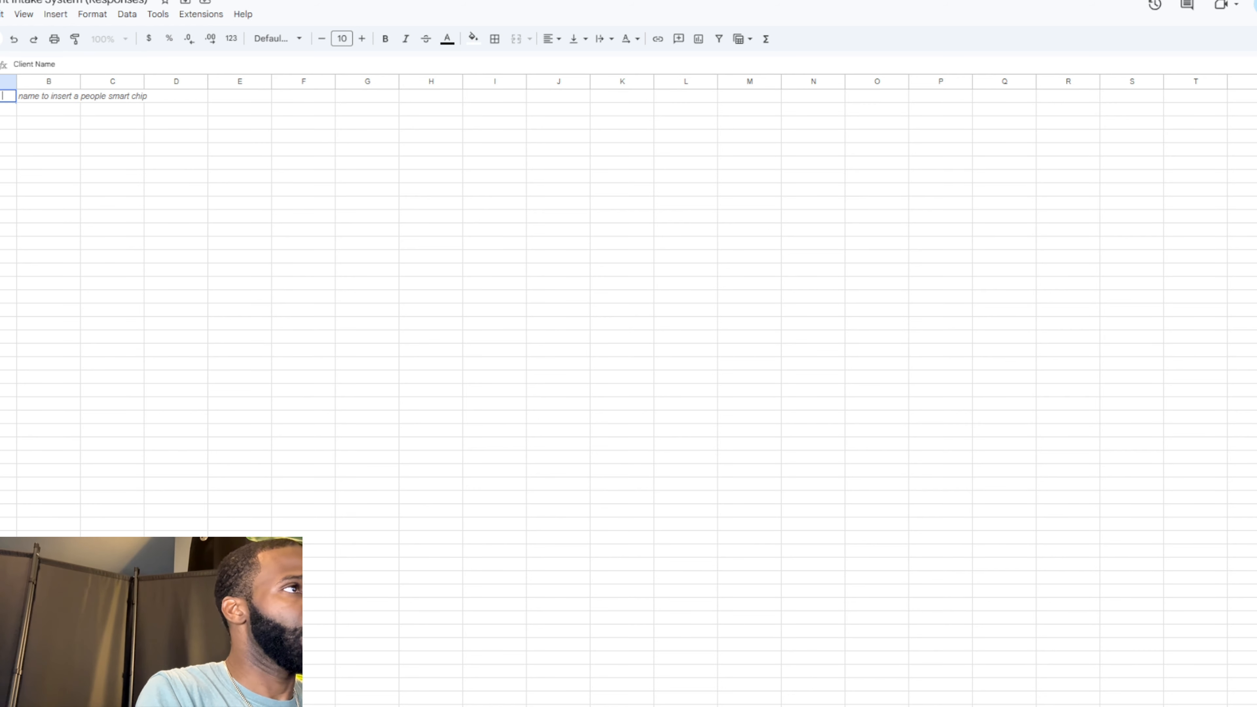
pyautogui.press('Tab')
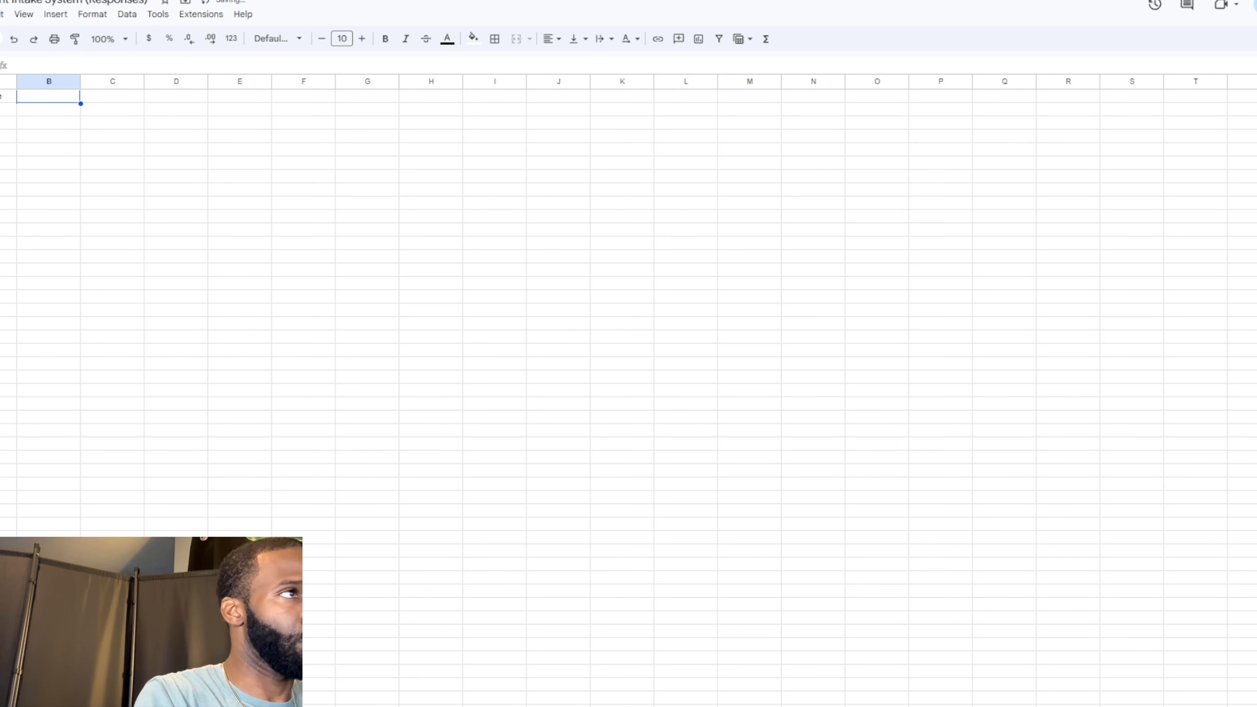
pyautogui.write('Email')
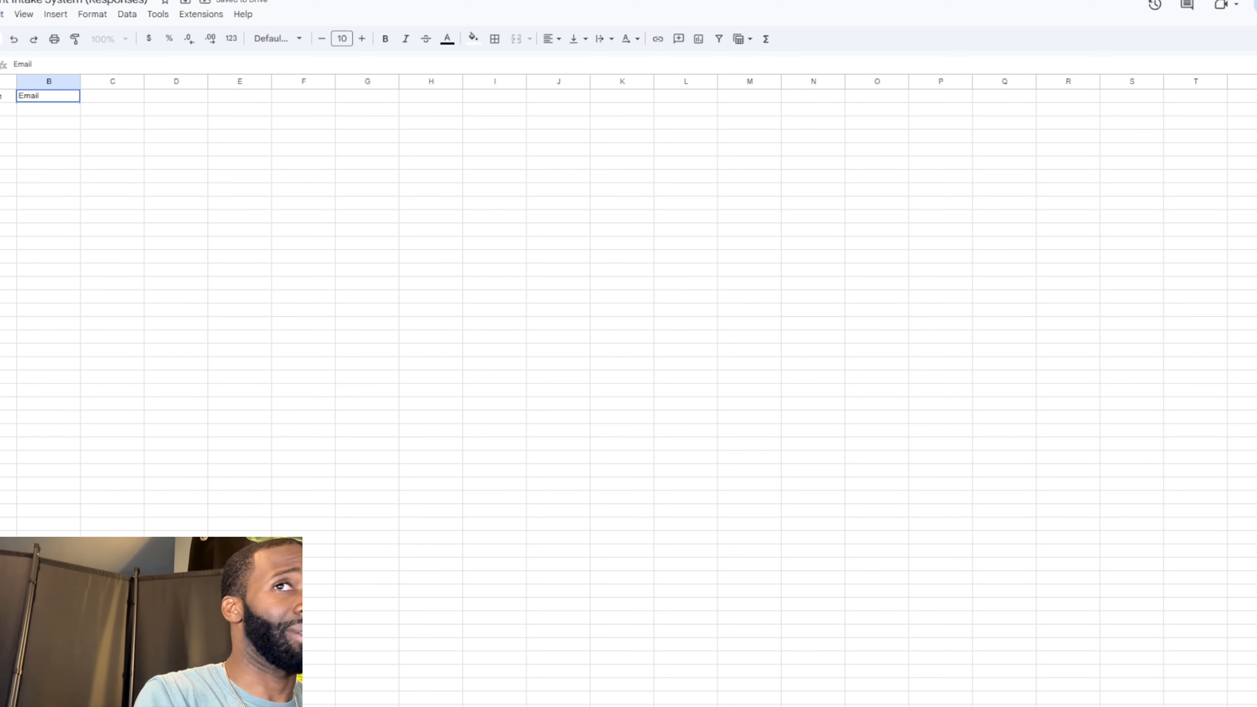
pyautogui.press('Tab')
# Add Project Type, Goals and Calendly Link headers in C1 through E1
pyautogui.write('Proje')
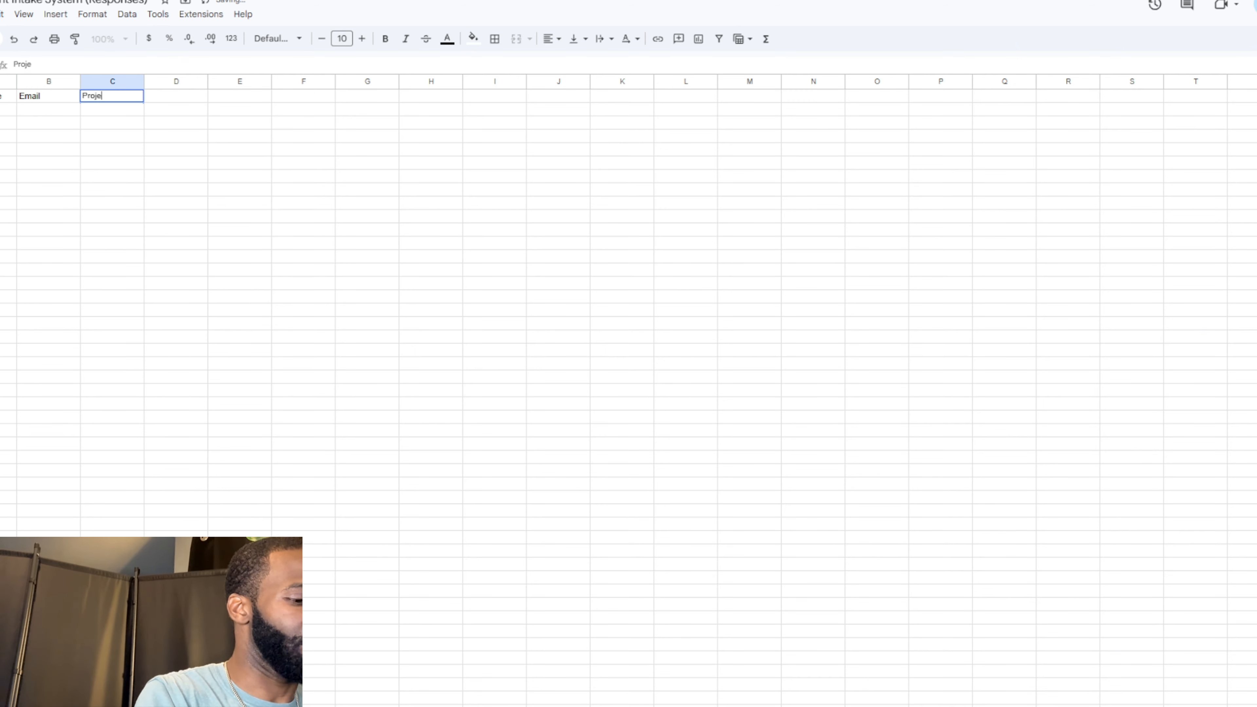
pyautogui.write('ct Ty')
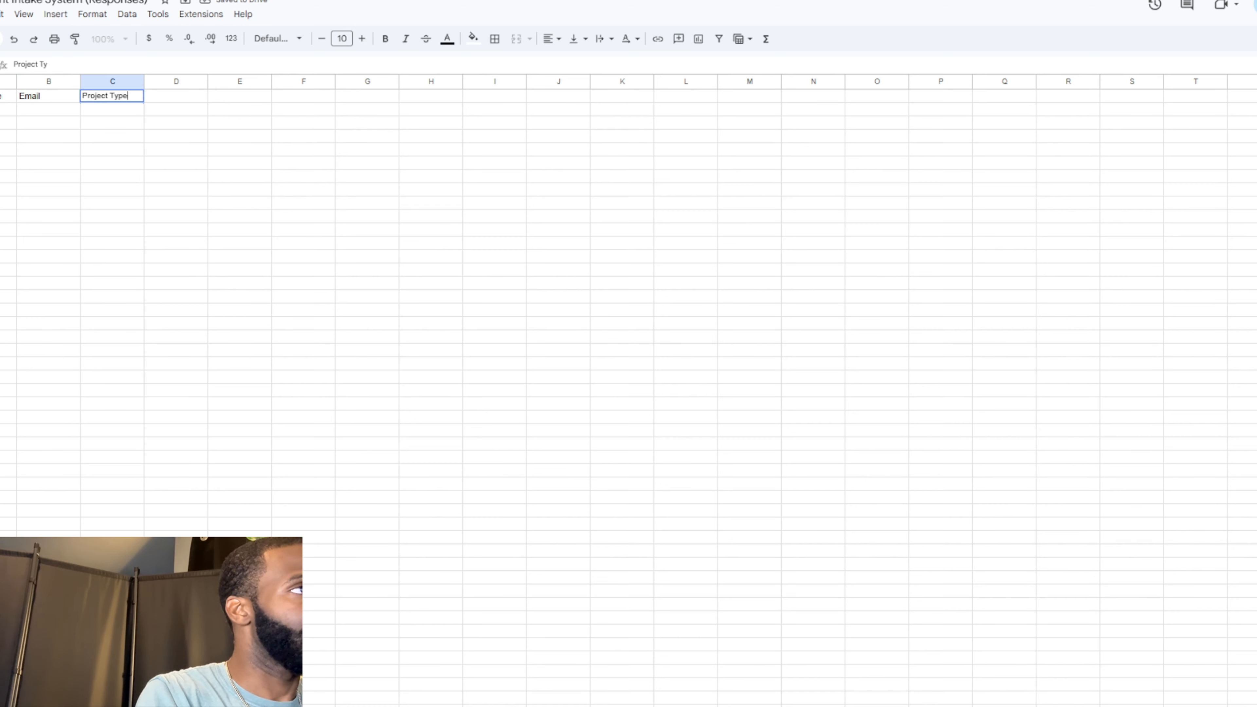
pyautogui.write('pe')
pyautogui.press('Tab')
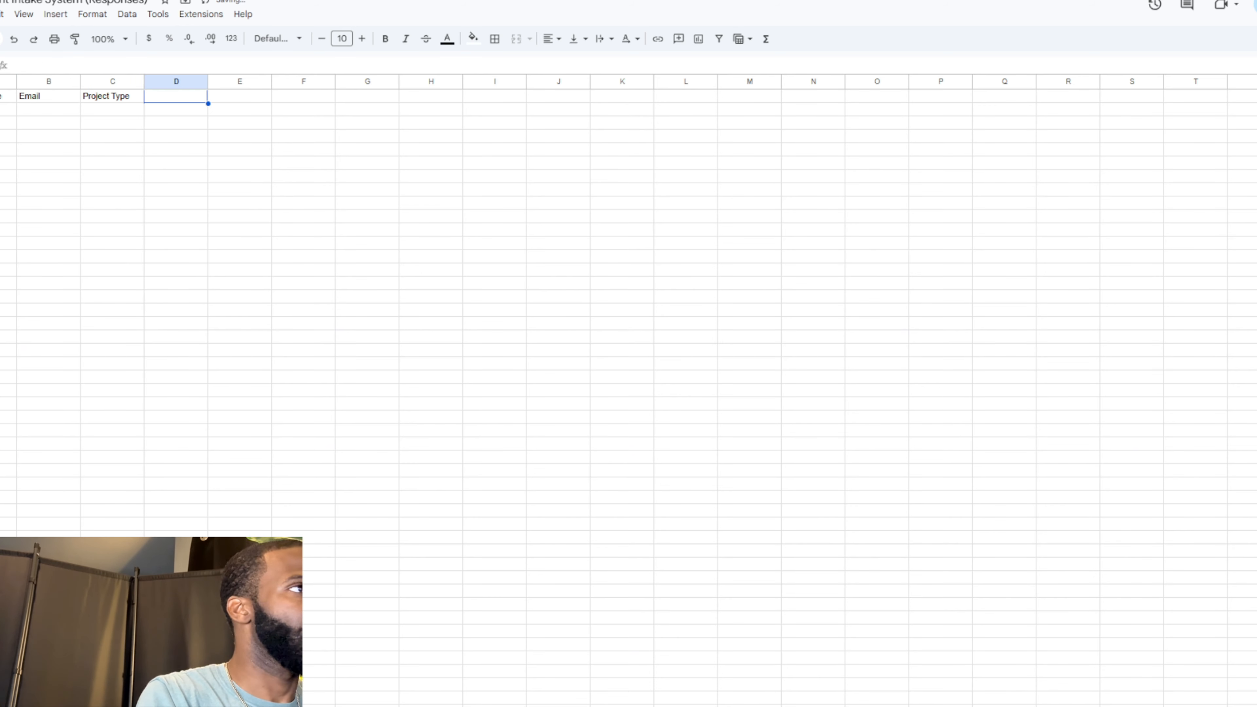
pyautogui.write('Goals')
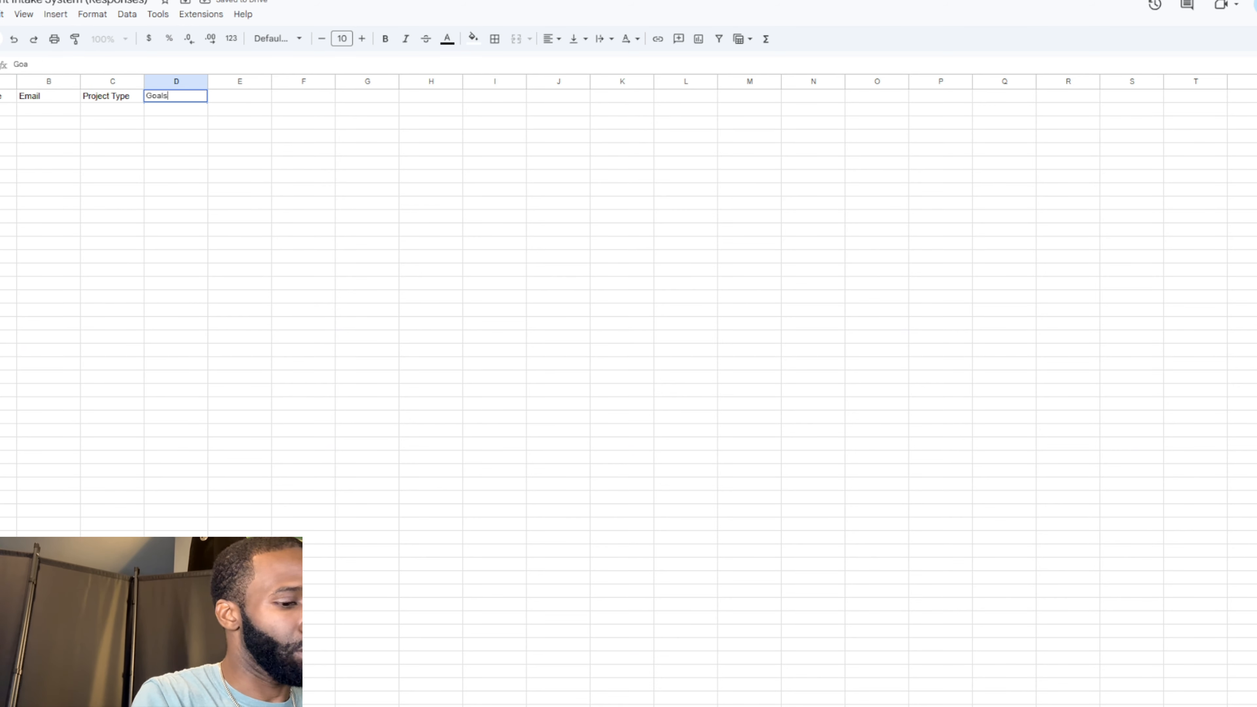
pyautogui.press('Tab')
pyautogui.write('Calend')
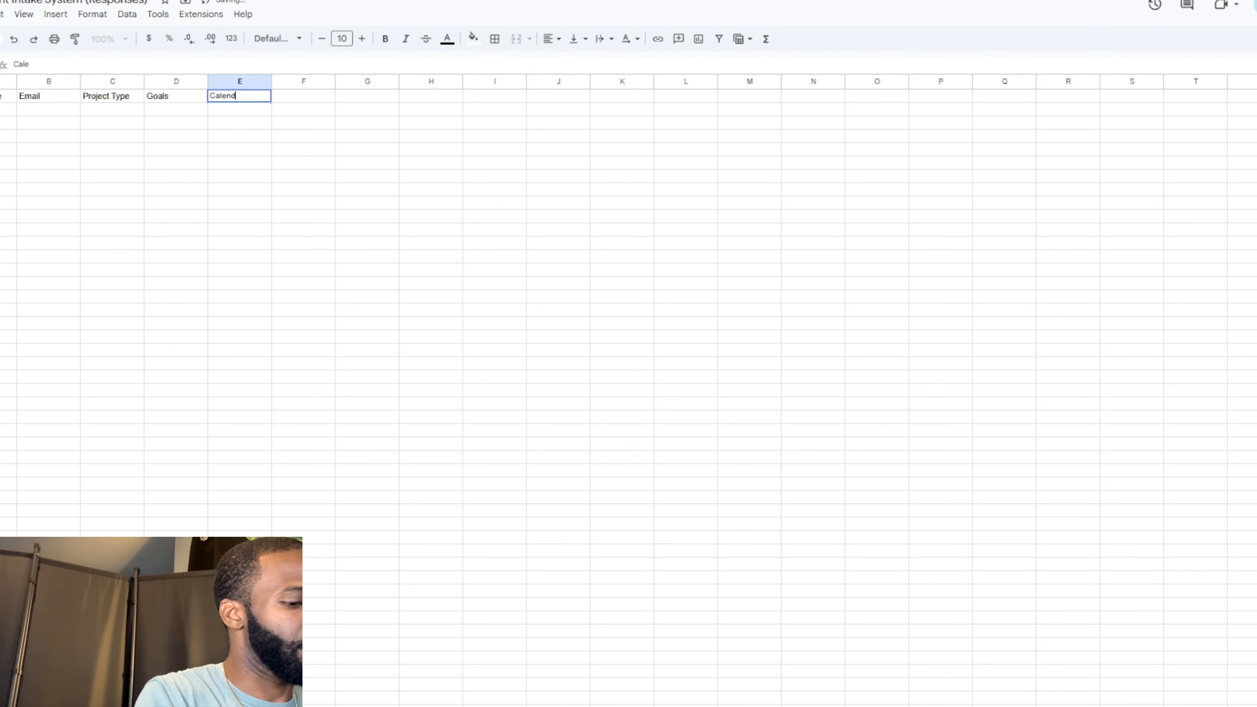
pyautogui.write('ly Link')
pyautogui.press('Tab')
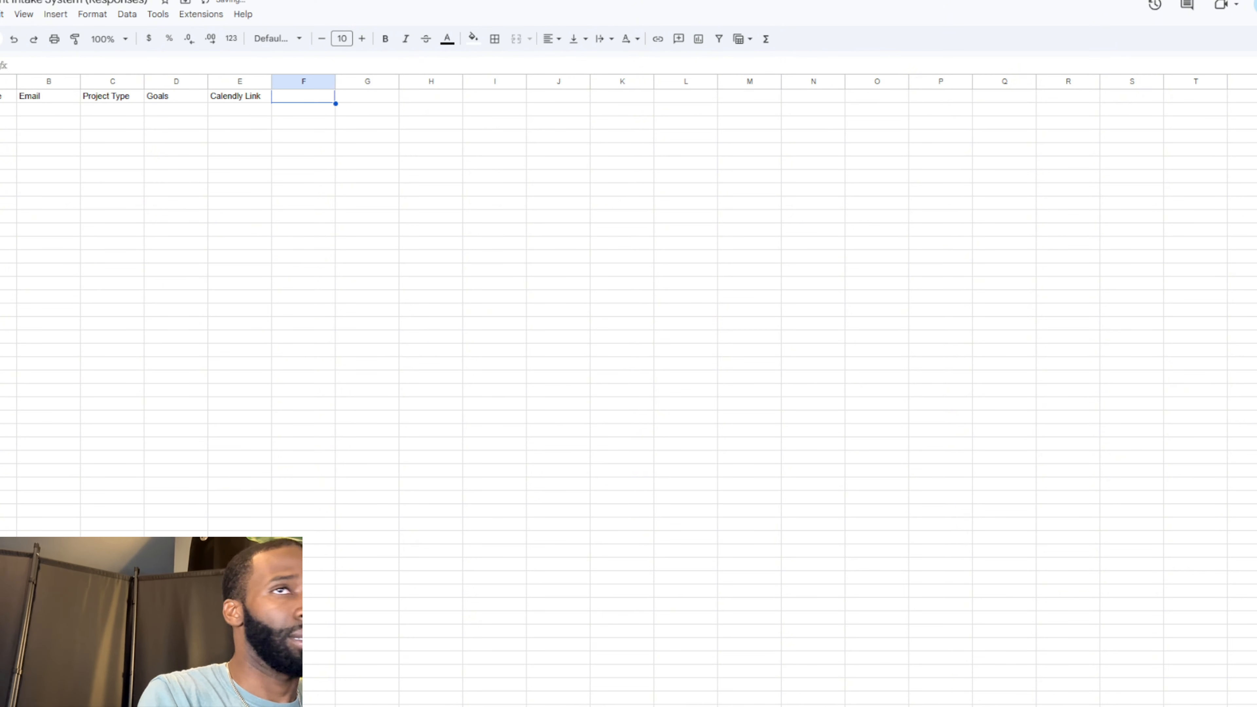
# Replace the Email text in F1 with the header Timestamp
pyautogui.write('Email')
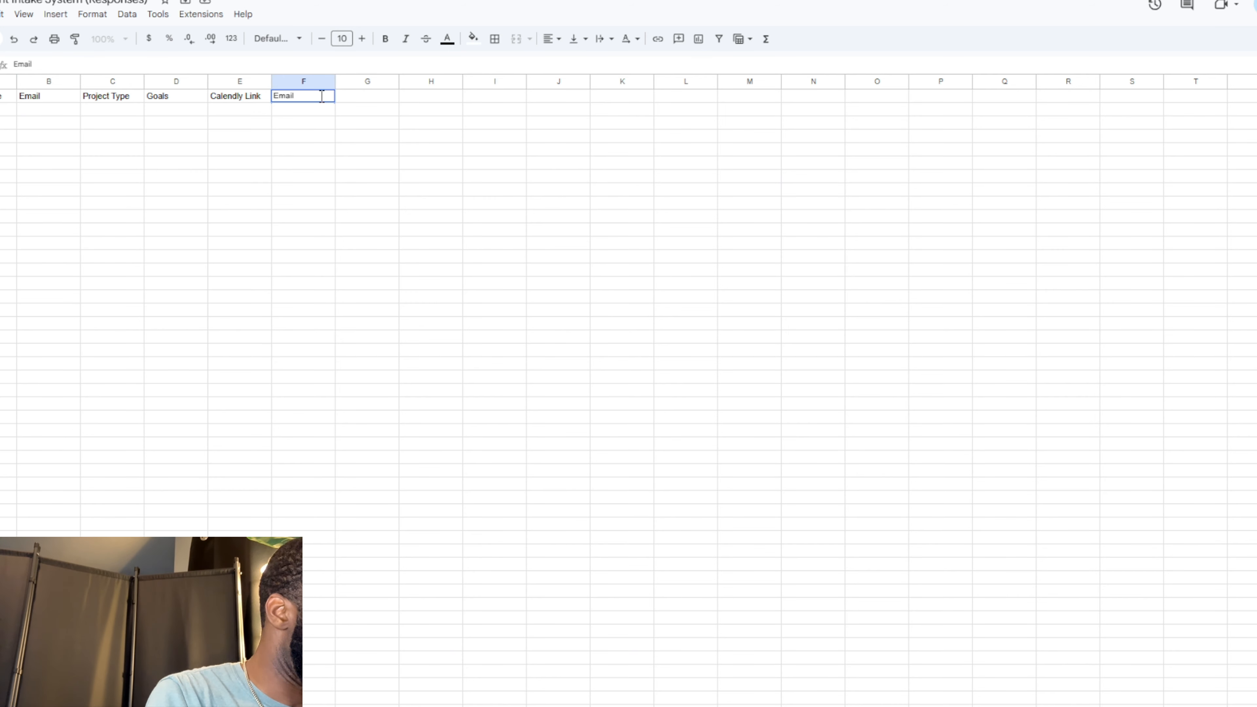
pyautogui.moveTo(309, 96); pyautogui.dragTo(276, 99)
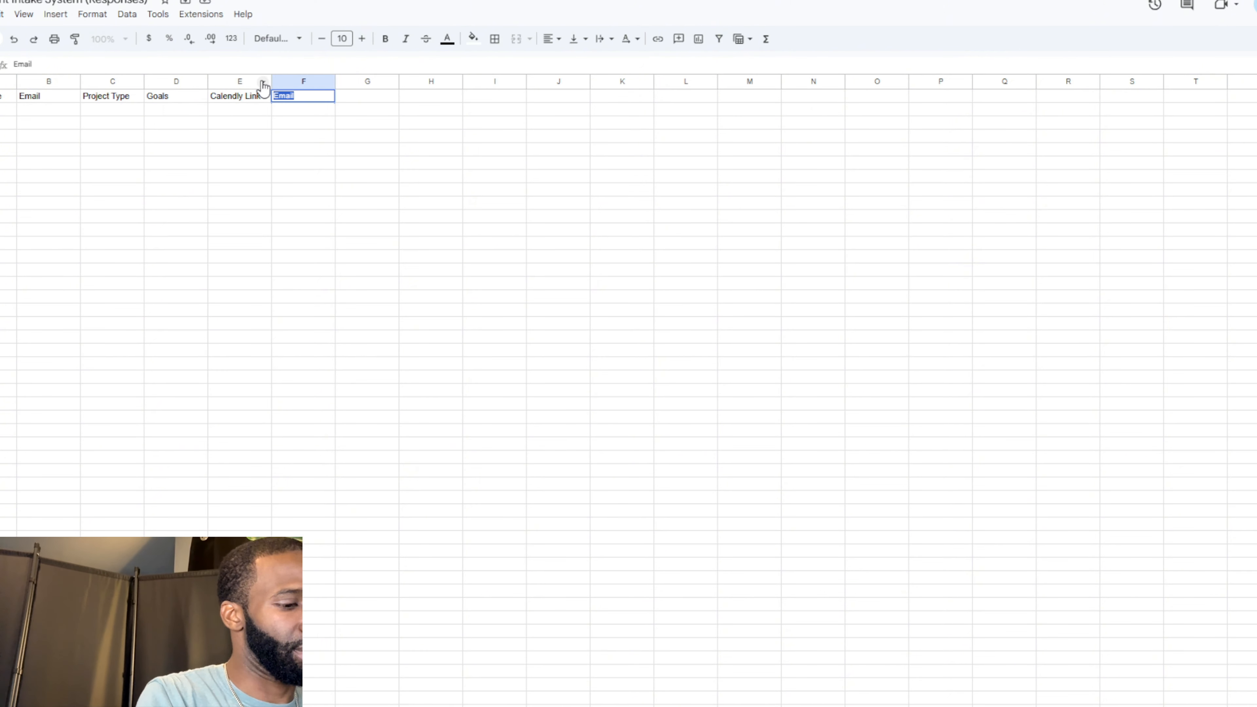
pyautogui.write('Timestamp')
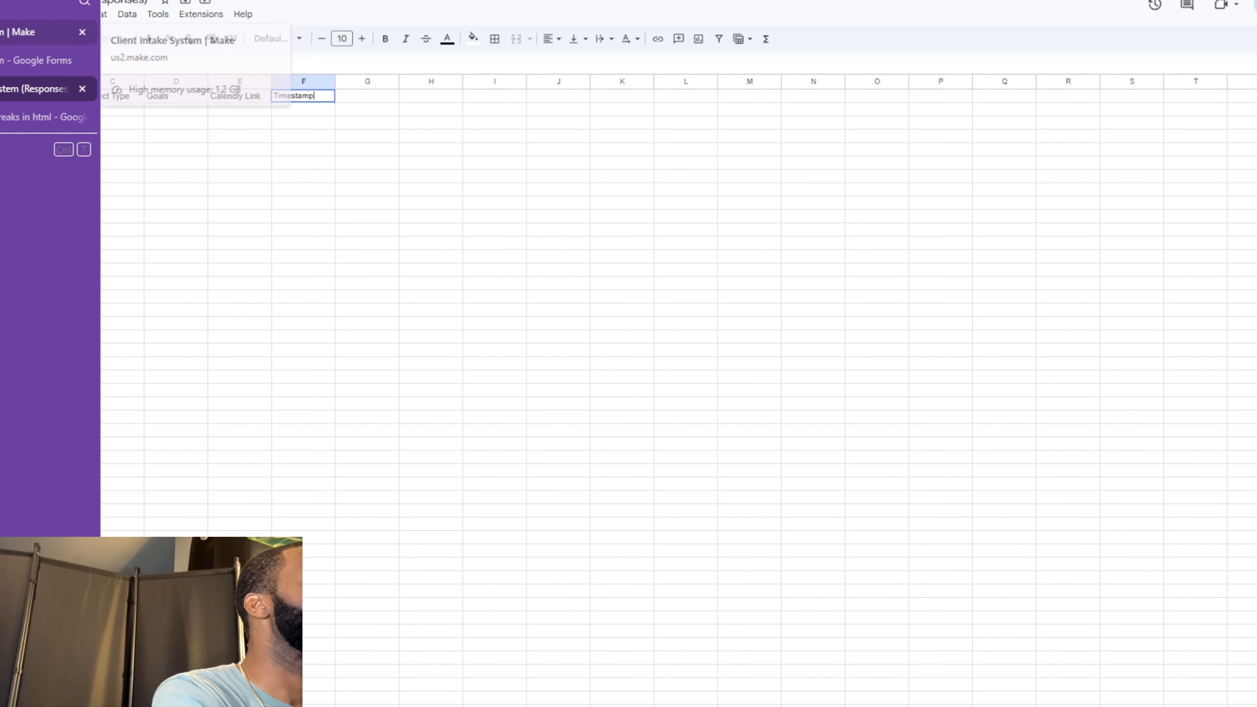
# Refresh the Add a Row module to load the new sheet headers into its Values fields
pyautogui.click(15, 33)
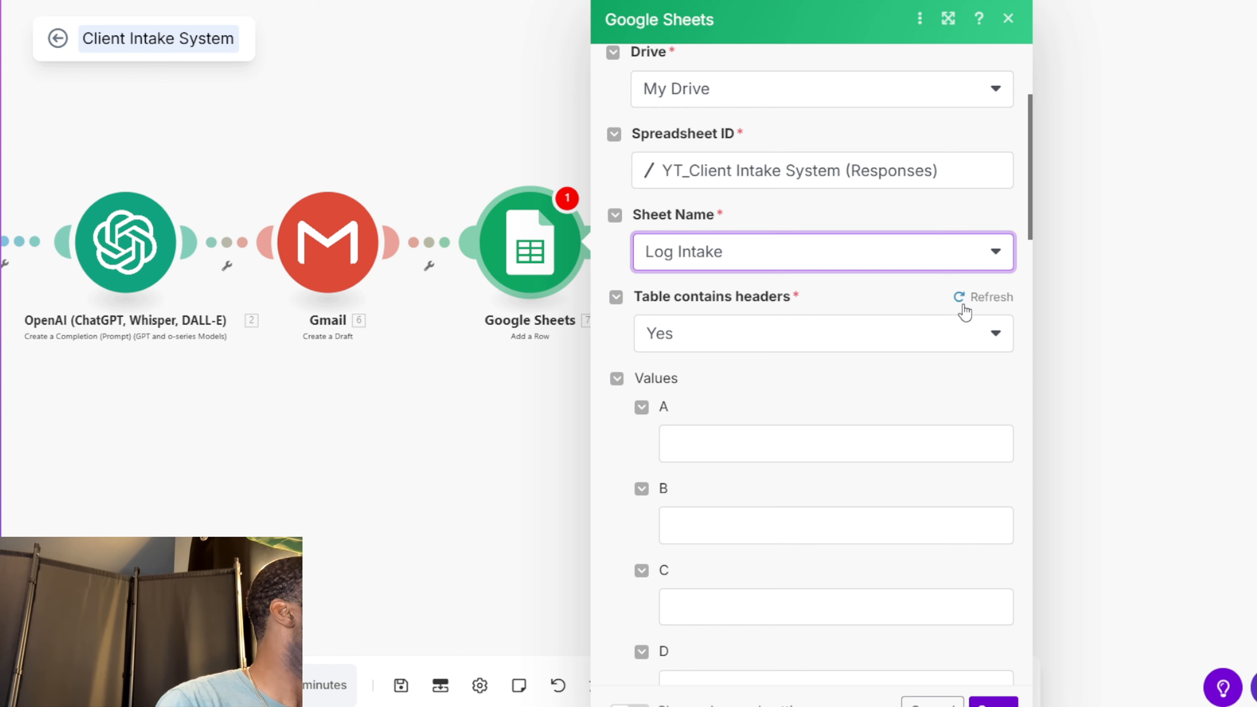
pyautogui.click(962, 298)
pyautogui.scroll(-5, 833, 552)
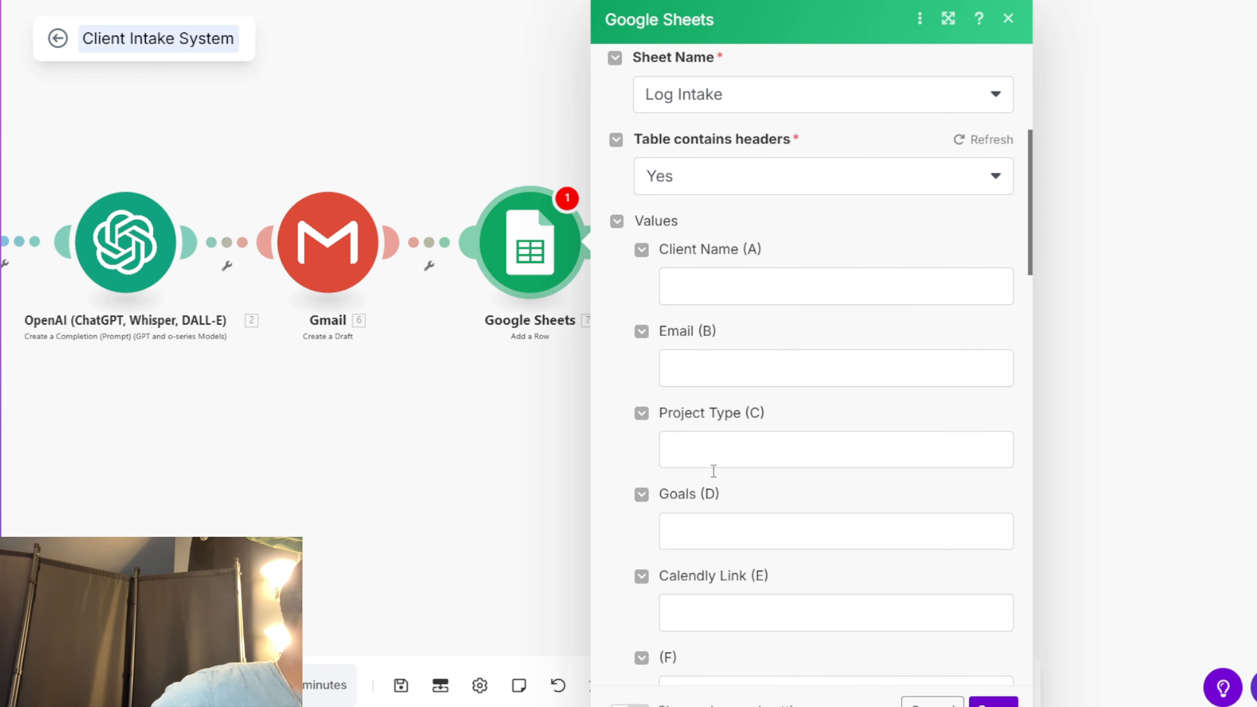
pyautogui.scroll(-5, 703, 480)
pyautogui.scroll(1, 817, 456)
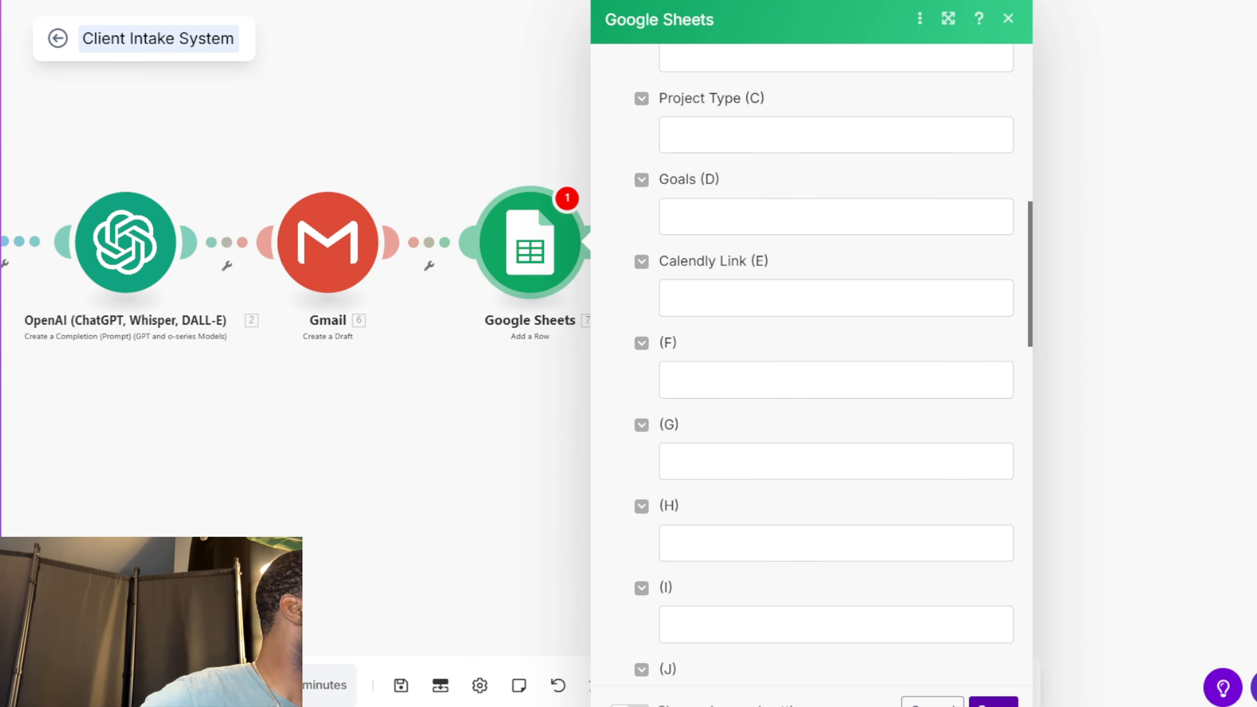
pyautogui.click(993, 702)
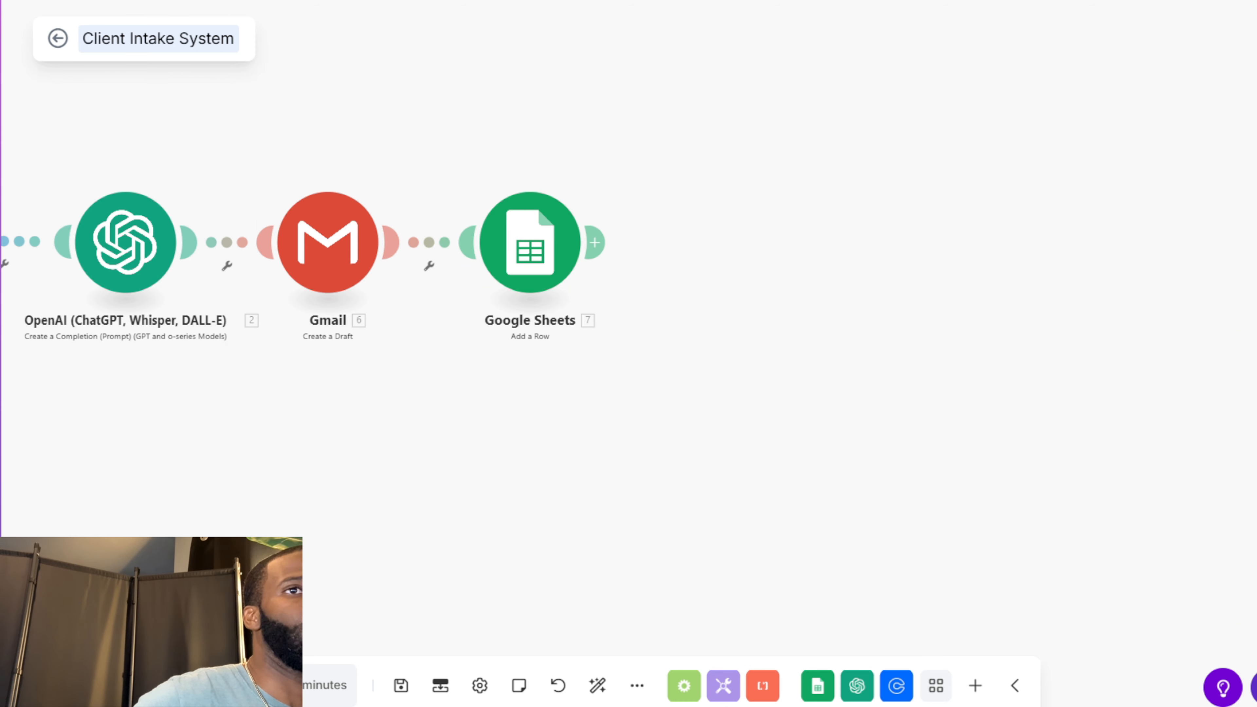
# Add a Trello Create a Card module after Google Sheets and start typing trello in a new tab
pyautogui.click(595, 242)
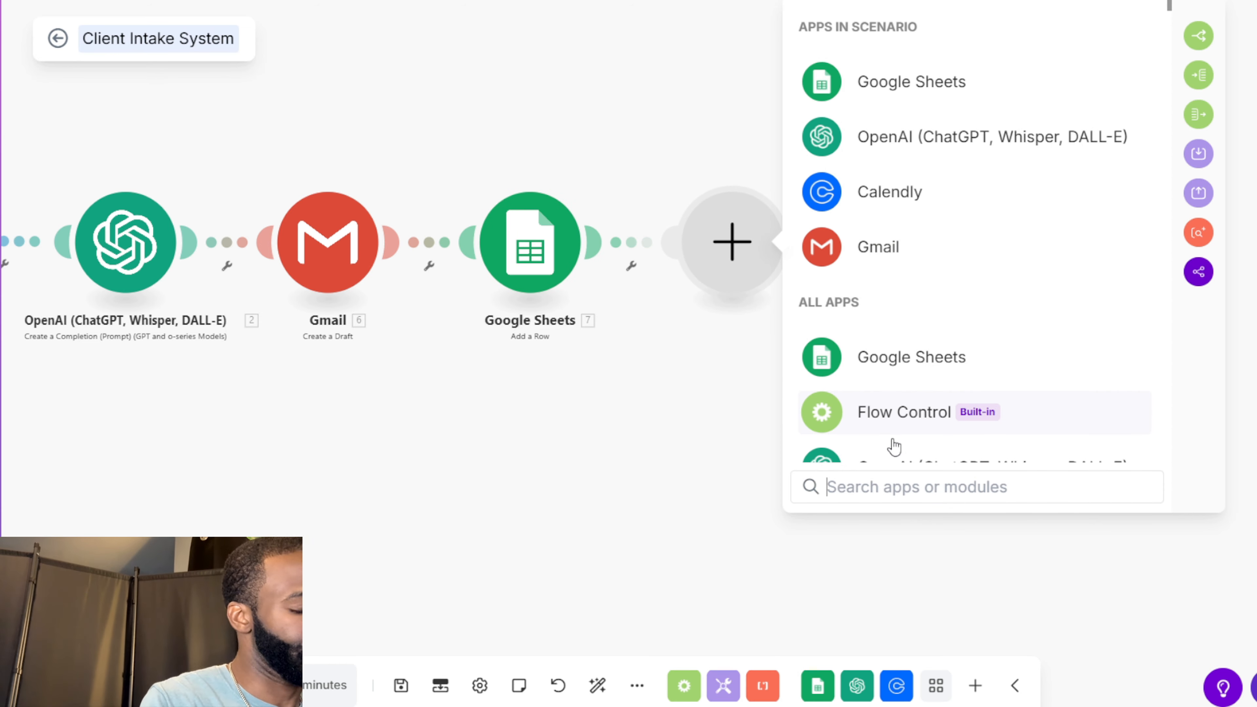
pyautogui.write('trl')
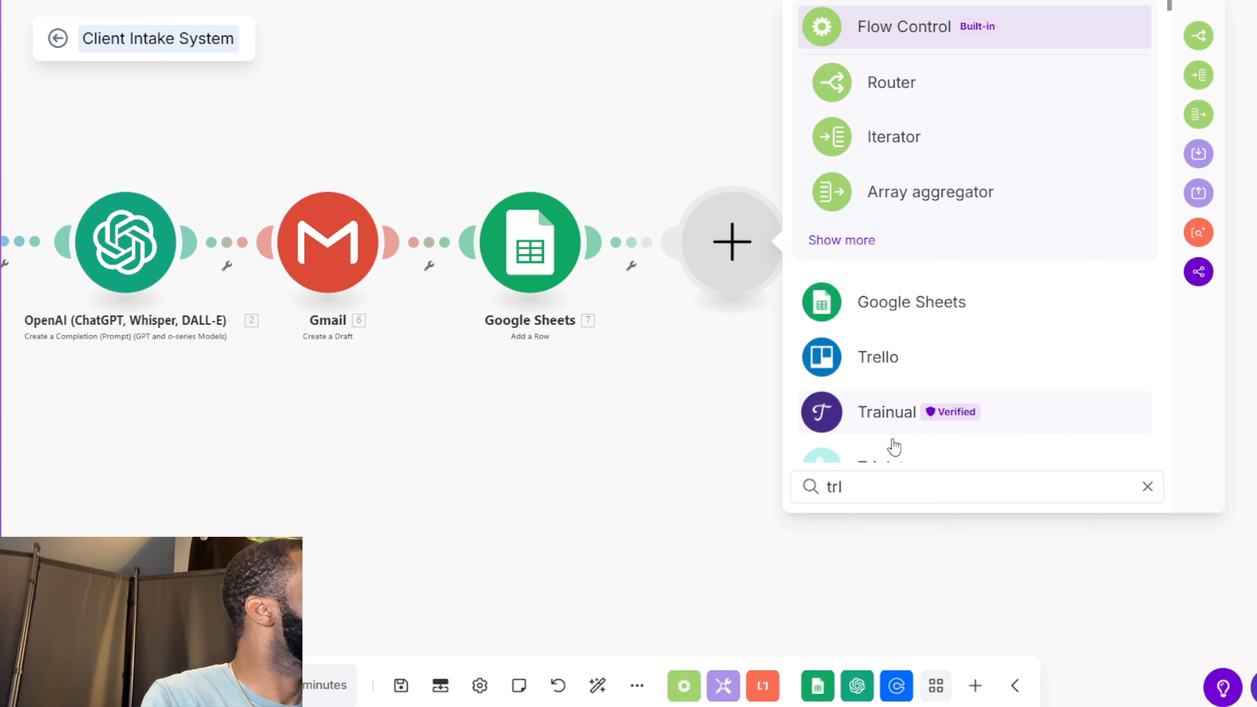
pyautogui.click(886, 357)
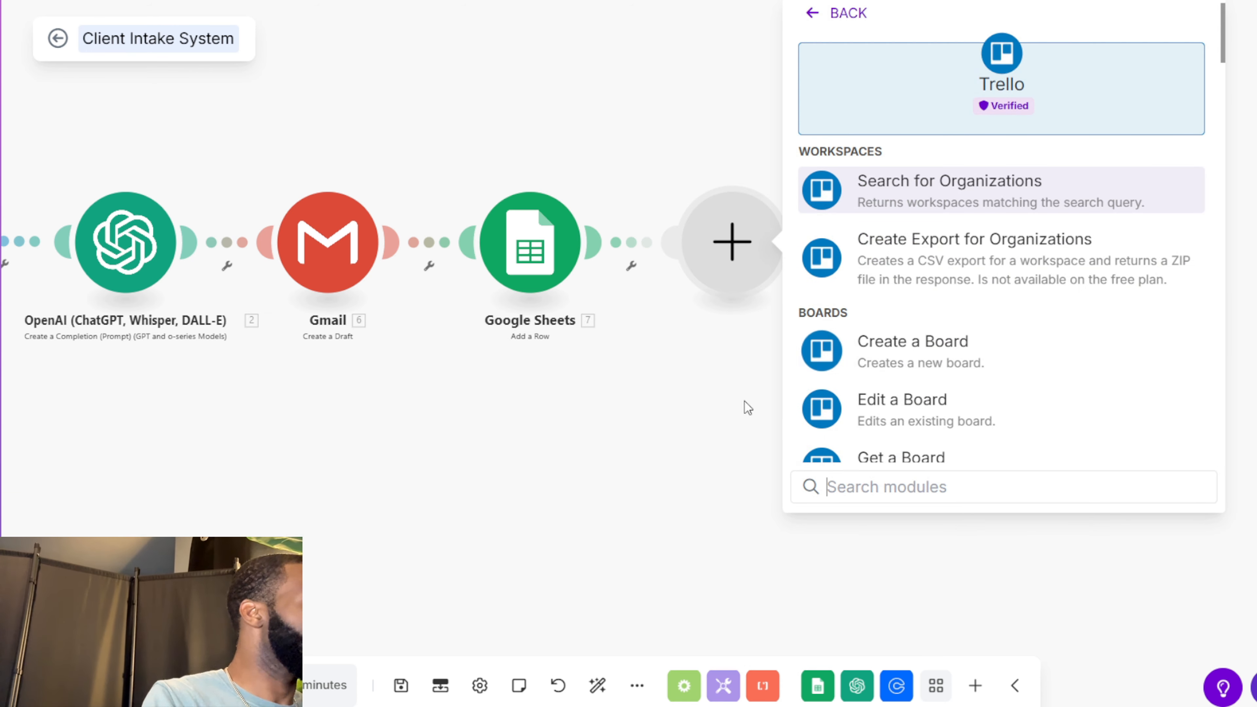
pyautogui.scroll(-9, 932, 418)
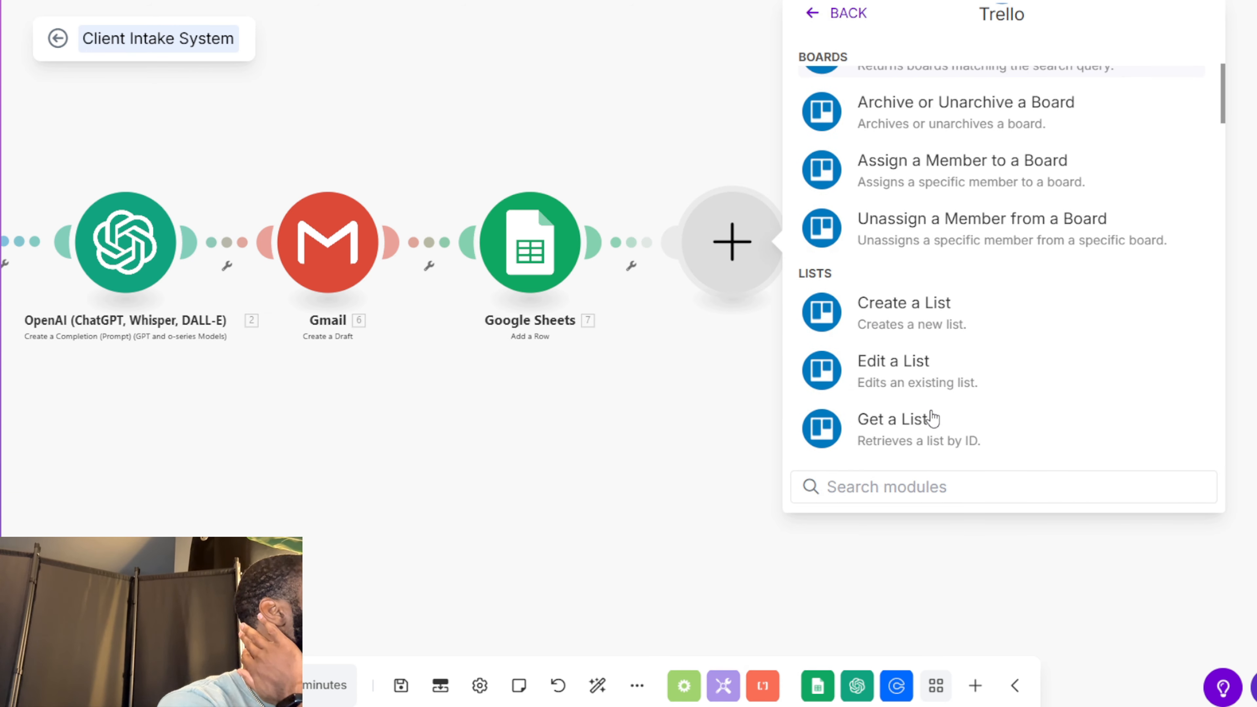
pyautogui.scroll(-5, 853, 413)
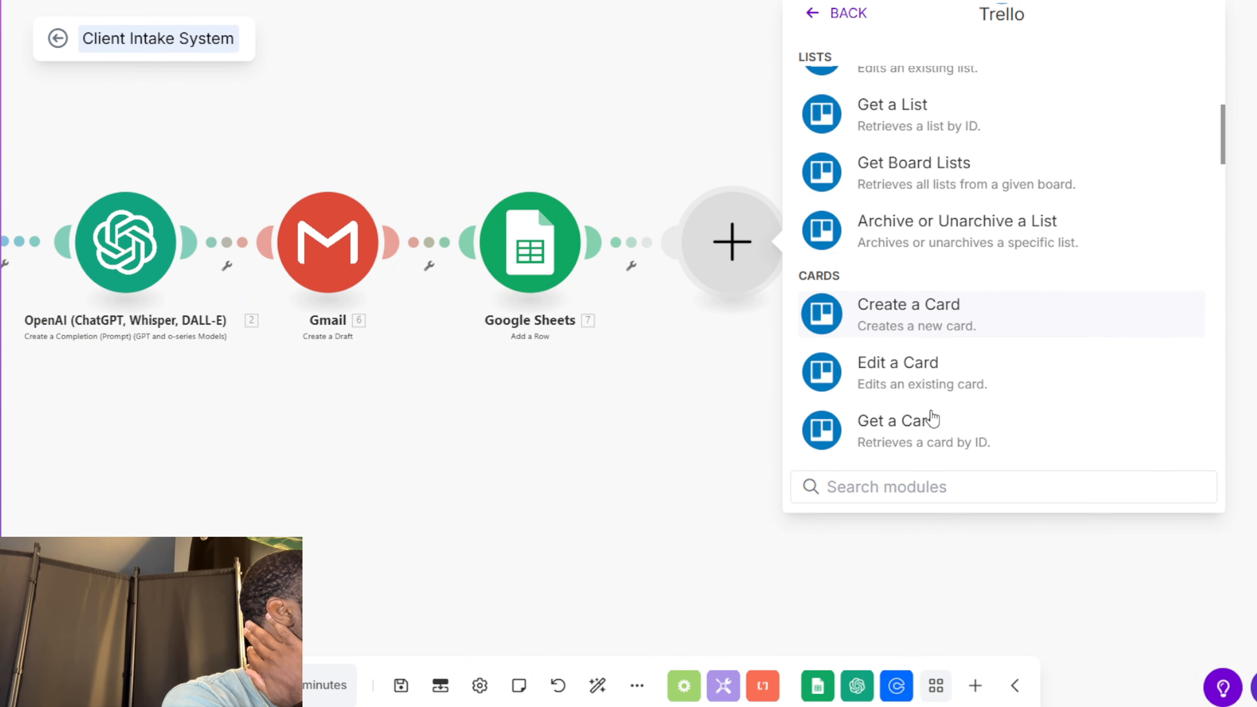
pyautogui.click(926, 328)
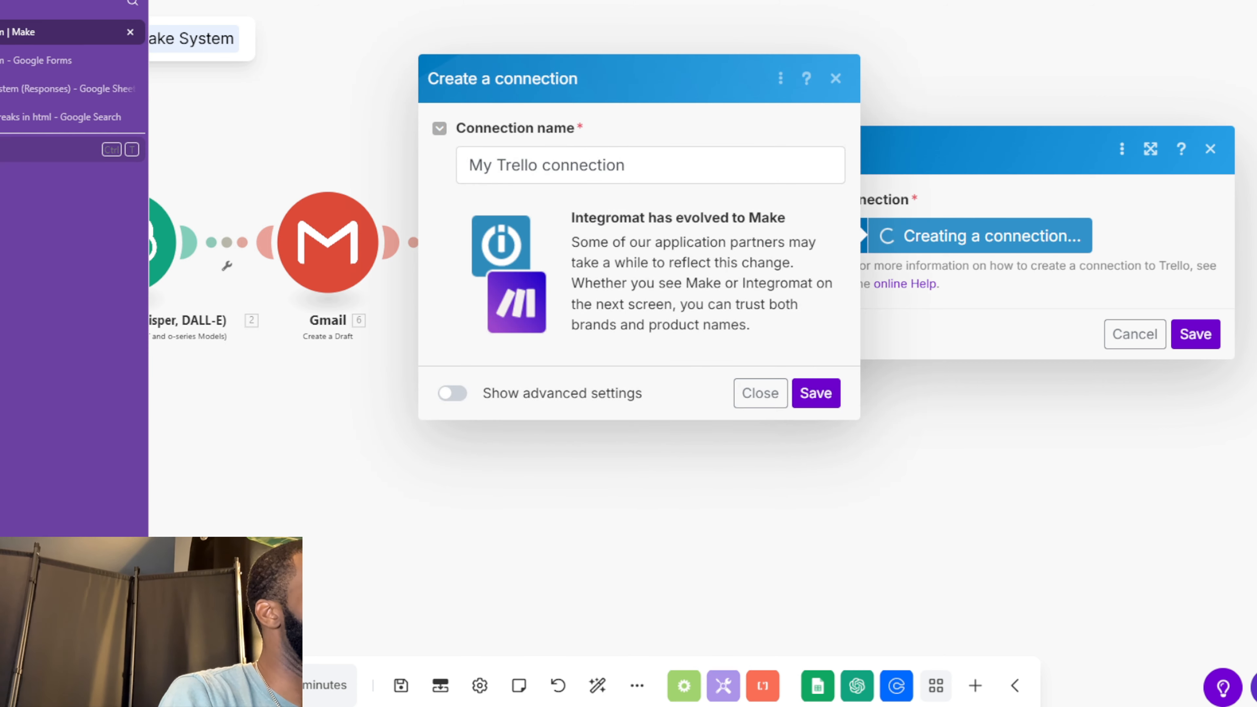
pyautogui.hotkey('ctrl', 't')
pyautogui.write('trello')
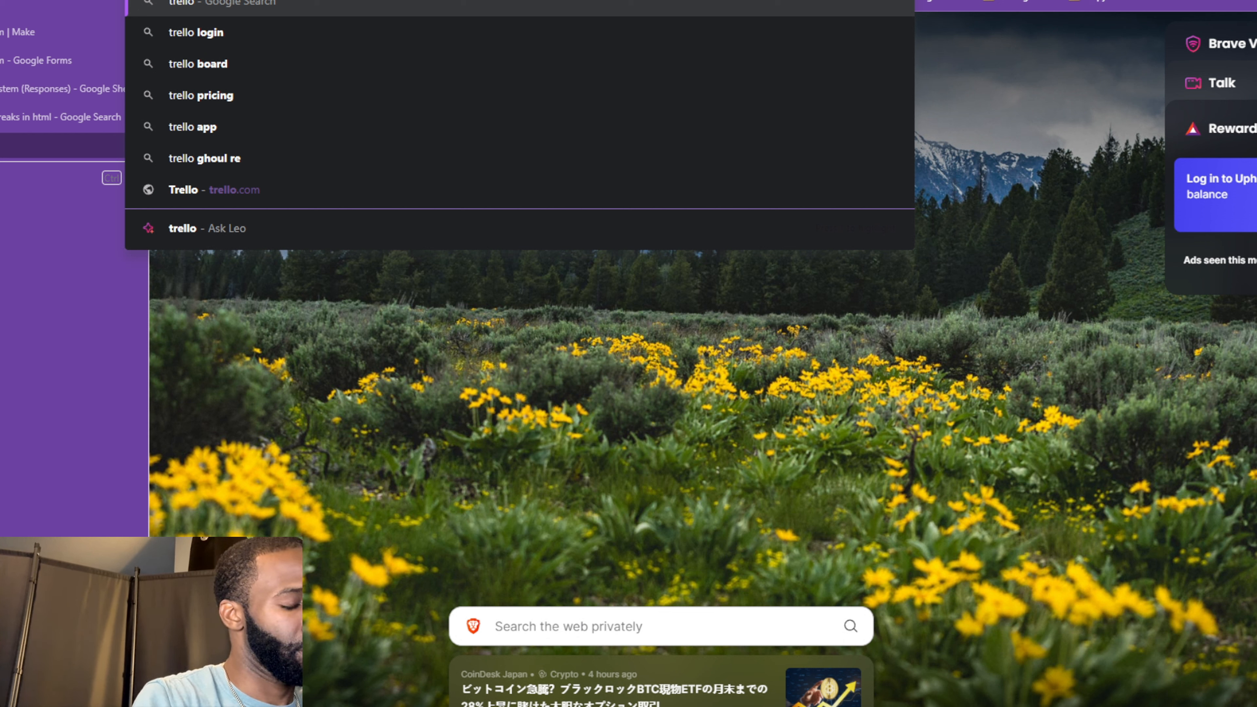
pyautogui.write(' .co')
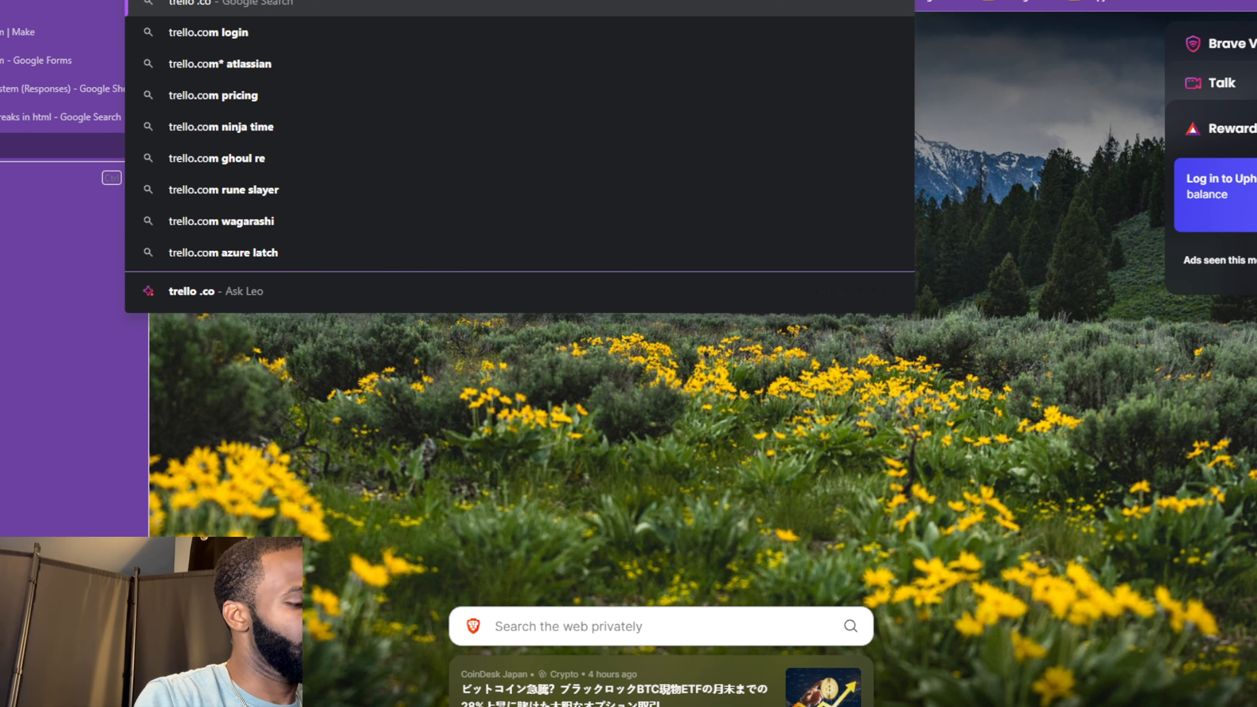
# Correct the address to trello.com and load Trello's sign-up page
pyautogui.press('BackSpace')
pyautogui.press('BackSpace')
pyautogui.press('BackSpace')
pyautogui.press('BackSpace')
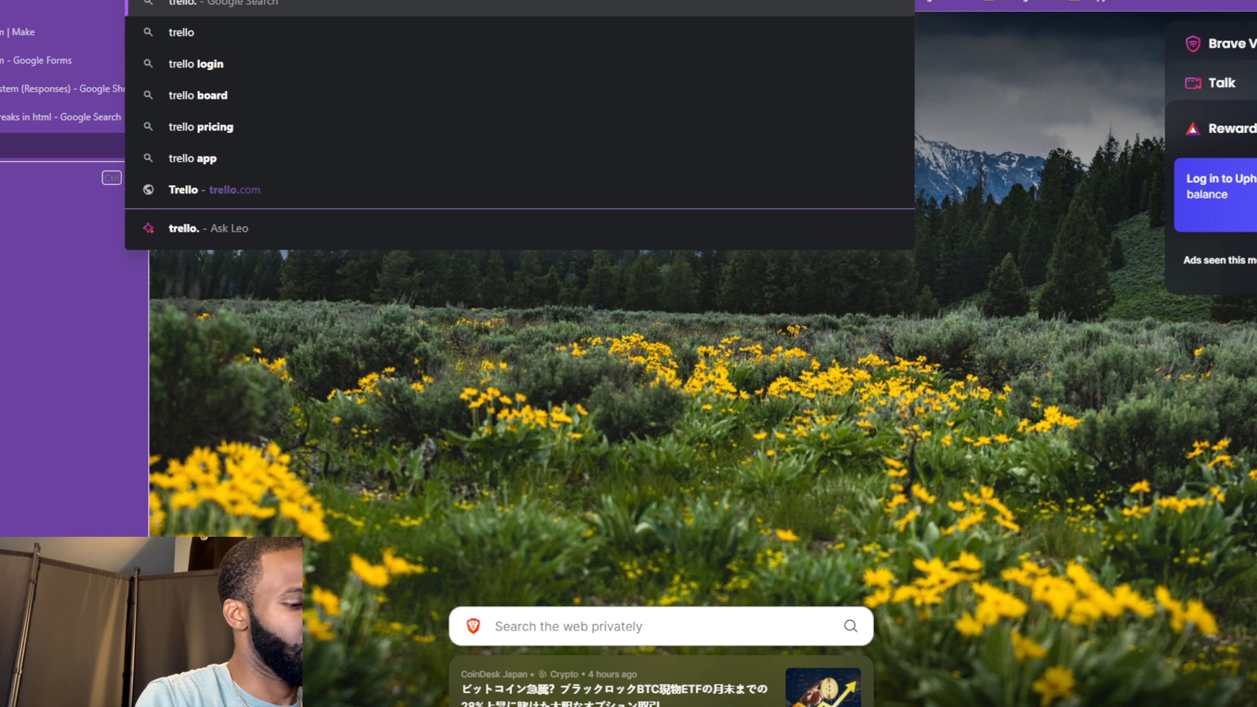
pyautogui.write('.com')
pyautogui.press('Return')
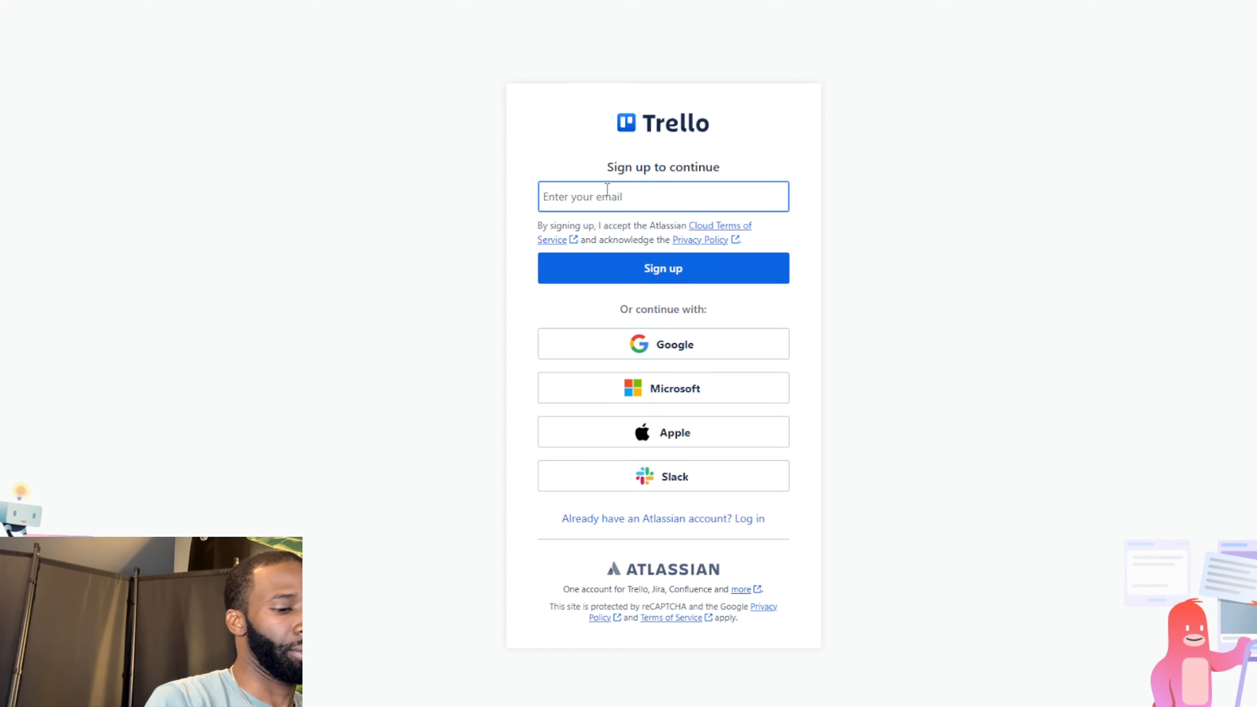
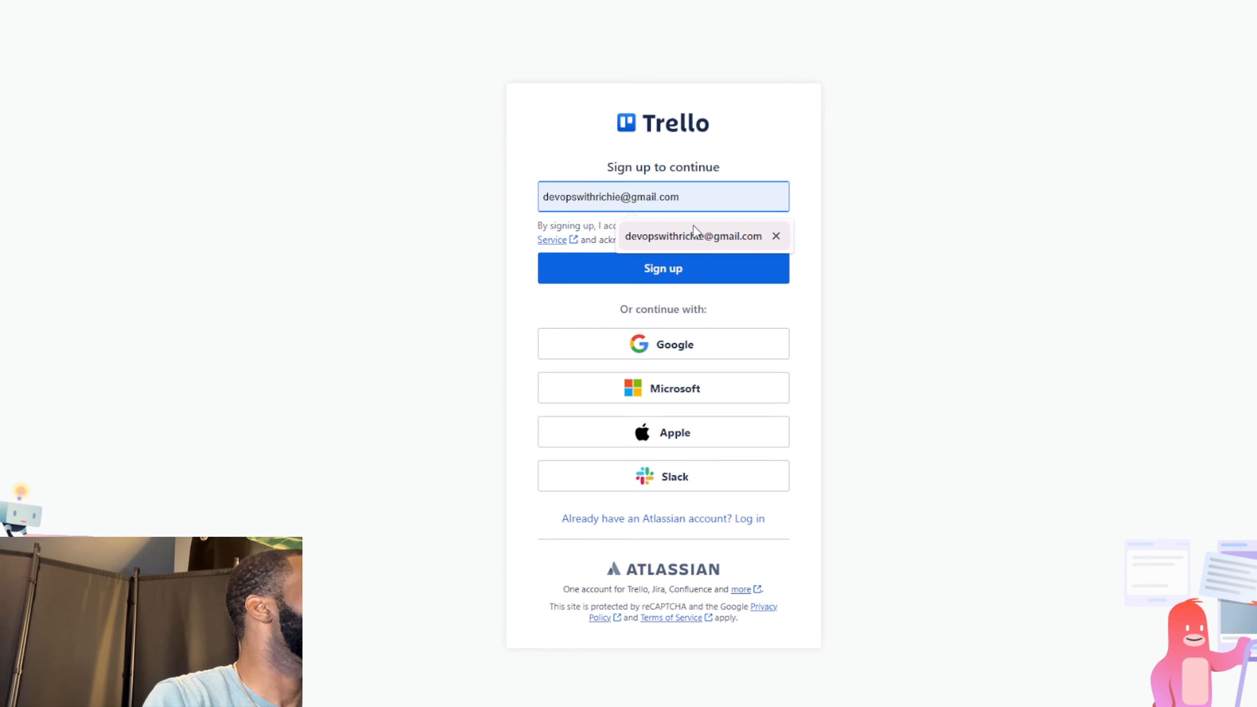
# Sign up for Trello with the saved email, choose team workflow automation, and skip the question
pyautogui.click(699, 236)
pyautogui.click(690, 273)
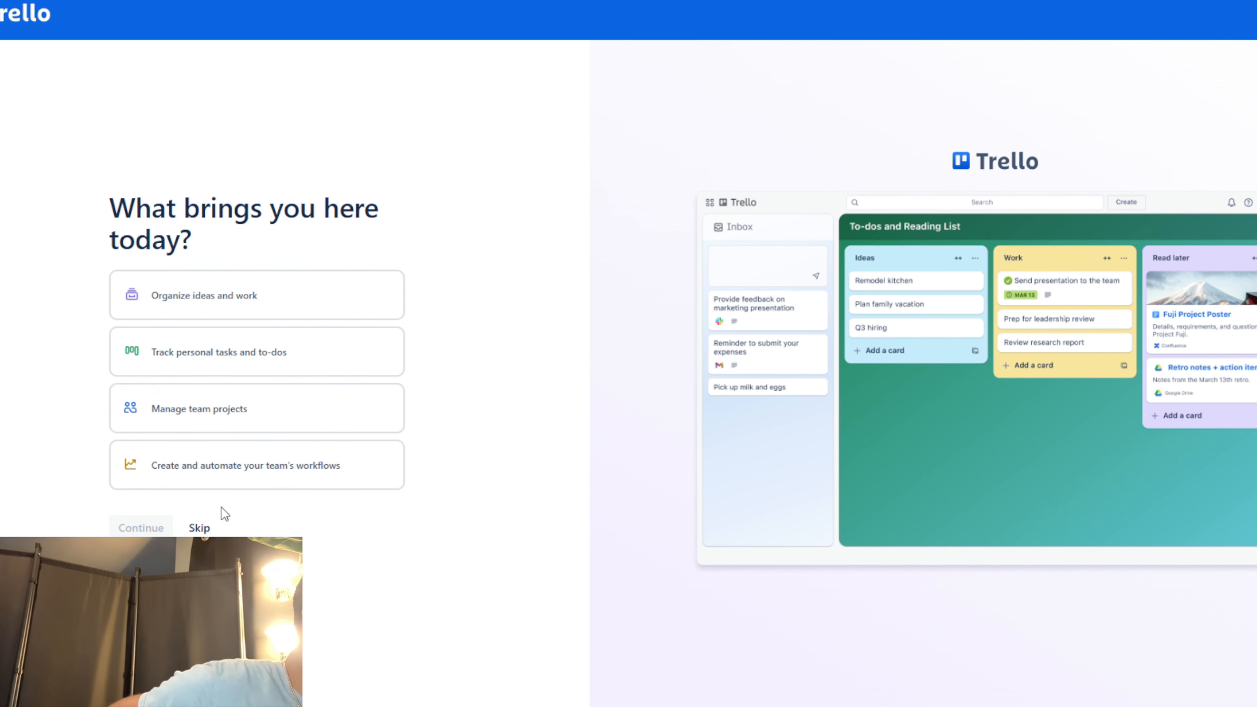
pyautogui.click(233, 477)
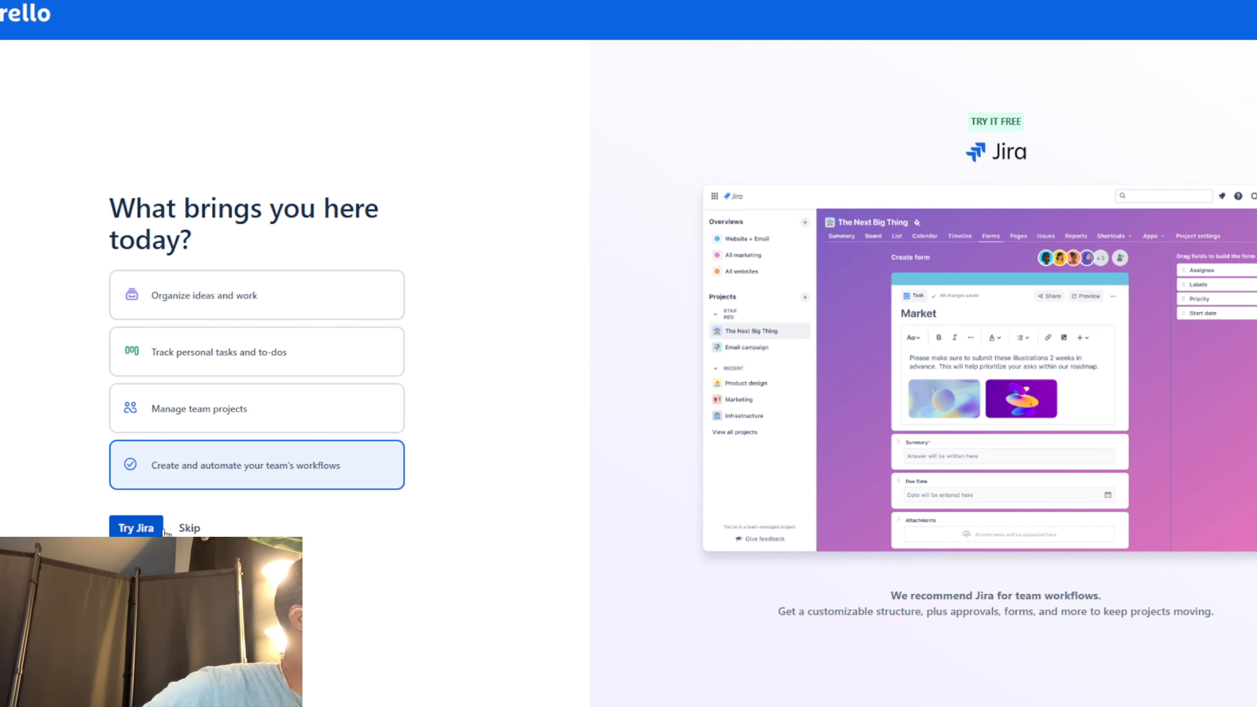
pyautogui.click(184, 530)
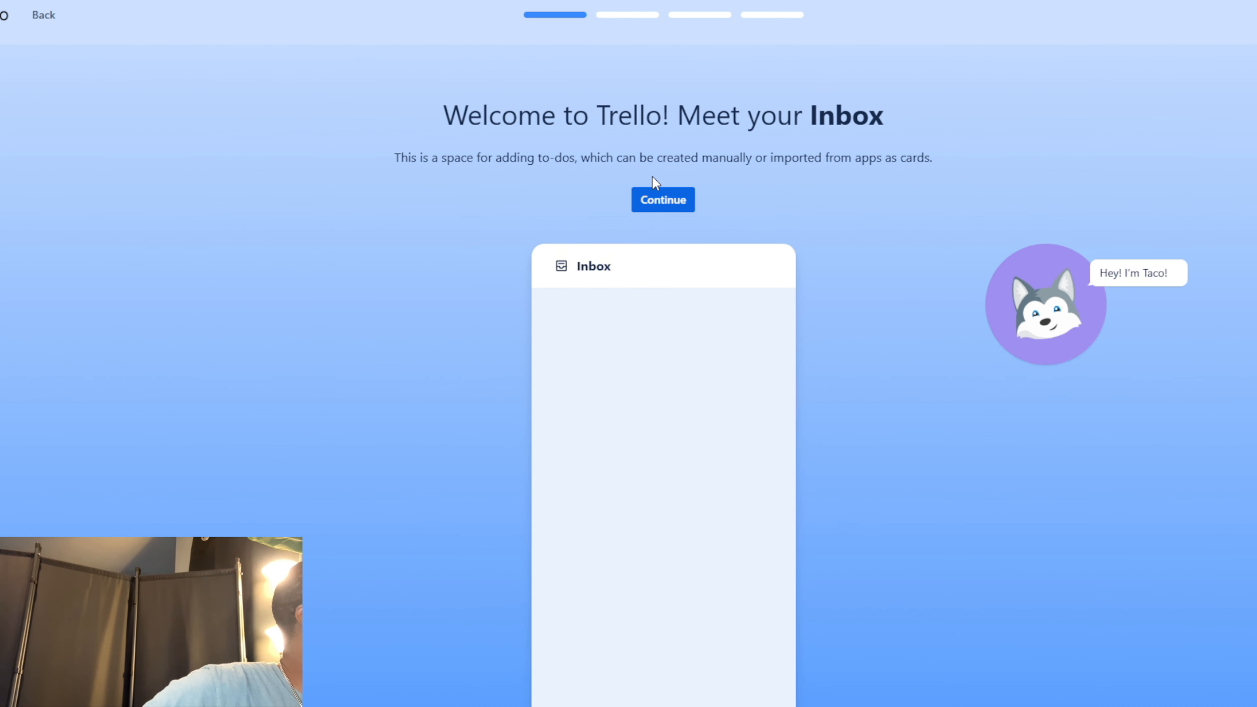
# Add Start using Trello as a card, then type and cut the Client Intake text
pyautogui.click(663, 207)
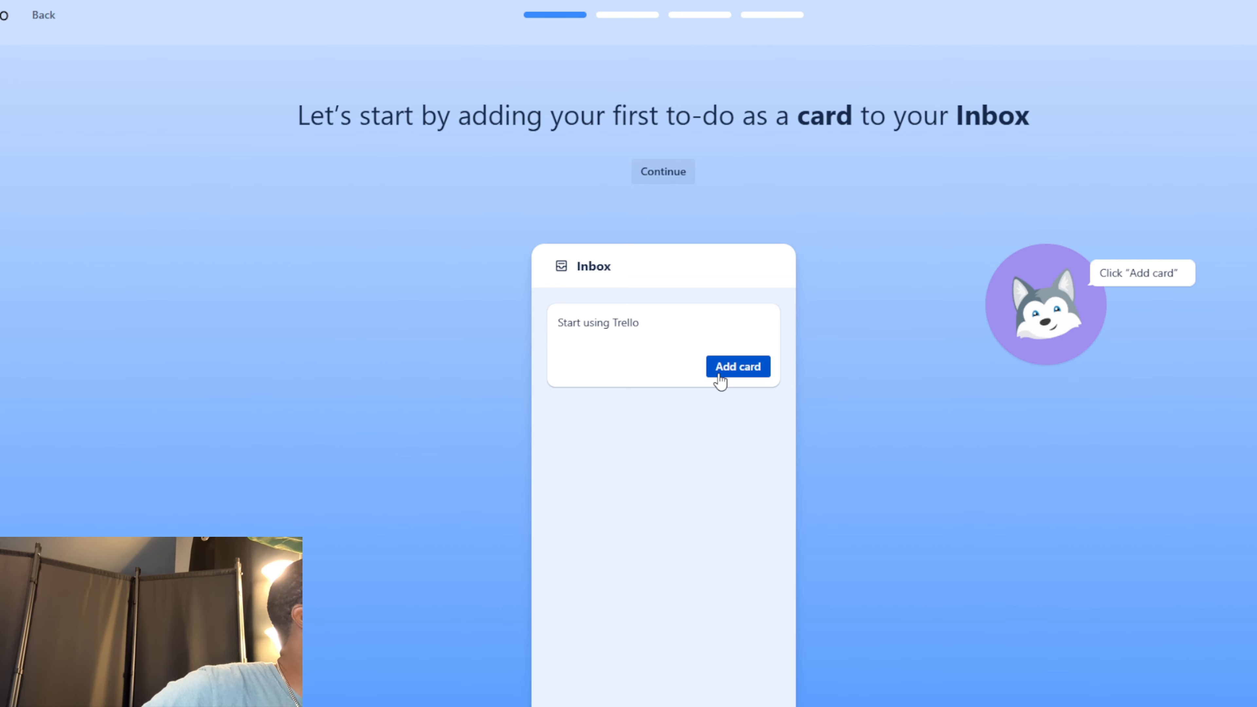
pyautogui.tripleClick(629, 325)
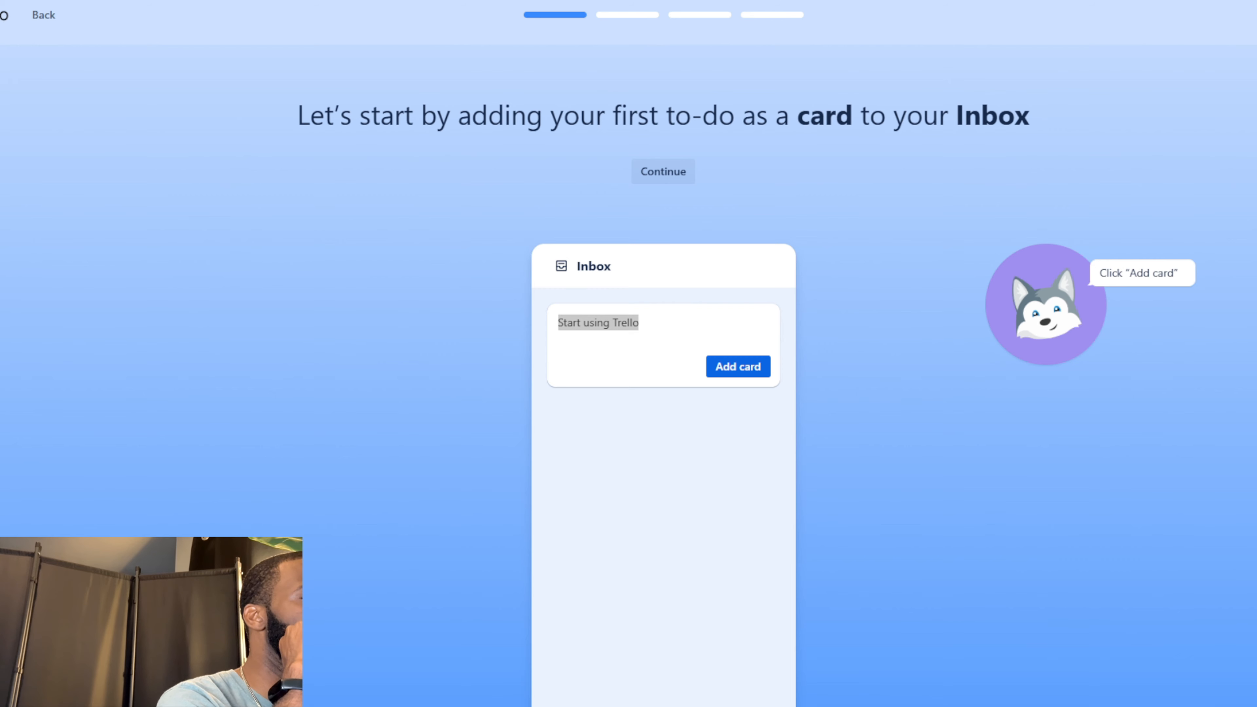
pyautogui.click(729, 372)
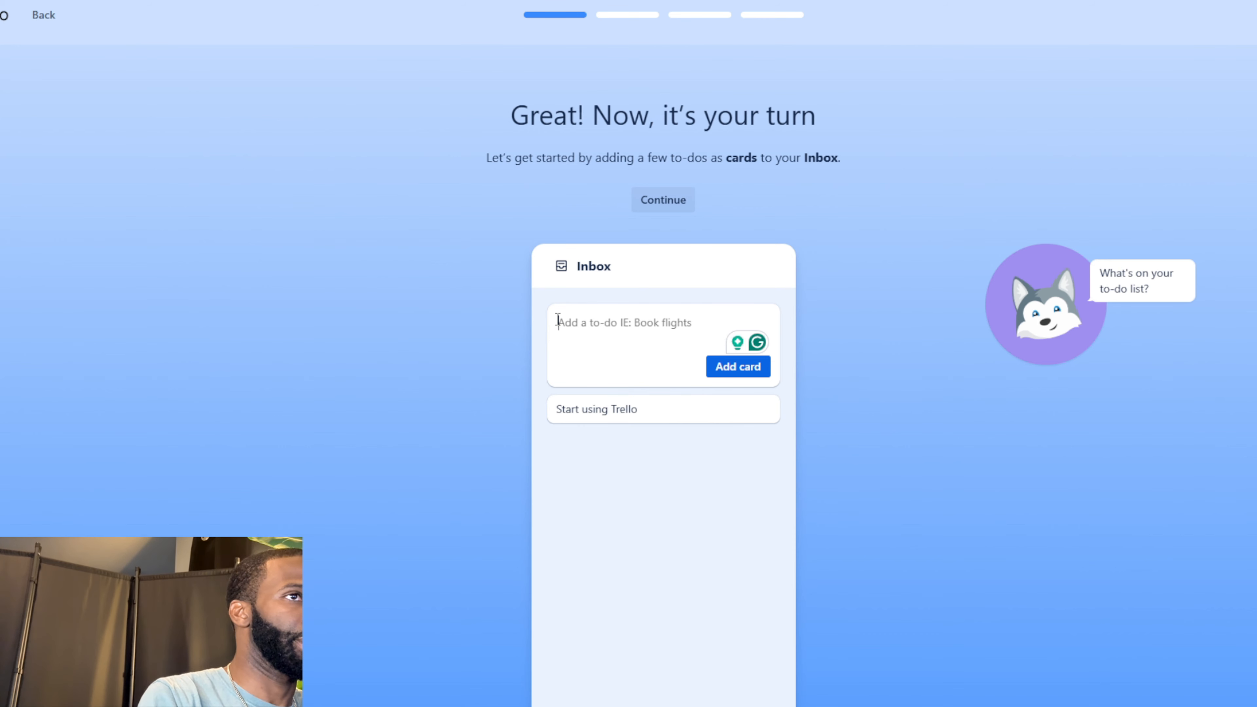
pyautogui.write('Client')
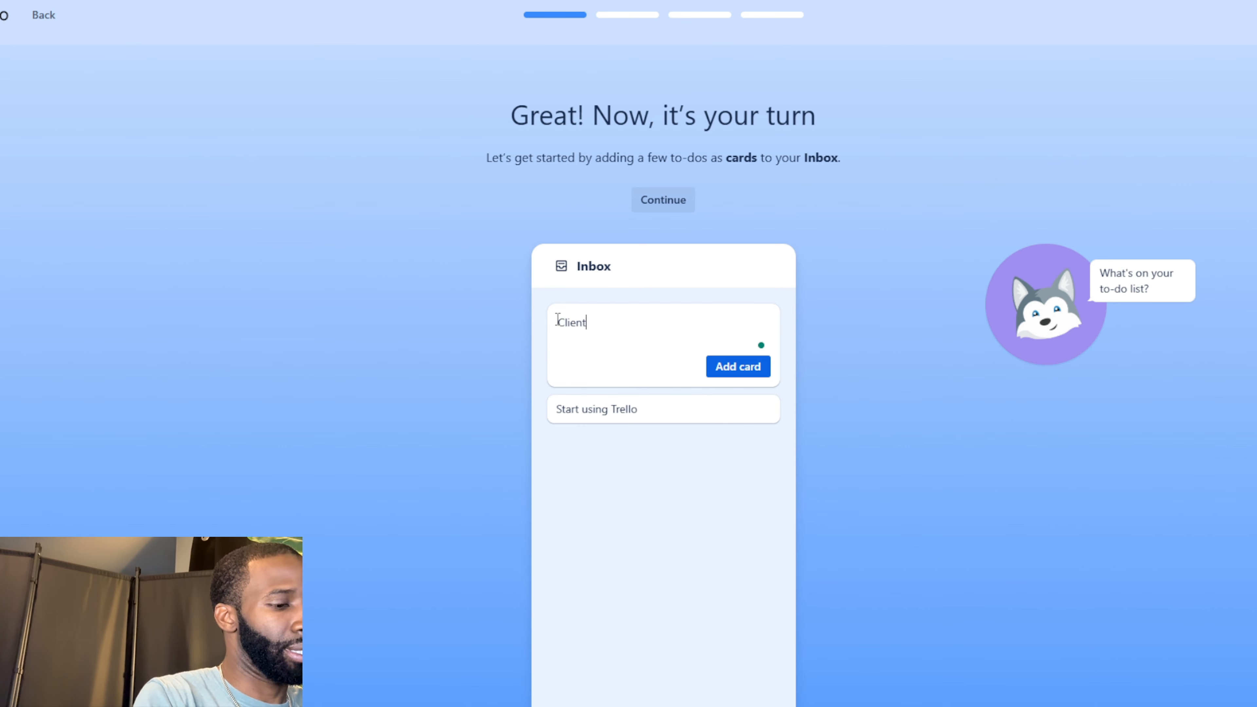
pyautogui.write(' Intake')
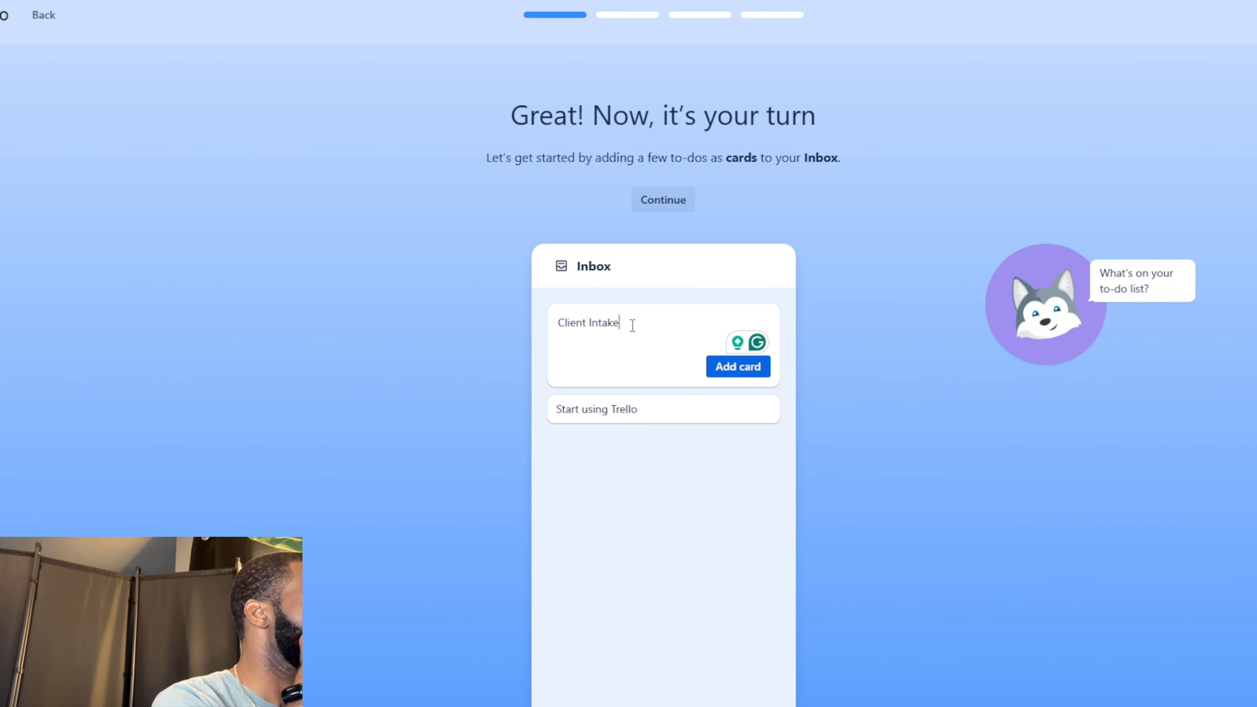
pyautogui.moveTo(632, 324); pyautogui.dragTo(540, 328)
pyautogui.rightClick(576, 321)
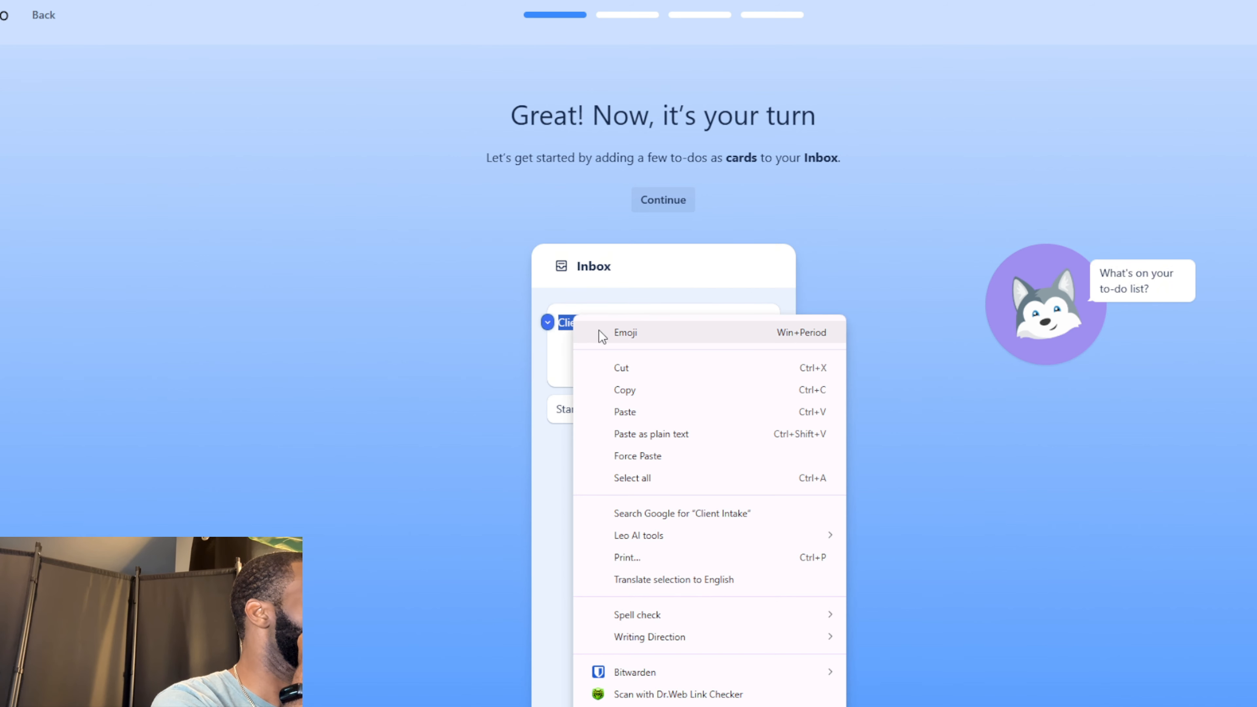
pyautogui.click(620, 366)
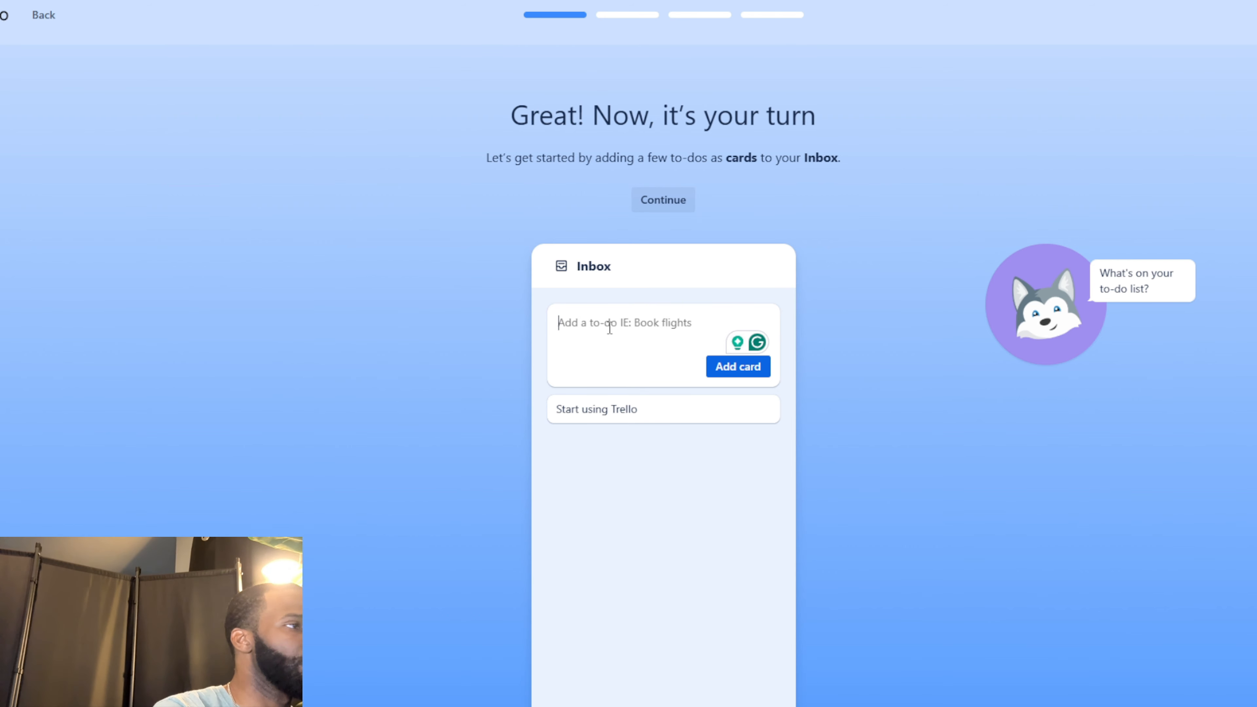
# Add a Name card to the Inbox and move to the next onboarding screen
pyautogui.write('Email')
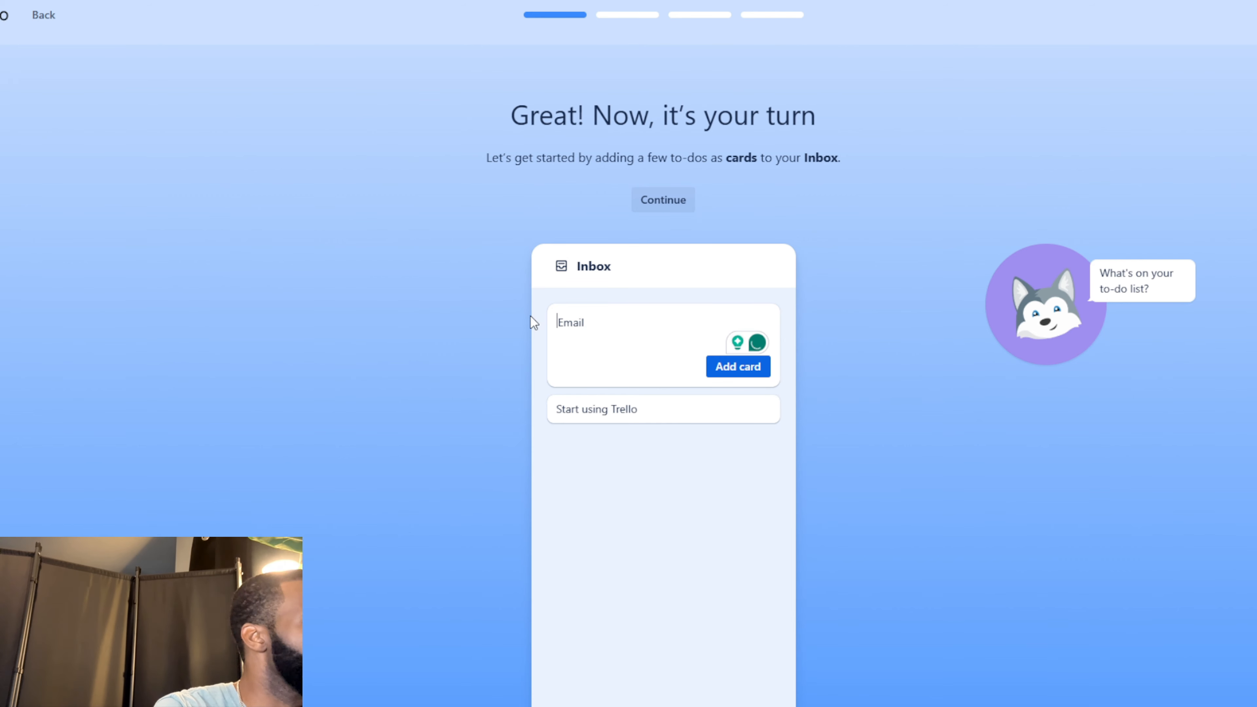
pyautogui.doubleClick(569, 319)
pyautogui.write('Na')
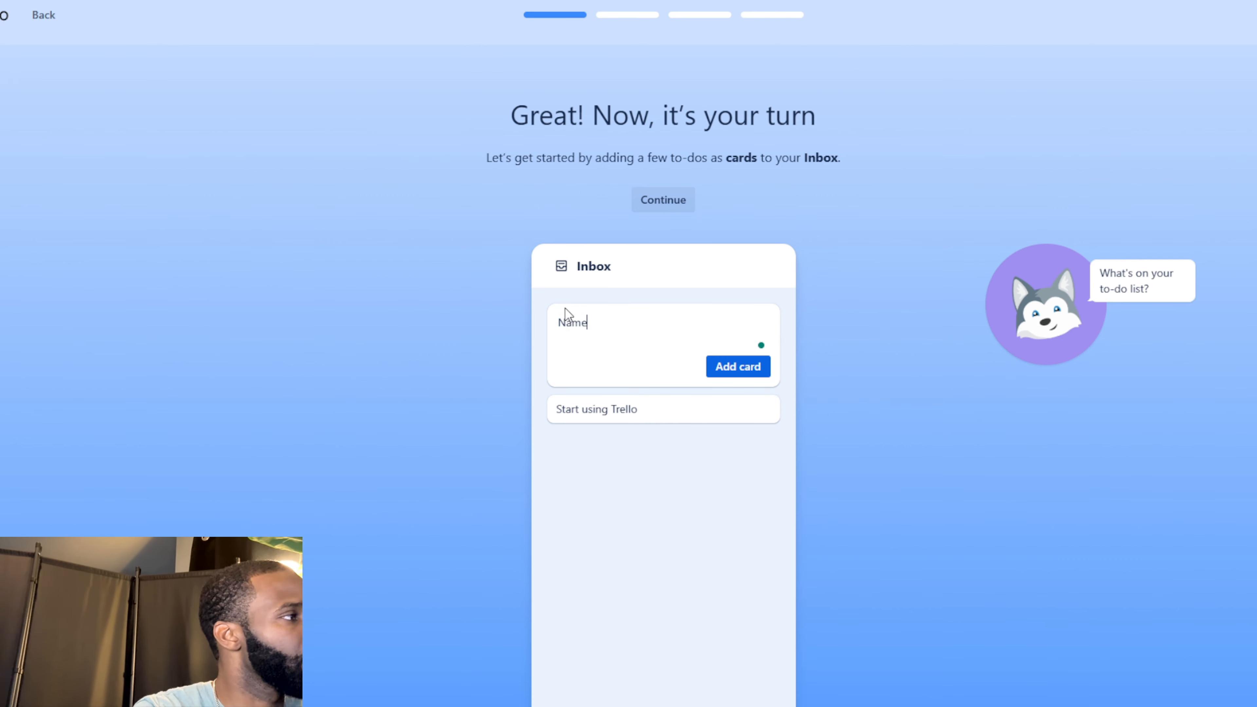
pyautogui.write('me')
pyautogui.click(725, 372)
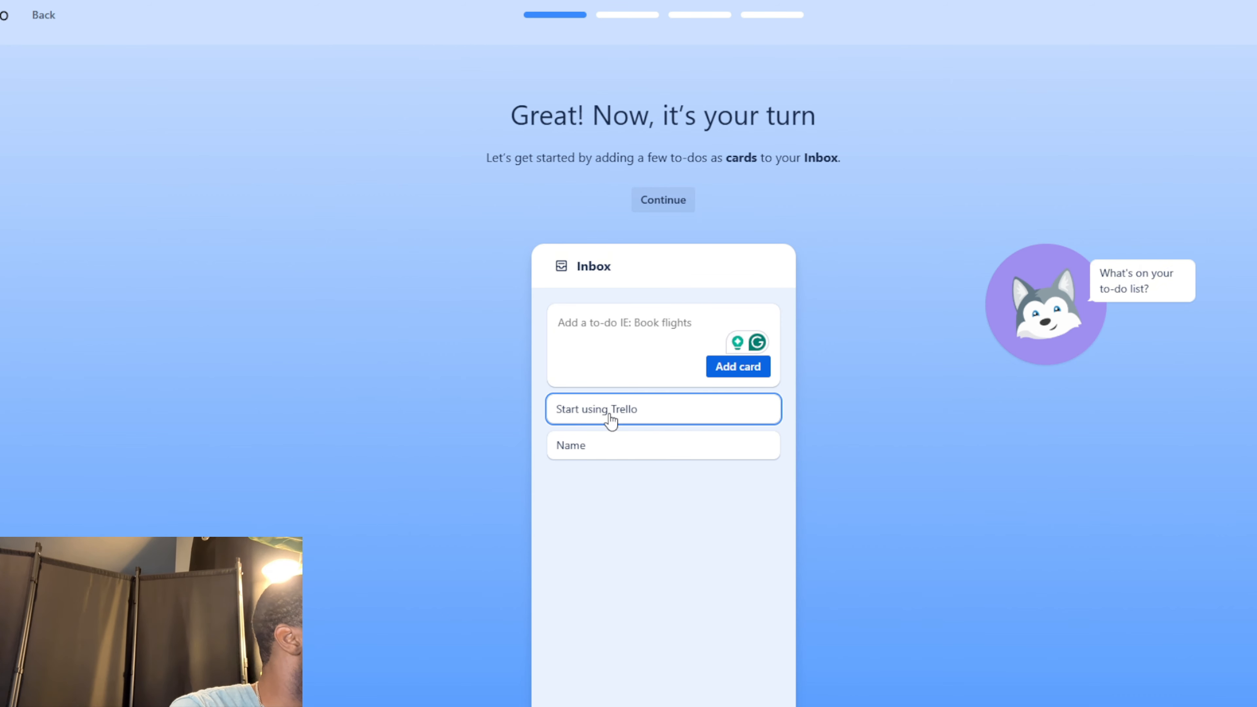
pyautogui.click(663, 201)
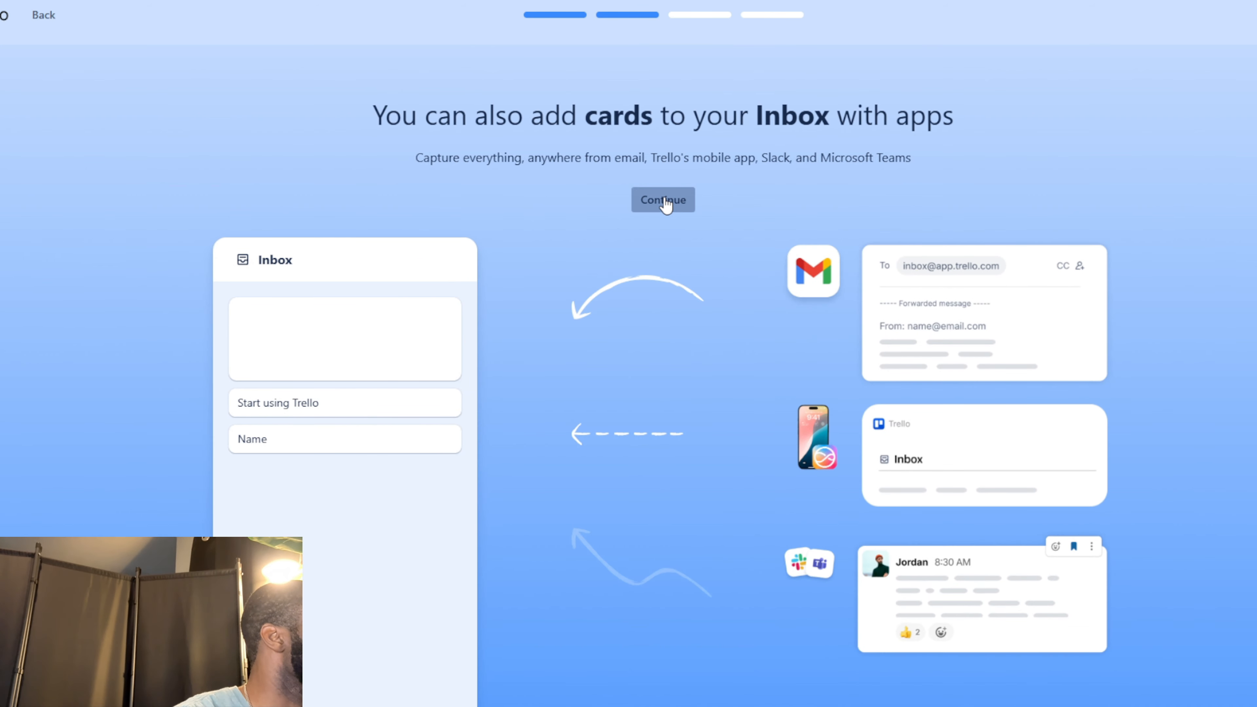
# Finish the remaining Trello onboarding screens to reach the email verification page
pyautogui.click(664, 201)
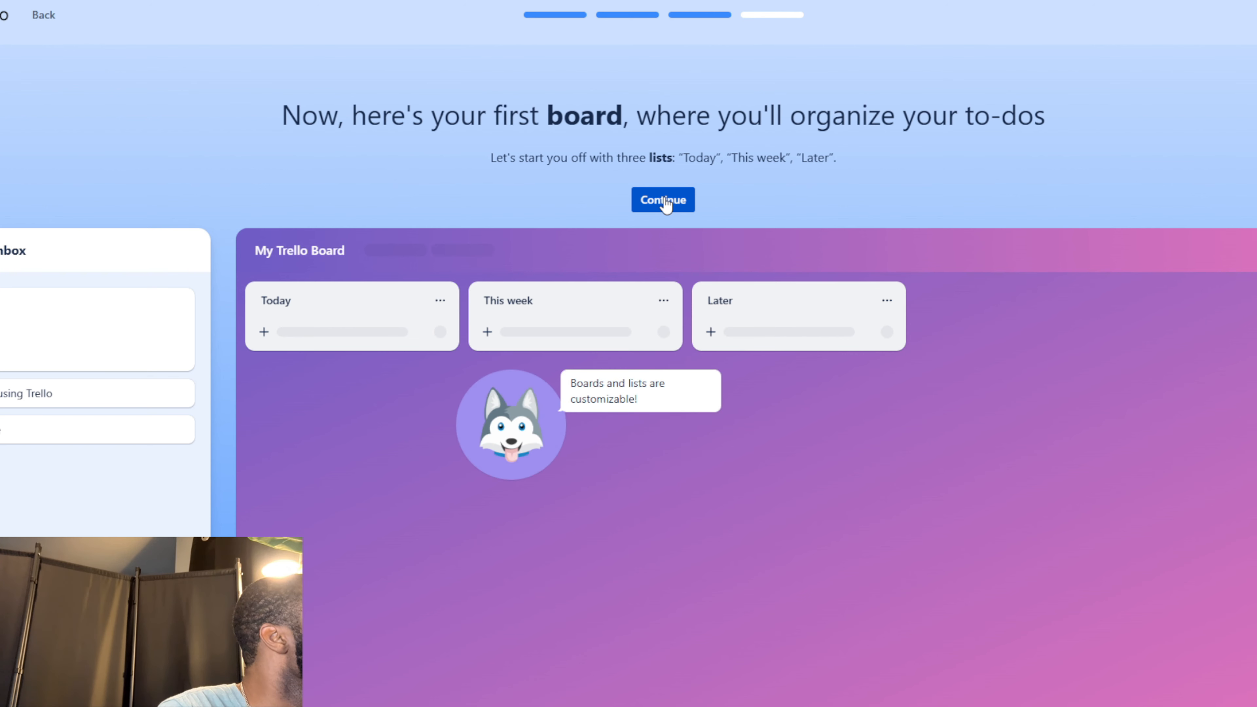
pyautogui.click(664, 201)
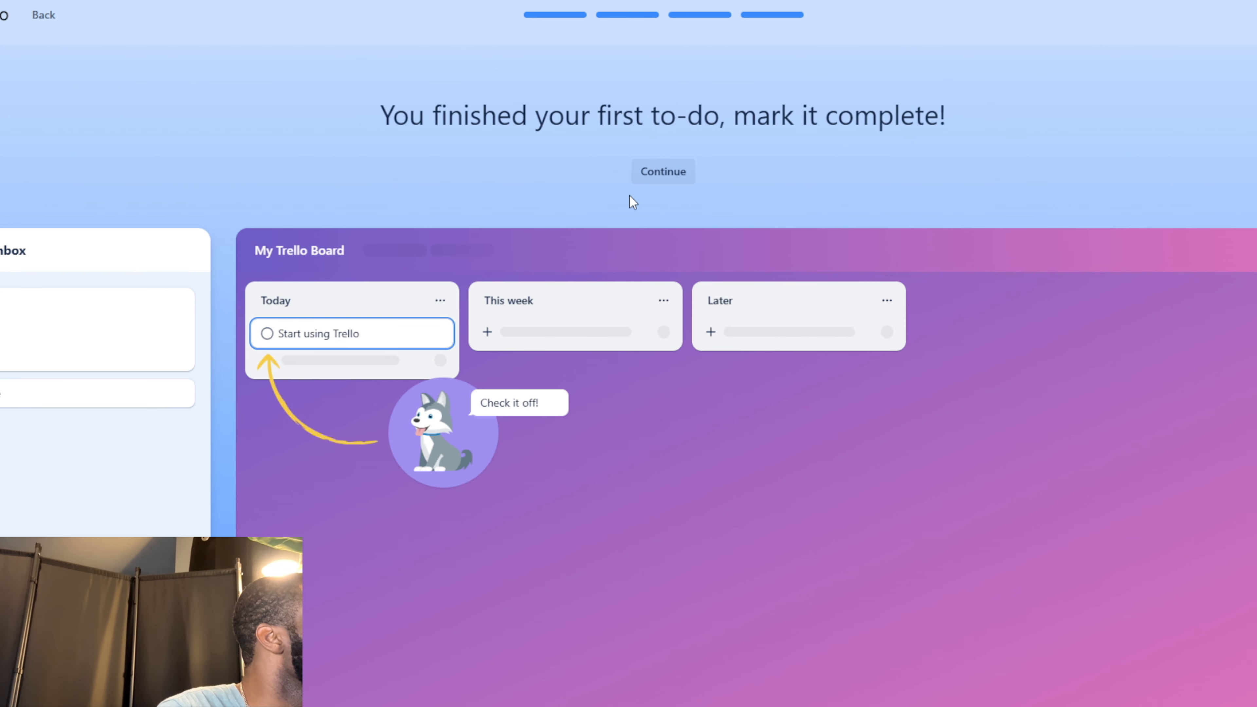
pyautogui.click(652, 178)
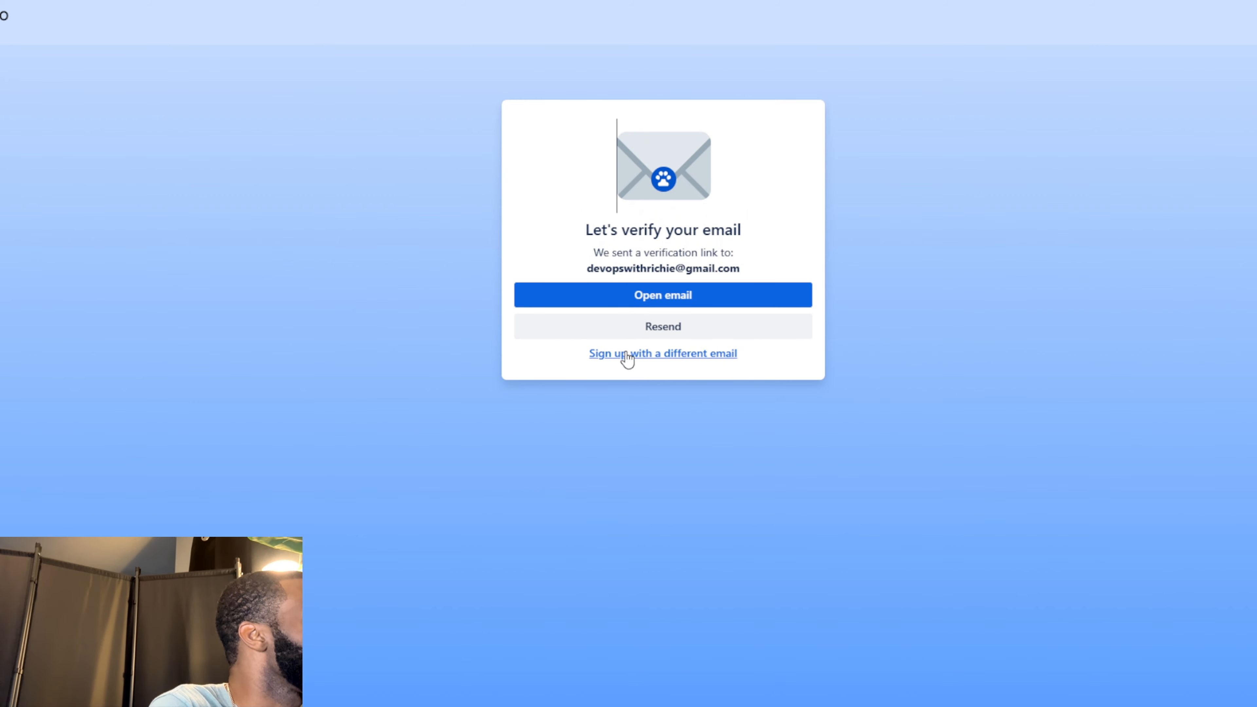
# Open Gmail in a new tab to verify the Trello email address
pyautogui.moveTo(14, 278)
pyautogui.hotkey('ctrl', 't')
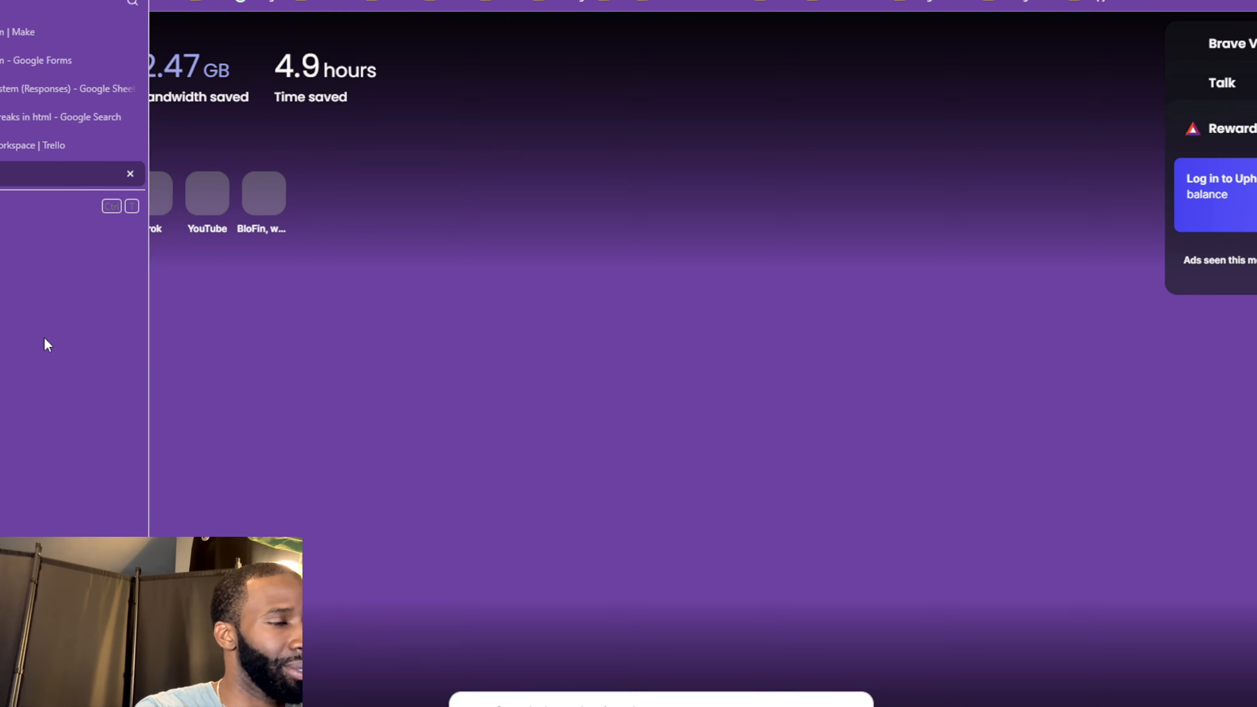
pyautogui.write('gmail')
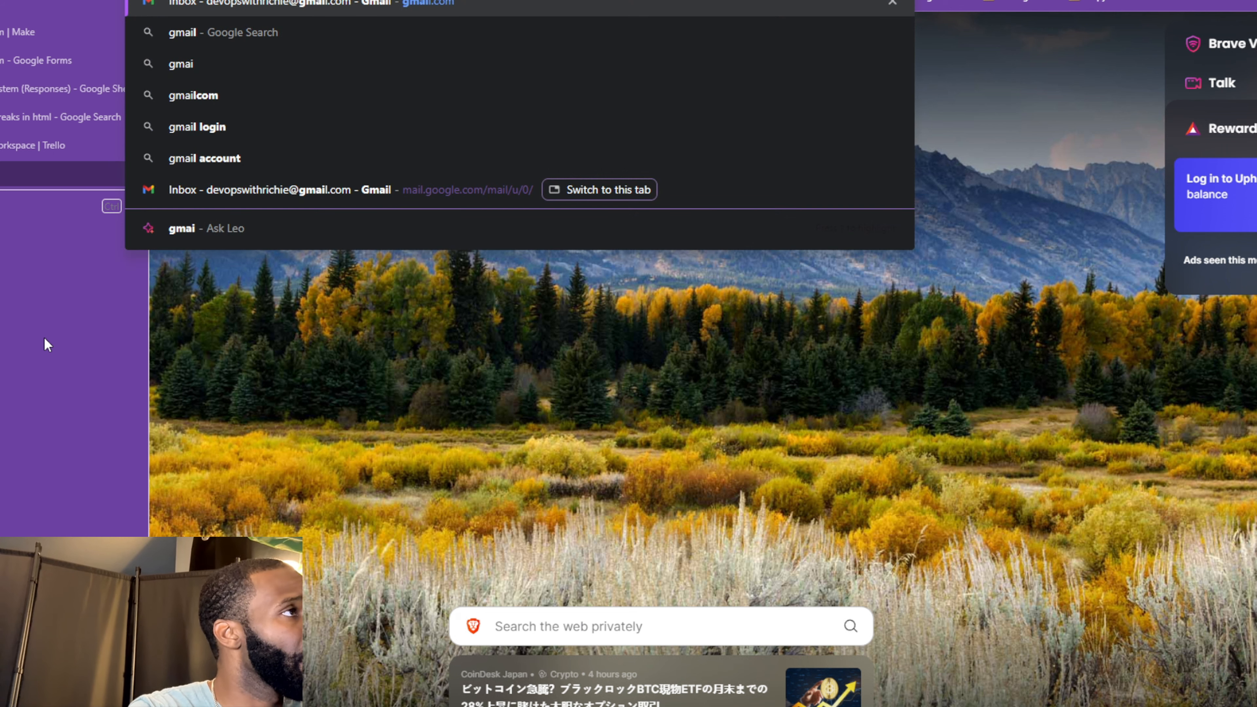
pyautogui.press('Return')
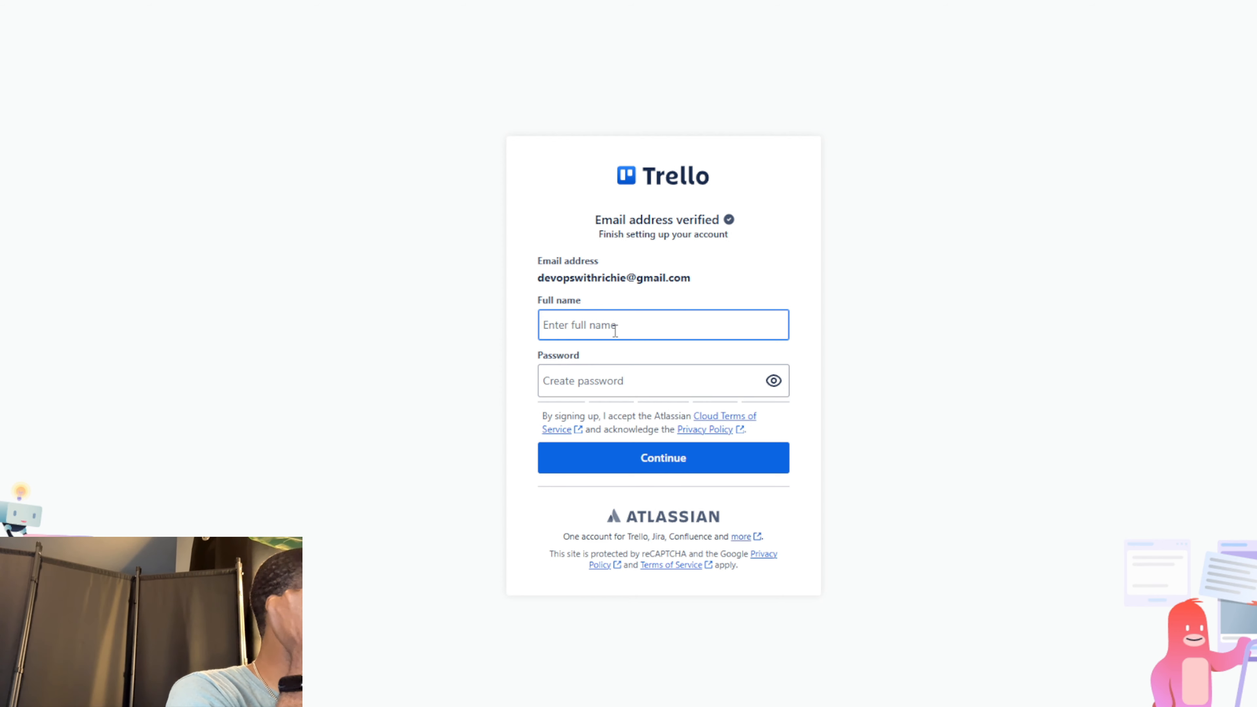
# Enter the account's full name and password to finish Trello account setup
pyautogui.write('R')
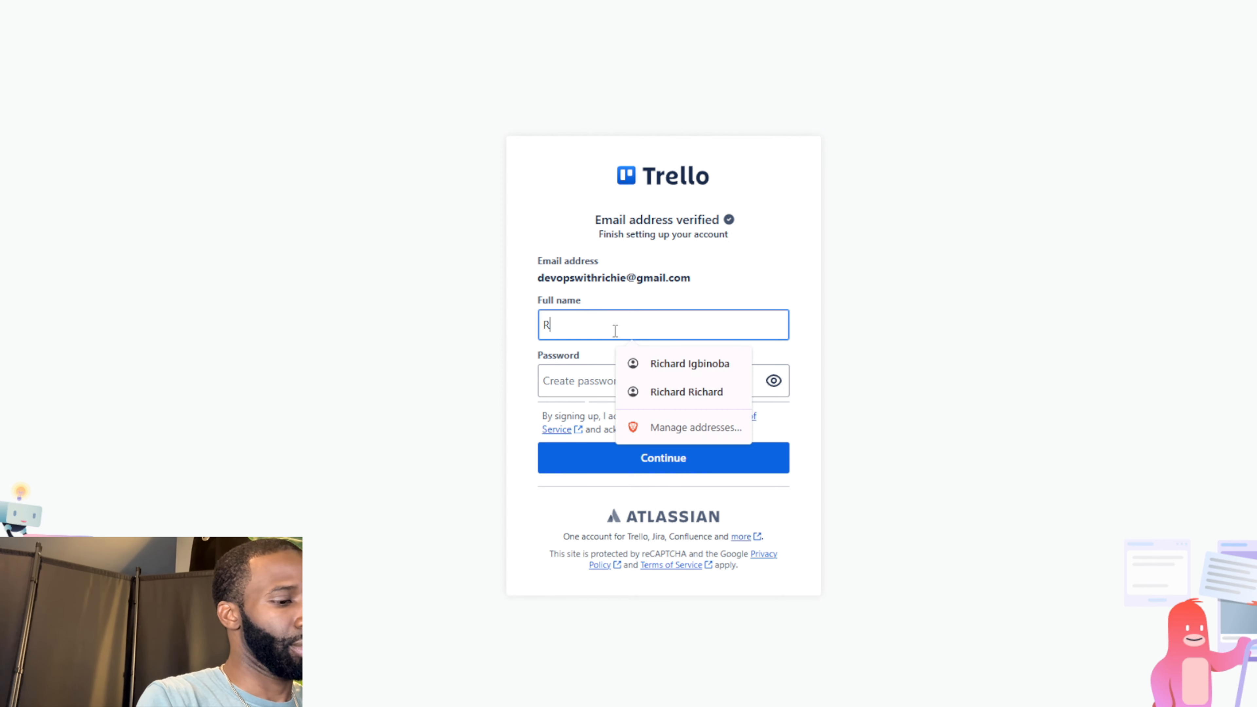
pyautogui.write('ichard')
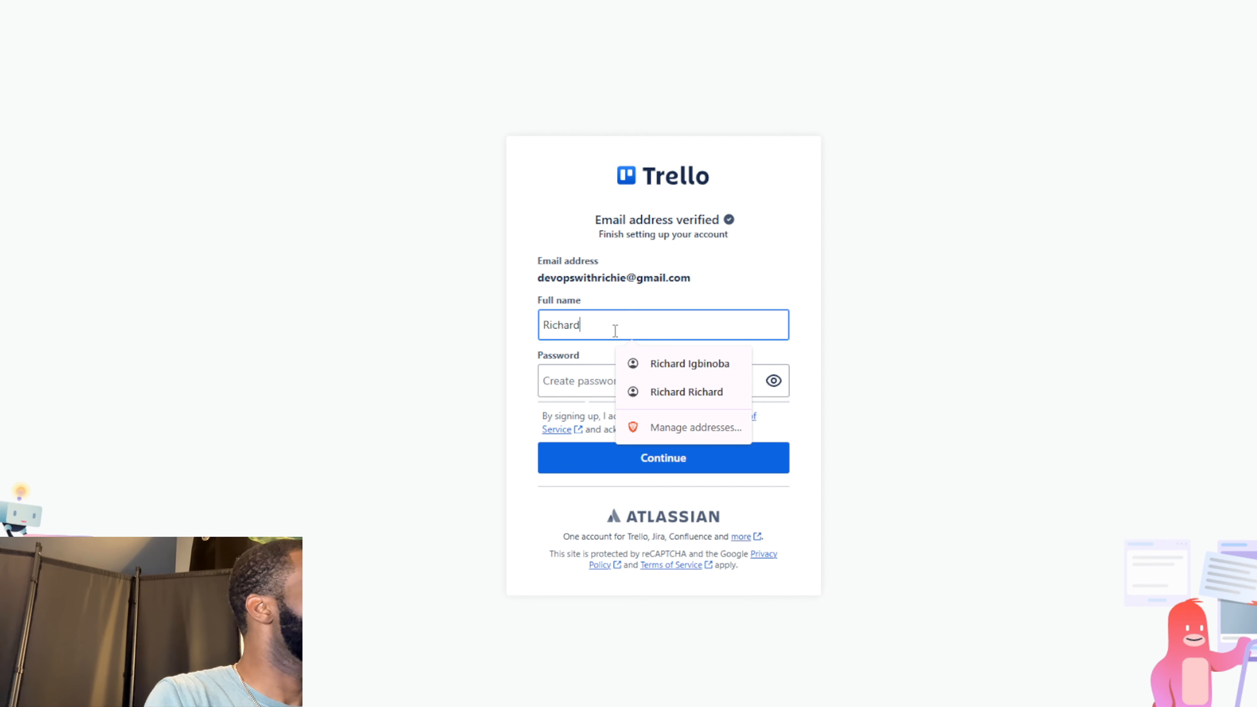
pyautogui.click(601, 385)
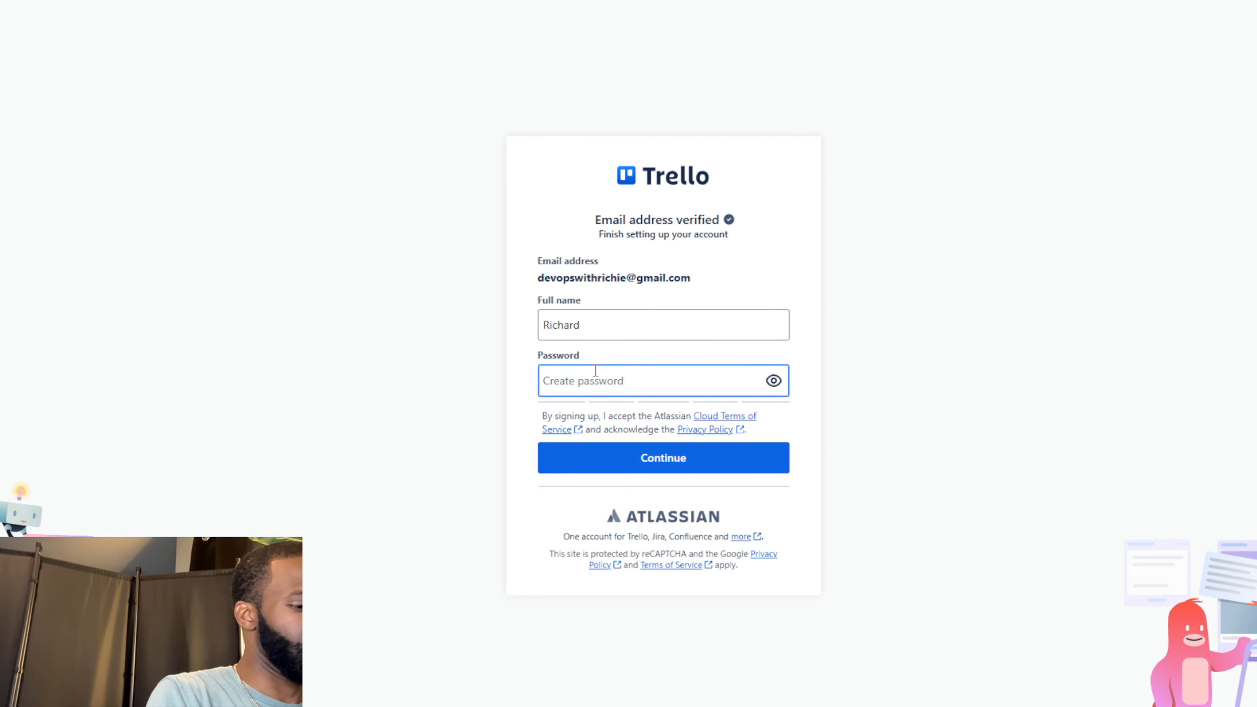
pyautogui.write('••••••')
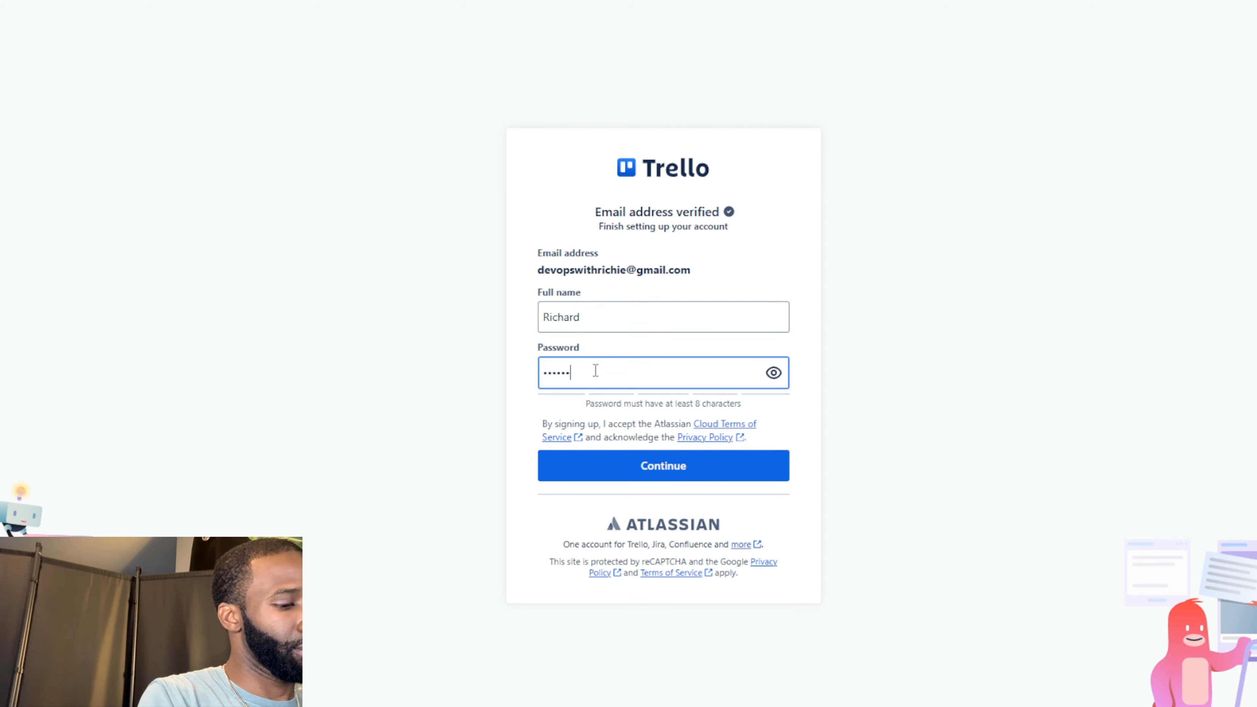
pyautogui.write('••••')
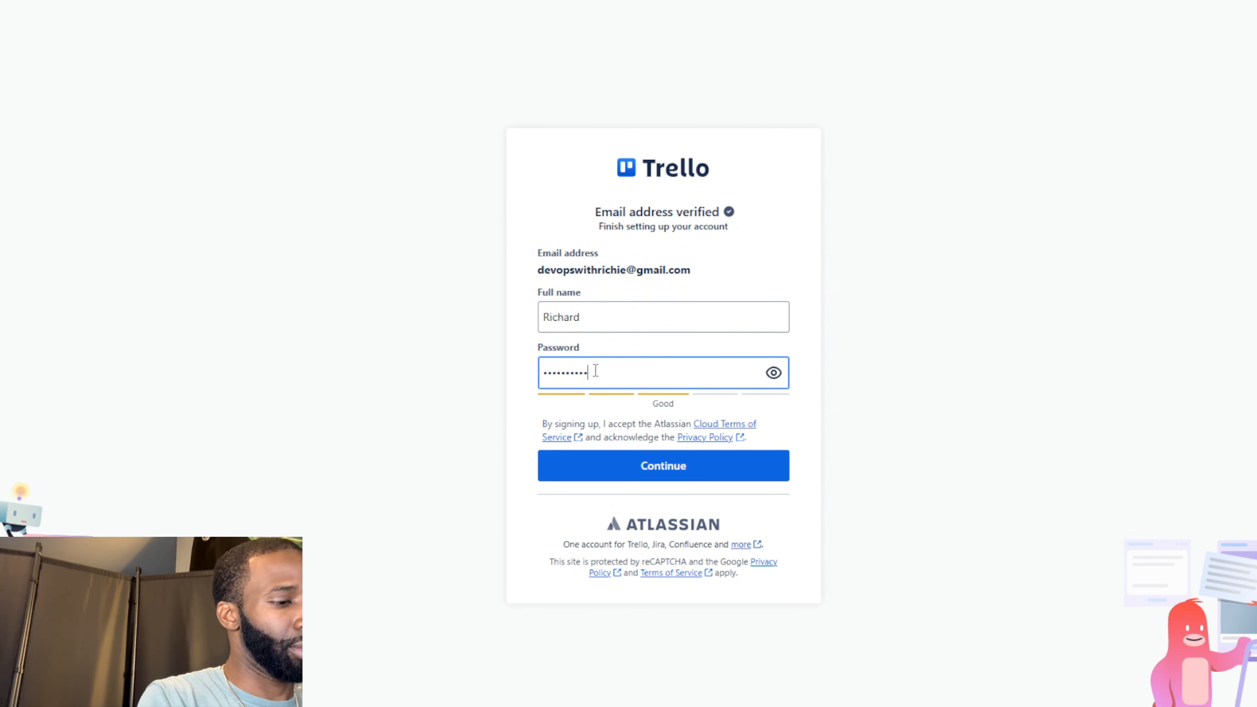
pyautogui.write('•')
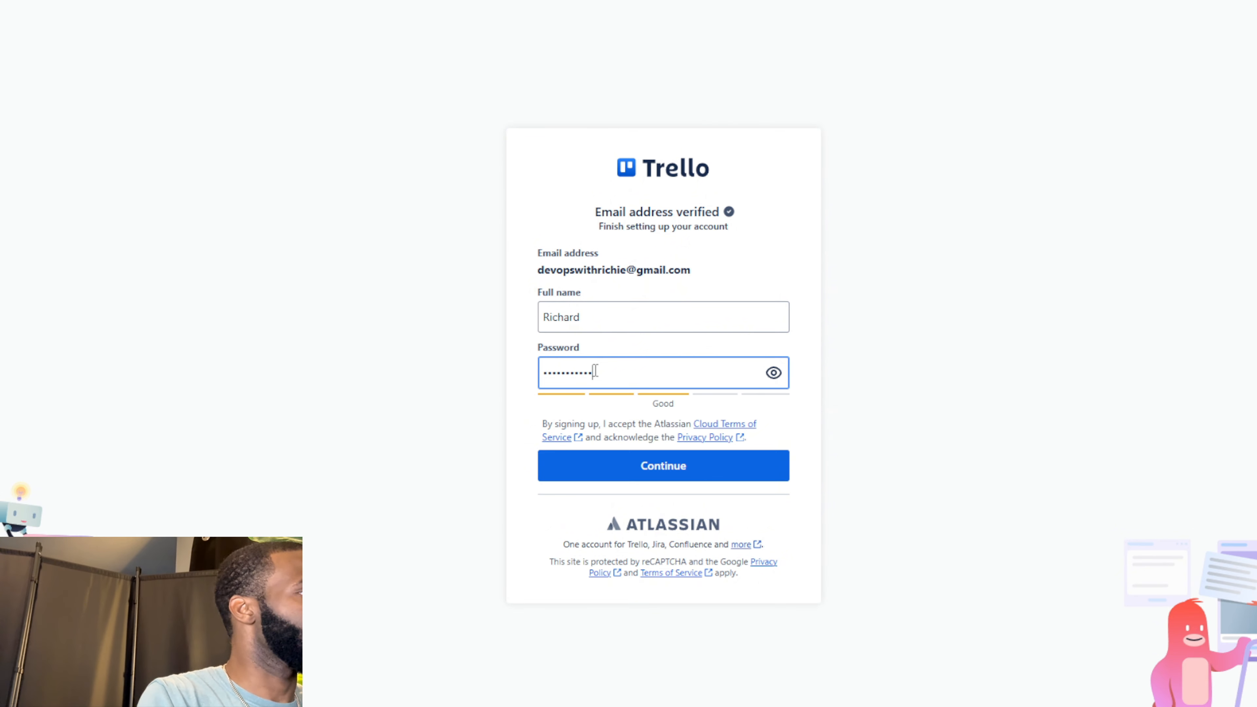
pyautogui.click(703, 478)
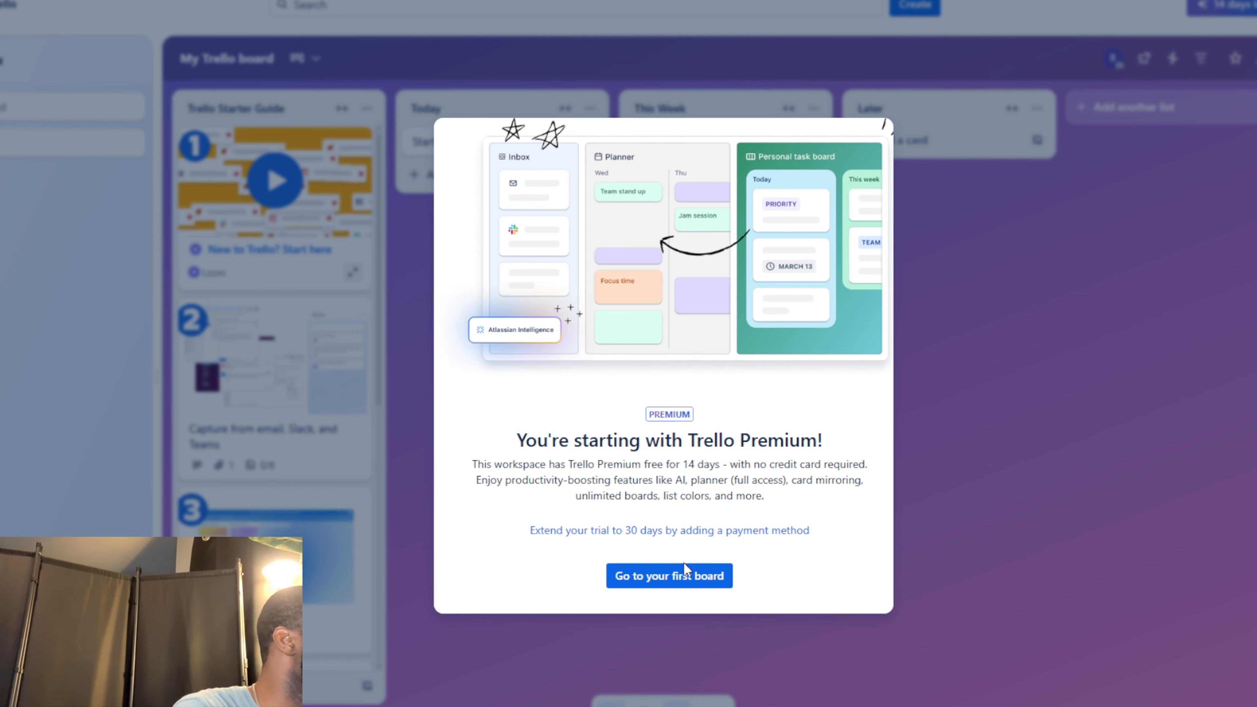
# Close the Trello Premium welcome and step through the board's tour tips
pyautogui.click(662, 584)
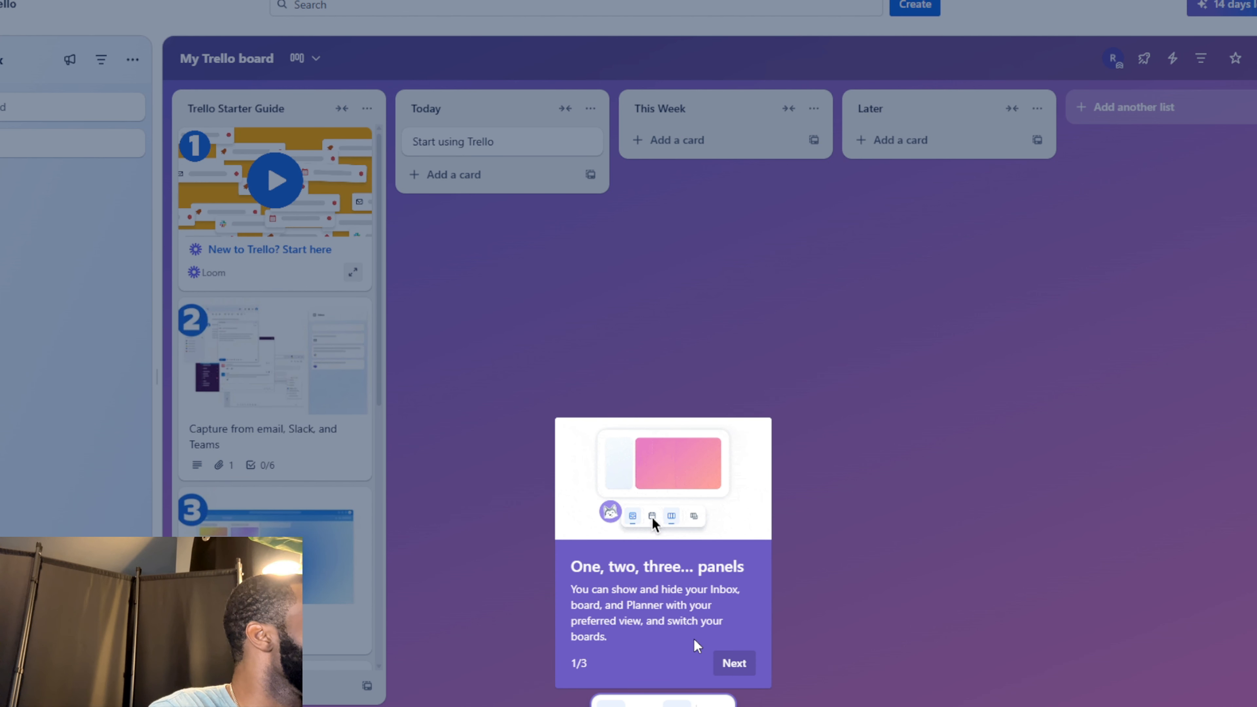
pyautogui.click(732, 663)
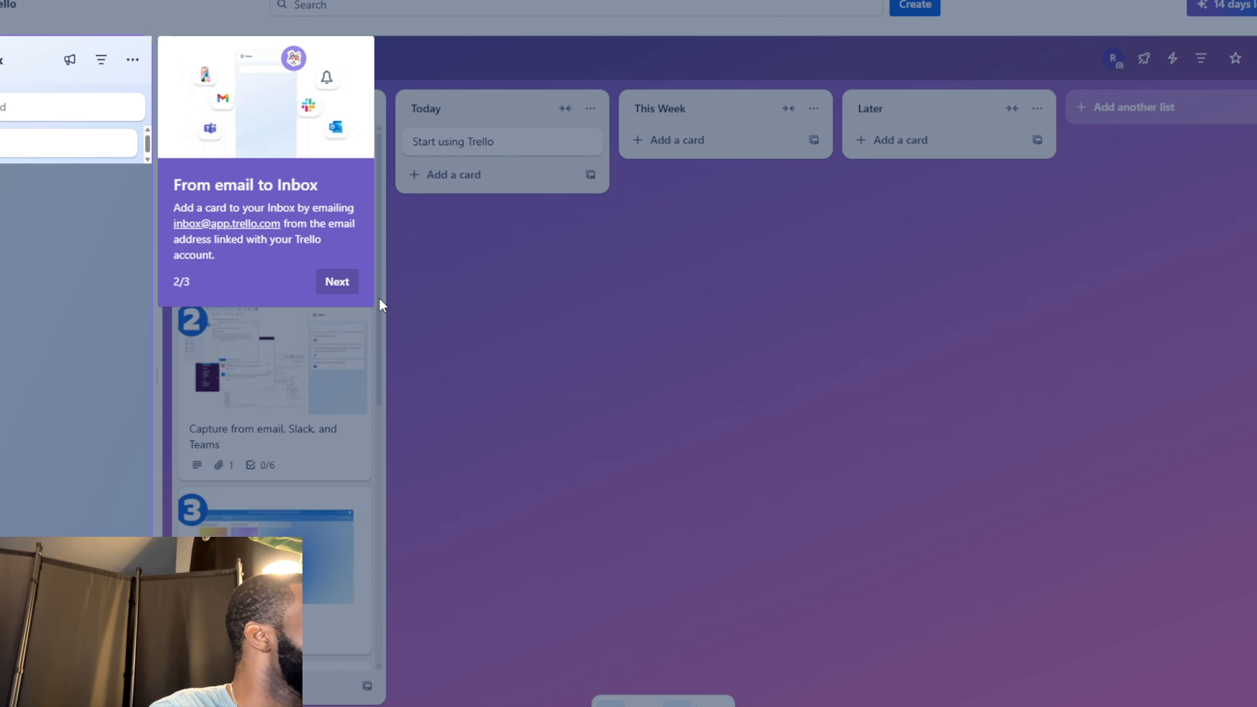
pyautogui.click(338, 281)
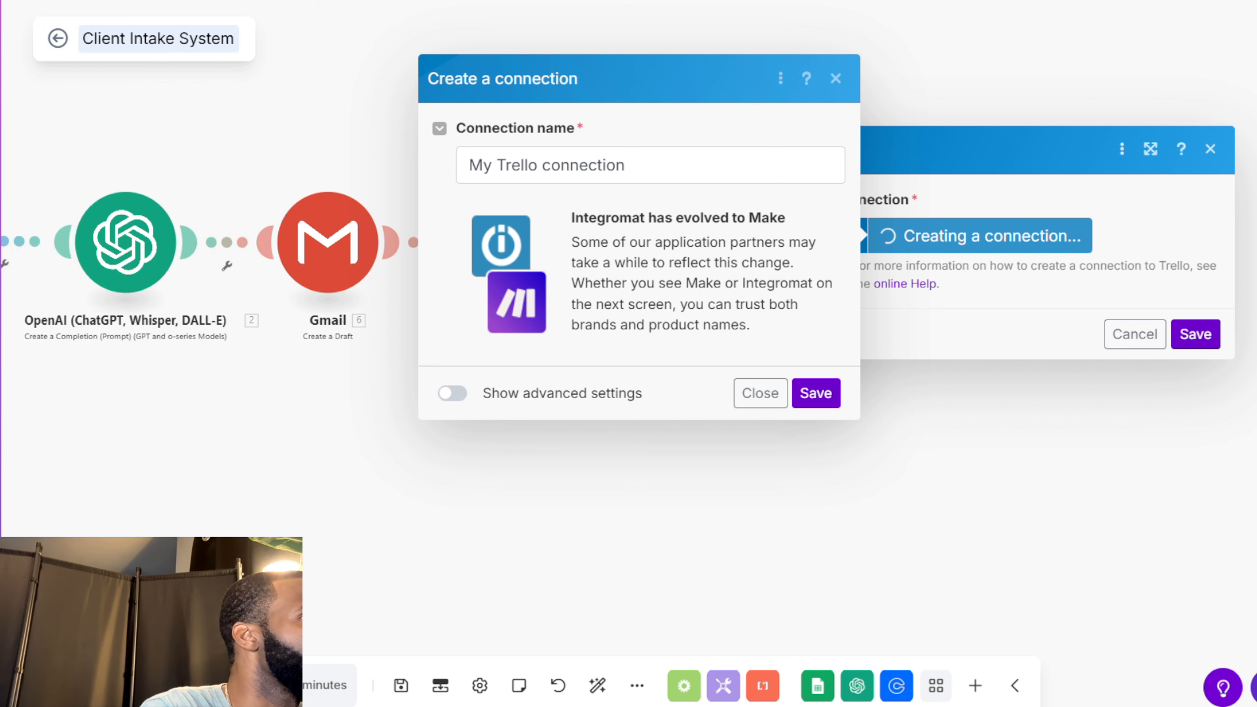
# Dismiss the final tour tip on the Trello board, then return to the Make scenario
pyautogui.moveTo(3, 145)
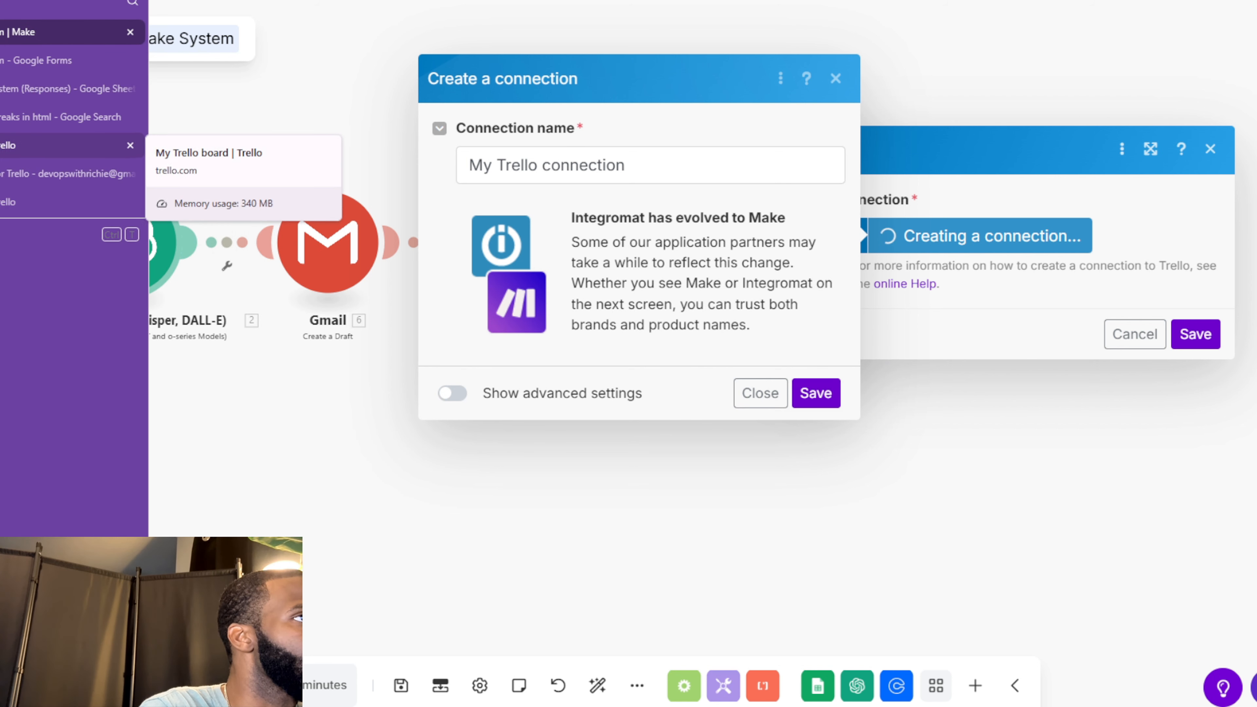
pyautogui.click(10, 202)
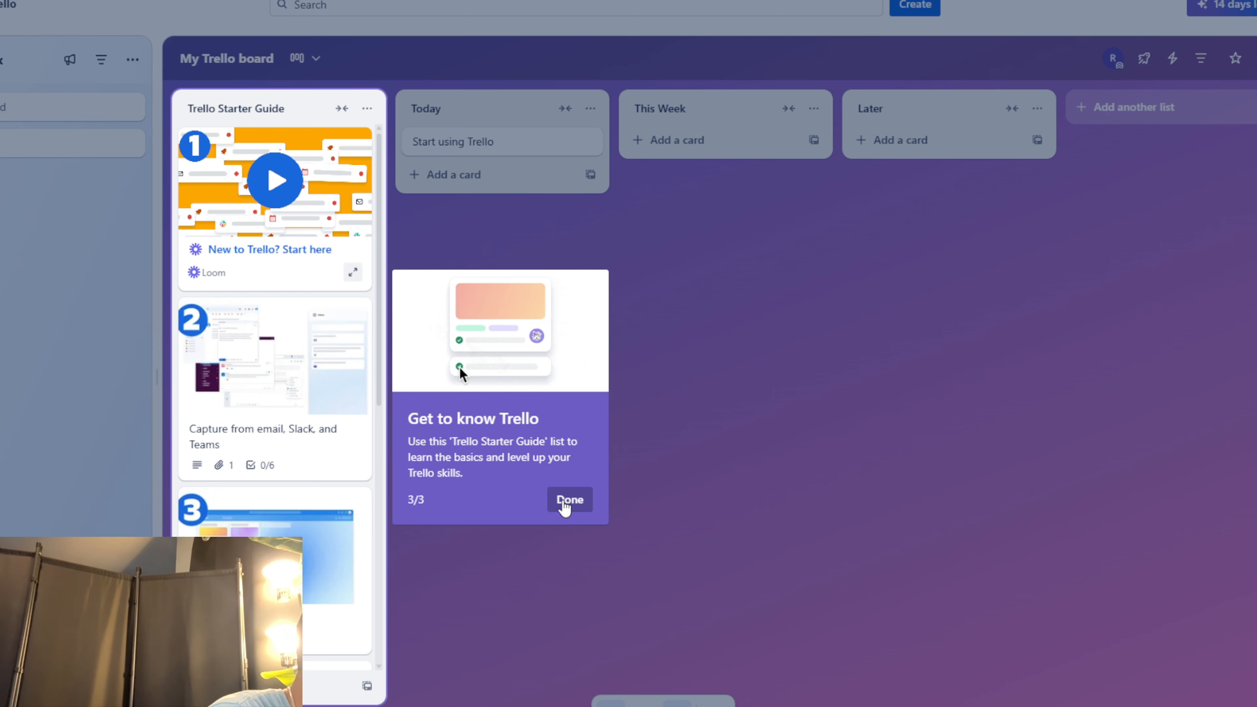
pyautogui.click(567, 501)
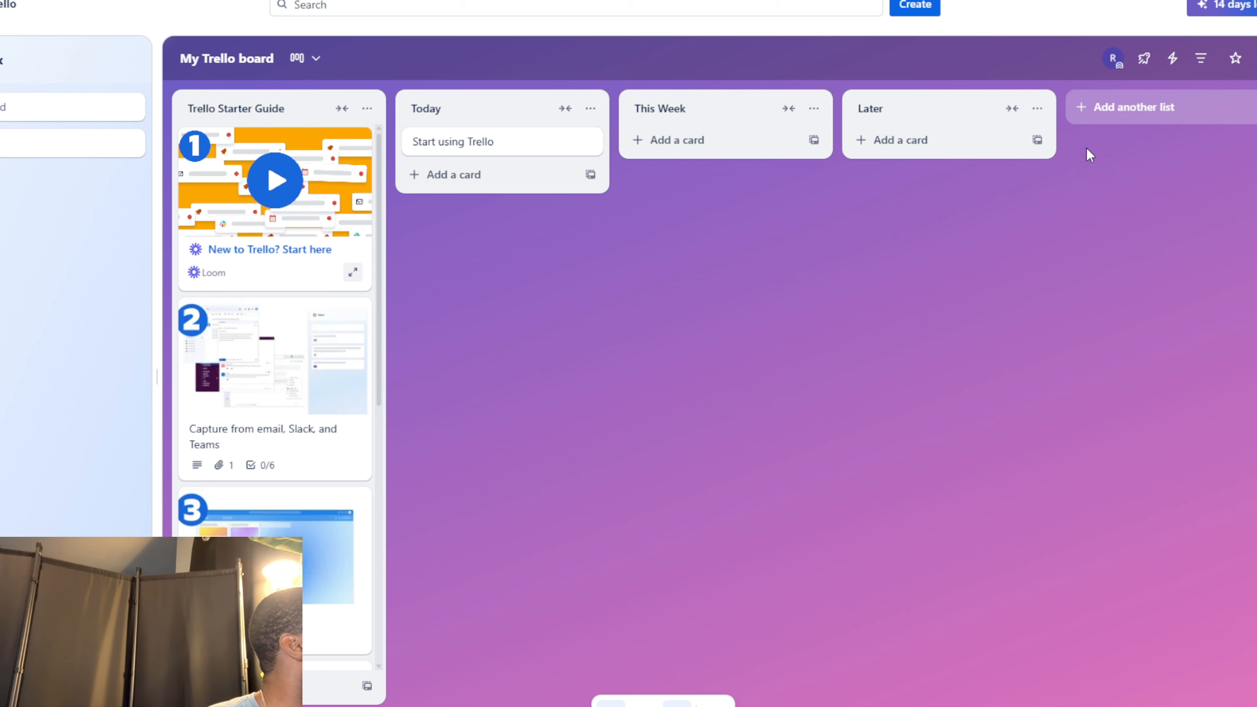
pyautogui.moveTo(4, 90)
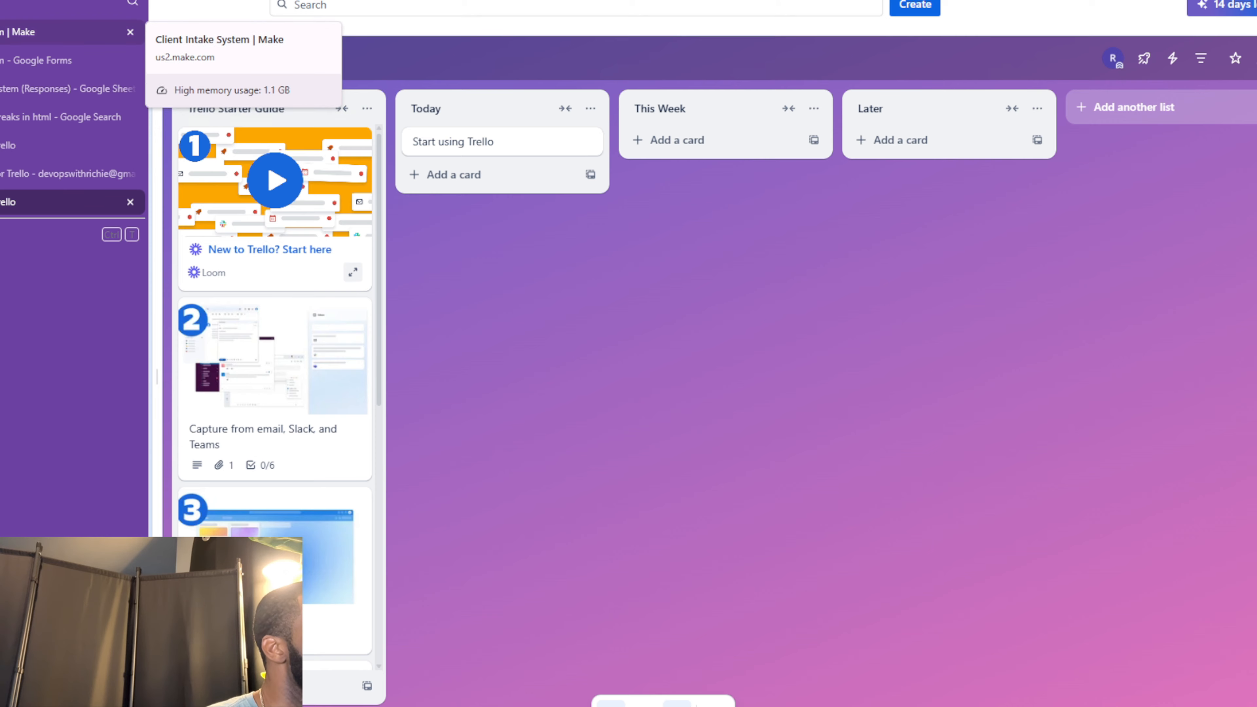
pyautogui.click(29, 32)
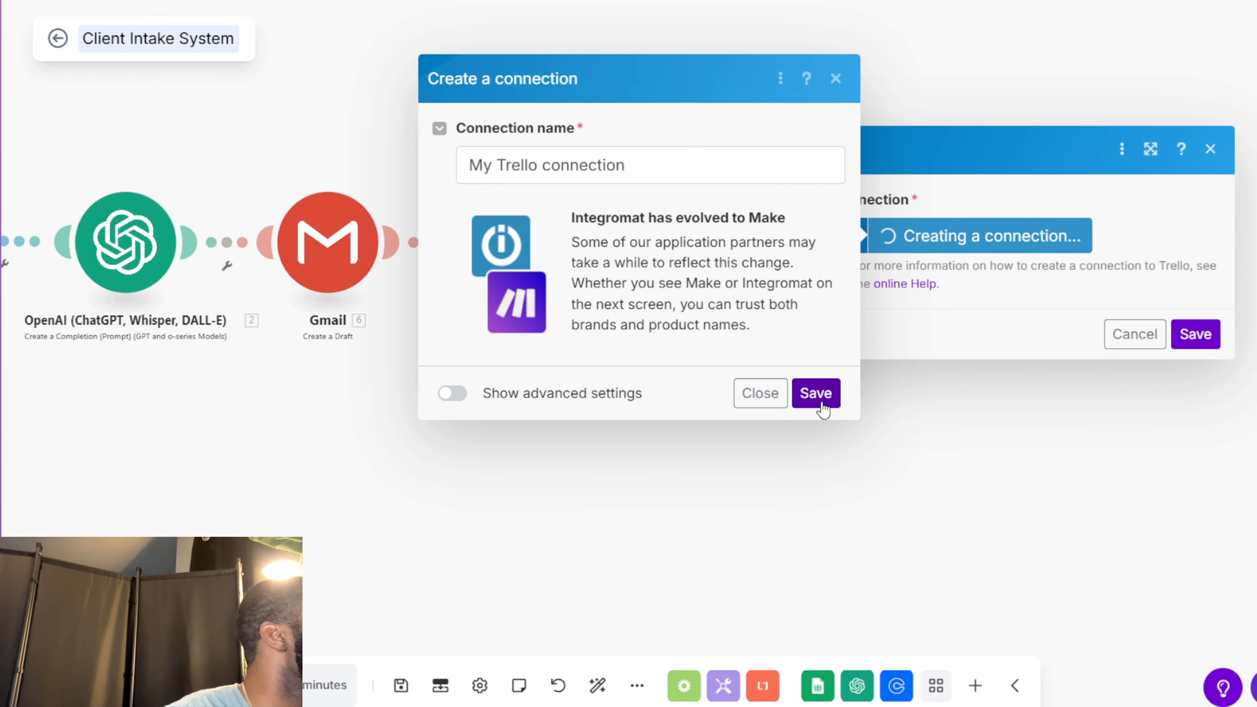
# Save 'My Trello connection' and allow access in the Trello authorization popup
pyautogui.click(817, 394)
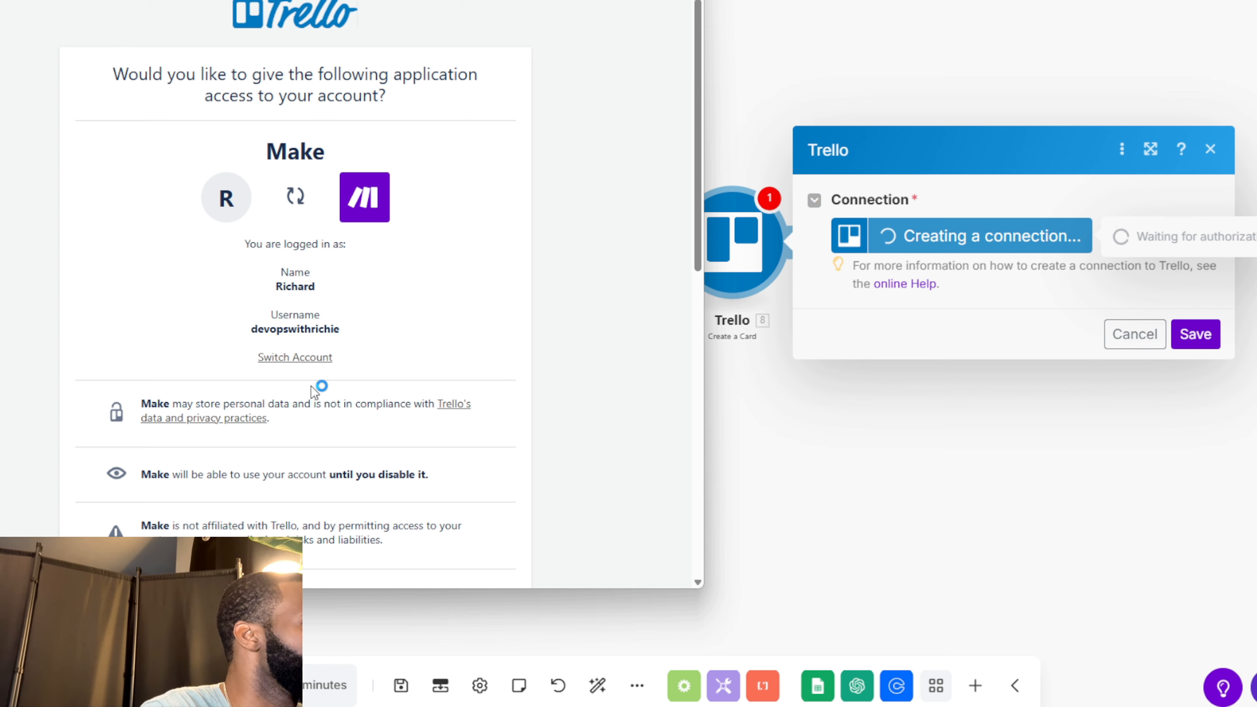
pyautogui.scroll(-6, 315, 386)
pyautogui.scroll(-3, 245, 181)
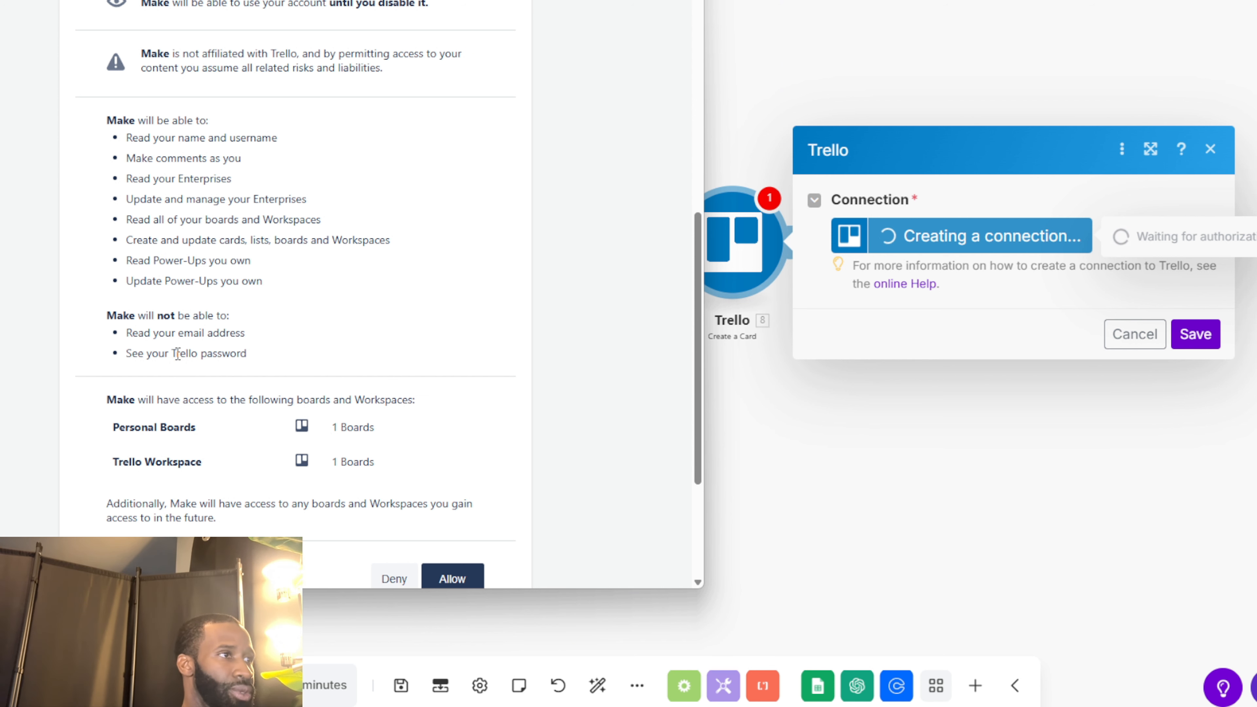
pyautogui.scroll(-4, 439, 446)
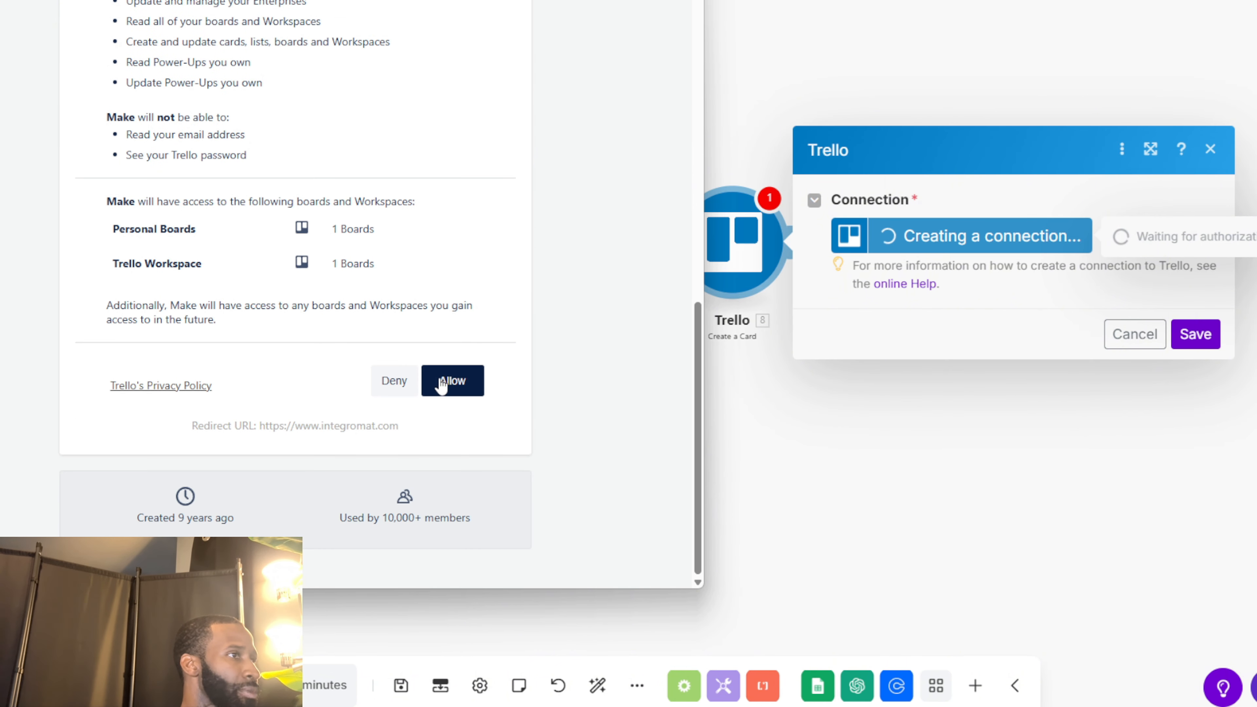
pyautogui.scroll(10, 157, 229)
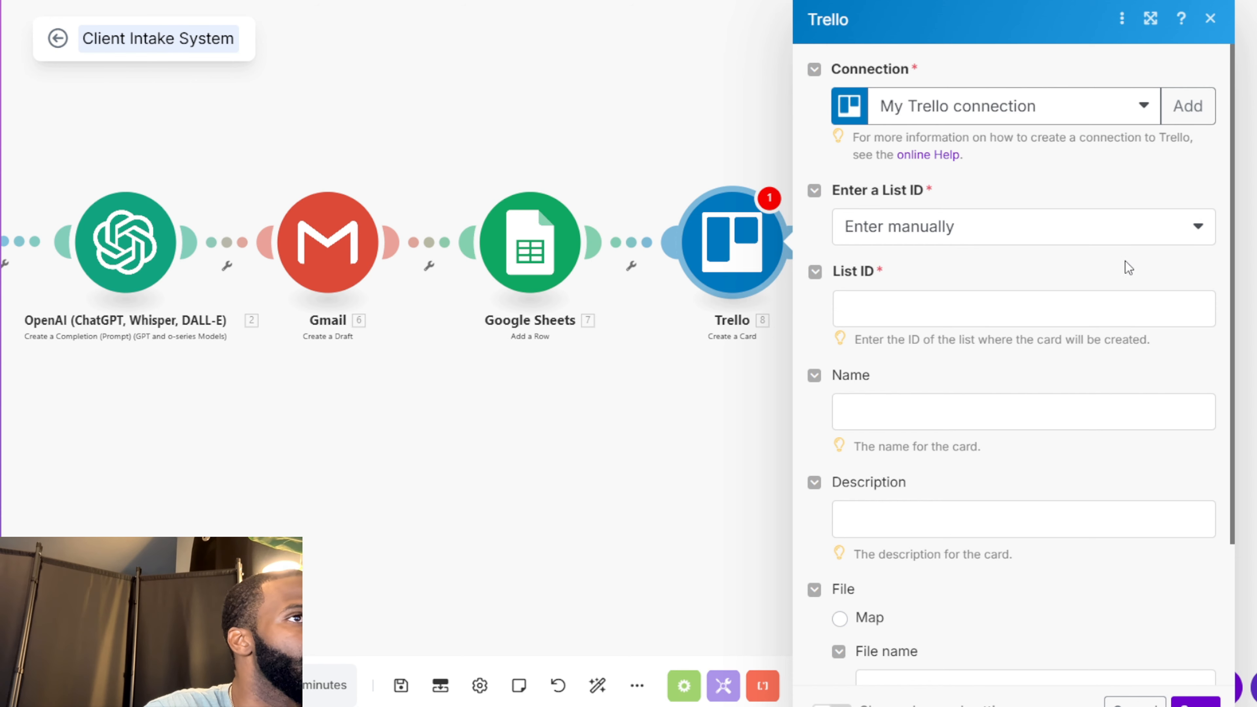
# Switch to the Trello tab, close its duplicate, and reload My Trello board
pyautogui.moveTo(10, 312)
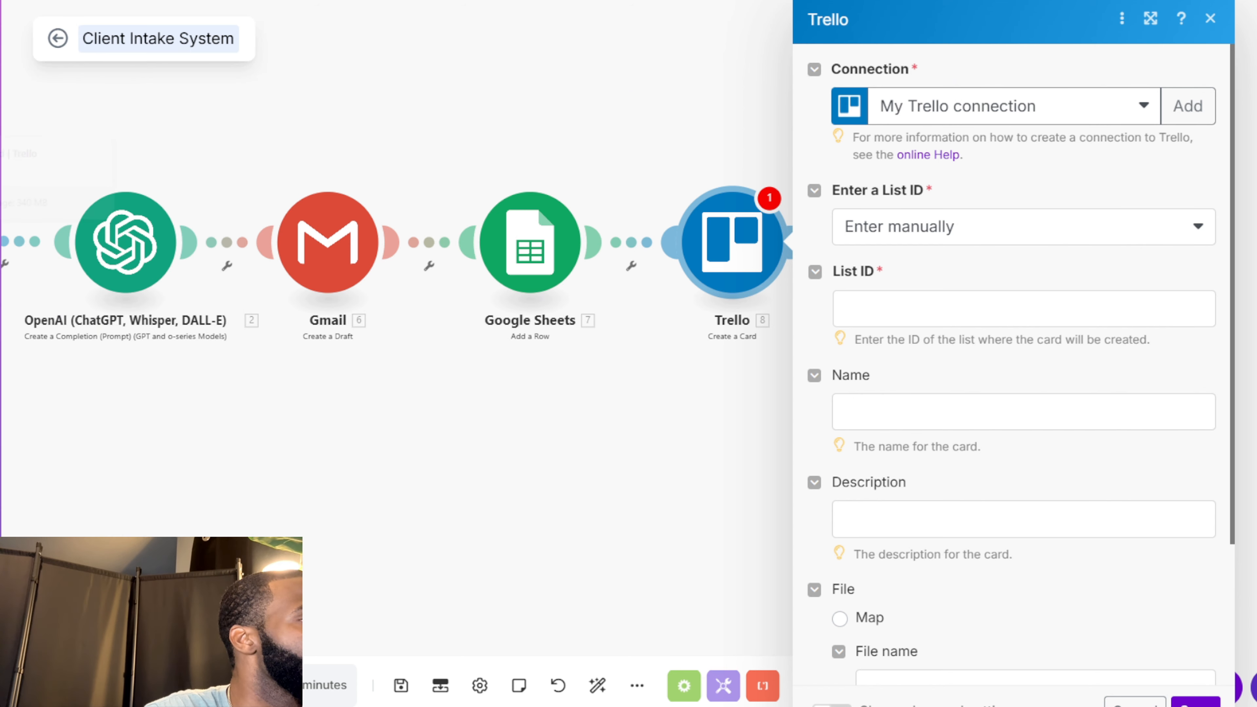
pyautogui.click(114, 147)
pyautogui.click(130, 146)
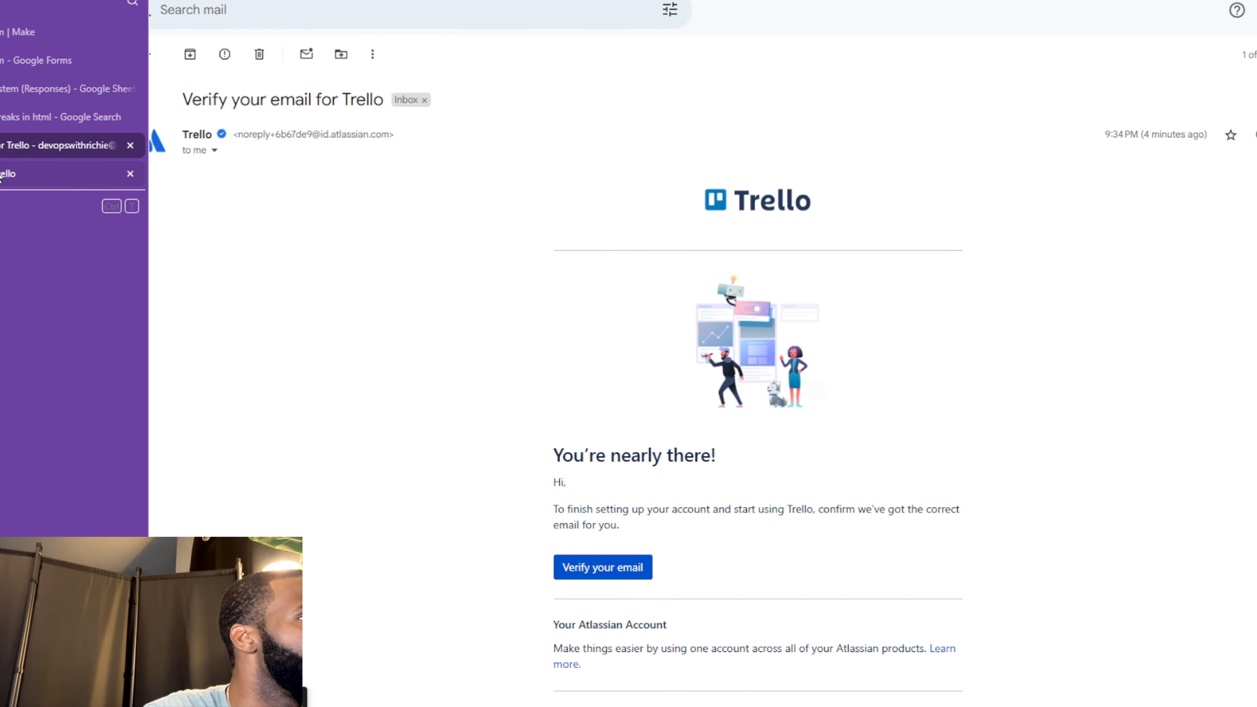
pyautogui.click(34, 180)
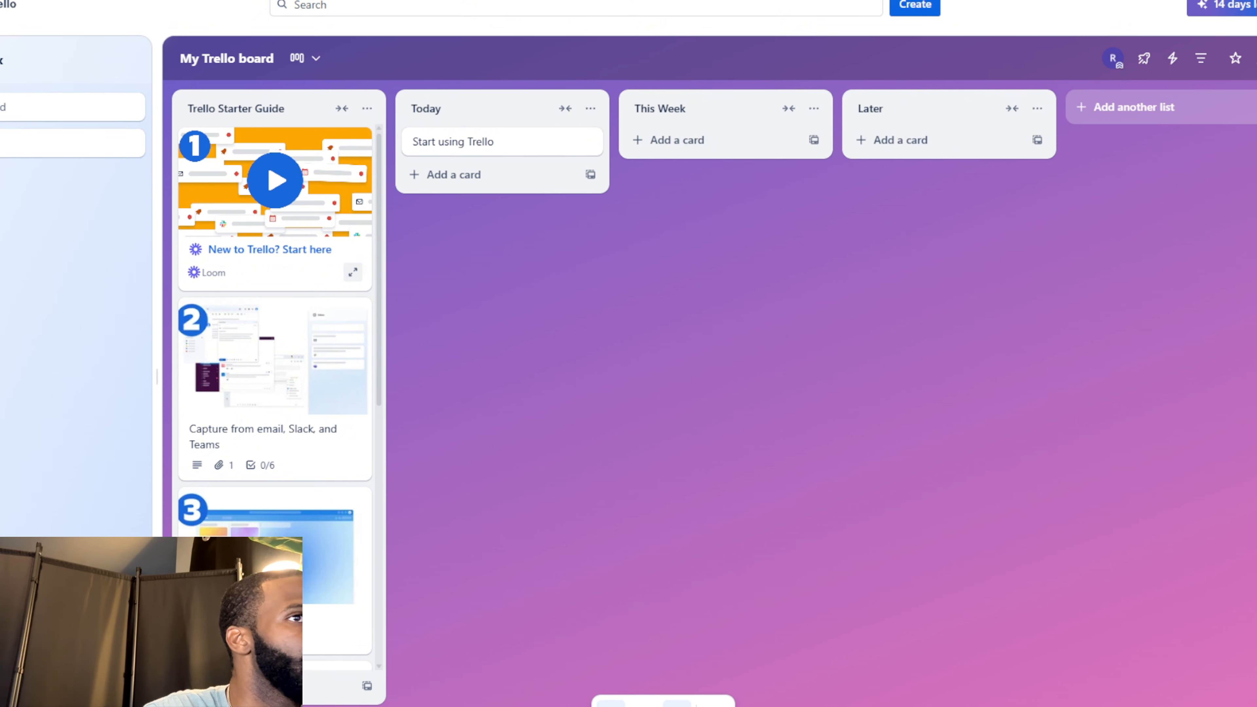
pyautogui.press('F5')
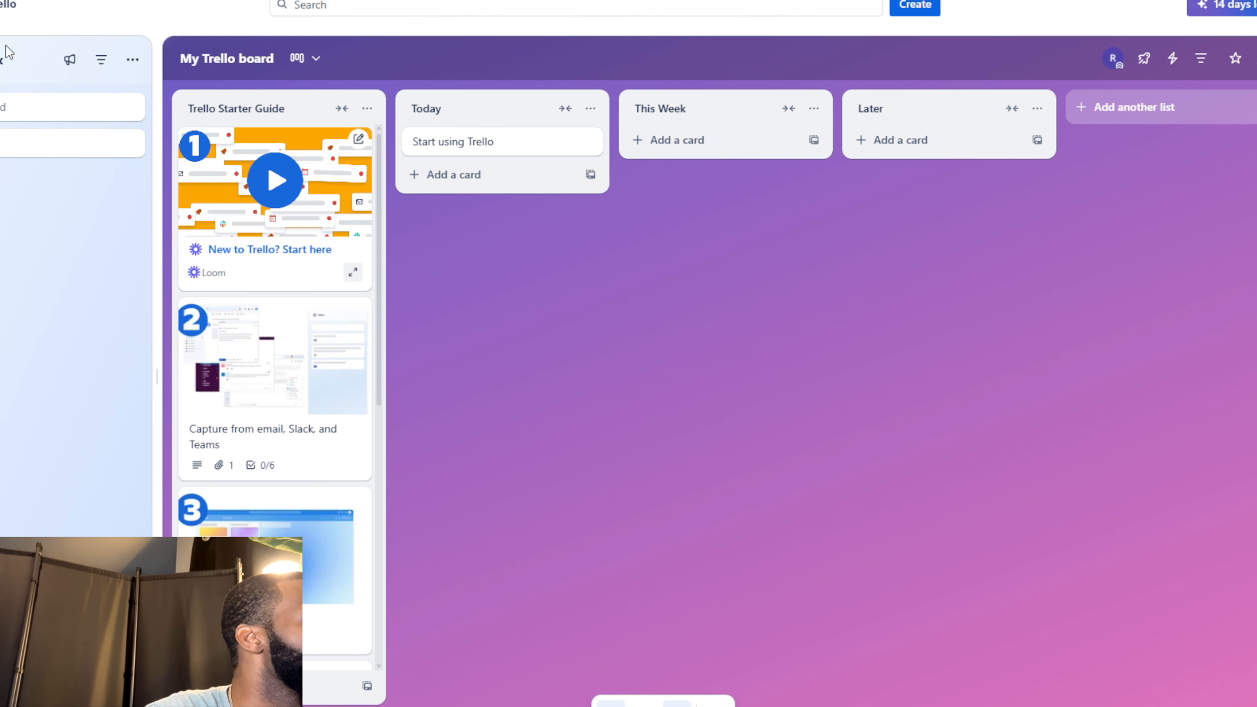
# Create a board titled 'Client Intake' with Workspace visibility, starting from a template
pyautogui.click(916, 9)
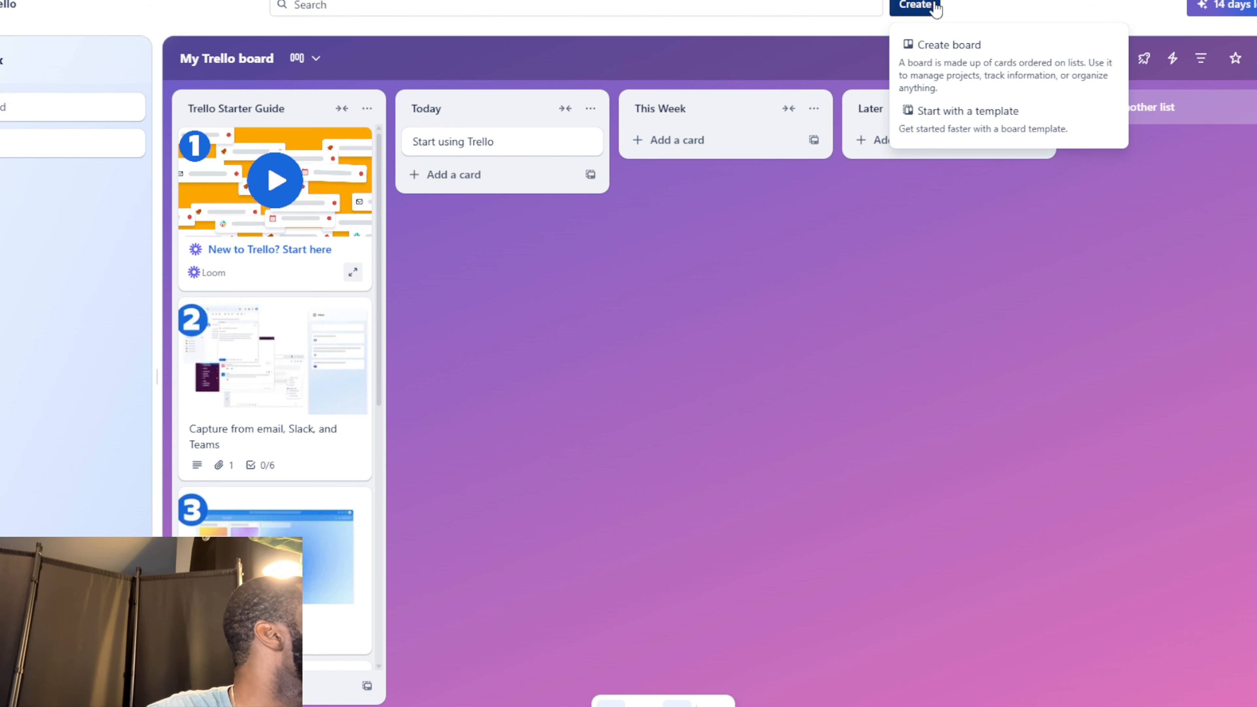
pyautogui.click(923, 46)
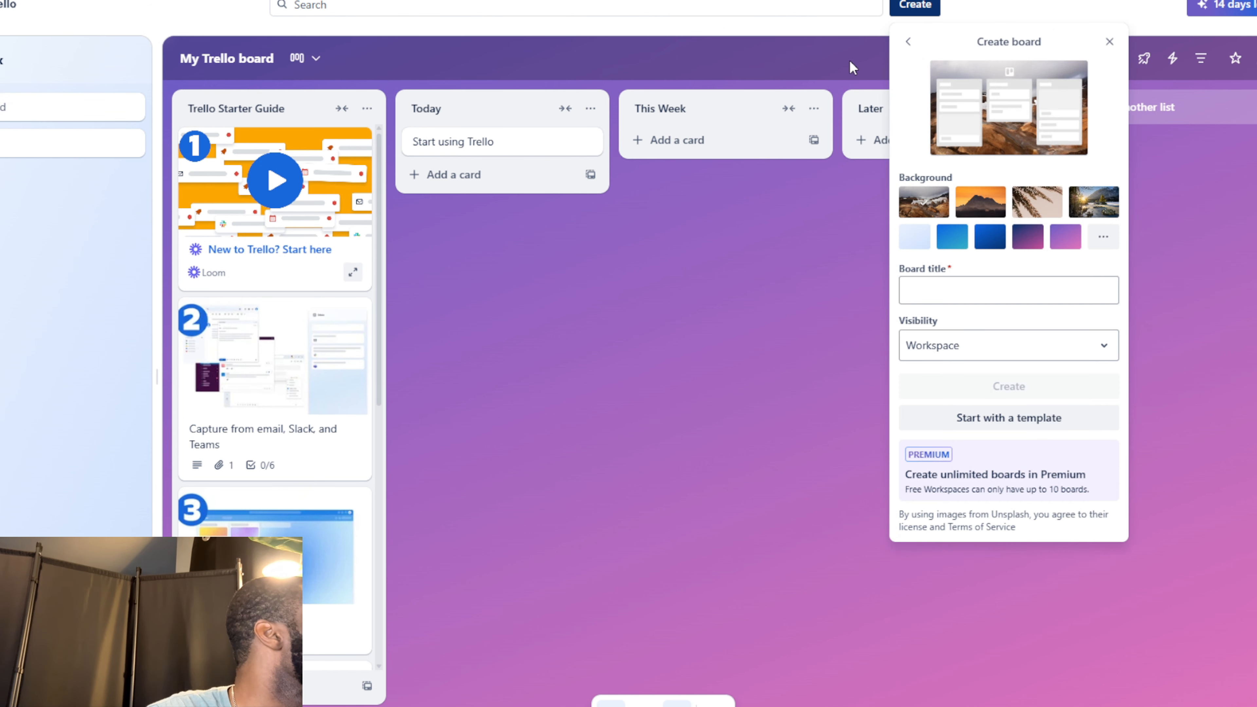
pyautogui.click(945, 286)
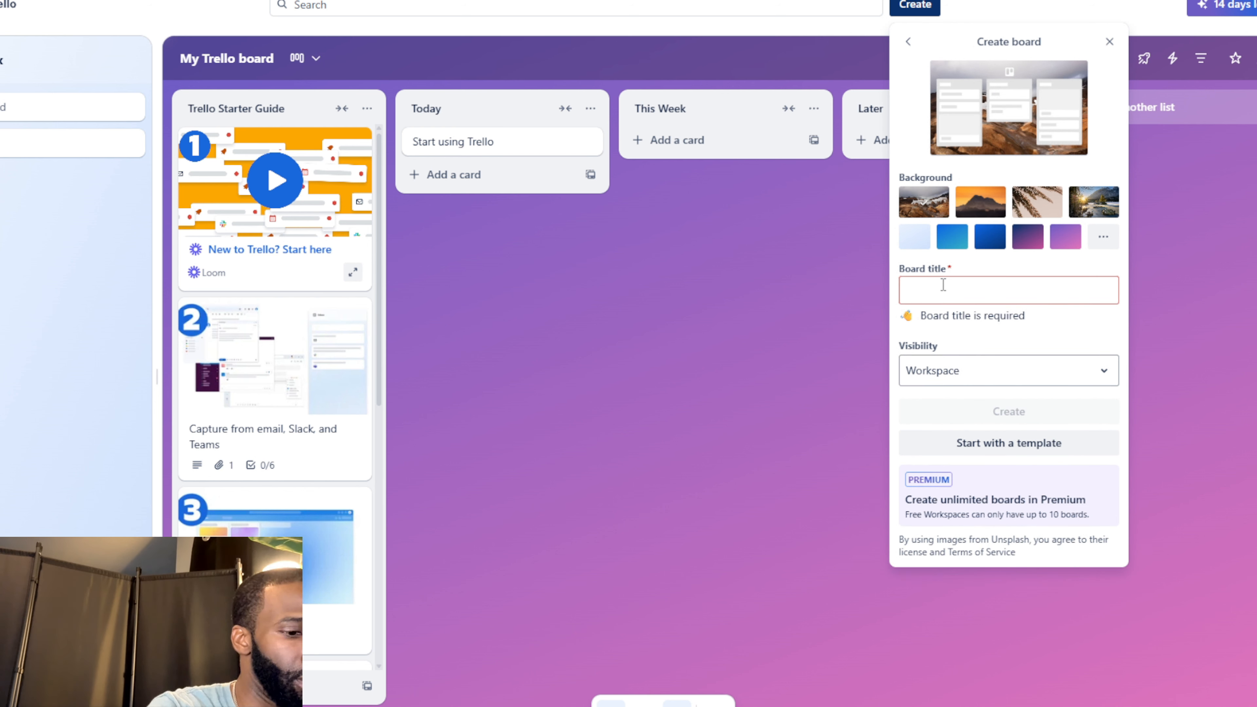
pyautogui.write('Client Intake')
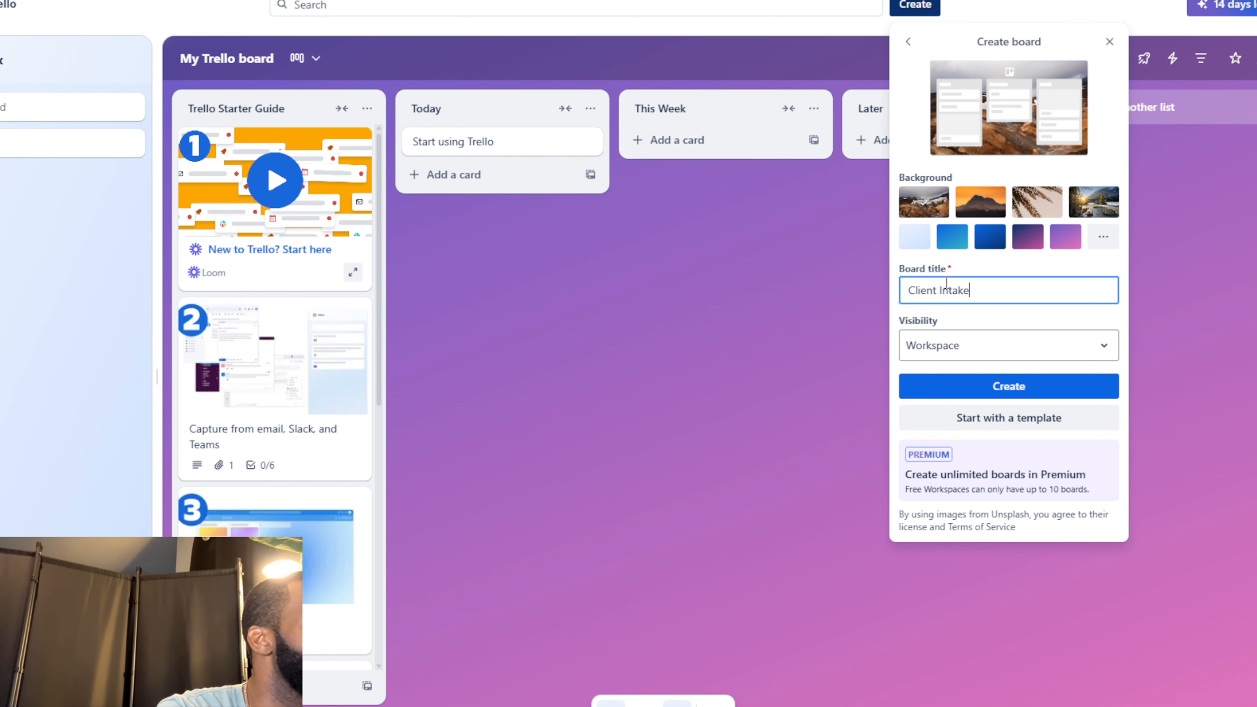
pyautogui.click(999, 349)
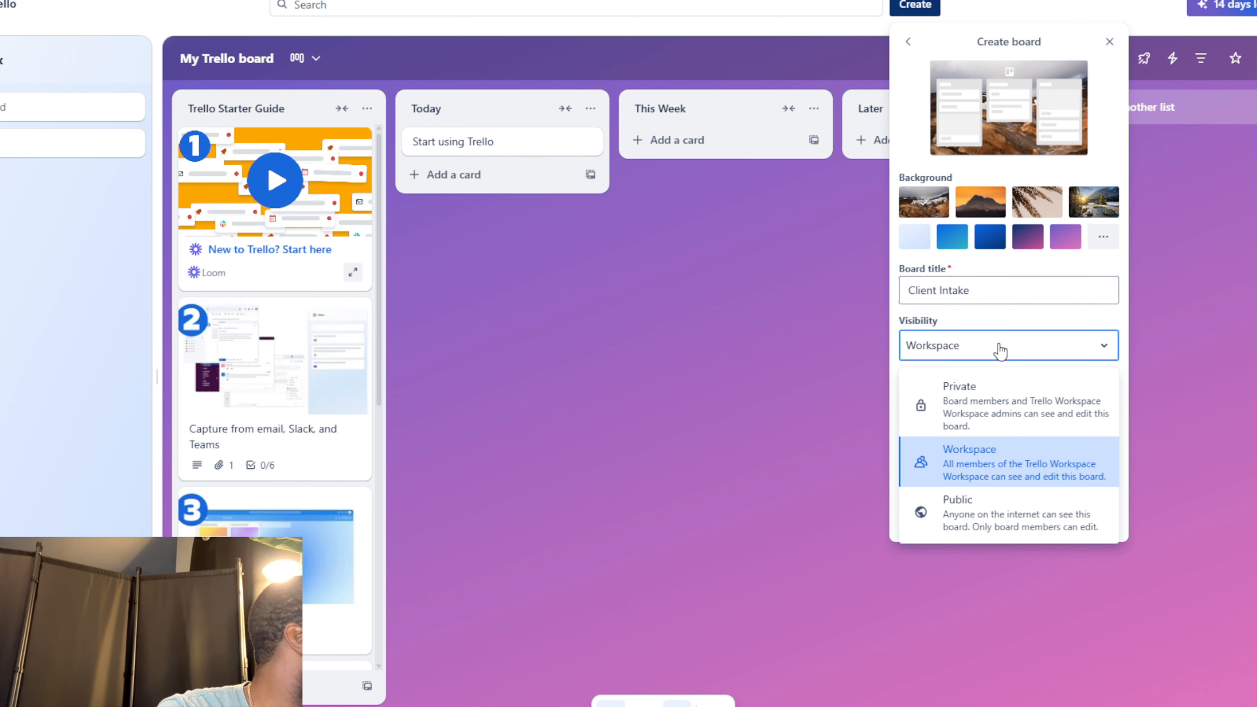
pyautogui.click(1002, 467)
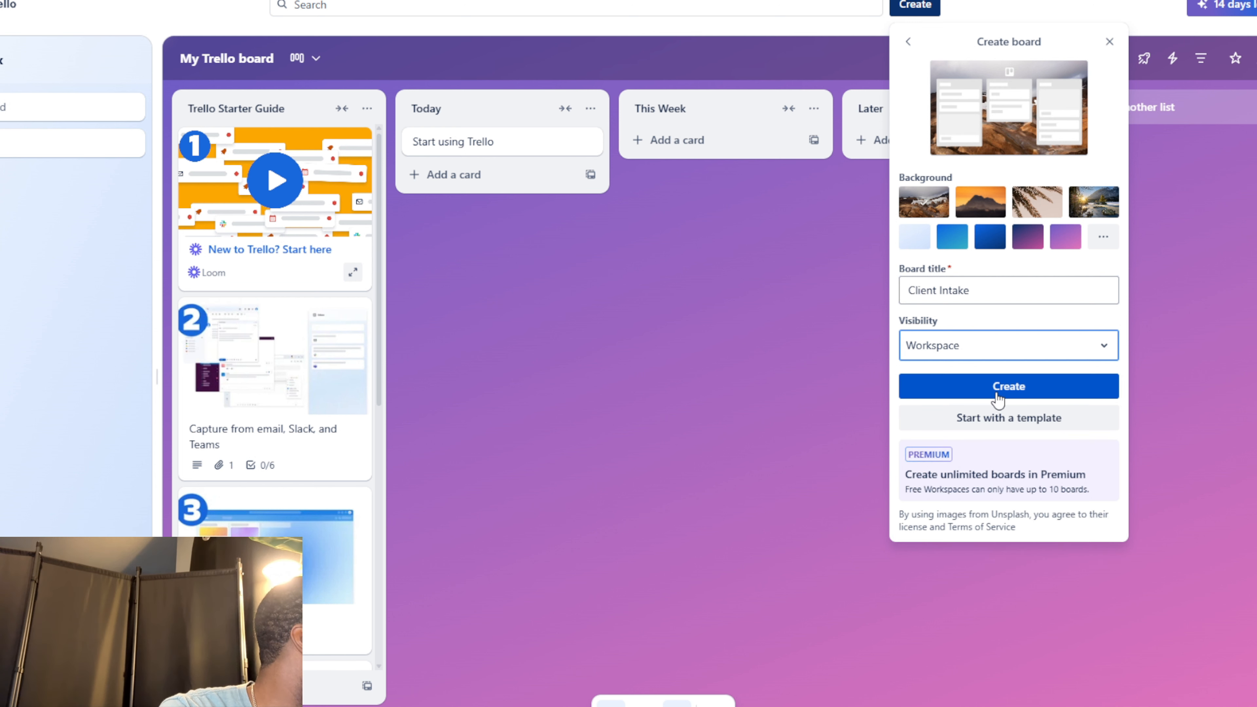
pyautogui.click(992, 422)
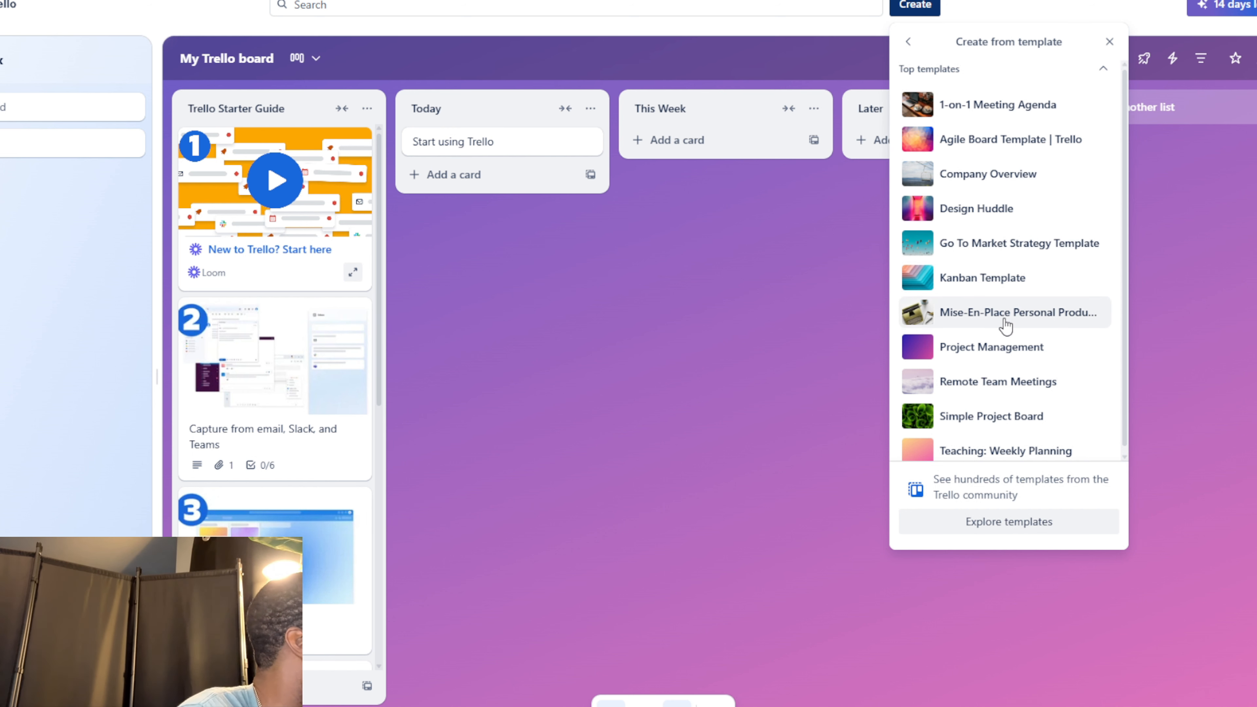
# Create the board from the Simple Project Board template, keeping its sample cards
pyautogui.scroll(-1, 1005, 327)
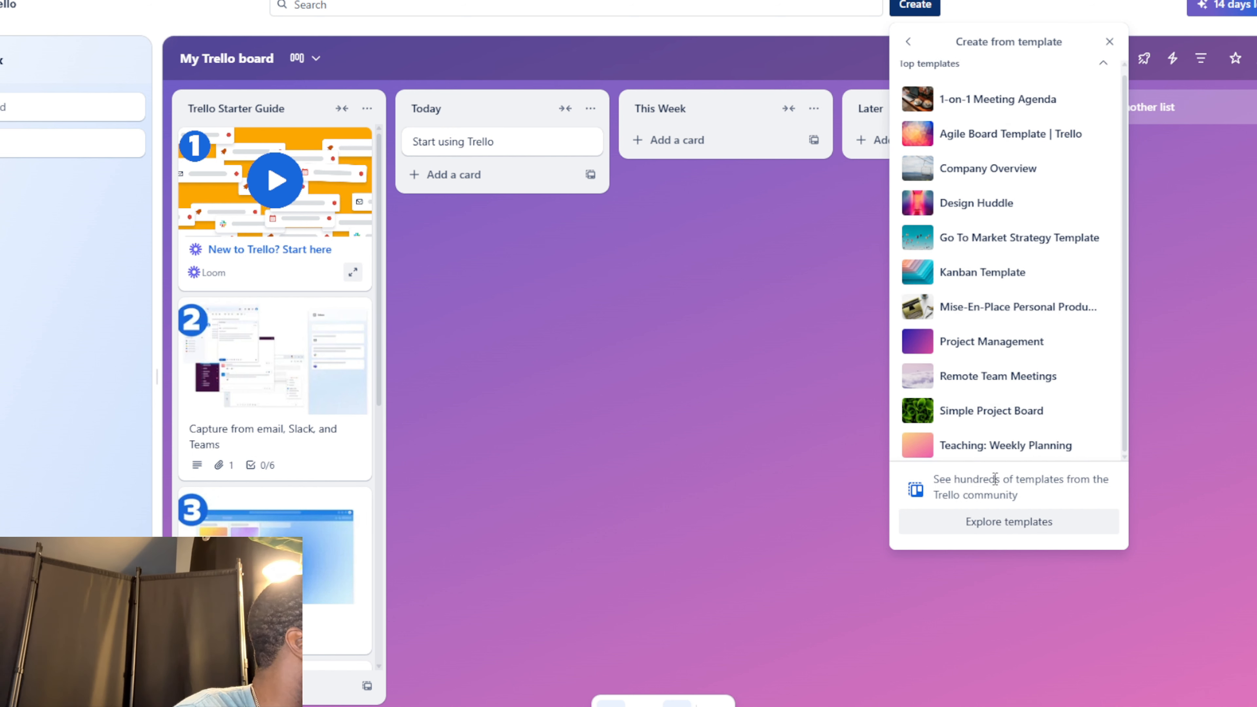
pyautogui.scroll(1, 989, 258)
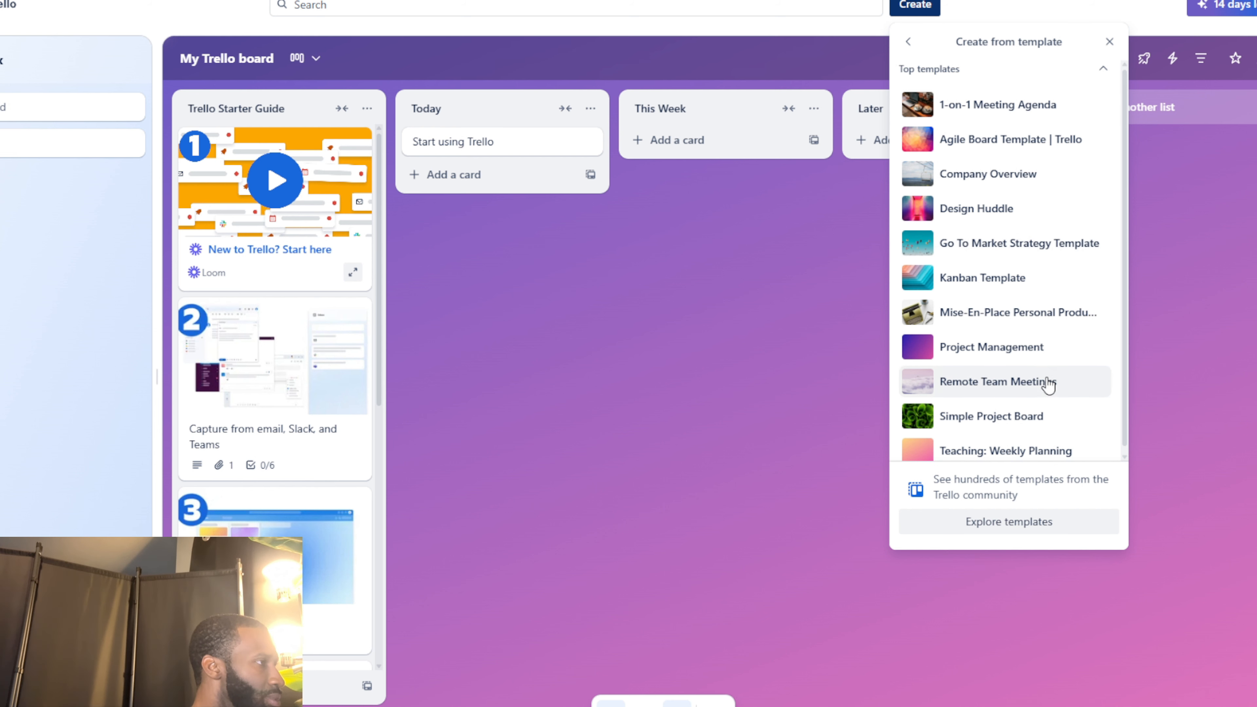
pyautogui.click(1044, 421)
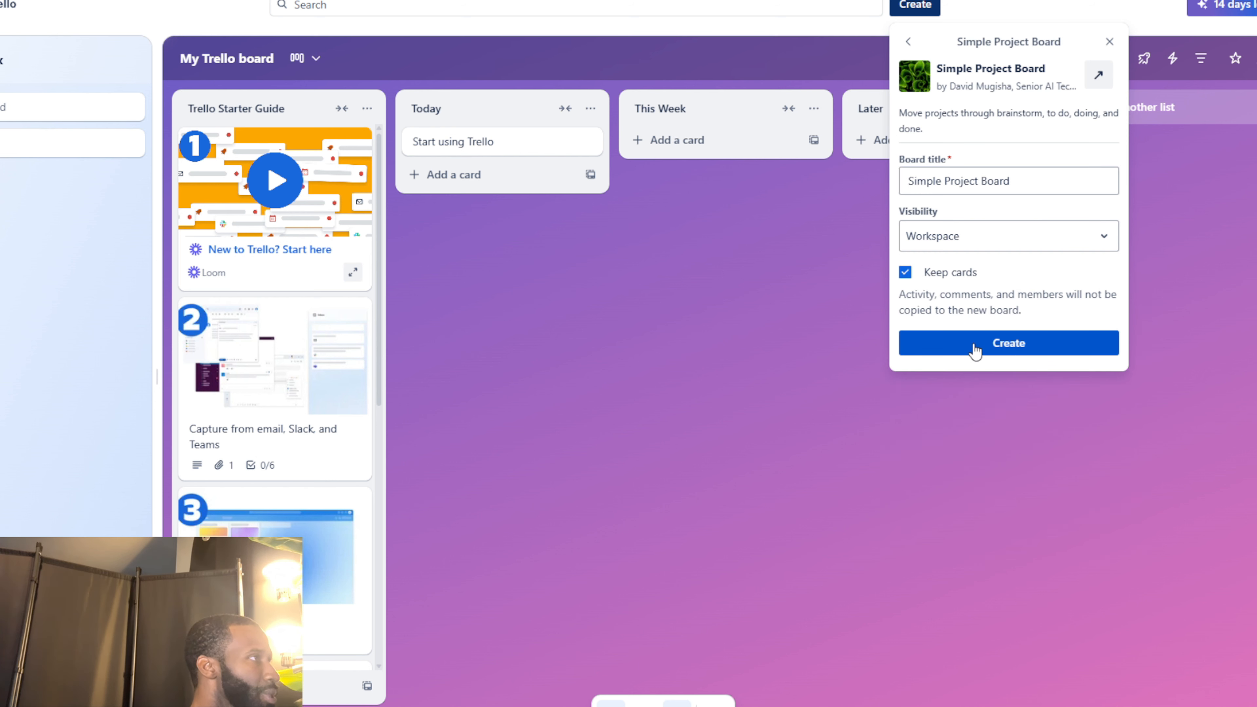
pyautogui.click(940, 353)
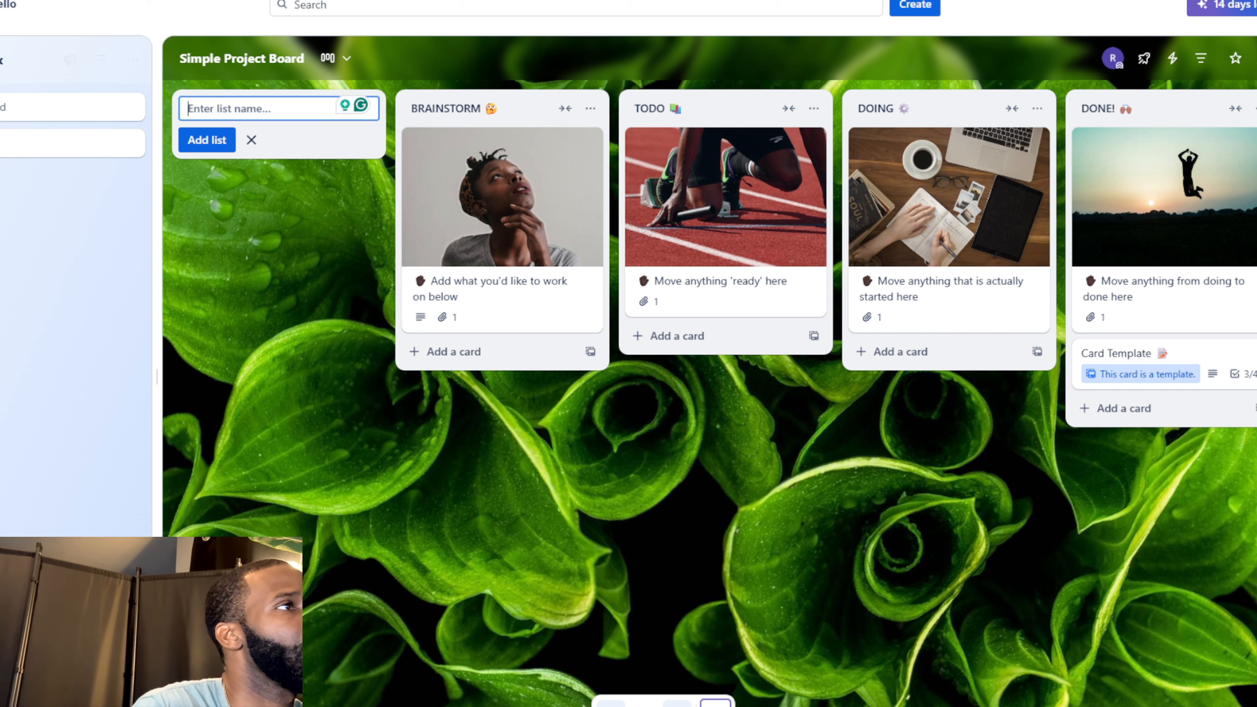
# In Make's Trello module, select the list from Simple Project Board, keeping TO-DO
pyautogui.moveTo(57, 63)
pyautogui.click(58, 36)
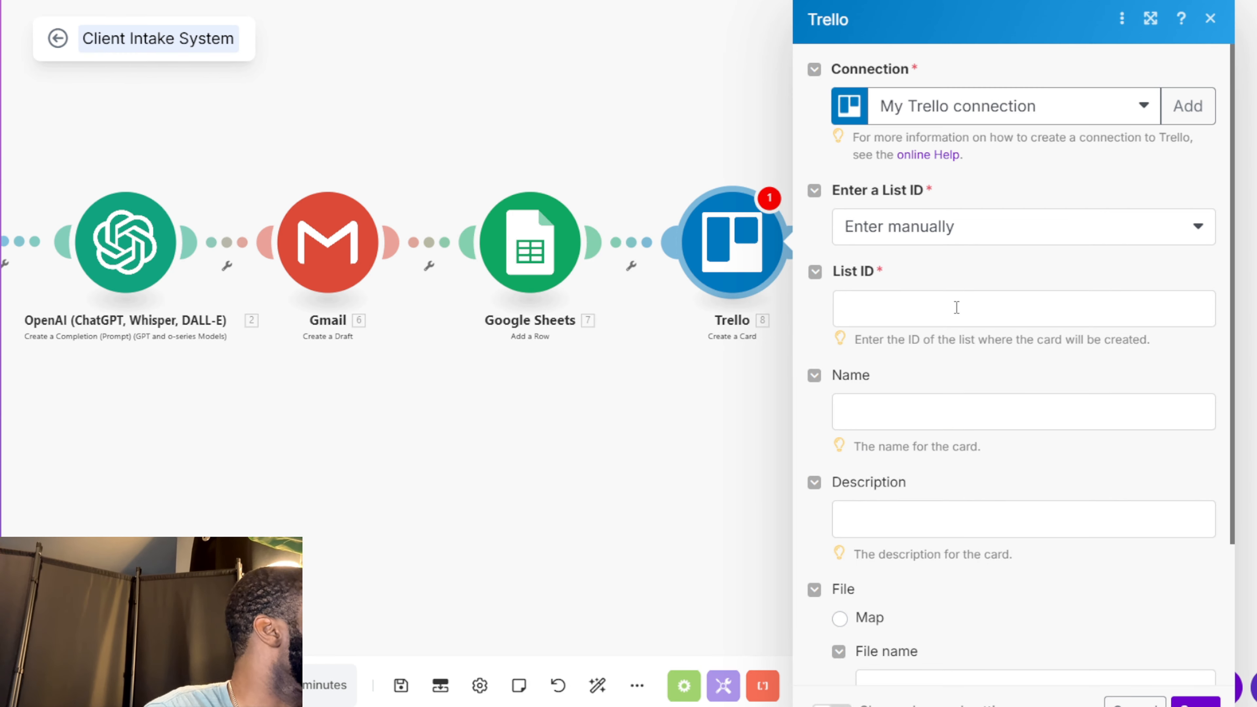
pyautogui.click(939, 228)
pyautogui.click(993, 300)
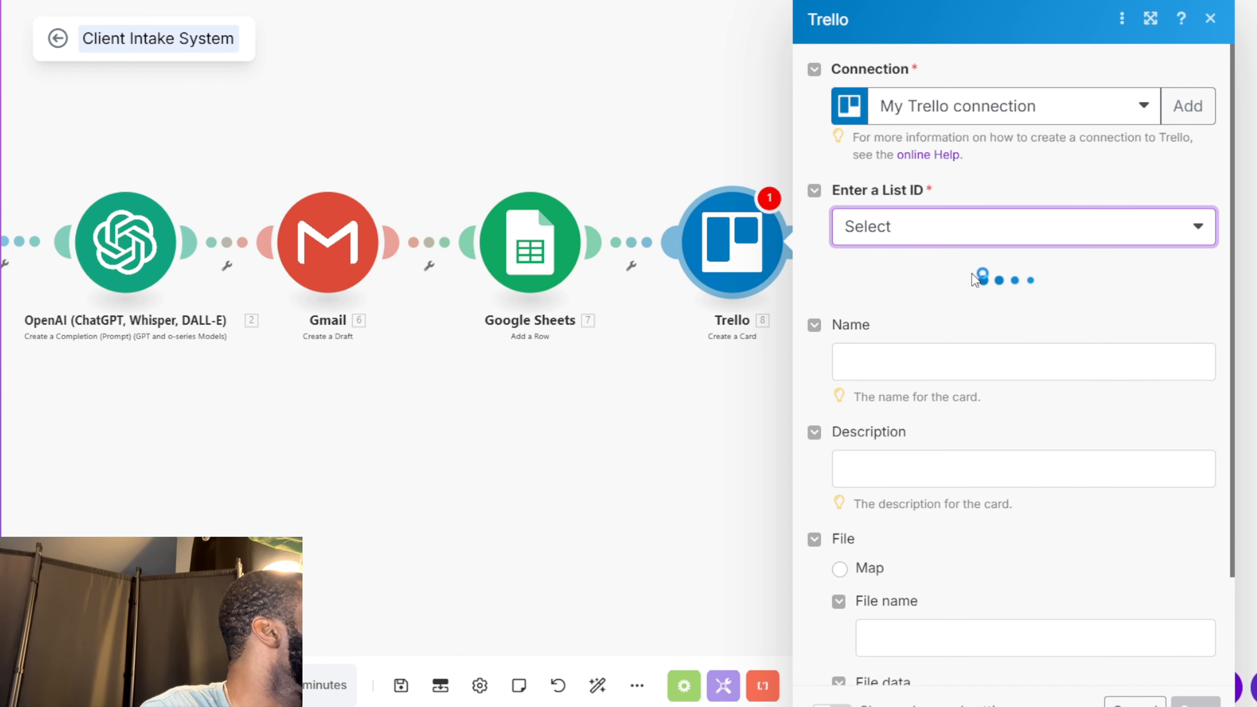
pyautogui.click(958, 311)
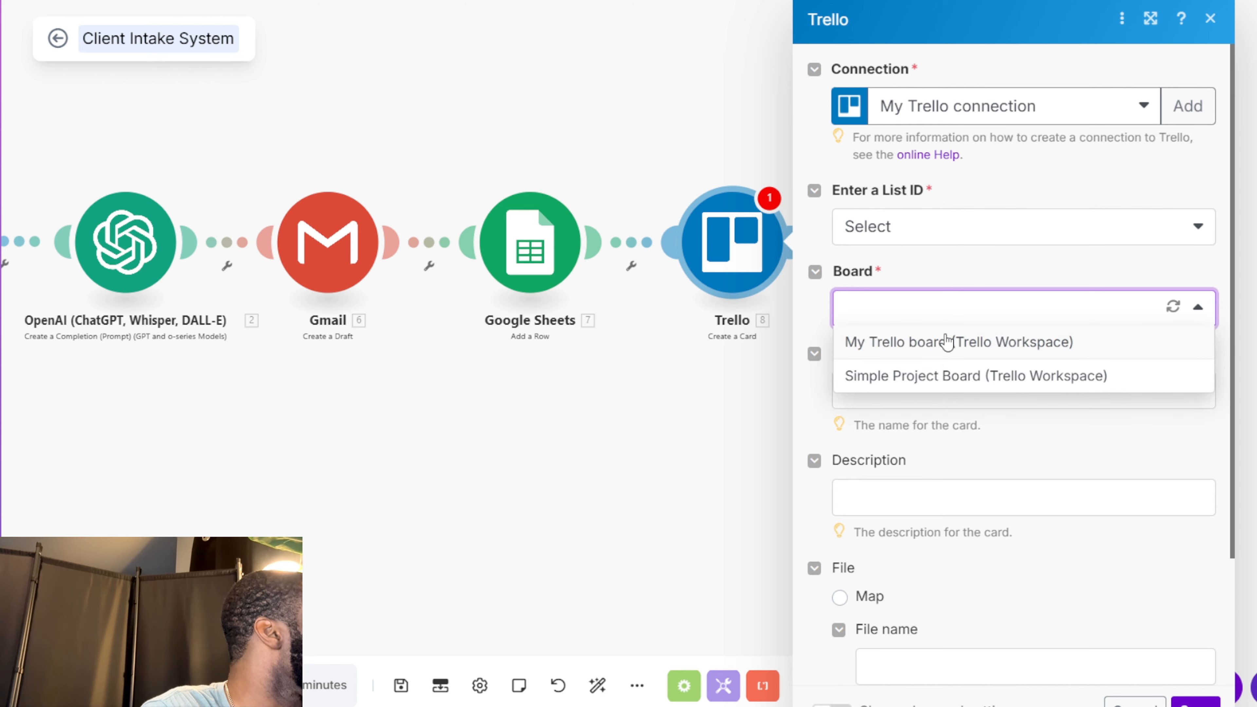
pyautogui.click(923, 390)
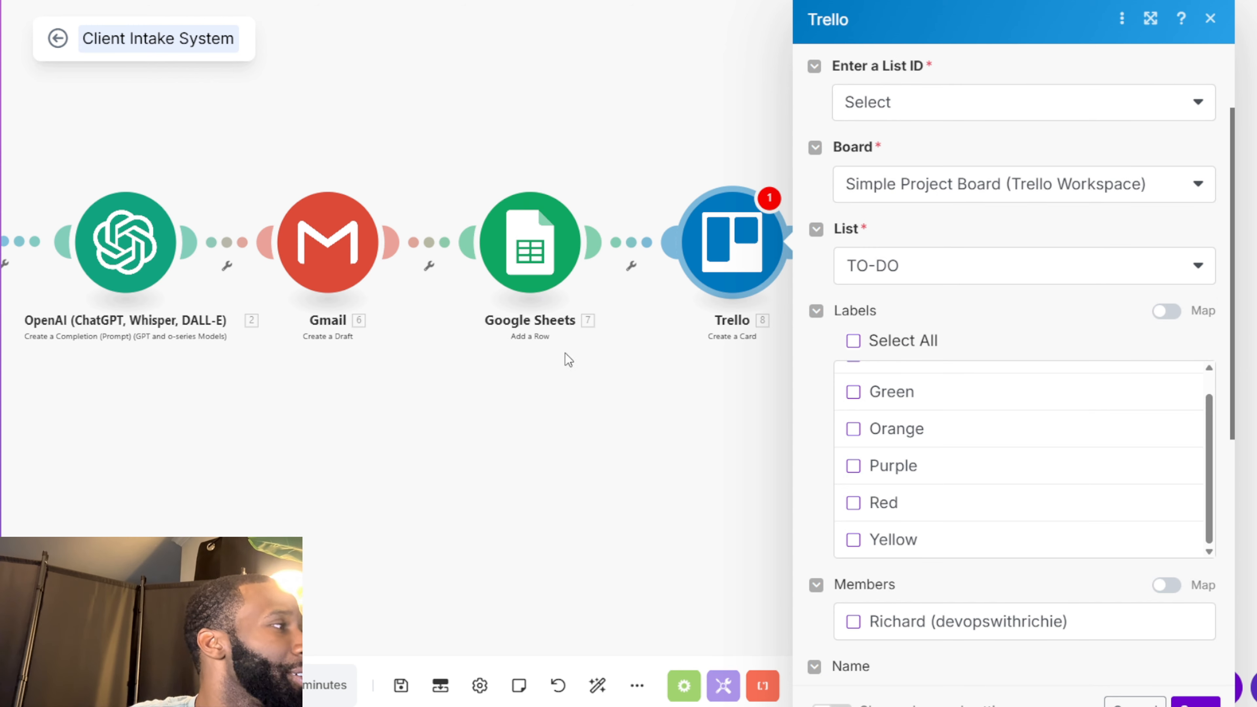
pyautogui.scroll(3, 1077, 231)
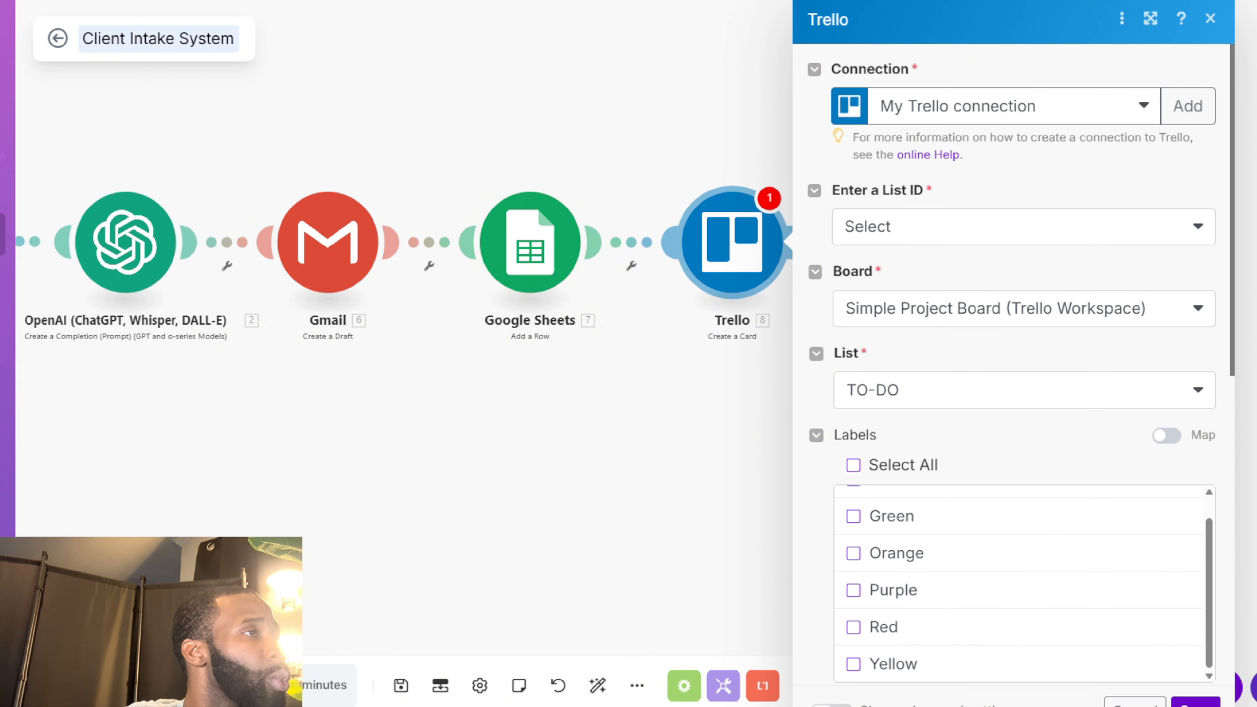
pyautogui.click(2, 174)
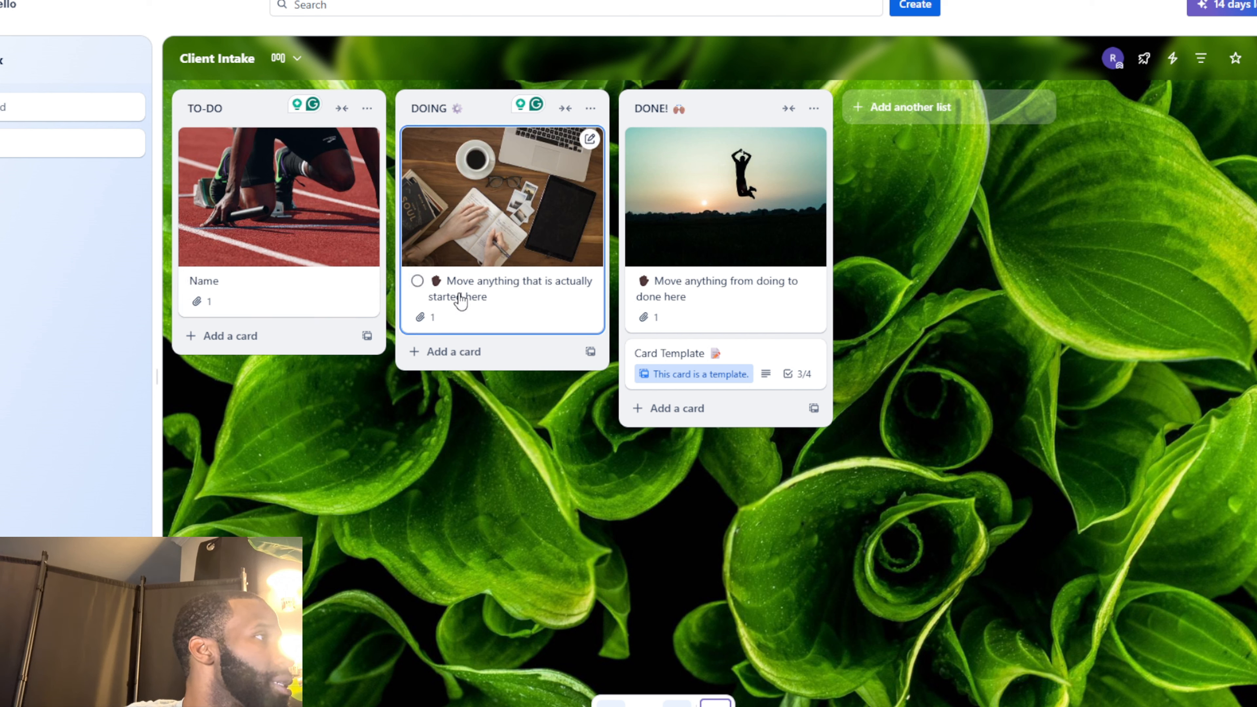
# Remove the image attachment from the DOING sample card
pyautogui.click(472, 295)
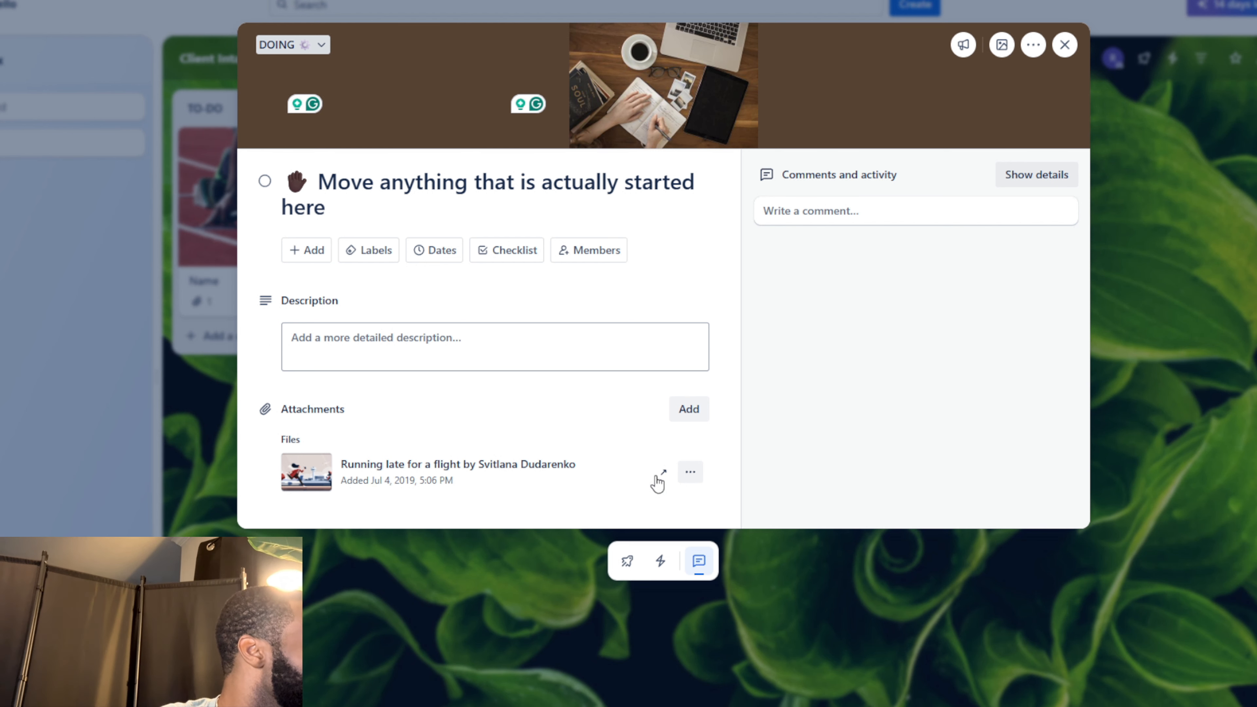
pyautogui.click(689, 474)
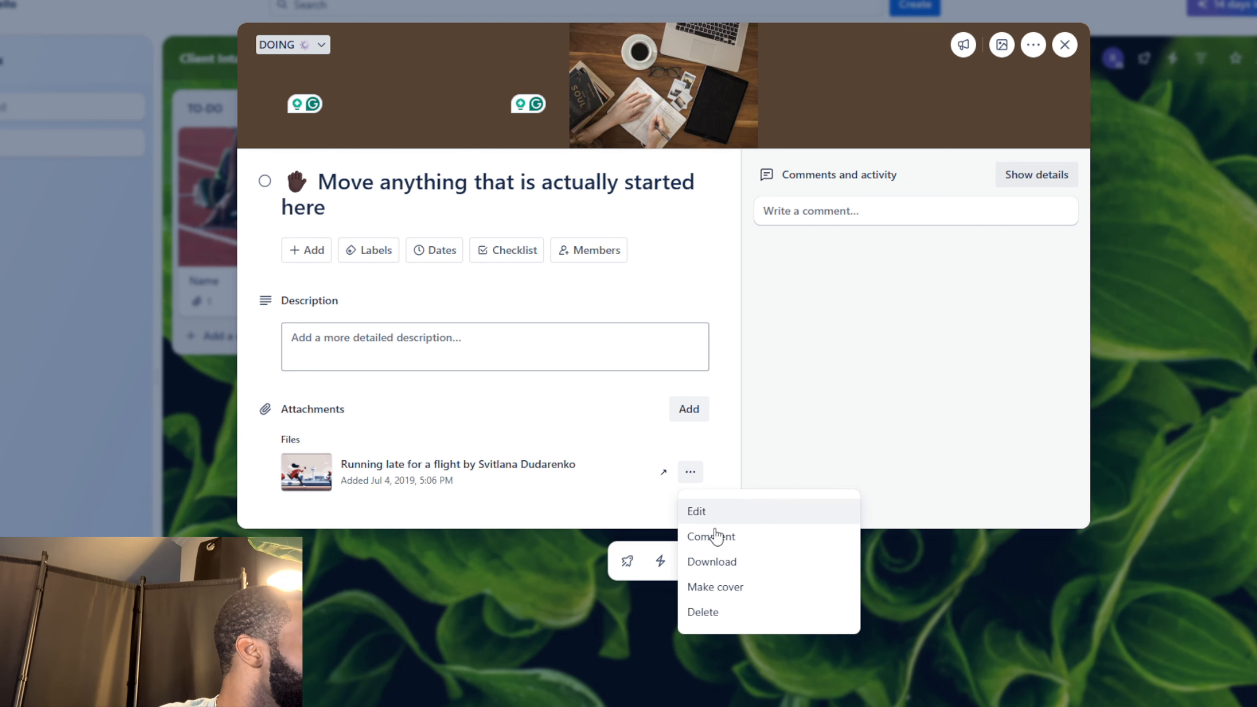
pyautogui.click(725, 625)
pyautogui.click(733, 569)
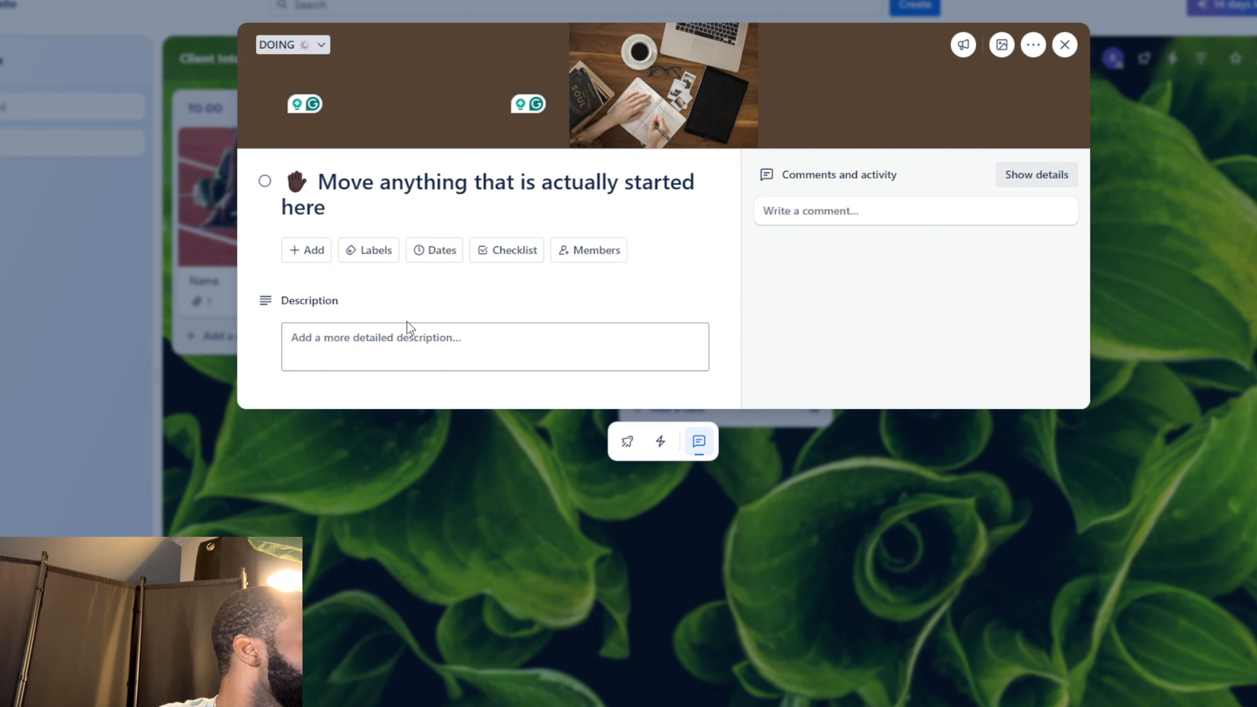
pyautogui.click(309, 196)
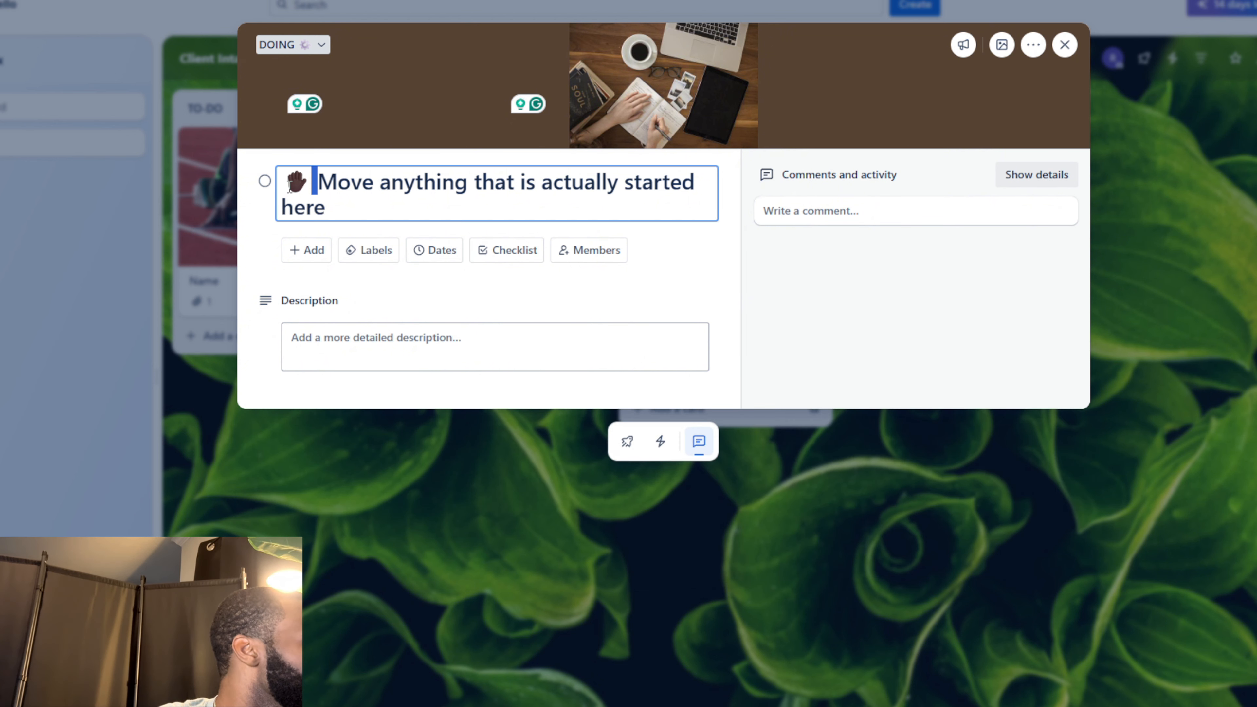
pyautogui.click(681, 216)
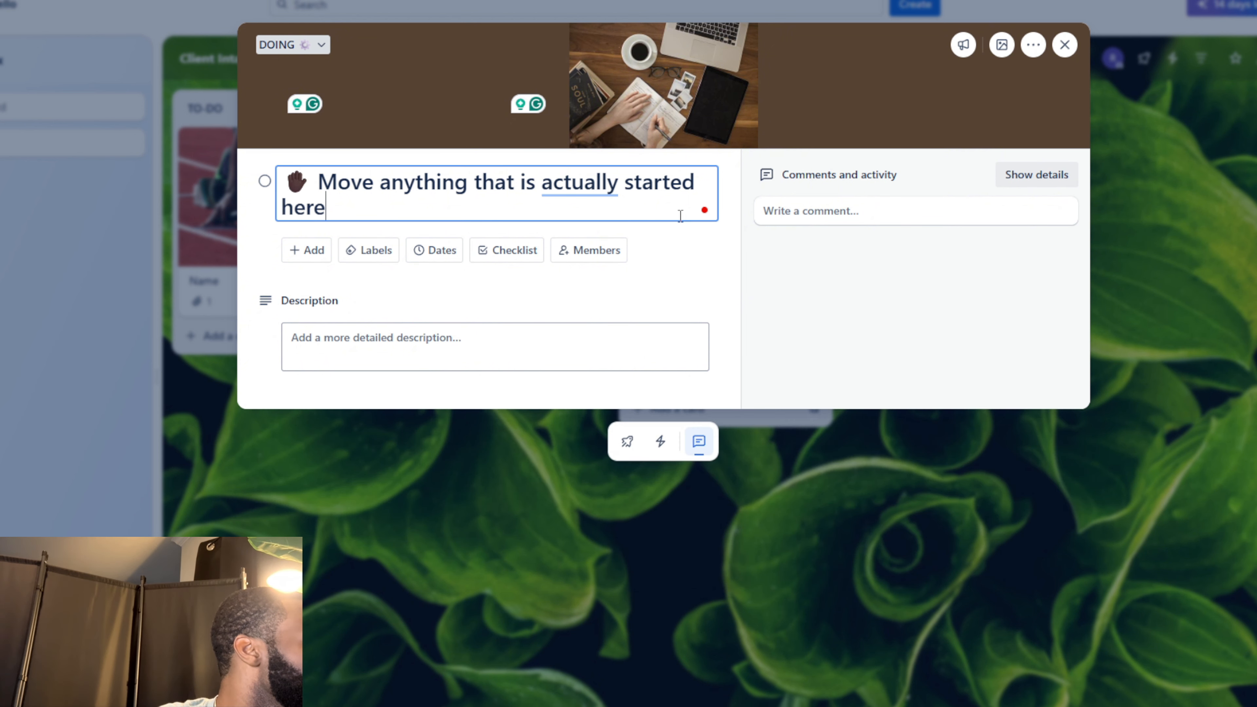
pyautogui.click(480, 477)
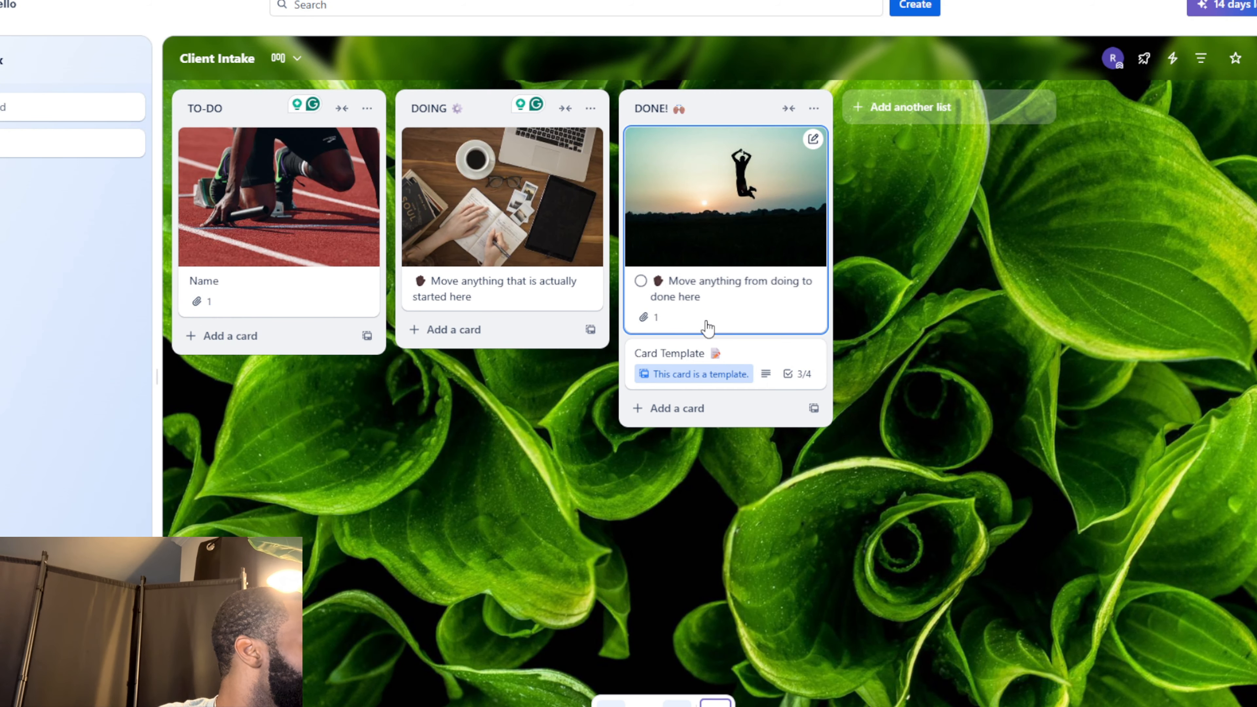
# Remove the image attachment from the DONE! sample card
pyautogui.click(656, 326)
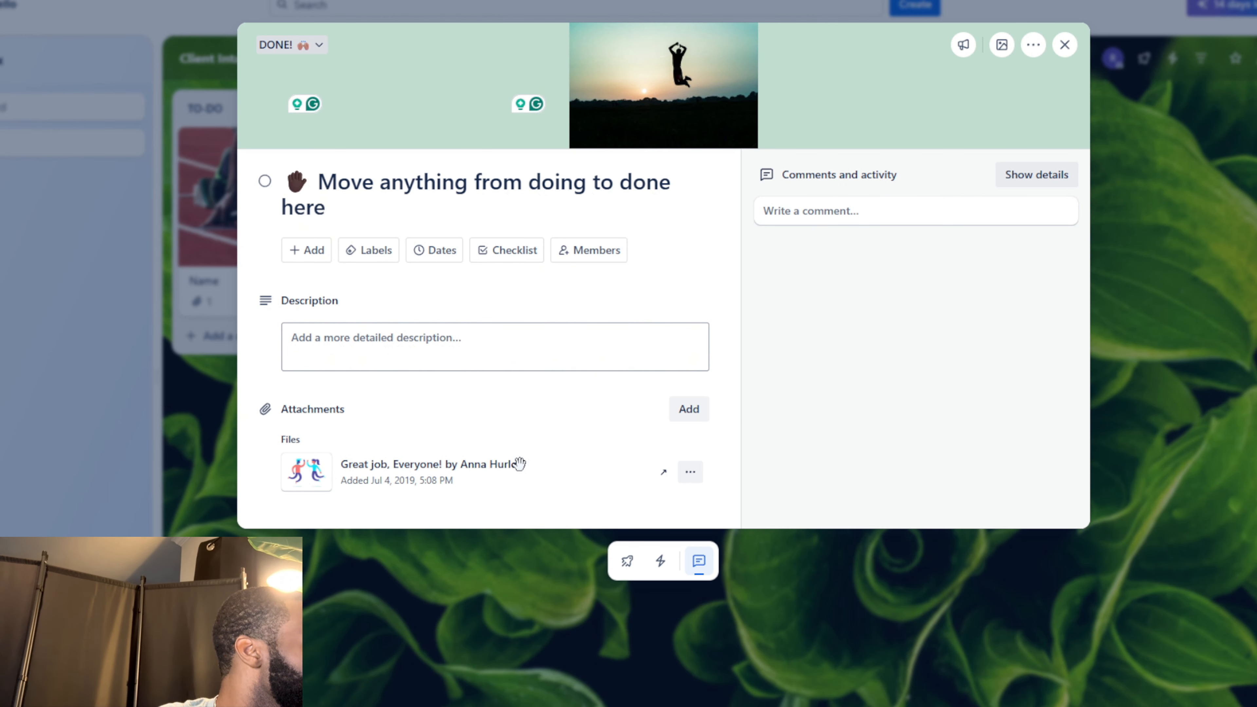
pyautogui.click(691, 474)
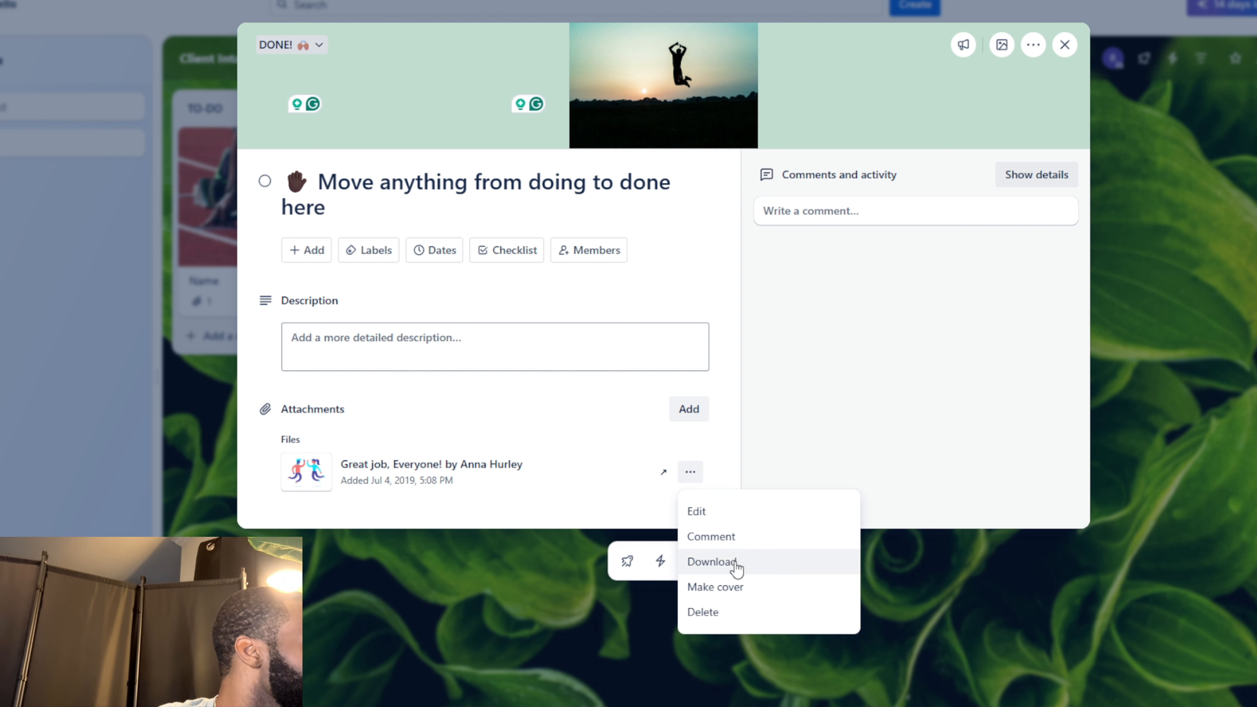
pyautogui.click(742, 612)
pyautogui.click(749, 573)
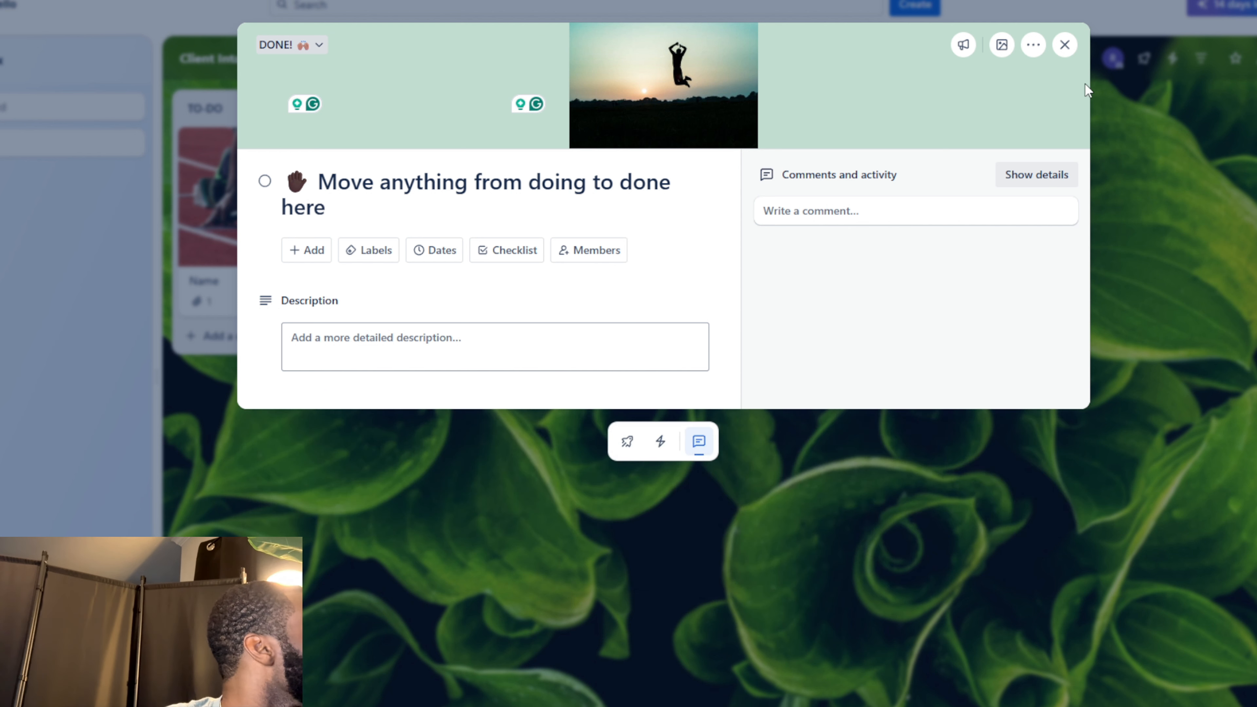
pyautogui.click(1064, 44)
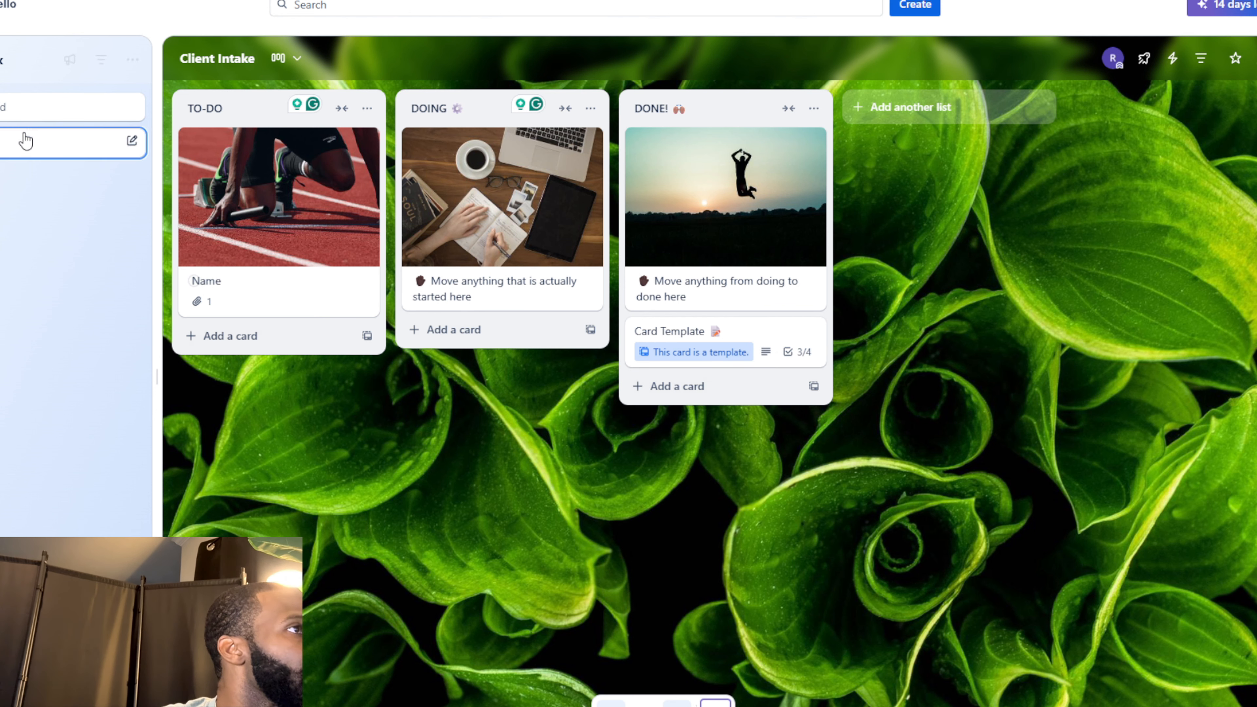
# Refresh the Trello module's board list and select the Client Intake board
pyautogui.click(60, 32)
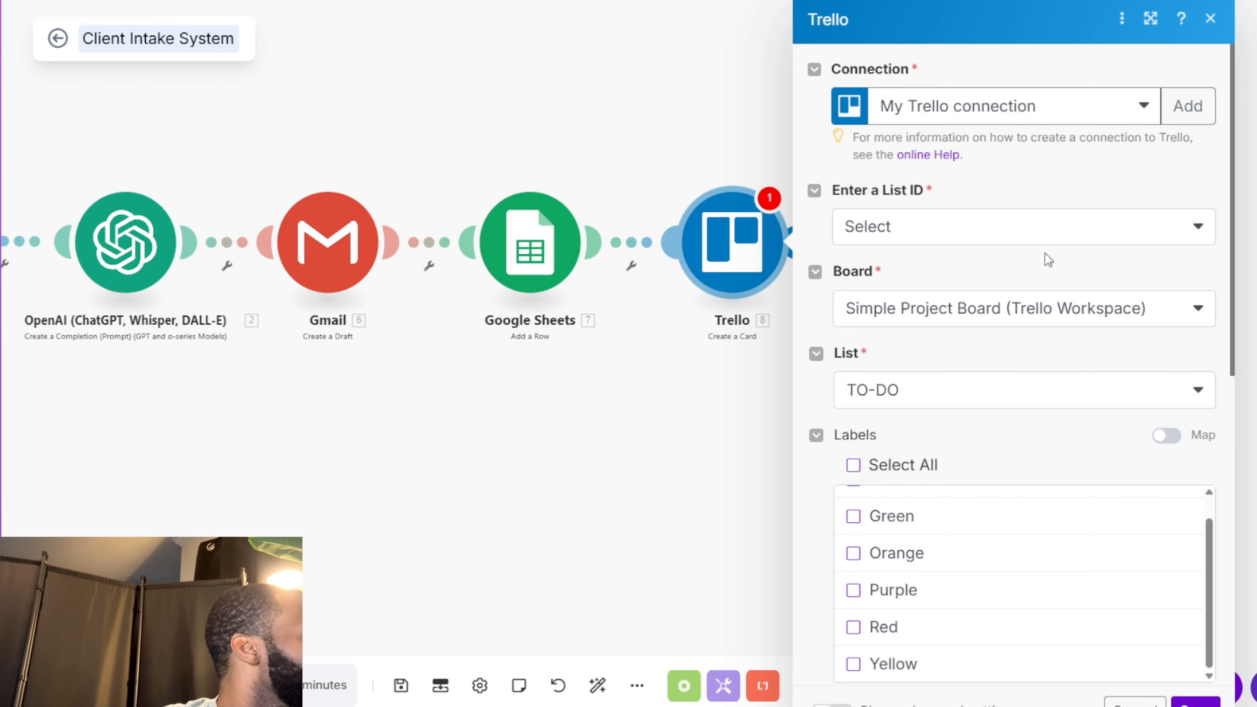
pyautogui.click(1028, 240)
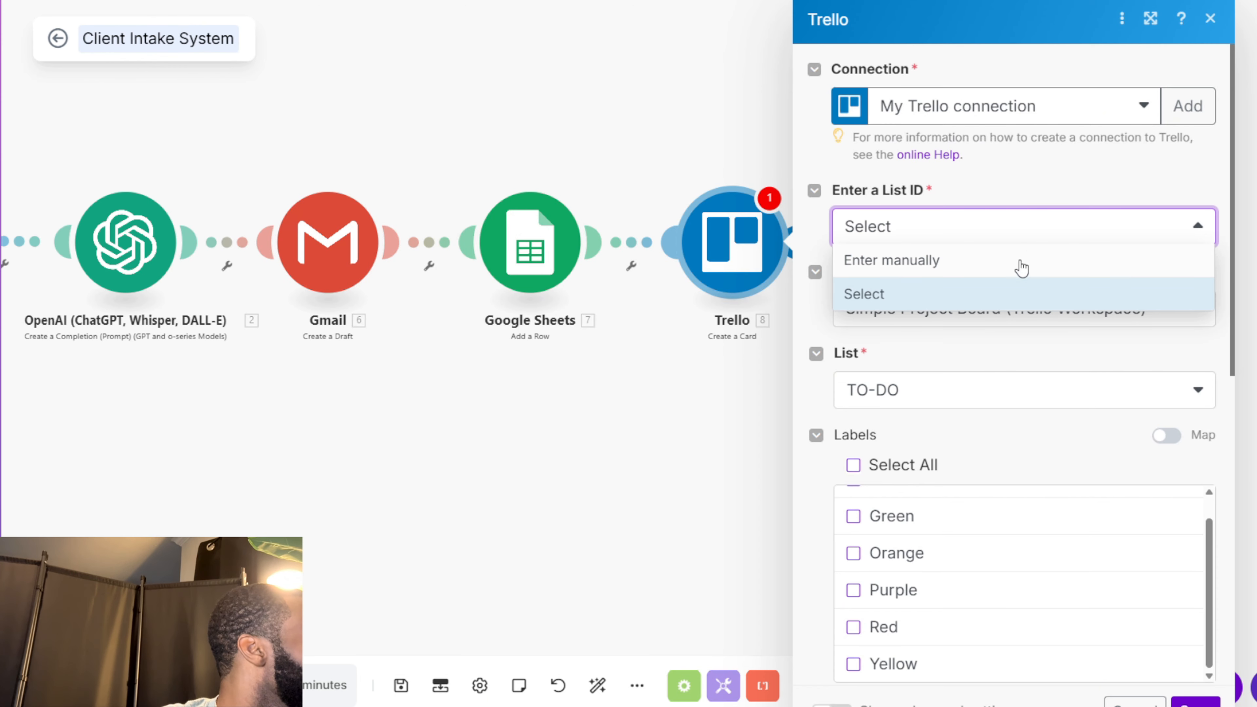
pyautogui.click(991, 268)
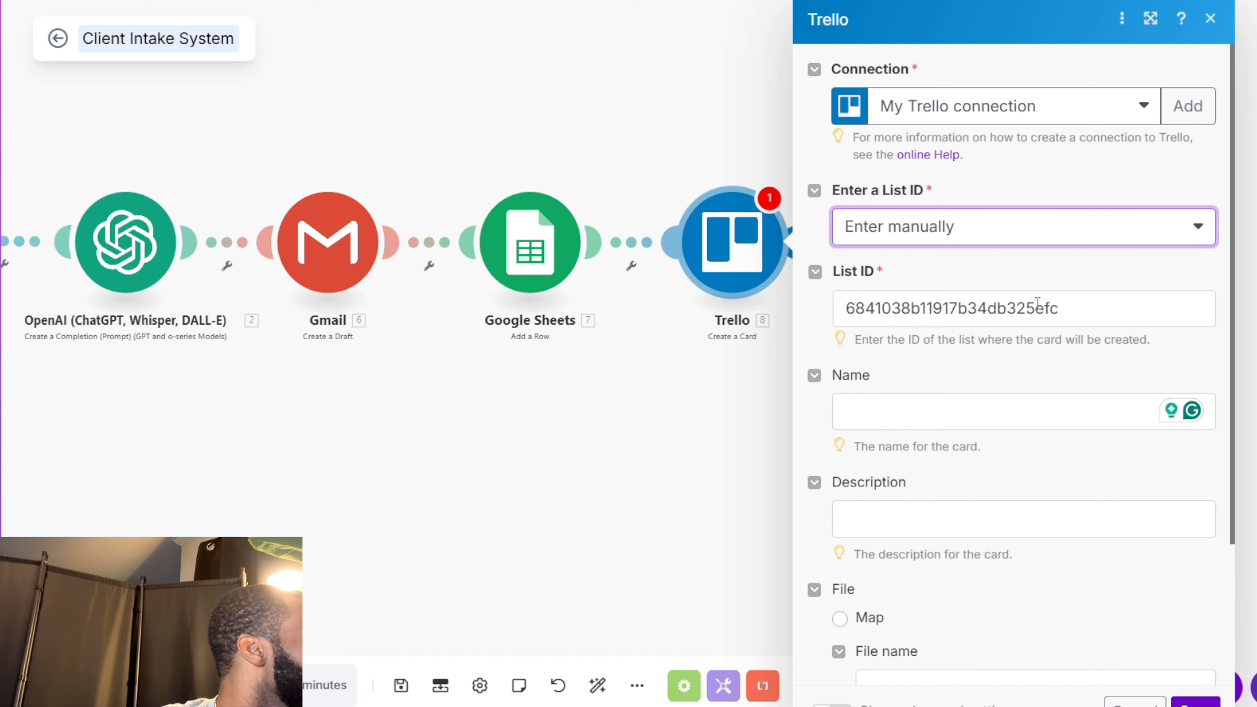
pyautogui.click(1024, 237)
pyautogui.click(977, 289)
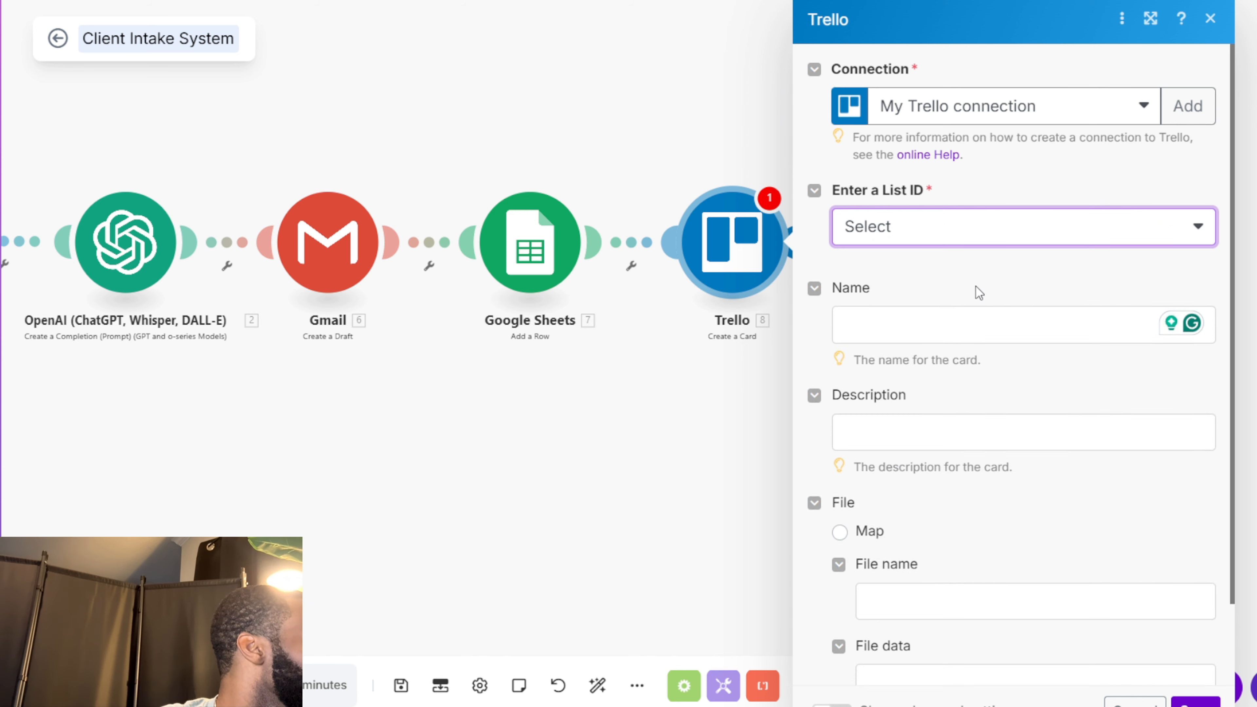
pyautogui.click(976, 308)
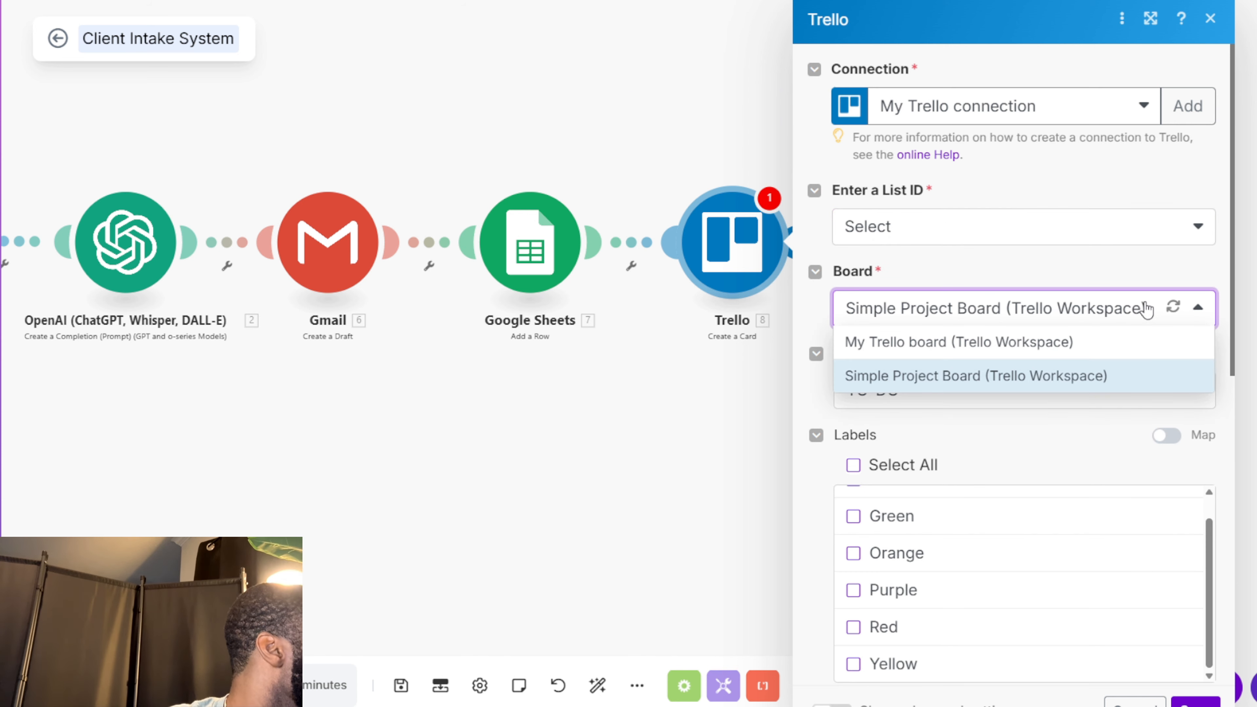
pyautogui.click(1172, 308)
pyautogui.click(981, 321)
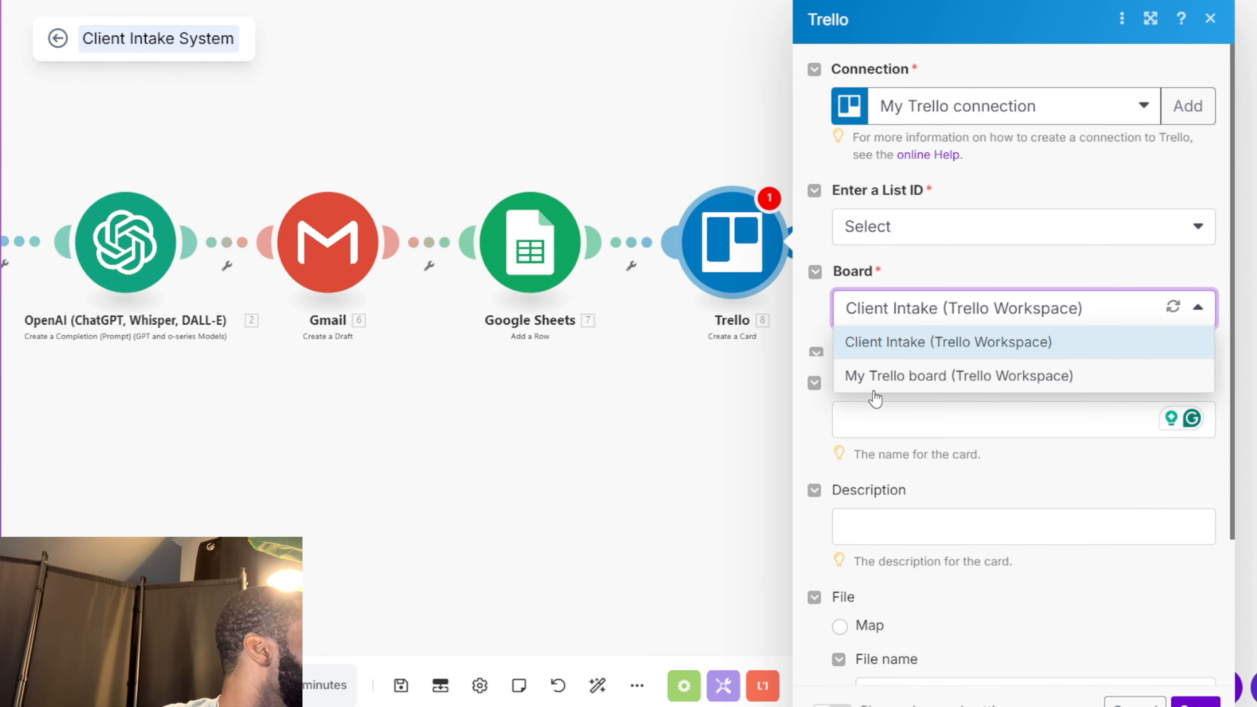
pyautogui.click(914, 353)
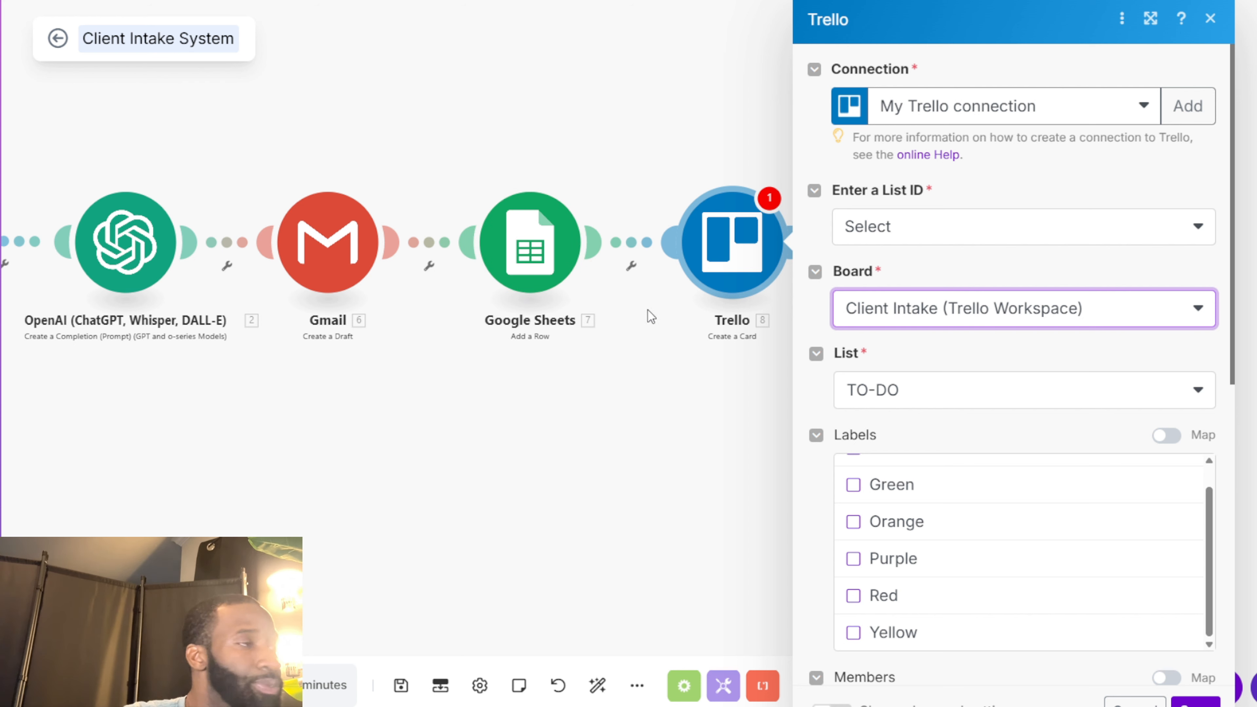
# Keep TO-DO as the target list and tick the Green label for new cards
pyautogui.click(896, 394)
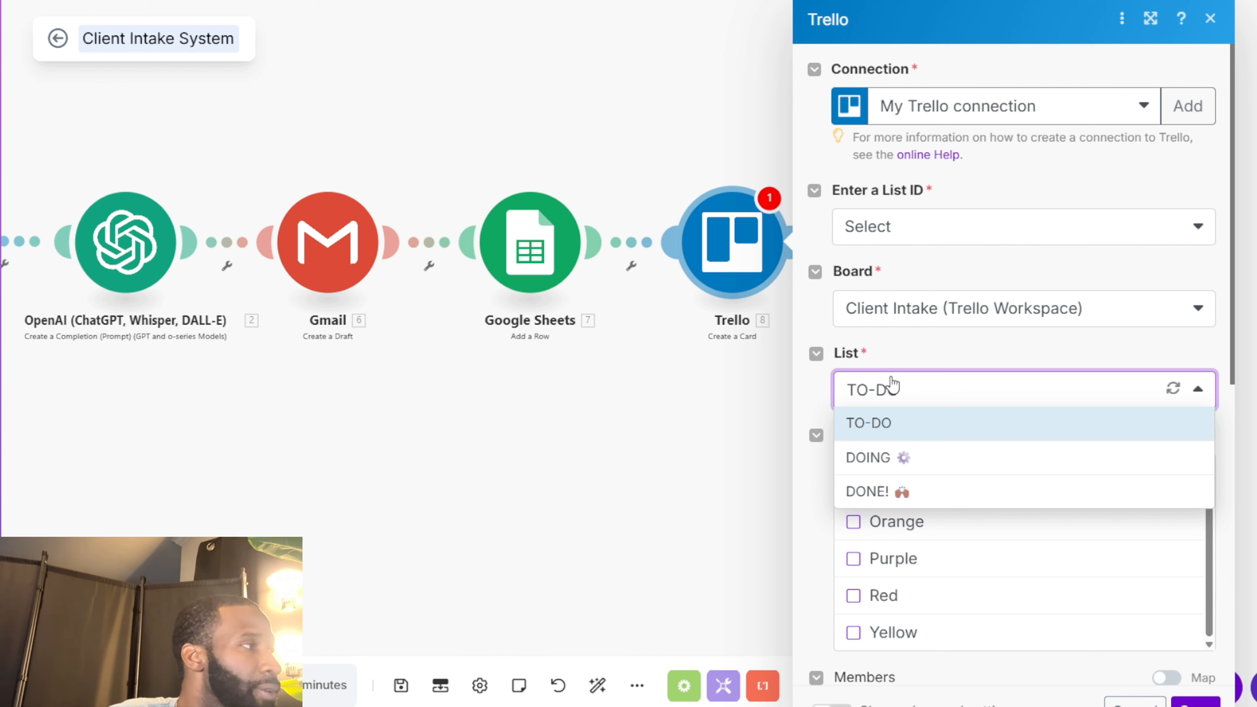
pyautogui.click(895, 396)
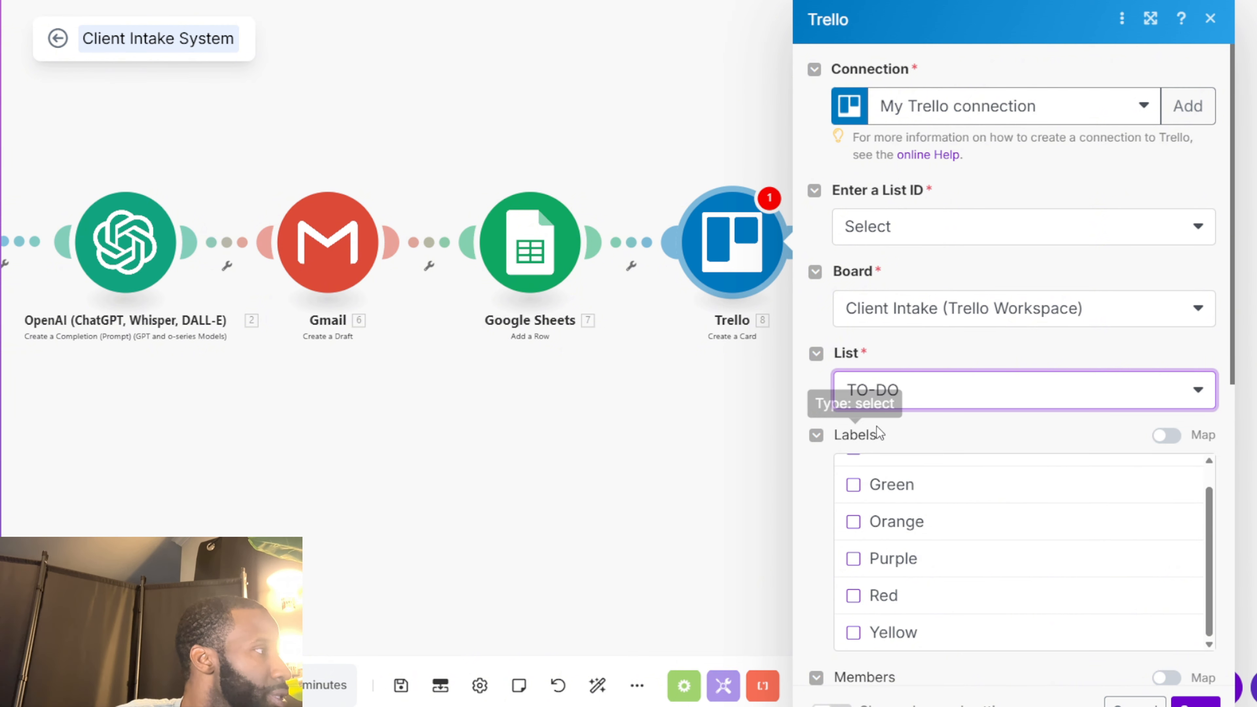
pyautogui.scroll(-5, 871, 470)
pyautogui.scroll(1, 890, 342)
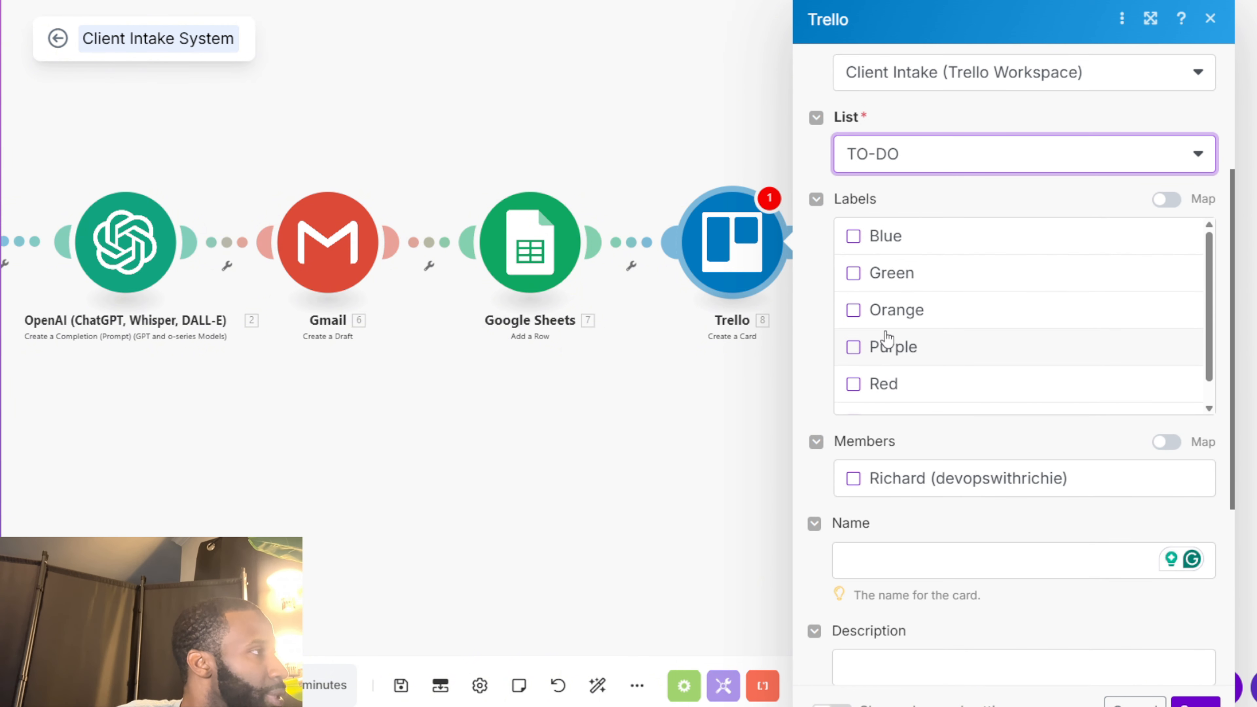
pyautogui.click(855, 273)
pyautogui.scroll(-1, 870, 325)
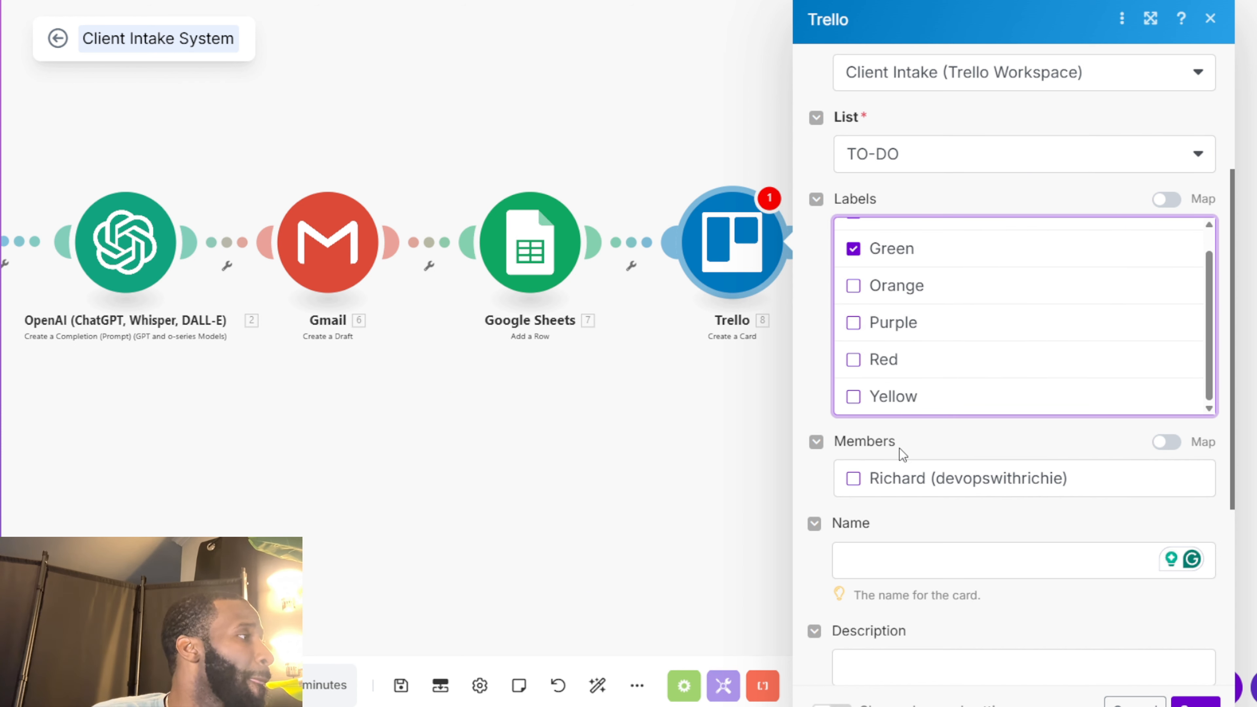
pyautogui.scroll(-2, 885, 453)
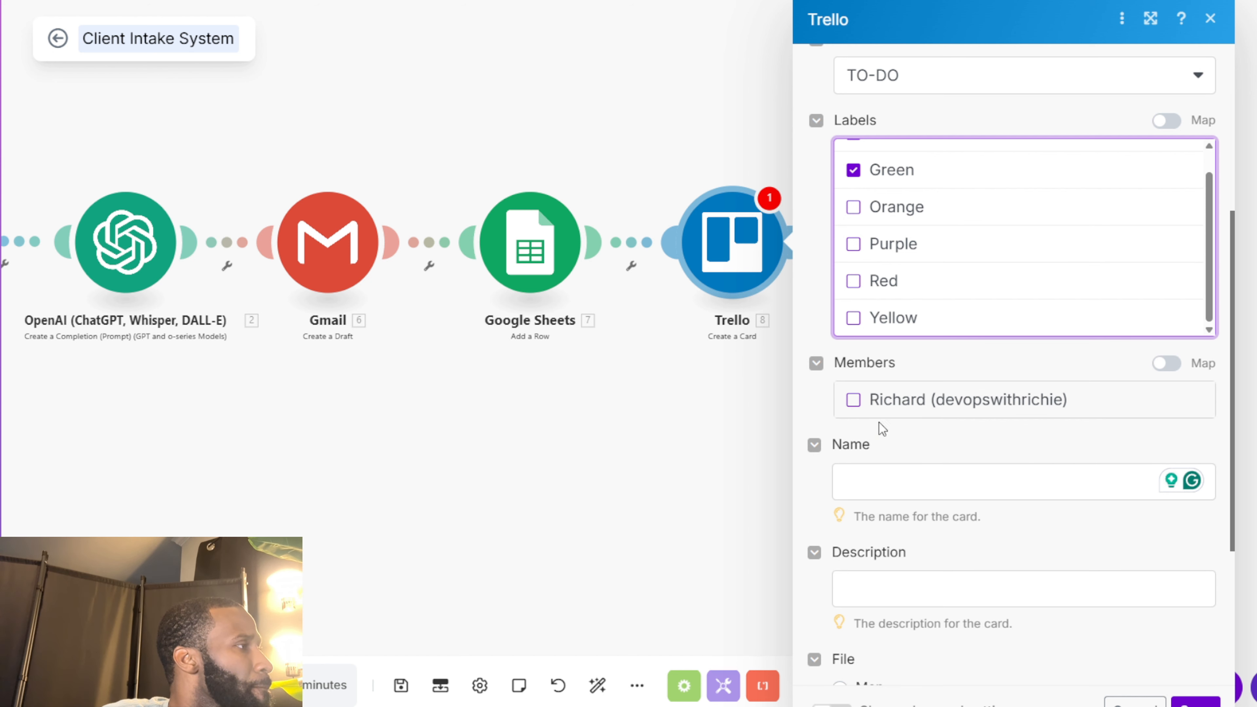
pyautogui.scroll(-2, 853, 417)
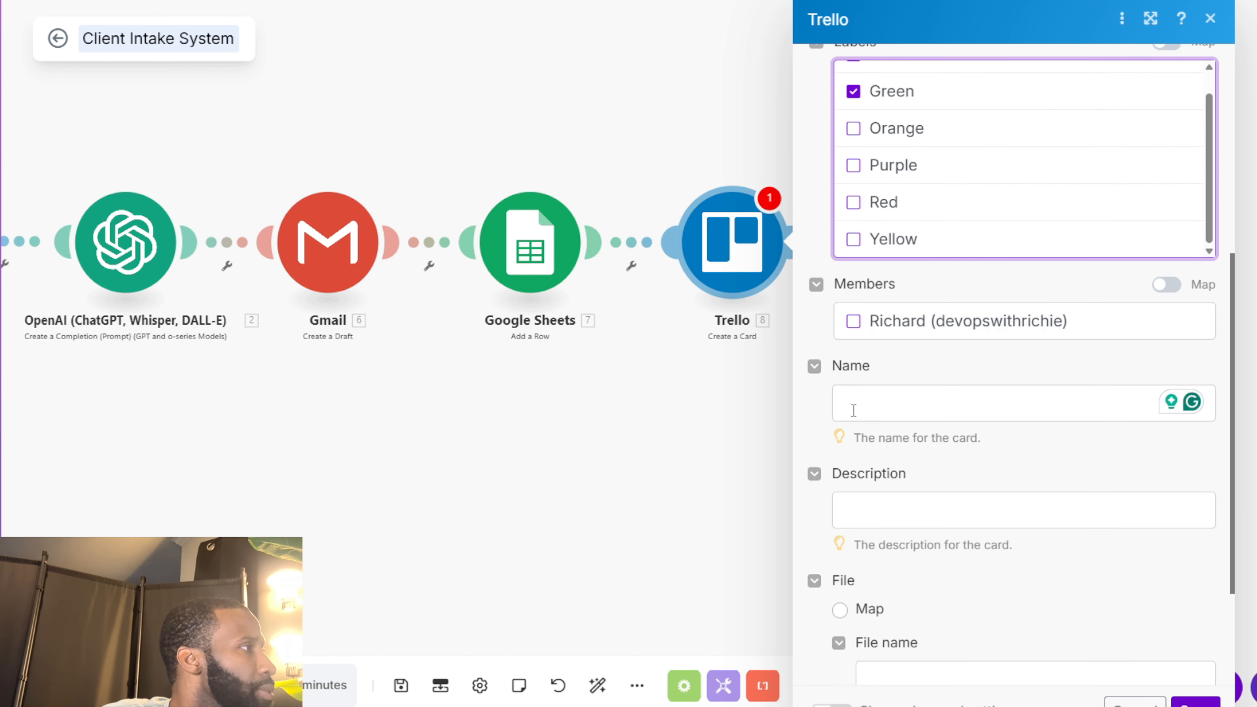
# Map the sheet's Company Name (B) into the Trello card Name field
pyautogui.click(885, 402)
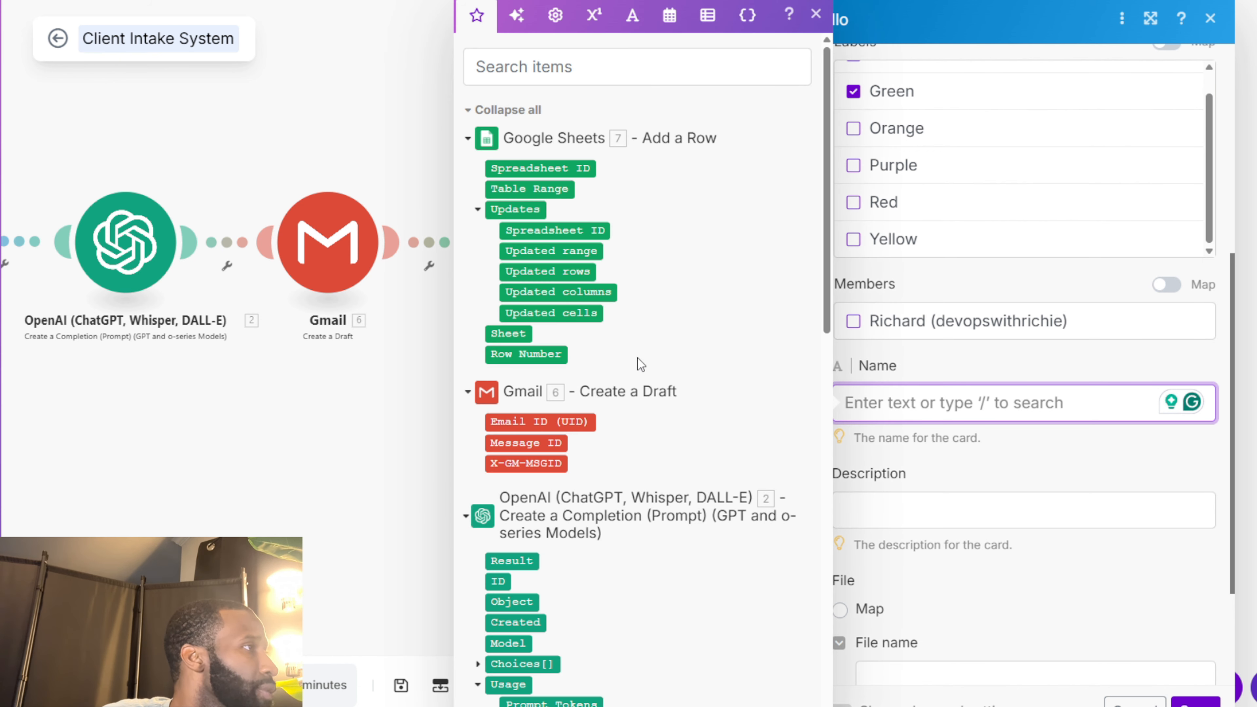
pyautogui.scroll(-3, 610, 501)
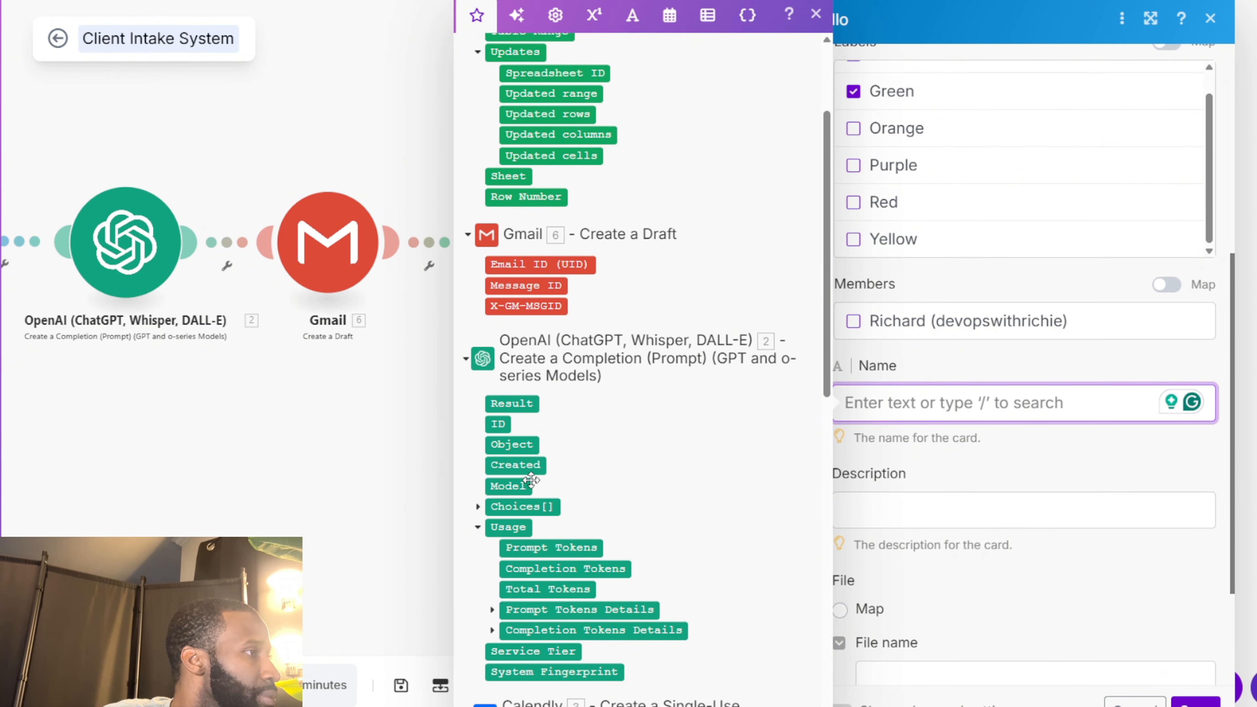
pyautogui.scroll(-3, 532, 495)
pyautogui.scroll(-3, 533, 489)
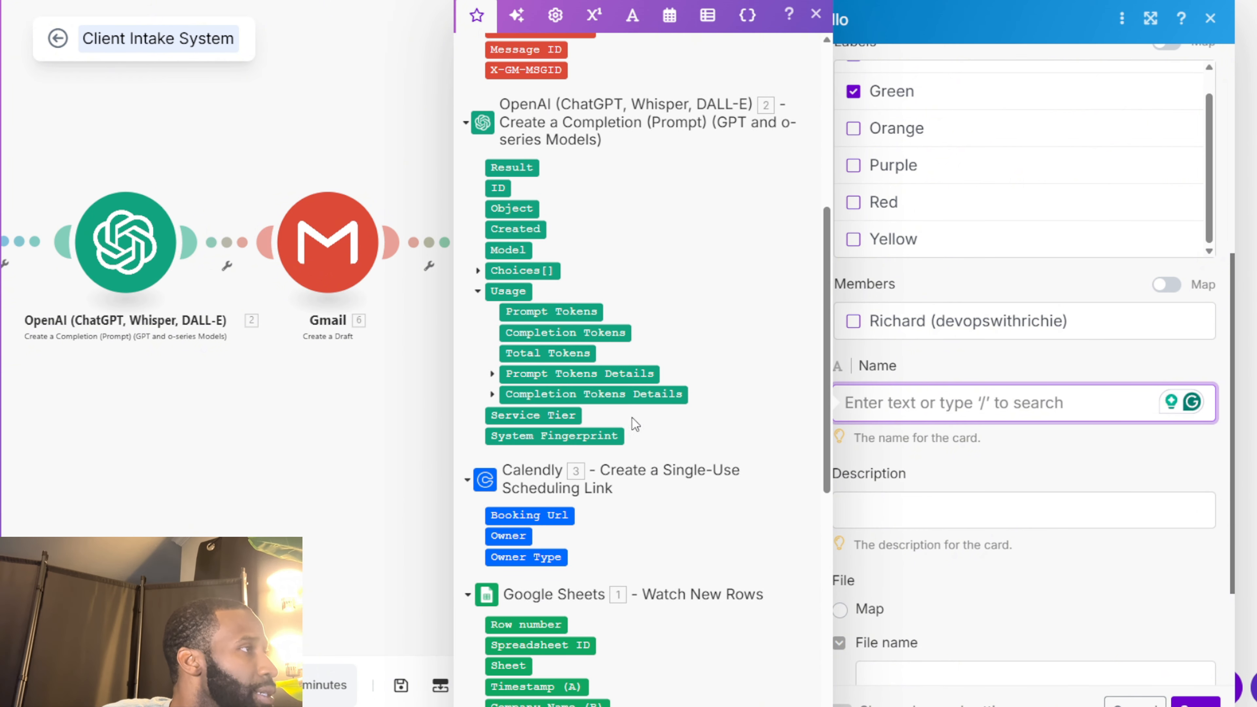
pyautogui.scroll(3, 624, 410)
pyautogui.scroll(5, 609, 396)
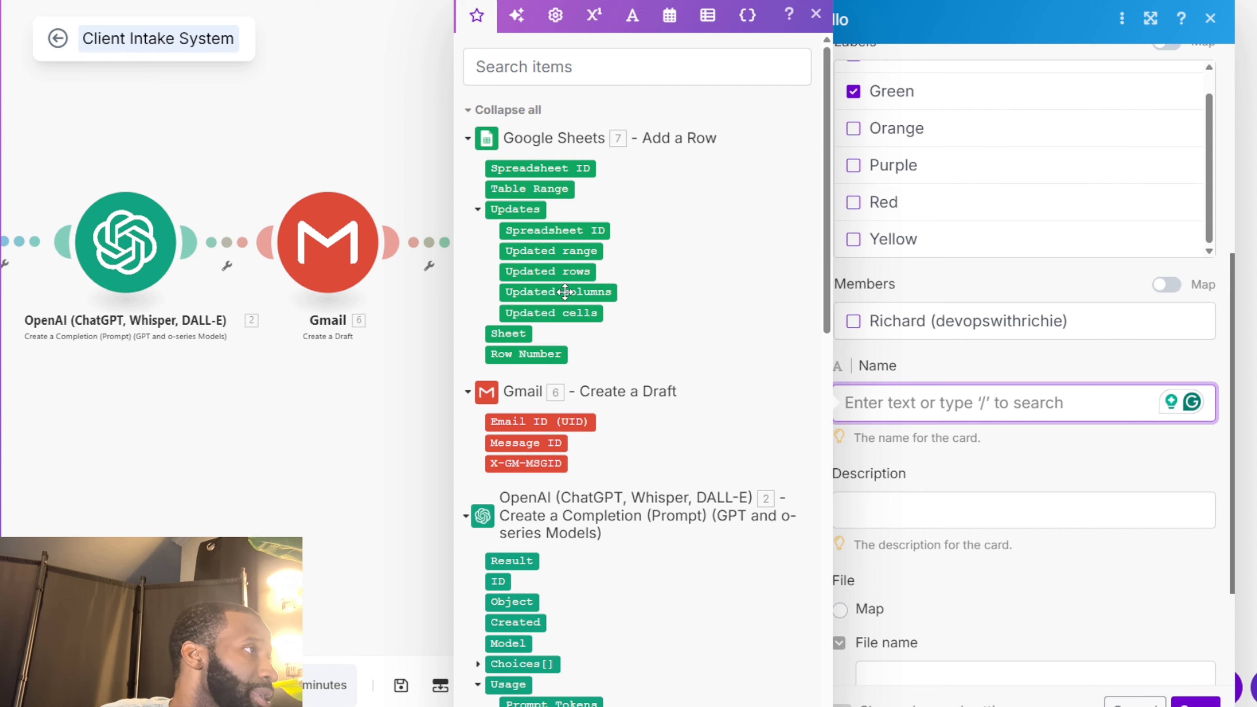
pyautogui.scroll(-5, 568, 301)
pyautogui.scroll(-5, 568, 301)
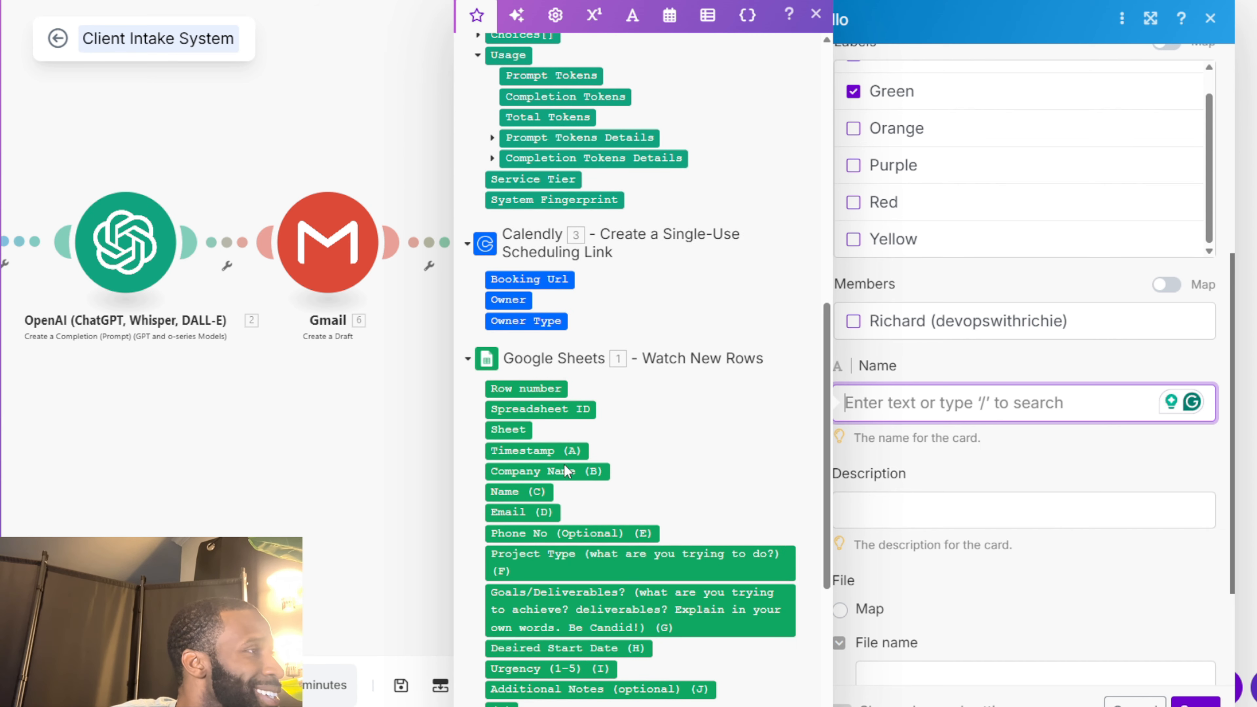
pyautogui.scroll(-1, 550, 453)
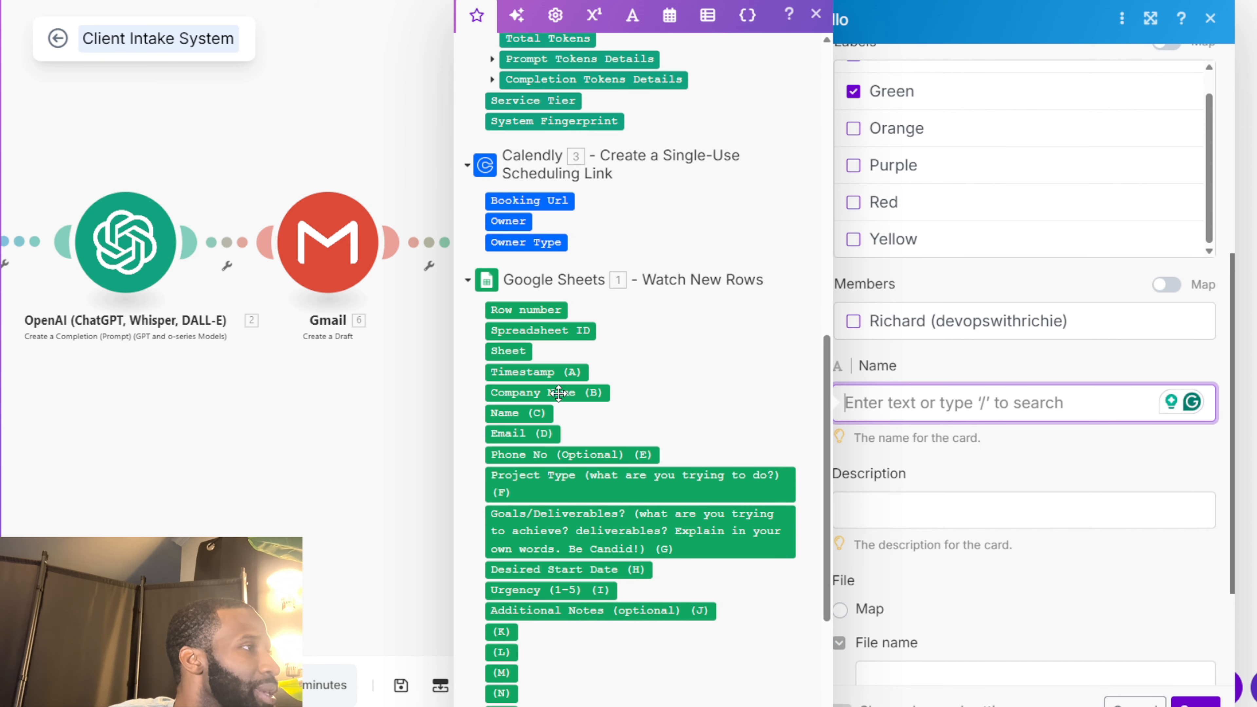
pyautogui.click(607, 393)
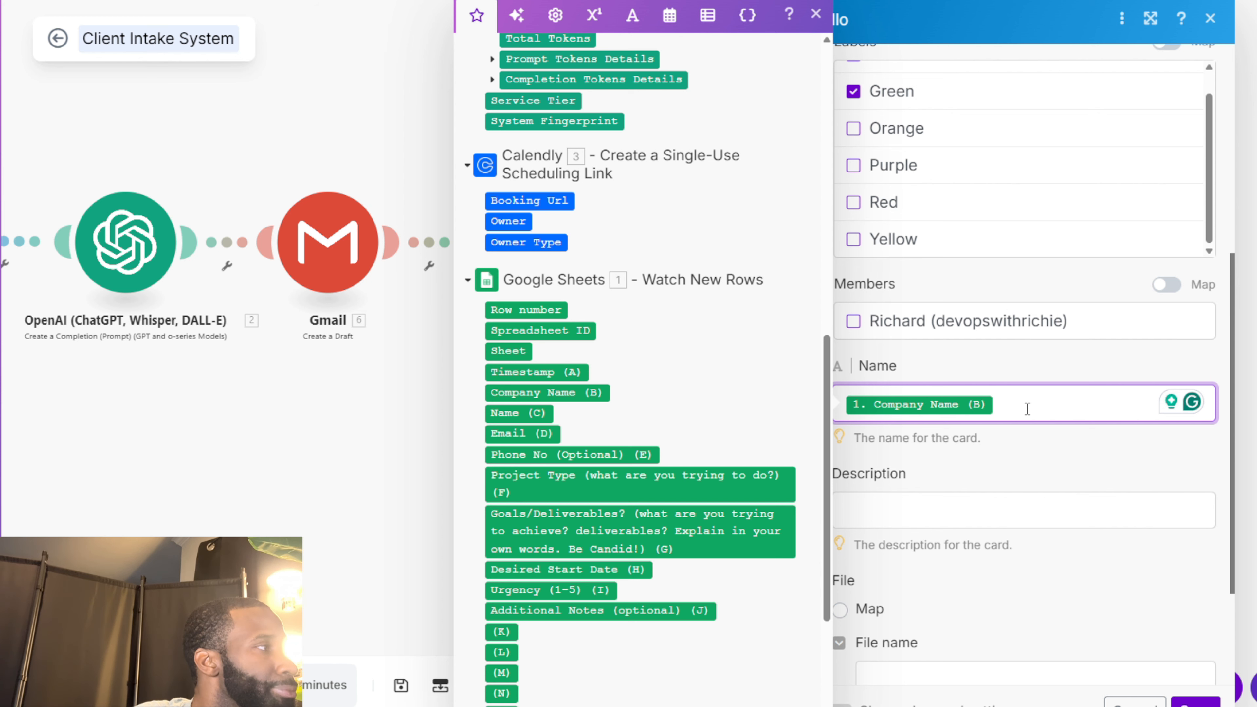
# Append a dash and Project Type (F) after Company Name in the card Name
pyautogui.write('-')
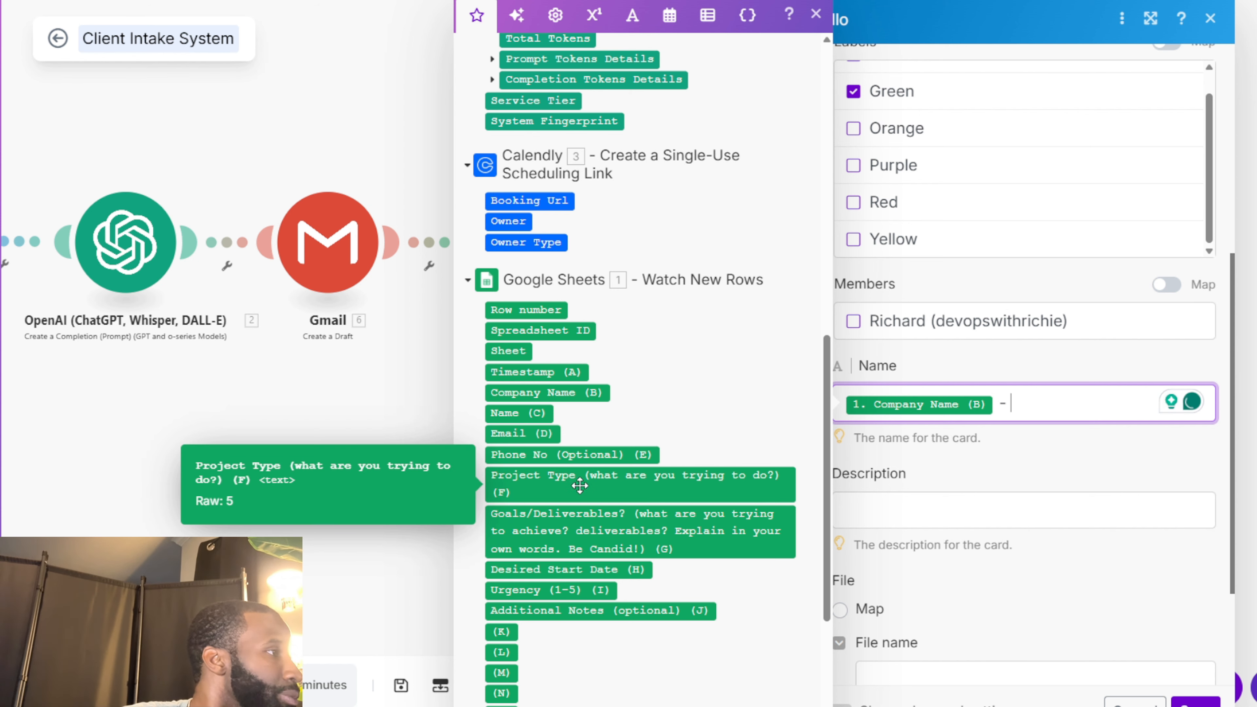
pyautogui.moveTo(580, 485); pyautogui.dragTo(1031, 405)
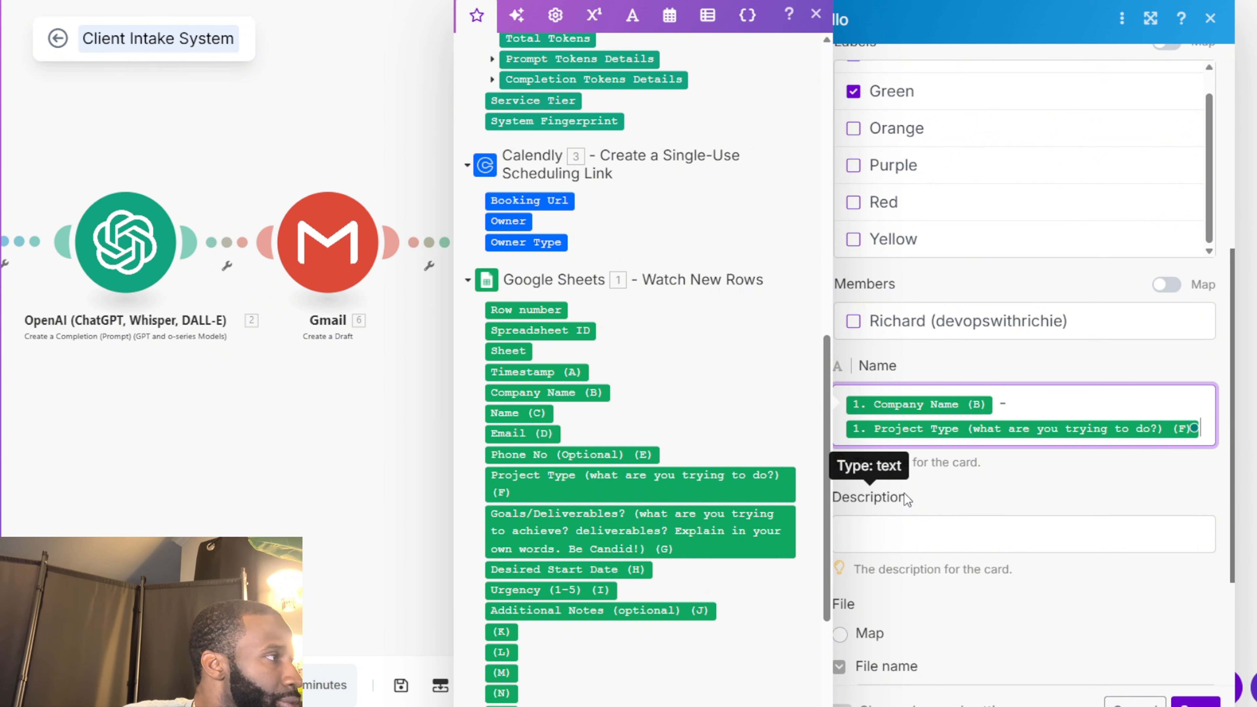
pyautogui.scroll(-3, 903, 495)
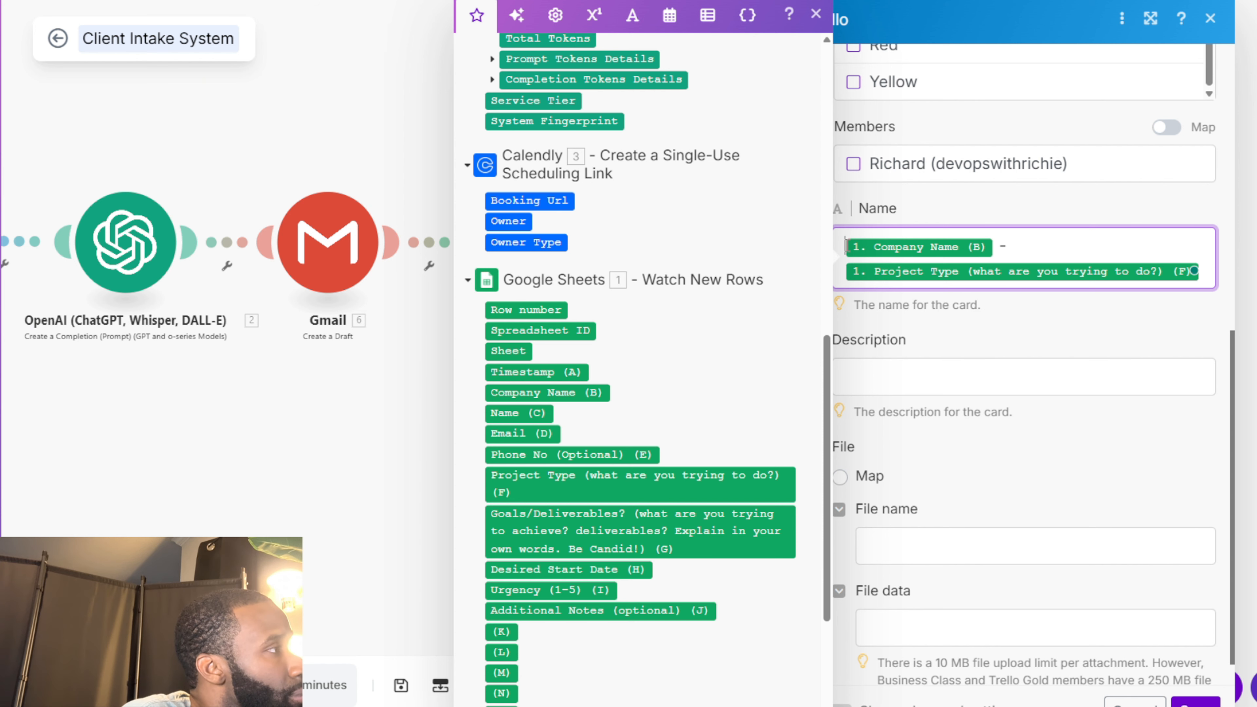
pyautogui.click(594, 16)
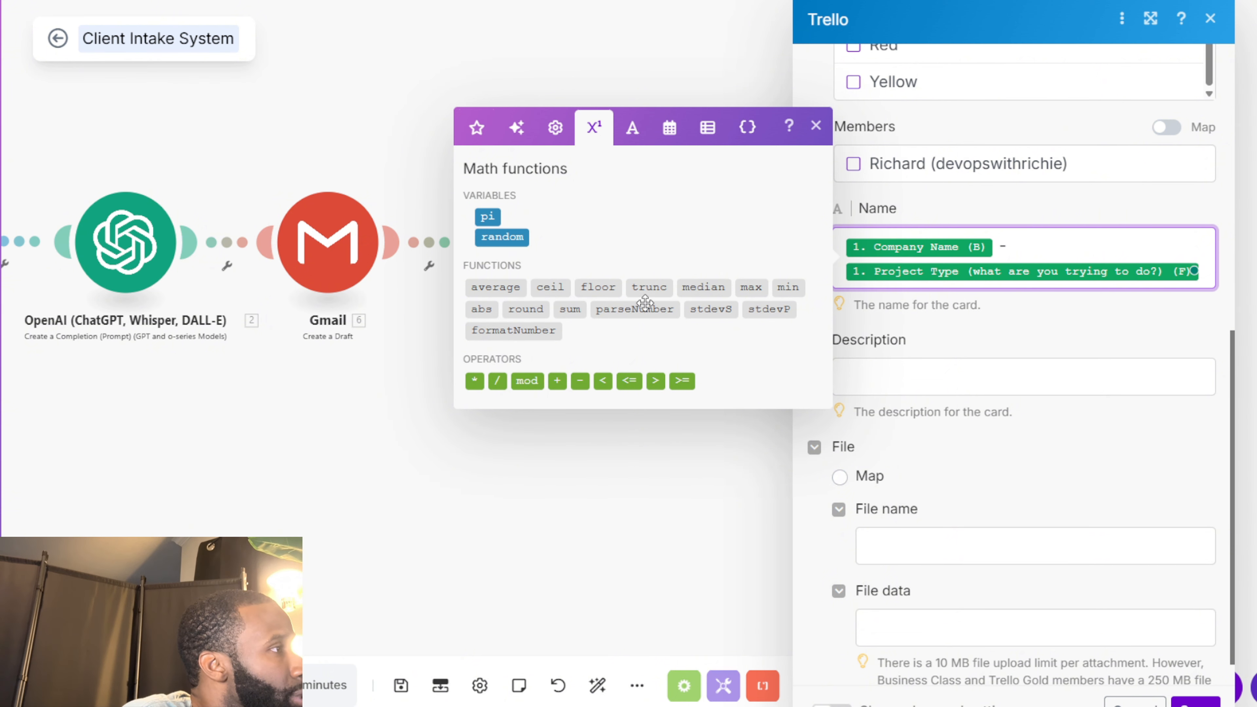
# Wrap Company Name (B) in an ifempty function with X as the fallback value
pyautogui.click(627, 141)
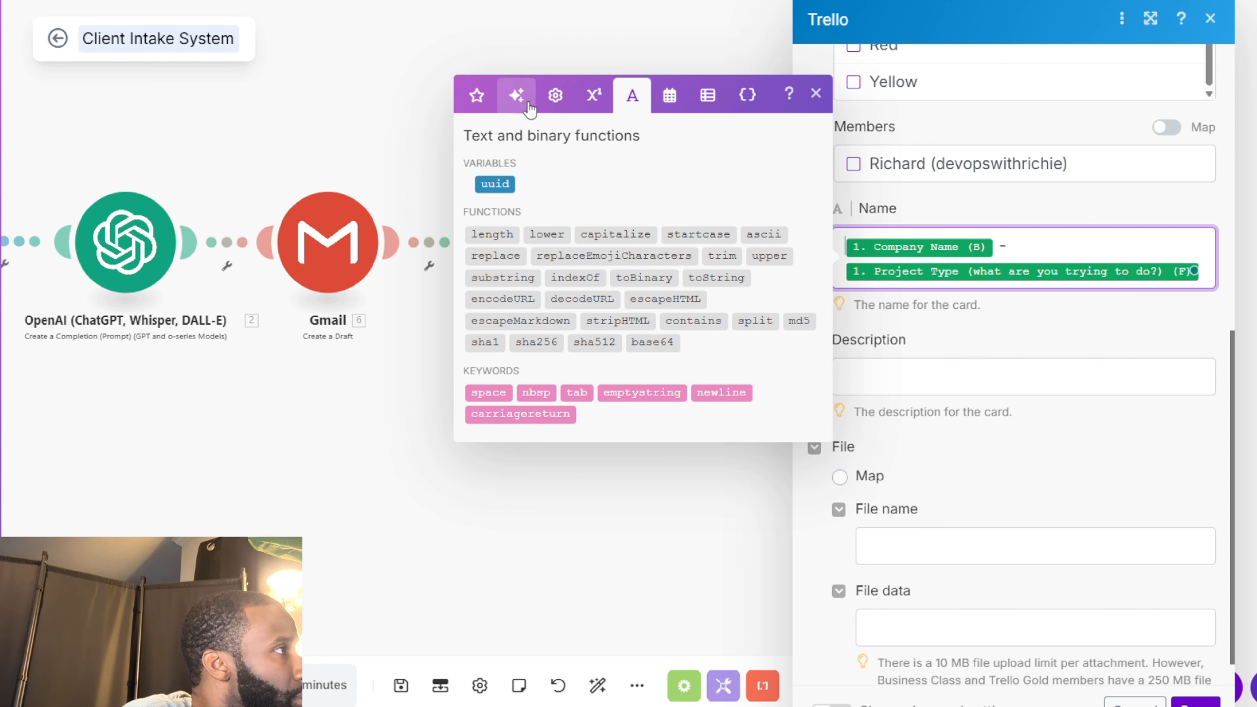
pyautogui.click(556, 99)
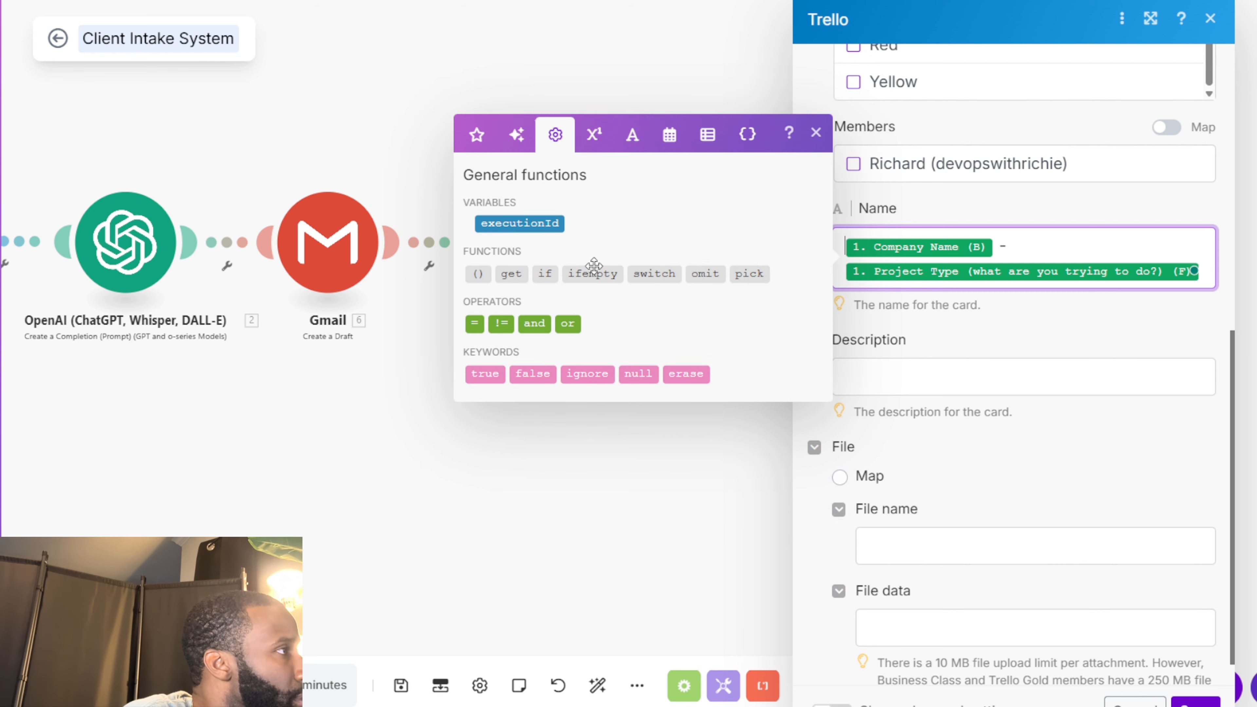
pyautogui.moveTo(590, 276)
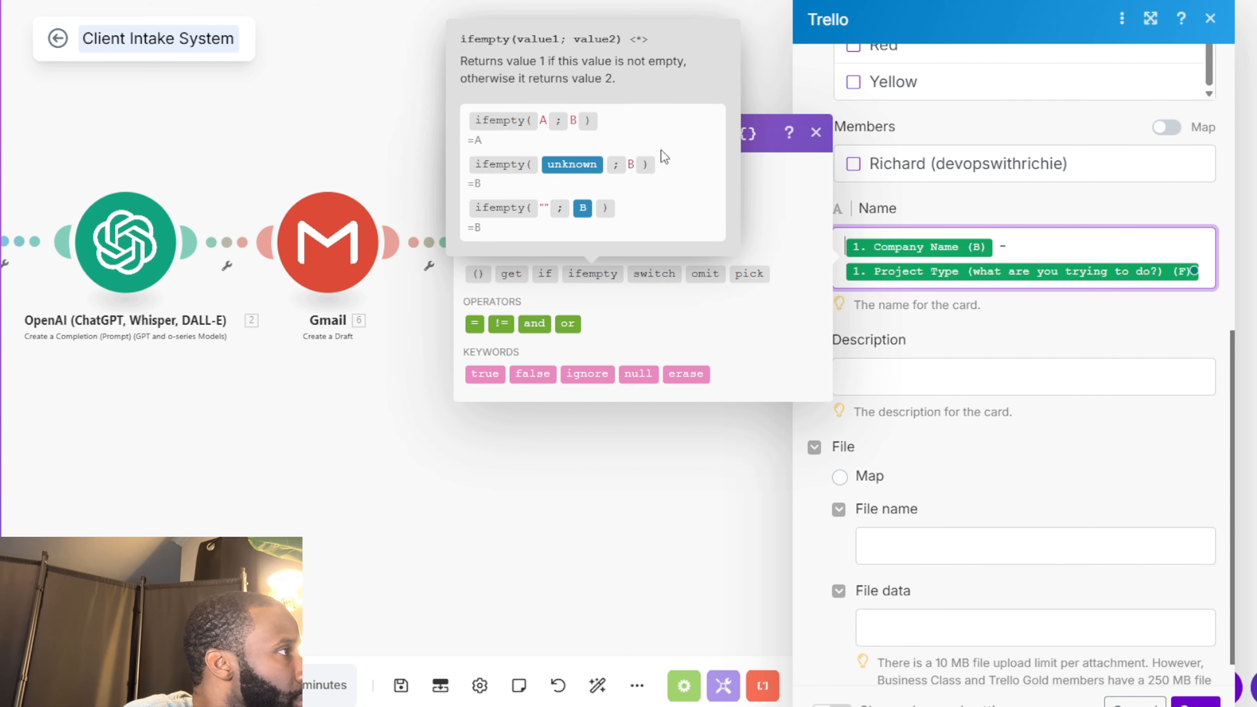
pyautogui.click(597, 272)
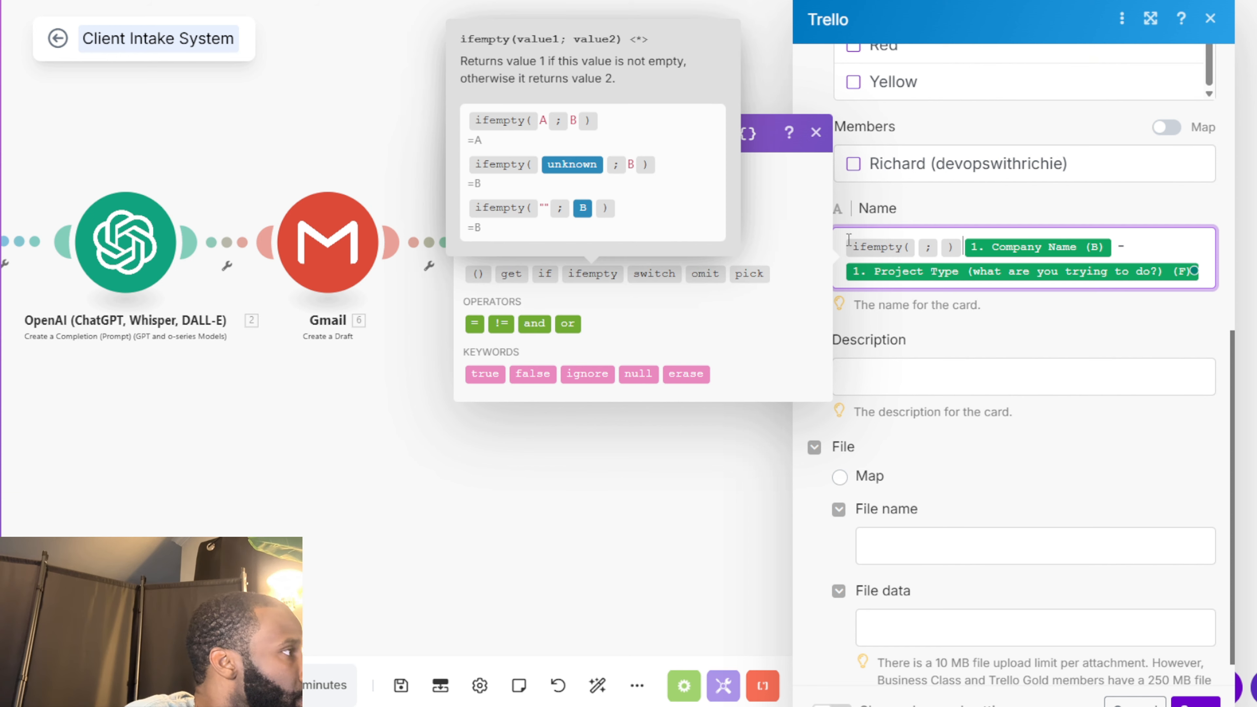
pyautogui.moveTo(1009, 246); pyautogui.dragTo(930, 250)
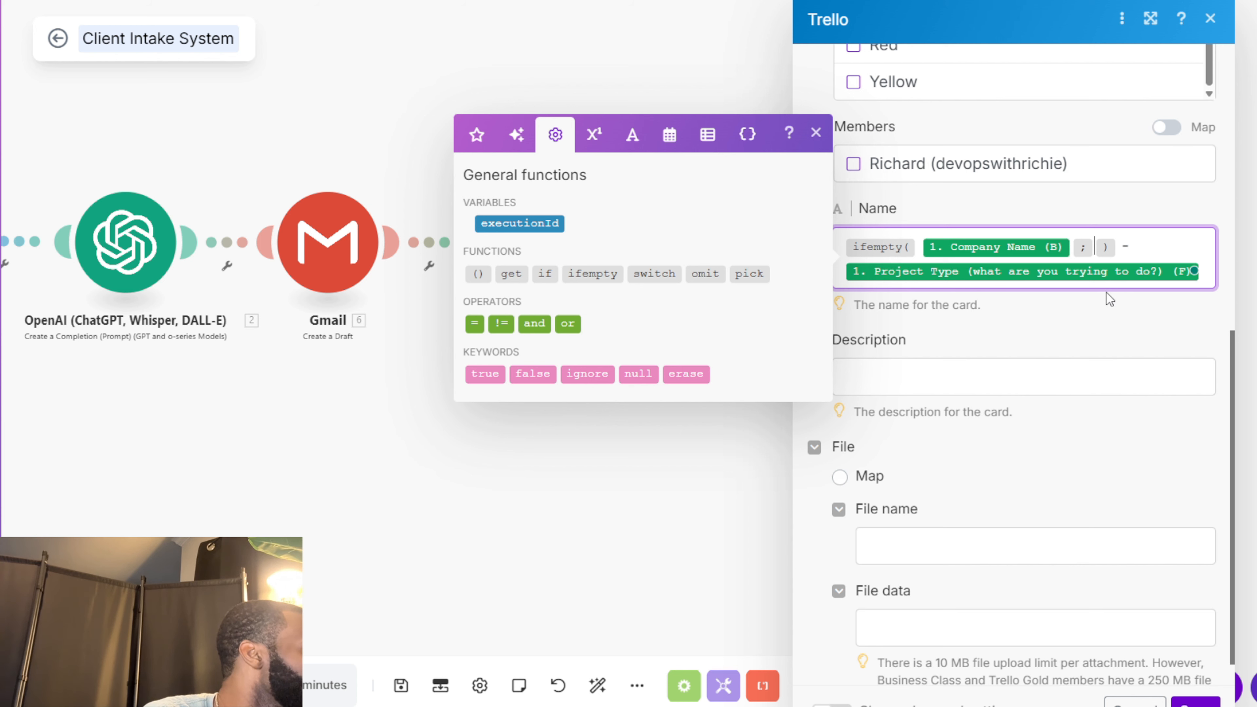
pyautogui.click(1093, 247)
pyautogui.write('X')
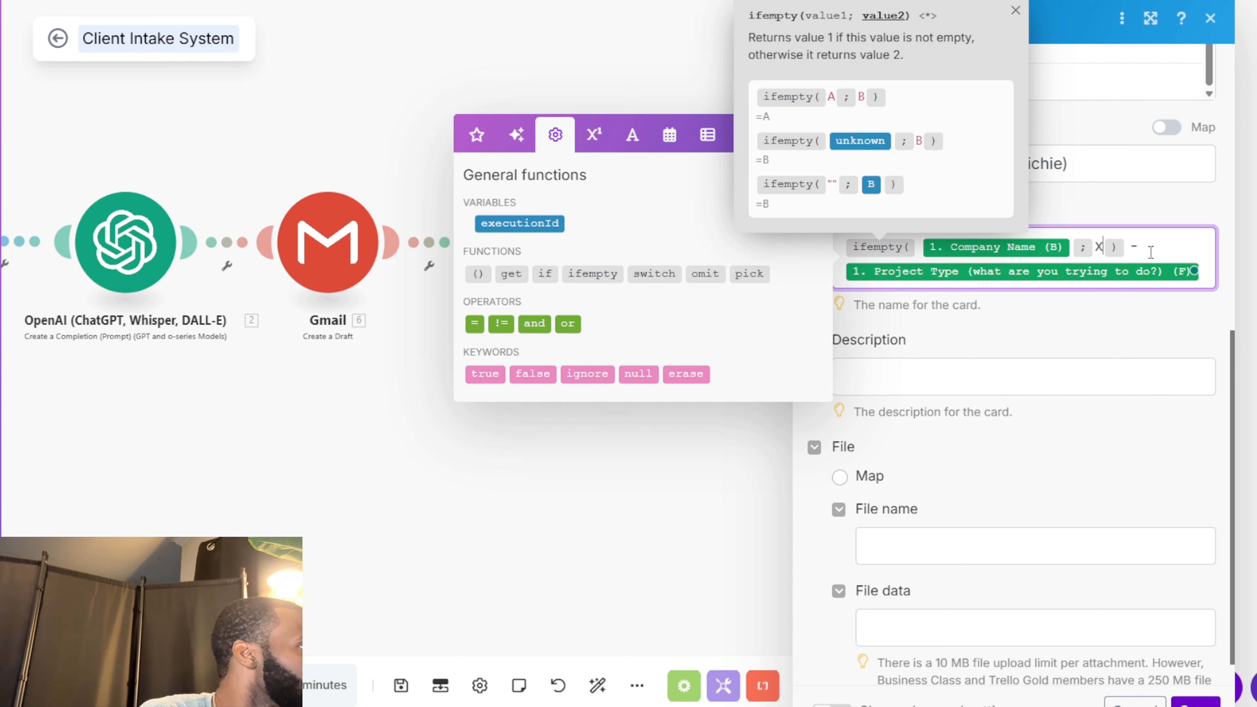
pyautogui.click(1164, 243)
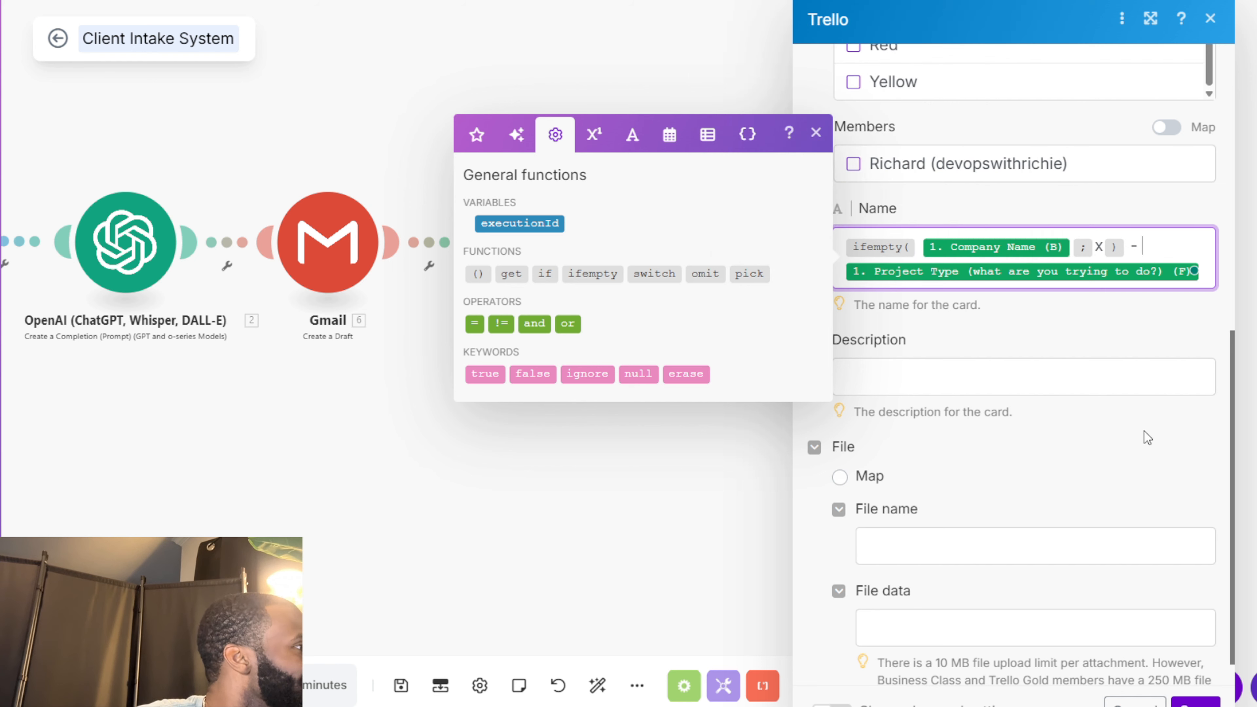
pyautogui.click(937, 375)
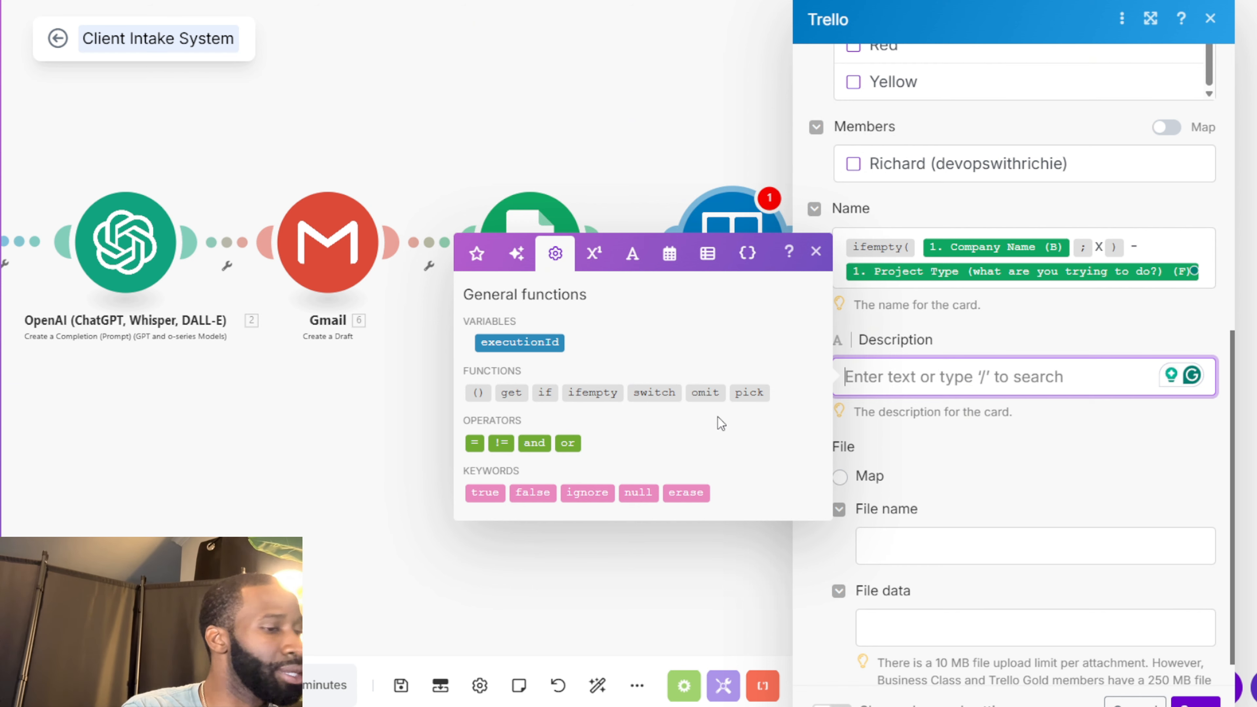
# Map the sheet's Email (D) and Phone No (E) into the Trello card Description
pyautogui.write('E')
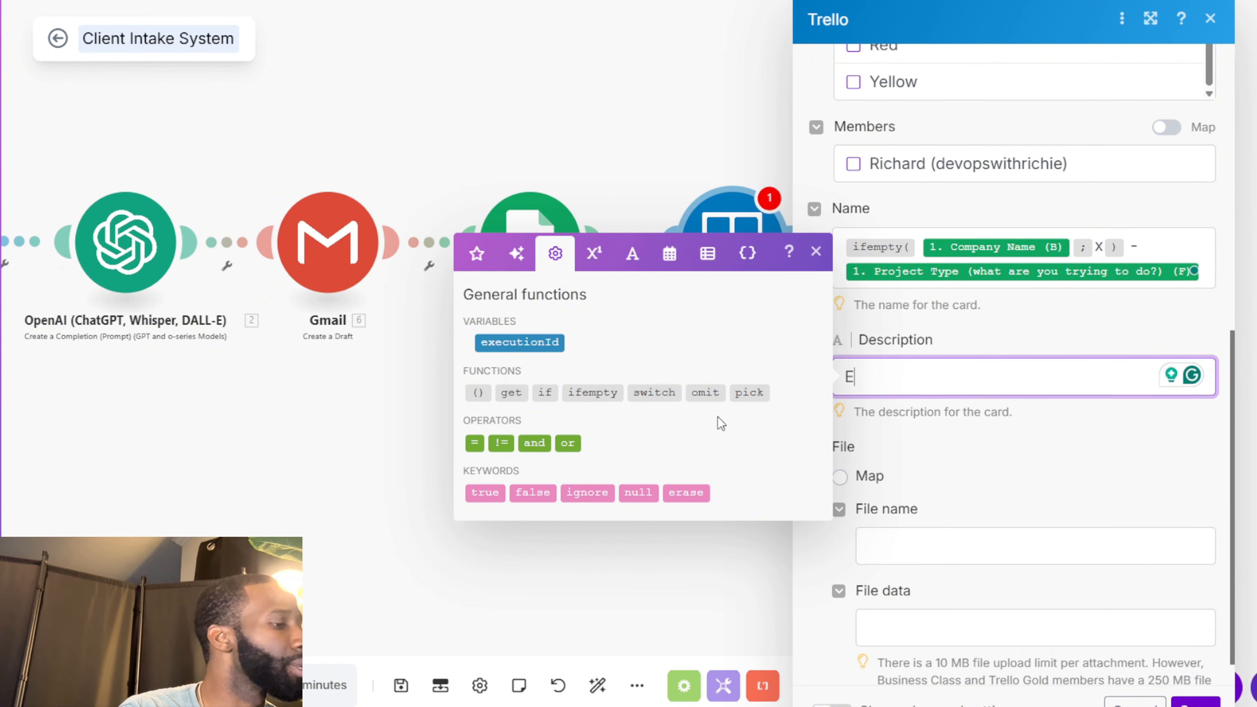
pyautogui.press('BackSpace')
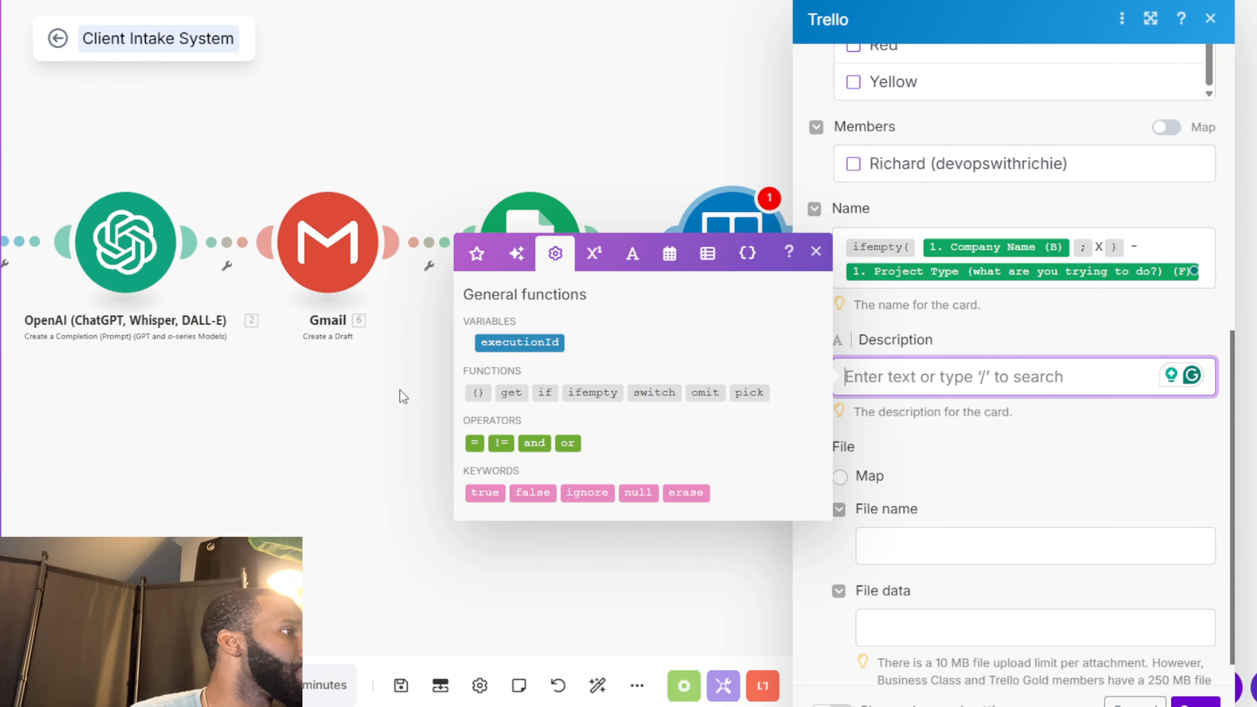
pyautogui.click(477, 254)
pyautogui.scroll(-10, 614, 537)
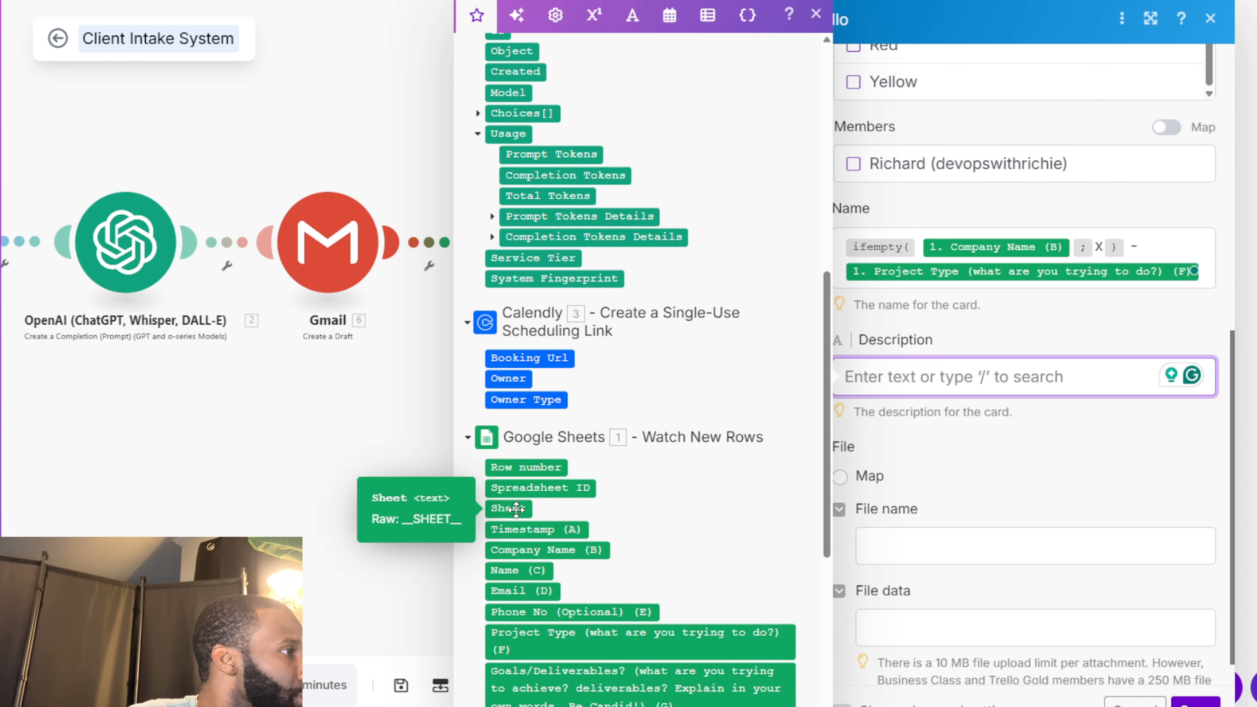
pyautogui.scroll(4, 512, 483)
pyautogui.scroll(-6, 519, 483)
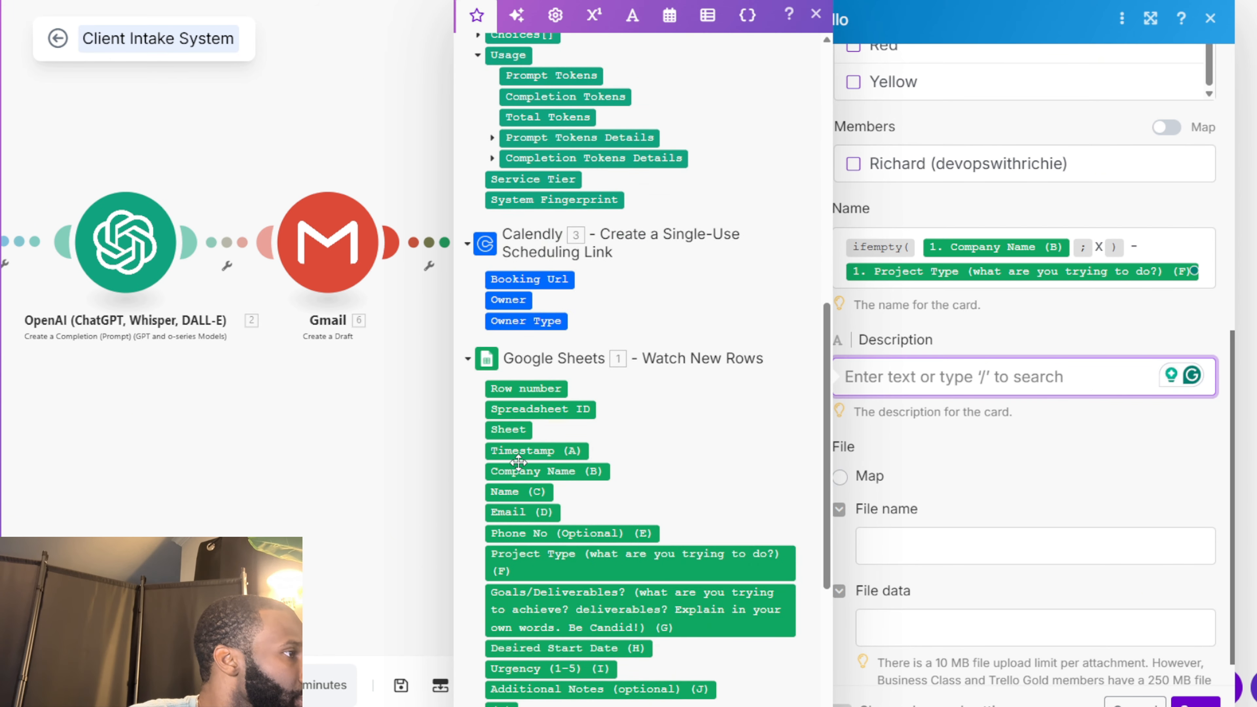
pyautogui.moveTo(534, 512); pyautogui.dragTo(883, 381)
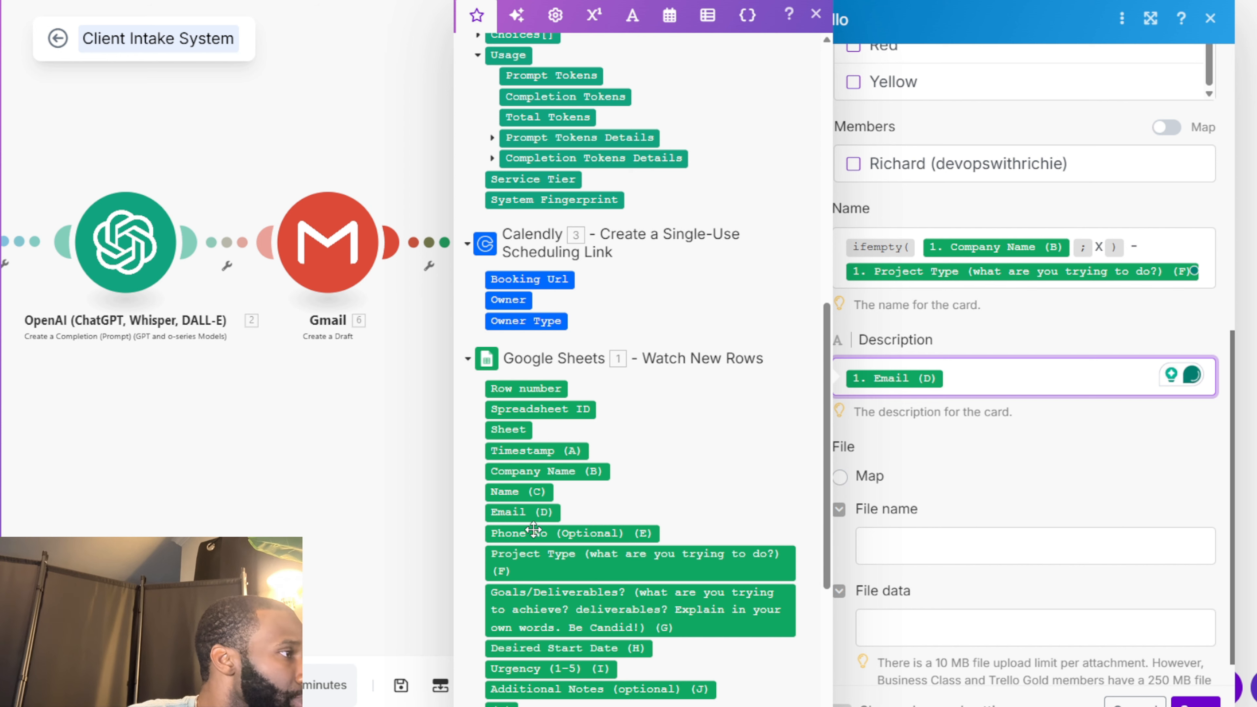
pyautogui.moveTo(533, 529); pyautogui.dragTo(930, 386)
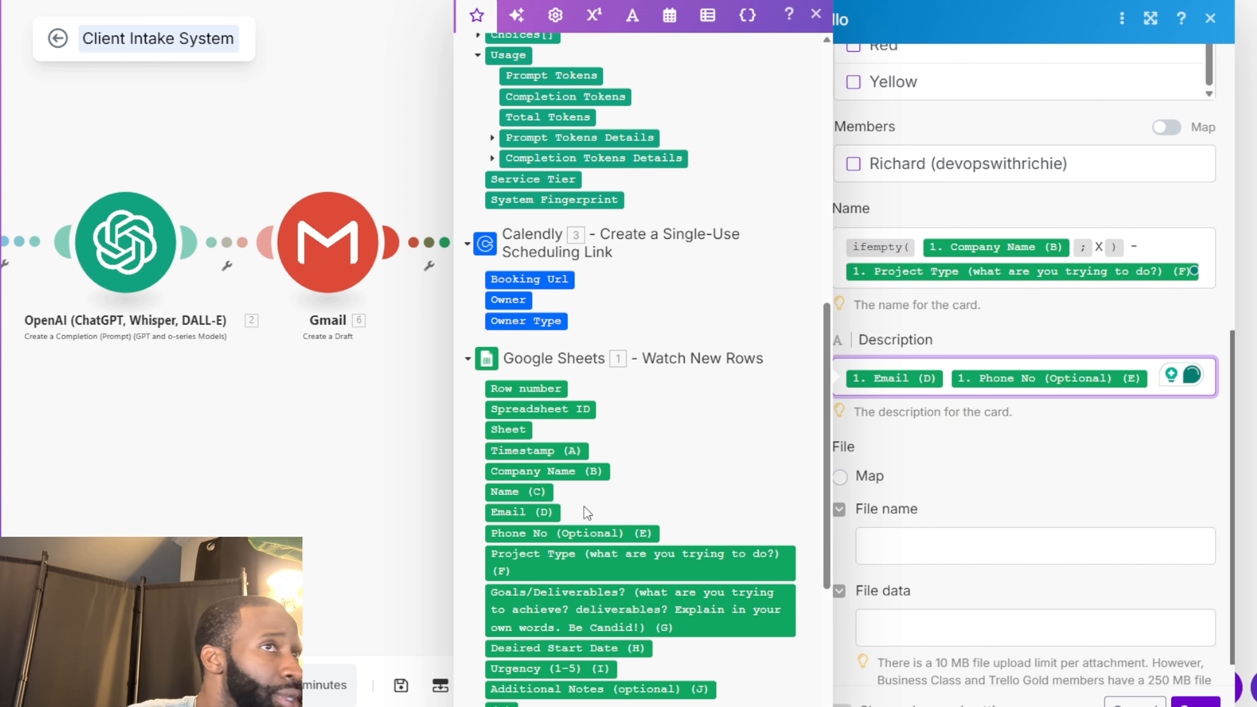
# Add Project Type (F), Goals/Deliverables (G) and Desired Start Date (H) to the Description
pyautogui.moveTo(544, 564); pyautogui.dragTo(1140, 386)
pyautogui.scroll(-1, 990, 366)
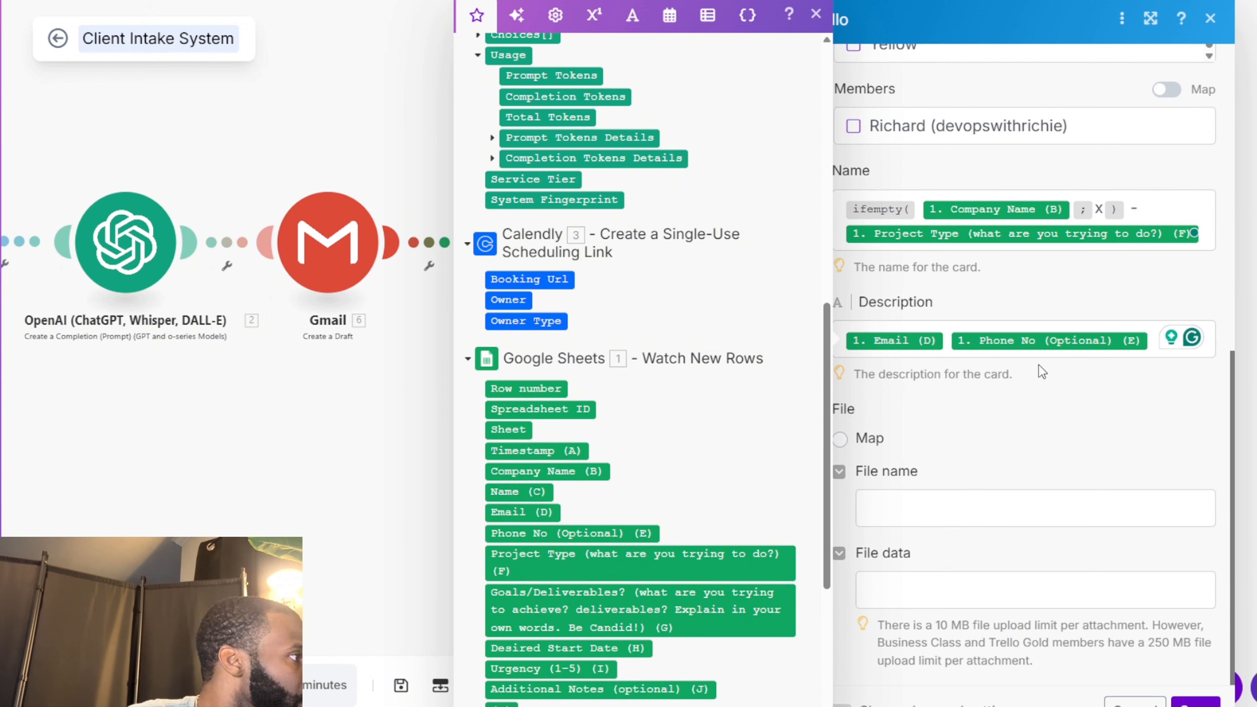
pyautogui.moveTo(545, 562); pyautogui.dragTo(1146, 343)
pyautogui.moveTo(1161, 350); pyautogui.dragTo(1160, 352)
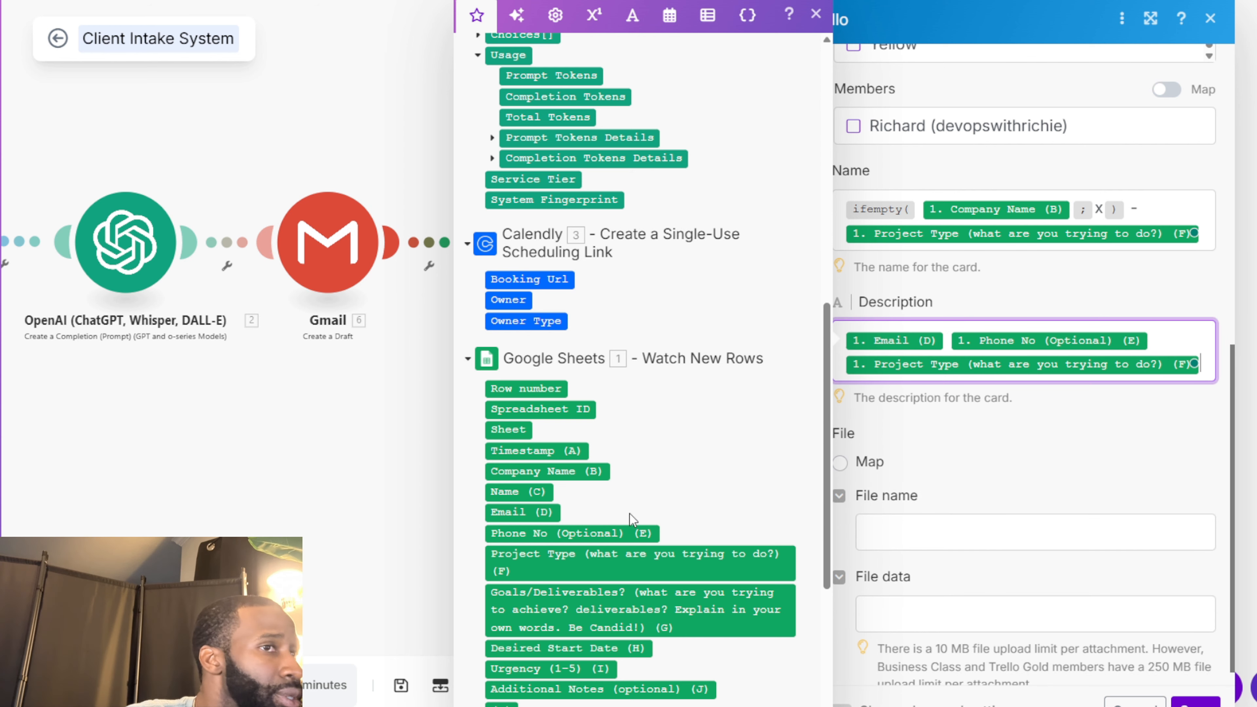
pyautogui.moveTo(594, 610); pyautogui.dragTo(1212, 366)
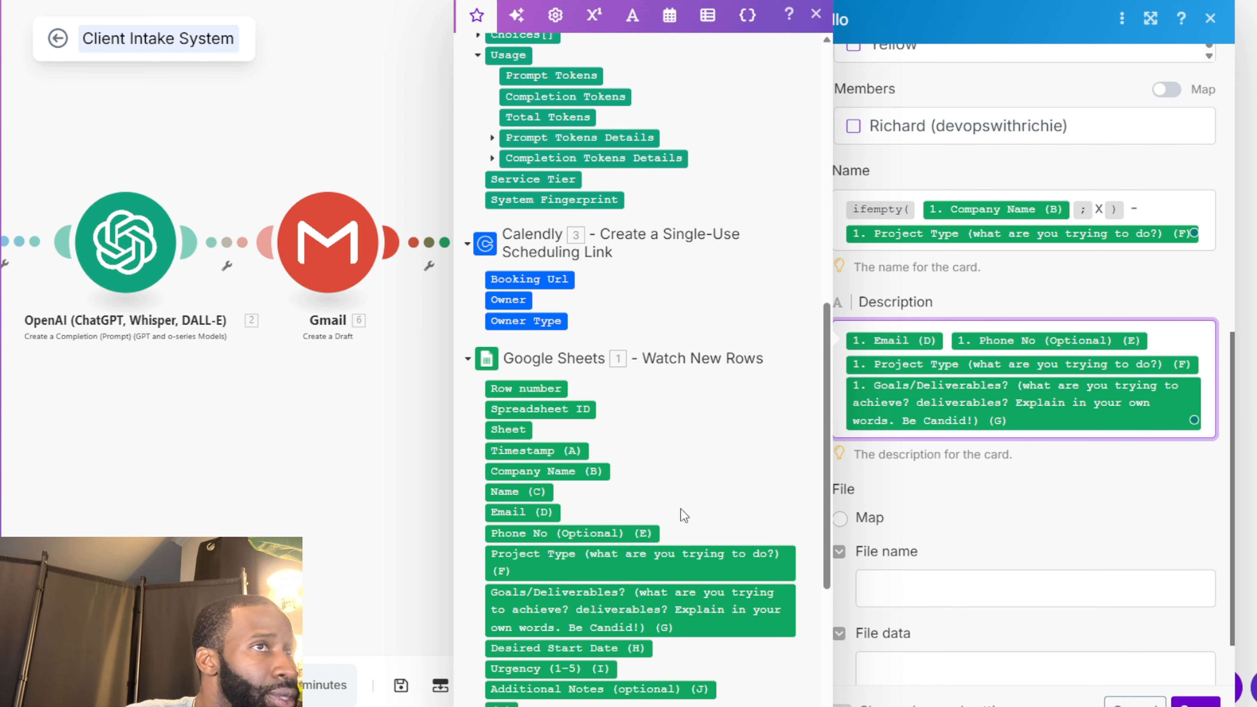
pyautogui.scroll(-3, 671, 514)
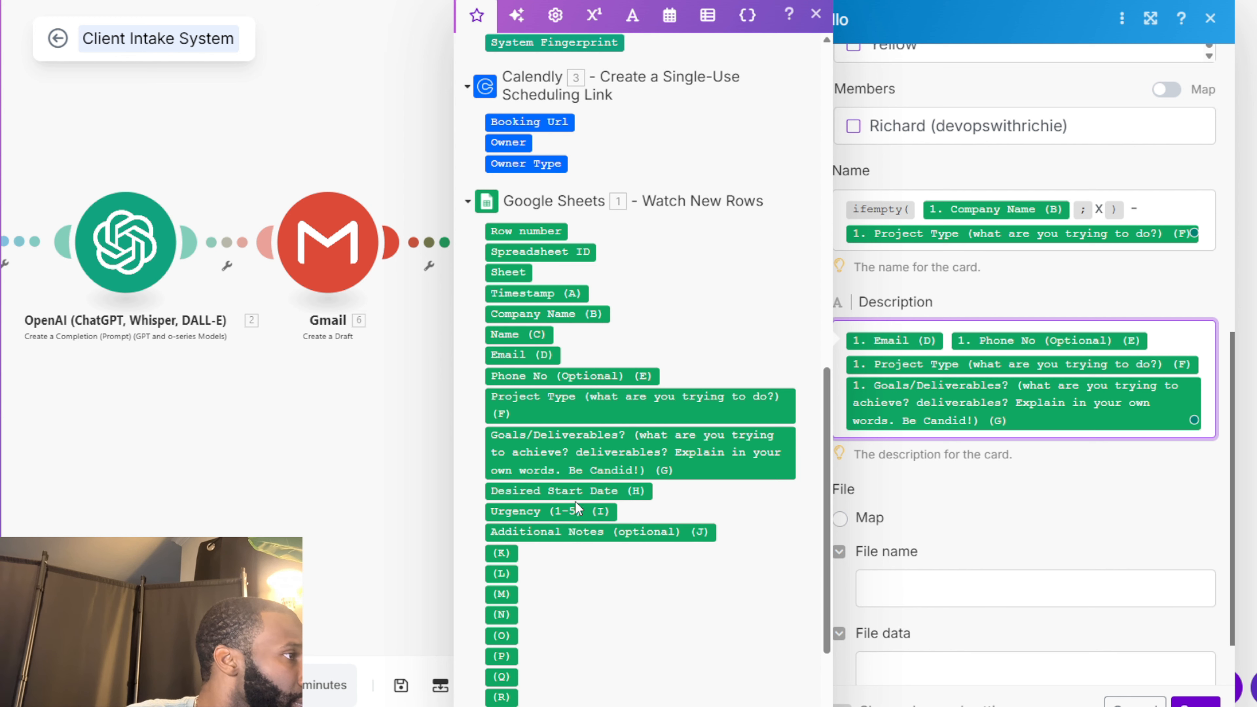
pyautogui.moveTo(576, 489)
pyautogui.moveTo(576, 489); pyautogui.dragTo(1188, 430)
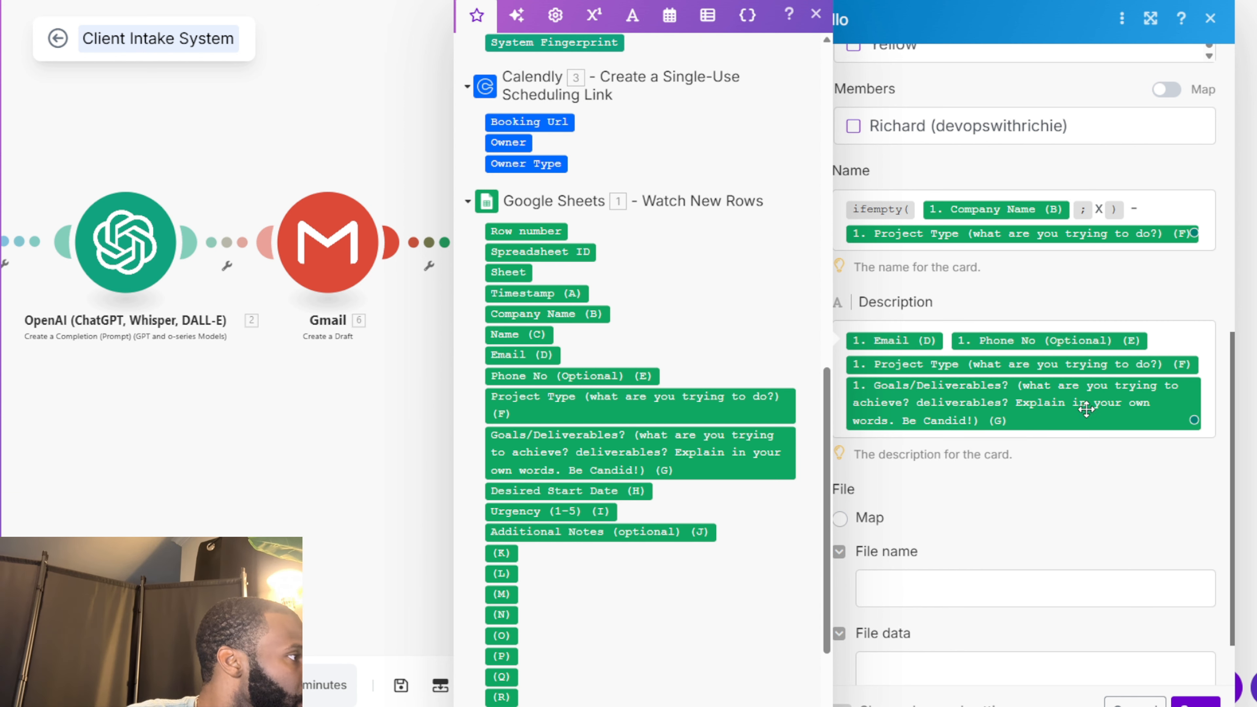
pyautogui.scroll(-2, 917, 415)
pyautogui.moveTo(572, 493); pyautogui.dragTo(1133, 341)
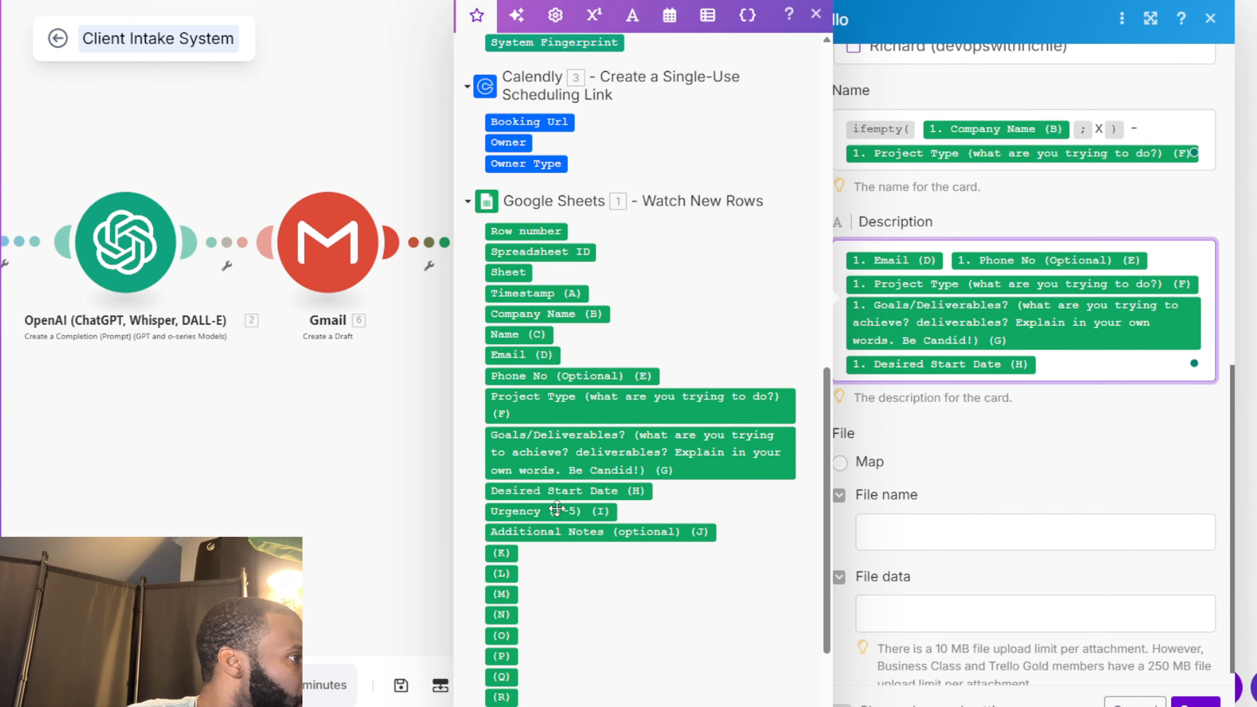
# Add Urgency (I), Additional Notes (J) and the Calendly Booking Url to the Description
pyautogui.moveTo(557, 510); pyautogui.dragTo(1046, 370)
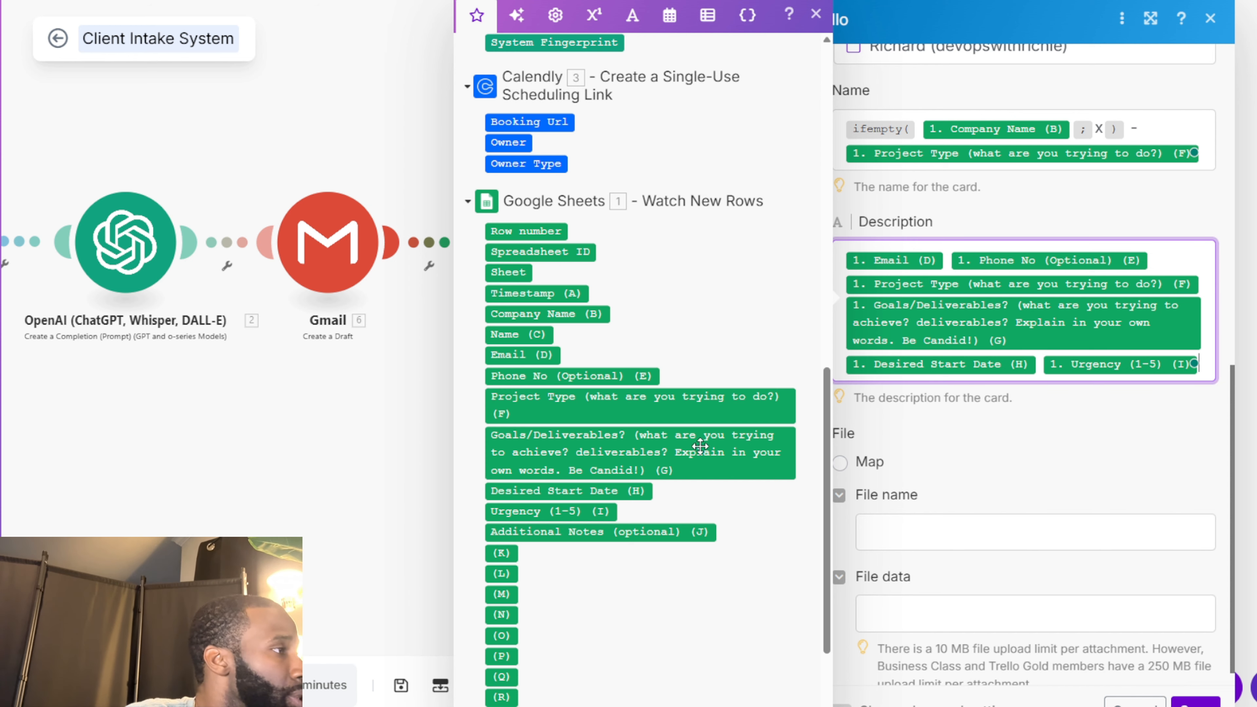
pyautogui.moveTo(622, 531); pyautogui.dragTo(1217, 359)
pyautogui.scroll(-1, 966, 338)
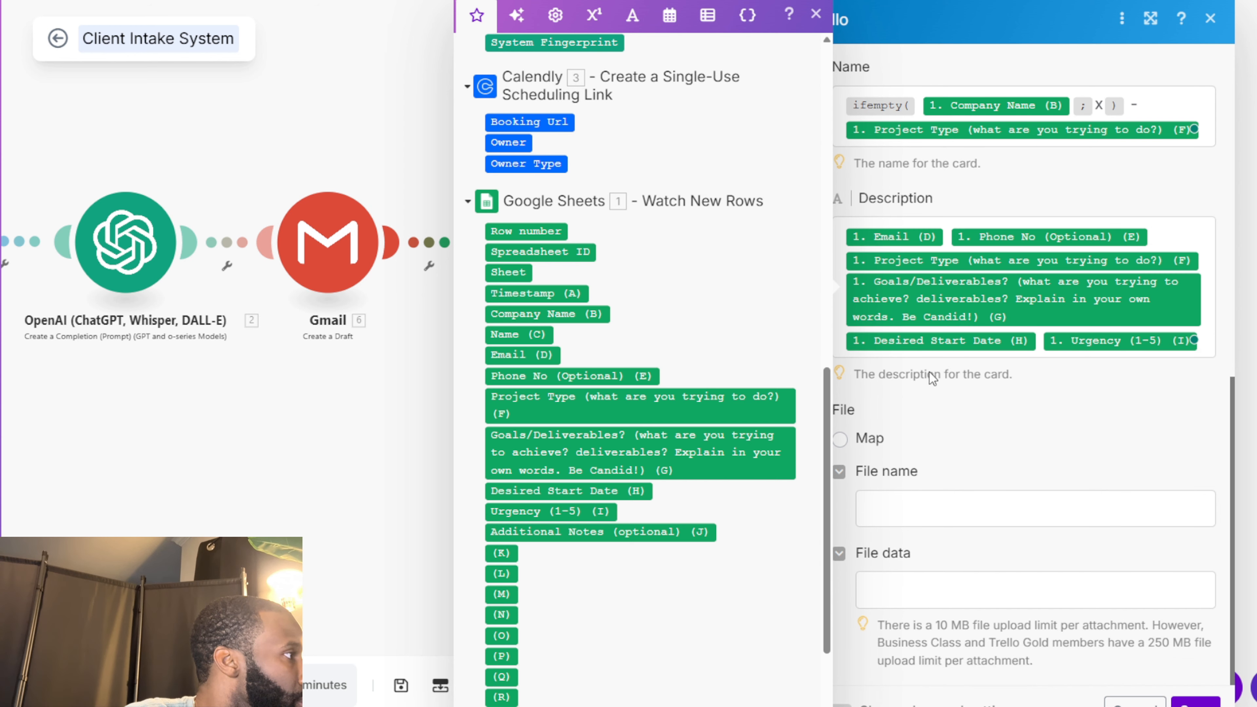
pyautogui.moveTo(574, 534); pyautogui.dragTo(1207, 349)
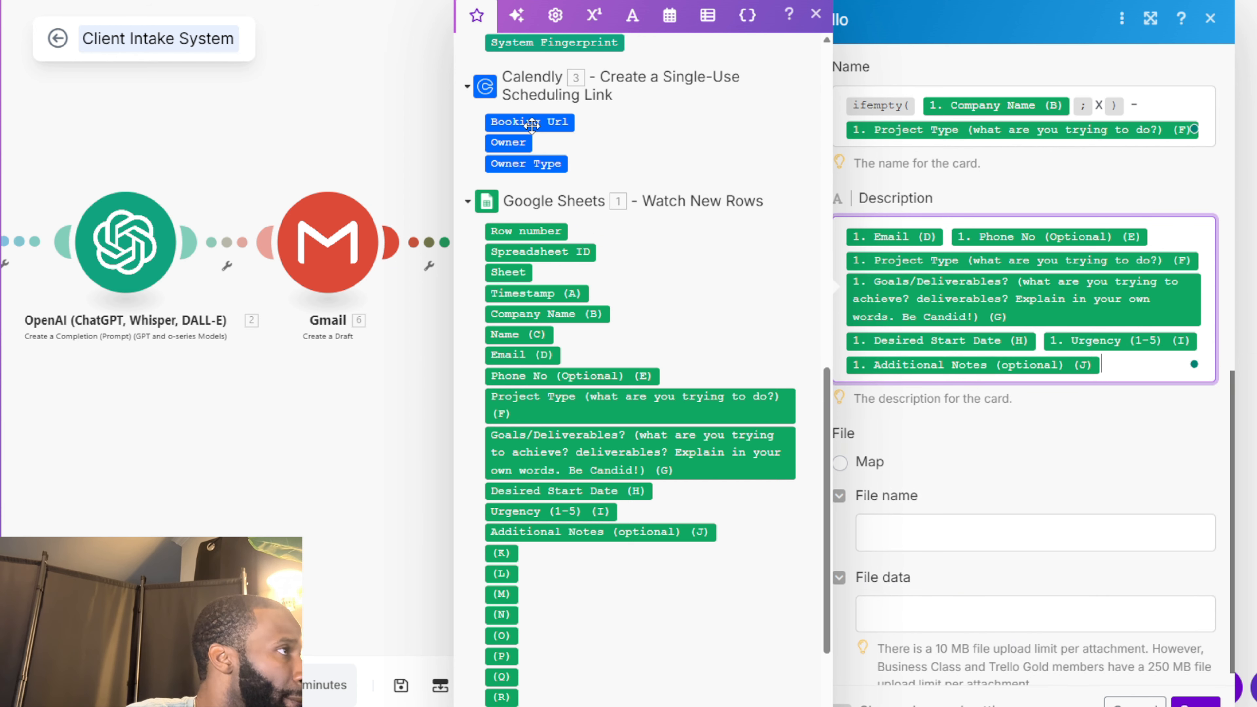
pyautogui.moveTo(526, 123); pyautogui.dragTo(1082, 366)
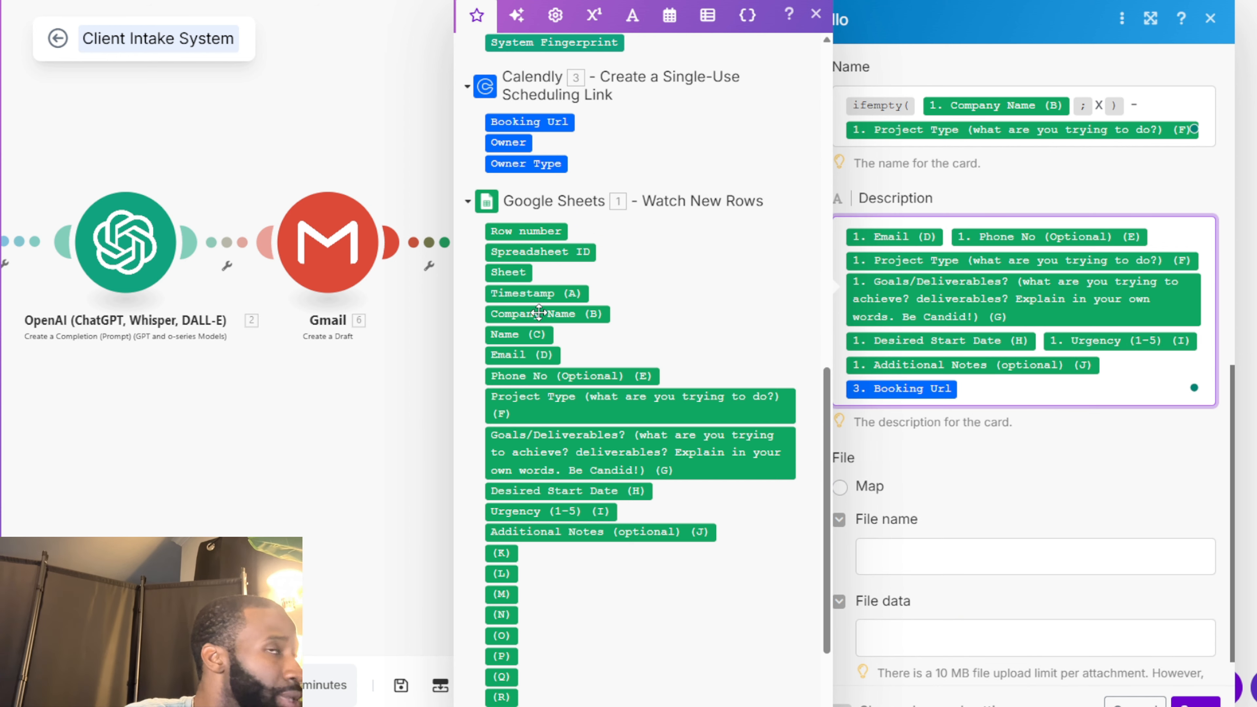
pyautogui.scroll(-1, 564, 396)
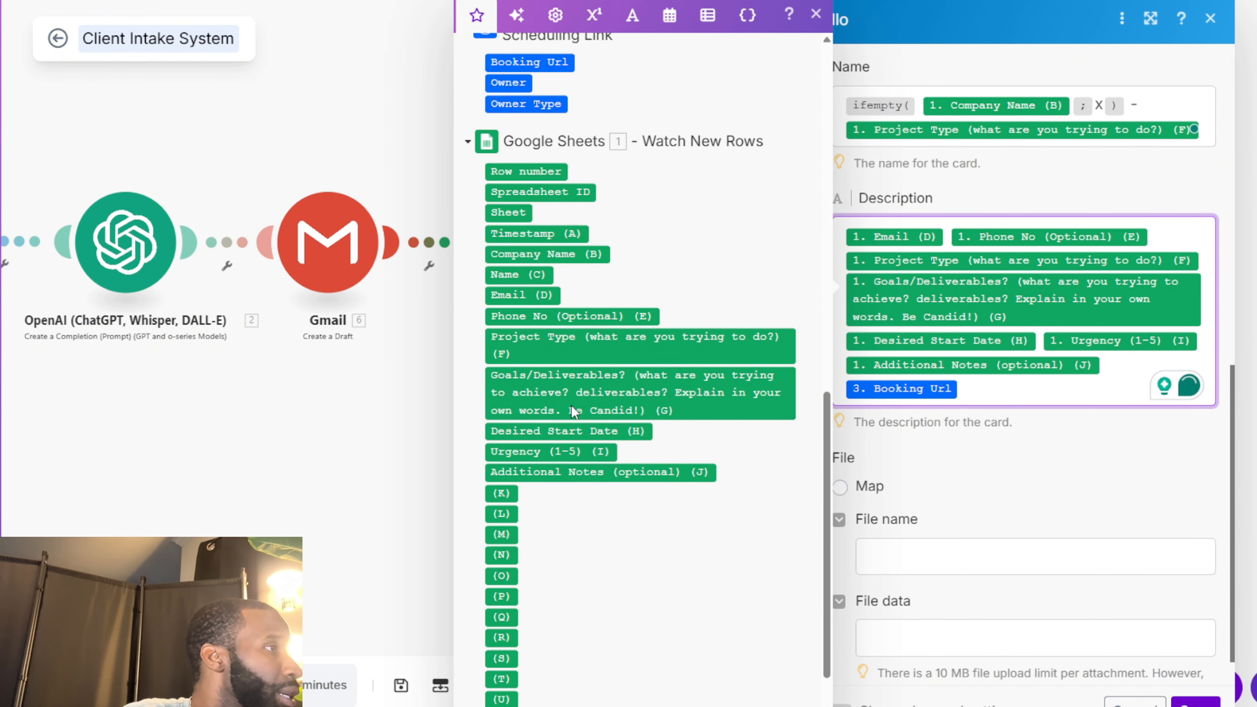
pyautogui.scroll(-2, 573, 411)
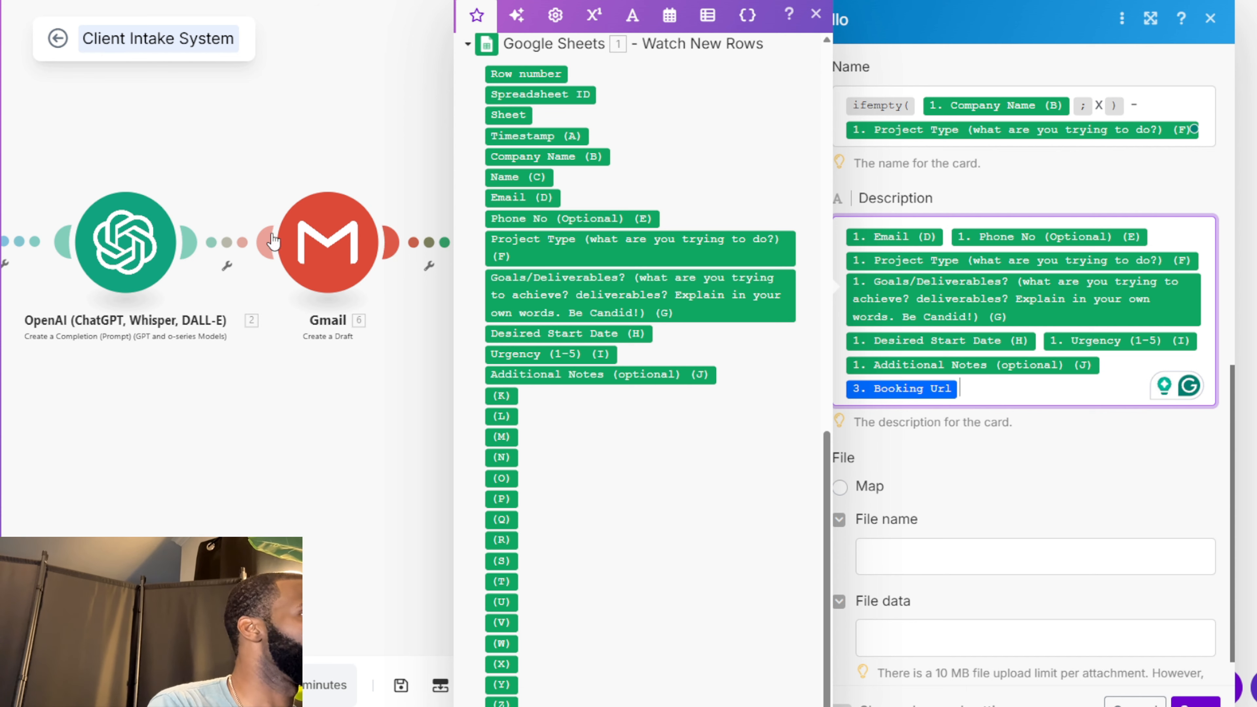
# Copy the responses spreadsheet's share link from Google Sheets and return to Make
pyautogui.moveTo(5, 88)
pyautogui.click(64, 88)
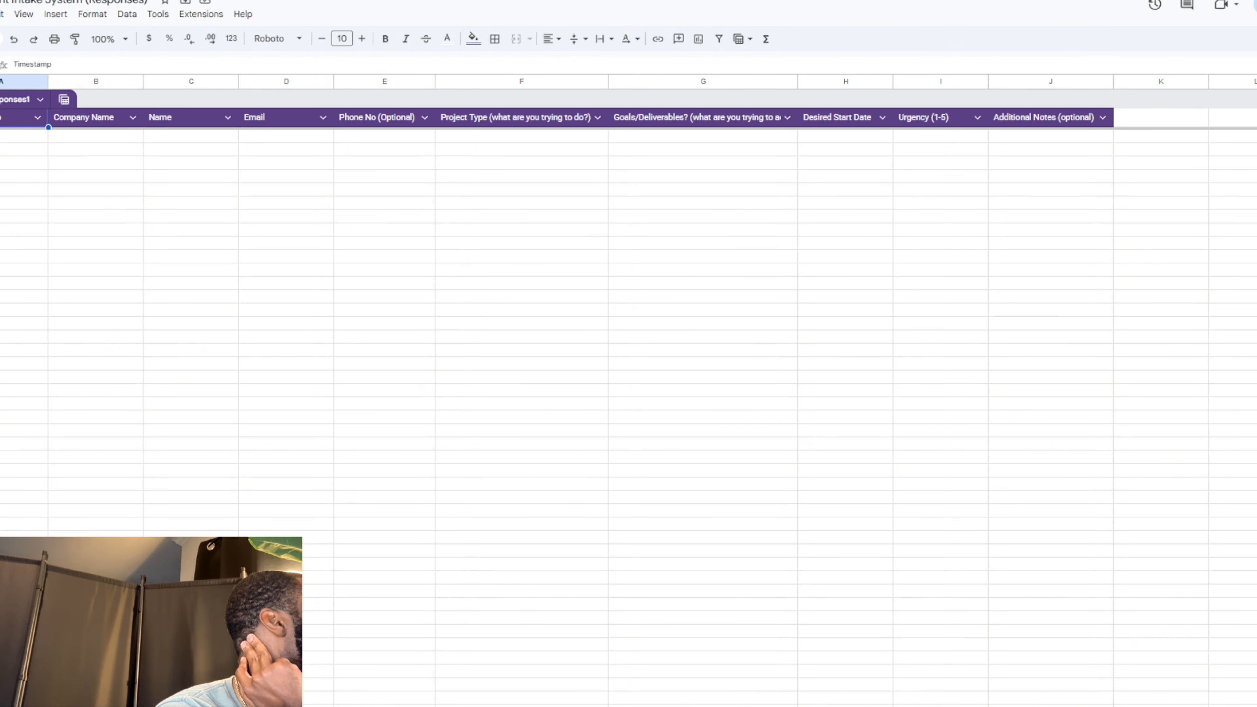
pyautogui.click(1256, 5)
pyautogui.click(1245, 32)
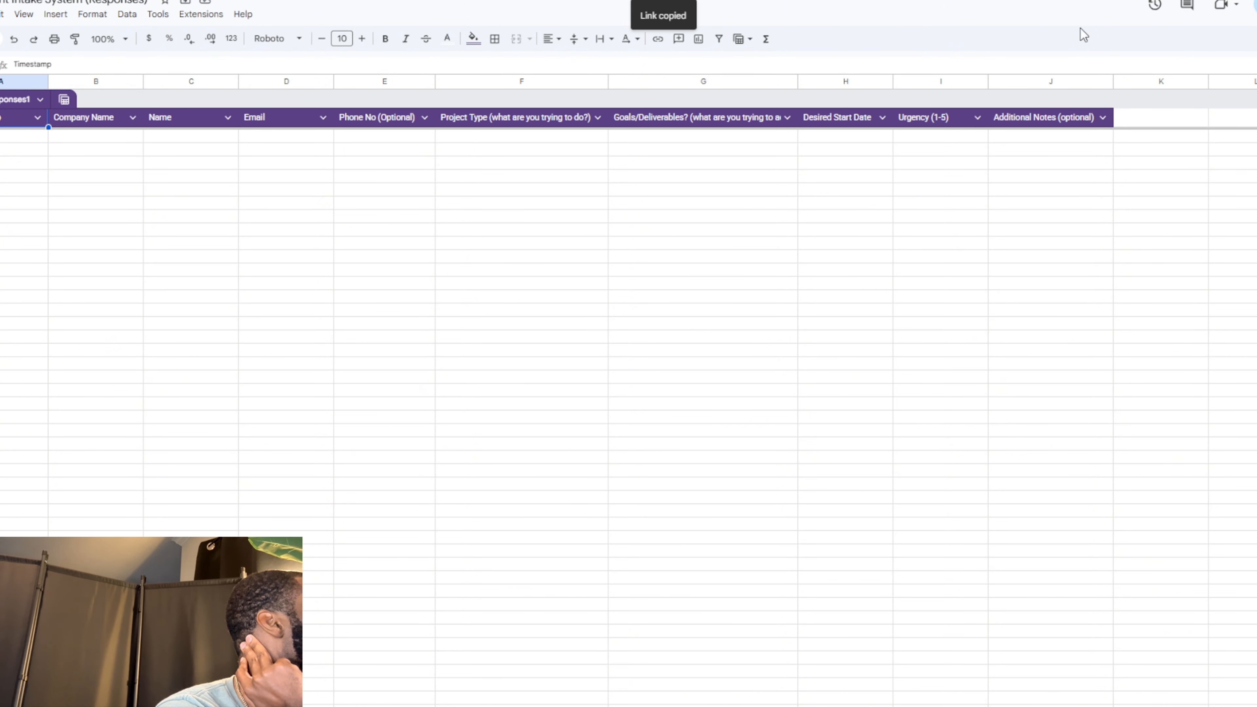
pyautogui.moveTo(1, 32)
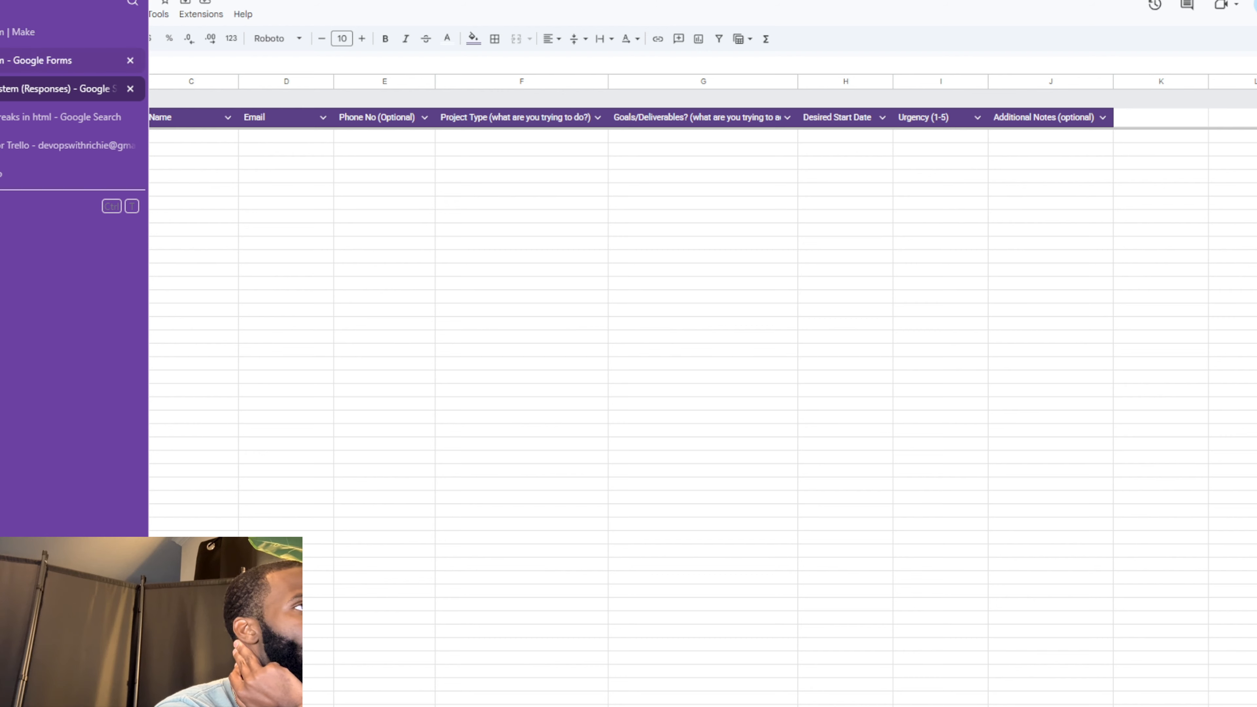
pyautogui.click(14, 32)
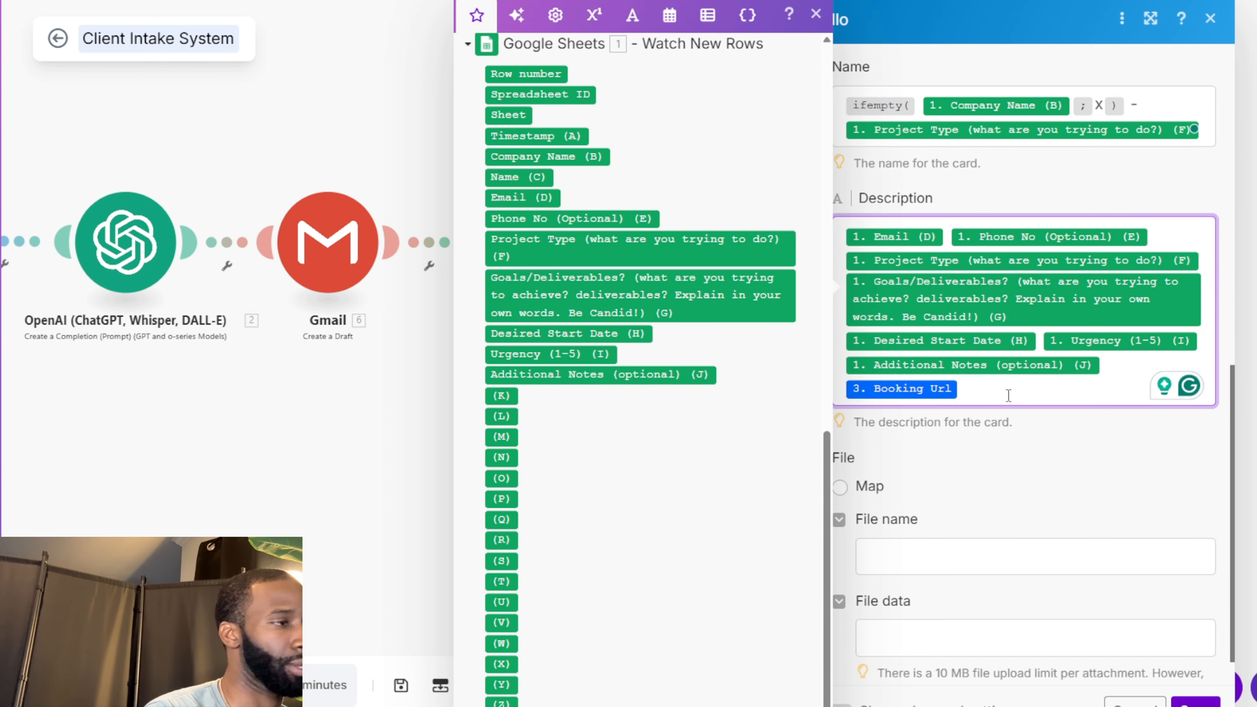
# Paste the responses spreadsheet link after the Booking Url in the card Description
pyautogui.hotkey('ctrl', 'v')
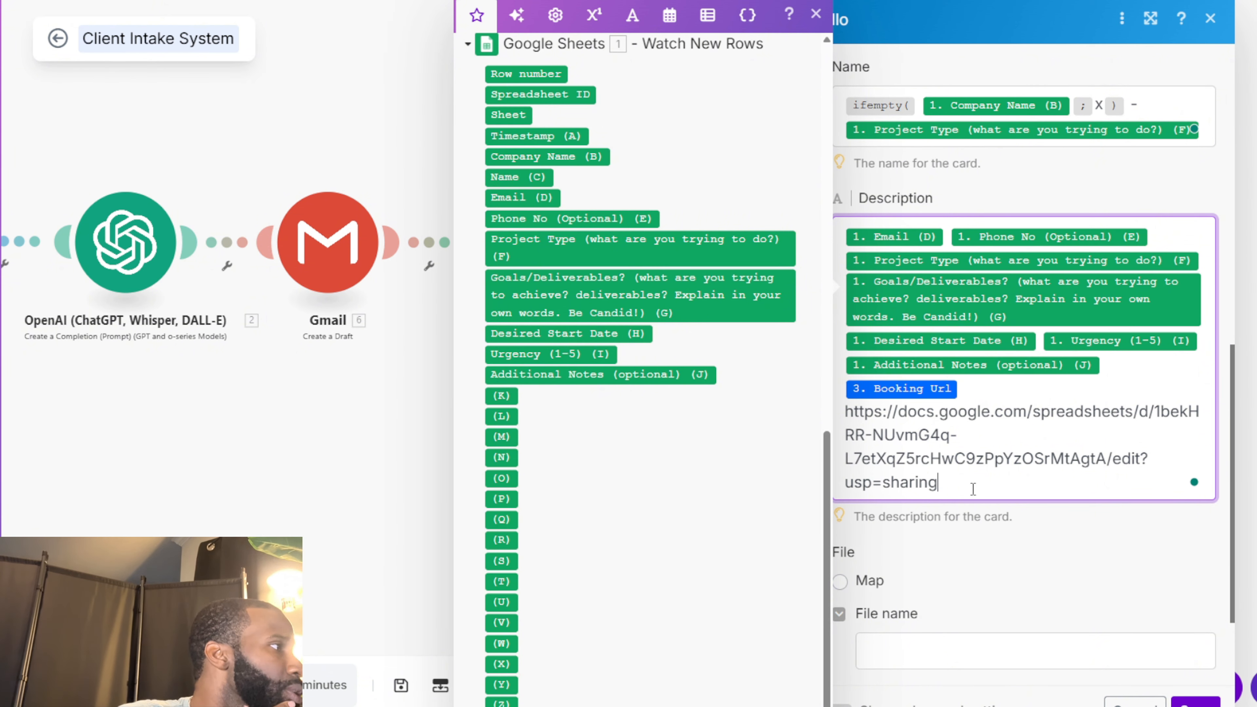
pyautogui.moveTo(2, 89)
pyautogui.click(59, 89)
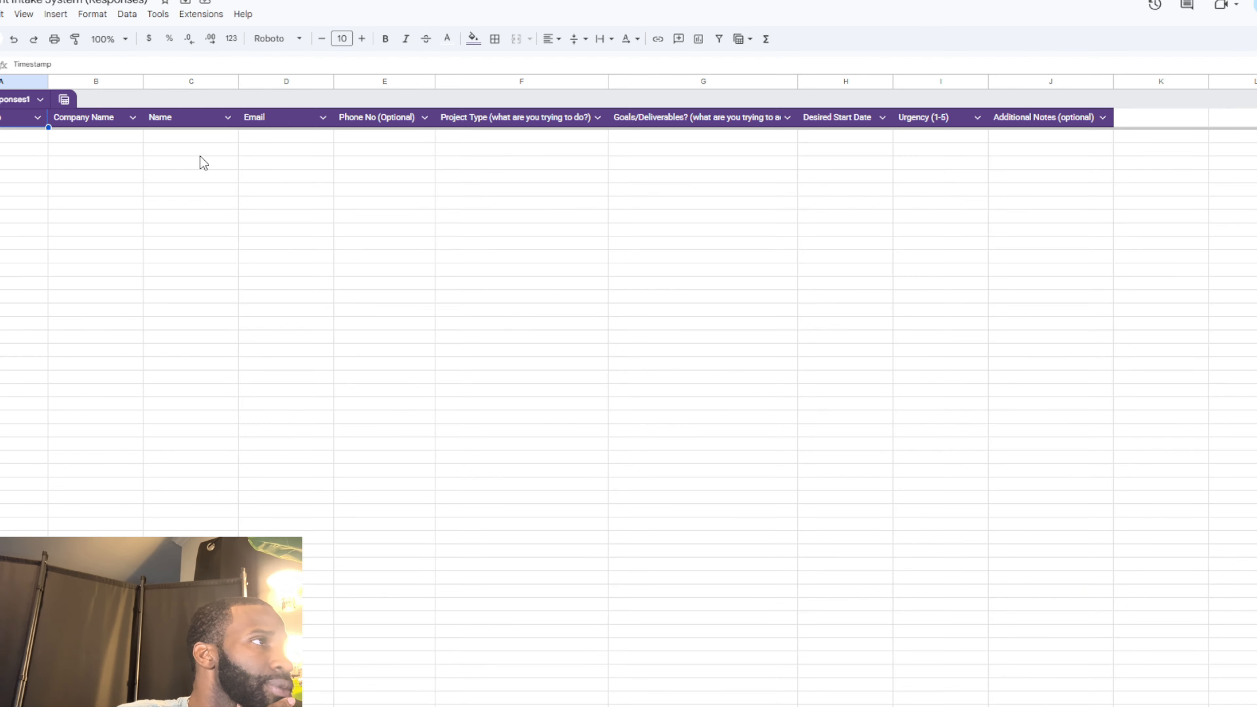
pyautogui.moveTo(5, 28)
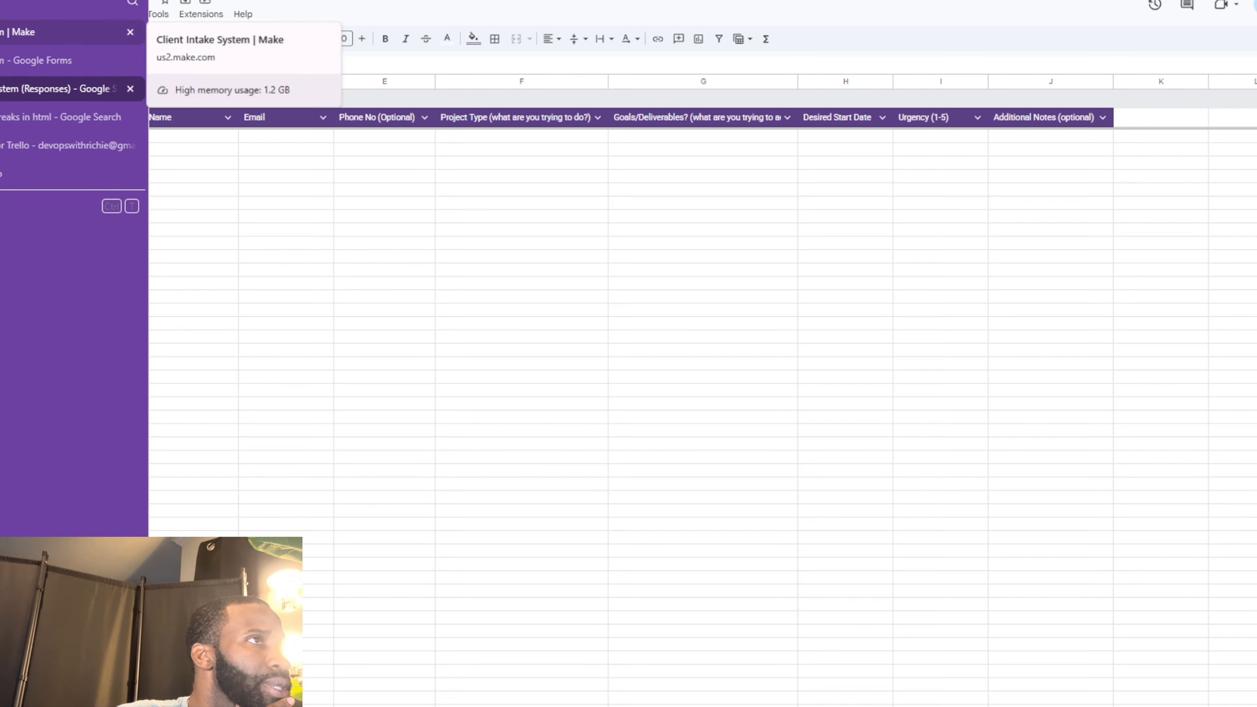
pyautogui.click(54, 28)
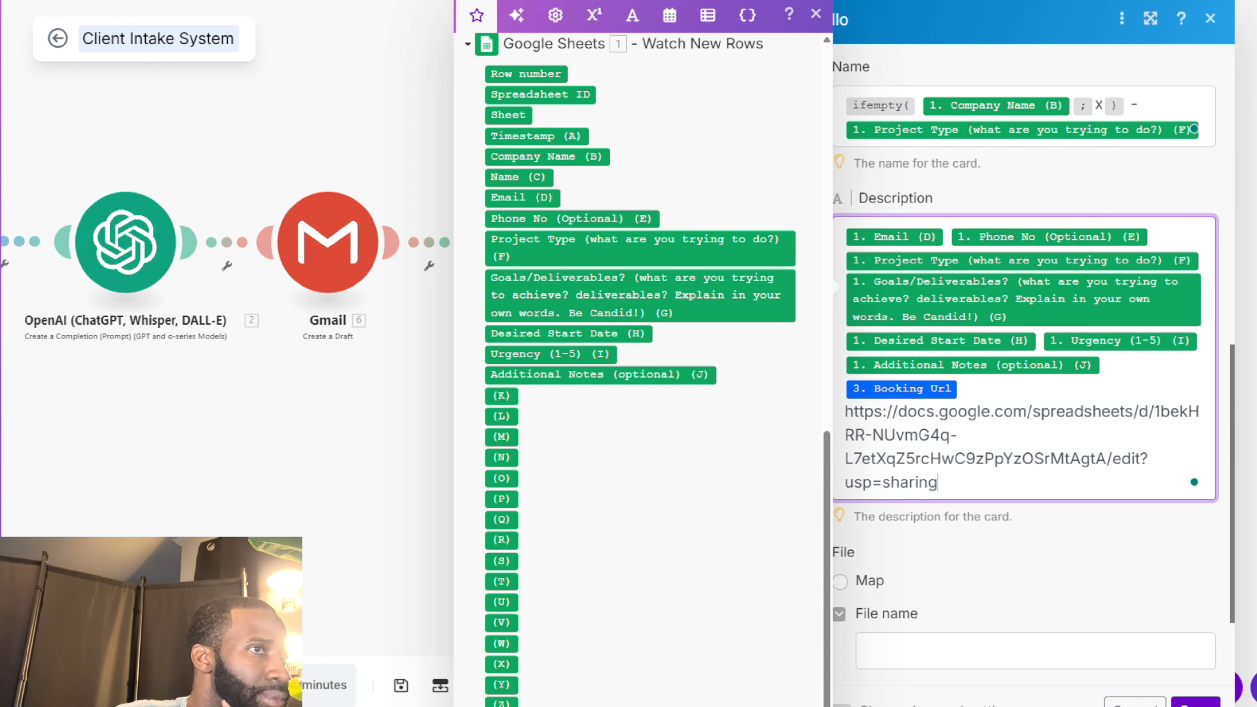
# Review the Trello card mappings and confirm the module settings with OK
pyautogui.moveTo(19, 31)
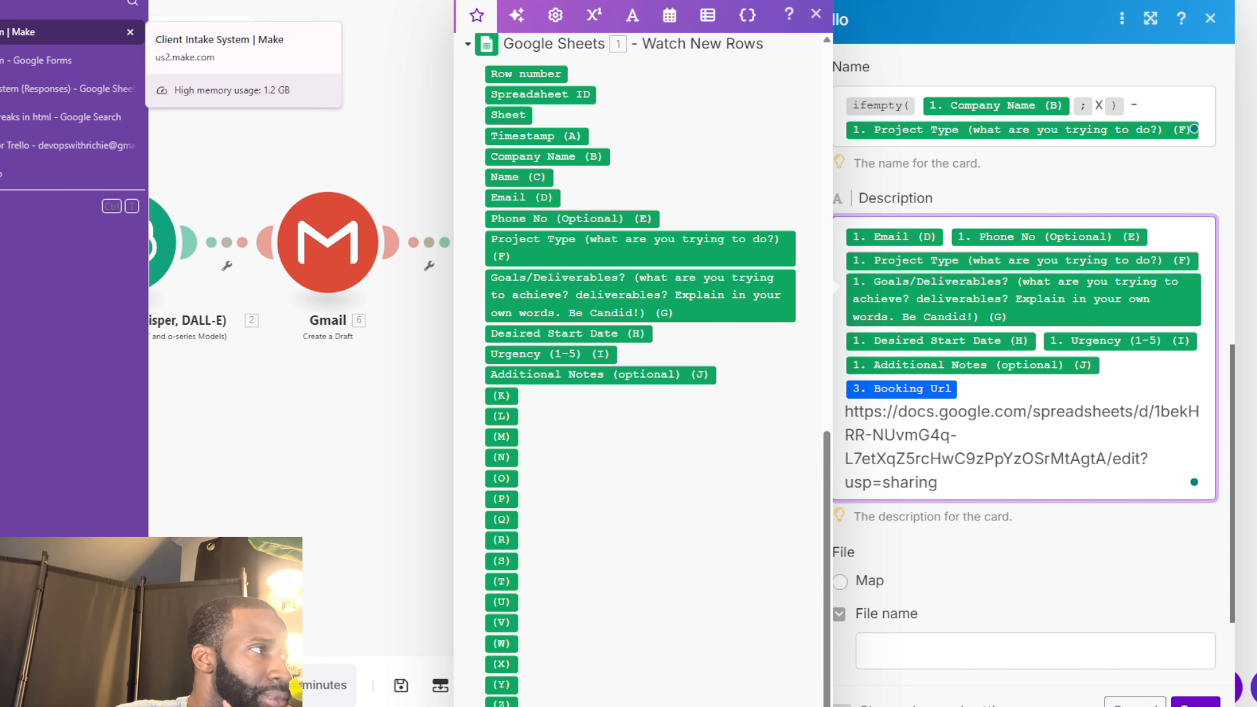
pyautogui.scroll(2, 633, 292)
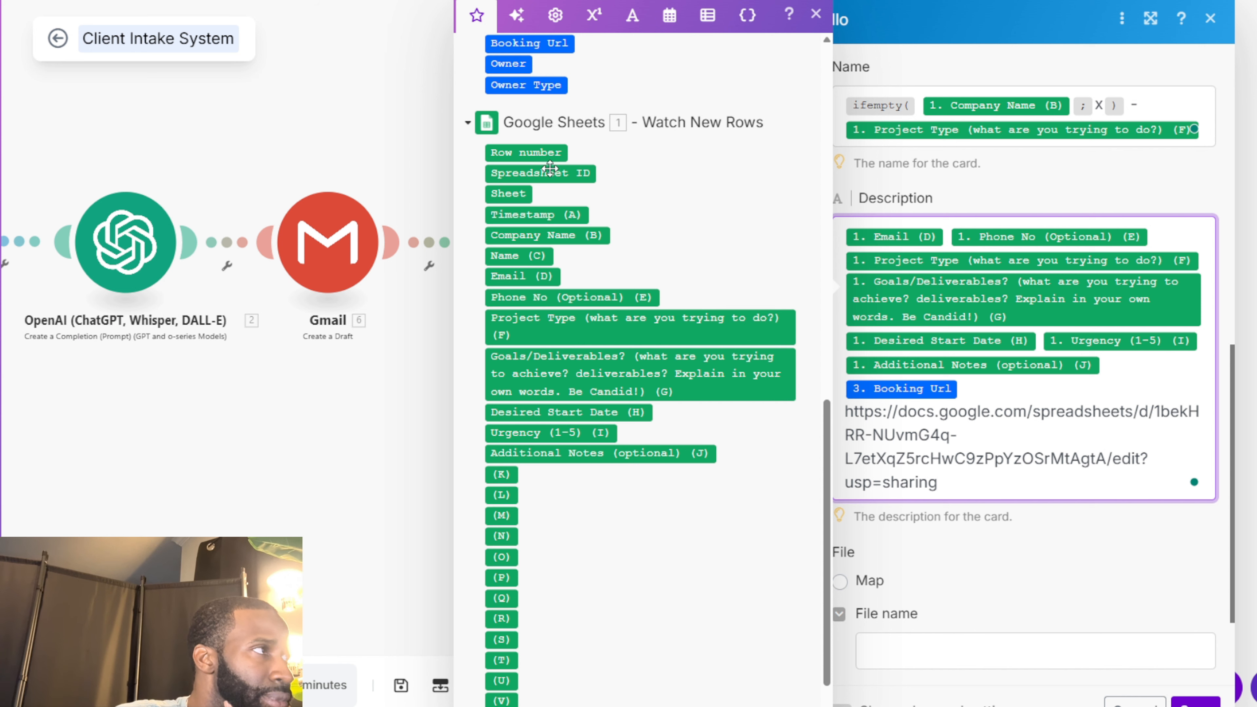
pyautogui.moveTo(530, 154)
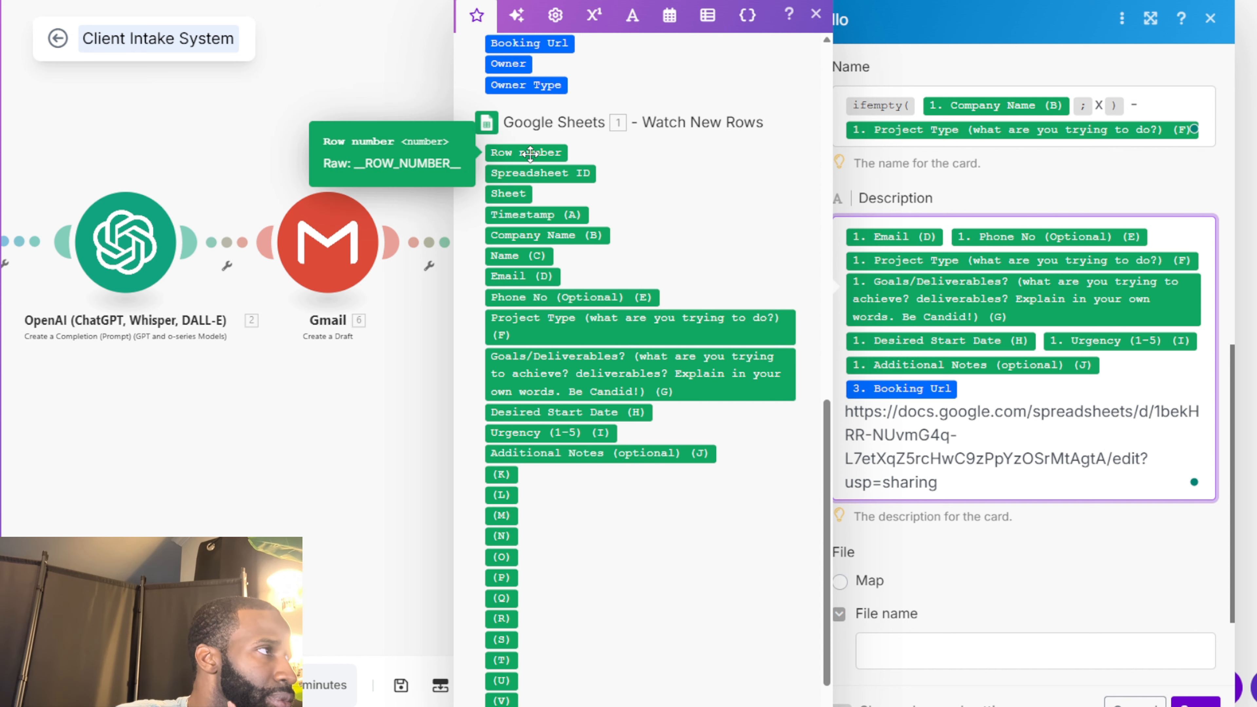
pyautogui.scroll(-2, 536, 243)
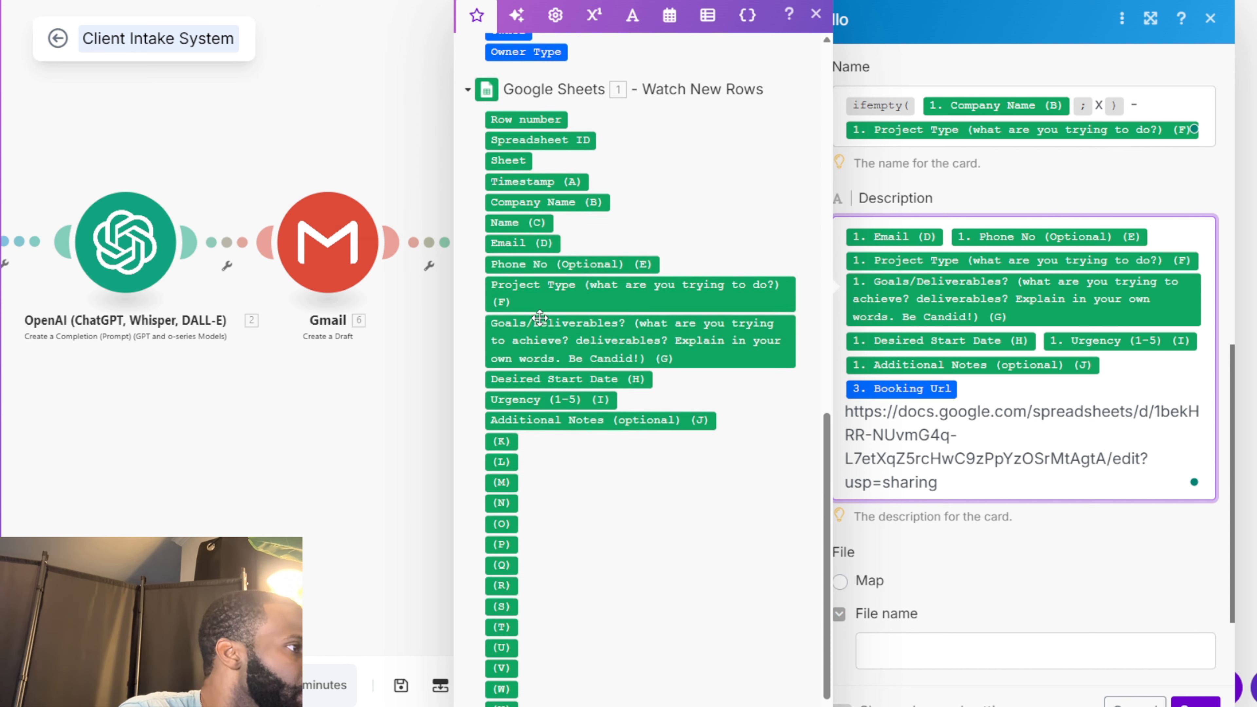
pyautogui.scroll(5, 550, 449)
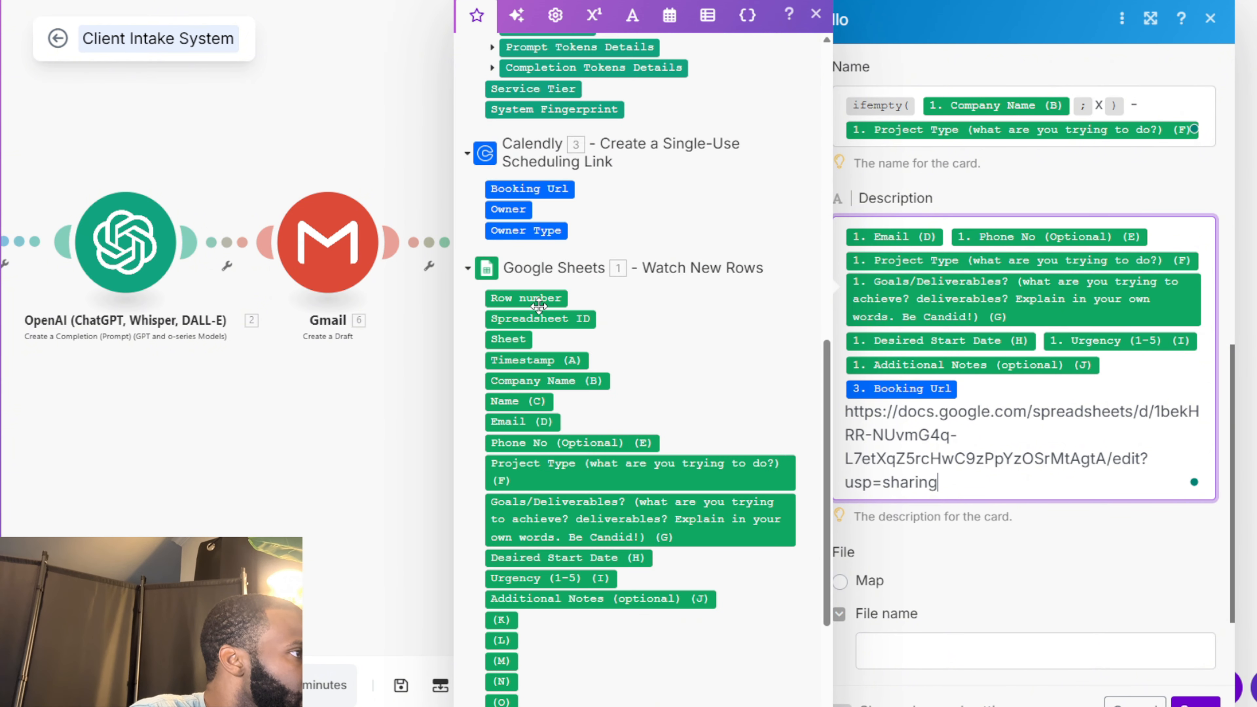
pyautogui.moveTo(544, 300)
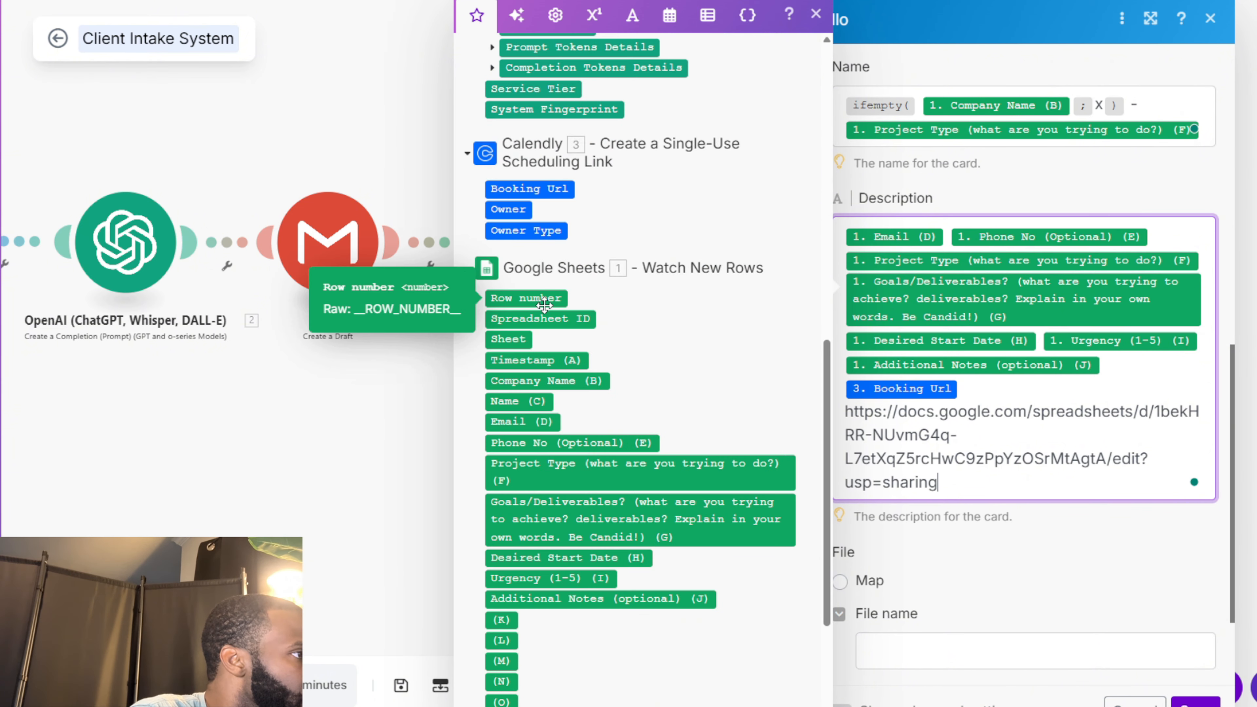
pyautogui.scroll(10, 549, 322)
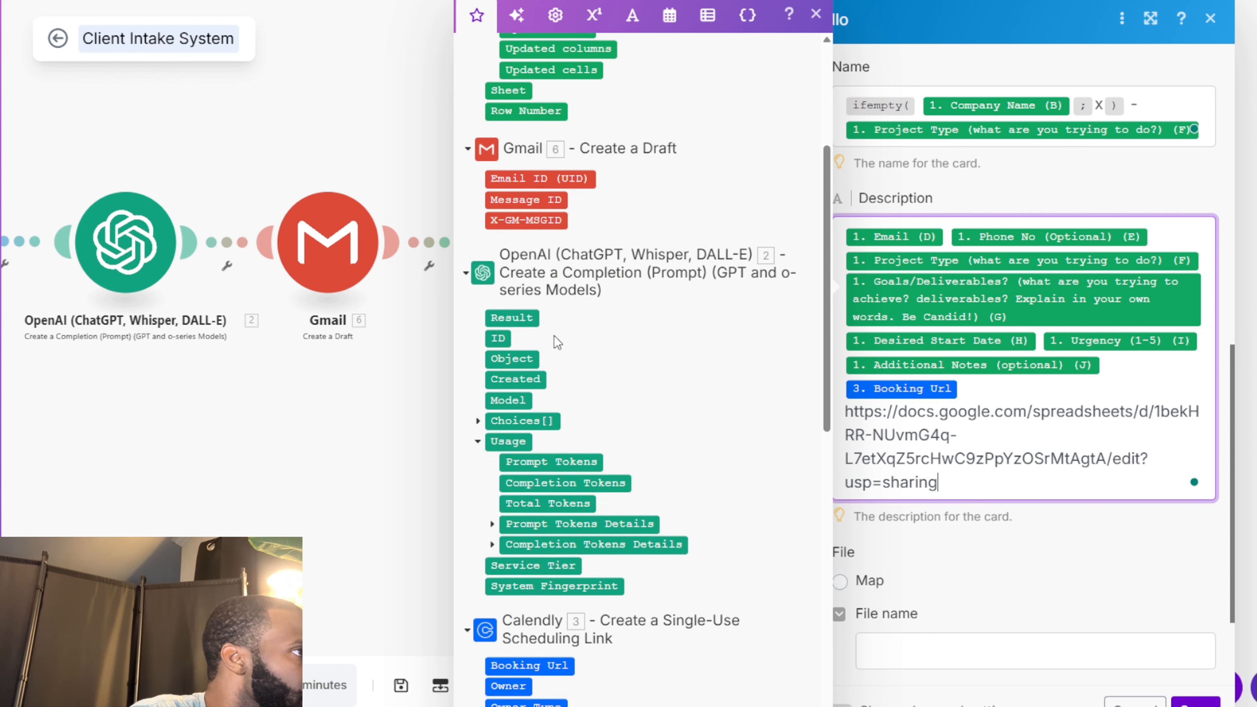
pyautogui.scroll(5, 557, 342)
pyautogui.moveTo(548, 350)
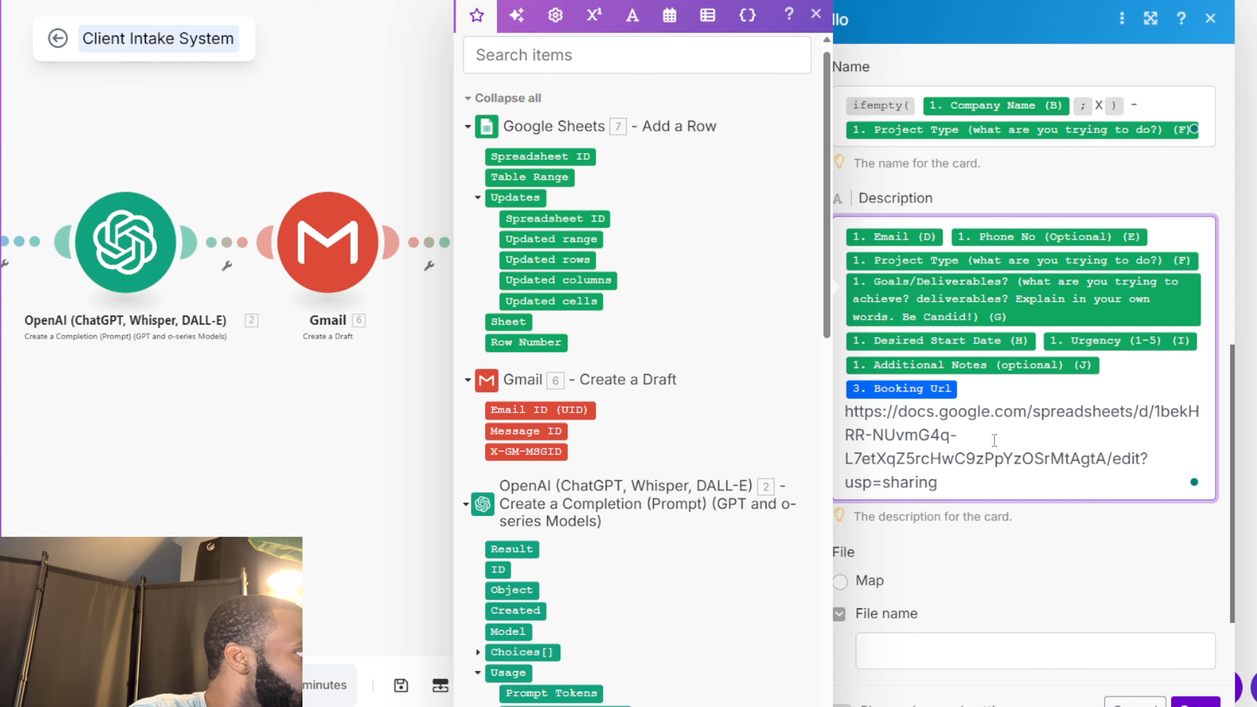
pyautogui.scroll(-3, 969, 448)
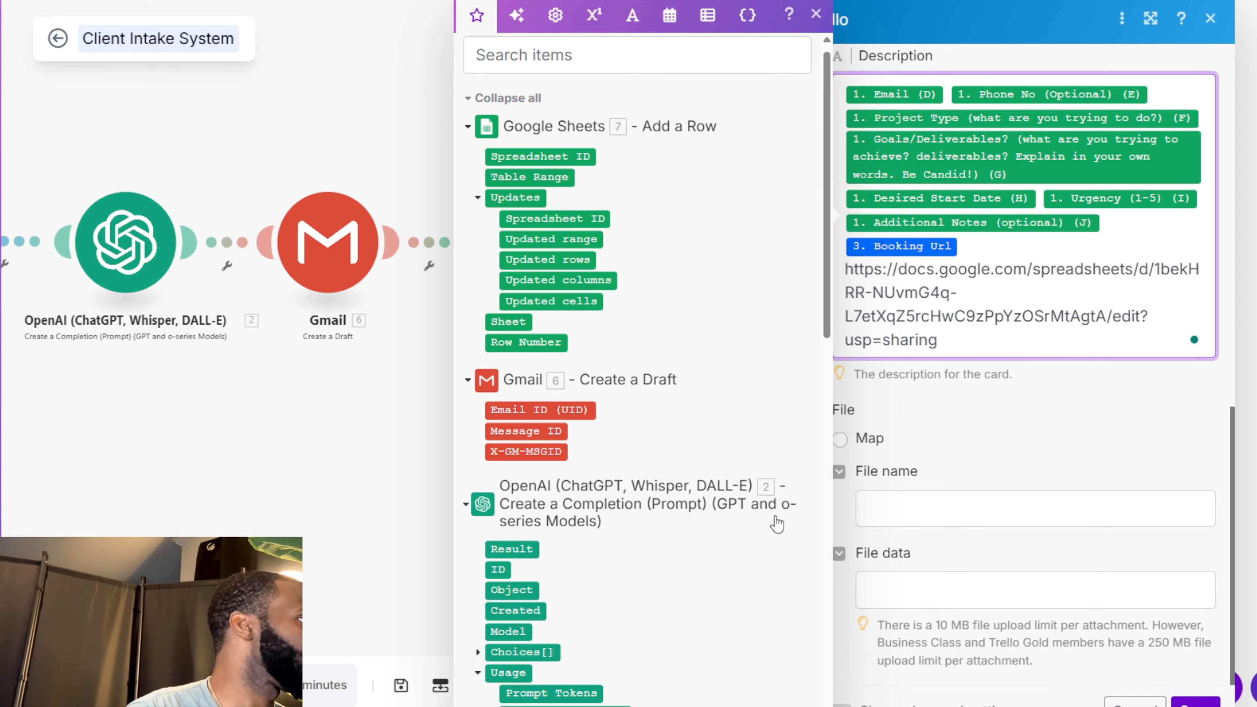
pyautogui.scroll(-5, 681, 541)
pyautogui.scroll(-10, 682, 541)
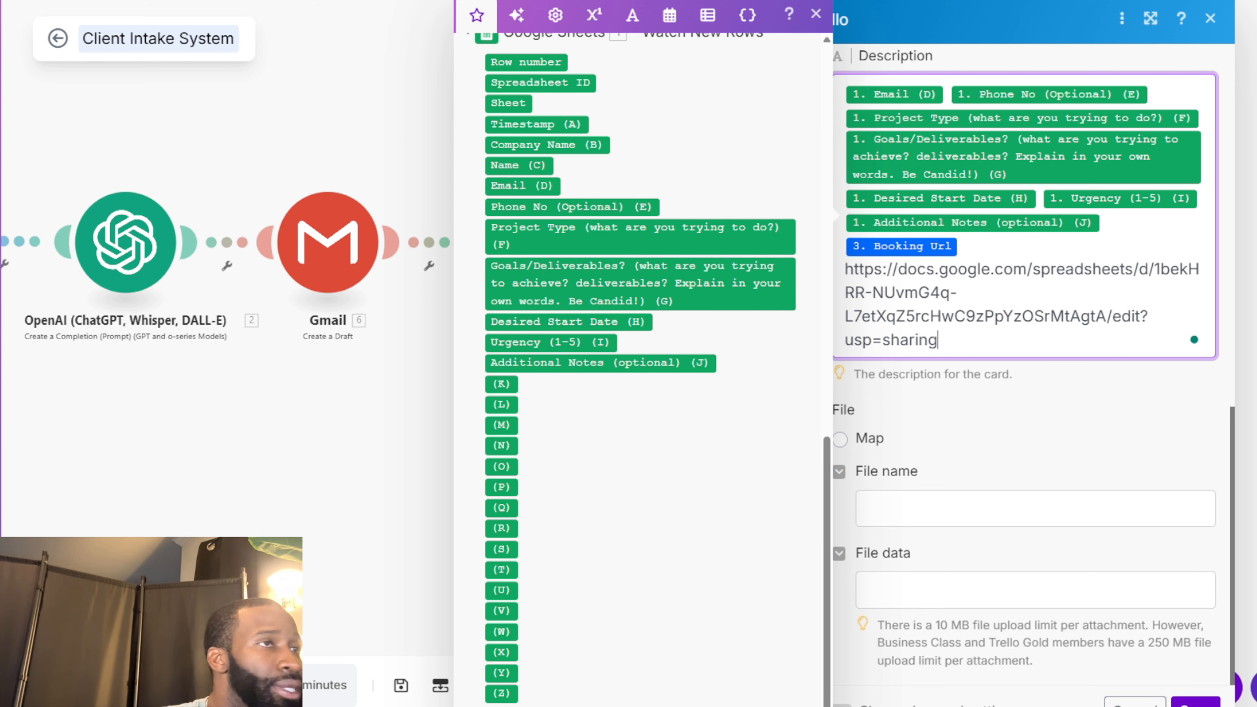
pyautogui.click(1195, 699)
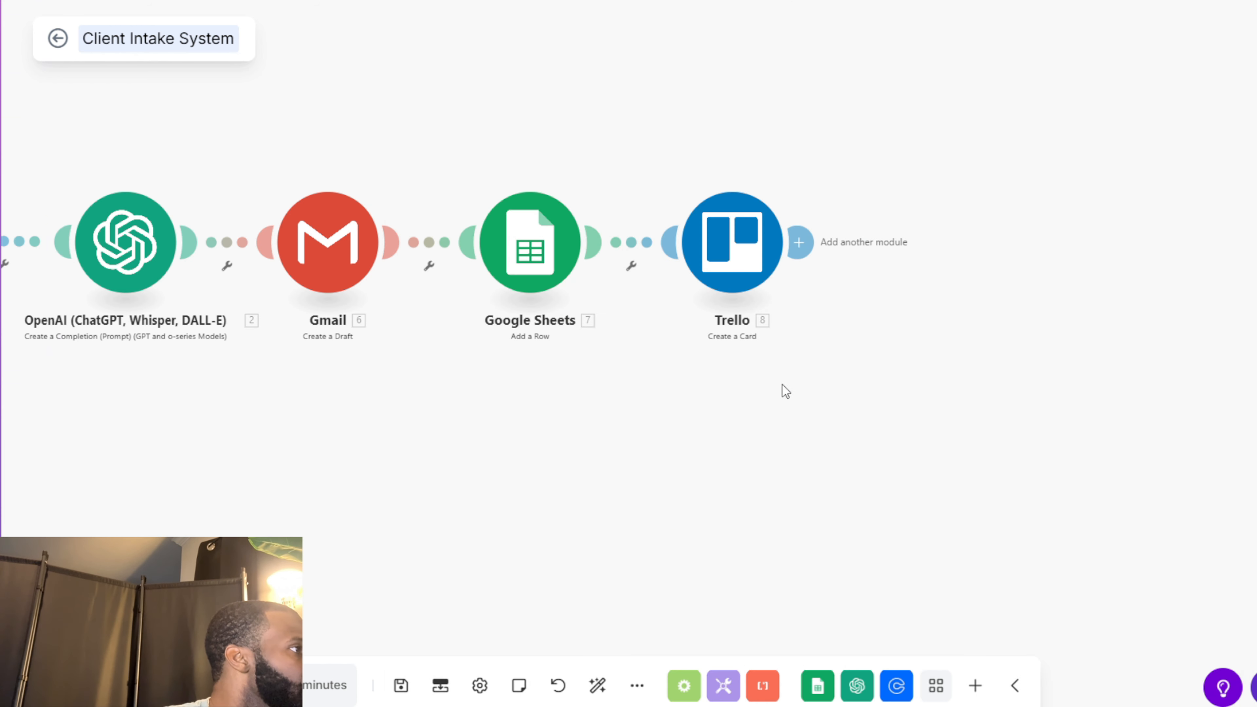
# Add a Slack Create a Message module after the Trello step
pyautogui.click(806, 242)
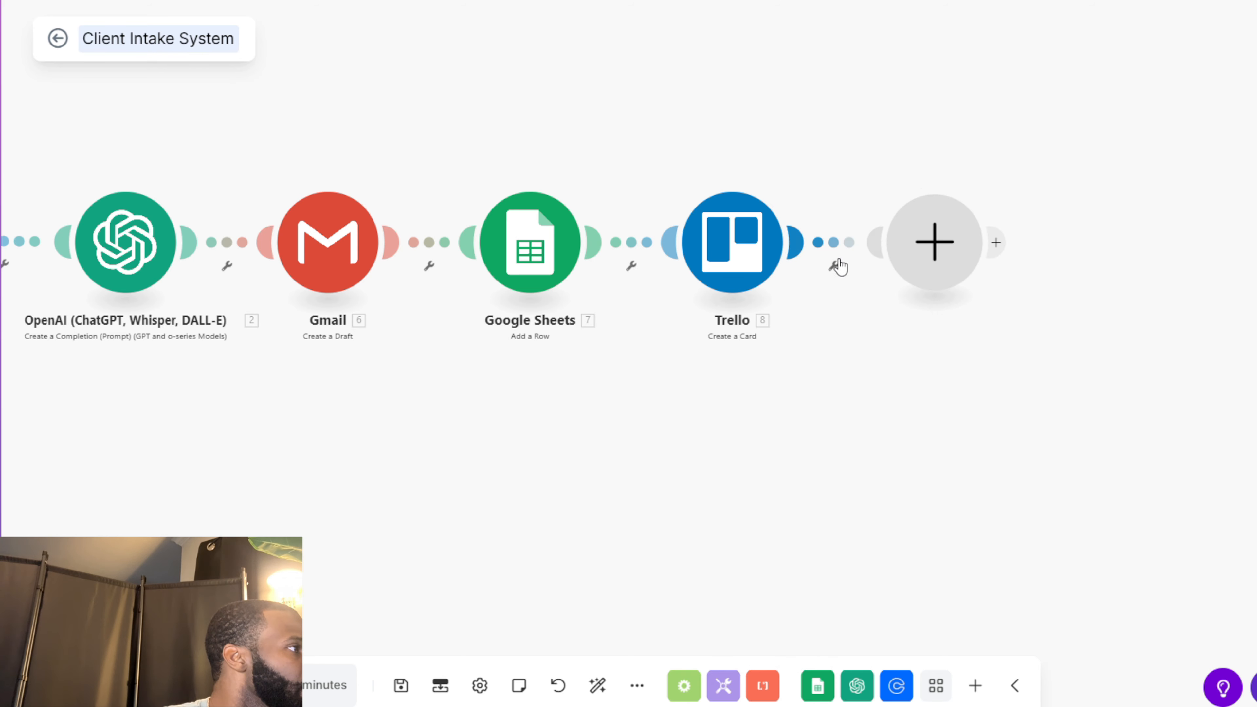
pyautogui.write('slack')
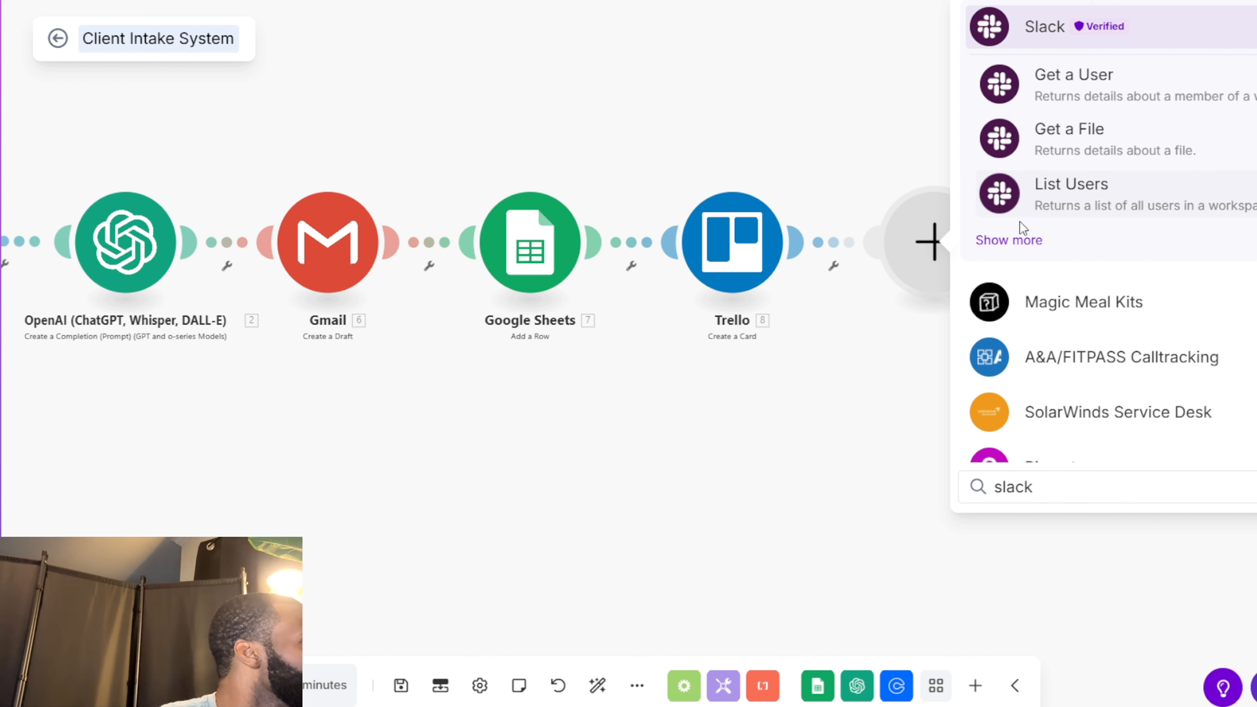
pyautogui.click(1008, 240)
pyautogui.scroll(-2, 1033, 262)
pyautogui.scroll(-1, 1033, 263)
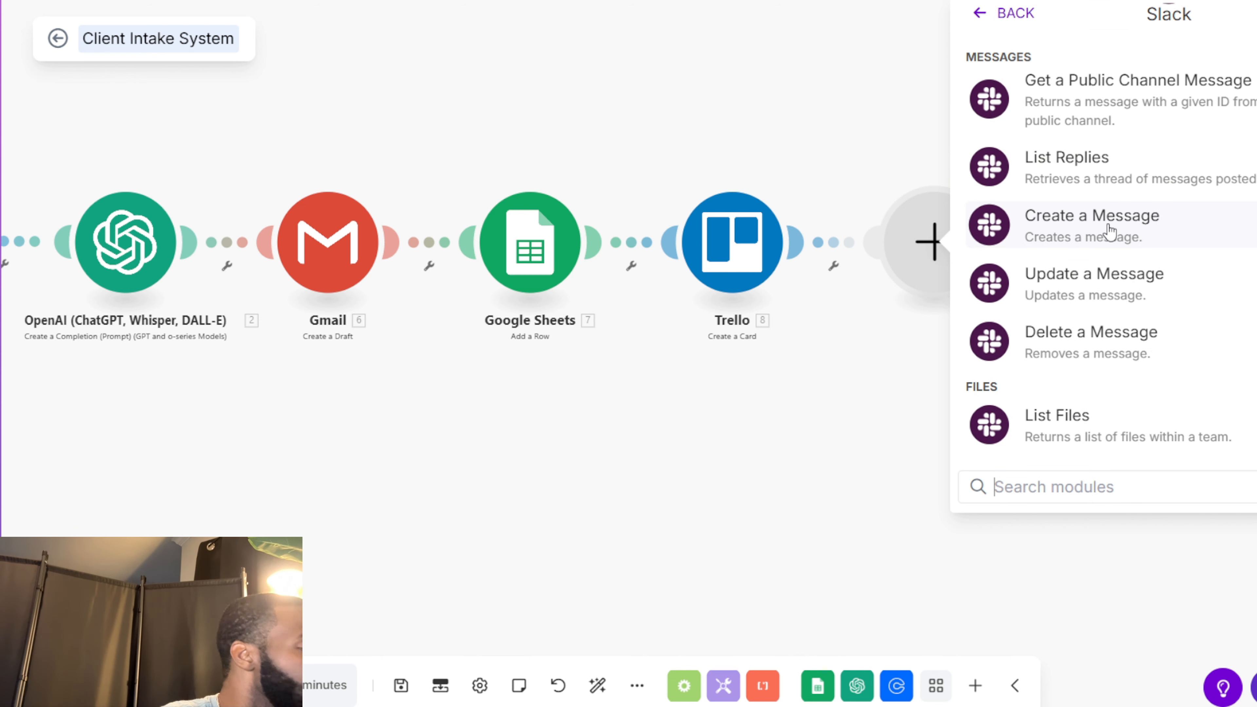
pyautogui.scroll(-1, 1108, 231)
pyautogui.click(1115, 144)
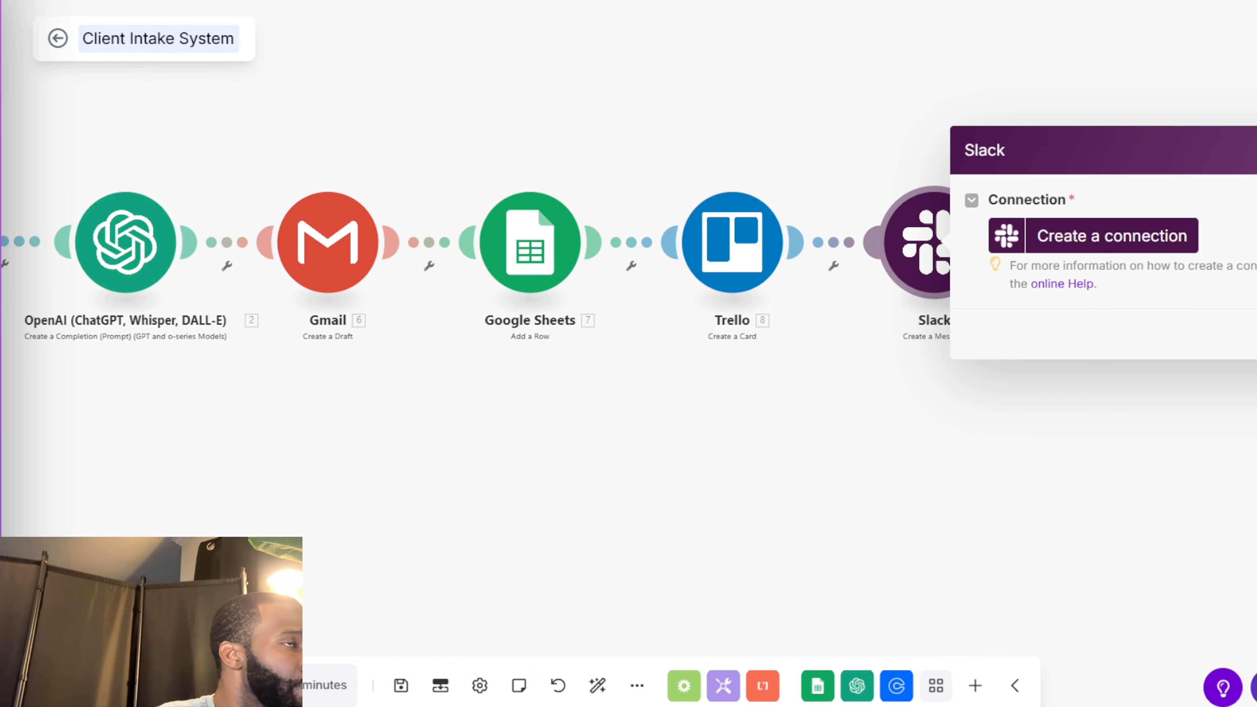
pyautogui.click(734, 476)
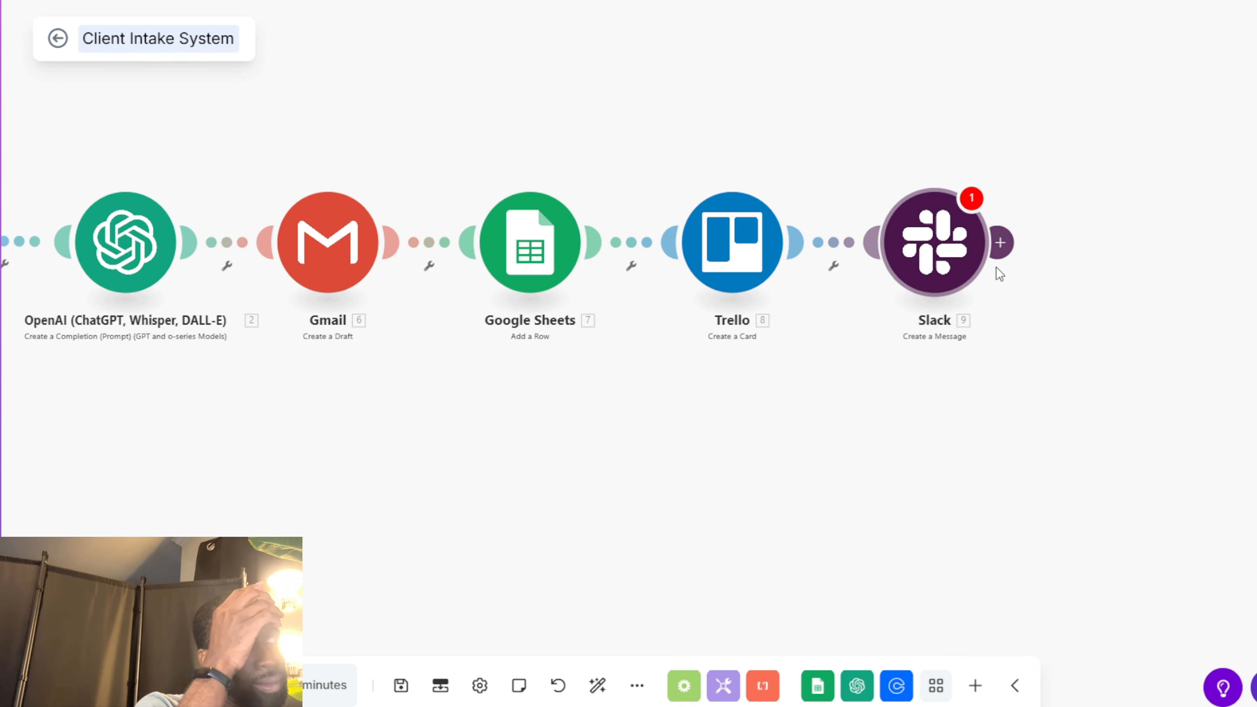
# Delete an extra empty module and bring up the Slack module's connection help
pyautogui.click(998, 250)
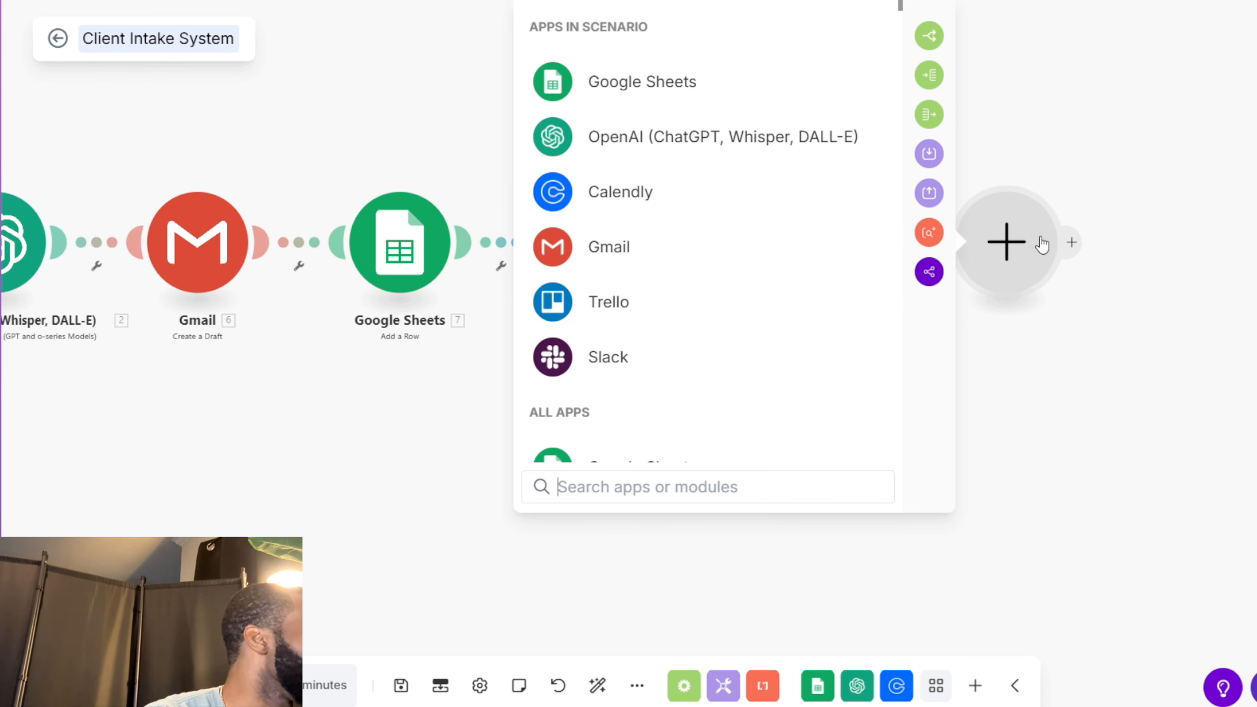
pyautogui.rightClick(1004, 259)
pyautogui.click(1032, 301)
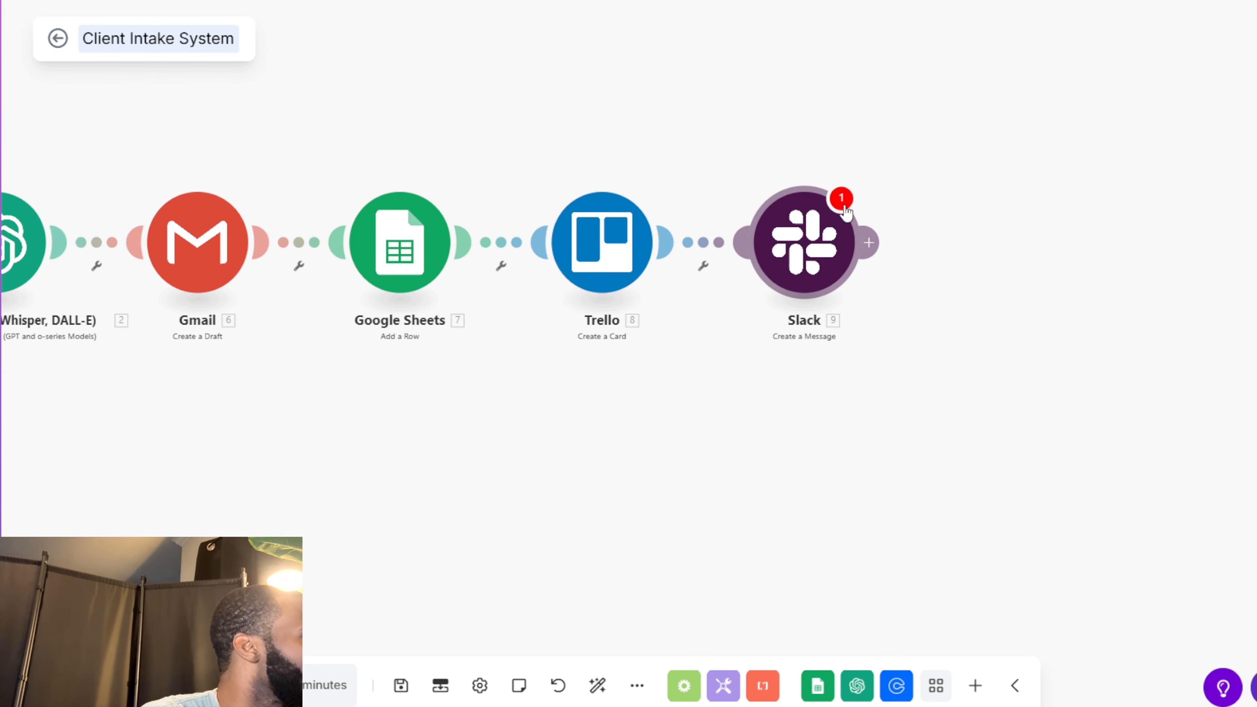
pyautogui.click(846, 230)
pyautogui.click(815, 225)
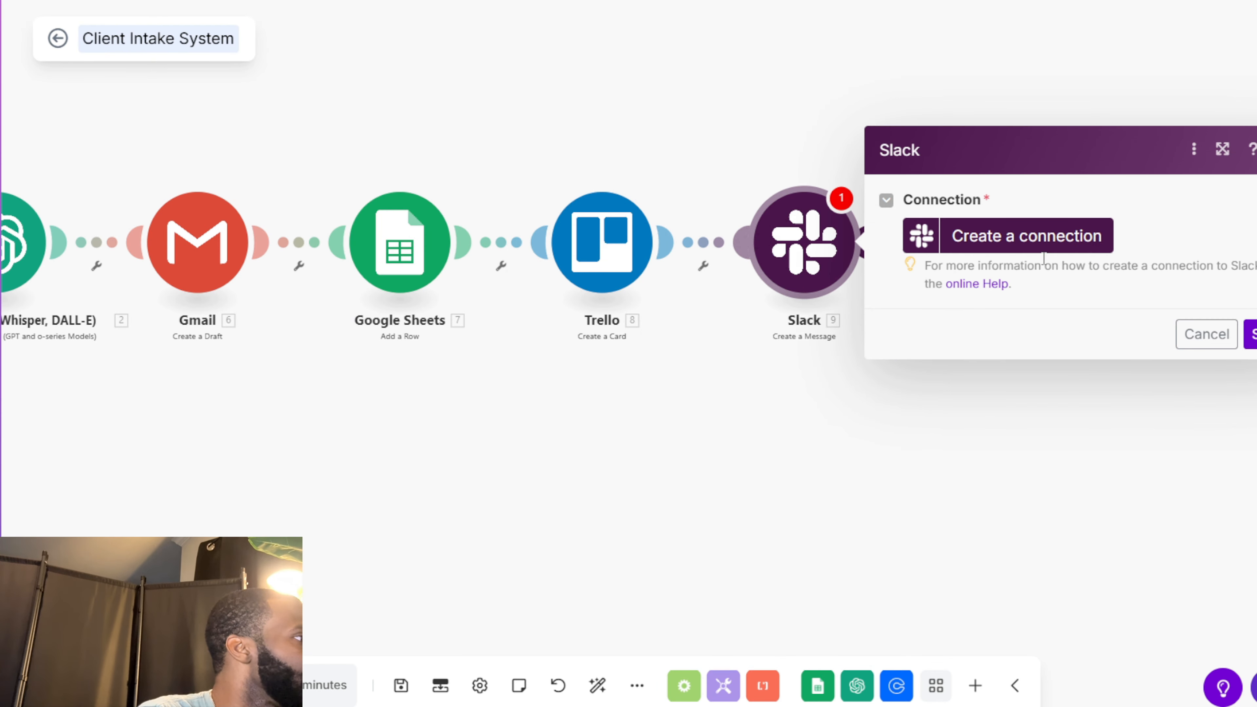
pyautogui.click(980, 284)
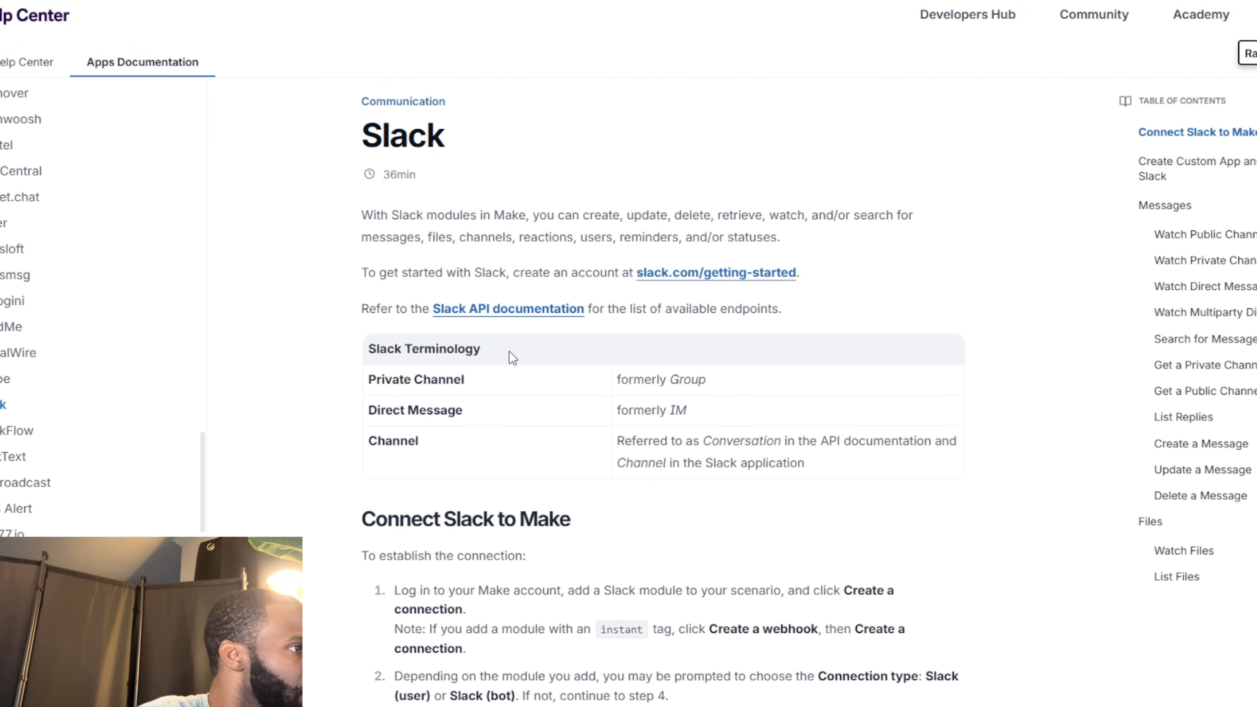
# Read the Connect Slack to Make instructions in the Help Center, then start a new browser tab
pyautogui.scroll(-5, 509, 351)
pyautogui.scroll(-3, 510, 371)
pyautogui.scroll(2, 484, 293)
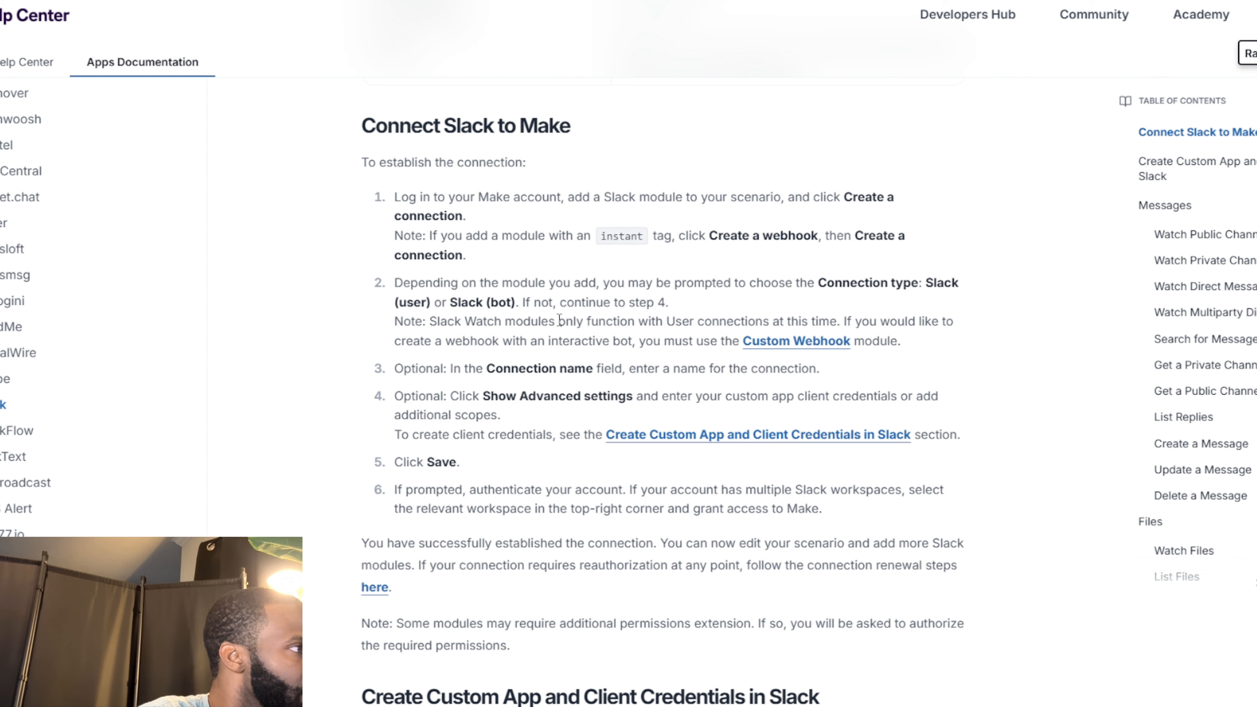
pyautogui.moveTo(718, 241); pyautogui.dragTo(810, 241)
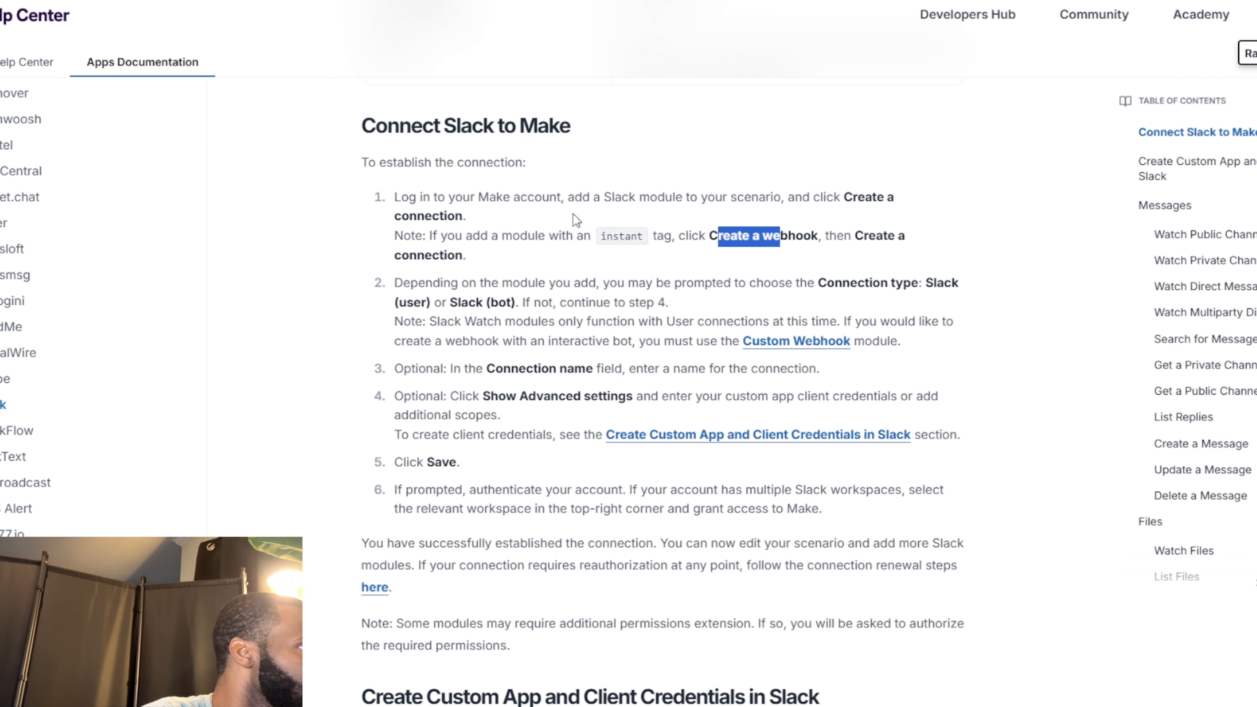
pyautogui.moveTo(439, 194); pyautogui.dragTo(466, 201)
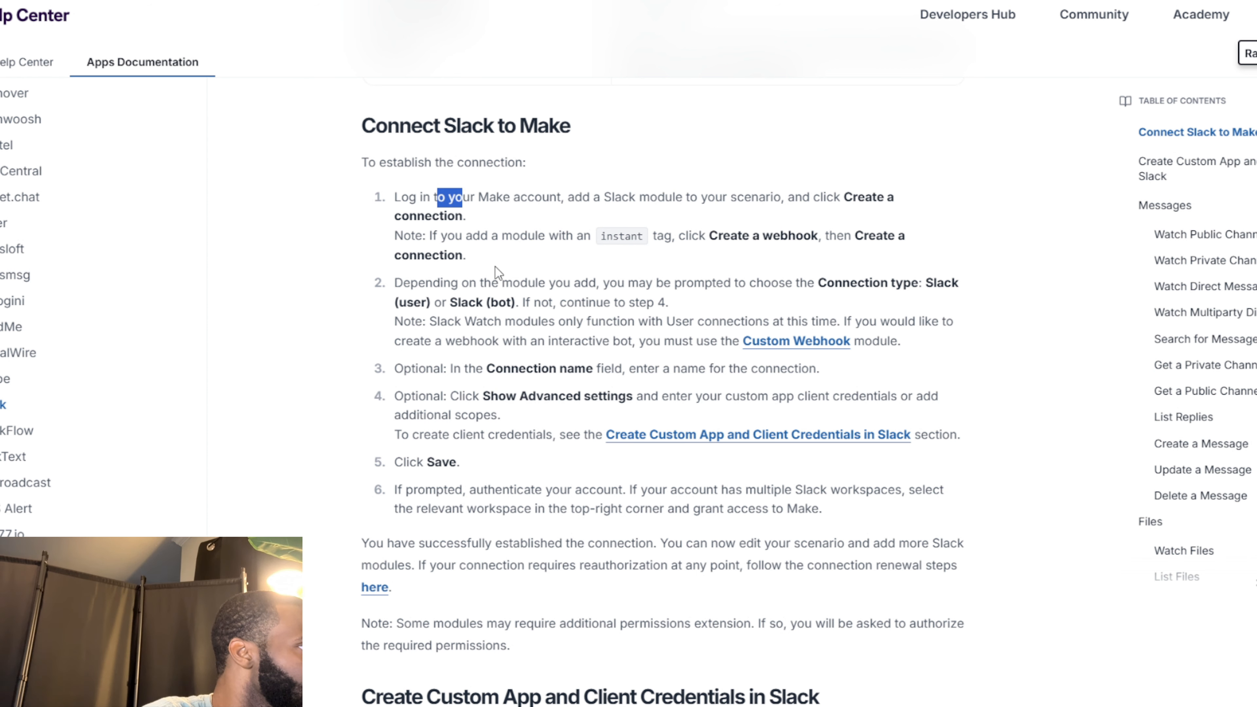
pyautogui.moveTo(394, 283); pyautogui.dragTo(545, 283)
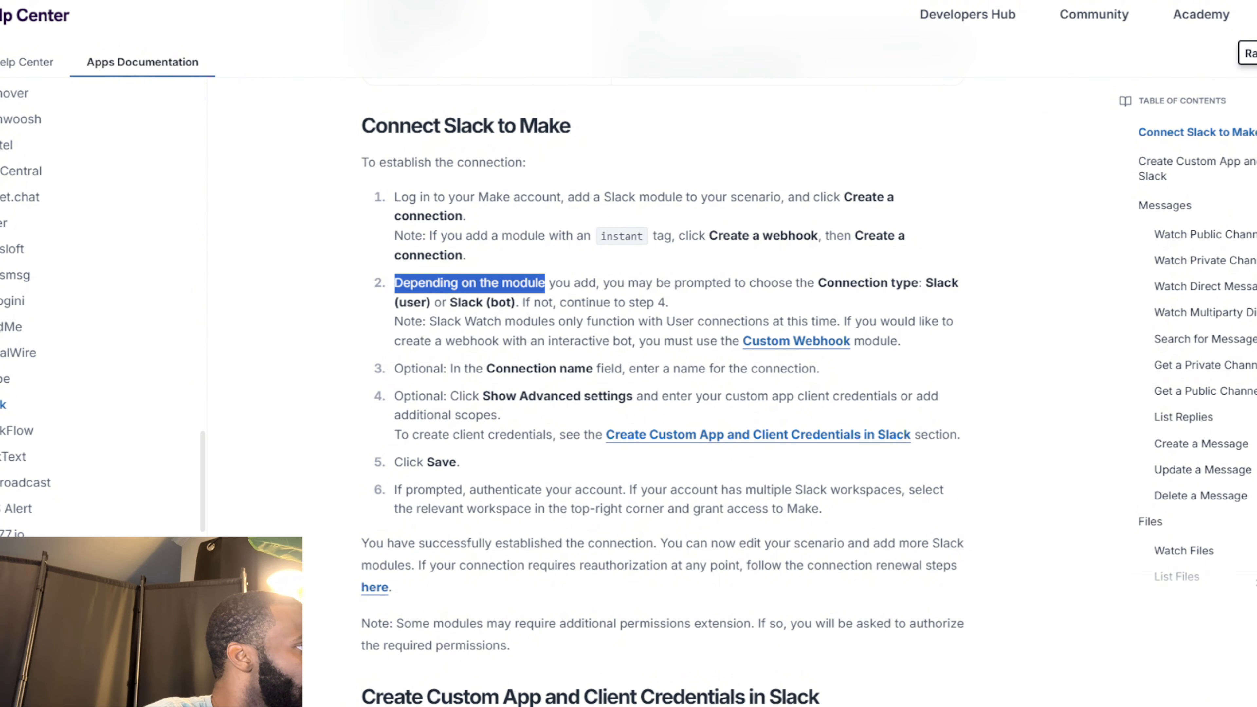
pyautogui.hotkey('ctrl', 't')
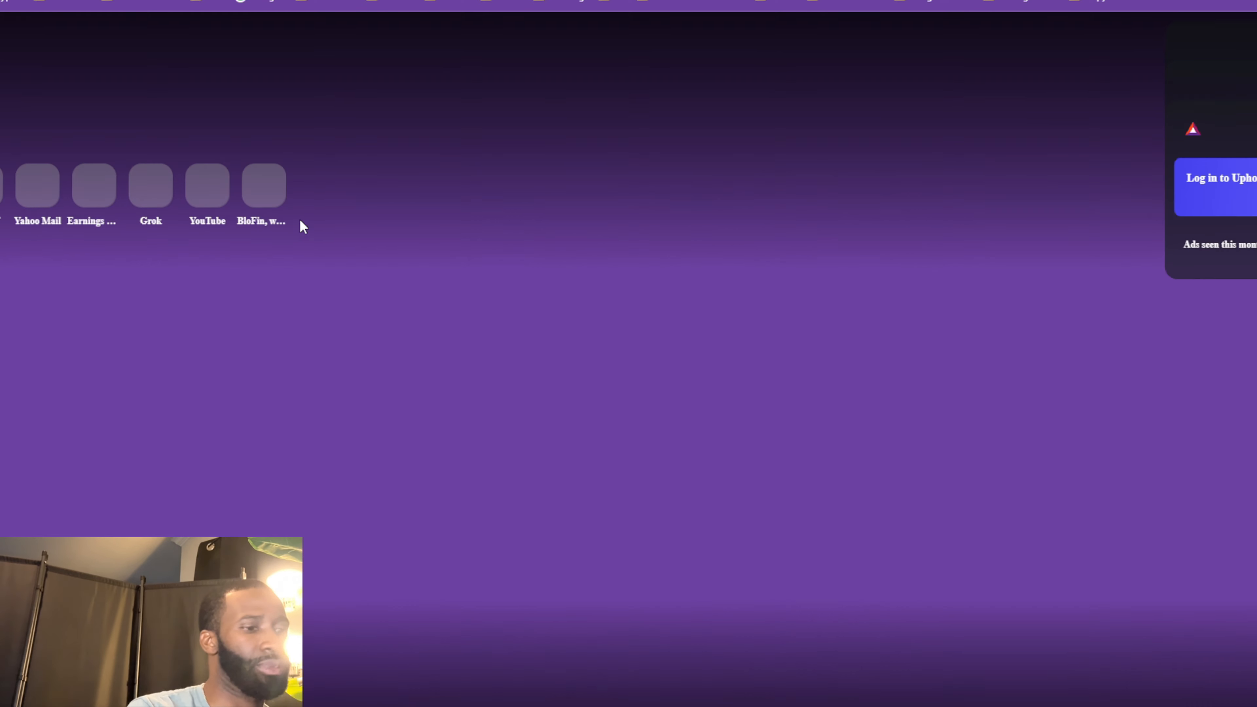
# Go to the Slack login page and request email sign-in with the saved account e-mail
pyautogui.write('slack')
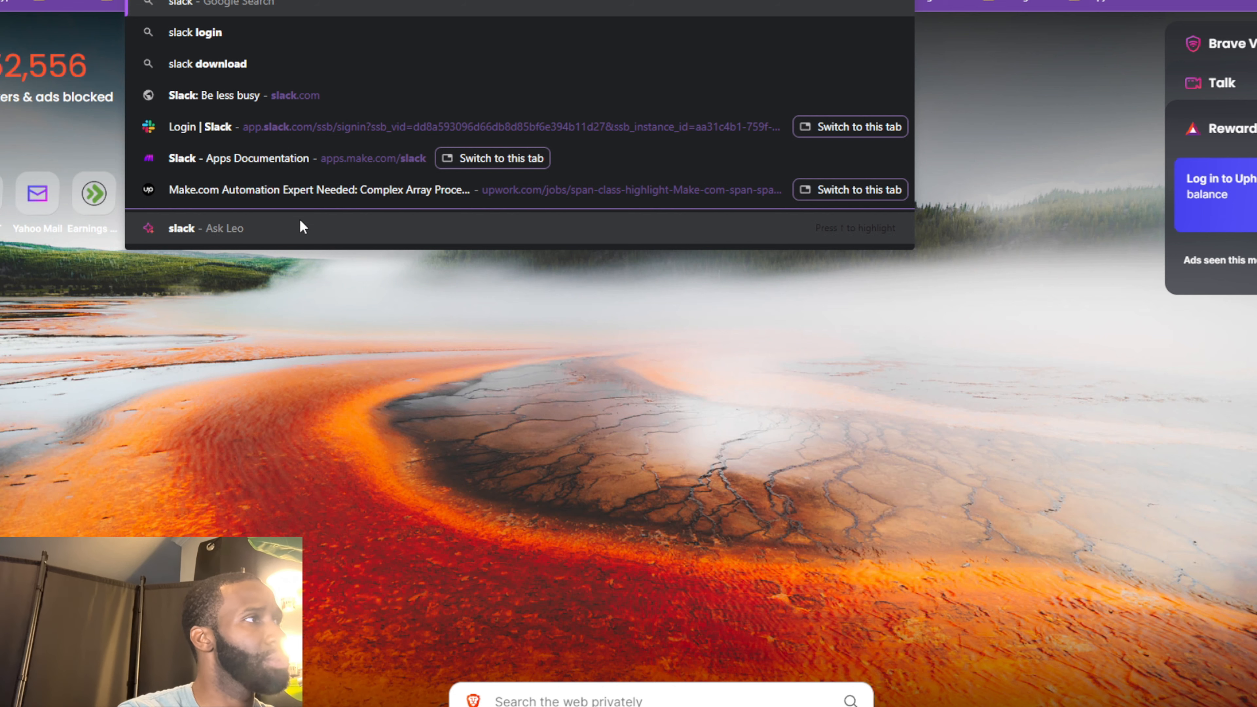
pyautogui.click(300, 128)
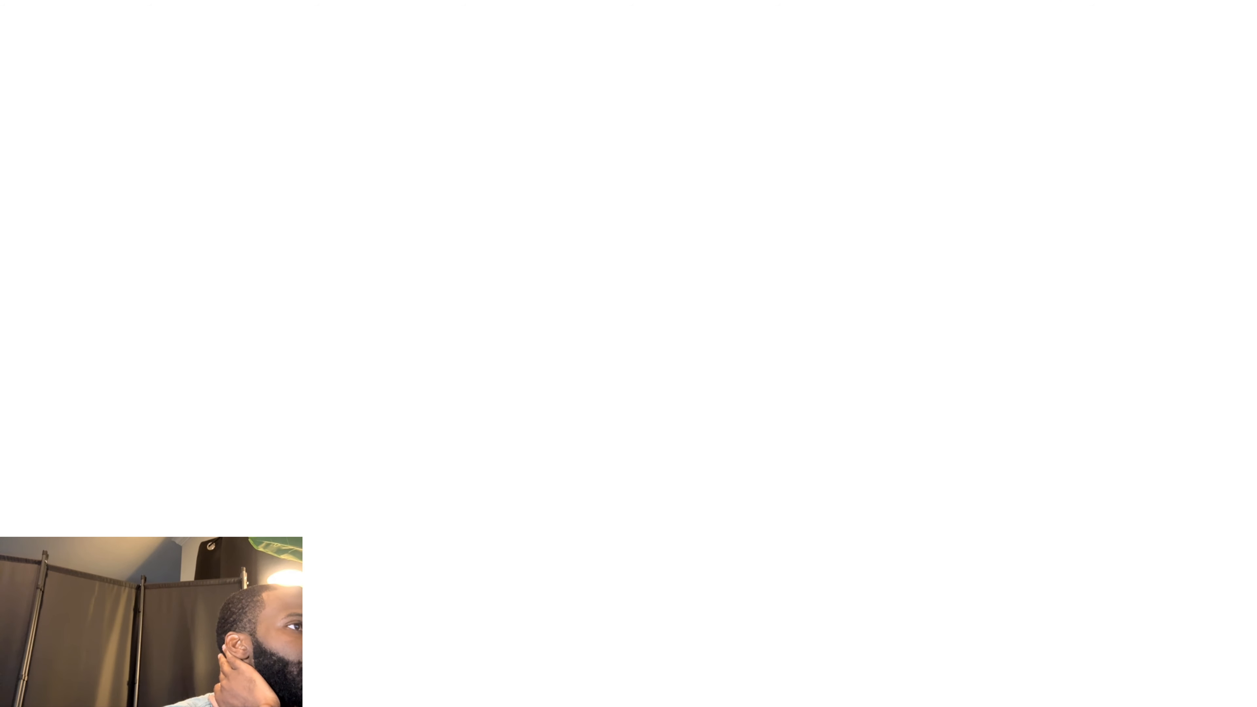
pyautogui.moveTo(1, 232)
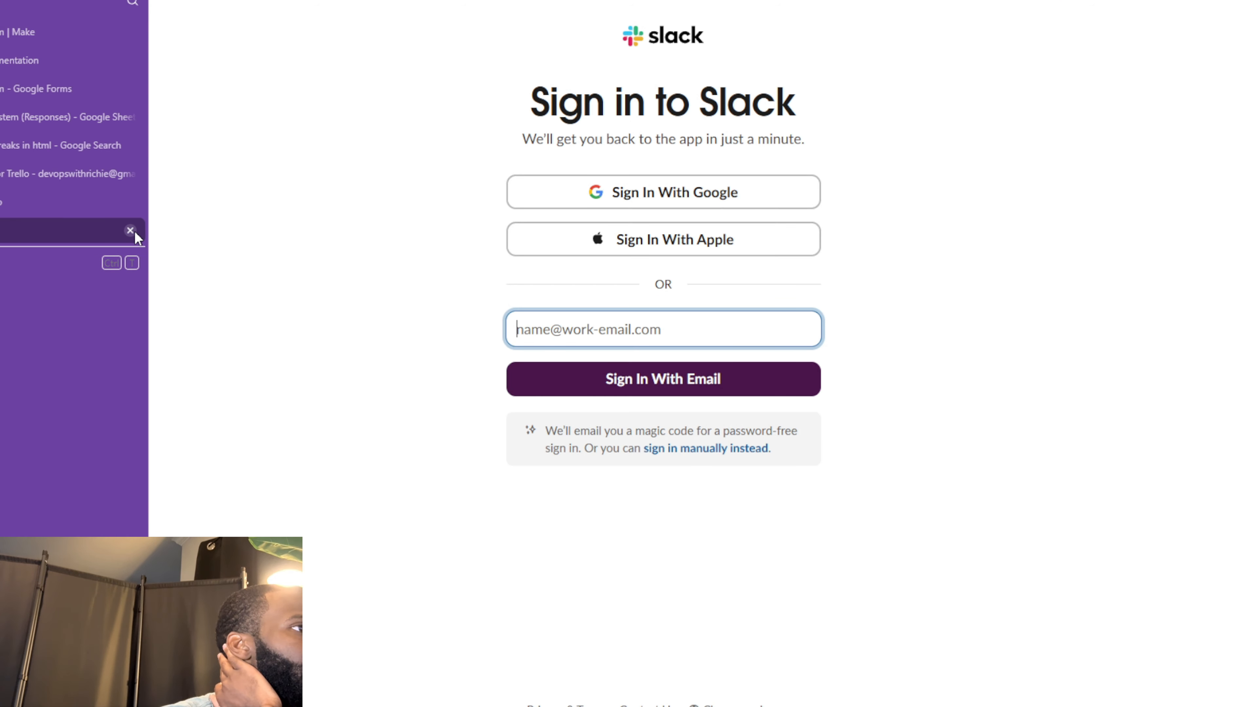
pyautogui.click(698, 328)
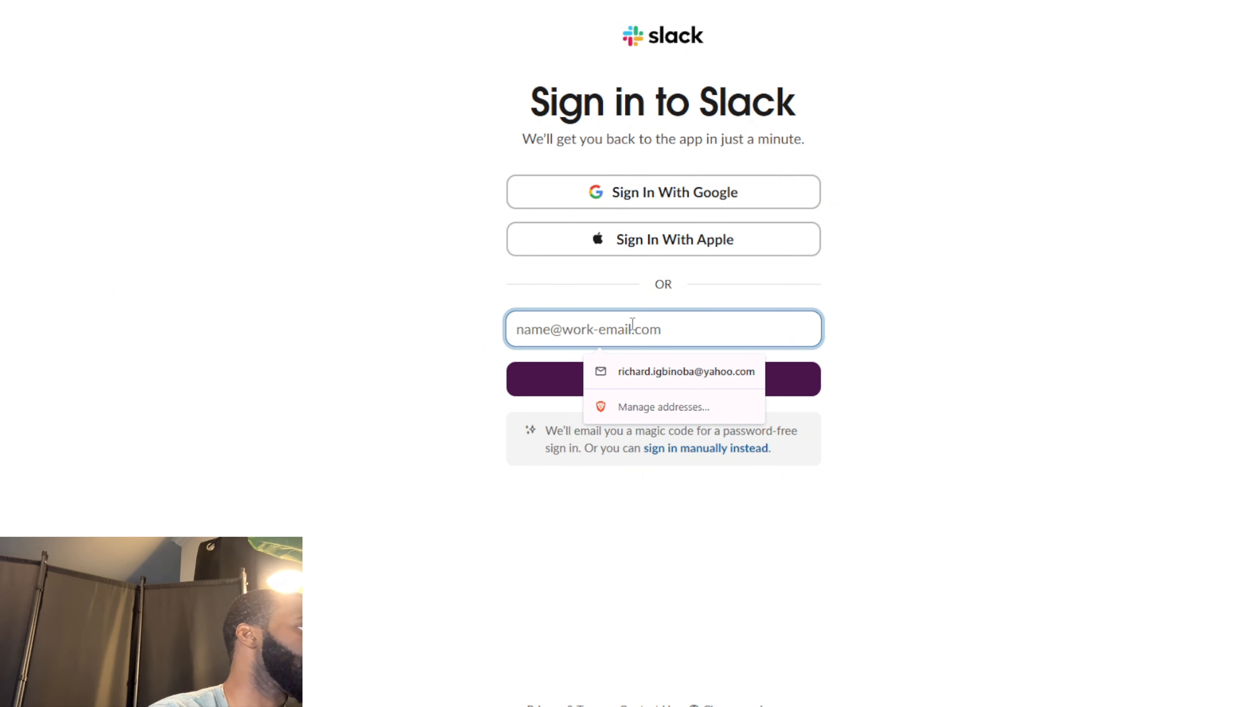
pyautogui.click(644, 371)
pyautogui.click(639, 377)
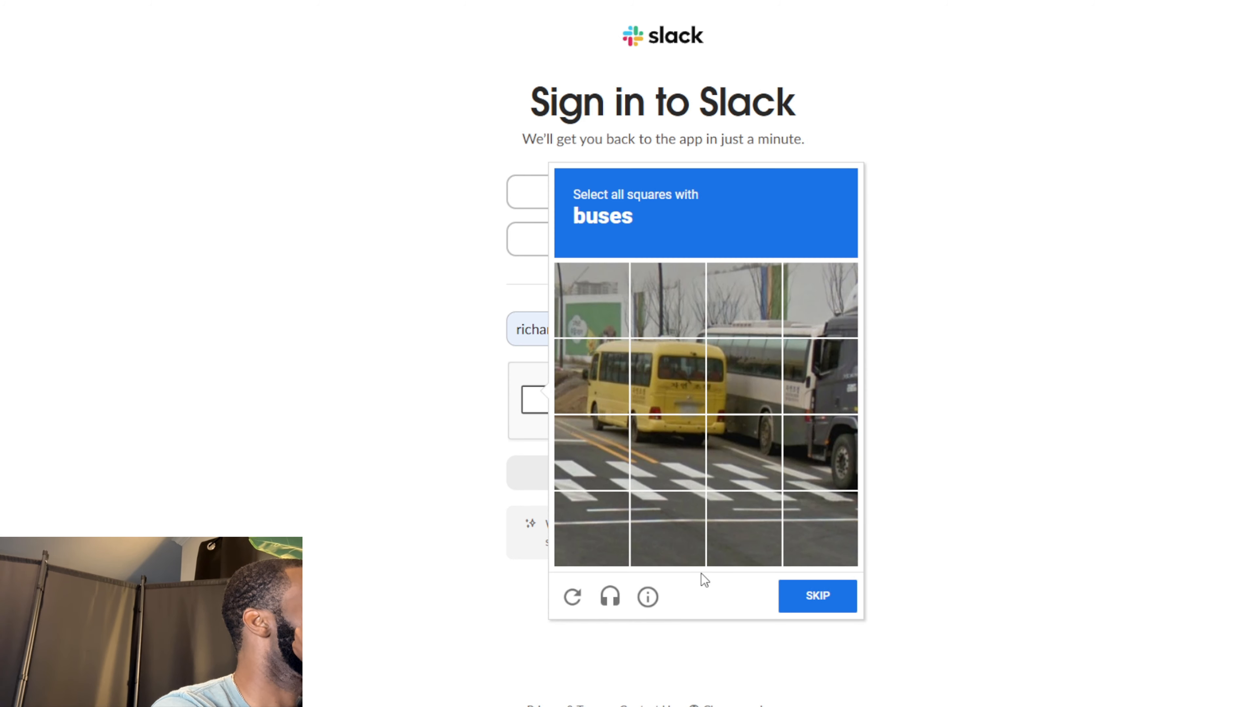
# Pass the reCAPTCHA bus-image challenge and have the sign-in code emailed
pyautogui.click(913, 409)
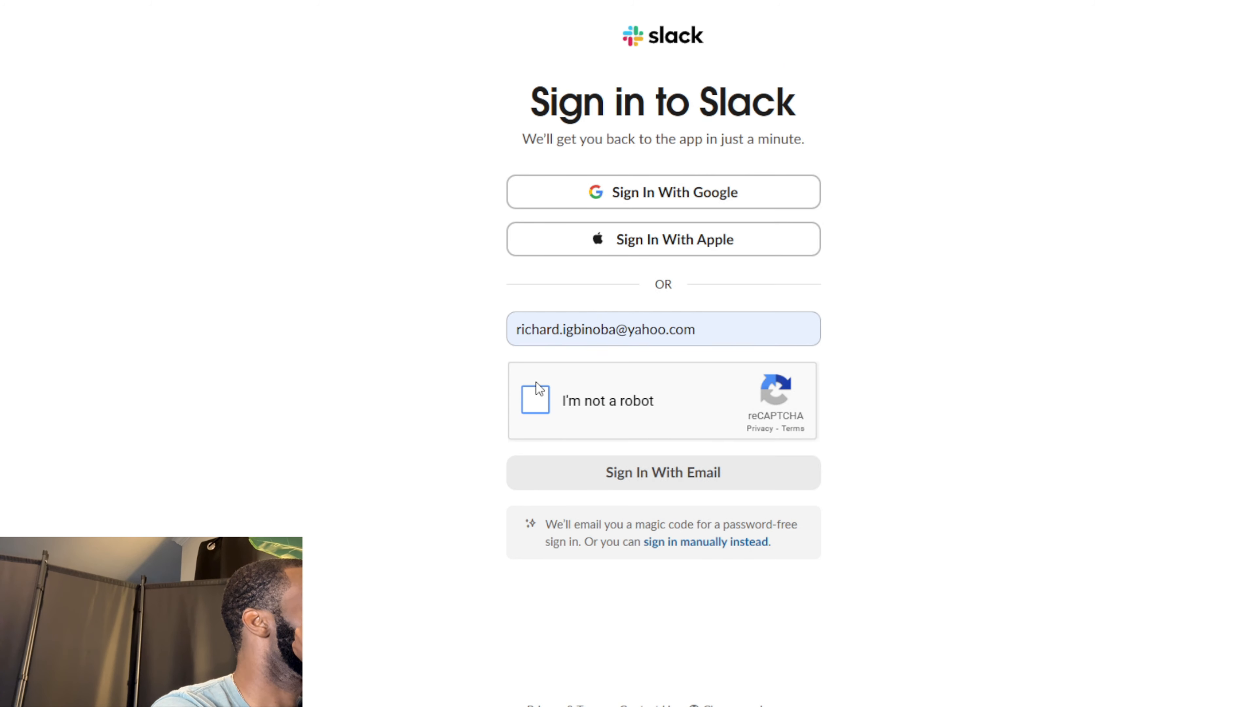
pyautogui.click(525, 396)
pyautogui.click(586, 384)
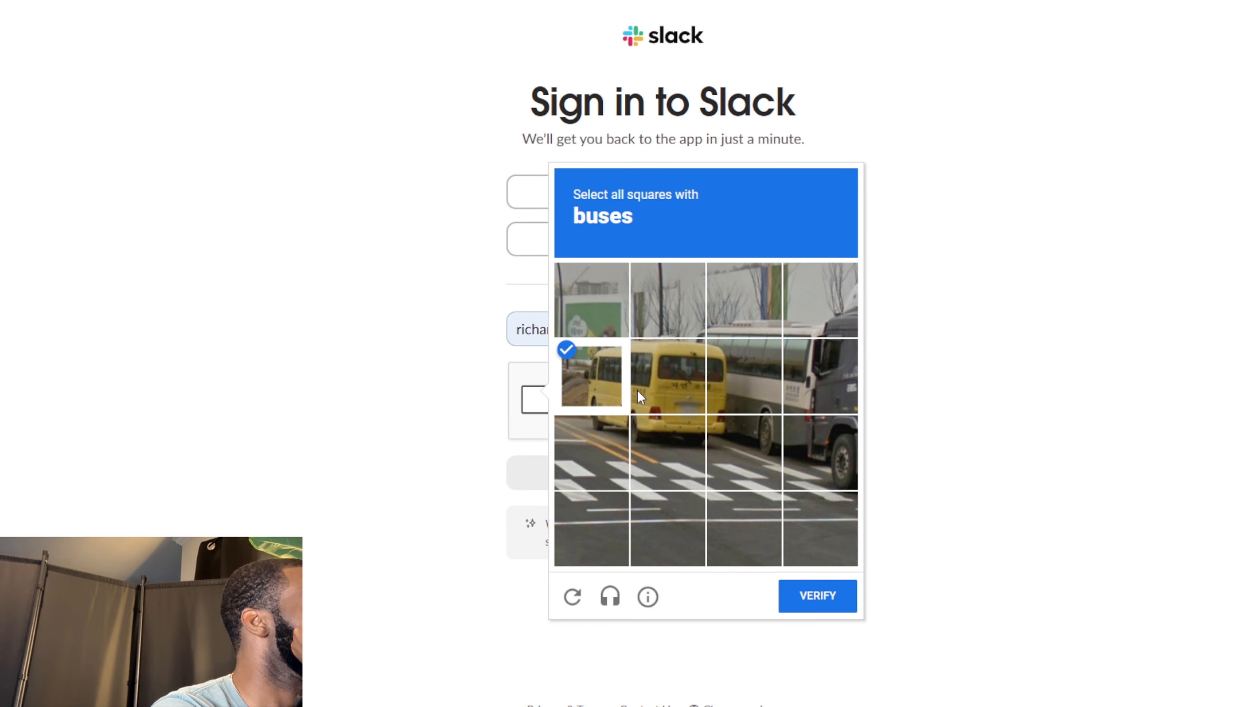
pyautogui.click(688, 385)
pyautogui.click(740, 379)
pyautogui.click(735, 442)
pyautogui.click(659, 463)
pyautogui.click(615, 453)
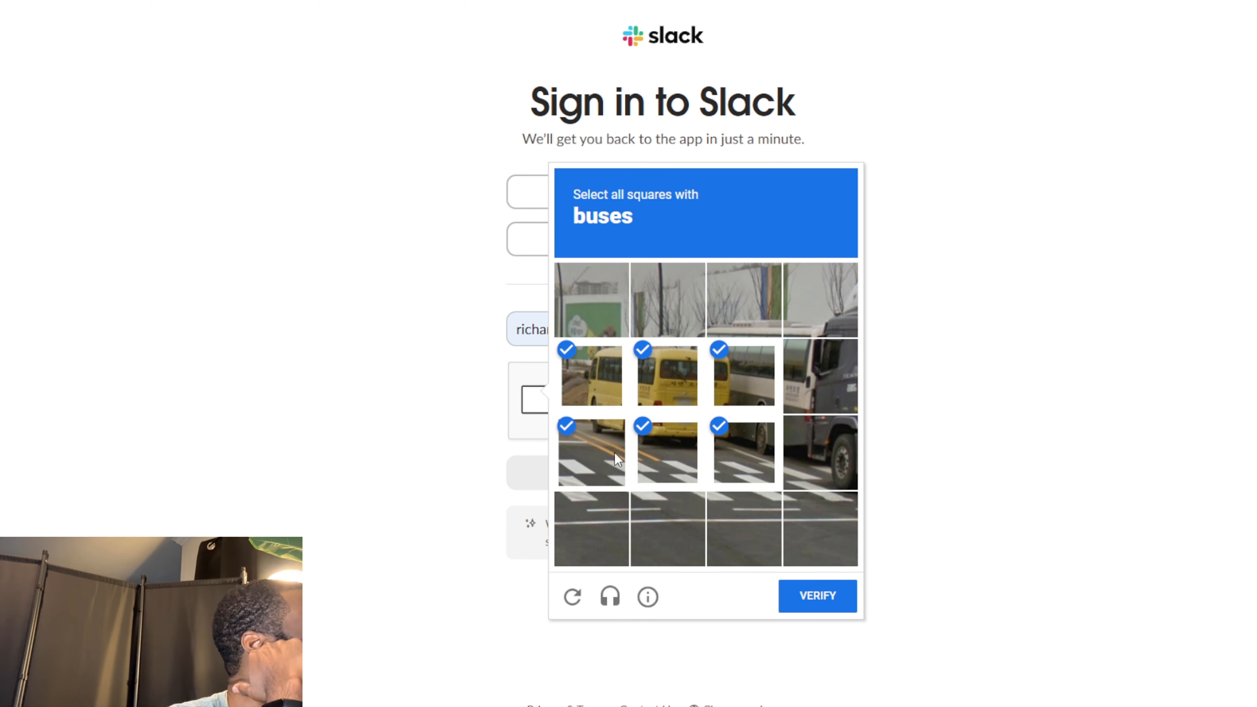
pyautogui.click(772, 409)
pyautogui.click(819, 388)
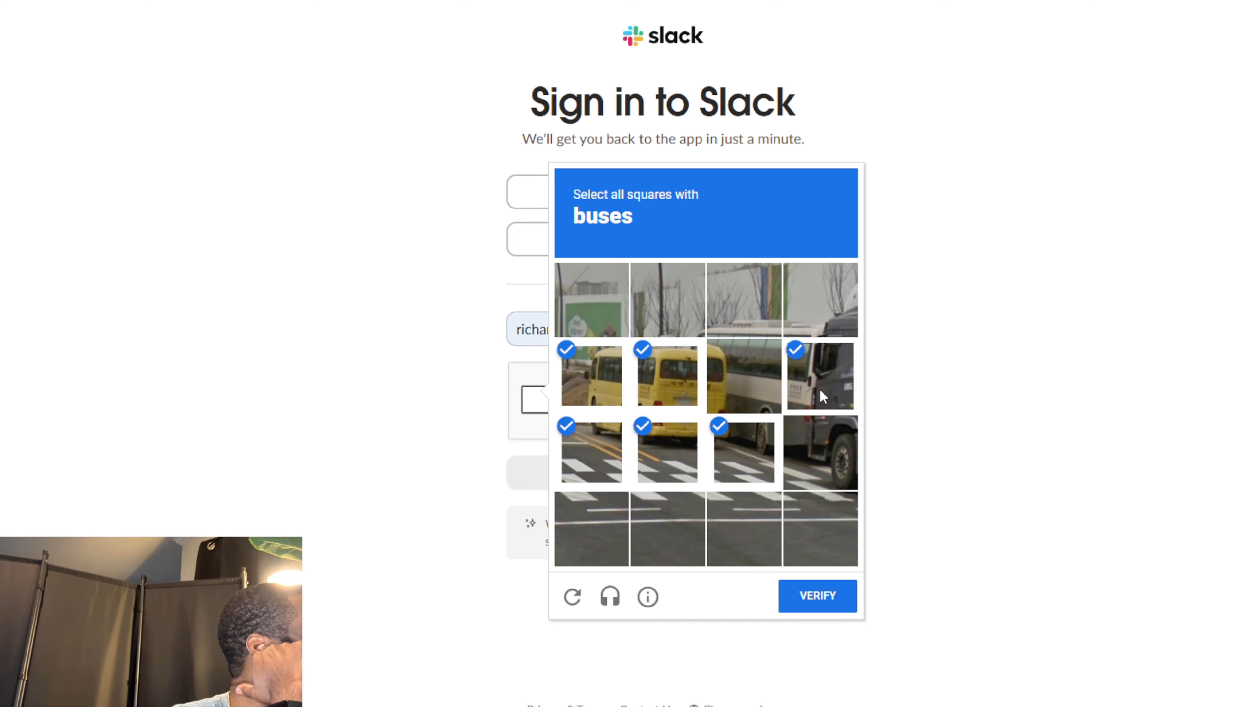
pyautogui.click(819, 448)
pyautogui.click(771, 445)
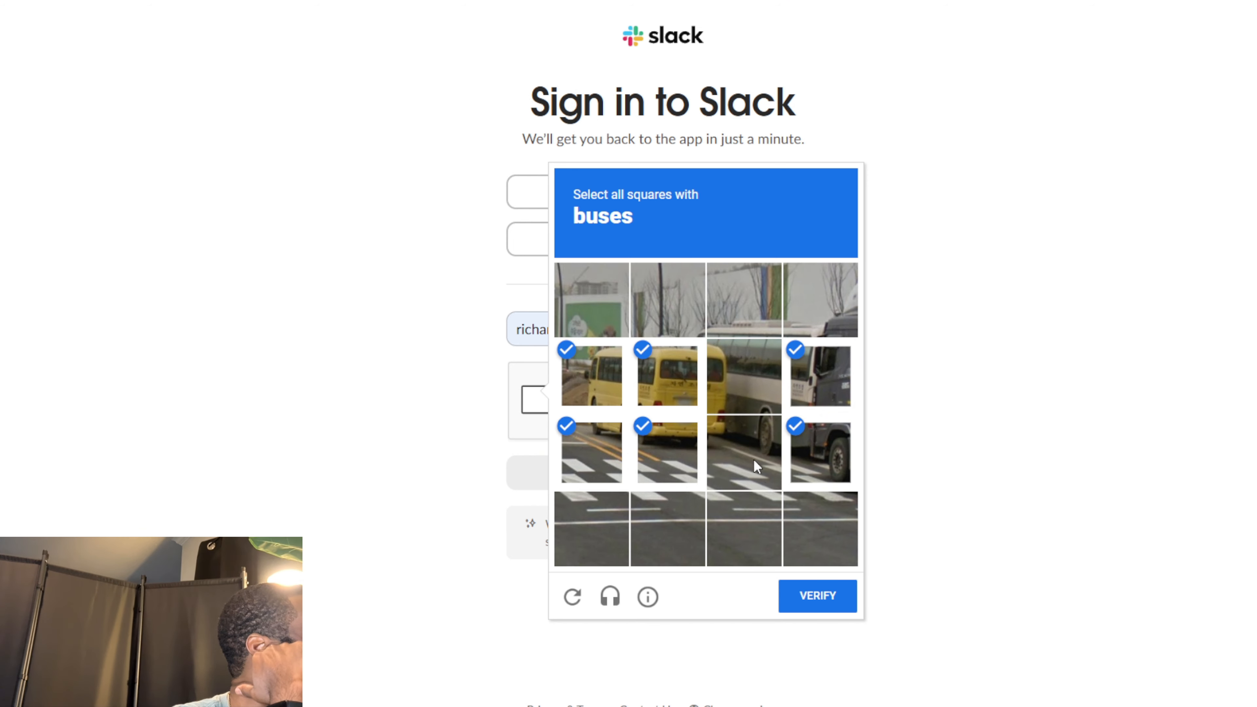
pyautogui.click(753, 459)
pyautogui.click(751, 387)
pyautogui.click(816, 602)
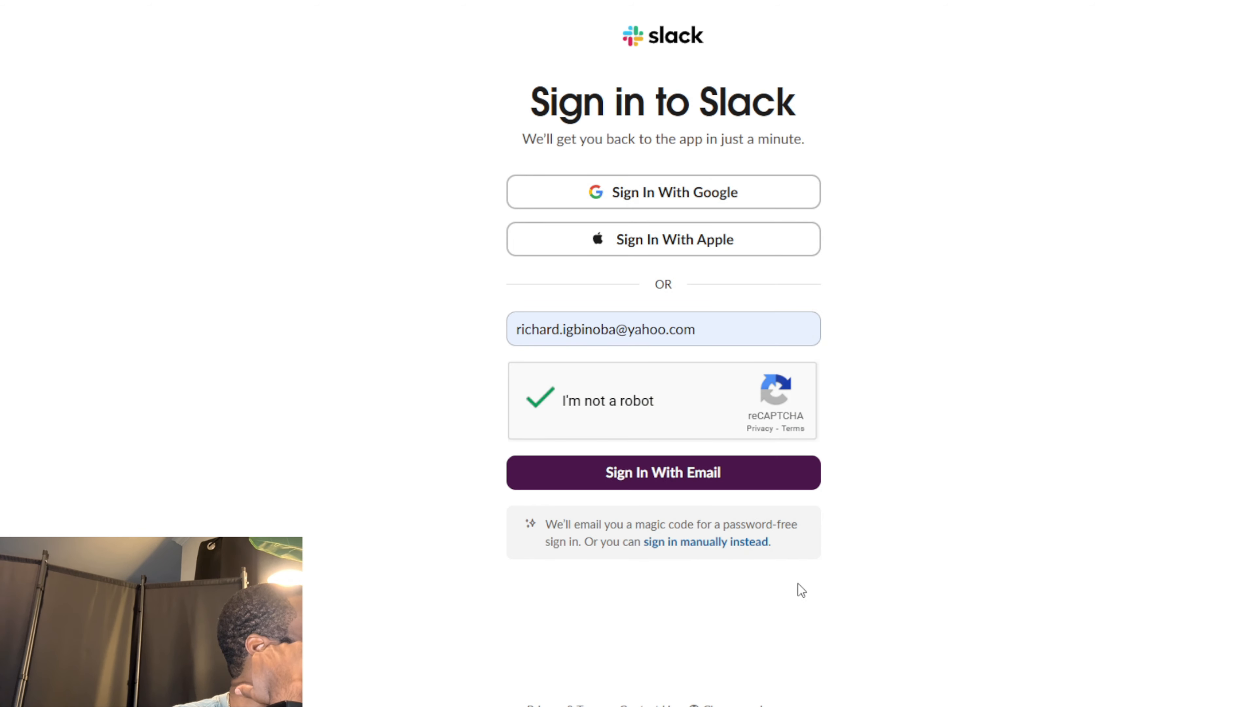
pyautogui.click(676, 476)
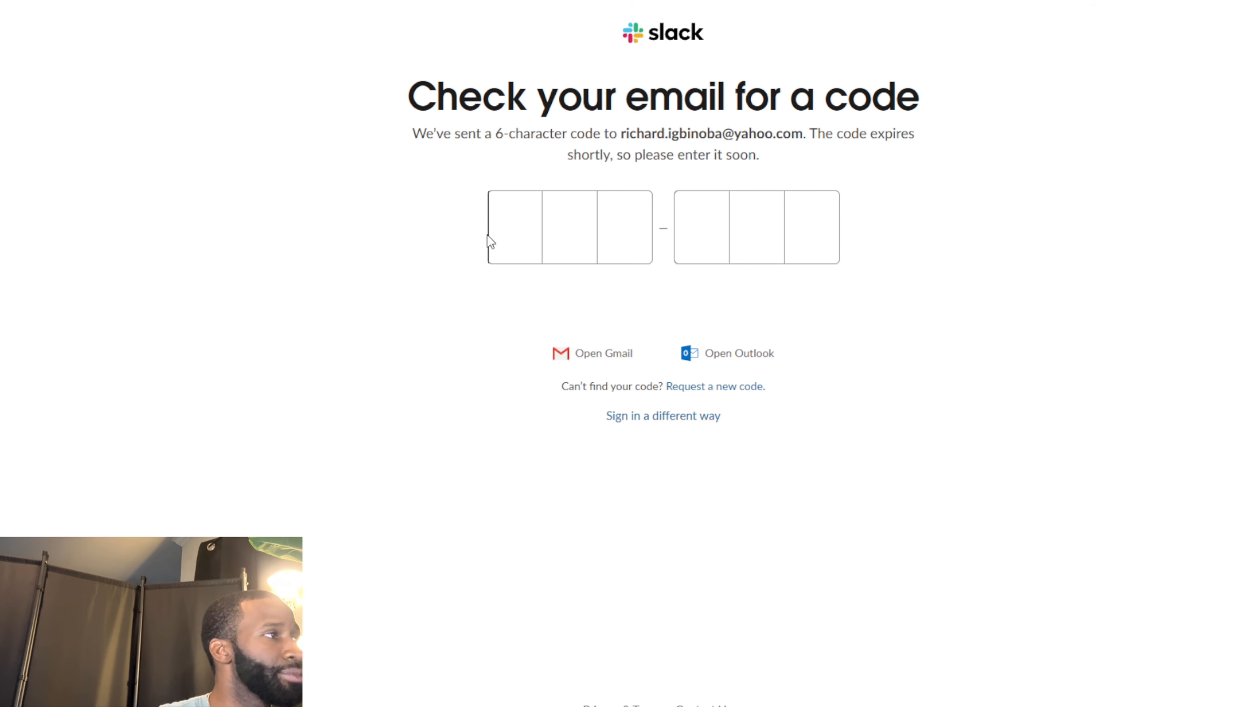
# Paste the emailed sign-in code and launch the workspace in the Slack desktop app
pyautogui.click(505, 232)
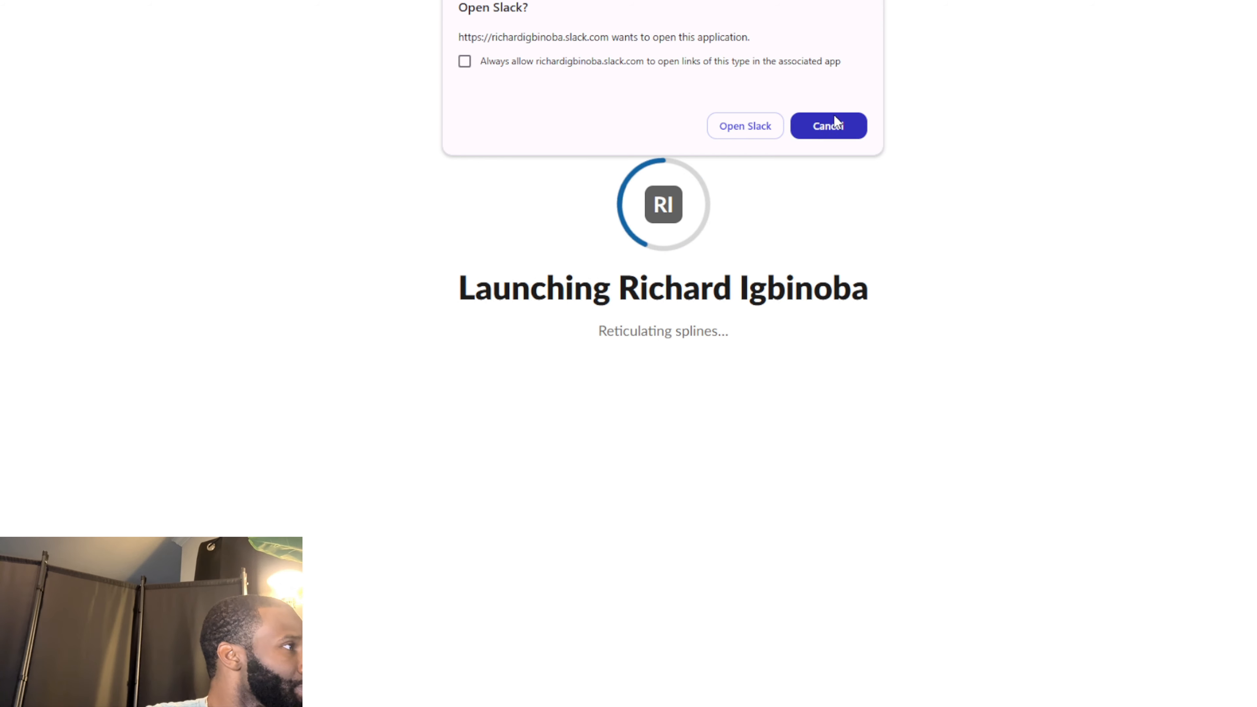
pyautogui.click(750, 124)
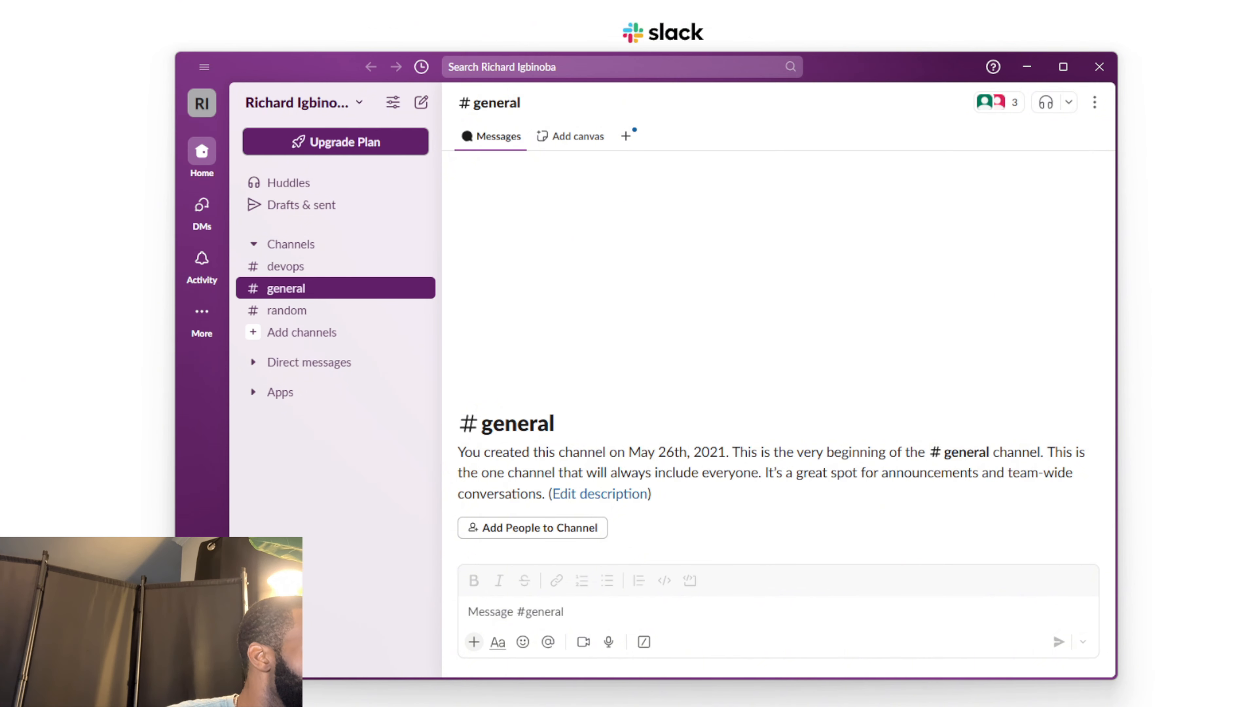
# Dismiss the onboarding tip and view your own profile in the Slack desktop app
pyautogui.click(202, 608)
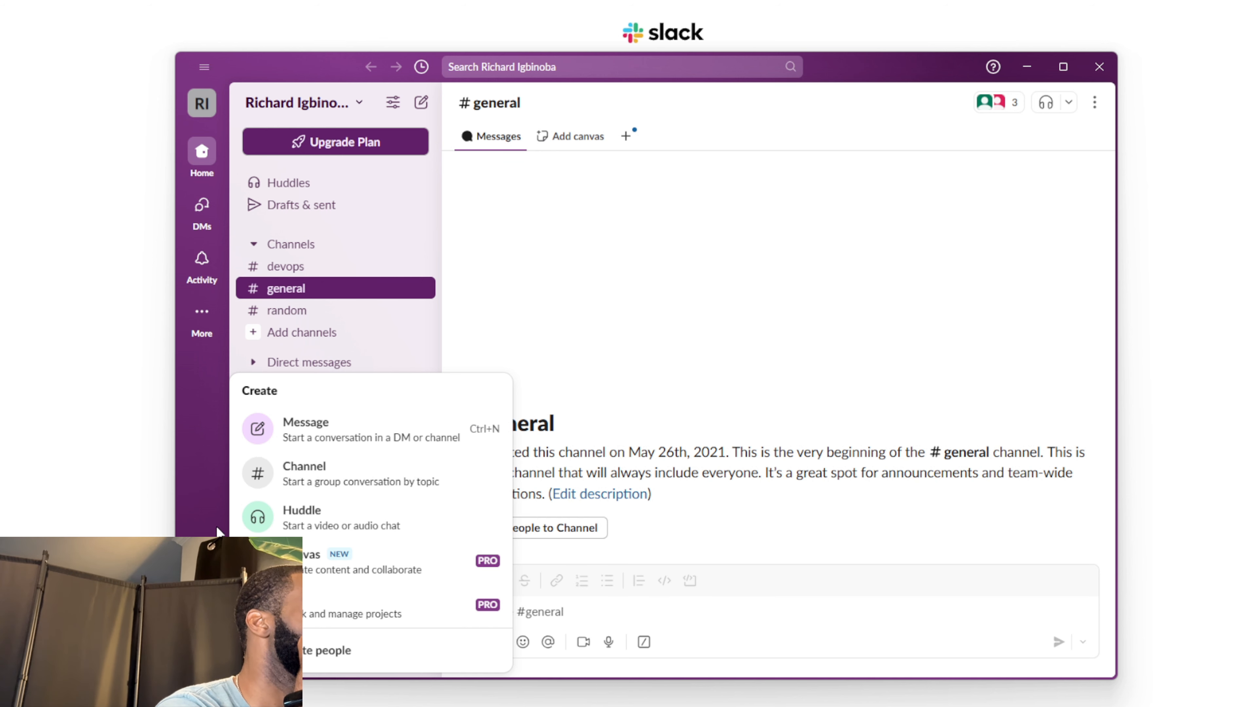
pyautogui.click(199, 519)
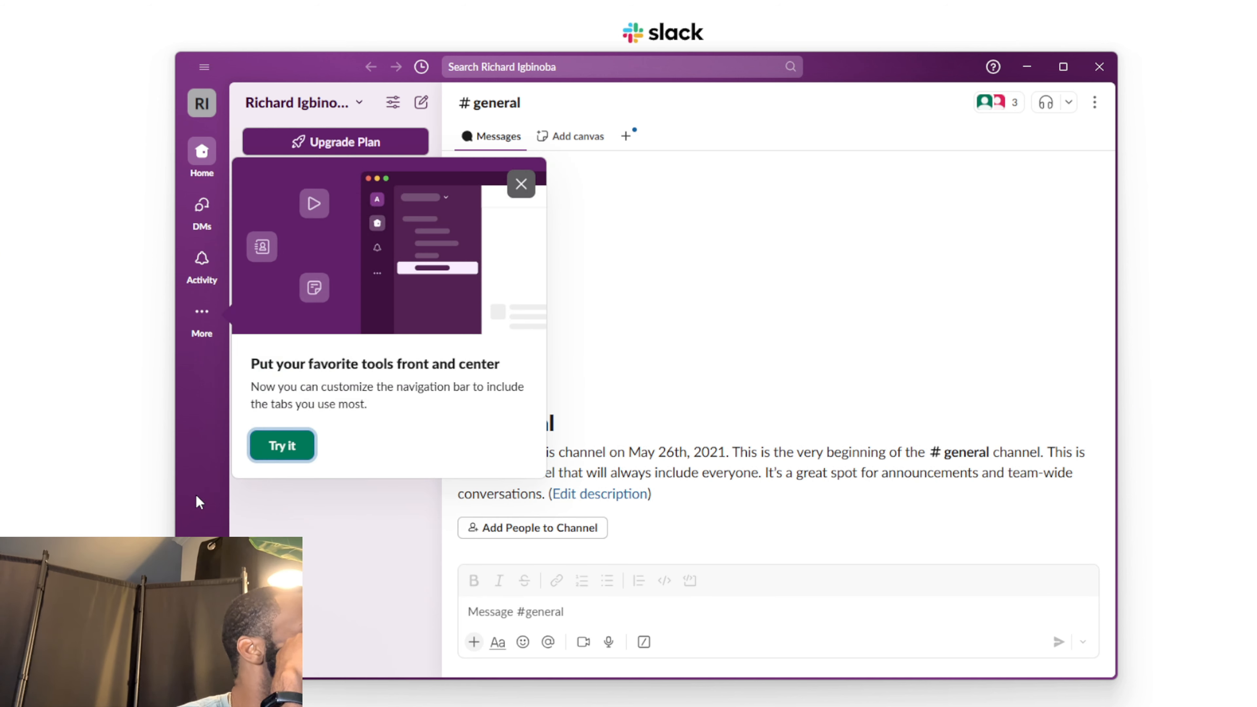
pyautogui.click(520, 183)
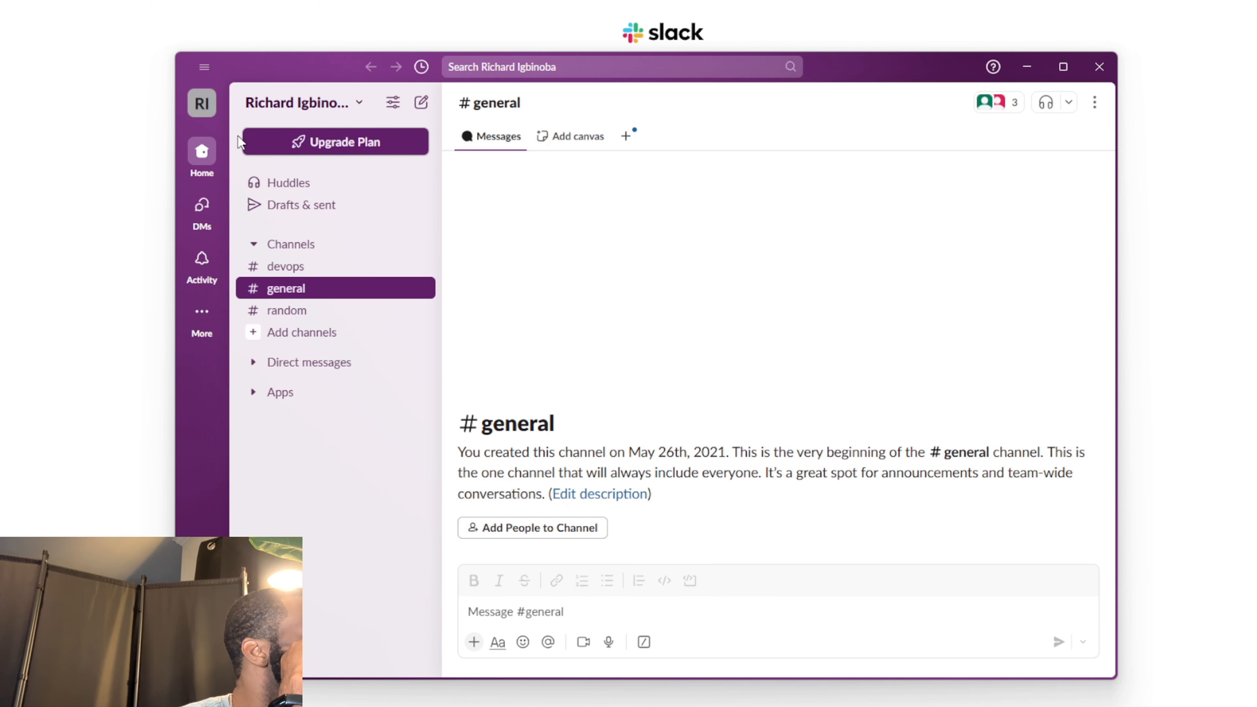
pyautogui.click(201, 322)
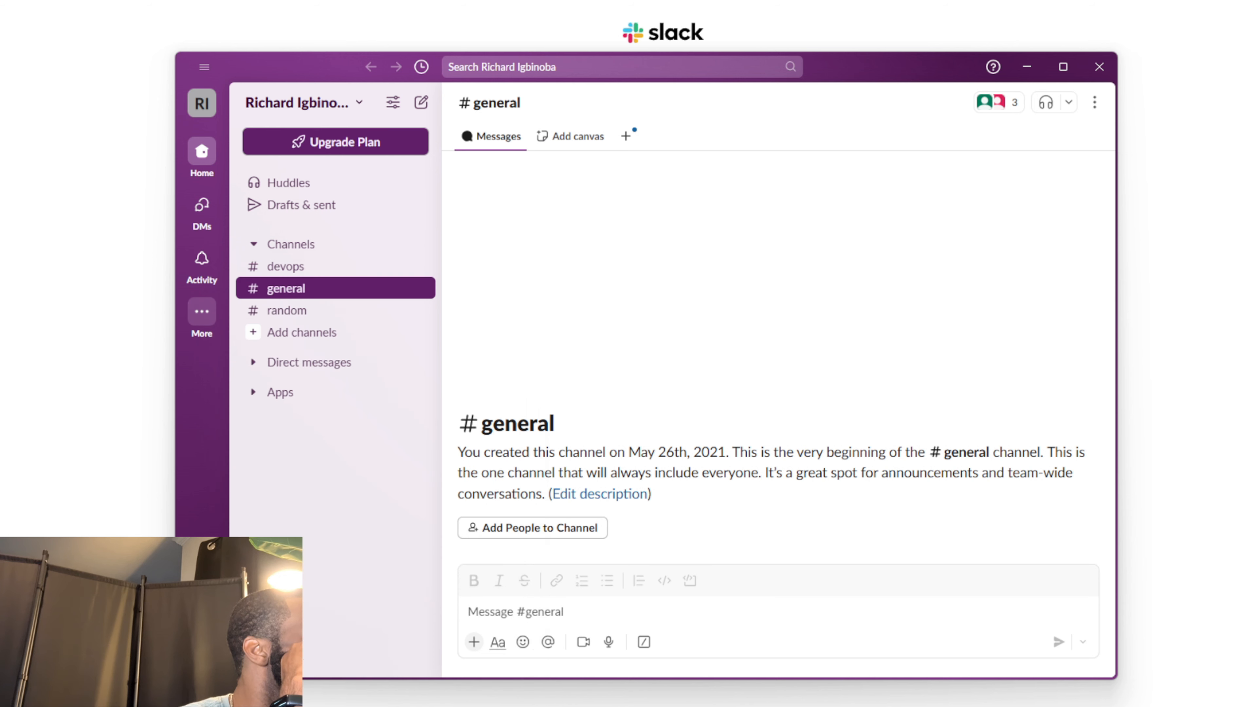
pyautogui.click(202, 647)
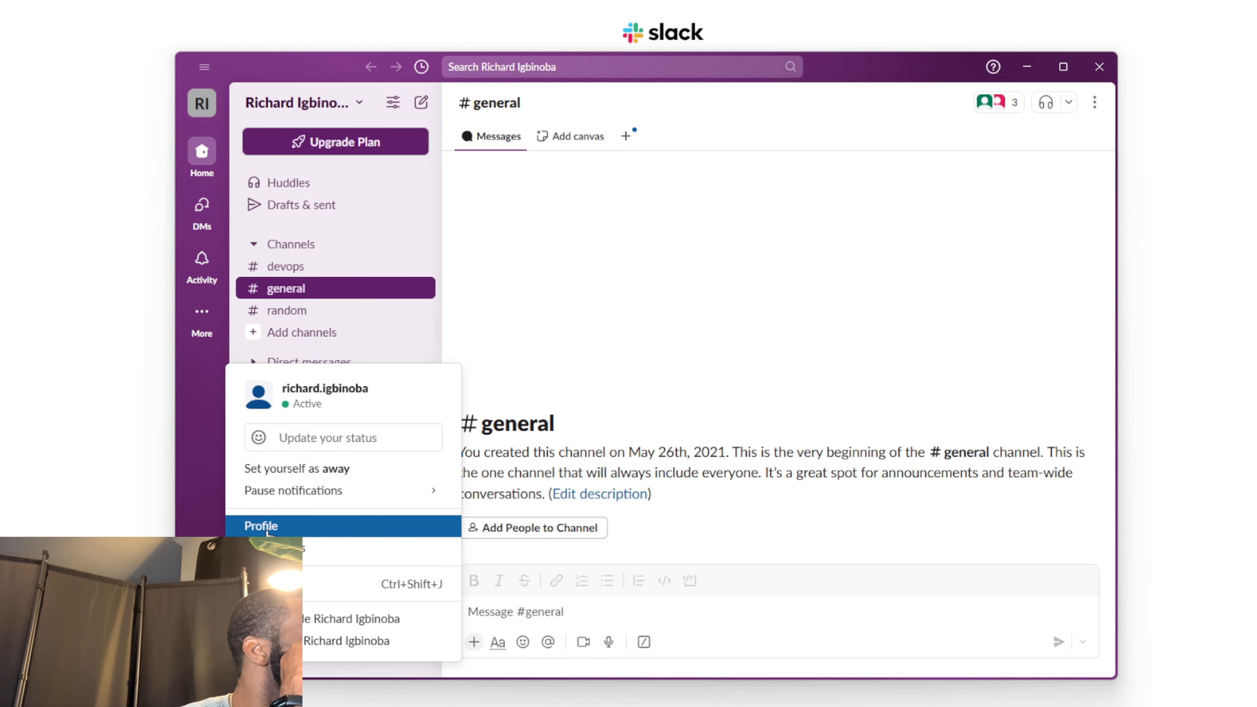
pyautogui.click(277, 526)
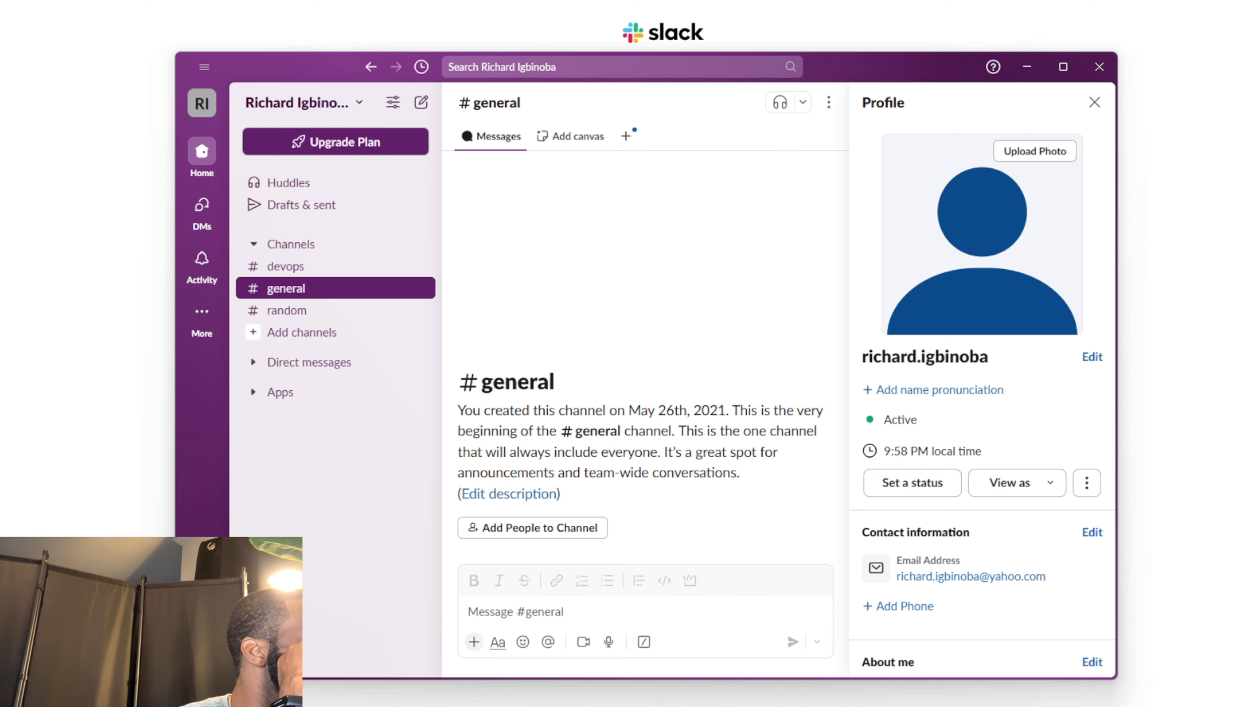
# Browse the Create, account and main menus, then go to the browser's Slack launch page
pyautogui.click(202, 612)
pyautogui.moveTo(310, 542)
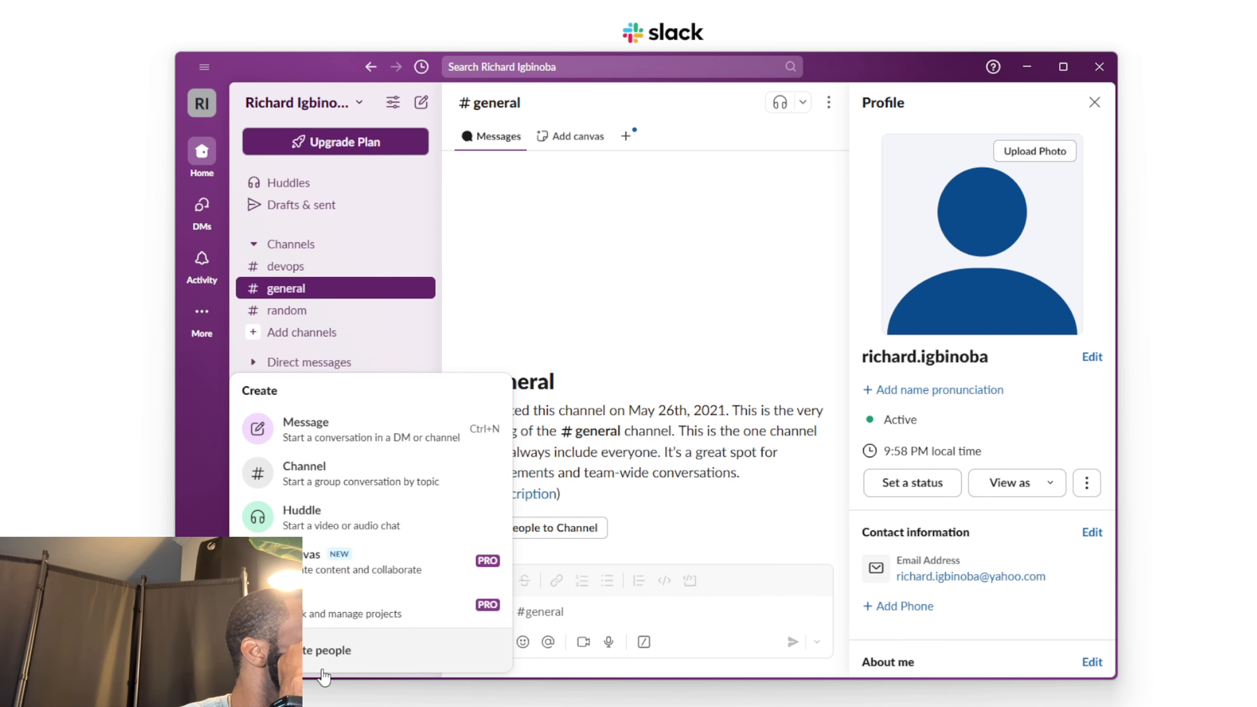
pyautogui.click(202, 649)
pyautogui.click(202, 649)
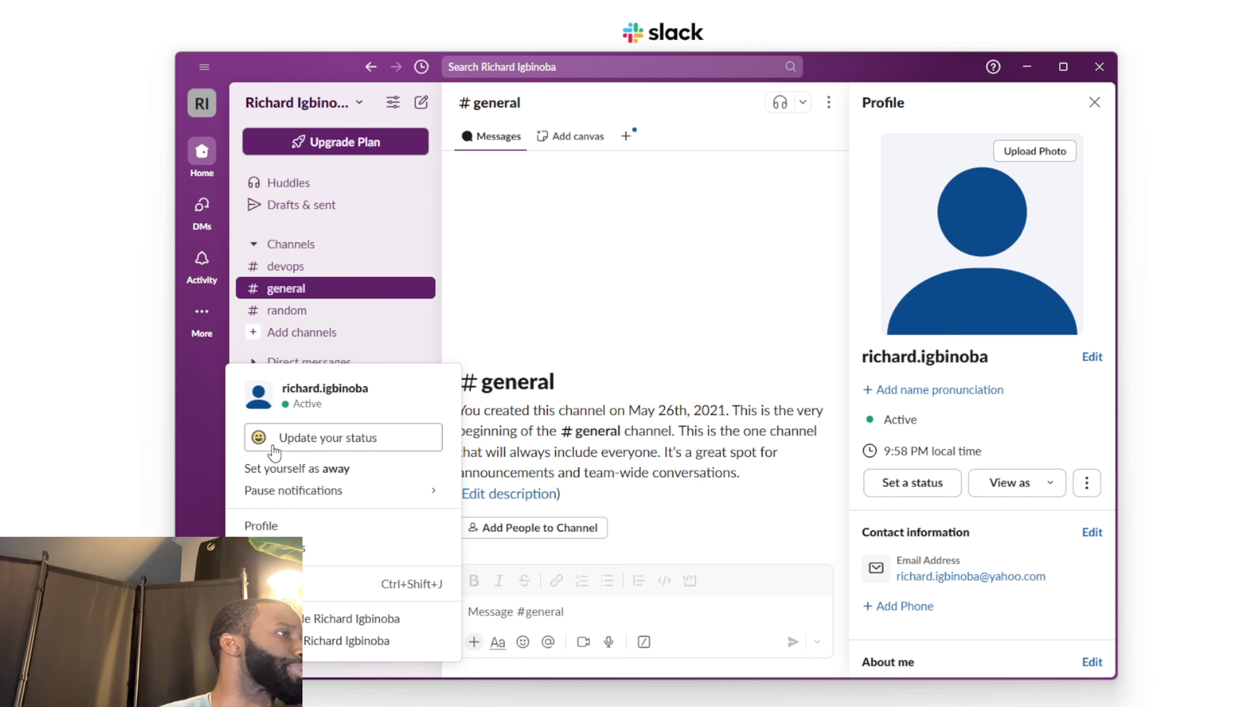
pyautogui.click(185, 447)
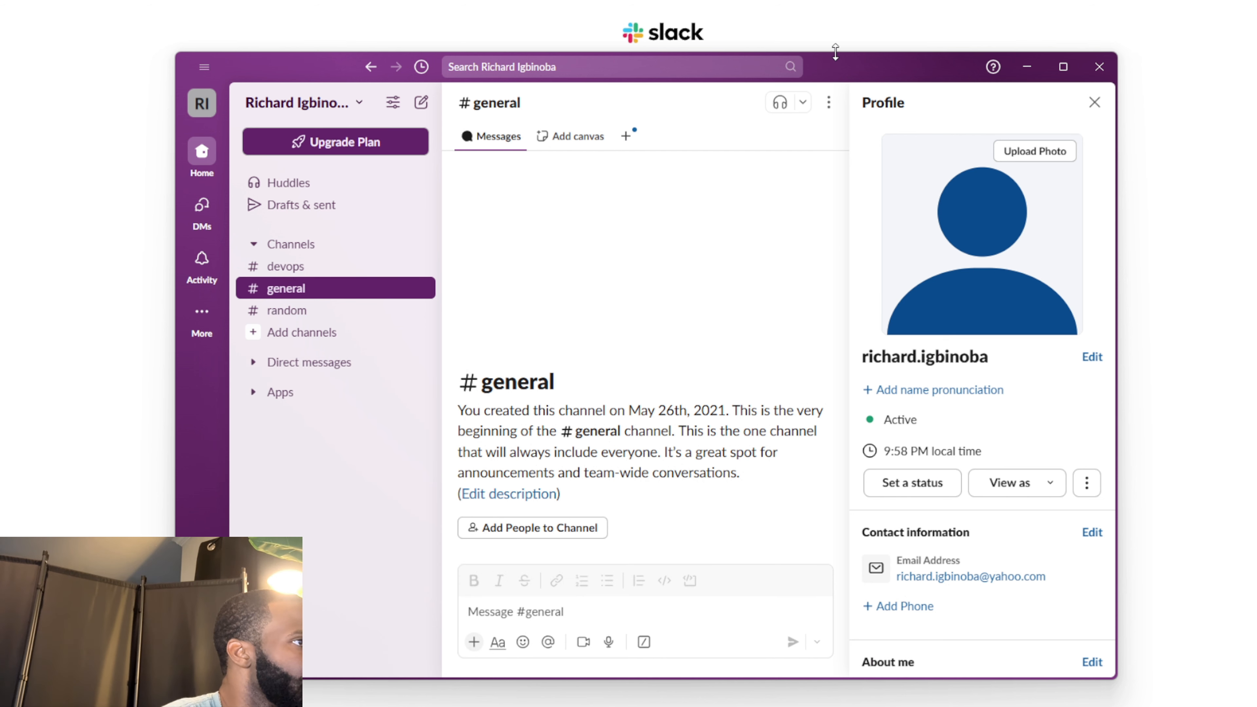
pyautogui.click(206, 67)
pyautogui.moveTo(210, 75)
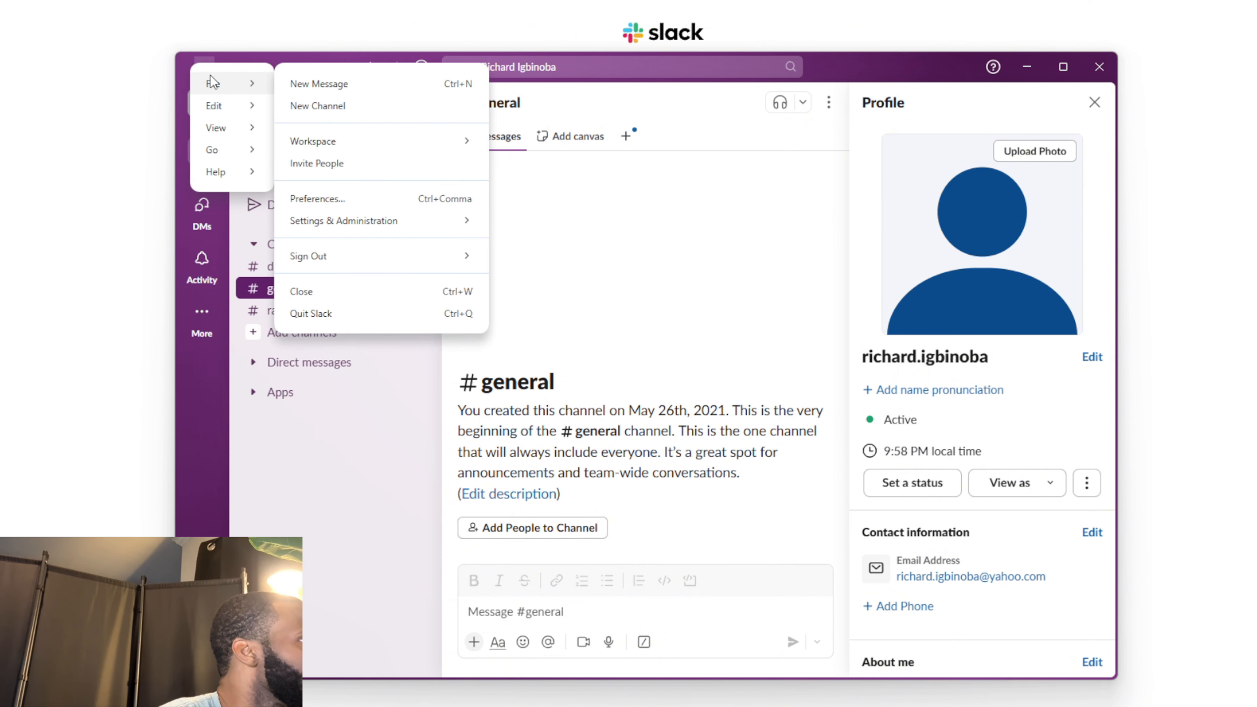
pyautogui.click(405, 64)
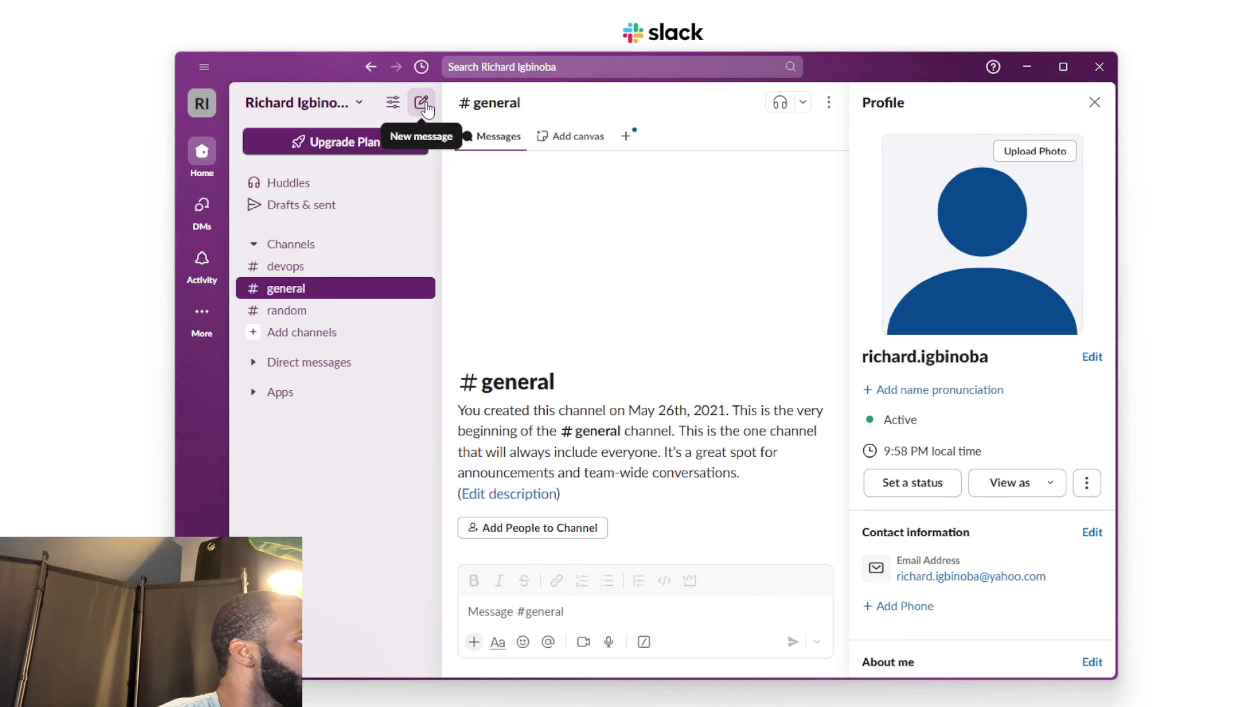
pyautogui.moveTo(194, 238)
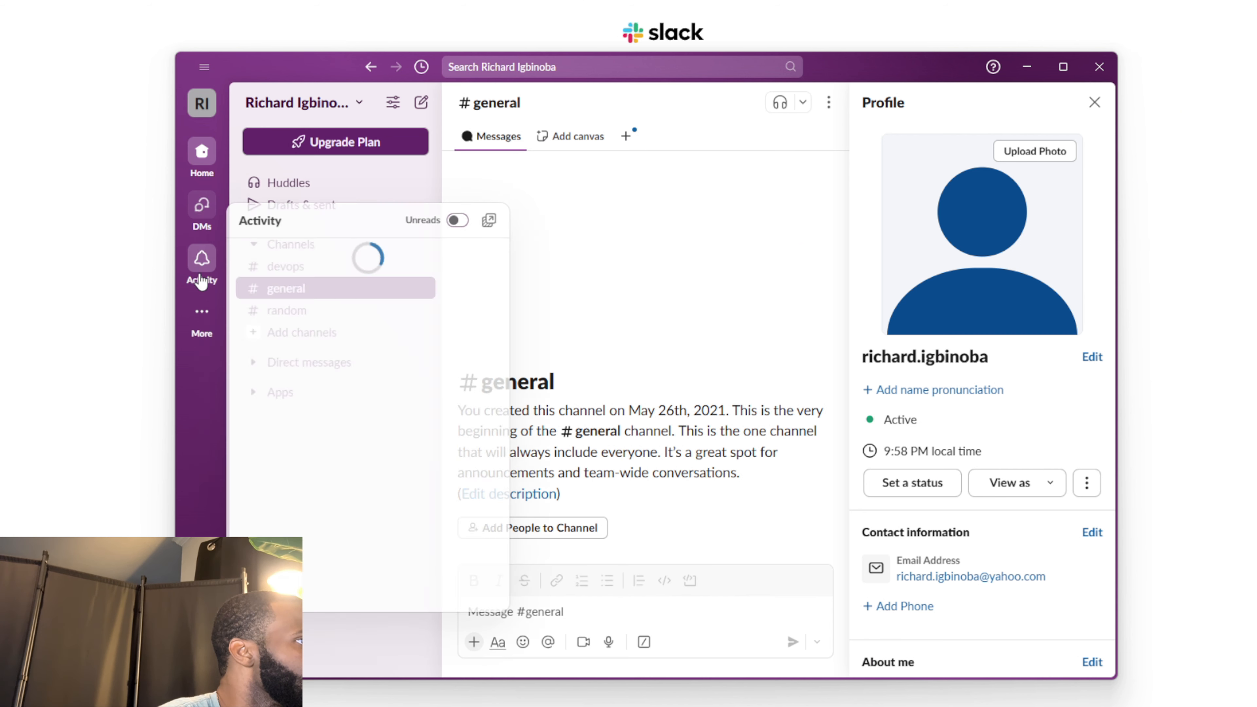
pyautogui.moveTo(200, 323)
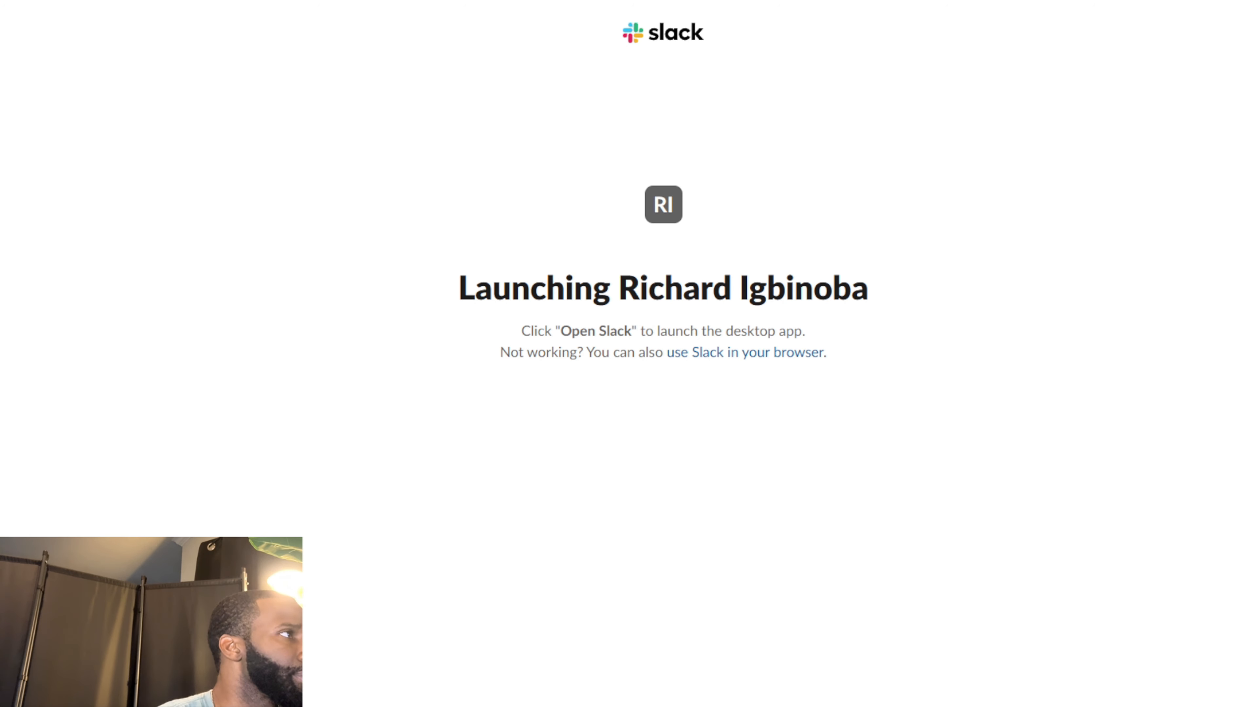
# Search for Slack, open its official site, and start setting up a new workspace
pyautogui.hotkey('ctrl', 'l')
pyautogui.write('sla')
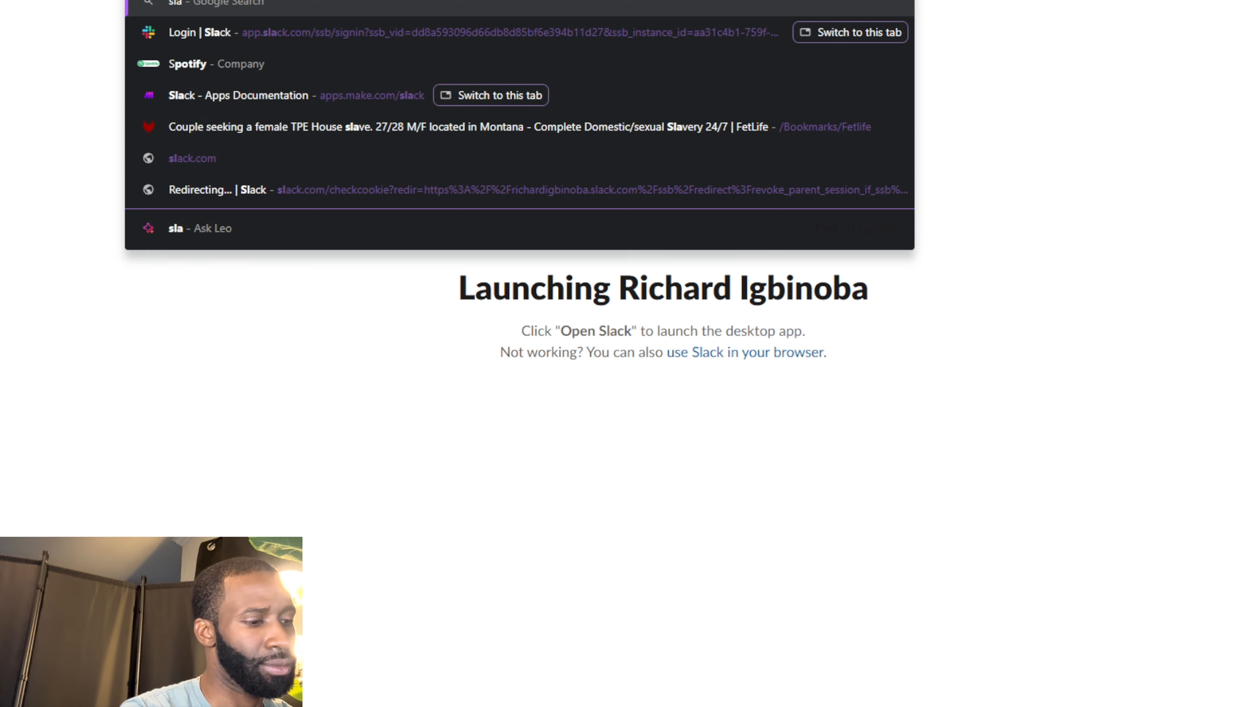
pyautogui.write('ck')
pyautogui.press('Return')
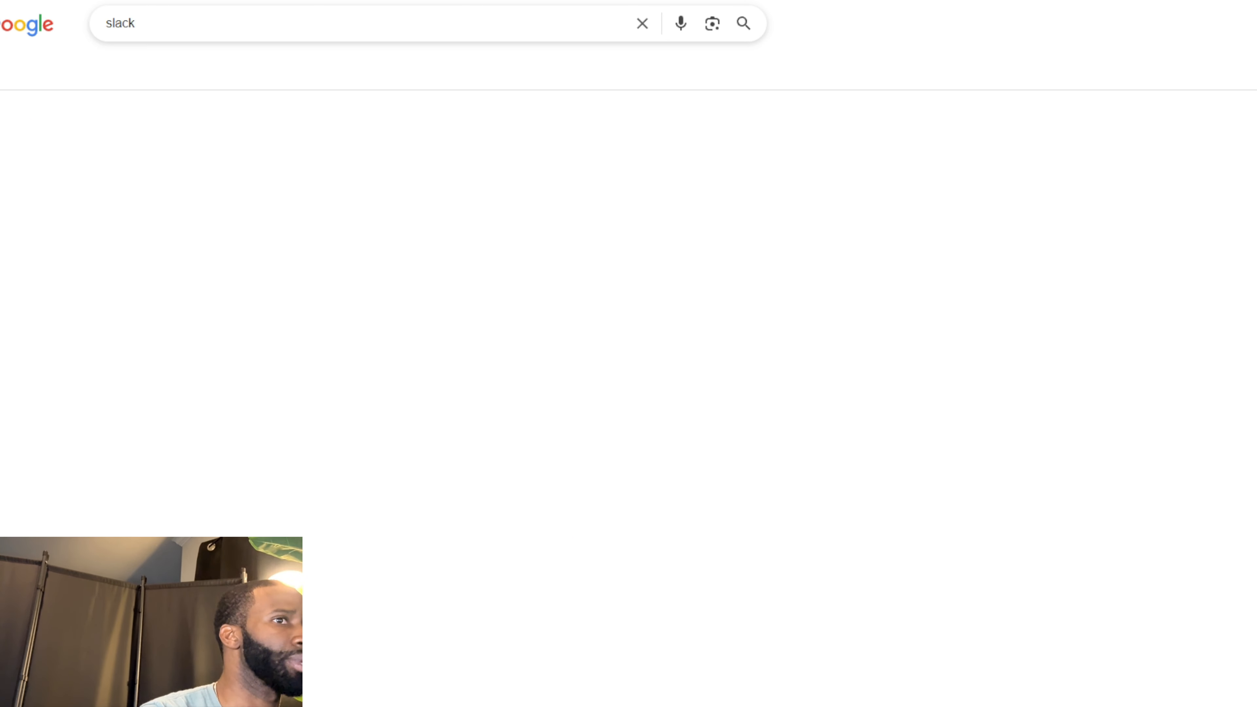
pyautogui.click(182, 166)
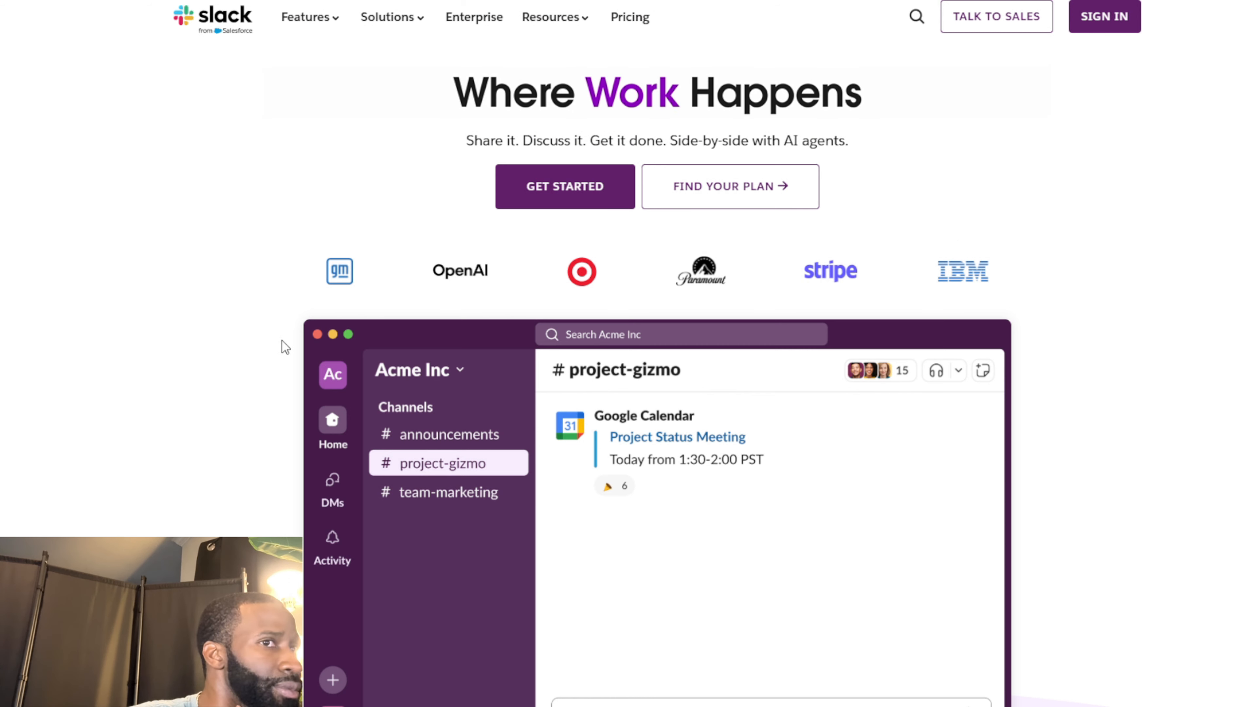
pyautogui.click(586, 199)
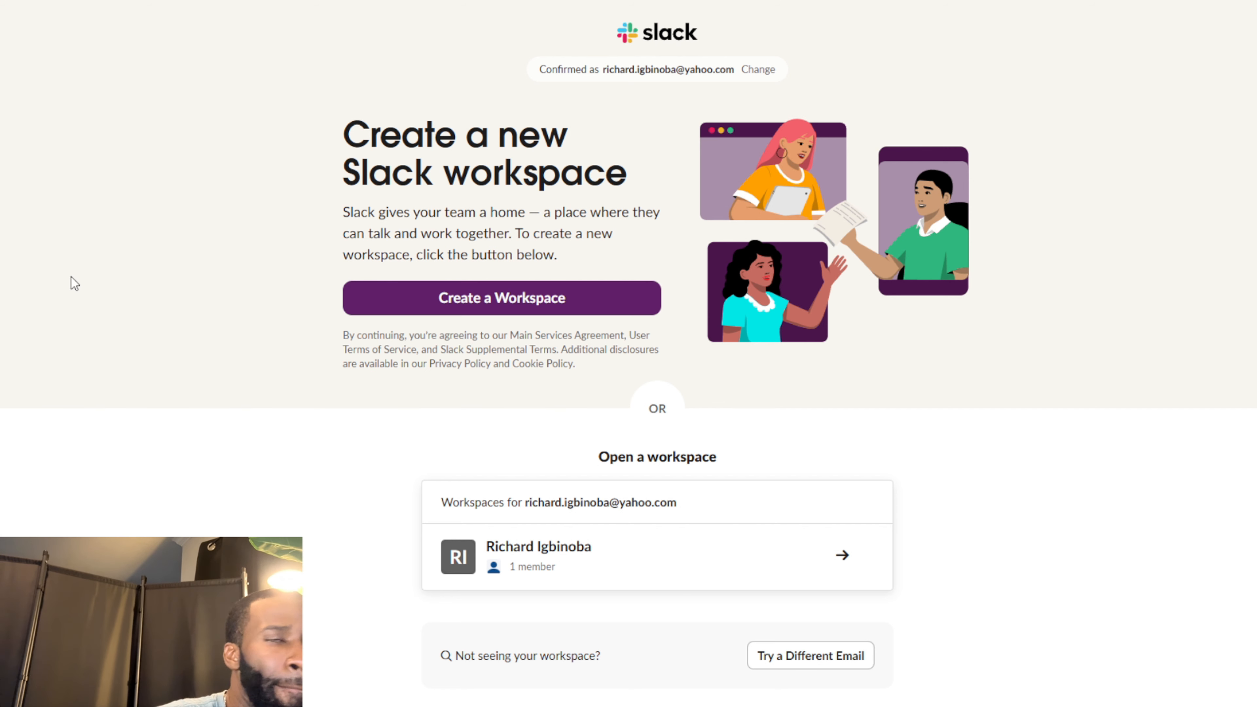
# Create a new Slack workspace with the company name FlowThinkers and continue
pyautogui.click(501, 307)
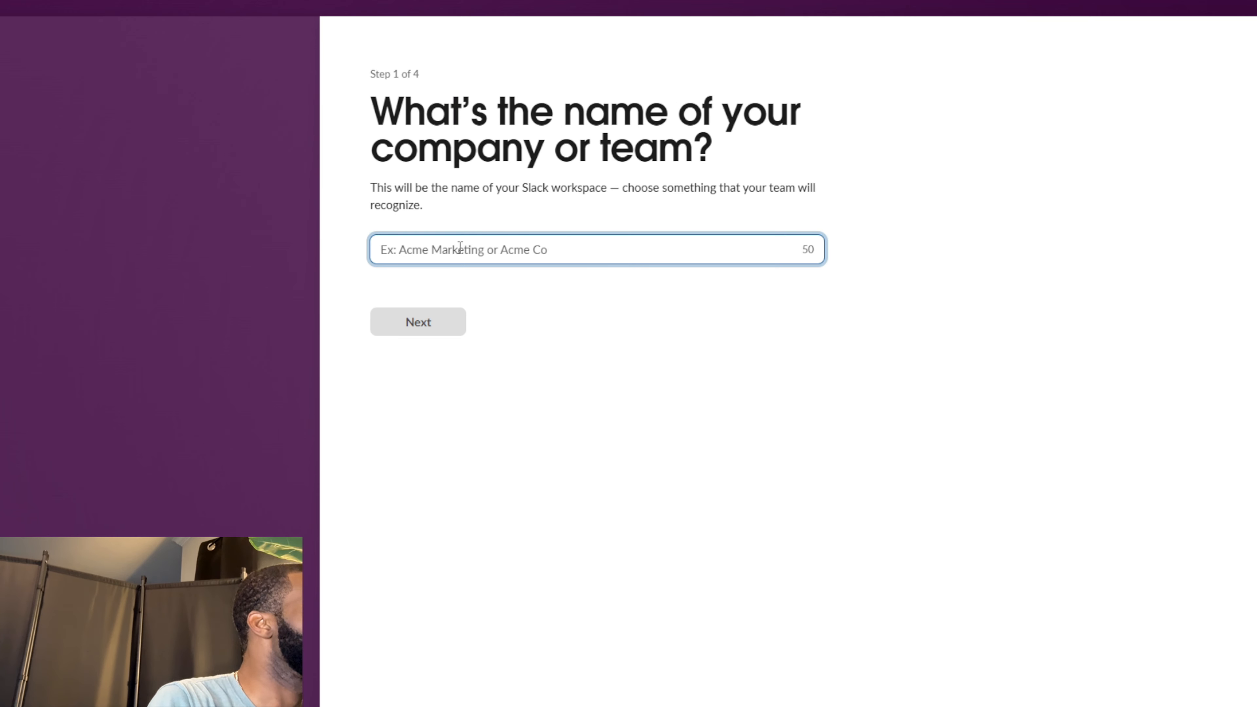
pyautogui.write('Flow')
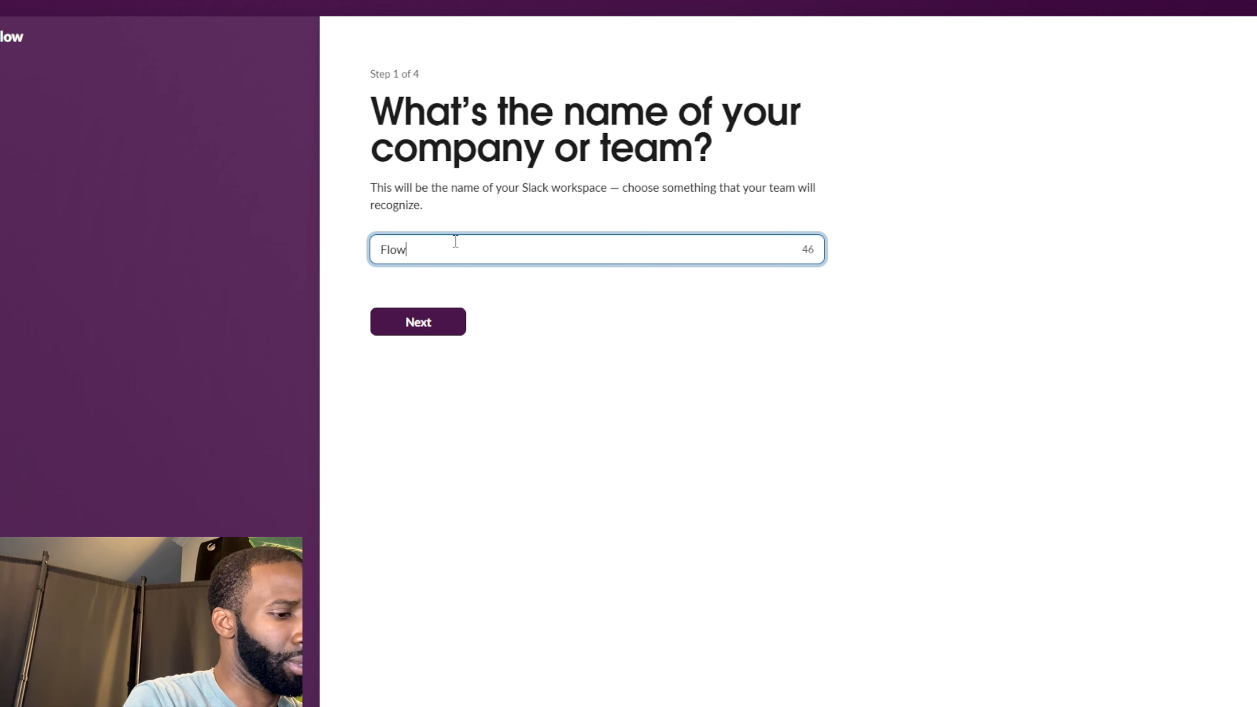
pyautogui.write('Thinkers')
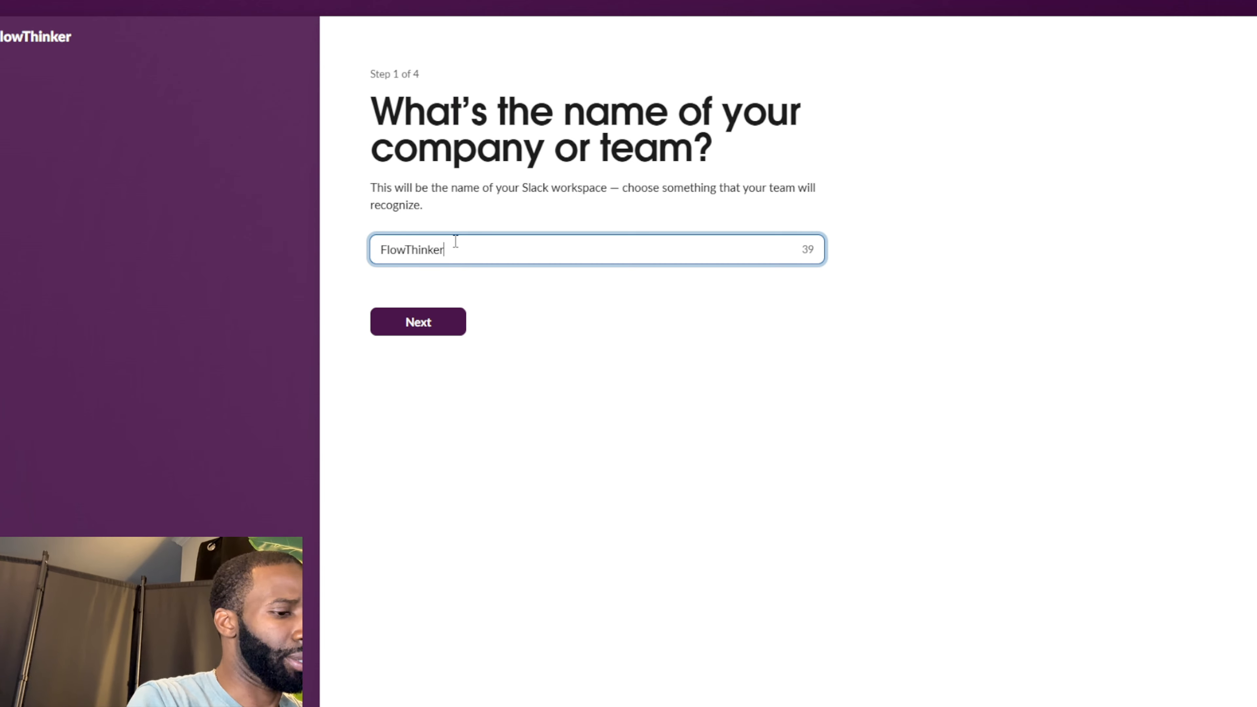
pyautogui.click(425, 330)
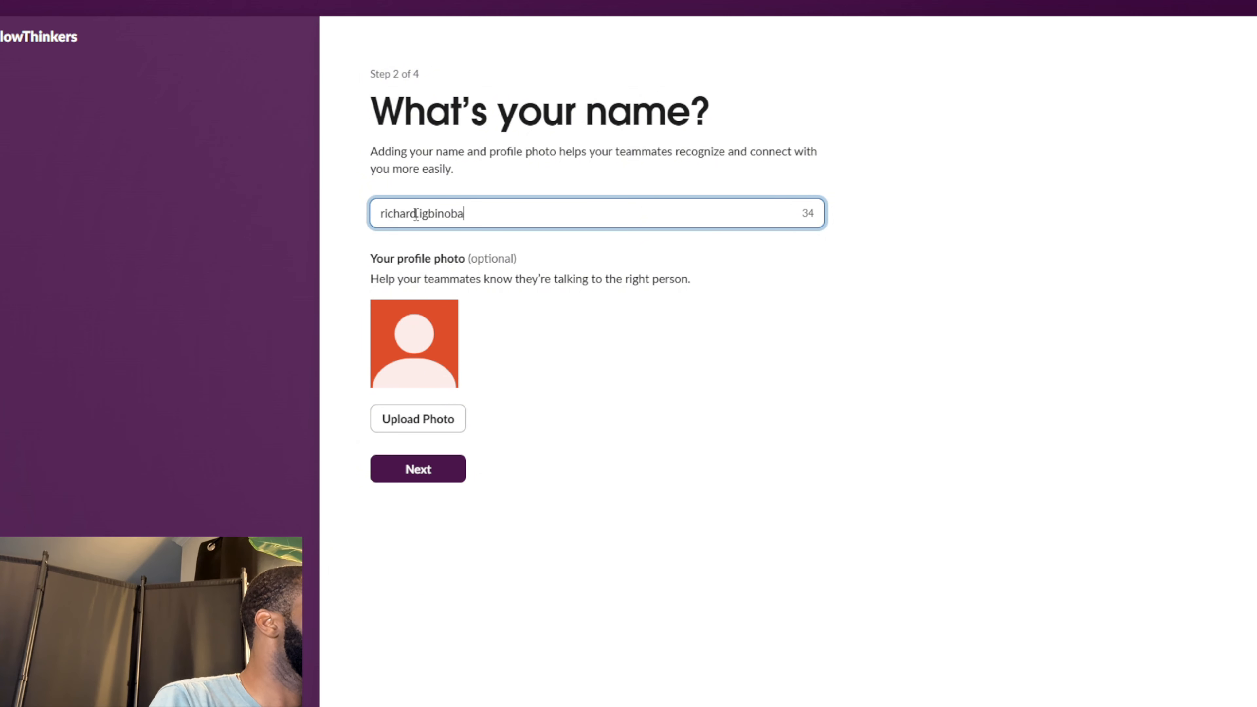
# Replace the prefilled display name with clientIntake_system
pyautogui.doubleClick(402, 213)
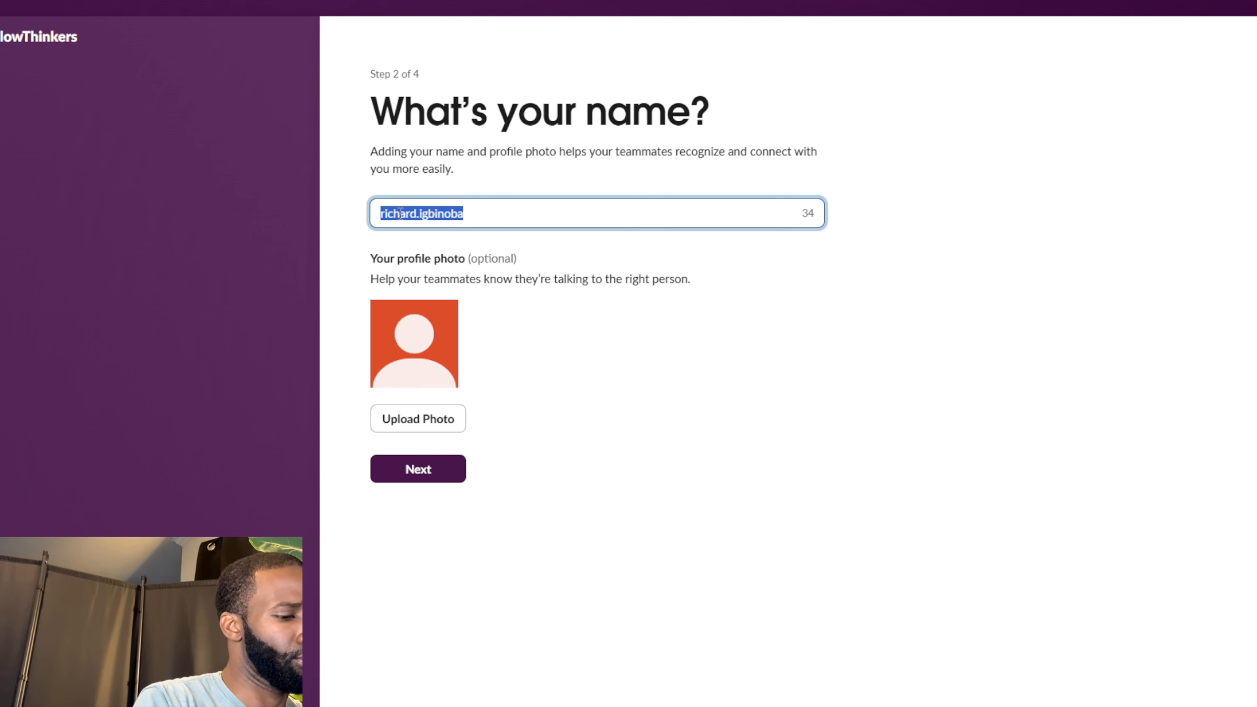
pyautogui.write('Cl')
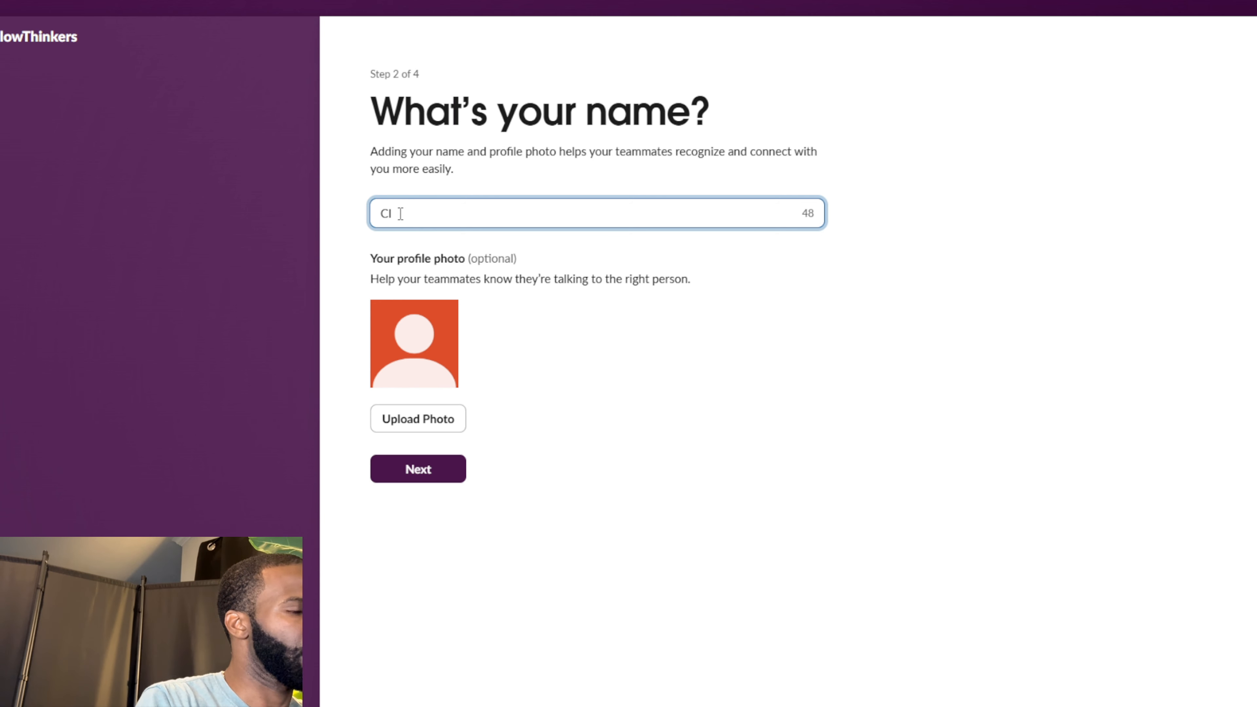
pyautogui.write('Isystem')
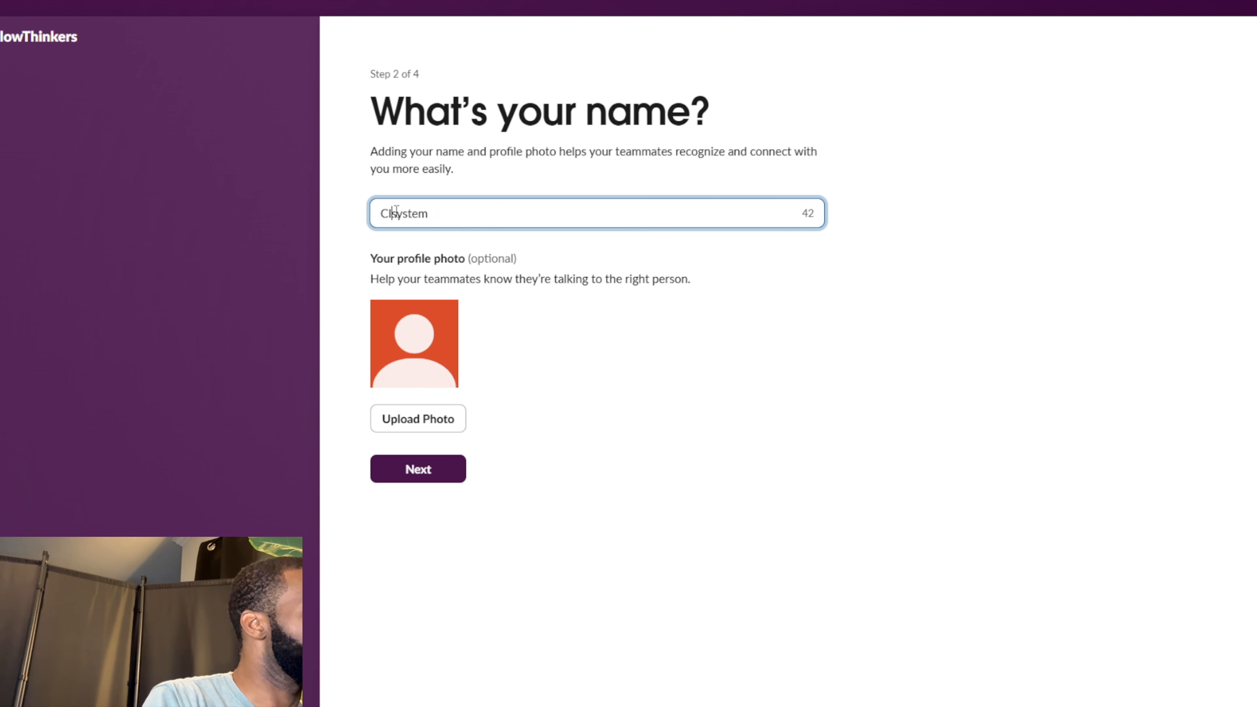
pyautogui.click(397, 213)
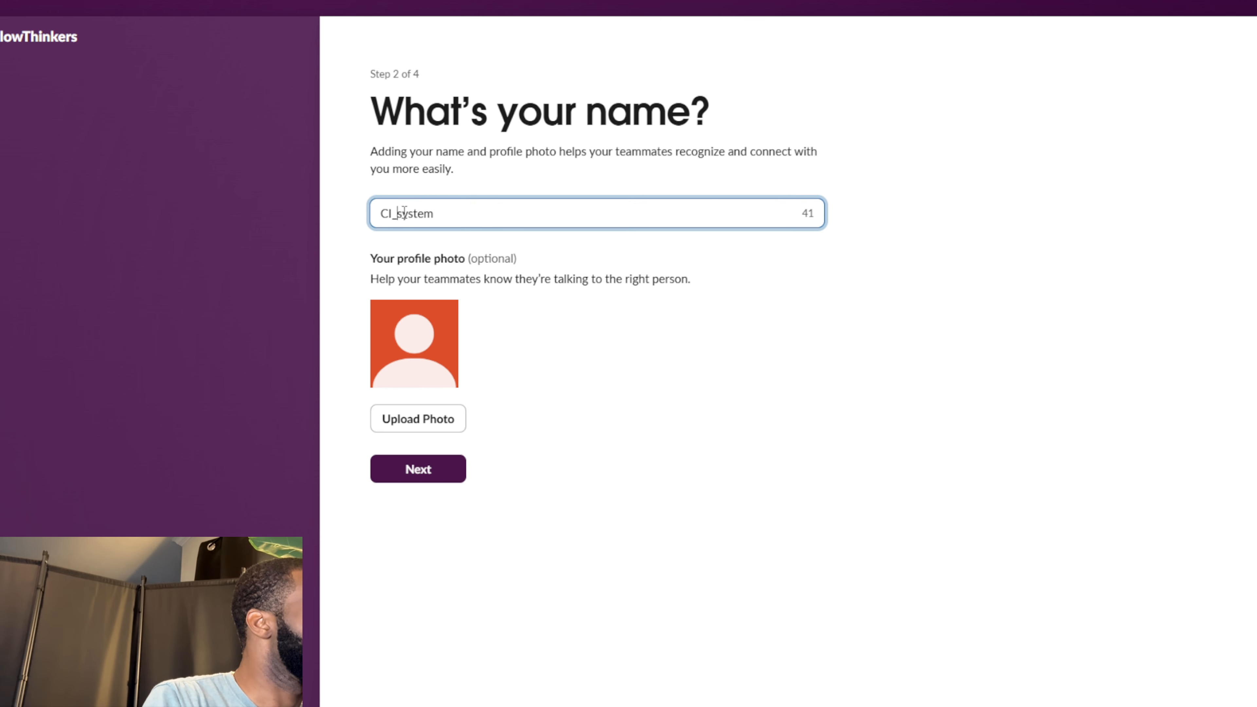
pyautogui.moveTo(389, 216); pyautogui.dragTo(394, 208)
pyautogui.write('lient')
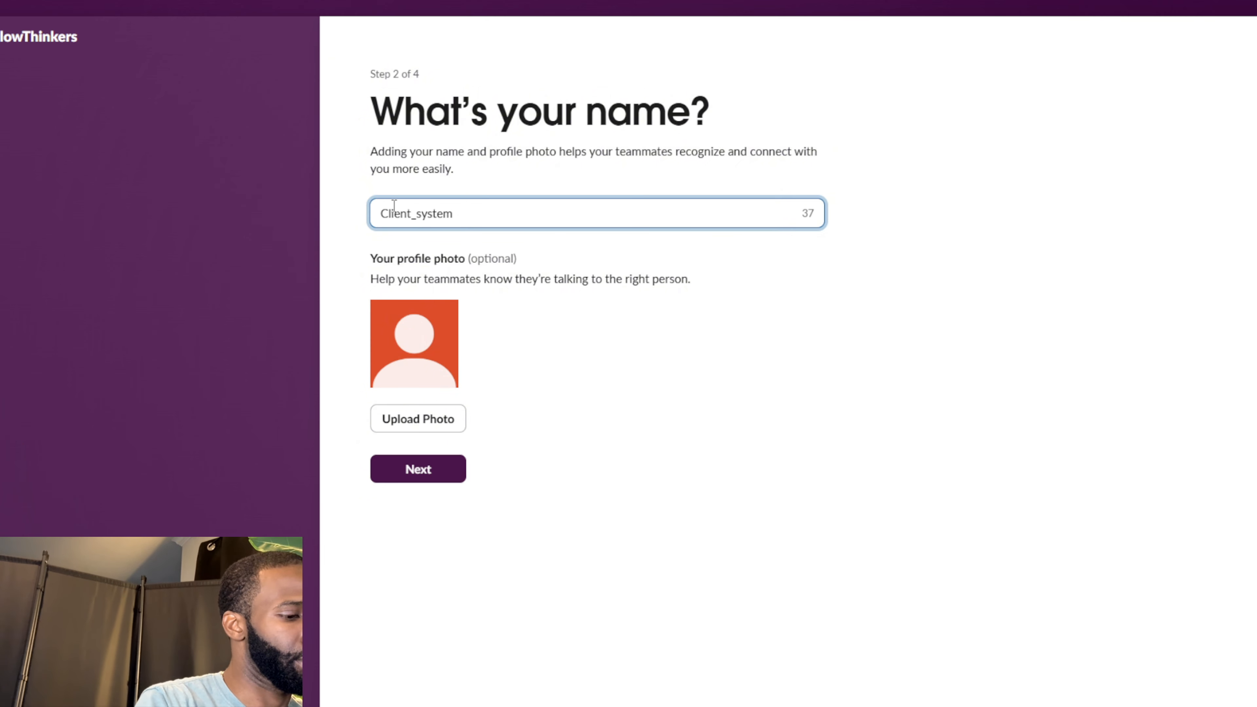
pyautogui.write('Intake')
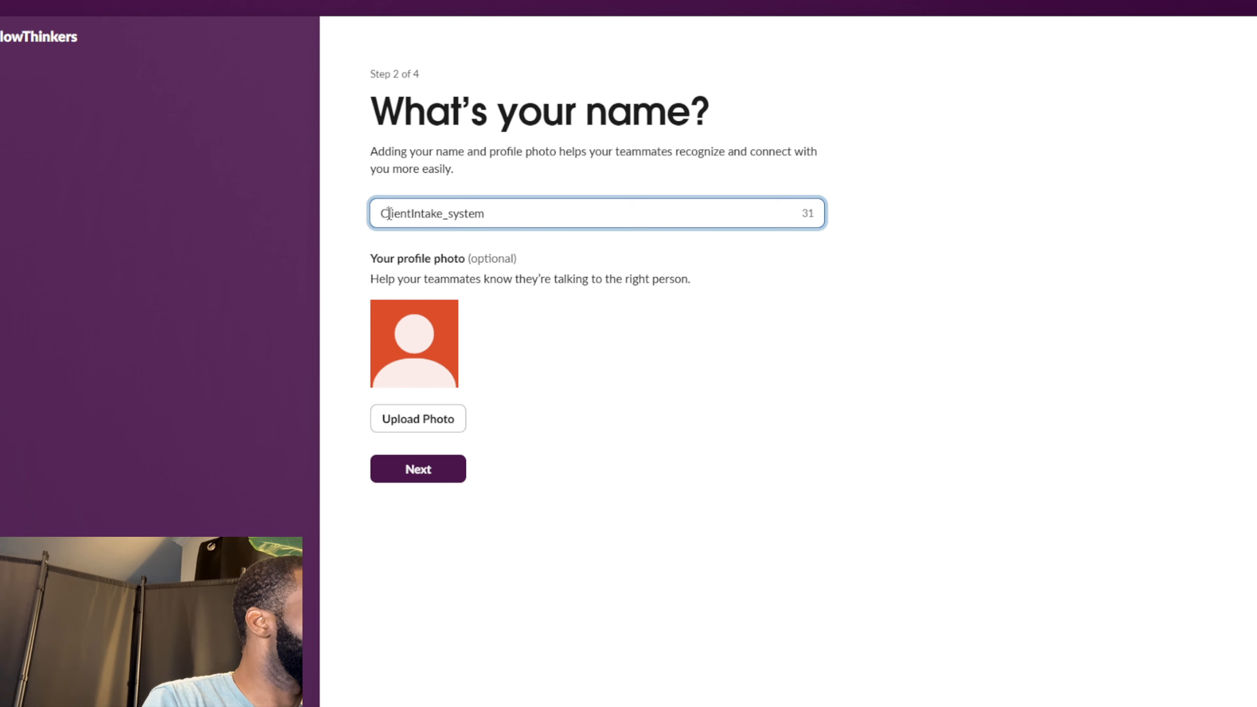
pyautogui.click(388, 213)
pyautogui.press('BackSpace')
pyautogui.write('c')
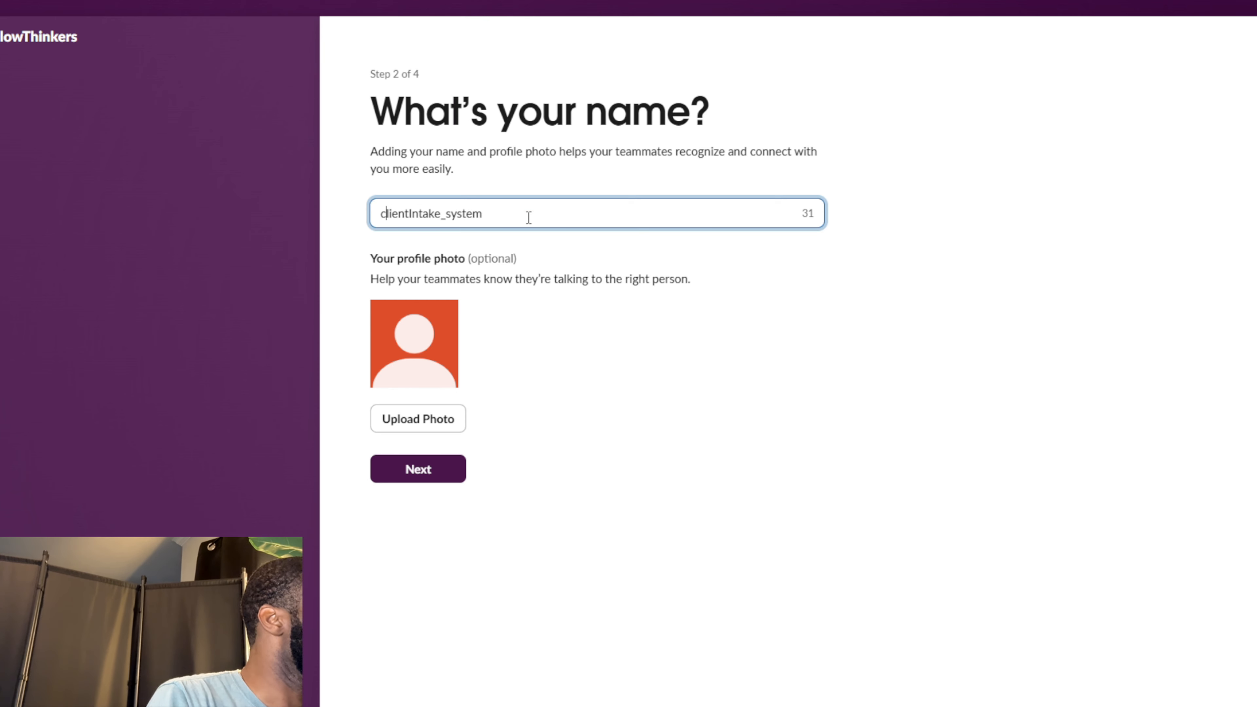
# Upload the green FlowThinkers logo image as the profile photo
pyautogui.click(407, 419)
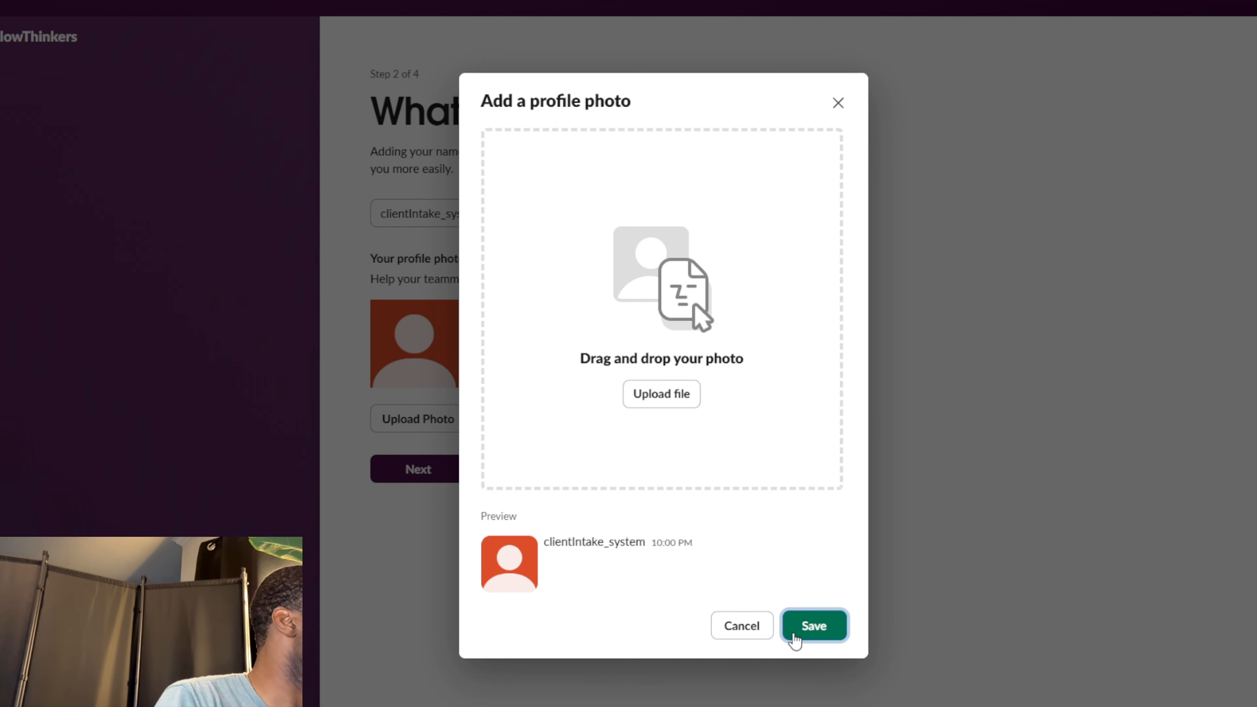
pyautogui.click(794, 638)
pyautogui.click(431, 421)
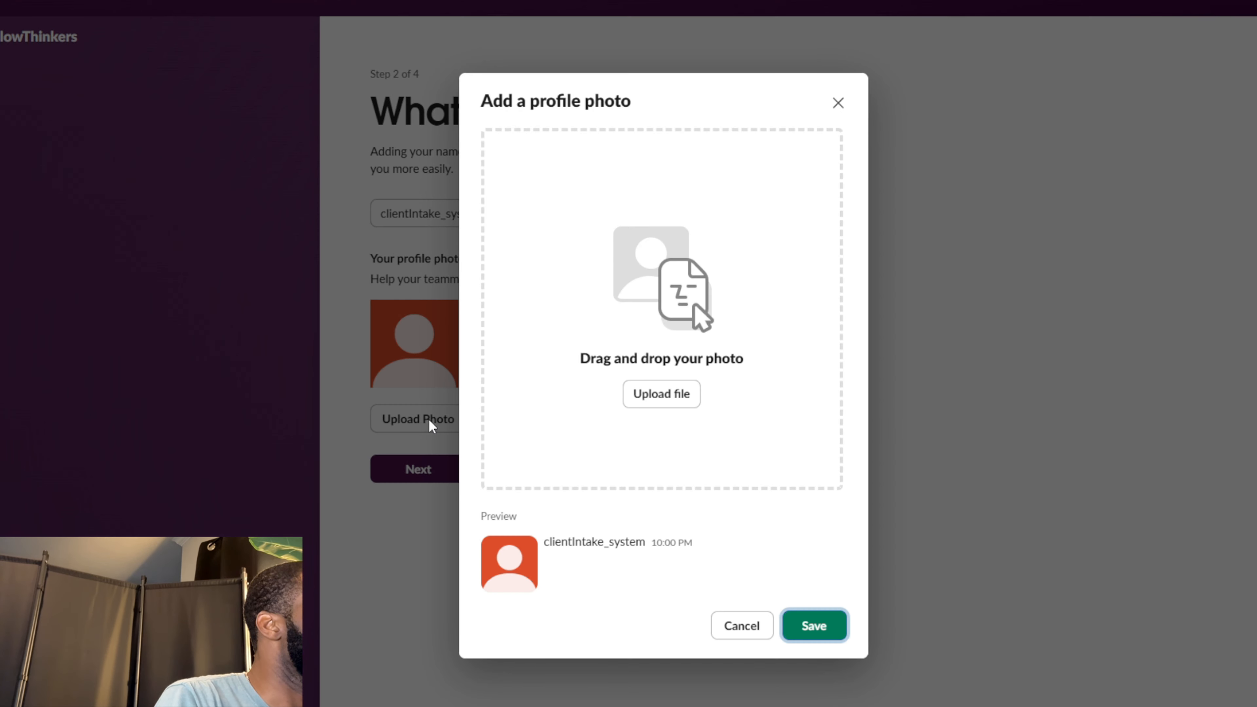
pyautogui.click(659, 411)
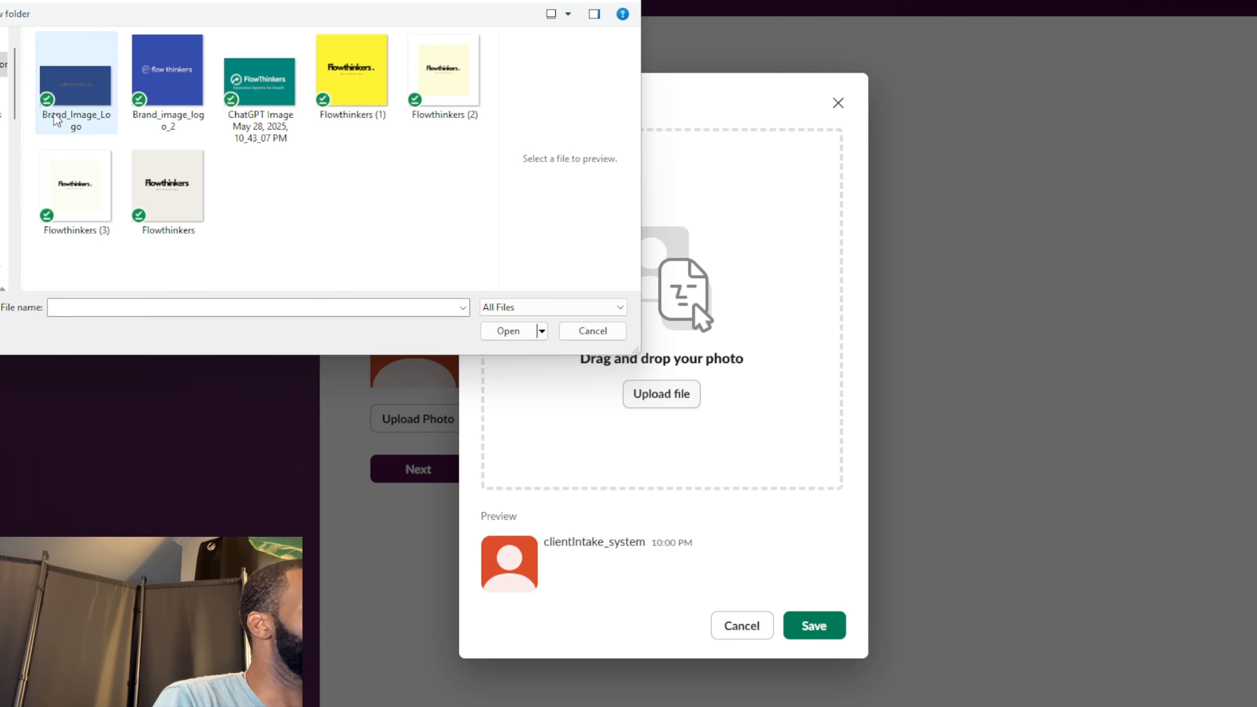
pyautogui.click(257, 89)
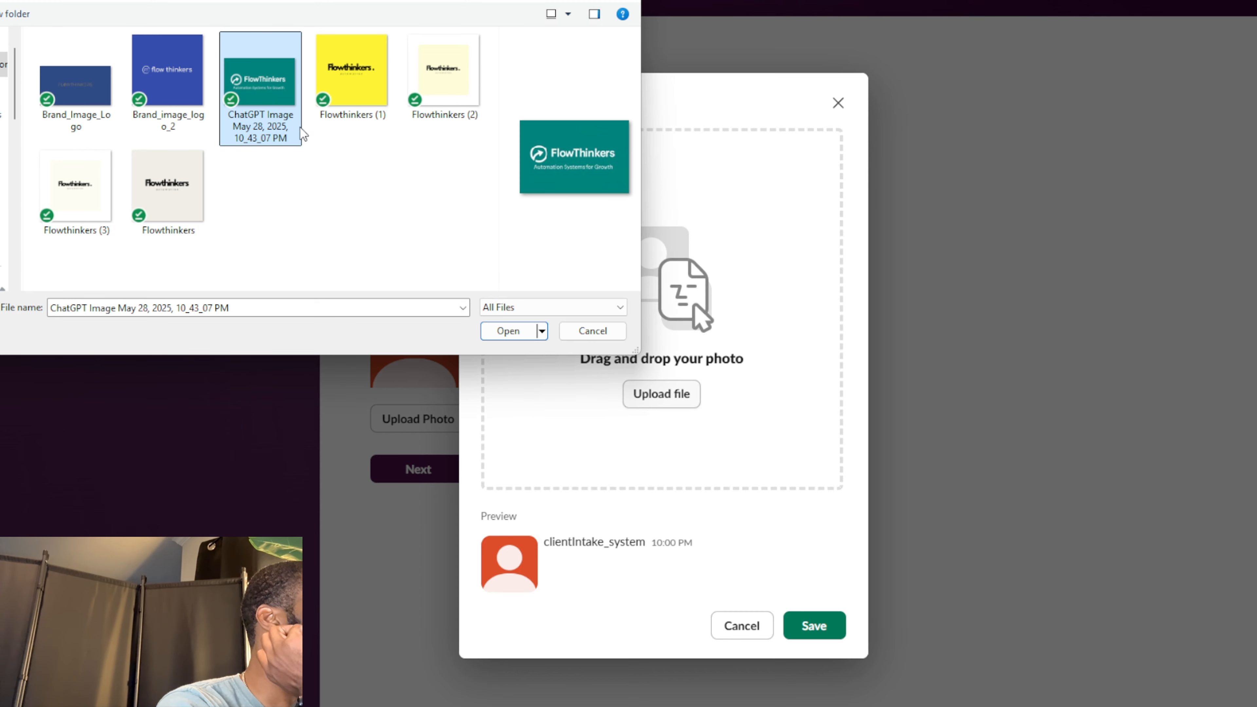
pyautogui.click(523, 331)
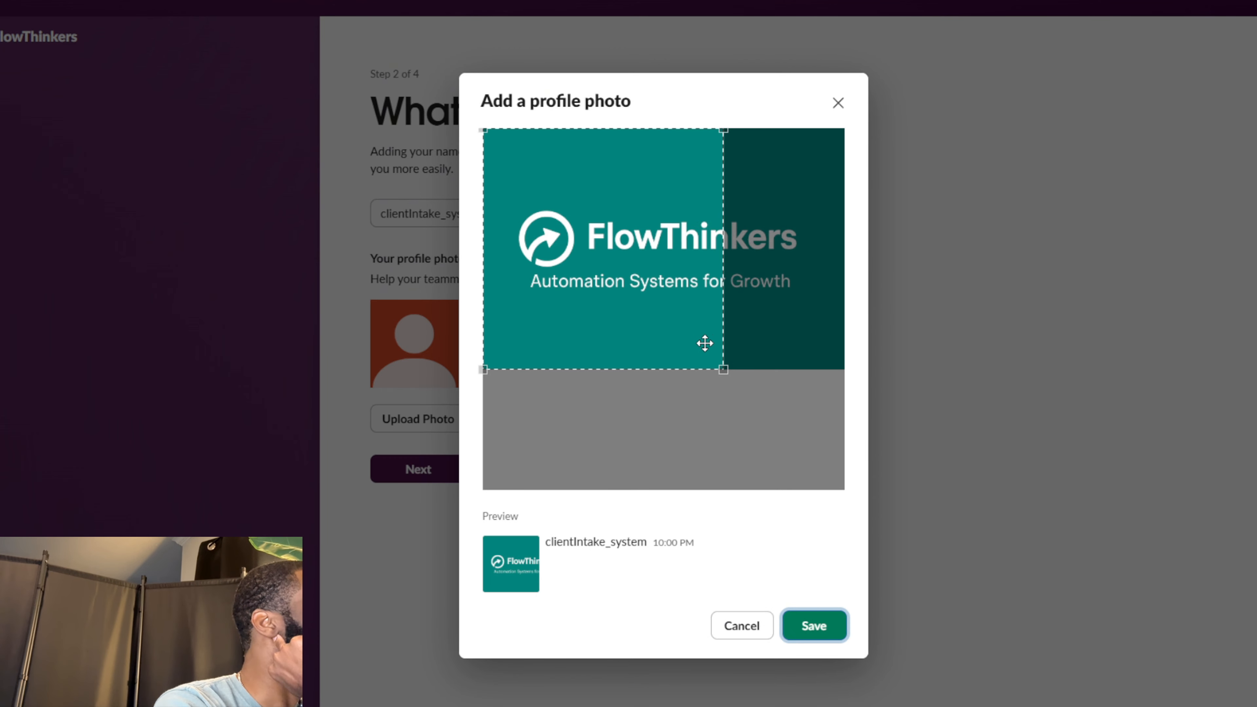
# Crop the photo tightly around the circular arrow logo icon and save it
pyautogui.moveTo(693, 333); pyautogui.dragTo(625, 293)
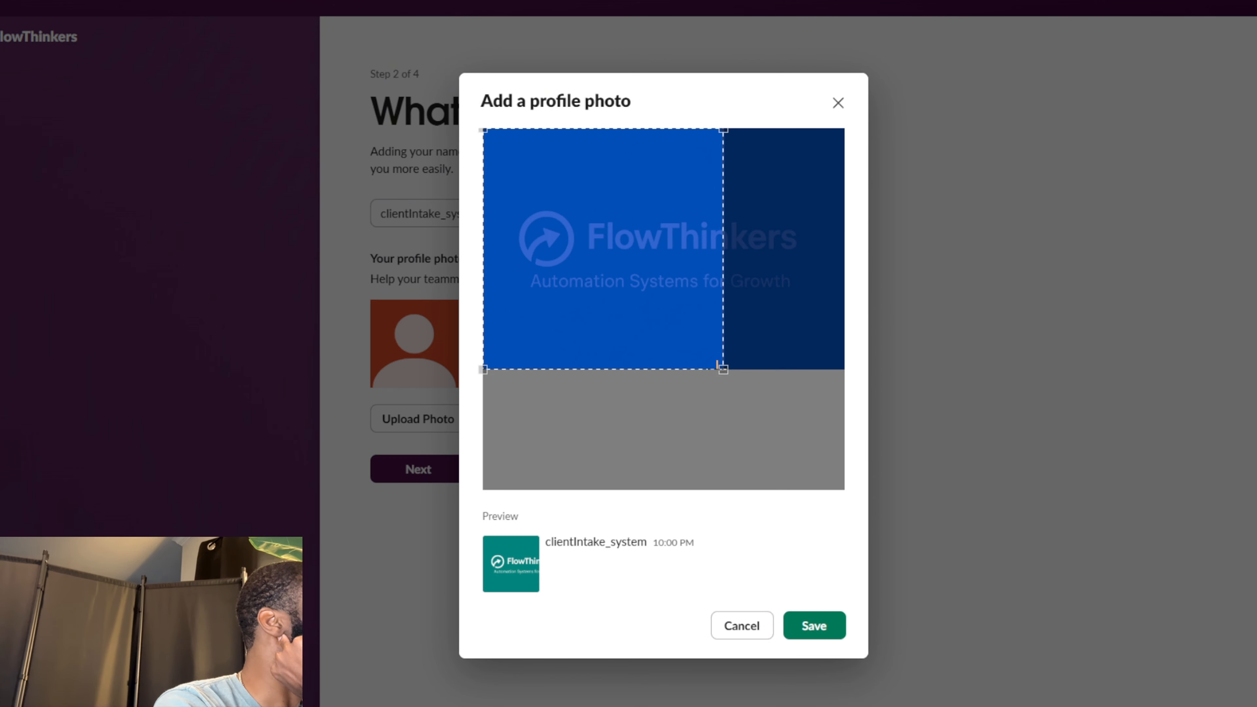
pyautogui.moveTo(719, 371); pyautogui.dragTo(606, 267)
pyautogui.moveTo(478, 126); pyautogui.dragTo(562, 195)
pyautogui.moveTo(668, 297); pyautogui.dragTo(582, 232)
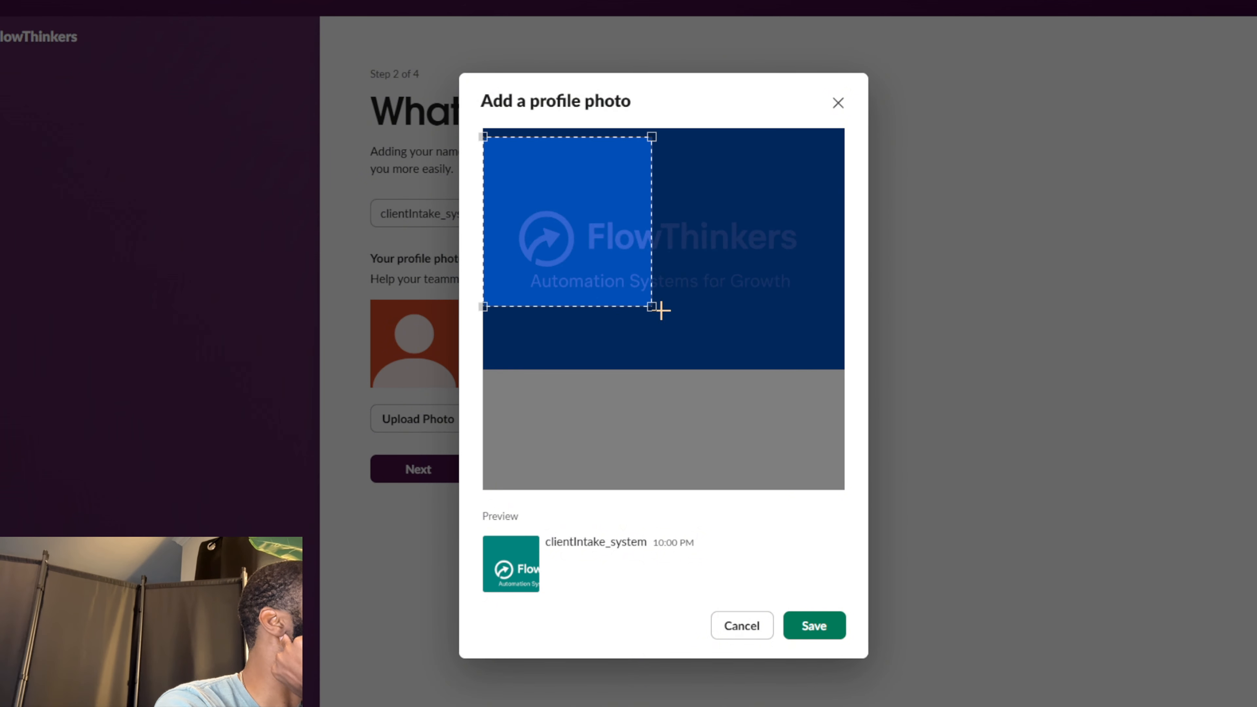
pyautogui.moveTo(651, 307); pyautogui.dragTo(561, 261)
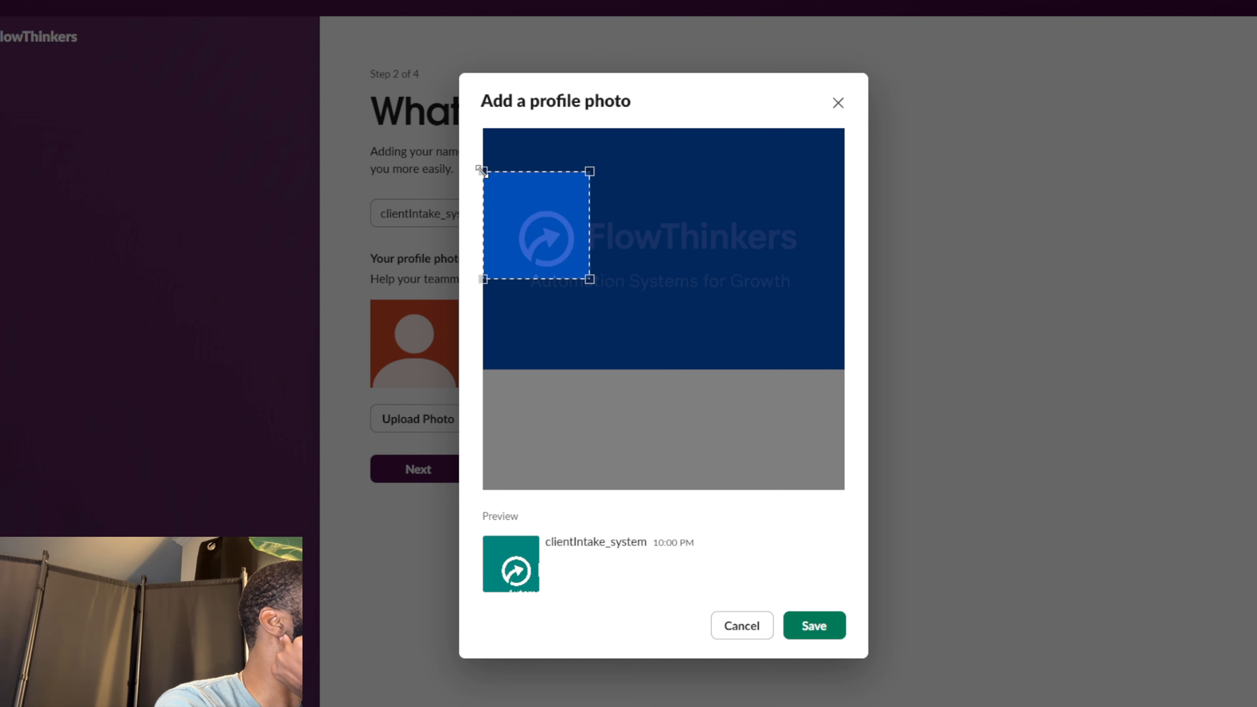
pyautogui.moveTo(482, 171); pyautogui.dragTo(504, 190)
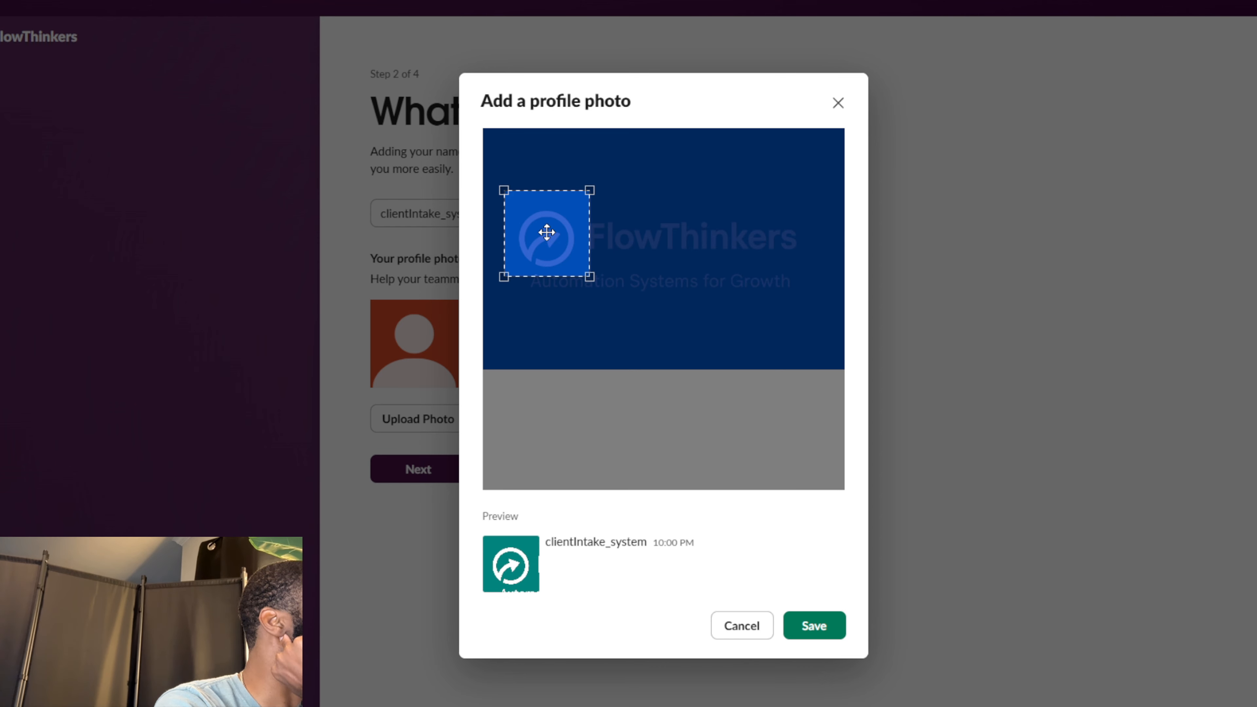
pyautogui.moveTo(540, 226); pyautogui.dragTo(548, 241)
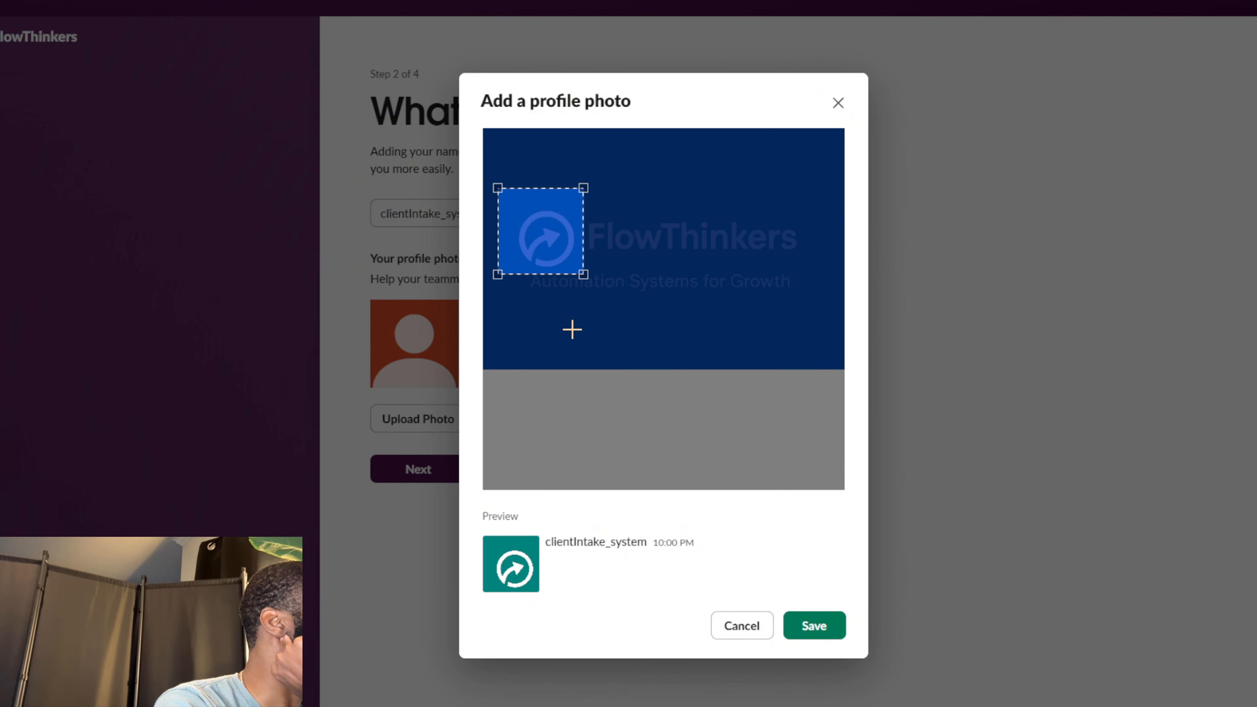
pyautogui.click(804, 625)
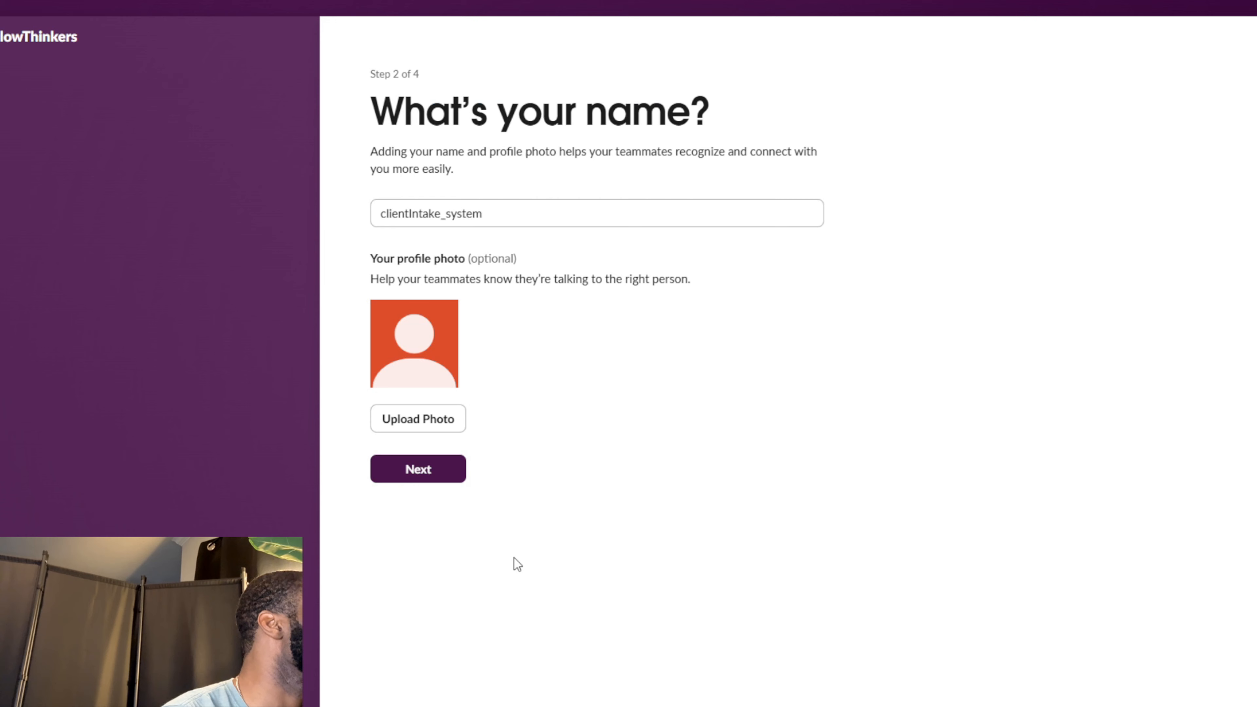
# Skip inviting coworkers and launch FlowThinkers on Slack's limited free version
pyautogui.click(418, 470)
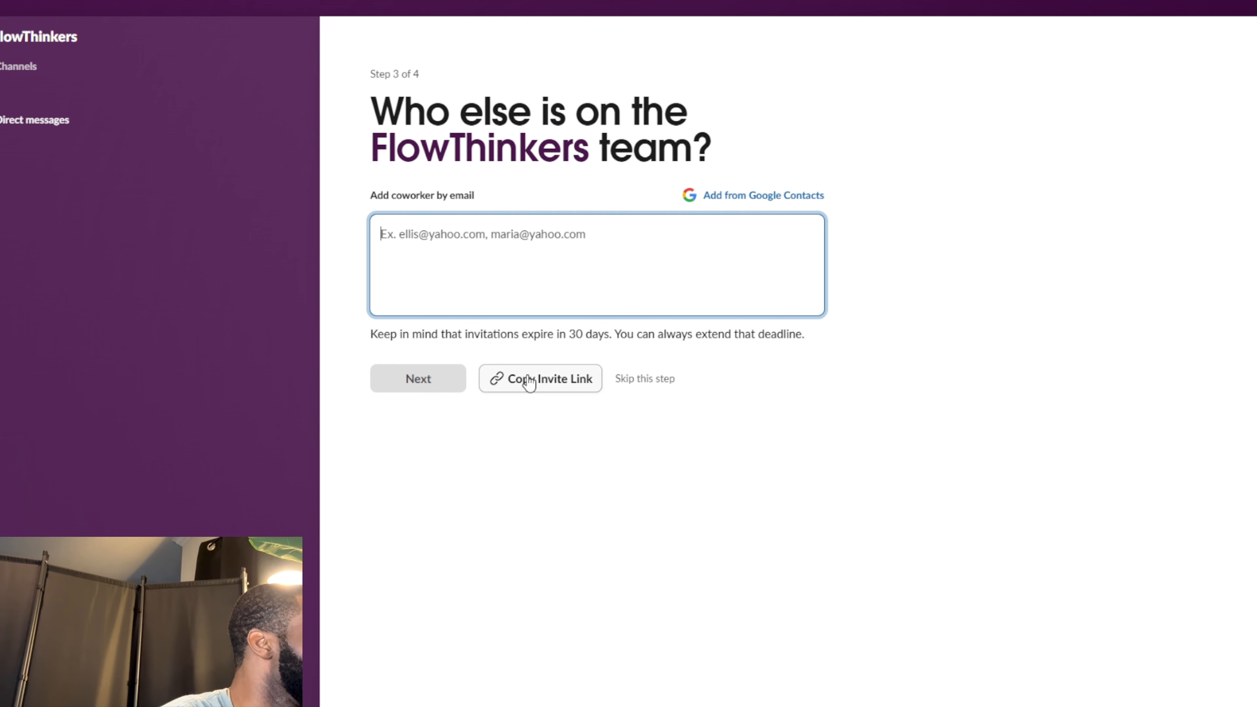
pyautogui.click(632, 380)
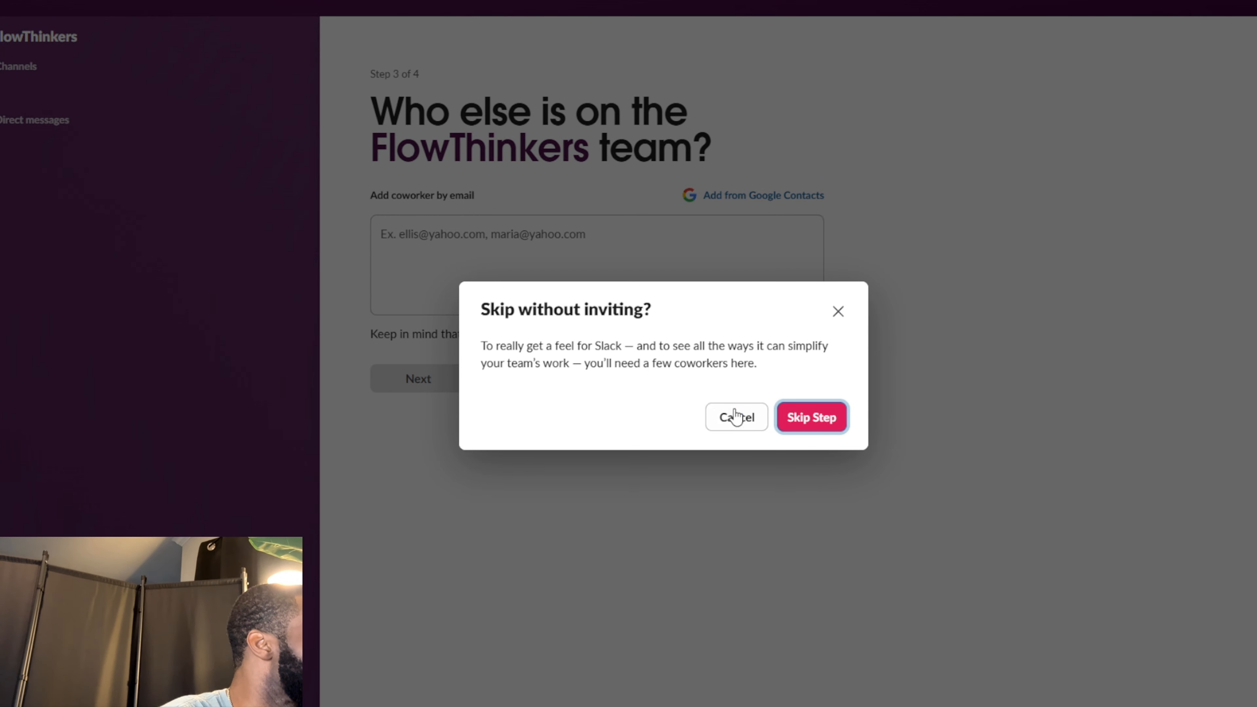
pyautogui.click(784, 425)
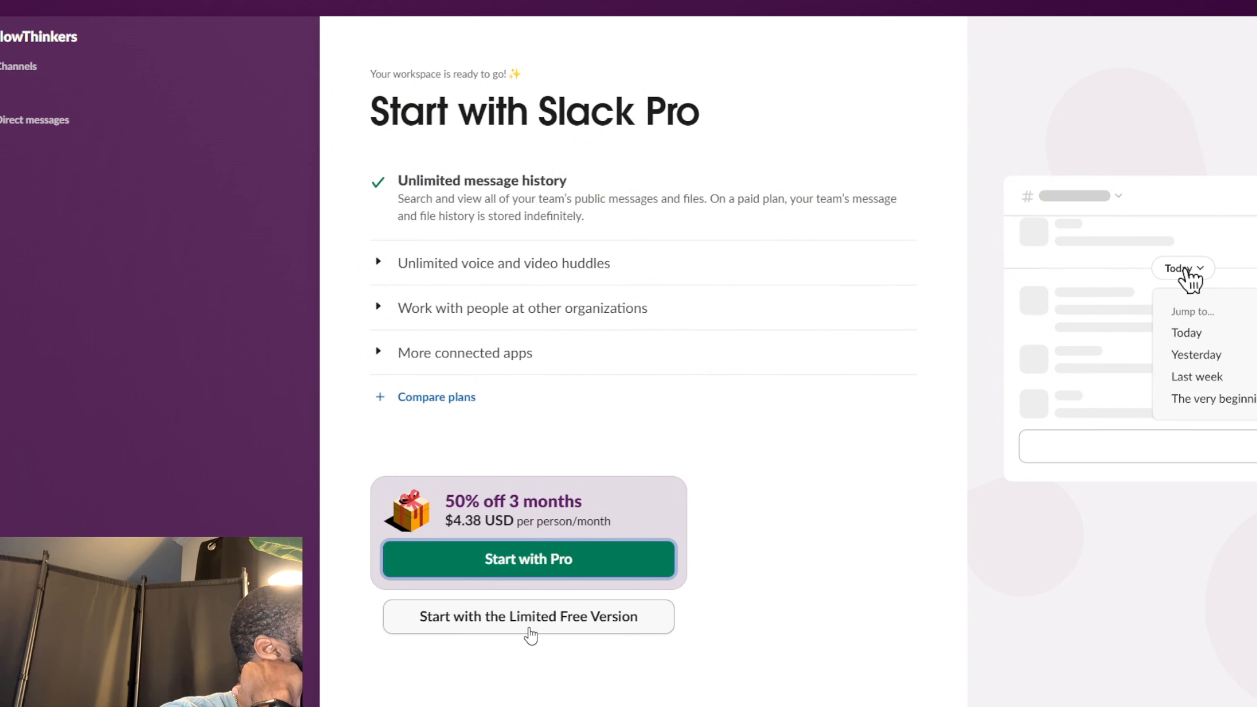
pyautogui.click(520, 621)
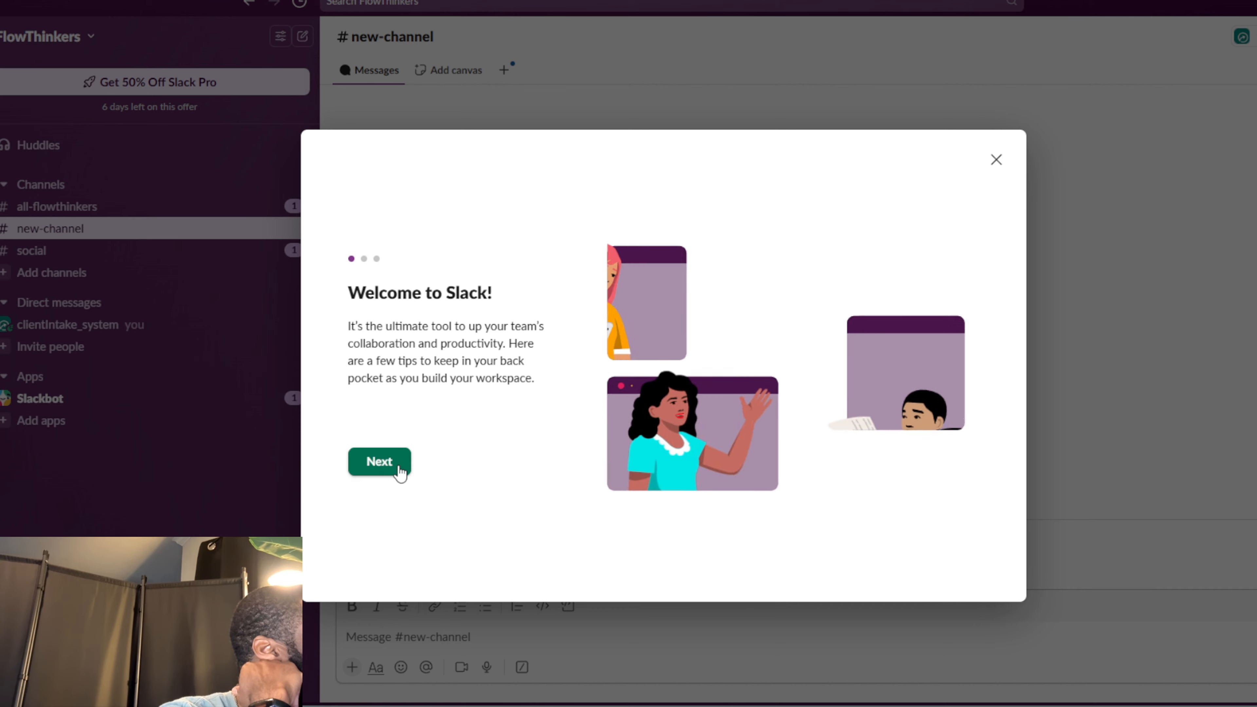
# Dismiss the welcome tour and bring up the sidebar's add-channel options
pyautogui.click(400, 471)
pyautogui.click(449, 475)
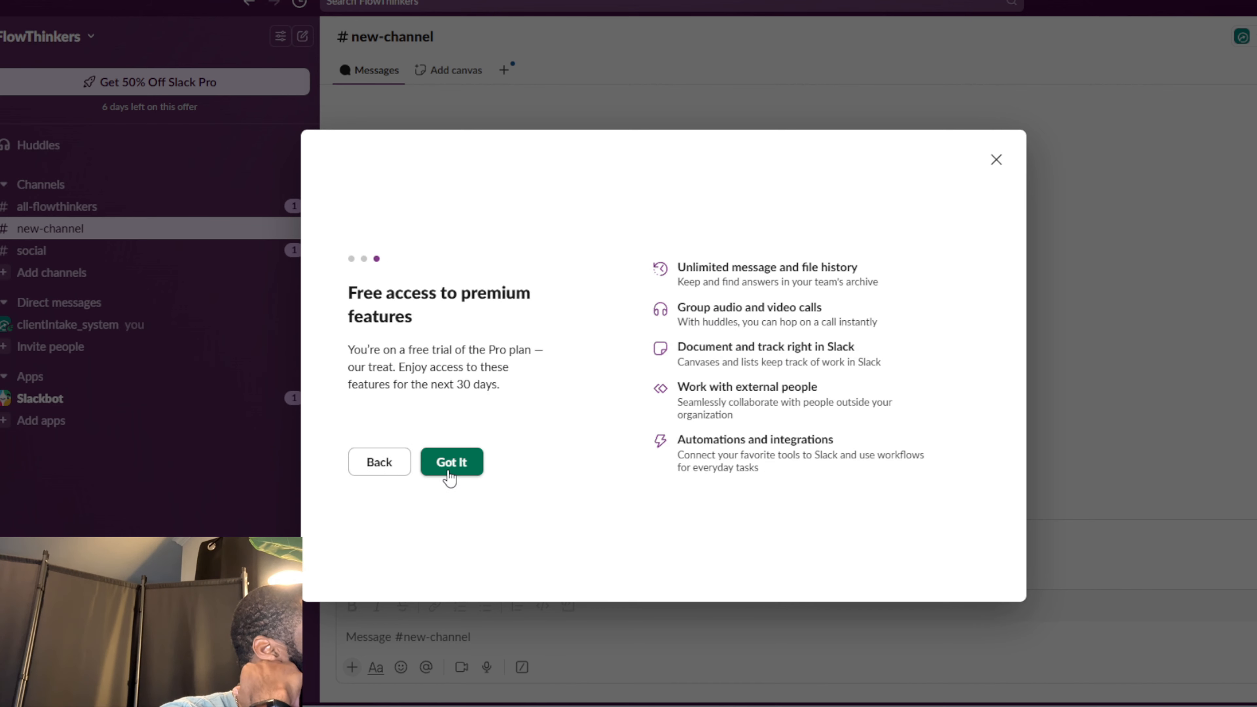
pyautogui.click(450, 462)
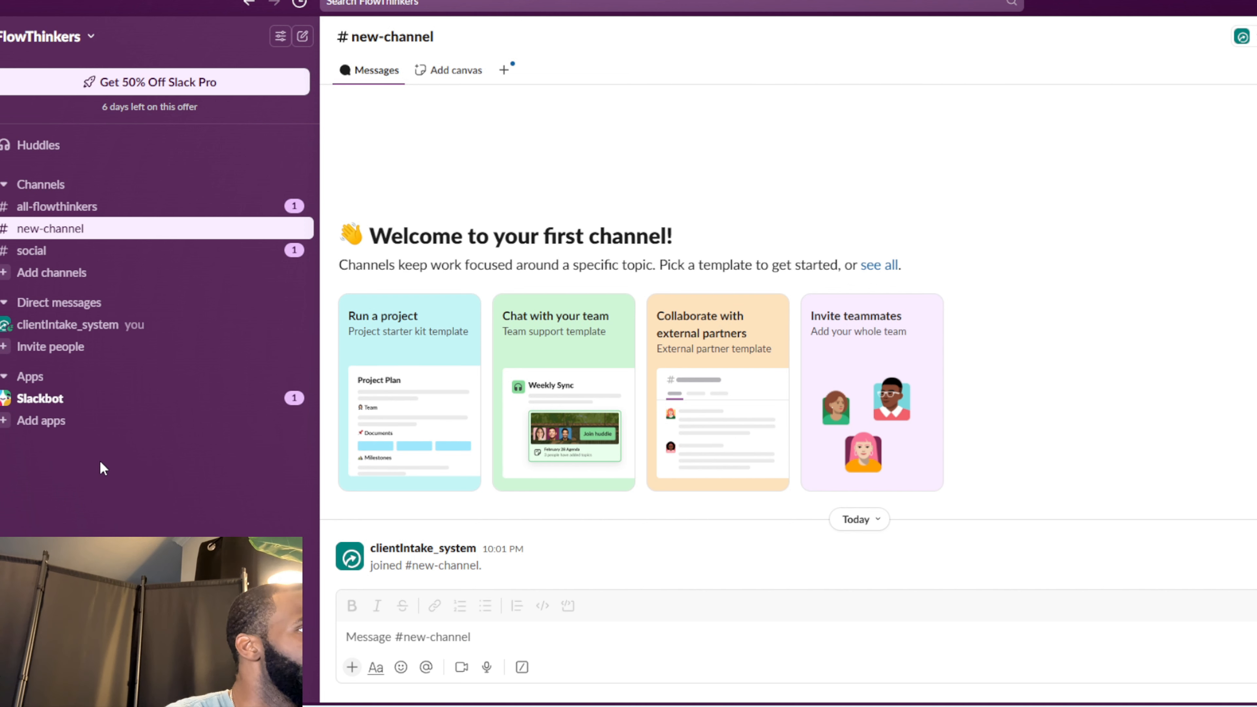
pyautogui.click(39, 278)
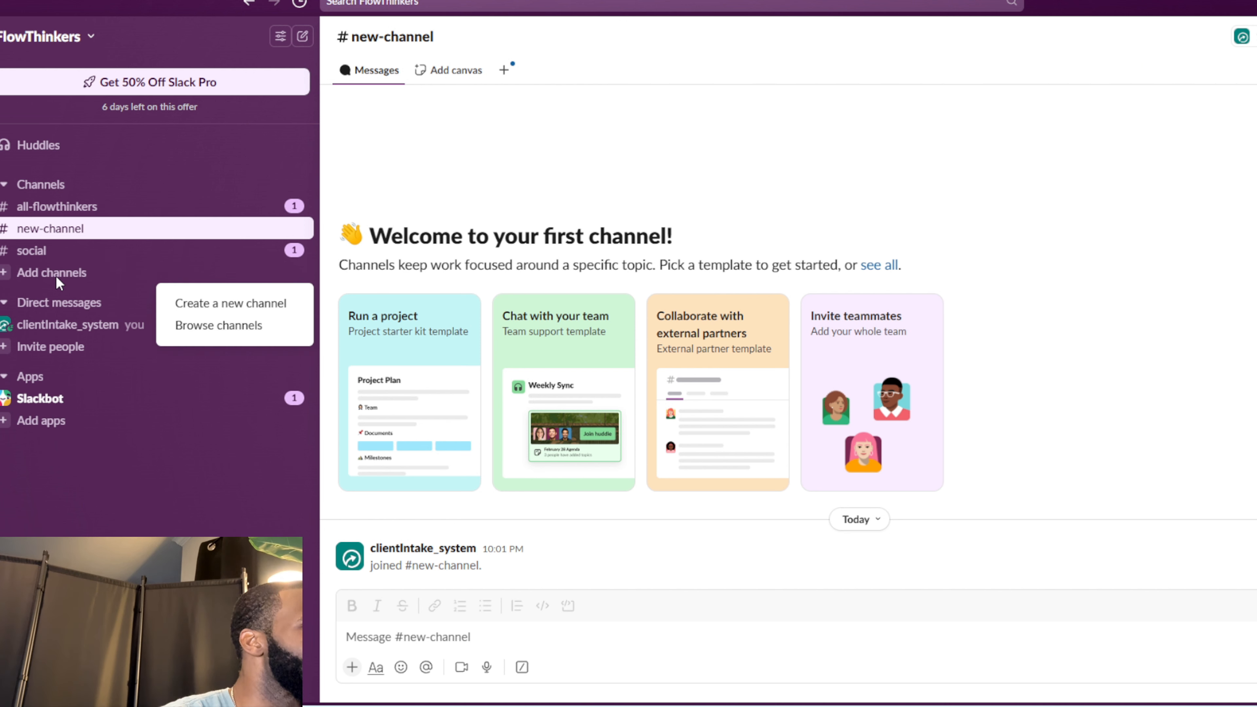
# Start a new channel from the Blank channel template
pyautogui.click(168, 303)
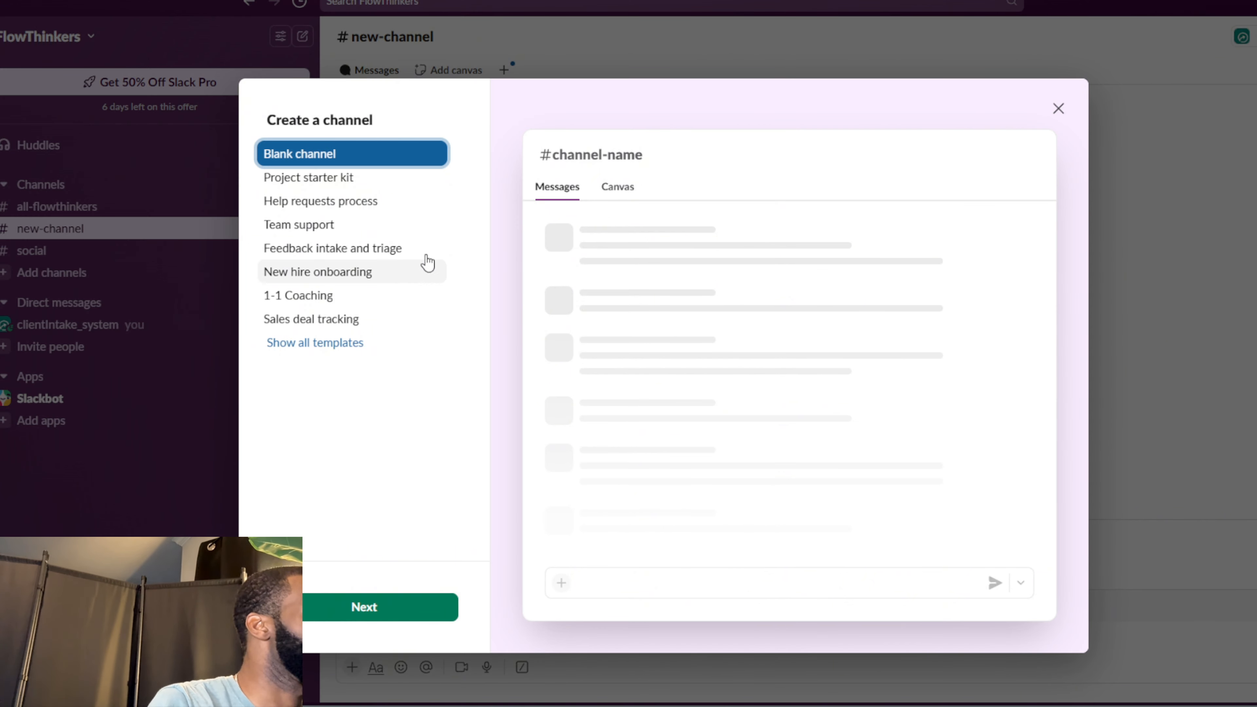
pyautogui.click(576, 153)
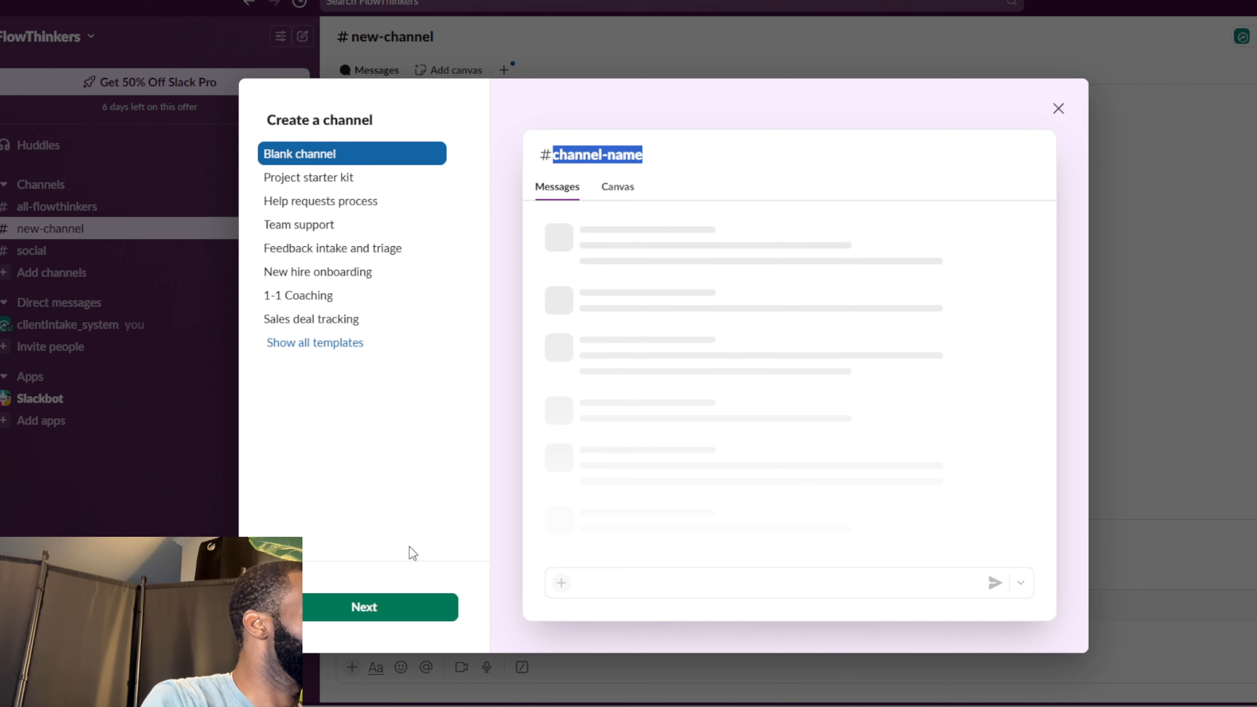
pyautogui.click(402, 595)
pyautogui.click(401, 597)
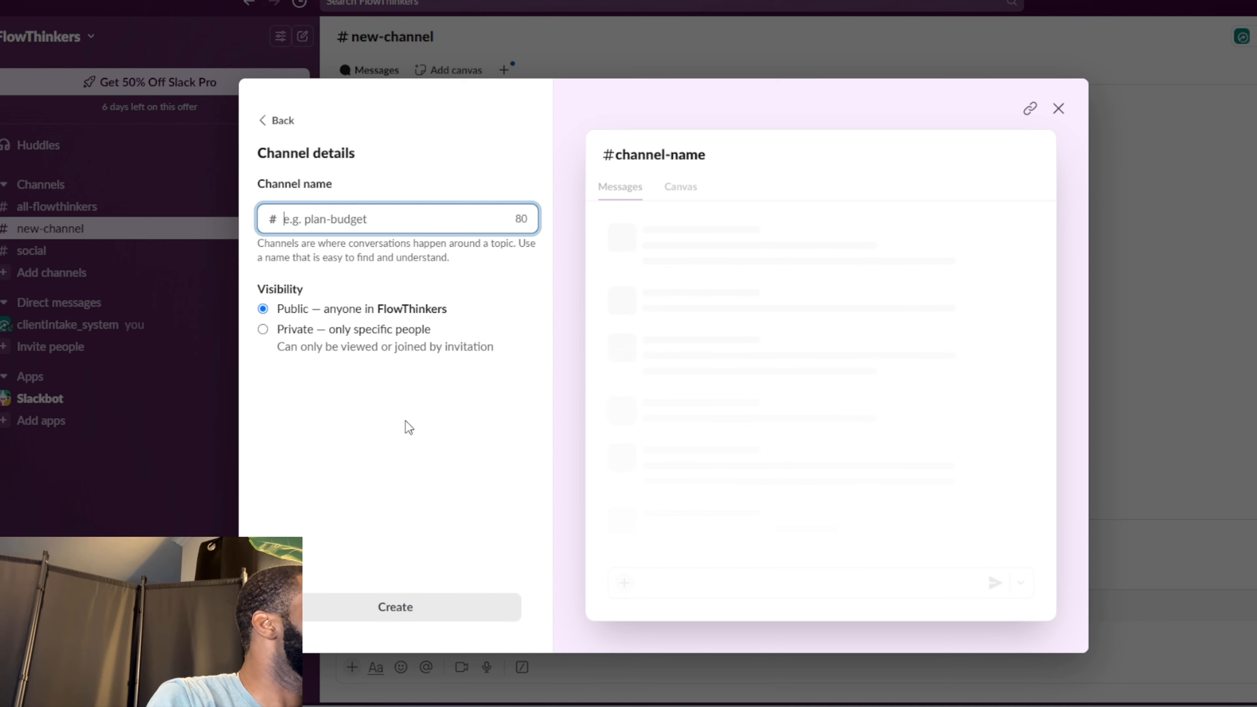
# Name the new channel clientalert, correcting typos along the way
pyautogui.write('client')
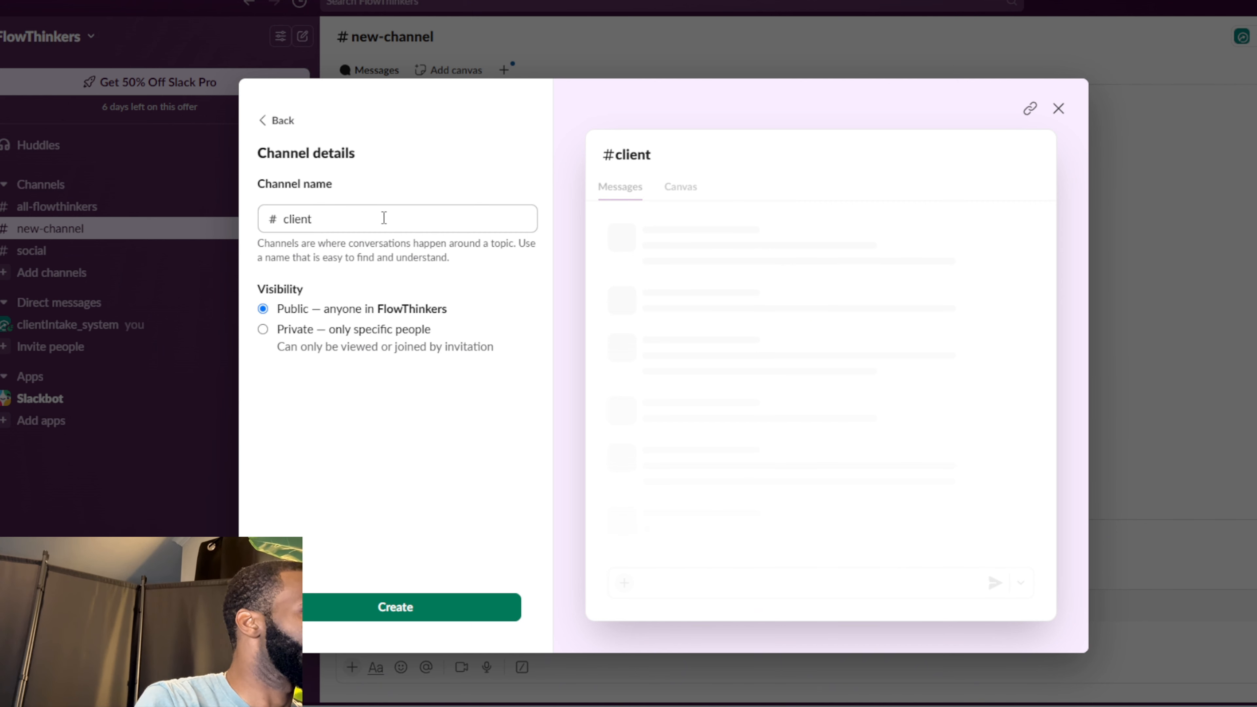
pyautogui.click(384, 218)
pyautogui.write('o')
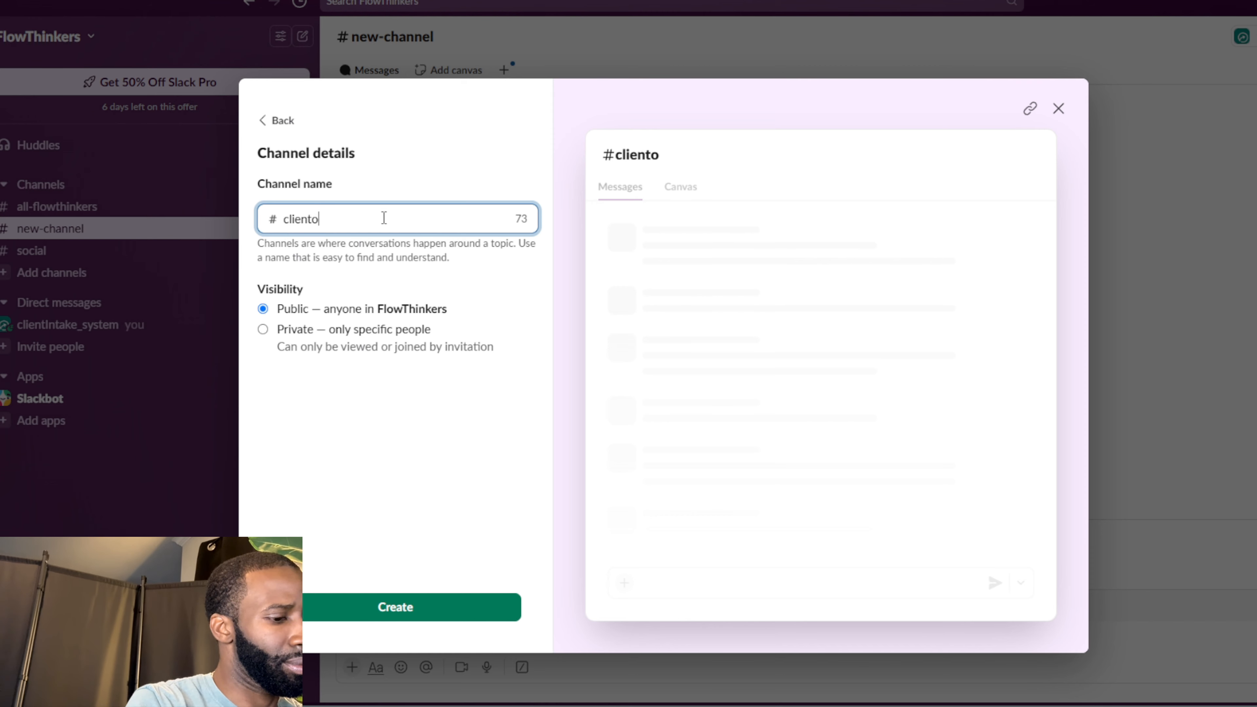
pyautogui.press('BackSpace')
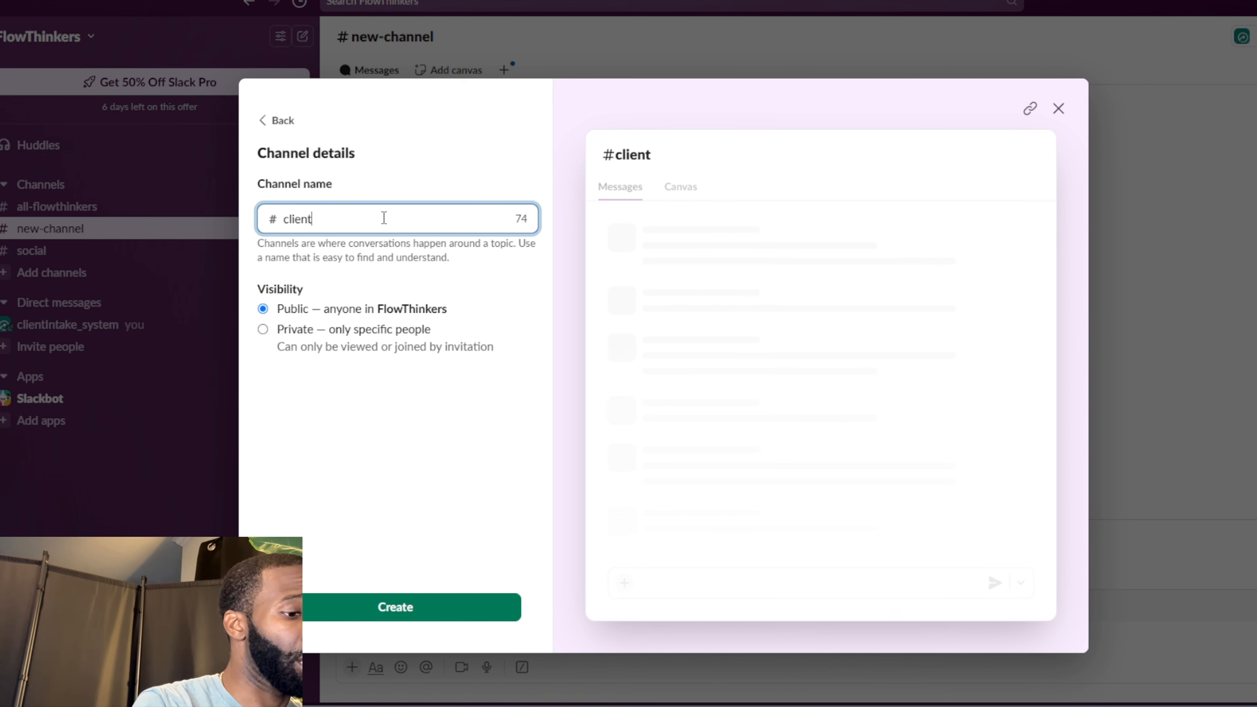
pyautogui.write('altert')
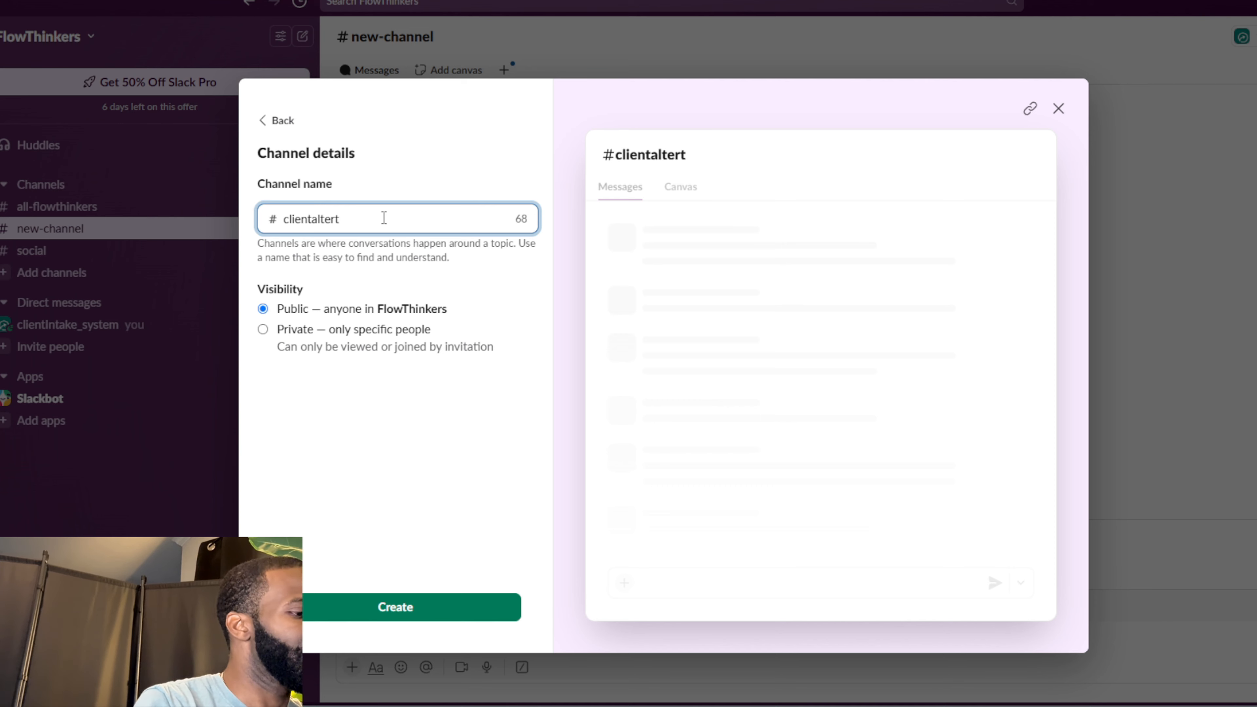
pyautogui.press('BackSpace')
pyautogui.press('BackSpace')
pyautogui.press('BackSpace')
pyautogui.press('BackSpace')
pyautogui.press('BackSpace')
pyautogui.press('BackSpace')
pyautogui.write('ale')
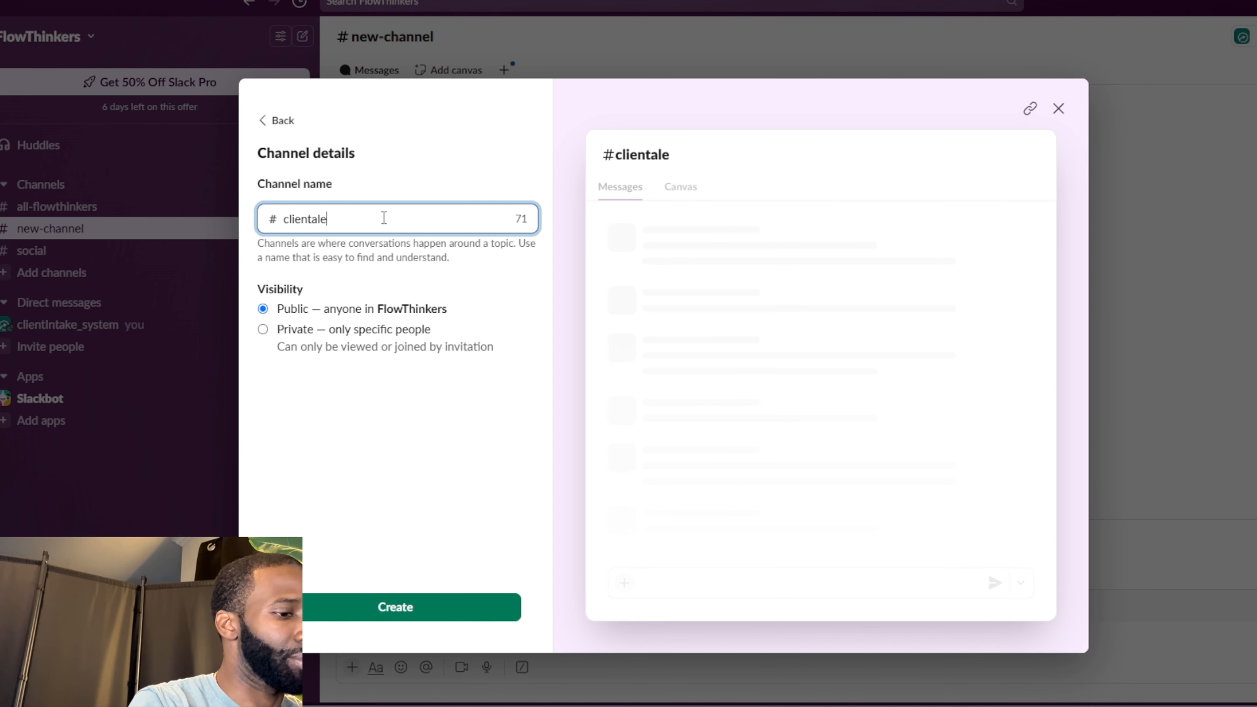
pyautogui.press('BackSpace')
pyautogui.press('BackSpace')
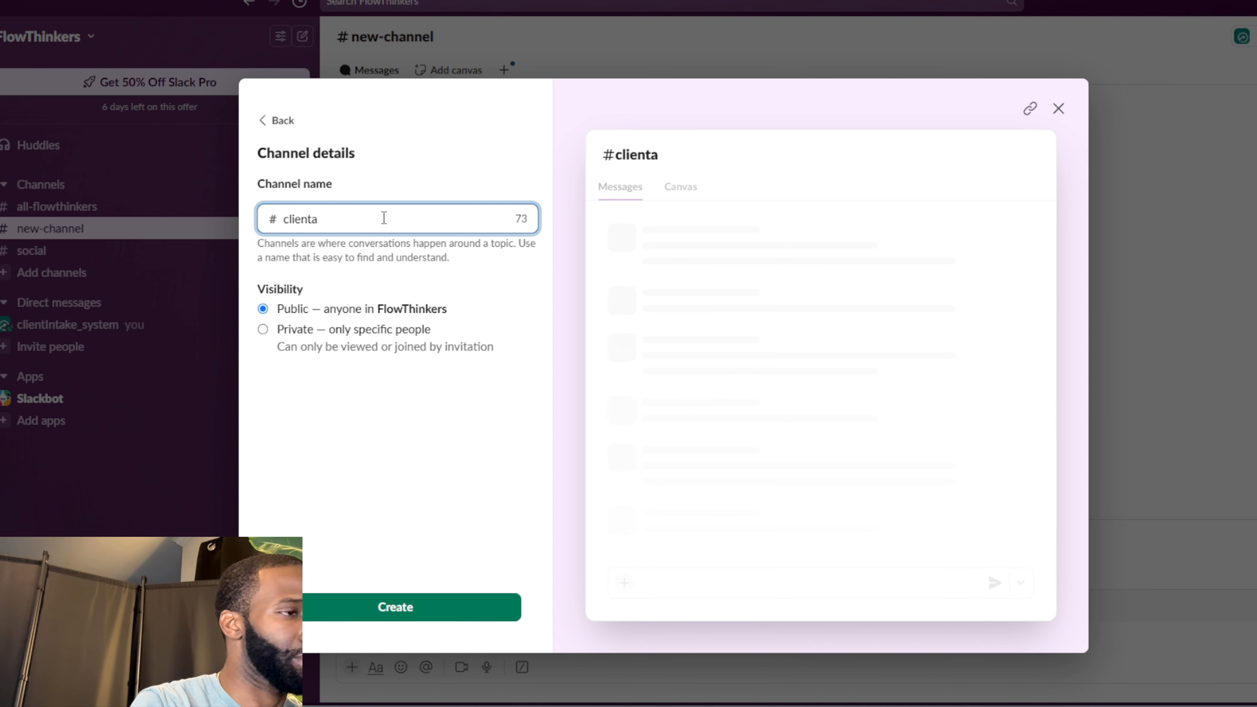
pyautogui.press('BackSpace')
pyautogui.write('a')
pyautogui.press('BackSpace')
pyautogui.write('a')
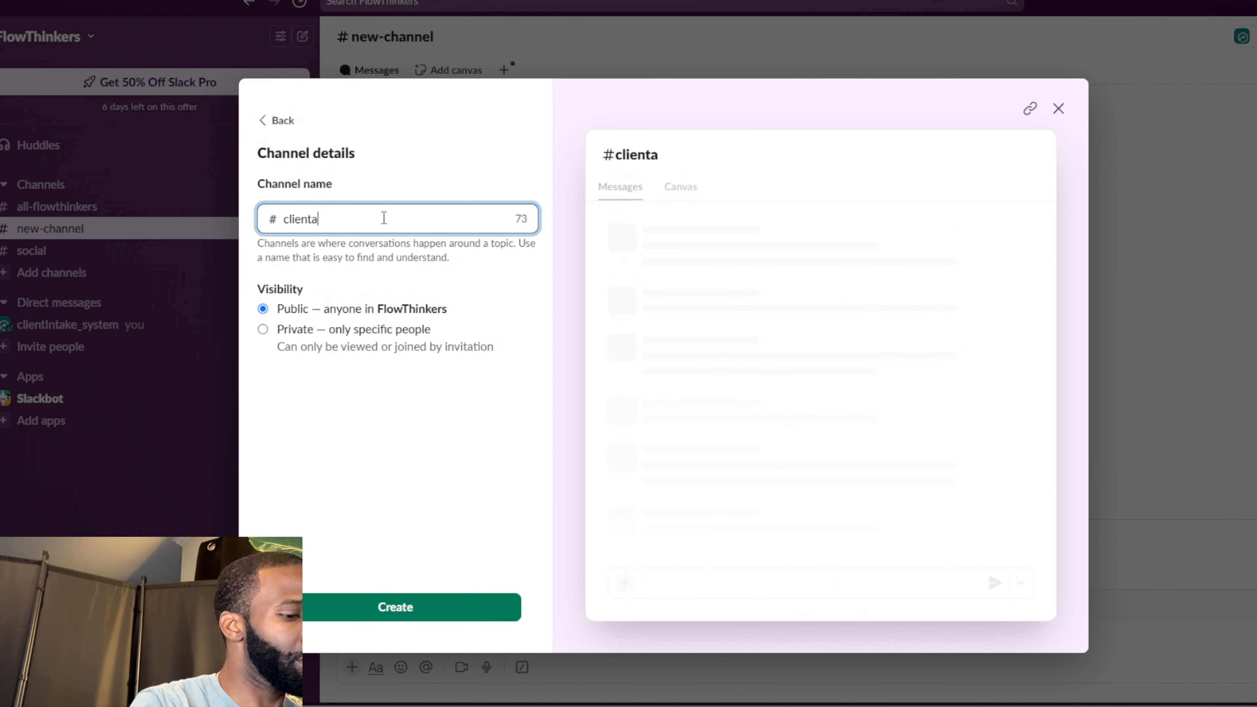
pyautogui.write('lert')
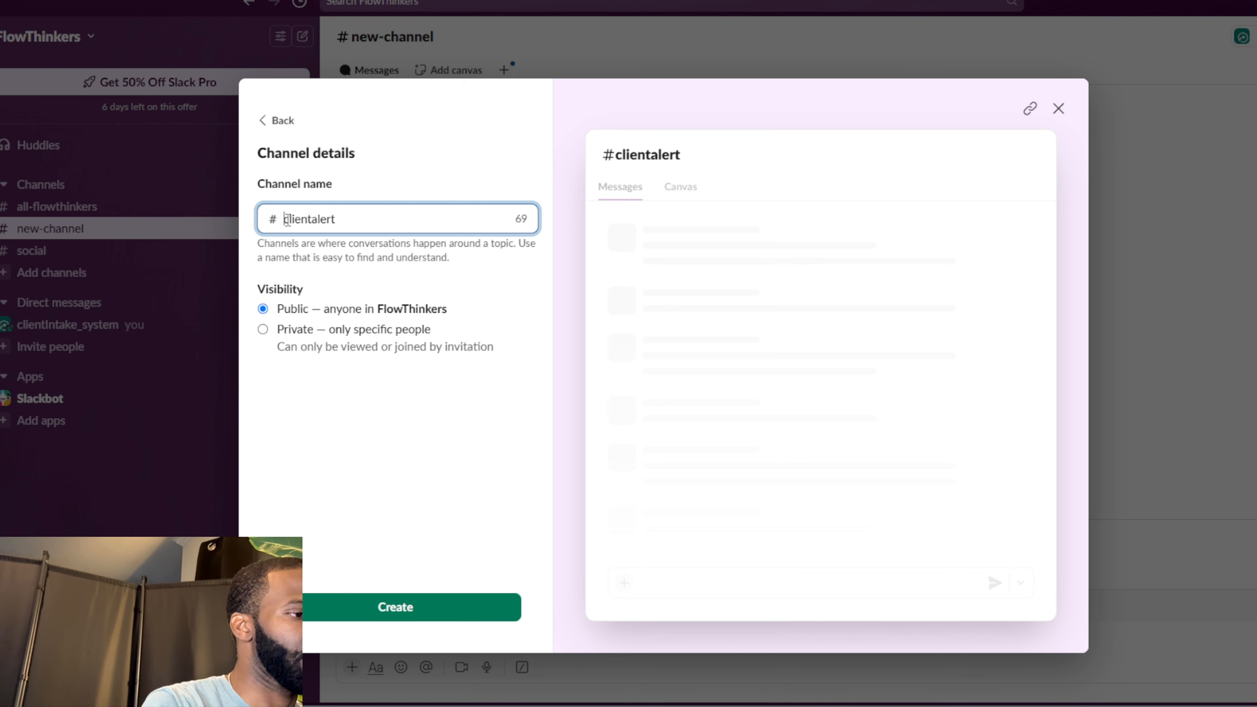
pyautogui.click(285, 219)
pyautogui.write('new')
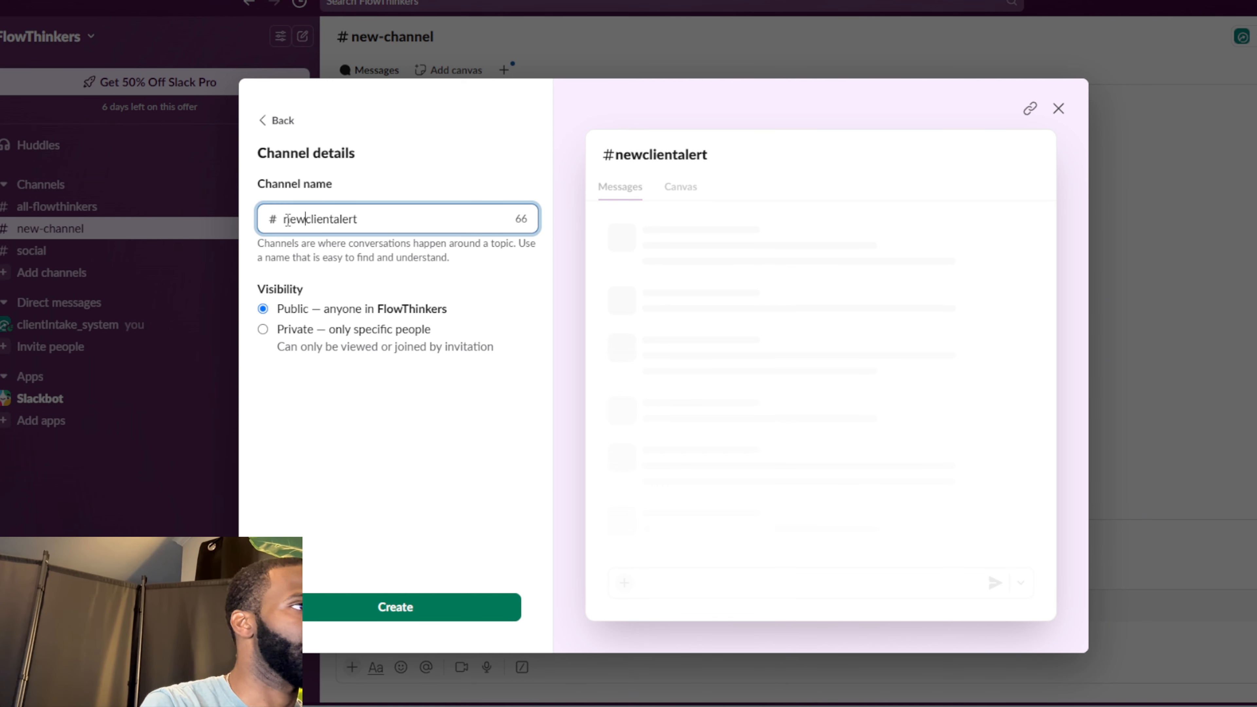
pyautogui.write('-')
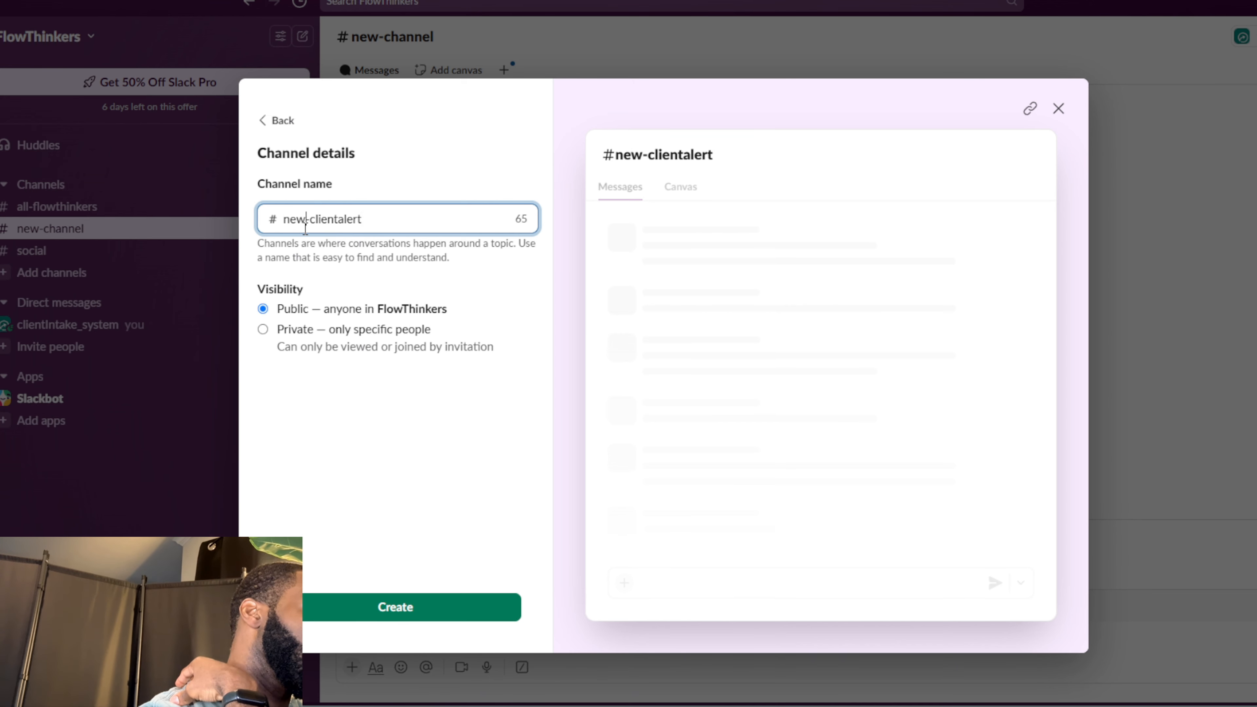
pyautogui.click(305, 227)
pyautogui.press('BackSpace')
pyautogui.press('BackSpace')
pyautogui.press('BackSpace')
pyautogui.press('BackSpace')
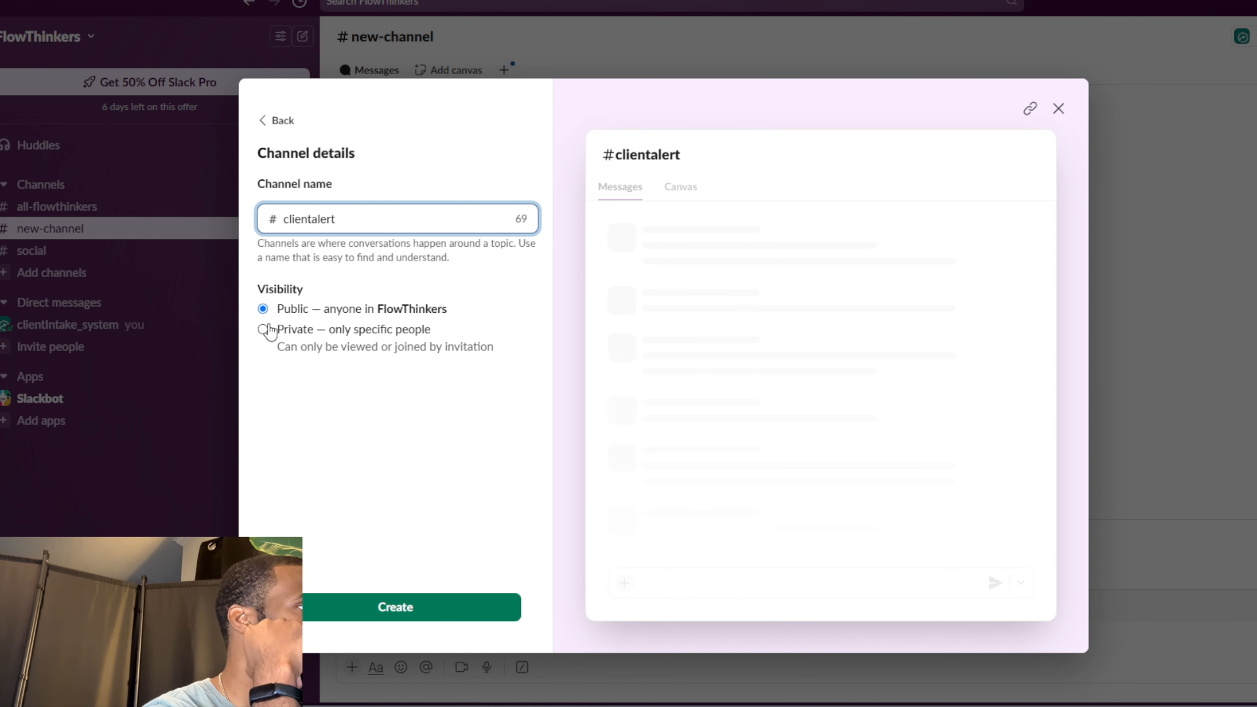
# Create the channel with public visibility and skip adding people for now
pyautogui.click(263, 329)
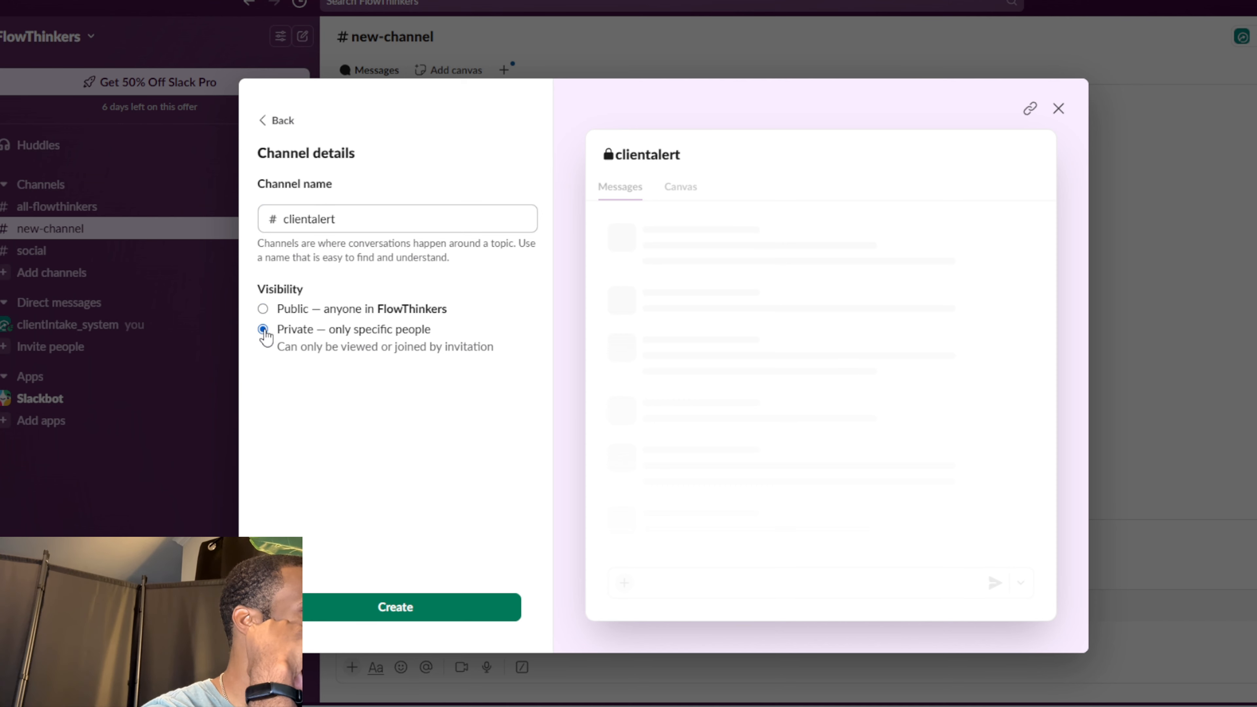
pyautogui.click(263, 309)
pyautogui.click(403, 609)
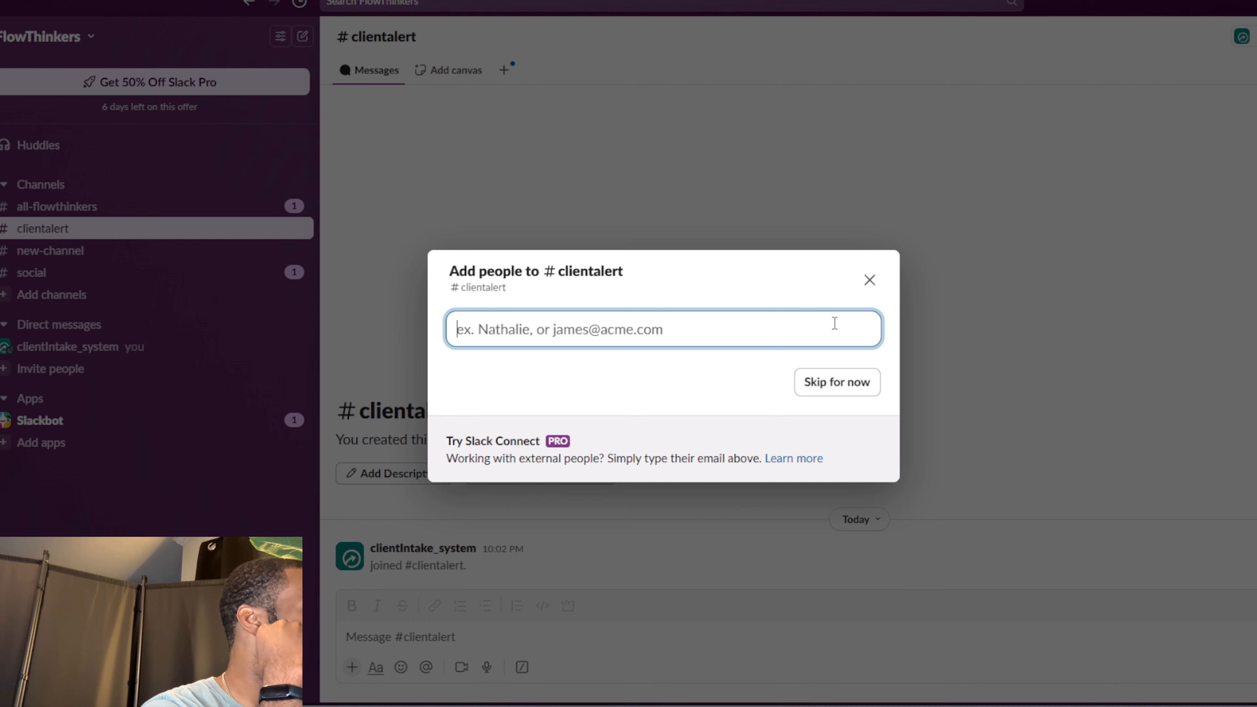
pyautogui.click(832, 392)
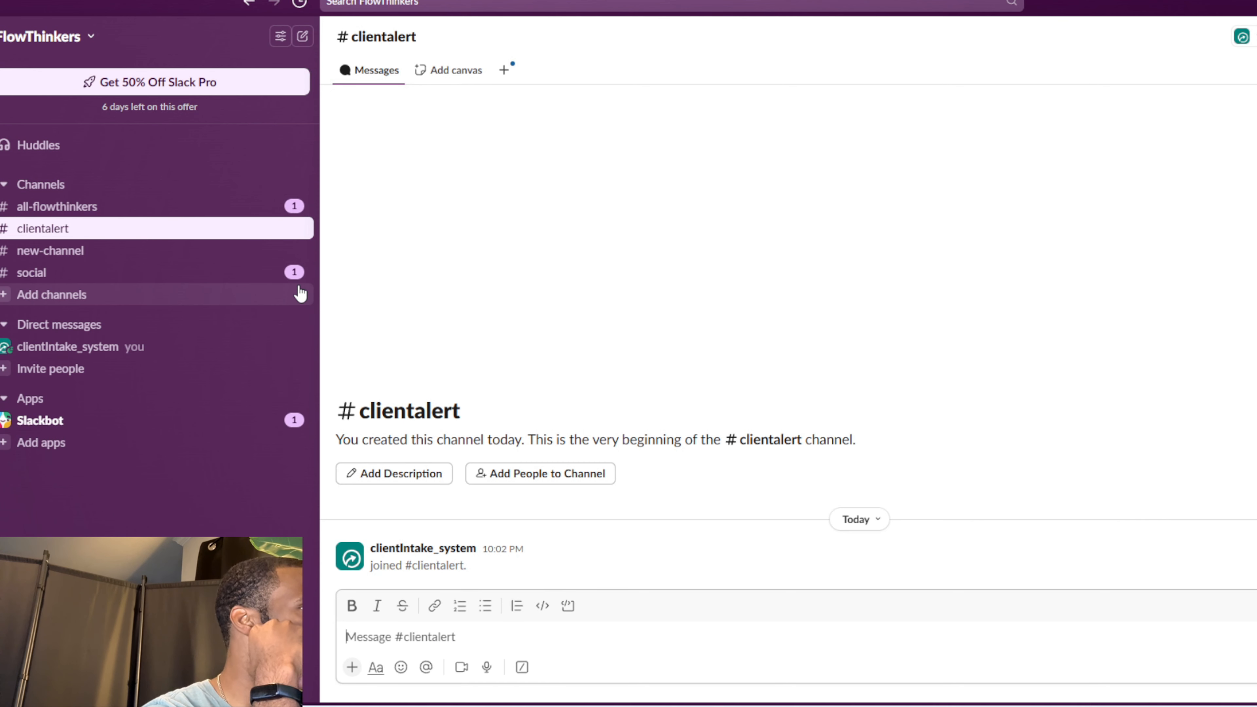
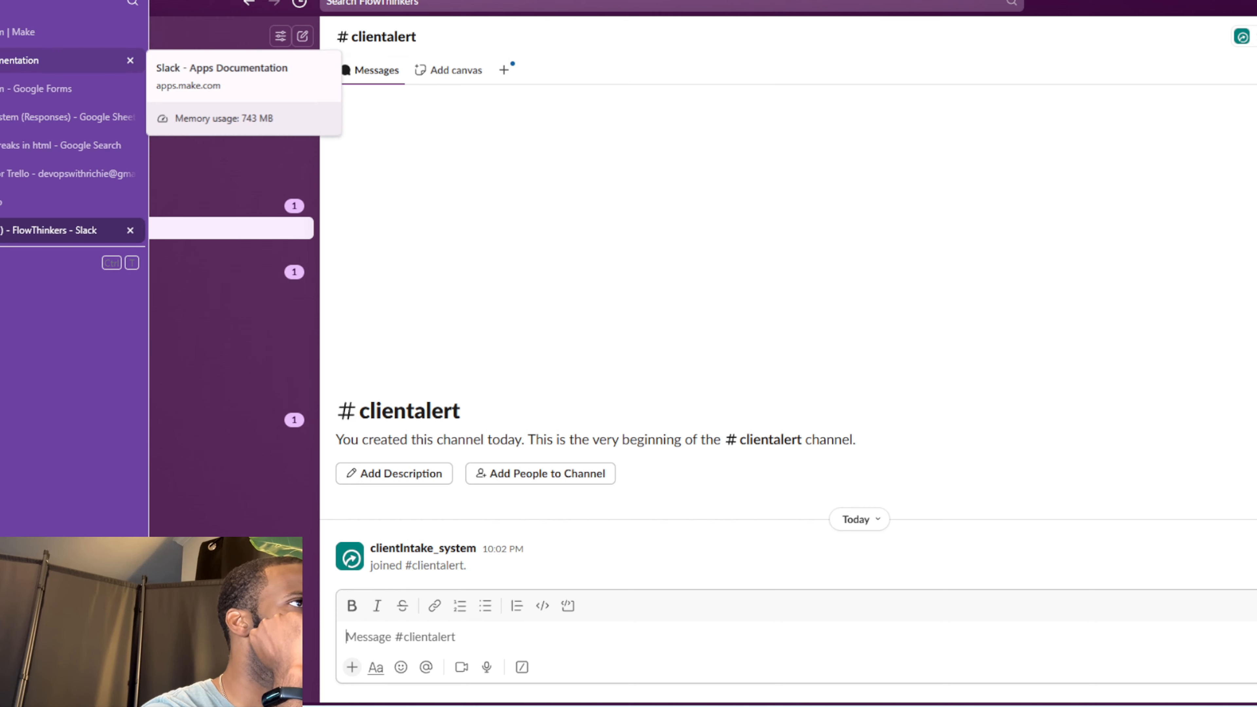
# Glance at the Slack Apps Documentation tab, then return to the Client Intake System scenario
pyautogui.click(75, 59)
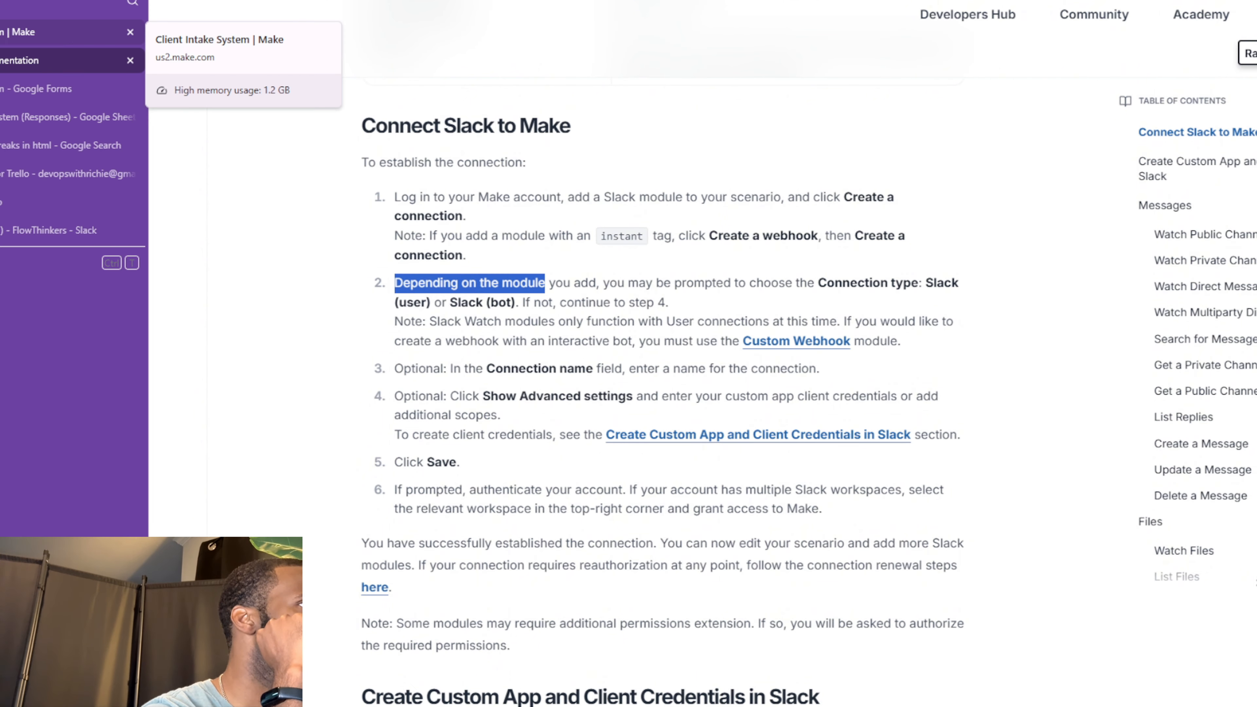
pyautogui.click(75, 33)
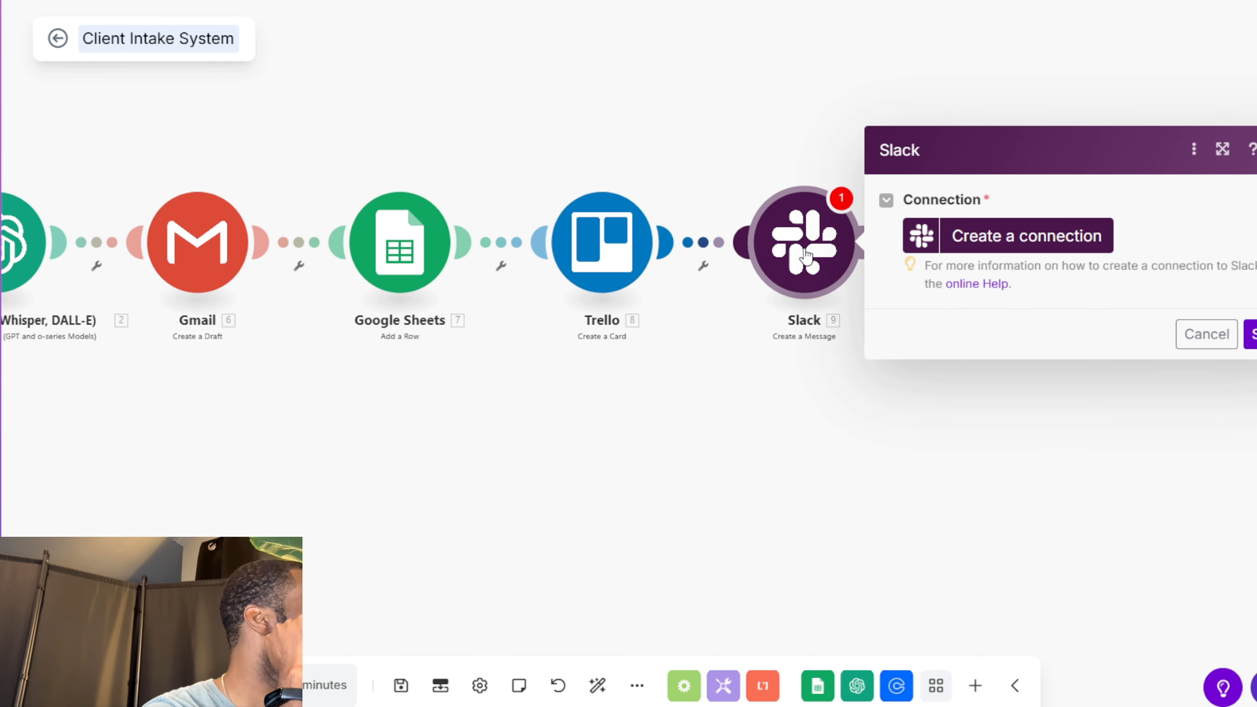
# Create a Slack (user) connection named 'My Slack (user) connection (06/04/2025)' with no extra scopes
pyautogui.click(962, 236)
pyautogui.click(638, 243)
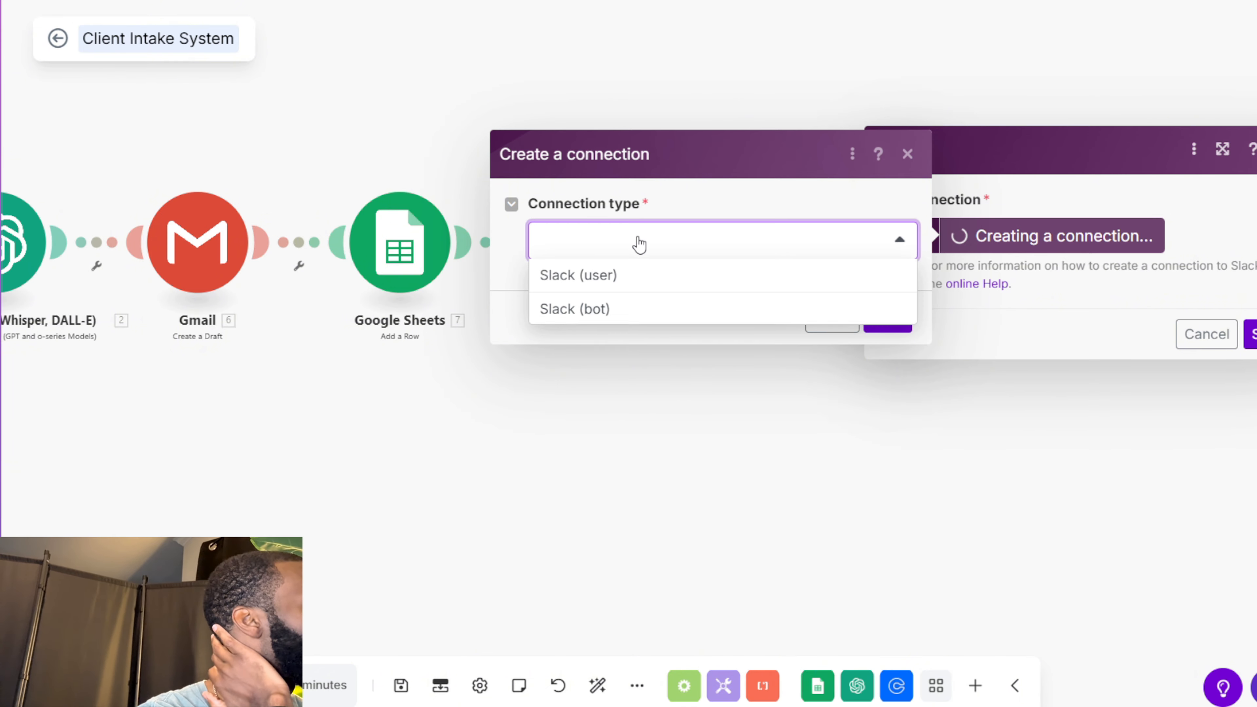
pyautogui.click(635, 285)
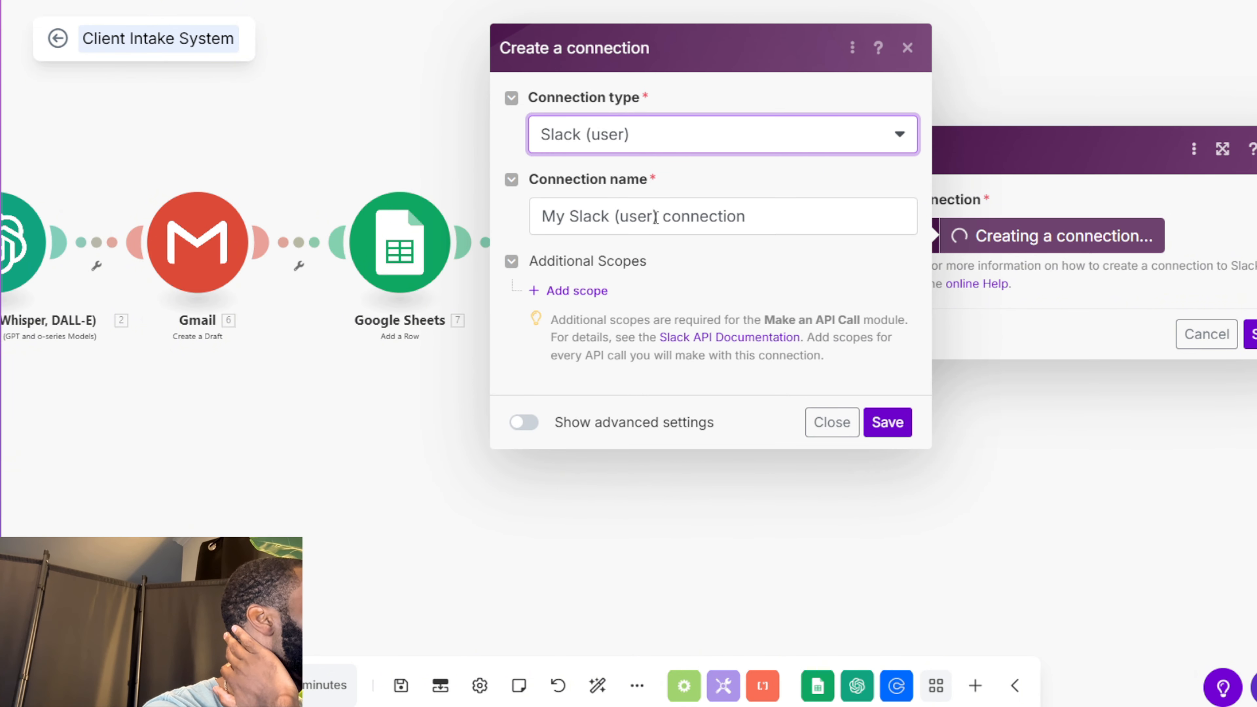
pyautogui.click(772, 215)
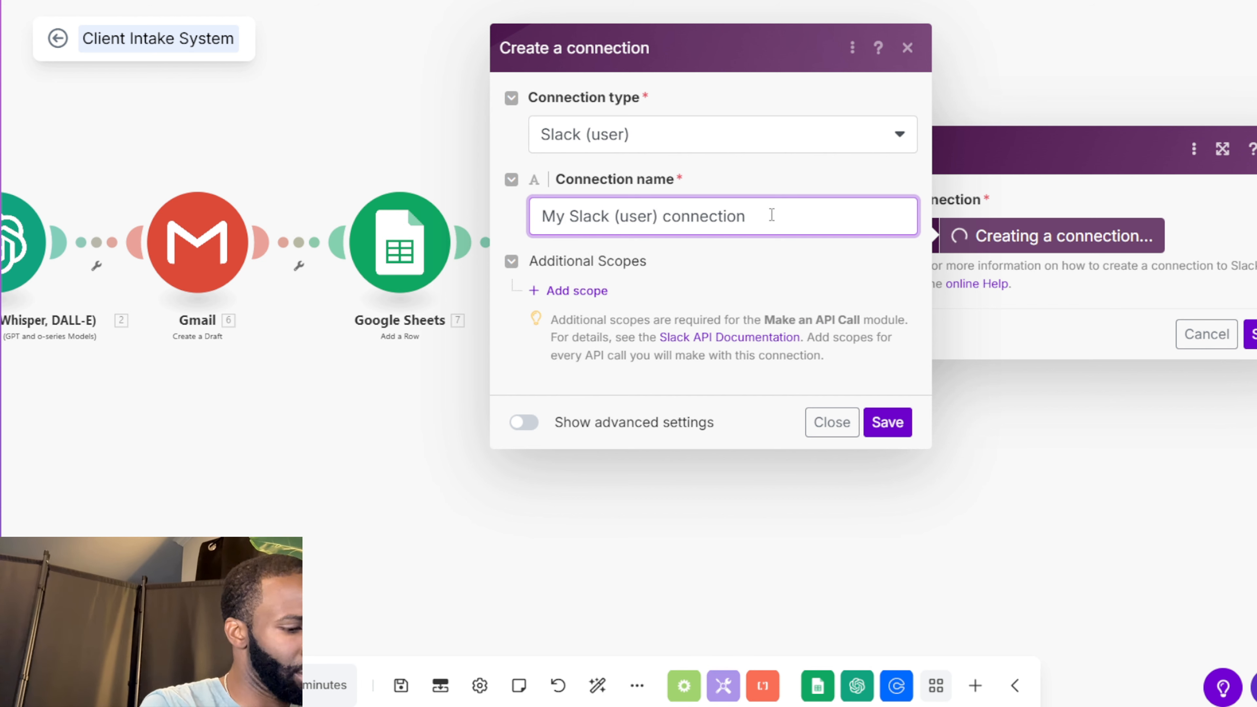
pyautogui.write('(')
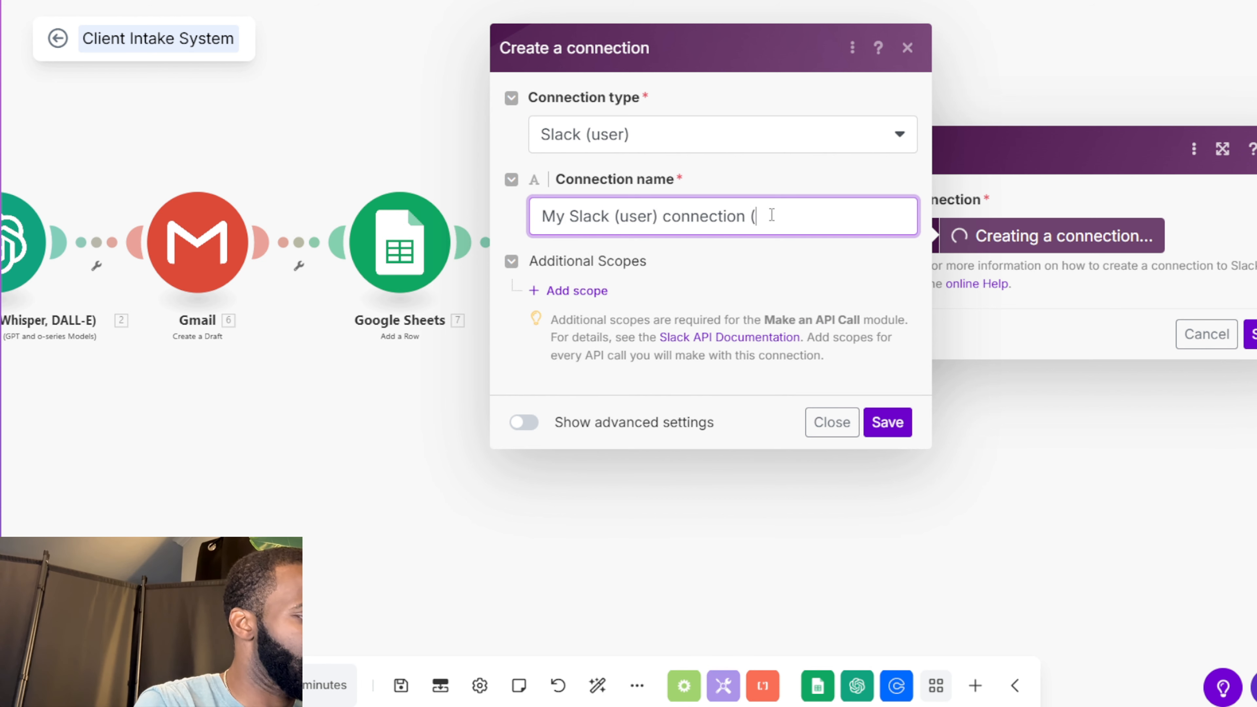
pyautogui.write('06/')
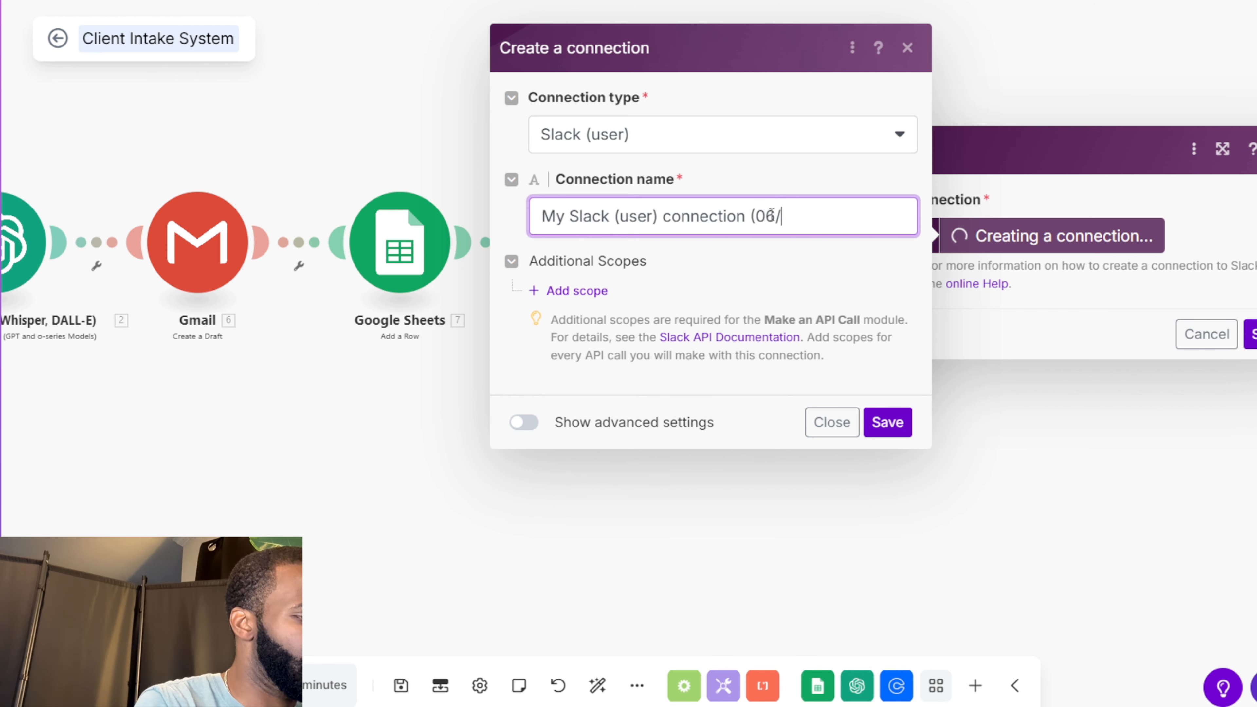
pyautogui.write('04/2')
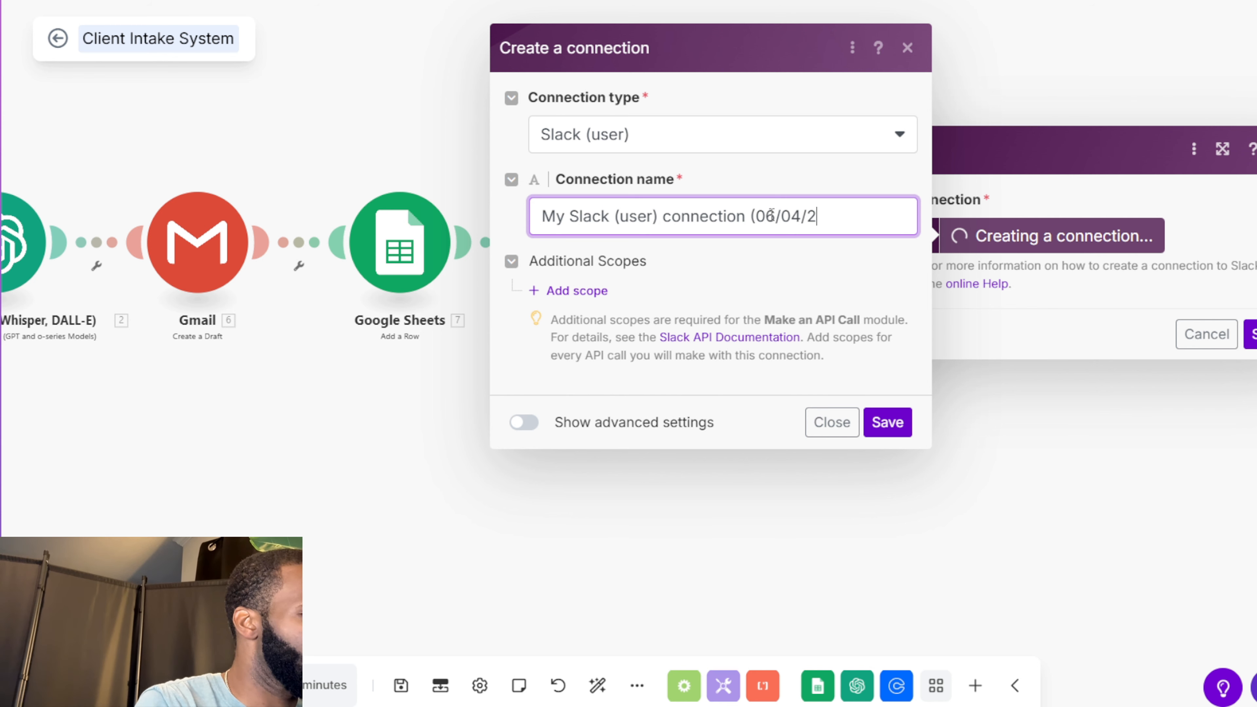
pyautogui.write('025)')
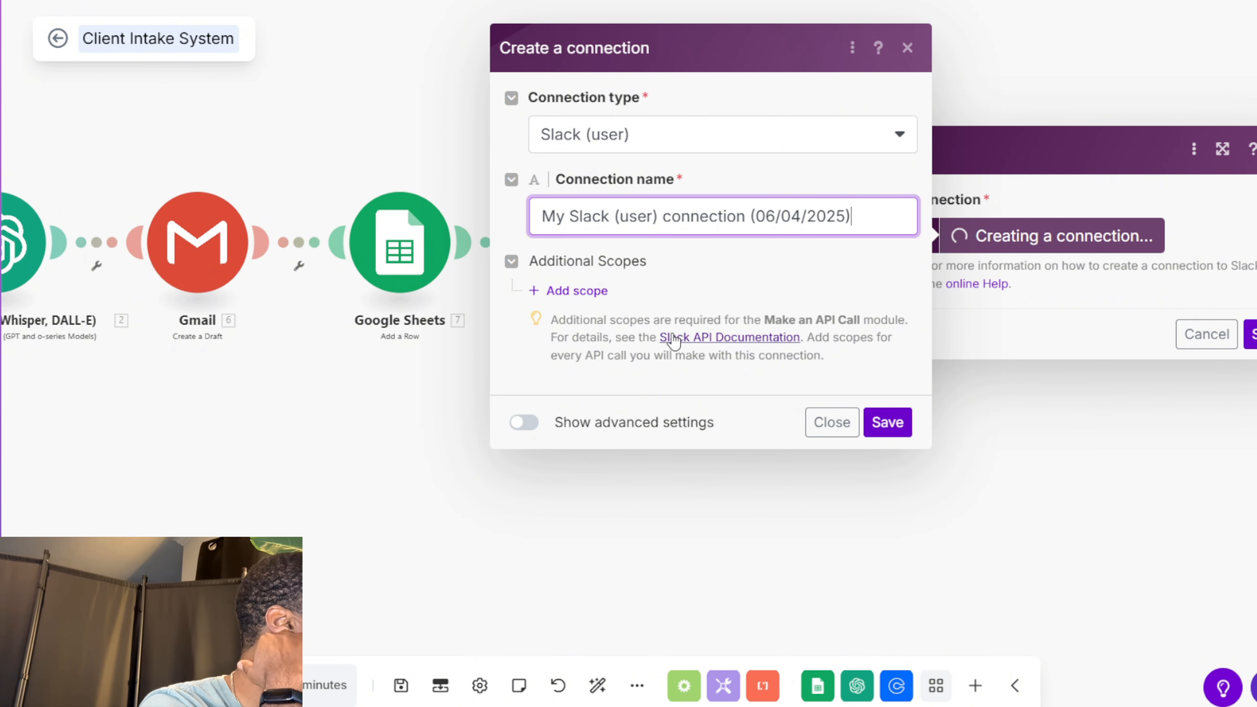
pyautogui.click(593, 292)
pyautogui.click(905, 267)
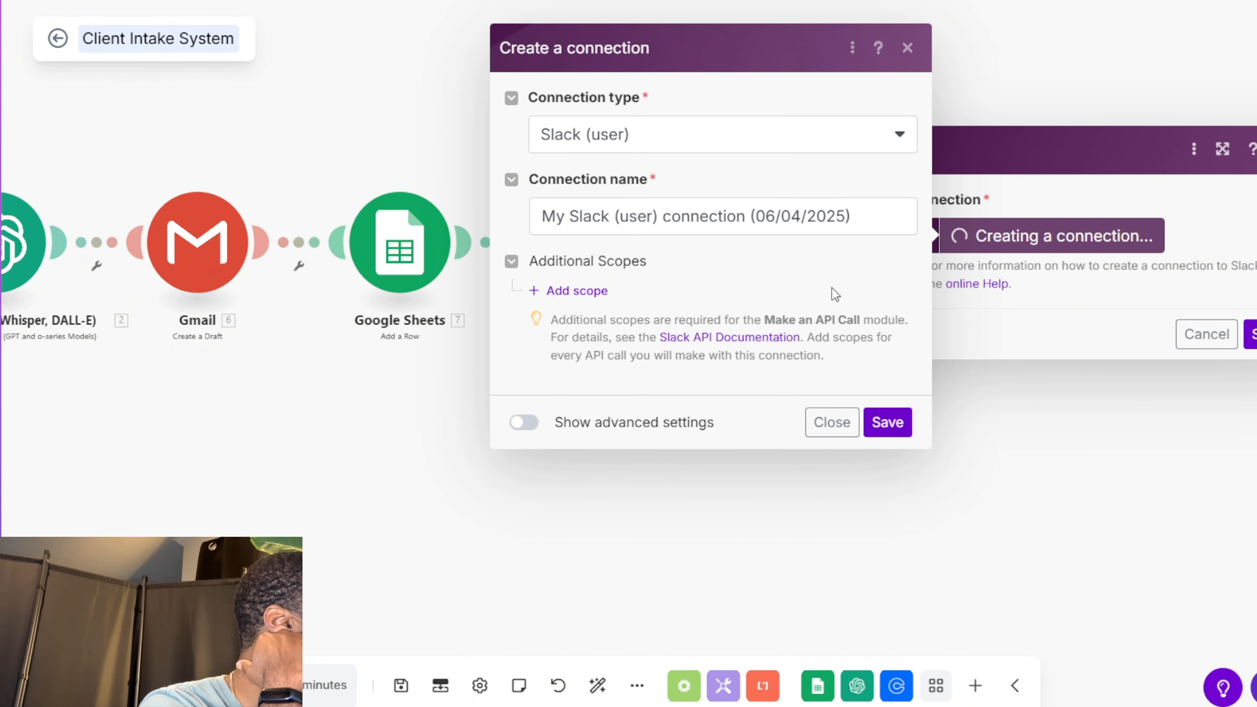
# Save the connection and allow Make access to the FlowThinkers Slack workspace
pyautogui.click(881, 423)
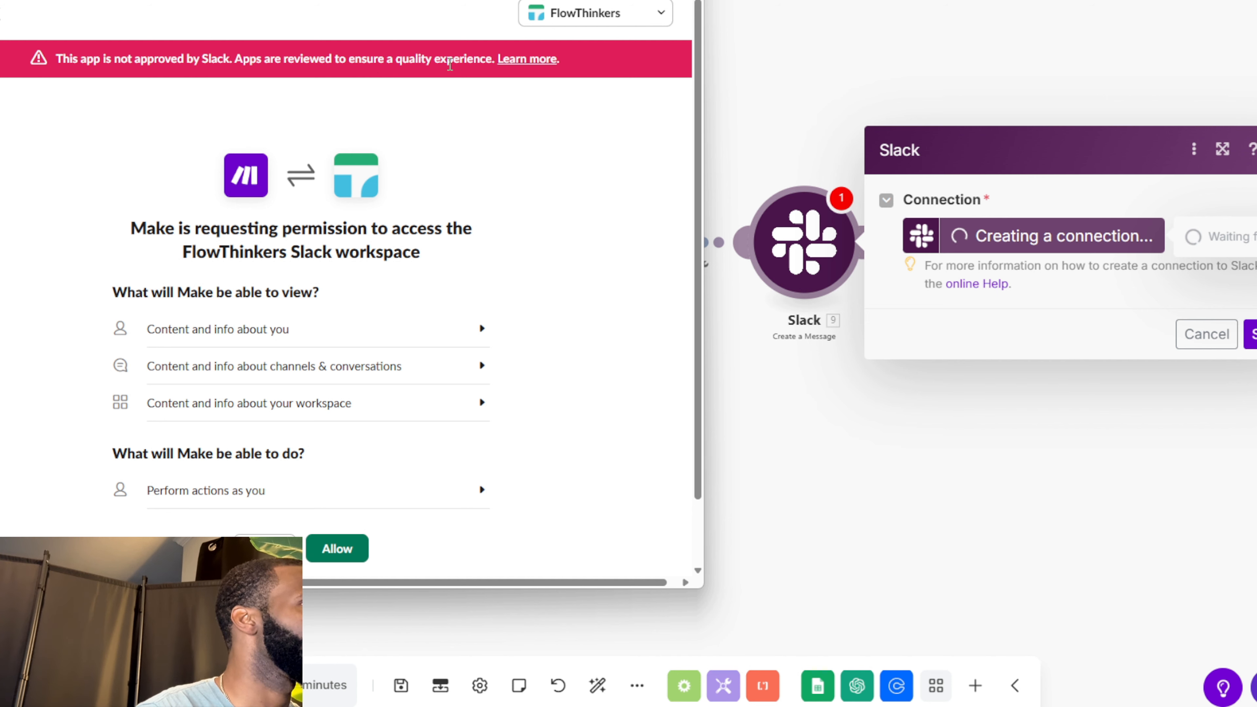
pyautogui.scroll(-2, 261, 410)
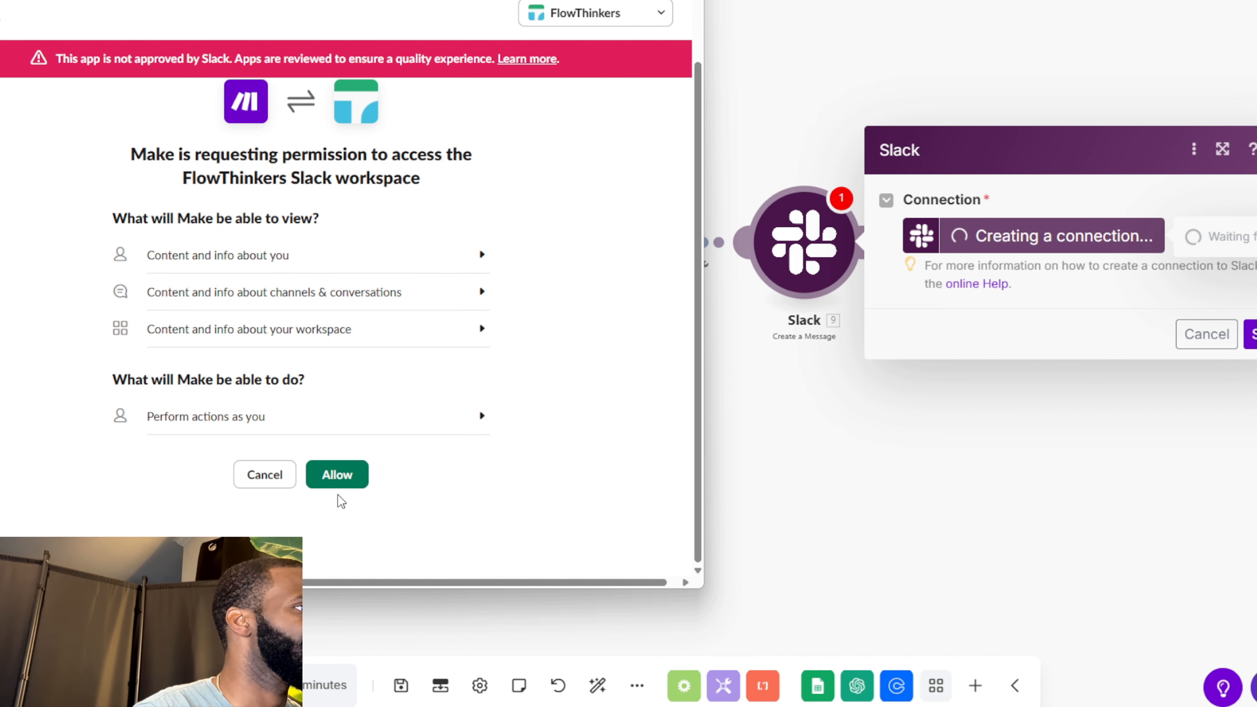
pyautogui.click(348, 476)
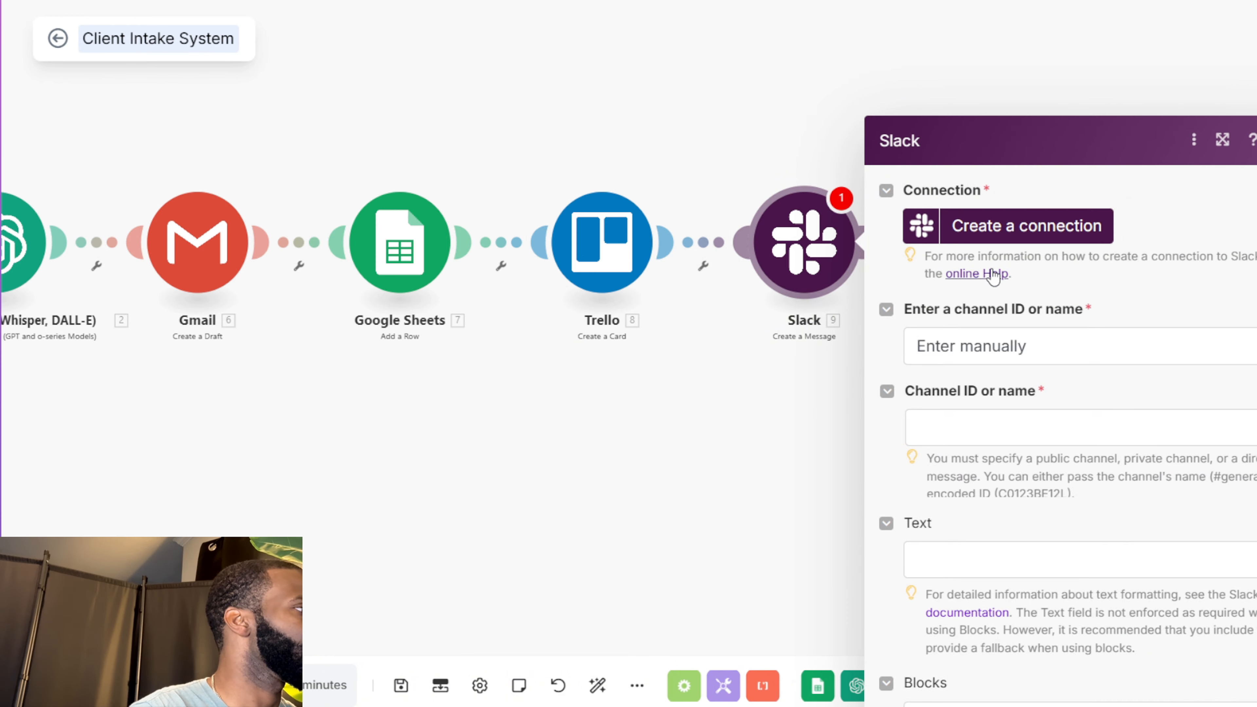
# Pick the channel from the list as Public channel type, choosing clientalert
pyautogui.click(1062, 236)
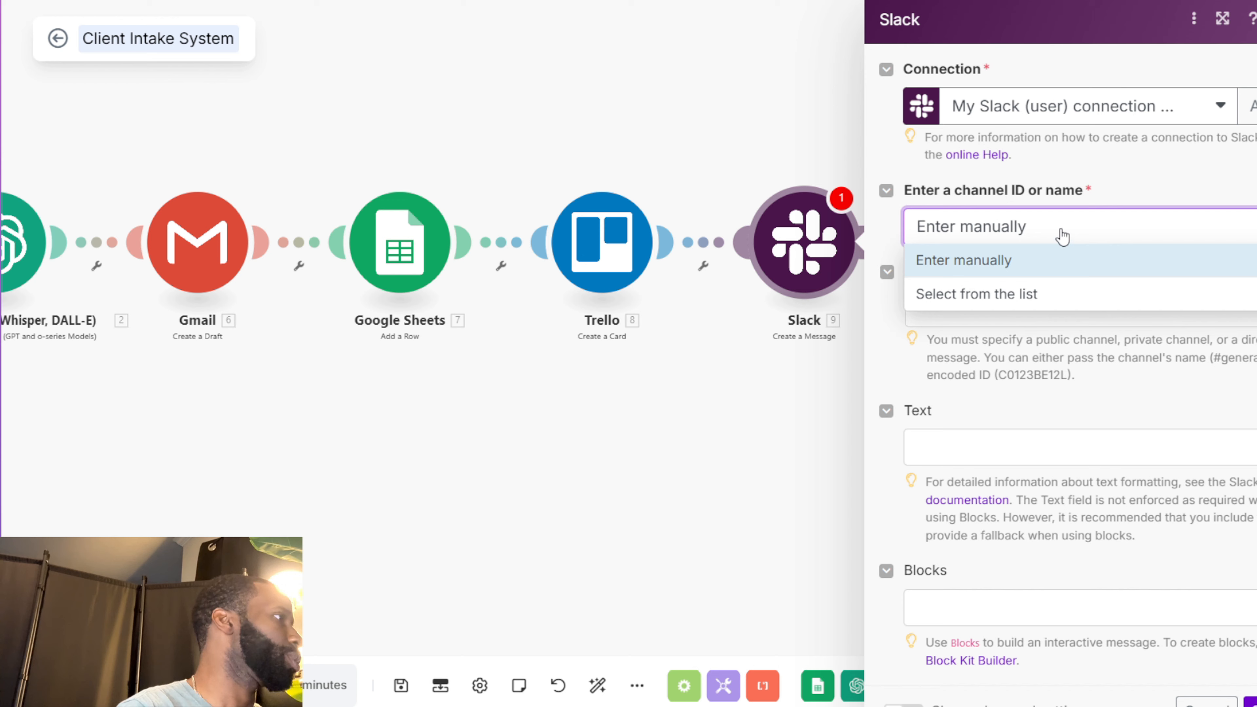
pyautogui.click(1015, 287)
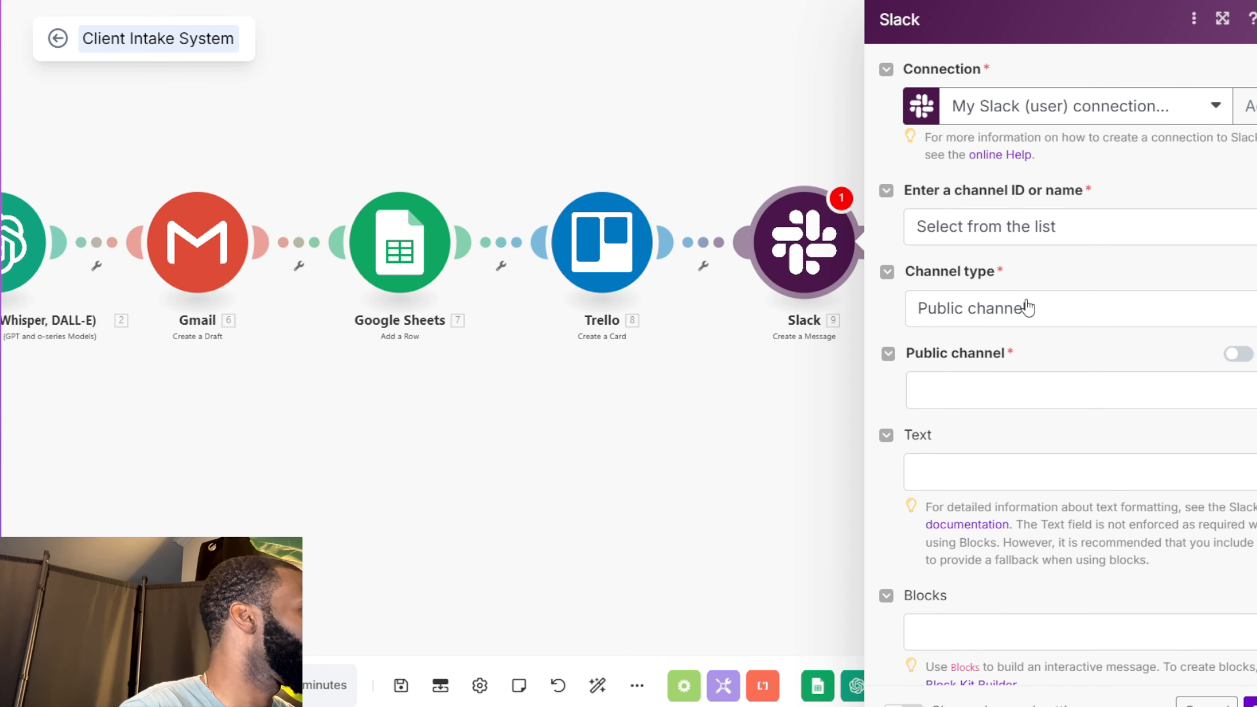
pyautogui.click(1028, 307)
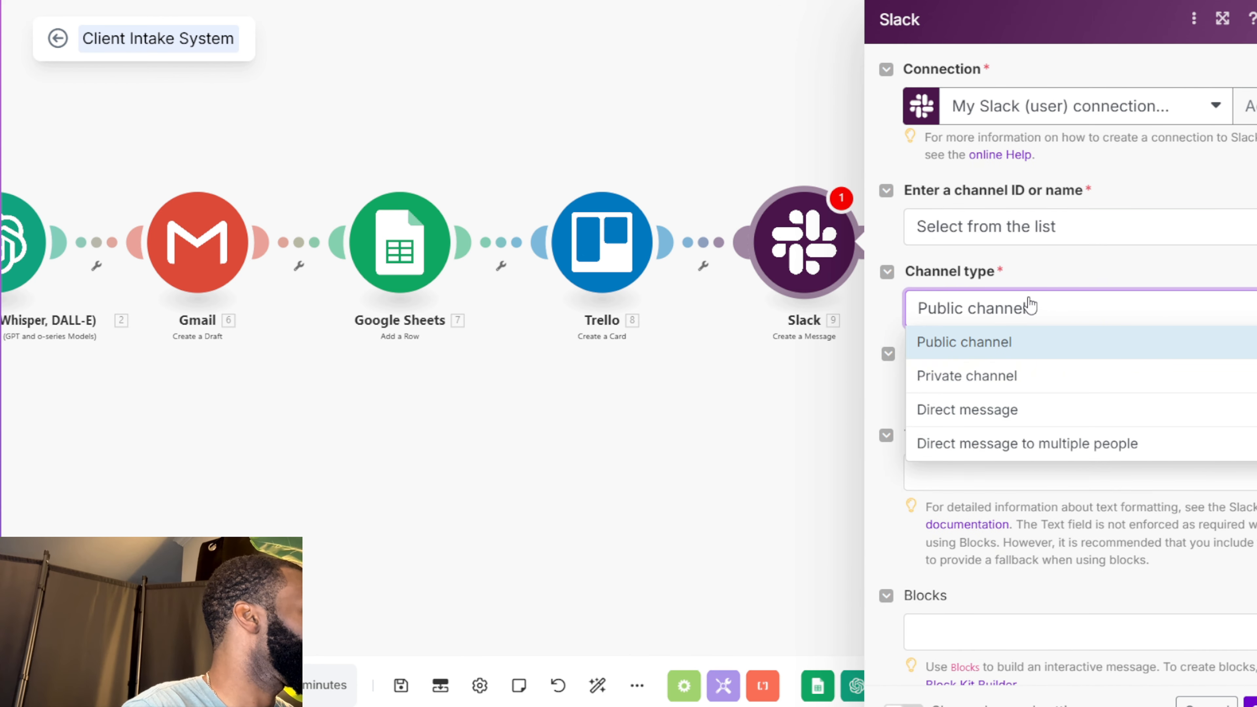
pyautogui.click(1018, 343)
pyautogui.click(997, 392)
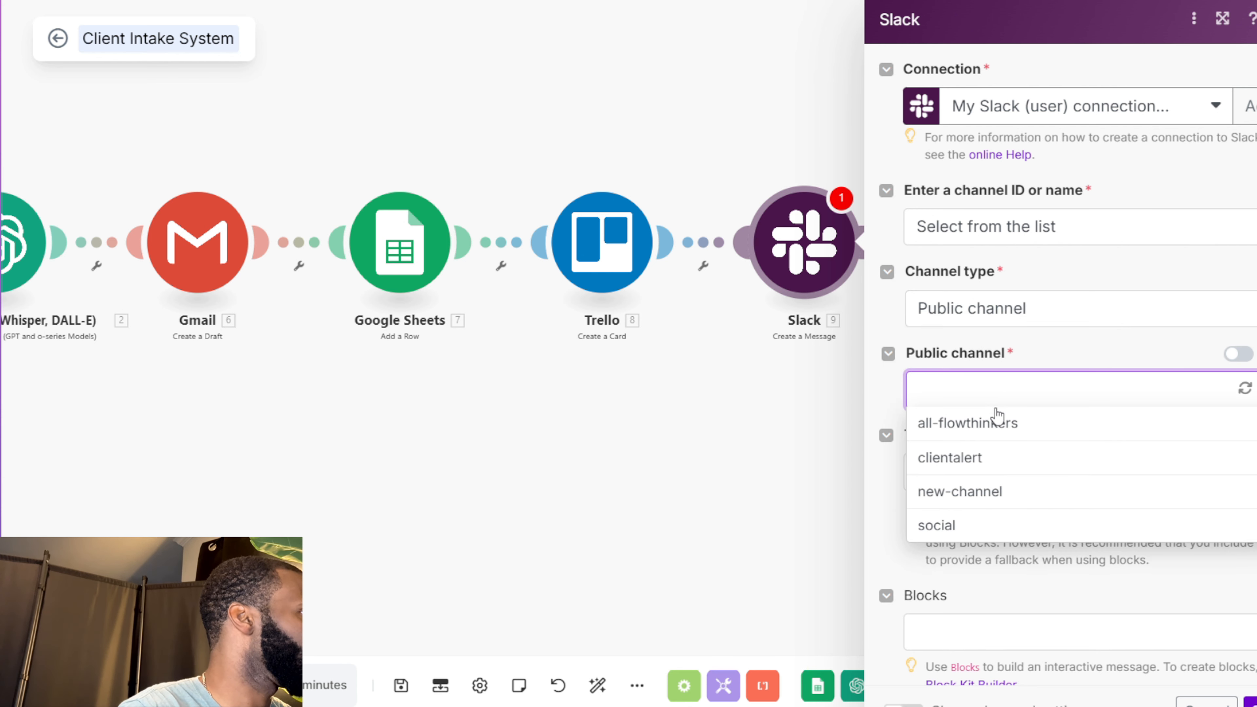
pyautogui.click(983, 468)
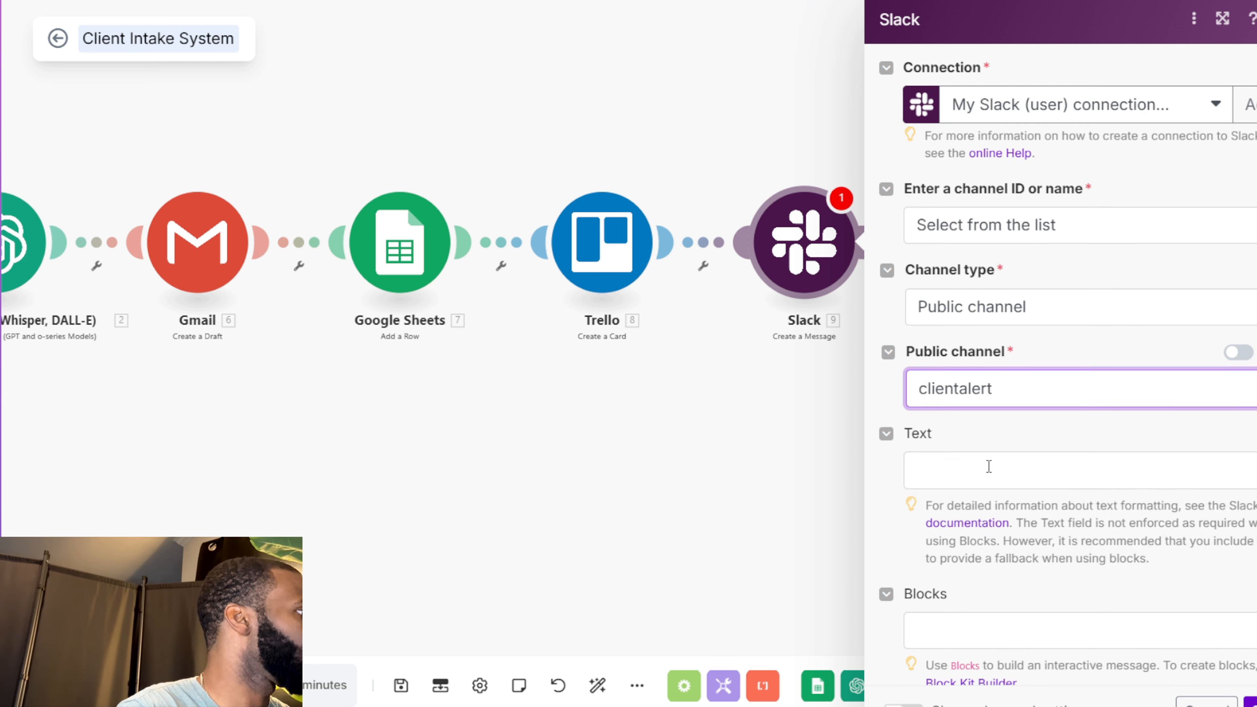
pyautogui.scroll(-1, 984, 459)
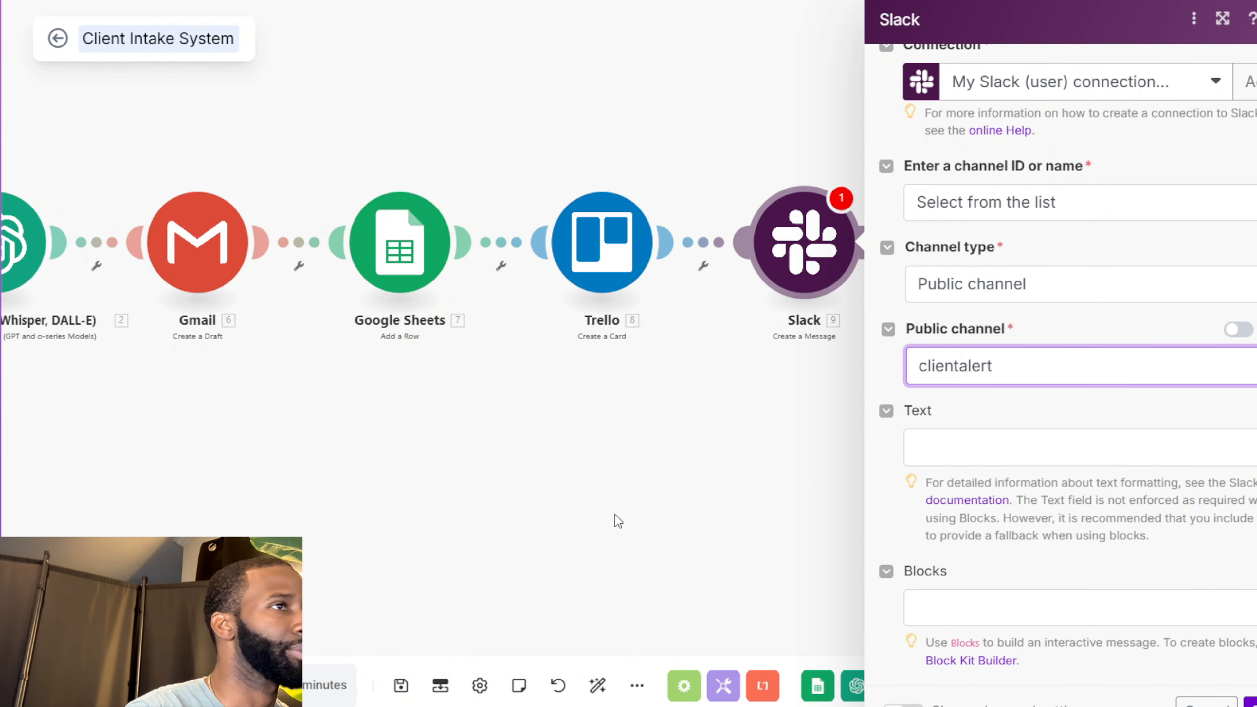
# Write 'New Client Intake Alert! \n' in the message Text, with 'Company:' on the next line
pyautogui.click(940, 451)
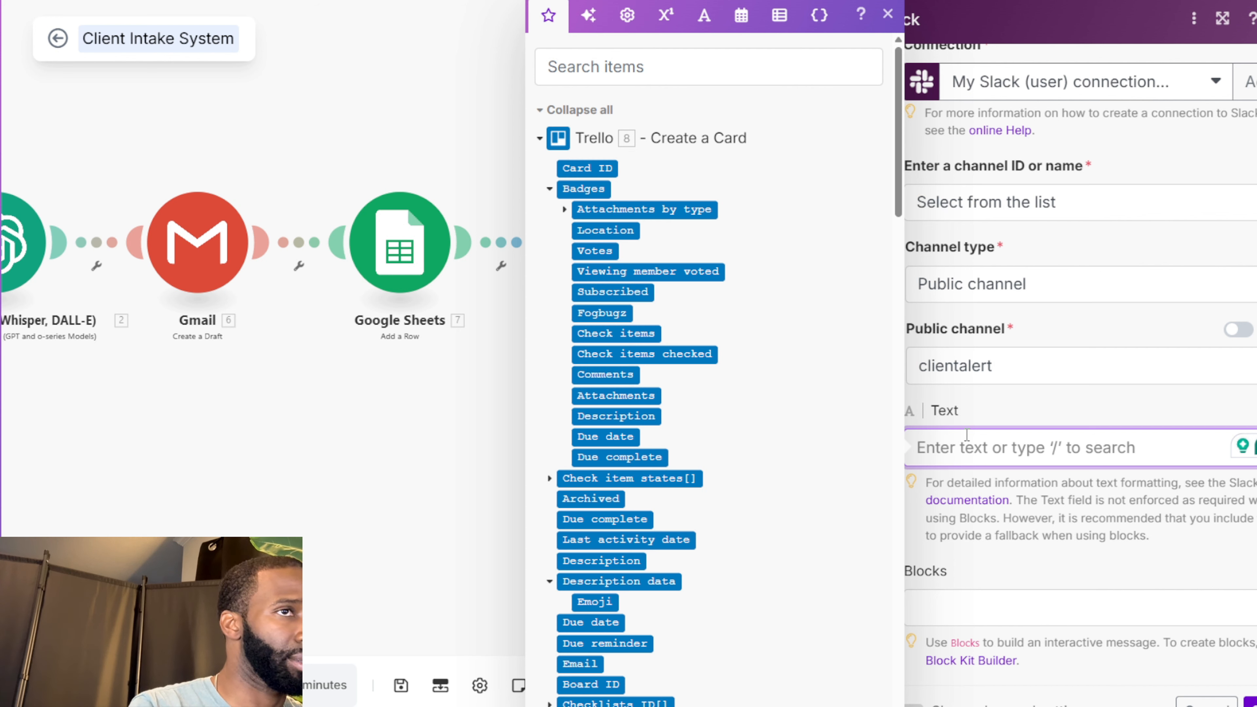
pyautogui.write('New')
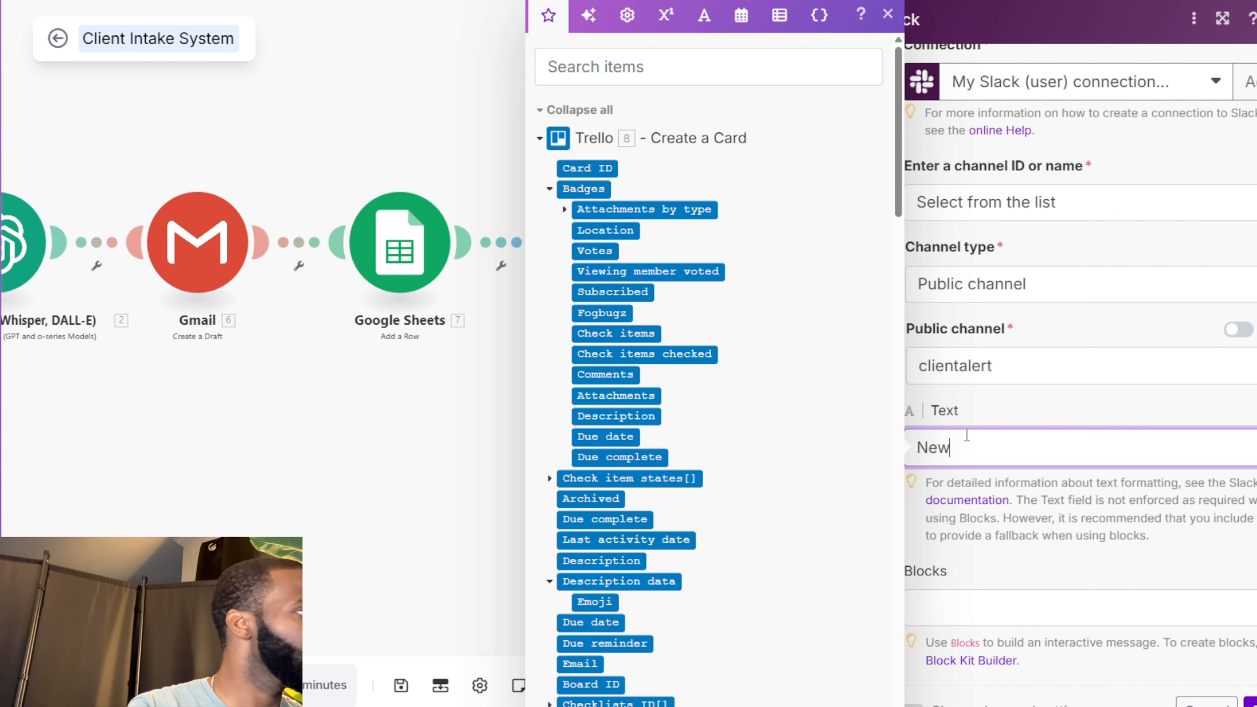
pyautogui.write(' Client')
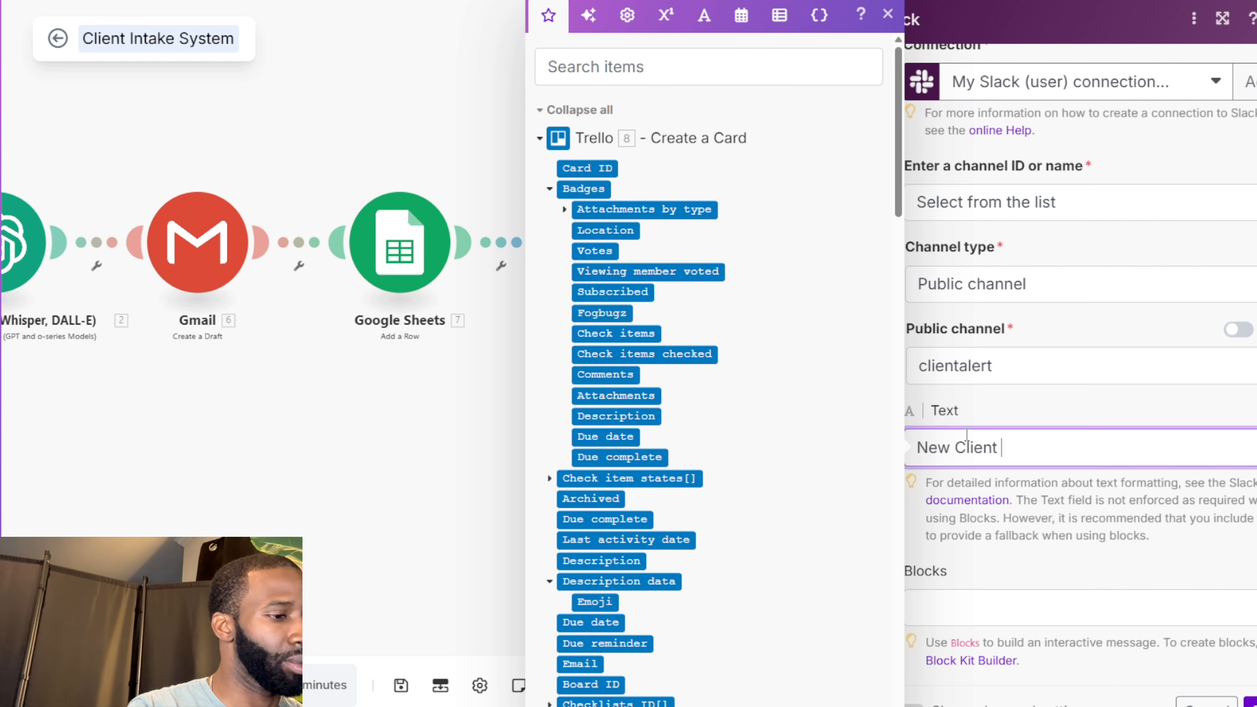
pyautogui.write(' Intake A')
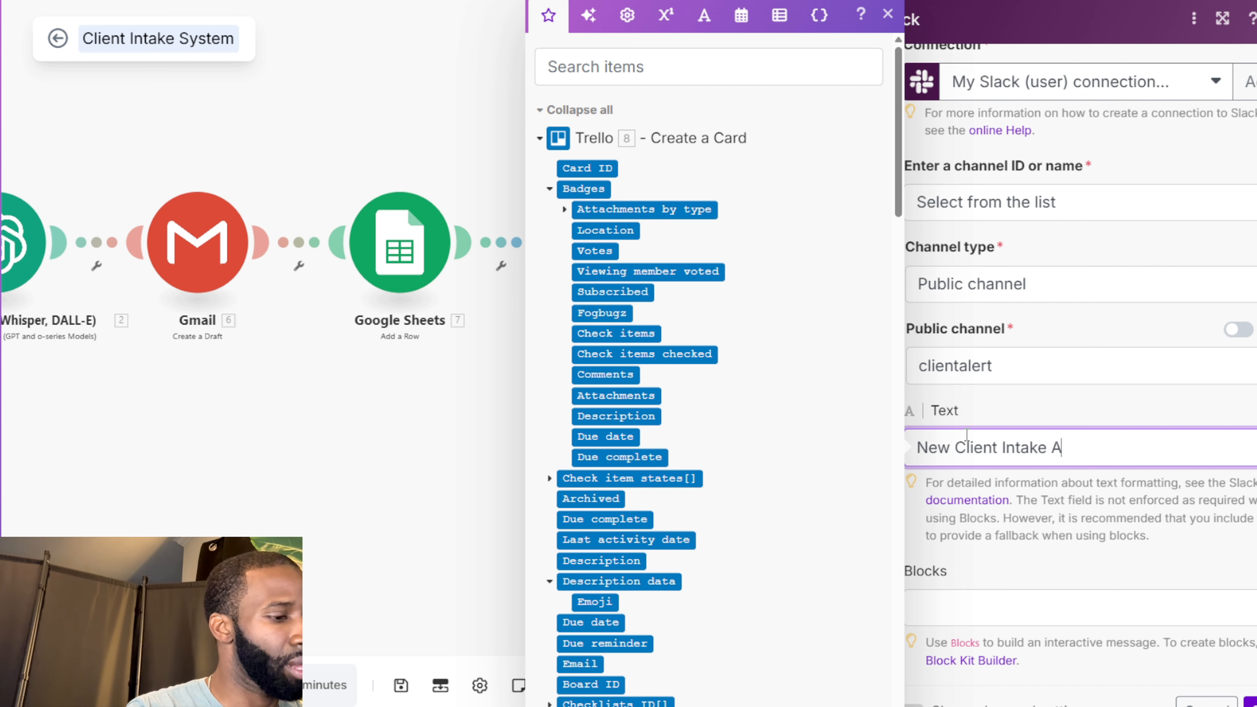
pyautogui.write('lert')
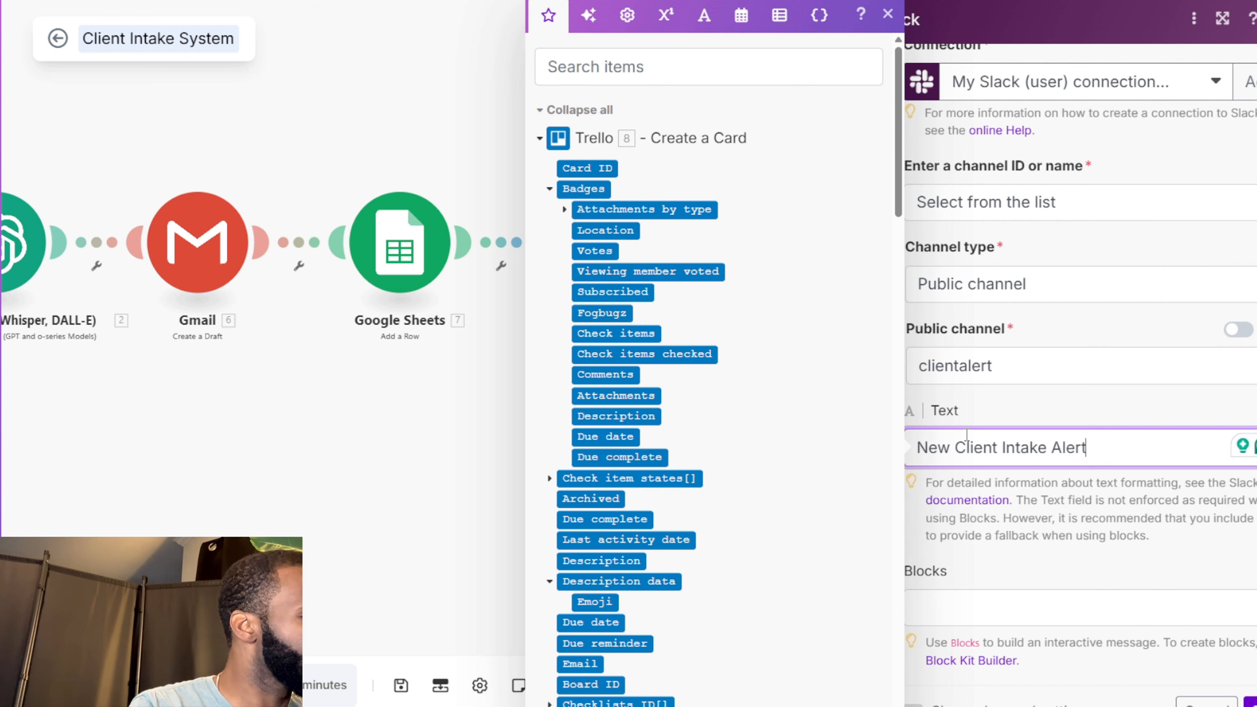
pyautogui.write('! \\')
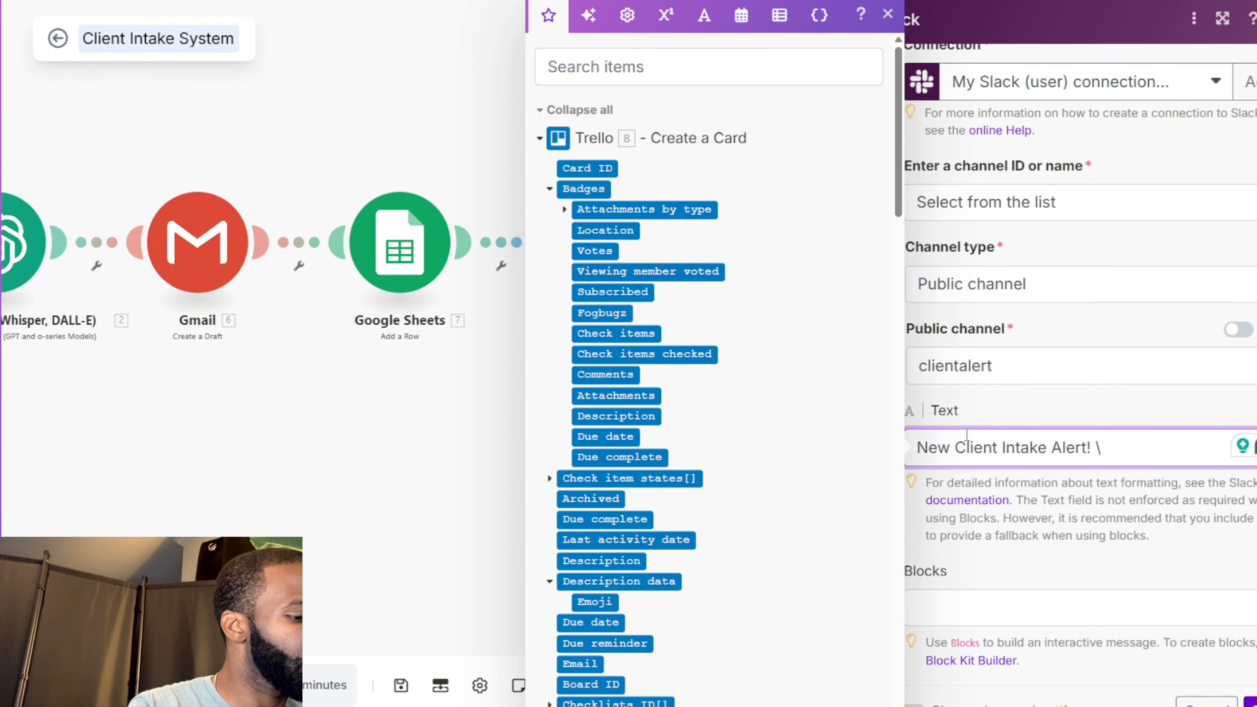
pyautogui.write('n')
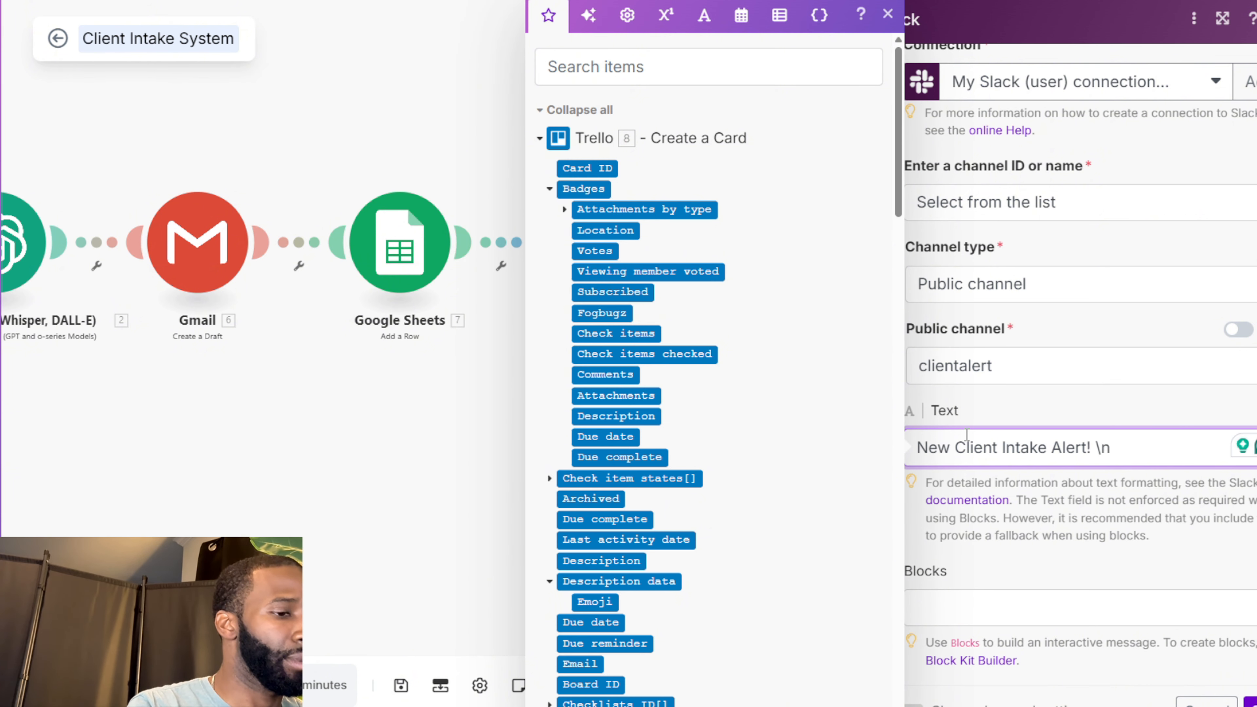
pyautogui.press('Return')
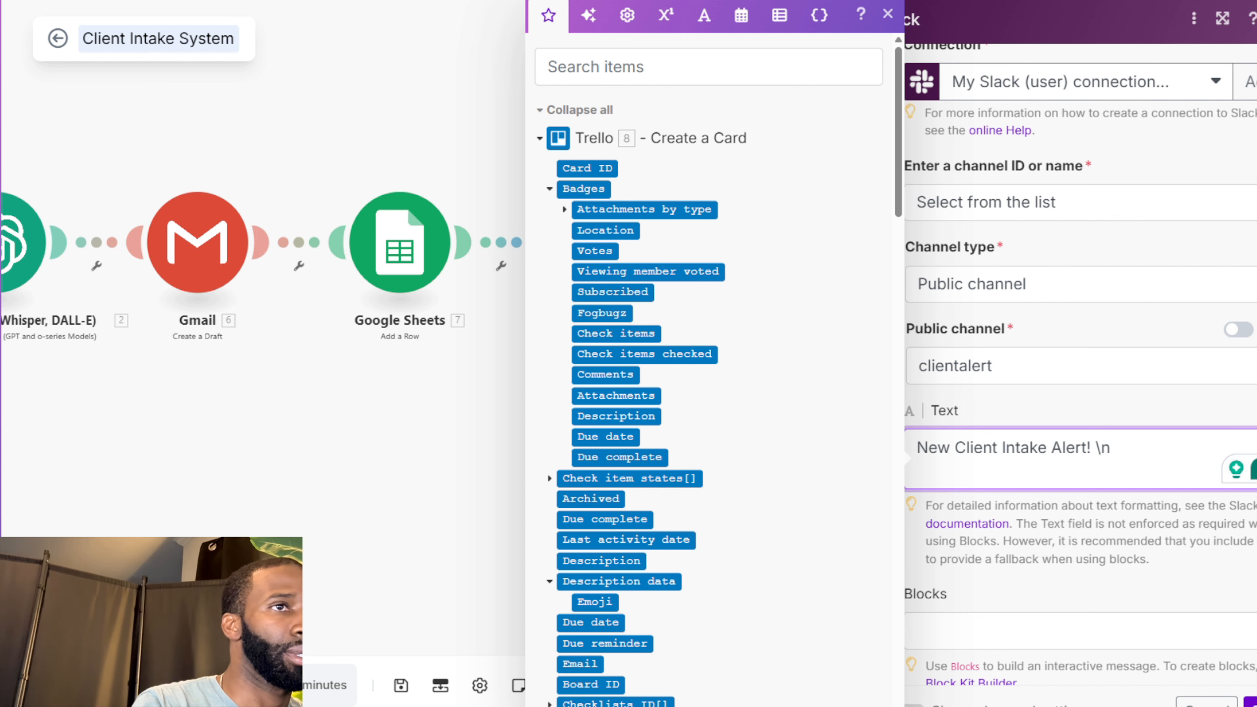
pyautogui.write('Company')
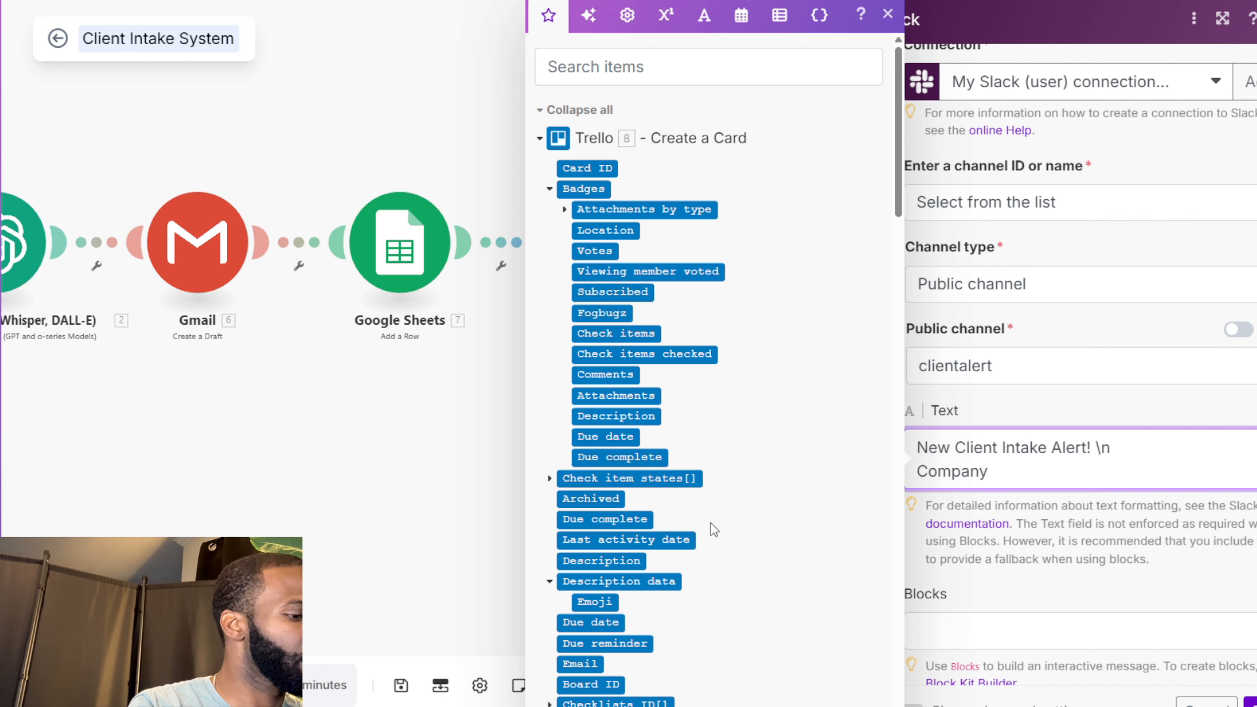
pyautogui.write(':')
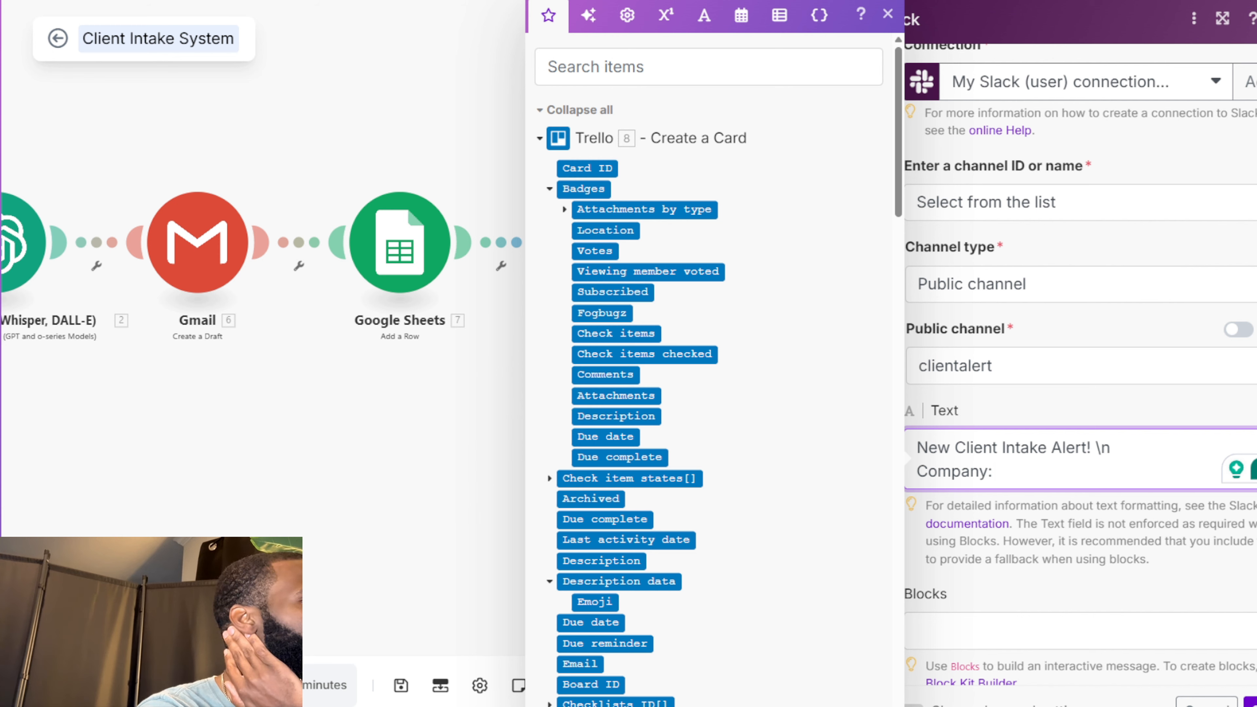
# Map Company Name (B) after 'Company:' and add a 'Project:' line mapped to Project Type (F)
pyautogui.scroll(-3, 635, 436)
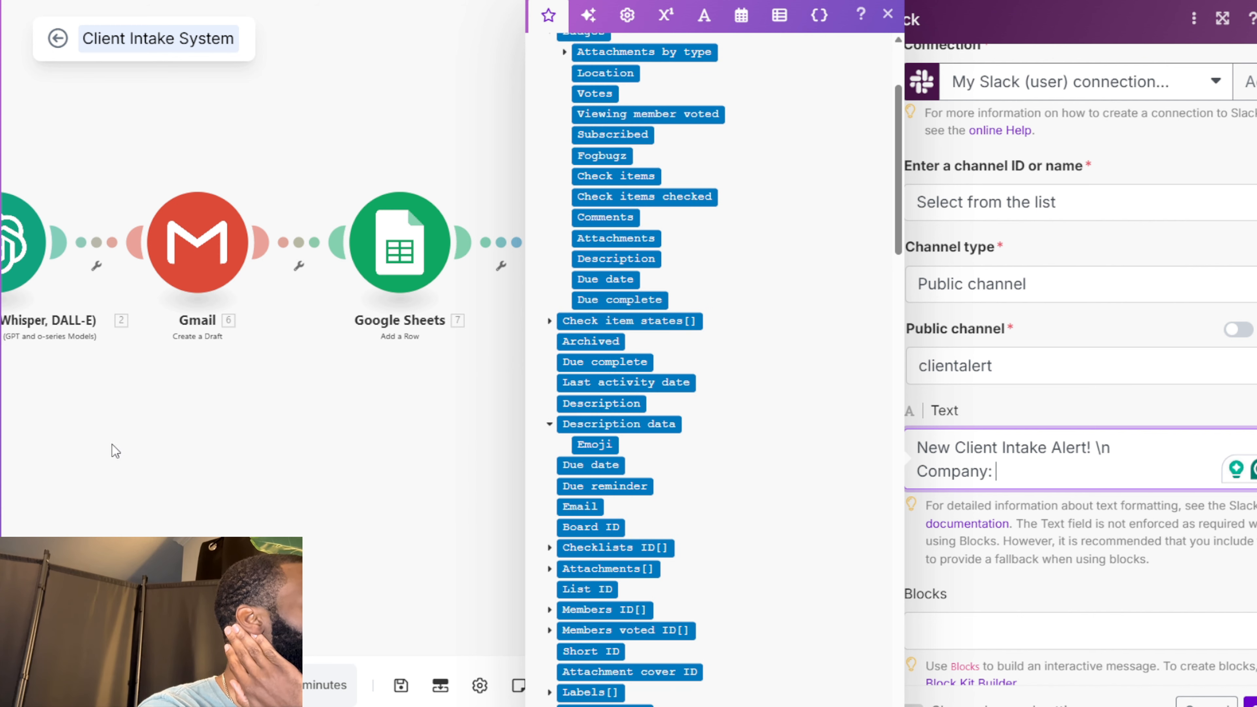
pyautogui.scroll(-15, 584, 546)
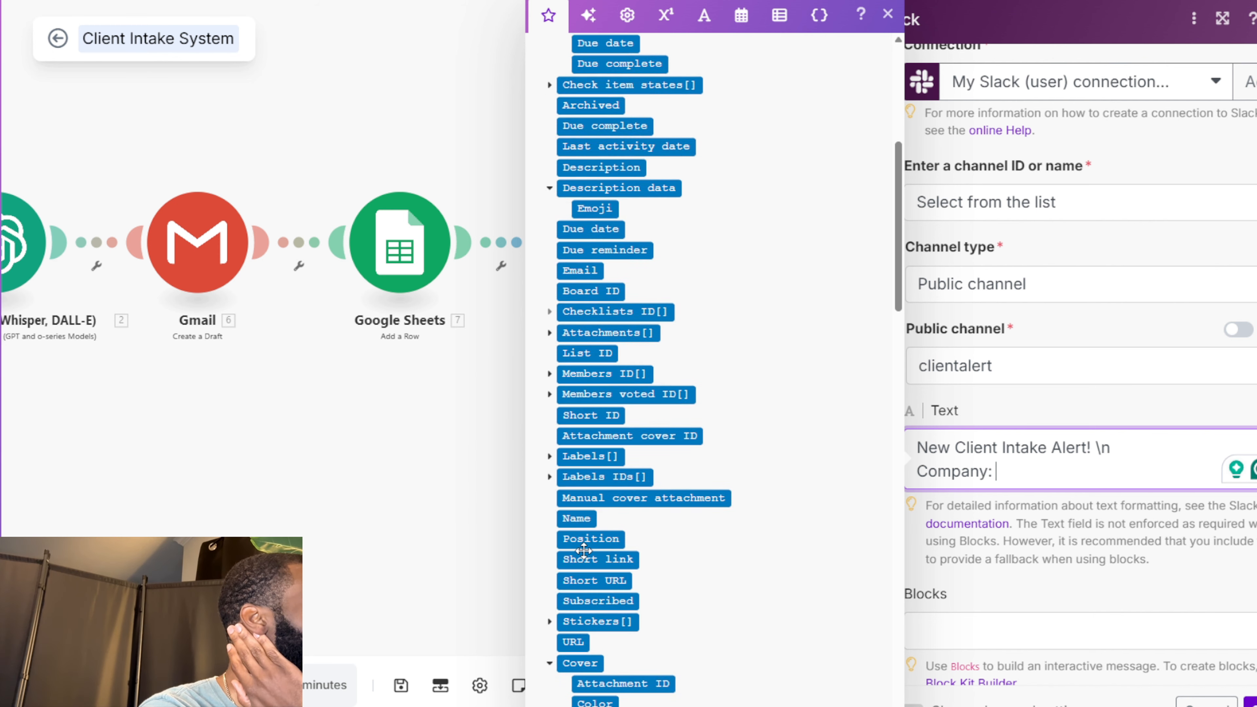
pyautogui.scroll(-20, 584, 551)
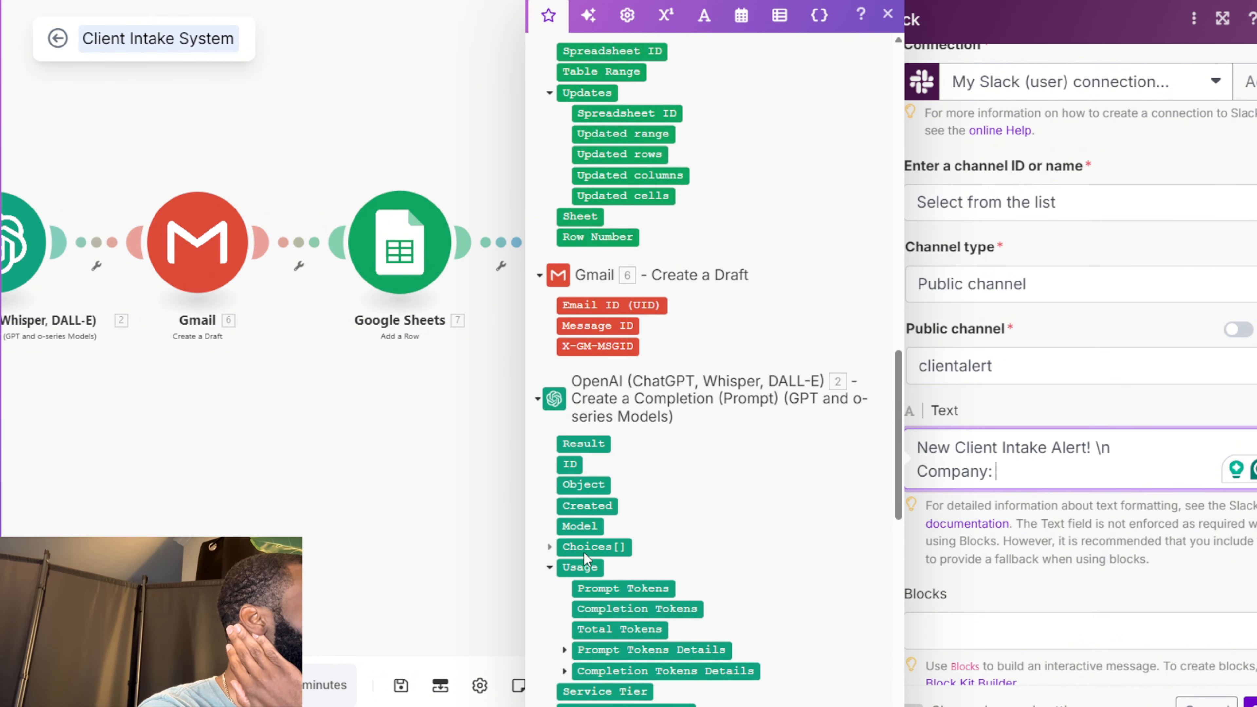
pyautogui.scroll(8, 584, 552)
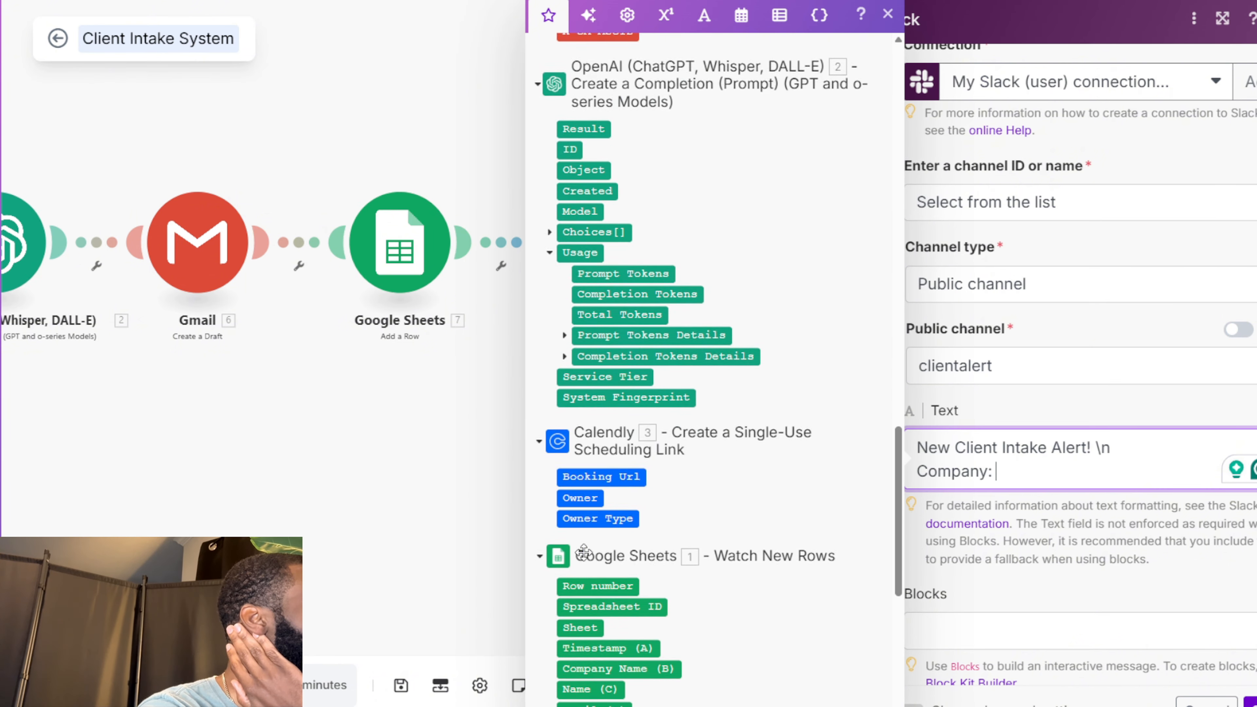
pyautogui.scroll(-3, 584, 552)
pyautogui.scroll(-5, 582, 524)
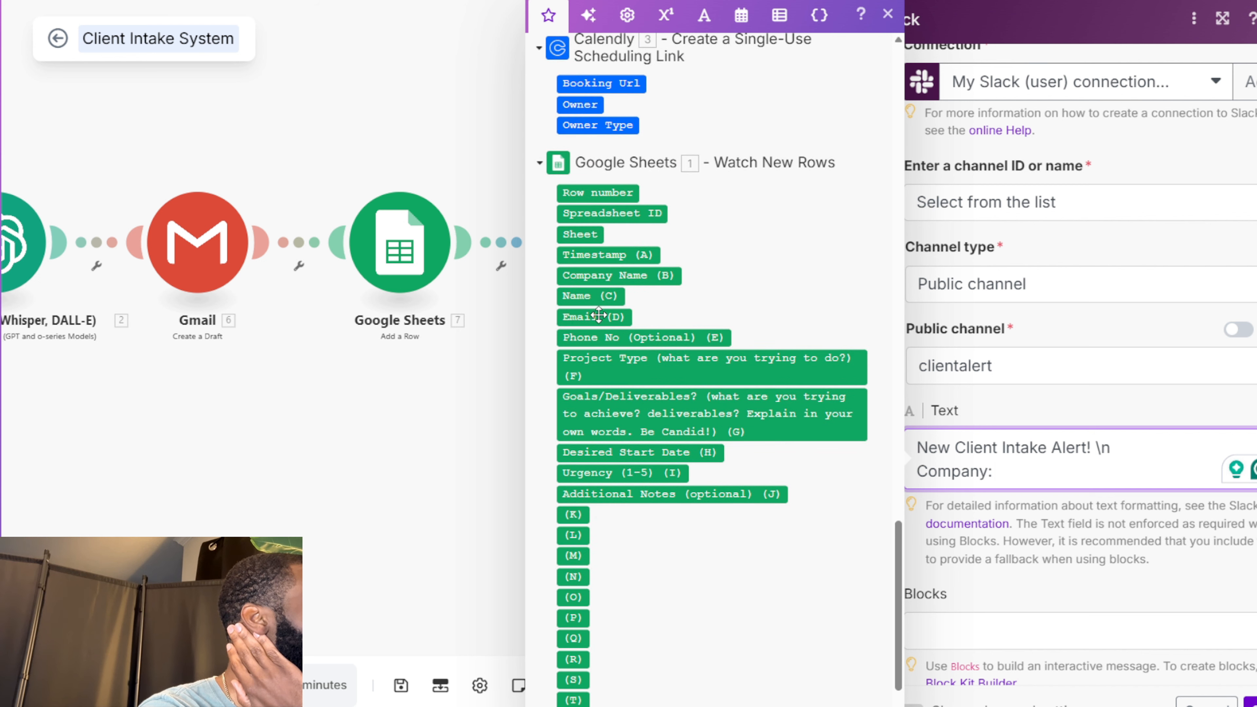
pyautogui.click(613, 277)
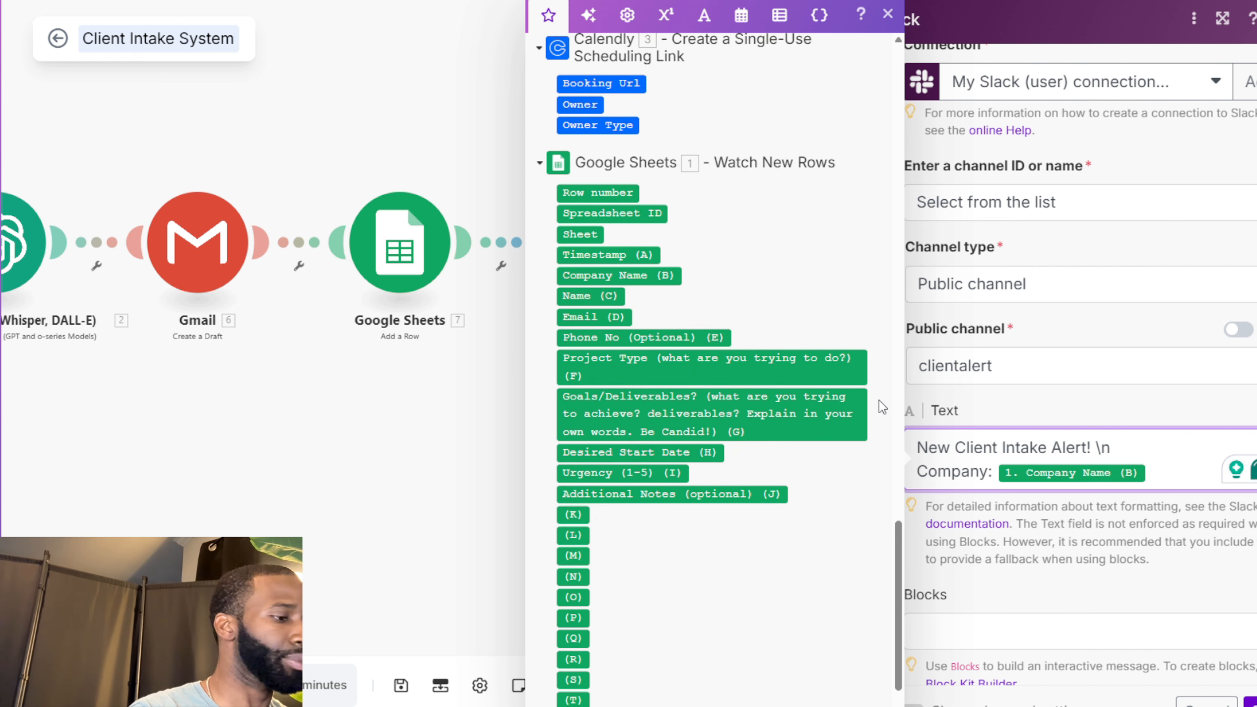
pyautogui.press('Return')
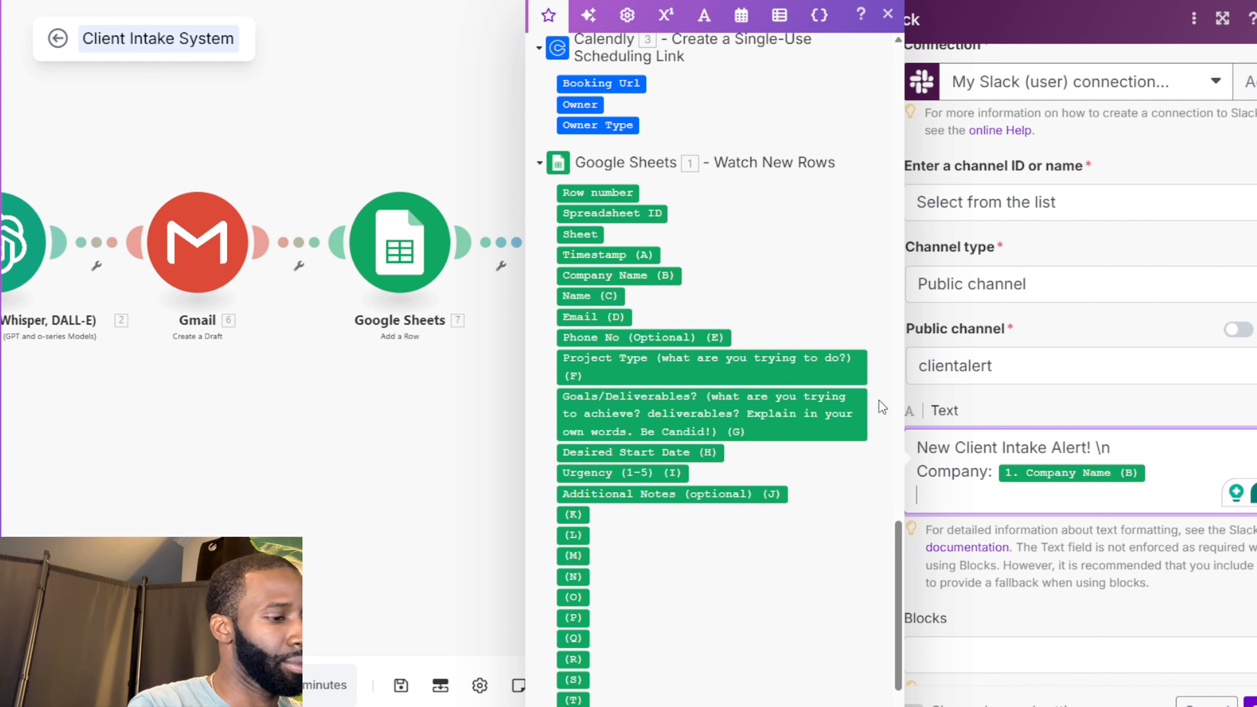
pyautogui.write('Project')
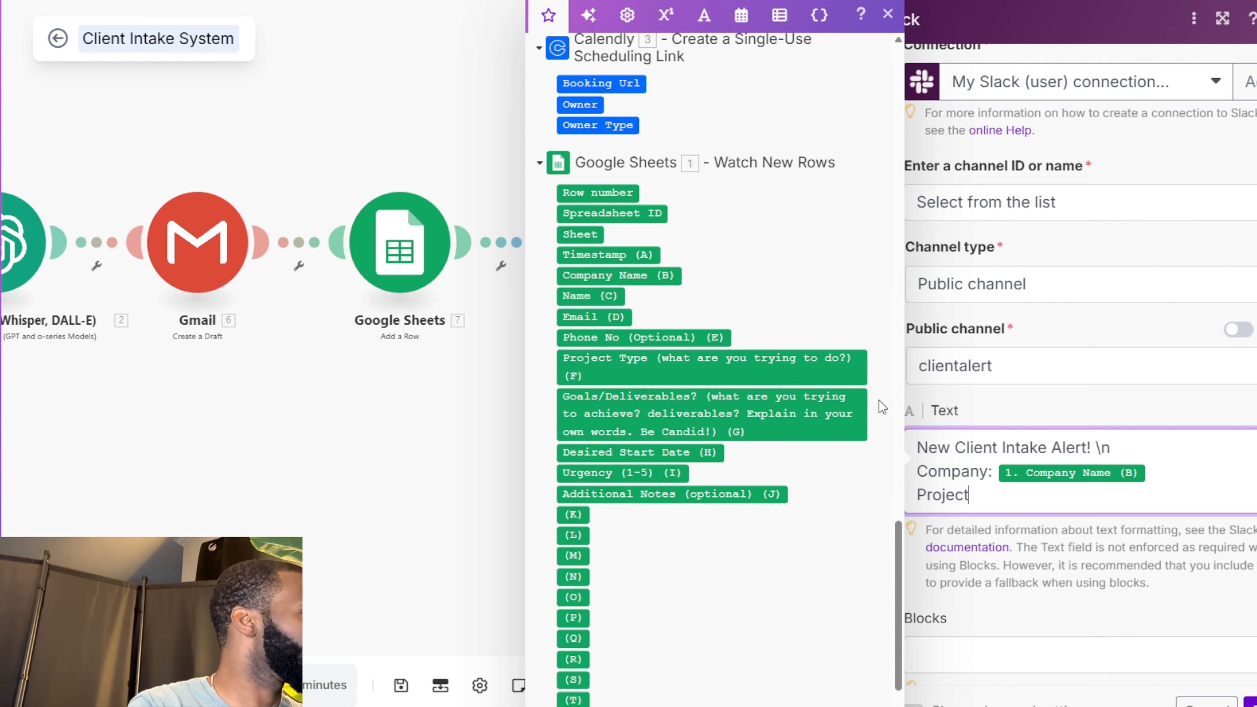
pyautogui.write(':')
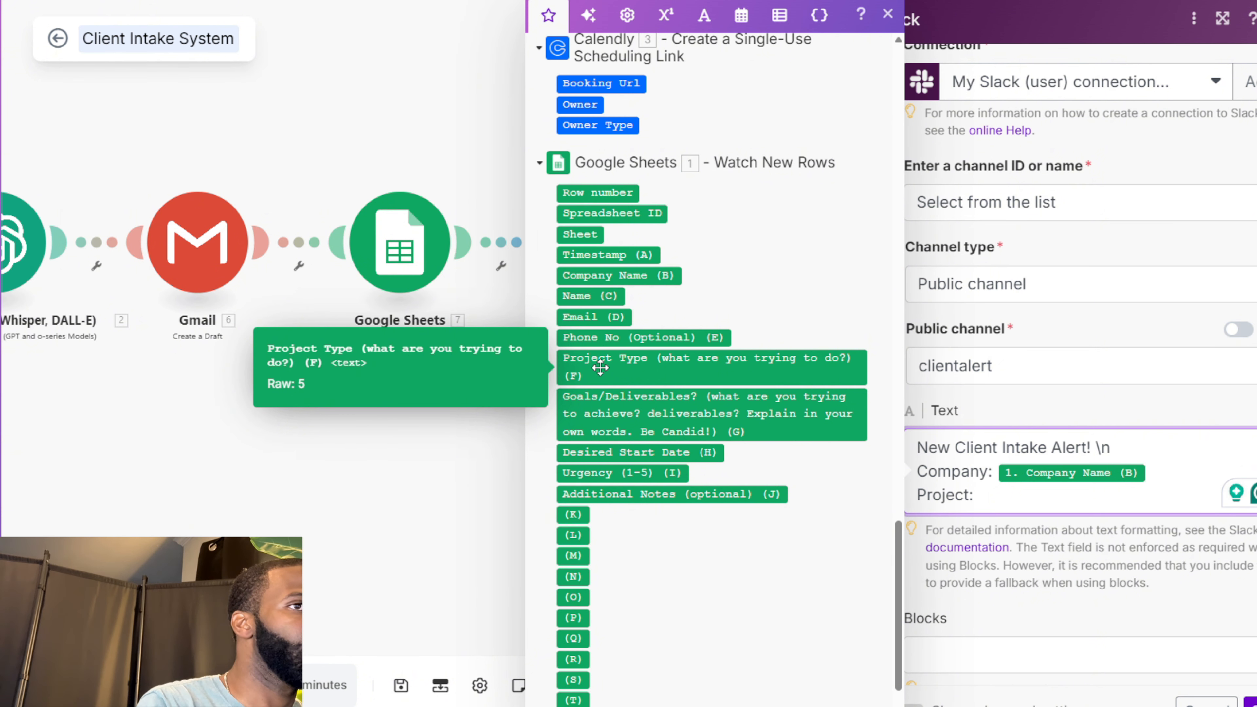
pyautogui.moveTo(600, 367); pyautogui.dragTo(976, 502)
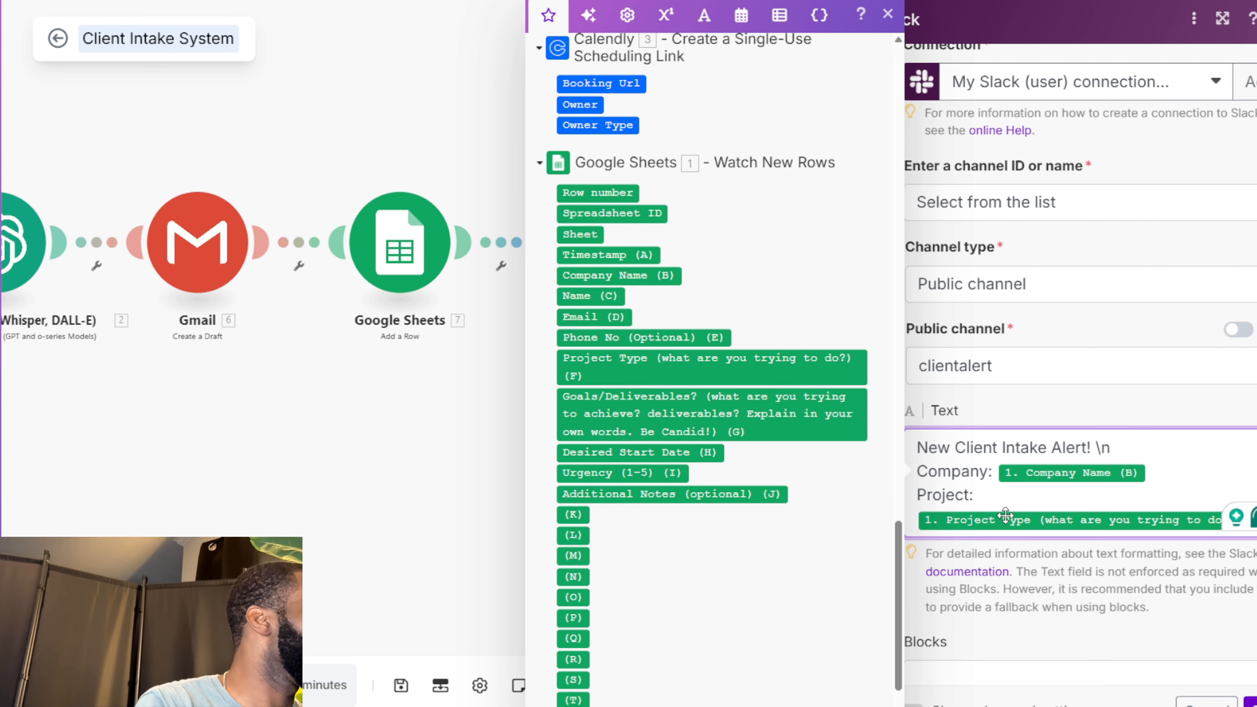
pyautogui.press('Return')
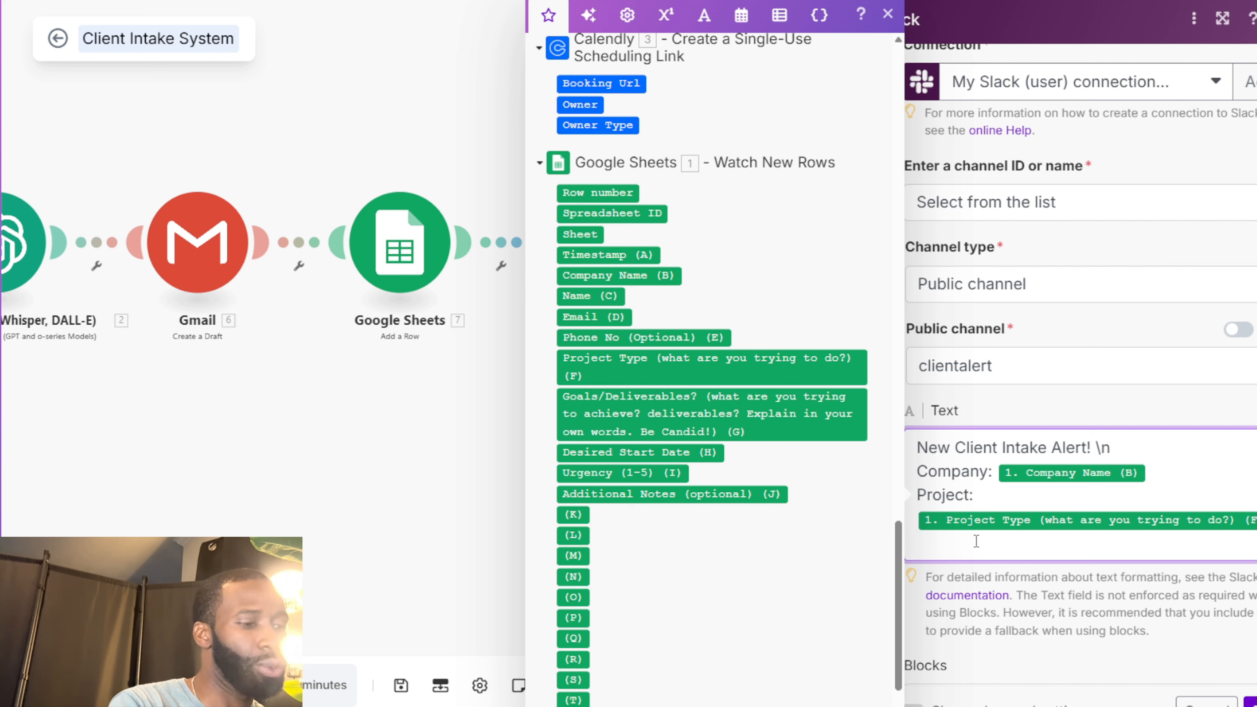
# Add 'Goals:', 'Desired Start Date:' and 'Urgency:' lines mapped to their Google Sheets values
pyautogui.write('Goals')
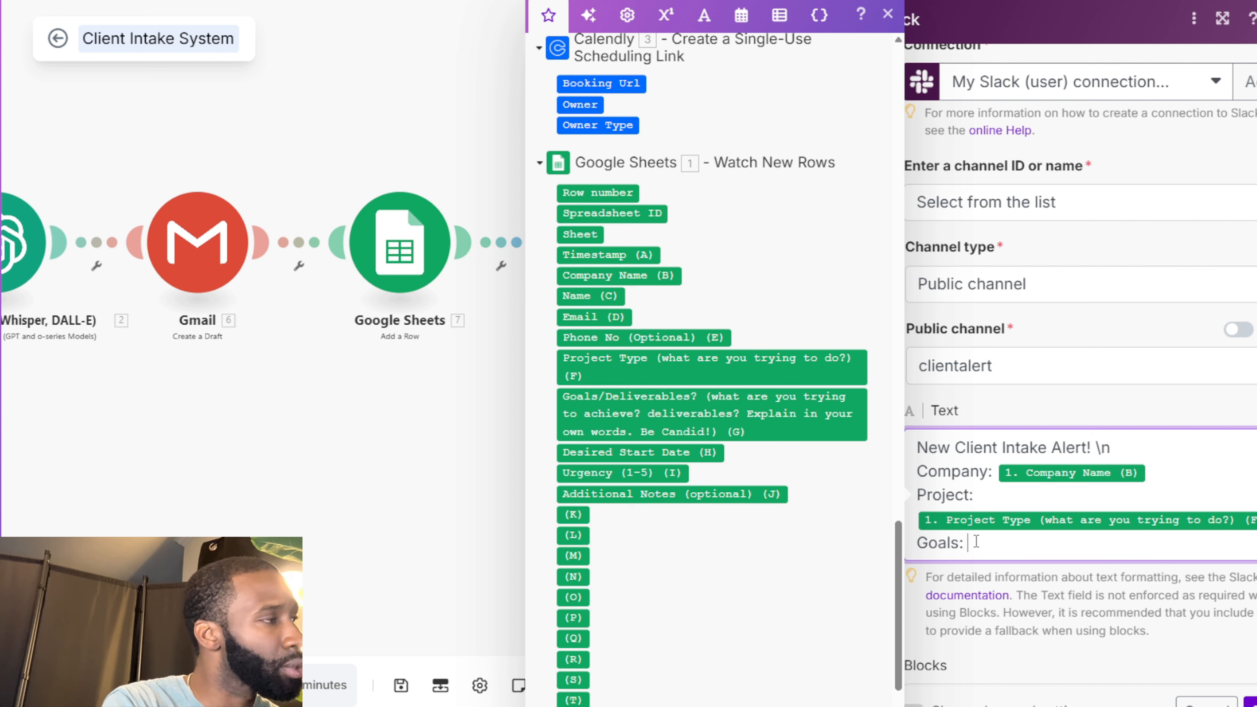
pyautogui.write(':')
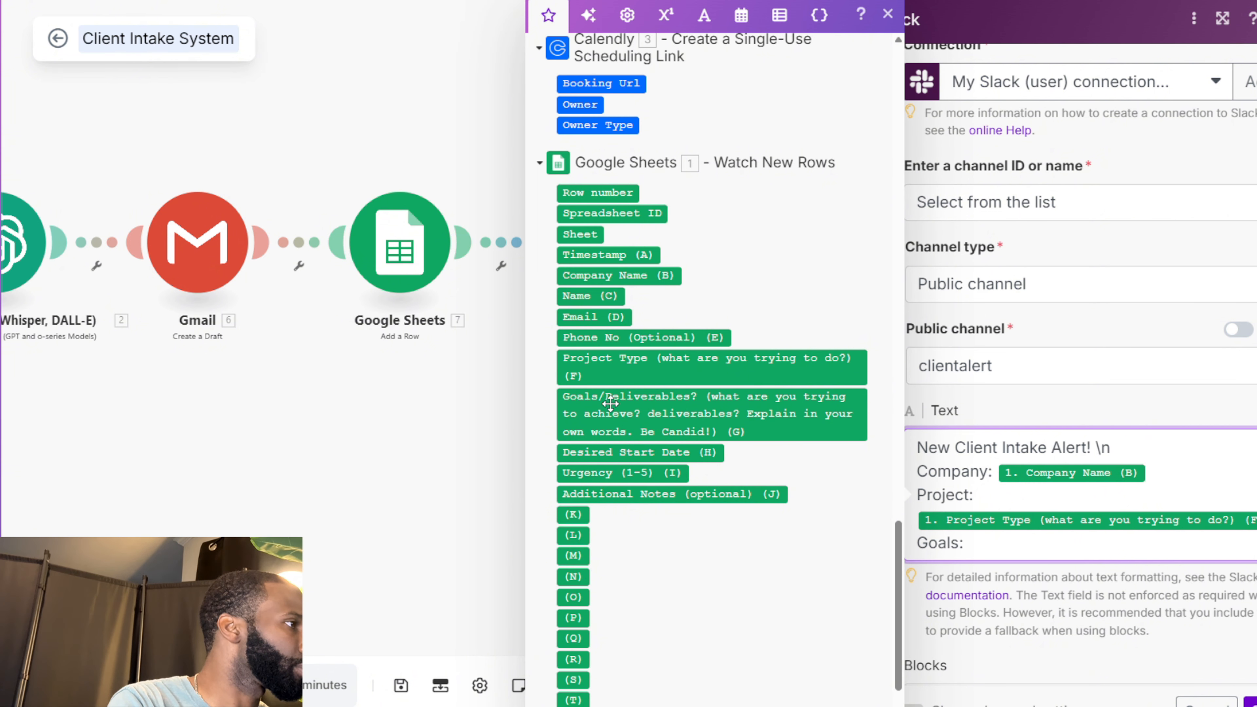
pyautogui.moveTo(609, 401); pyautogui.dragTo(990, 557)
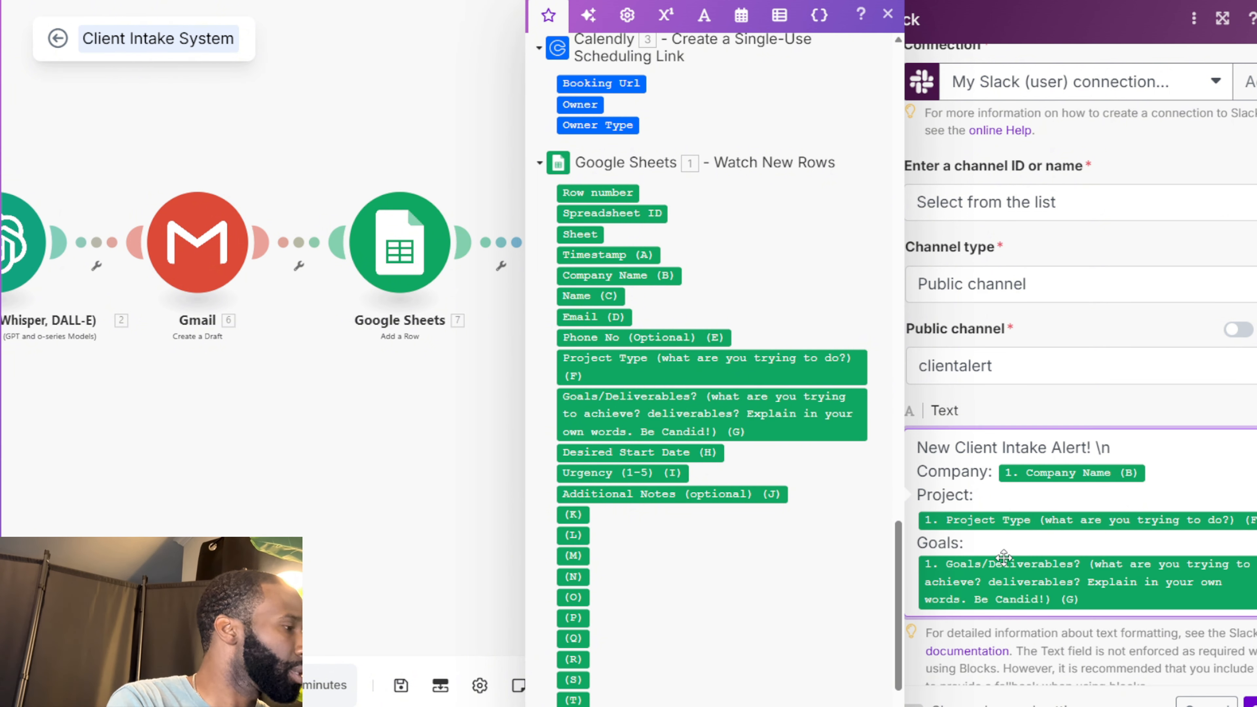
pyautogui.press('Return')
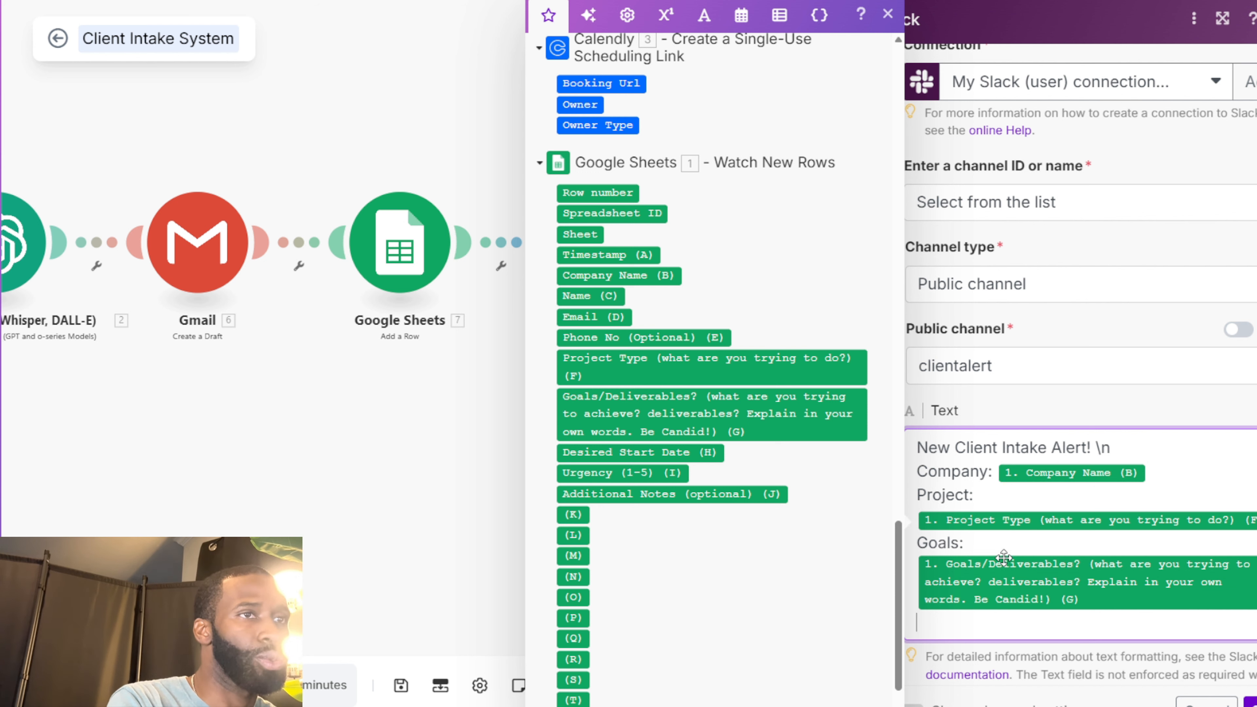
pyautogui.write('D')
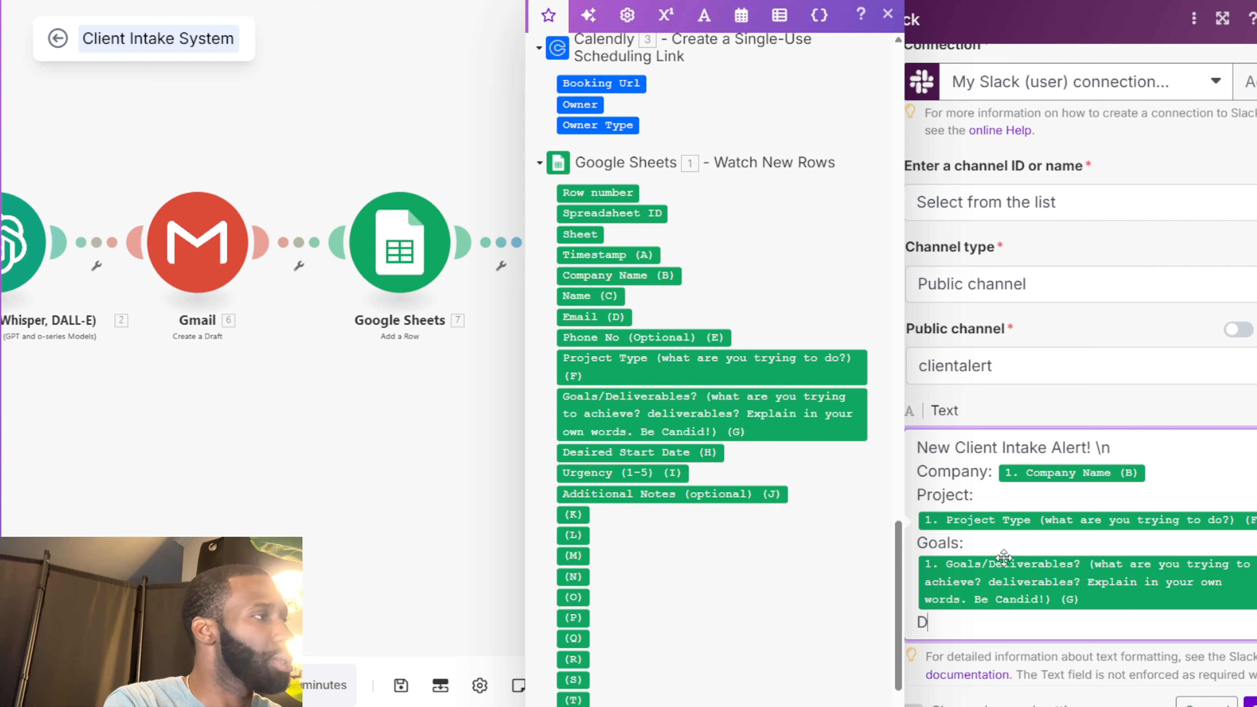
pyautogui.write('esired')
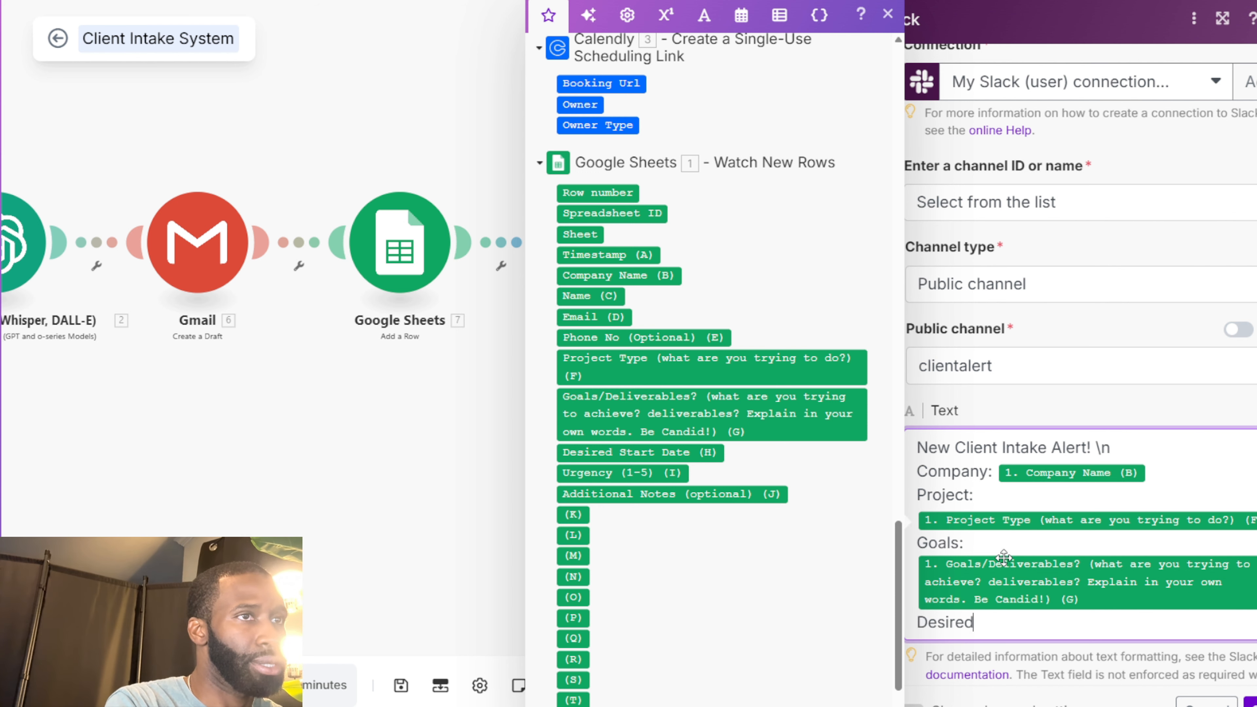
pyautogui.write(' Start Da')
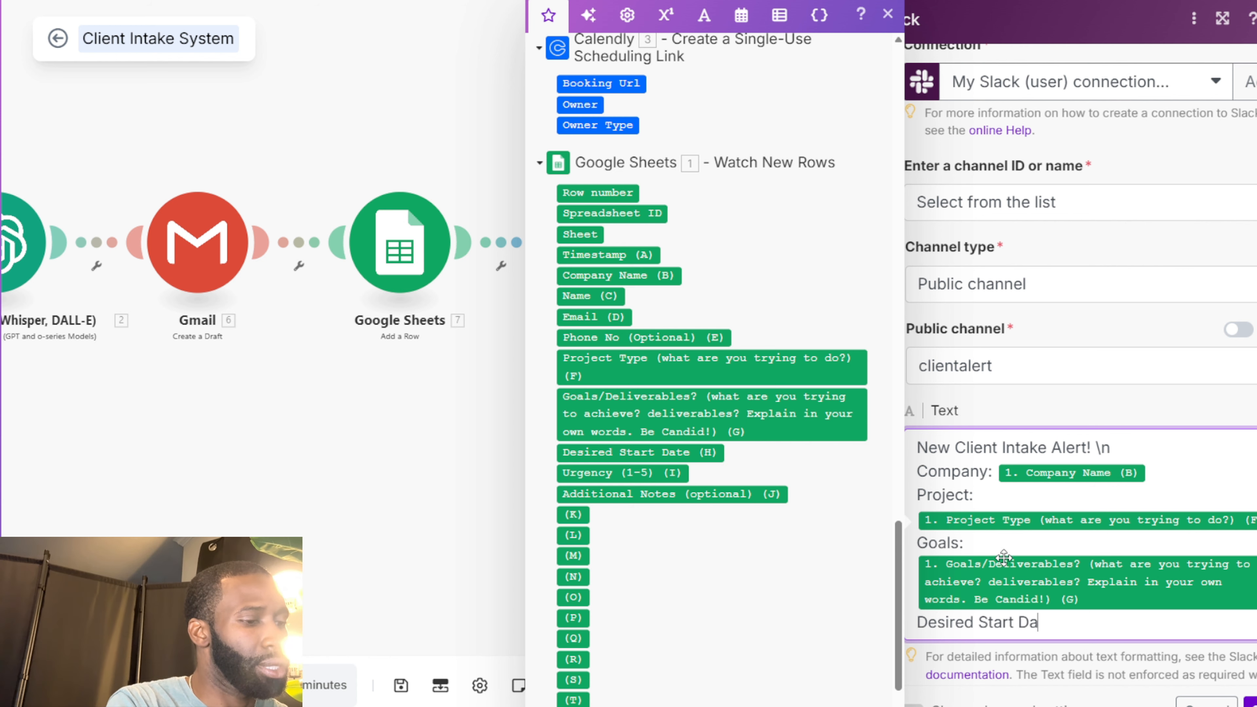
pyautogui.write('te:')
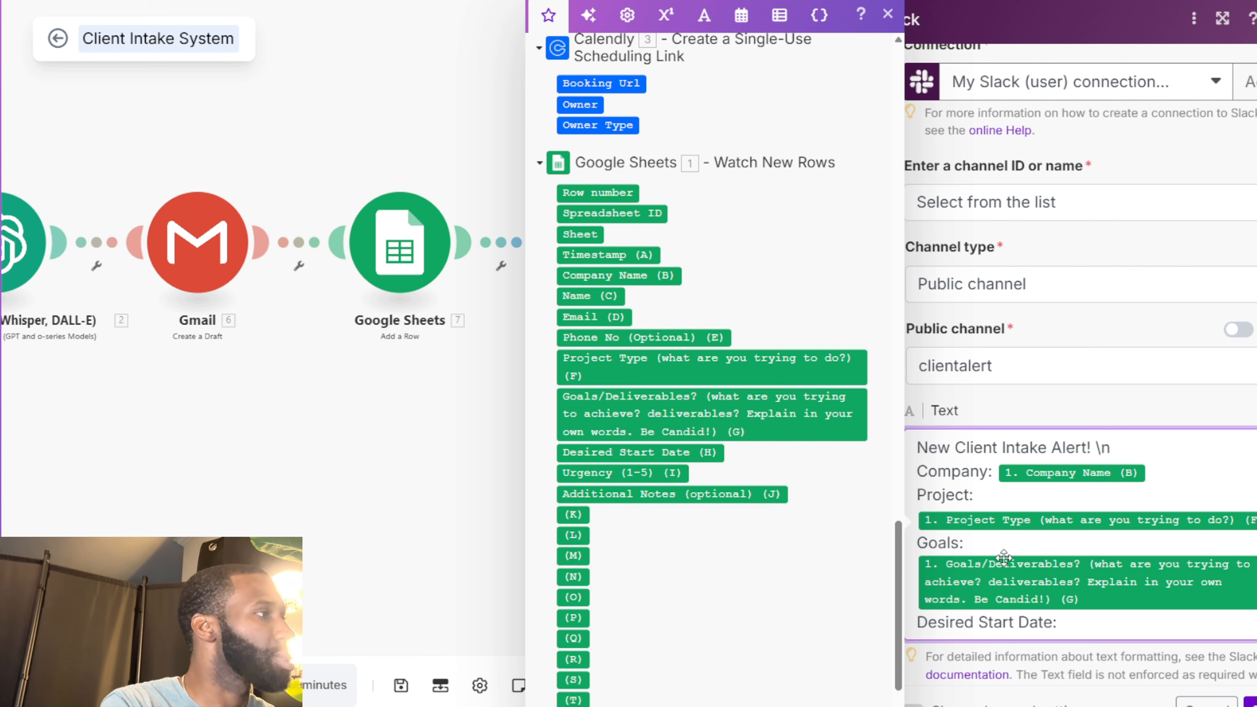
pyautogui.moveTo(611, 459); pyautogui.dragTo(1102, 617)
pyautogui.press('Return')
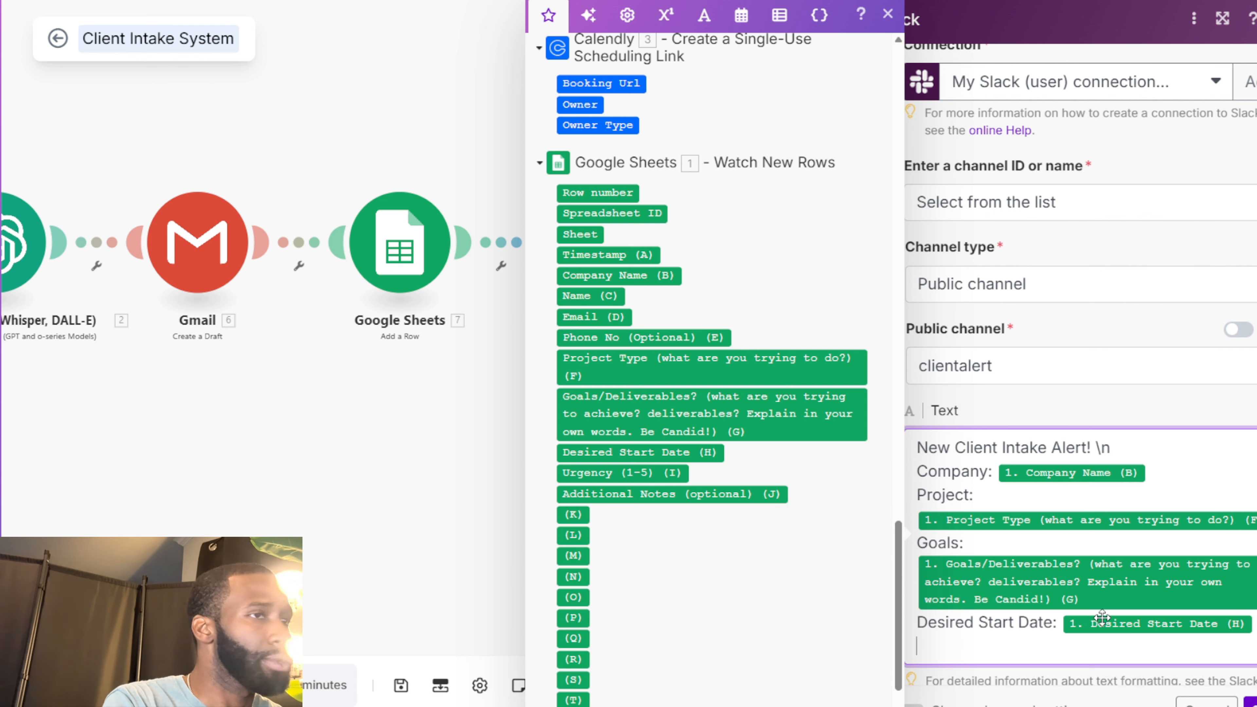
pyautogui.write('Urgenc')
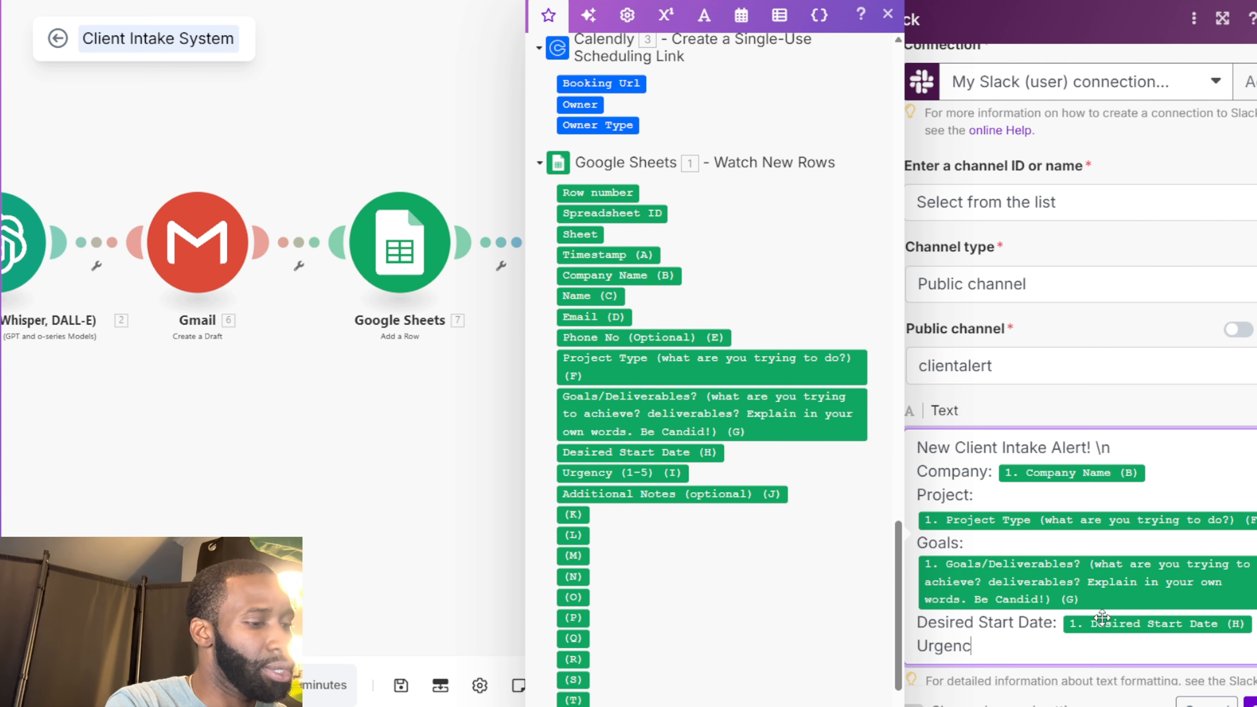
pyautogui.write('y:')
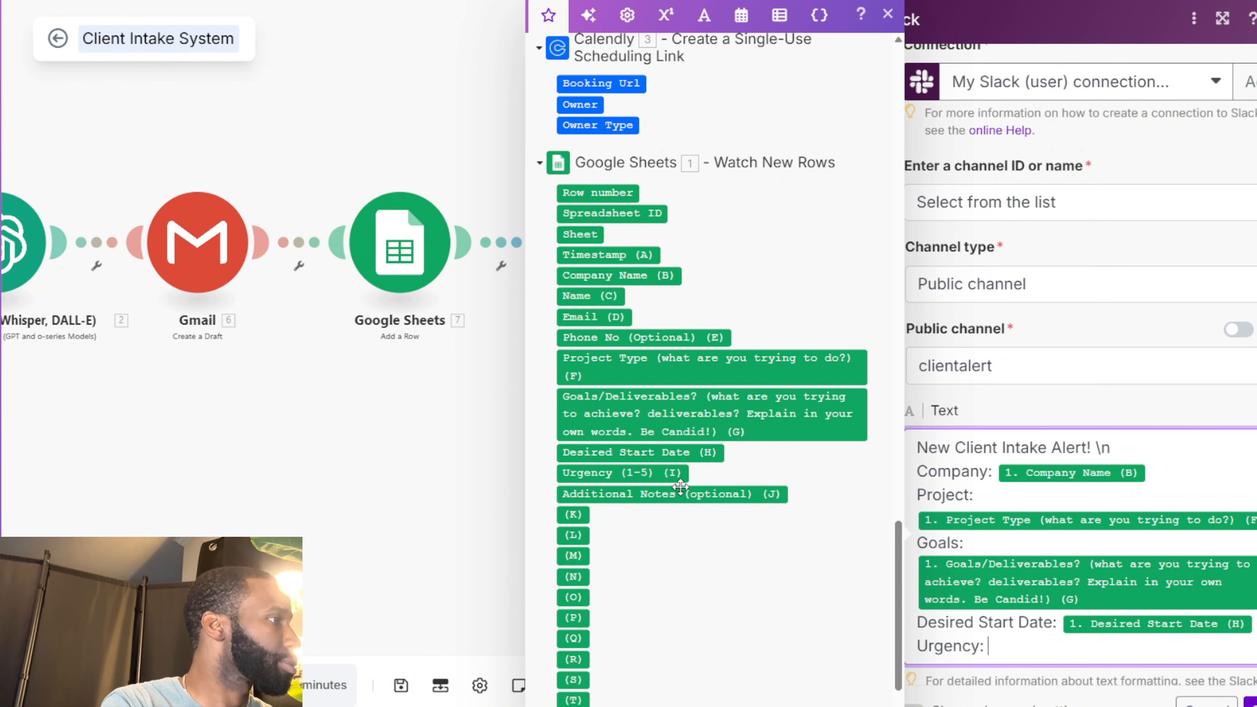
pyautogui.moveTo(620, 469); pyautogui.dragTo(1034, 650)
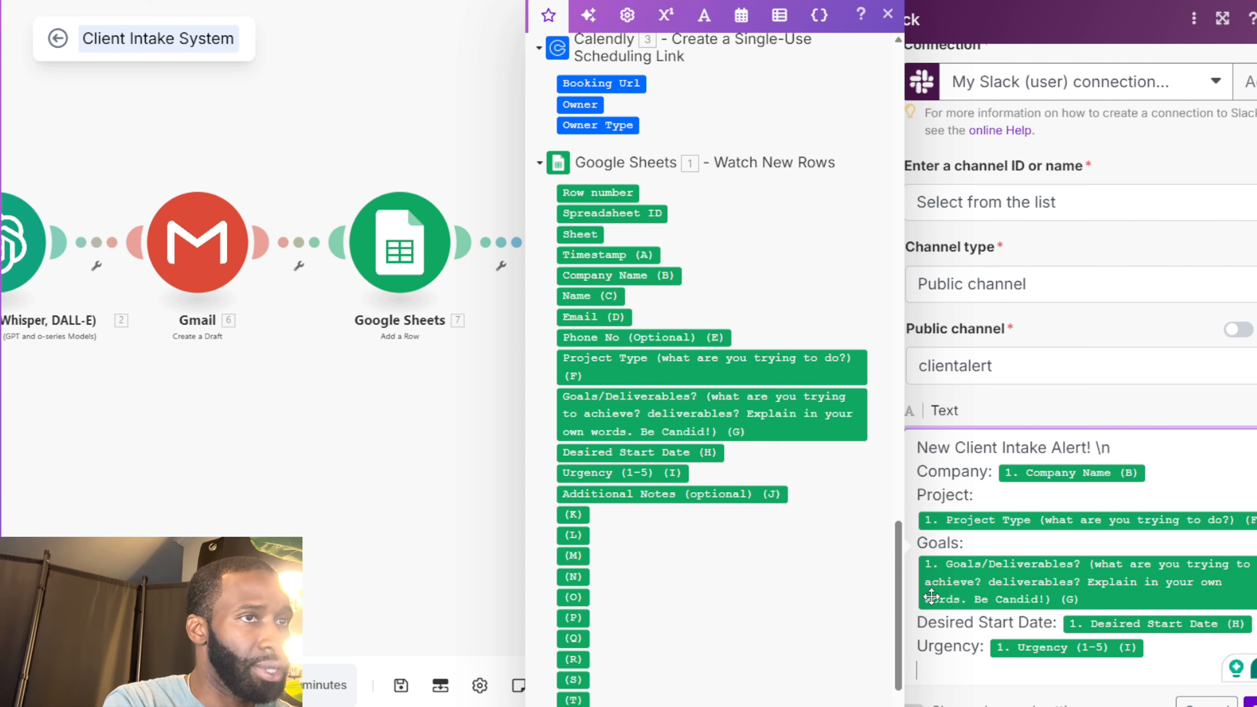
pyautogui.press('Return')
# Add 'Additional Notes:' mapped to column J and 'Calendly Link:' mapped to the Booking Url
pyautogui.write('C')
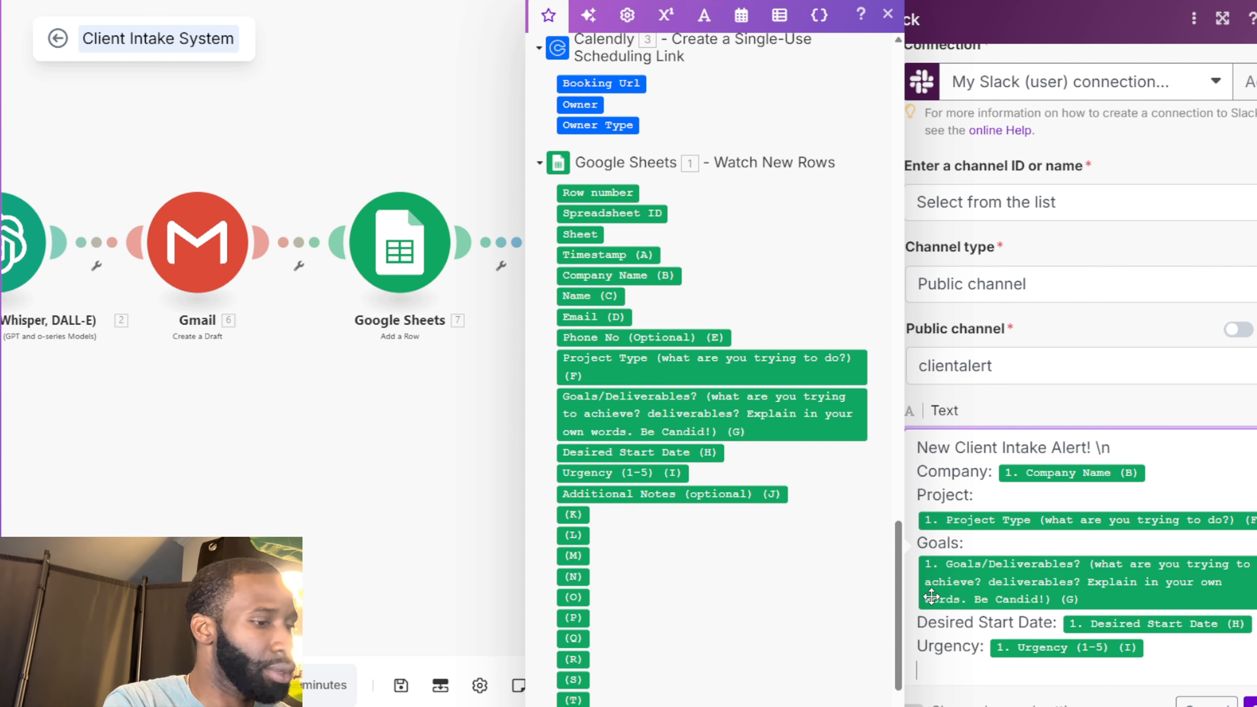
pyautogui.press('BackSpace')
pyautogui.write('Additional')
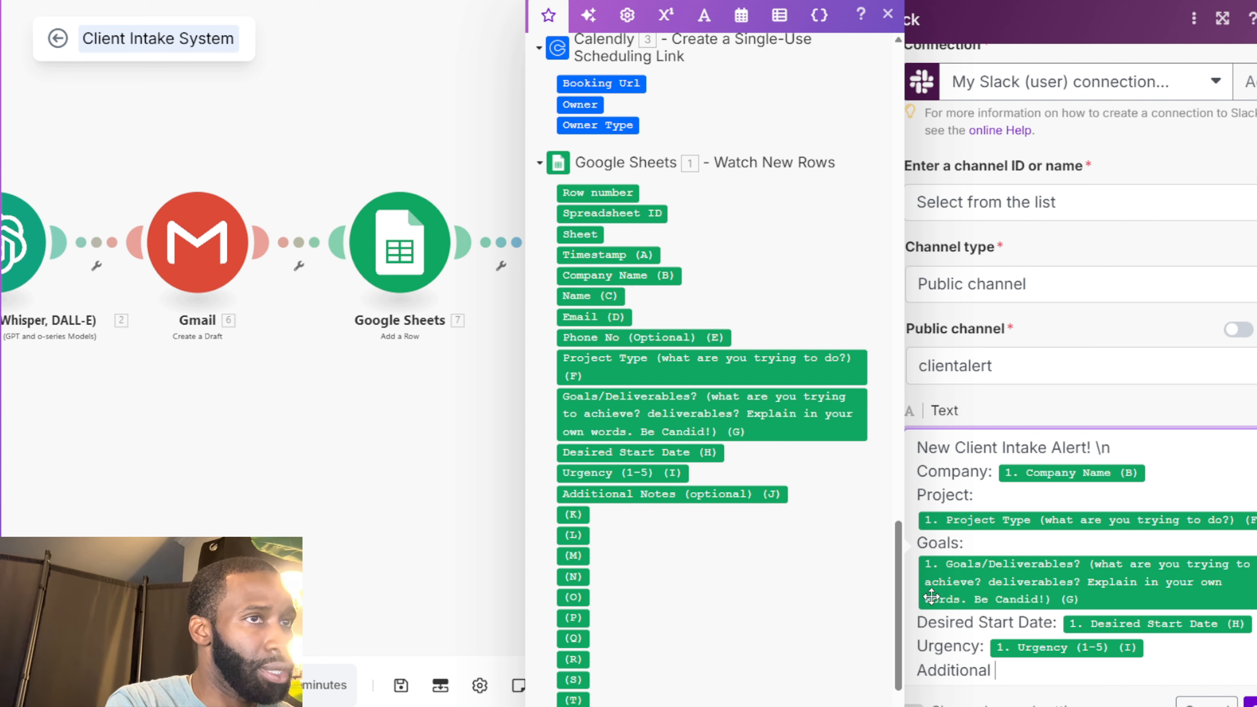
pyautogui.write(' Notes:')
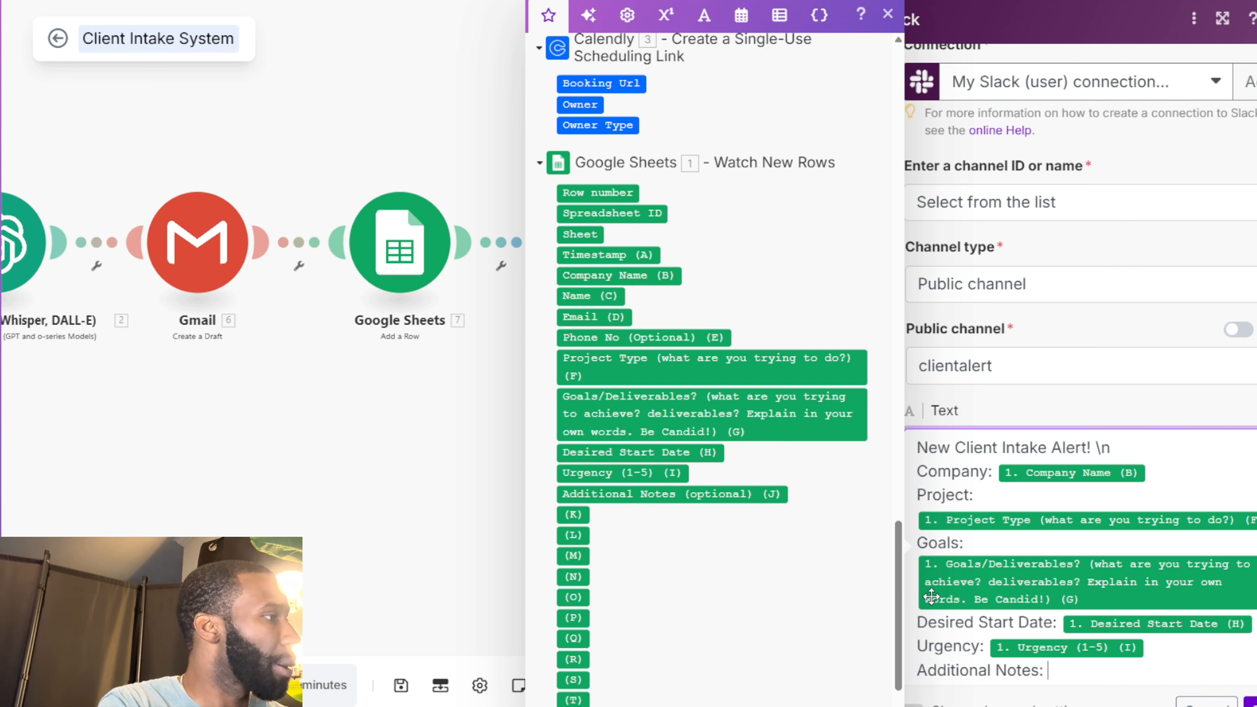
pyautogui.moveTo(693, 495); pyautogui.dragTo(1118, 685)
pyautogui.moveTo(708, 496); pyautogui.dragTo(1083, 560)
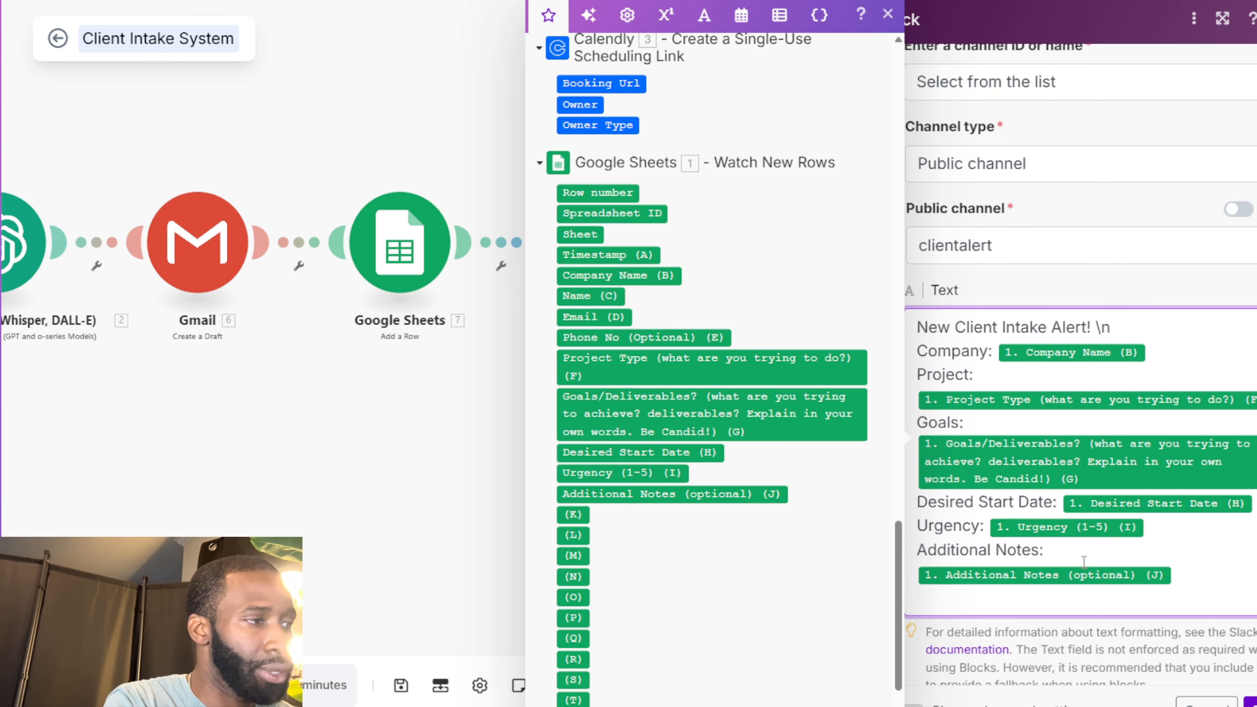
pyautogui.write('Calendli')
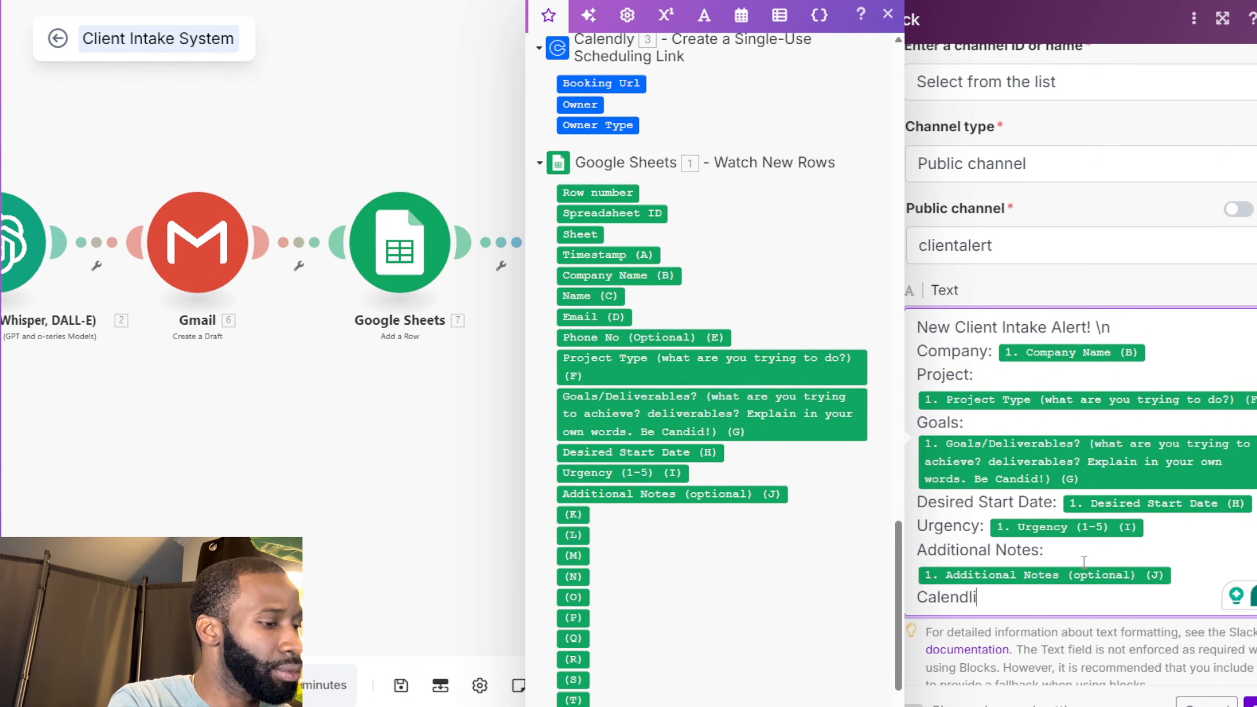
pyautogui.press('BackSpace')
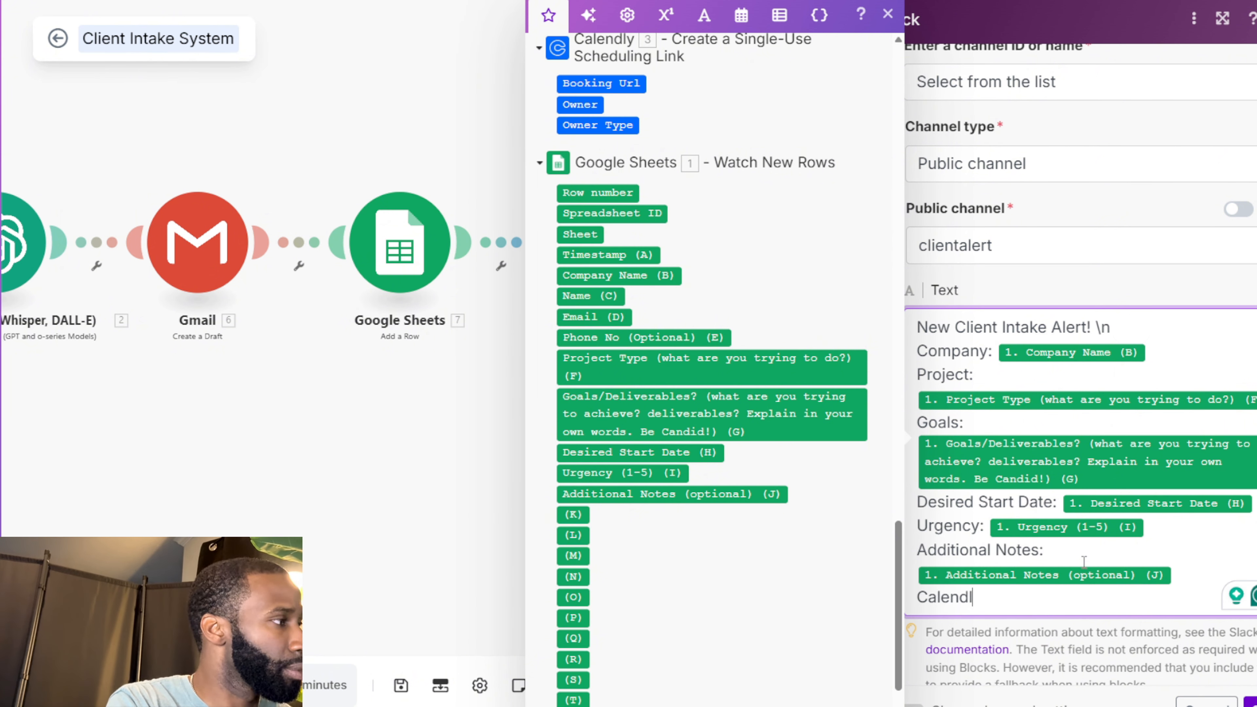
pyautogui.write('y Link:')
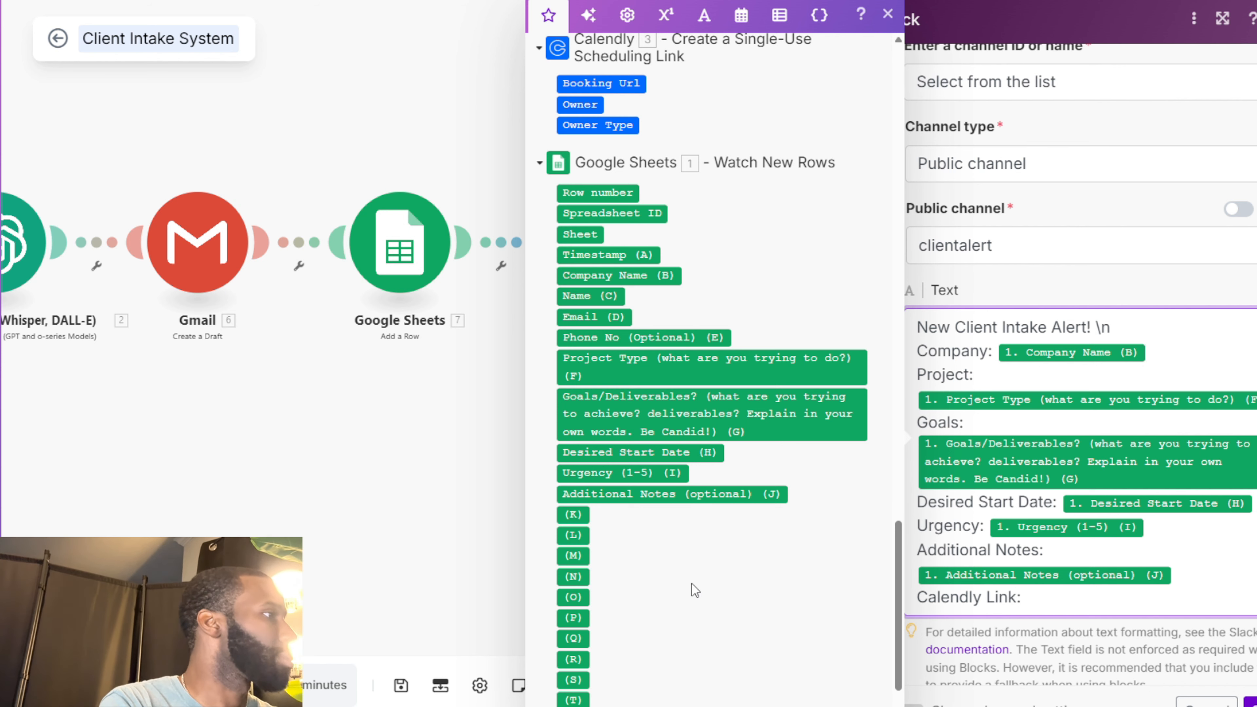
pyautogui.moveTo(603, 89); pyautogui.dragTo(1086, 600)
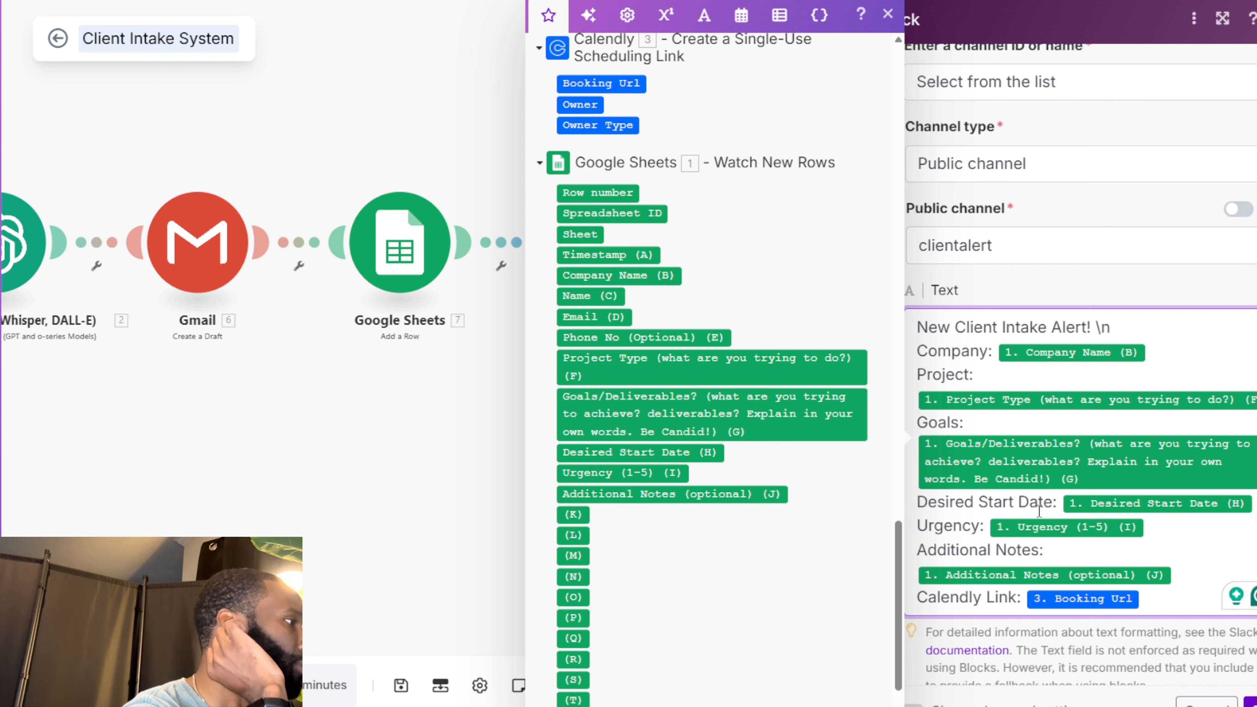
pyautogui.press('Return')
pyautogui.press('Return')
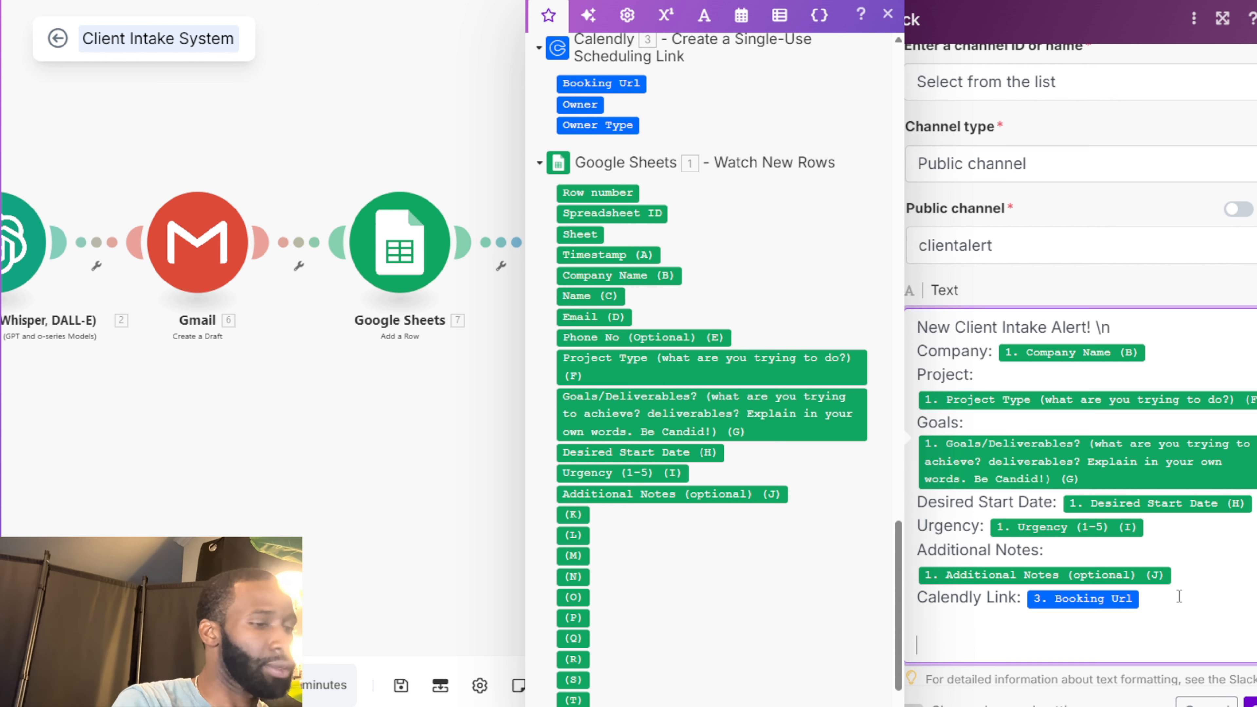
# Add the line 'Check the Google Sheet for details' to the message text
pyautogui.write('Check the ')
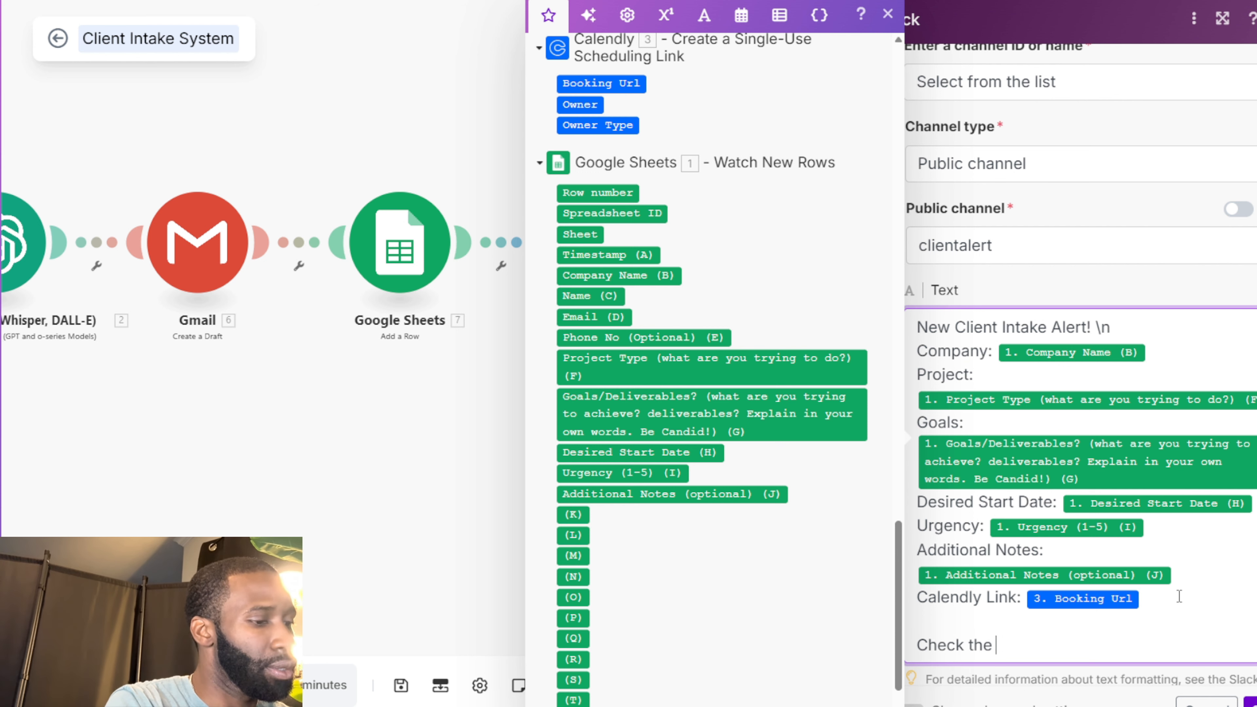
pyautogui.write('Google Sheet')
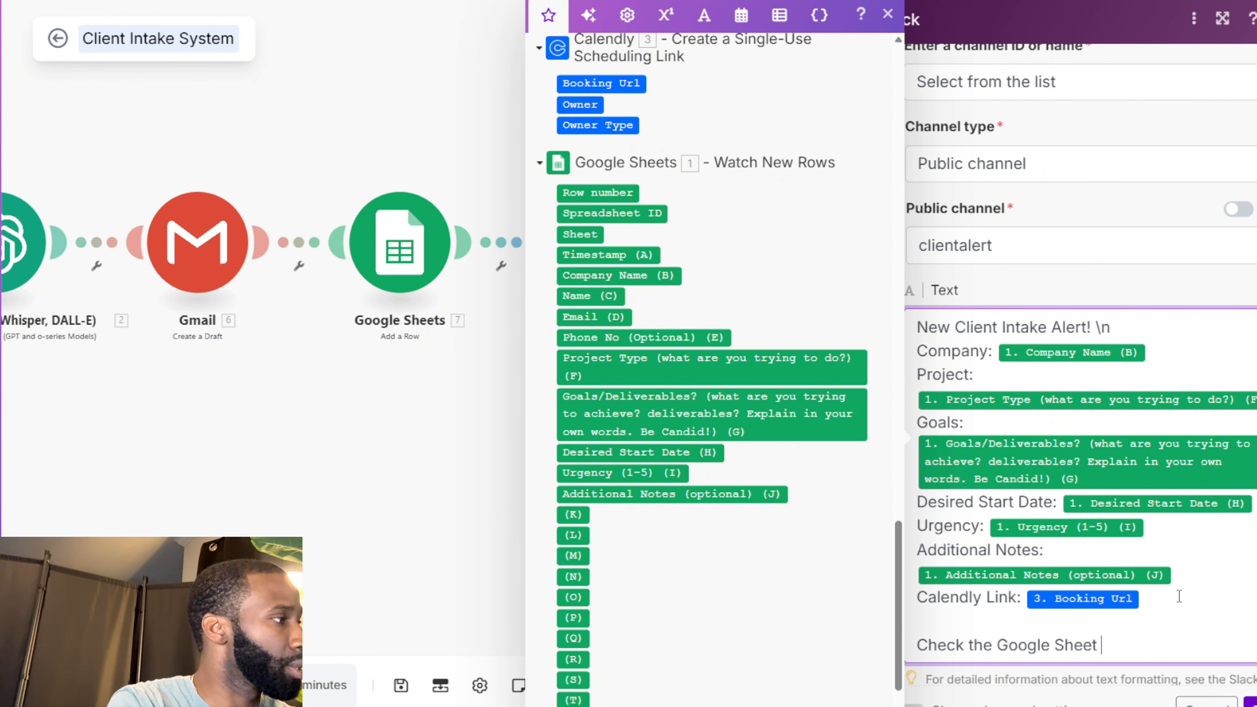
pyautogui.write(' for details:')
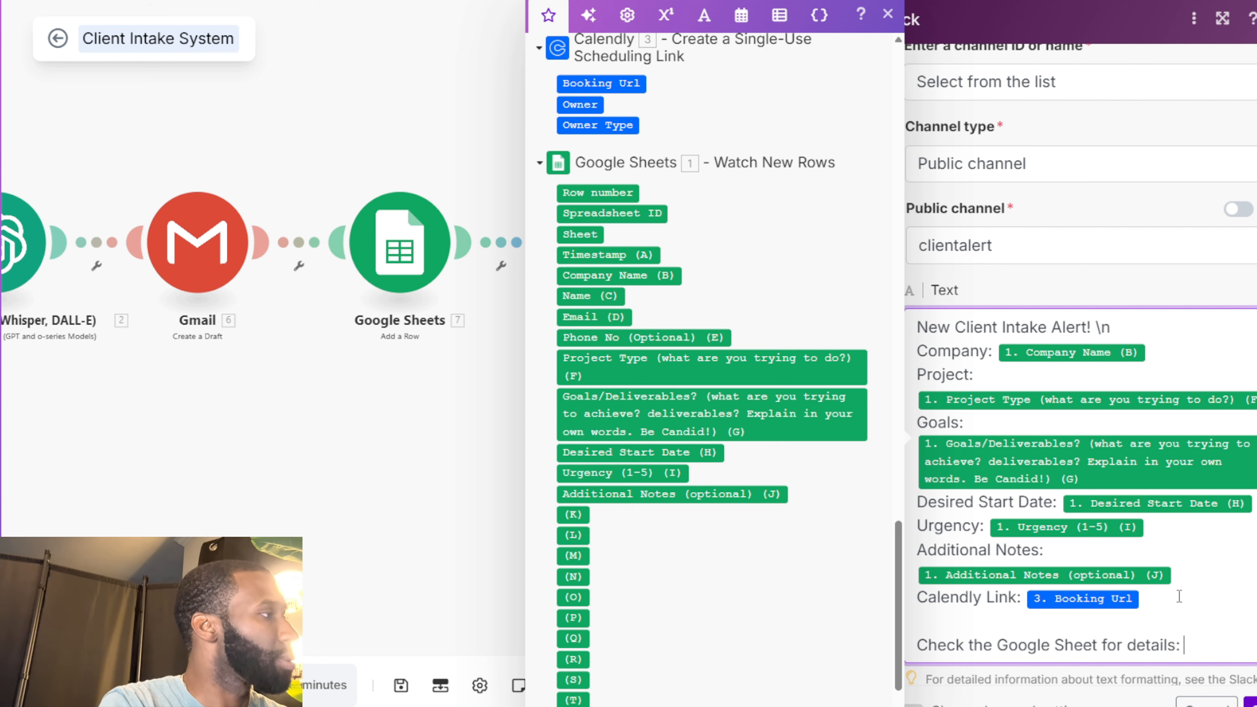
pyautogui.scroll(3, 1089, 446)
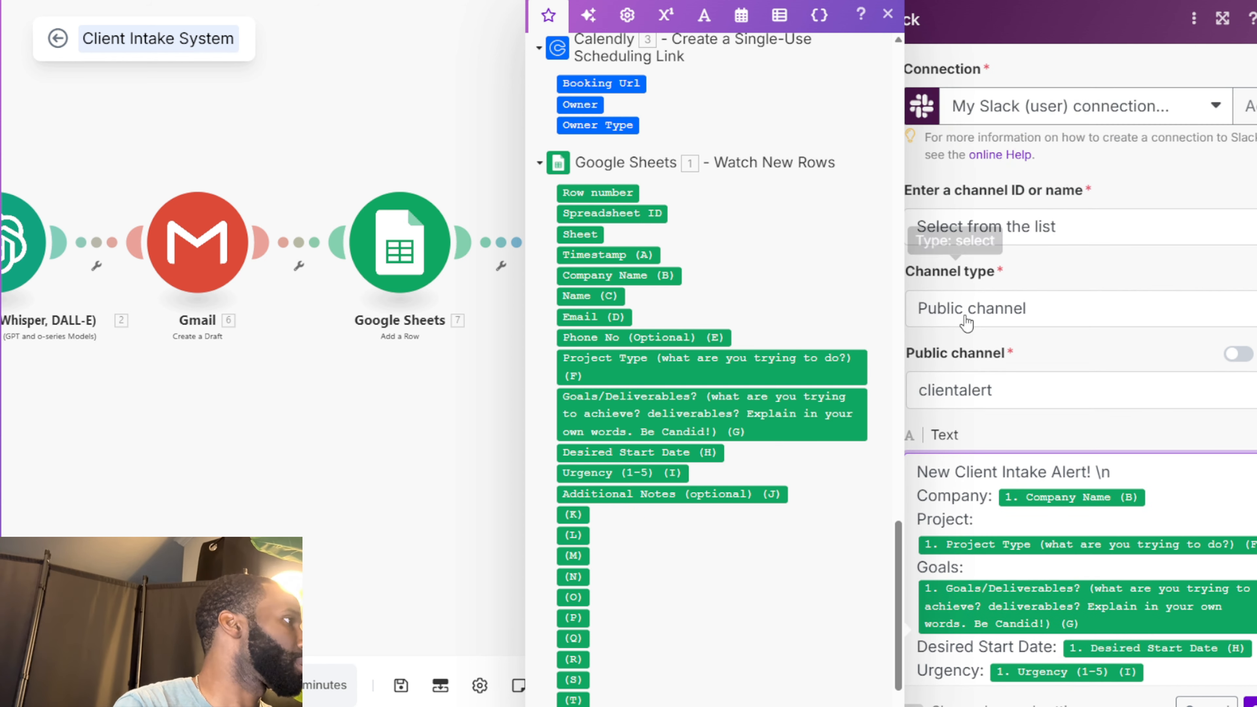
pyautogui.scroll(-5, 1078, 396)
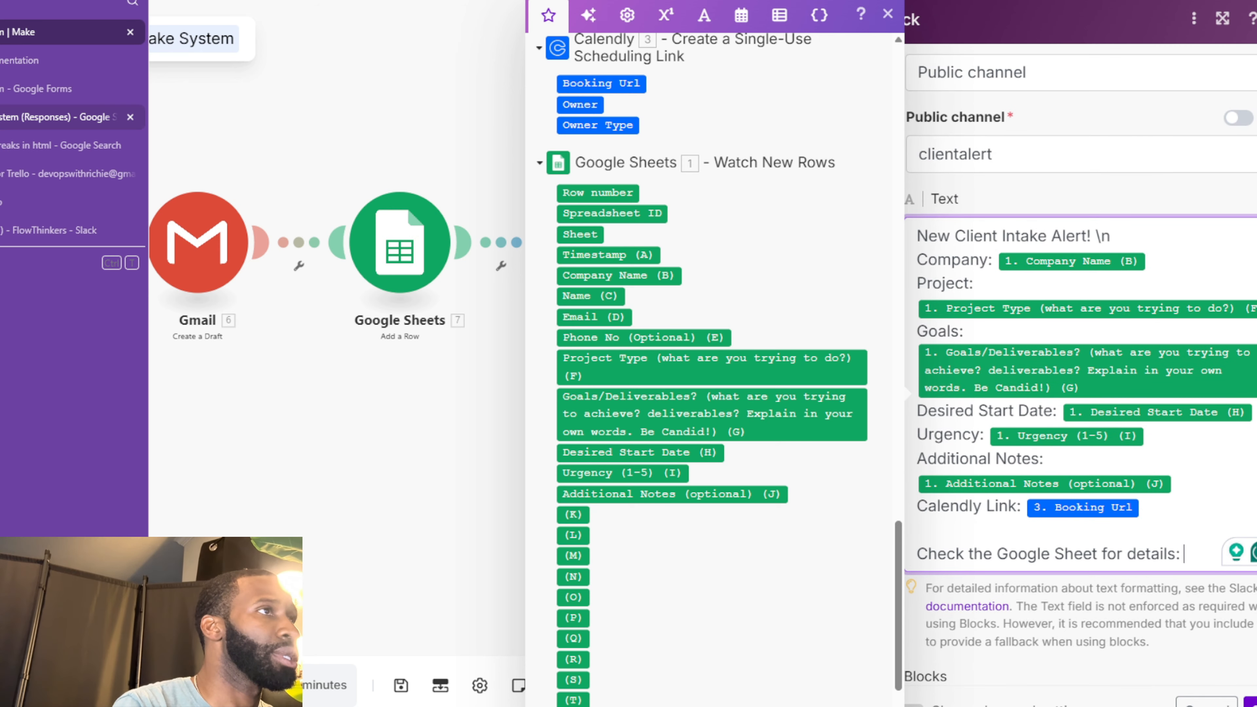
# Check the responses spreadsheet and the Google Forms responses page, then return to Make
pyautogui.click(64, 114)
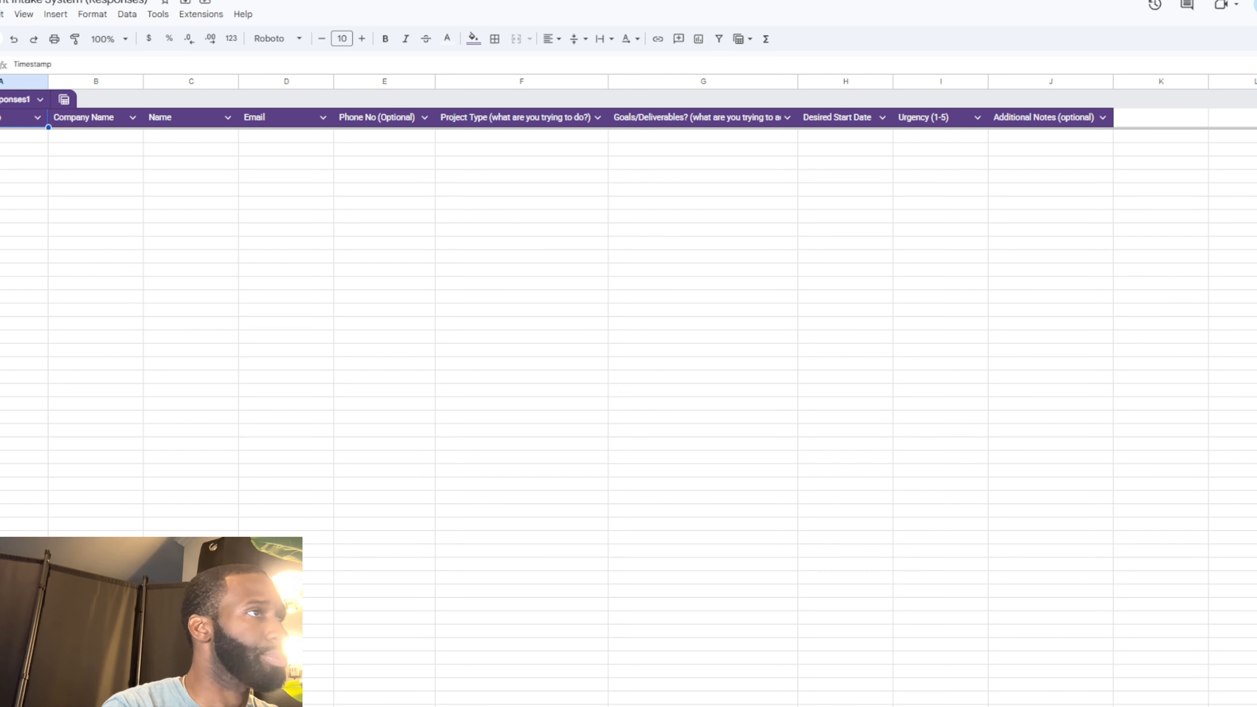
pyautogui.moveTo(3, 202)
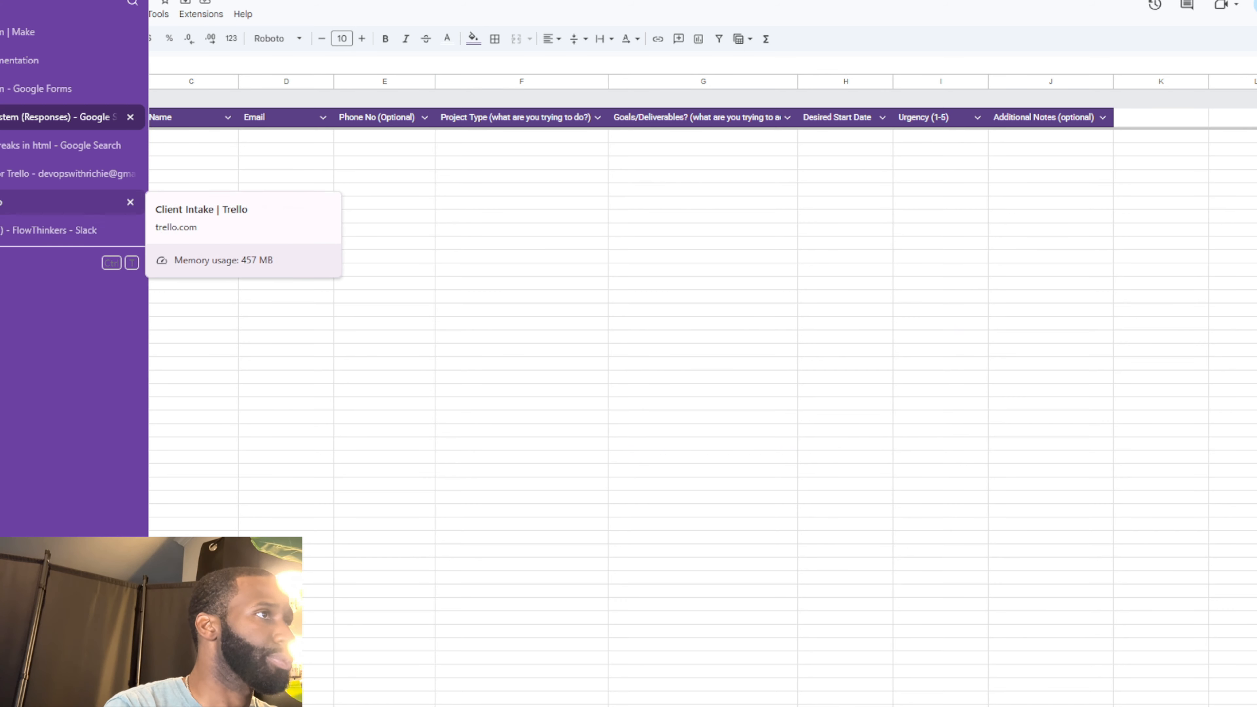
pyautogui.click(3, 89)
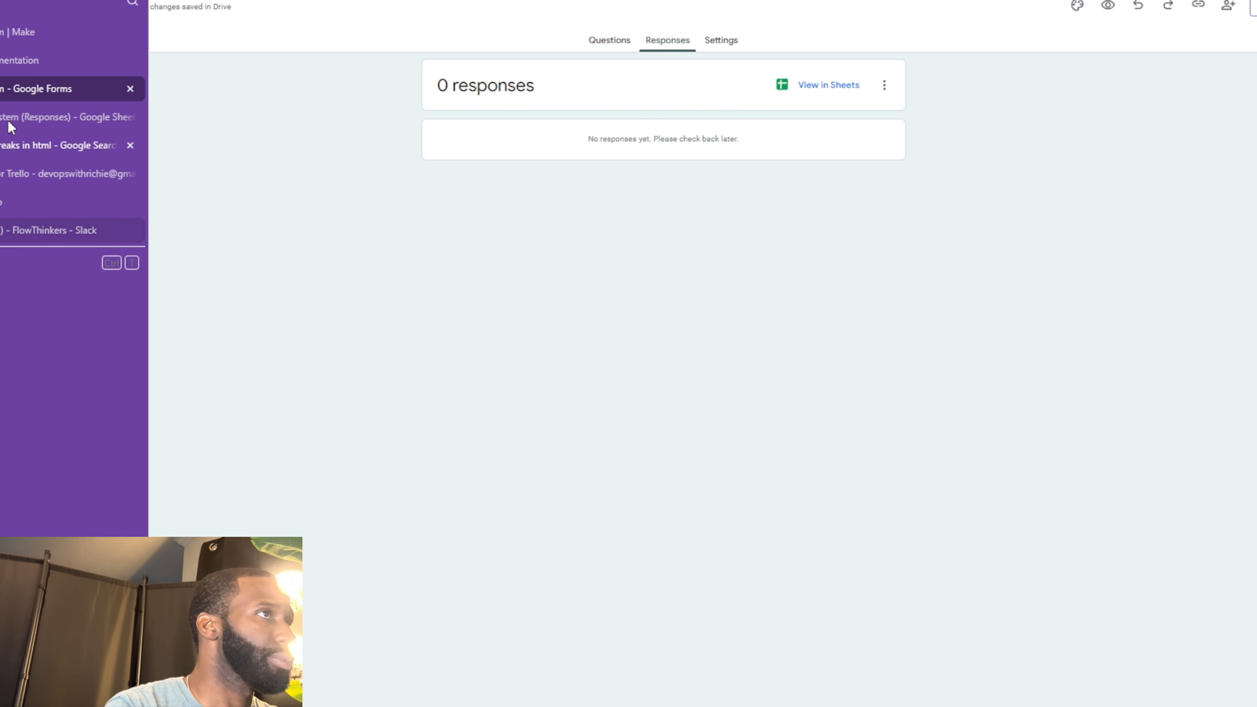
pyautogui.click(24, 44)
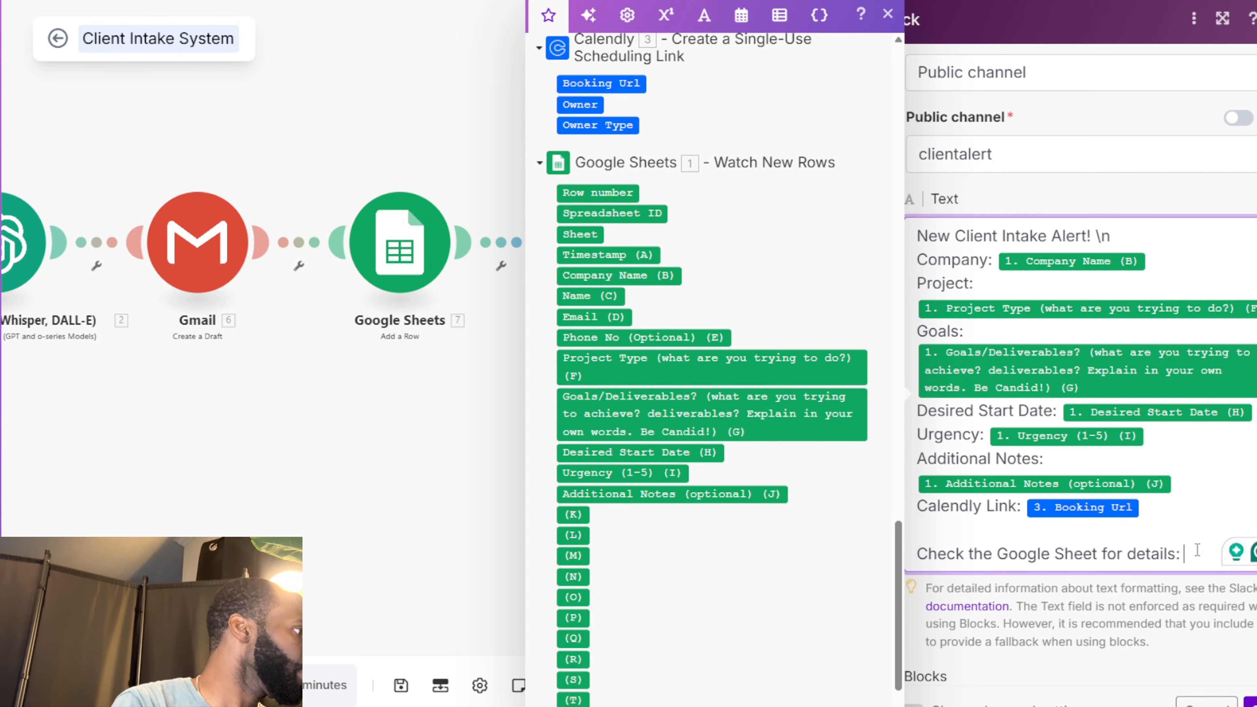
# Paste the Google Sheet link into the message, close the Slack settings, and reposition the scenario
pyautogui.hotkey('ctrl', 'v')
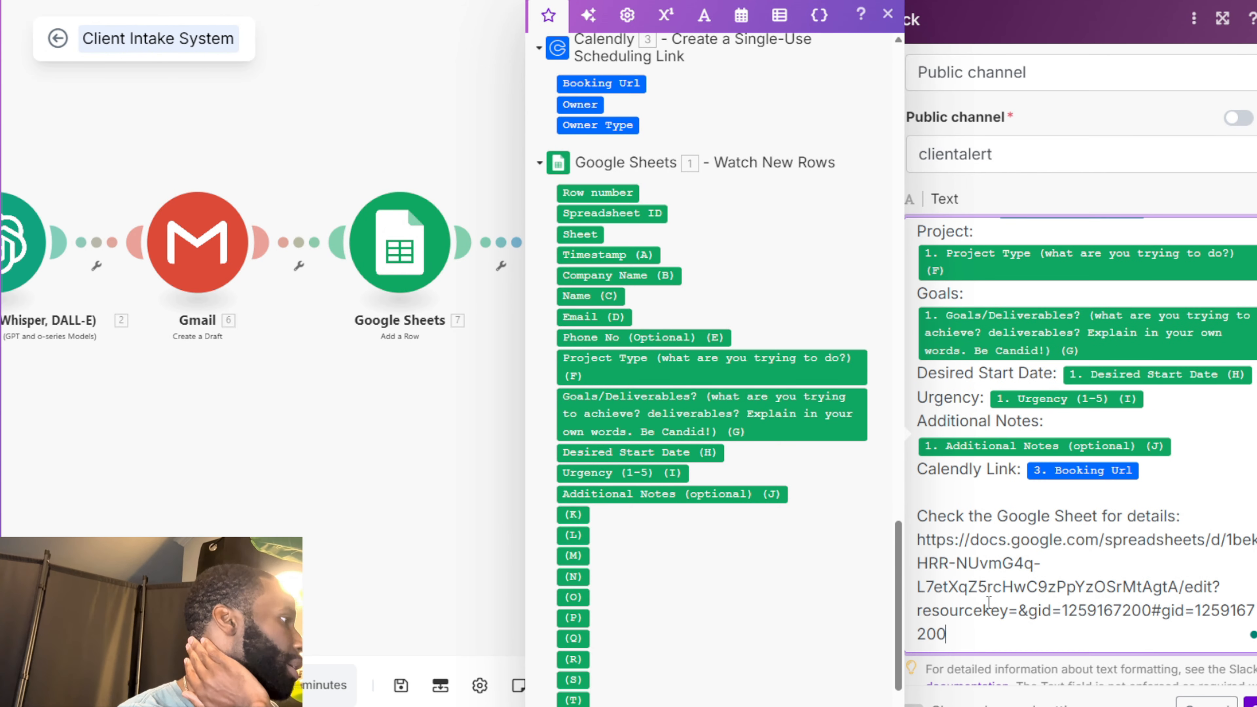
pyautogui.scroll(-4, 1163, 597)
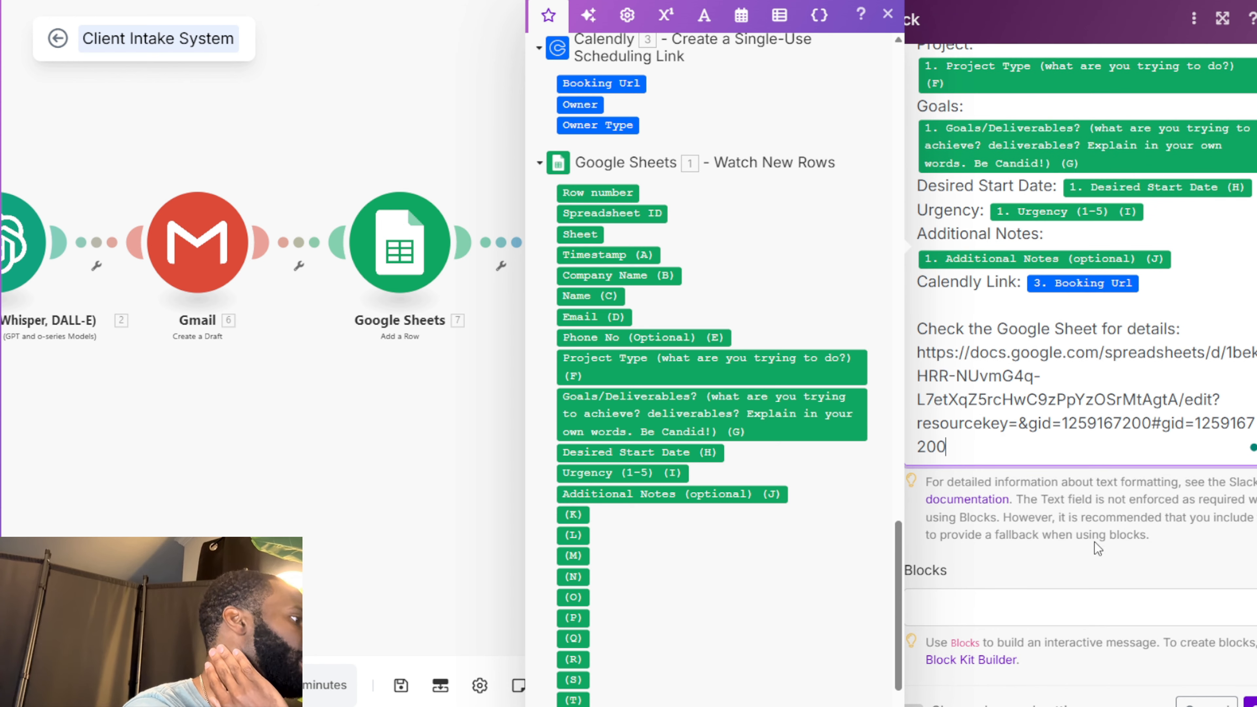
pyautogui.click(1251, 702)
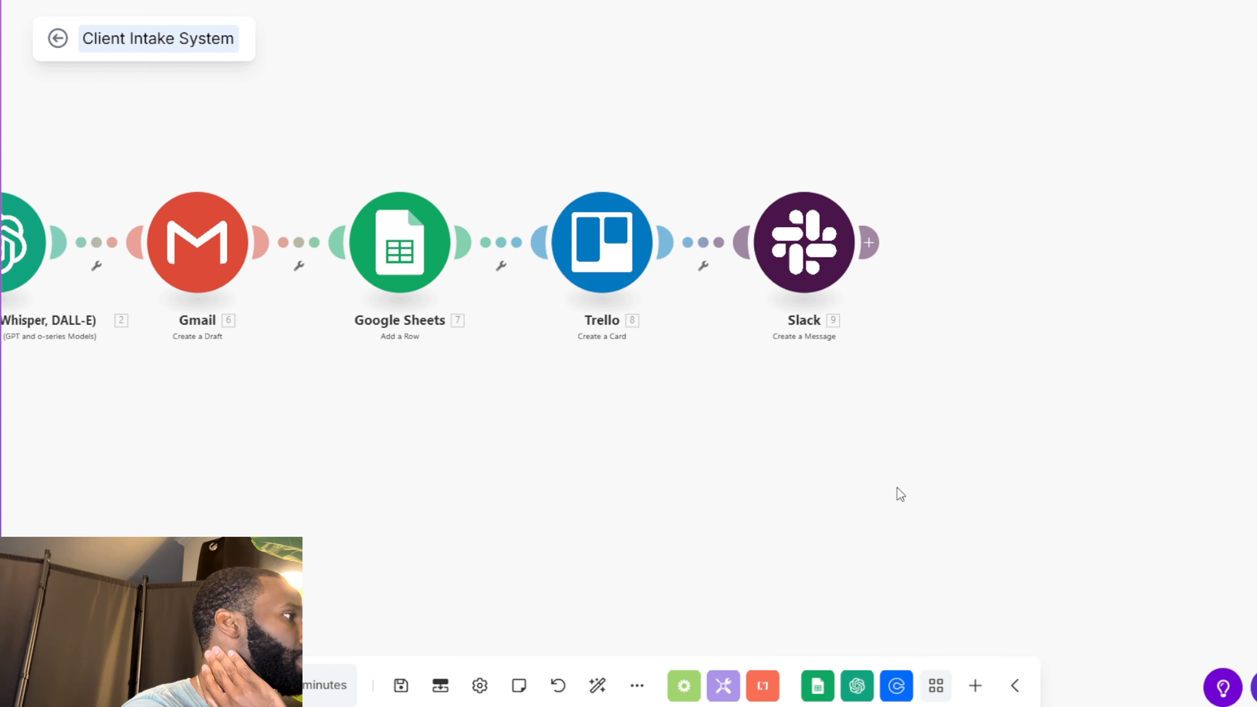
pyautogui.moveTo(490, 432); pyautogui.dragTo(570, 435)
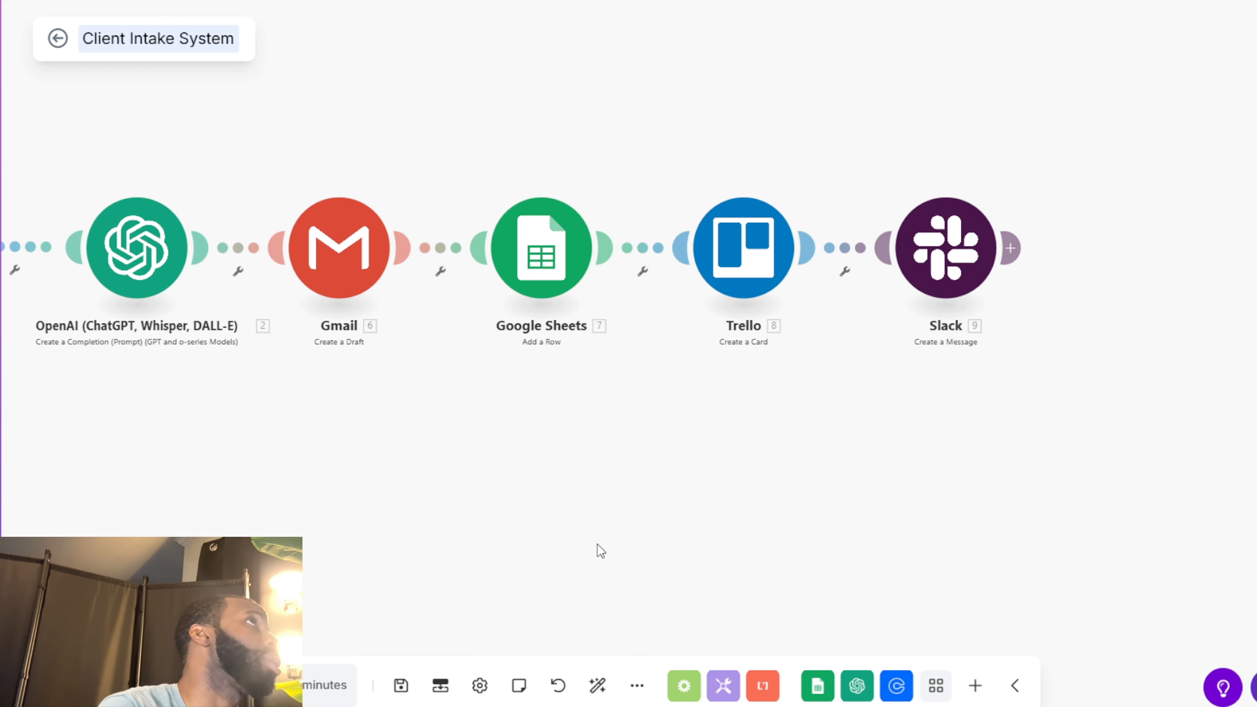
pyautogui.moveTo(339, 511); pyautogui.dragTo(411, 520)
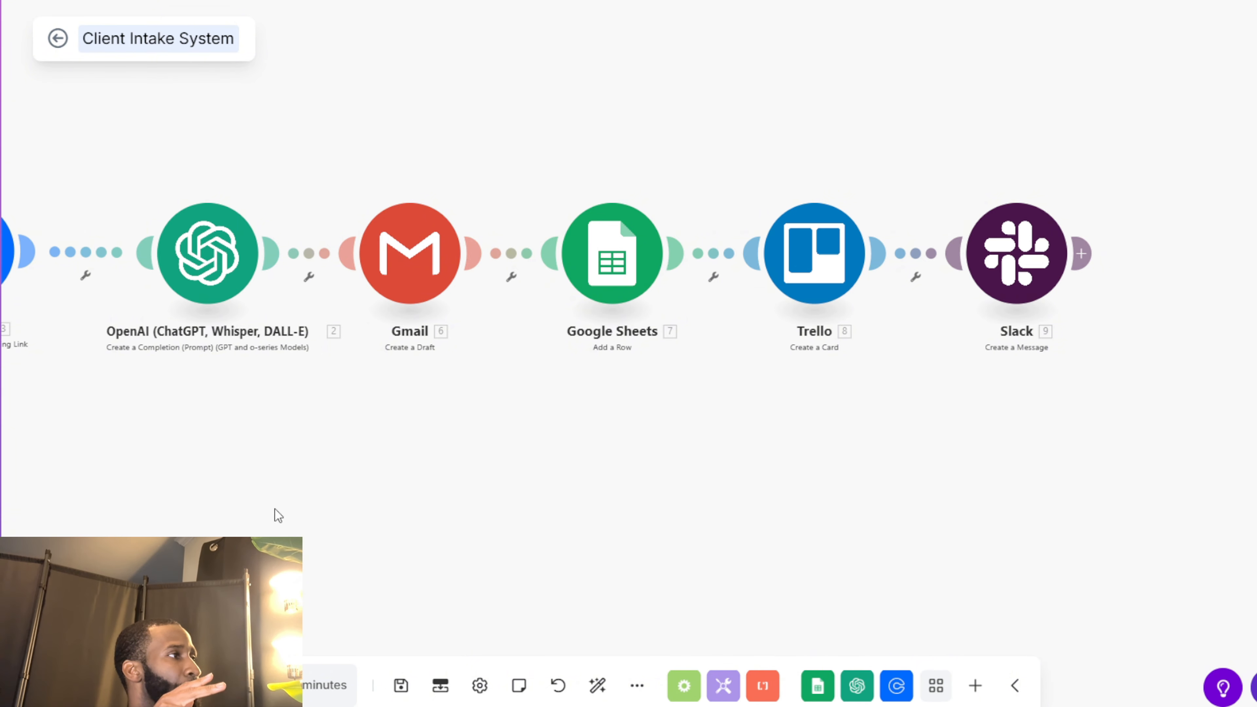
pyautogui.moveTo(323, 505); pyautogui.dragTo(247, 501)
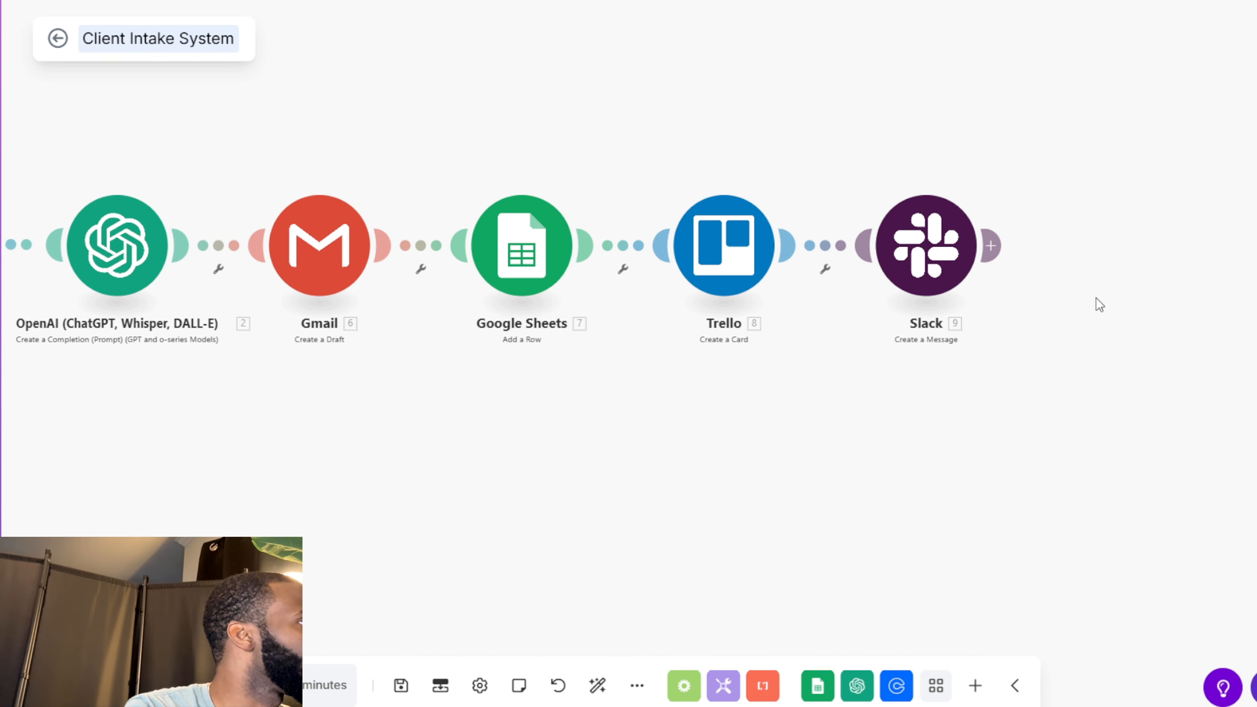
# Add an OpenAI Create a Completion (Prompt) module after the Slack module
pyautogui.click(995, 246)
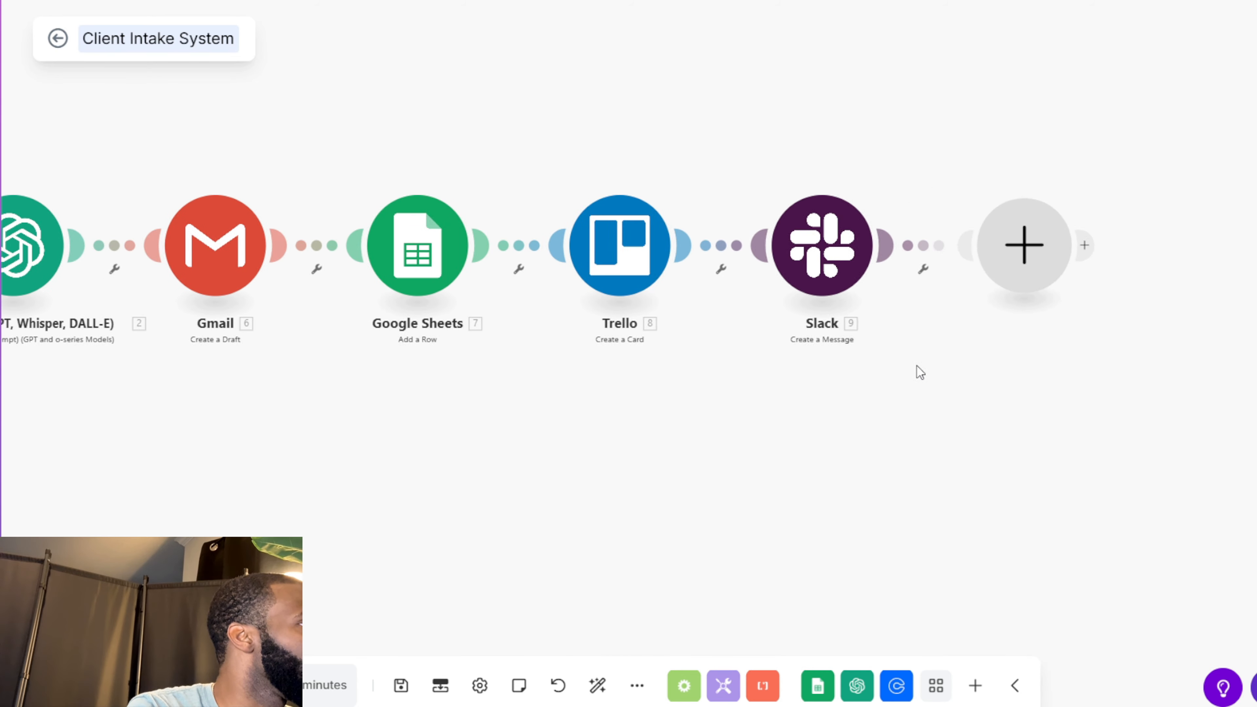
pyautogui.write('chatg')
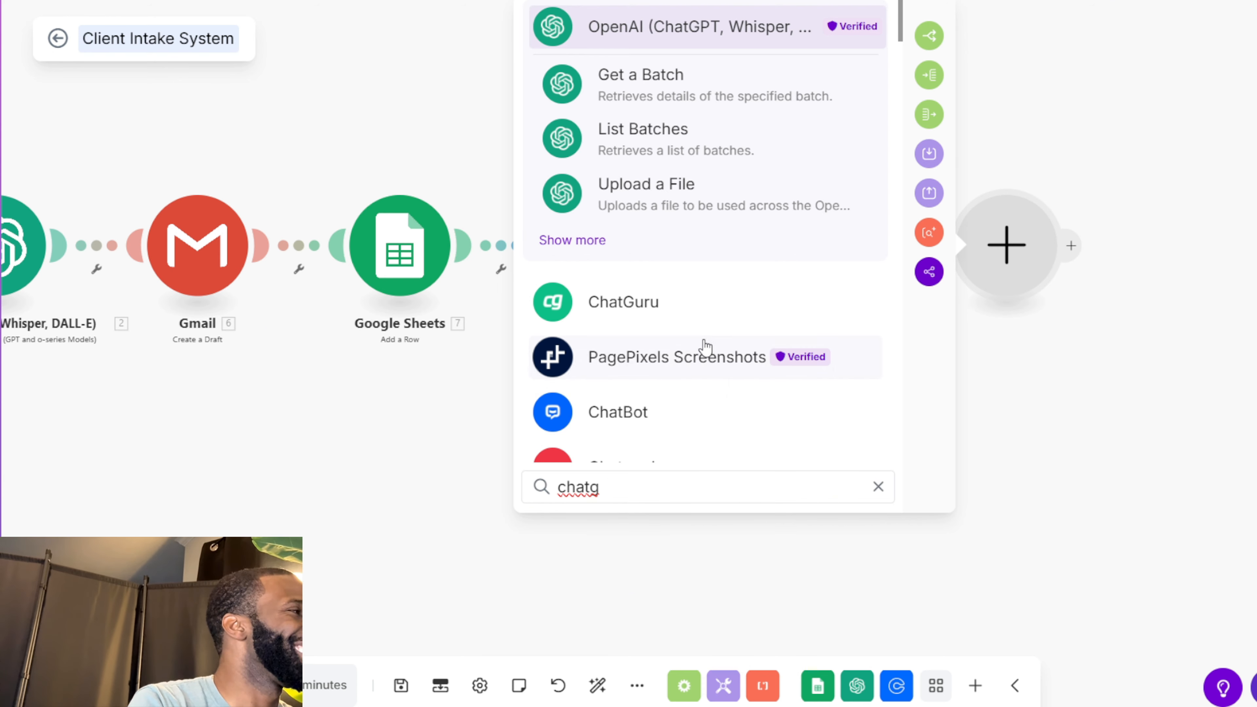
pyautogui.click(590, 241)
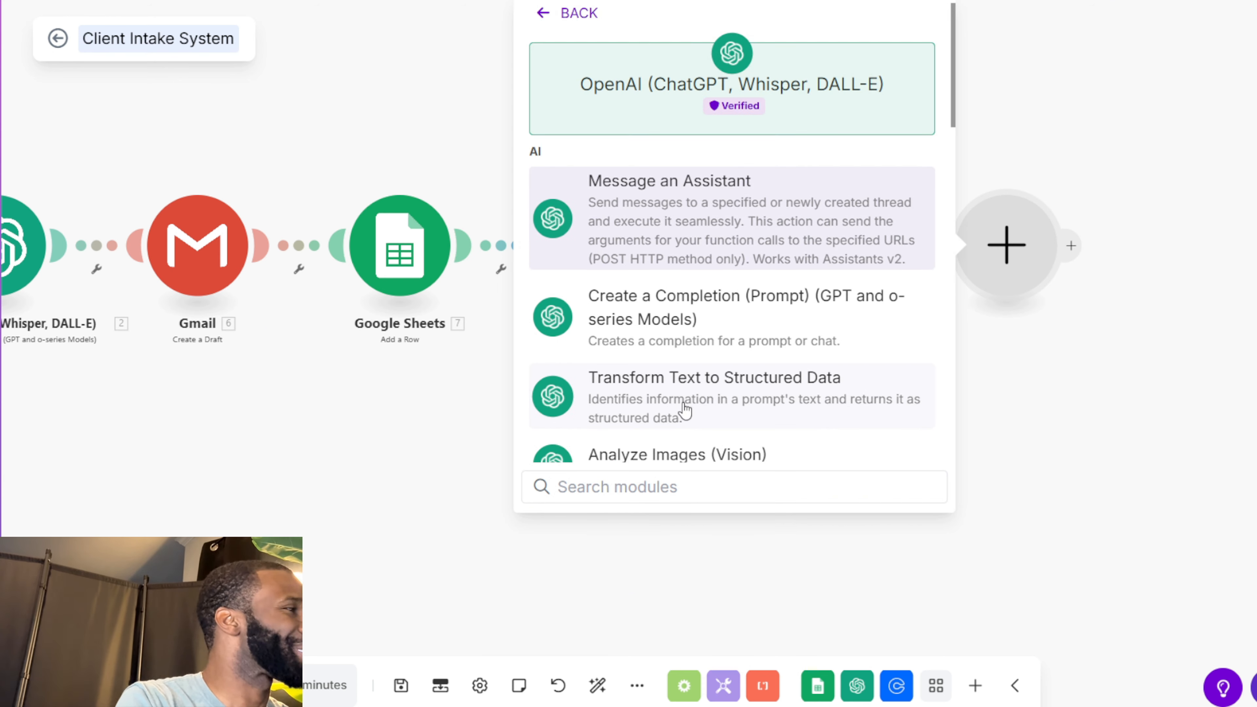
pyautogui.click(675, 337)
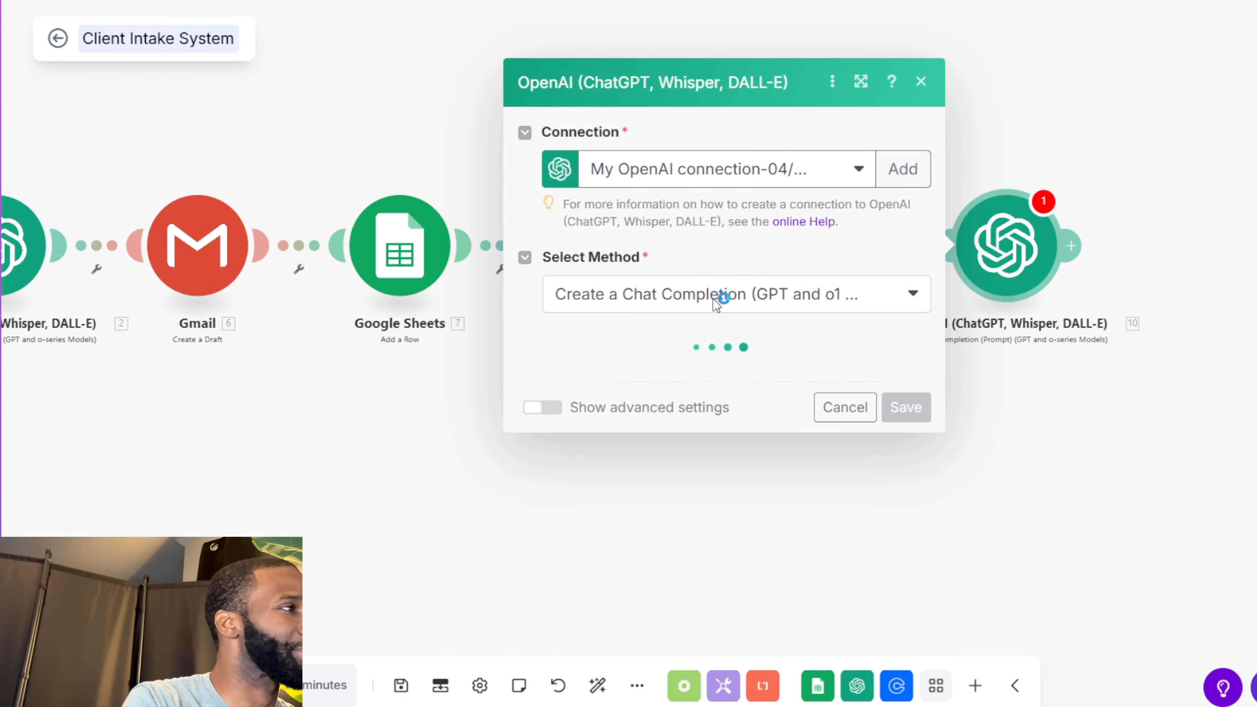
# Set the OpenAI module's model to gpt-4-turbo, save it, and centre the full chain
pyautogui.click(652, 322)
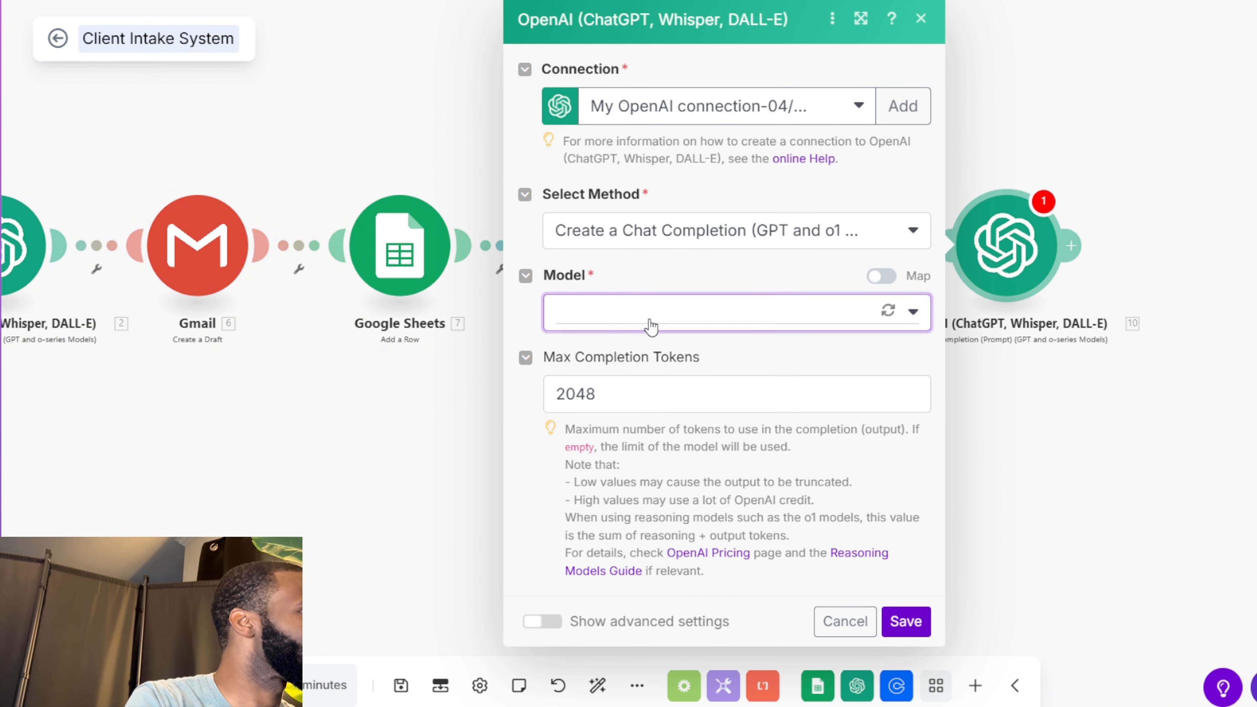
pyautogui.write('gpt')
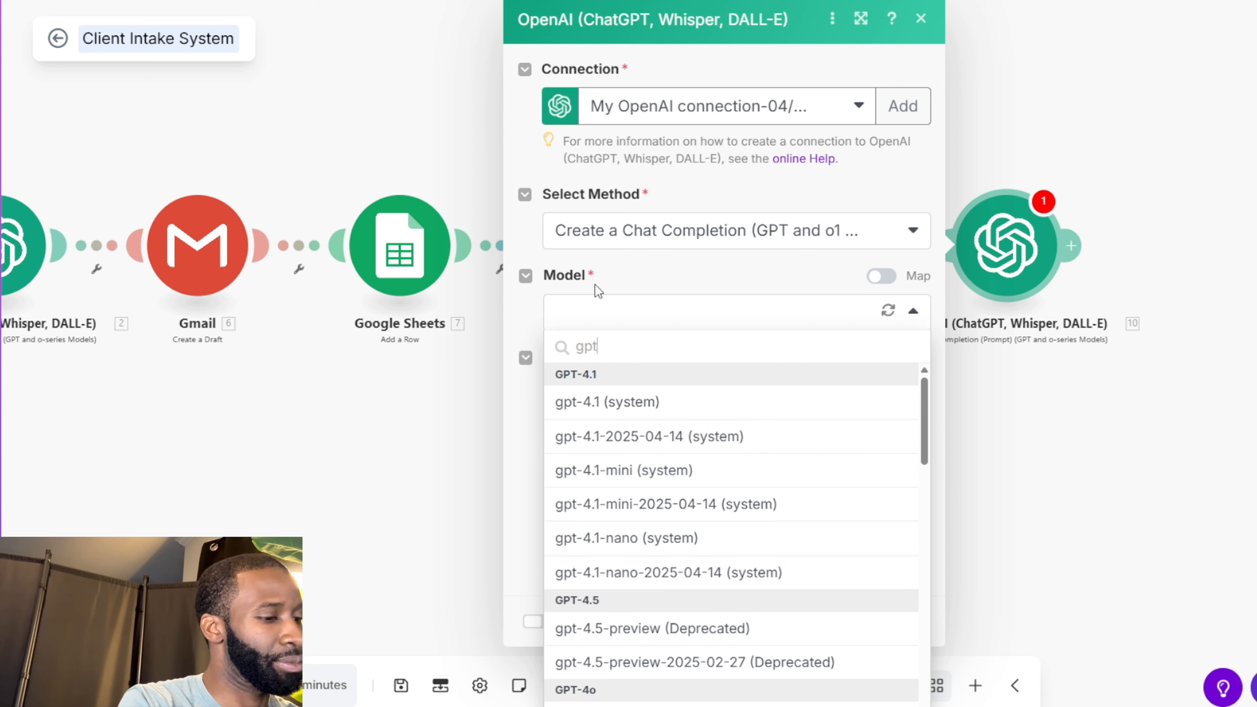
pyautogui.write('4')
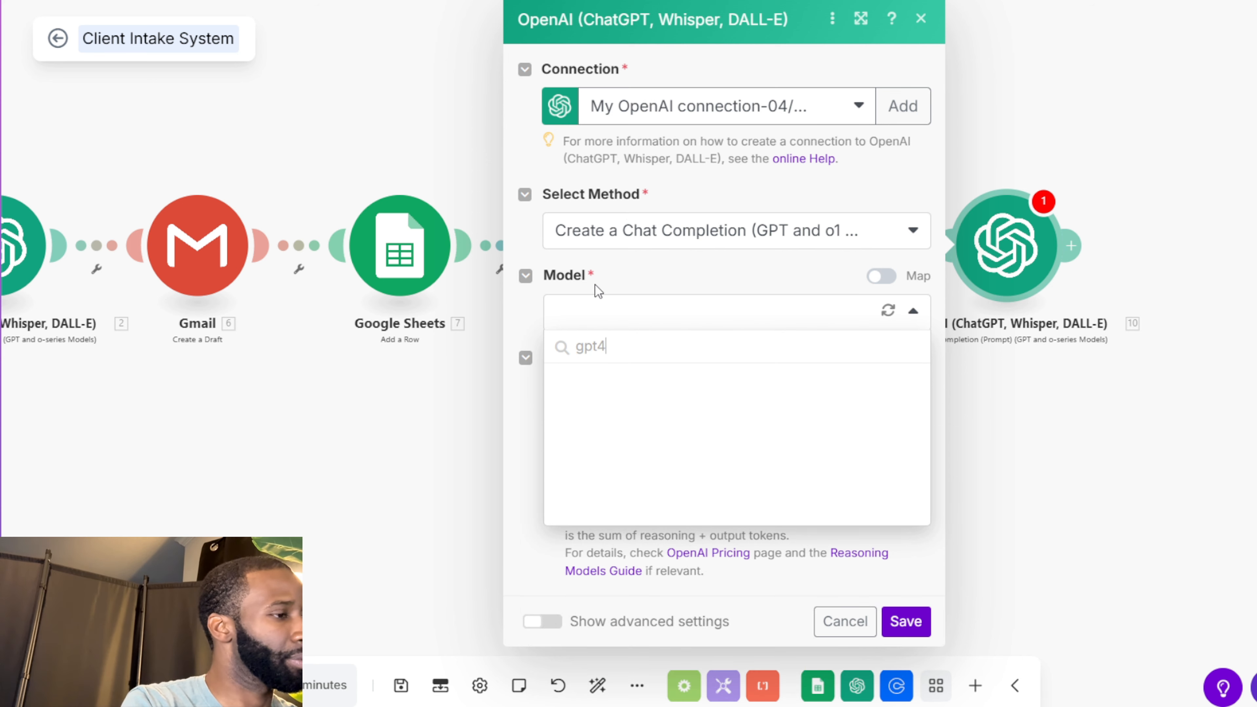
pyautogui.press('BackSpace')
pyautogui.scroll(-3, 615, 611)
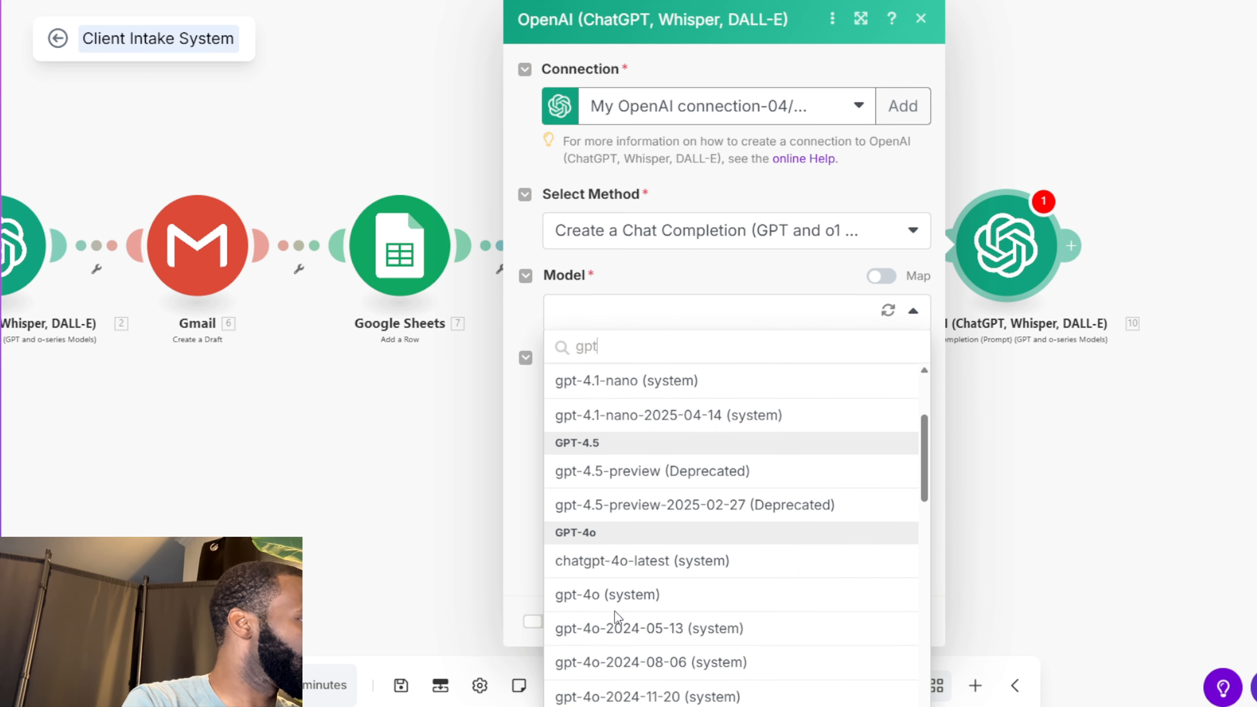
pyautogui.scroll(-5, 626, 608)
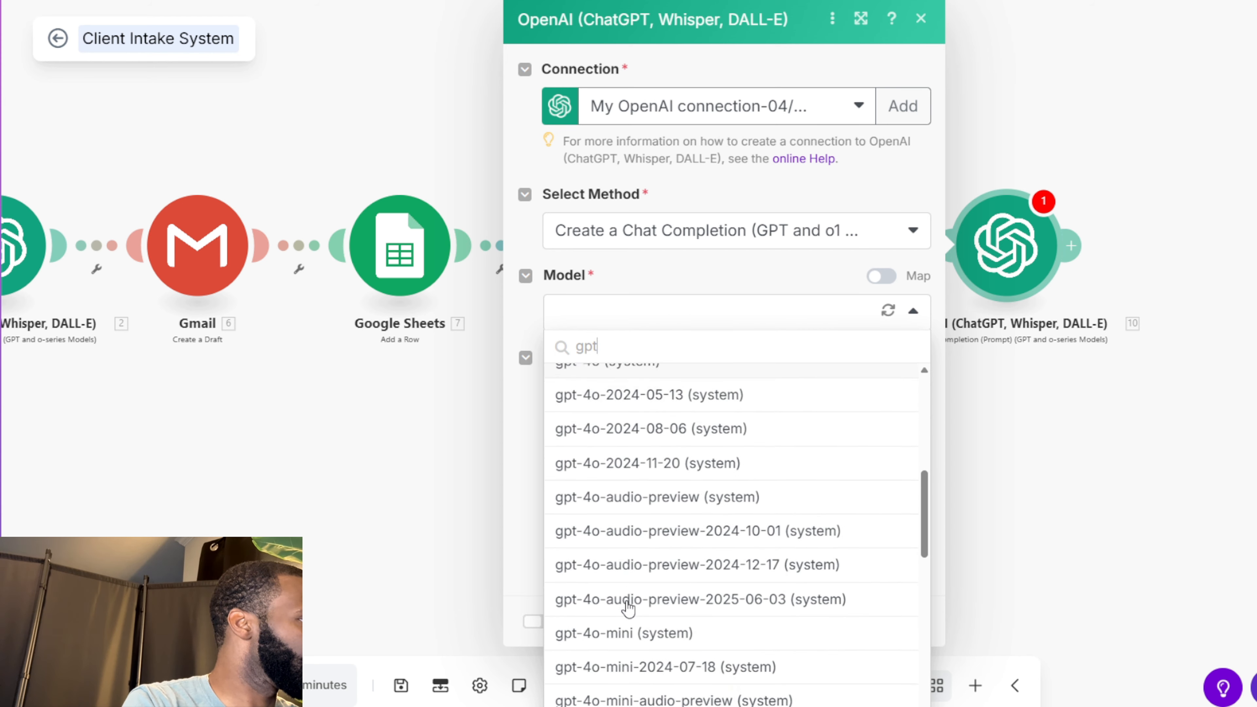
pyautogui.scroll(-10, 627, 608)
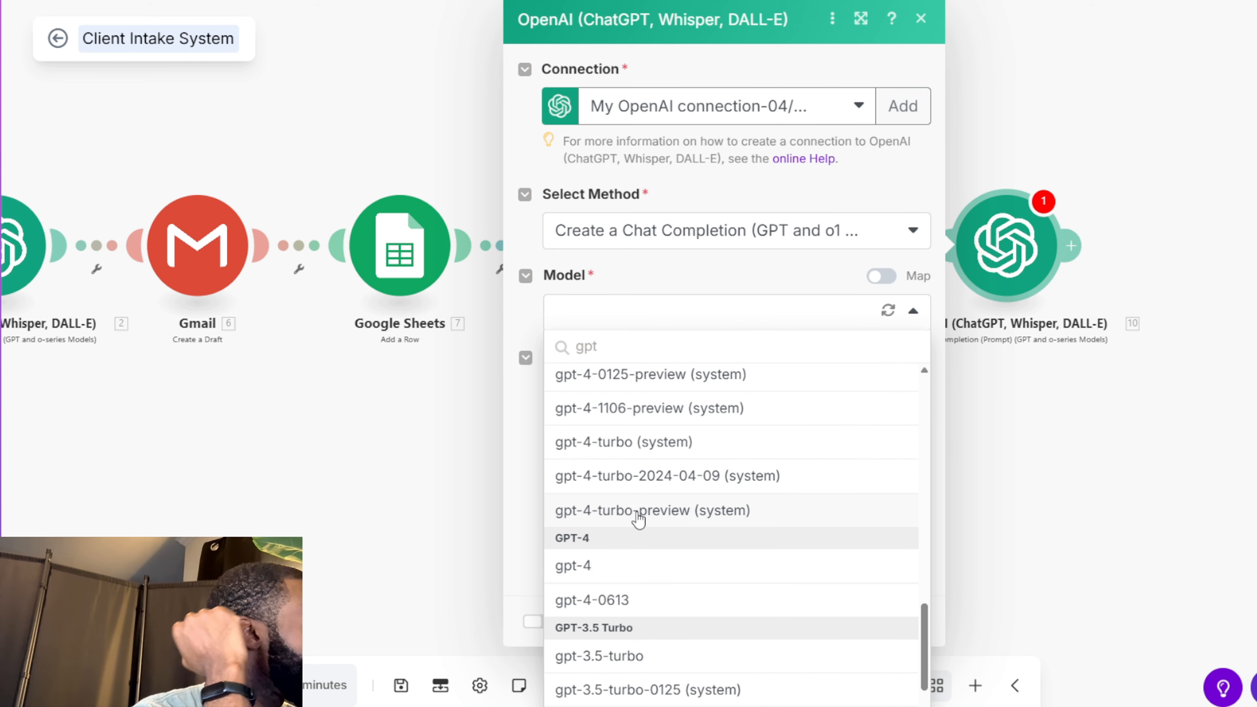
pyautogui.click(631, 441)
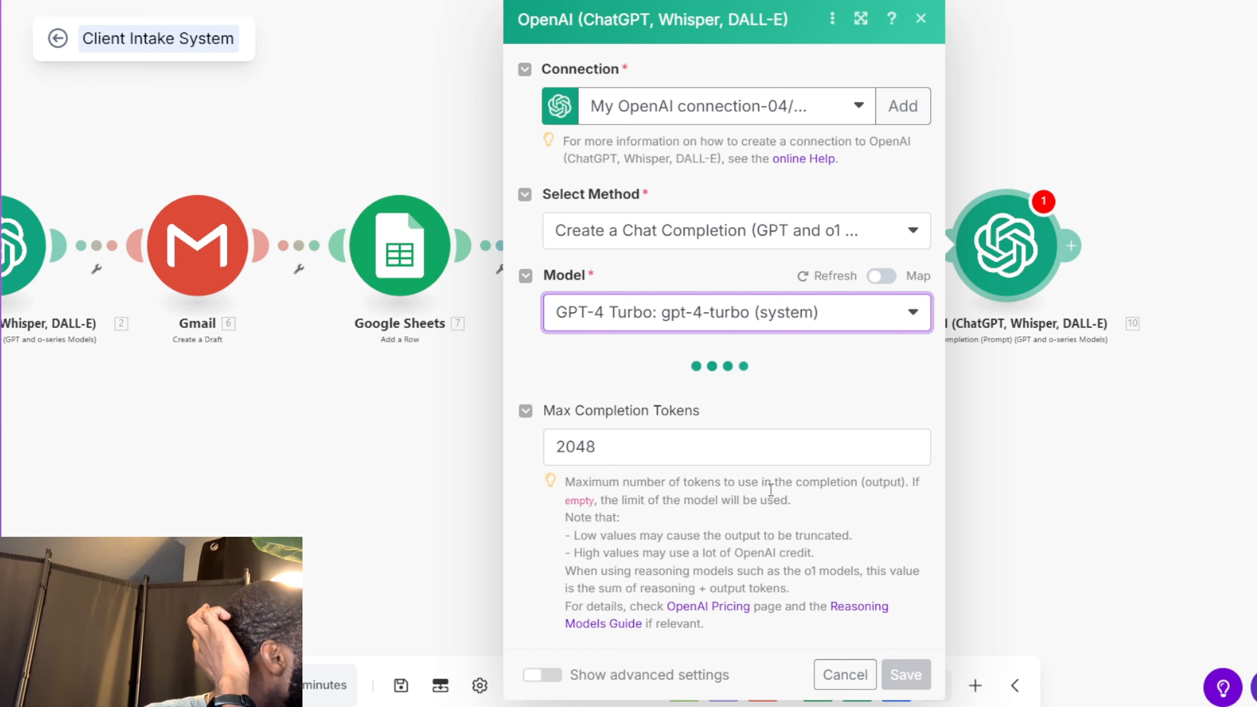
pyautogui.click(476, 511)
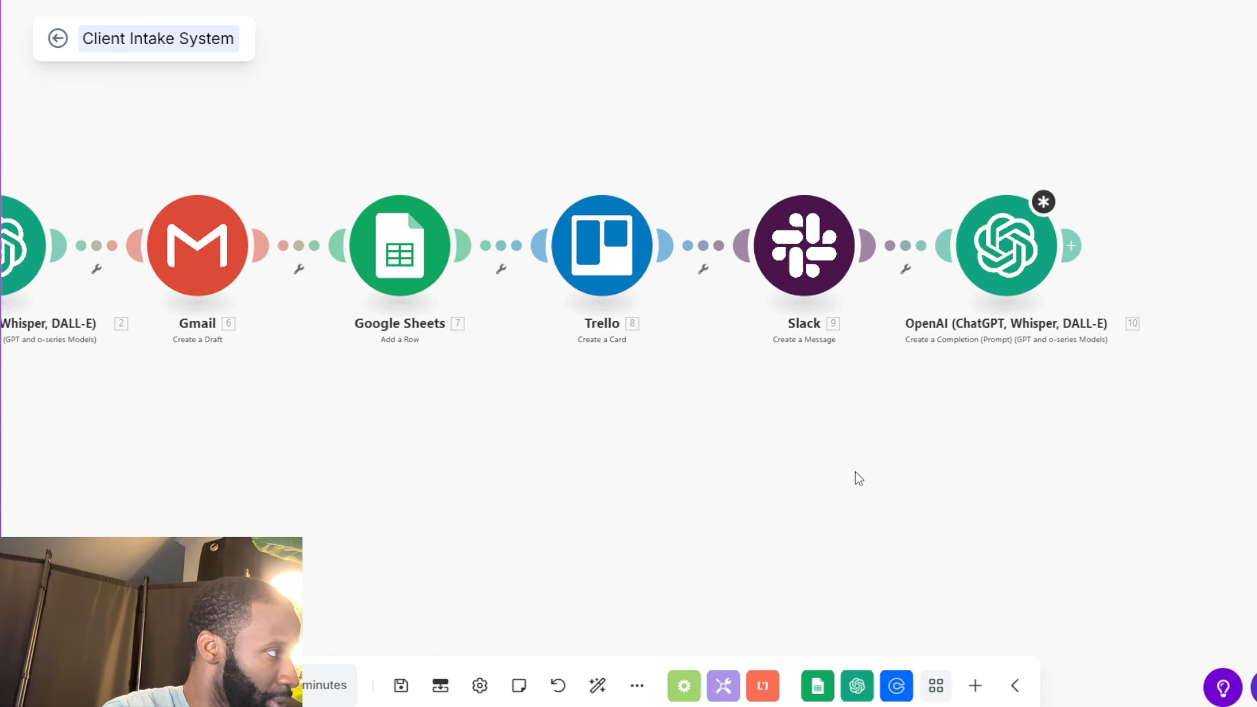
pyautogui.moveTo(855, 472); pyautogui.dragTo(634, 497)
pyautogui.scroll(-5, 550, 497)
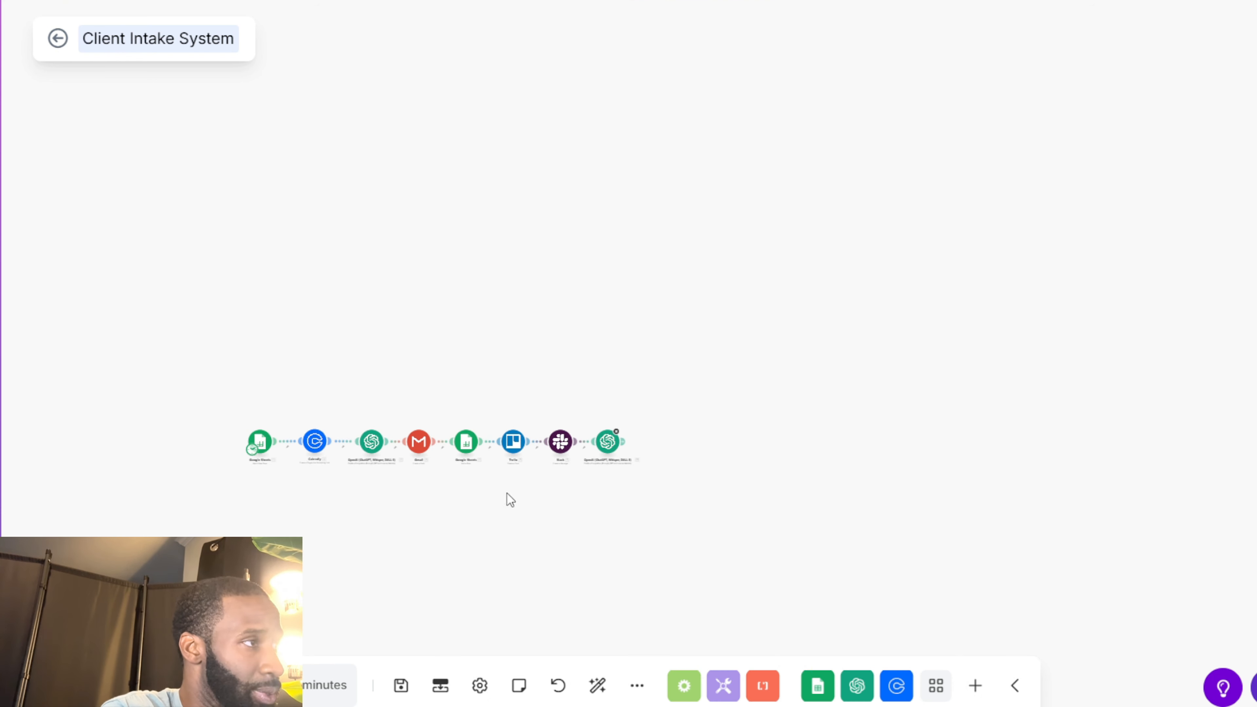
pyautogui.scroll(4, 503, 495)
pyautogui.moveTo(451, 494); pyautogui.dragTo(567, 478)
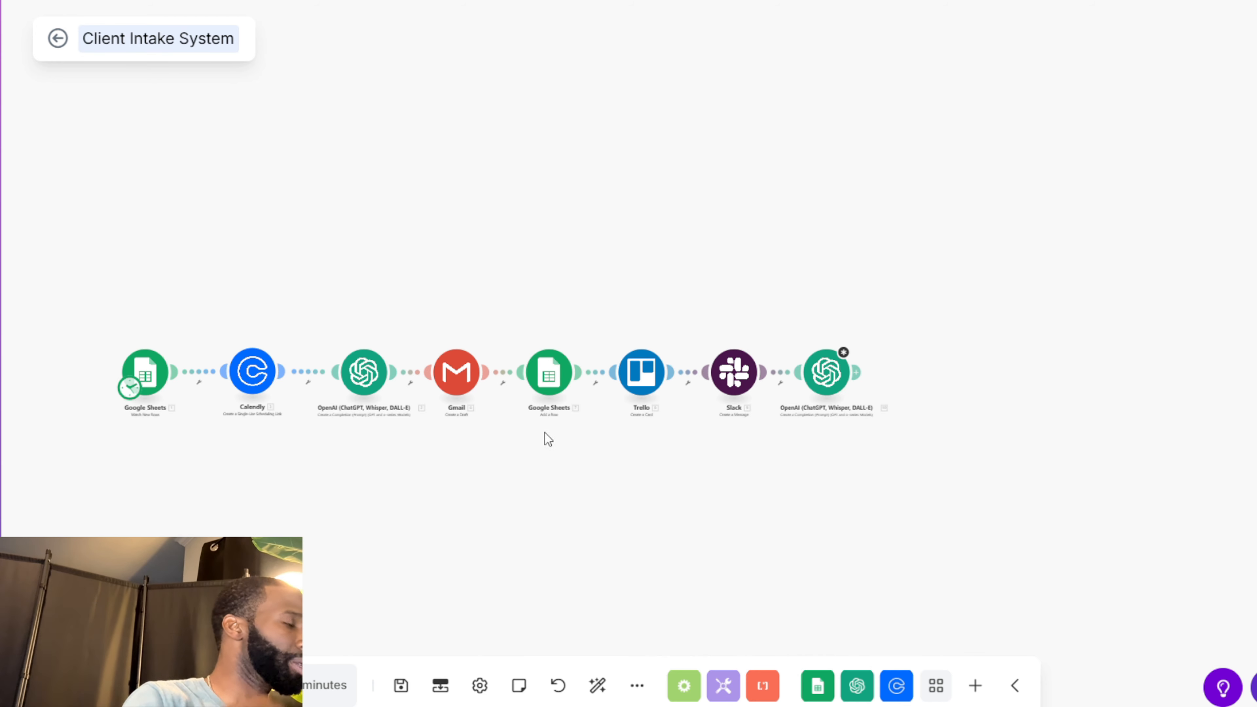
# Unlink the new OpenAI module from Slack and move it between Trello and Slack
pyautogui.moveTo(542, 457); pyautogui.dragTo(460, 377)
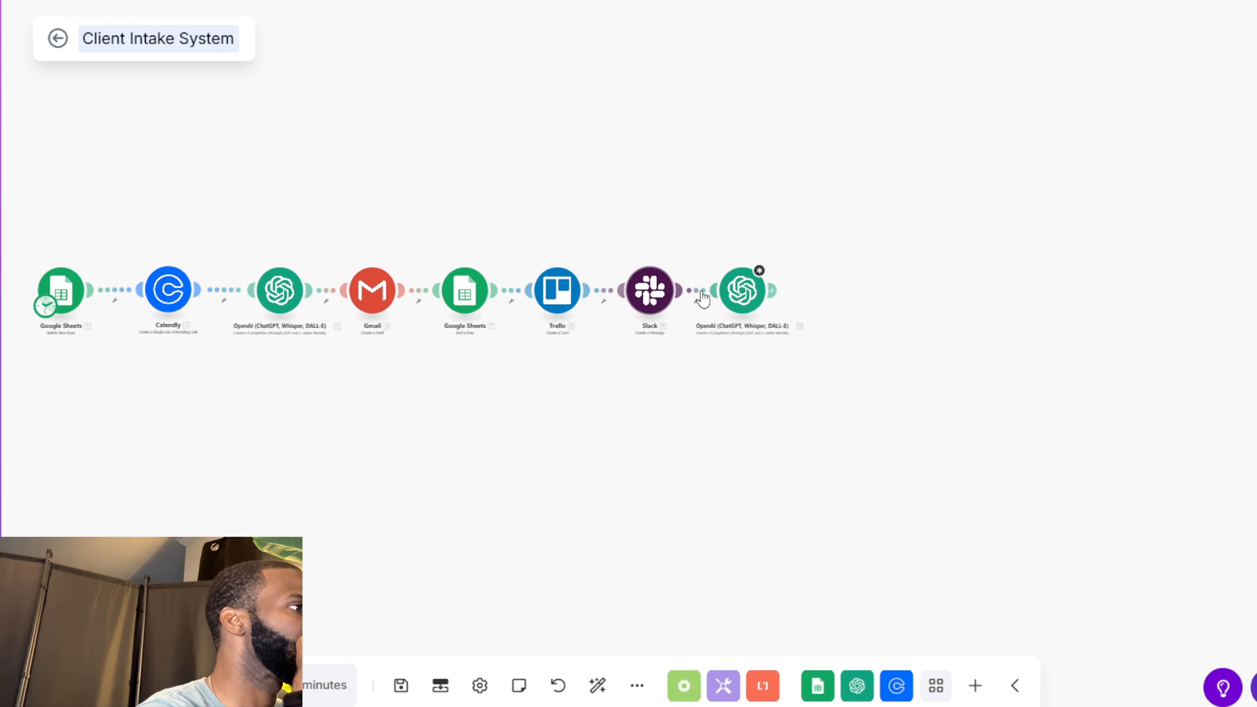
pyautogui.rightClick(678, 298)
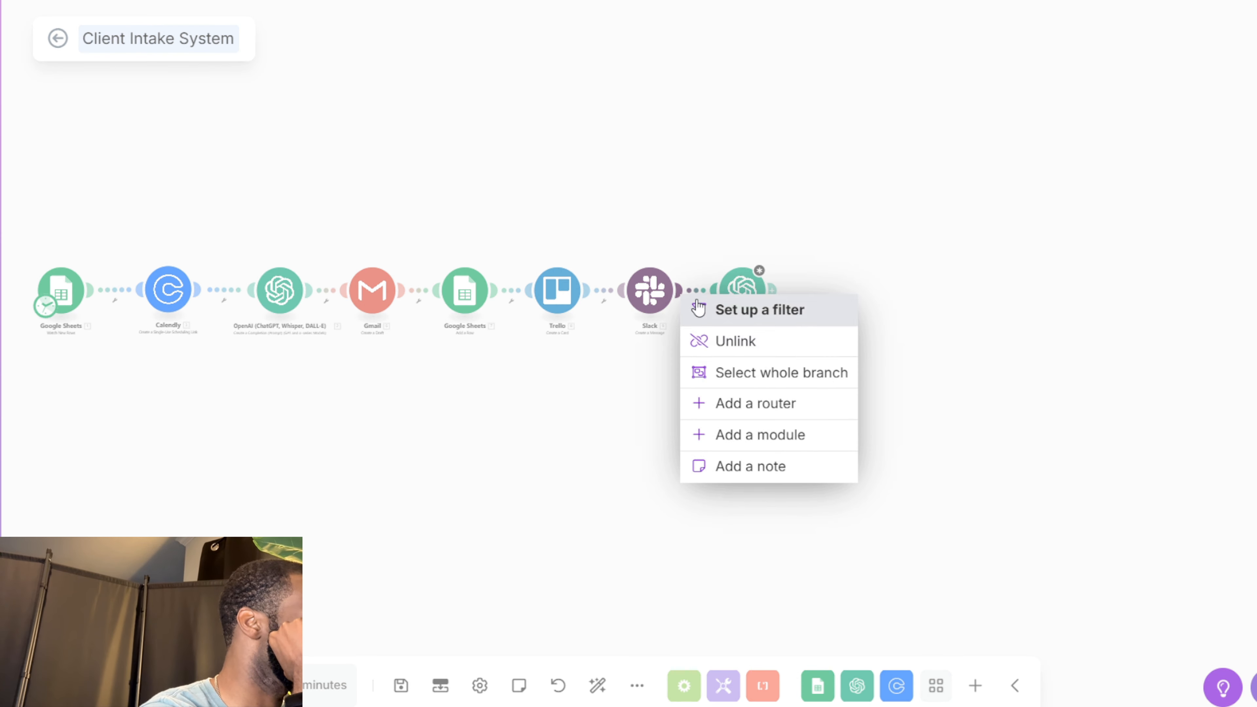
pyautogui.click(712, 339)
pyautogui.moveTo(746, 300); pyautogui.dragTo(613, 302)
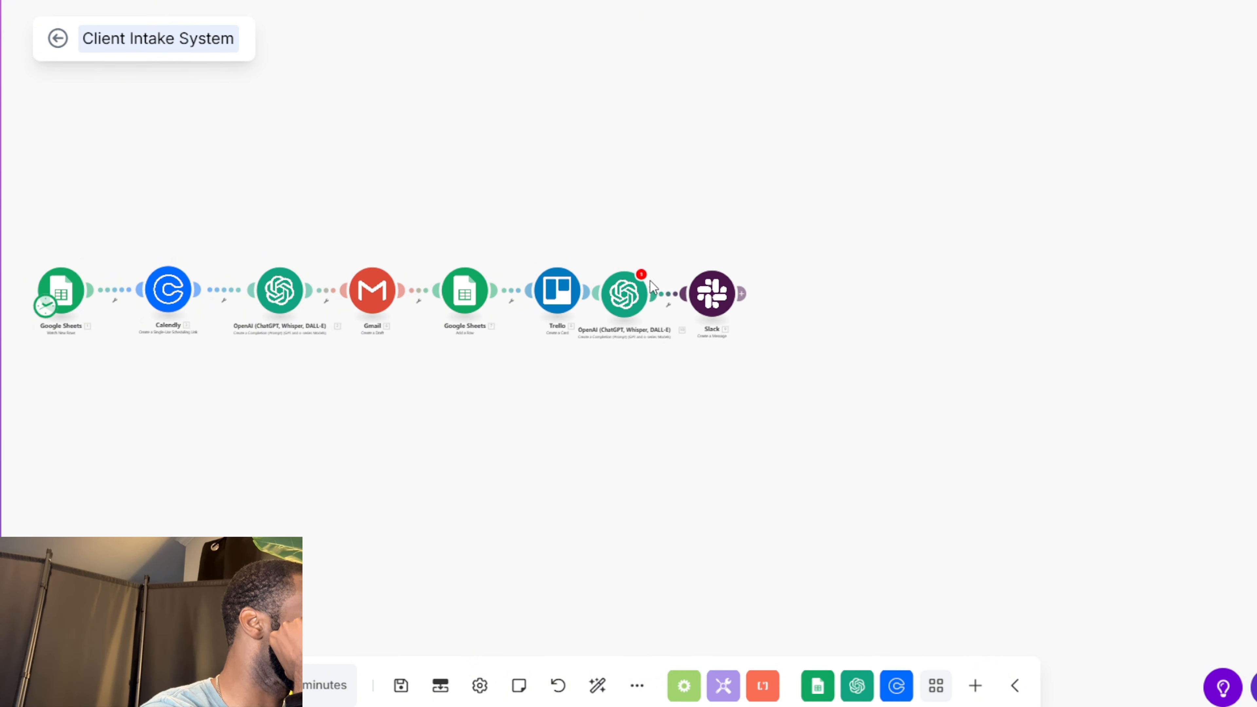
# Check the Slack module's Text field, then switch to the second OpenAI module's settings
pyautogui.click(706, 296)
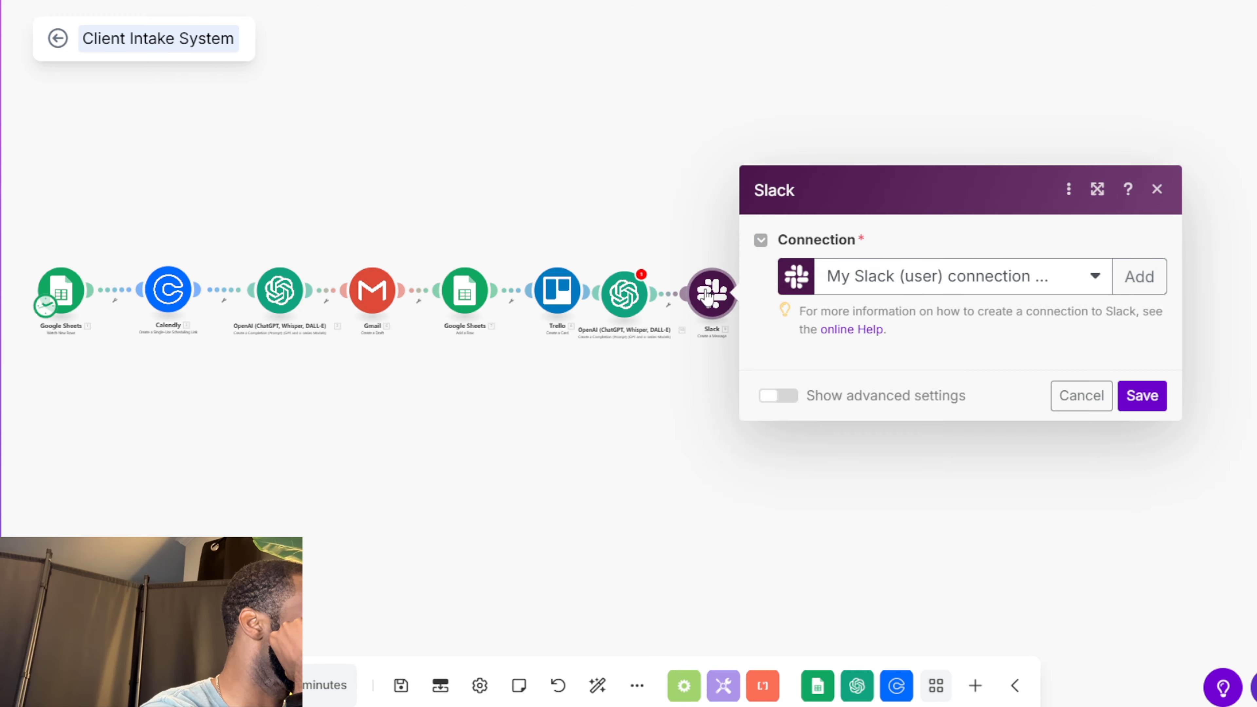
pyautogui.scroll(-5, 925, 495)
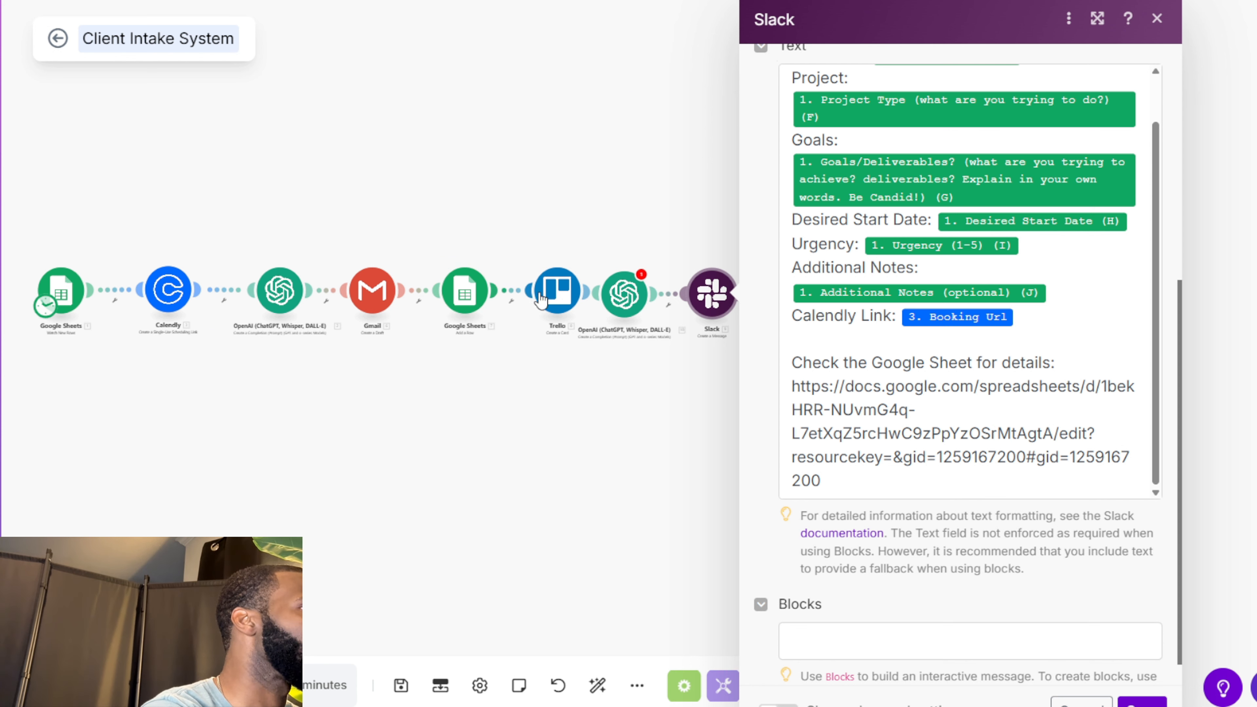
pyautogui.click(623, 300)
# Add Message 1 to the OpenAI prompt with the Developer / System role
pyautogui.click(758, 392)
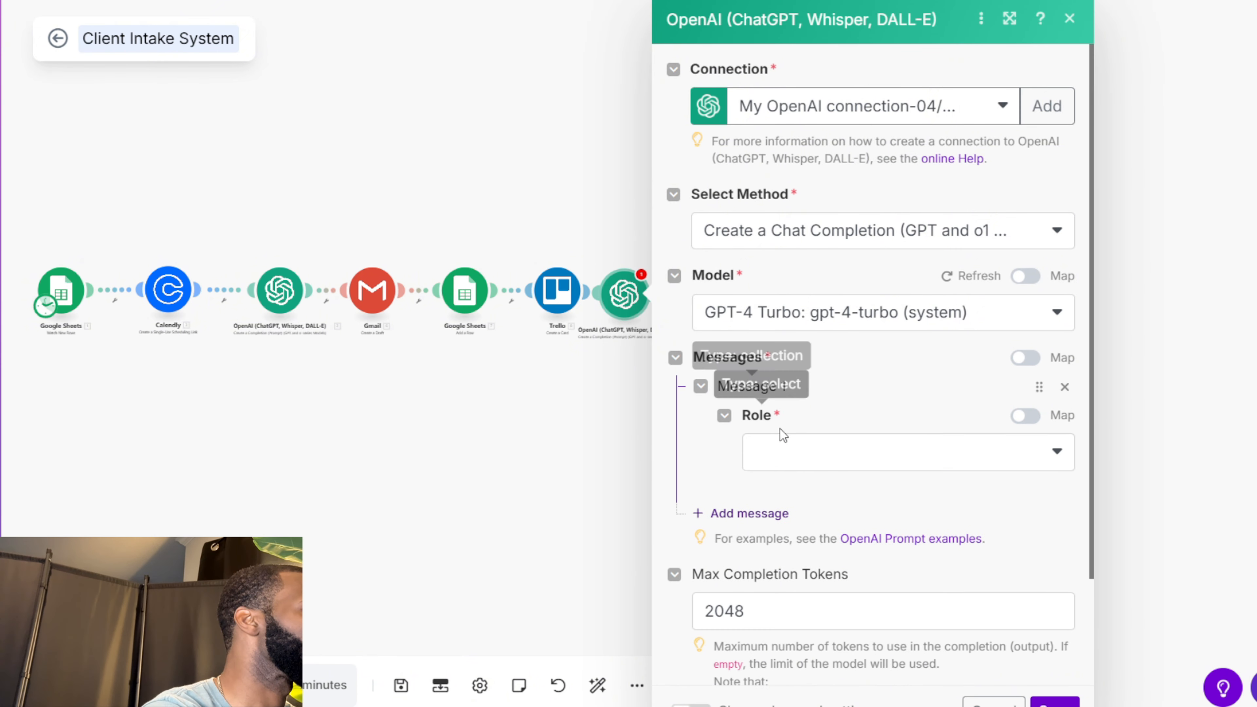
pyautogui.click(794, 452)
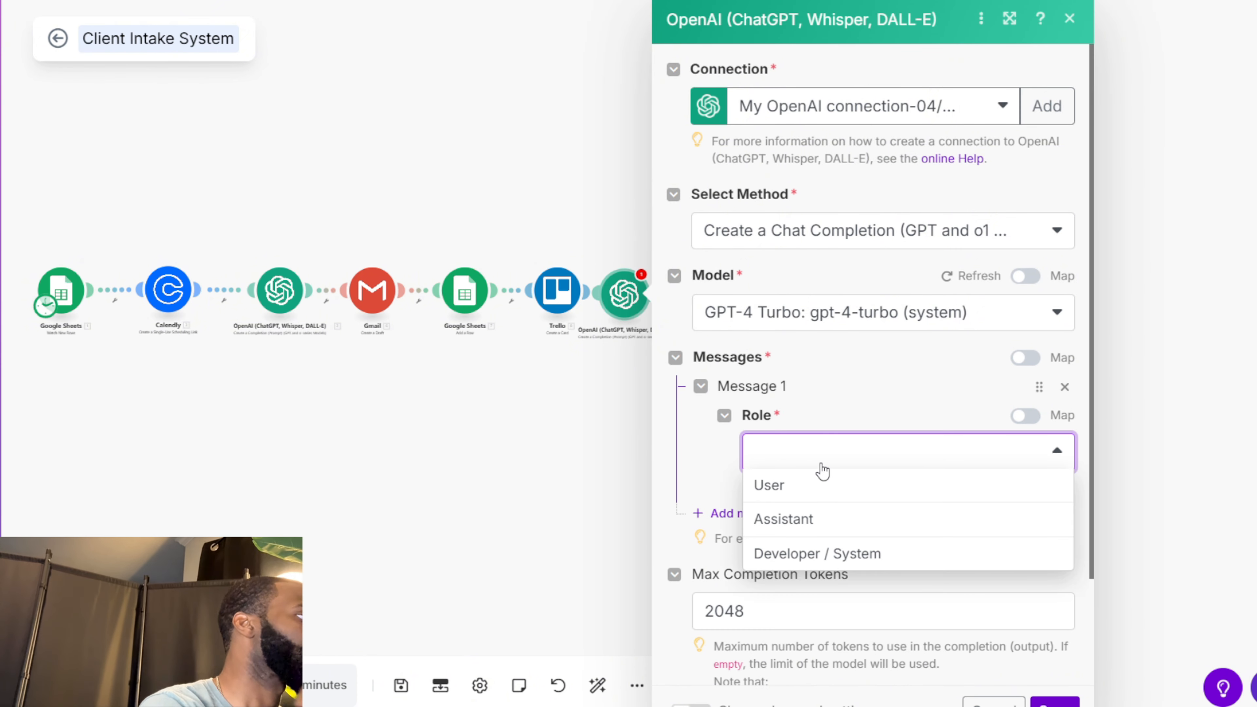
pyautogui.click(816, 556)
# Begin Message 1's text content with 'You are'
pyautogui.click(821, 544)
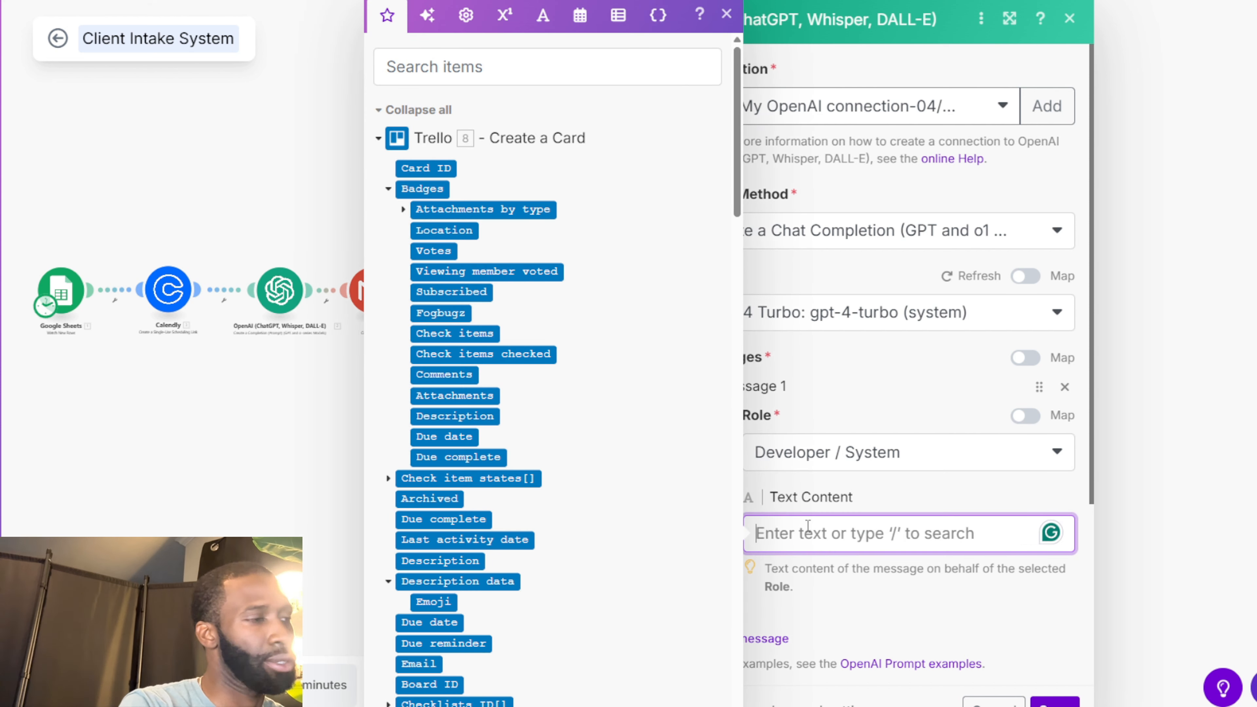
pyautogui.write('Your')
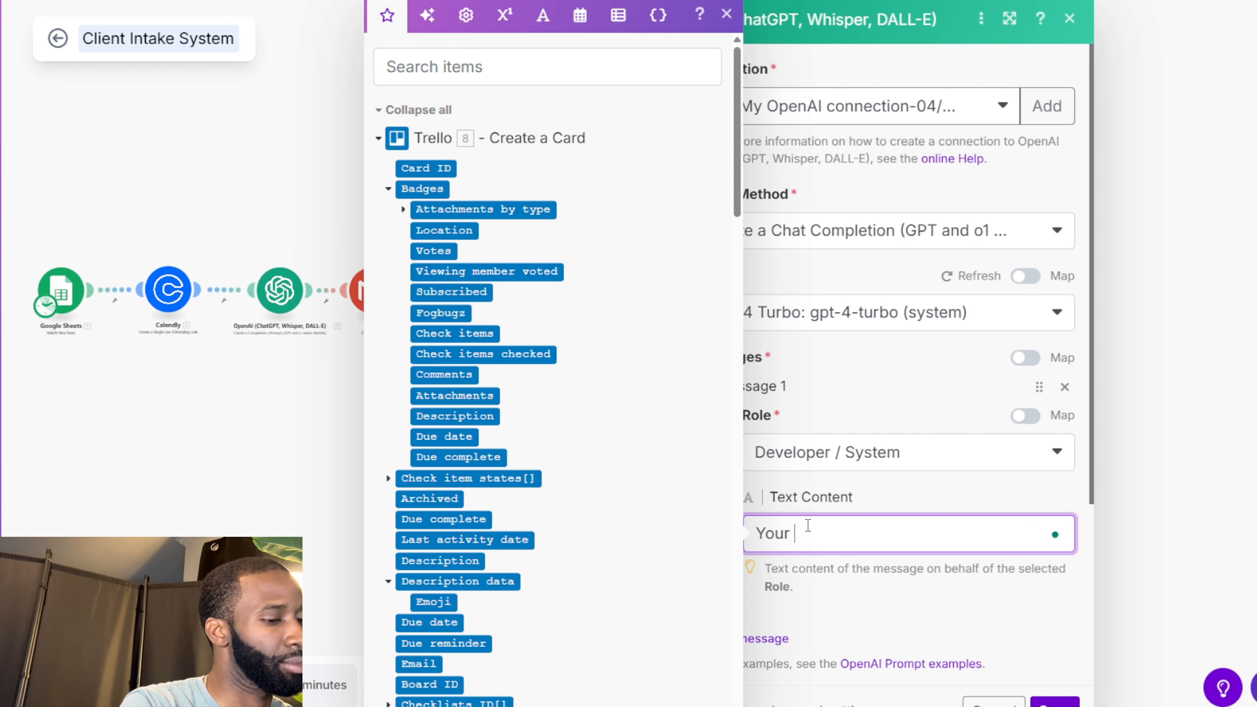
pyautogui.write(' are')
pyautogui.press('BackSpace')
pyautogui.press('BackSpace')
pyautogui.press('BackSpace')
pyautogui.press('BackSpace')
pyautogui.press('BackSpace')
pyautogui.press('BackSpace')
pyautogui.press('BackSpace')
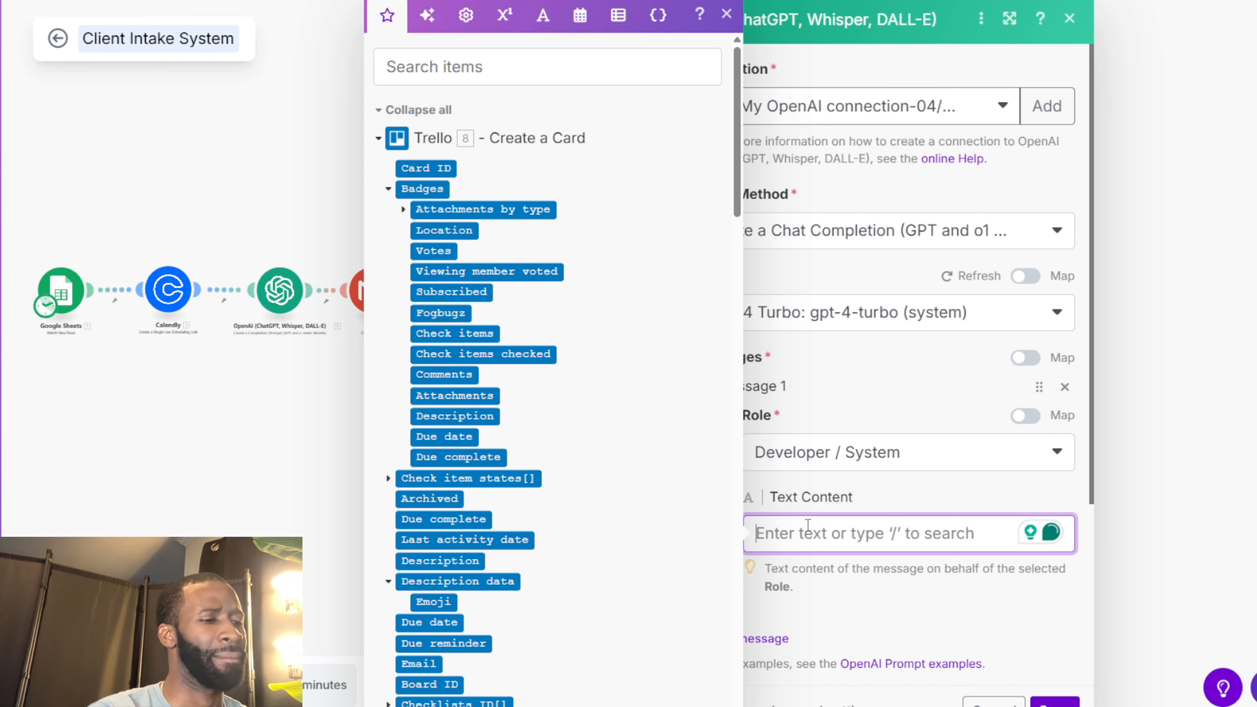
pyautogui.write('upu are')
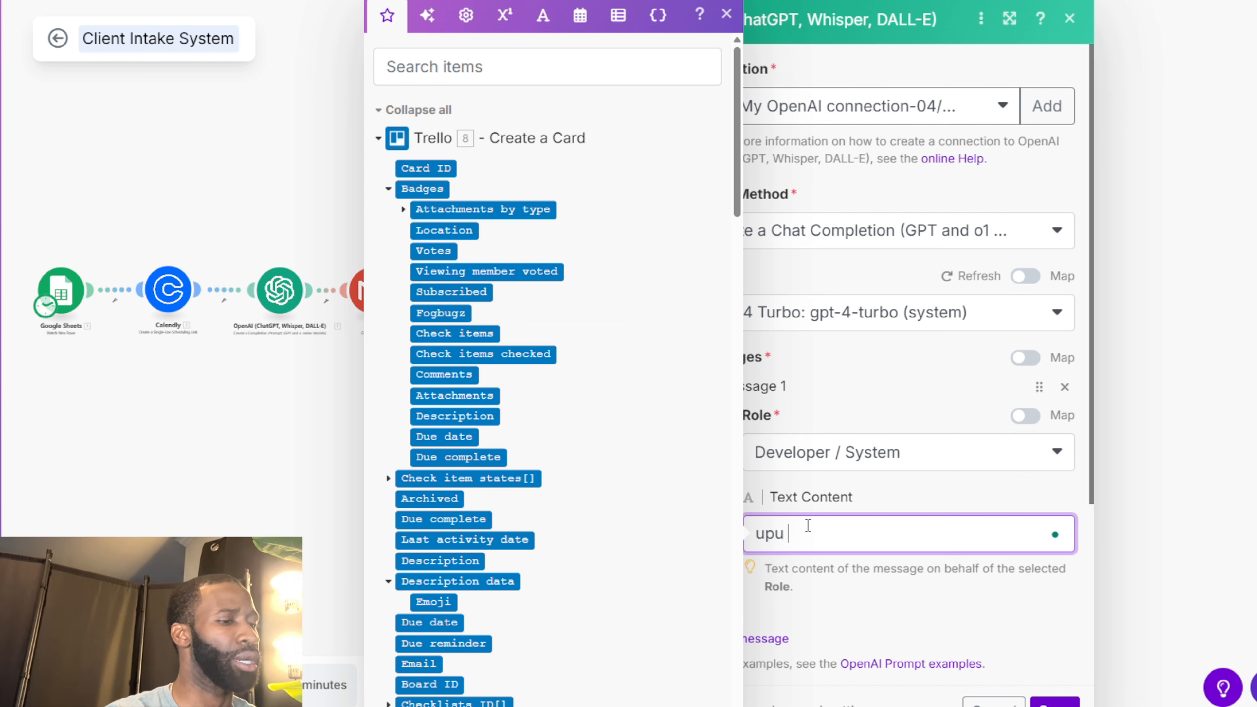
pyautogui.press('BackSpace')
pyautogui.press('BackSpace')
pyautogui.press('BackSpace')
pyautogui.press('BackSpace')
pyautogui.press('BackSpace')
pyautogui.press('BackSpace')
pyautogui.press('BackSpace')
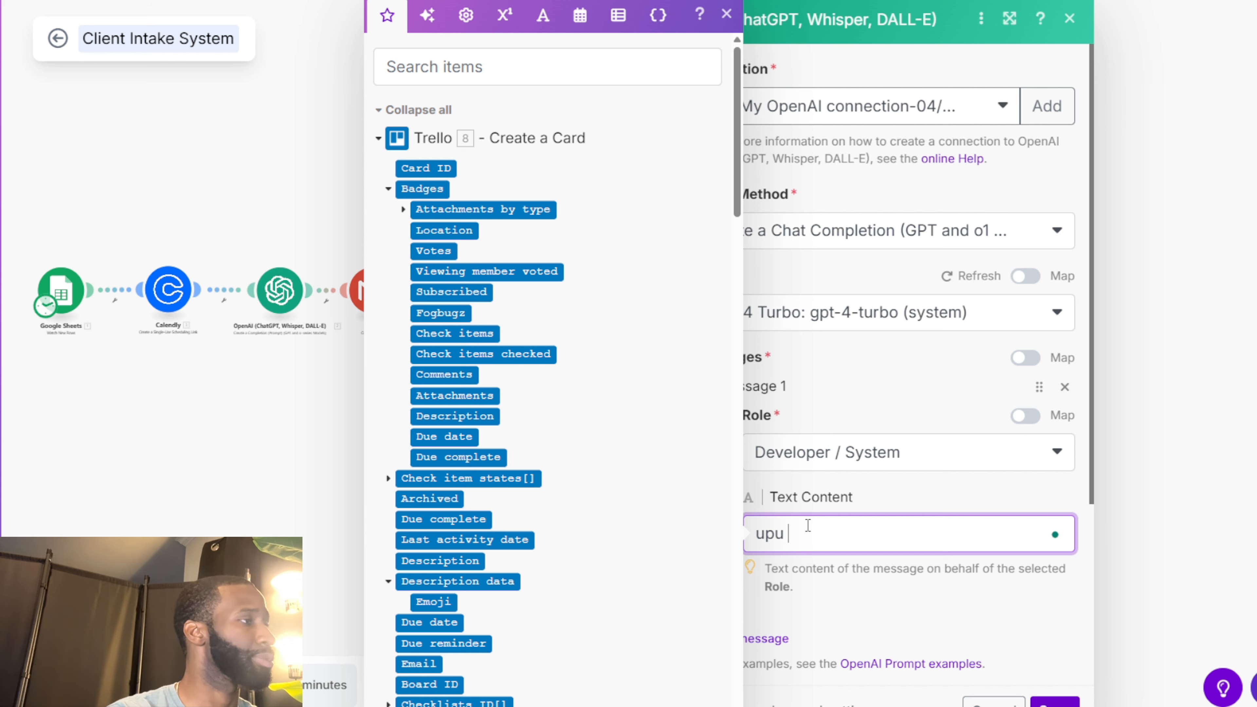
pyautogui.write('yo')
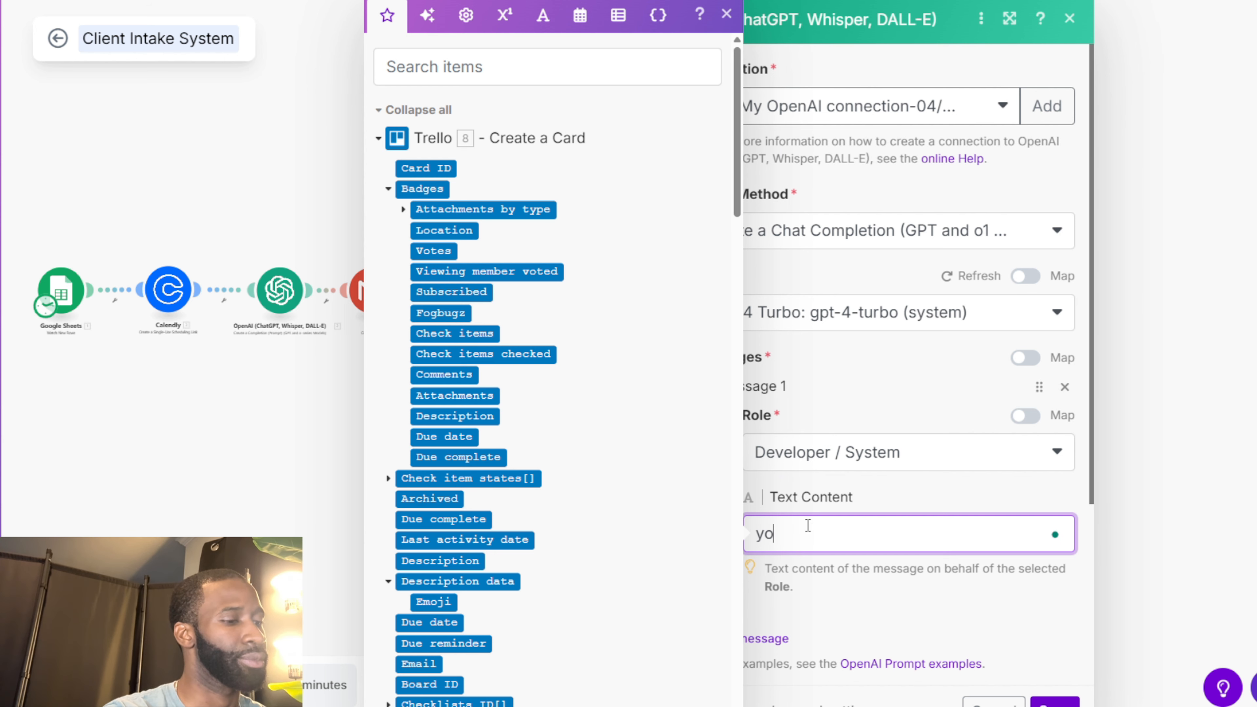
pyautogui.press('BackSpace')
pyautogui.press('BackSpace')
pyautogui.write('Y')
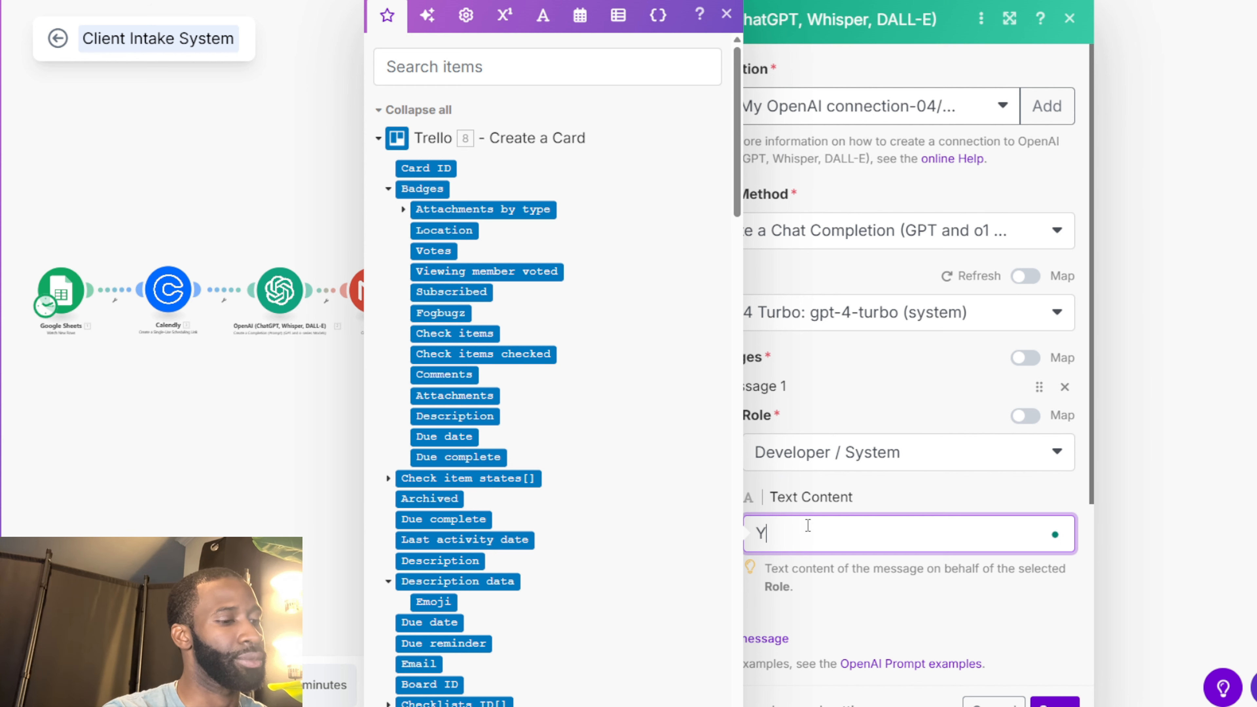
pyautogui.write('ou are')
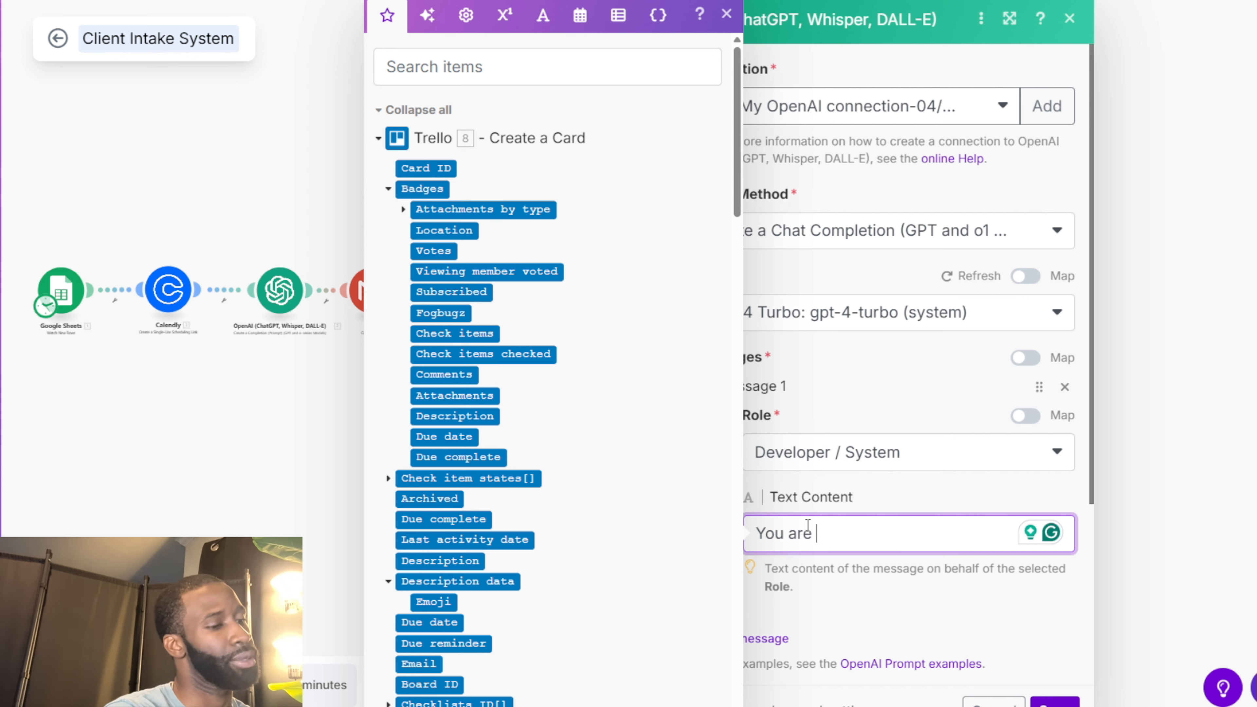
# Browse the mappable items, then close the mapping panel and the OpenAI module settings
pyautogui.scroll(-5, 854, 567)
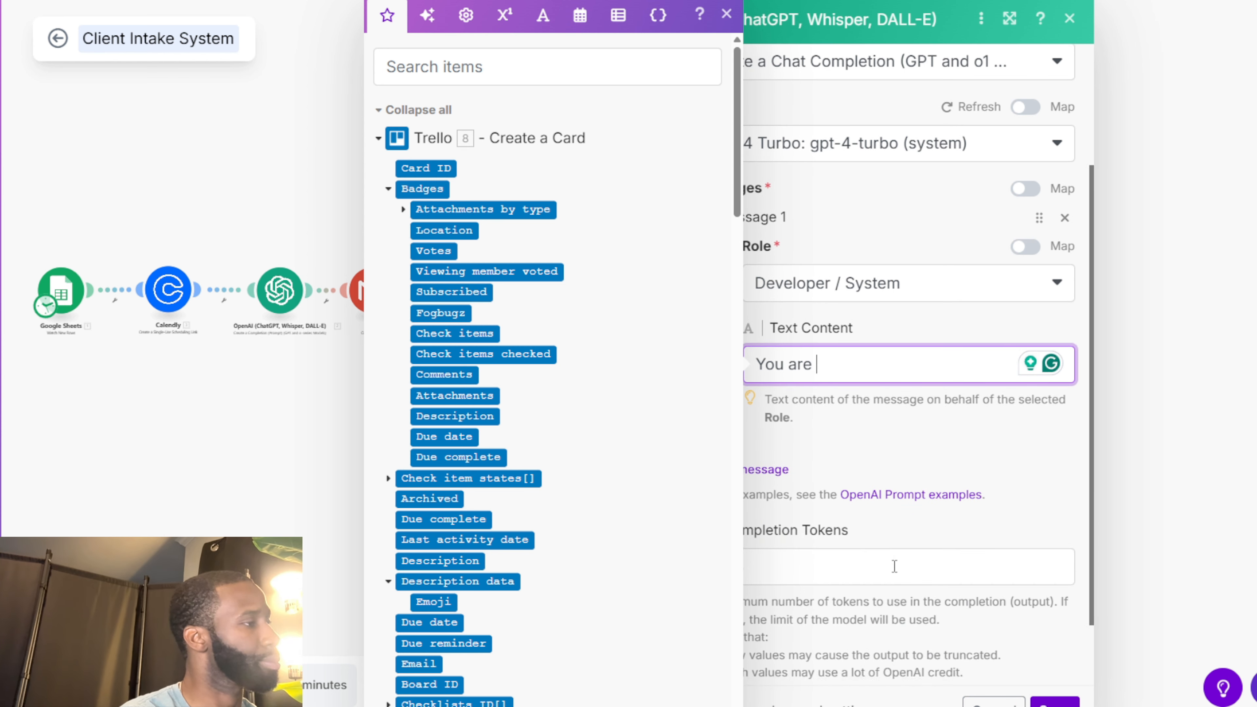
pyautogui.scroll(2, 889, 568)
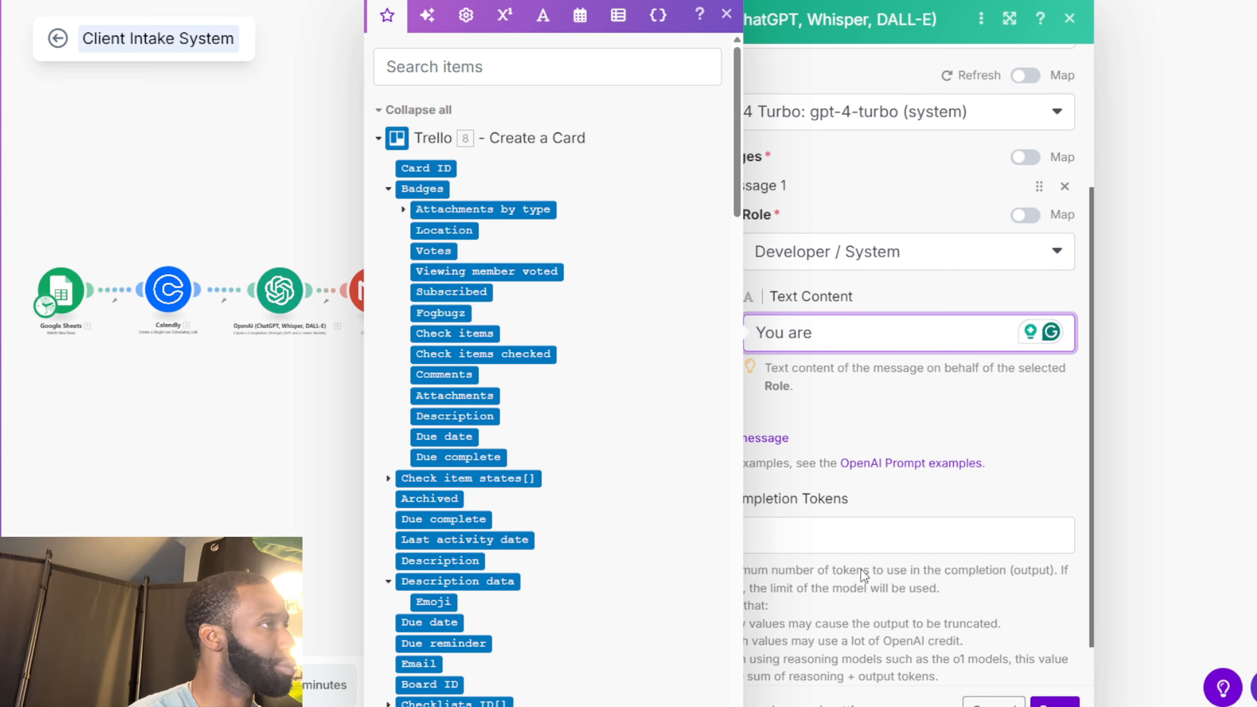
pyautogui.scroll(-20, 659, 520)
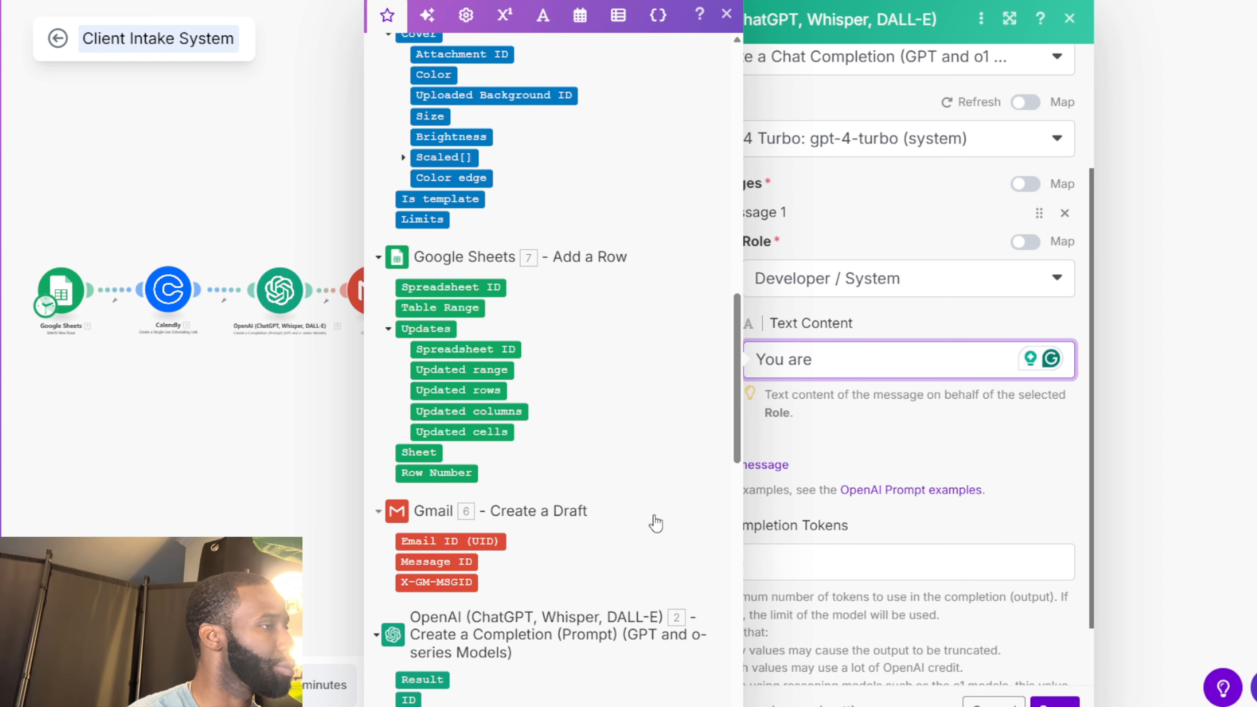
pyautogui.scroll(-1, 657, 523)
pyautogui.scroll(-7, 655, 522)
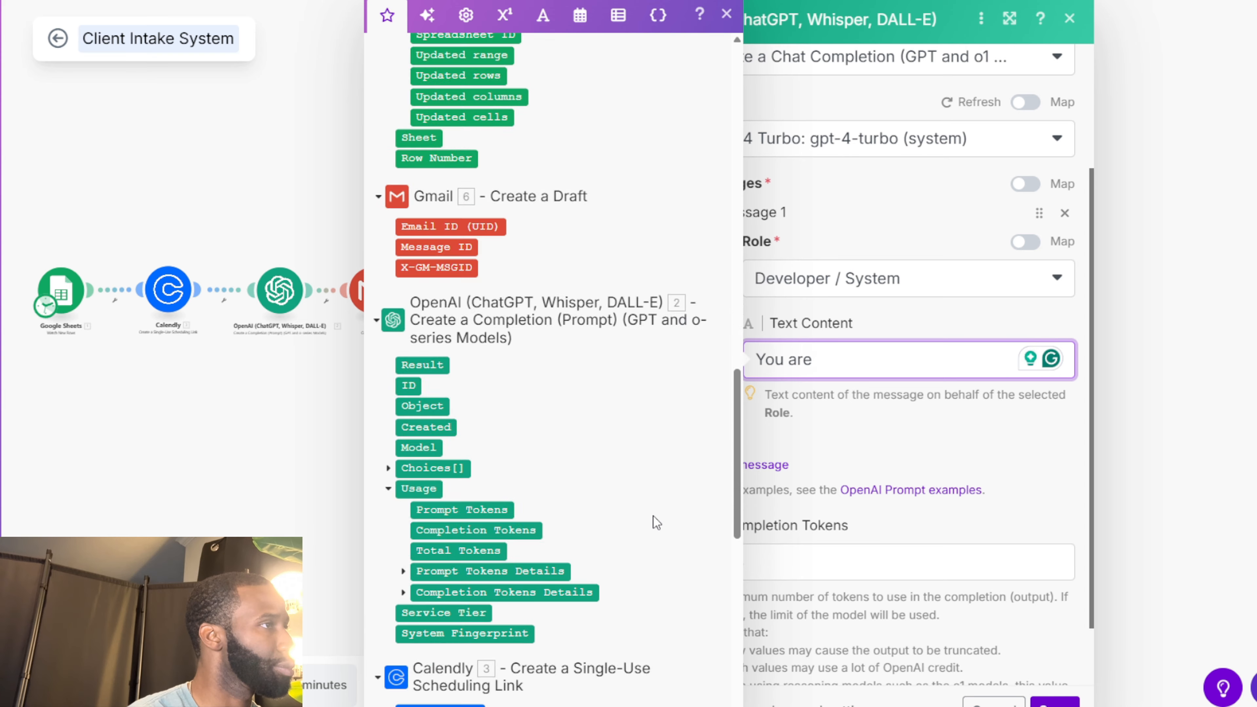
pyautogui.scroll(12, 653, 521)
pyautogui.scroll(4, 618, 471)
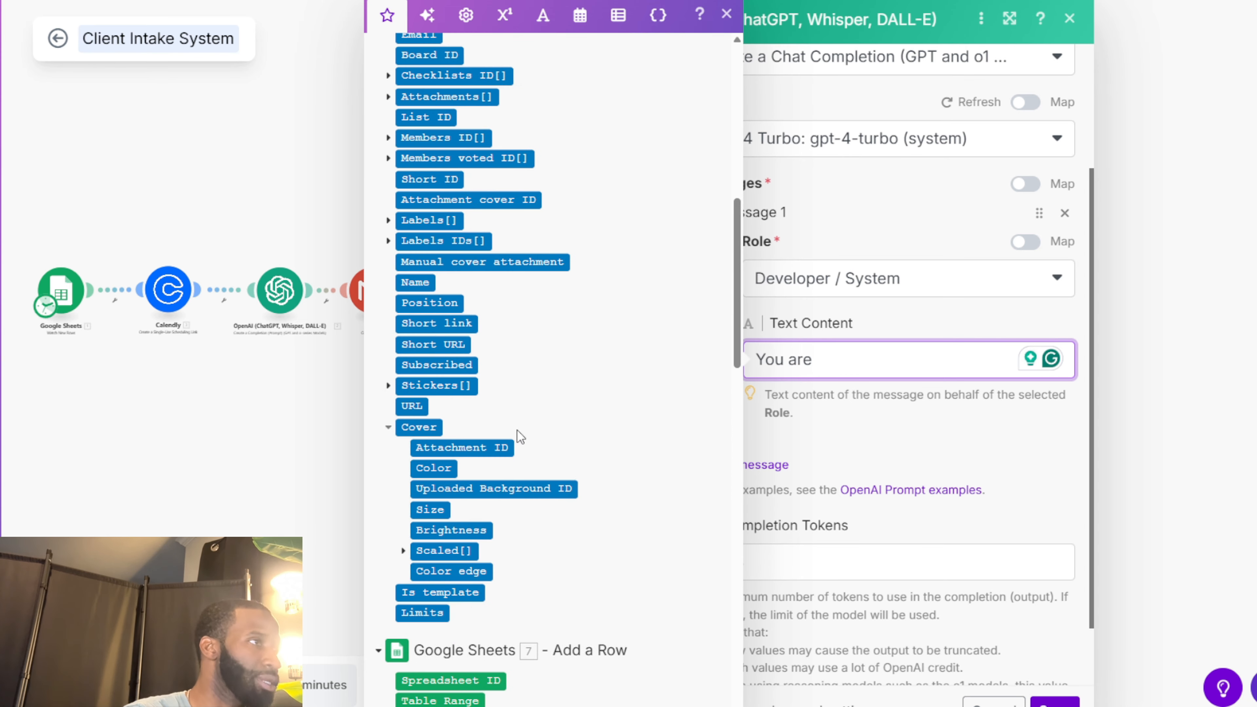
pyautogui.scroll(-4, 446, 347)
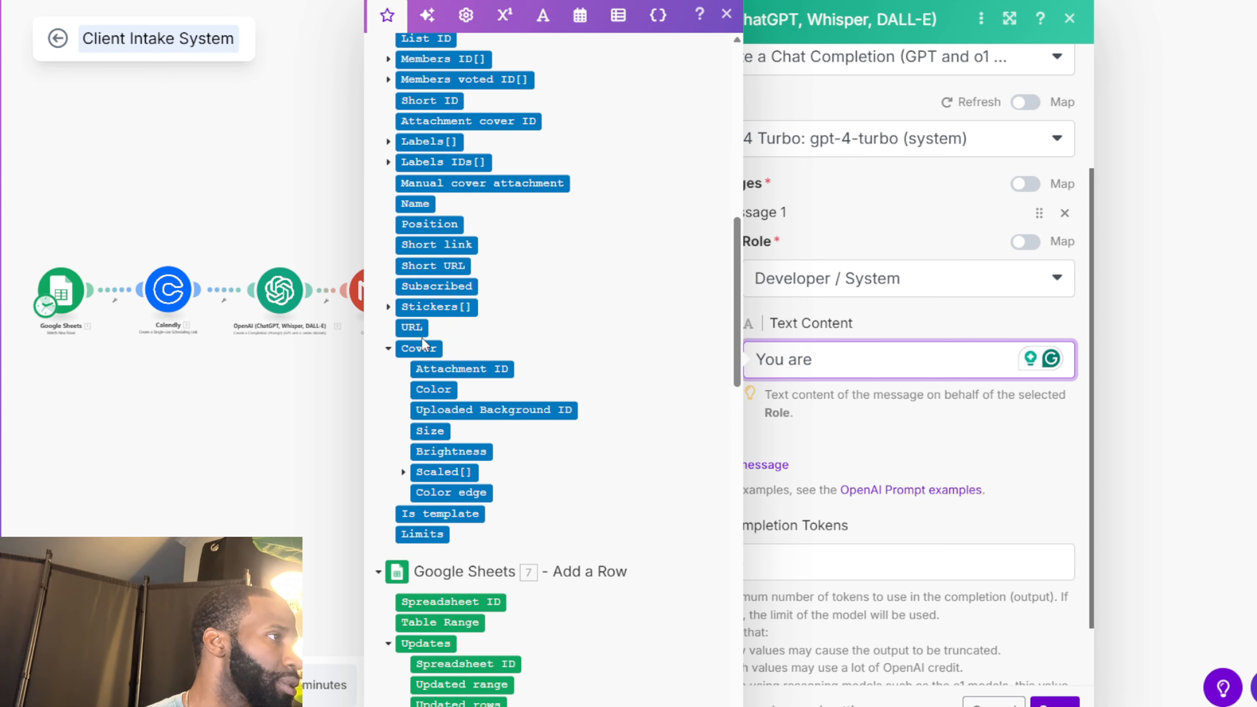
pyautogui.scroll(-5, 423, 322)
pyautogui.scroll(15, 414, 376)
pyautogui.scroll(-18, 415, 377)
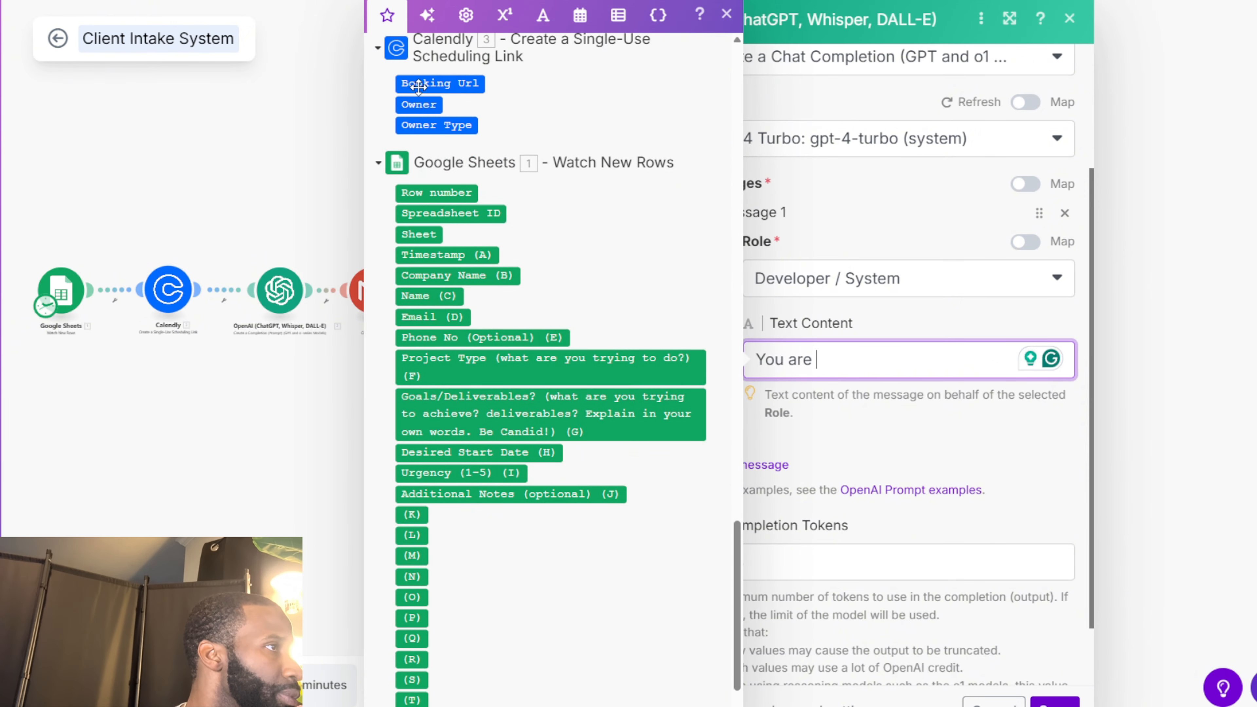
pyautogui.scroll(5, 414, 346)
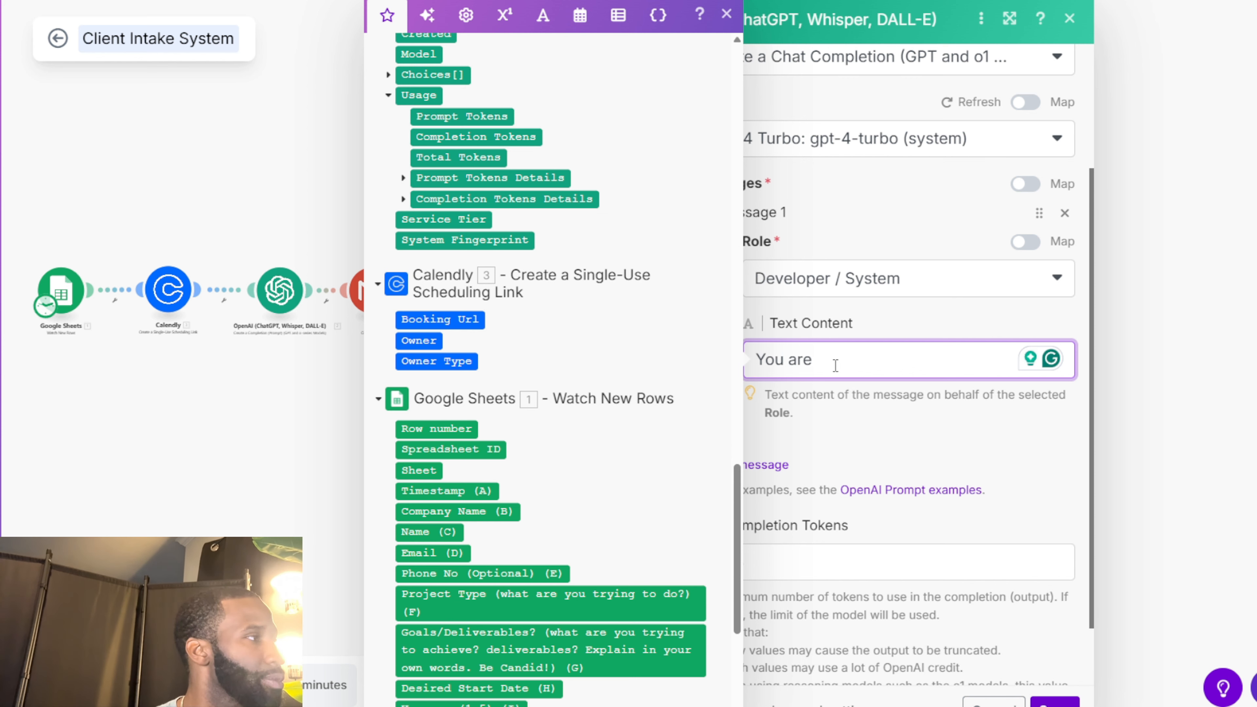
pyautogui.click(726, 15)
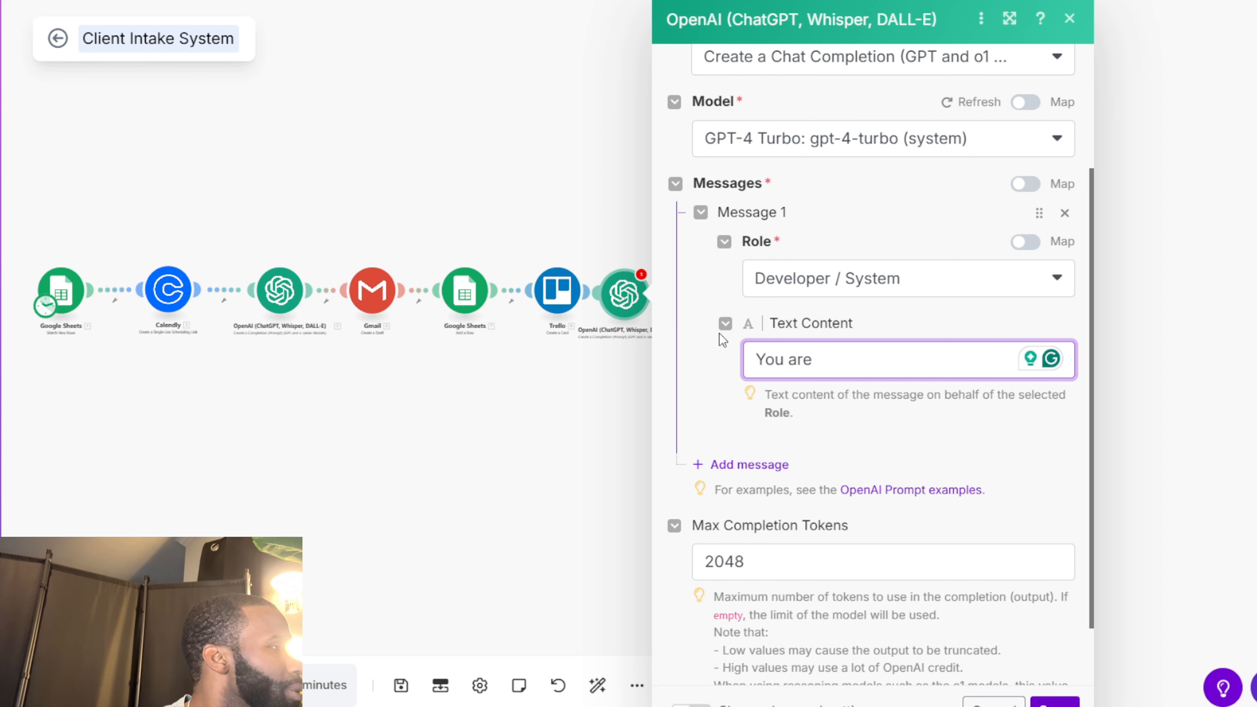
pyautogui.click(594, 379)
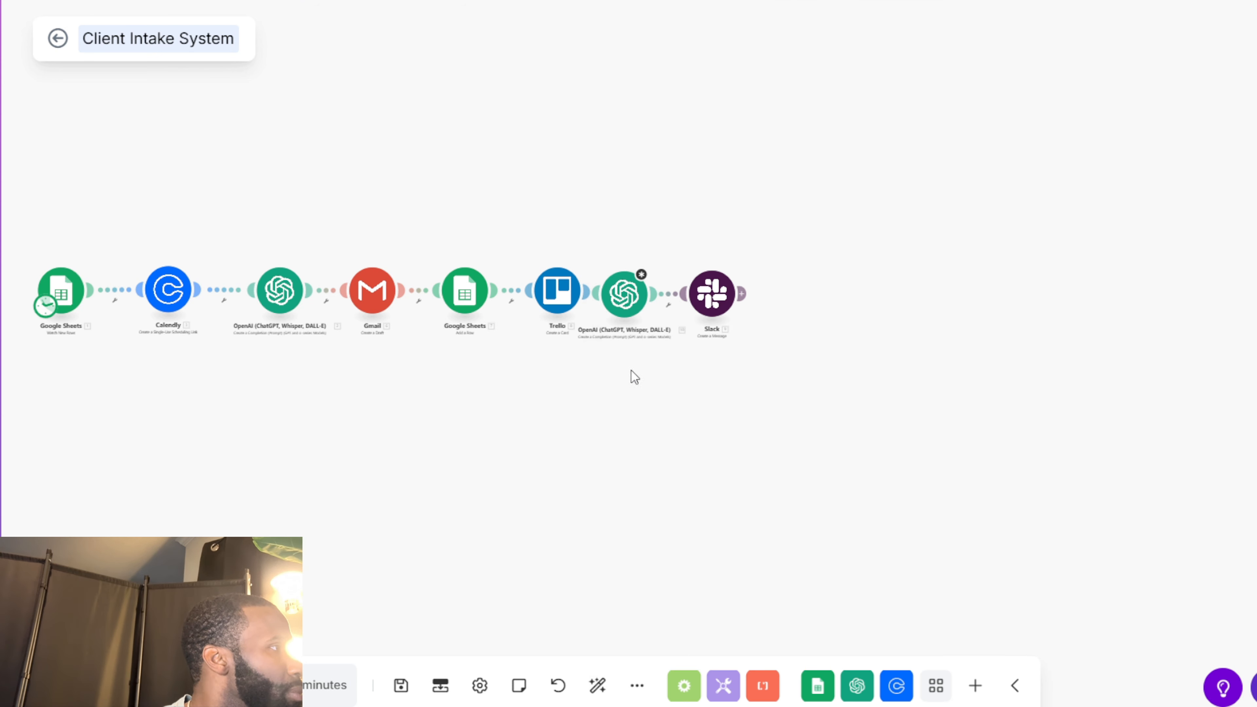
# Write the system prompt 'You are an ai meeting analyst assistant. Create a minute to meetings'
pyautogui.click(614, 299)
pyautogui.click(836, 360)
pyautogui.write('You are ')
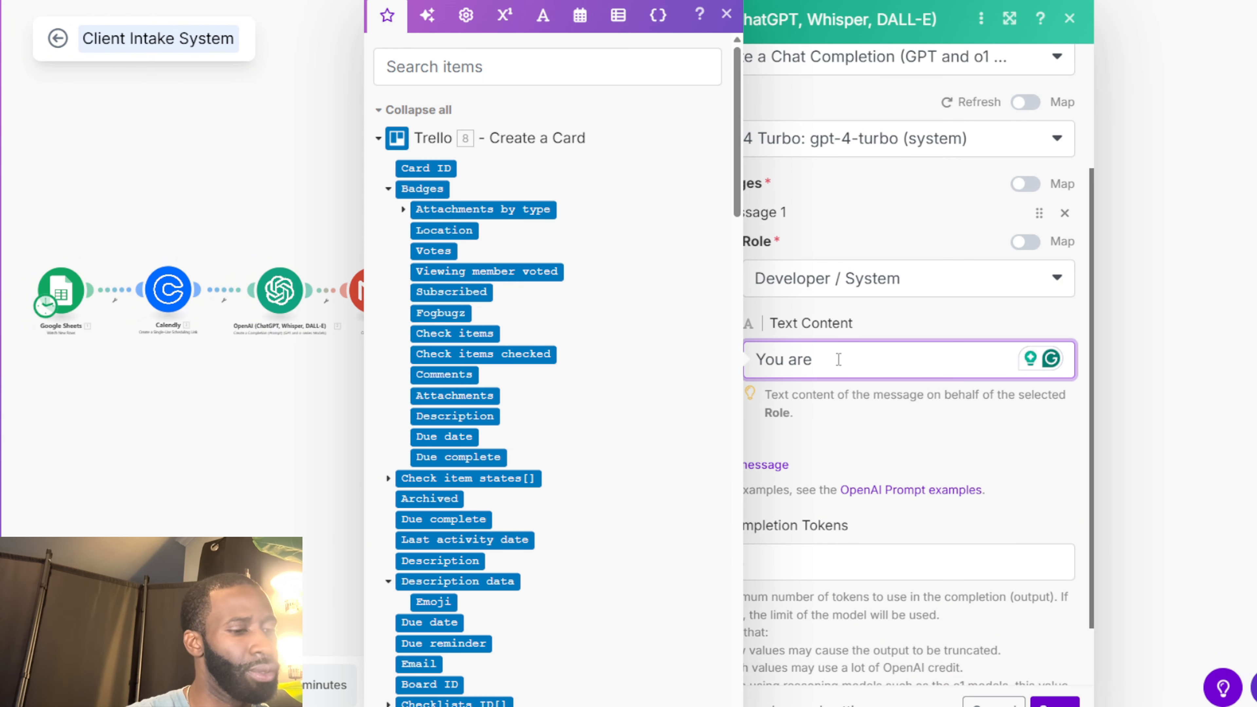
pyautogui.write('a ')
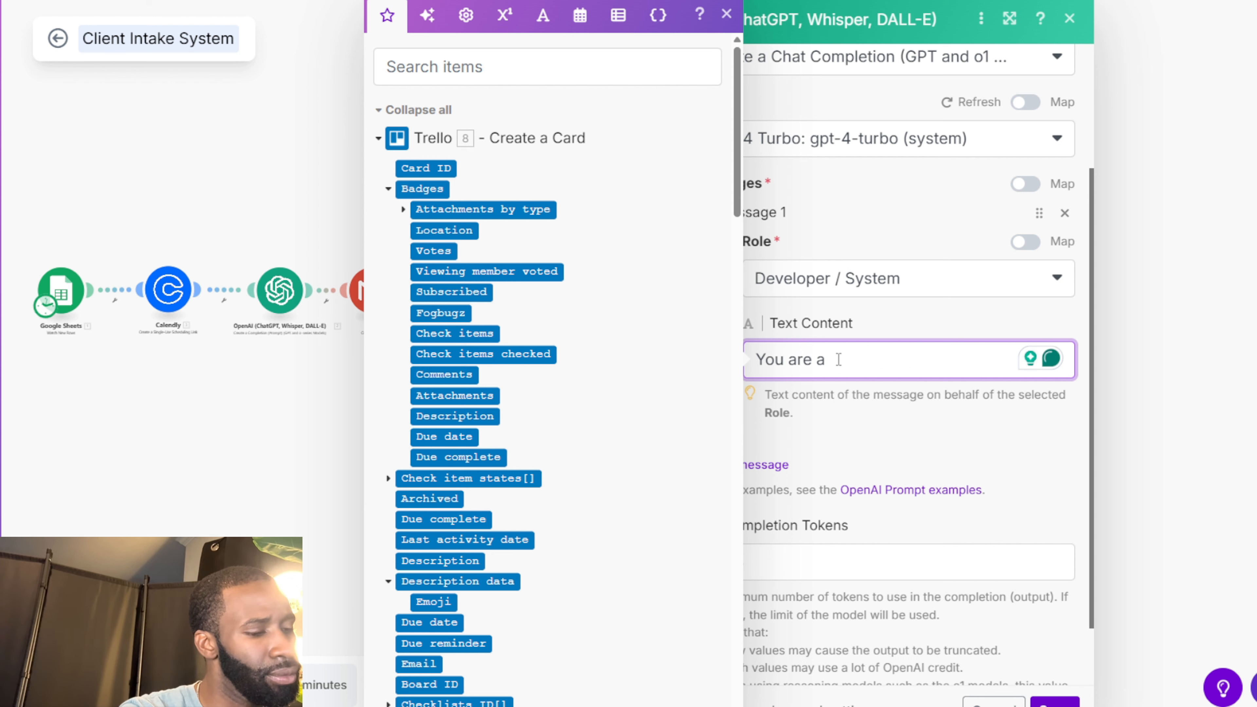
pyautogui.write('sy')
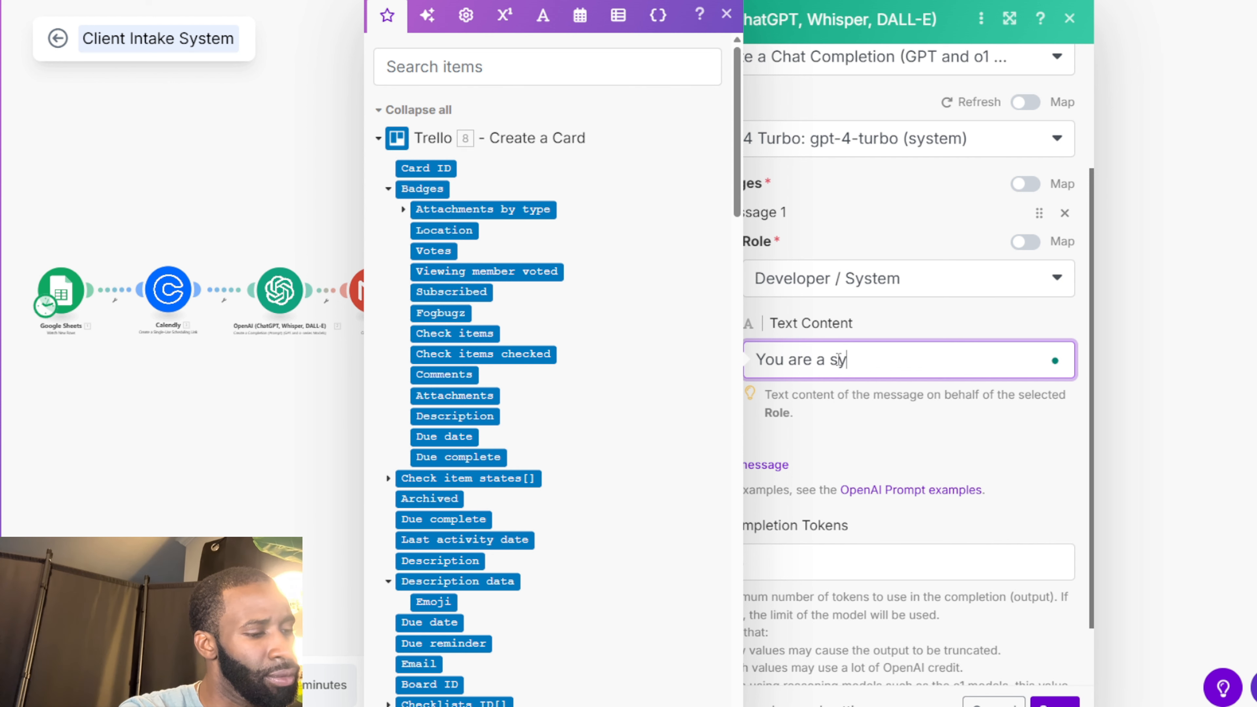
pyautogui.write('stem')
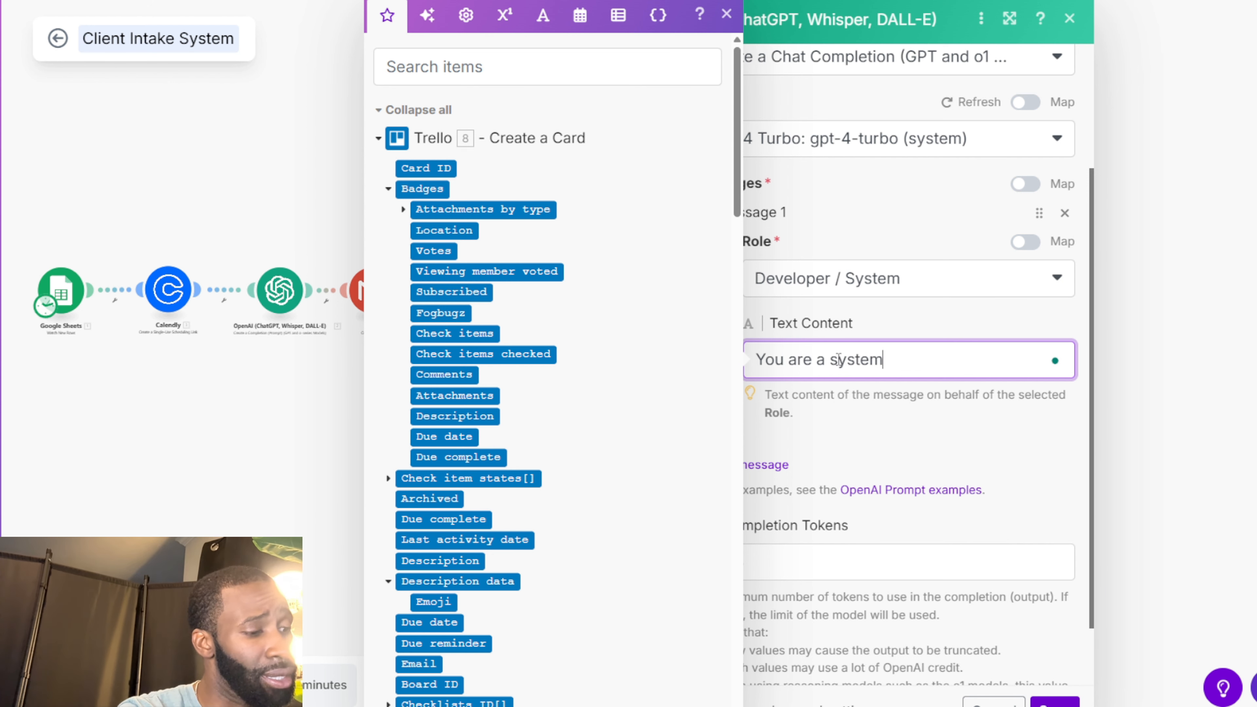
pyautogui.press('BackSpace')
pyautogui.press('BackSpace')
pyautogui.press('BackSpace')
pyautogui.press('BackSpace')
pyautogui.press('BackSpace')
pyautogui.press('BackSpace')
pyautogui.press('BackSpace')
pyautogui.press('BackSpace')
pyautogui.press('BackSpace')
pyautogui.press('BackSpace')
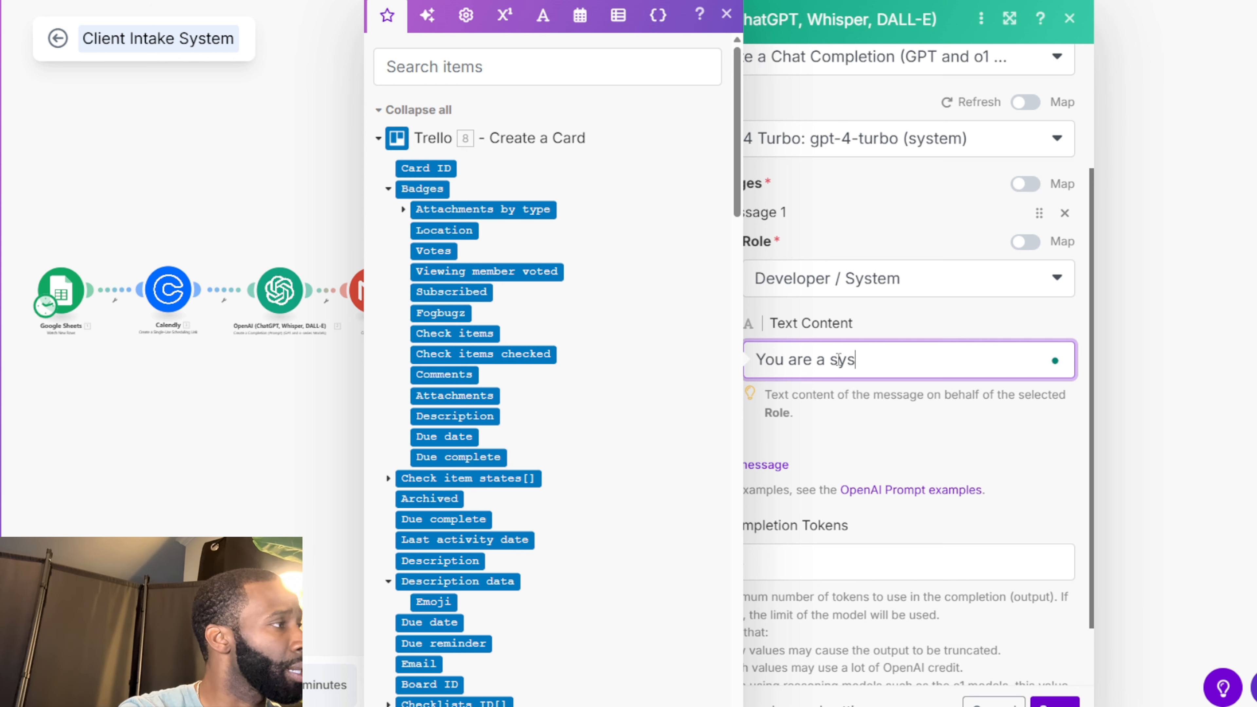
pyautogui.write('n ai ')
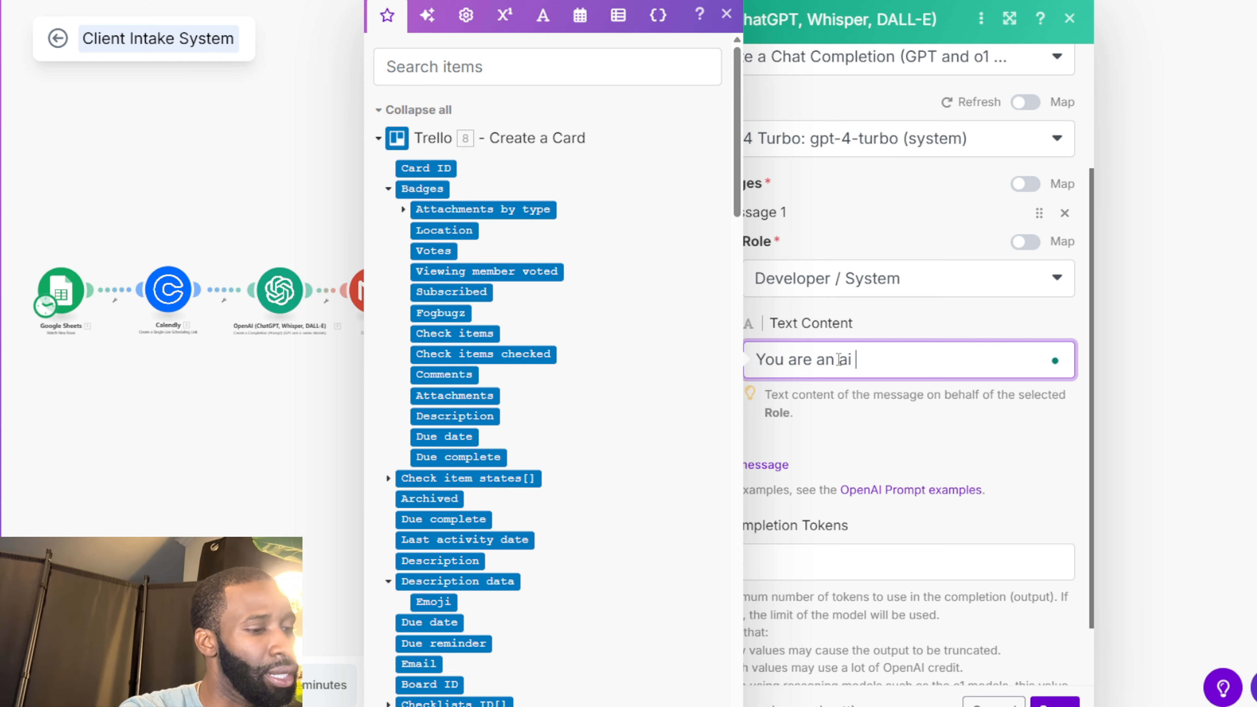
pyautogui.write('syst')
pyautogui.press('BackSpace')
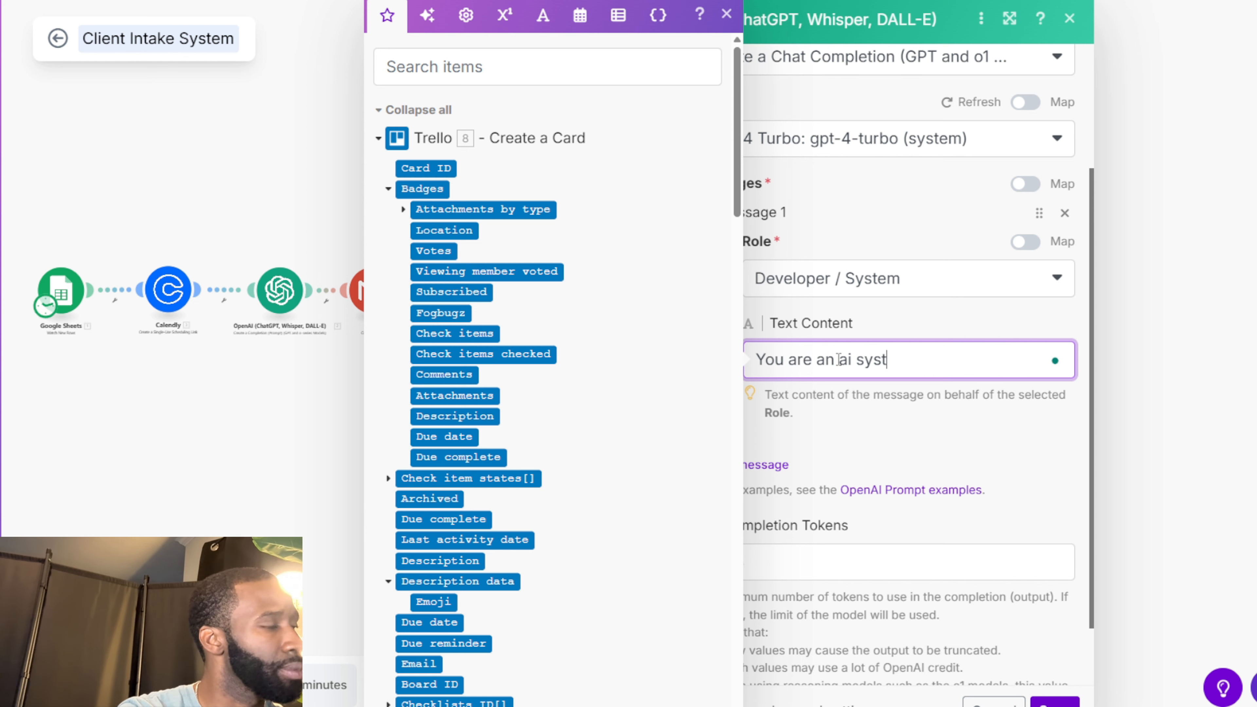
pyautogui.write('em')
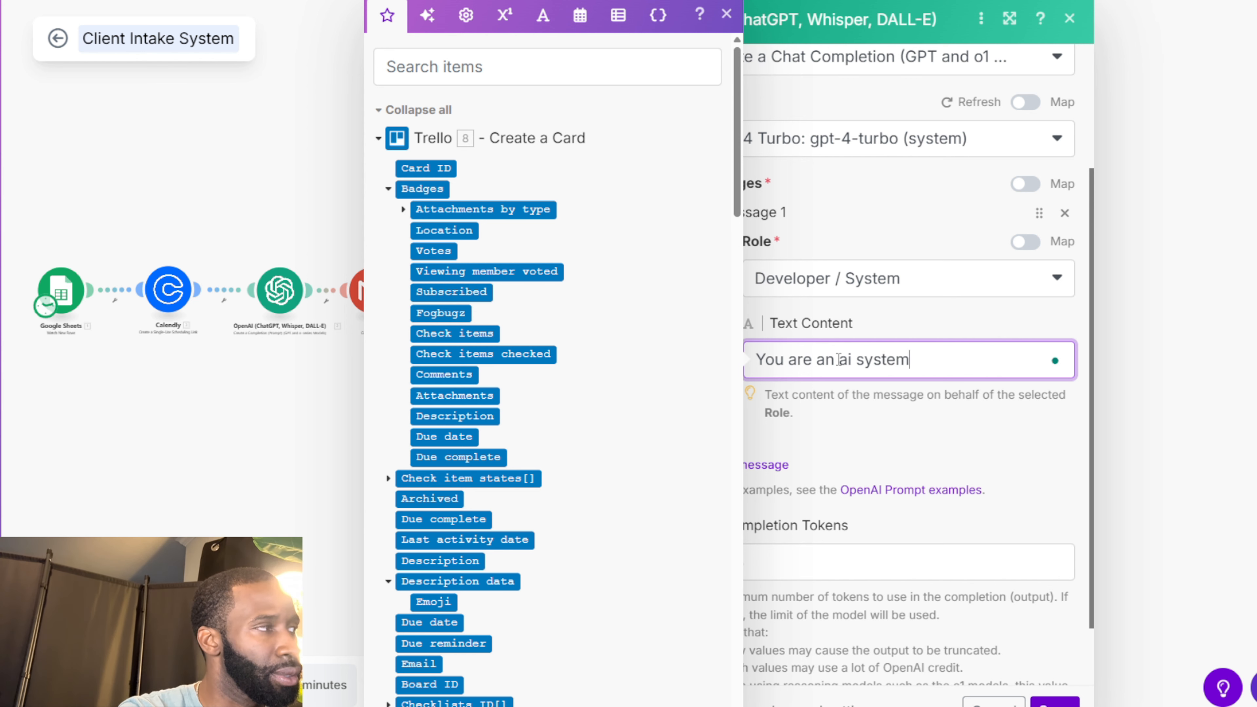
pyautogui.press('BackSpace')
pyautogui.press('BackSpace')
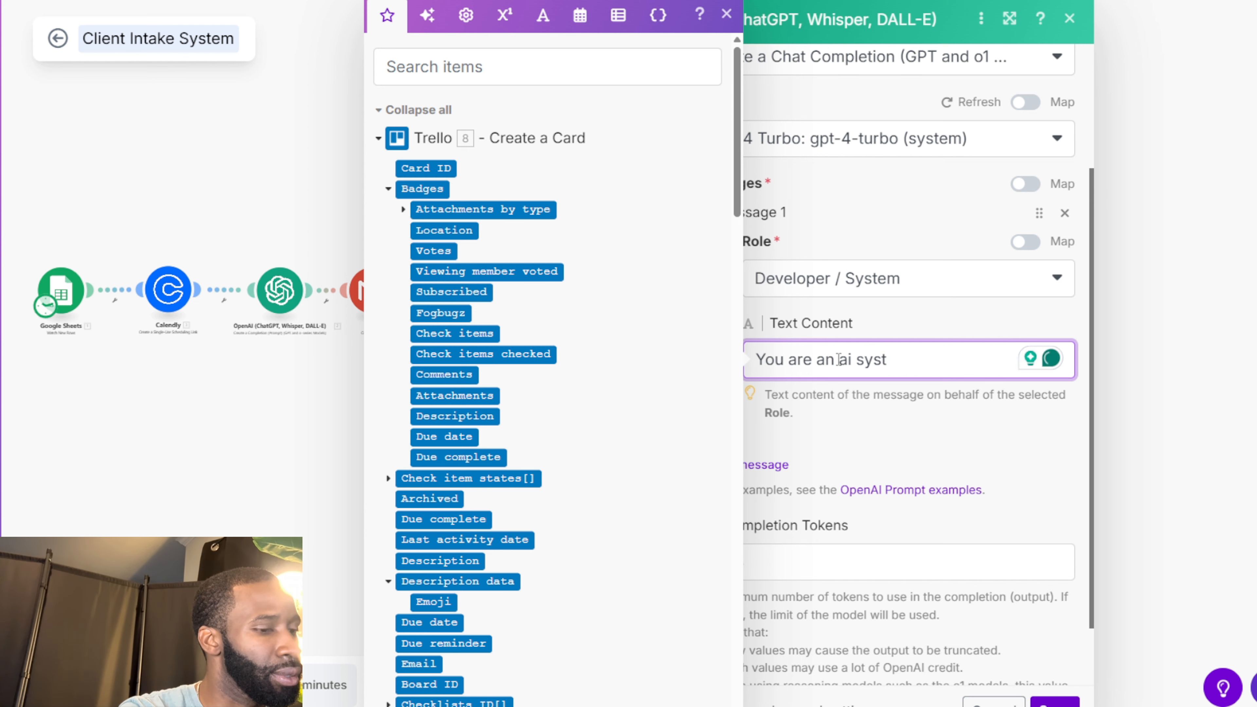
pyautogui.press('BackSpace')
pyautogui.press('BackSpace')
pyautogui.press('BackSpace')
pyautogui.write('me')
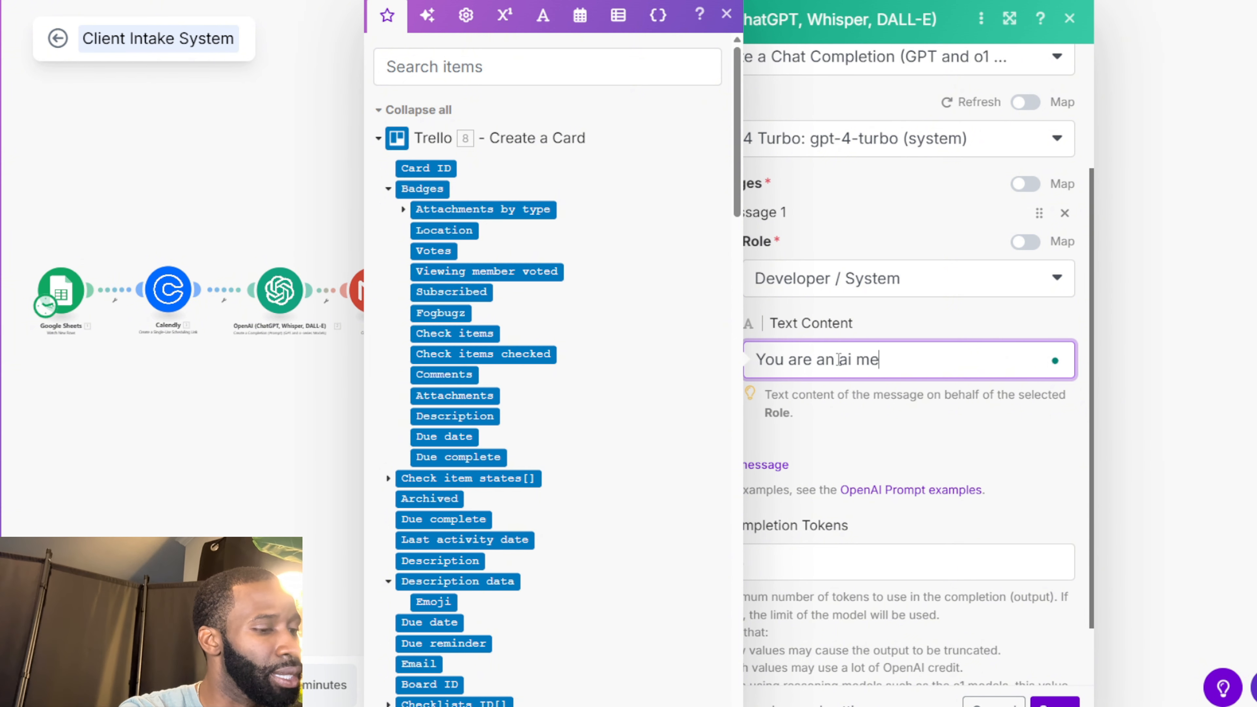
pyautogui.write('eting ana')
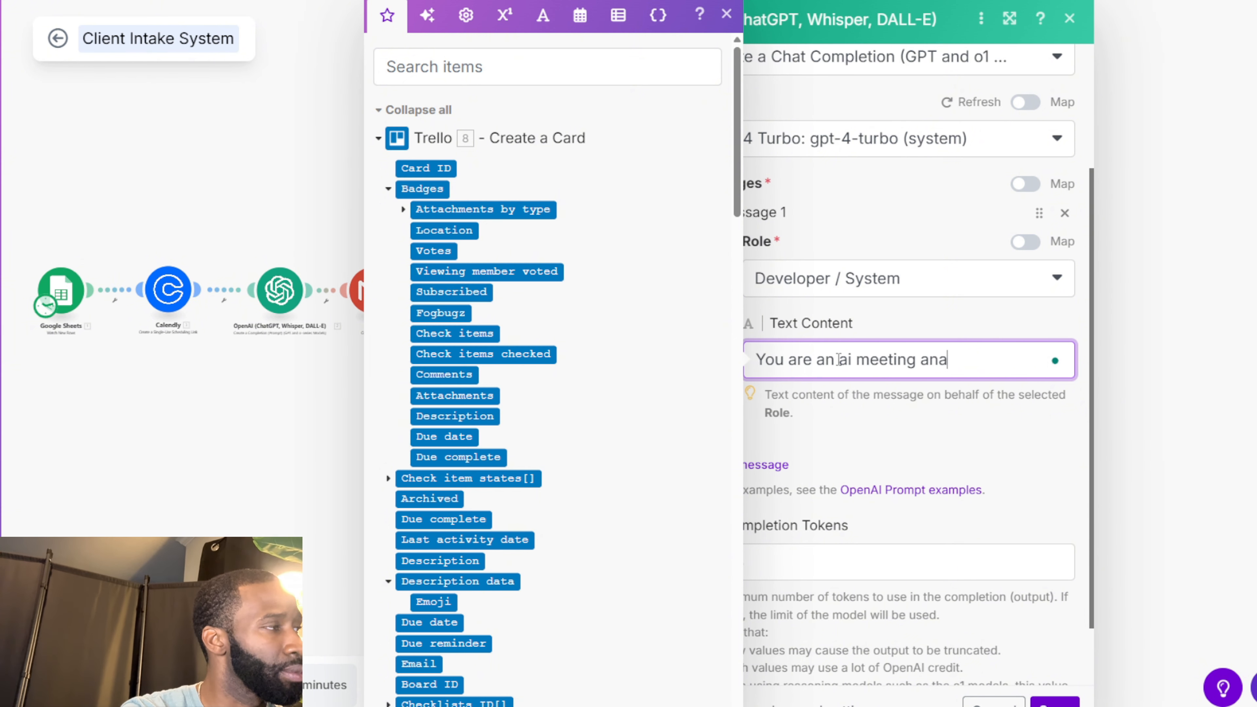
pyautogui.write('lyst')
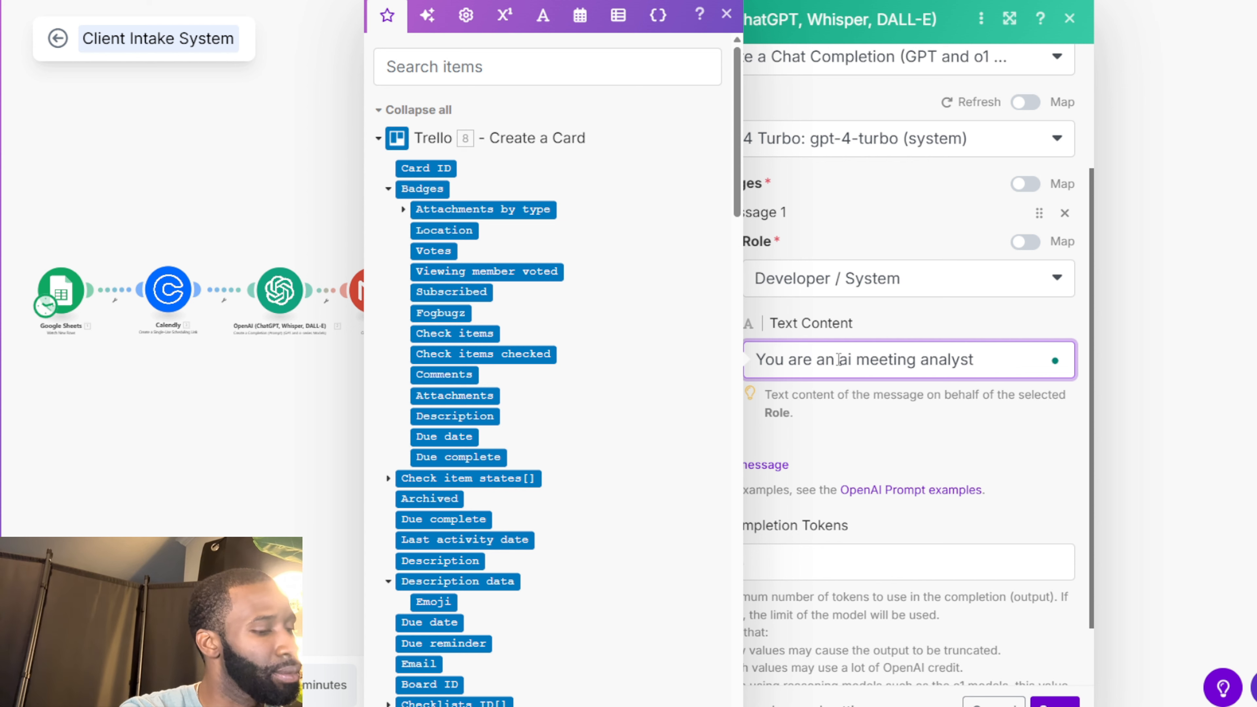
pyautogui.write('.')
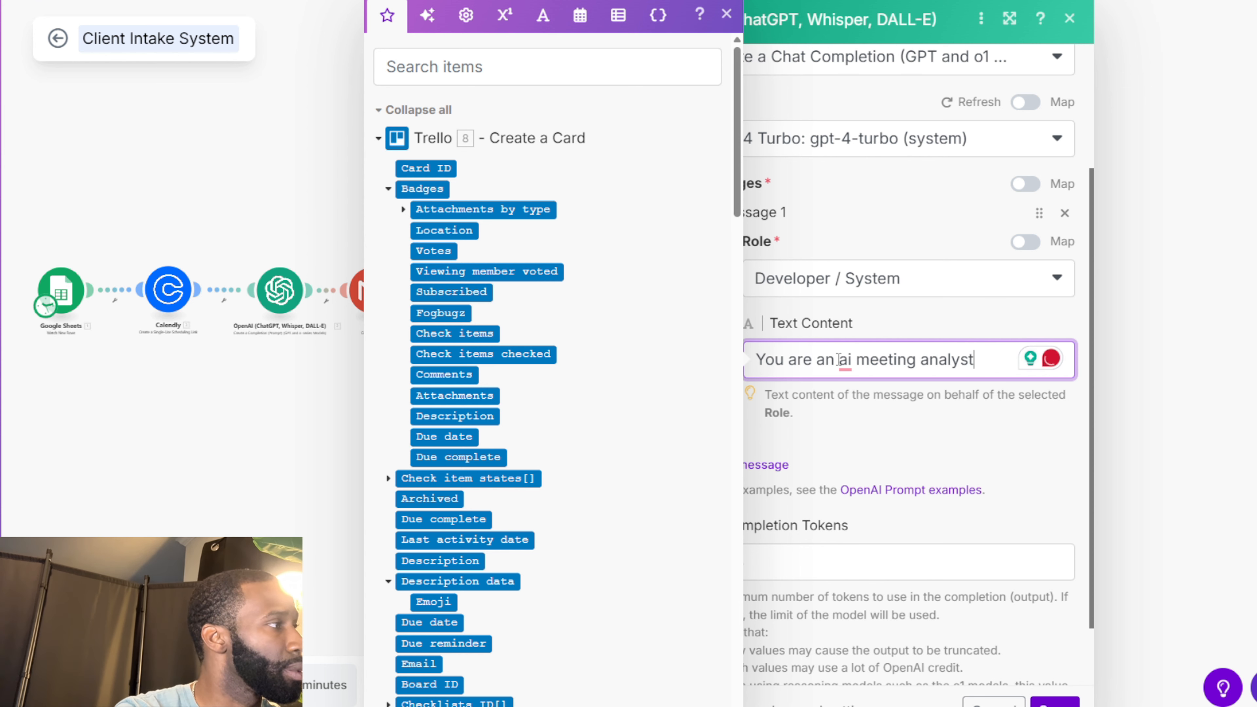
pyautogui.write(' an')
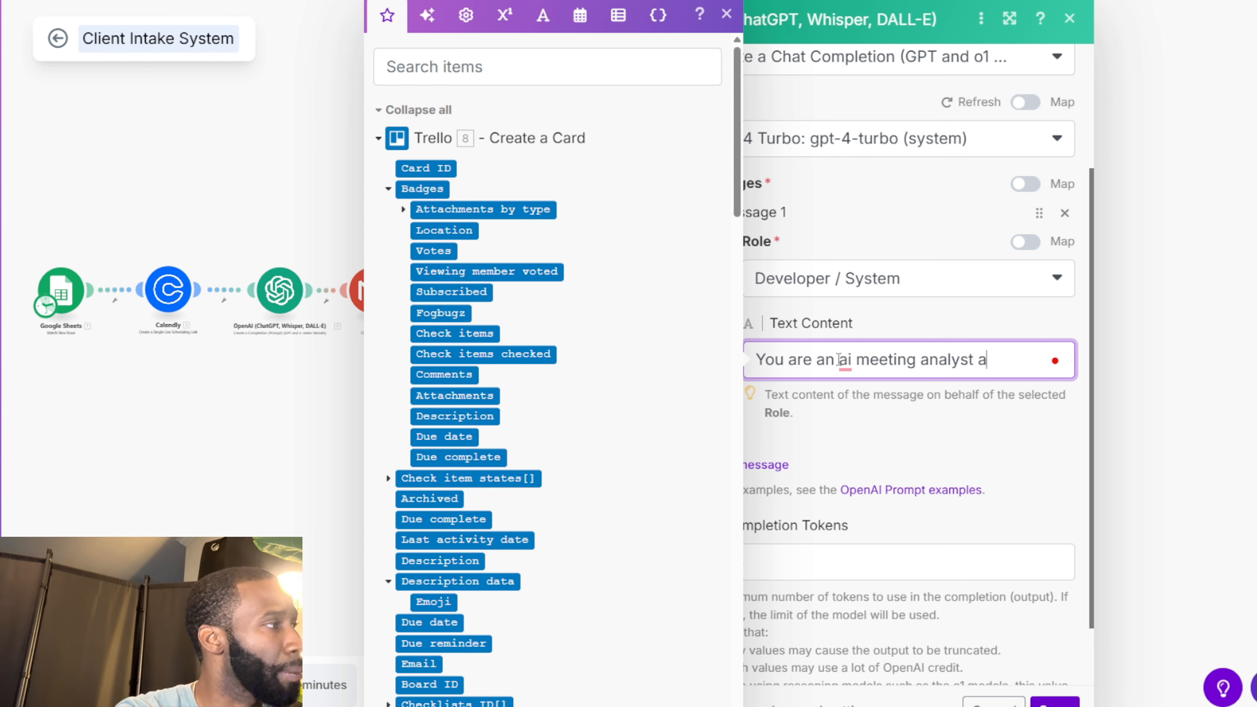
pyautogui.write('sistant.')
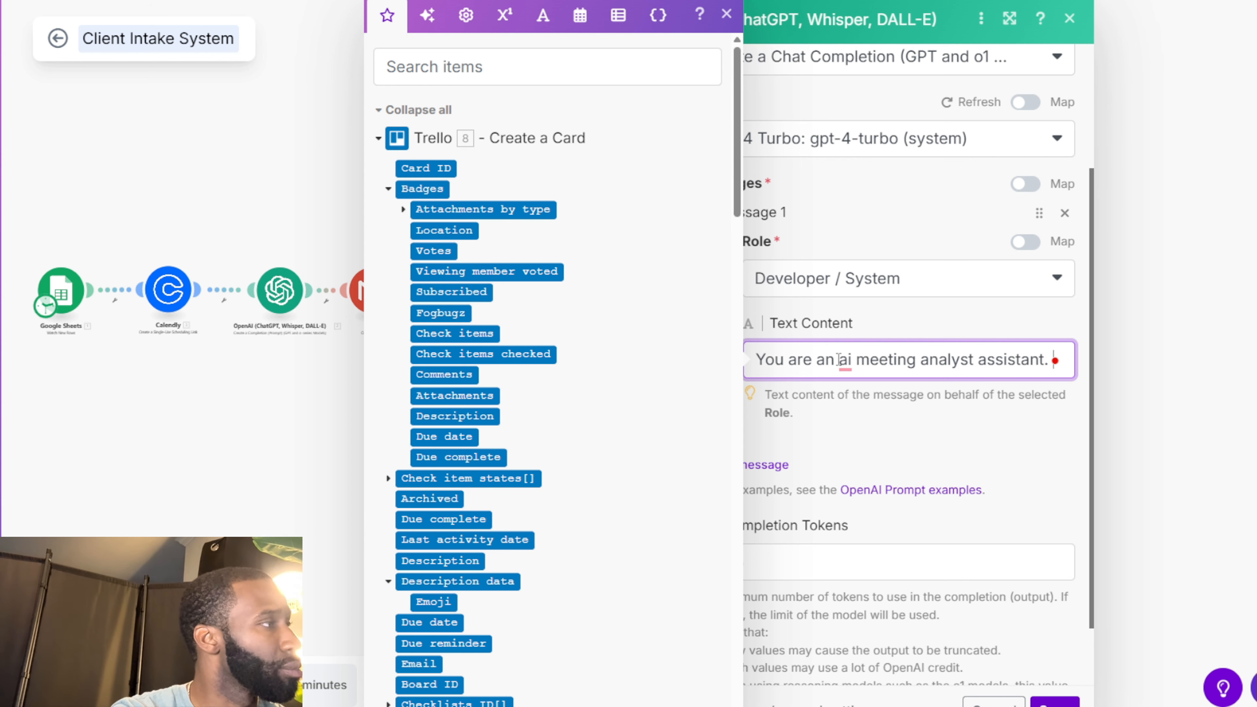
pyautogui.write(' Create a')
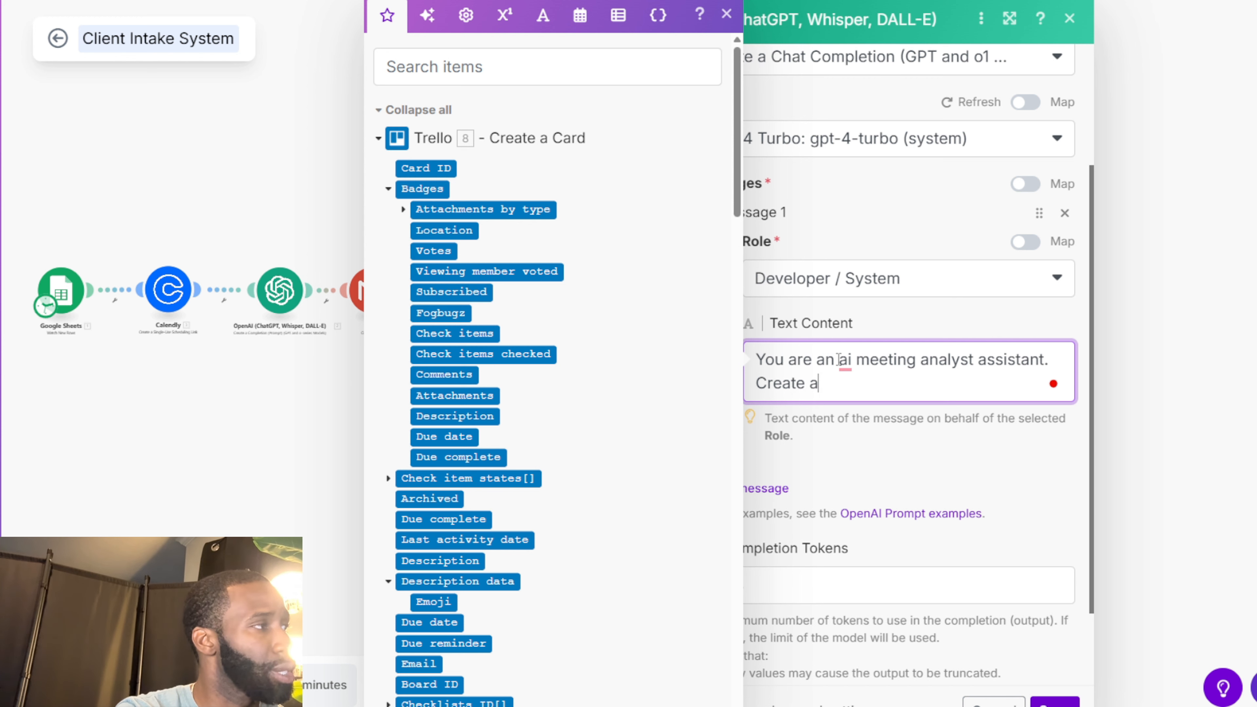
pyautogui.write(' mint')
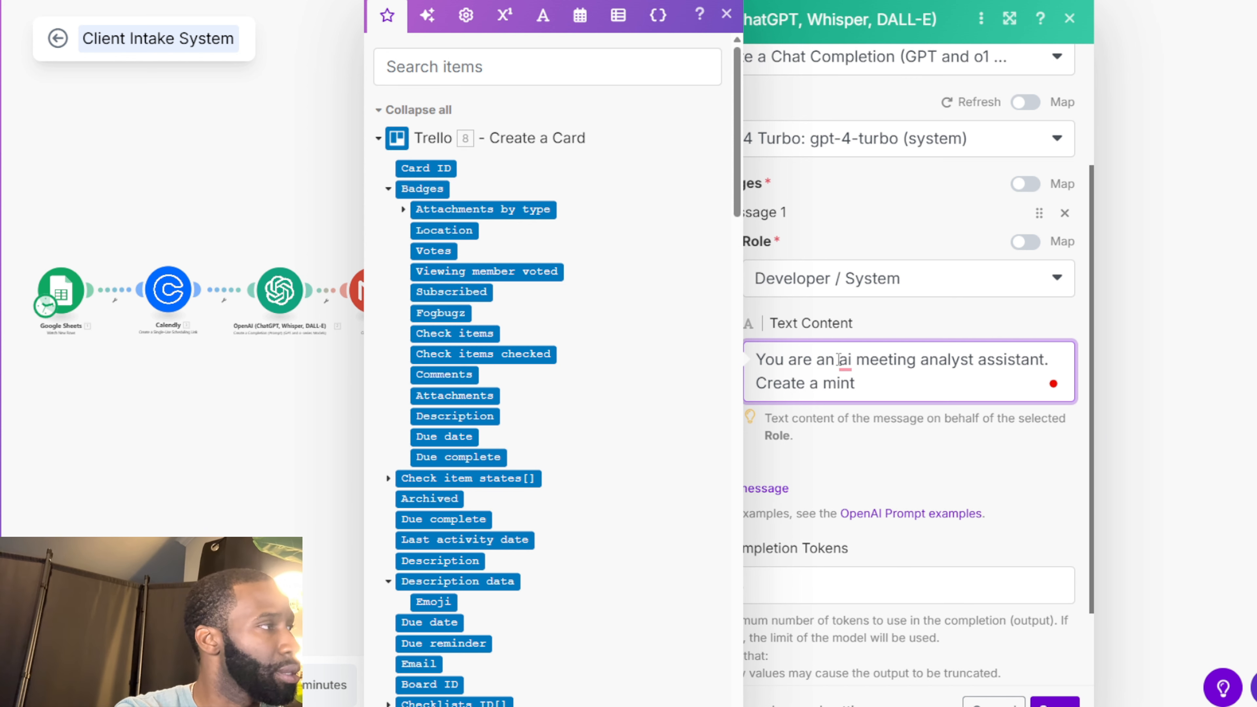
pyautogui.press('BackSpace')
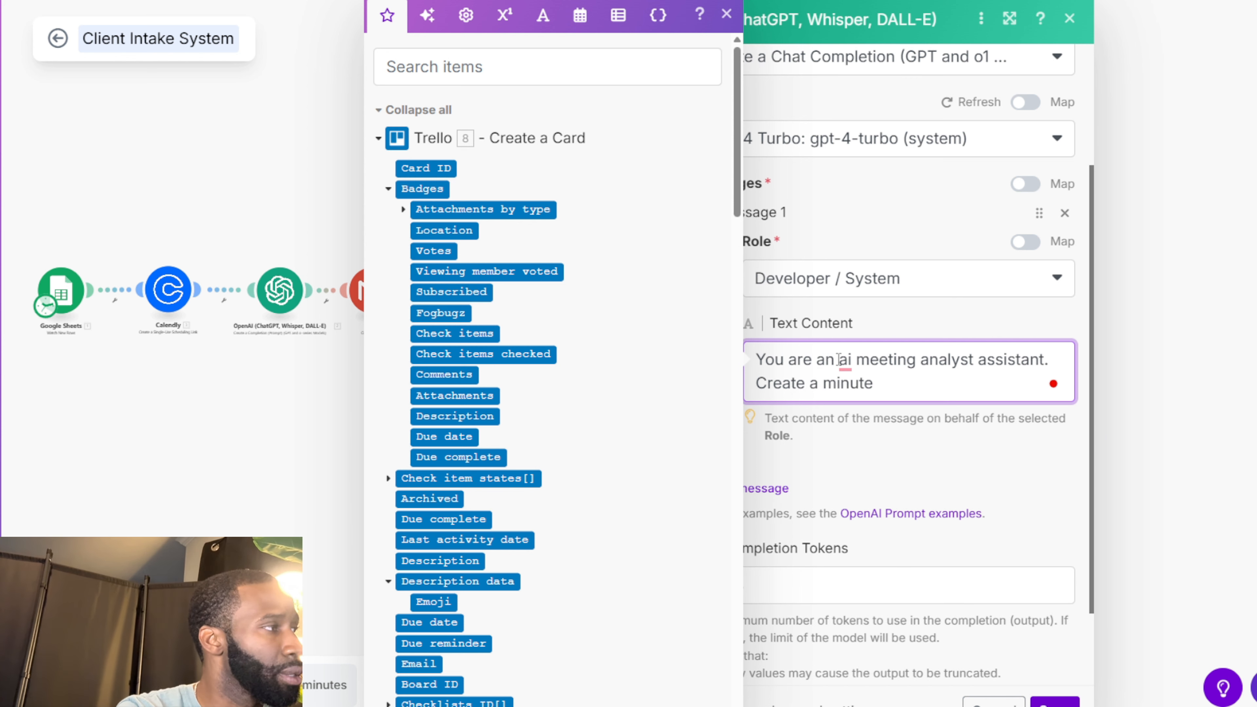
pyautogui.write('ute to meetings')
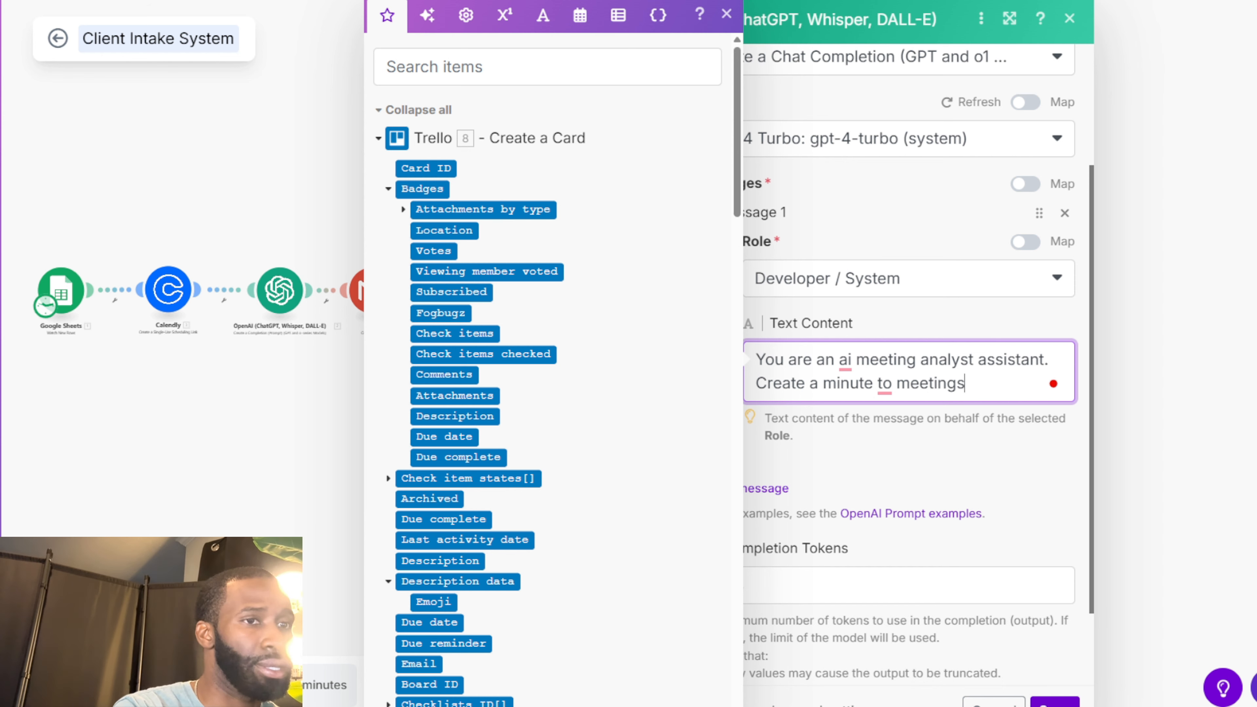
pyautogui.press('Escape')
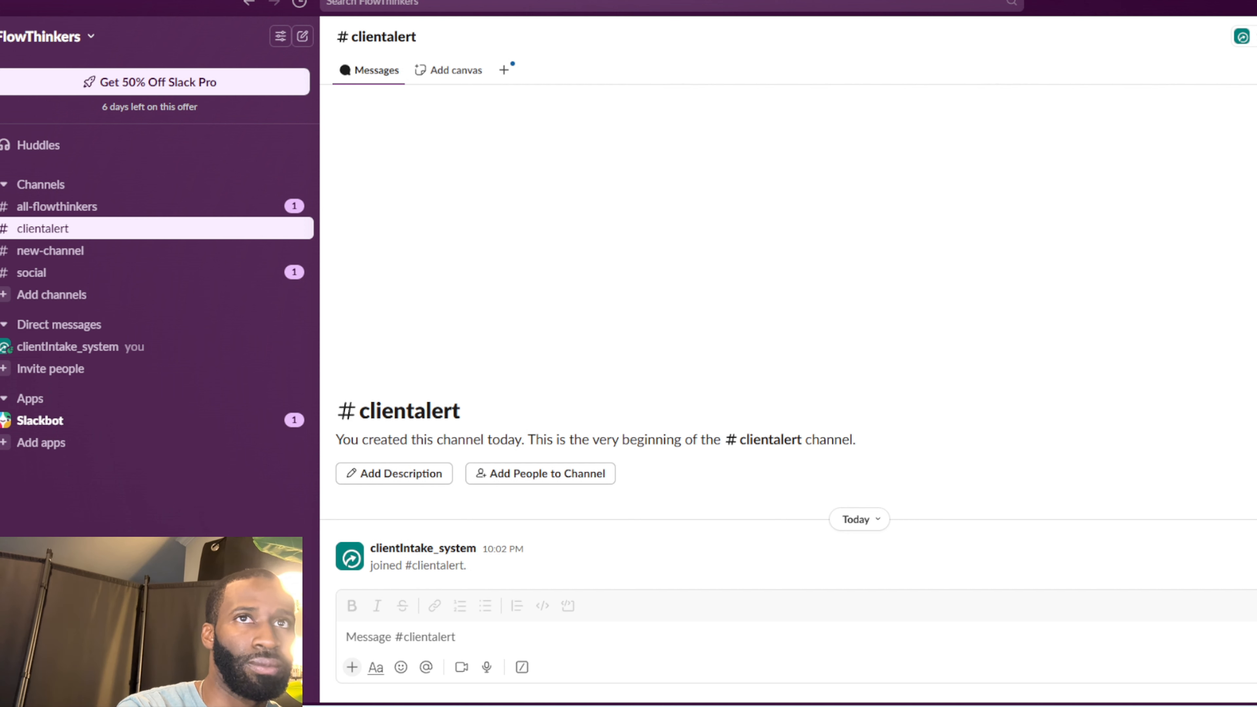
# Check the Slack #clientalert channel, then return to Make
pyautogui.click(346, 636)
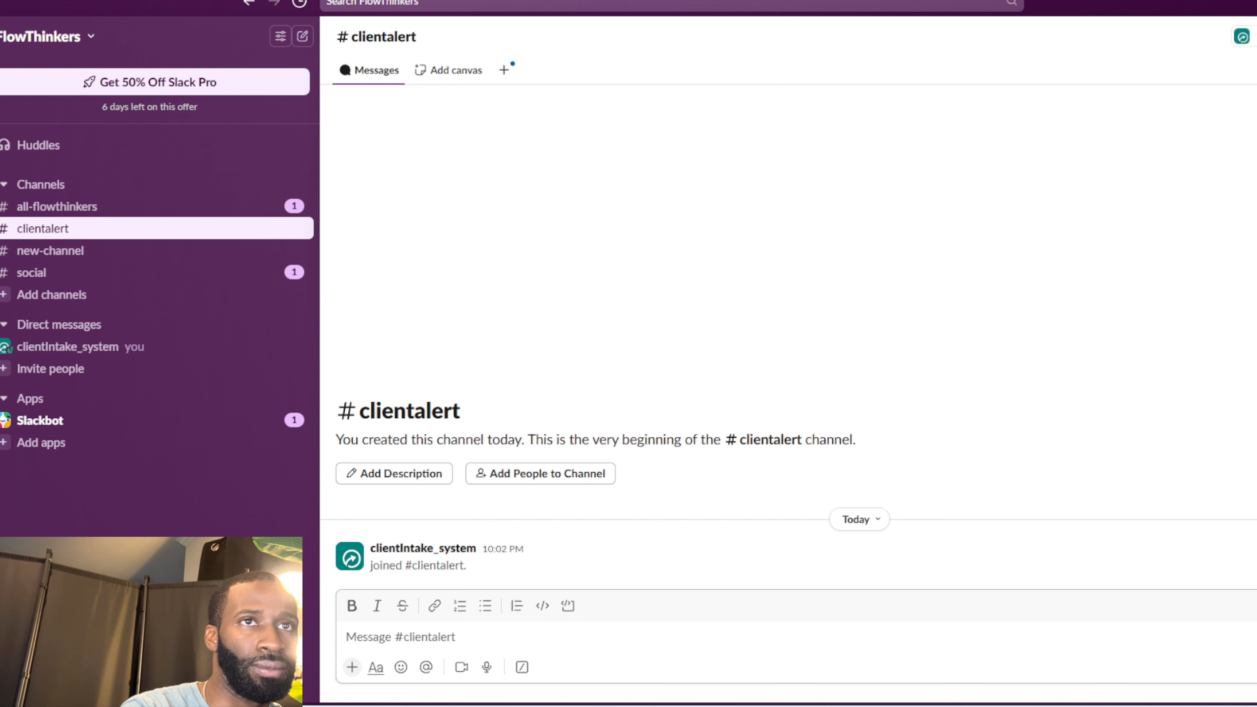
pyautogui.hotkey('alt', 'Tab')
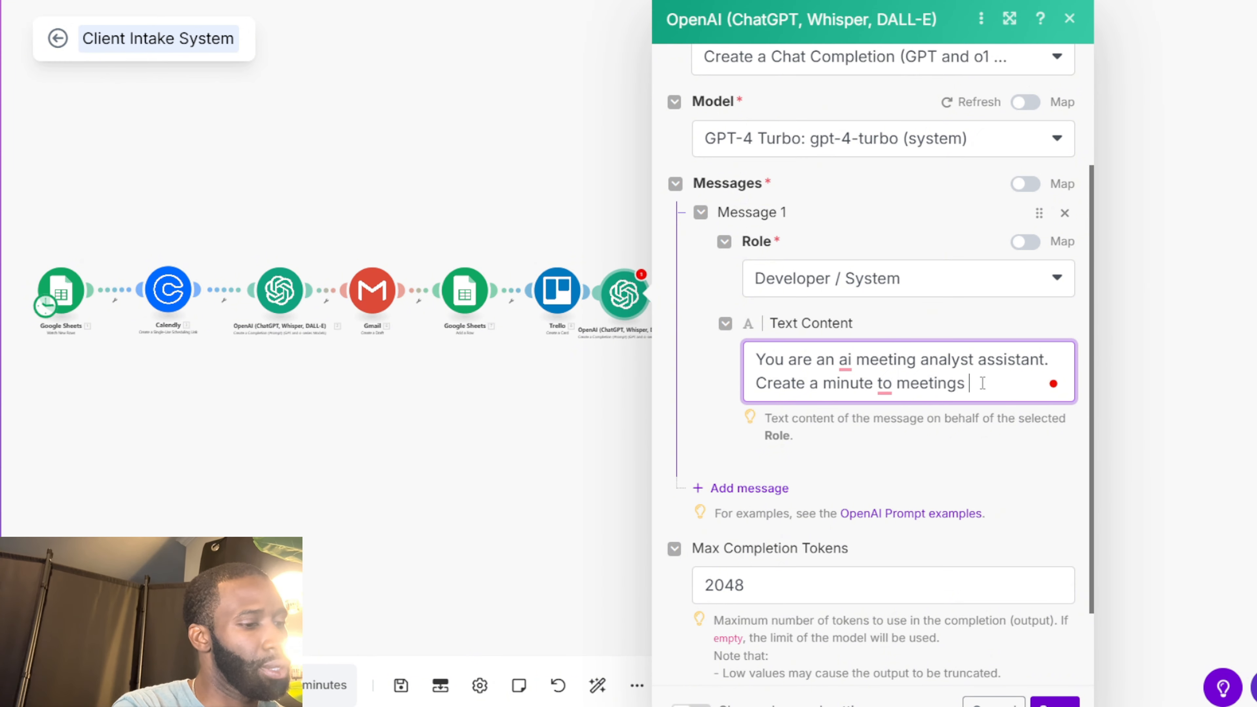
# Add 'structured for the discovery that will be sent to the slack module' to the prompt
pyautogui.write('structure')
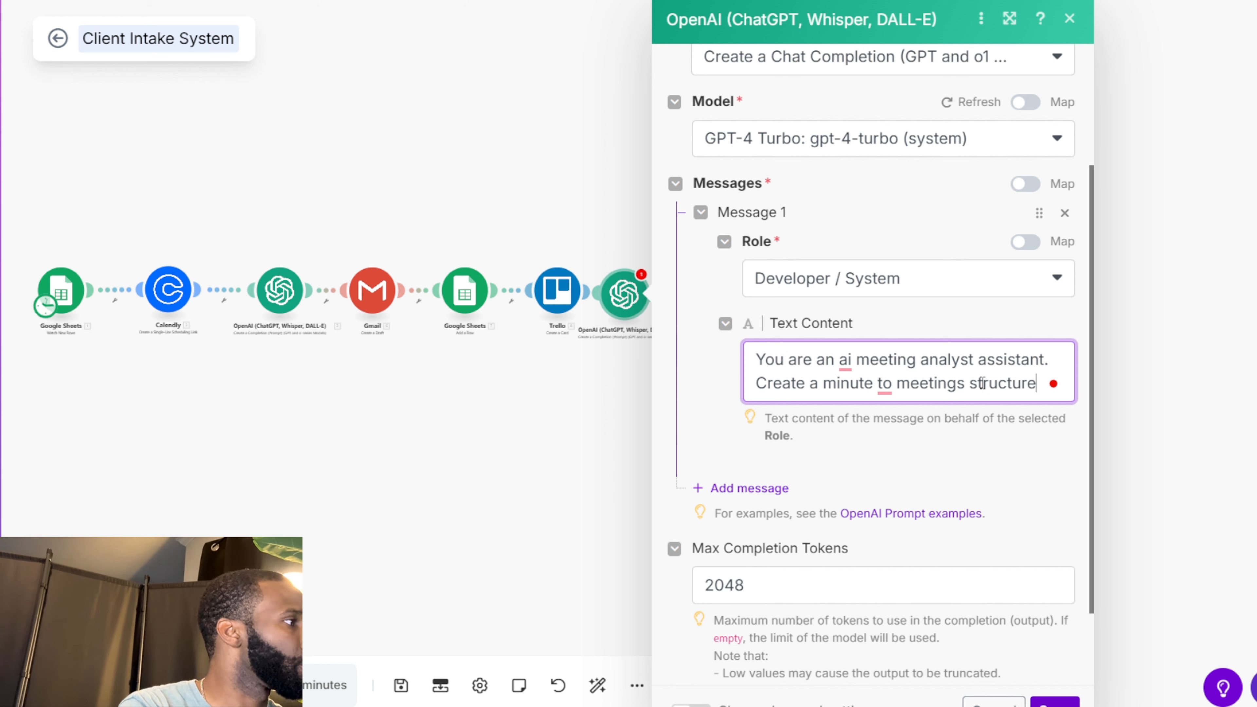
pyautogui.write('d')
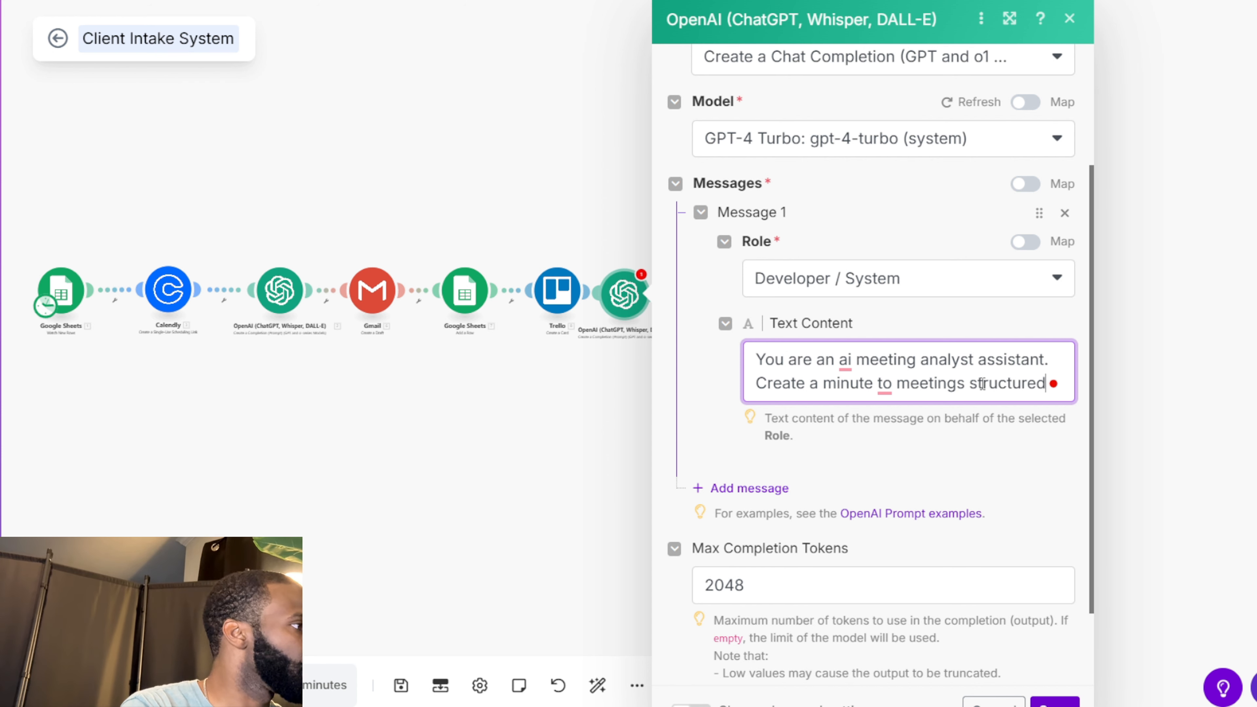
pyautogui.write(' for the di')
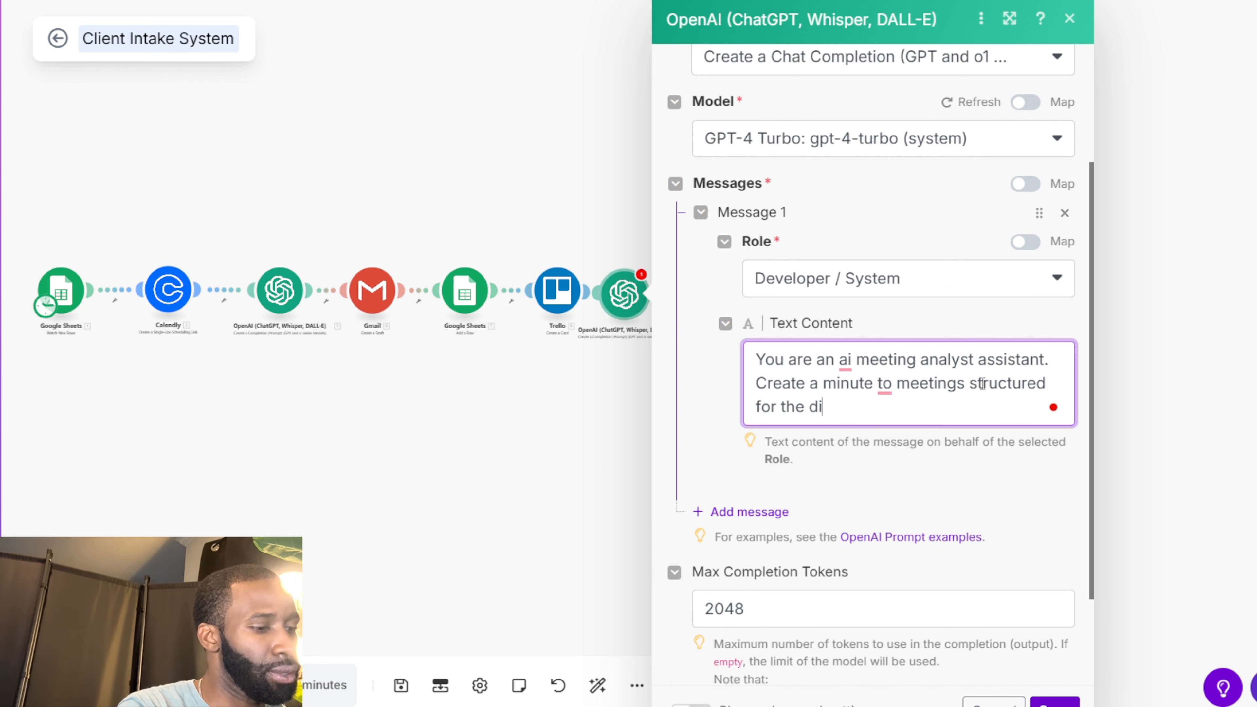
pyautogui.write('scovry')
pyautogui.press('BackSpace')
pyautogui.press('BackSpace')
pyautogui.write('e')
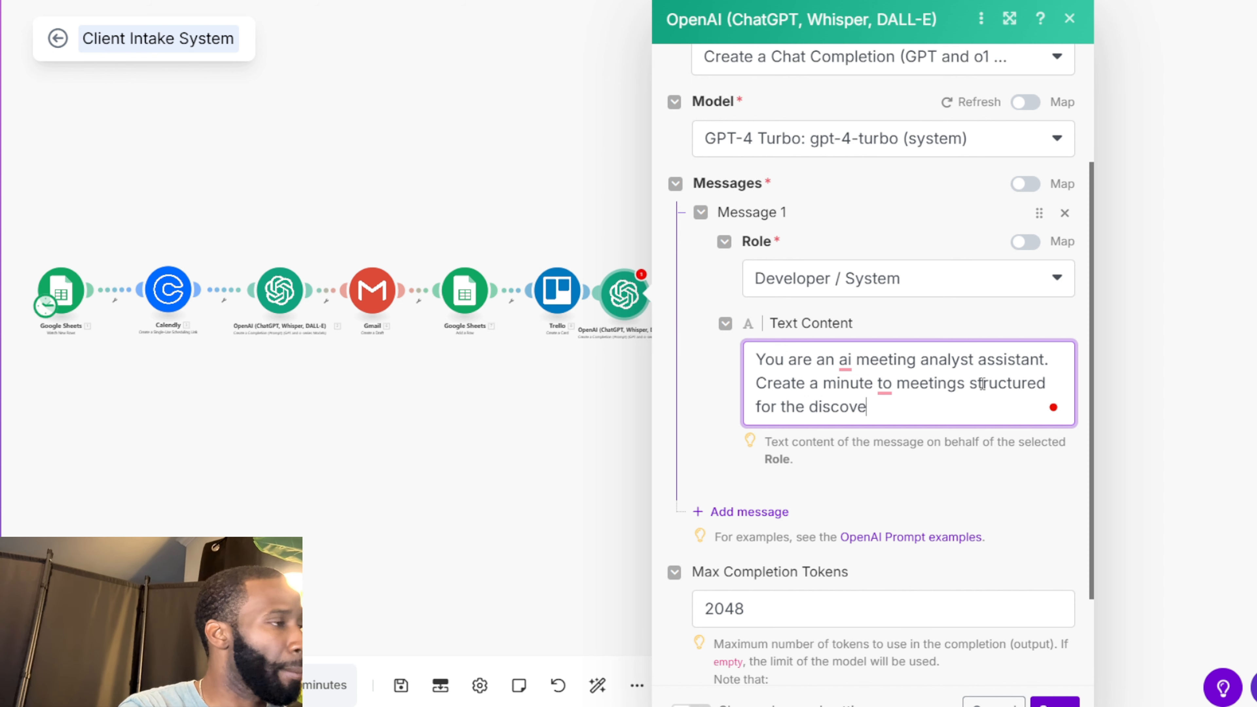
pyautogui.write('ry that')
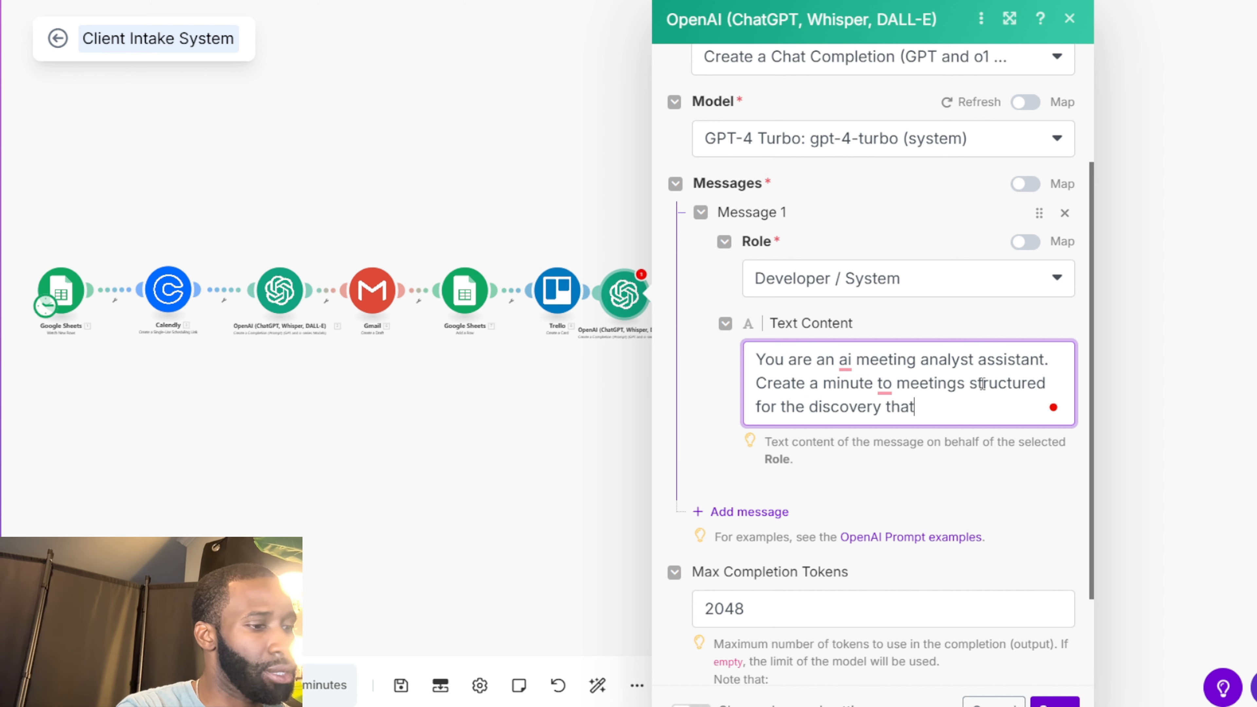
pyautogui.write(' will be sent t')
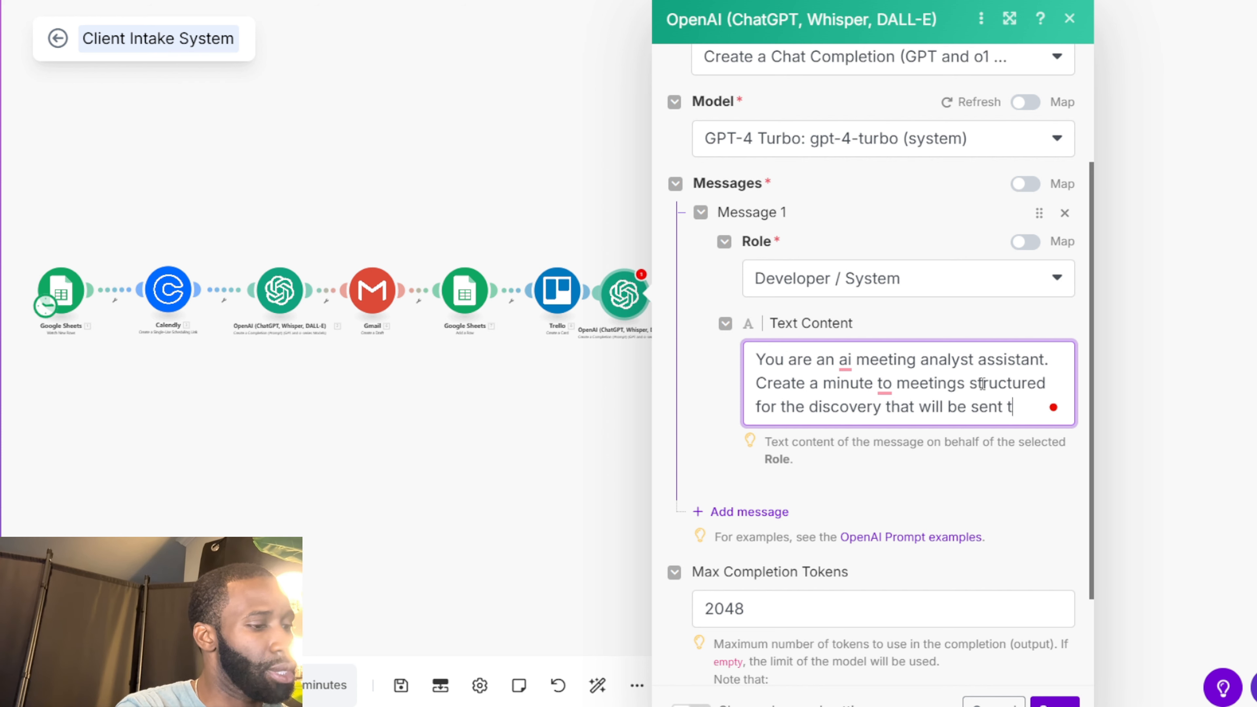
pyautogui.write('o the slack m')
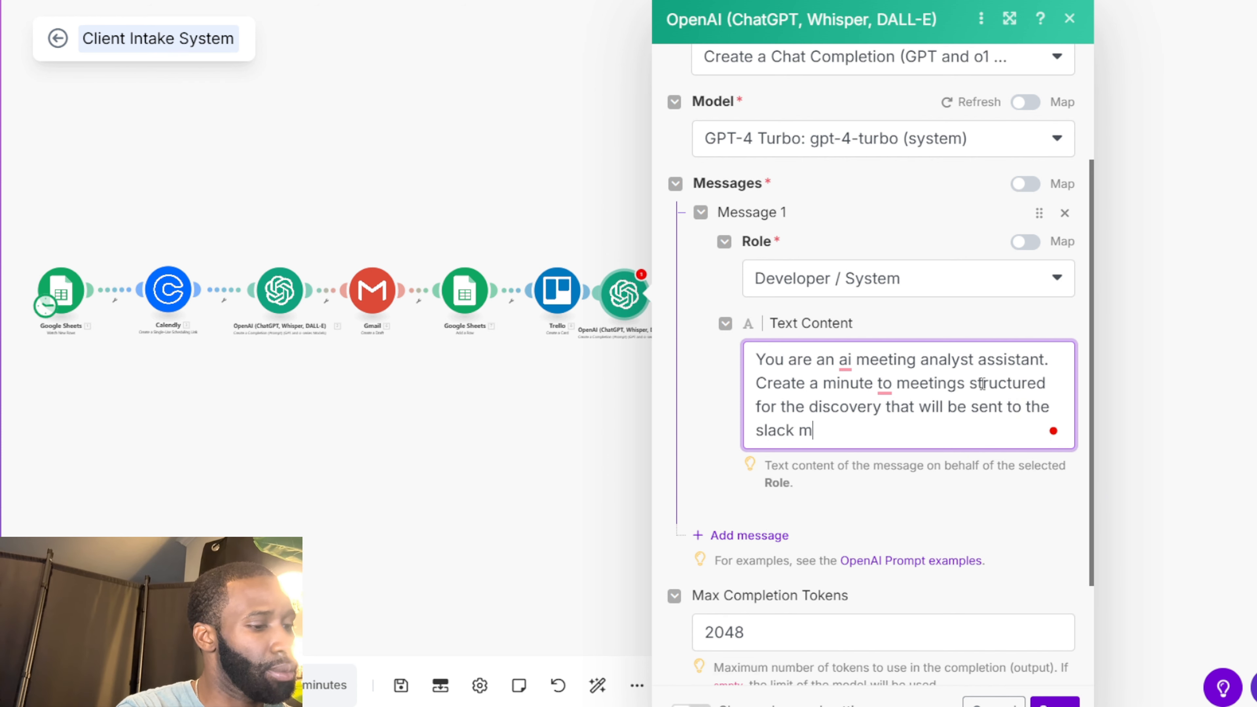
pyautogui.write('odule')
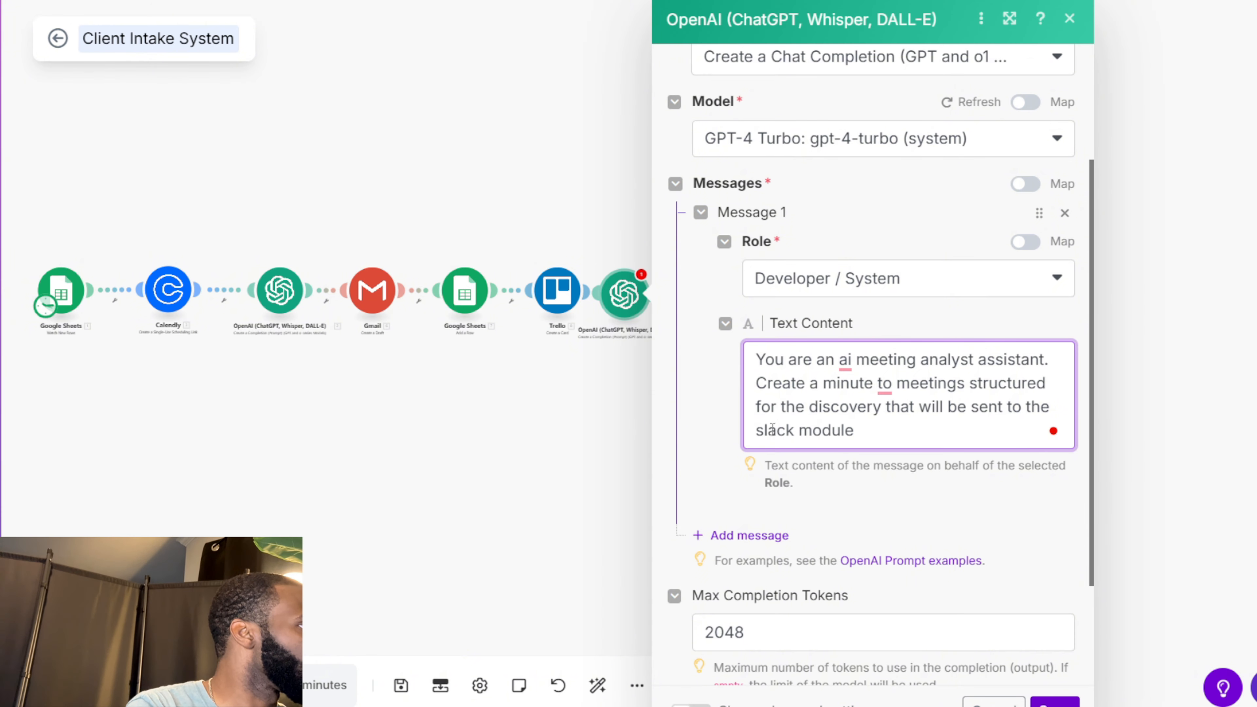
pyautogui.click(758, 431)
pyautogui.click(927, 423)
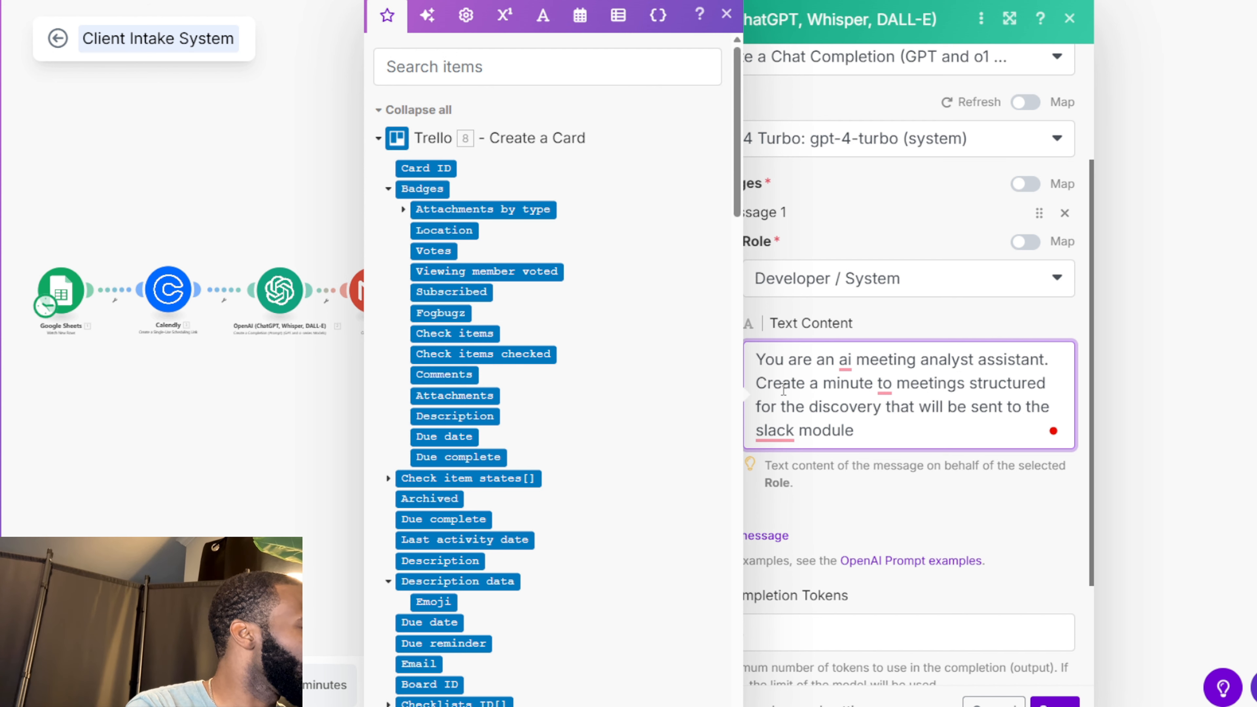
# After 'assistant', add 'take your time to understand the client's needs' and cut the minutes sentence
pyautogui.click(760, 384)
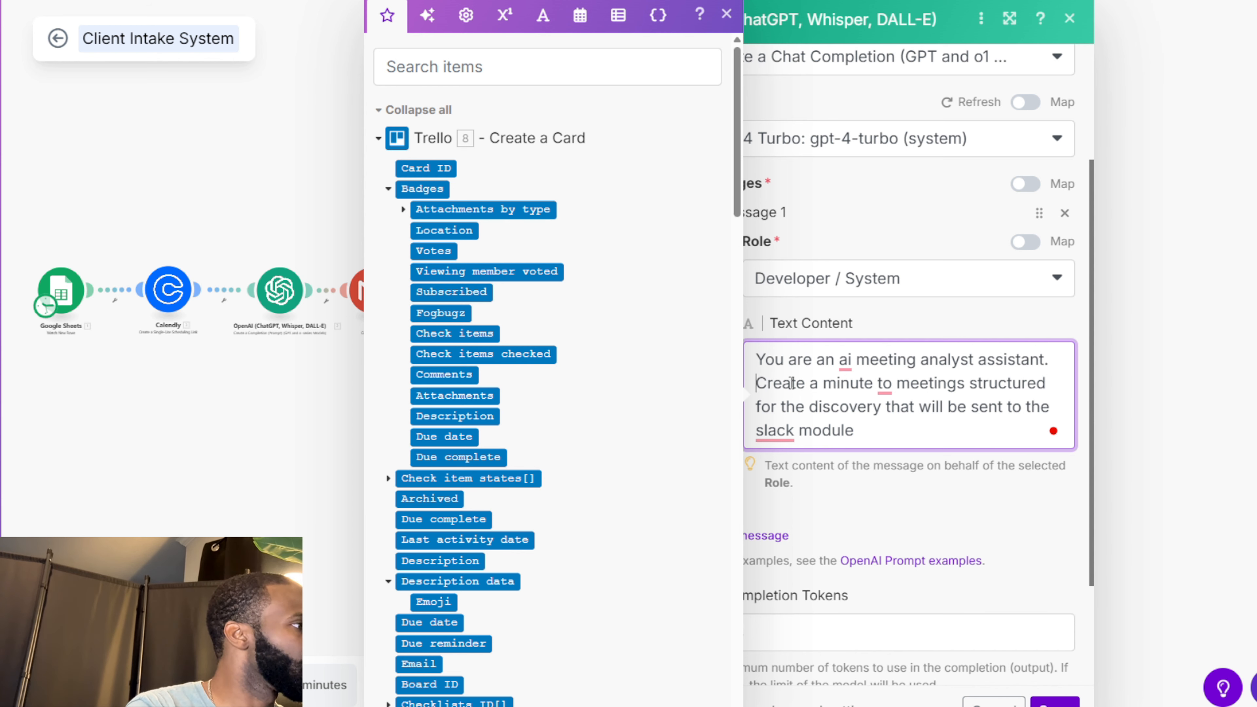
pyautogui.click(1046, 359)
pyautogui.write('who w')
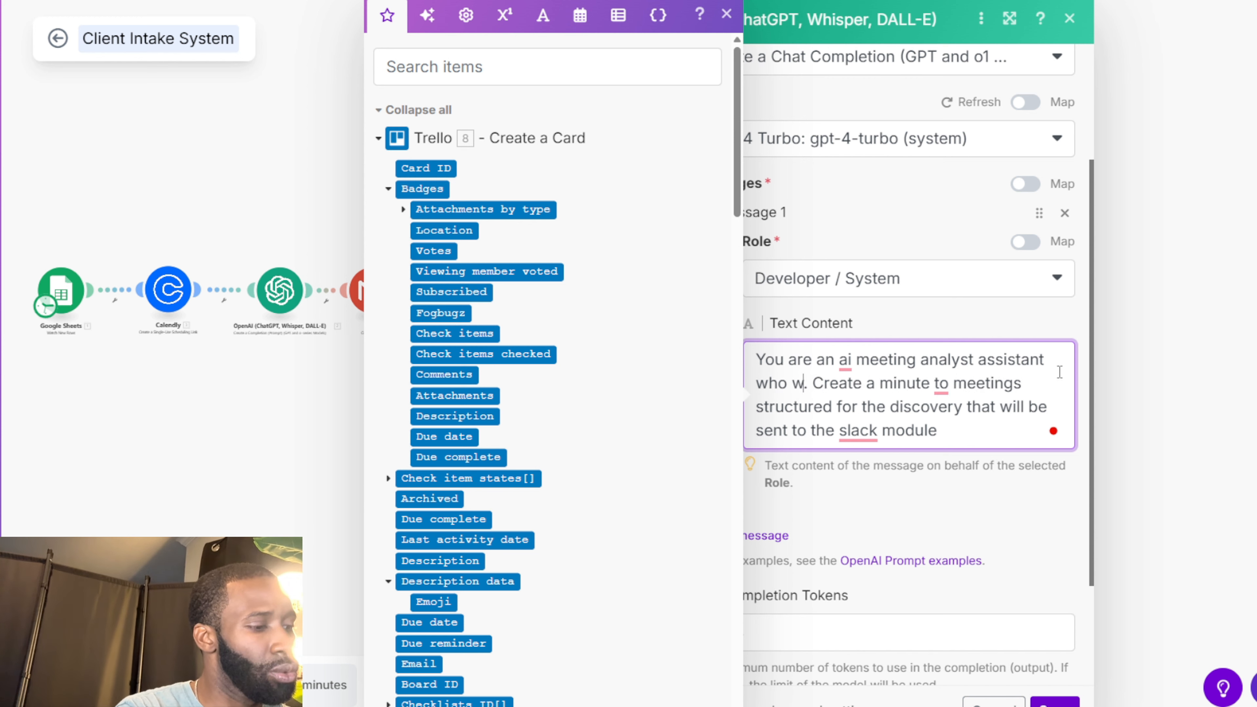
pyautogui.write('ill')
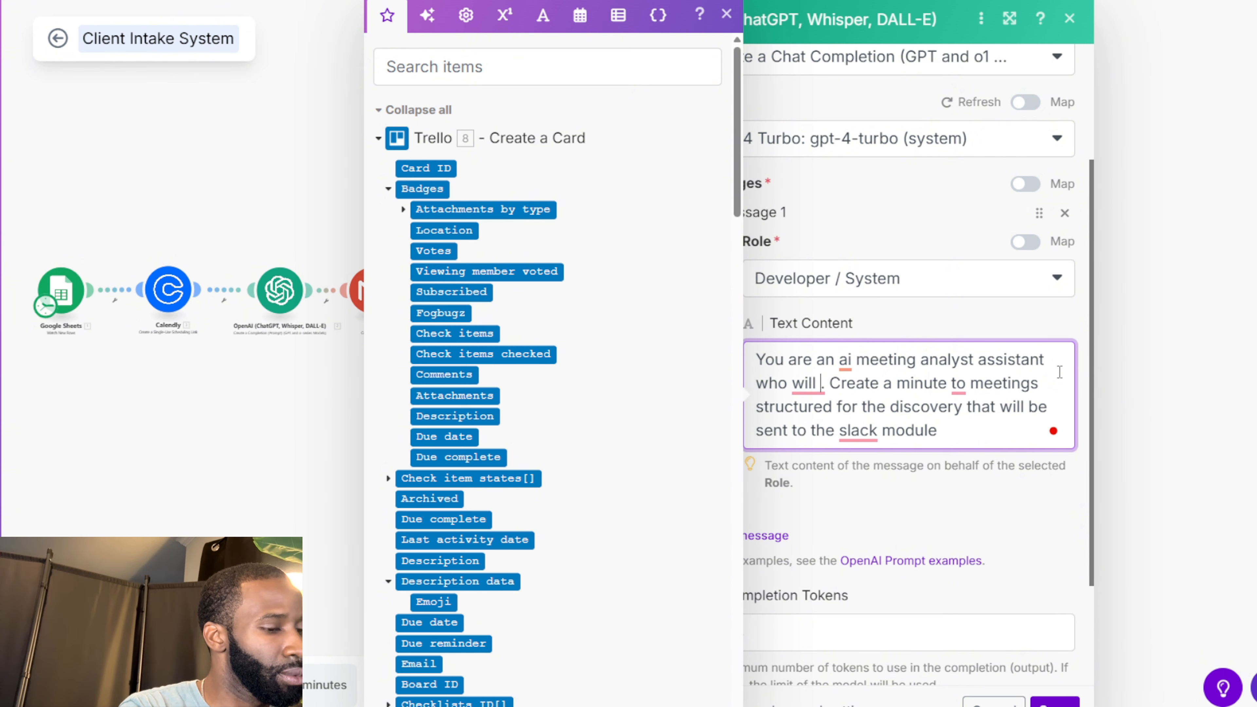
pyautogui.write('use')
pyautogui.write(' the i')
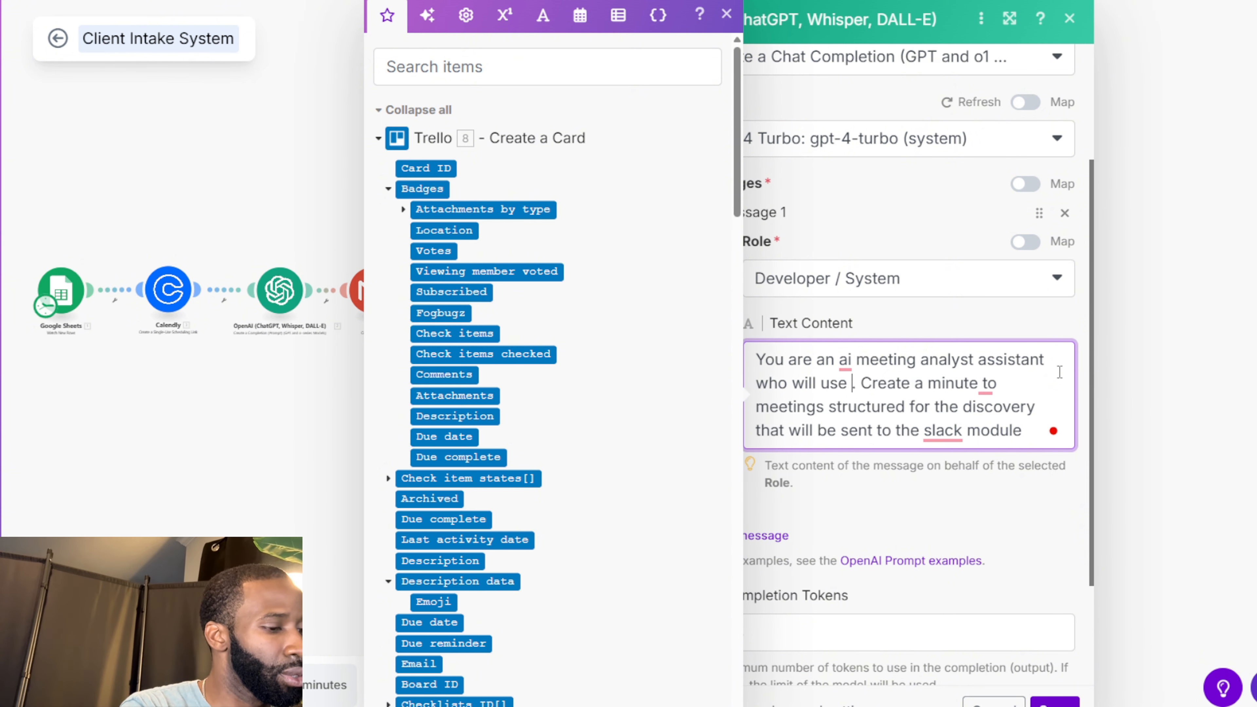
pyautogui.write('nput')
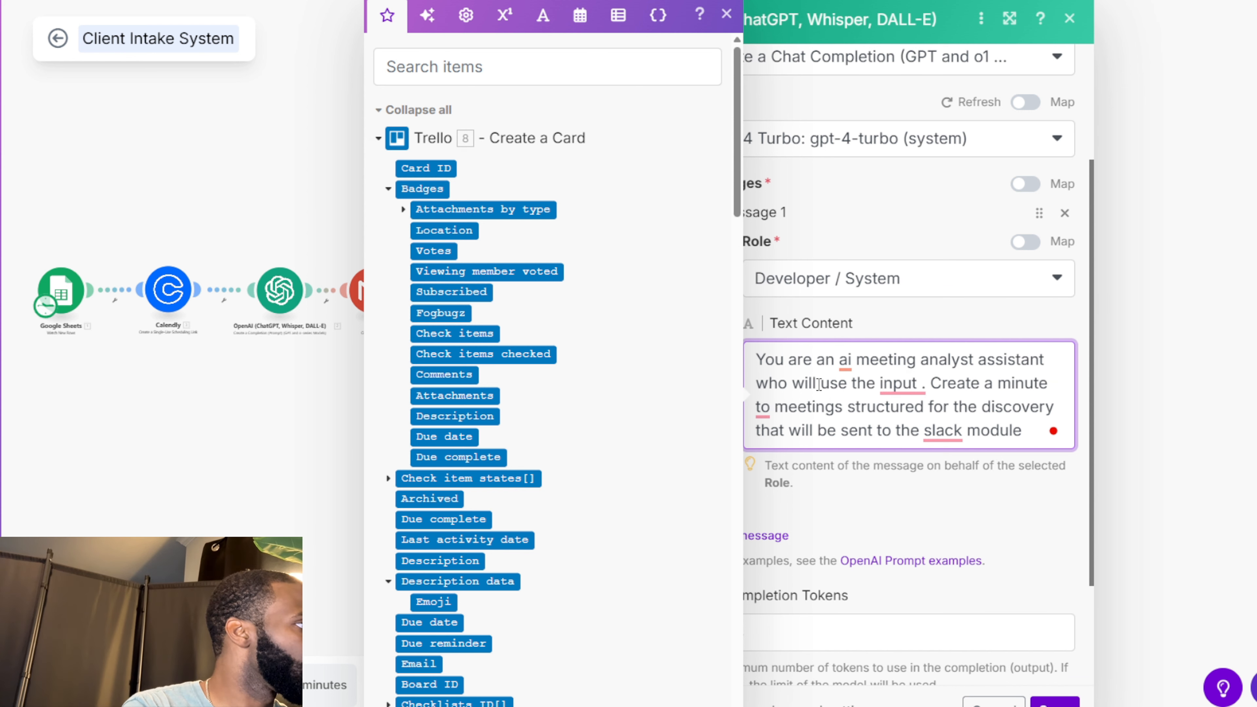
pyautogui.moveTo(922, 382)
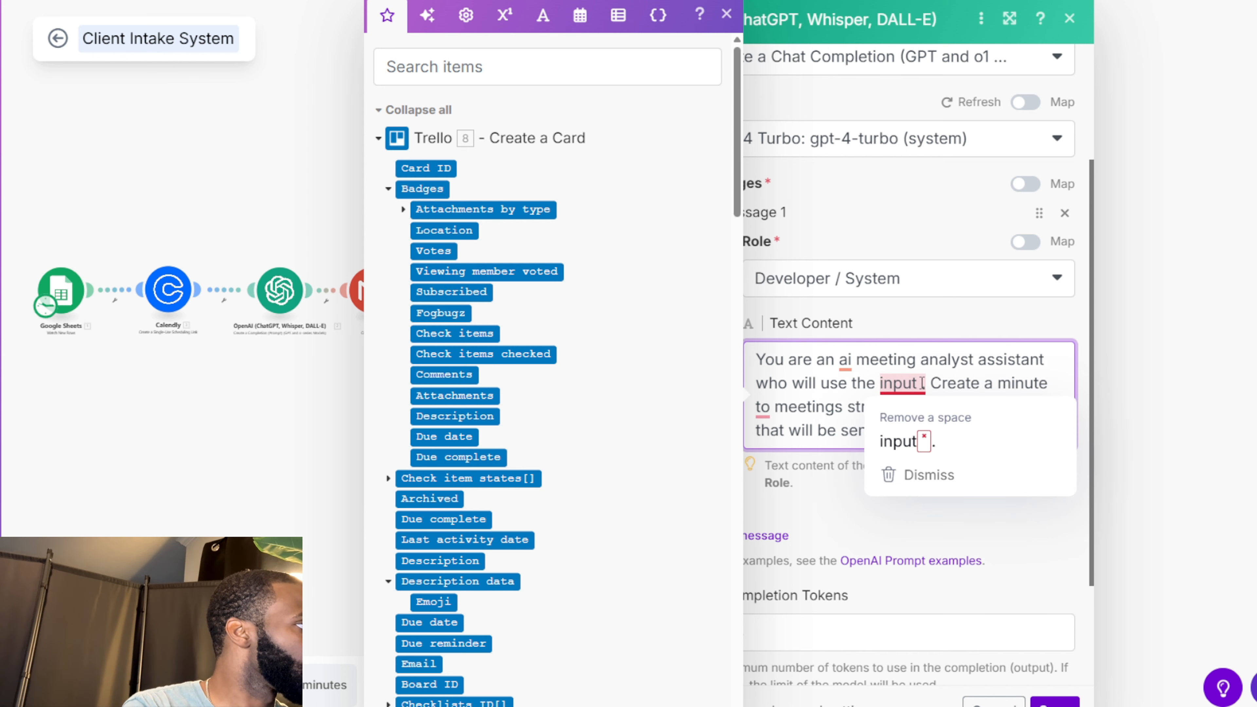
pyautogui.moveTo(922, 382); pyautogui.dragTo(764, 391)
pyautogui.write('take your ti')
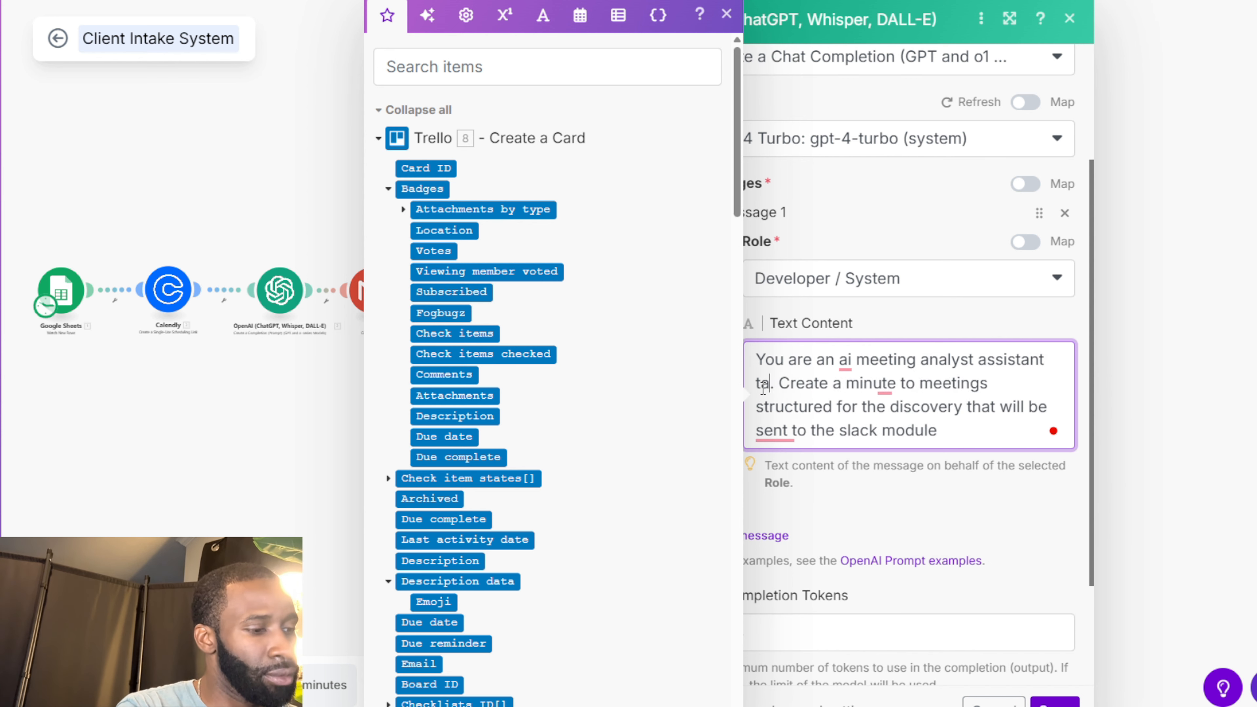
pyautogui.write('me to')
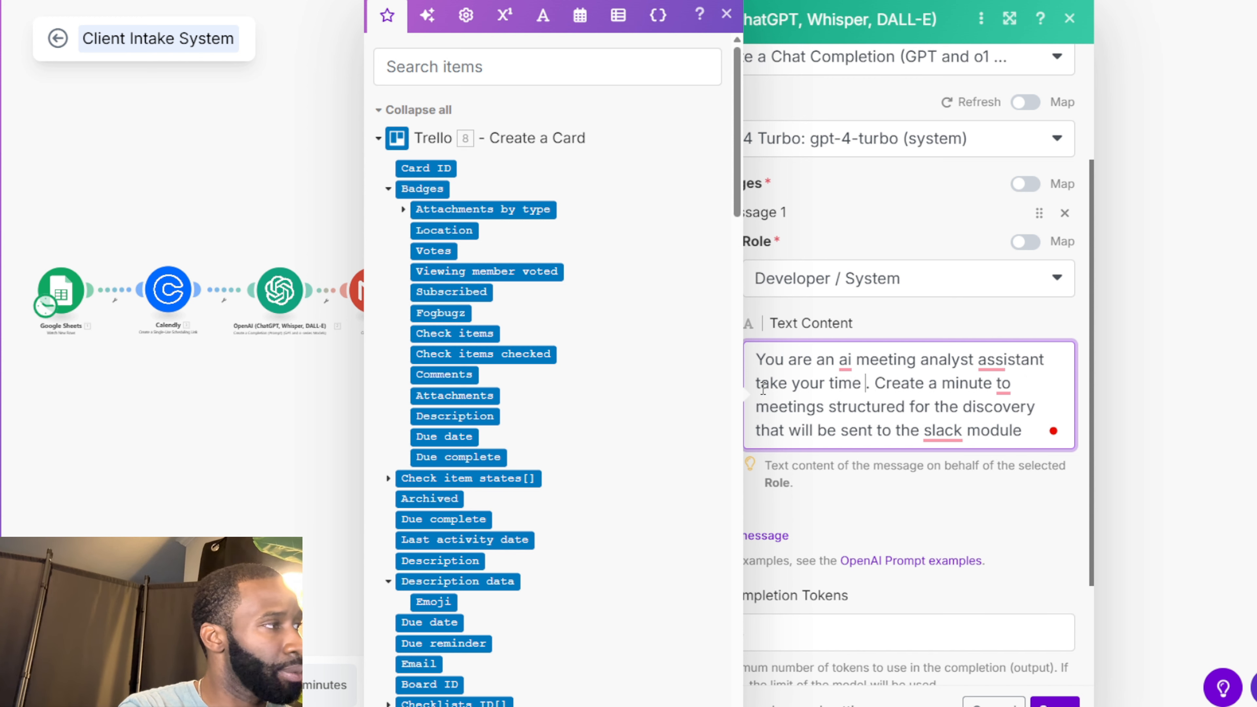
pyautogui.write(' understand t')
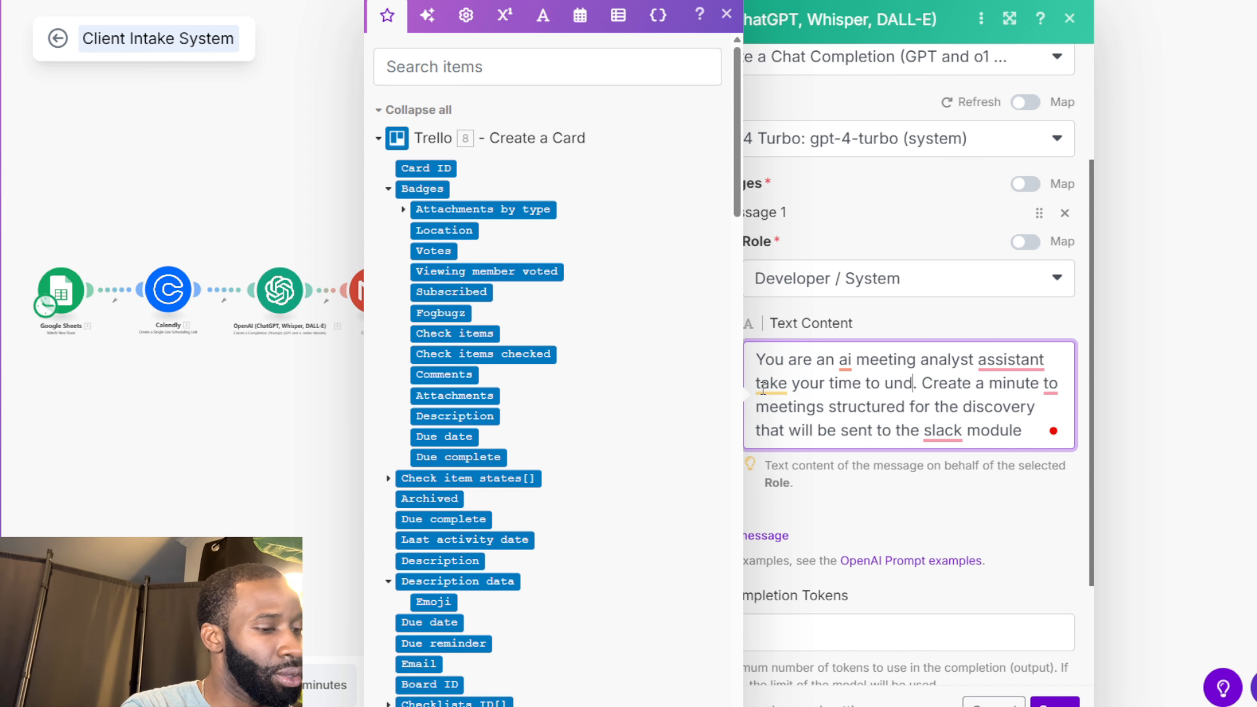
pyautogui.write('he client')
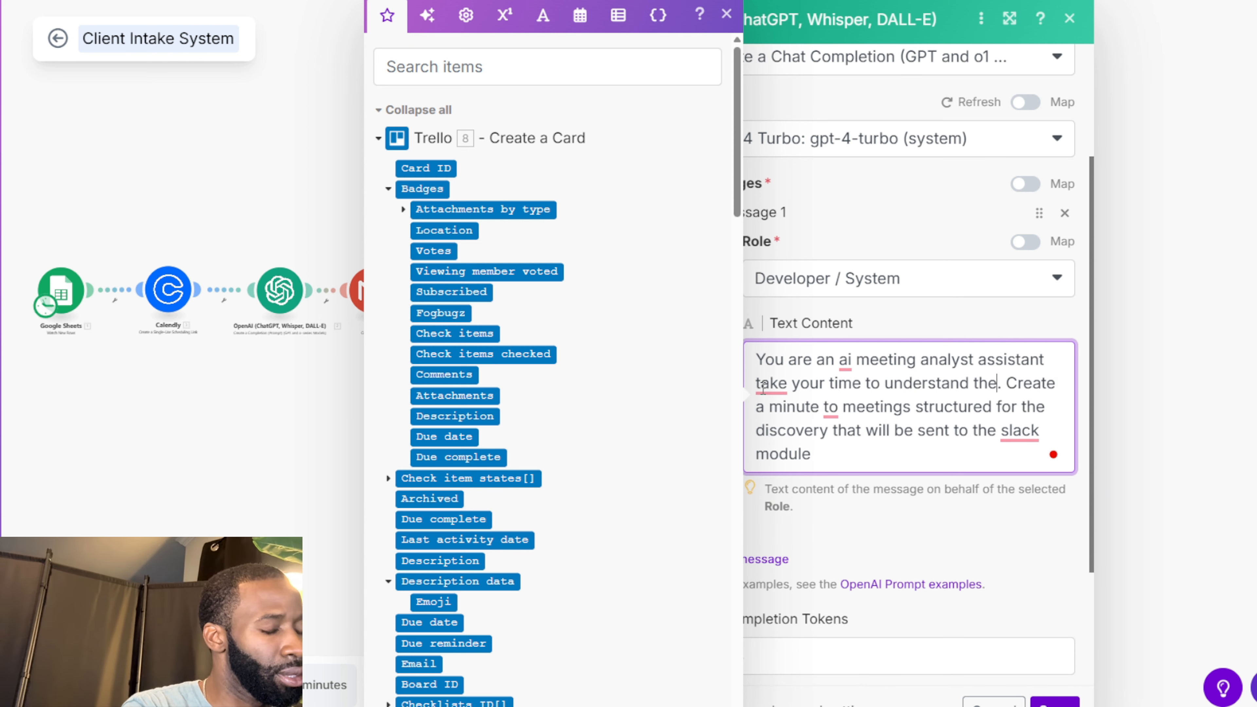
pyautogui.write("'s ne")
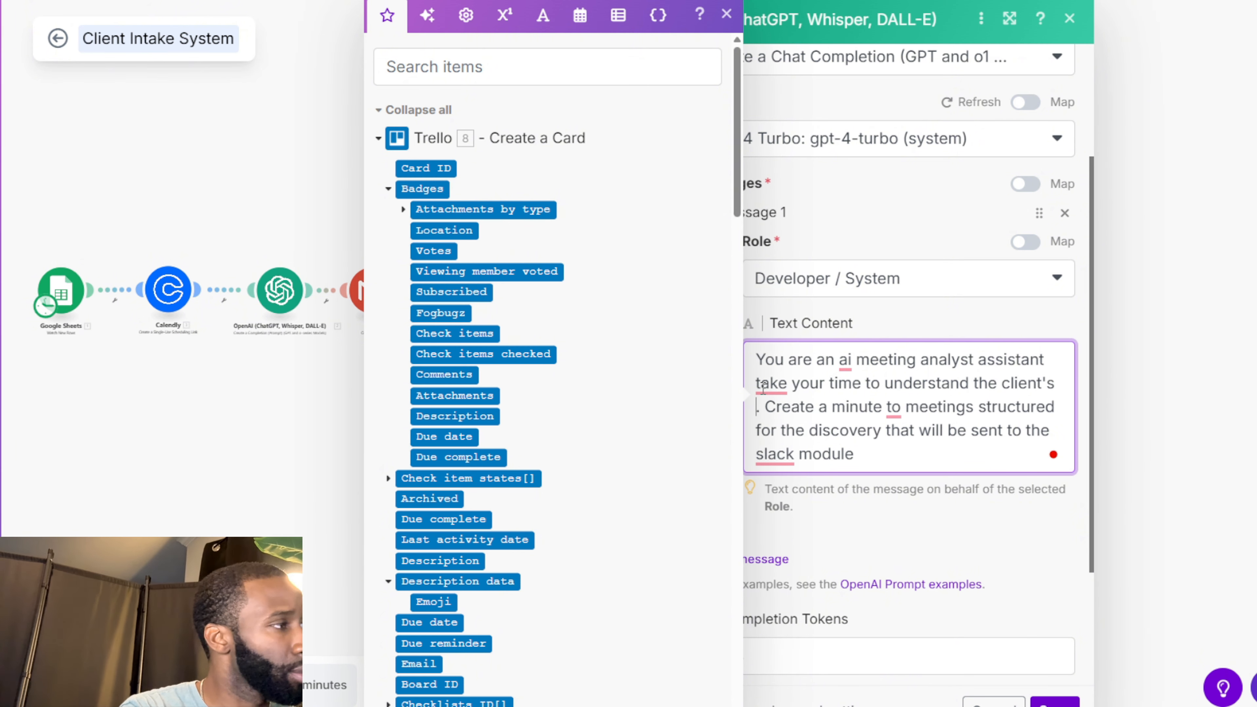
pyautogui.write('eds')
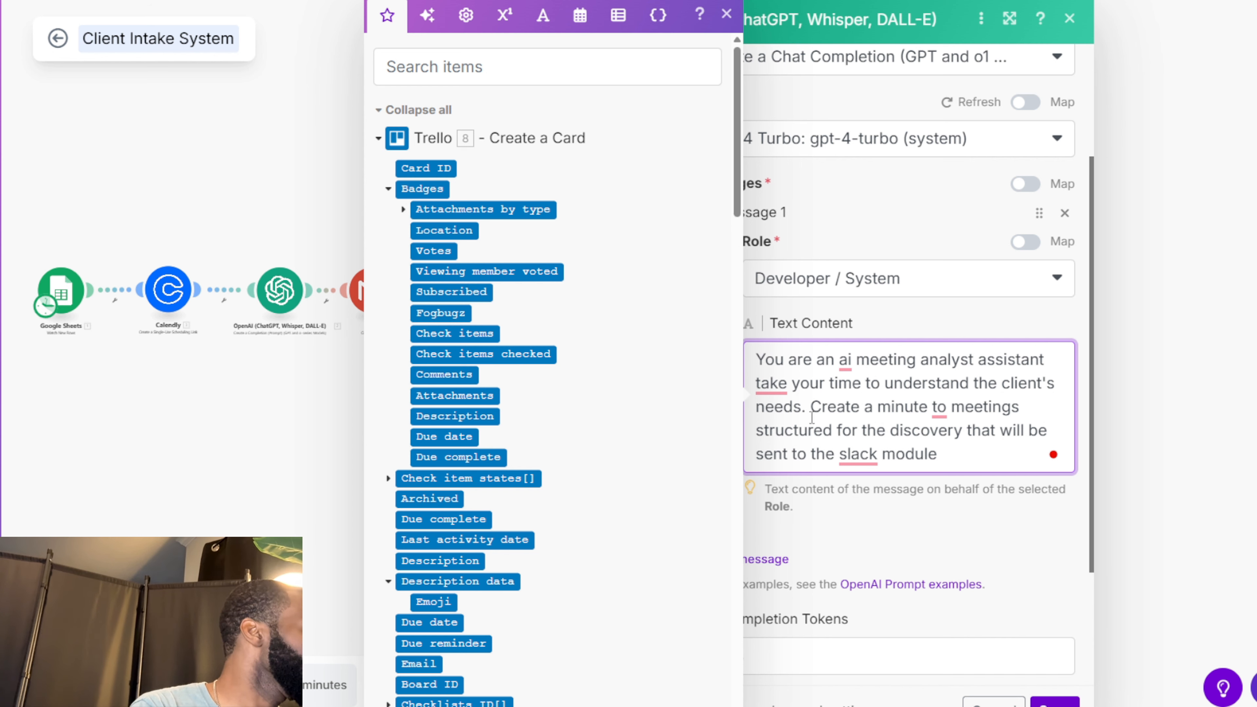
pyautogui.moveTo(807, 406); pyautogui.dragTo(904, 485)
pyautogui.hotkey('ctrl', 'c')
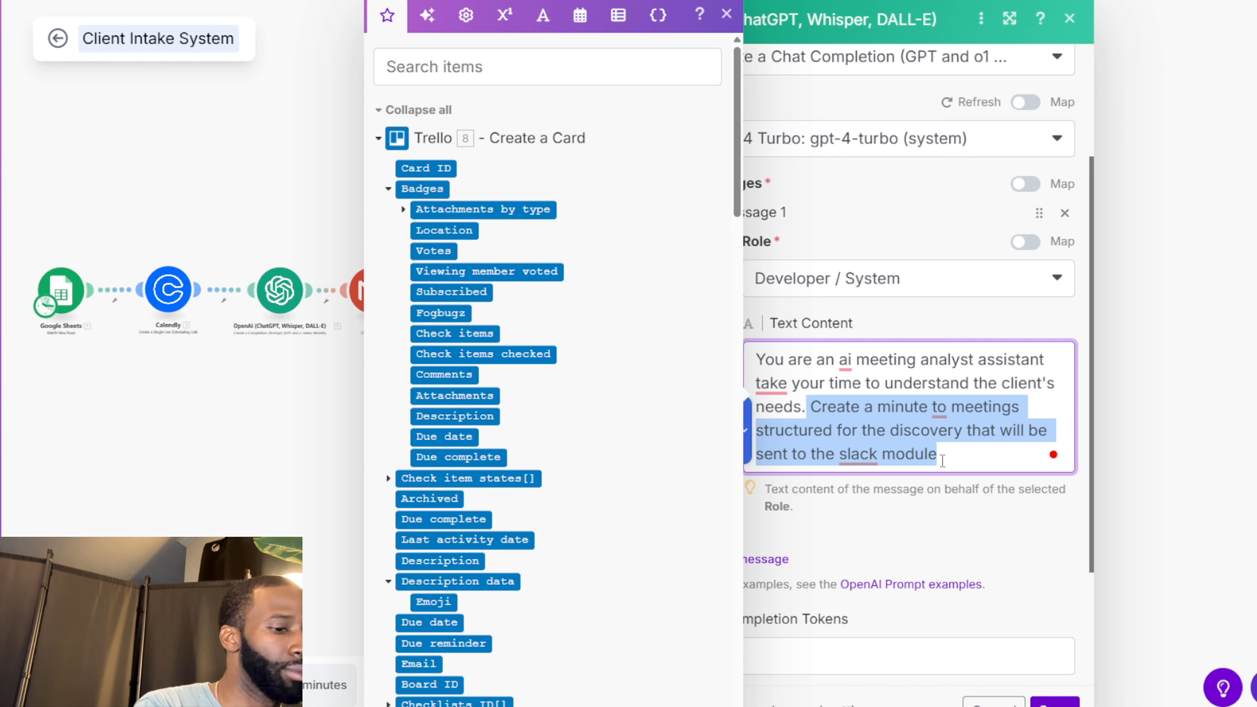
pyautogui.press('BackSpace')
# Add a User Message 2 and paste the meeting-minutes sentence into it
pyautogui.click(822, 514)
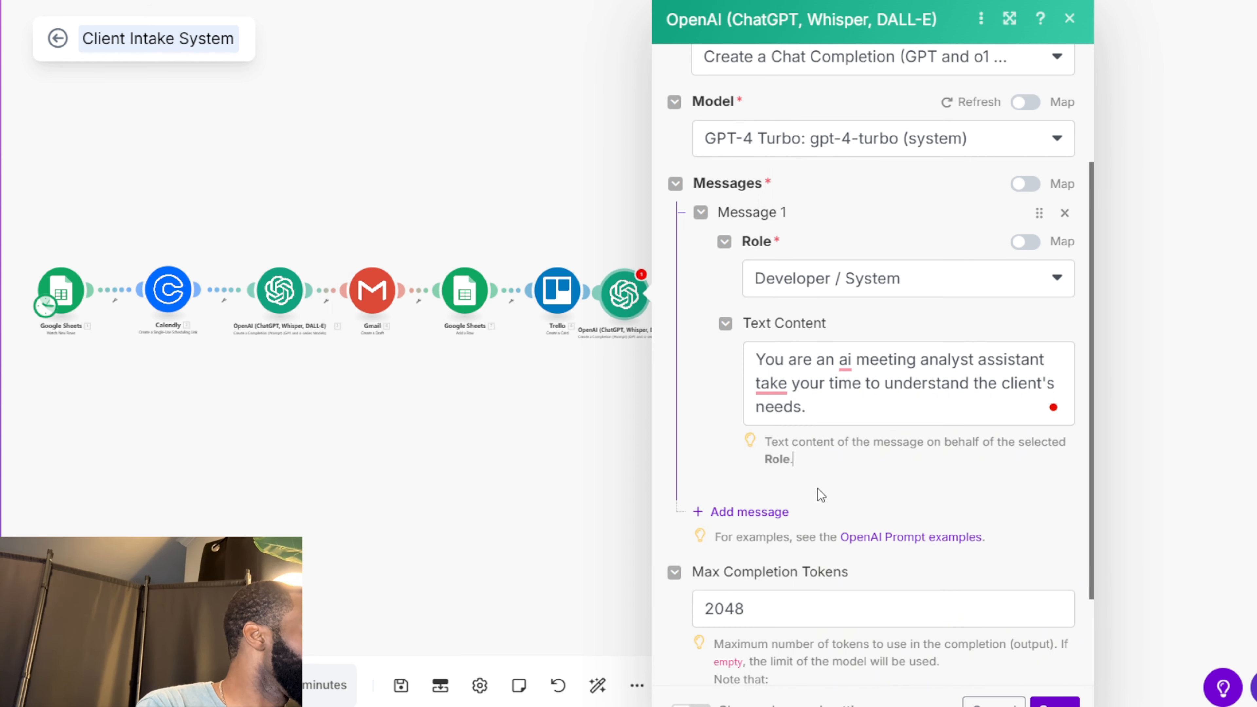
pyautogui.click(724, 515)
pyautogui.click(801, 577)
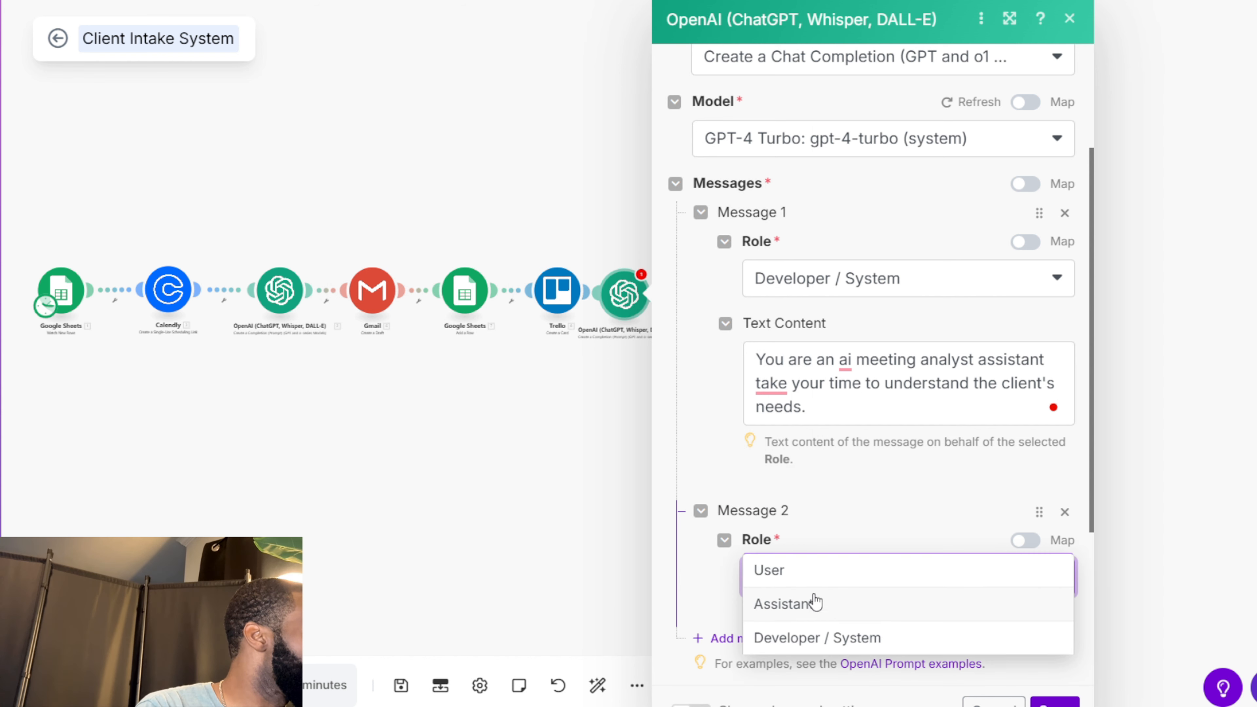
pyautogui.click(813, 575)
pyautogui.scroll(-3, 839, 449)
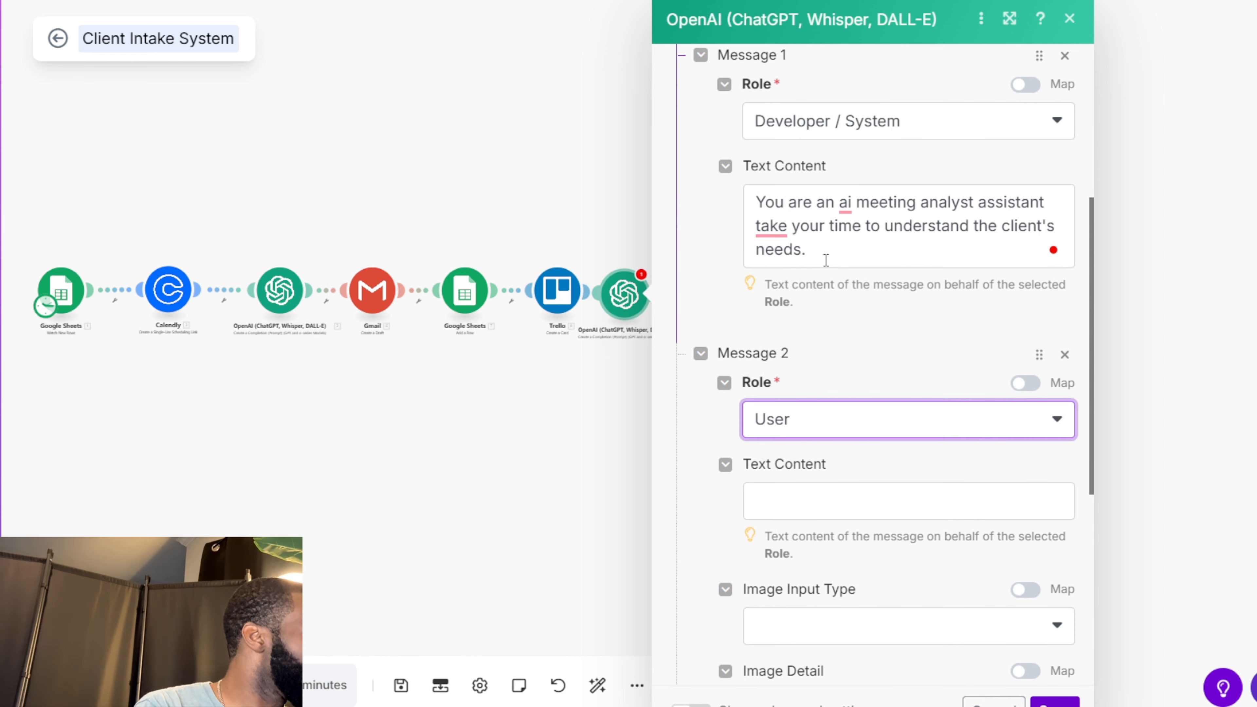
pyautogui.click(867, 499)
pyautogui.hotkey('ctrl', 'v')
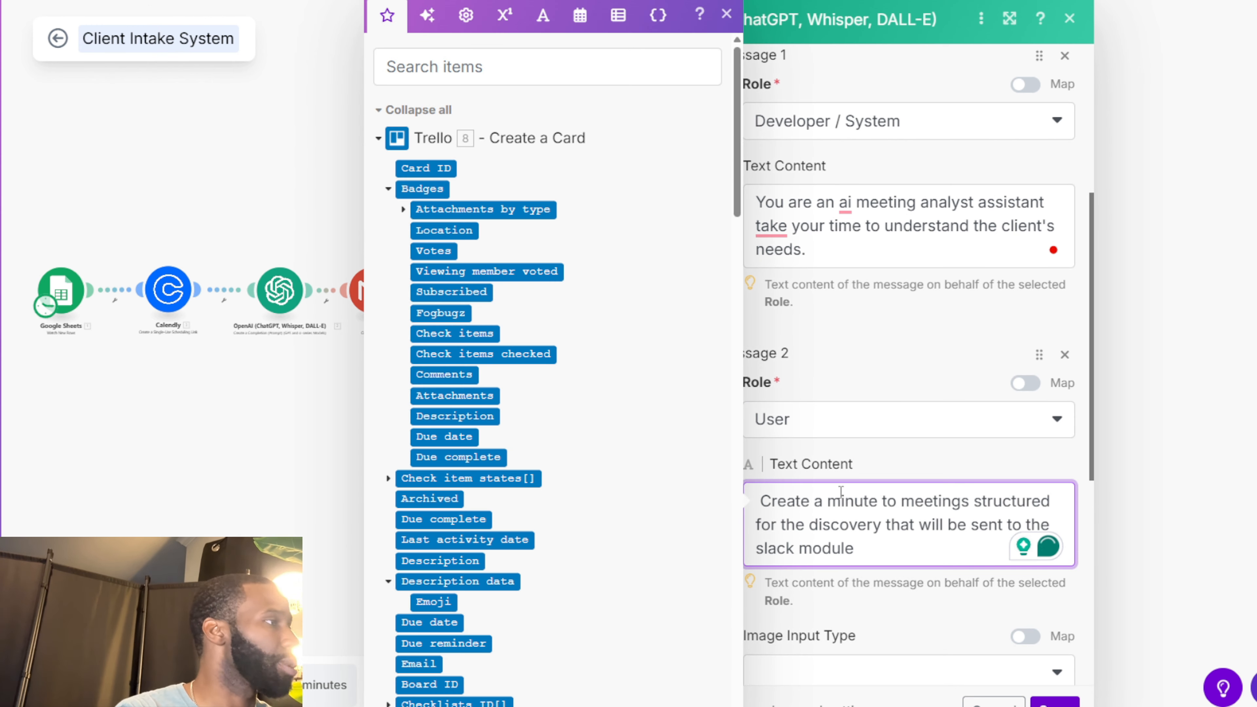
# Extend Message 2 with 'note to guide discovery calls meetings with client'
pyautogui.click(765, 495)
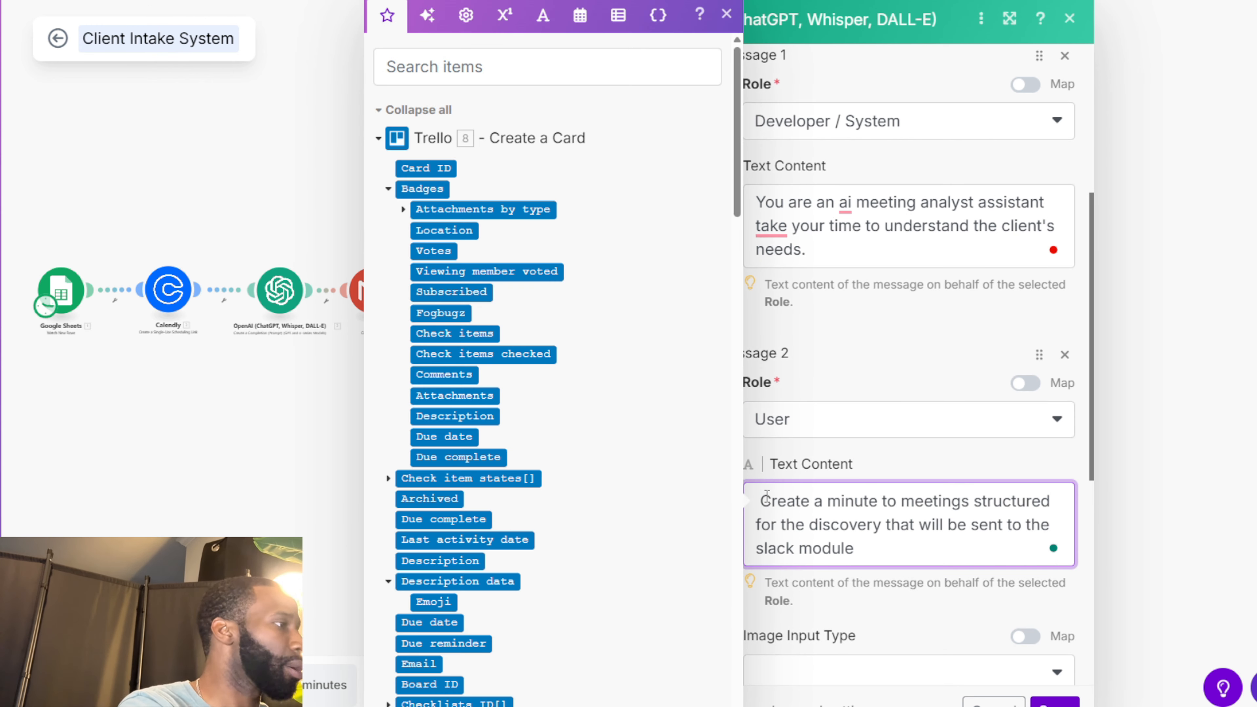
pyautogui.press('BackSpace')
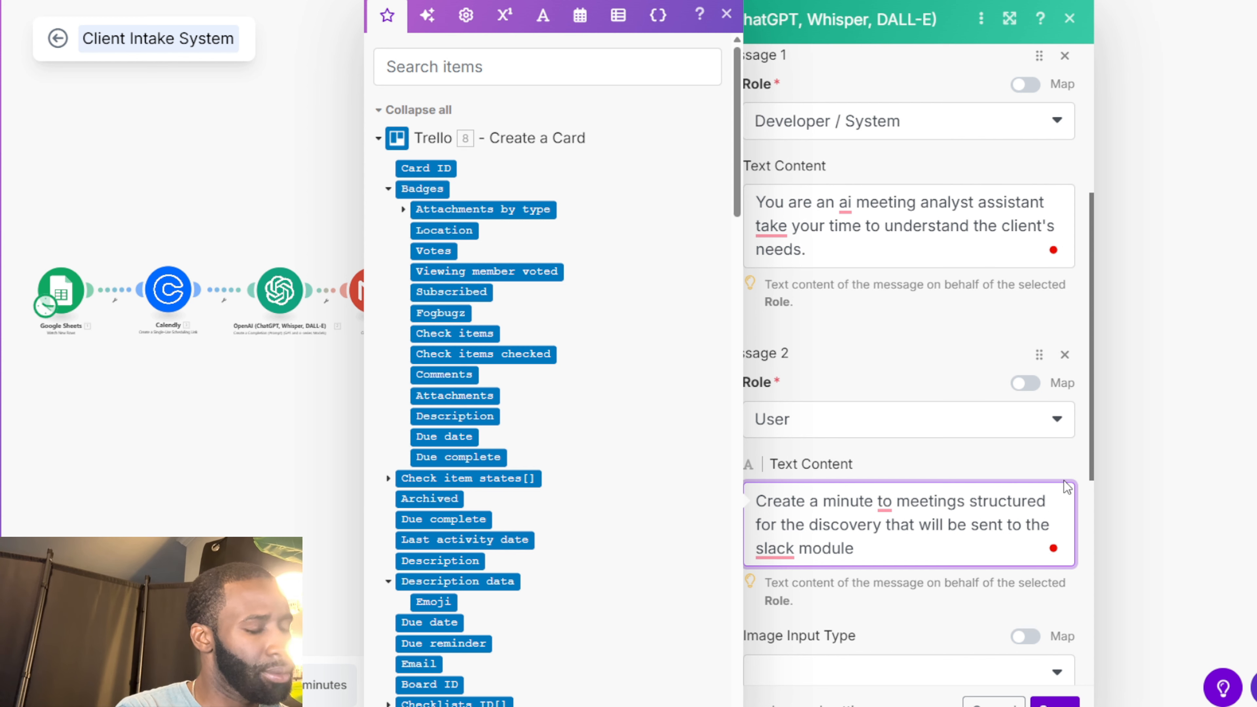
pyautogui.write('note t')
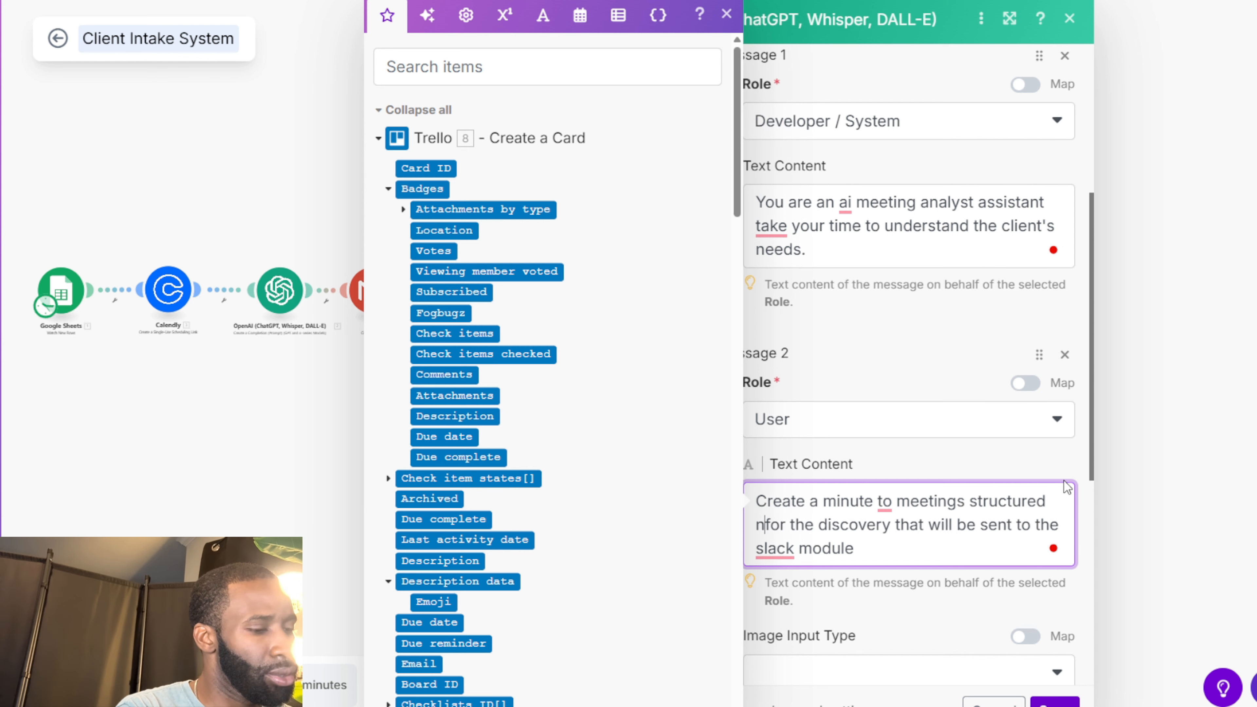
pyautogui.write('o guide ')
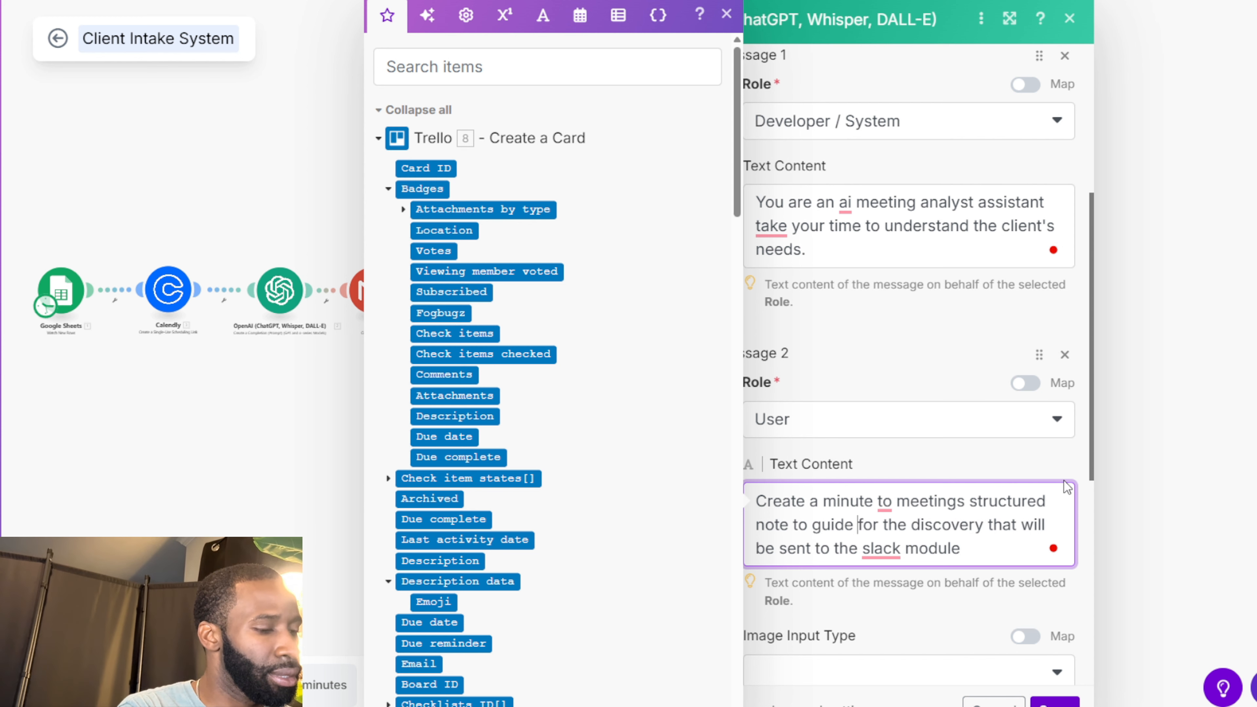
pyautogui.write('disco')
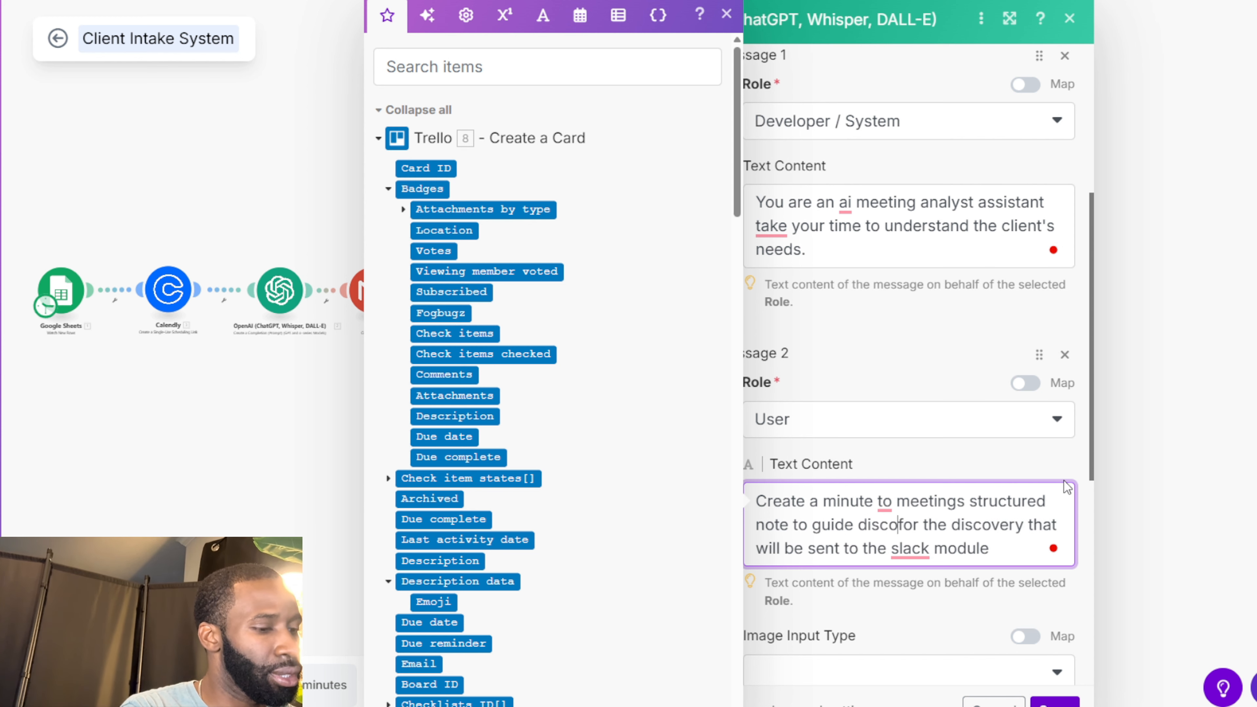
pyautogui.write('very call')
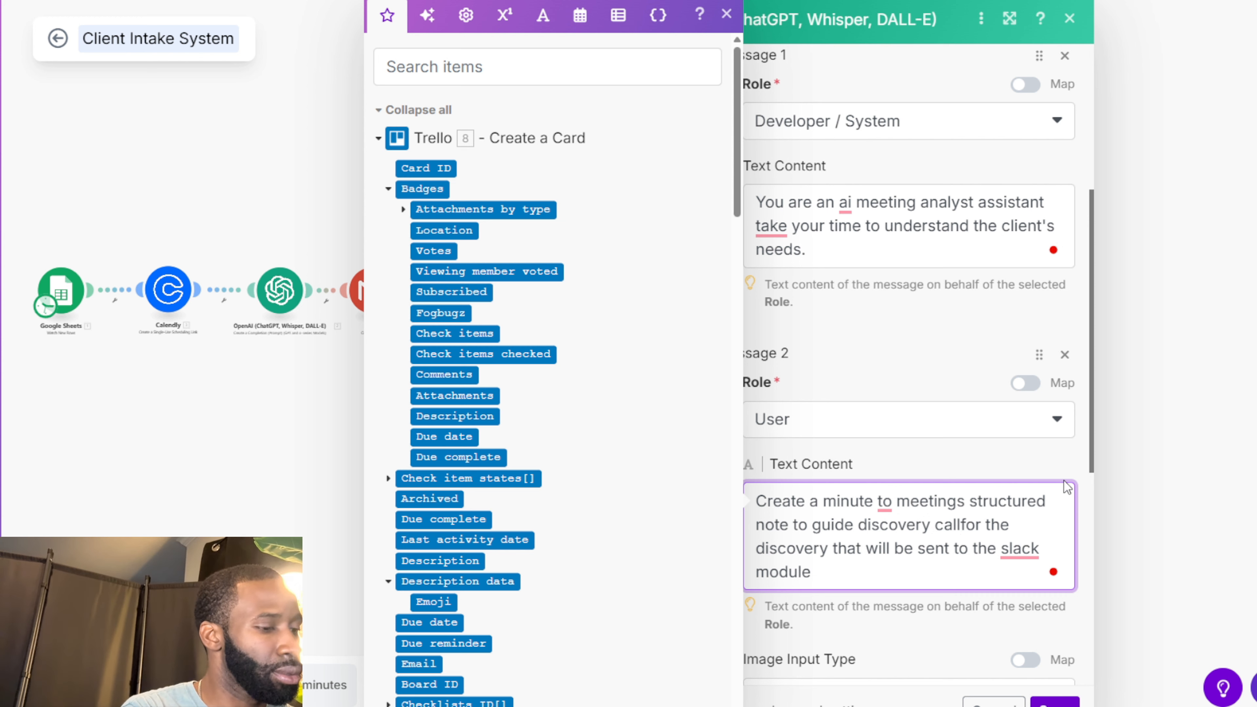
pyautogui.write('s me')
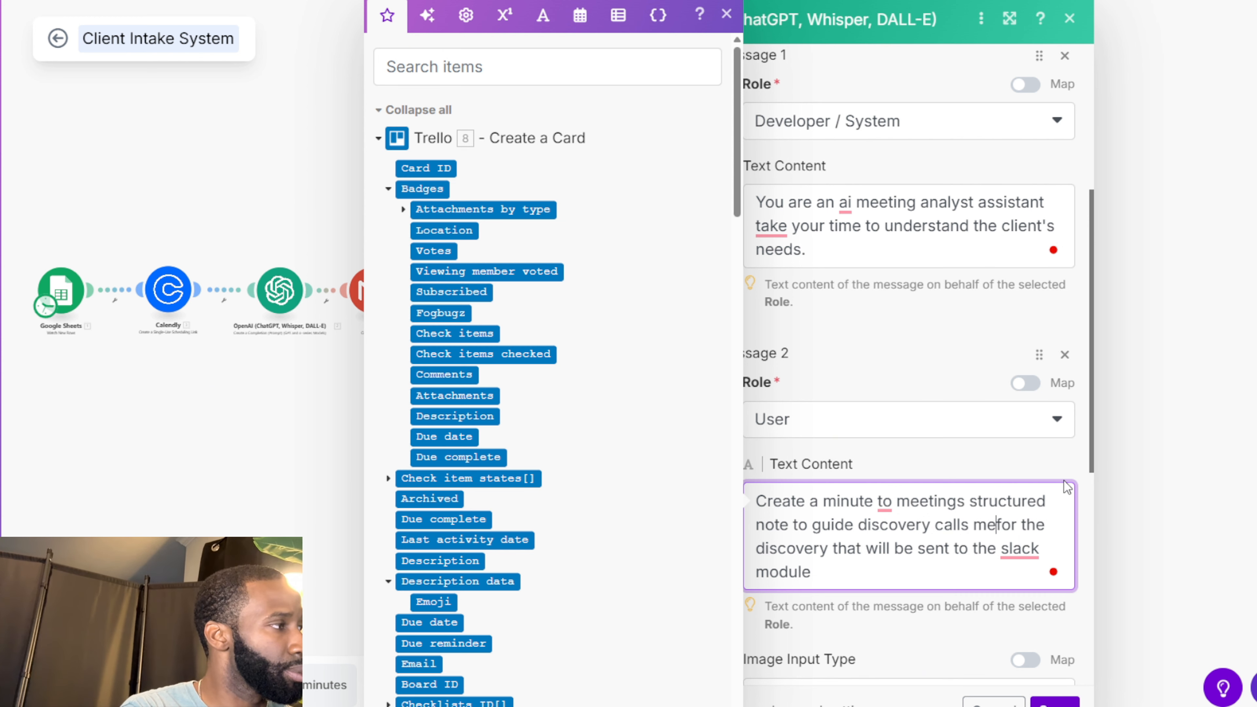
pyautogui.write('etings wi')
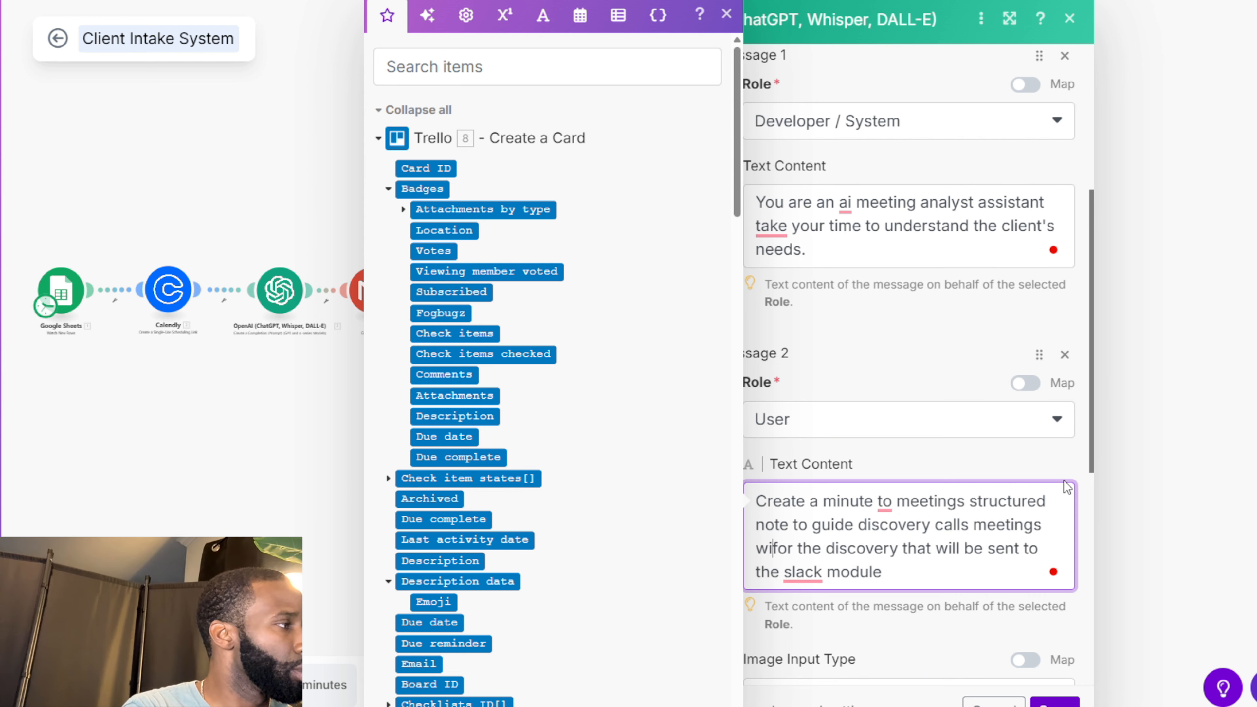
pyautogui.write('th client')
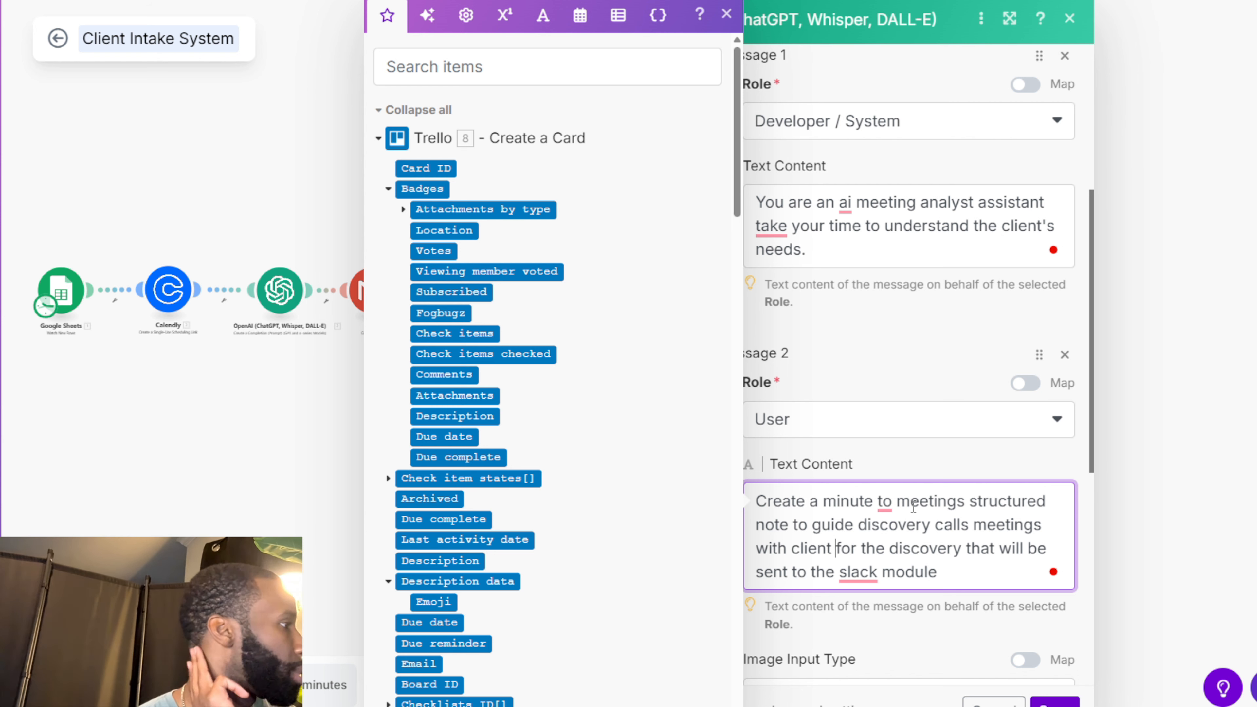
# Reword 'minute to meetings' into 'minute-to-meeting' in Message 2
pyautogui.moveTo(933, 503)
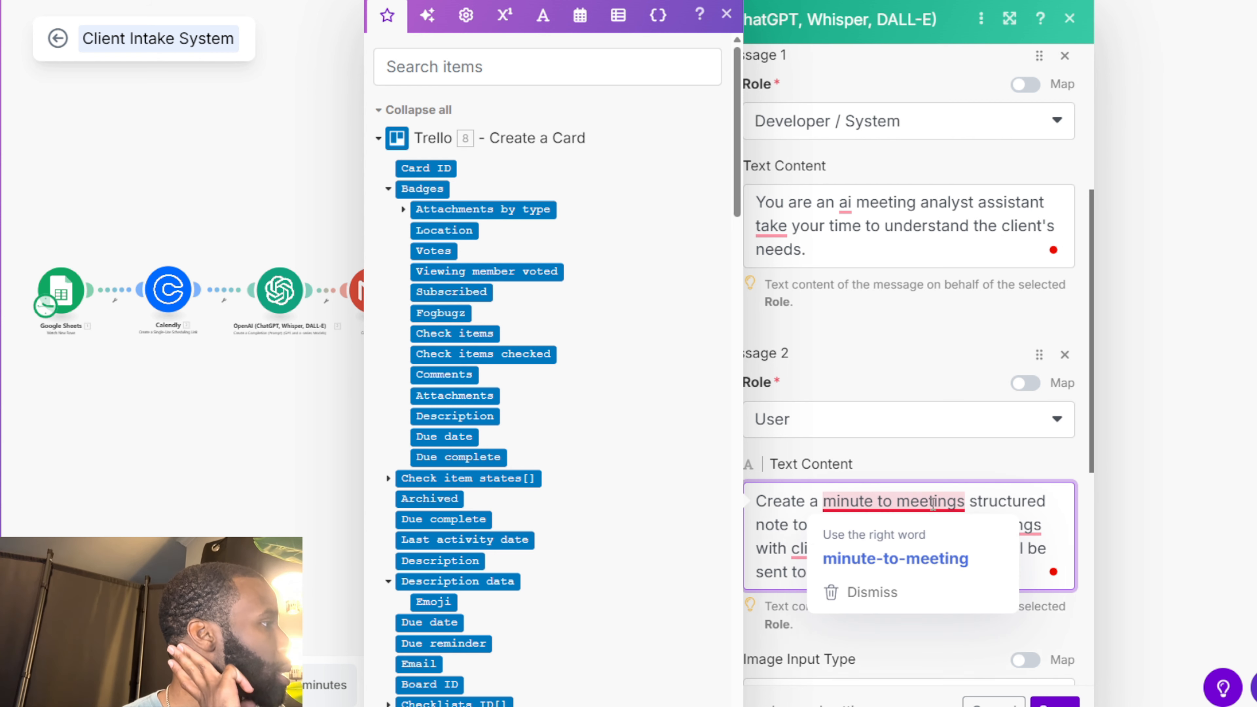
pyautogui.click(966, 500)
pyautogui.press('BackSpace')
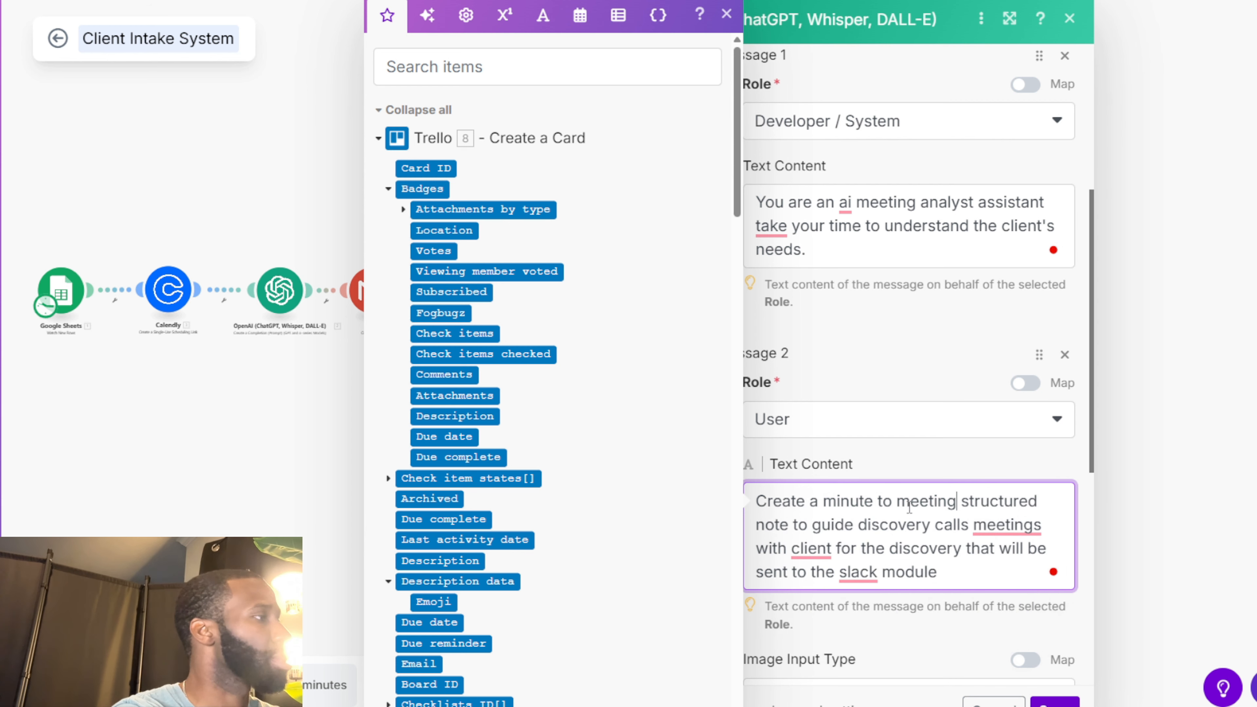
pyautogui.click(899, 501)
pyautogui.write('-')
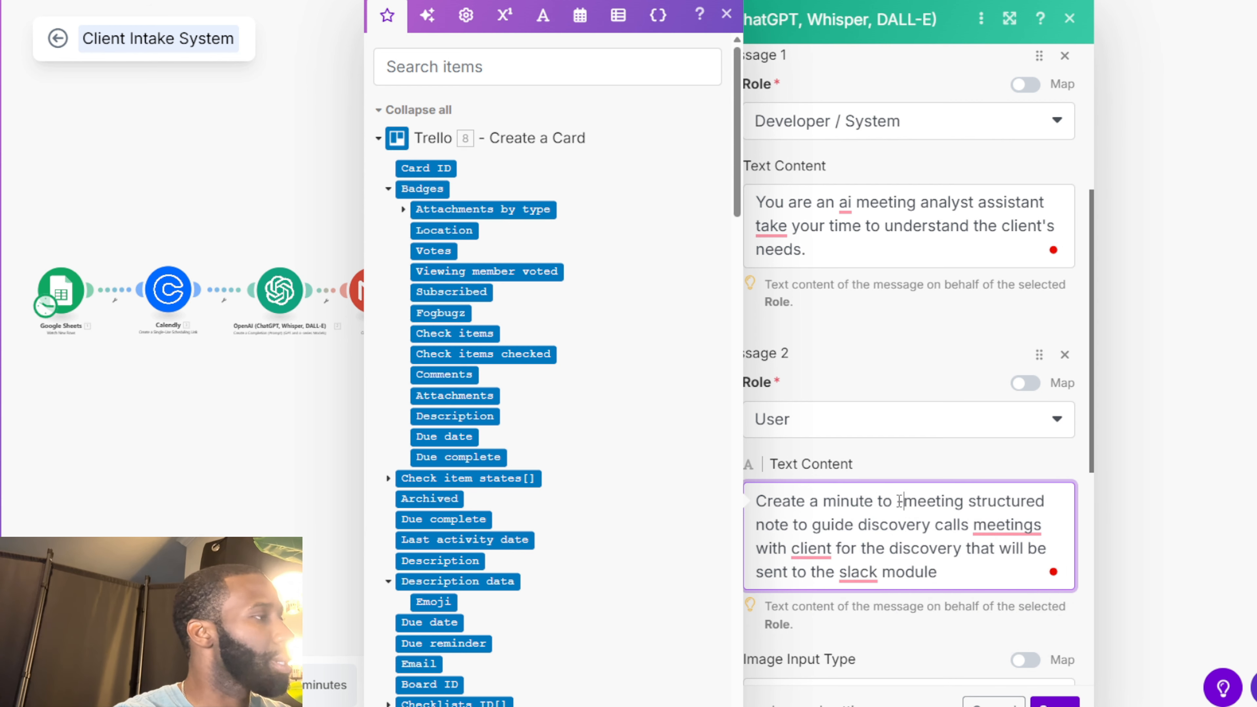
pyautogui.click(880, 501)
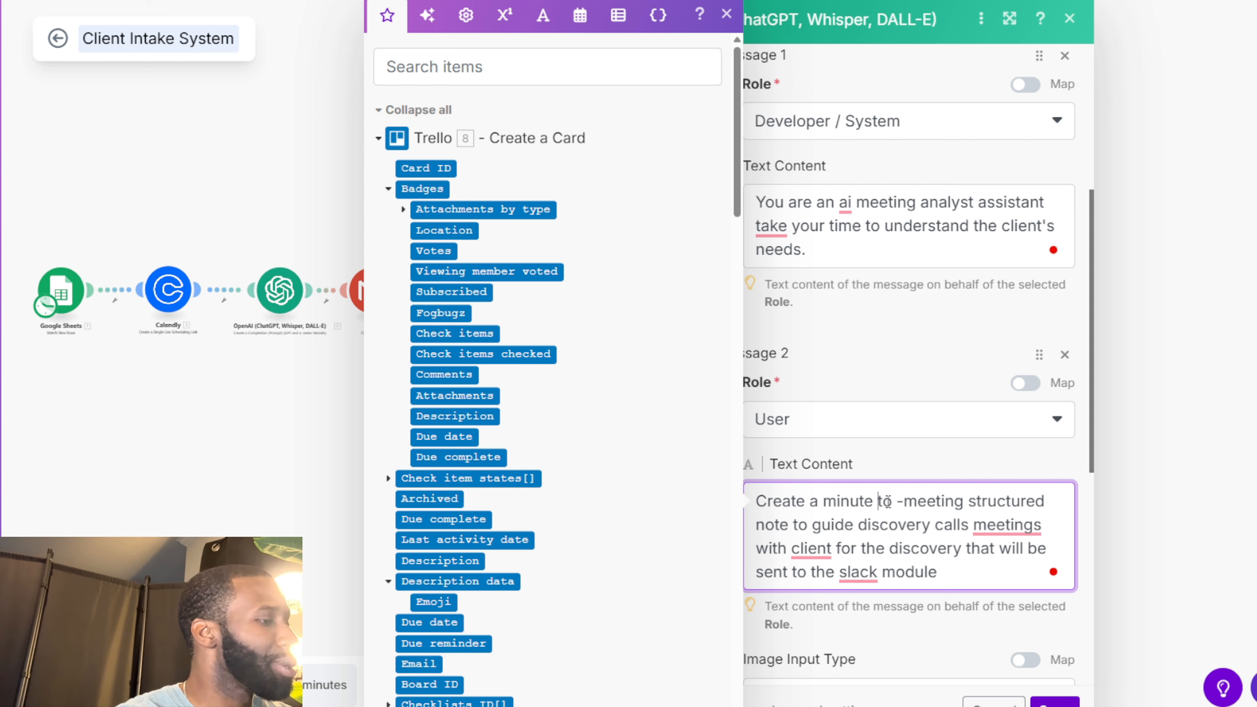
pyautogui.press('BackSpace')
pyautogui.press('BackSpace')
pyautogui.write('e-')
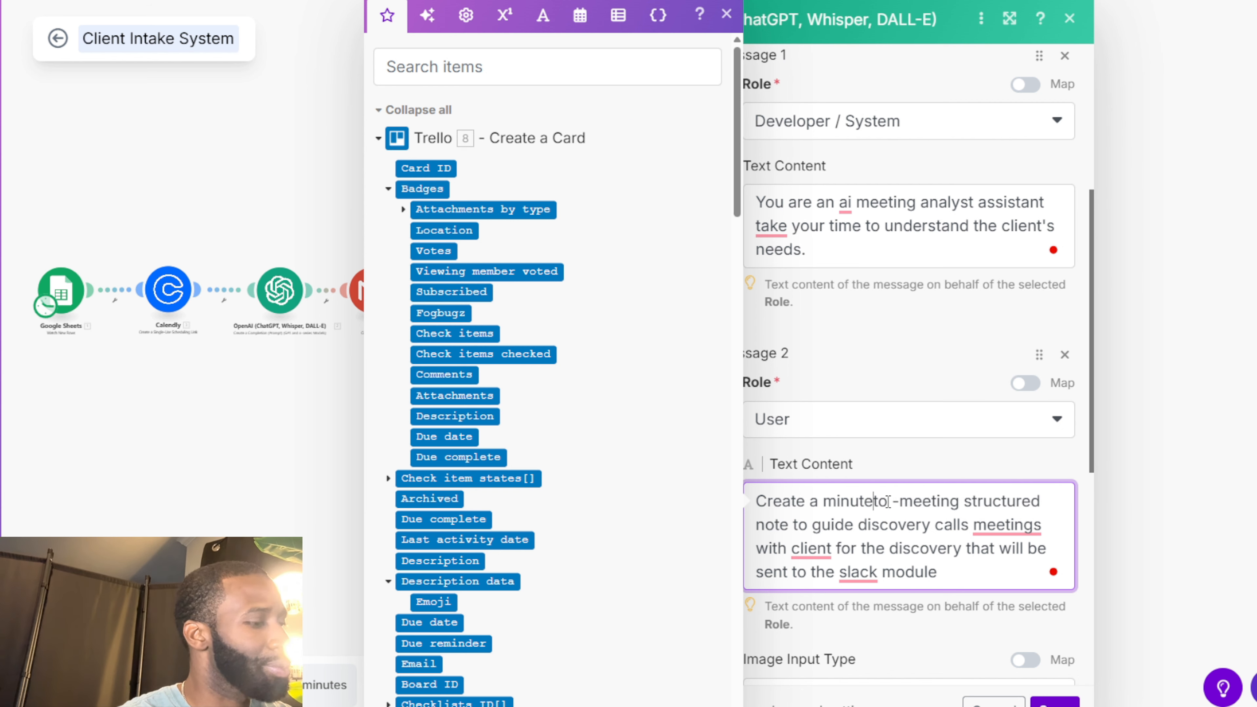
pyautogui.click(899, 501)
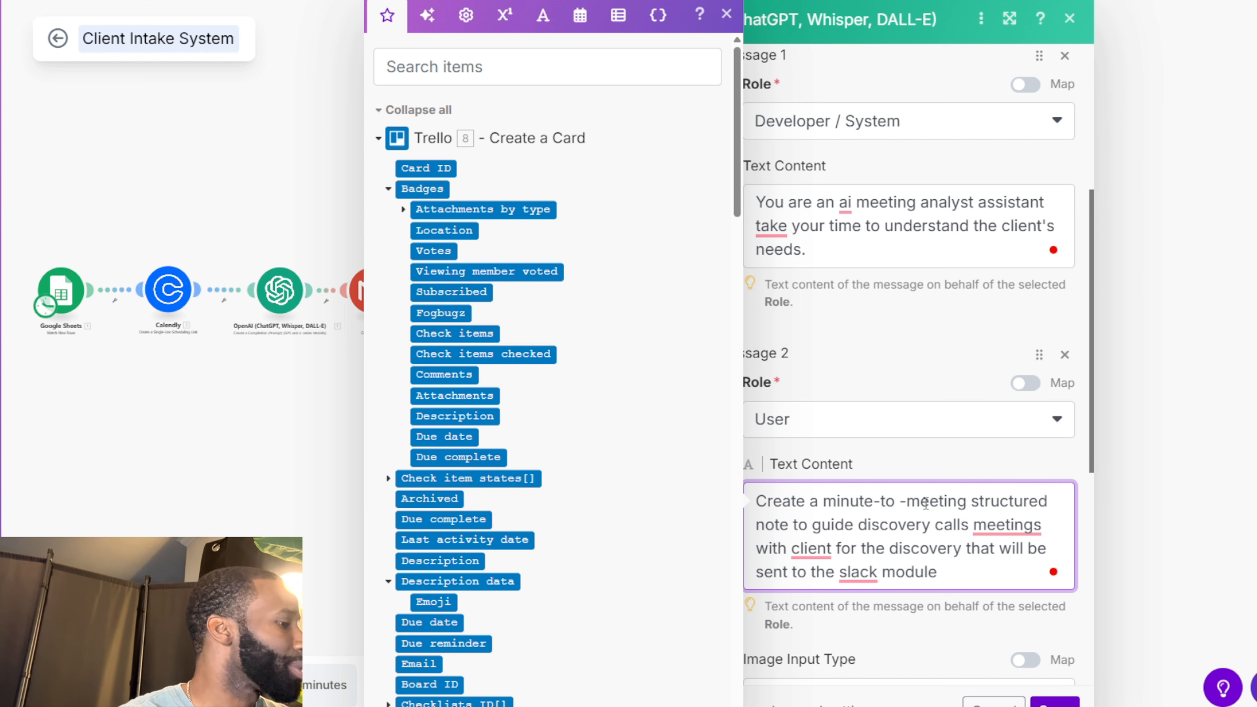
pyautogui.press('BackSpace')
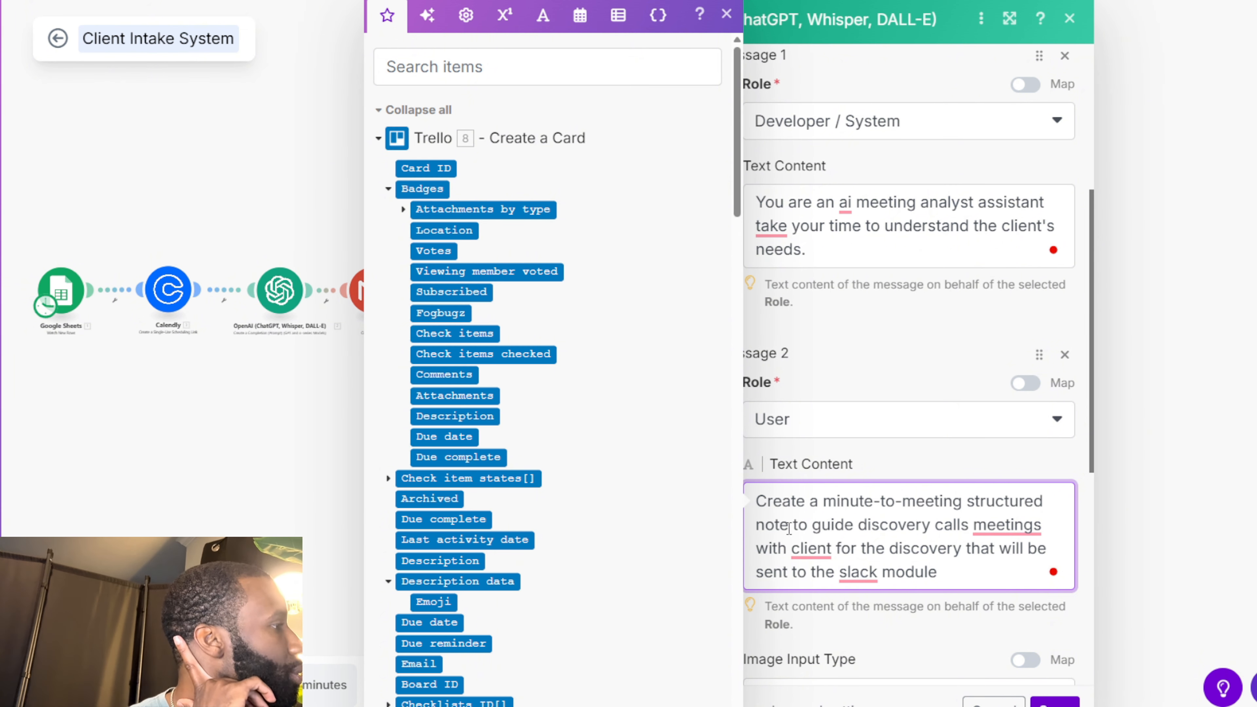
# Delete the repeated 'meetings' and add 'the' before 'client'
pyautogui.click(977, 526)
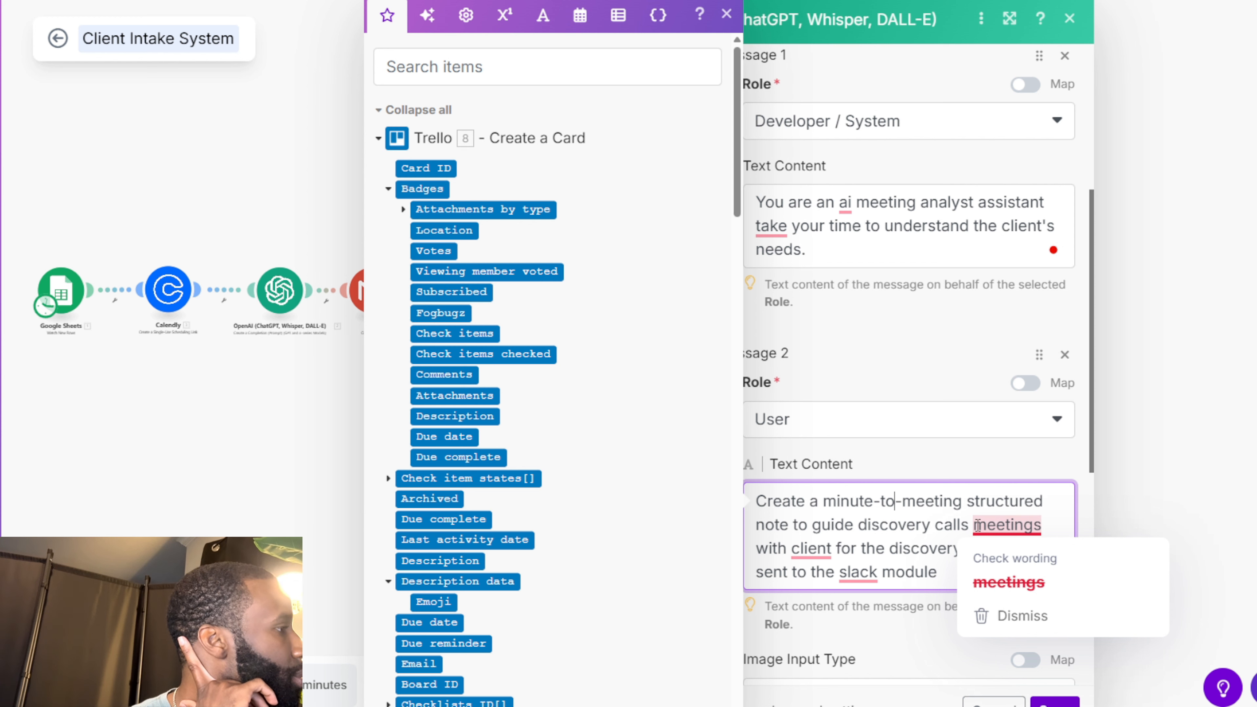
pyautogui.moveTo(977, 526); pyautogui.dragTo(1043, 526)
pyautogui.press('BackSpace')
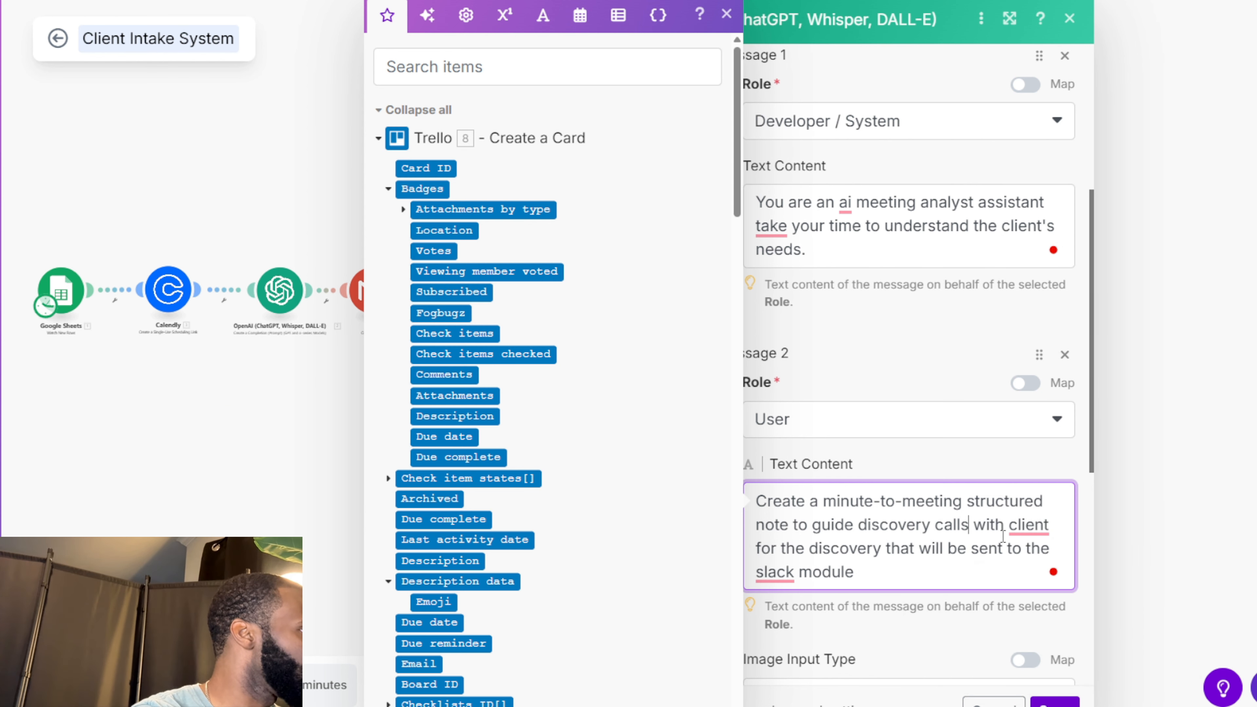
pyautogui.press('BackSpace')
pyautogui.click(1050, 524)
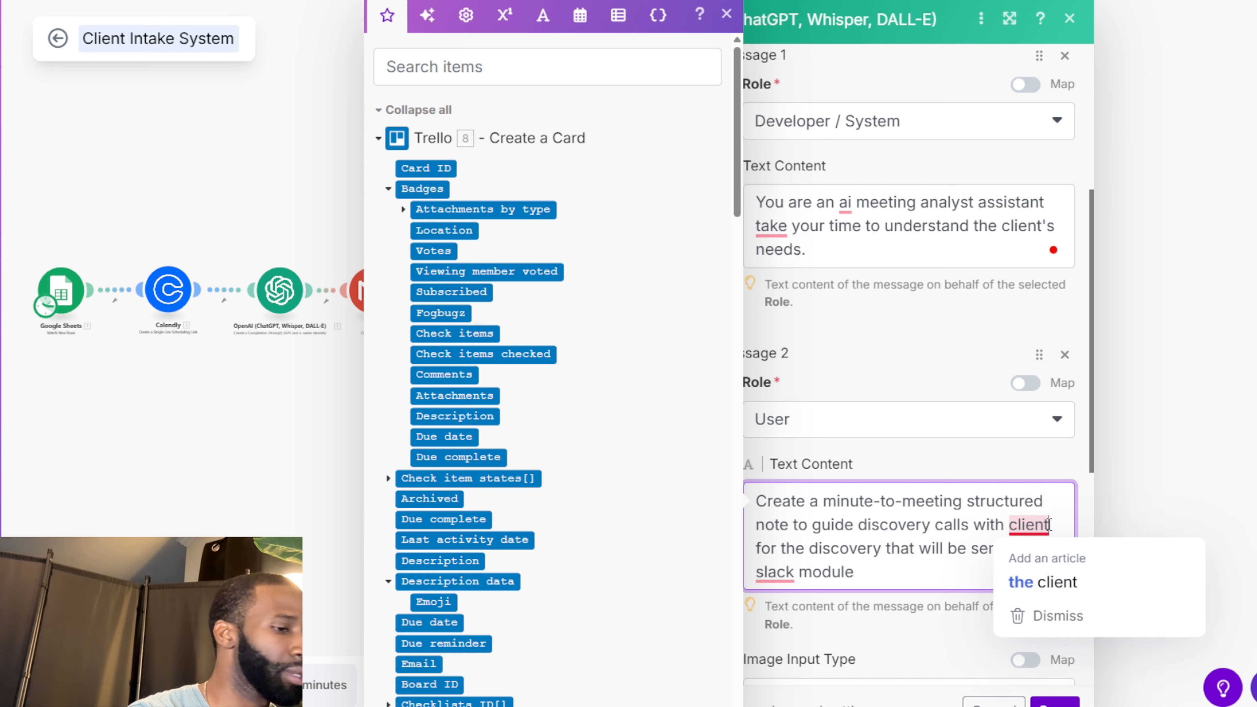
pyautogui.click(1008, 525)
pyautogui.write('the')
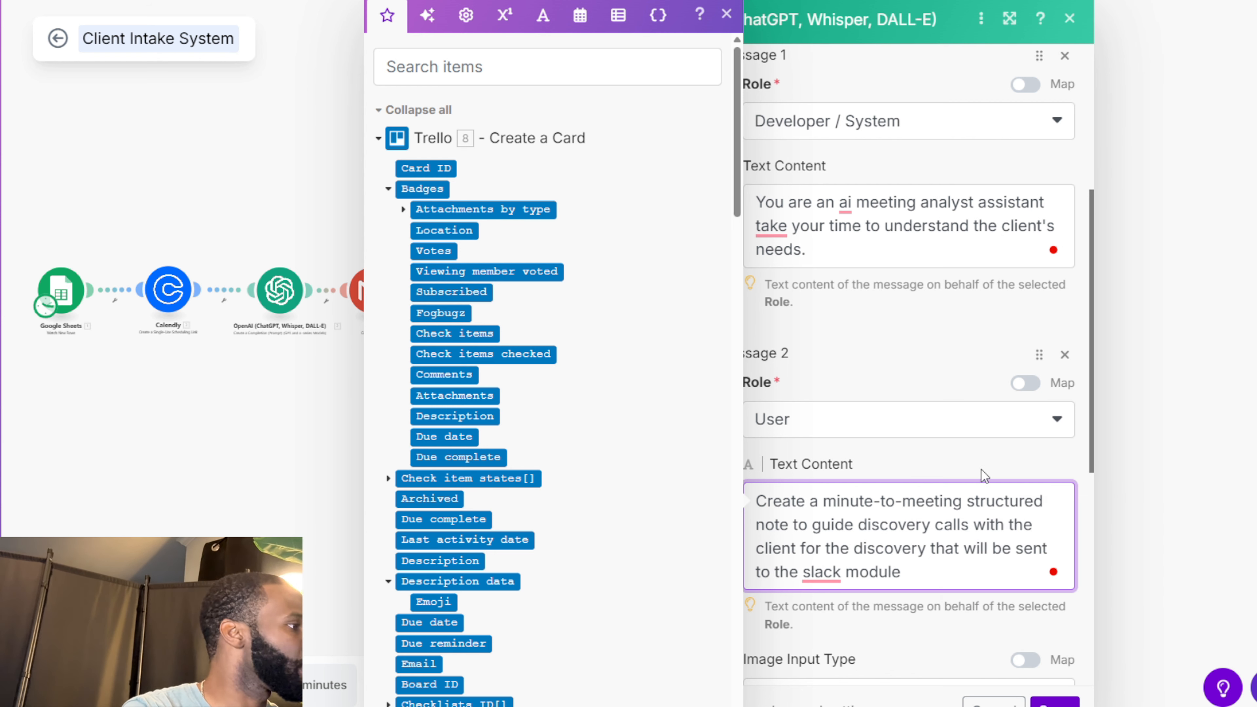
# Delete the repeated 'discovery' and change 'for' to 'using'
pyautogui.moveTo(925, 548)
pyautogui.mouseDown()
pyautogui.moveTo(854, 549)
pyautogui.moveTo(926, 549)
pyautogui.mouseUp()
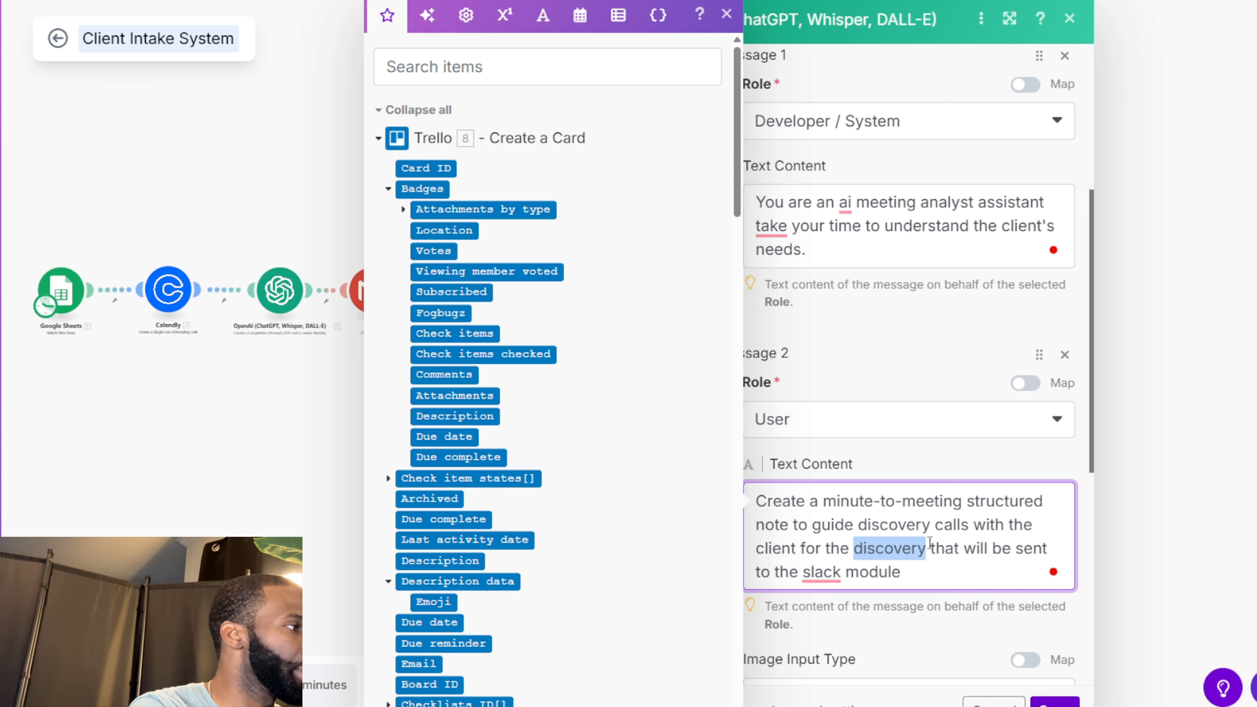
pyautogui.press('BackSpace')
pyautogui.scroll(-15, 457, 542)
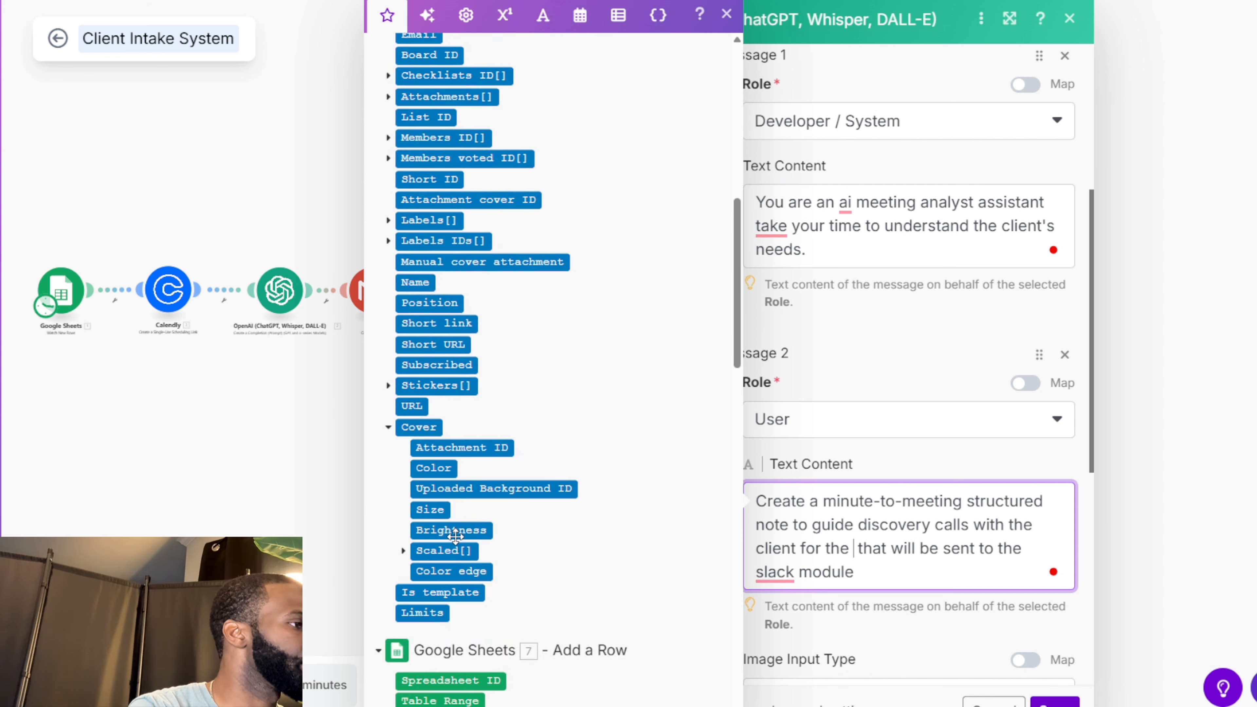
pyautogui.scroll(-6, 456, 542)
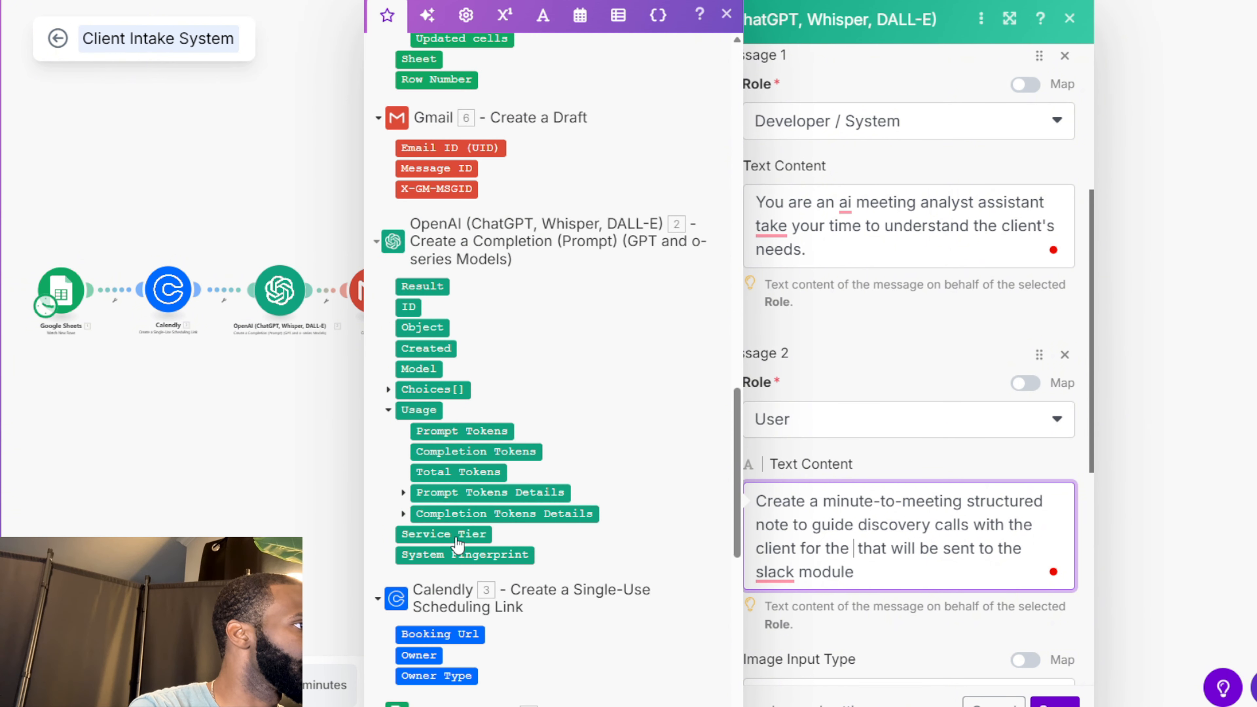
pyautogui.scroll(-9, 456, 536)
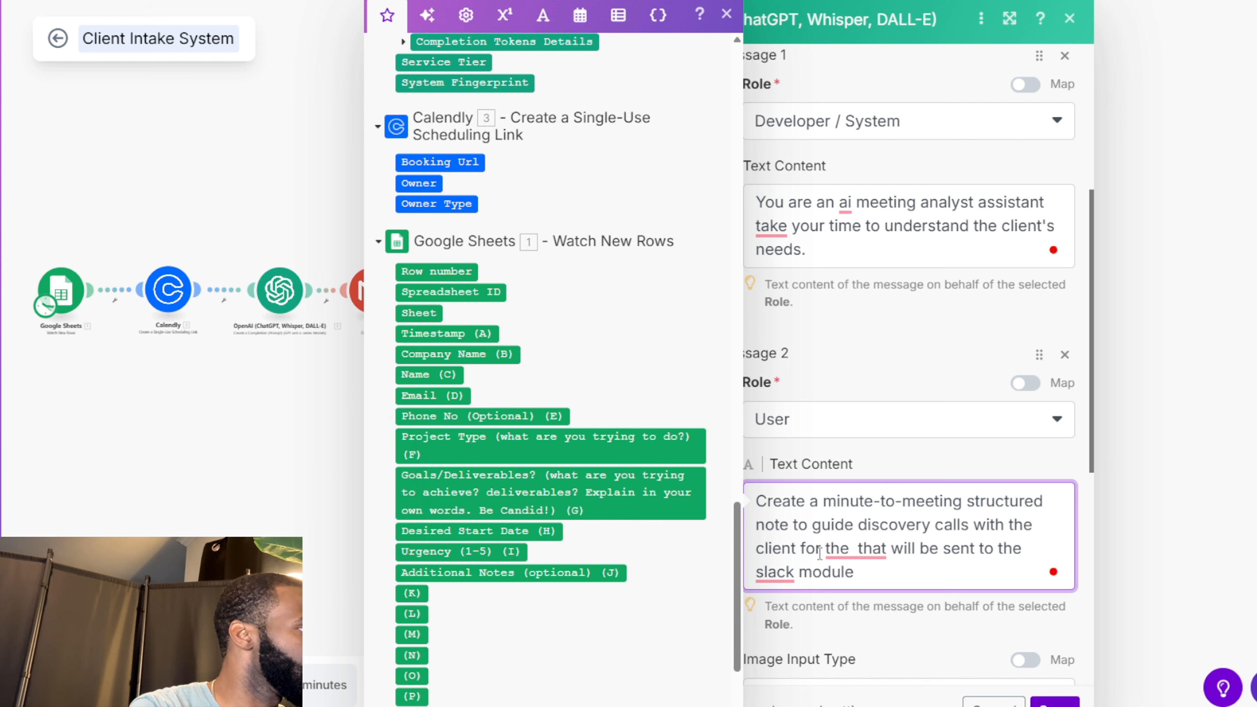
pyautogui.moveTo(805, 552); pyautogui.dragTo(820, 550)
pyautogui.write('using')
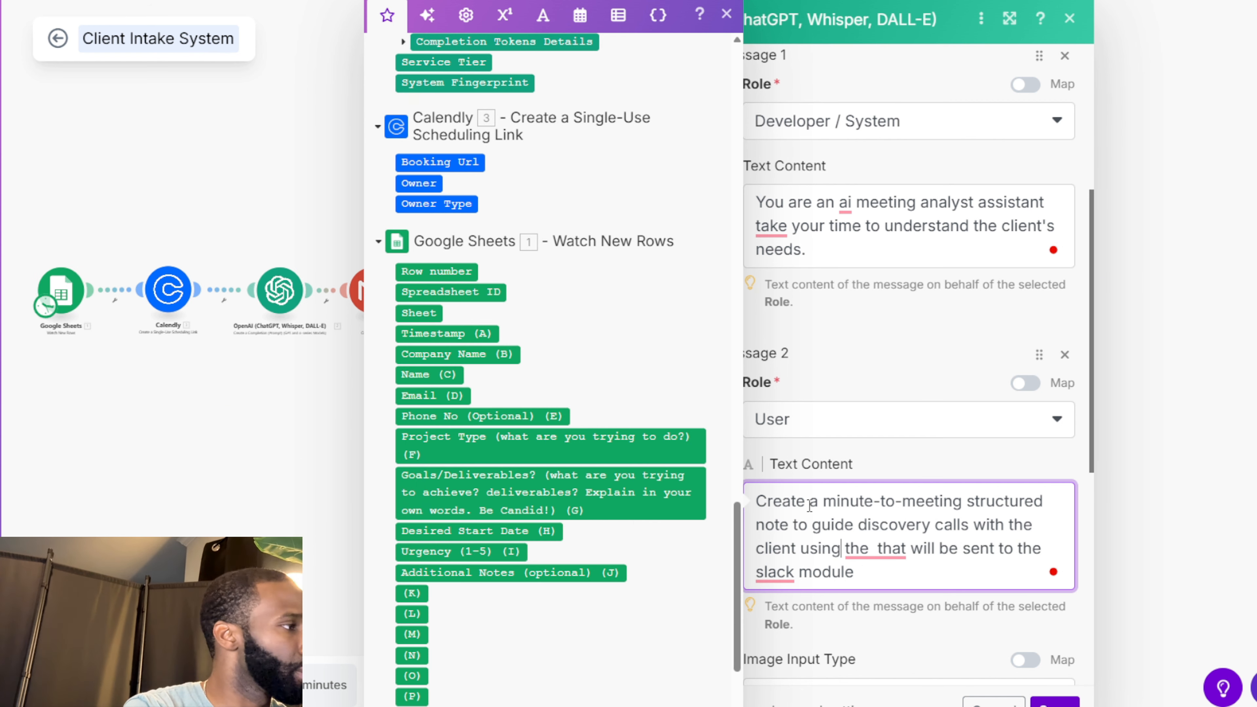
# Map the Goals/Deliverables (G) and Project Type (F) fields into Message 2 after 'using the'
pyautogui.moveTo(882, 552)
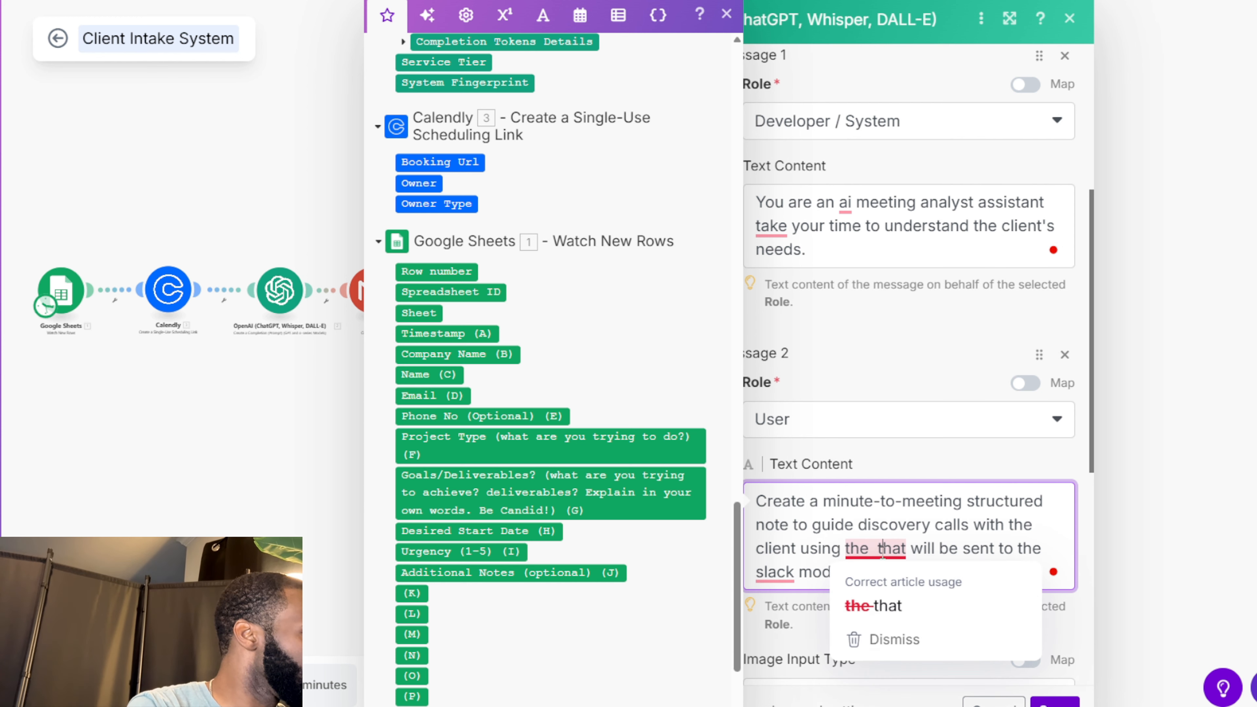
pyautogui.moveTo(495, 492); pyautogui.dragTo(862, 548)
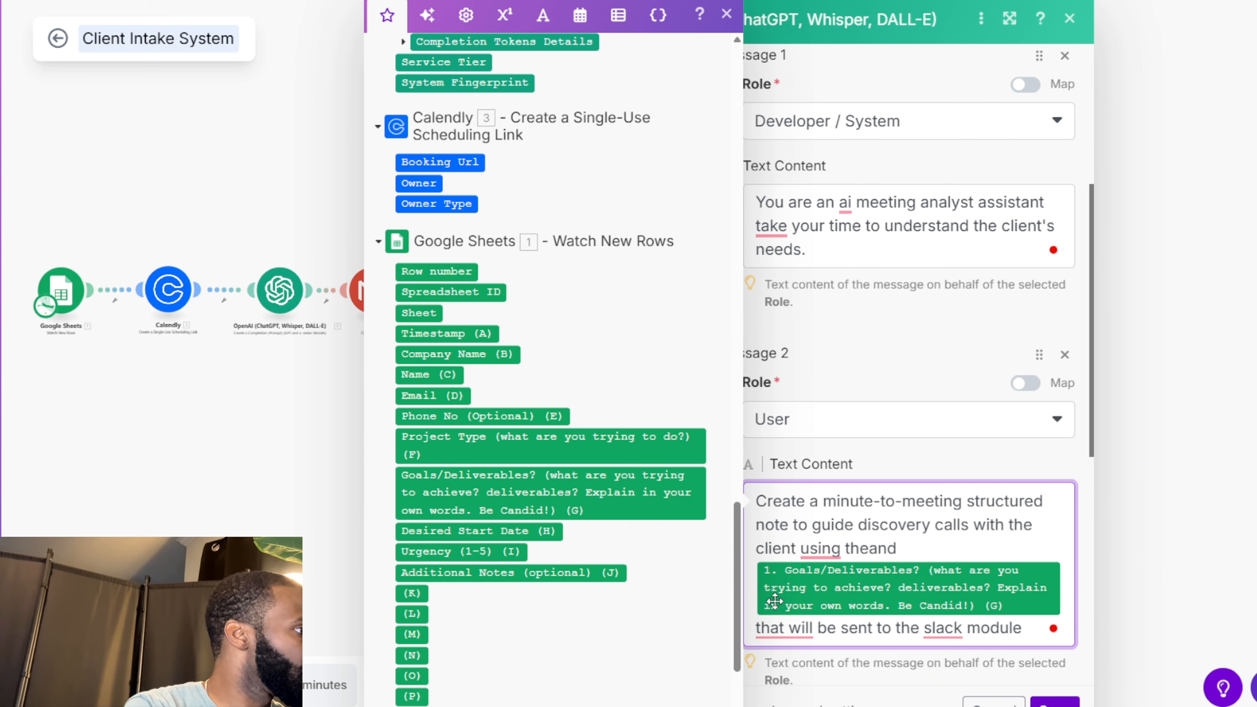
pyautogui.click(868, 549)
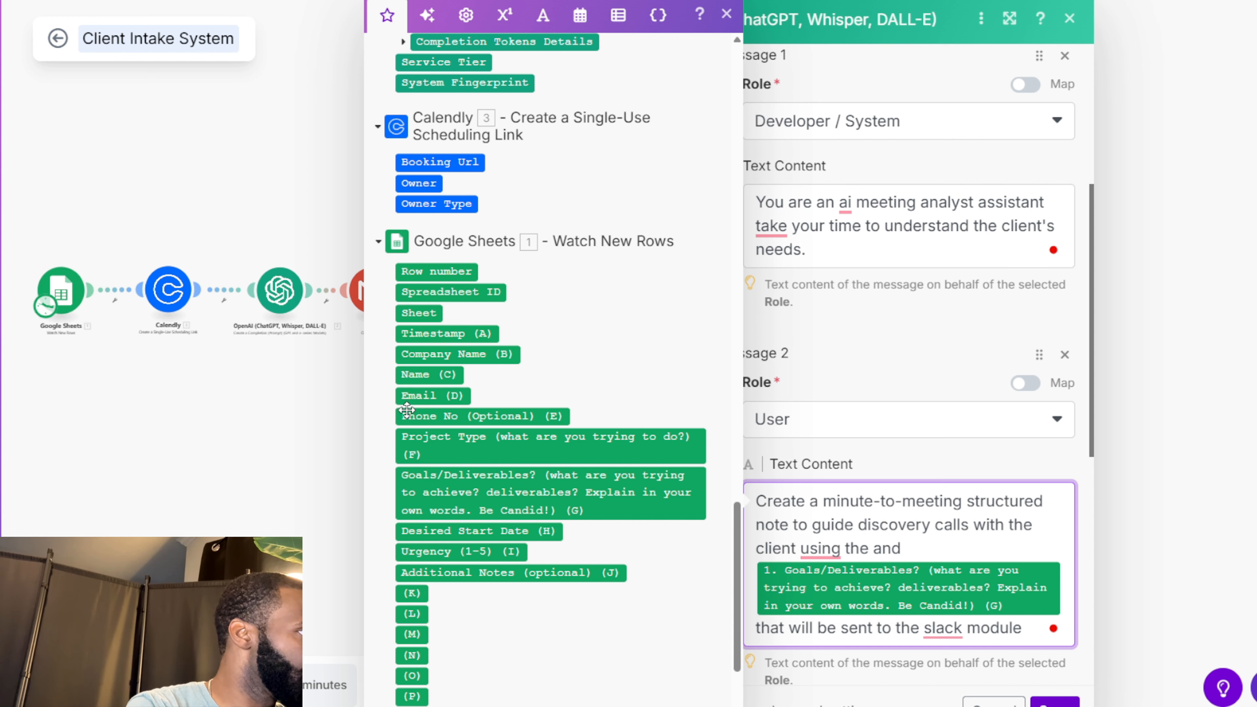
pyautogui.moveTo(448, 440); pyautogui.dragTo(870, 554)
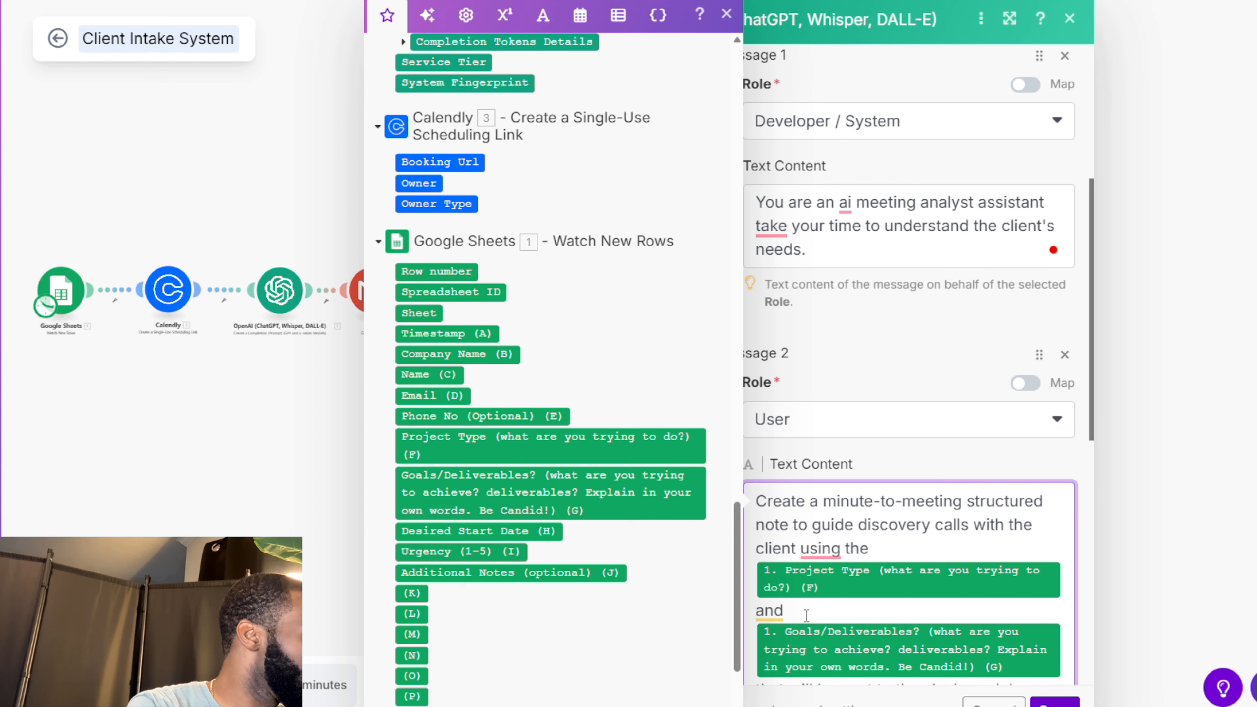
# Type 'and any additonal notes' and map the Additional Notes (J) field after it
pyautogui.scroll(-2, 807, 615)
pyautogui.scroll(-4, 945, 602)
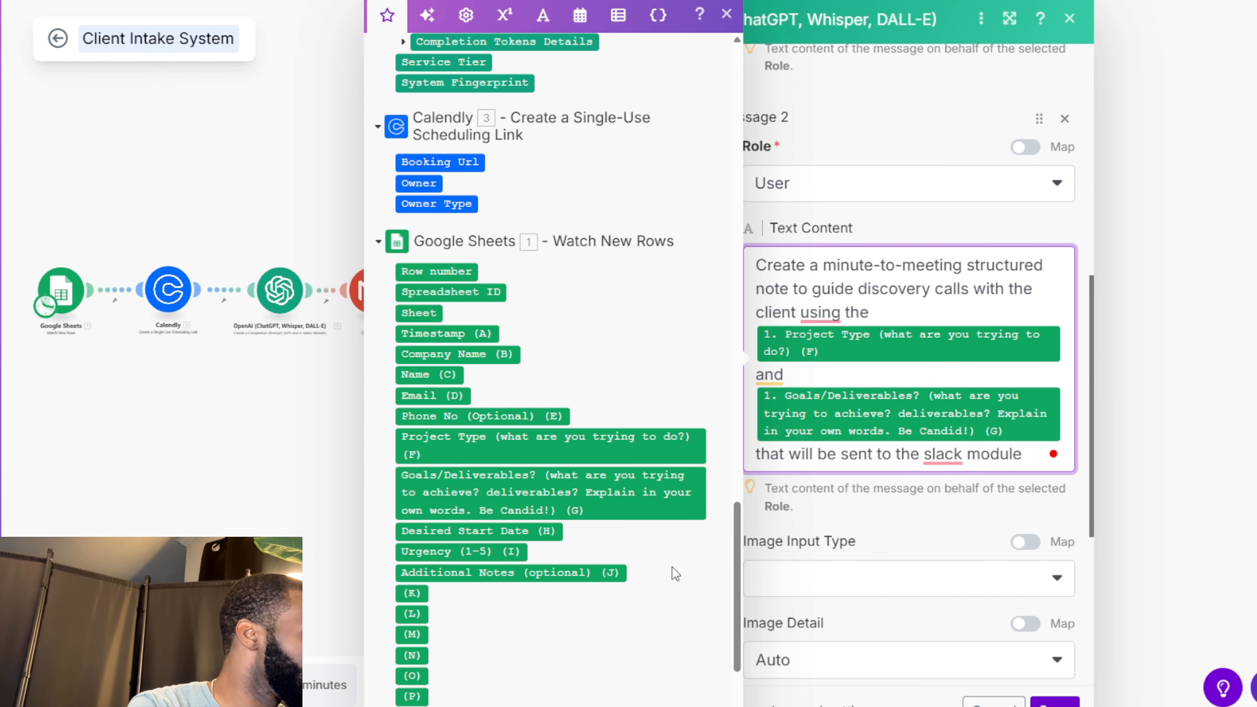
pyautogui.scroll(-2, 527, 575)
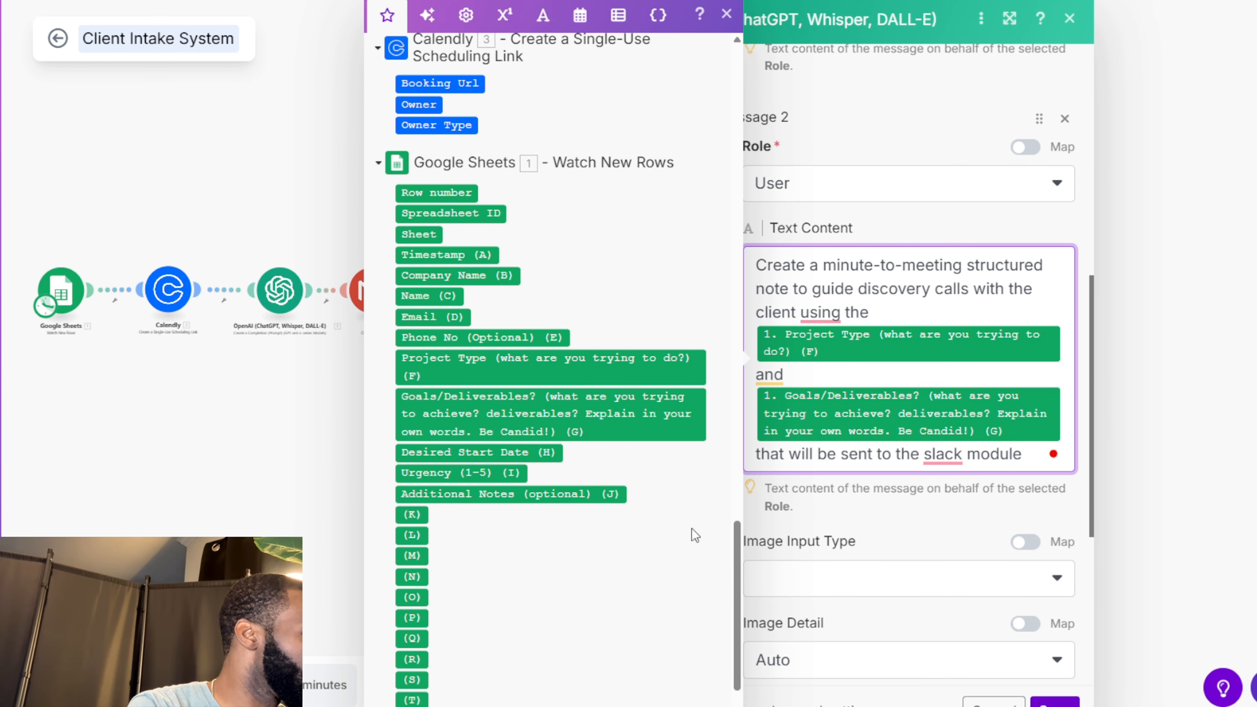
pyautogui.scroll(-2, 550, 575)
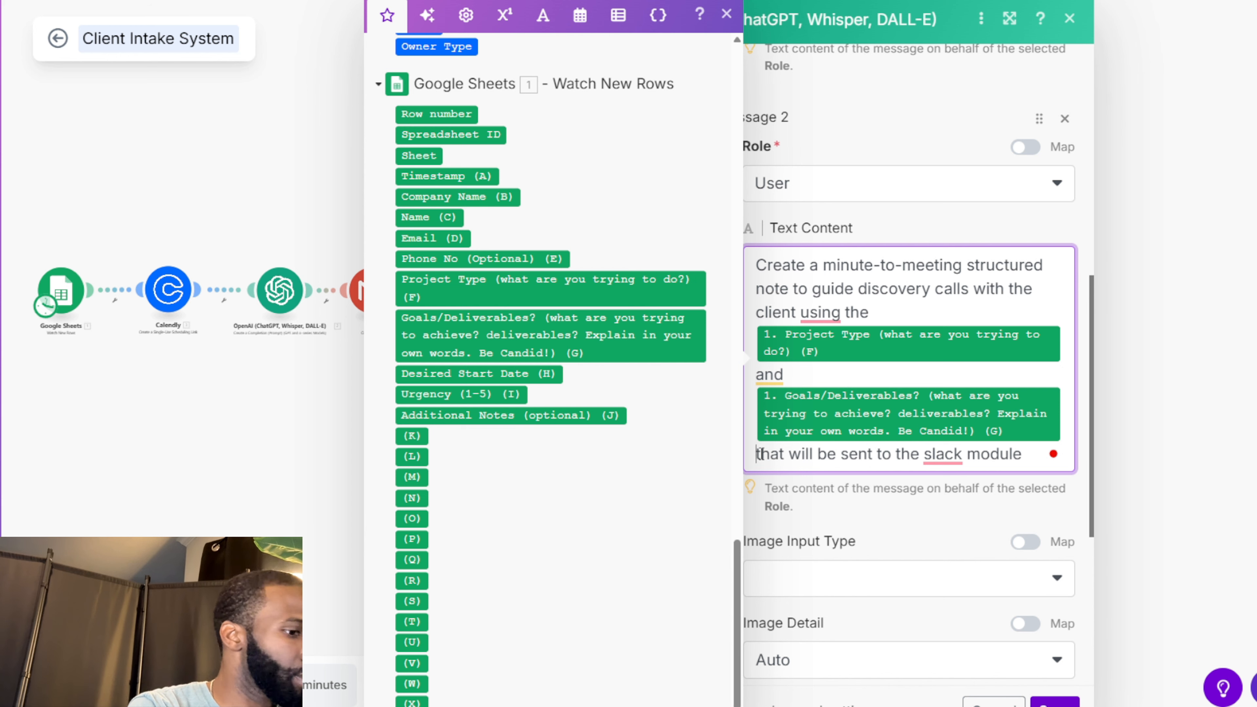
pyautogui.write('and any add')
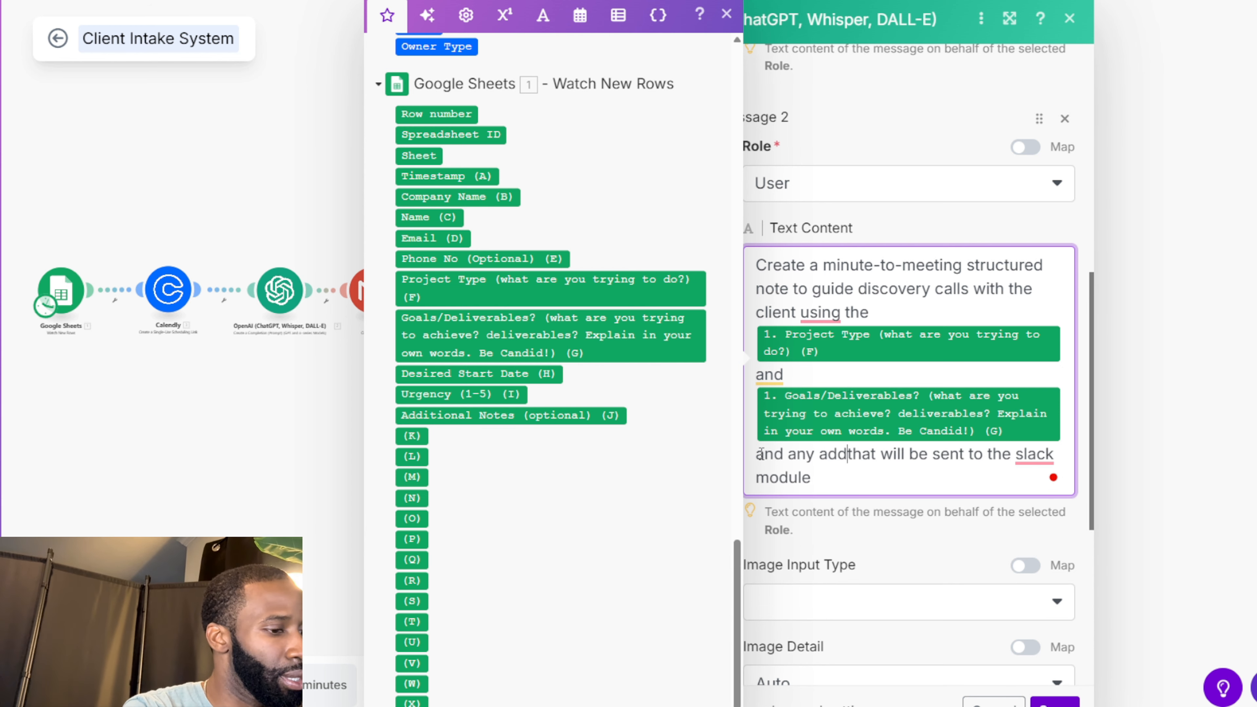
pyautogui.write('itonal ')
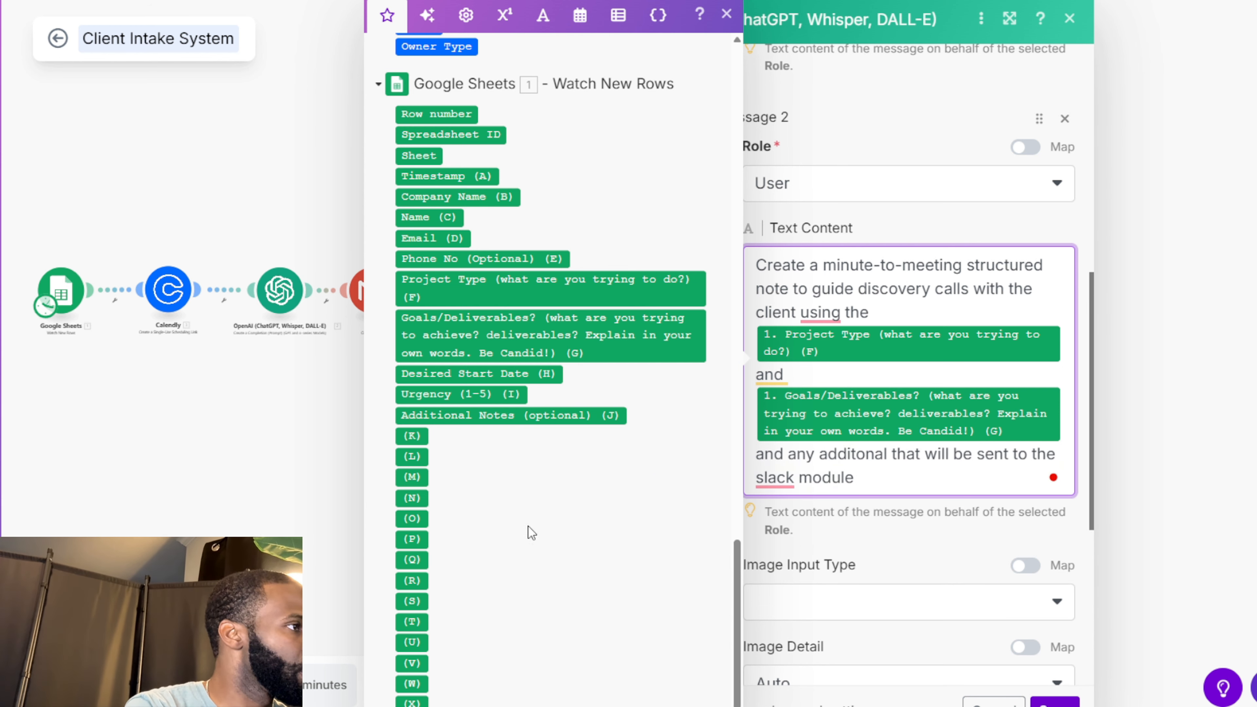
pyautogui.write('not')
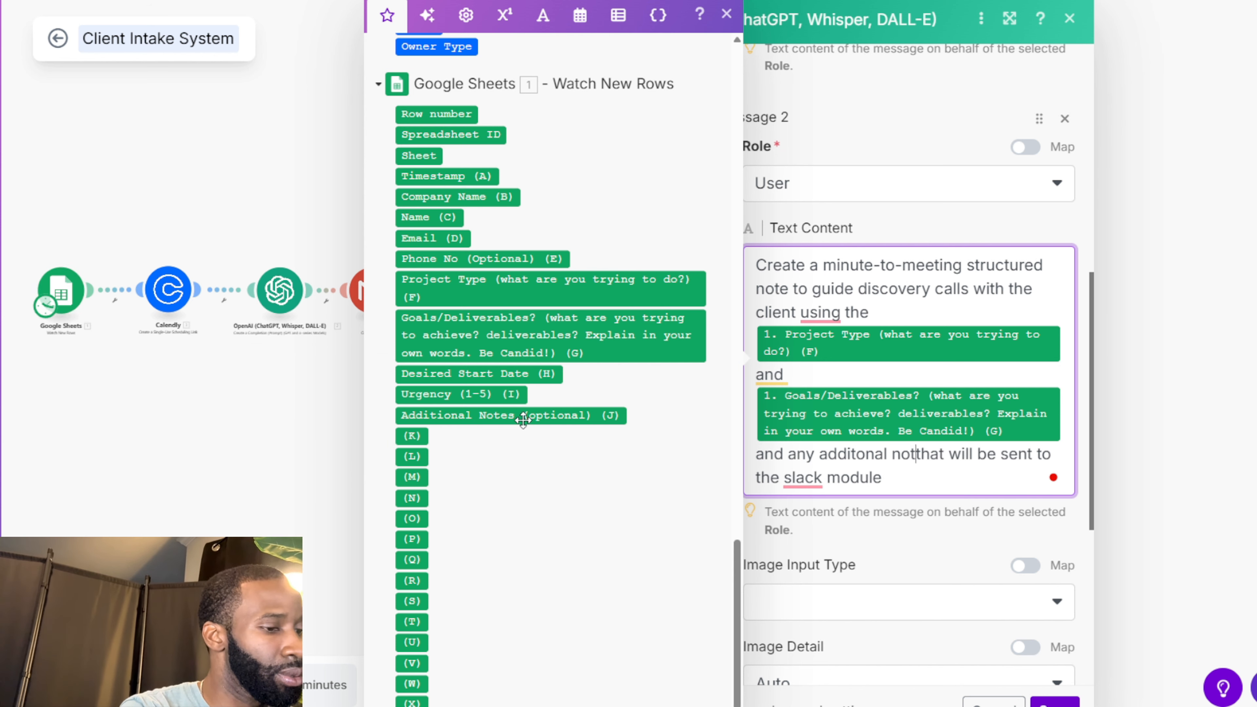
pyautogui.write('es')
pyautogui.moveTo(497, 418); pyautogui.dragTo(933, 458)
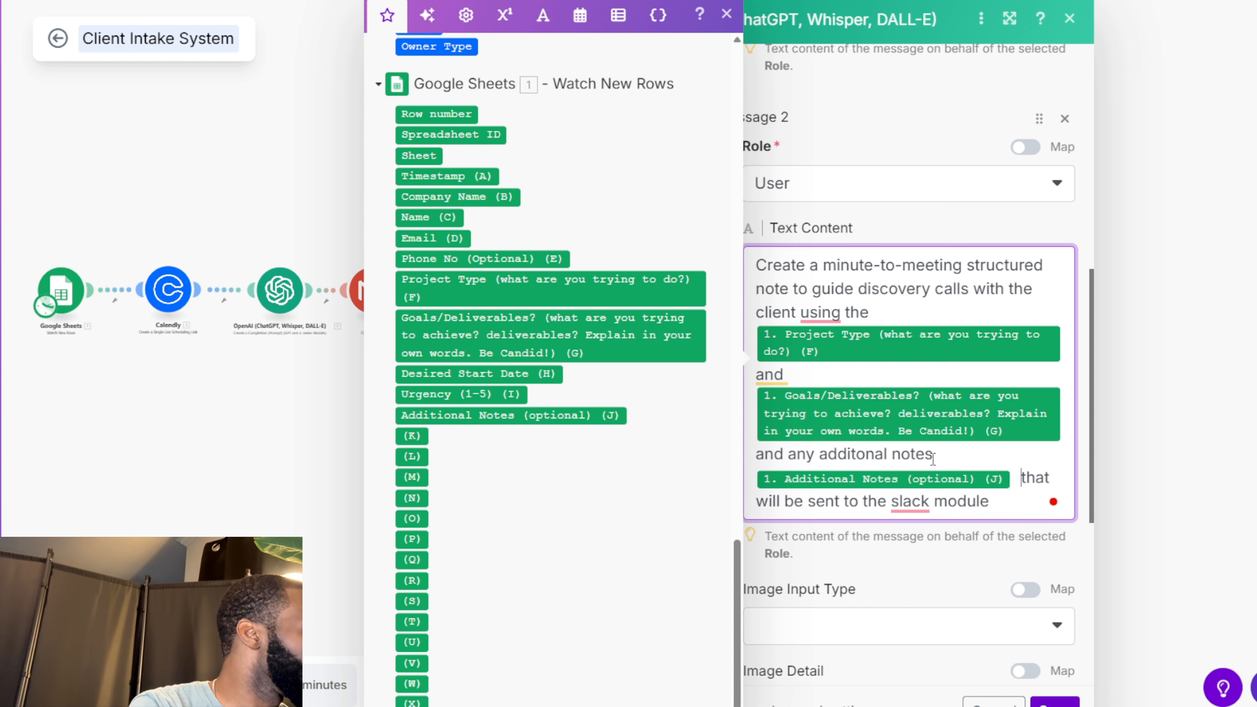
# Add '(if any)' after the notes field and label the pills 'project type' and 'goals'
pyautogui.press('BackSpace')
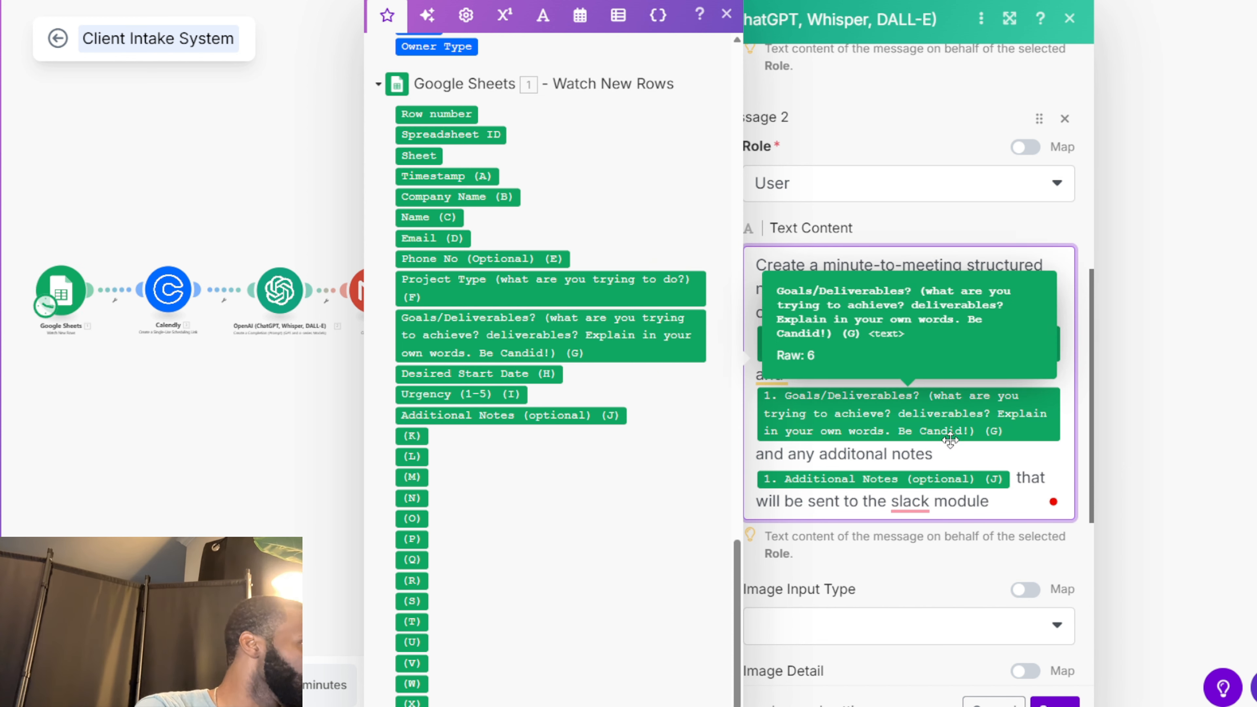
pyautogui.write('(if any)')
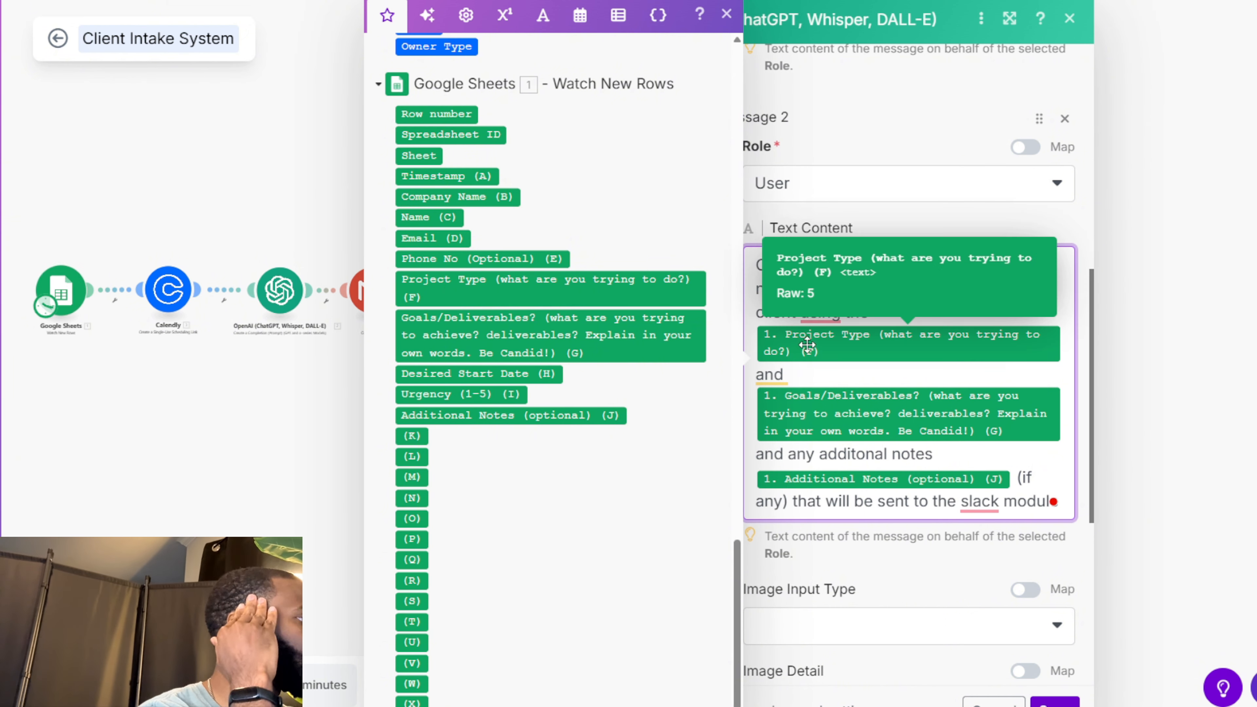
pyautogui.click(896, 314)
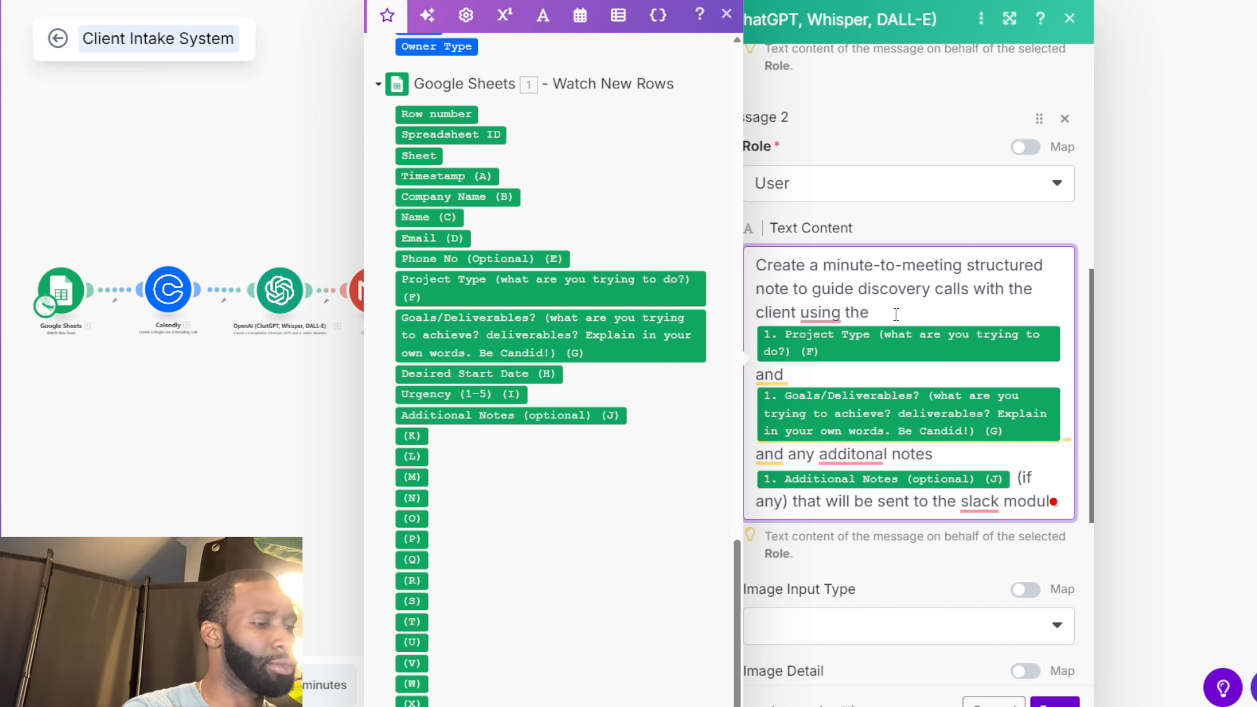
pyautogui.write('project ty')
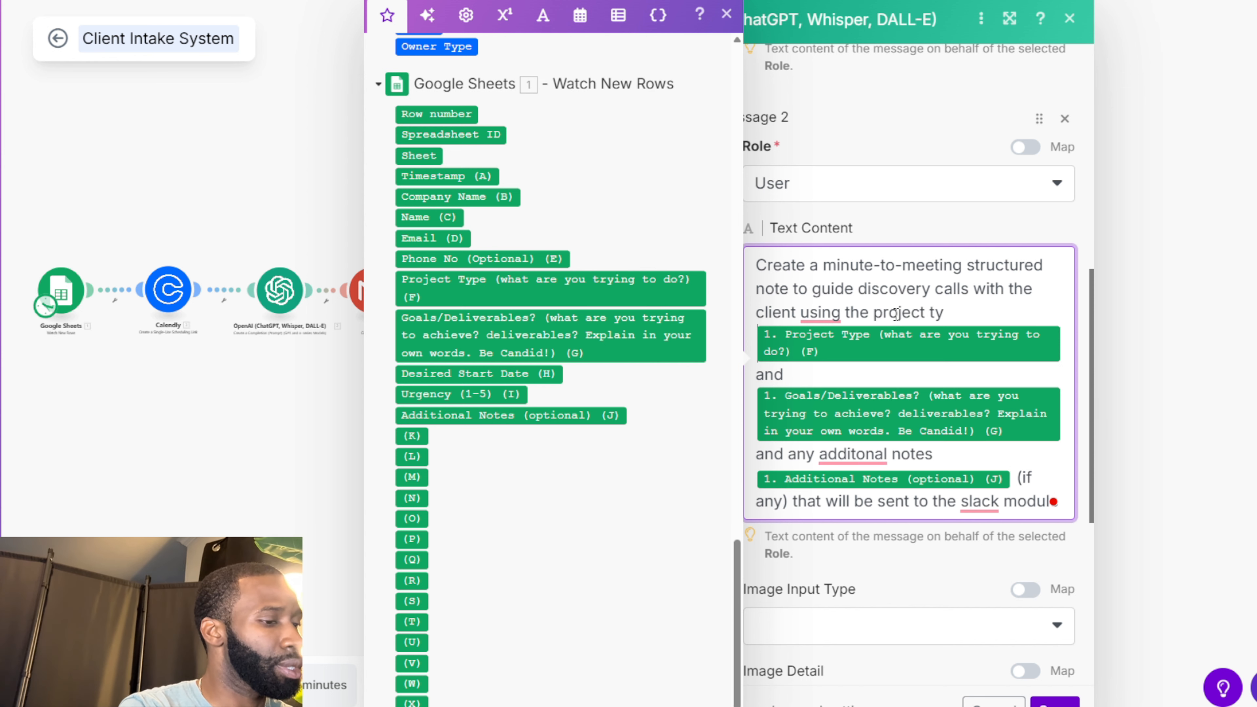
pyautogui.write('pe')
pyautogui.click(861, 372)
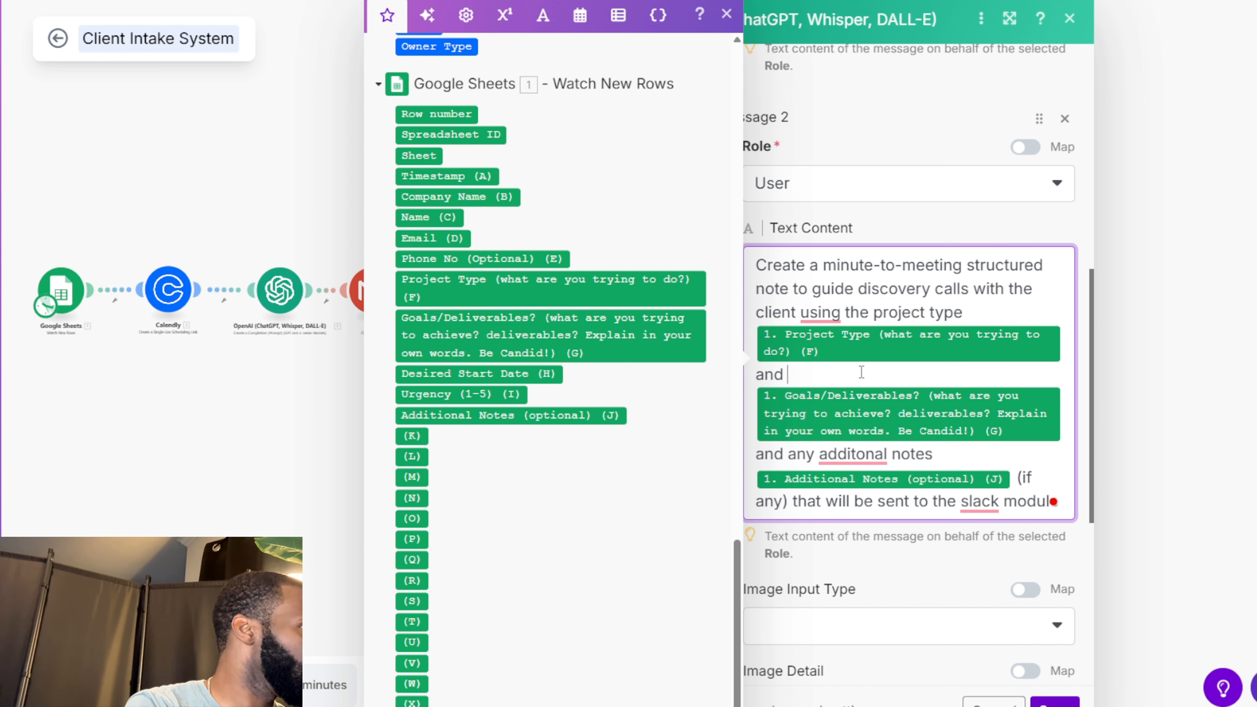
pyautogui.write('goals')
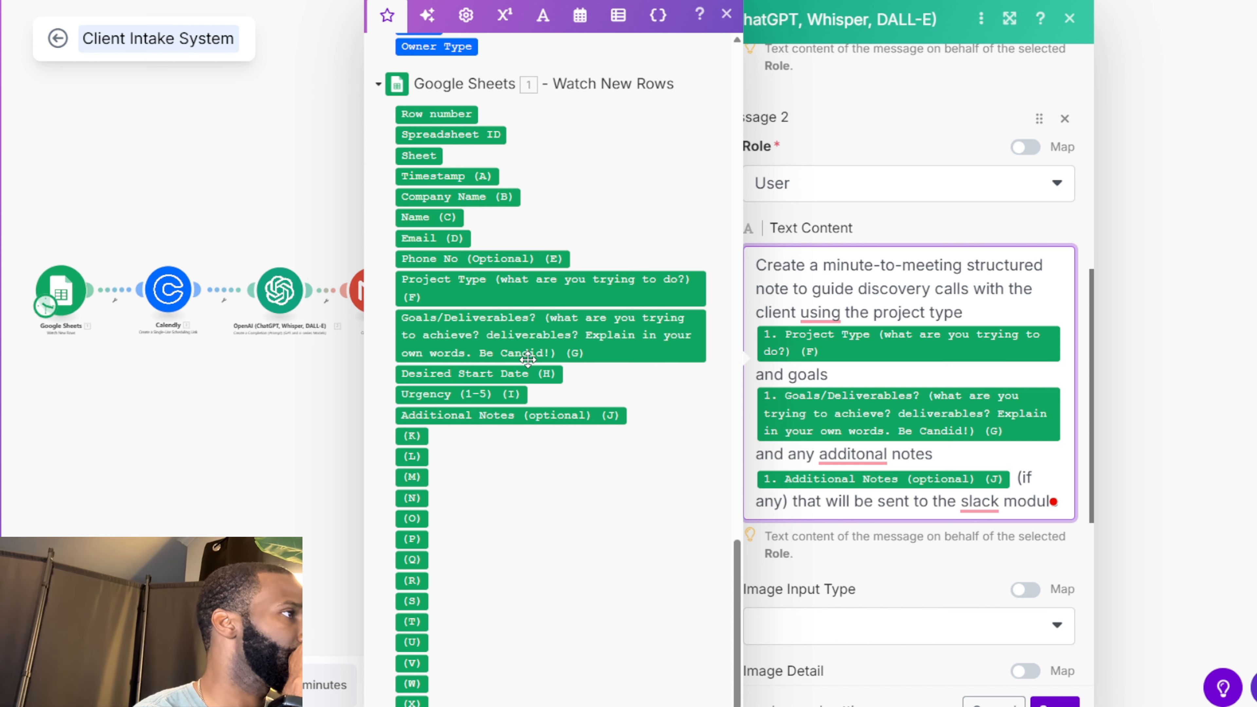
# Correct 'additonal' to 'additional' in the Message 2 prompt
pyautogui.scroll(-2, 890, 421)
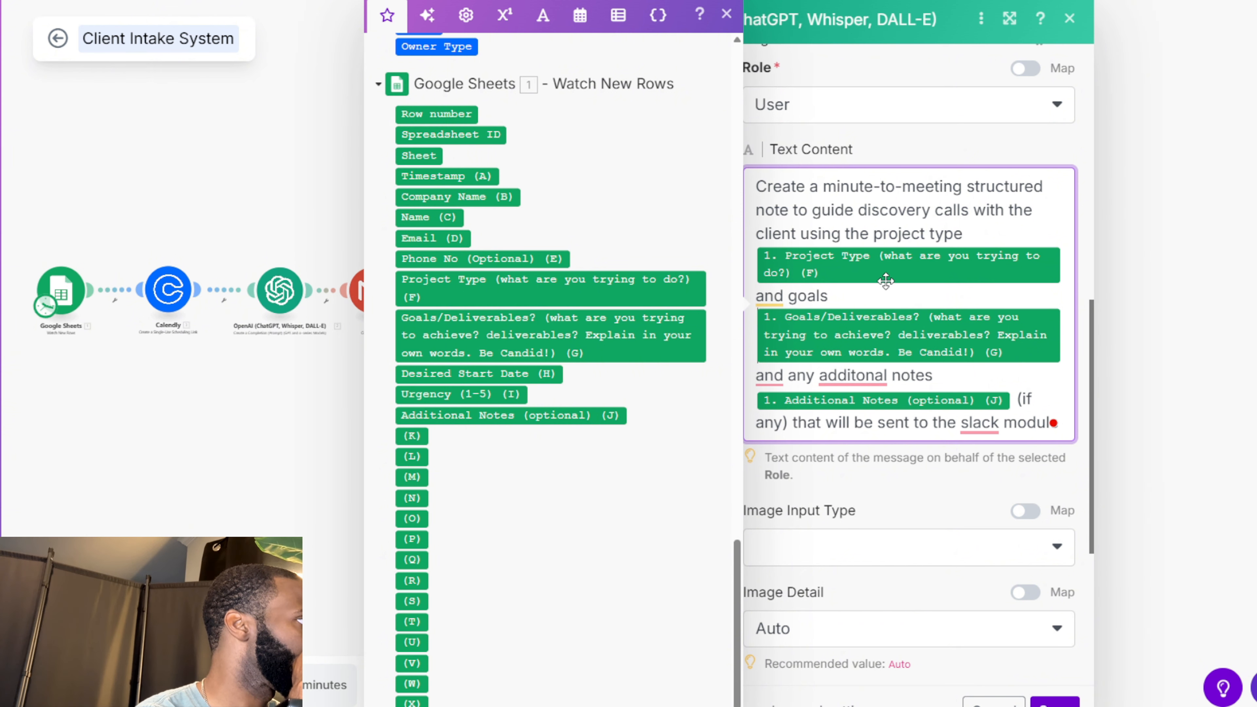
pyautogui.moveTo(847, 388)
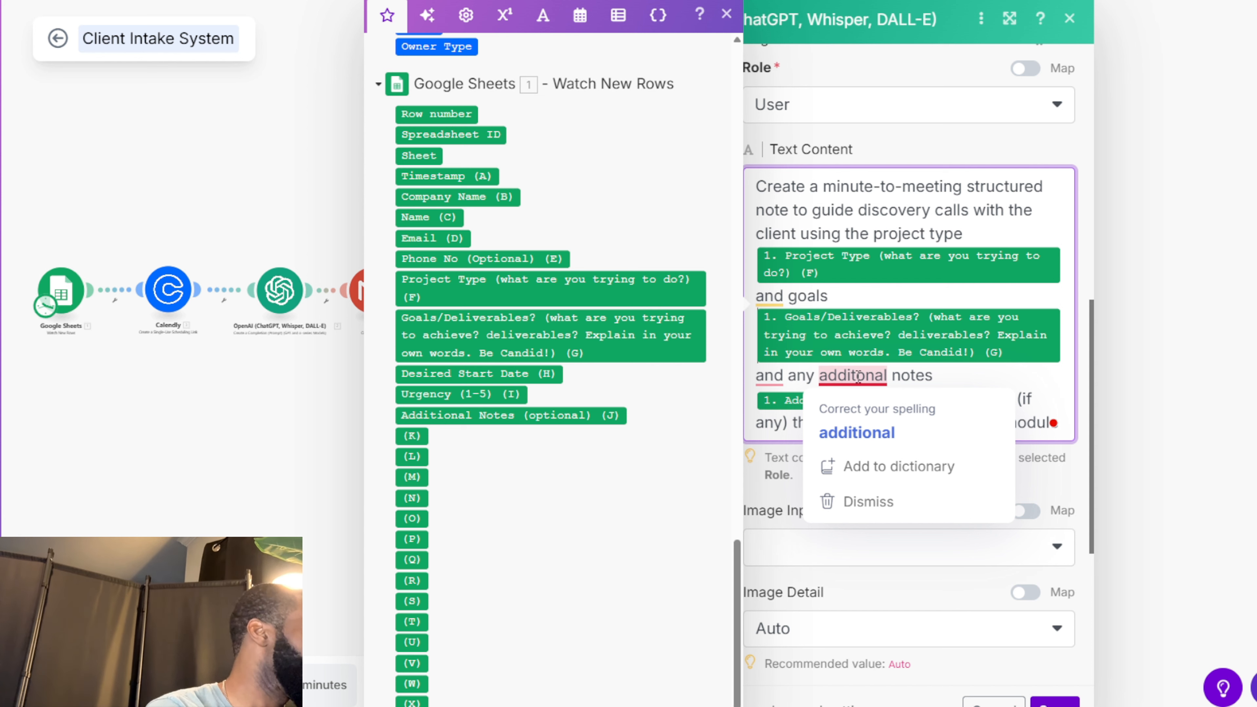
pyautogui.write('i')
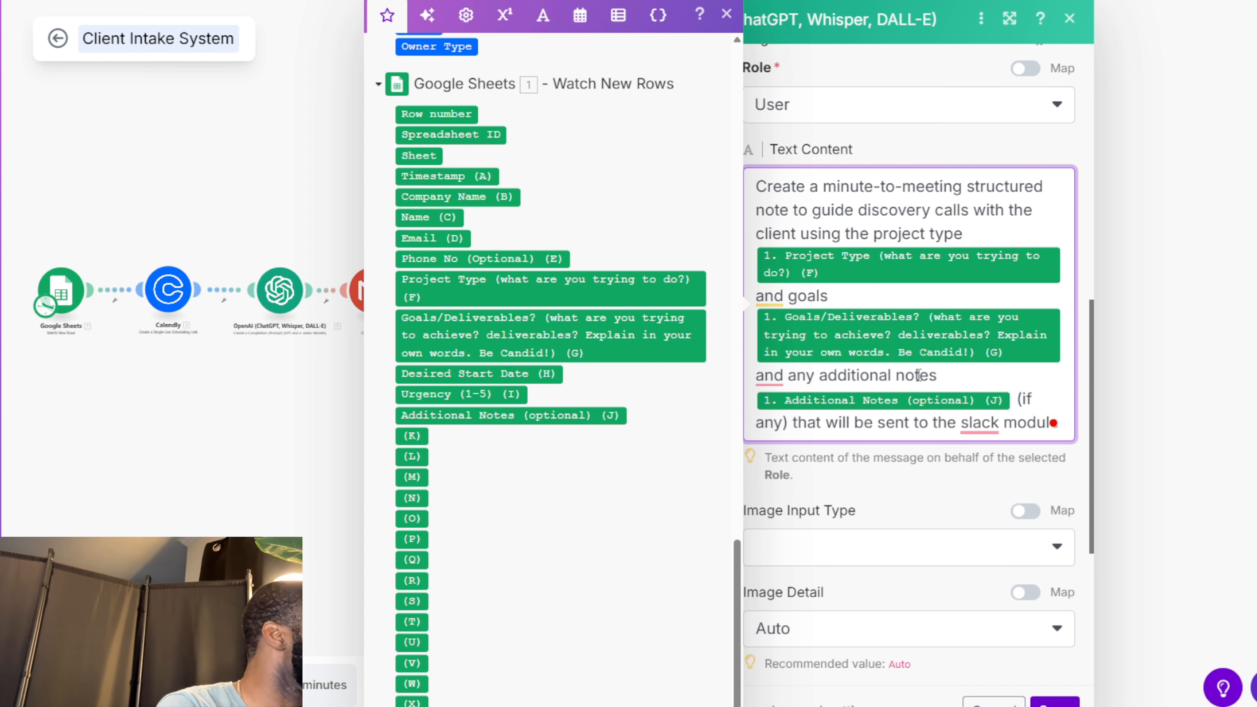
pyautogui.moveTo(1019, 429)
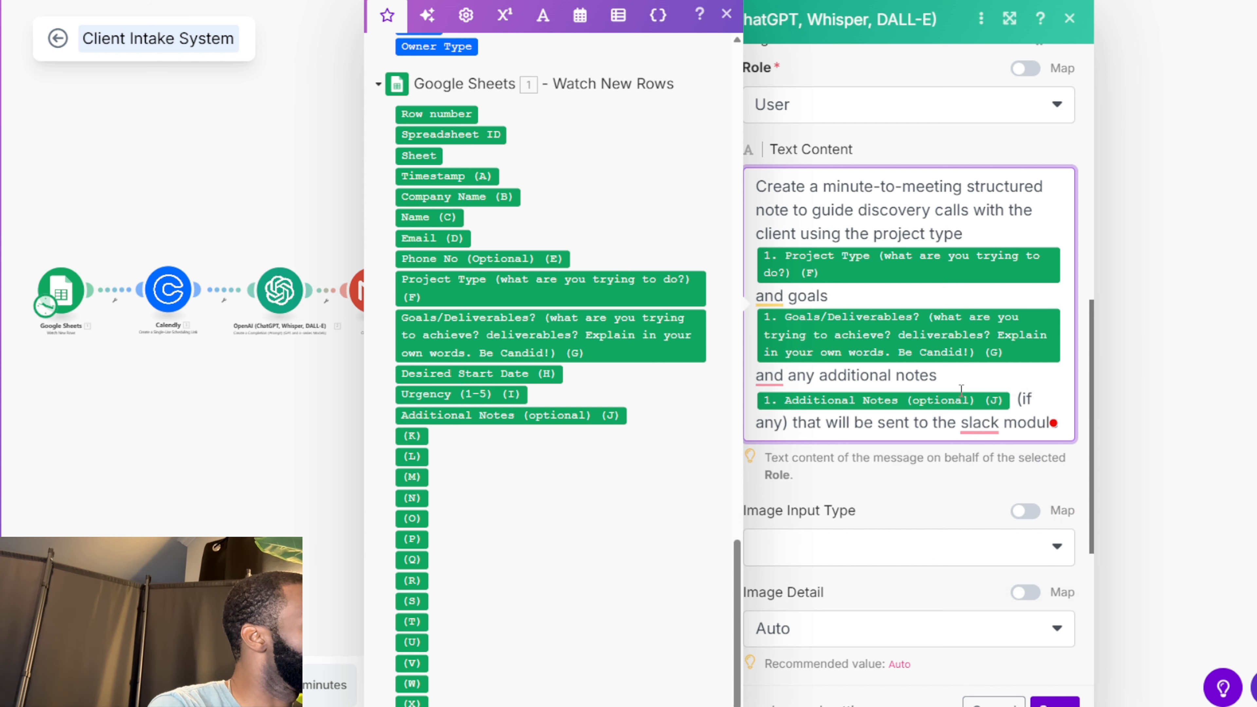
pyautogui.scroll(-3, 941, 421)
pyautogui.scroll(2, 811, 371)
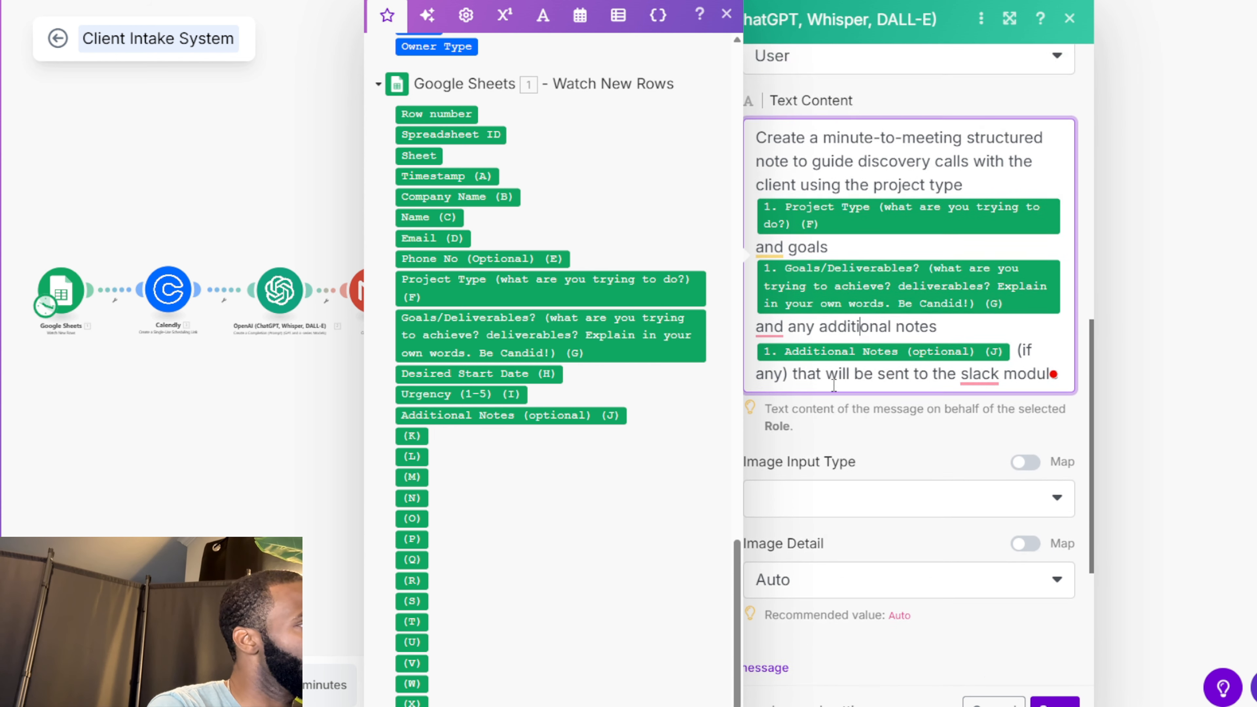
# Place the cursor at the end of the Message 2 prompt, after '…sent to the slack modul'
pyautogui.scroll(2, 834, 384)
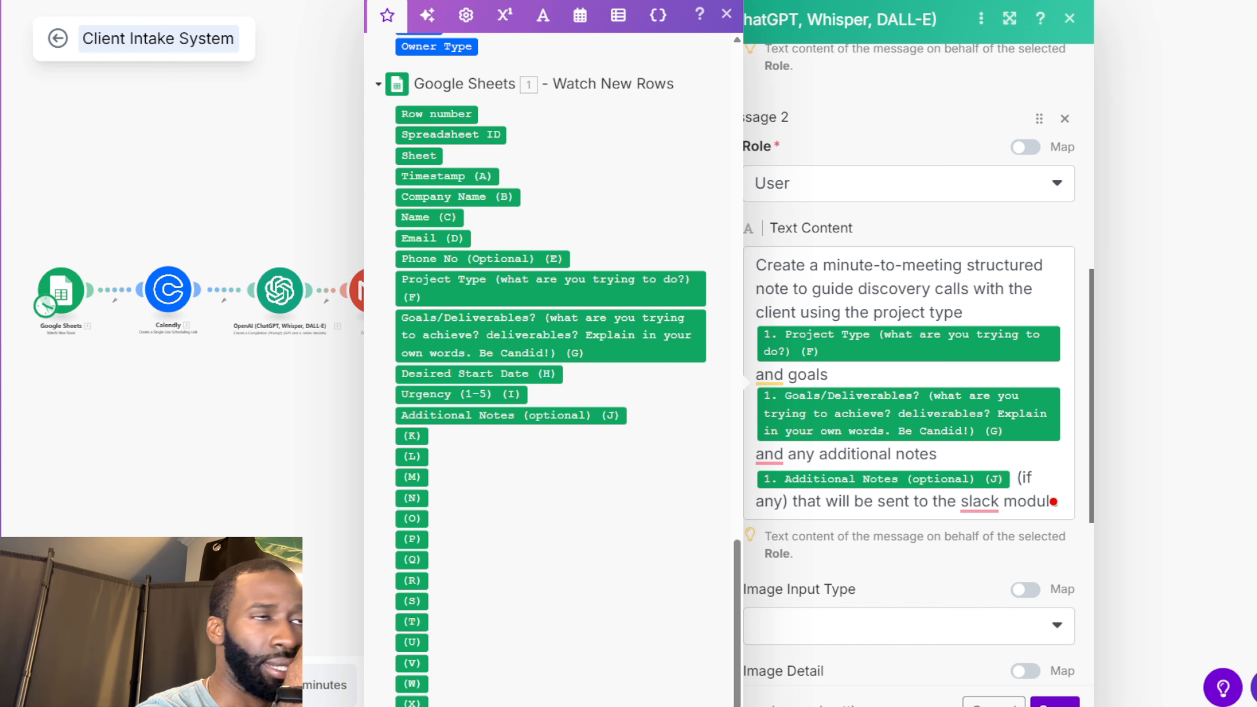
pyautogui.moveTo(973, 395)
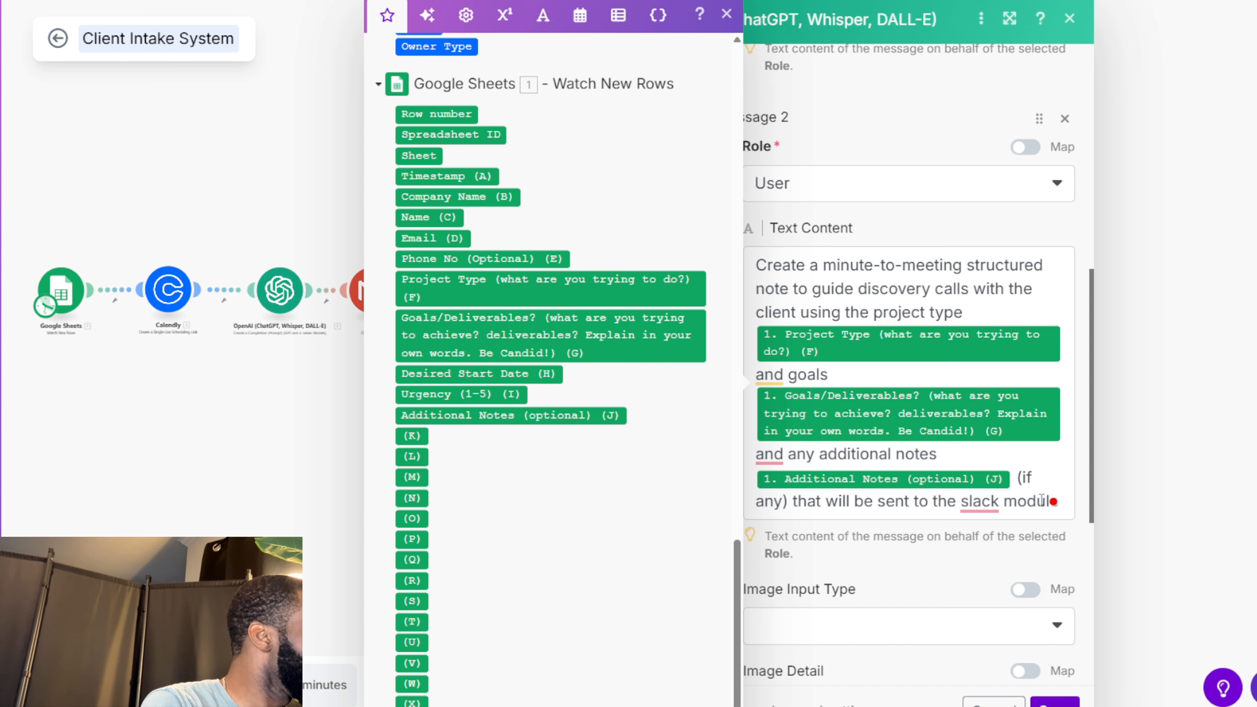
pyautogui.click(928, 501)
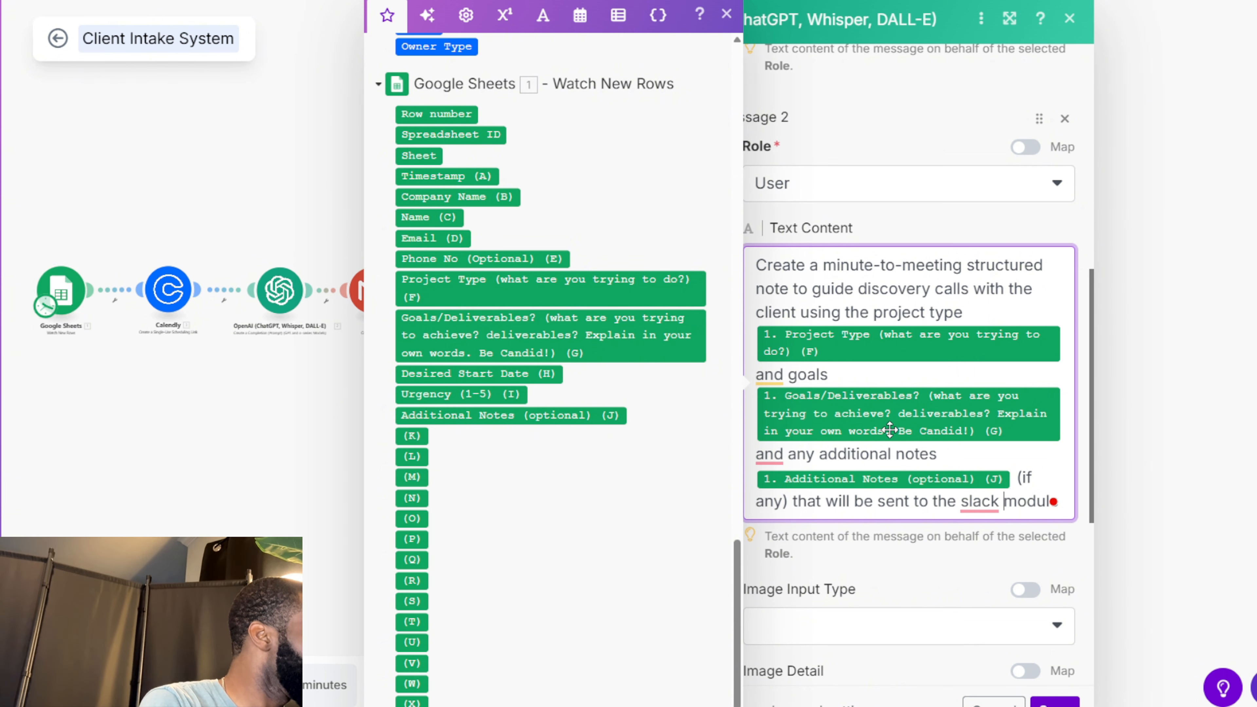
# Finish the prompt with 'module.' and add a 'Discuss why we're here?' line below it
pyautogui.write('e.')
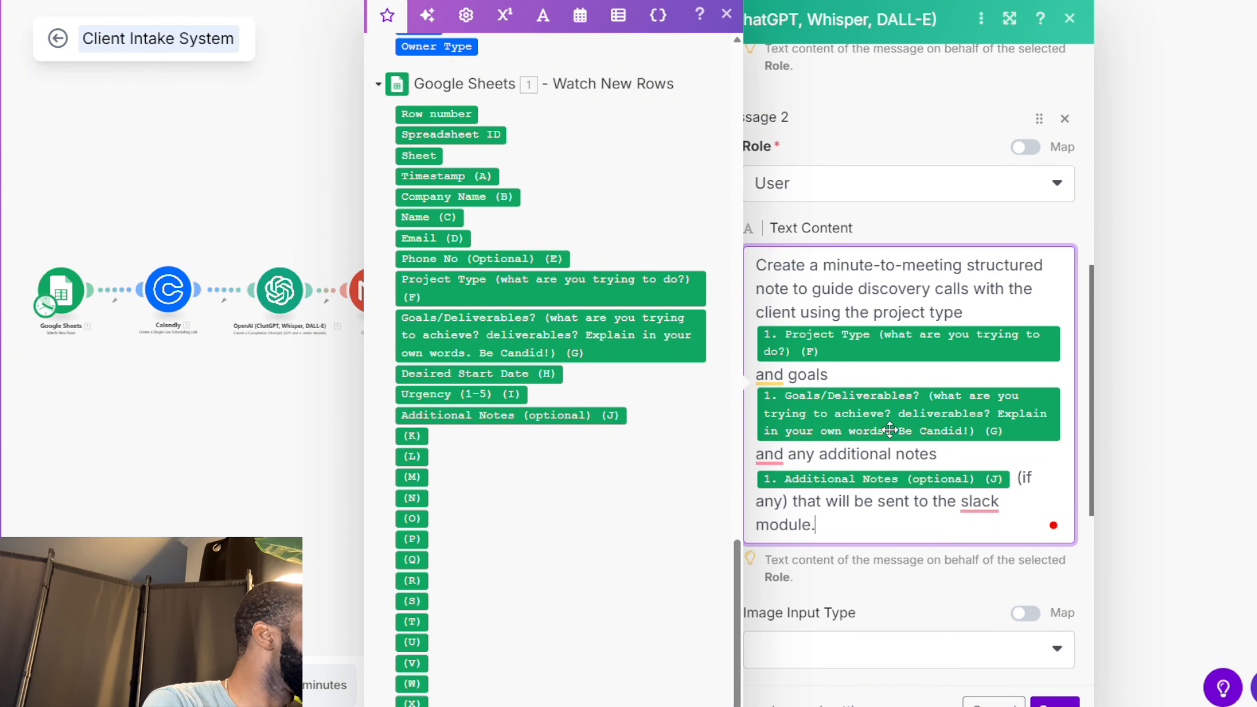
pyautogui.press('Return')
pyautogui.press('Return')
pyautogui.write('List')
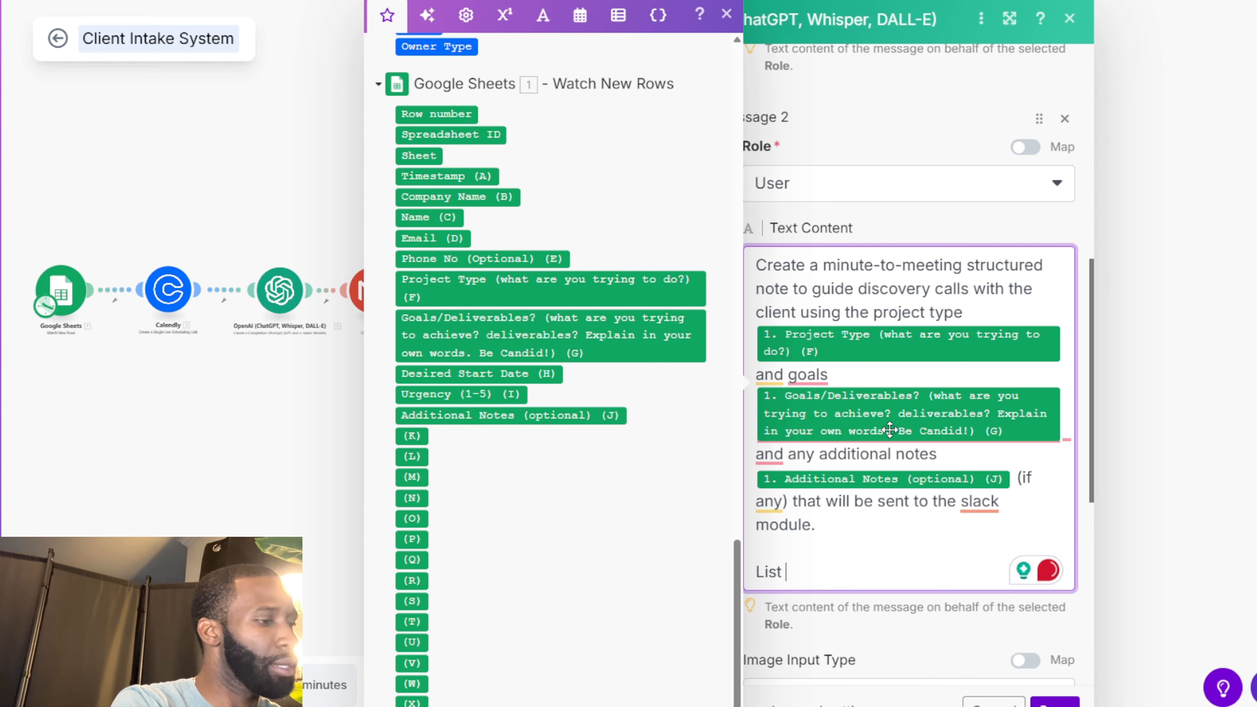
pyautogui.press('BackSpace')
pyautogui.press('BackSpace')
pyautogui.press('BackSpace')
pyautogui.press('BackSpace')
pyautogui.press('BackSpace')
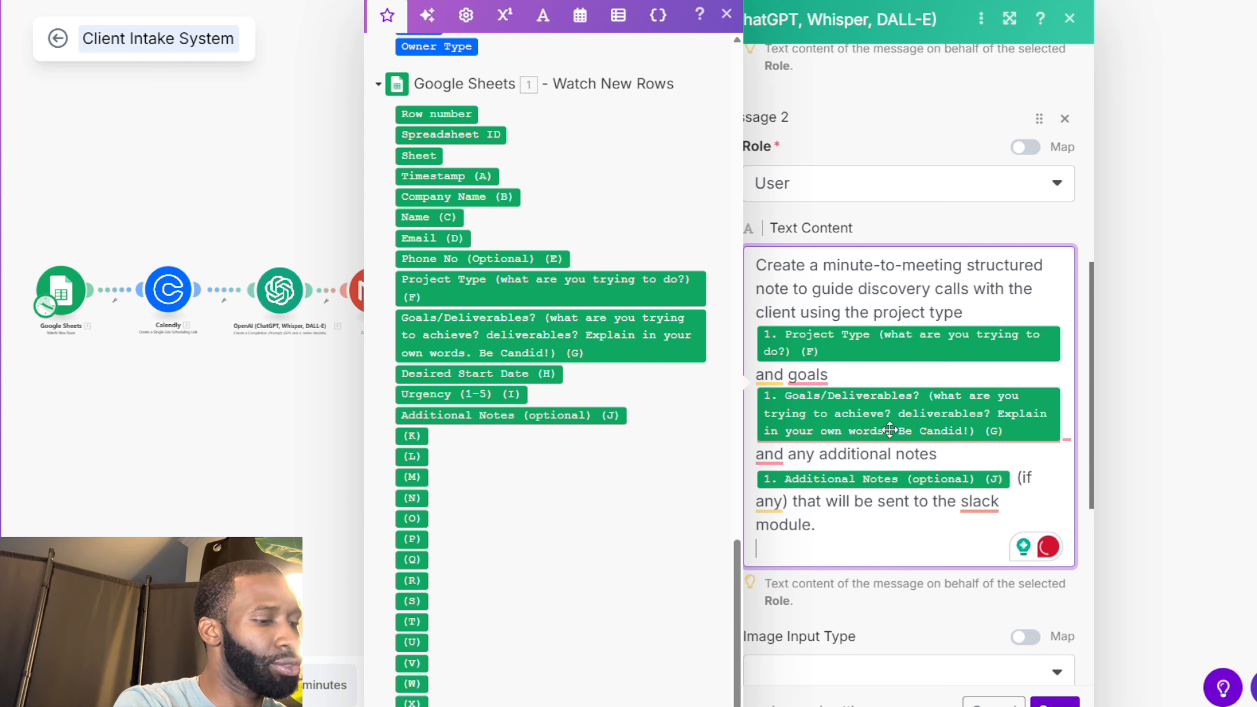
pyautogui.write('Structure in the')
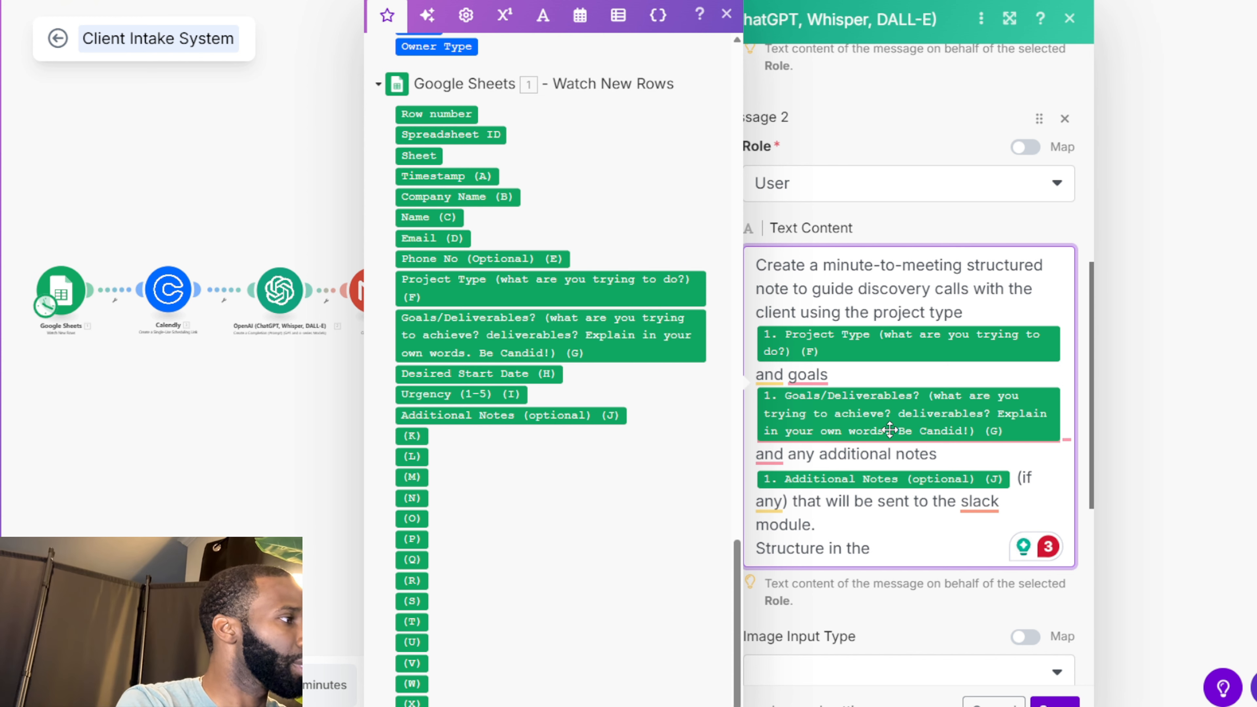
pyautogui.press('BackSpace')
pyautogui.press('BackSpace')
pyautogui.press('BackSpace')
pyautogui.press('BackSpace')
pyautogui.press('BackSpace')
pyautogui.press('BackSpace')
pyautogui.press('BackSpace')
pyautogui.press('BackSpace')
pyautogui.press('BackSpace')
pyautogui.press('BackSpace')
pyautogui.press('BackSpace')
pyautogui.press('BackSpace')
pyautogui.press('BackSpace')
pyautogui.press('BackSpace')
pyautogui.press('BackSpace')
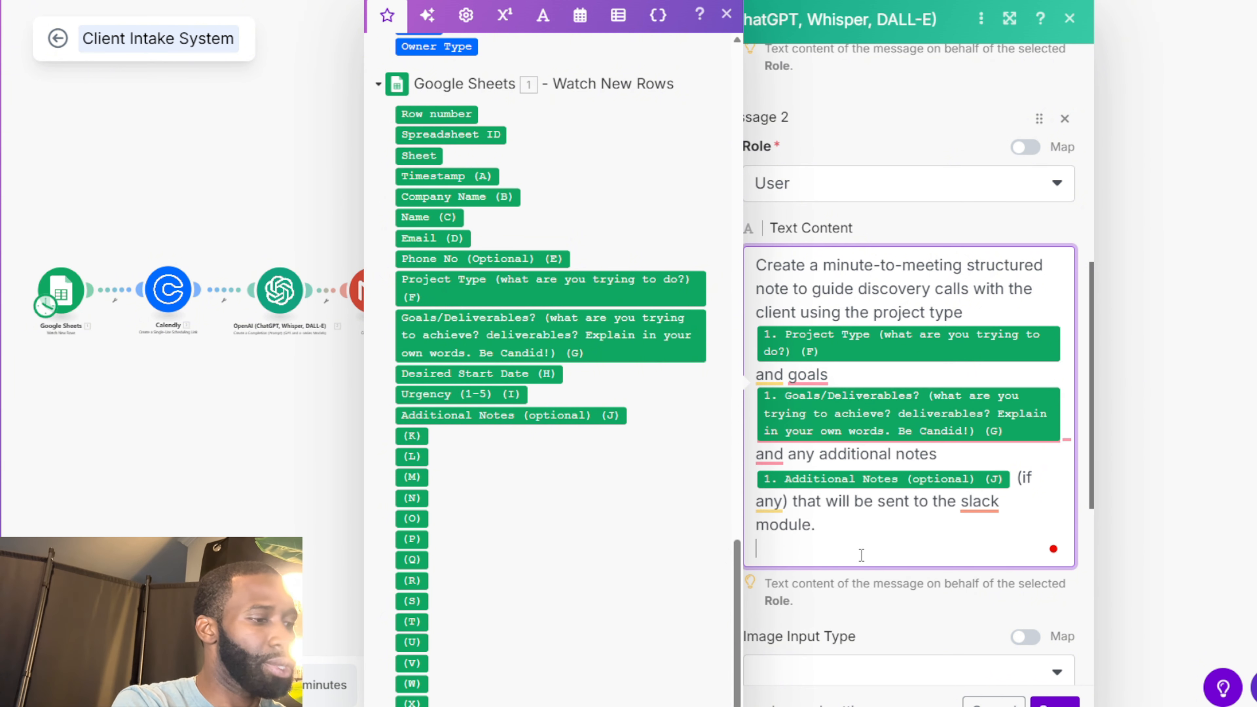
pyautogui.write('scuss ')
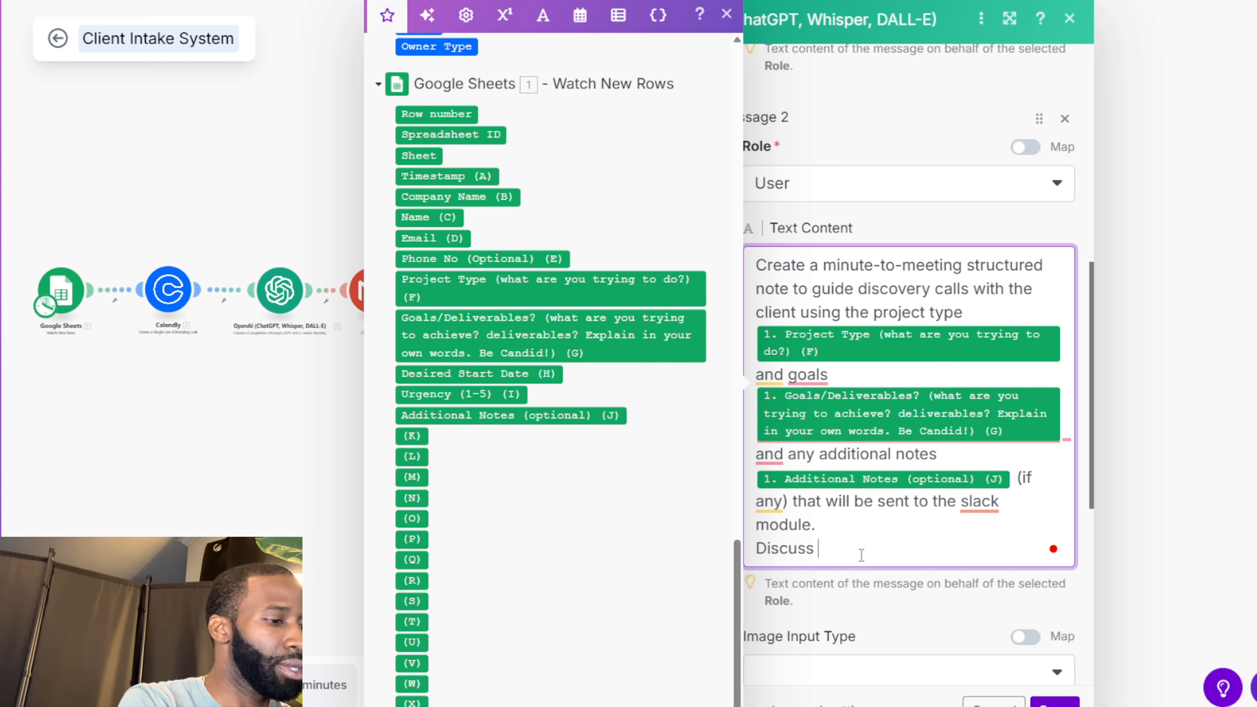
pyautogui.write("why we'r")
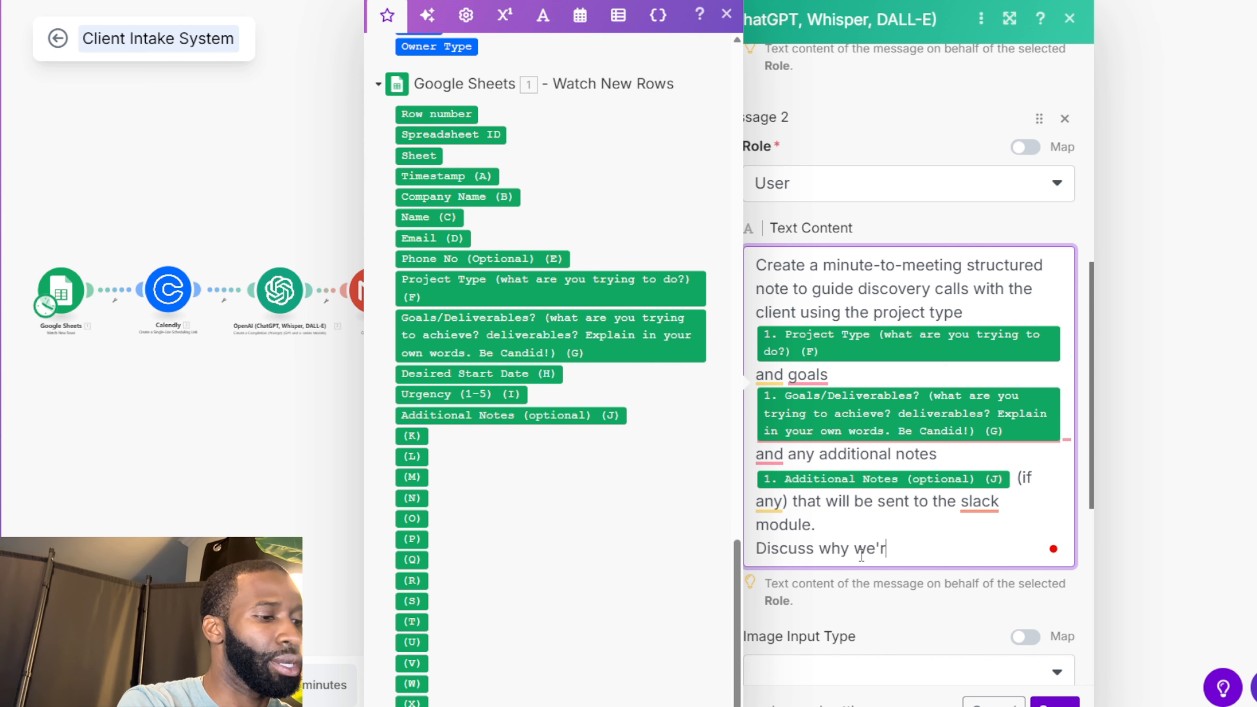
pyautogui.write('e here?')
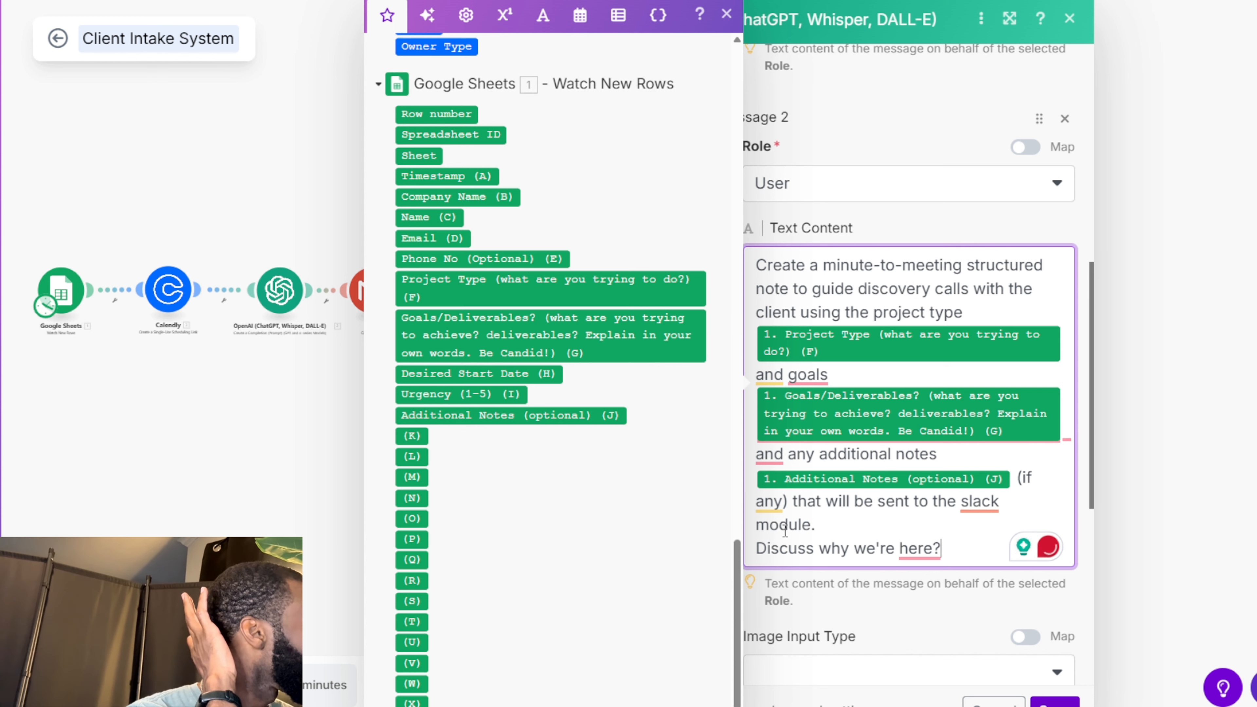
# Insert 'Hi, introductions, thank them for joining, warm hello' above it and add 'Here's my goal' after it
pyautogui.click(760, 548)
pyautogui.write('Hi')
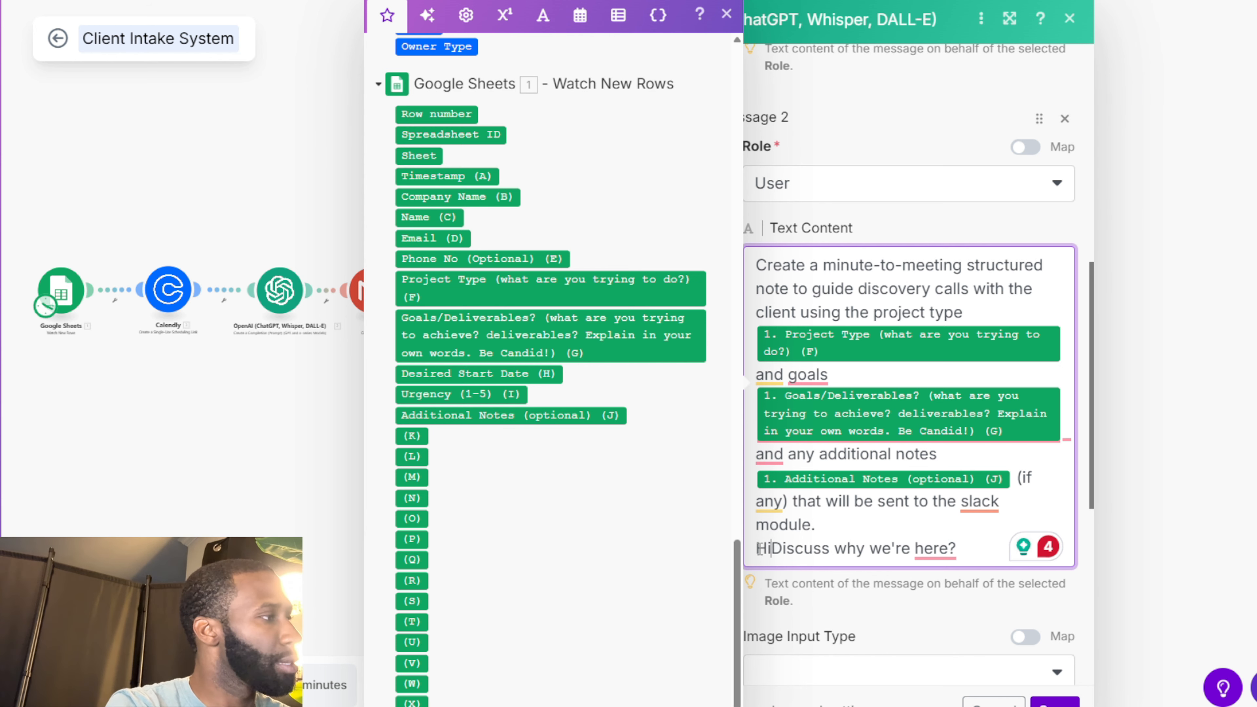
pyautogui.write(' /Int')
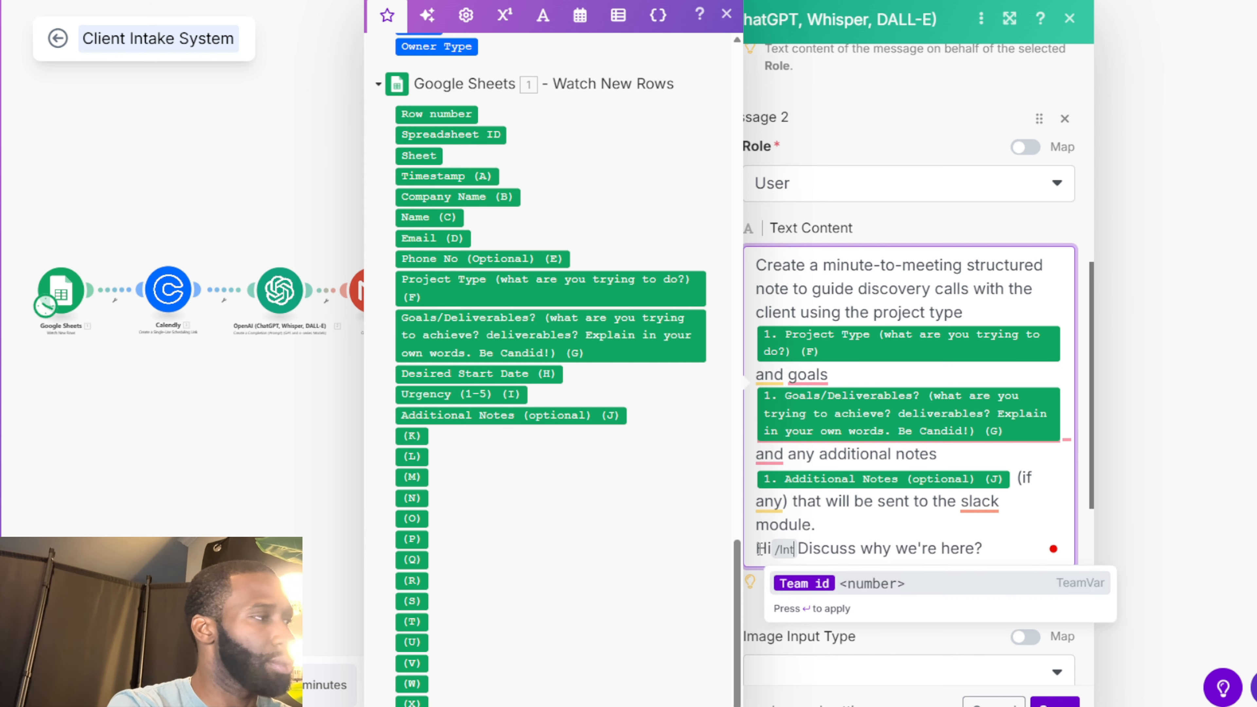
pyautogui.write('ro')
pyautogui.press('BackSpace')
pyautogui.press('BackSpace')
pyautogui.press('BackSpace')
pyautogui.press('BackSpace')
pyautogui.press('BackSpace')
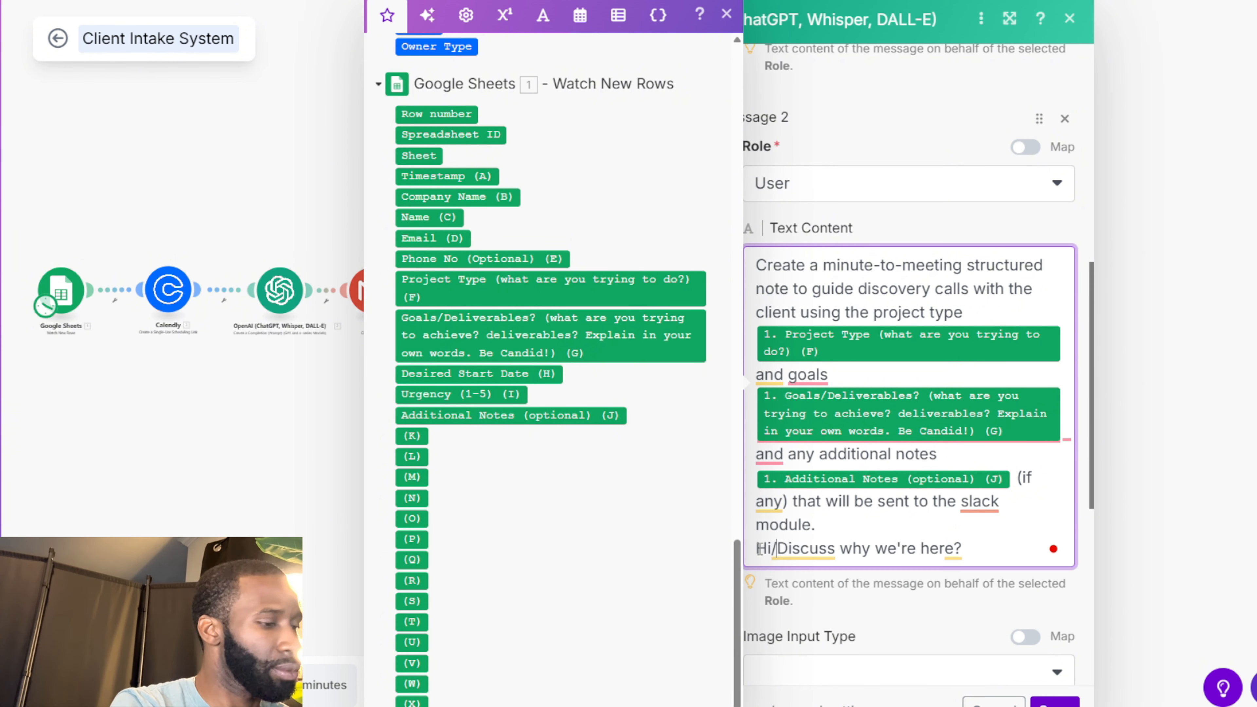
pyautogui.press('BackSpace')
pyautogui.write(',')
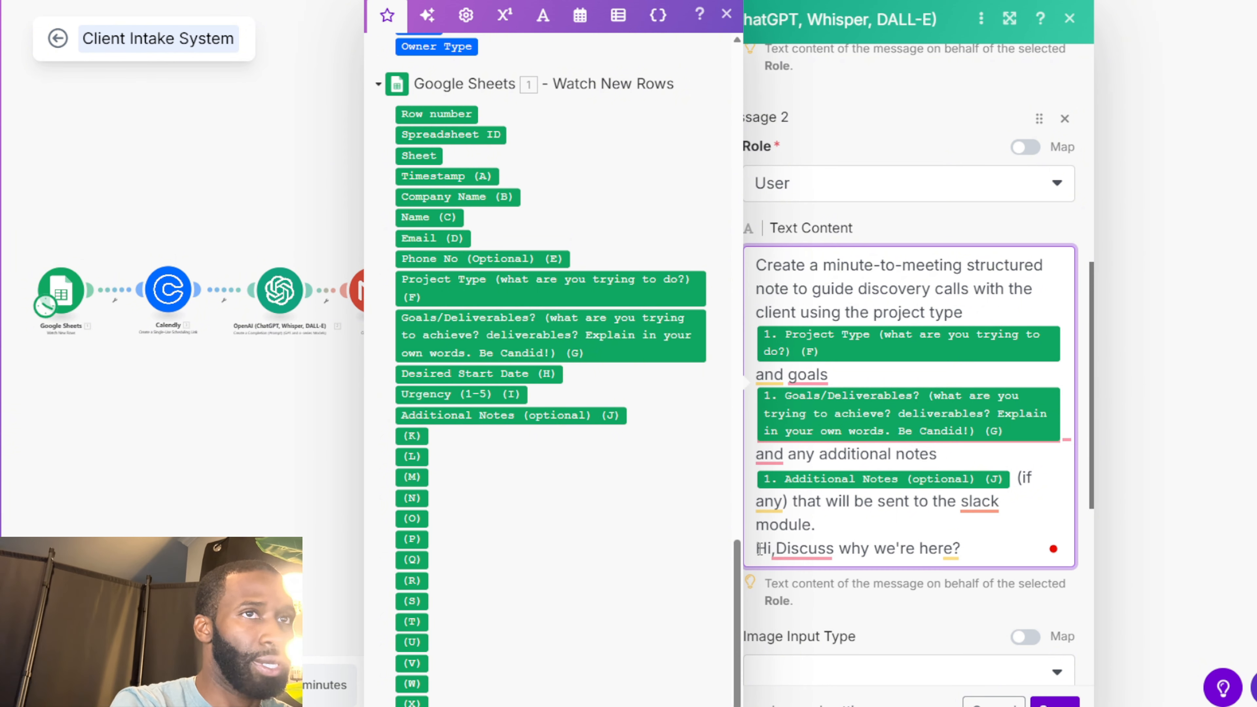
pyautogui.write(' intorduc')
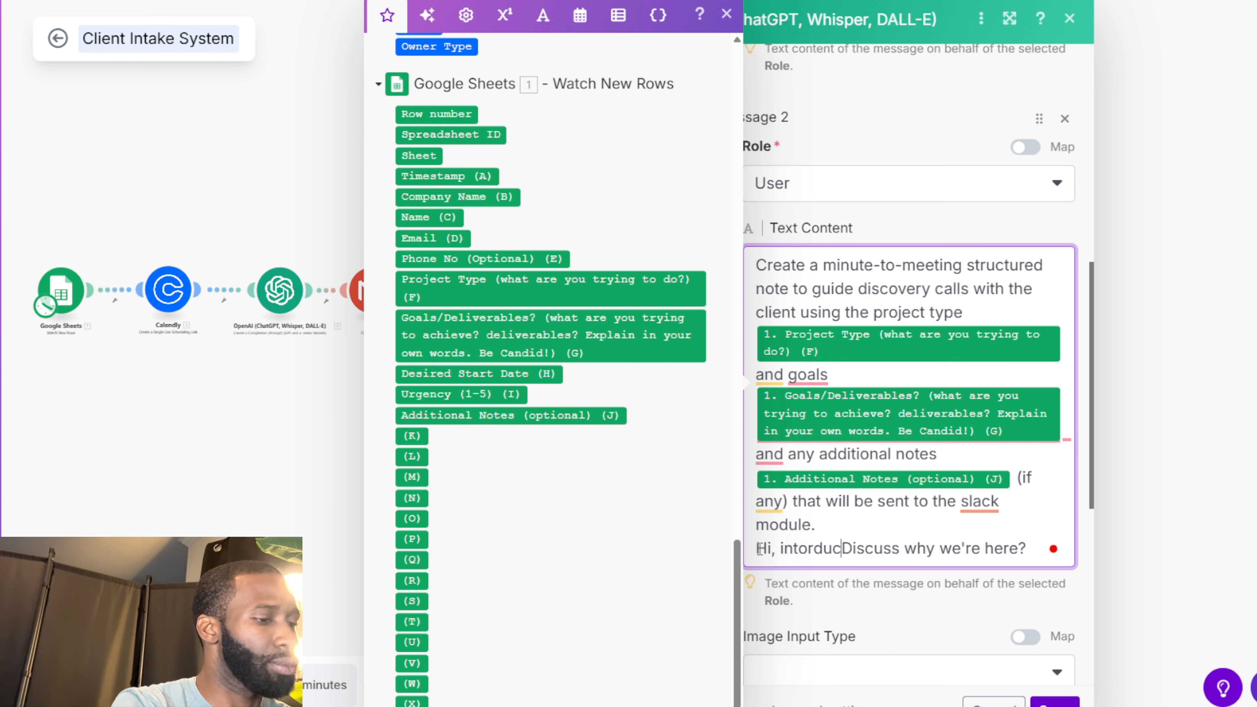
pyautogui.write('tions')
pyautogui.write(', thank them fo')
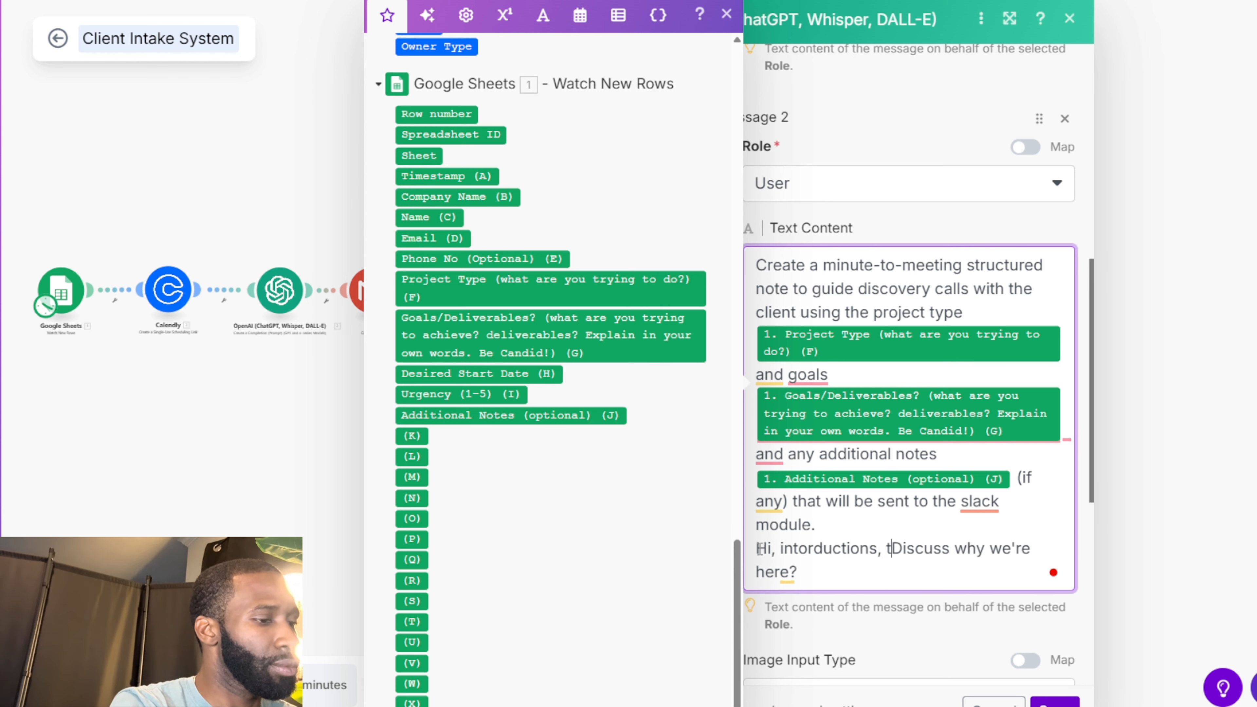
pyautogui.write('r joining')
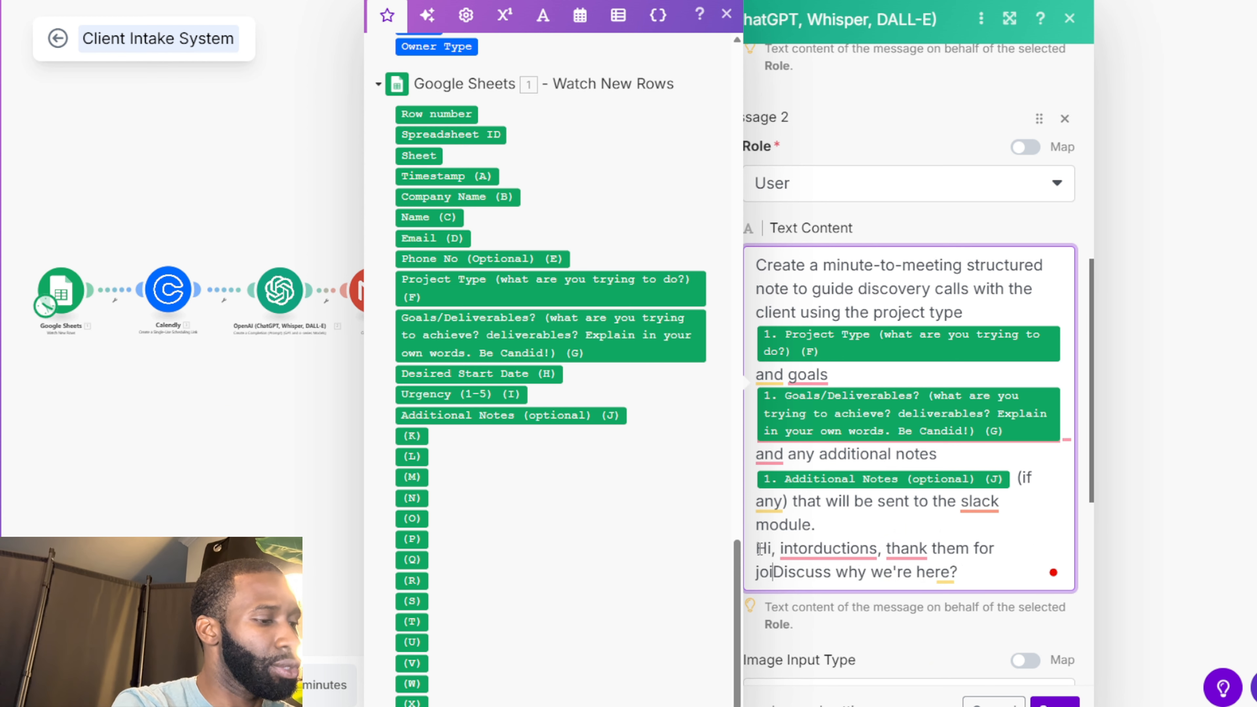
pyautogui.write(', warm hello')
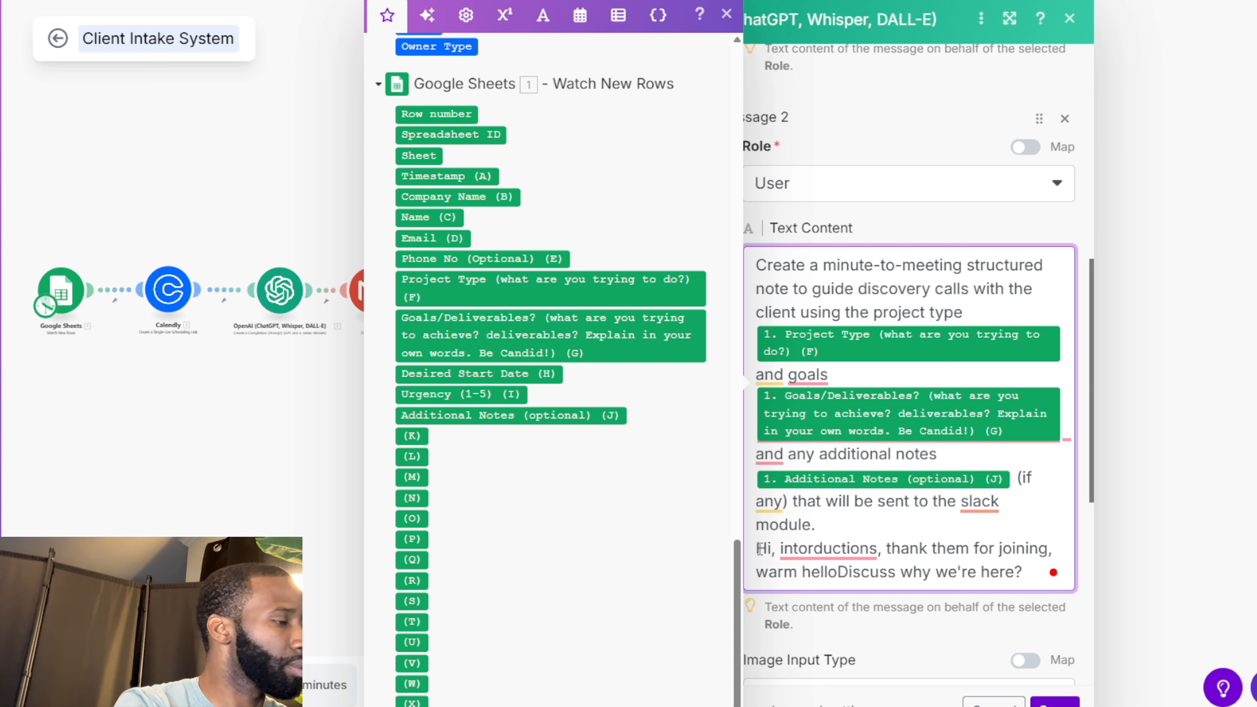
pyautogui.press('Return')
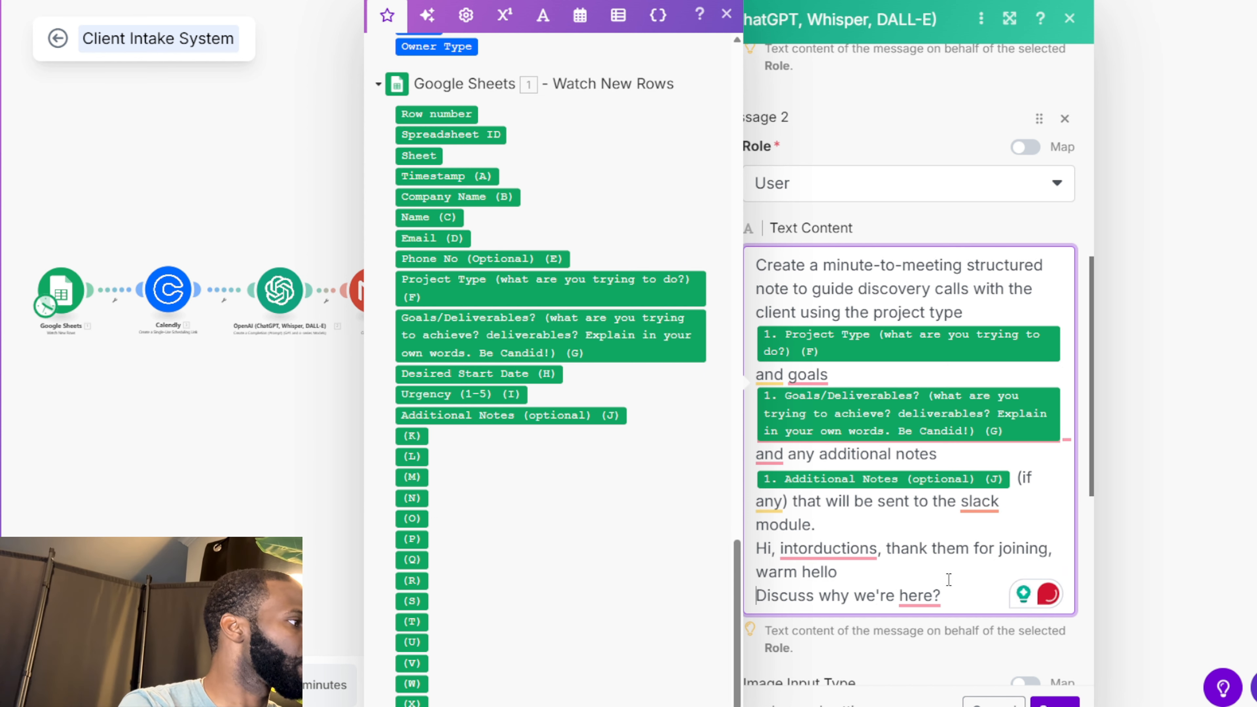
pyautogui.press('Return')
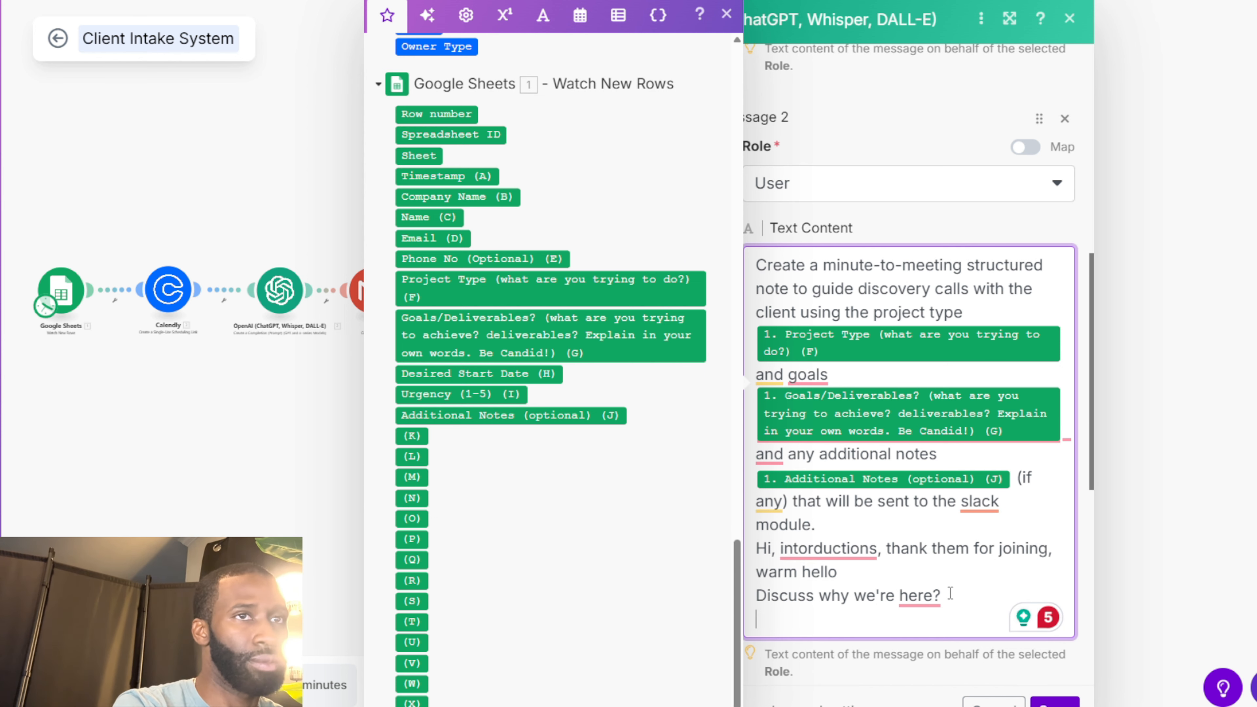
pyautogui.write("Here's m")
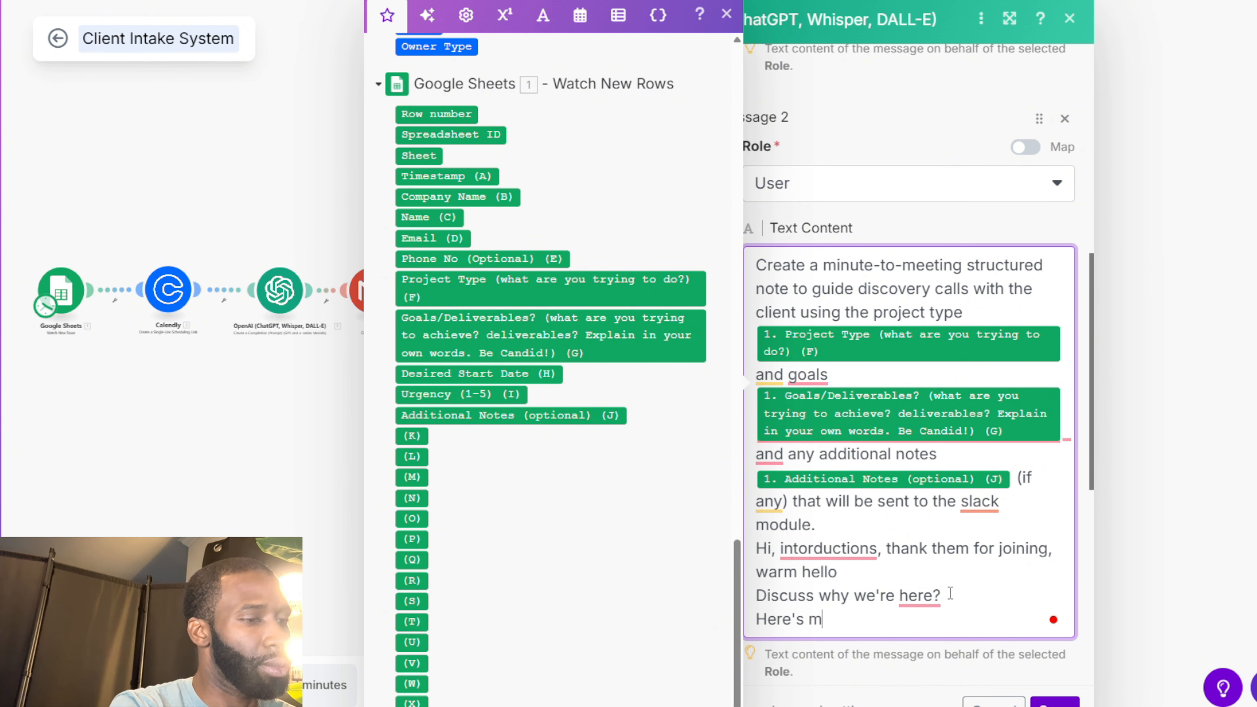
pyautogui.write('y goal')
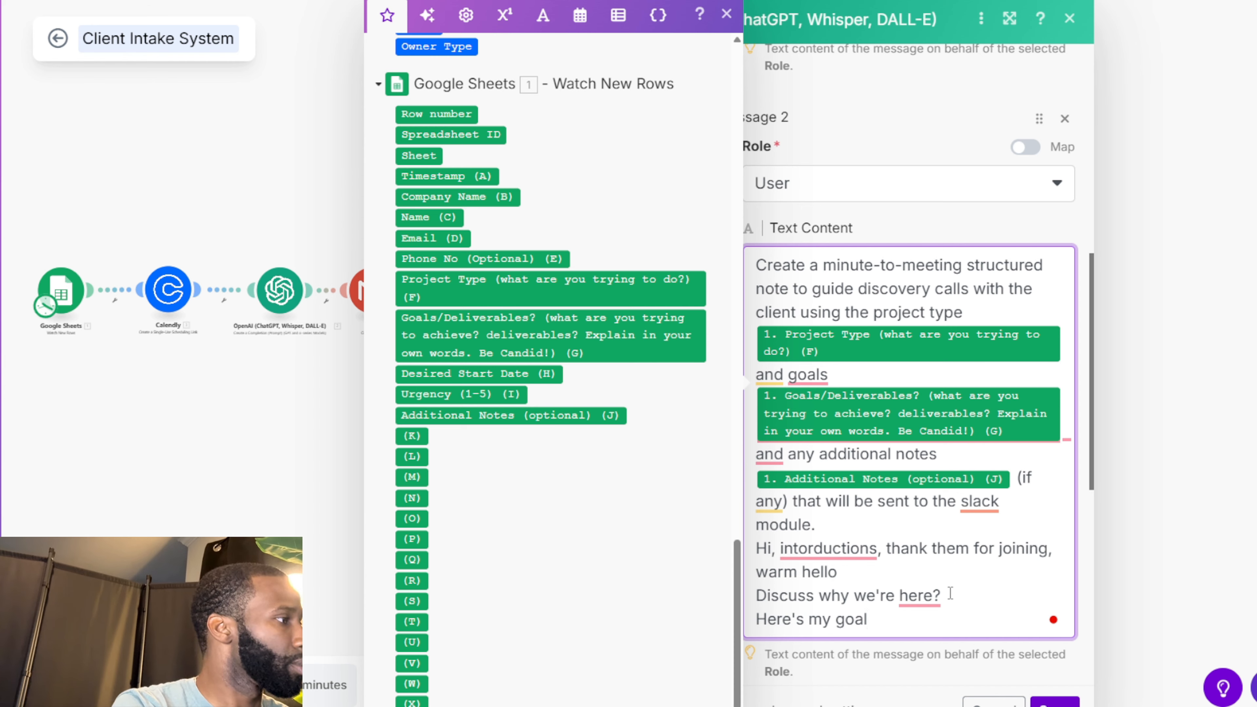
pyautogui.scroll(-2, 951, 593)
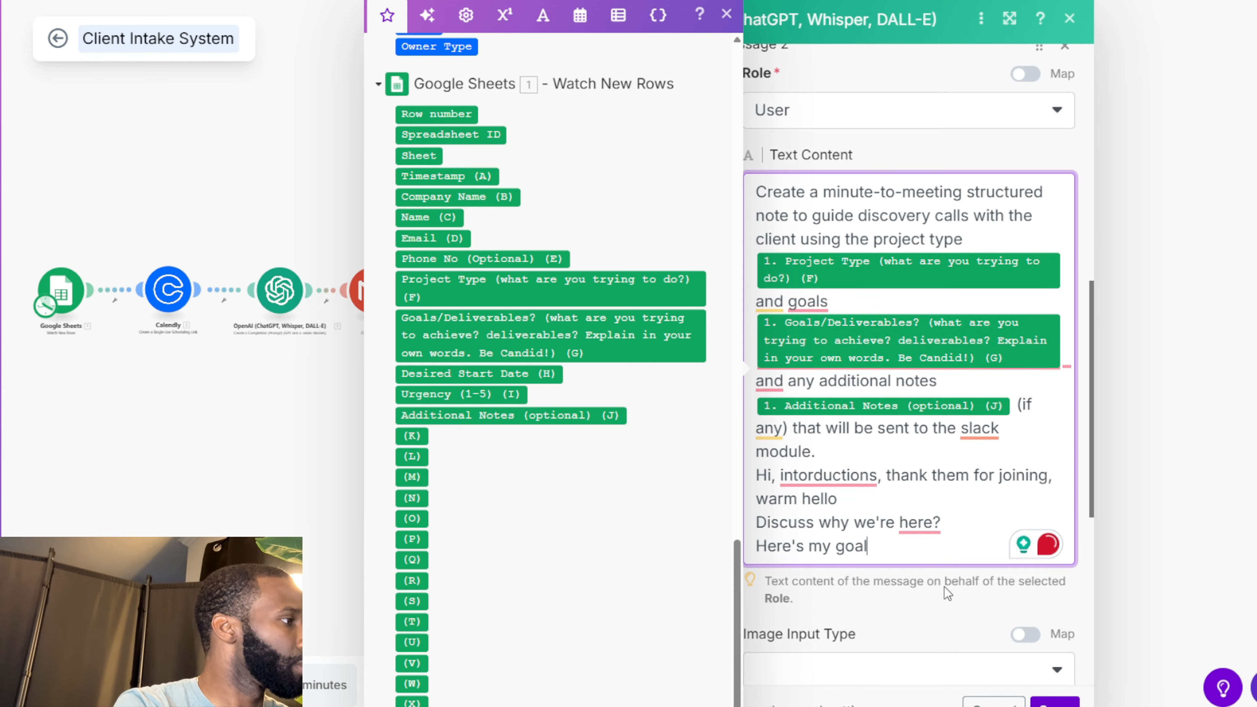
# Add a 'How it works' line between 'Discuss why we're here?' and 'Here's my goal'
pyautogui.click(962, 517)
pyautogui.press('Return')
pyautogui.write('How it works')
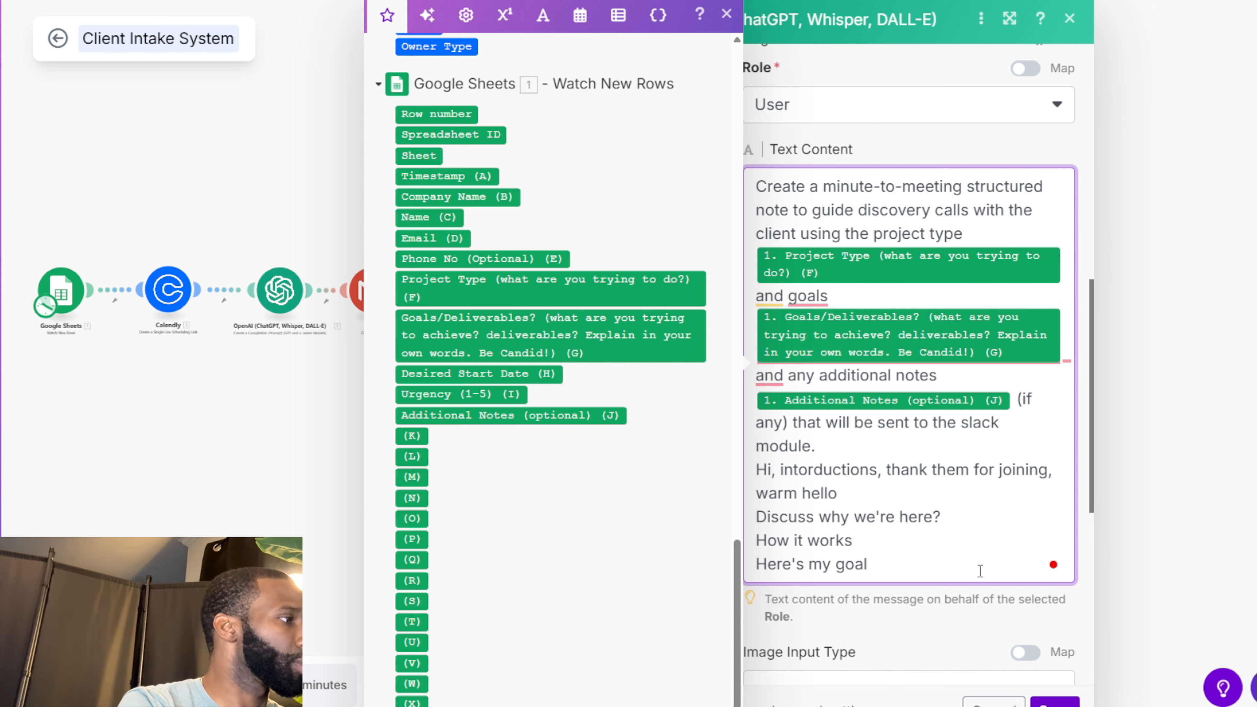
pyautogui.scroll(-4, 961, 518)
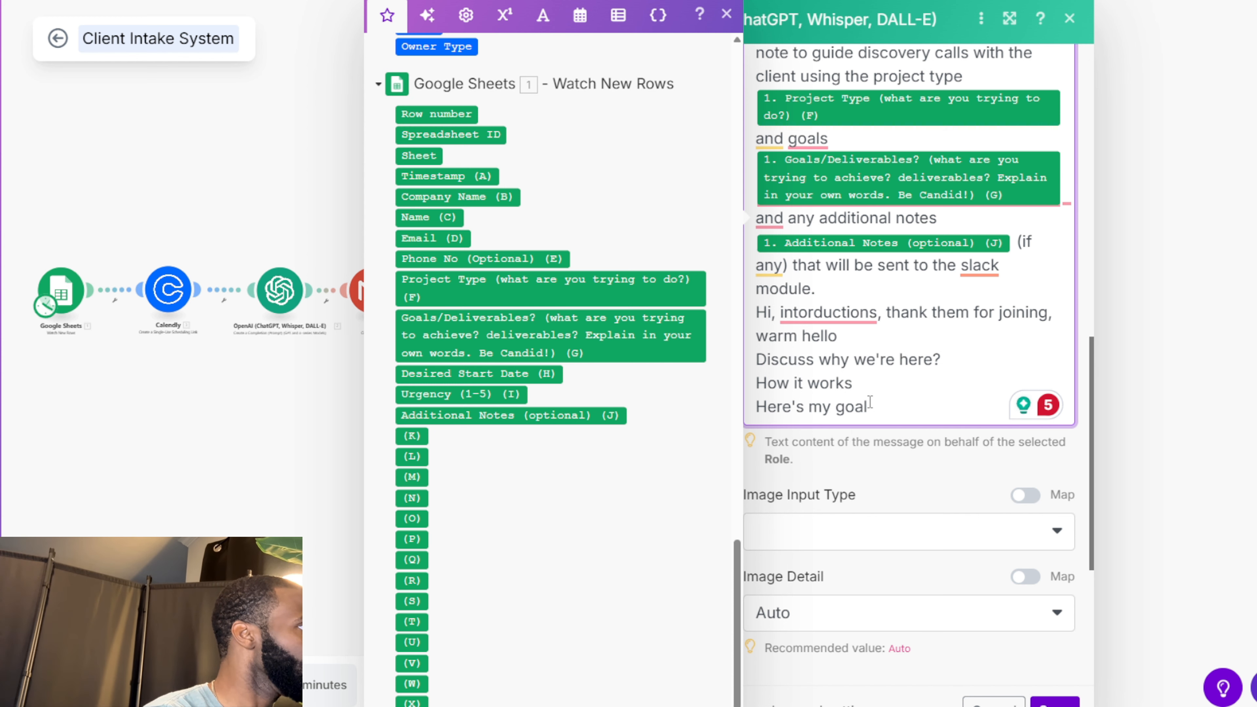
pyautogui.scroll(3, 874, 377)
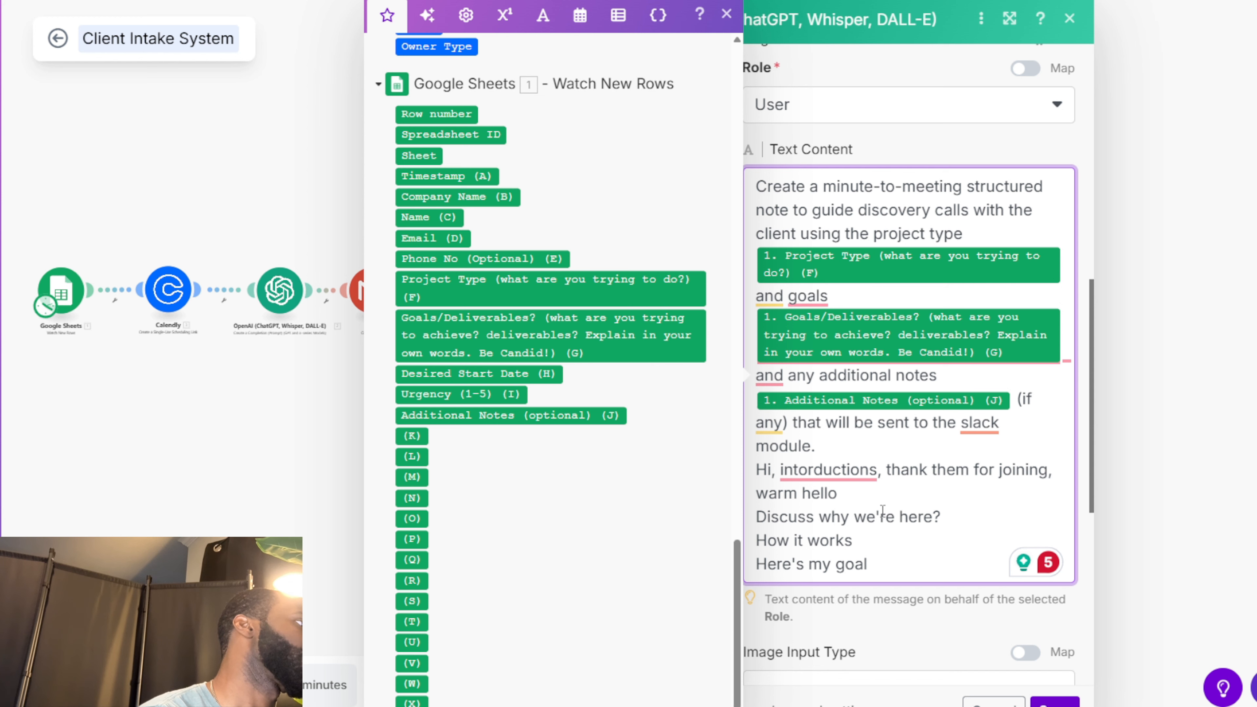
# Correct 'intorductions' to 'introductions' and delete the 'Here's my goal' and 'How it works' lines
pyautogui.rightClick(822, 475)
pyautogui.click(848, 519)
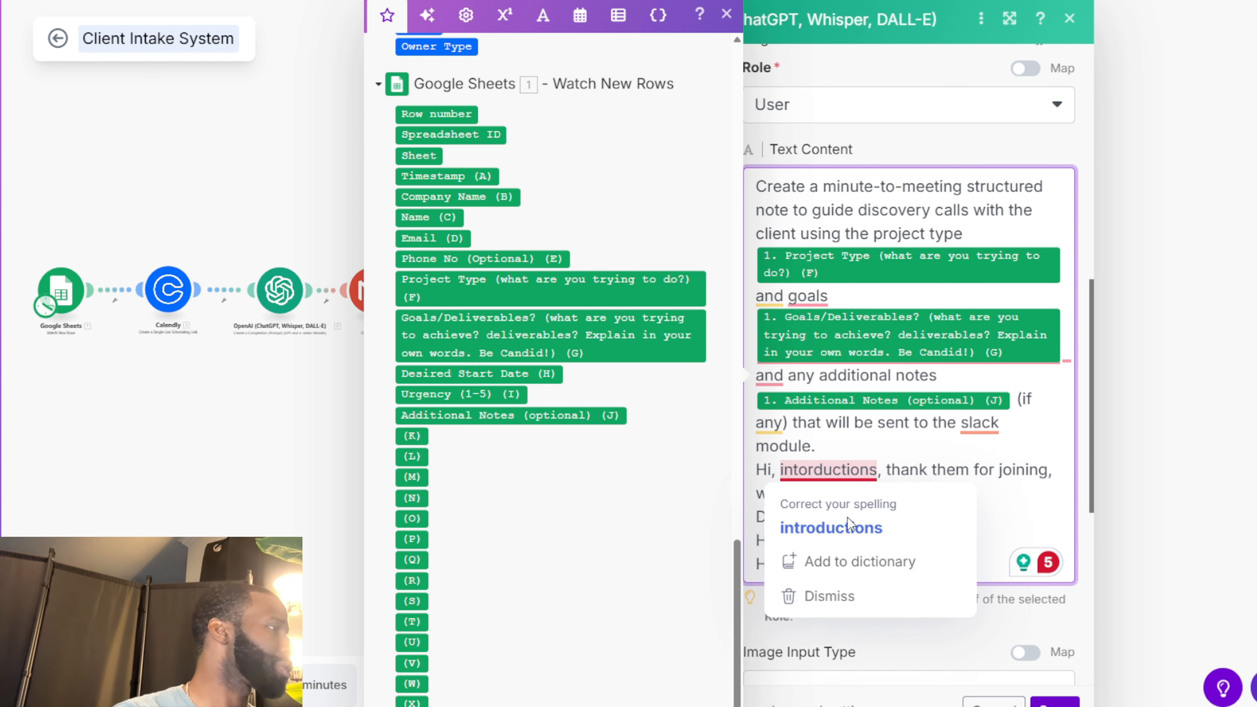
pyautogui.click(847, 518)
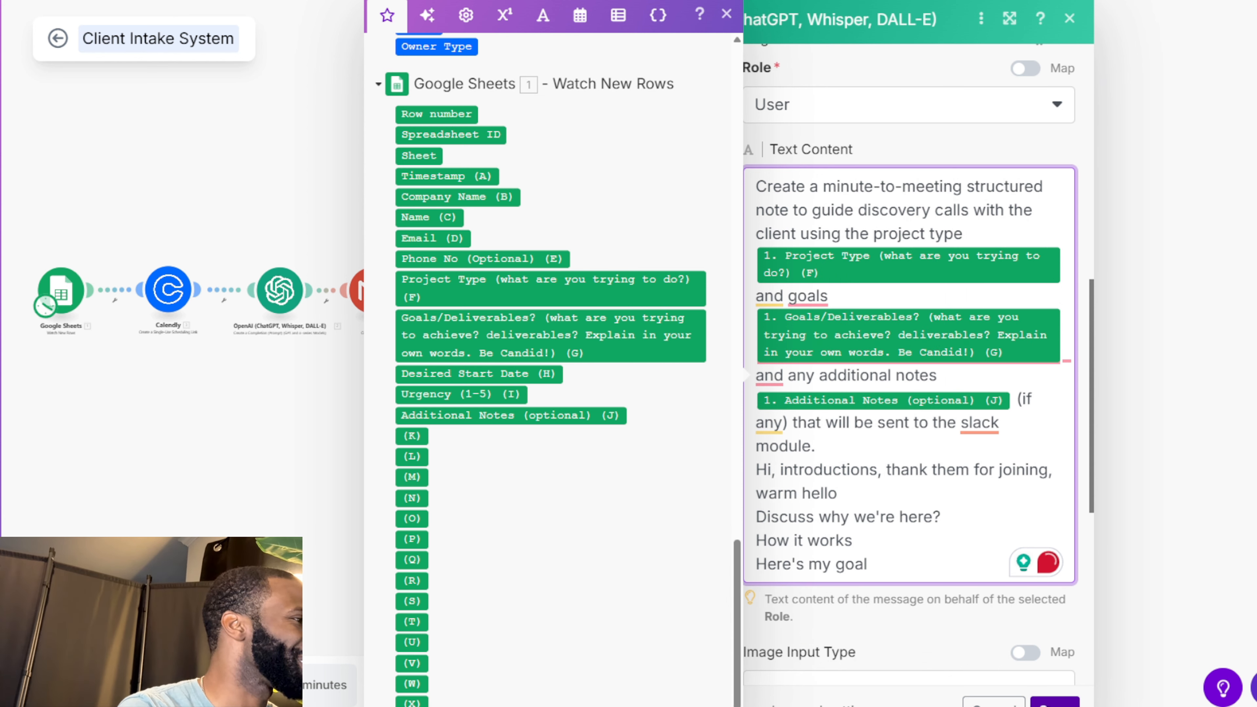
pyautogui.hotkey('shift', 'Home')
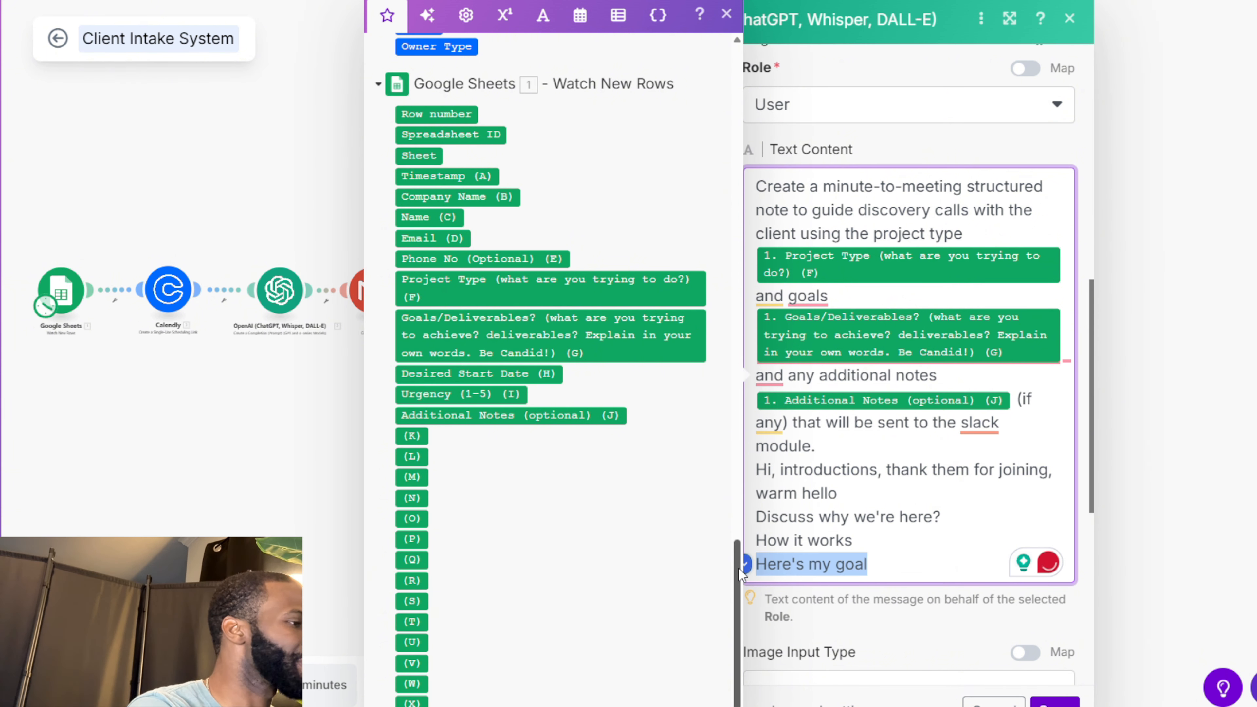
pyautogui.press('BackSpace')
pyautogui.press('BackSpace')
pyautogui.hotkey('ctrl', 'shift', 'Left')
pyautogui.hotkey('ctrl', 'shift', 'Left')
pyautogui.hotkey('ctrl', 'shift', 'Left')
pyautogui.press('BackSpace')
pyautogui.press('BackSpace')
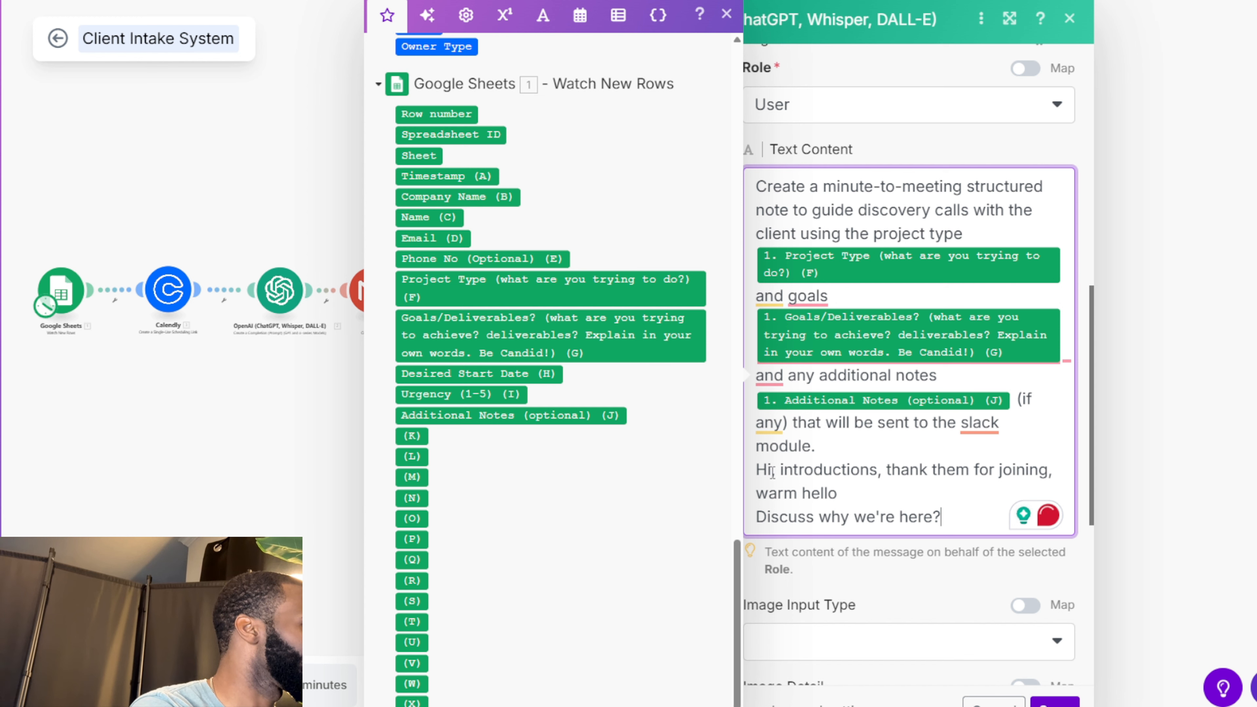
# Append ', etc?' to the Discuss line, join it onto 'warm hello' with a comma, and save
pyautogui.click(757, 467)
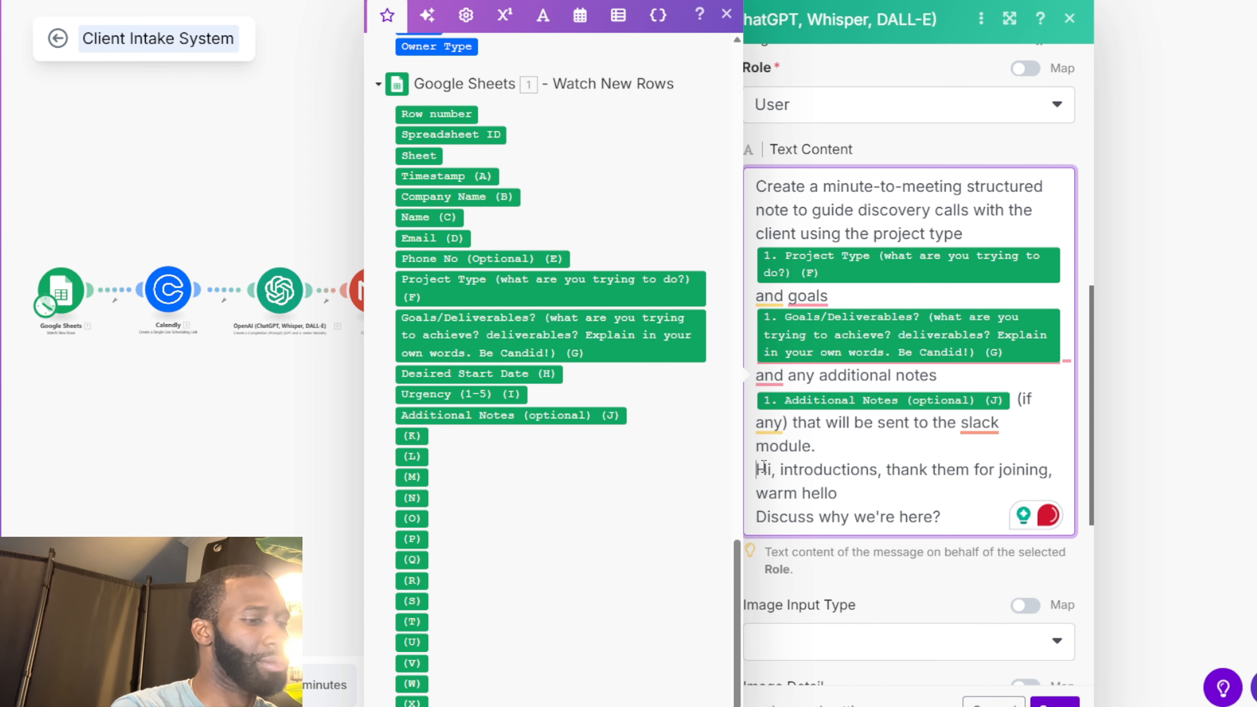
pyautogui.write('EX')
pyautogui.press('BackSpace')
pyautogui.press('BackSpace')
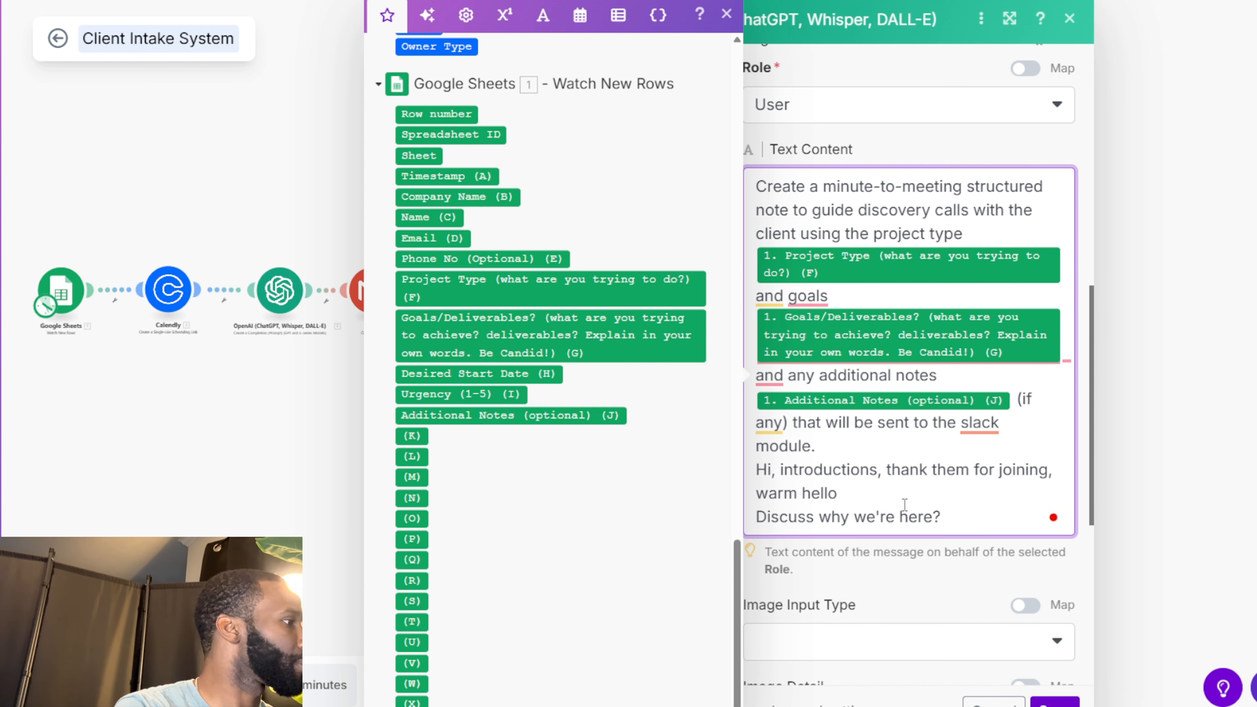
pyautogui.click(961, 524)
pyautogui.write(', ')
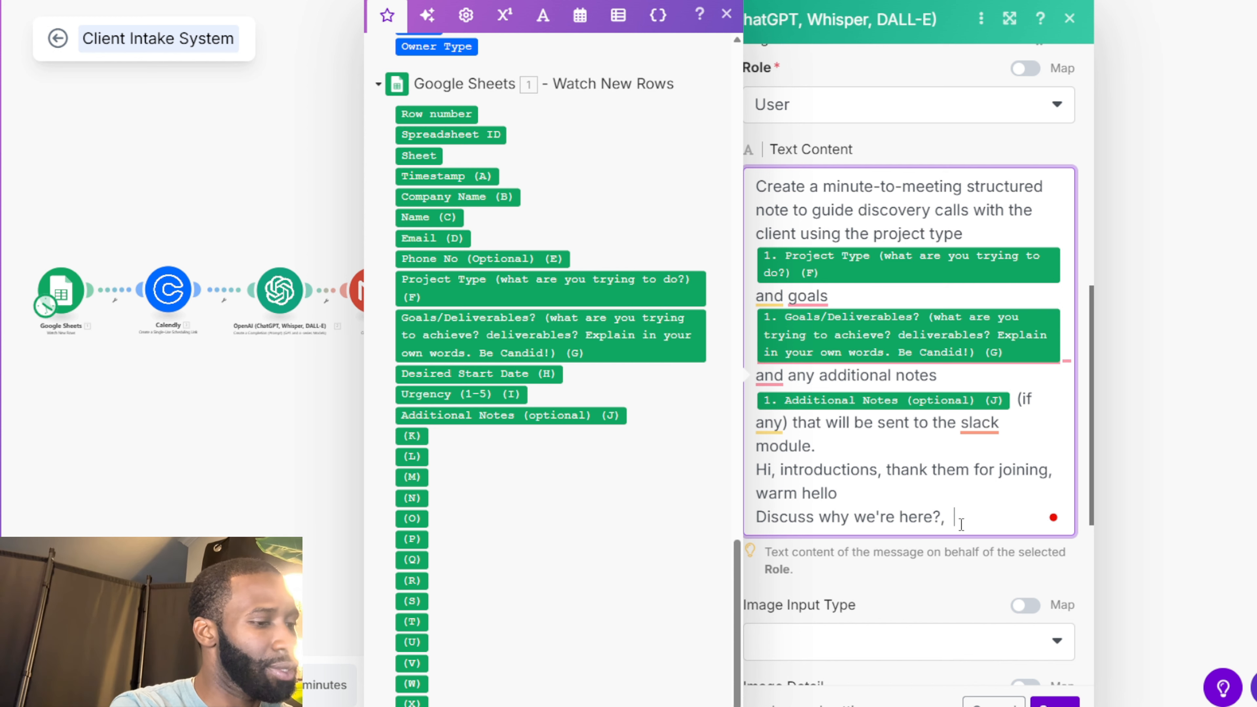
pyautogui.write('etc?')
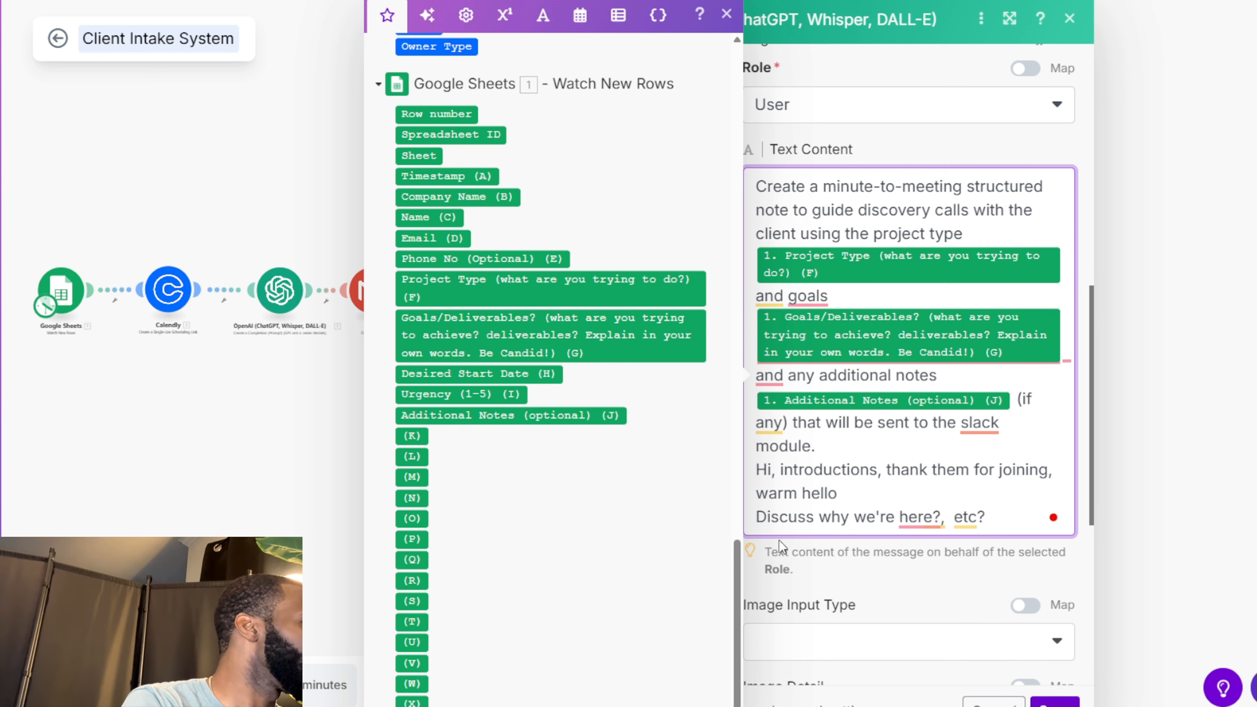
pyautogui.click(757, 516)
pyautogui.press('BackSpace')
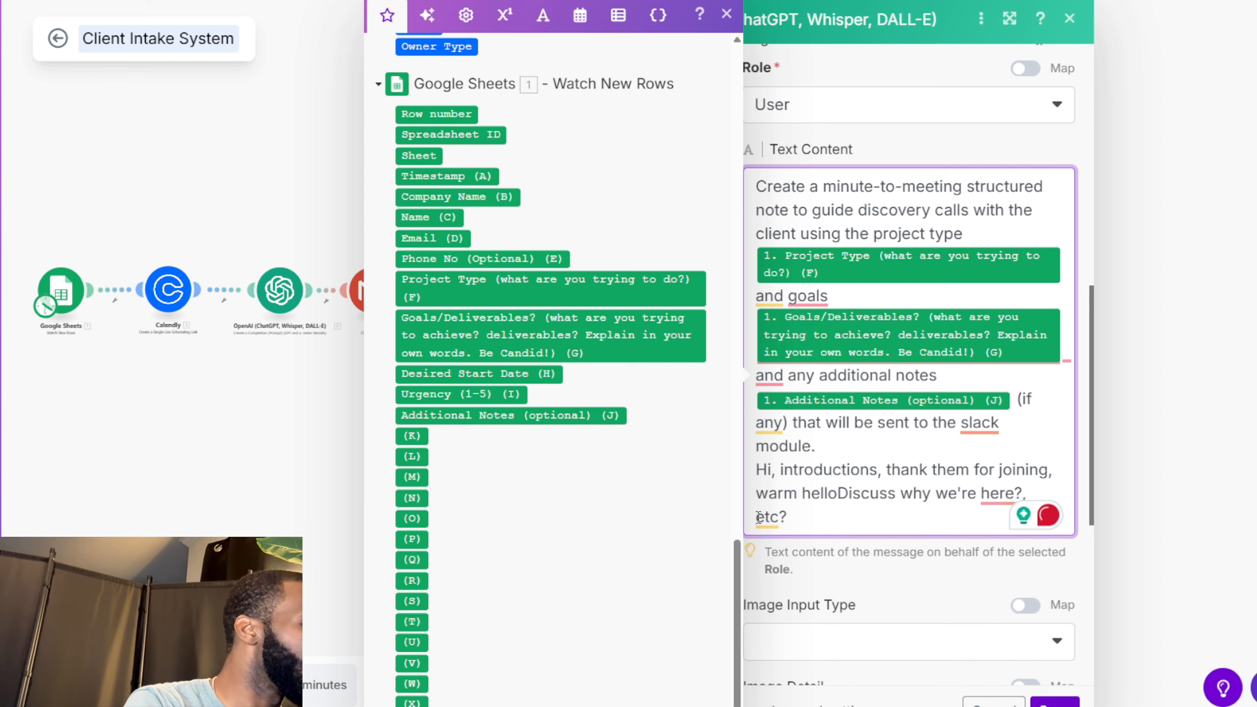
pyautogui.write(',')
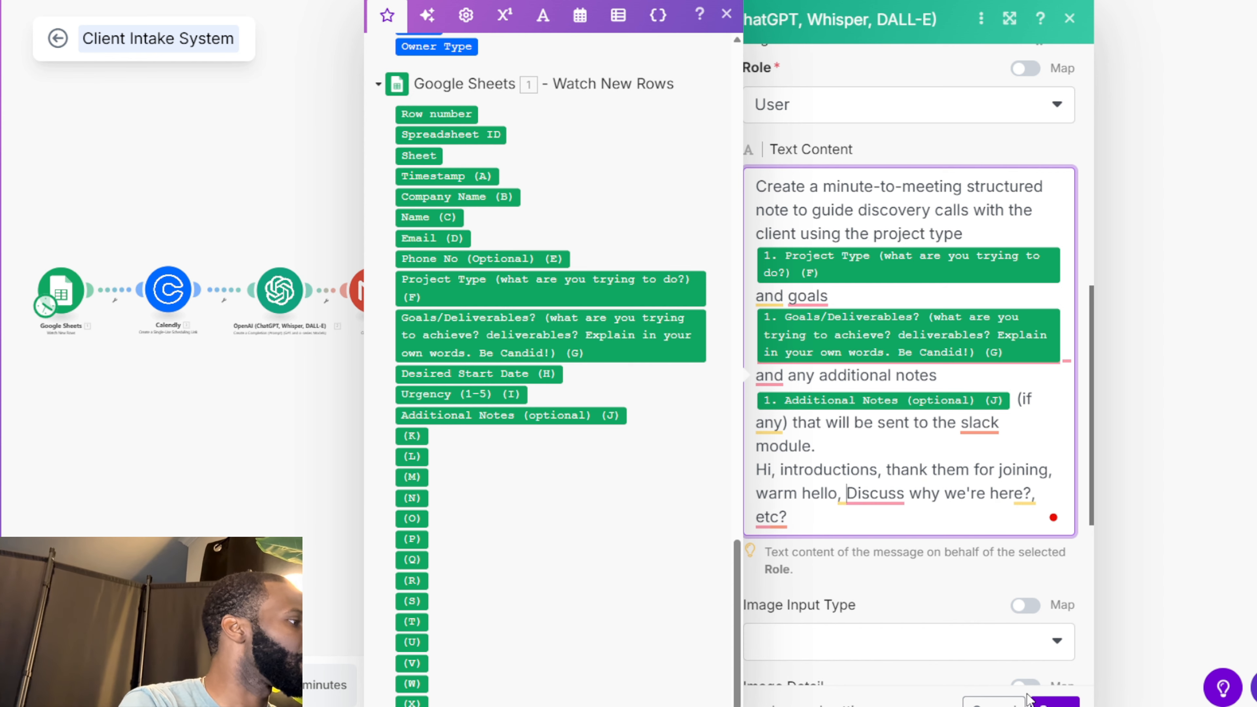
pyautogui.click(1053, 701)
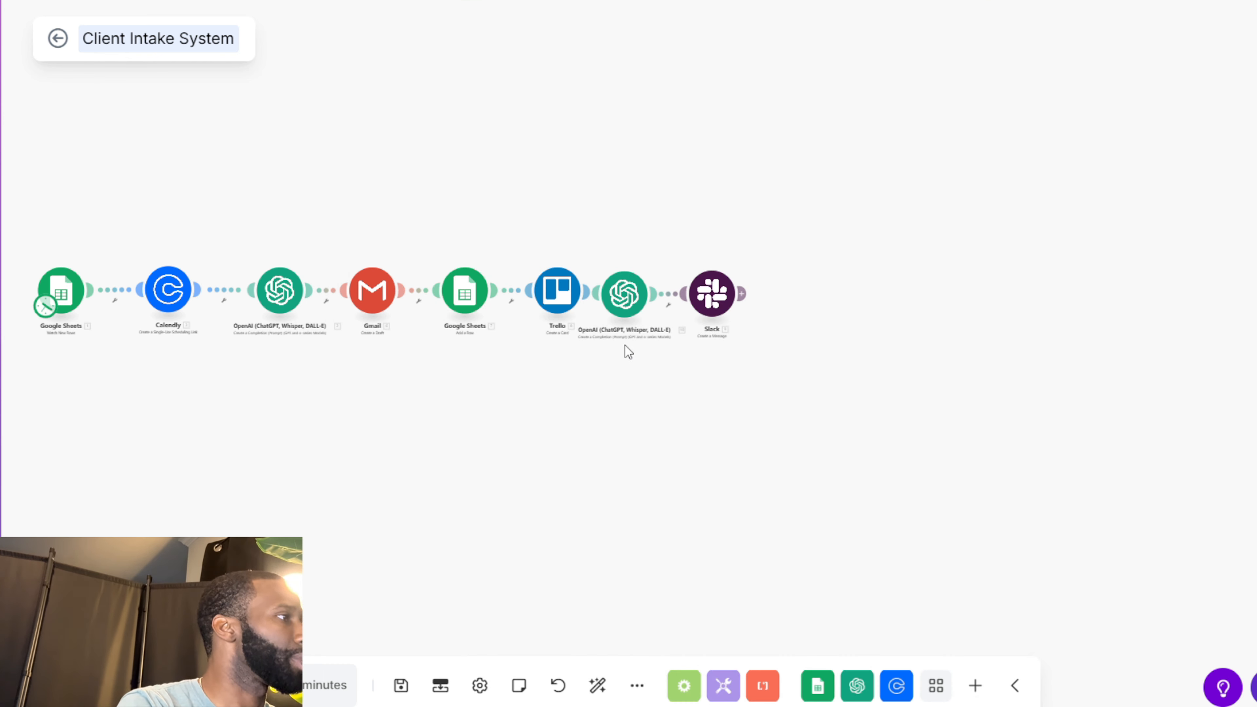
pyautogui.click(711, 293)
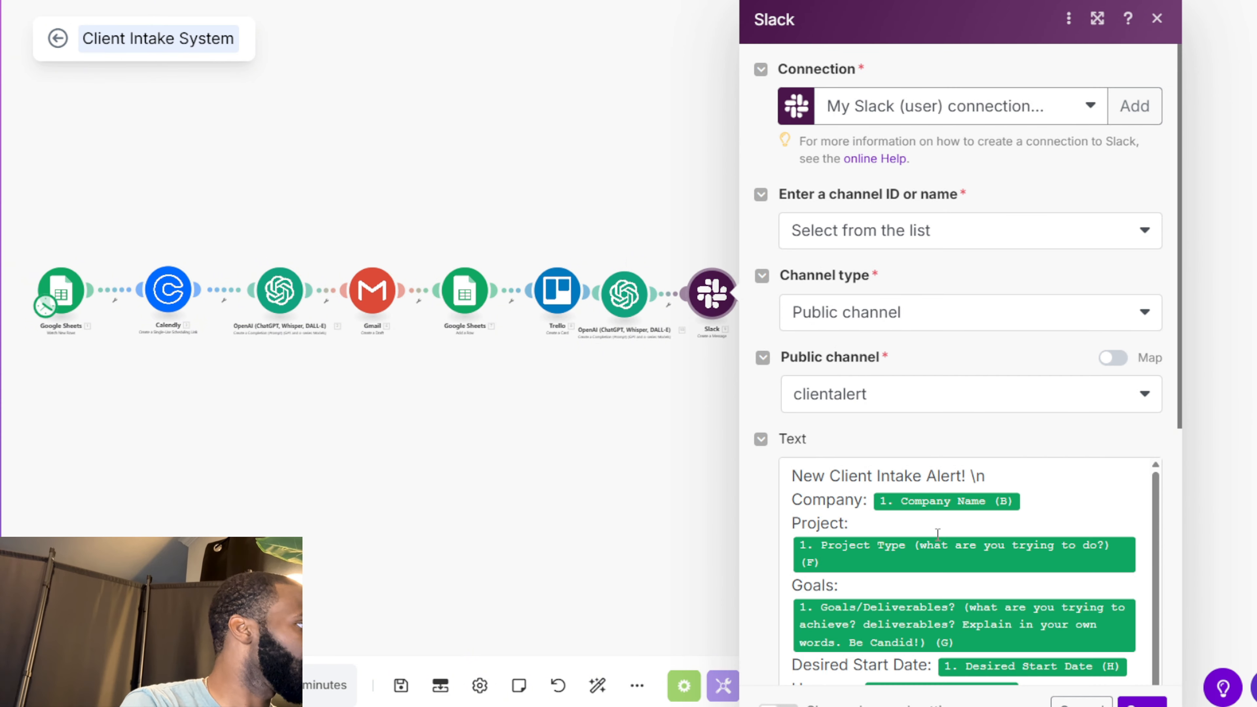
pyautogui.scroll(-6, 937, 534)
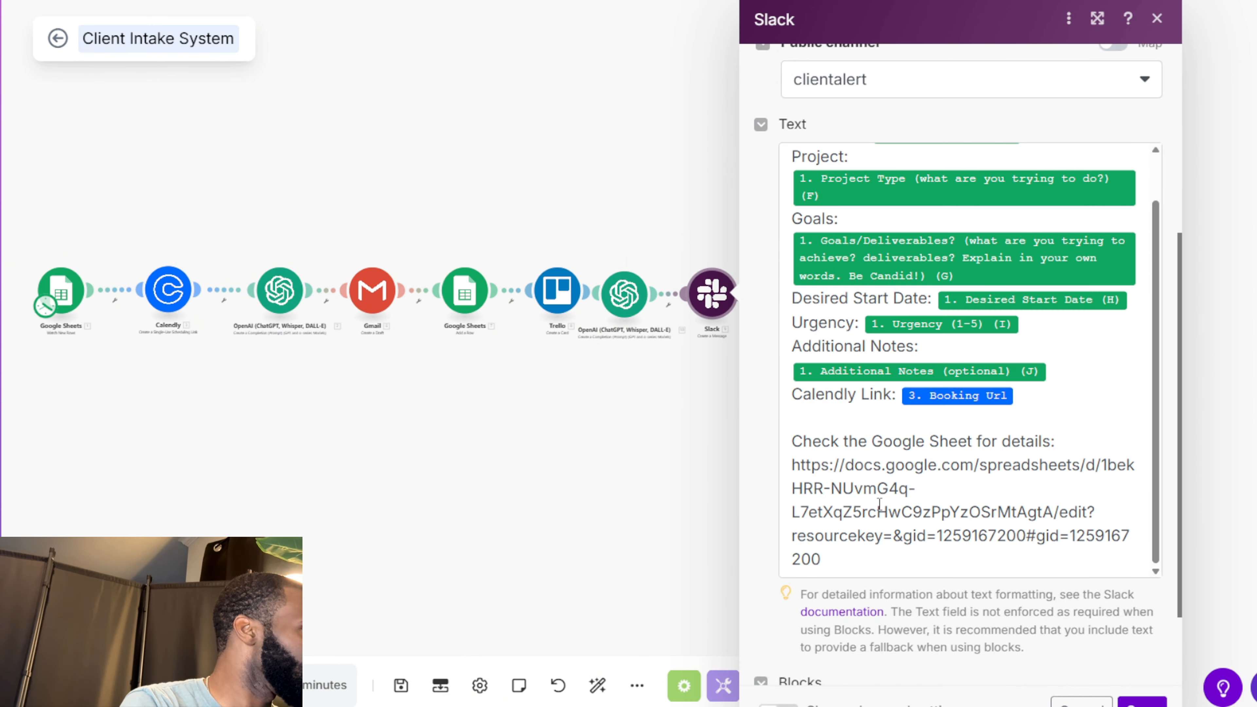
pyautogui.scroll(-2, 897, 497)
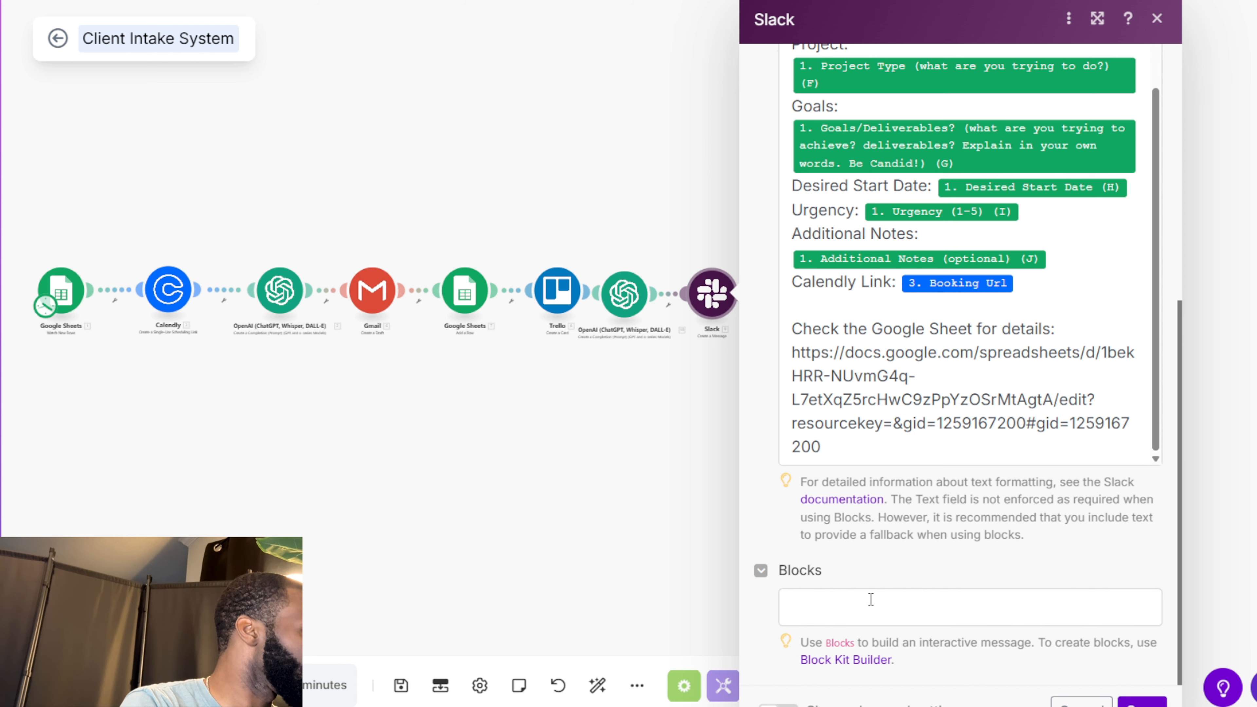
pyautogui.scroll(3, 872, 603)
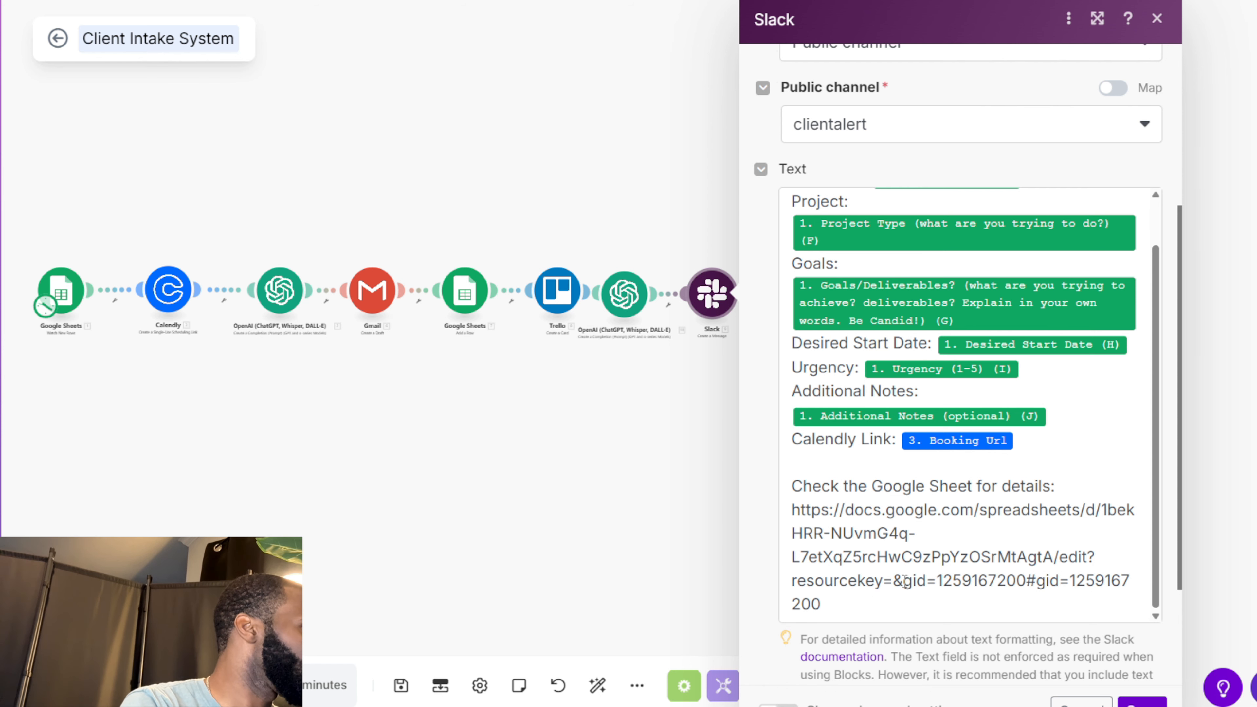
pyautogui.click(821, 470)
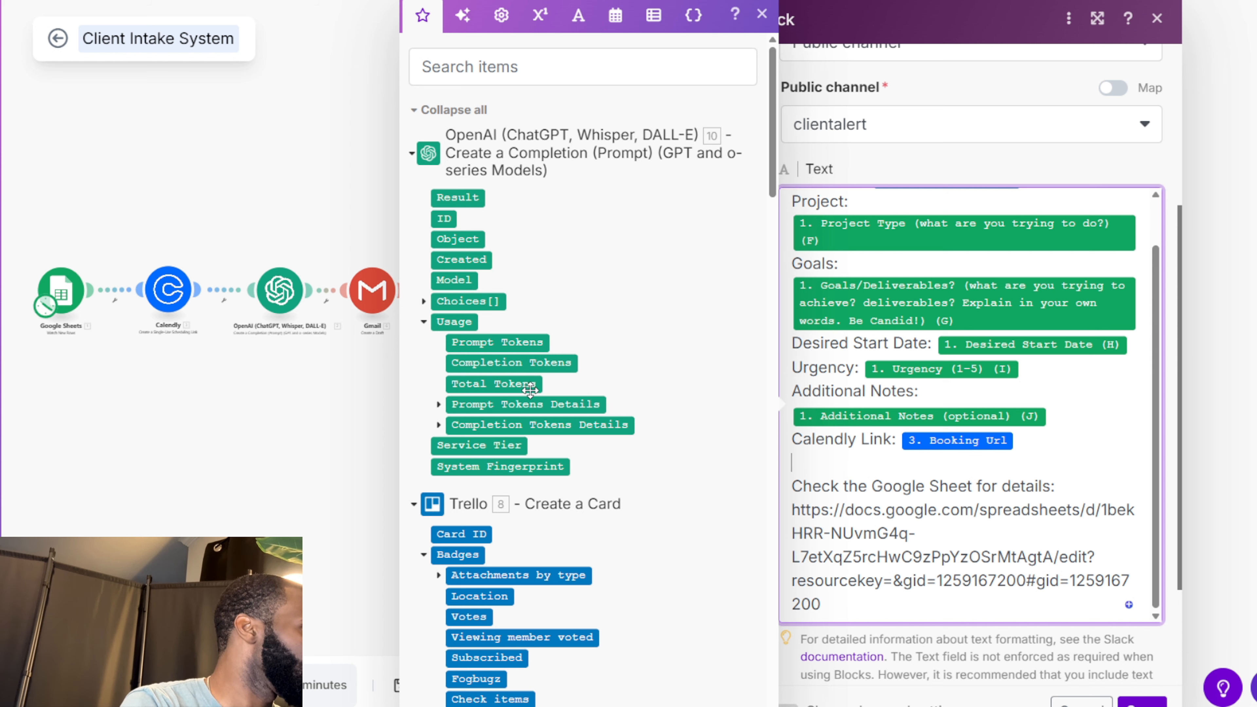
# Reopen the Slack module and map the OpenAI '10. Result' below the Google Sheet link
pyautogui.click(238, 497)
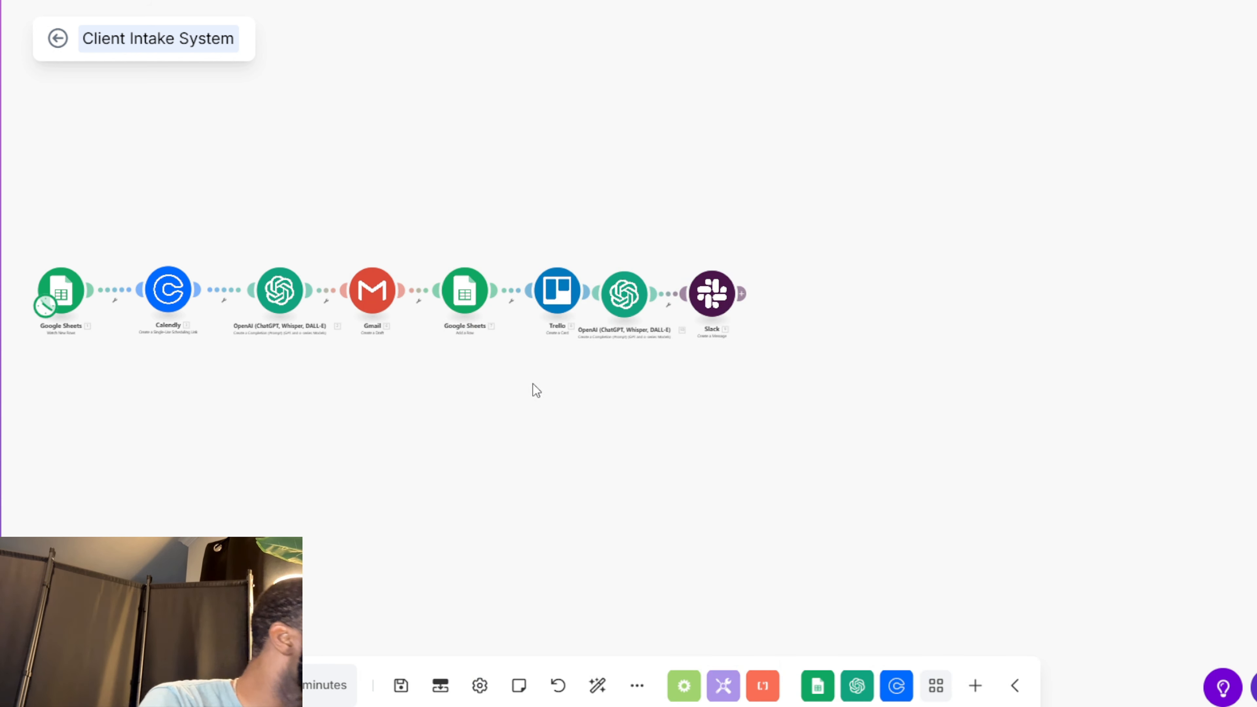
pyautogui.scroll(5, 704, 345)
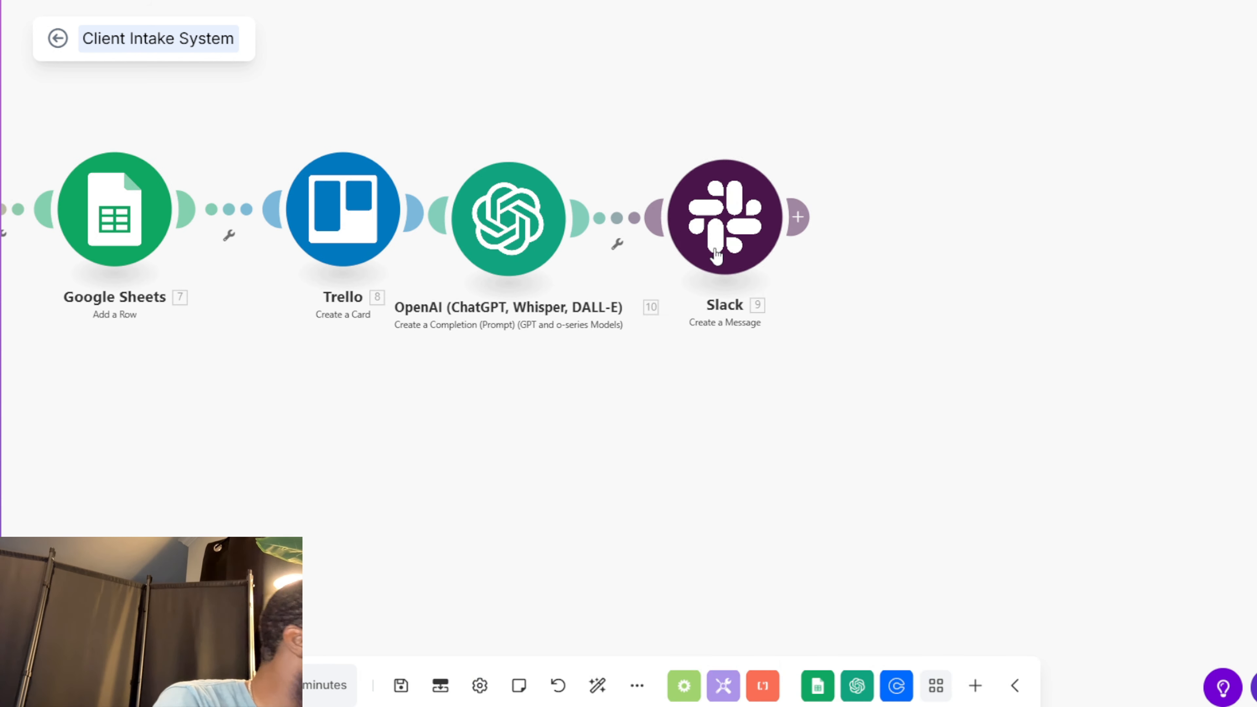
pyautogui.click(706, 220)
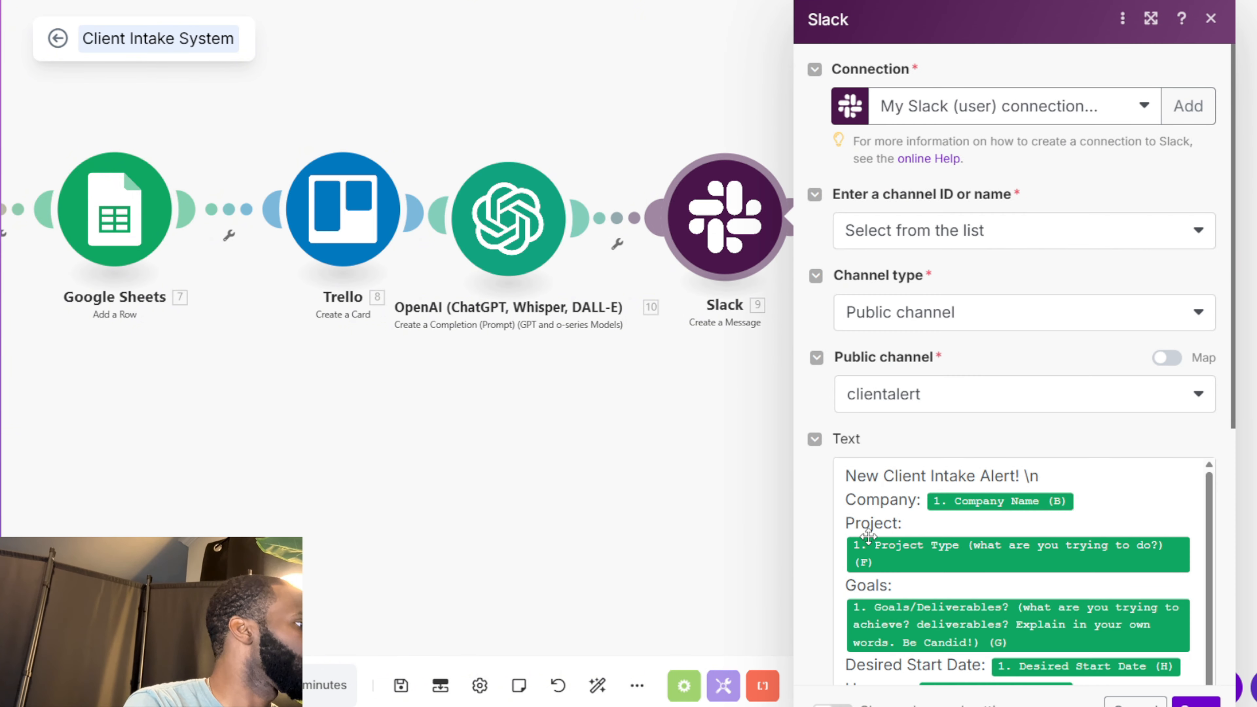
pyautogui.scroll(-2, 888, 545)
pyautogui.scroll(-5, 889, 545)
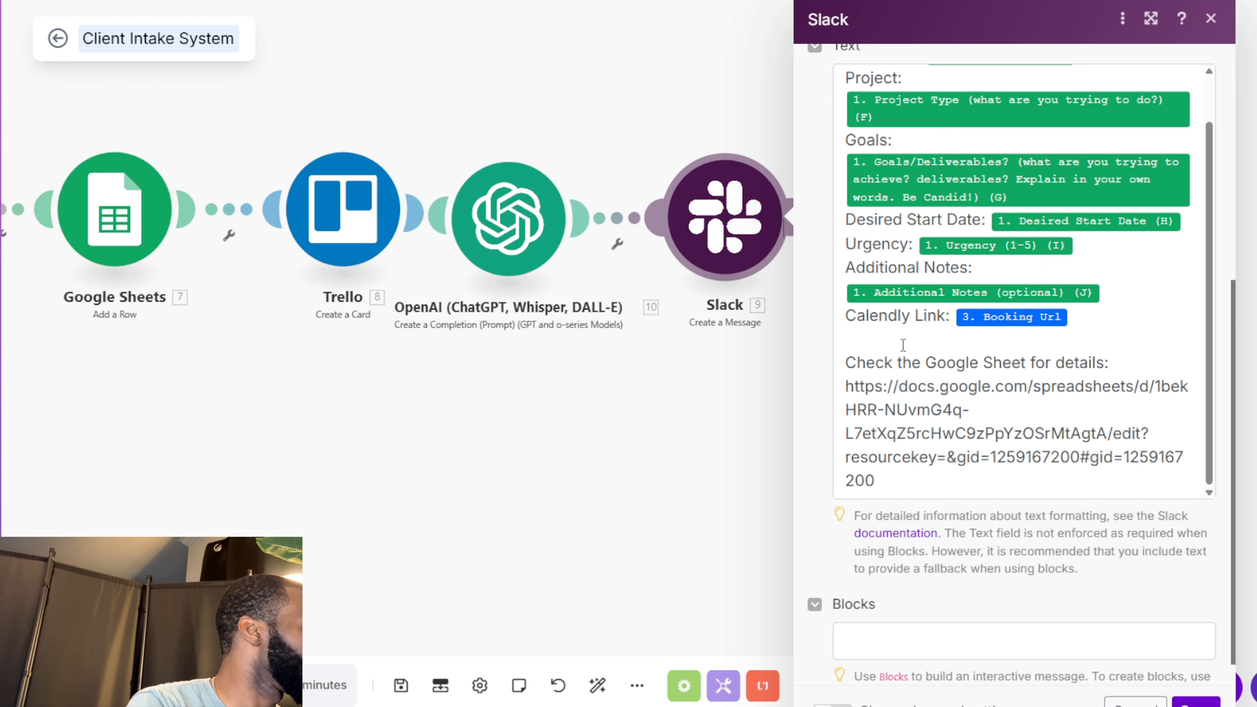
pyautogui.click(905, 484)
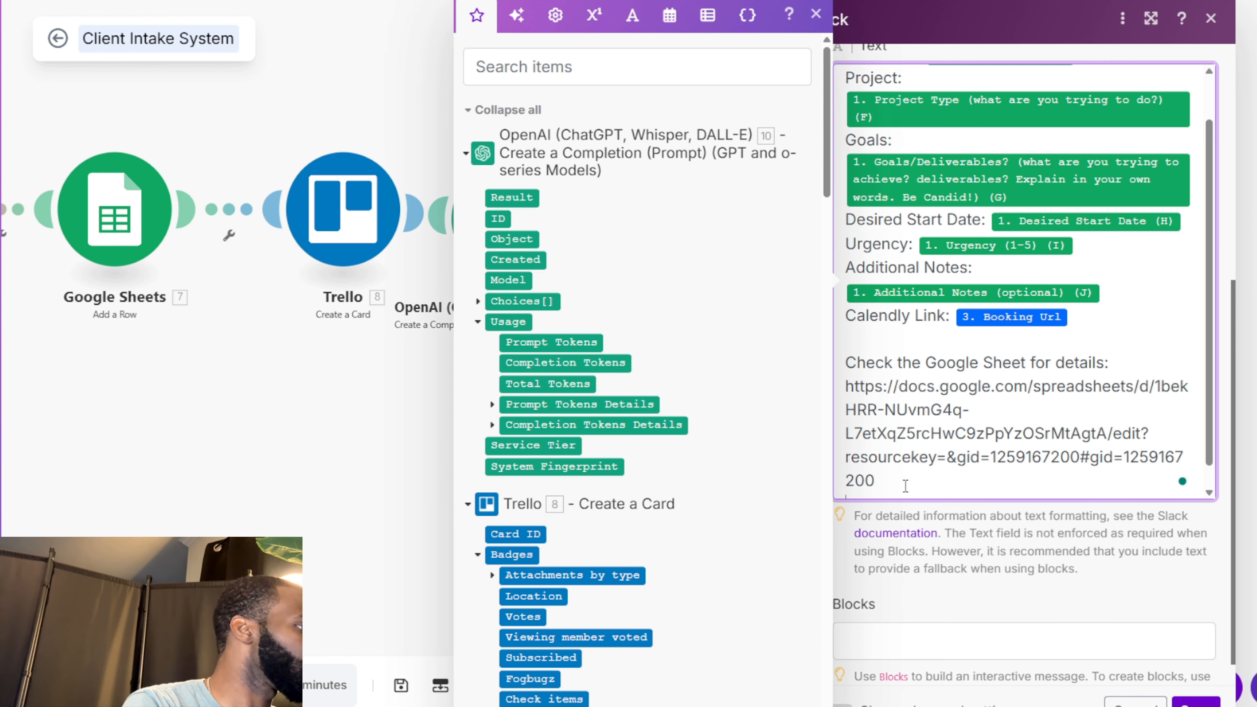
pyautogui.scroll(-1, 905, 466)
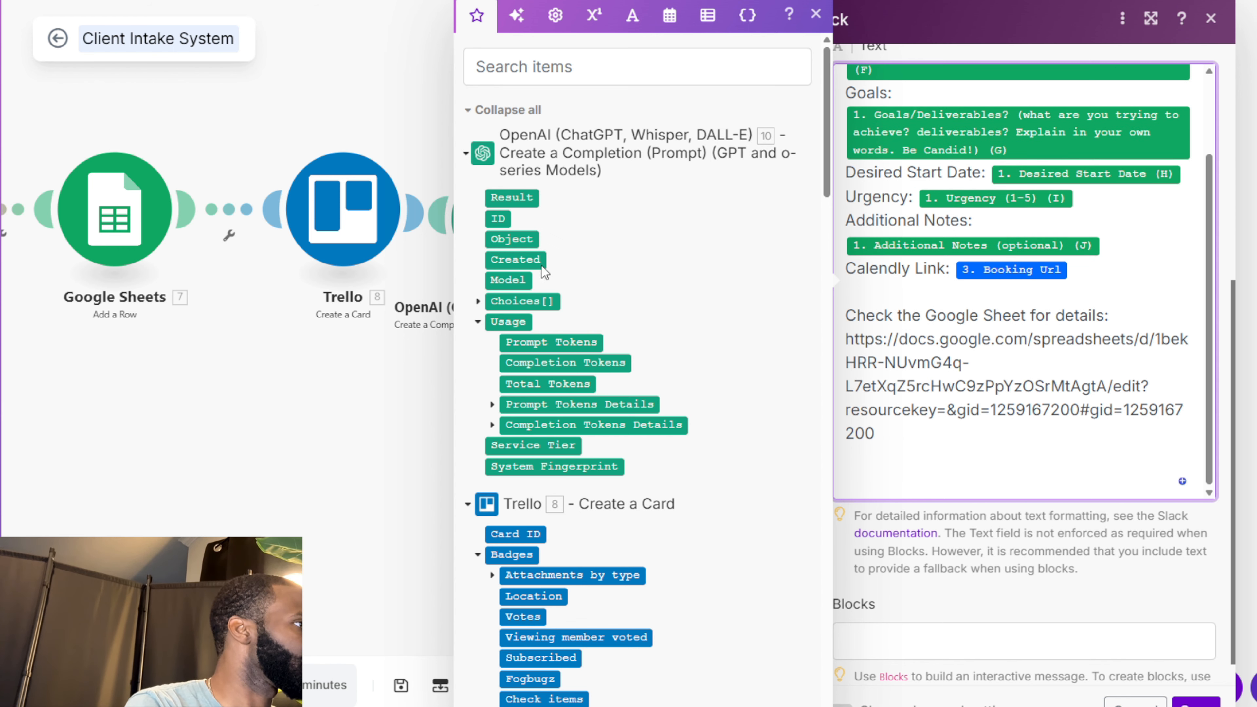
pyautogui.click(509, 198)
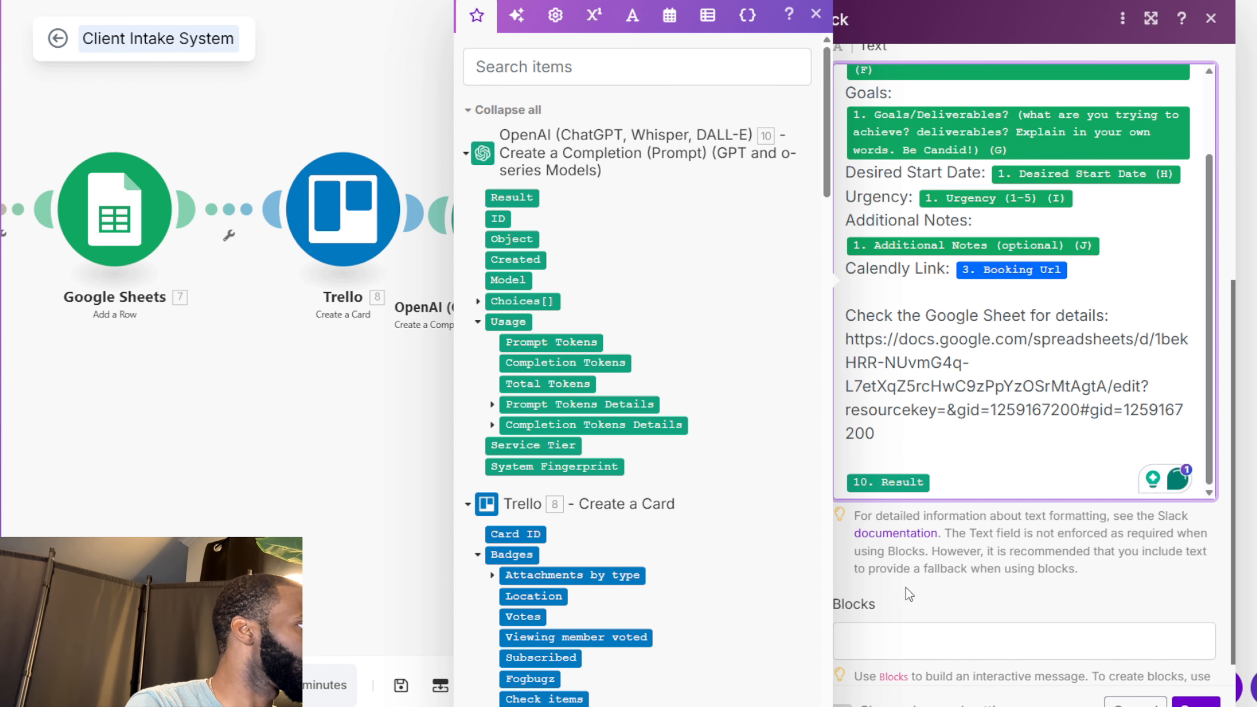
# Close the Slack settings and auto-align all scenario modules into one even row
pyautogui.click(1184, 701)
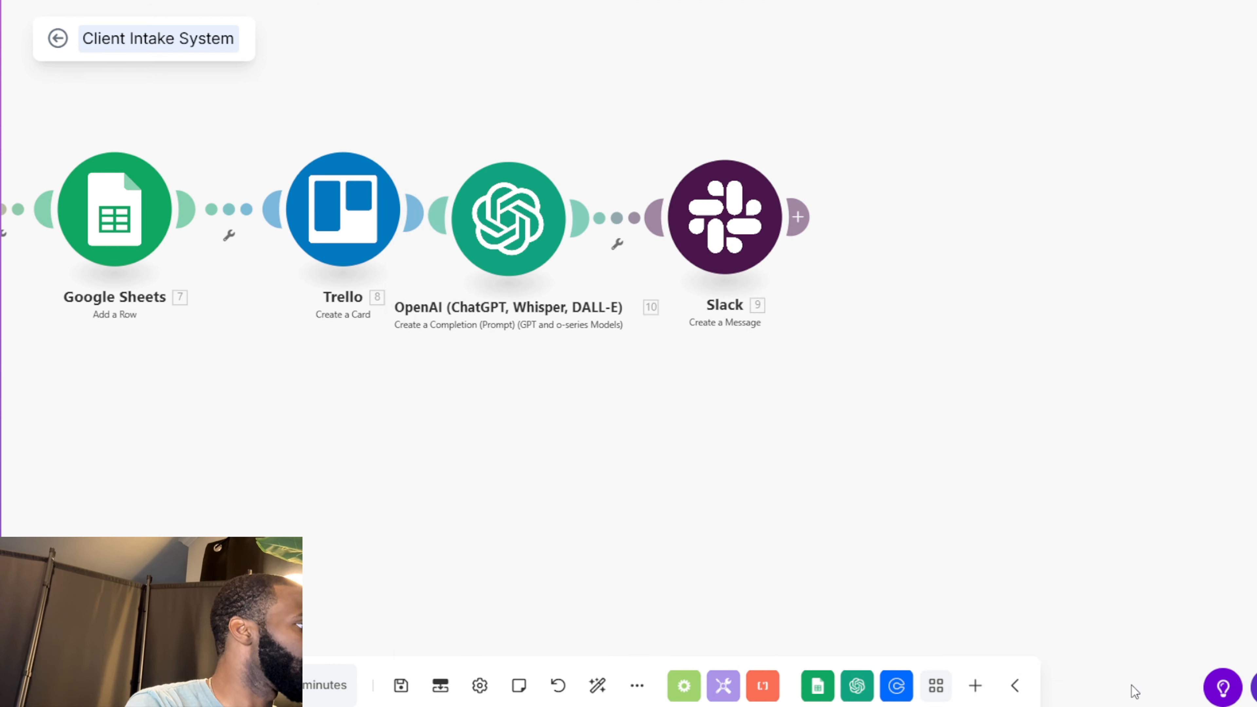
pyautogui.moveTo(357, 360); pyautogui.dragTo(716, 363)
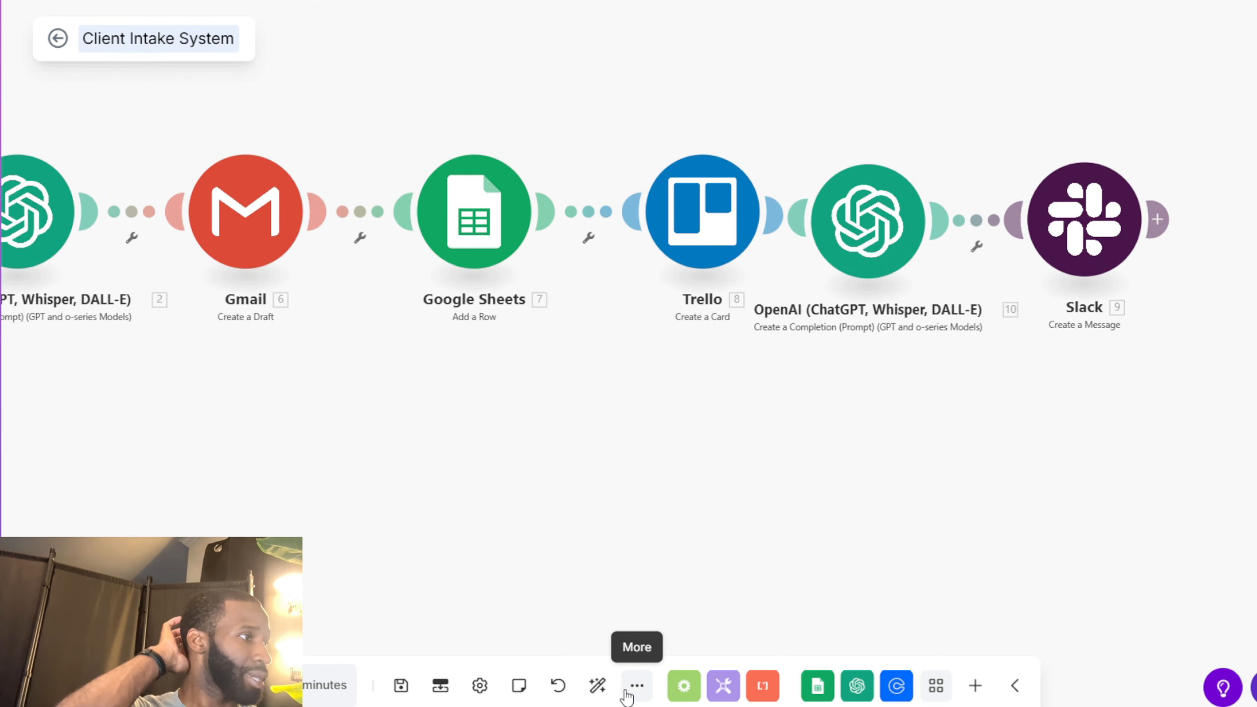
pyautogui.click(597, 685)
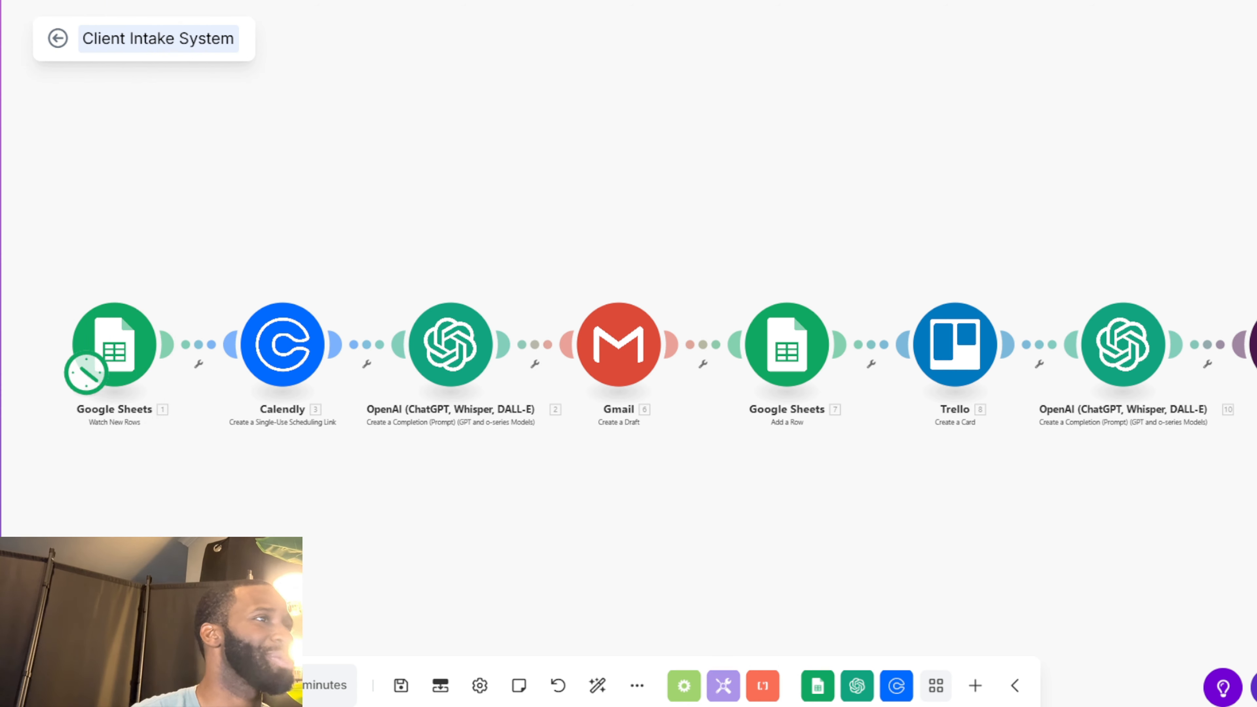
# Show the Google Forms questions beside the Make scenario and open Company Name for editing
pyautogui.moveTo(2, 118)
pyautogui.click(49, 88)
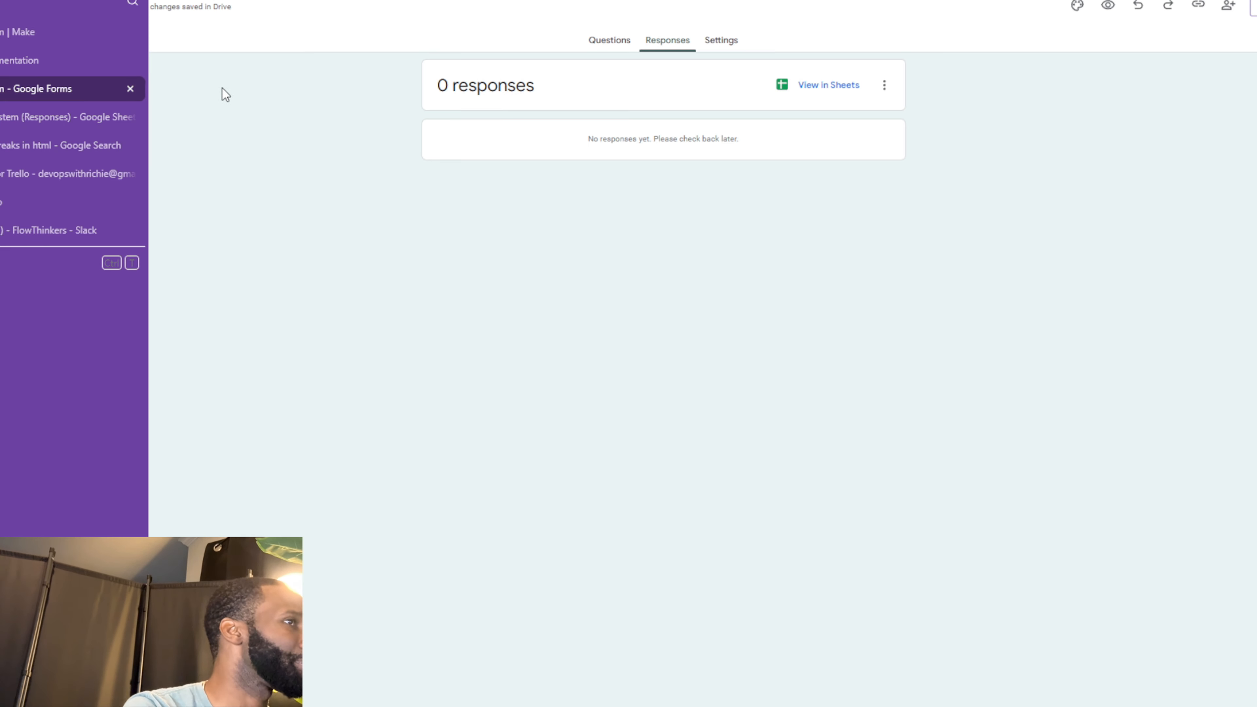
pyautogui.click(619, 51)
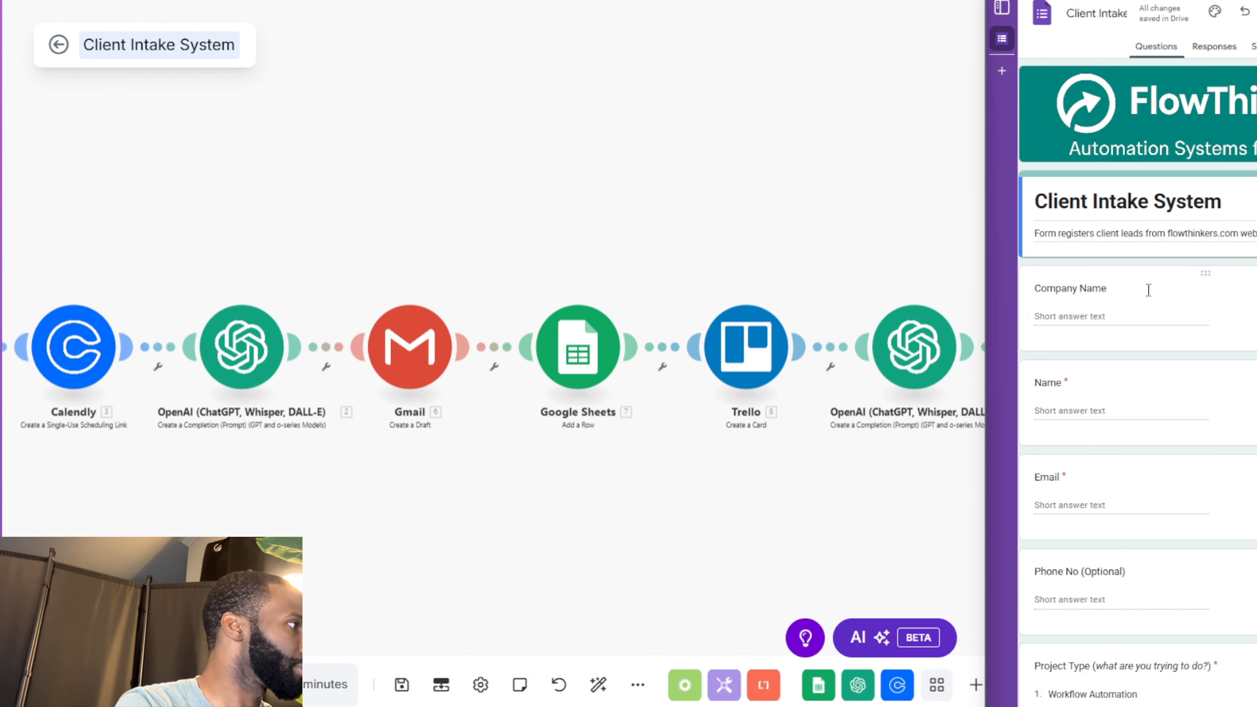
pyautogui.scroll(-3, 375, 465)
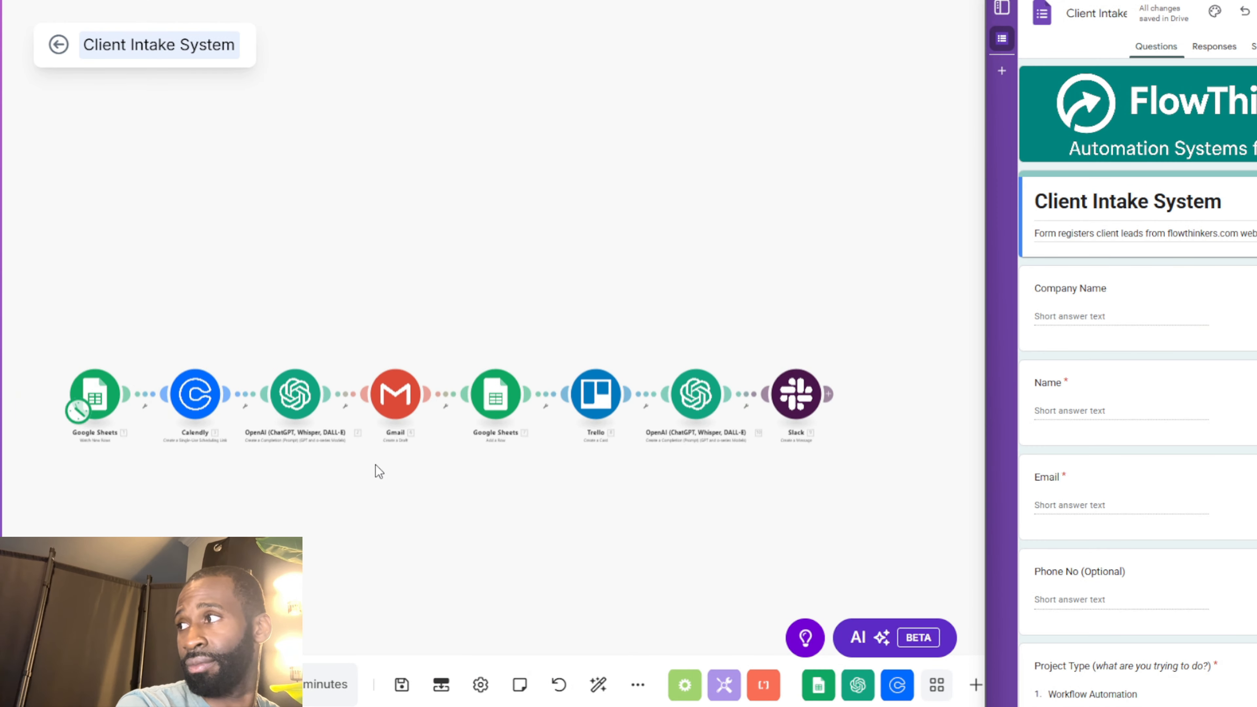
pyautogui.moveTo(375, 465); pyautogui.dragTo(411, 461)
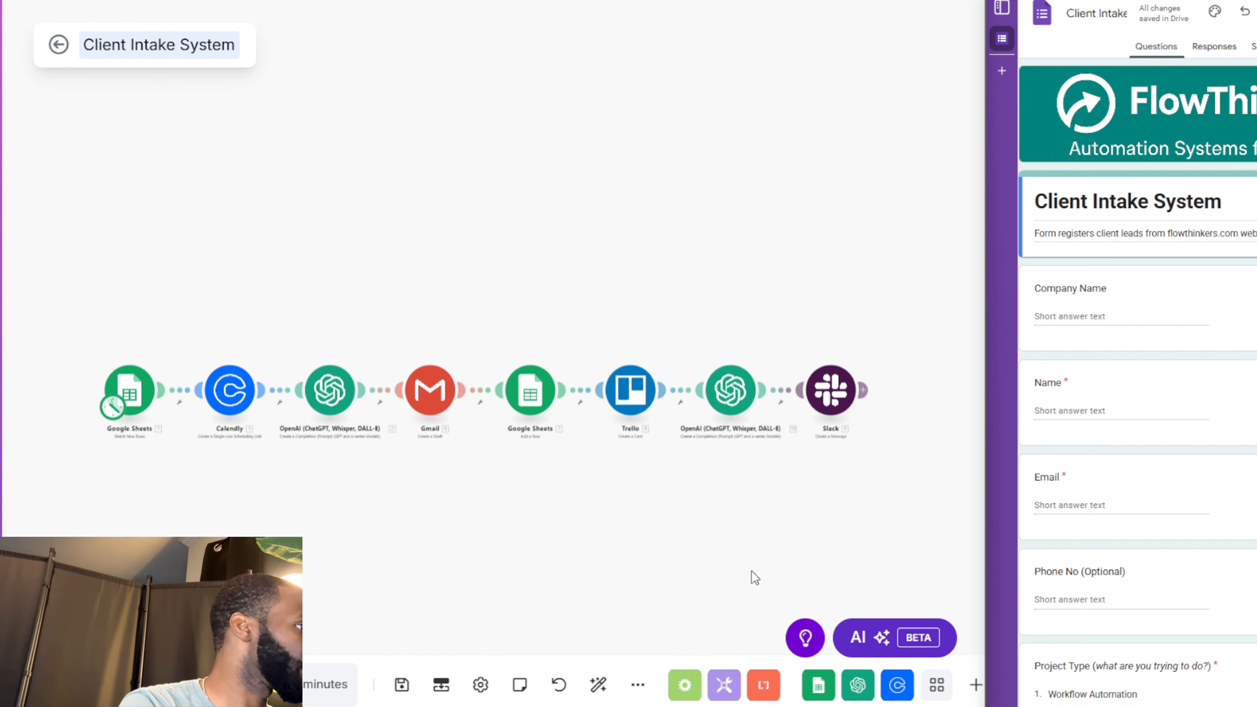
pyautogui.click(1077, 308)
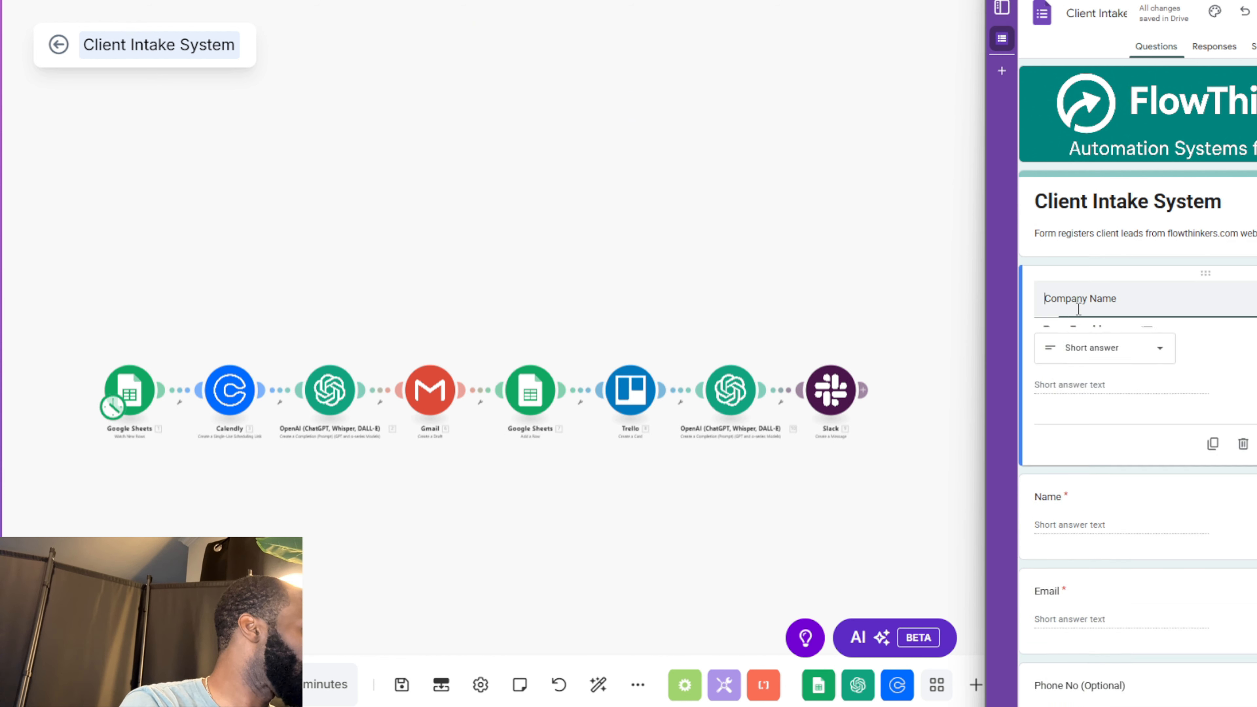
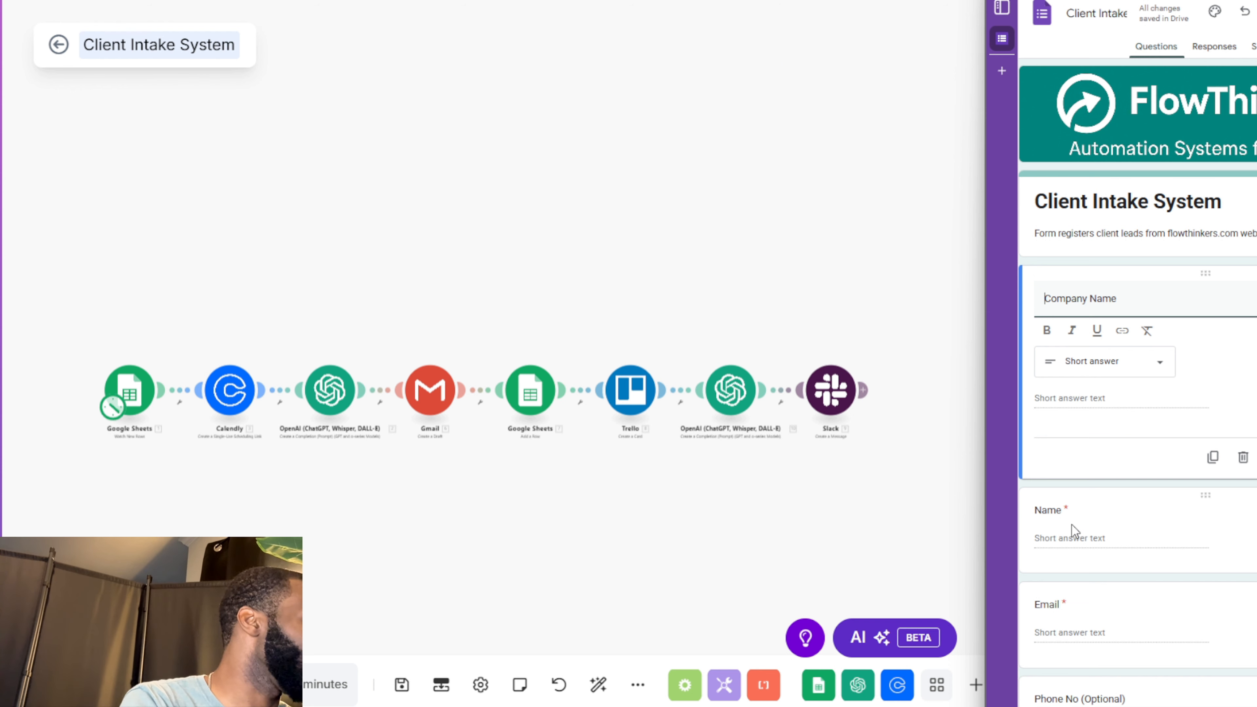
# Finish editing Company Name and copy the Client Intake System form's responder link
pyautogui.click(1076, 406)
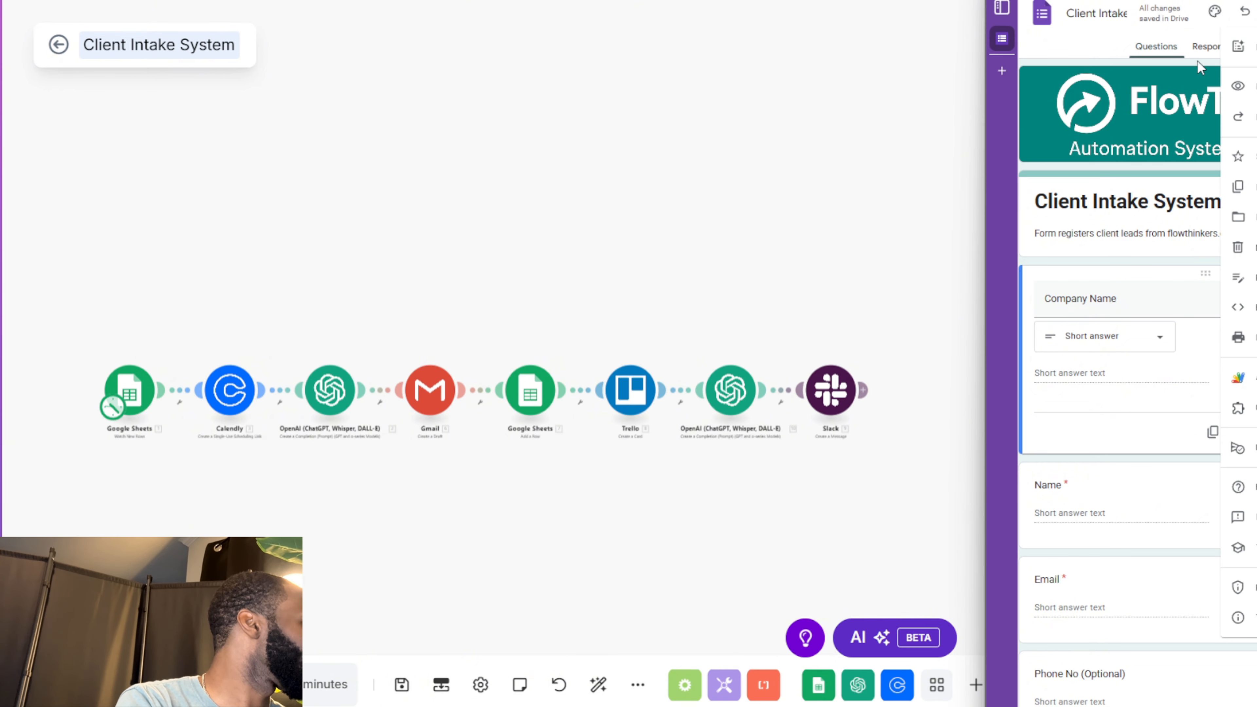
pyautogui.click(1182, 30)
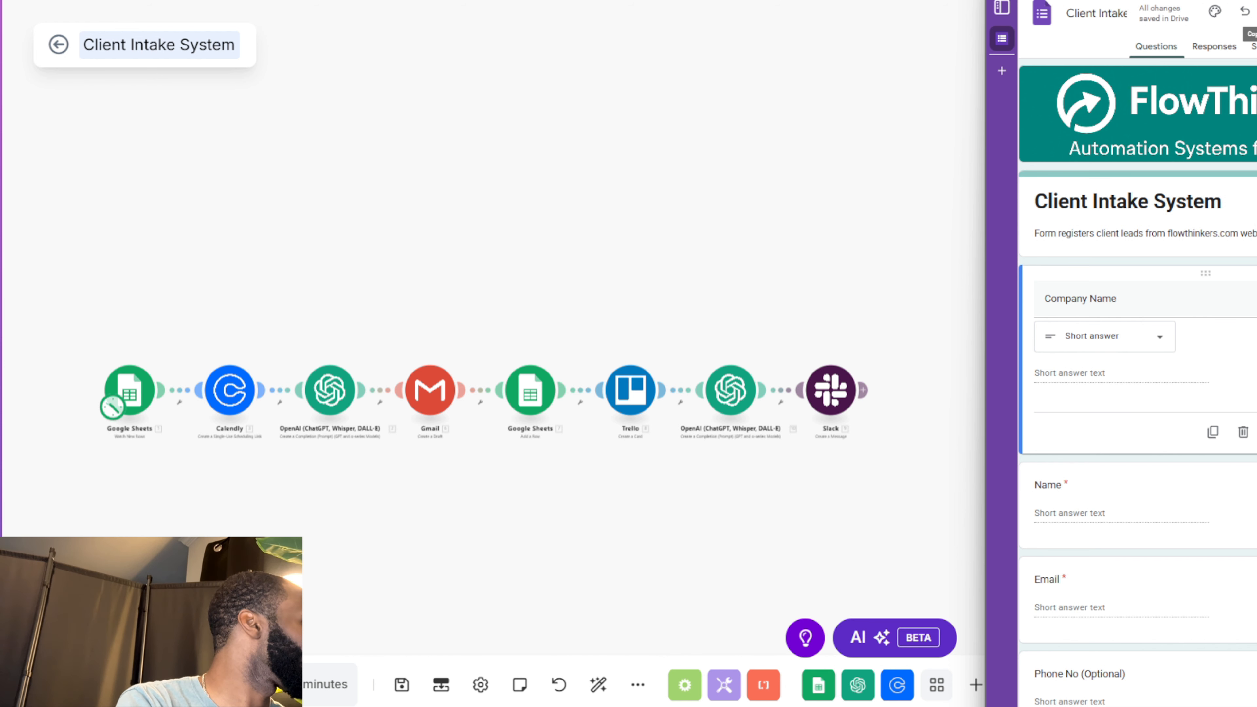
pyautogui.click(1255, 11)
pyautogui.click(1251, 91)
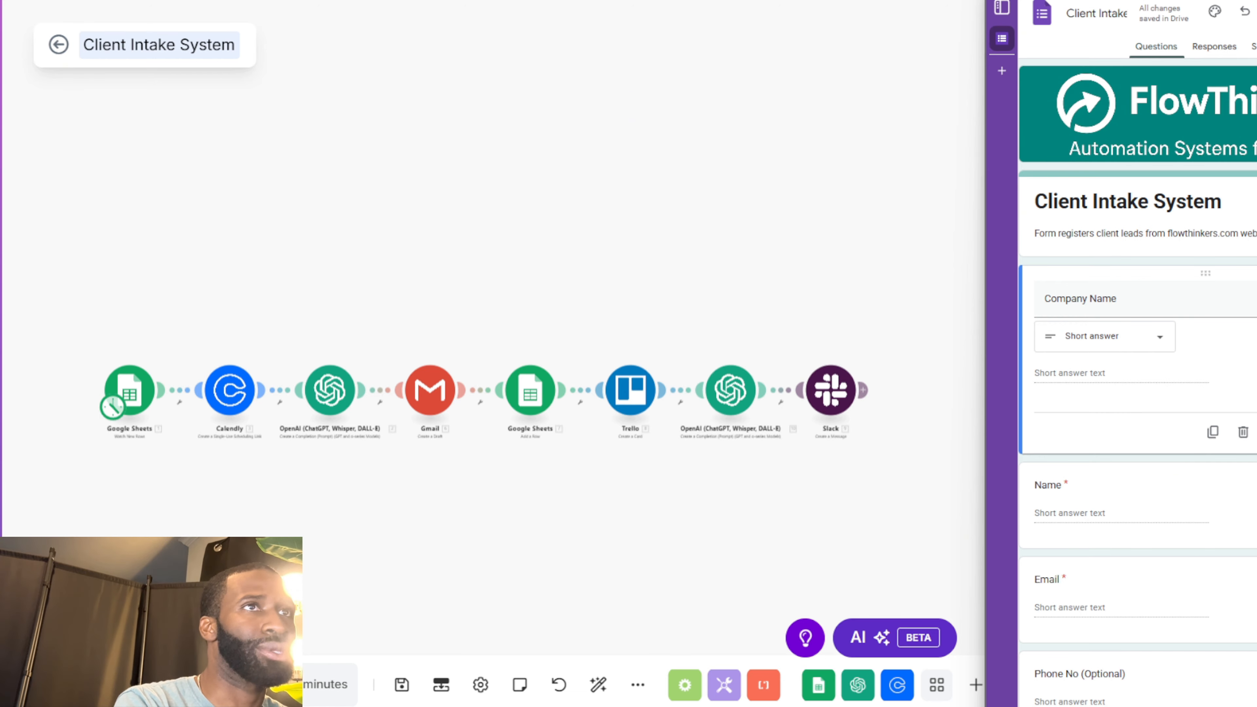
# Paste the responder link into Edge and load the live intake form
pyautogui.moveTo(1, 62); pyautogui.dragTo(793, 18)
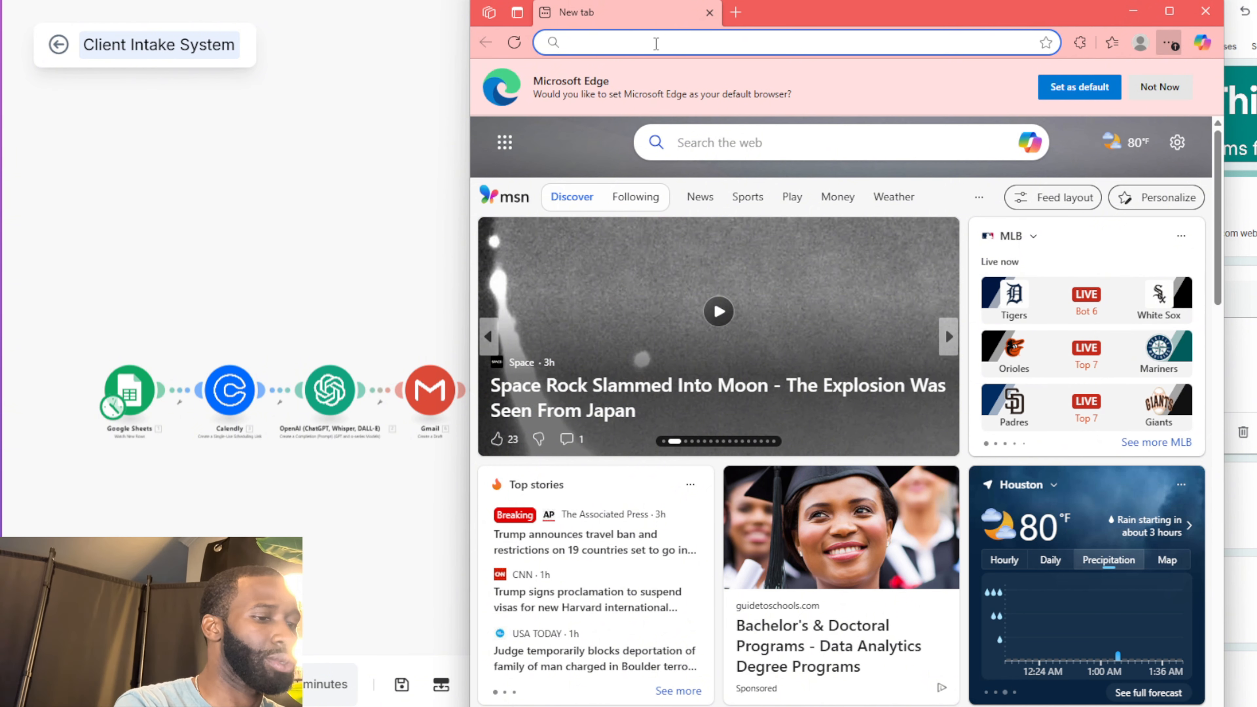
pyautogui.hotkey('ctrl', 'v')
pyautogui.press('Return')
# Fill in company name Appleboy, then the contact's name, e-mail and phone number
pyautogui.click(664, 206)
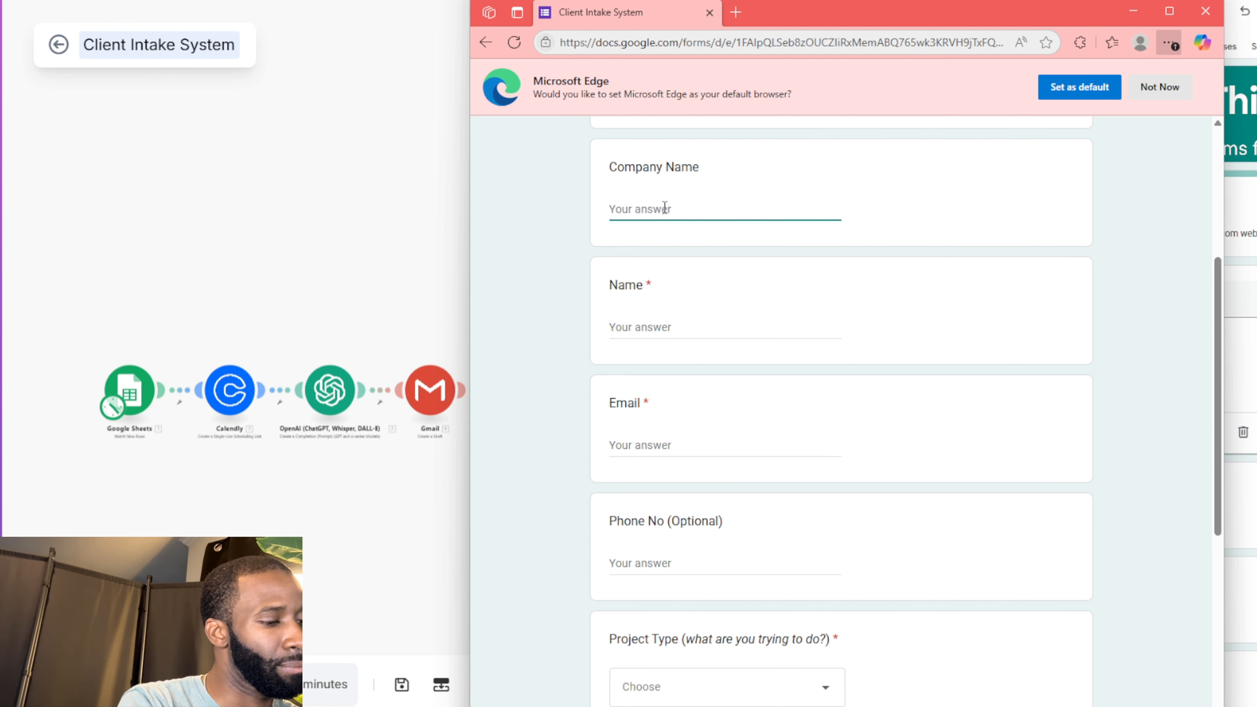
pyautogui.write('Apple')
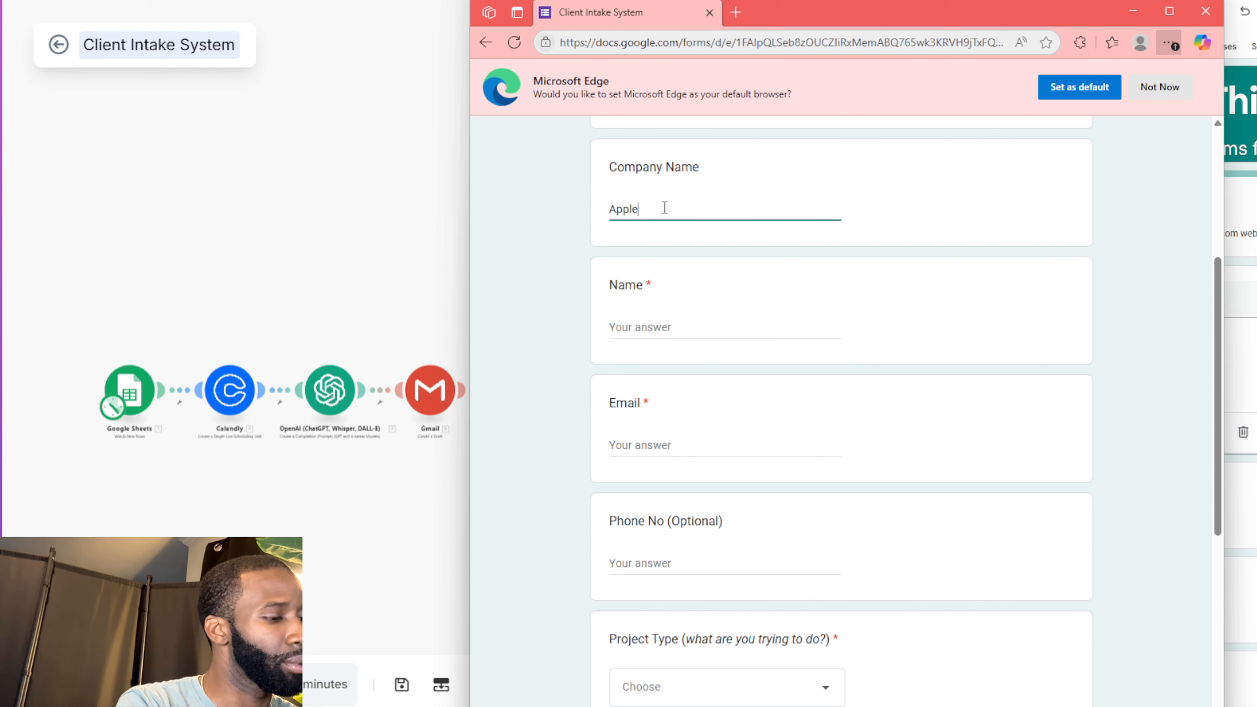
pyautogui.write('b')
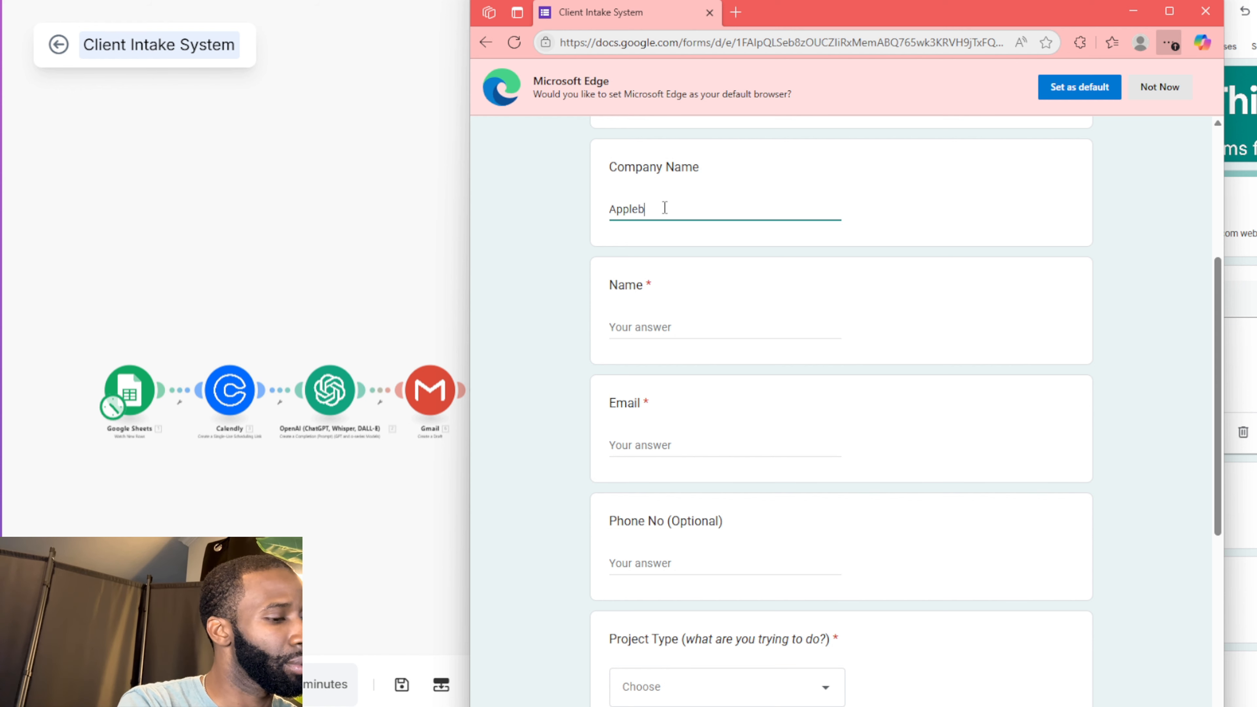
pyautogui.write('oy')
pyautogui.click(643, 320)
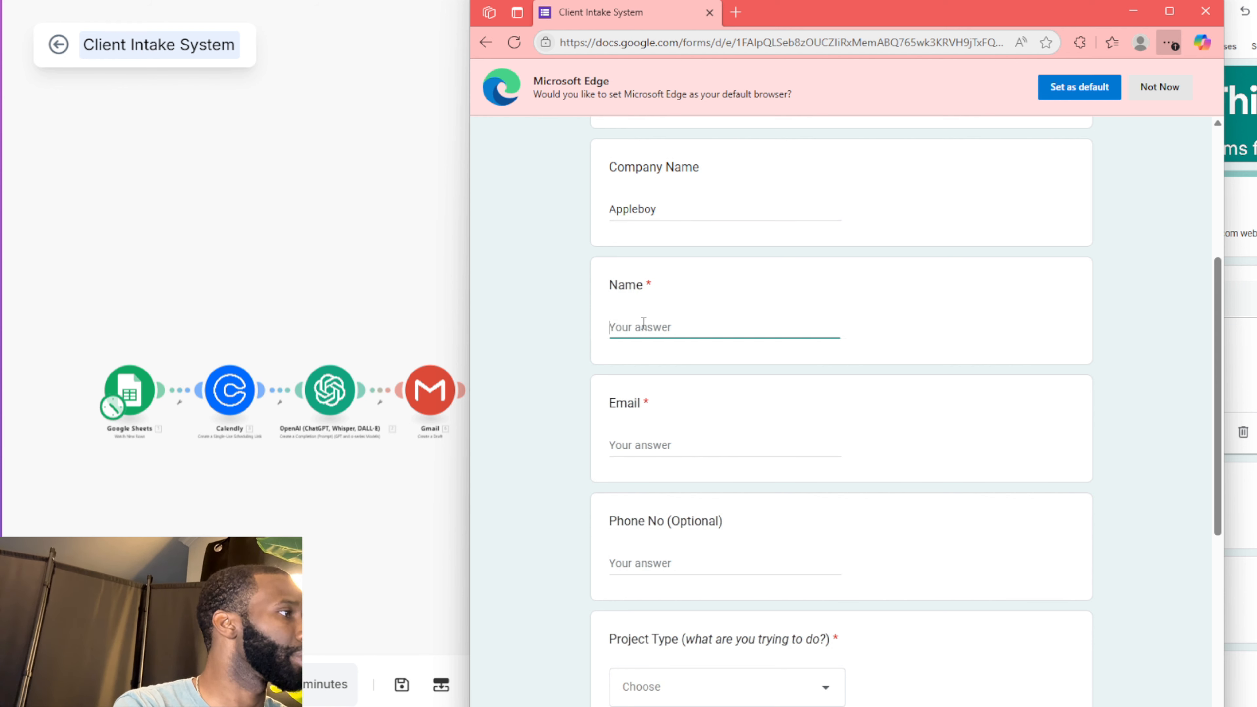
pyautogui.write('R')
pyautogui.press('BackSpace')
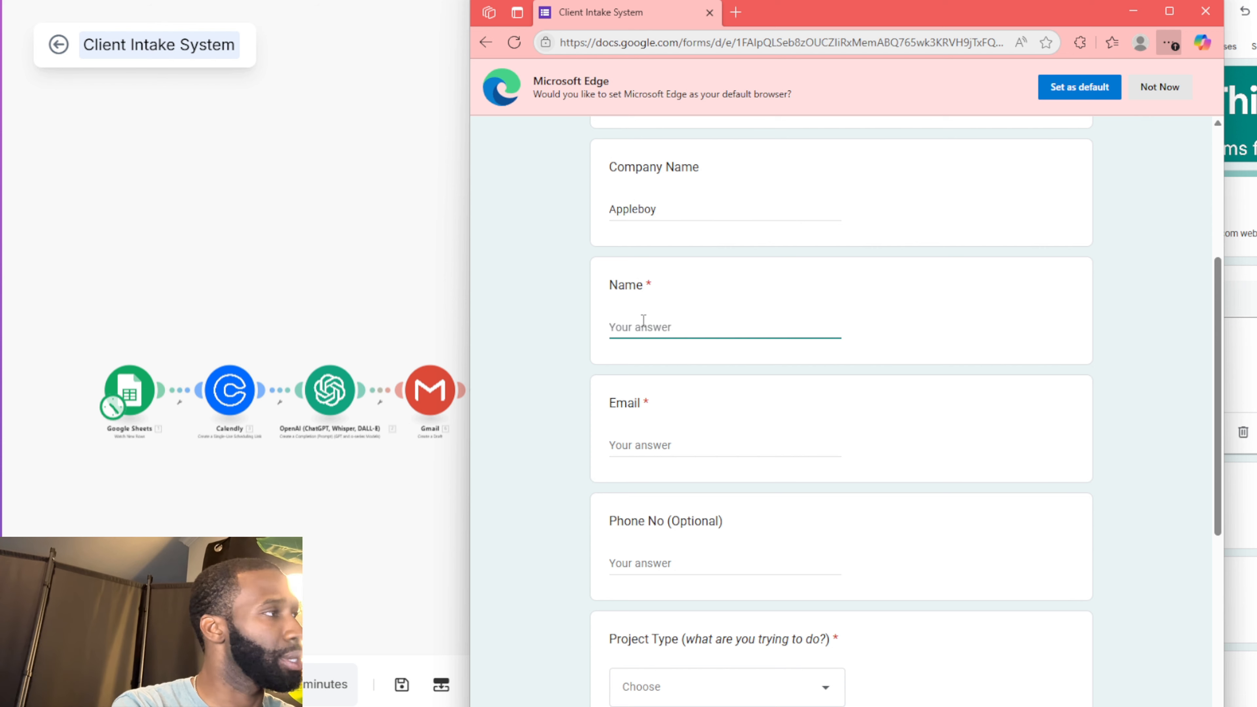
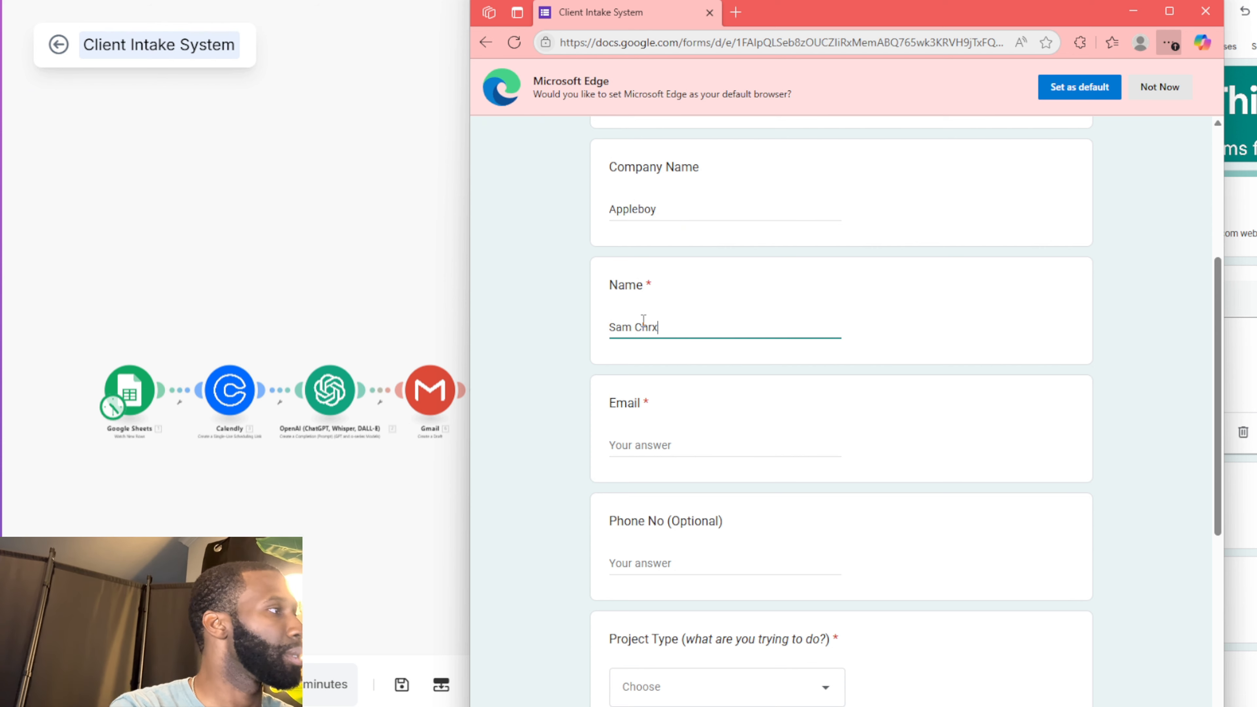
pyautogui.scroll(-1, 709, 401)
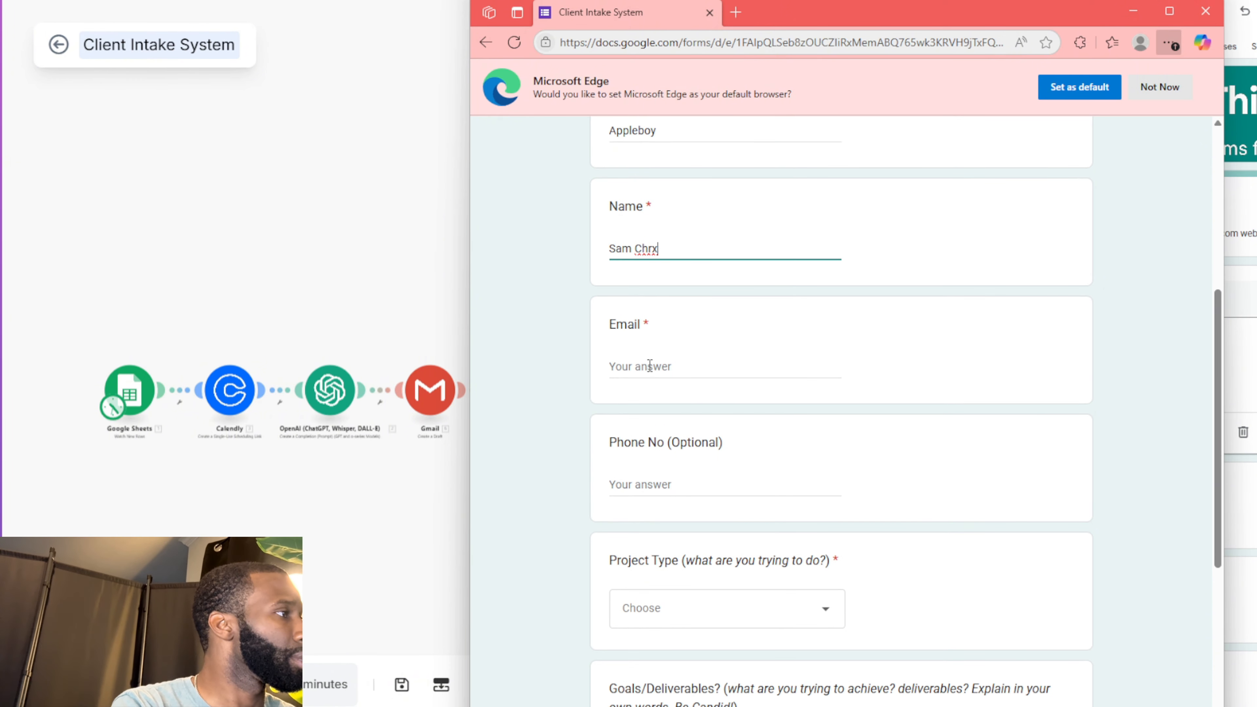
pyautogui.click(653, 366)
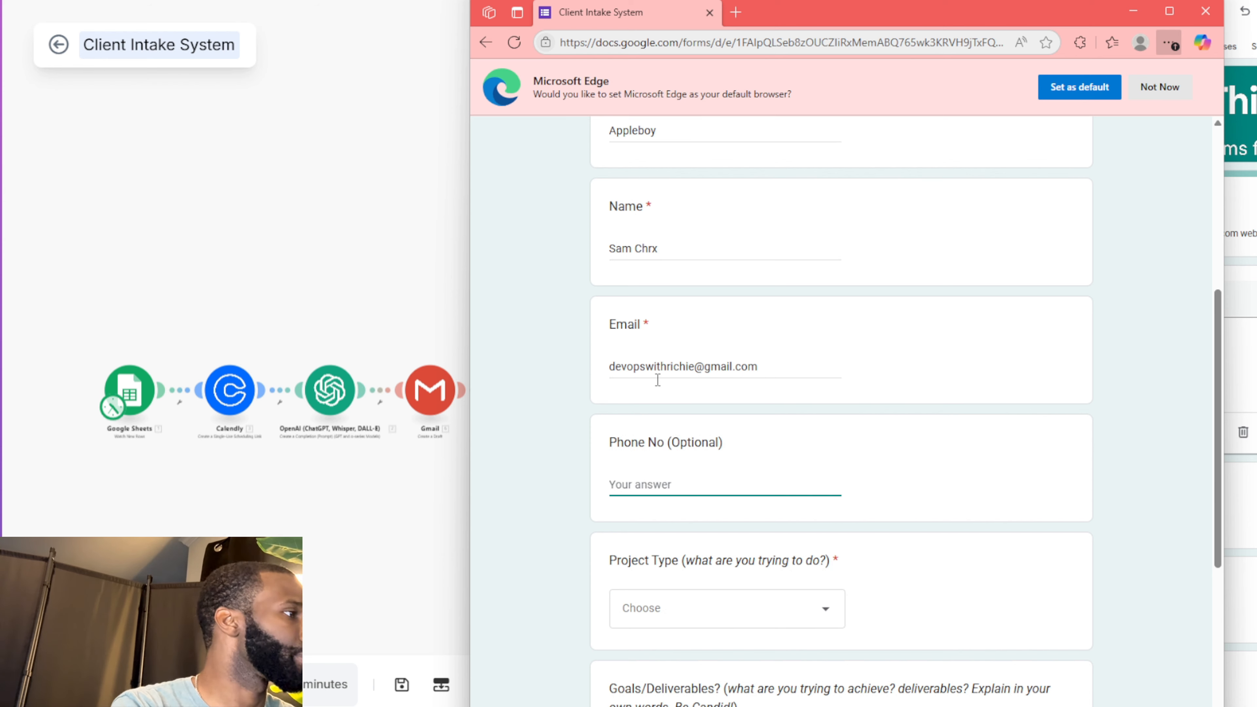
pyautogui.scroll(-5, 662, 470)
pyautogui.write('1')
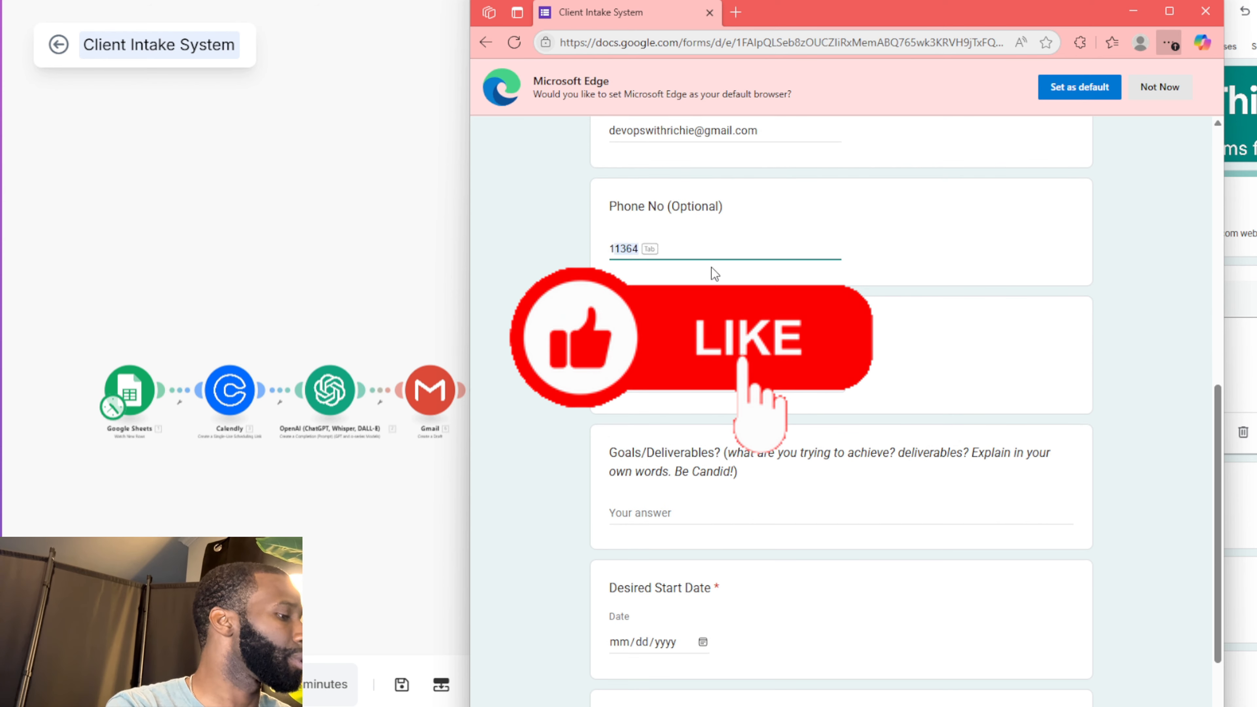
pyautogui.write('2545879')
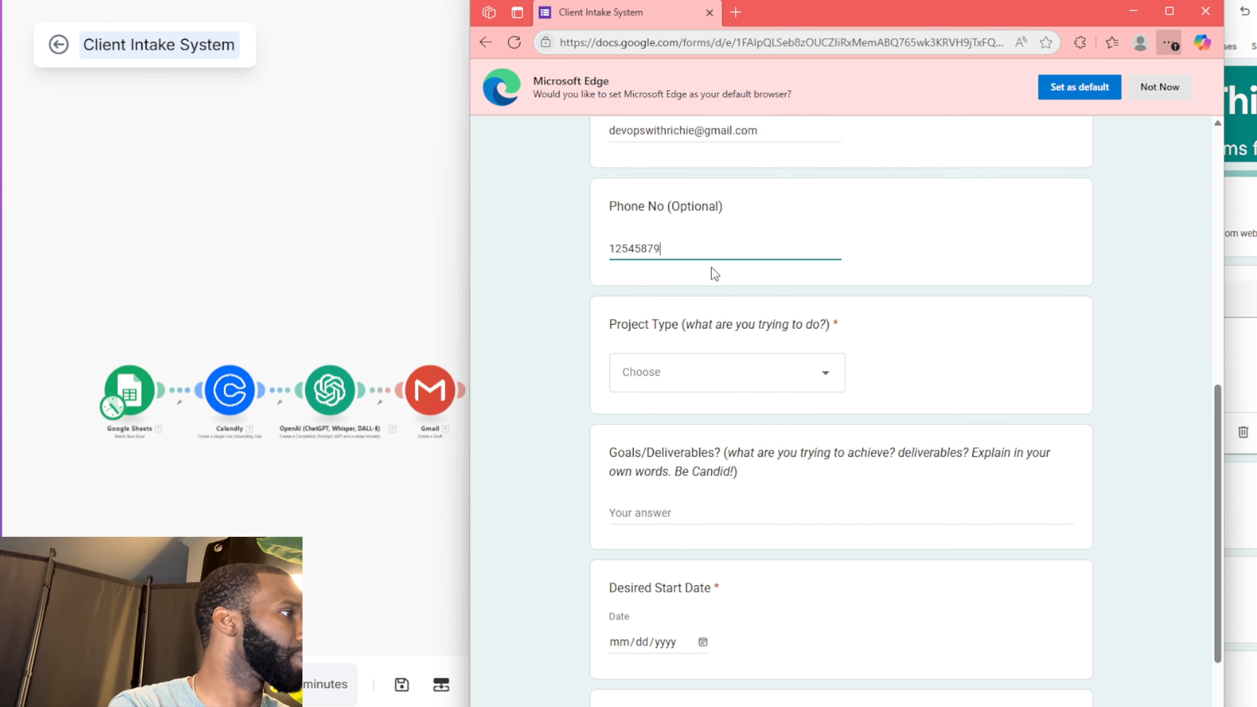
pyautogui.write('4')
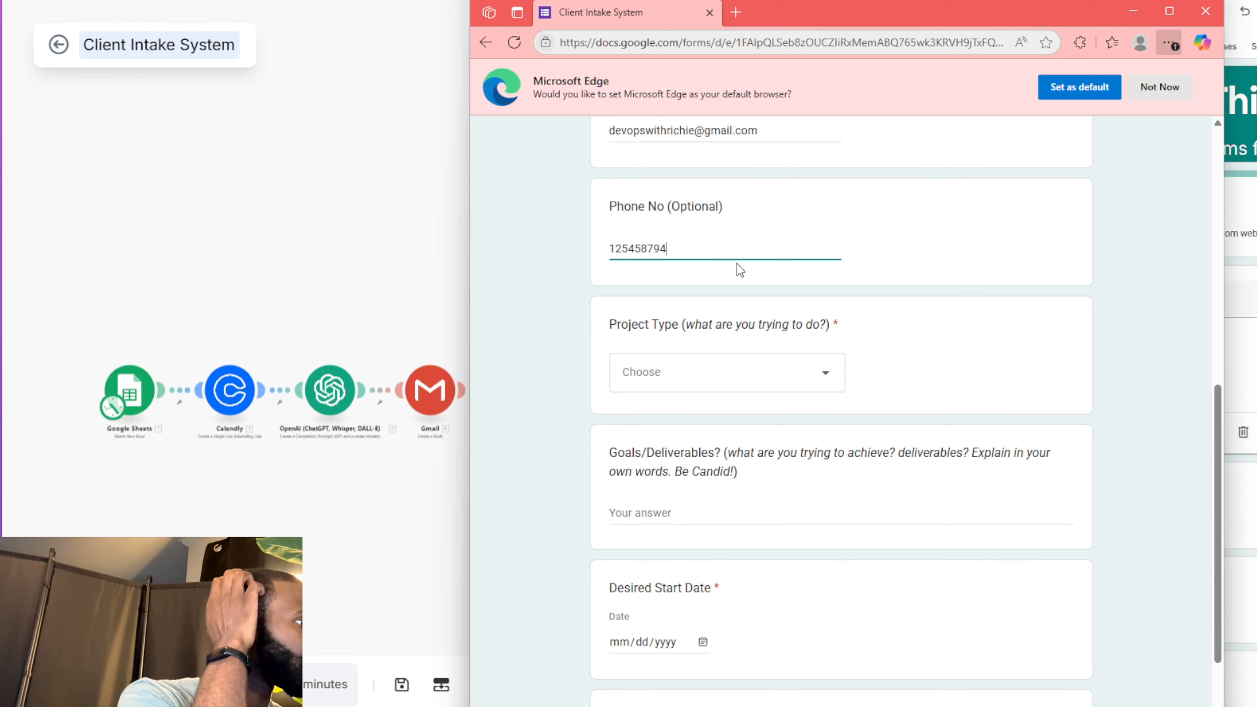
# Choose Workflow Automation as project type and describe goals: an event-scraping system that notifies the team
pyautogui.click(698, 389)
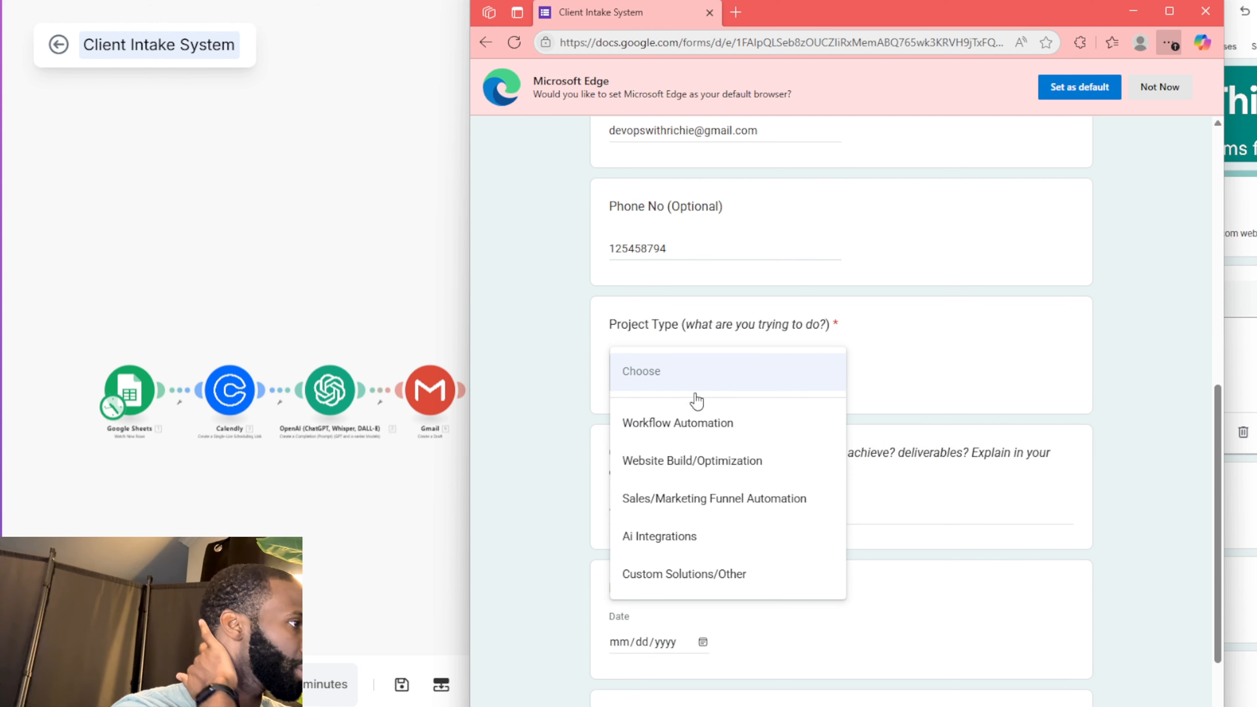
pyautogui.click(694, 436)
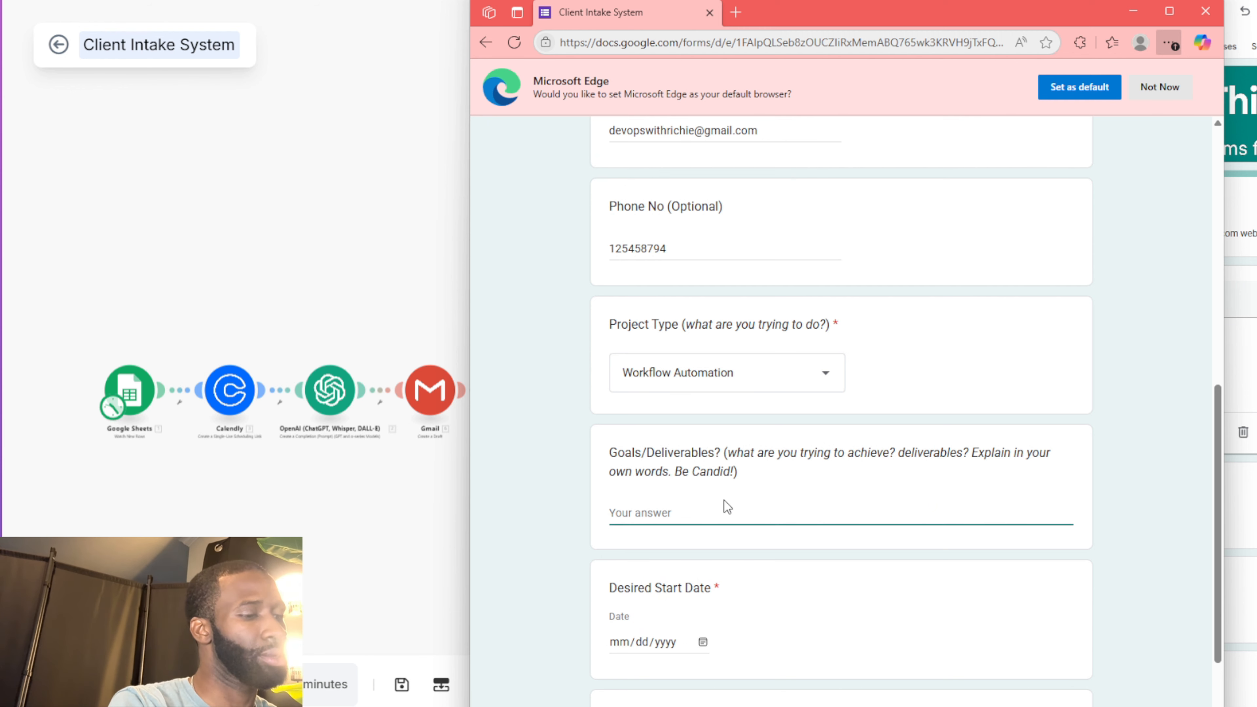
pyautogui.write('I am trying ')
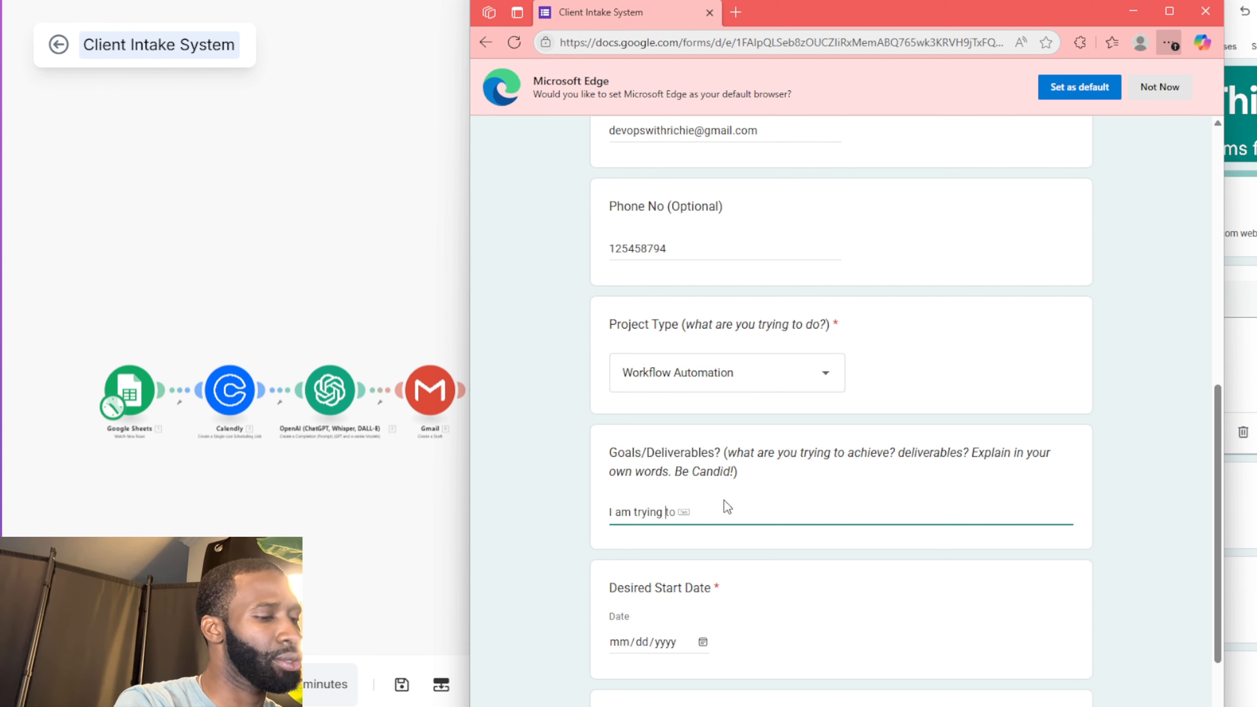
pyautogui.write('to build a')
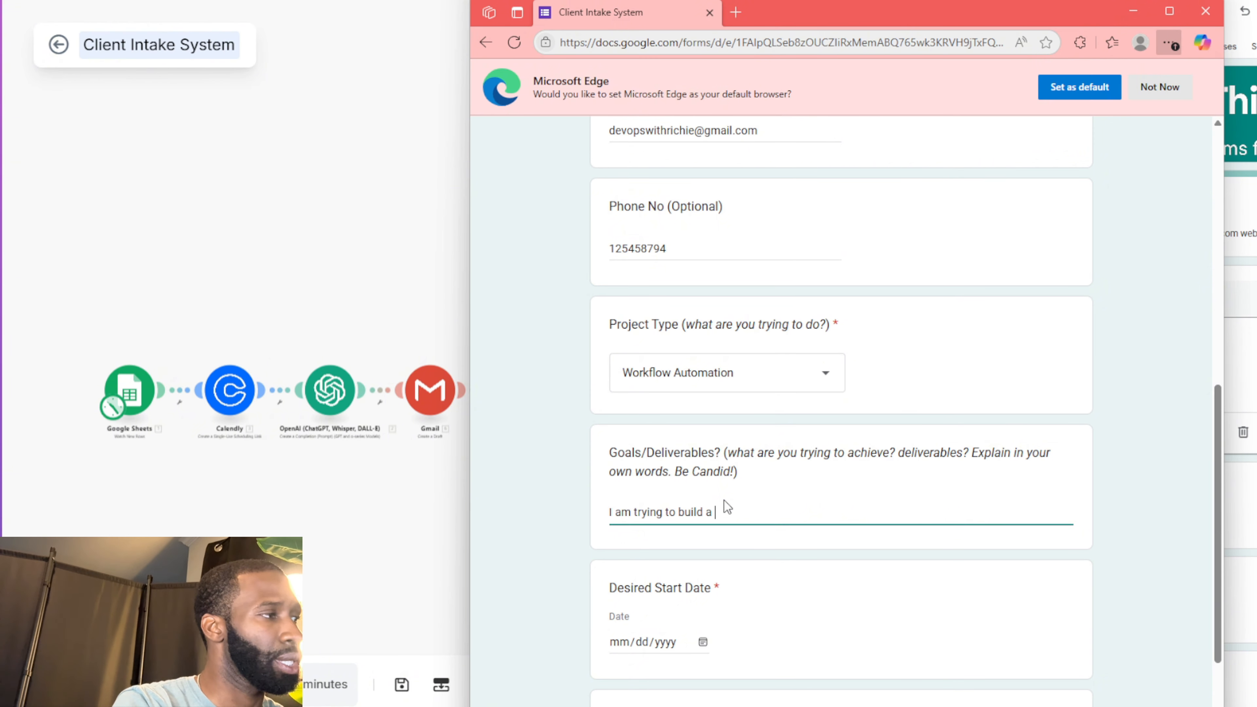
pyautogui.write(' system that s')
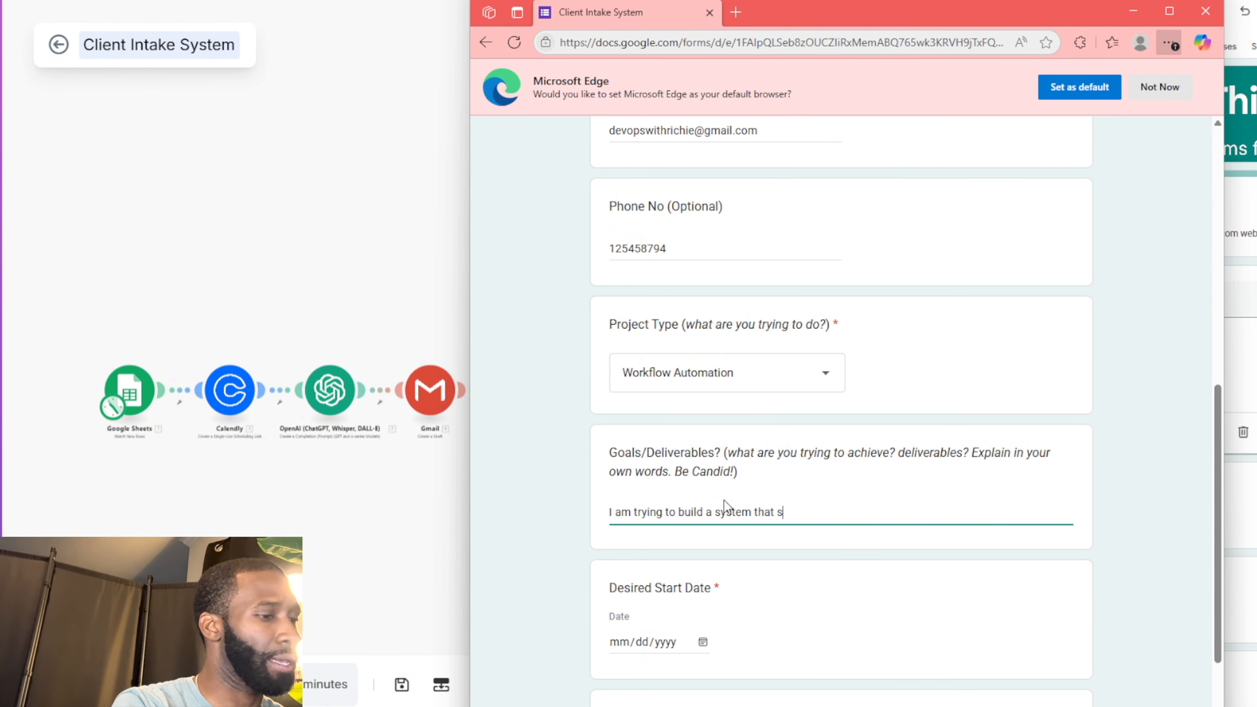
pyautogui.write('cra')
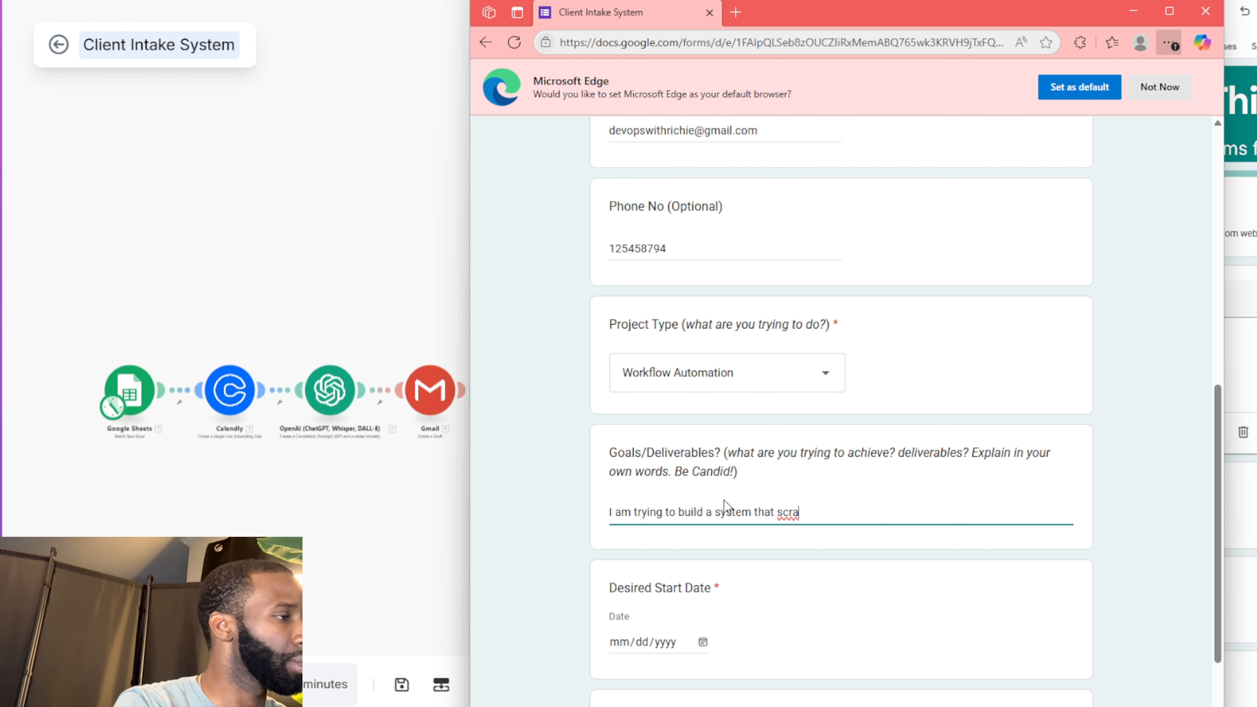
pyautogui.write('pes data f')
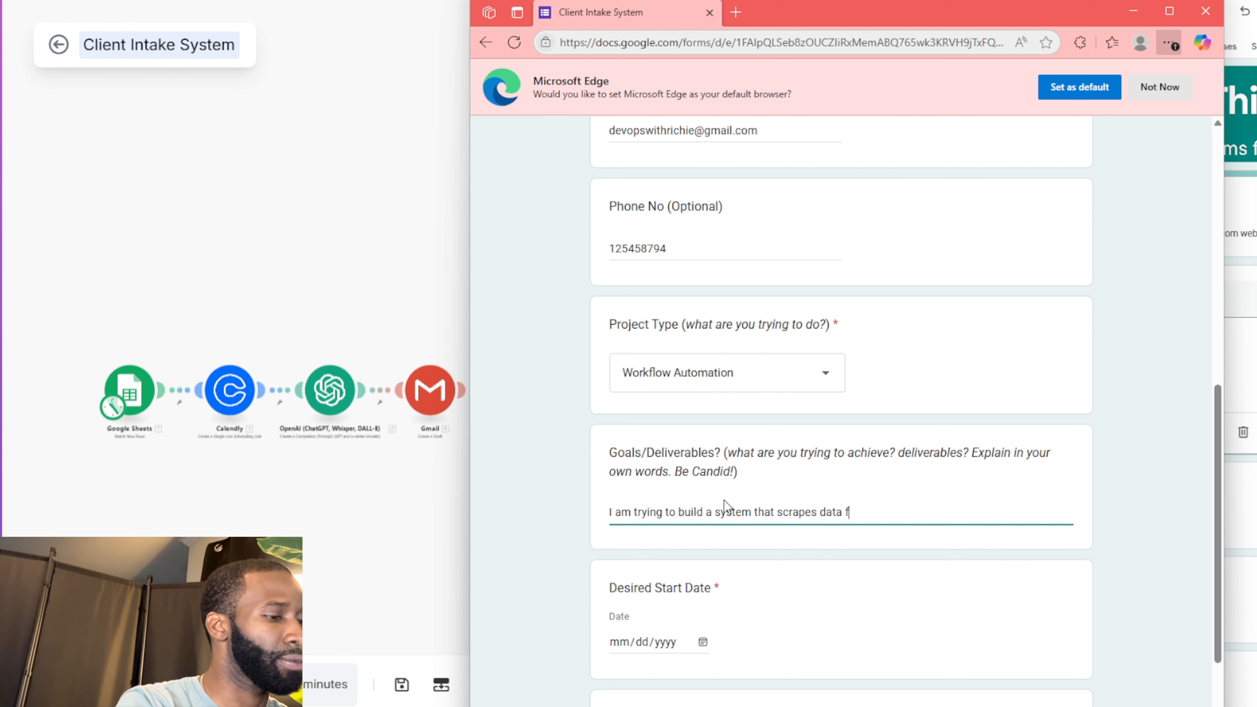
pyautogui.press('BackSpace')
pyautogui.press('BackSpace')
pyautogui.press('BackSpace')
pyautogui.press('BackSpace')
pyautogui.press('BackSpace')
pyautogui.press('BackSpace')
pyautogui.write('efe')
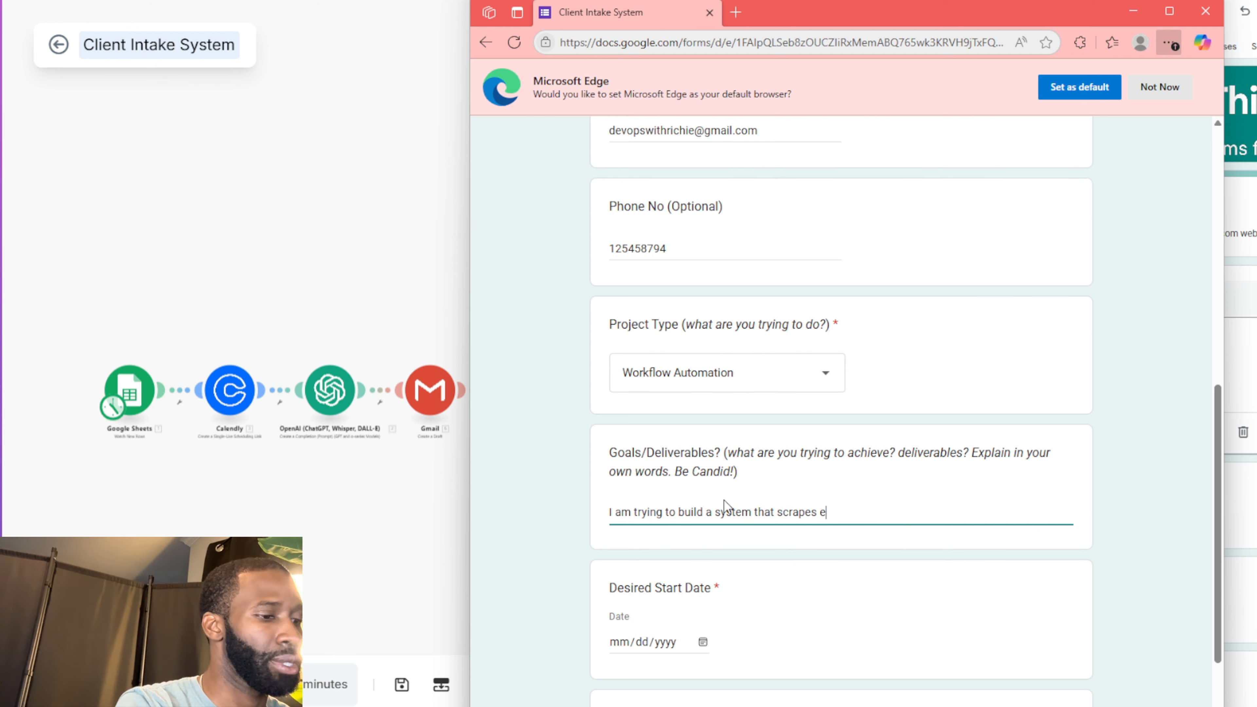
pyautogui.press('BackSpace')
pyautogui.press('BackSpace')
pyautogui.write('vent')
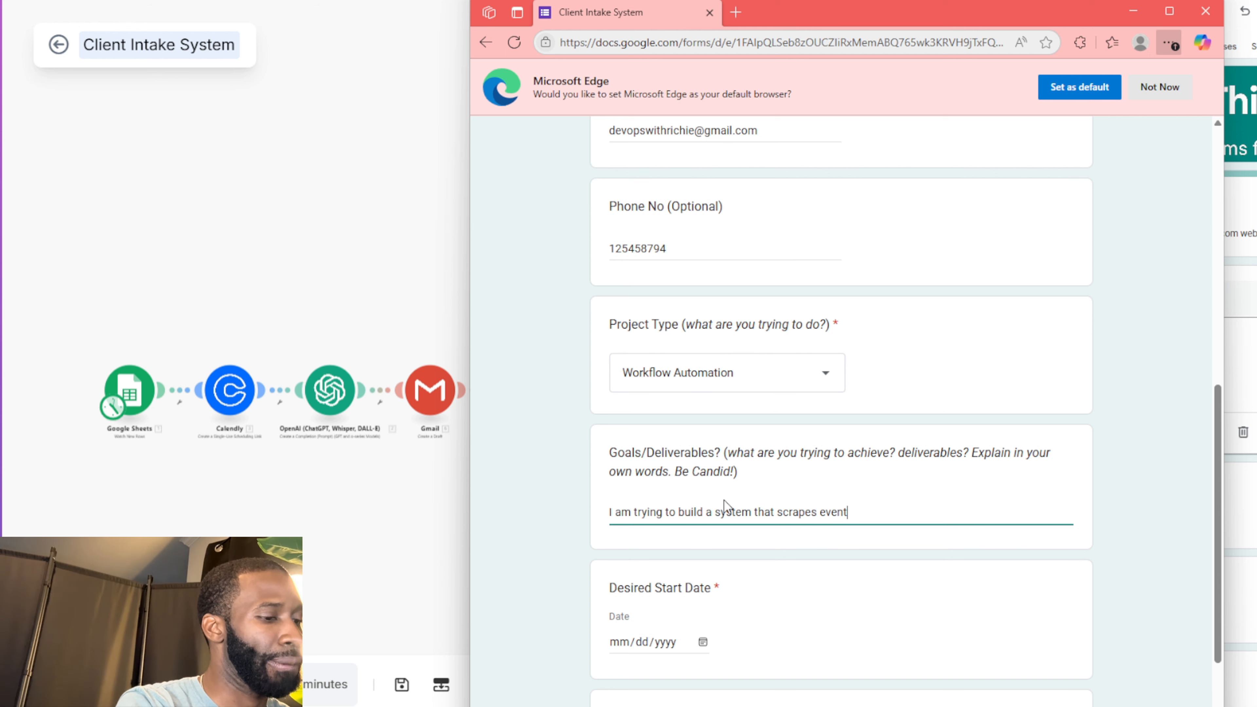
pyautogui.write(' data from the ')
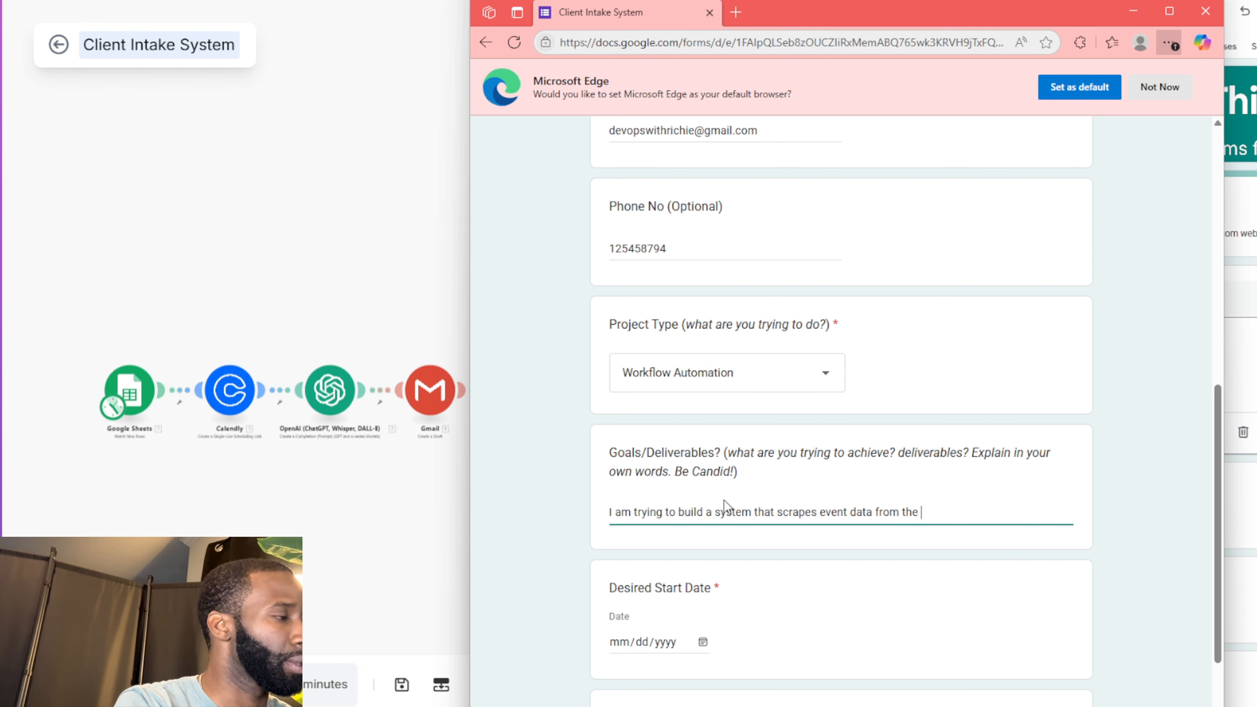
pyautogui.write('in')
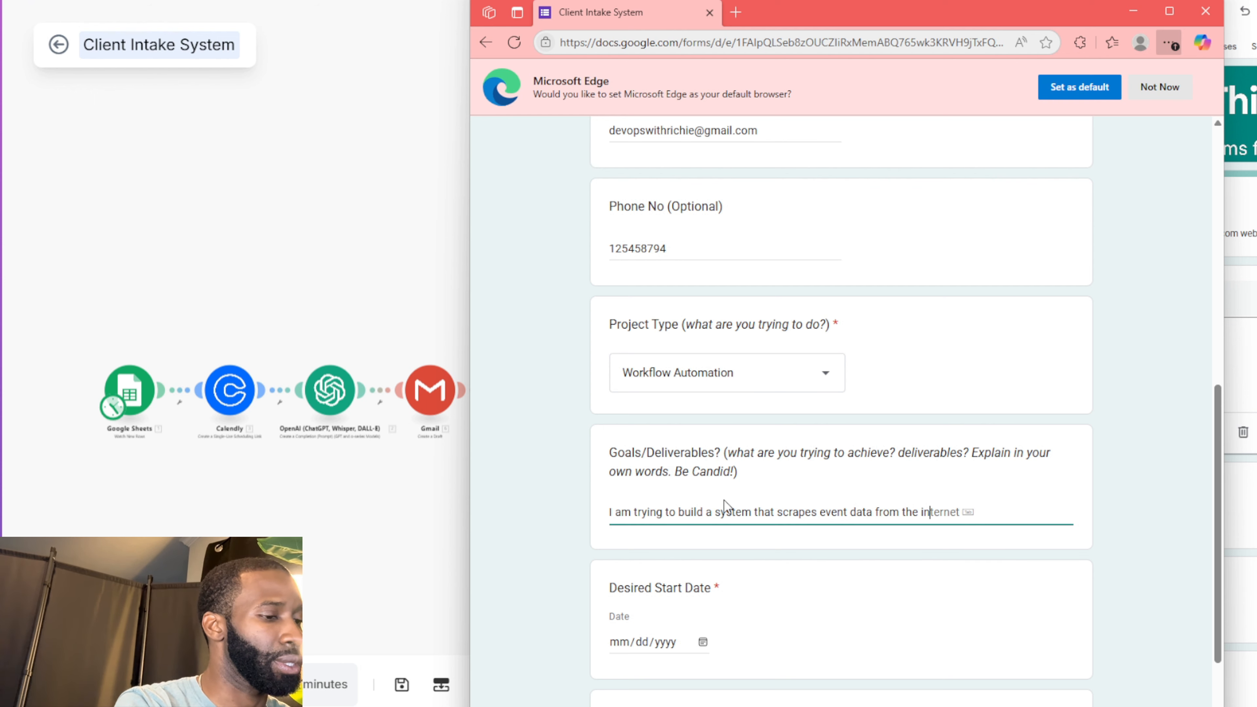
pyautogui.write('terne')
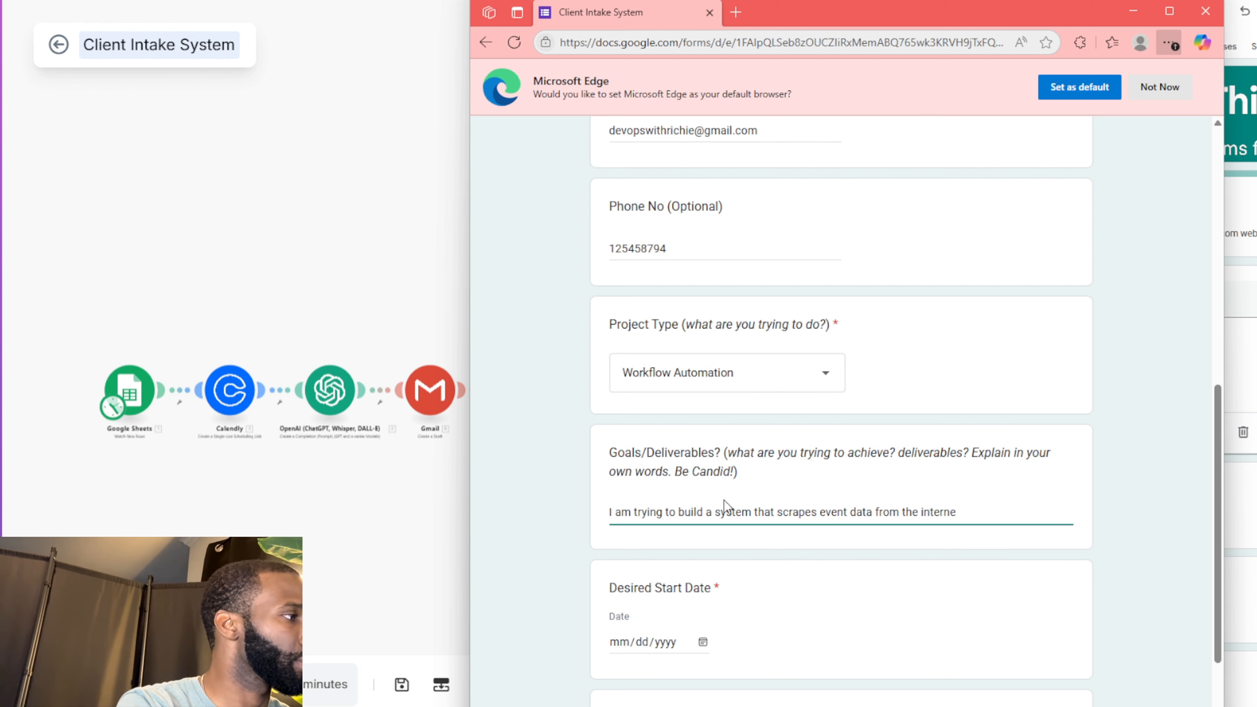
pyautogui.write('t, maybe ev')
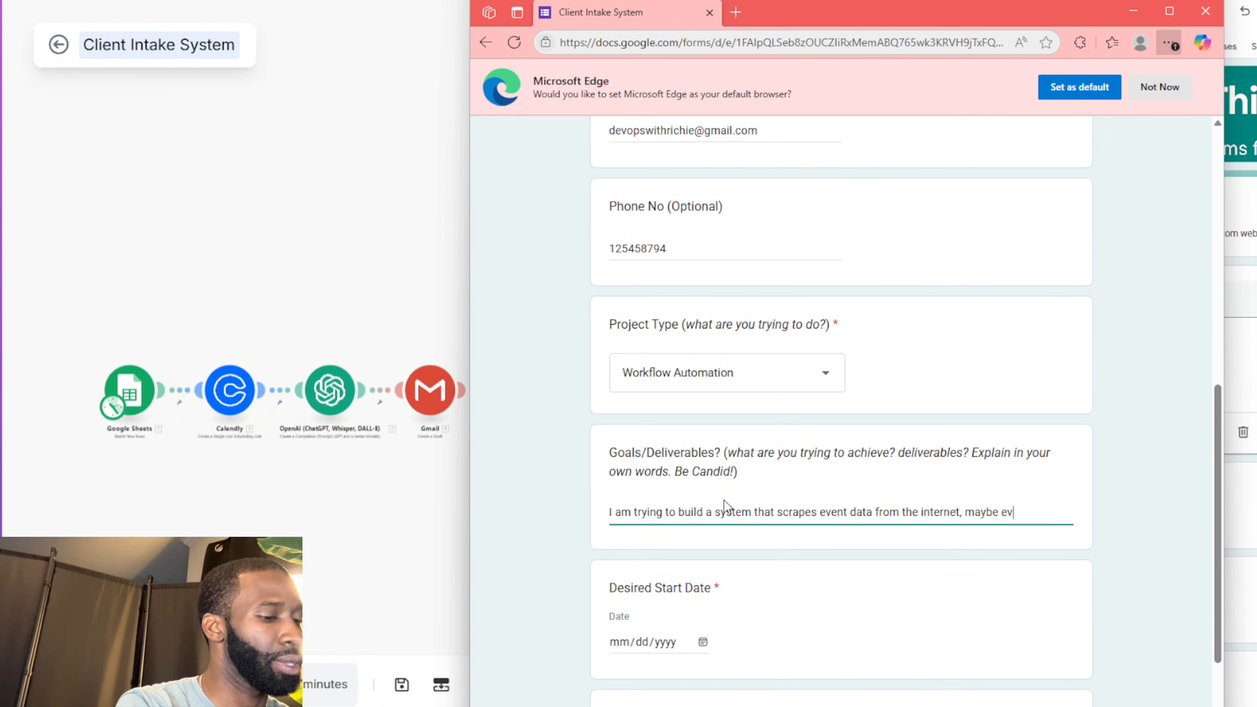
pyautogui.write('ent brite ')
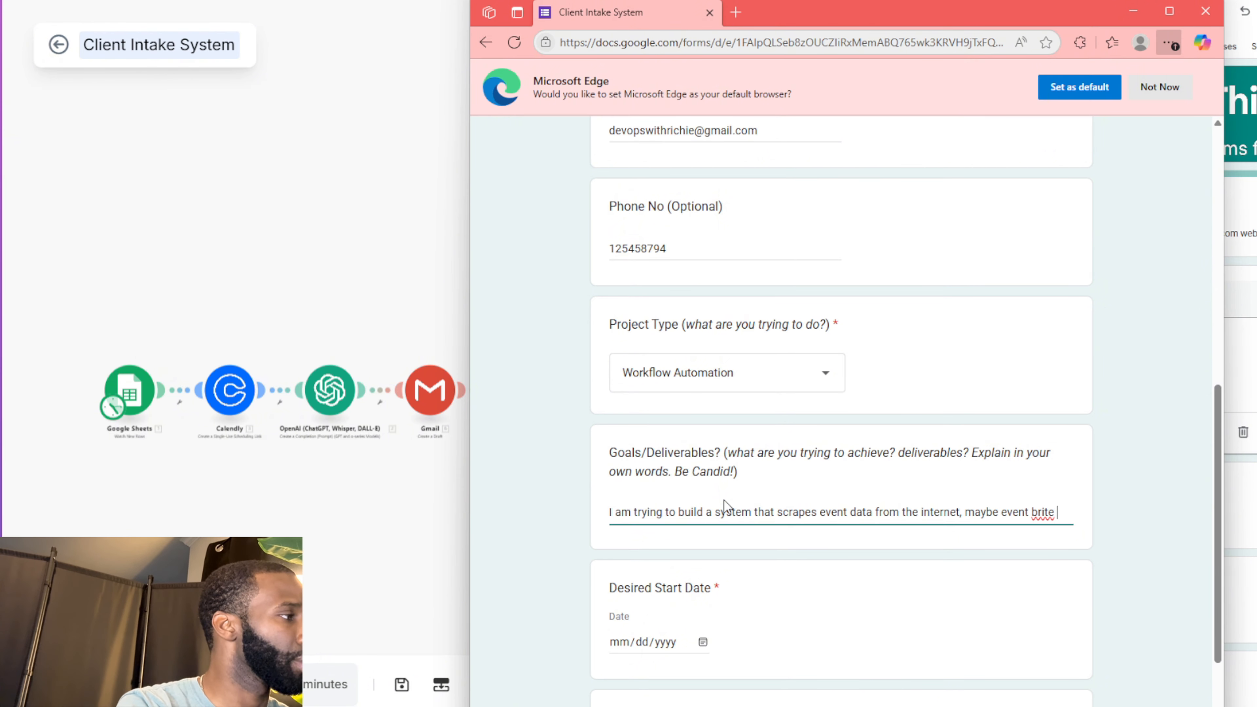
pyautogui.write('and s')
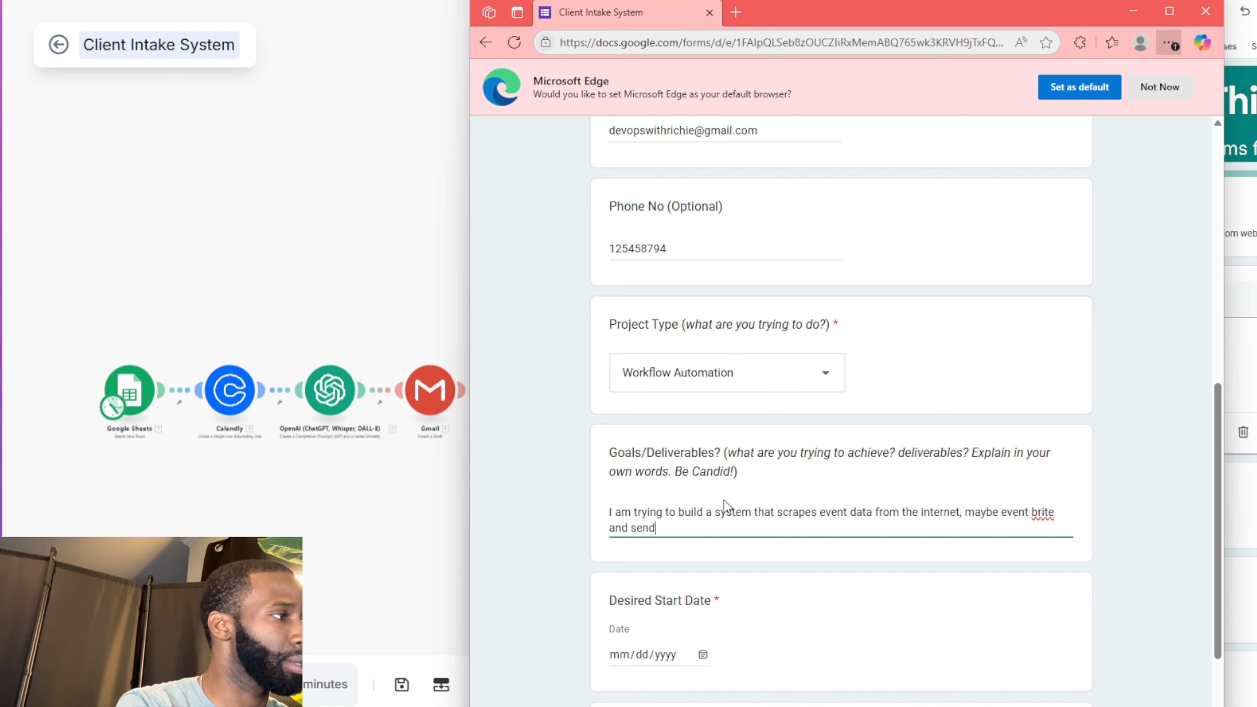
pyautogui.press('BackSpace')
pyautogui.write('s')
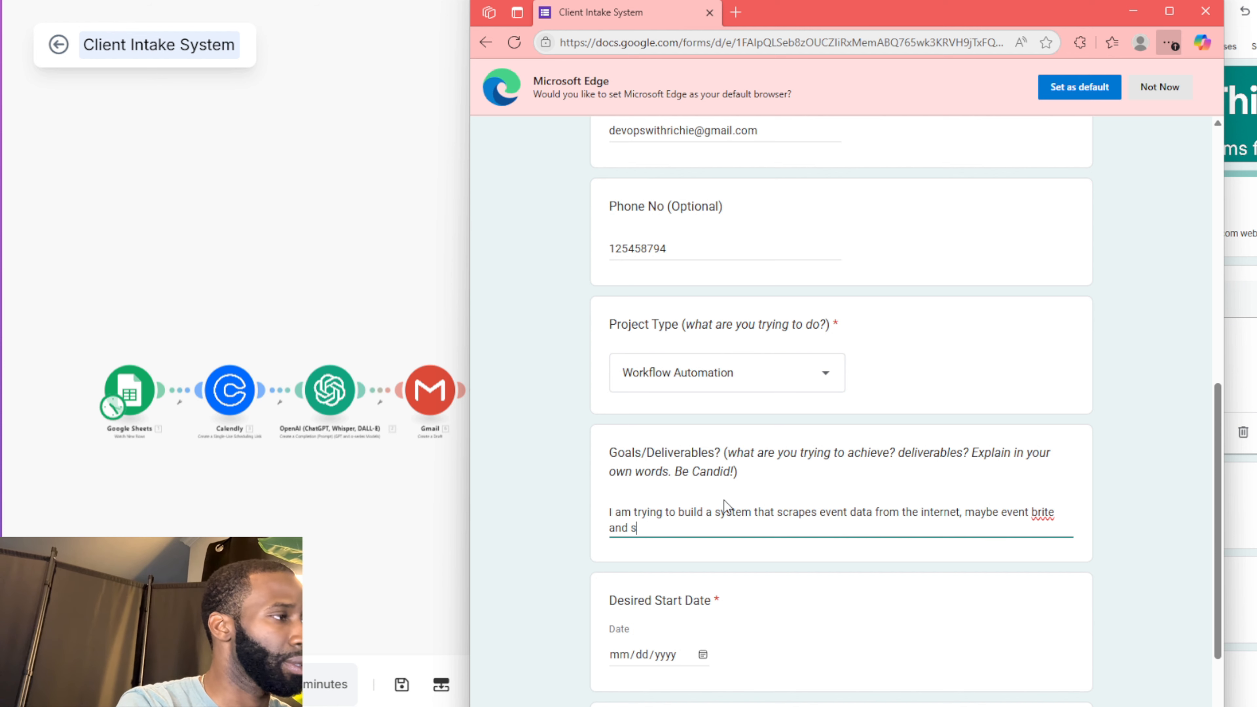
pyautogui.write('ends it to ')
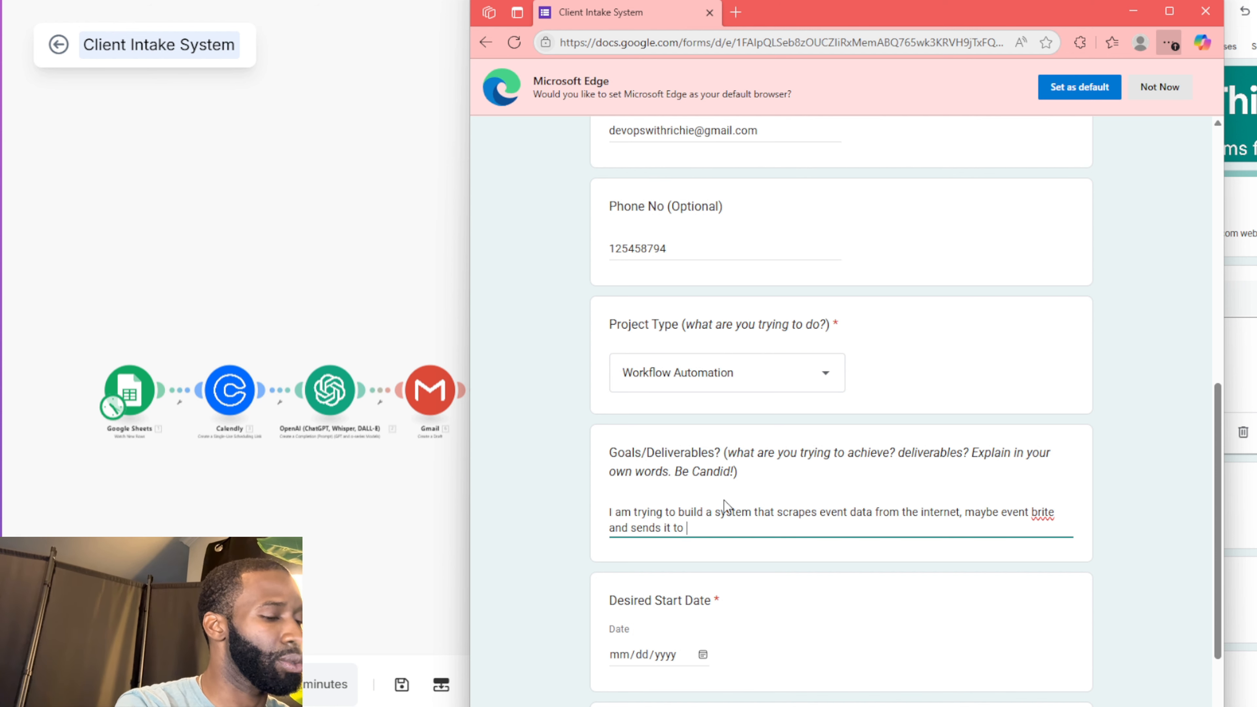
pyautogui.write('me after')
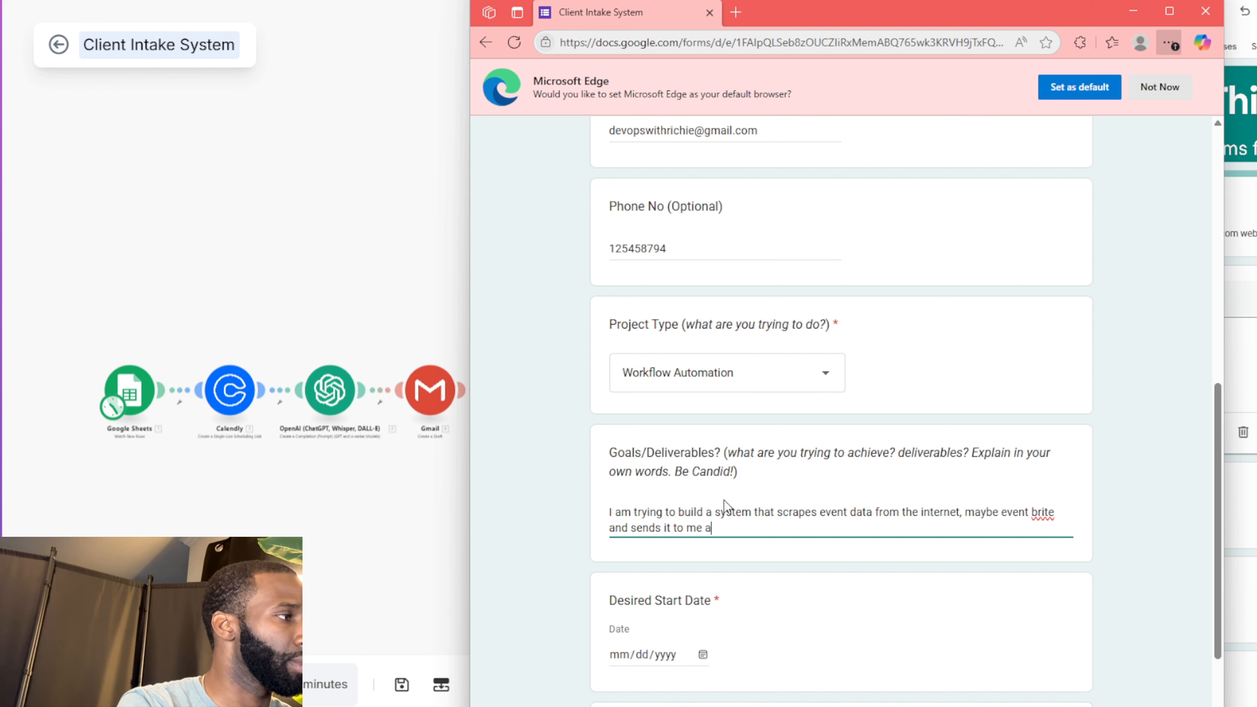
pyautogui.press('BackSpace')
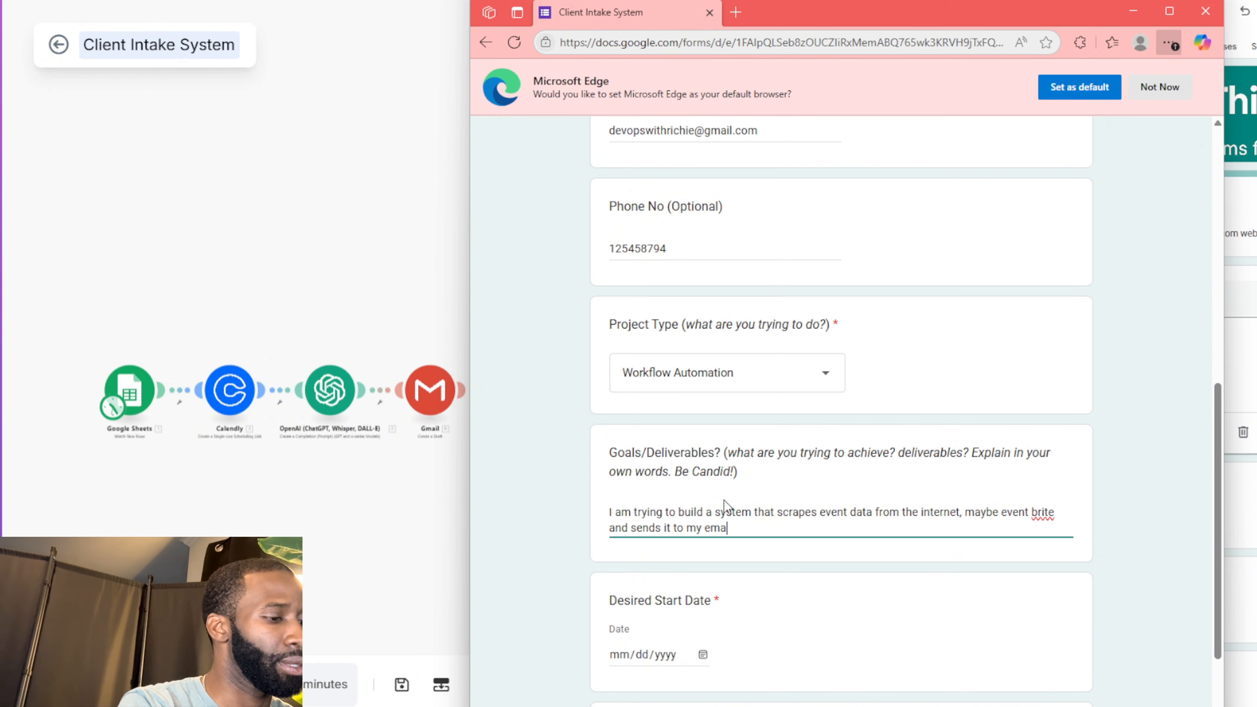
pyautogui.write('y email a')
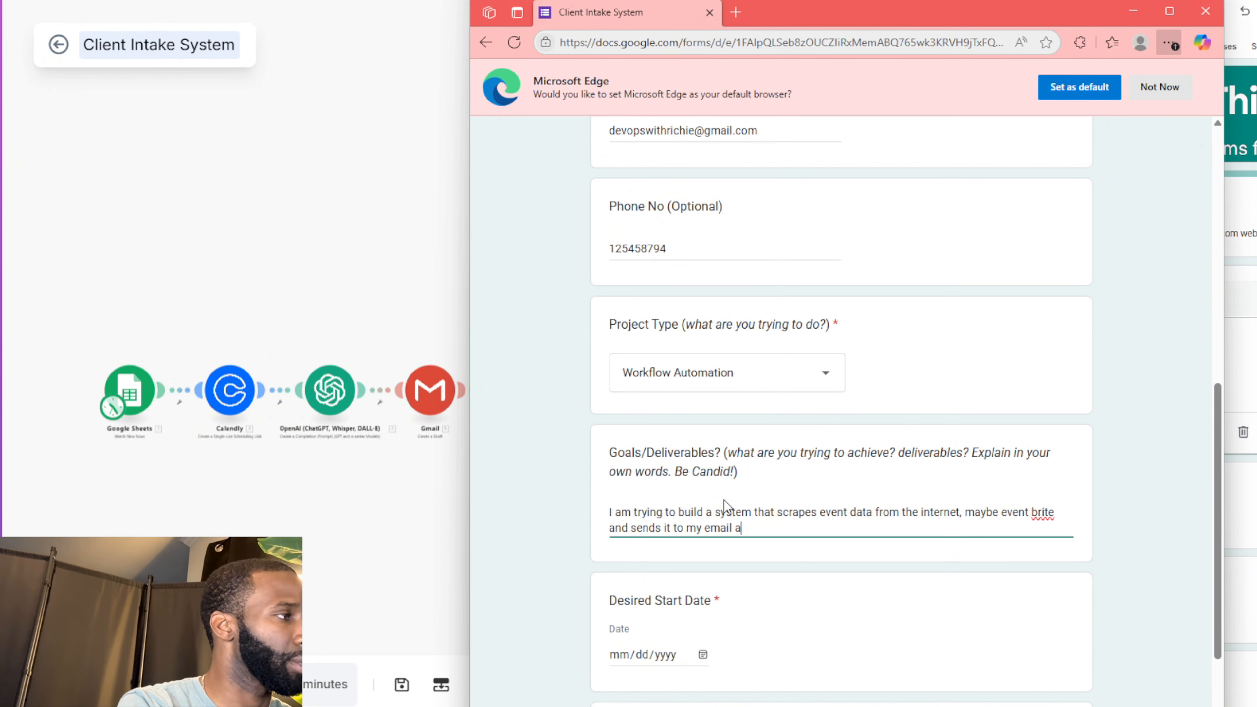
pyautogui.write('n ')
pyautogui.write('d notifi')
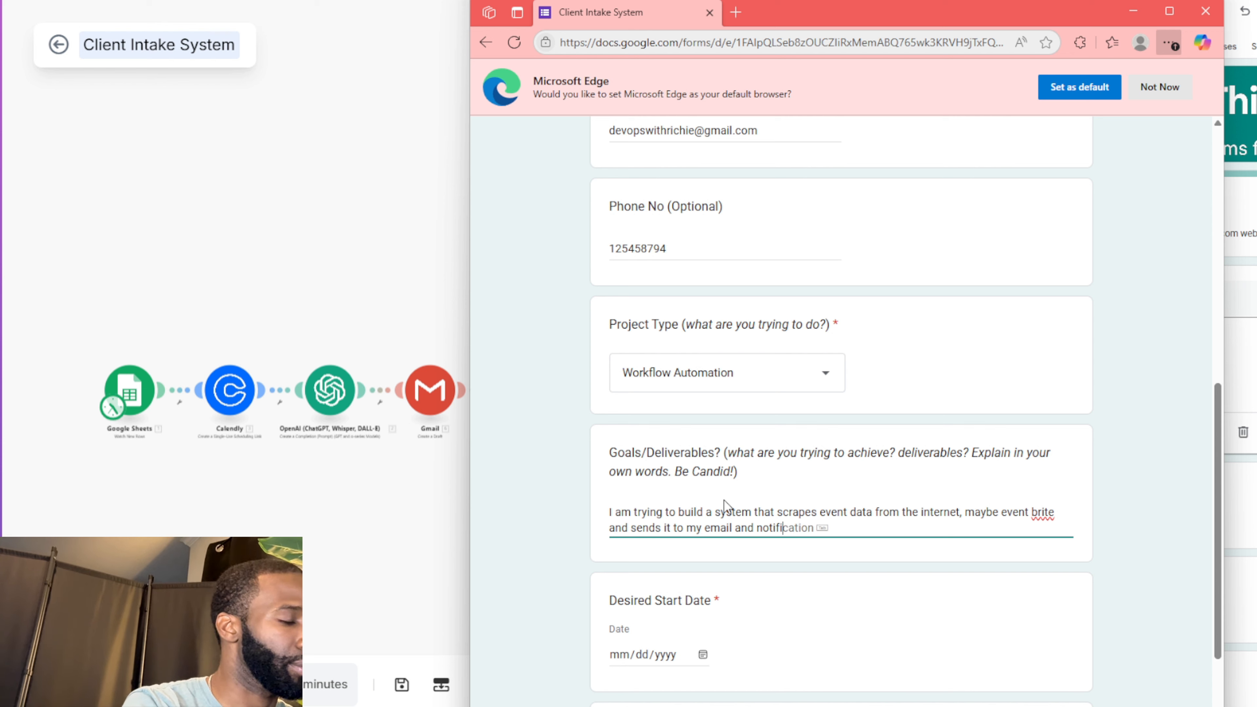
pyautogui.write('es m')
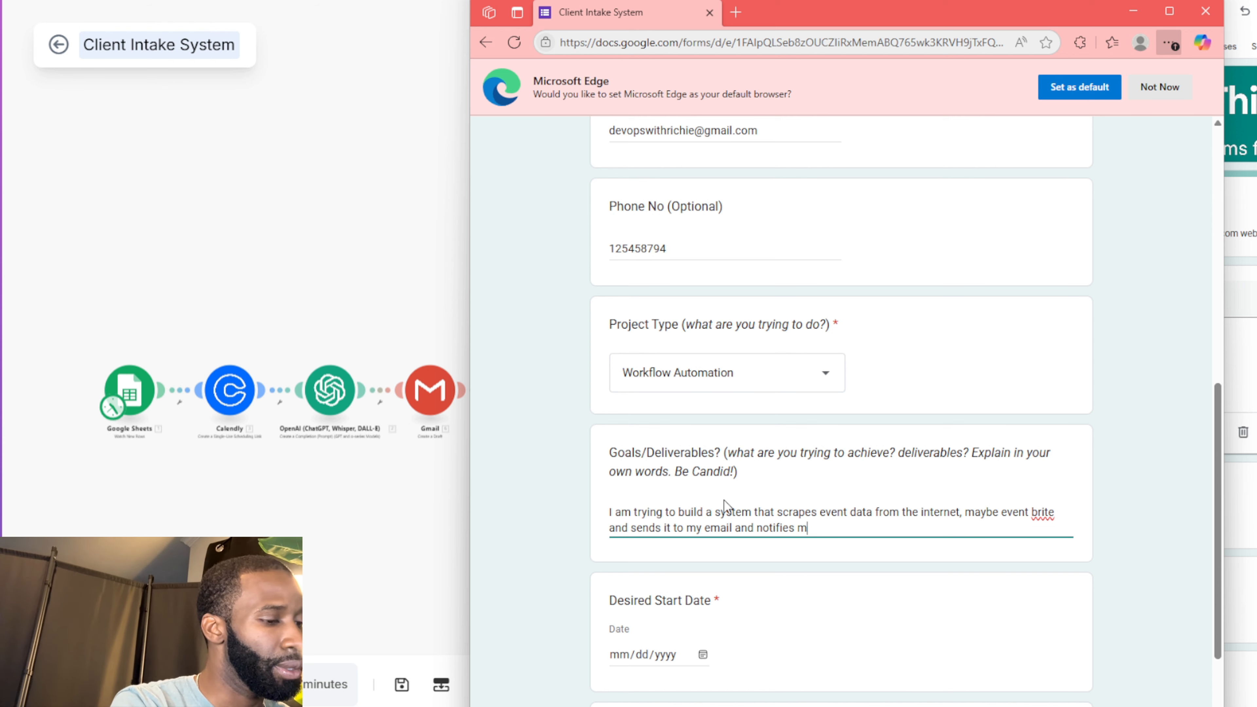
pyautogui.write('y team of any ')
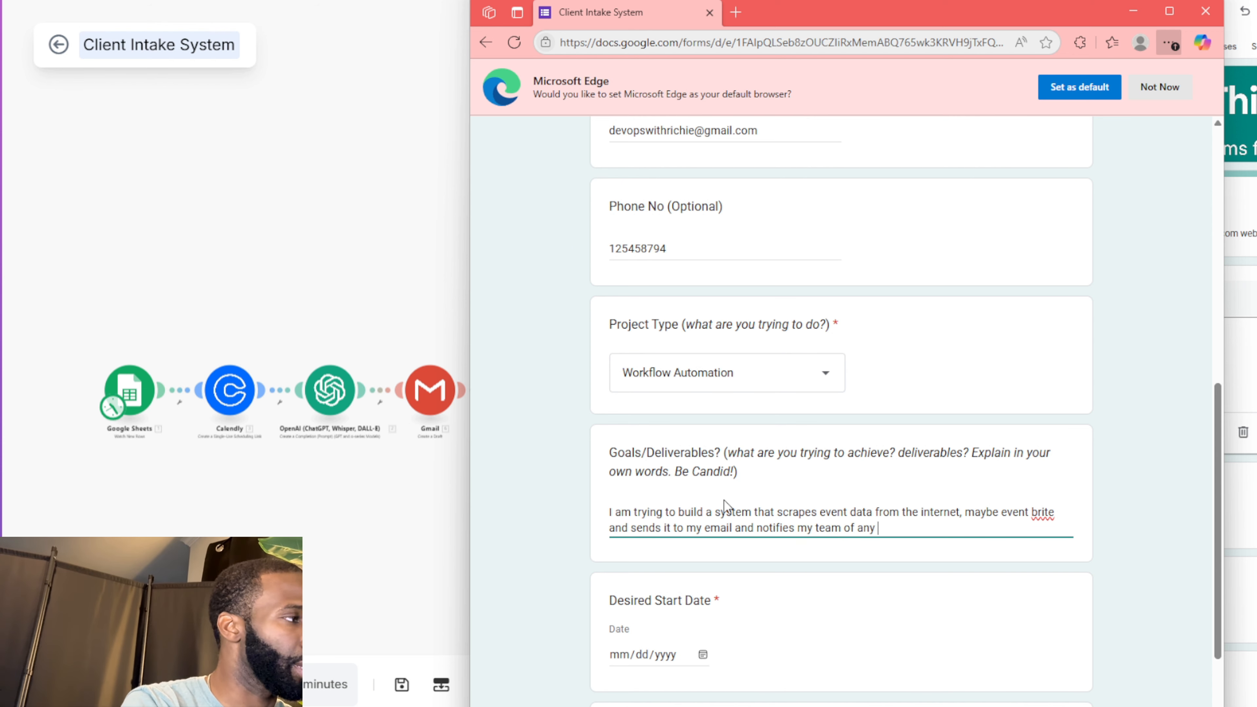
pyautogui.write('event')
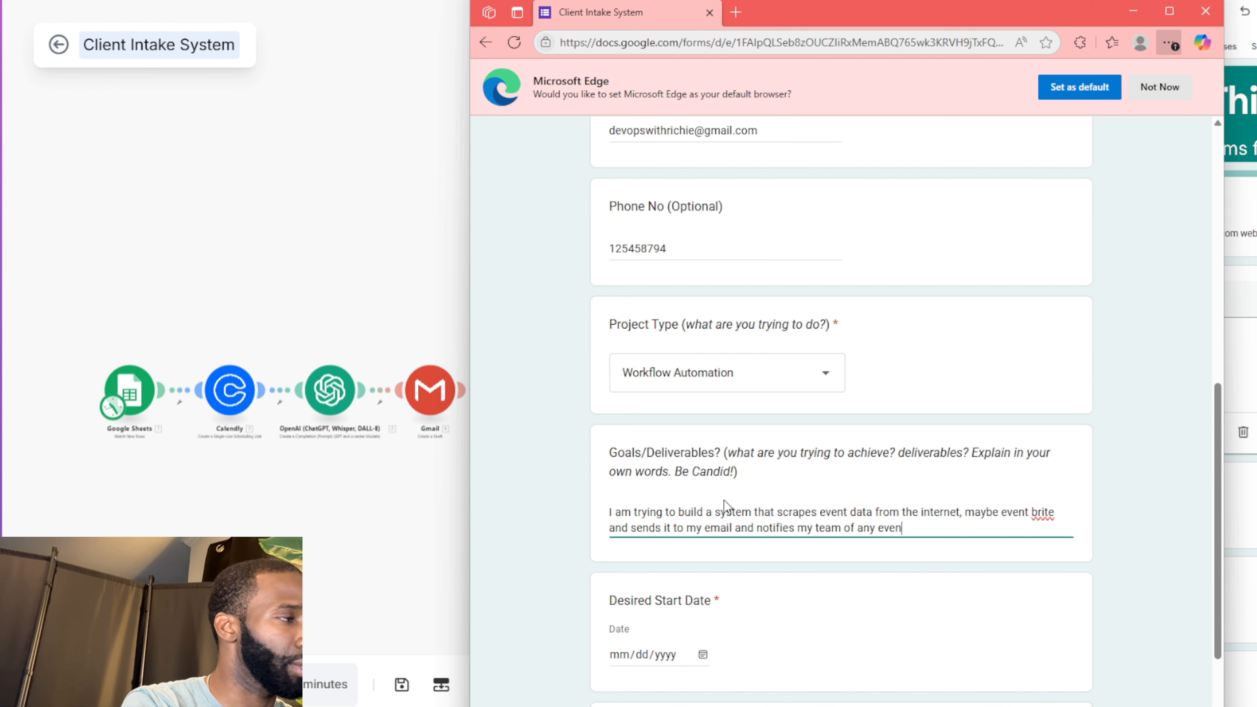
pyautogui.press('BackSpace')
pyautogui.press('BackSpace')
pyautogui.press('BackSpace')
pyautogui.press('BackSpace')
pyautogui.press('BackSpace')
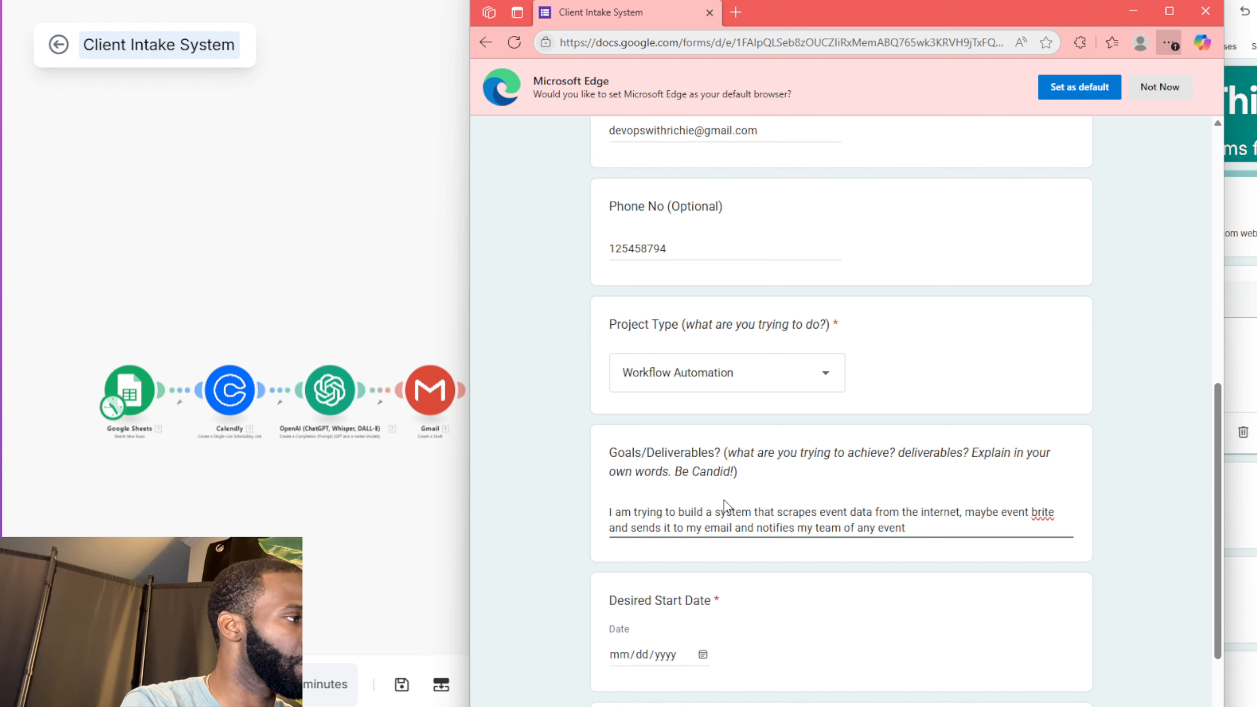
pyautogui.write('nich')
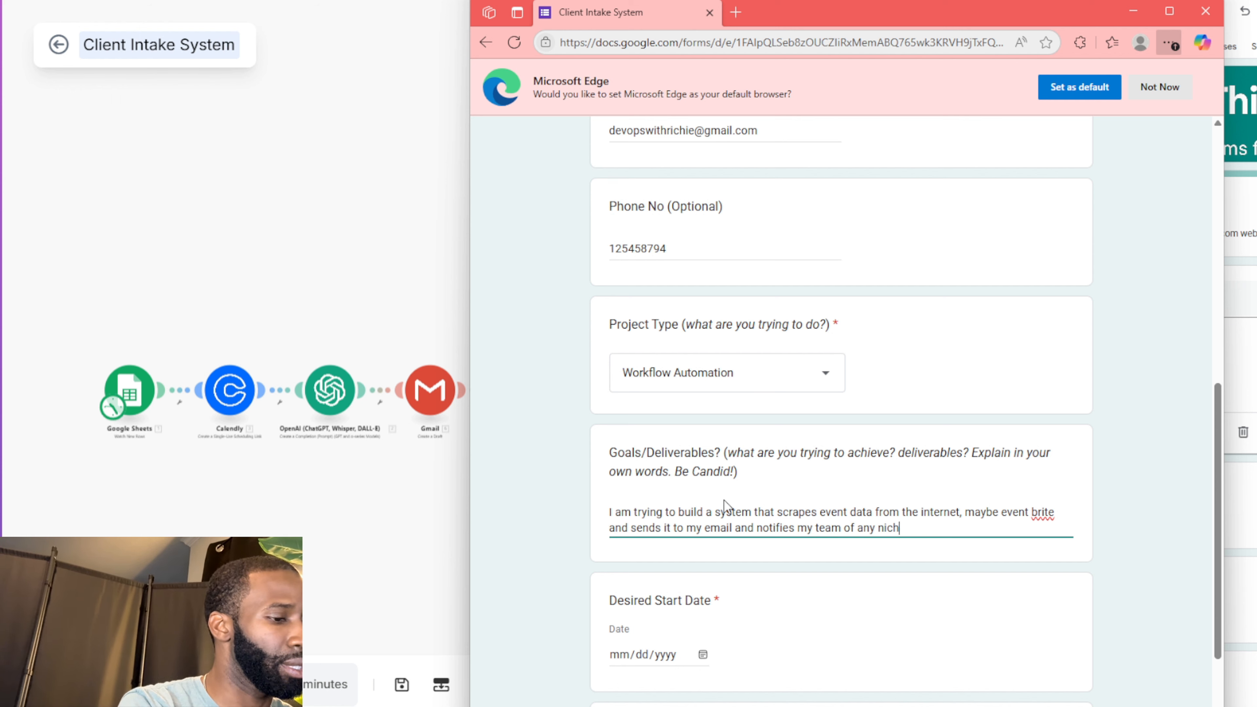
pyautogui.write('ed event going on in m')
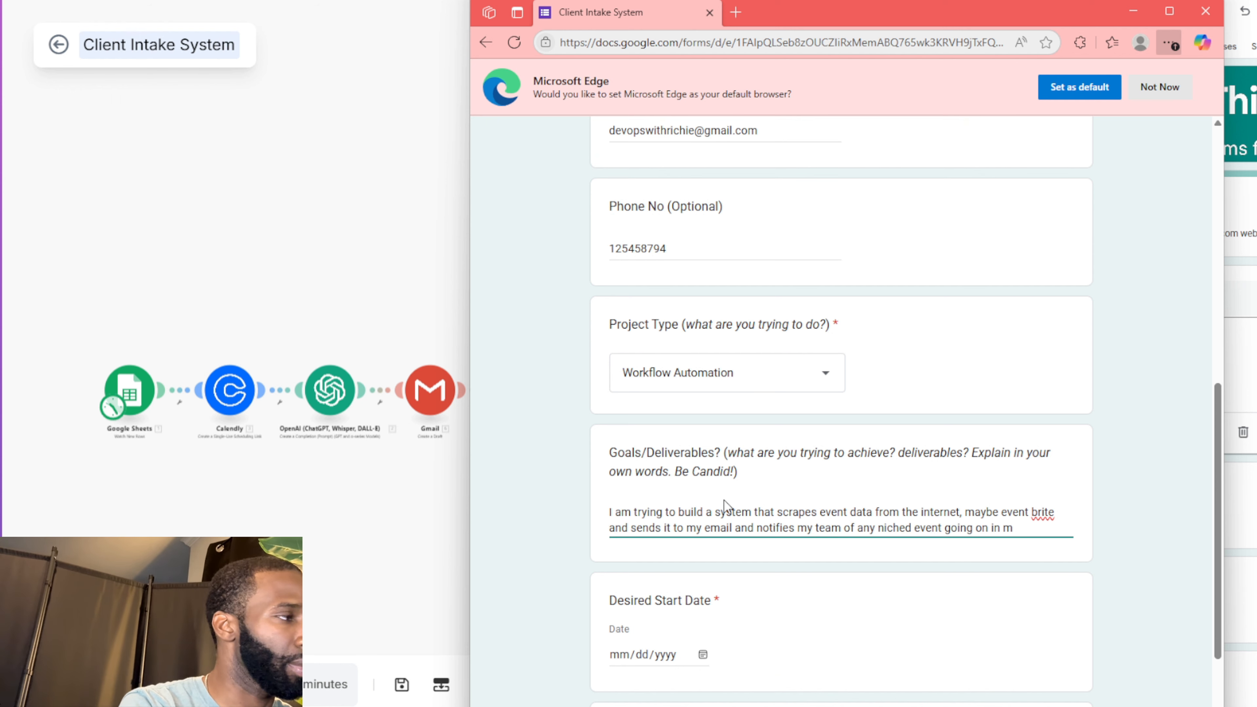
pyautogui.press('BackSpace')
pyautogui.write('te')
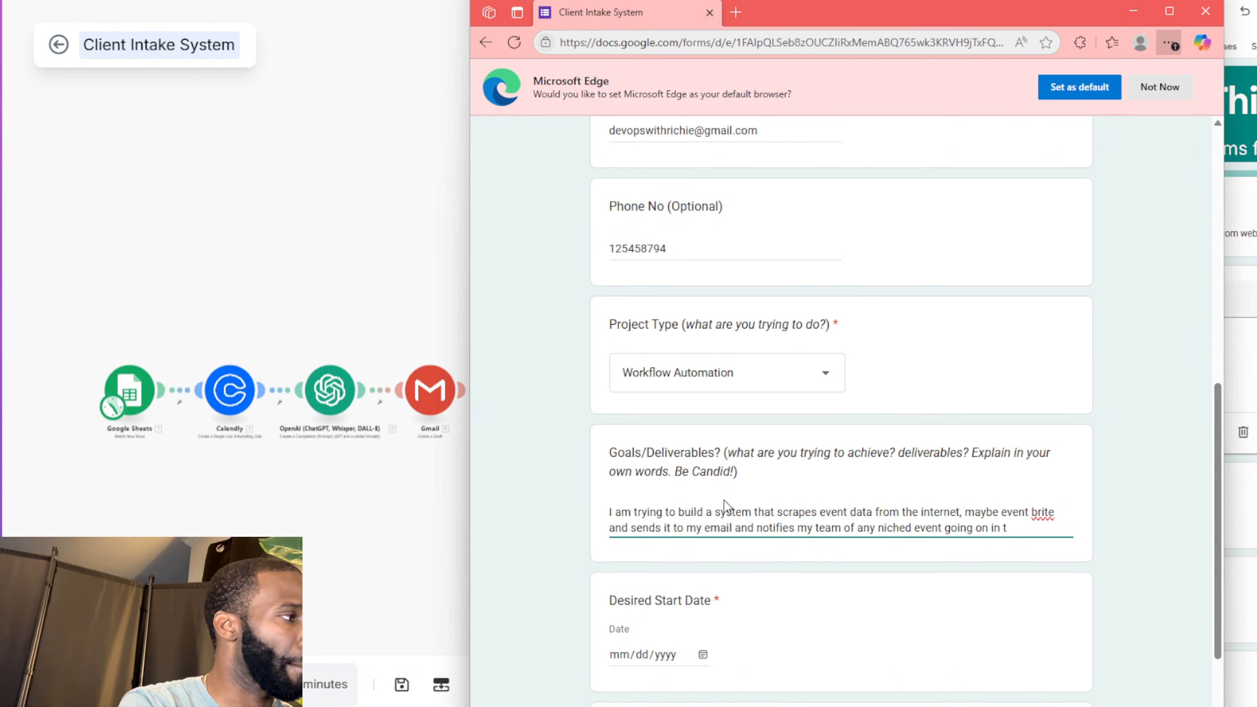
pyautogui.write('e area')
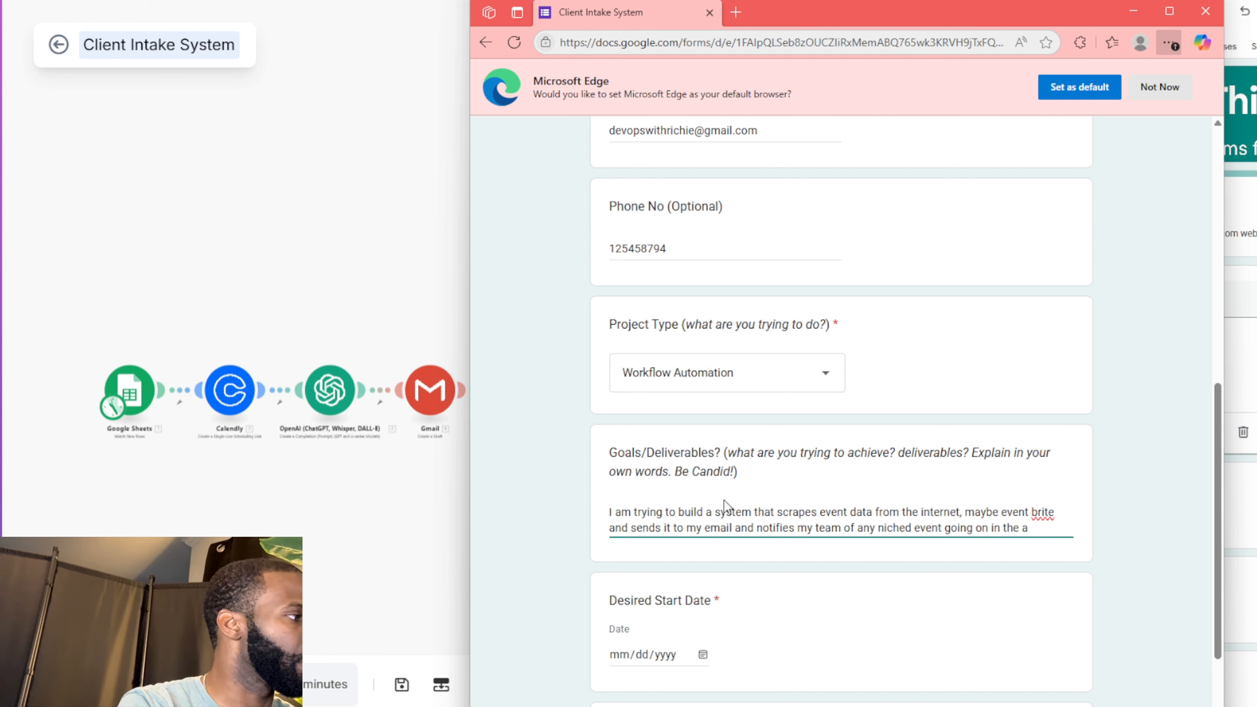
pyautogui.write('set o f')
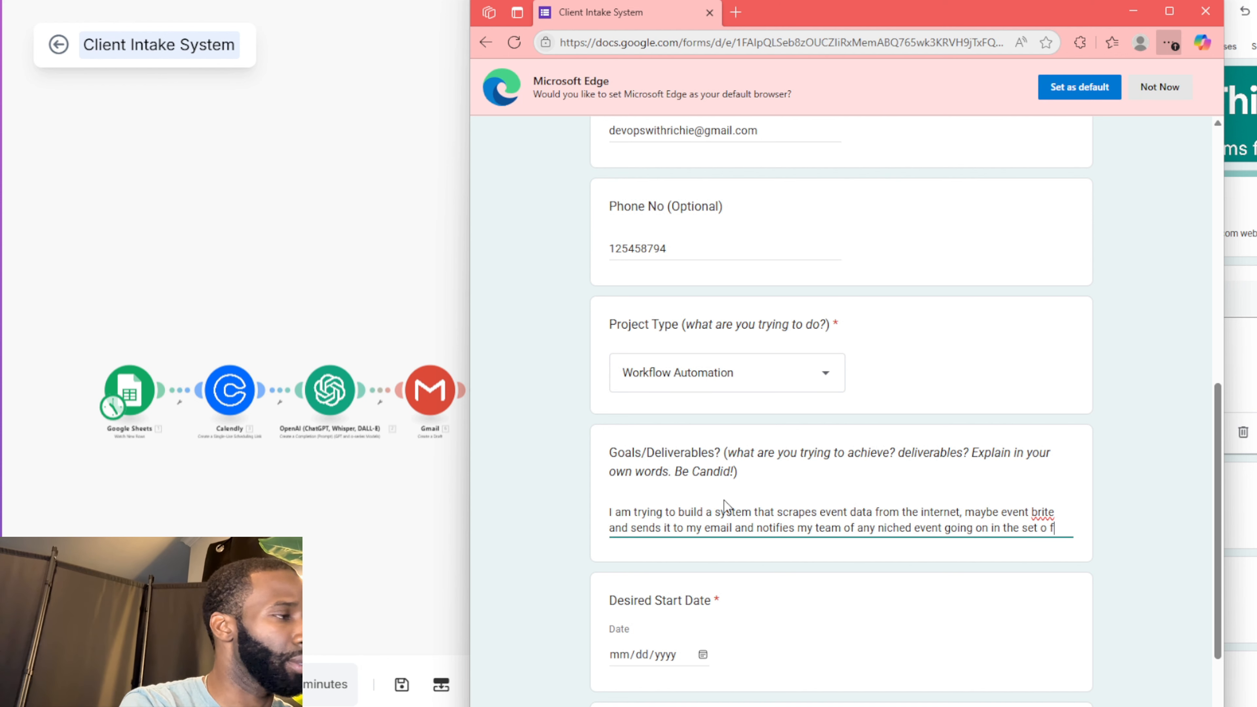
pyautogui.write('a')
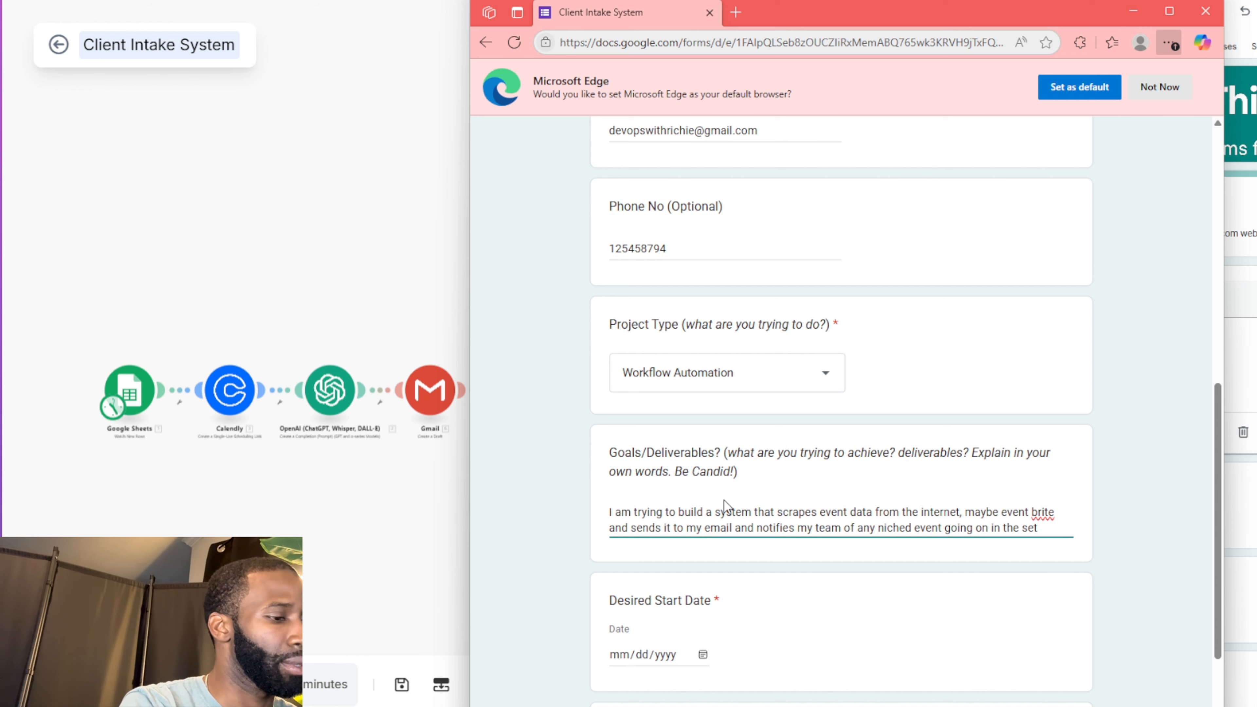
pyautogui.write('pf areas')
pyautogui.press('BackSpace')
pyautogui.press('BackSpace')
pyautogui.press('BackSpace')
pyautogui.press('BackSpace')
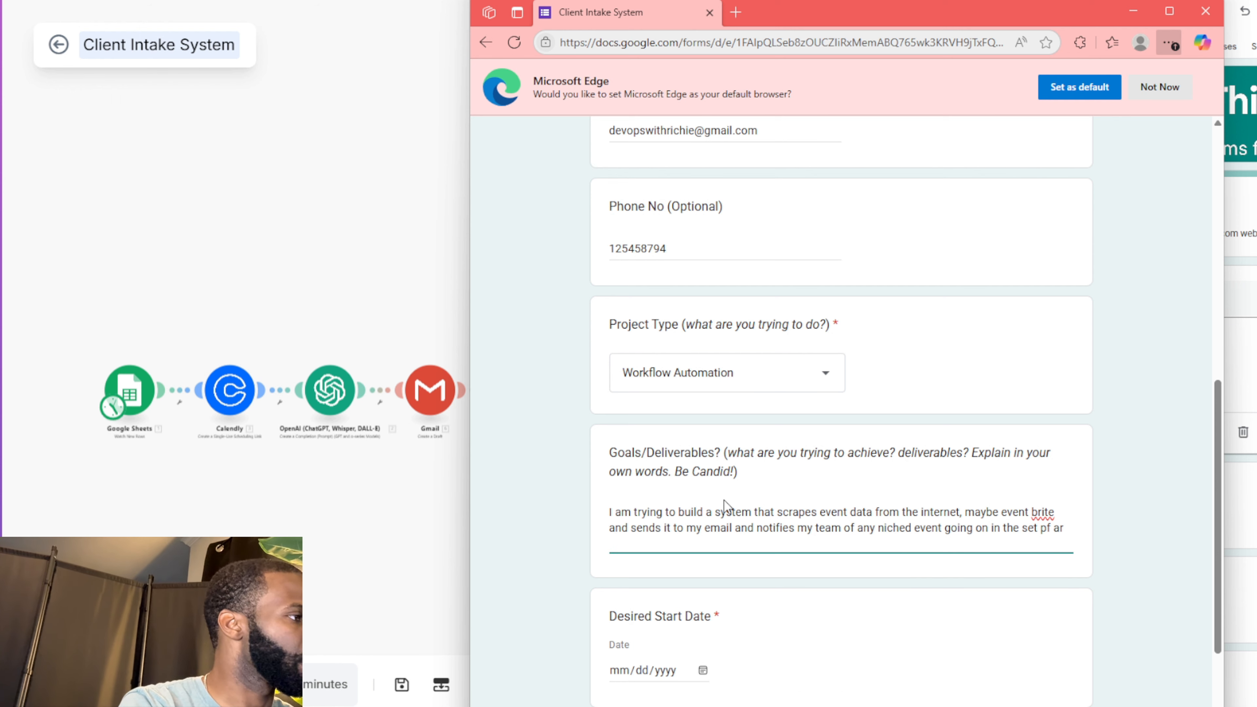
pyautogui.press('BackSpace')
pyautogui.press('BackSpace')
pyautogui.press('BackSpace')
pyautogui.press('BackSpace')
pyautogui.press('BackSpace')
pyautogui.write('of are')
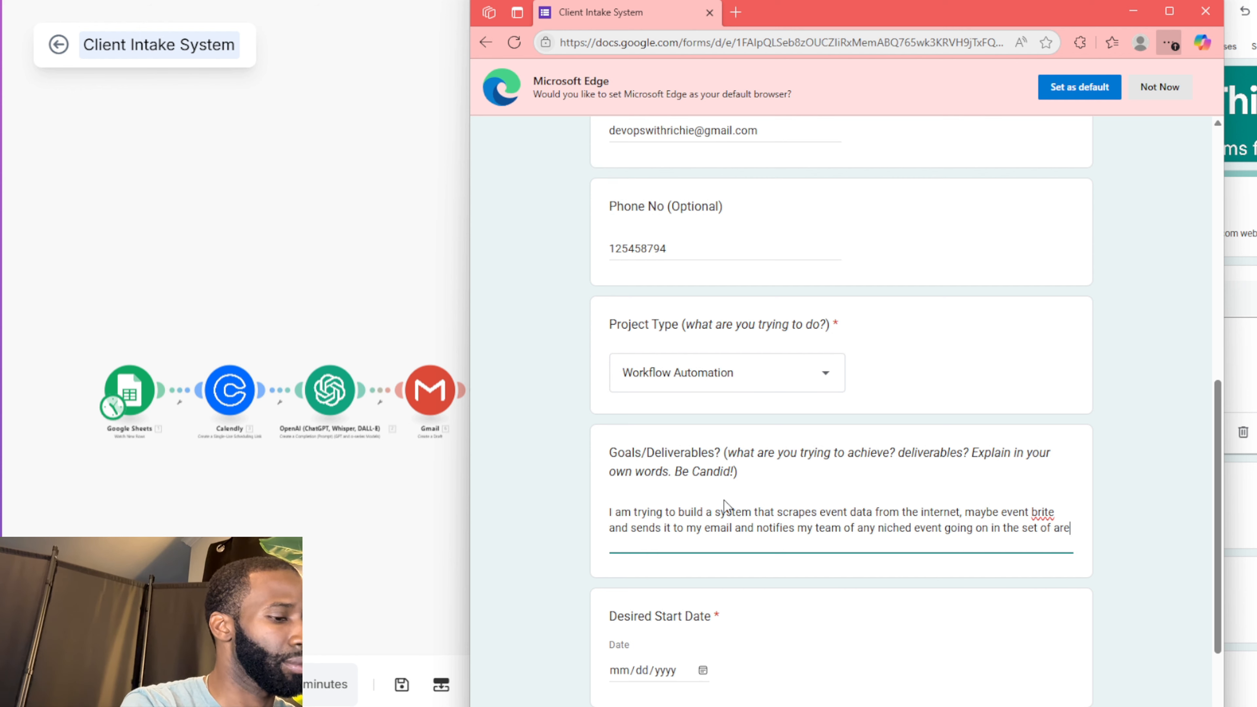
pyautogui.write('s that i')
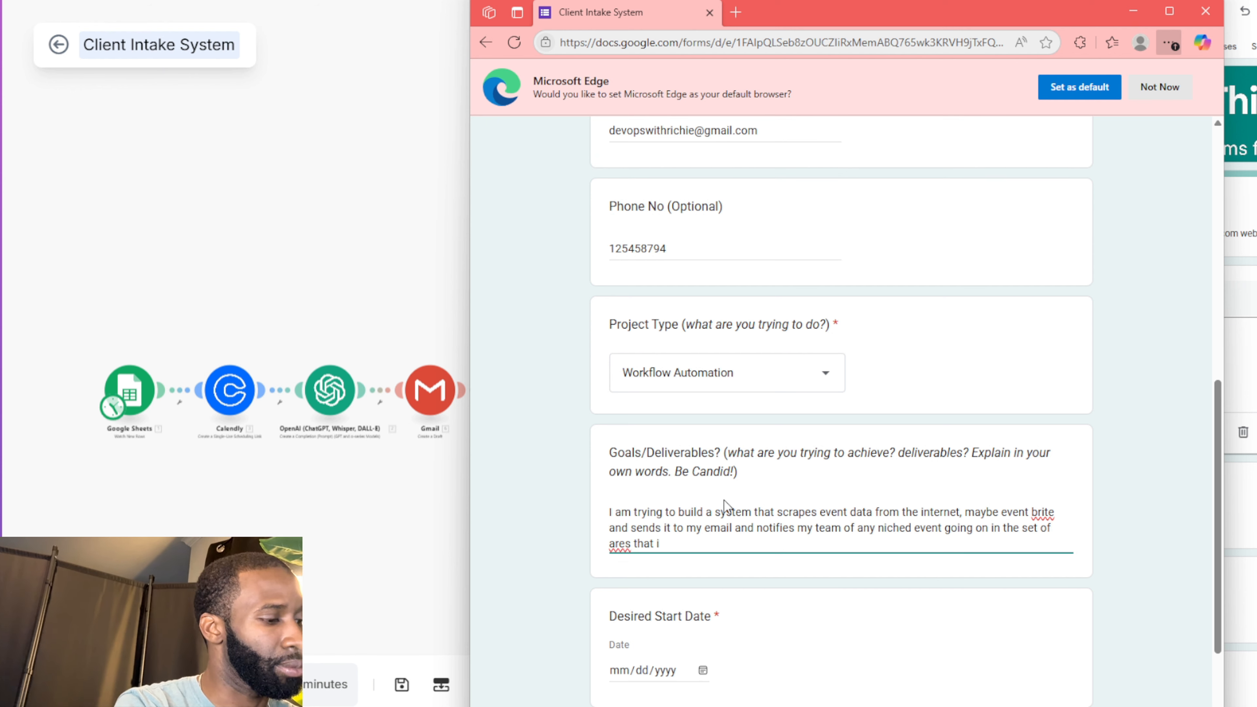
pyautogui.press('BackSpace')
pyautogui.press('BackSpace')
pyautogui.press('BackSpace')
pyautogui.press('BackSpace')
pyautogui.press('BackSpace')
pyautogui.press('BackSpace')
pyautogui.press('BackSpace')
pyautogui.press('BackSpace')
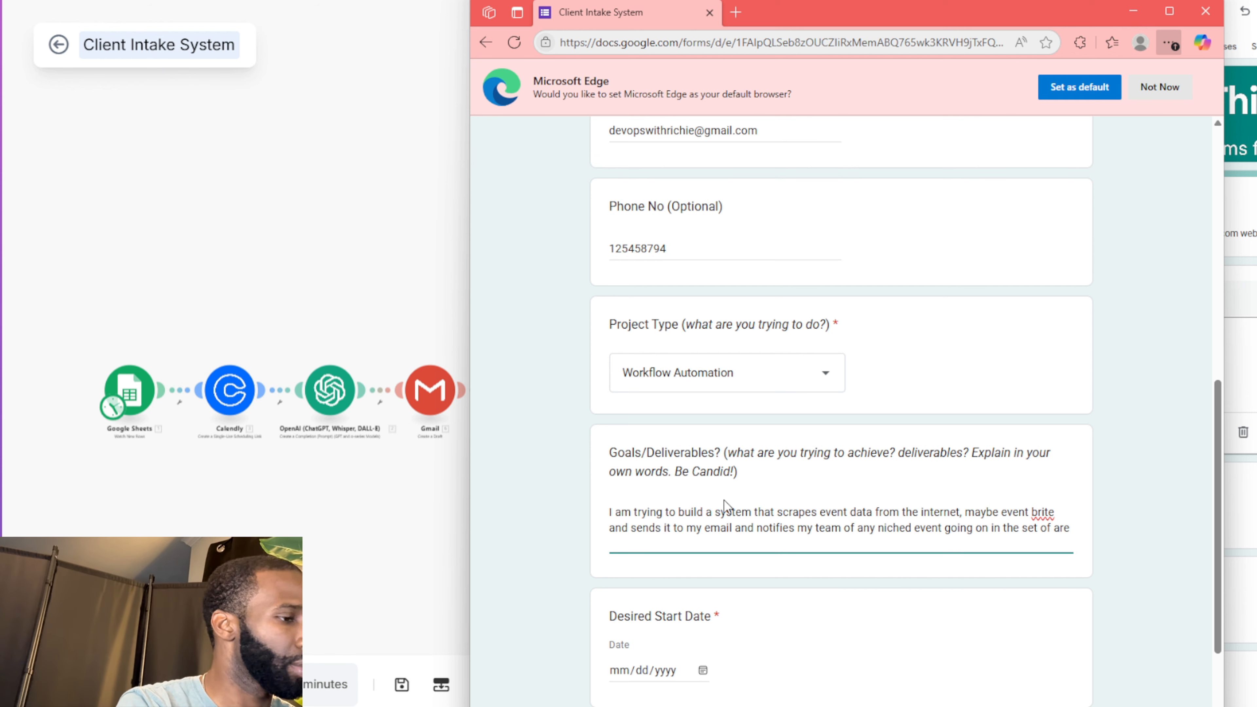
pyautogui.write('as that i')
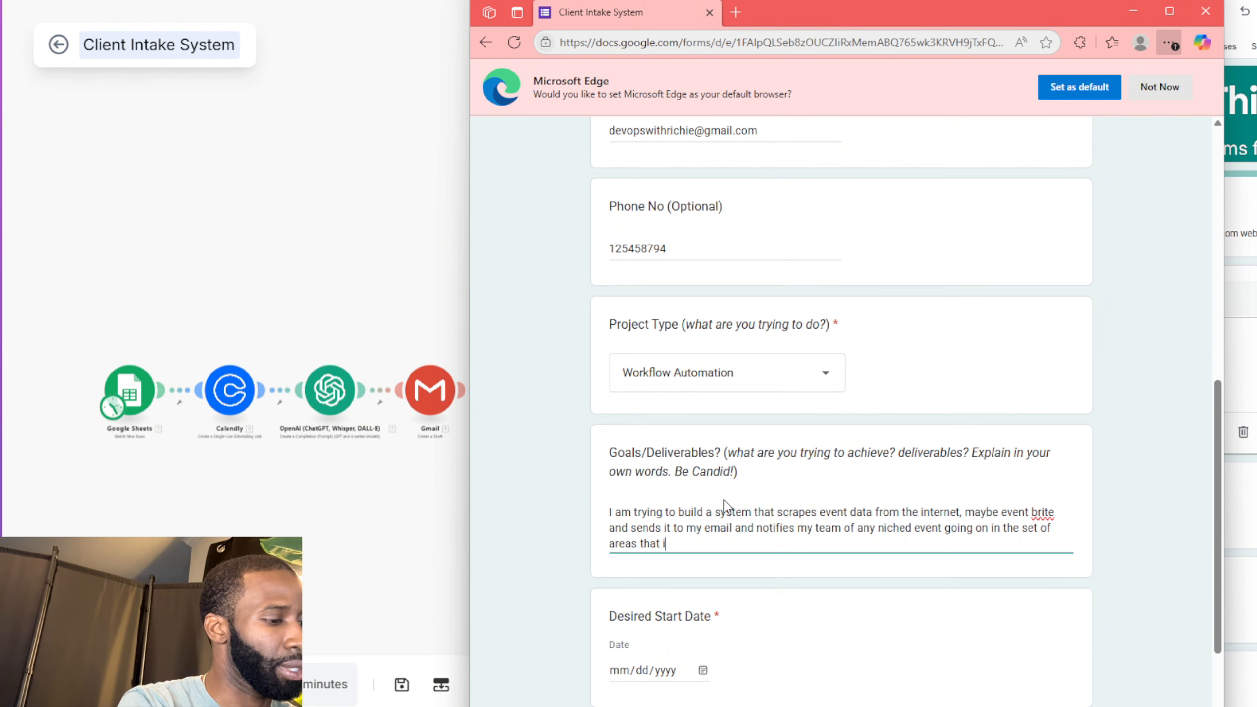
pyautogui.write("'m looking")
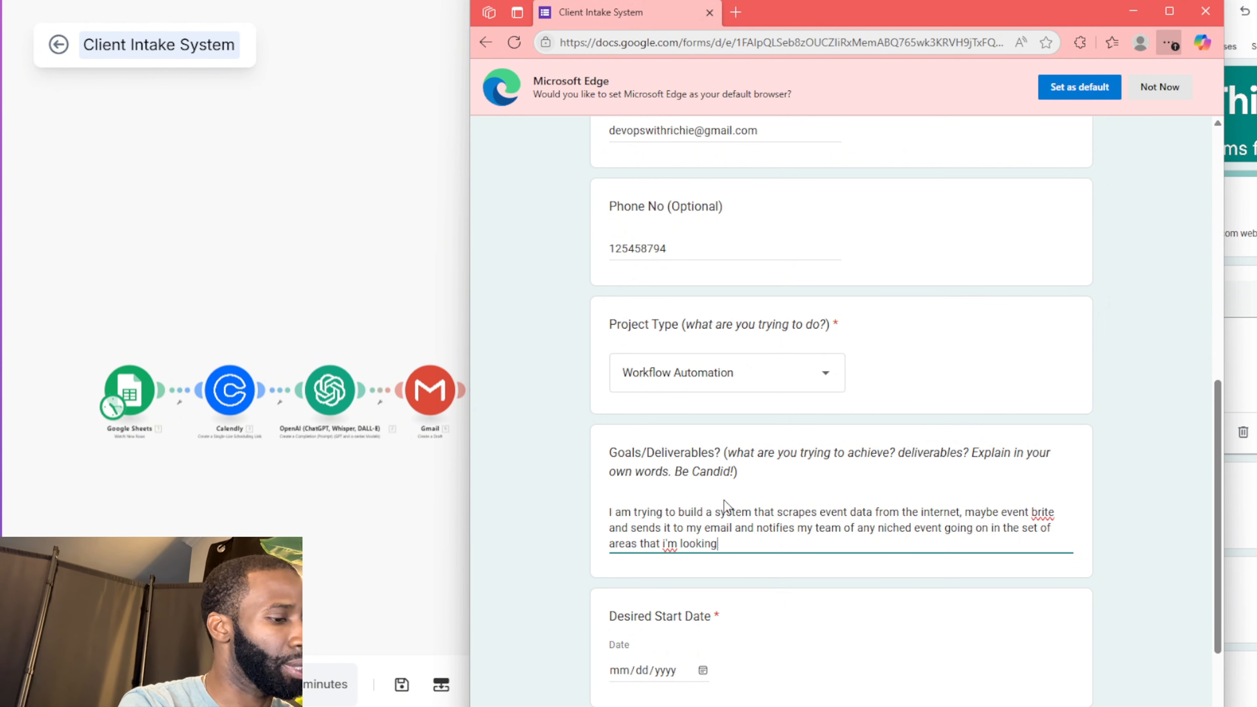
pyautogui.write(' at')
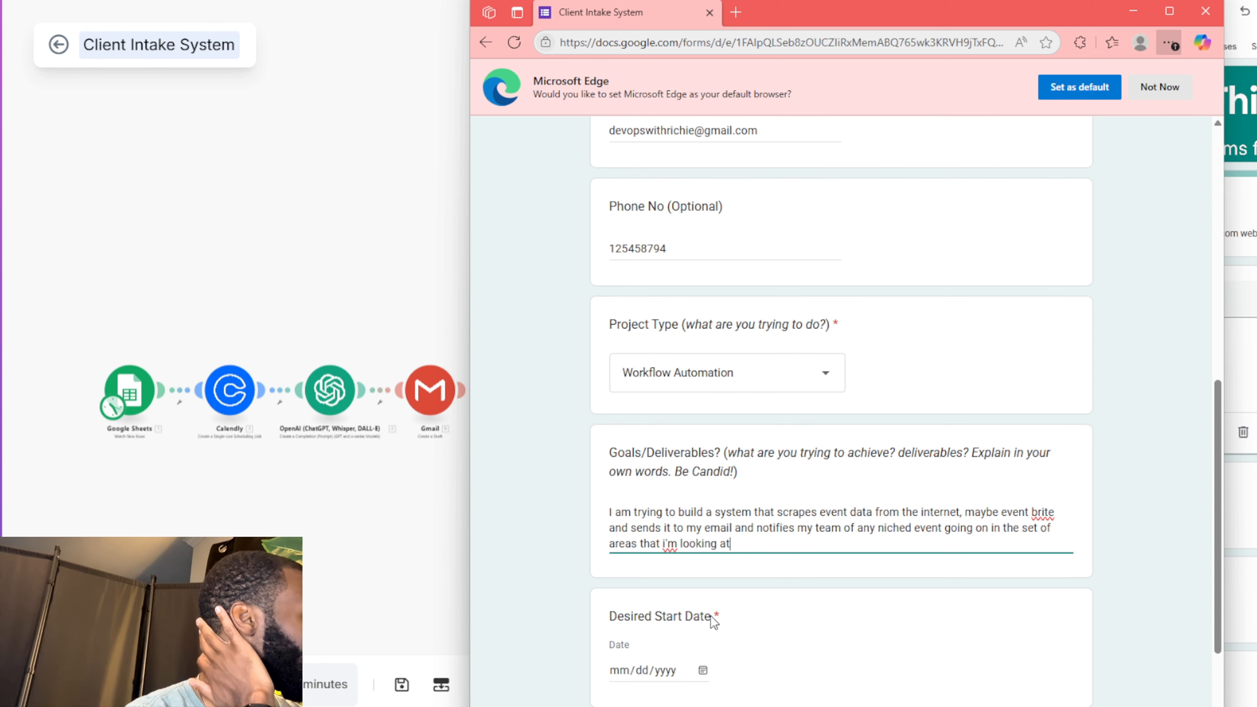
# Set start date 06/05/2025, rate urgency 4, and submit the form
pyautogui.scroll(-2, 713, 622)
pyautogui.scroll(-3, 693, 550)
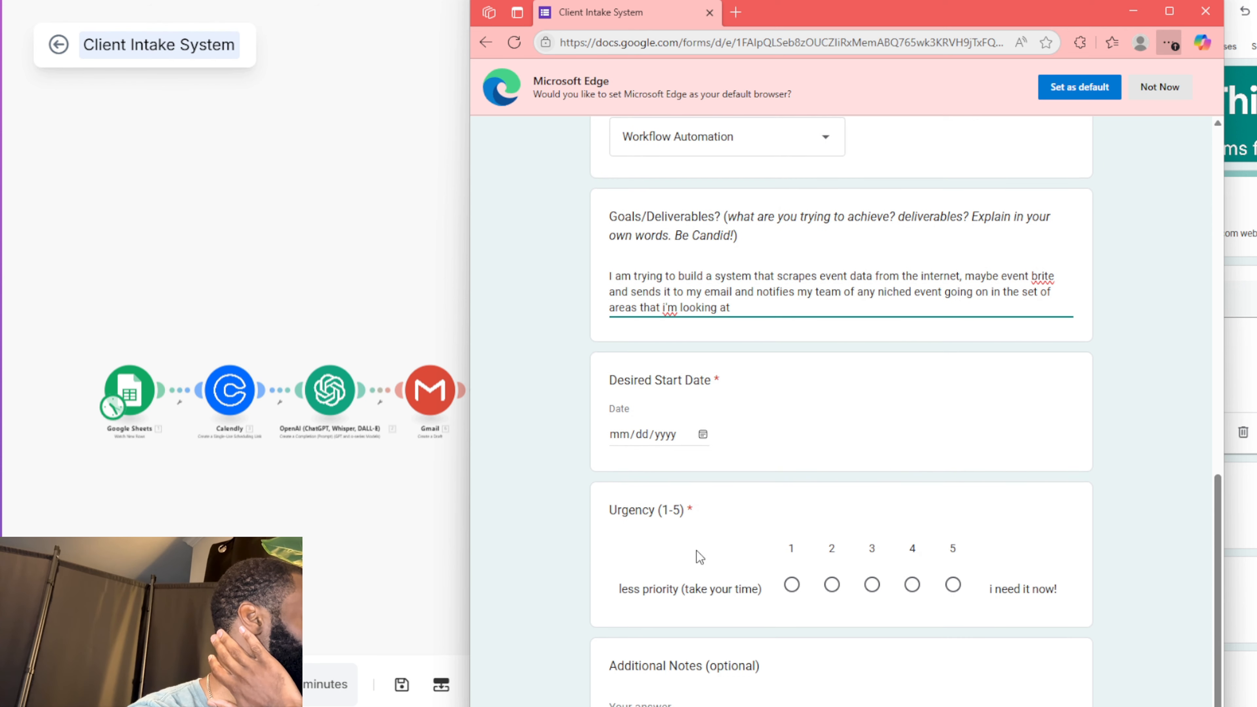
pyautogui.click(706, 438)
pyautogui.click(723, 518)
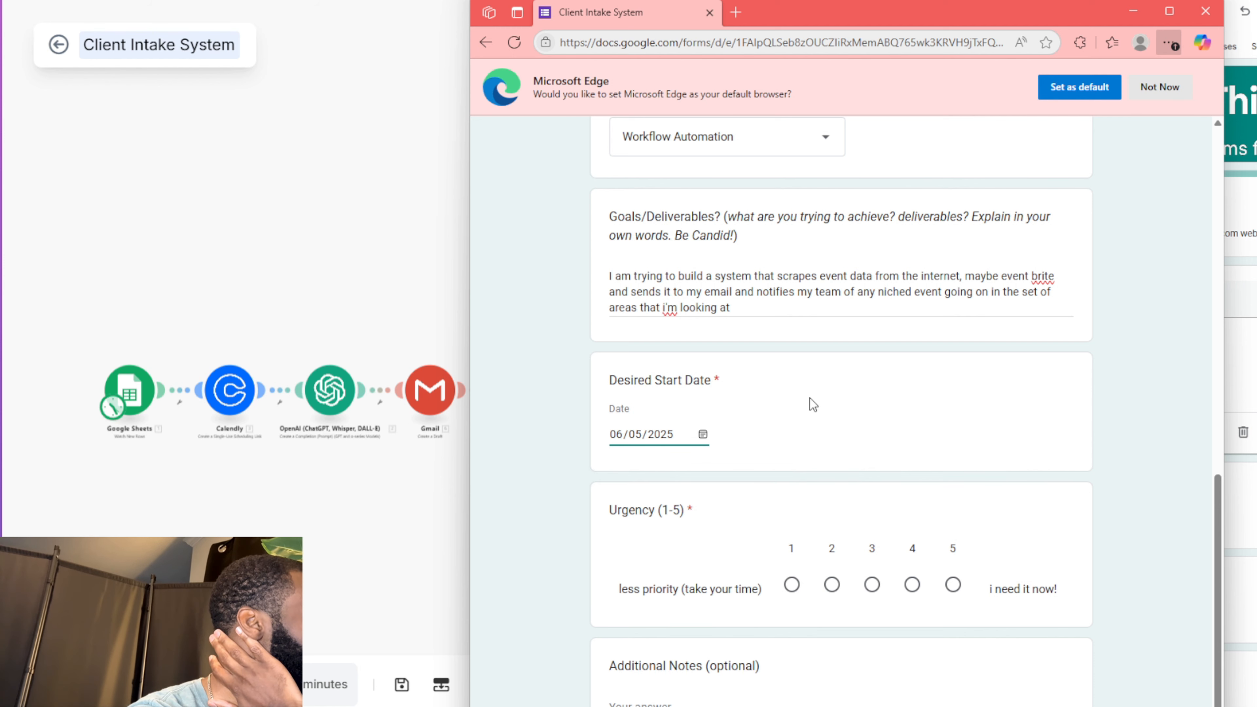
pyautogui.scroll(-2, 724, 542)
pyautogui.click(912, 505)
pyautogui.scroll(-1, 839, 564)
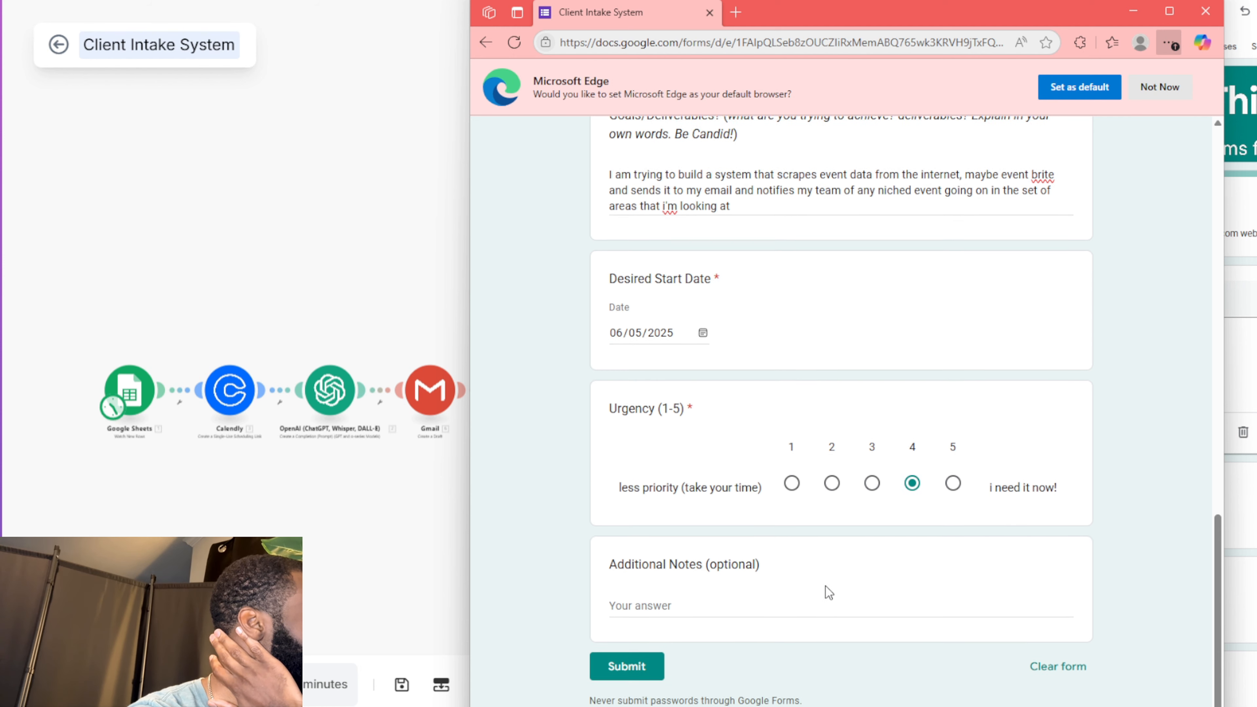
pyautogui.click(652, 663)
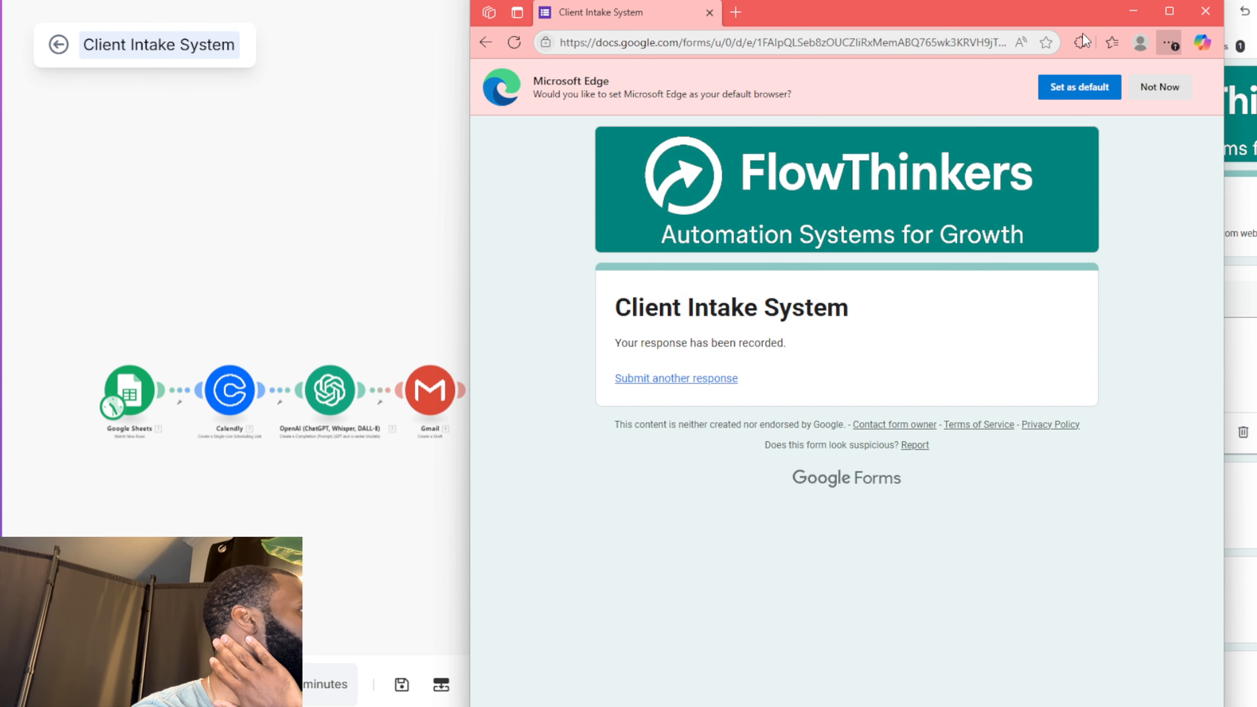
# Minimize Edge and check the single submitted response in the form's Responses tab
pyautogui.click(1132, 12)
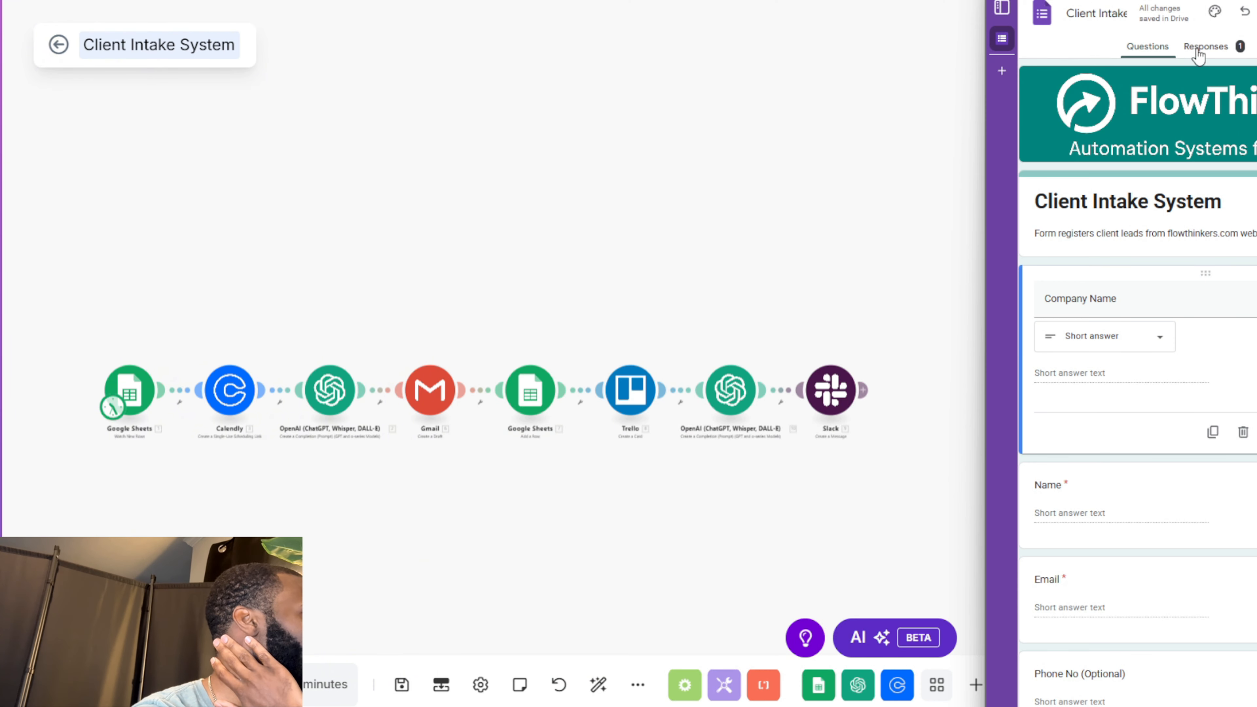
pyautogui.click(1198, 49)
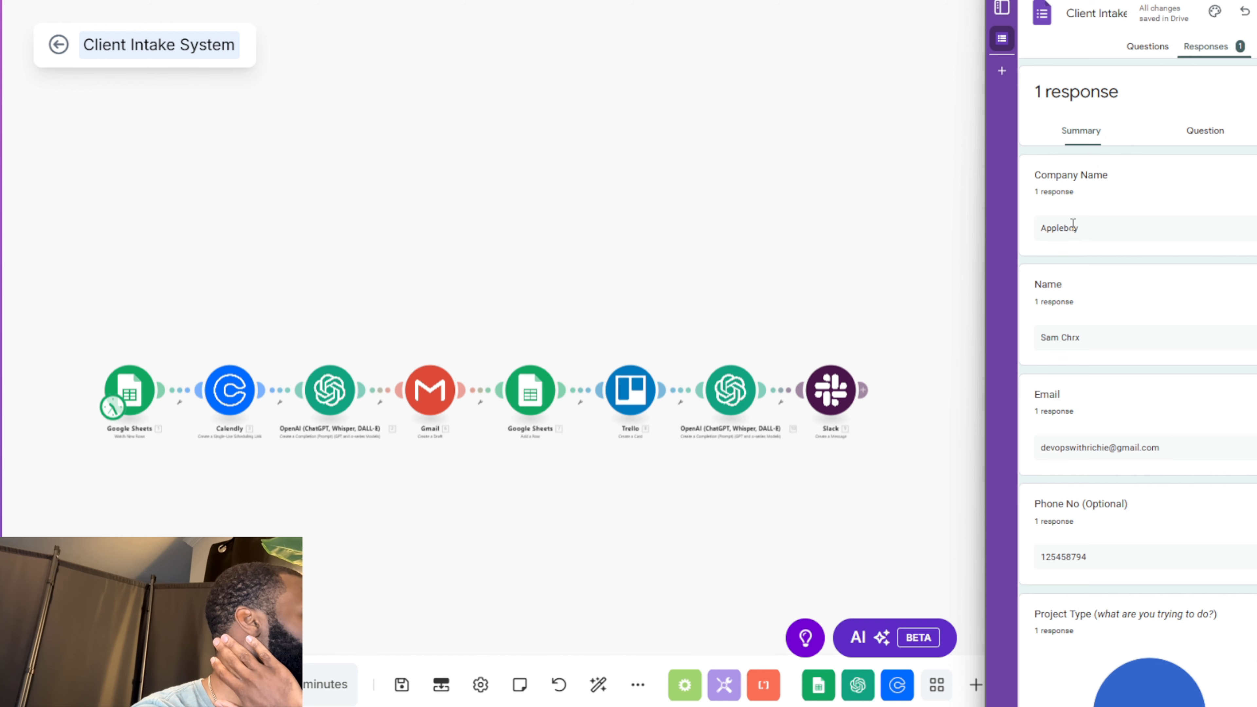
pyautogui.doubleClick(1074, 229)
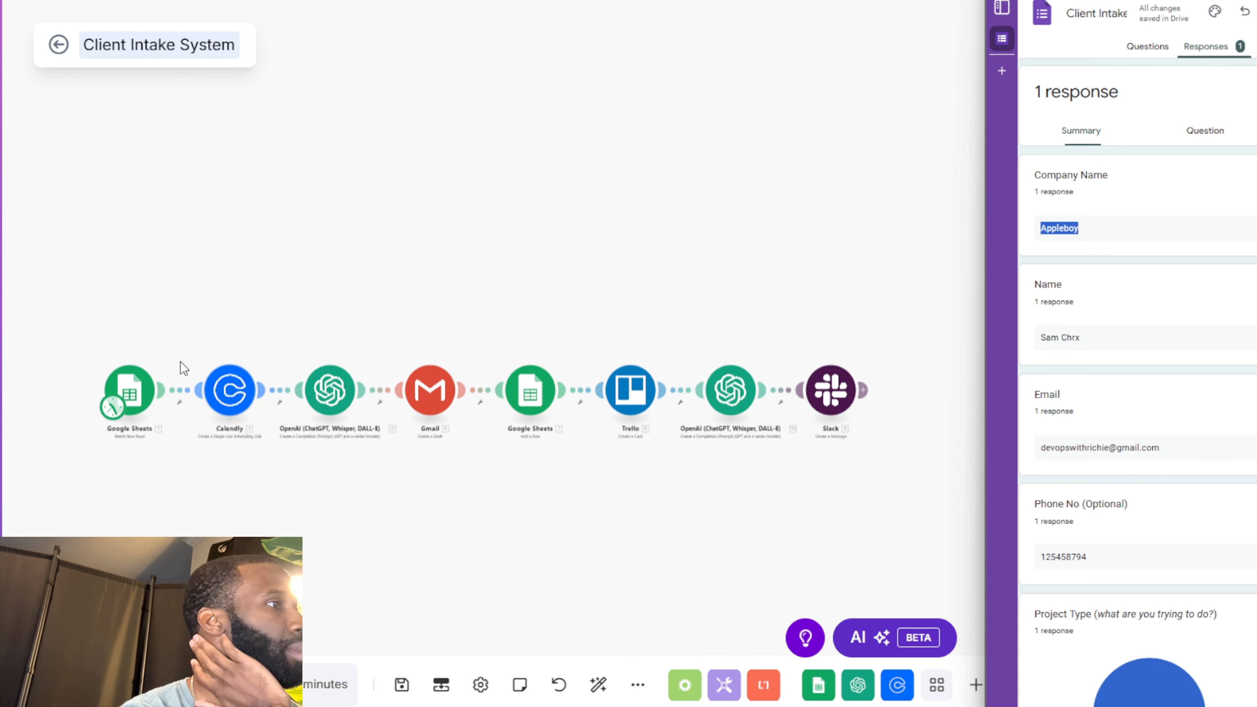
pyautogui.click(74, 684)
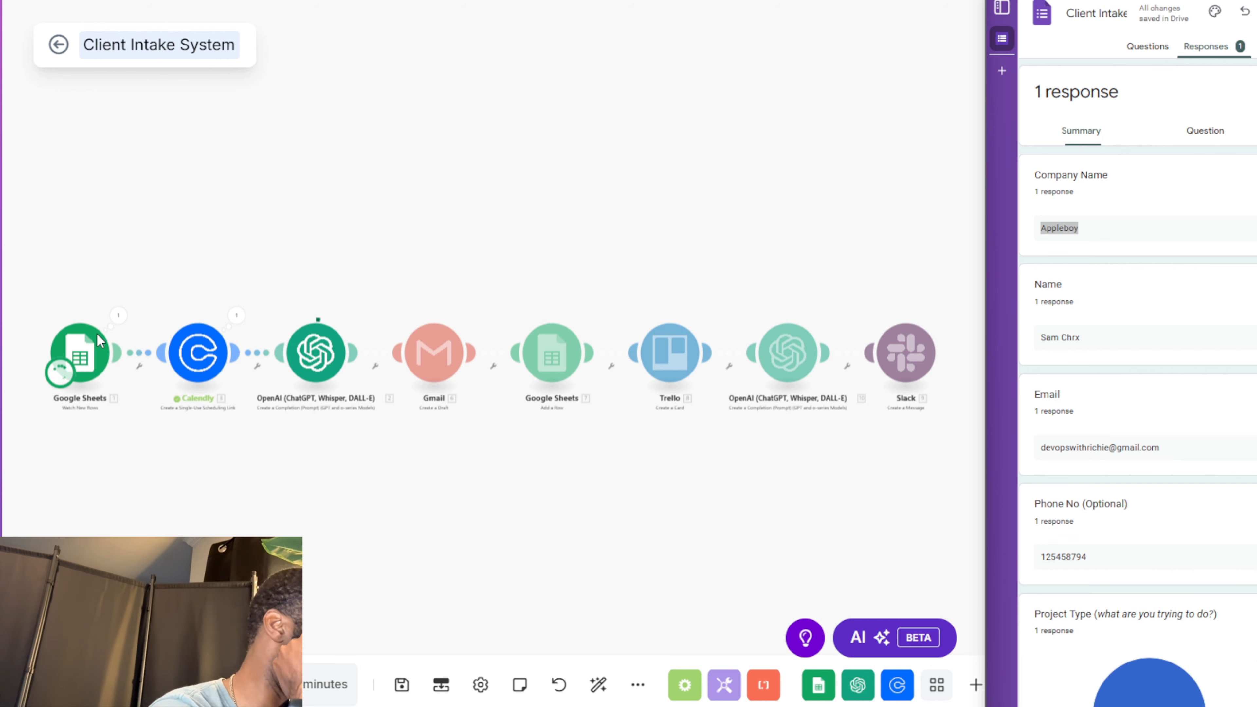
# Inspect the Google Sheets module's output bundle, including the timestamp and Goals/Deliverables answer
pyautogui.click(120, 317)
pyautogui.moveTo(330, 212)
pyautogui.mouseDown()
pyautogui.moveTo(374, 200)
pyautogui.moveTo(338, 191)
pyautogui.mouseUp()
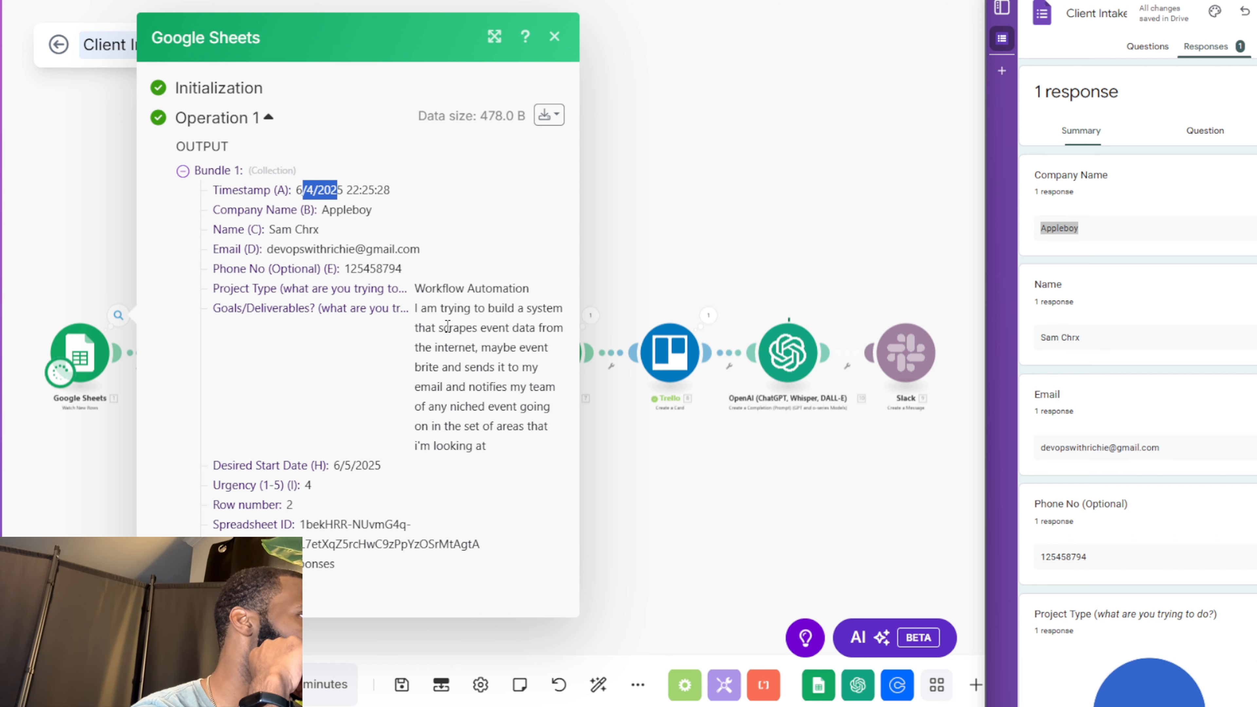
pyautogui.moveTo(418, 308); pyautogui.dragTo(505, 367)
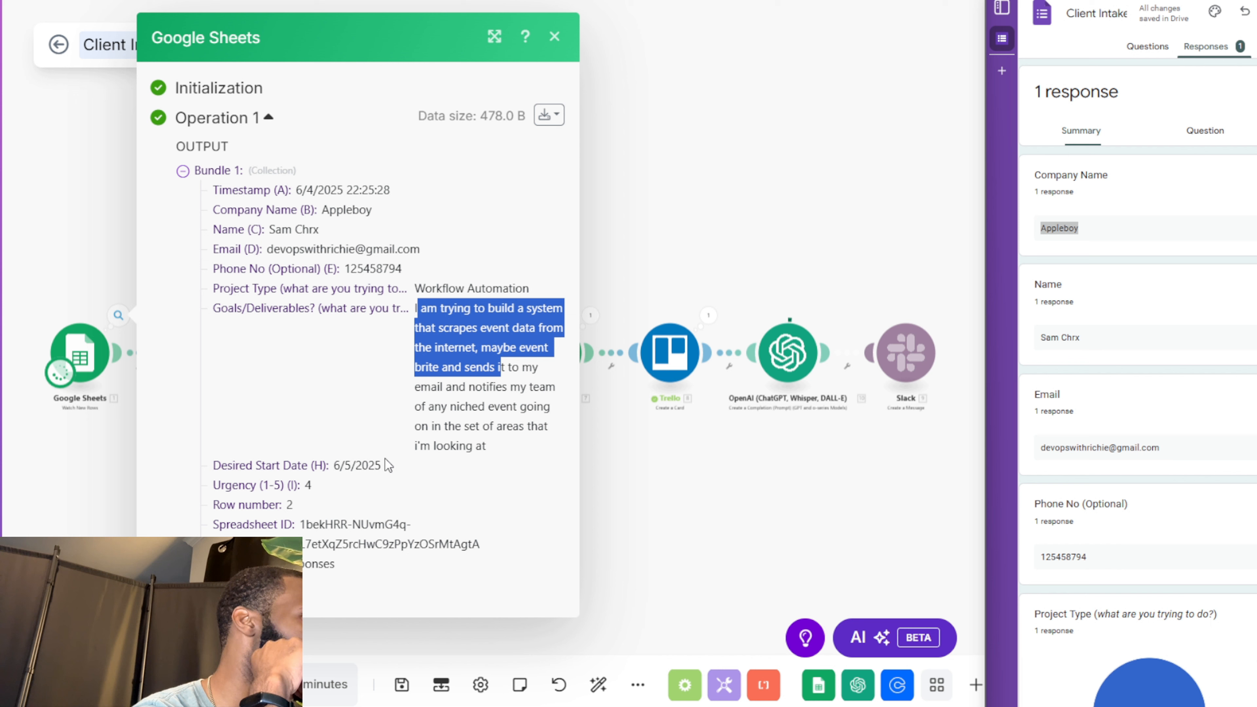
pyautogui.click(642, 524)
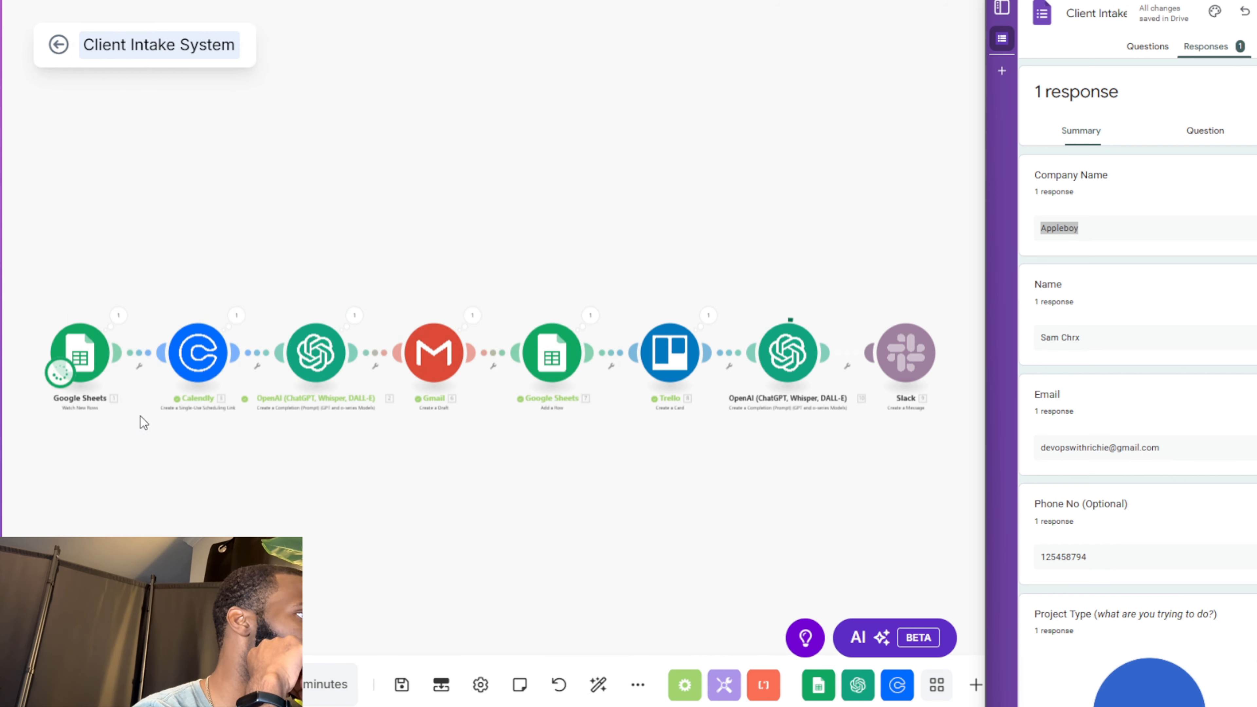
# Inspect the Calendly module's output, checking the event type URL and 30-minute booking link
pyautogui.click(232, 326)
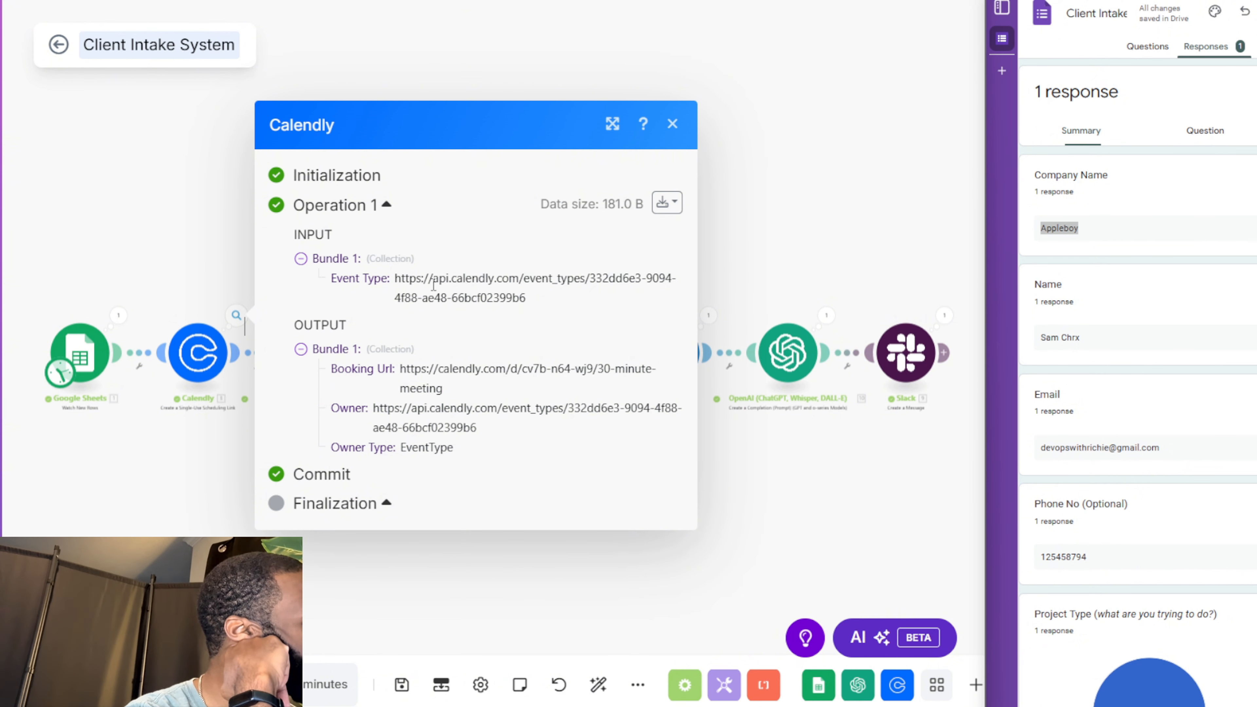
pyautogui.moveTo(433, 279); pyautogui.dragTo(455, 278)
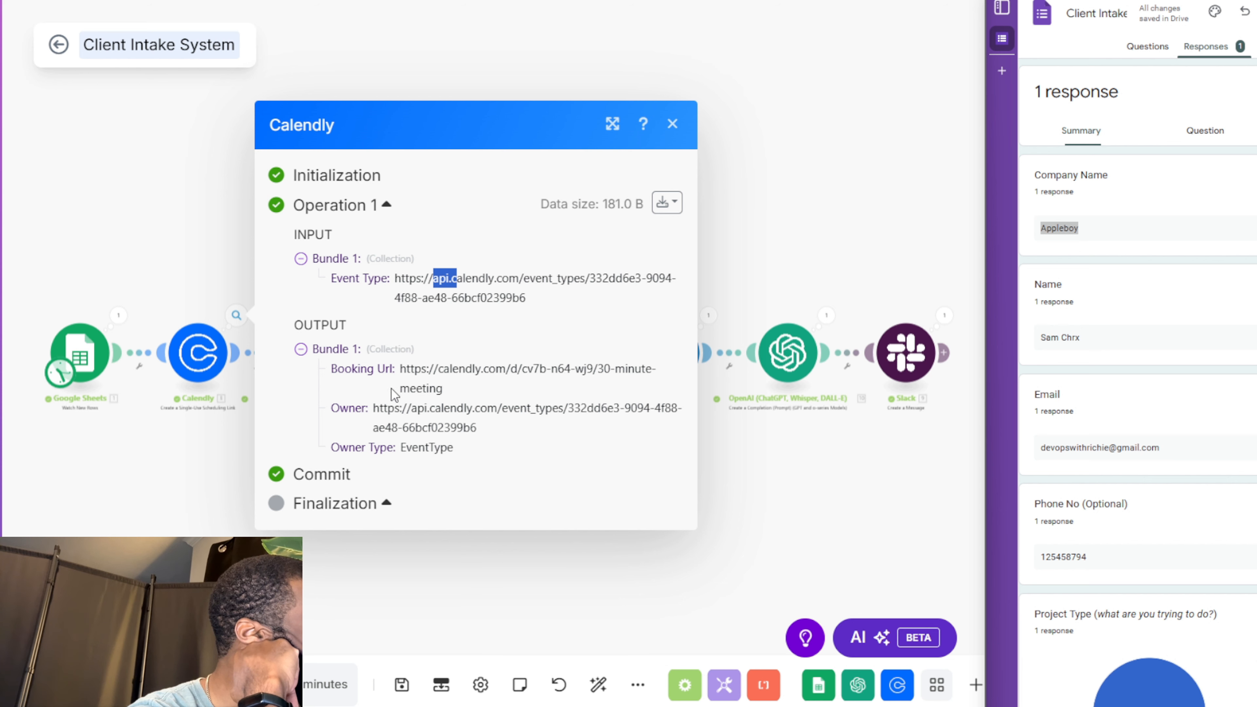
pyautogui.moveTo(401, 369); pyautogui.dragTo(438, 388)
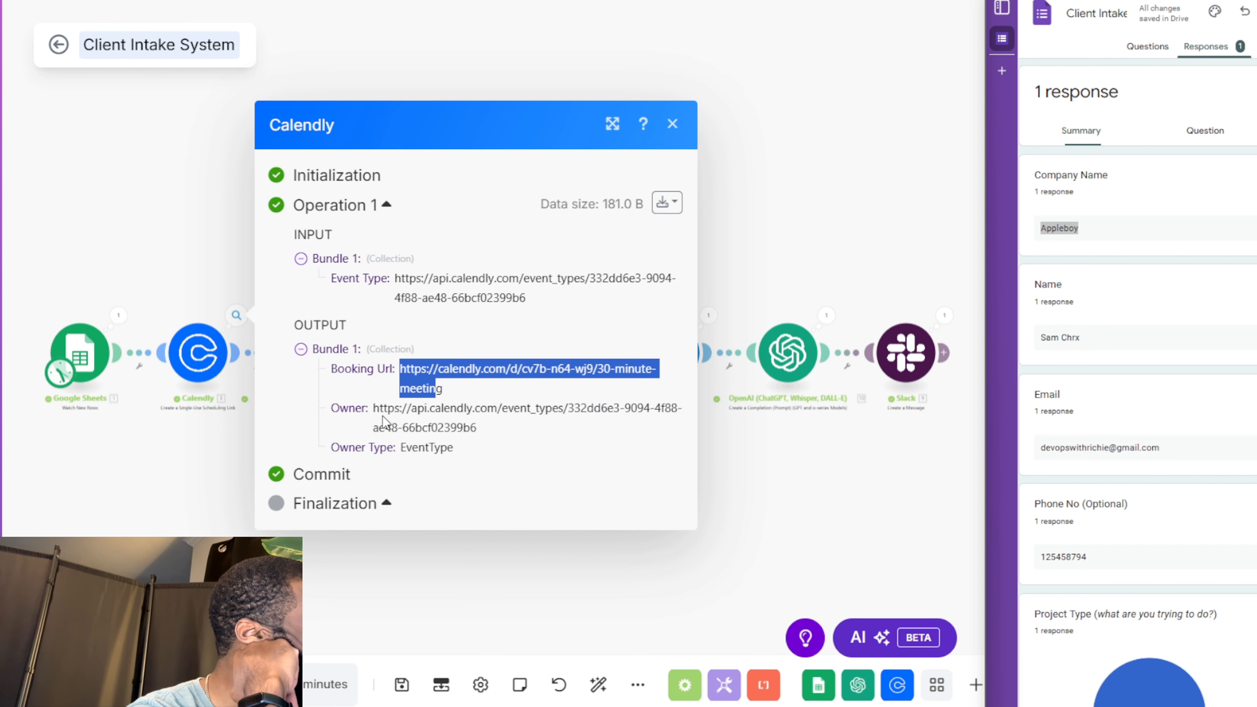
pyautogui.click(410, 451)
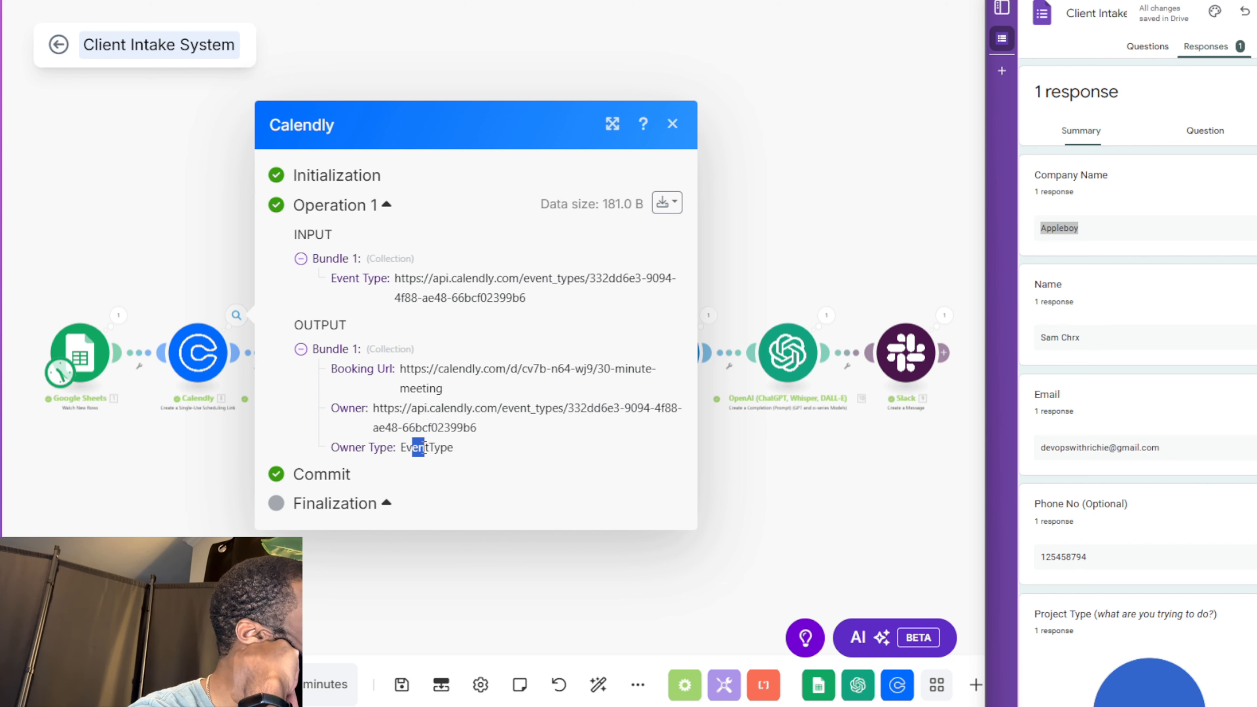
pyautogui.moveTo(405, 367); pyautogui.dragTo(463, 369)
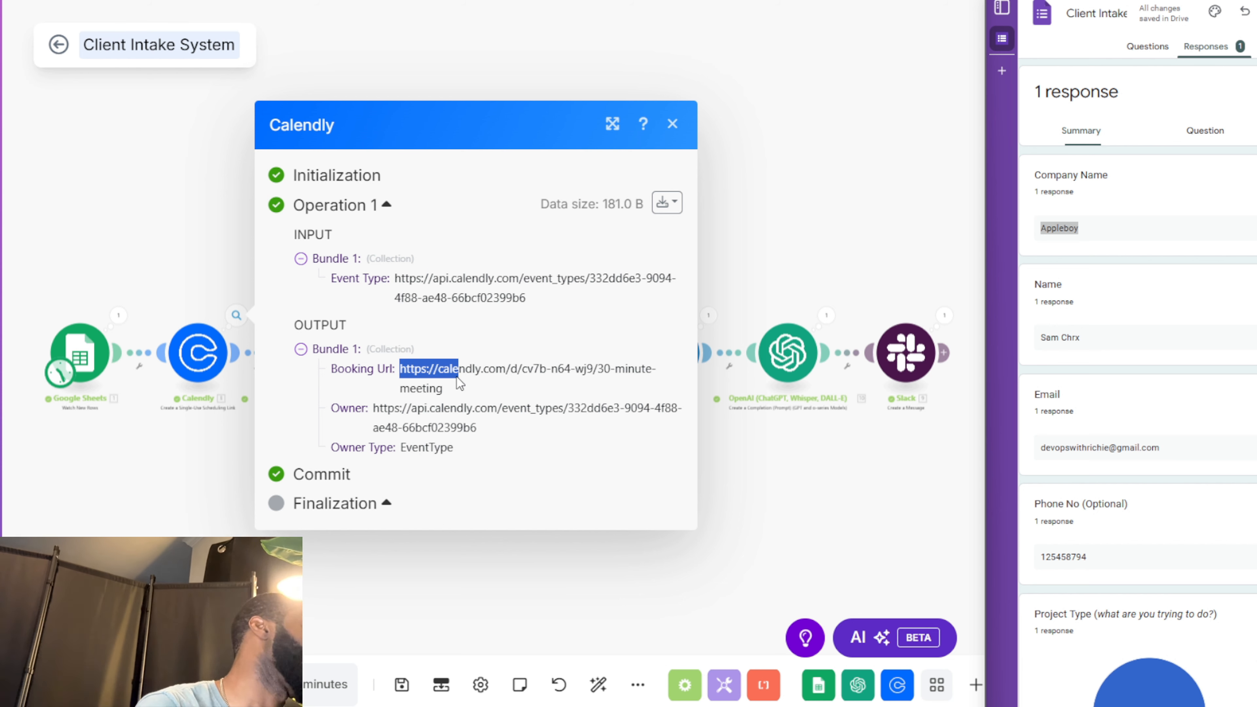
pyautogui.click(237, 438)
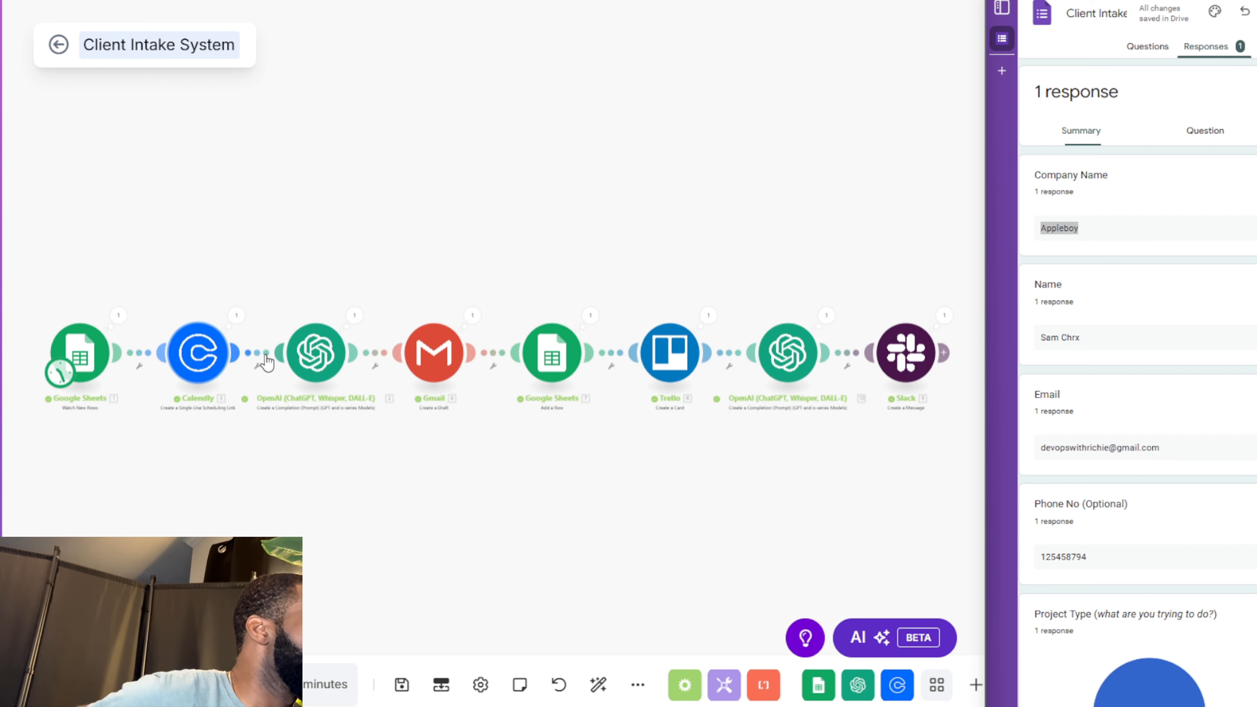
# Review the first OpenAI module's run output: the generated email plus system and user prompts
pyautogui.scroll(4, 308, 470)
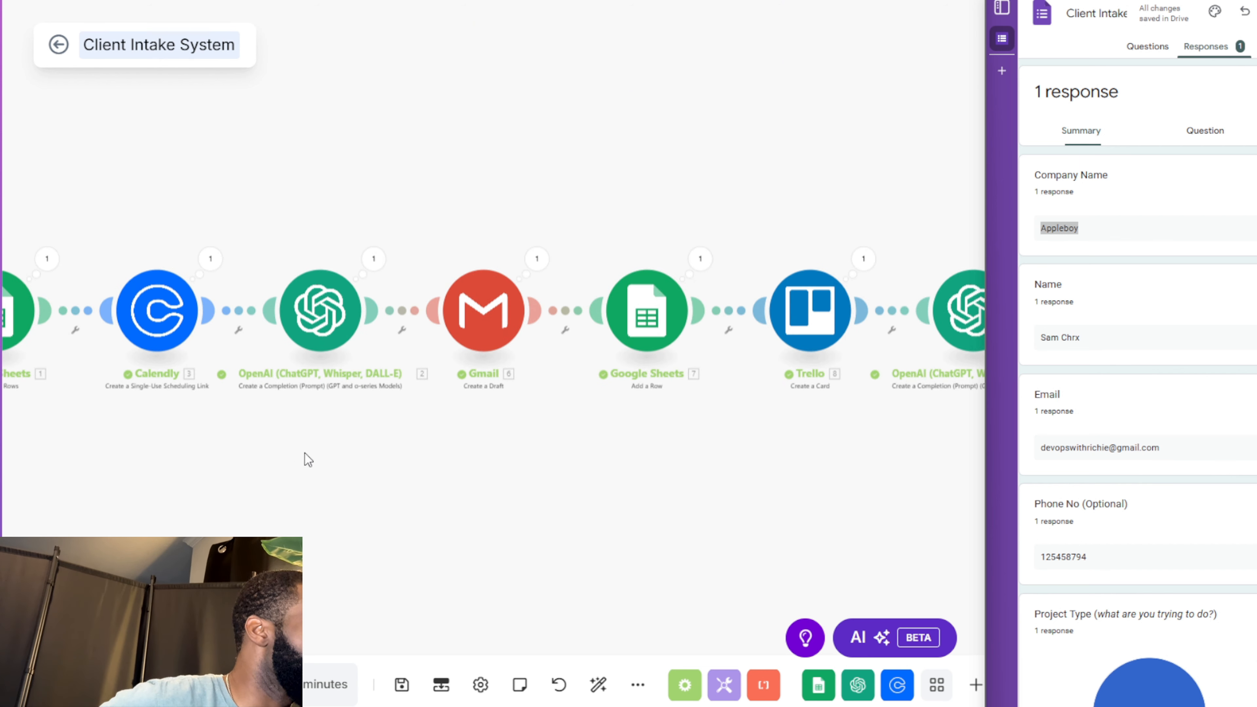
pyautogui.scroll(-3, 341, 398)
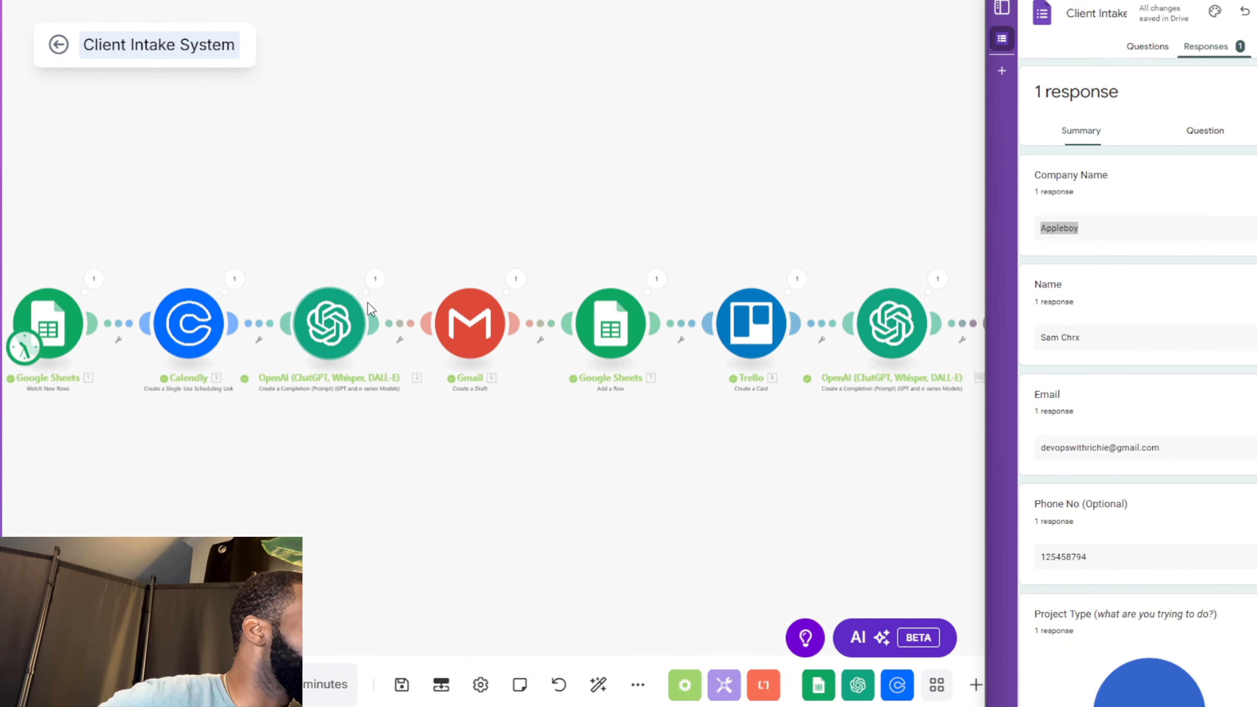
pyautogui.click(374, 280)
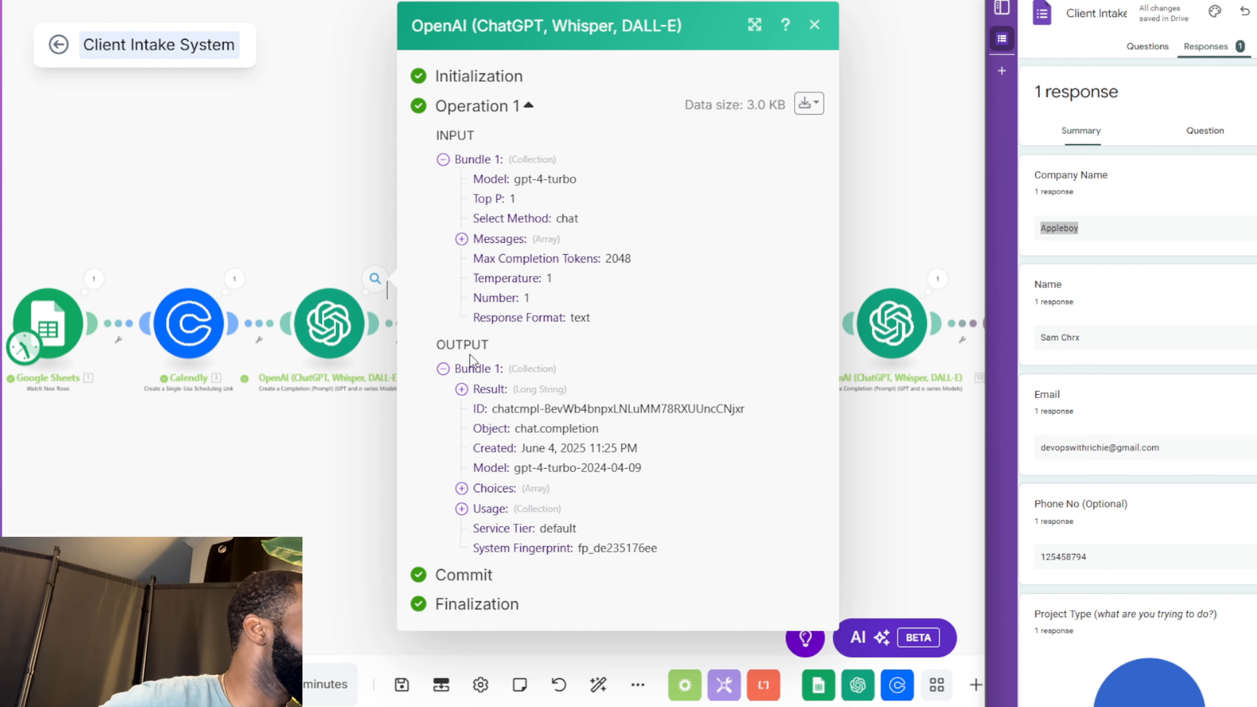
pyautogui.click(461, 389)
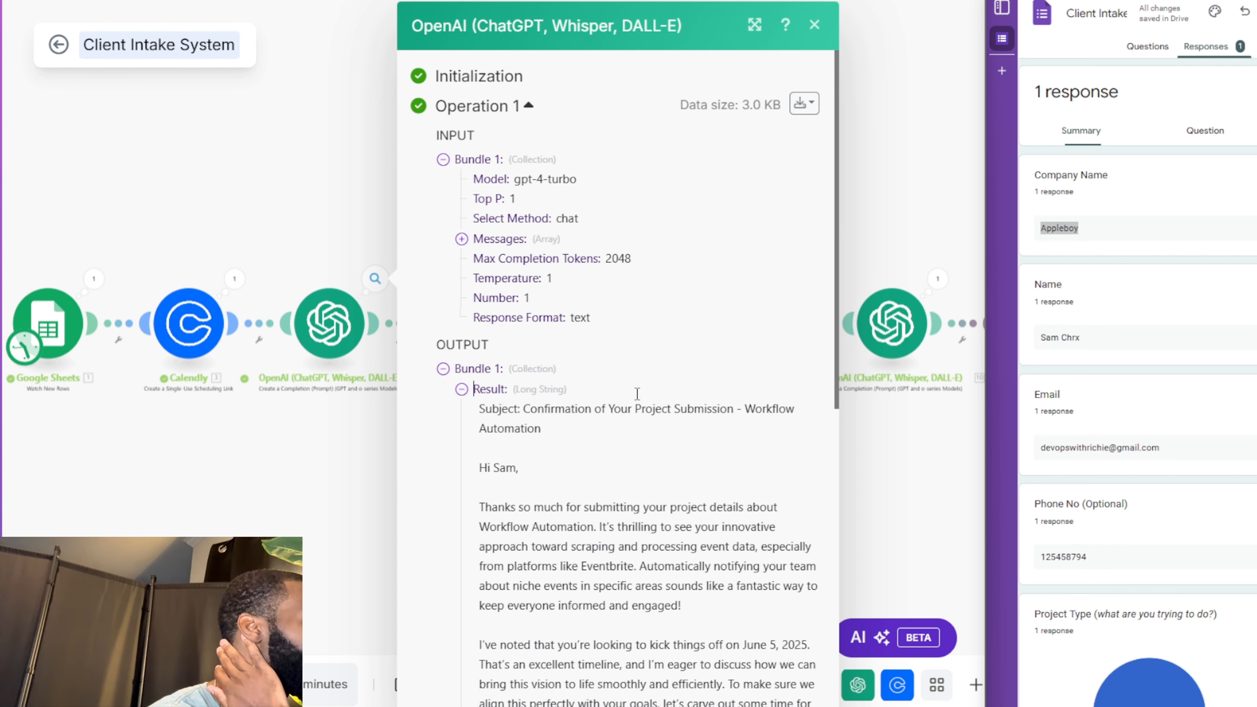
pyautogui.click(462, 240)
pyautogui.click(479, 260)
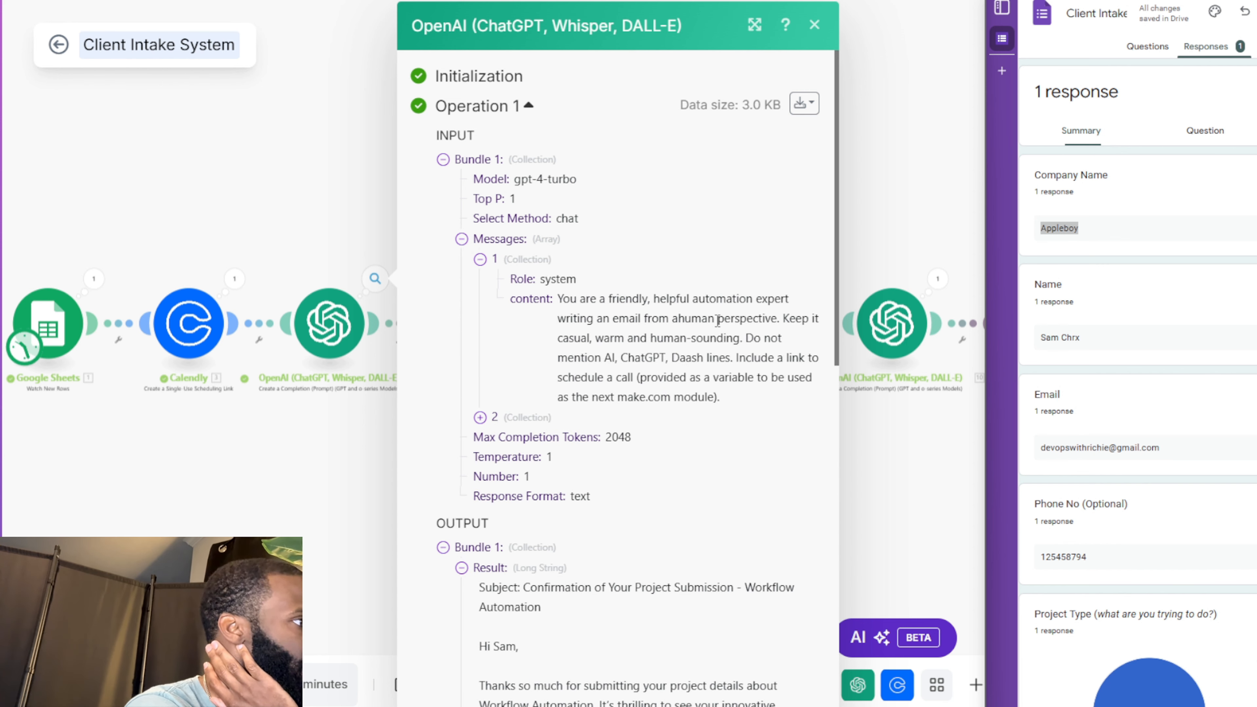
pyautogui.click(480, 418)
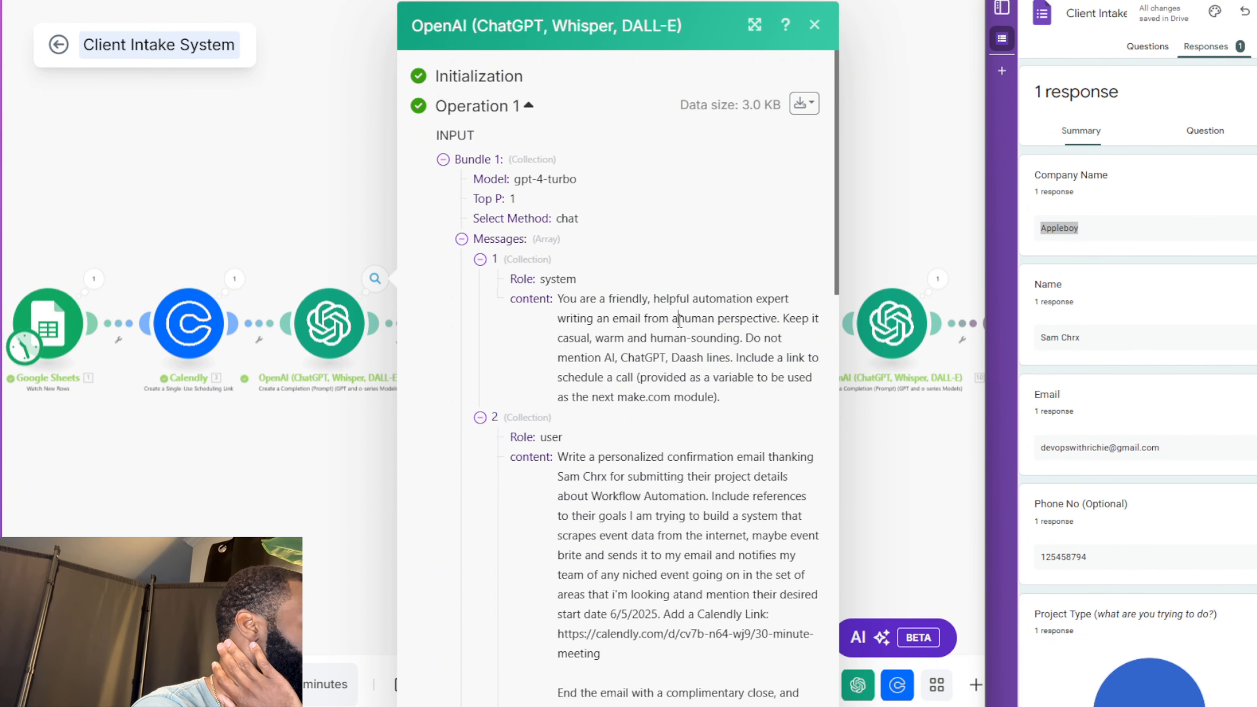
pyautogui.scroll(-3, 661, 505)
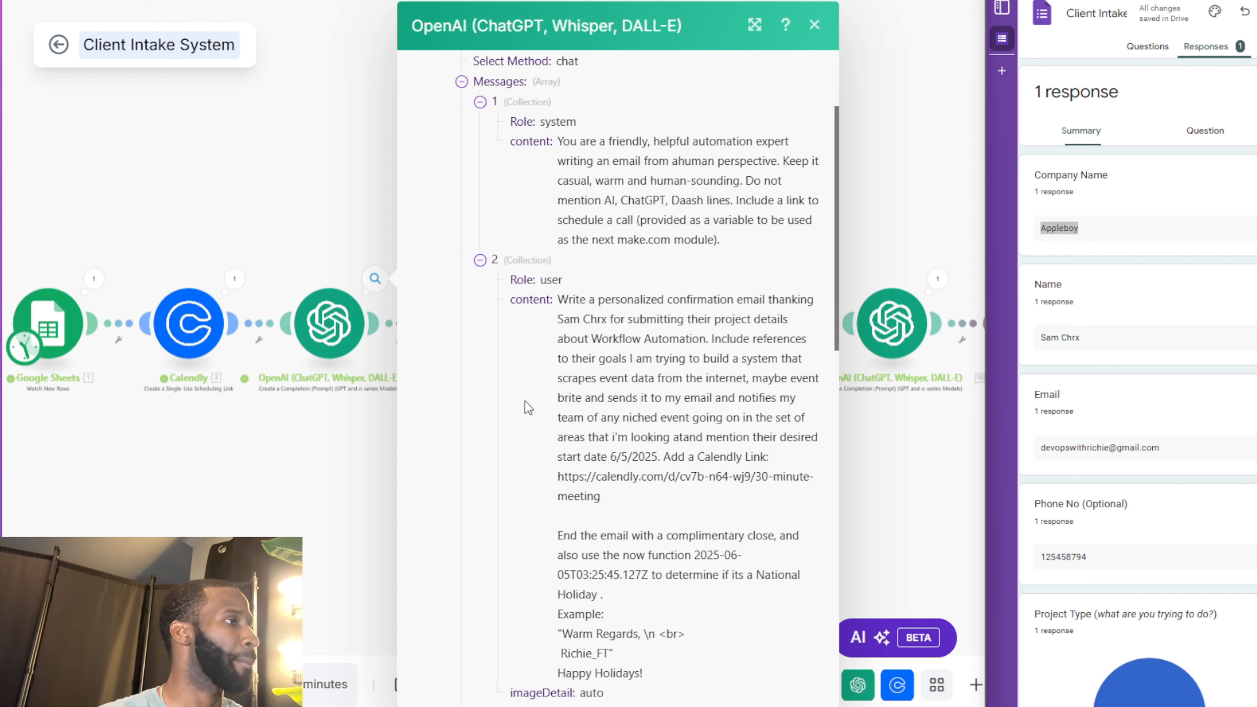
# Close the run output and open the first OpenAI module's settings to check its connection
pyautogui.click(276, 432)
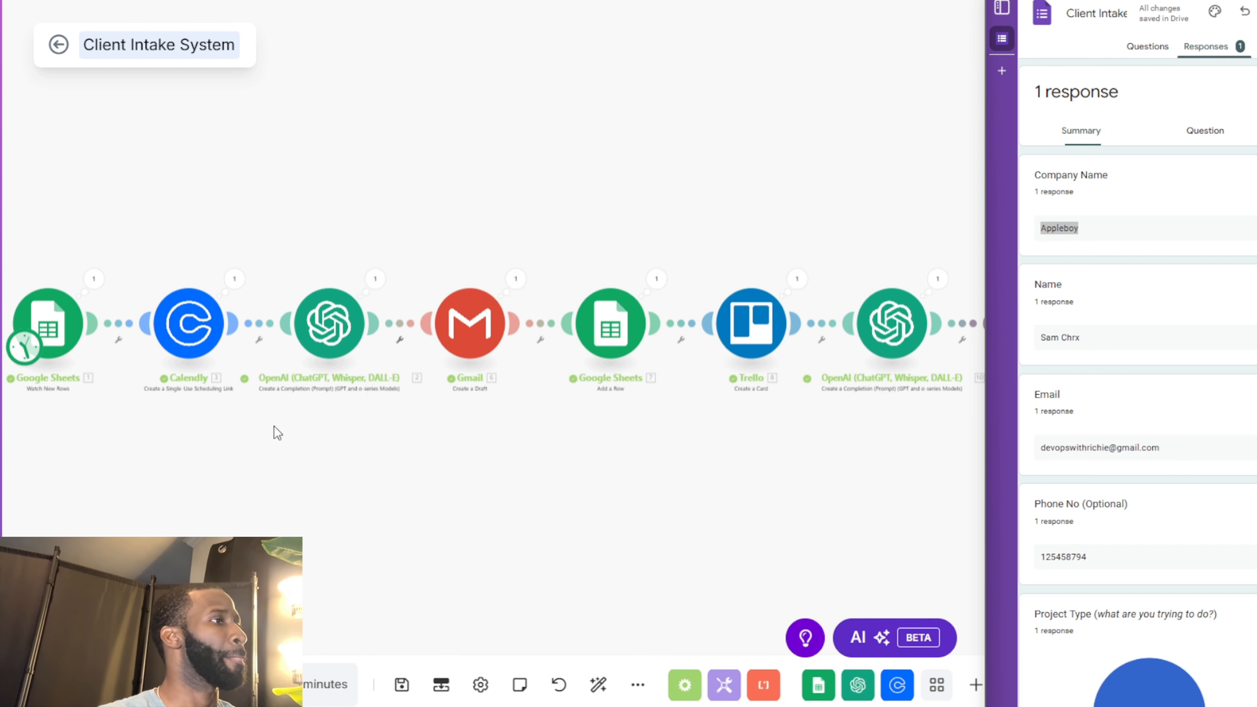
pyautogui.click(339, 334)
pyautogui.click(364, 369)
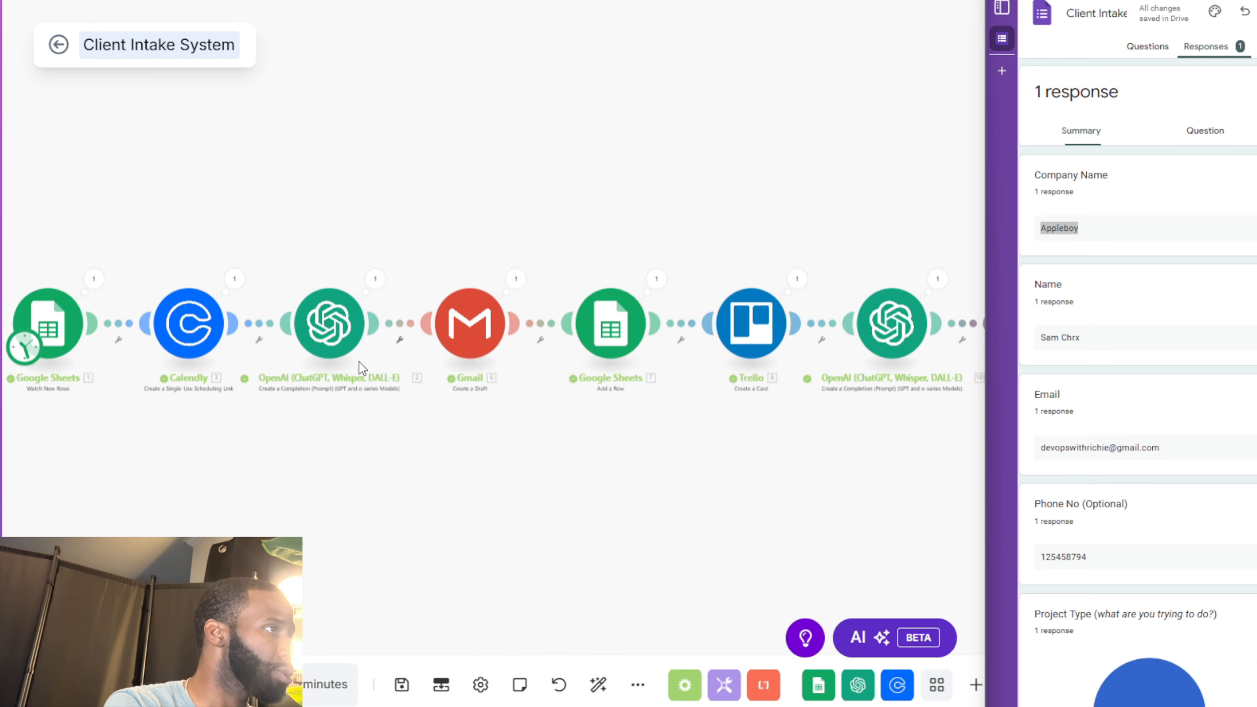
pyautogui.click(375, 278)
# Reopen the OpenAI module's settings, check Message 1's system text, and close them
pyautogui.click(355, 352)
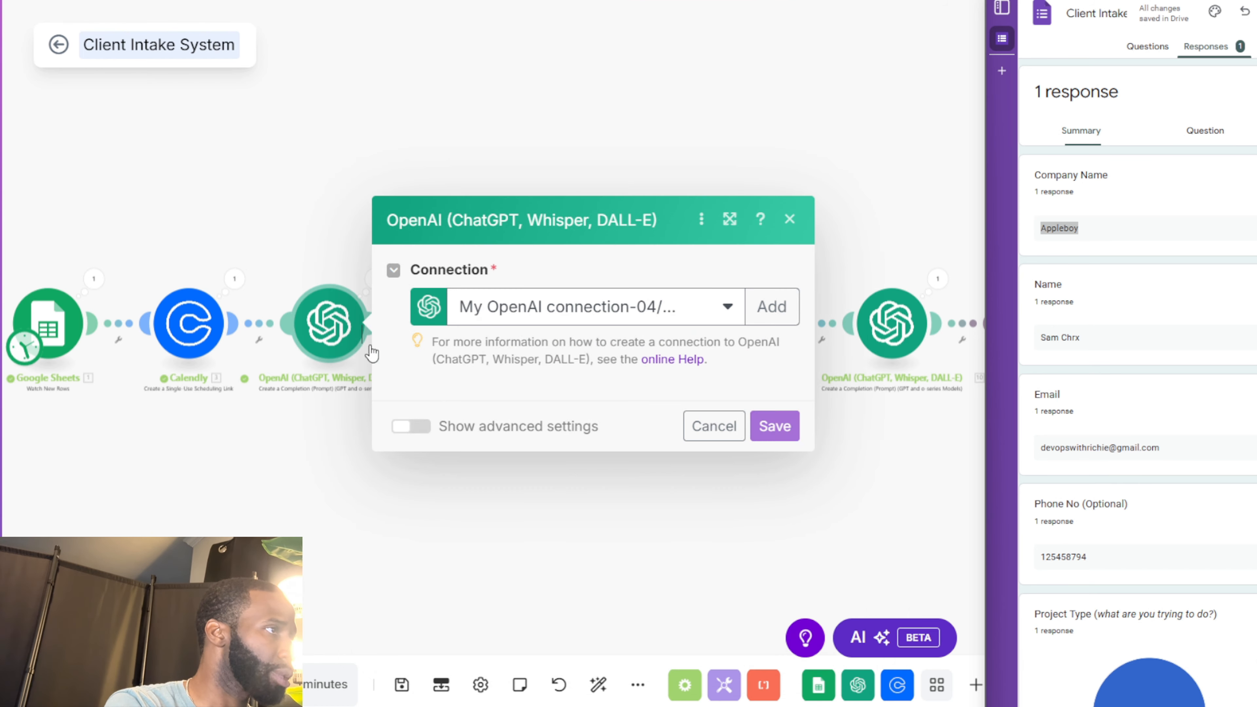
pyautogui.click(306, 474)
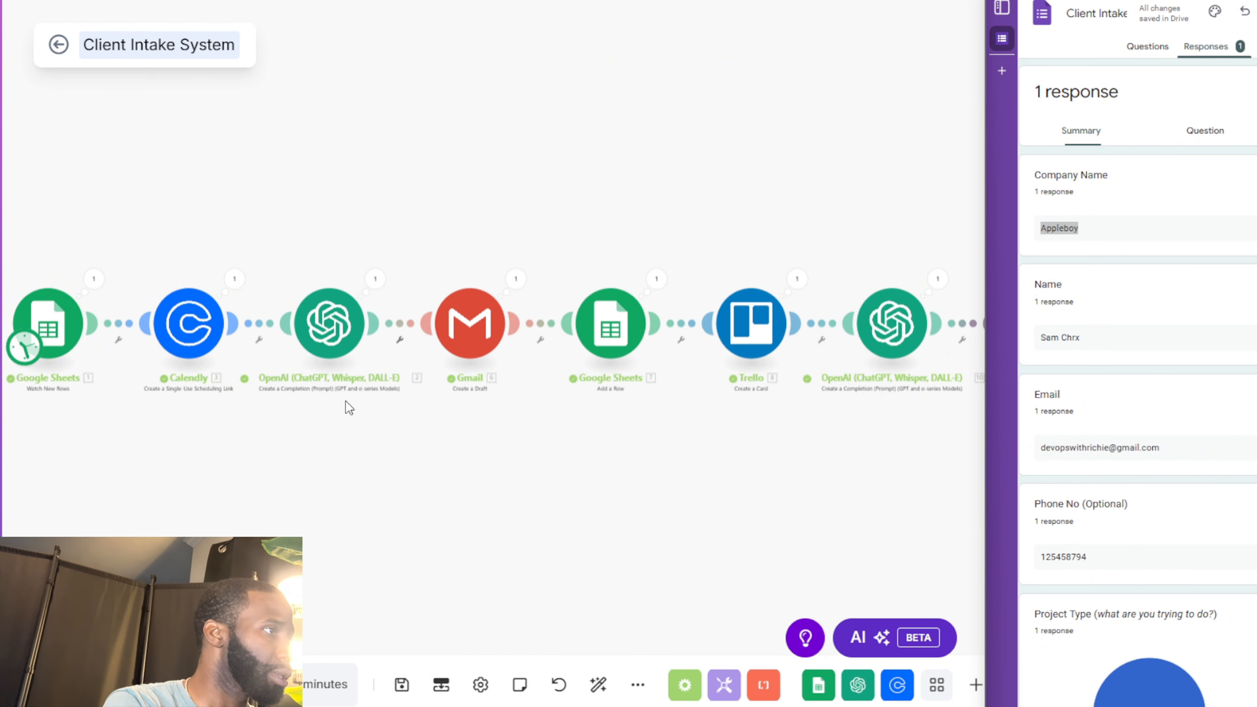
pyautogui.click(328, 327)
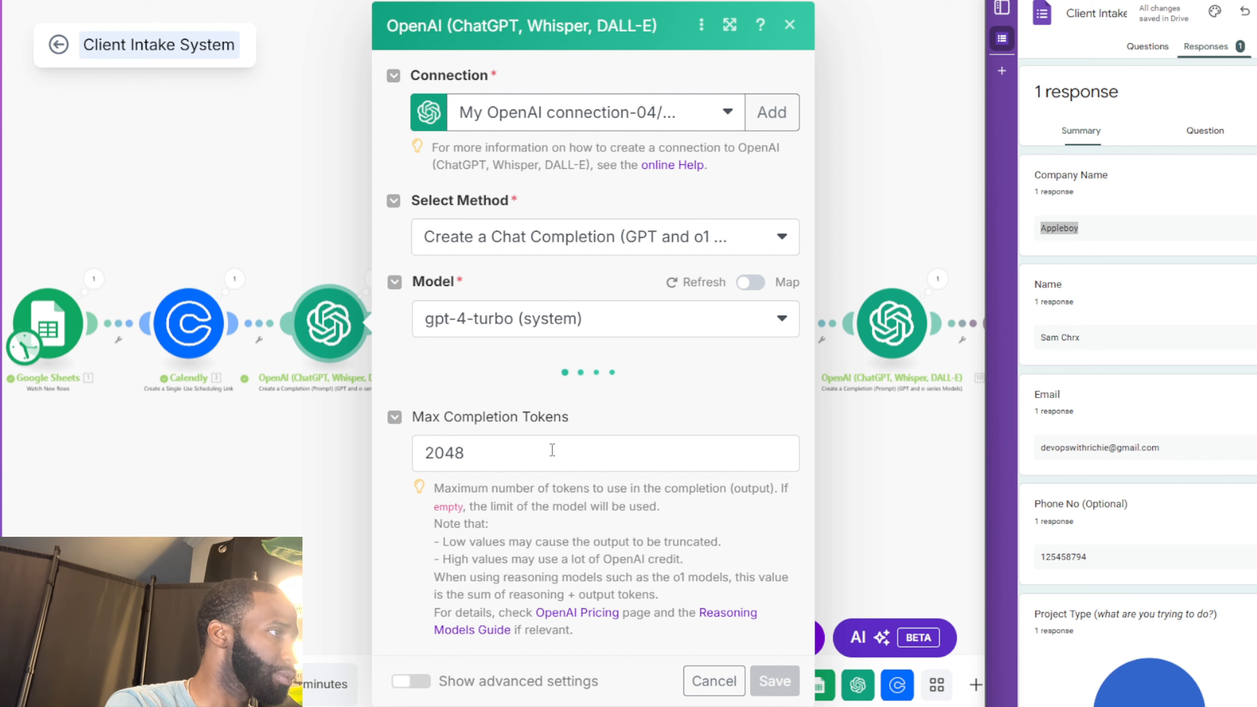
pyautogui.scroll(-3, 553, 458)
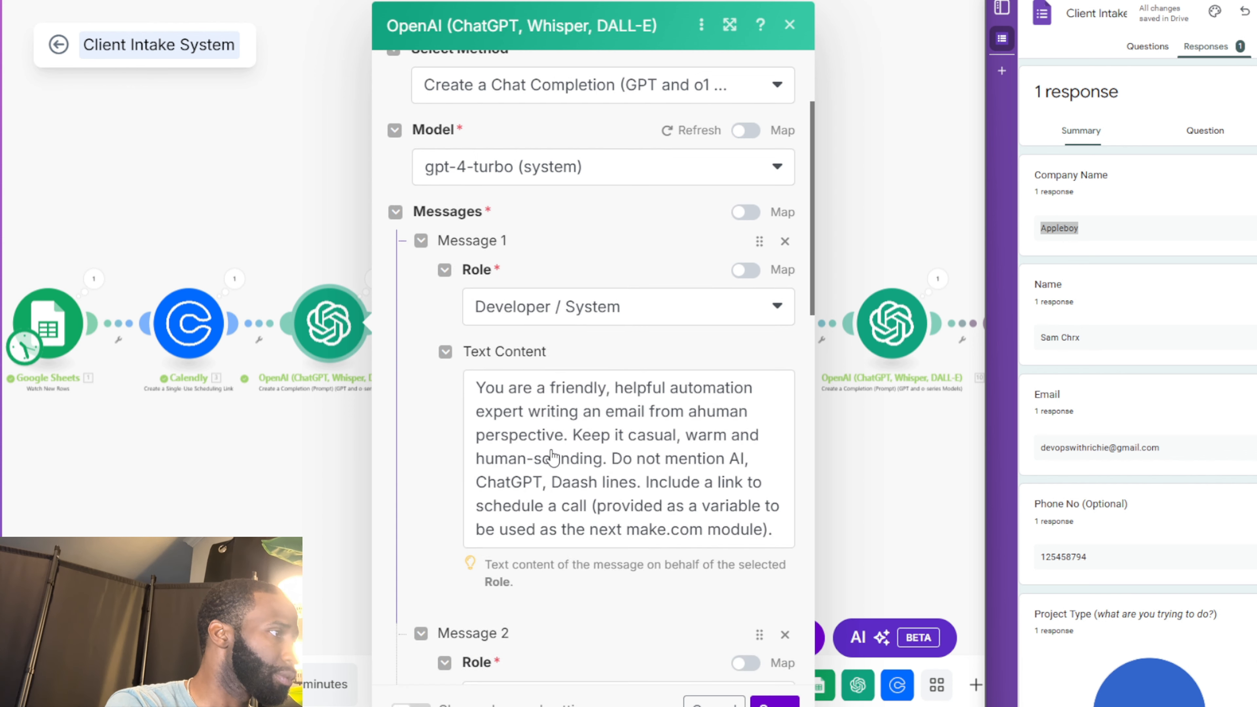
pyautogui.click(694, 407)
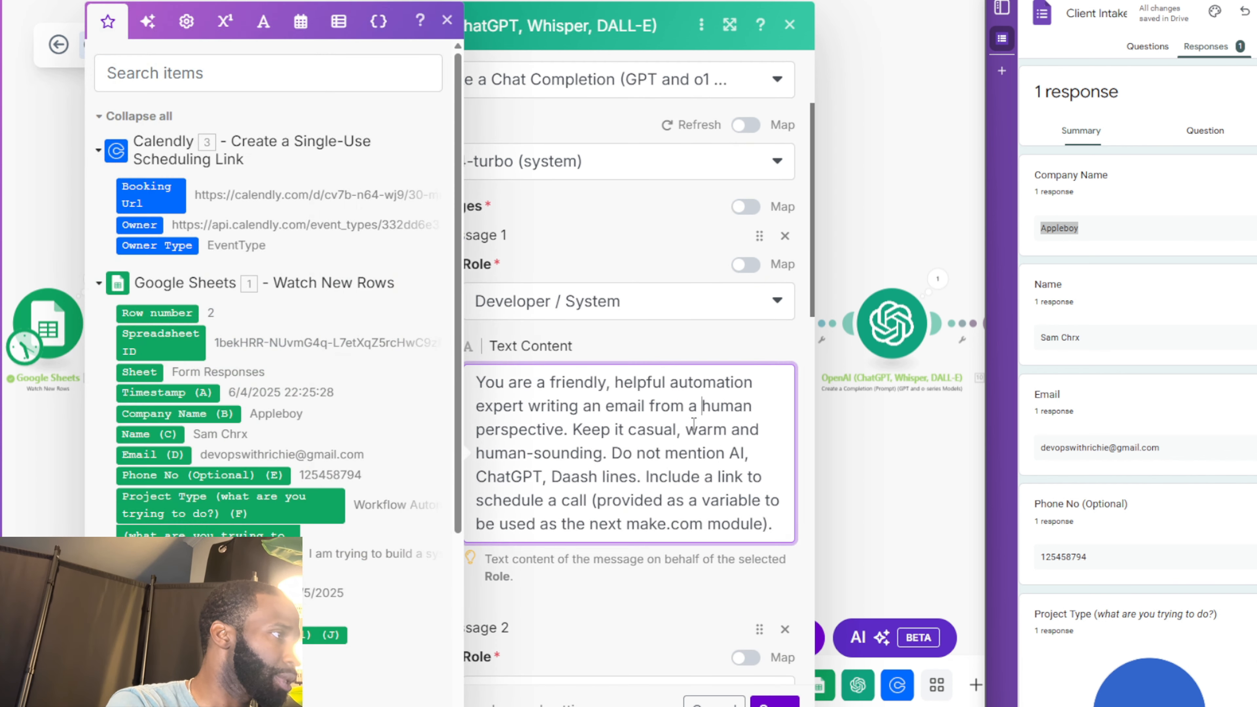
pyautogui.click(775, 701)
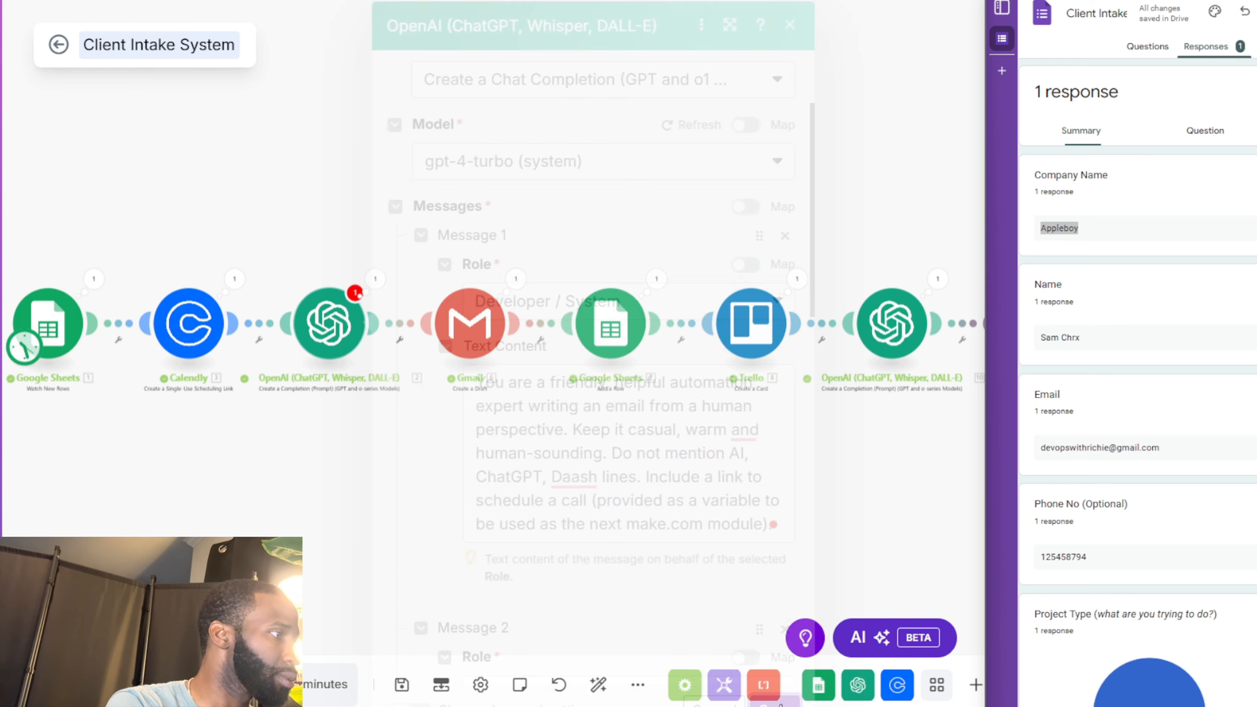
pyautogui.click(375, 278)
# Read the generated email, subject 'Confirmation of Your Project Submission - Workflow Automation', and its meeting link
pyautogui.click(461, 389)
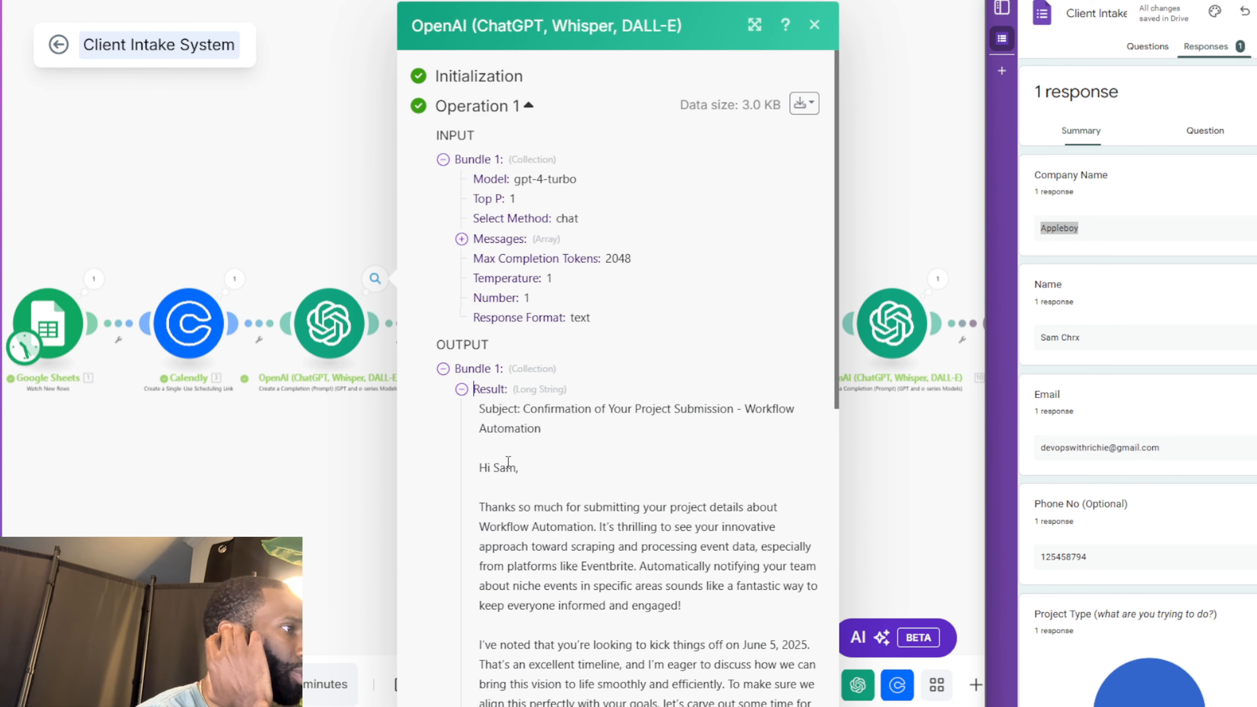
pyautogui.scroll(-3, 516, 499)
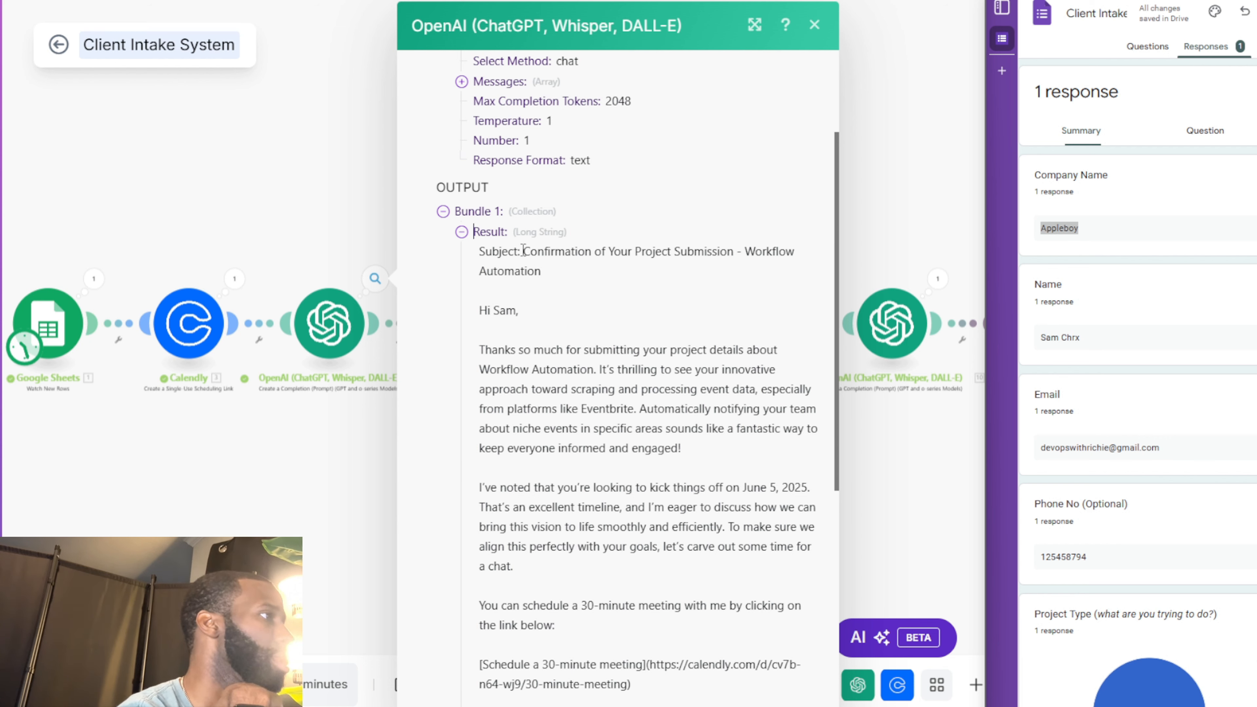
pyautogui.moveTo(523, 251); pyautogui.dragTo(537, 261)
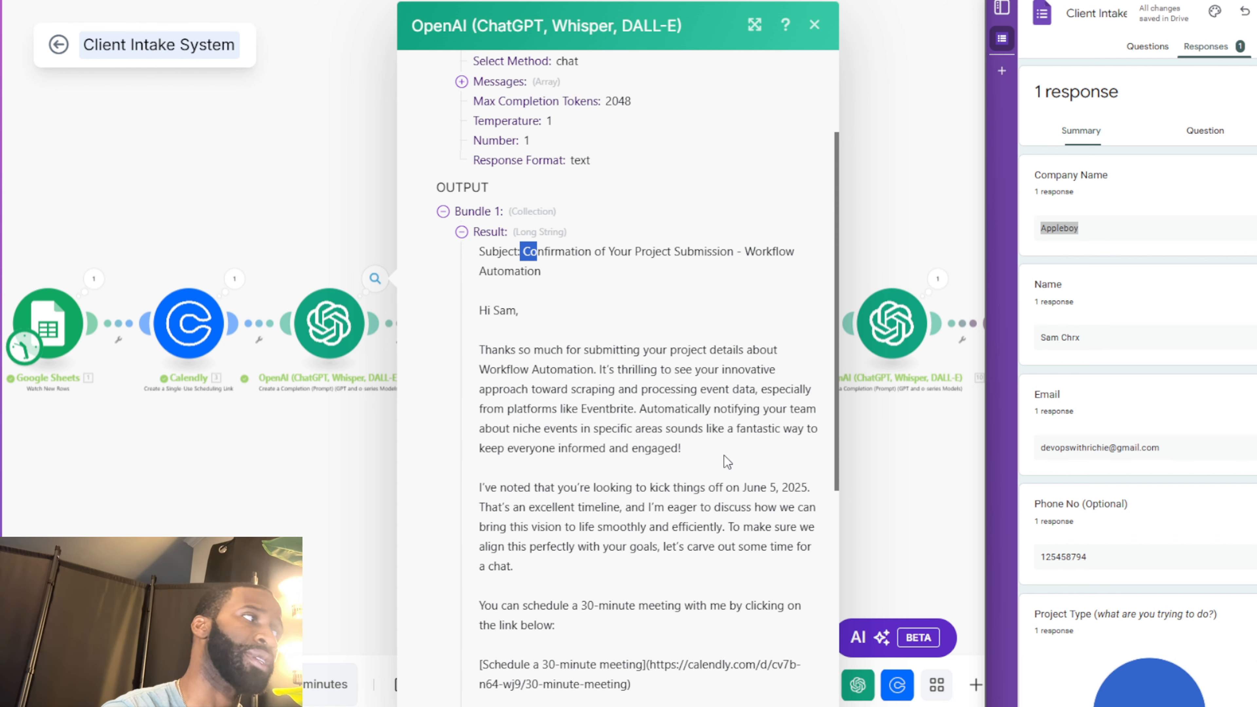
pyautogui.scroll(-3, 595, 490)
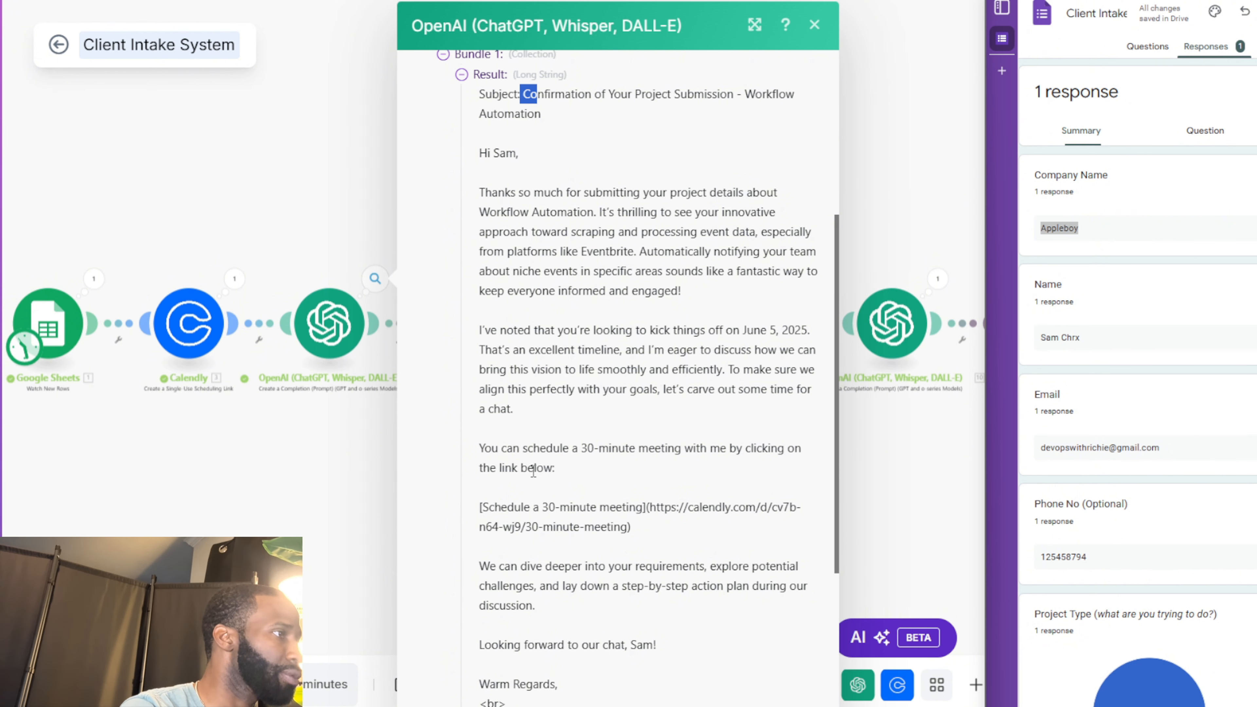
pyautogui.scroll(-2, 579, 485)
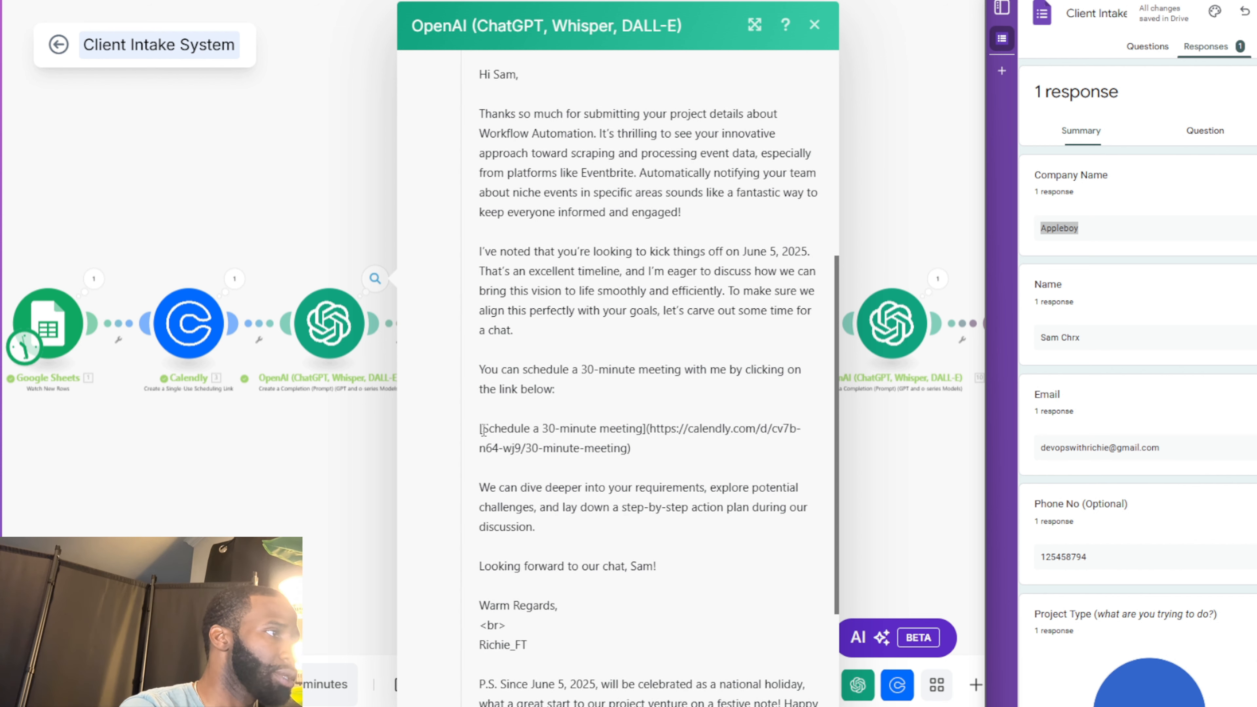
pyautogui.moveTo(478, 429); pyautogui.dragTo(651, 431)
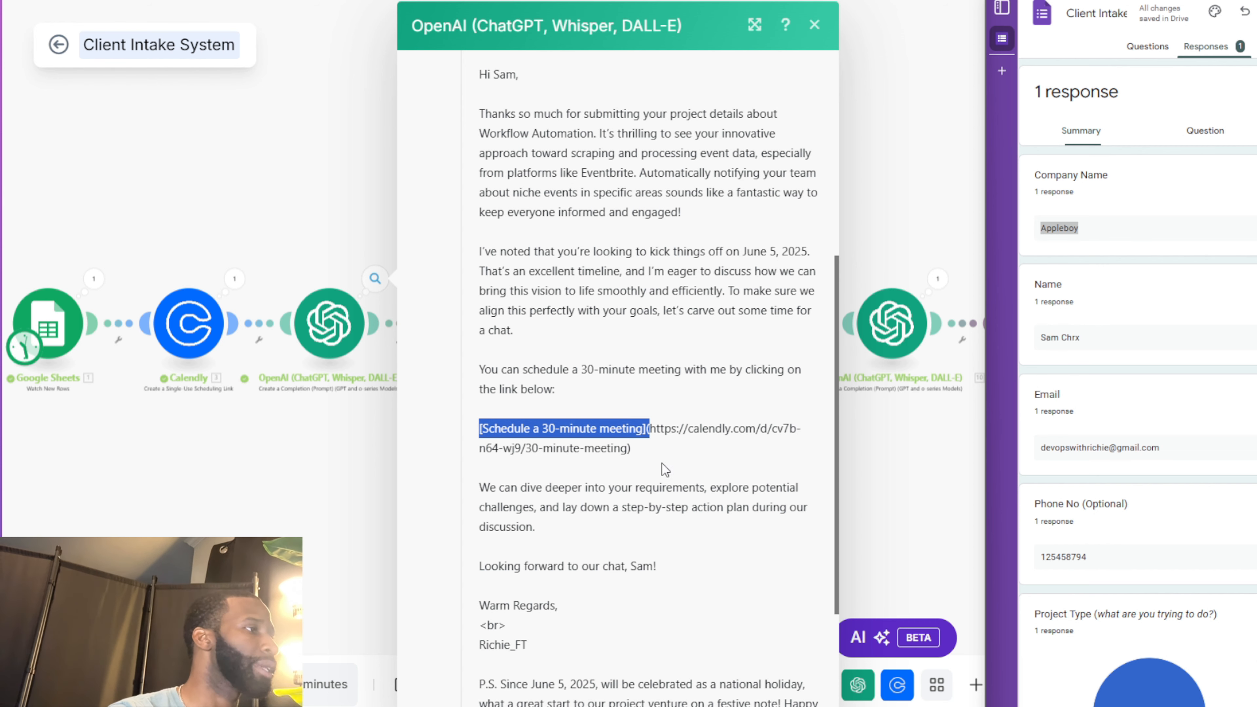
pyautogui.click(632, 449)
pyautogui.scroll(-1, 549, 479)
pyautogui.scroll(-4, 548, 479)
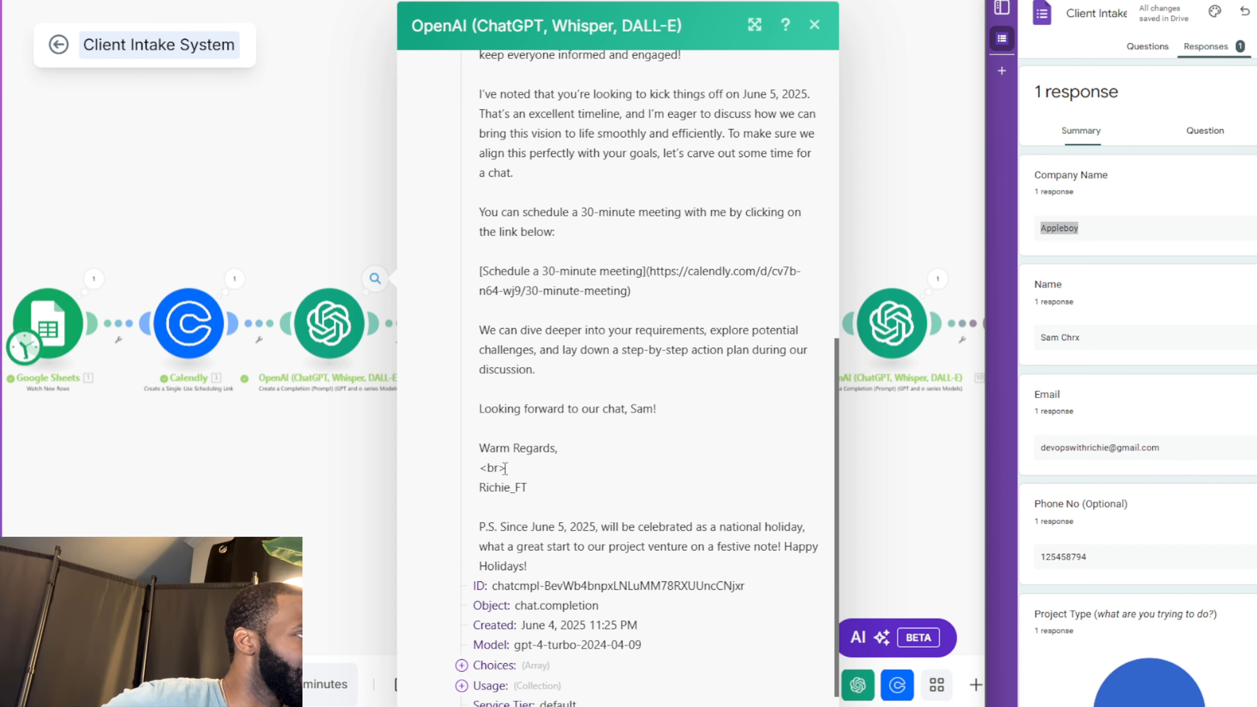
pyautogui.click(345, 342)
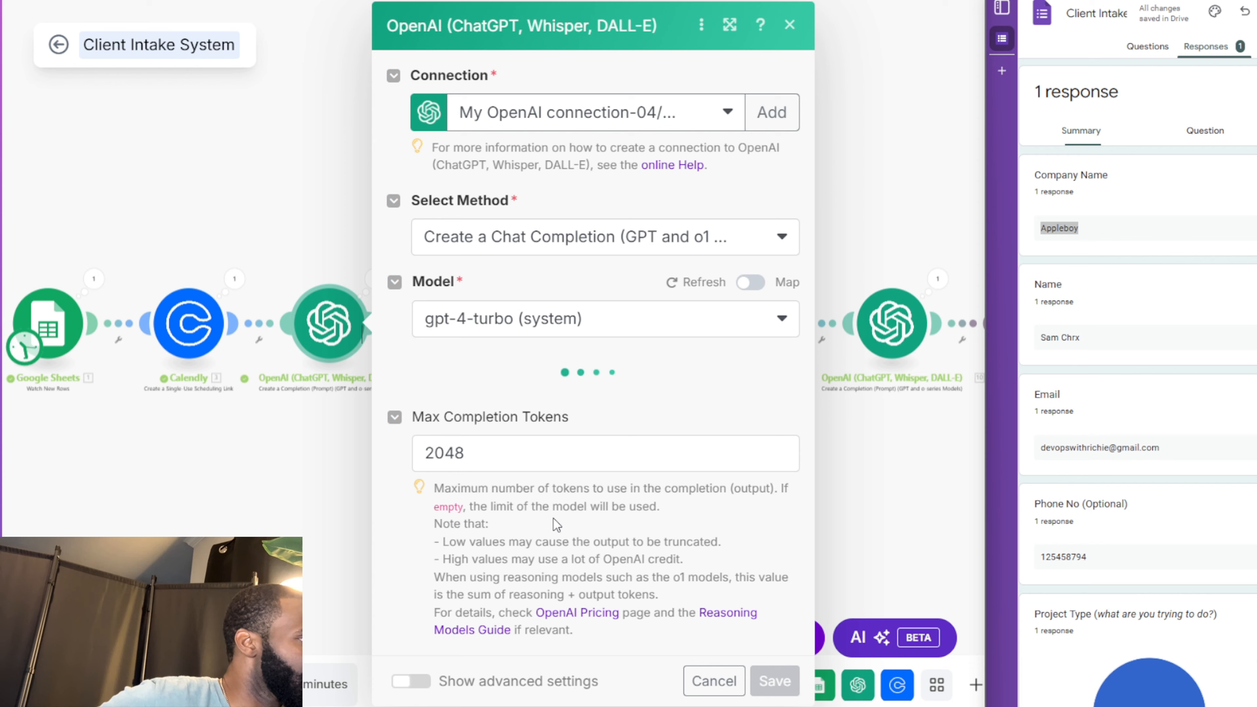
# Delete the newline placeholder after the sign-off example in Message 2's Text Content
pyautogui.scroll(-8, 554, 516)
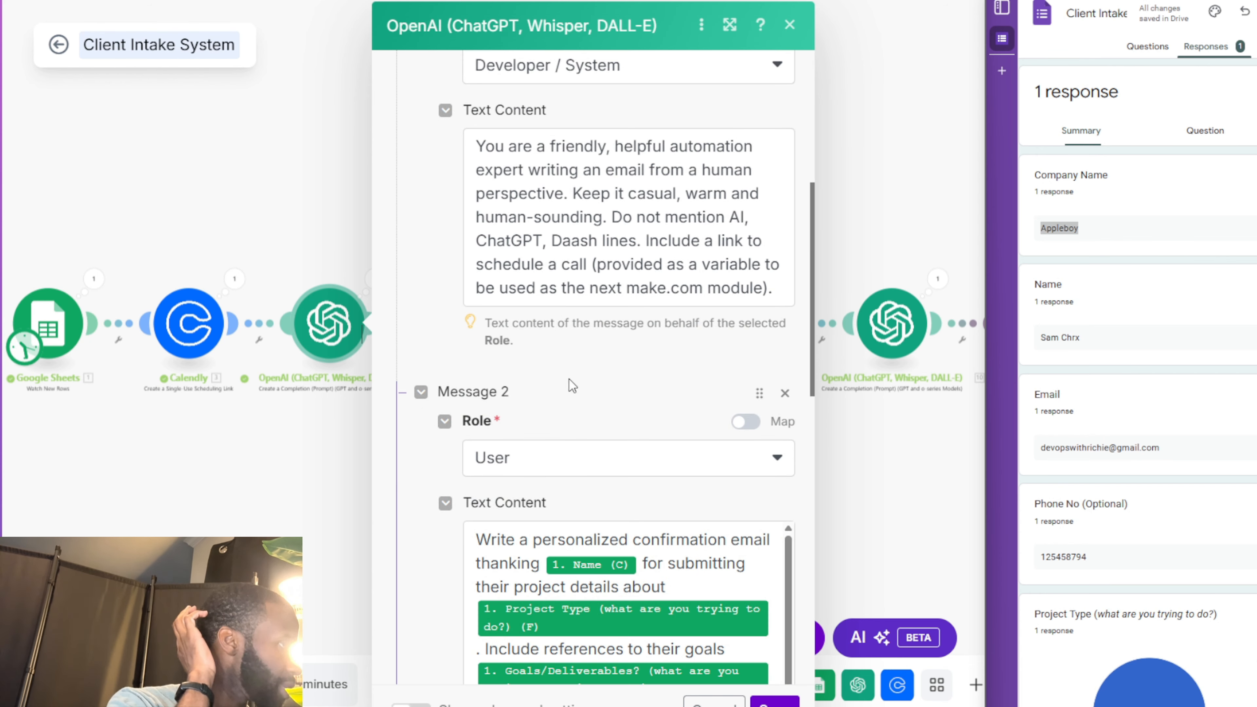
pyautogui.scroll(-6, 618, 471)
pyautogui.scroll(-5, 615, 440)
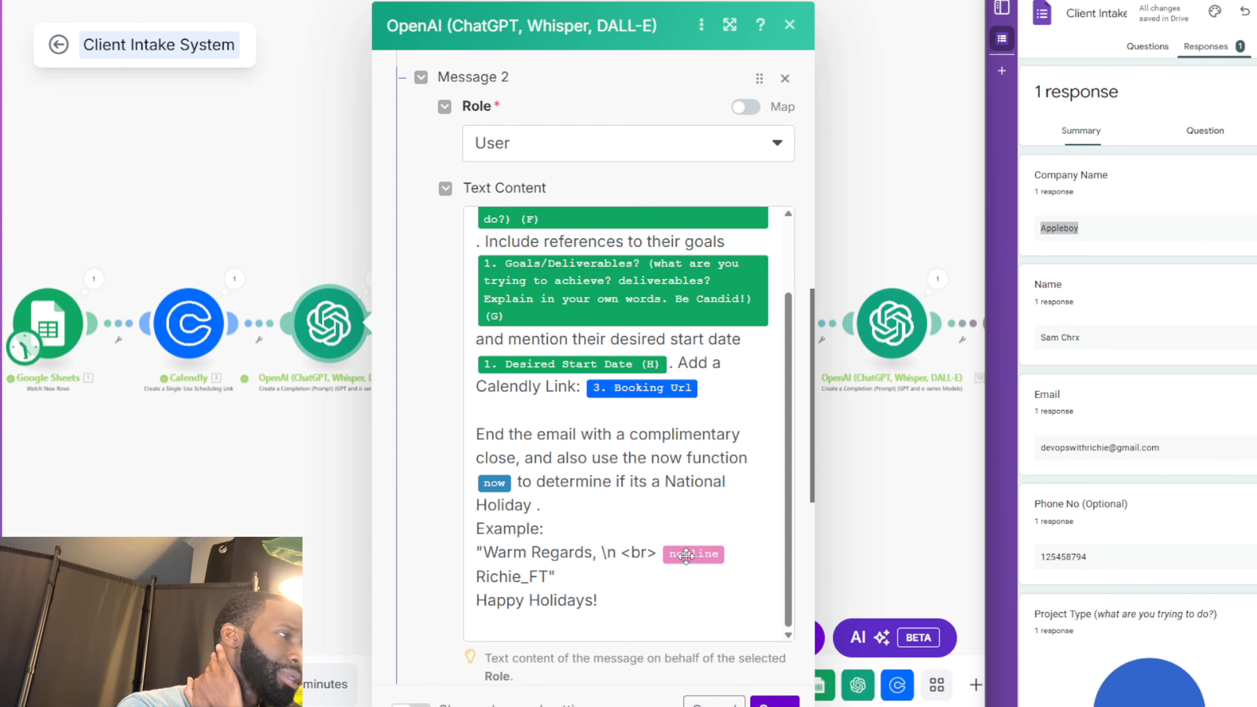
pyautogui.click(728, 557)
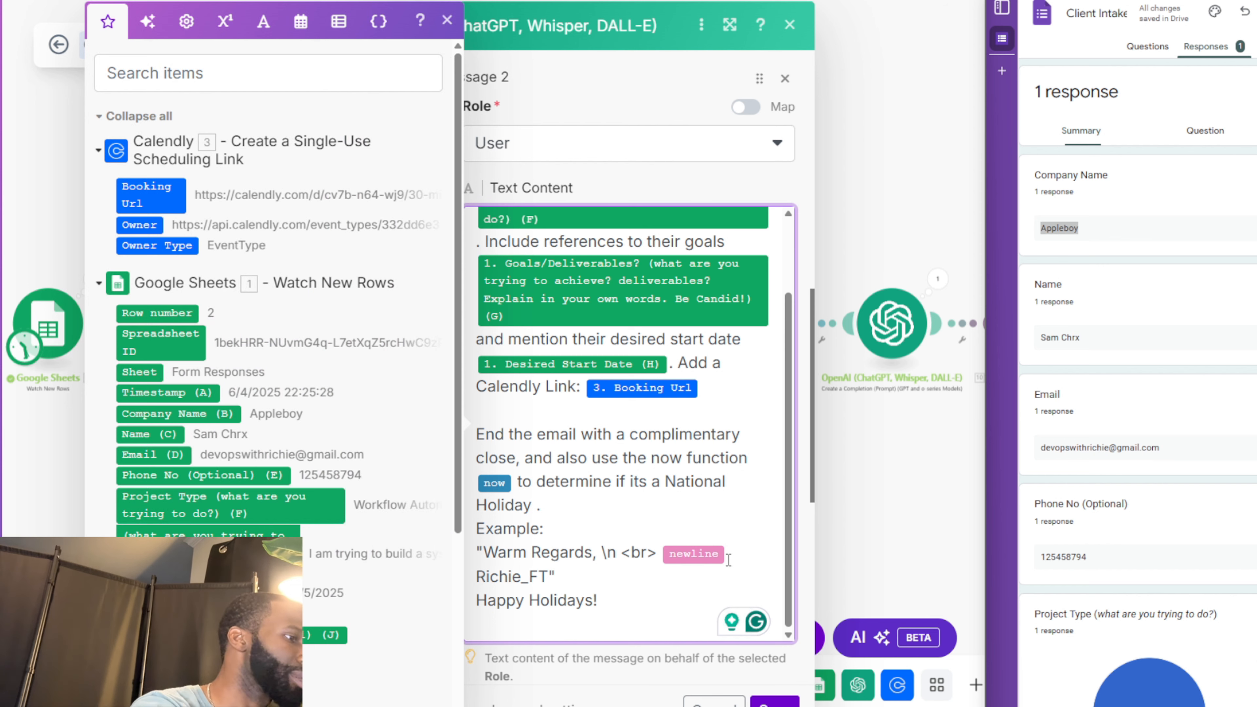
pyautogui.press('BackSpace')
pyautogui.press('BackSpace')
pyautogui.press('BackSpace')
pyautogui.press('BackSpace')
pyautogui.press('BackSpace')
pyautogui.press('BackSpace')
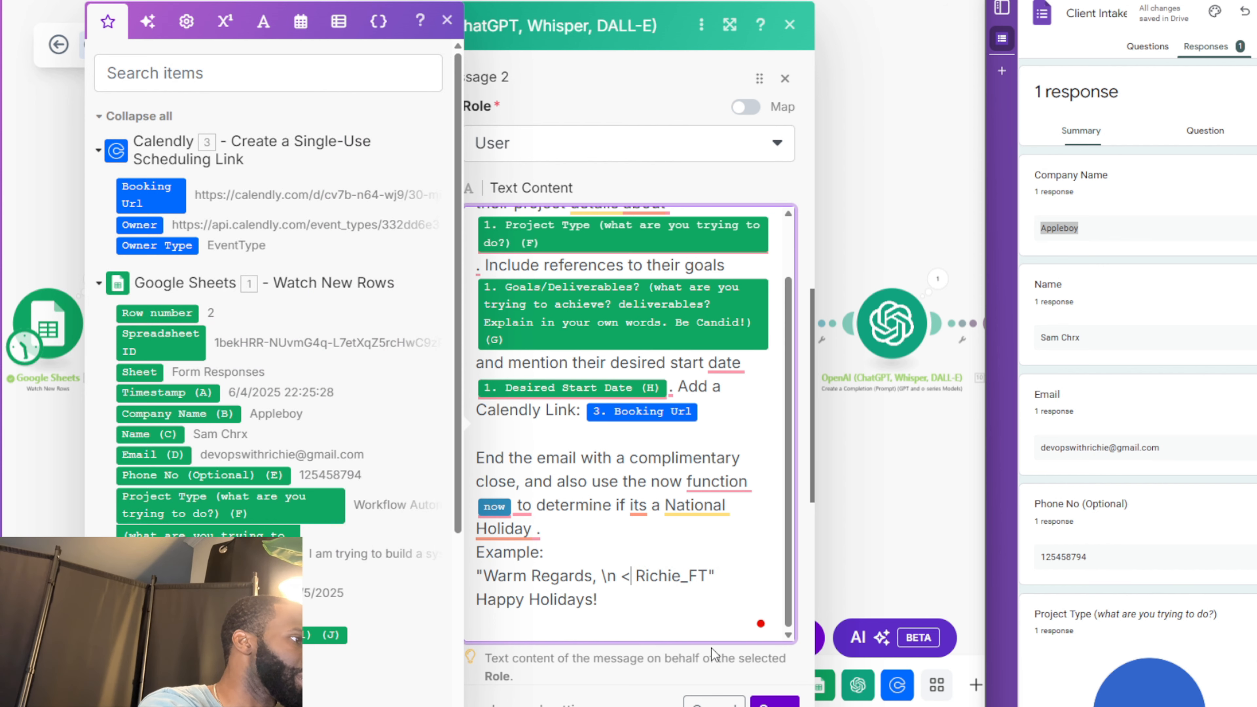
pyautogui.click(774, 701)
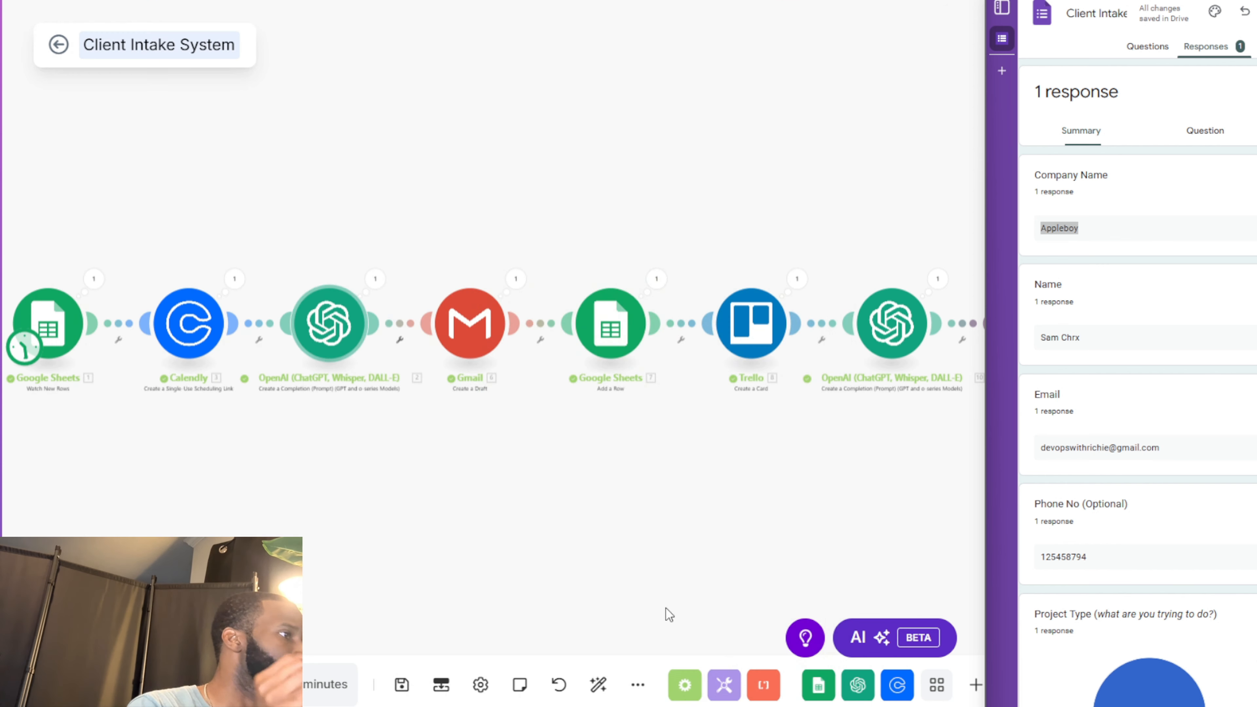
# Check the OpenAI run results and the Gmail output confirming a draft saved to Make.com Builds
pyautogui.click(374, 280)
pyautogui.click(351, 441)
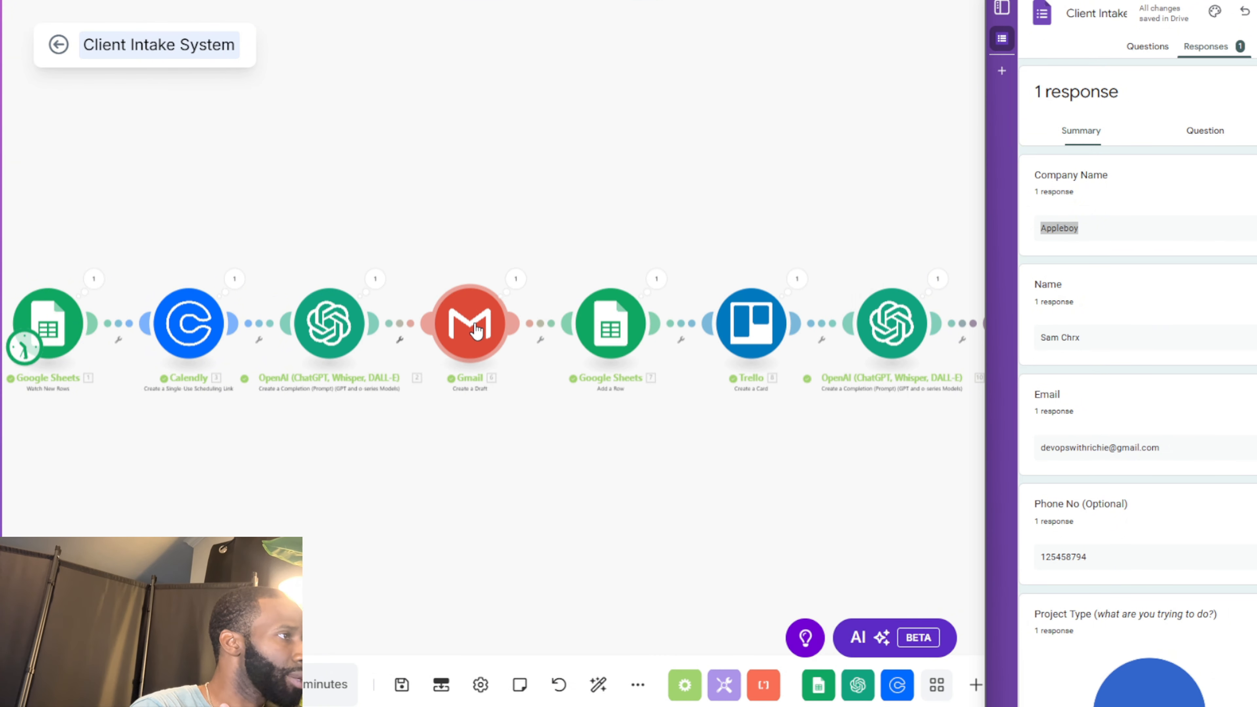
pyautogui.scroll(2, 470, 376)
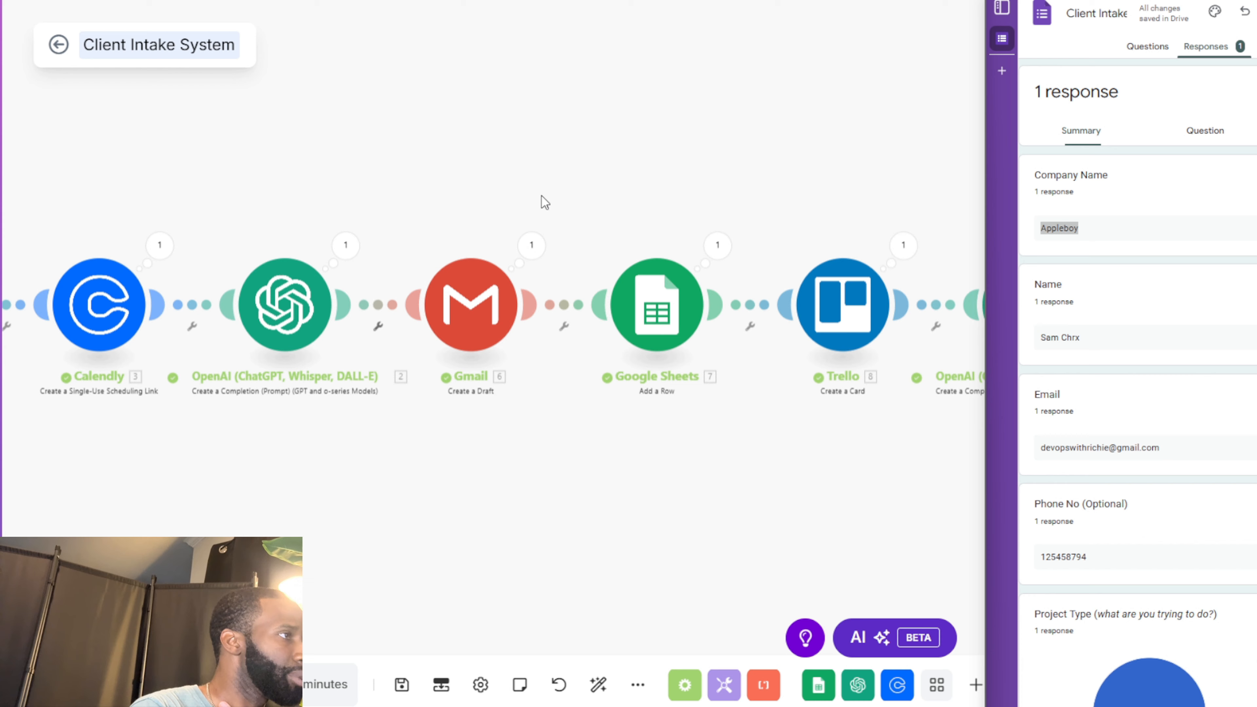
pyautogui.click(532, 245)
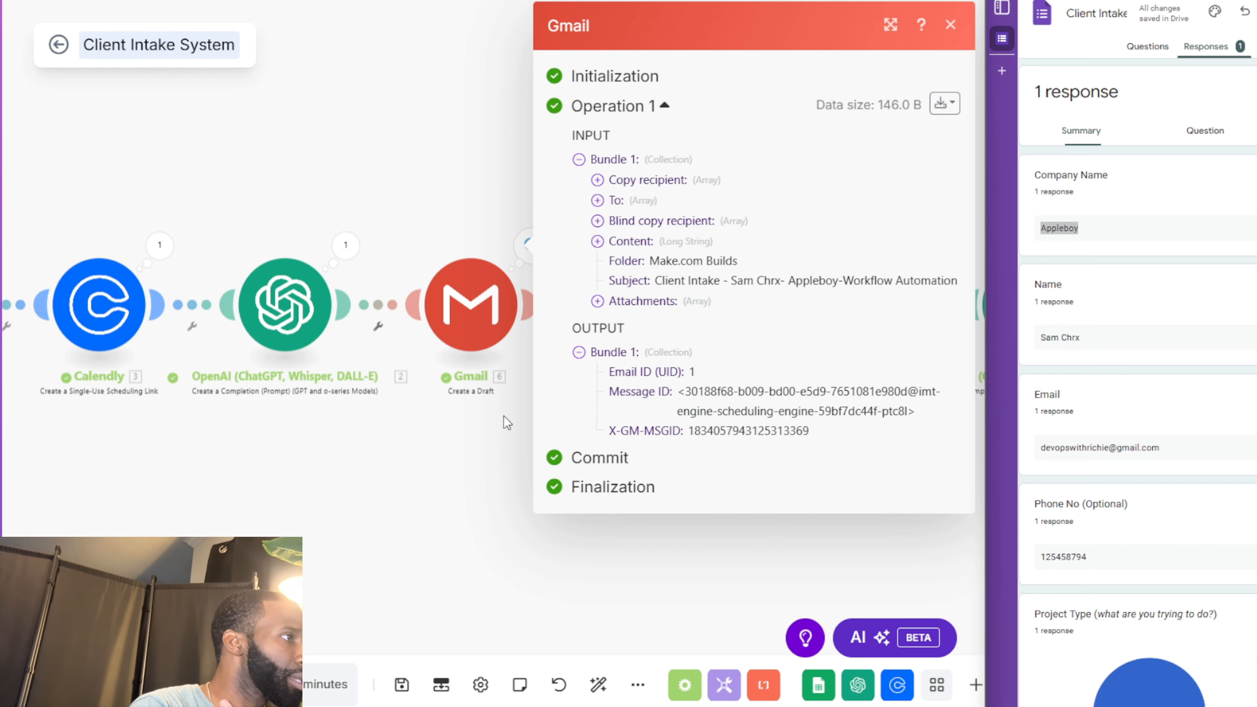
pyautogui.click(467, 443)
# Open the Client Intake draft email under the Make.com Builds label in Gmail
pyautogui.moveTo(2, 123)
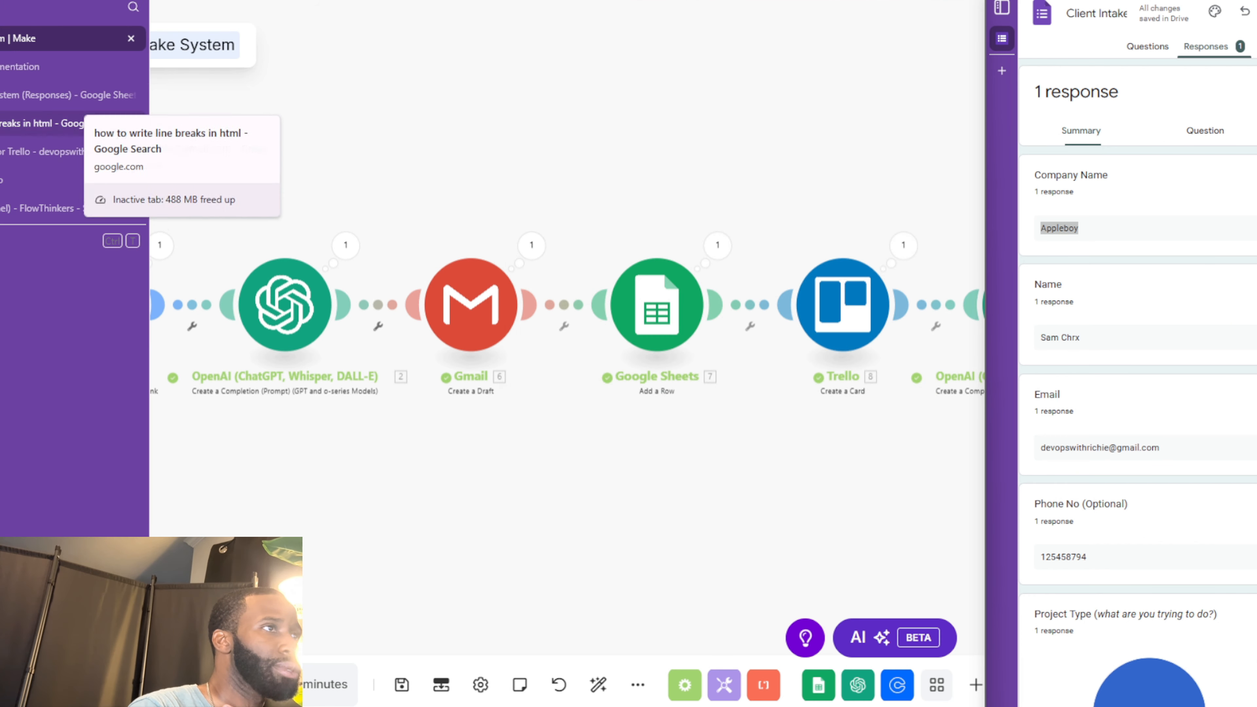
pyautogui.click(59, 151)
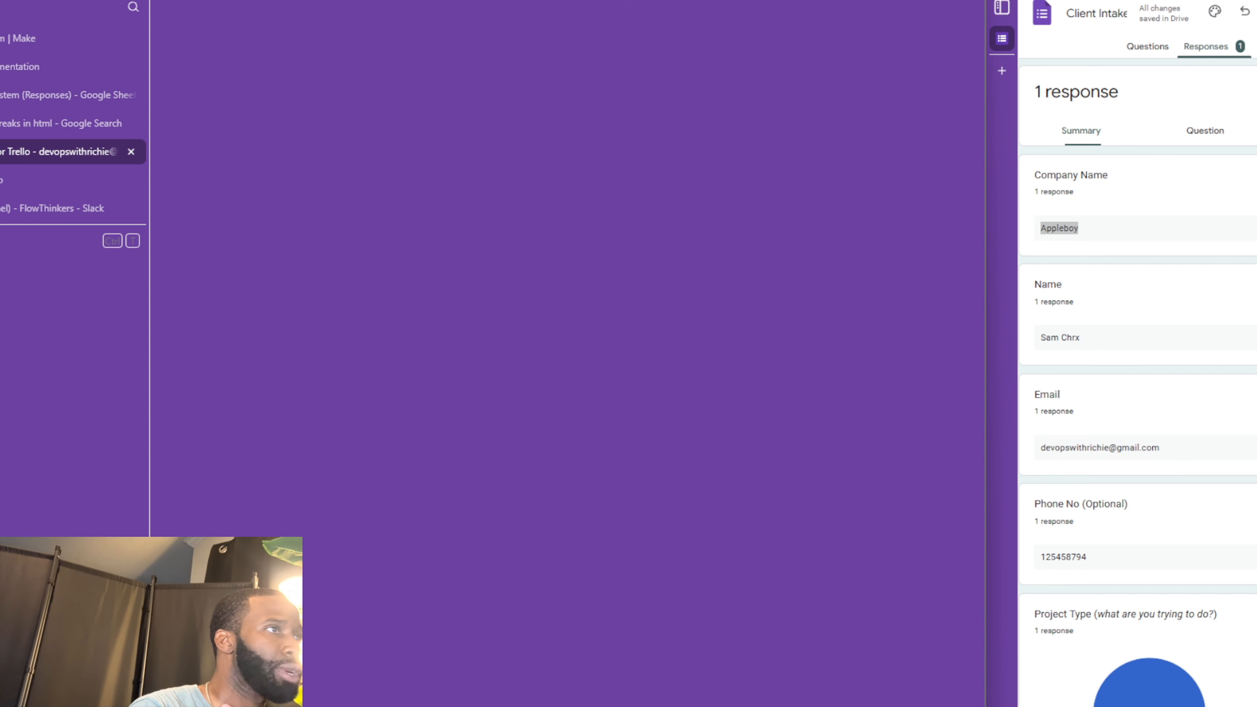
pyautogui.click(77, 185)
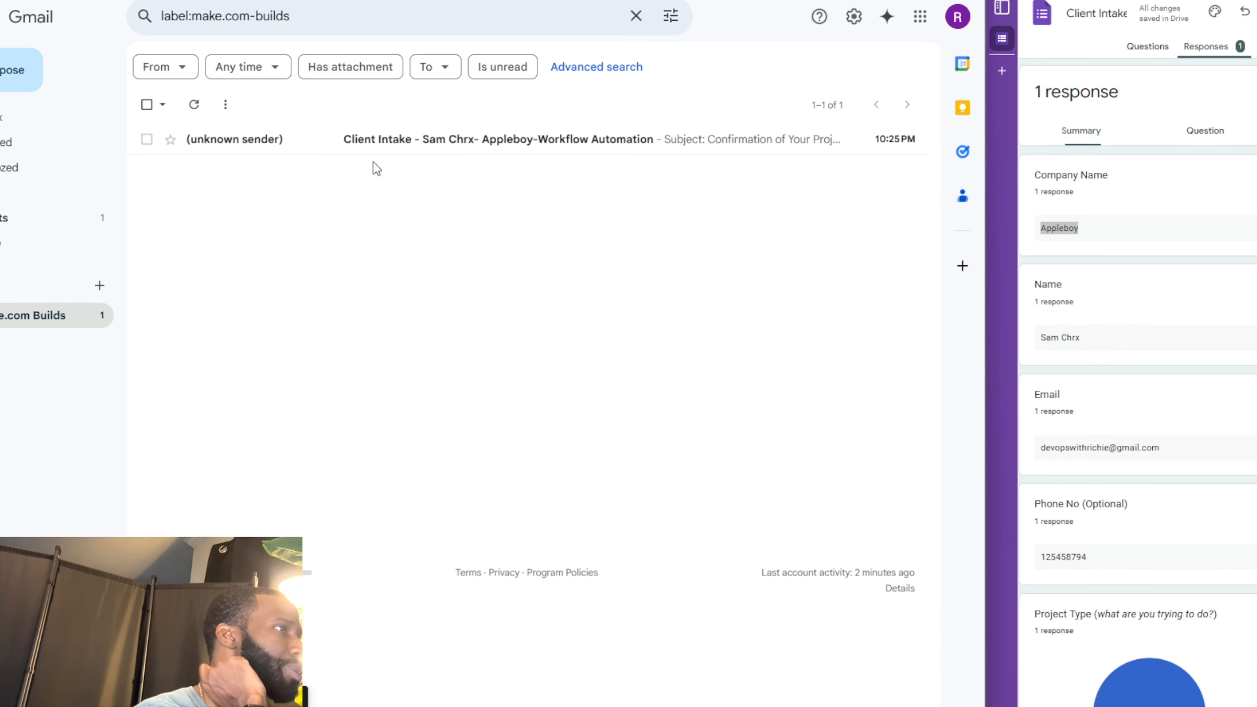
pyautogui.click(405, 138)
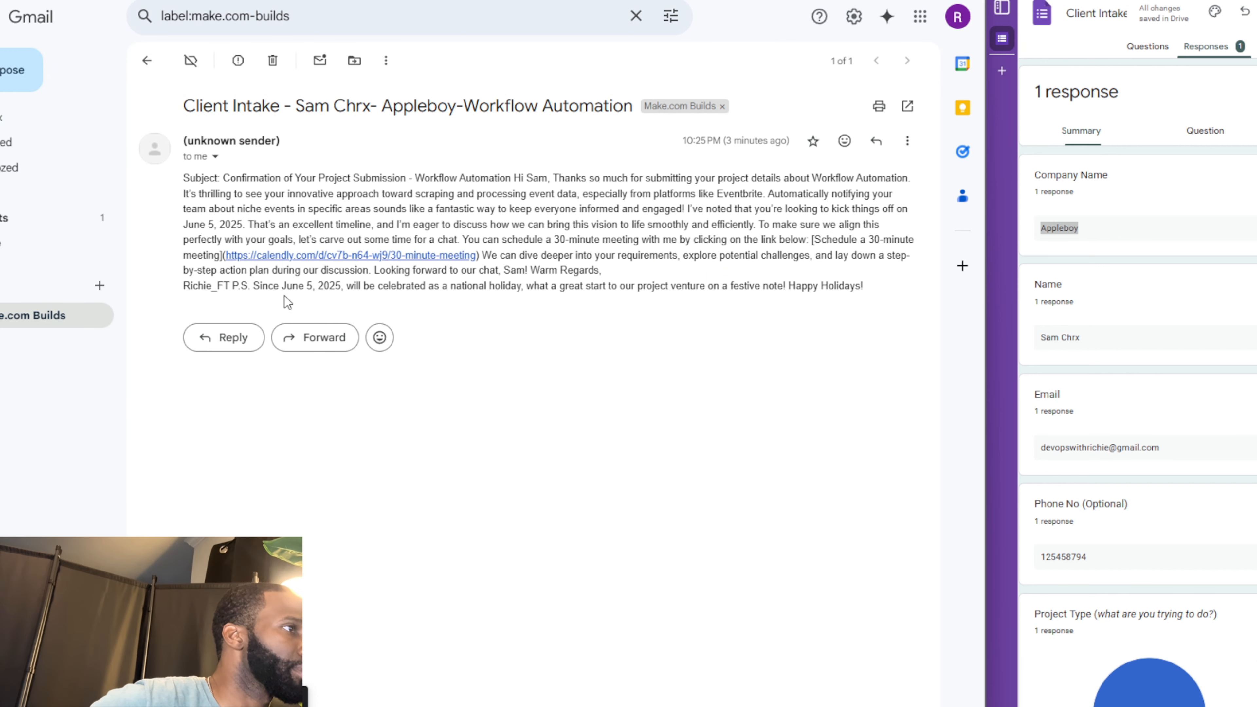
# Read the draft's P.S. line with its date and national holiday phrase, then return to Make
pyautogui.doubleClick(234, 287)
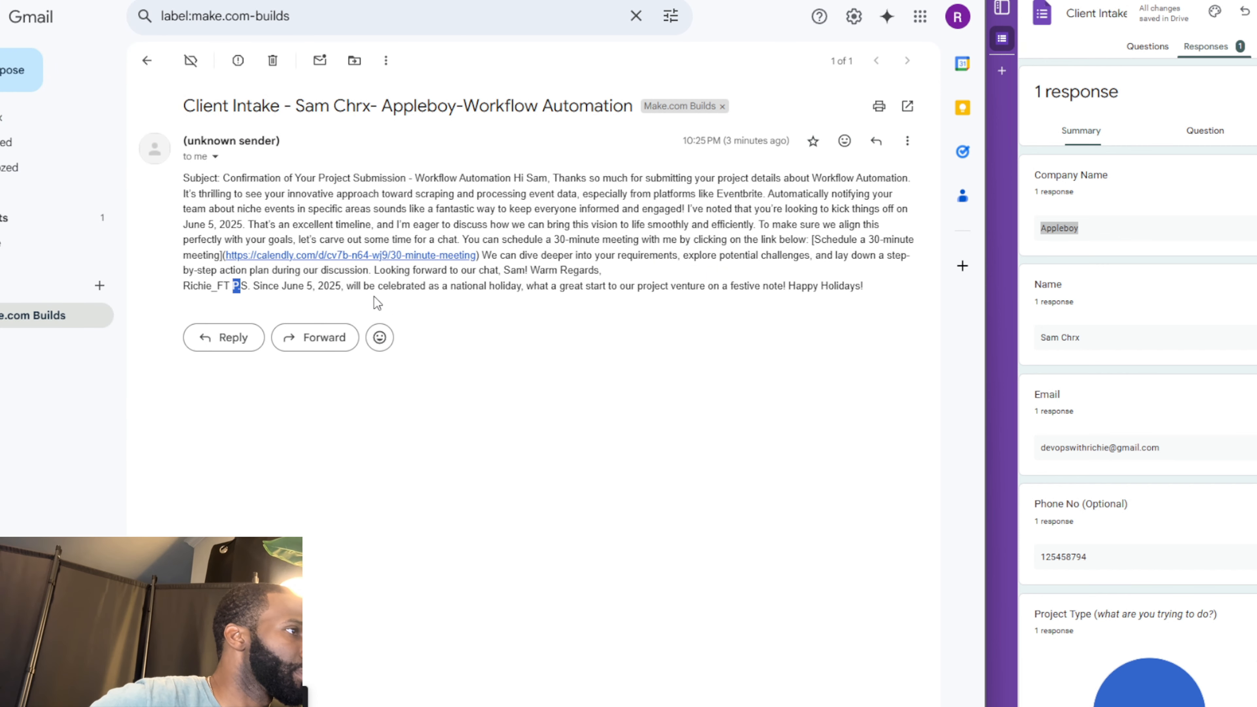
pyautogui.moveTo(260, 288); pyautogui.dragTo(360, 289)
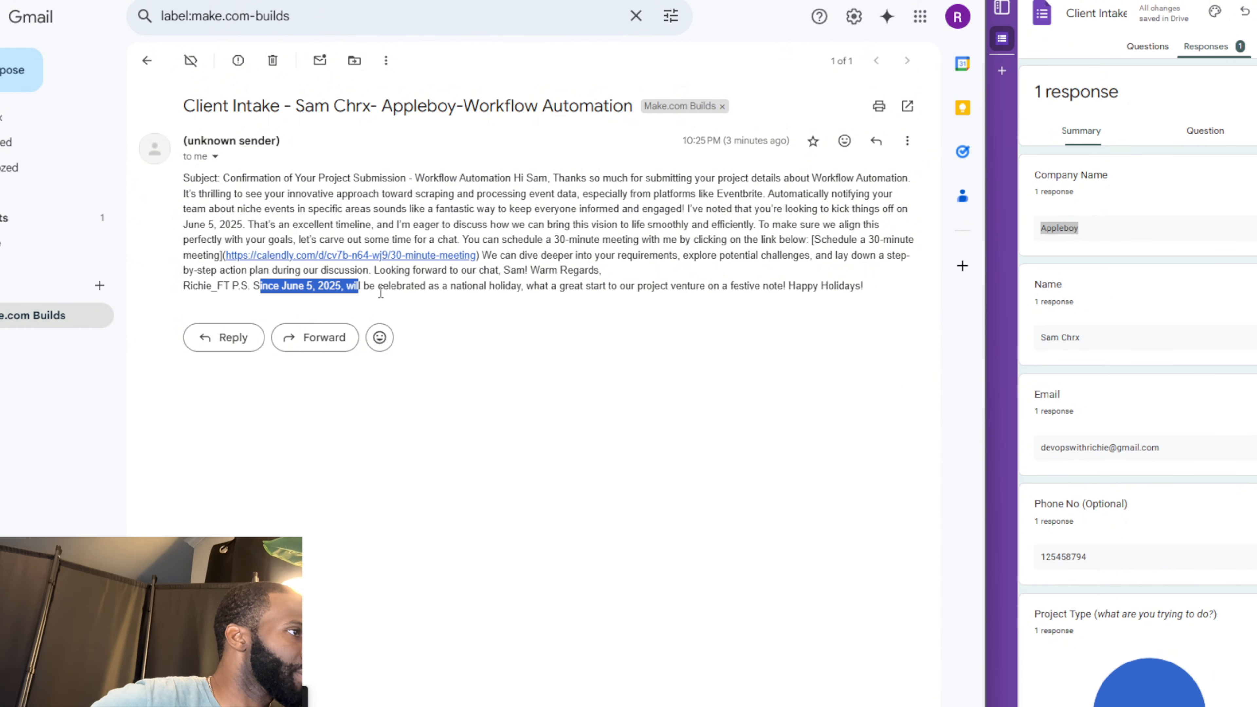
pyautogui.moveTo(464, 289); pyautogui.dragTo(478, 289)
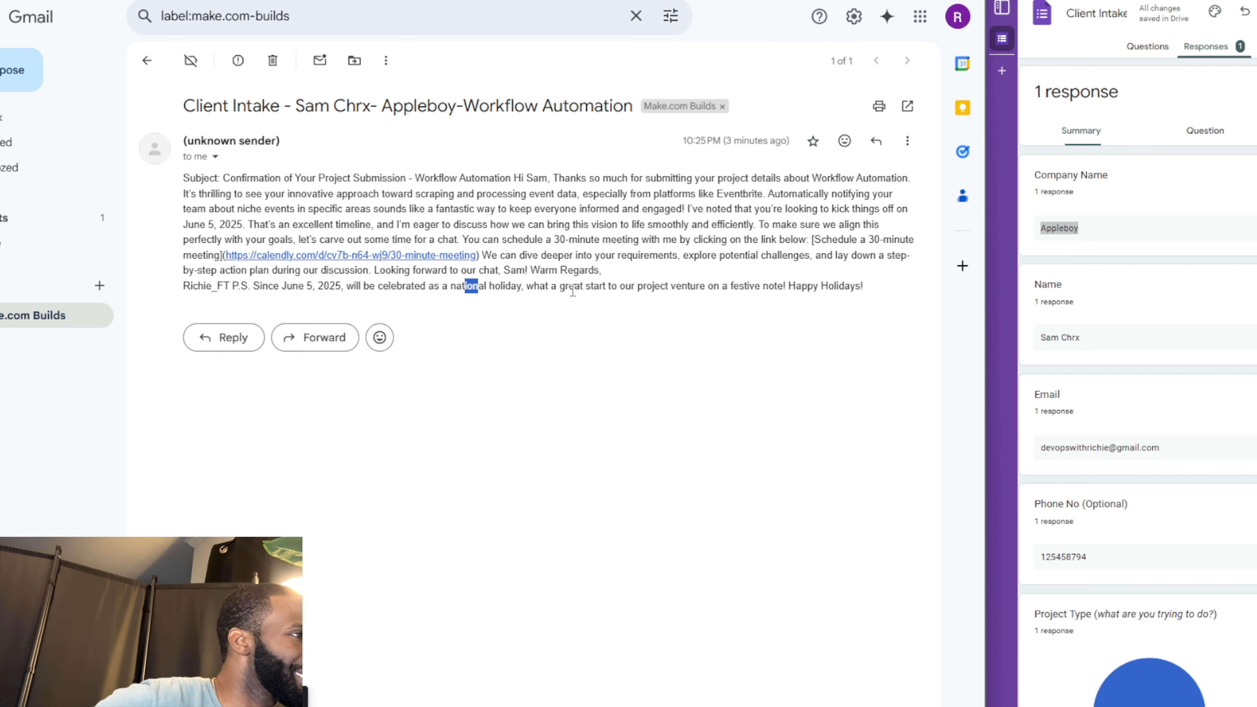
pyautogui.moveTo(607, 287); pyautogui.dragTo(452, 281)
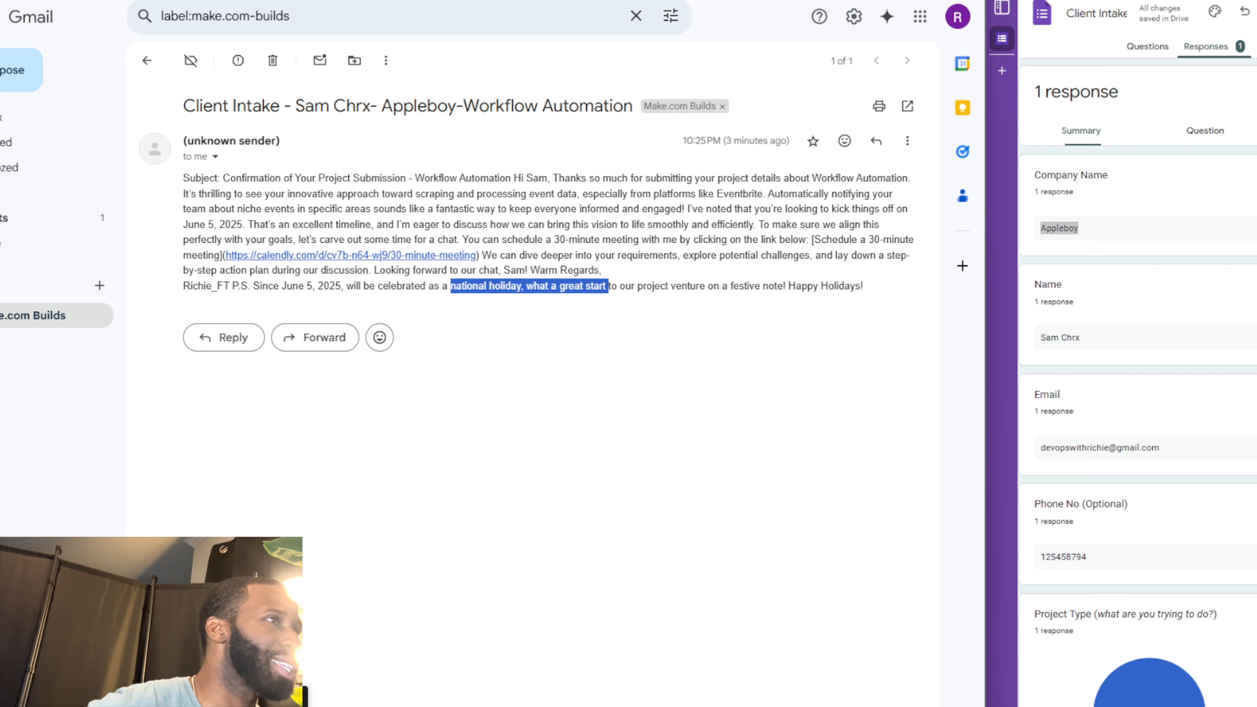
pyautogui.moveTo(1, 99)
pyautogui.click(14, 46)
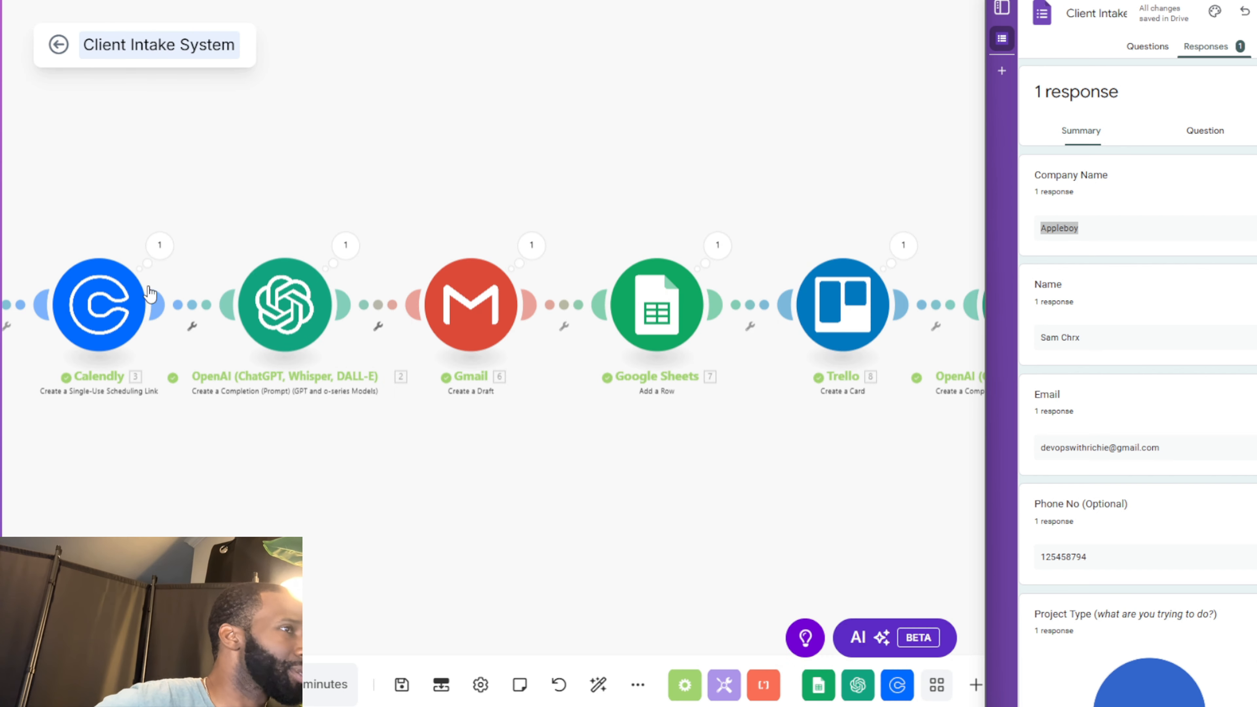
# Check the responses spreadsheet, then view the Google Sheets run's Updates range ('Log Intake'!A2)
pyautogui.click(717, 246)
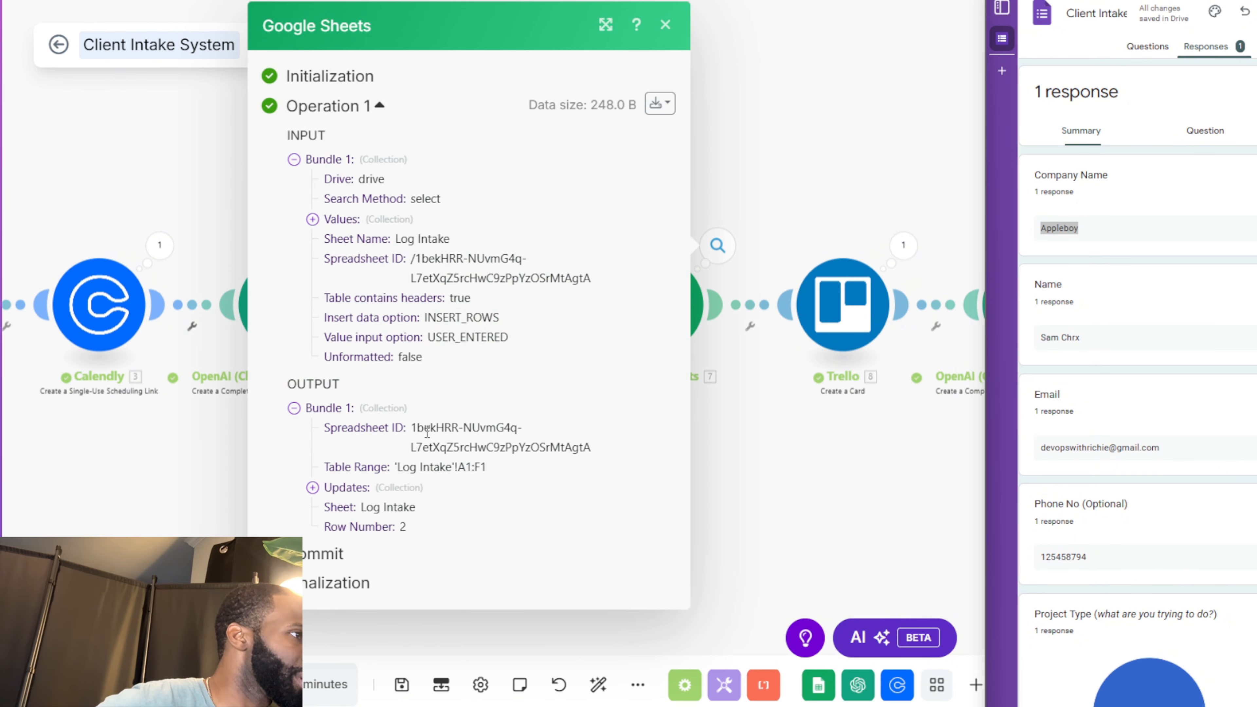
pyautogui.click(229, 533)
pyautogui.click(1, 94)
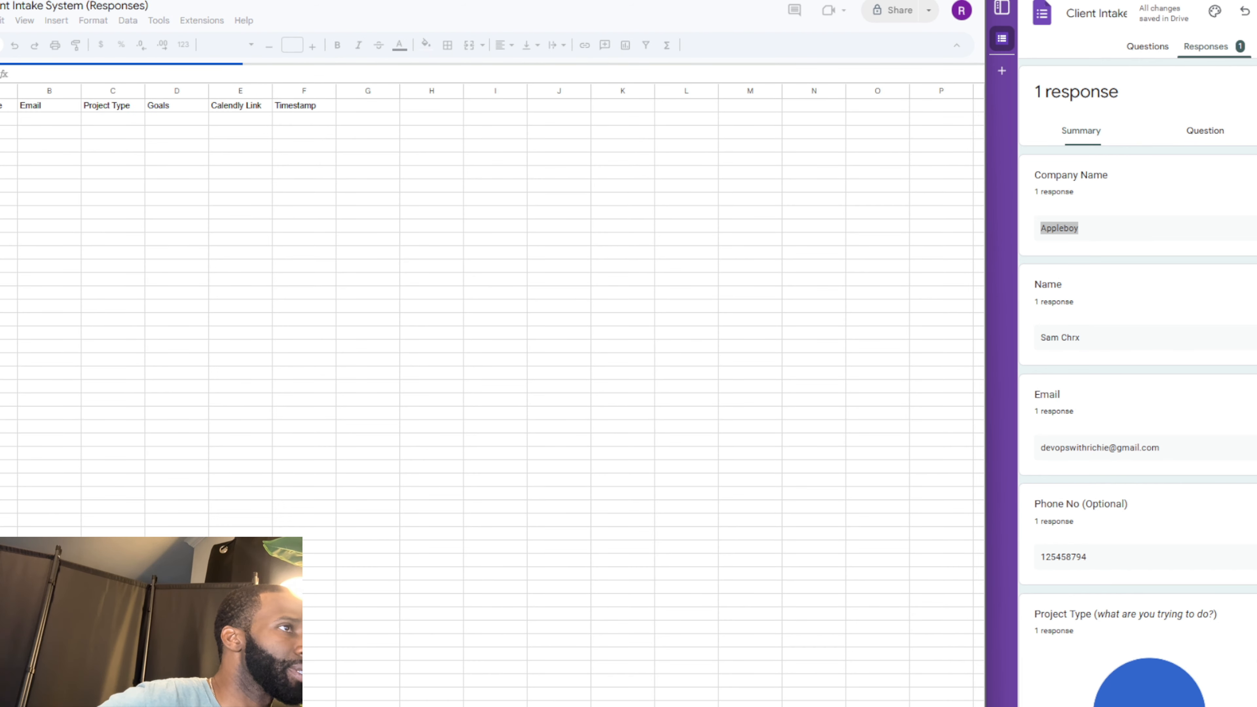
pyautogui.click(49, 67)
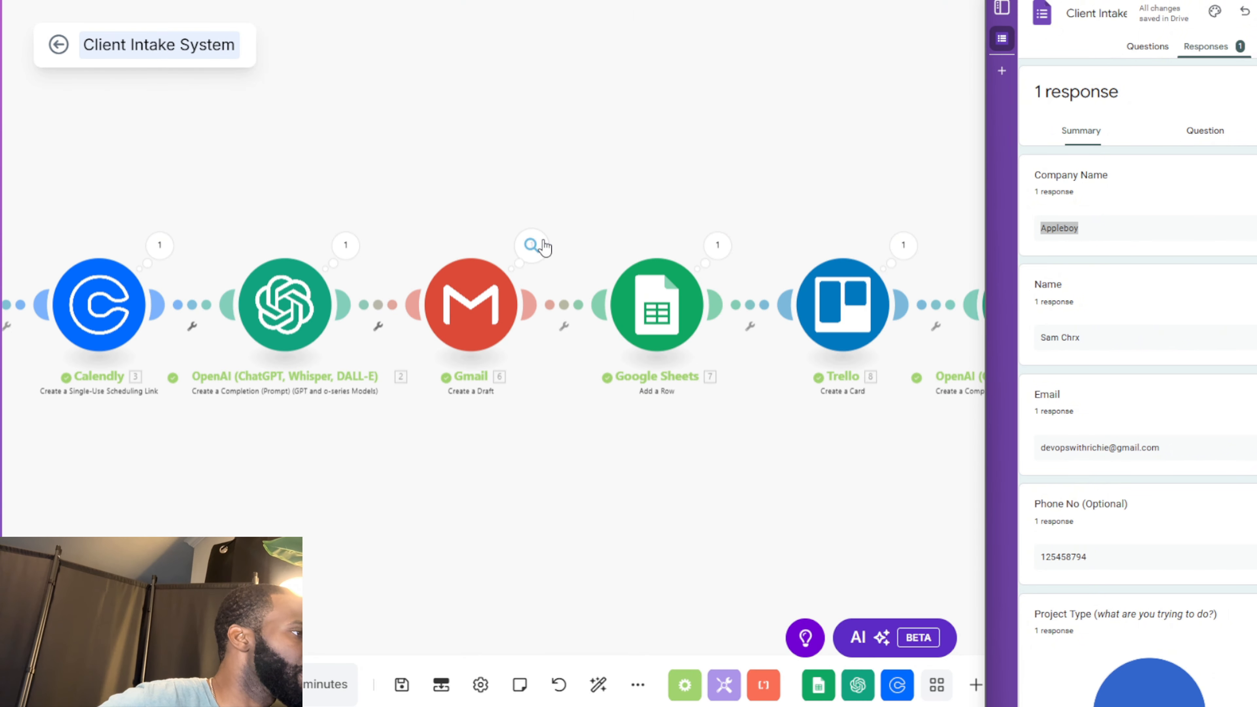
pyautogui.click(717, 245)
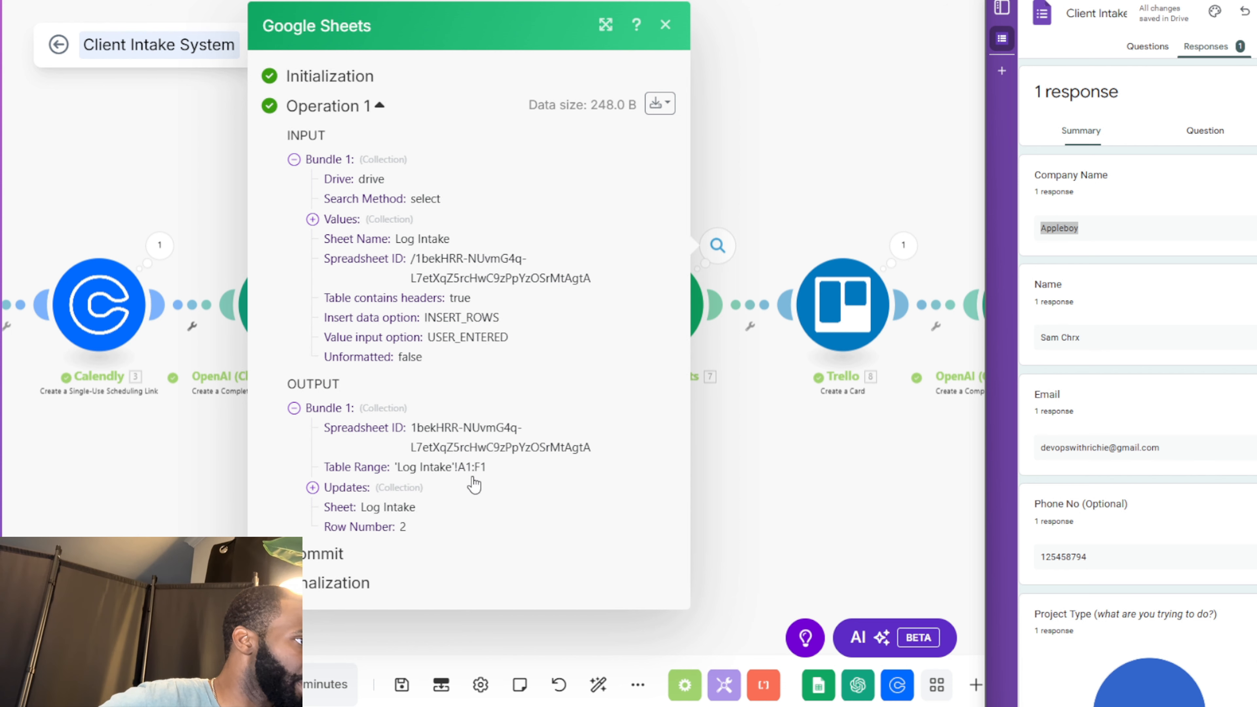
pyautogui.click(344, 490)
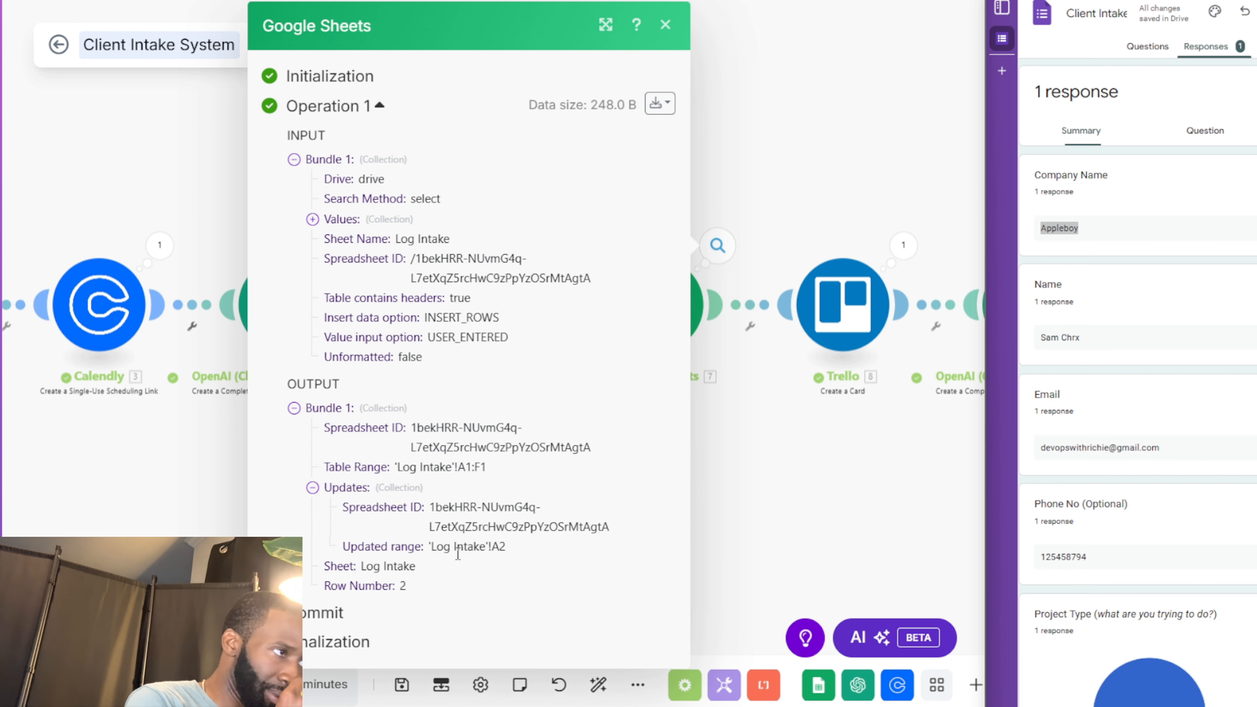
# In the Google Sheets Add a Row module, map the form's Name (C) into Client Name (A)
pyautogui.click(761, 501)
pyautogui.click(673, 317)
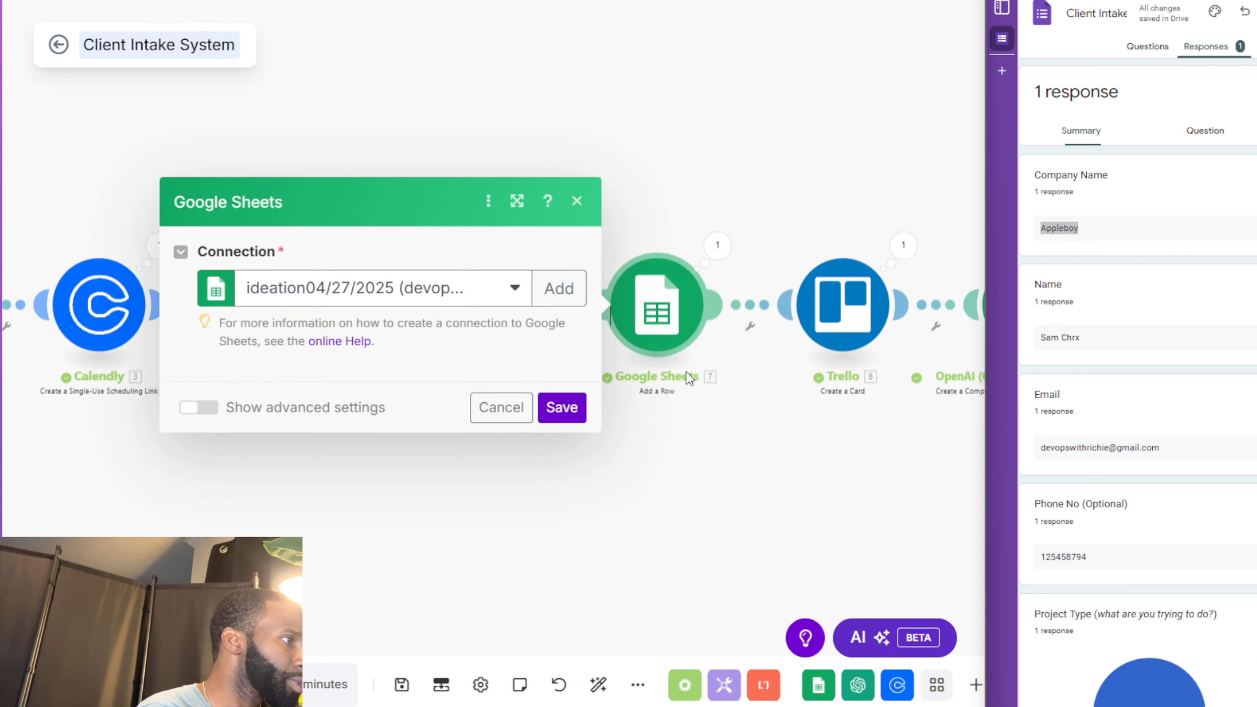
pyautogui.scroll(-3, 404, 444)
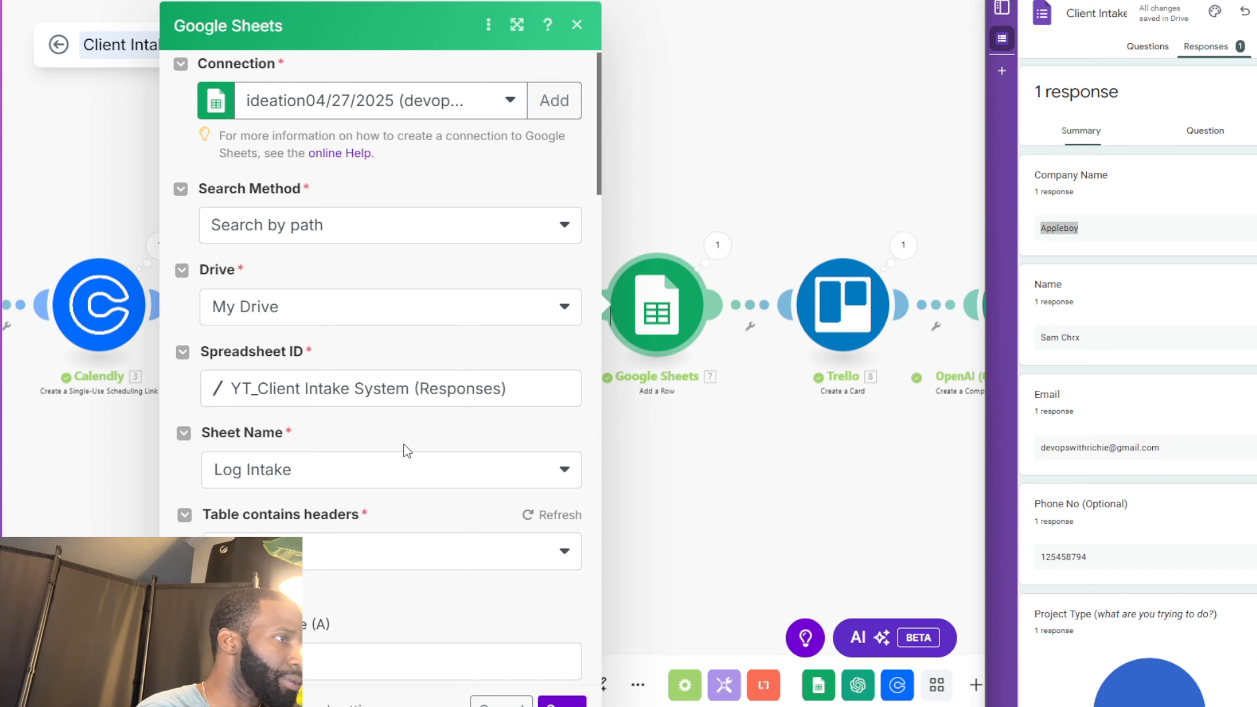
pyautogui.scroll(-3, 489, 463)
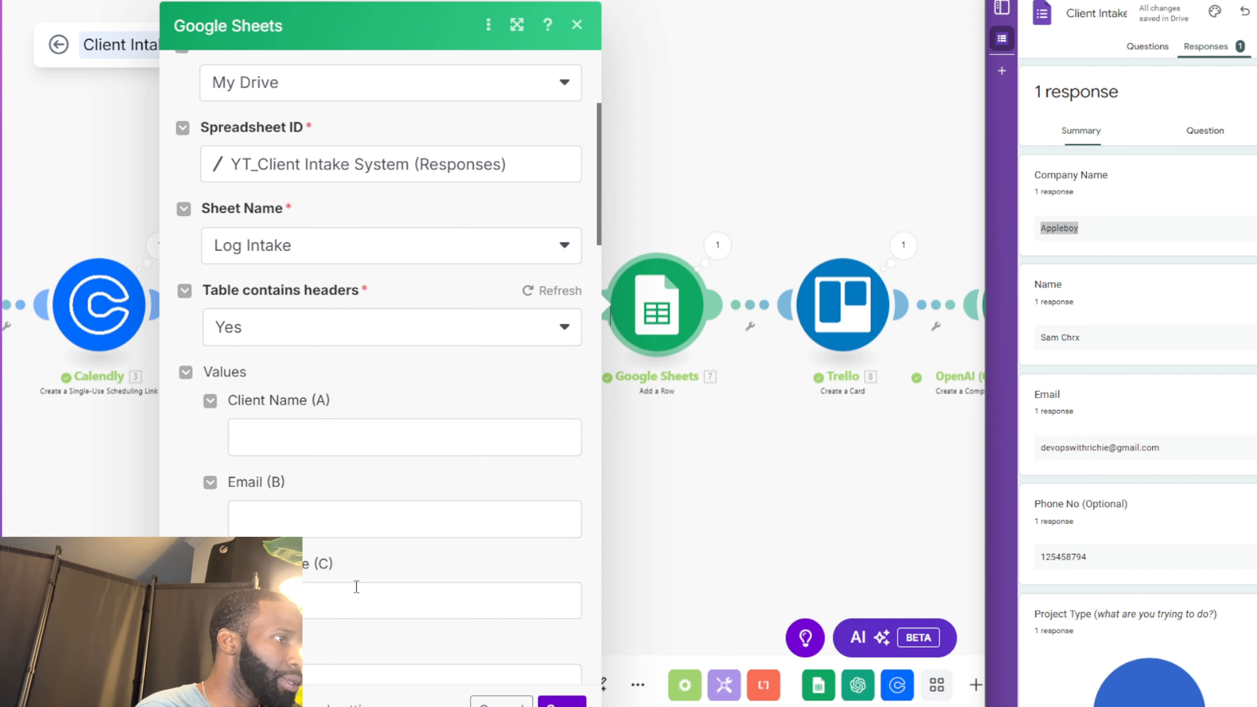
pyautogui.scroll(-2, 319, 440)
pyautogui.click(342, 359)
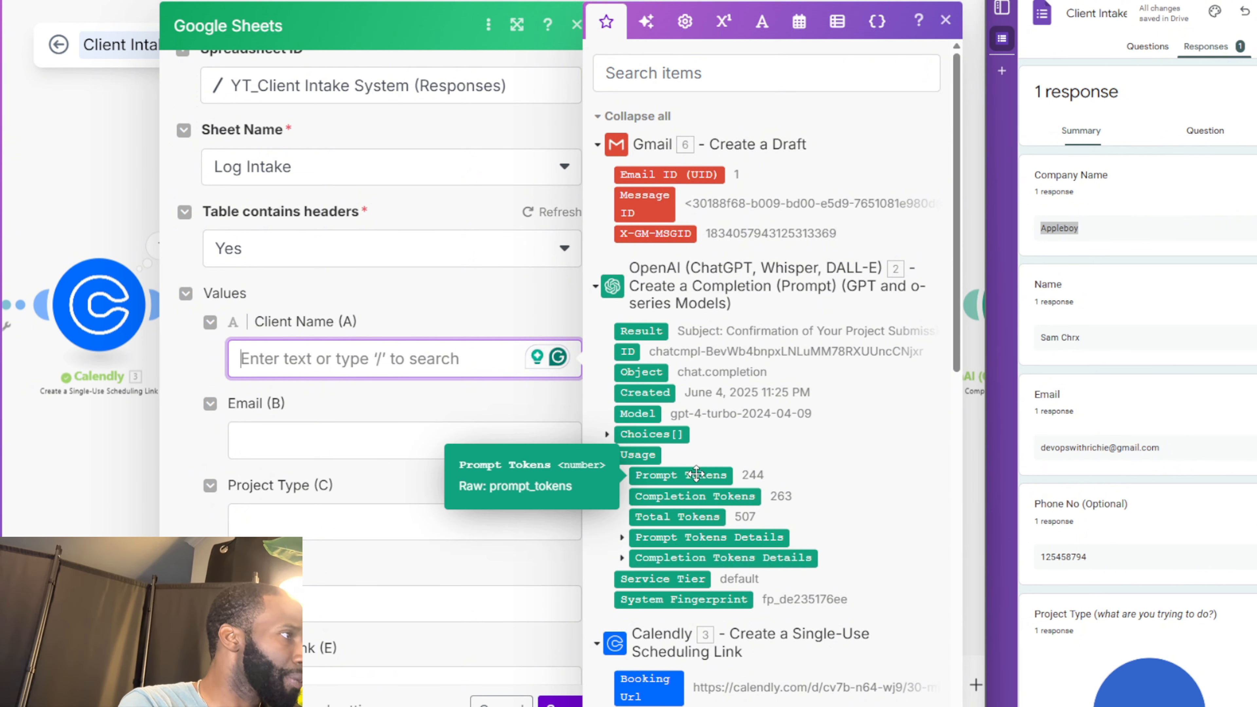
pyautogui.click(90, 522)
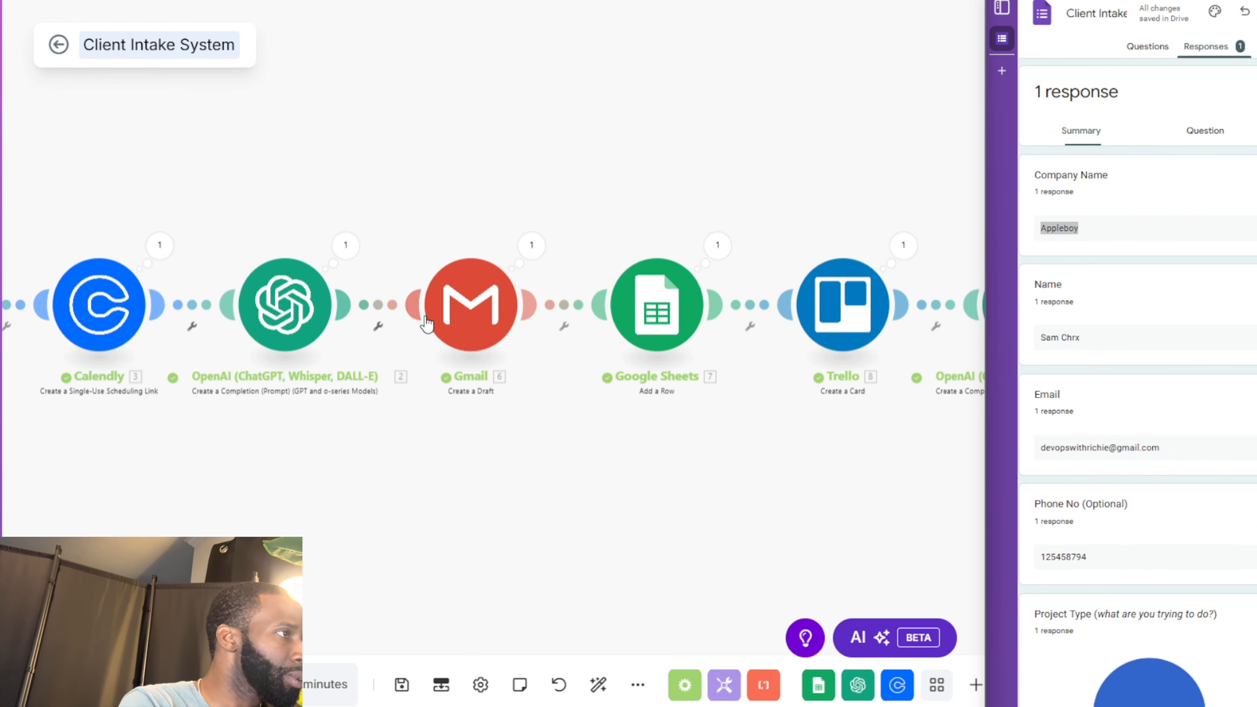
pyautogui.click(653, 317)
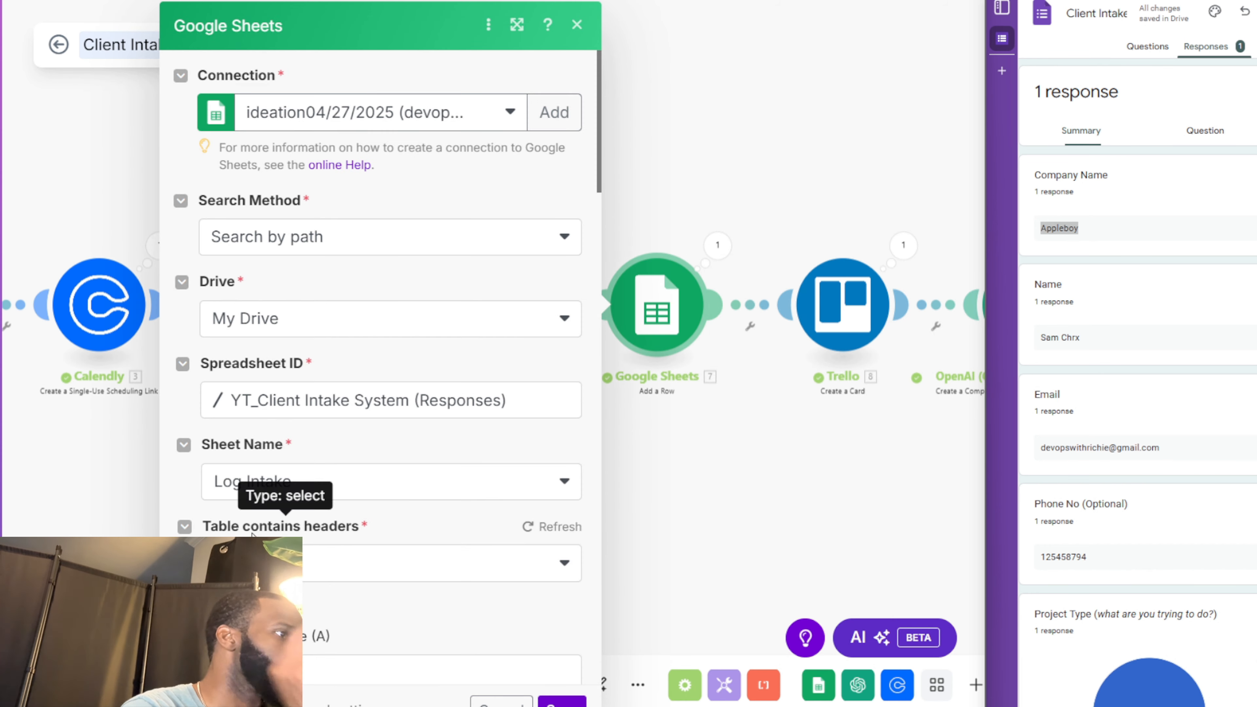
pyautogui.scroll(-5, 261, 505)
pyautogui.click(327, 438)
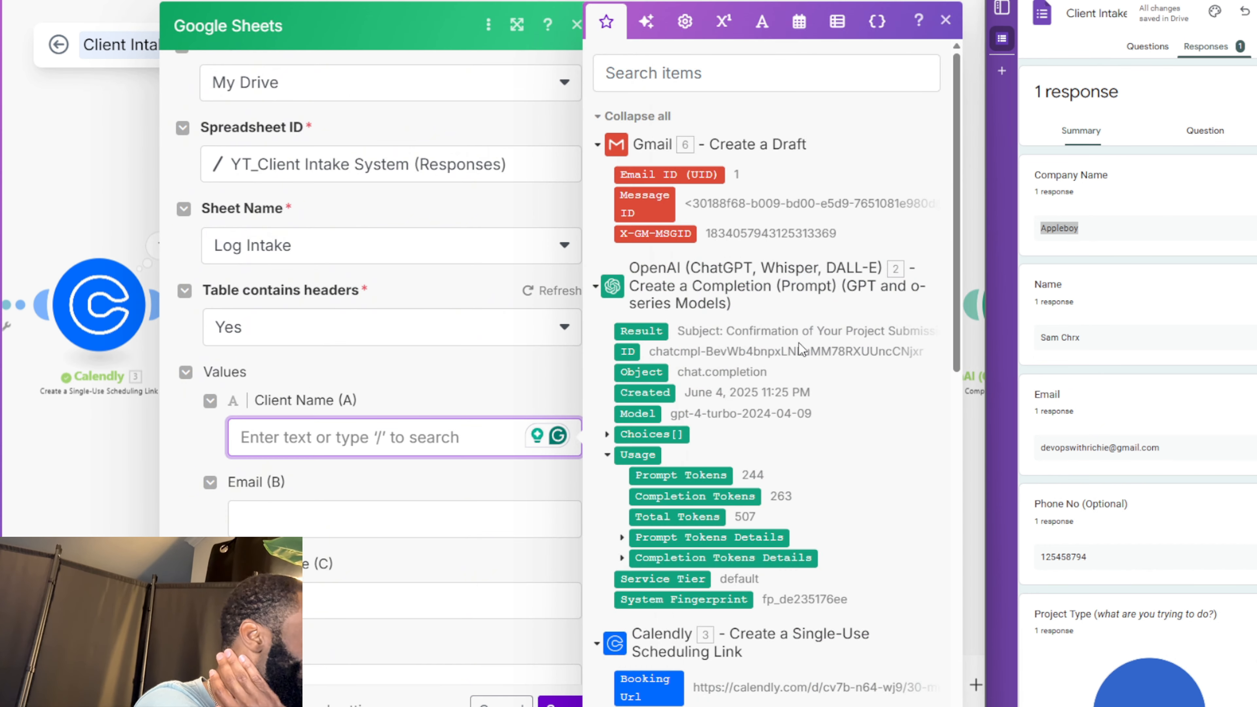
pyautogui.scroll(-8, 654, 436)
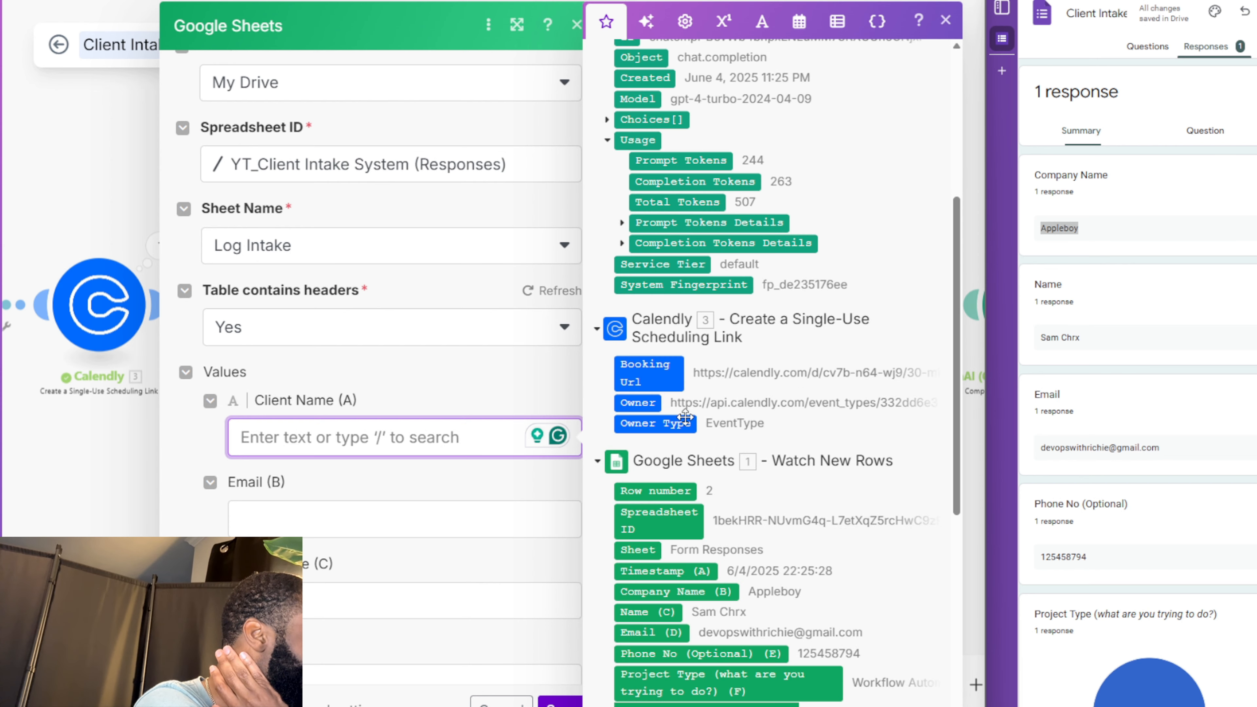
pyautogui.scroll(-2, 653, 495)
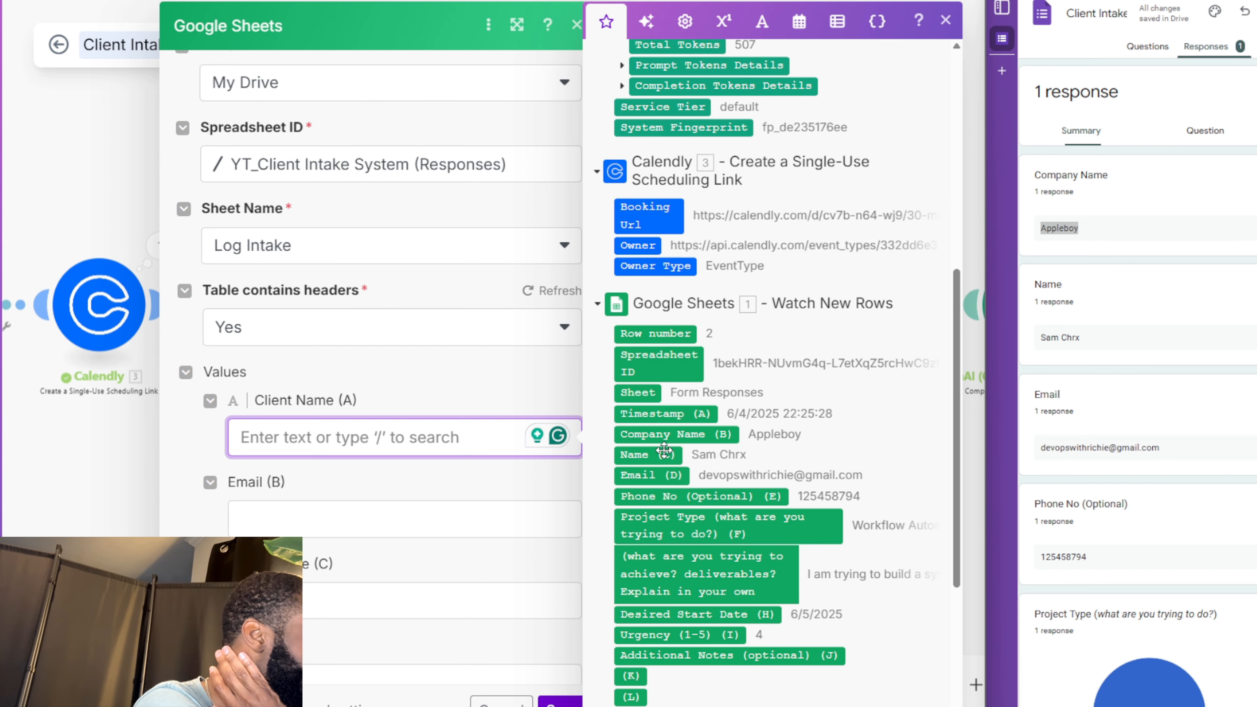
pyautogui.click(661, 455)
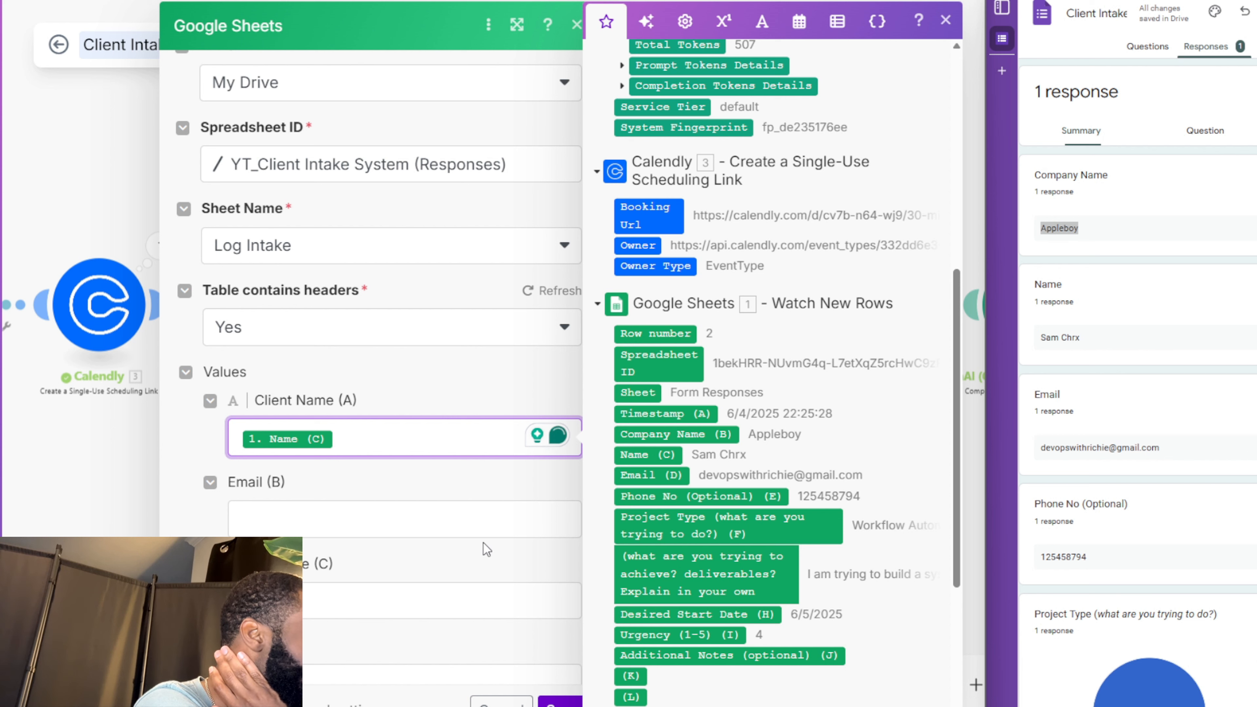
# Map Email (D), Project Type (F), Goals (G) and Calendly Booking Url into columns B–E and confirm
pyautogui.click(504, 530)
pyautogui.click(651, 475)
pyautogui.scroll(-2, 653, 486)
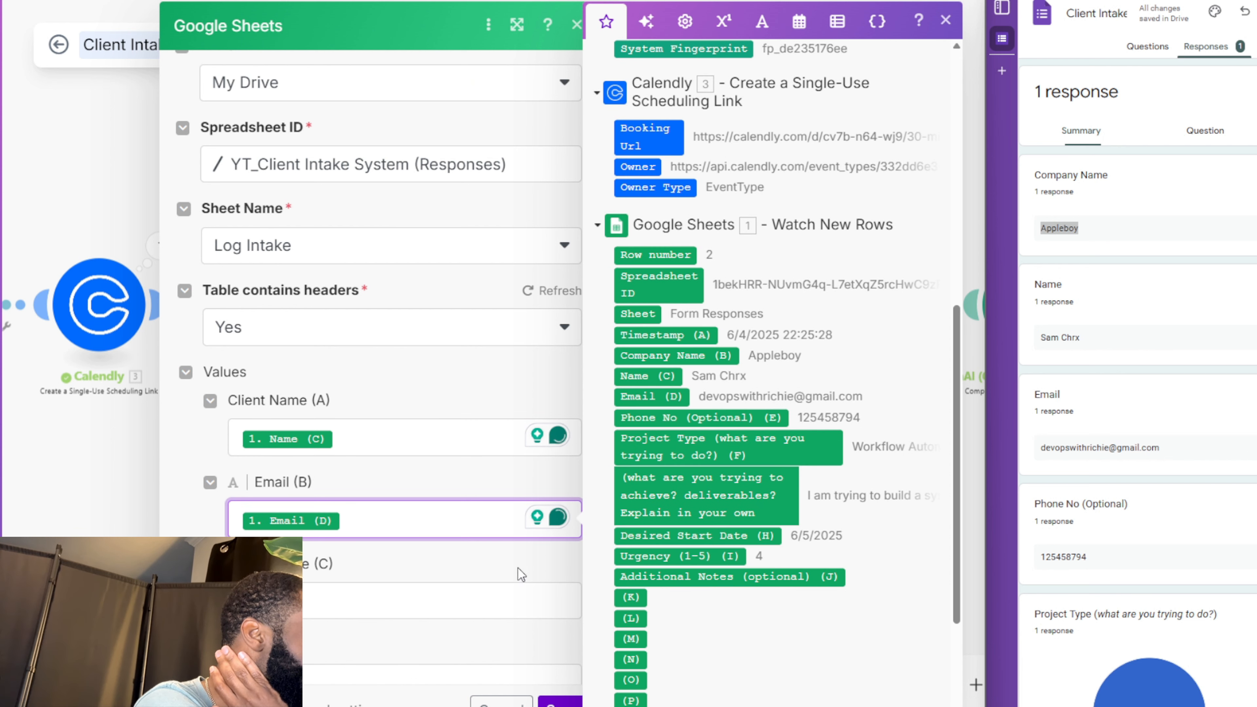
pyautogui.scroll(-2, 495, 575)
pyautogui.click(648, 447)
pyautogui.scroll(-2, 451, 471)
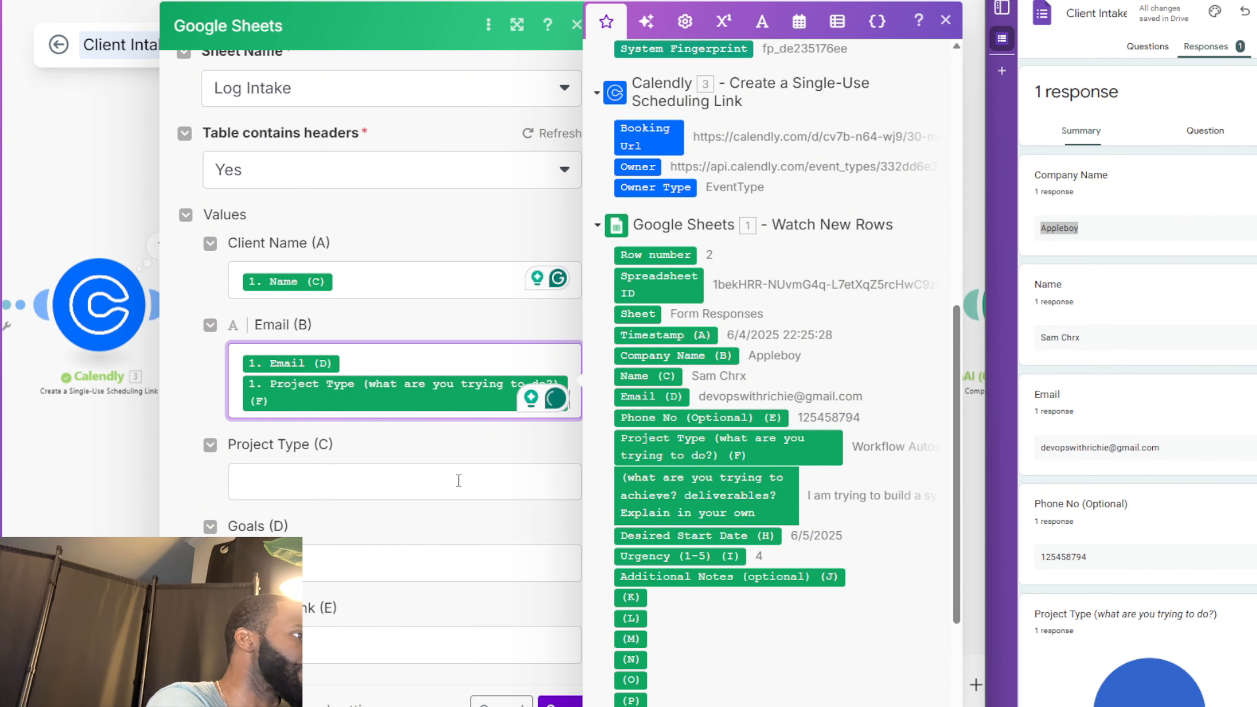
pyautogui.press('BackSpace')
pyautogui.click(388, 459)
pyautogui.click(648, 446)
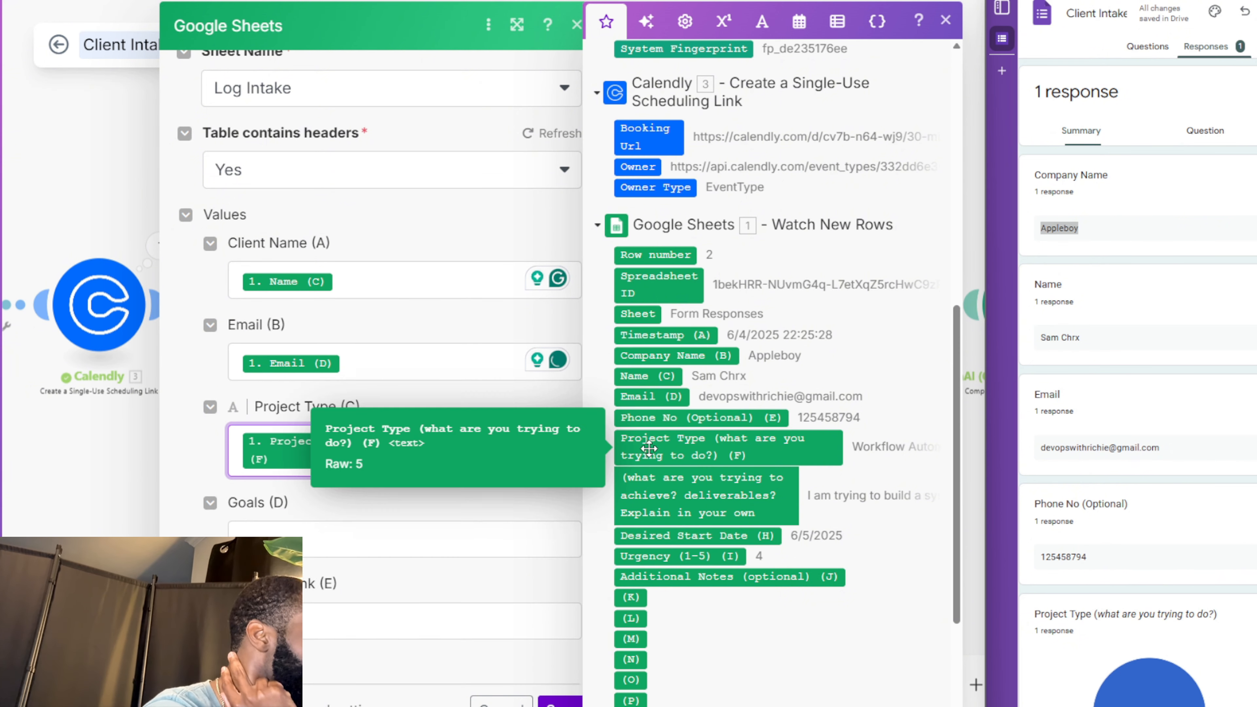
pyautogui.click(403, 542)
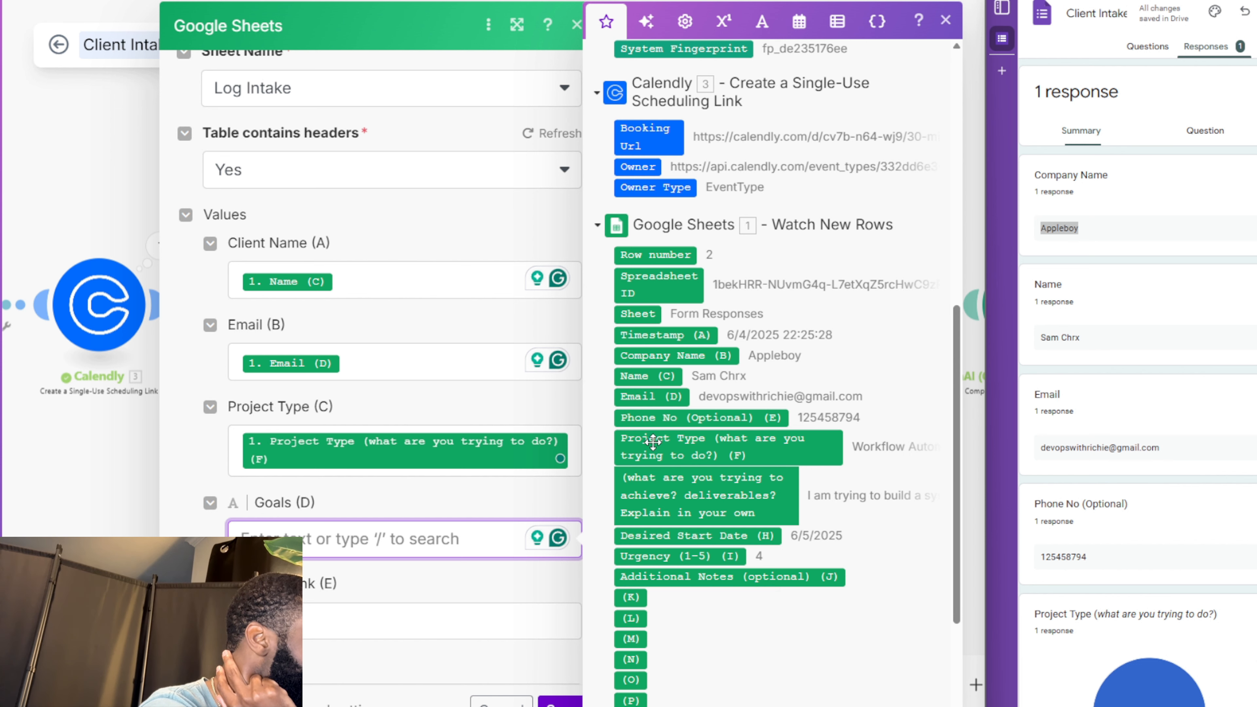
pyautogui.click(654, 485)
pyautogui.press('Tab')
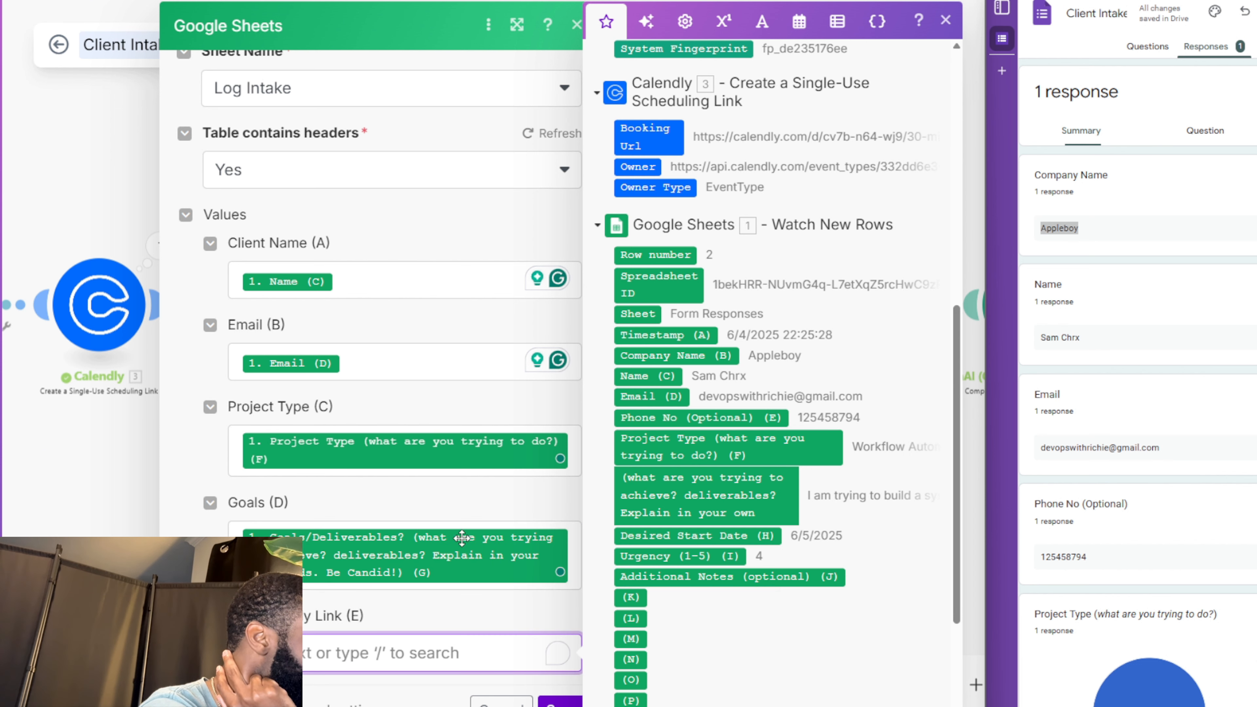
pyautogui.click(657, 149)
pyautogui.scroll(-5, 343, 565)
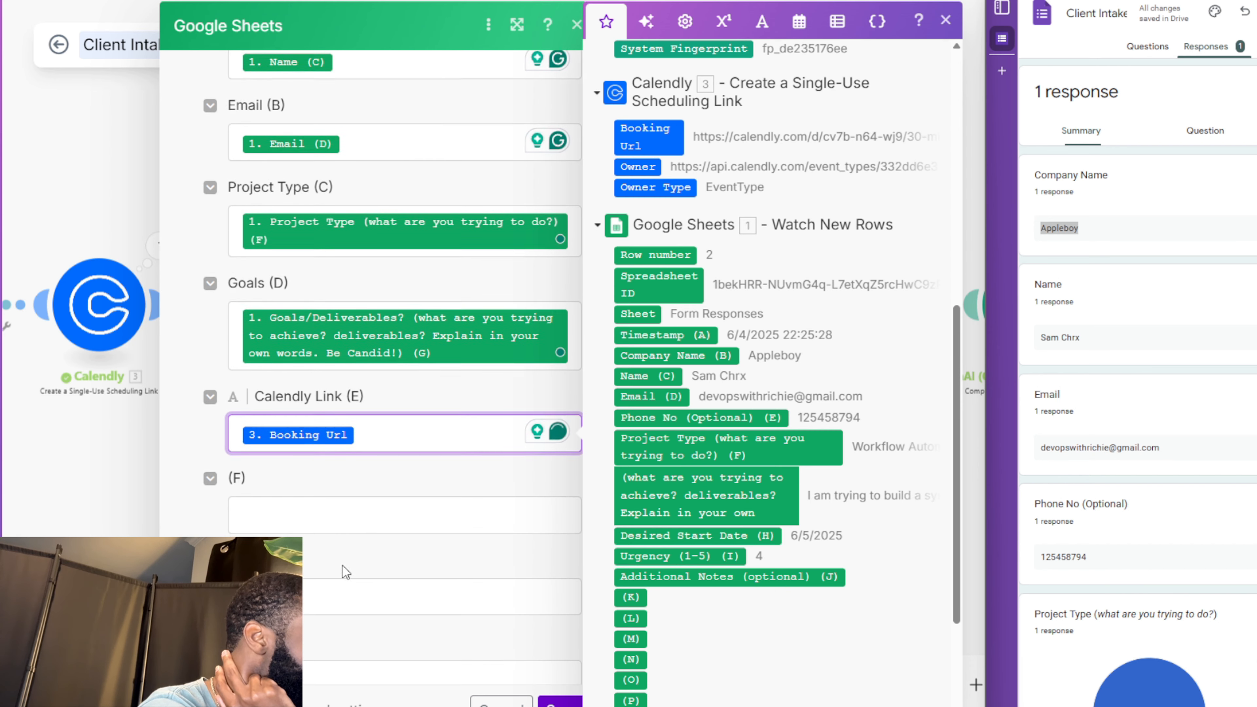
pyautogui.click(559, 701)
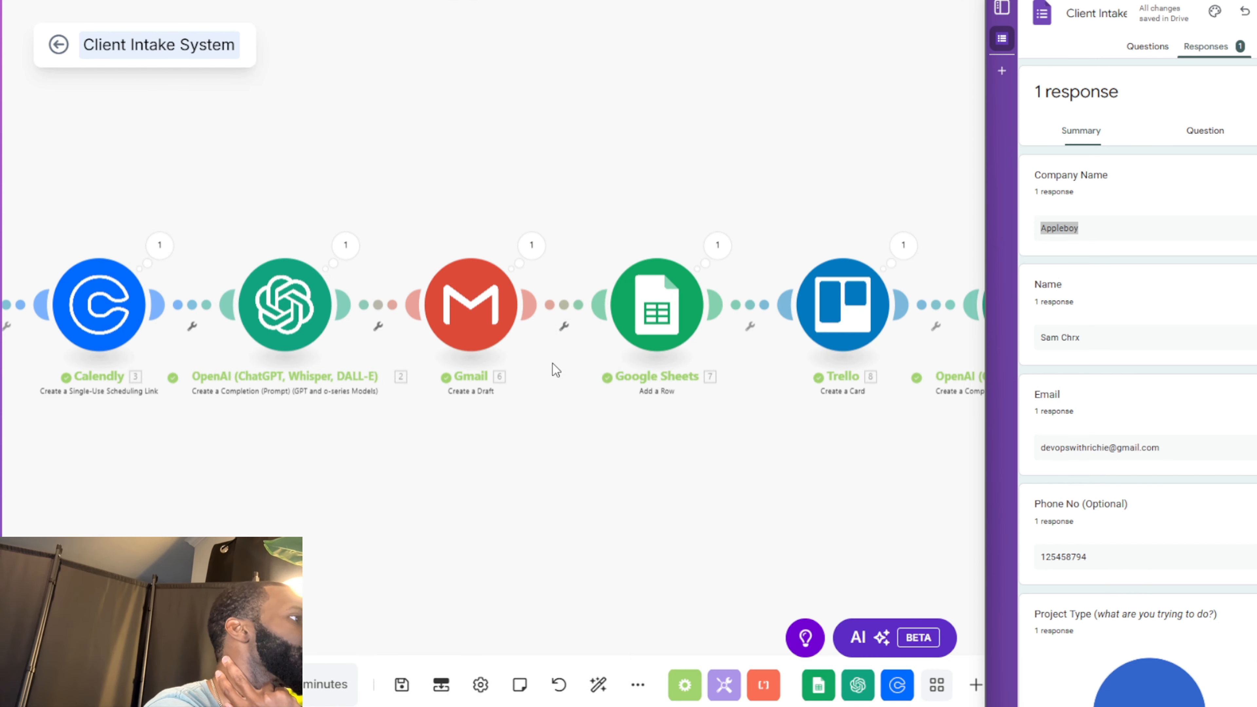
pyautogui.moveTo(619, 501); pyautogui.dragTo(443, 513)
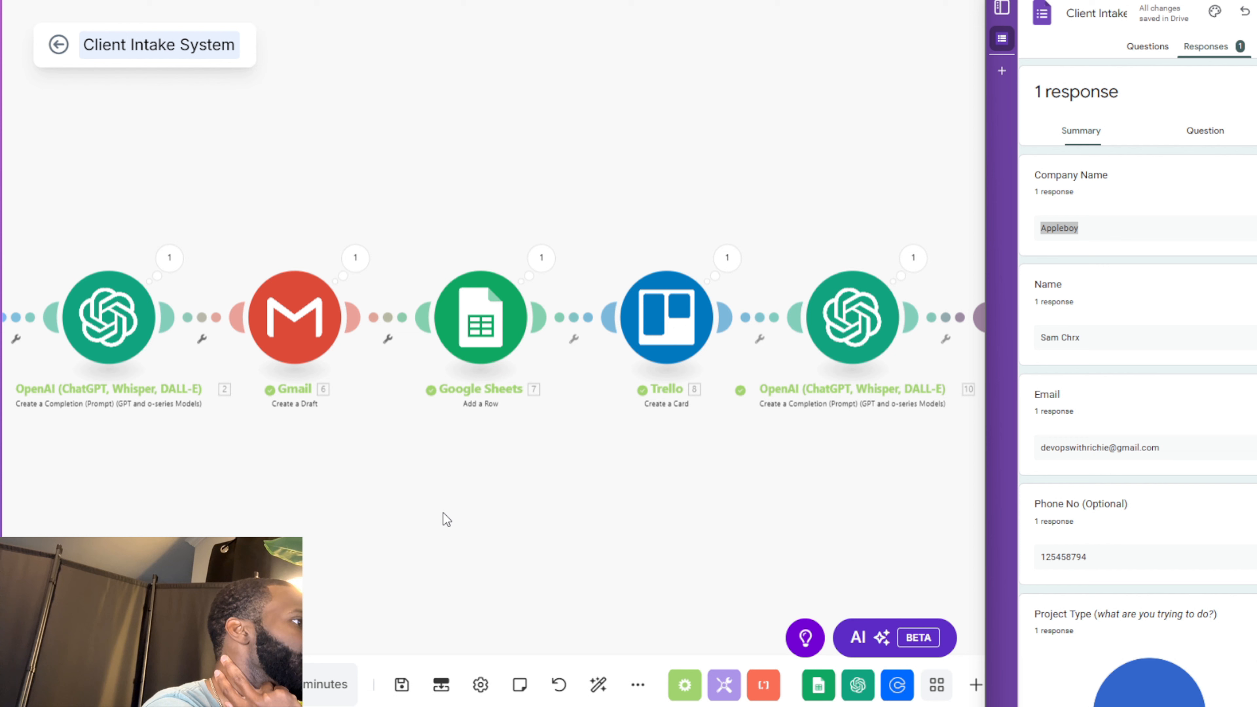
pyautogui.rightClick(490, 337)
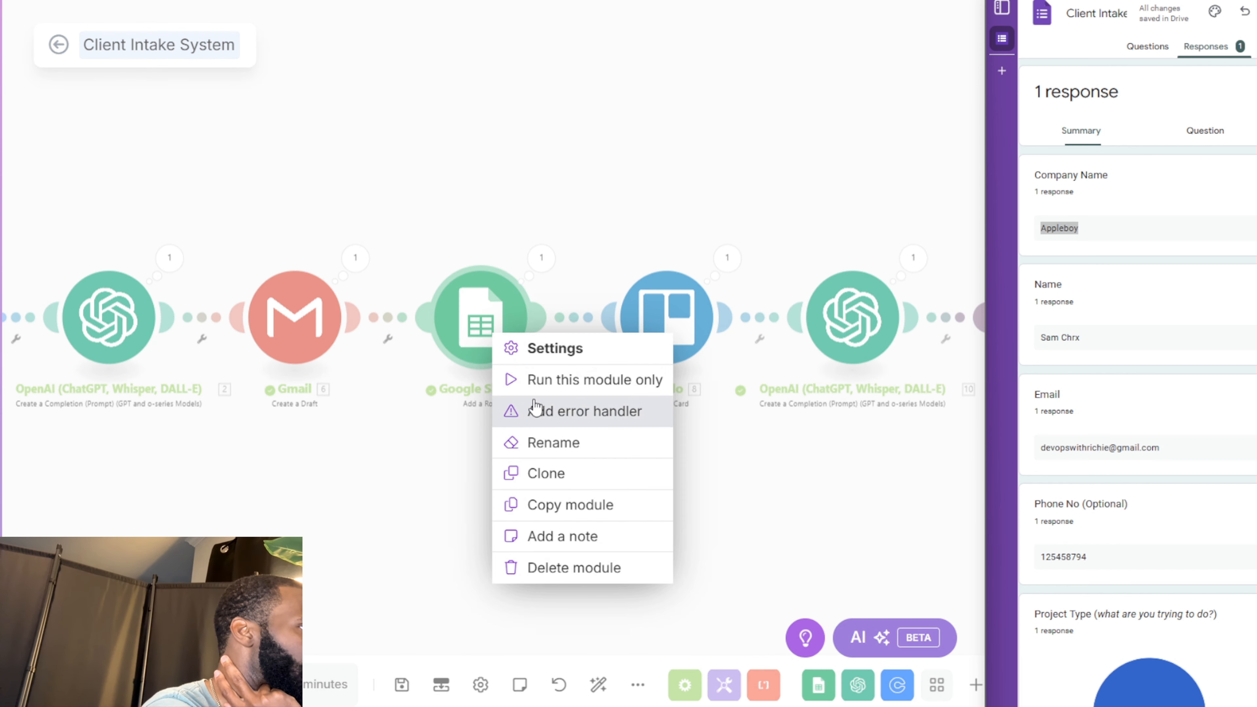
pyautogui.click(538, 383)
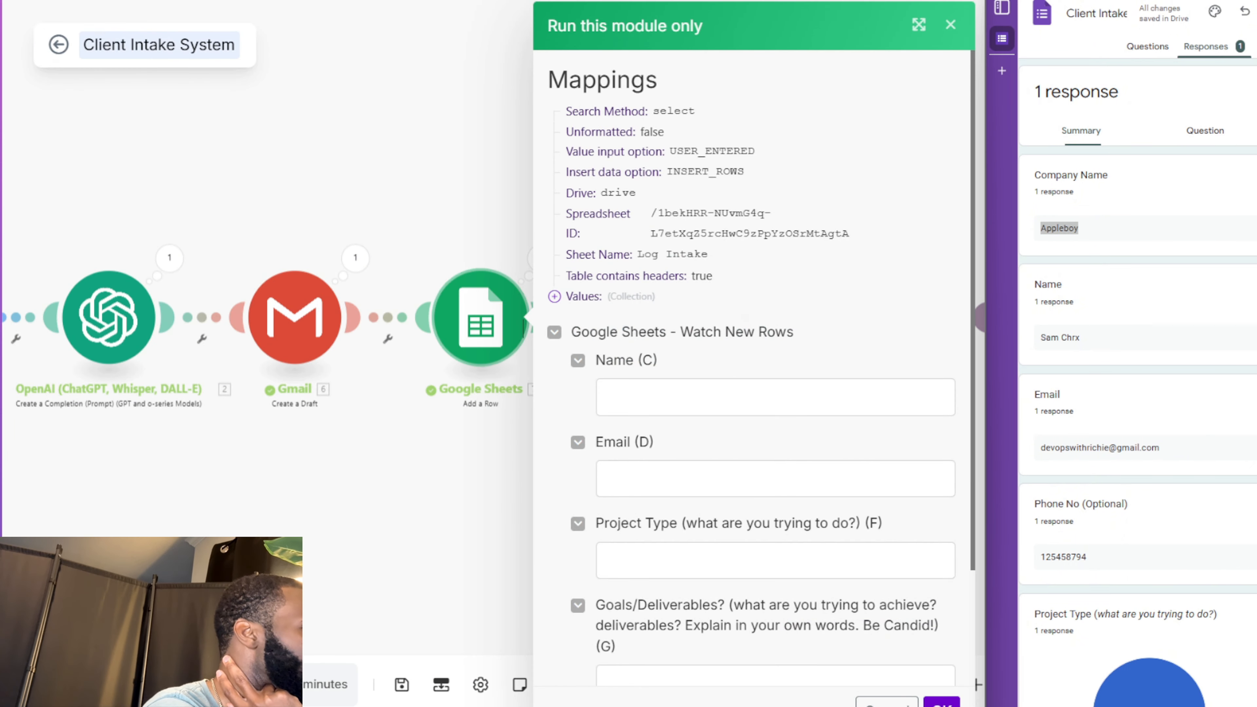
pyautogui.click(888, 703)
pyautogui.hscroll(5, 438, 514)
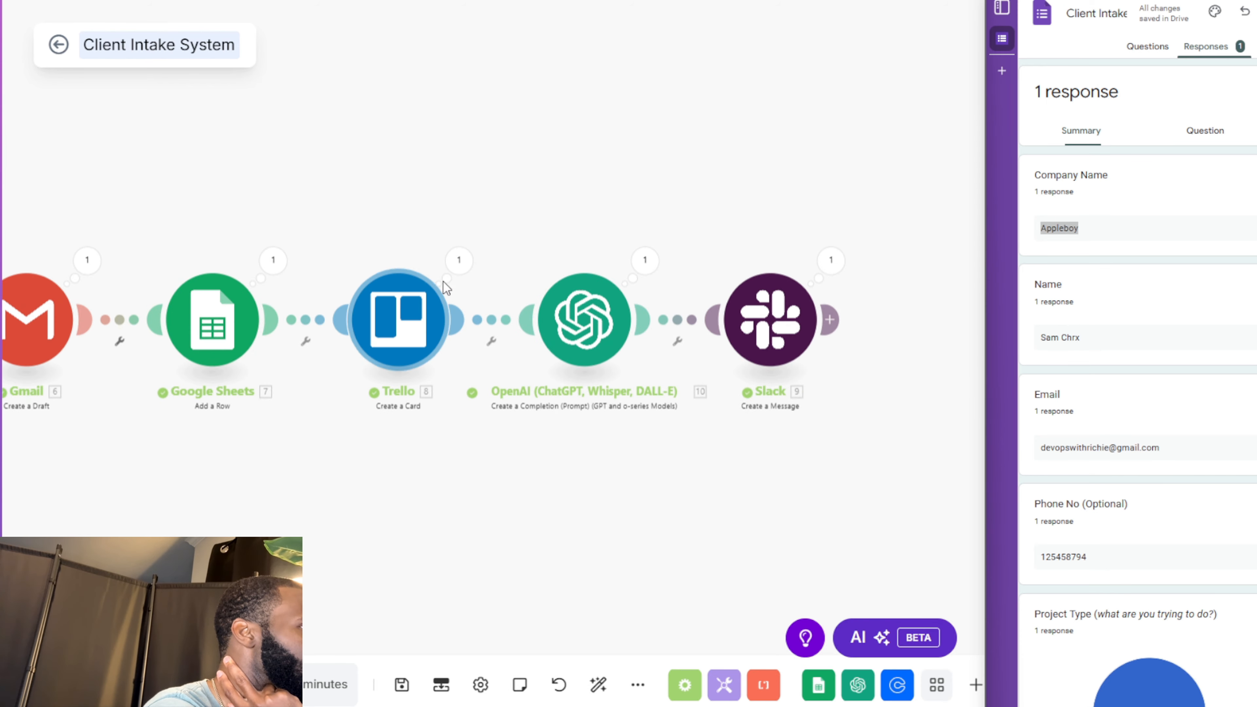
pyautogui.click(458, 260)
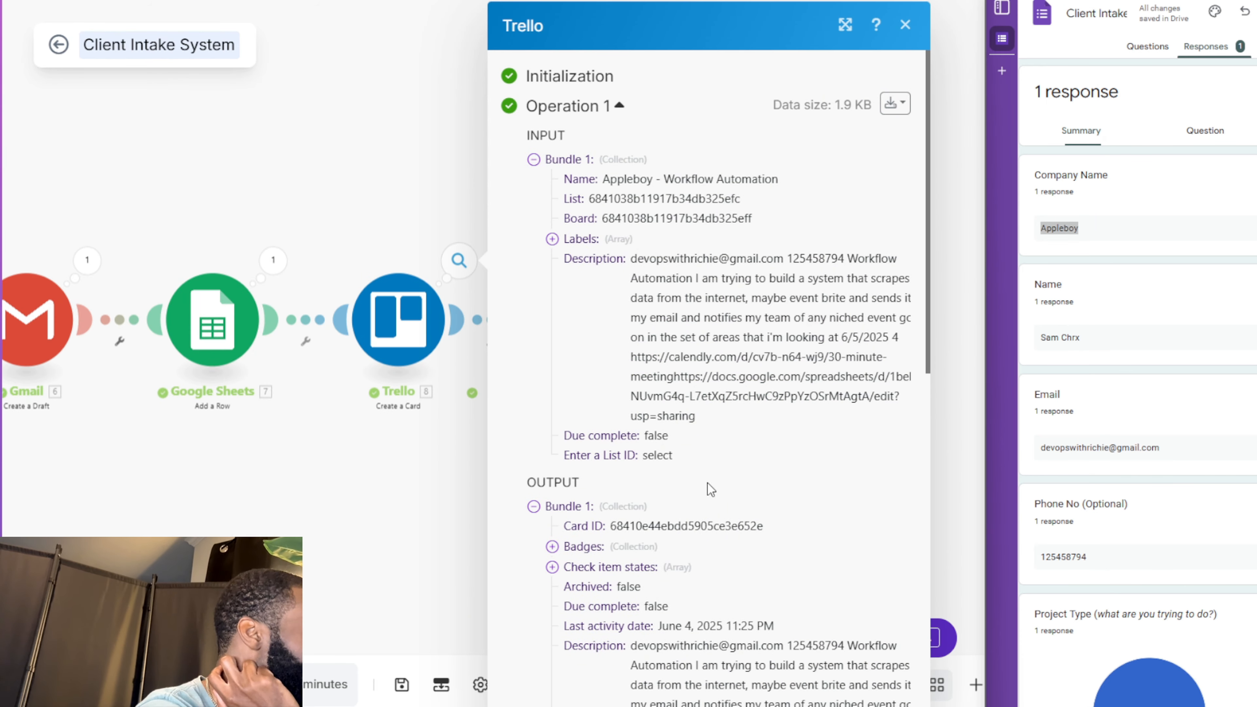
pyautogui.scroll(-6, 693, 466)
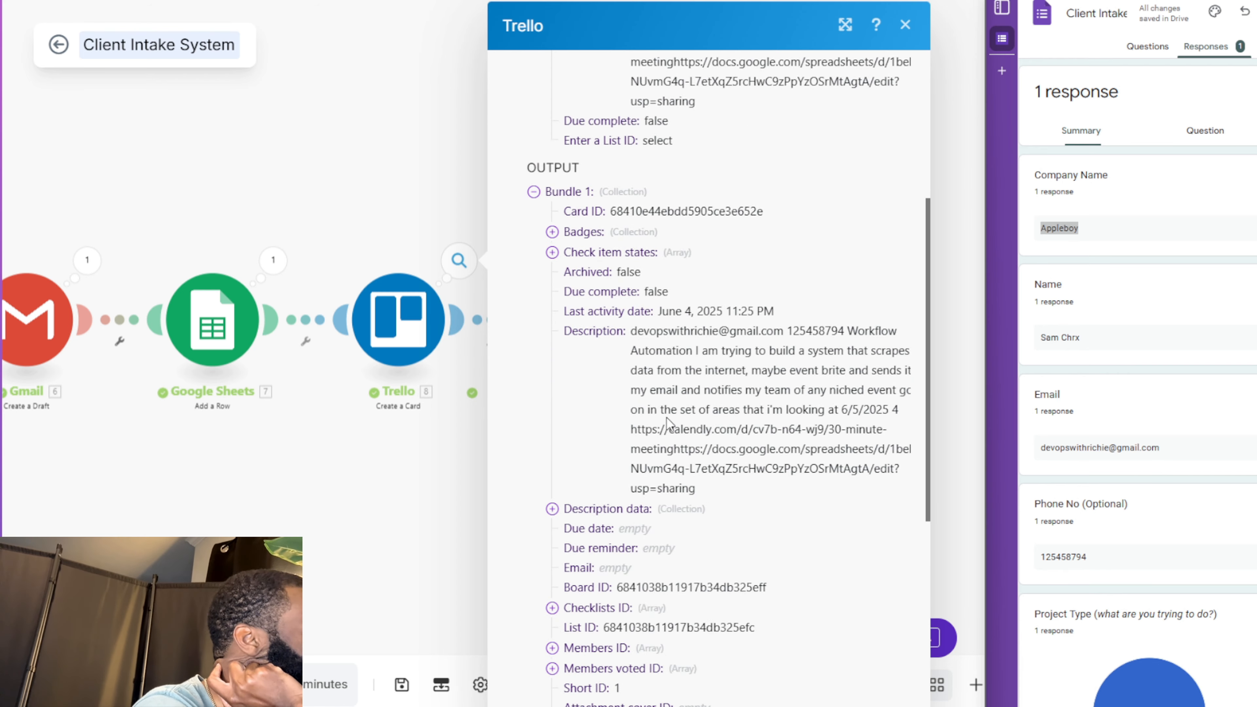
pyautogui.scroll(-5, 668, 417)
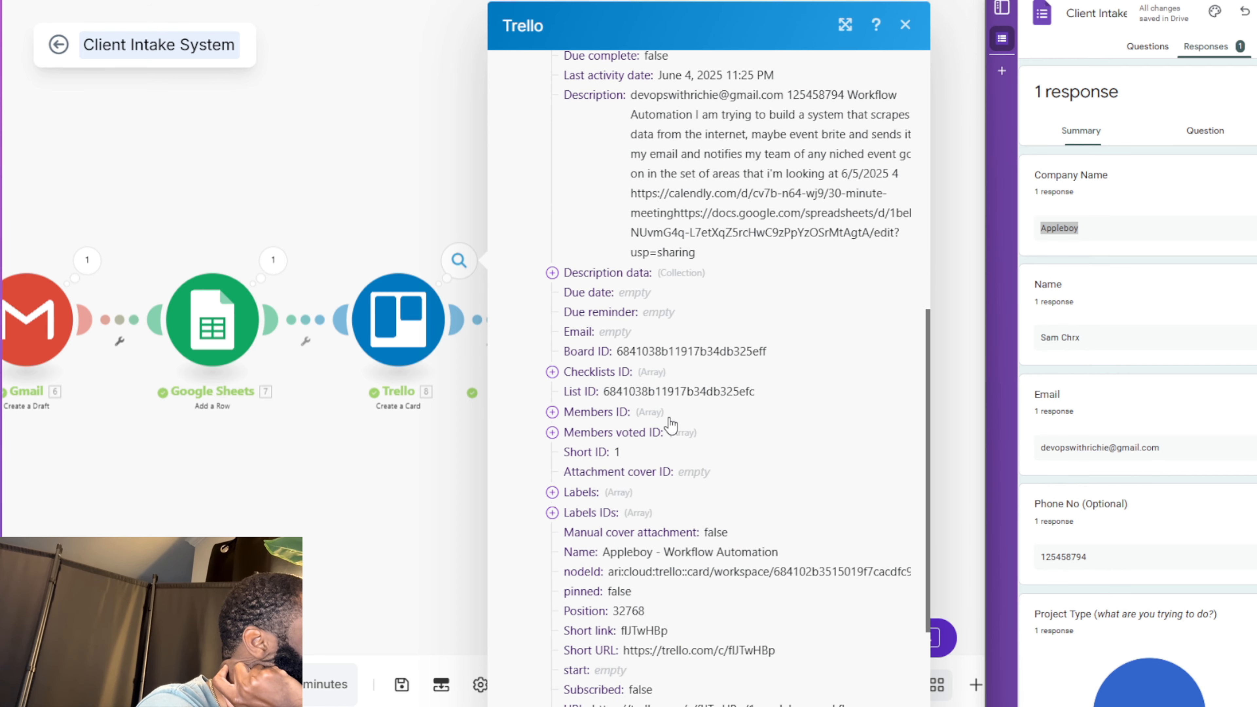
pyautogui.scroll(8, 670, 425)
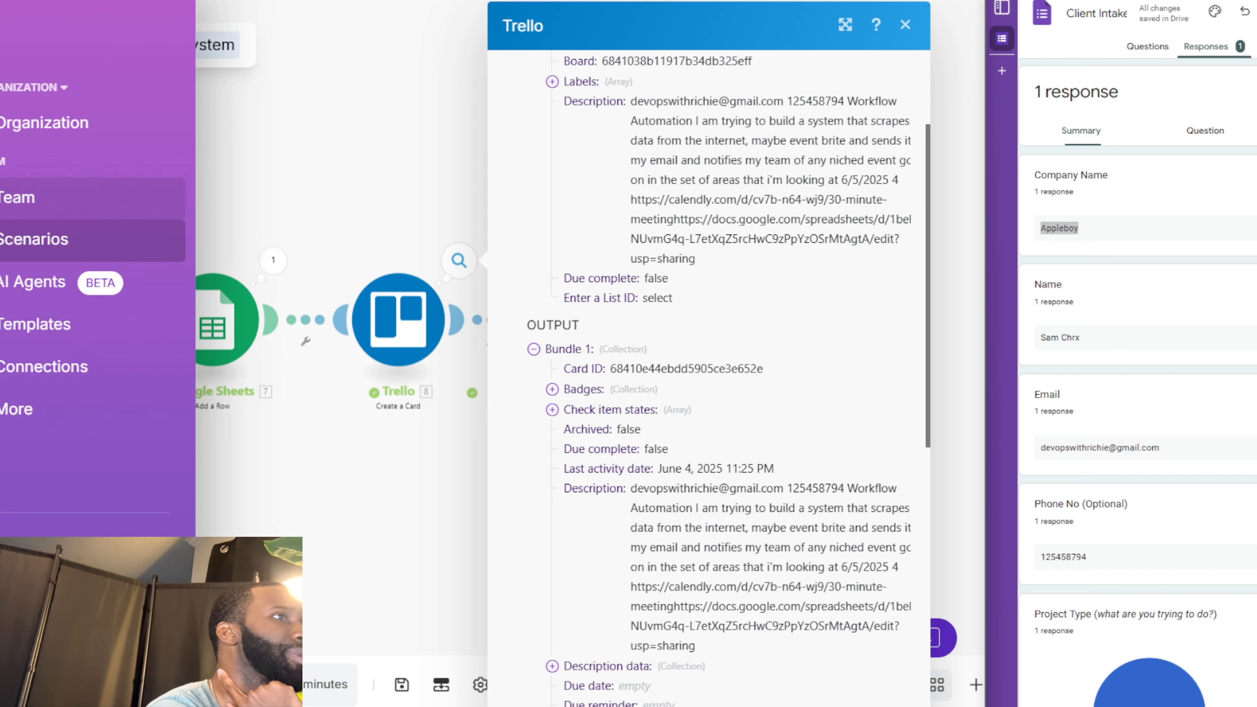
# View the Appleboy - Workflow Automation card in Trello's TO-DO list, then return to Make
pyautogui.click(84, 210)
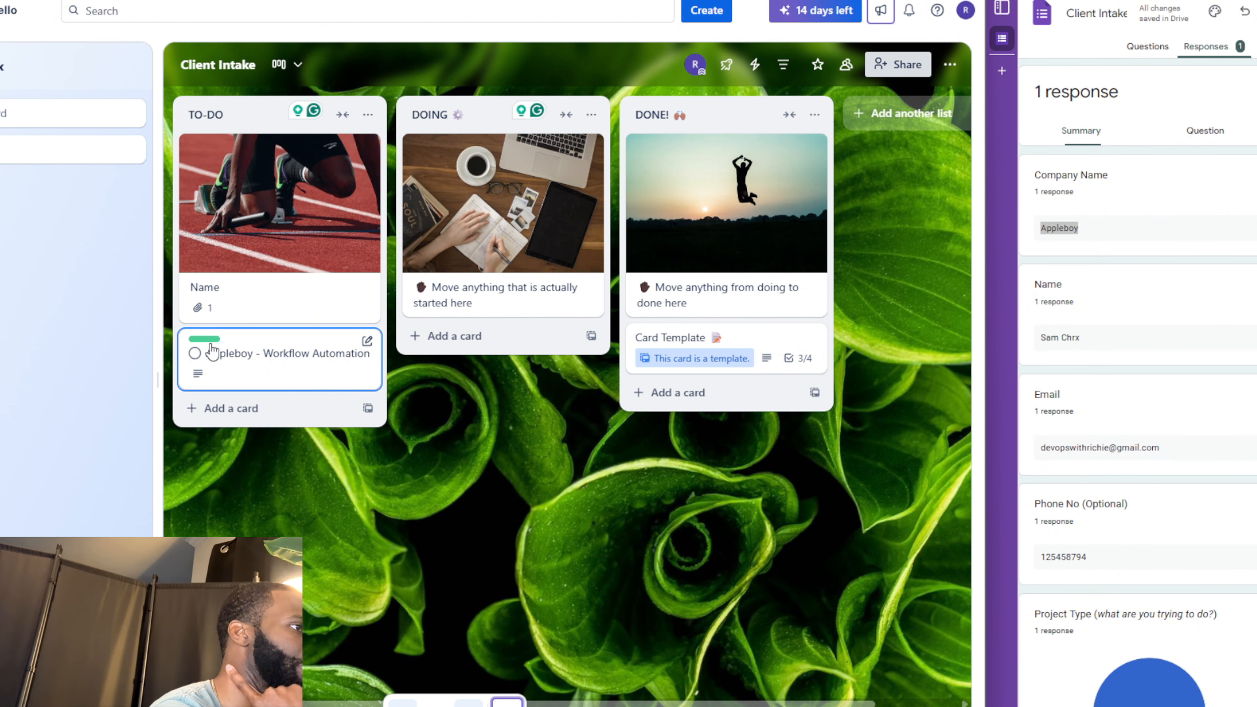
pyautogui.click(237, 361)
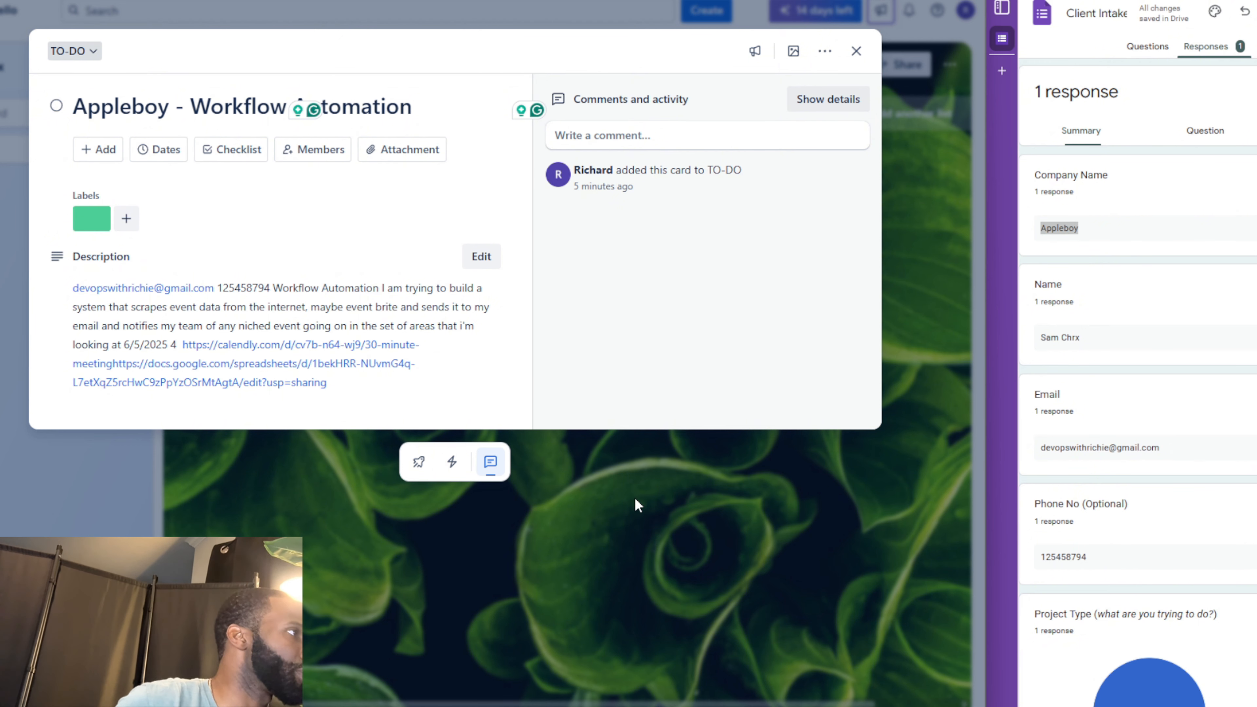
pyautogui.click(556, 462)
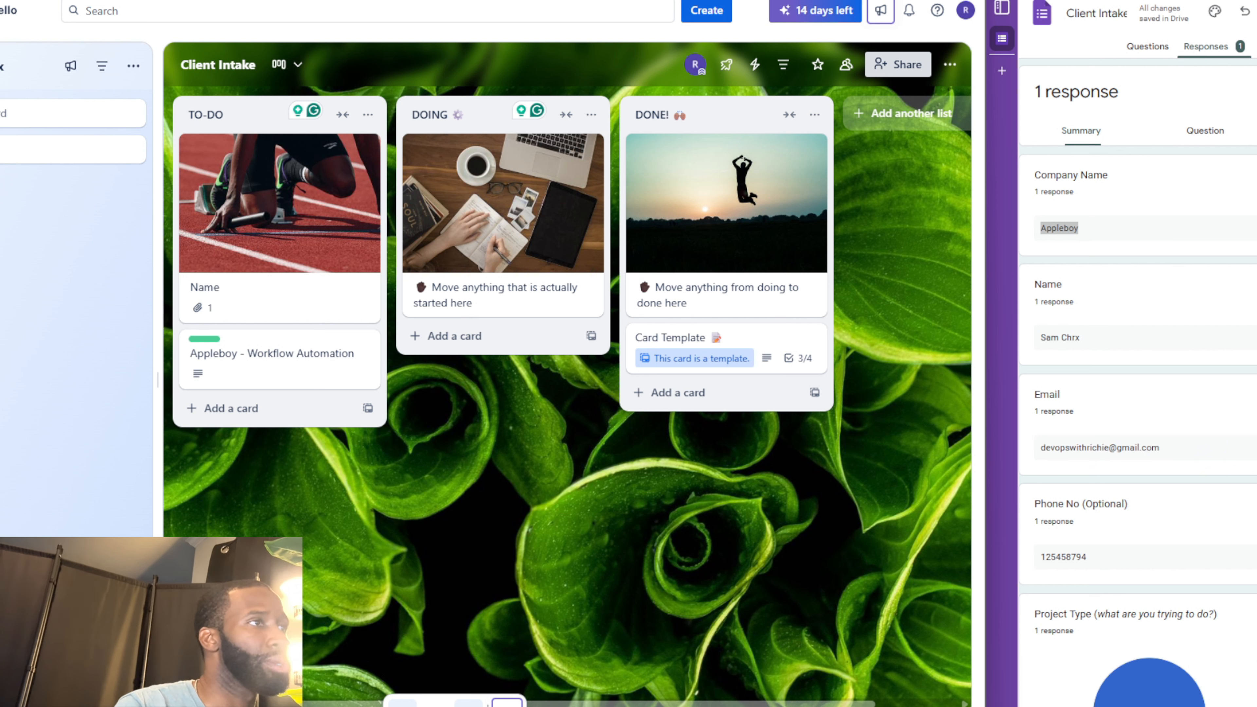
pyautogui.moveTo(1, 94)
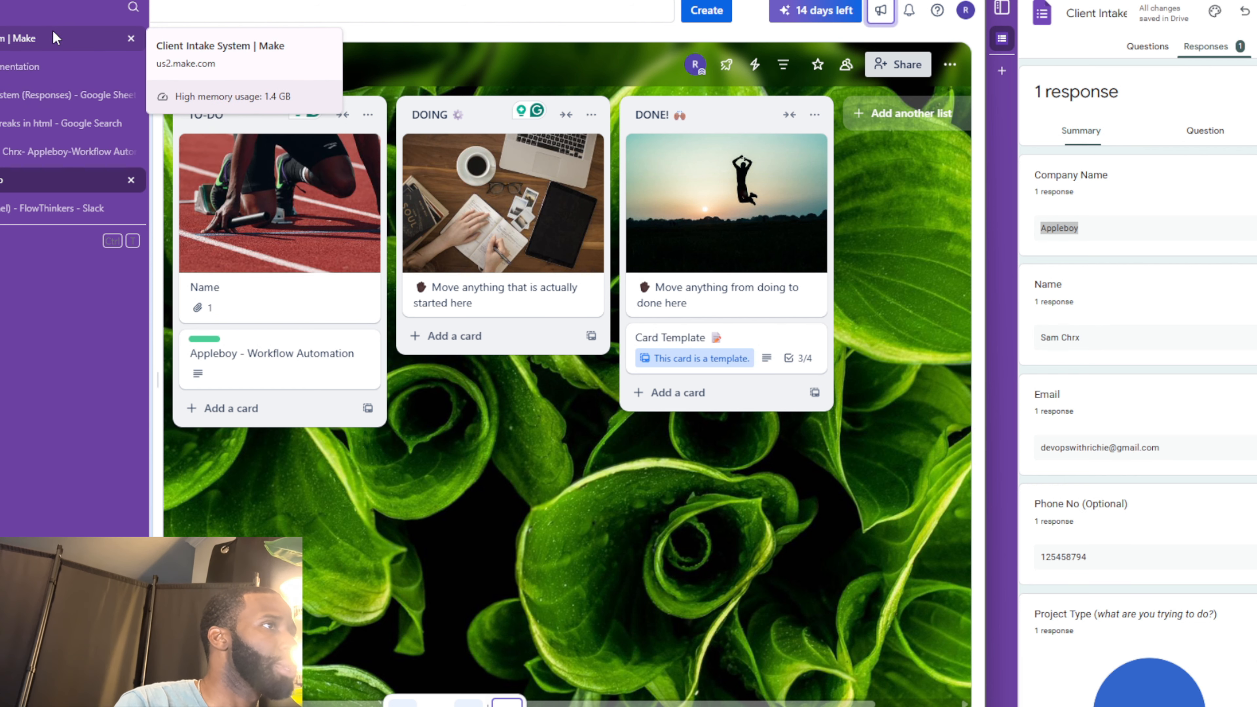
pyautogui.click(59, 42)
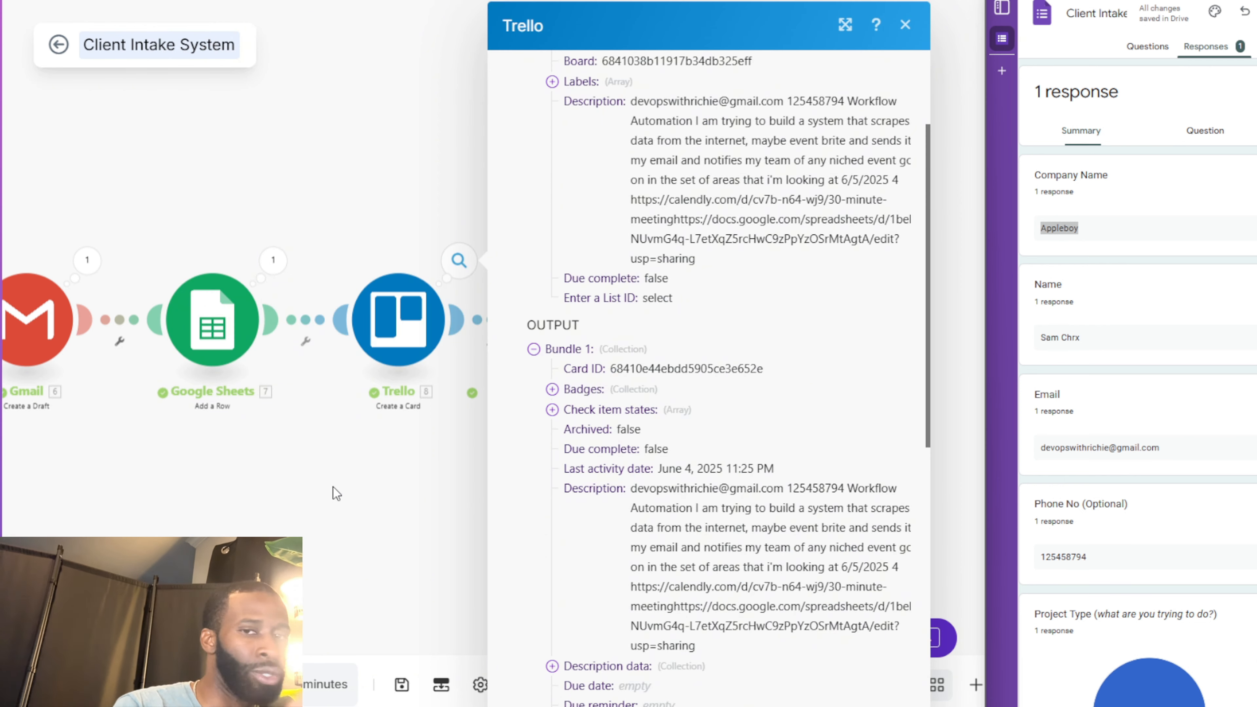
# Pan to the OpenAI module and read the system and user prompts in its run input
pyautogui.click(333, 487)
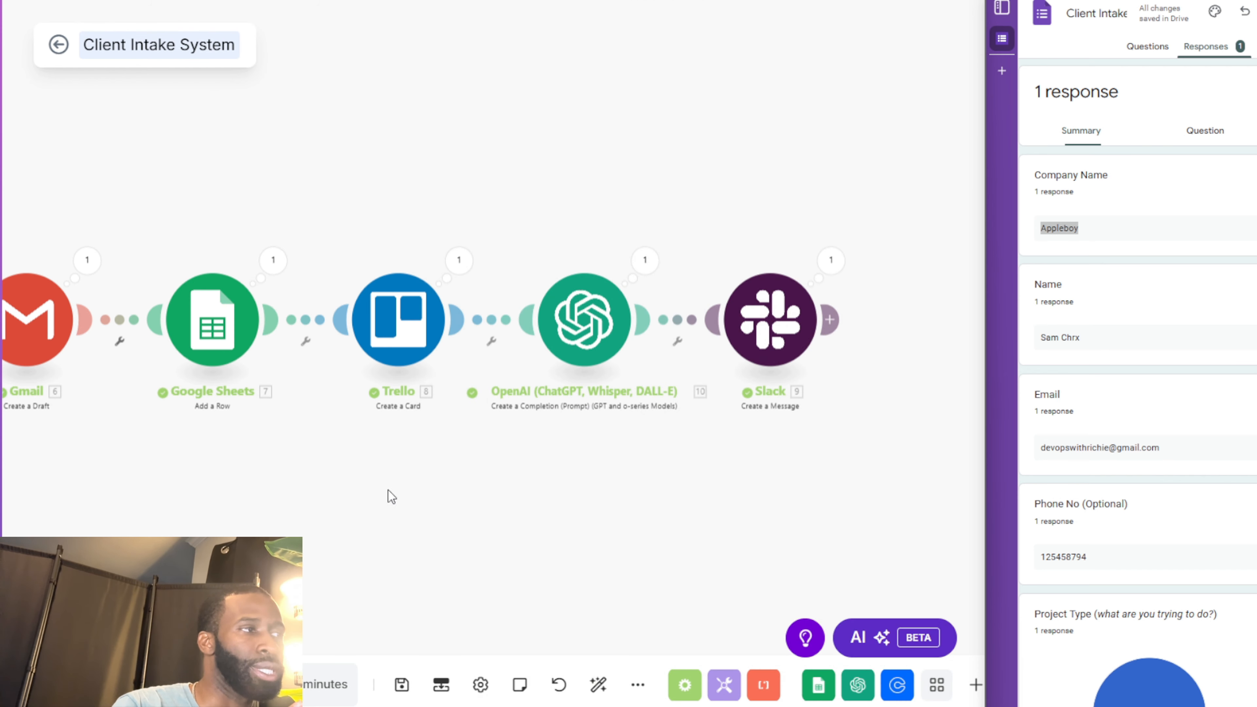
pyautogui.moveTo(390, 492); pyautogui.dragTo(280, 488)
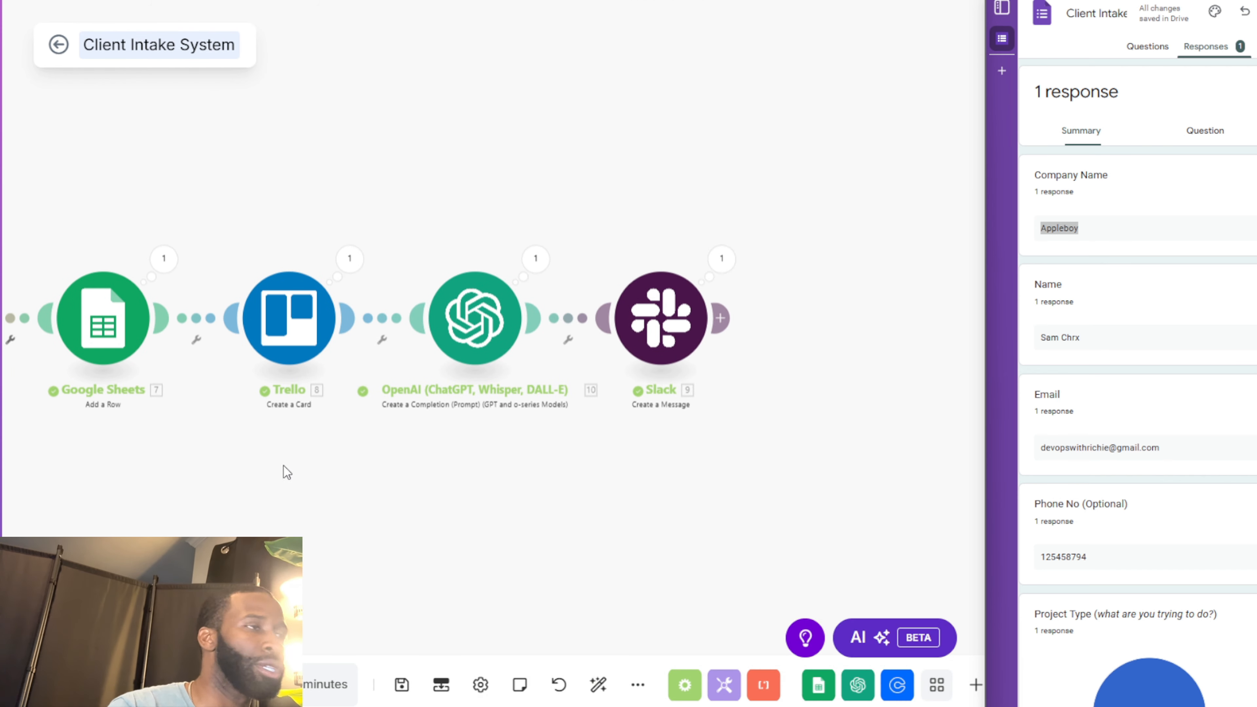
pyautogui.click(526, 278)
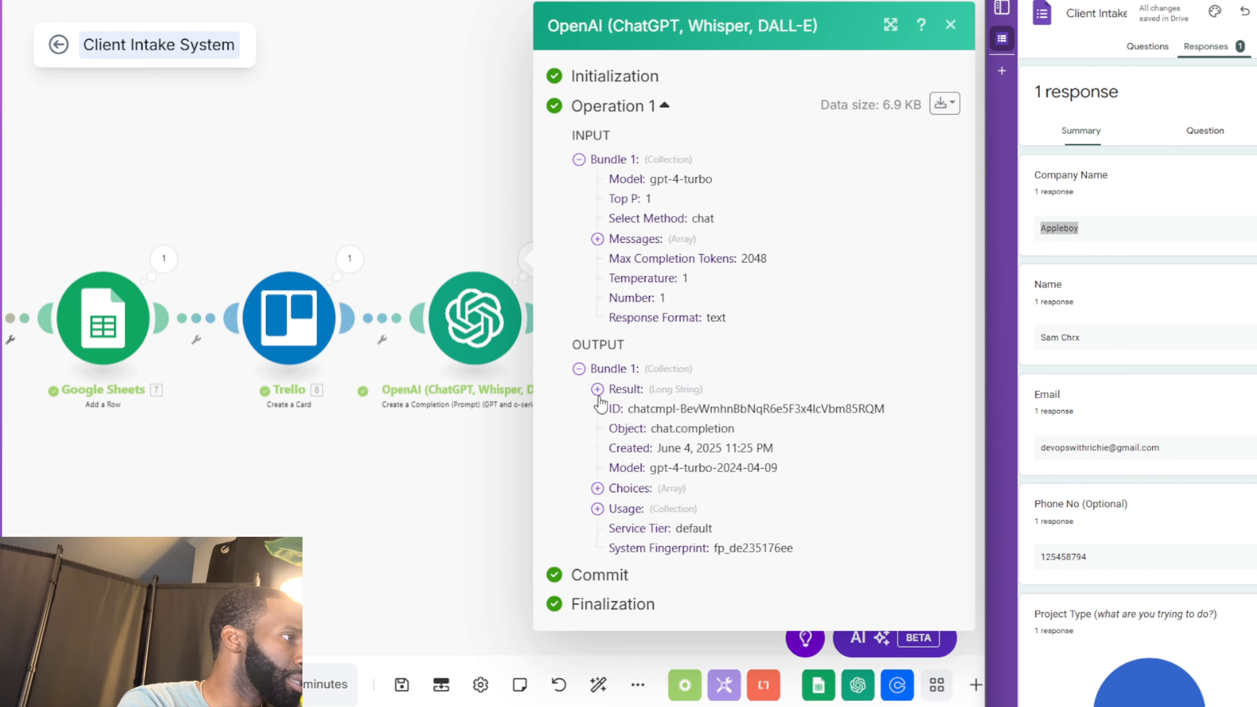
pyautogui.click(597, 239)
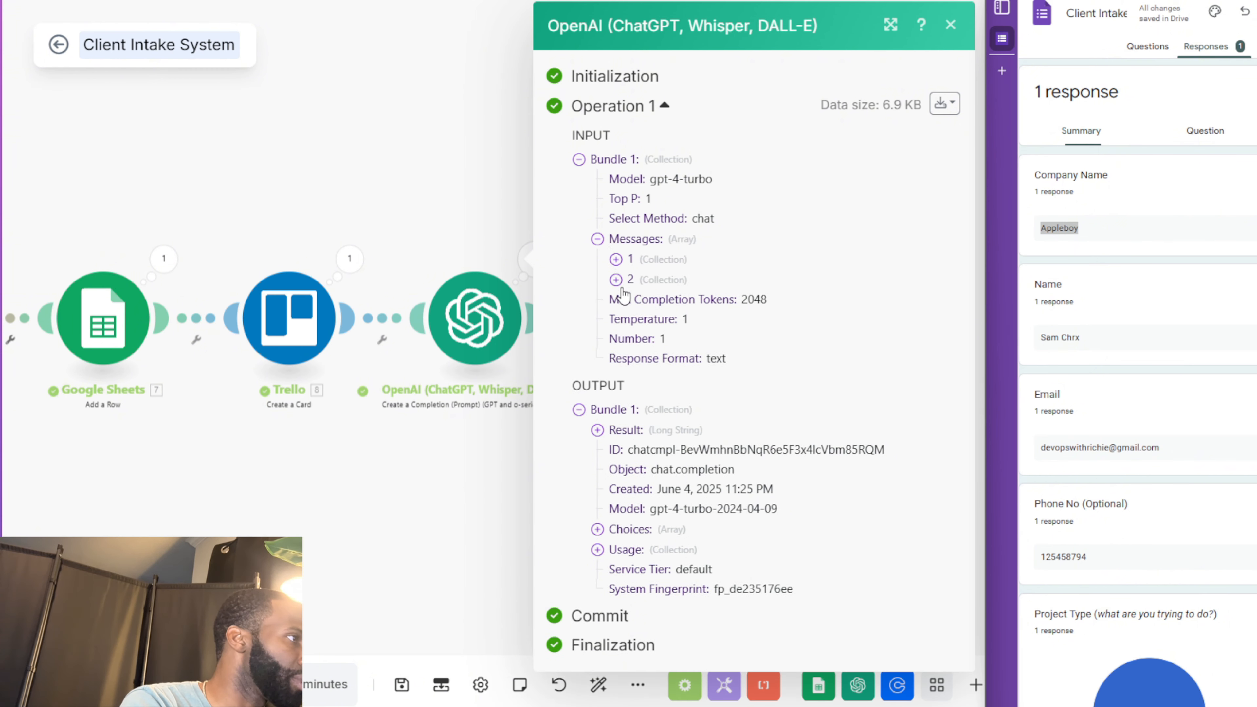
pyautogui.click(615, 259)
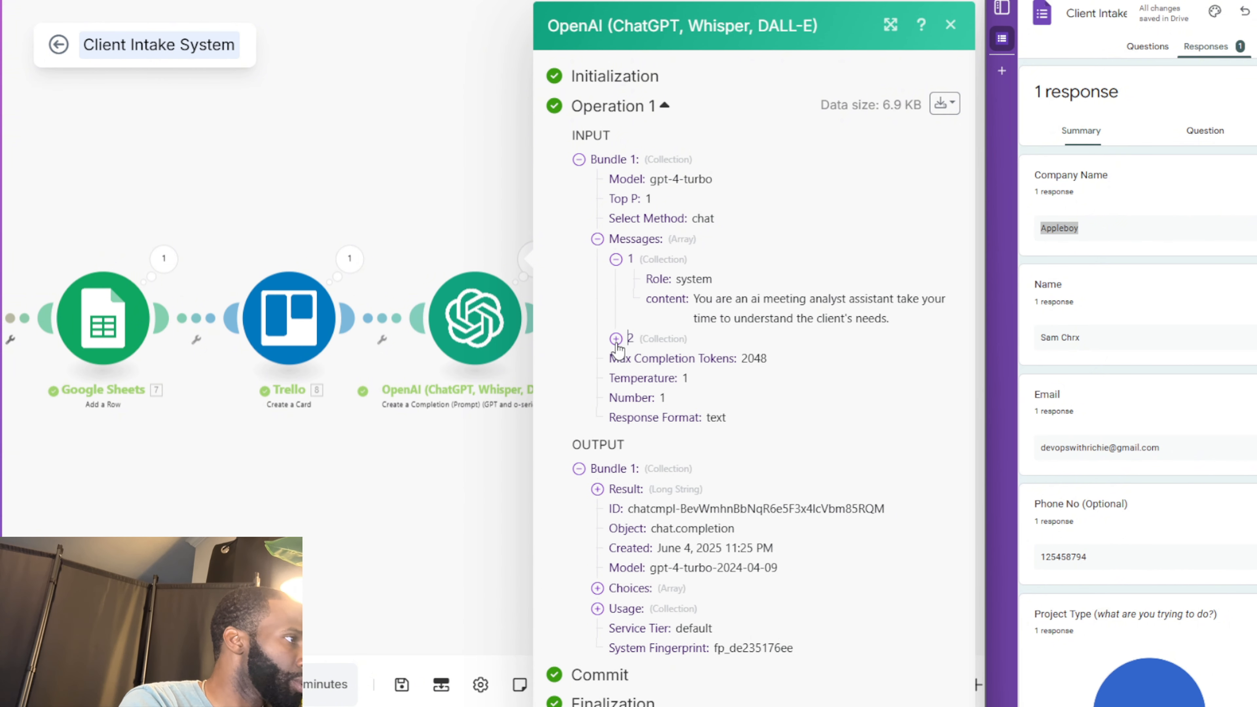
pyautogui.click(617, 340)
pyautogui.scroll(-2, 650, 468)
pyautogui.scroll(-2, 649, 468)
pyautogui.click(477, 502)
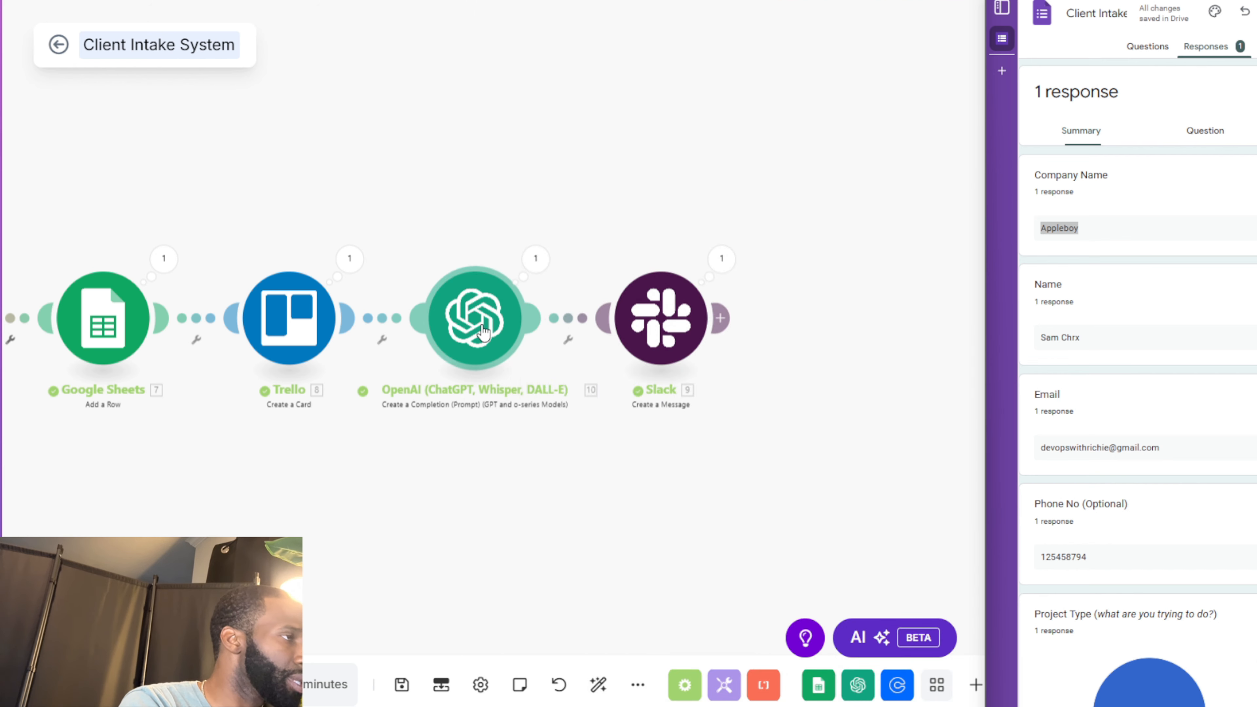
# Reveal the generated meeting-minutes template in the OpenAI output's Choices and read its title
pyautogui.moveTo(479, 338); pyautogui.dragTo(353, 339)
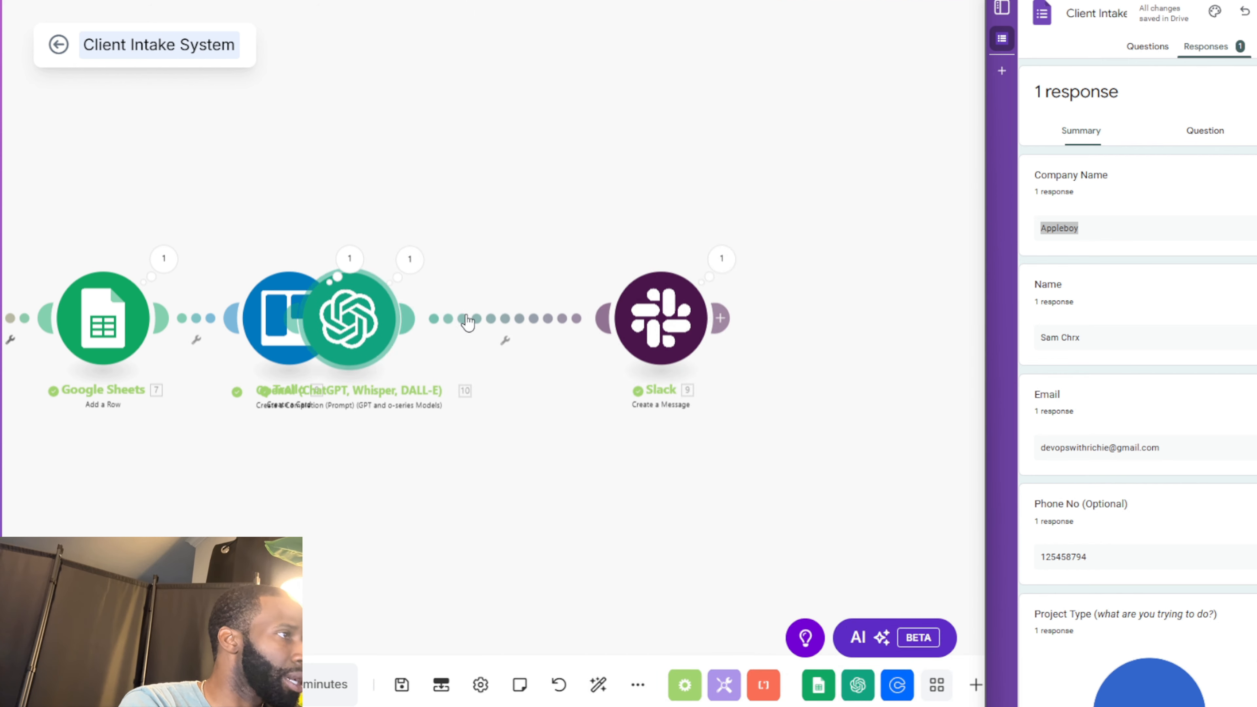
pyautogui.click(409, 259)
pyautogui.click(503, 488)
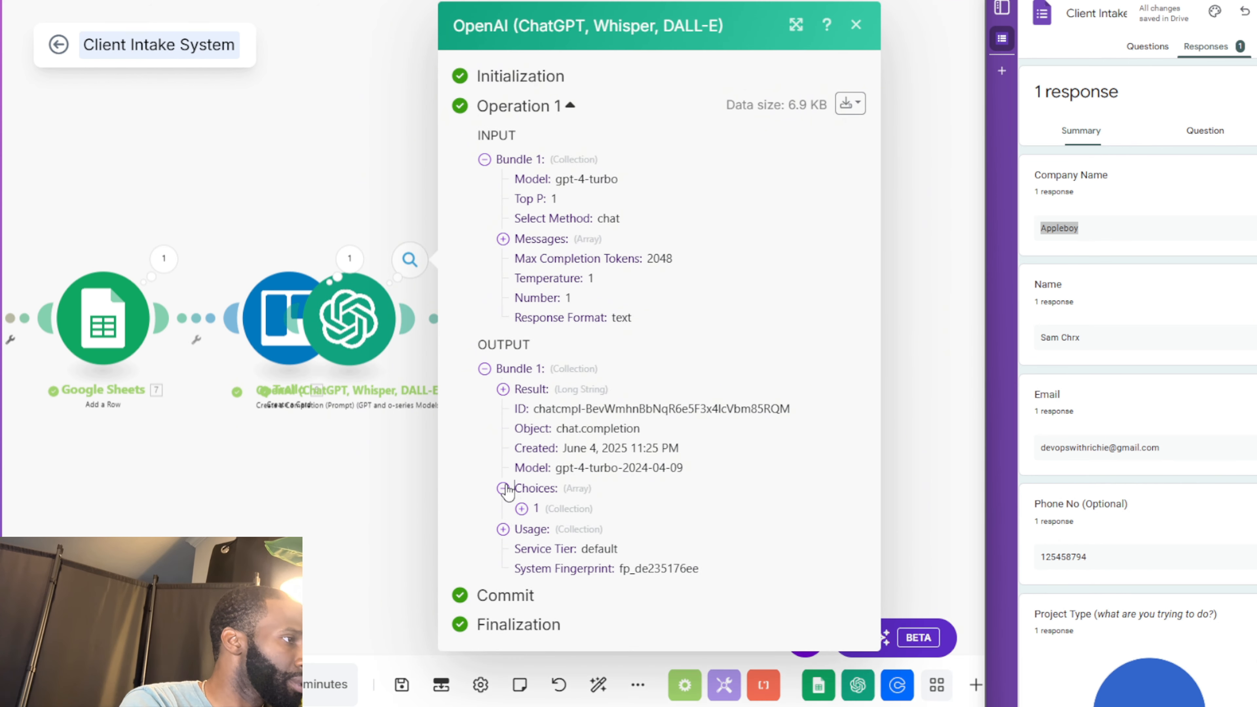
pyautogui.click(503, 388)
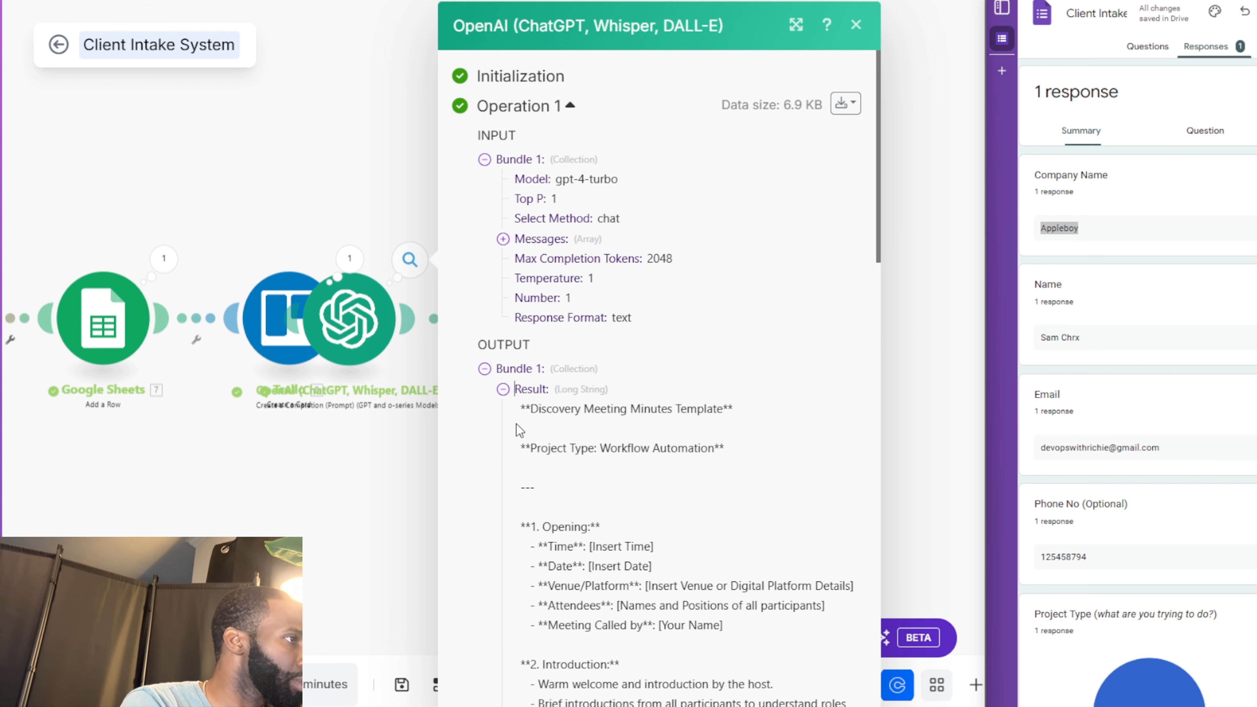
pyautogui.scroll(-3, 548, 471)
pyautogui.scroll(-1, 549, 470)
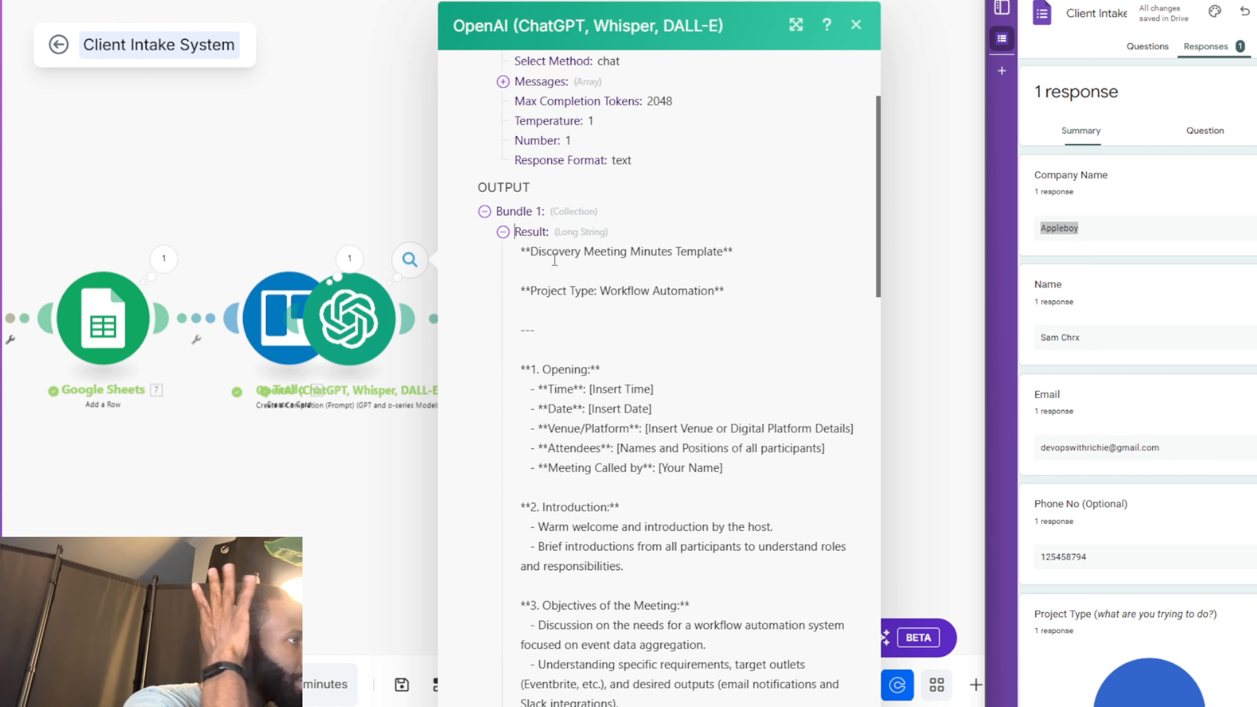
pyautogui.moveTo(531, 255); pyautogui.dragTo(521, 254)
pyautogui.moveTo(732, 254); pyautogui.dragTo(727, 255)
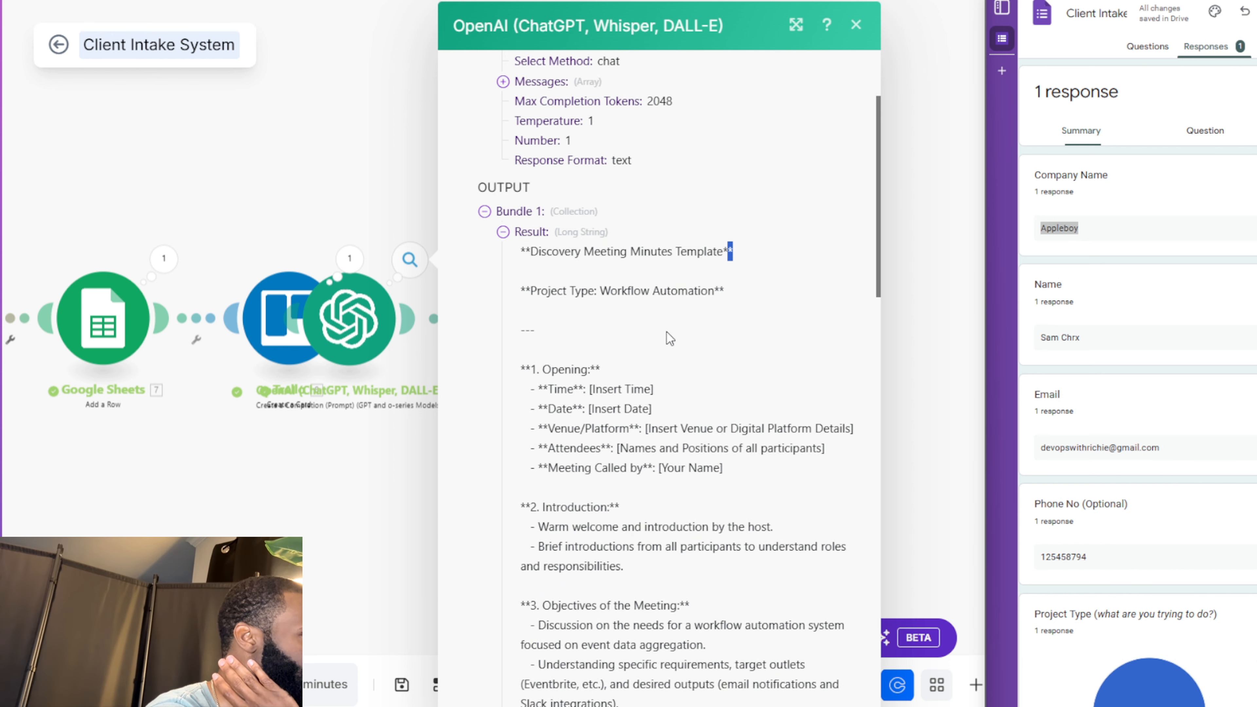
pyautogui.scroll(-2, 666, 331)
pyautogui.scroll(5, 667, 332)
pyautogui.scroll(1, 667, 332)
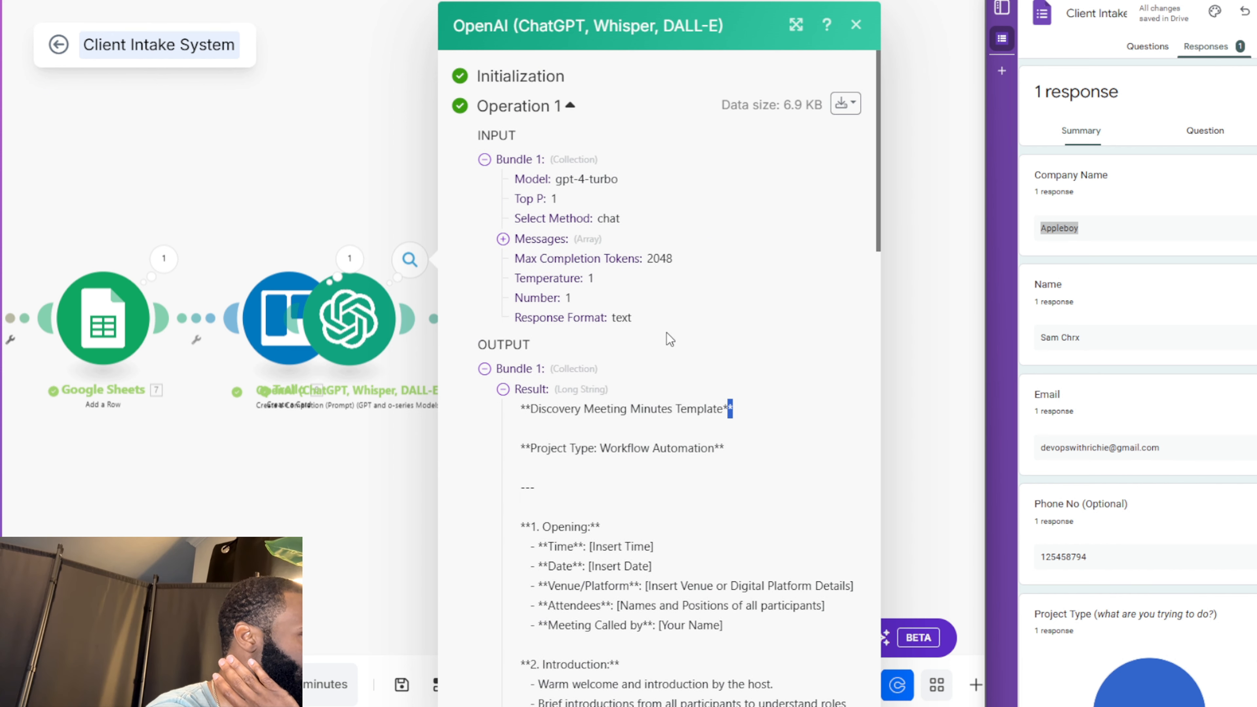
# Re-expand the input messages and scroll through the prompts and template to the end
pyautogui.click(503, 240)
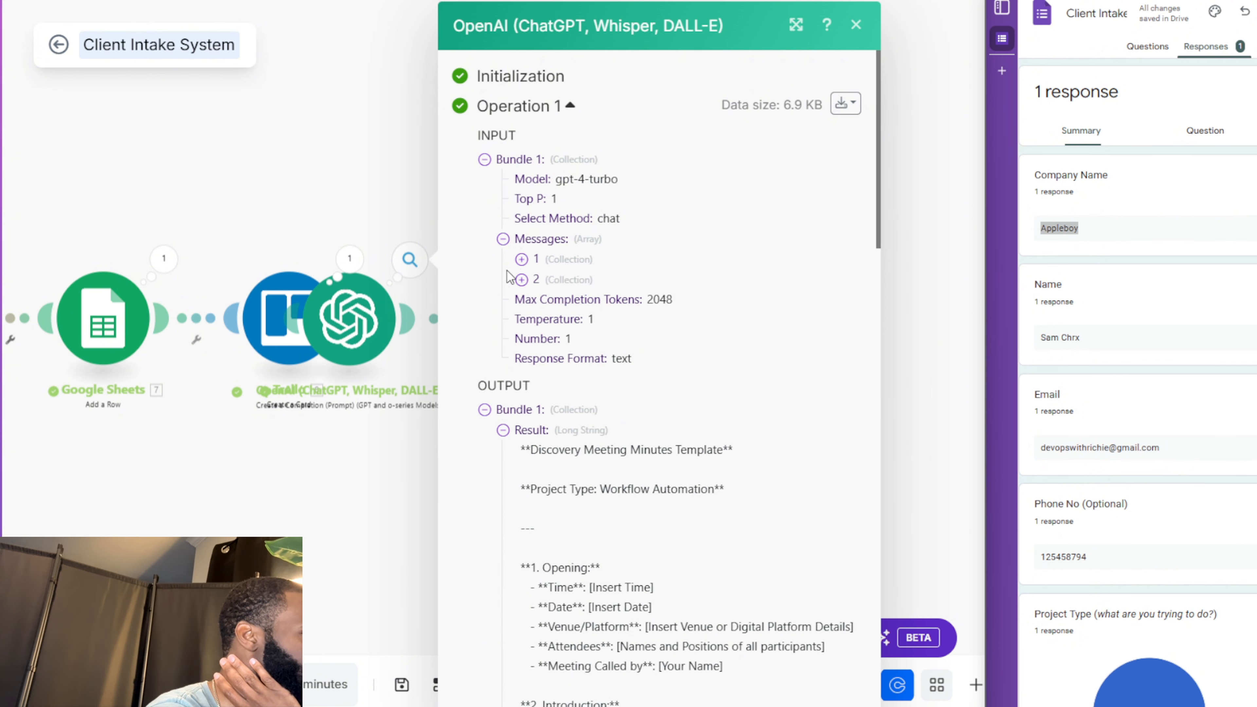
pyautogui.click(521, 259)
pyautogui.click(522, 341)
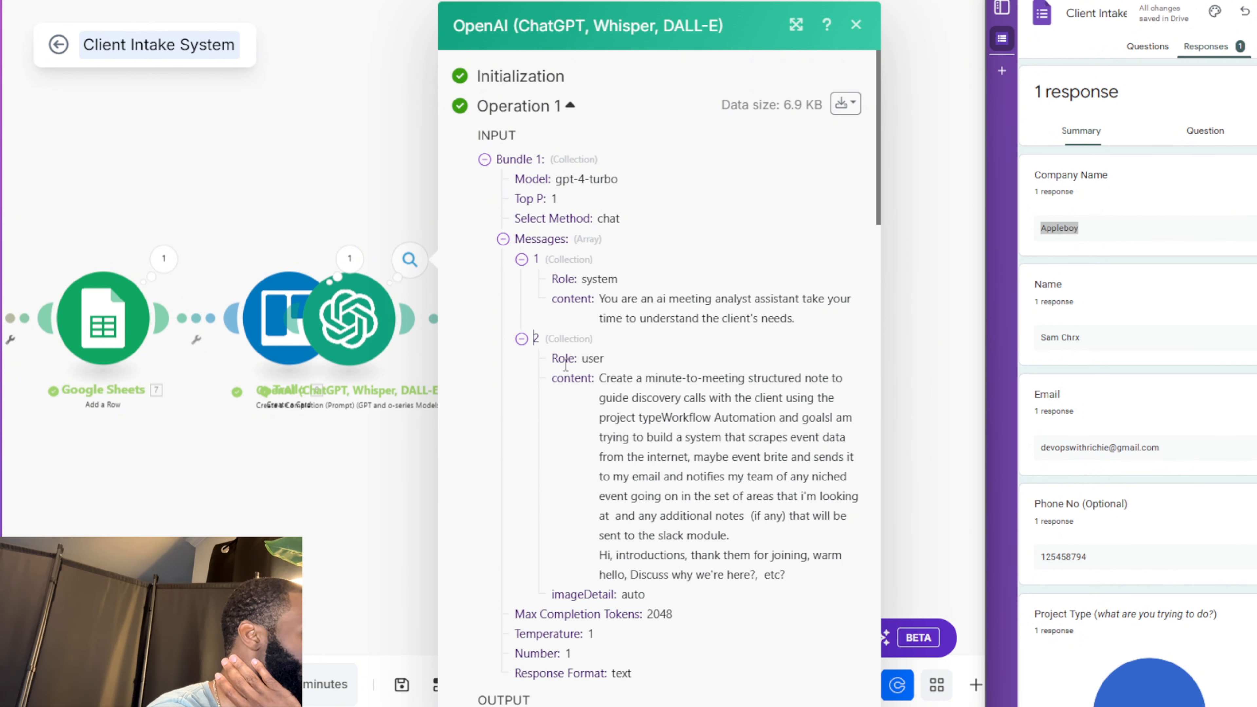
pyautogui.scroll(-3, 666, 317)
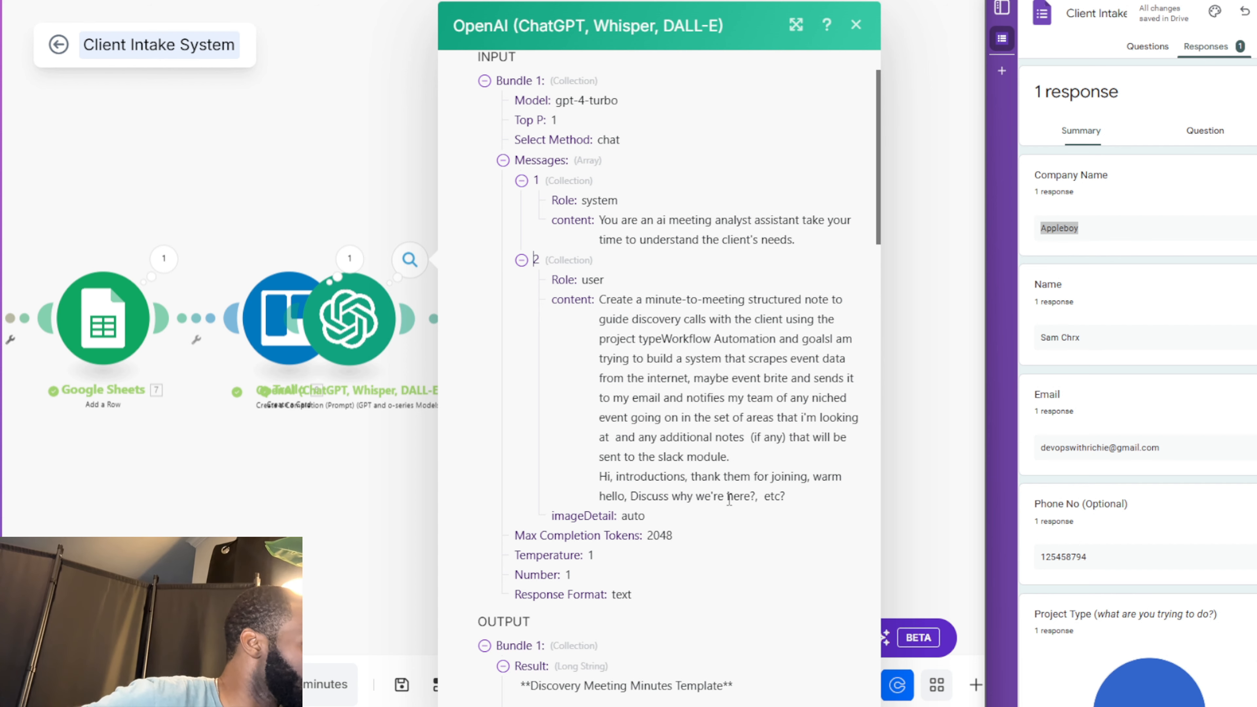
pyautogui.scroll(-5, 728, 505)
pyautogui.scroll(-3, 573, 398)
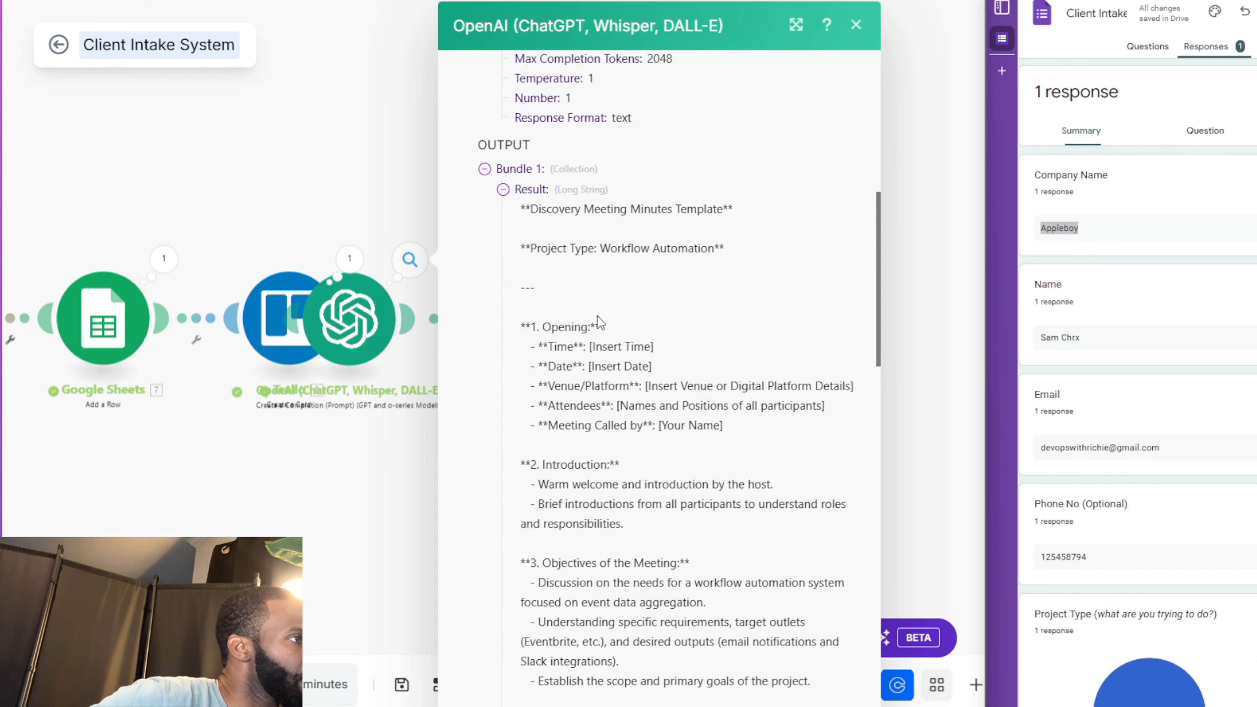
pyautogui.scroll(-2, 596, 317)
pyautogui.scroll(-2, 534, 385)
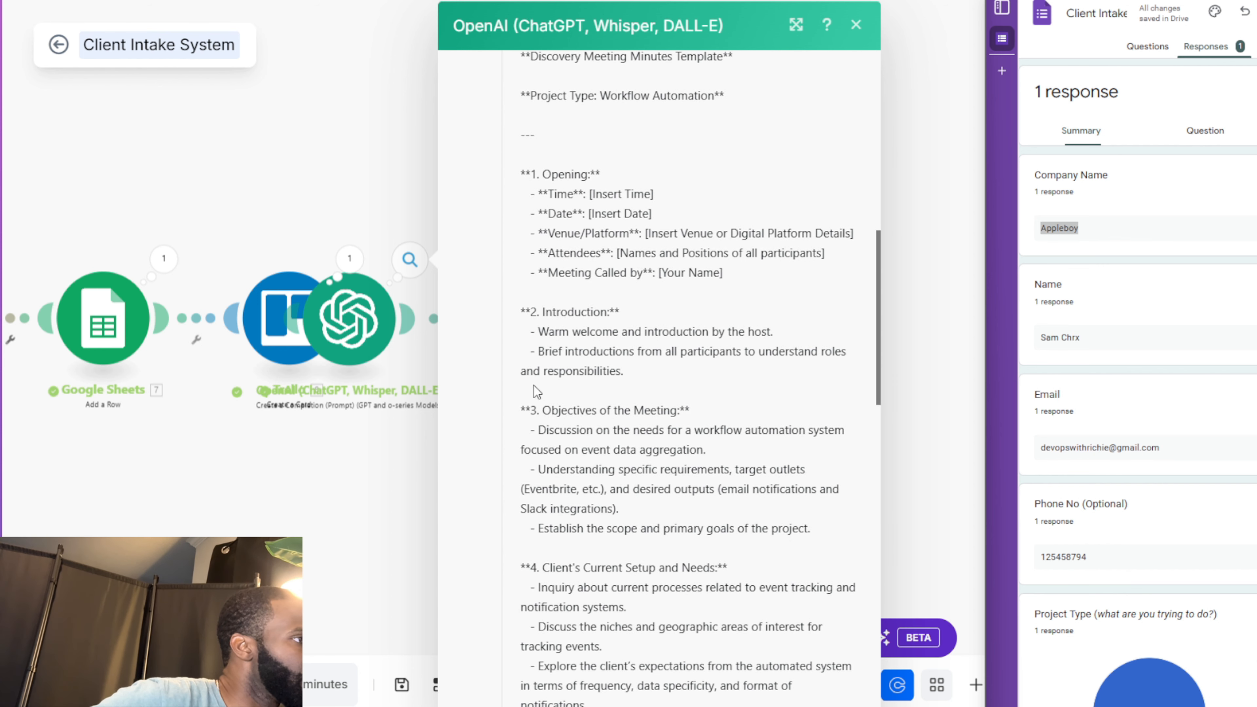
pyautogui.scroll(3, 540, 377)
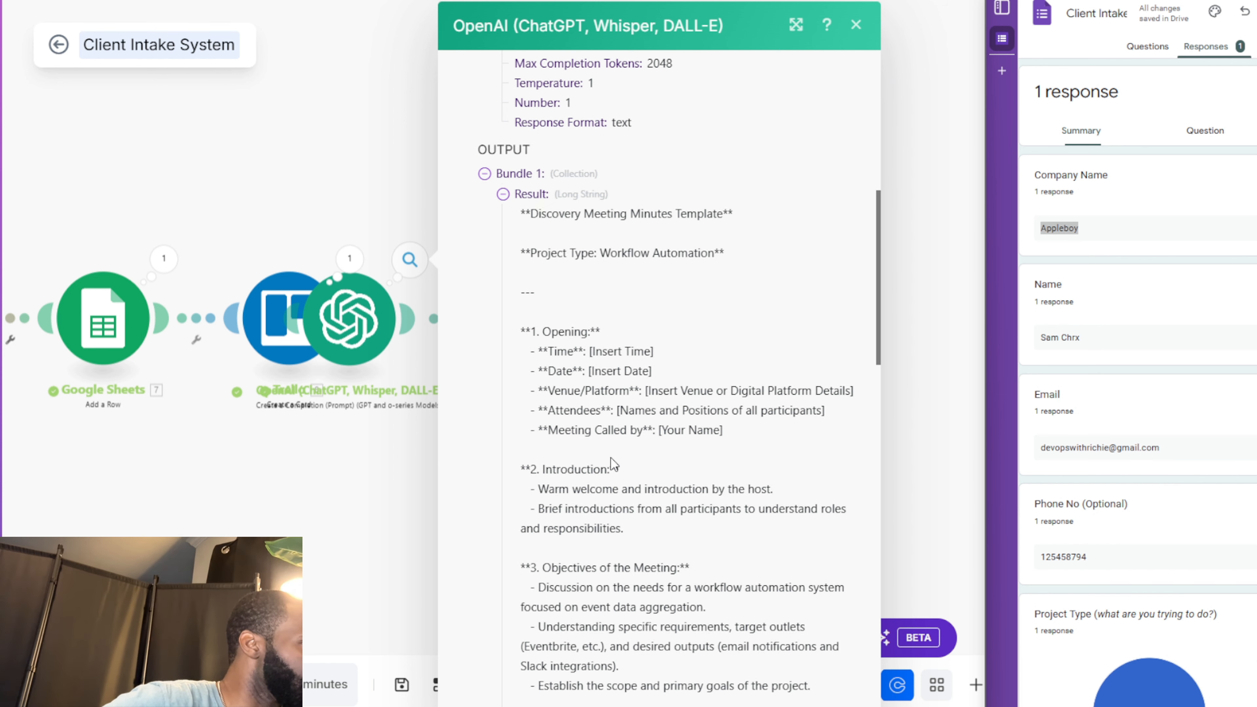
pyautogui.scroll(-2, 608, 456)
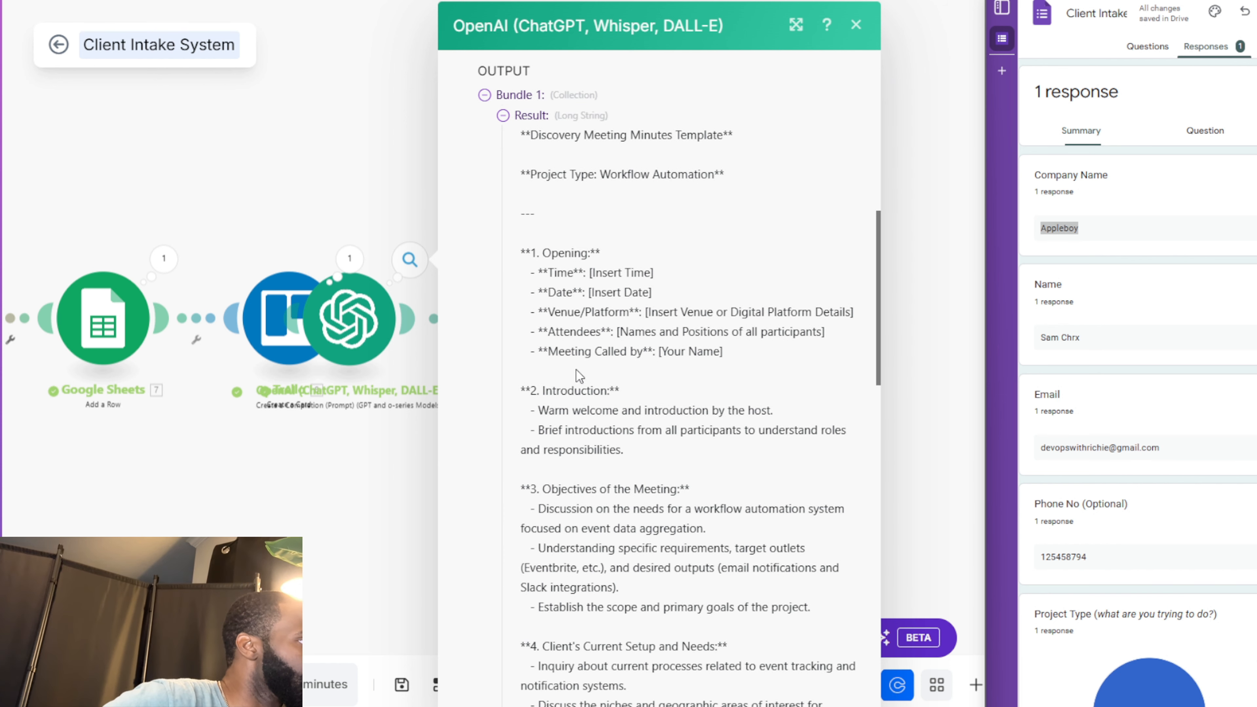
pyautogui.scroll(-3, 579, 376)
pyautogui.scroll(-3, 578, 358)
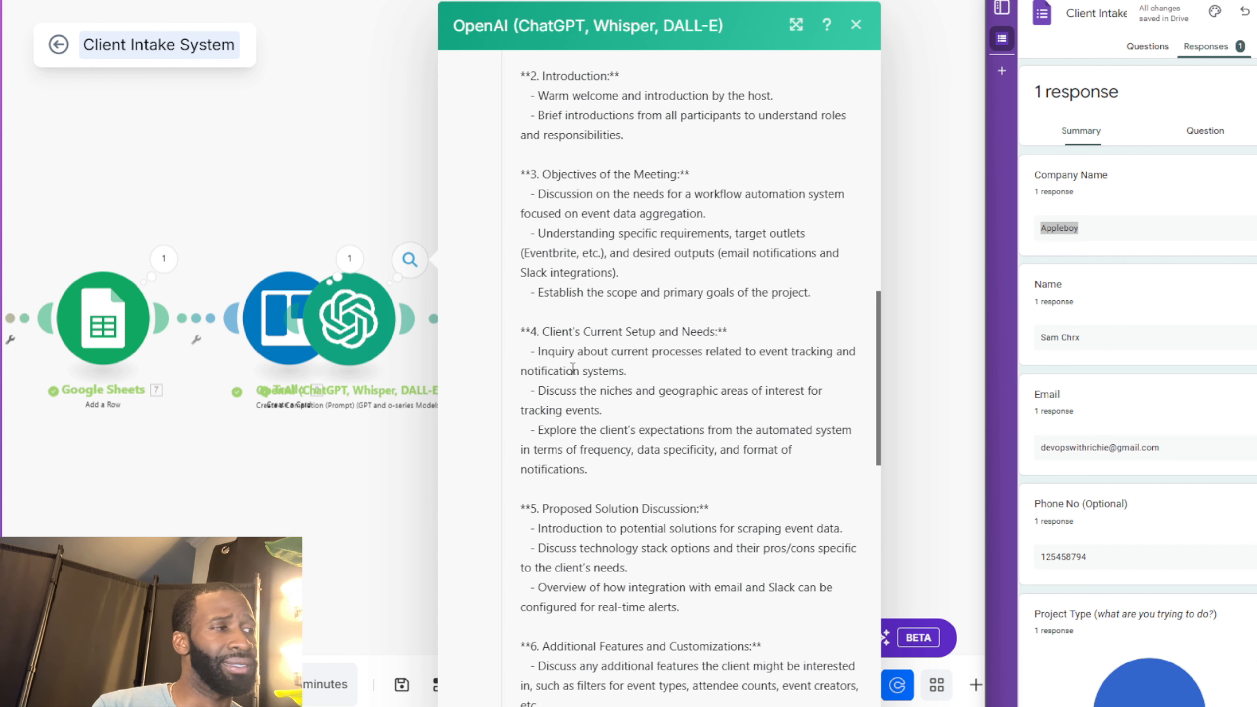
pyautogui.scroll(8, 646, 369)
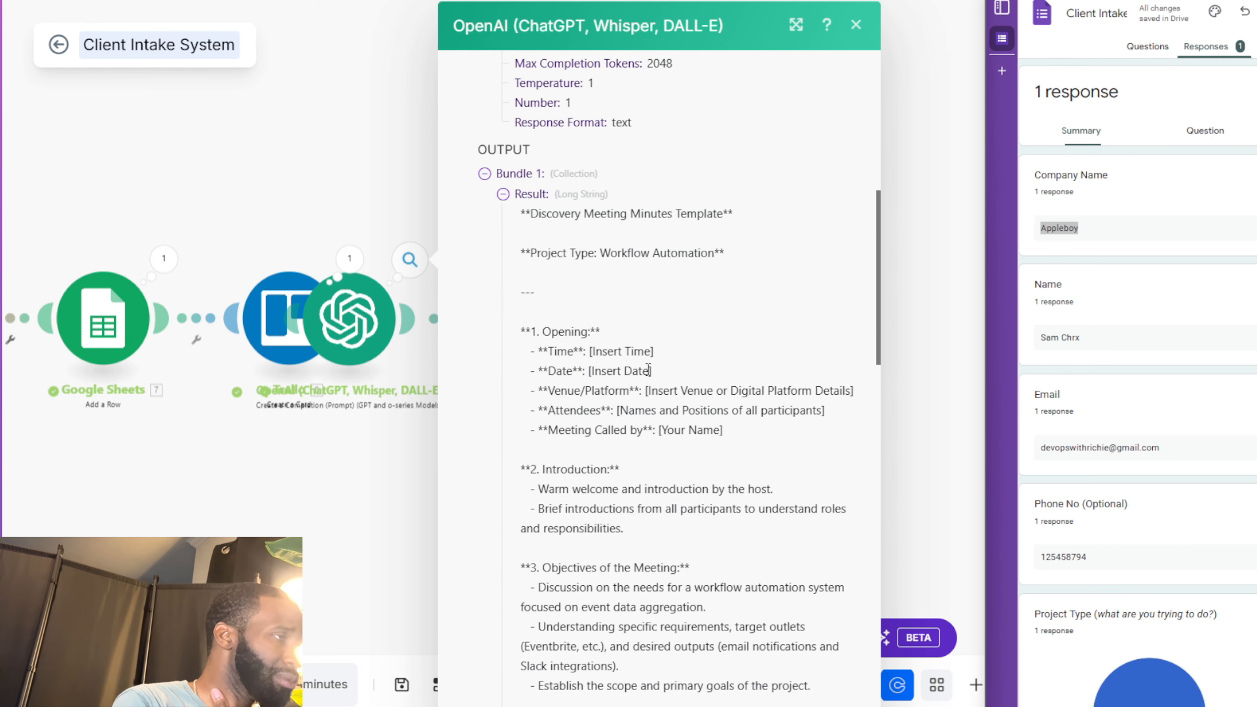
pyautogui.scroll(-7, 648, 377)
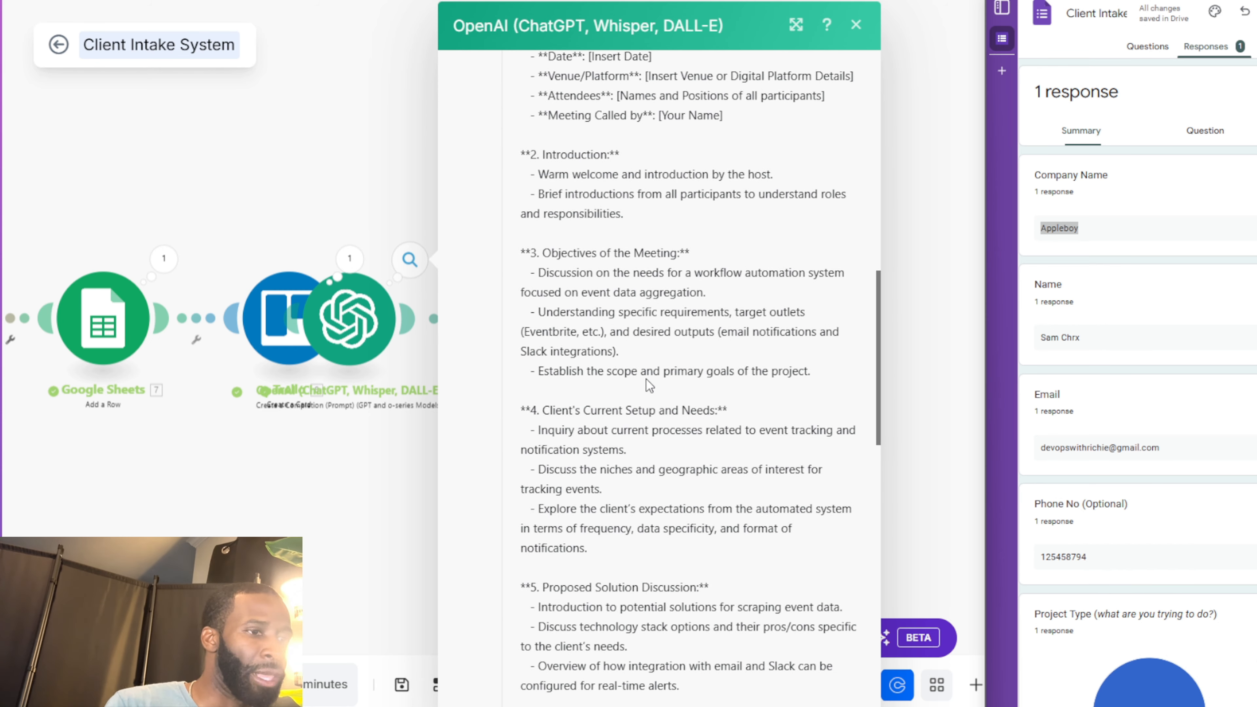
pyautogui.scroll(-8, 647, 377)
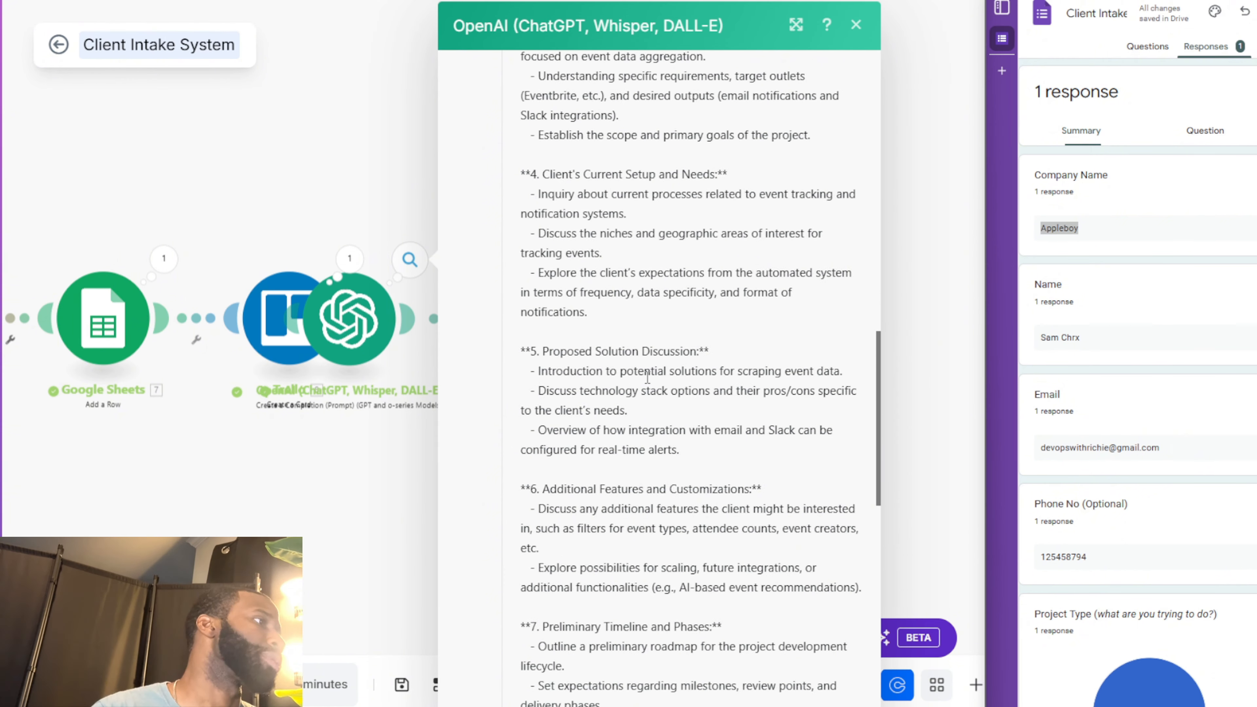
pyautogui.scroll(-3, 647, 378)
pyautogui.scroll(-8, 646, 377)
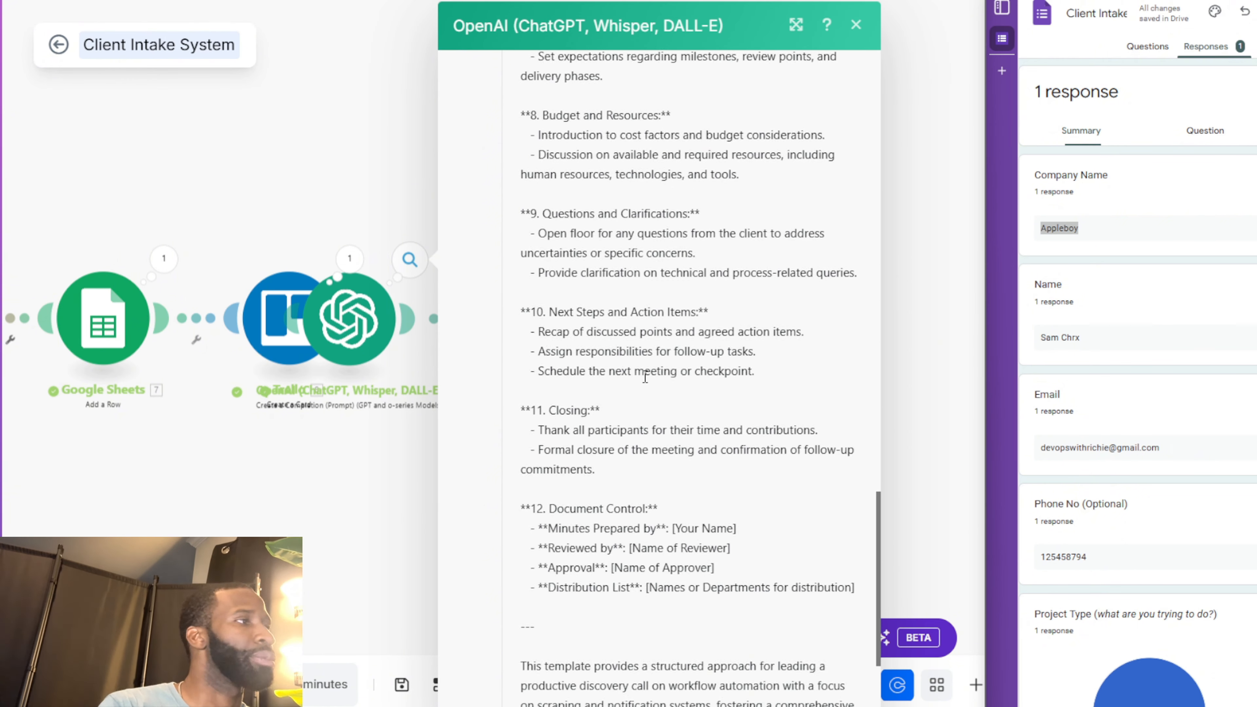
# Place the OpenAI module between Trello and Slack and check the Slack module's run output
pyautogui.click(370, 590)
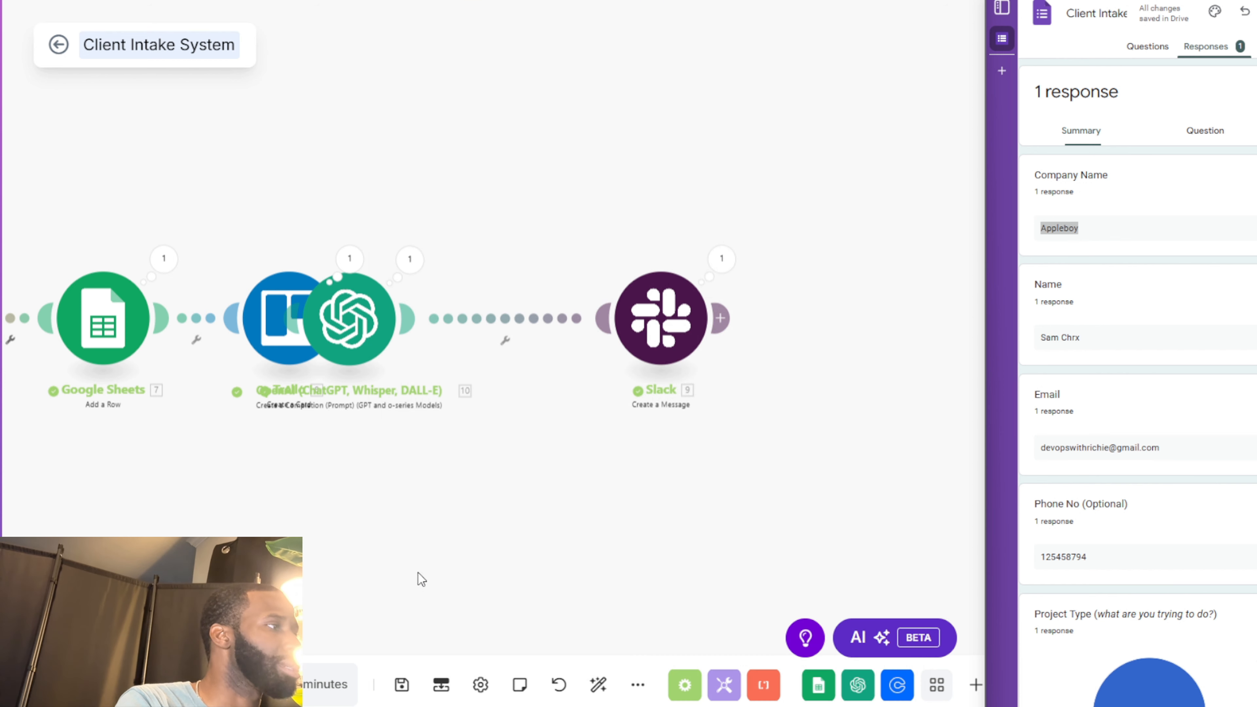
pyautogui.moveTo(362, 336); pyautogui.dragTo(489, 335)
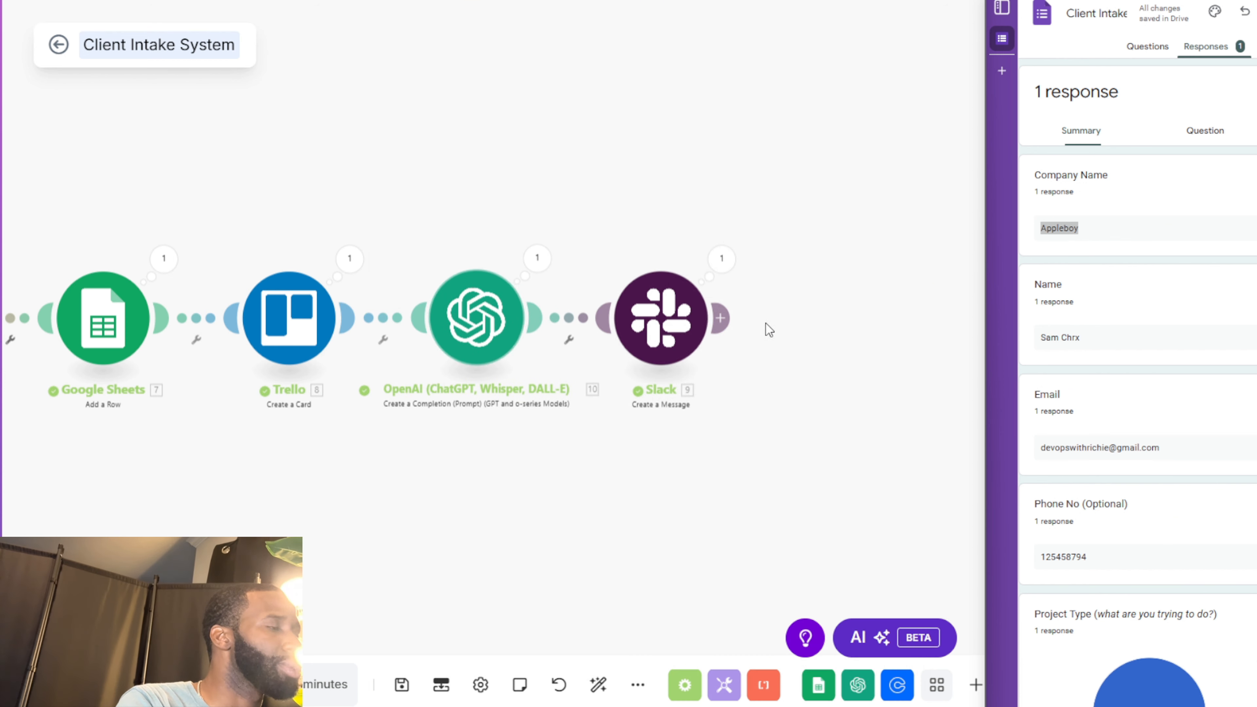
pyautogui.click(721, 261)
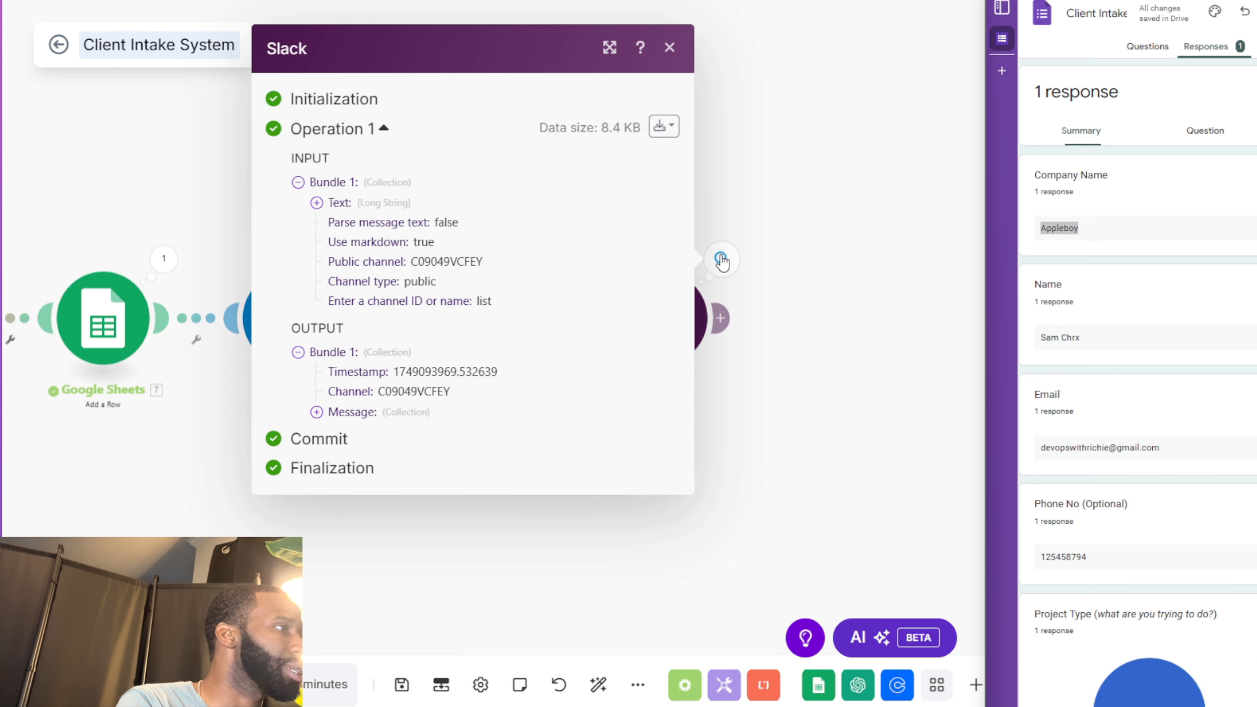
pyautogui.click(380, 563)
# Expand the OpenAI run's Messages and Result, read the template to the end, and close it
pyautogui.moveTo(1, 209)
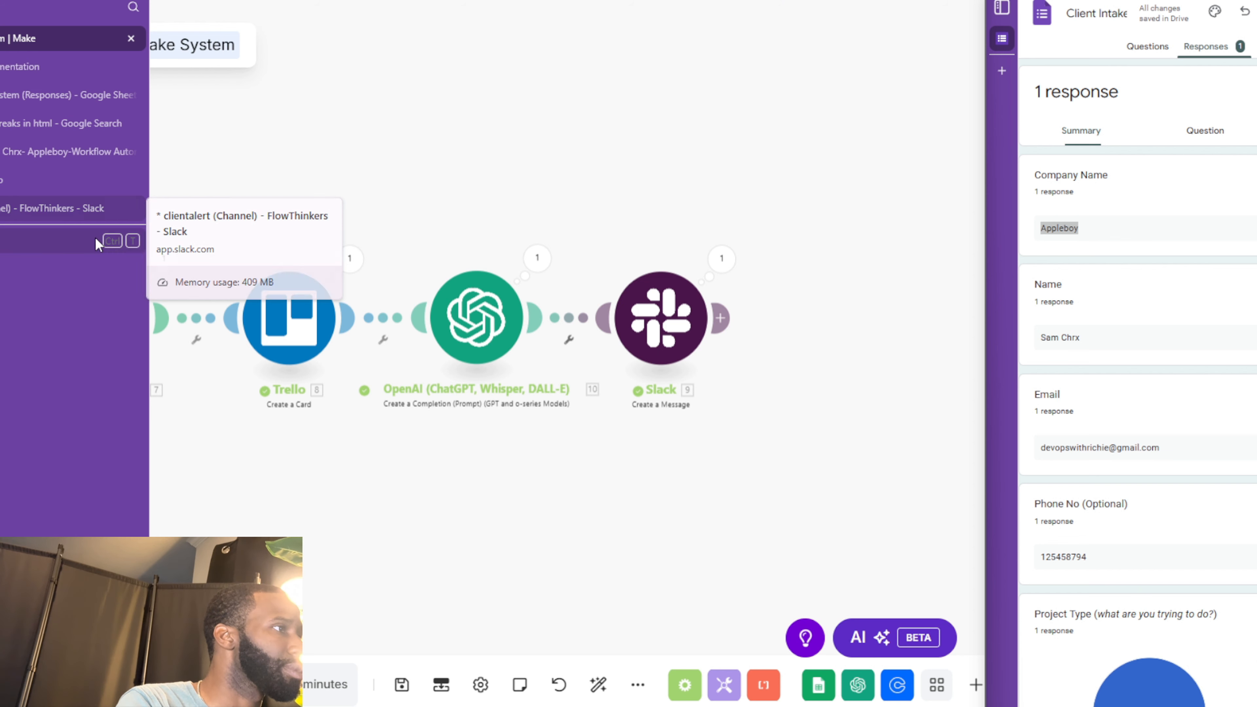
pyautogui.click(538, 262)
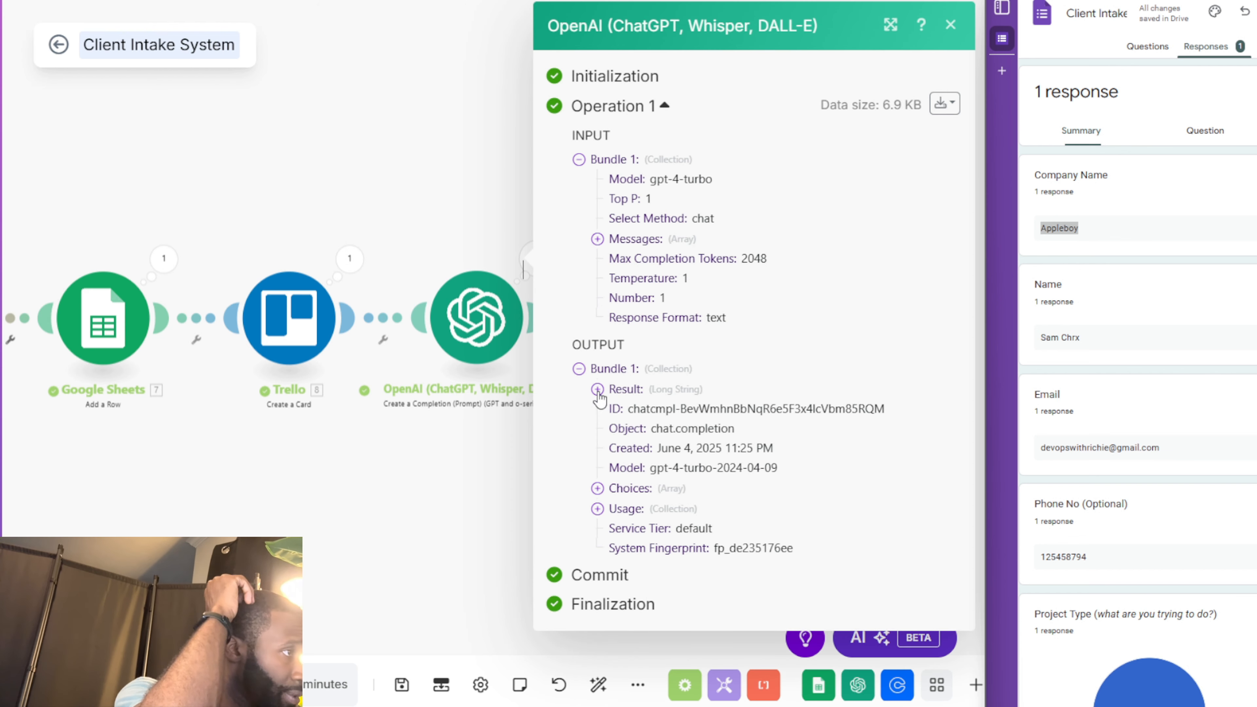
pyautogui.click(598, 239)
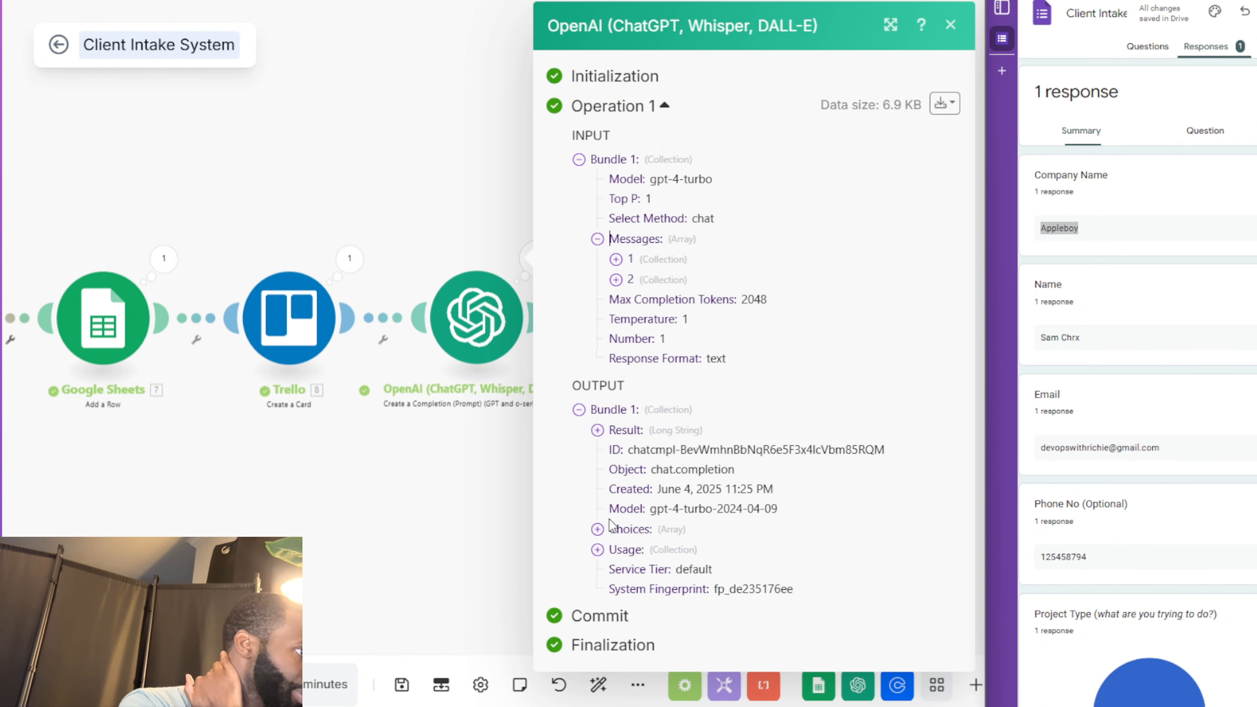
pyautogui.click(597, 430)
pyautogui.scroll(-3, 673, 440)
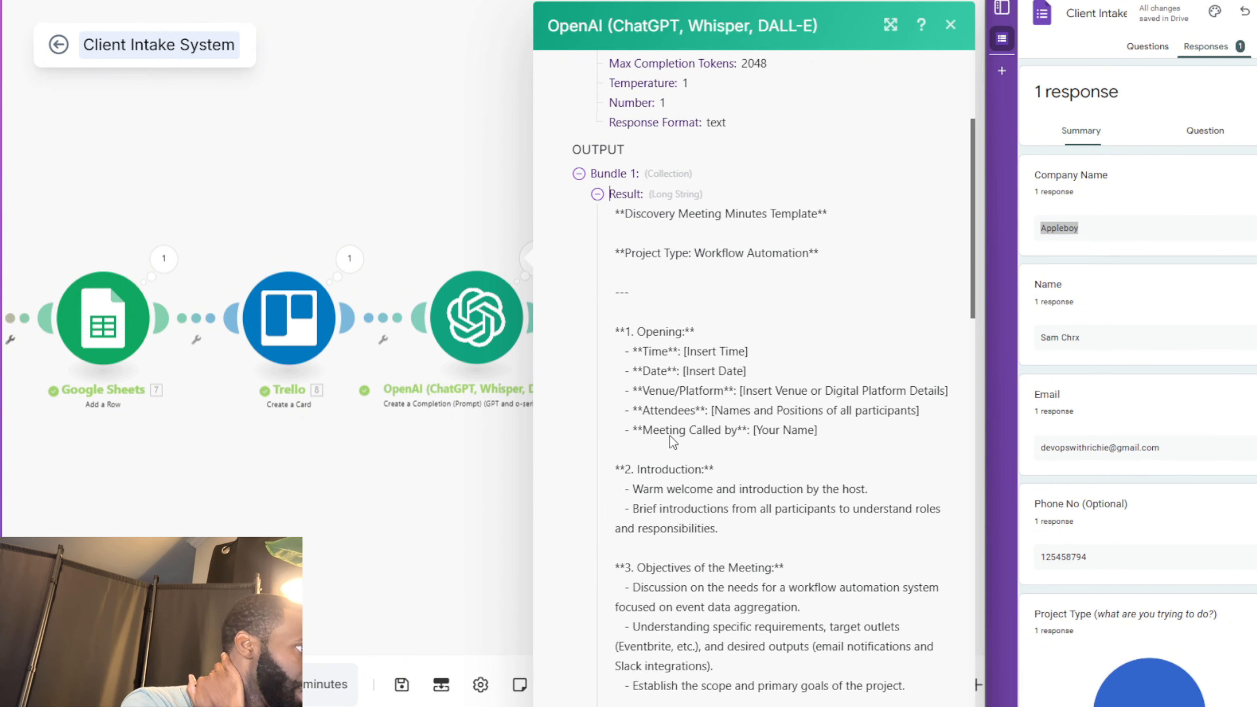
pyautogui.scroll(-3, 682, 391)
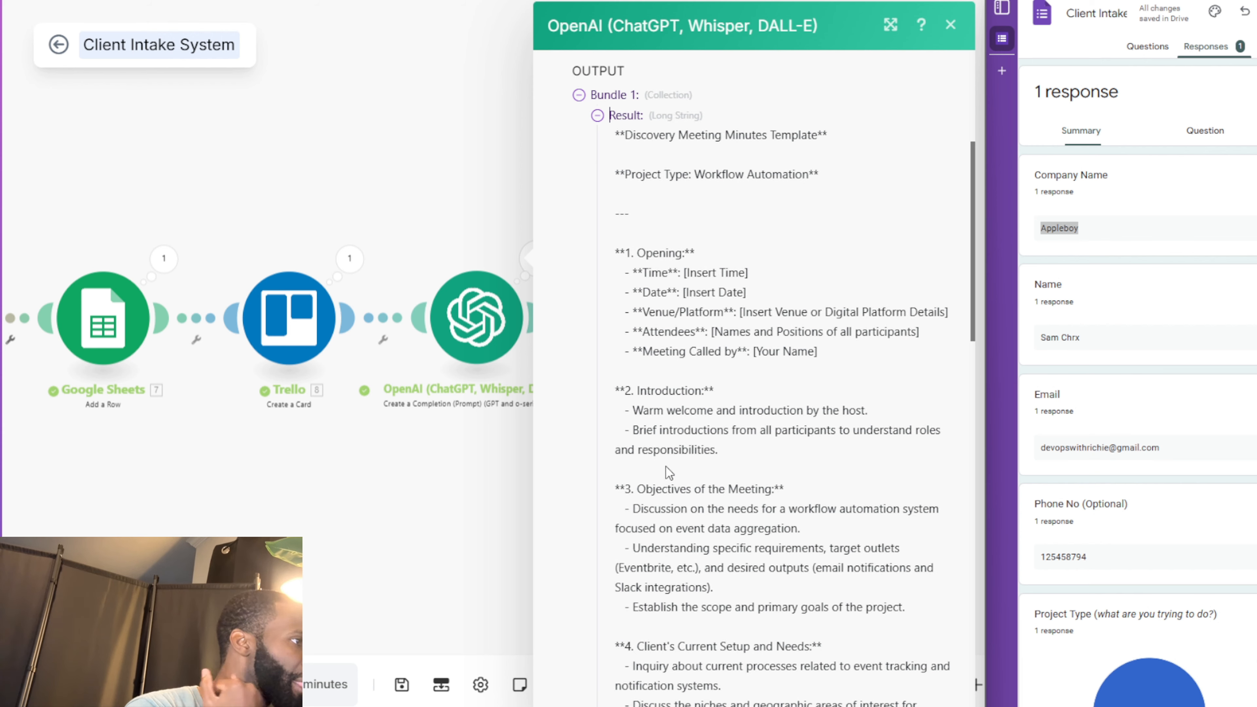
pyautogui.scroll(-5, 666, 469)
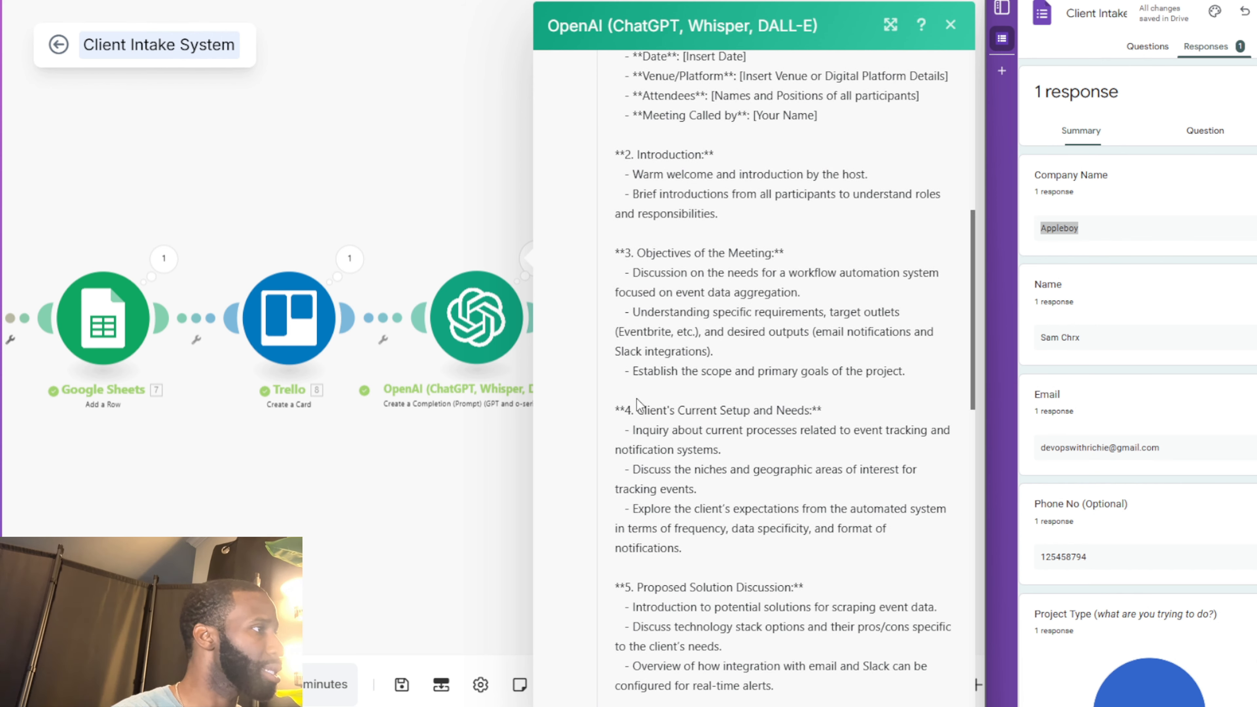
pyautogui.scroll(-4, 641, 406)
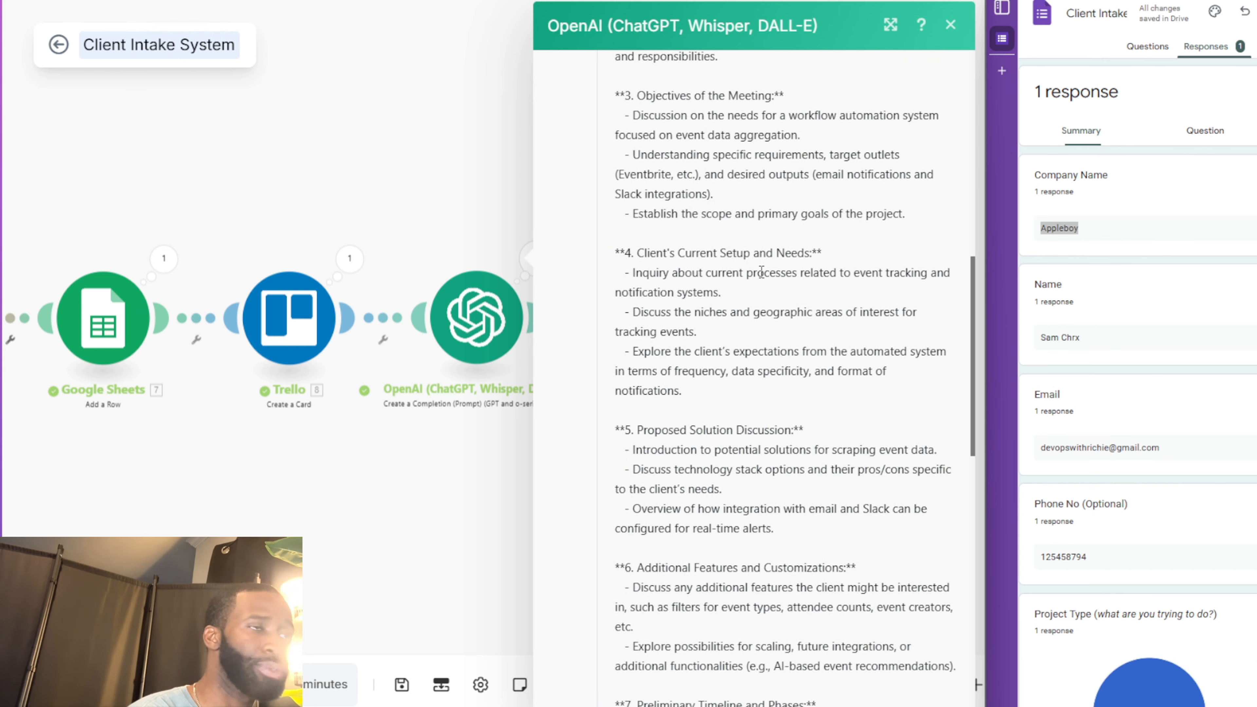
pyautogui.scroll(-2, 707, 398)
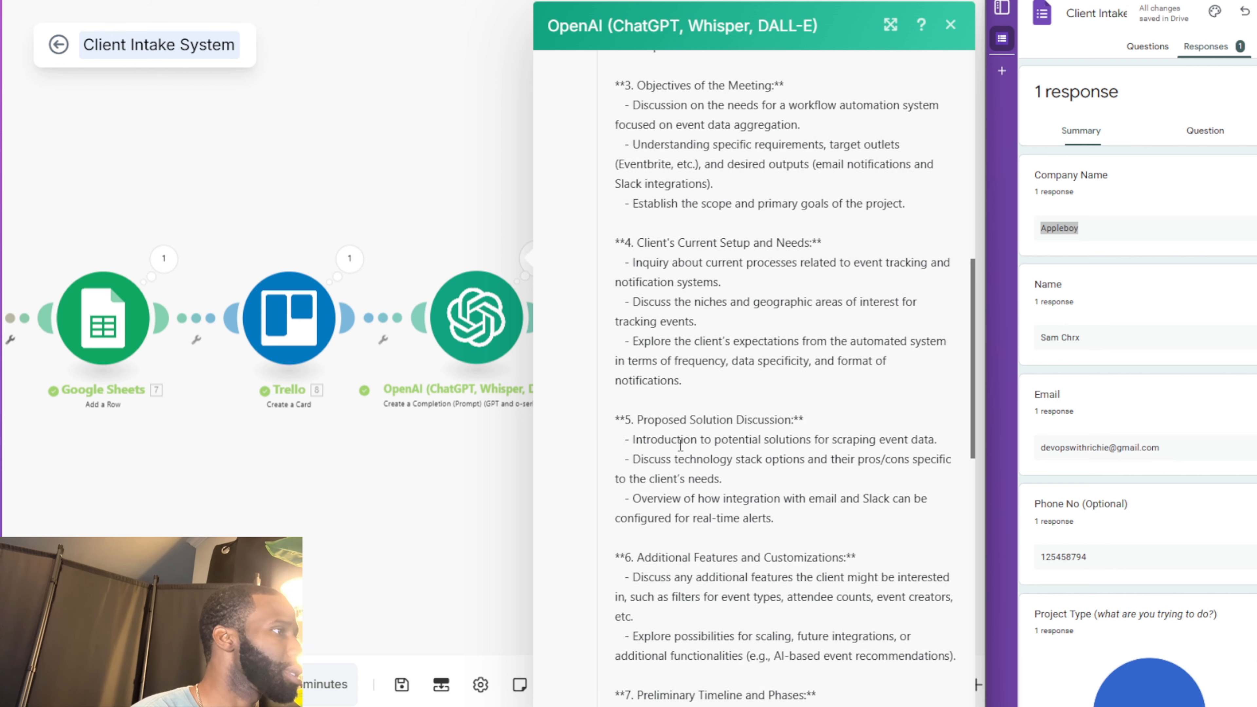
pyautogui.scroll(-2, 680, 445)
pyautogui.scroll(-4, 681, 444)
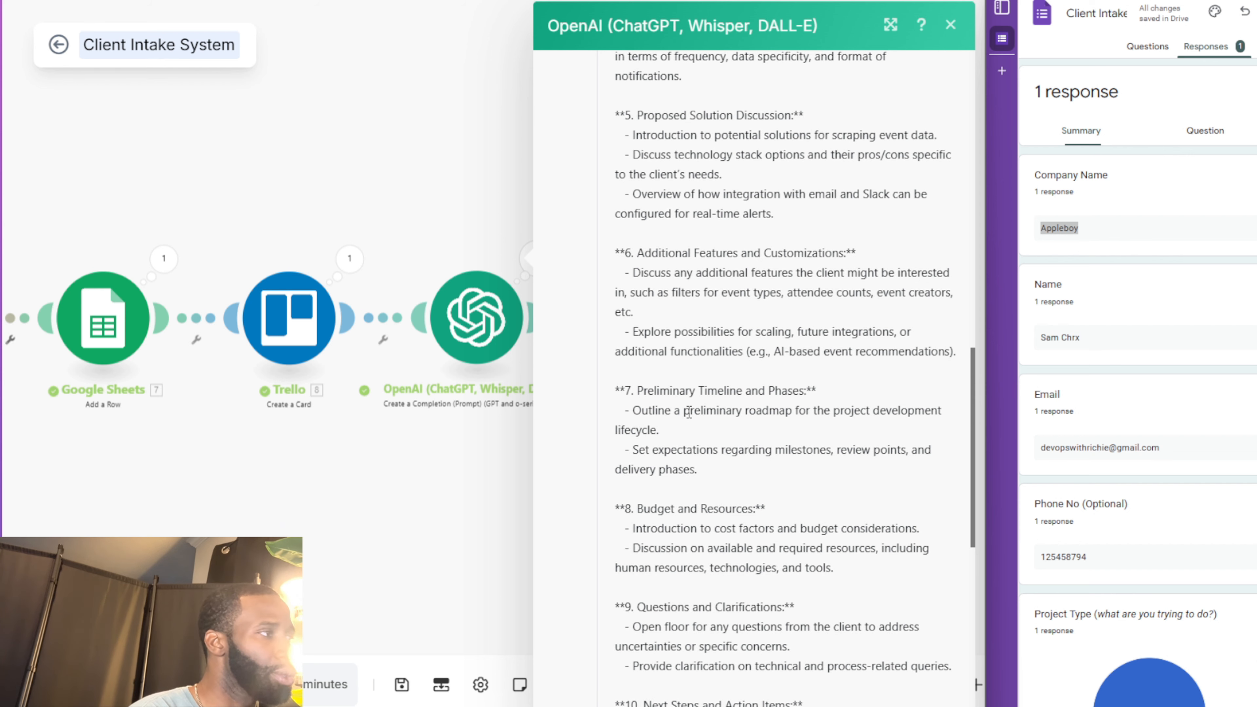
pyautogui.scroll(-2, 688, 411)
pyautogui.scroll(-2, 688, 412)
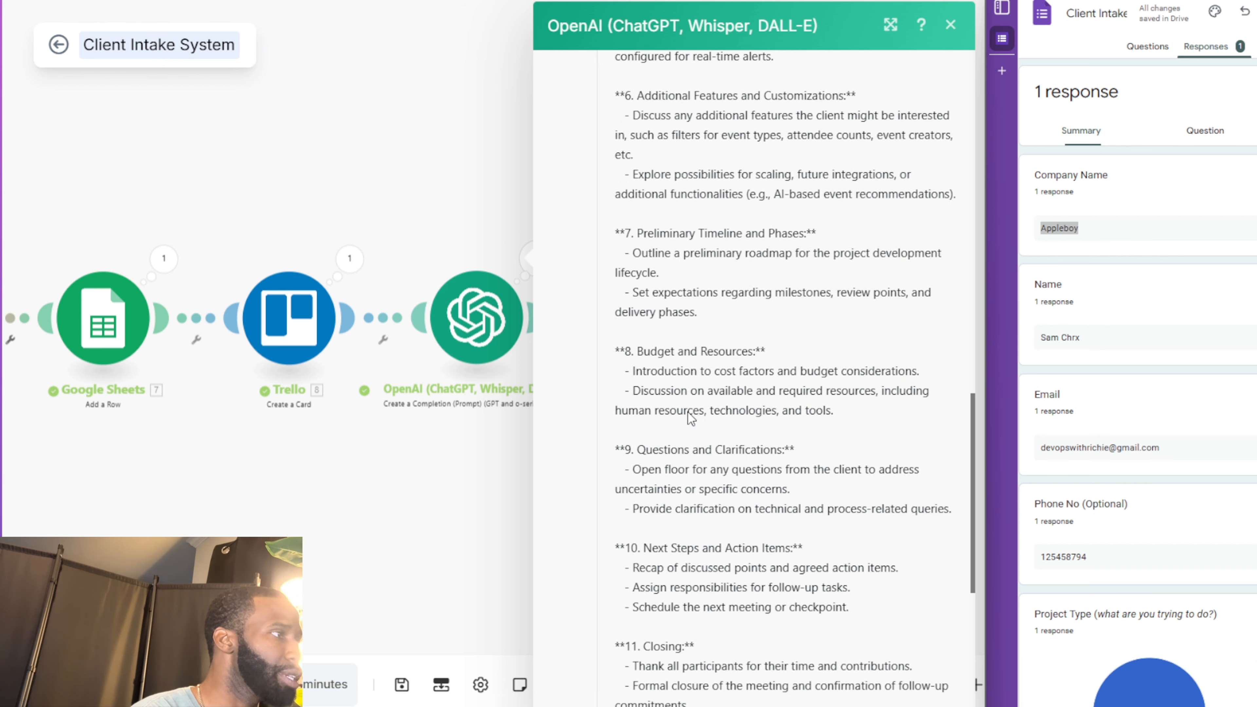
pyautogui.scroll(-2, 708, 386)
pyautogui.scroll(-2, 688, 390)
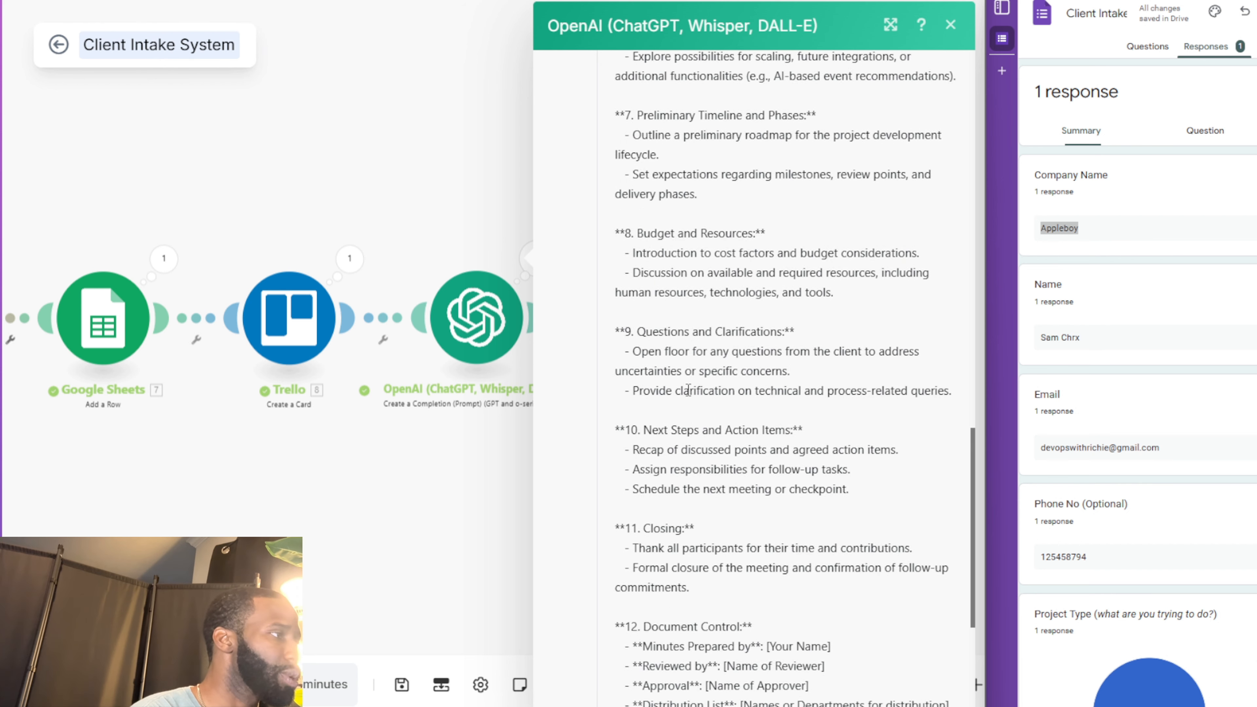
pyautogui.scroll(-2, 688, 391)
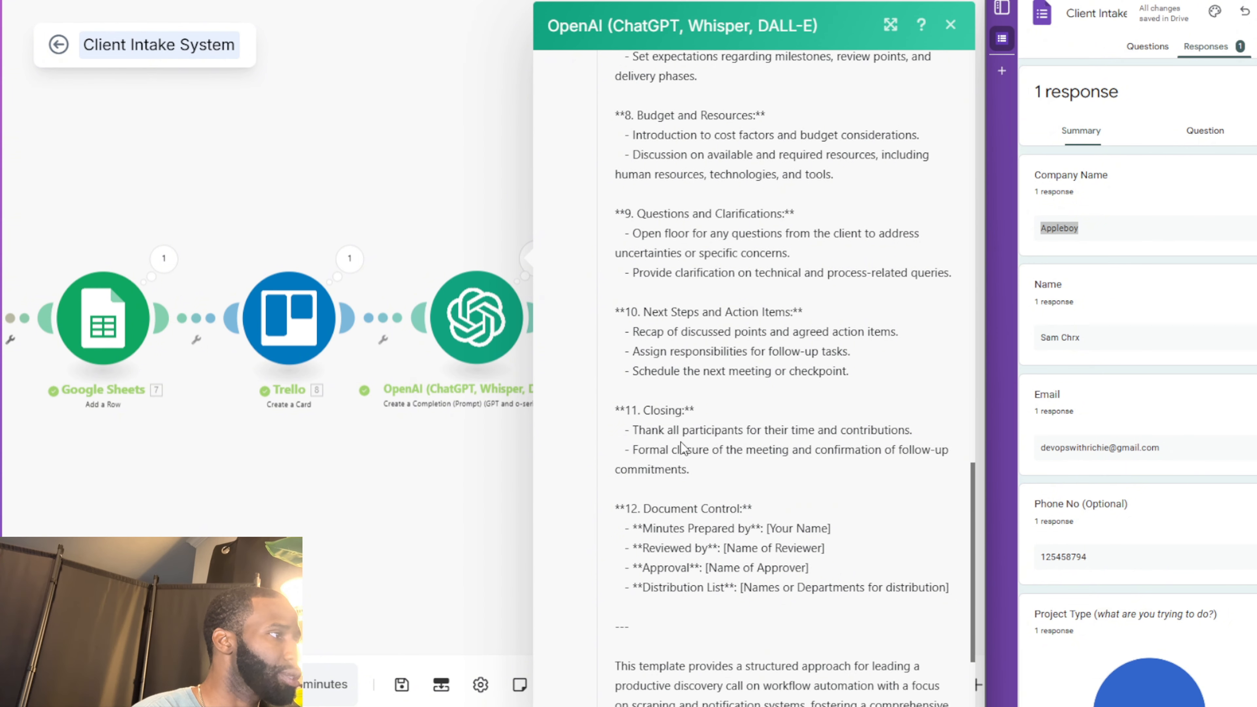
pyautogui.scroll(-4, 681, 461)
pyautogui.scroll(-3, 679, 467)
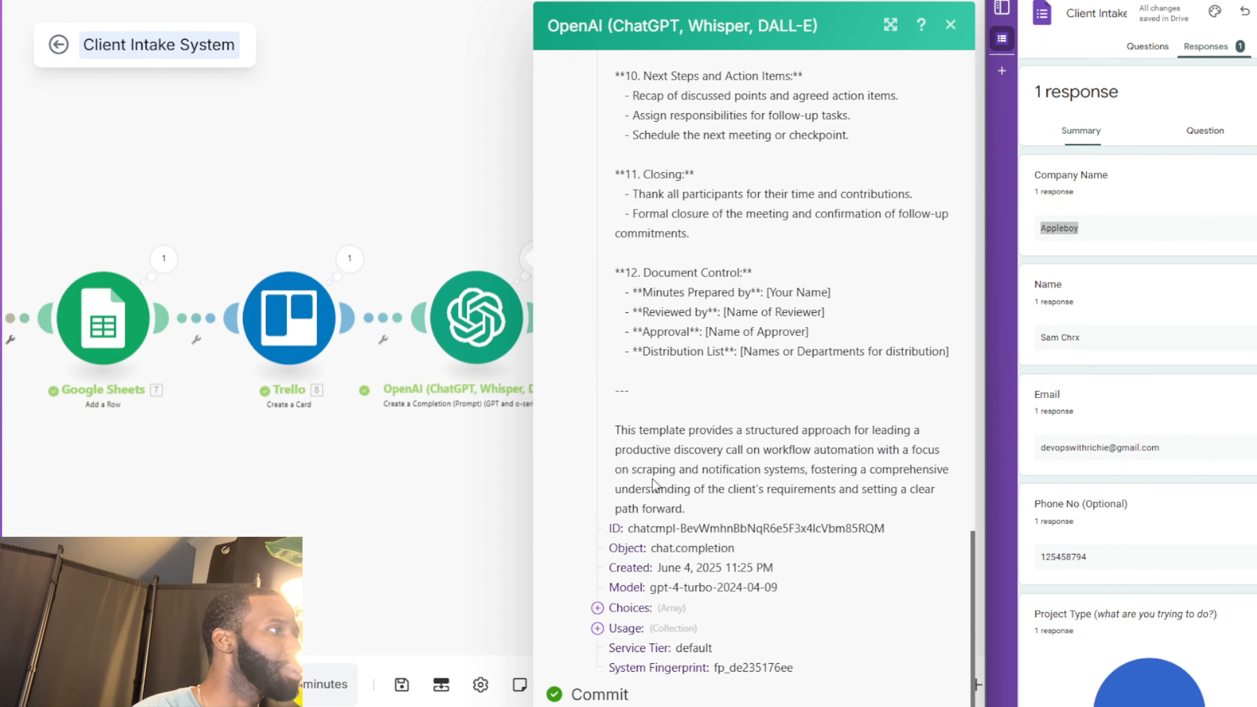
pyautogui.click(464, 524)
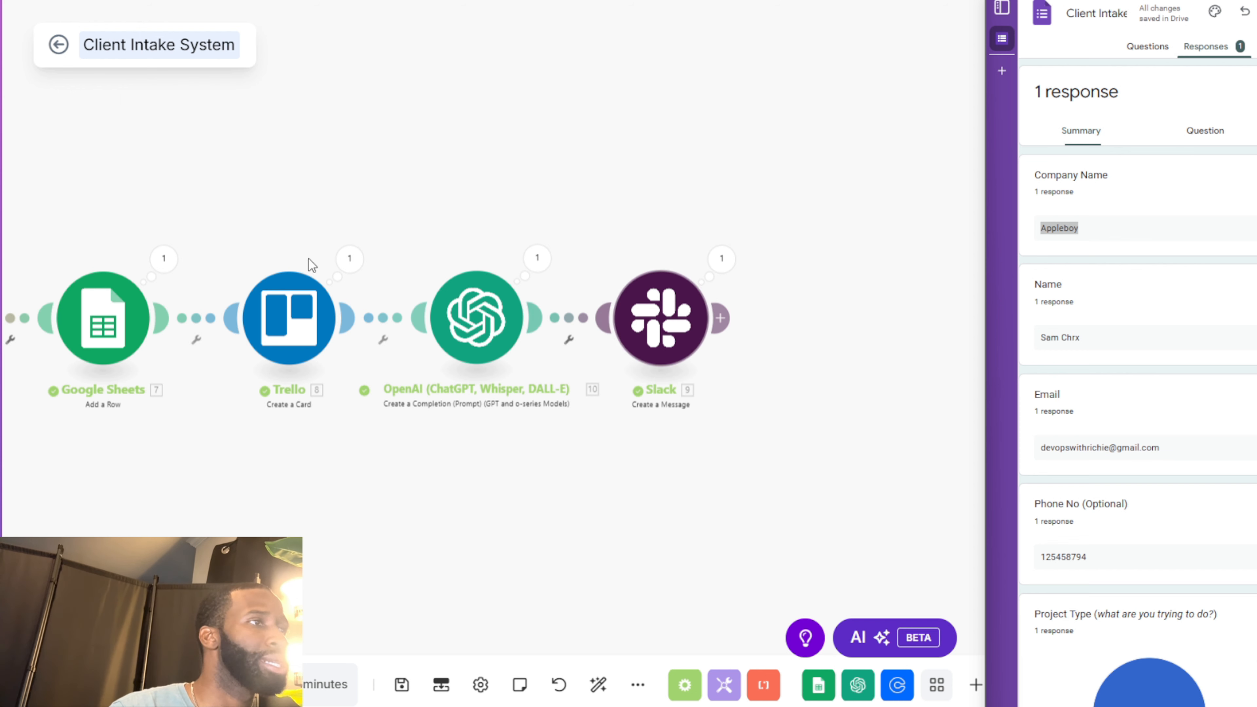
# Scroll through the New Client Intake Alert and Discovery Meeting Minutes template in Slack's #clientalert
pyautogui.click(55, 208)
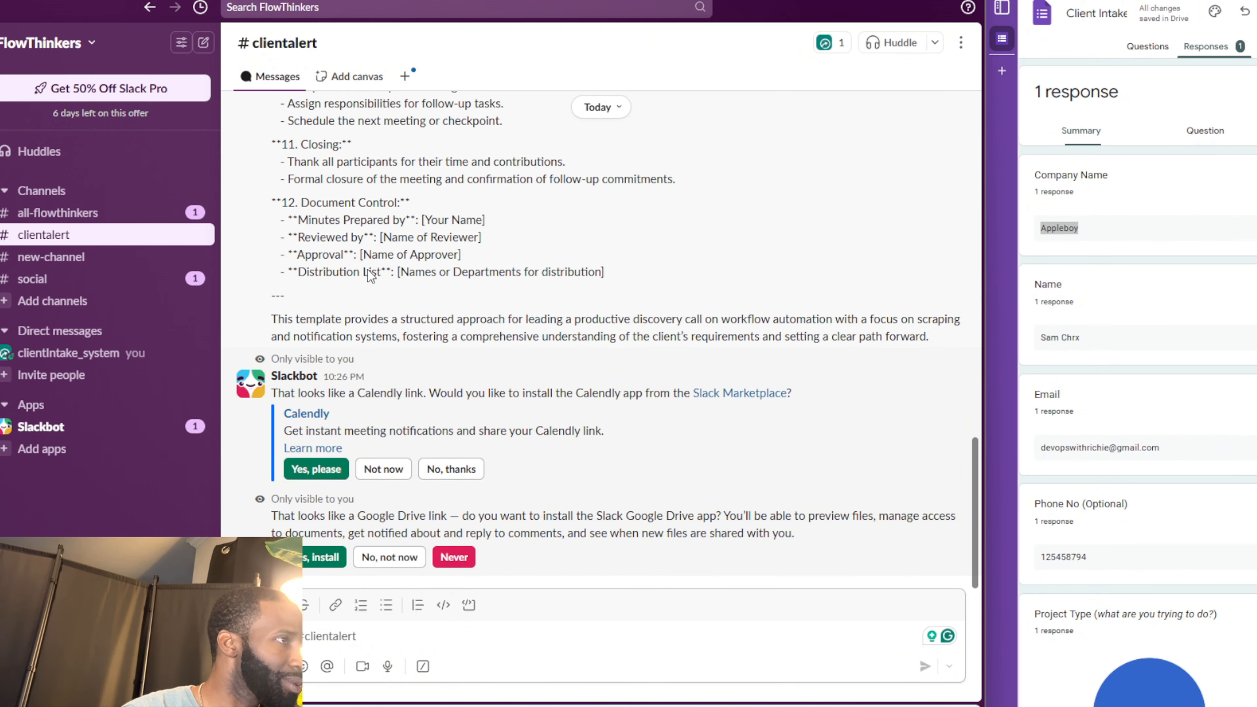
pyautogui.scroll(20, 356, 267)
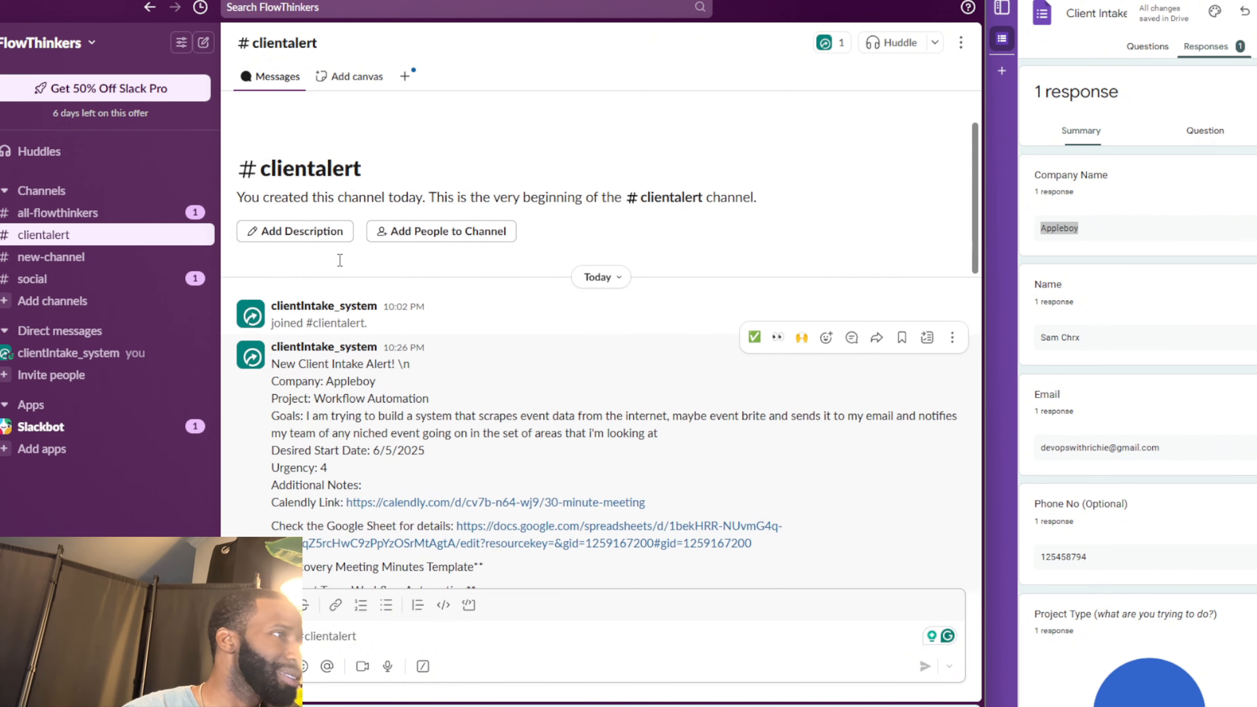
pyautogui.scroll(-8, 340, 259)
pyautogui.scroll(5, 308, 243)
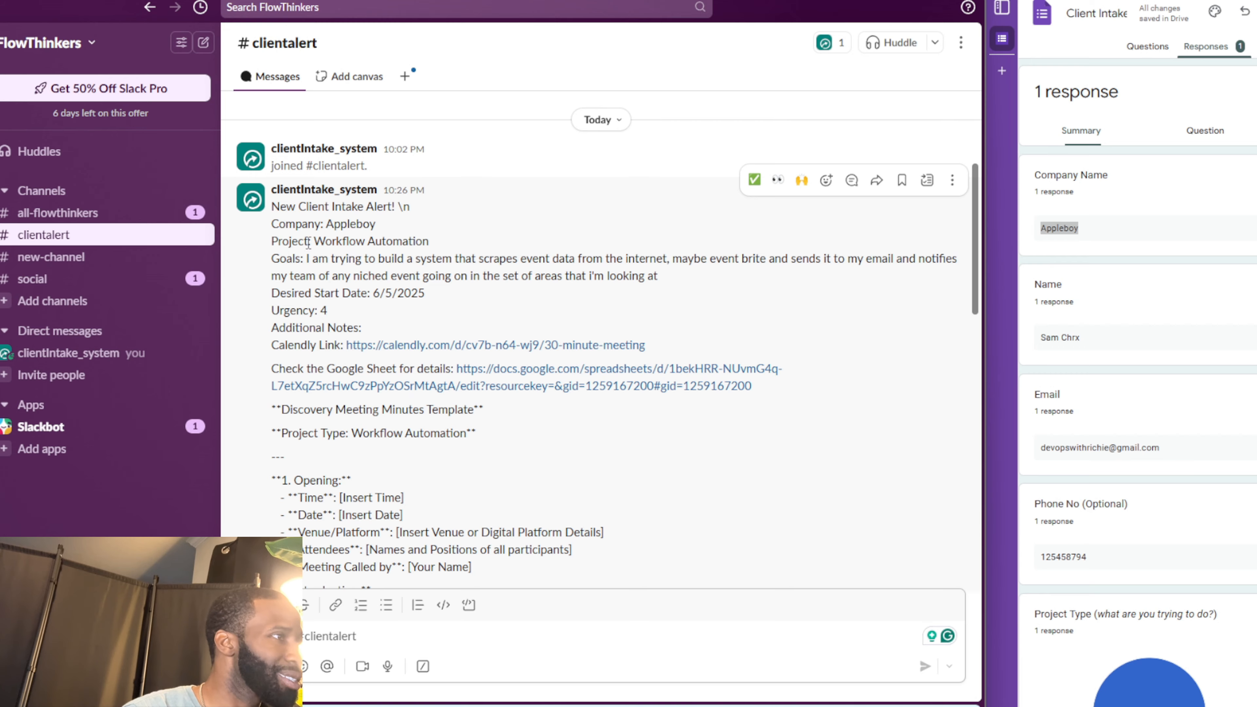
pyautogui.moveTo(326, 224); pyautogui.dragTo(365, 241)
pyautogui.scroll(-2, 321, 319)
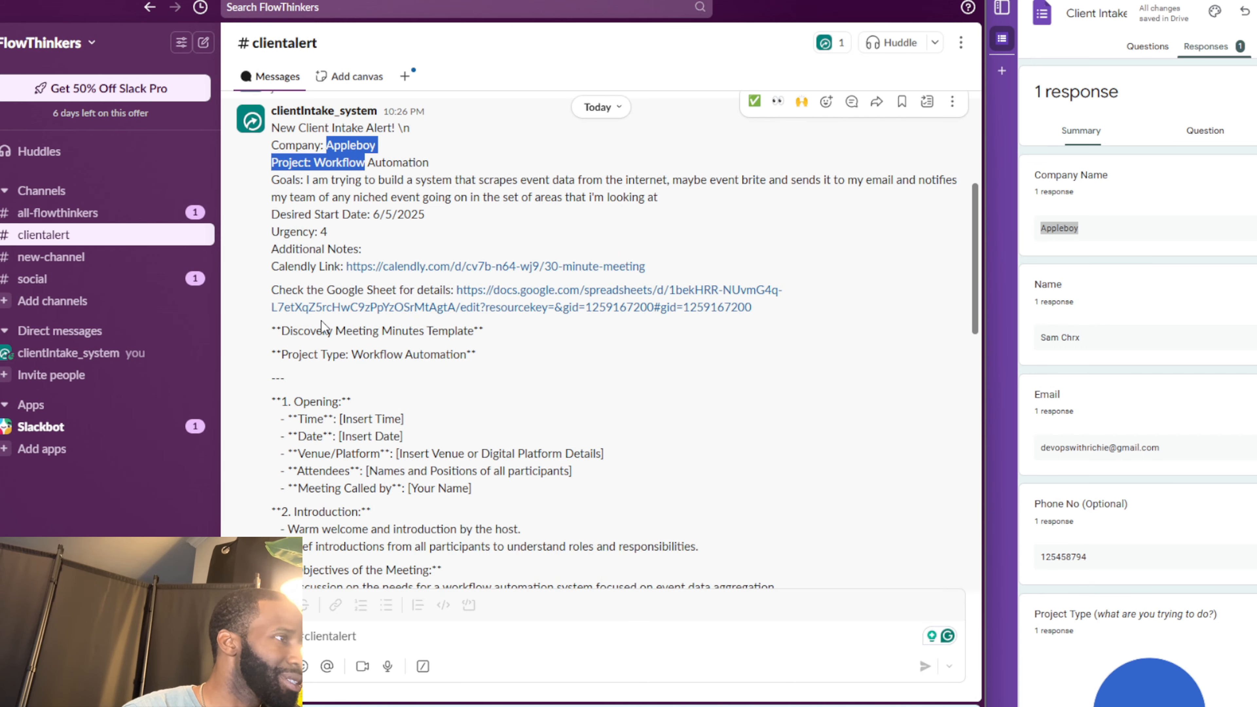
pyautogui.scroll(-20, 321, 322)
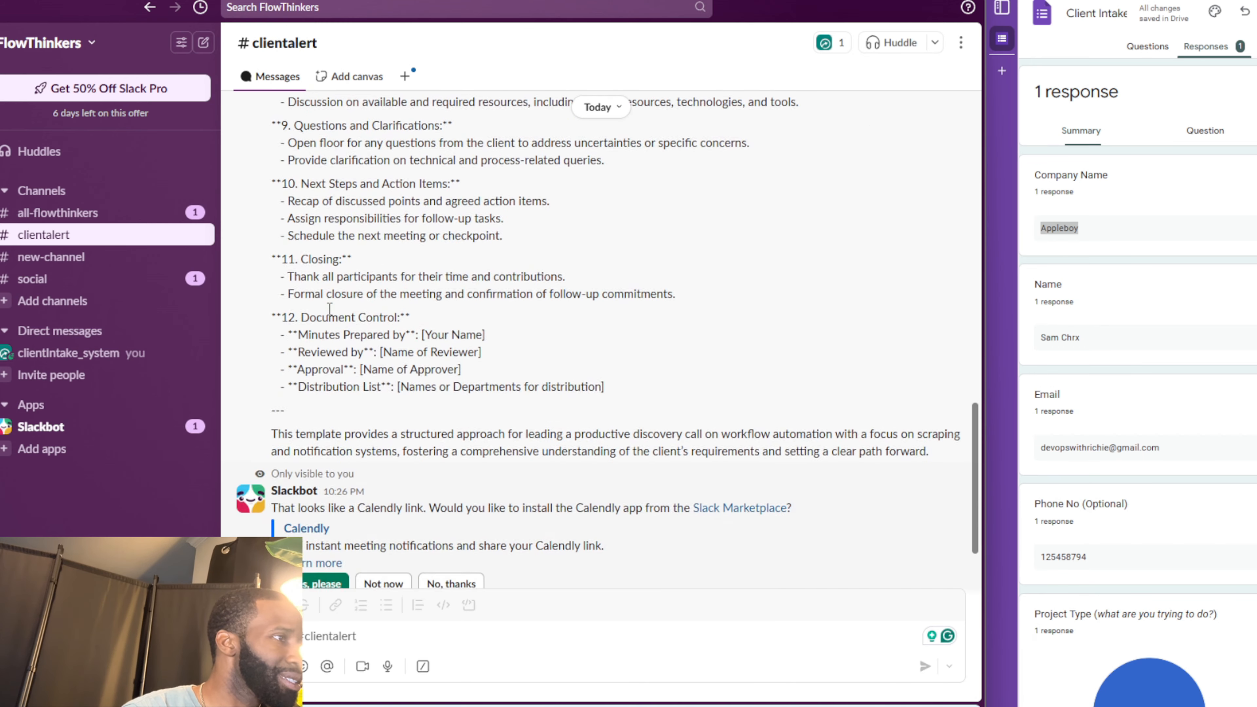
pyautogui.scroll(-3, 330, 308)
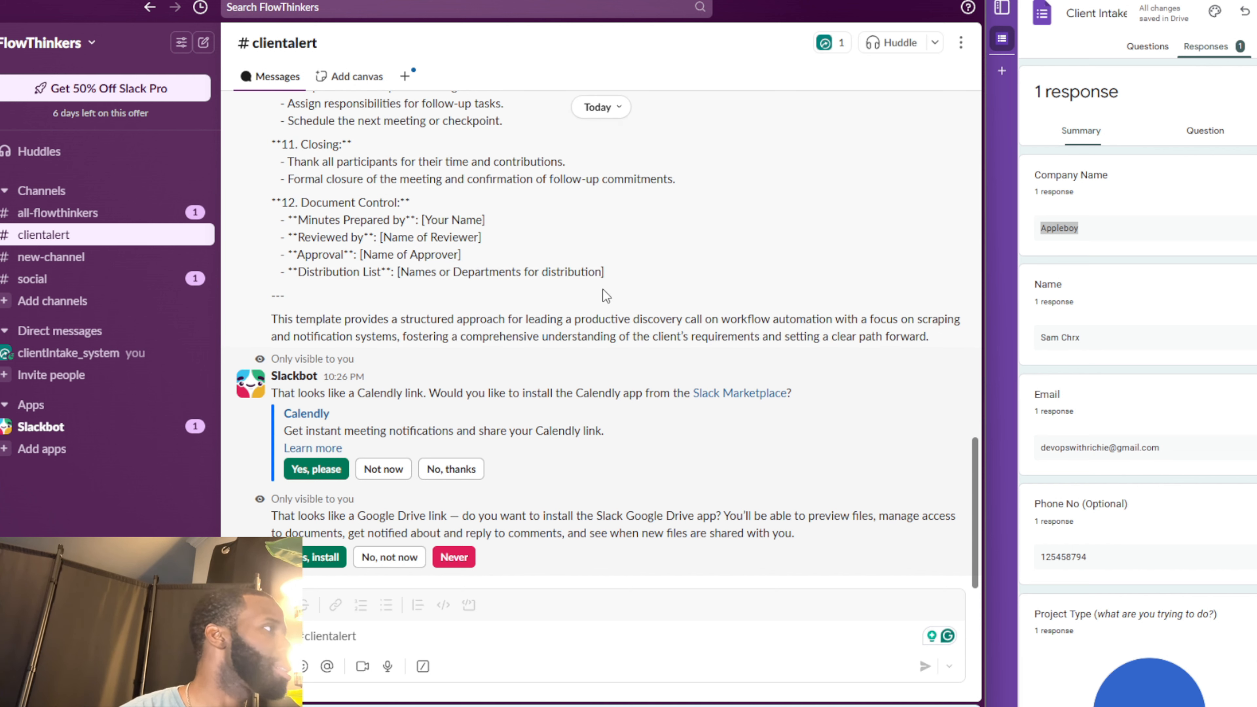
pyautogui.moveTo(1, 80)
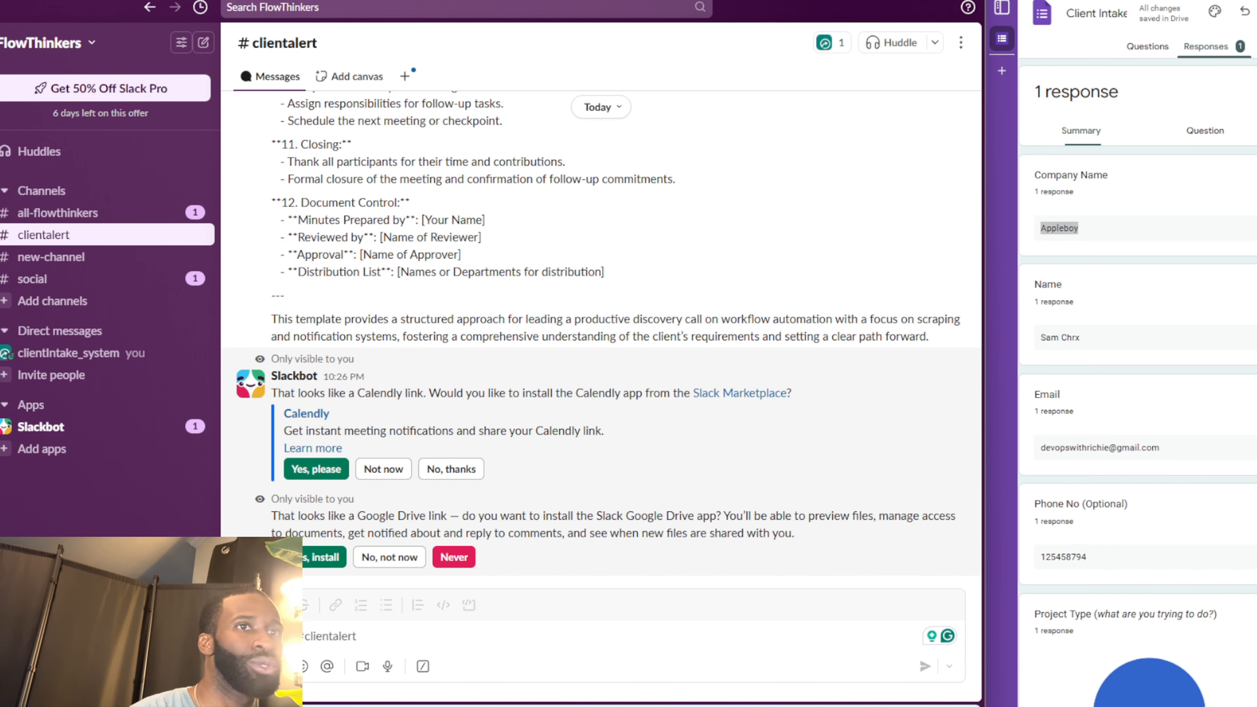